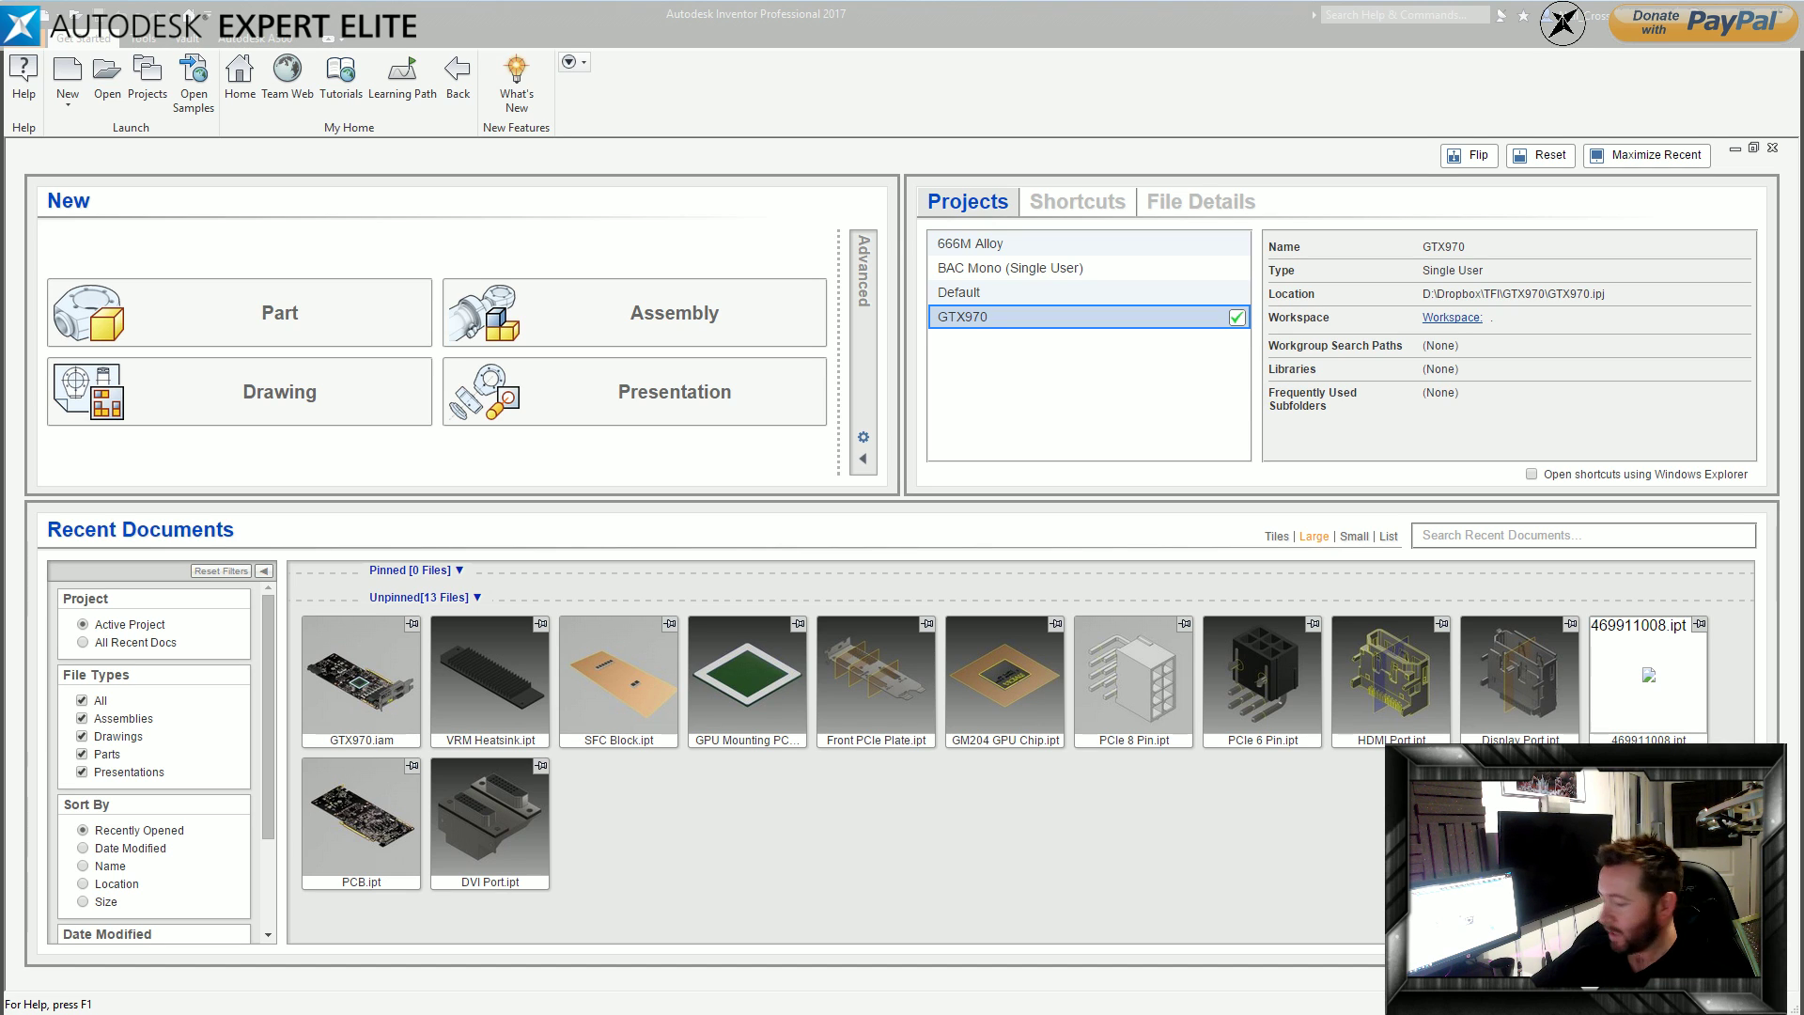
Try to open the channel's donation page on streamtip.com in the browser.
left_click_drag(1803, 188, 1240, 118)
left_click(962, 155)
type("https://streamtip.com/weyayetfi")
key("Return")
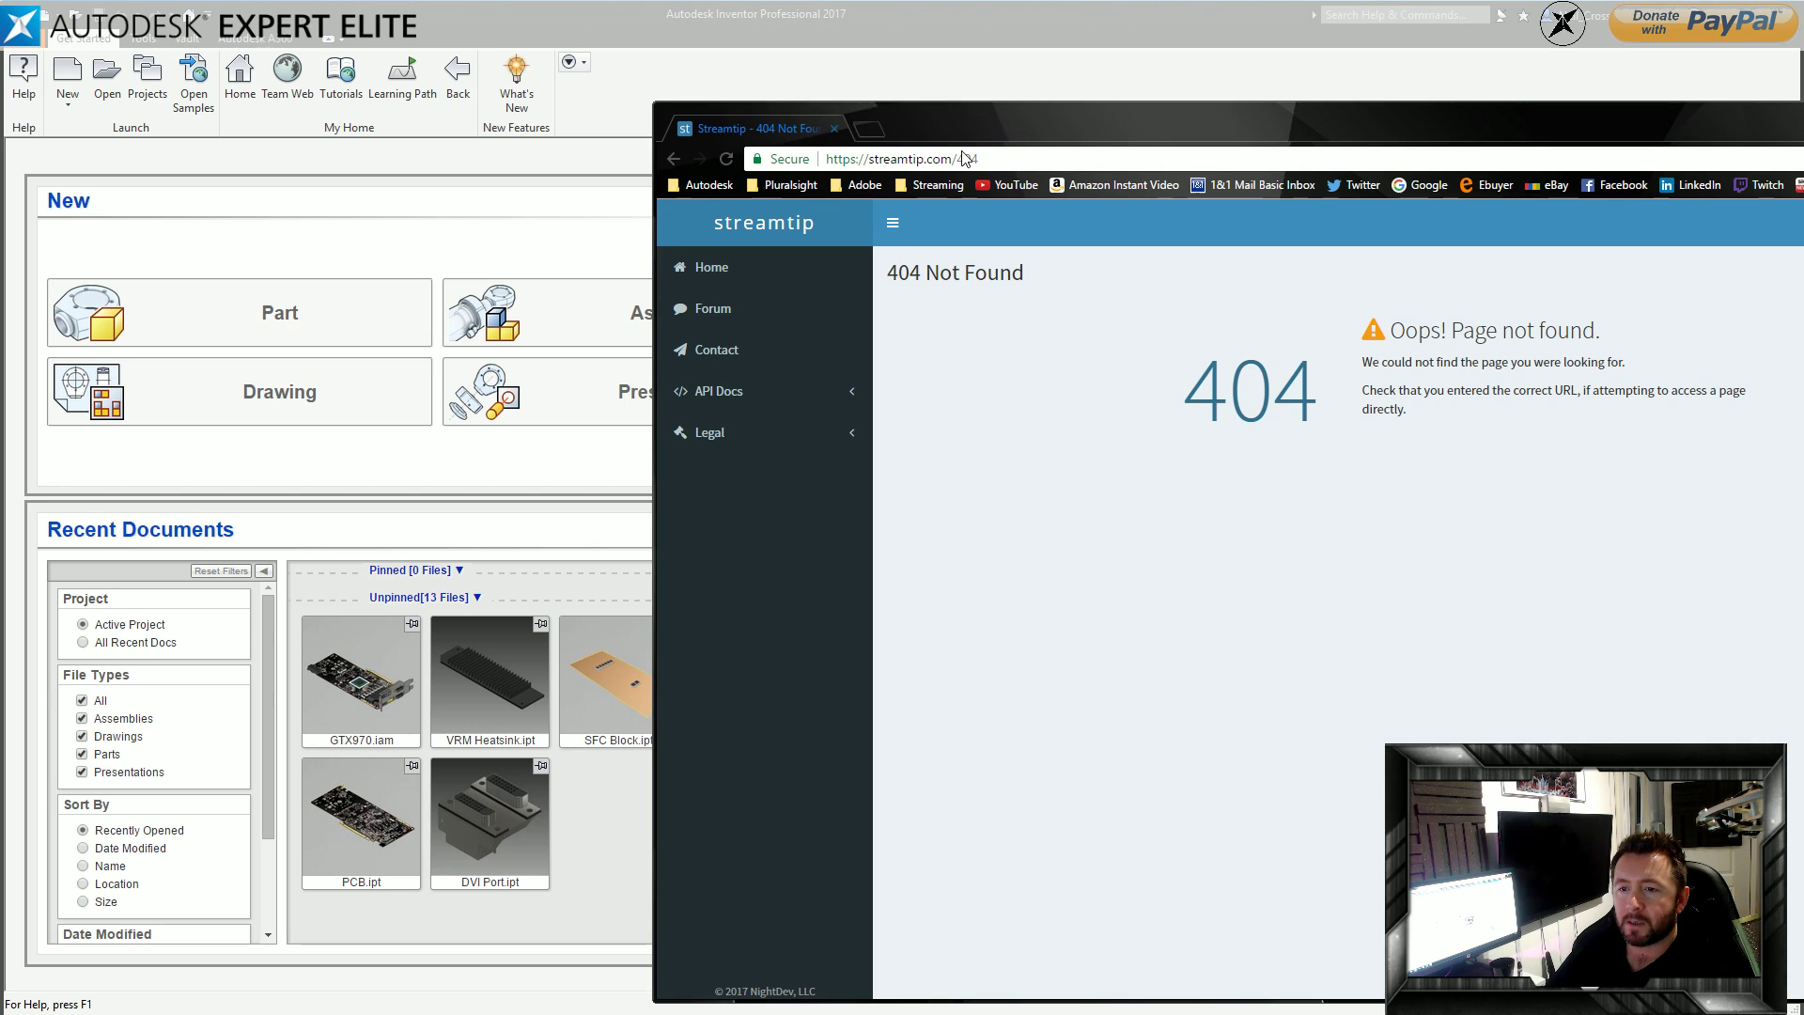
left_click(1019, 158)
left_click(1014, 156)
key("BackSpace")
key("BackSpace")
key("BackSpace")
type("weyaye")
key("Return")
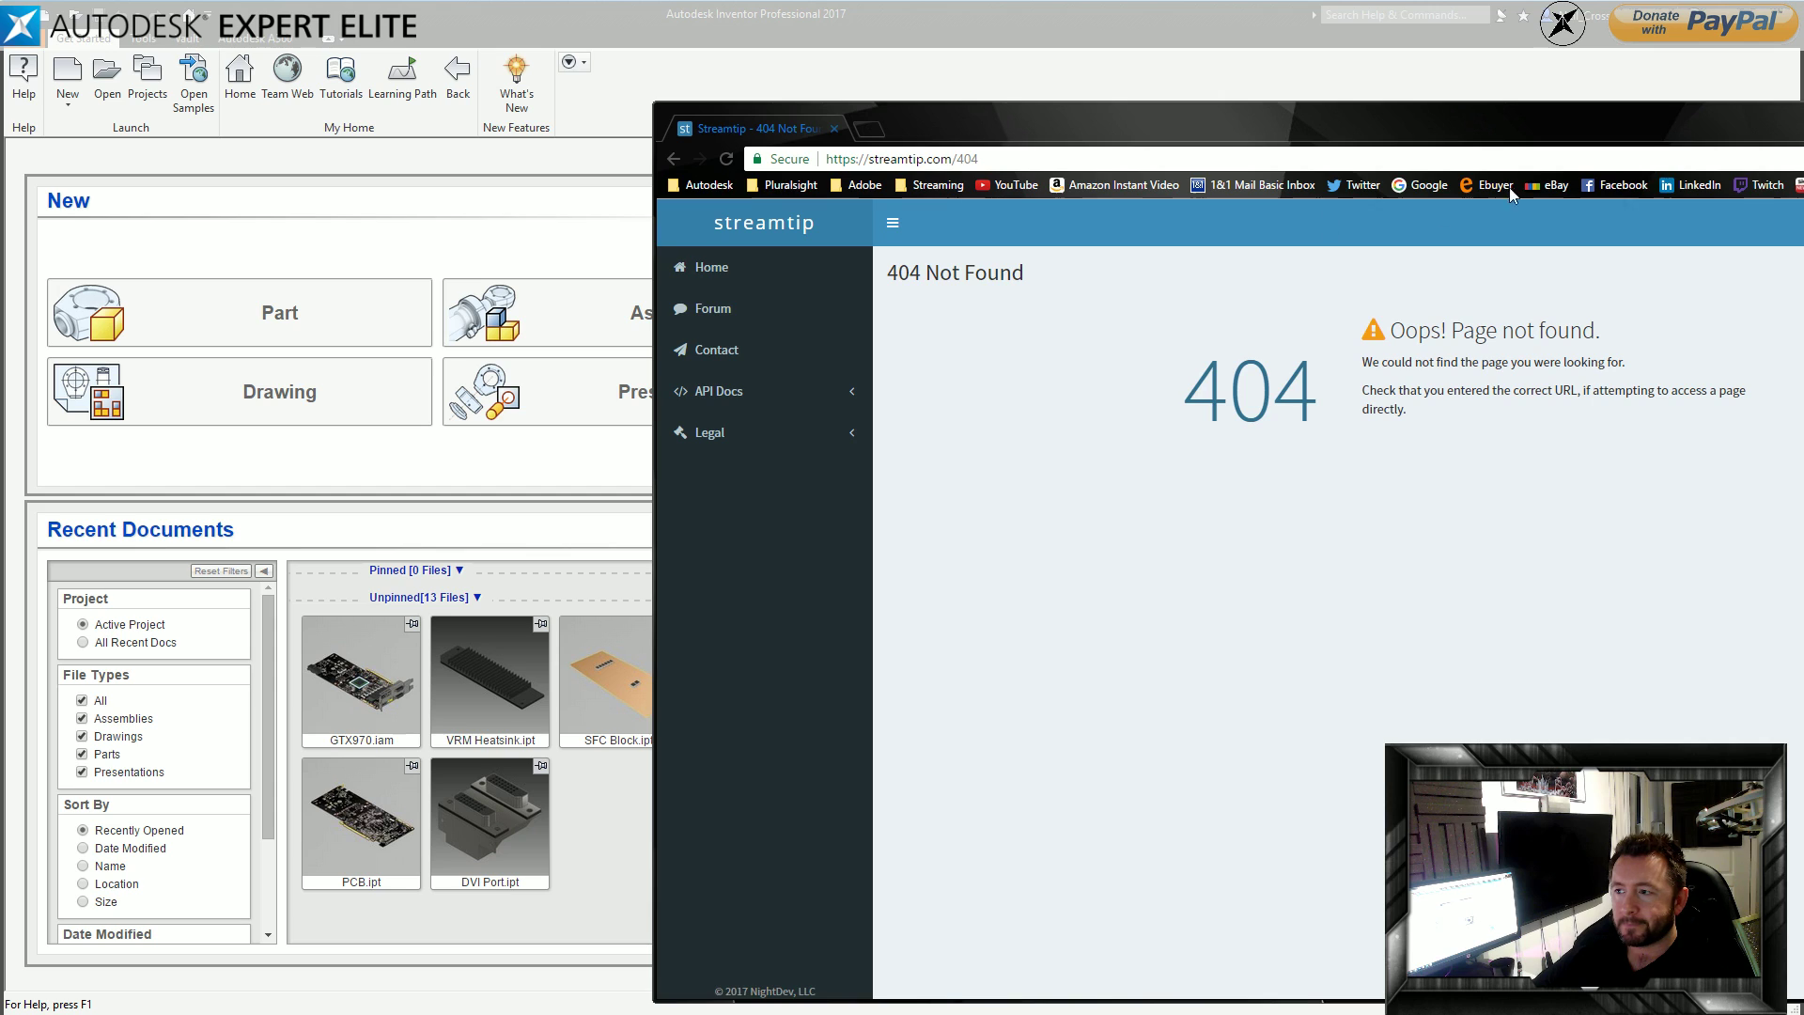
left_click_drag(1368, 140, 1803, 141)
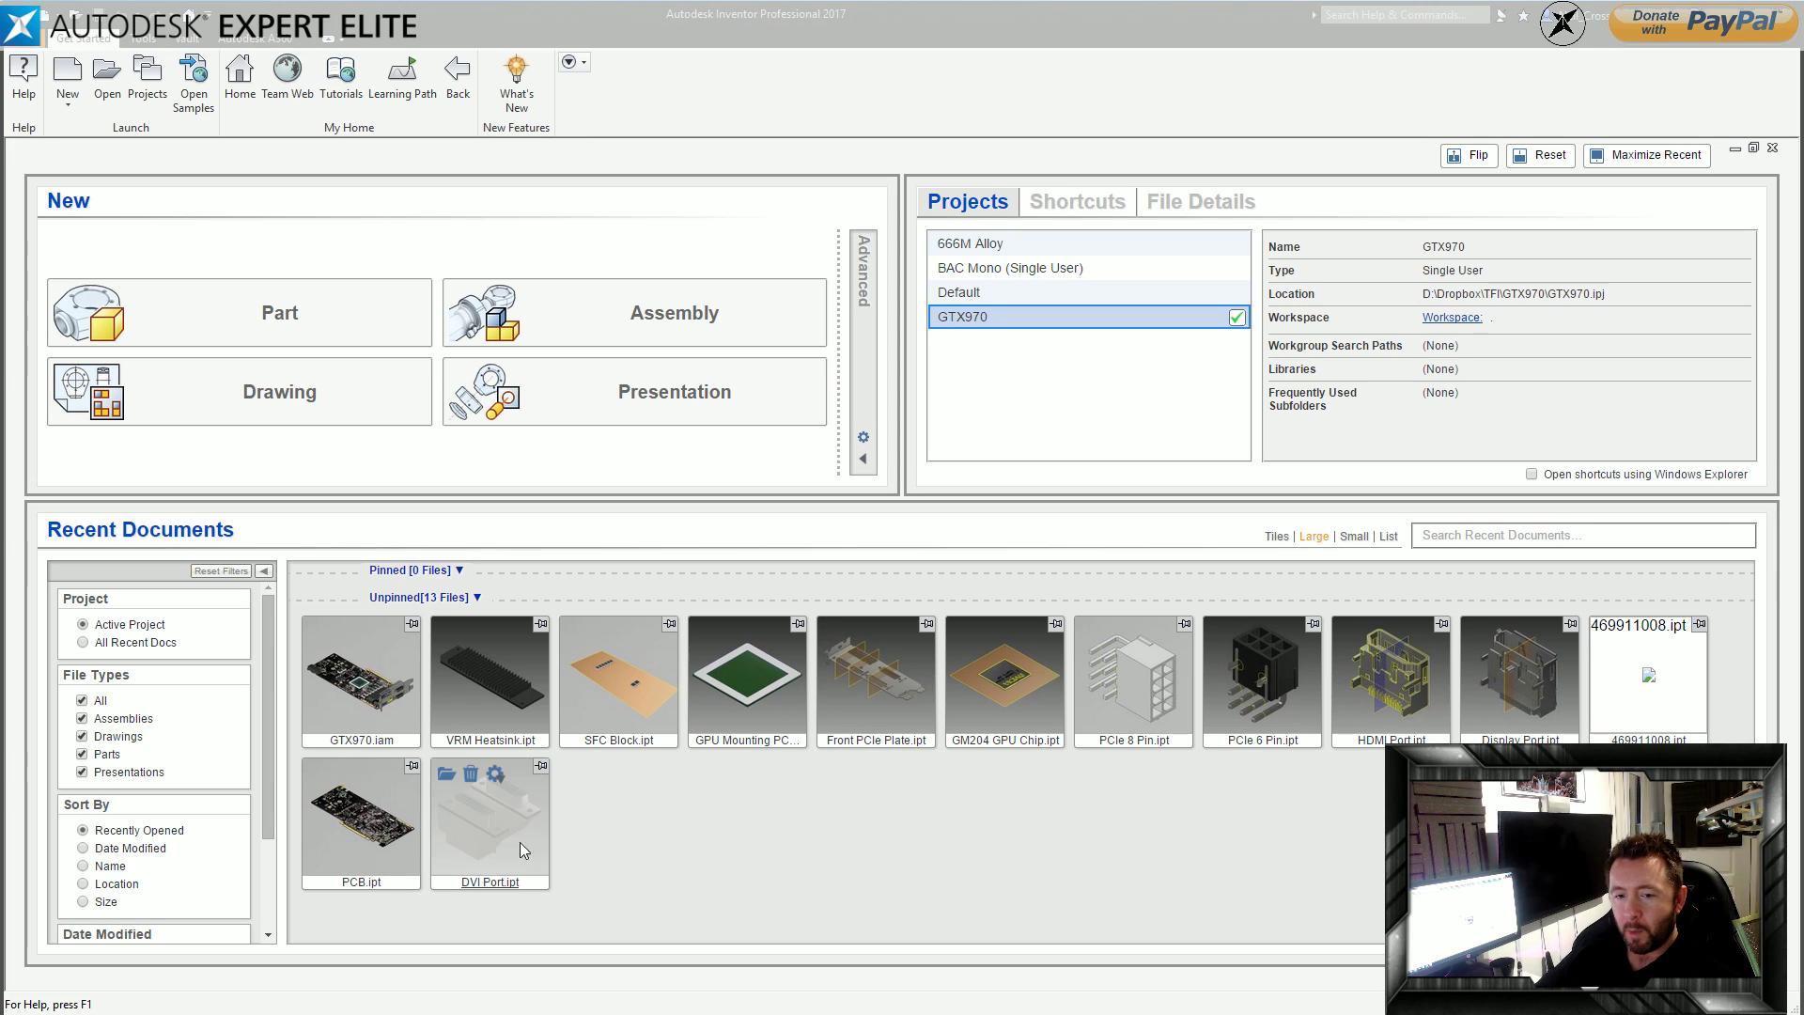
Open the recent assembly GTX970.iam and look over the graphics card model.
left_click(361, 658)
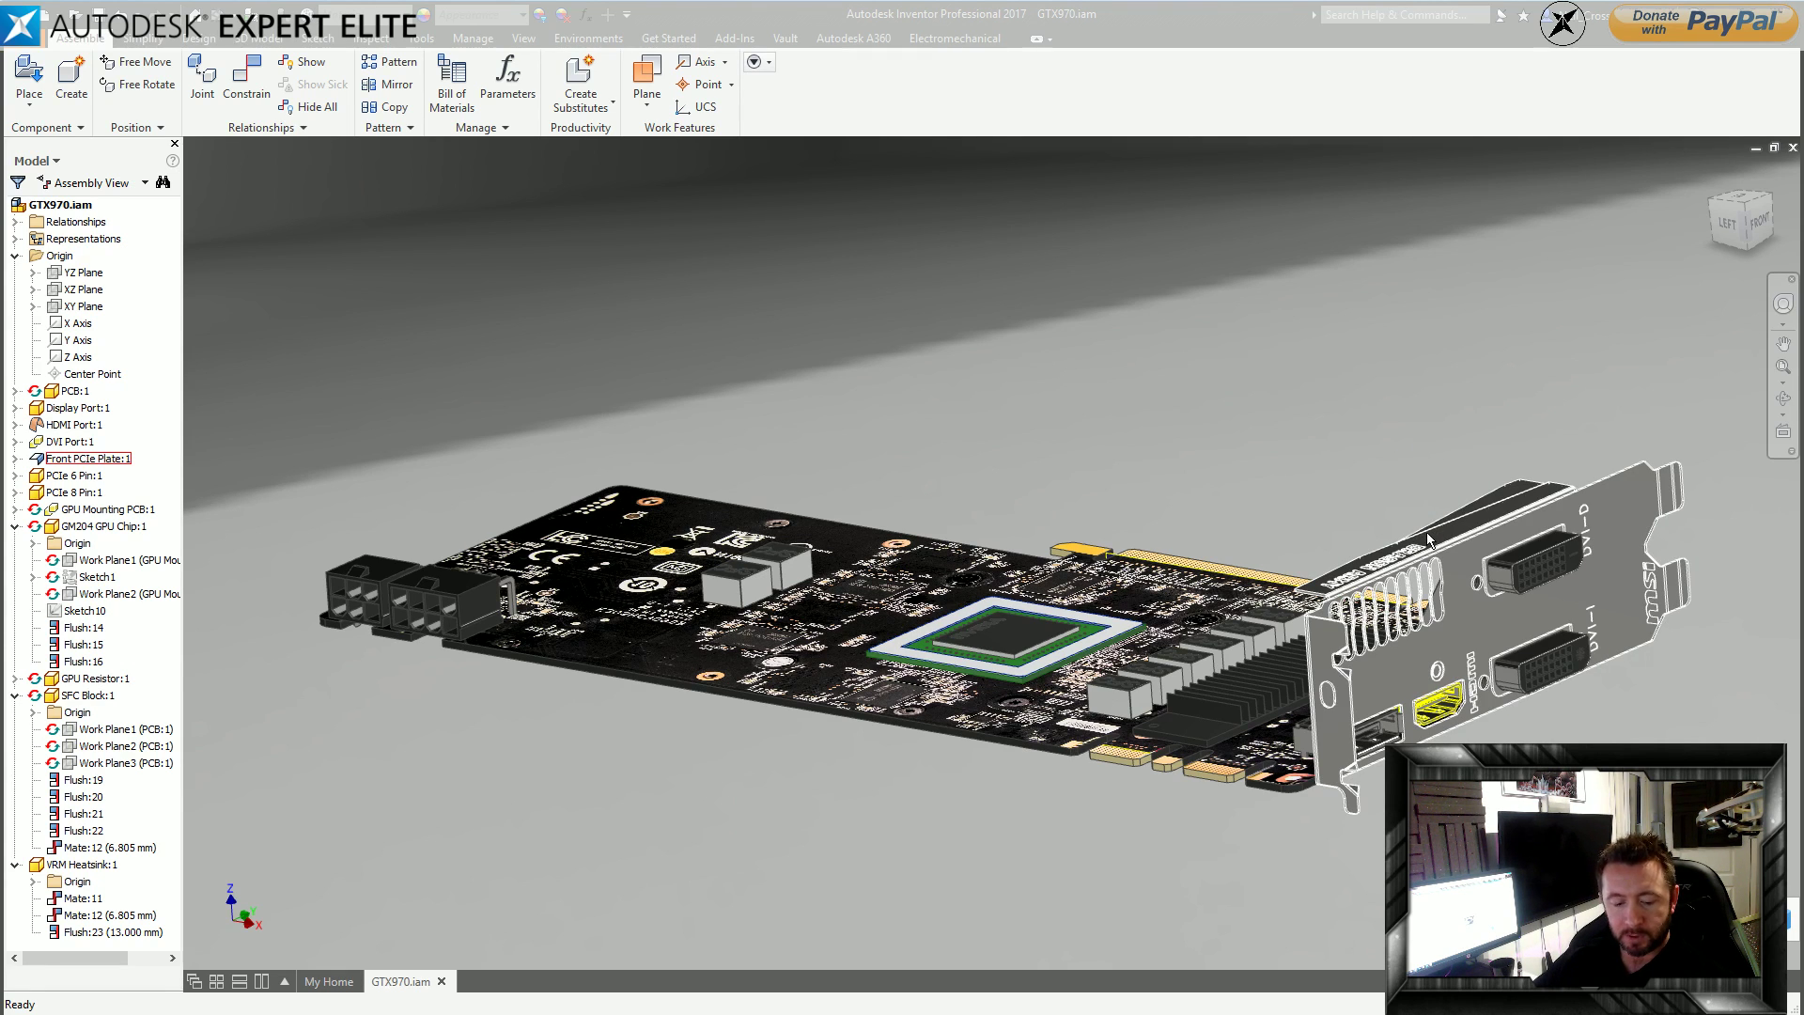
middle_click_drag(1136, 431, 1161, 806, "shift")
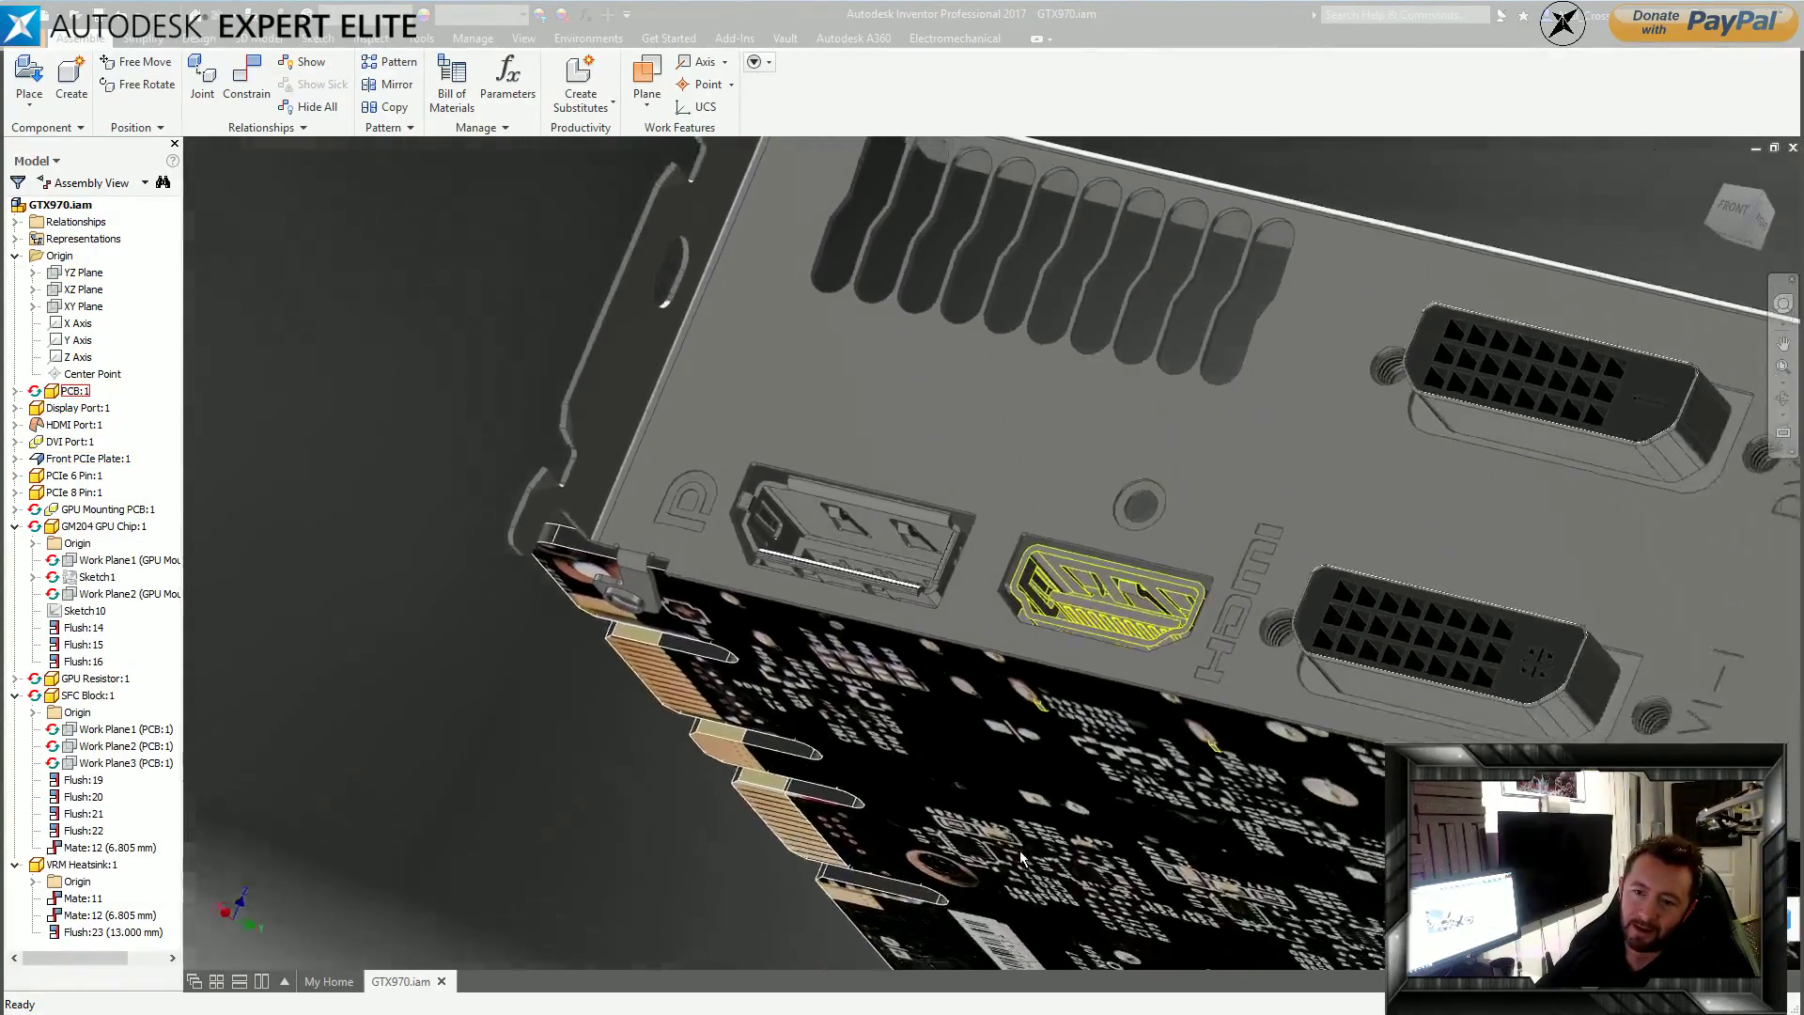
middle_click_drag(1018, 855, 1356, 710, "shift")
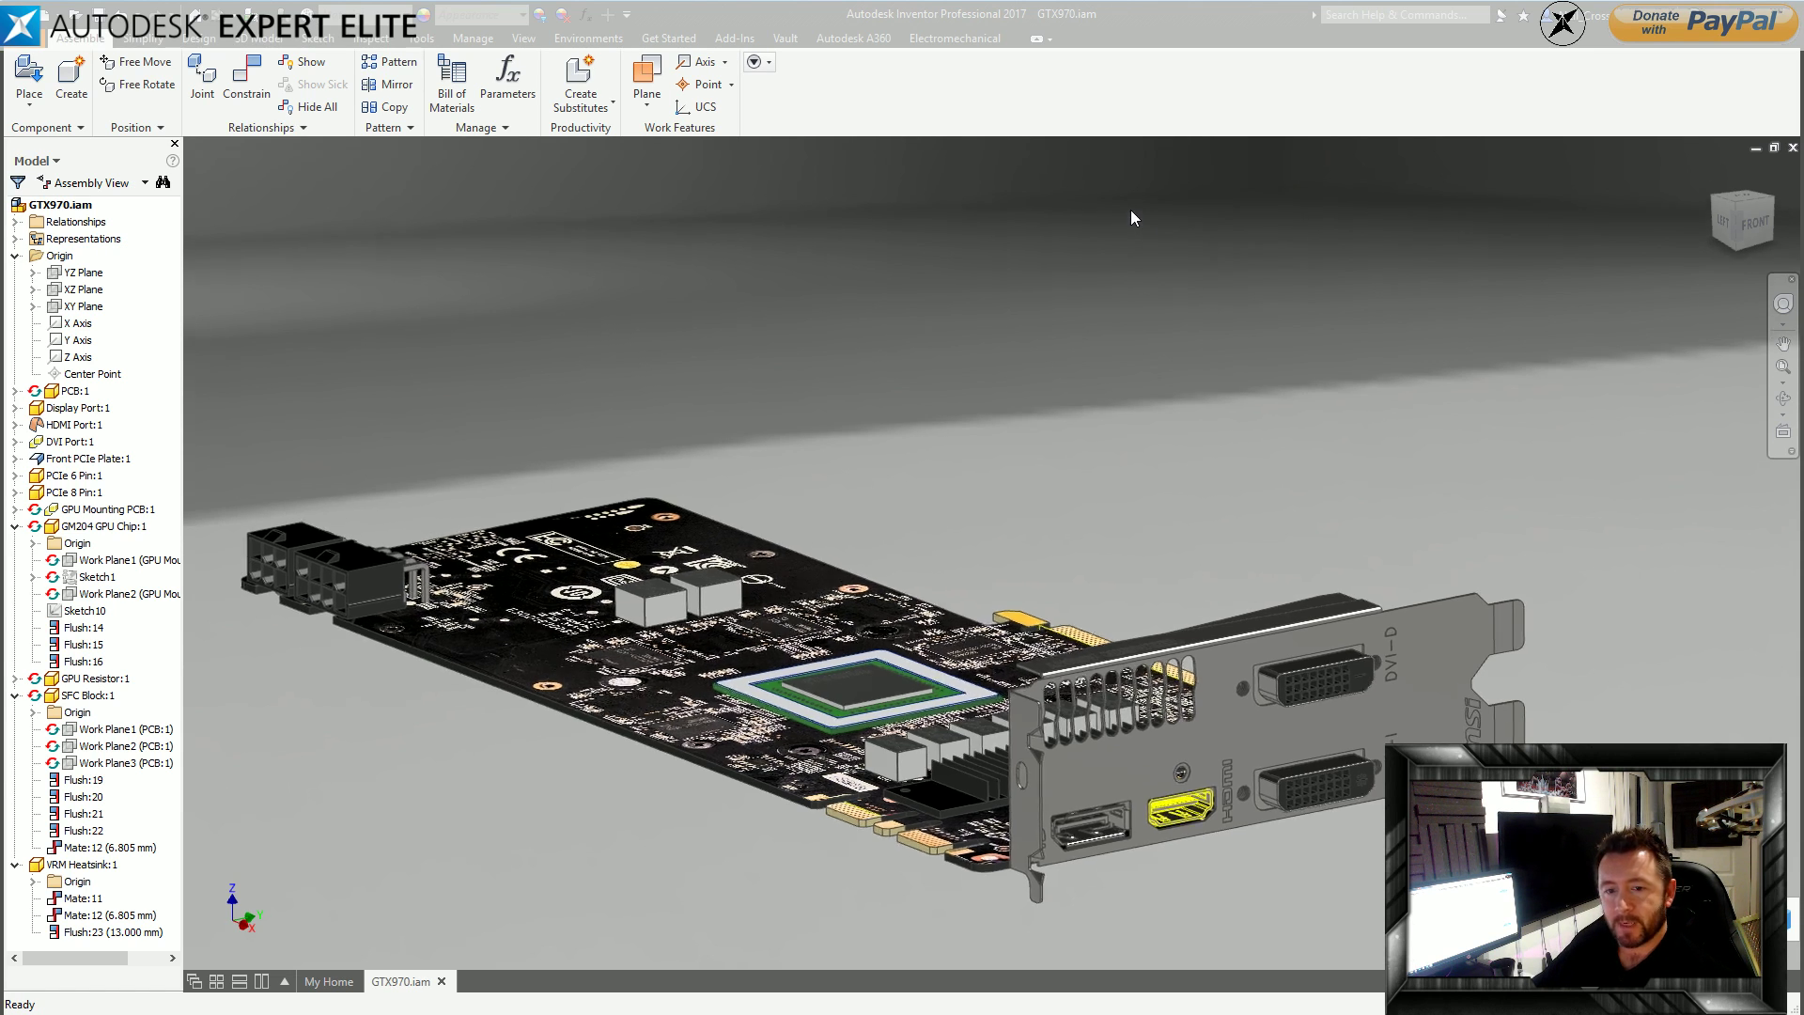
middle_click_drag(1131, 211, 1162, 244, "shift")
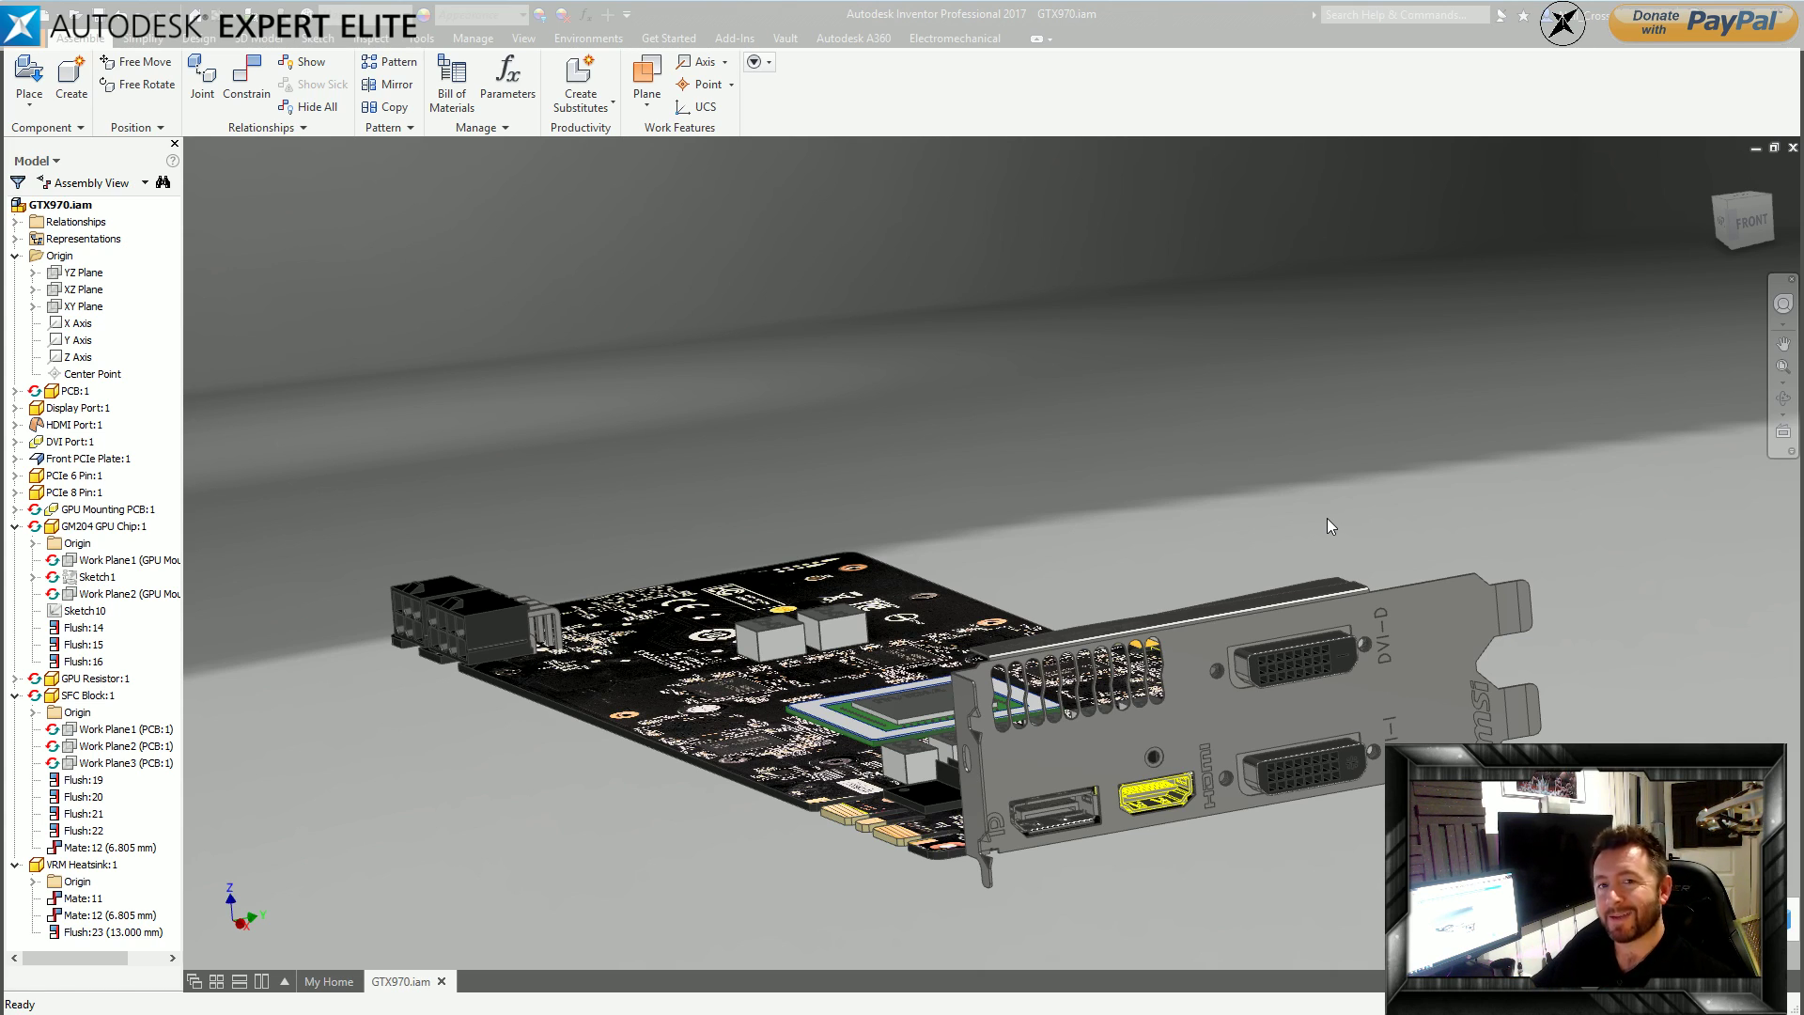
middle_click_drag(1135, 542, 1197, 414, "shift")
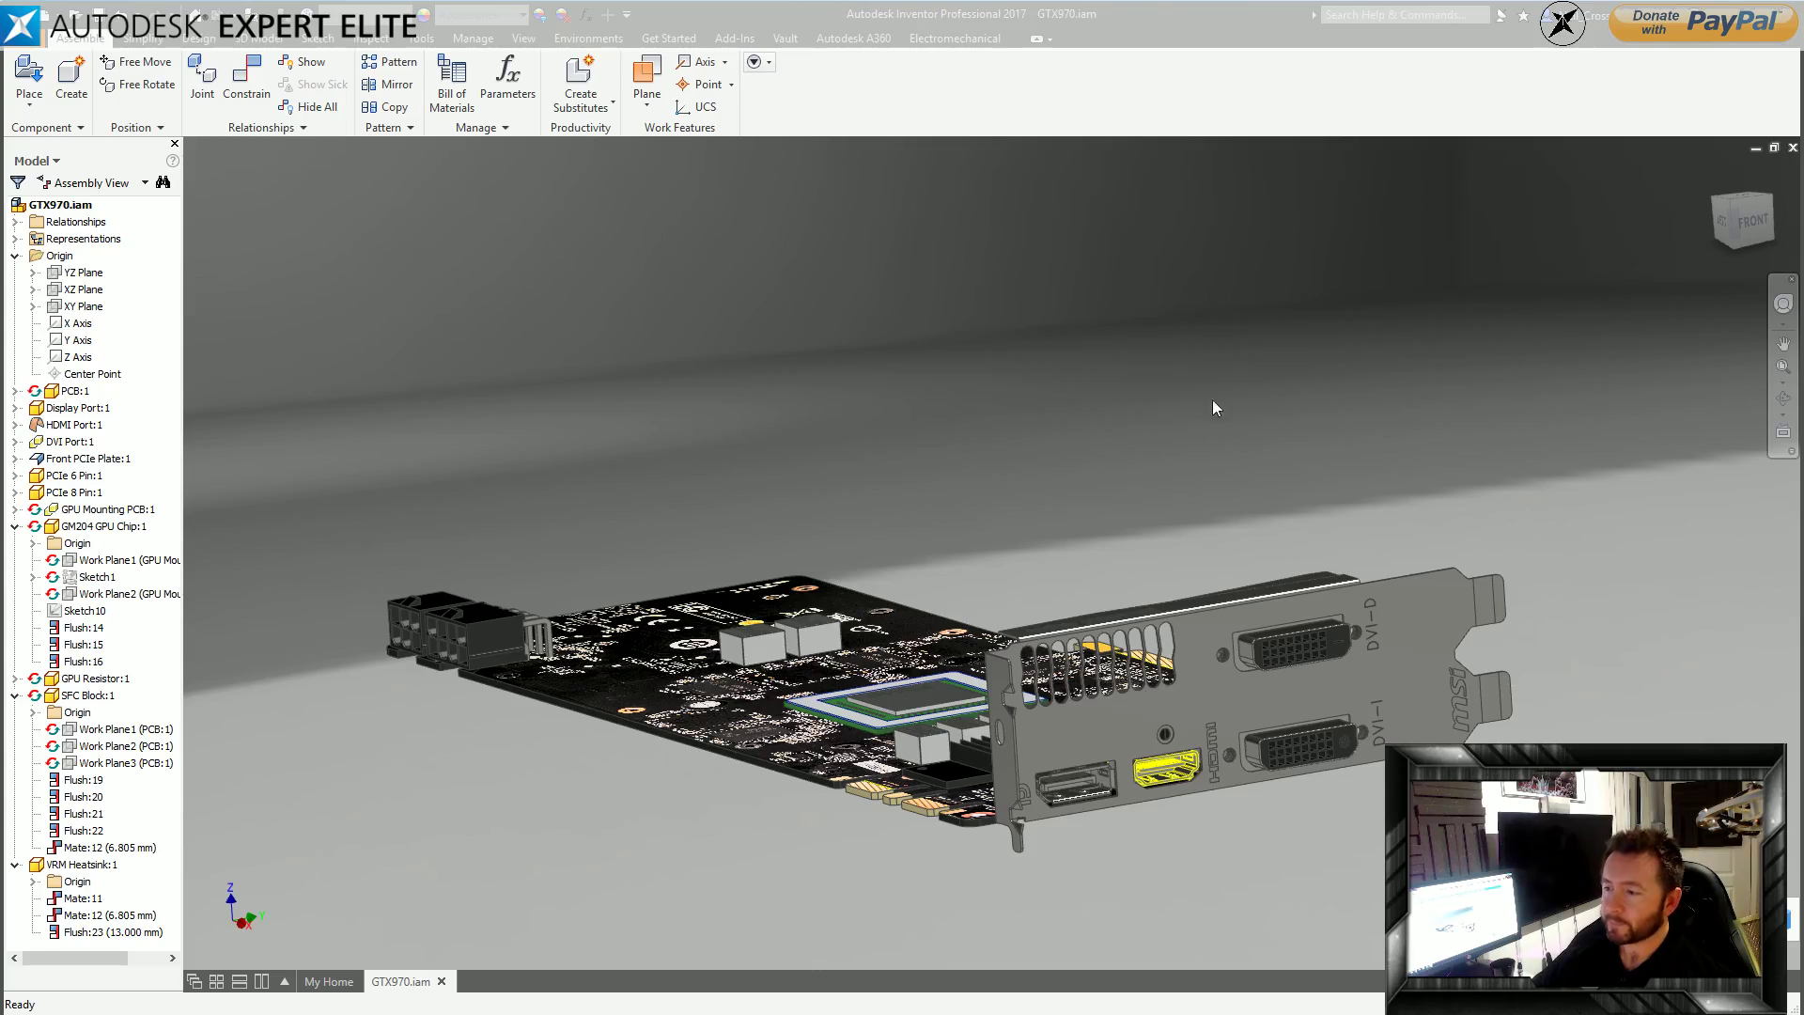
key("F6")
middle_click_drag(1216, 404, 1297, 489, "shift")
scroll(1490, 590, "up", 5)
left_click(827, 520)
key("End")
key("F5")
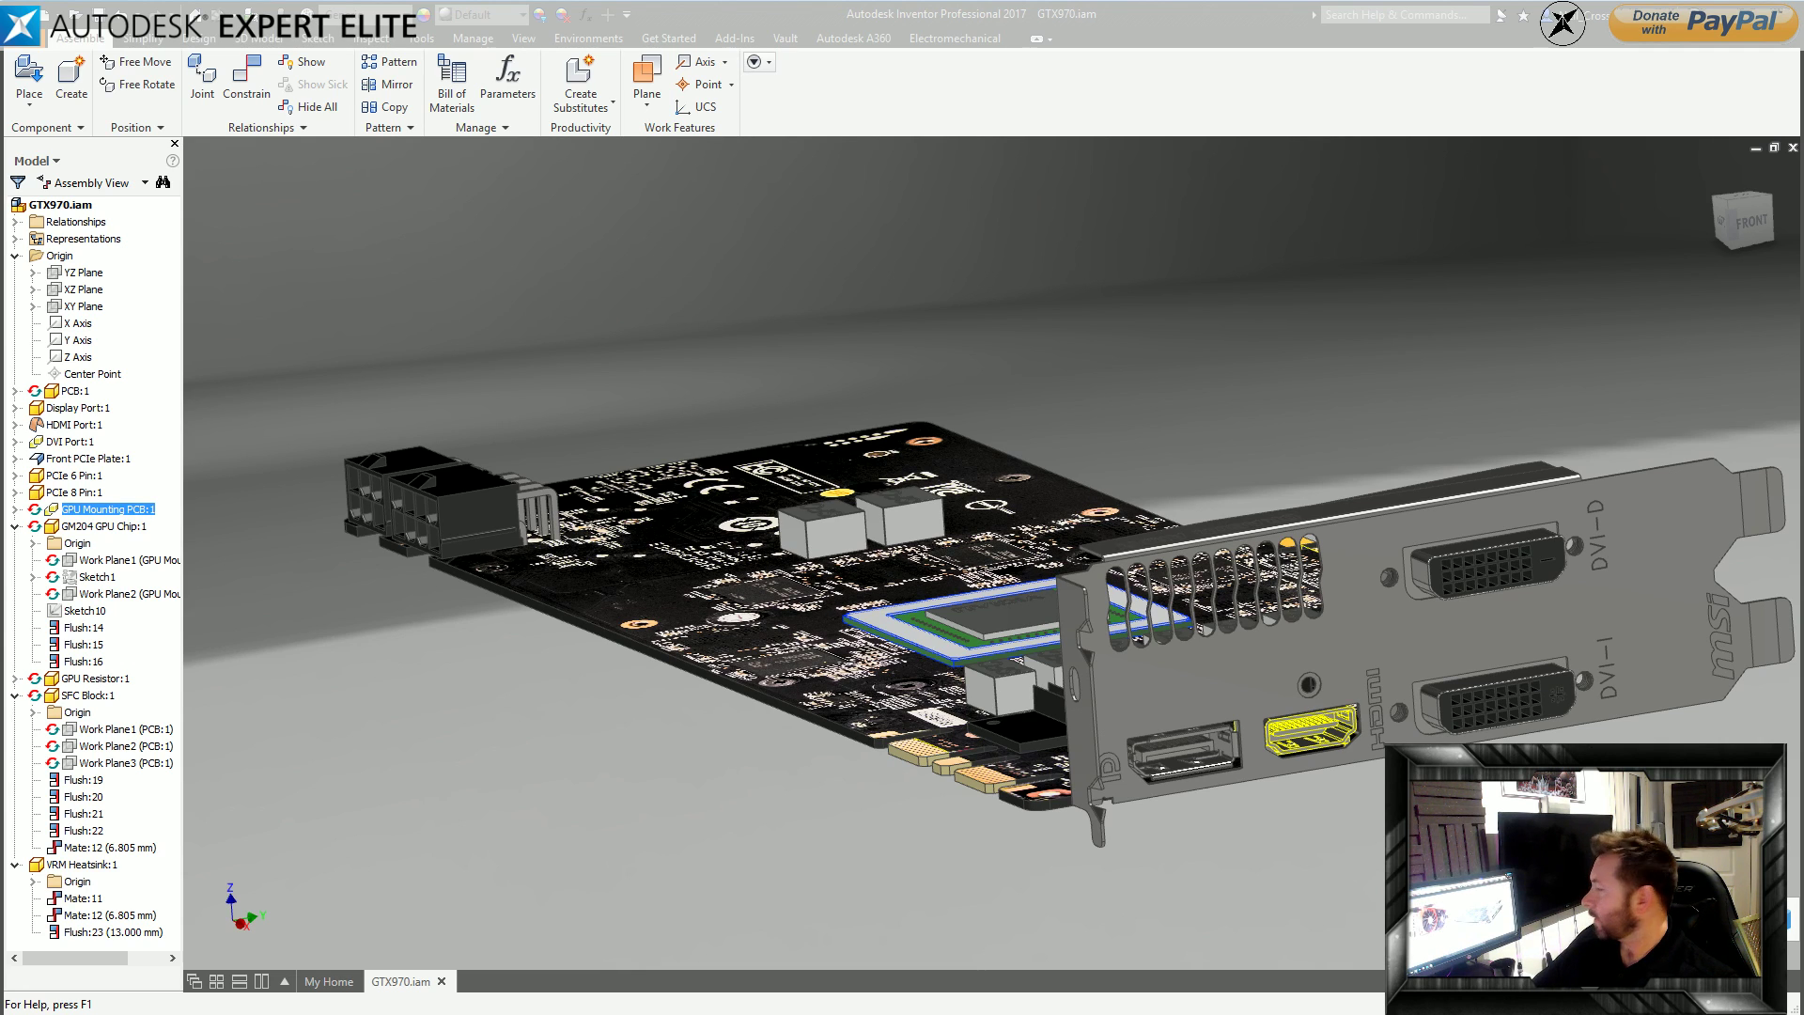
Switch to the Twitter post in the browser and compare the real graphics card photo with the image of the model.
key("alt+Tab")
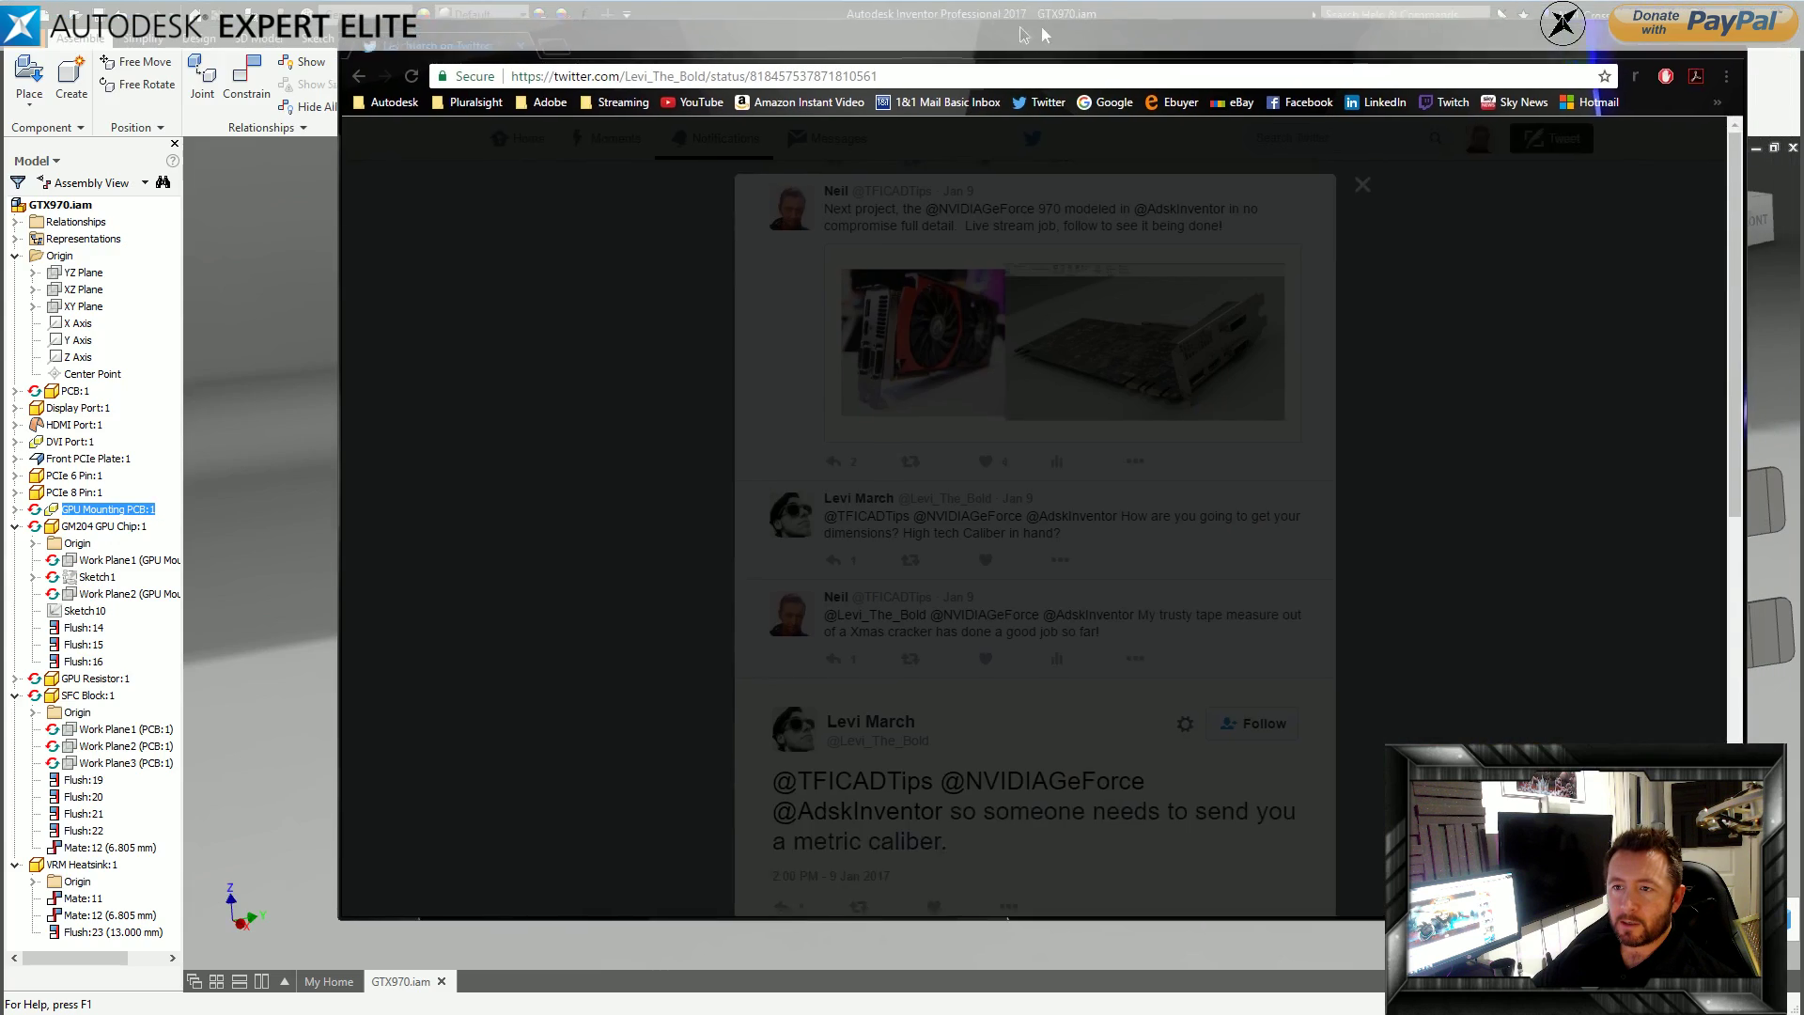
double_click(1043, 36)
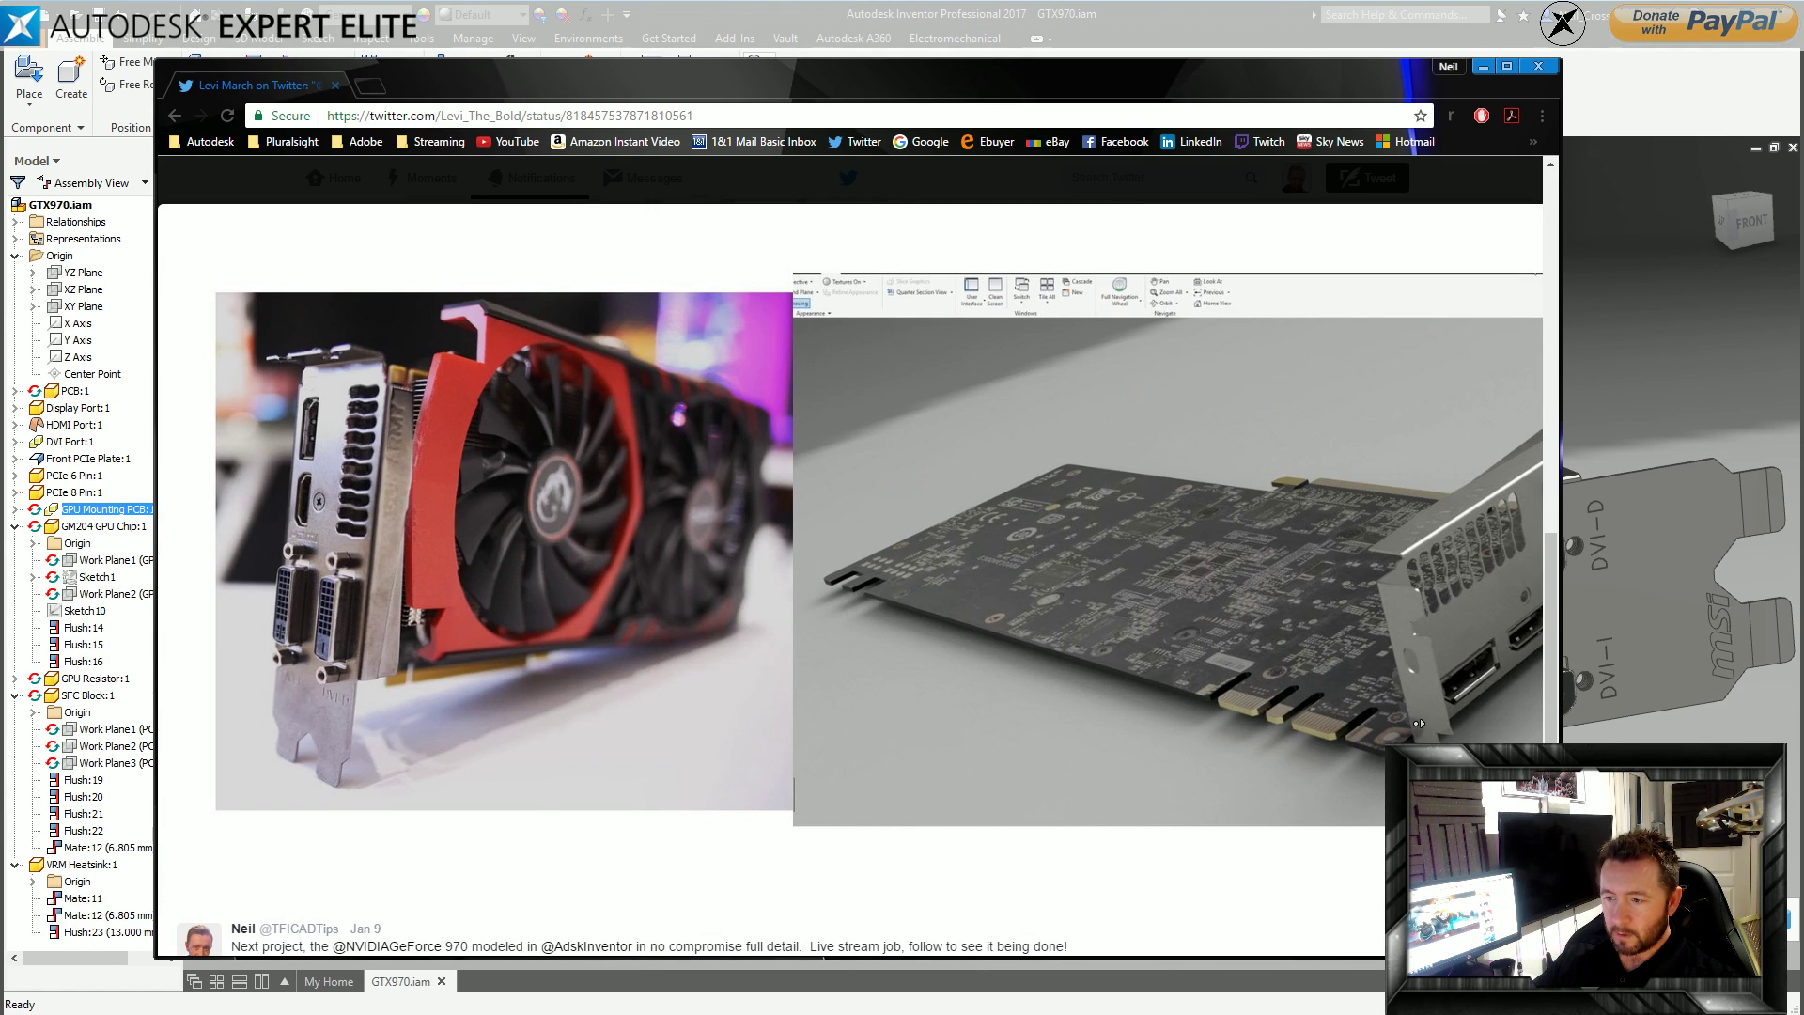
scroll(1445, 724, "up", 1)
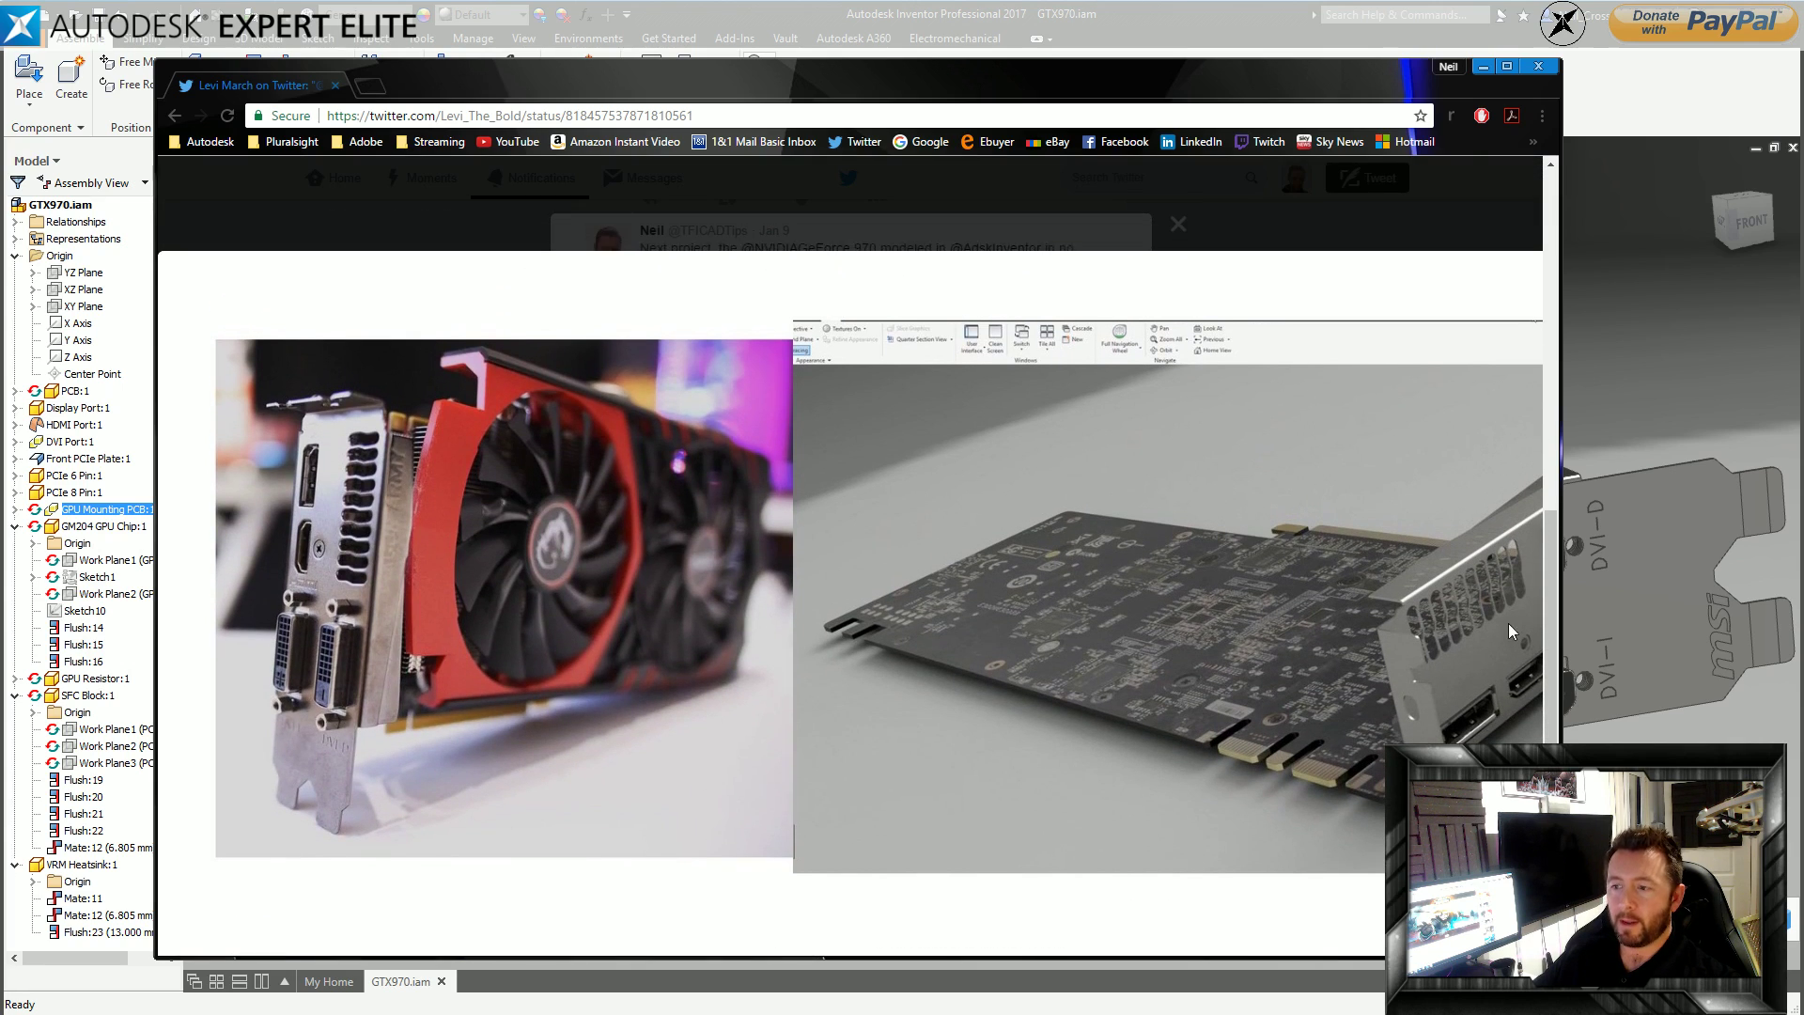
left_click_drag(1559, 616, 1706, 616)
left_click(1710, 616)
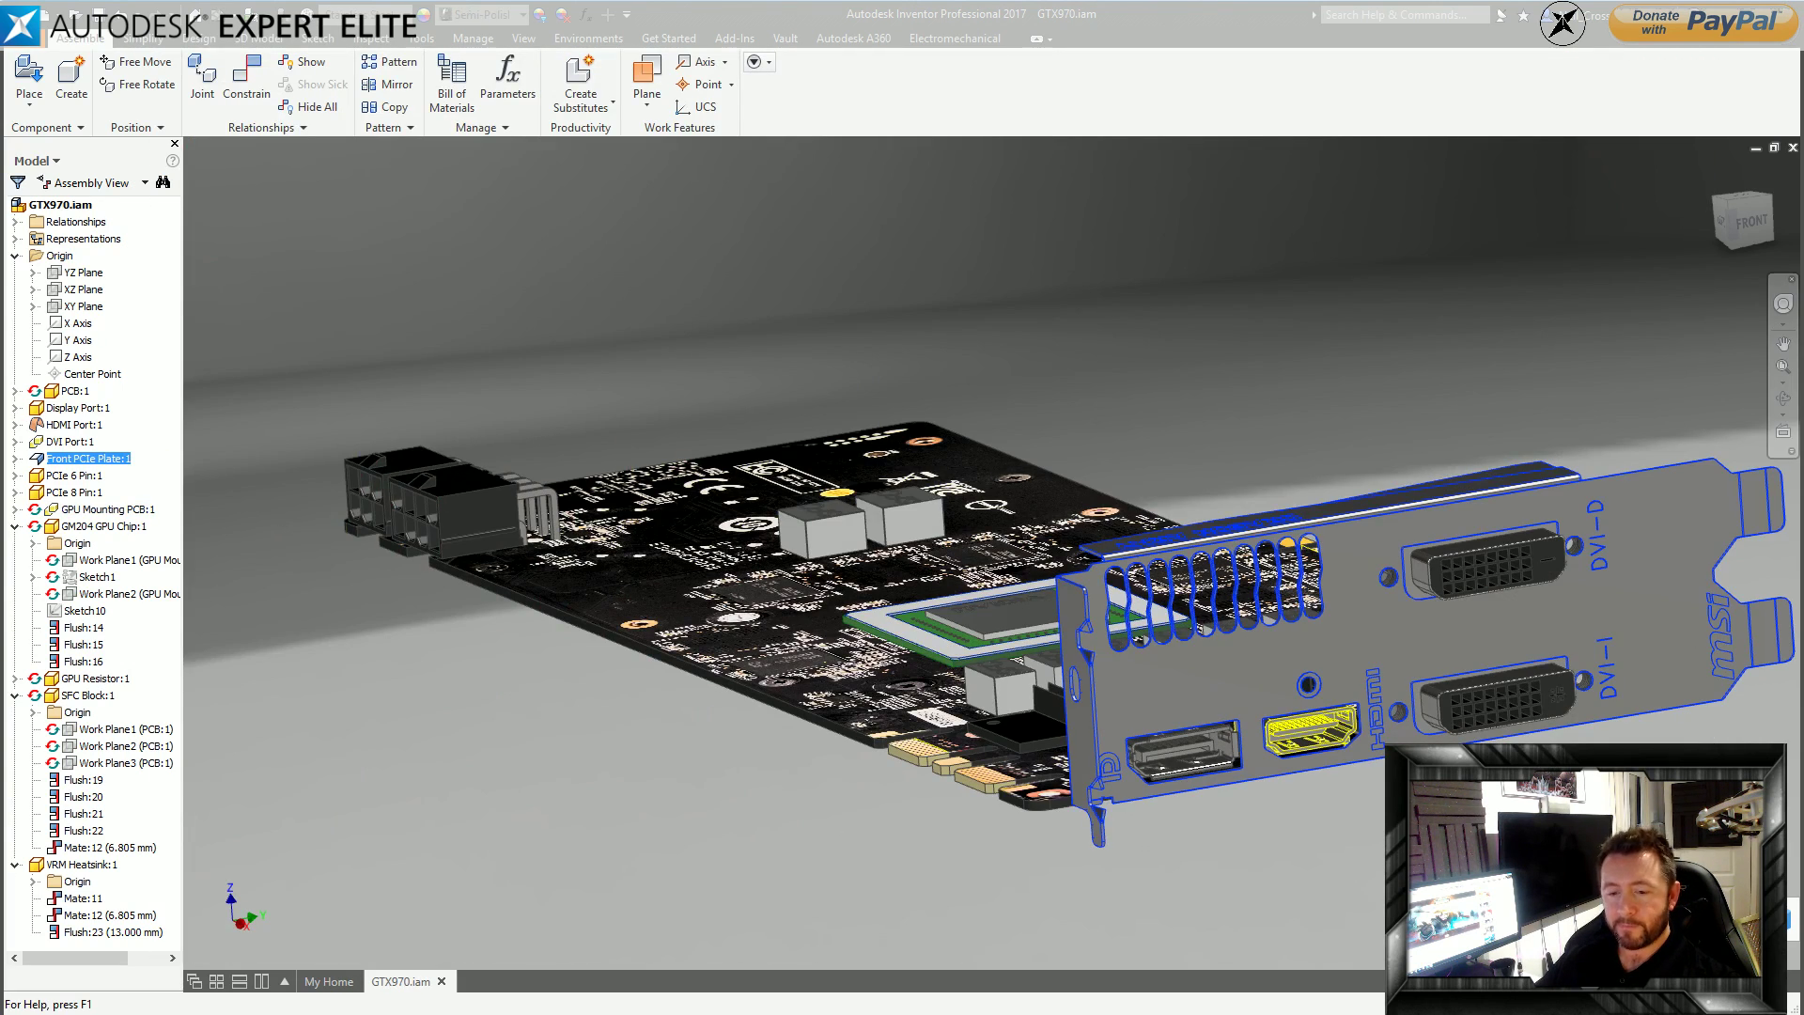
key("alt+Tab")
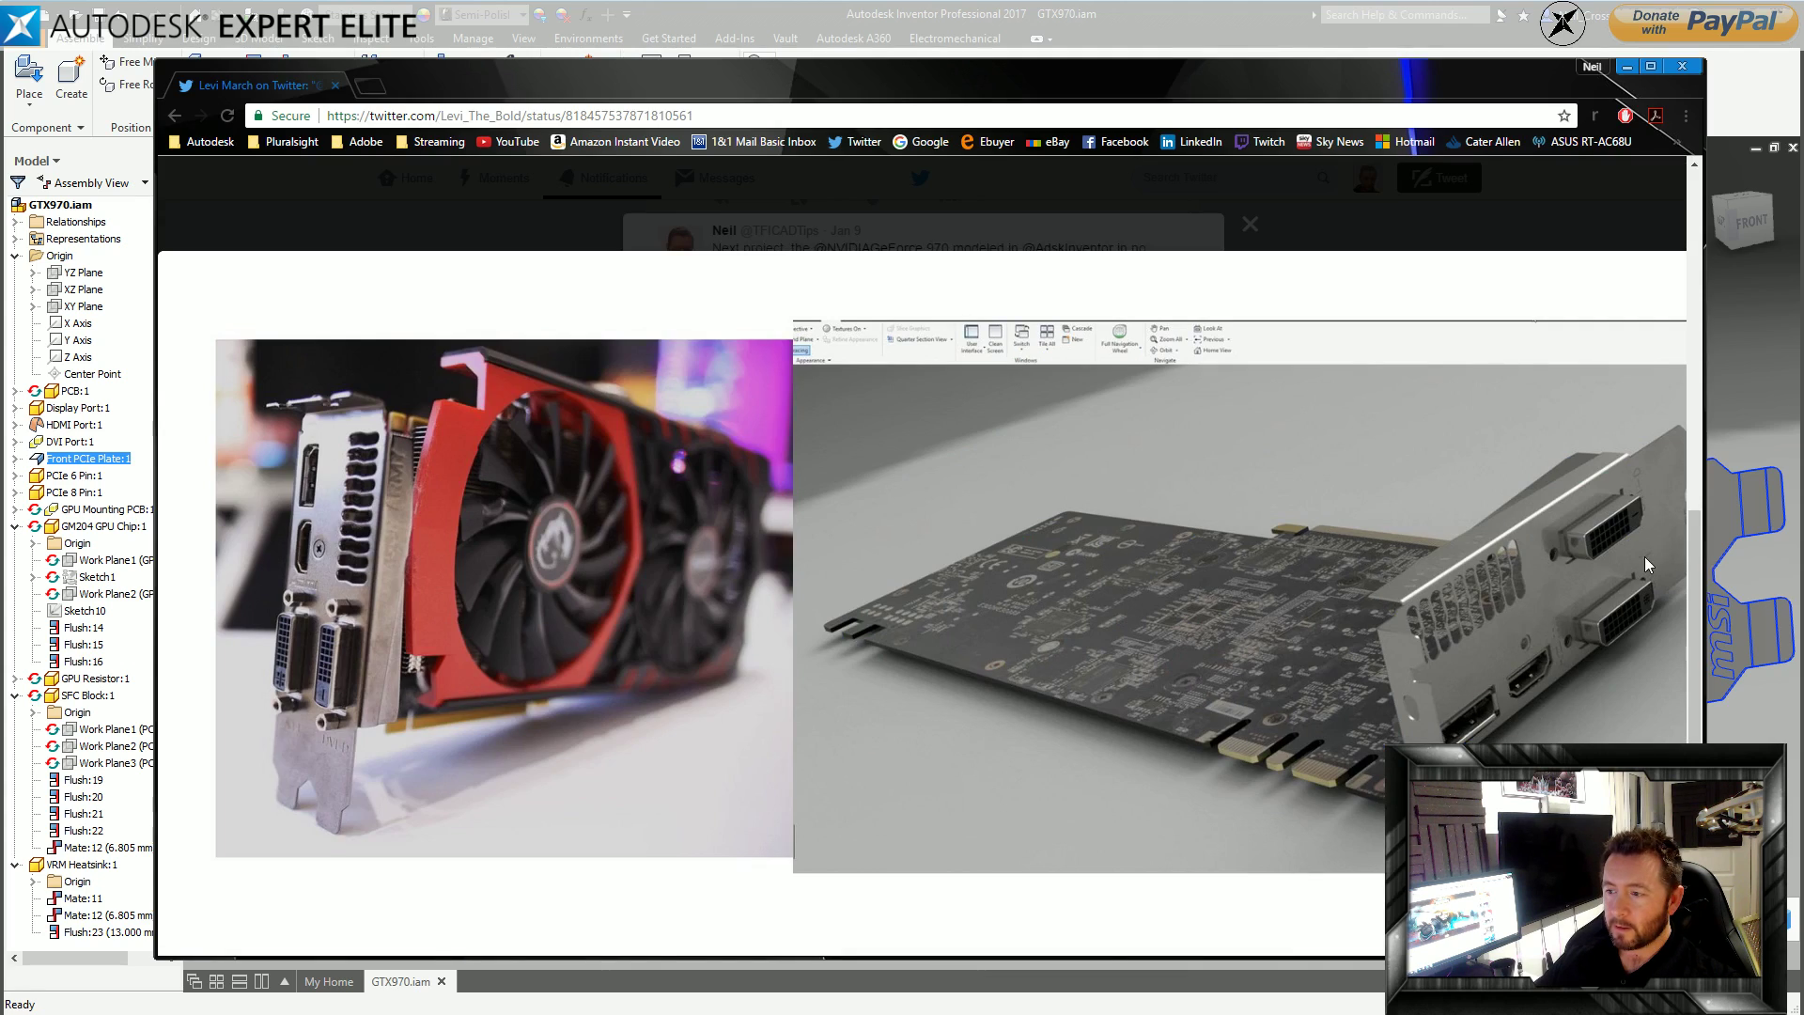
left_click_drag(1706, 556, 1739, 547)
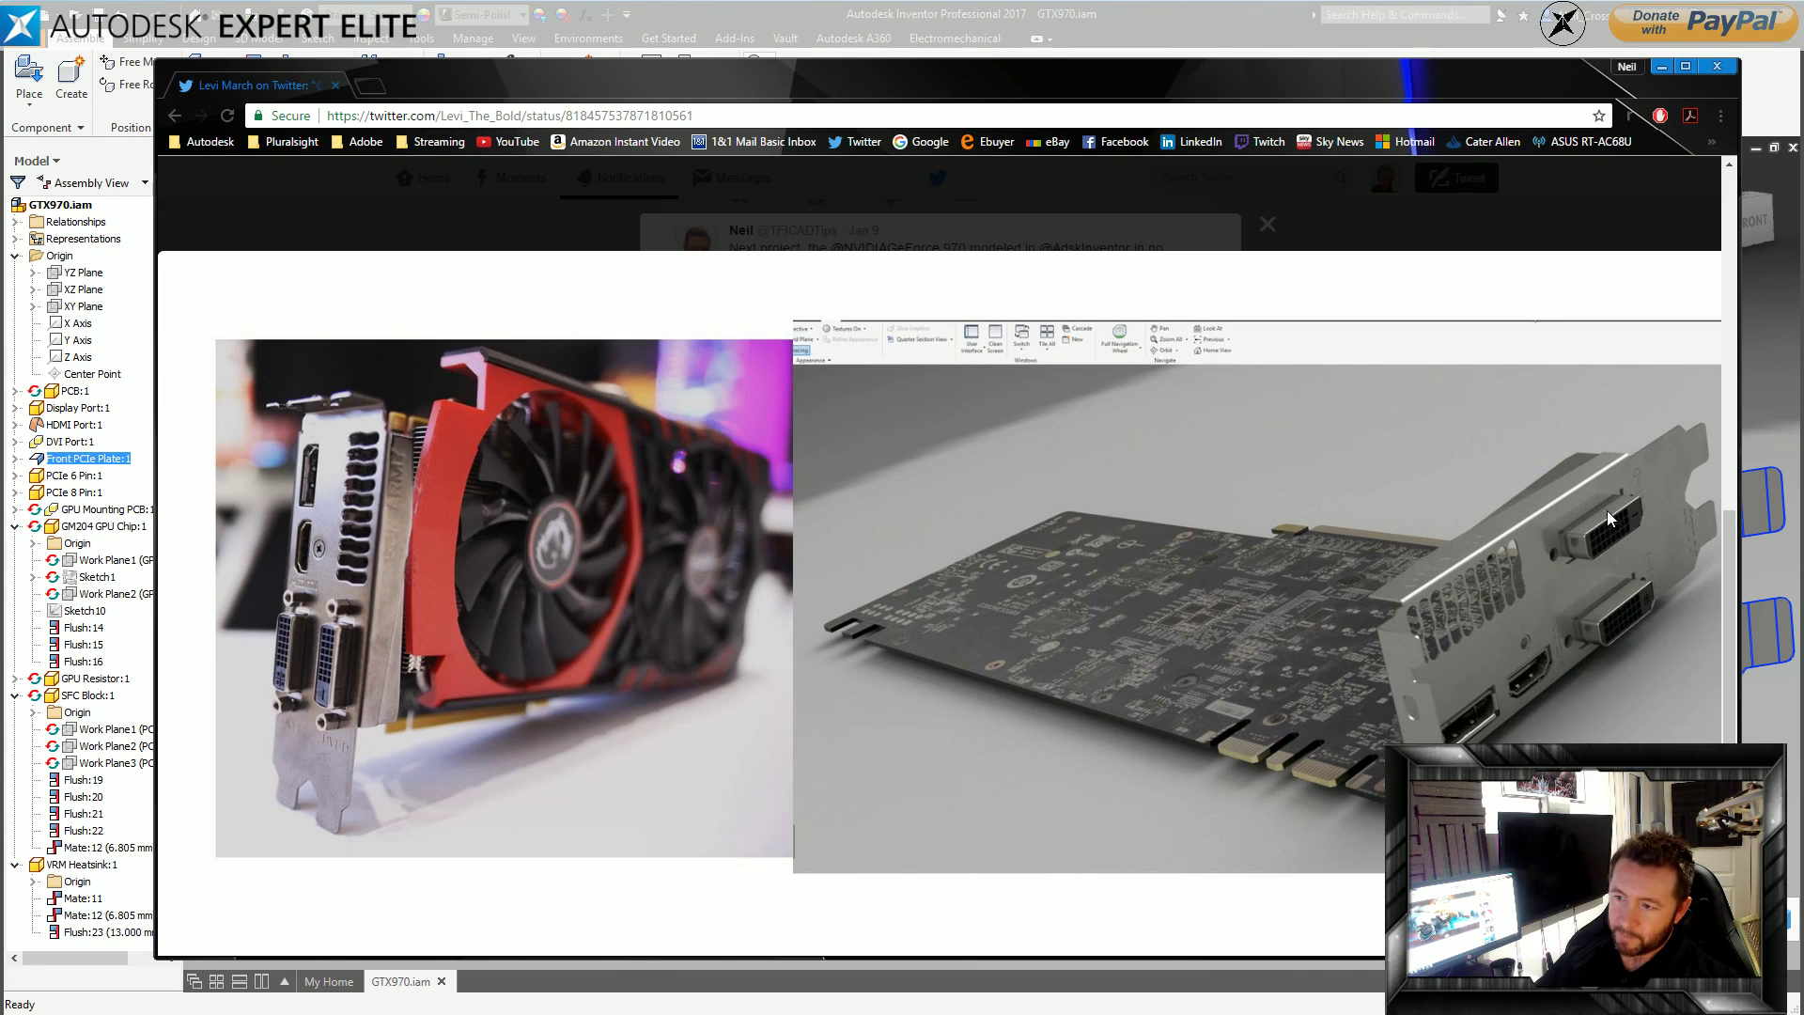
left_click(1662, 65)
Switch back to the assembly and examine the ports and vents on the front PCIe plate.
scroll(1448, 645, "down", 2)
middle_click_drag(1447, 645, 1184, 763, "shift")
left_click(1183, 764)
middle_click_drag(1462, 265, 1163, 874, "shift")
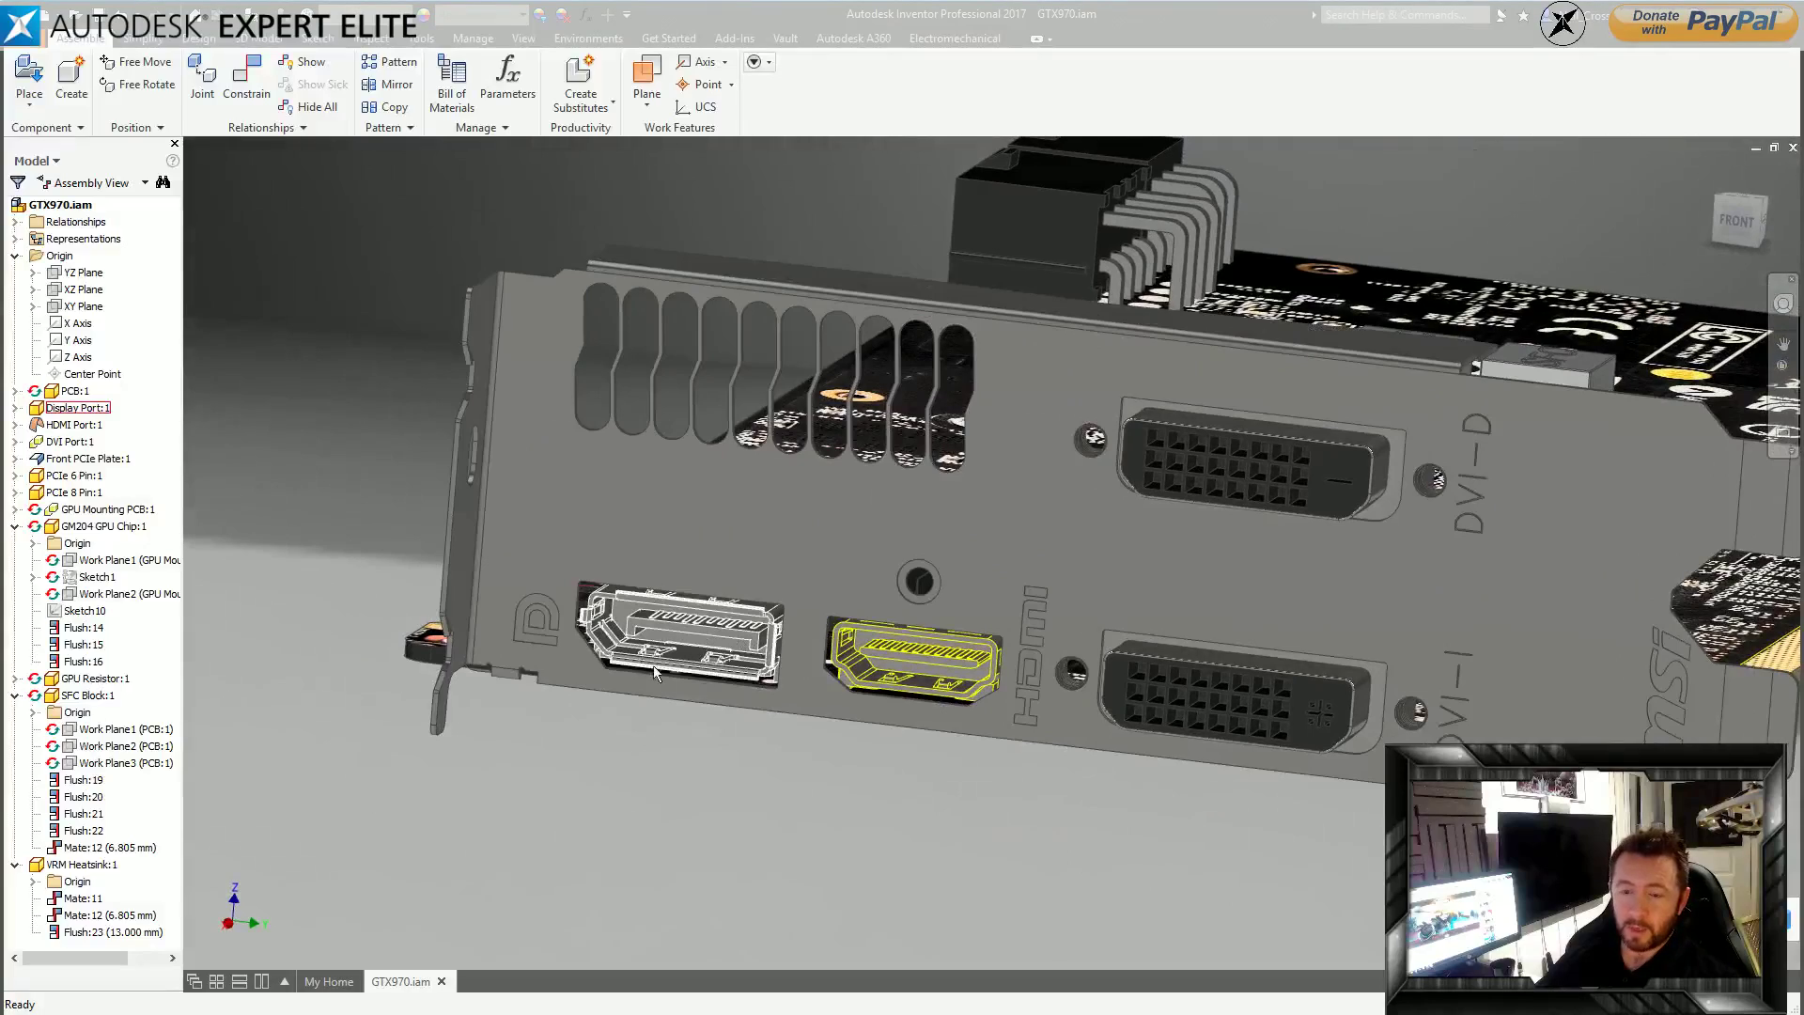
middle_click_drag(654, 788, 650, 706, "shift")
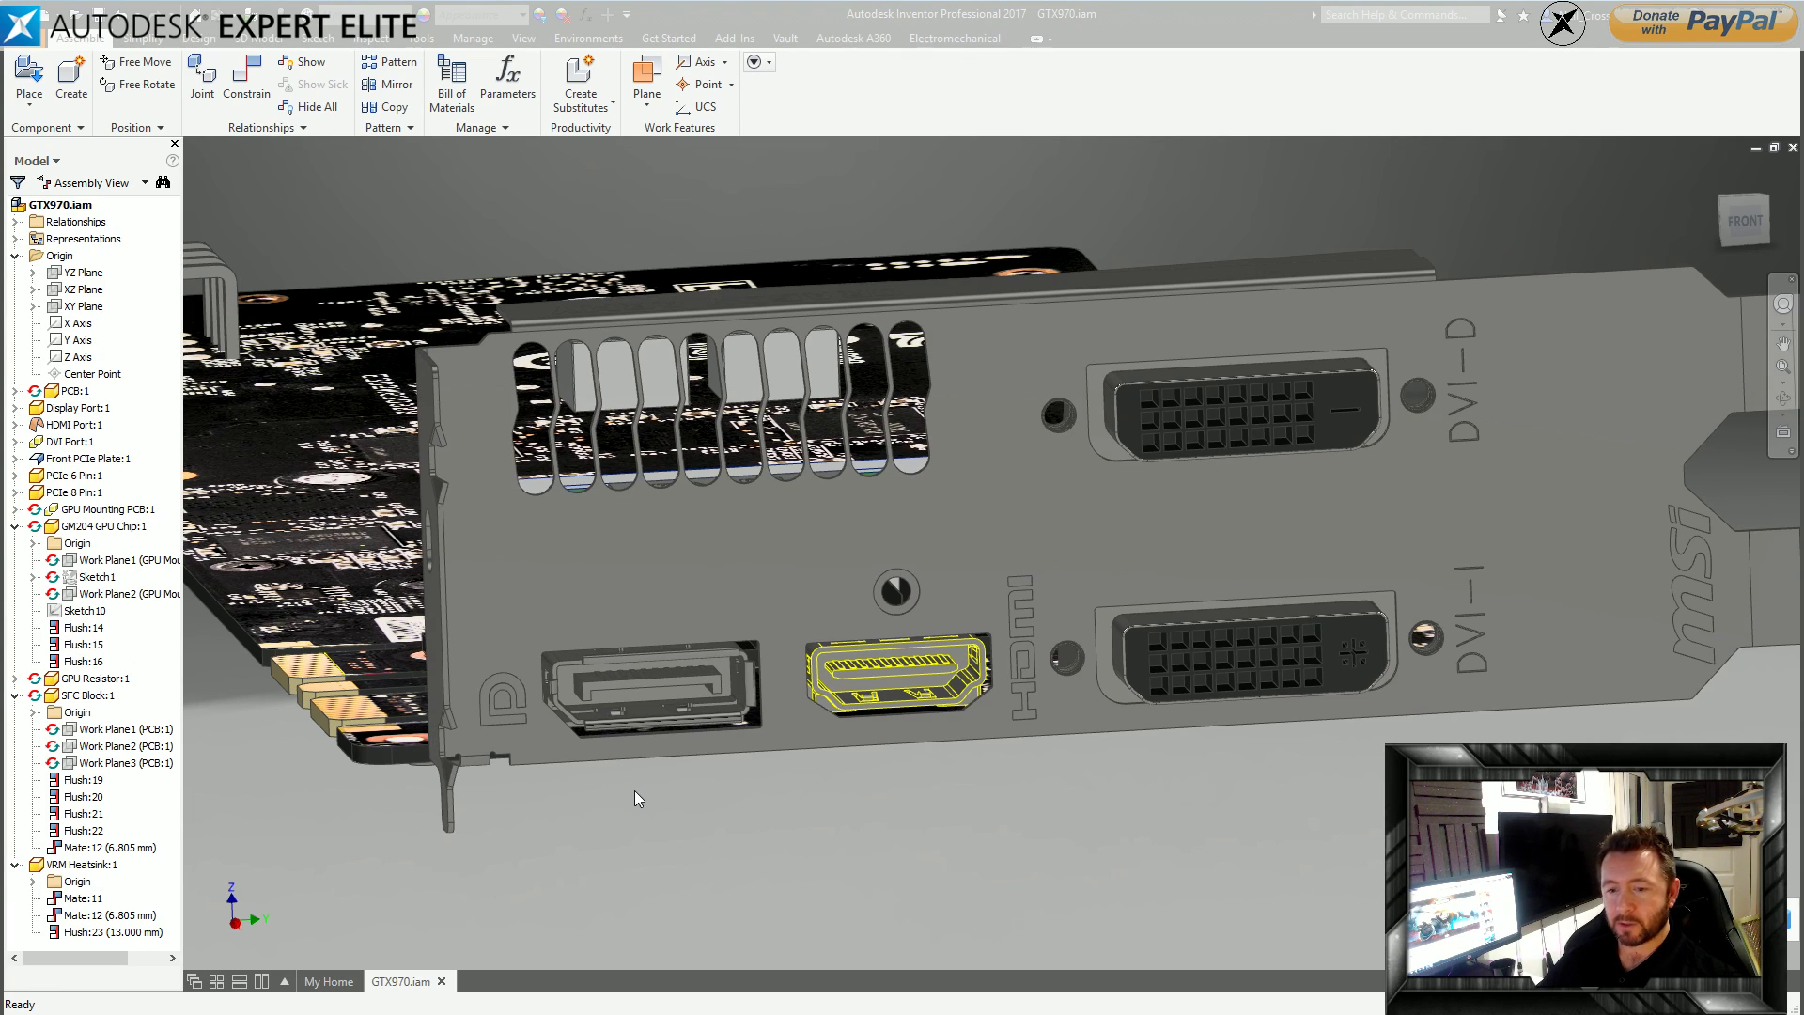
middle_click_drag(612, 814, 579, 780, "shift")
middle_click_drag(865, 802, 901, 826, "shift")
middle_click_drag(1069, 826, 1119, 816, "shift")
Inspect the inside detail of the DisplayPort connector in the front PCIe plate.
scroll(1119, 816, "up", 6)
scroll(928, 683, "up", 8)
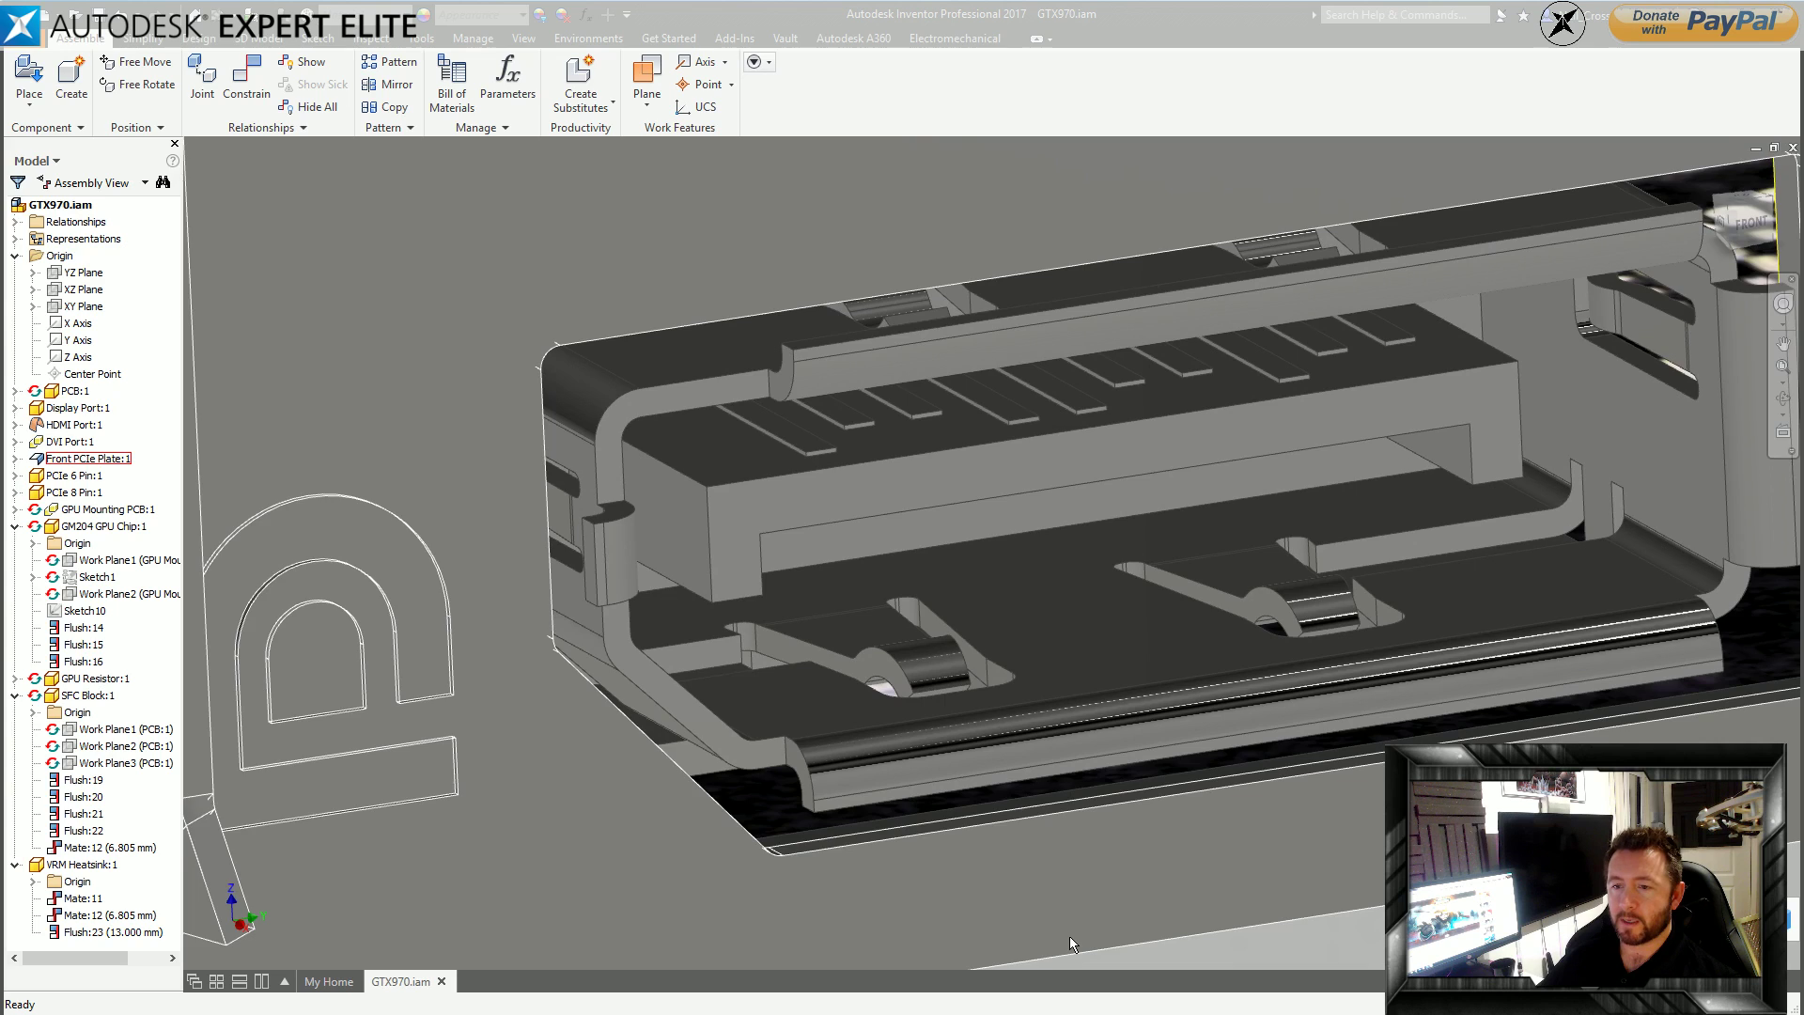
middle_click_drag(1069, 936, 1071, 937, "shift")
scroll(1073, 944, "down", 3)
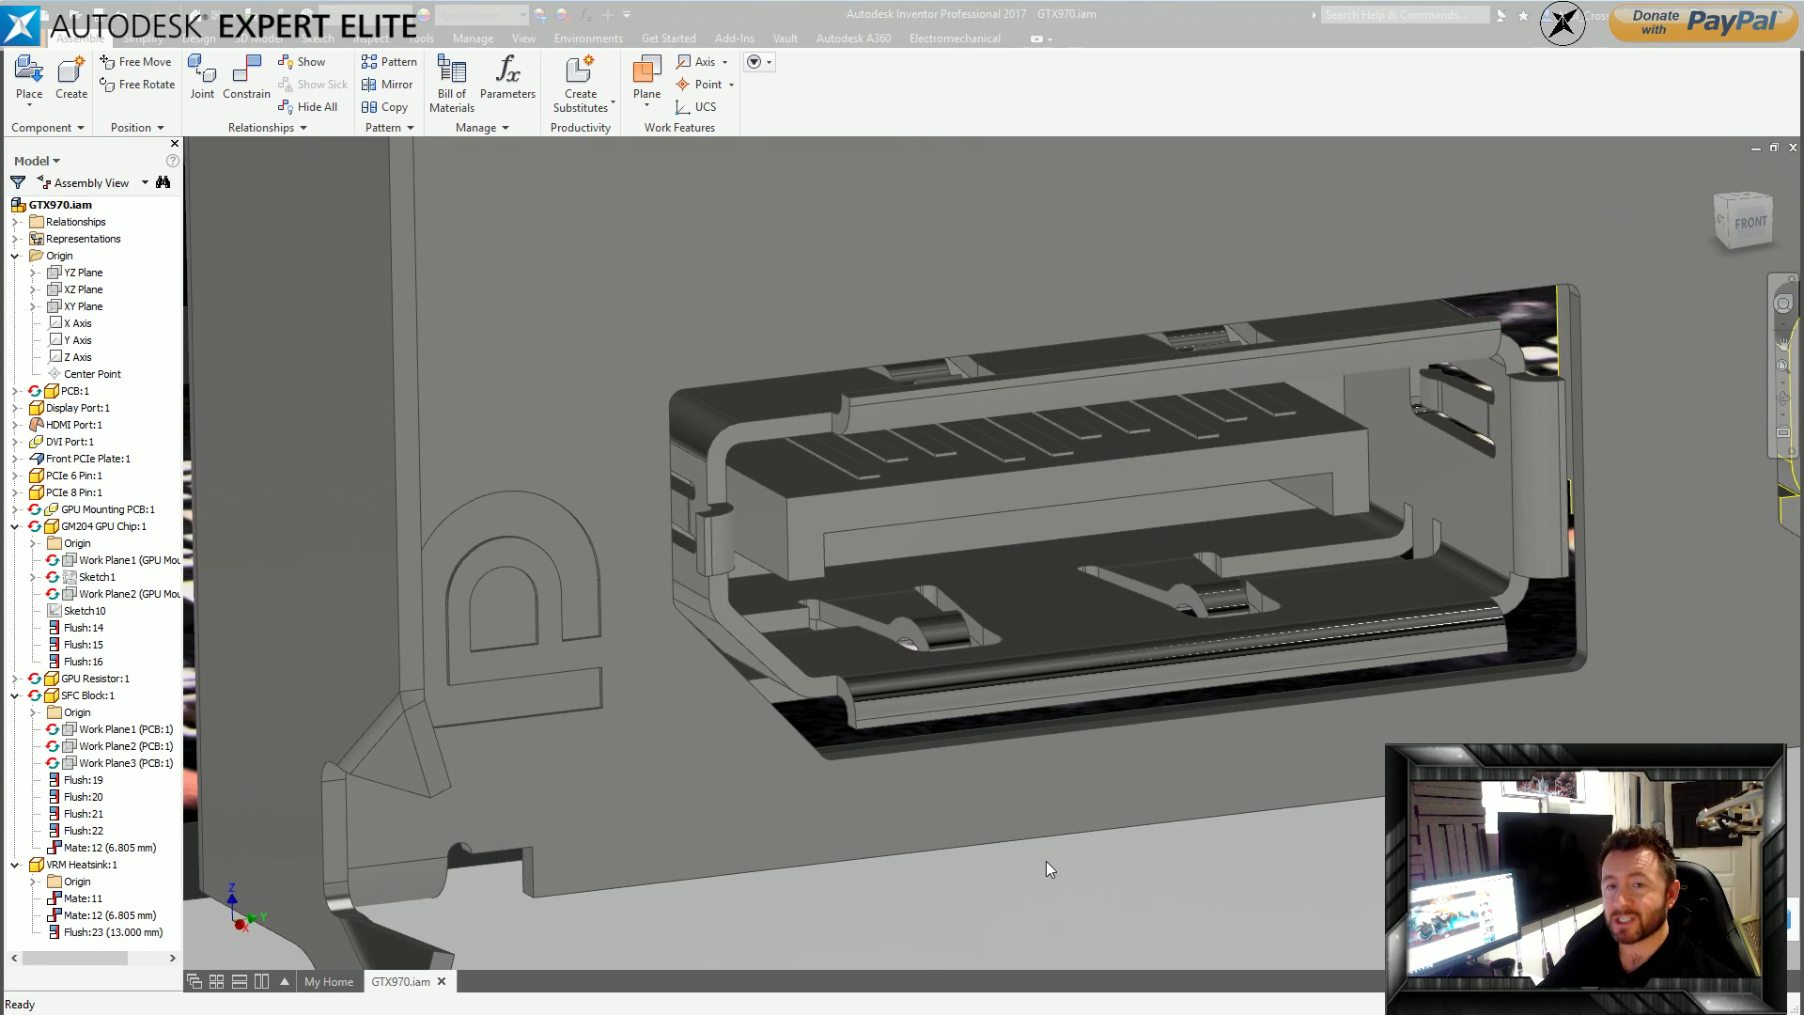
scroll(1047, 857, "down", 4)
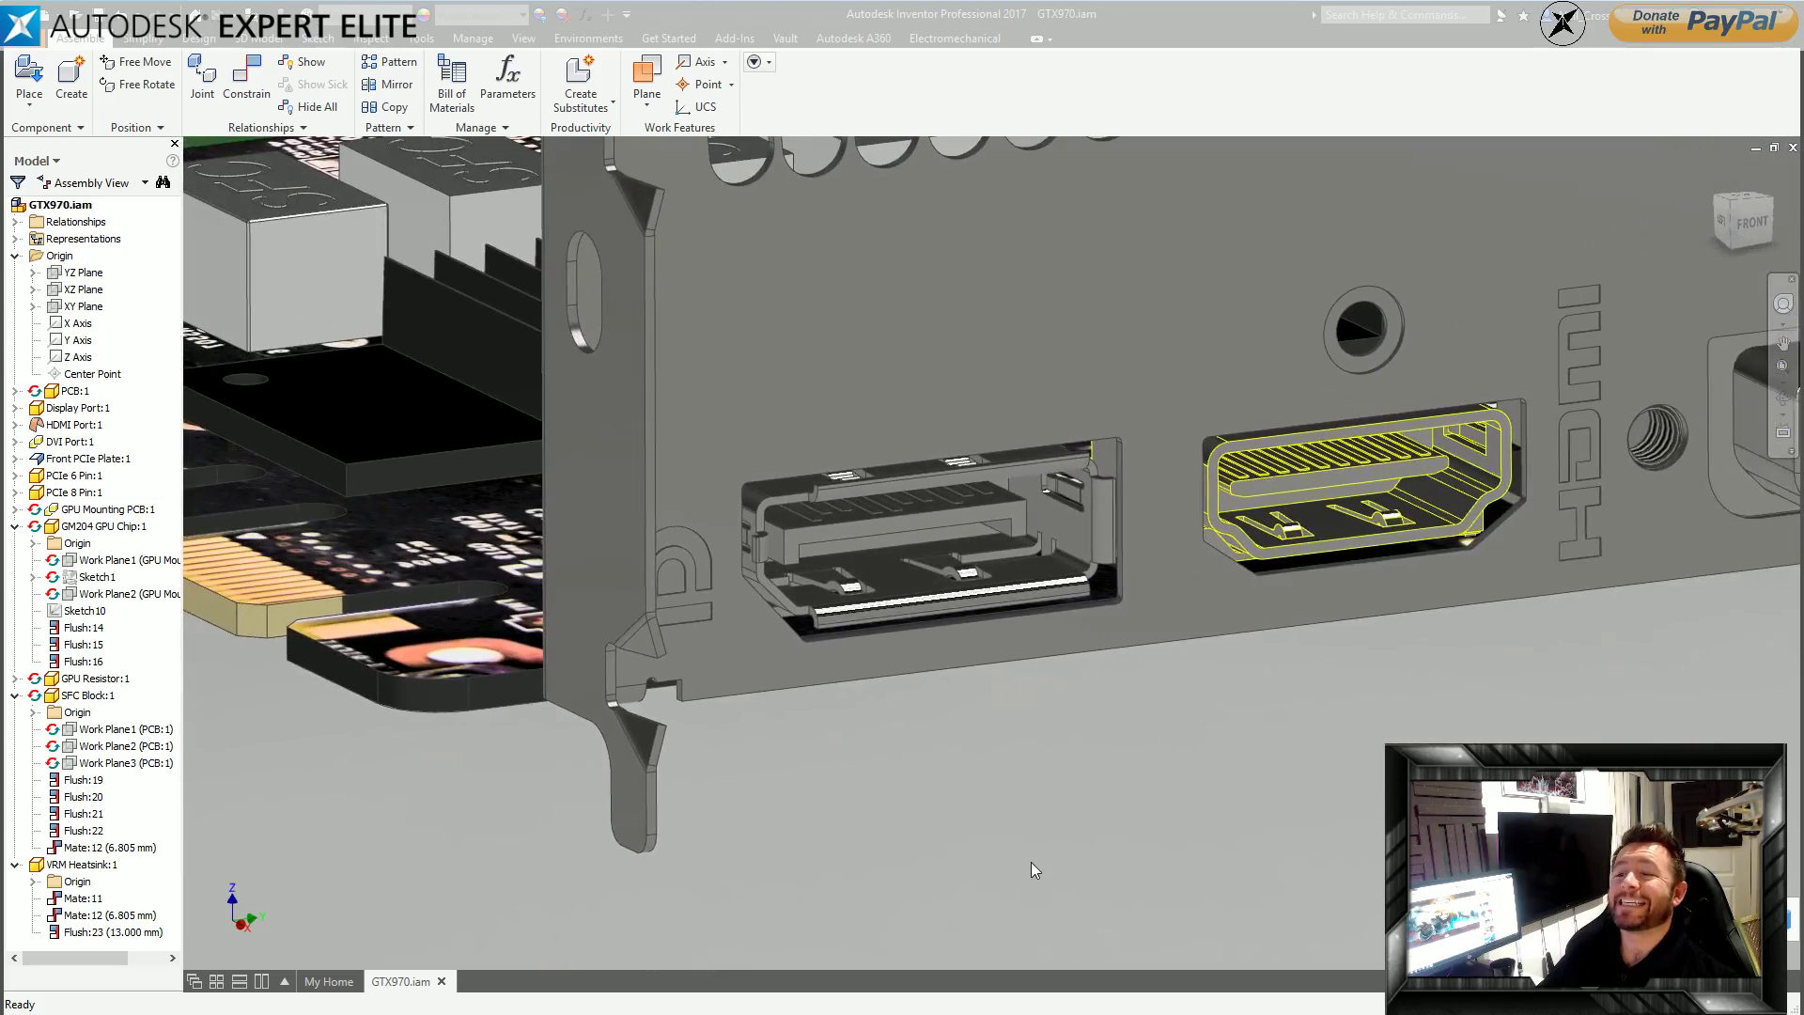
scroll(1031, 869, "down", 3)
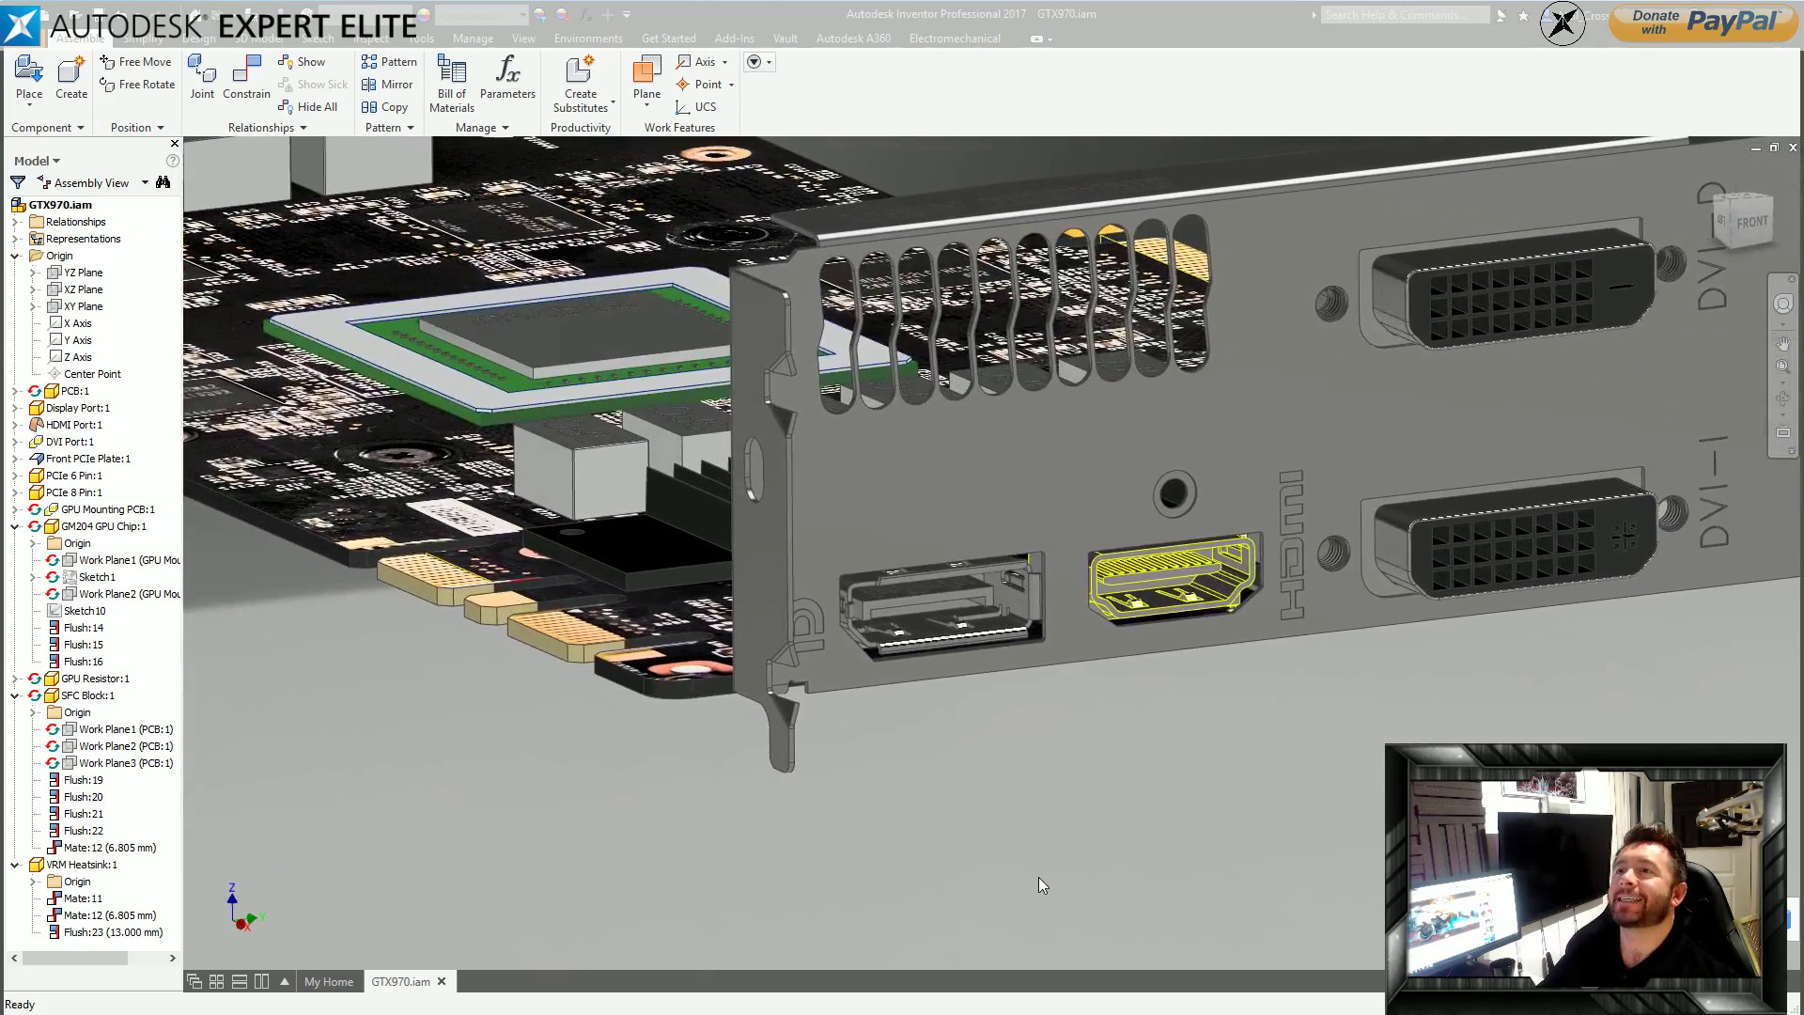
Examine the GPU chip with its NVIDIA logo and the resistors around it.
middle_click_drag(1039, 877, 1522, 714, "shift")
scroll(1177, 819, "up", 2)
scroll(1504, 714, "up", 3)
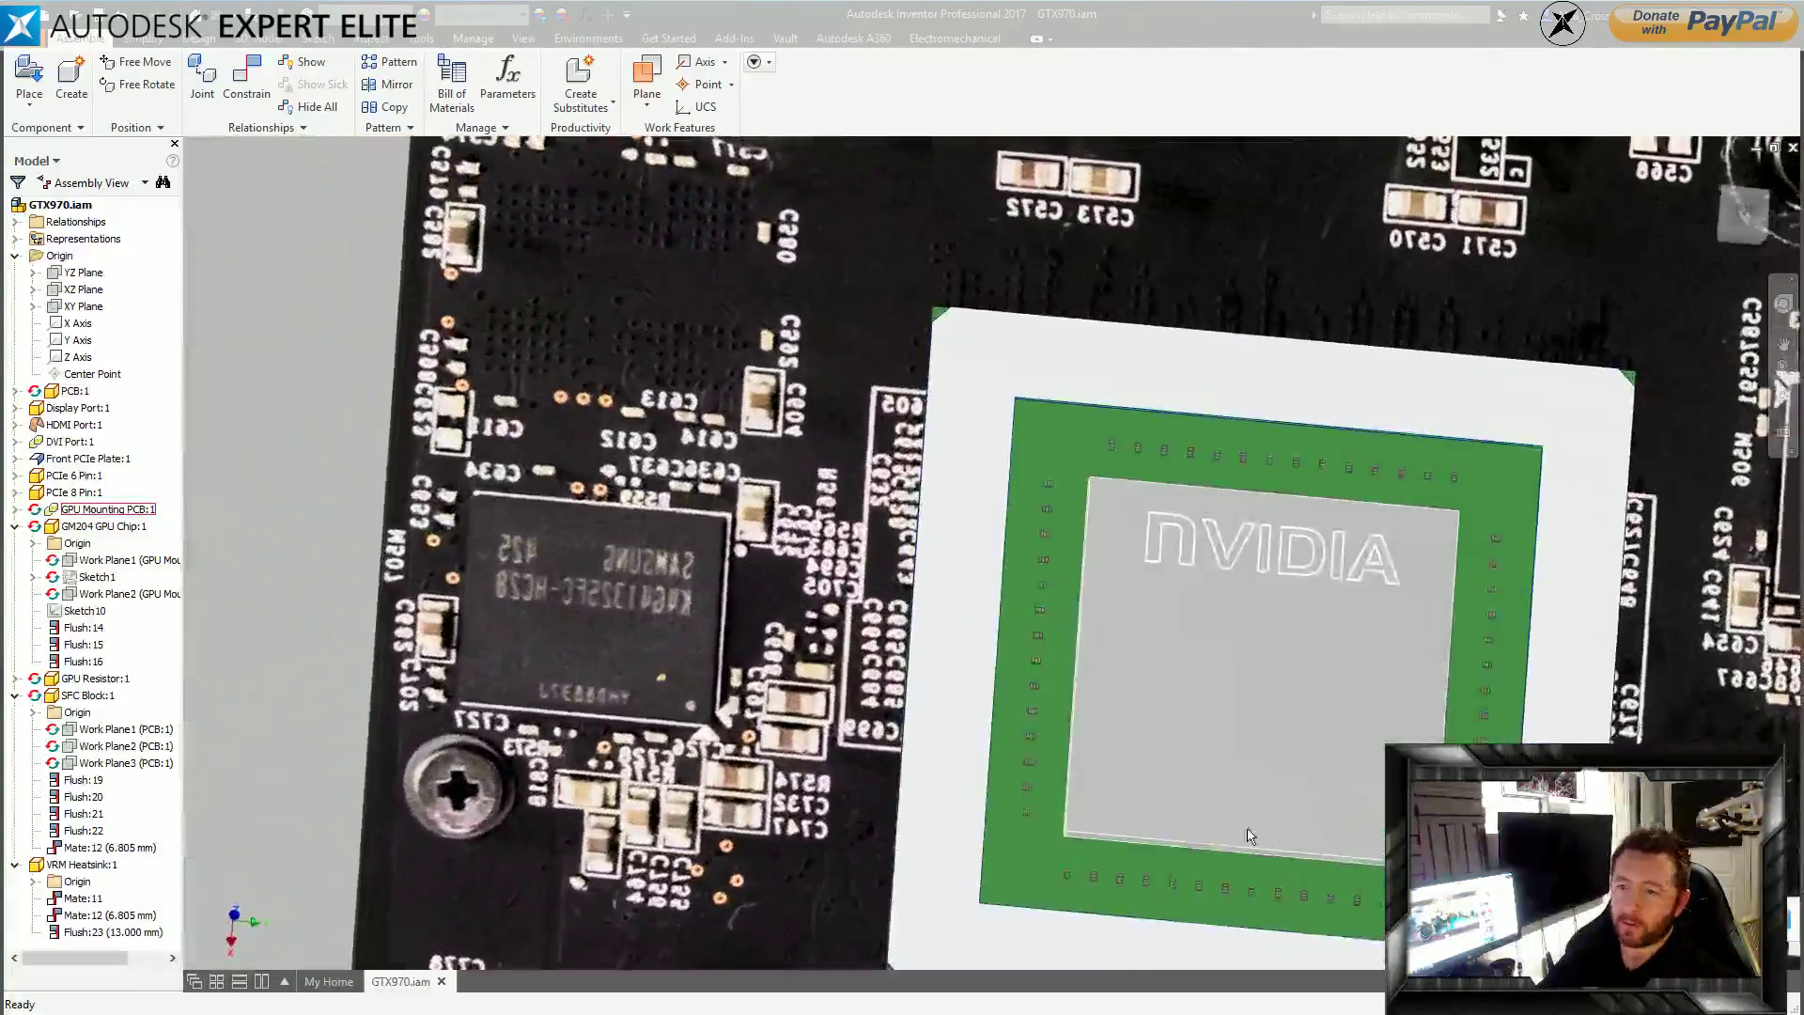
middle_click_drag(1346, 757, 1301, 743, "shift")
scroll(1301, 742, "up", 2)
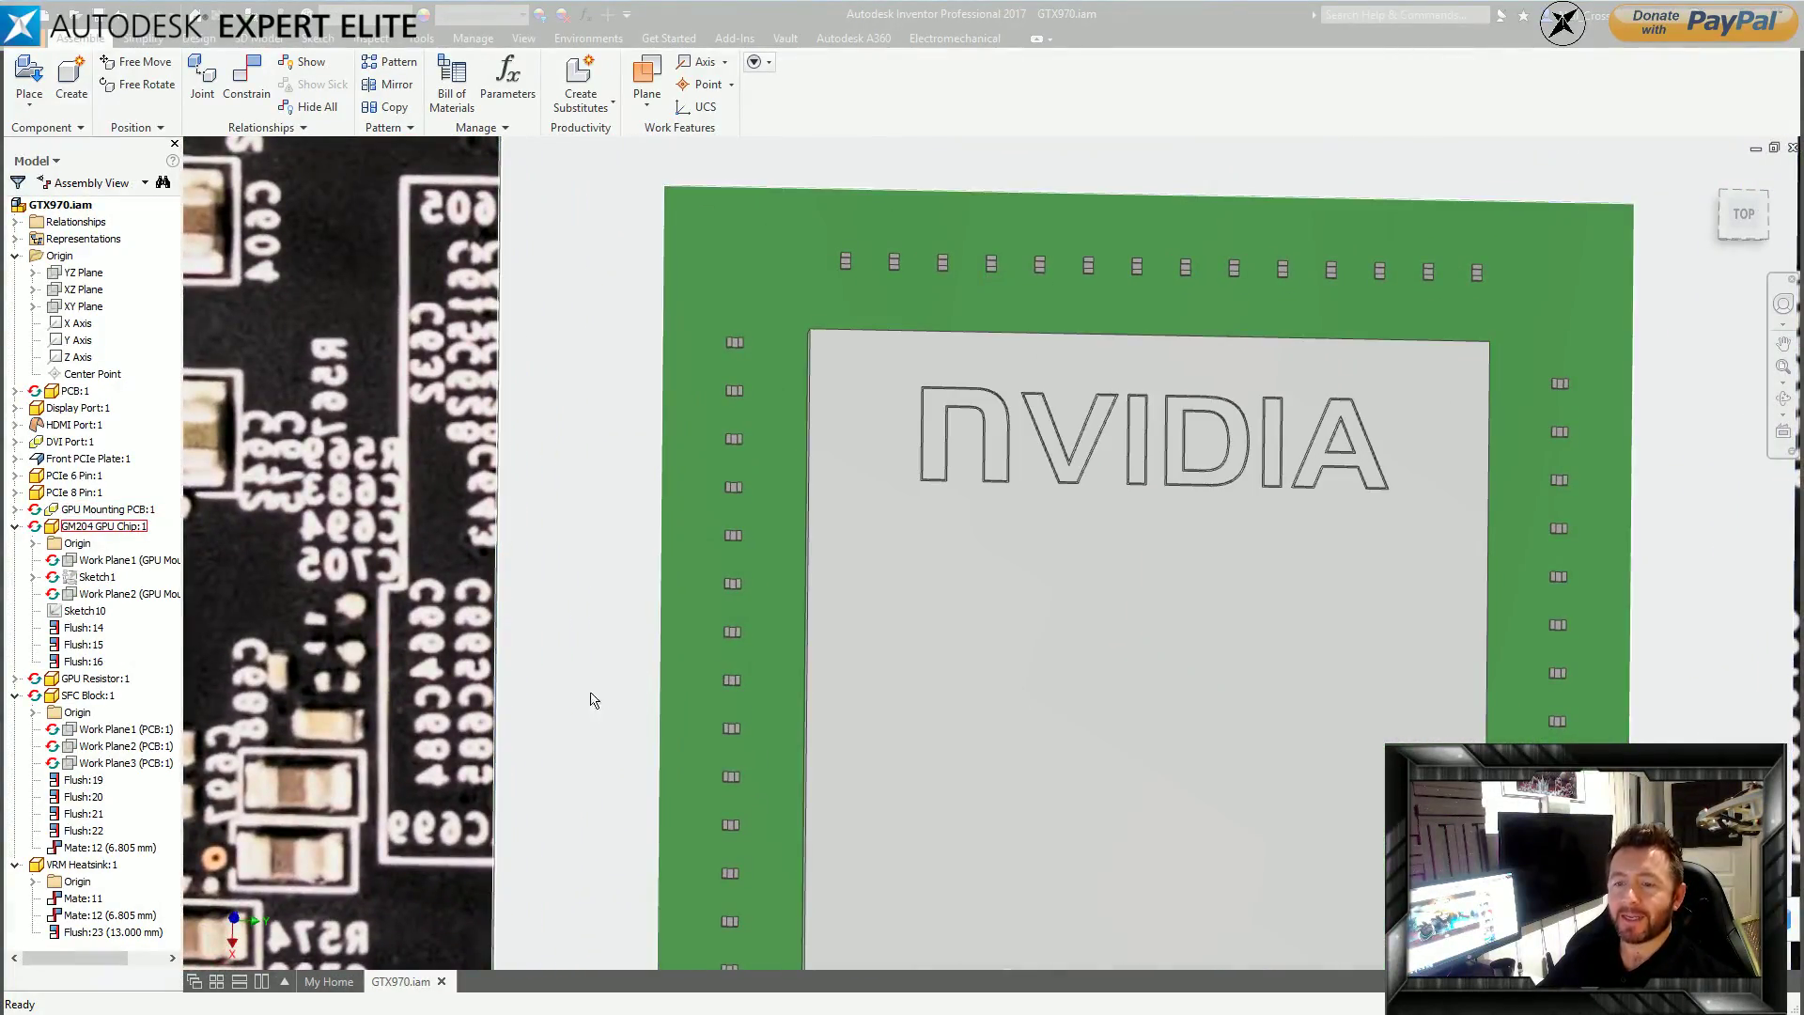
middle_click_drag(791, 709, 723, 937, "shift")
scroll(1106, 699, "down", 3)
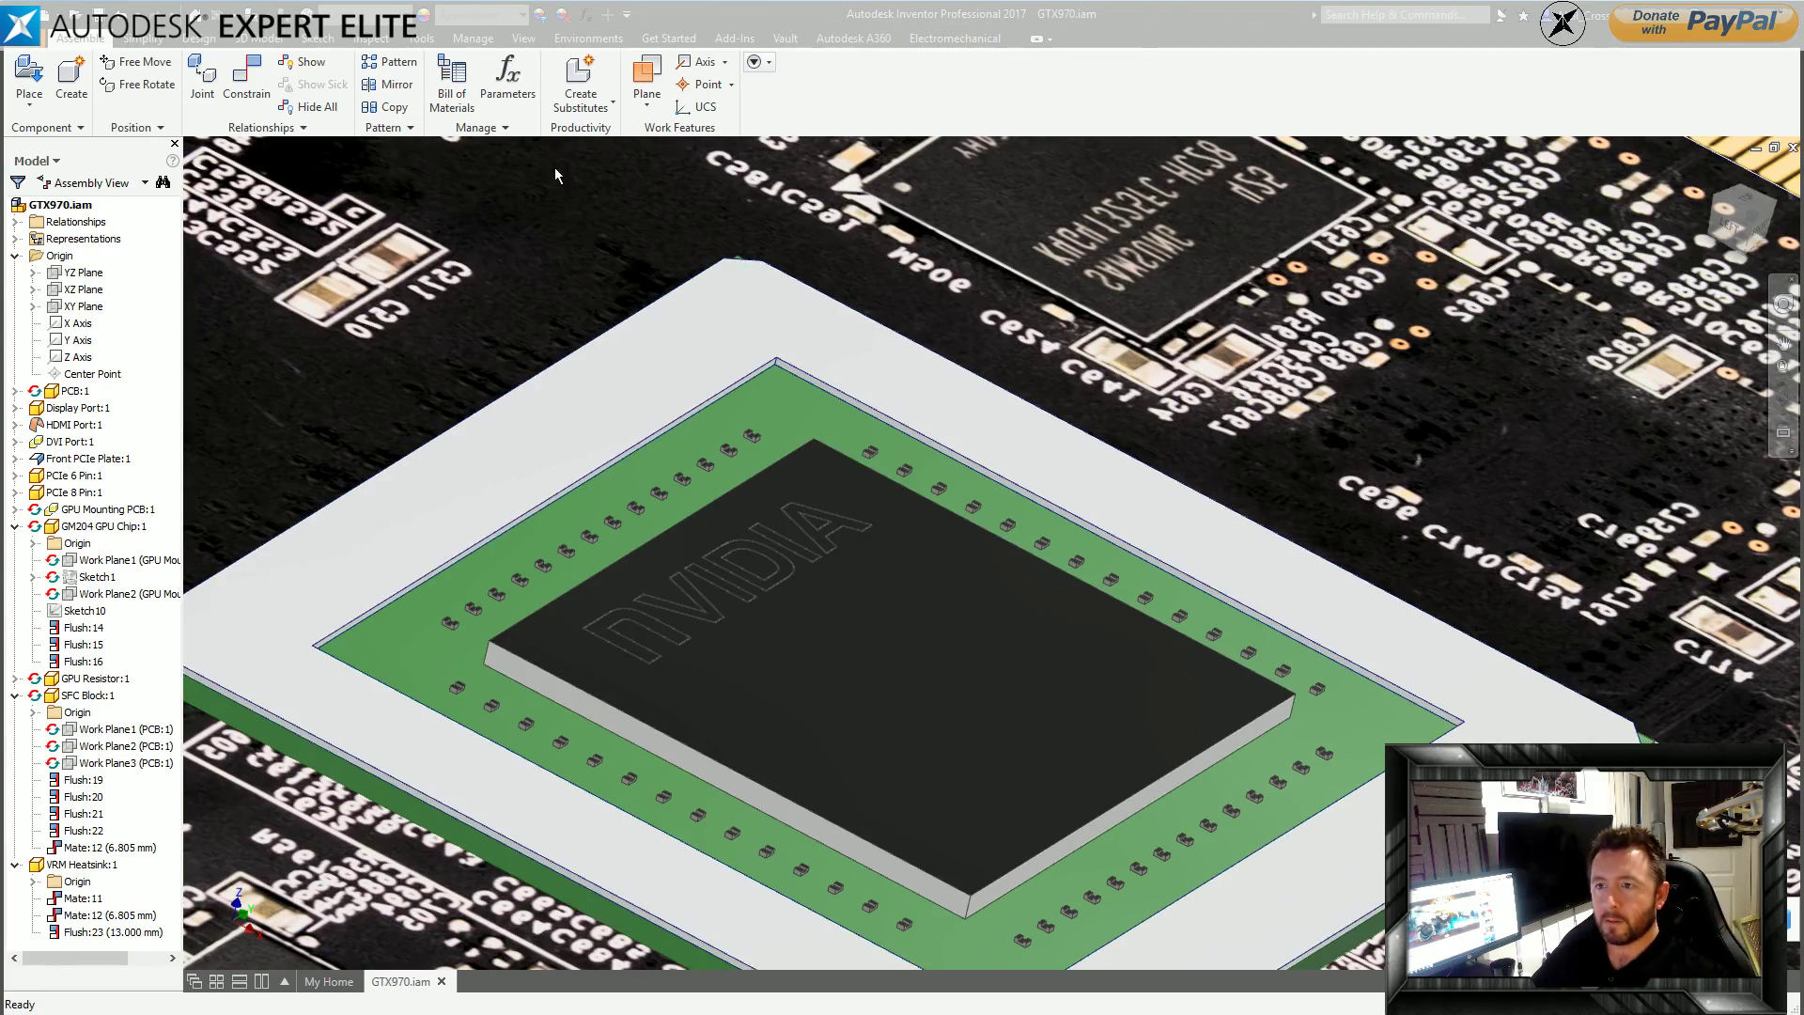
Examine the component blocks, heatsink and board surface surrounding the GPU.
scroll(723, 512, "up", 5)
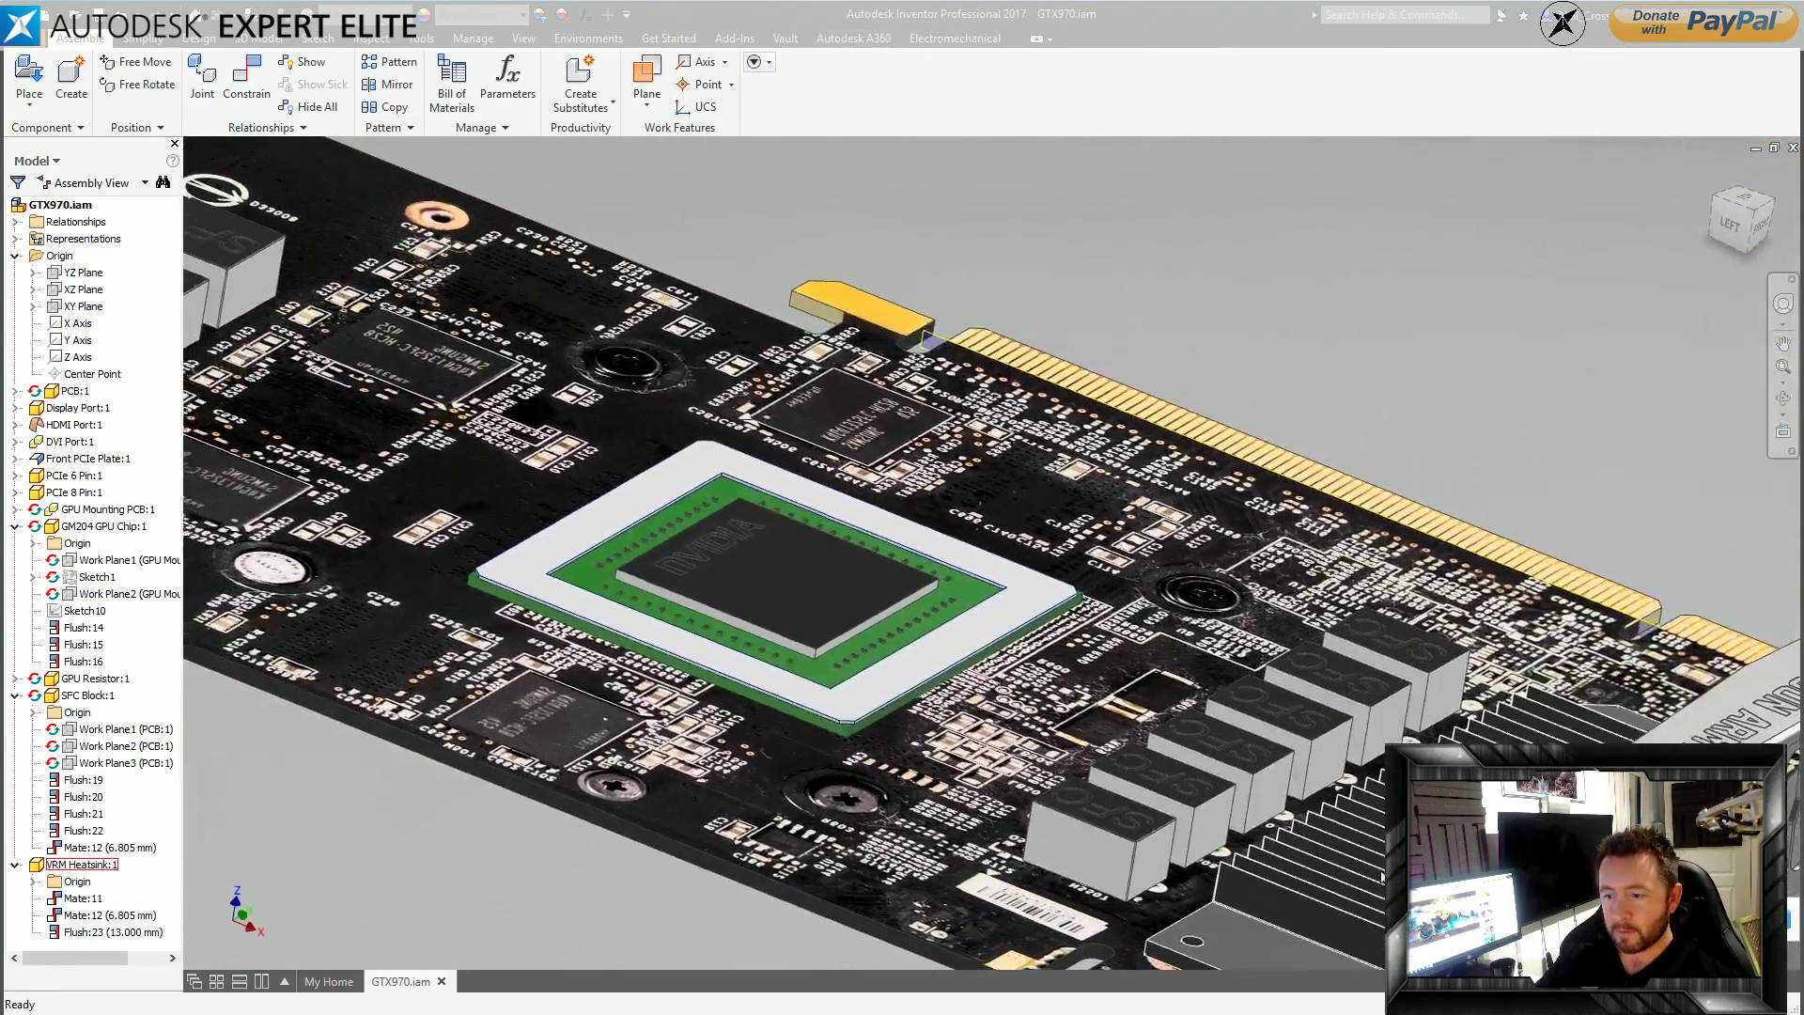
middle_click_drag(1363, 874, 1362, 798, "shift")
middle_click_drag(827, 898, 982, 850, "shift")
left_click(786, 860)
middle_click_drag(940, 671, 917, 723, "shift")
scroll(827, 620, "up", 6)
middle_click_drag(322, 517, 477, 584)
Check the Physical and Occurrence iProperties of the GPU Mounting PCB component.
left_click(455, 595)
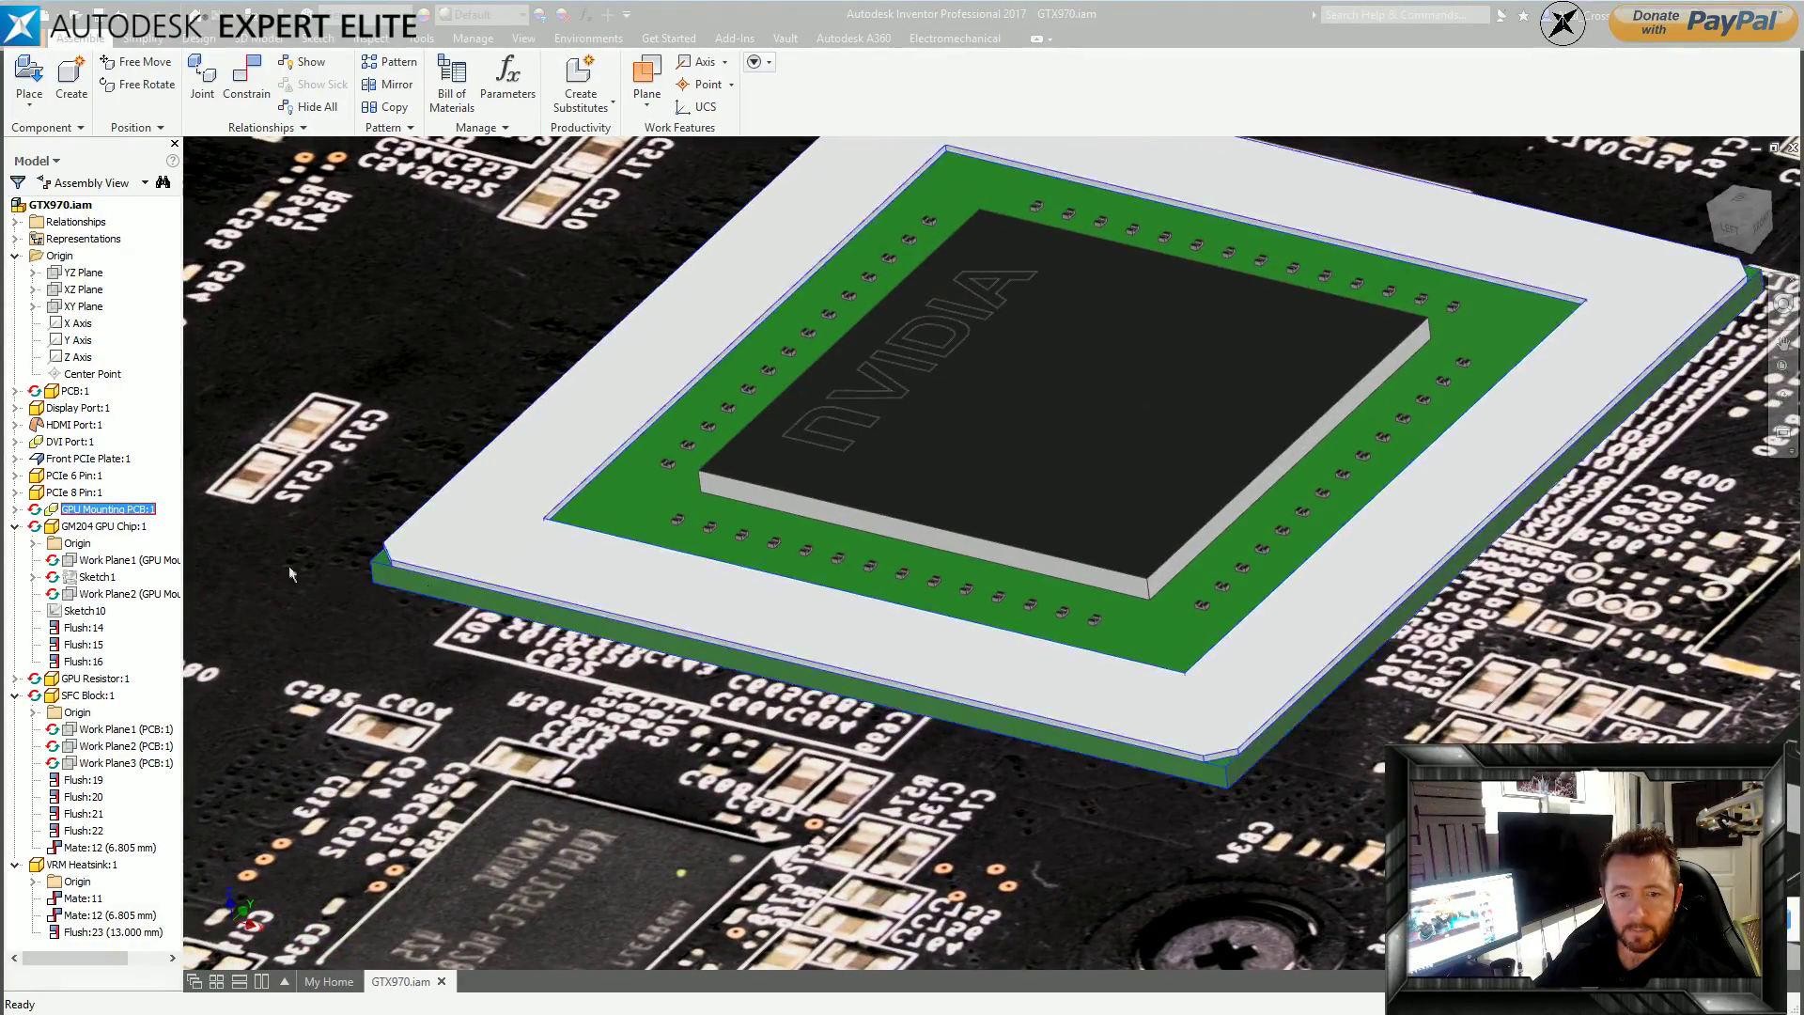
right_click(81, 513)
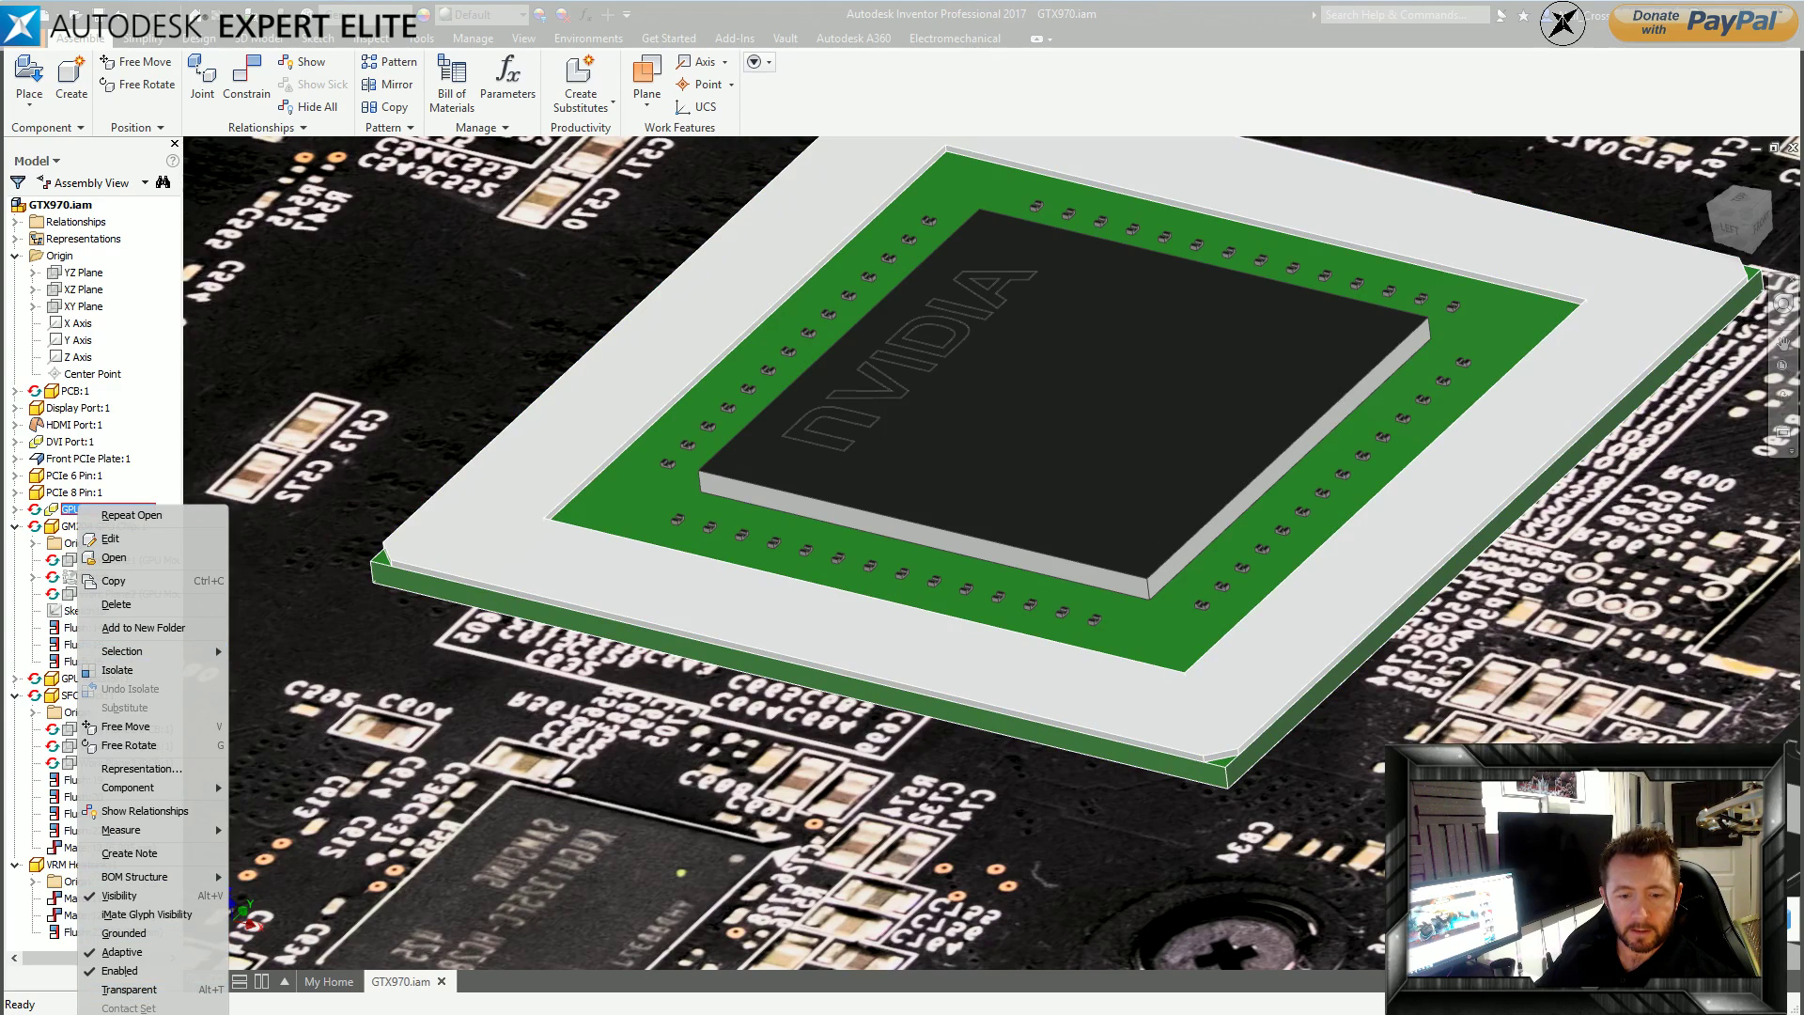
left_click(139, 1014)
left_click(1350, 310)
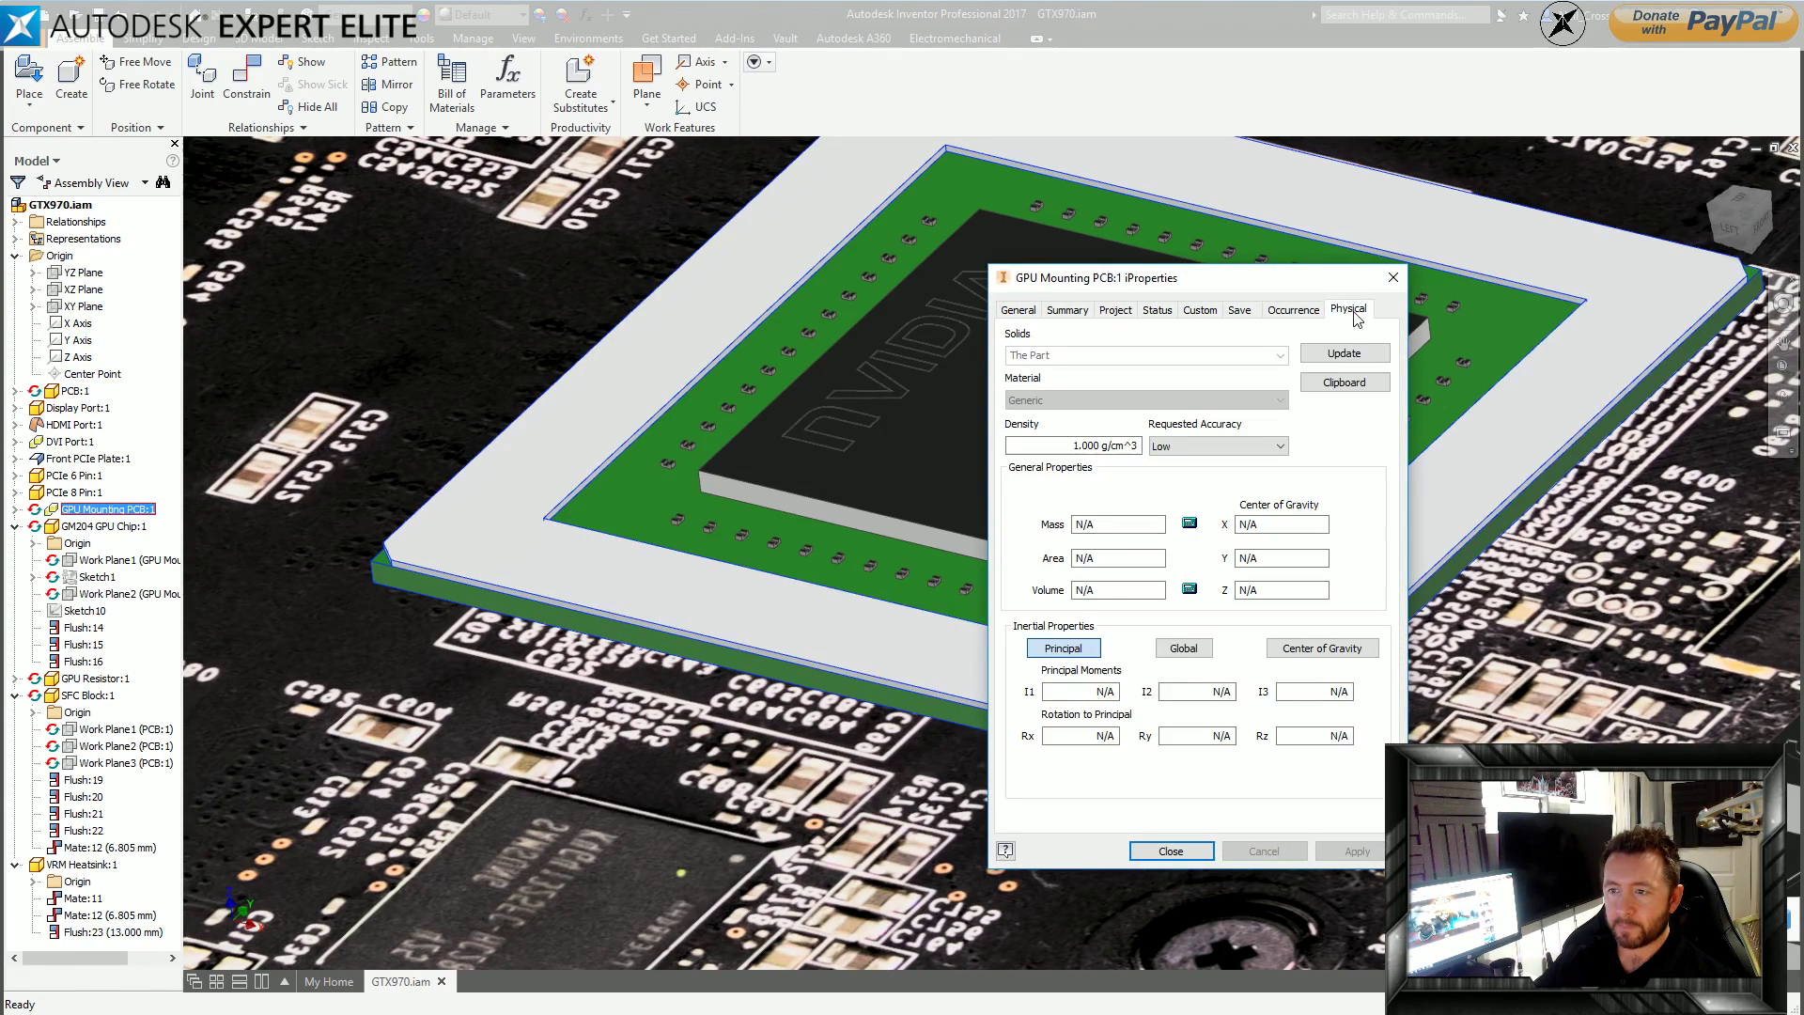
left_click(1291, 310)
left_click(1394, 277)
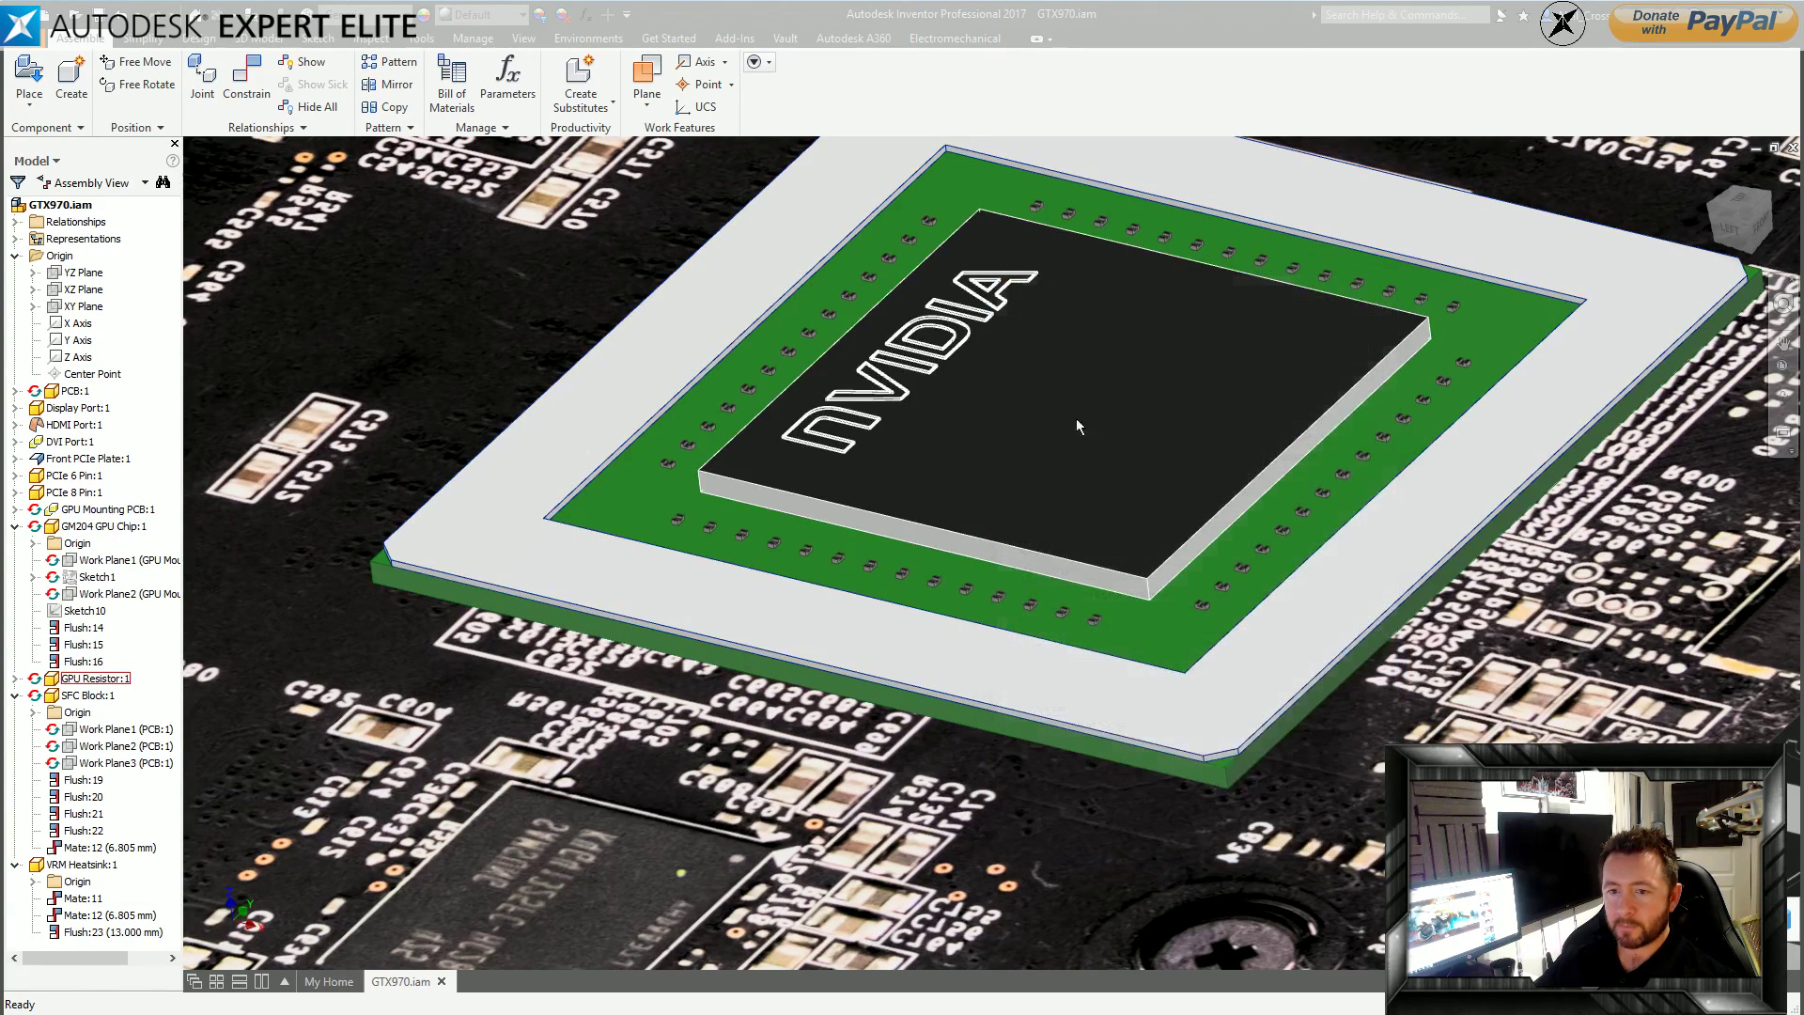
Open the GPU Mounting PCB part in its own window and compare it with its display in the assembly.
scroll(548, 613, "down", 1)
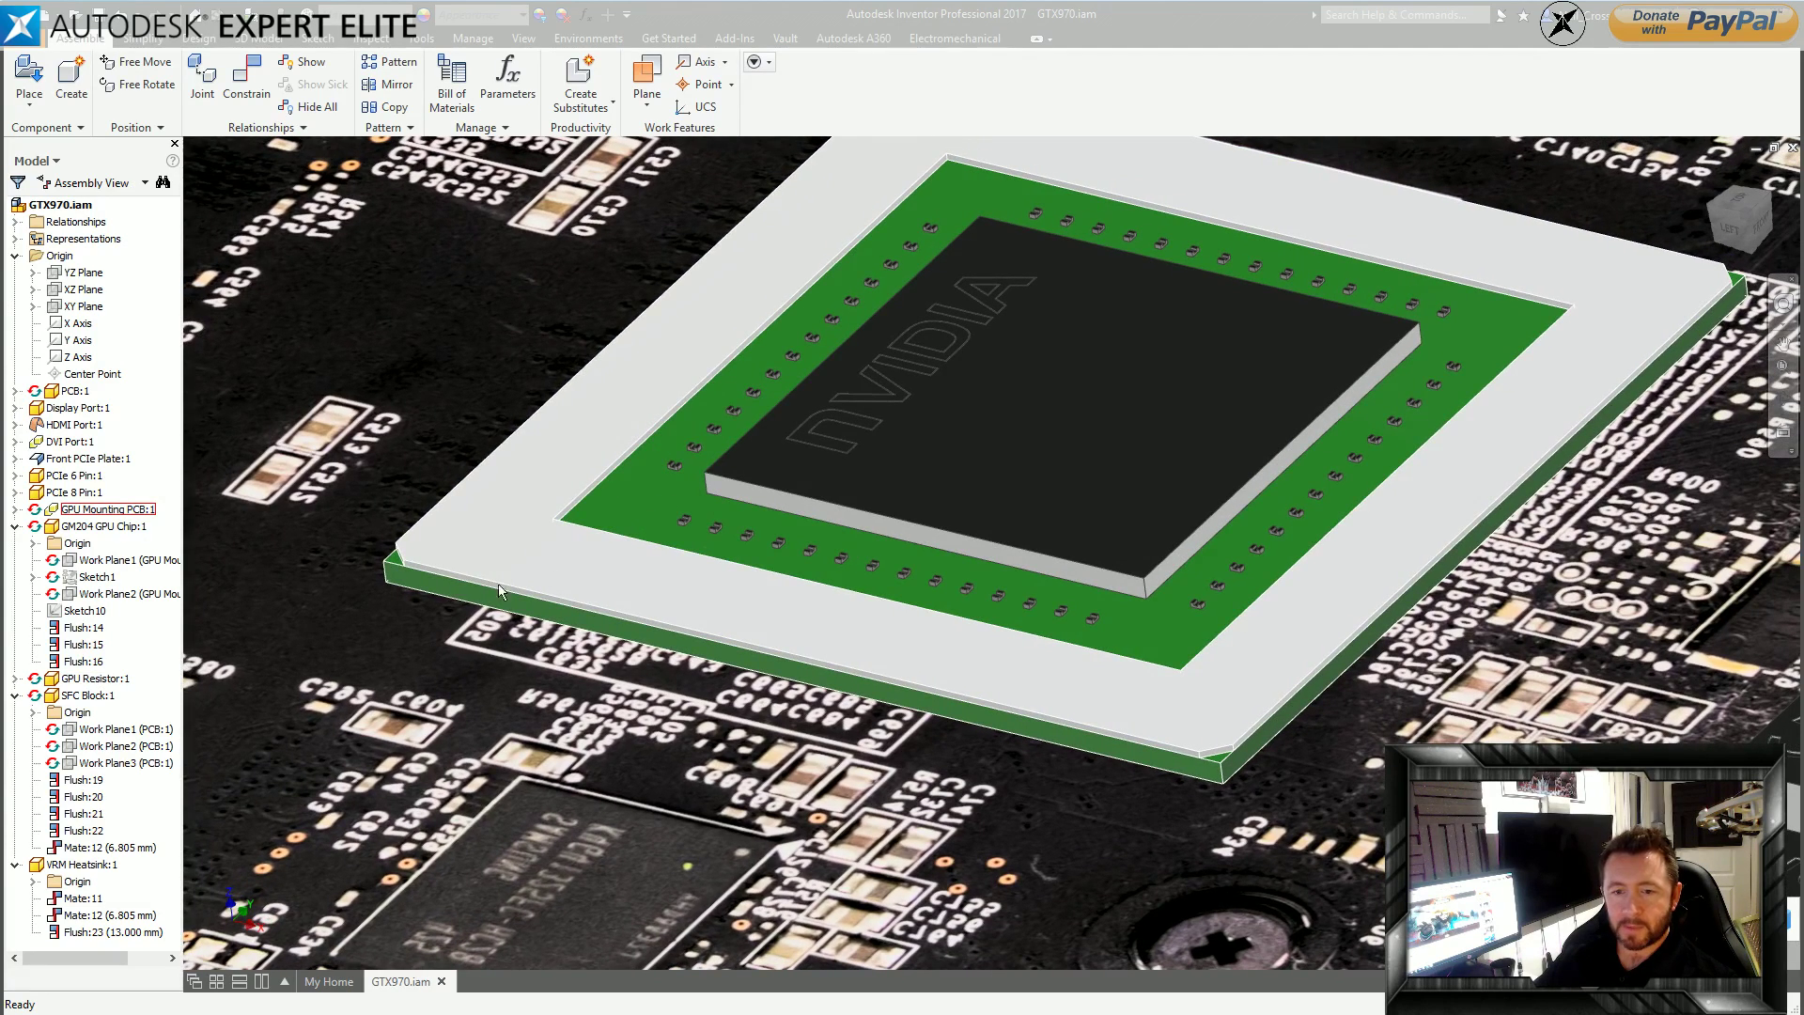
right_click(413, 583)
left_click(427, 536)
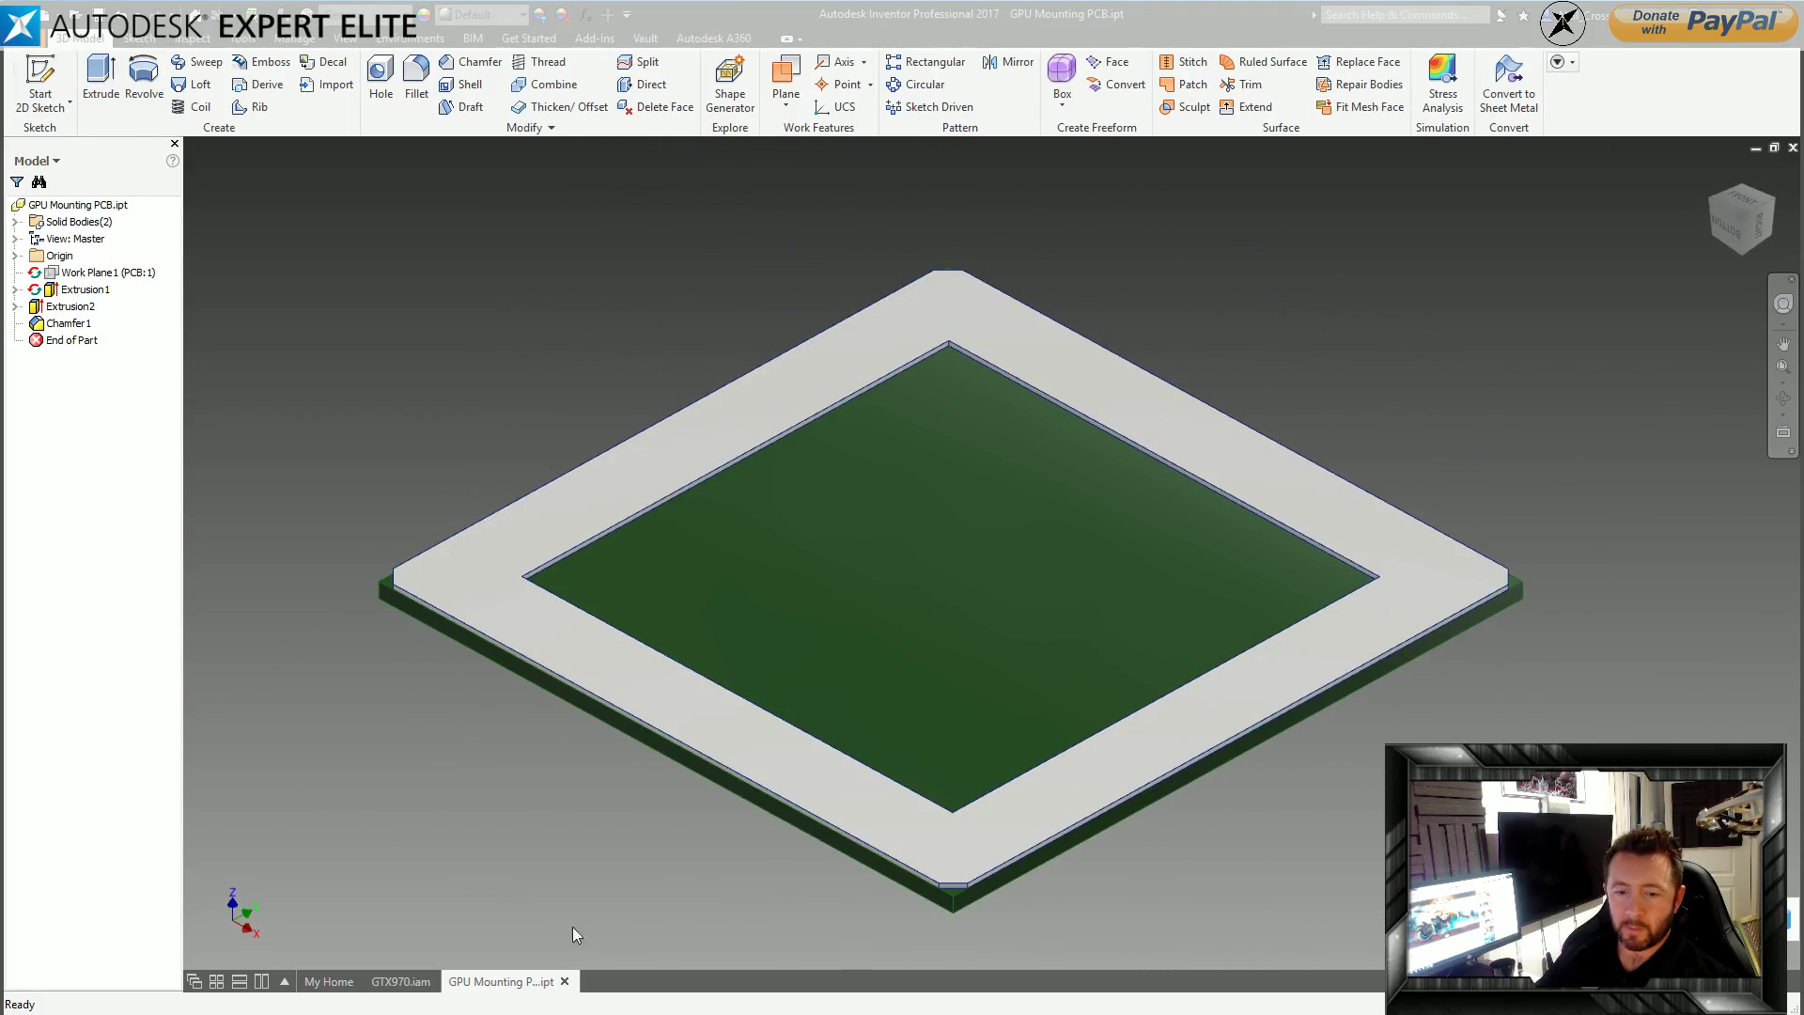
left_click(401, 981)
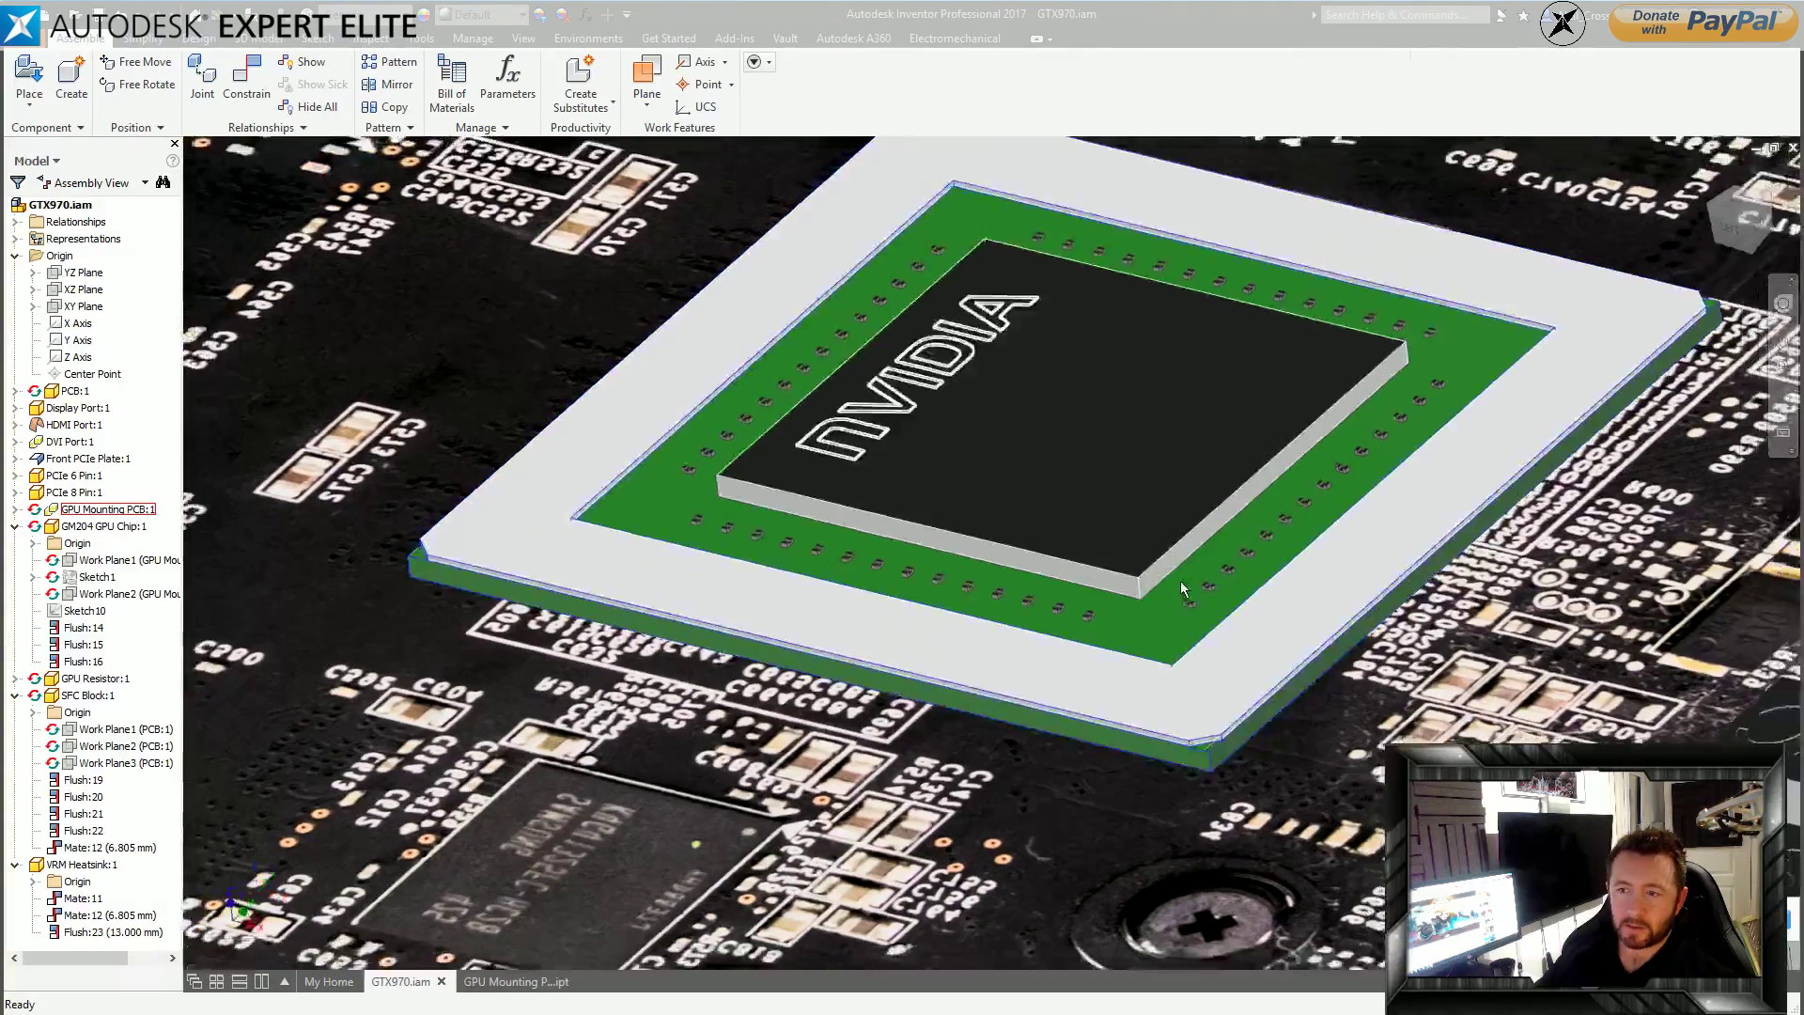
middle_click_drag(1180, 588, 977, 859, "shift")
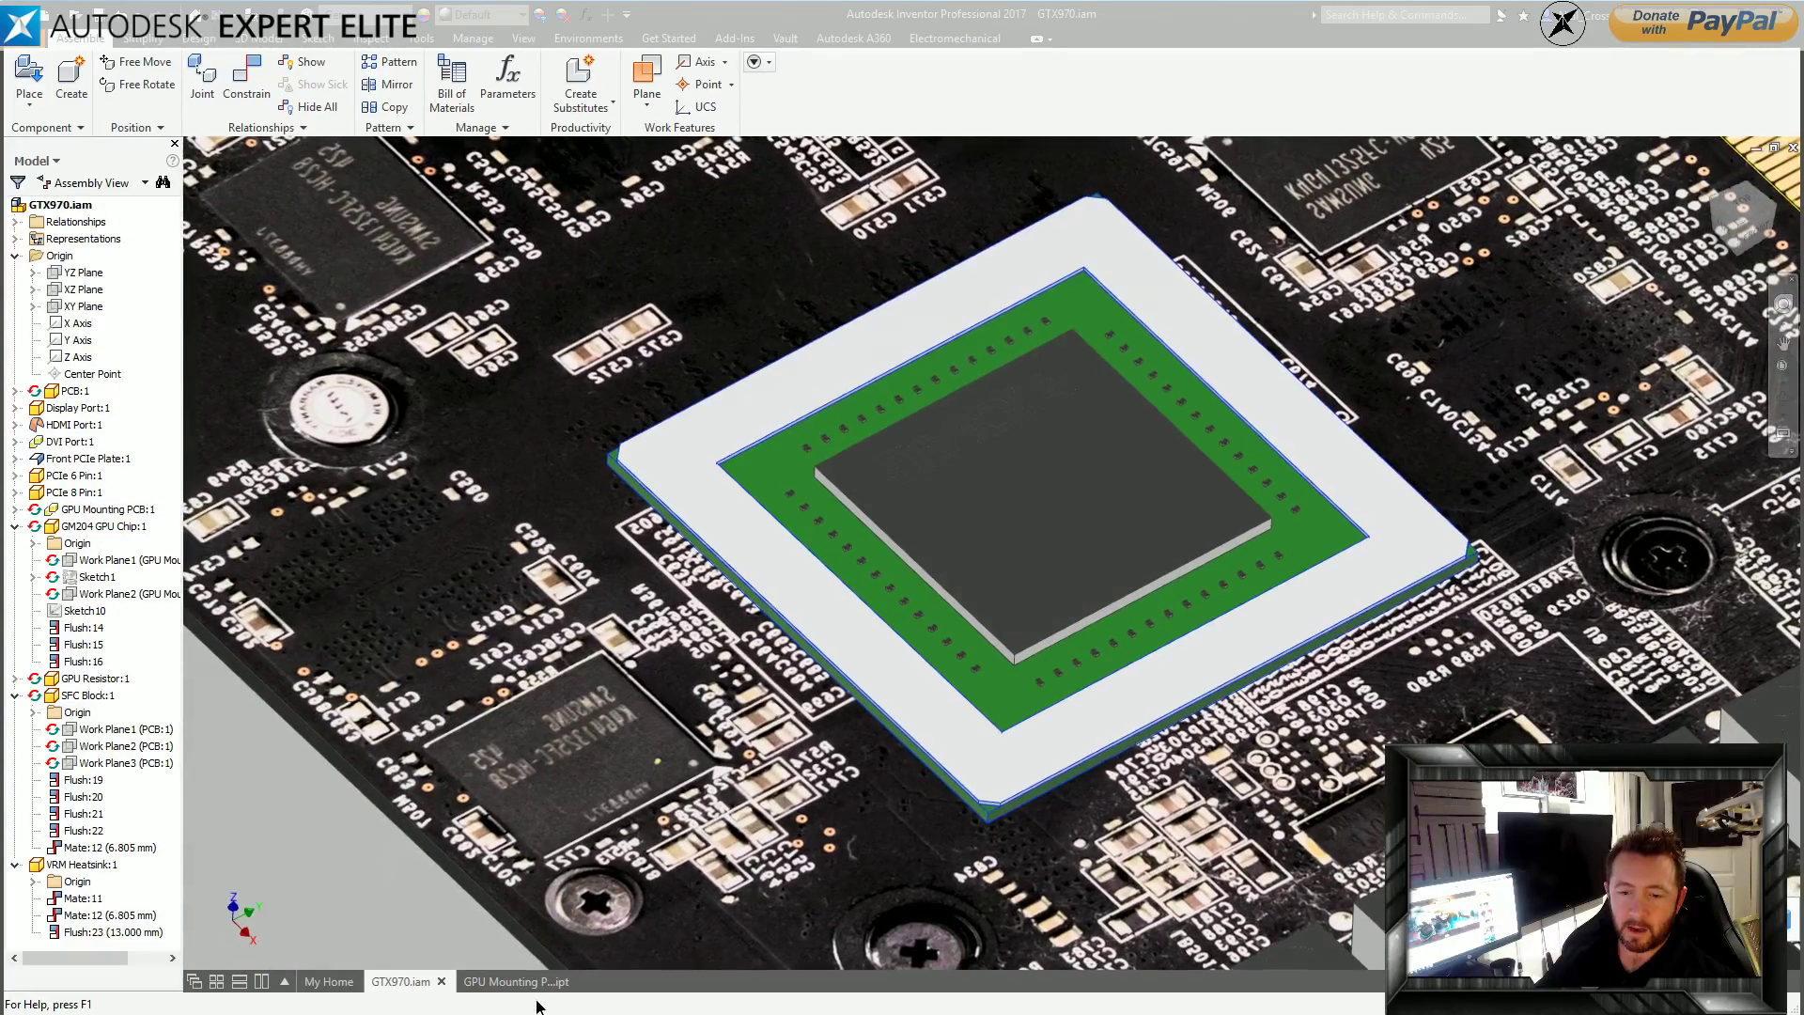
left_click(540, 981)
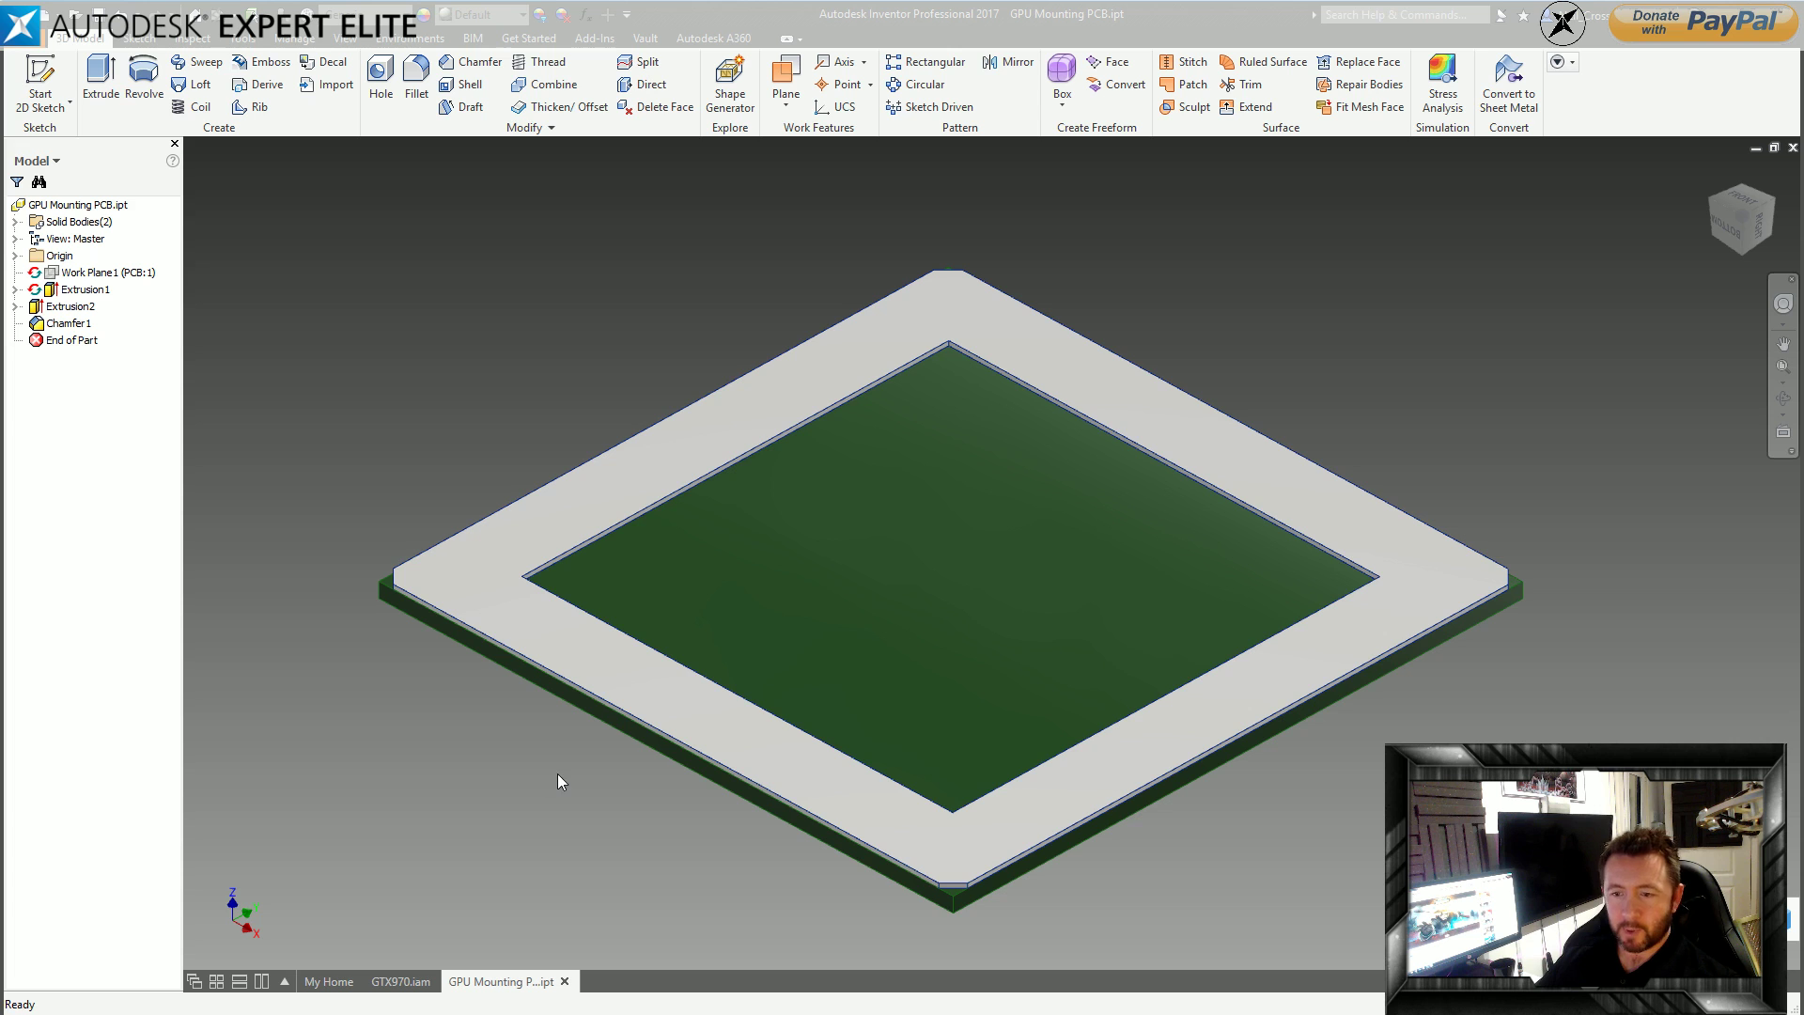
Examine the green board and raised white frame of the GPU Mounting PCB part.
middle_click_drag(697, 788, 964, 853, "shift")
left_click(1552, 681)
left_click(1541, 675)
left_click(1118, 592)
left_click(160, 272)
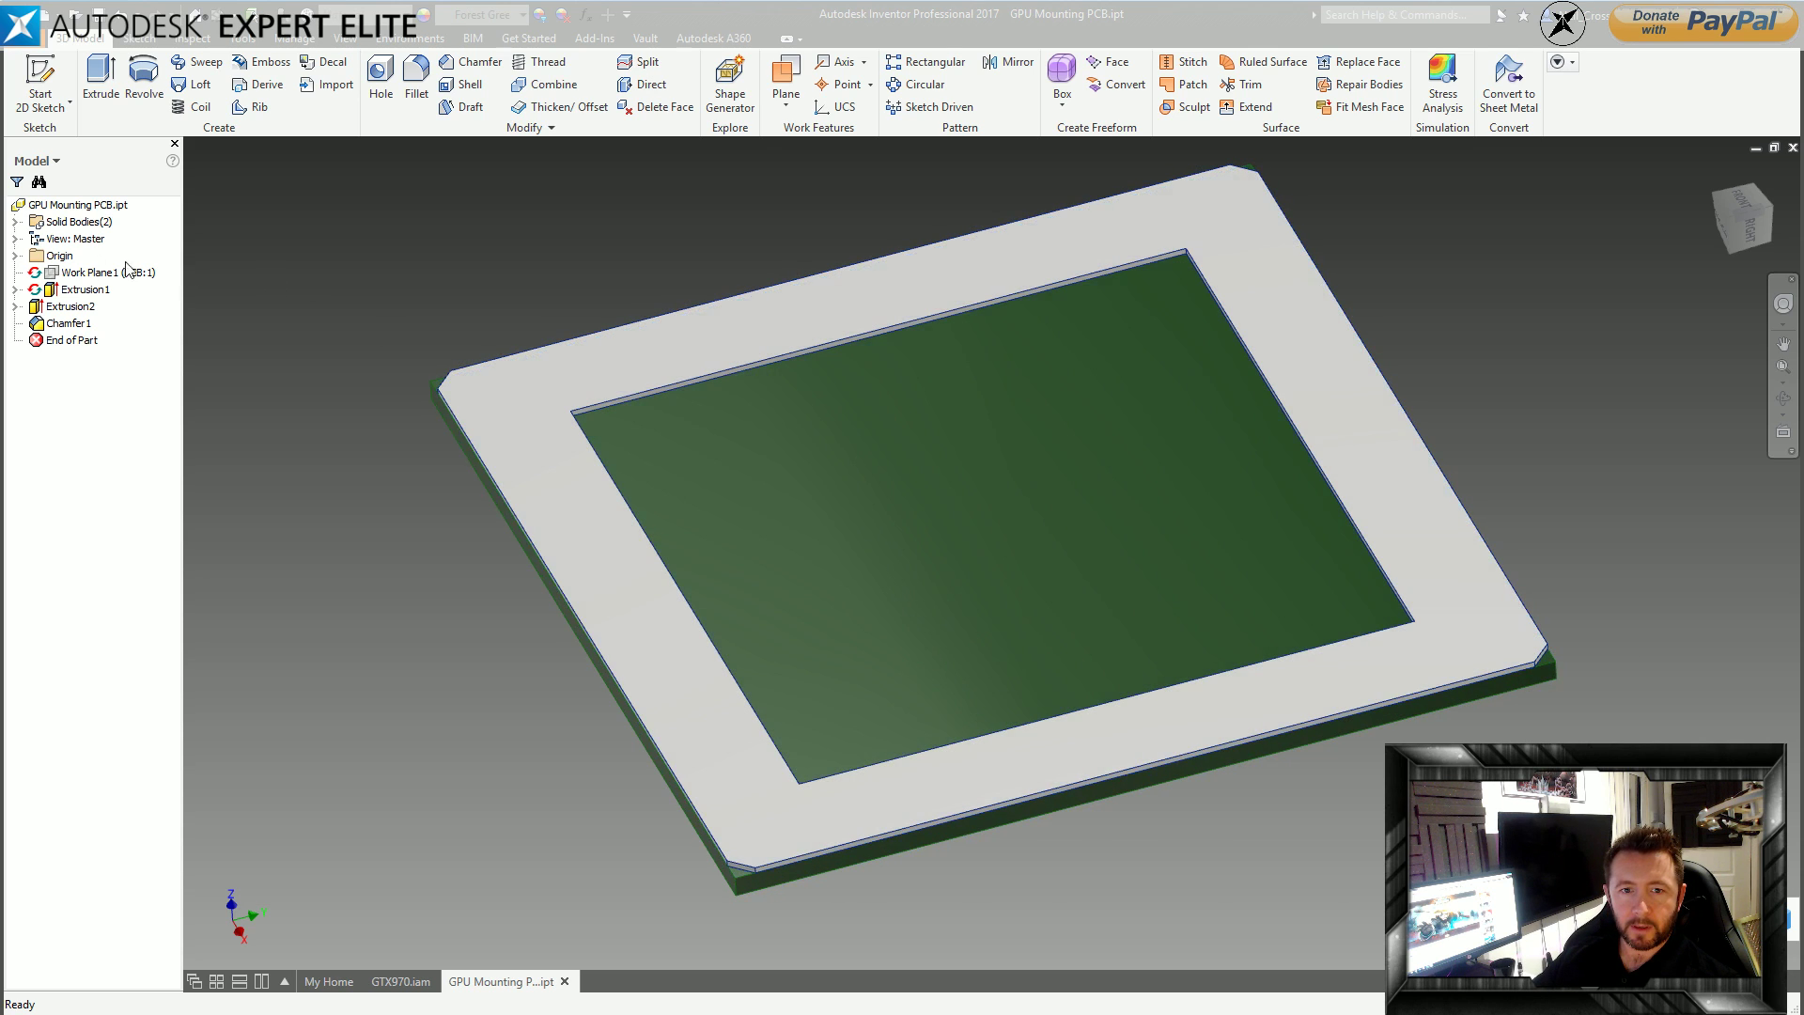
Check the Solid1 body appearance of the GPU Mounting PCB part against its display in the GTX970 assembly, leaving its properties unchanged.
left_click(15, 222)
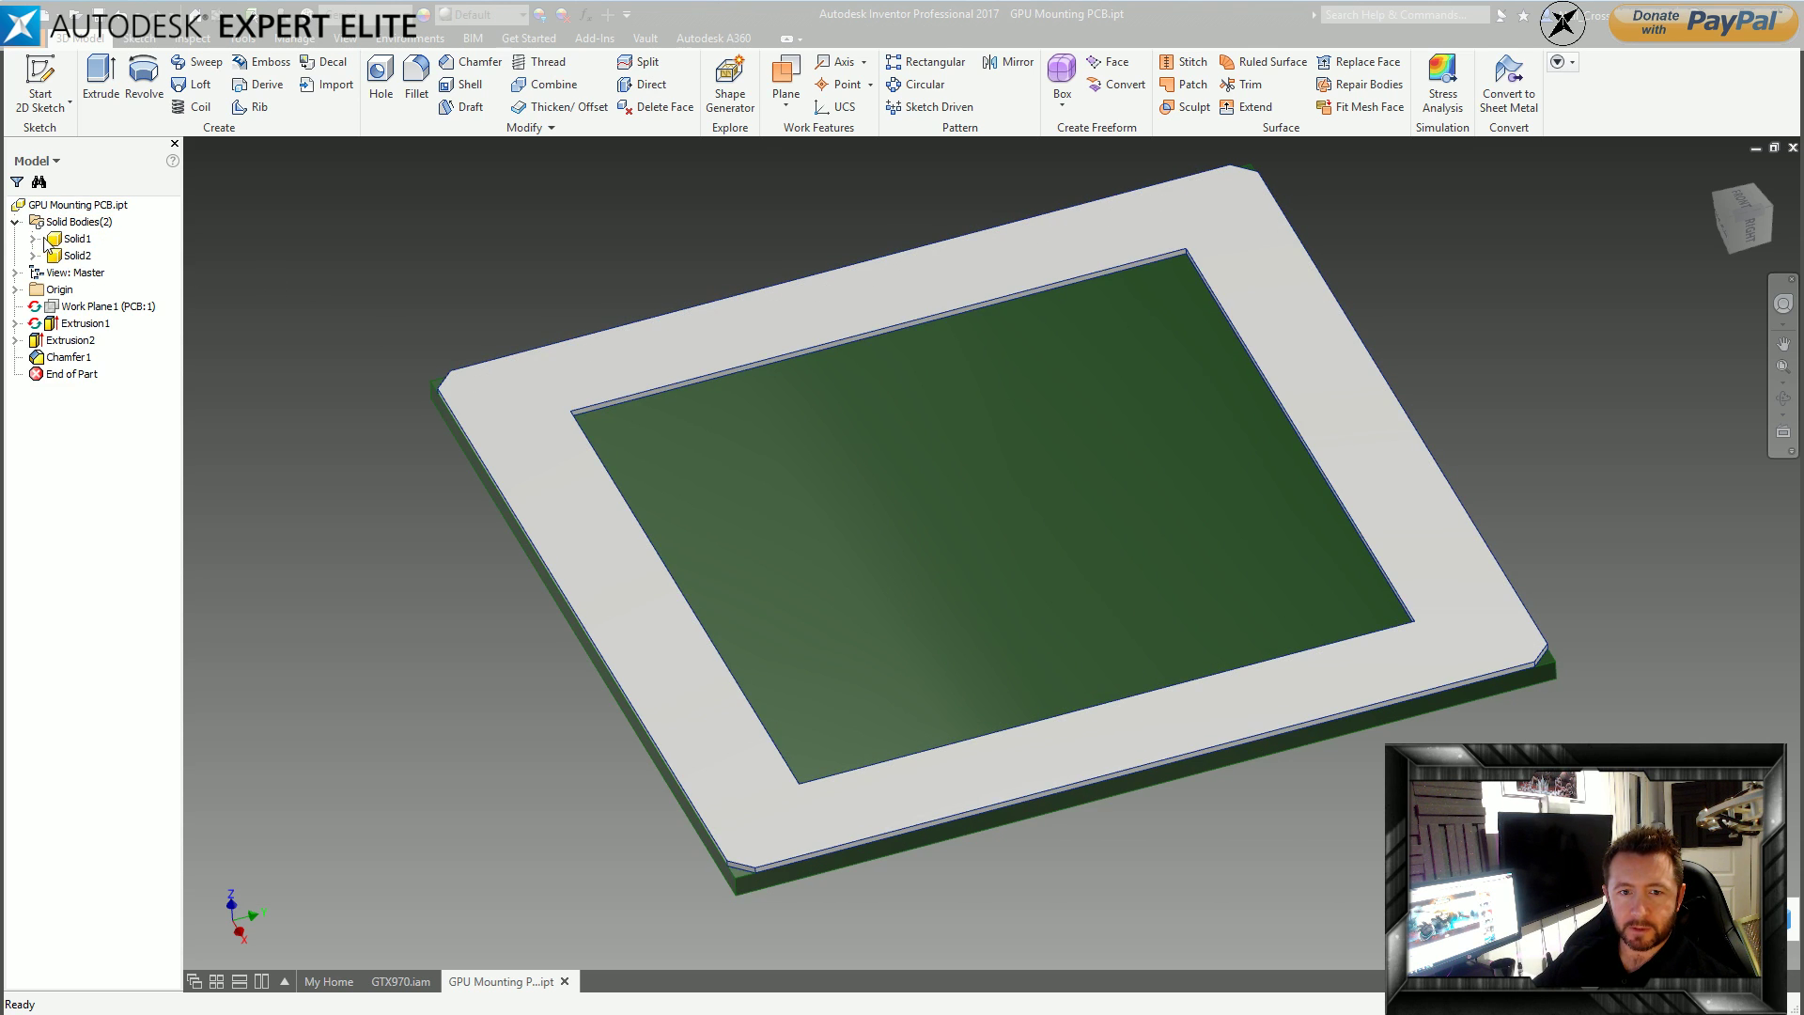
right_click(75, 257)
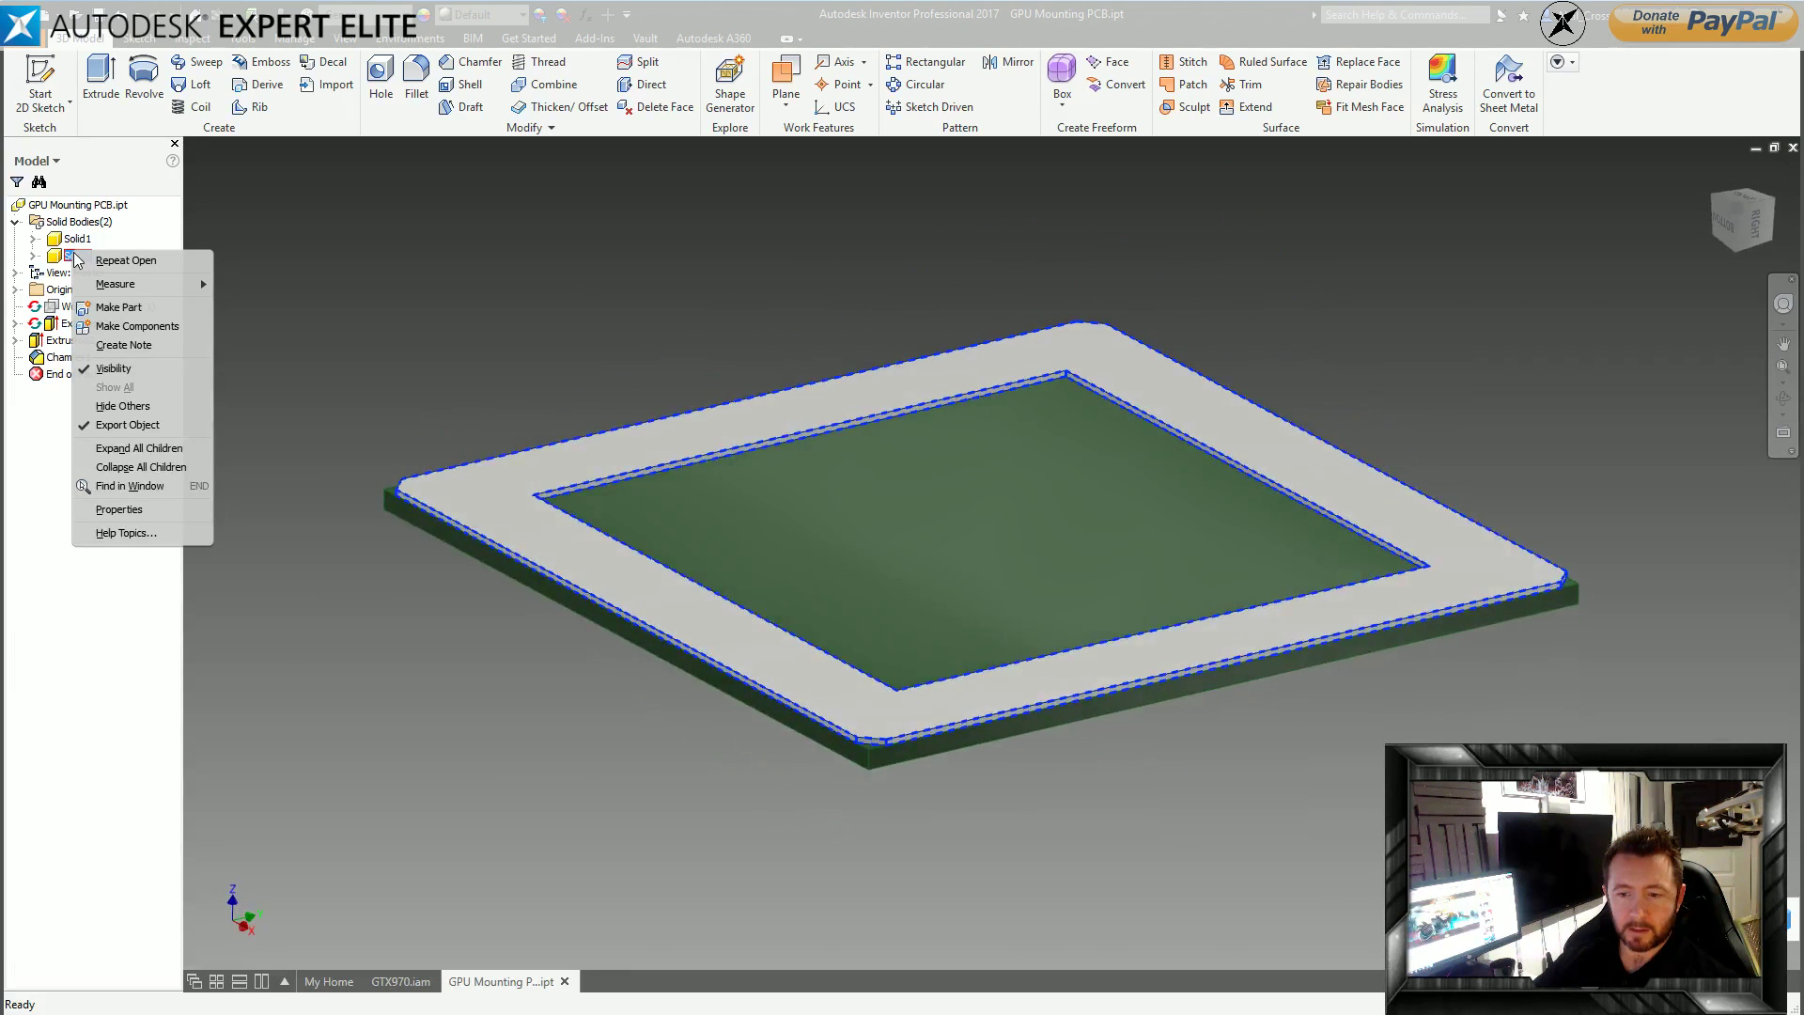
left_click(73, 239)
right_click(52, 237)
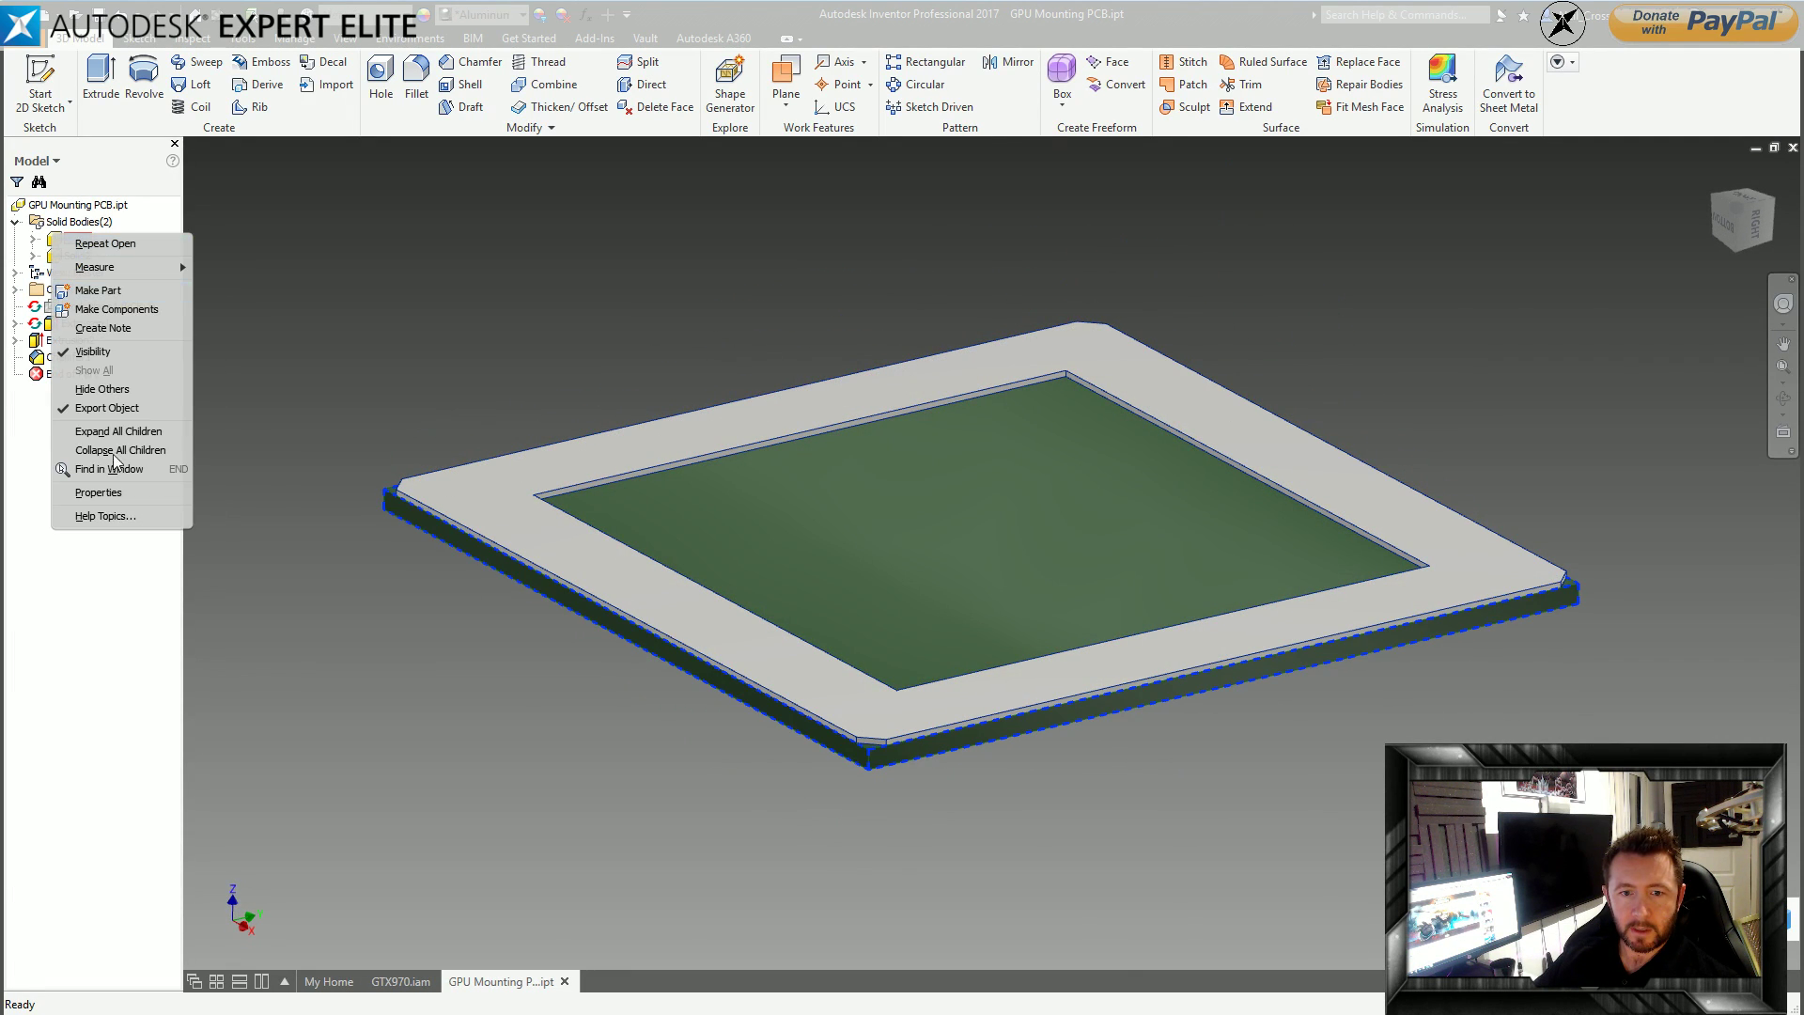
left_click(100, 493)
left_click(355, 409)
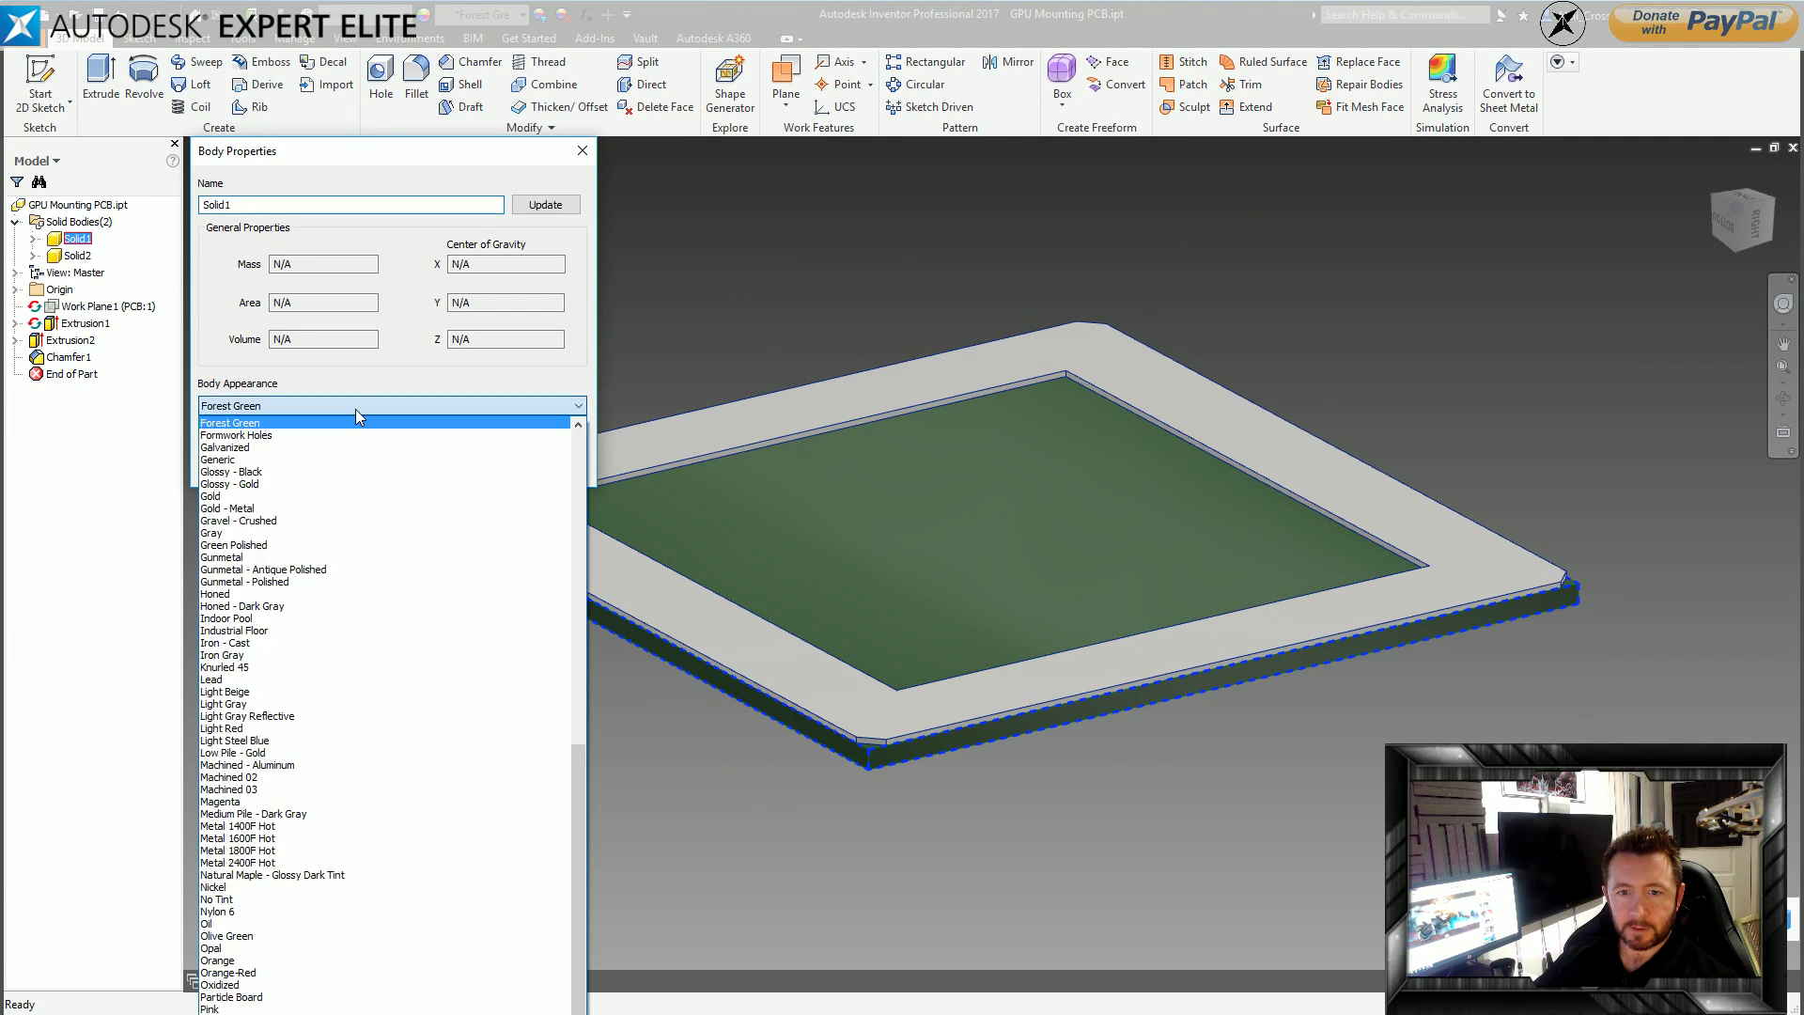
left_click(365, 409)
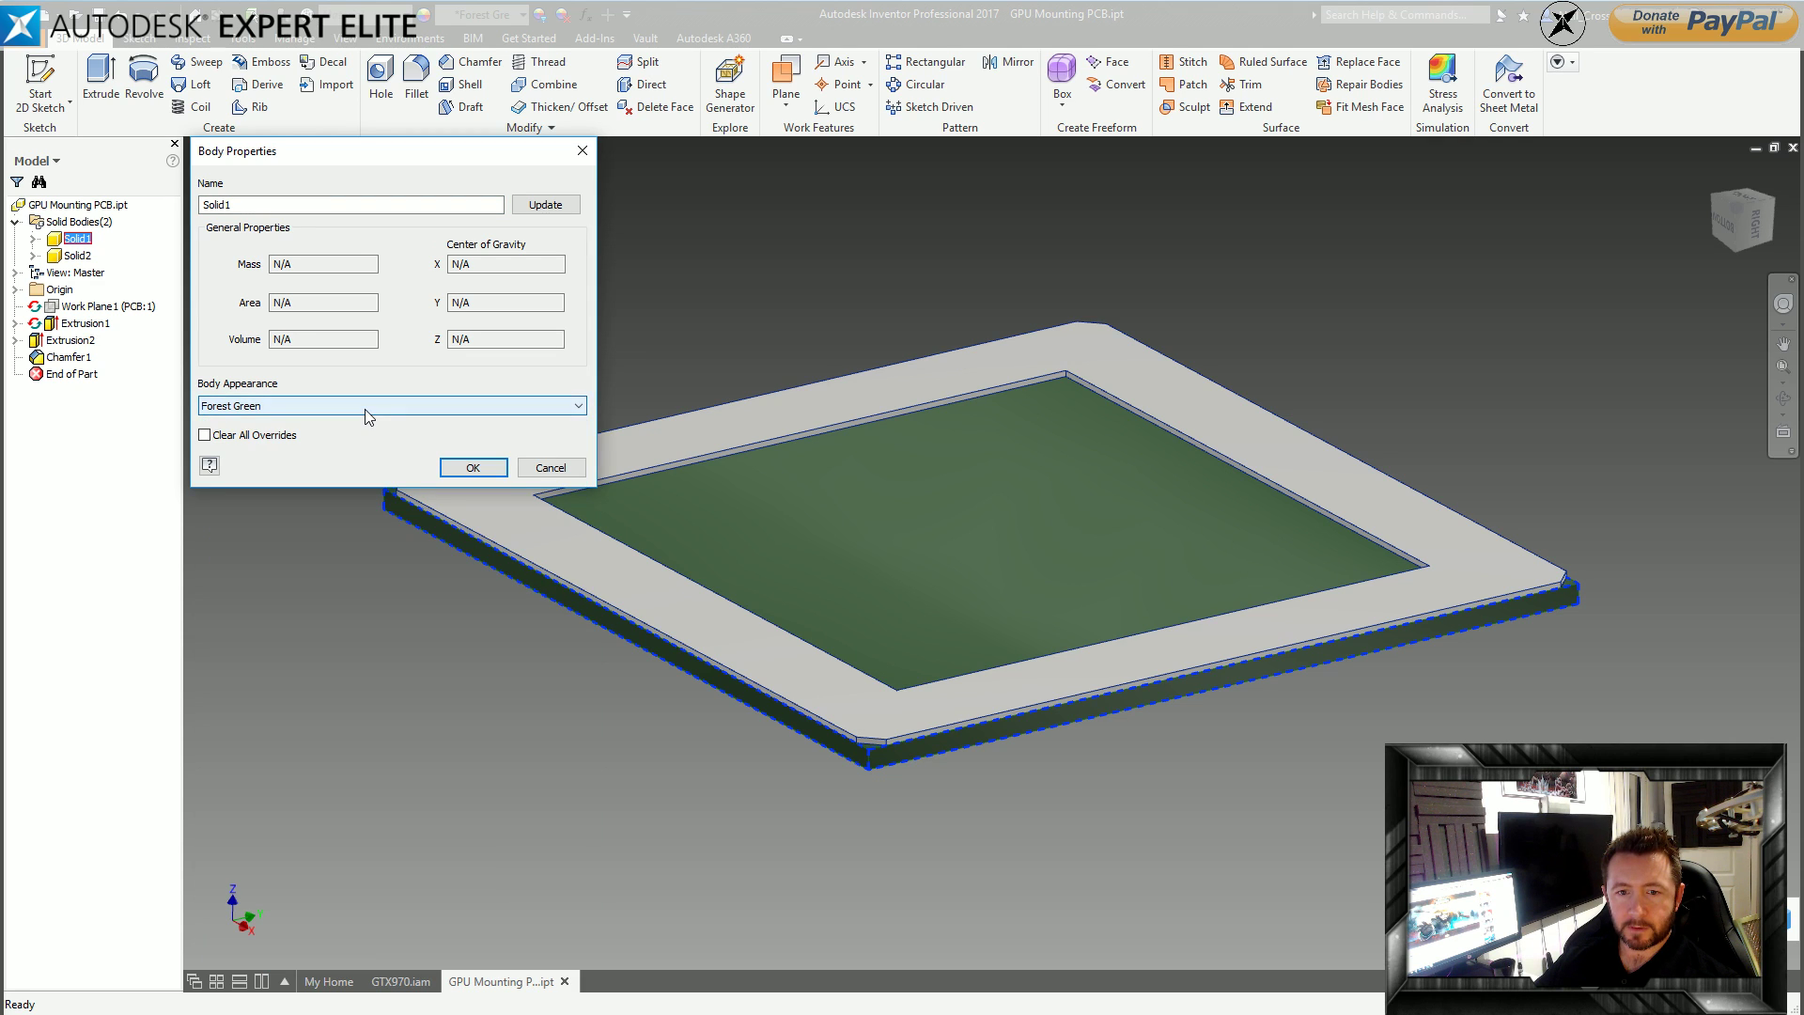
left_click(393, 985)
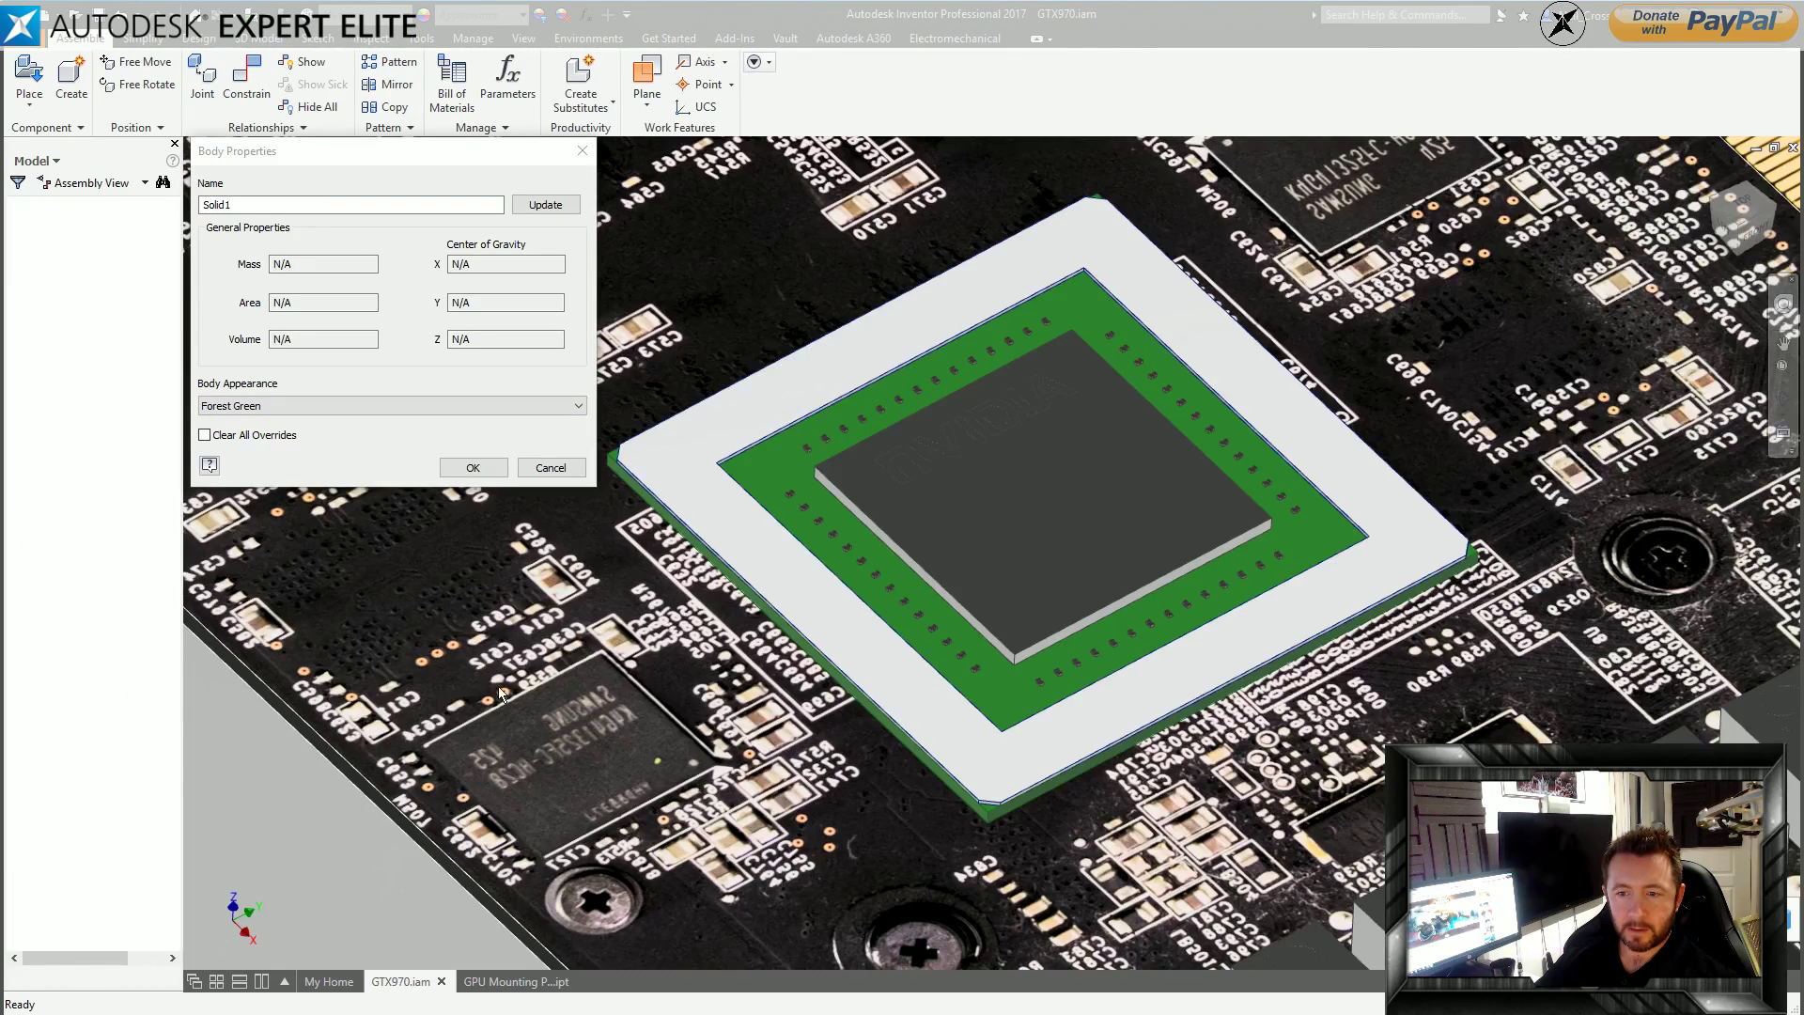
left_click(555, 472)
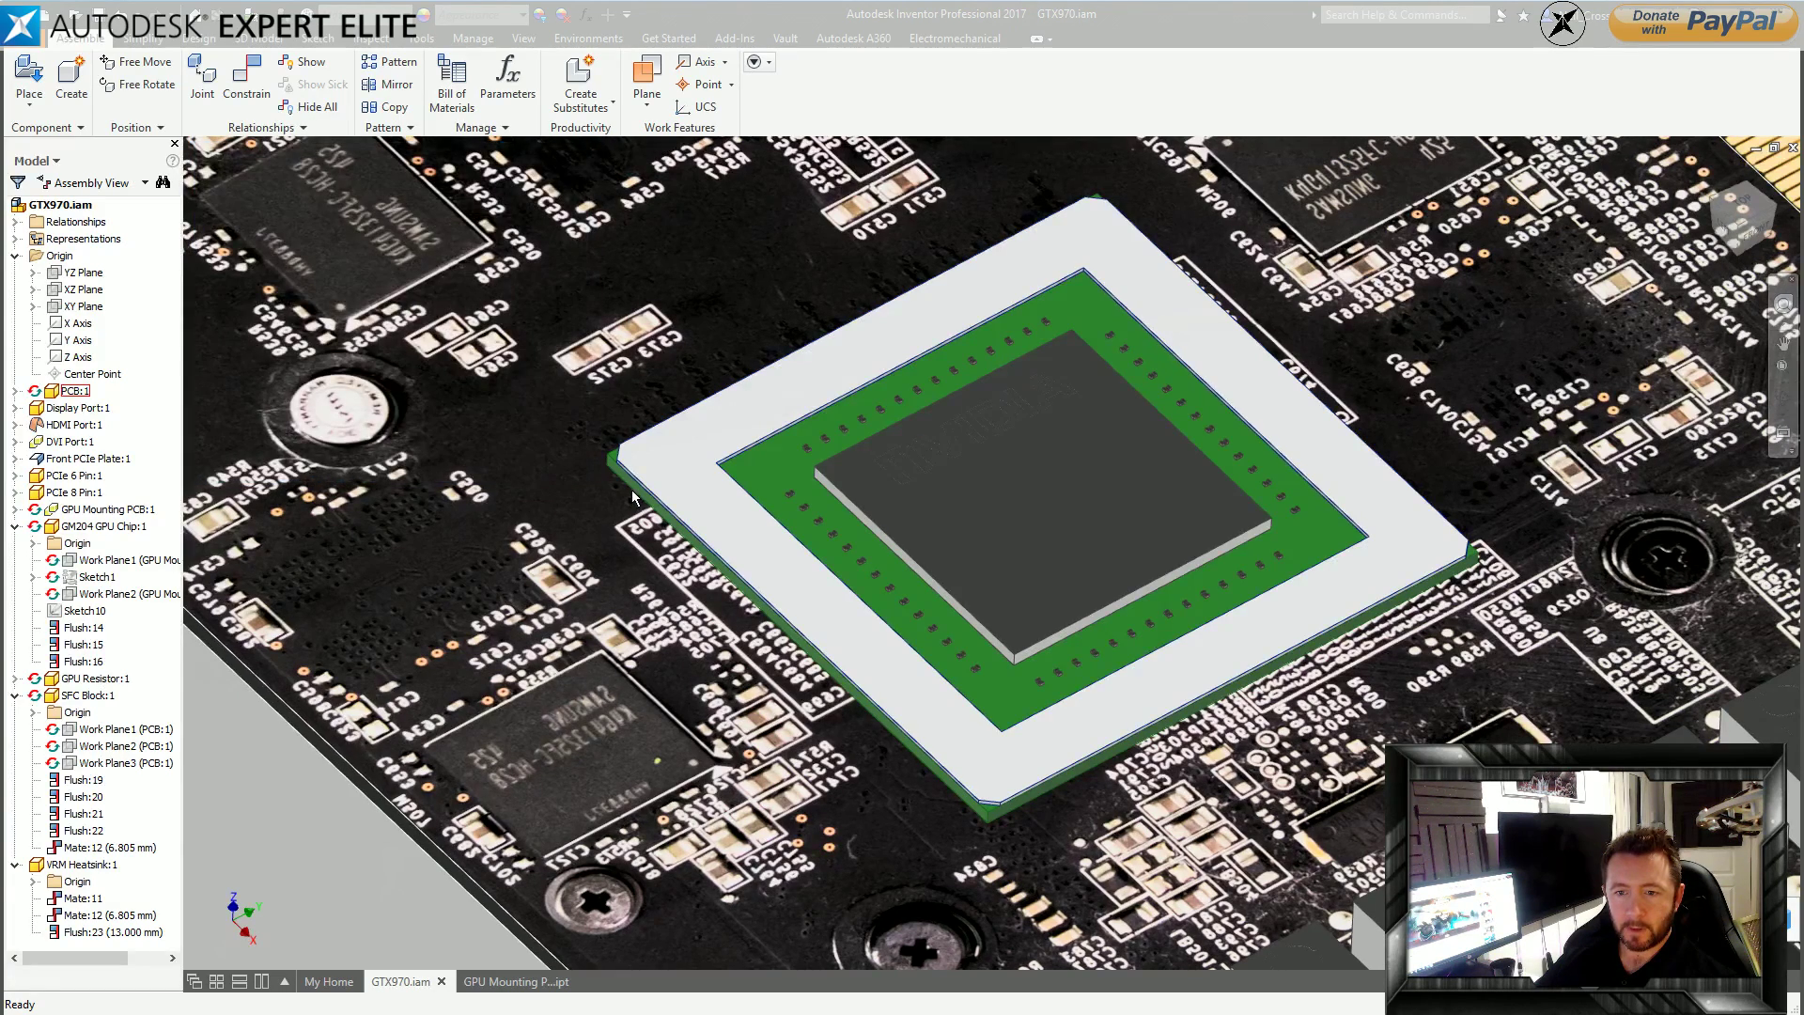
Expand the GPU Mounting PCB component in the assembly tree, reopen its part window and close that window.
left_click(779, 491)
right_click(779, 491)
key("Escape")
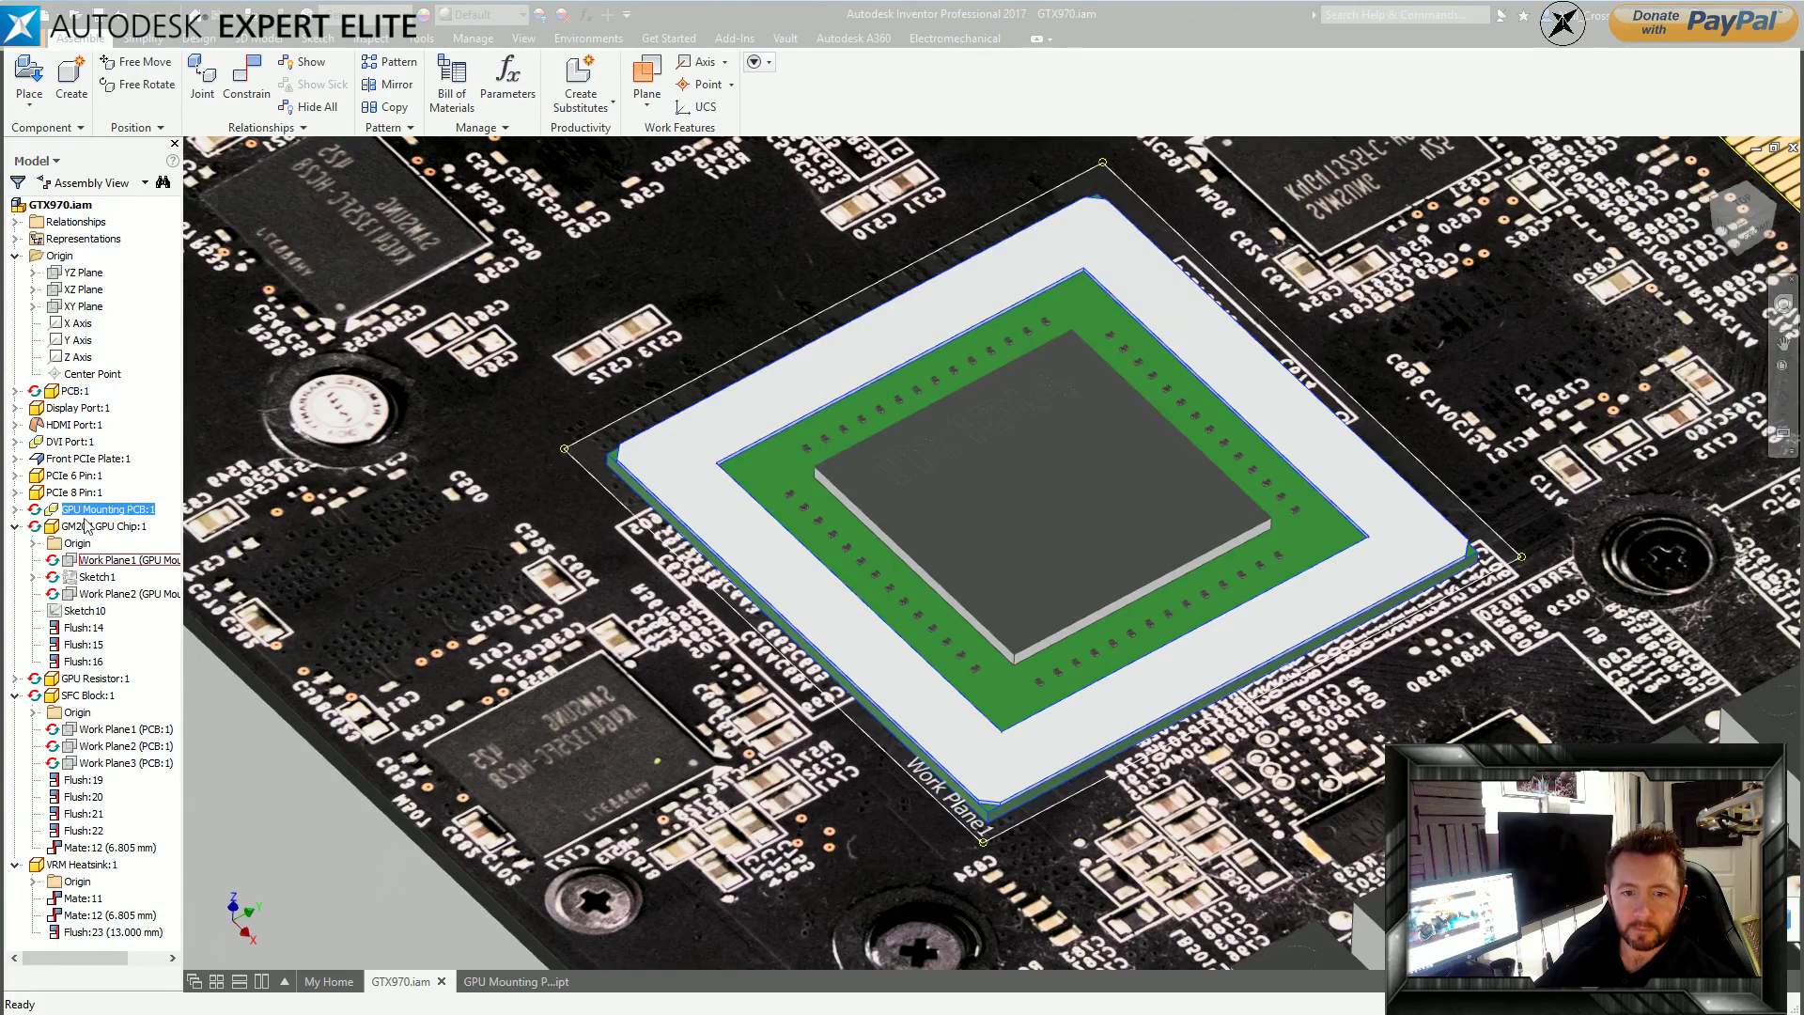
left_click(15, 510)
double_click(80, 509)
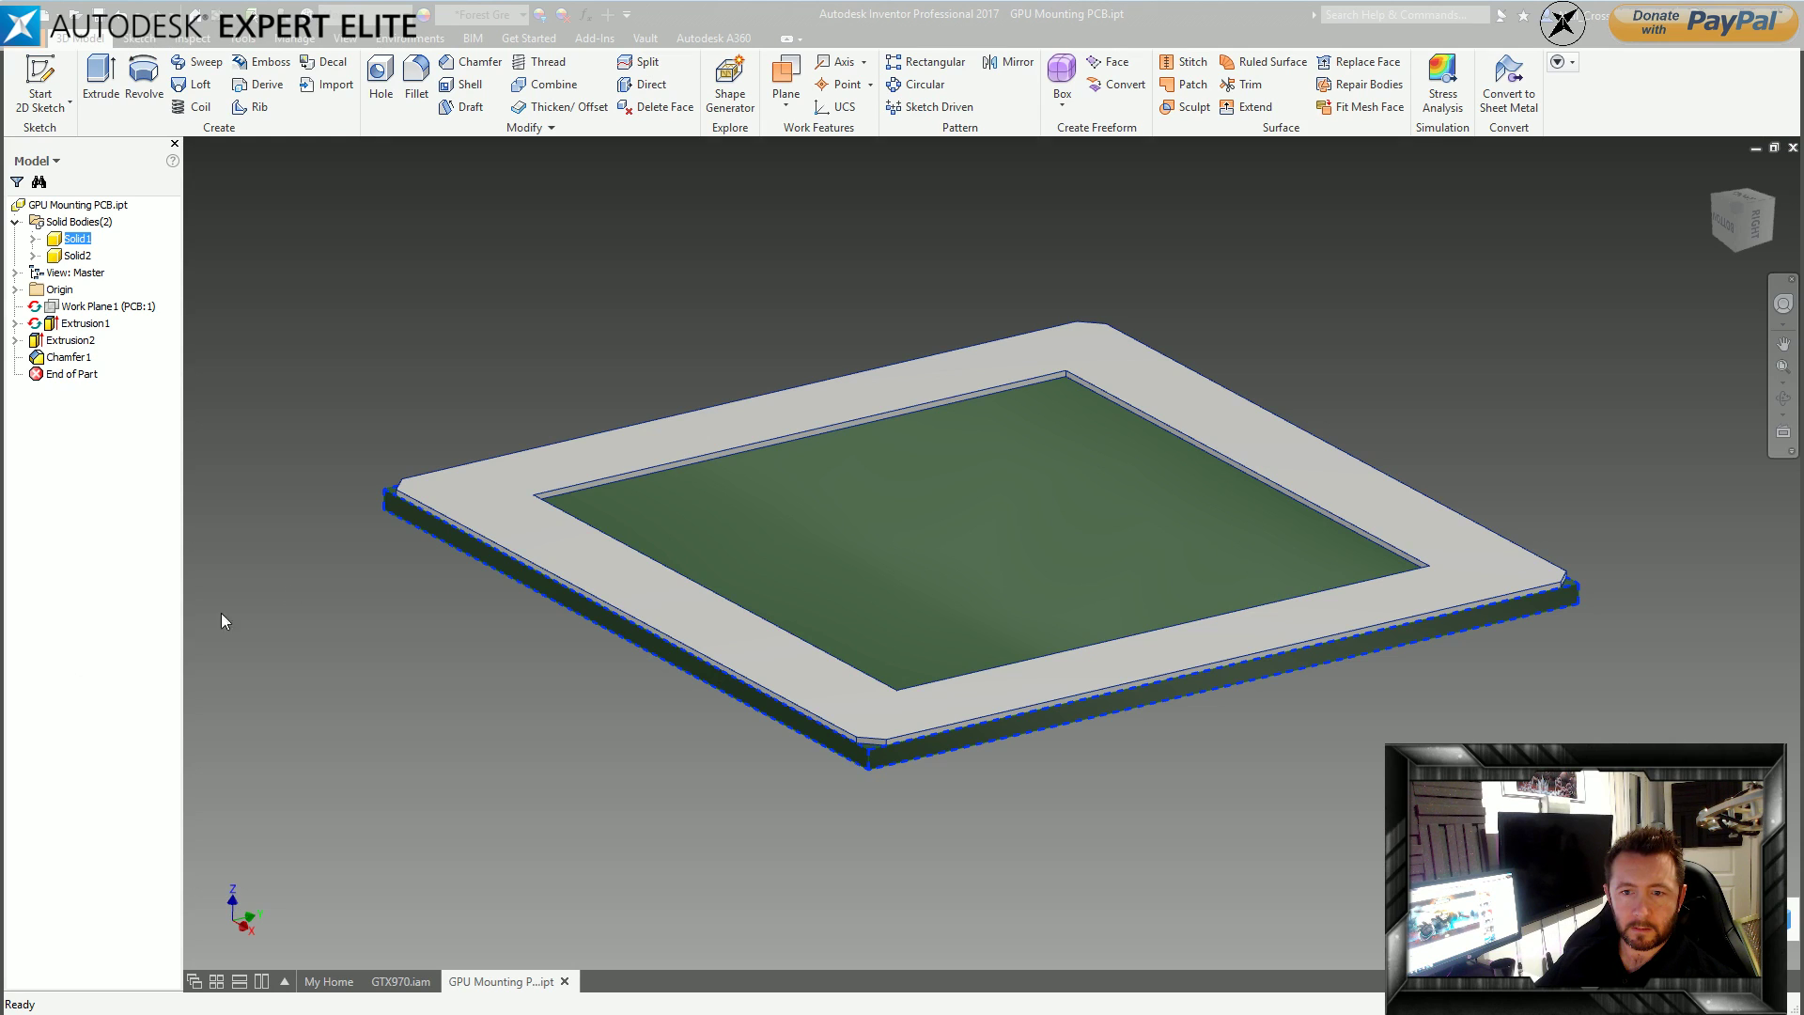
left_click(1793, 148)
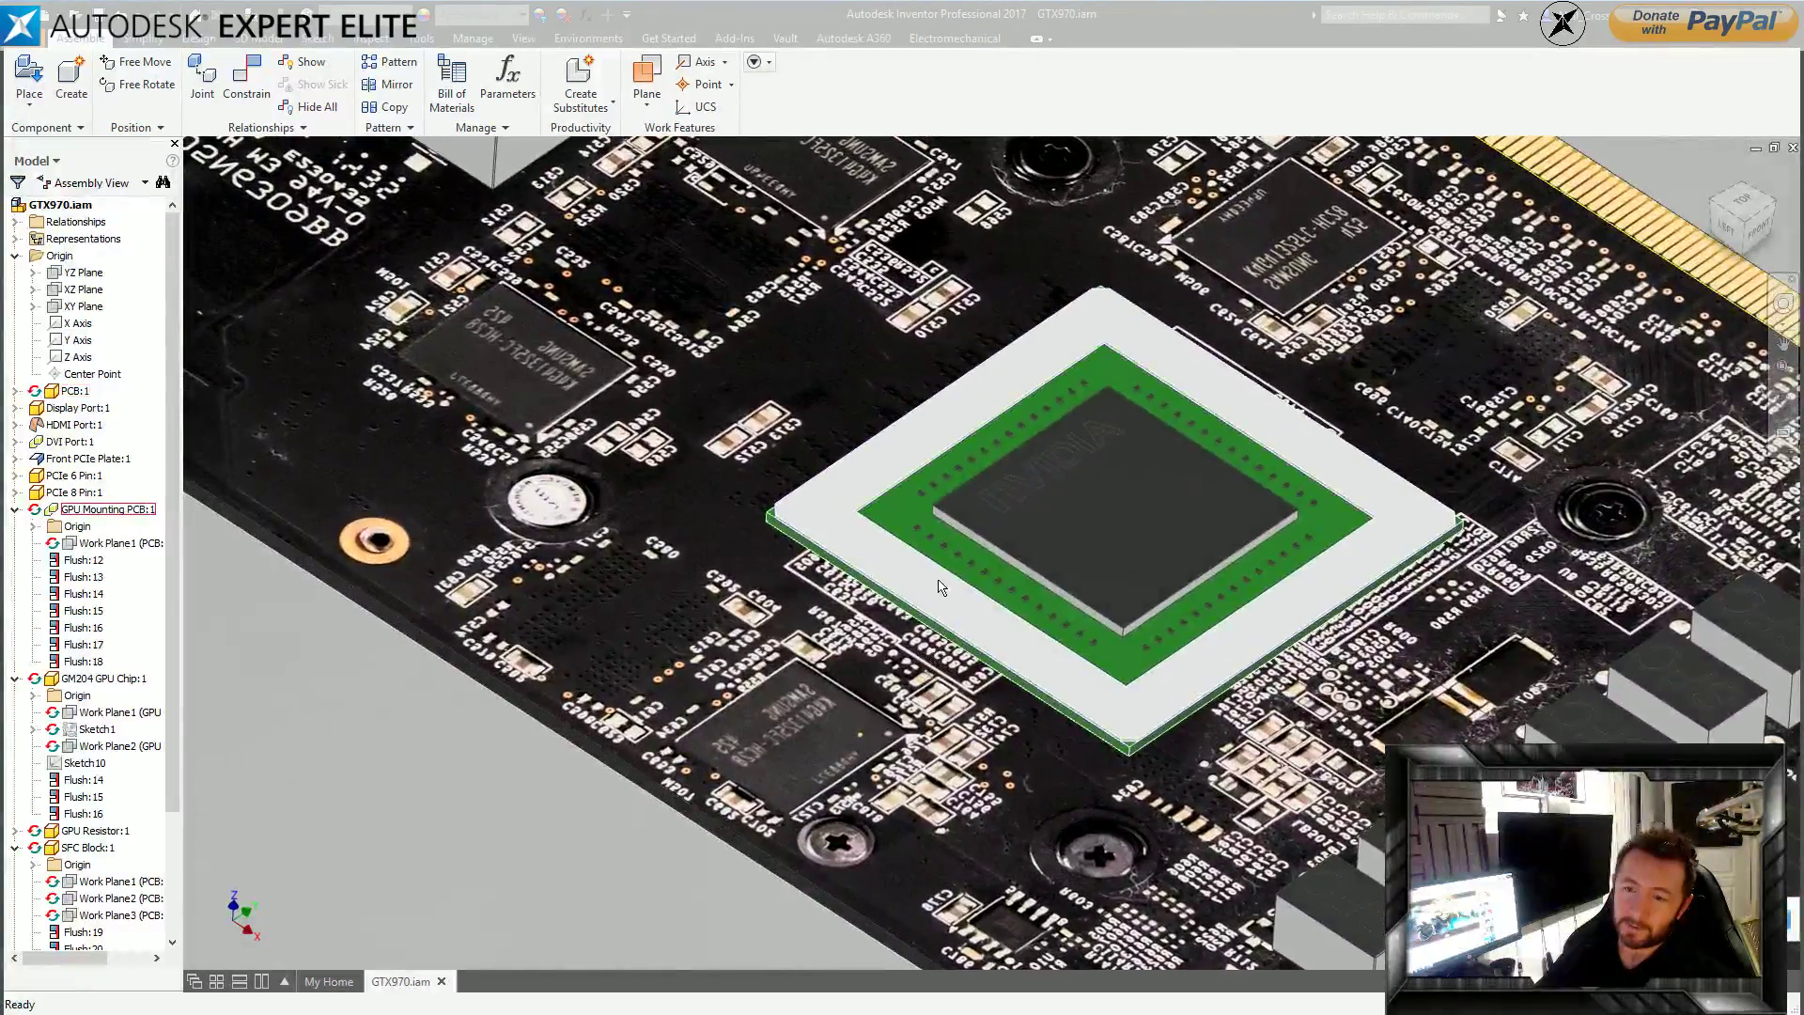
Edit the GPU Mounting PCB in place, set its Solid1 body appearance to Glossy - Gold and return to the assembly.
double_click(940, 568)
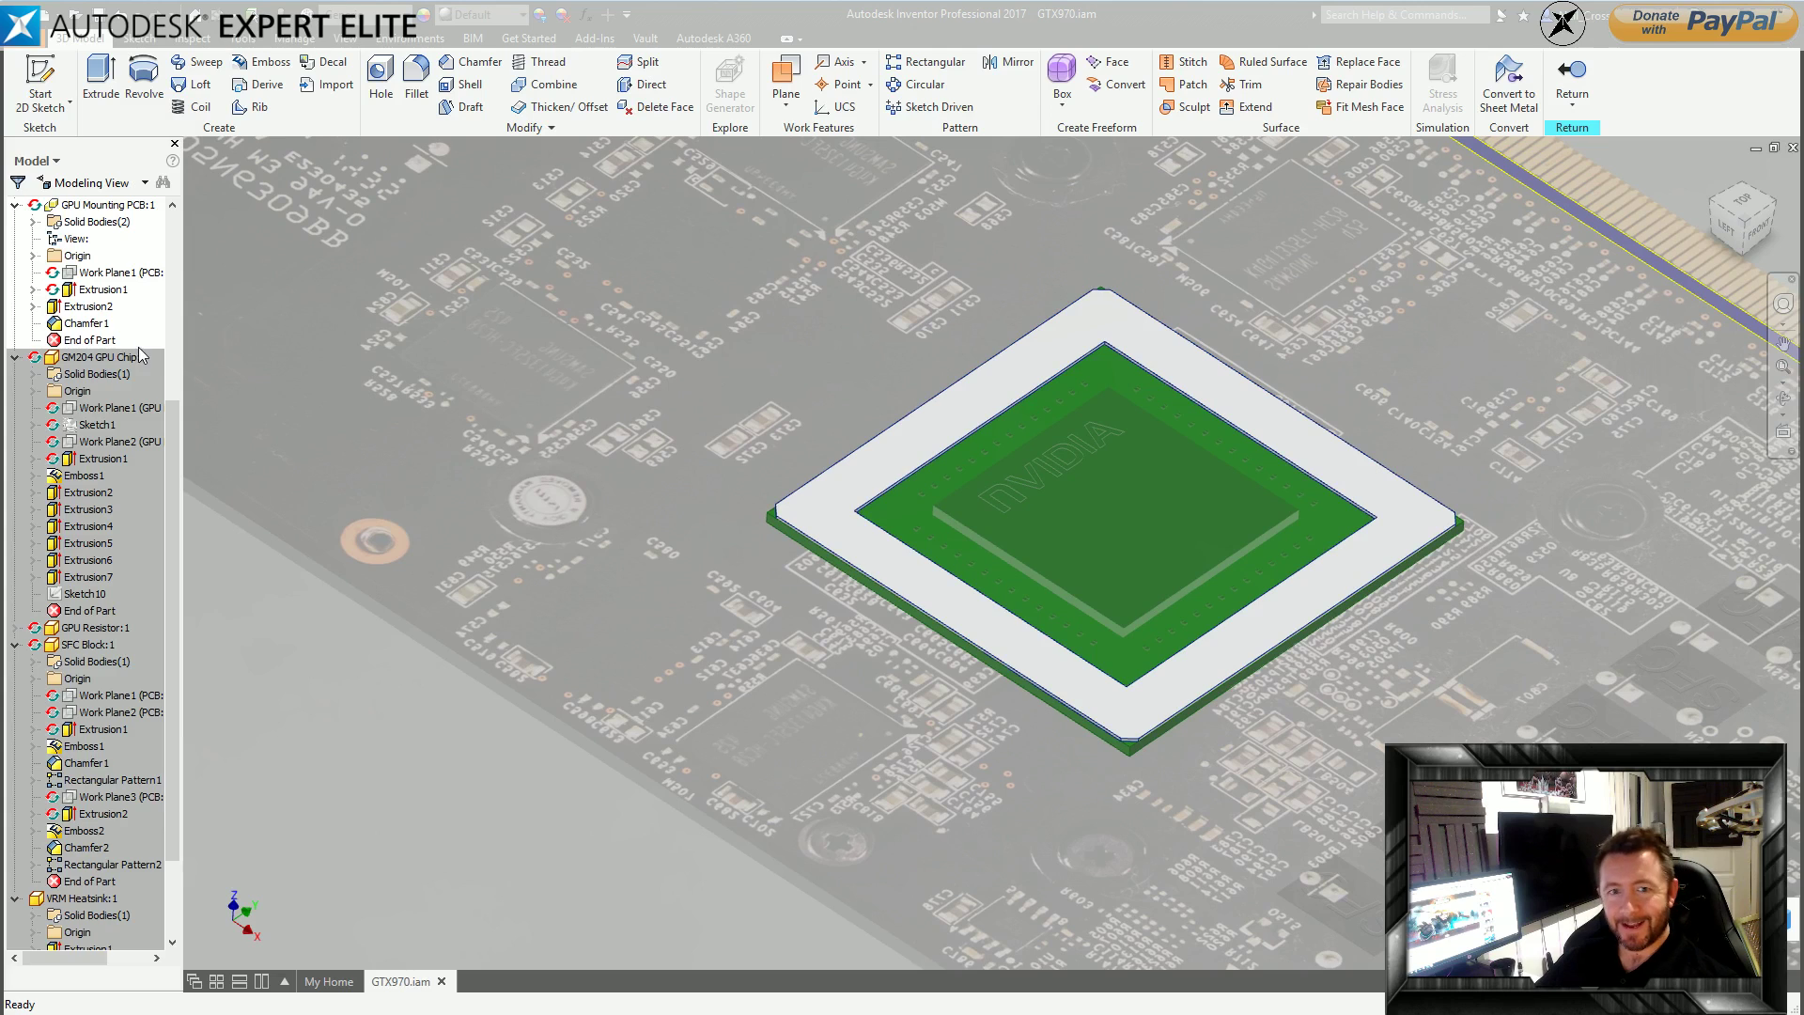
left_click(33, 222)
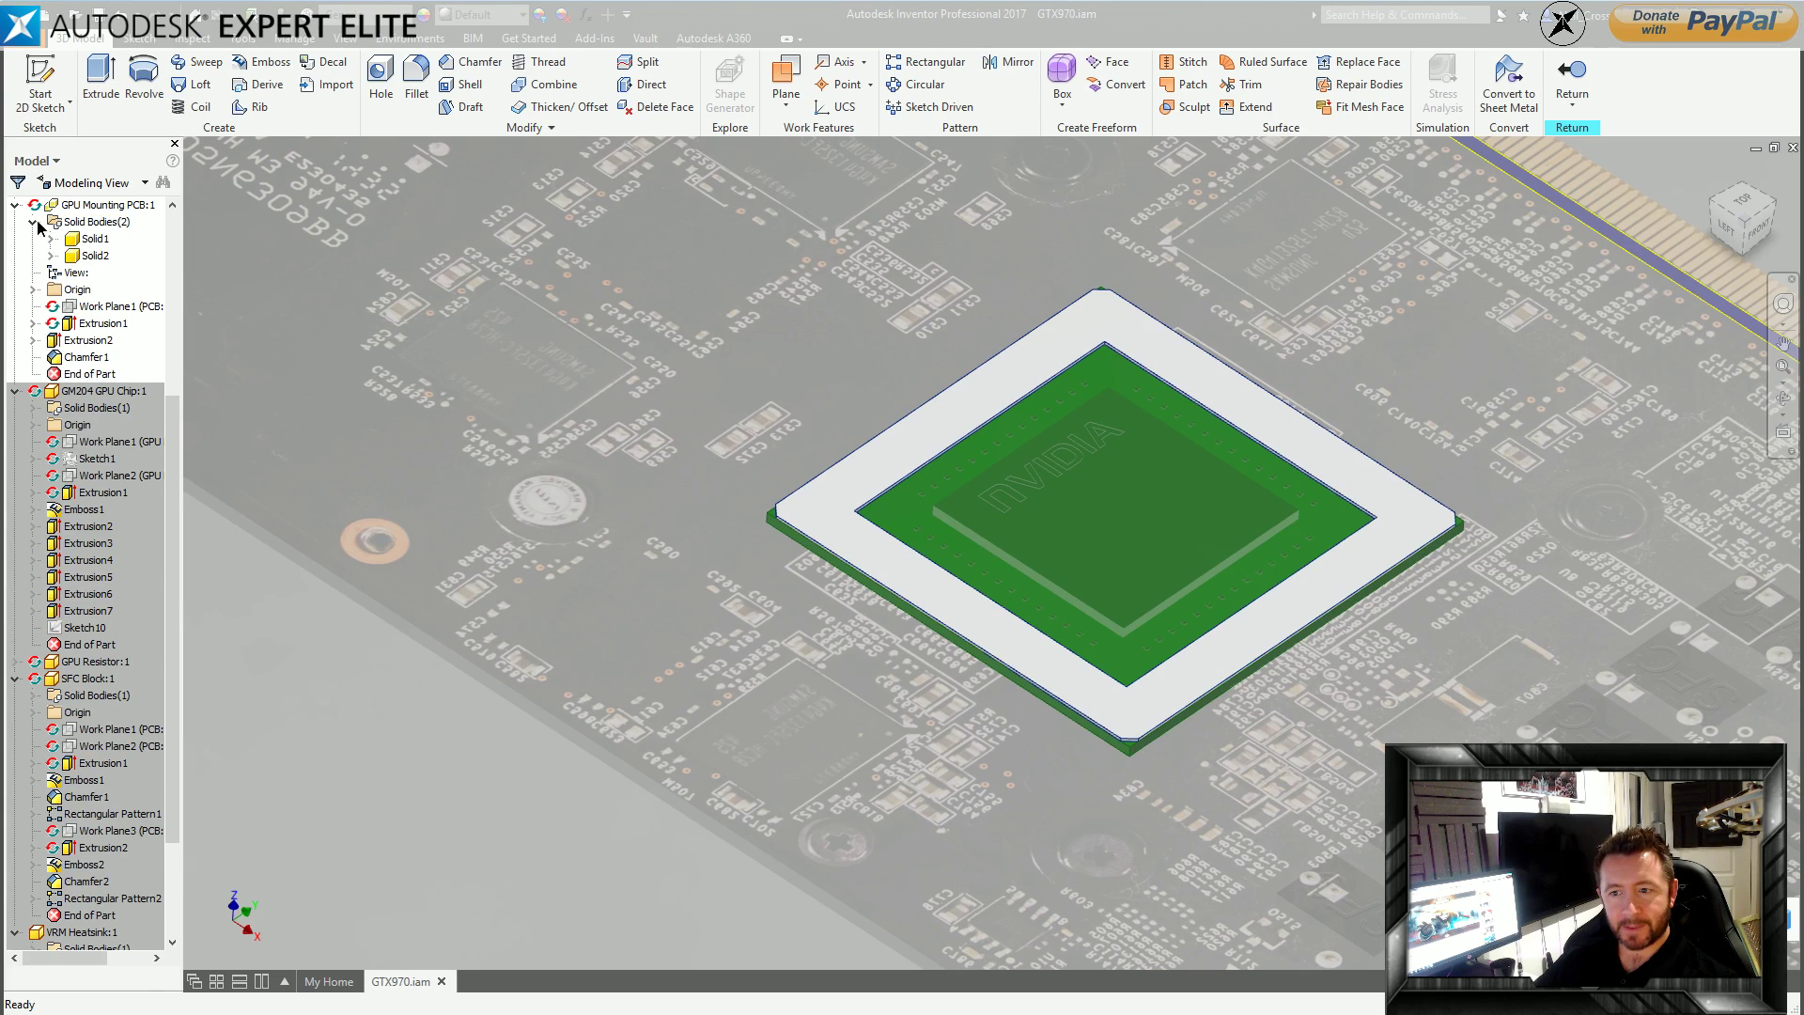
right_click(94, 239)
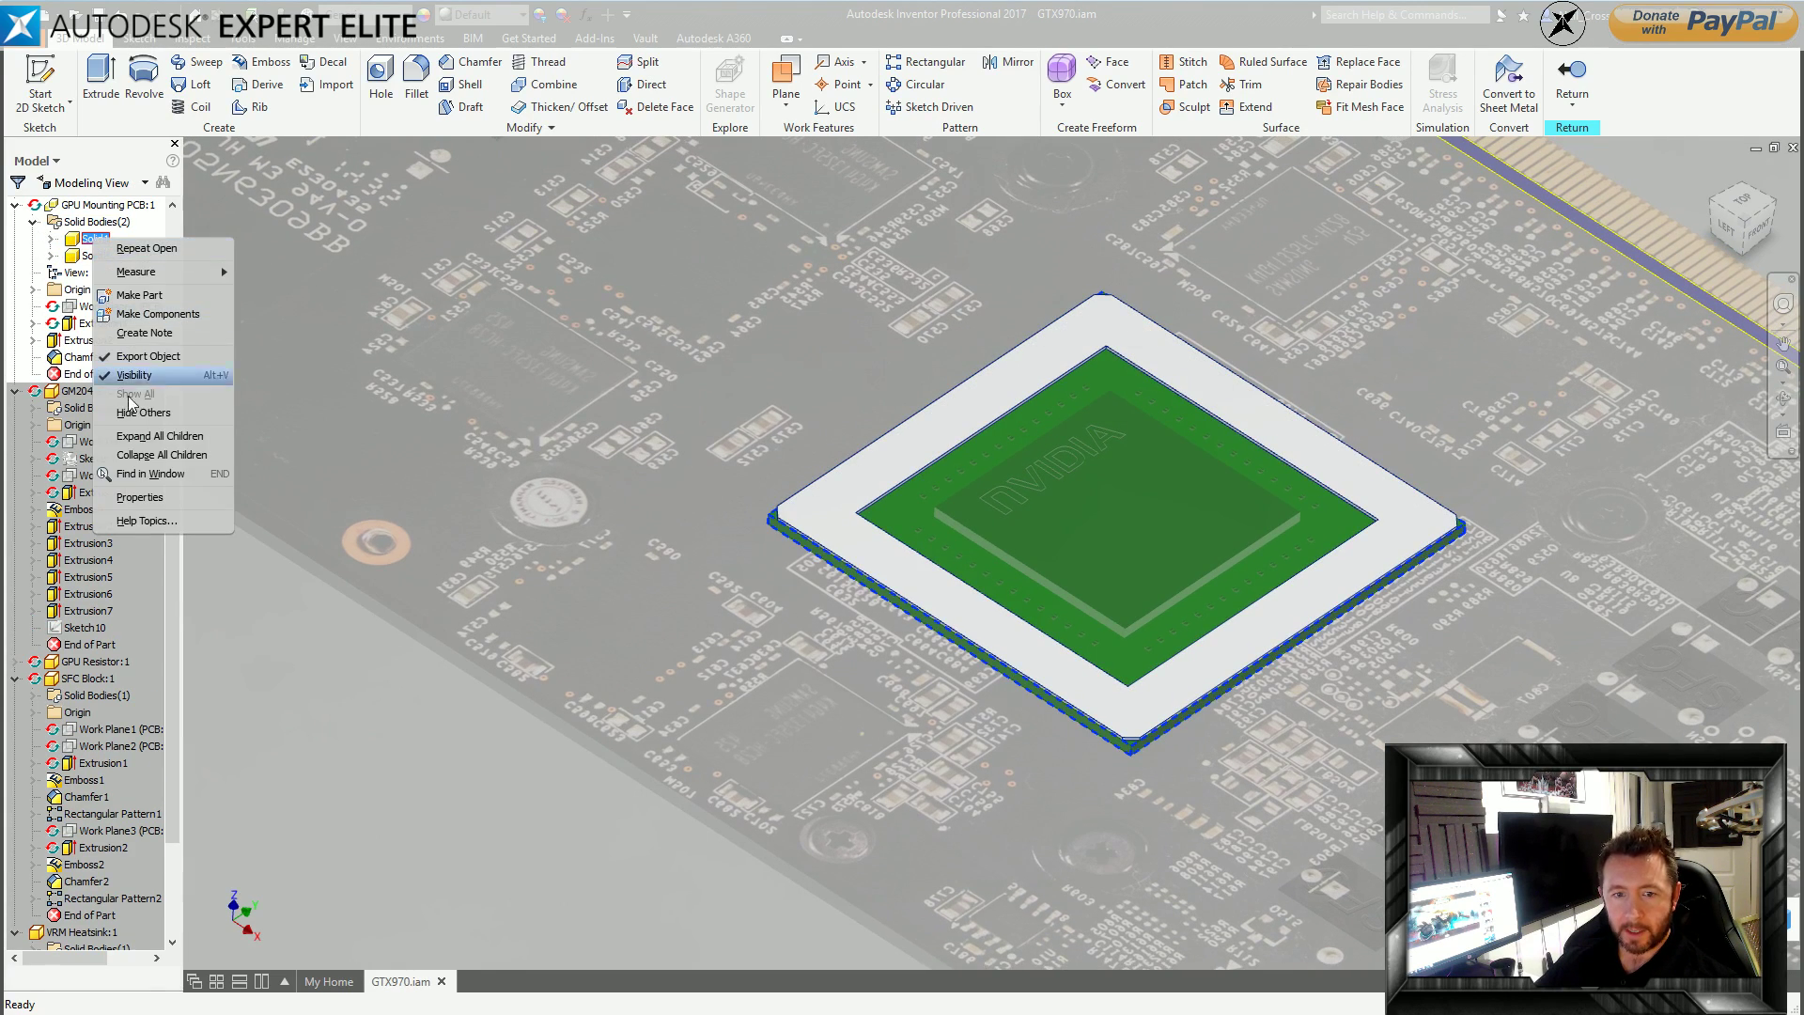
left_click(139, 507)
right_click(93, 238)
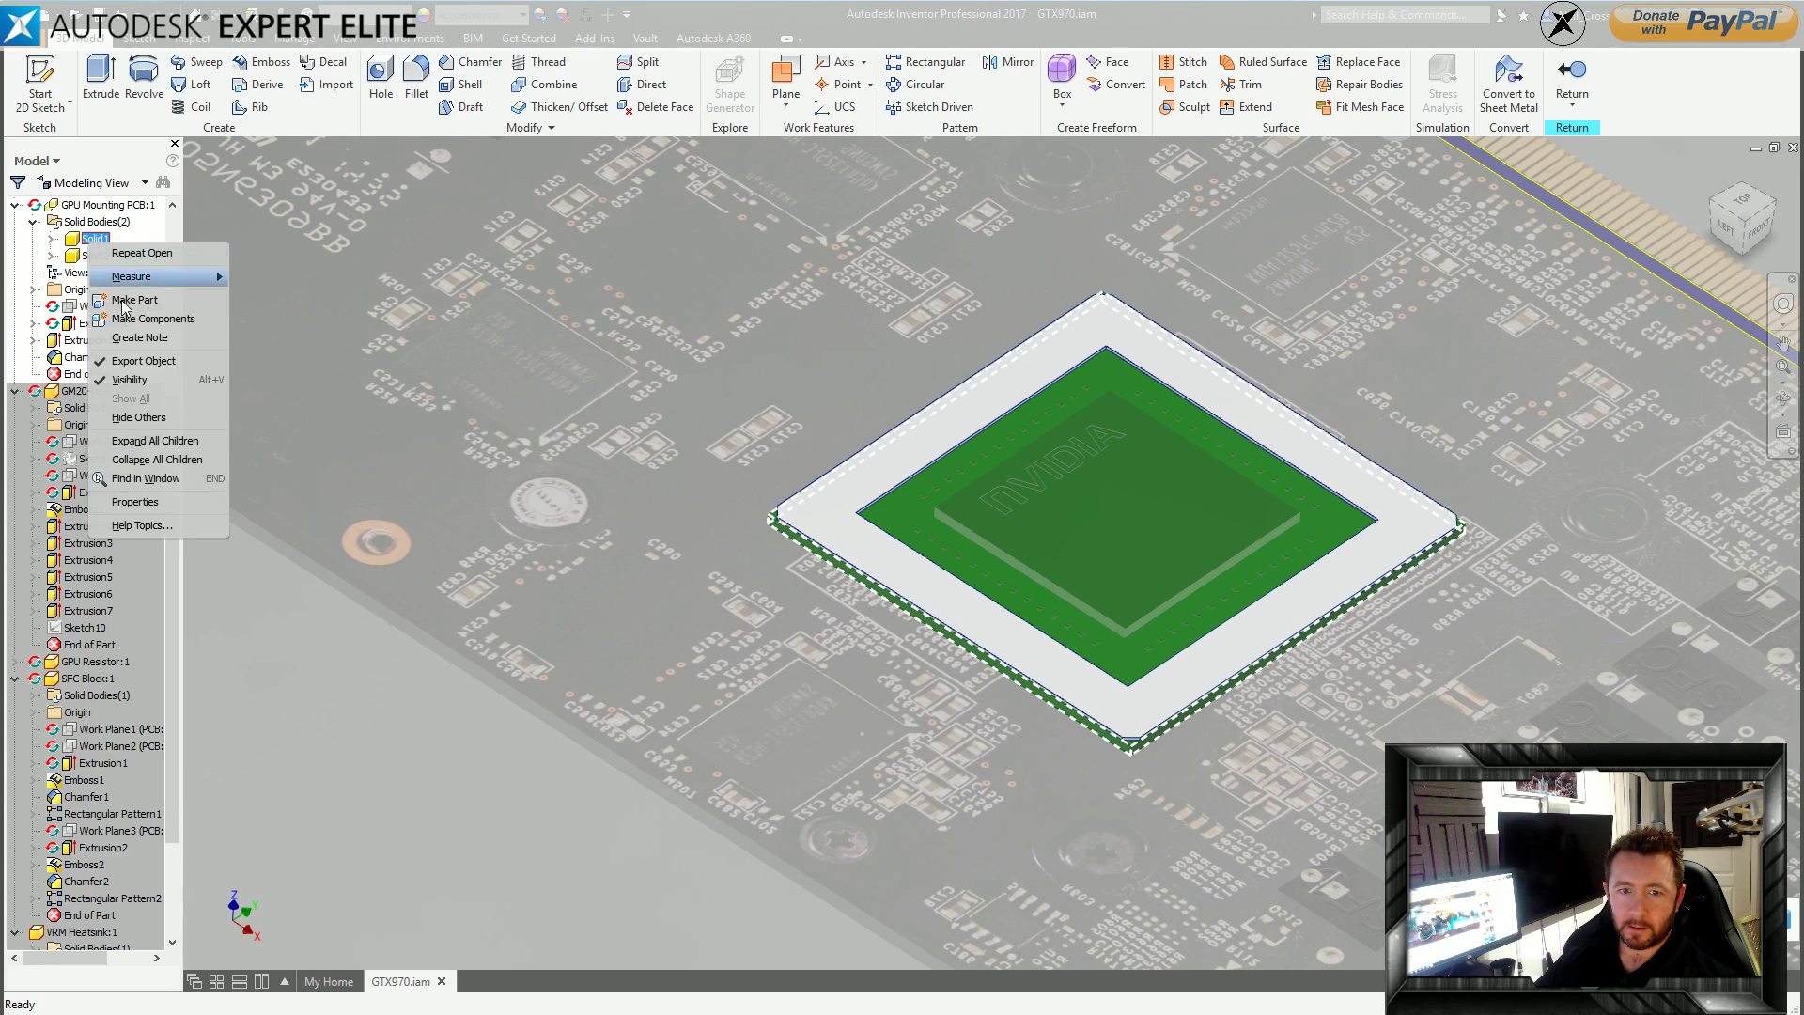
left_click(146, 508)
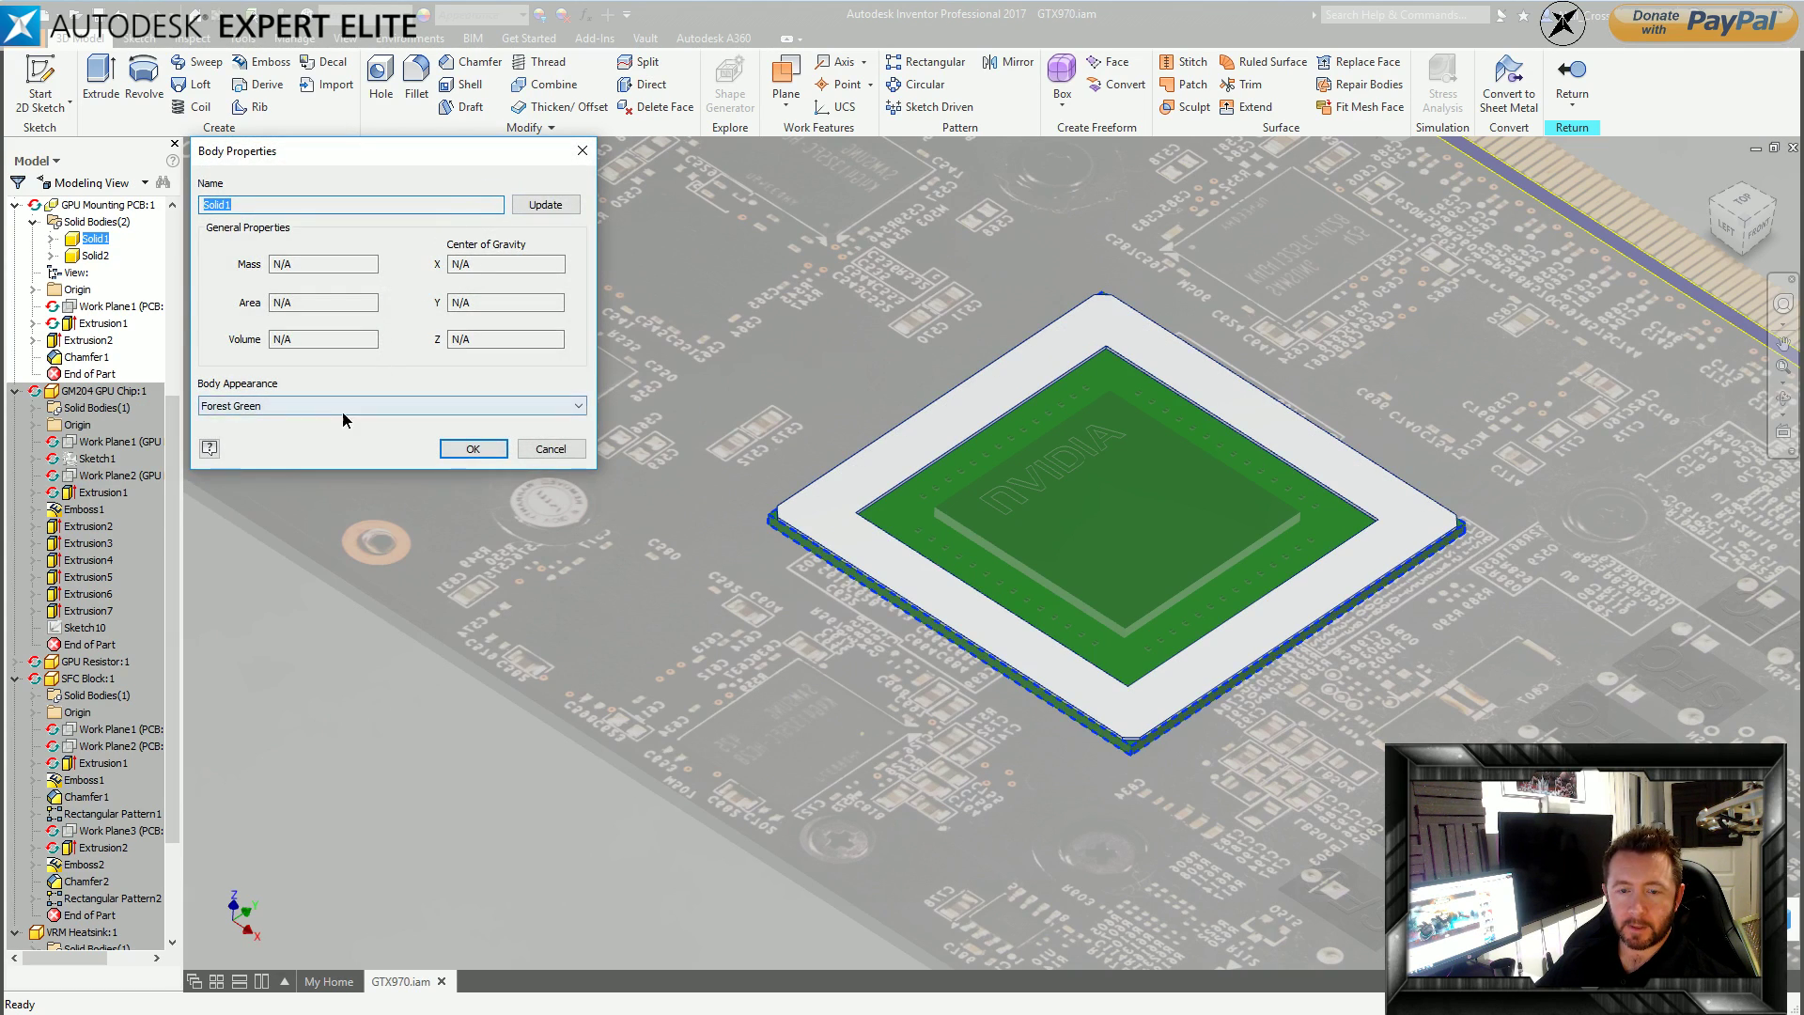
left_click(342, 408)
left_click(305, 485)
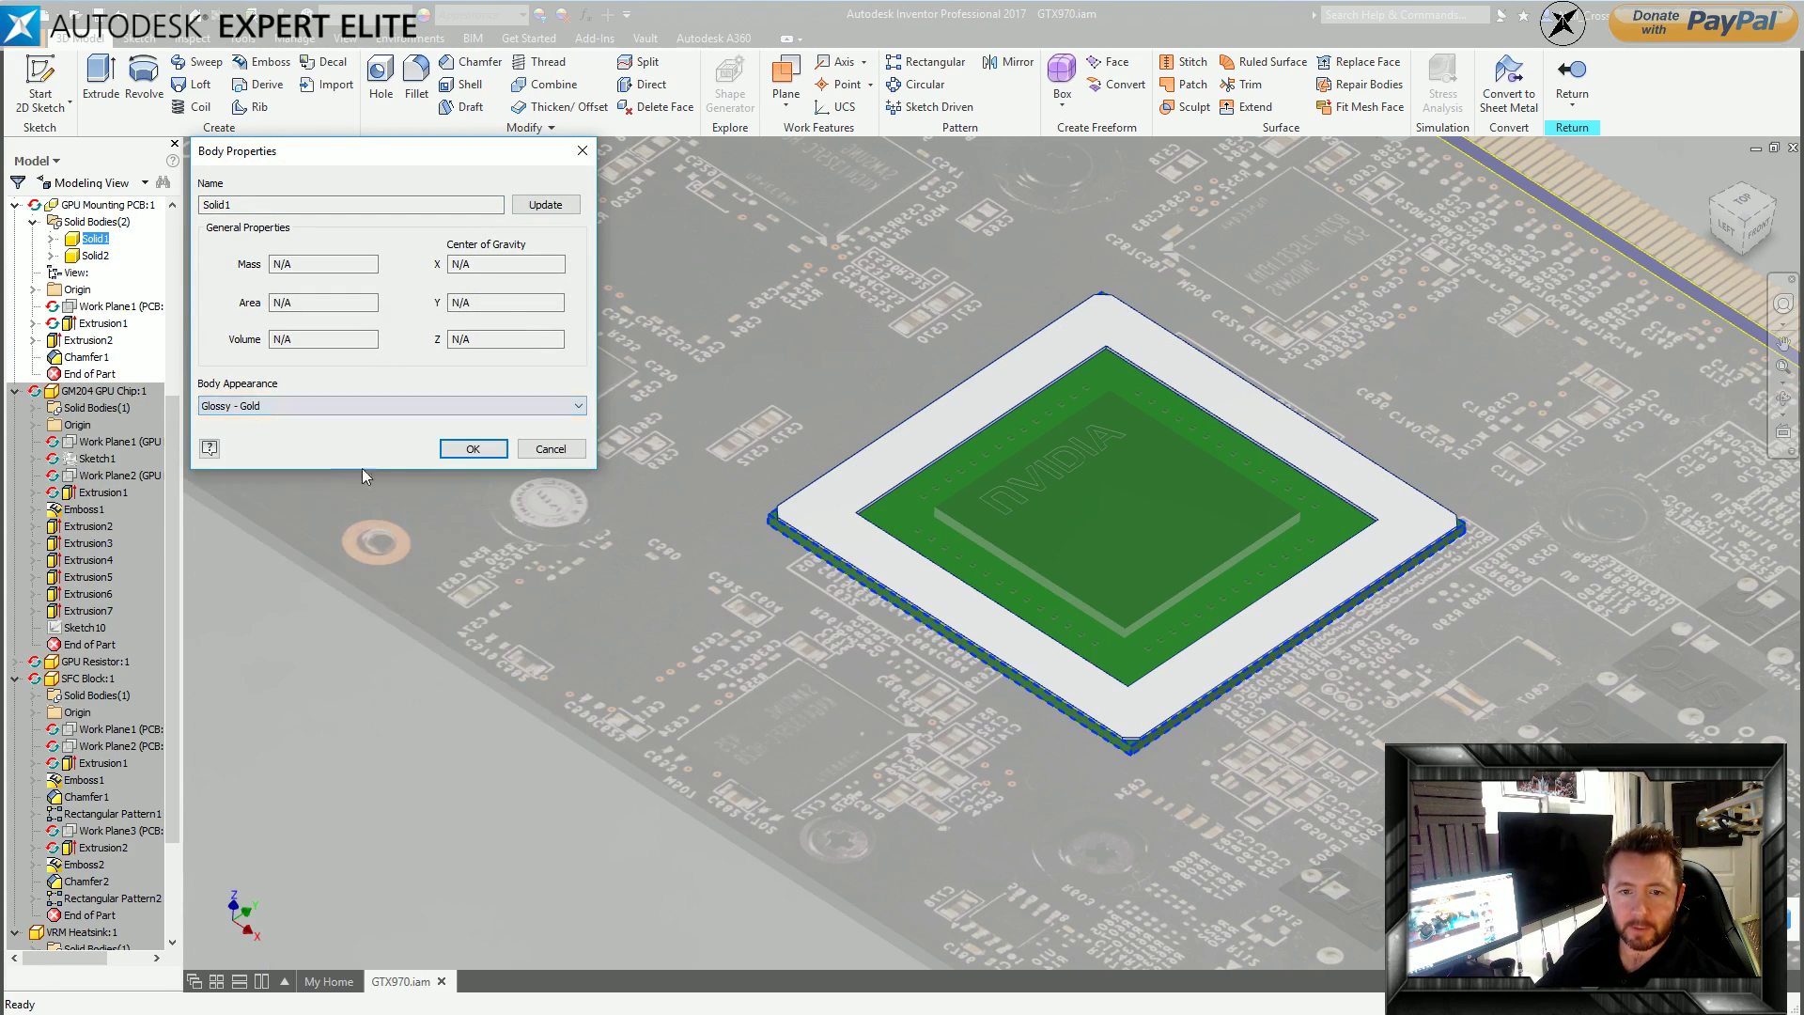
left_click(474, 449)
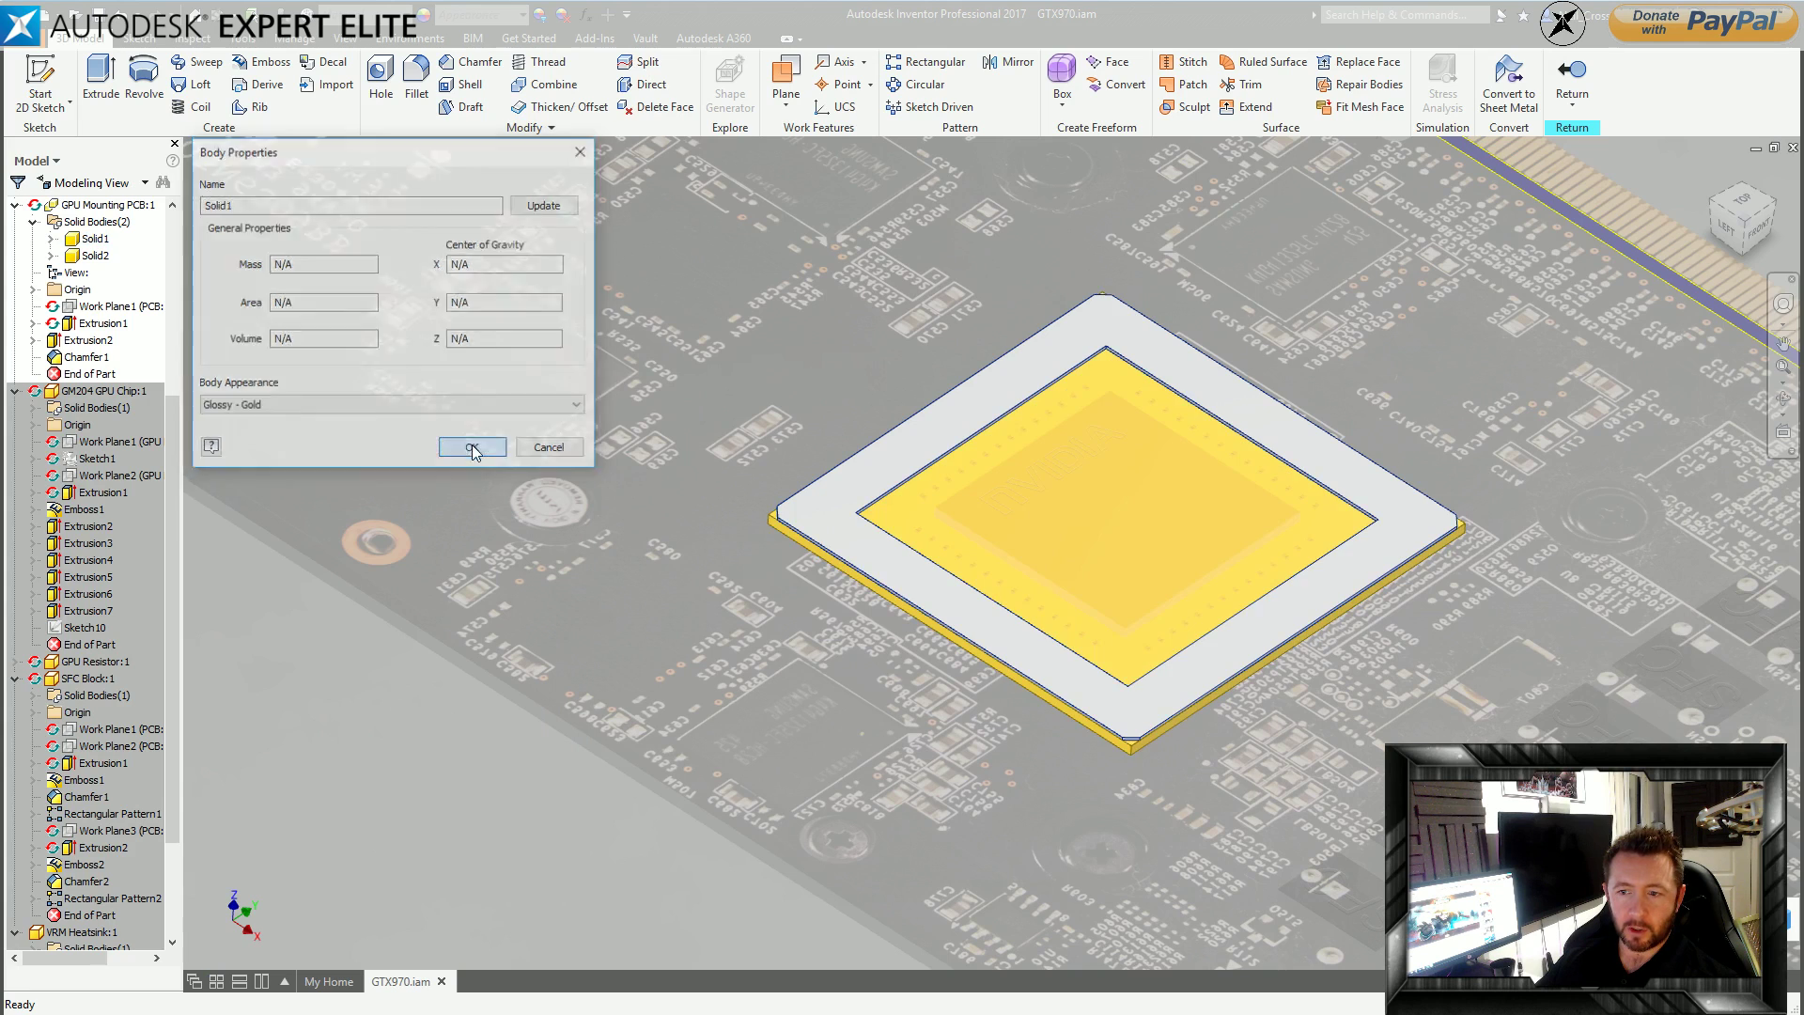
left_click(1572, 80)
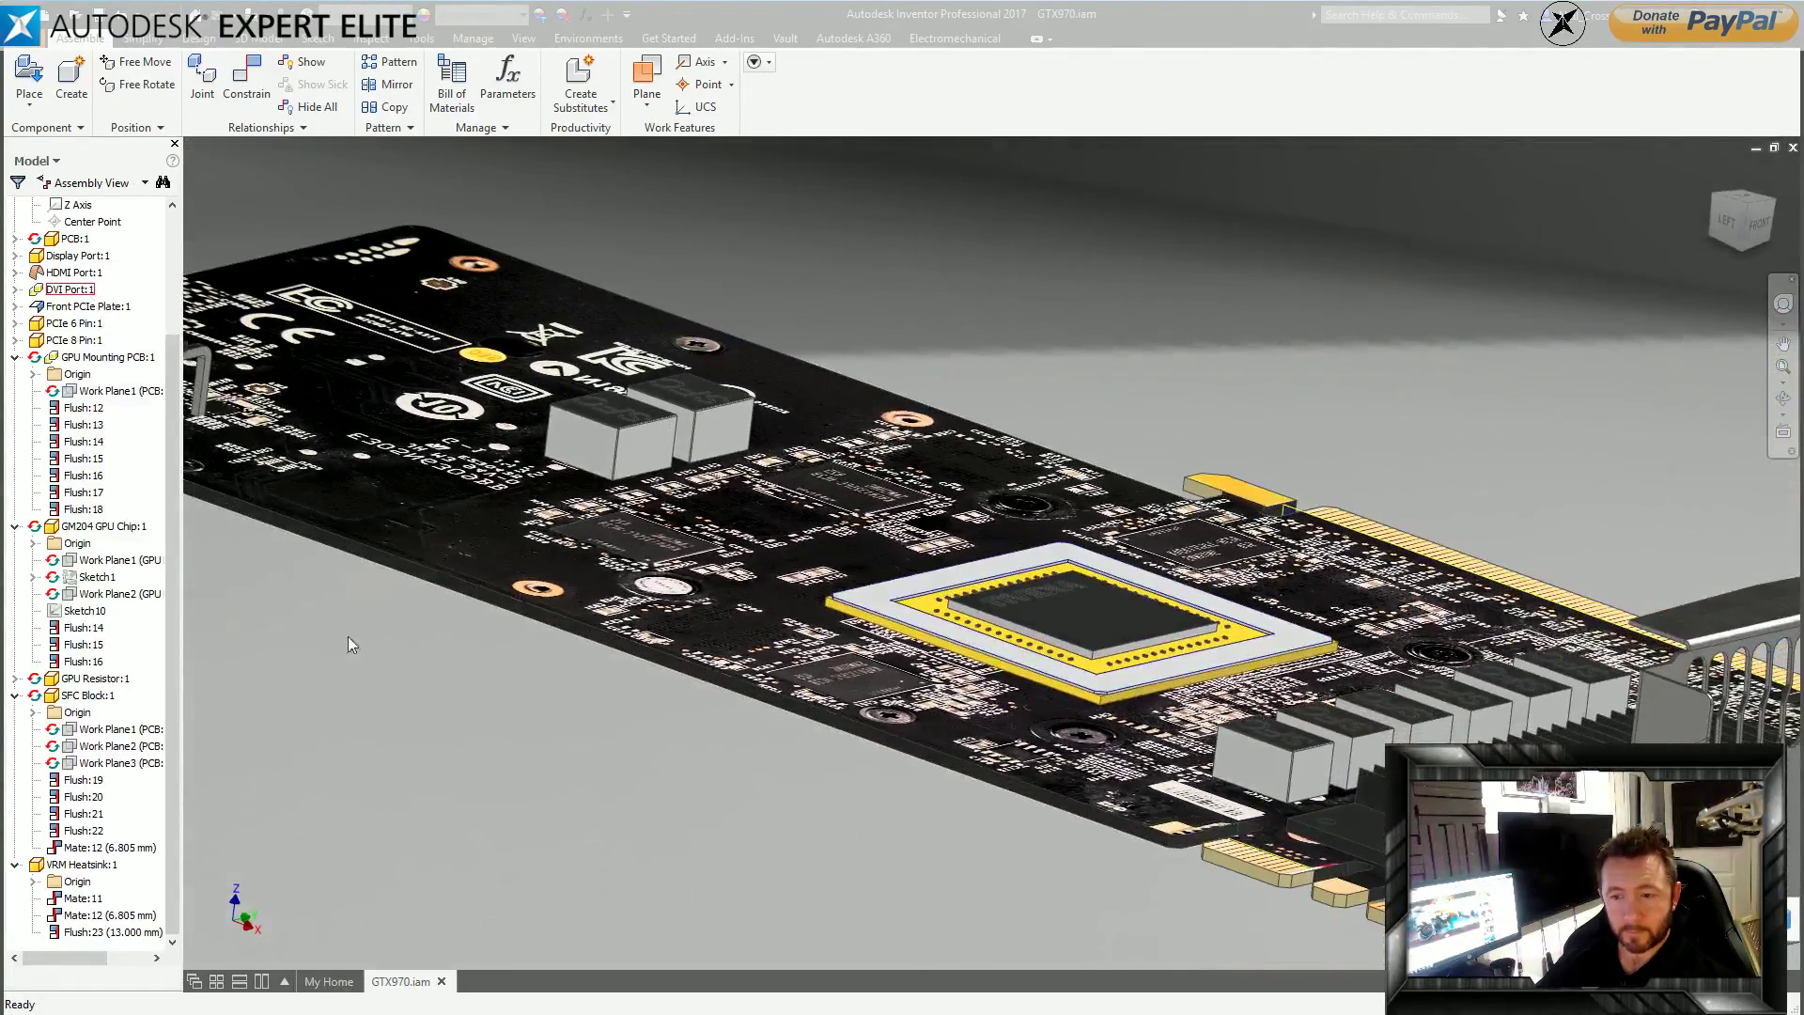
scroll(160, 417, "up", 3)
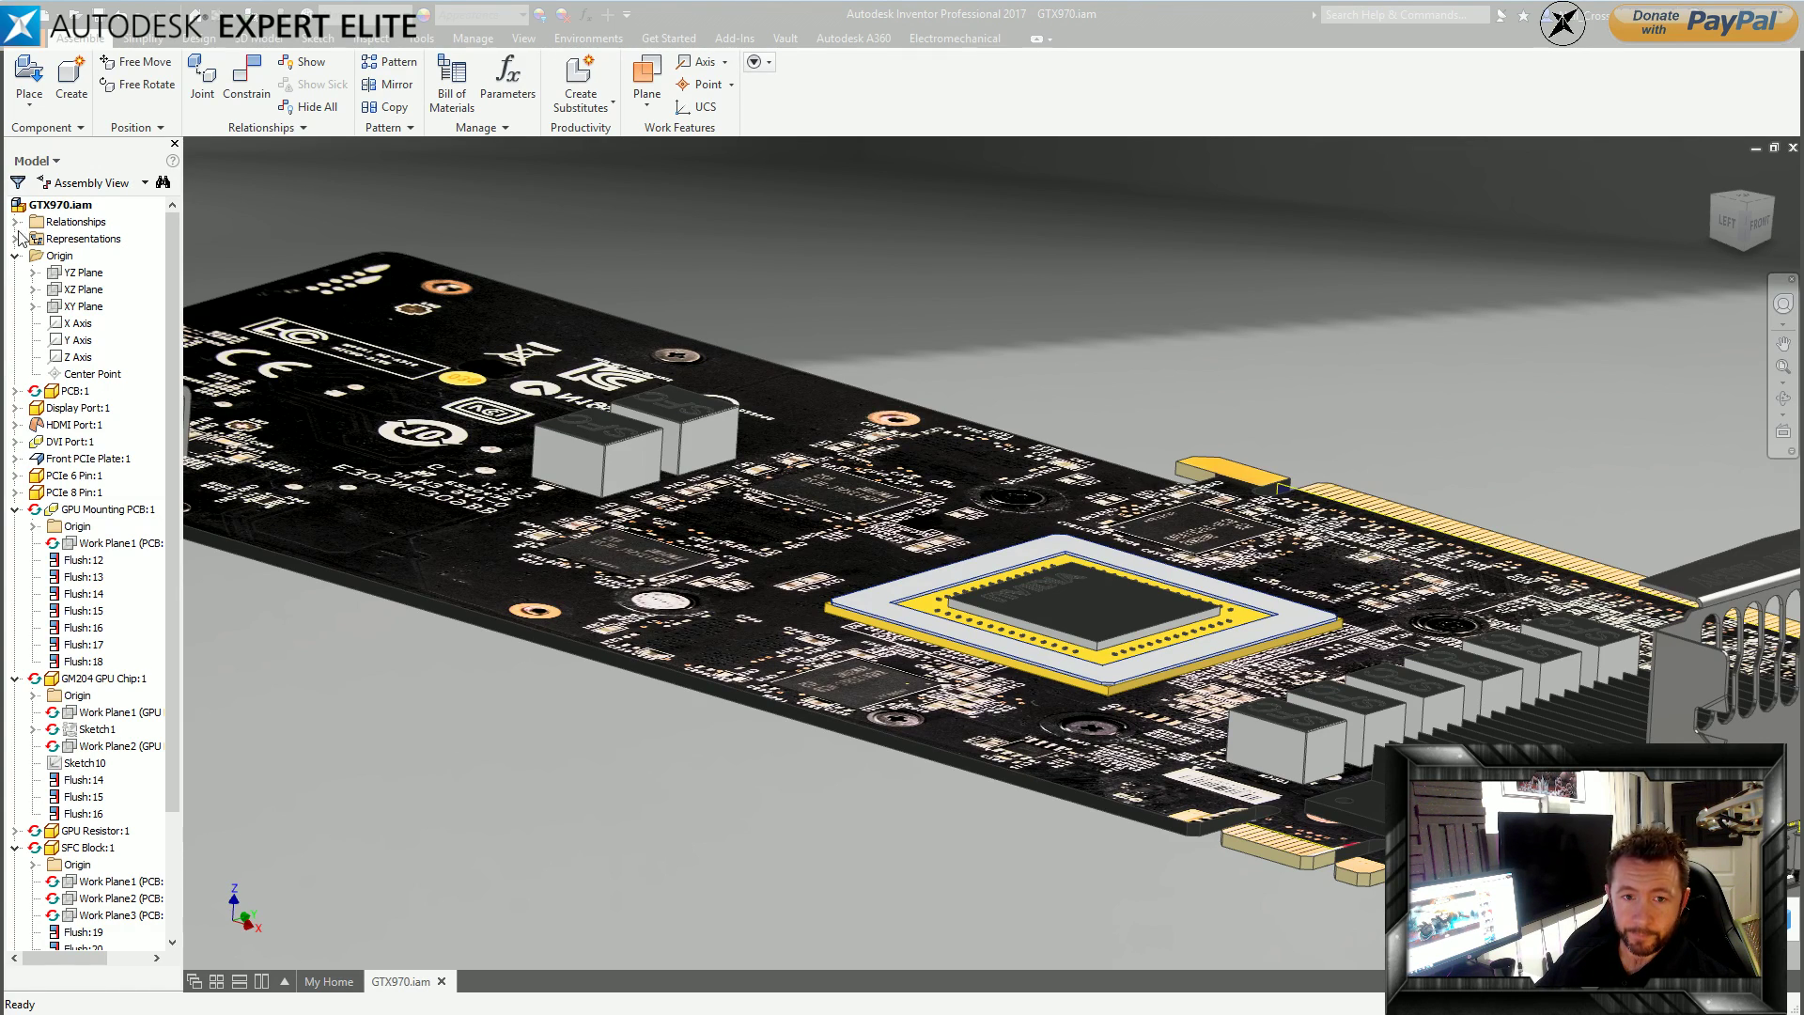
left_click_drag(173, 324, 173, 314)
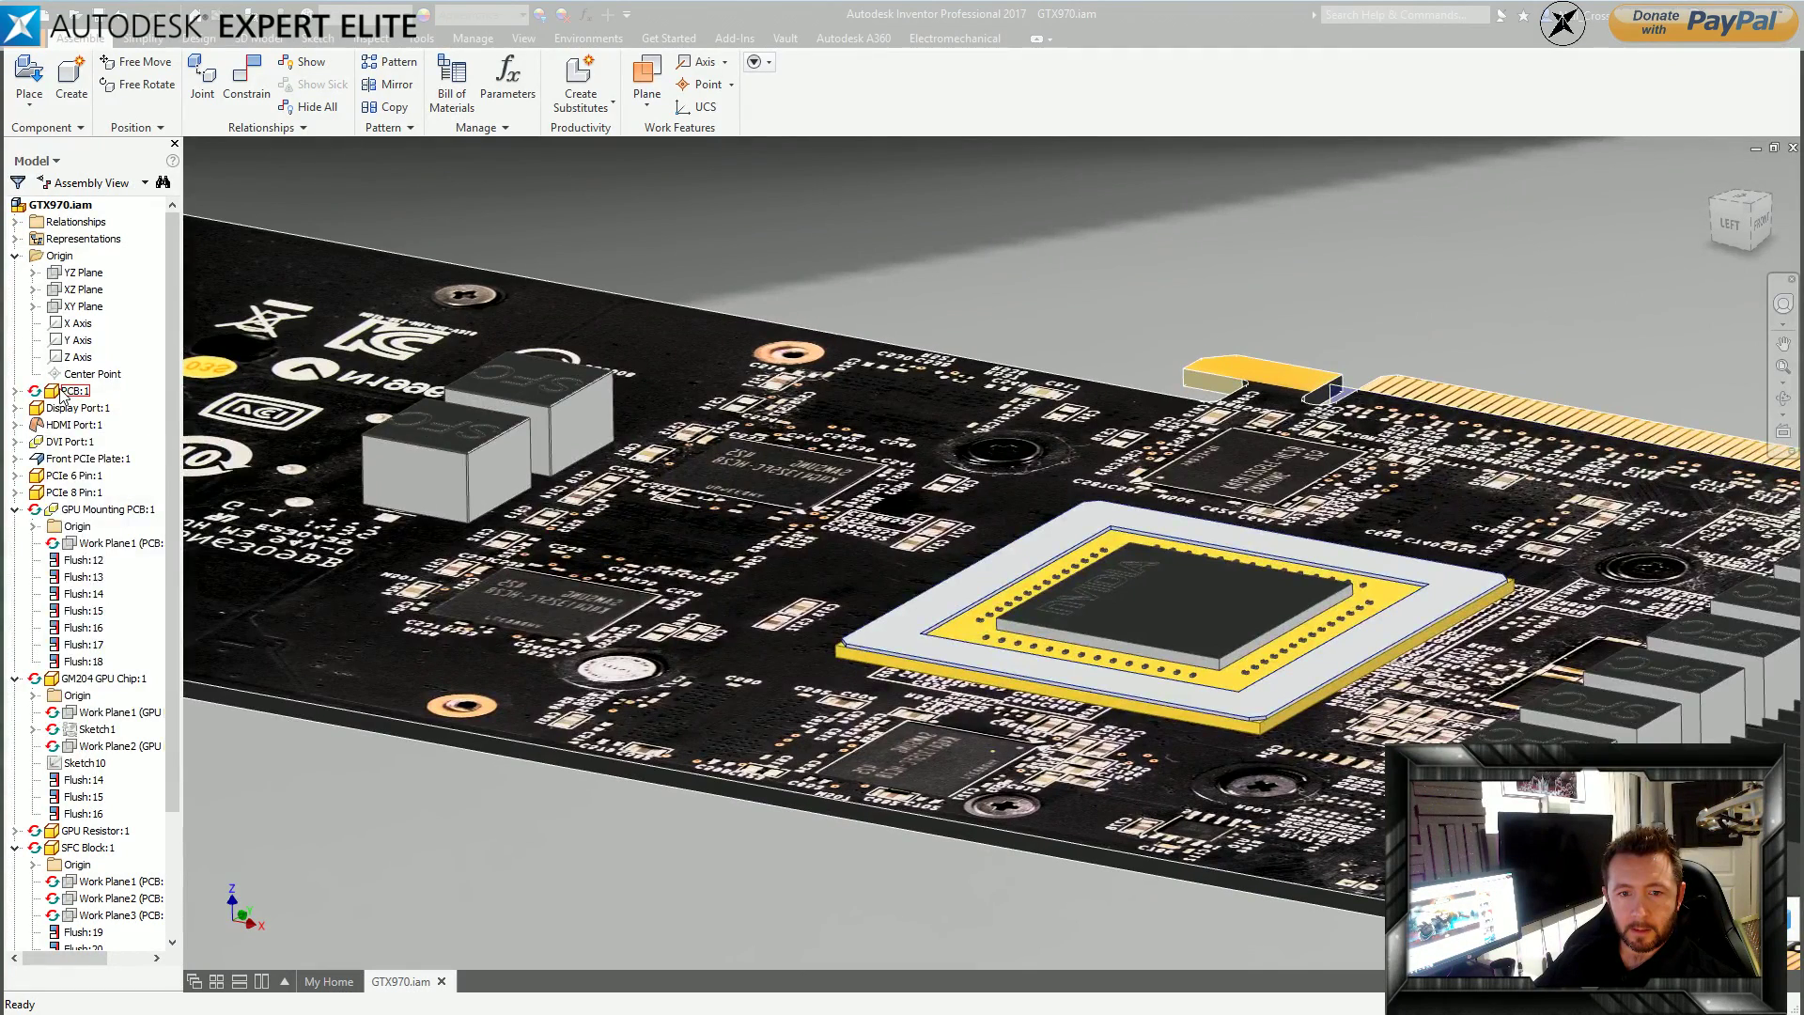
Open the GPU Mounting PCB part in its own window, clear all appearance overrides on its Solid1 body and close the part.
right_click(900, 639)
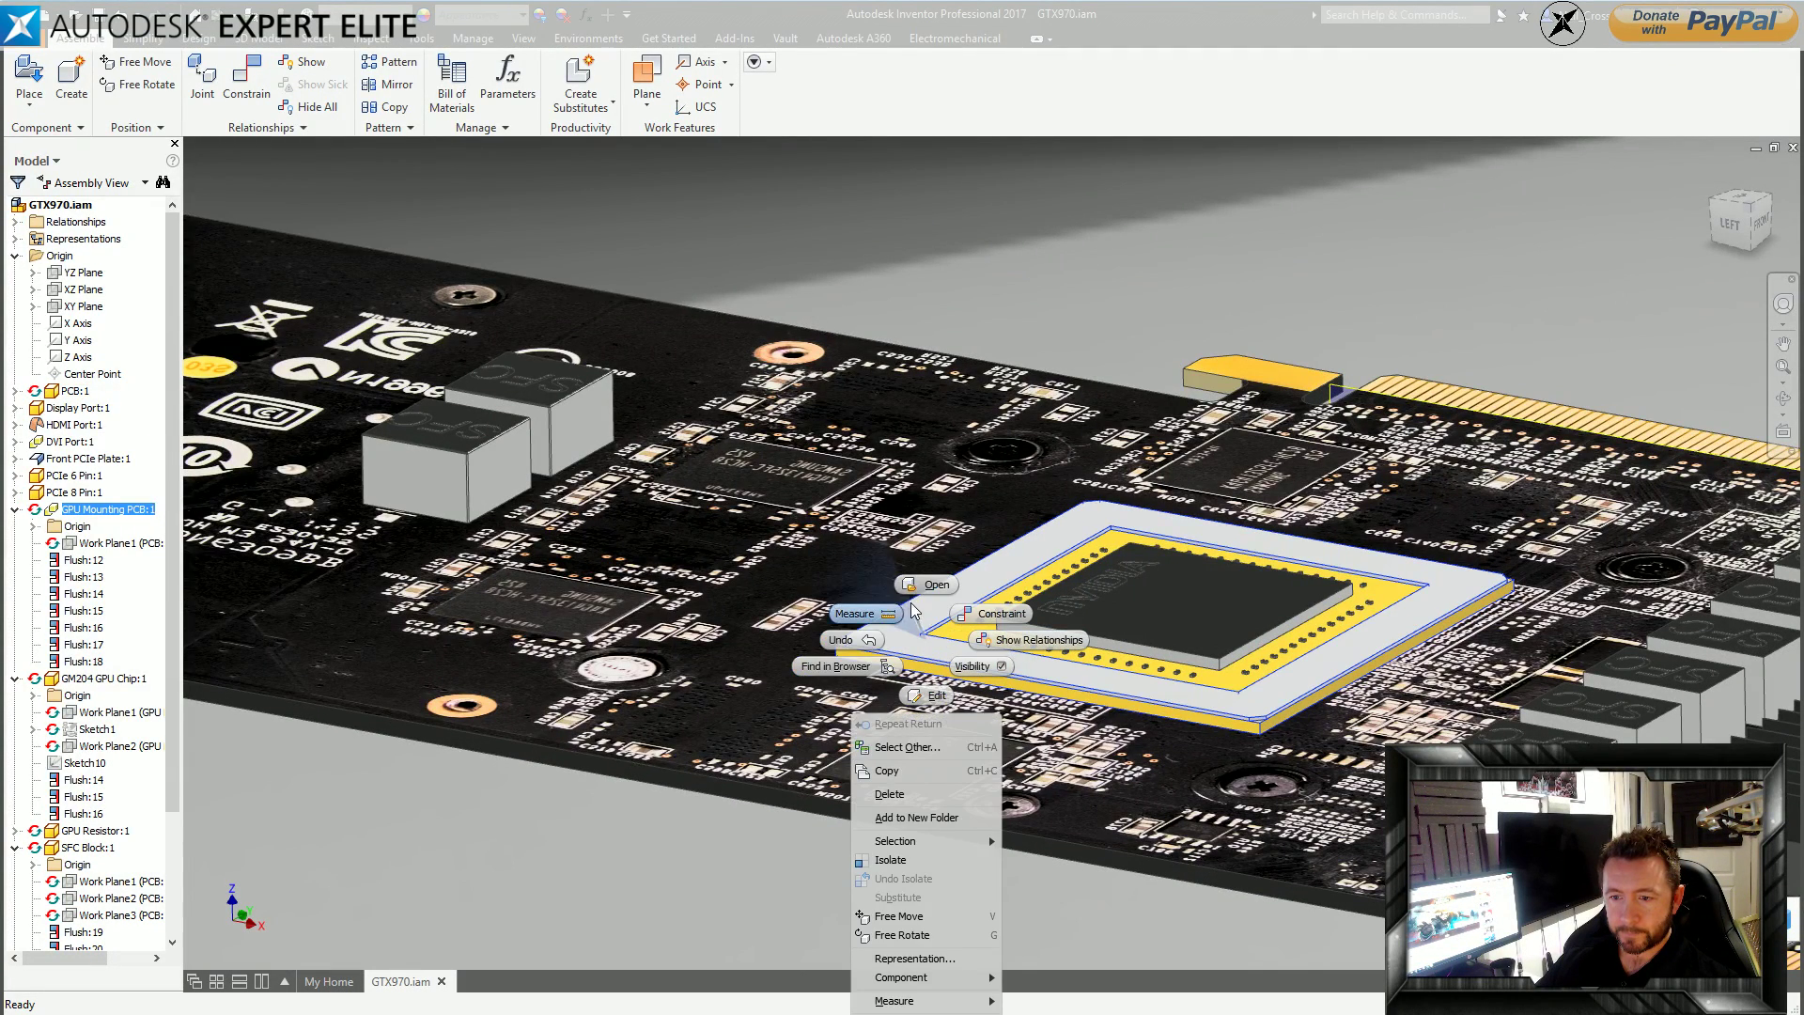
left_click(989, 590)
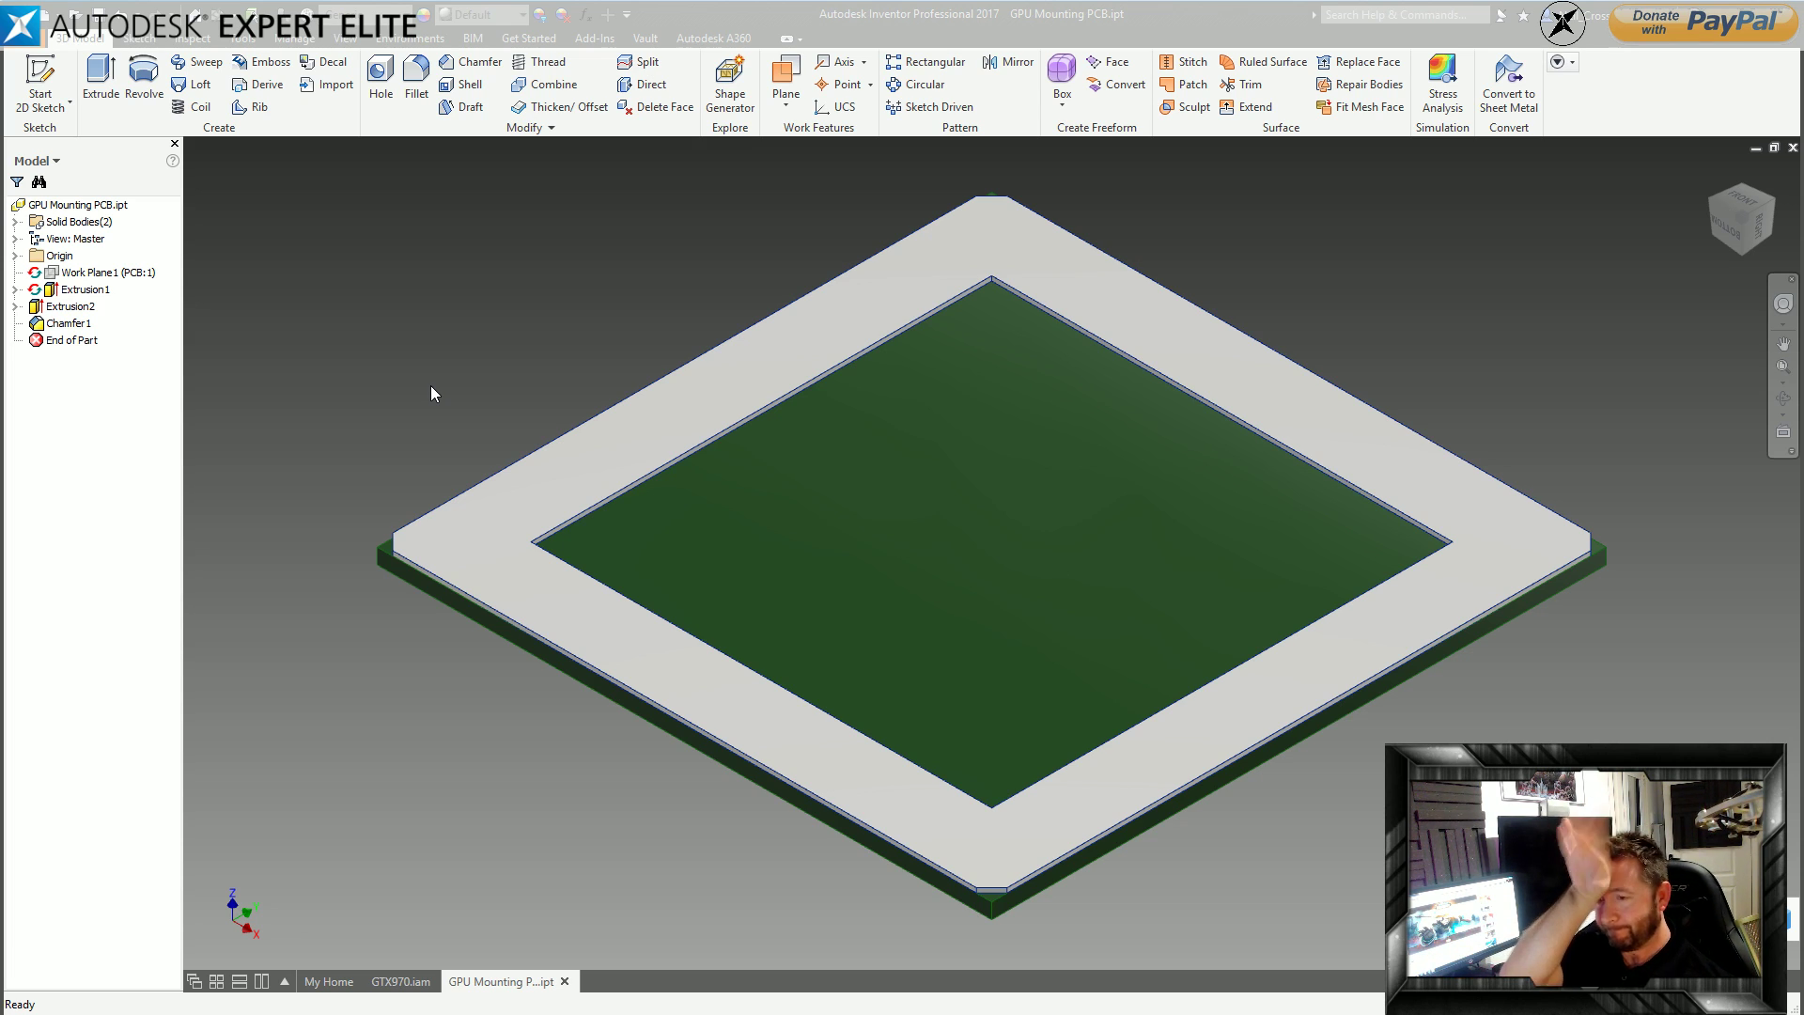
key("F6")
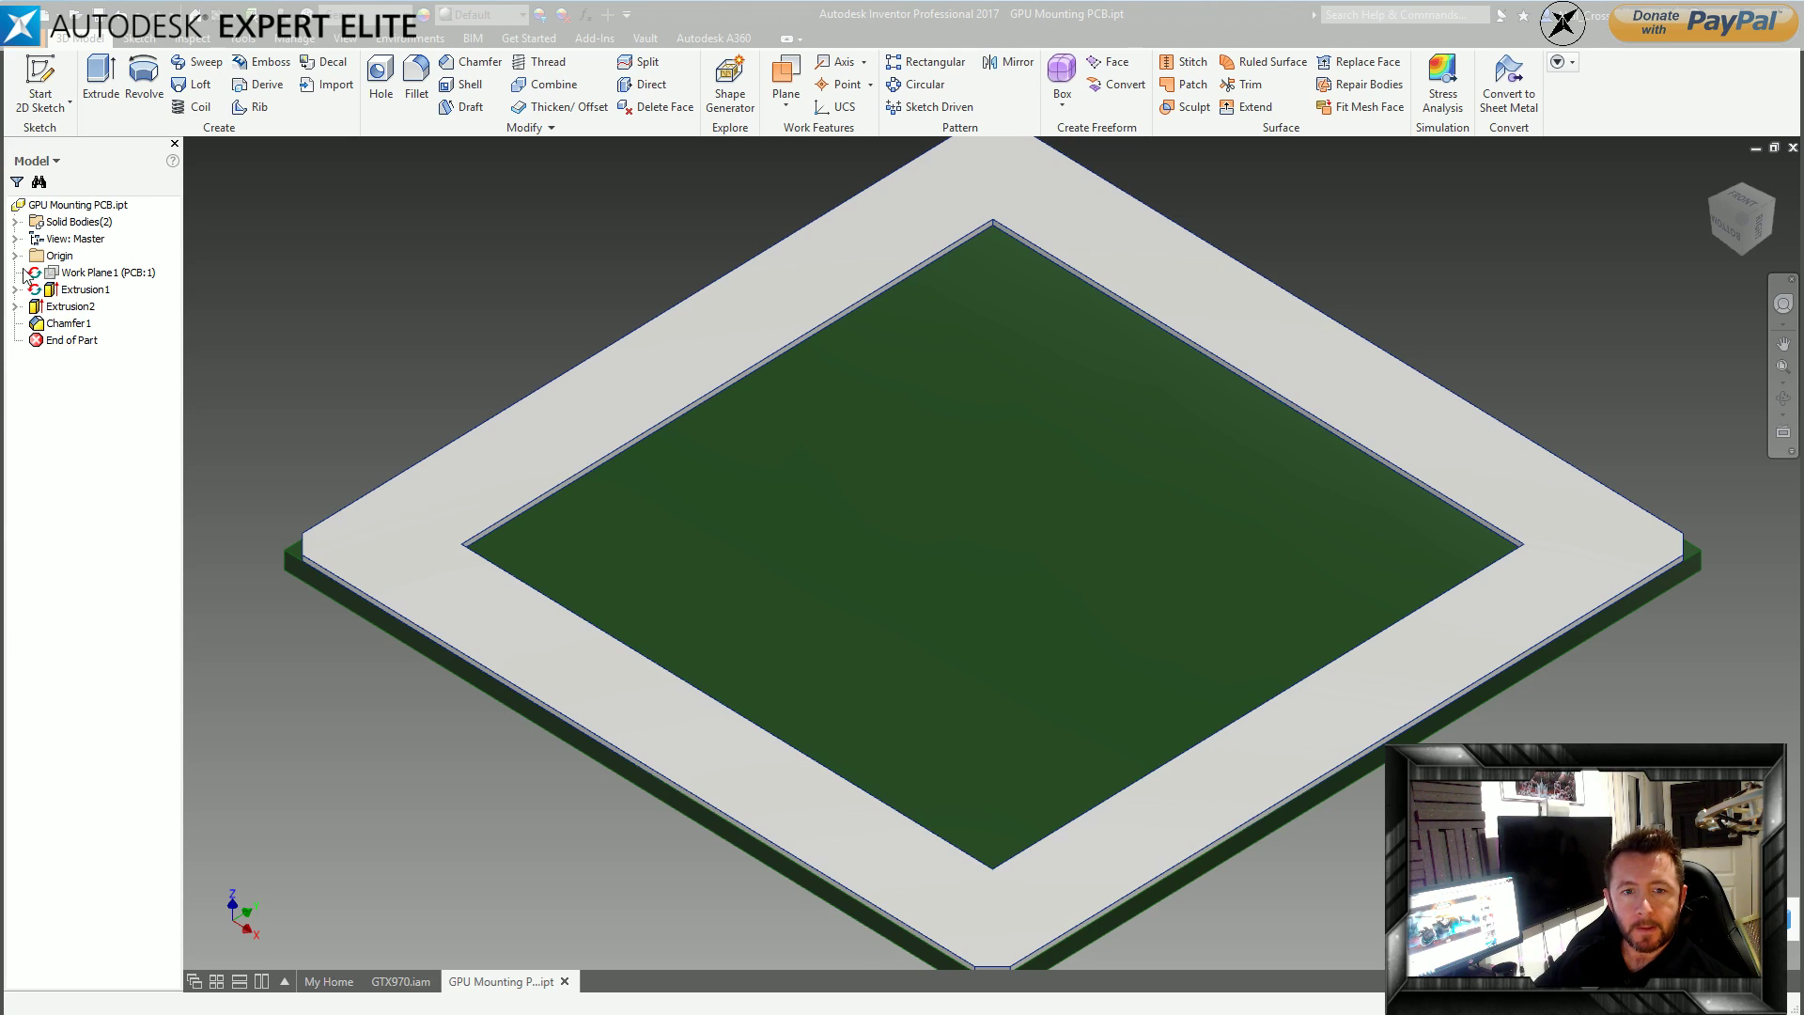
left_click(15, 222)
right_click(75, 240)
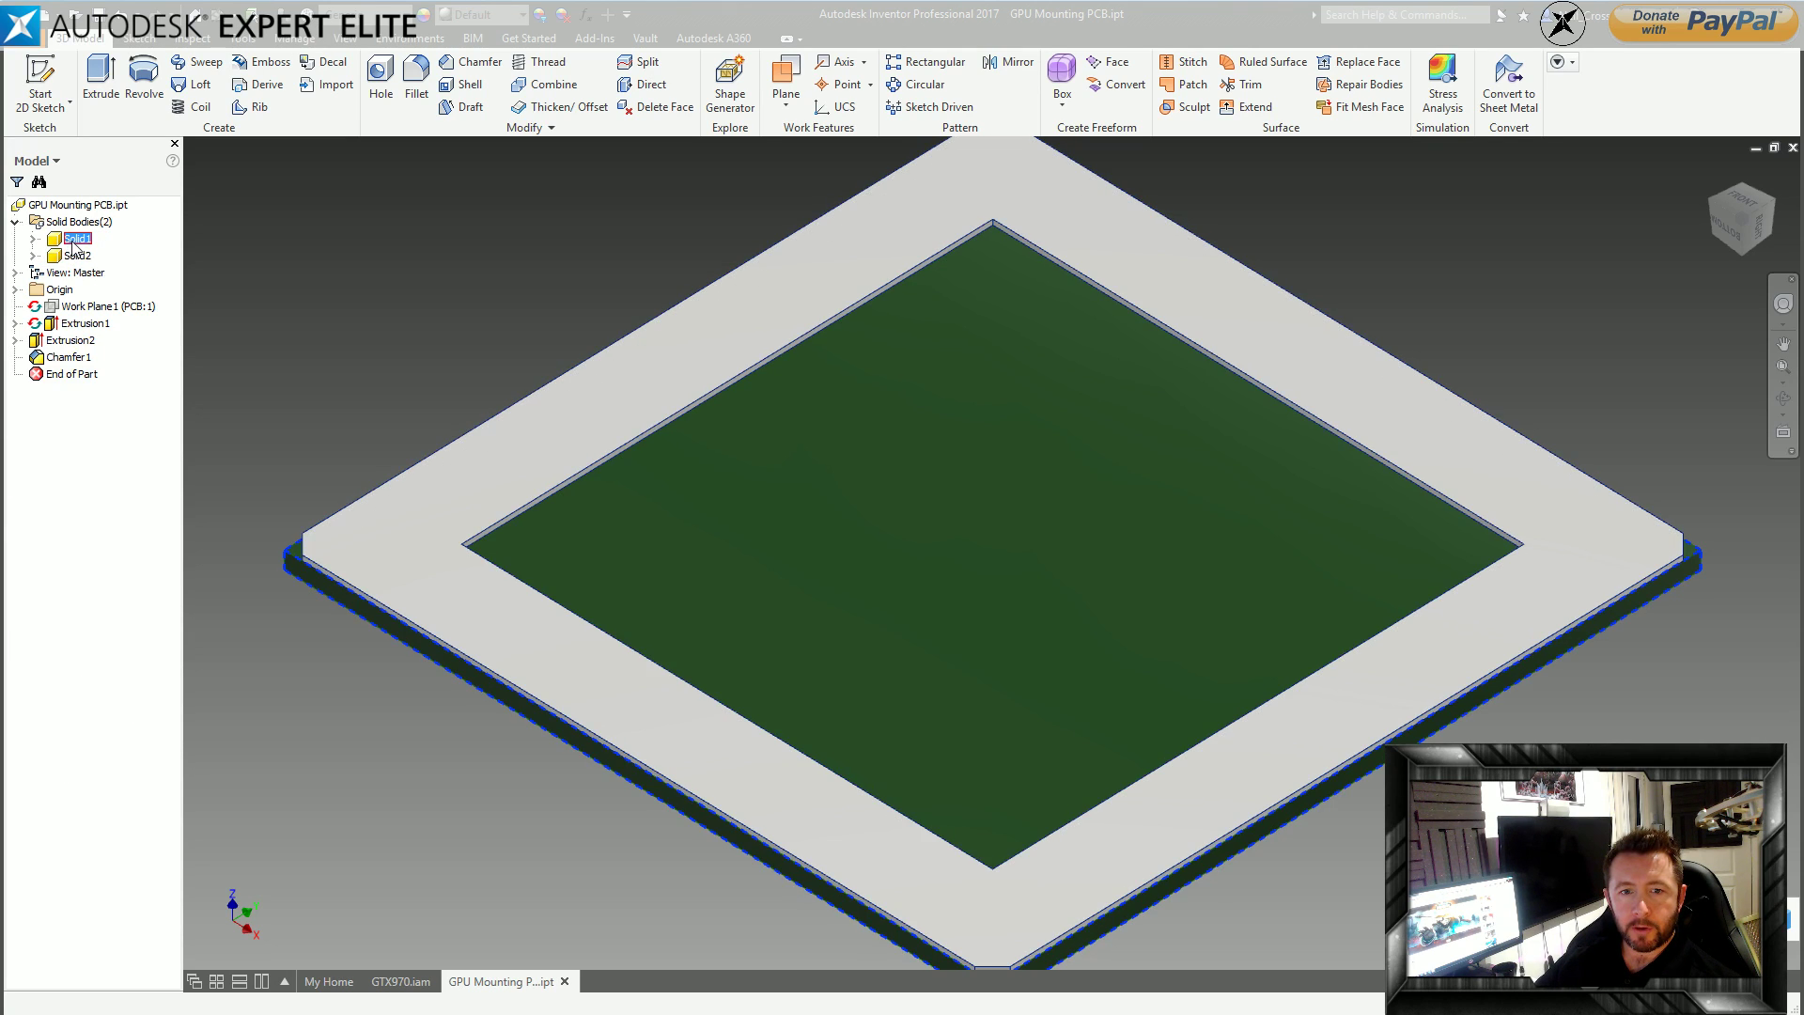
left_click(116, 498)
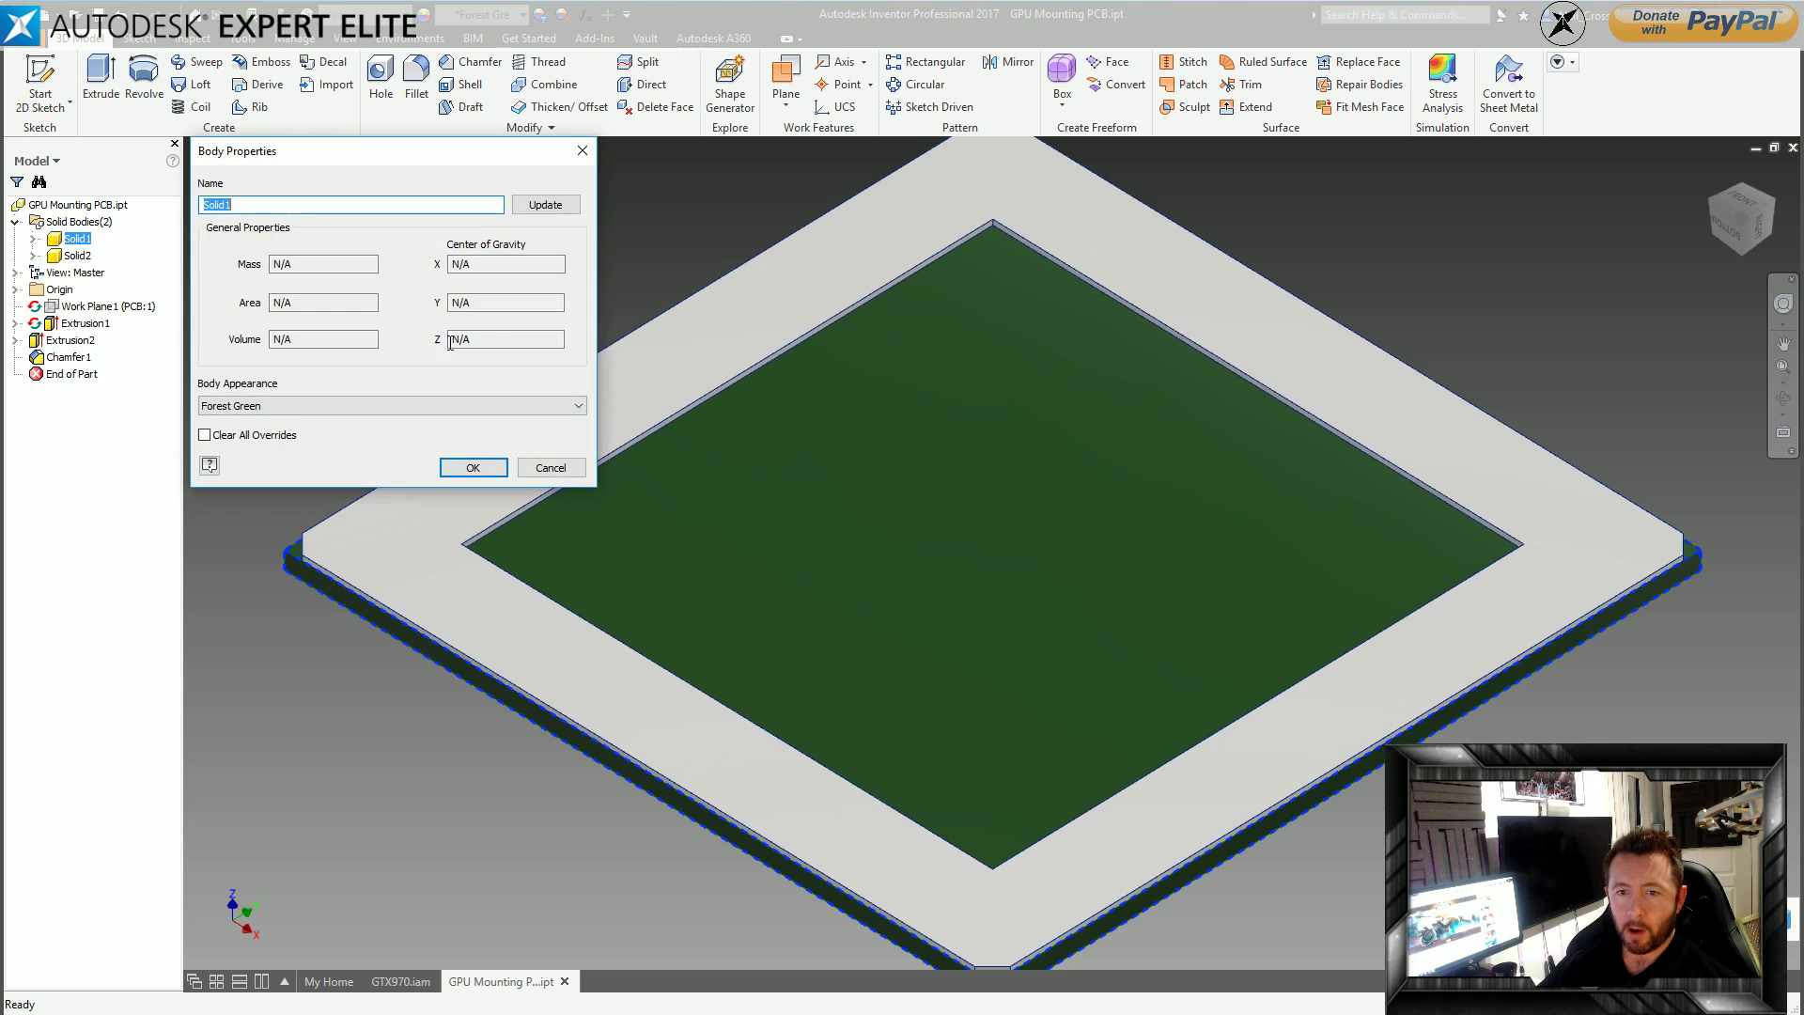
left_click(324, 408)
left_click(335, 421)
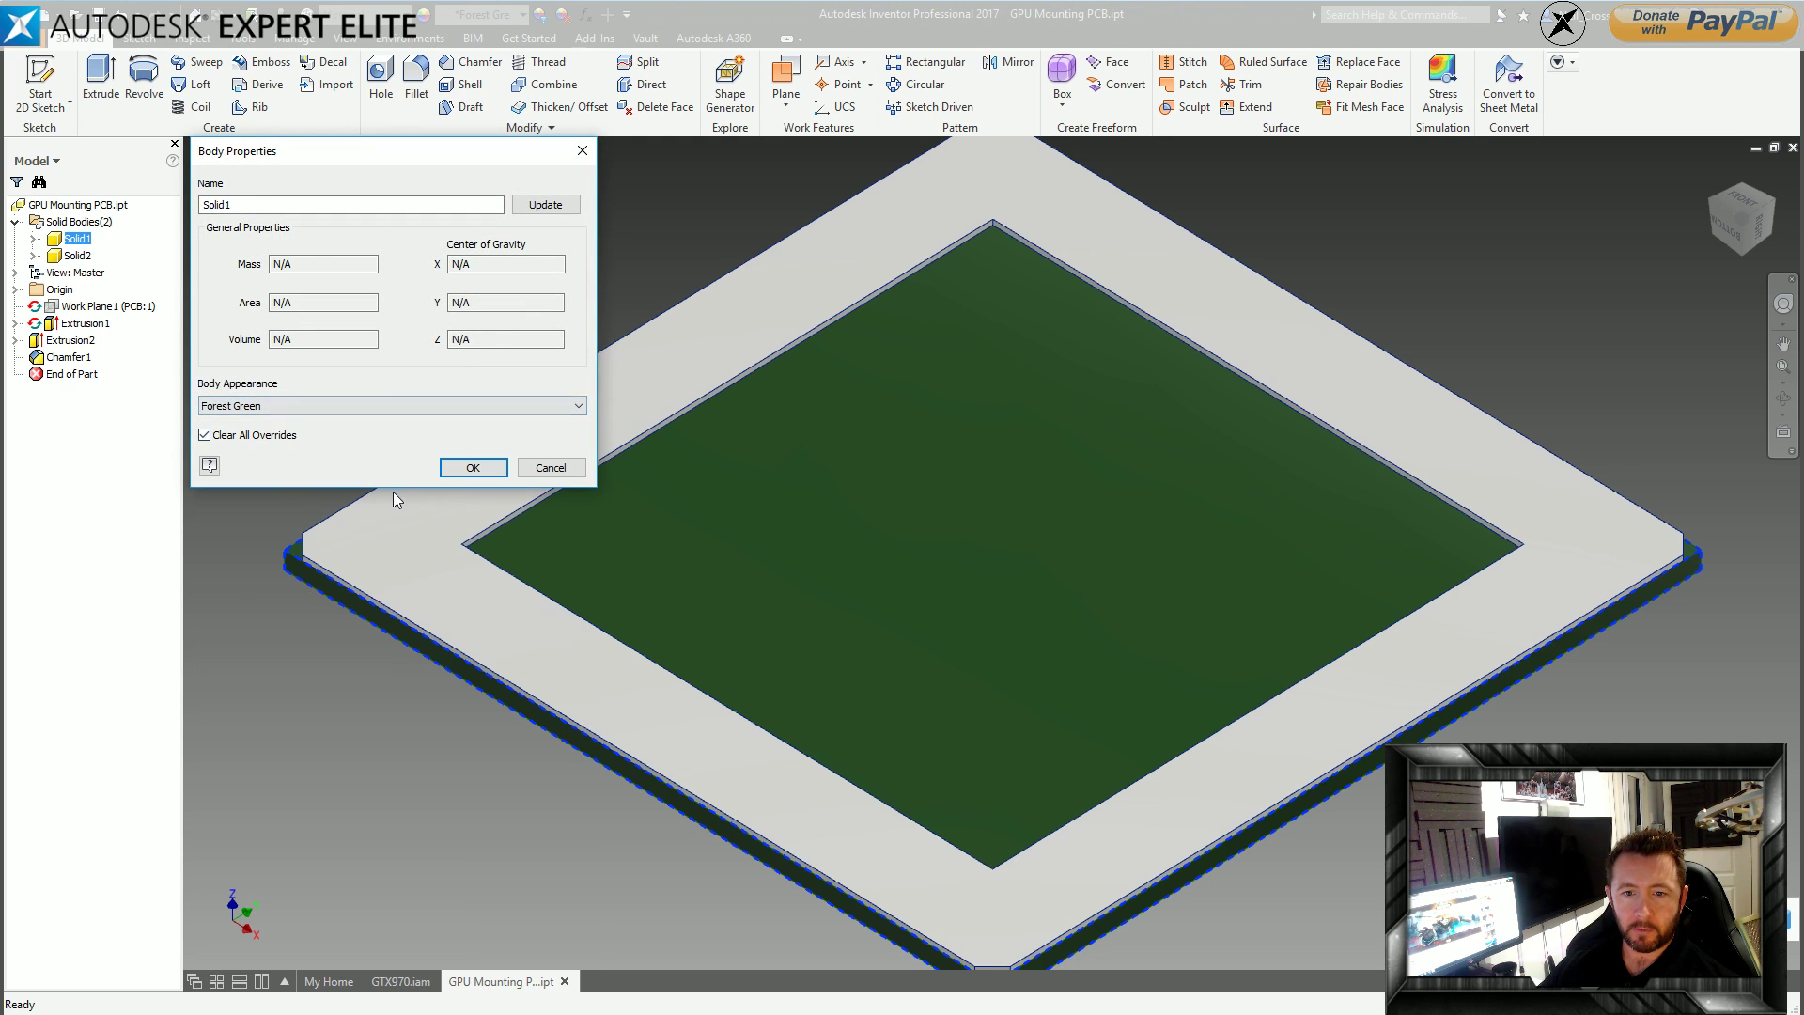
left_click(466, 471)
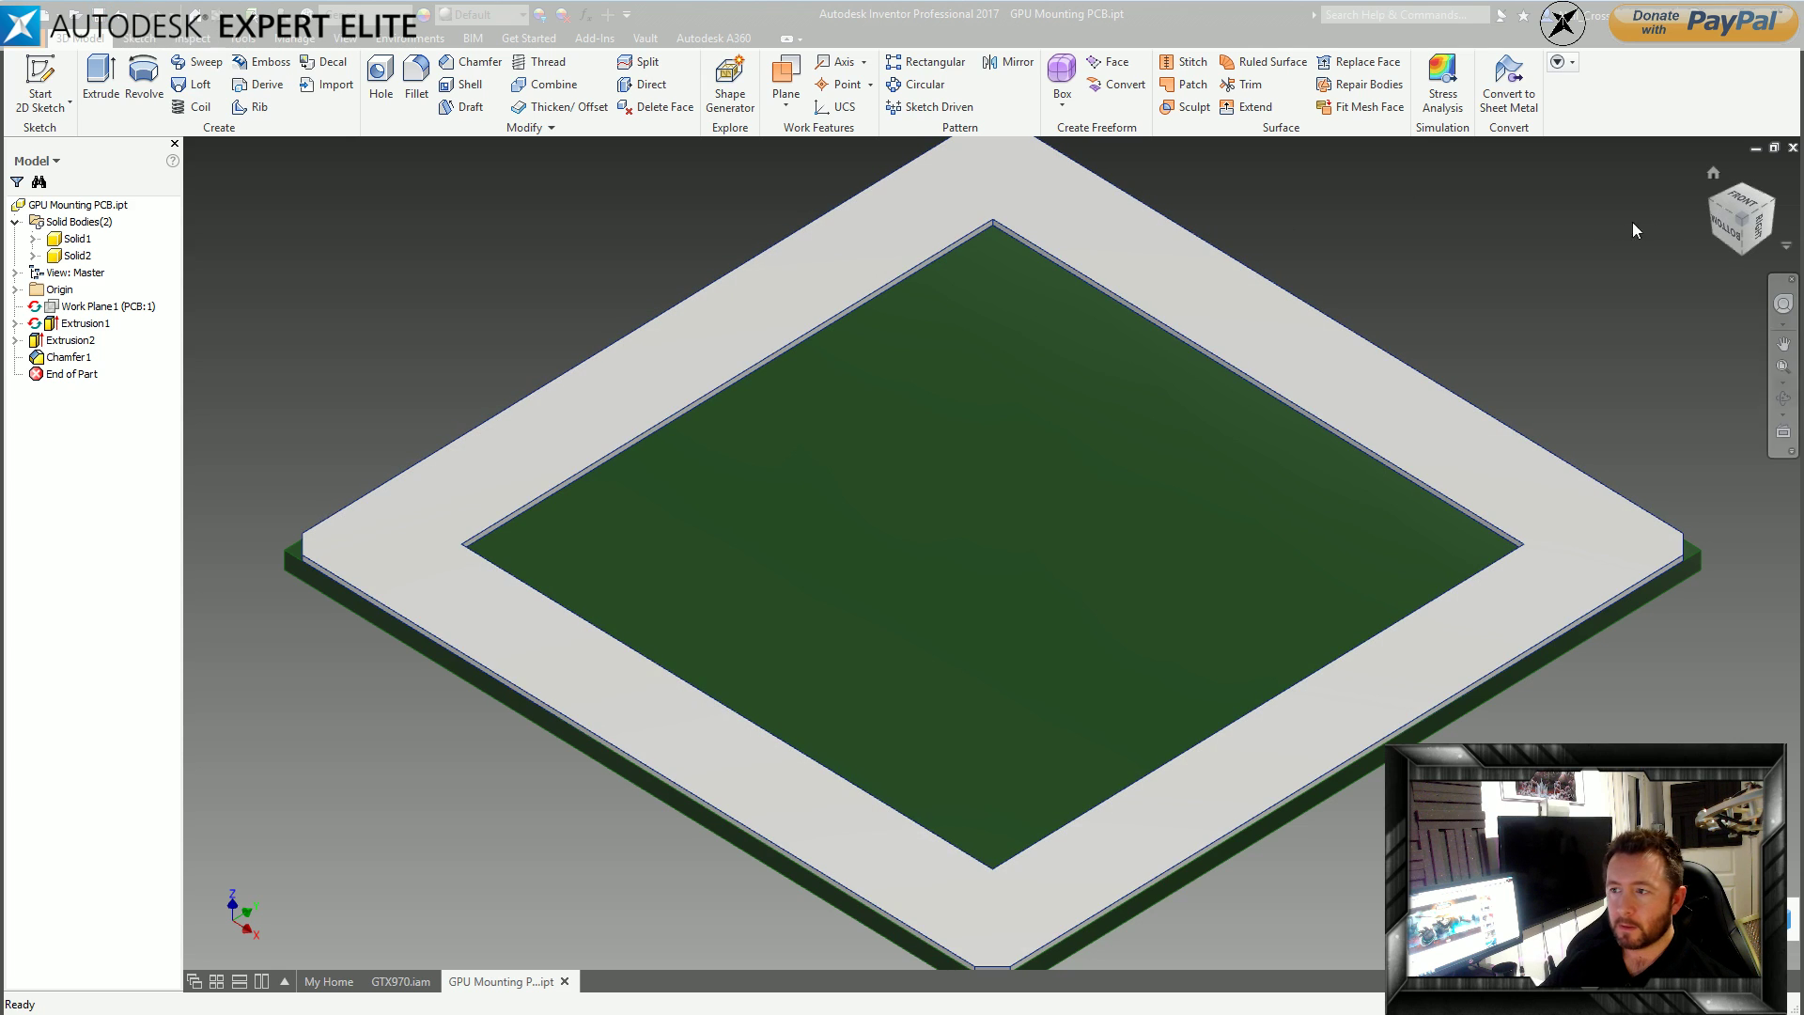
left_click(1792, 148)
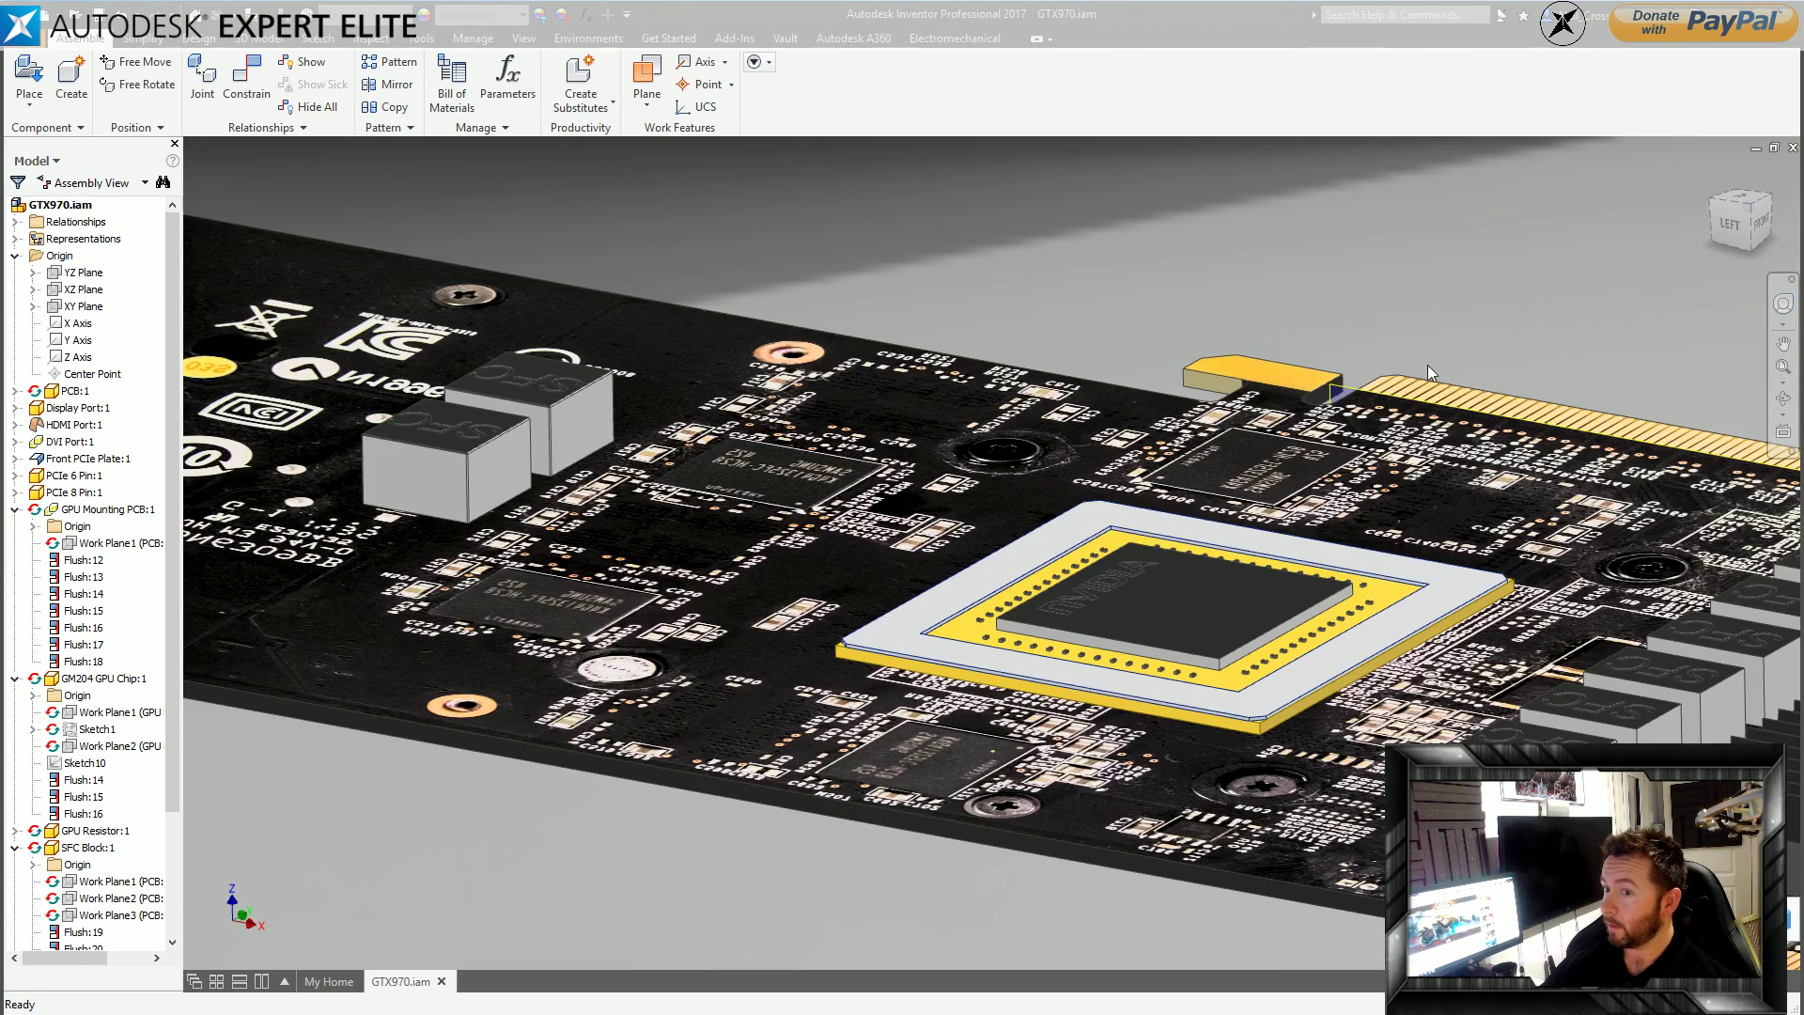
Edit the GPU Mounting PCB in place, inspect its white frame with the appearance Adjust tool and return without applying anything.
double_click(857, 661)
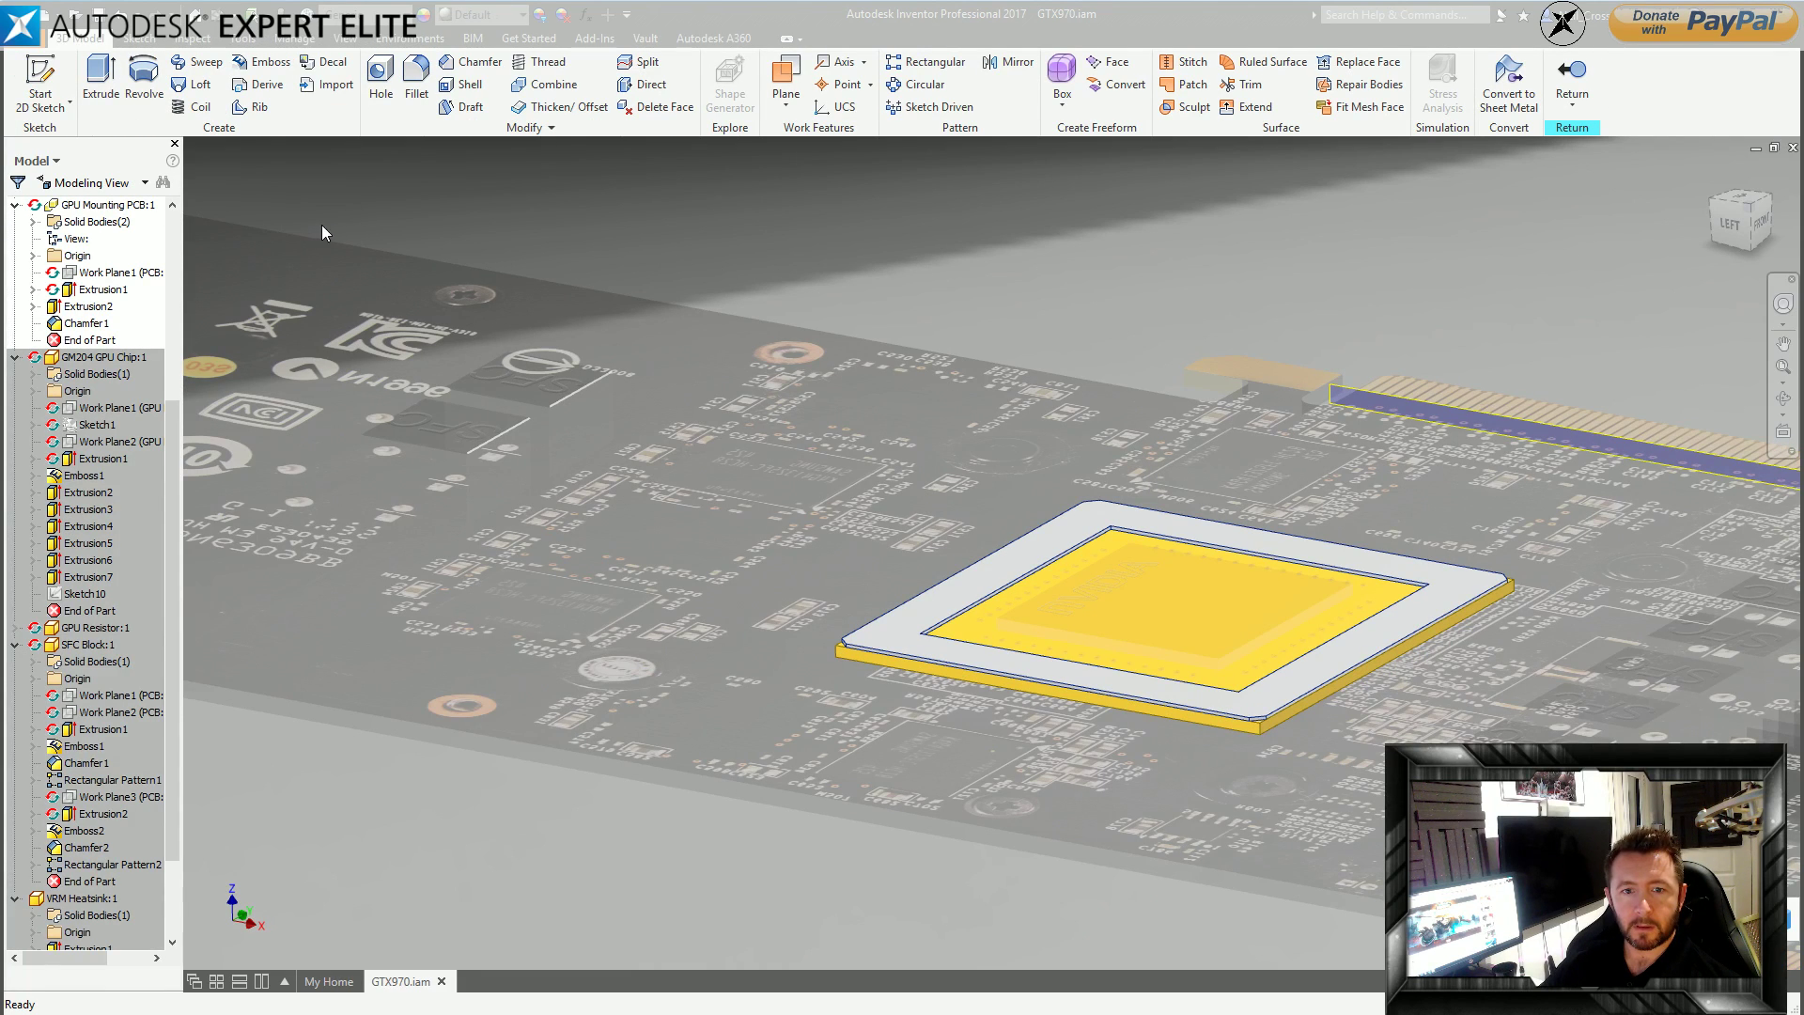
left_click(539, 14)
scroll(1043, 555, "down", 4)
middle_click_drag(1055, 588, 1151, 667, "shift")
scroll(1151, 667, "up", 1)
left_click_drag(1410, 899, 1088, 543)
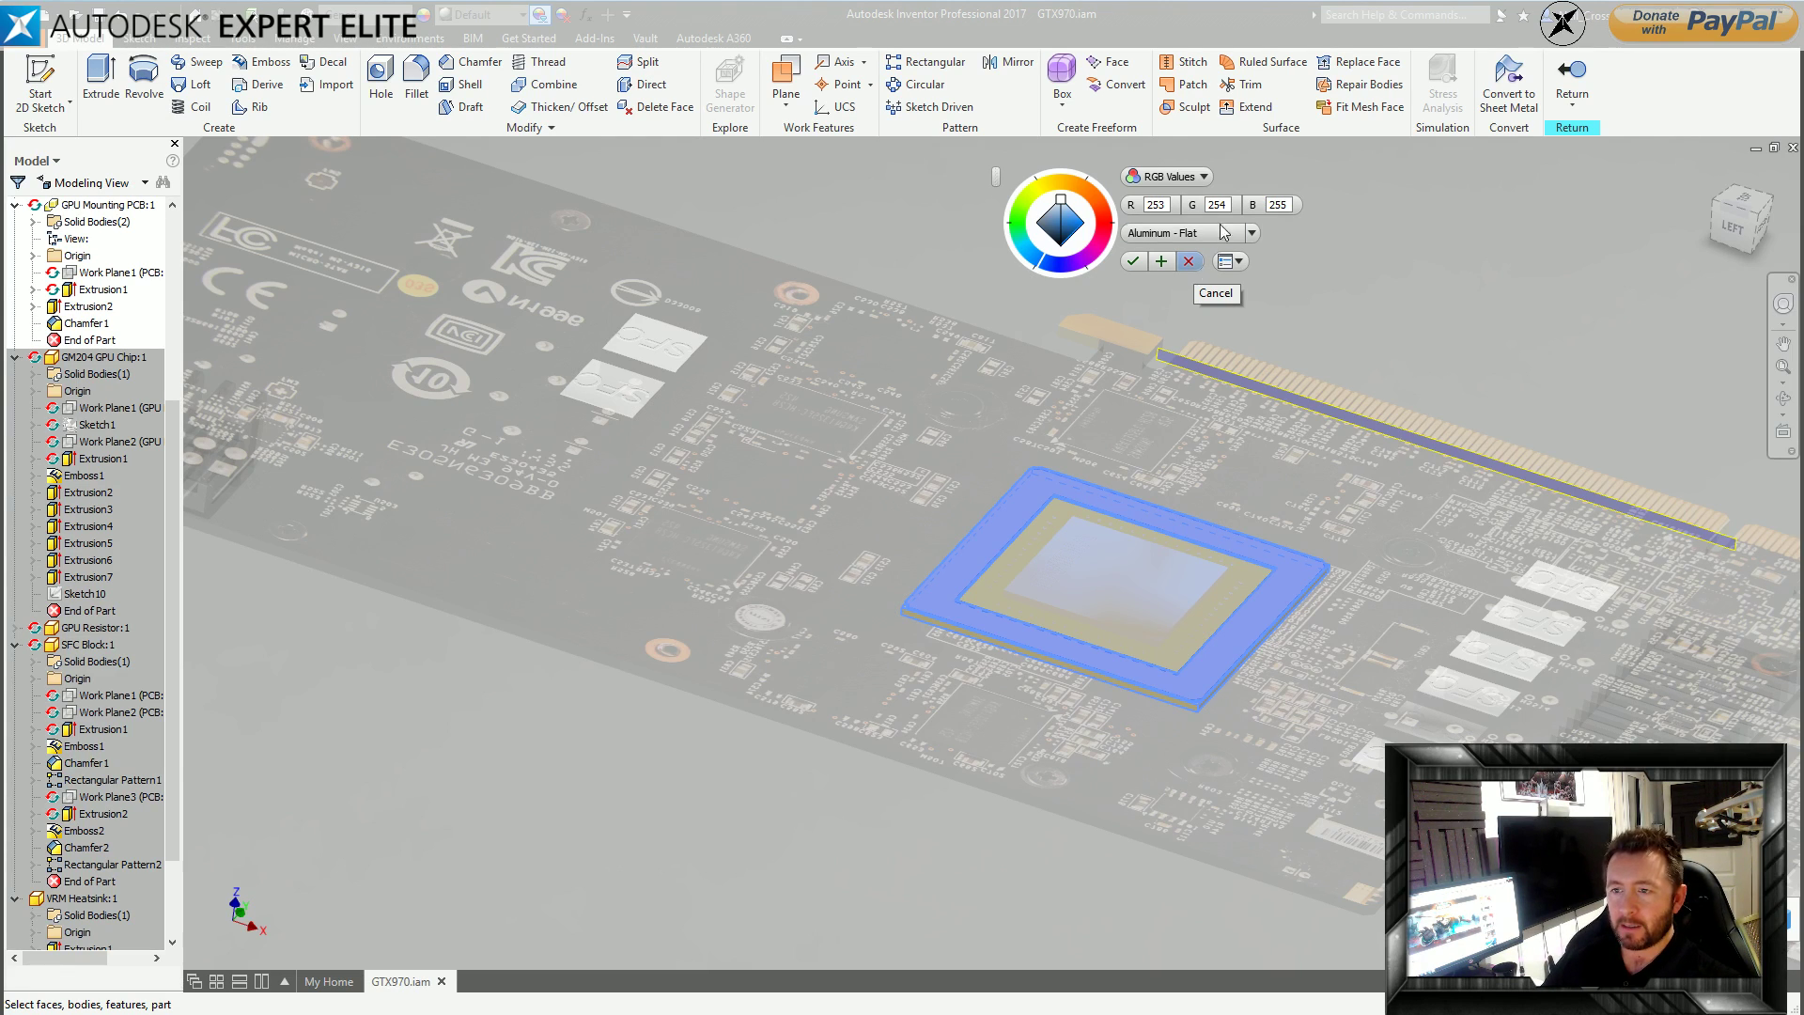
left_click(1189, 262)
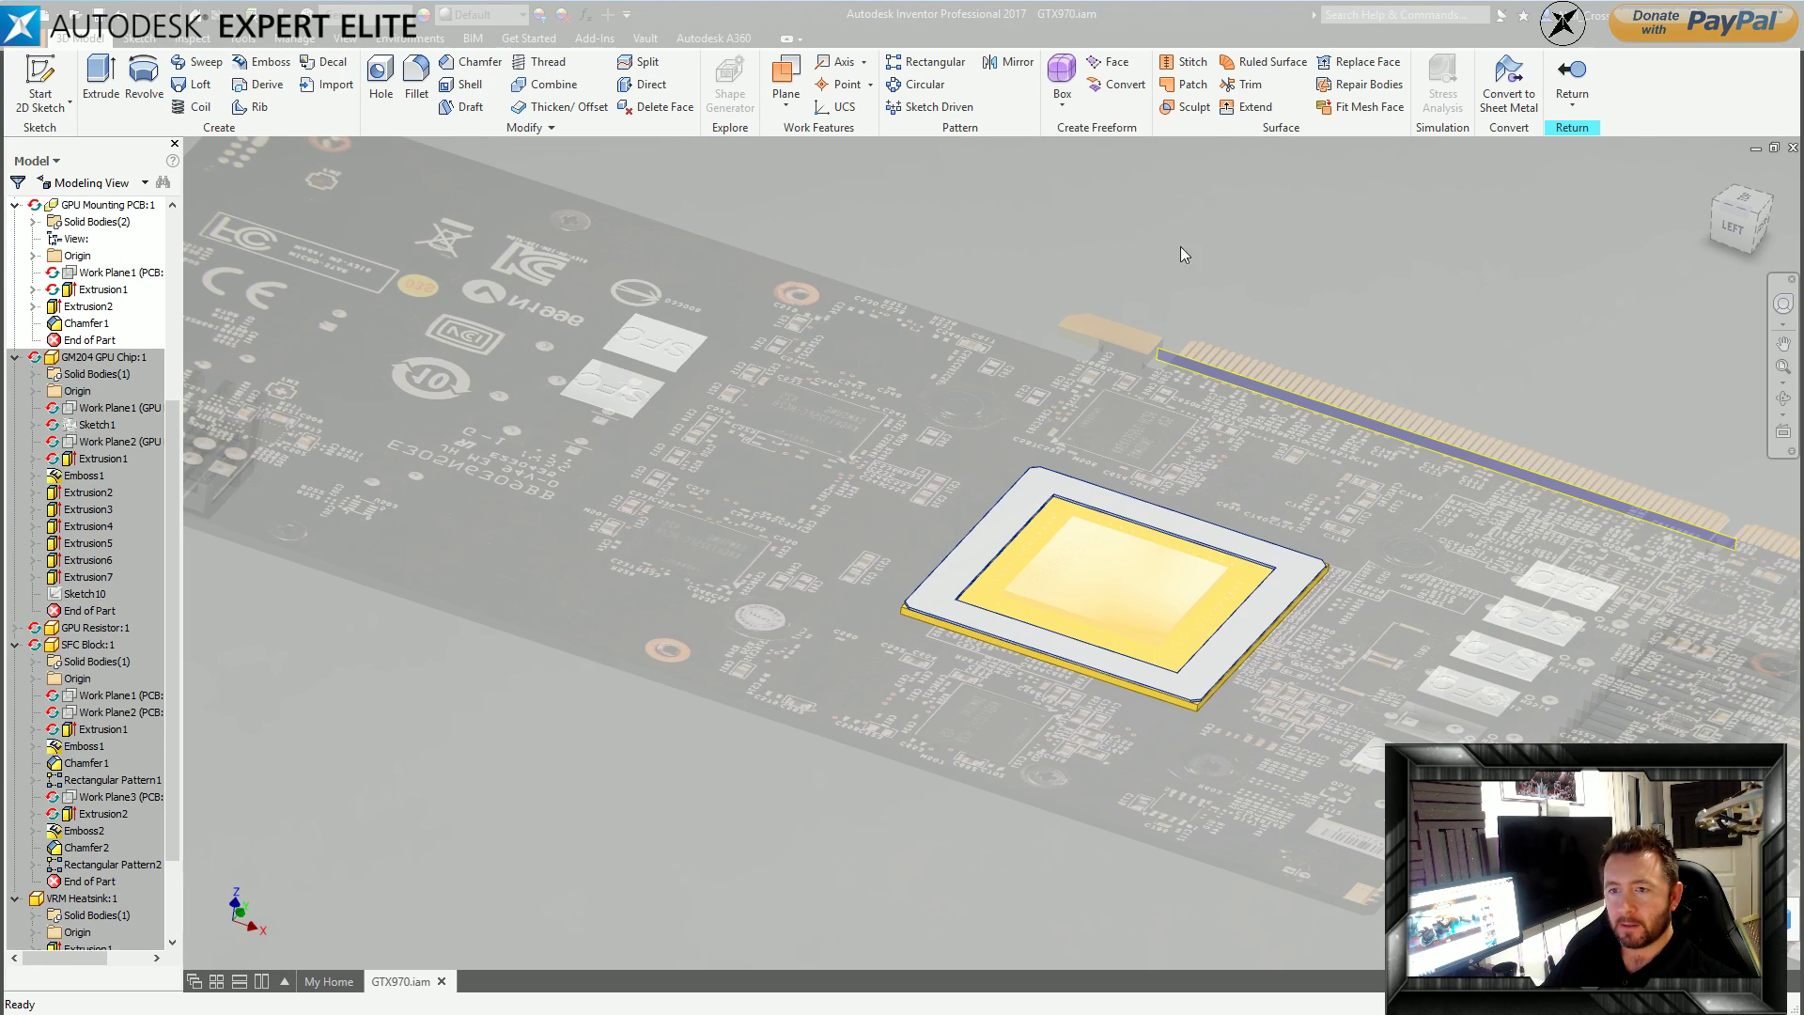
left_click(1574, 94)
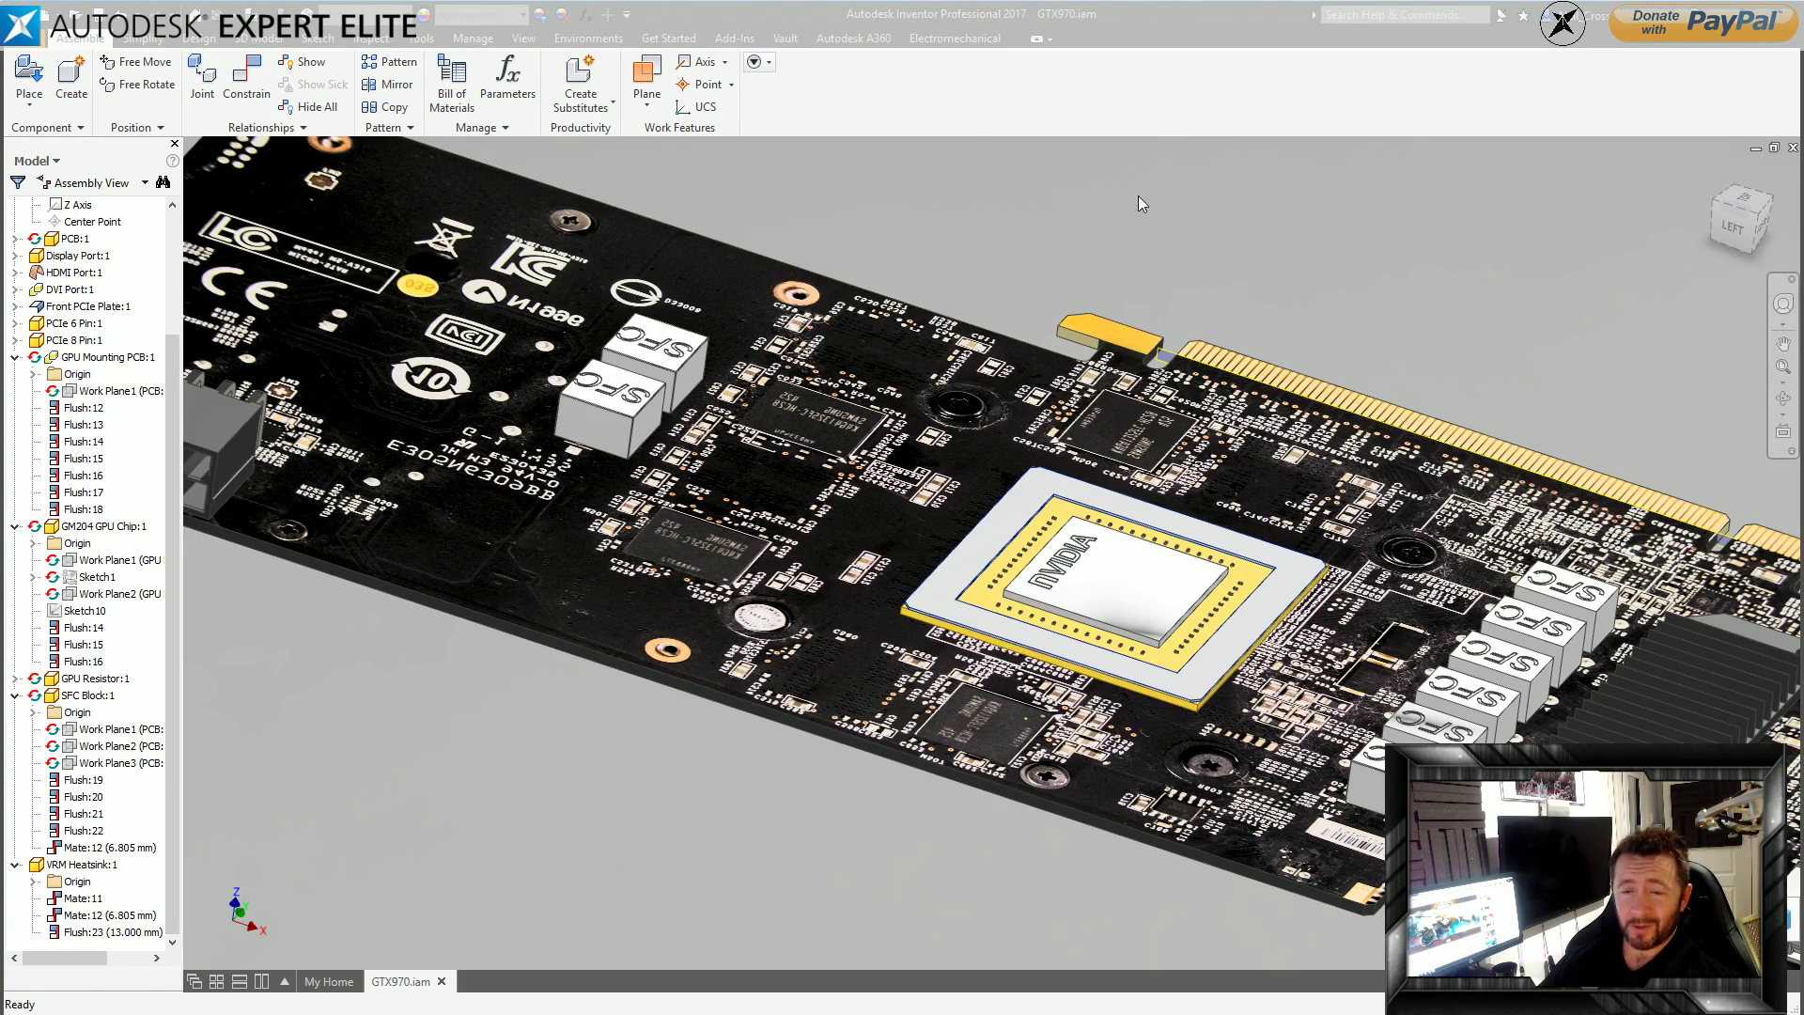
Switch to the web browser and bring the sIBL Archive page of hdrlabs.com in front of the assembly.
left_click(424, 38)
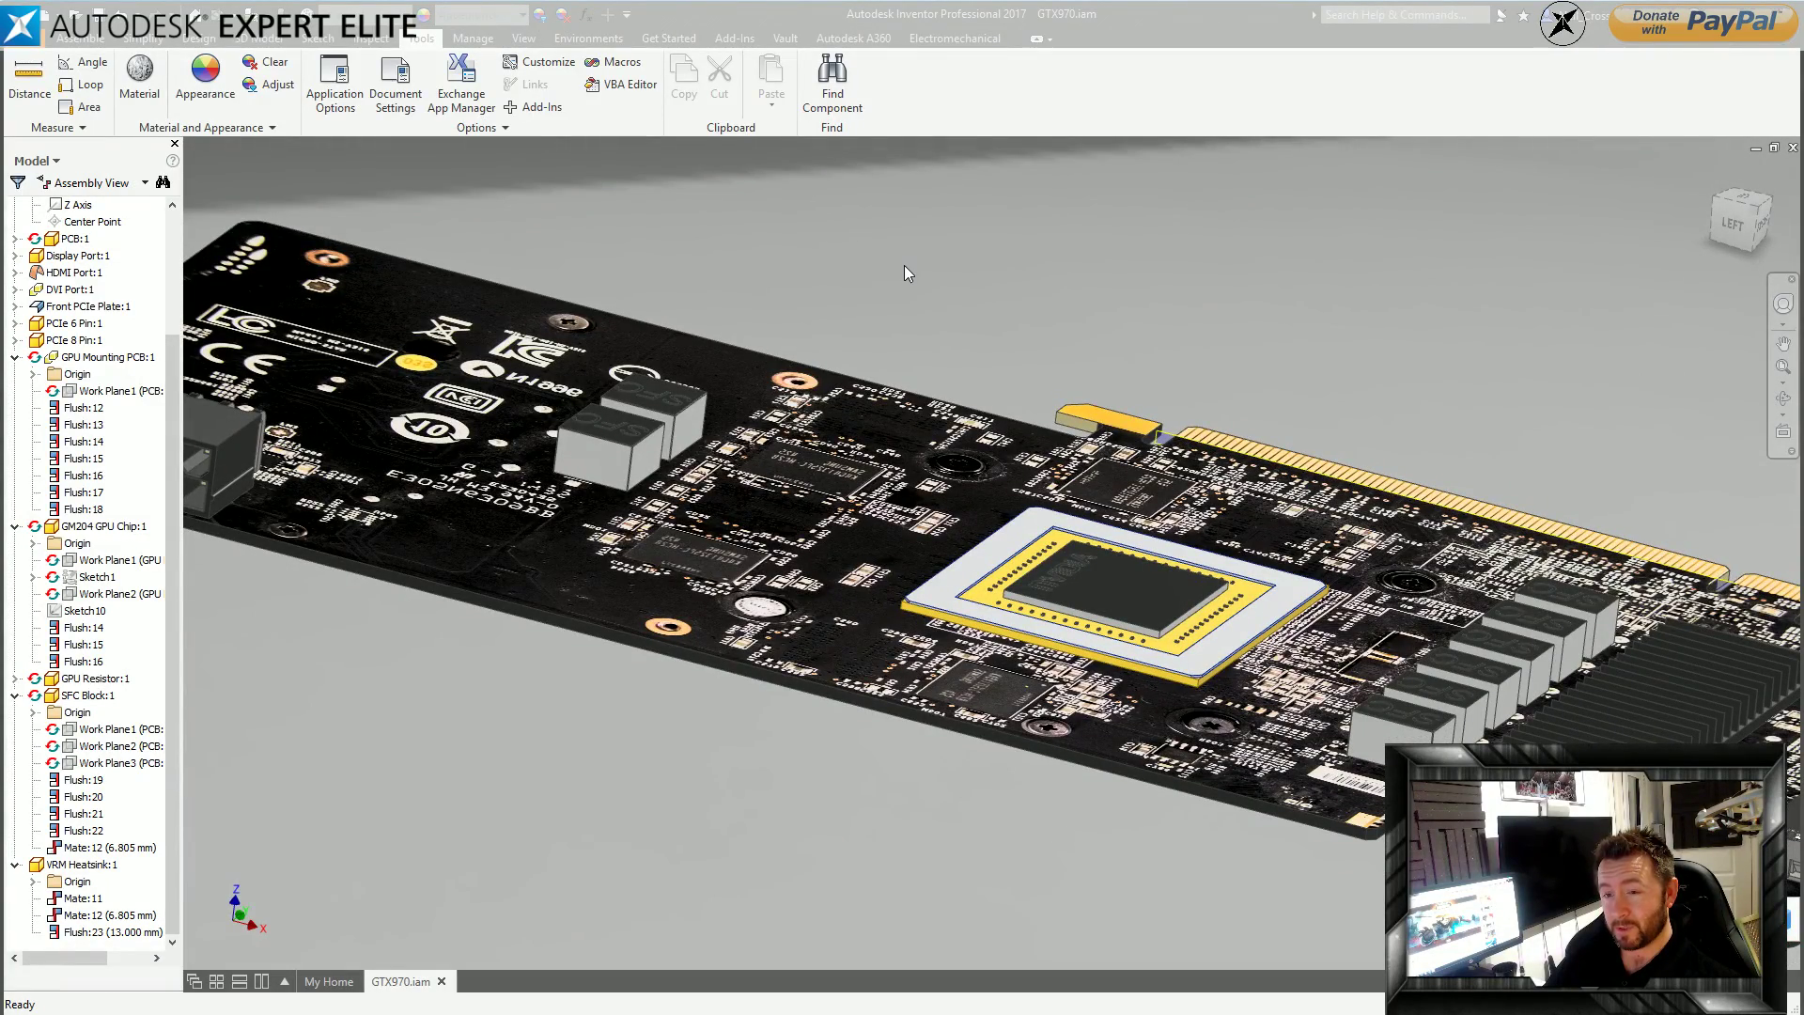
middle_click_drag(904, 265, 780, 267, "shift")
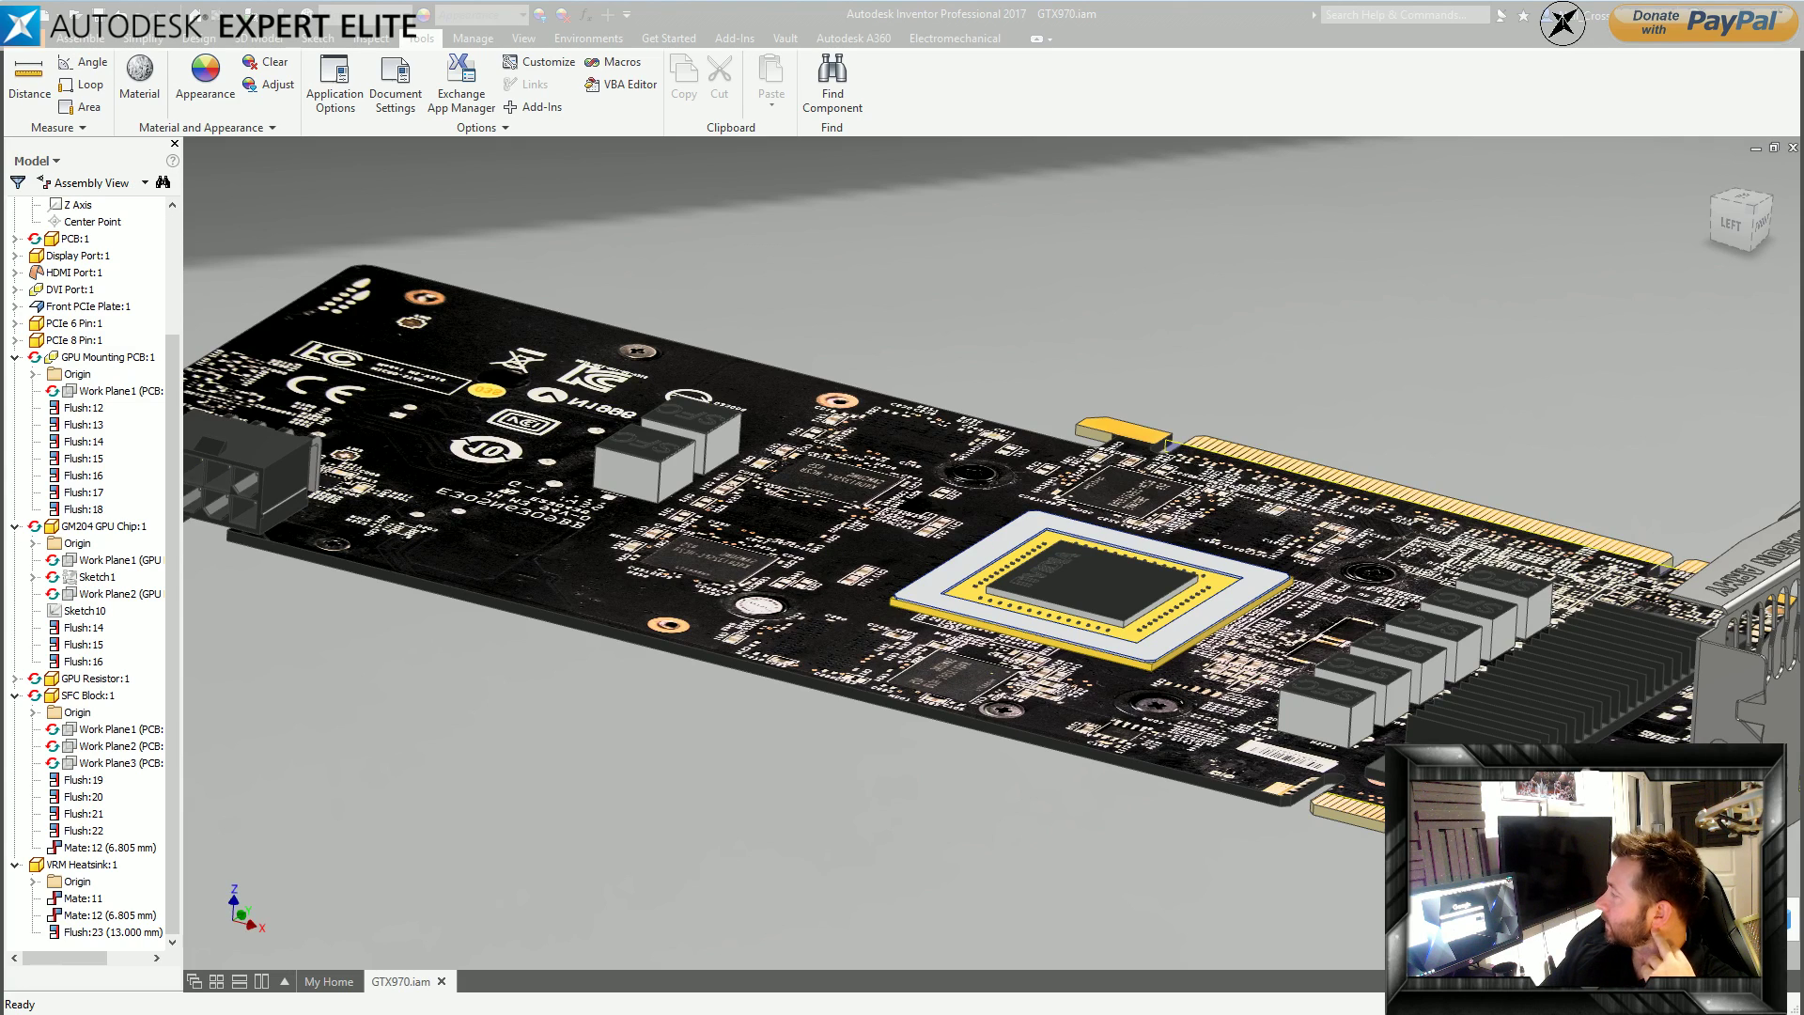
left_click_drag(1803, 390, 776, 80)
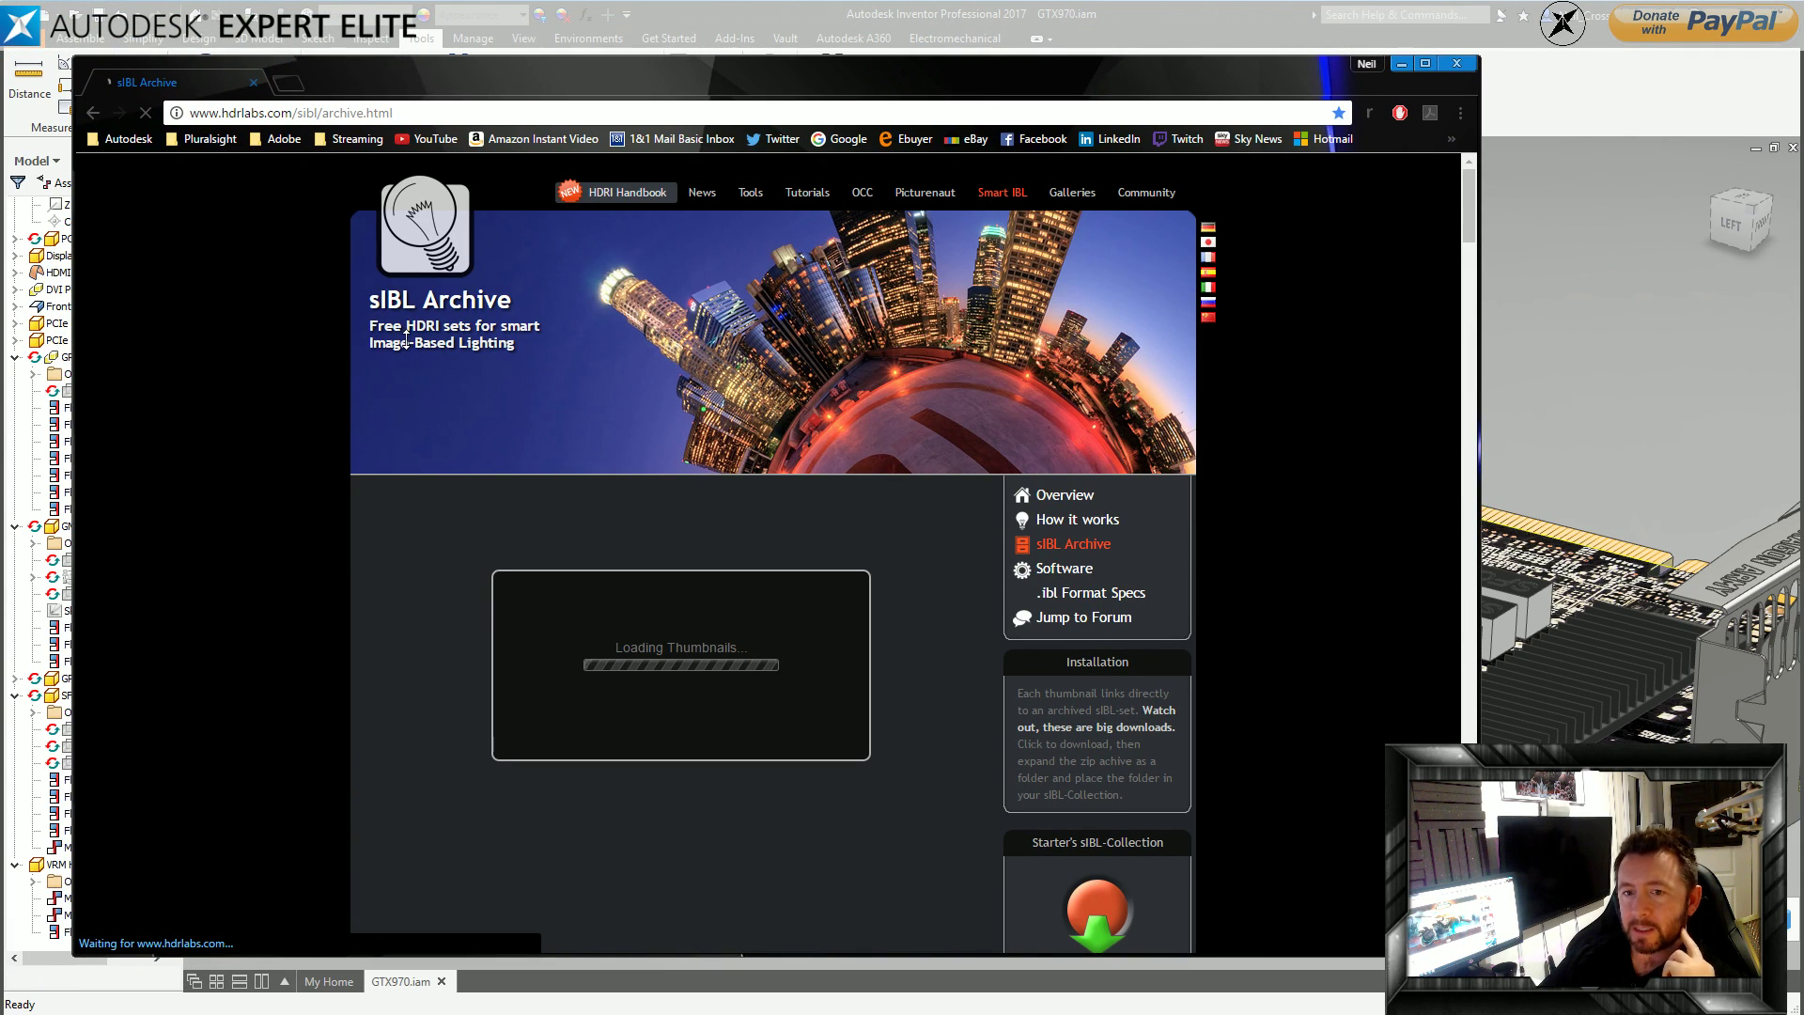
Look through the HDRI set thumbnails on the sIBL Archive page, then put the browser away to return to the Inventor assembly.
scroll(541, 716, "down", 2)
scroll(541, 716, "down", 9)
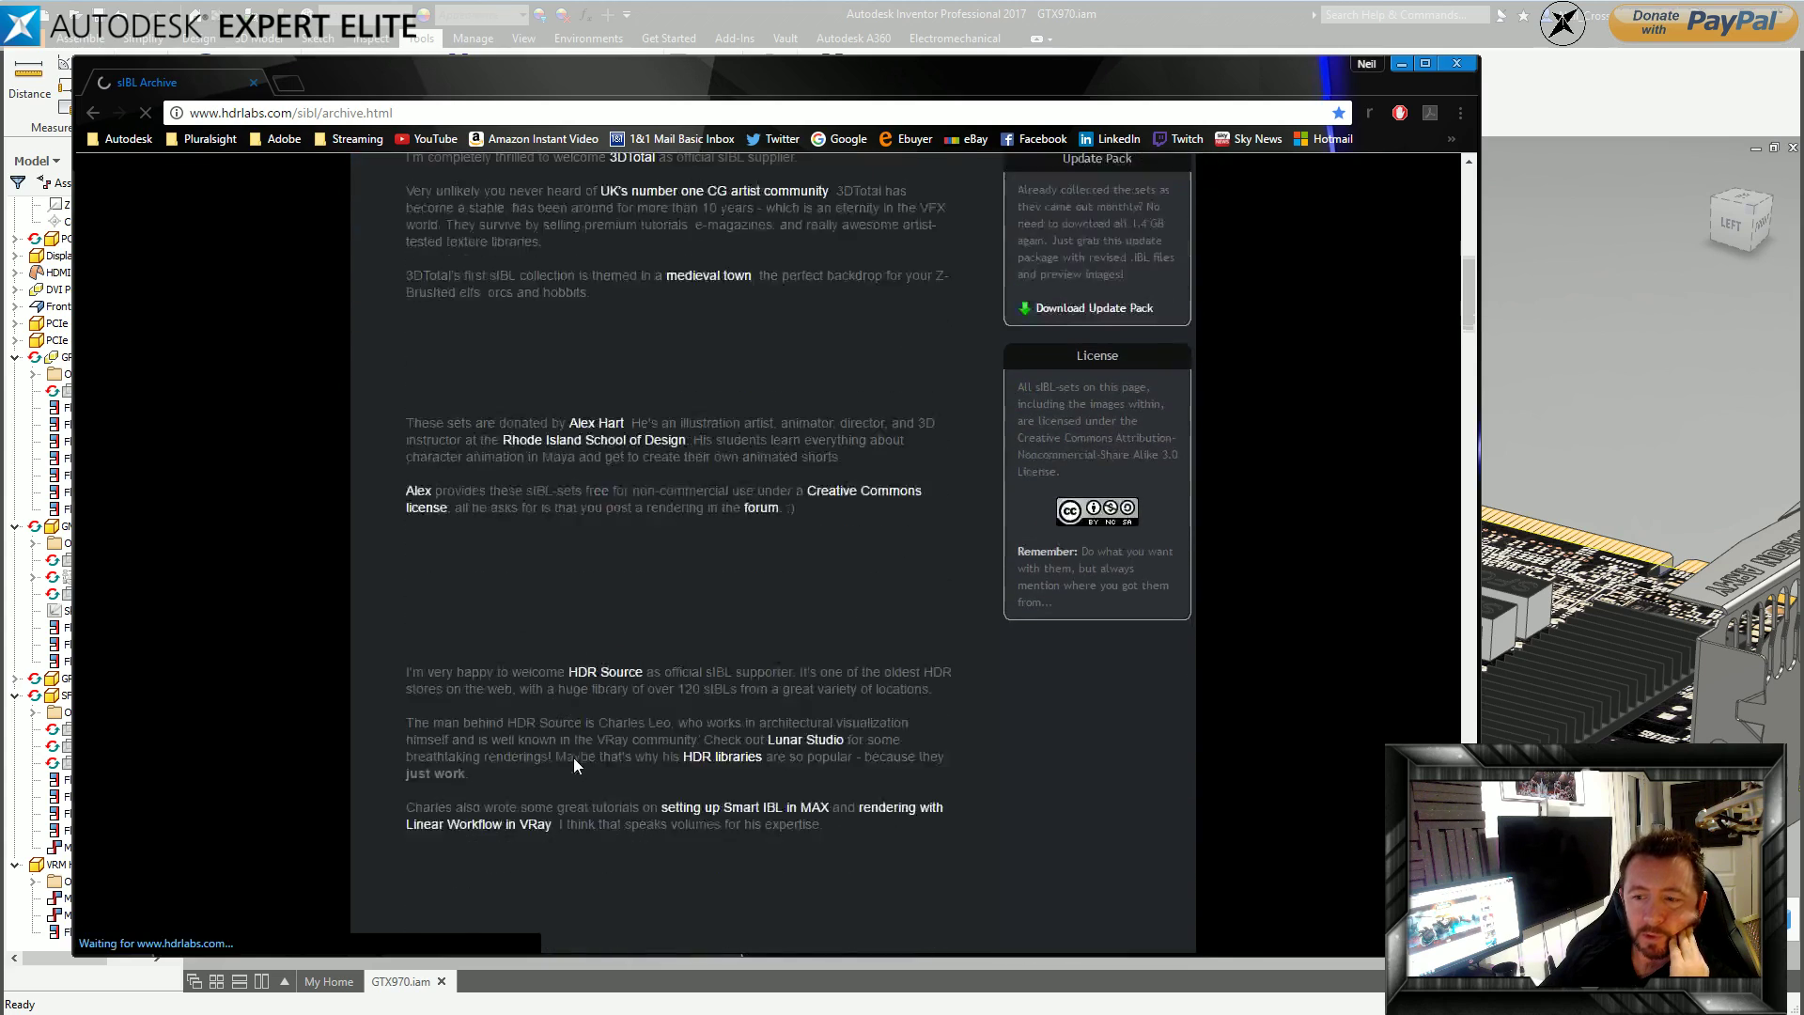
scroll(575, 757, "up", 4)
scroll(589, 758, "up", 5)
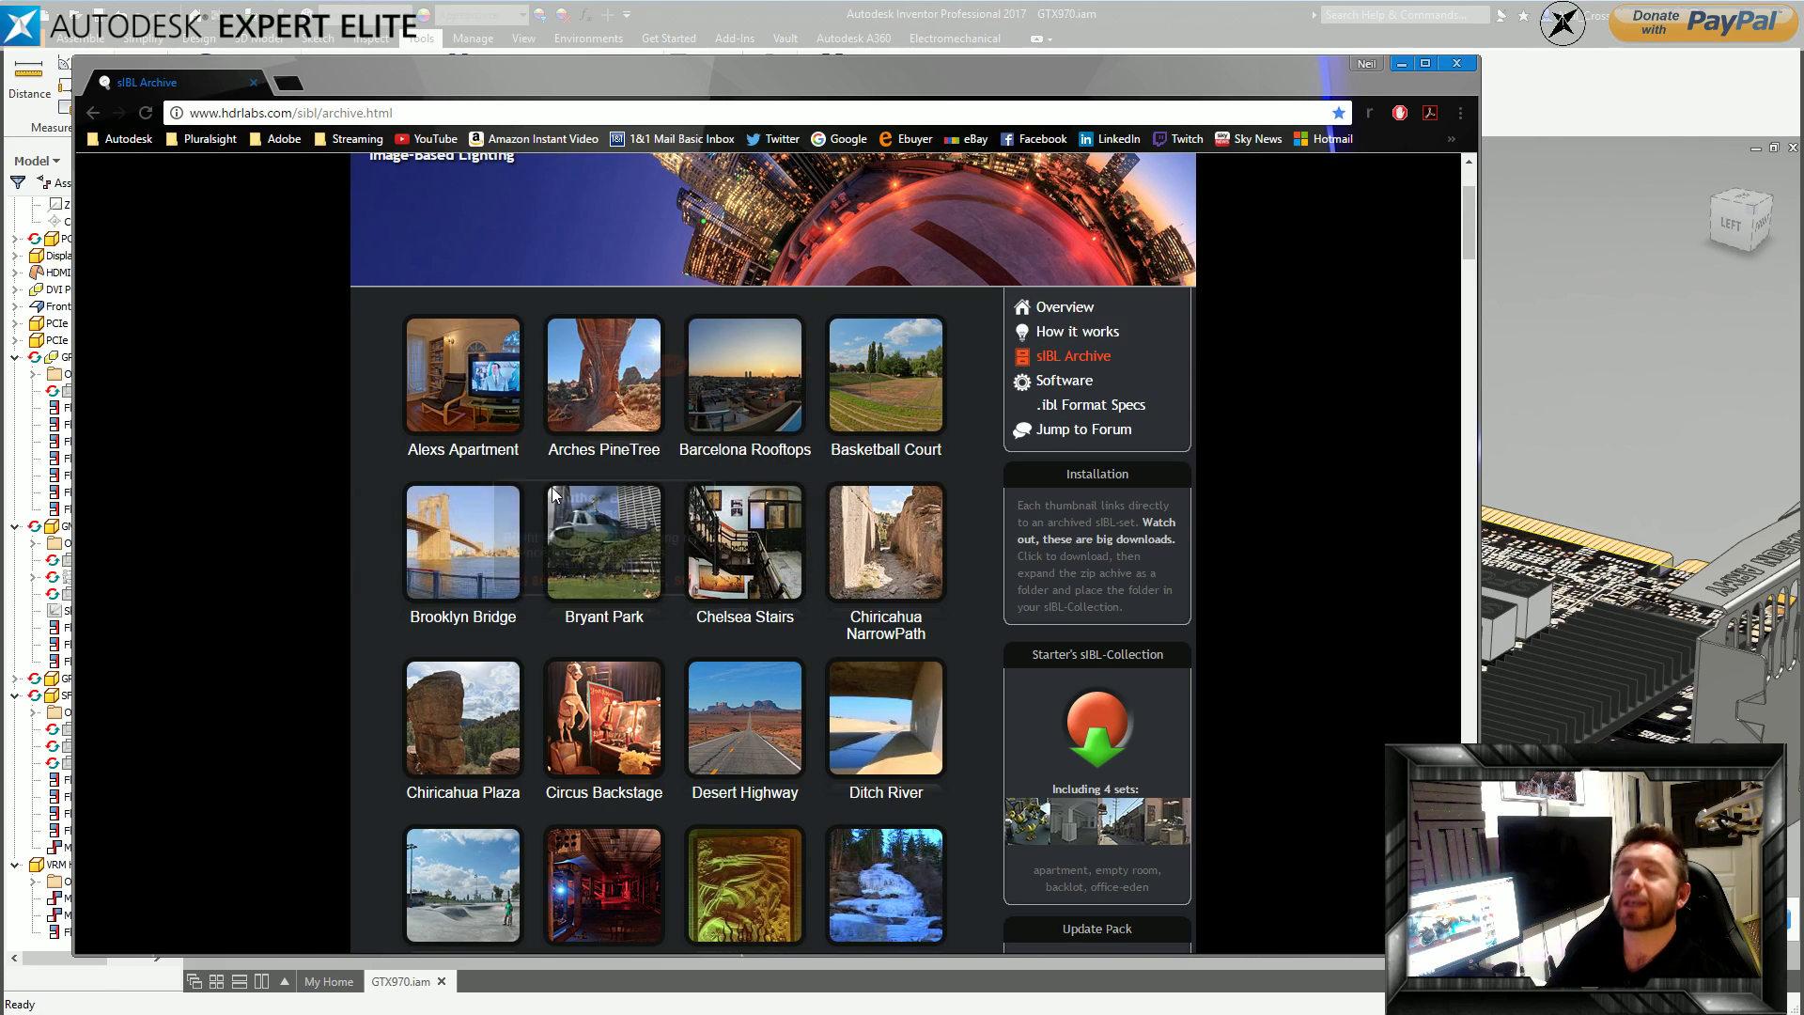
mouse_move(444, 555)
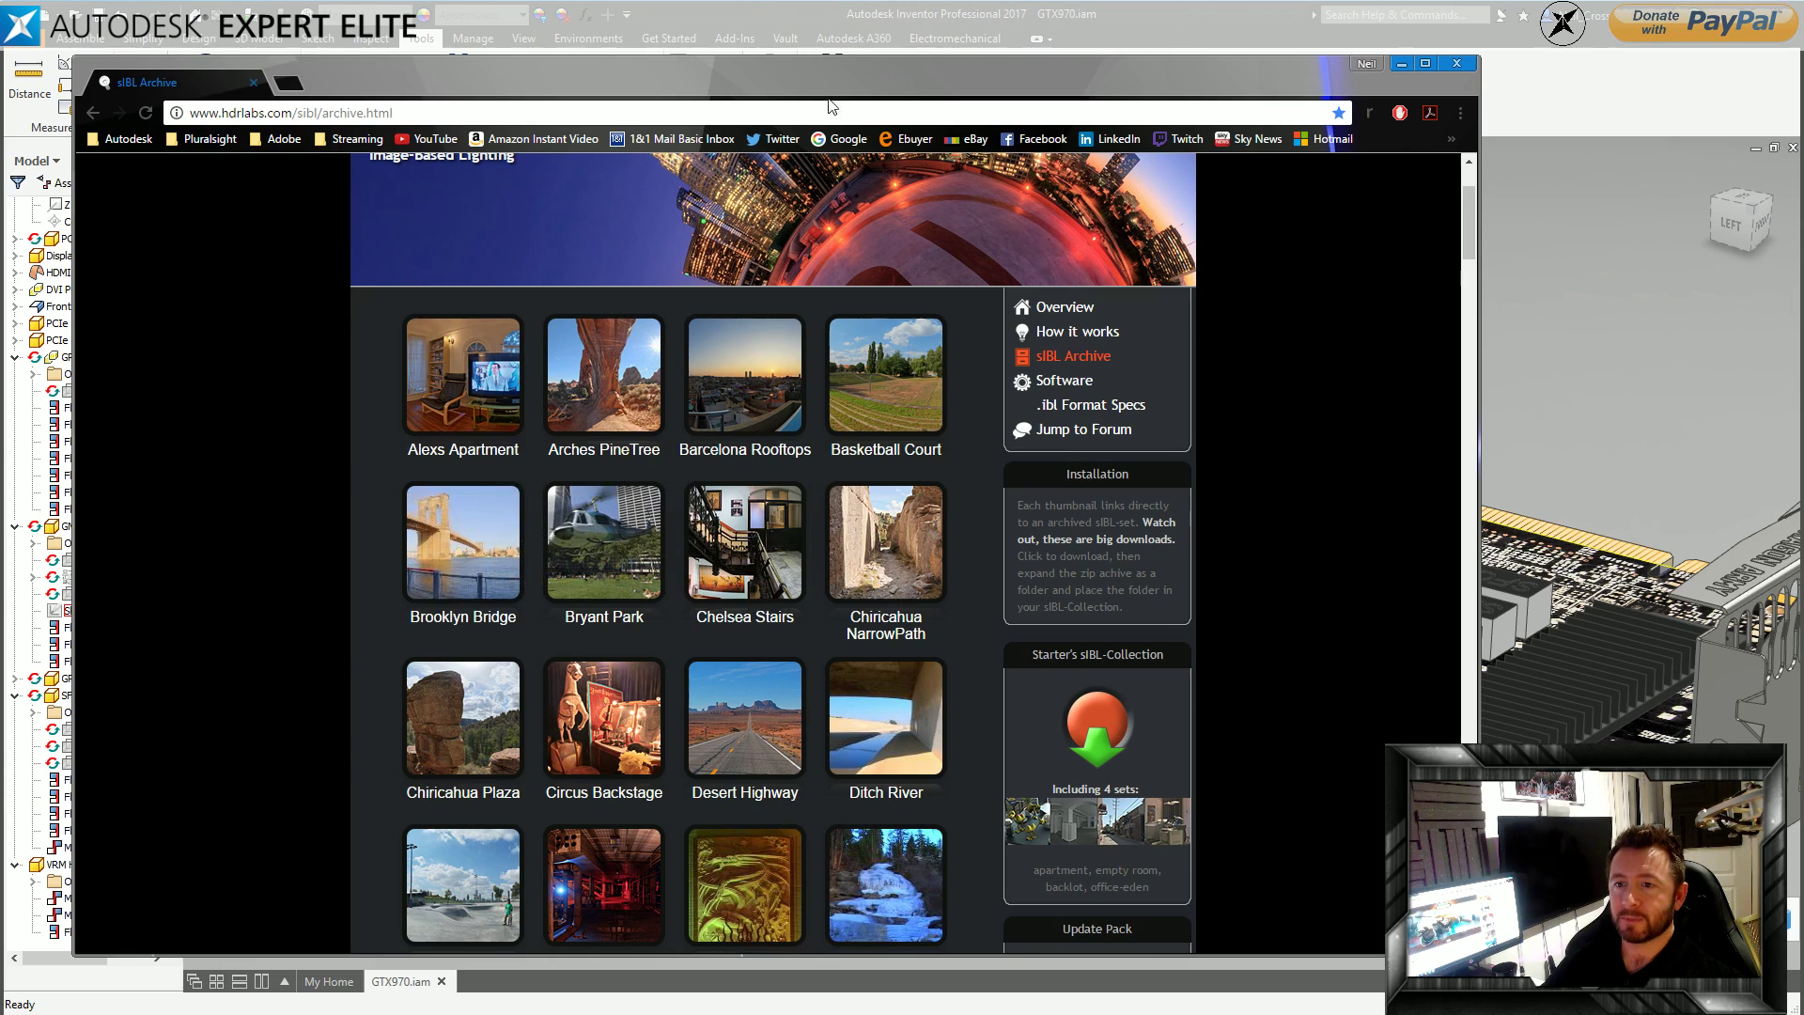
left_click_drag(845, 92, 889, 79)
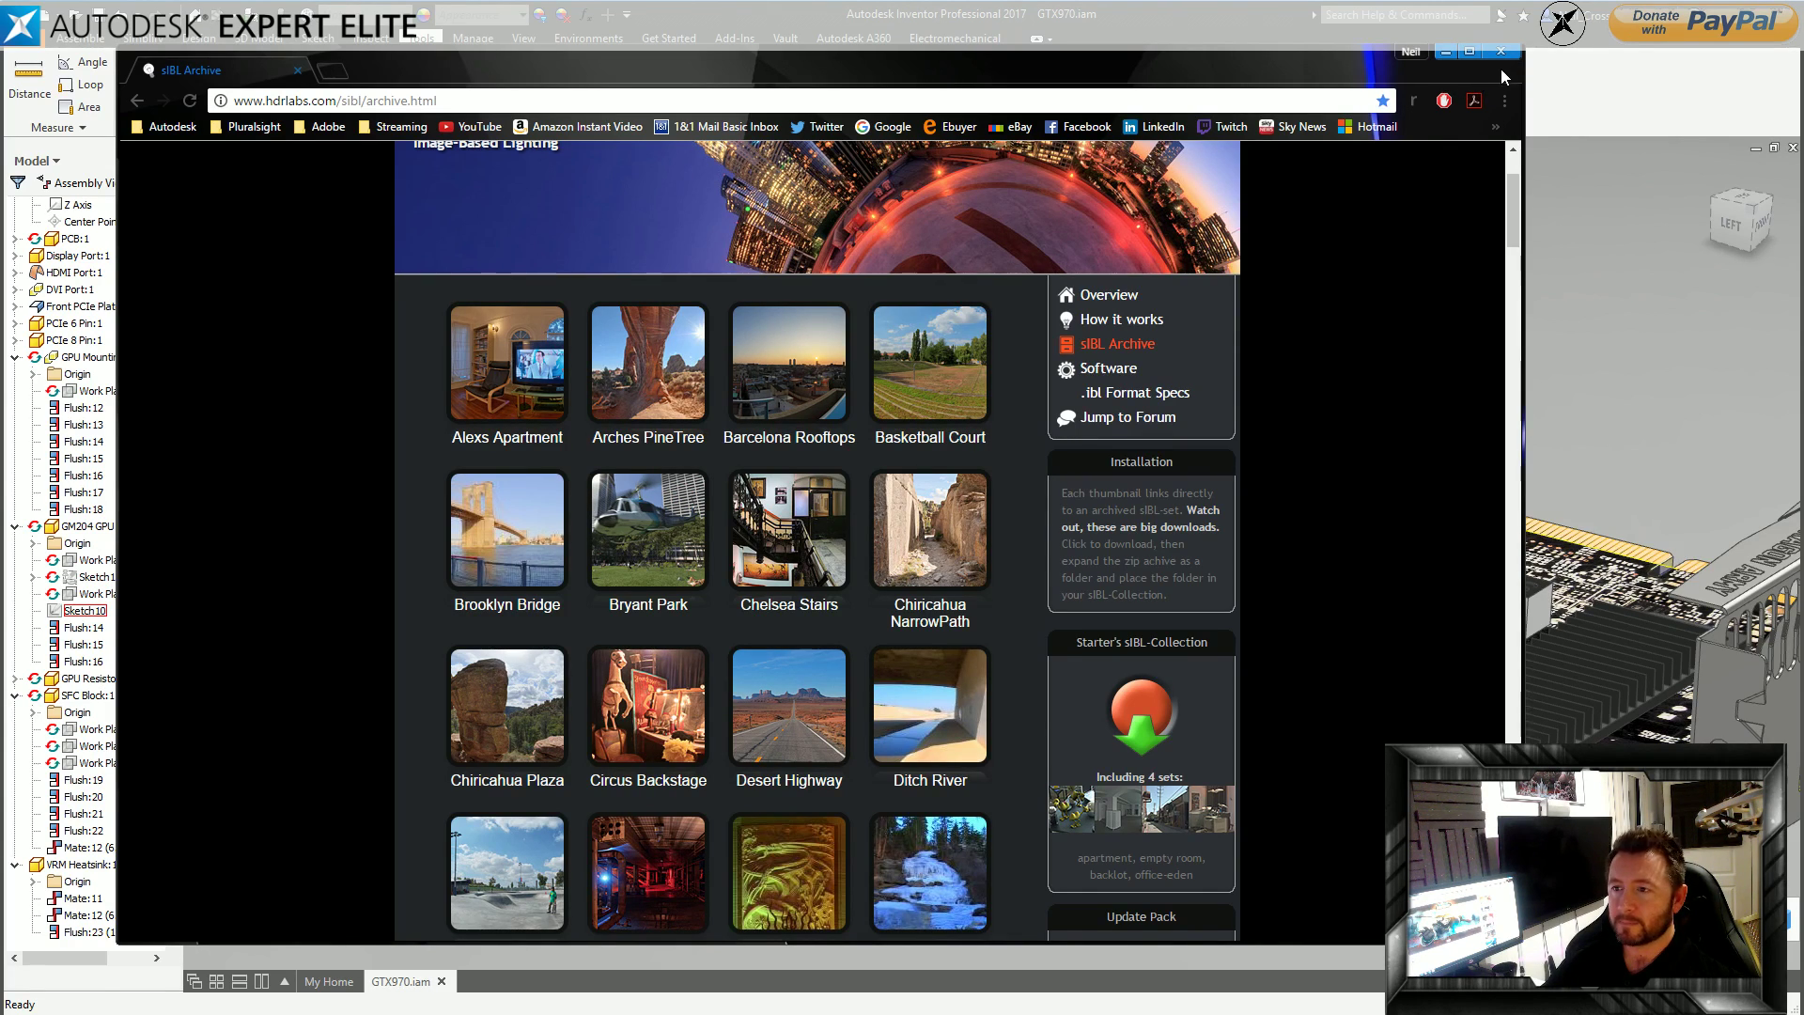
left_click(1445, 59)
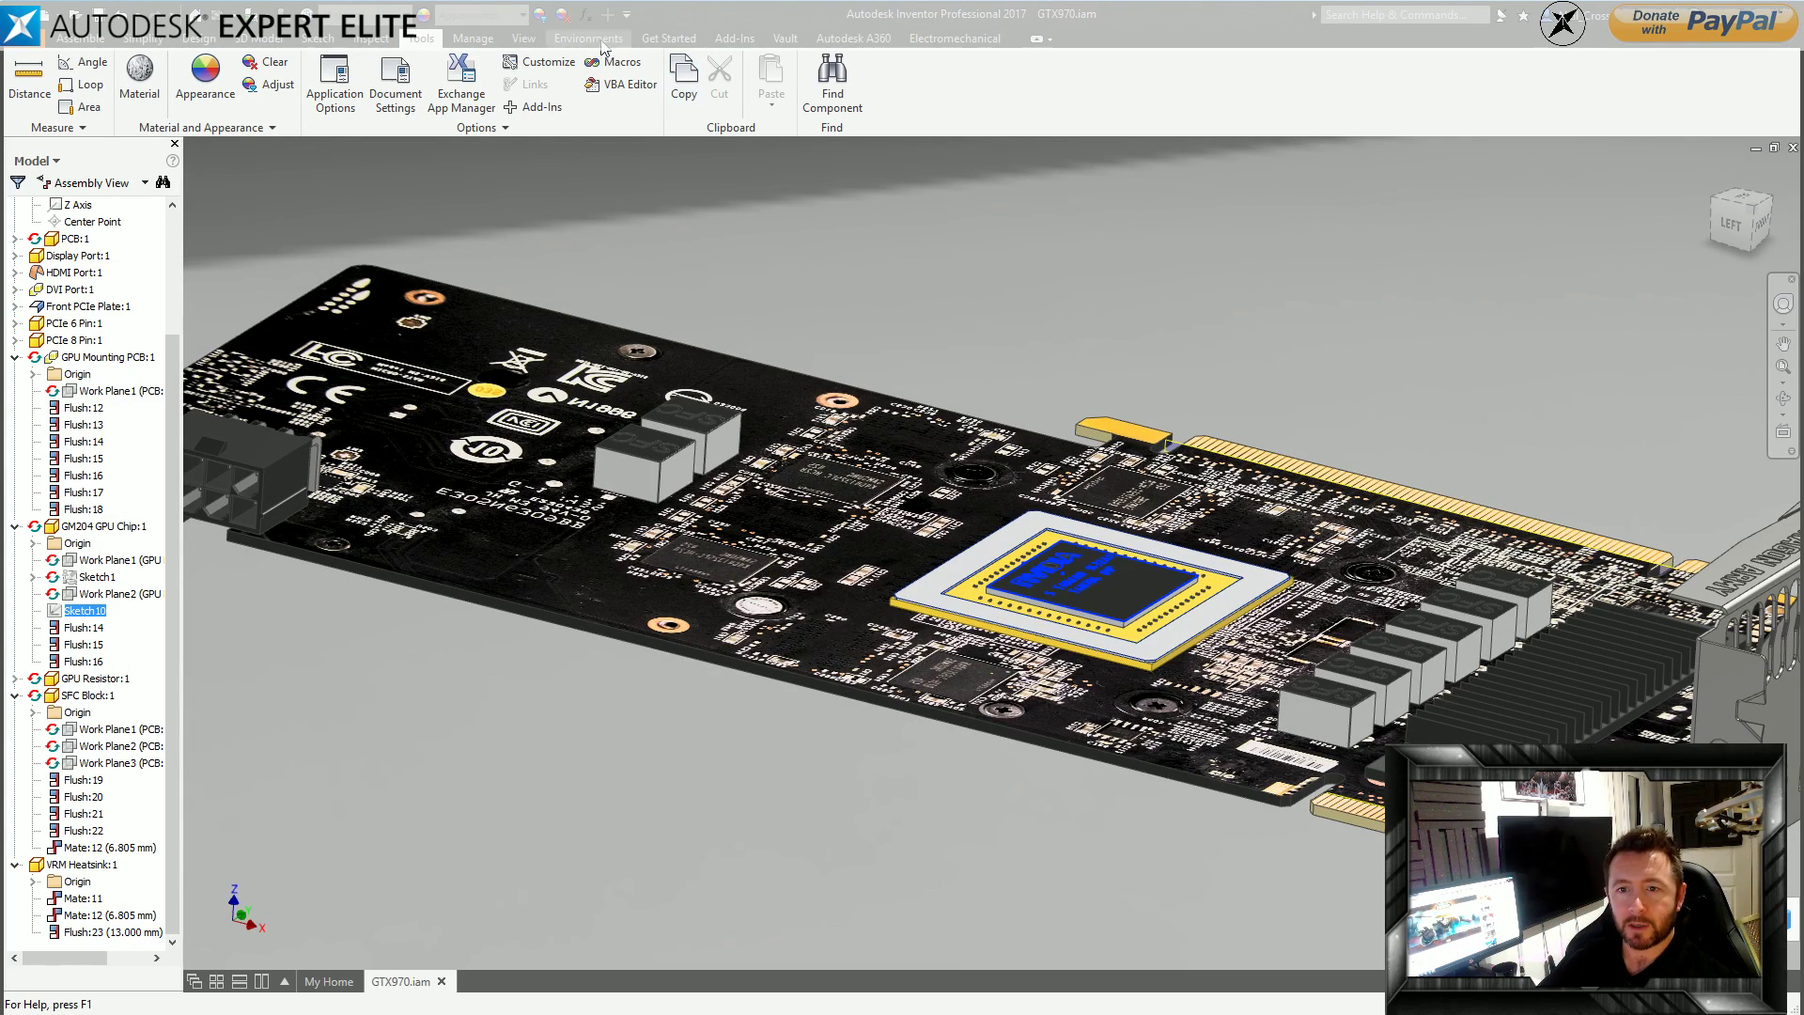
Examine the list of available lighting styles for the assembly without choosing a different one.
left_click(524, 38)
left_click(366, 107)
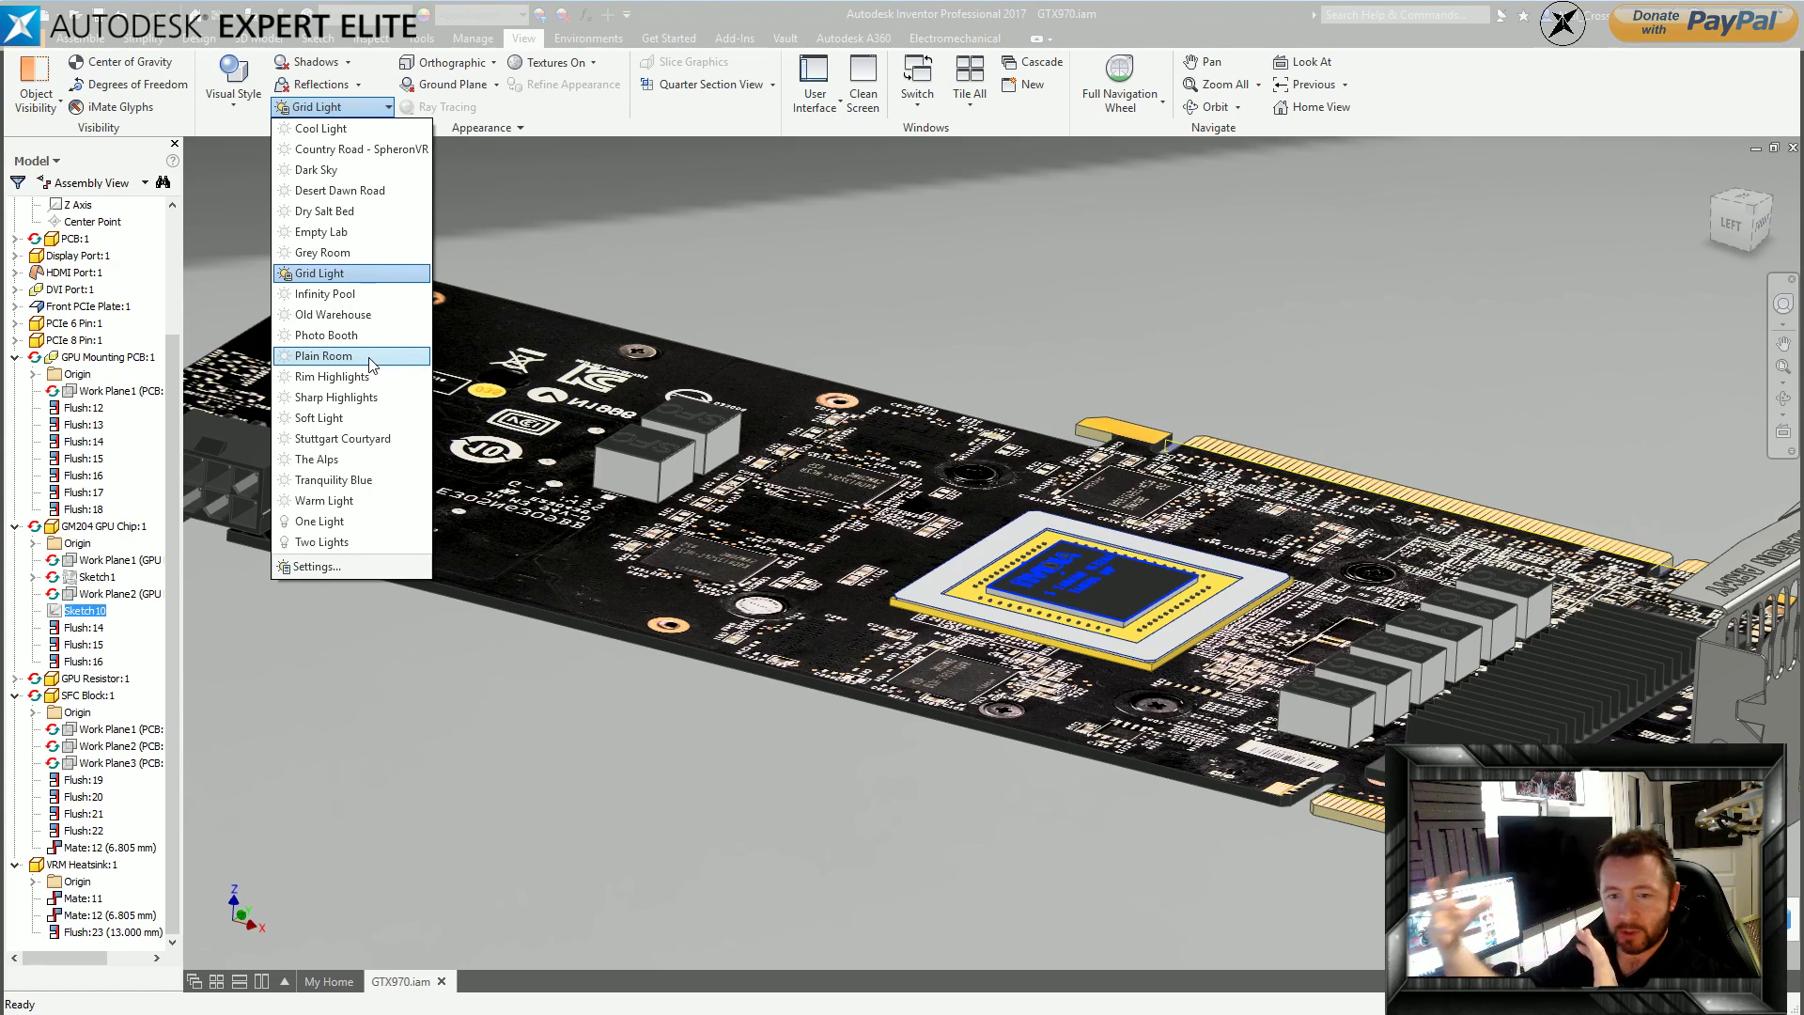
left_click(379, 110)
left_click(747, 323)
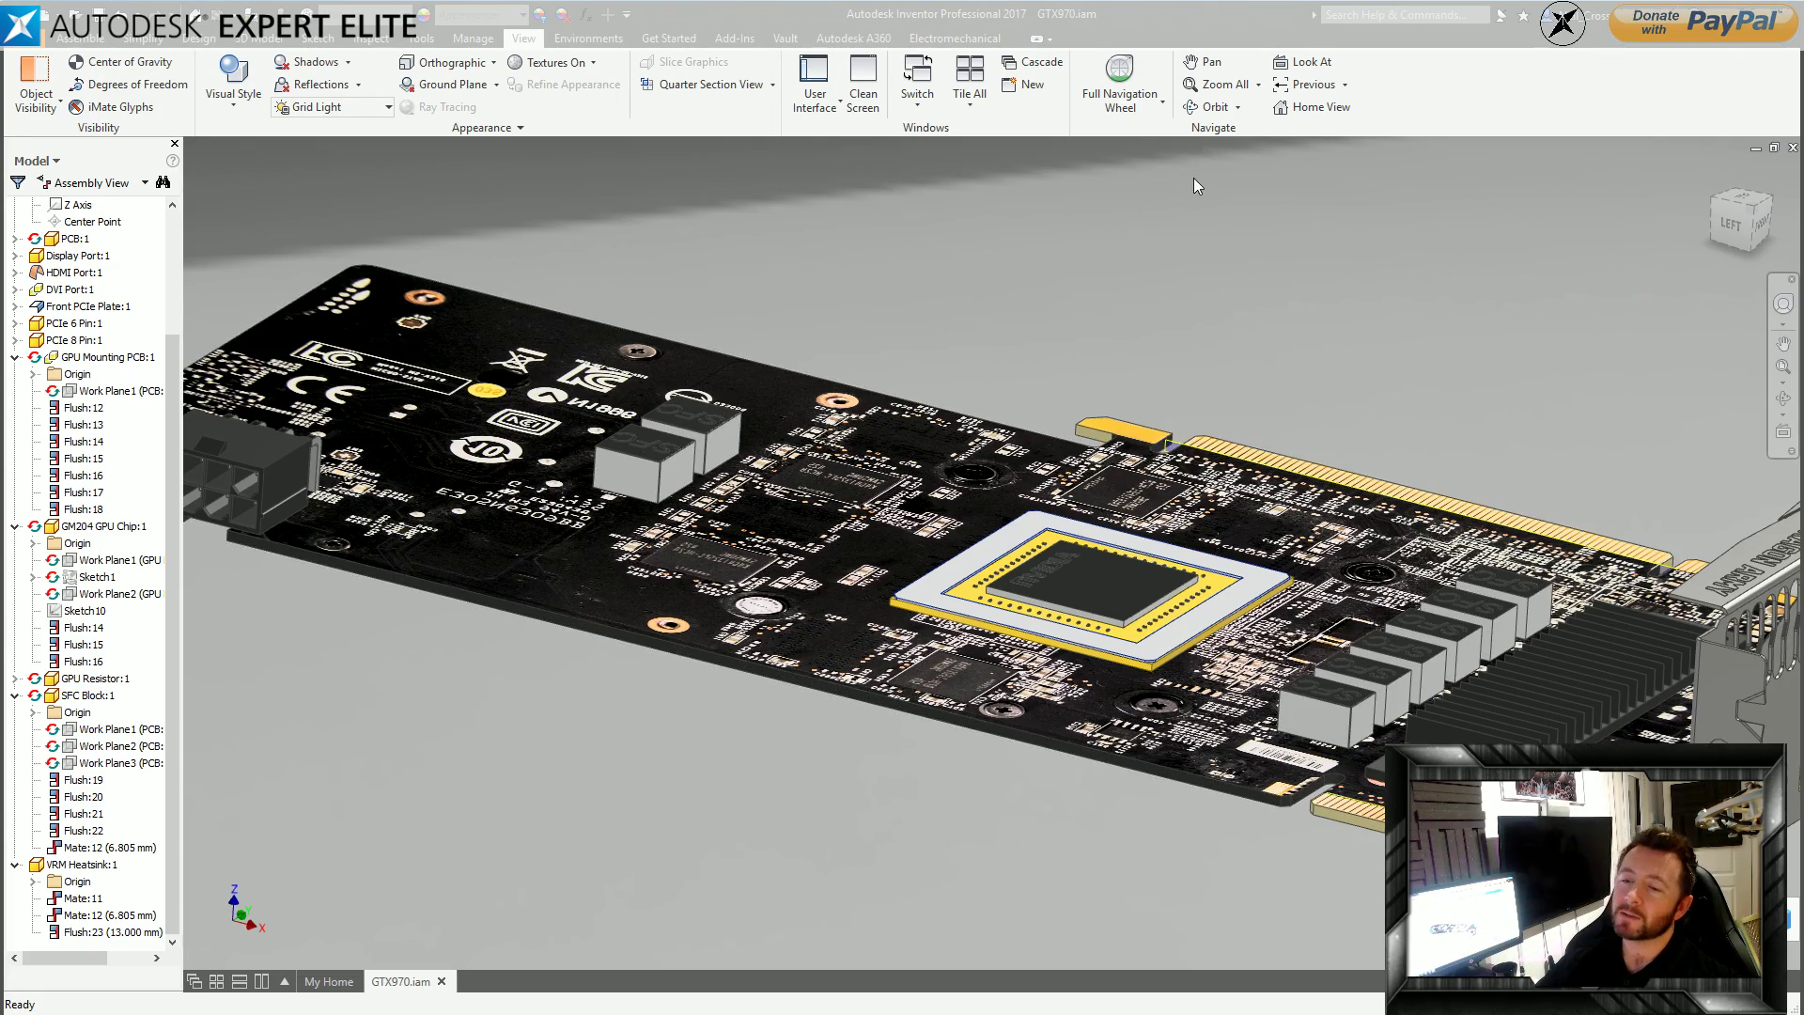
Edit the GPU Mounting PCB in place and check the face properties of its white frame.
scroll(998, 672, "up", 5)
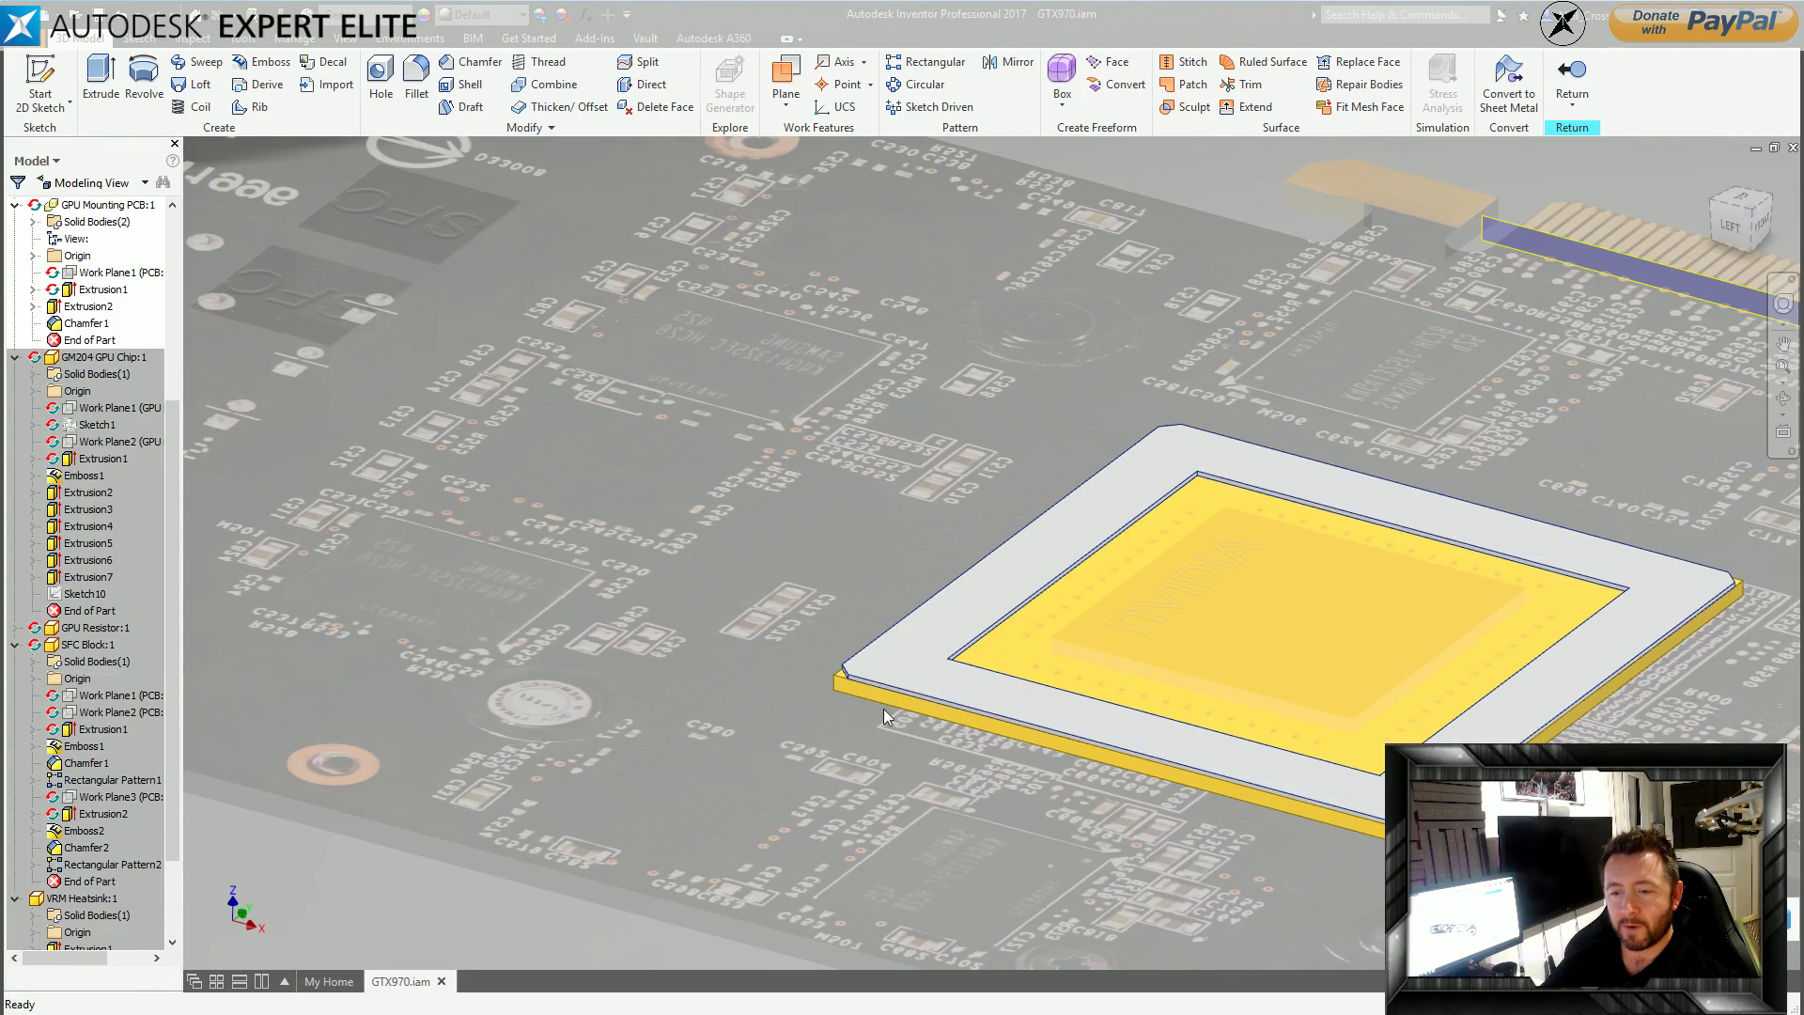
left_click(1019, 669)
right_click(1008, 648)
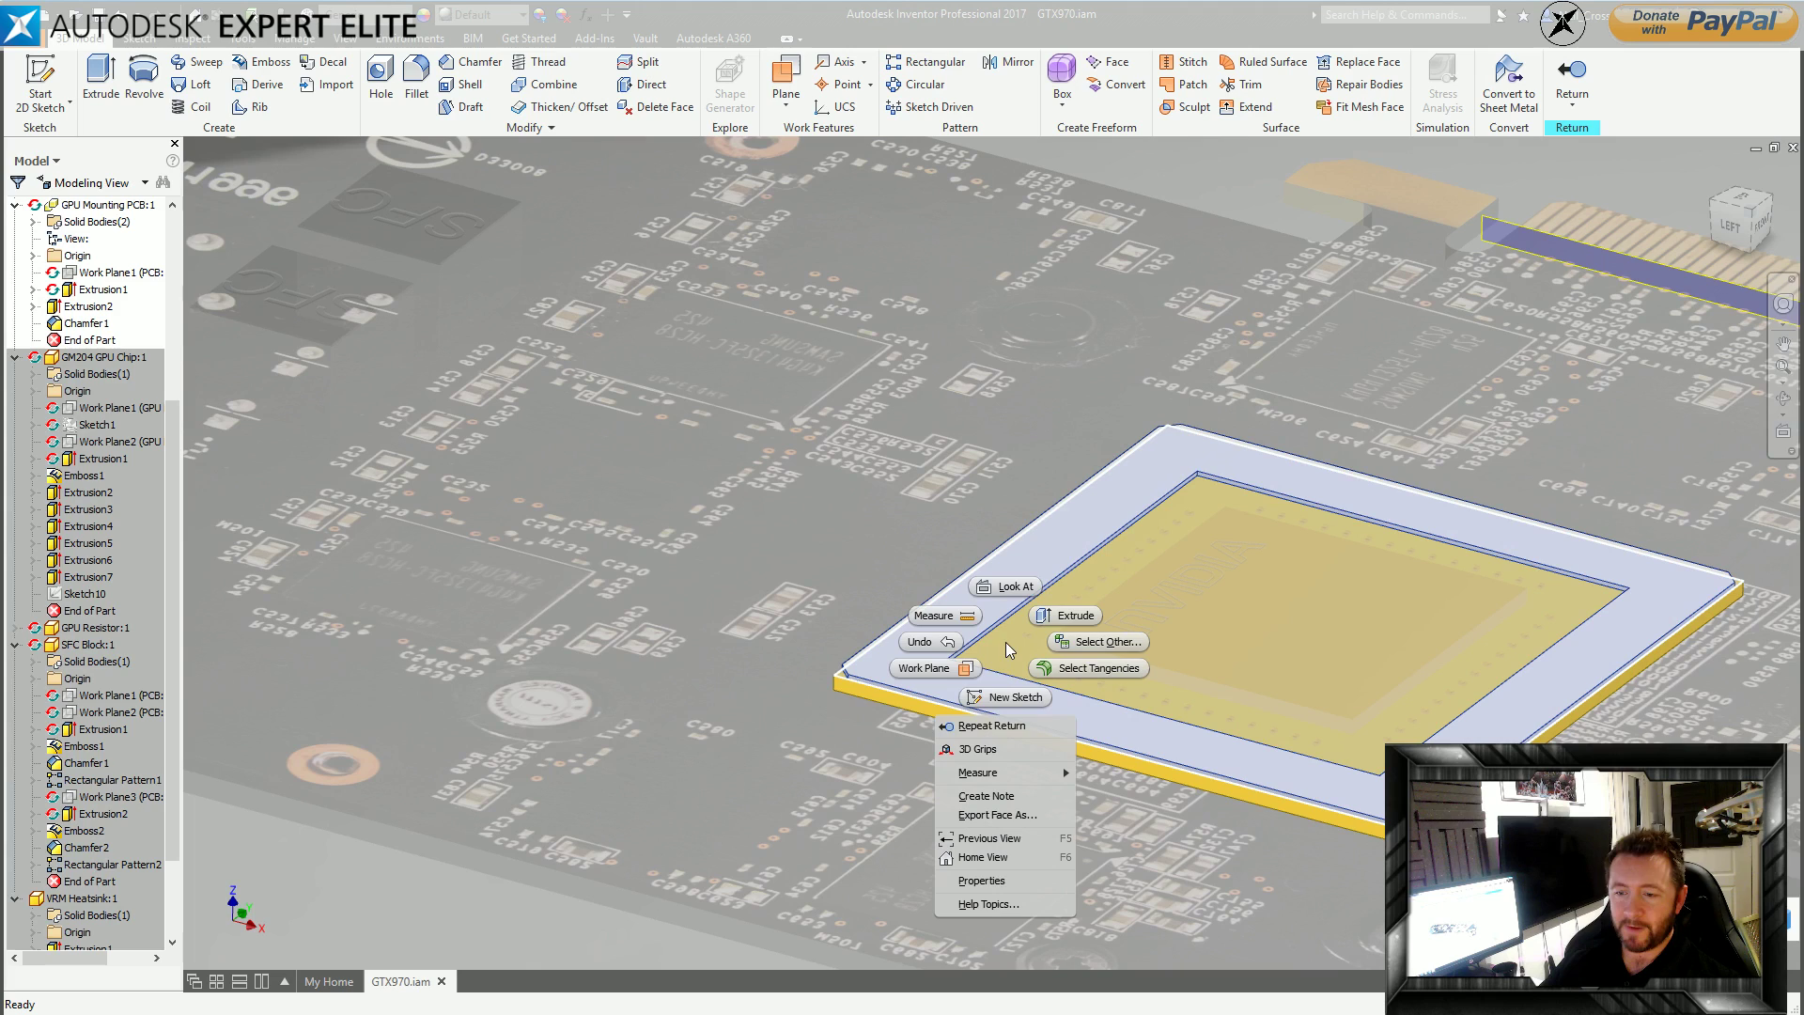
left_click(982, 880)
left_click(398, 240)
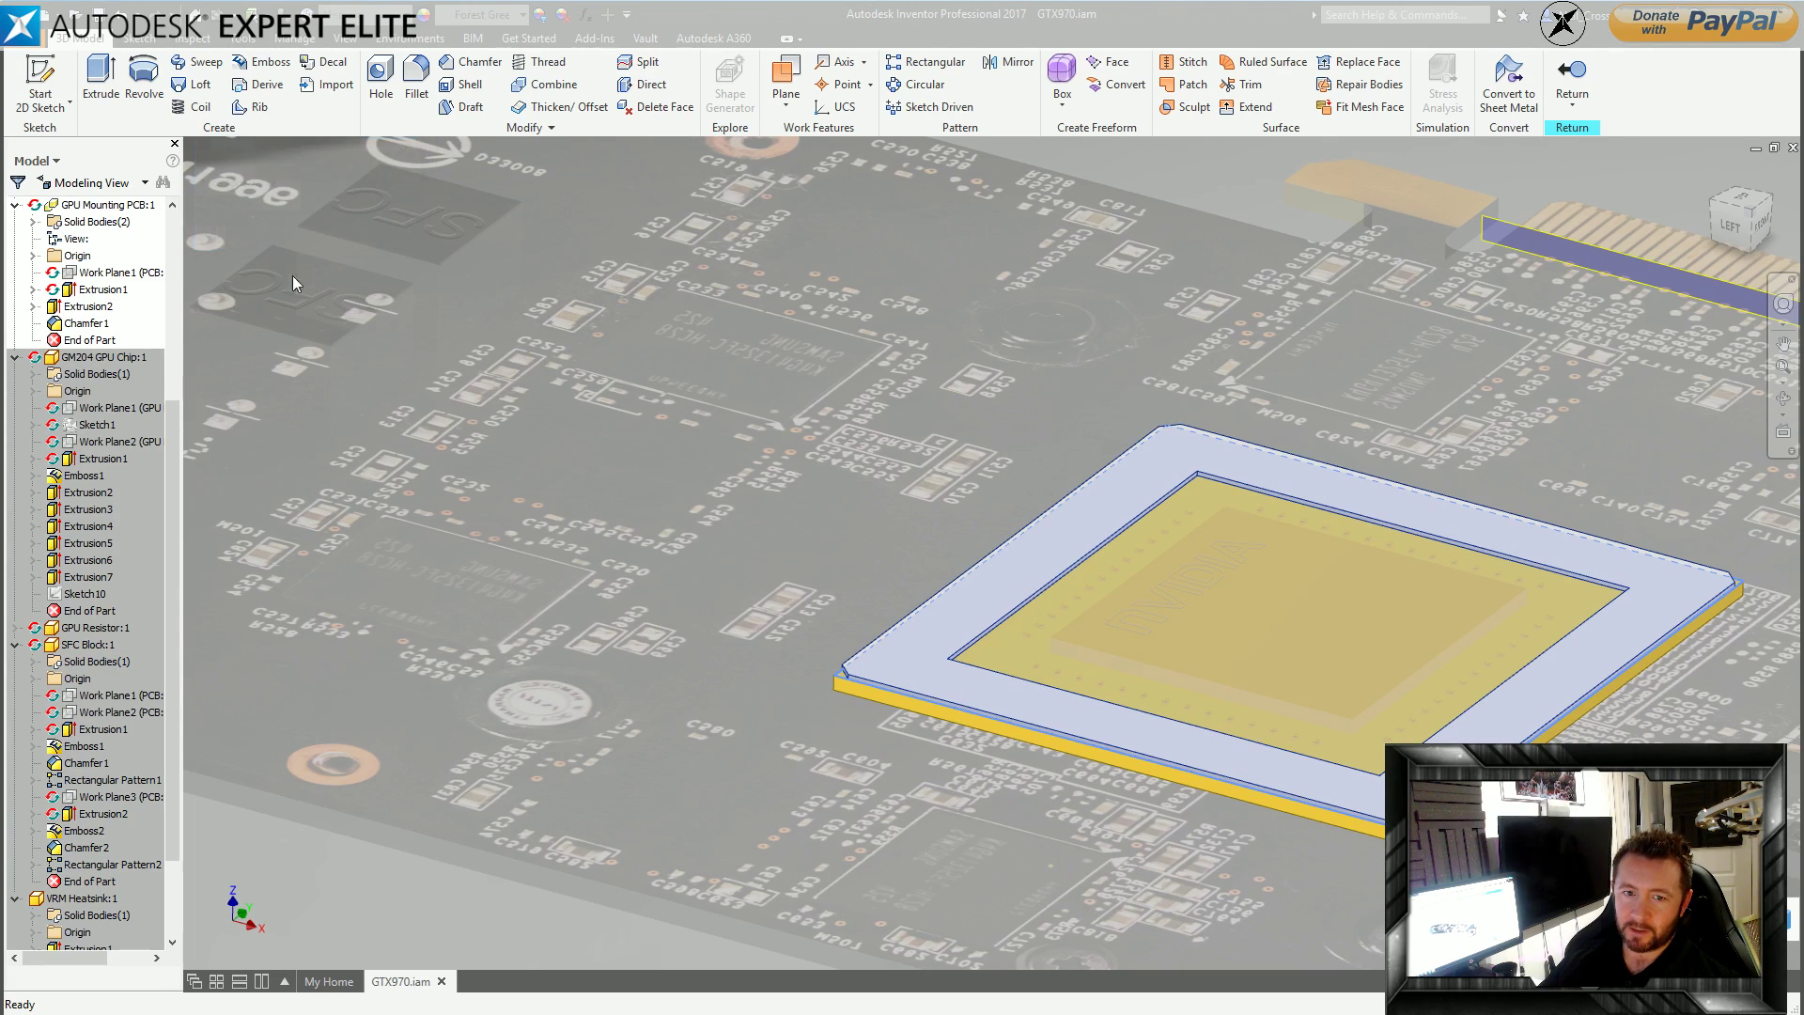
Inspect the feature properties of the GPU Mounting PCB's Extrusion1 and close them without changes.
left_click(91, 307)
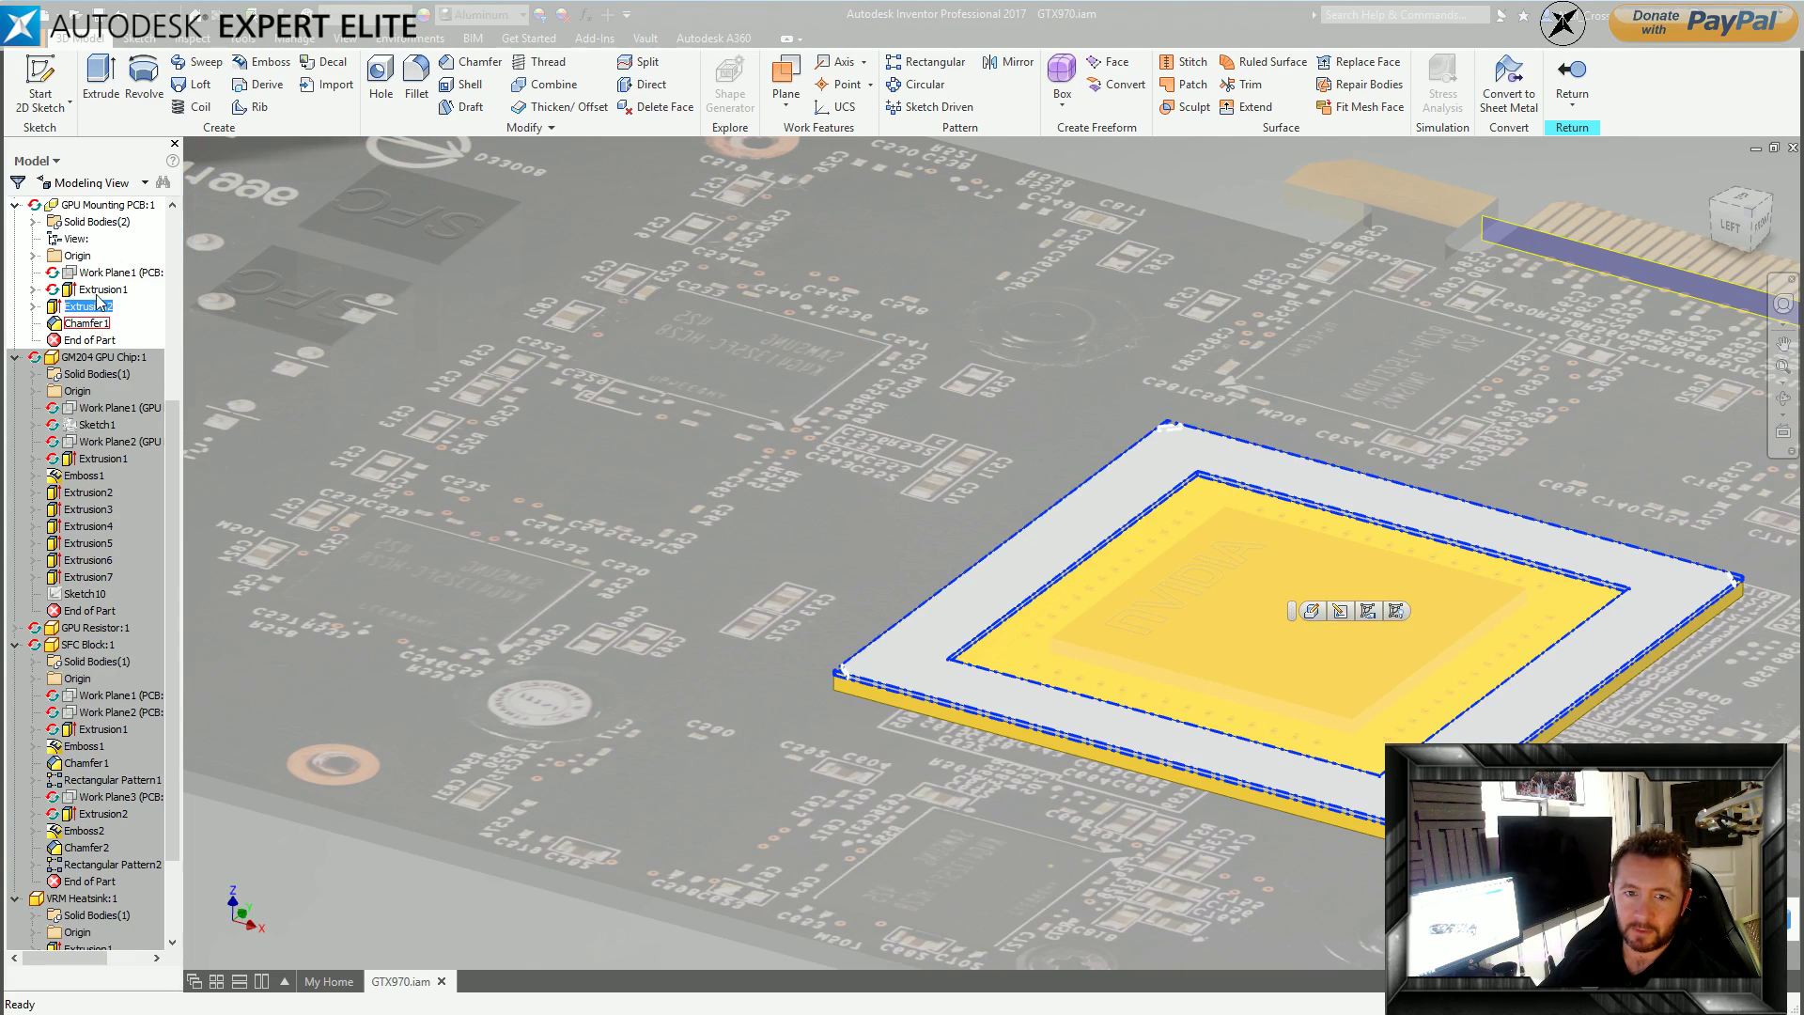
right_click(90, 291)
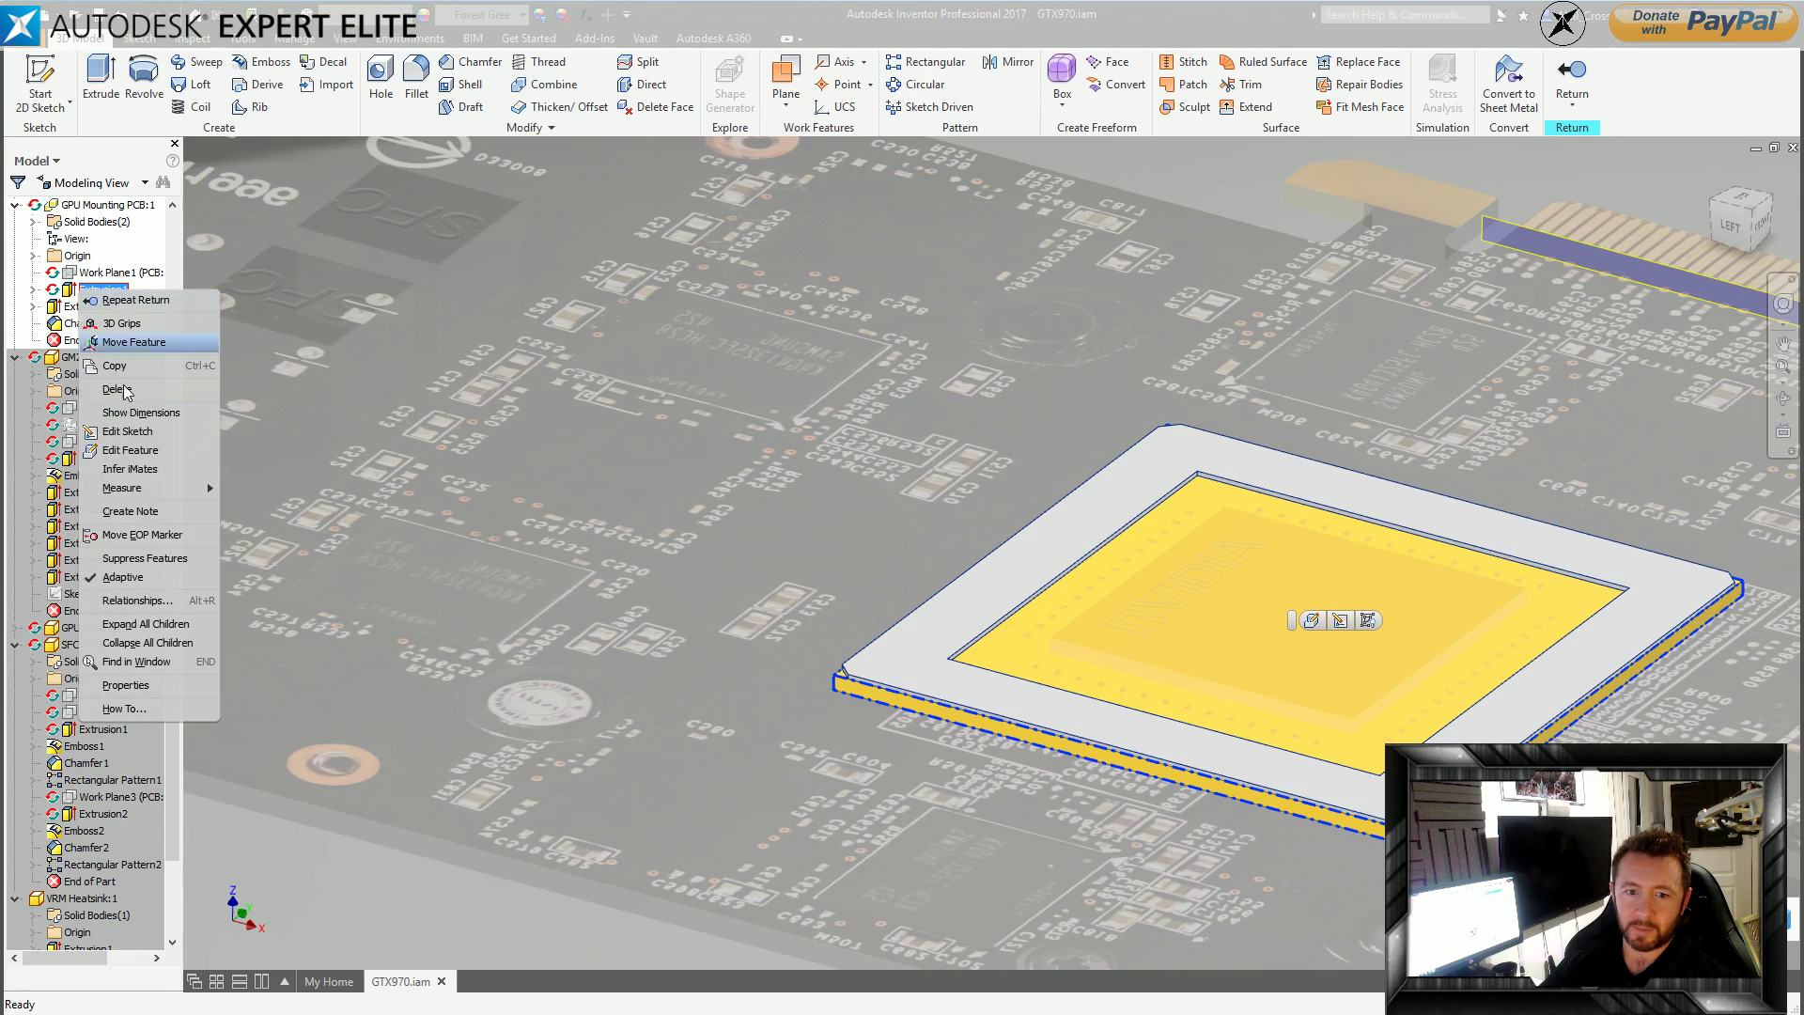
left_click(183, 692)
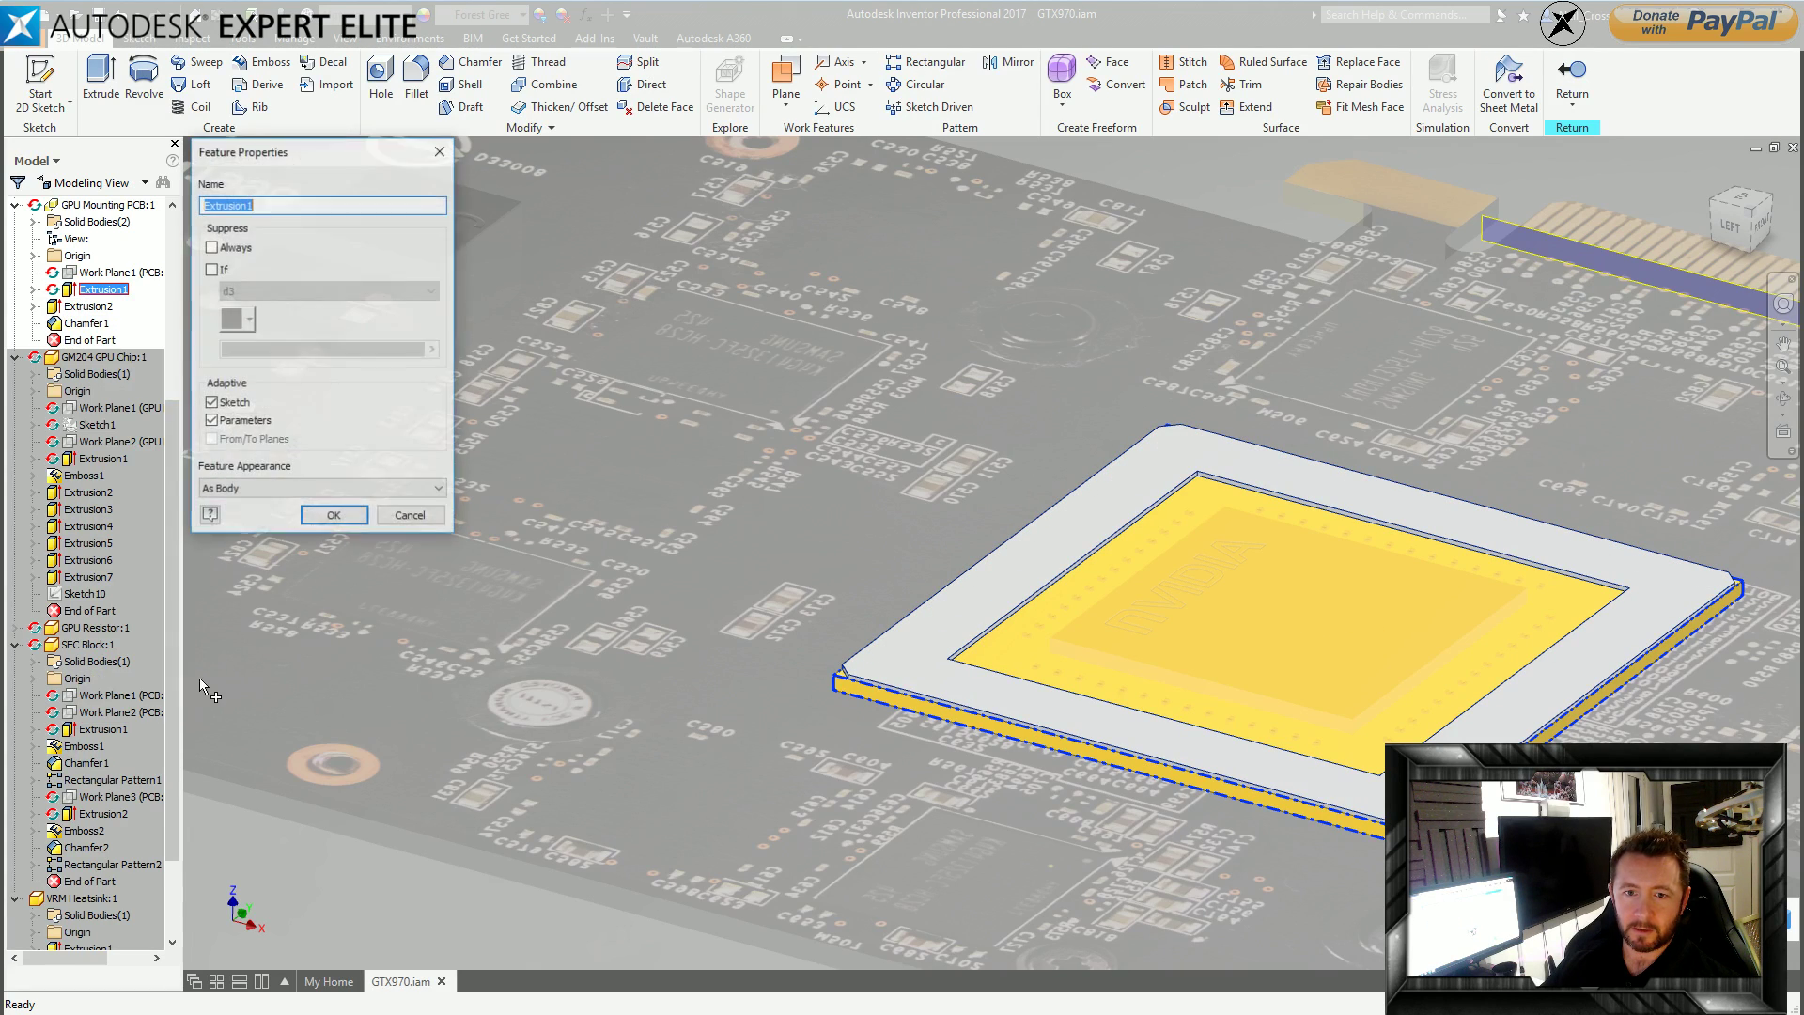
left_click(410, 517)
Check the body properties of the GPU Mounting PCB's Solid1 without changing them and return to the assembly.
double_click(94, 221)
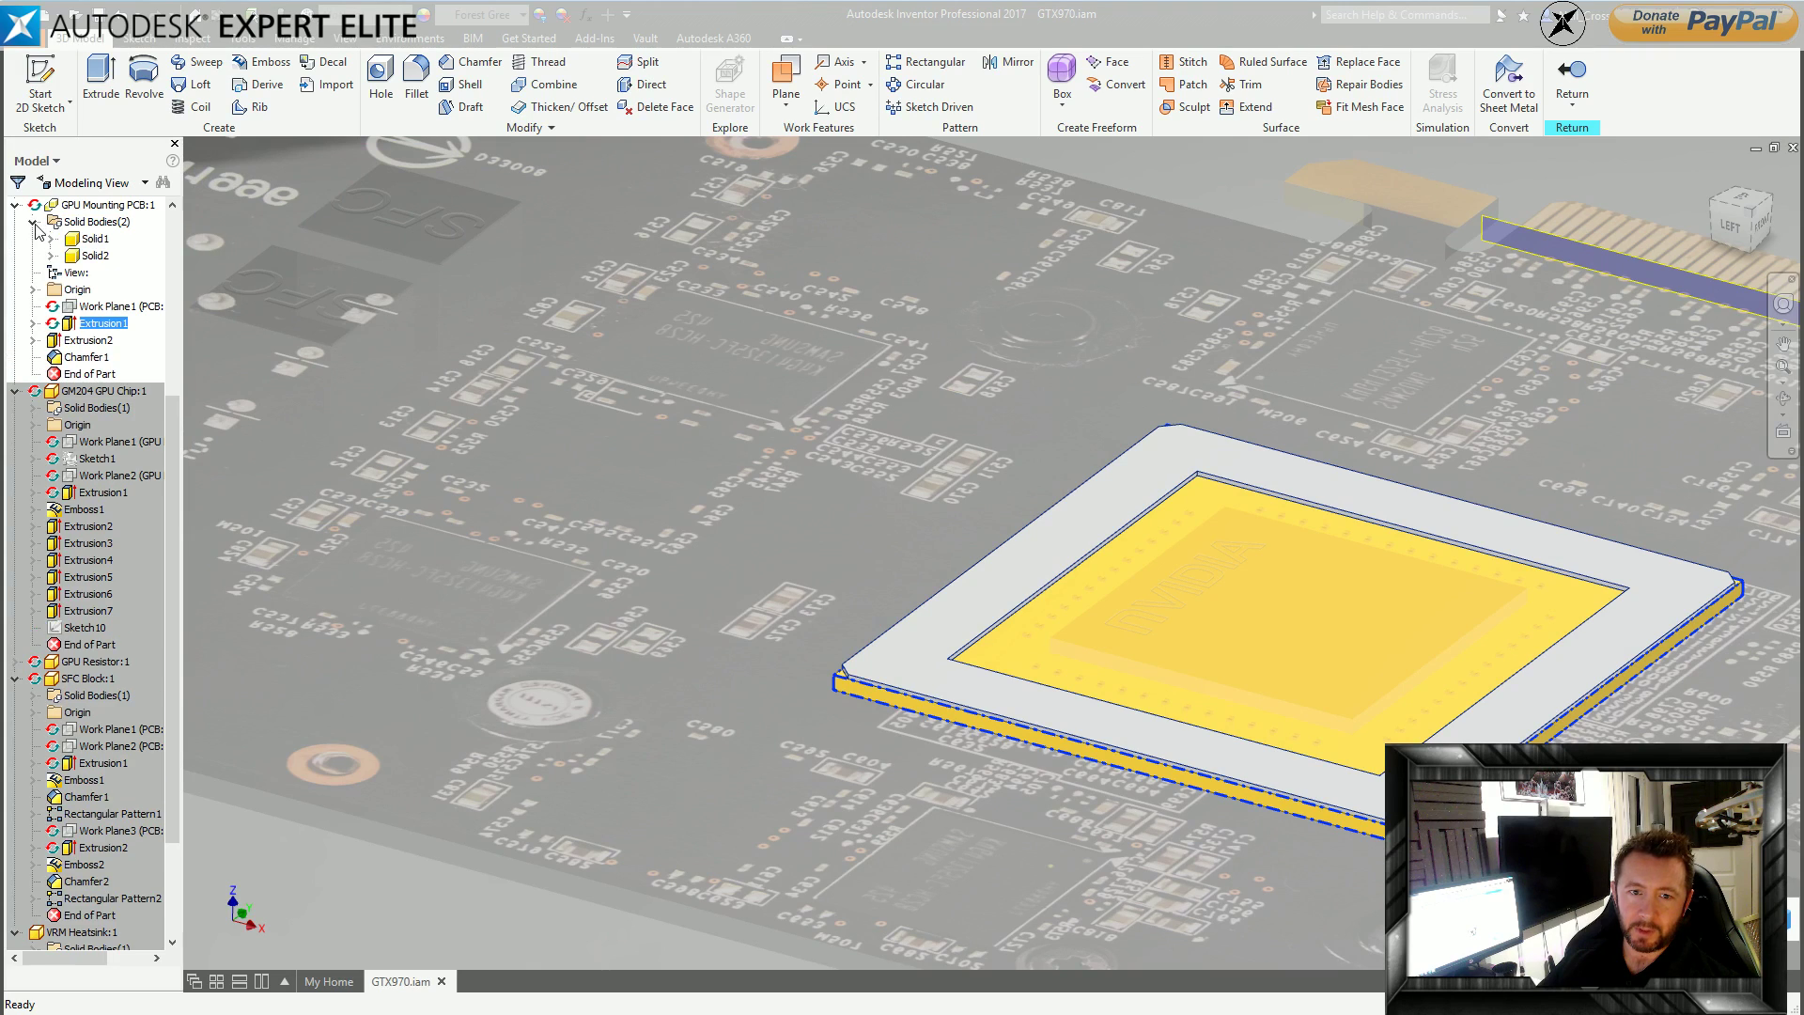
right_click(94, 240)
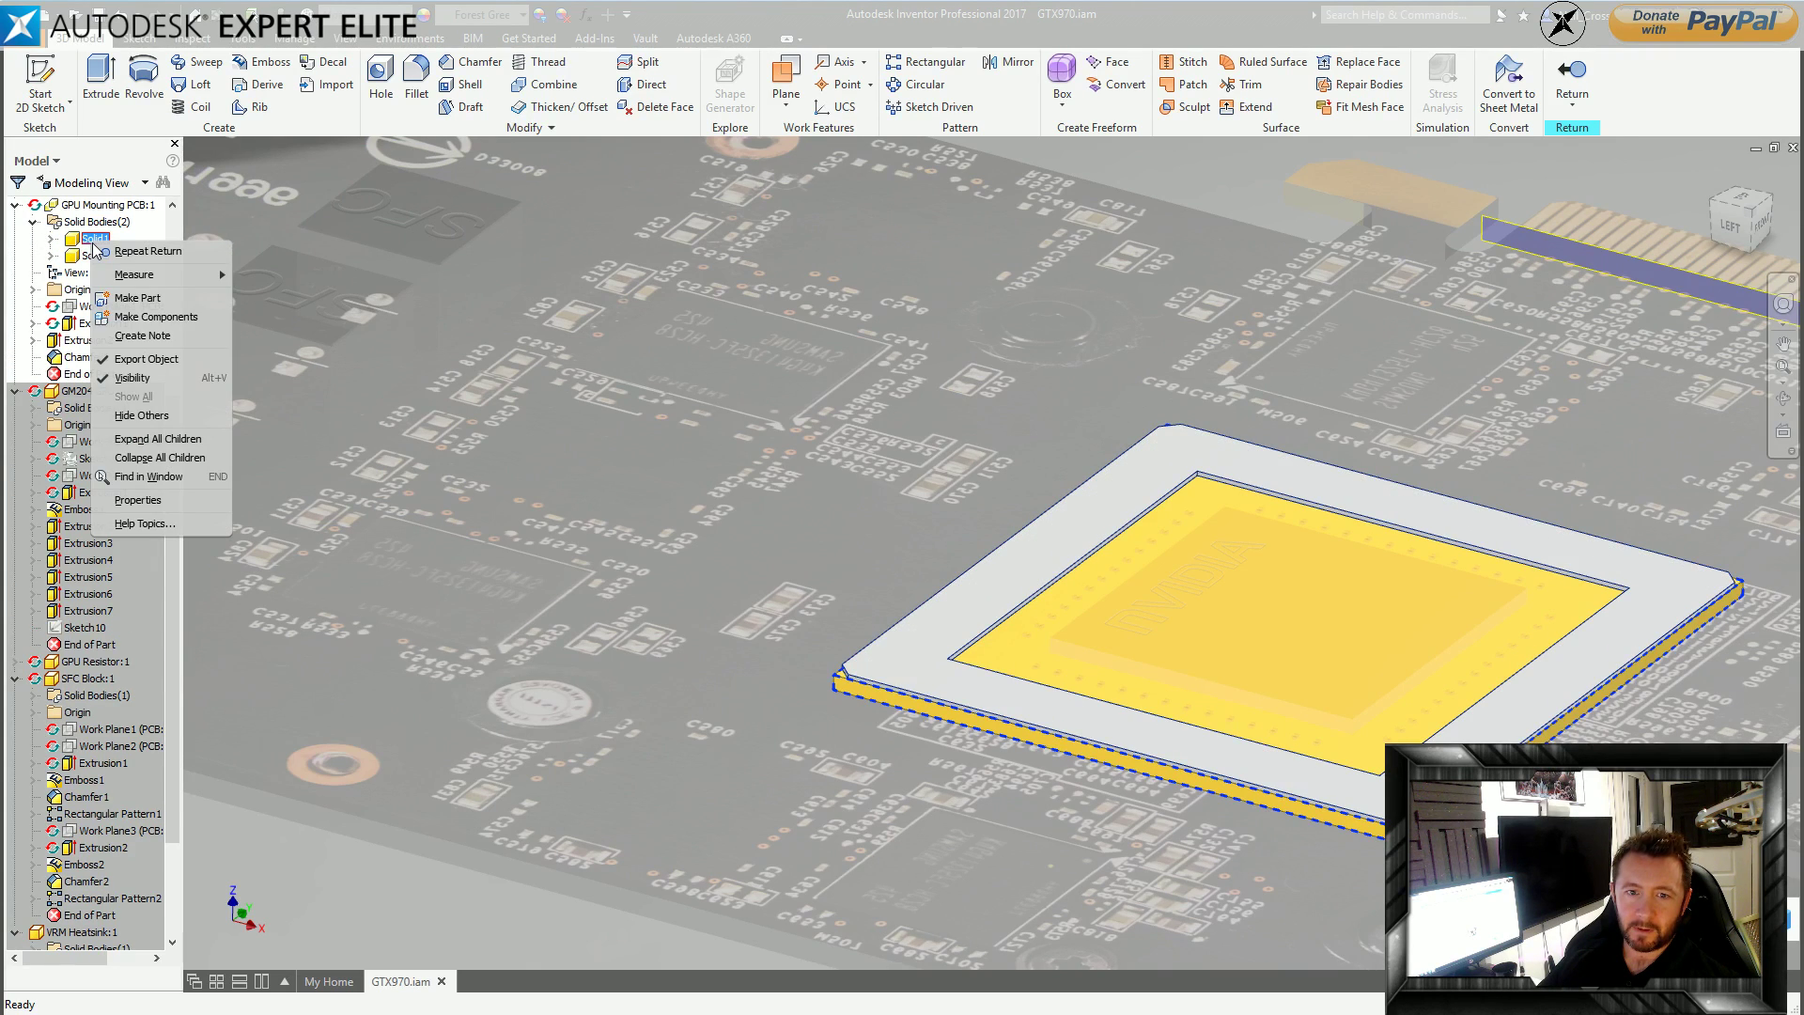
left_click(161, 512)
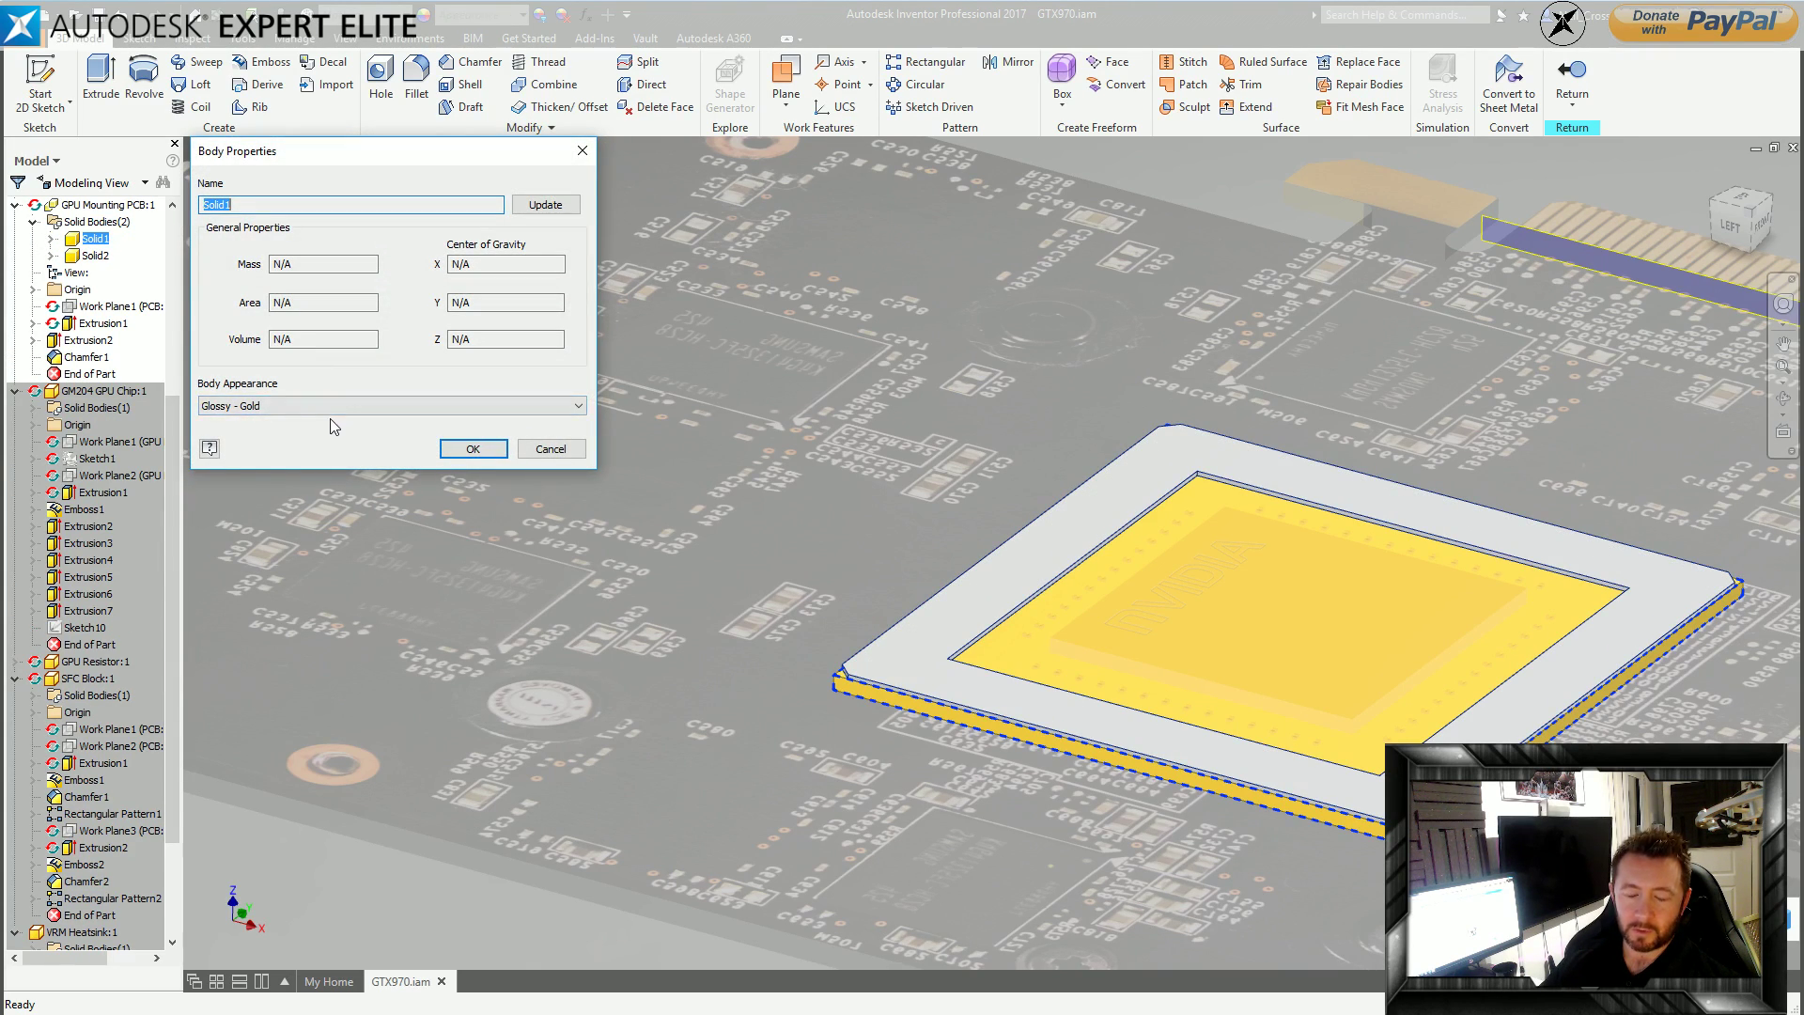
left_click(551, 450)
key("Escape")
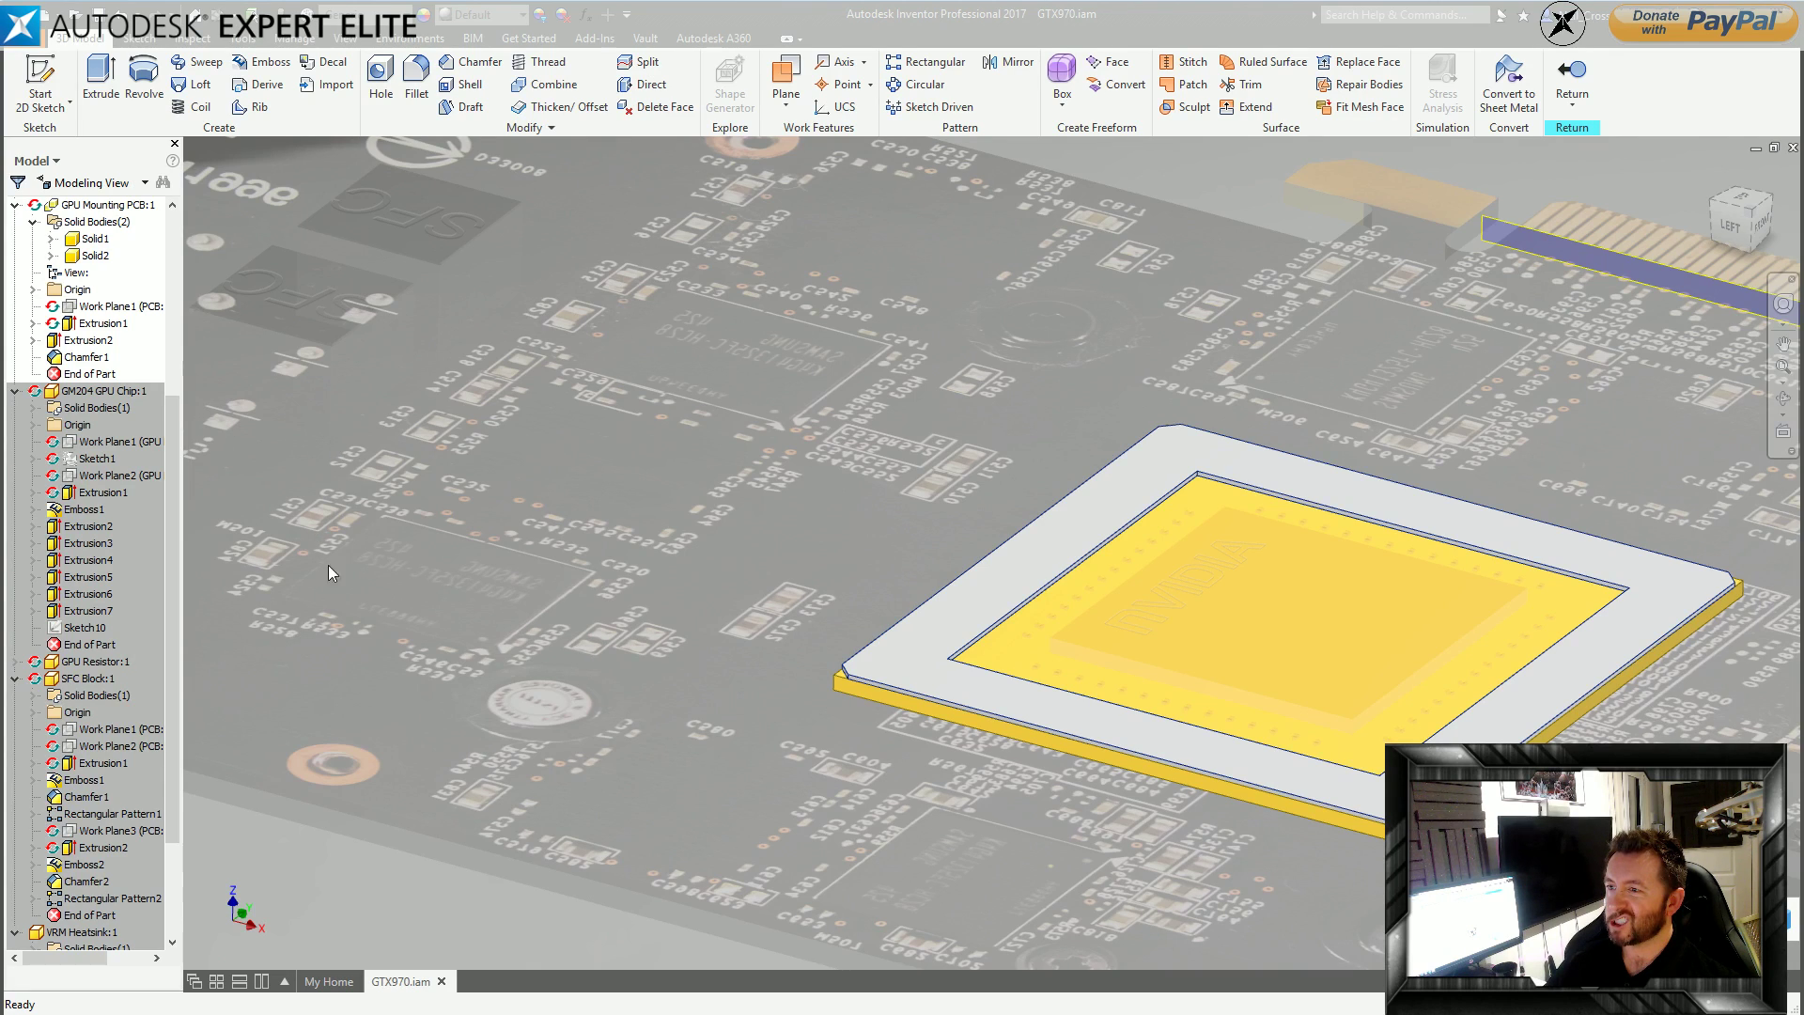
left_click(1571, 80)
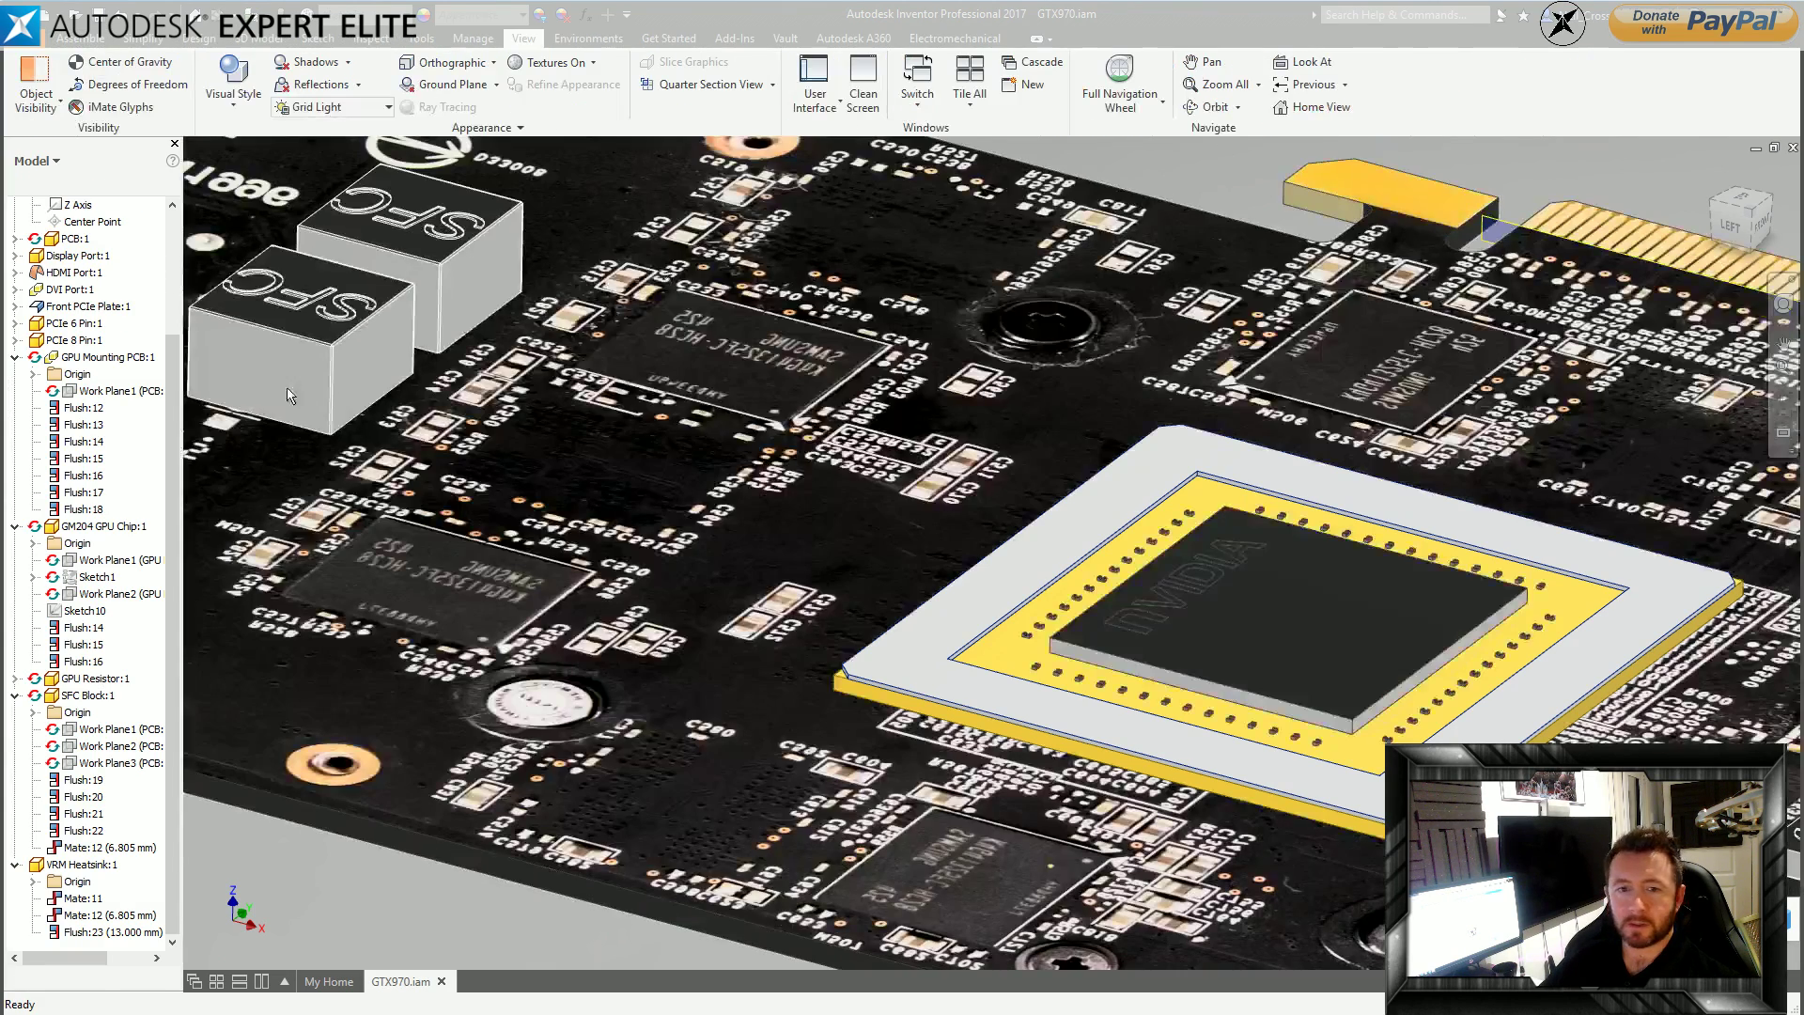
Activate the Master view representation of the GTX970 assembly and inspect the GPU mounting board from a low side angle.
scroll(175, 414, "up", 3)
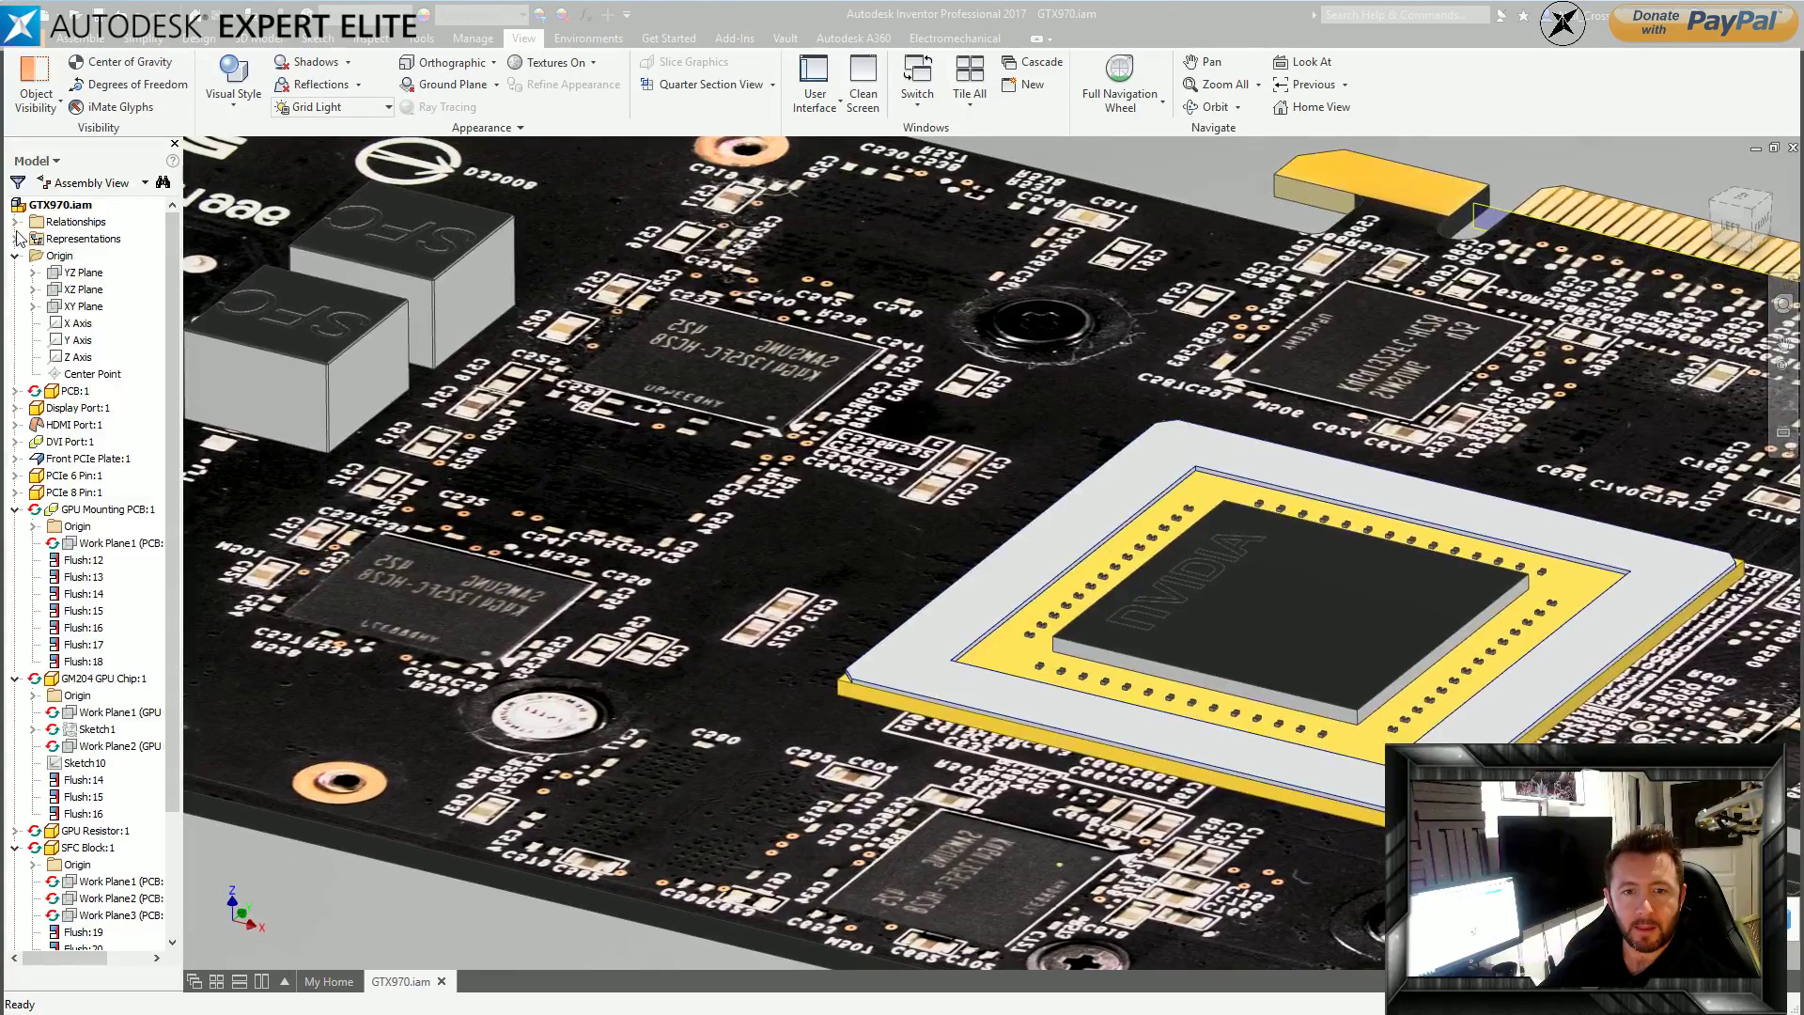
left_click(16, 239)
left_click(33, 260)
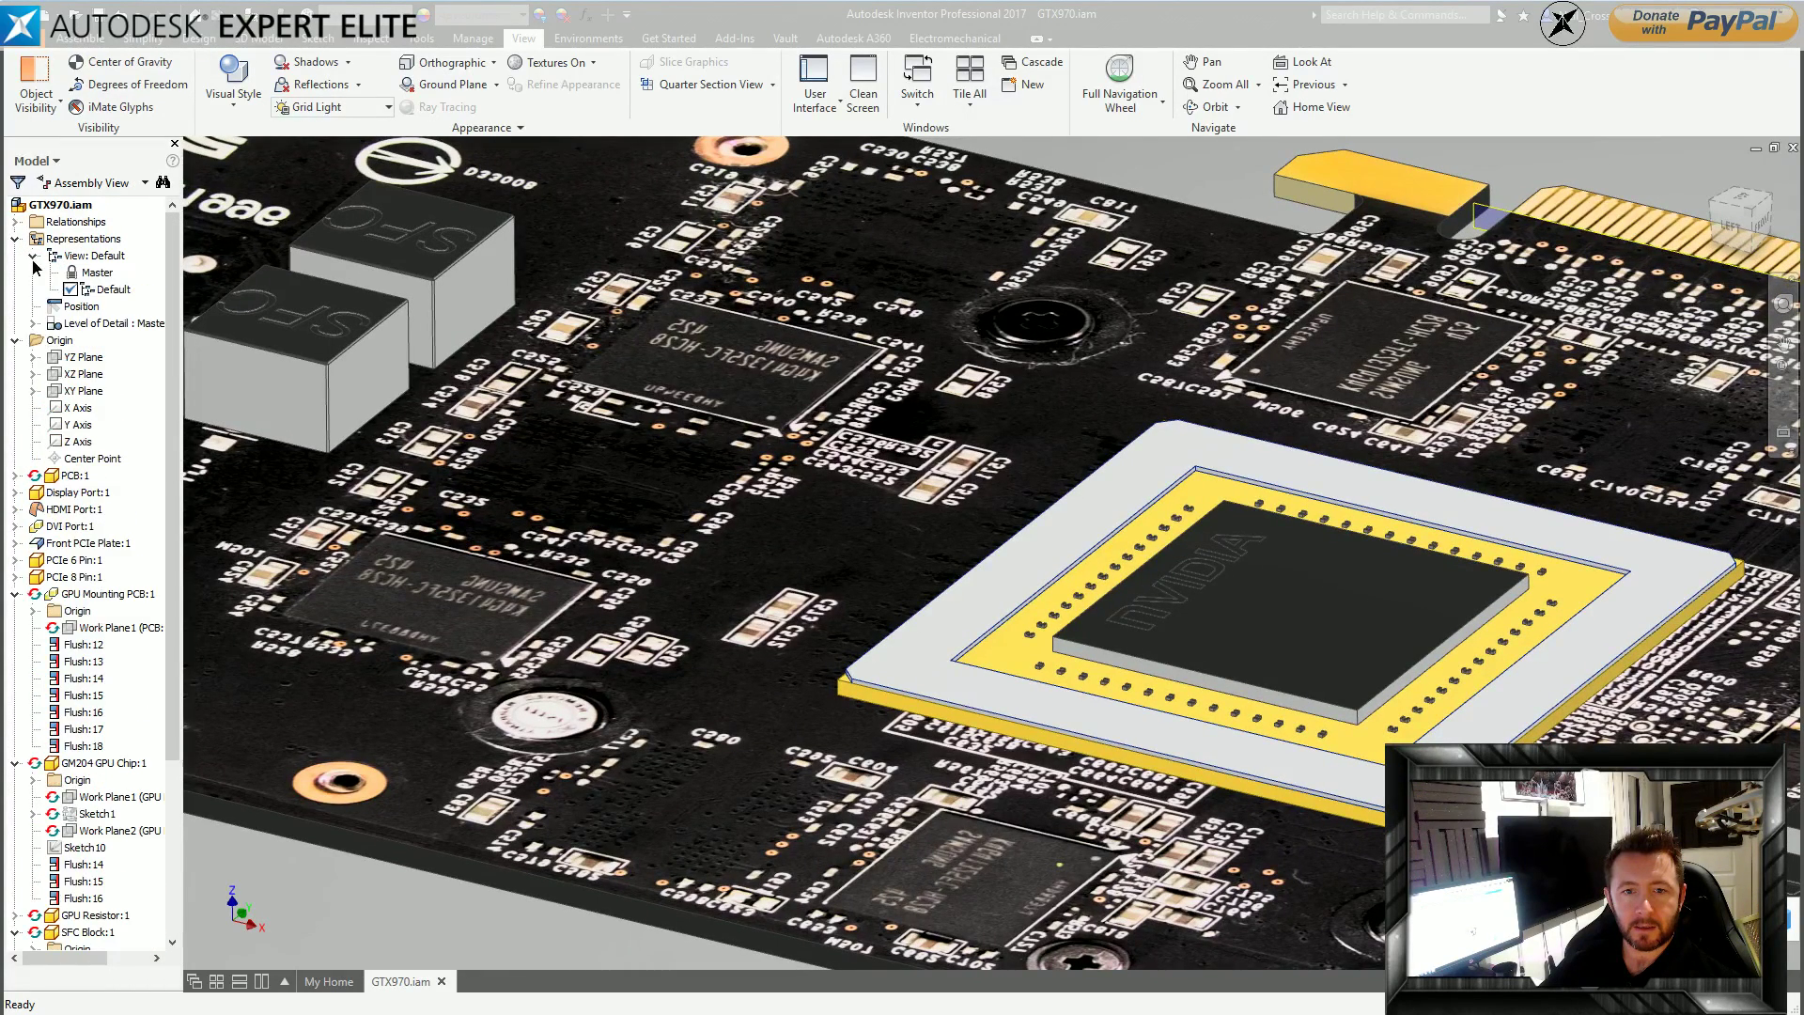
double_click(97, 272)
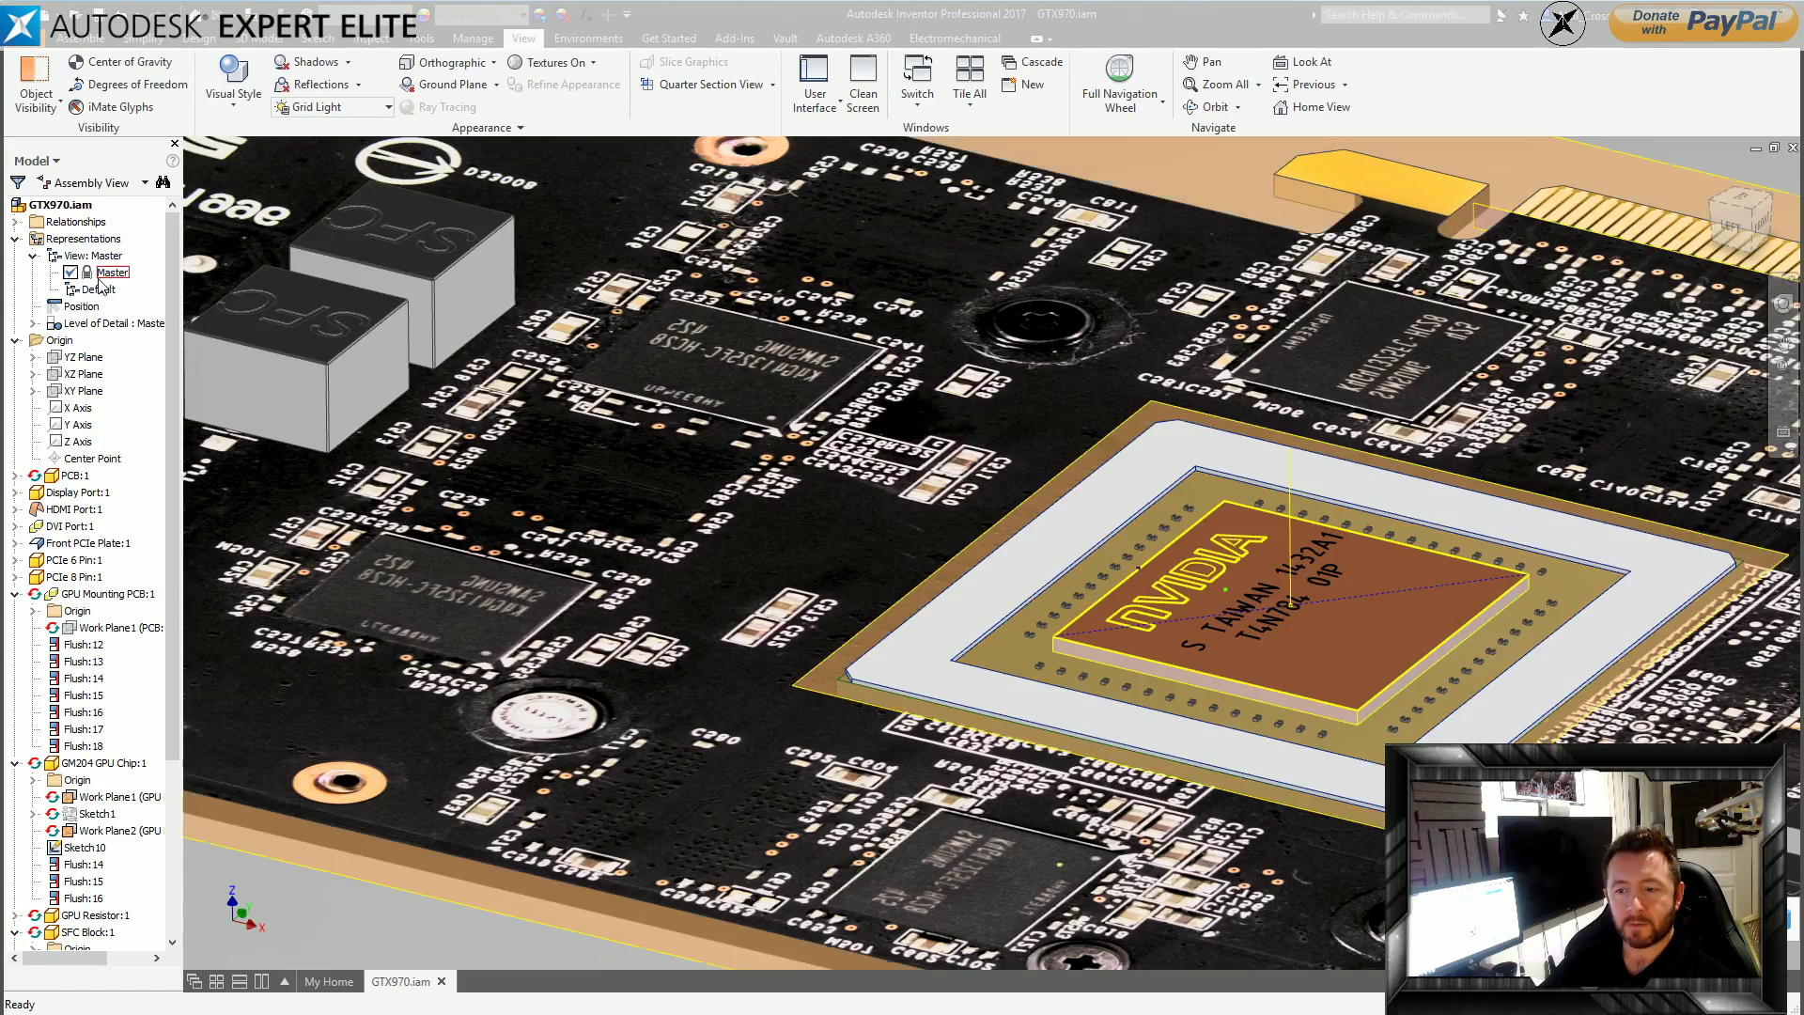
middle_click_drag(244, 406, 1221, 775, "shift")
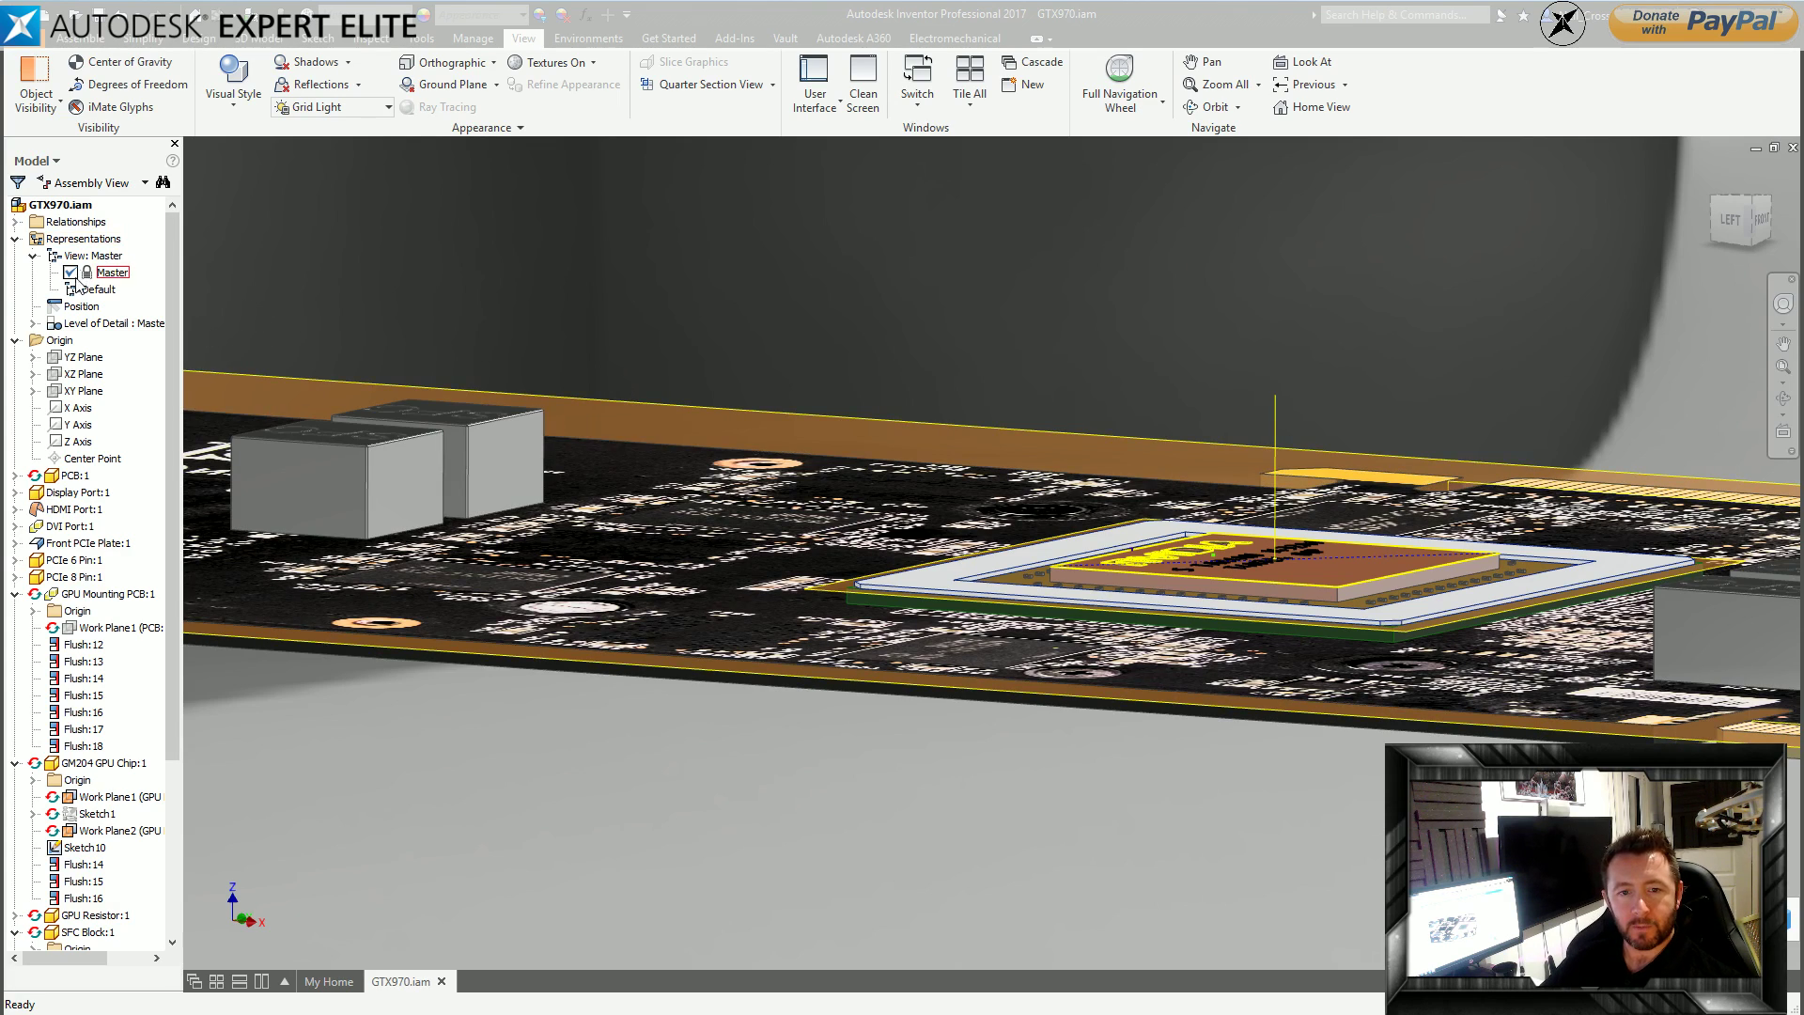
Compare the Default and Master view representations of the assembly, finishing with Default active.
double_click(98, 290)
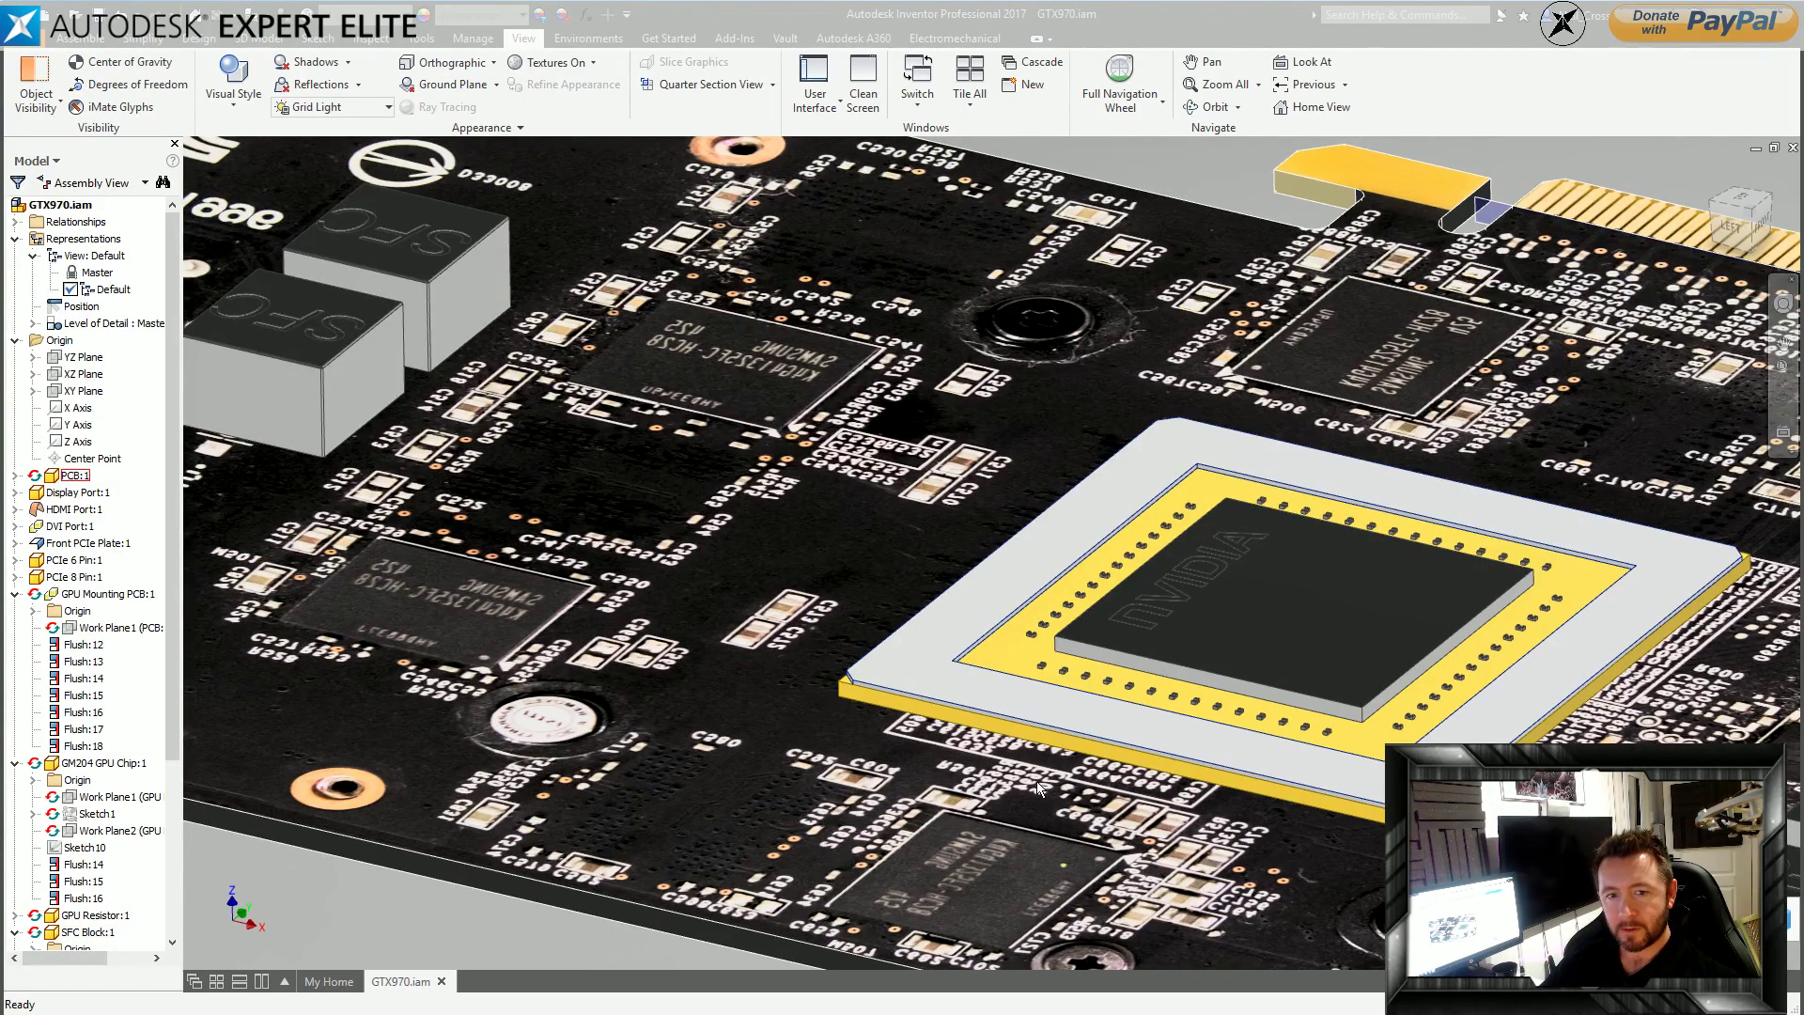
double_click(97, 272)
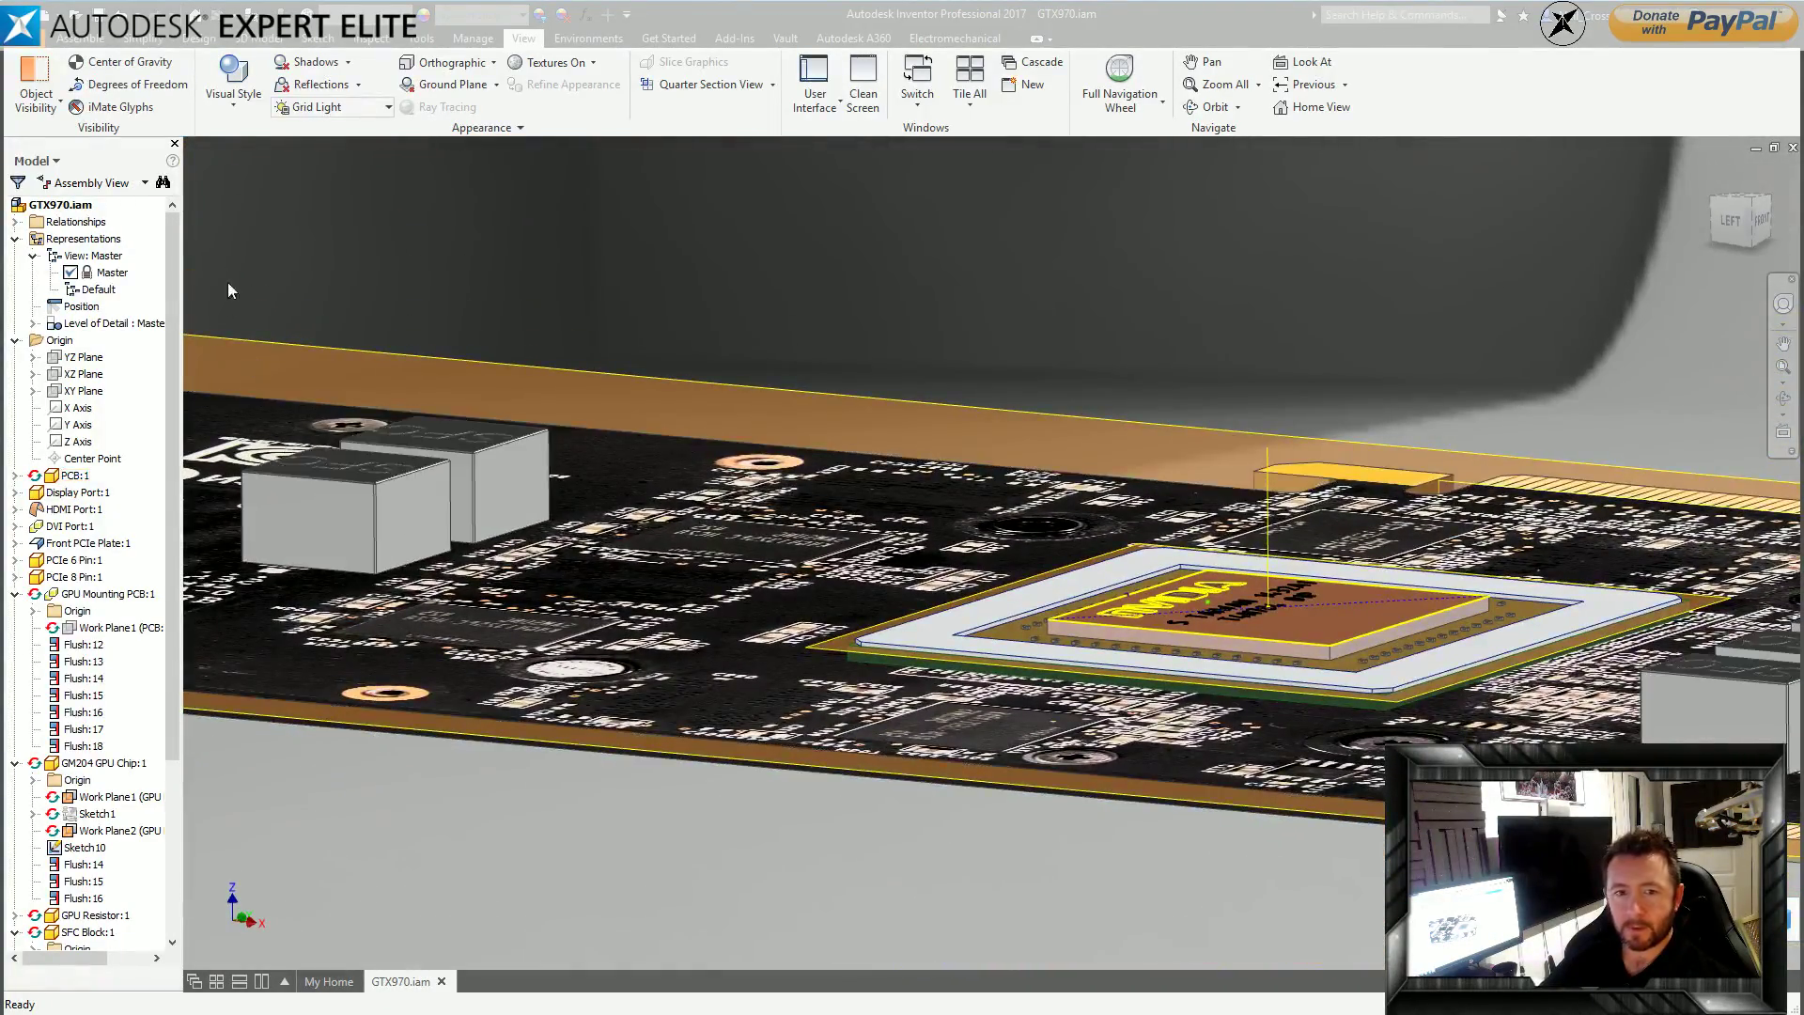
double_click(100, 291)
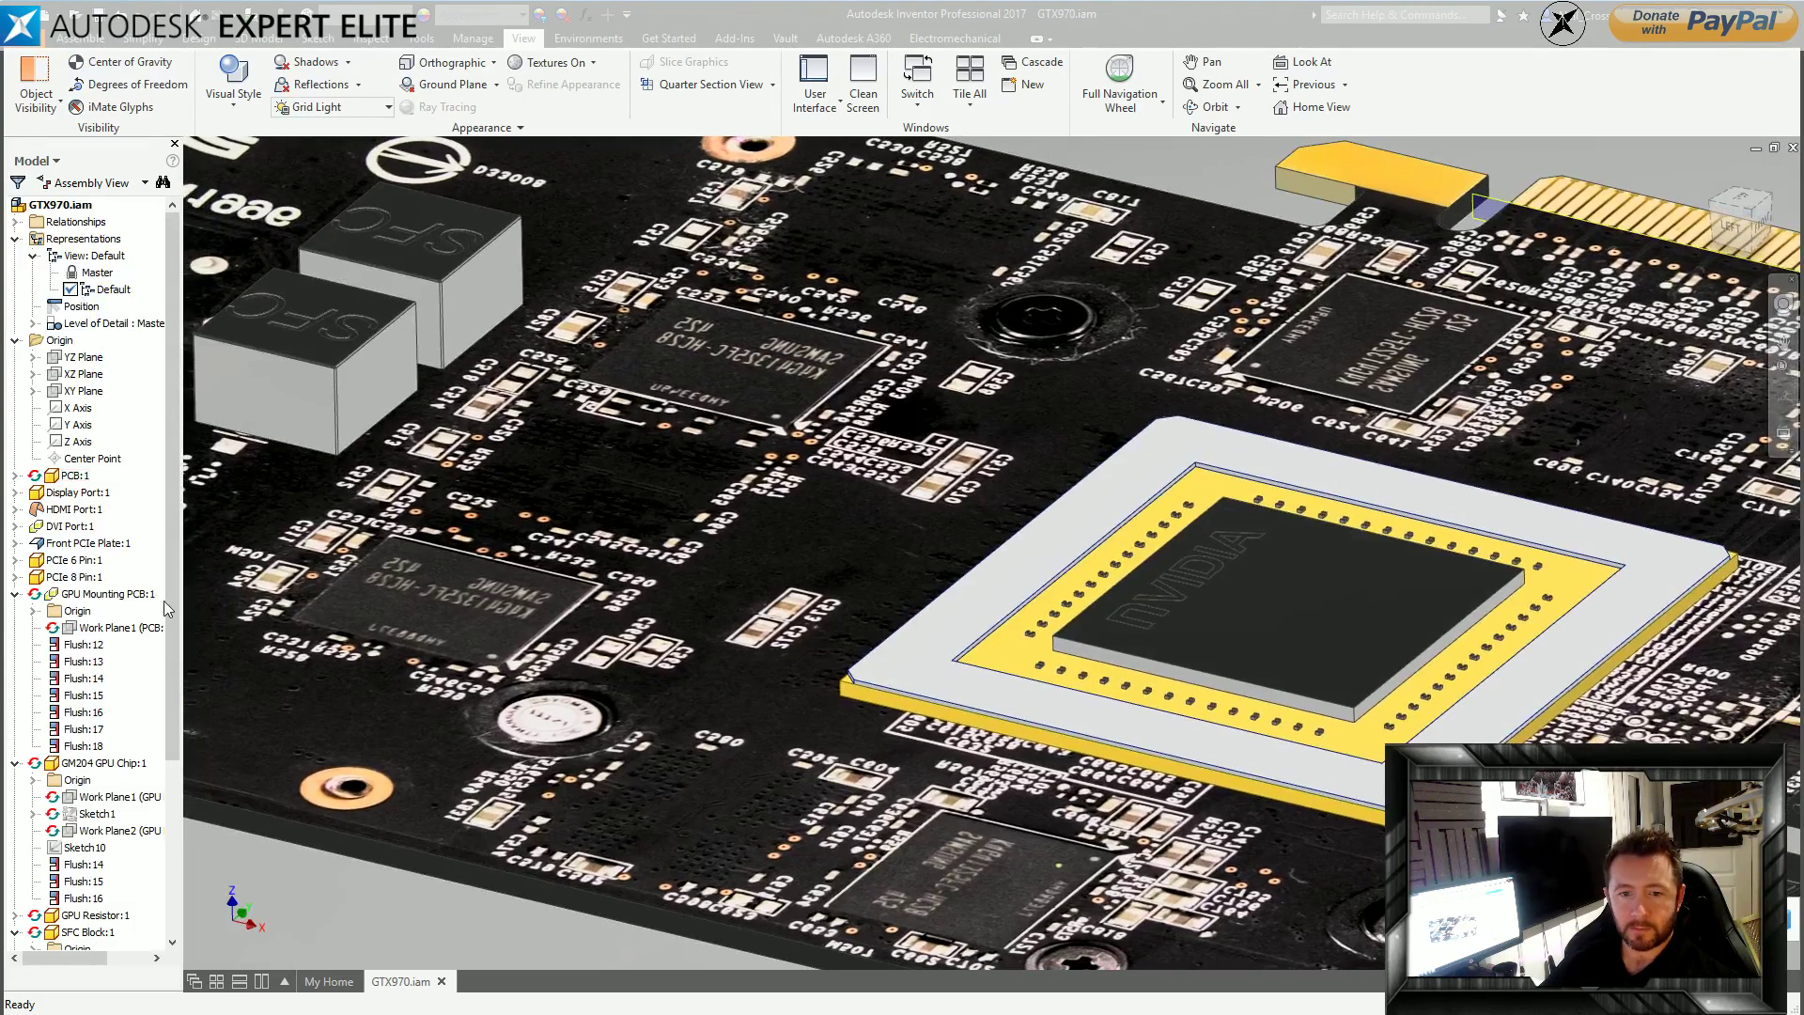
Open the GPU Mounting PCB part from the assembly in its own window.
left_click_drag(168, 608, 183, 686)
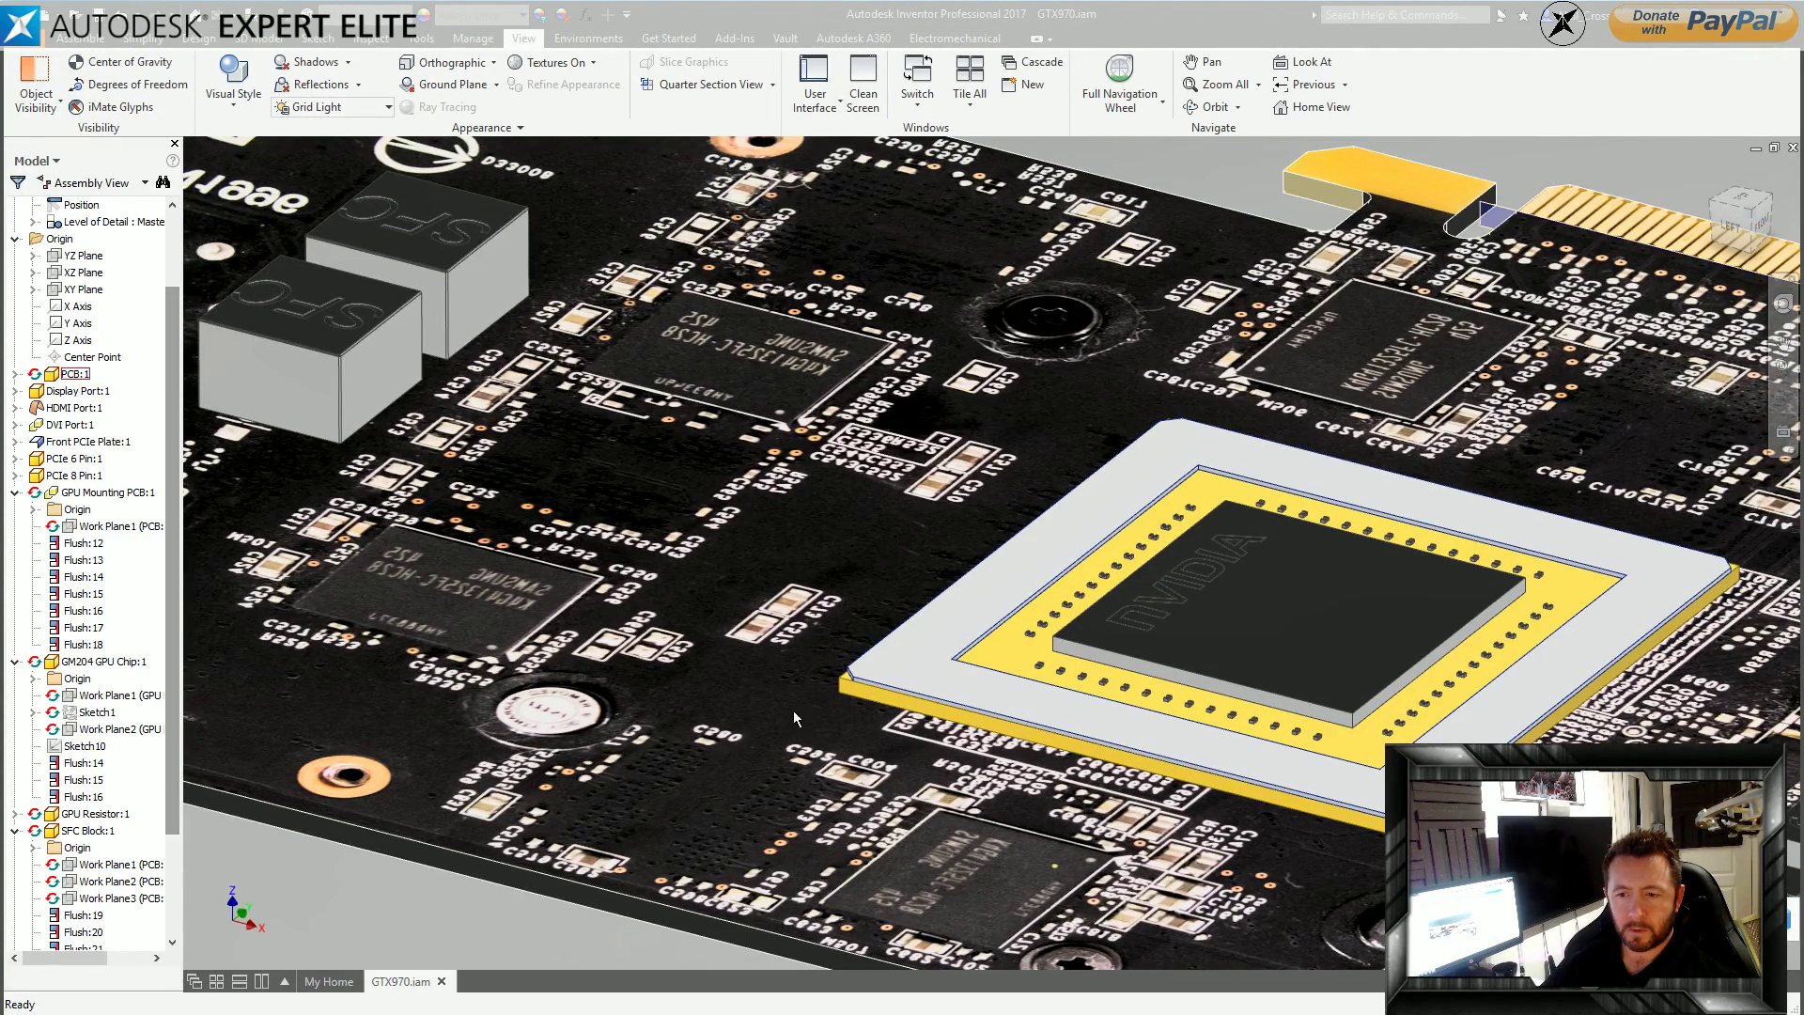
right_click(963, 720)
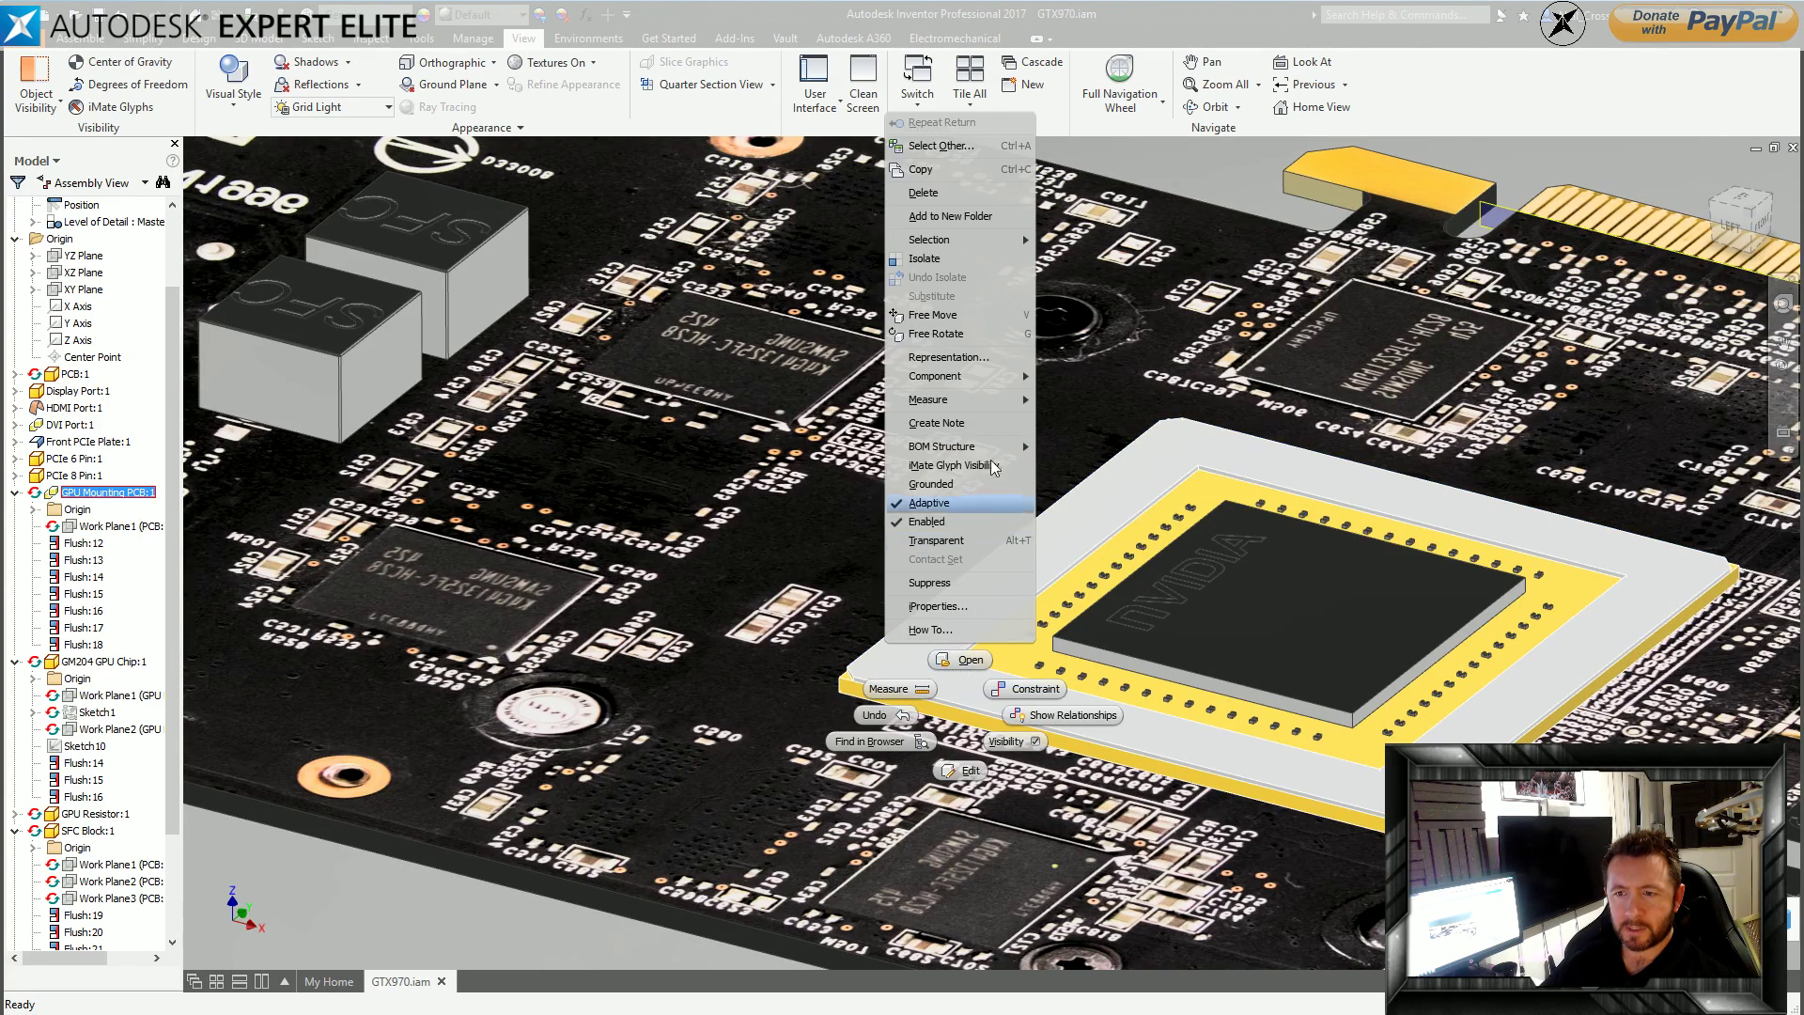
double_click(920, 643)
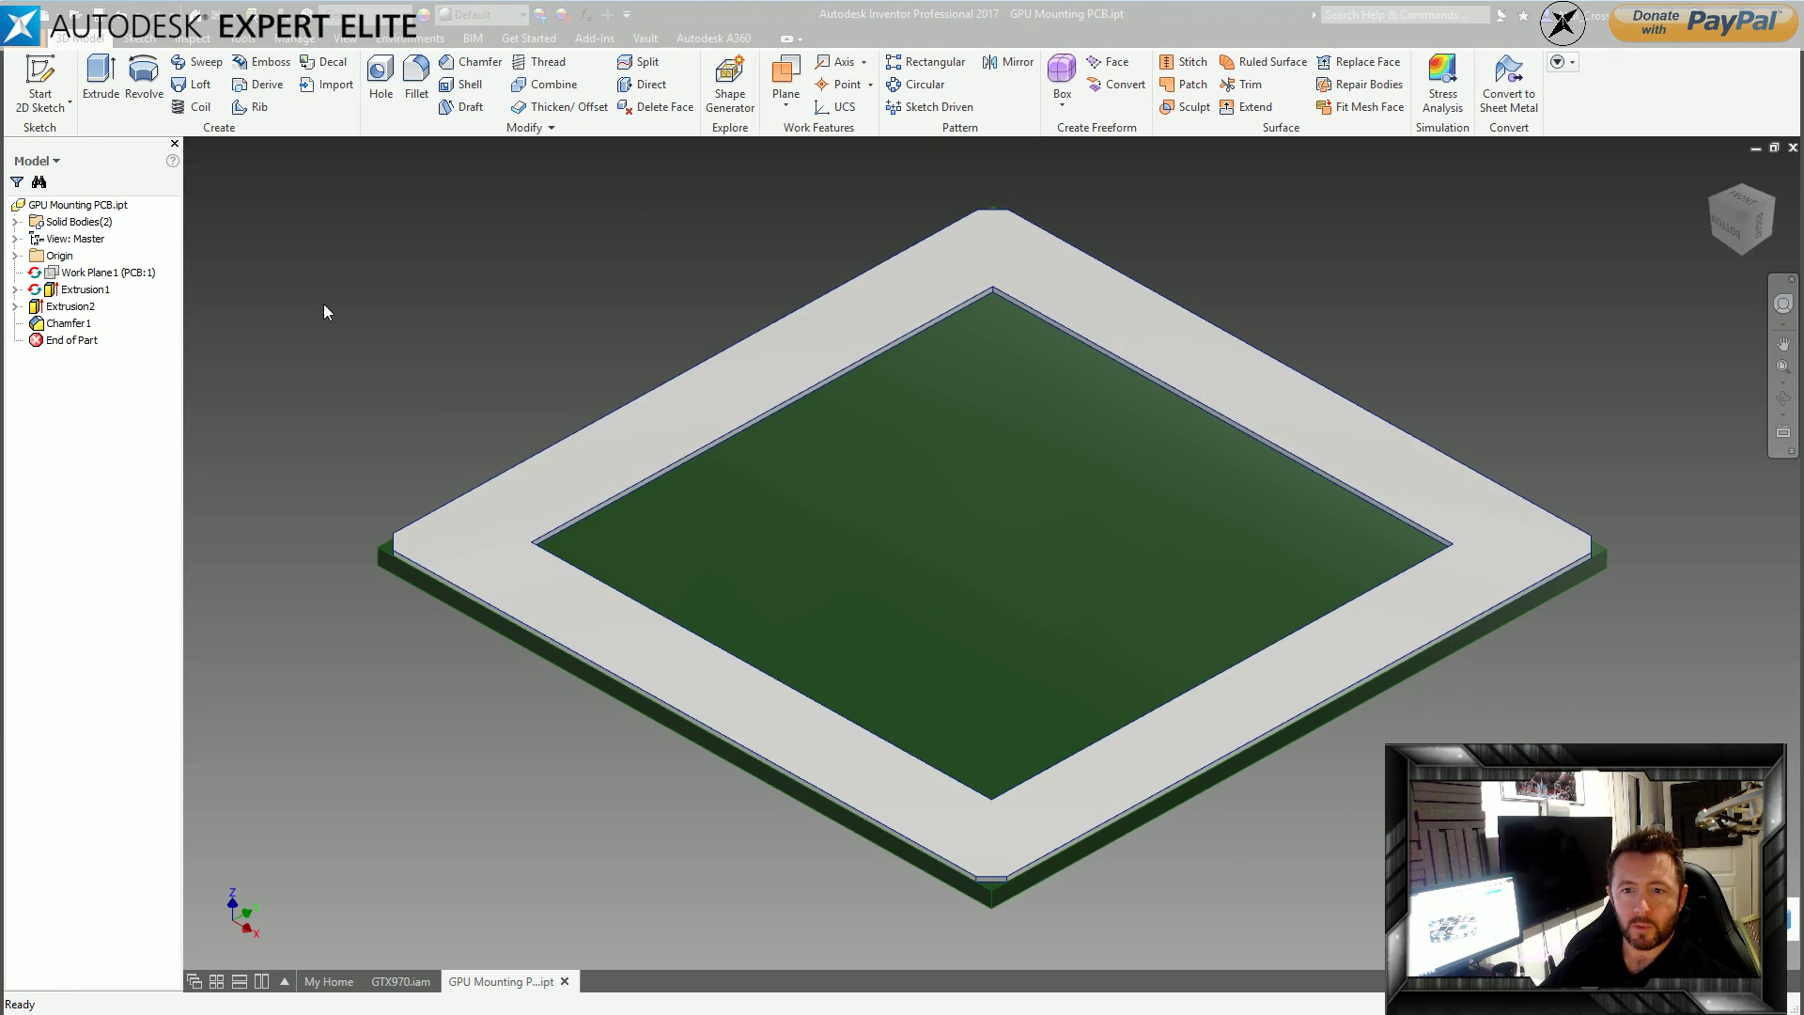
Show the part's document appearances and check which libraries and categories the Forest Green appearance can be added to.
left_click(424, 17)
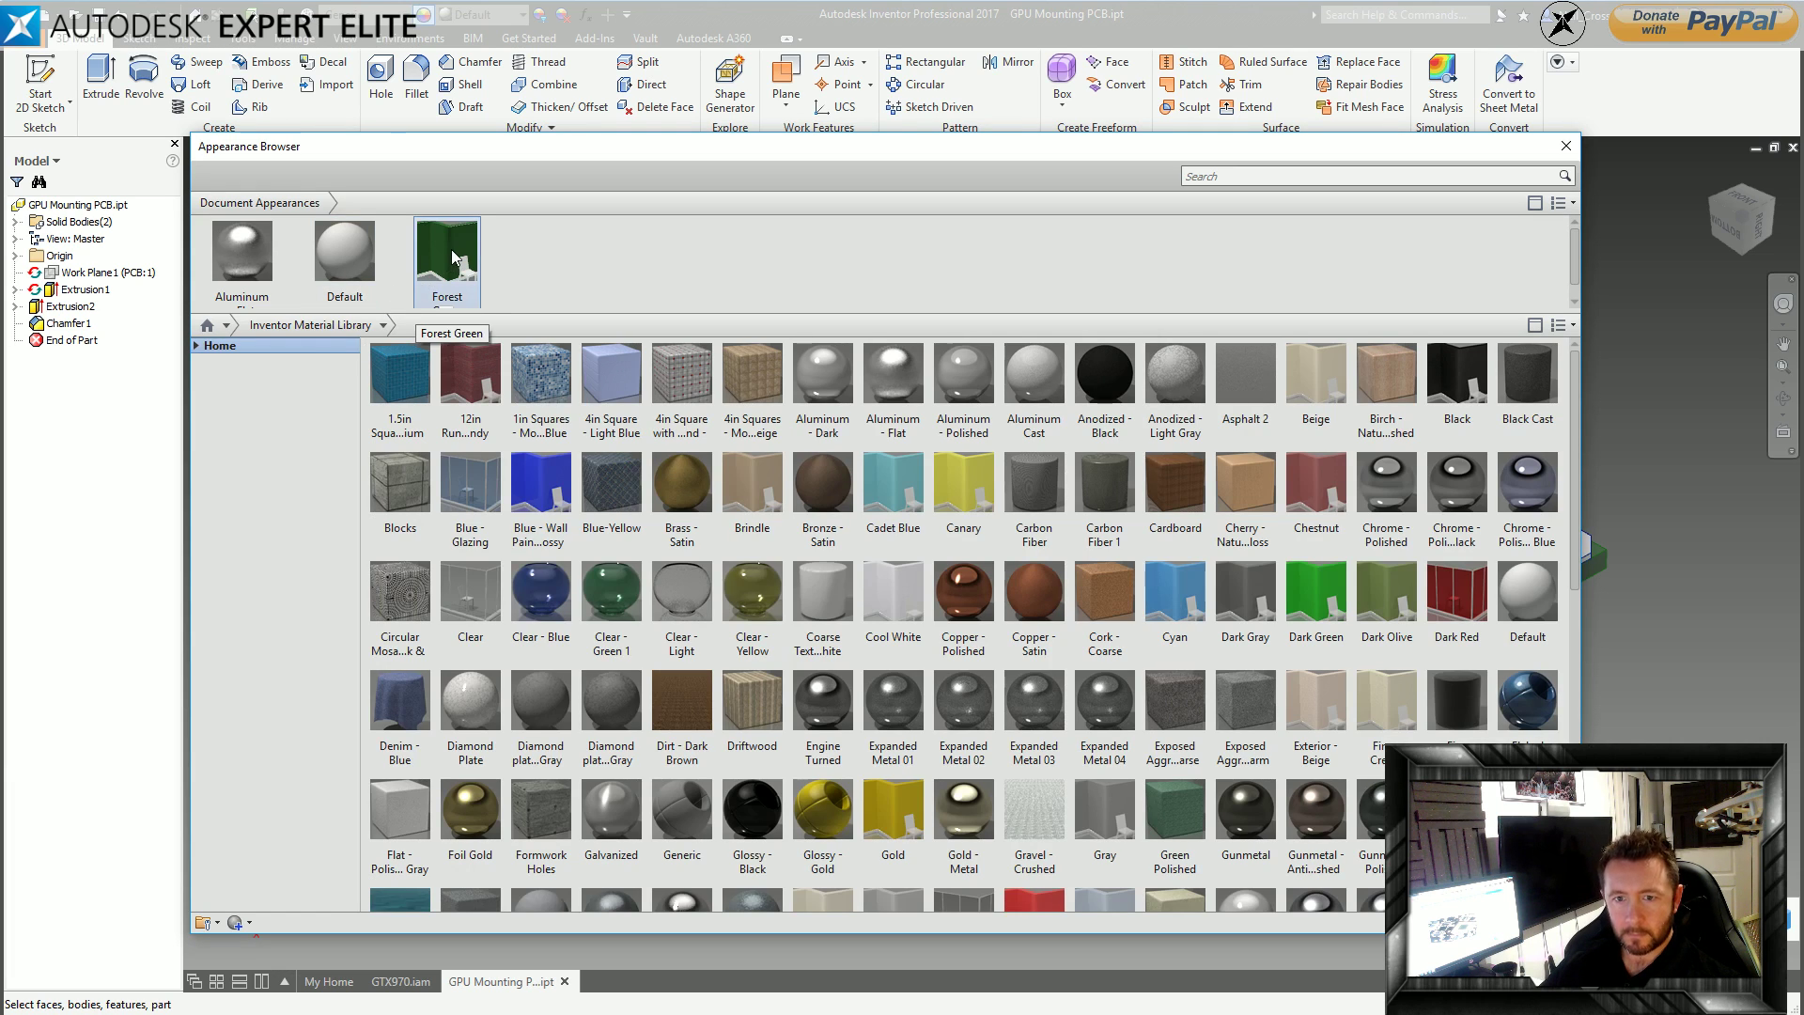
right_click(456, 252)
mouse_move(512, 368)
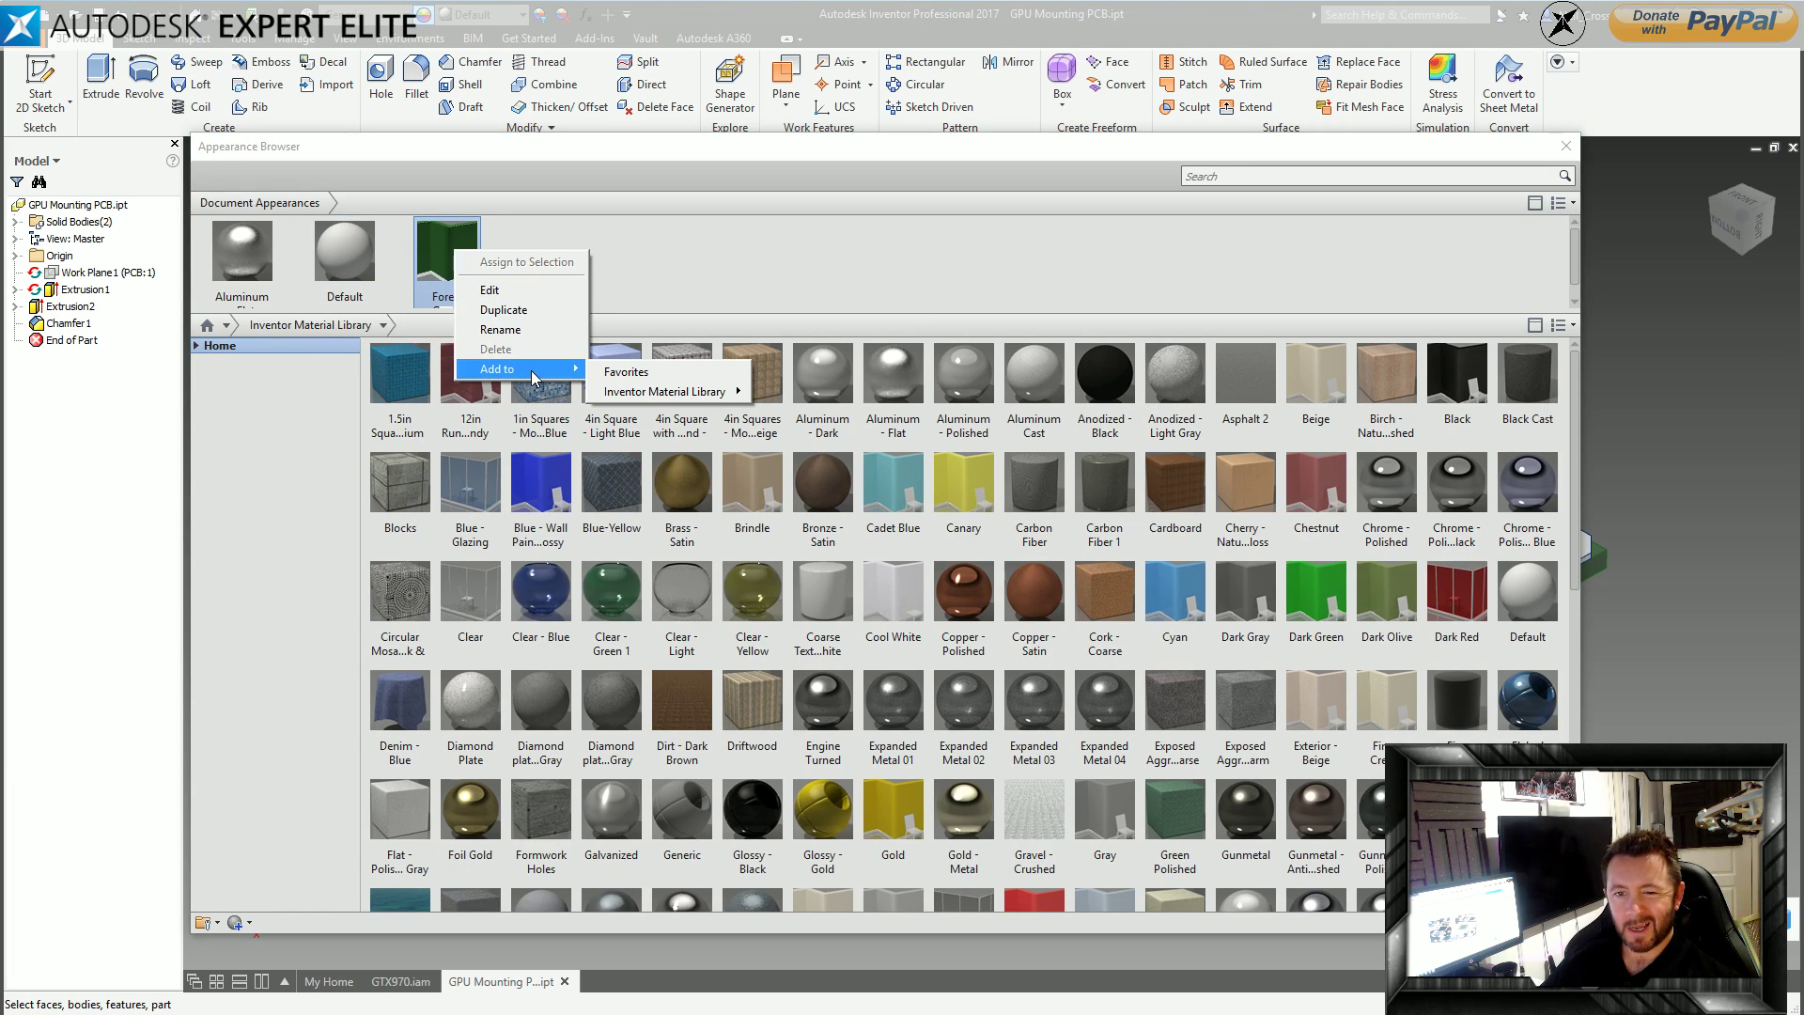
mouse_move(674, 395)
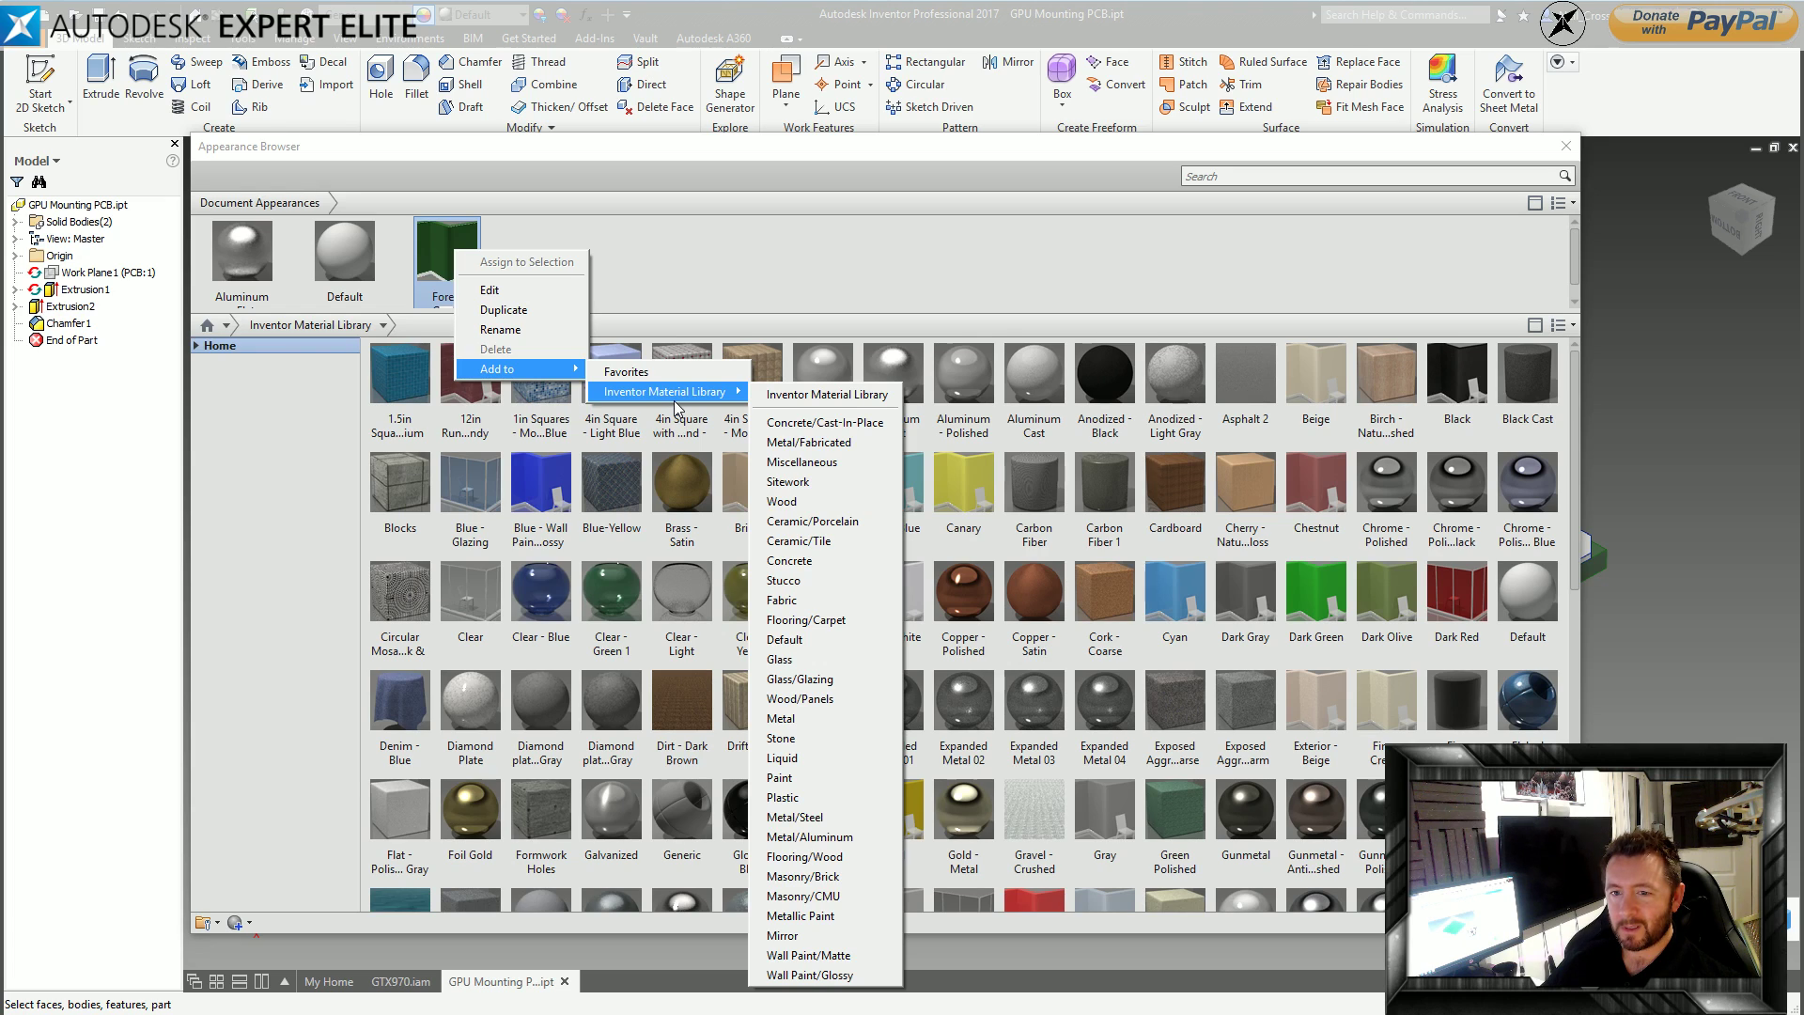
left_click(668, 246)
Inspect the Forest Green appearance's editable settings without changing them, then close the GPU Mounting PCB part.
right_click(467, 250)
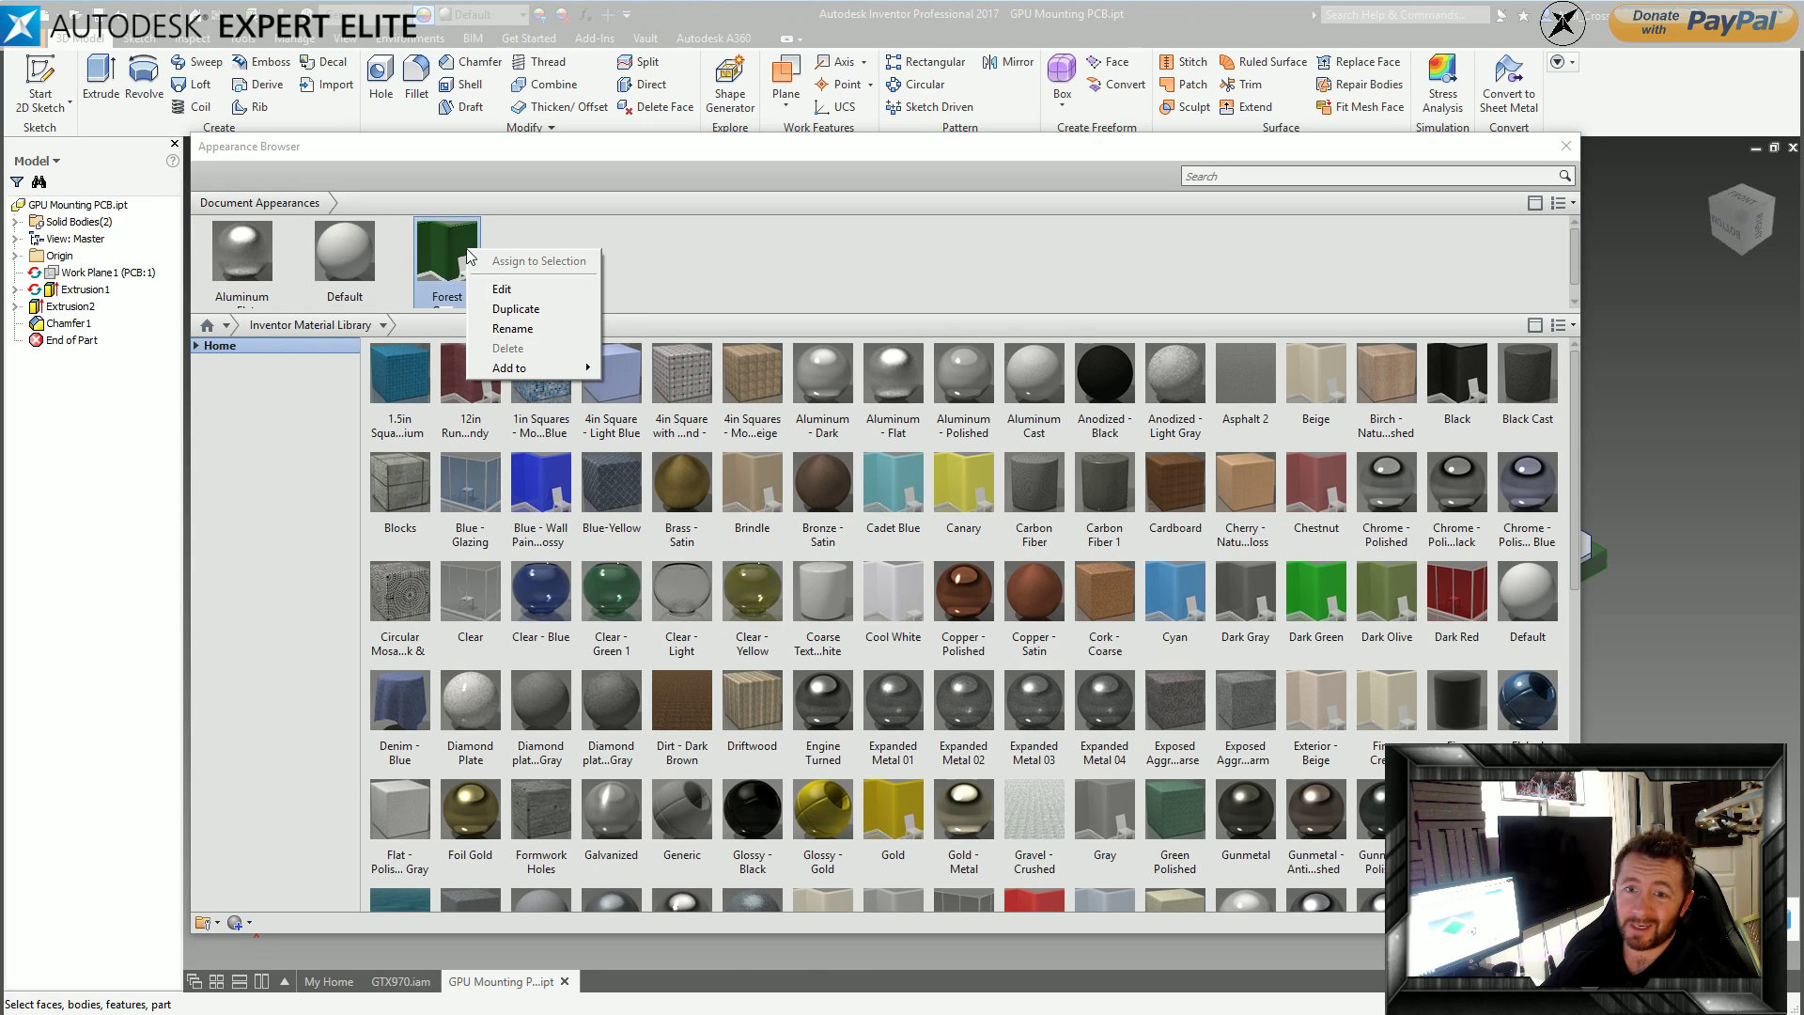
left_click(523, 292)
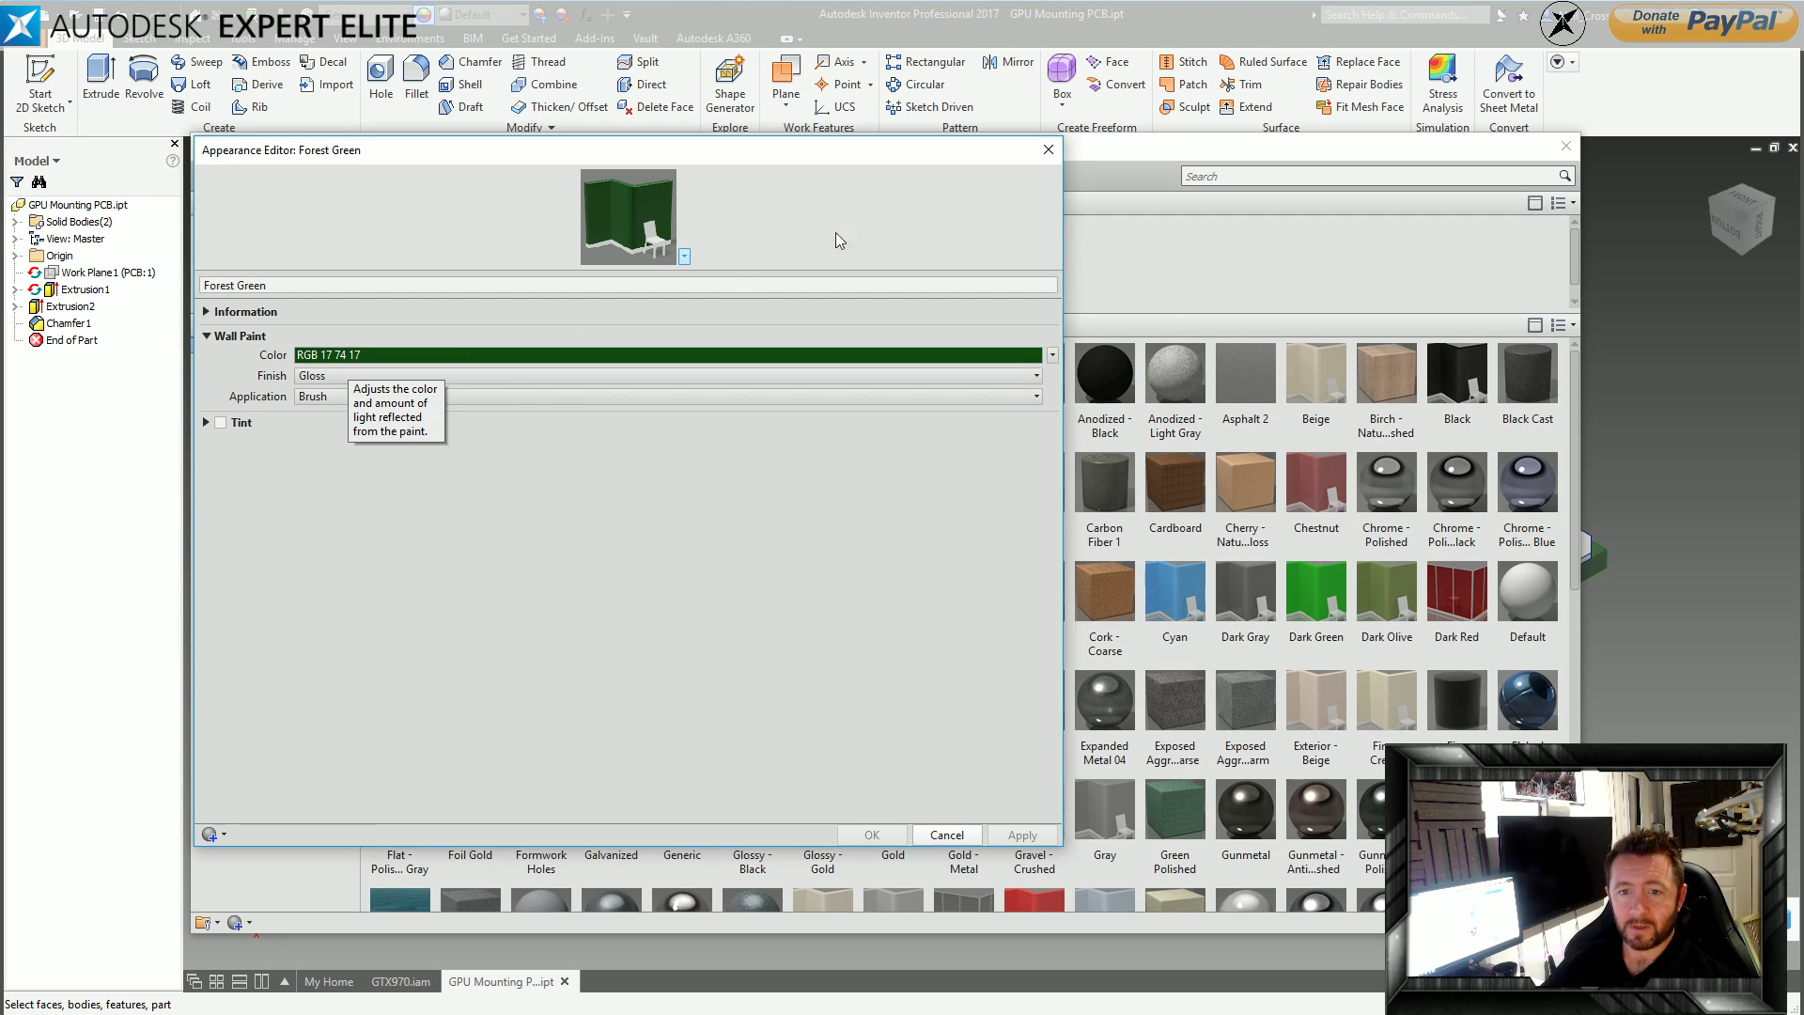
left_click(1049, 149)
left_click(1558, 150)
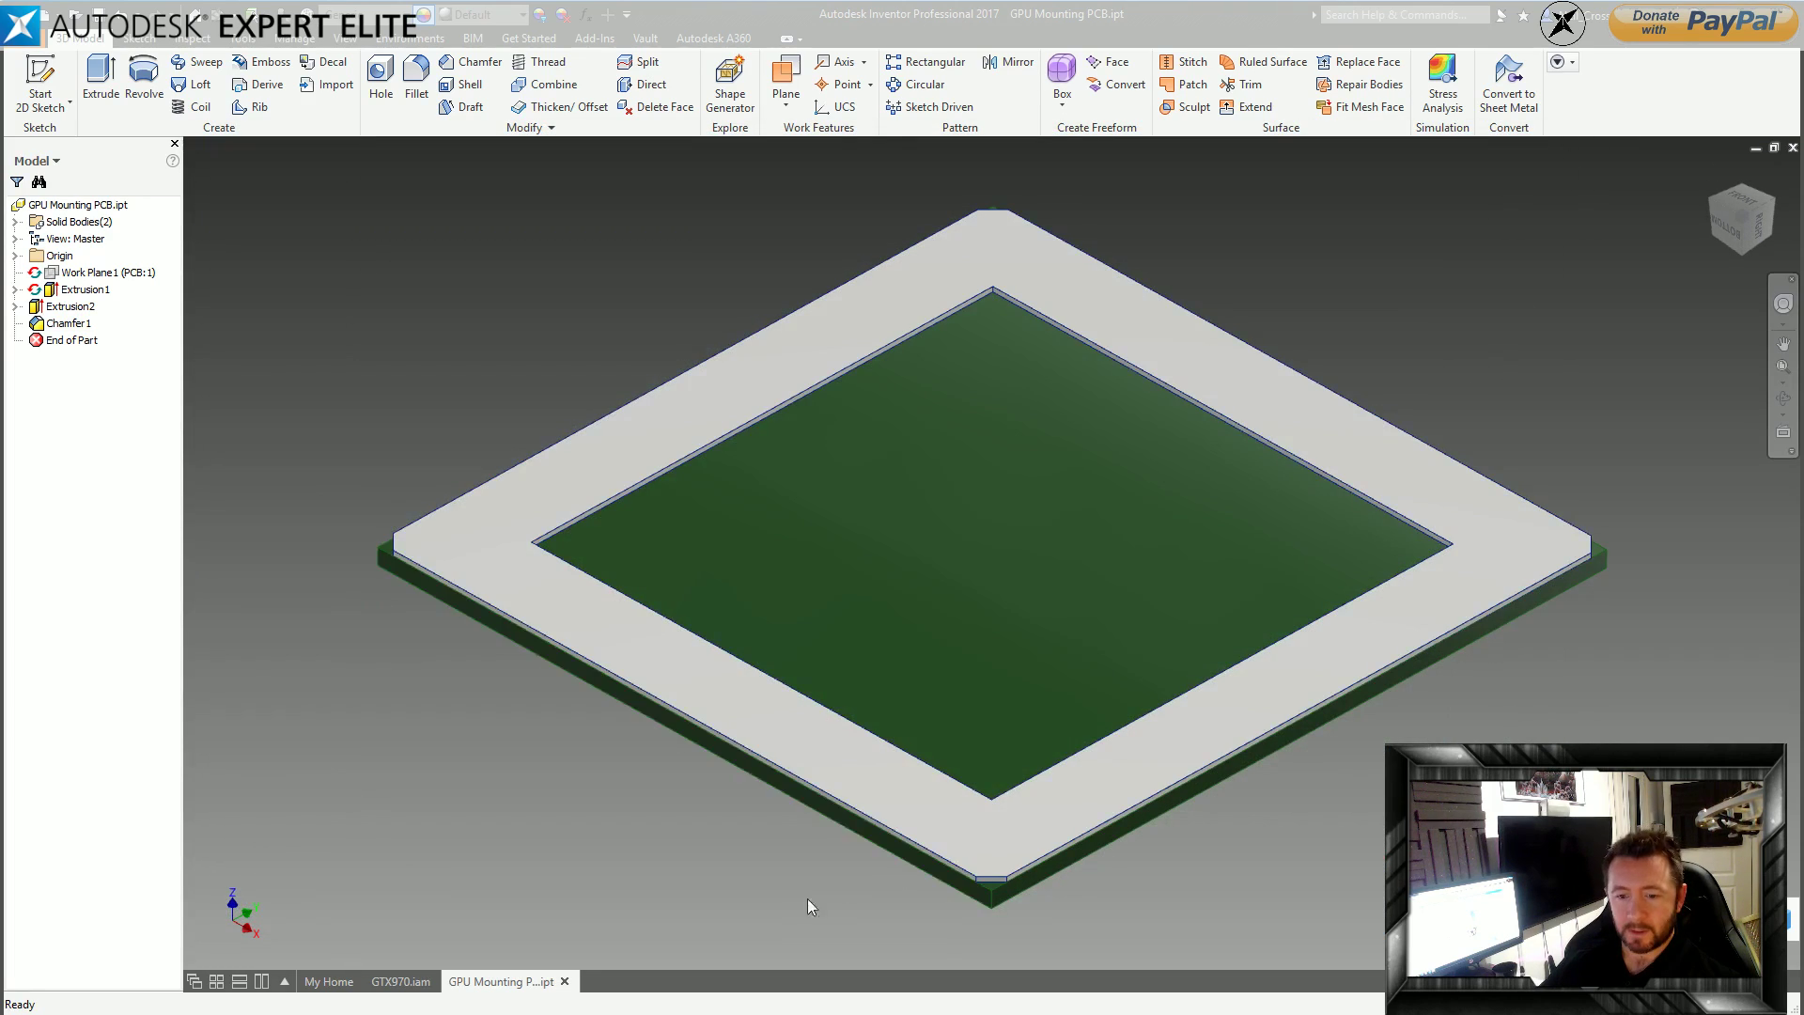
left_click(565, 982)
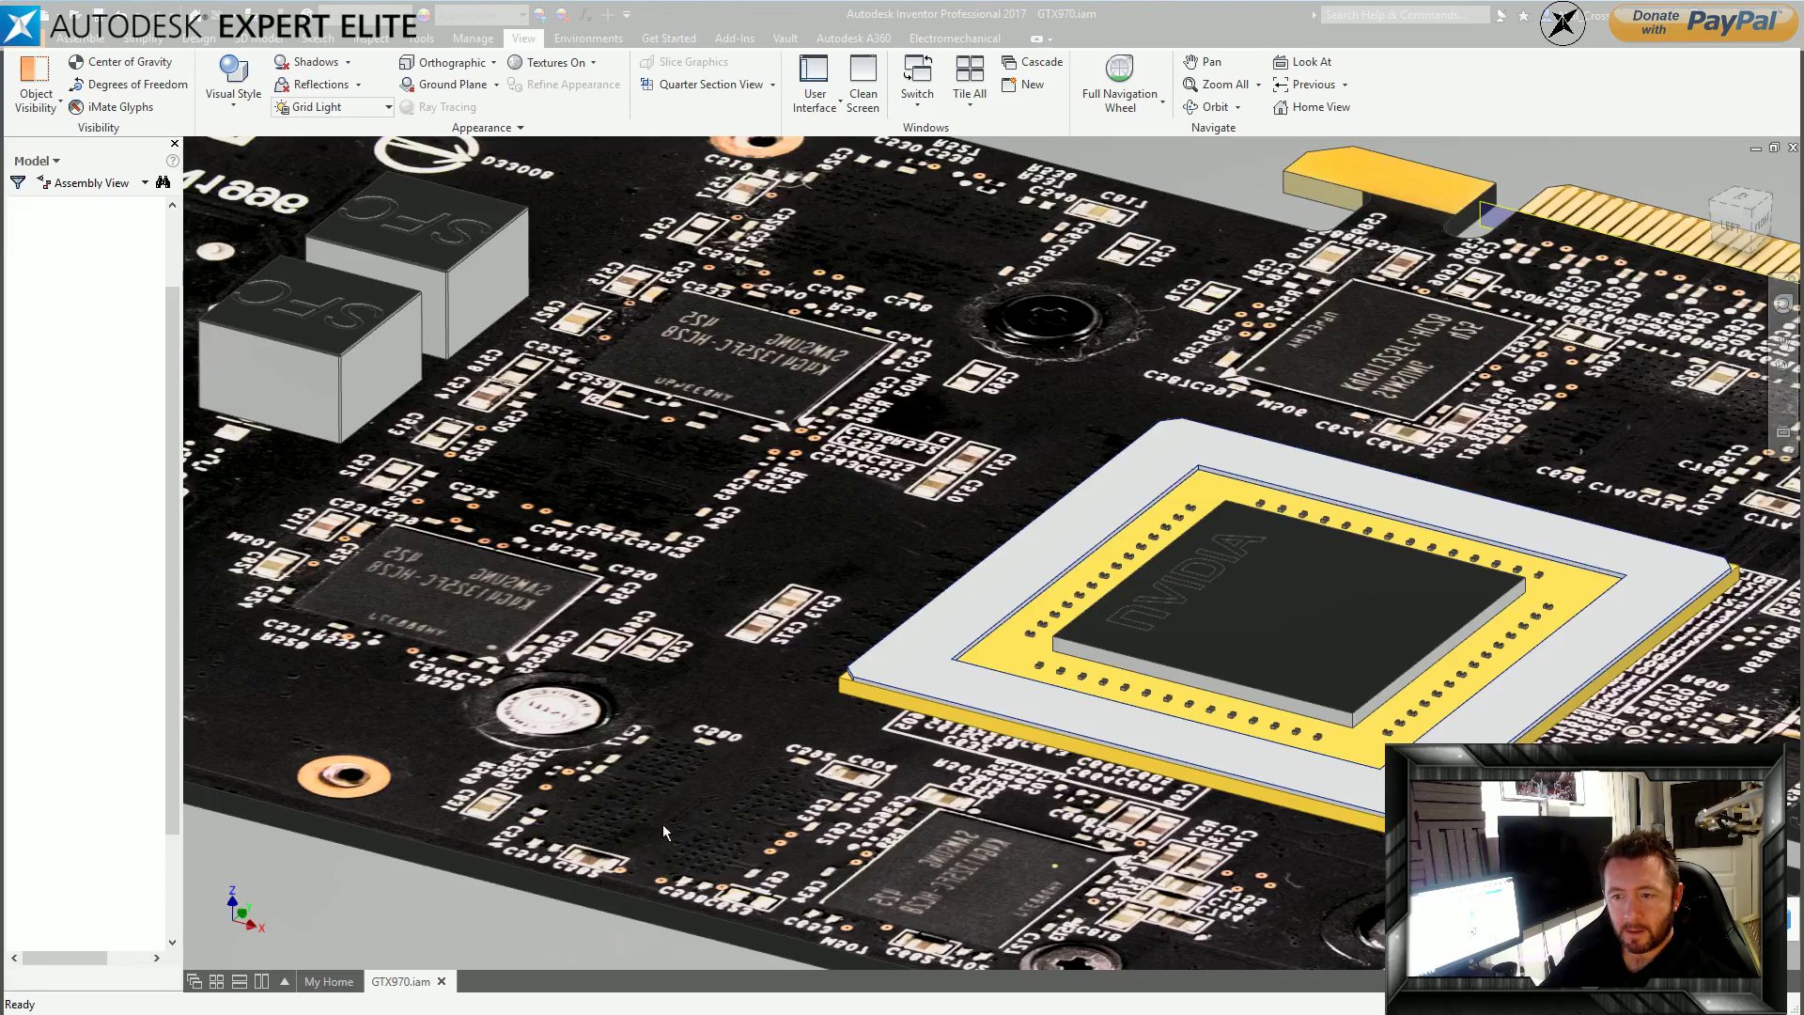
Edit the GPU Mounting PCB in place, set Solid1's body appearance to Forest Green, and return to the assembly.
double_click(998, 663)
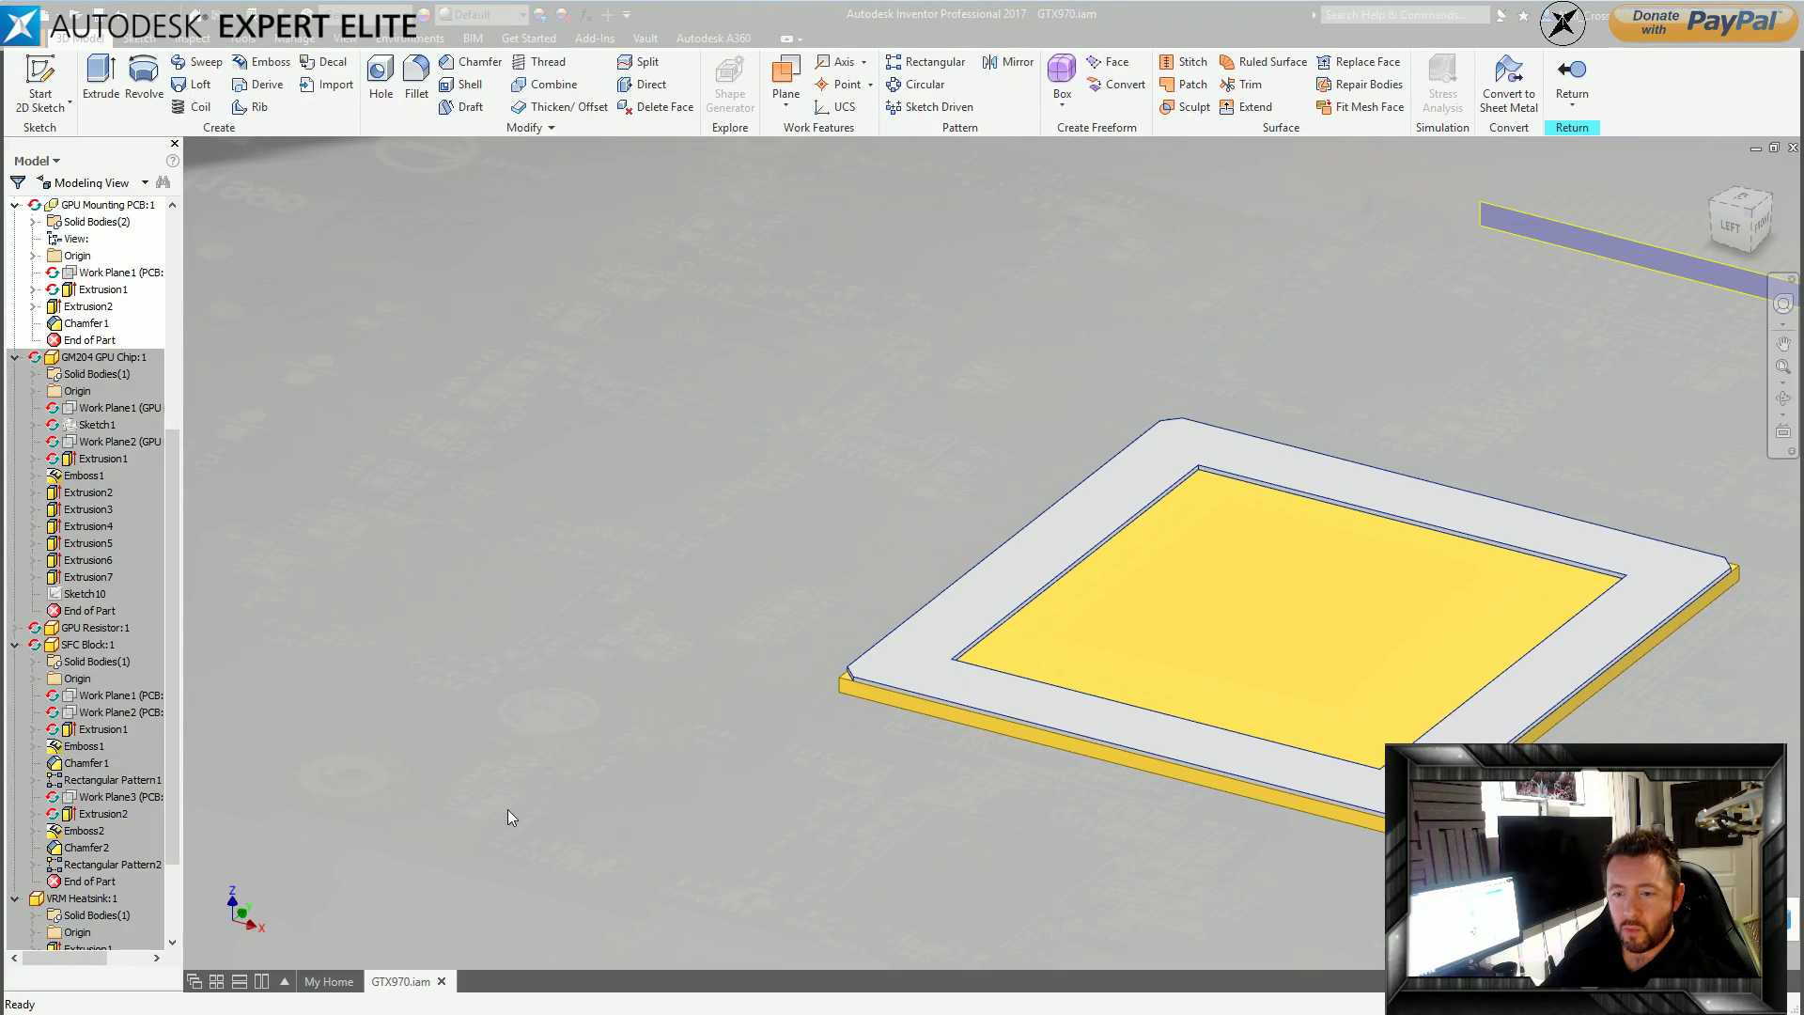
left_click(33, 223)
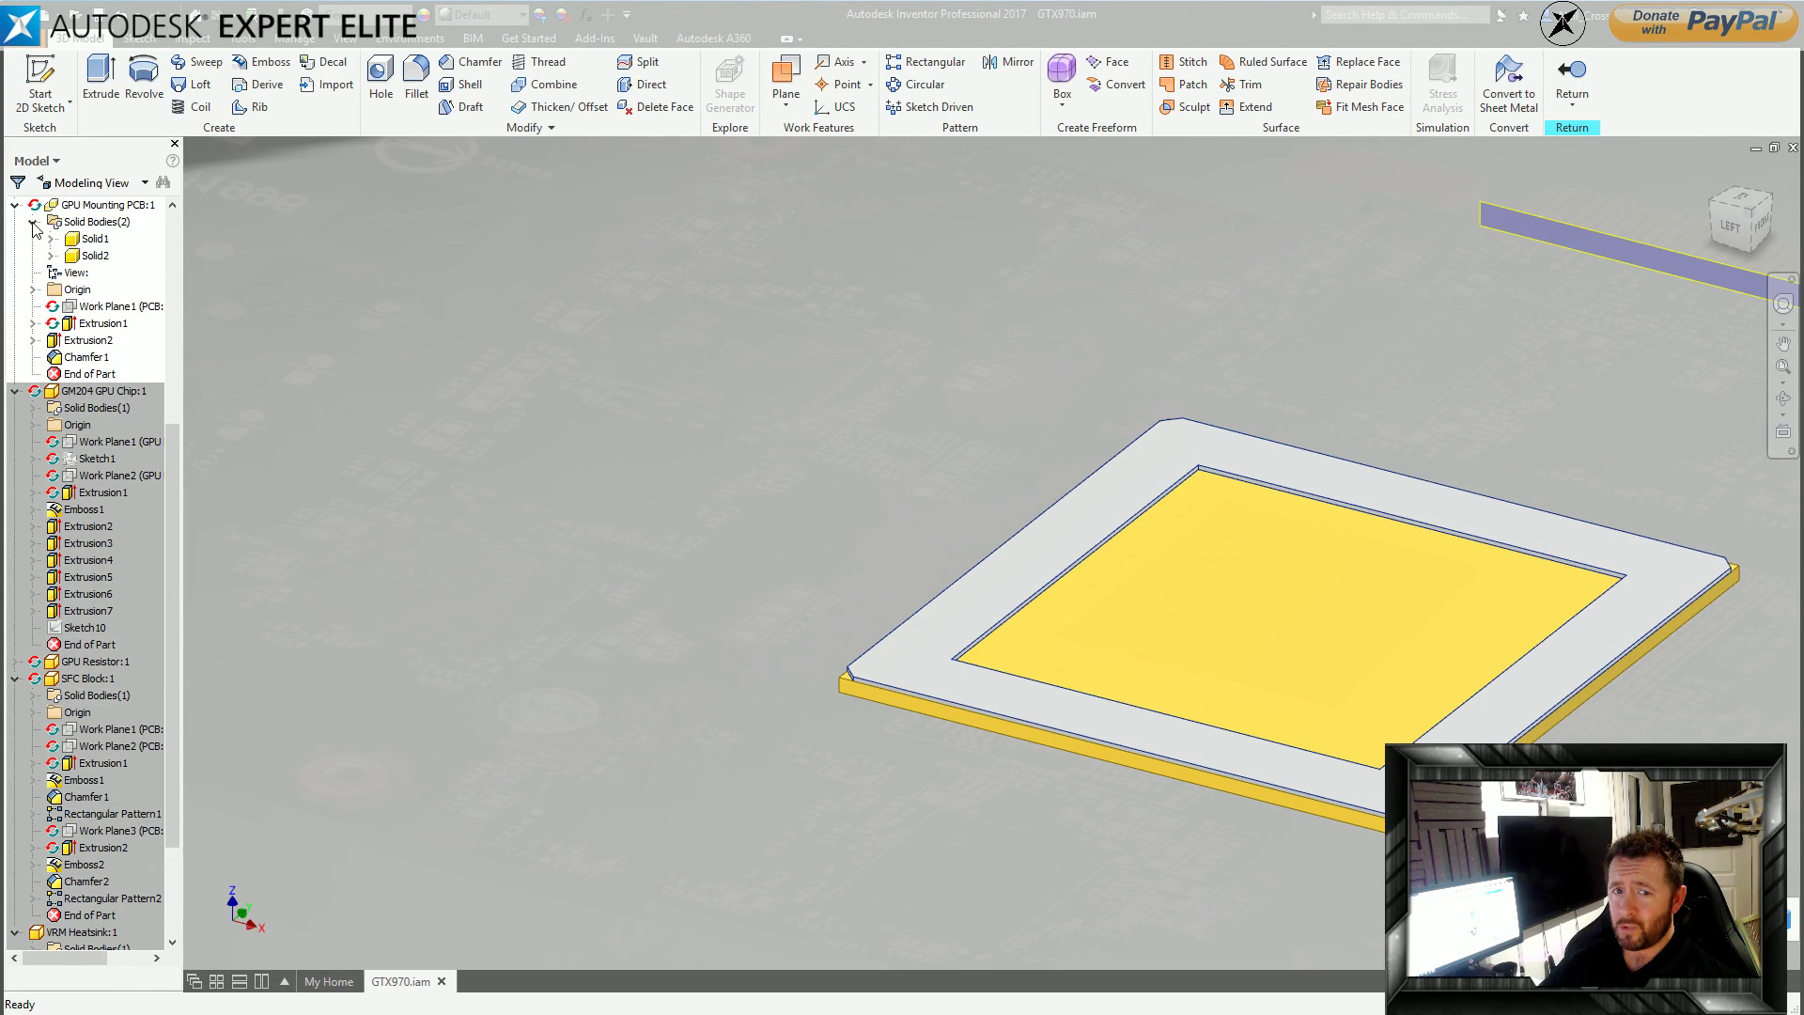
right_click(91, 239)
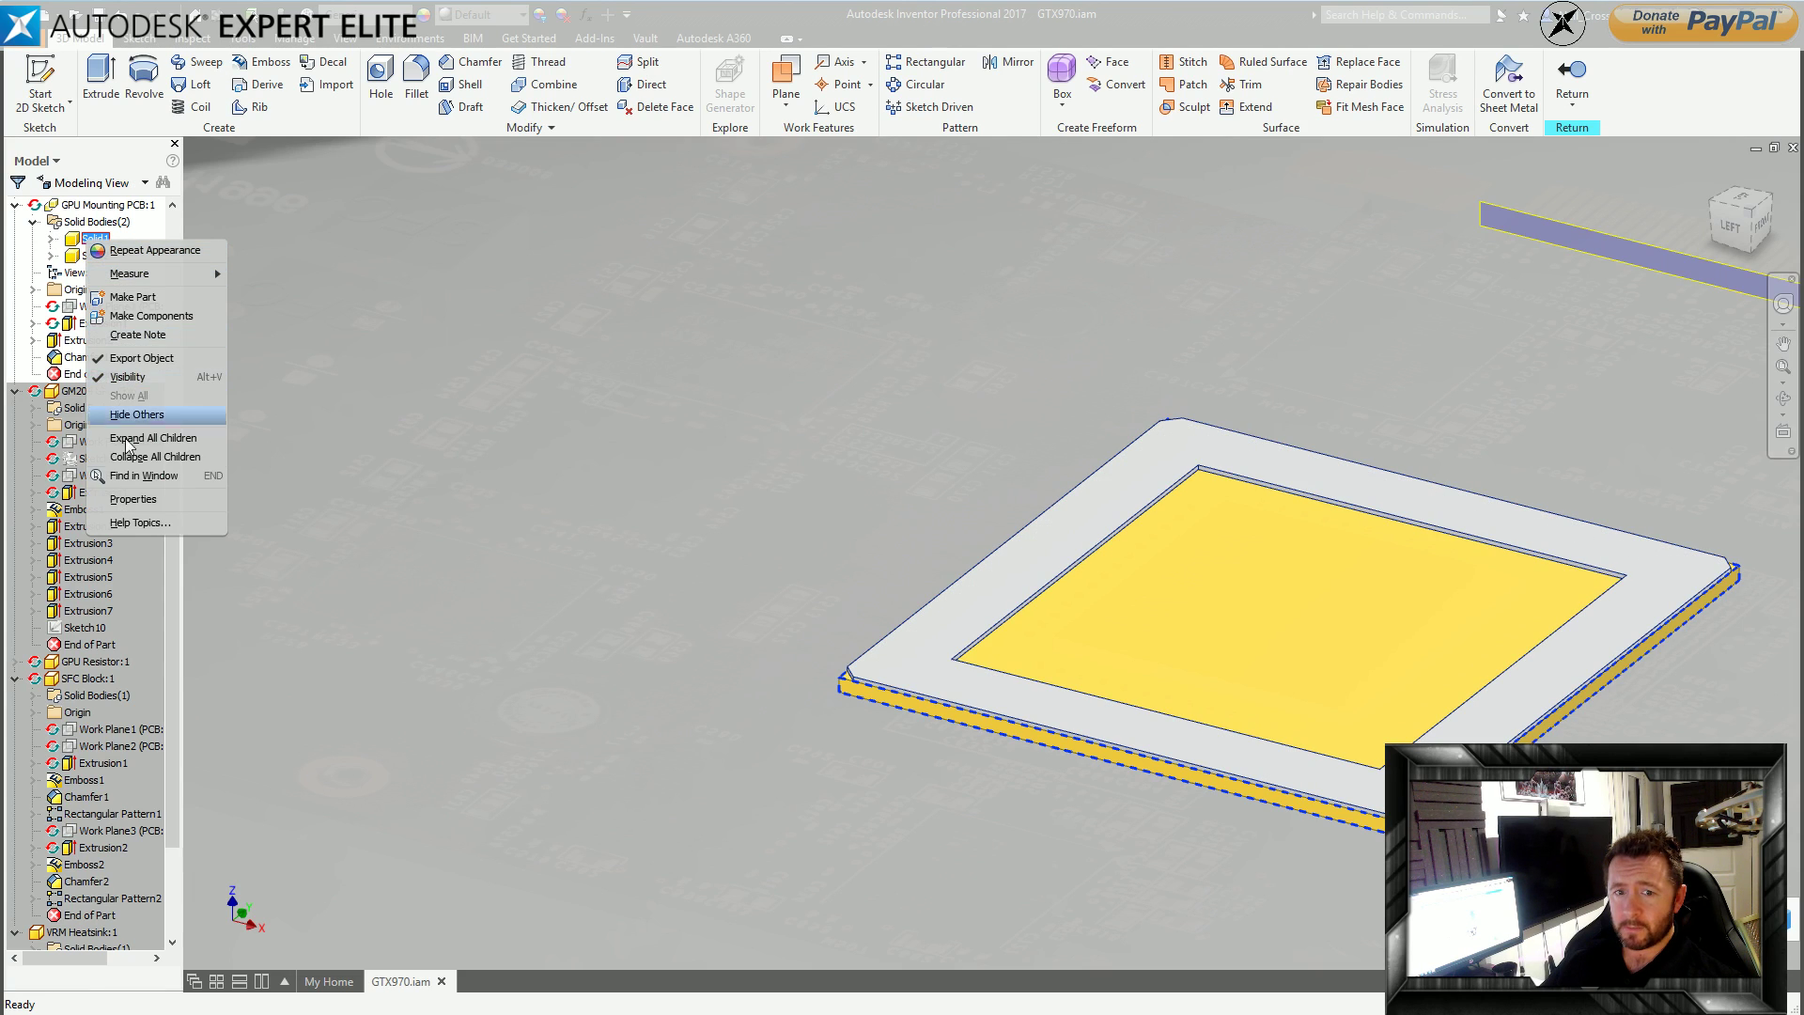
left_click(148, 508)
left_click(333, 404)
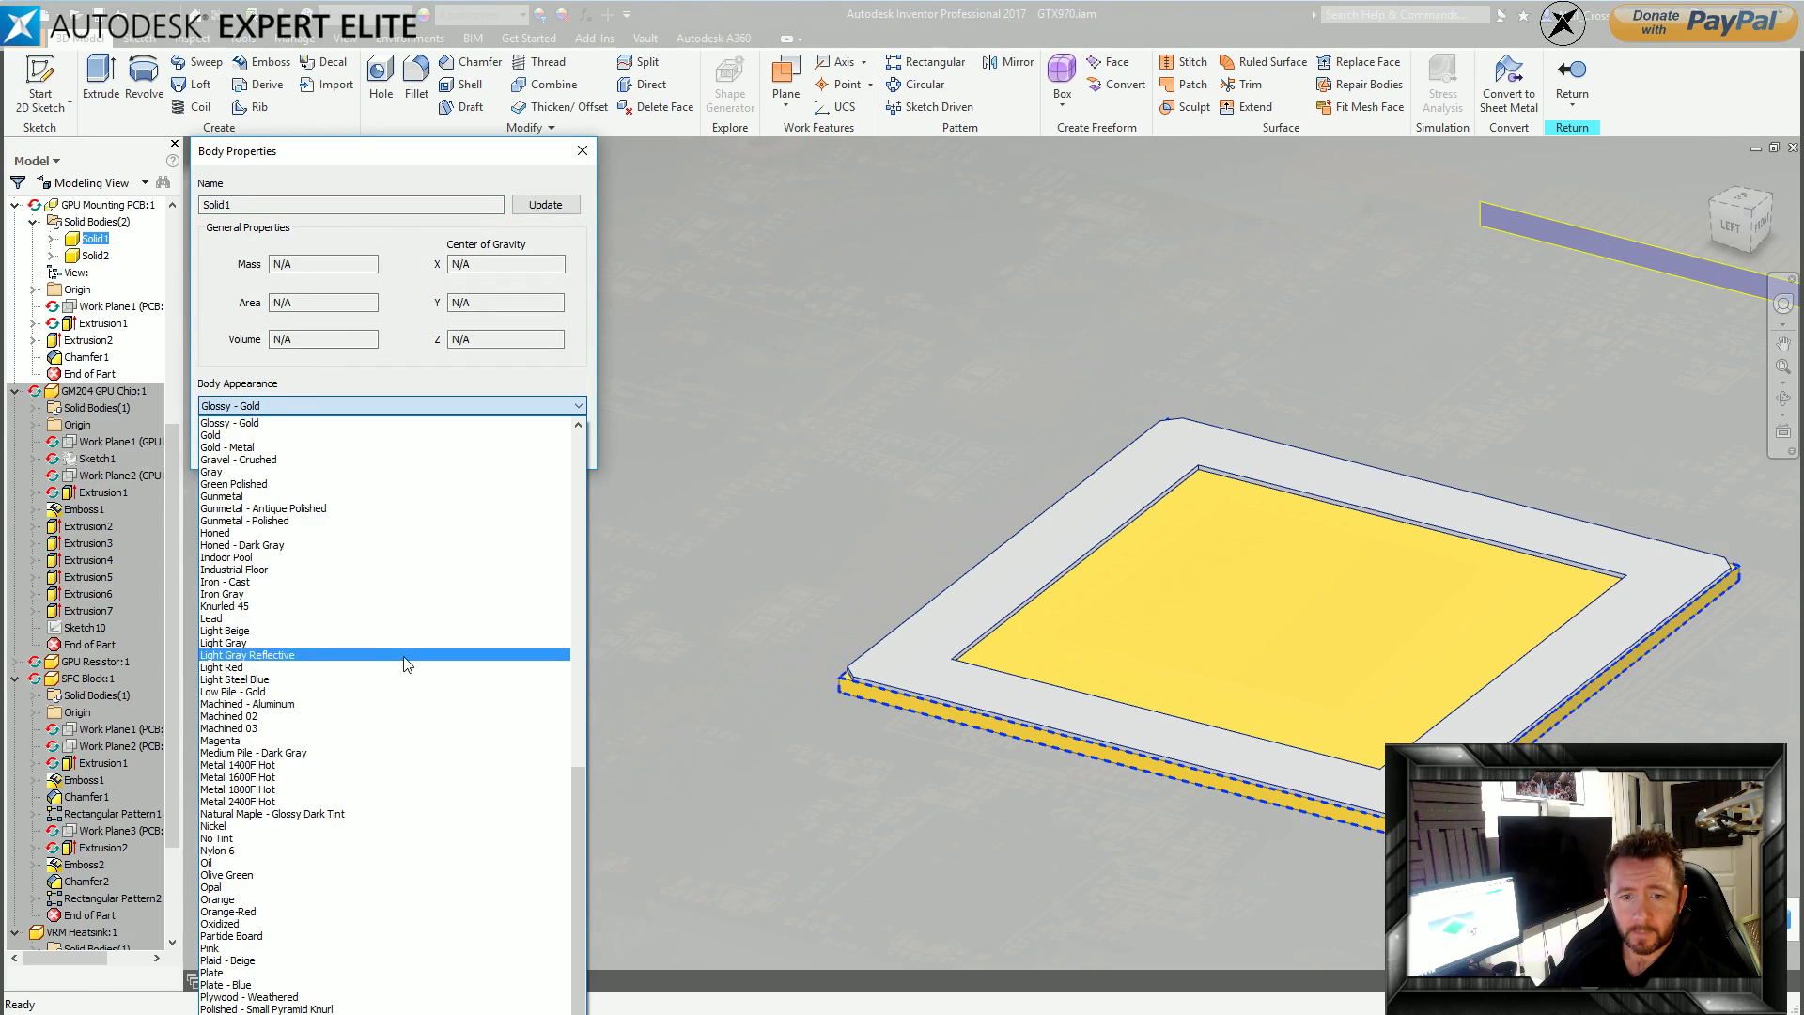
scroll(411, 643, "up", 5)
left_click(274, 540)
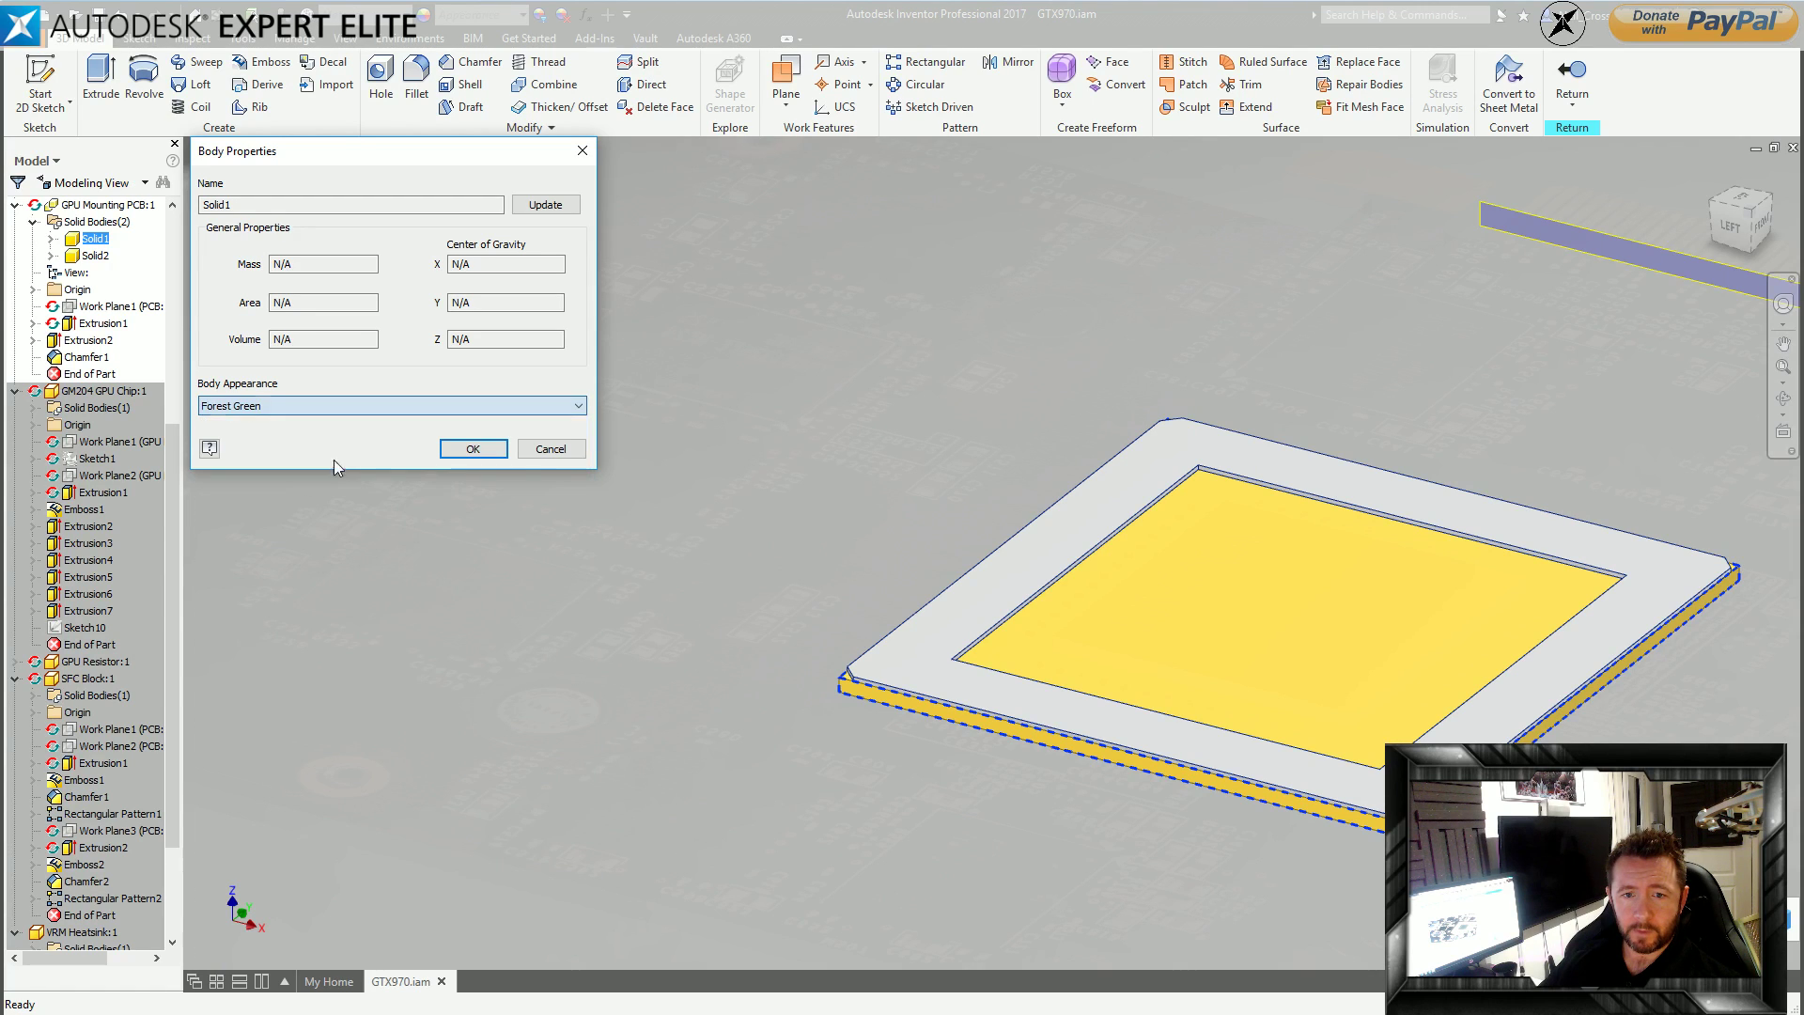
left_click(473, 450)
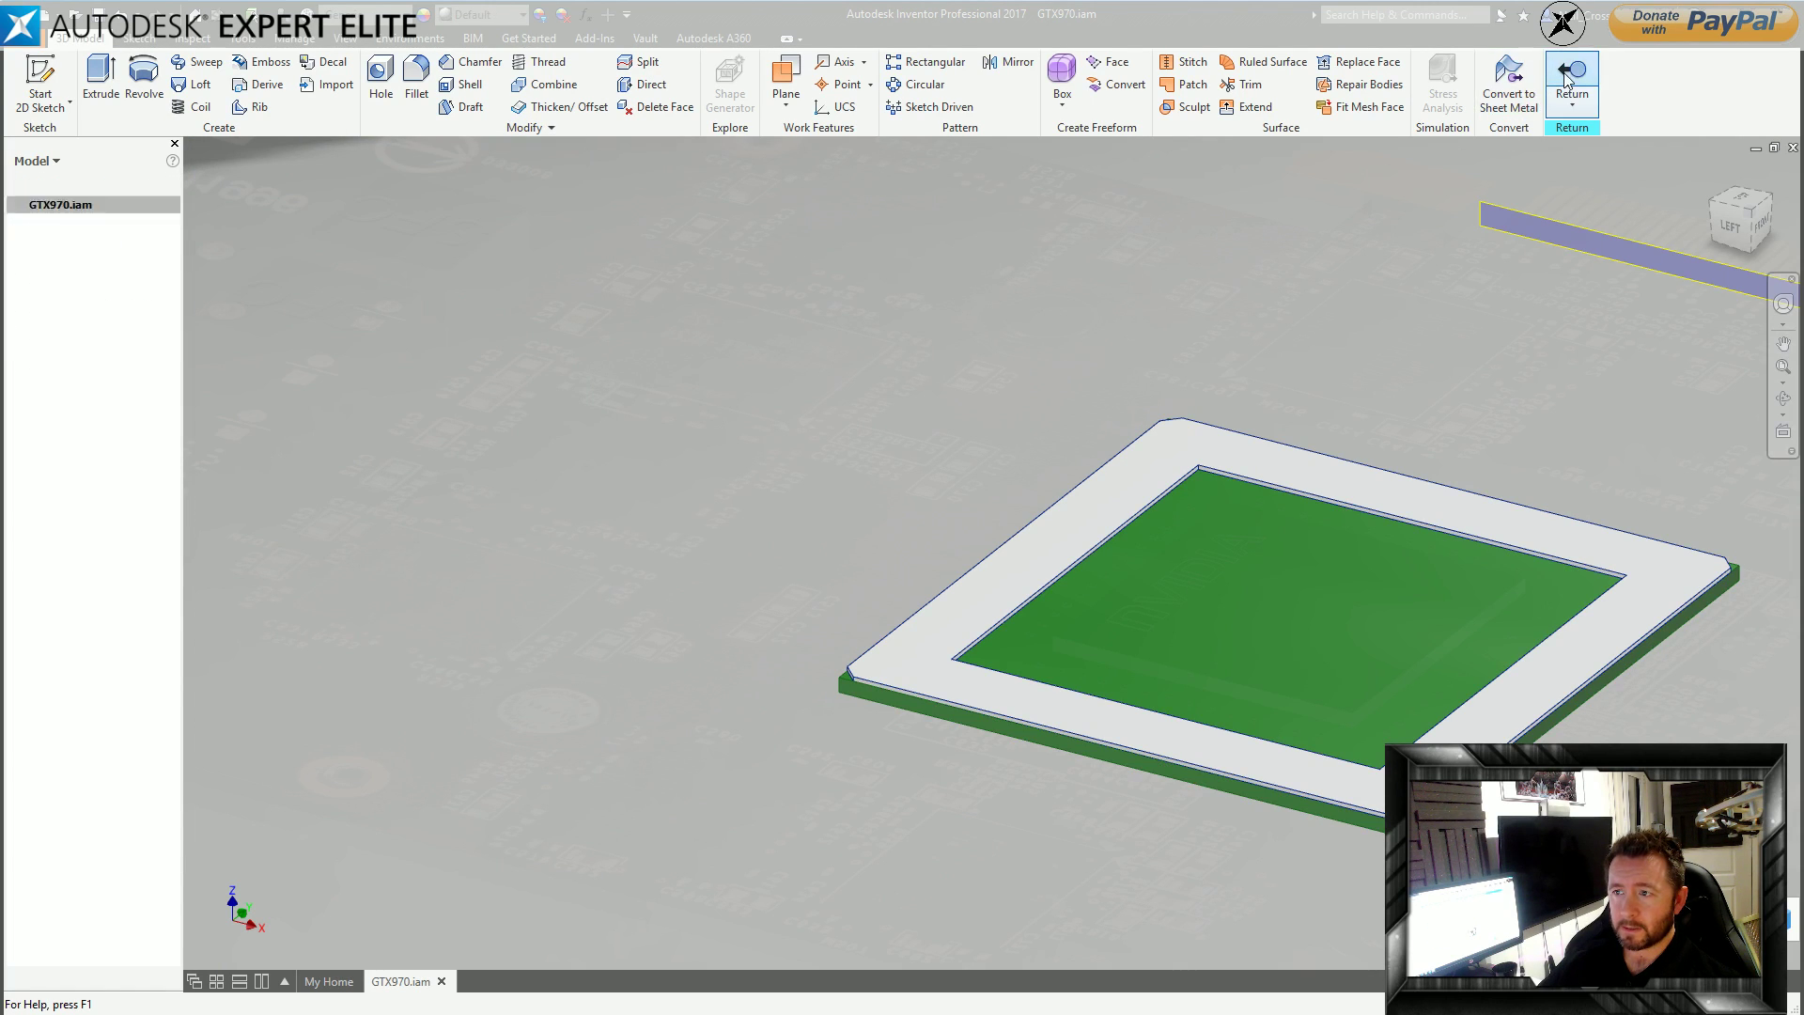
left_click(1572, 79)
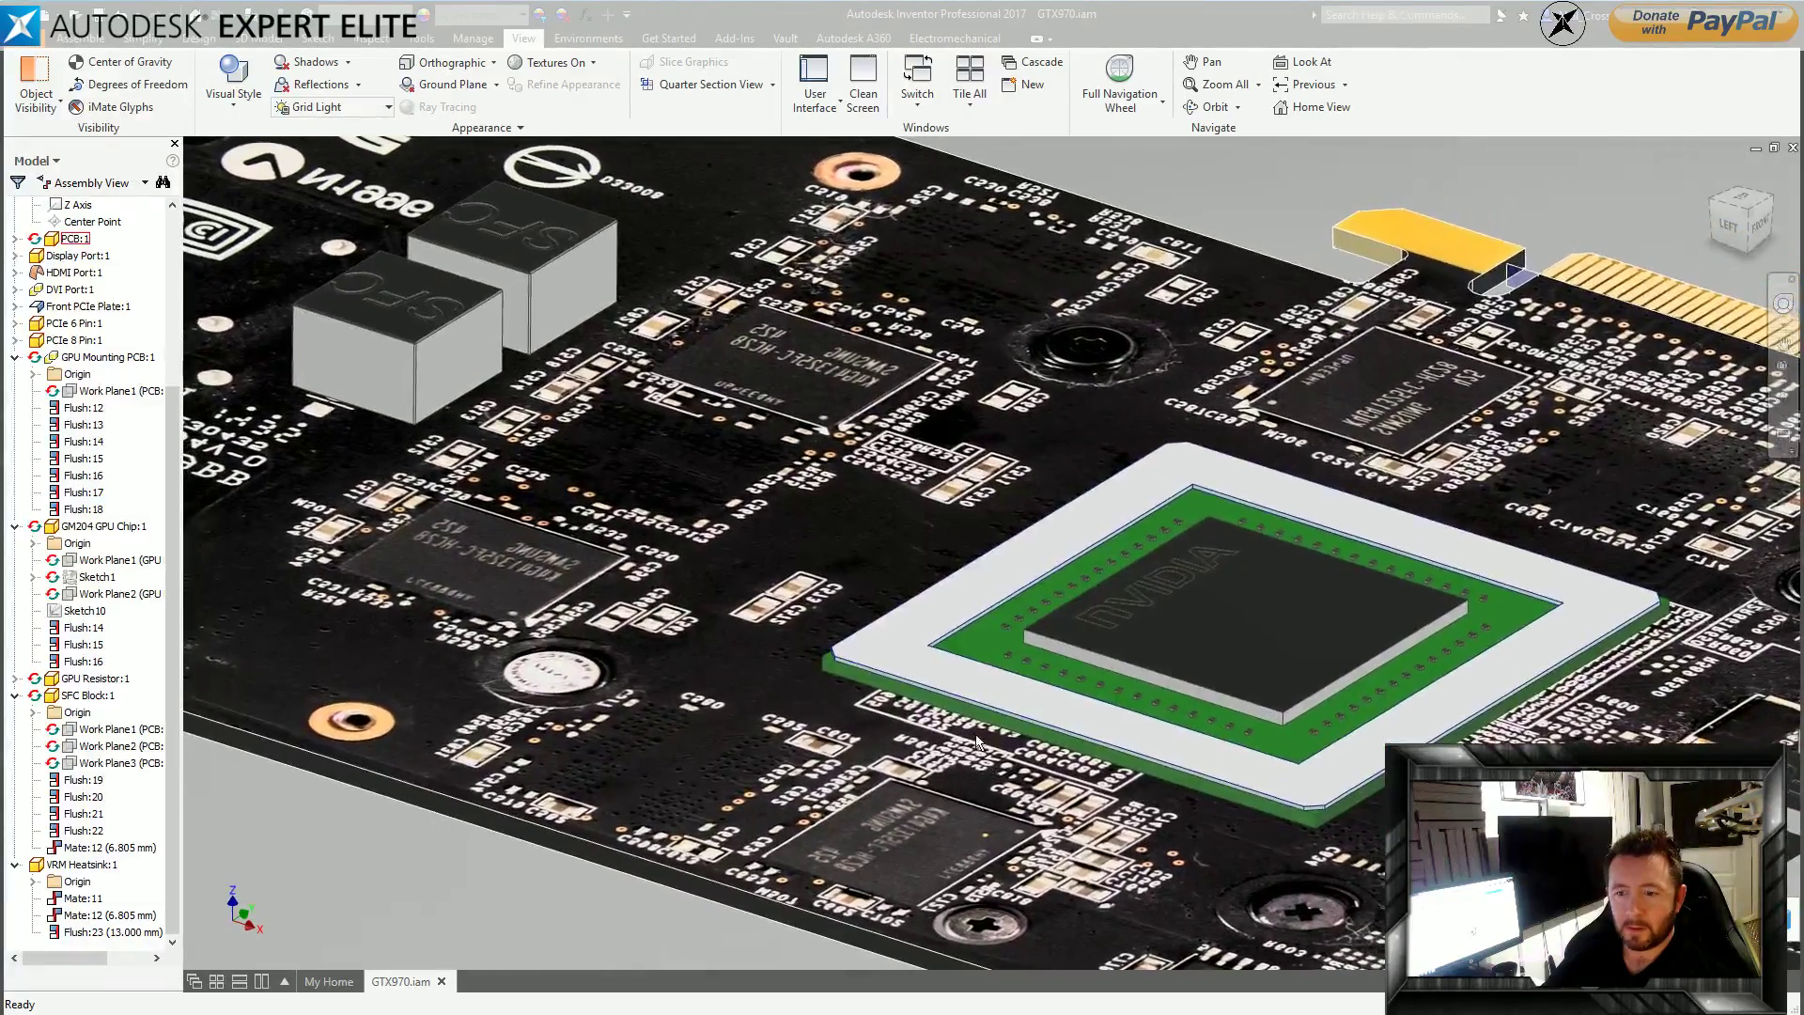
Open the GPU Mounting PCB in its own window and compare its green with the GTX970 assembly, finishing in the assembly.
right_click(930, 669)
left_click(936, 616)
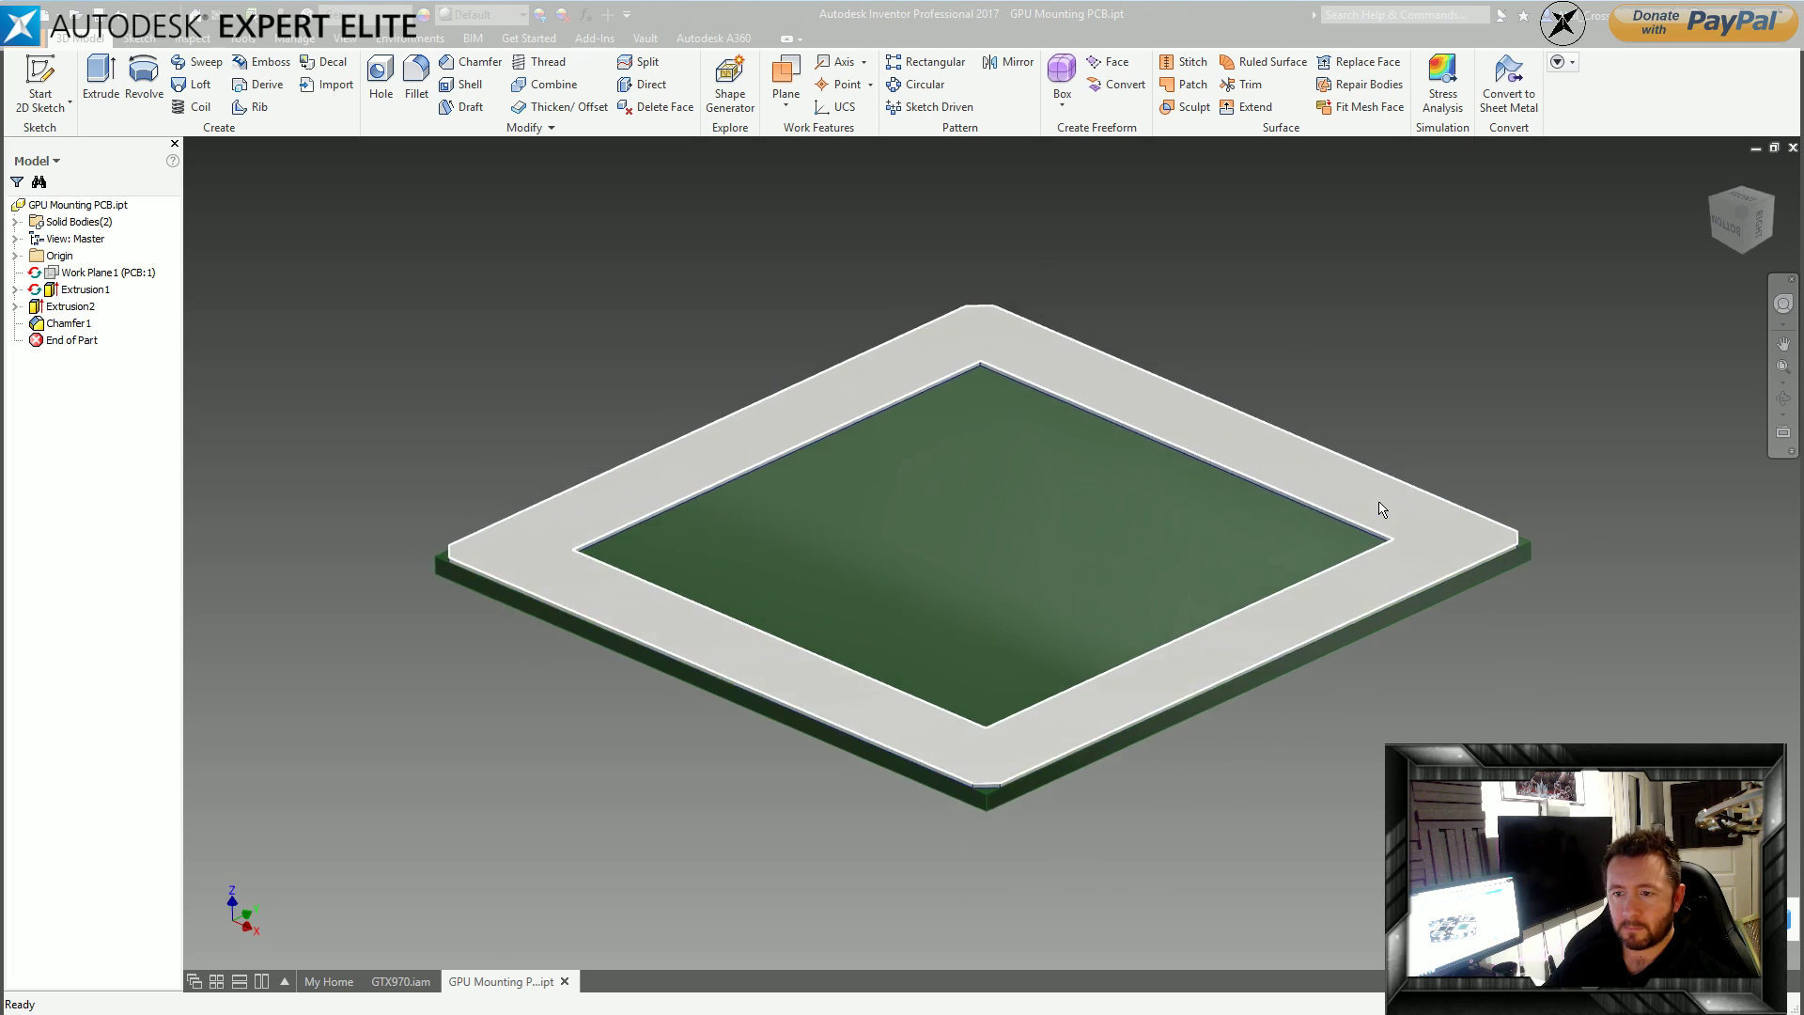
left_click(401, 981)
left_click(478, 983)
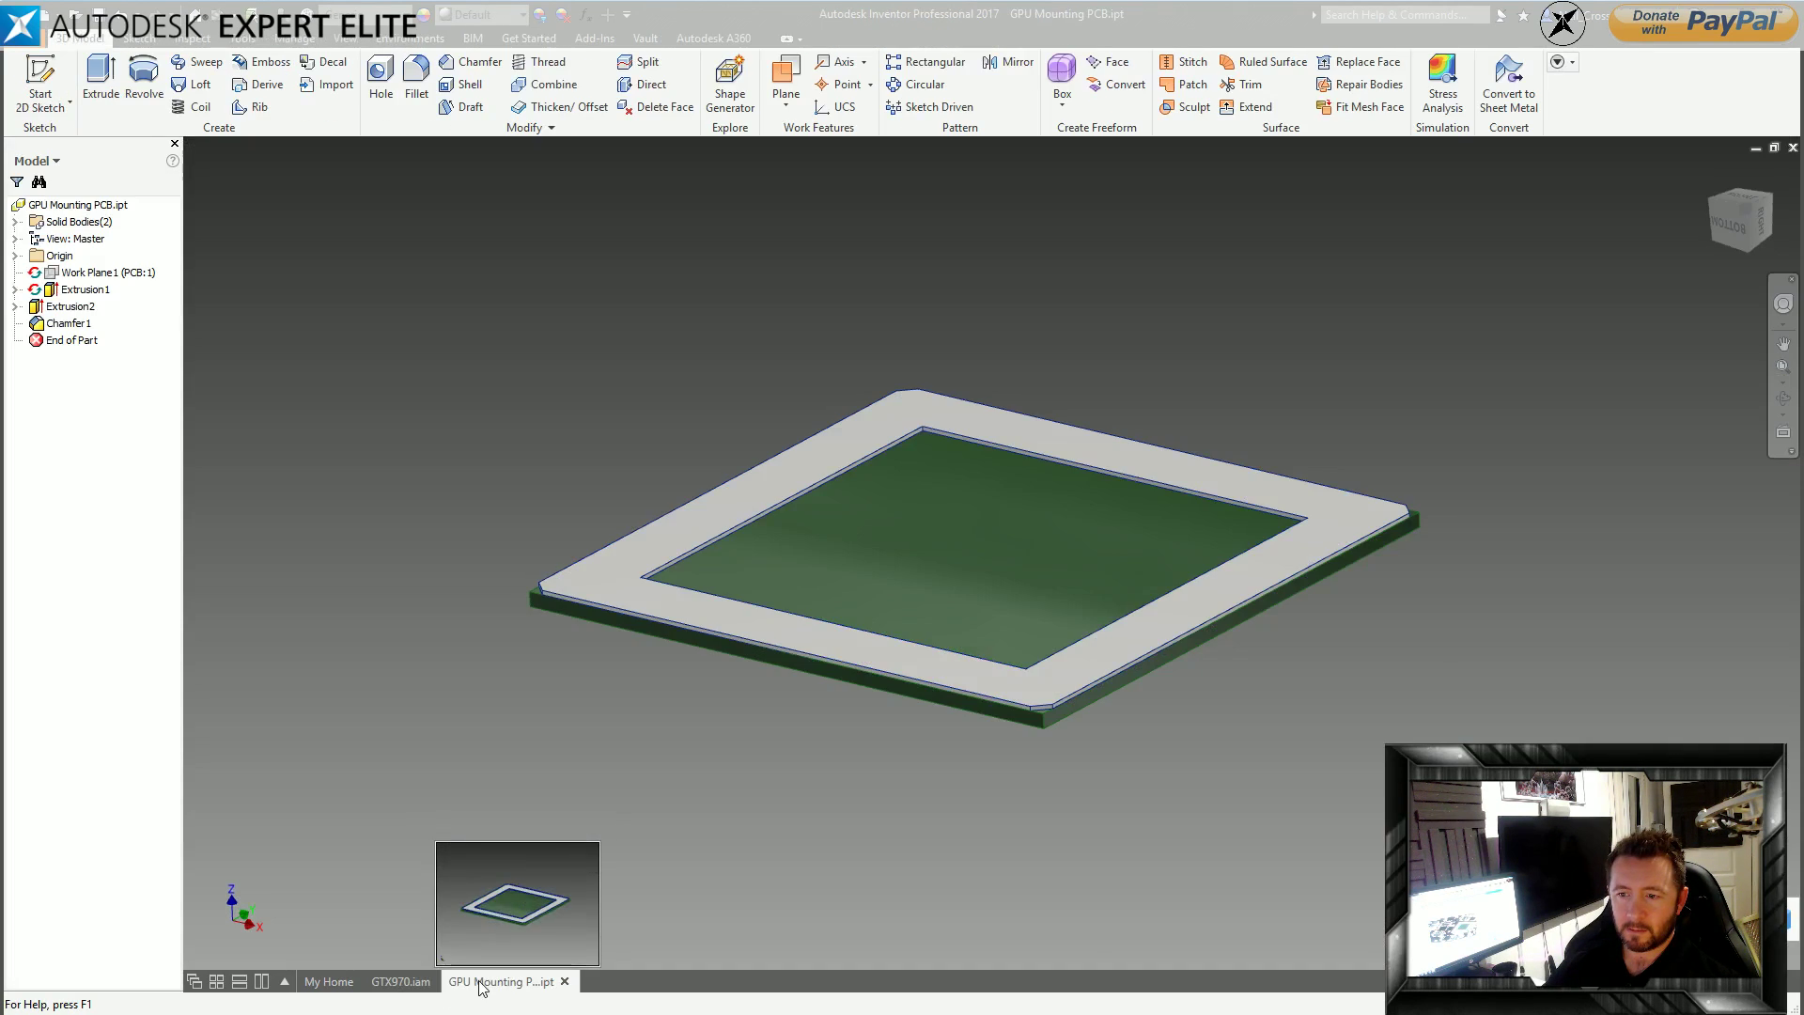
left_click(419, 983)
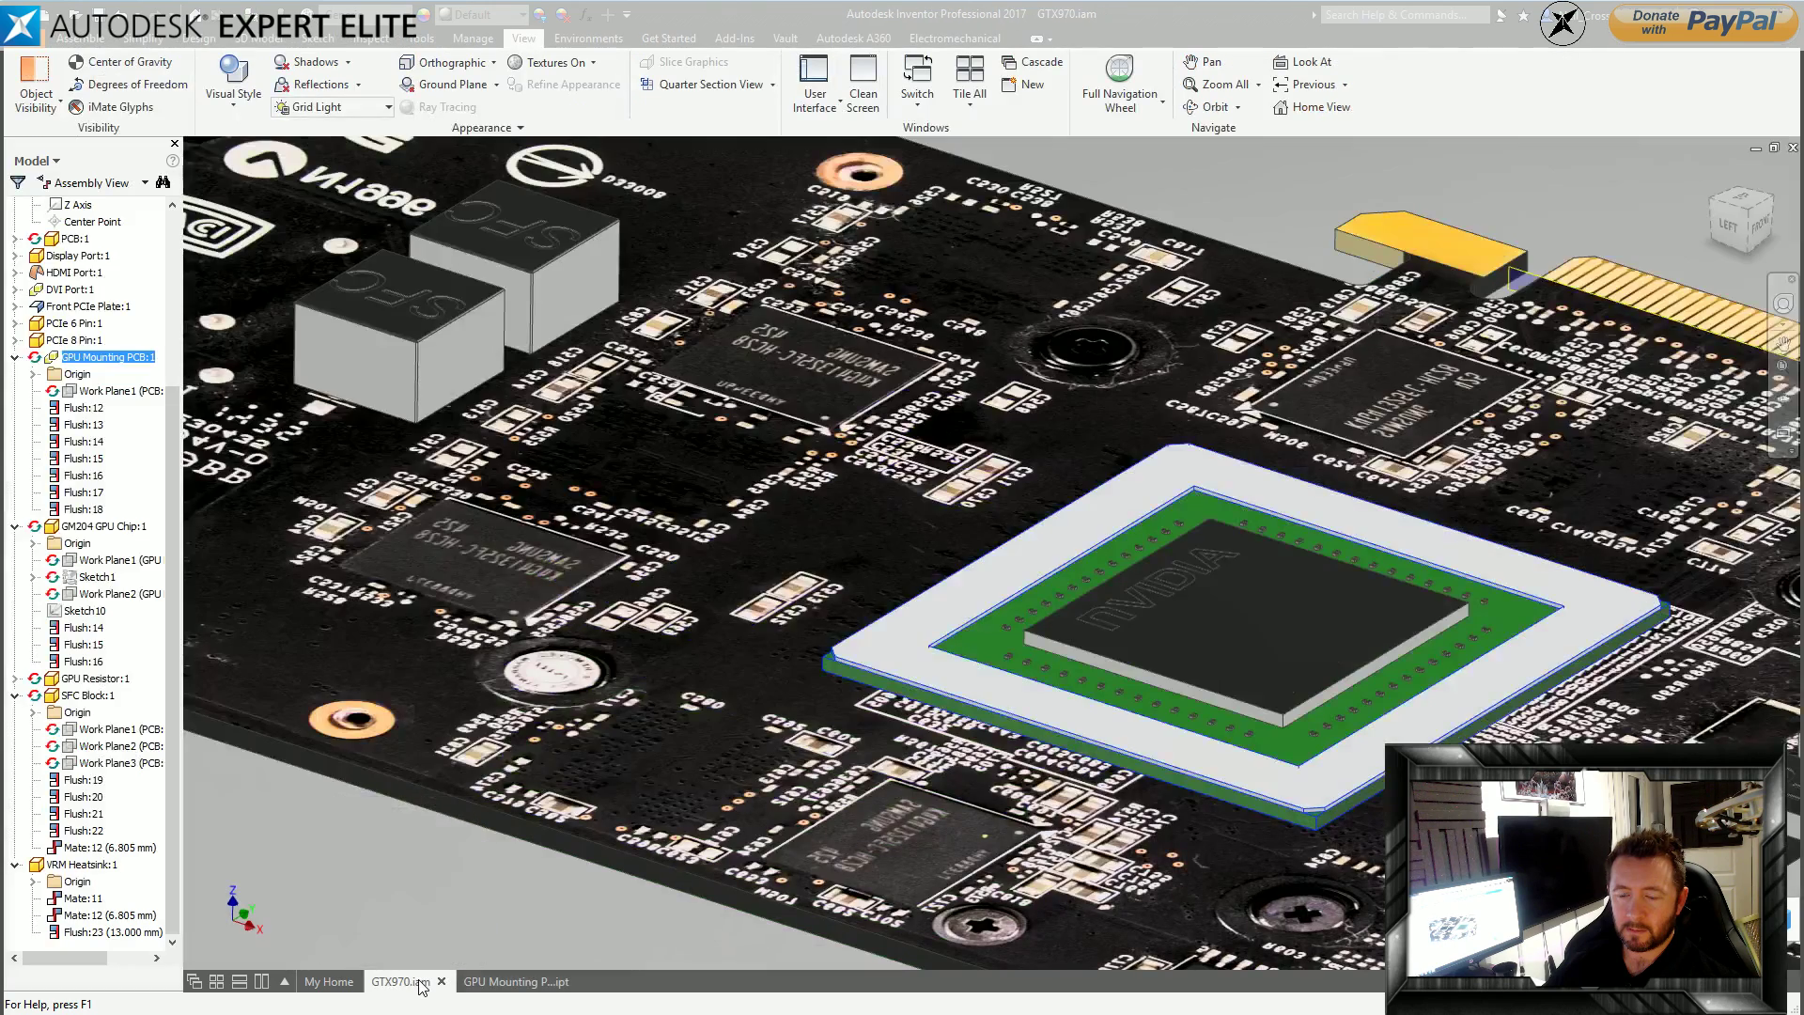
left_click(501, 982)
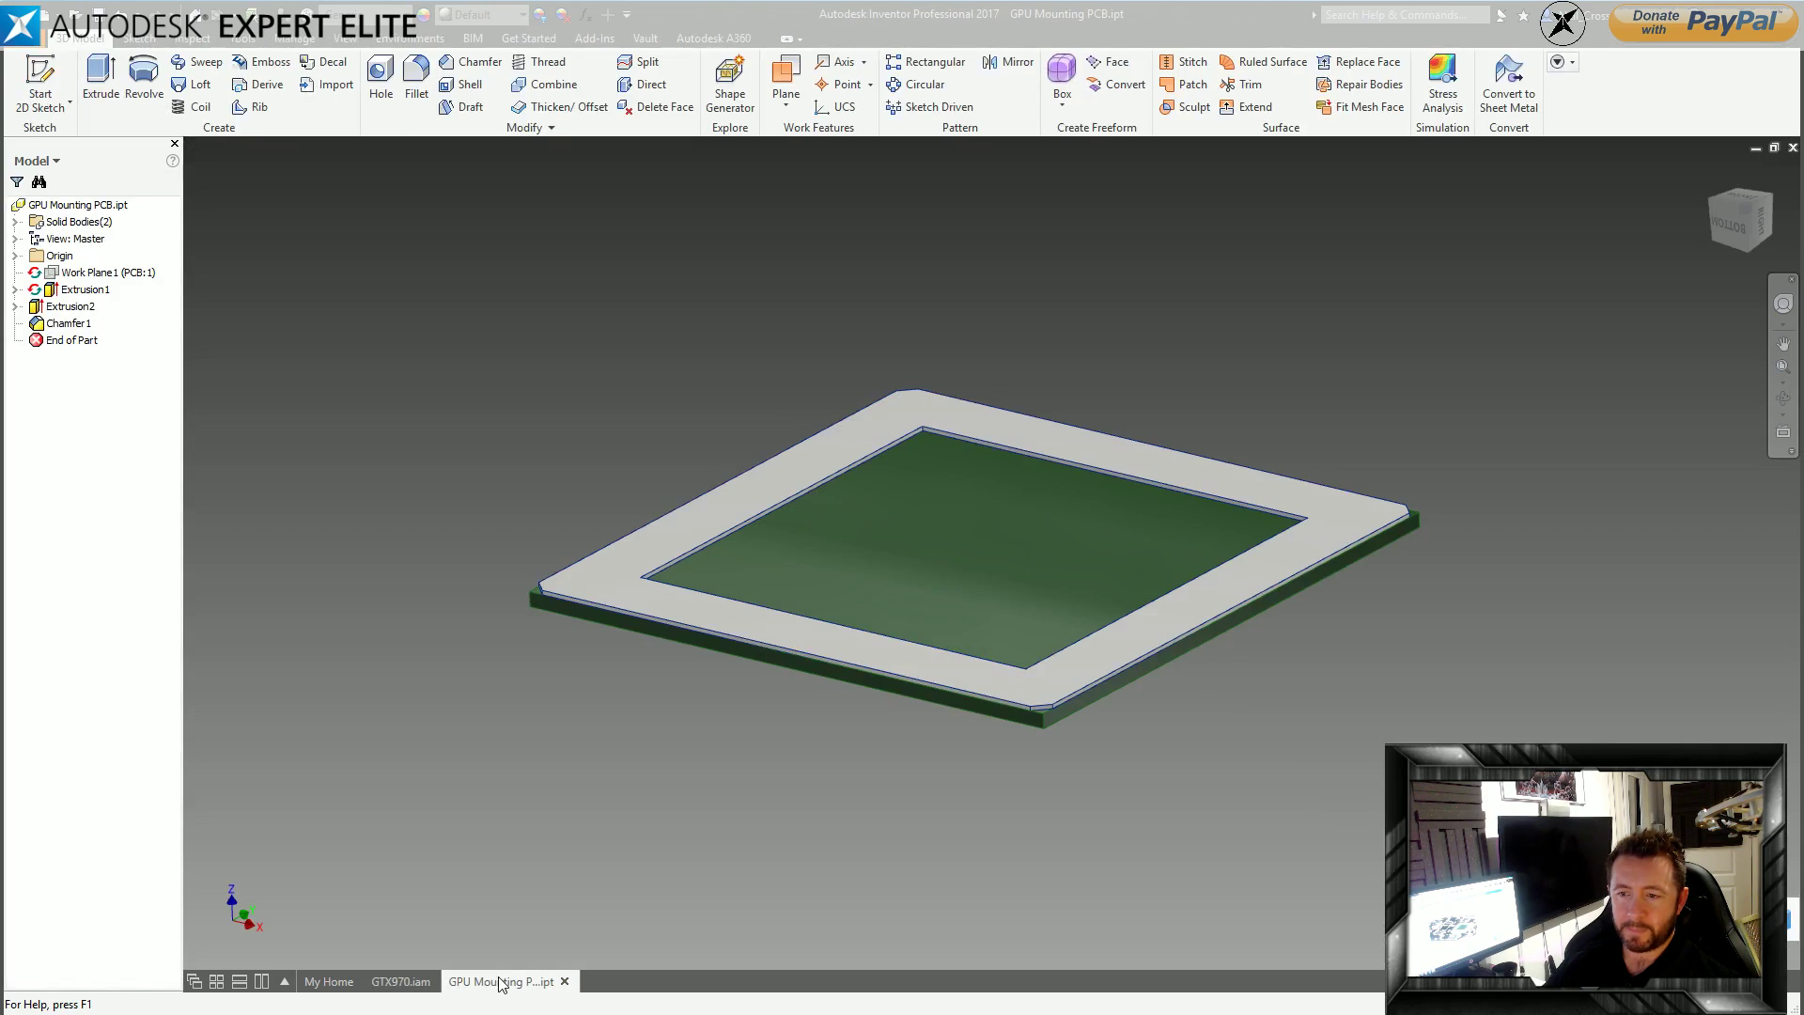
left_click(400, 981)
Select the GPU Mounting PCB in the assembly and open the document's Forest Green appearance for editing.
left_click(978, 705)
left_click(423, 17)
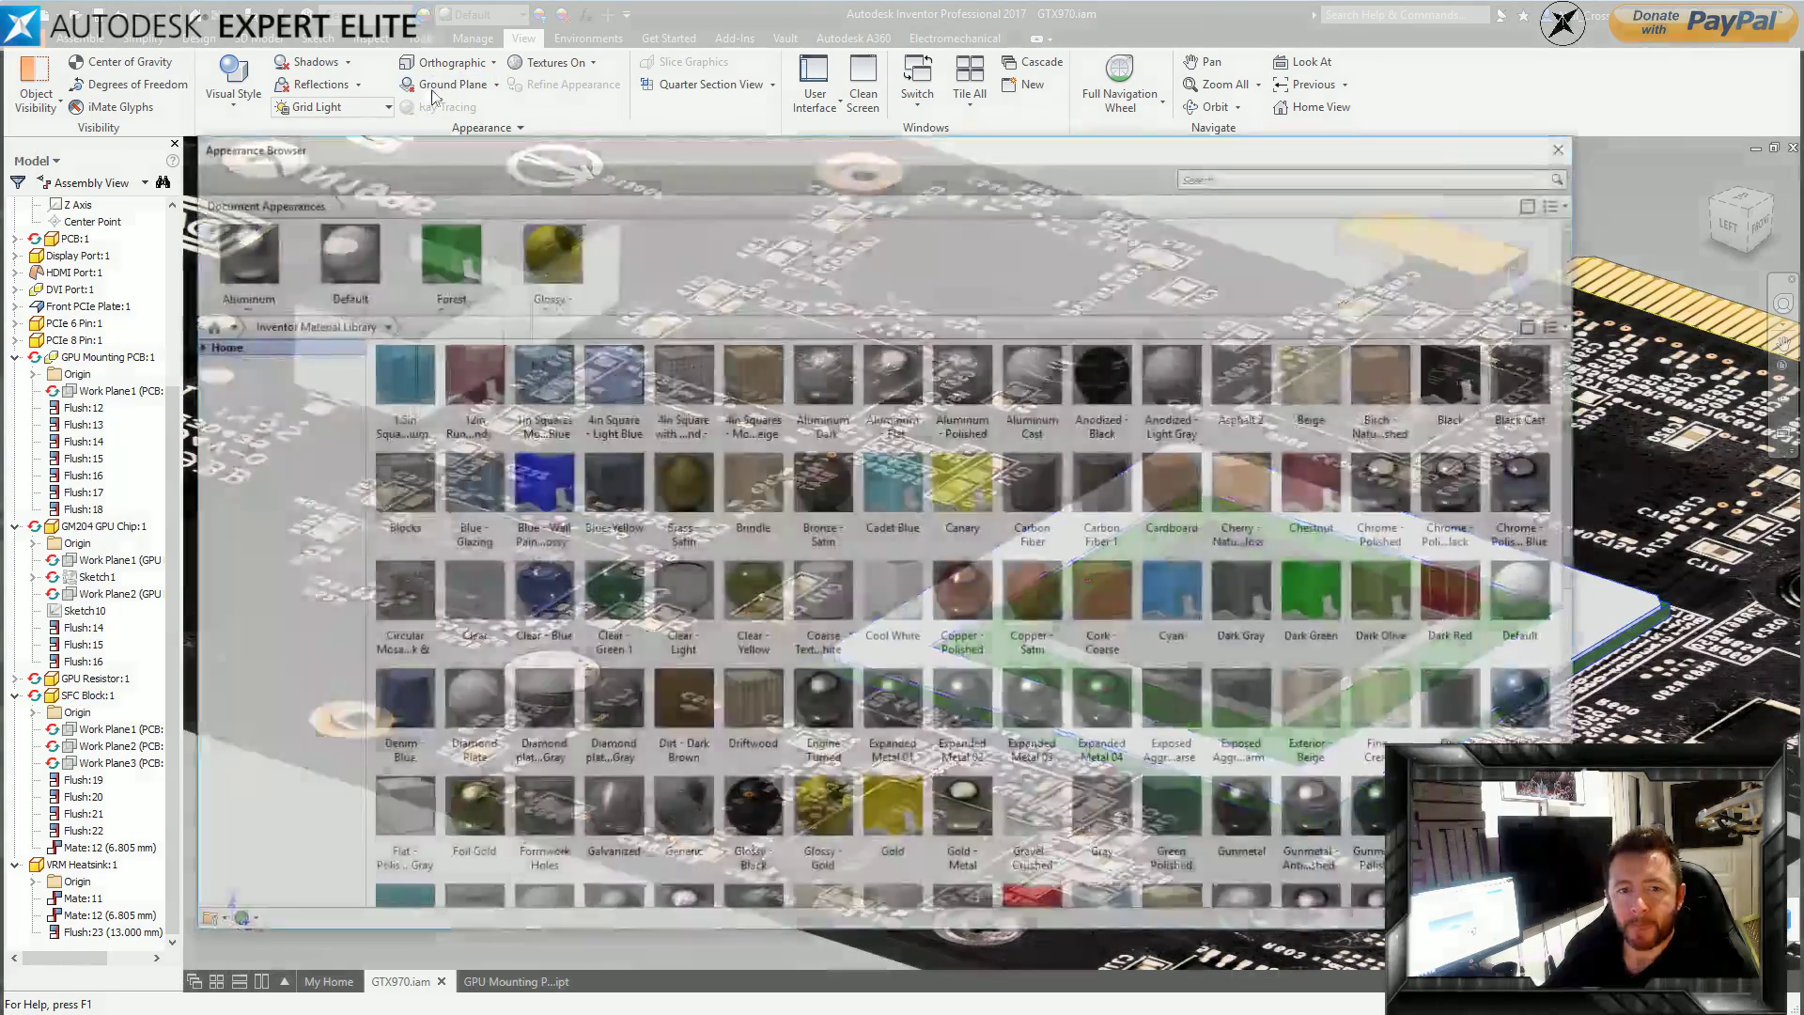
right_click(455, 252)
left_click(491, 293)
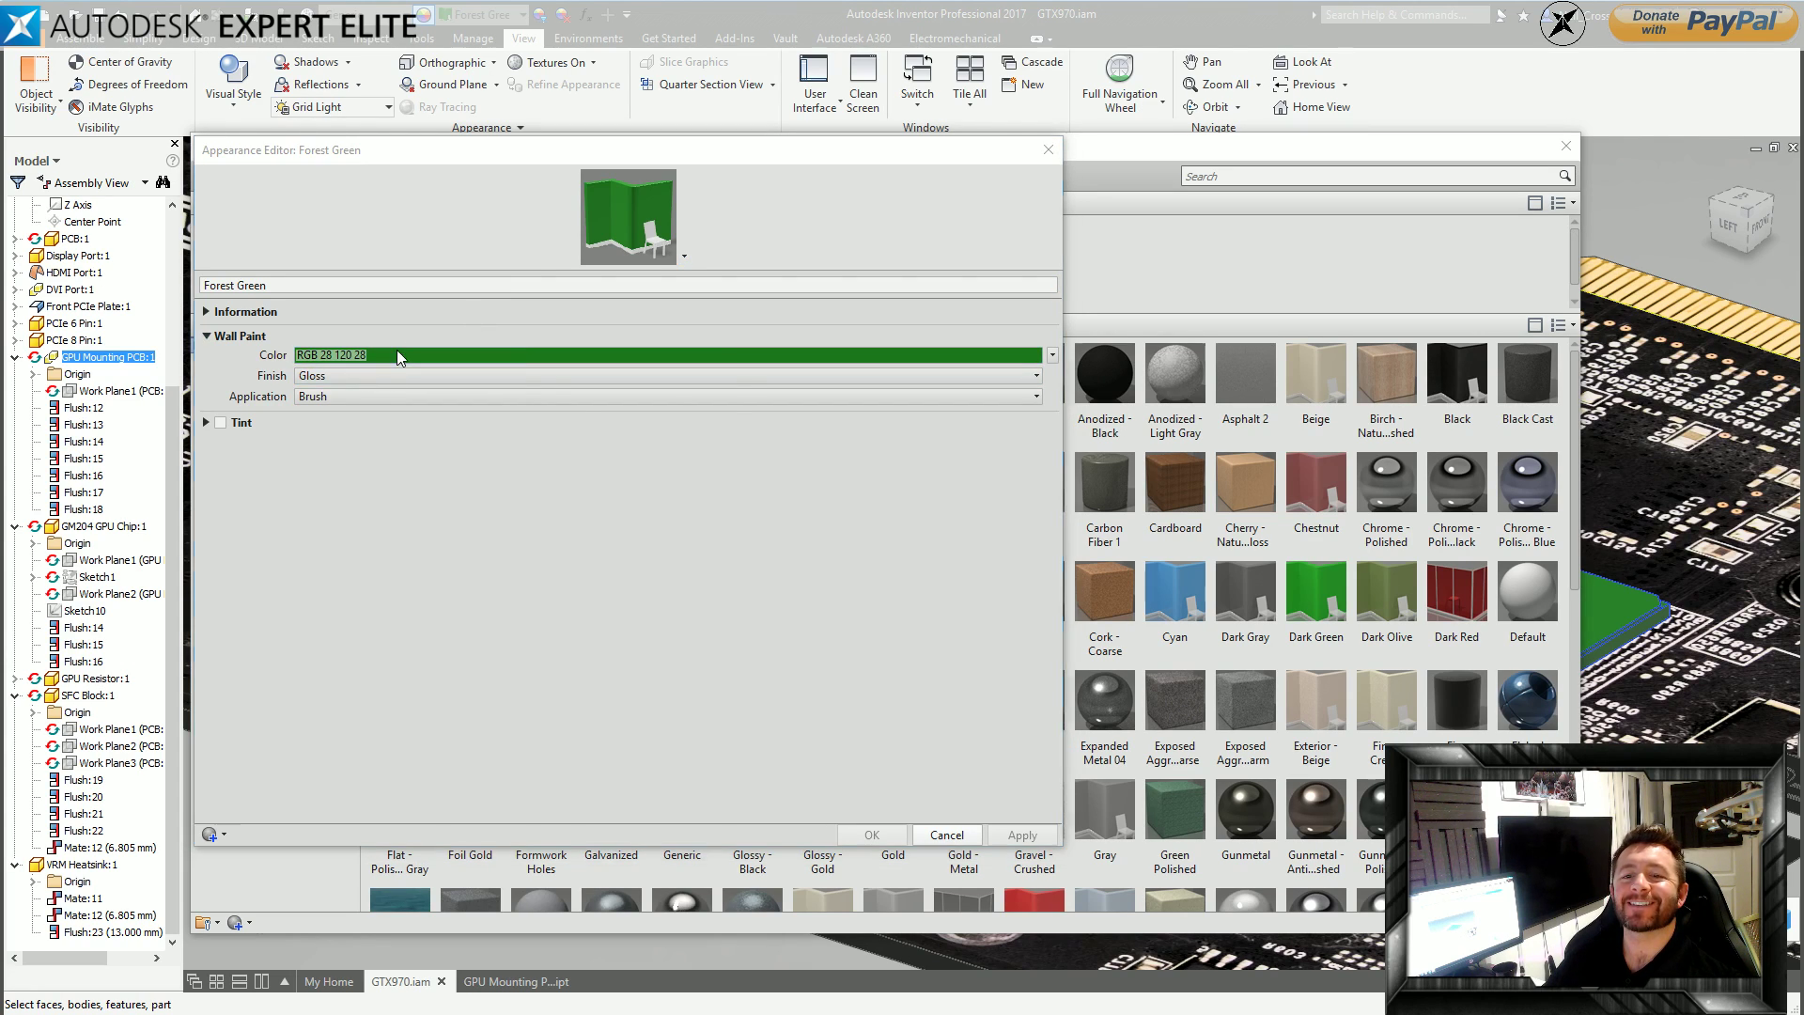
Set the Forest Green wall paint colour to RGB 17 74 17, apply it, and close the appearance editor and browser.
left_click(387, 354)
left_click(584, 613)
double_click(923, 573)
type("17")
key("Tab")
type("74")
key("Tab")
type("17")
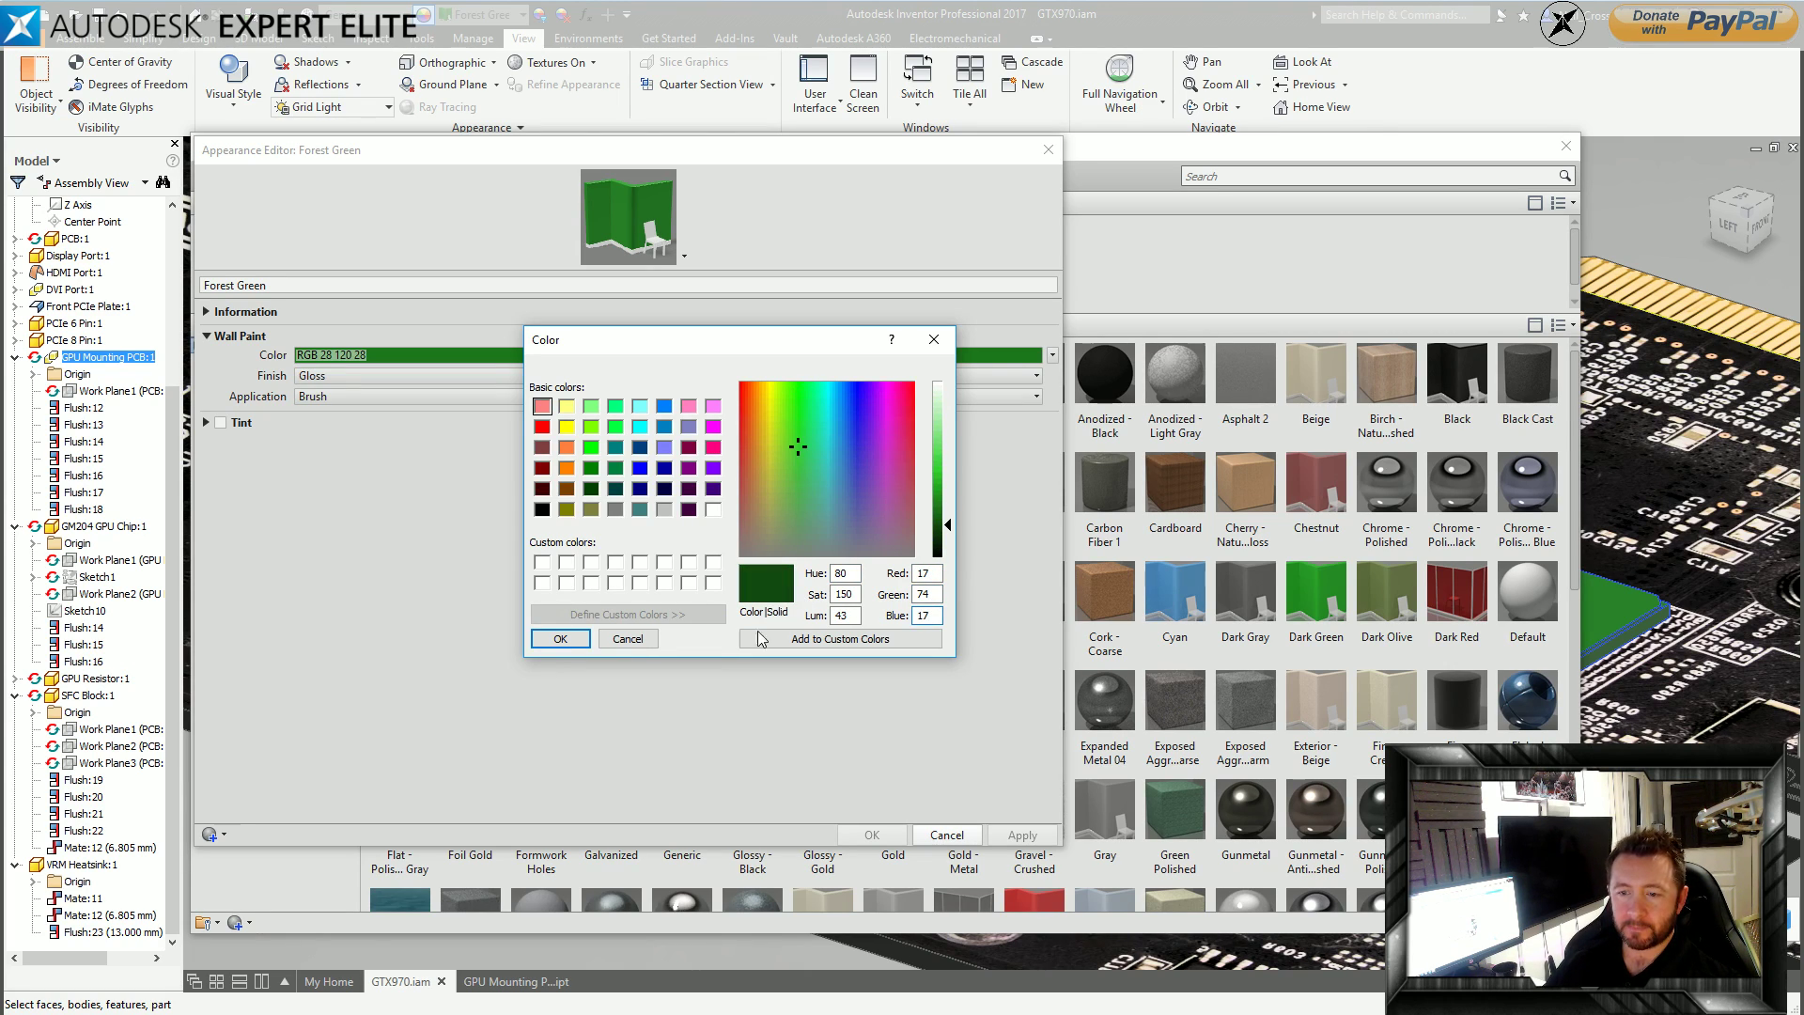
left_click(560, 638)
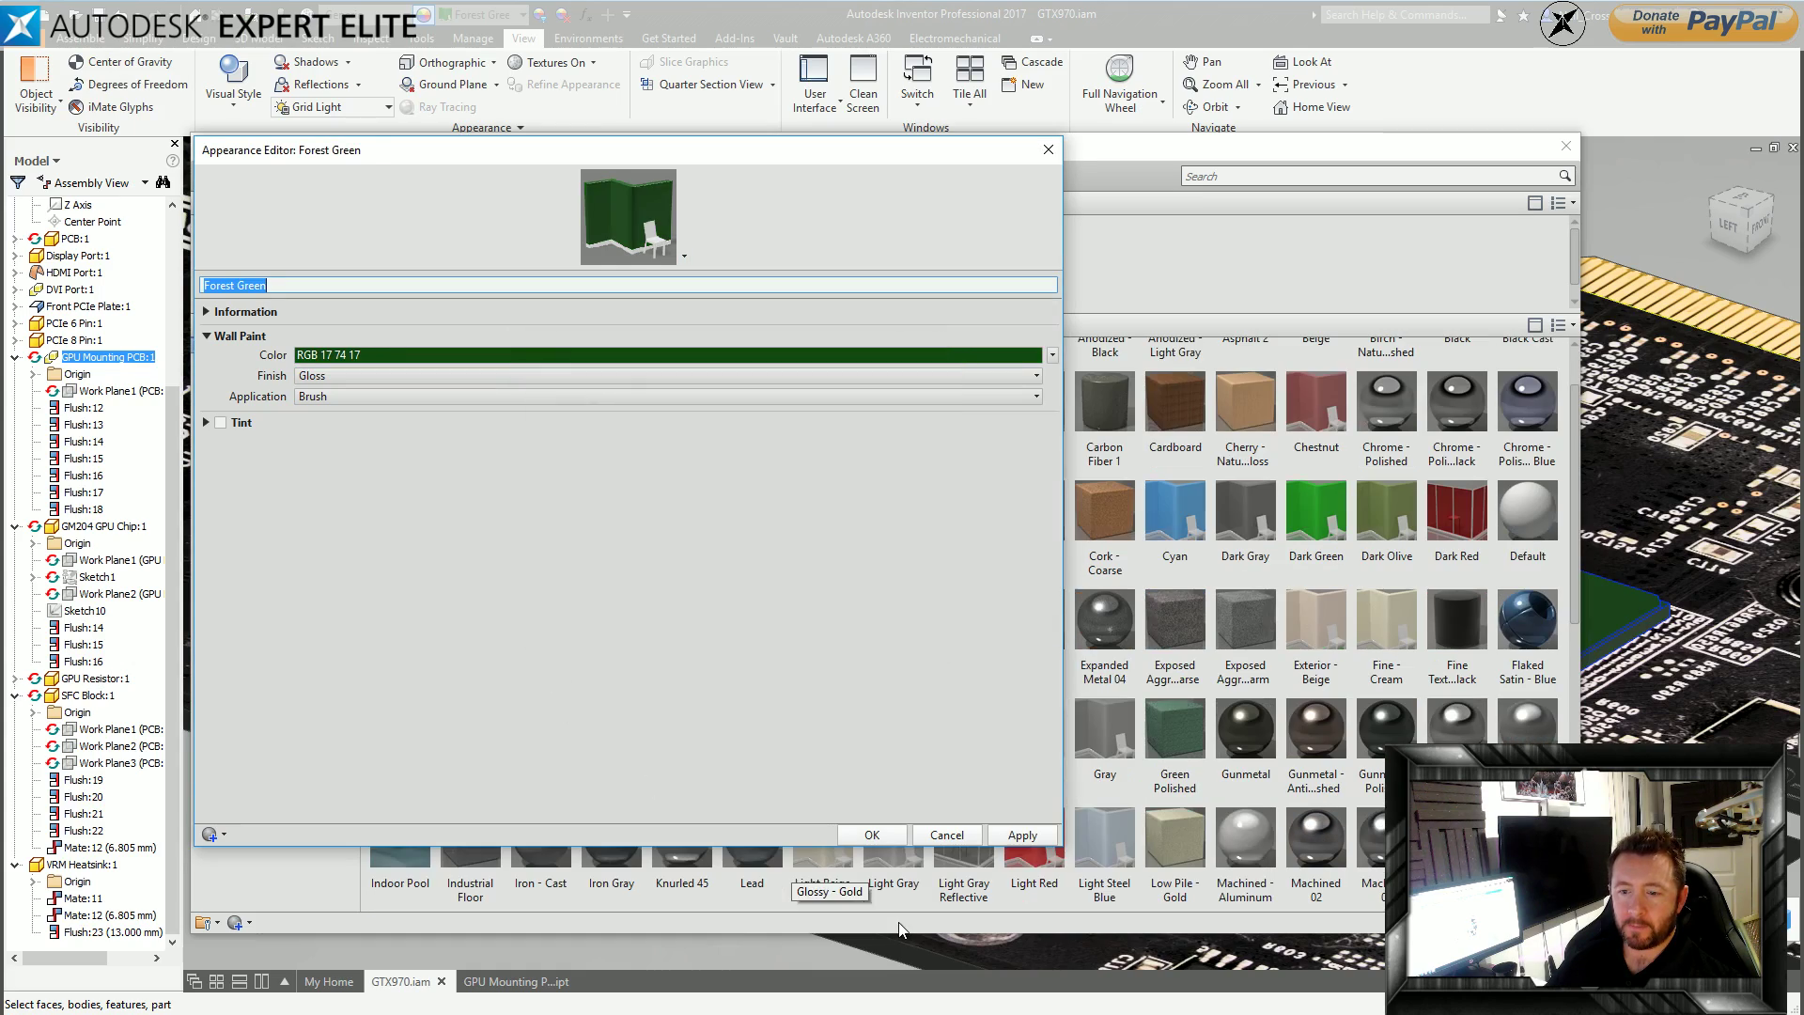
left_click(1023, 834)
left_click(946, 835)
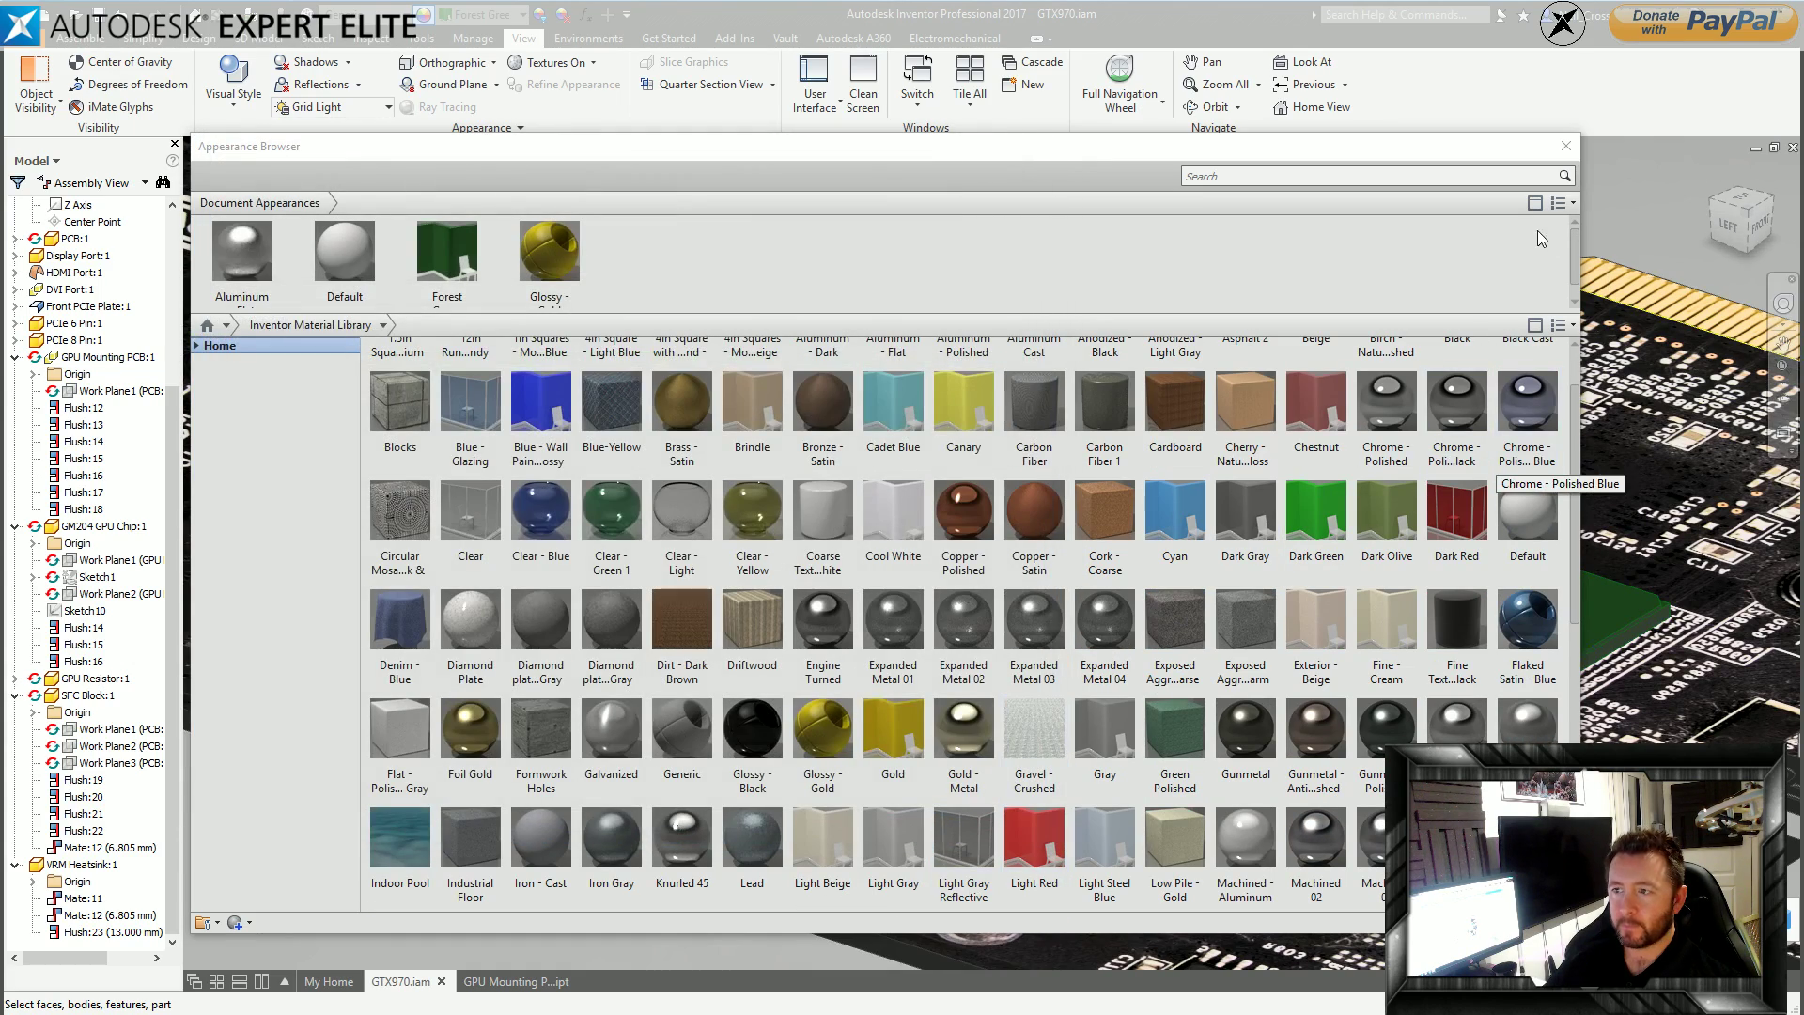
left_click(1566, 147)
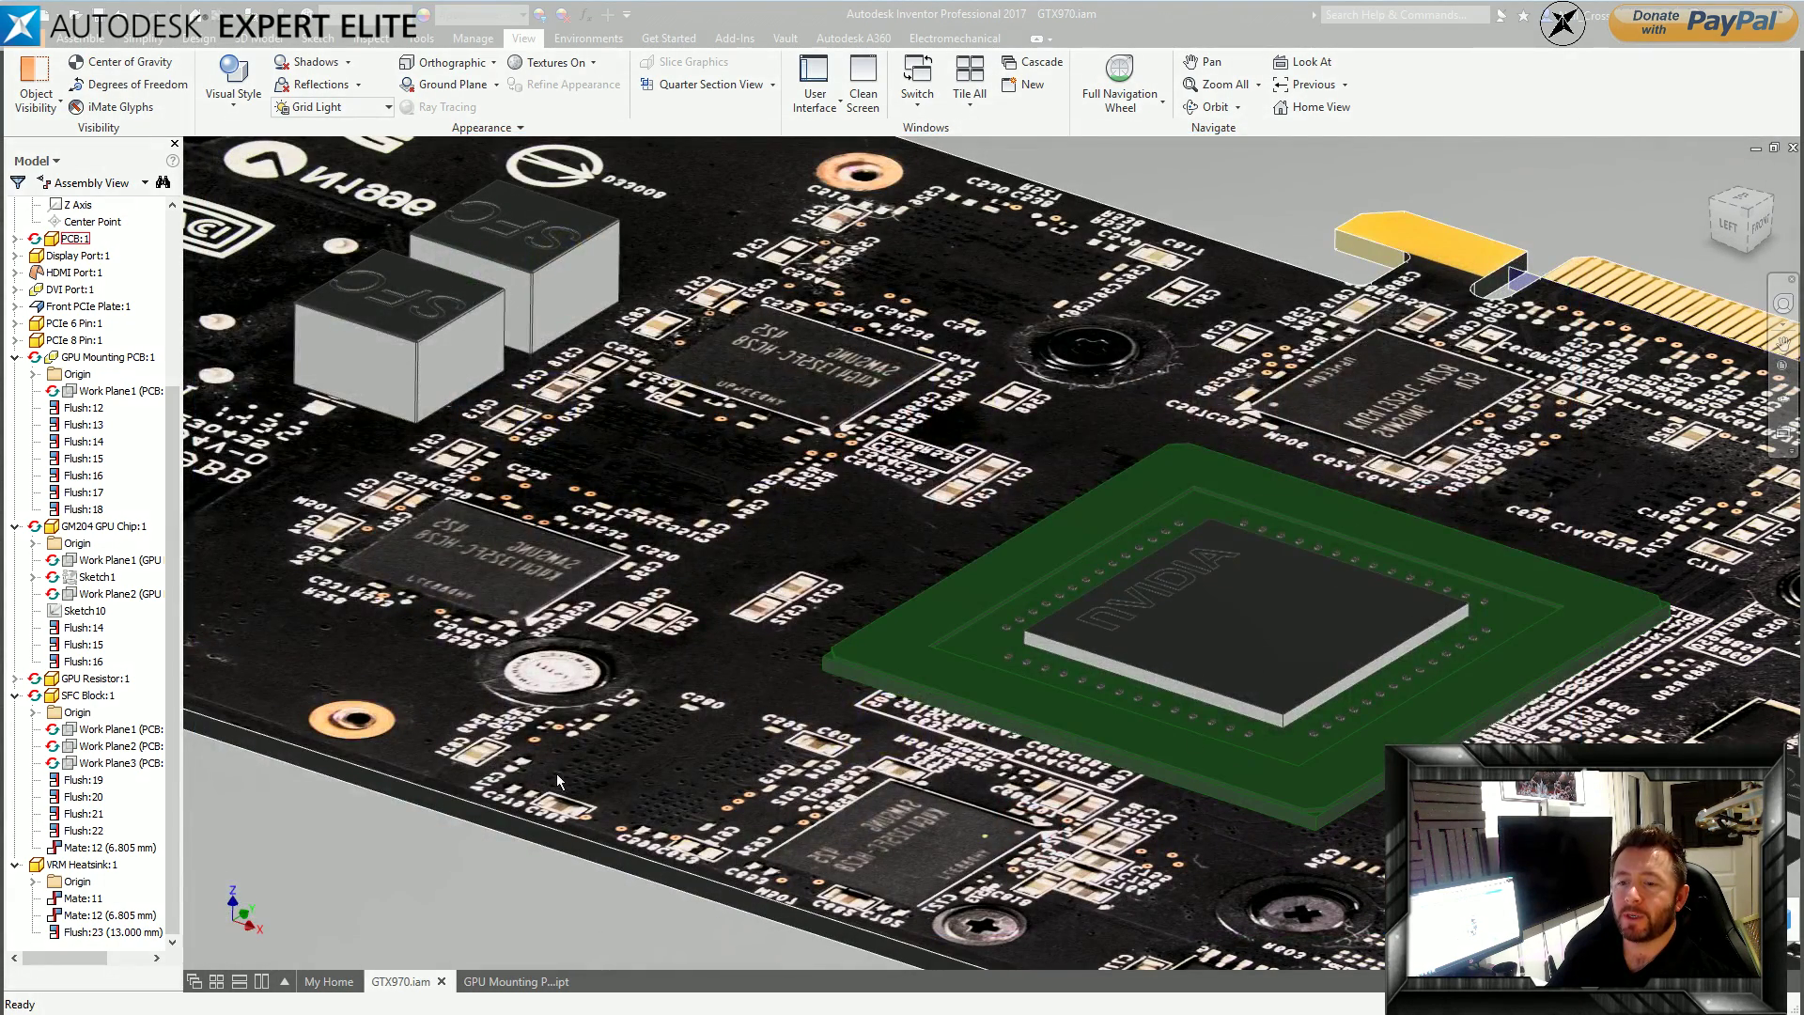
Examine the recoloured GPU Mounting PCB in the assembly and check its assigned appearance in the appearance list.
middle_click_drag(916, 656, 837, 782, "shift")
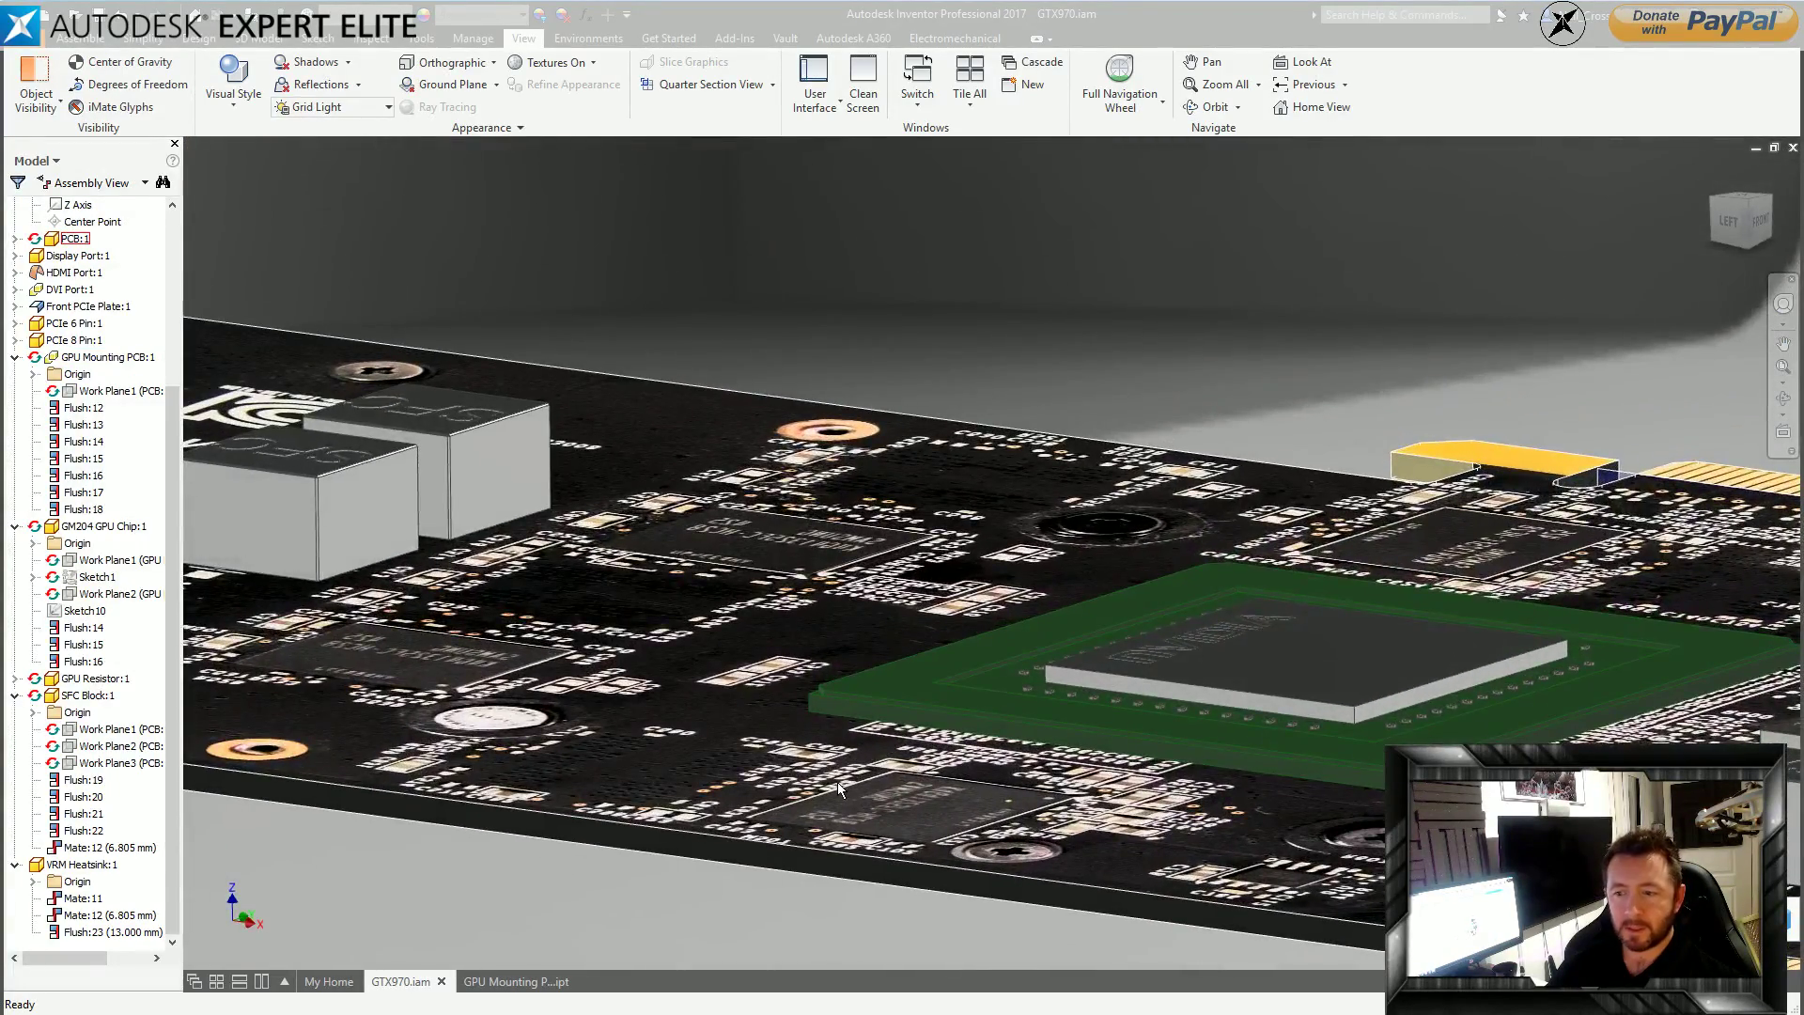
scroll(837, 782, "up", 5)
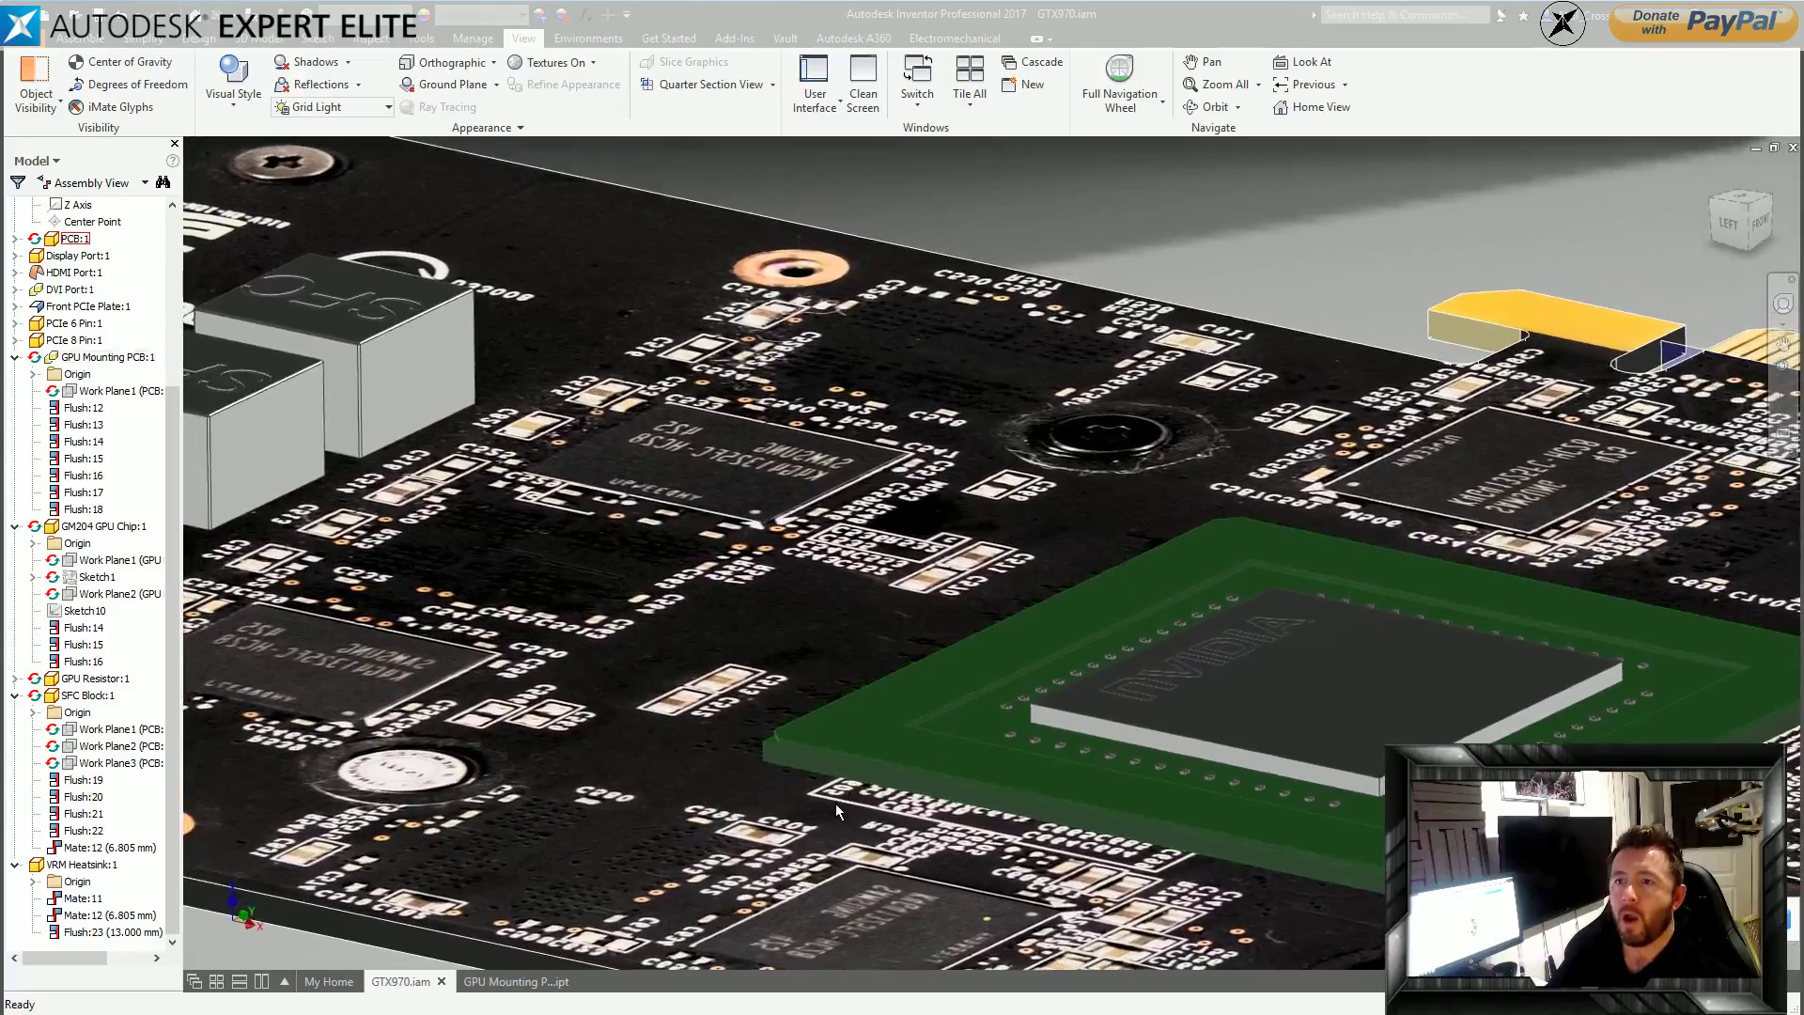
middle_click_drag(844, 791, 1107, 609, "shift")
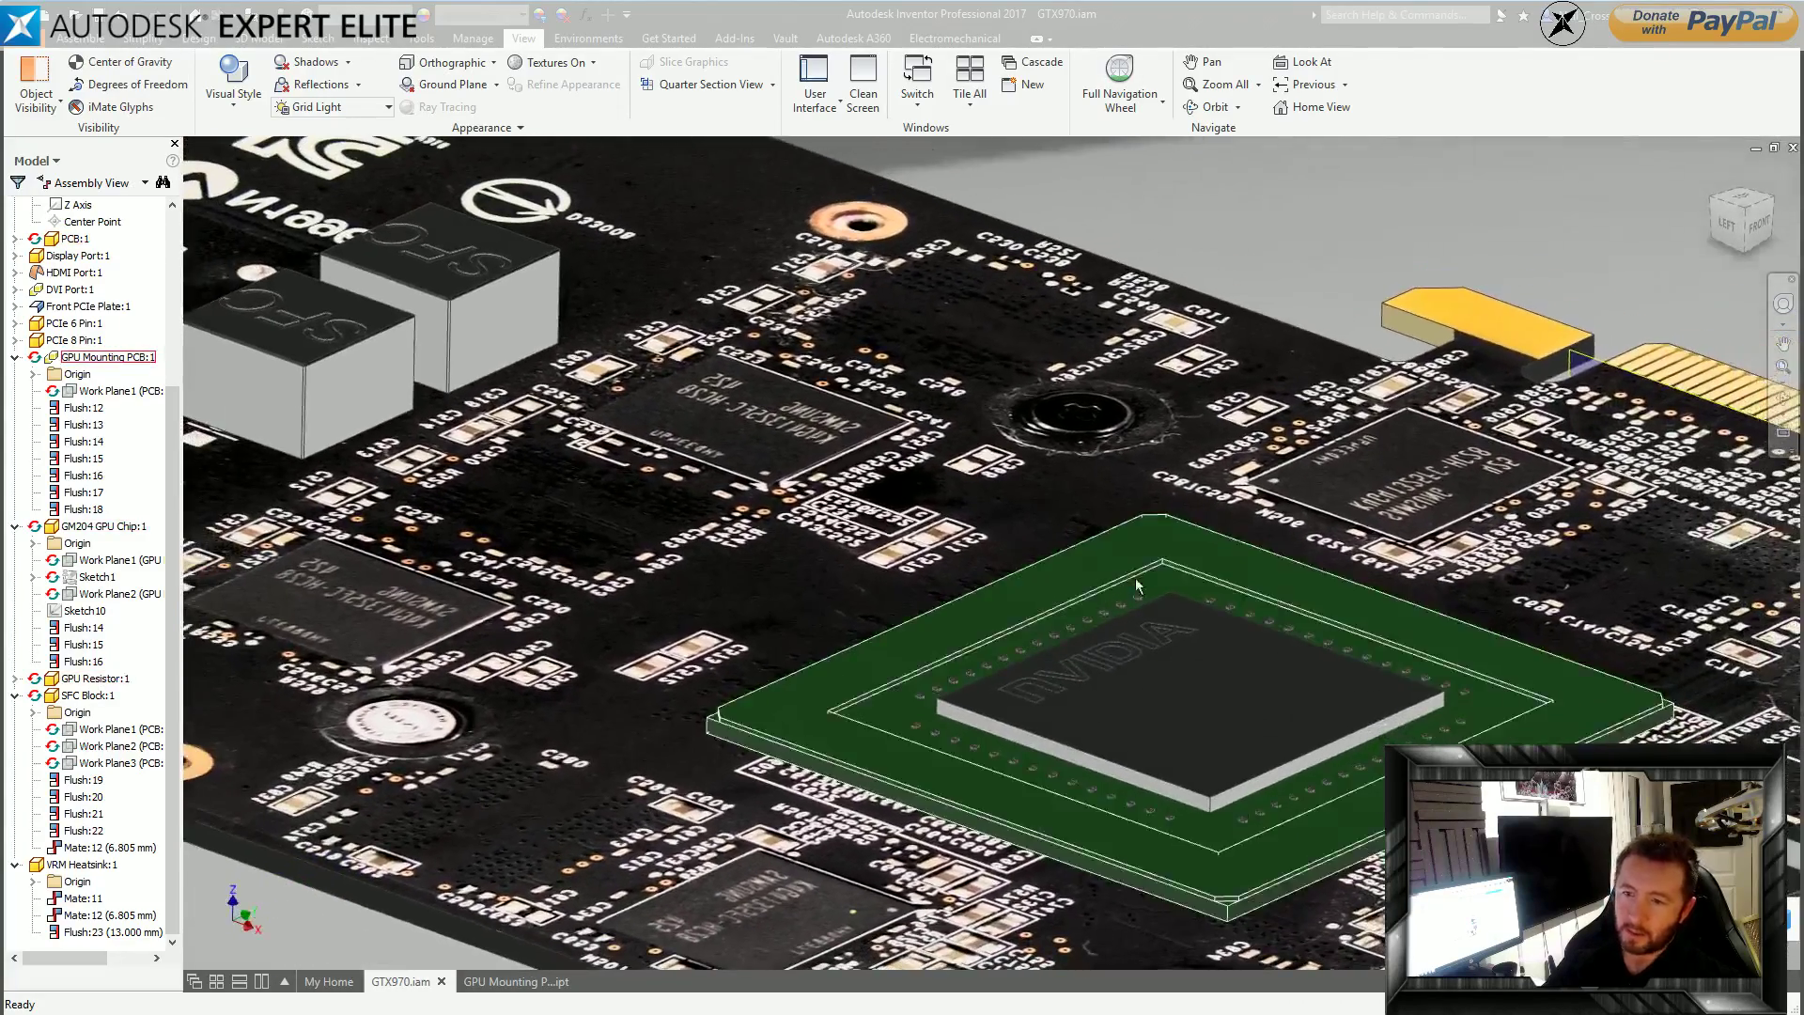
left_click(998, 614)
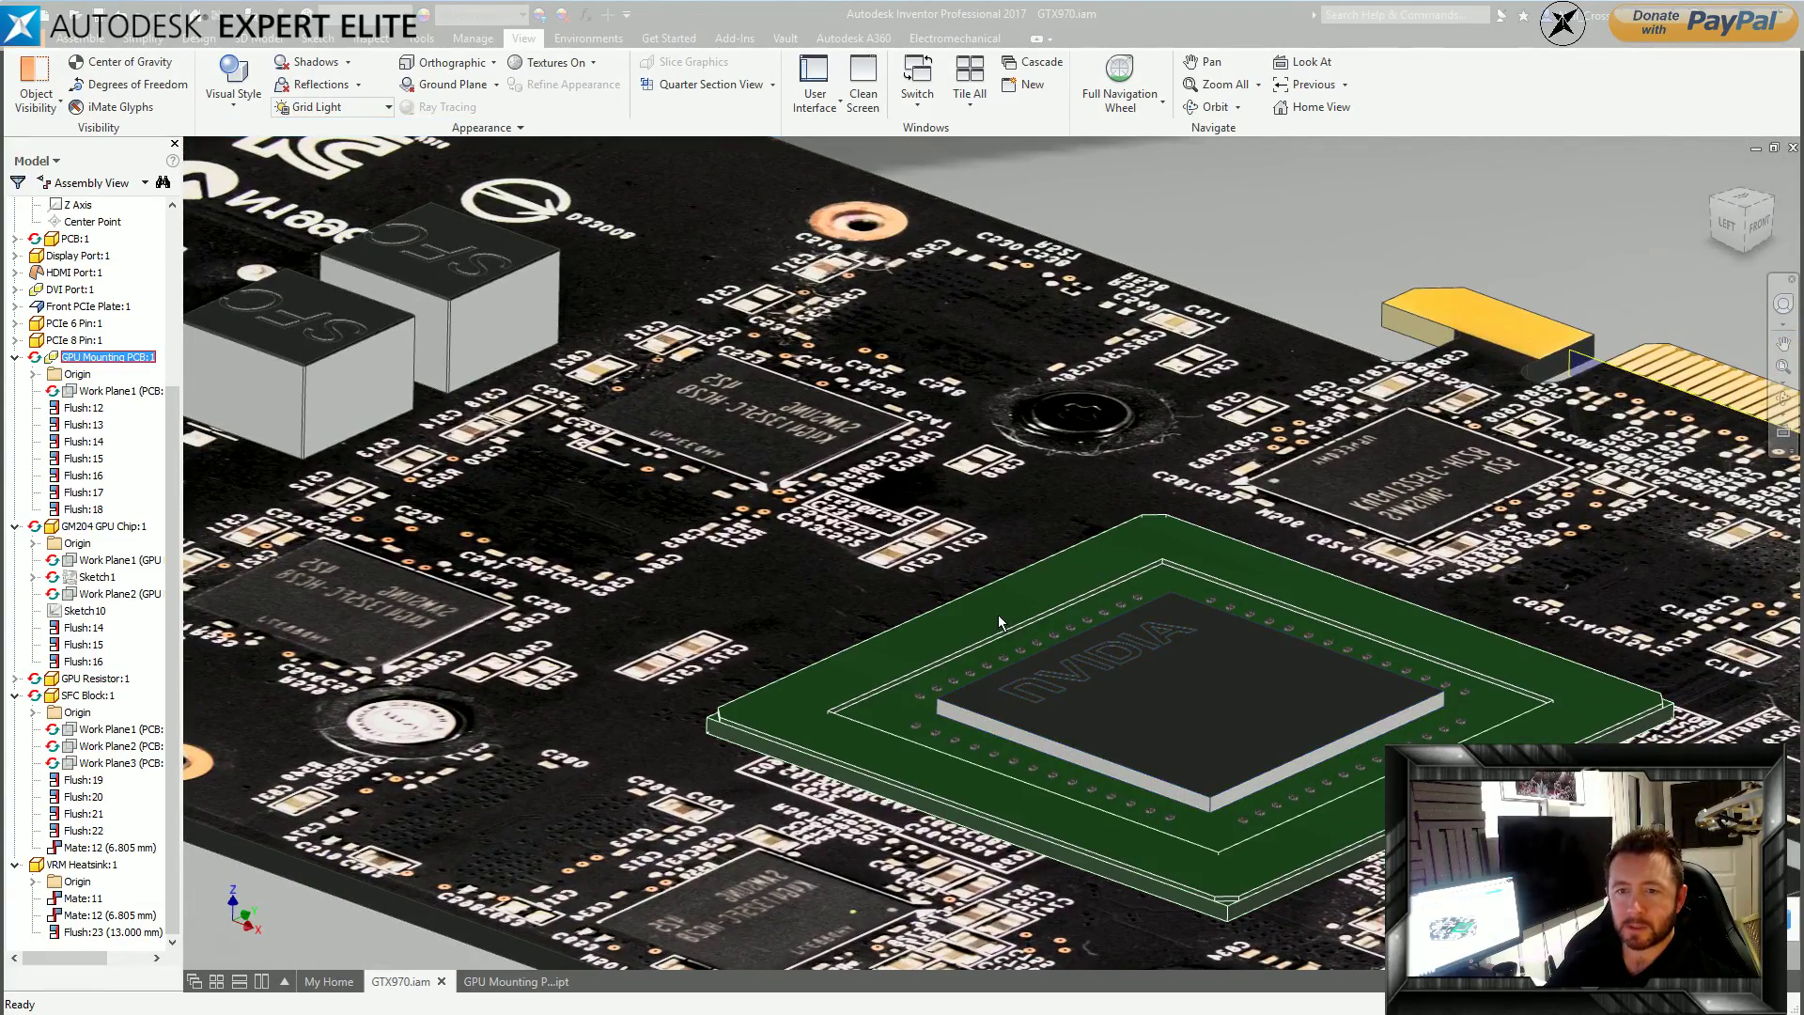
left_click(521, 17)
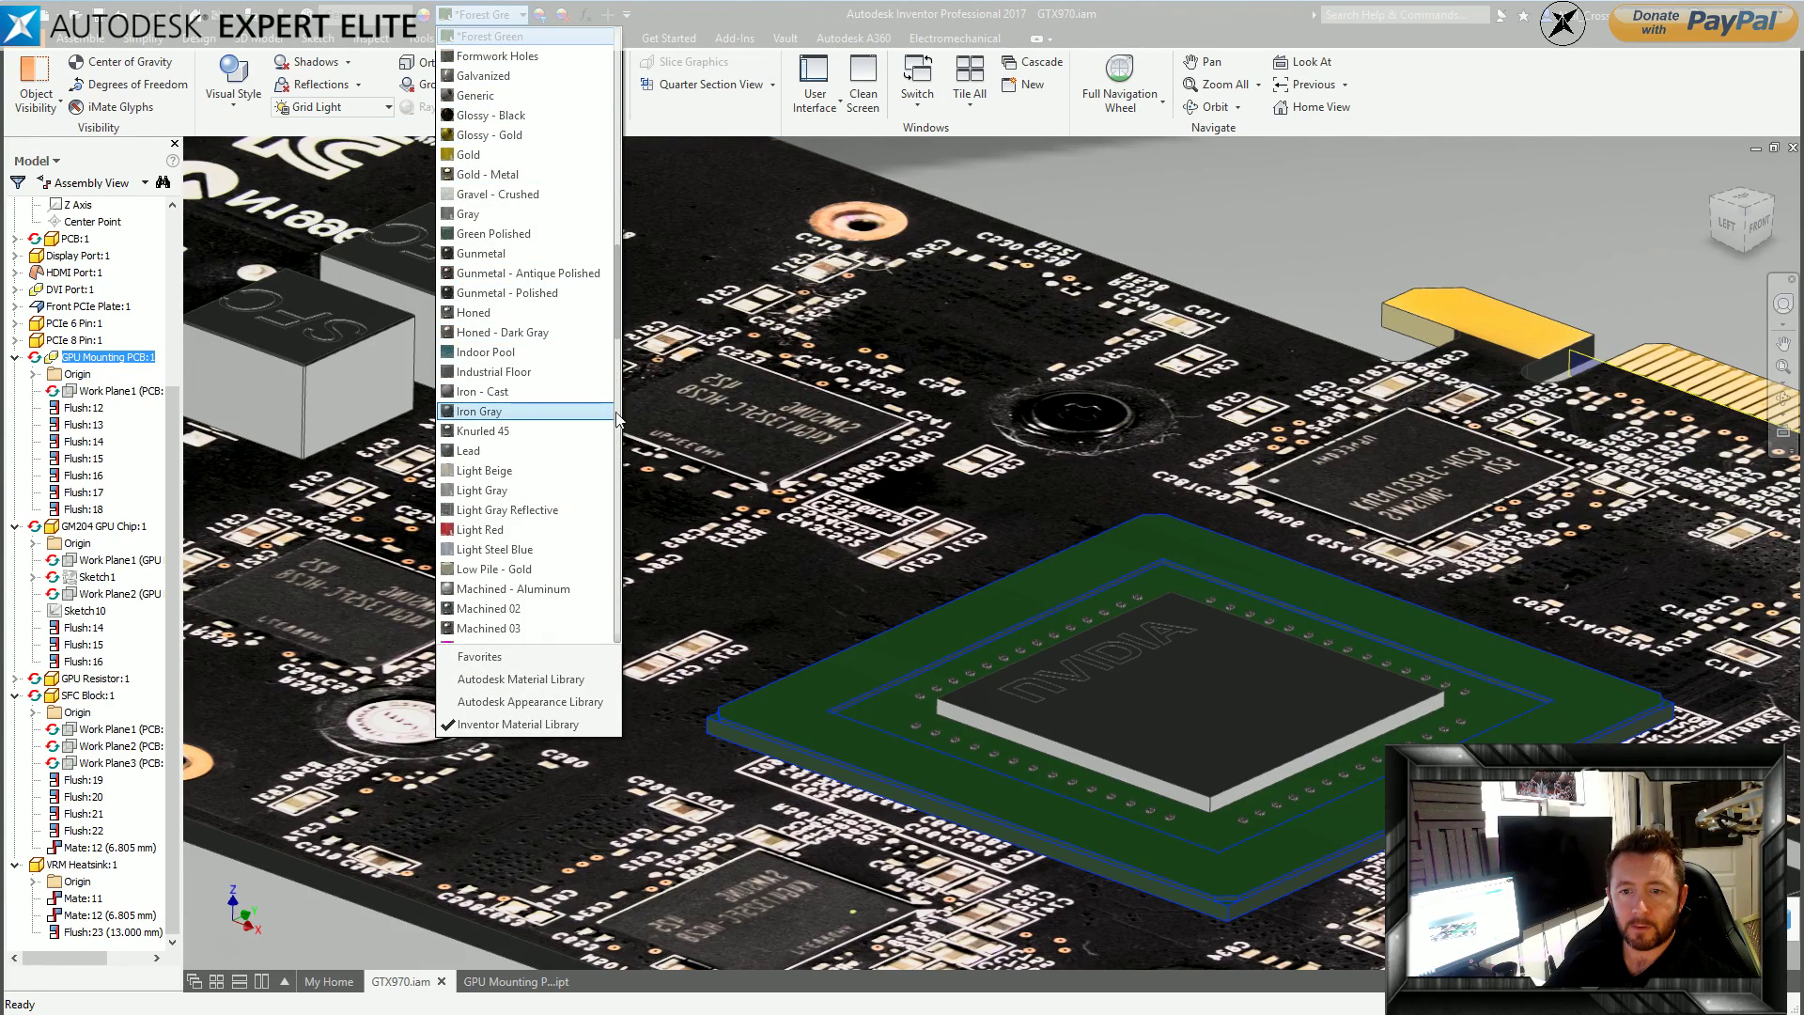
left_click(524, 16)
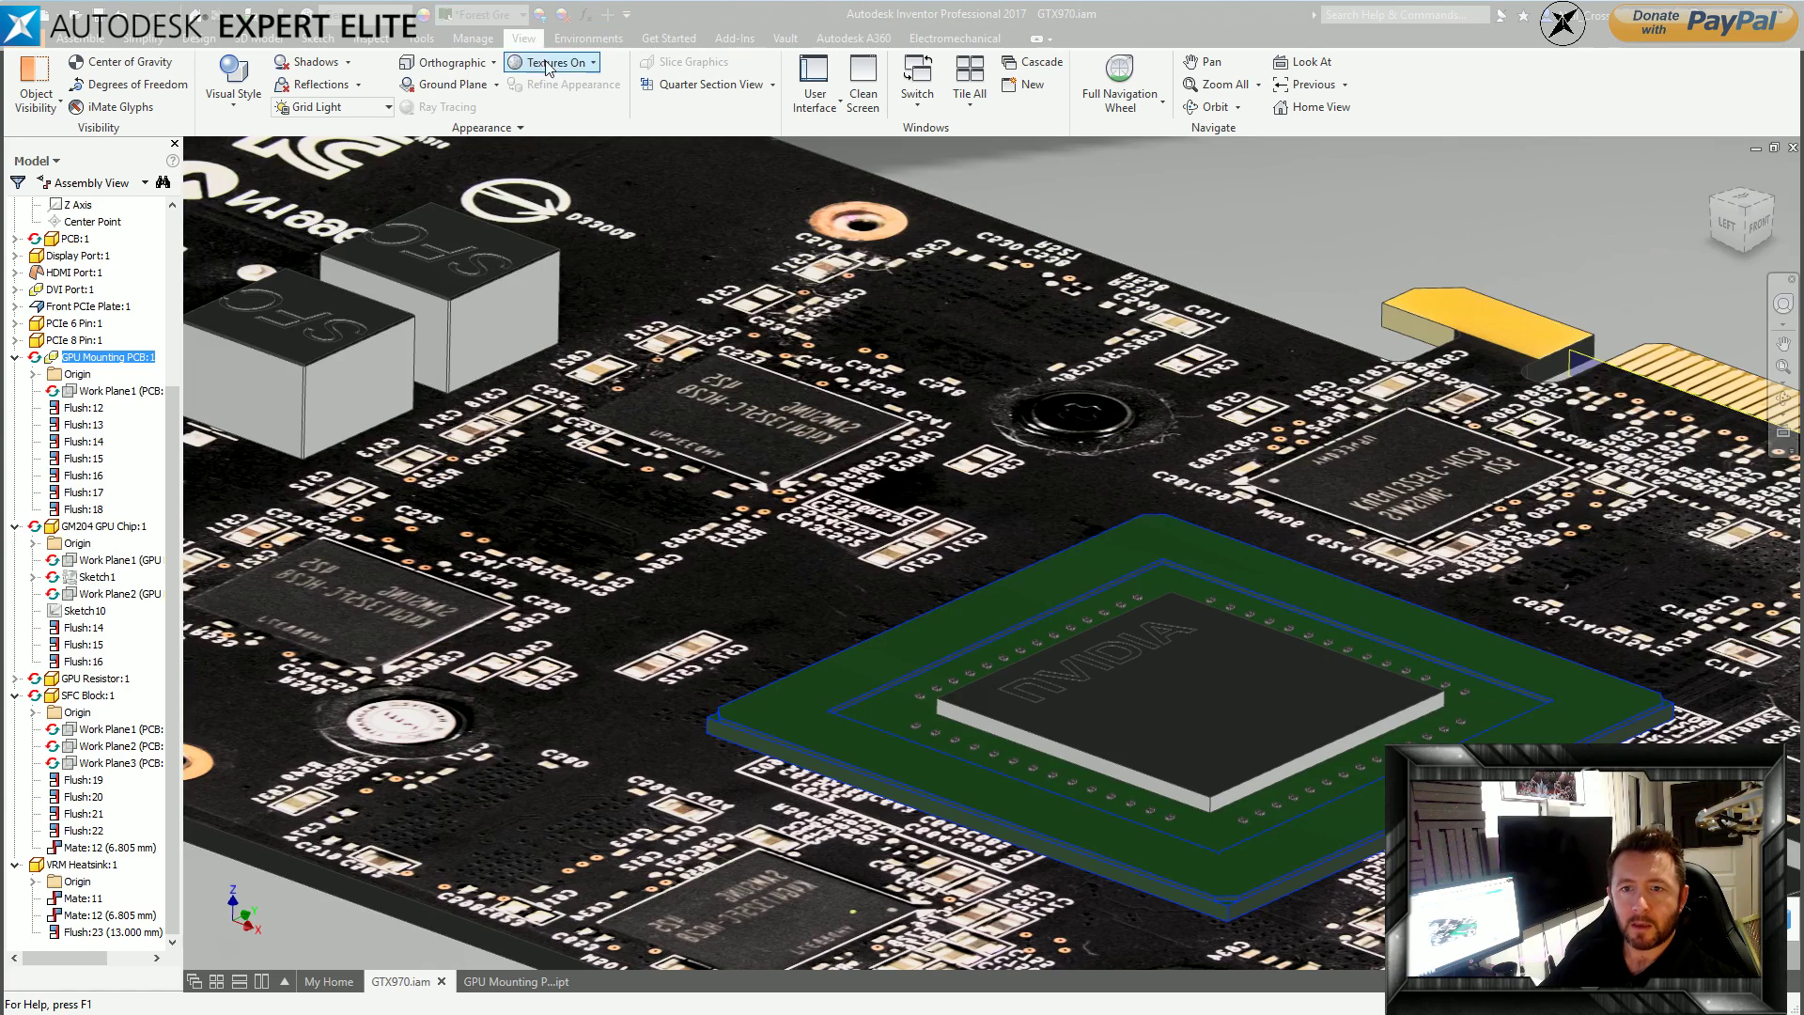
left_click(523, 14)
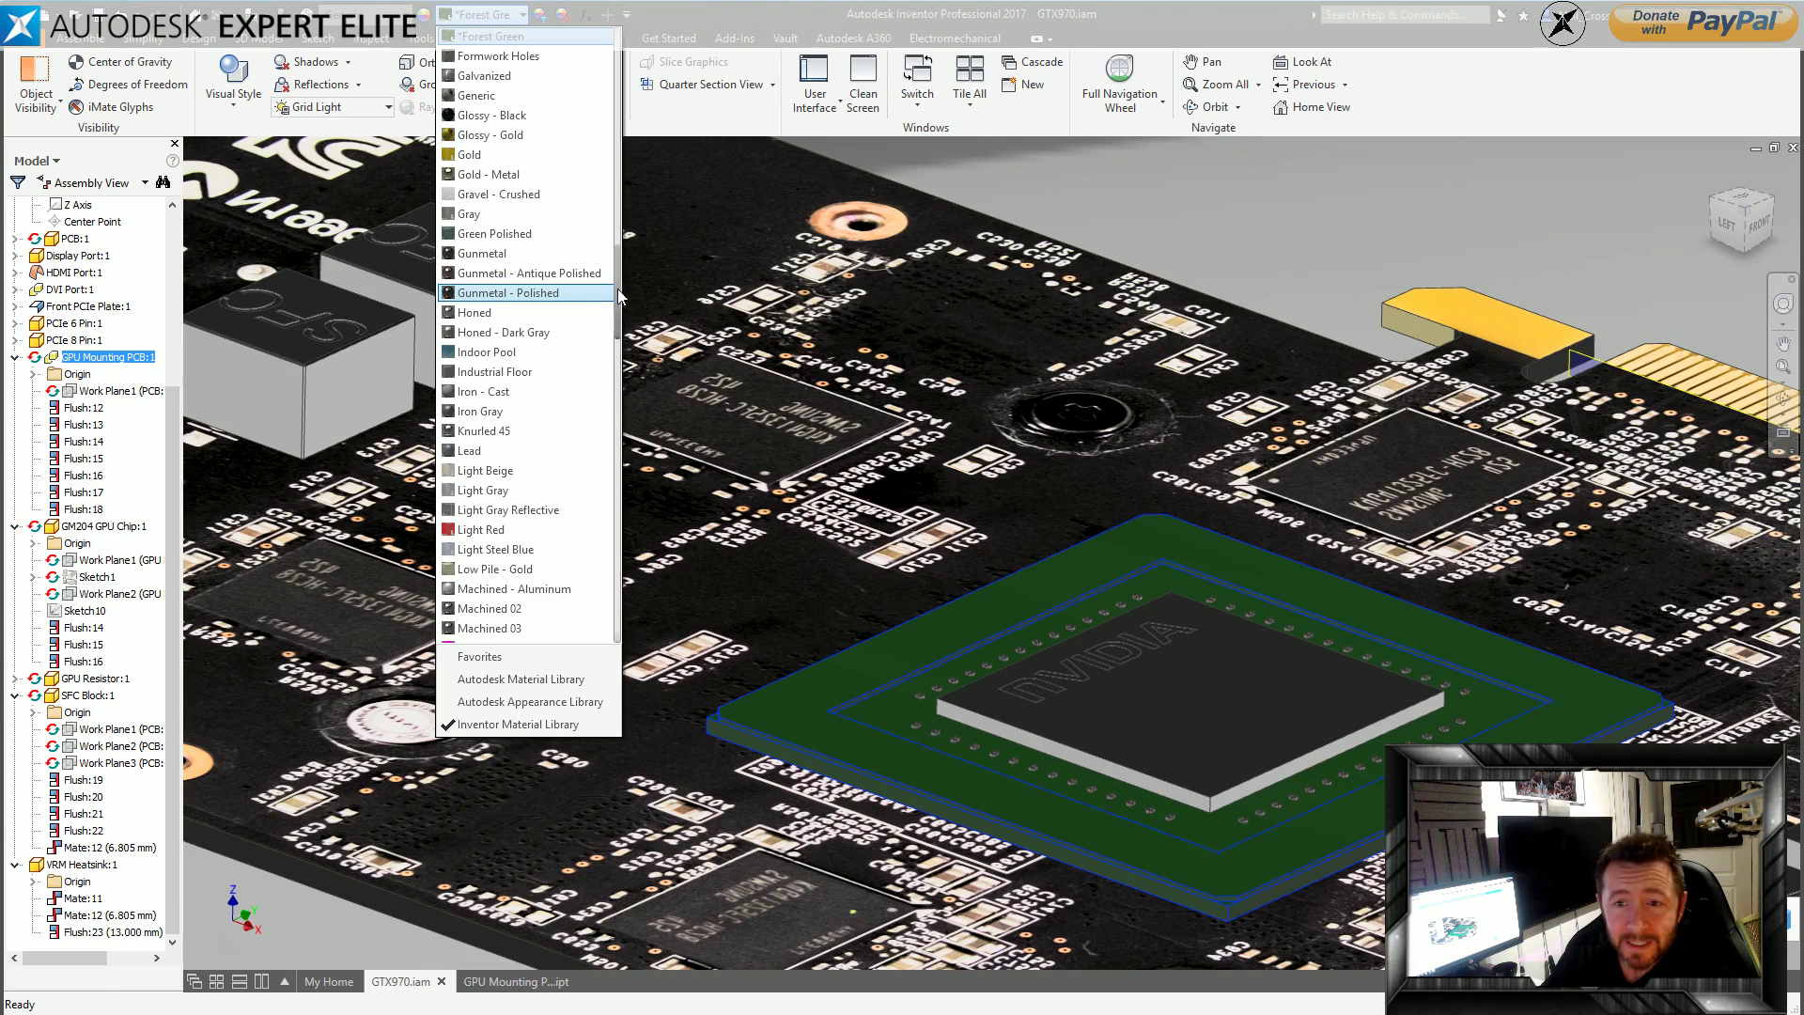
key("Escape")
key("Escape")
Locate the GPU Mounting PCB component in the assembly's model browser and clear its appearance override.
left_click_drag(172, 448, 158, 282)
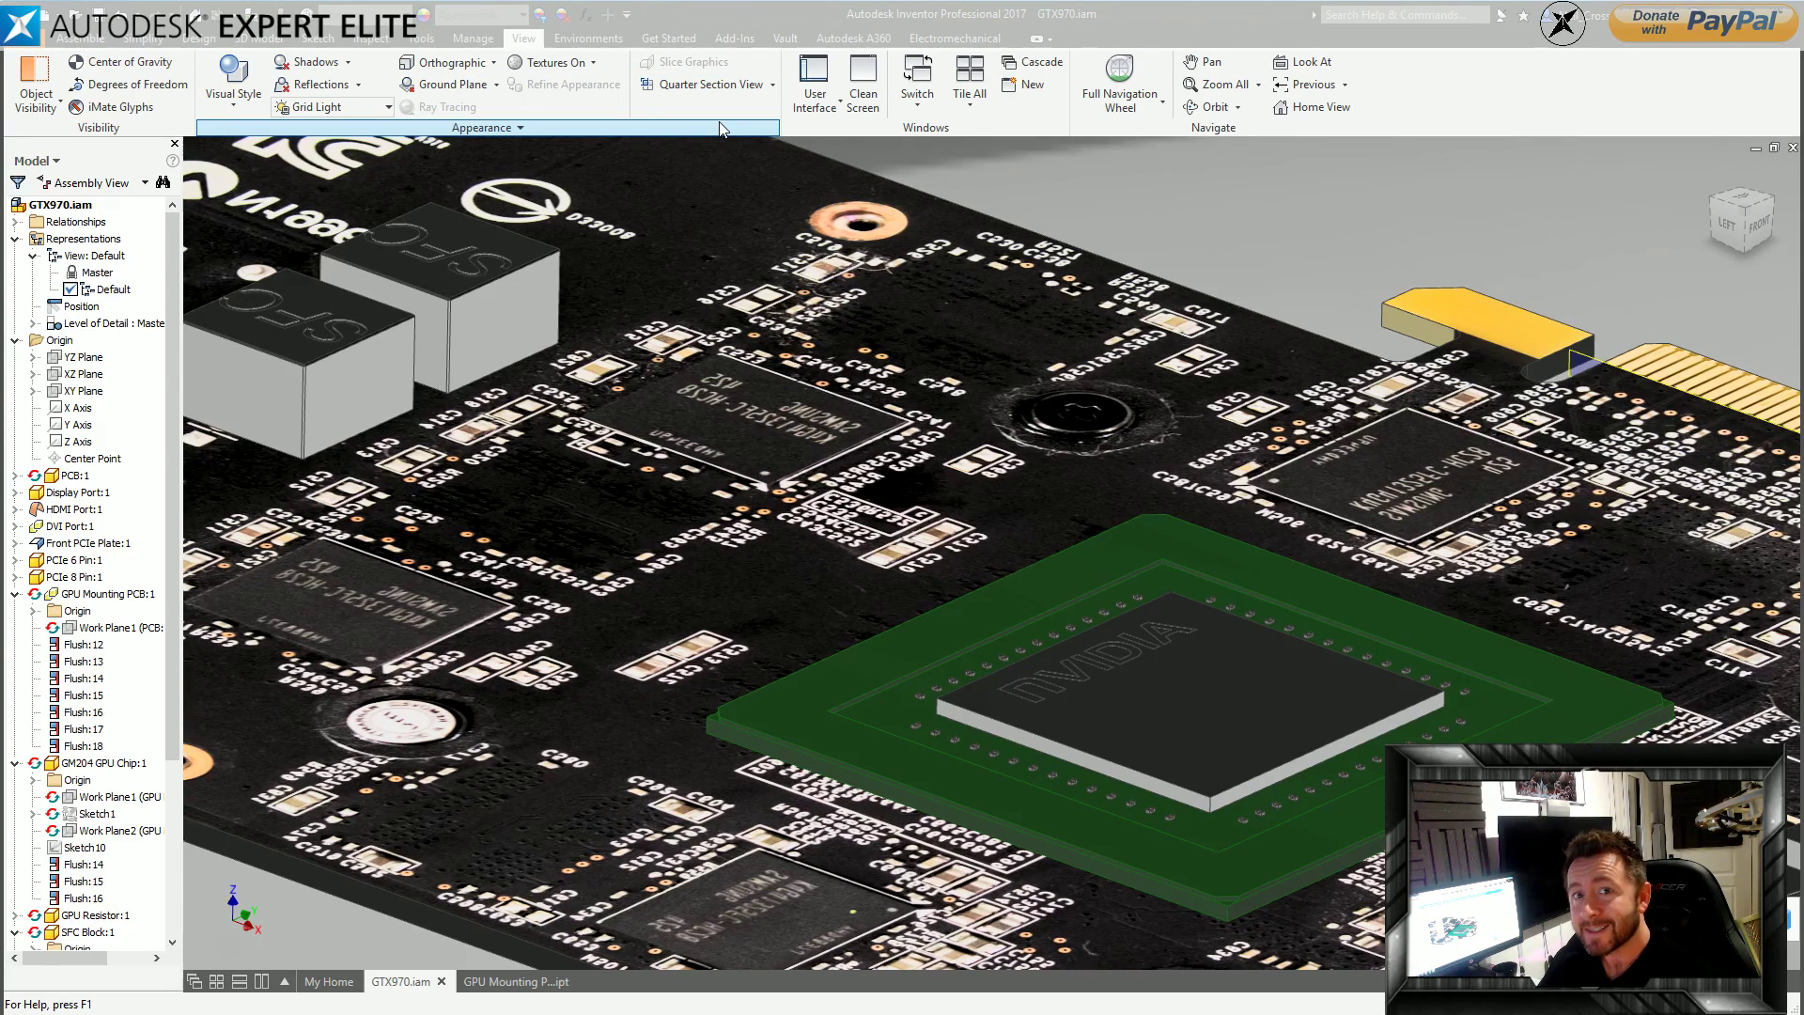
left_click(1043, 591)
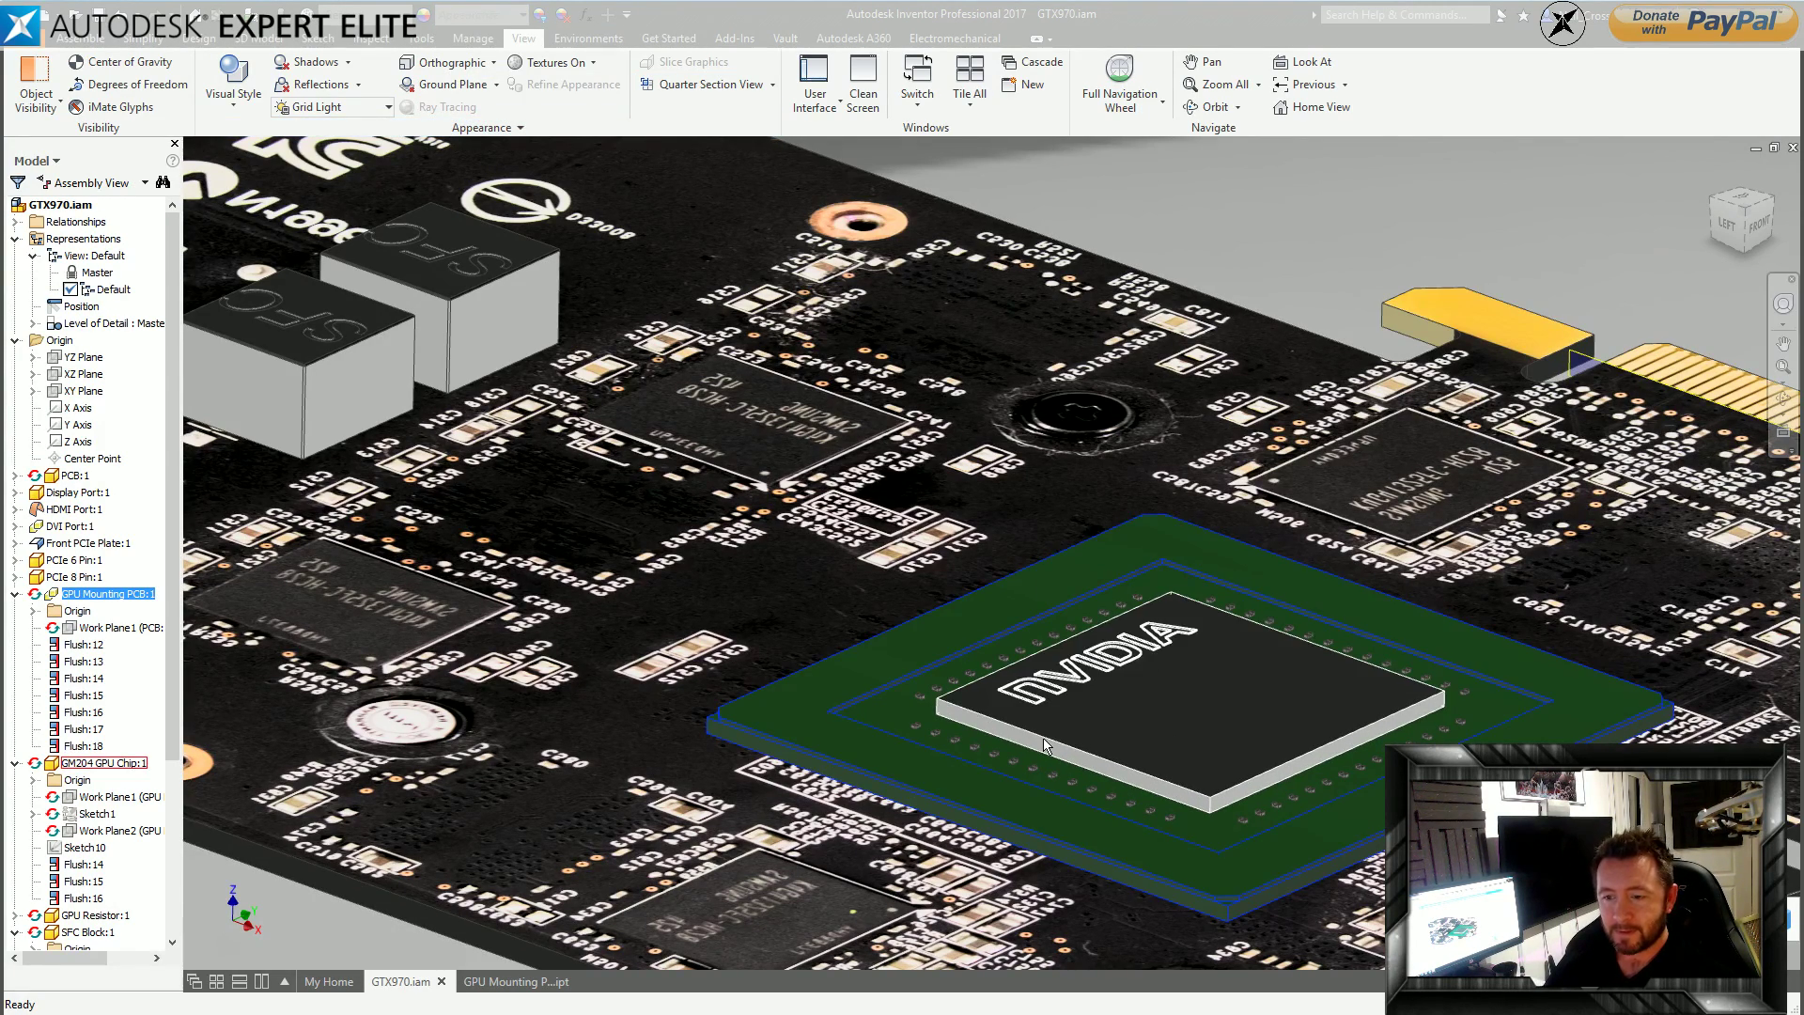
right_click(1017, 601)
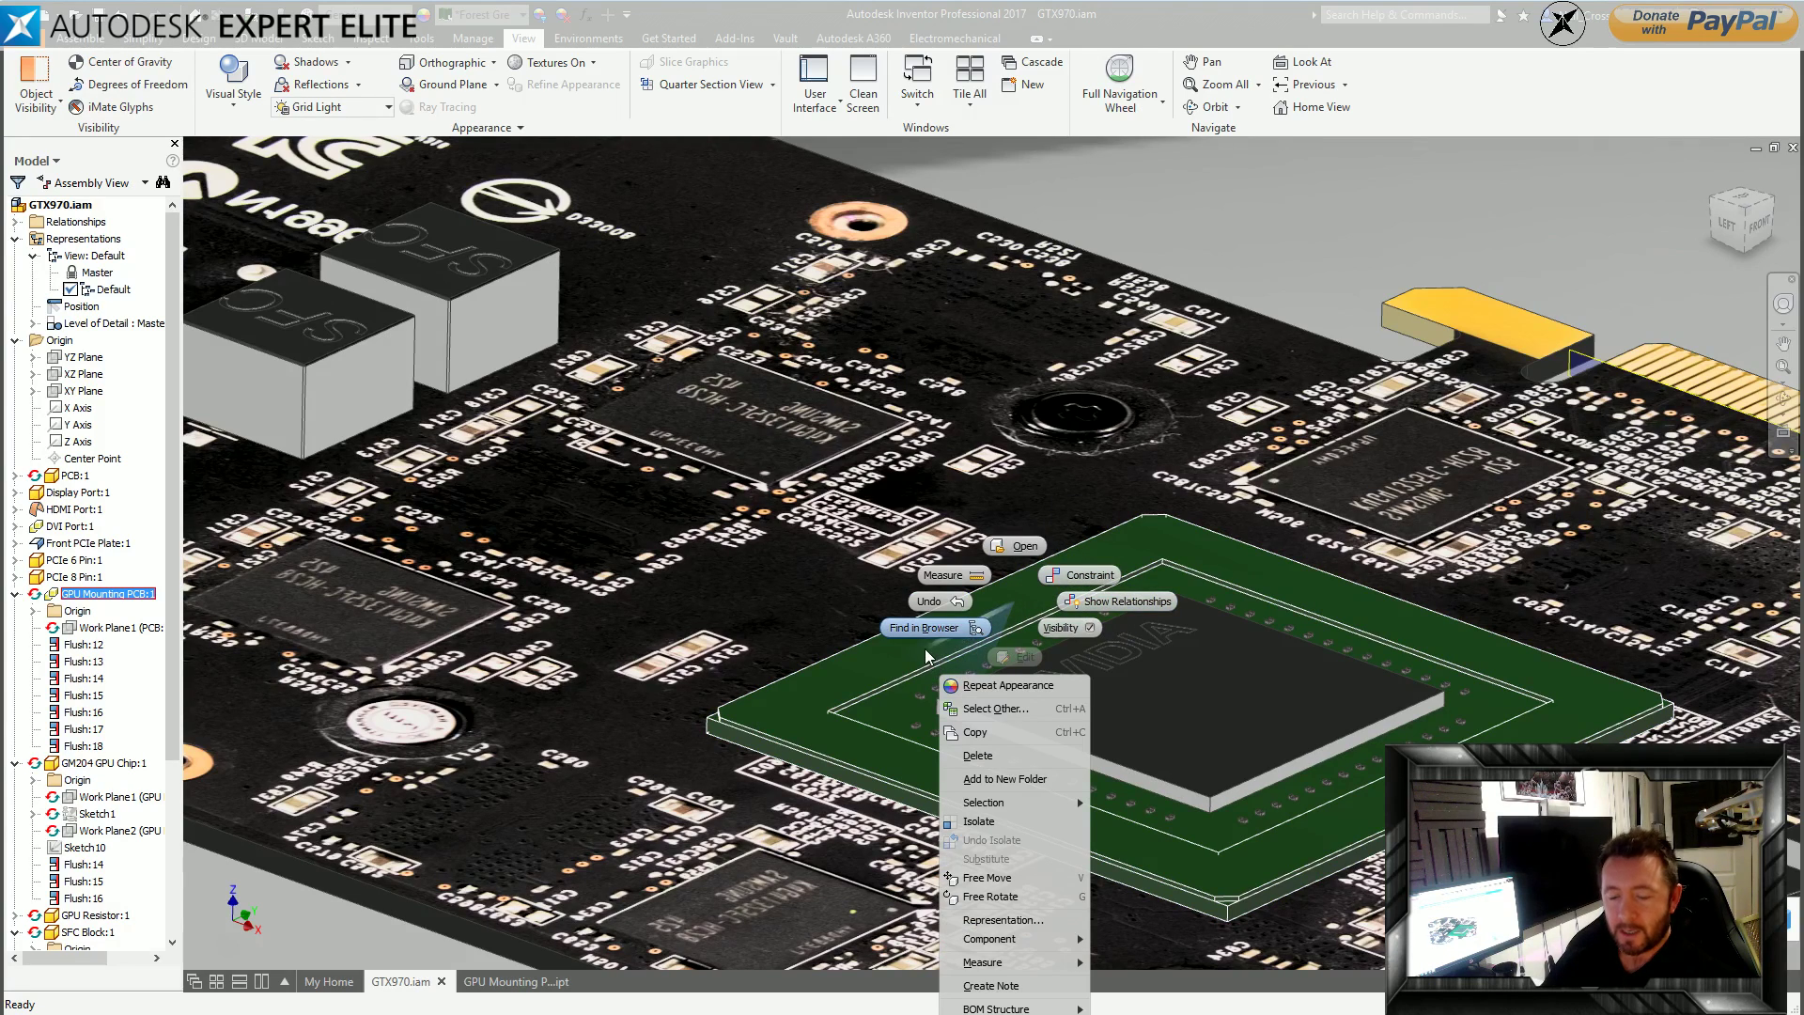
left_click(912, 628)
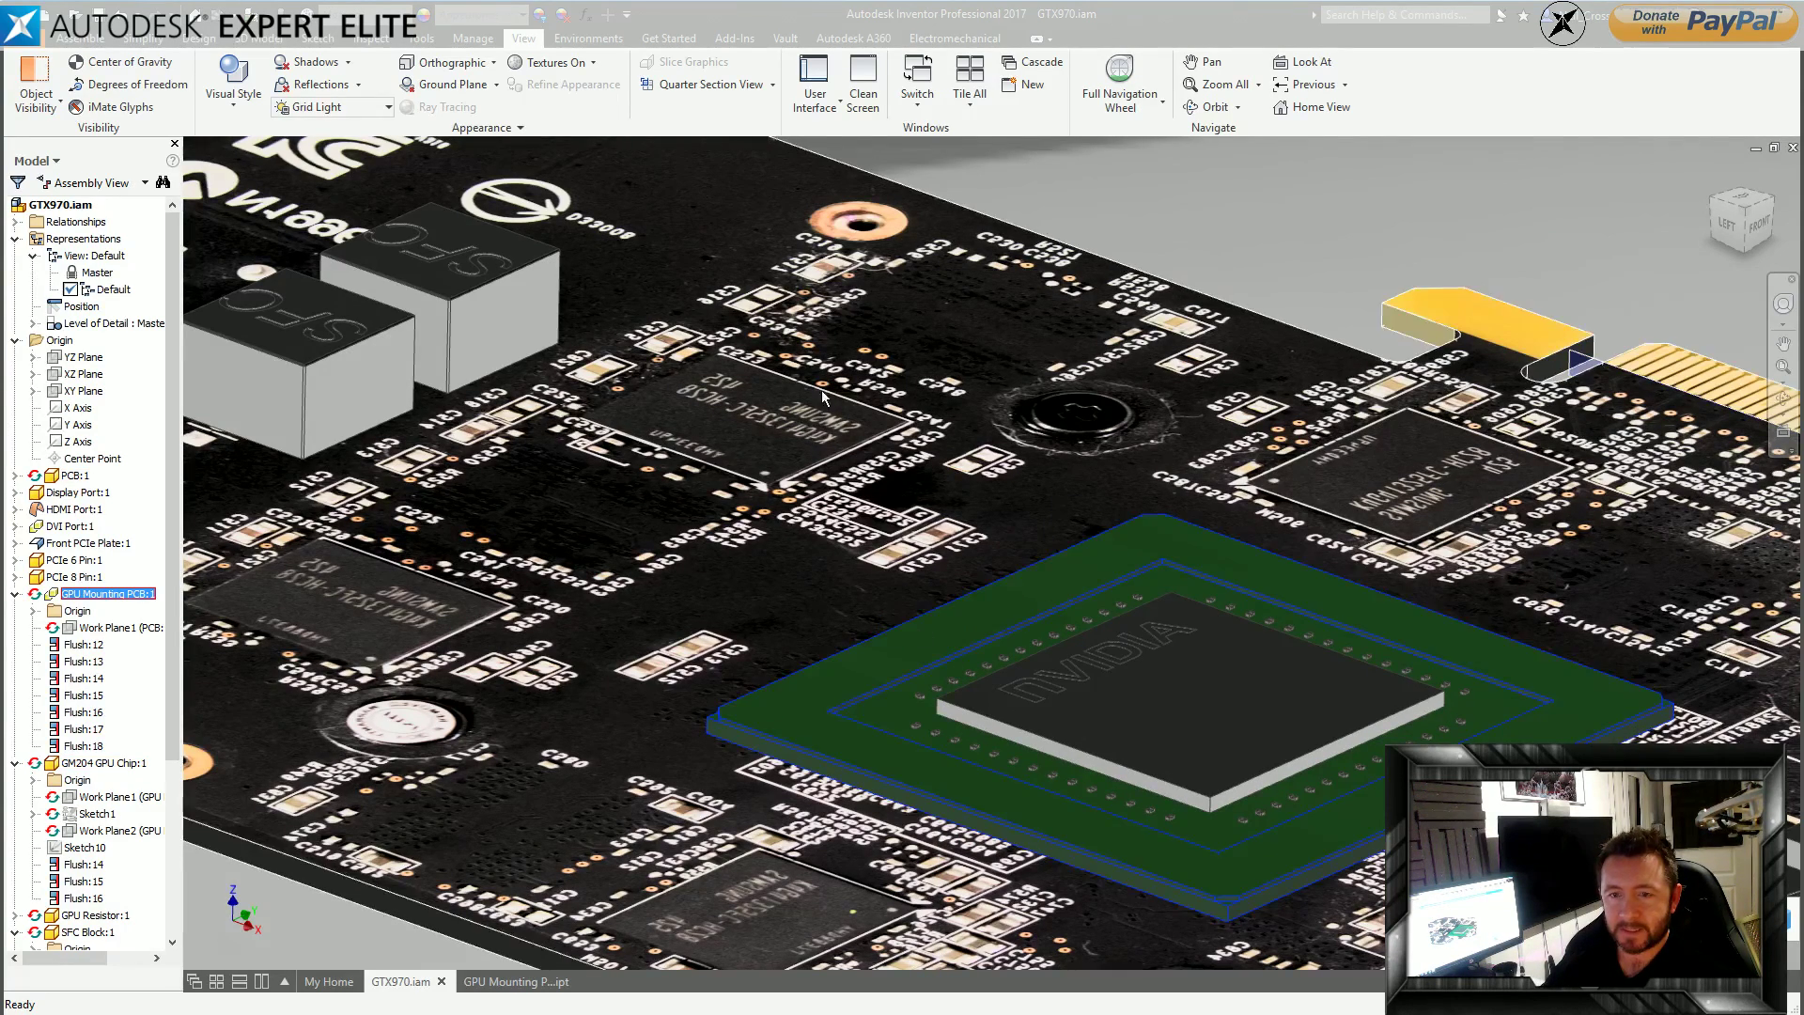
left_click(512, 17)
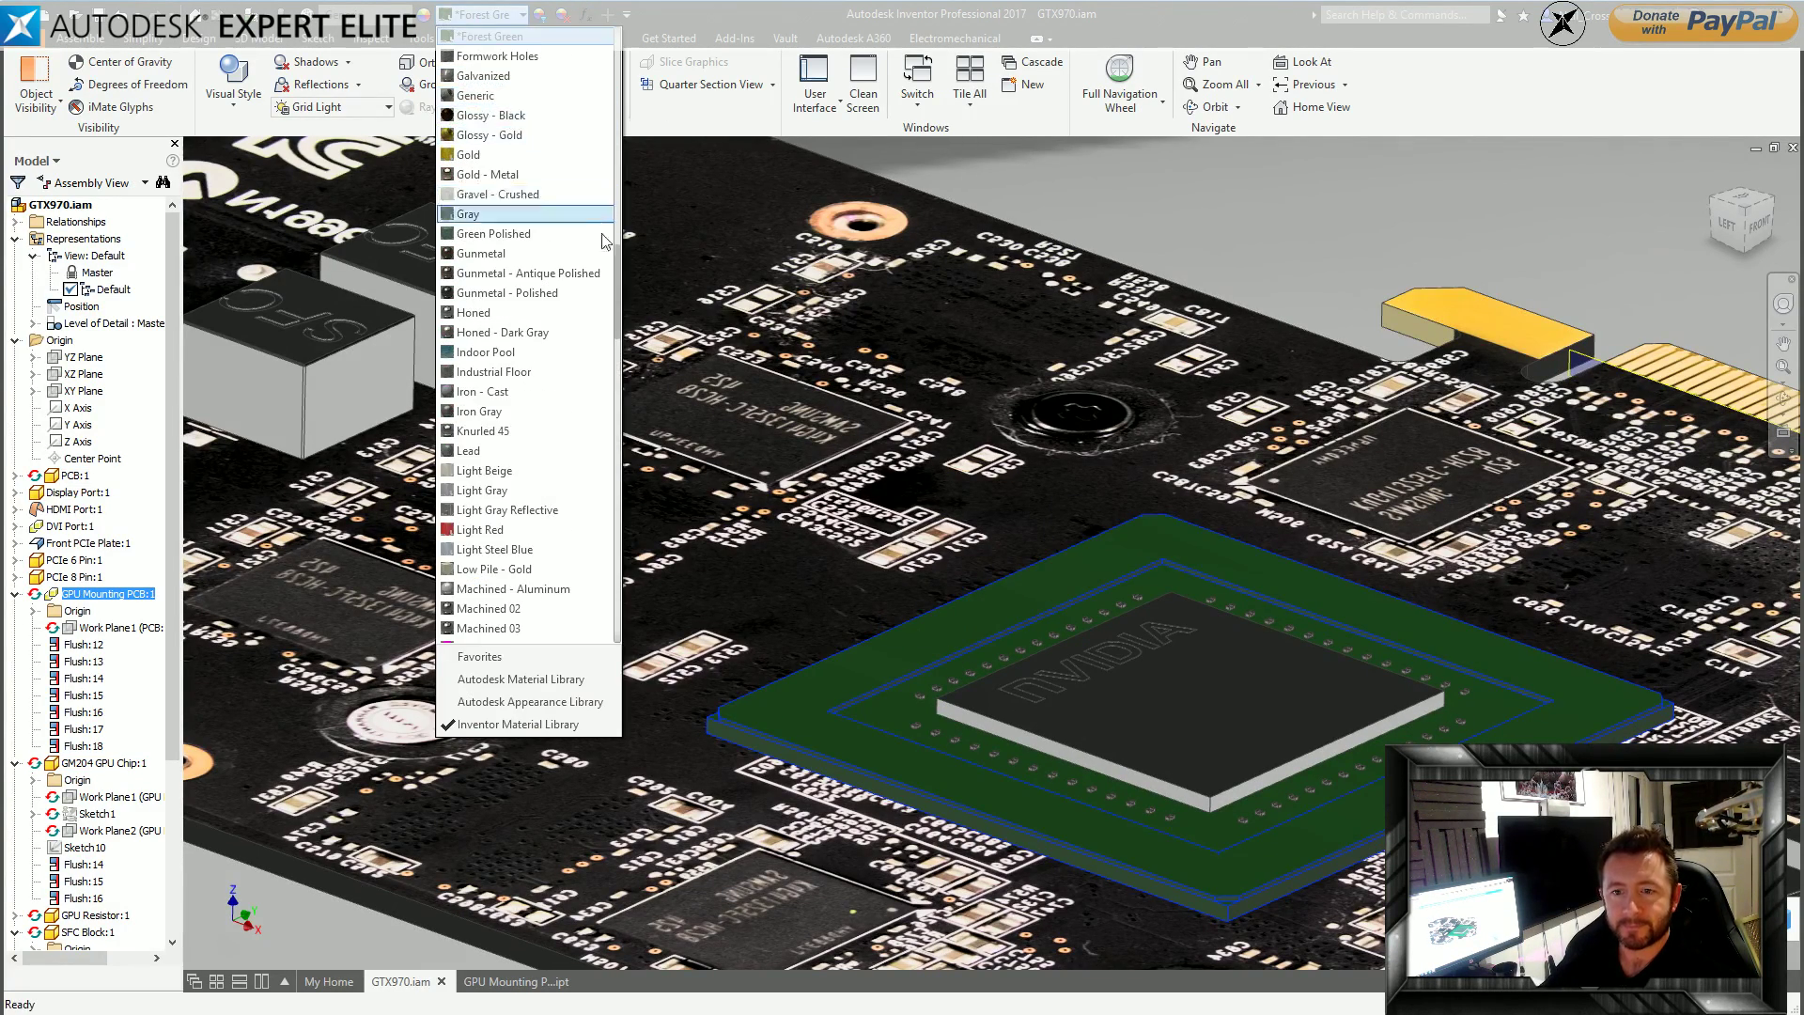
left_click_drag(622, 310, 617, 54)
scroll(606, 357, "down", 15)
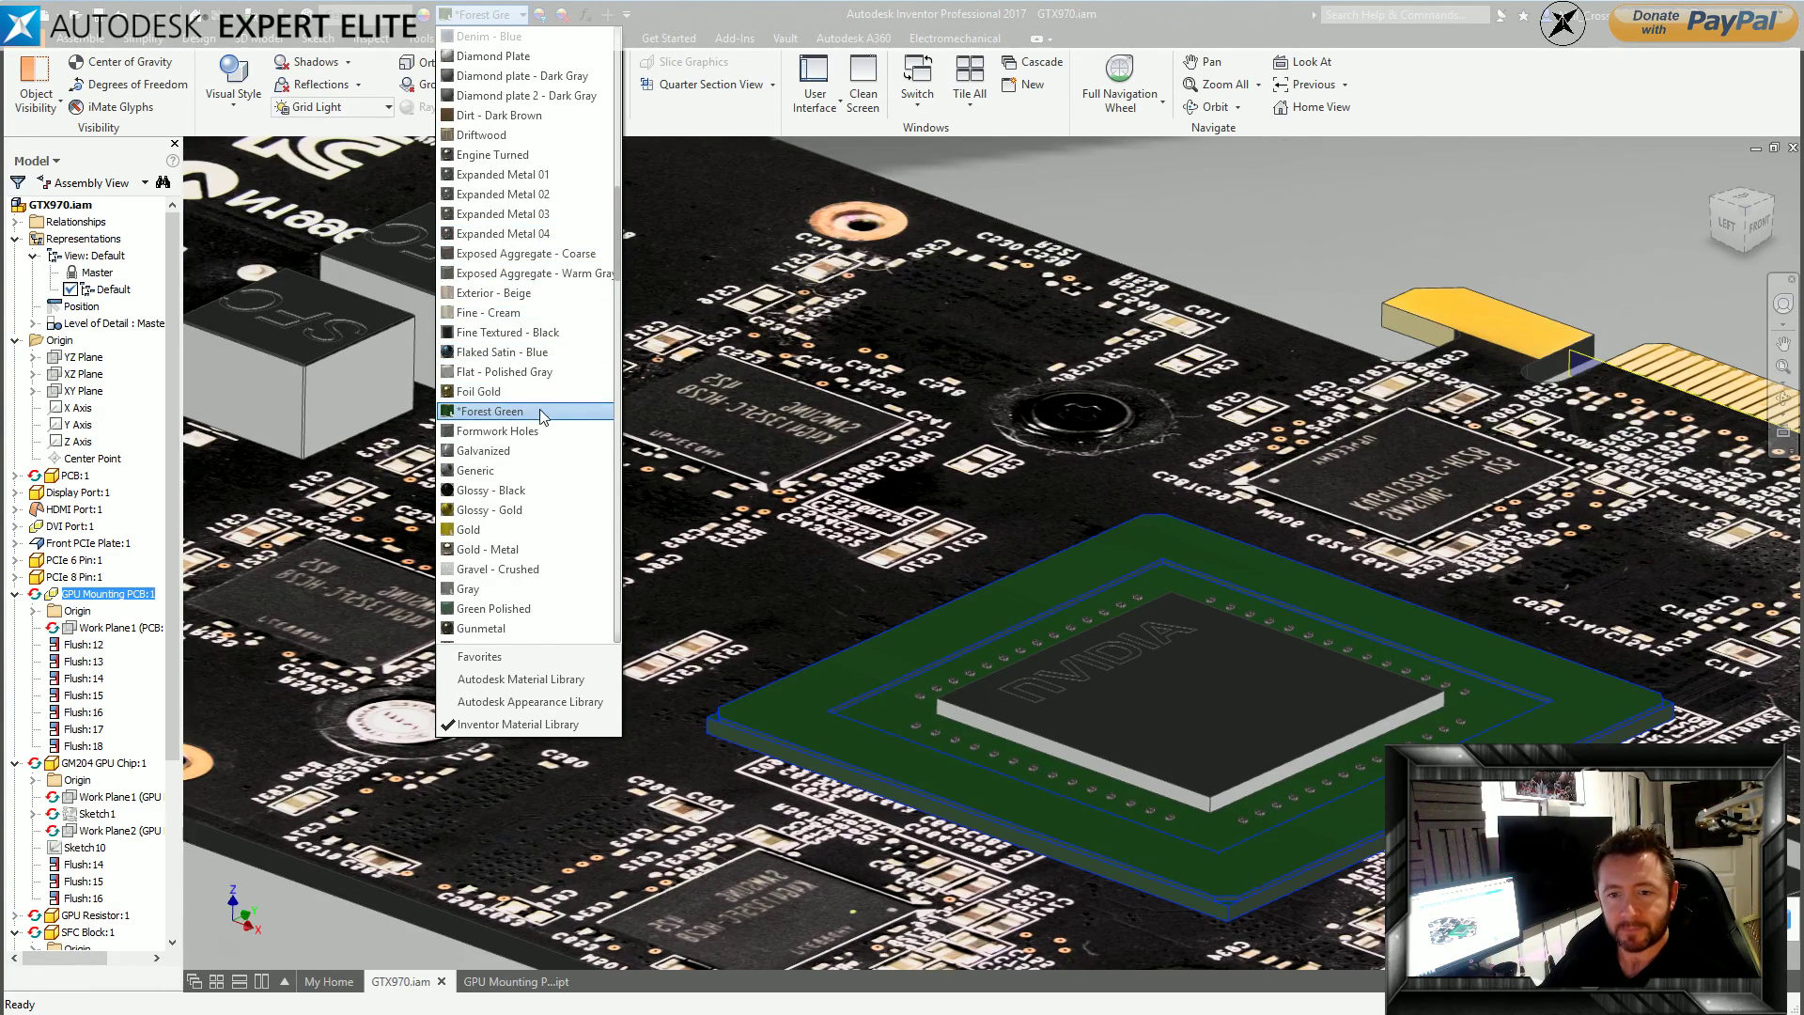
scroll(622, 260, "up", 15)
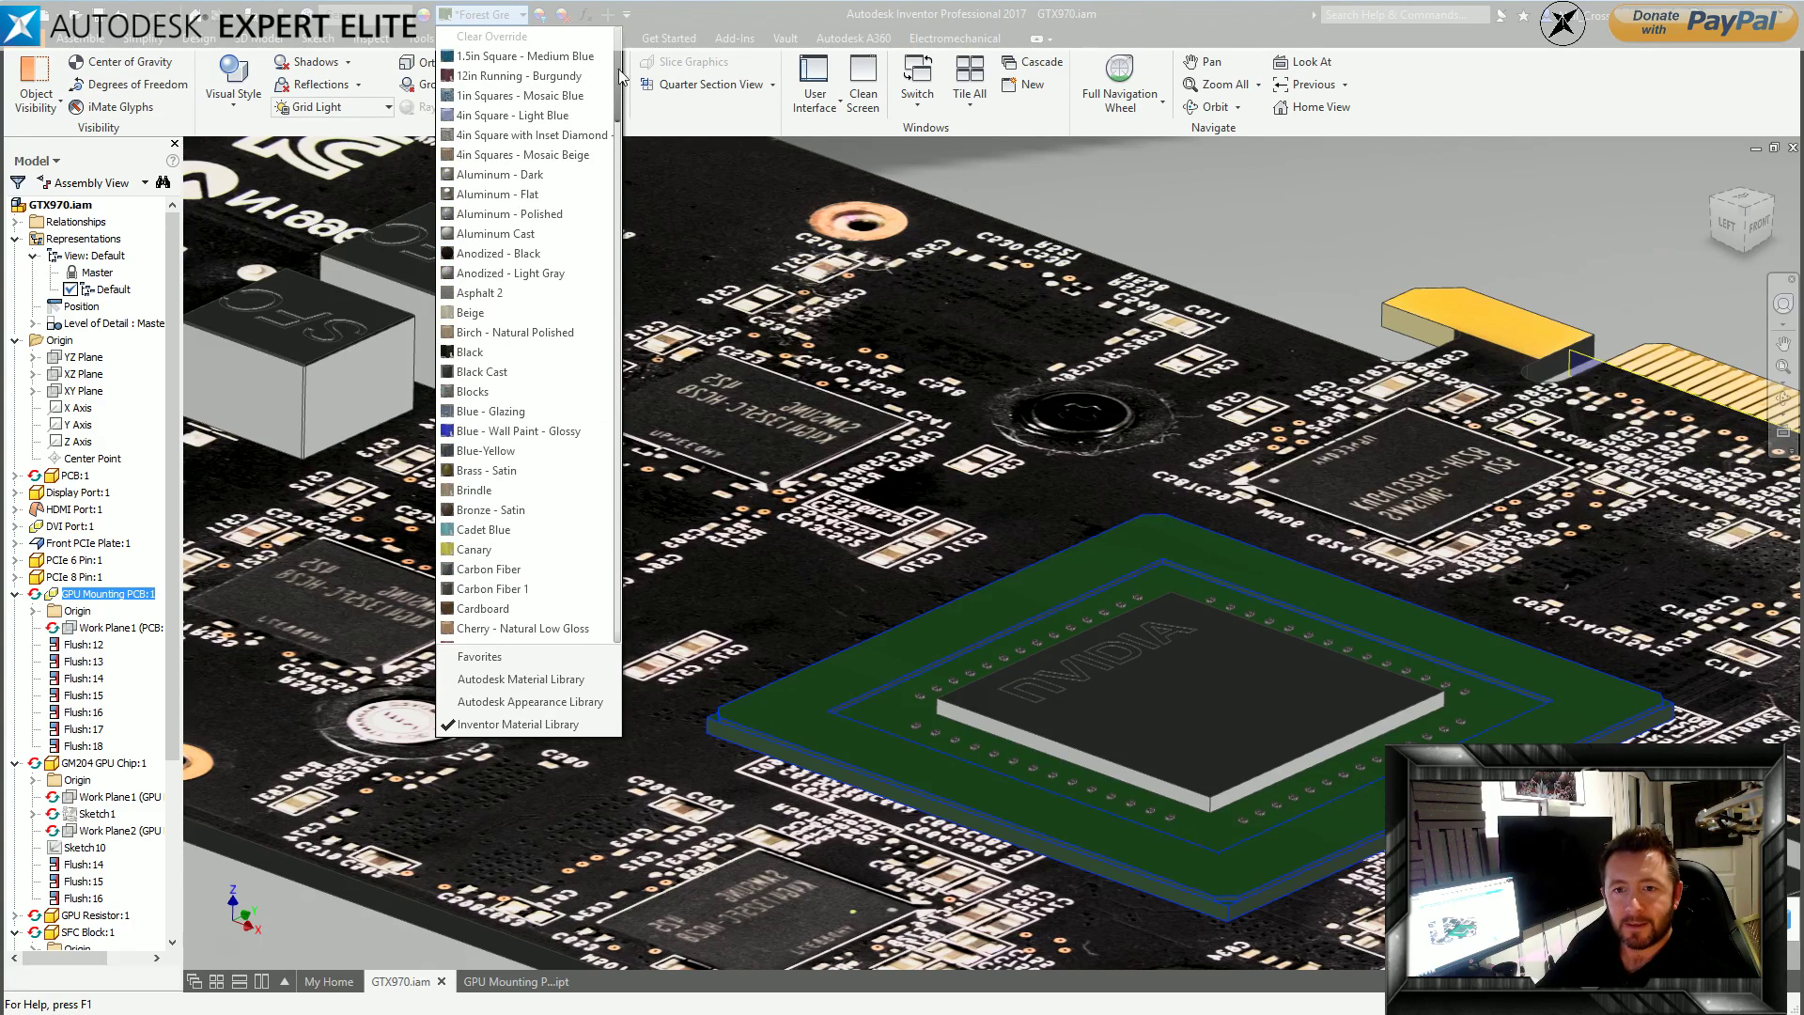
left_click(523, 39)
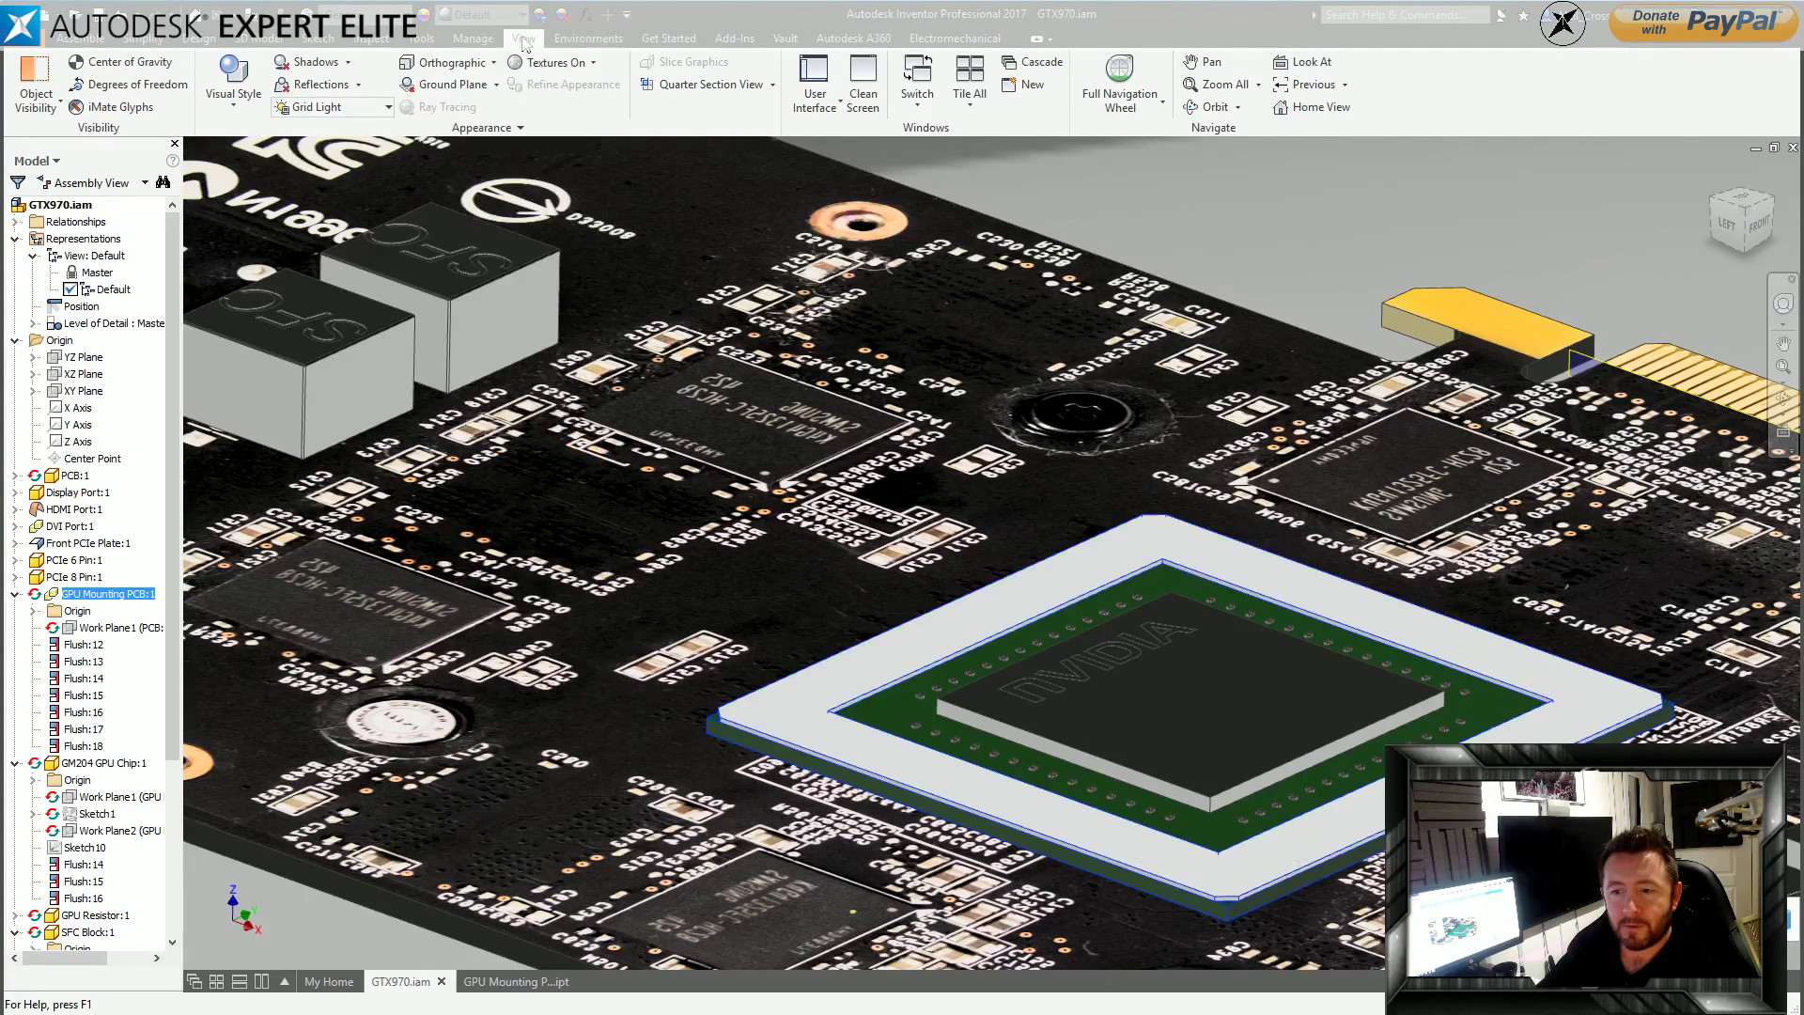
key("Escape")
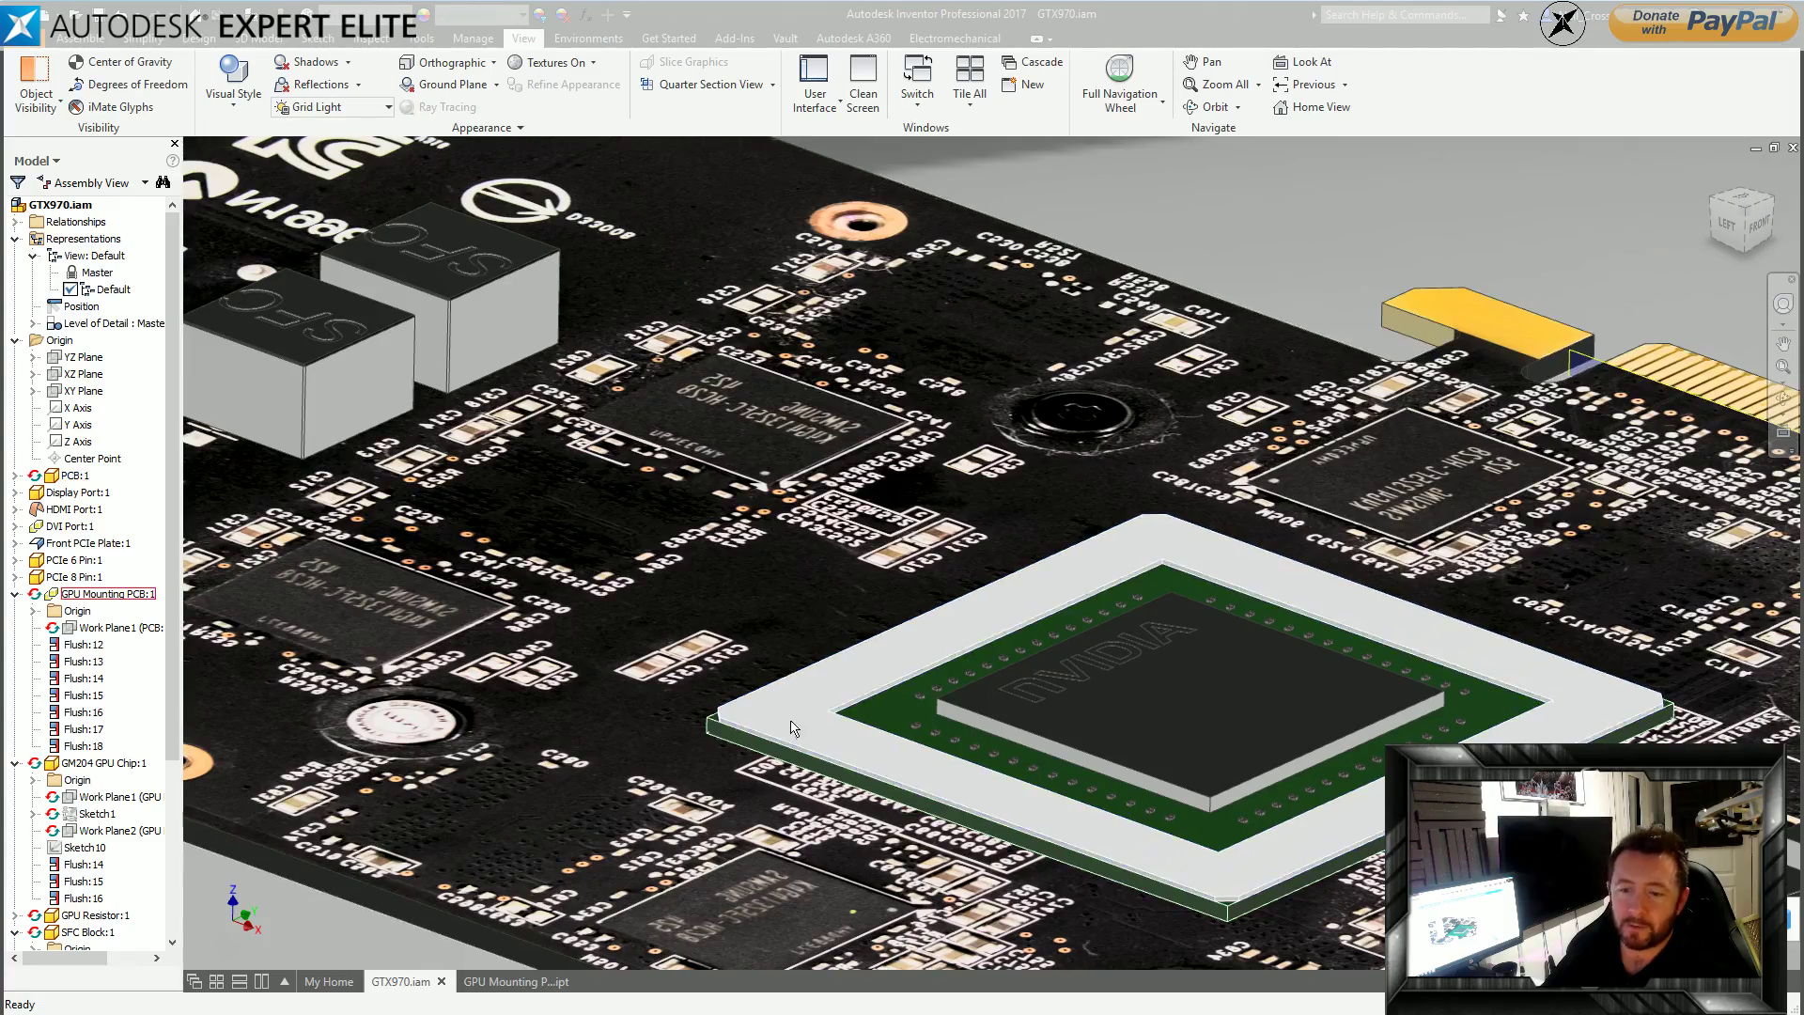
Compare the GPU Mounting PCB's green in the assembly with its own part window, finishing in the part's home view.
middle_click_drag(790, 742, 179, 319, "shift")
key("ctrl+Tab")
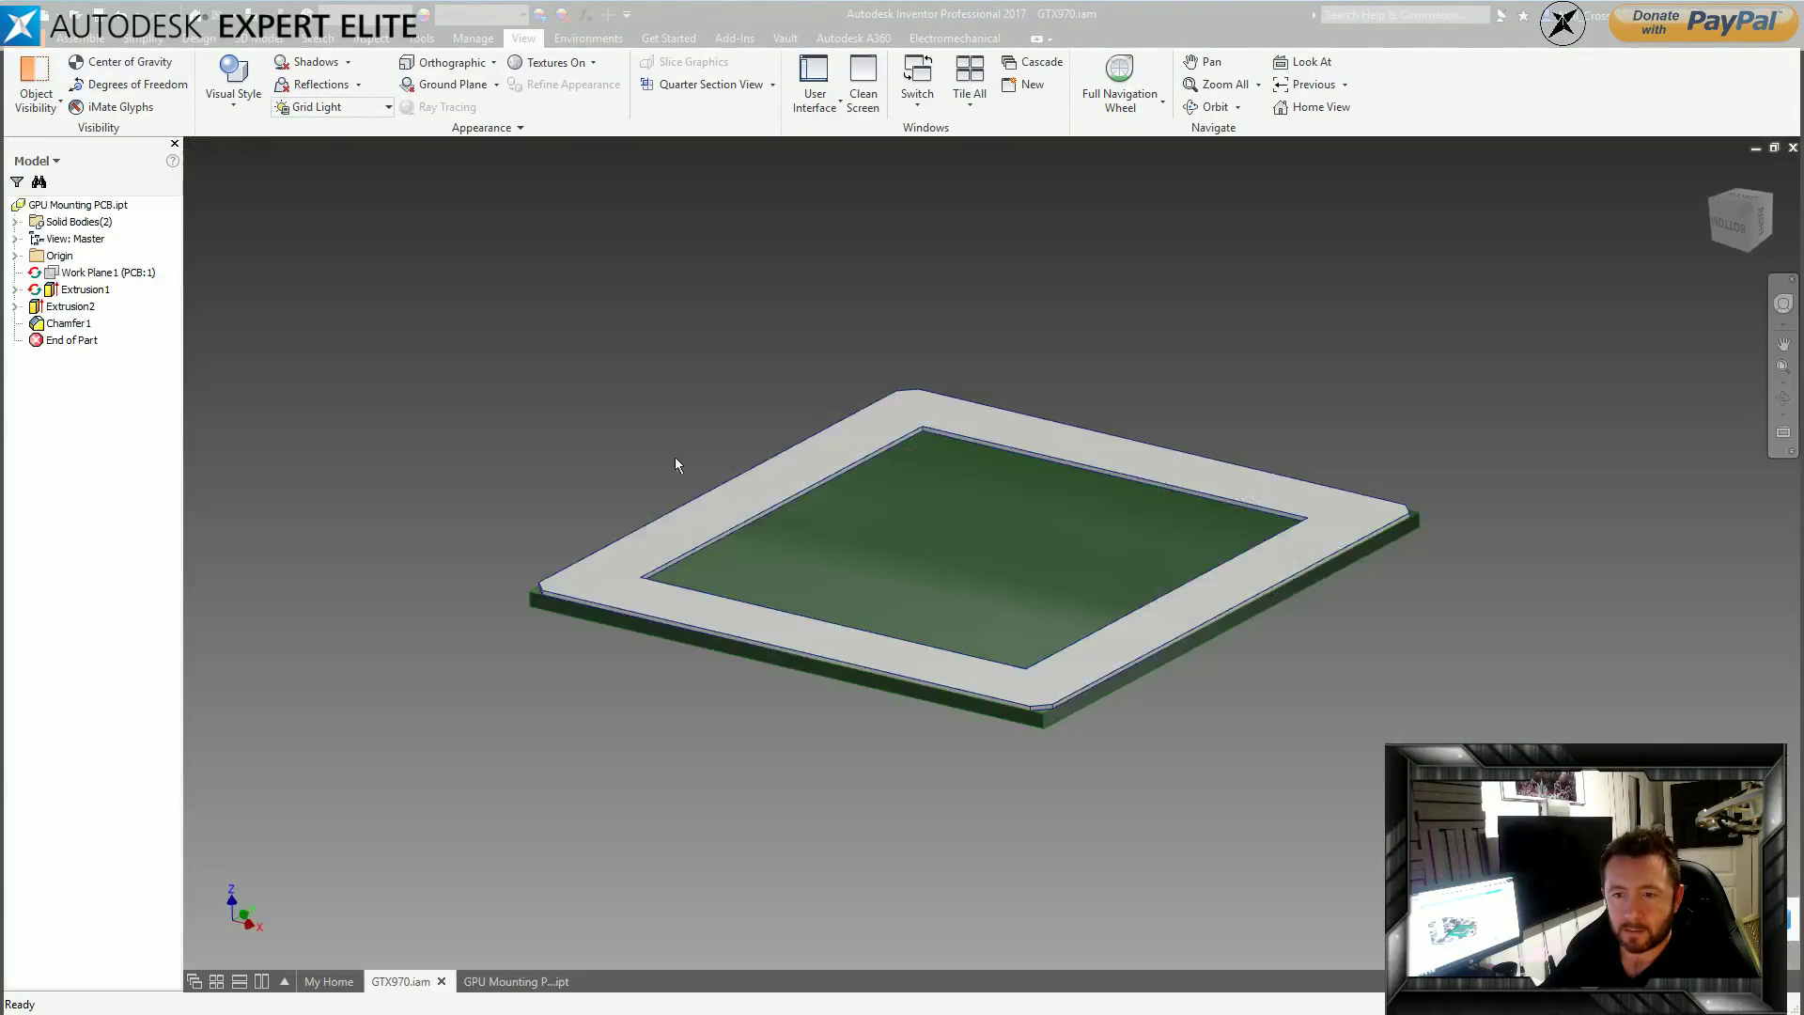
middle_click_drag(1164, 583, 1123, 511, "shift")
key("F6")
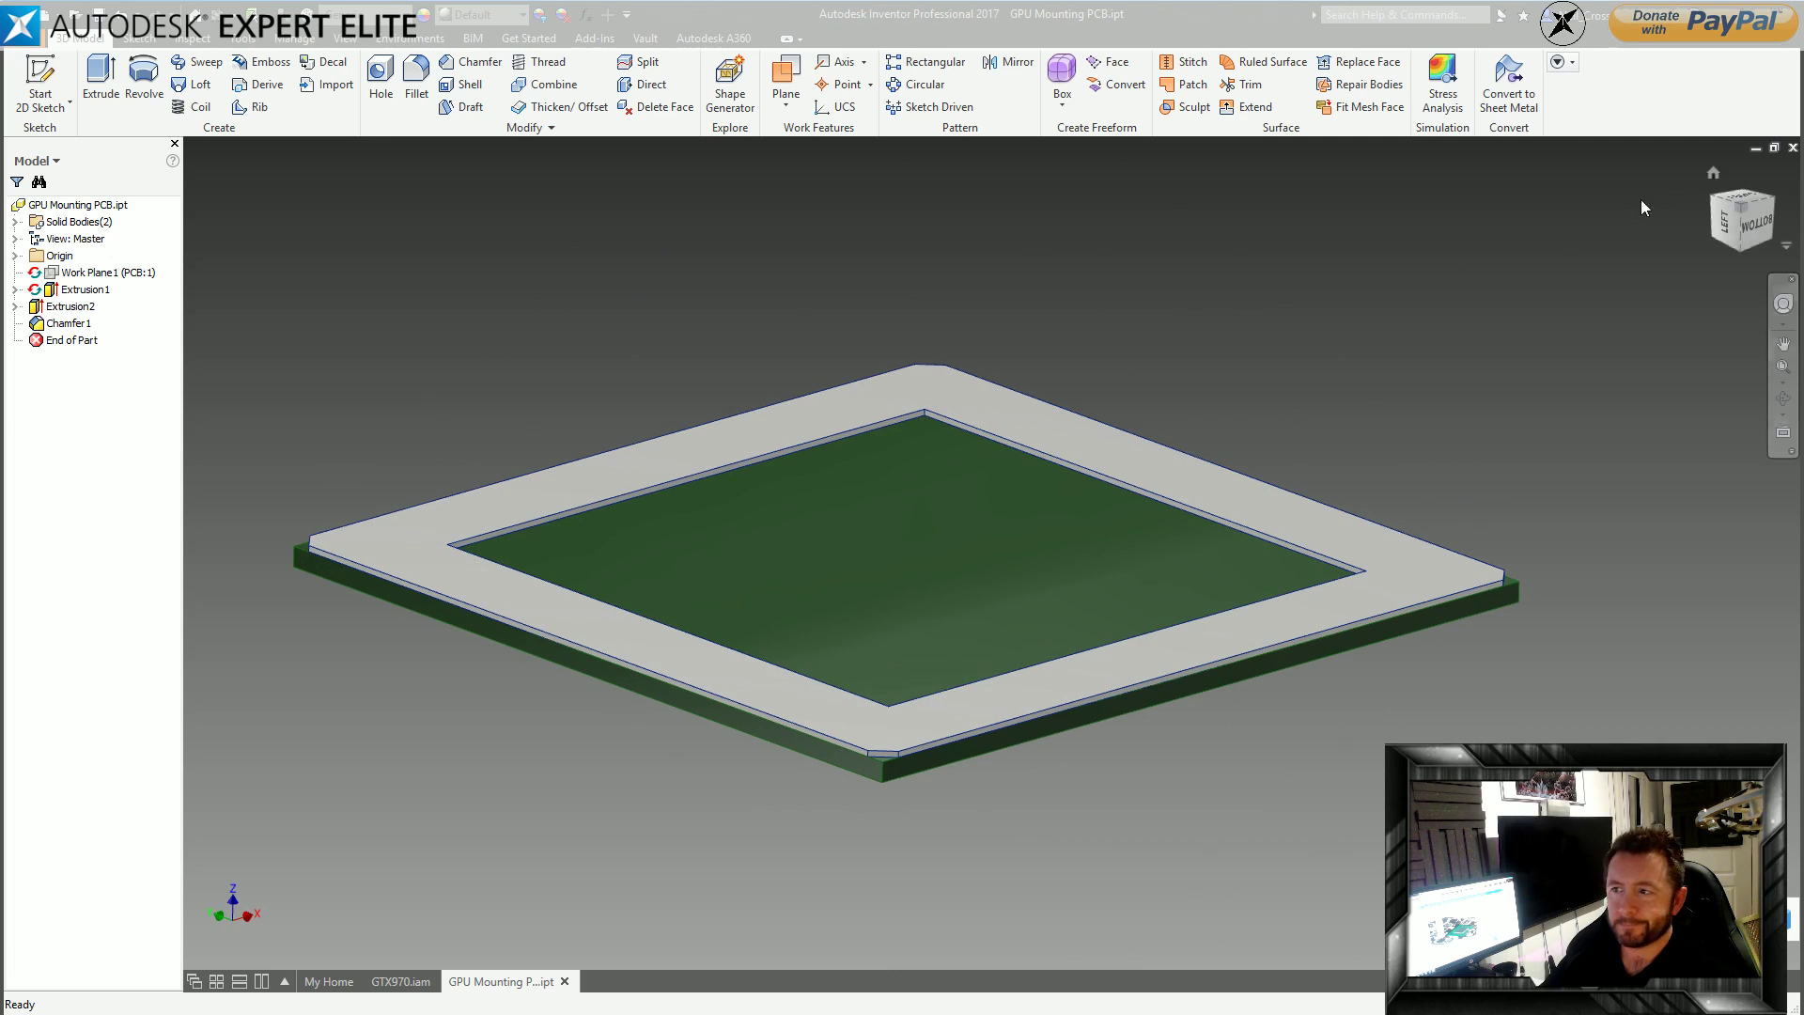
In the GTX970 assembly, edit the GPU Mounting PCB in place, set Solid2's body appearance to Chrome - Polished and return to the assembly.
key("ctrl+Tab")
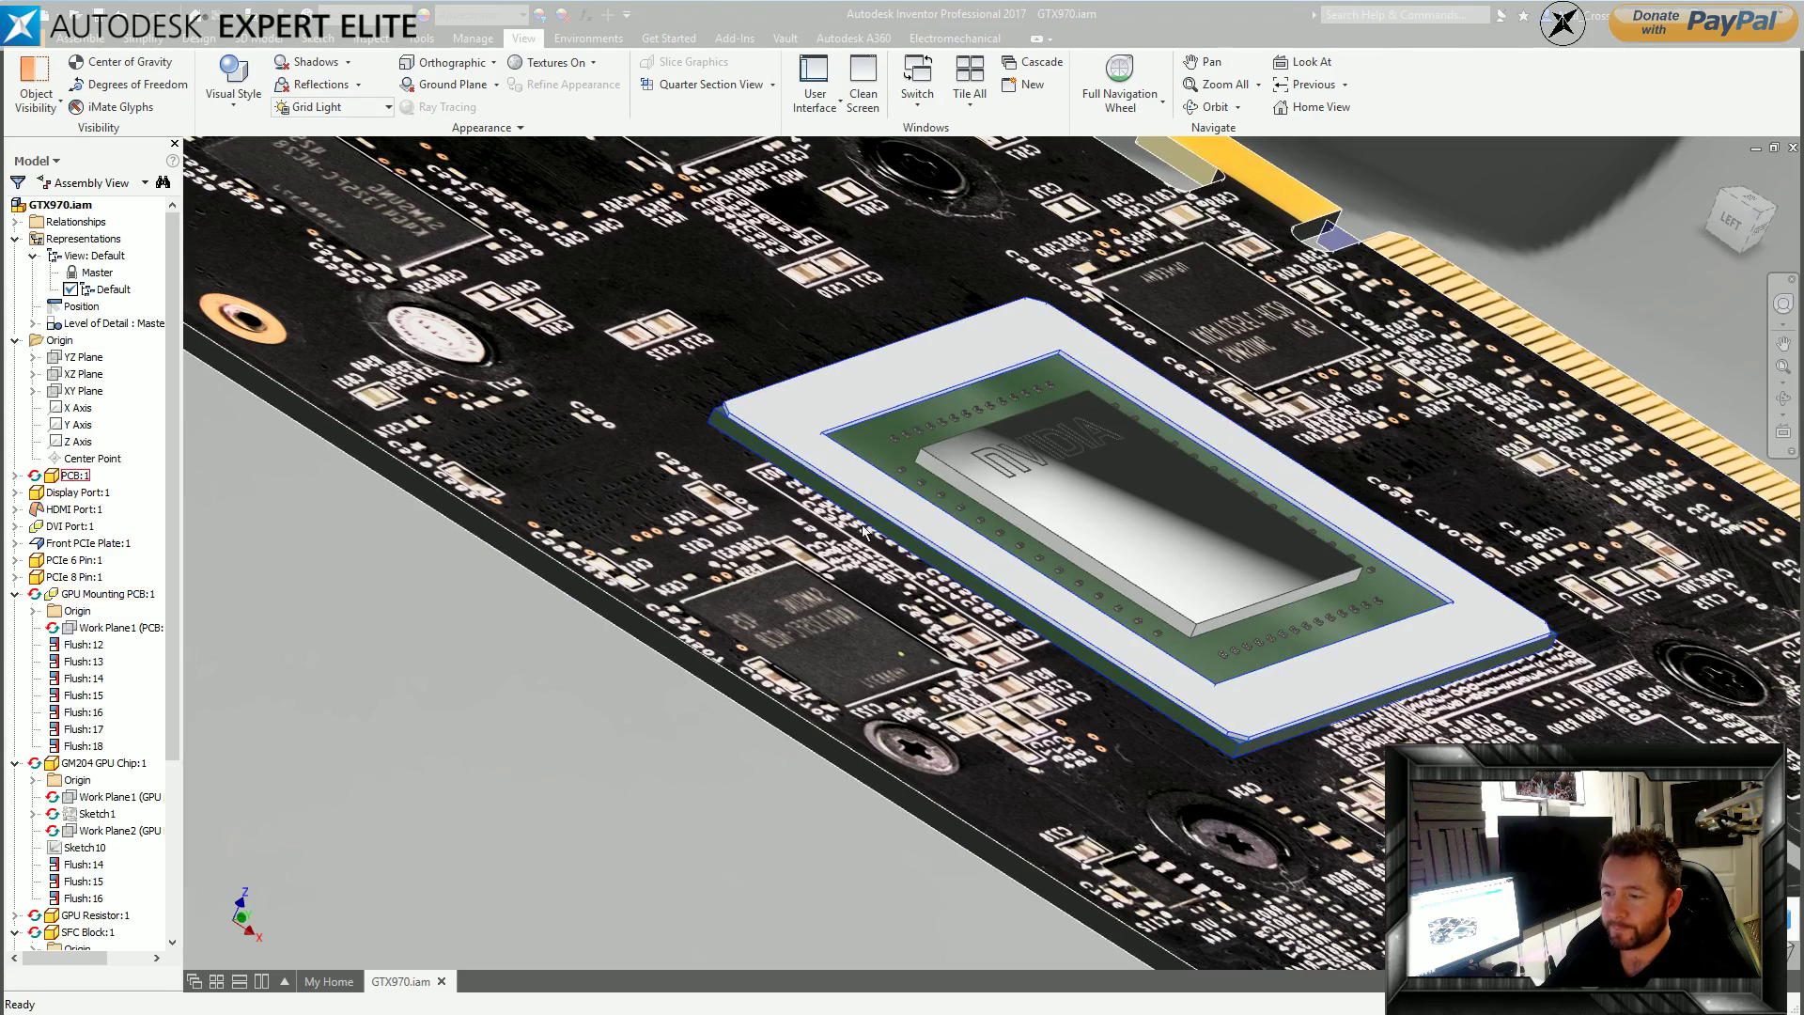
double_click(761, 440)
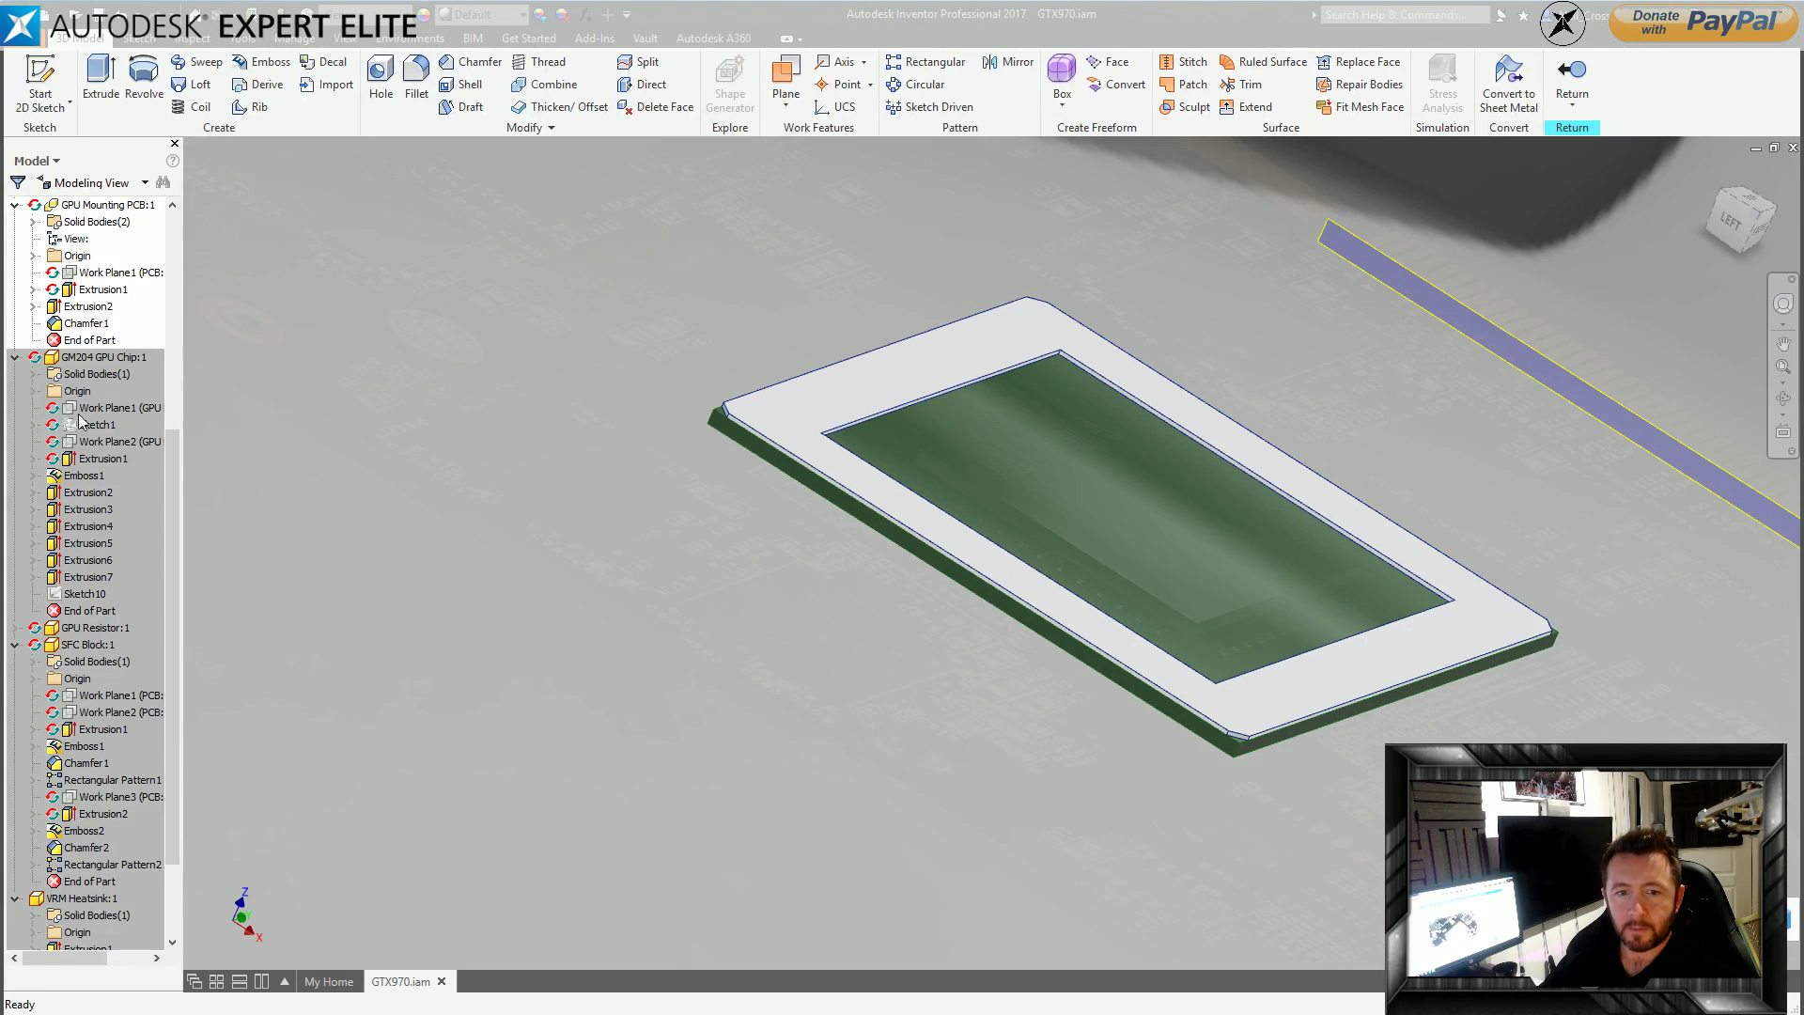
left_click(33, 221)
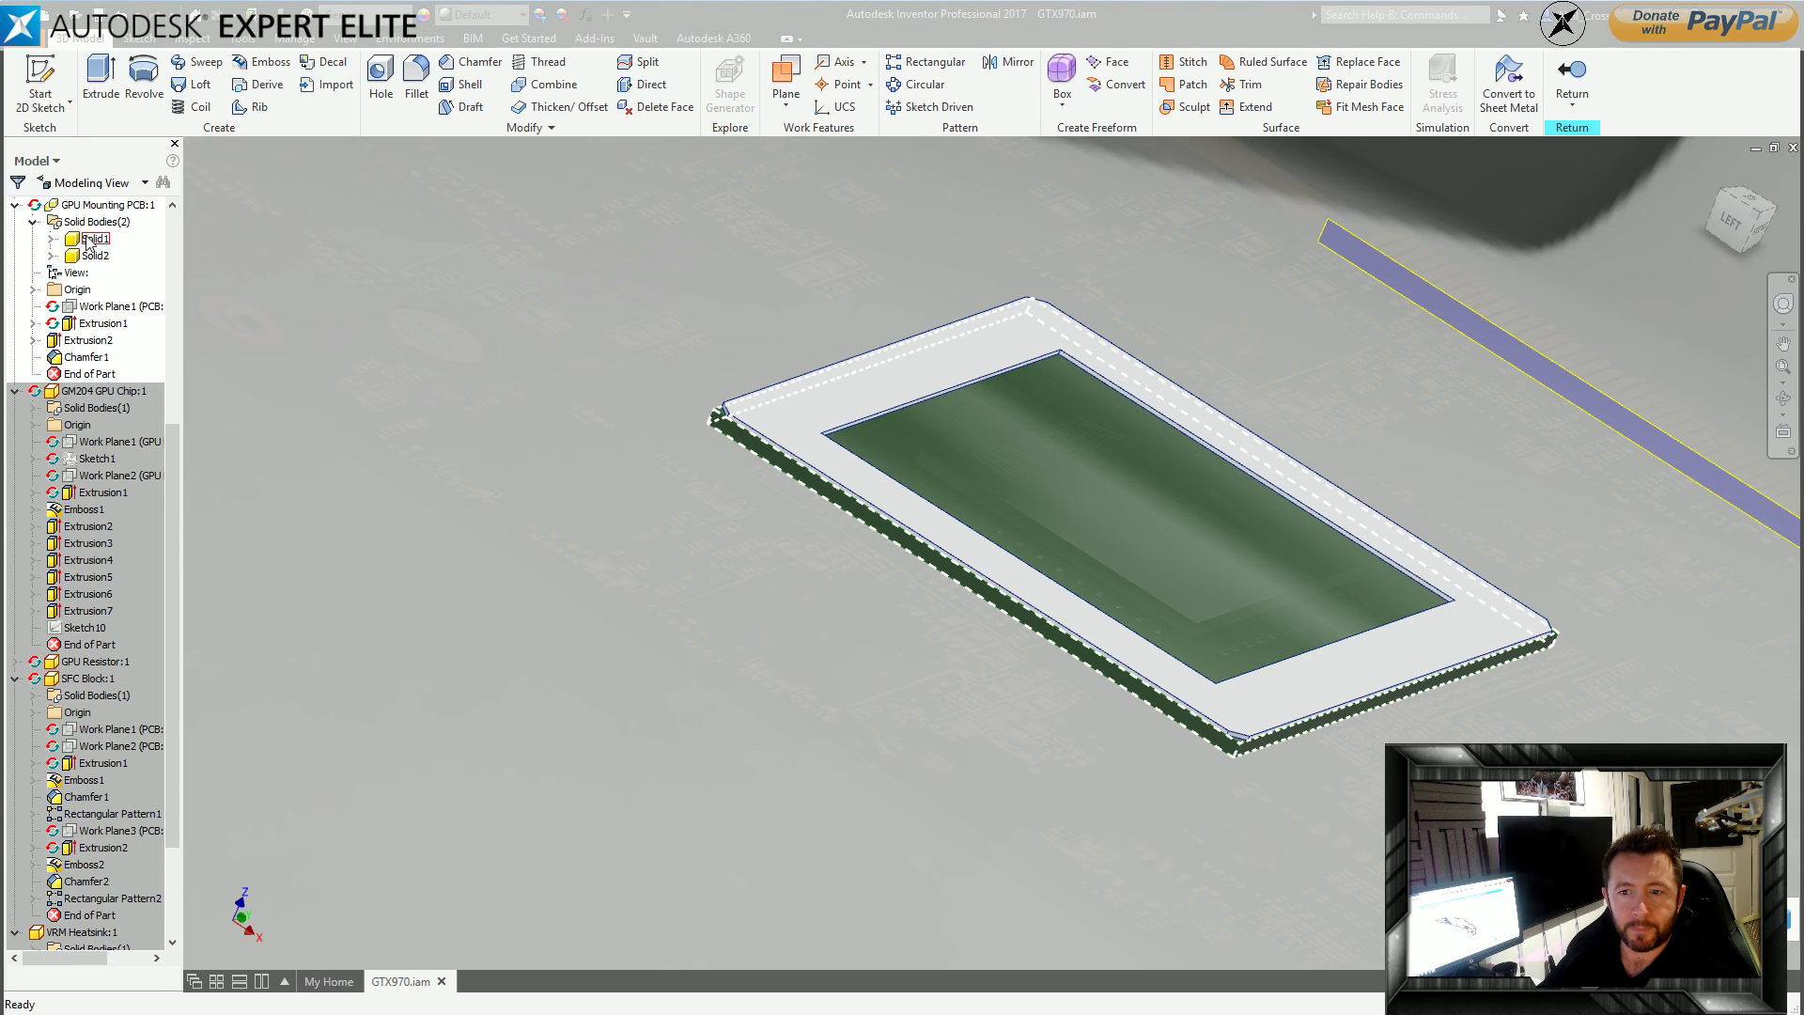
left_click(95, 255)
right_click(95, 256)
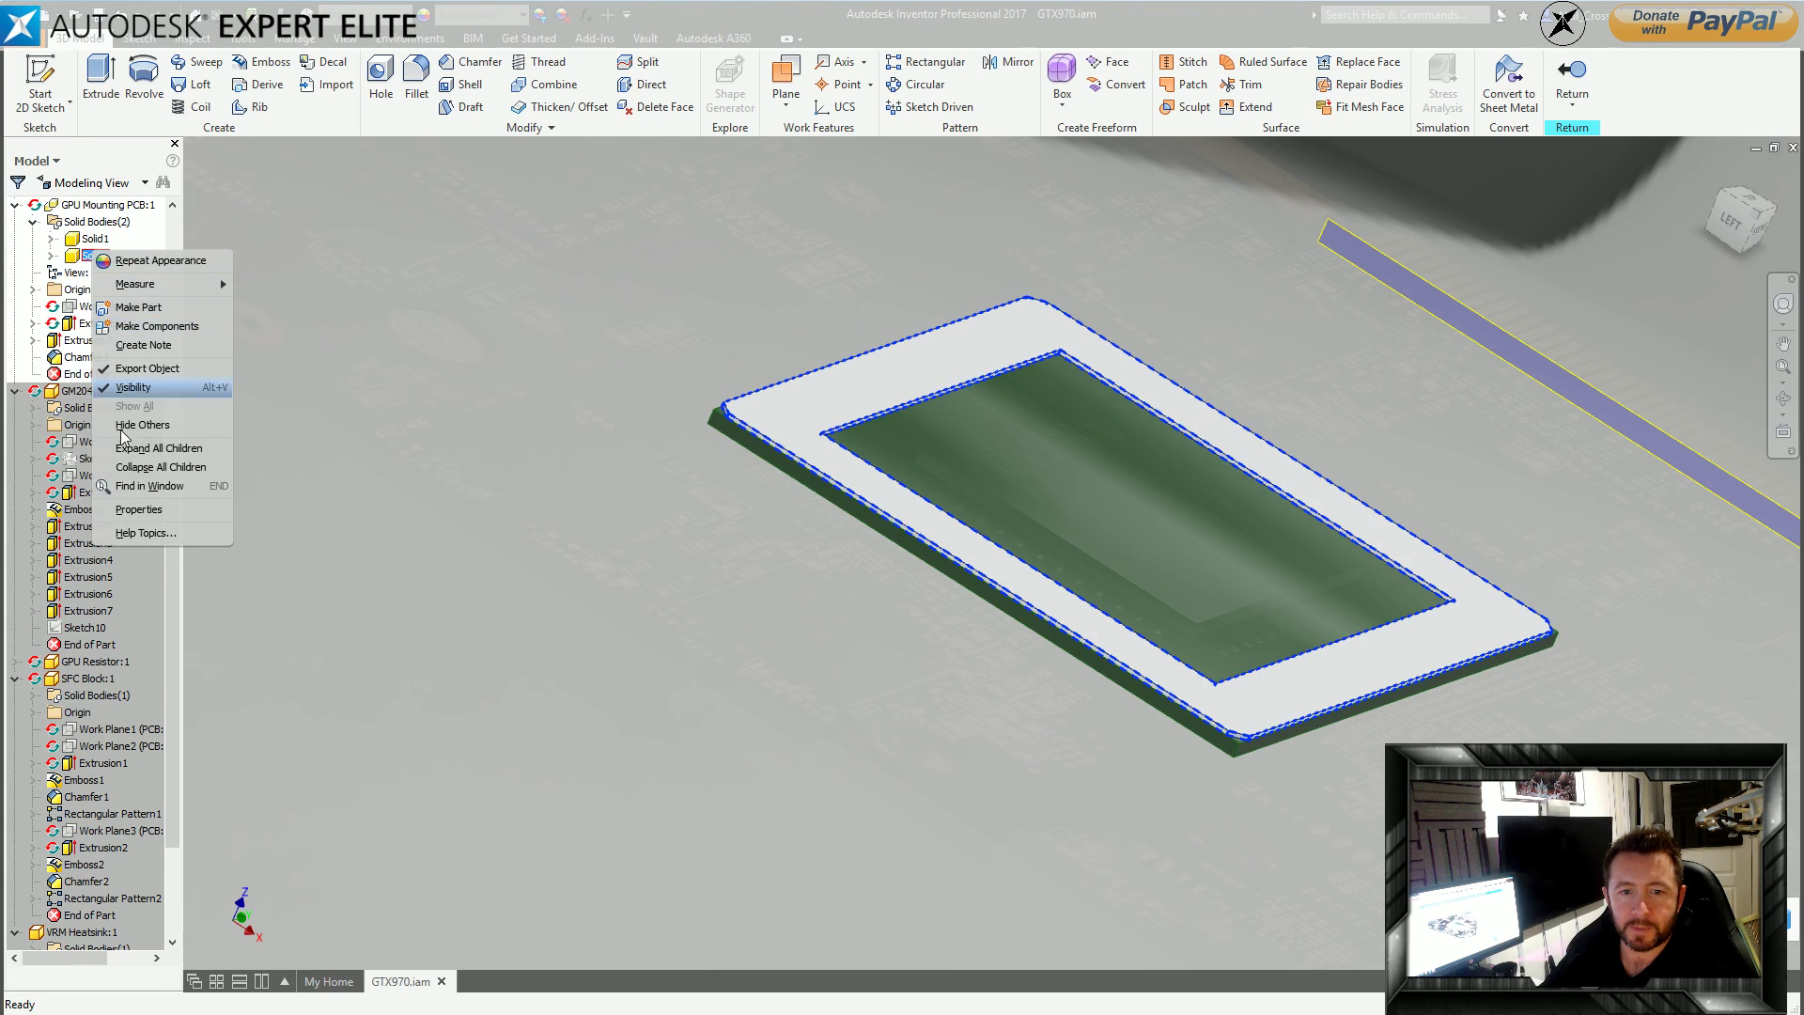
left_click(132, 505)
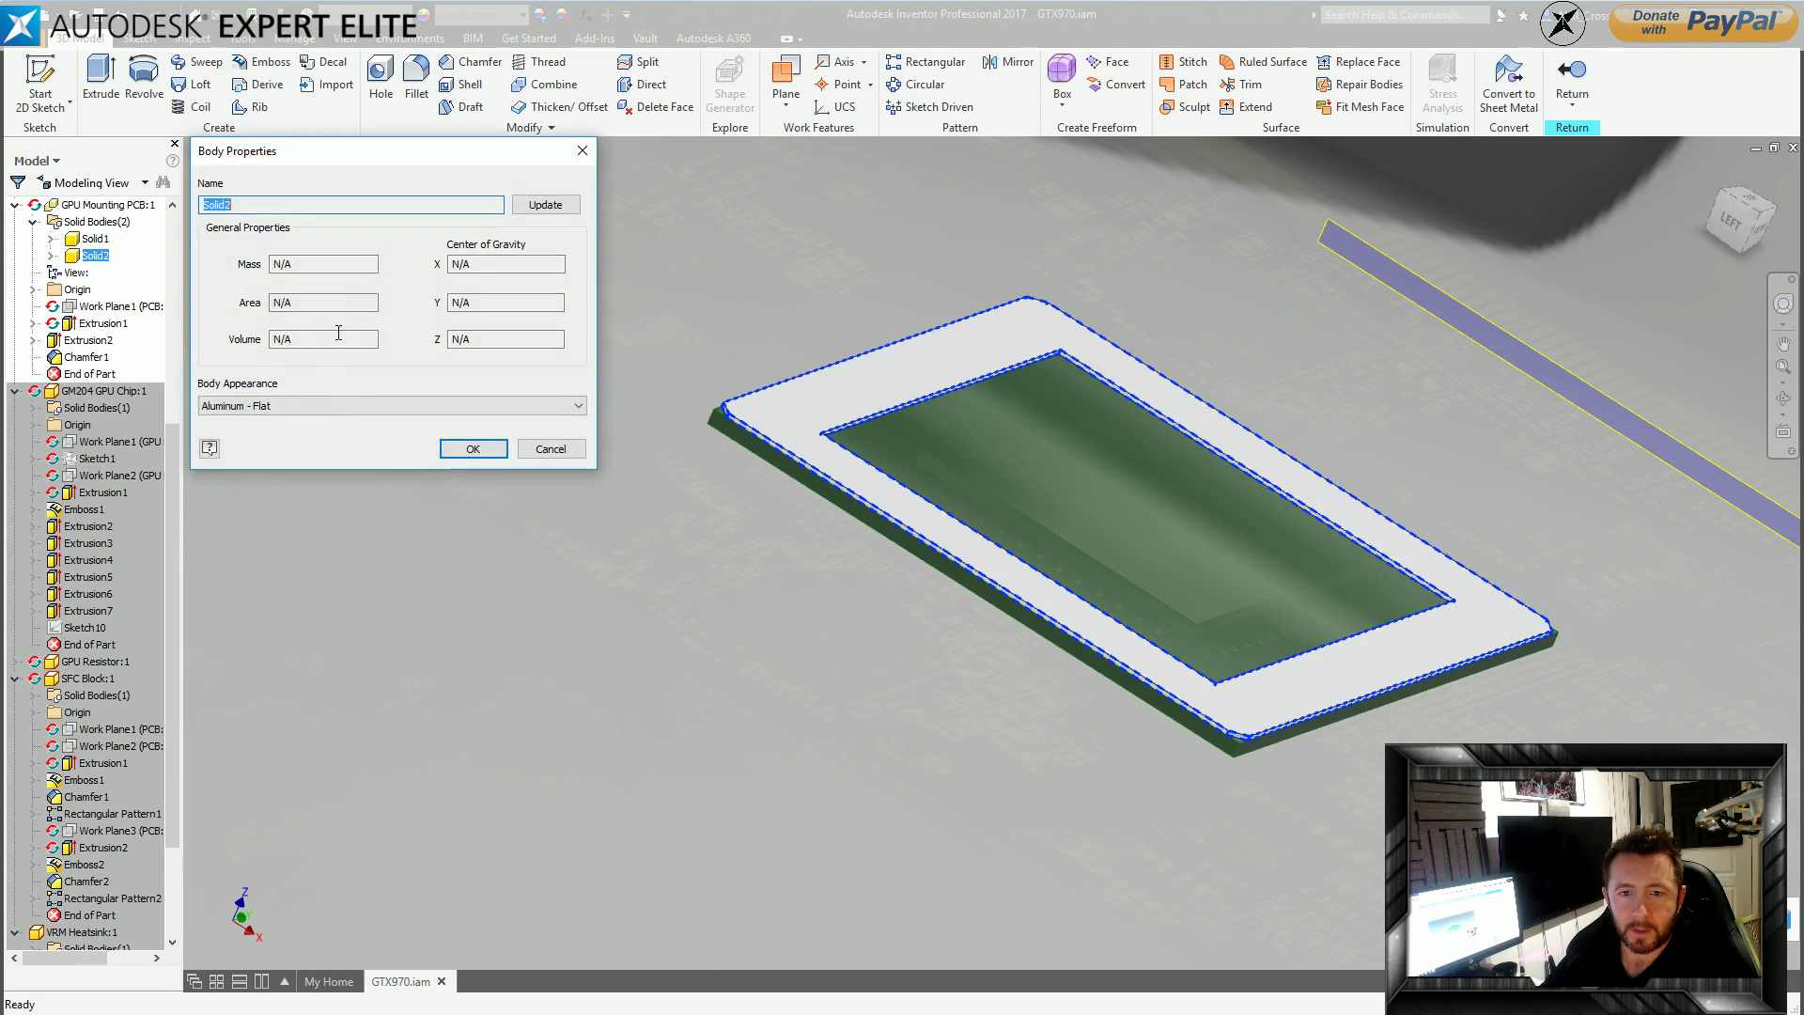
left_click(366, 405)
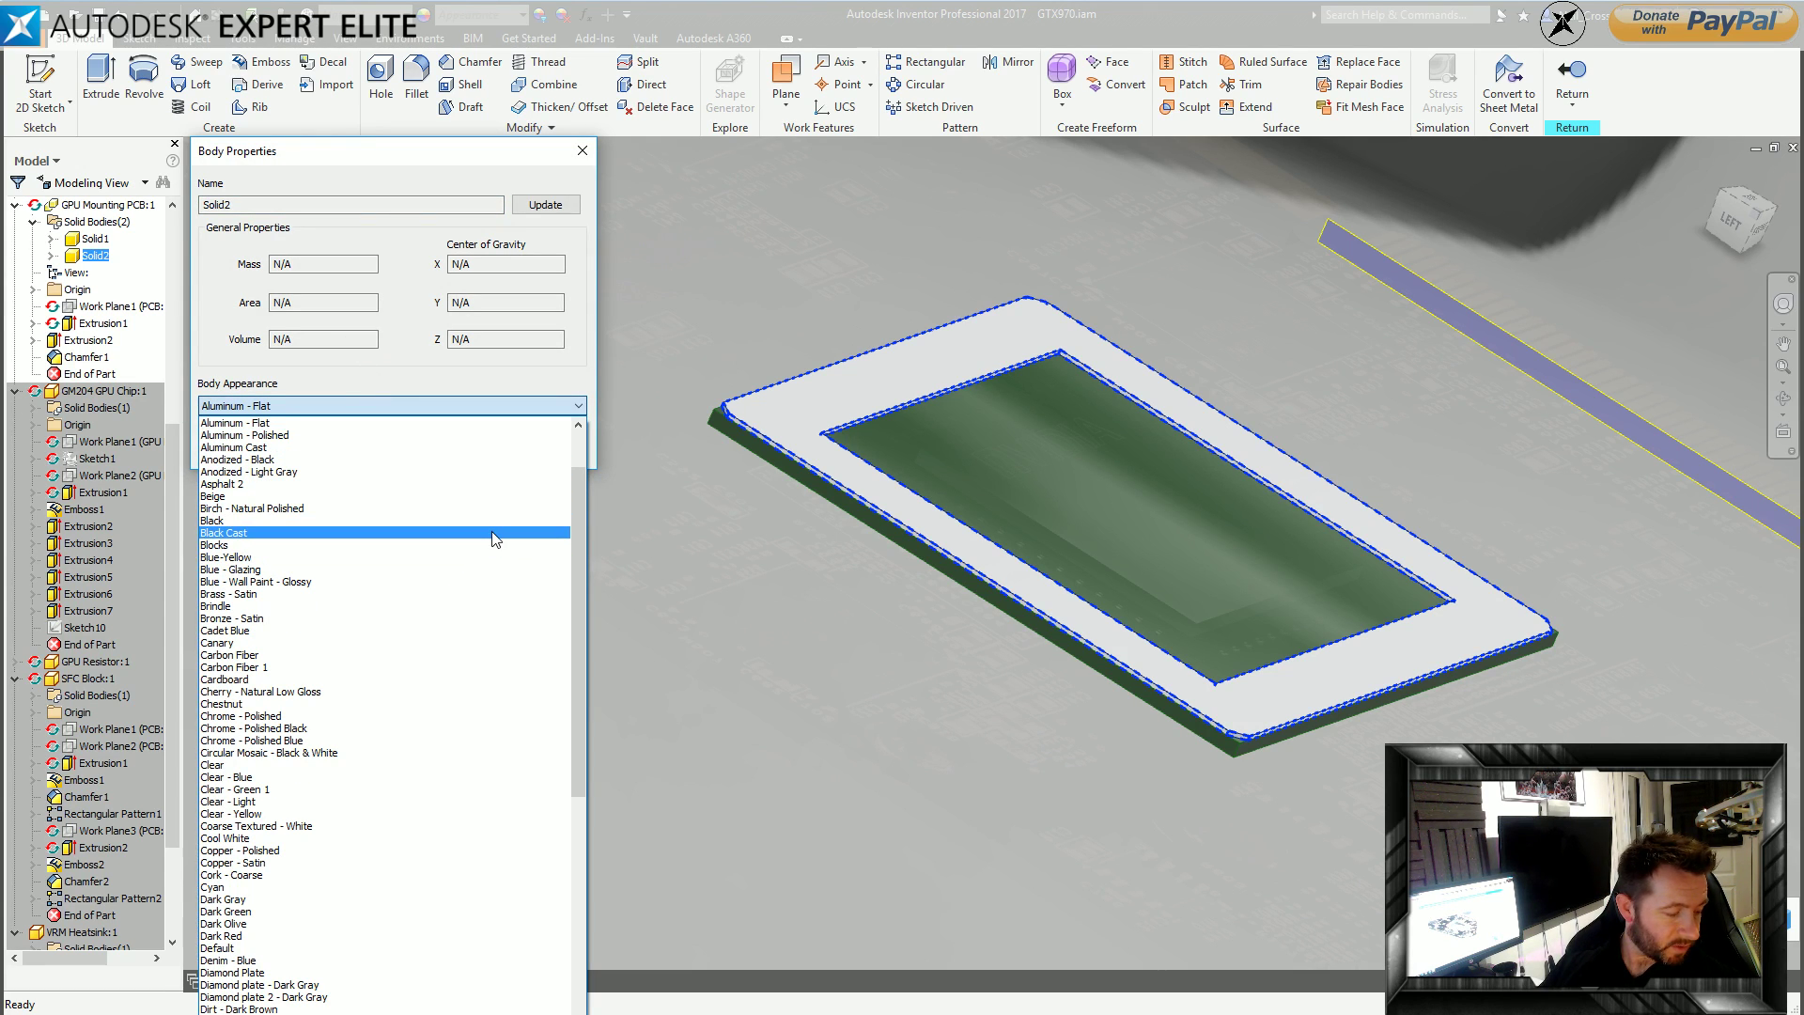
scroll(578, 577, "down", 1)
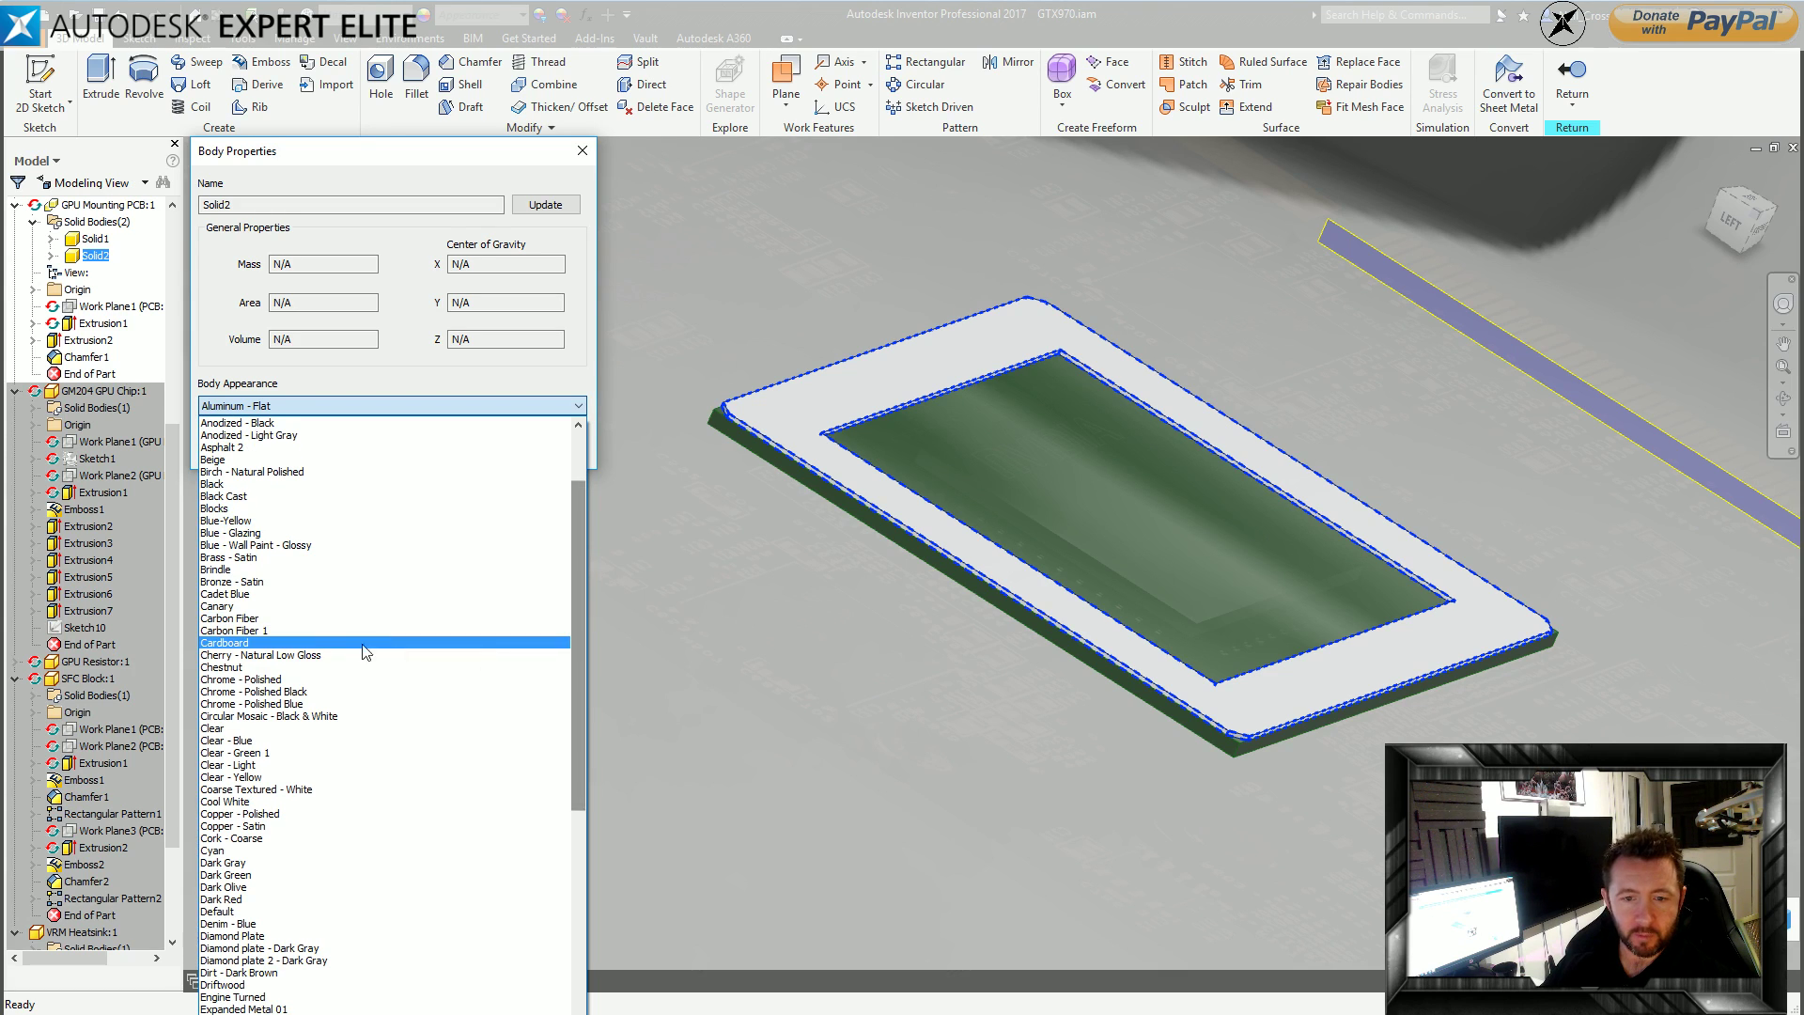
left_click(315, 681)
left_click(473, 447)
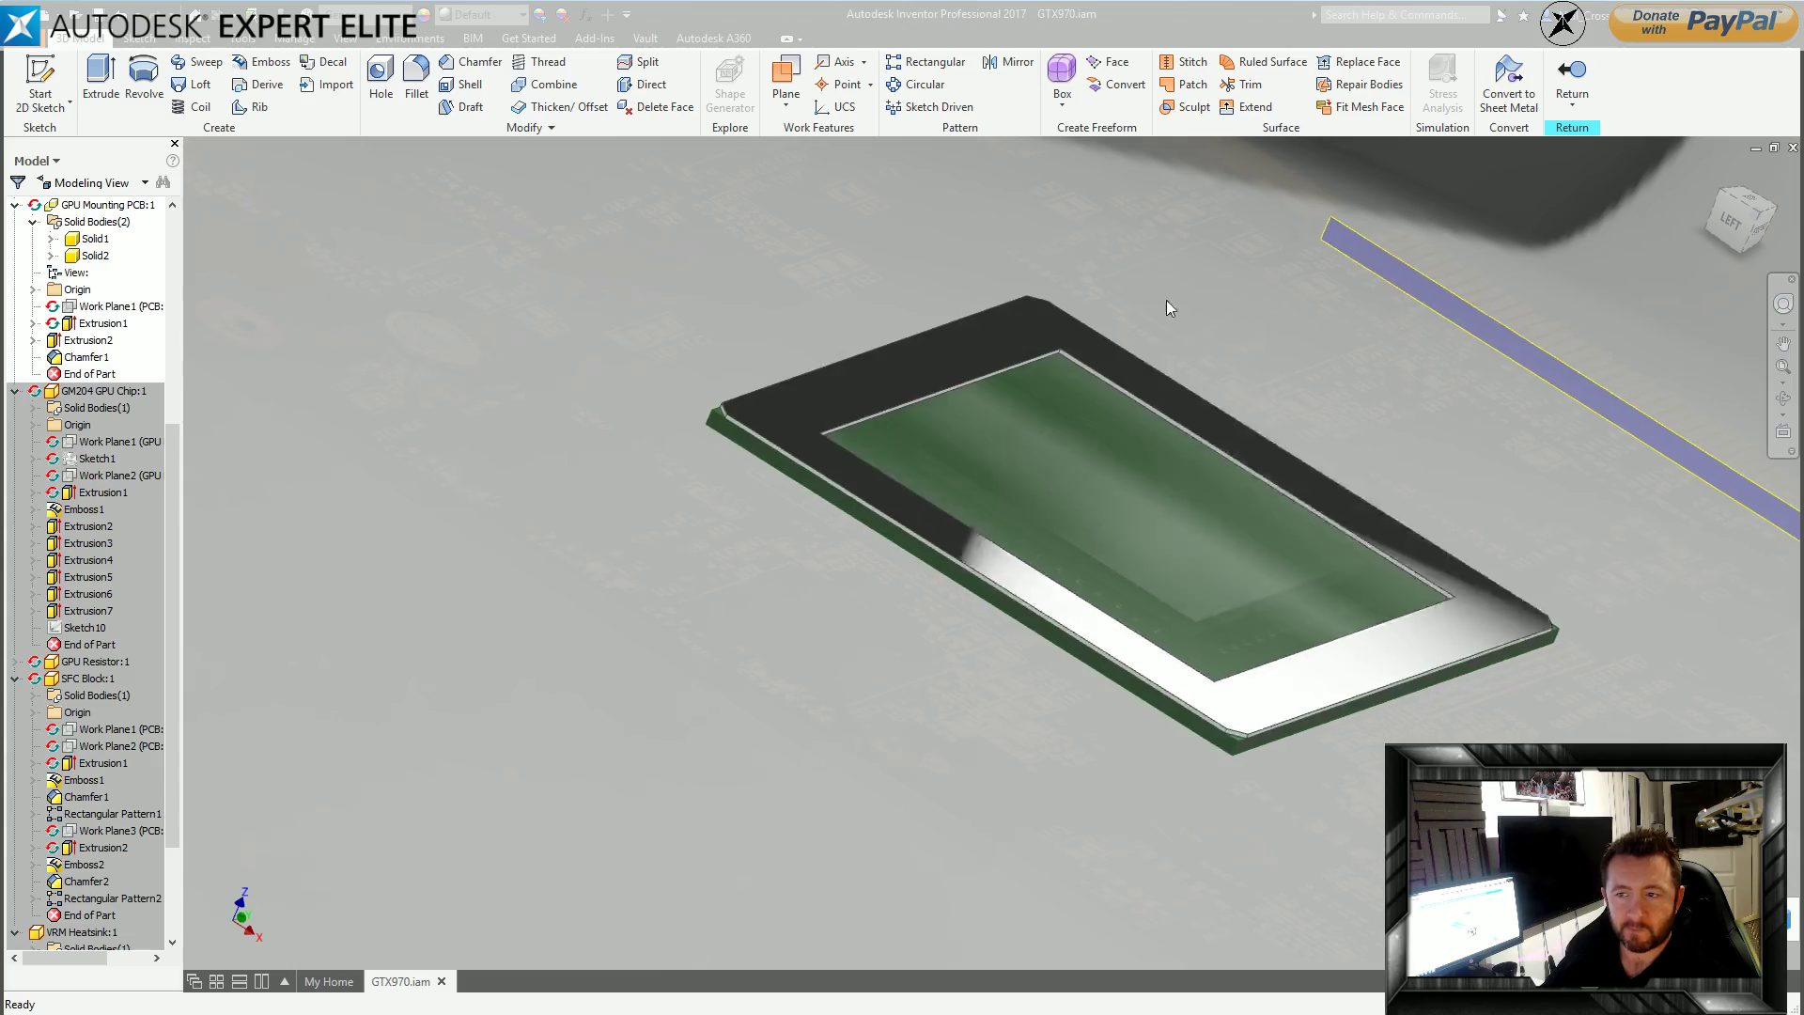
left_click(1572, 83)
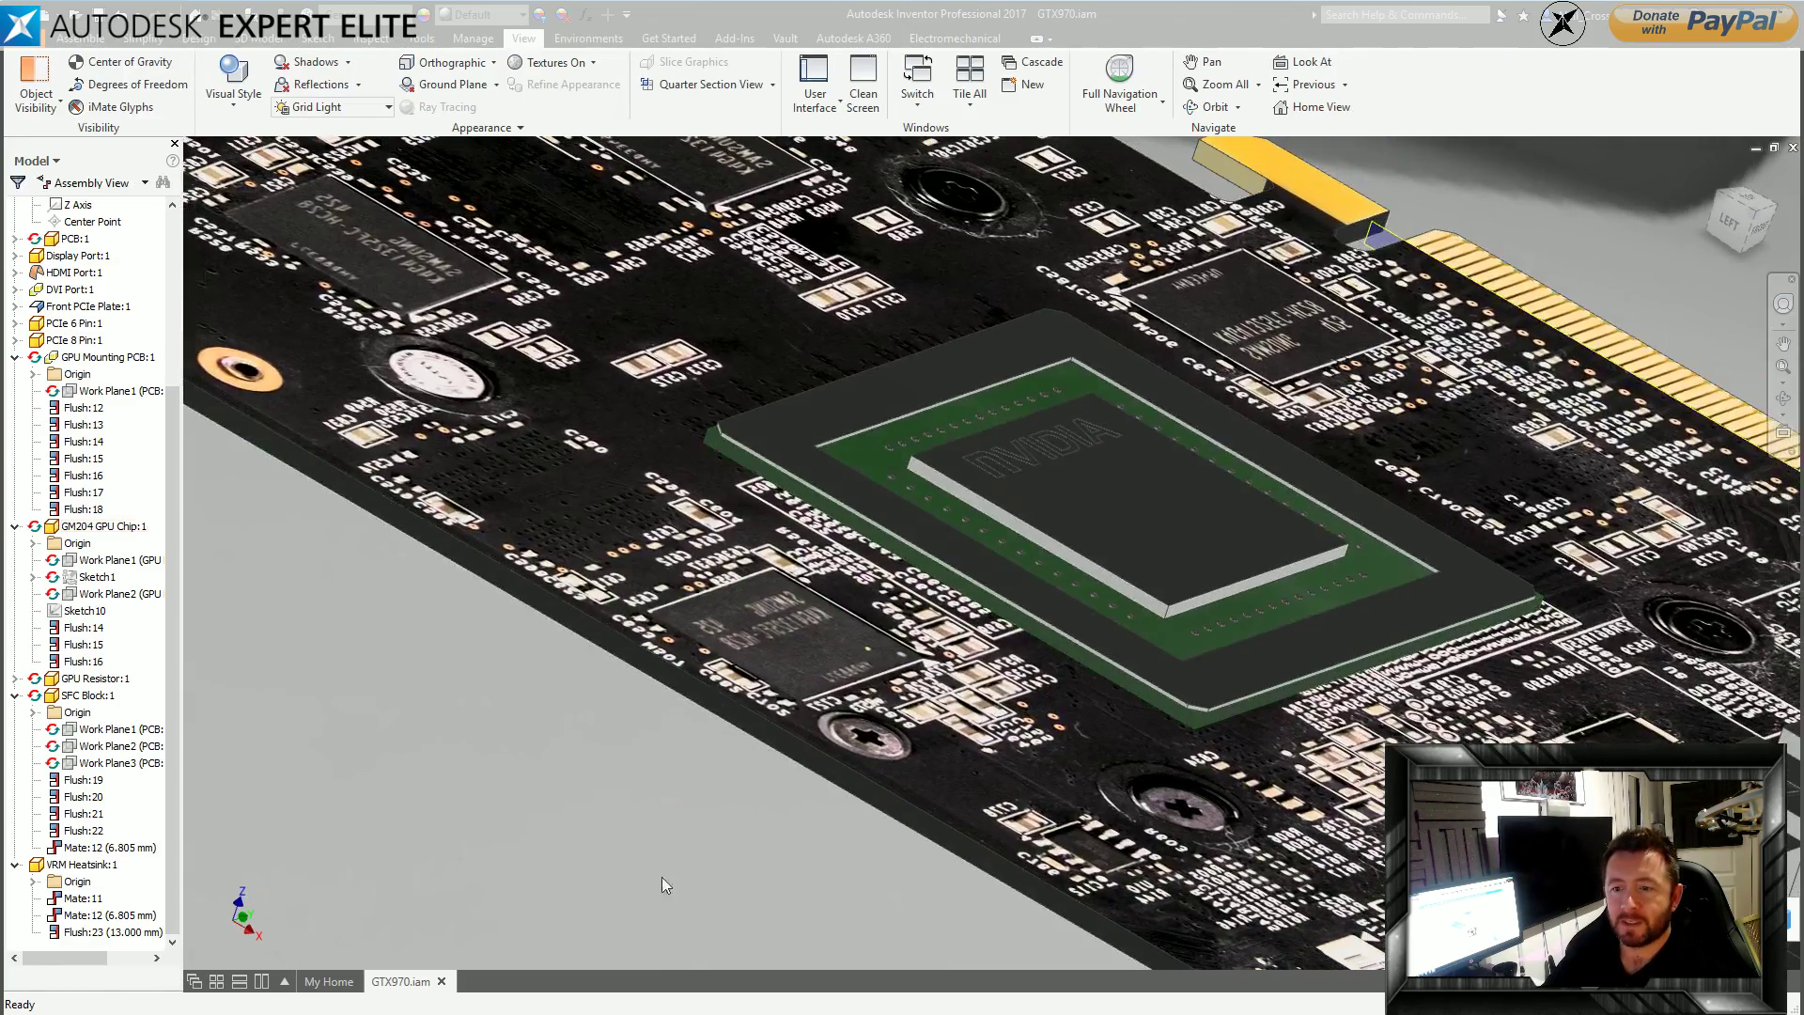
Edit the GPU Mounting PCB in place, set Solid2's body appearance to Aluminum - Polished and return to the assembly.
middle_click_drag(655, 808, 759, 707, "shift")
scroll(759, 707, "up", 8)
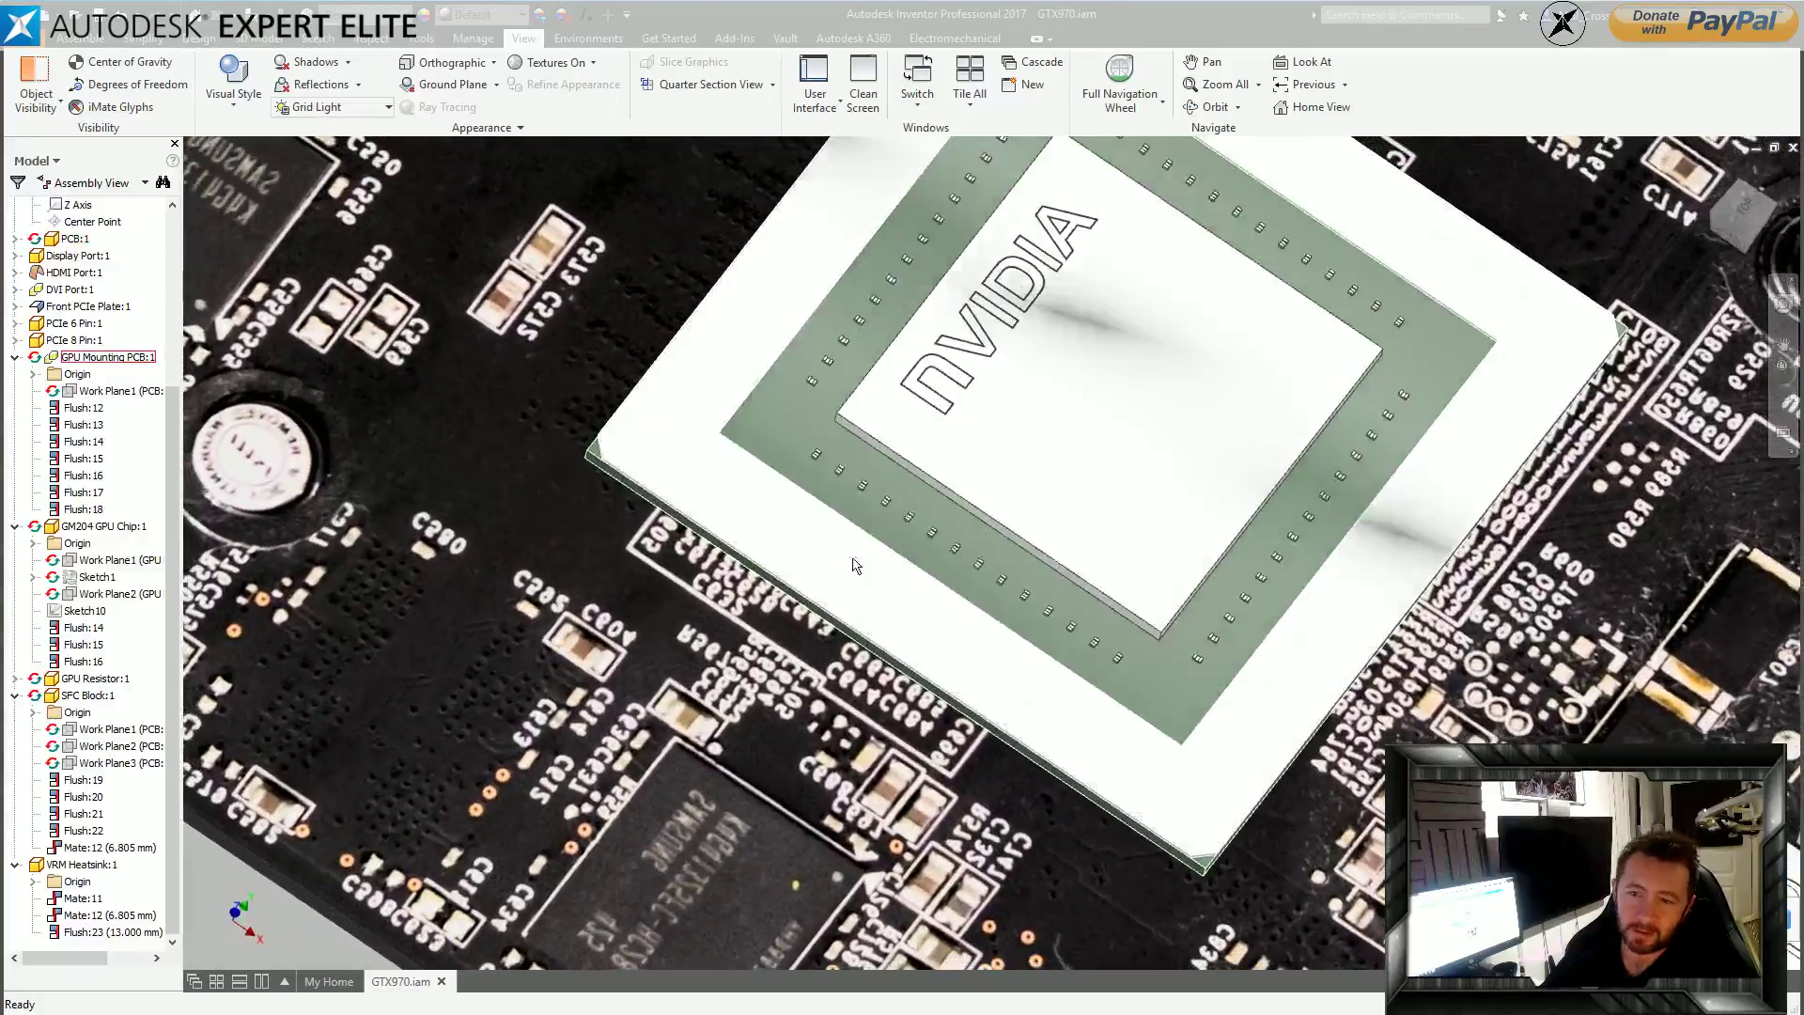
scroll(855, 564, "down", 5)
left_click_drag(169, 404, 169, 251)
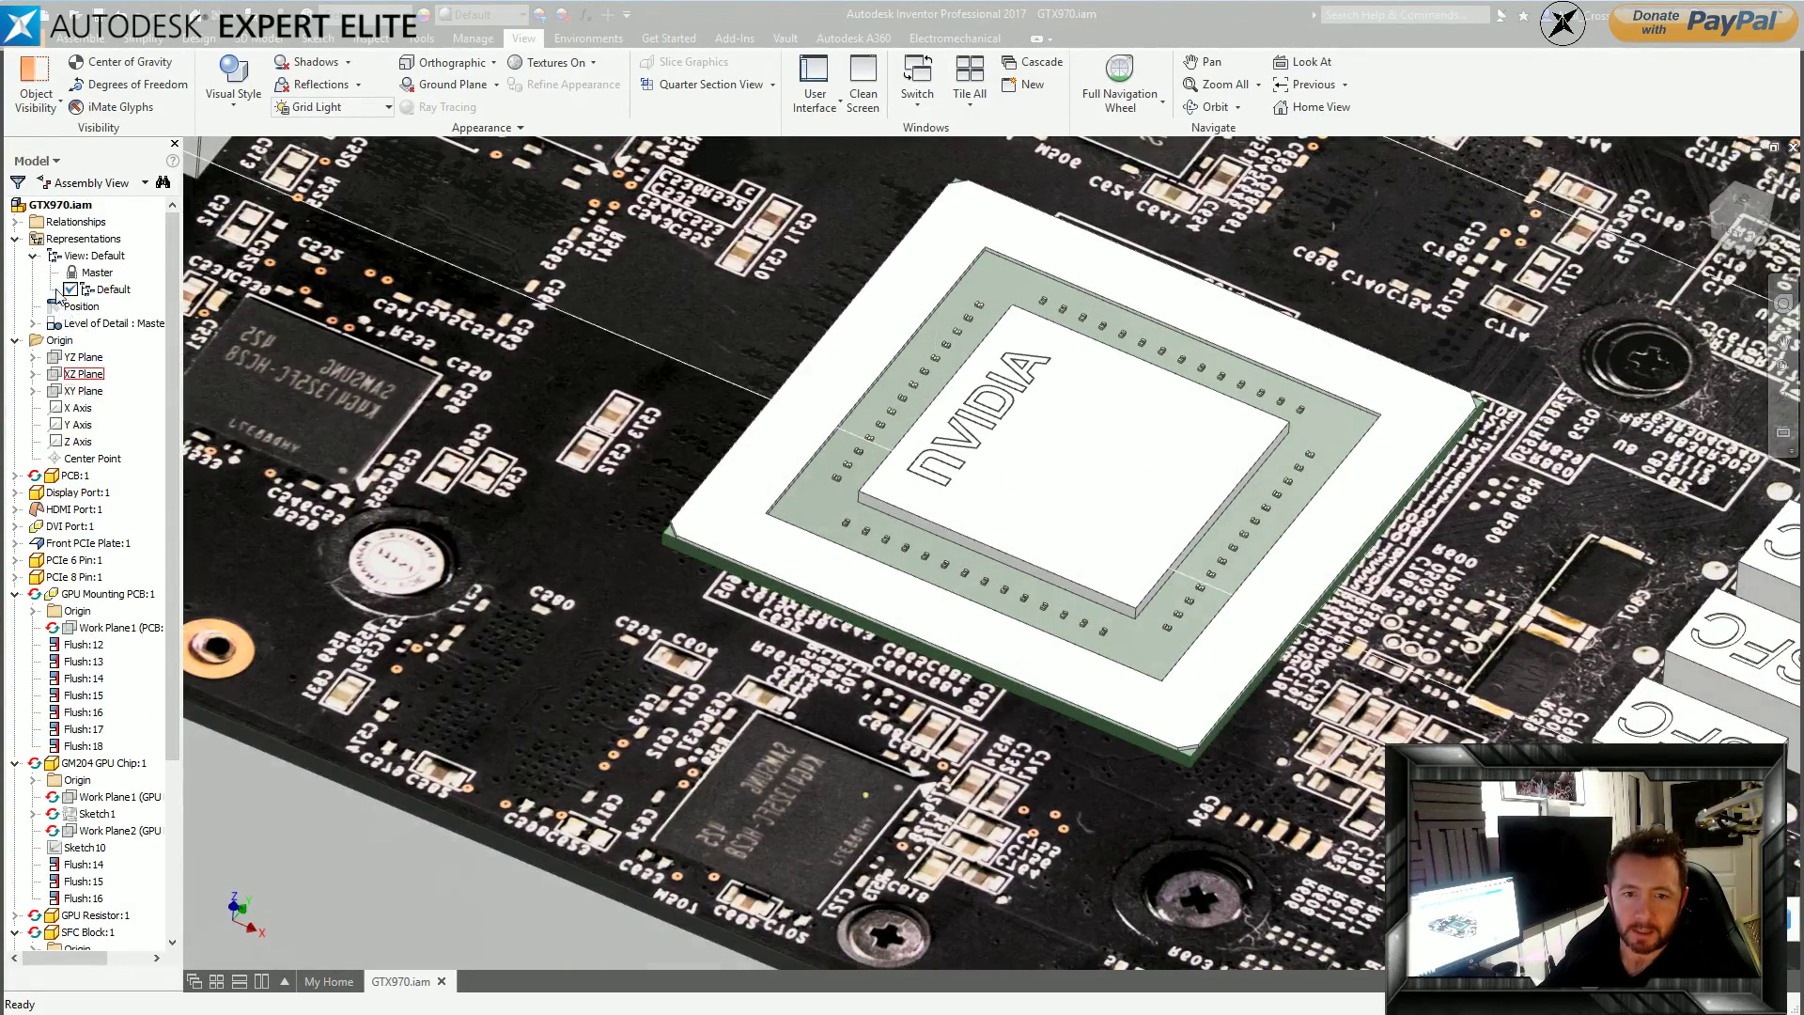
double_click(714, 534)
left_click(34, 222)
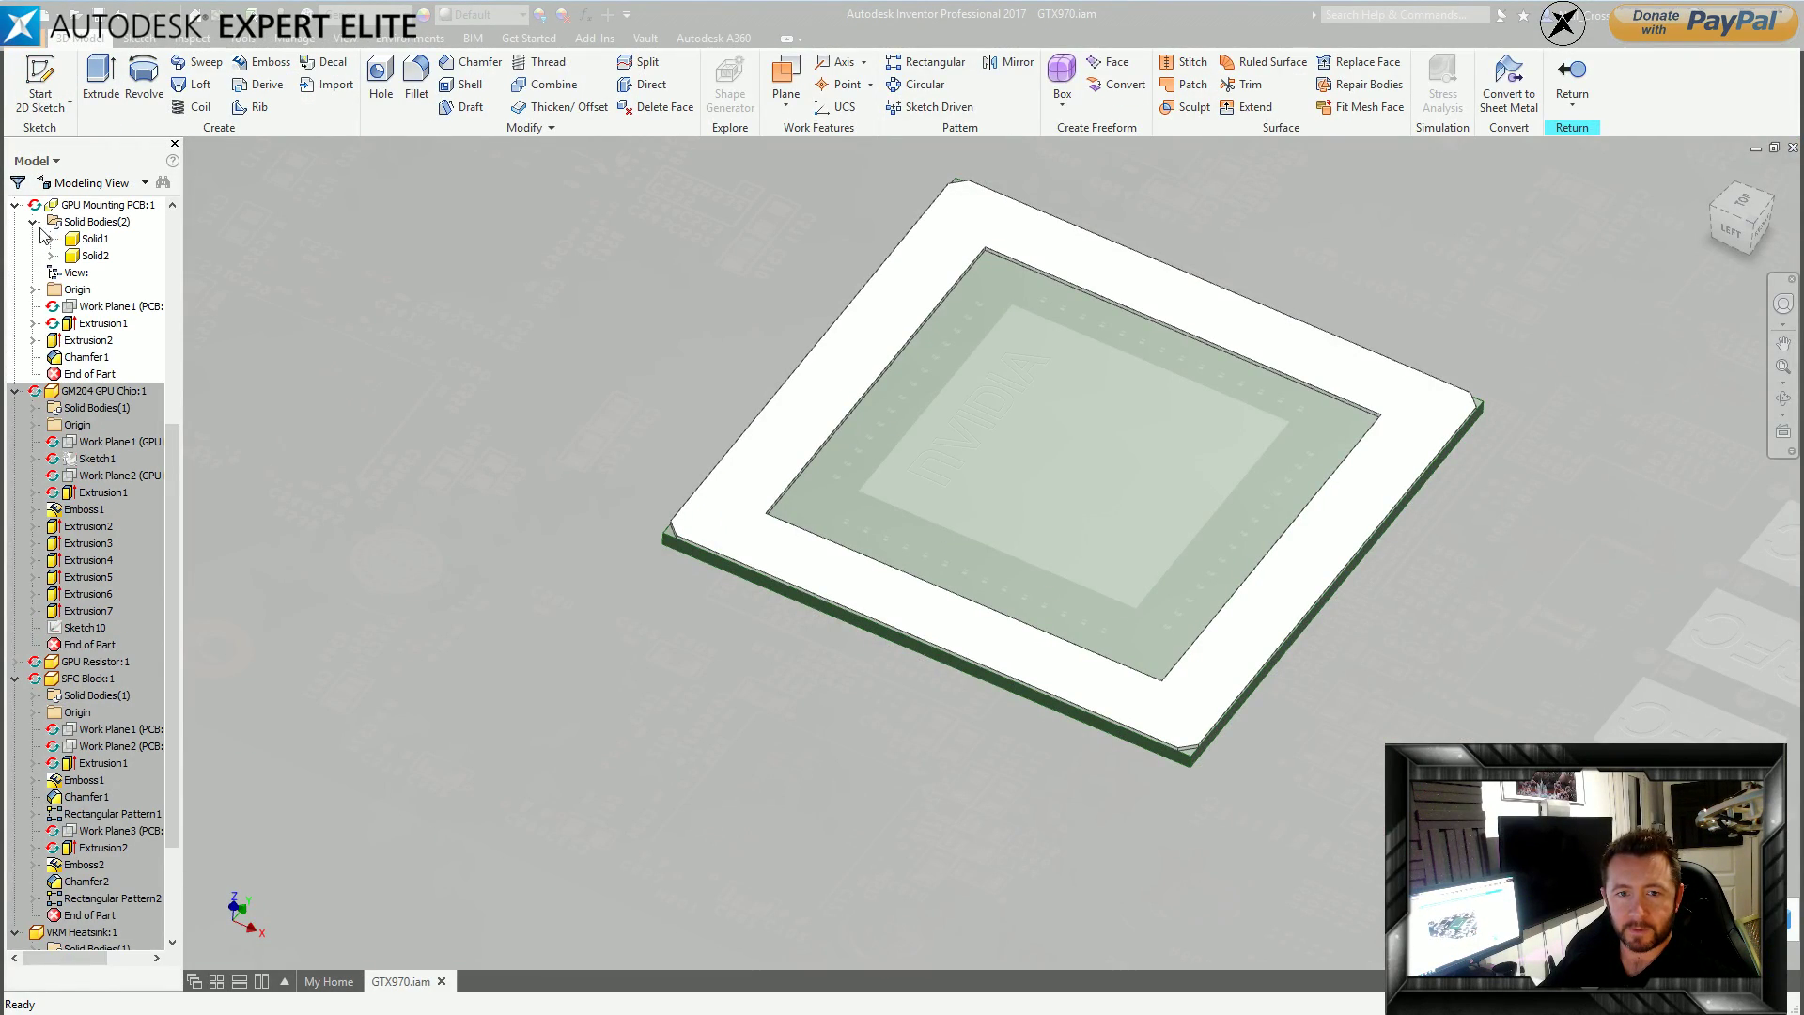
right_click(105, 261)
left_click(179, 536)
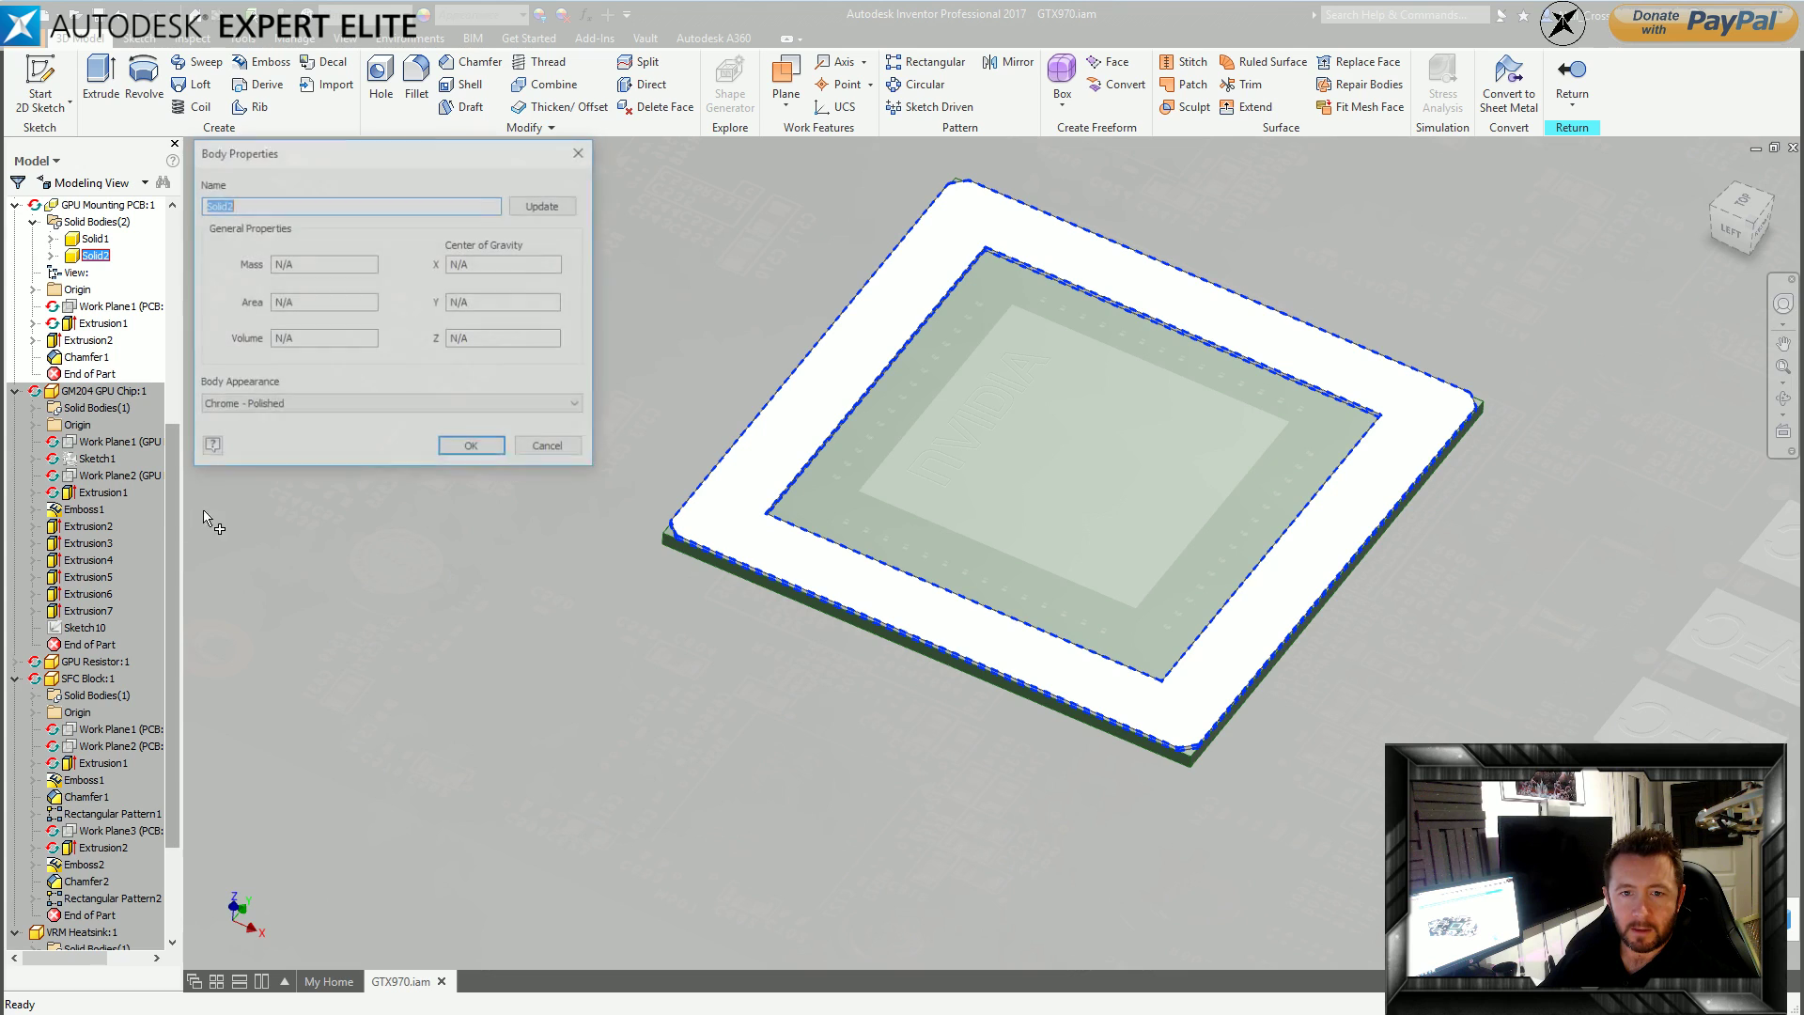
left_click(409, 404)
left_click_drag(582, 667, 583, 516)
left_click(517, 509)
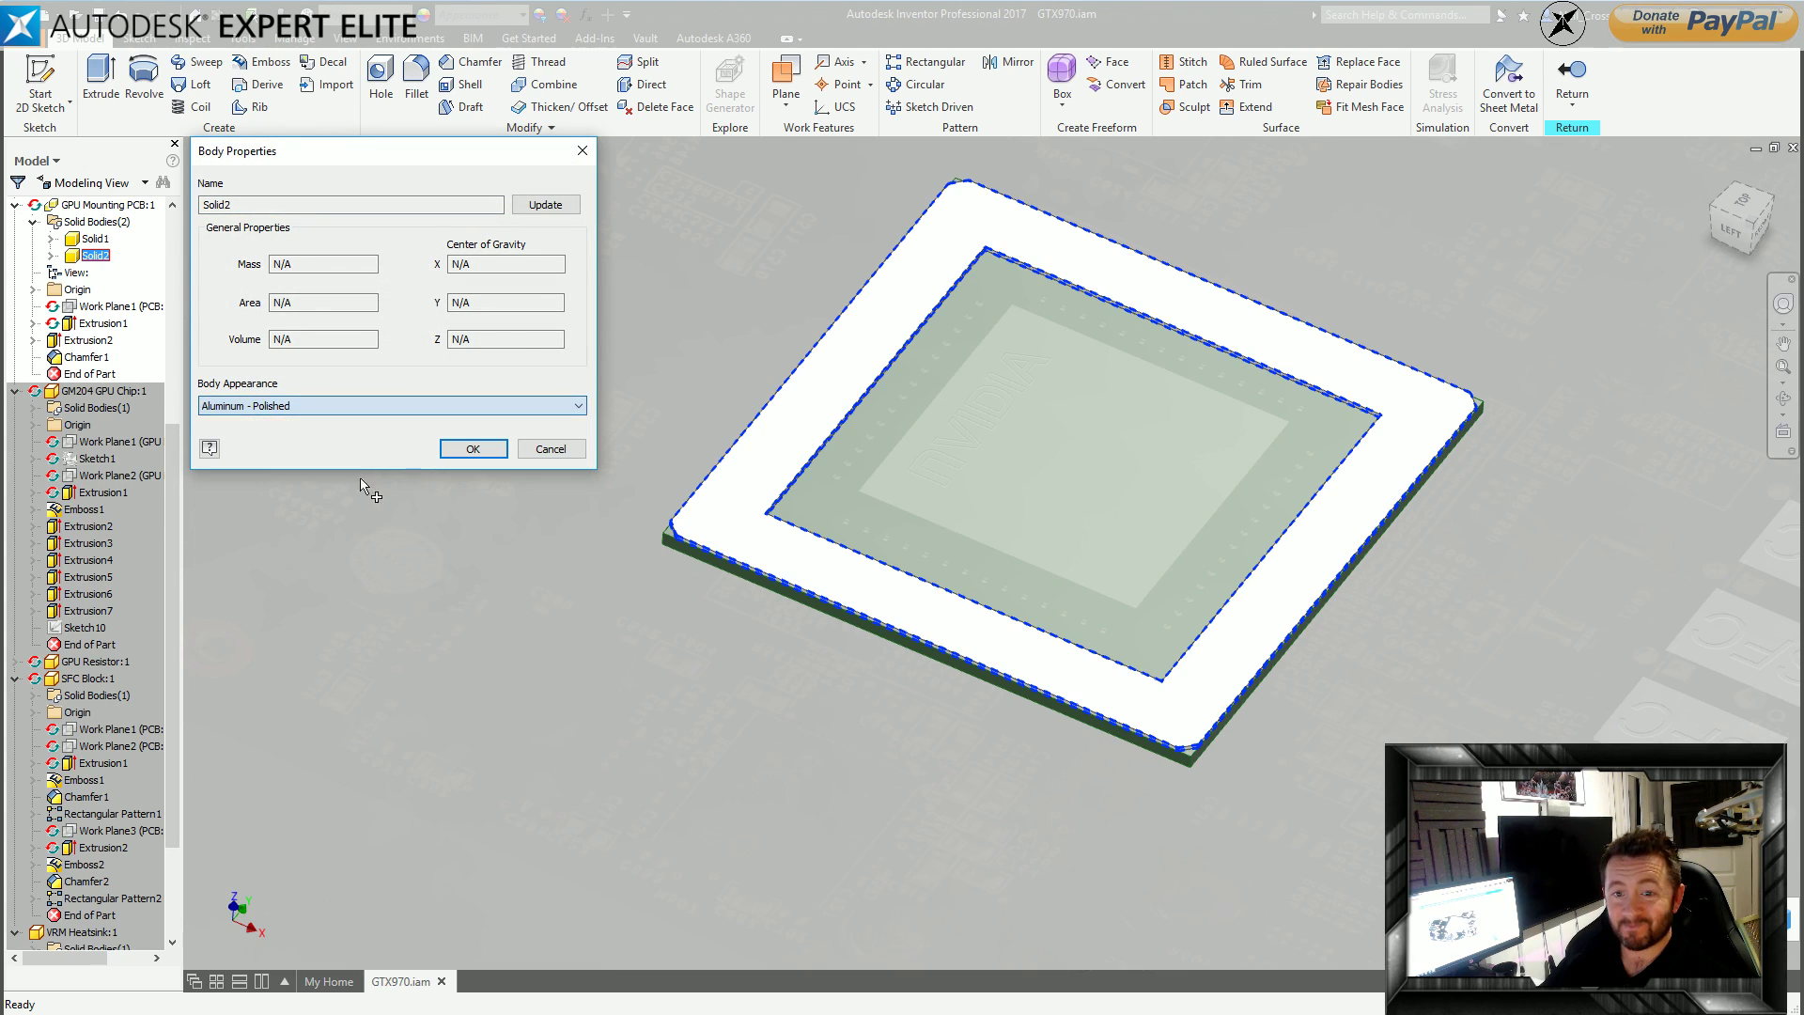
left_click(475, 449)
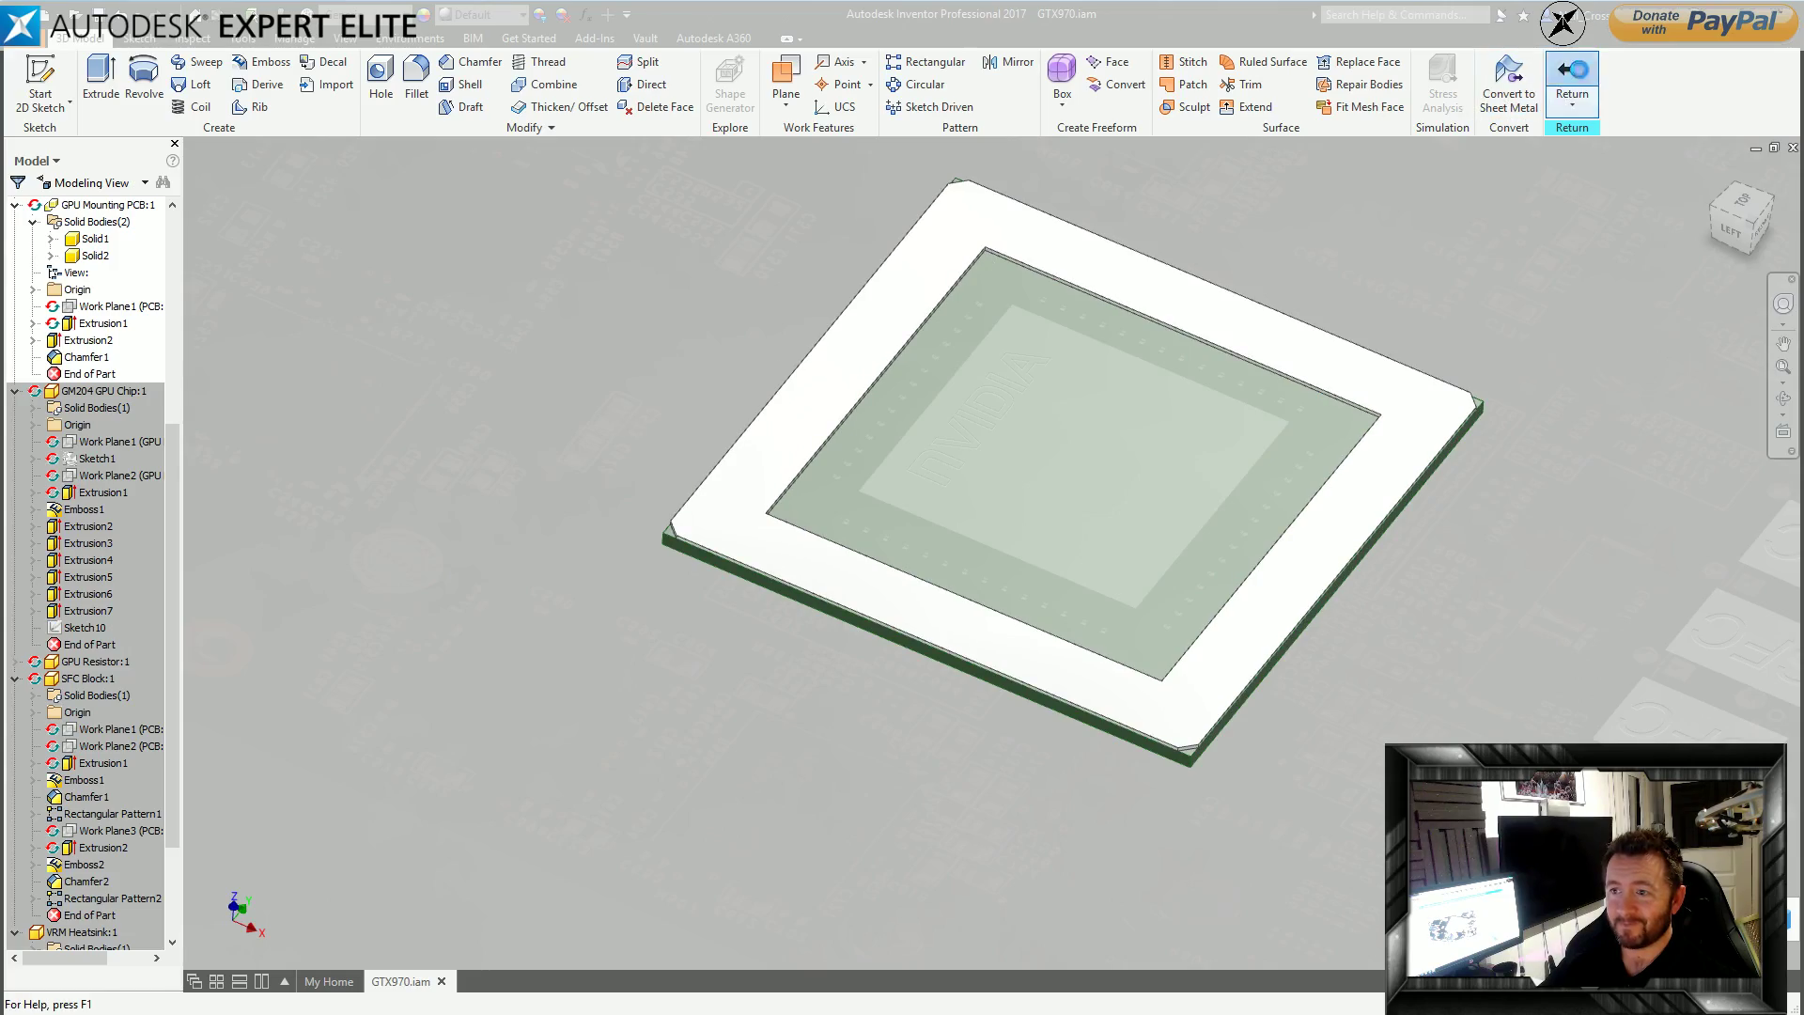
left_click(1573, 75)
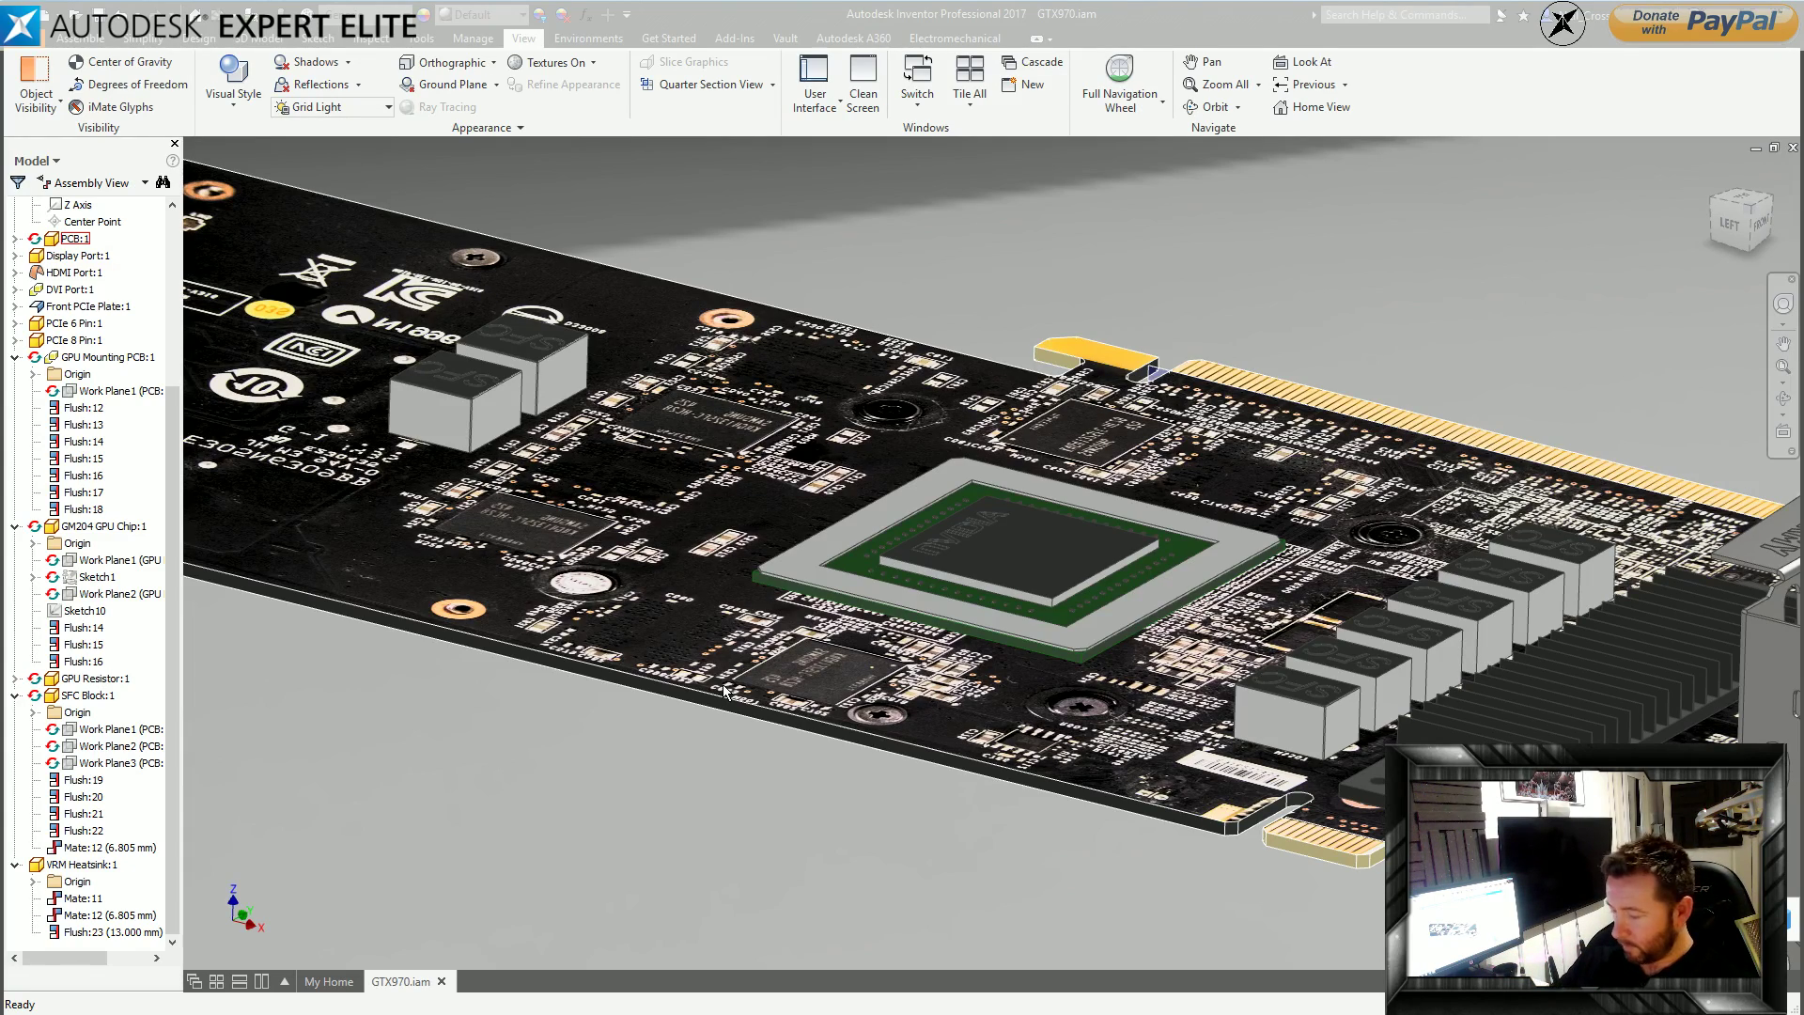
Create a new in-place part named USB Header from the Standard.ipt template in the GTX970 assembly.
scroll(923, 358, "down", 5)
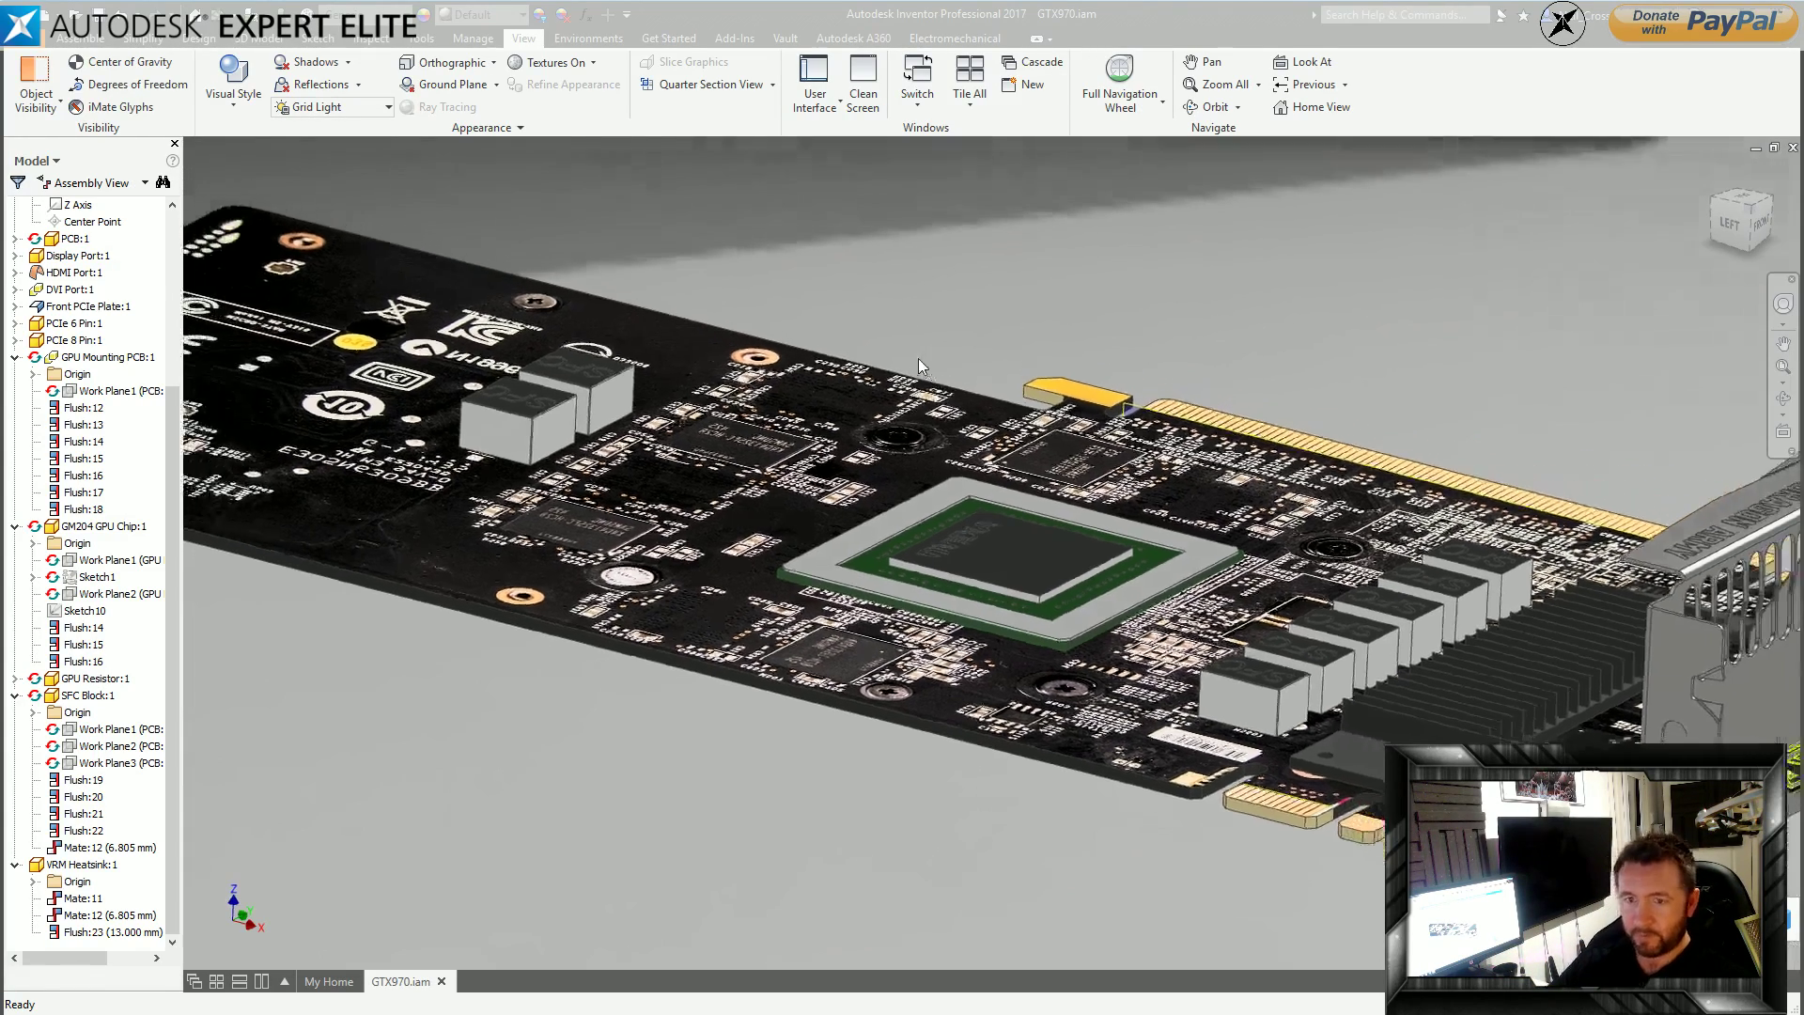
key("F6")
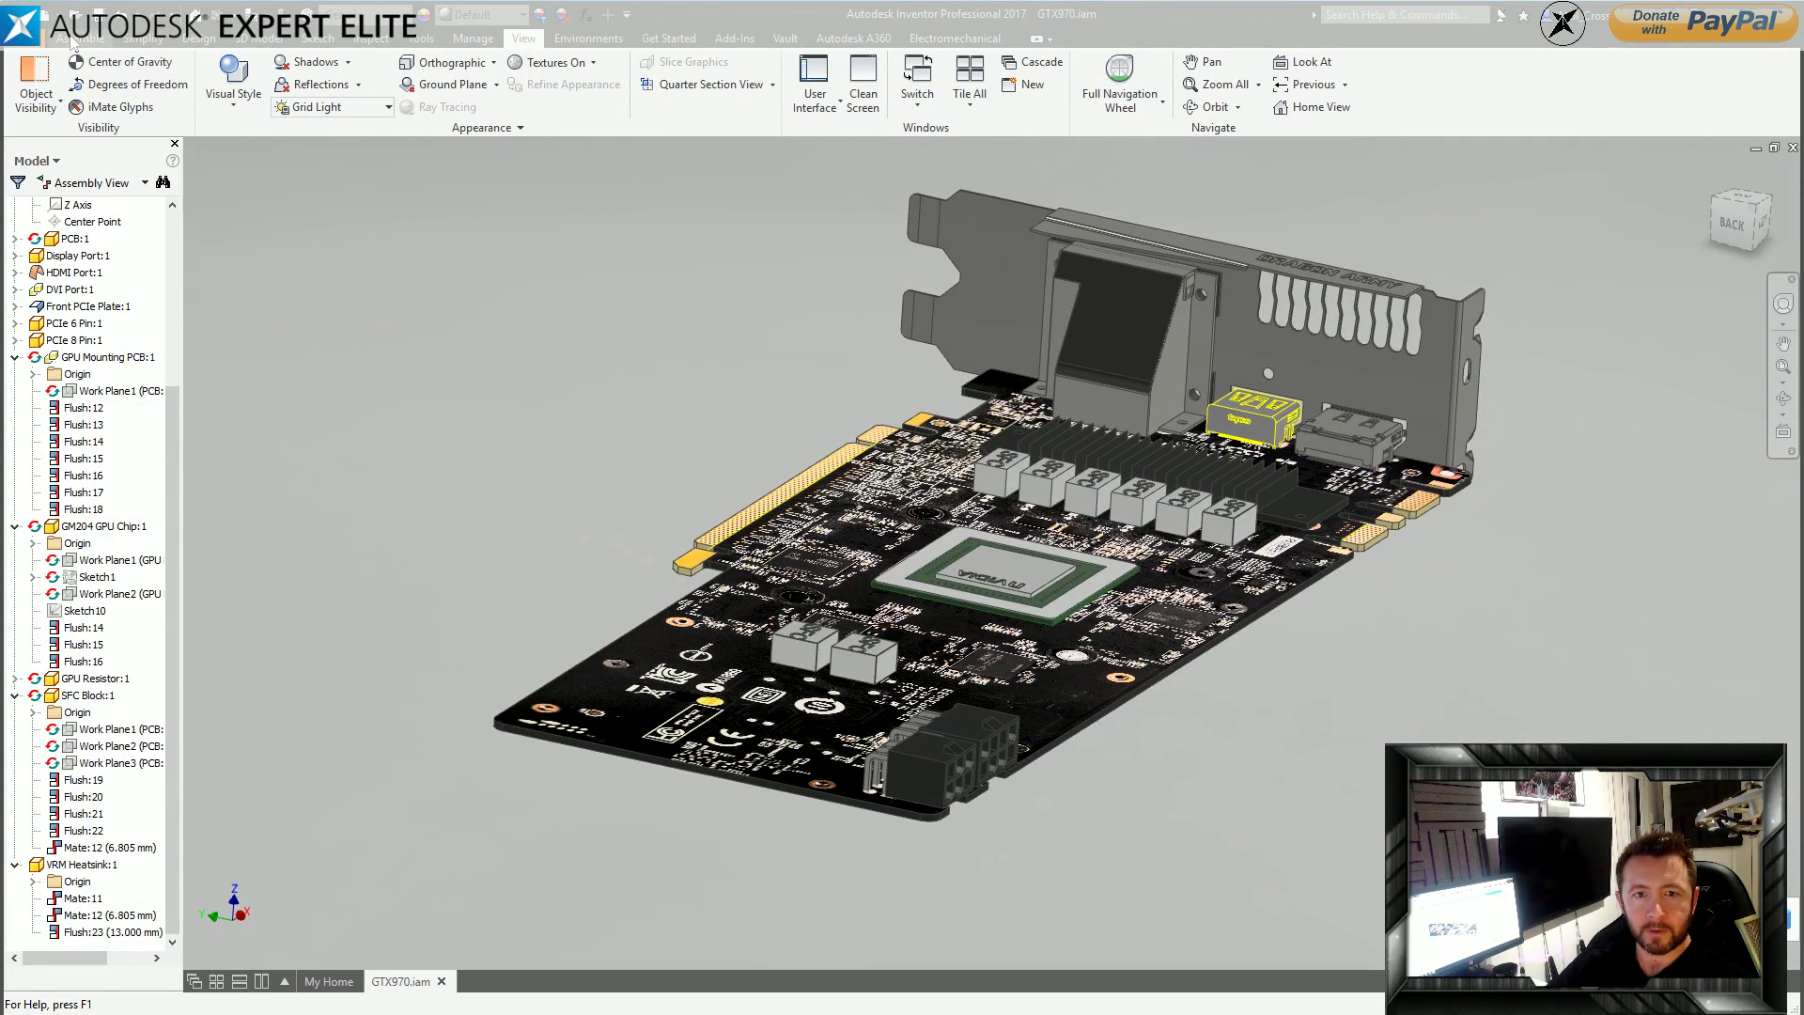
left_click(77, 38)
left_click(72, 75)
type("USB Header")
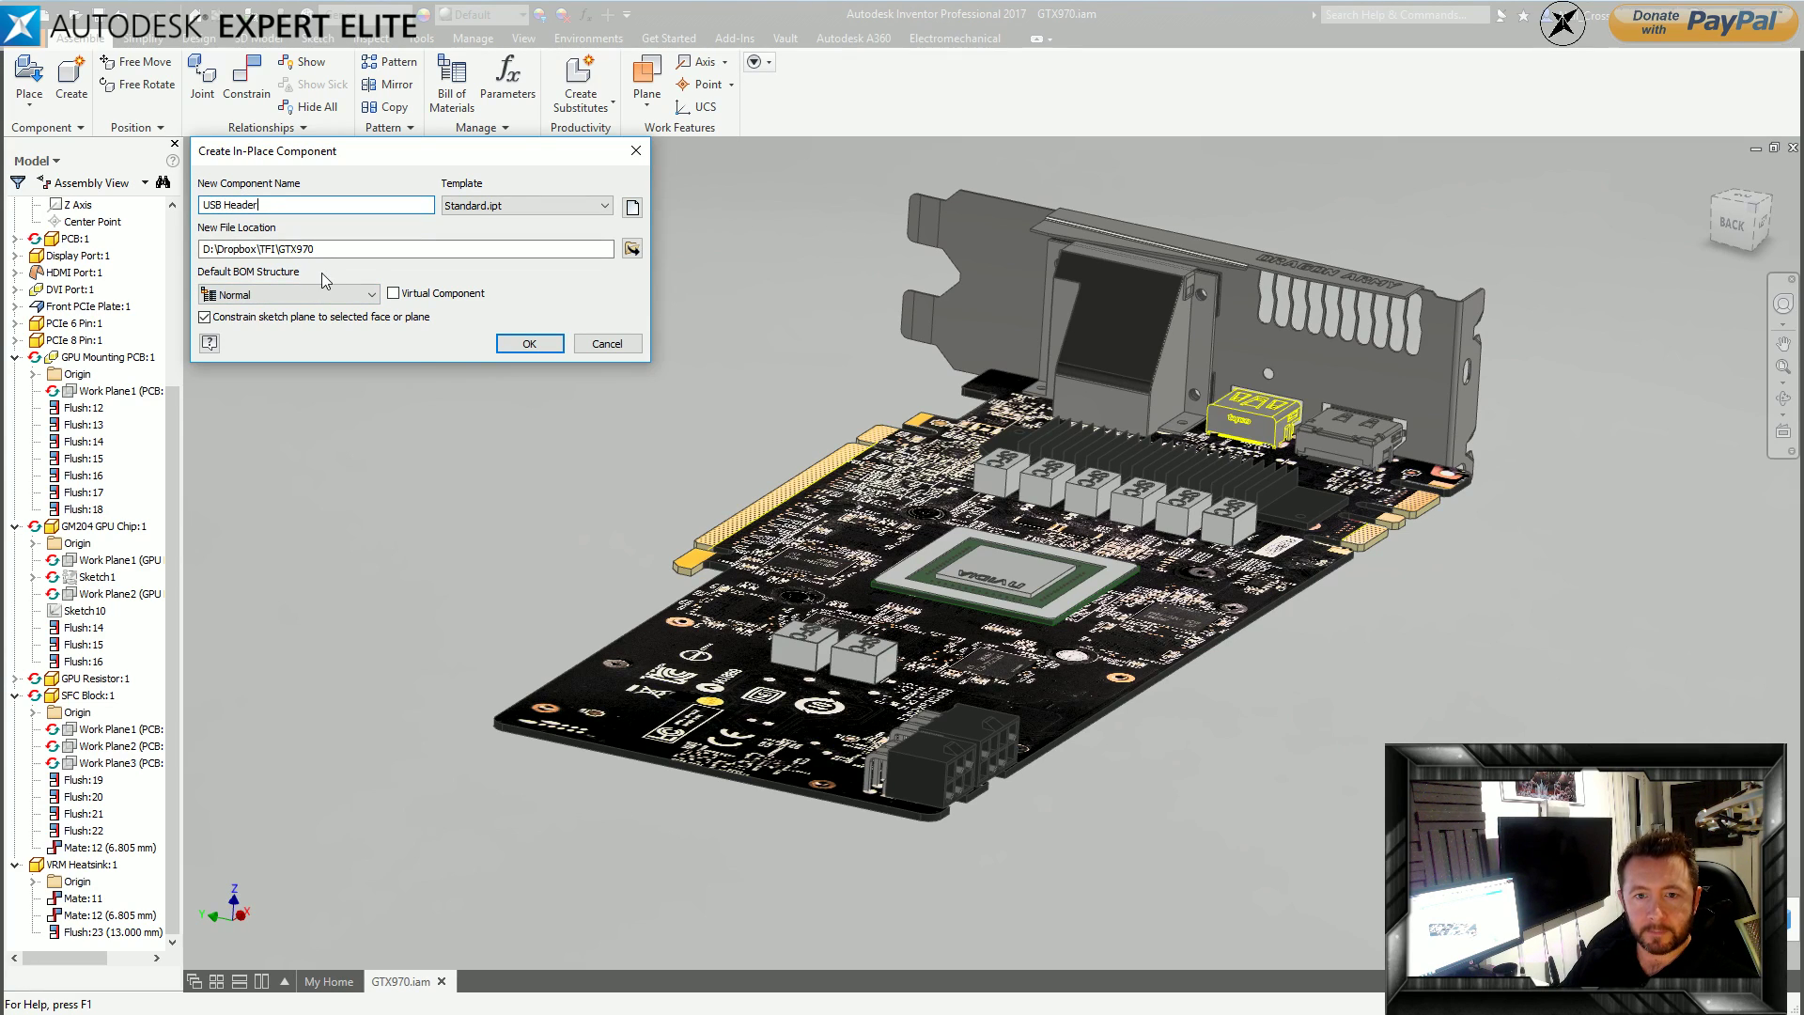
left_click(529, 344)
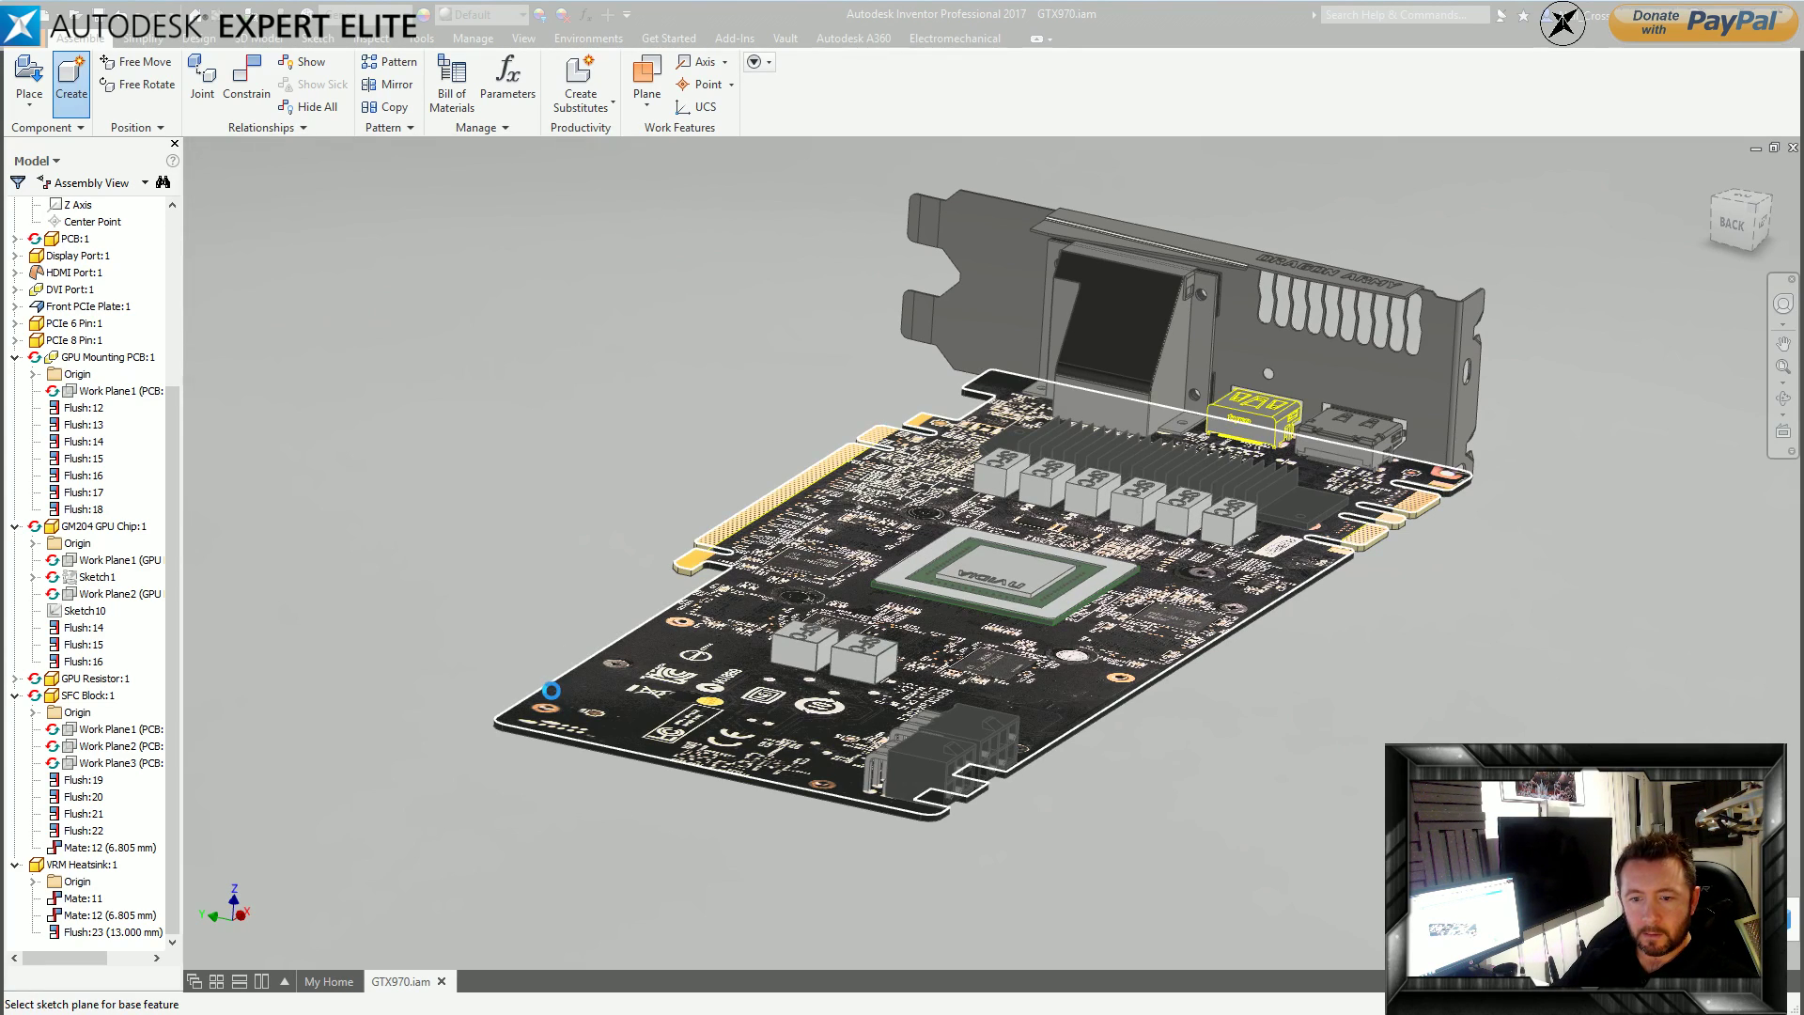
left_click(749, 238)
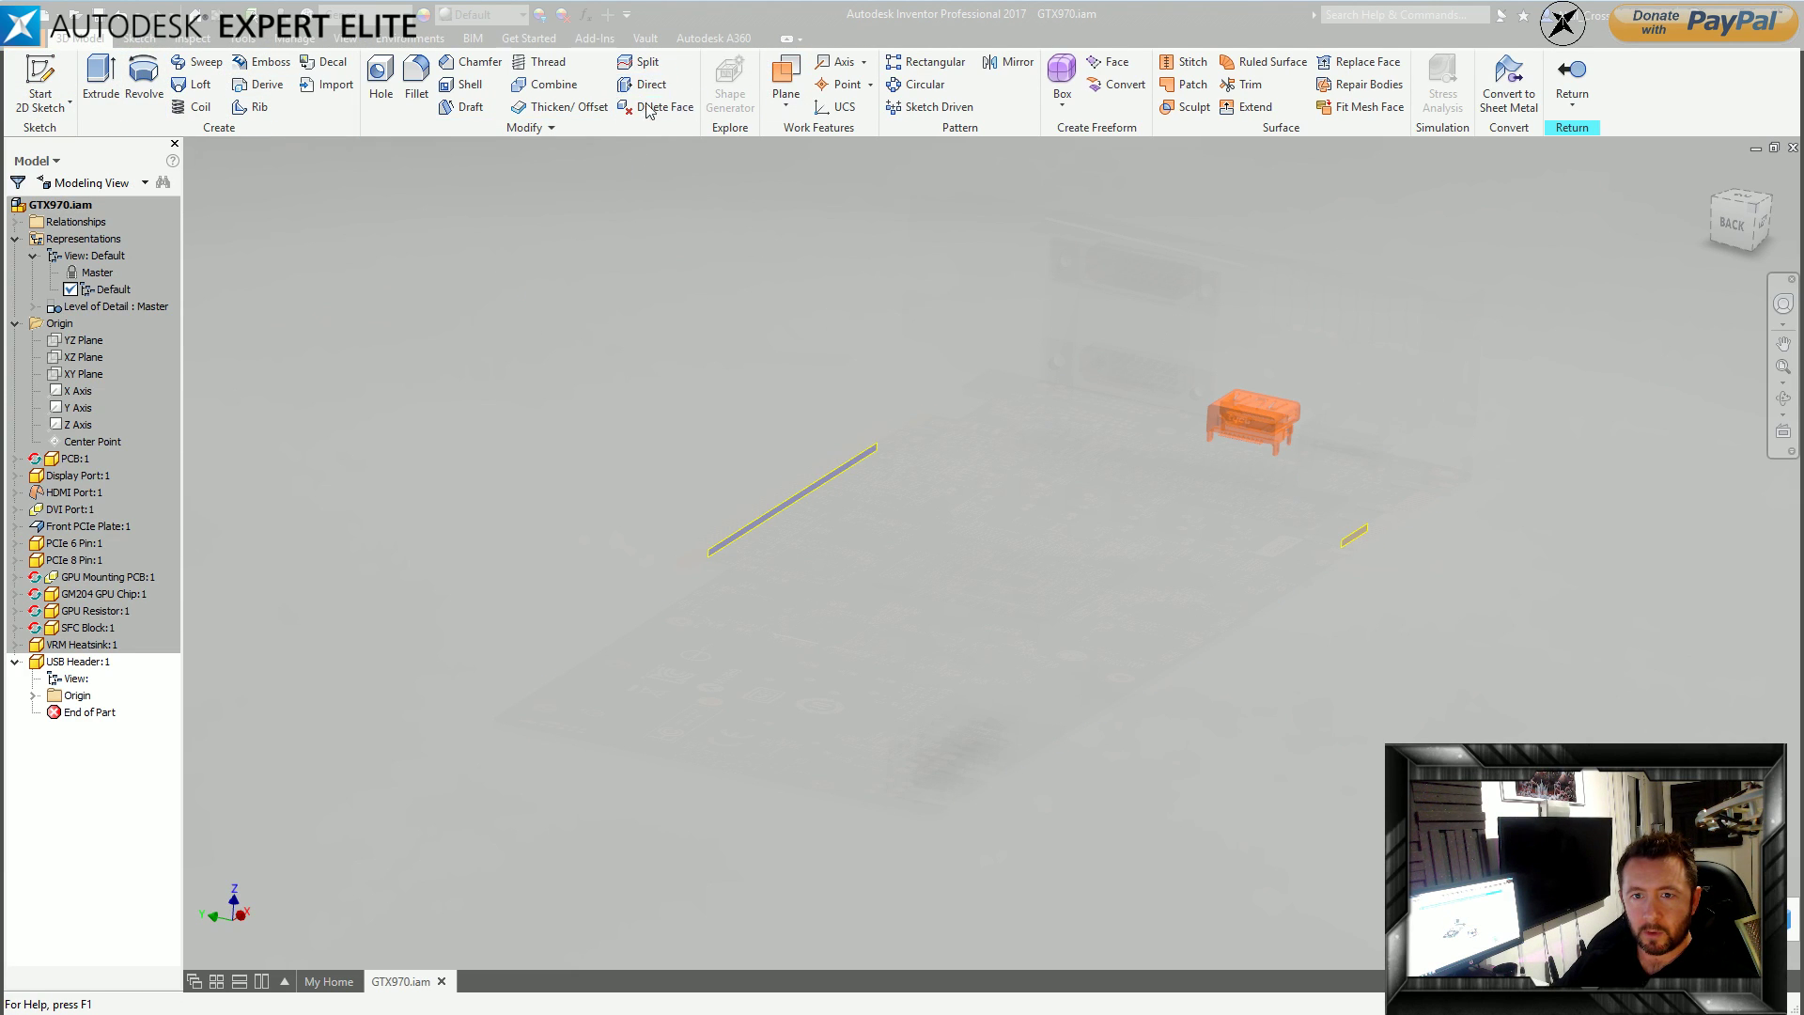
Start a sketch for the USB Header on the PCB's face and project the board's outline into it.
left_click(39, 85)
key("F6")
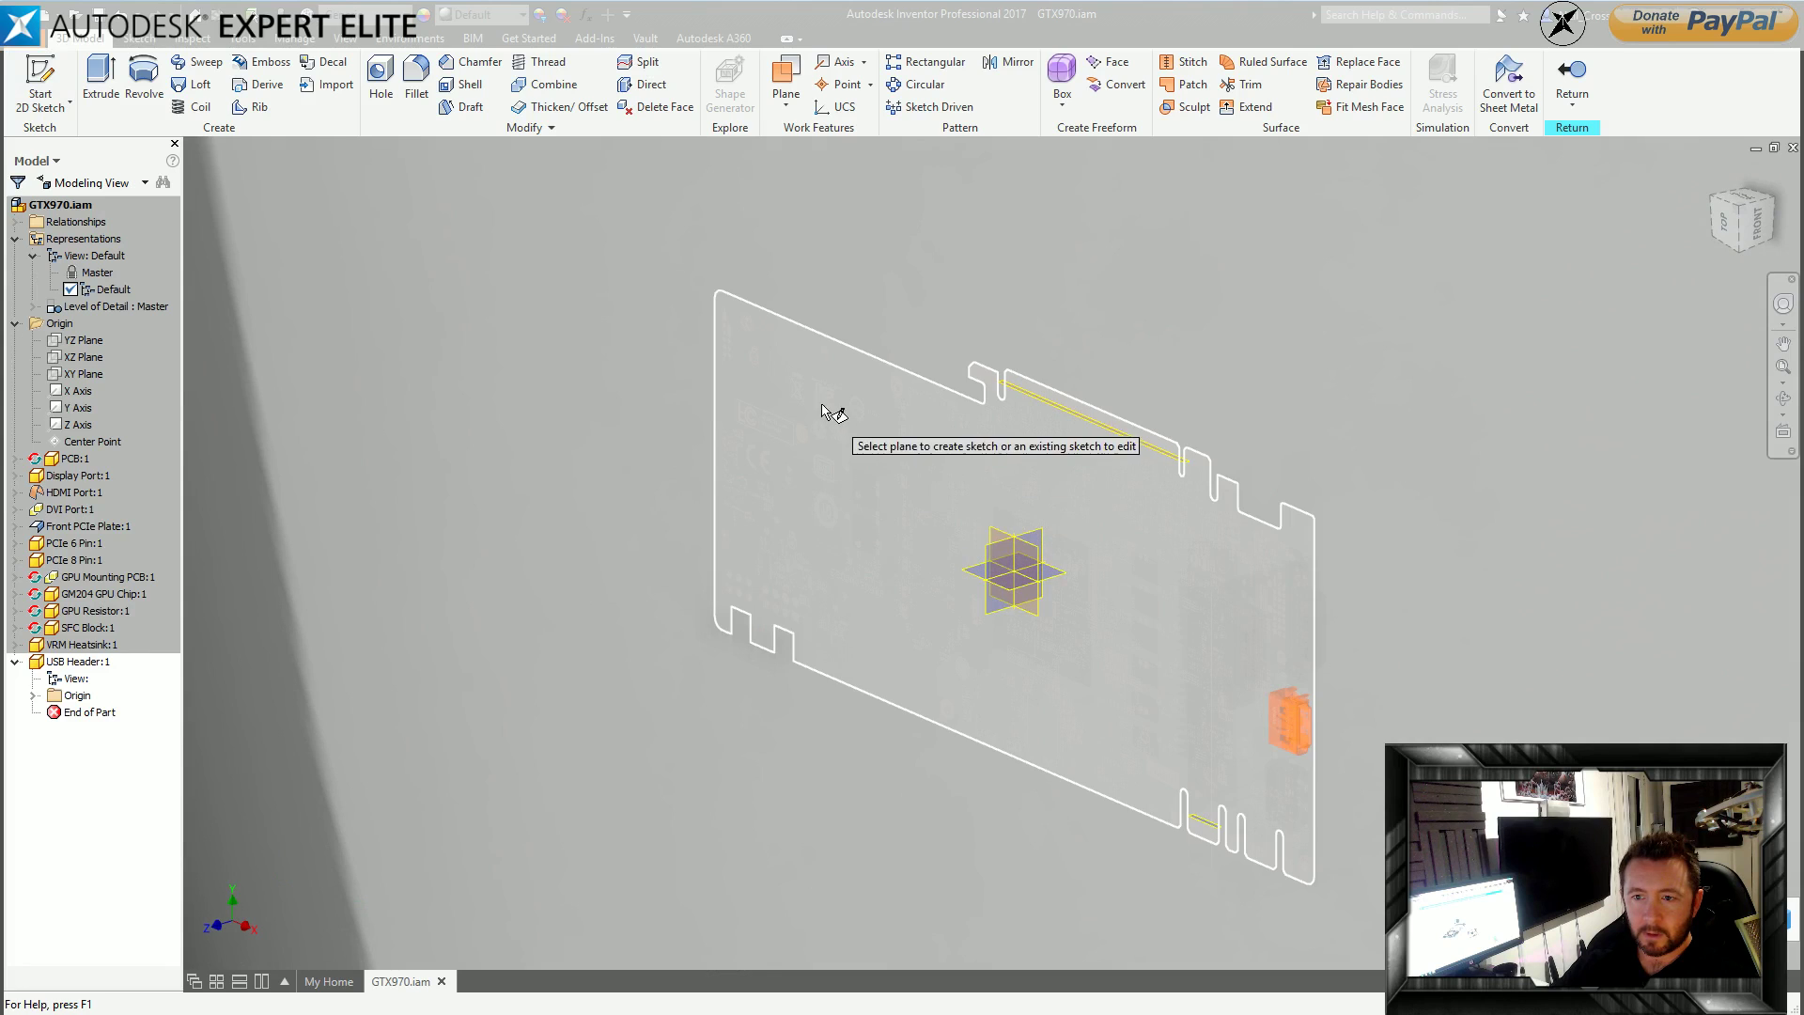
left_click(793, 442)
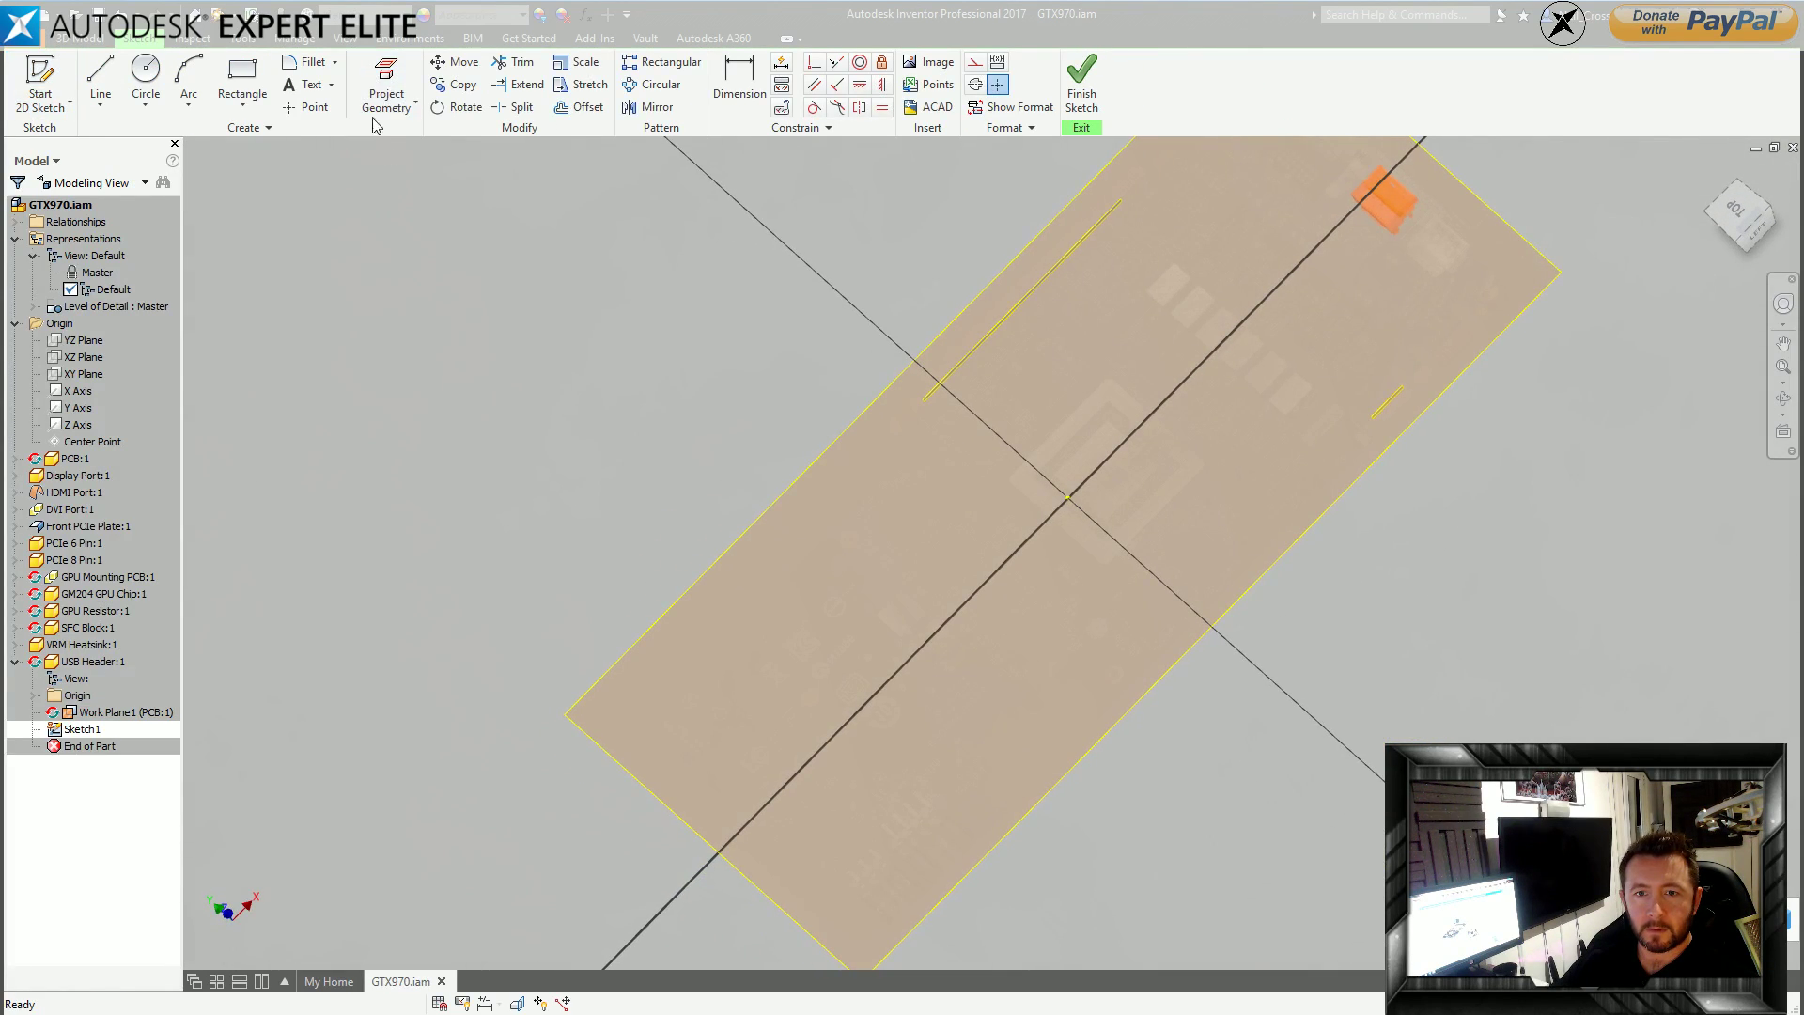
left_click(393, 108)
left_click(786, 709)
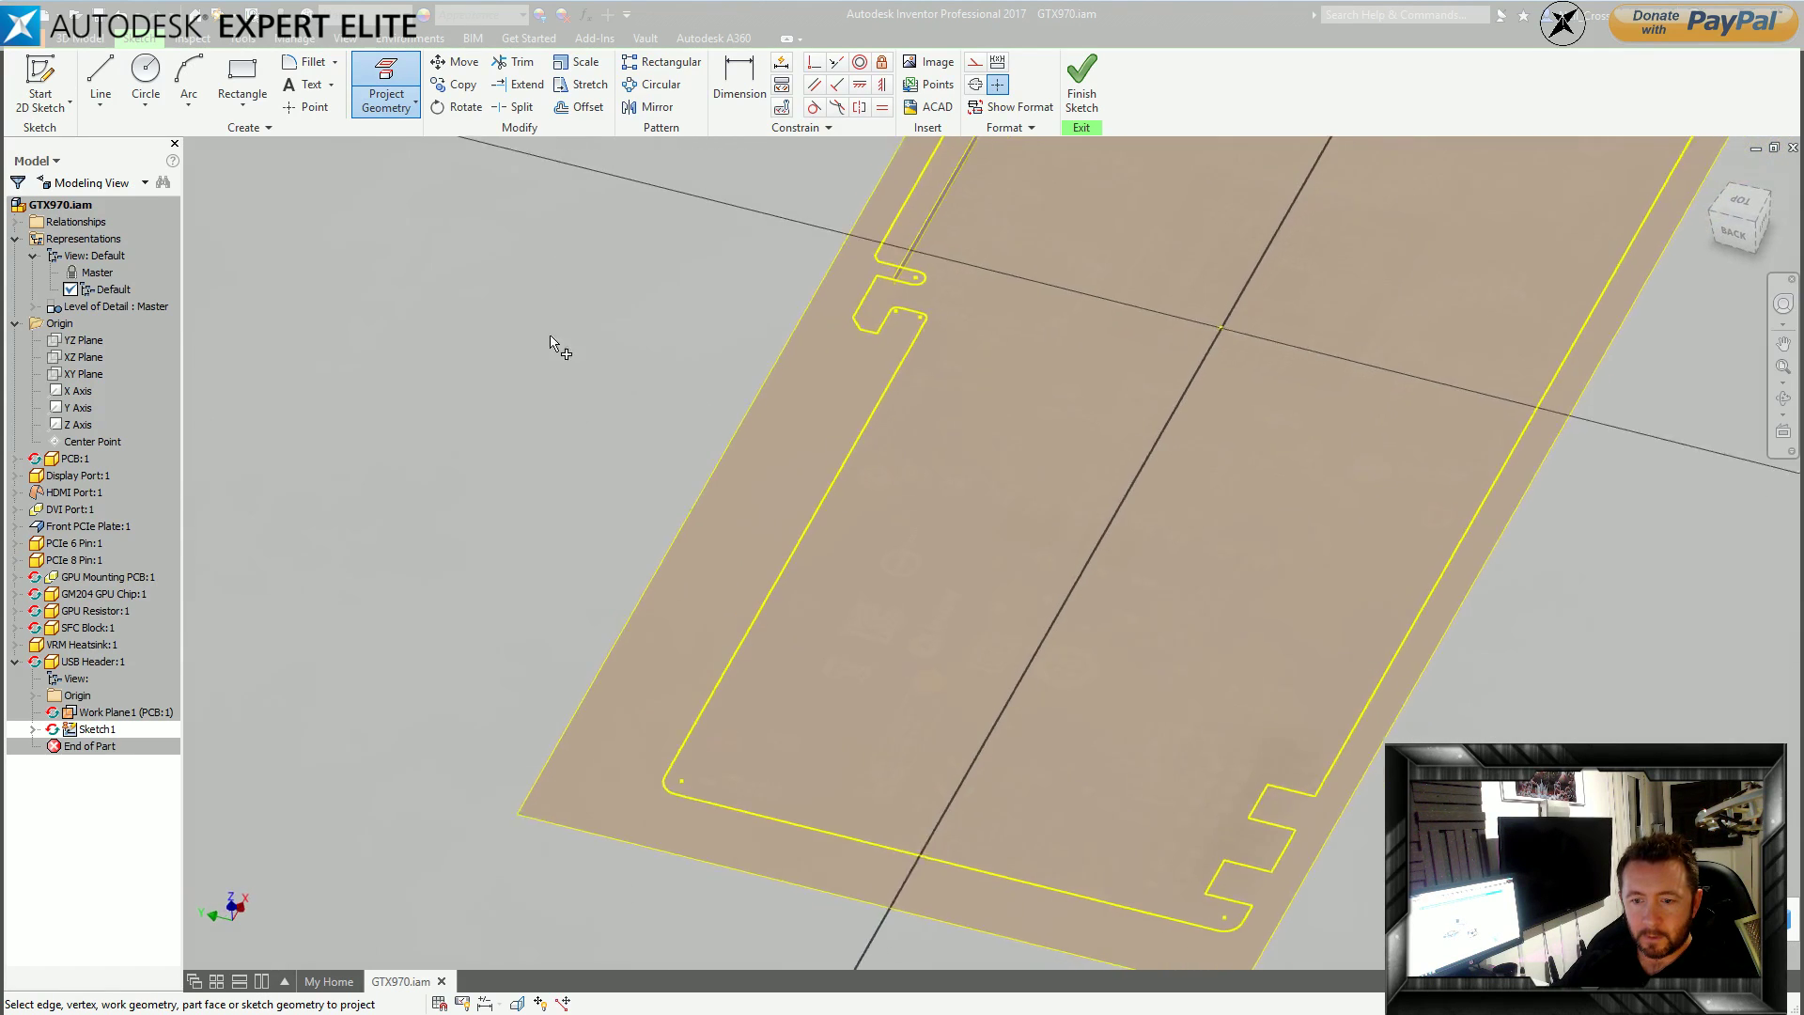
Draw a rectangle near the board outline's rounded corner, 7.5 mm along the end edge and 13.5 mm perpendicular to it.
left_click(242, 80)
left_click(921, 561)
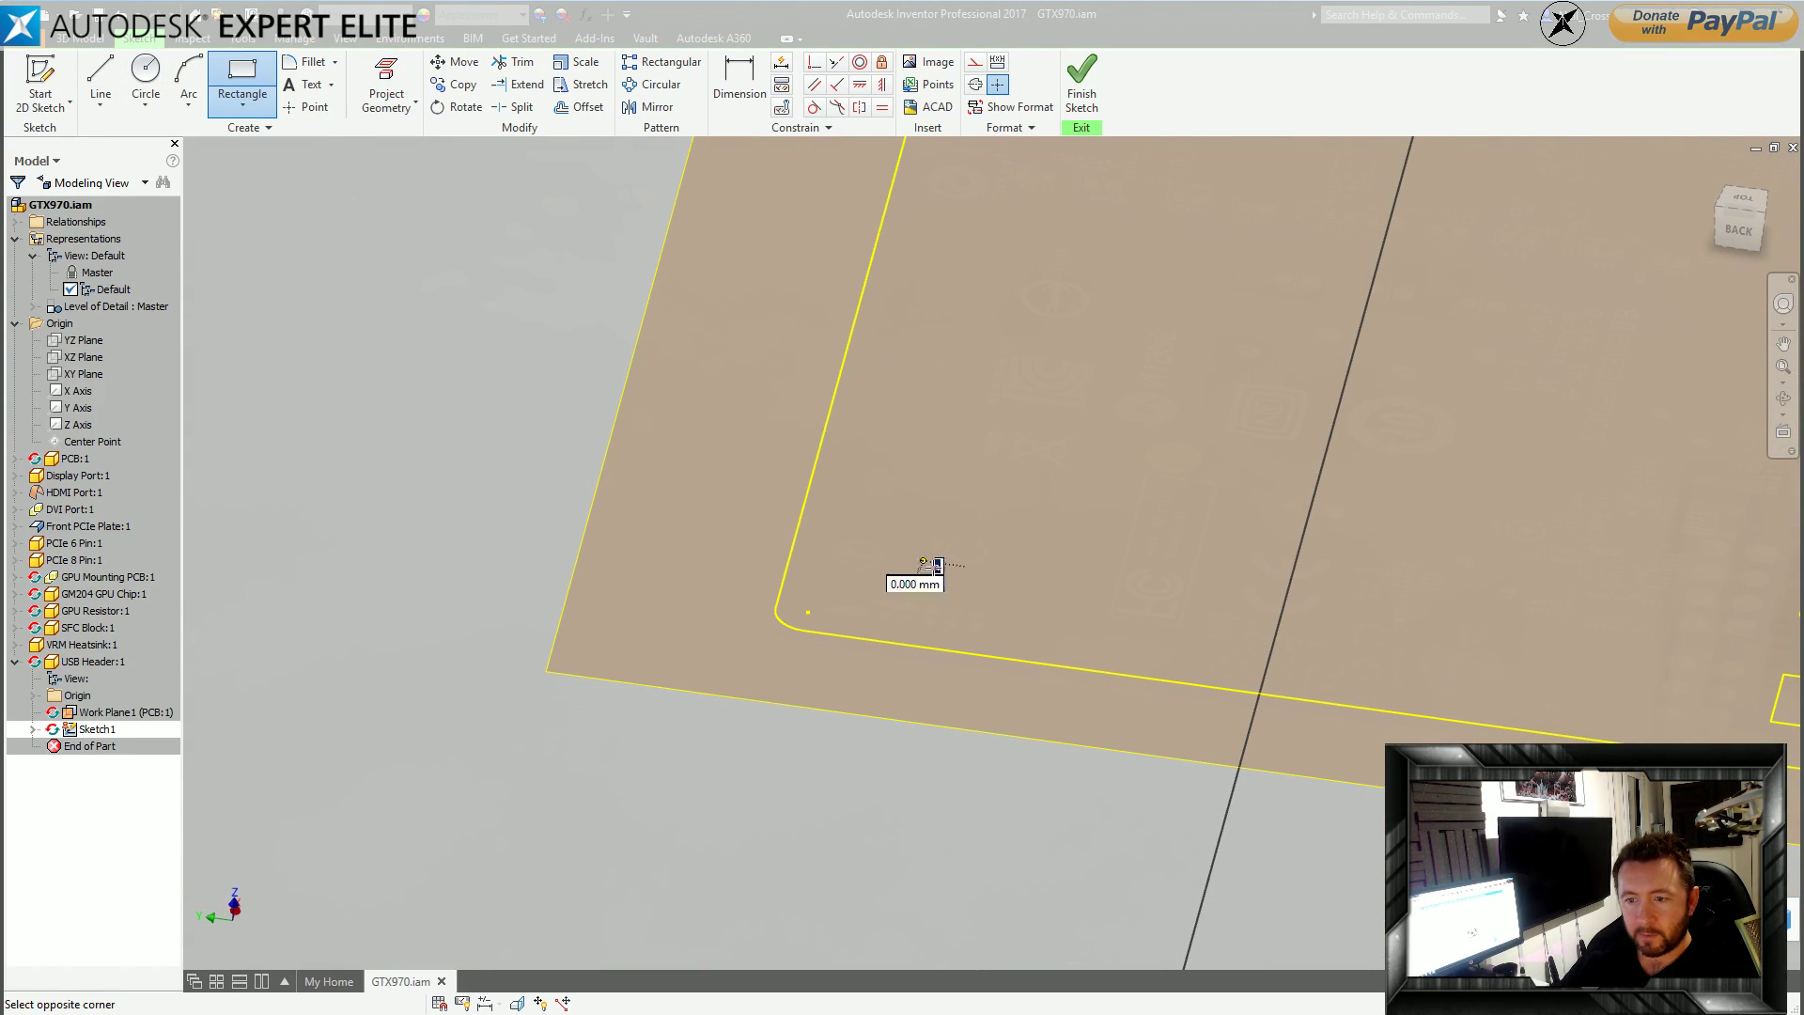
type("13.5")
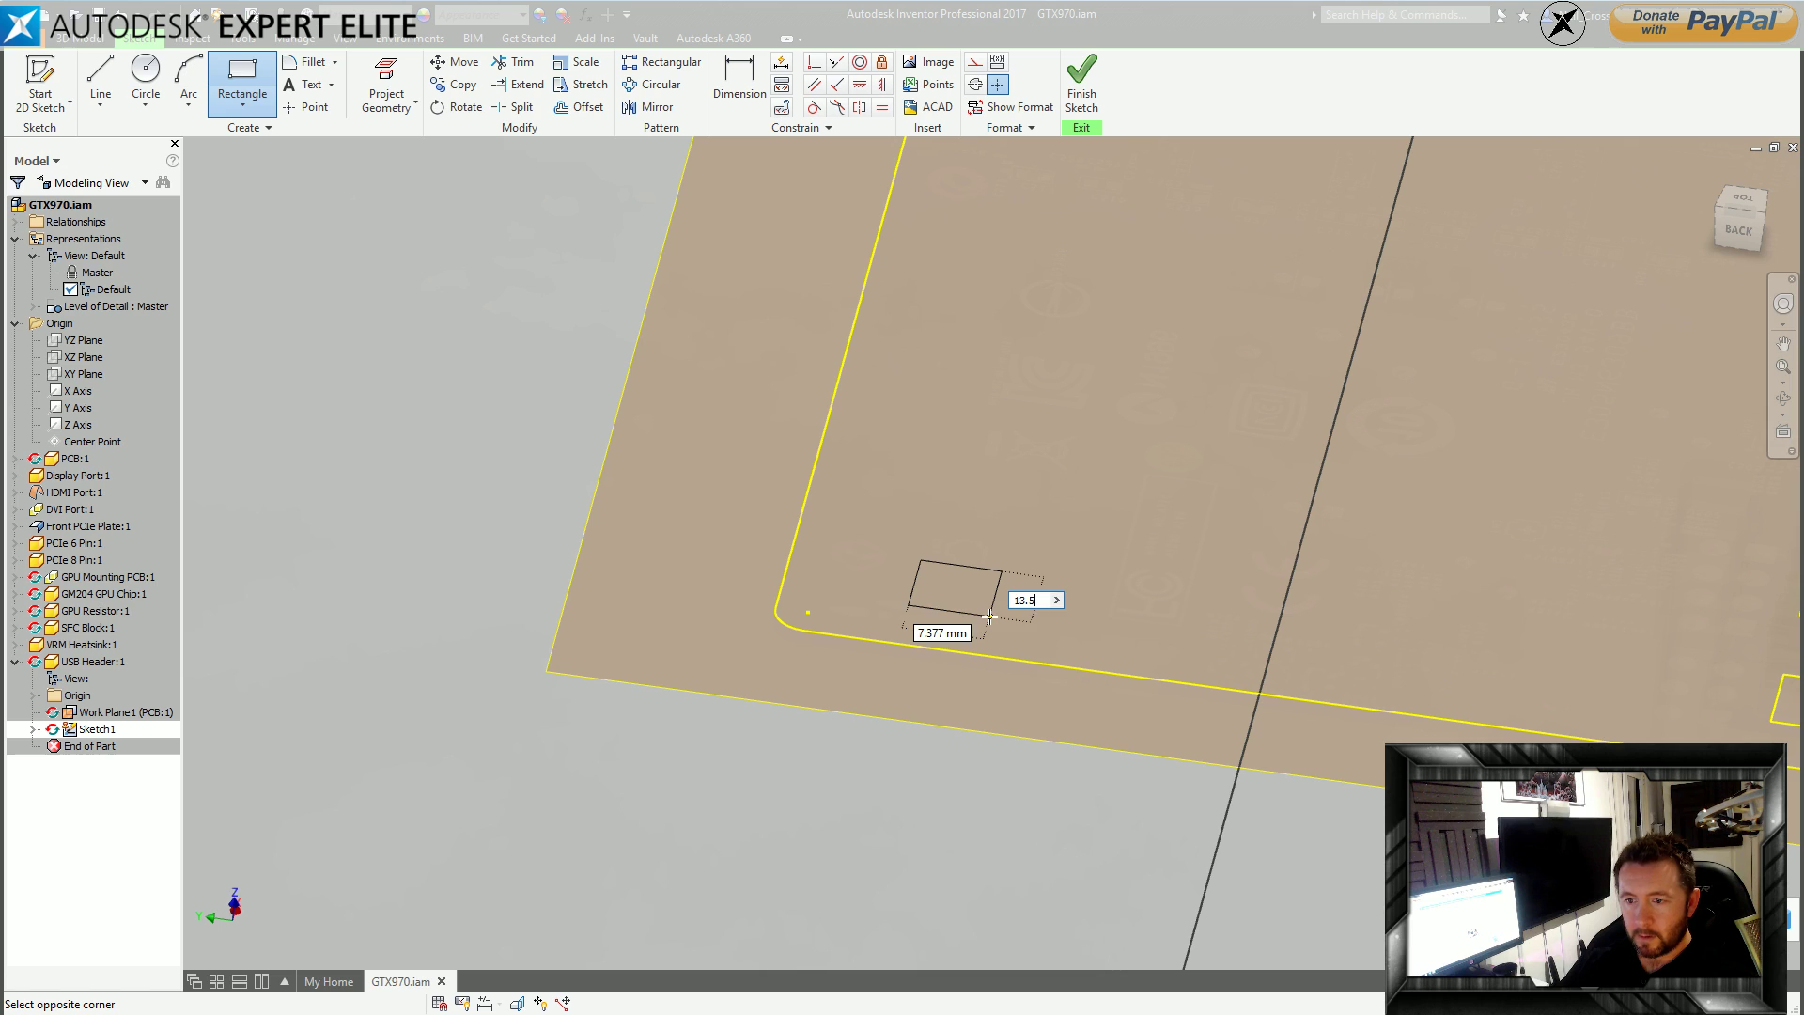
key("Tab")
type("7.5")
key("Return")
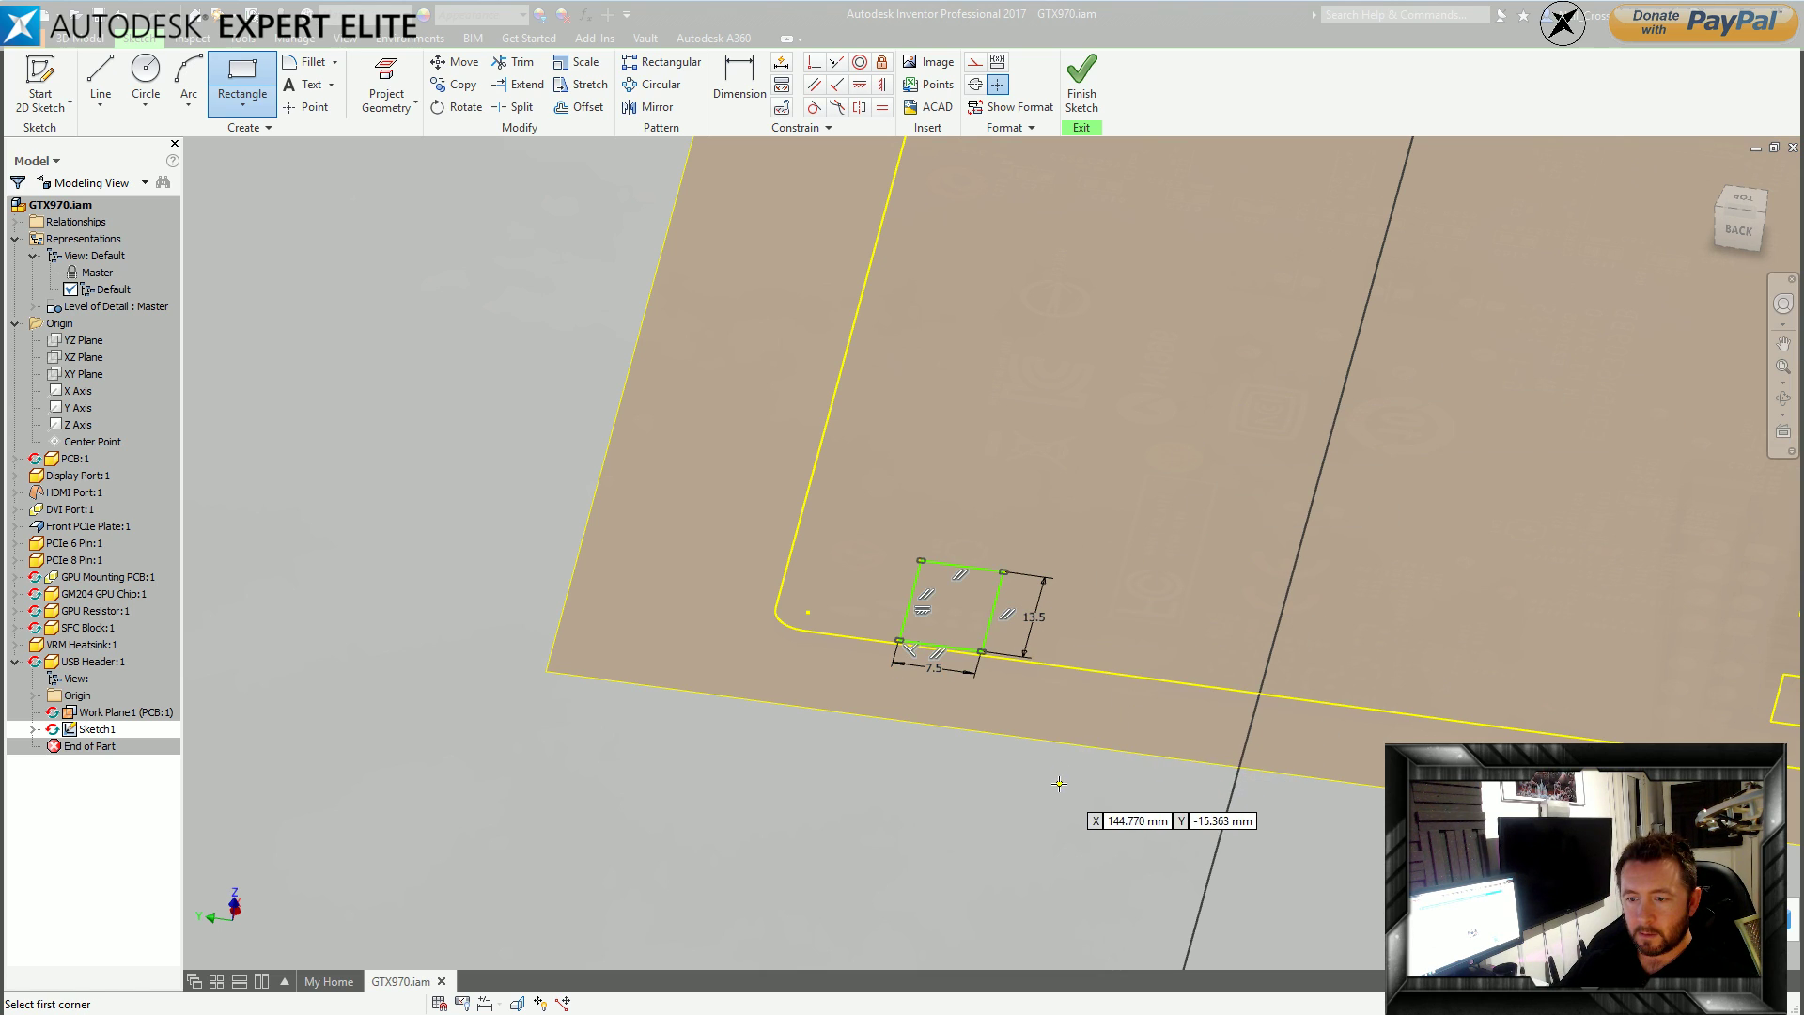
key("Escape")
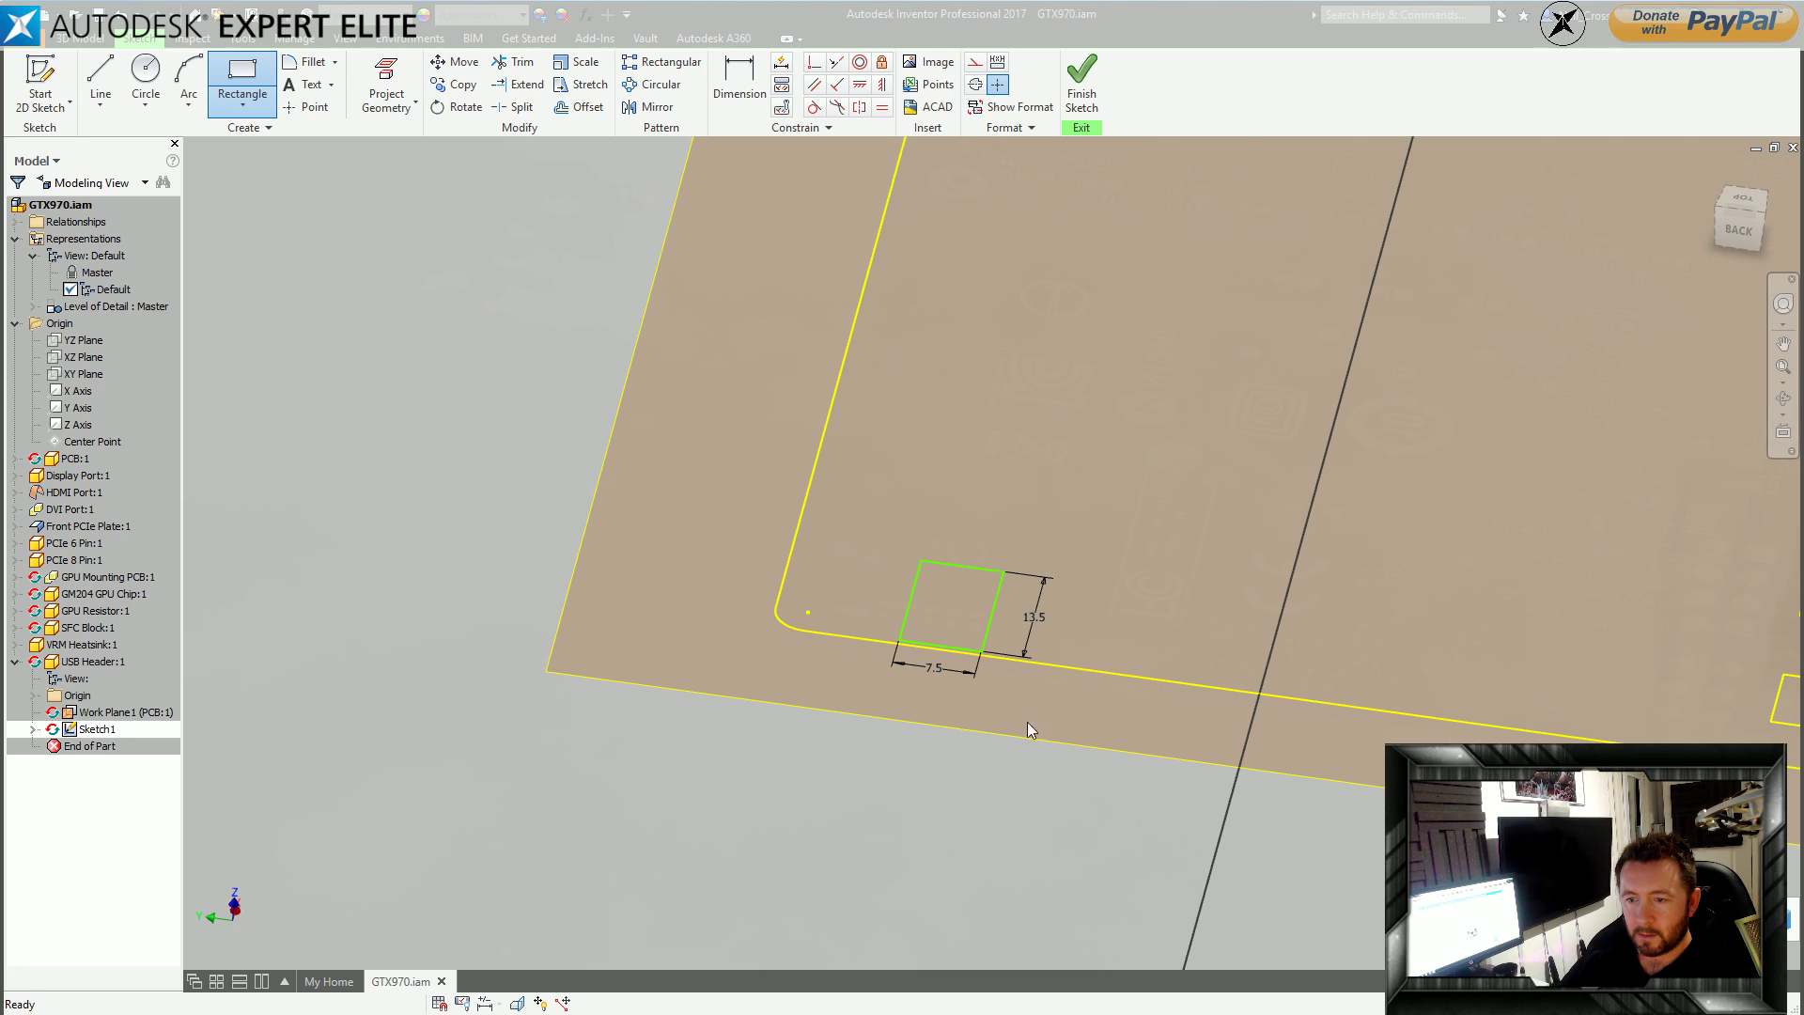
key("ctrl+z")
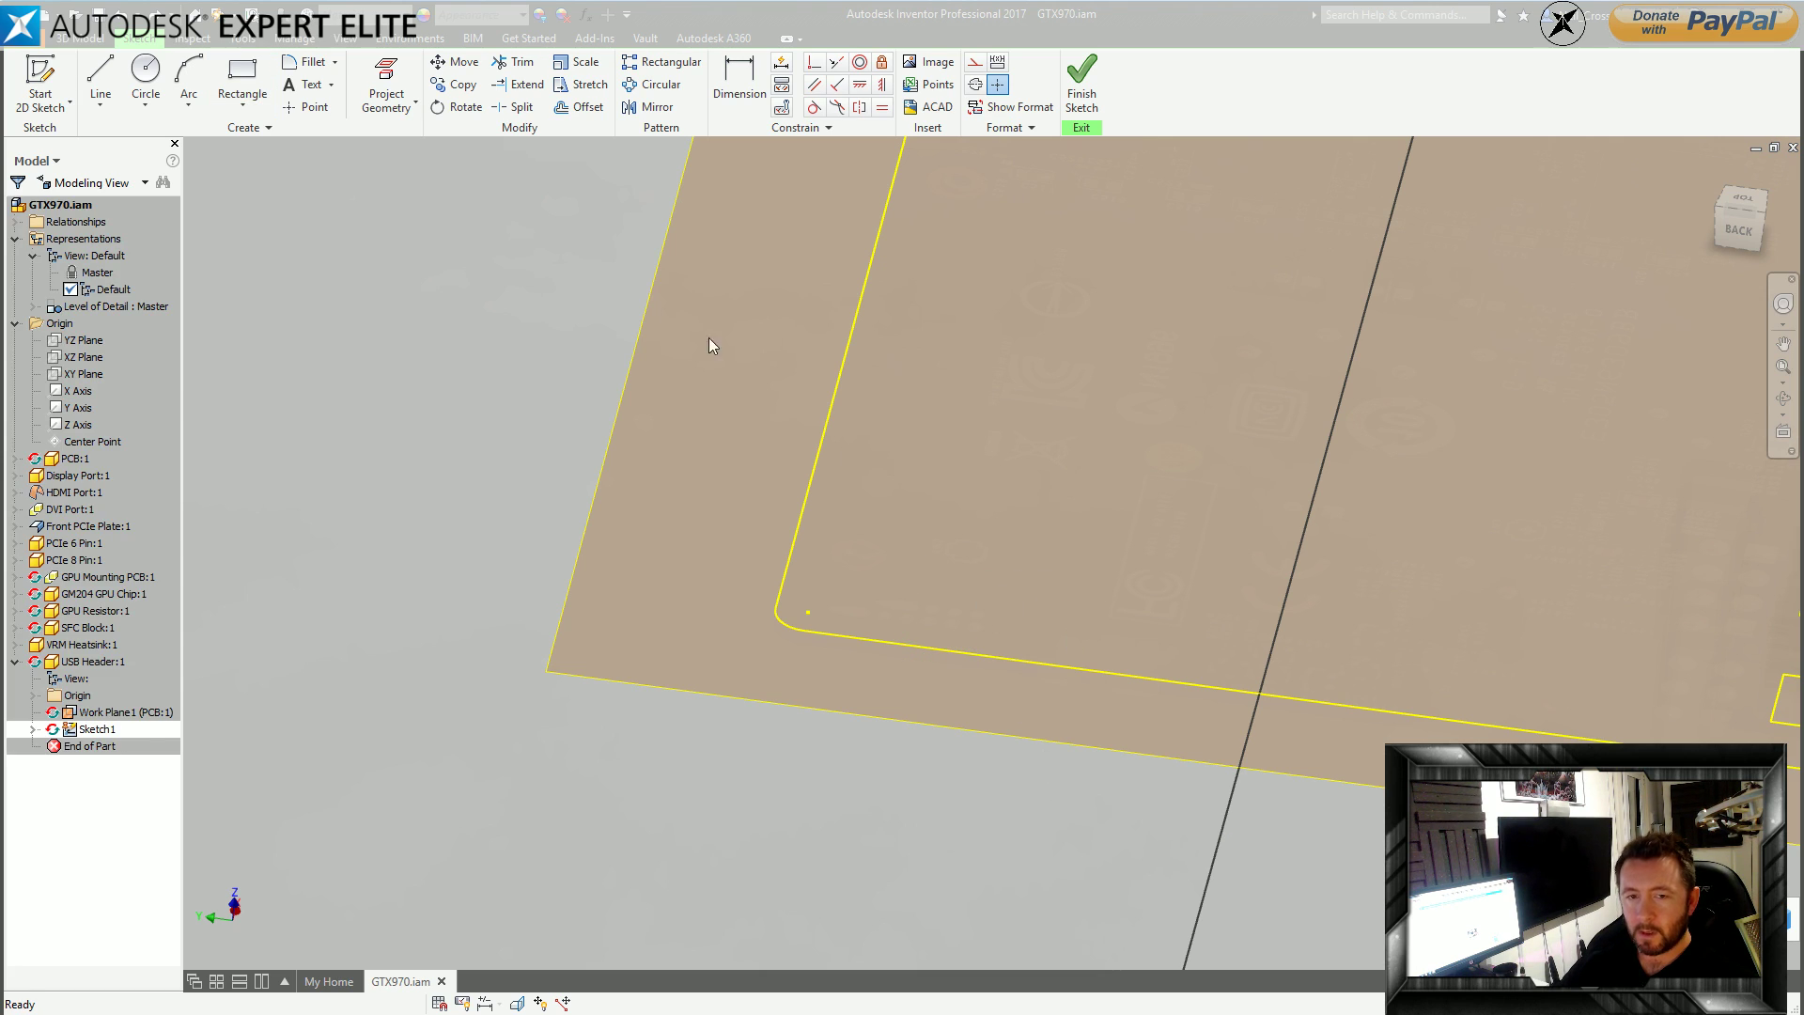
left_click(154, 16)
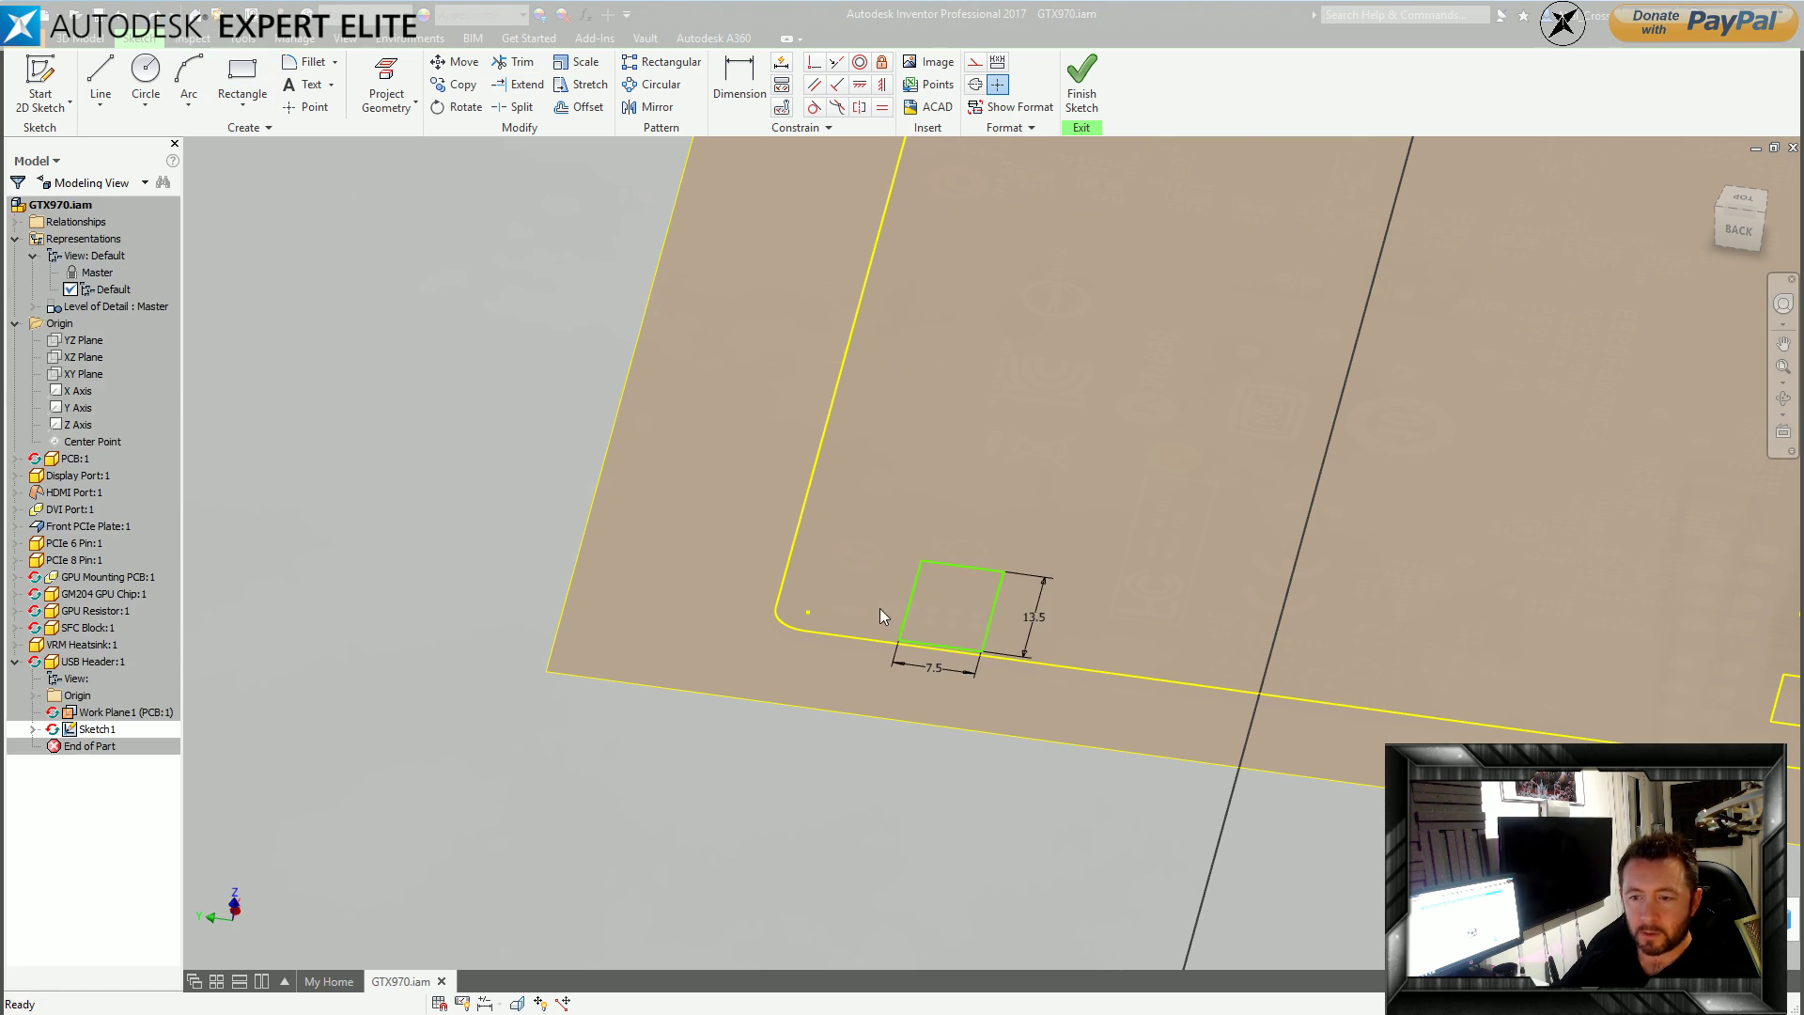
Set the rectangle's side along the board's end edge to 13.5 mm and its other side to 7.5 mm, and finish the sketch.
double_click(931, 669)
type("13.5")
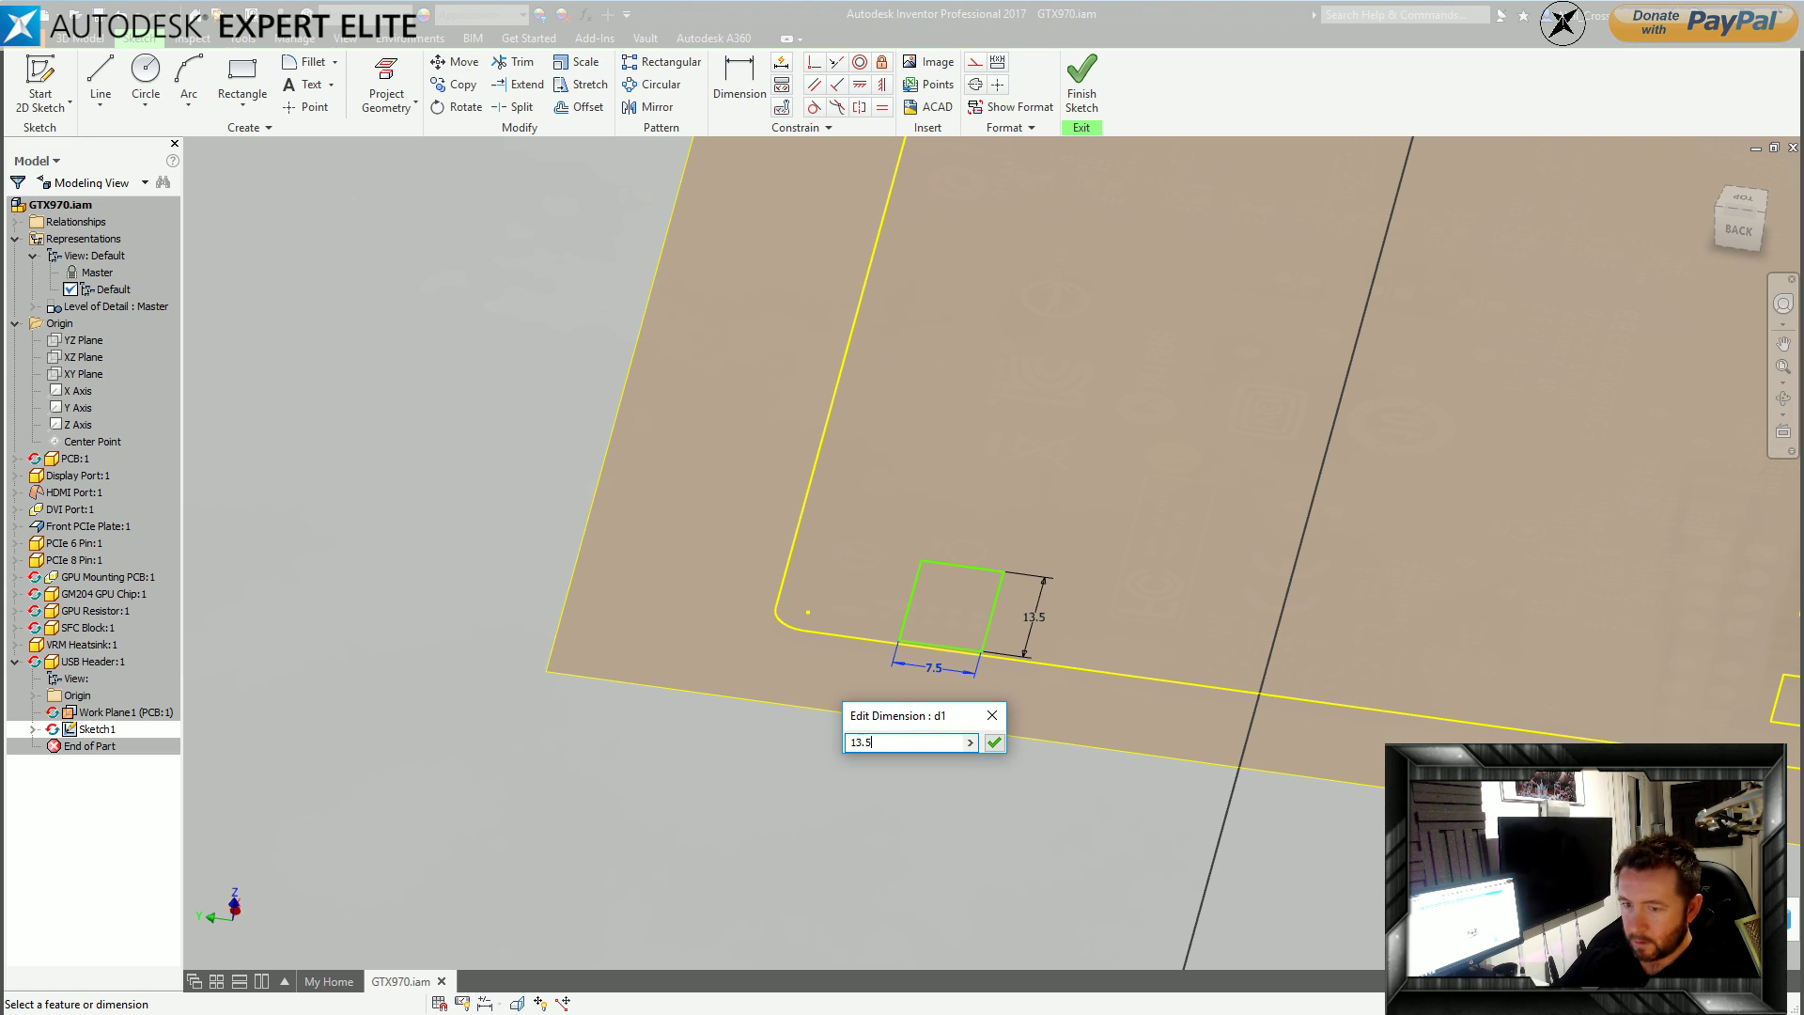
key("Return")
double_click(1035, 617)
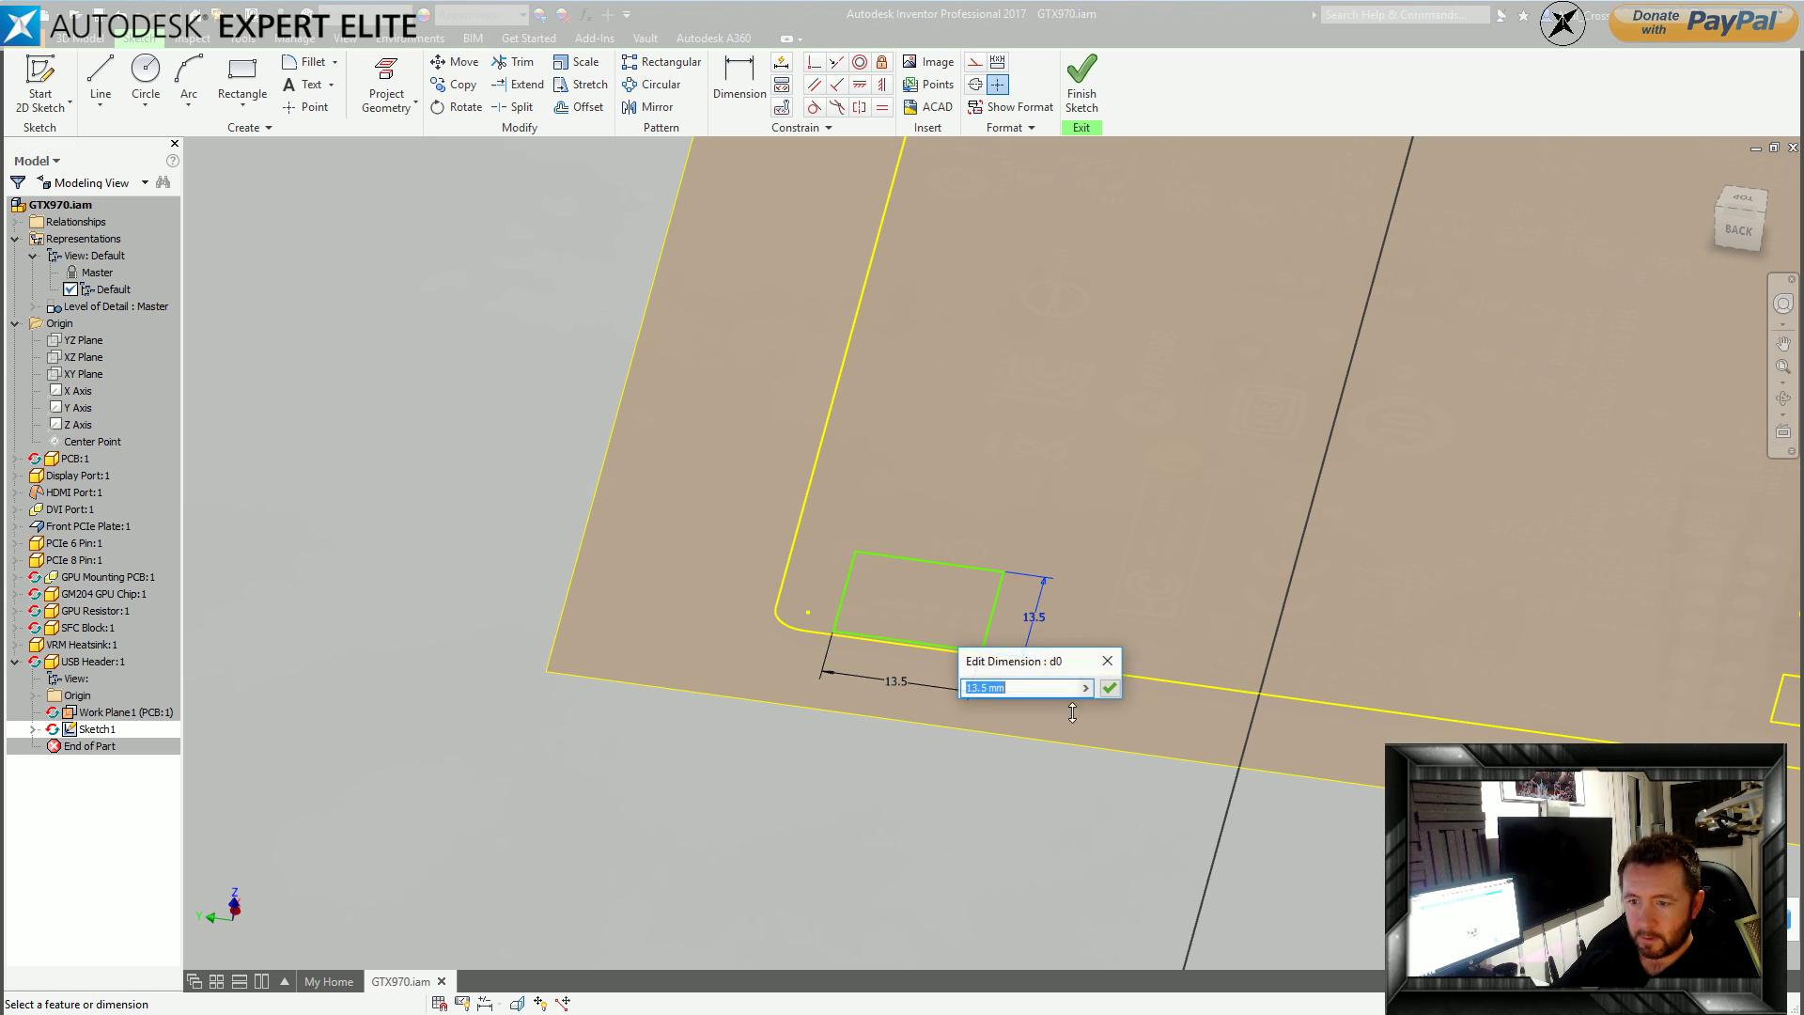
type("7.5")
key("Return")
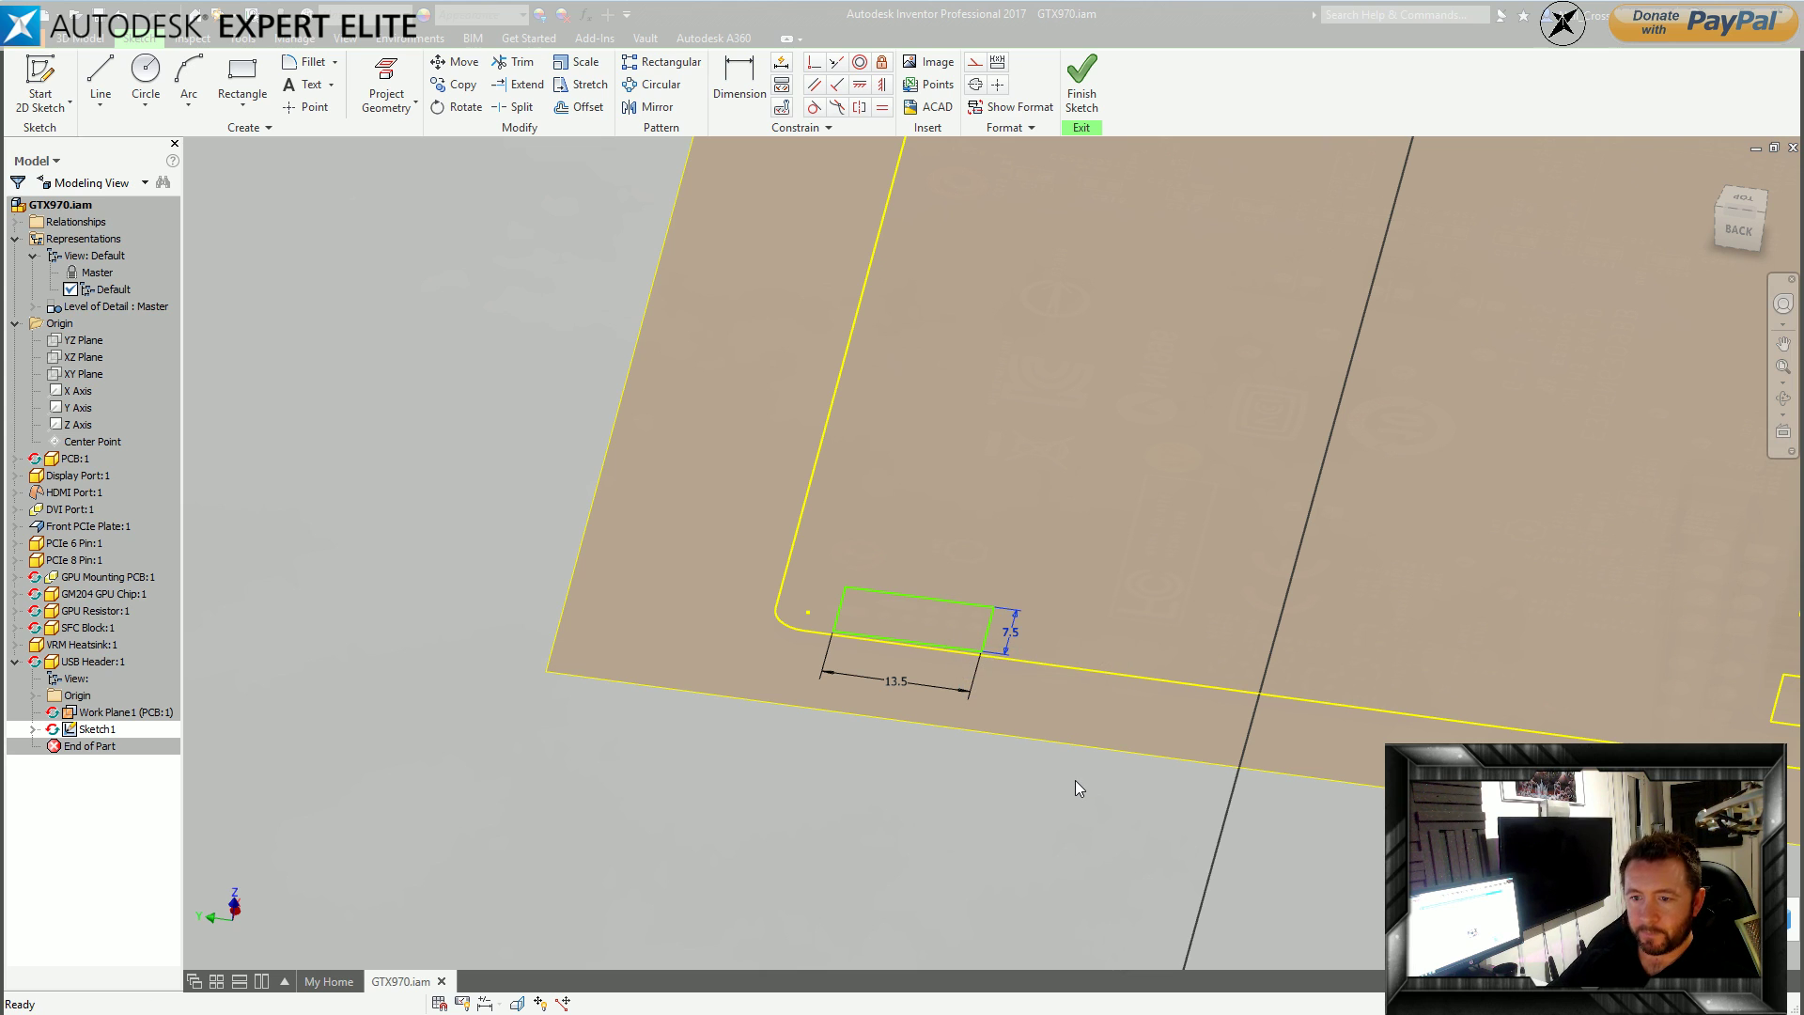
mouse_move(1075, 780)
middle_mouse_down("shift")
mouse_move(1143, 746)
mouse_move(1225, 741)
middle_mouse_up("shift")
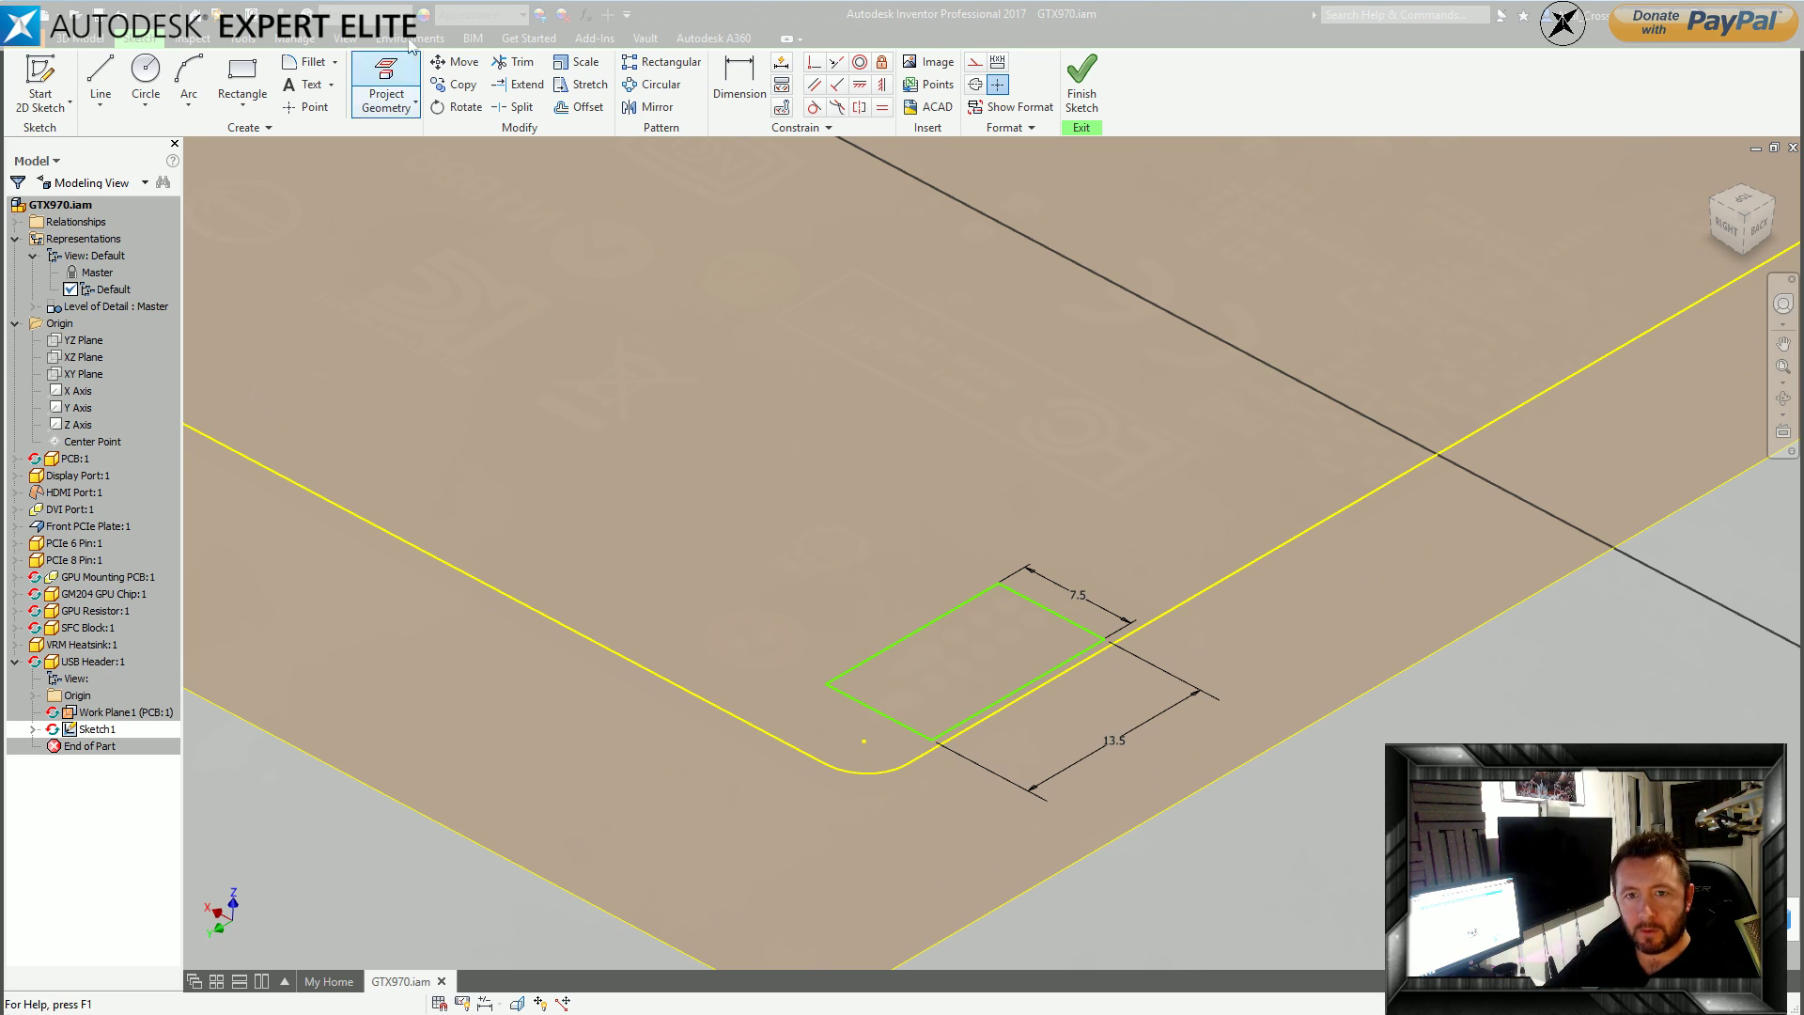
left_click(1082, 85)
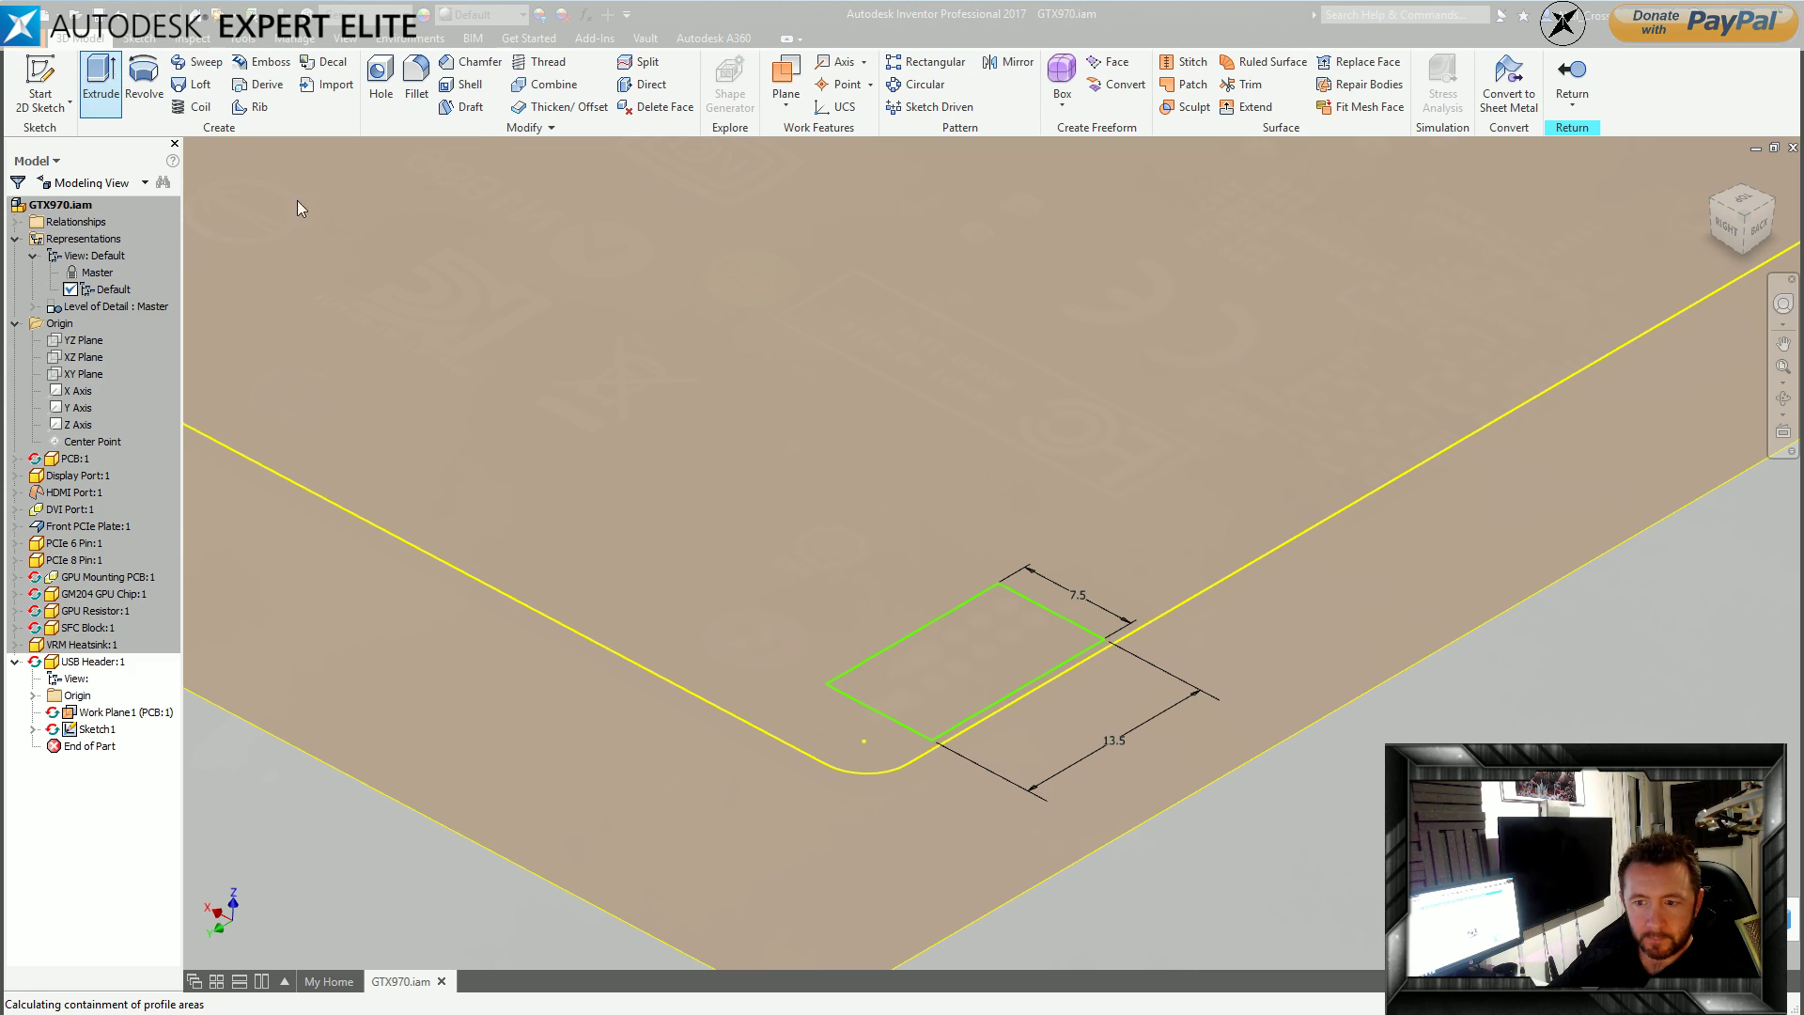
Extrude the 13.5 by 7.5 mm rectangle 5 mm up from the PCB as a new solid.
left_click(97, 80)
left_click(372, 254)
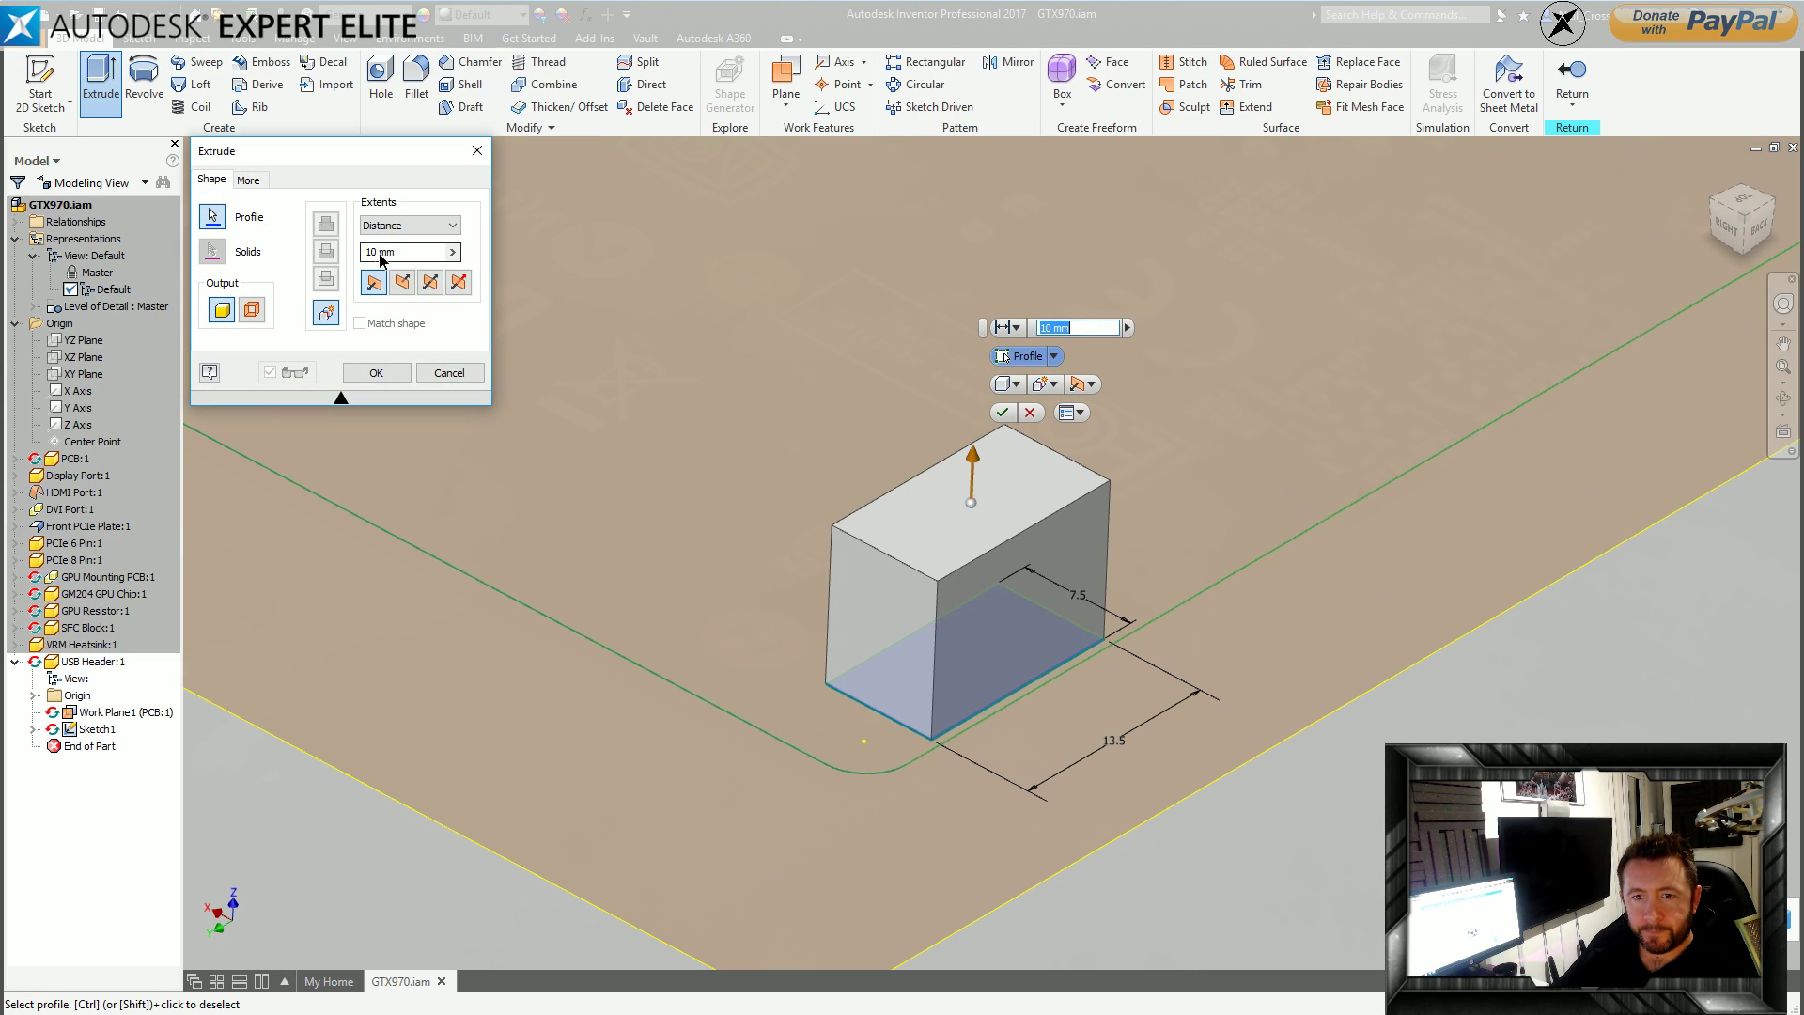
type("5mm")
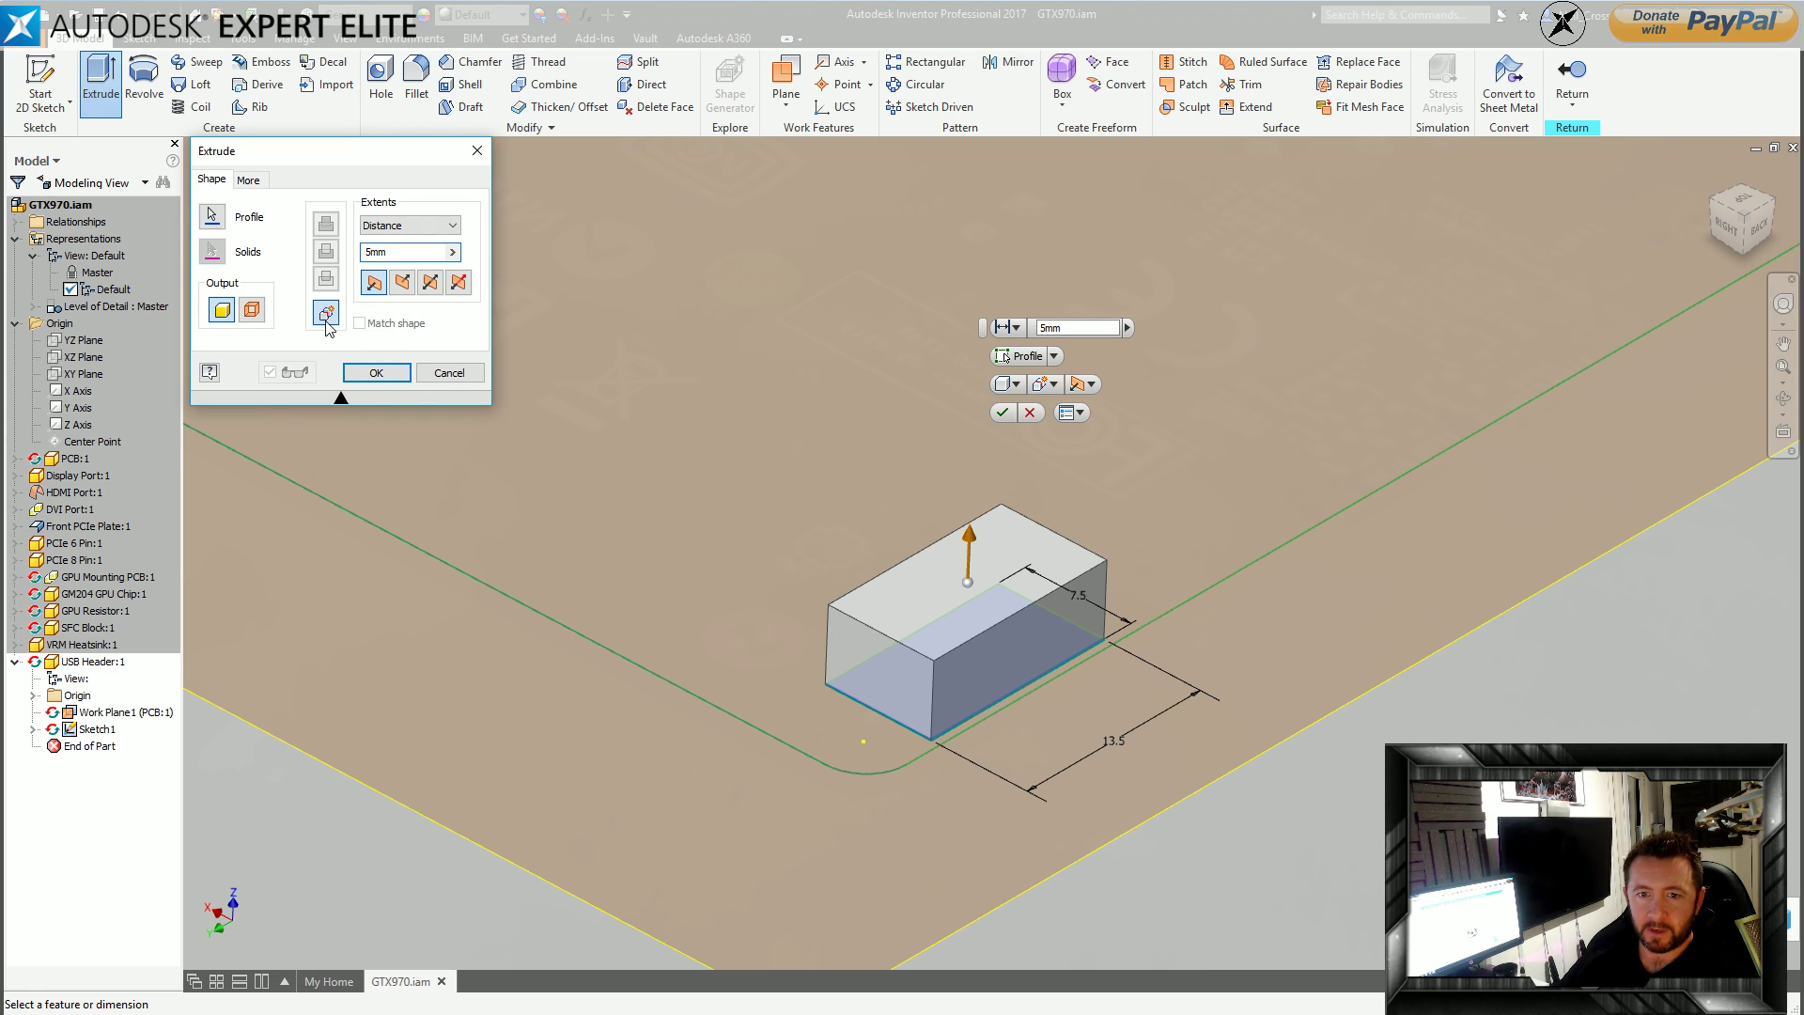
left_click(378, 373)
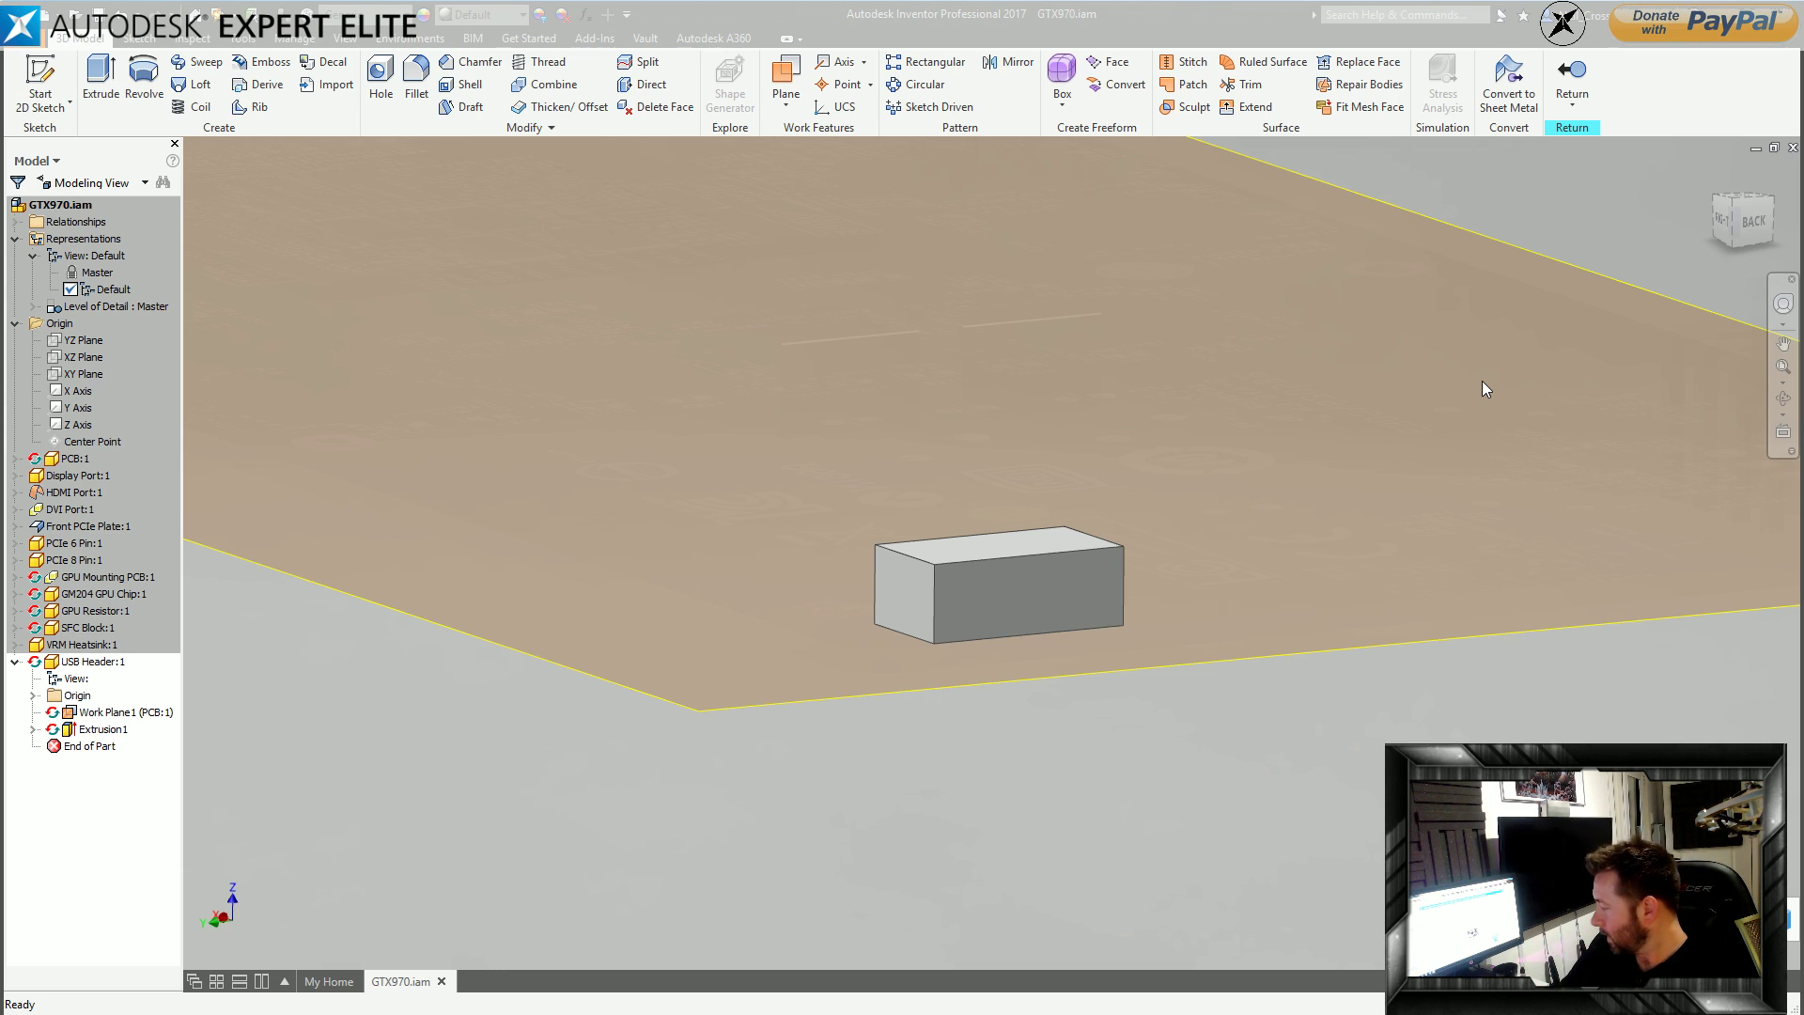
Sketch on the block's long side face at the board's edge, offset its outline inward by 0.3 mm, and finish the sketch.
key("s")
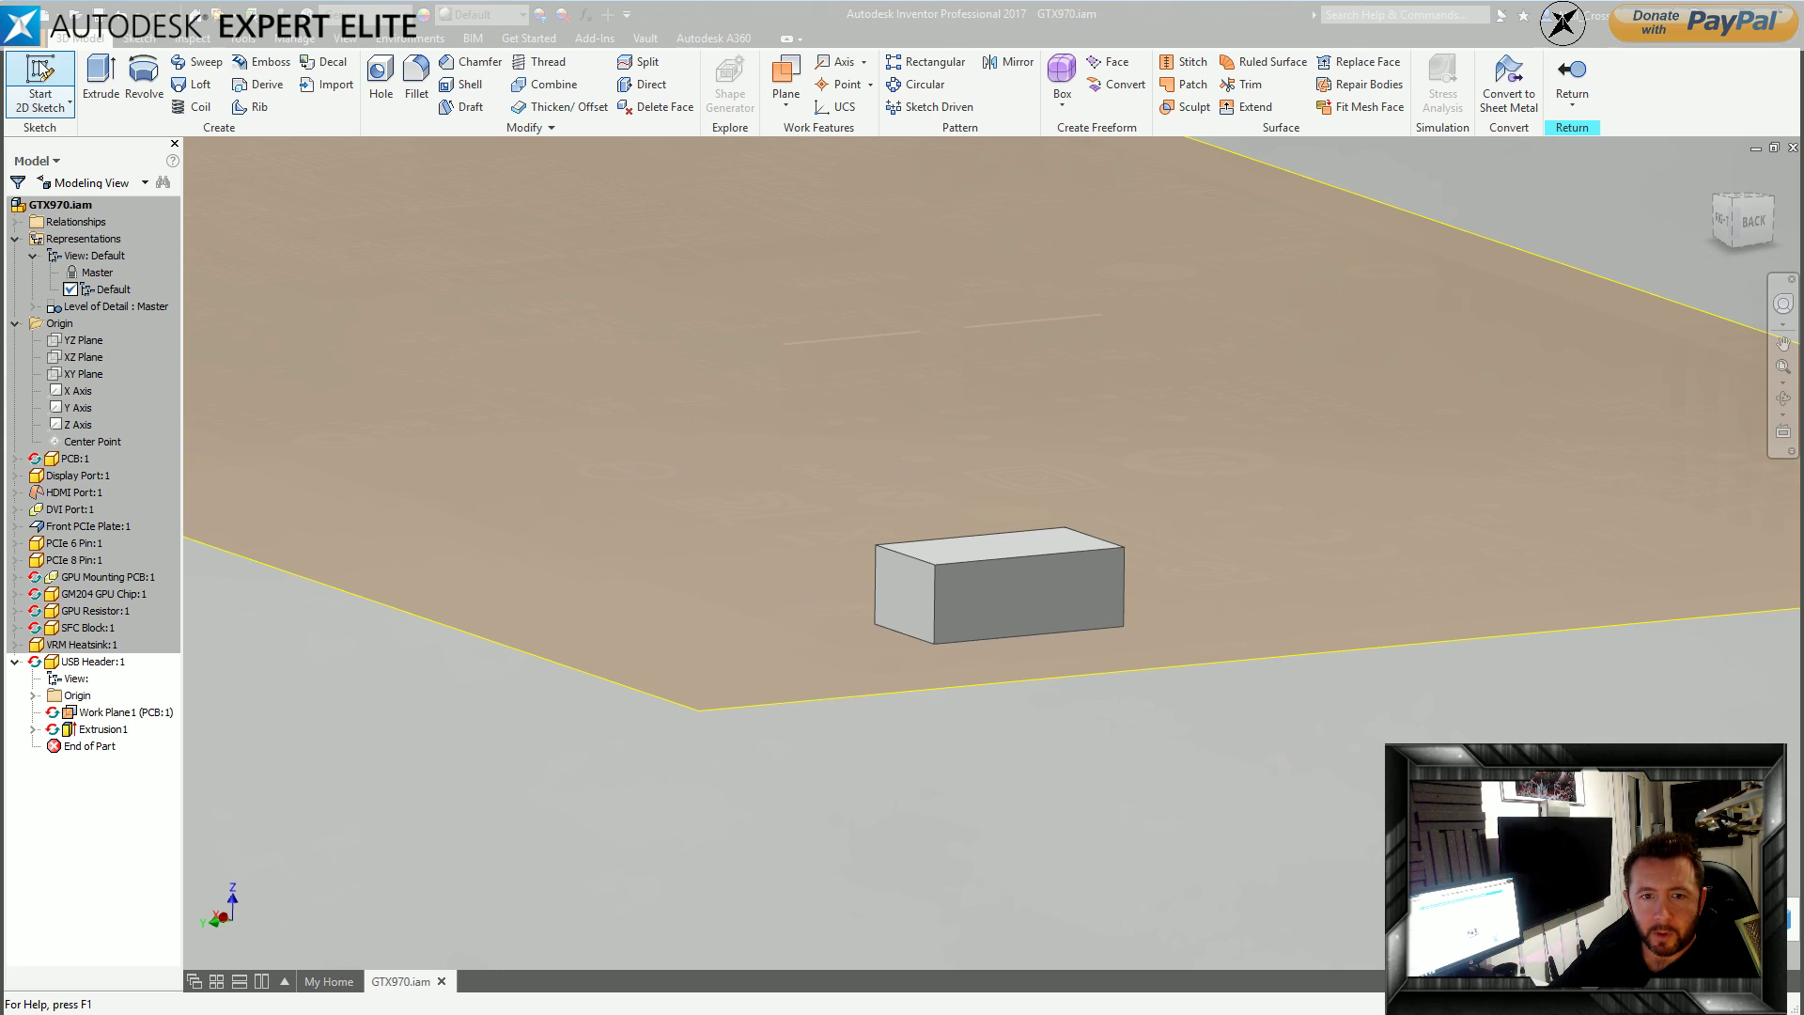
left_click(1045, 611)
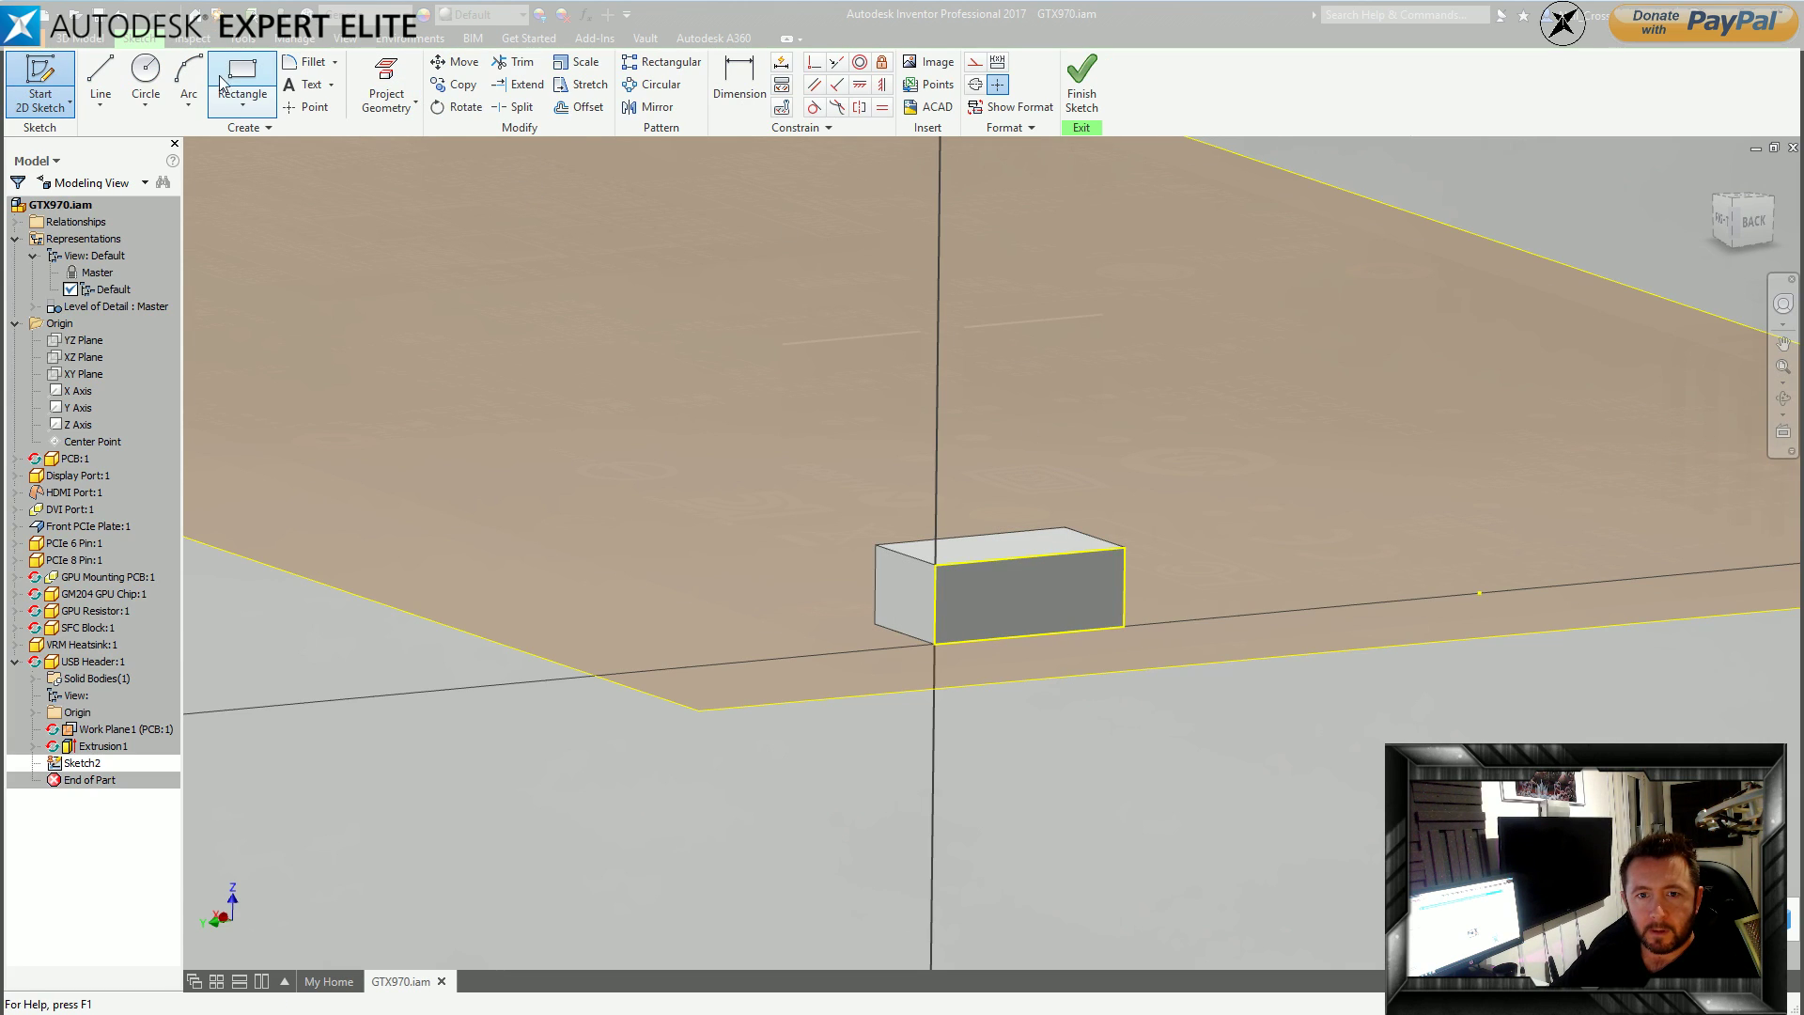
left_click(242, 78)
scroll(1156, 561, "up", 4)
key("o")
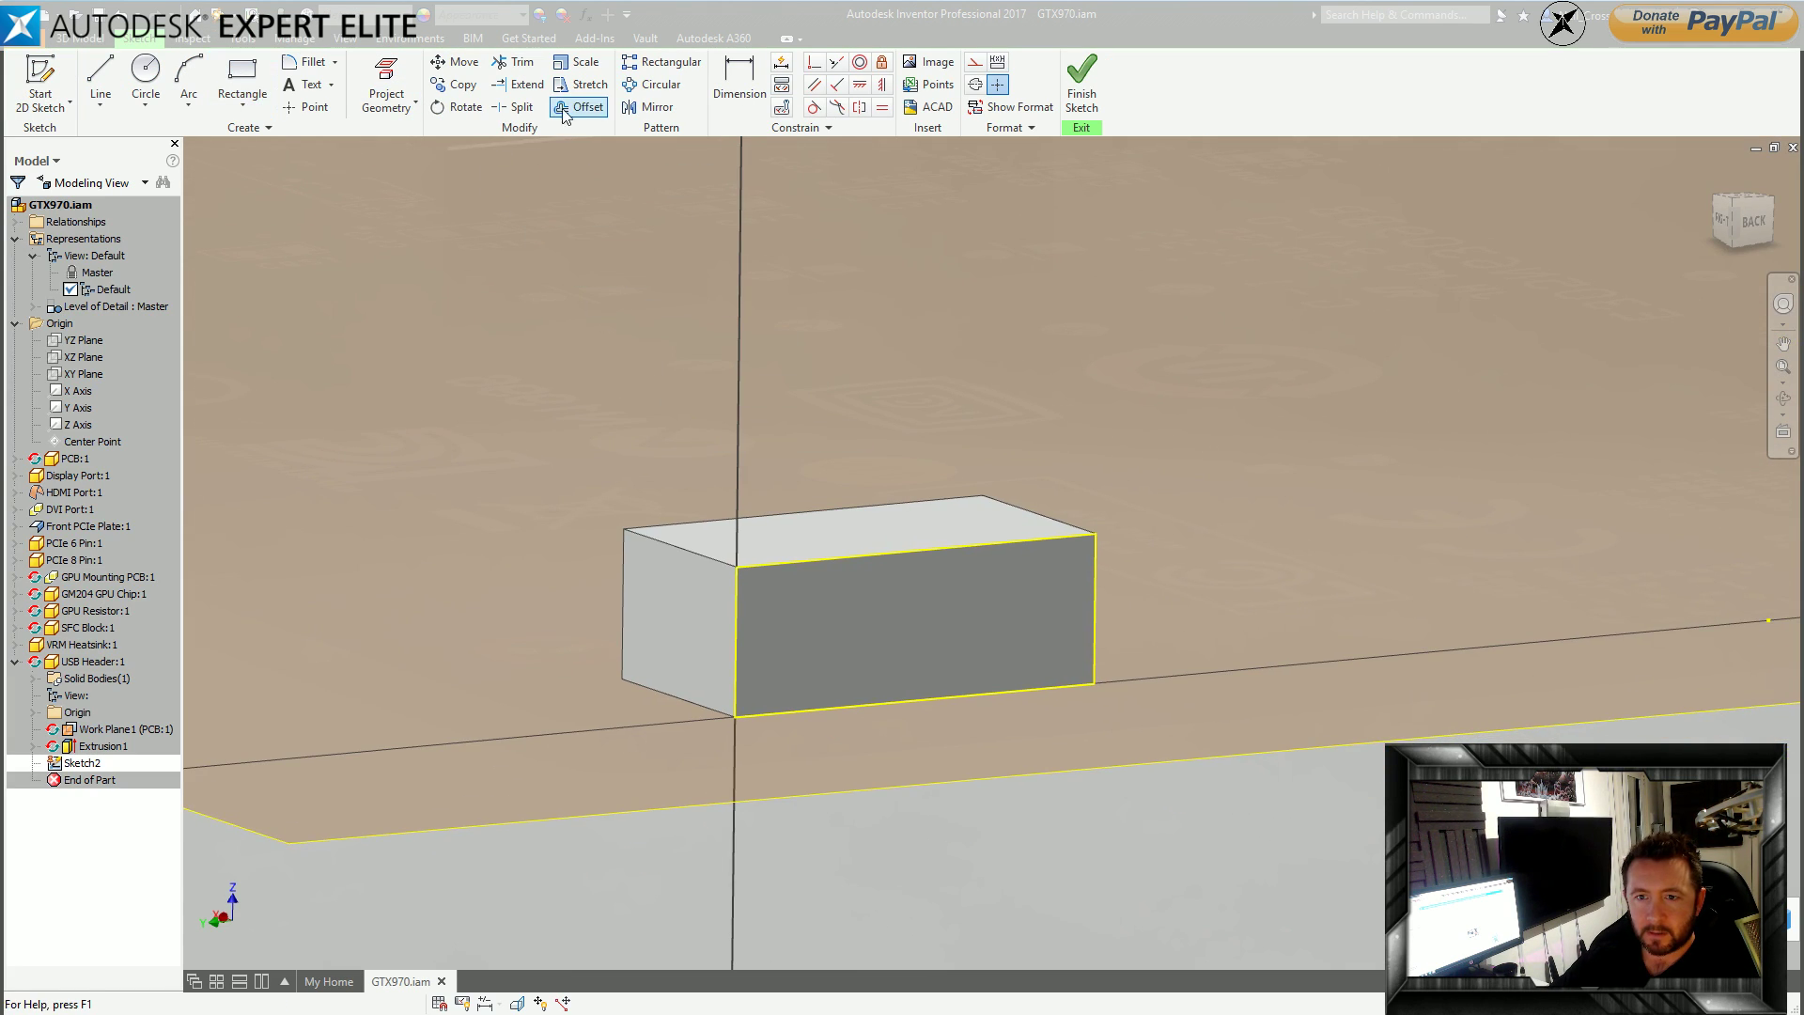
left_click(833, 556)
type("0.")
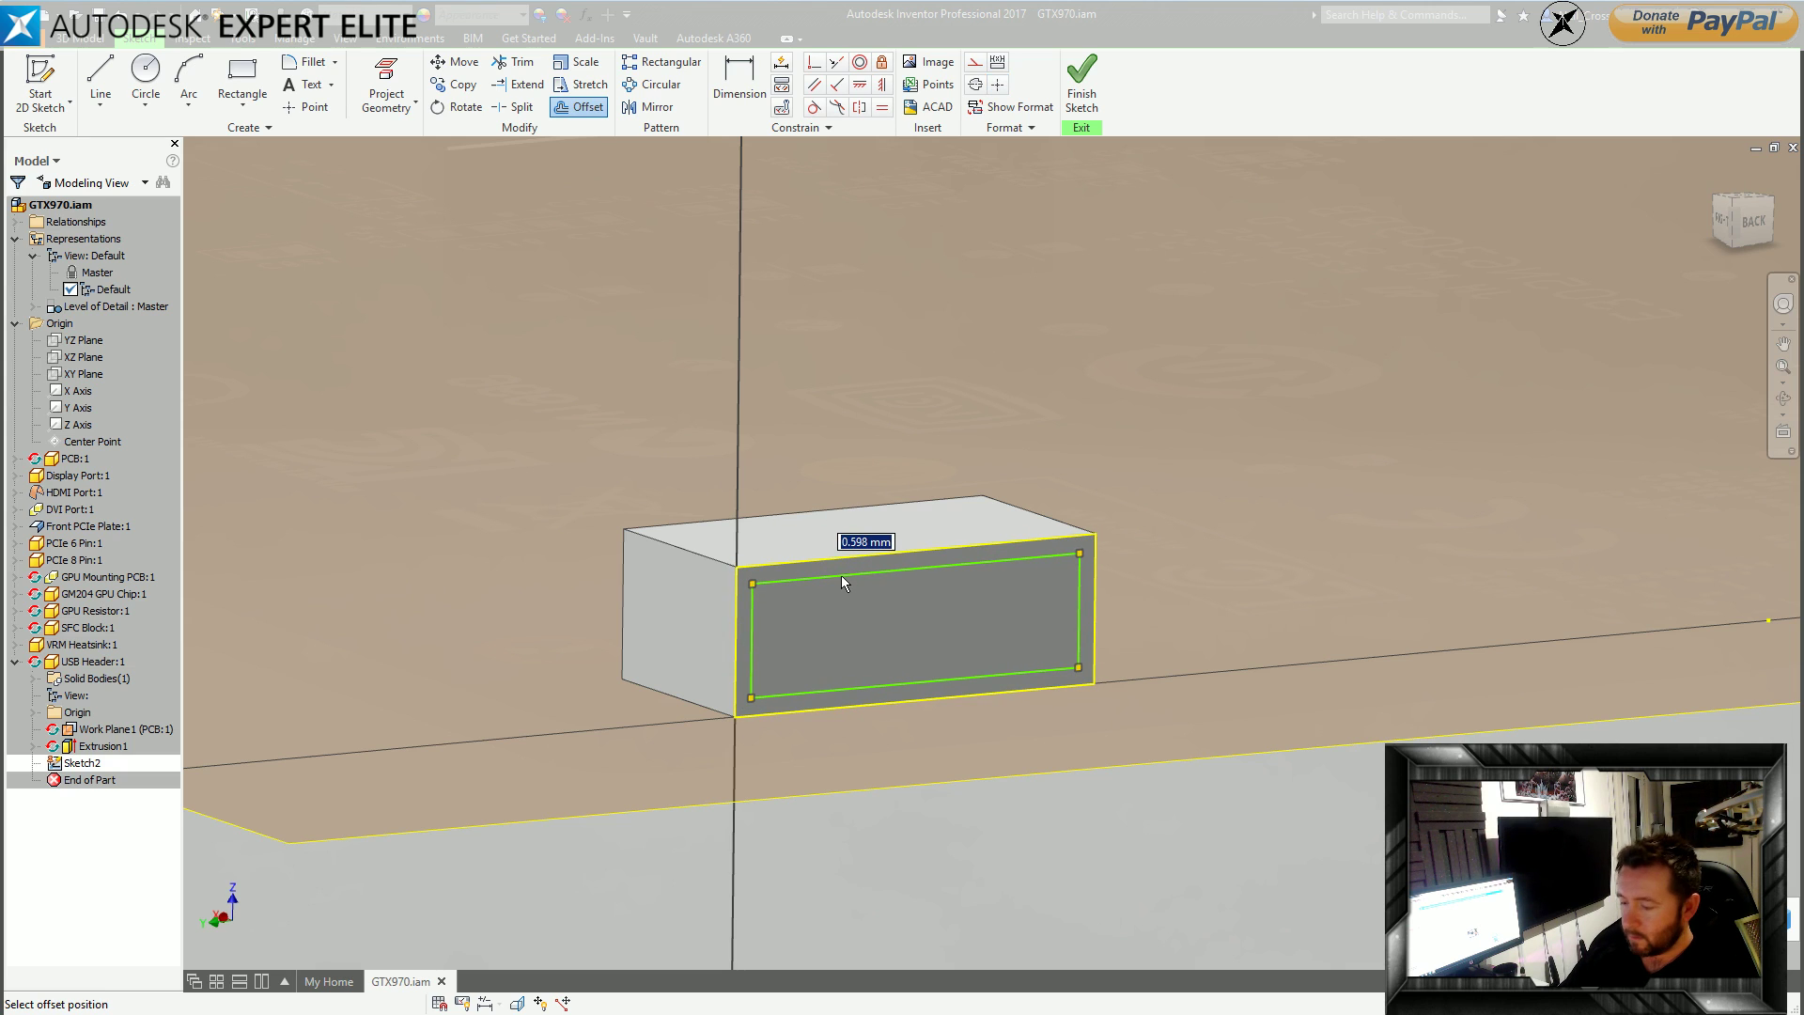
type("300")
key("Return")
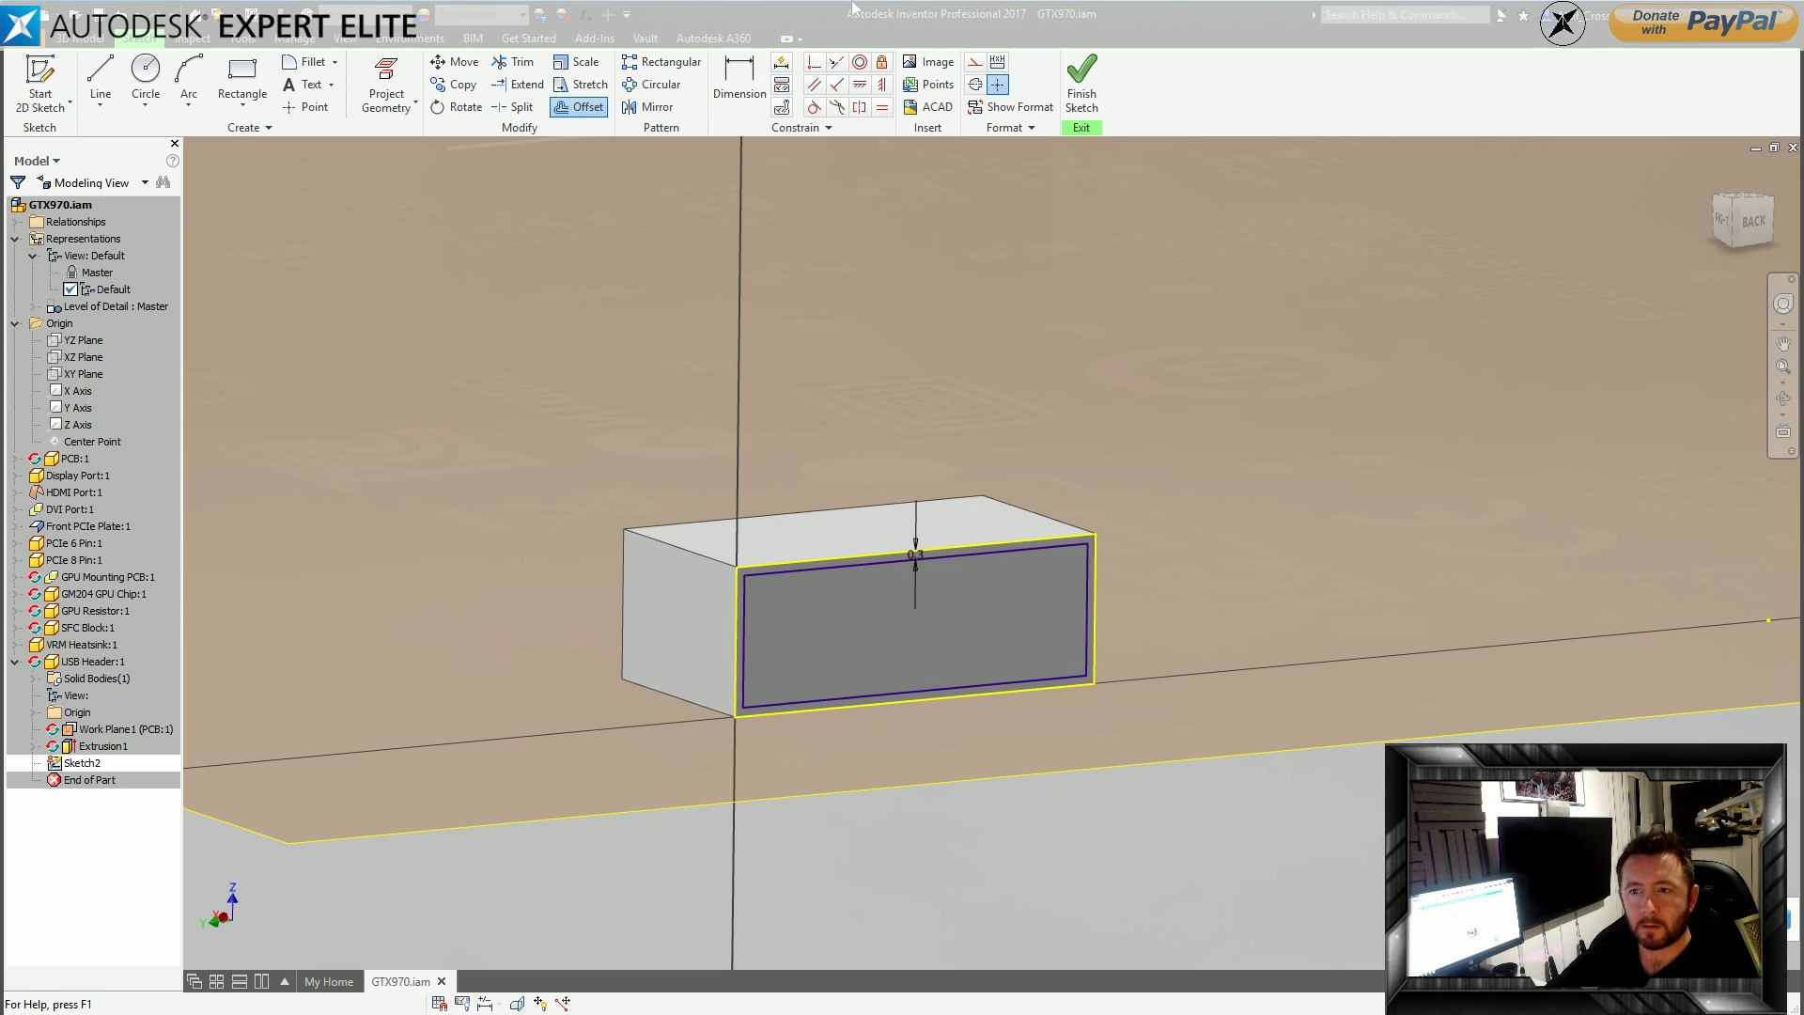
left_click(1081, 90)
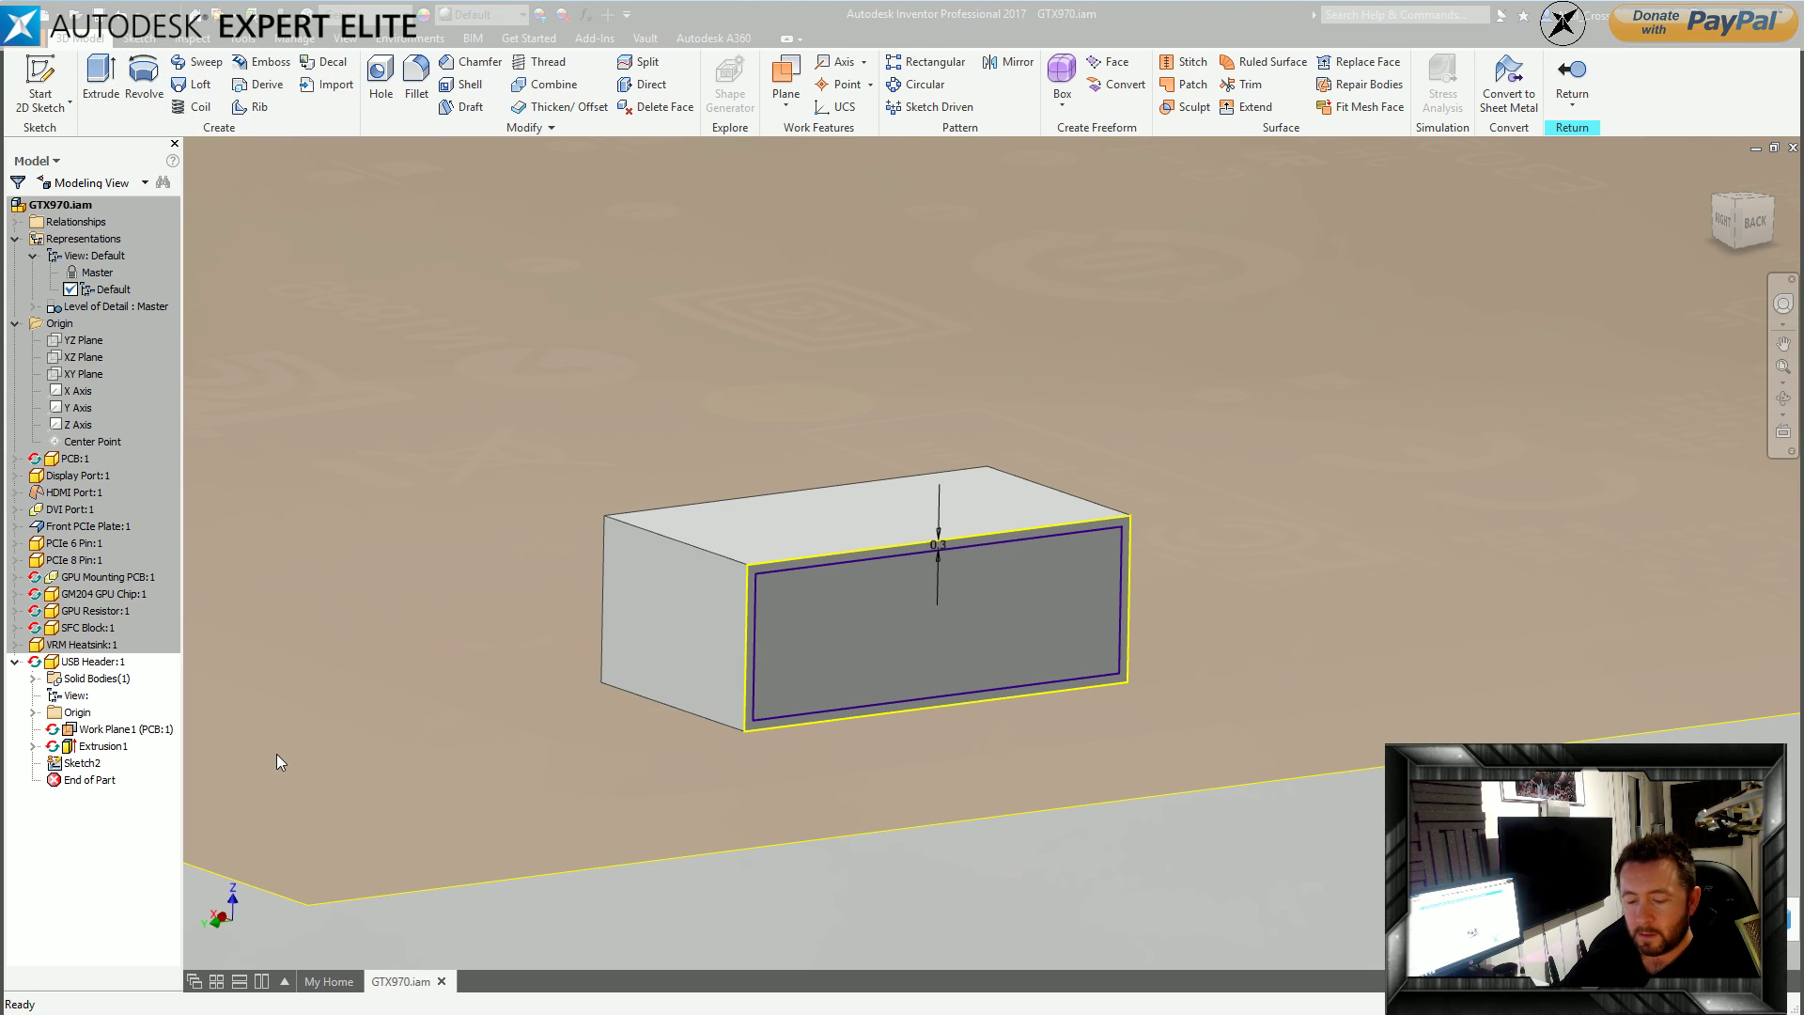
Undo the offset outline and its sketch on the block's long side face.
key("ctrl+z")
key("ctrl+z")
key("ctrl+z")
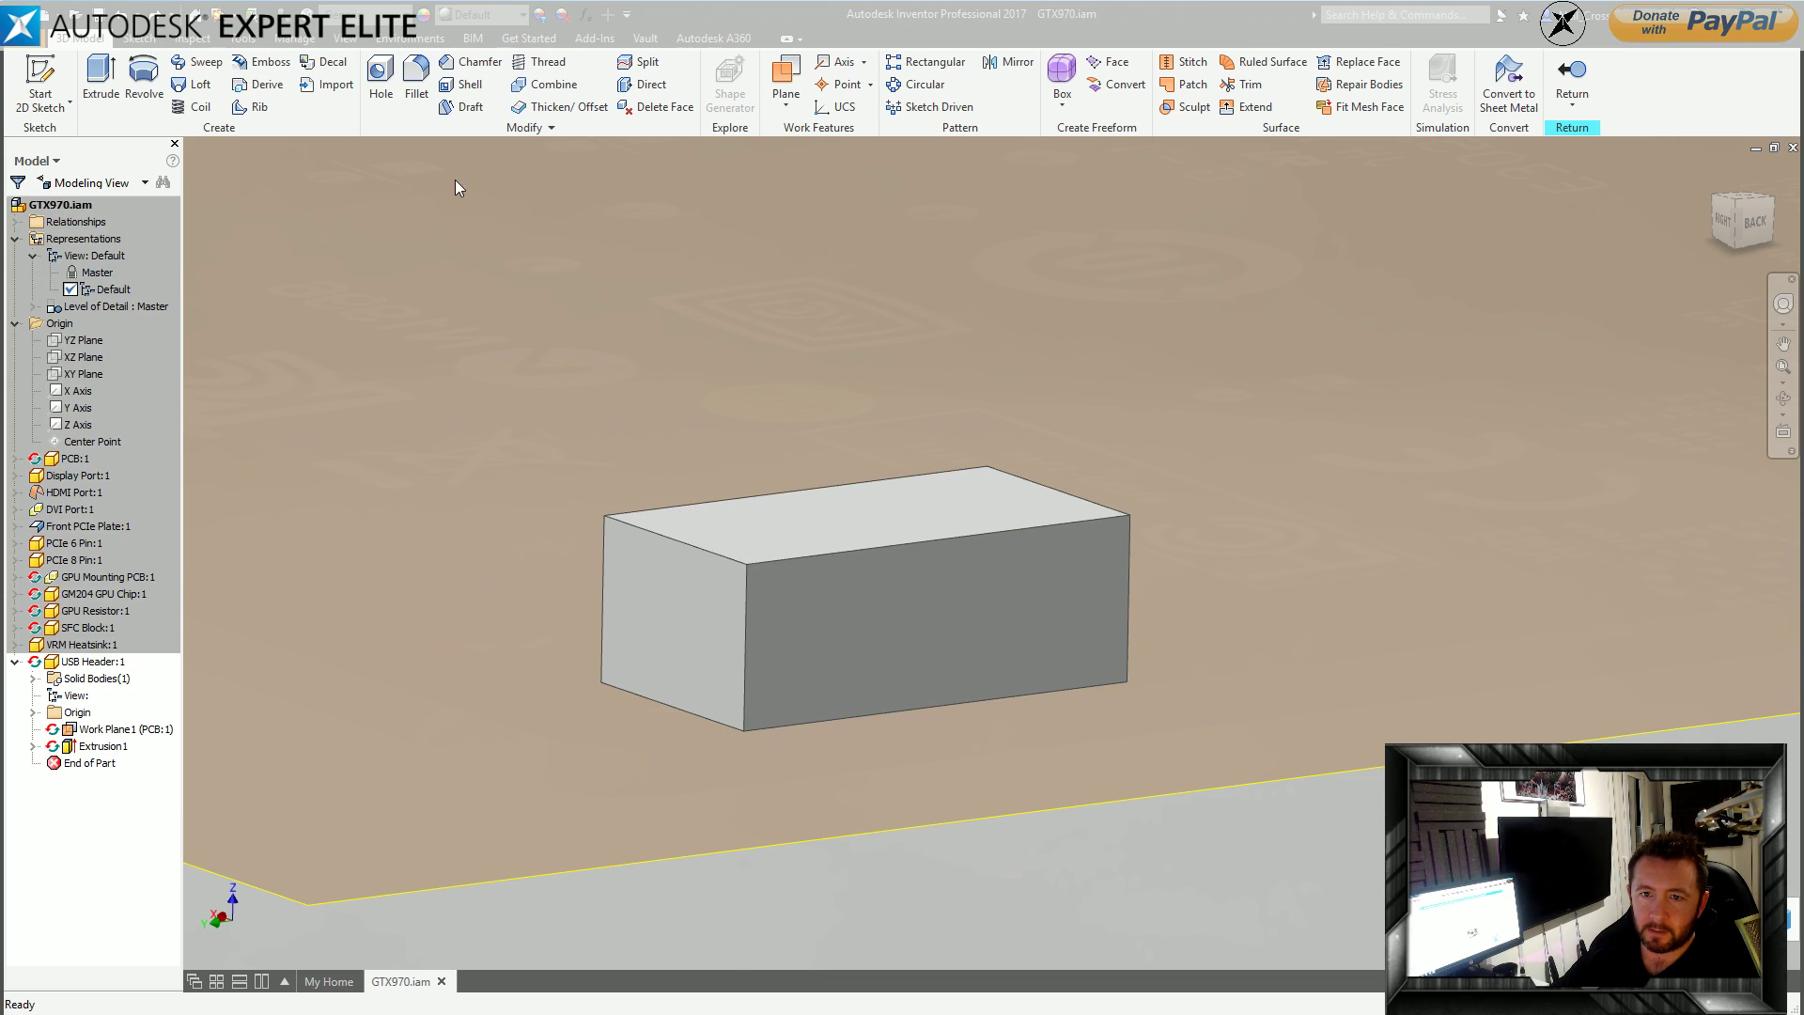
Shell the block with 0.3 mm walls, removing the long side face at the board's edge.
left_click(467, 84)
left_click(804, 628)
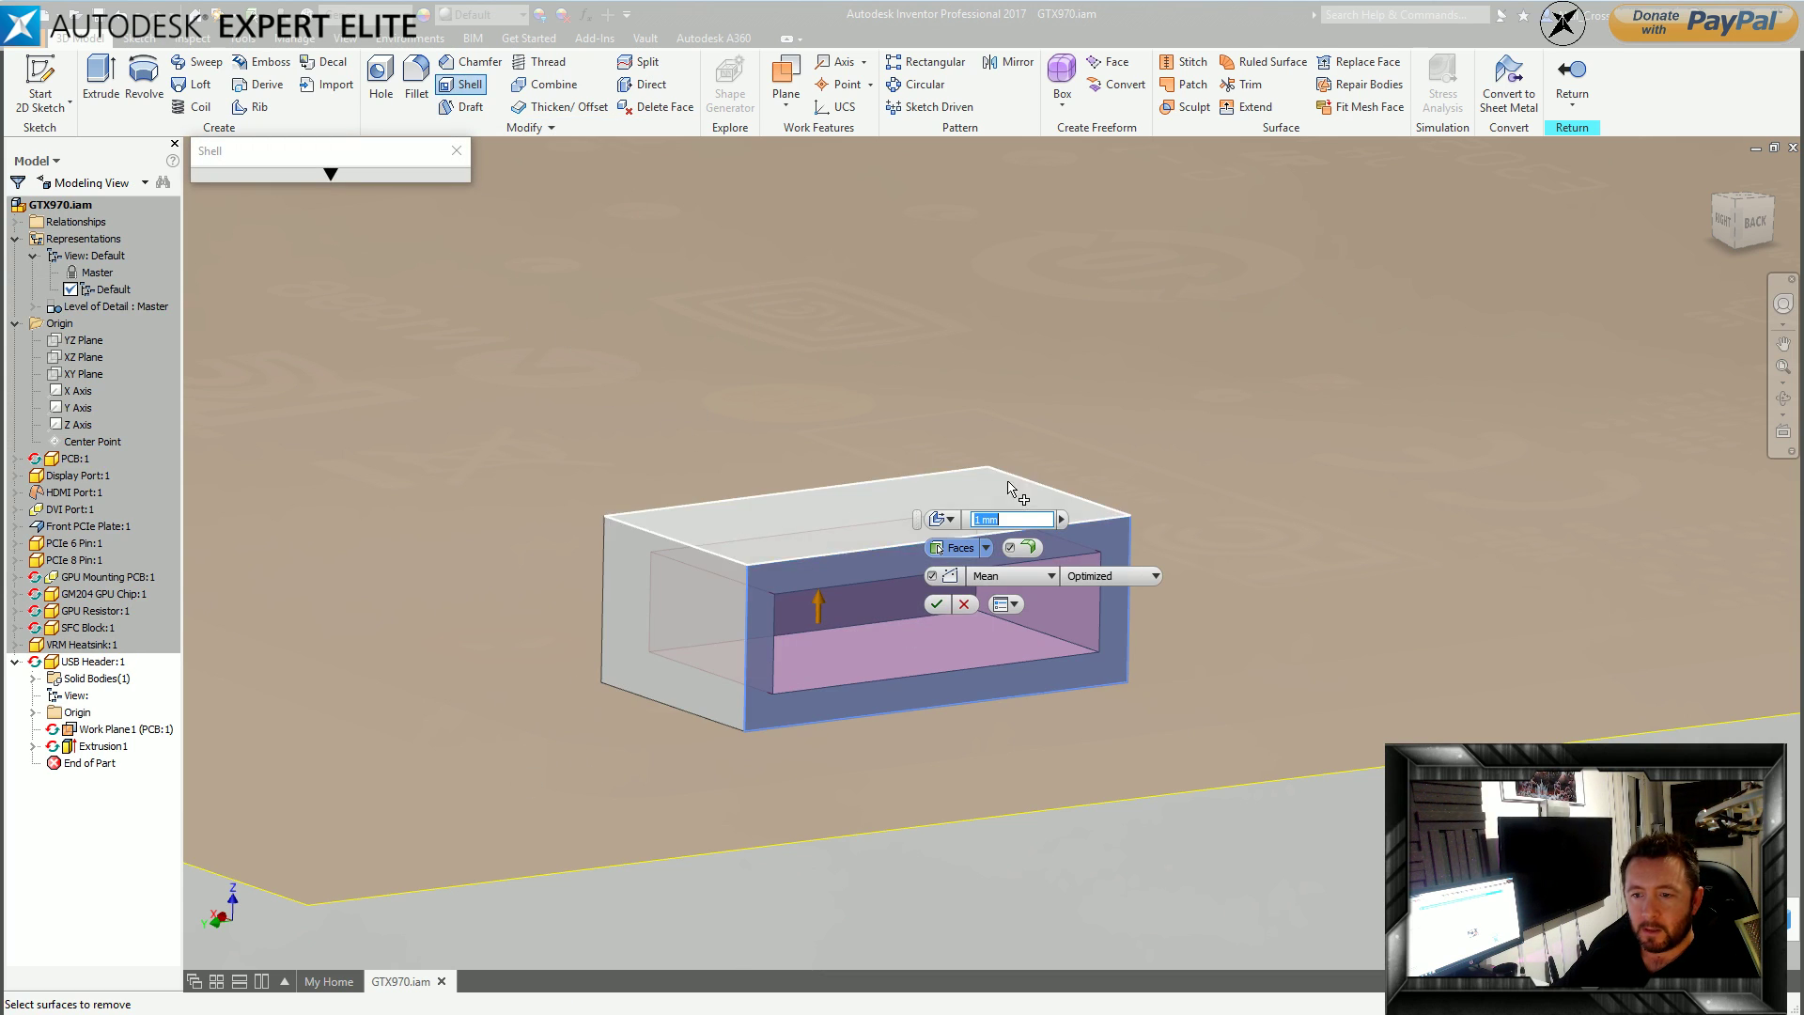
type("0.3")
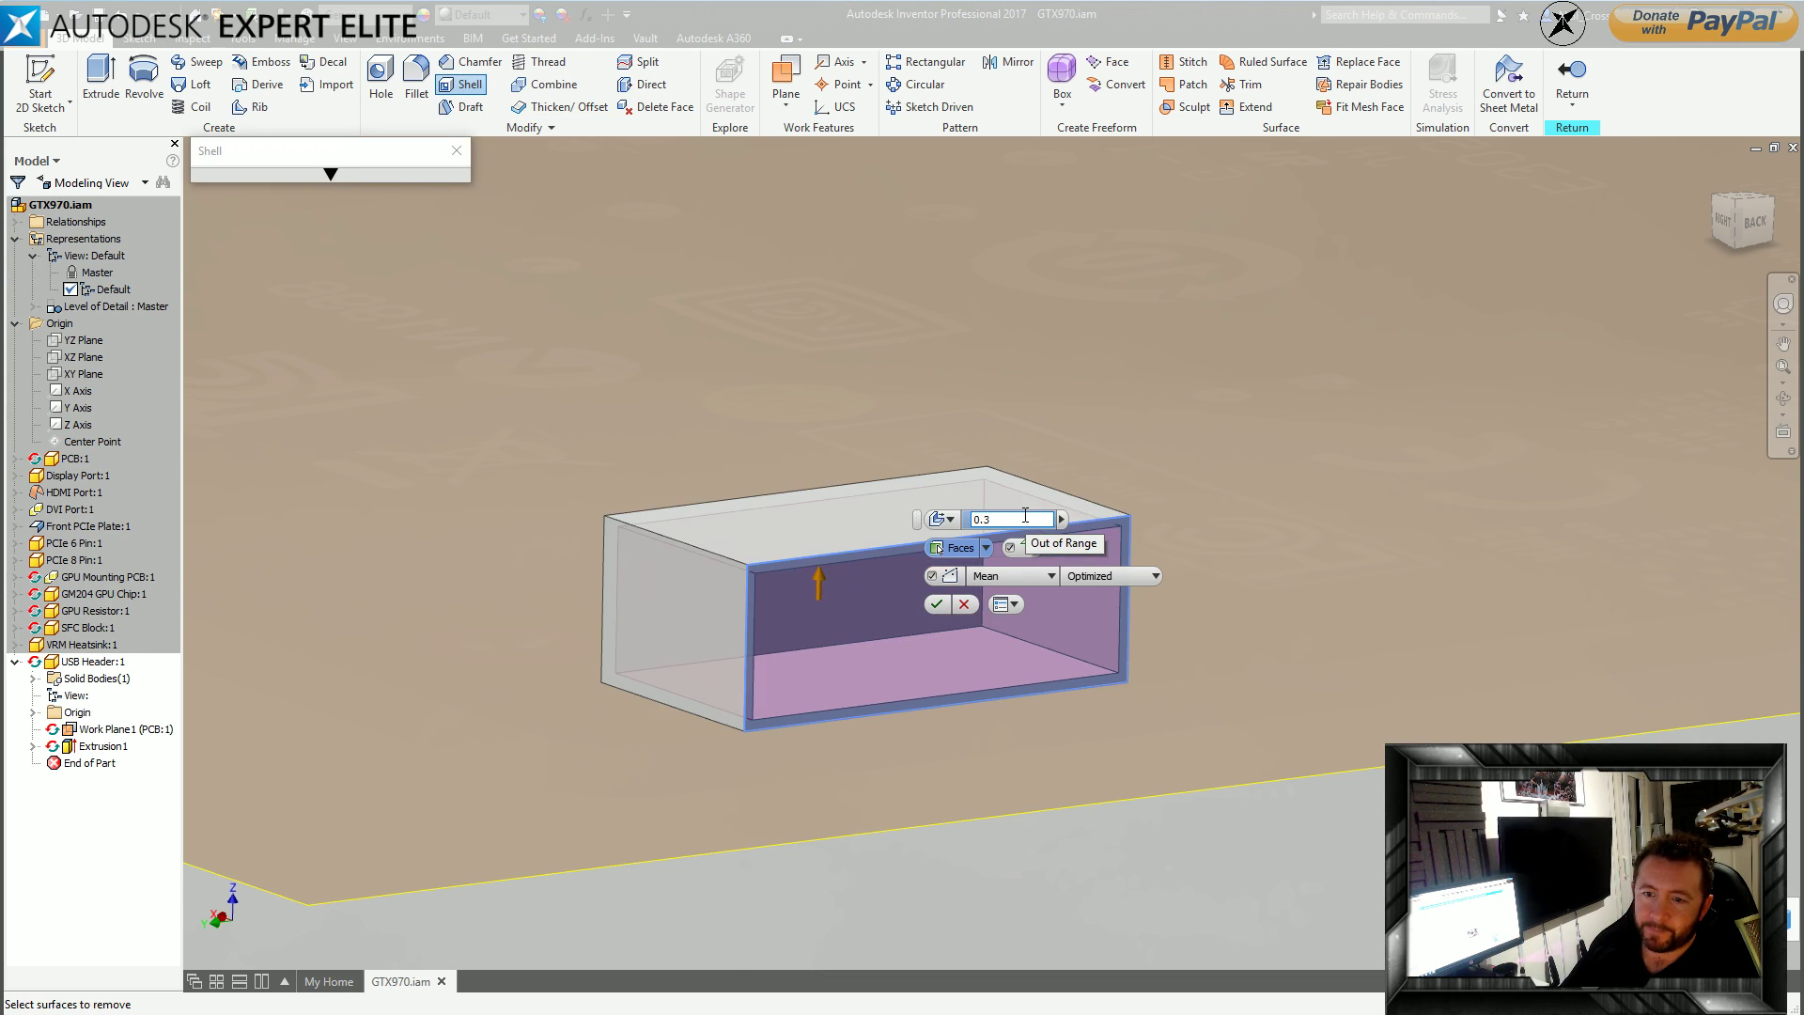
key("Return")
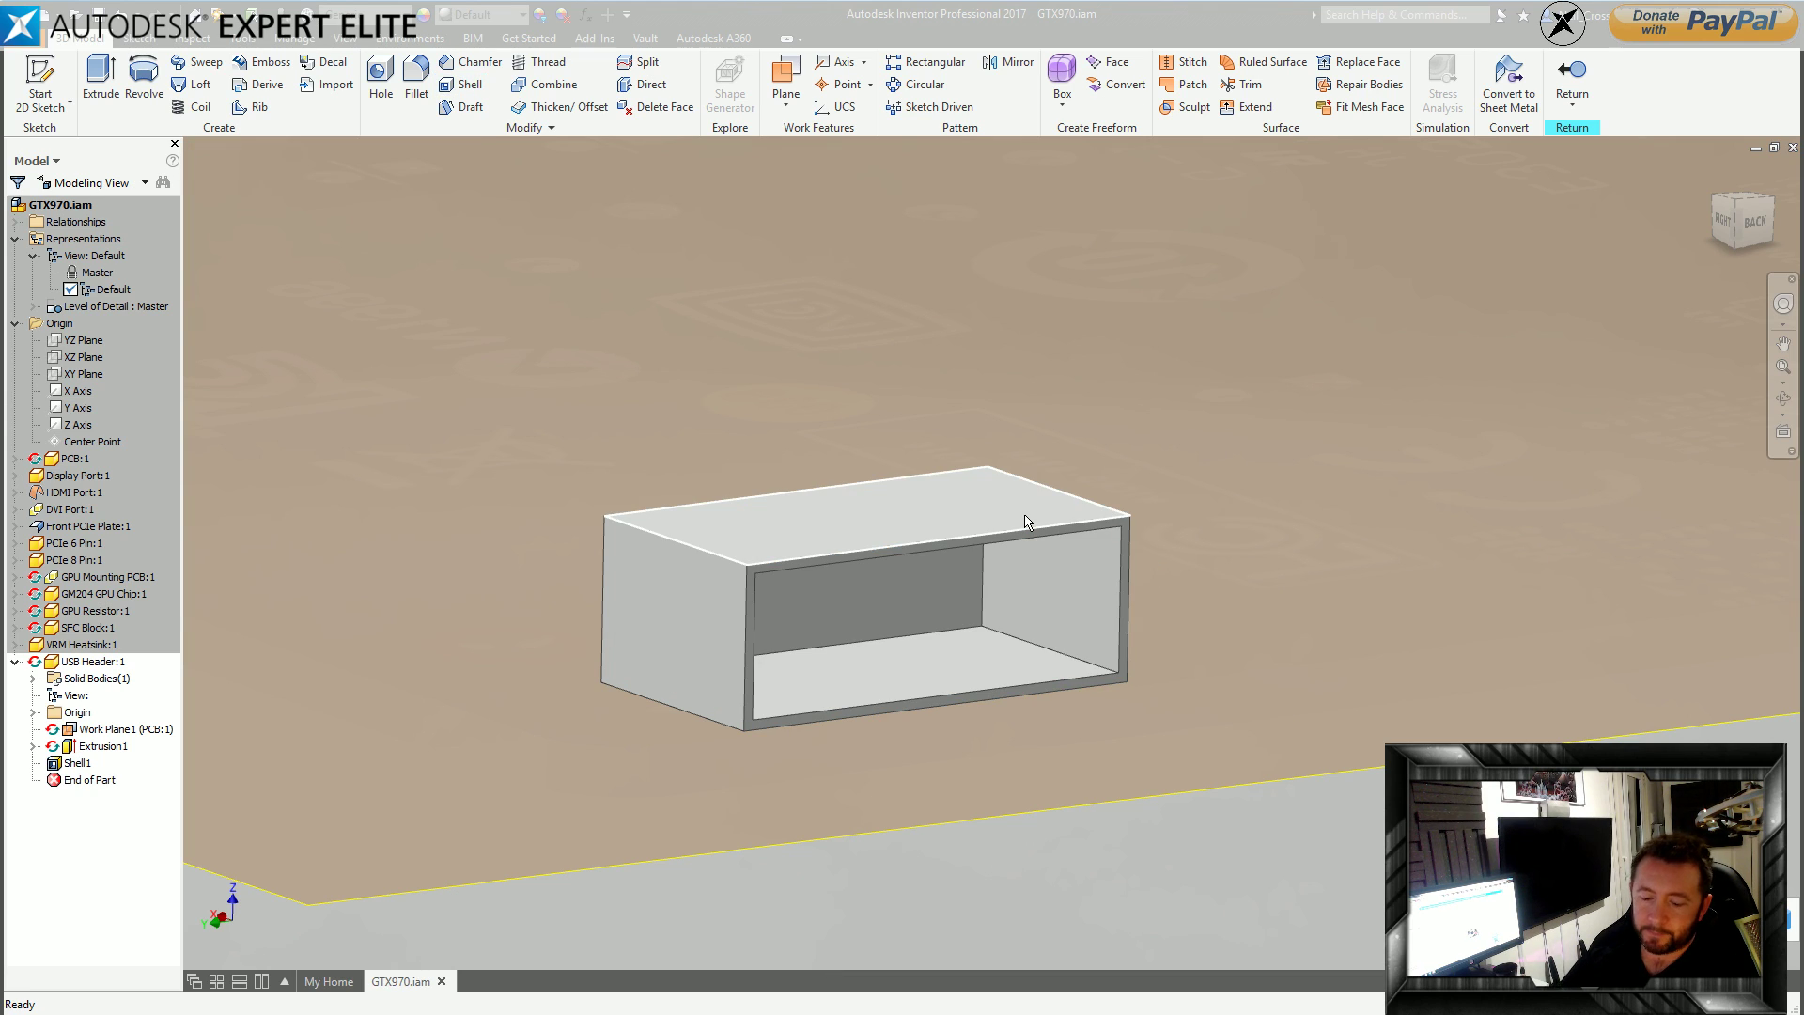
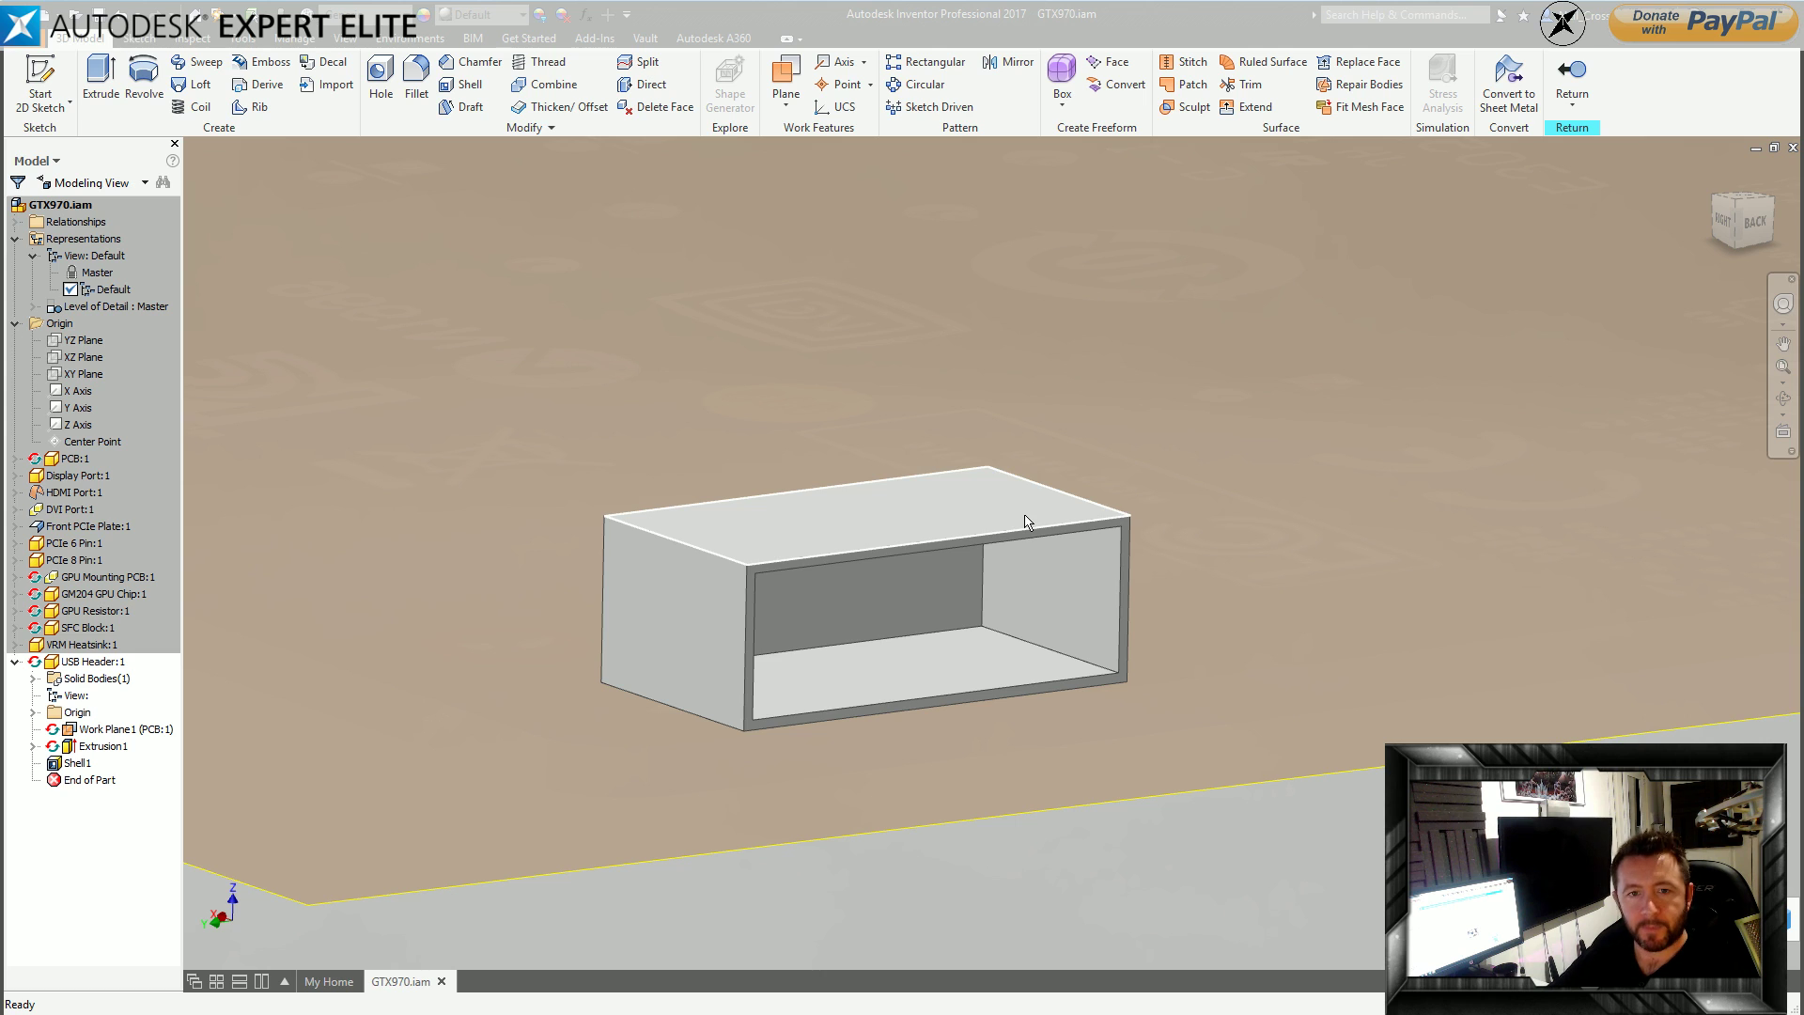
Start a sketch on the shelled block's top face and draw a rectangle about 6.7 mm long near the open side.
key("s")
left_click(808, 531)
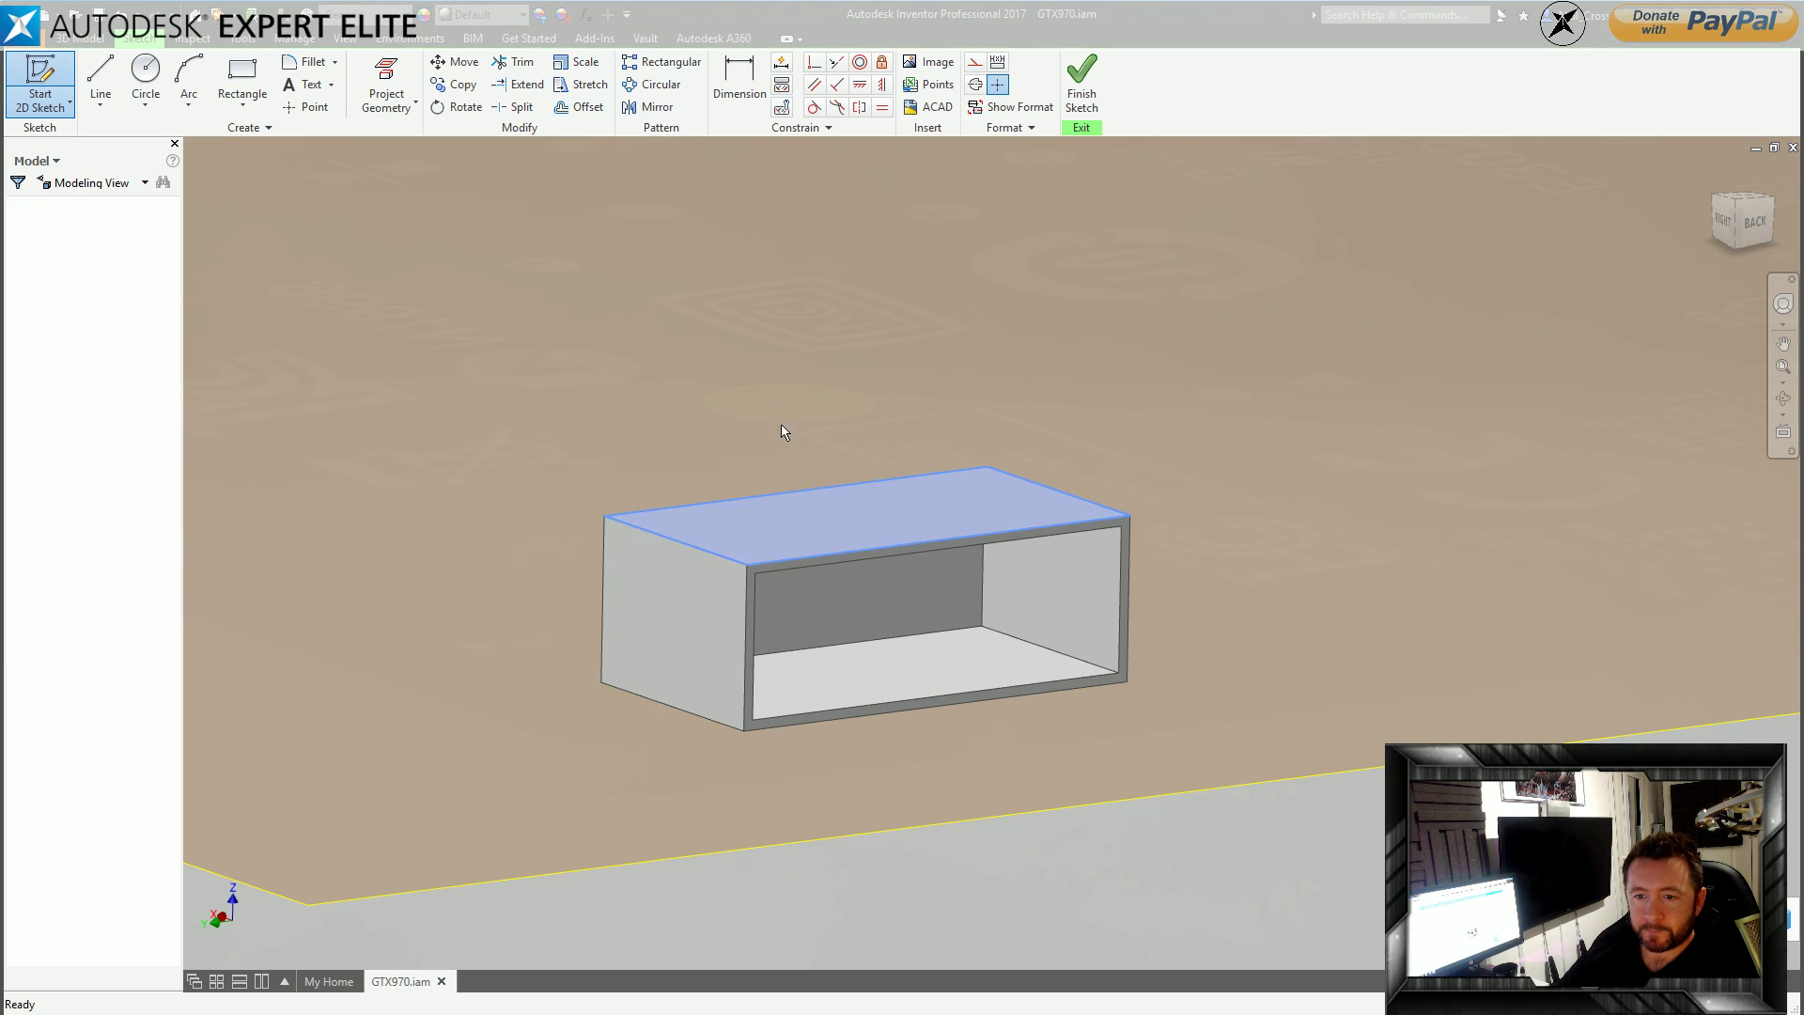
key("r")
left_click(714, 617)
left_click(961, 653)
key("d")
left_click(921, 659)
left_click(898, 776)
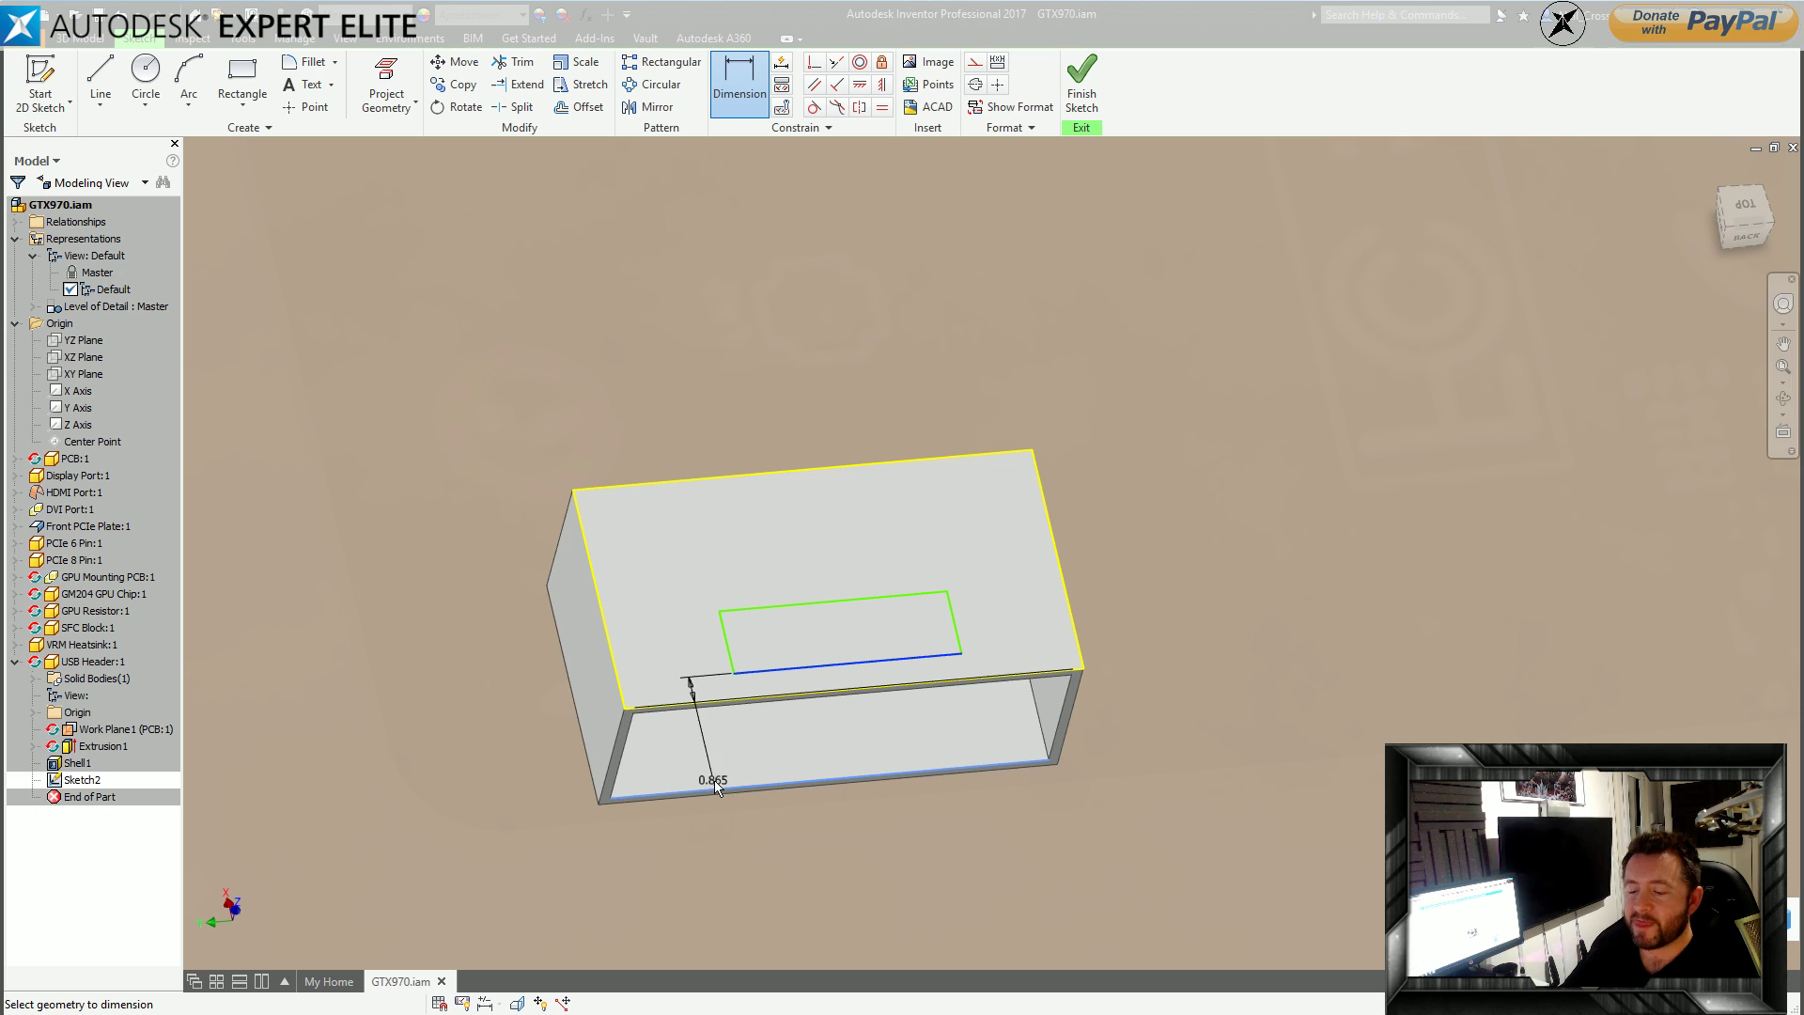
key("Escape")
key("Escape")
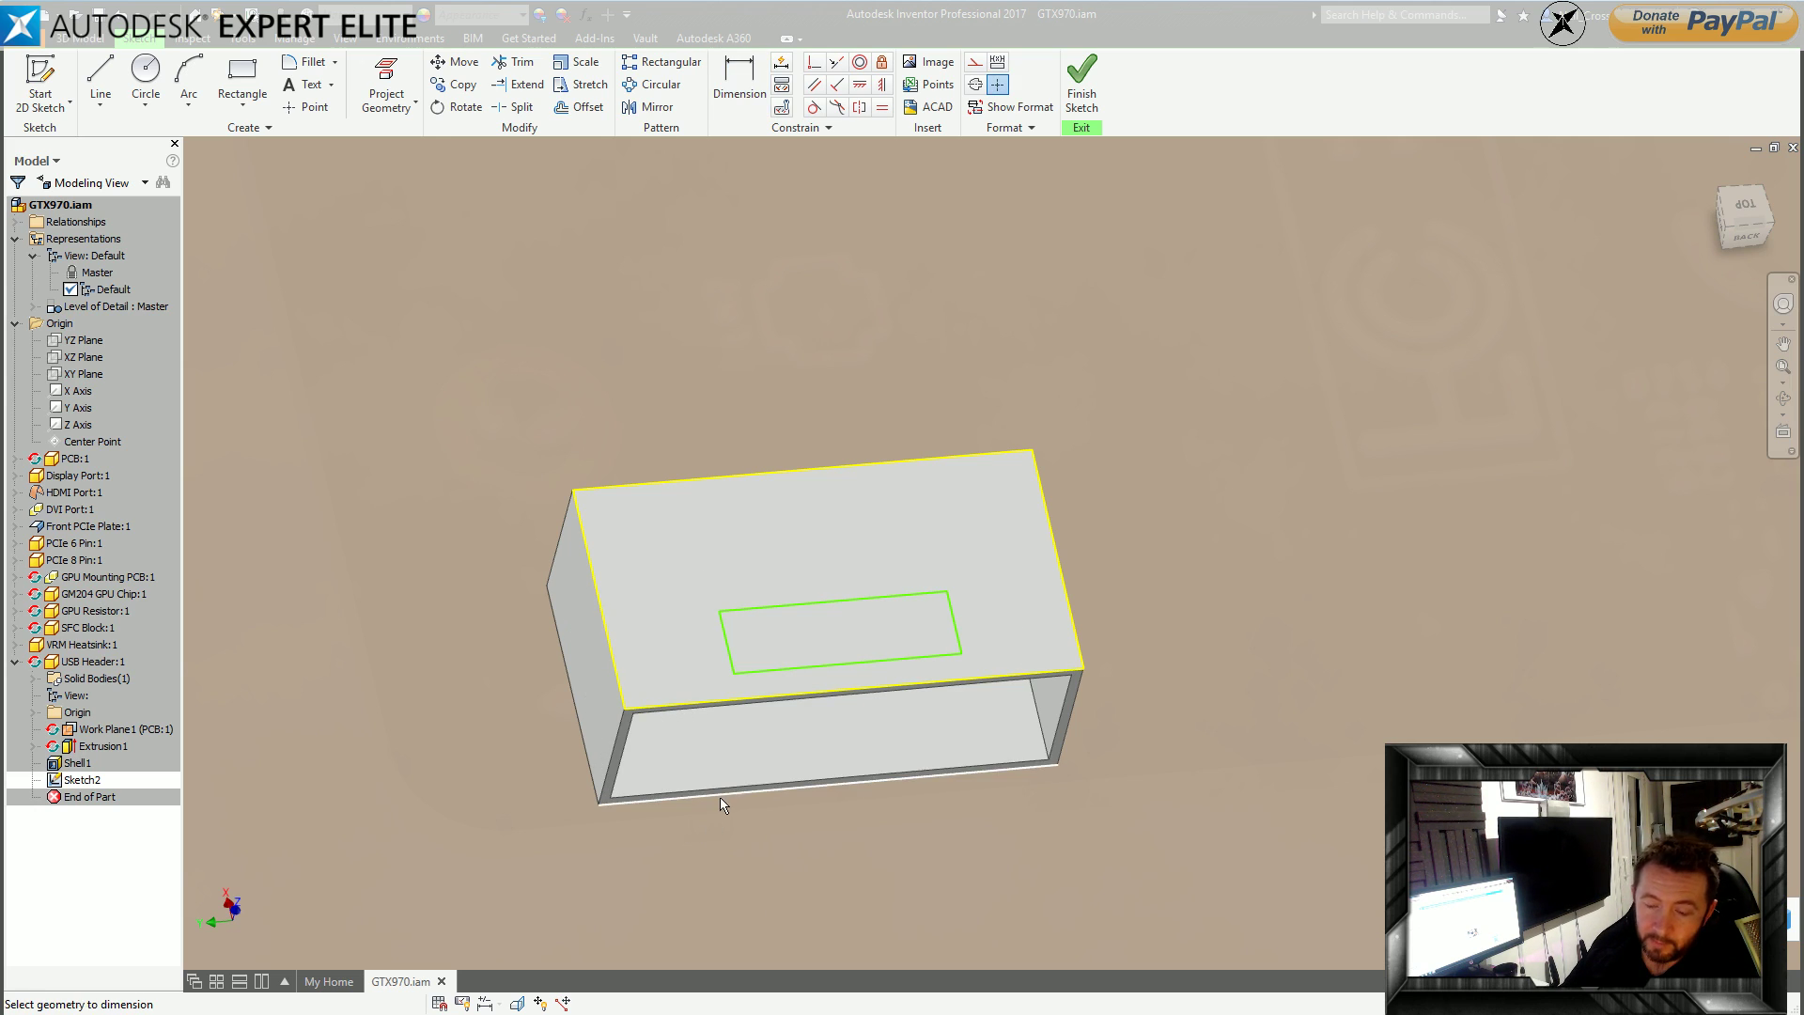
key("d")
left_click(877, 660)
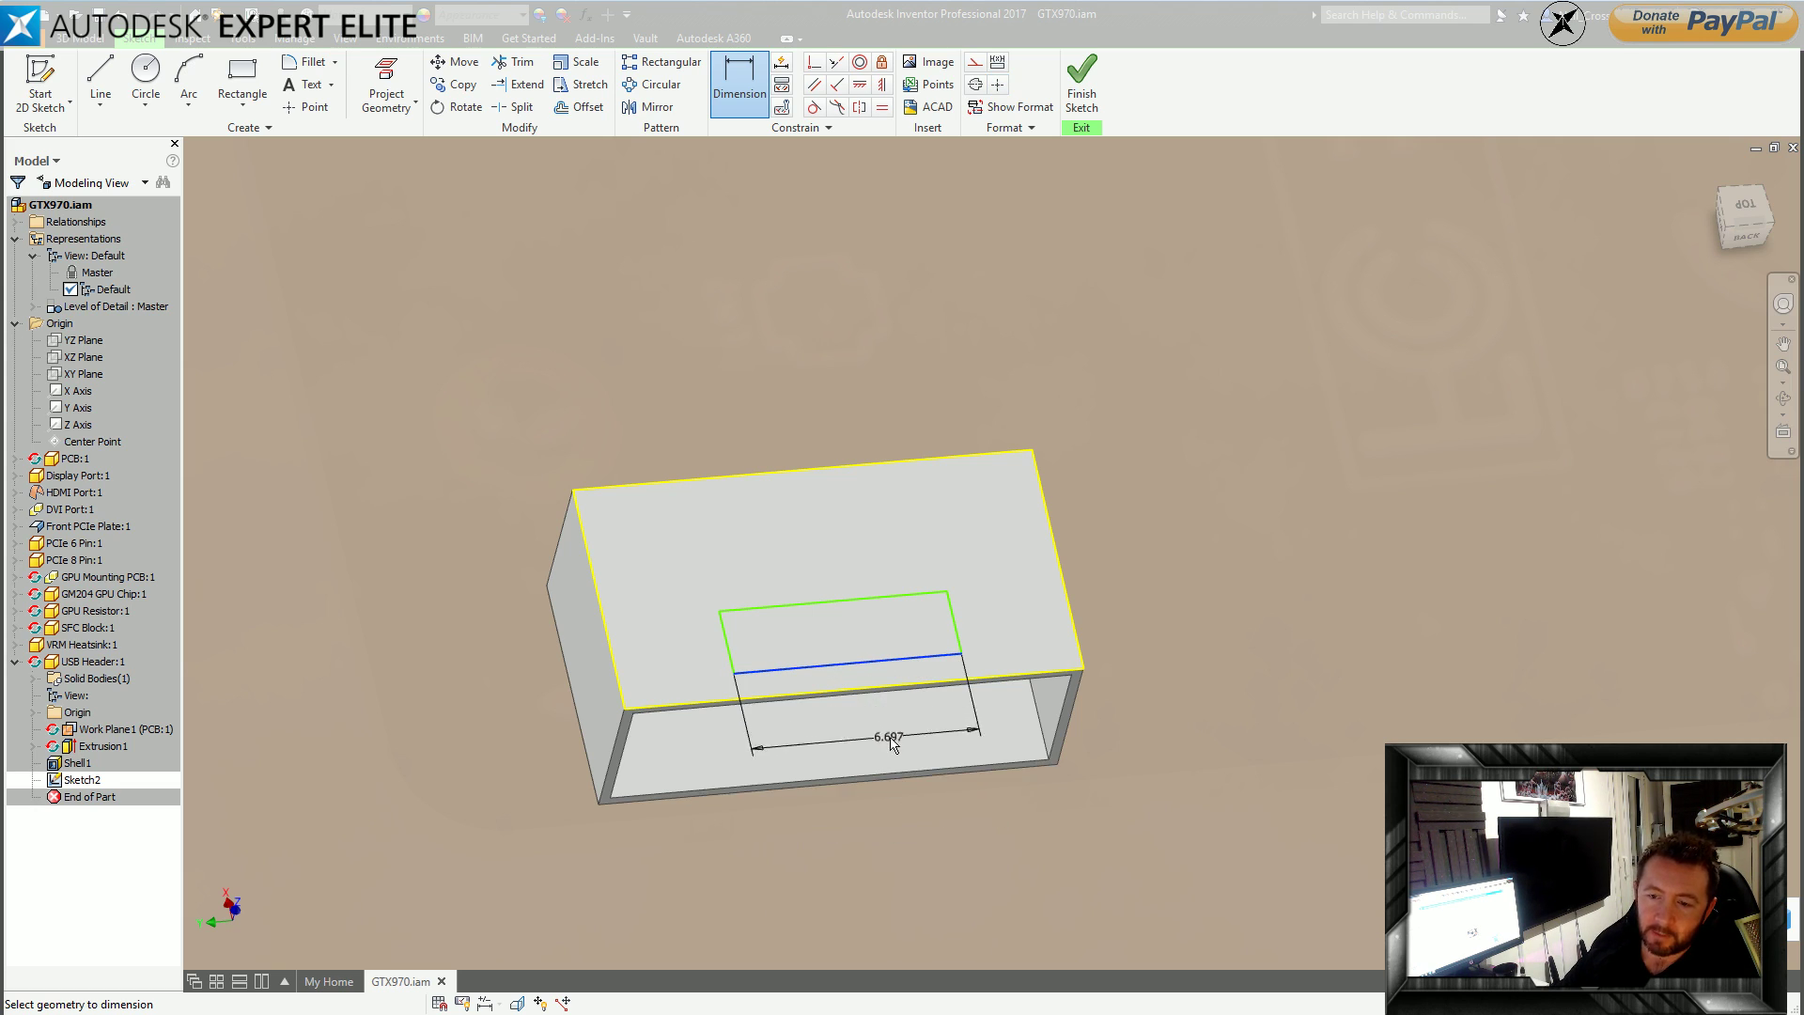
left_click(897, 778)
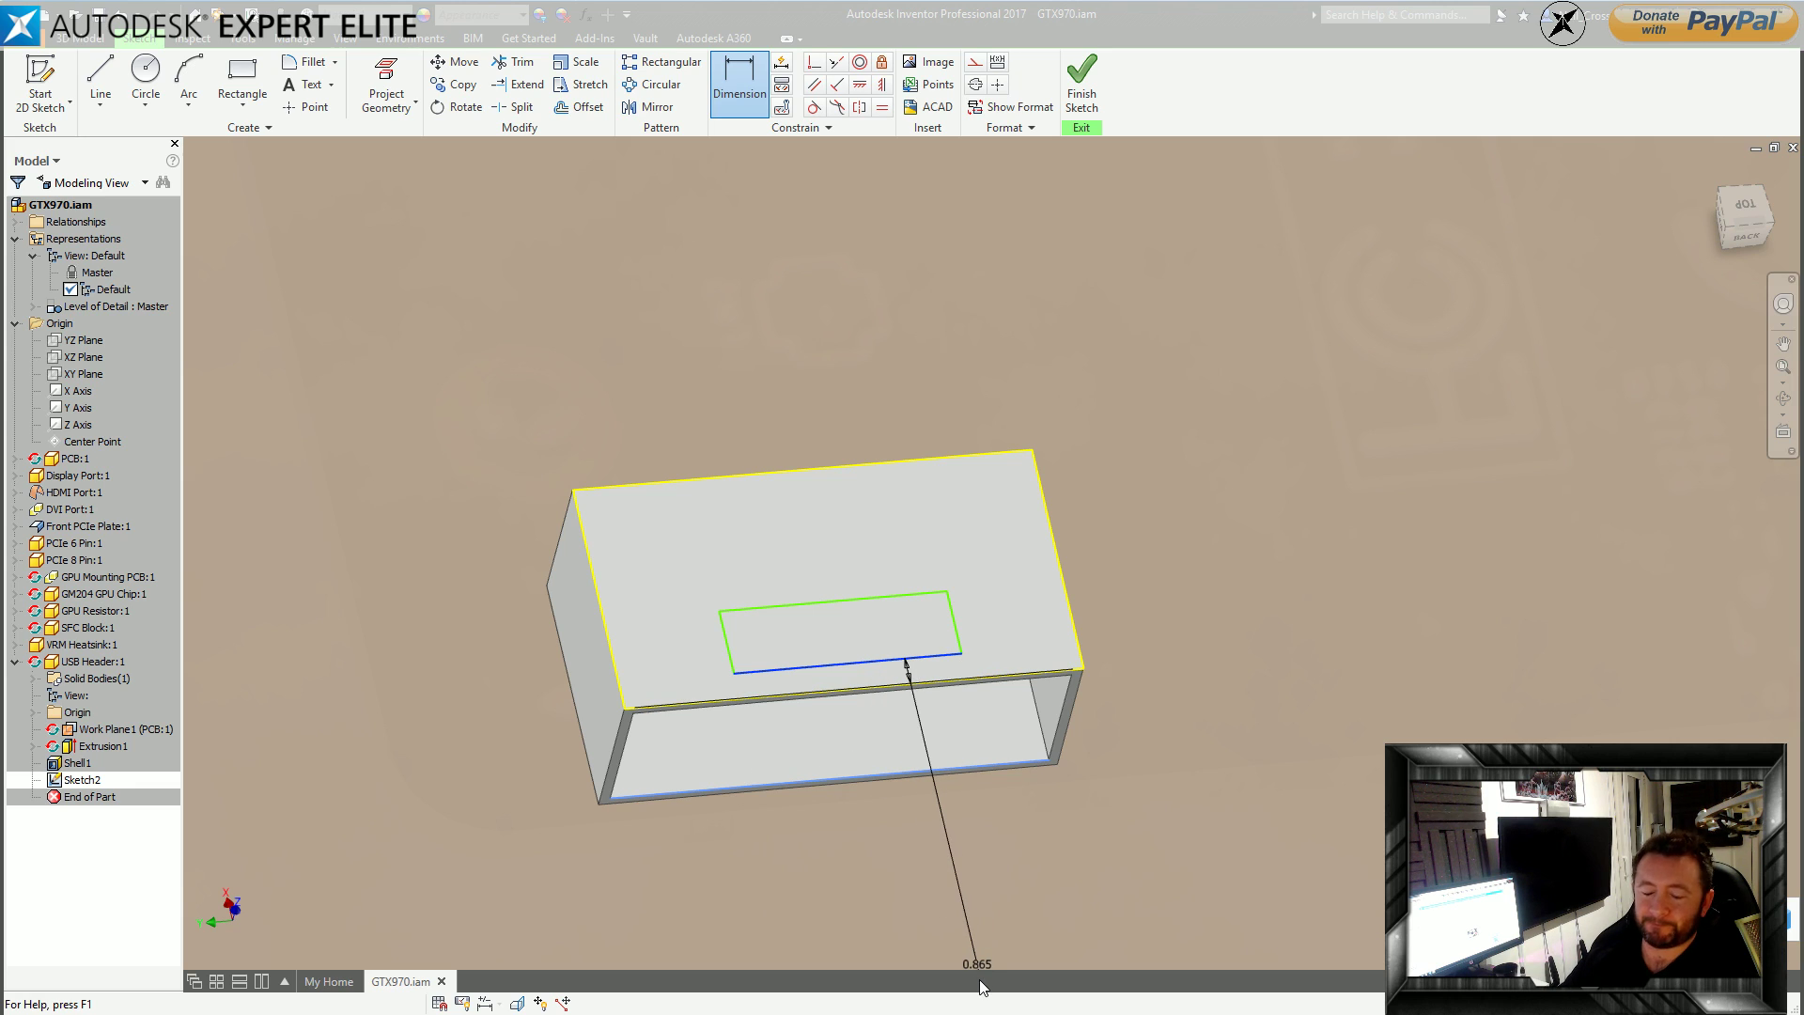
key("Escape")
Dimension the rectangle to 6 mm along the open edge and 4 mm perpendicular to it.
left_click(845, 665)
left_click(878, 846)
type("6.6974962")
key("Return")
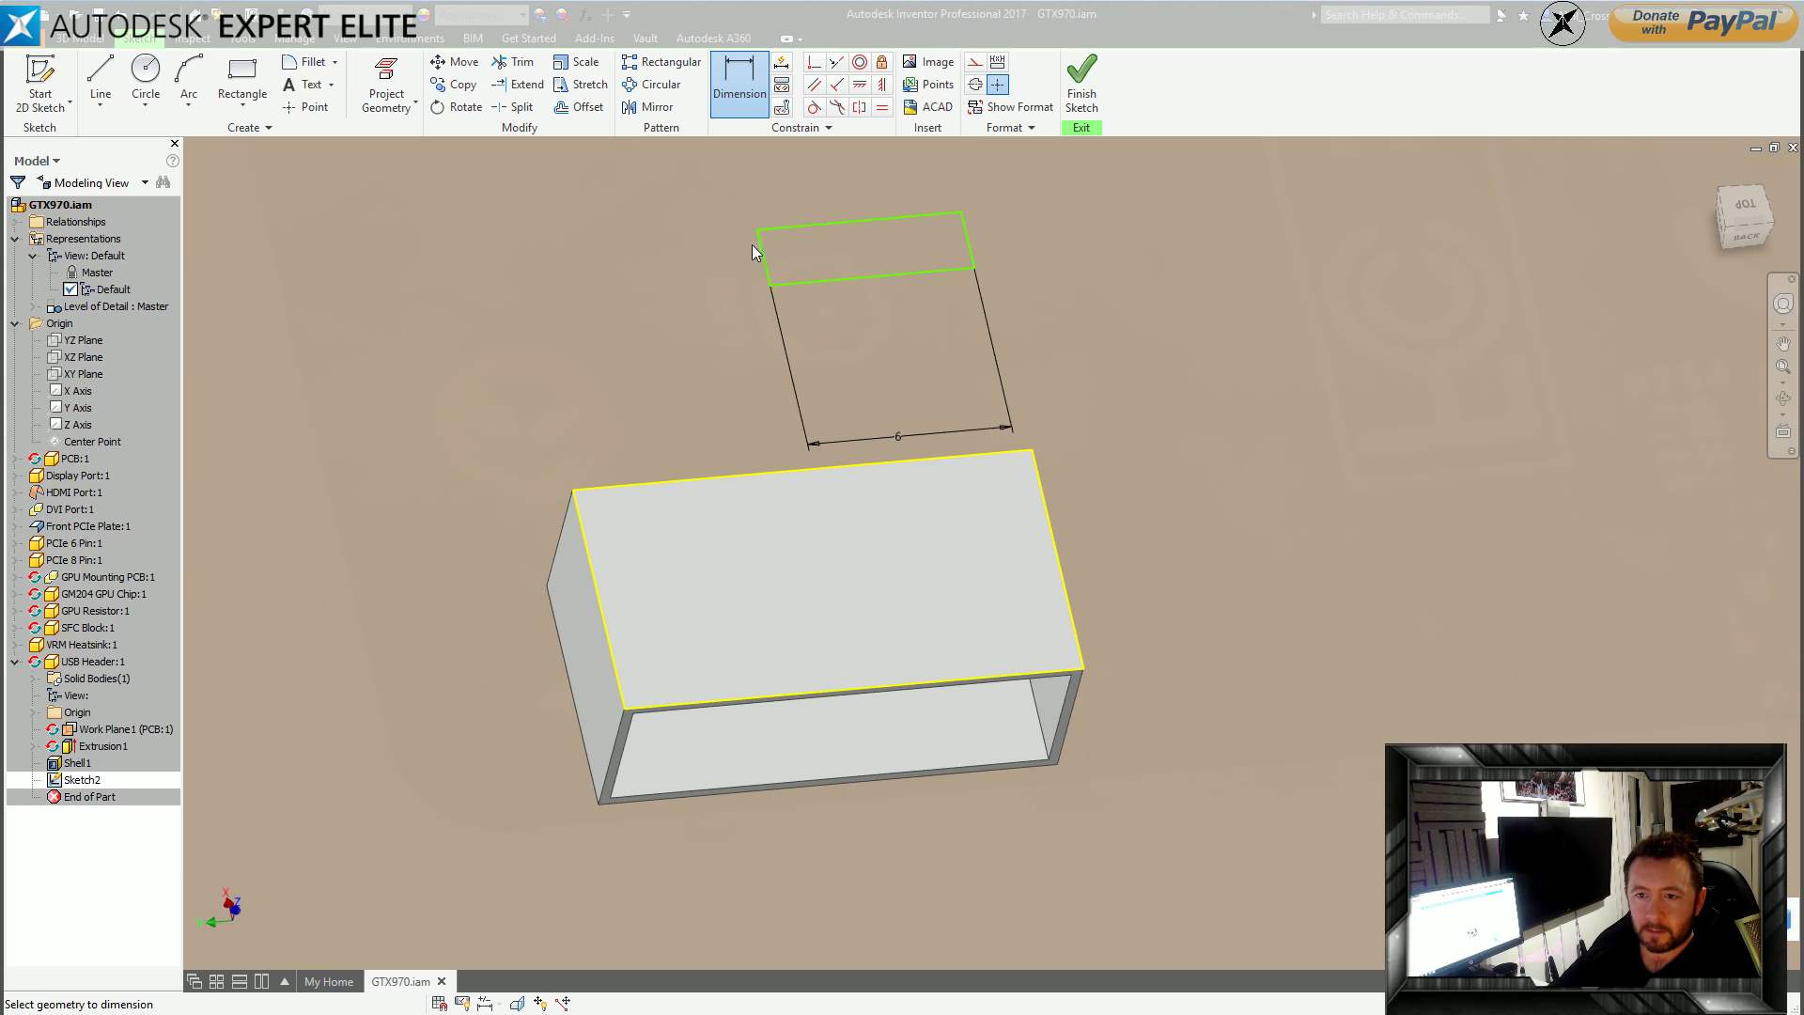
left_click(768, 283)
left_click(742, 280)
type("4")
key("Return")
key("Escape")
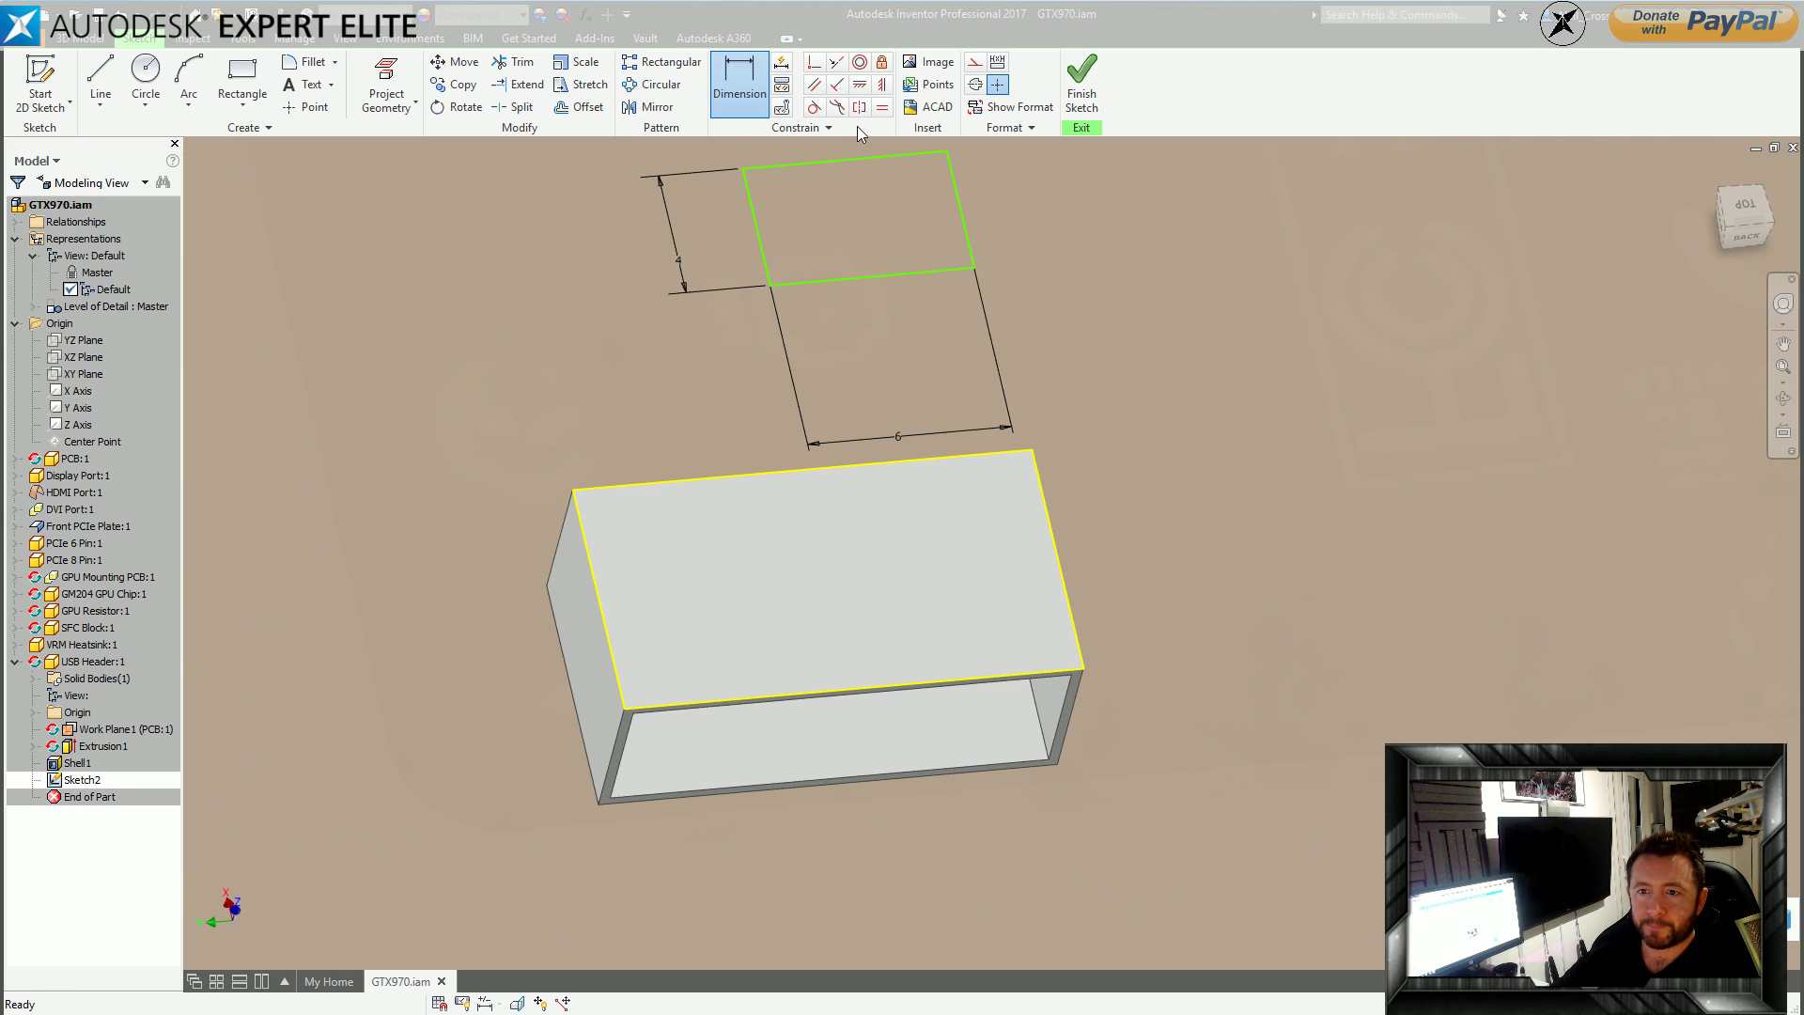
Move the rectangle back onto the top face near the open edge and set its depth to 5 mm.
mouse_move(887, 278)
left_mouse_down()
mouse_move(838, 596)
mouse_move(854, 617)
mouse_move(738, 686)
left_mouse_up()
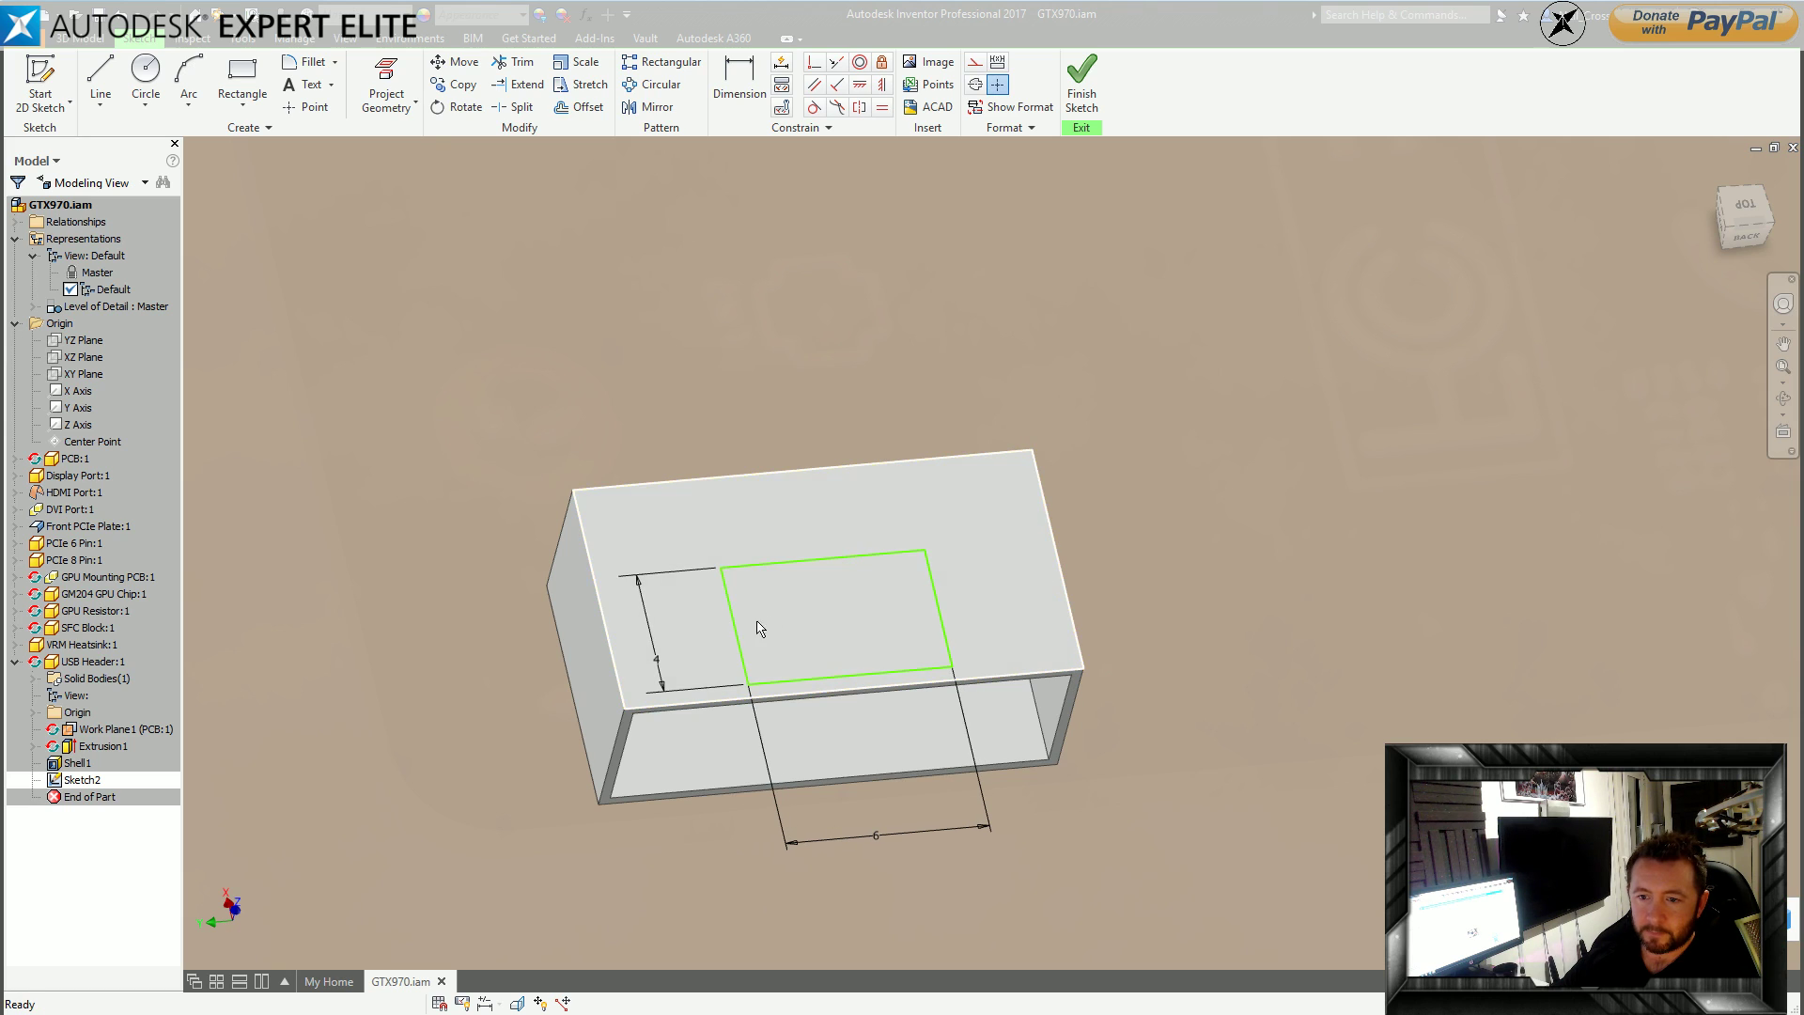
double_click(660, 660)
type("5")
key("Return")
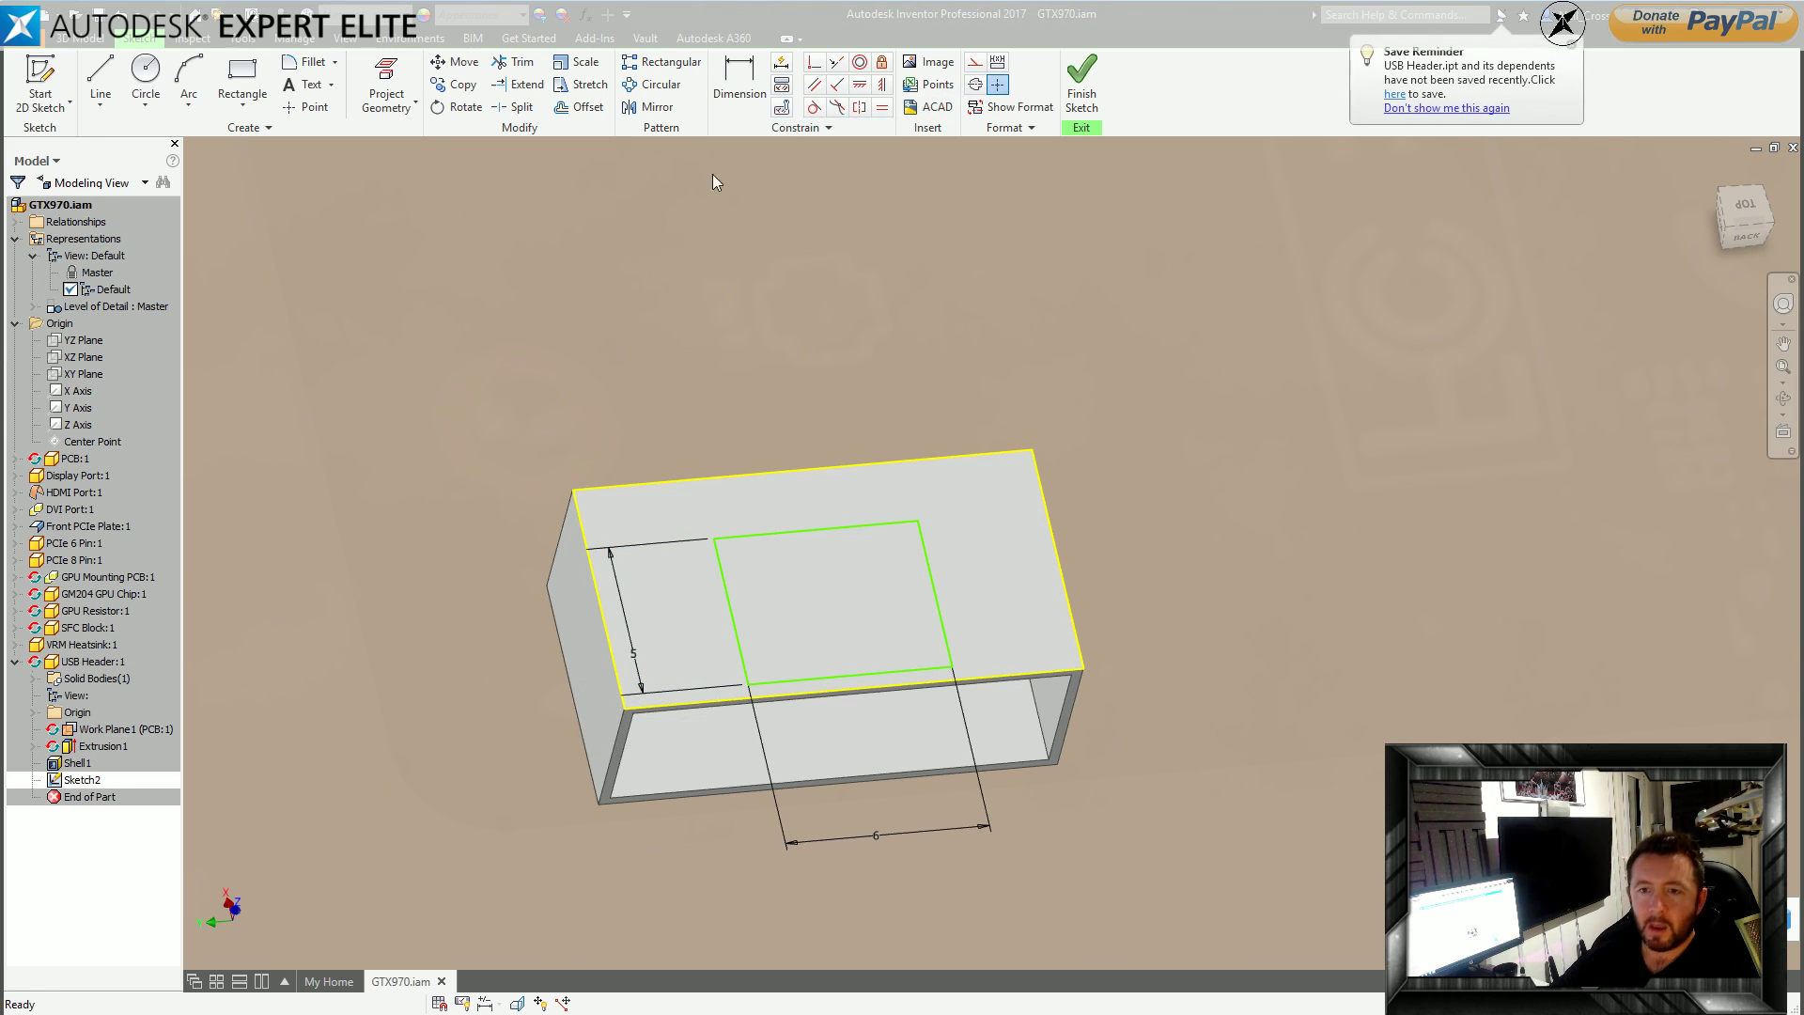
Try a horizontal constraint between the midpoints of the rectangle's front side and the top face's open edge.
left_click(860, 83)
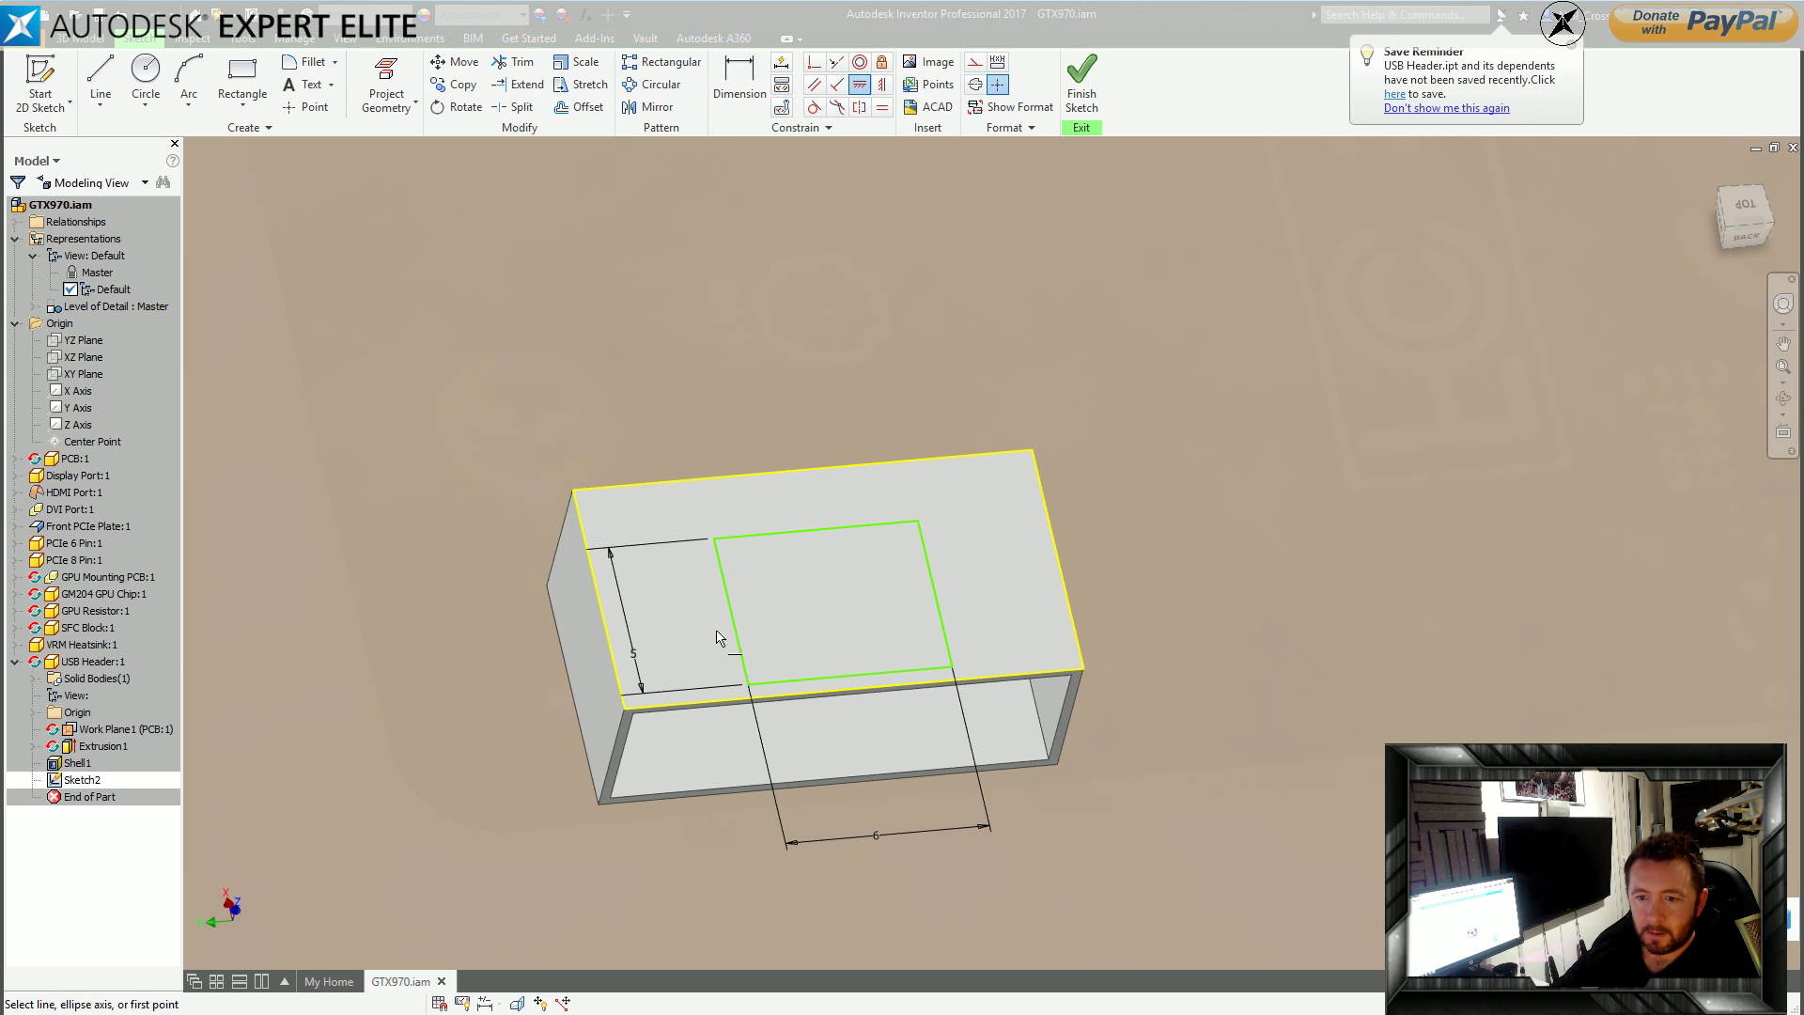
left_click(851, 675)
left_click(854, 688)
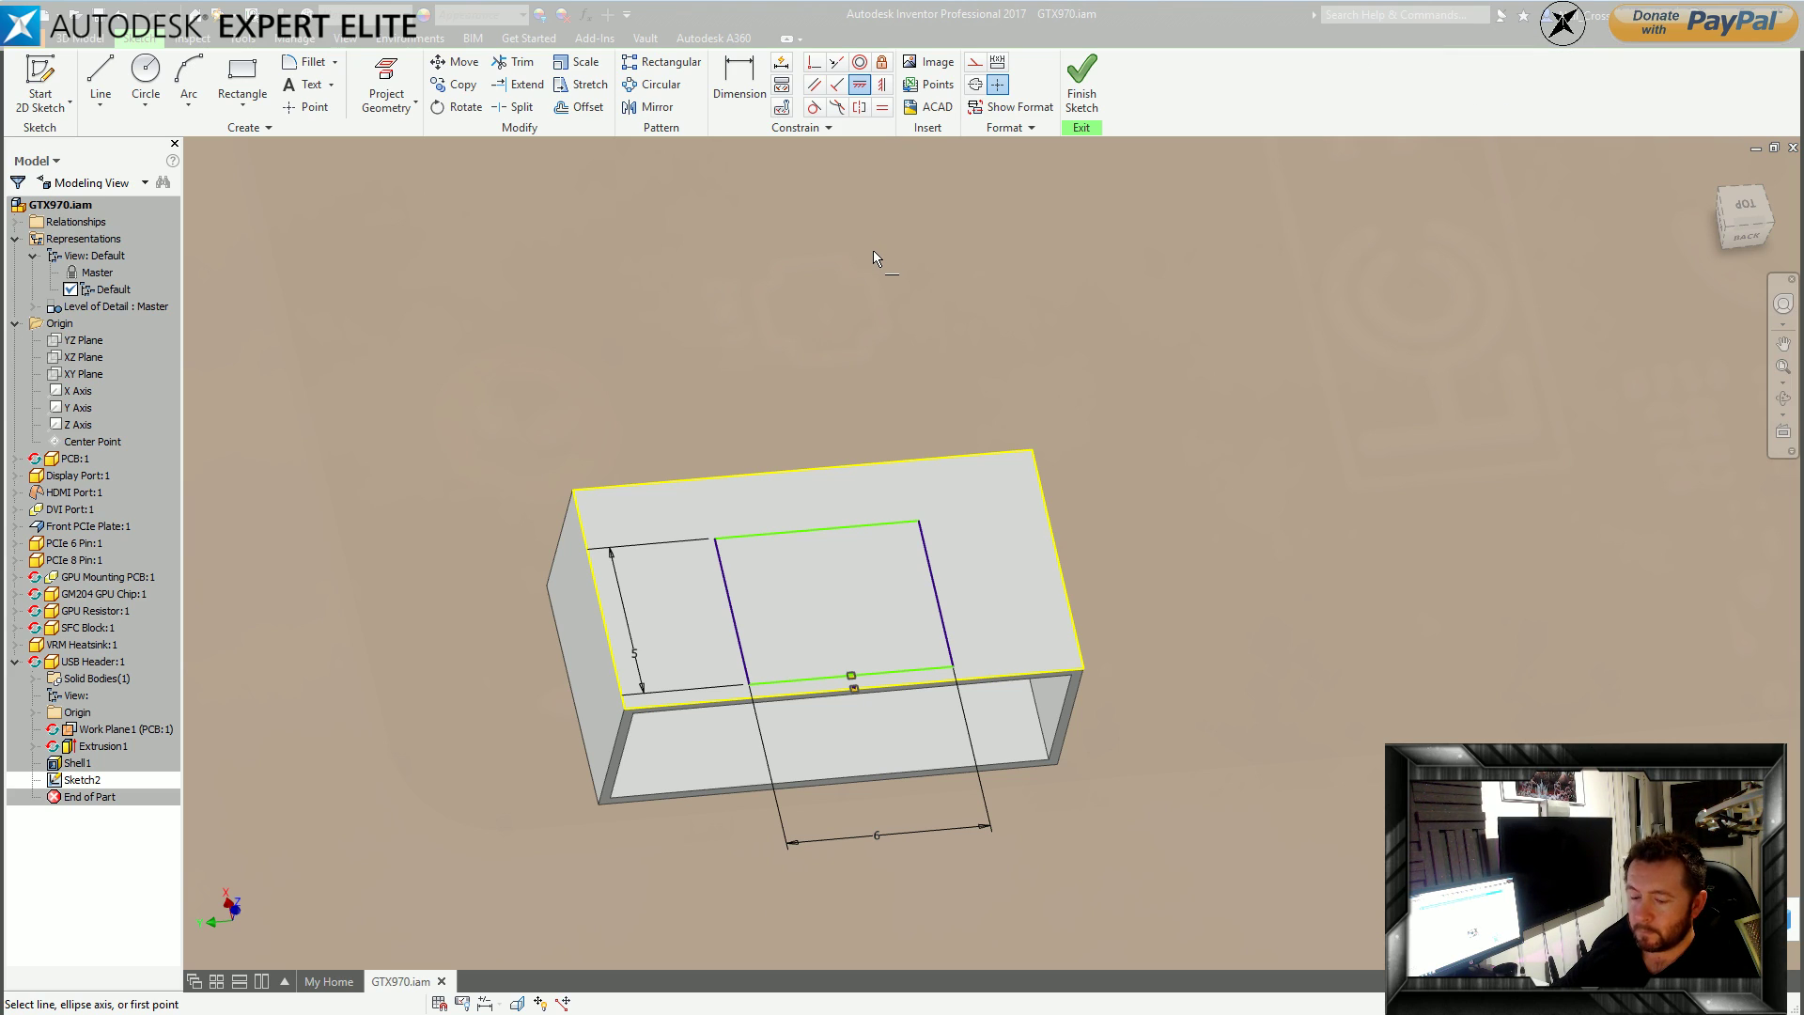
Make the midpoint of the rectangle's front side coincident with the midpoint of the top face's open edge.
left_click(814, 61)
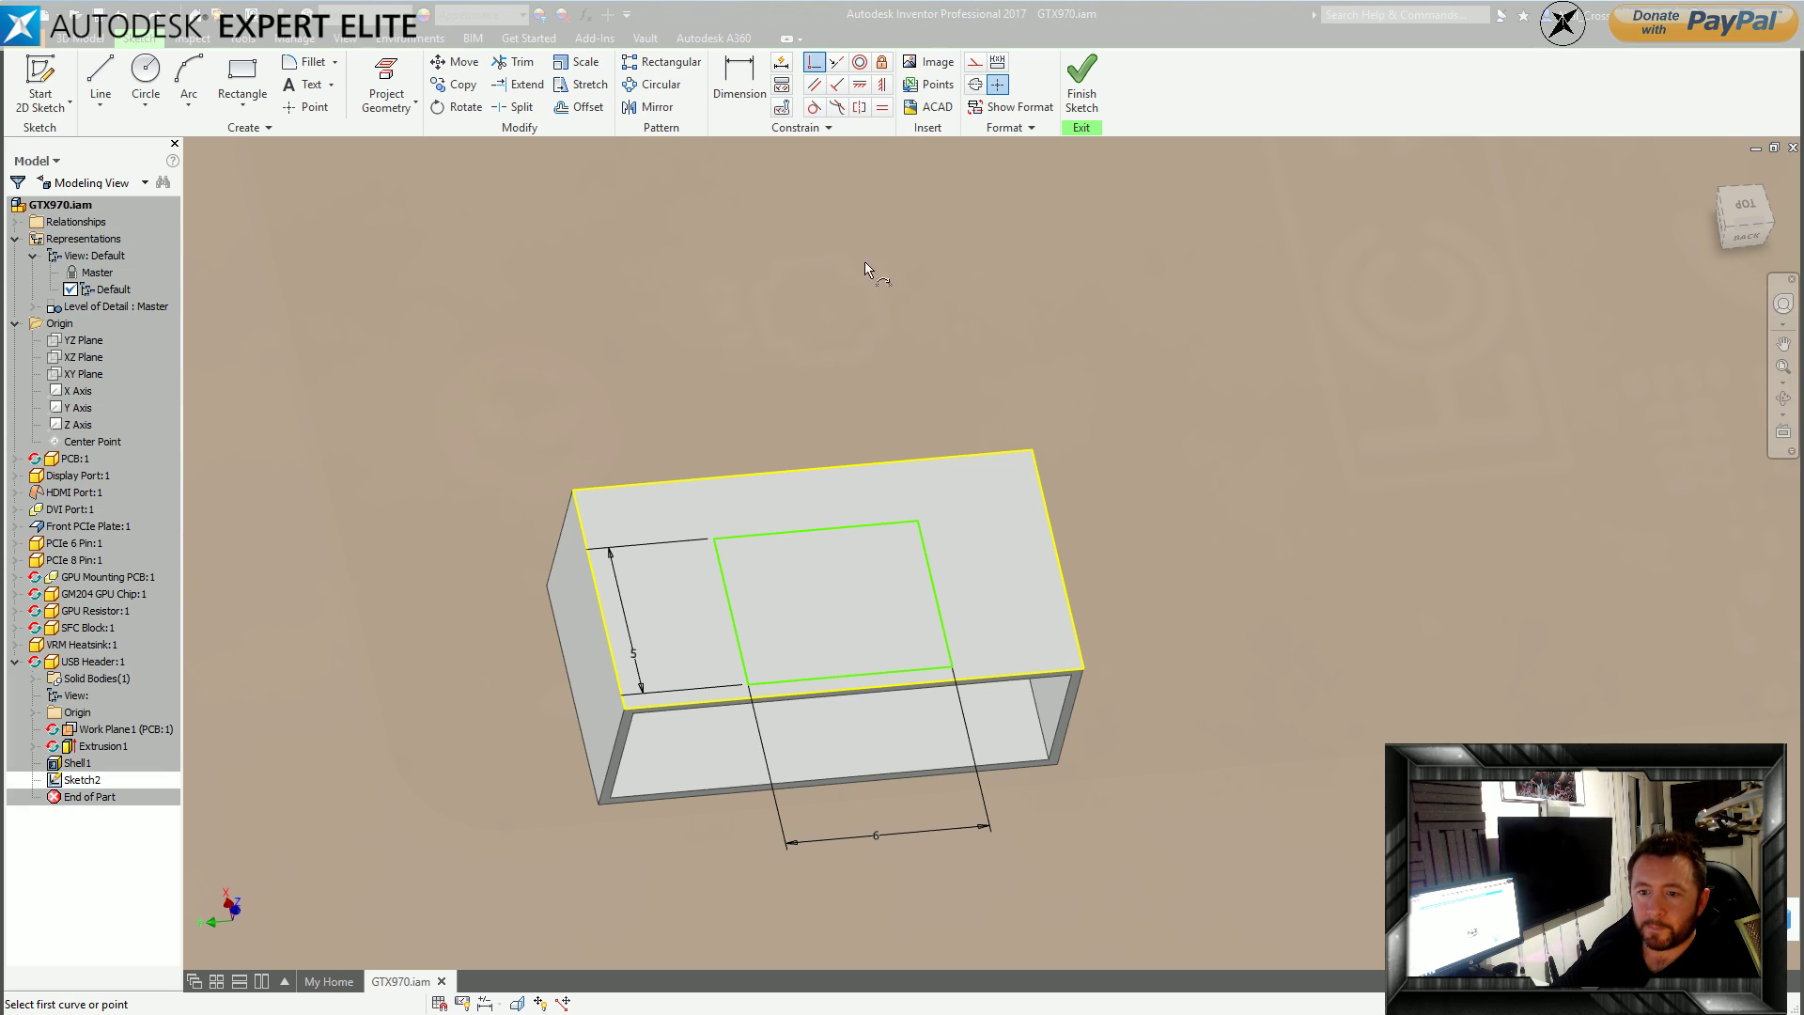
left_click(855, 684)
left_click(858, 695)
key("Escape")
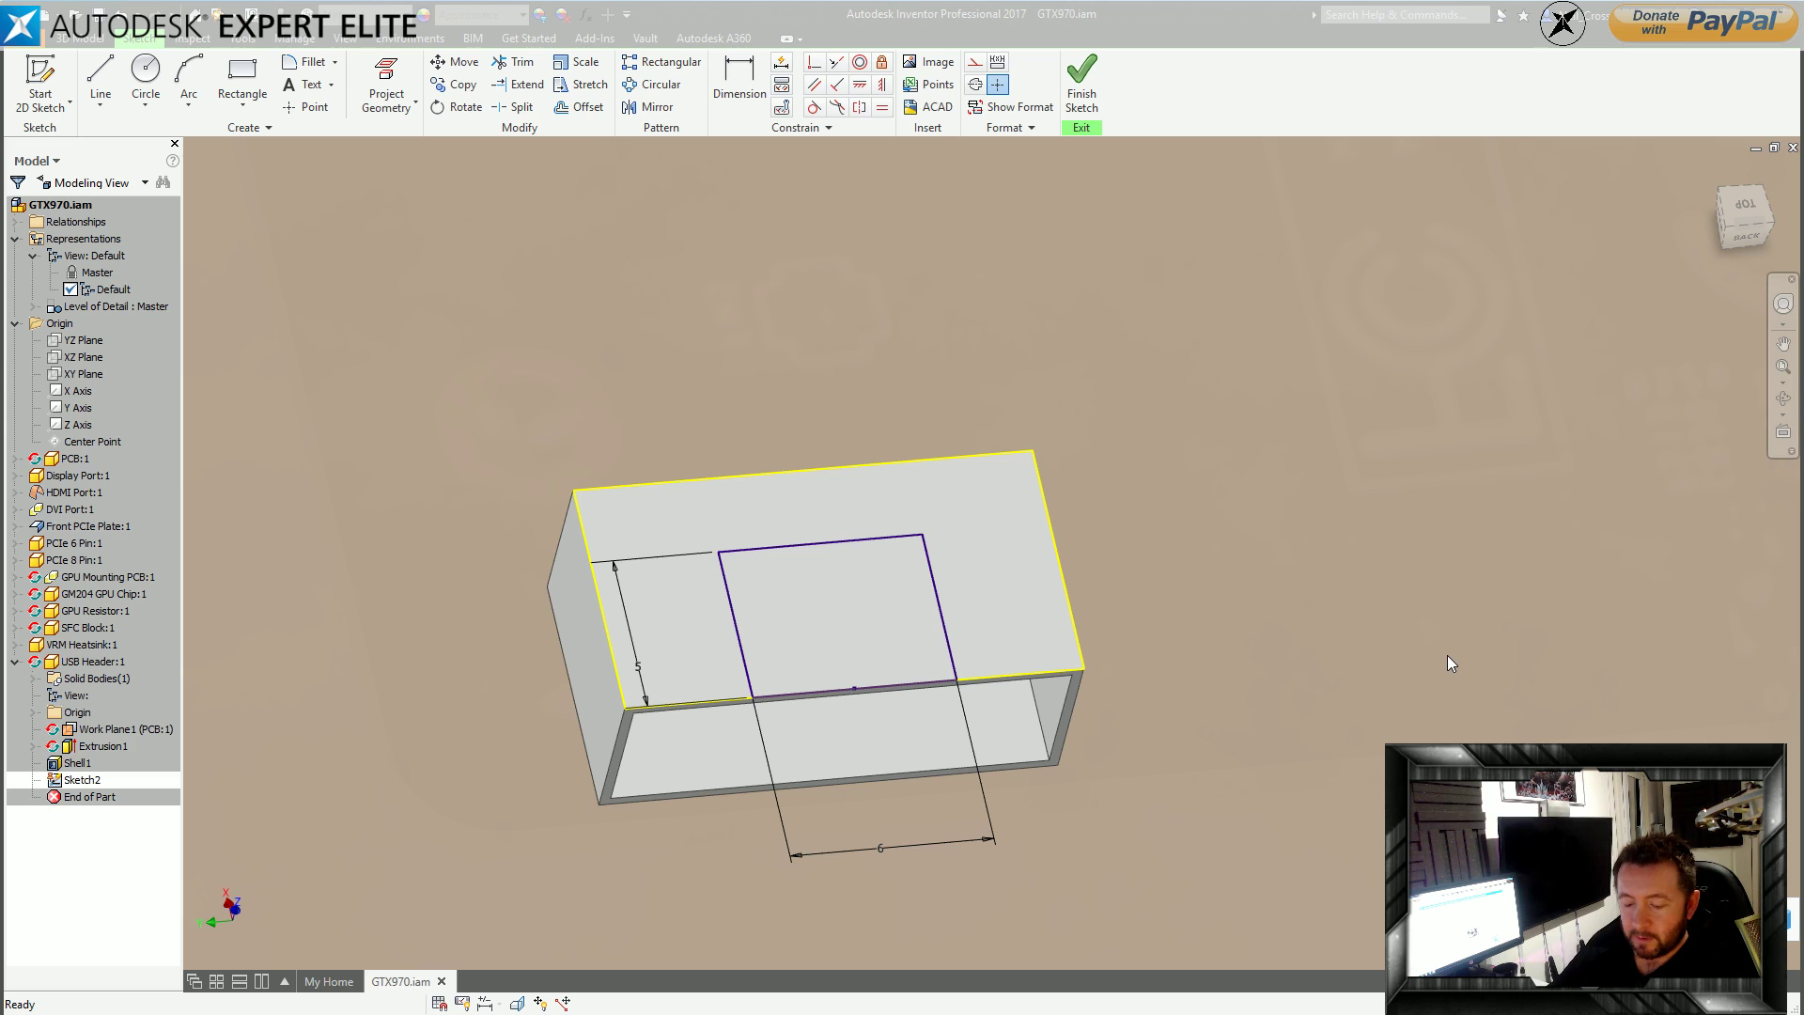
Set the rectangle's length along the open edge to 8 mm and reposition both dimensions closer to the rectangle.
double_click(884, 849)
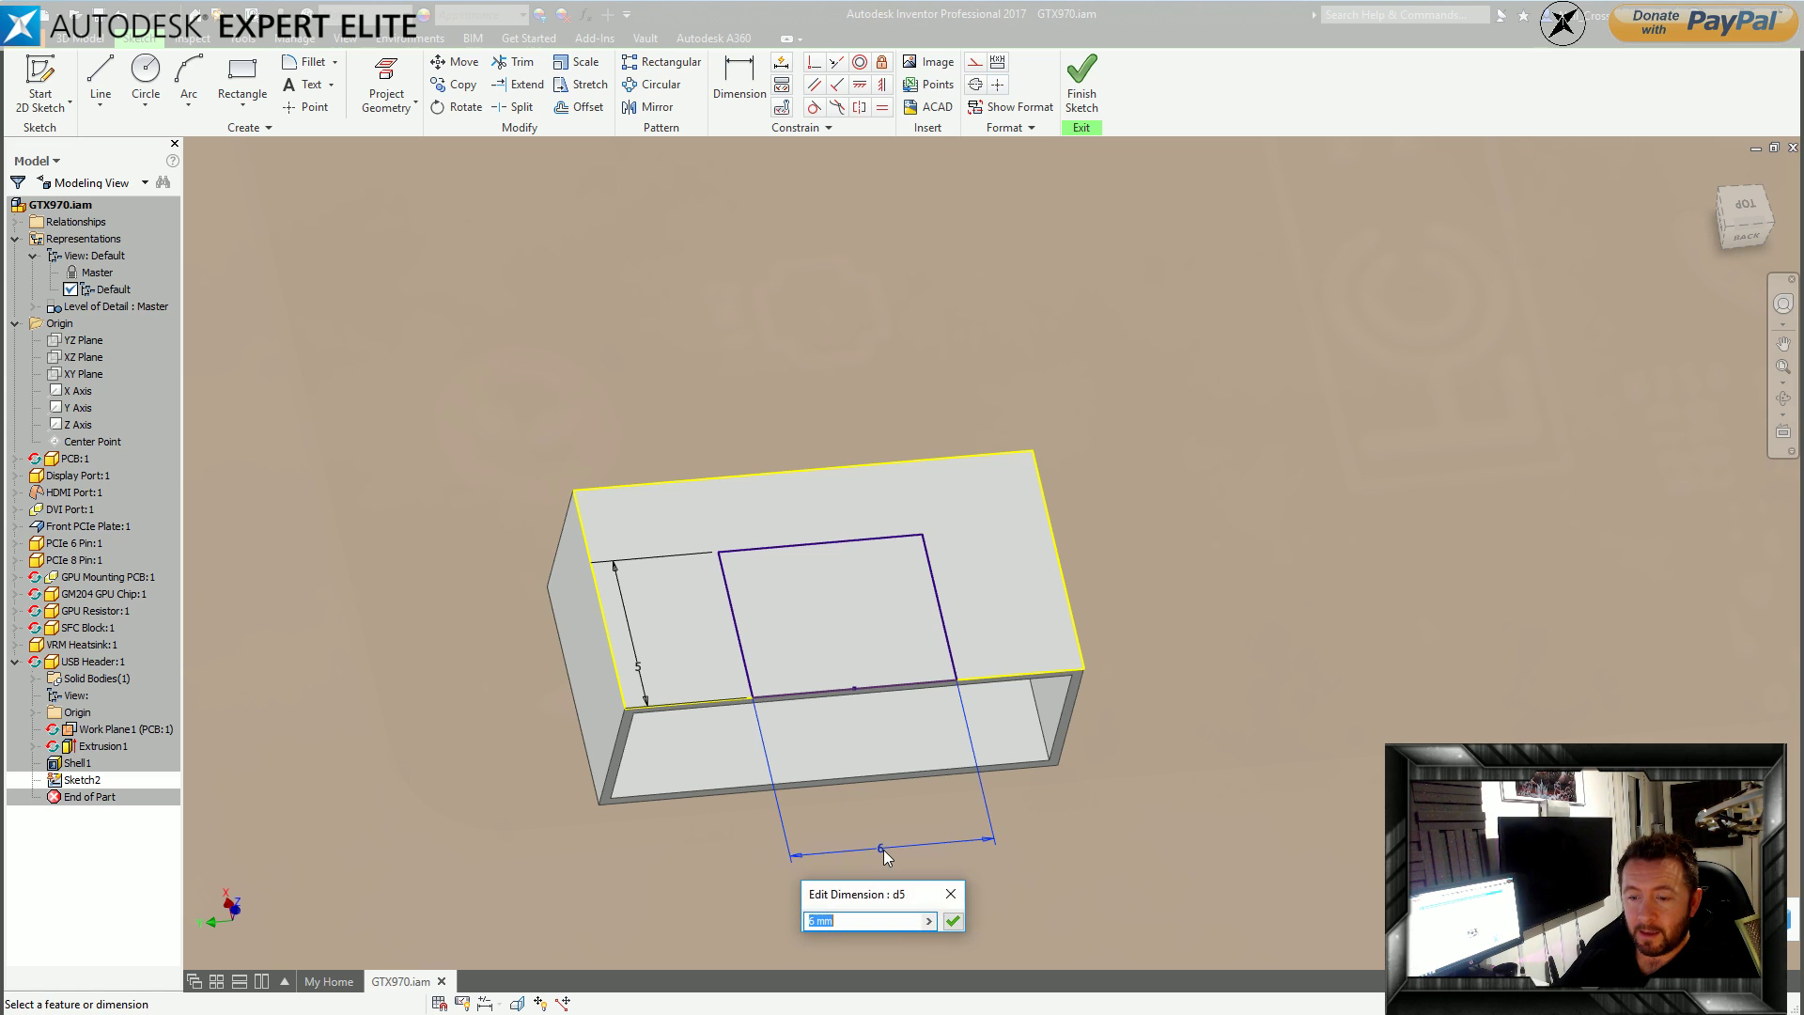
type("8")
key("Return")
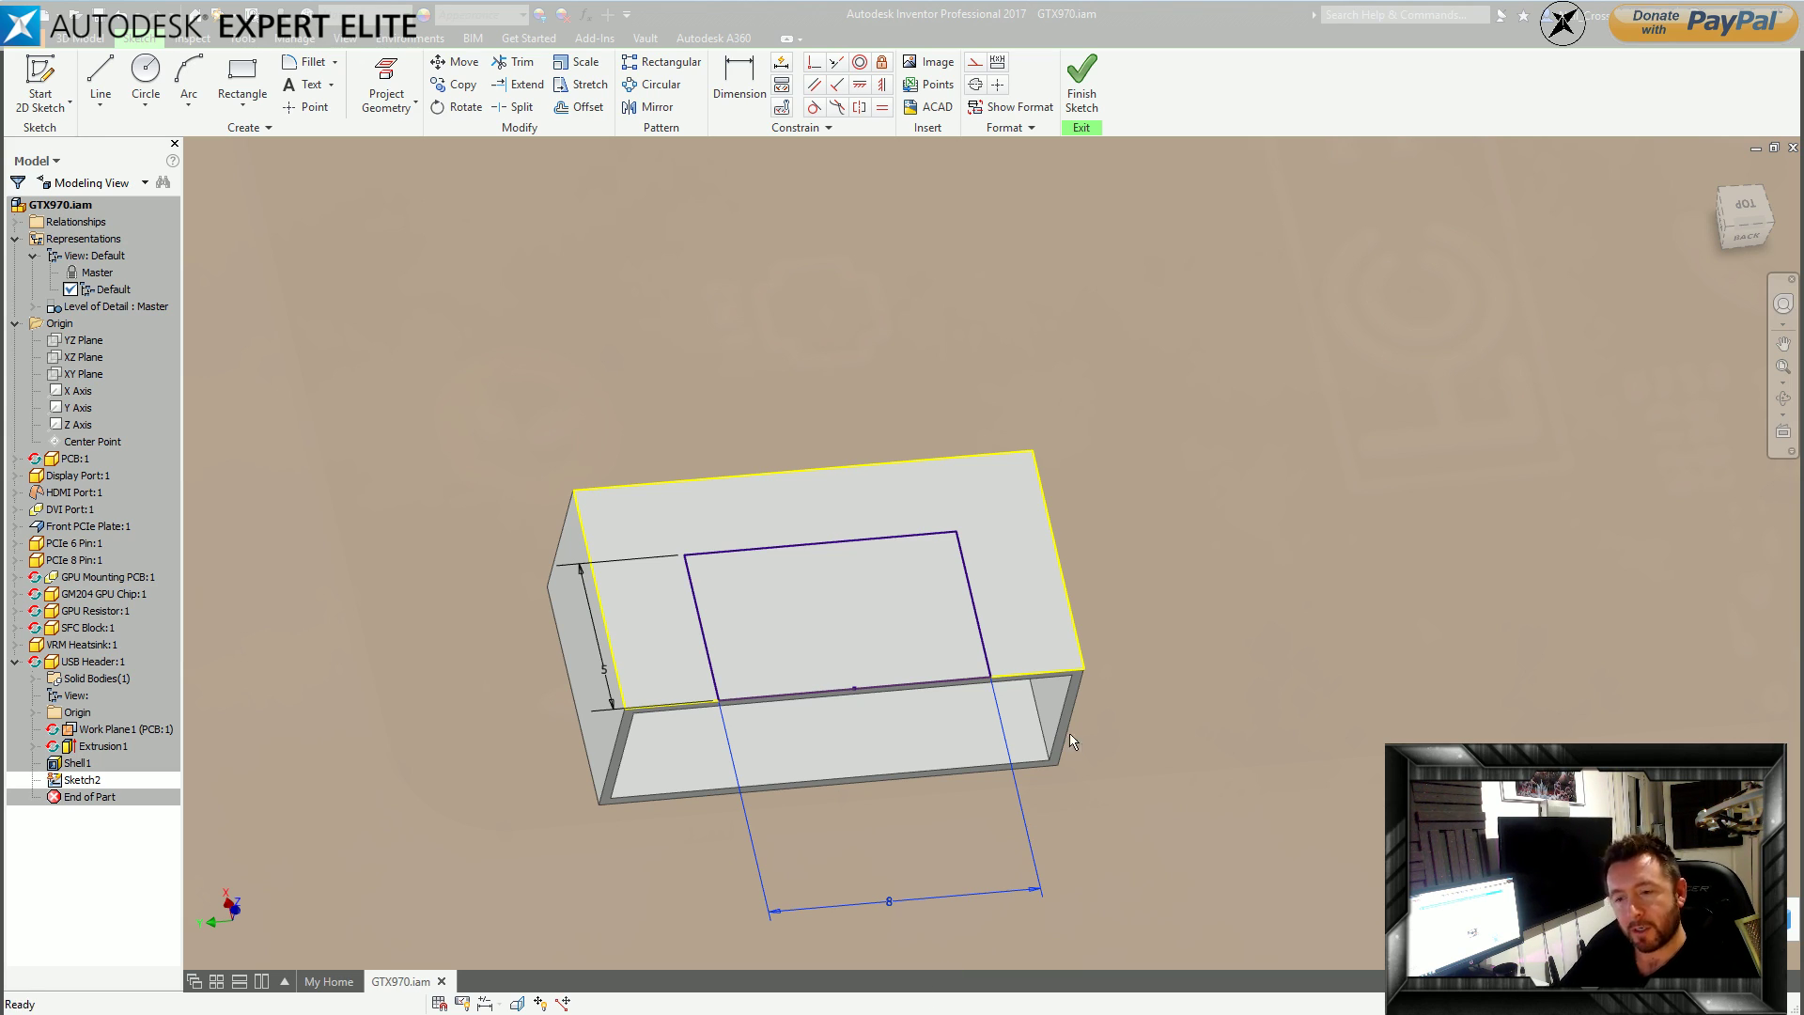
left_click(1141, 568)
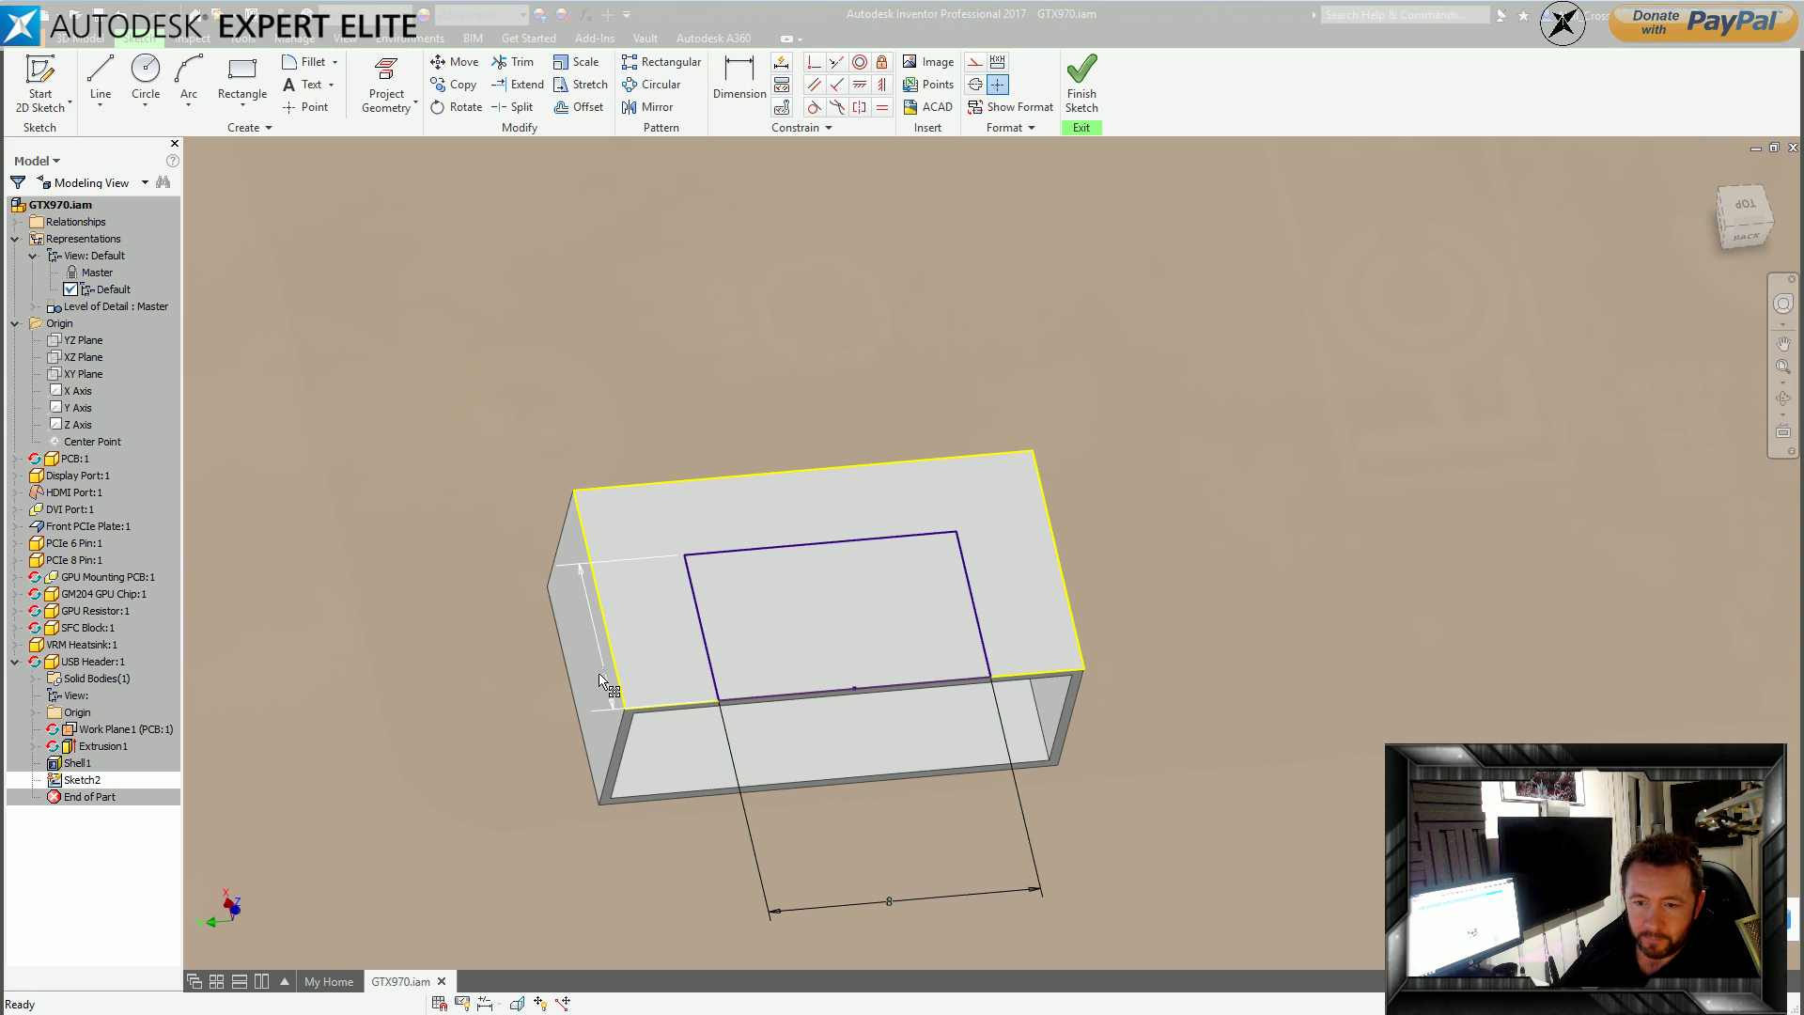
left_click_drag(609, 683, 665, 639)
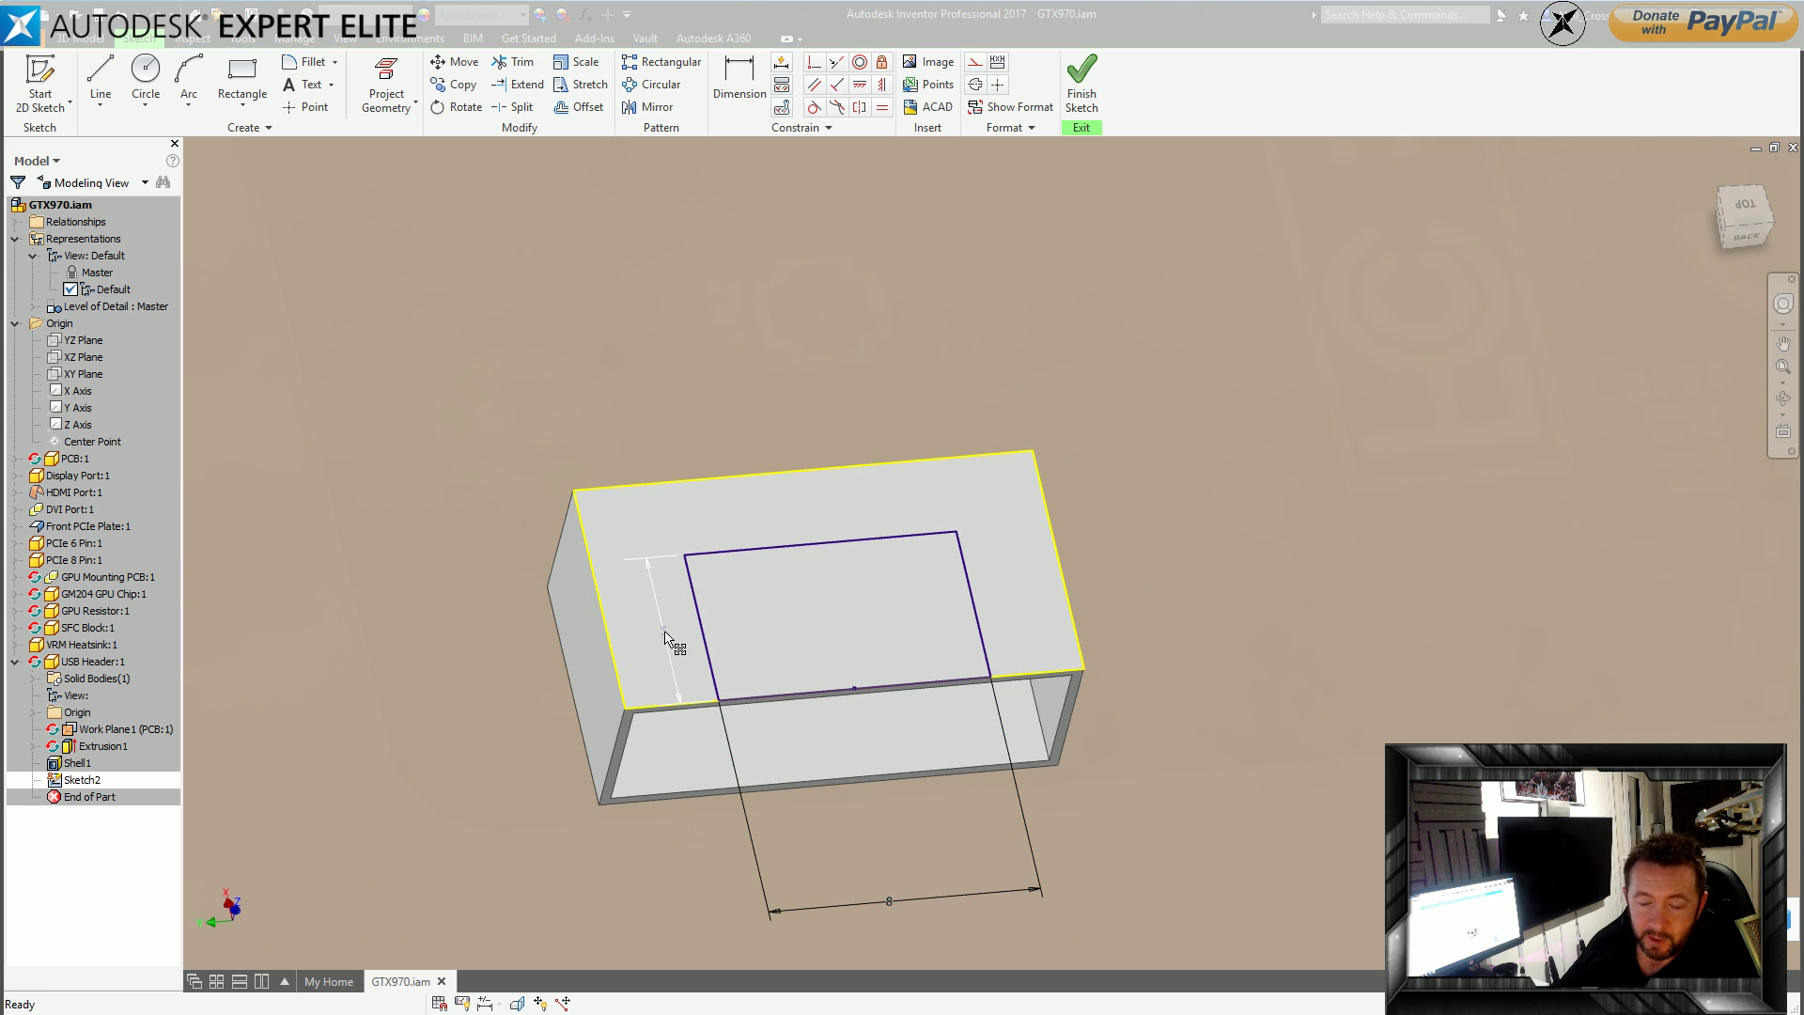
left_click_drag(888, 911, 899, 764)
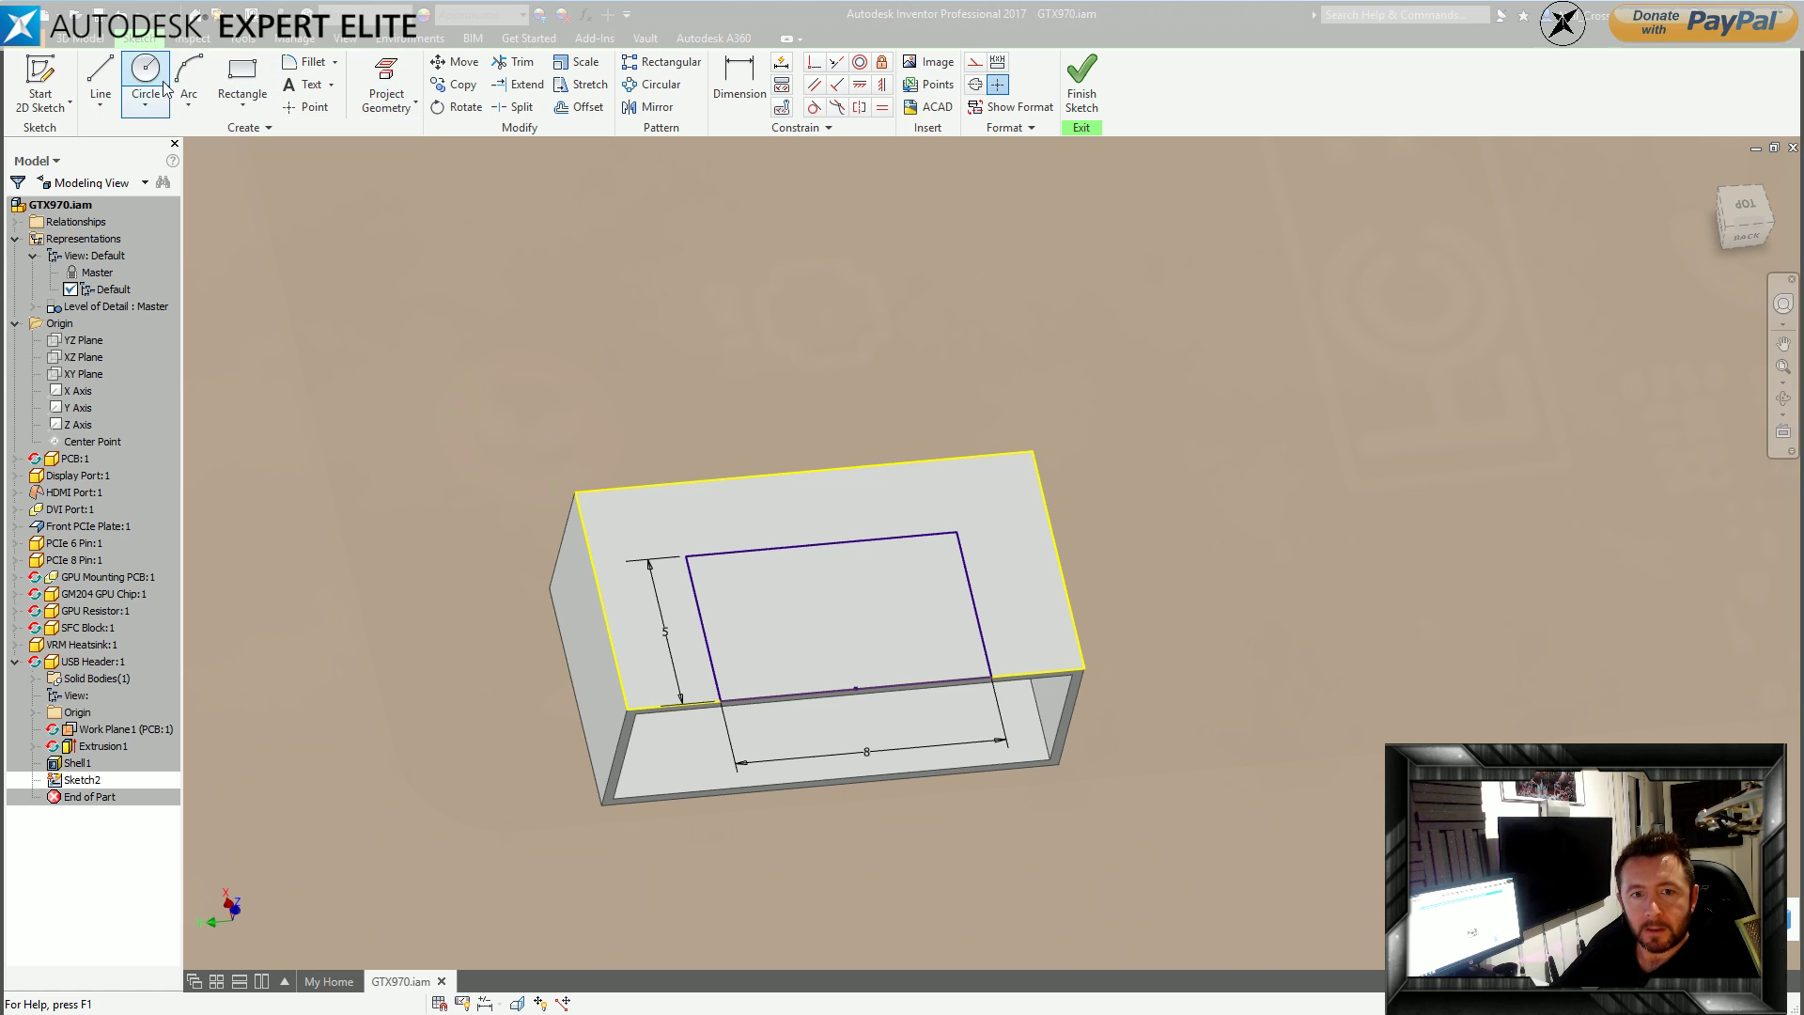
Finish the sketch and extrude the rectangle as a cut through the housing's top wall, with the extent To the wall's inner face.
left_click(1082, 82)
left_click(120, 94)
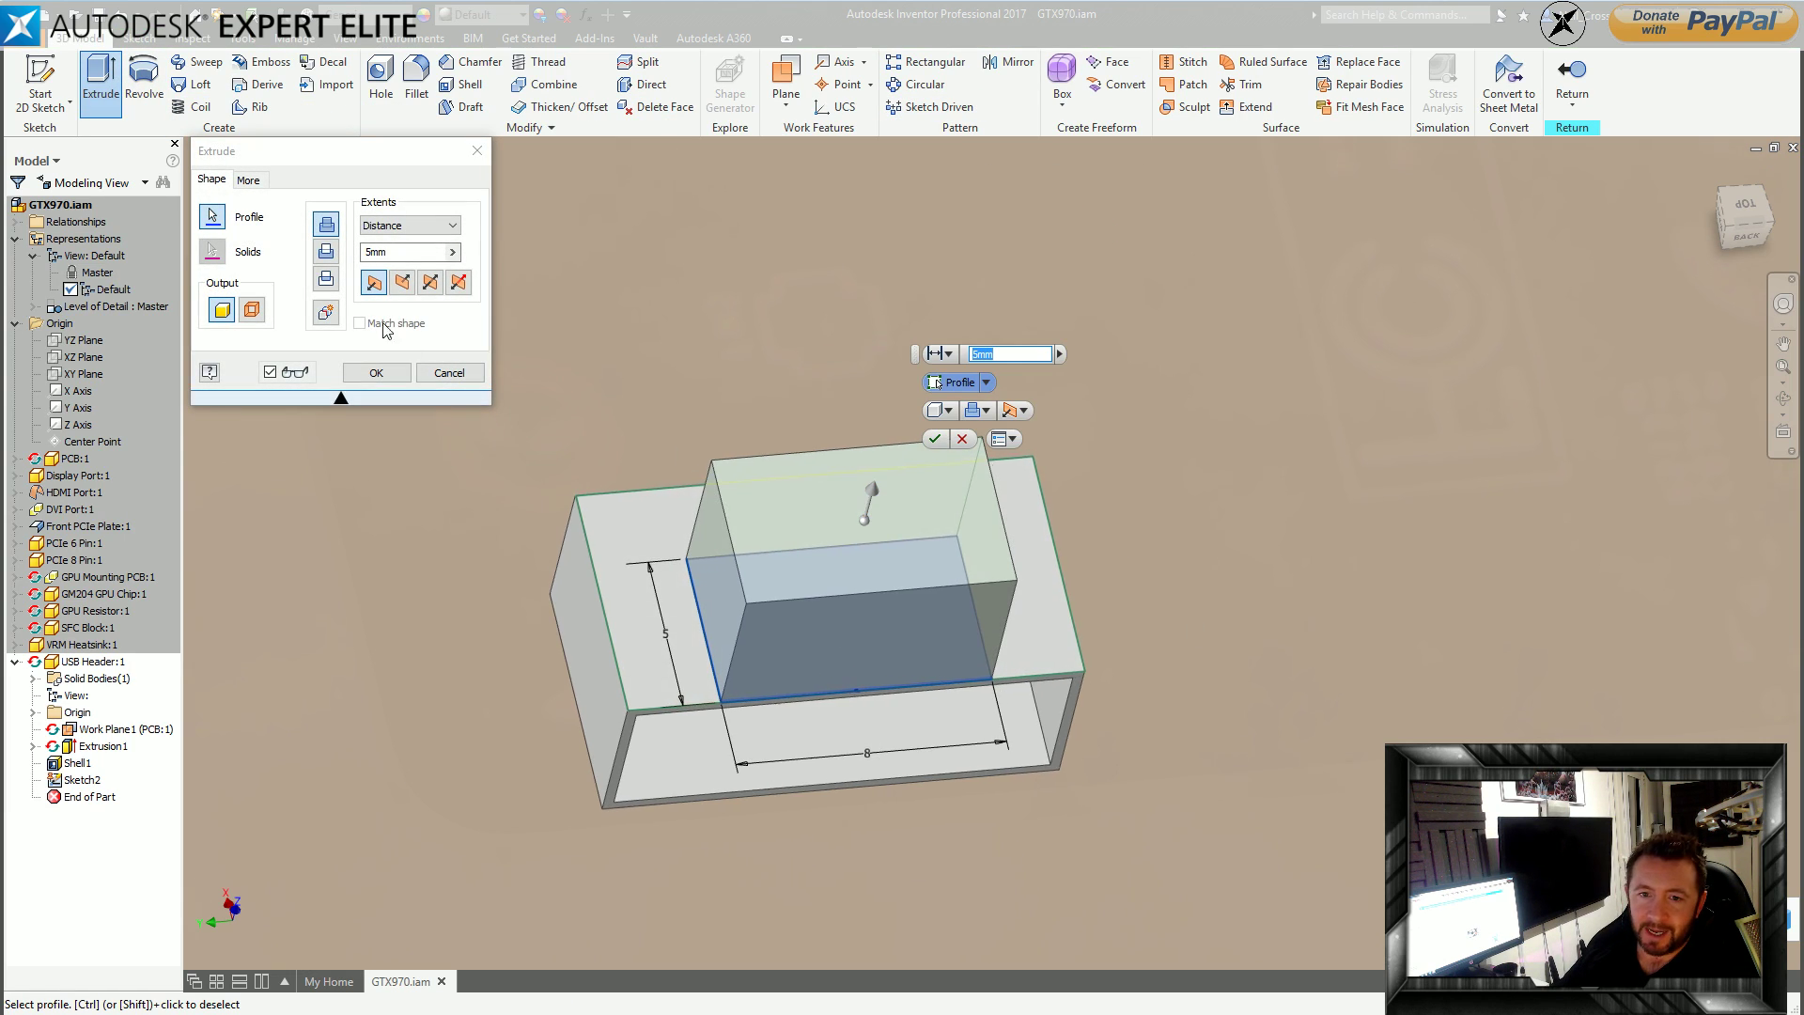
left_click(413, 226)
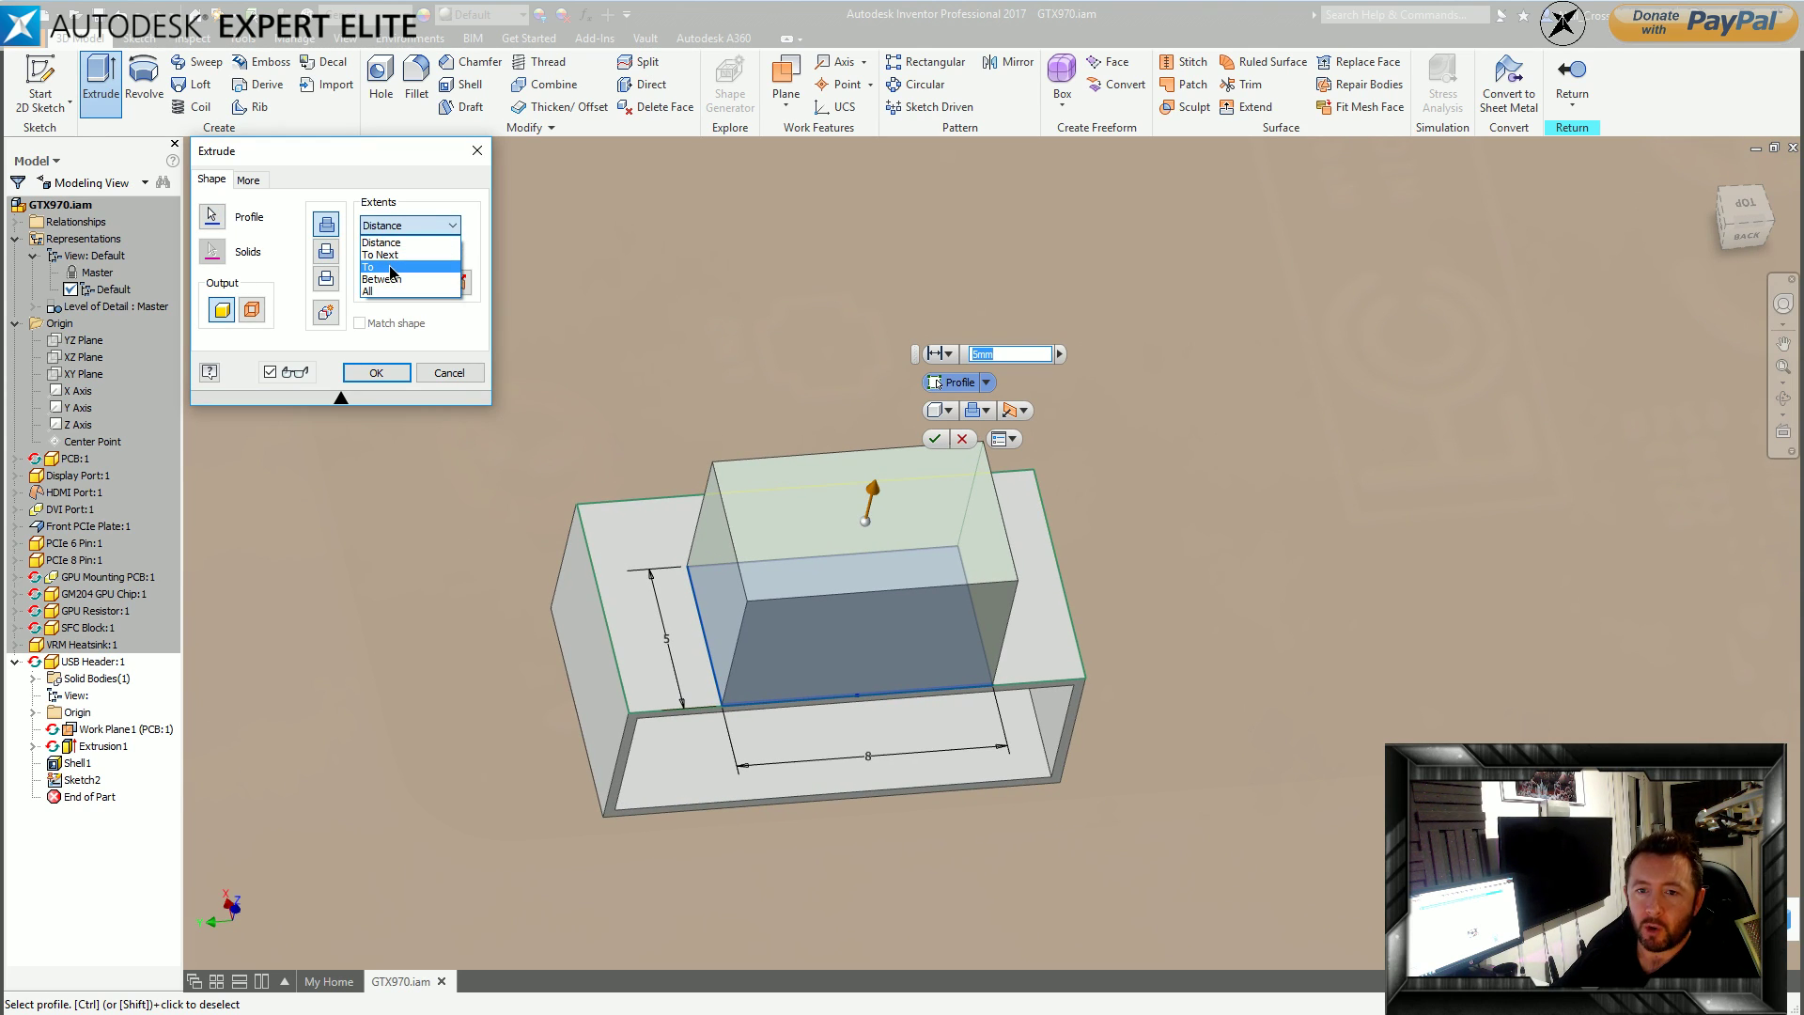
left_click(390, 267)
middle_click_drag(815, 766, 842, 630, "shift")
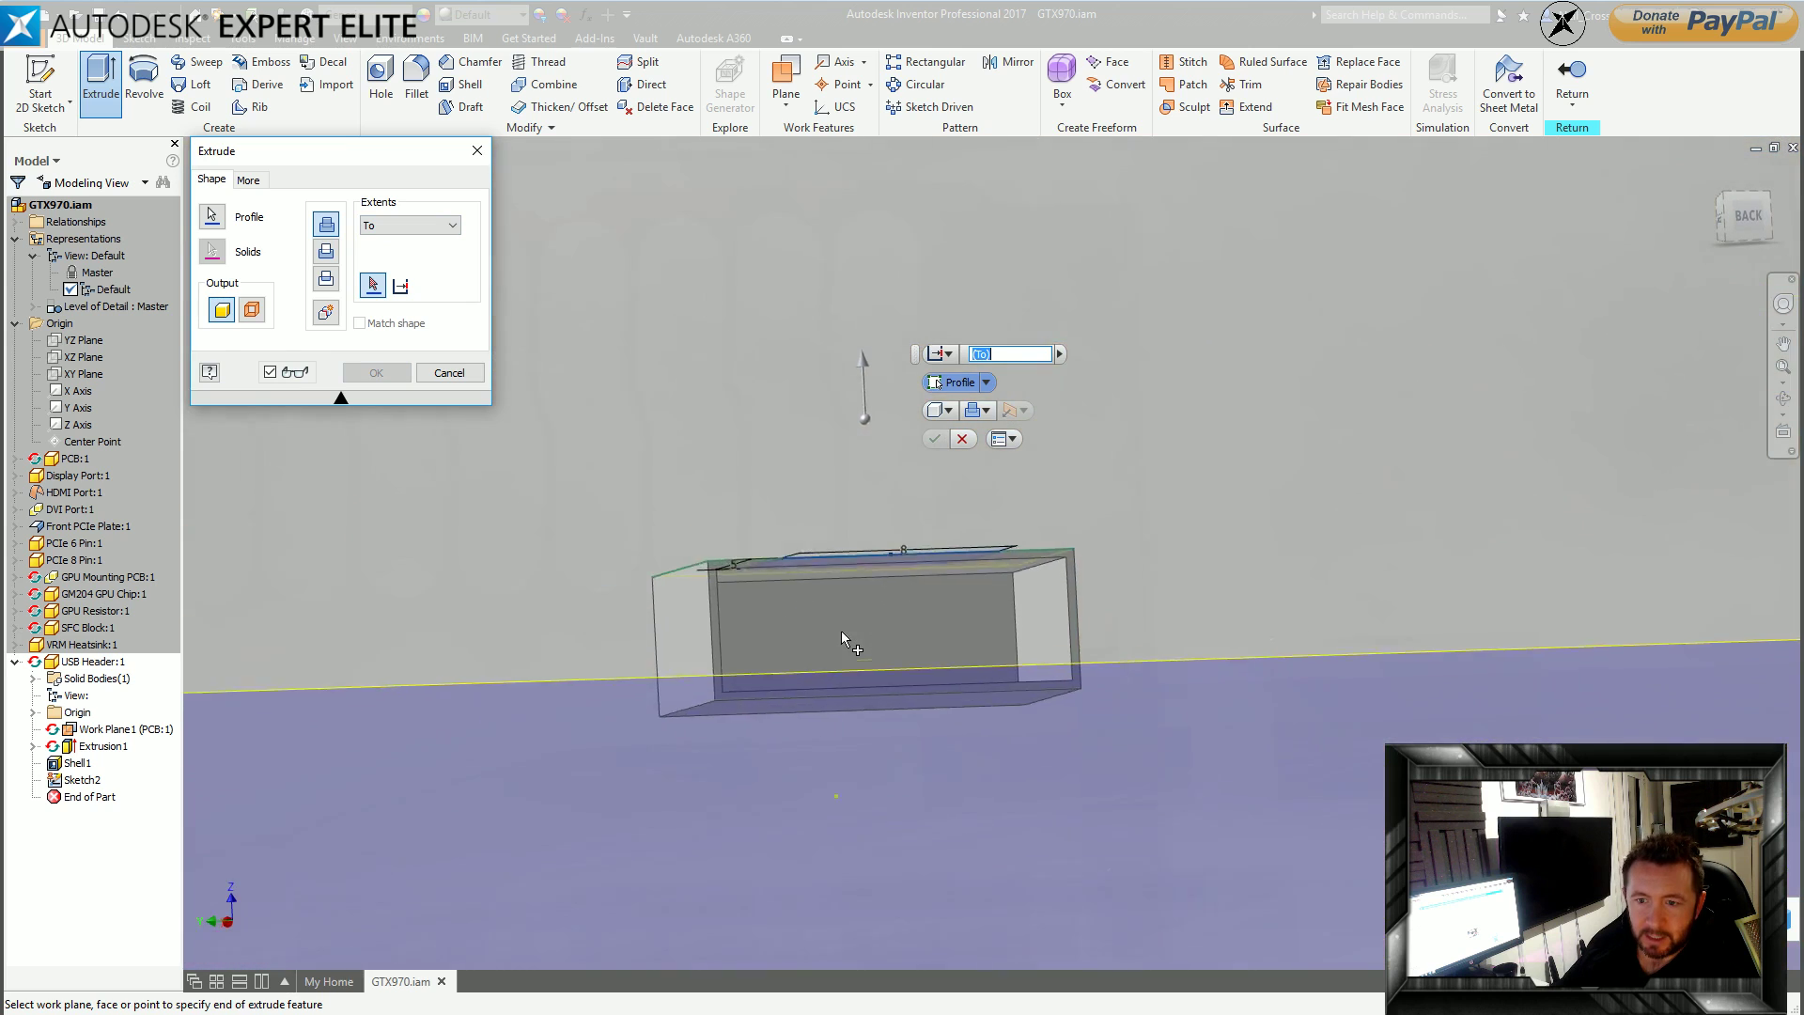
left_click(816, 594)
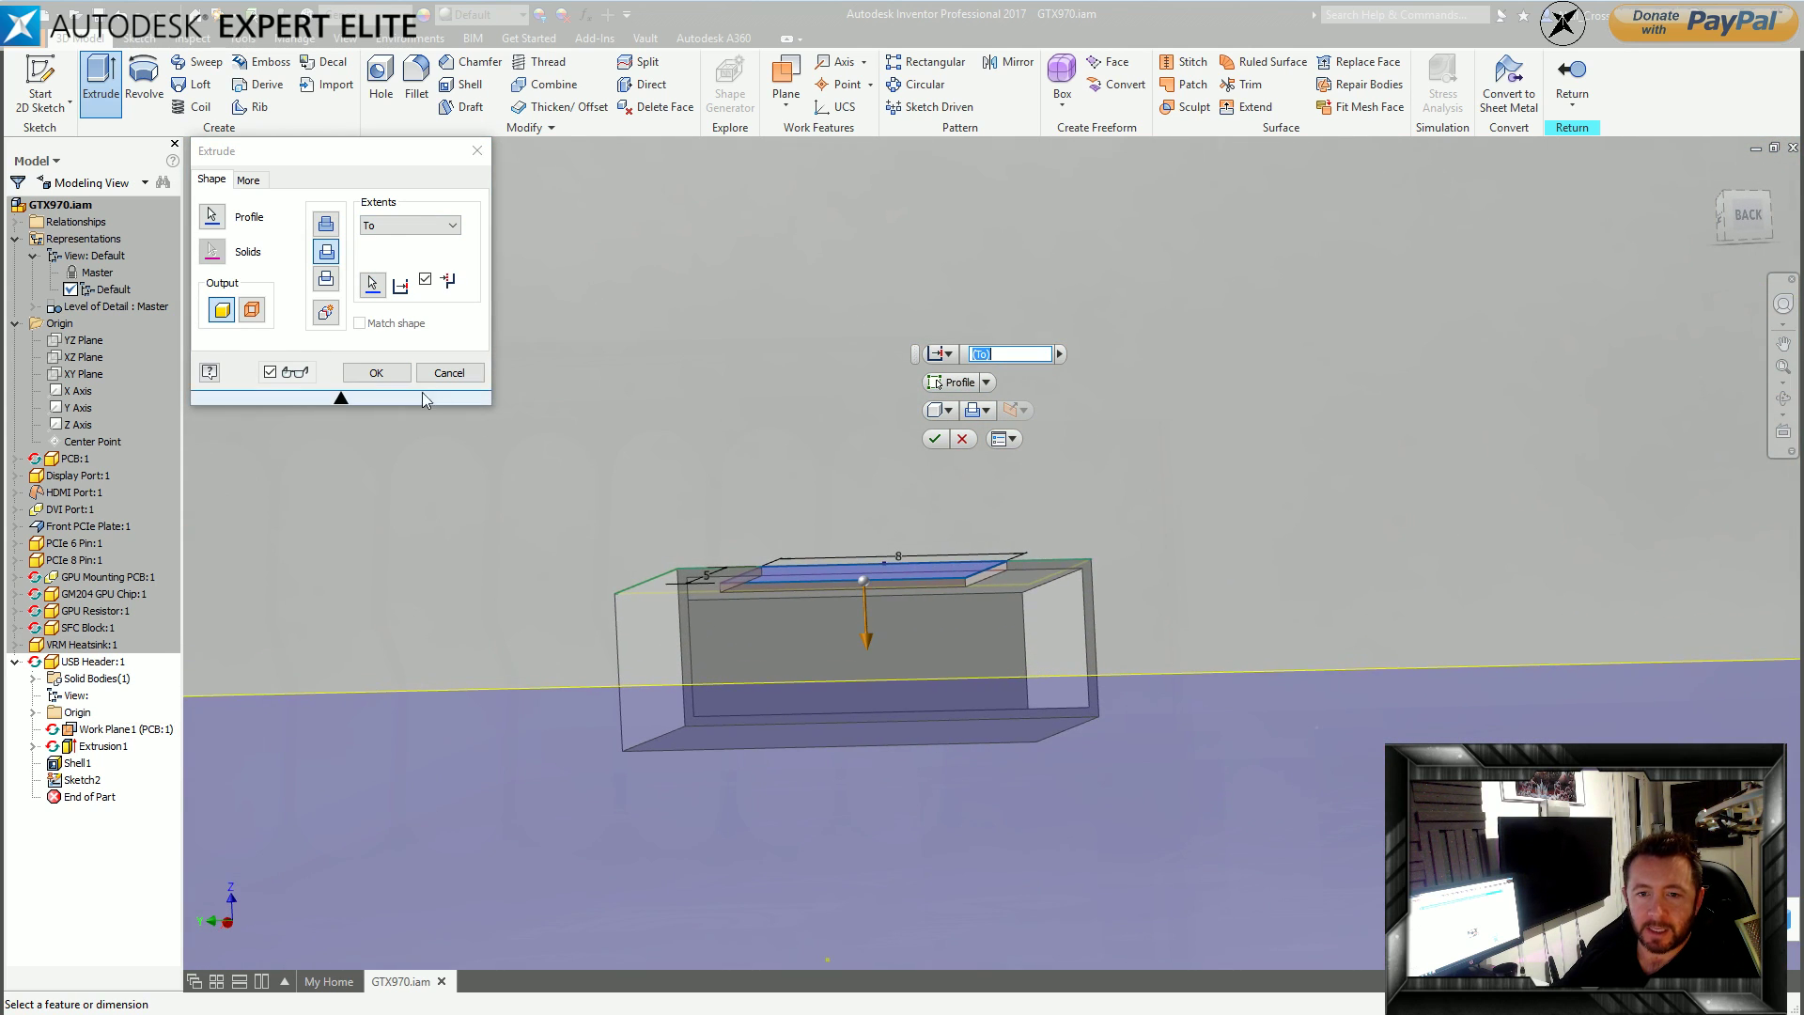
left_click(376, 372)
Sketch a 0.53 mm vertical line down from the top edge of the housing's end face and a diagonal line on to its rear edge.
middle_click_drag(1342, 702, 1362, 792, "shift")
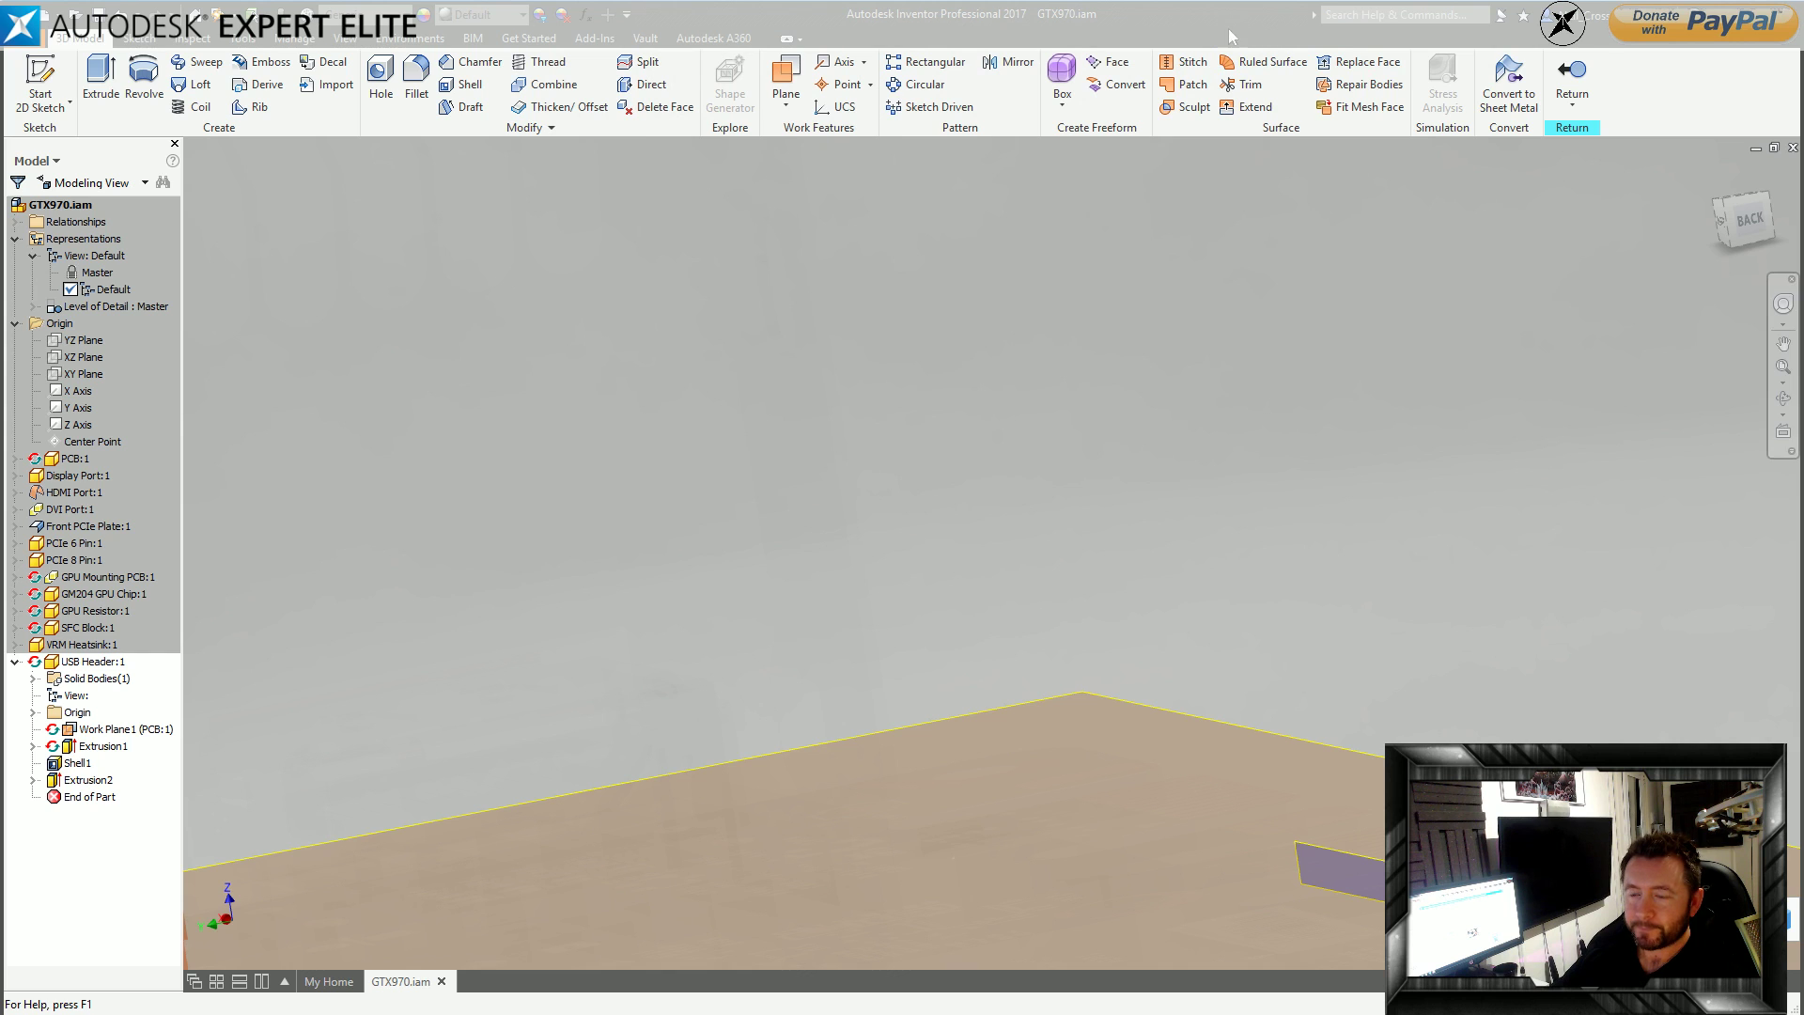
middle_click_drag(1287, 583, 1175, 930, "shift")
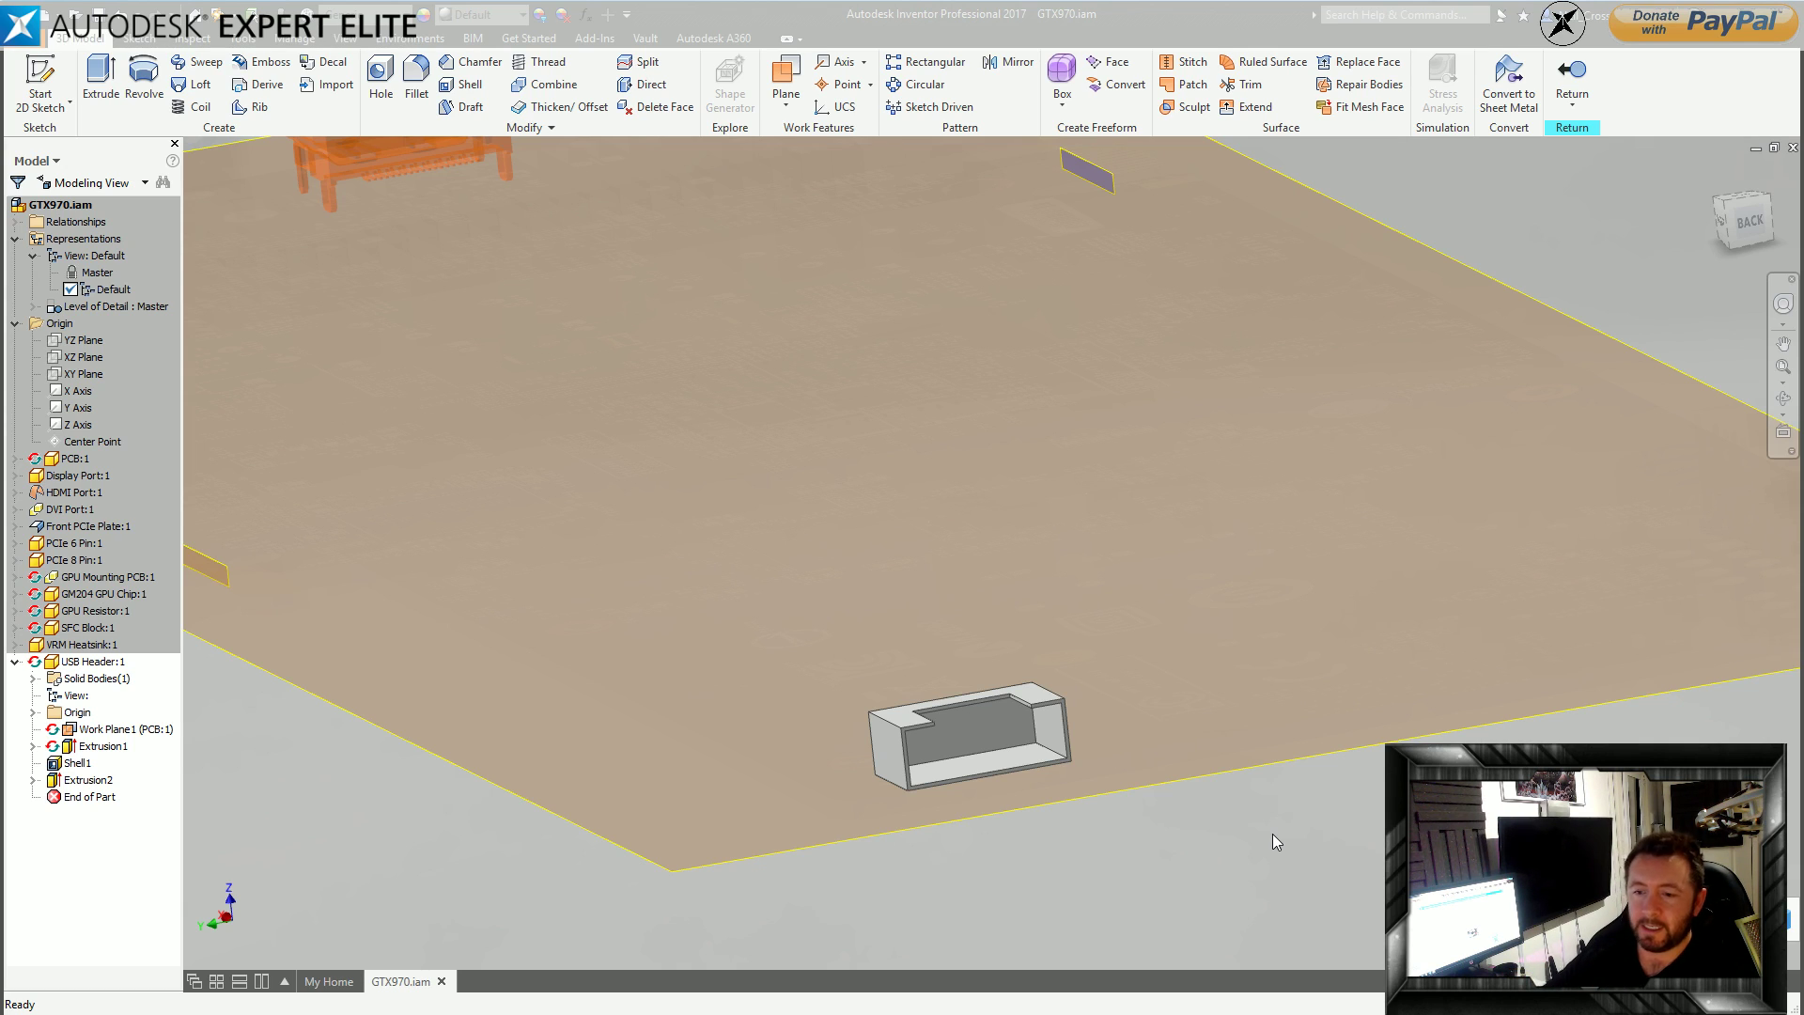
middle_click_drag(1222, 836, 1071, 606, "shift")
scroll(1071, 614, "down", 3)
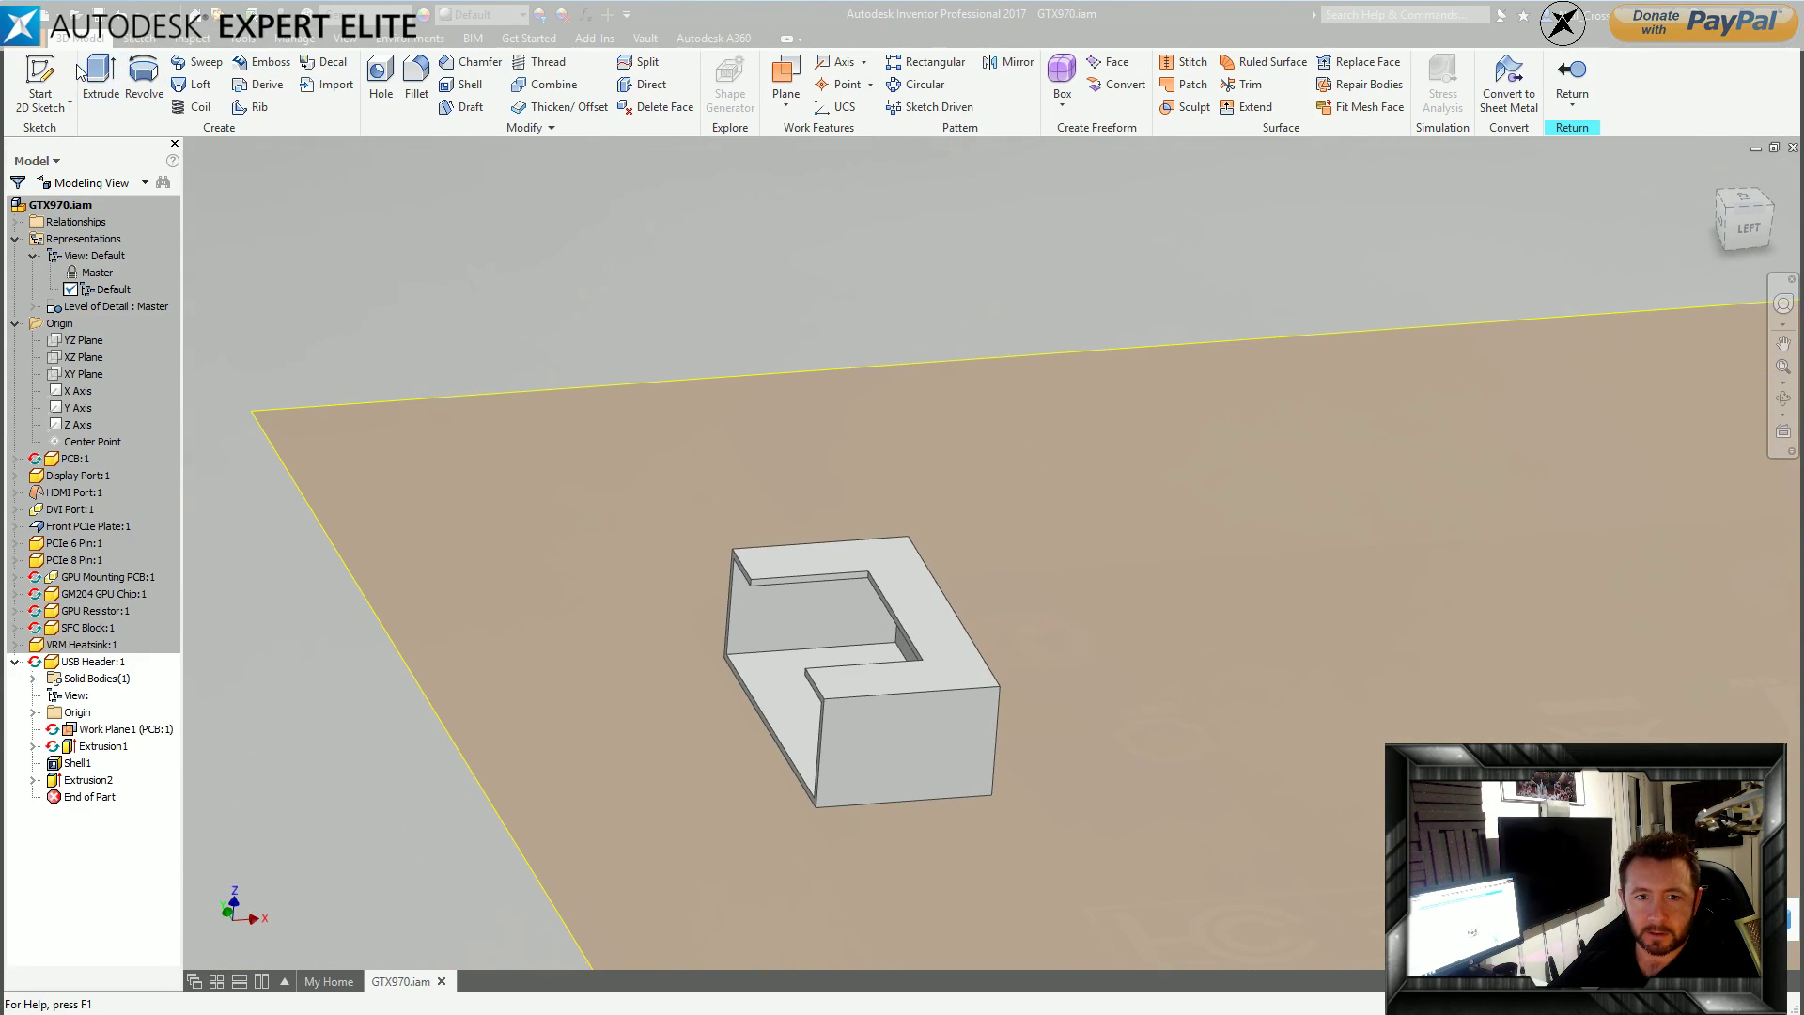
left_click(39, 80)
left_click(935, 713)
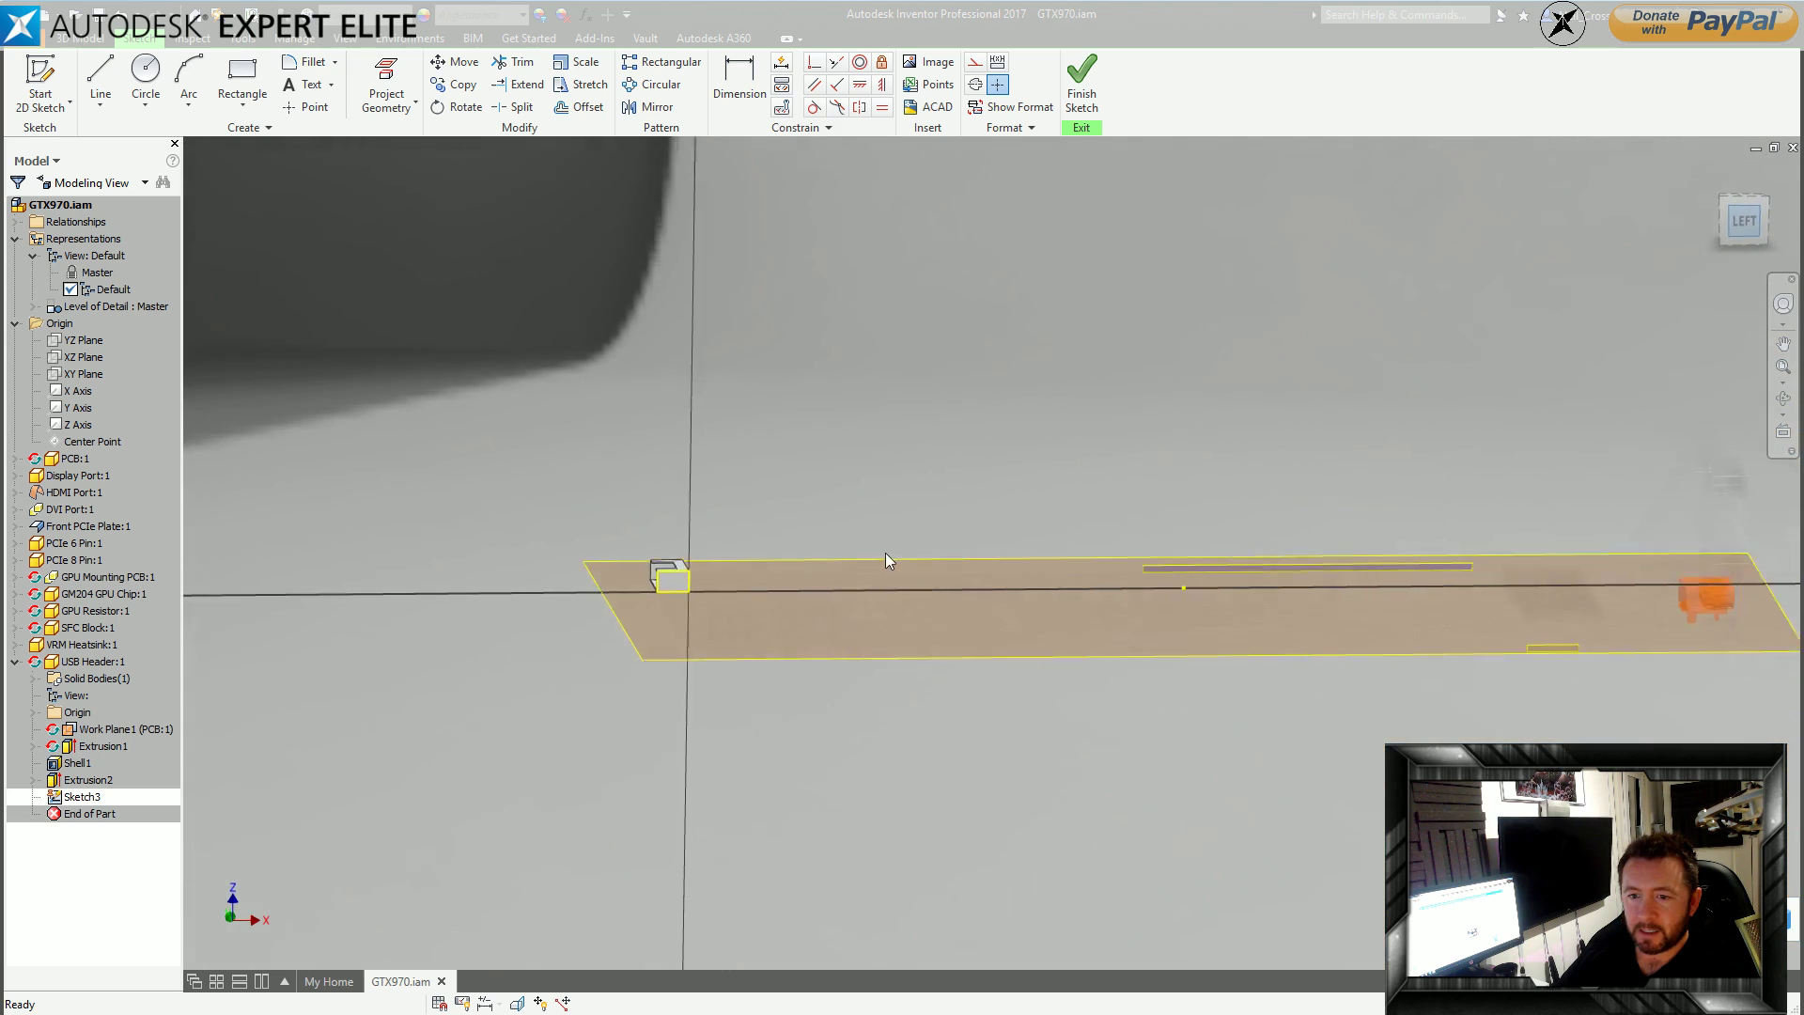
scroll(689, 526, "up", 5)
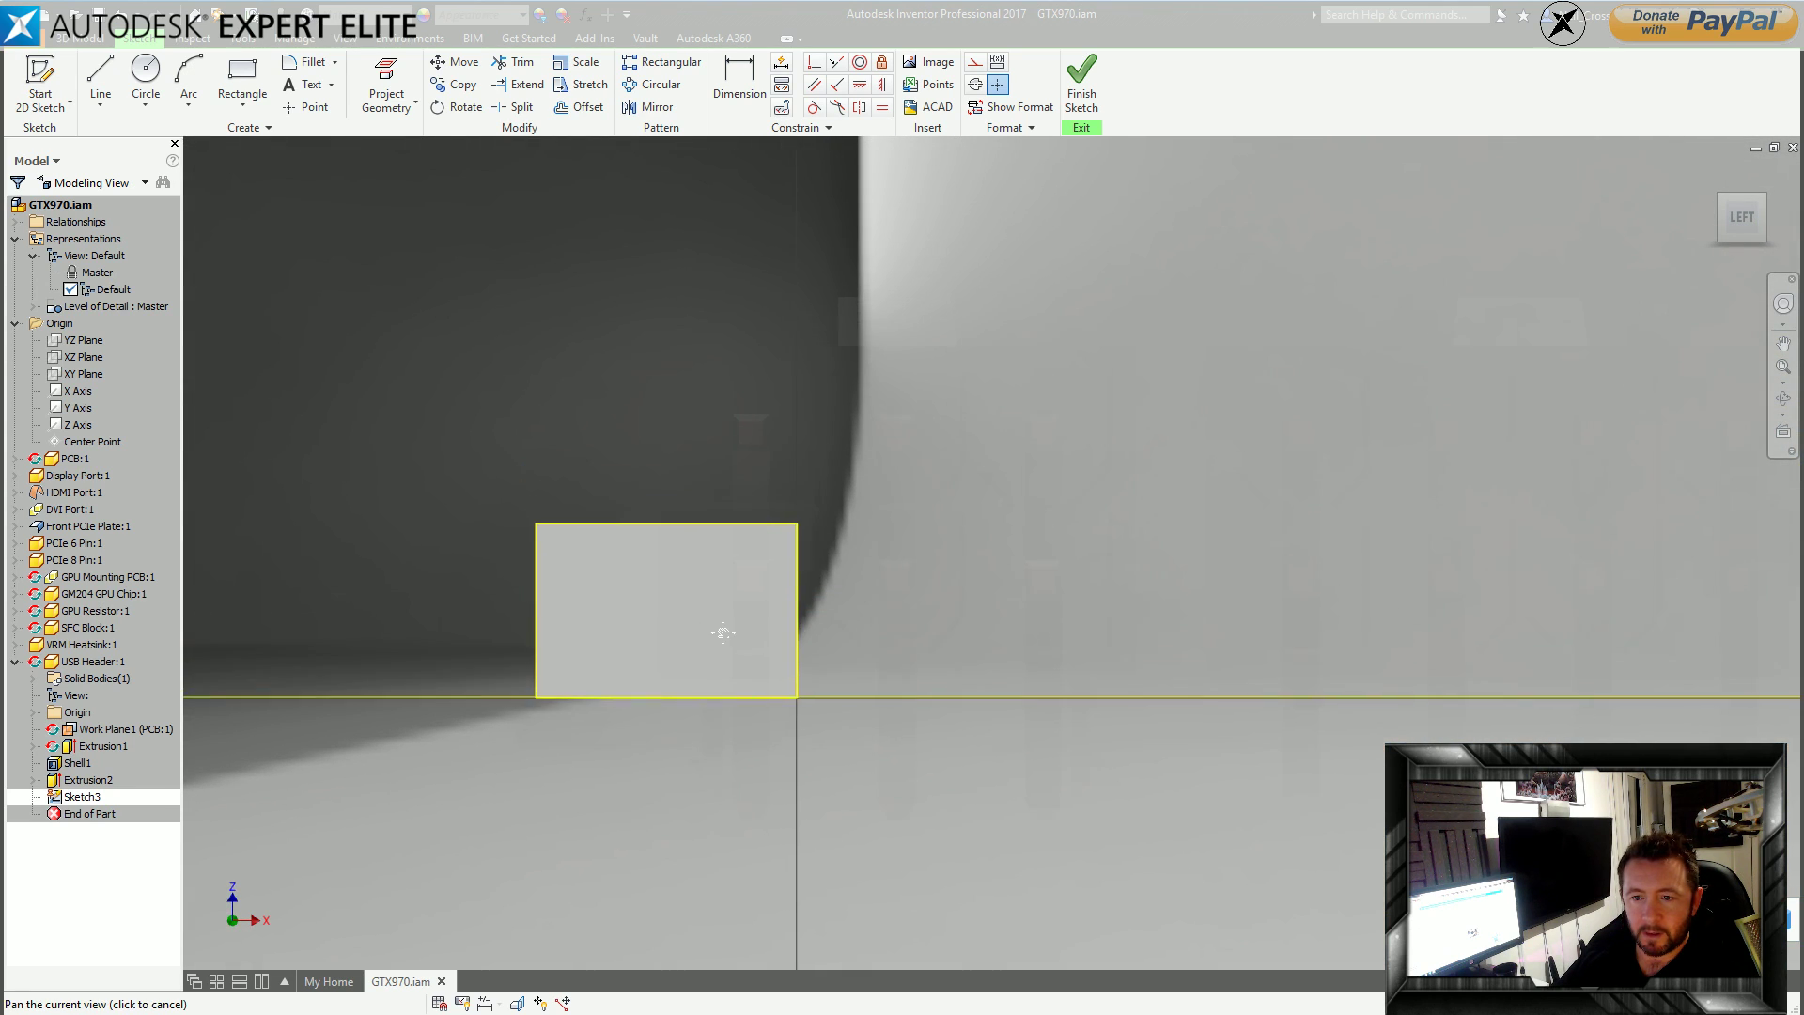
left_click(100, 80)
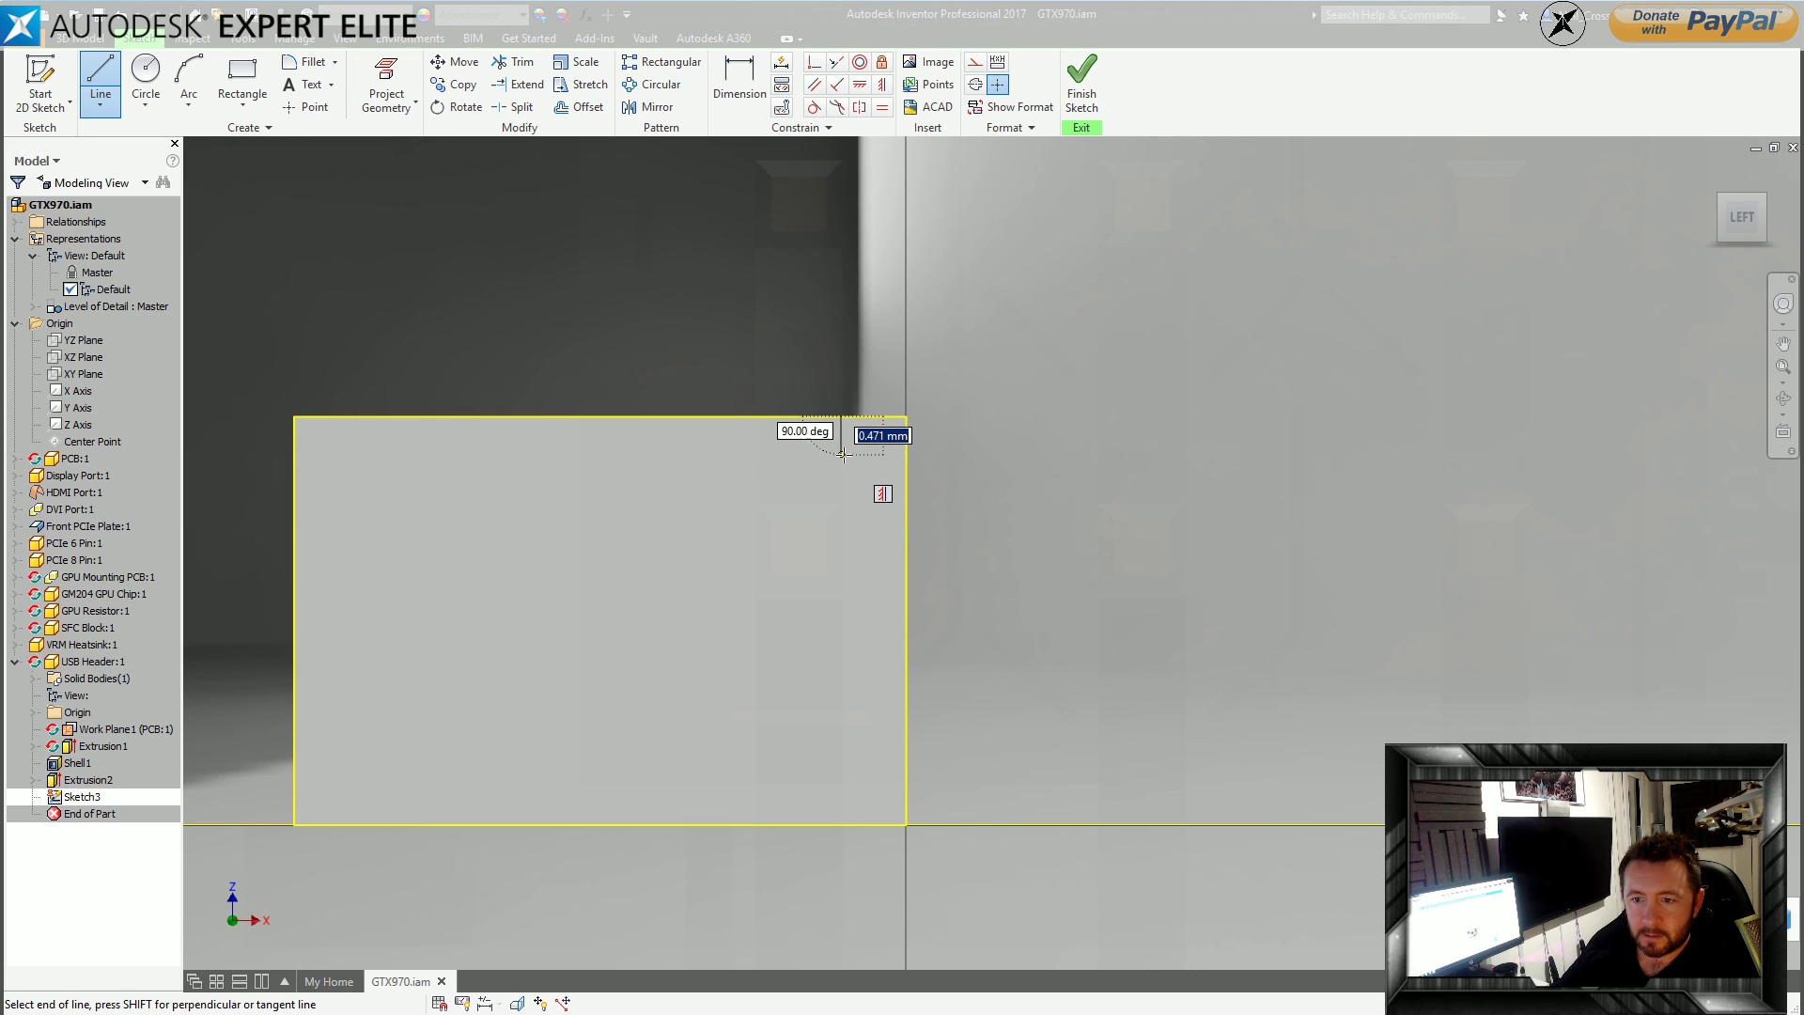
type("3")
key("Return")
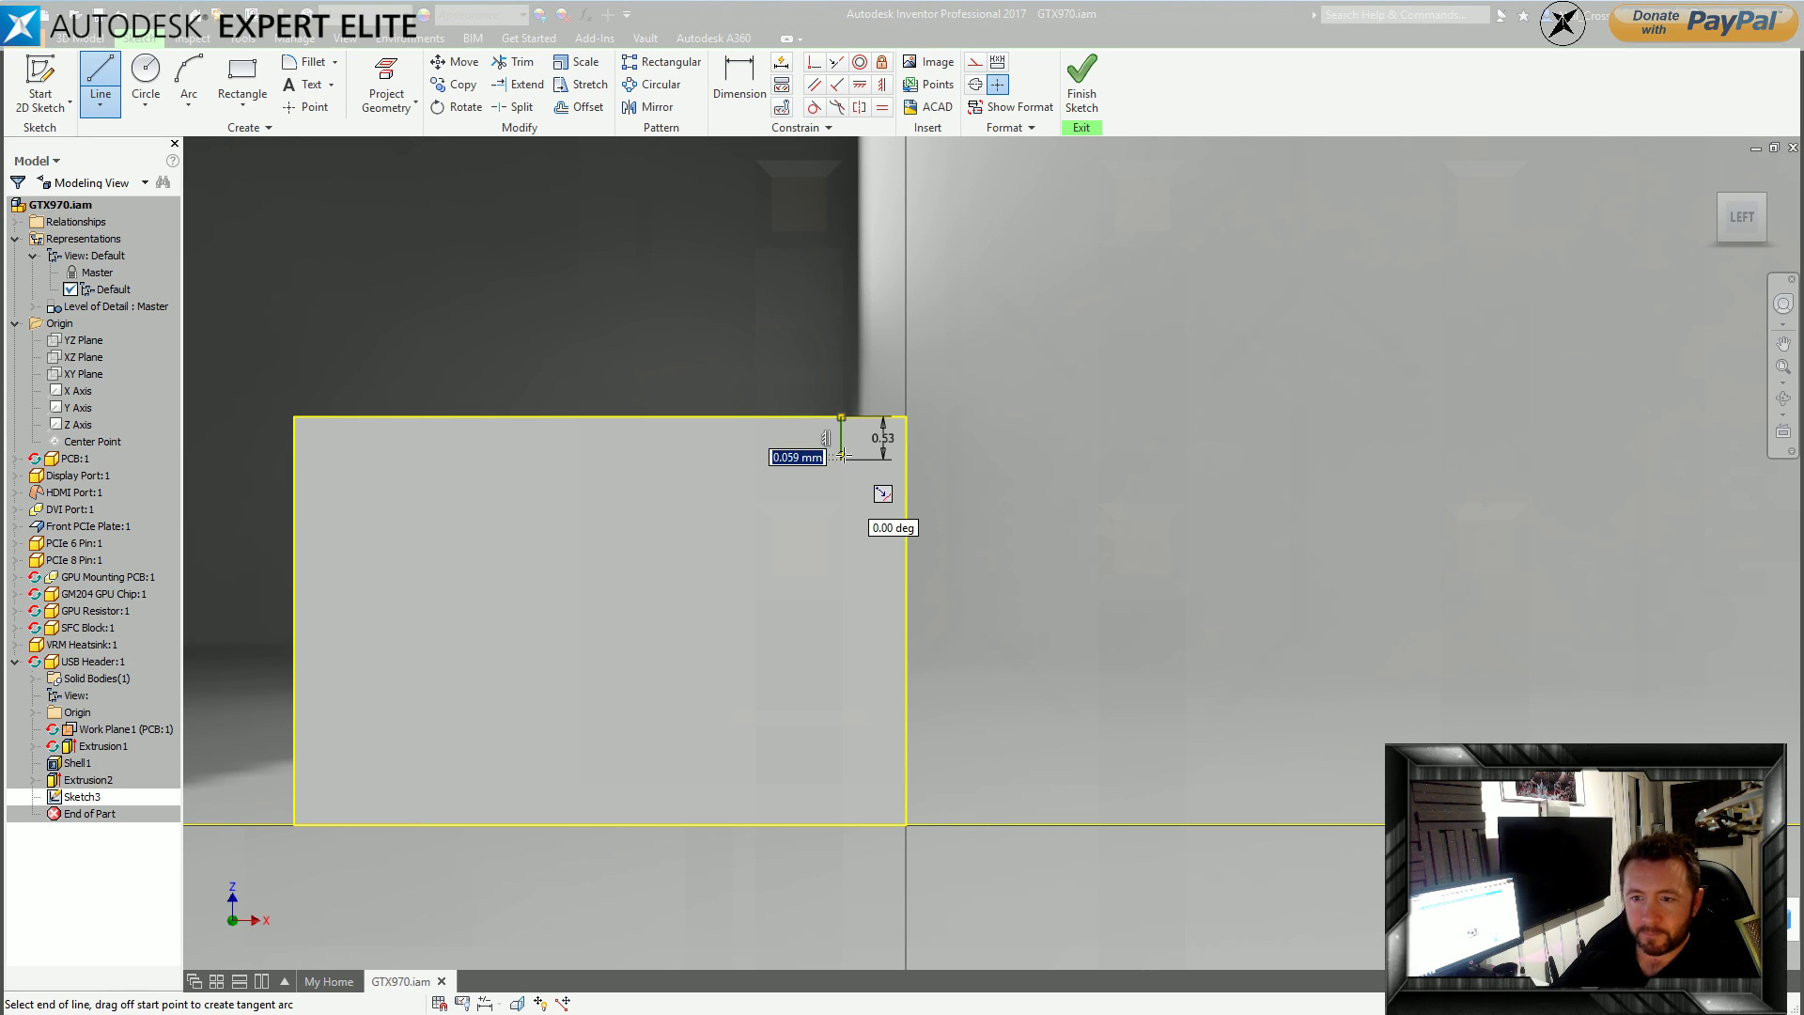
left_click(905, 529)
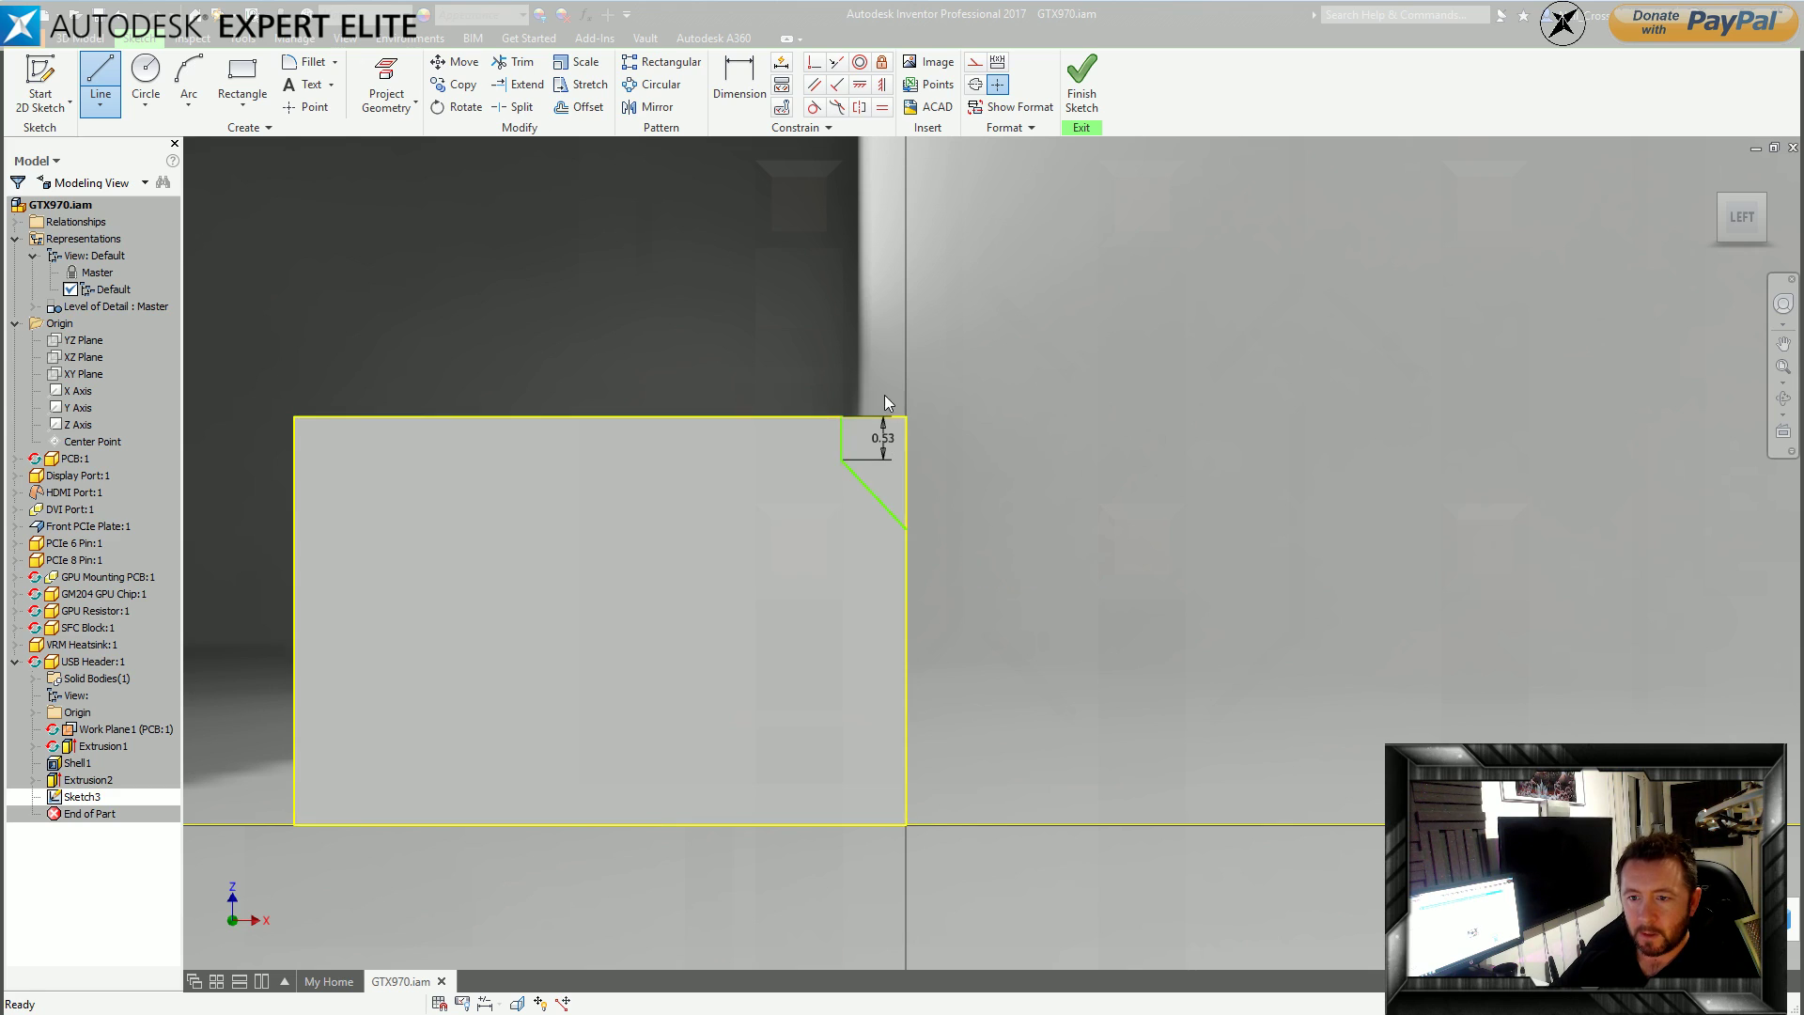
key("Escape")
Set the angle between the two lines to 135 degrees and the vertical line's distance from the rear edge to 0.8 mm, then finish the sketch.
key("d")
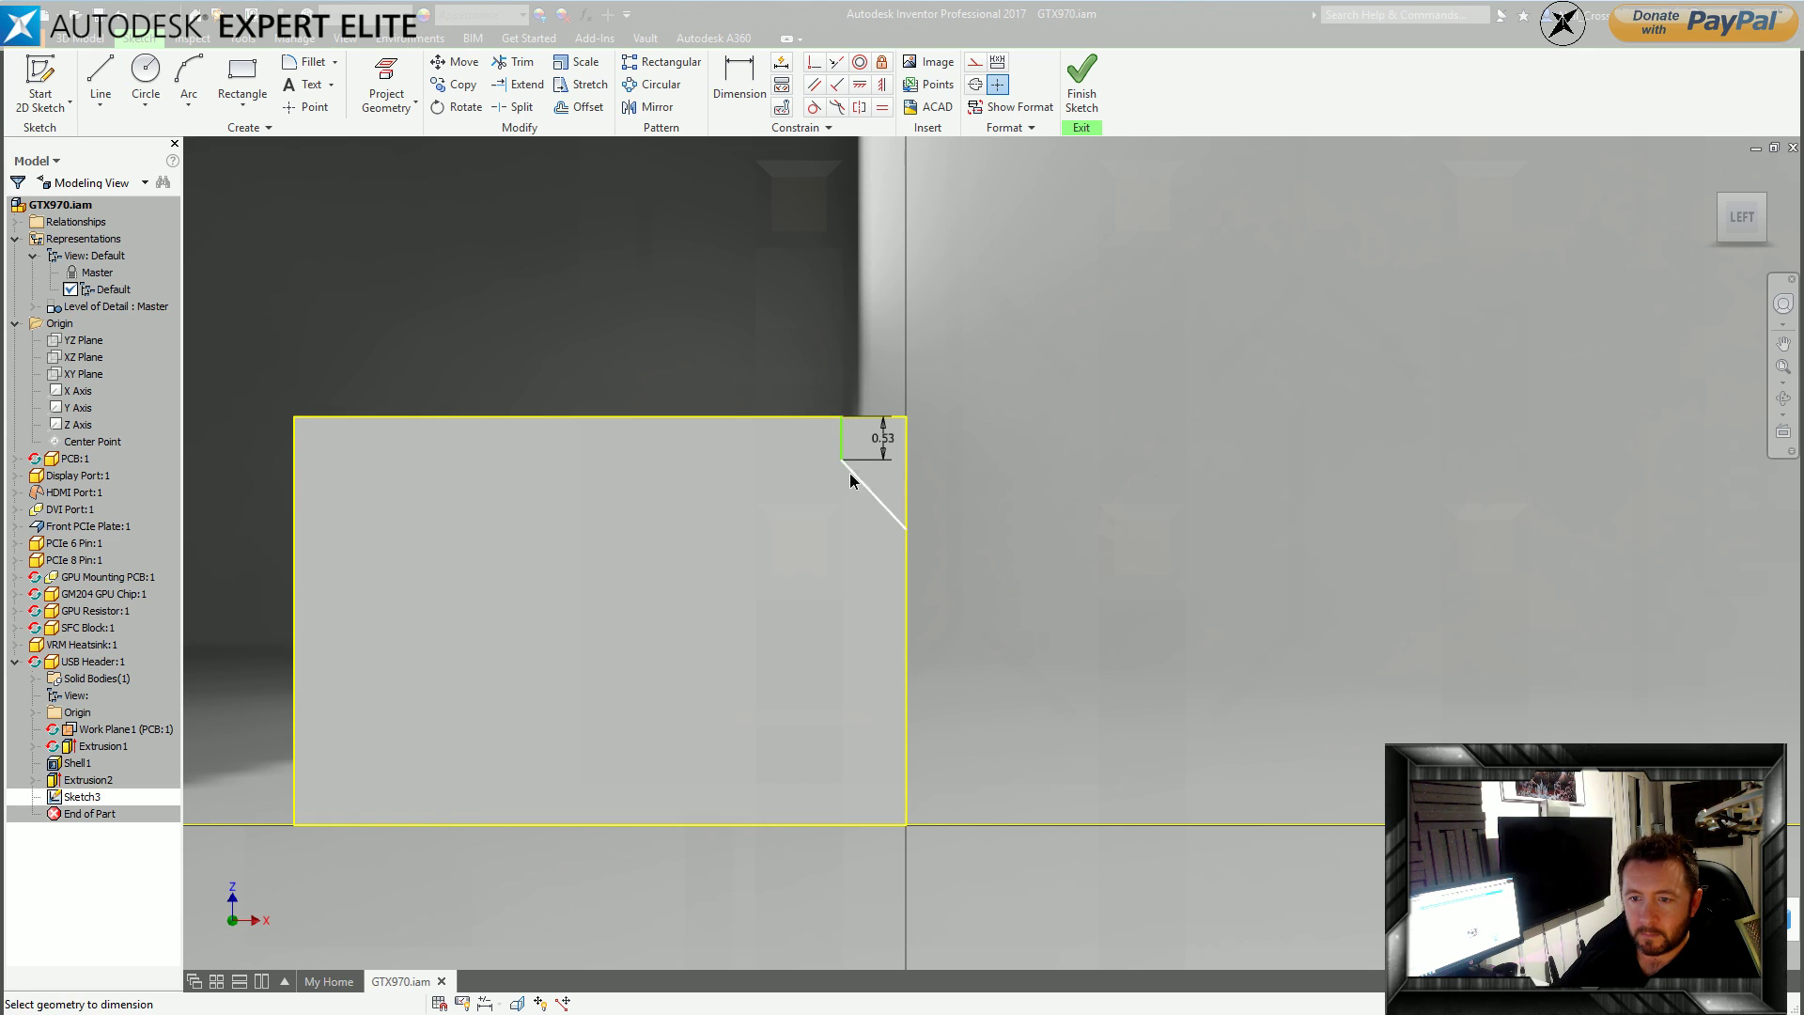
left_click(962, 392)
type("135")
key("Return")
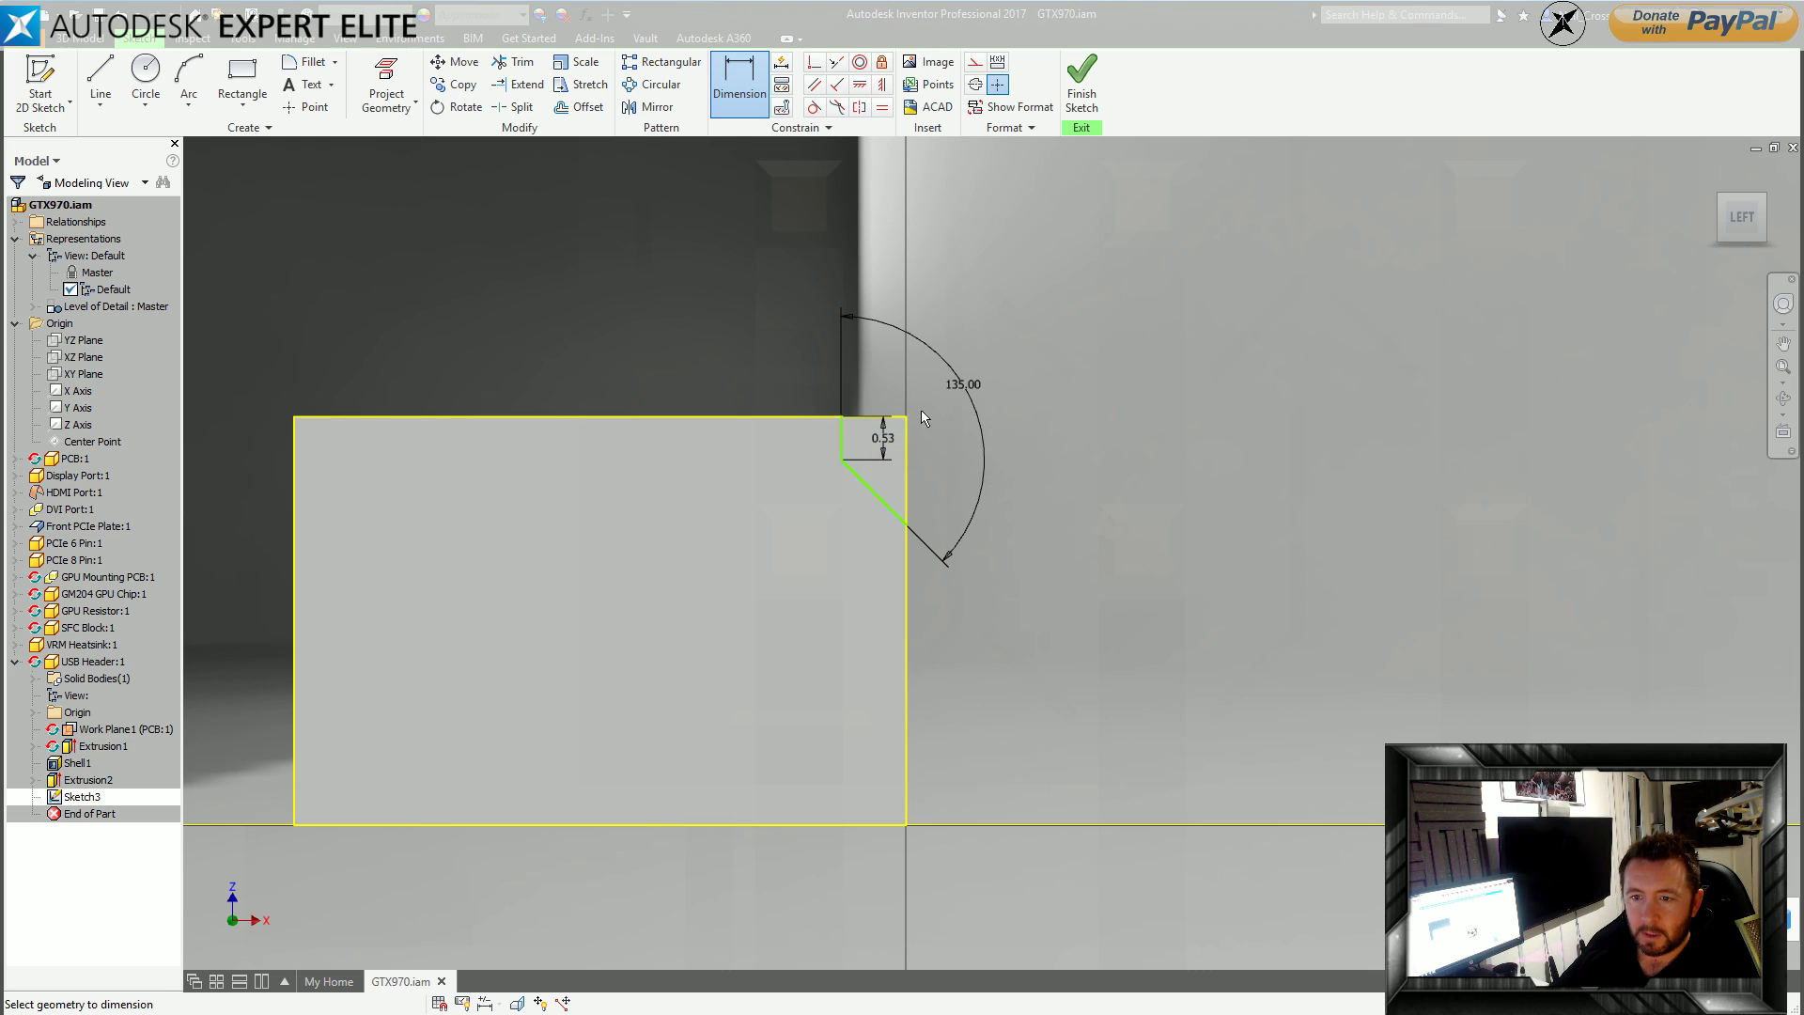
left_click(841, 445)
left_click(904, 449)
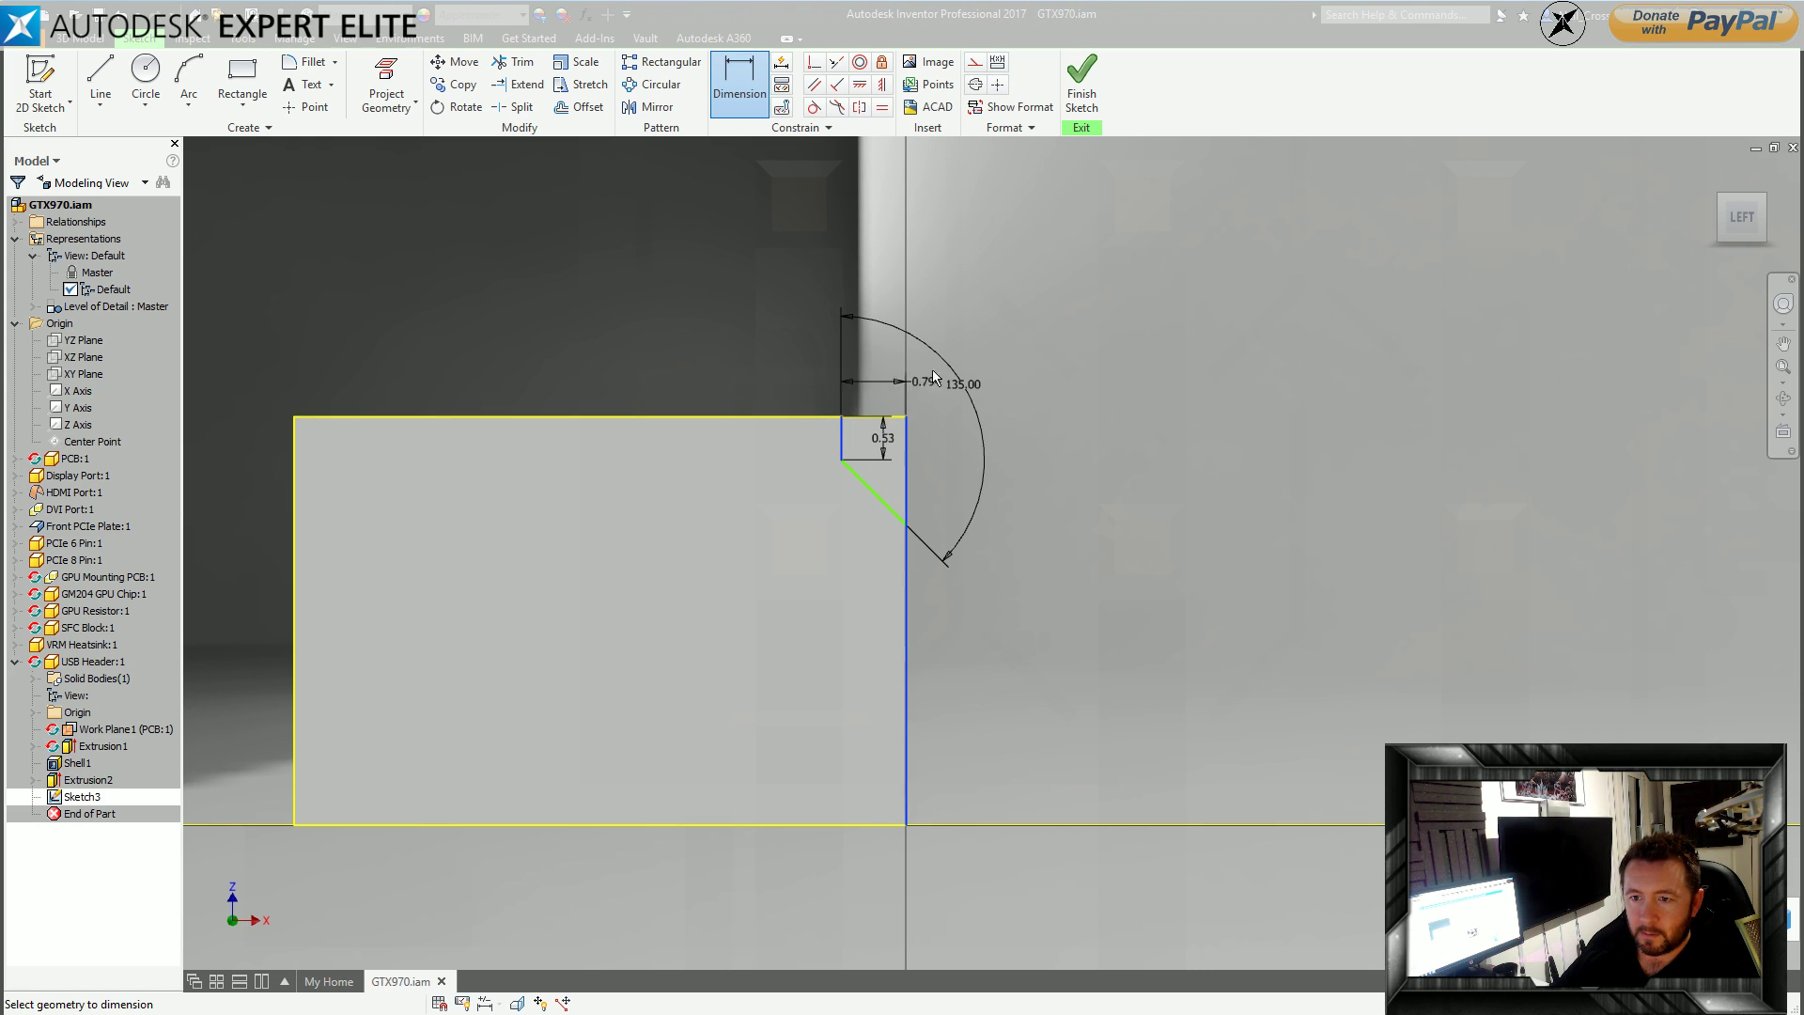
left_click(973, 283)
type("0.8")
key("Return")
left_click(1082, 84)
middle_click_drag(1456, 422, 1549, 444, "shift")
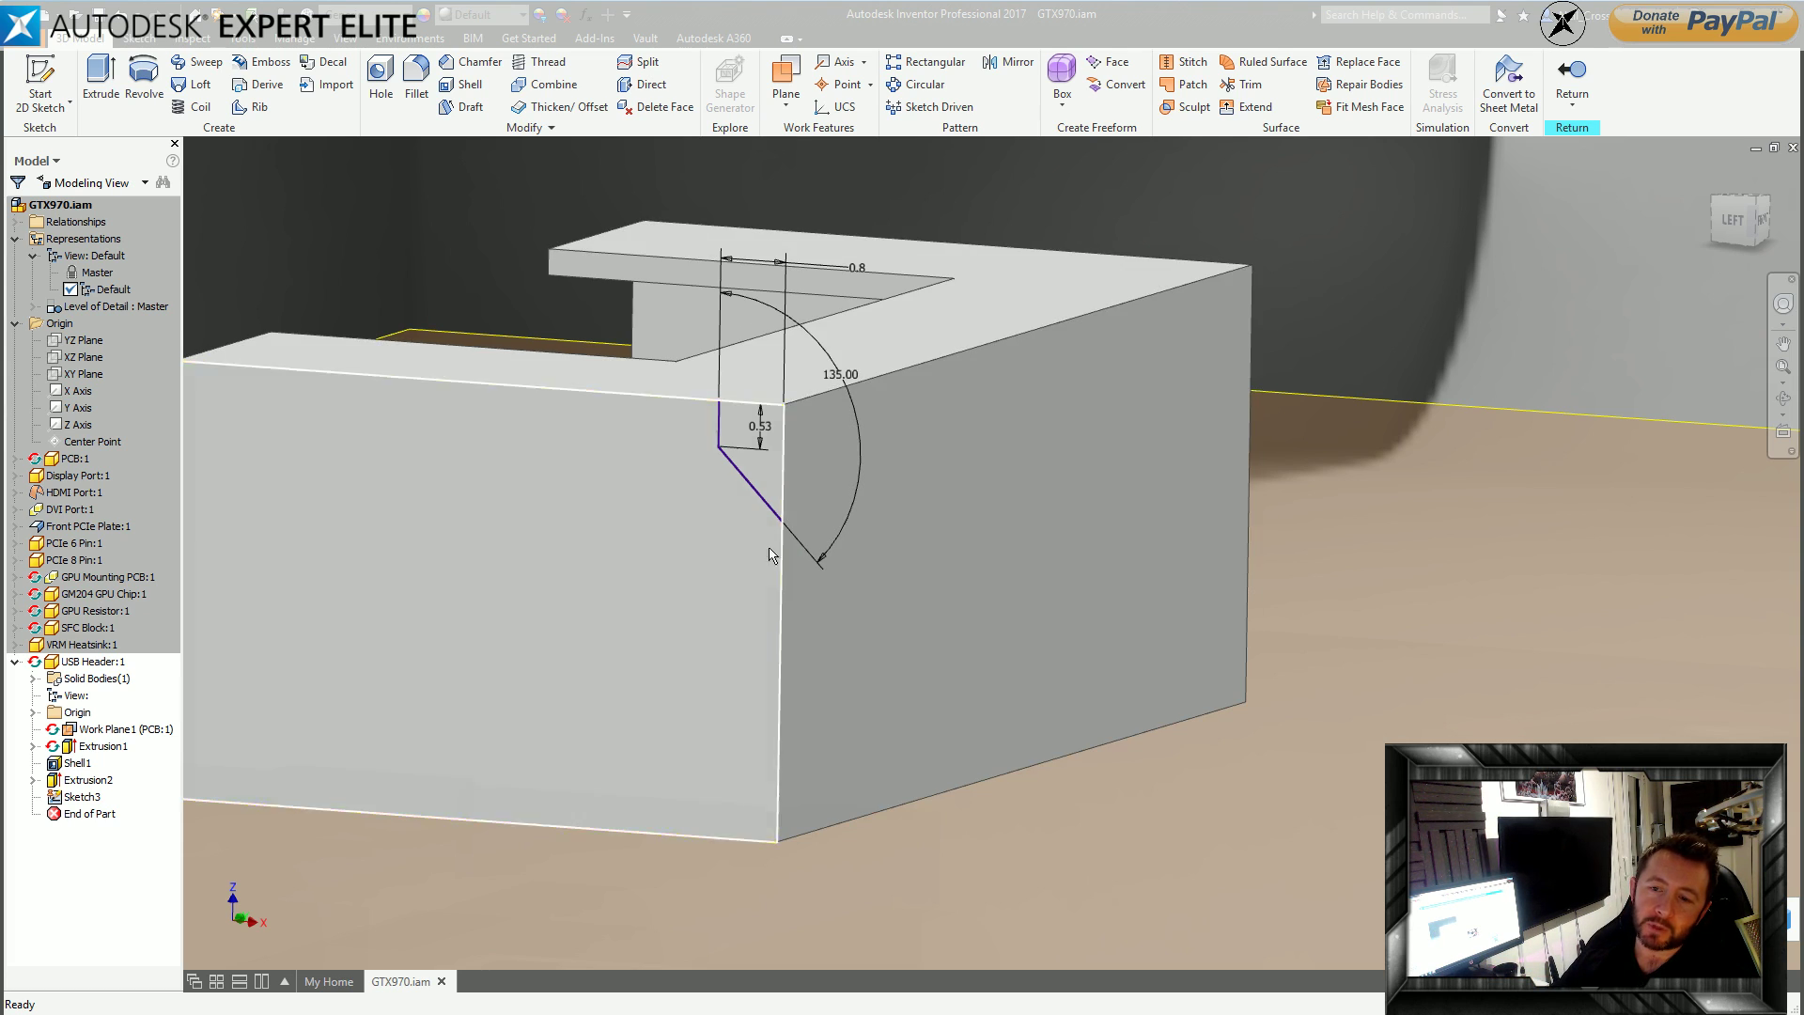
left_click(775, 481)
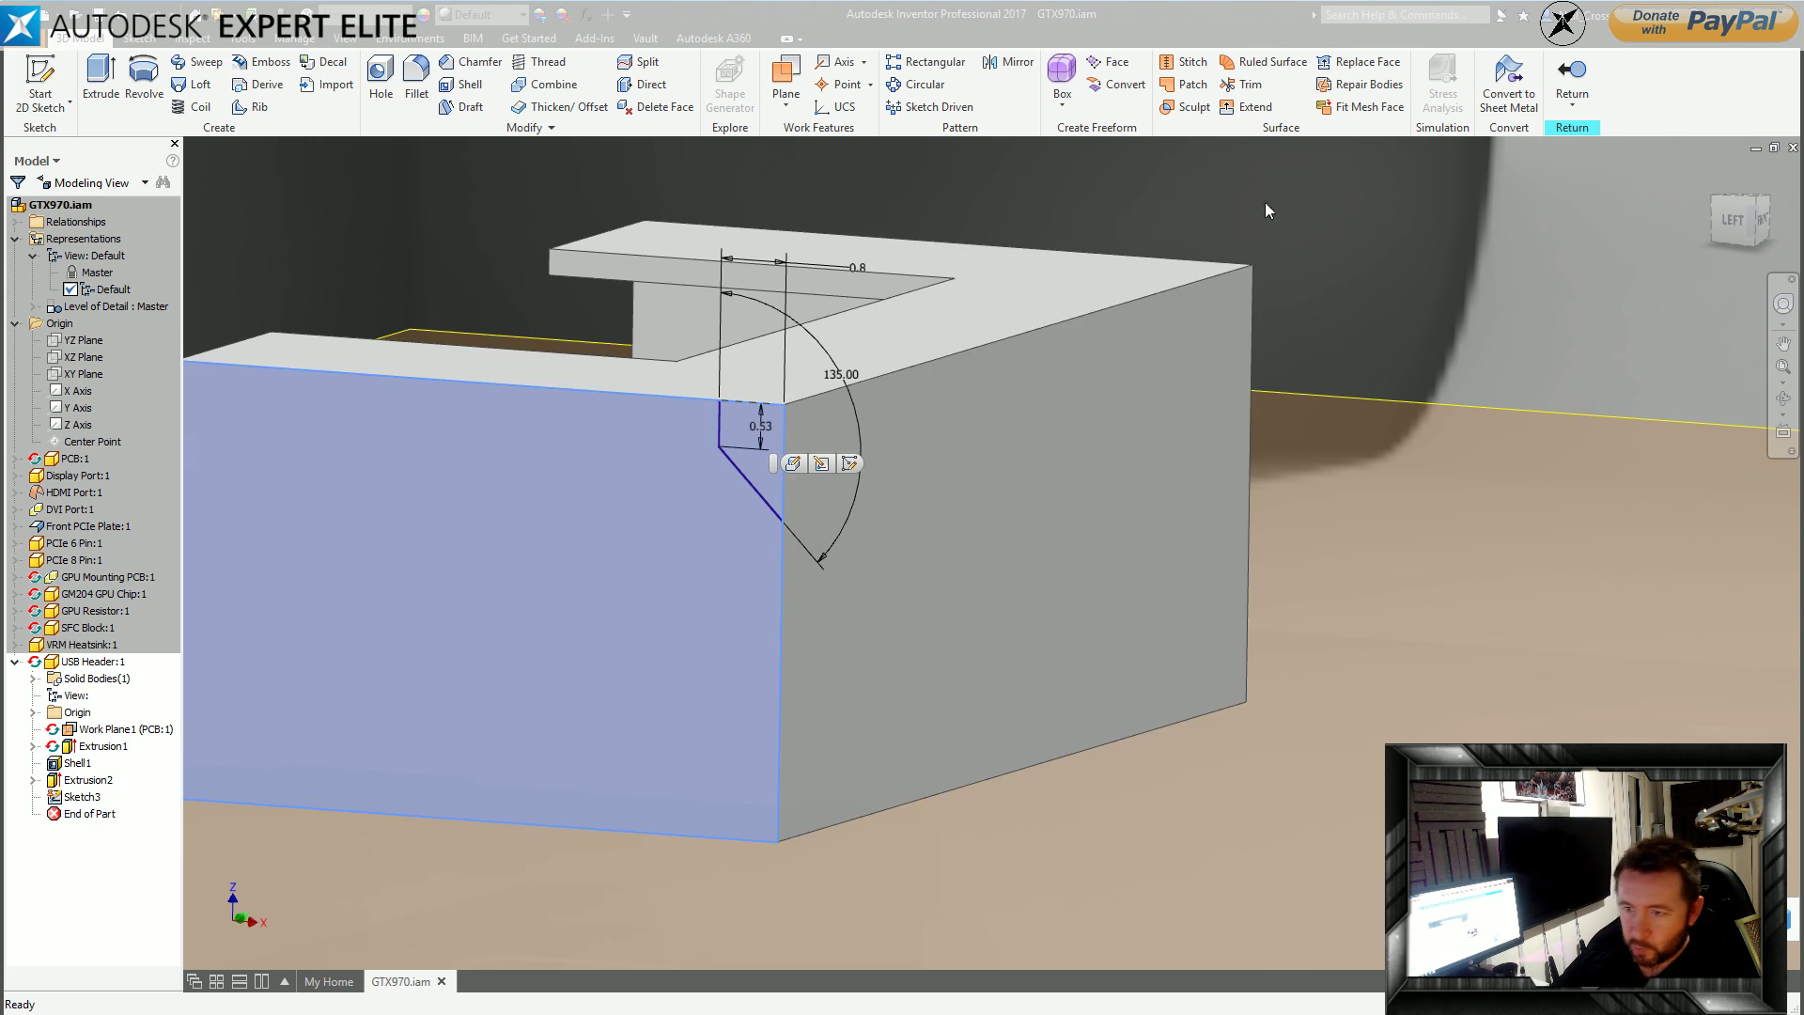
left_click(454, 302)
left_click(101, 83)
left_click(760, 475)
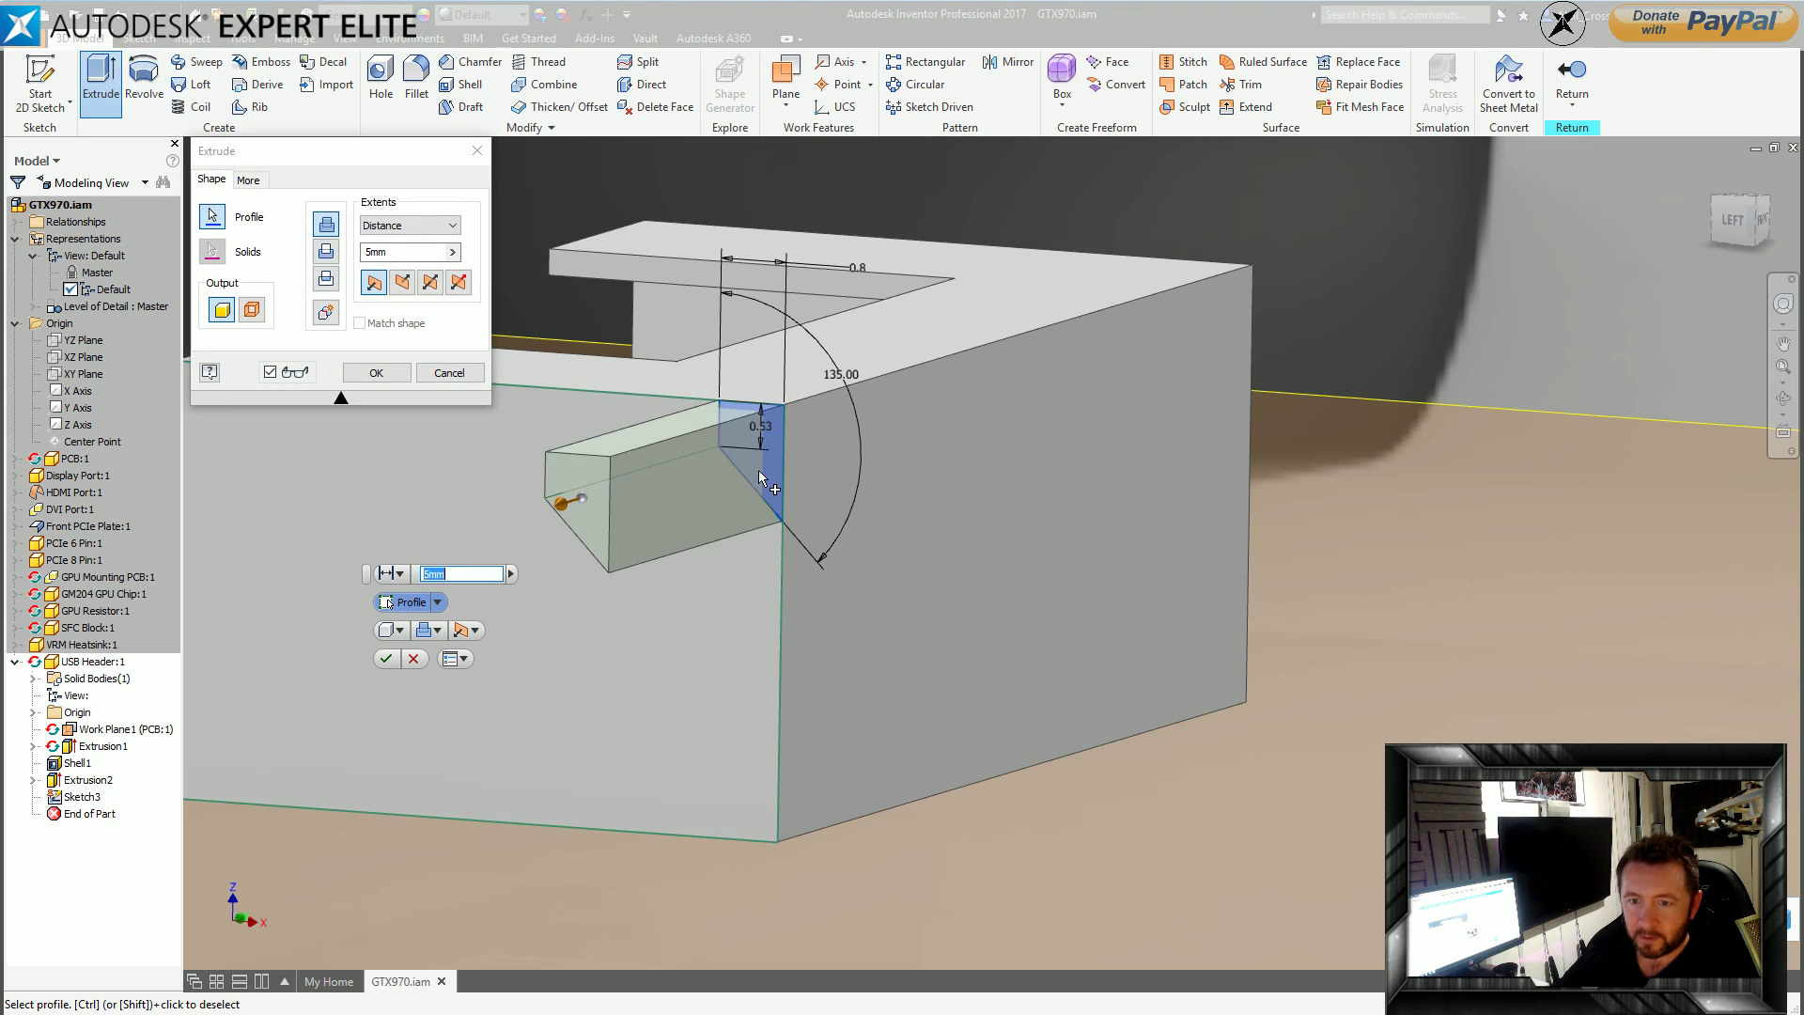
key("Escape")
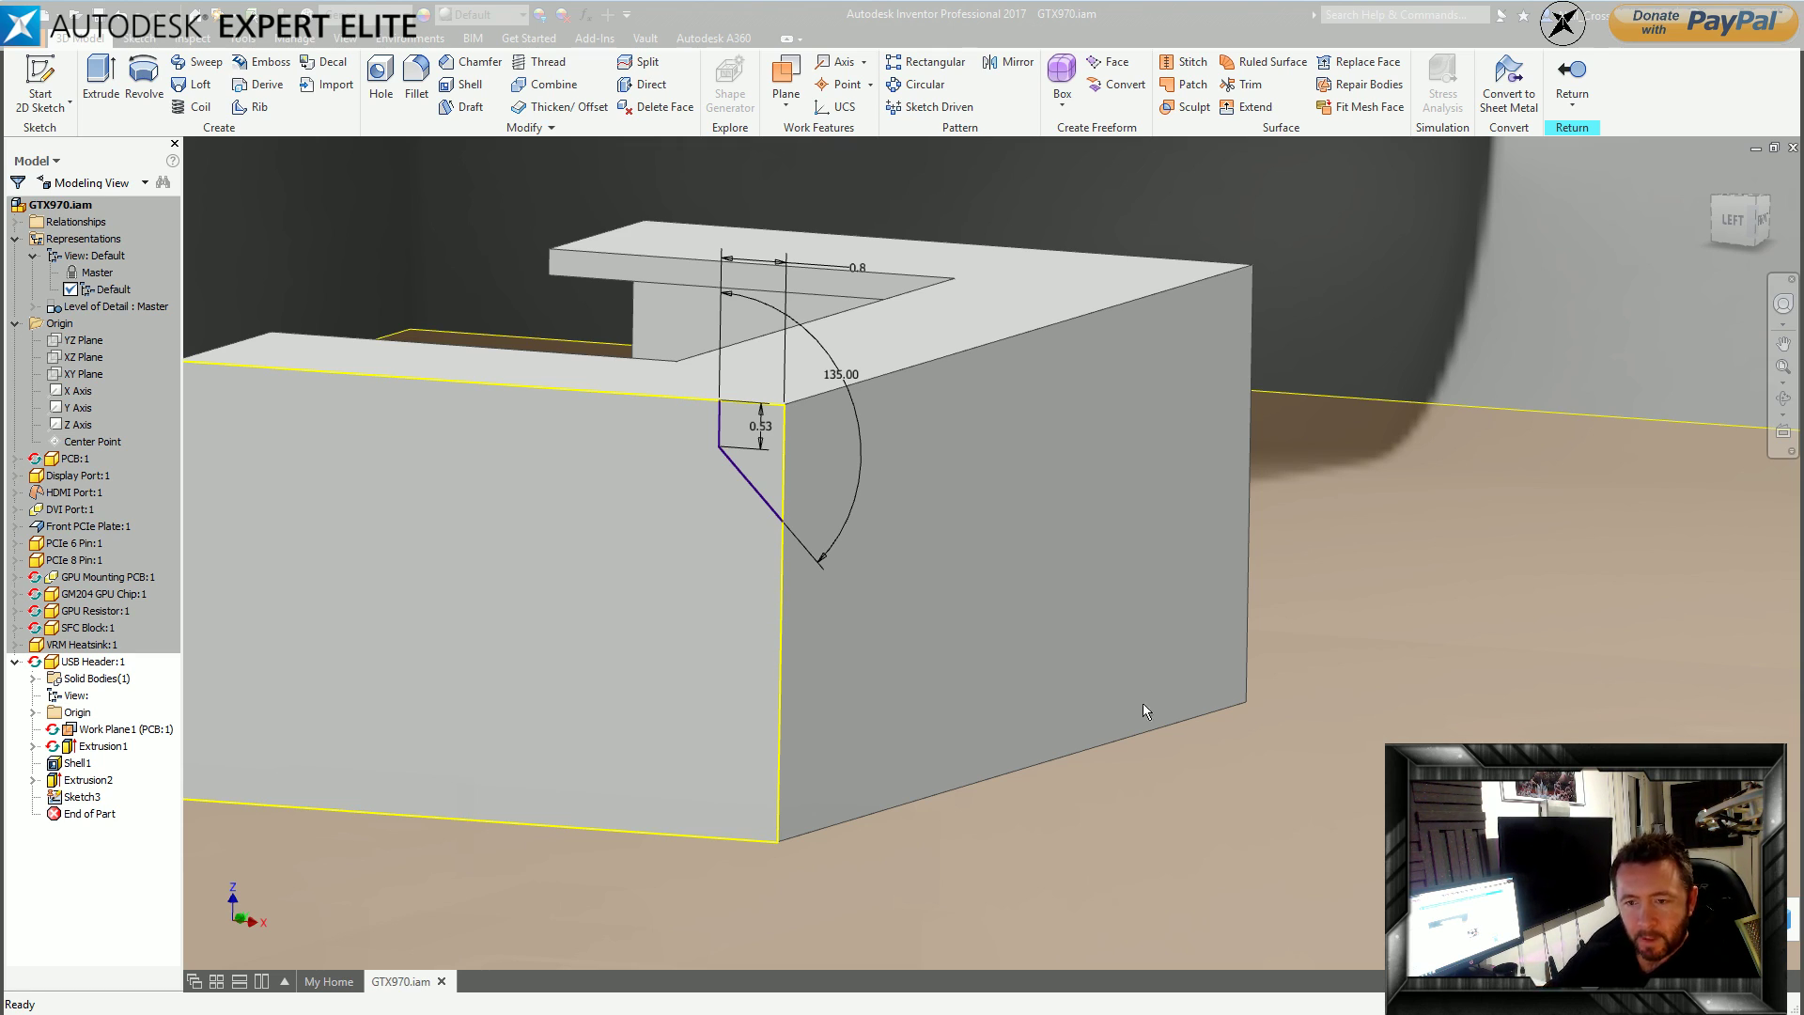
Extrude the corner profile as a cut with the extent All, along the housing's upper rear edge.
left_click(103, 83)
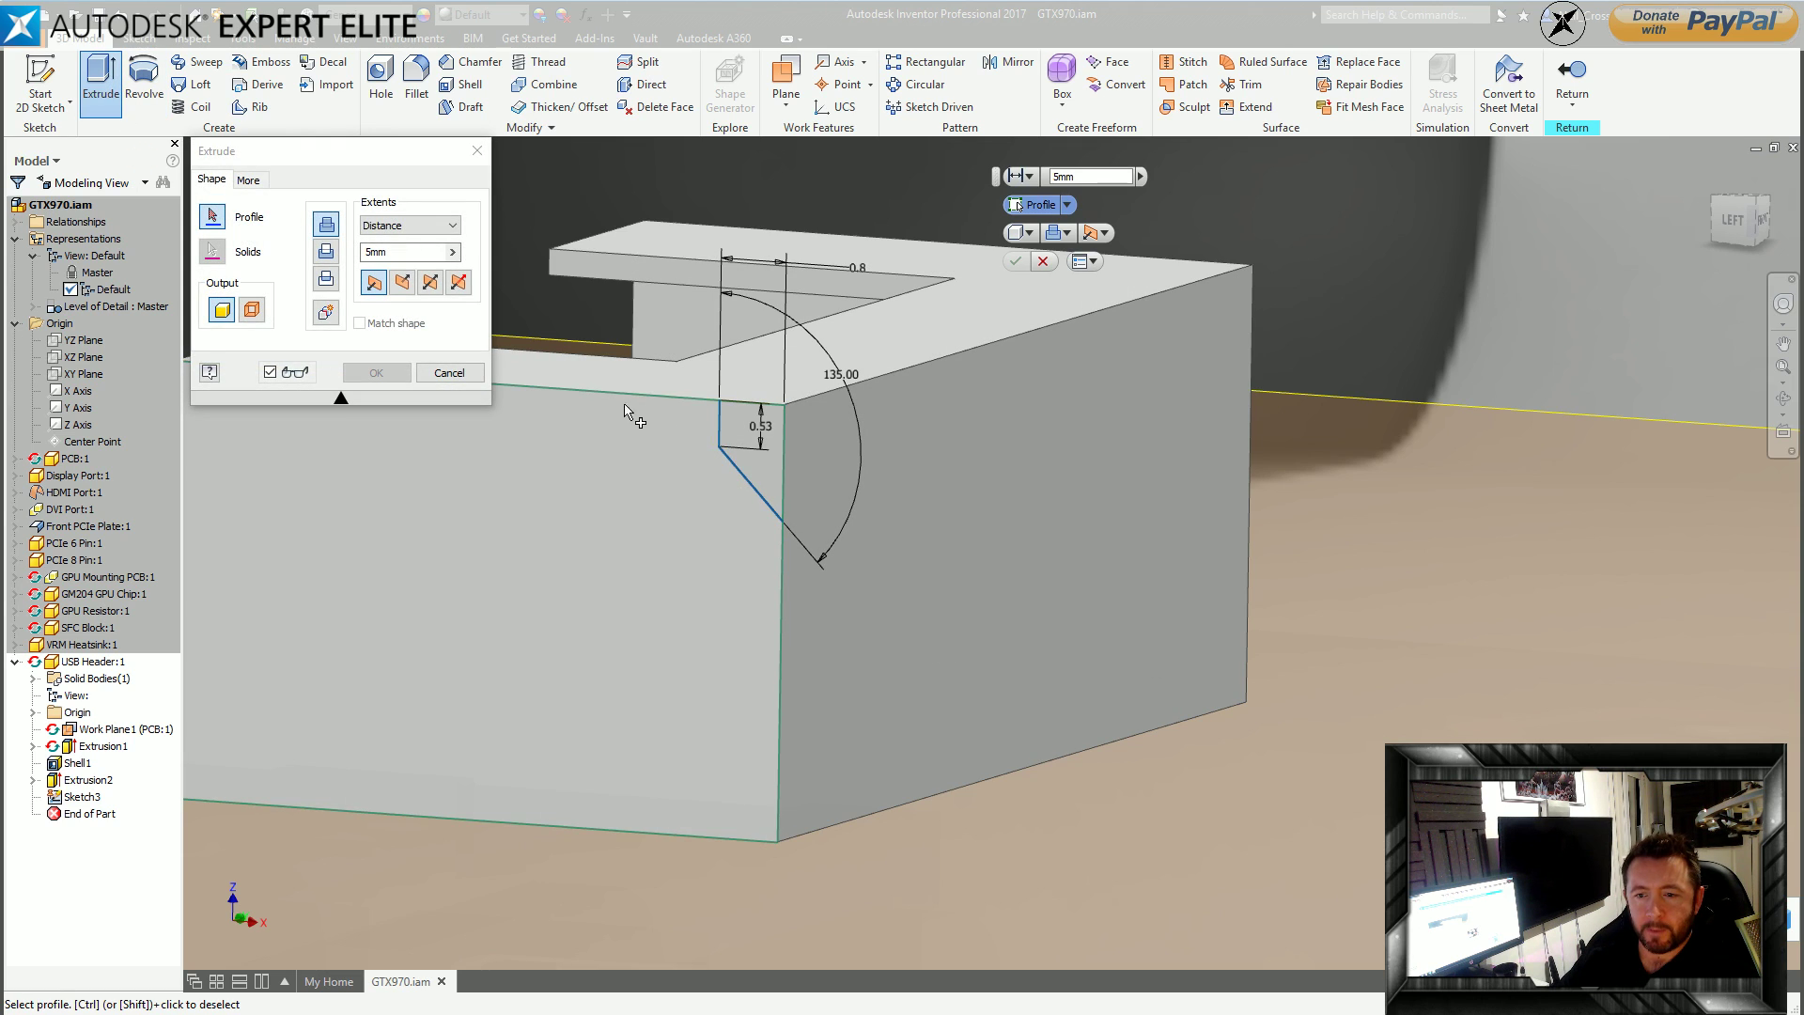
left_click(735, 451)
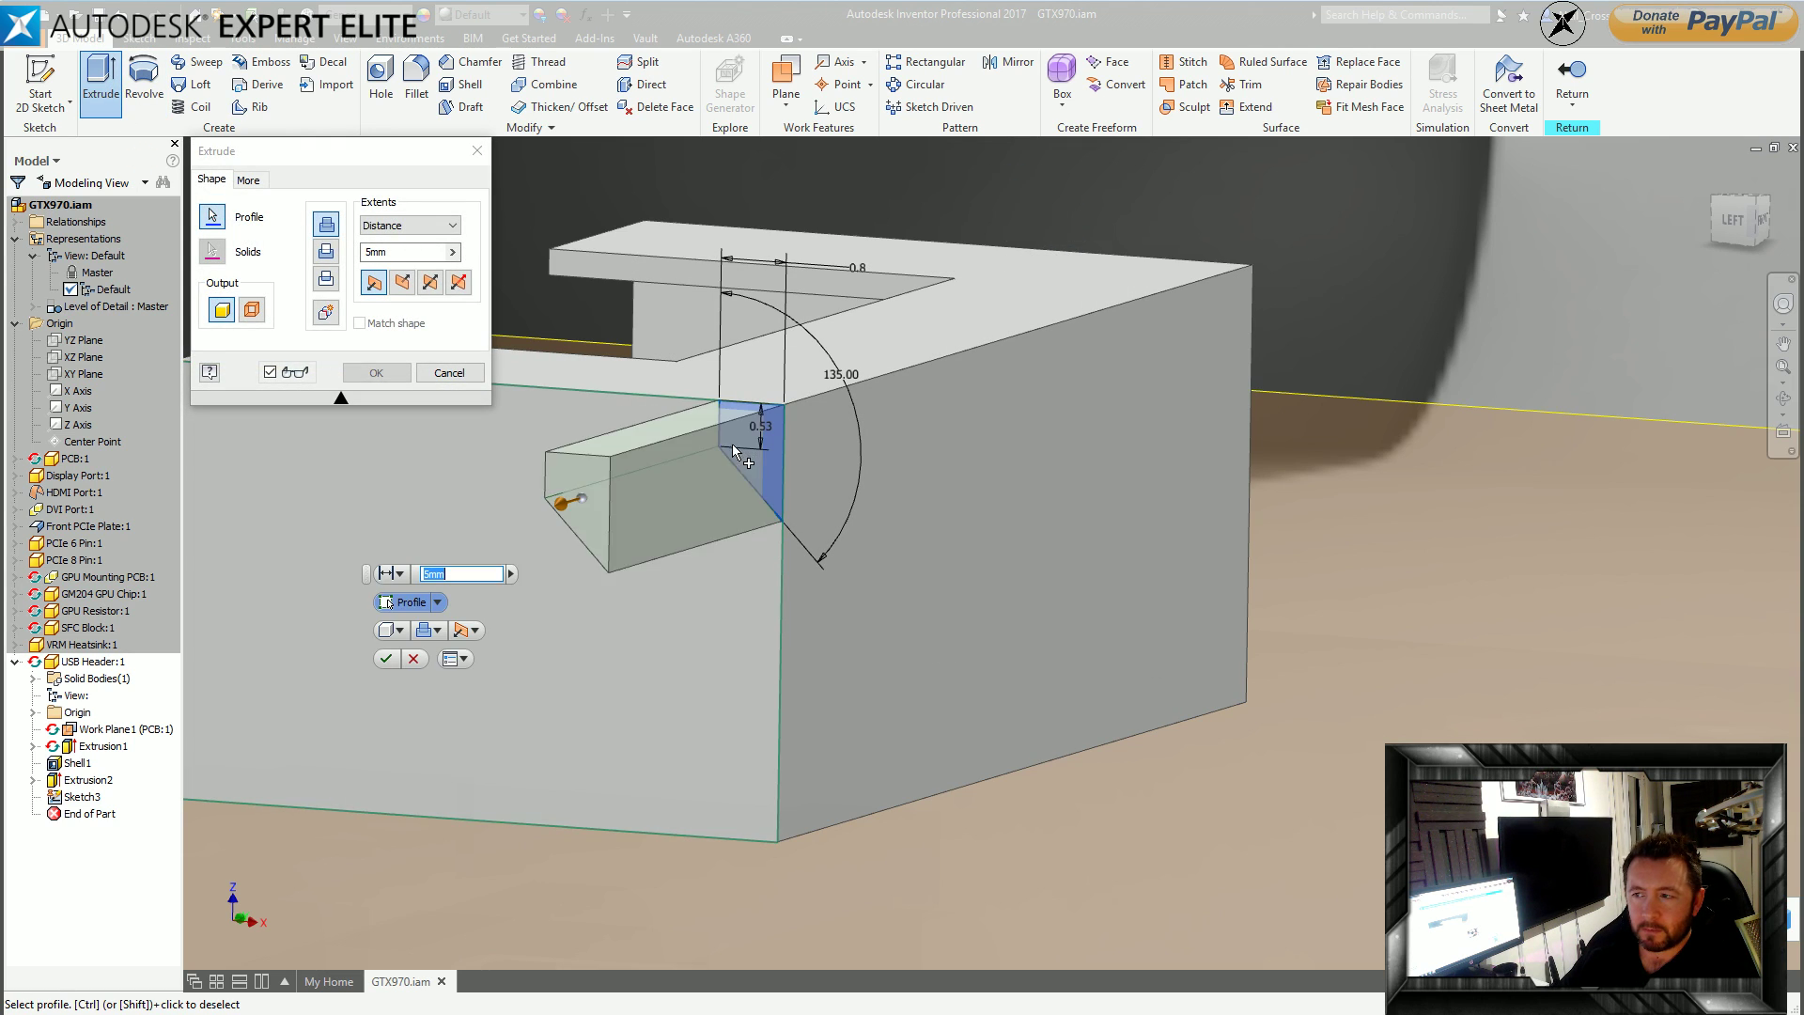
left_click(327, 251)
left_click(414, 225)
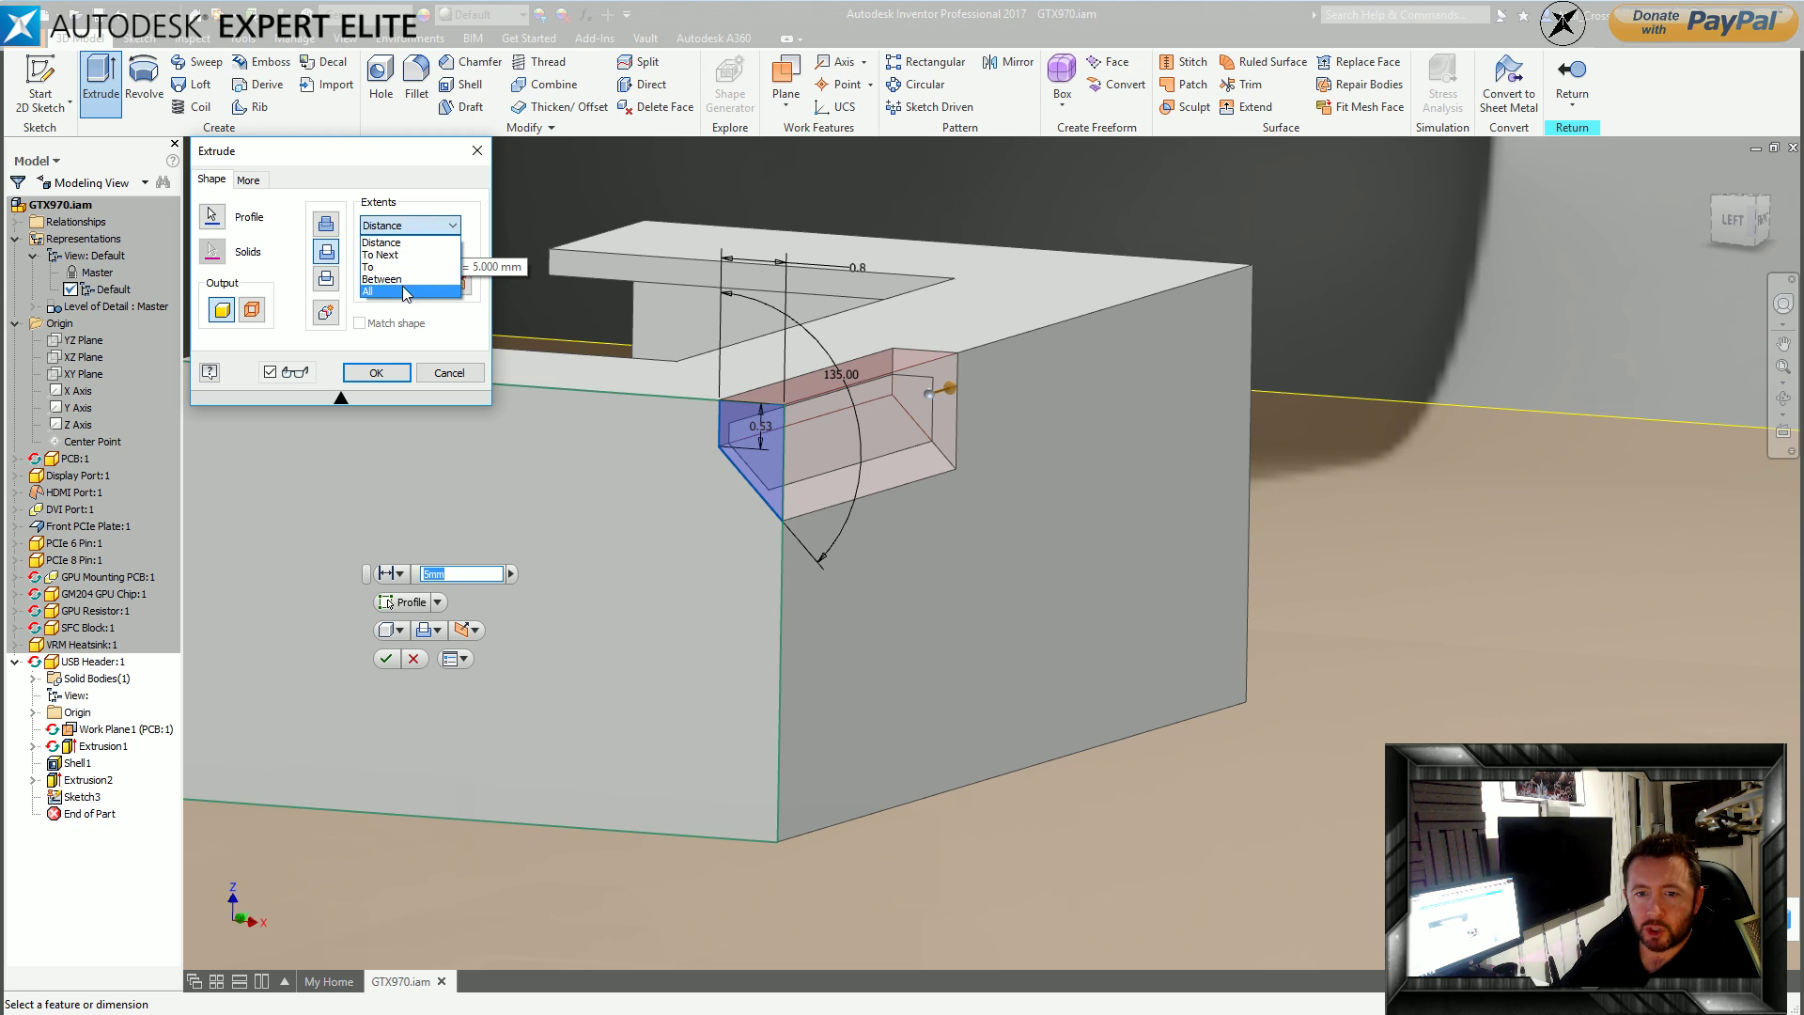
left_click(409, 289)
left_click(376, 372)
Inspect the corner cut from outside and inside the housing, and undo that cut.
scroll(1184, 439, "down", 2)
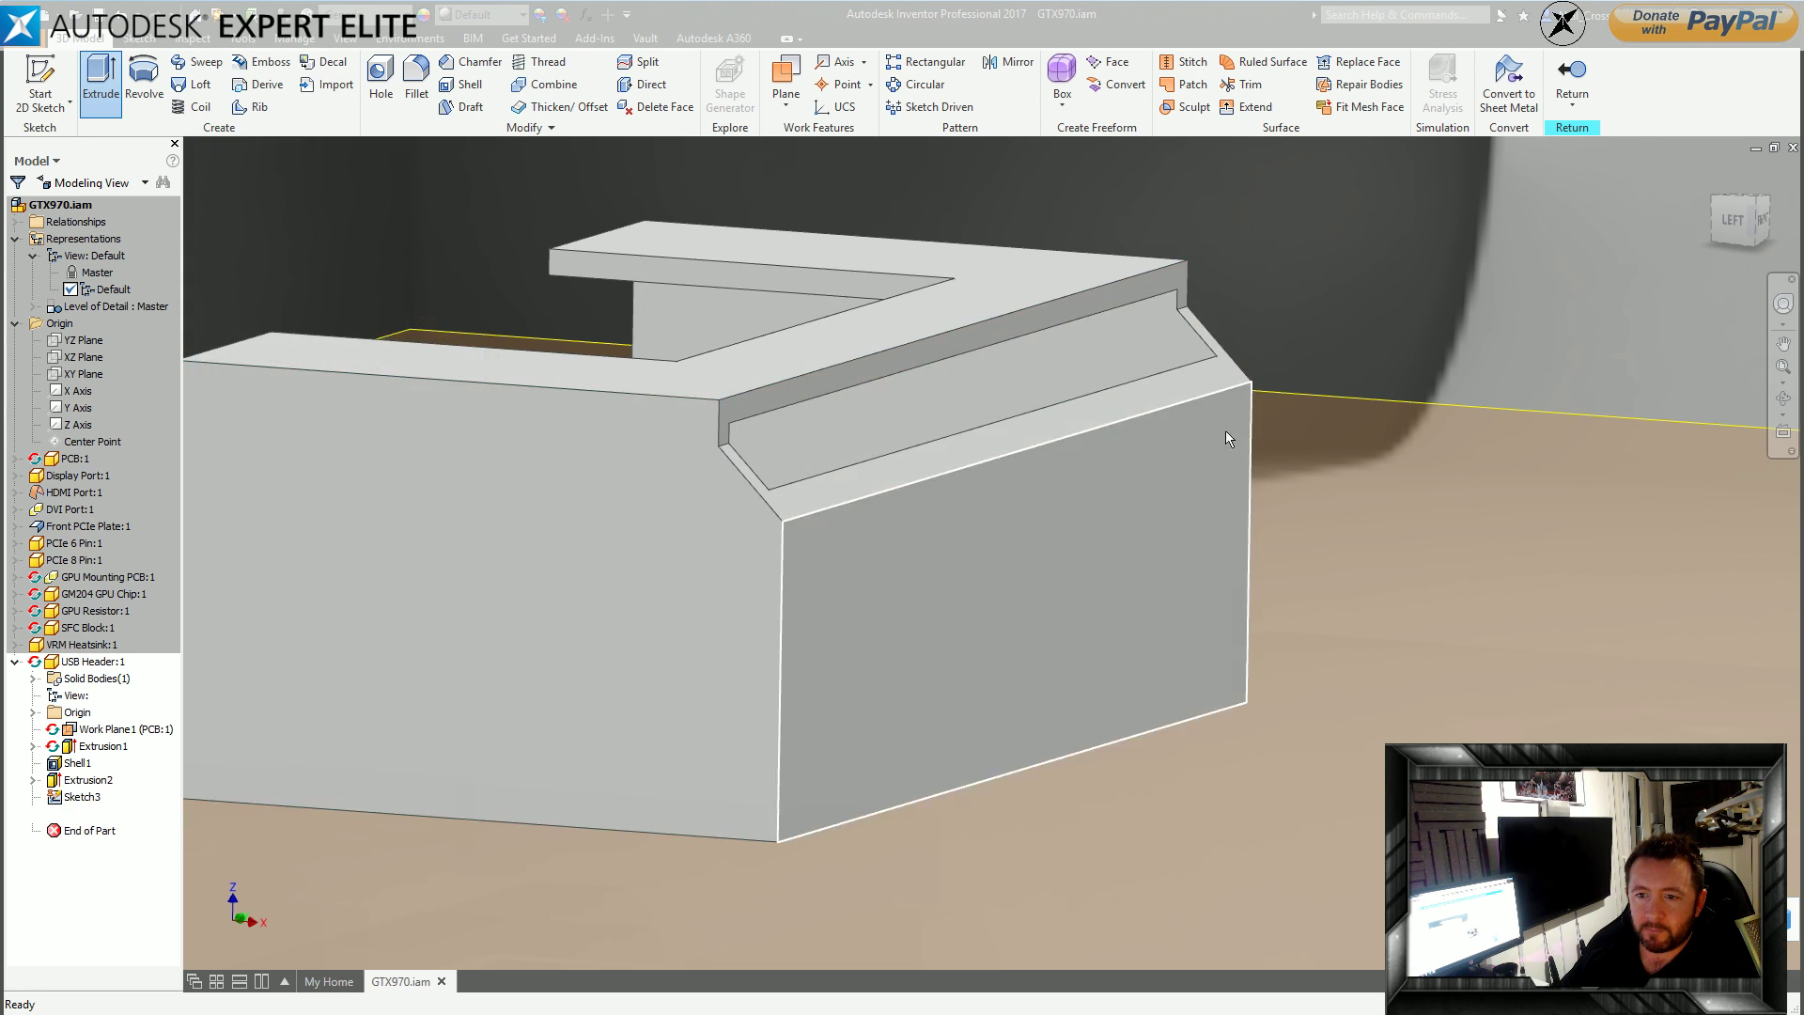
key("F5")
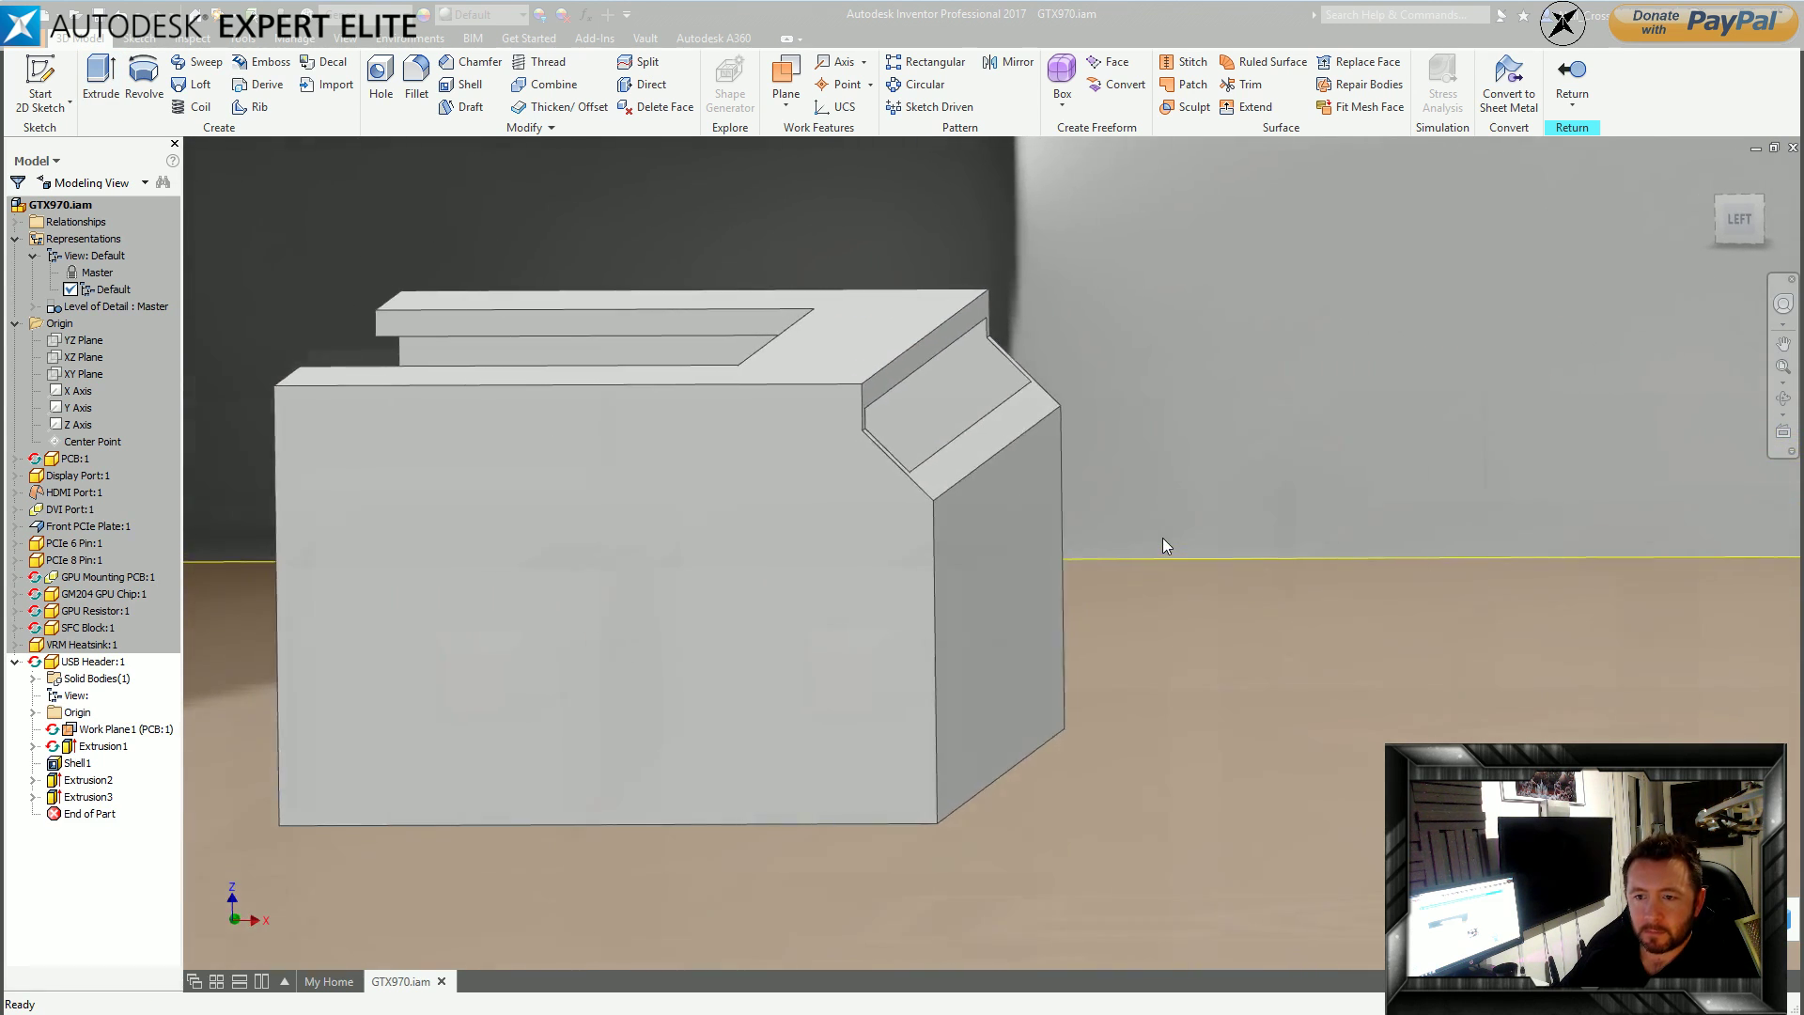
key("F5")
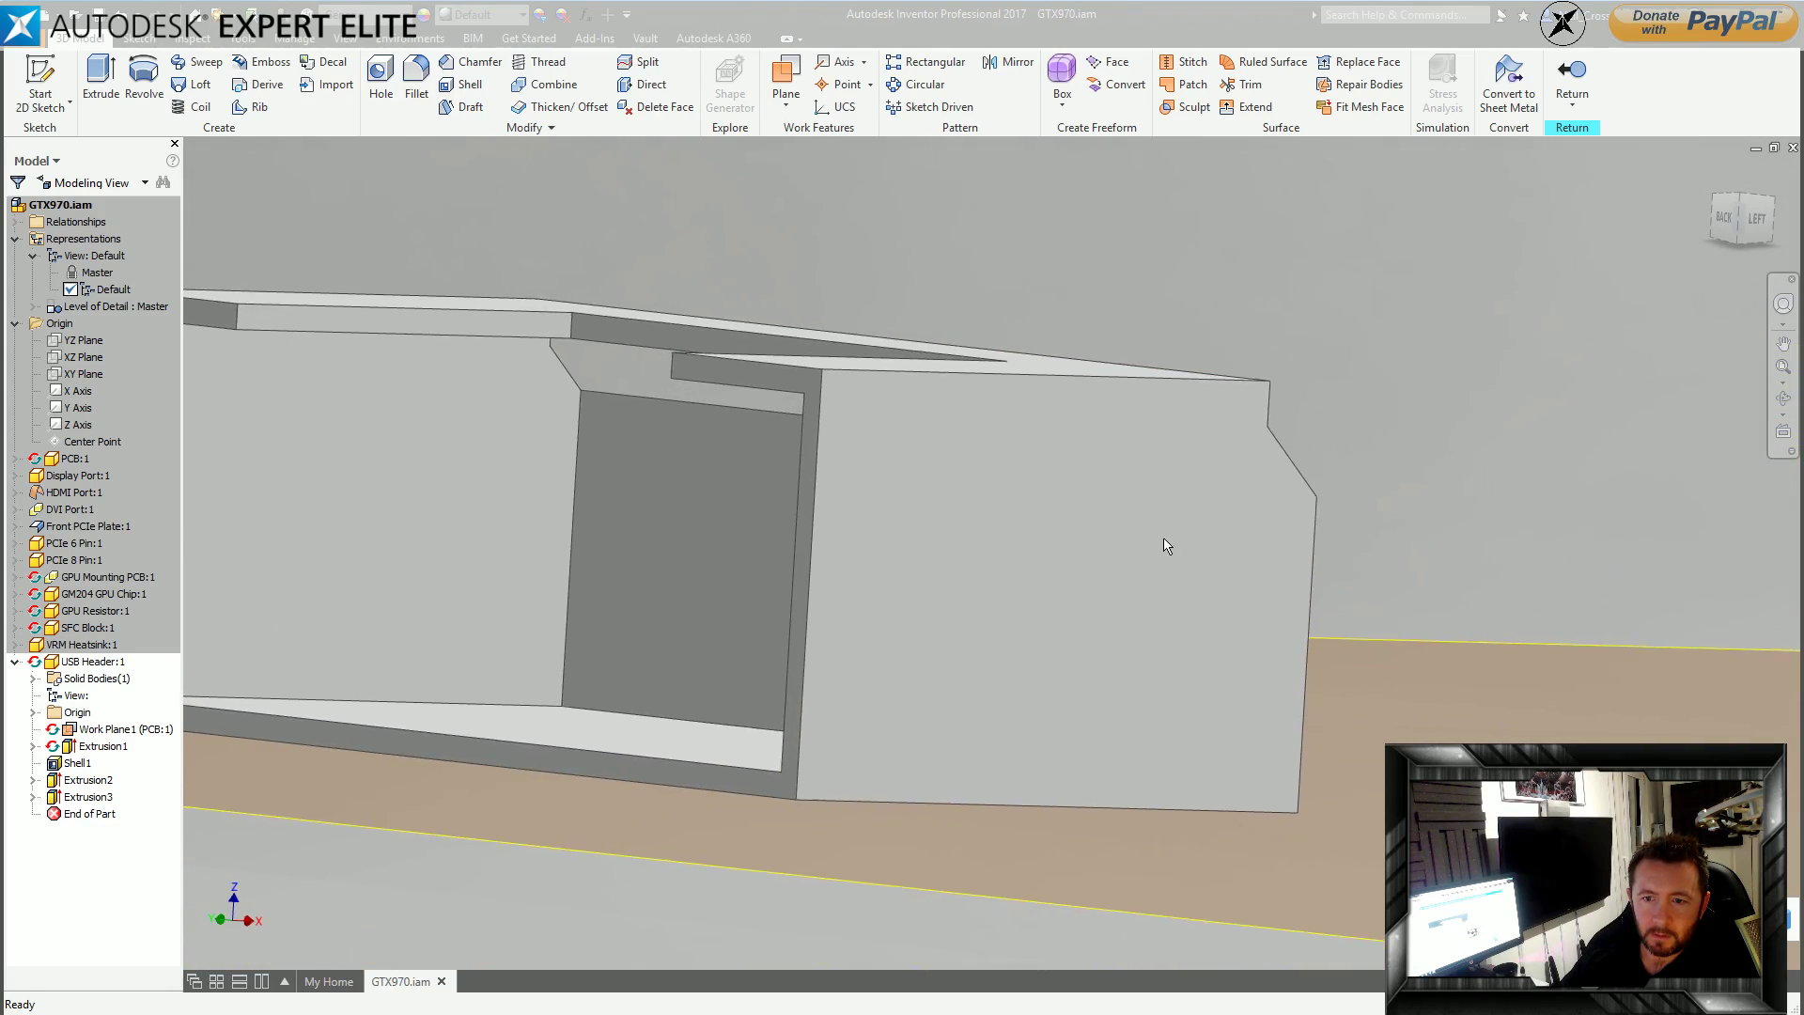
key("F5")
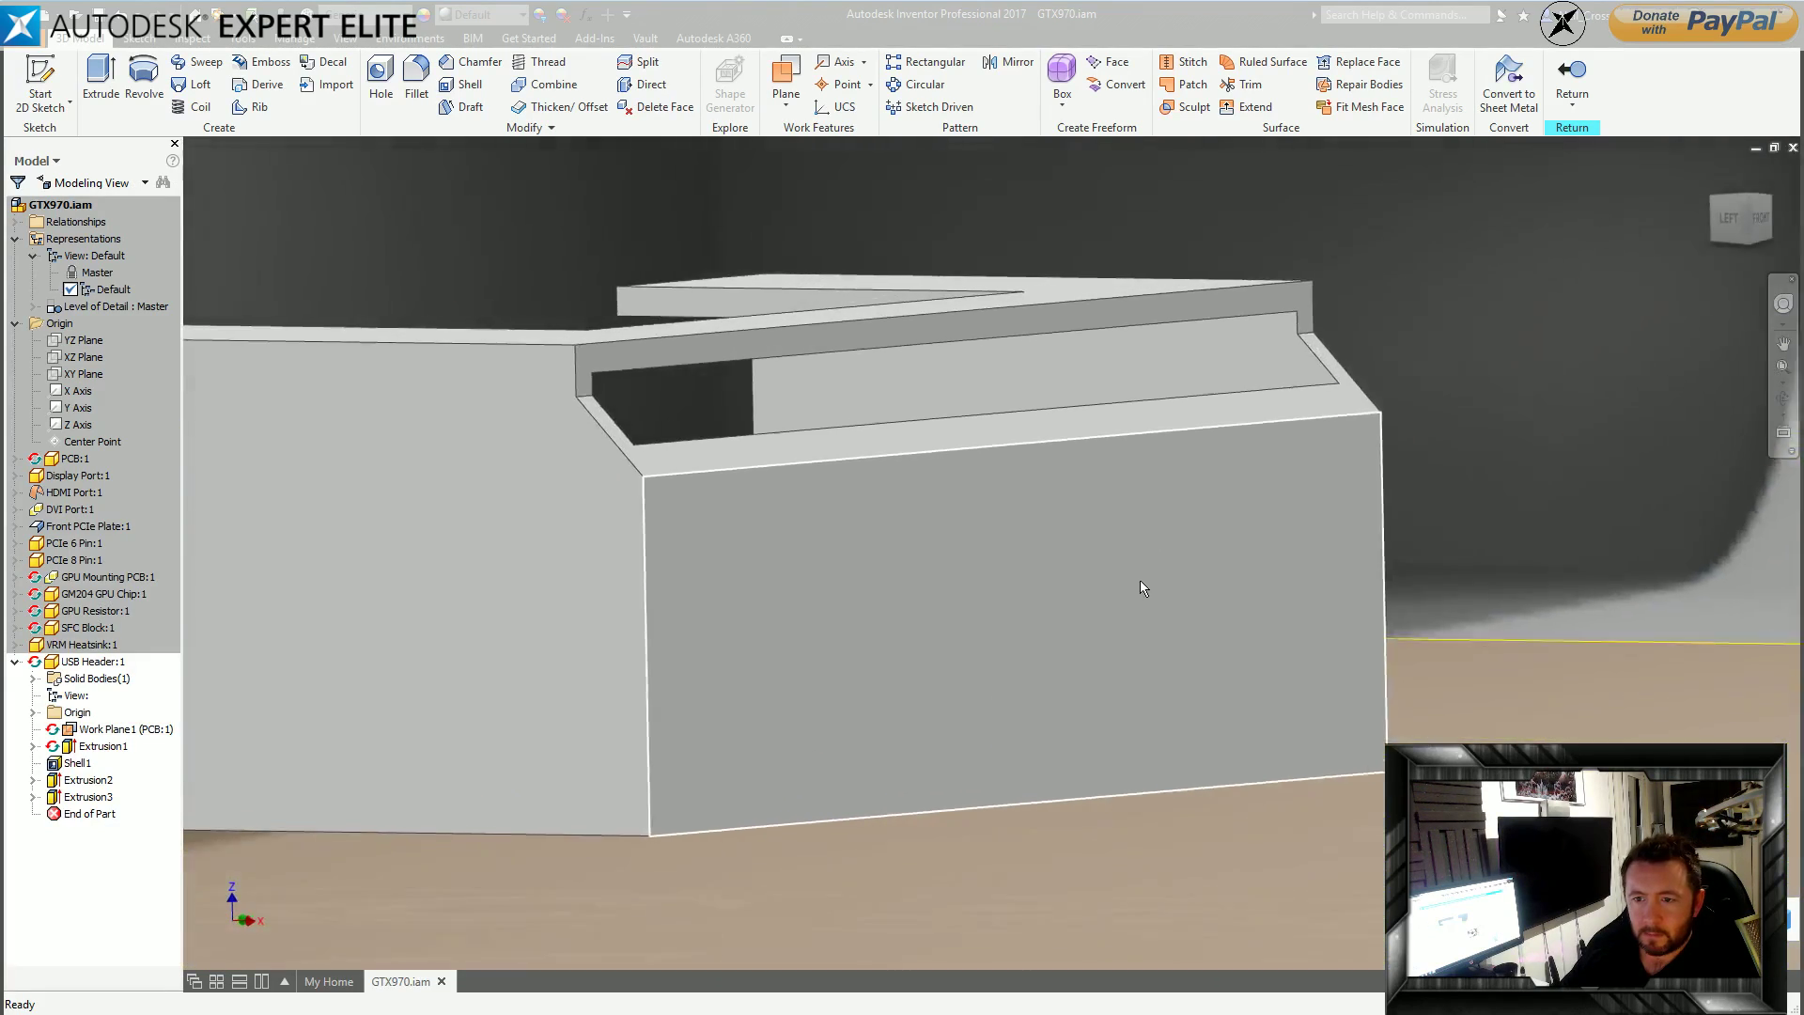
key("F5")
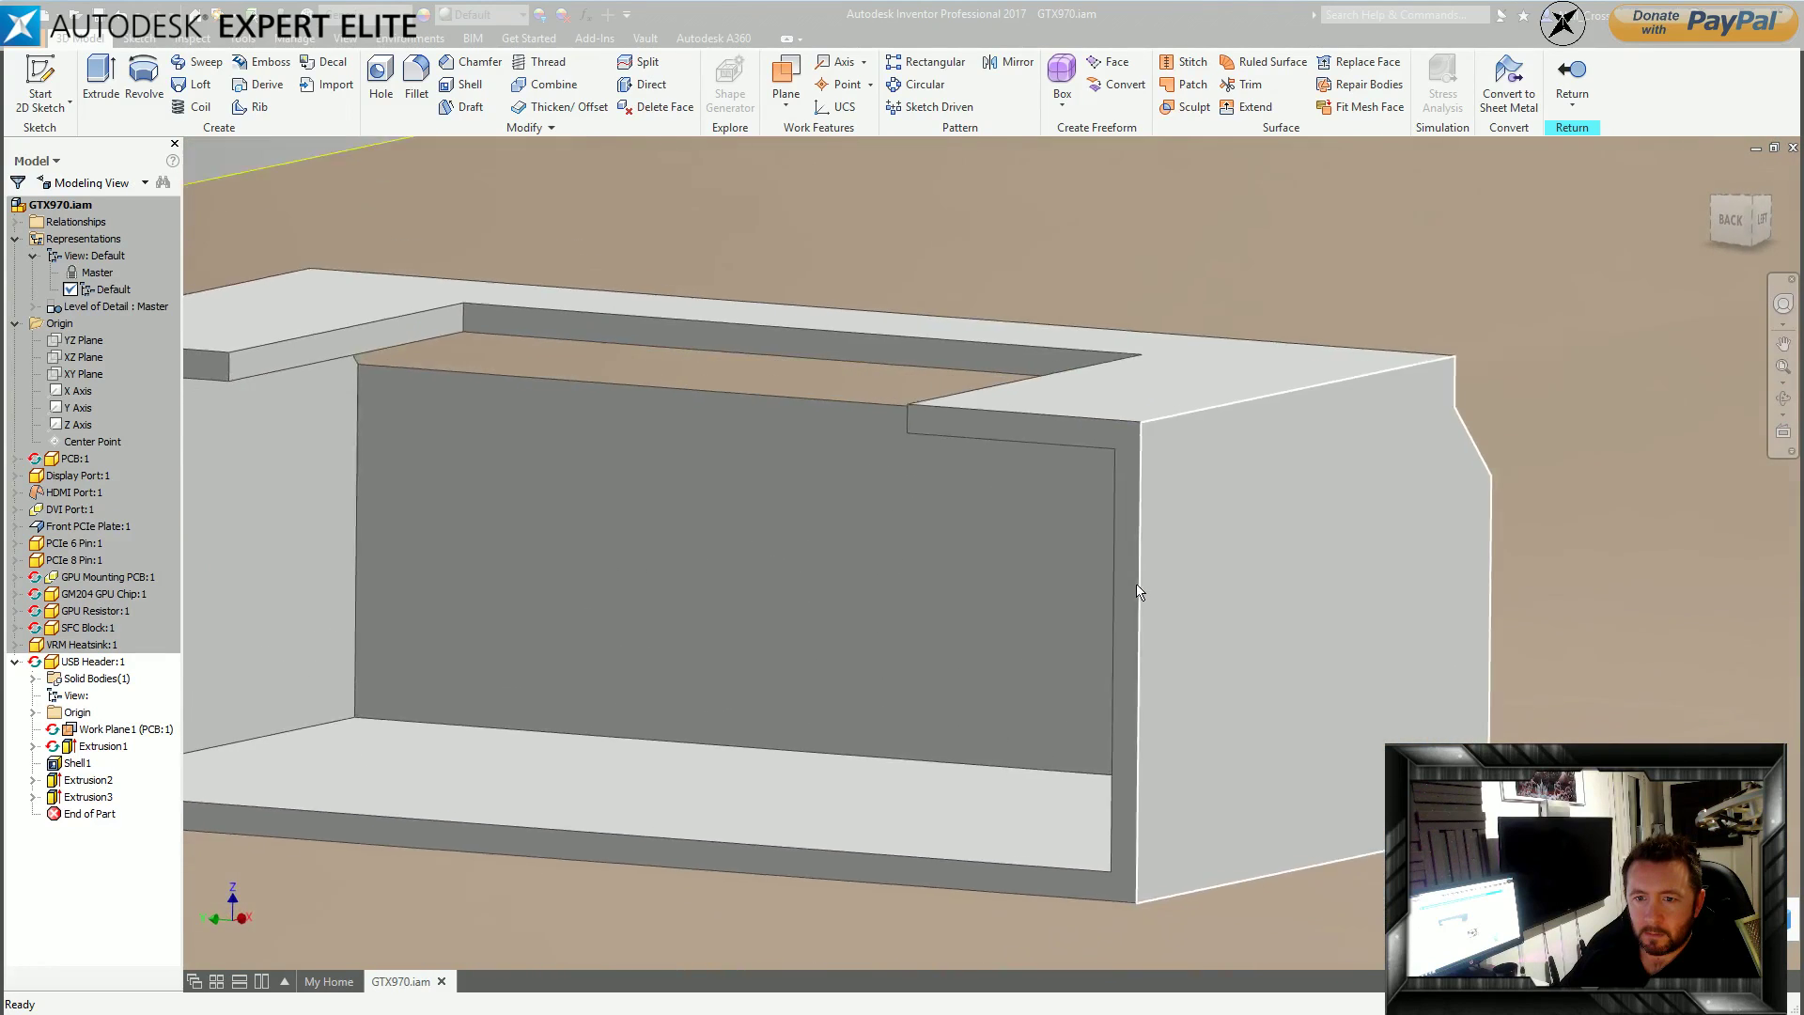
key("F5")
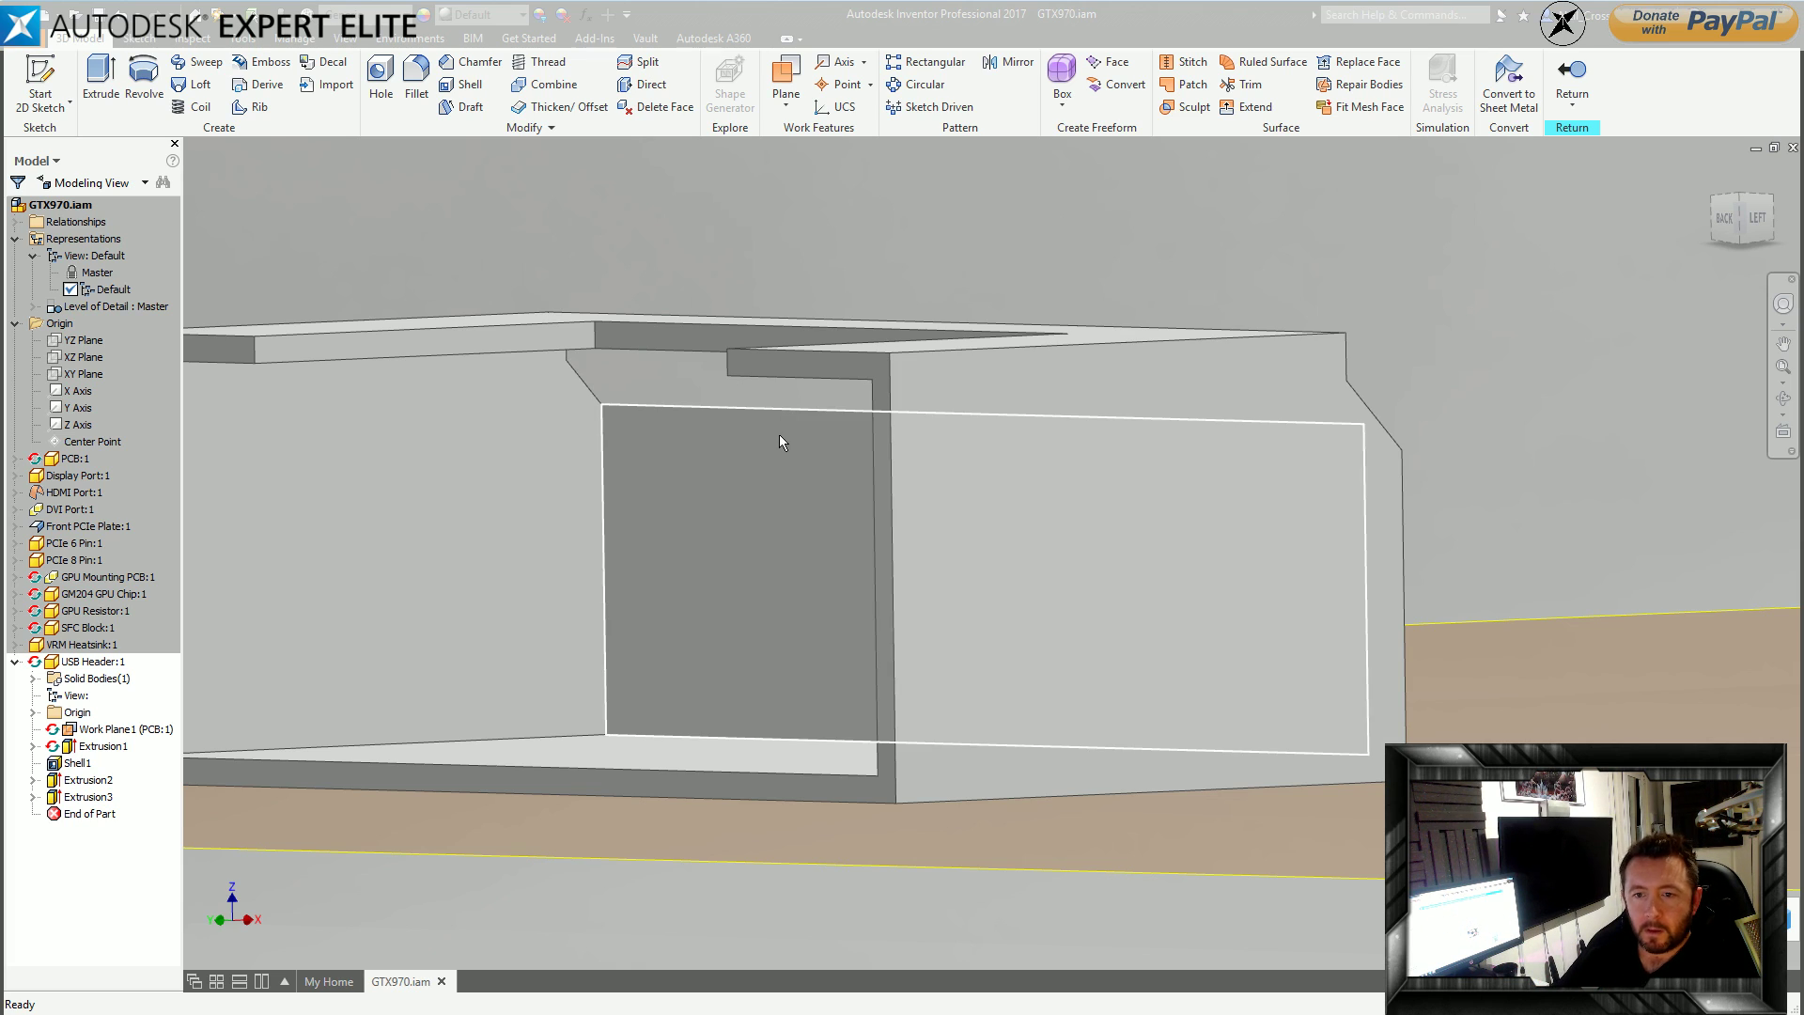
double_click(737, 543)
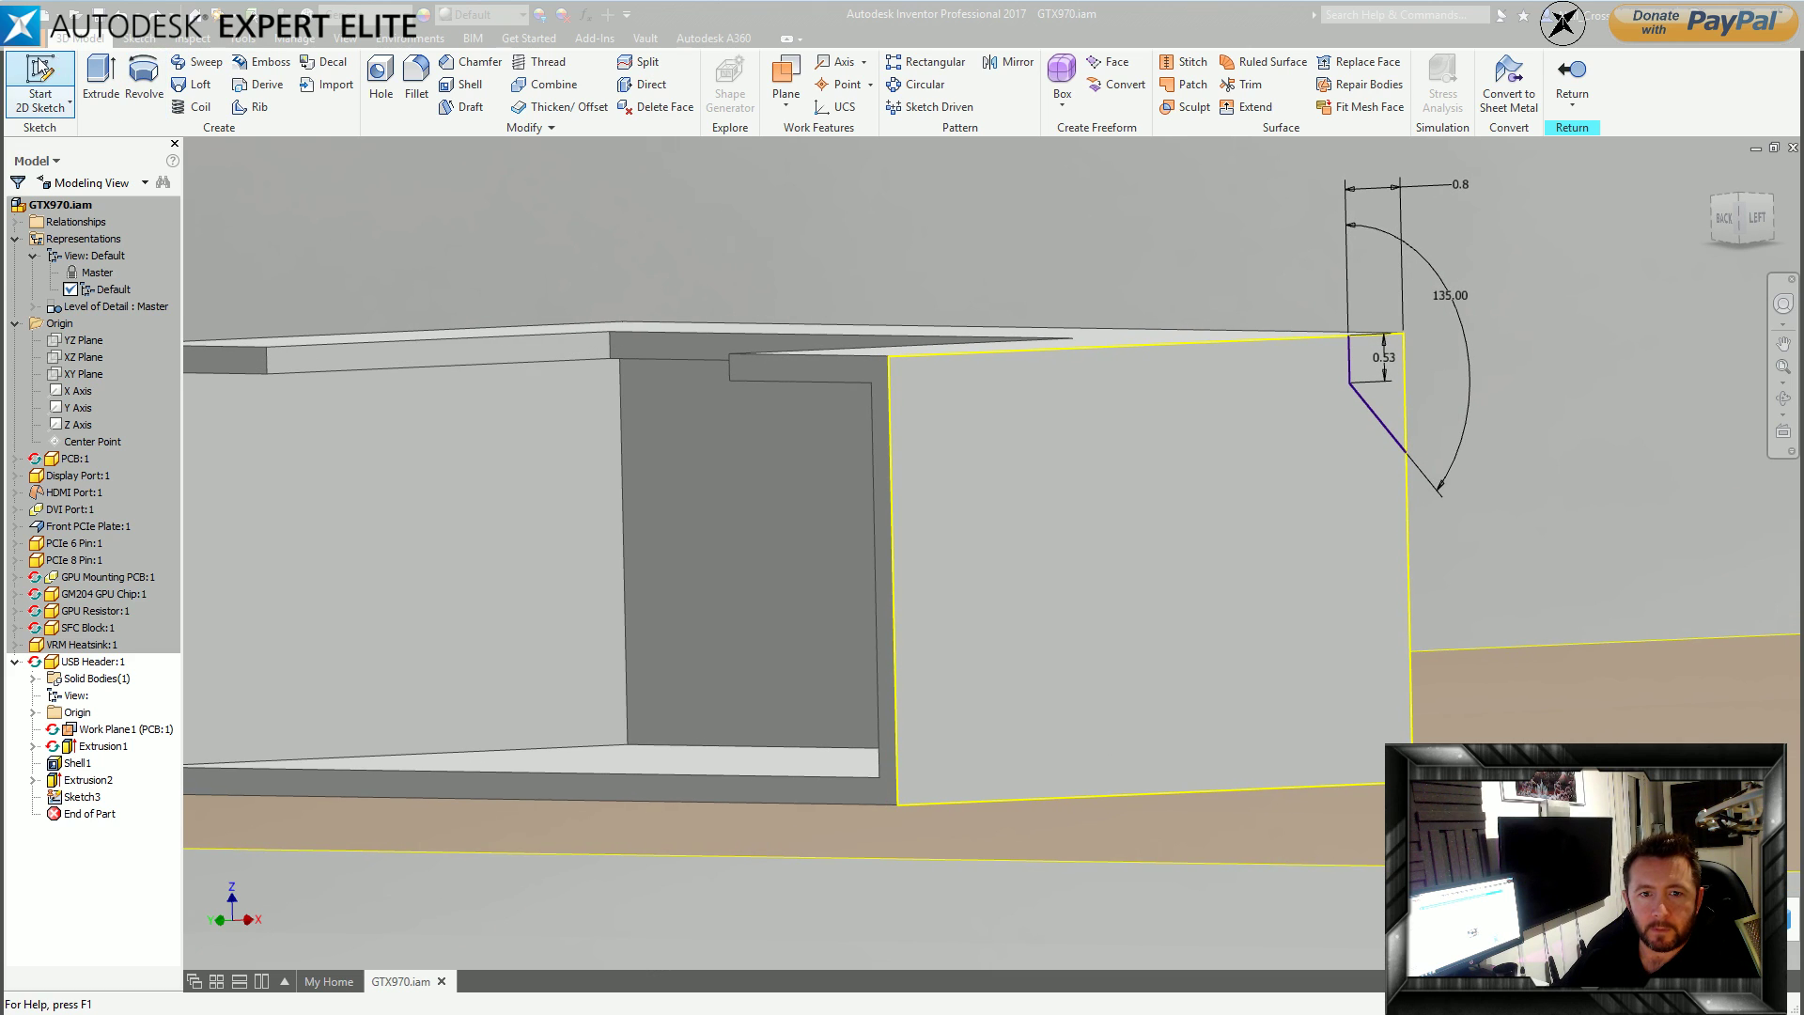
Create a sketch on the housing's interior rear wall and extrude its outline 1 mm into the cavity to thicken the wall.
left_click(40, 85)
left_click(624, 455)
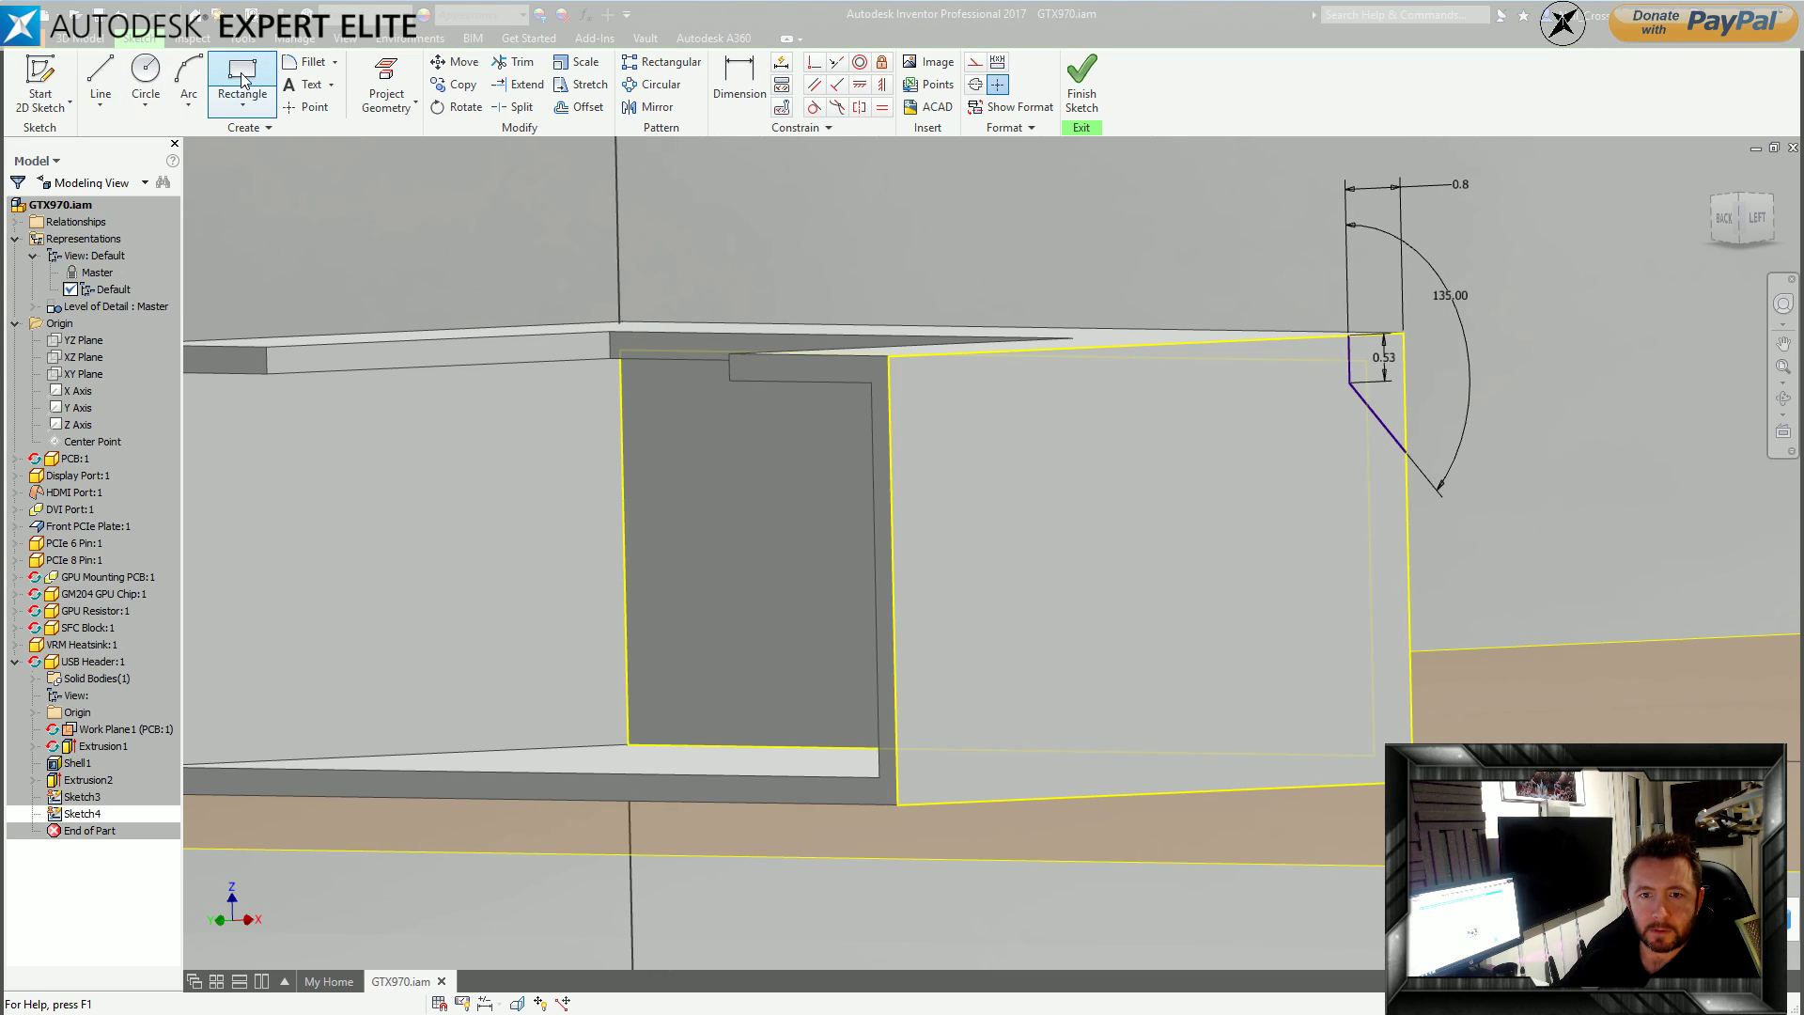
left_click(1082, 85)
left_click(101, 85)
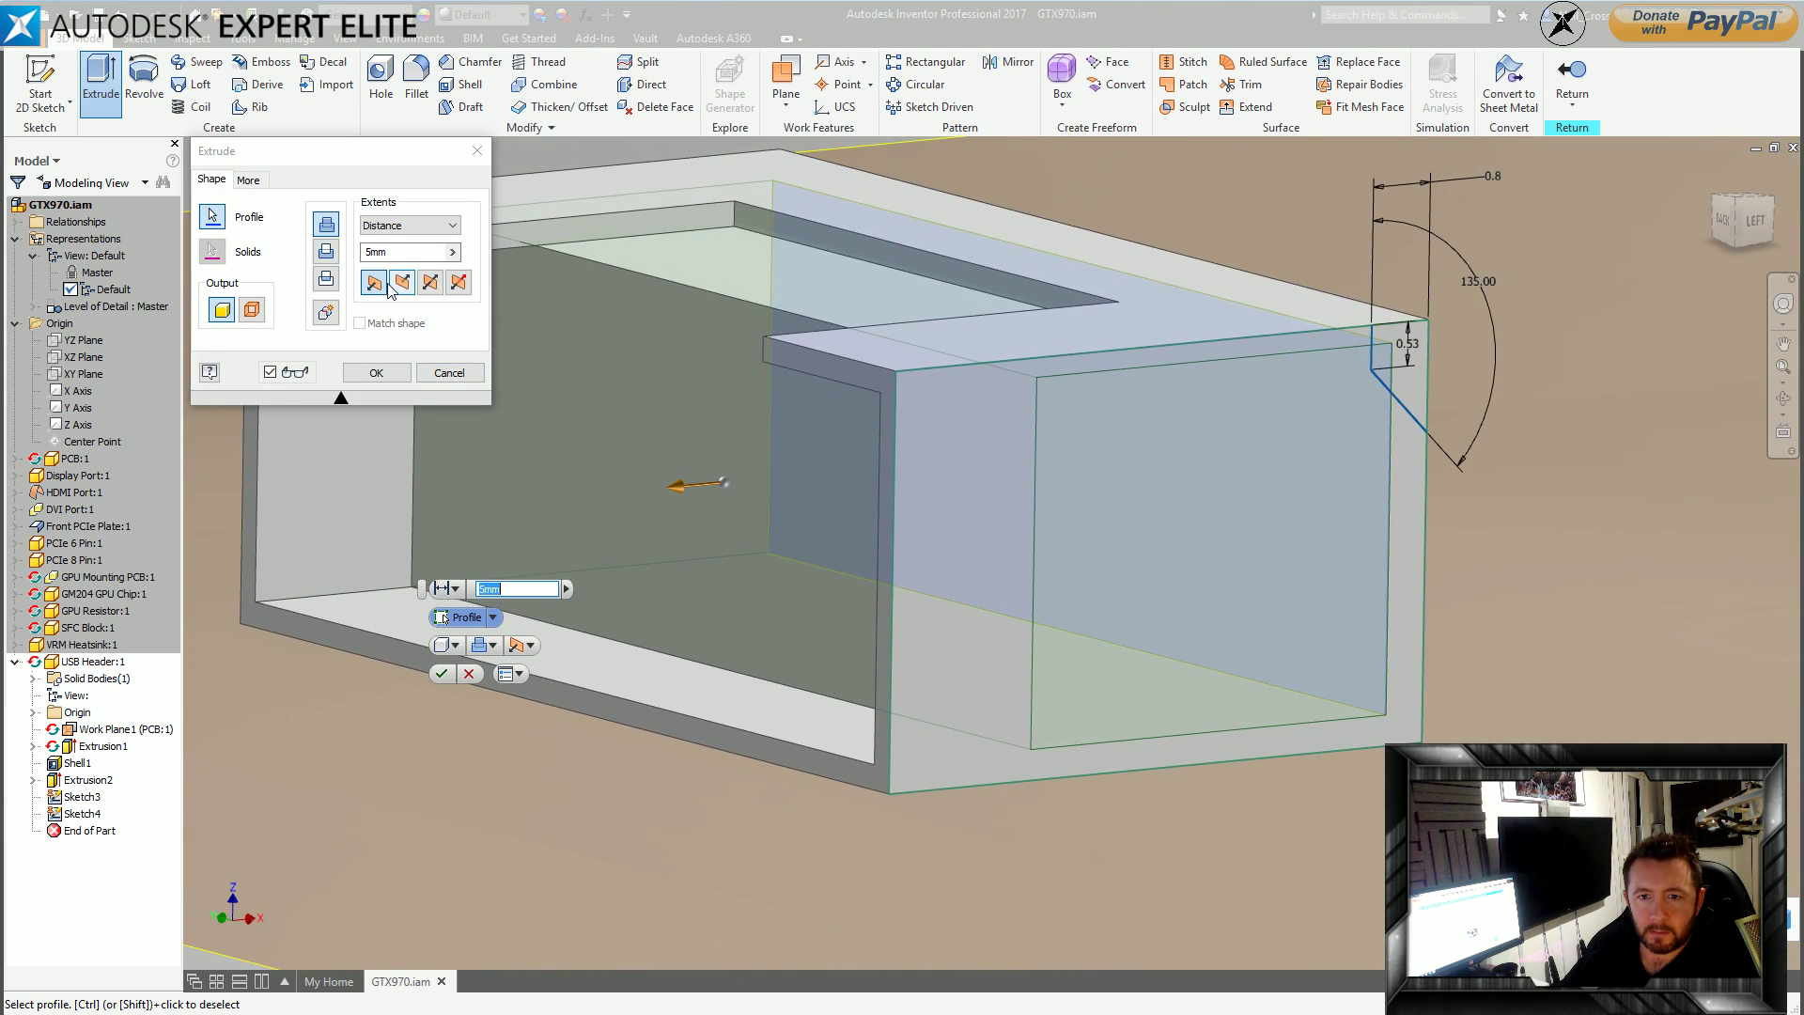
left_click_drag(393, 252, 363, 252)
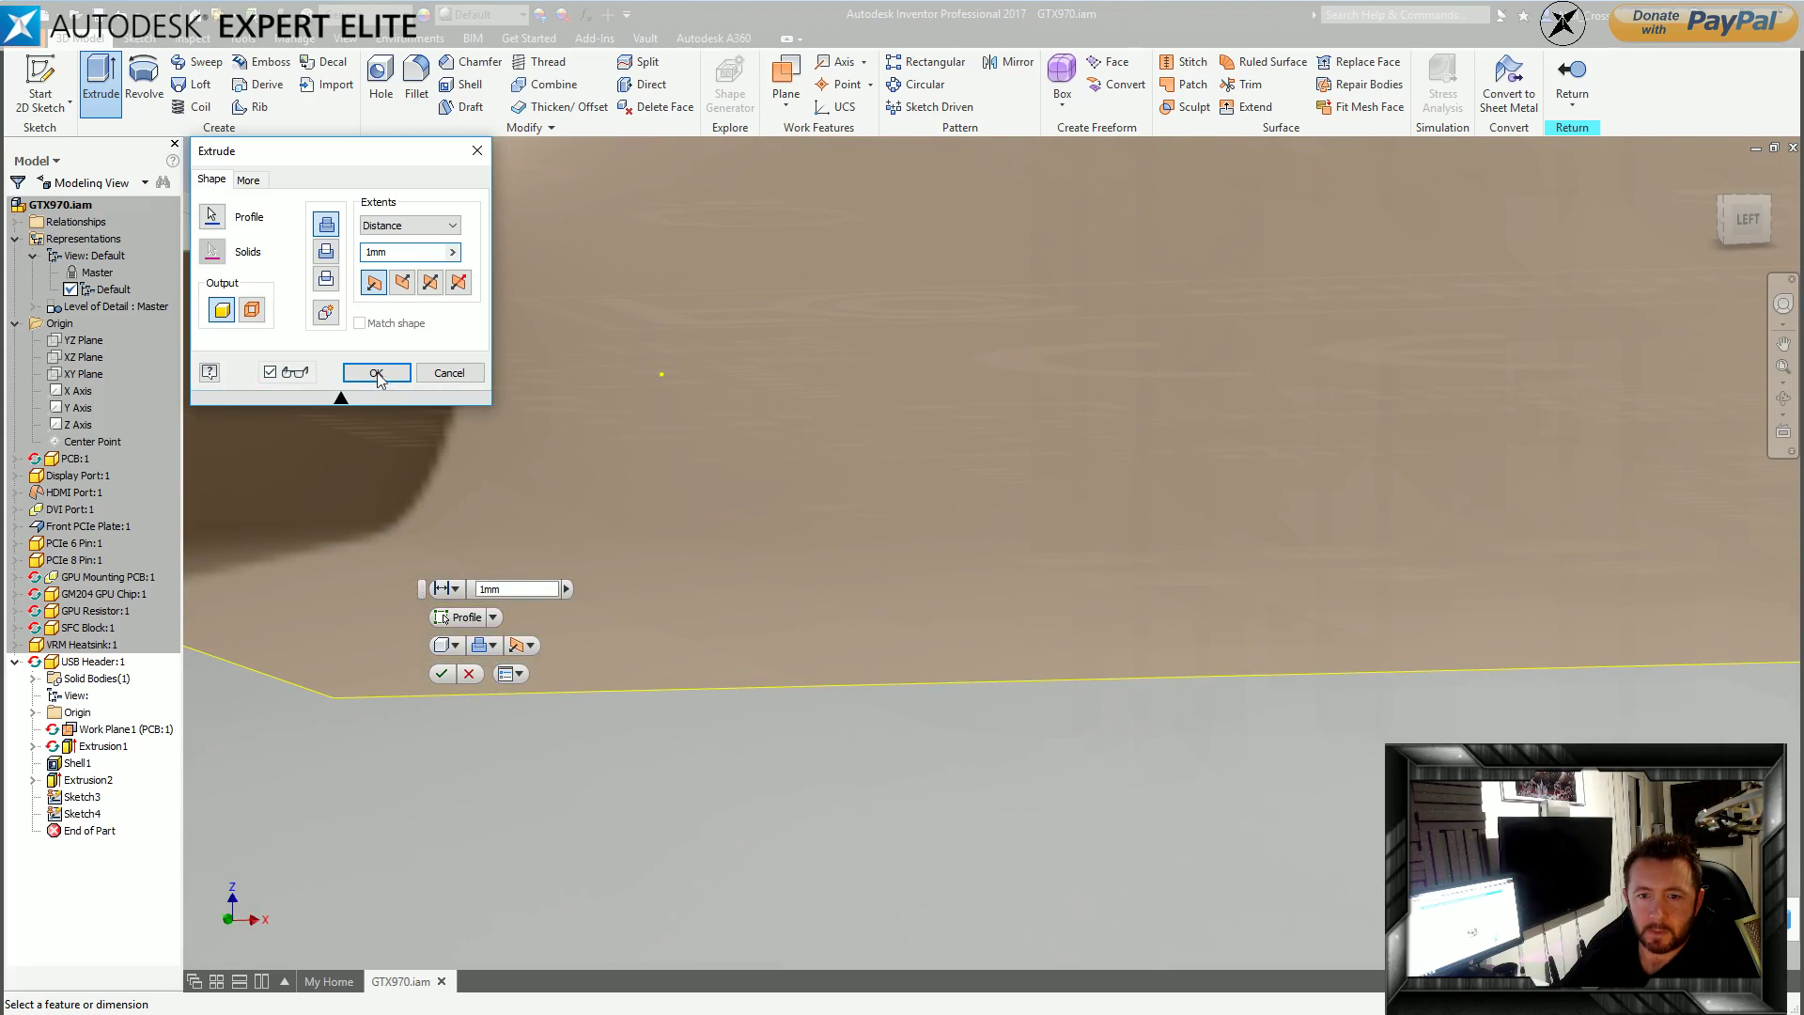
left_click(376, 372)
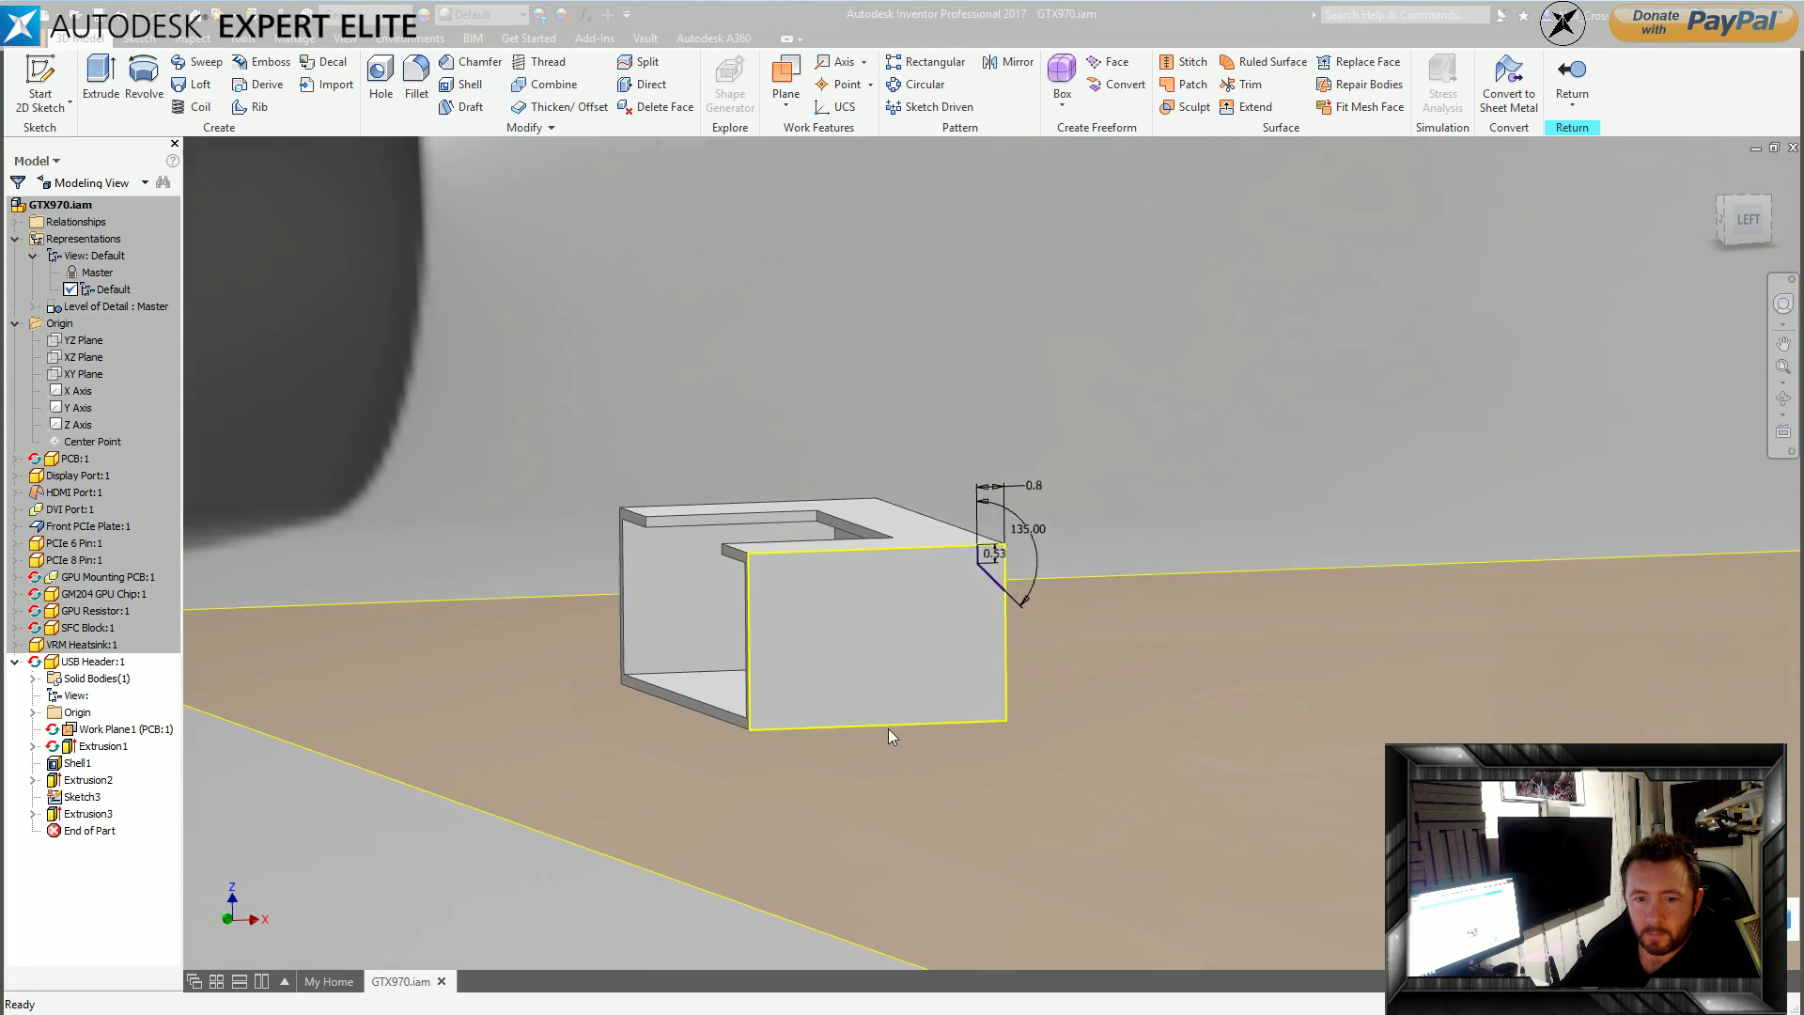
Move the corner sketch below the latest extrusion in the feature history and extrude its profile as a cut with the extent All.
left_click_drag(82, 797, 87, 825)
key("e")
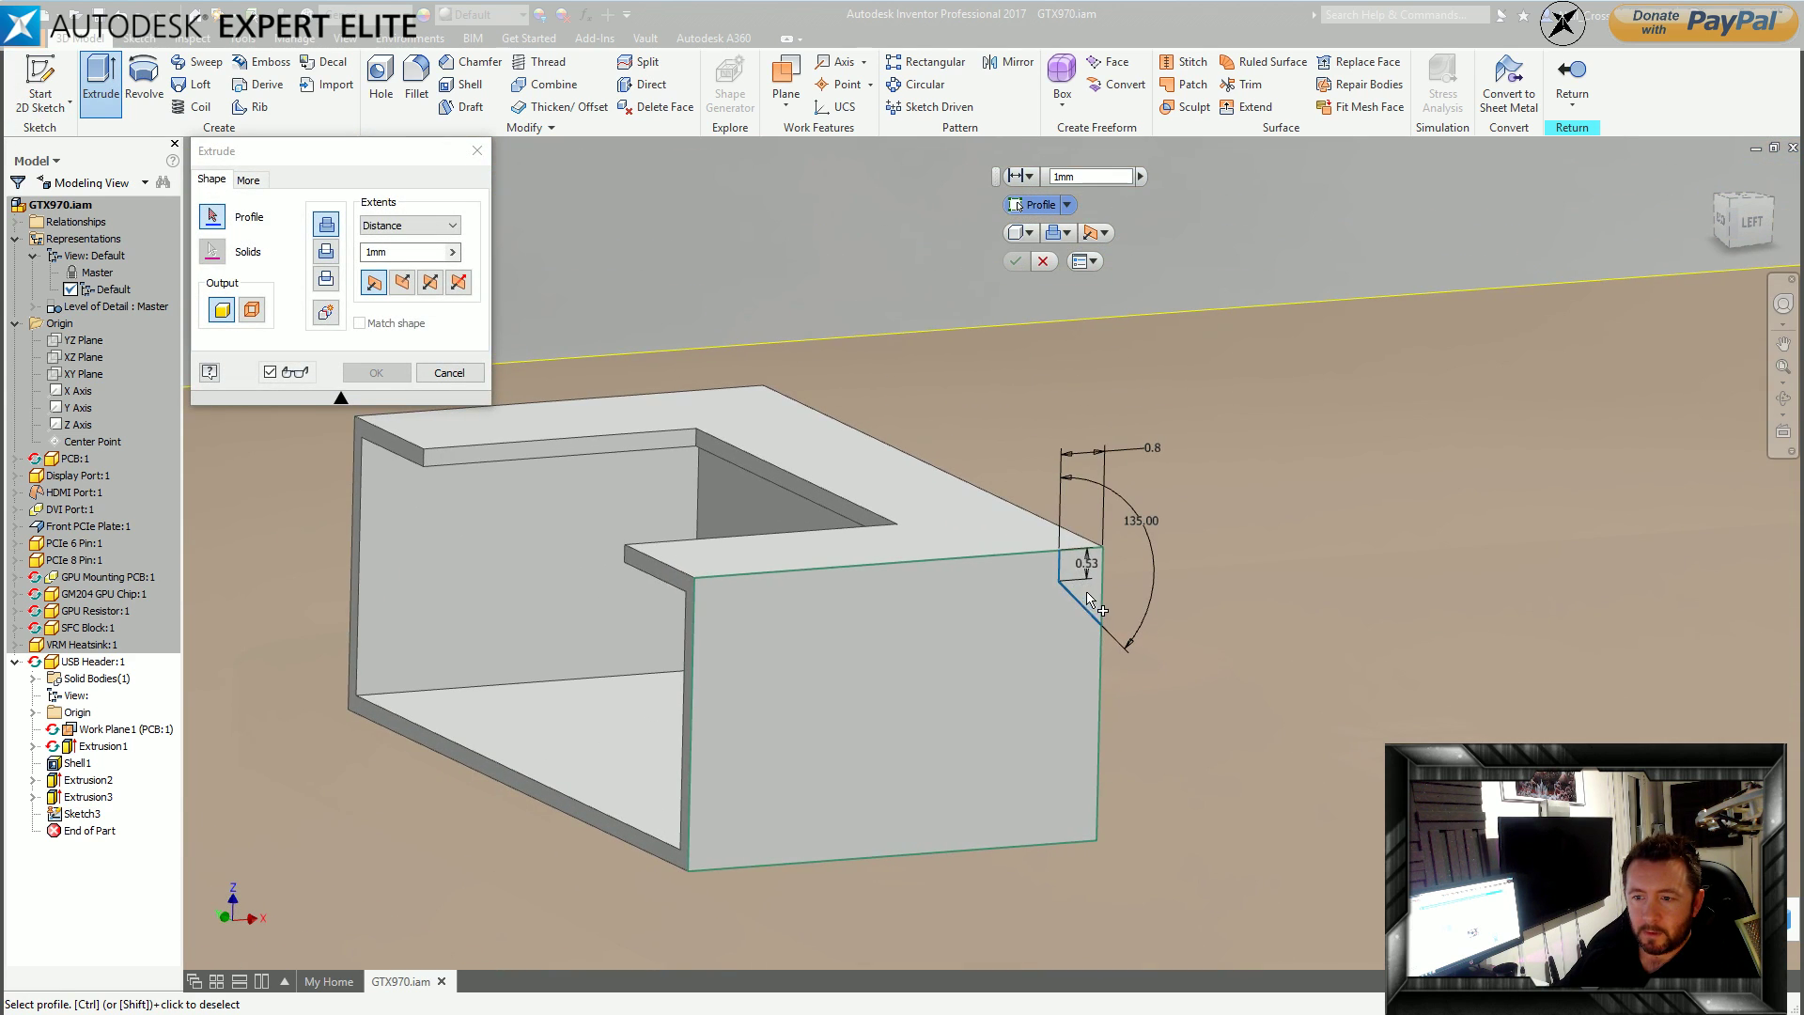
left_click(1088, 598)
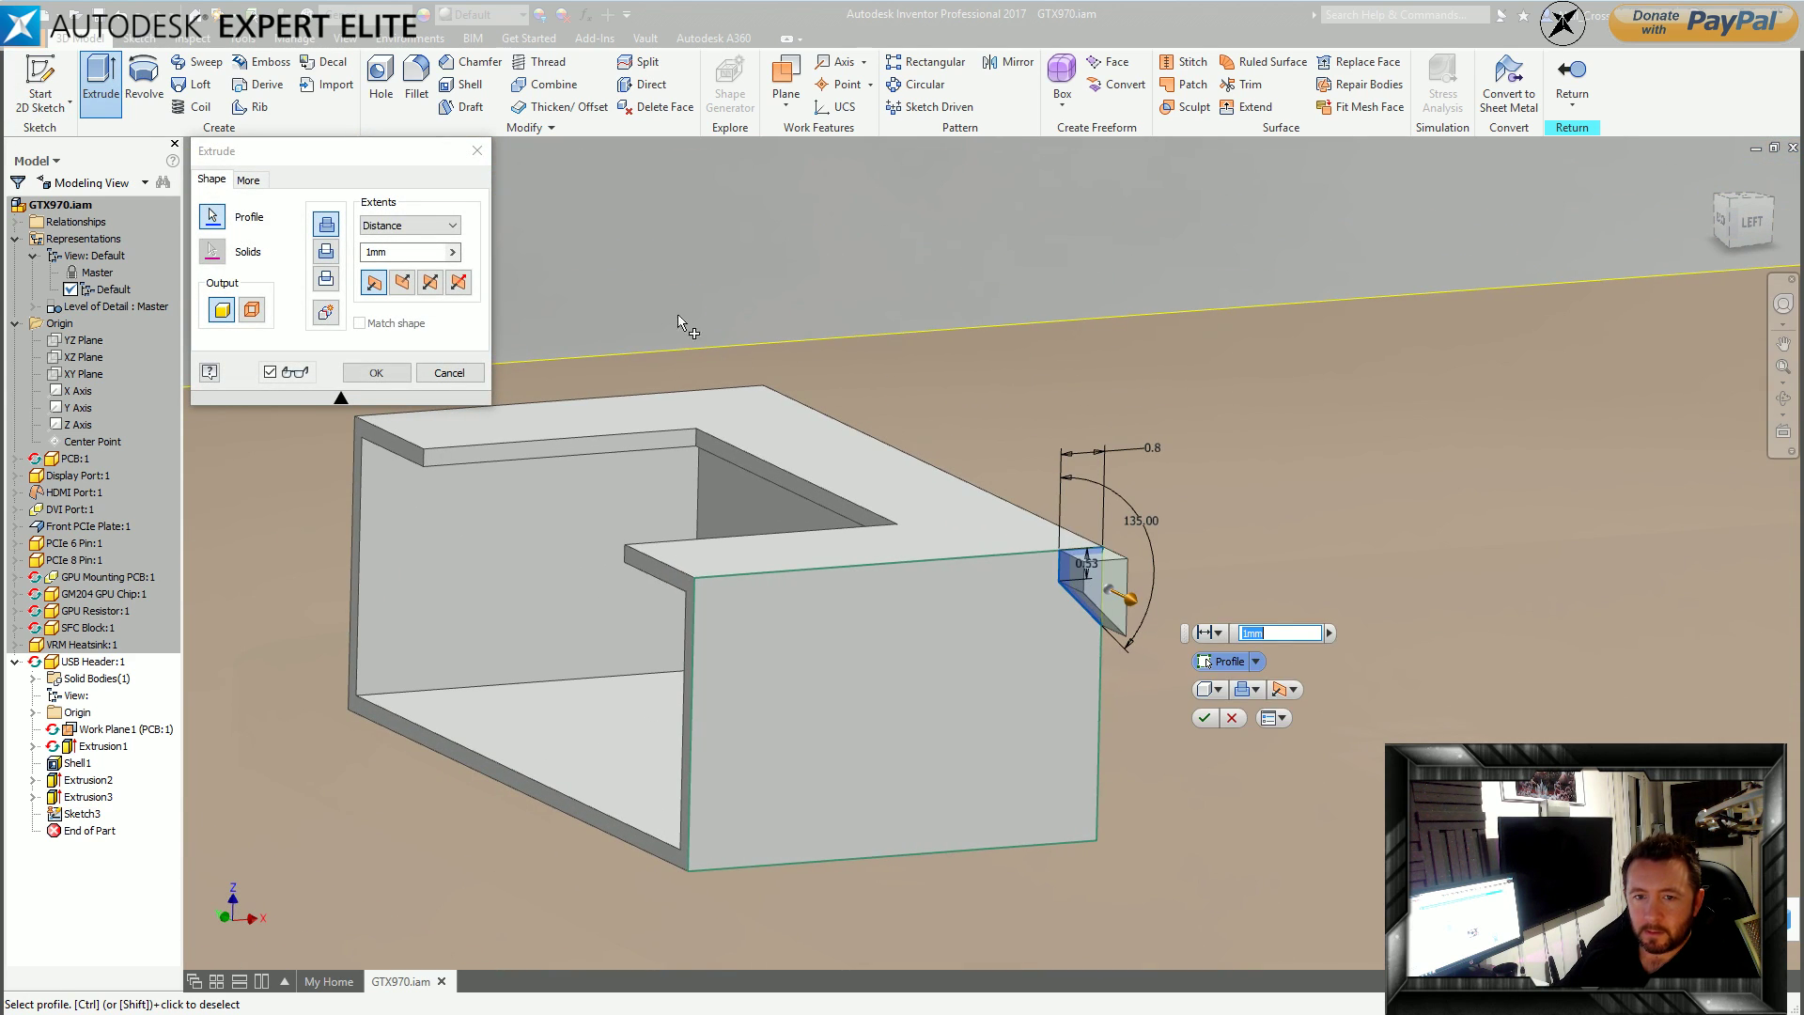
left_click(326, 251)
left_click(411, 226)
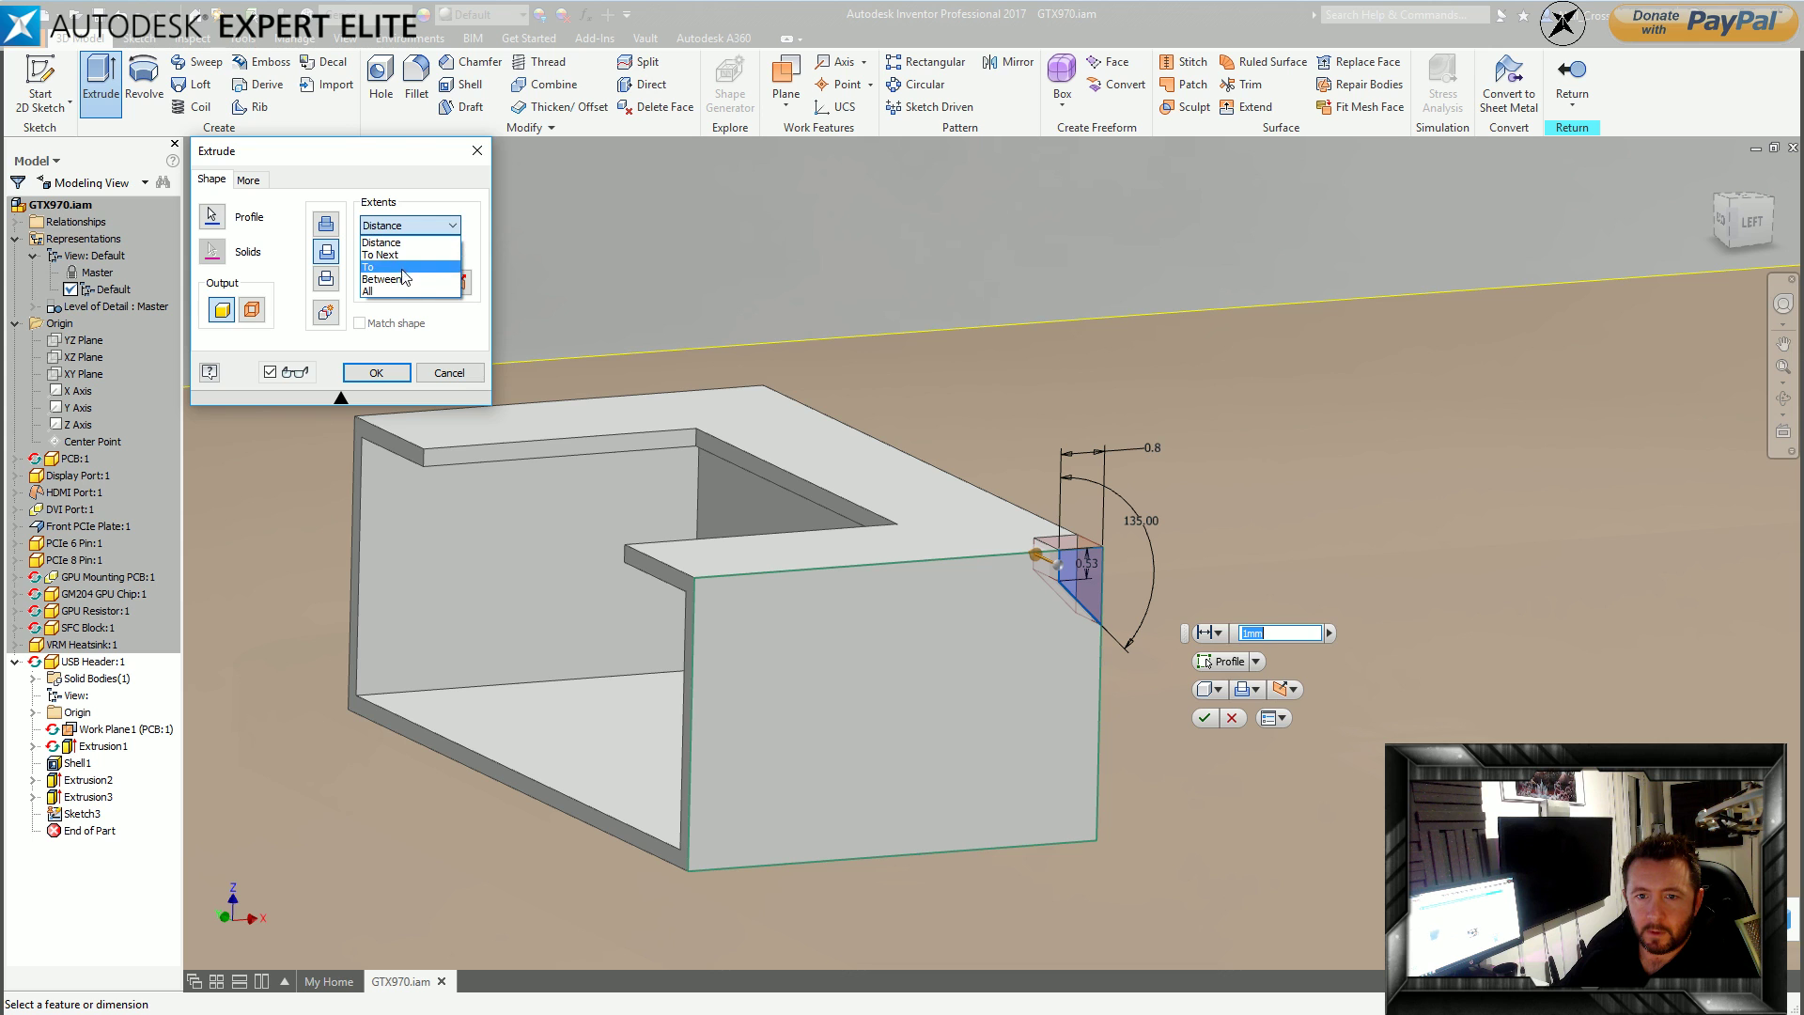
left_click(398, 297)
left_click(395, 376)
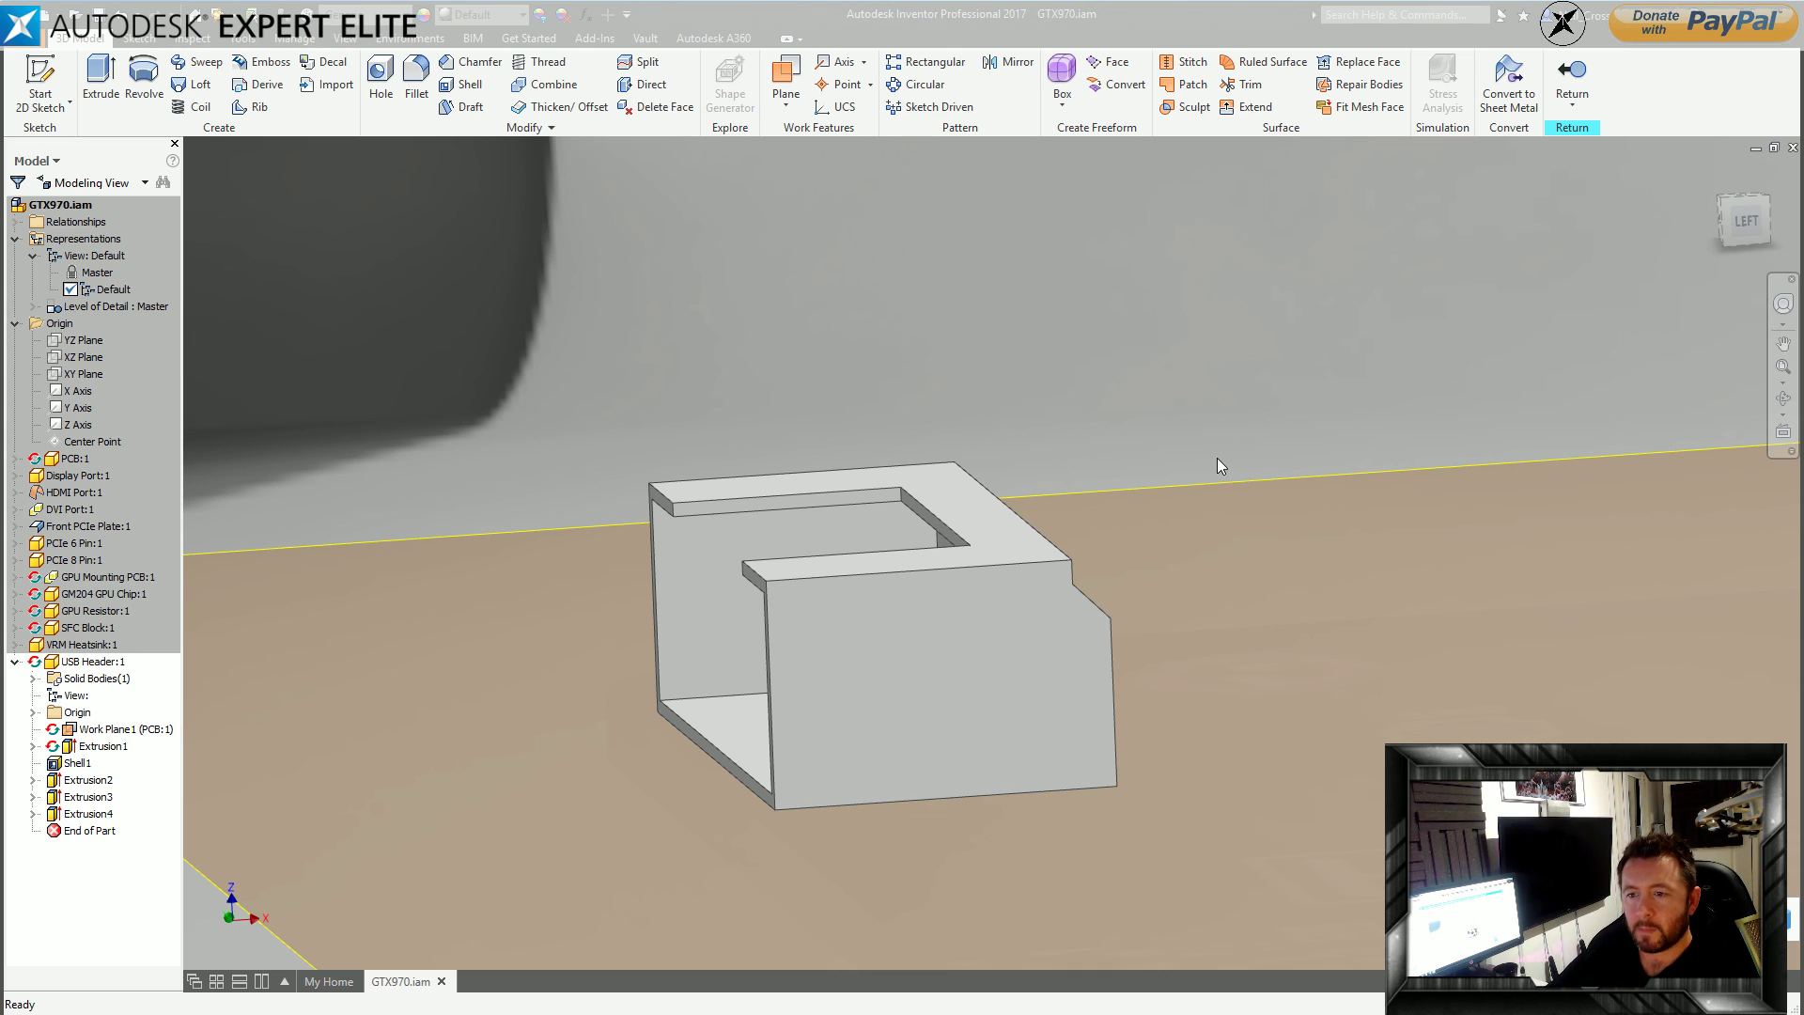
Create a sketch on the housing's top face and draw a thin rectangle across its full width, between the notch and the rear edge.
left_click(69, 102)
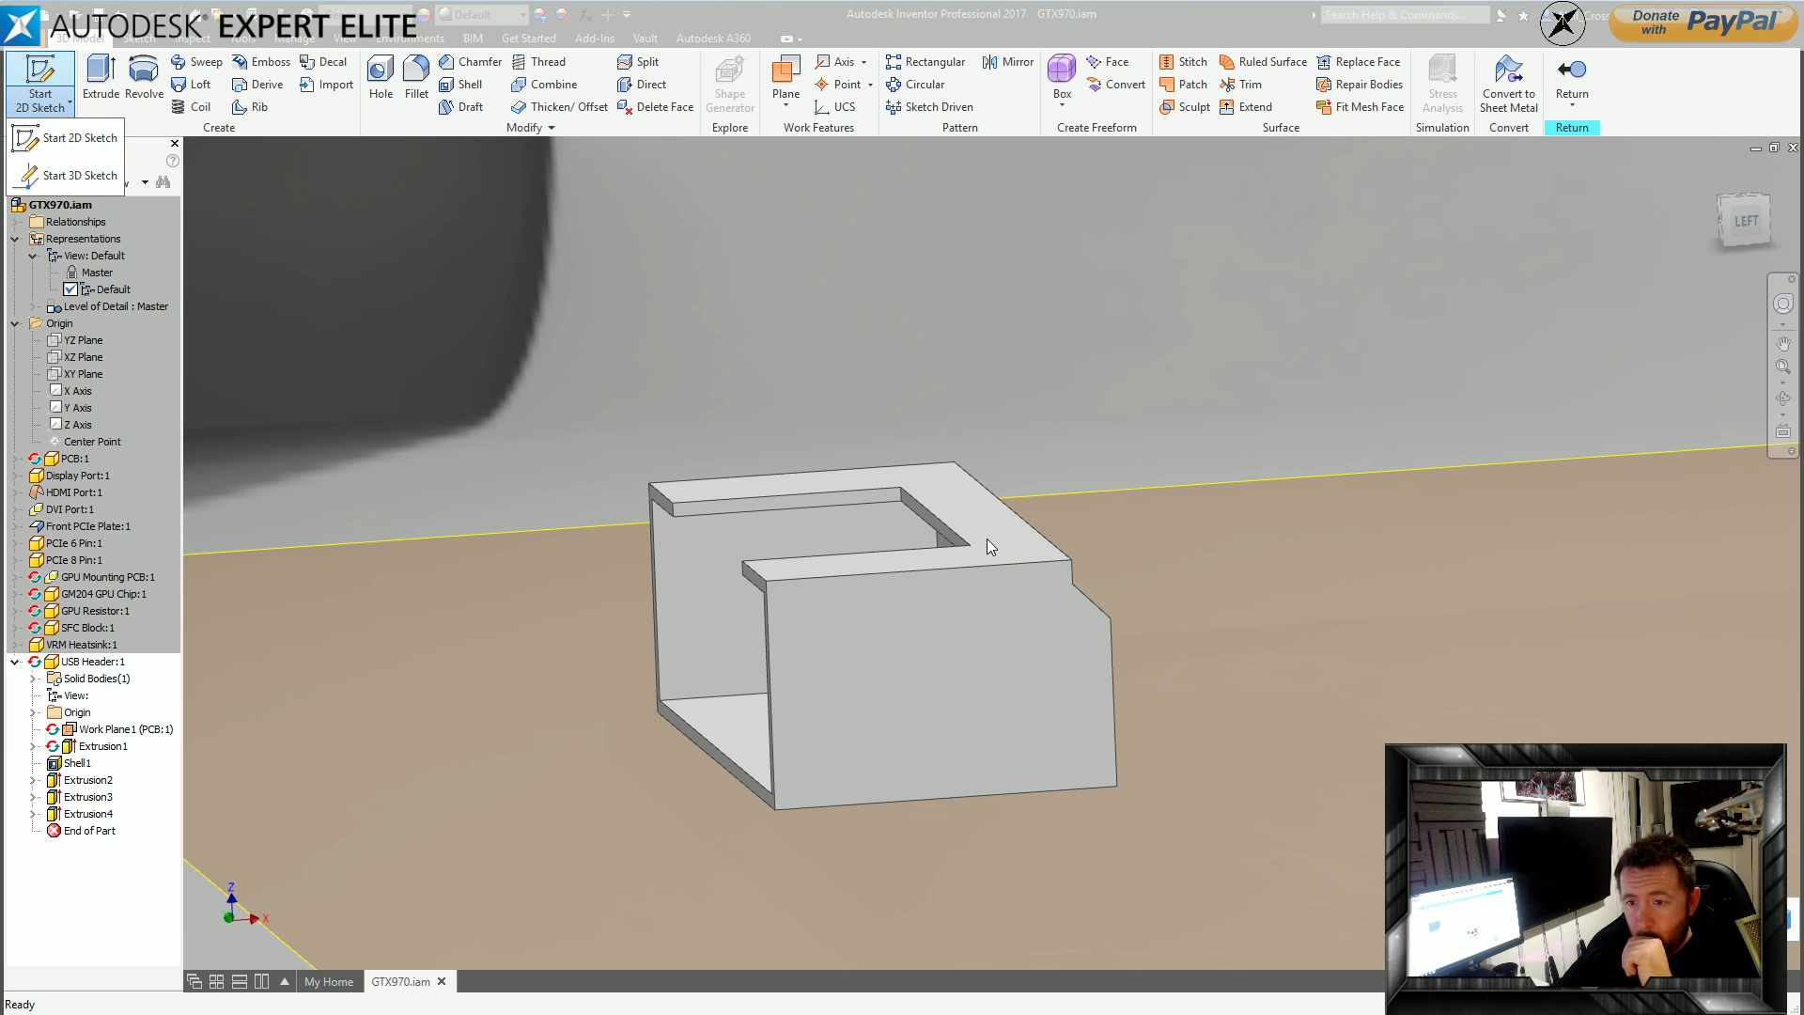
left_click(80, 137)
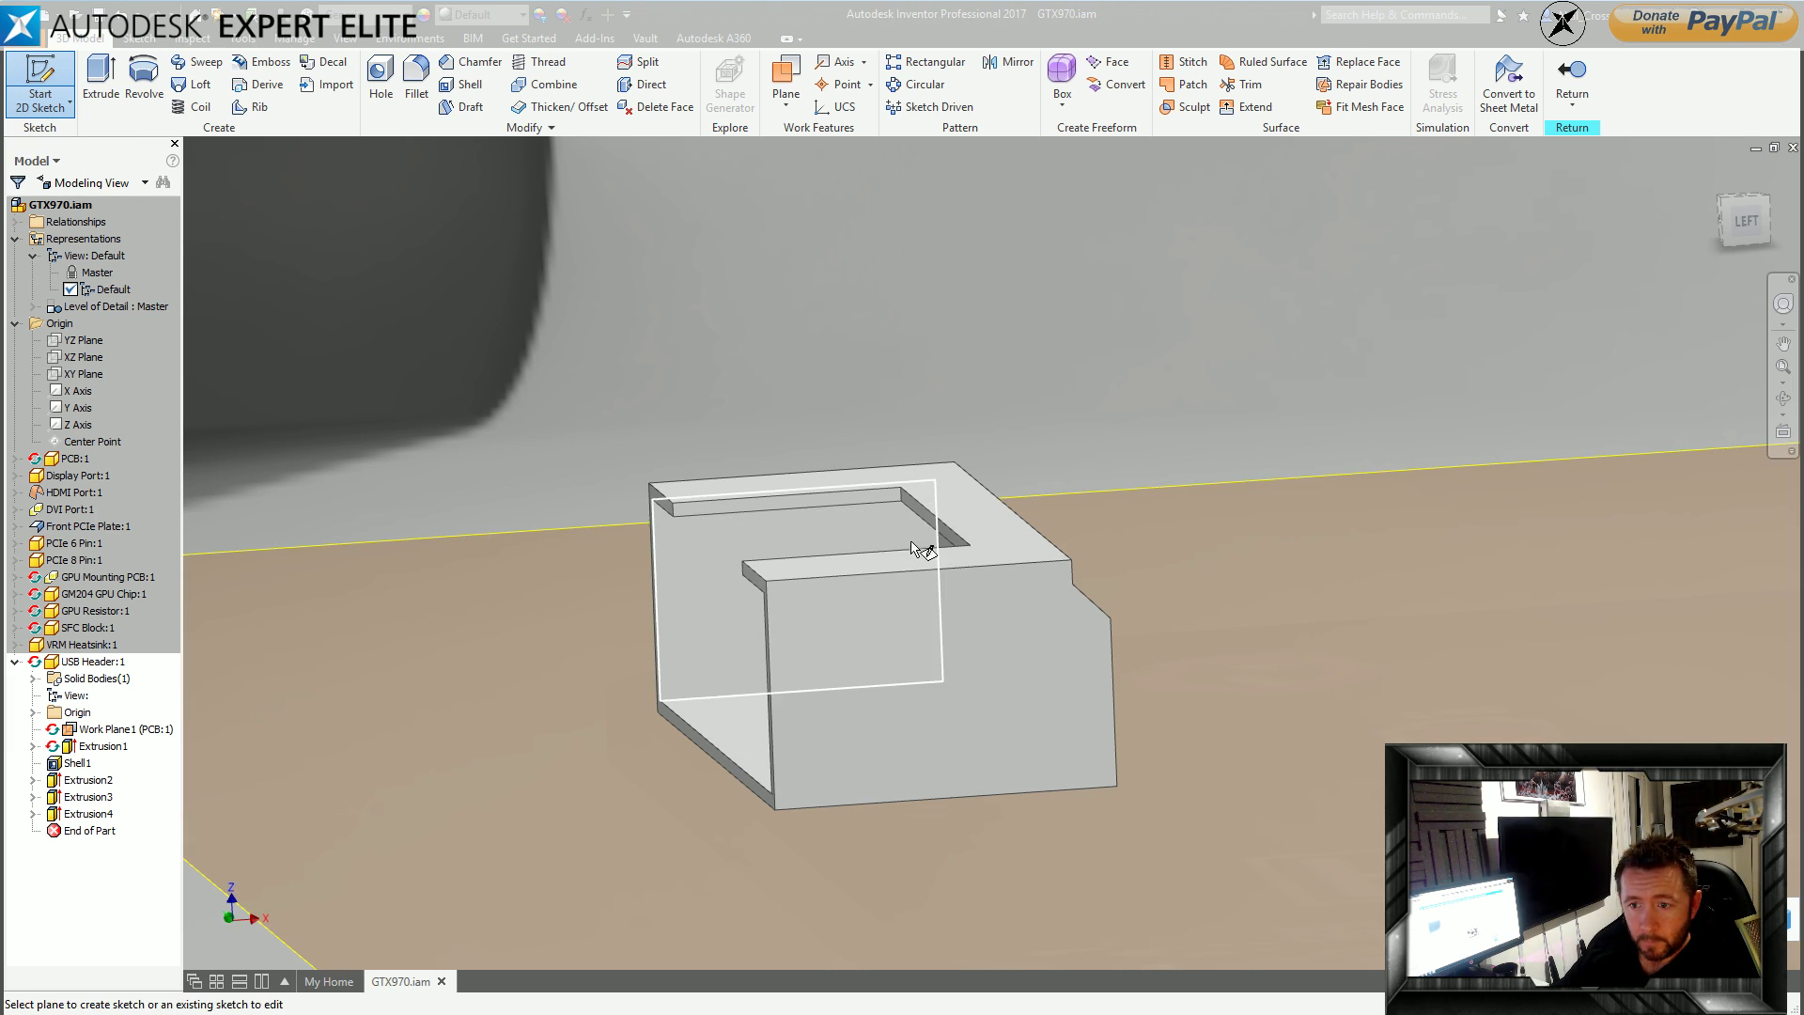
left_click(986, 524)
left_click(242, 76)
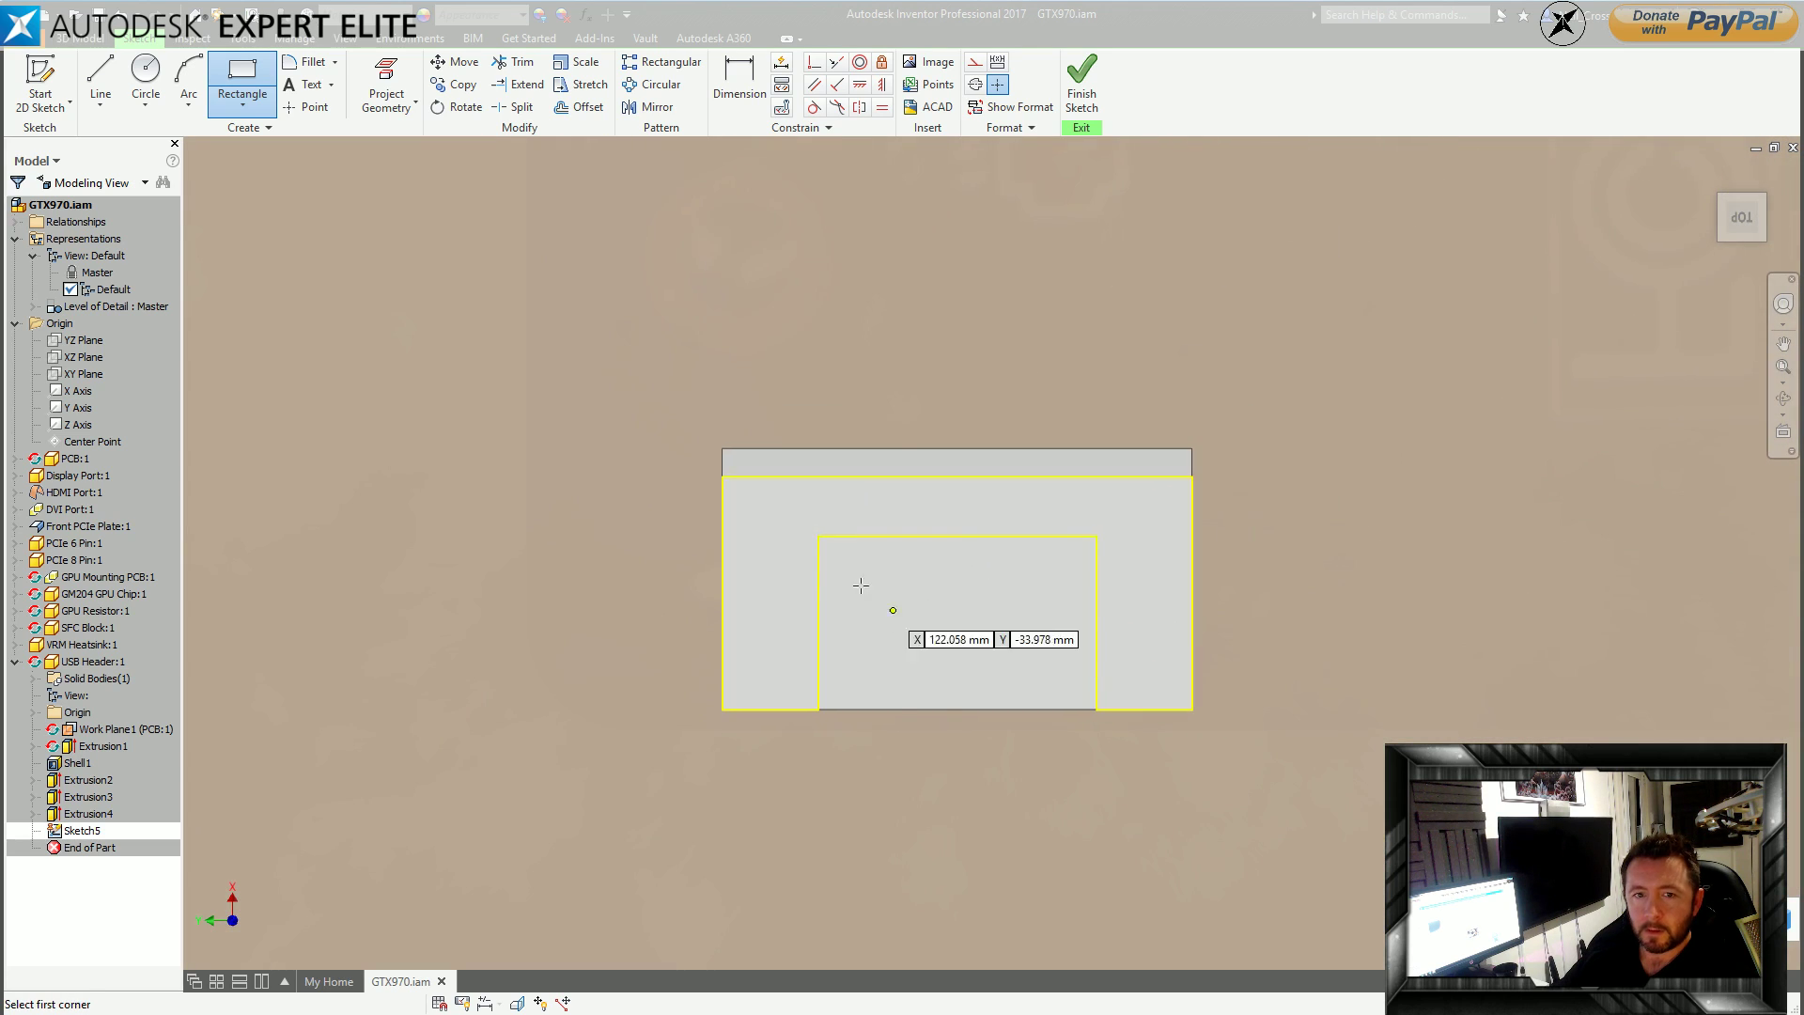
left_click(722, 497)
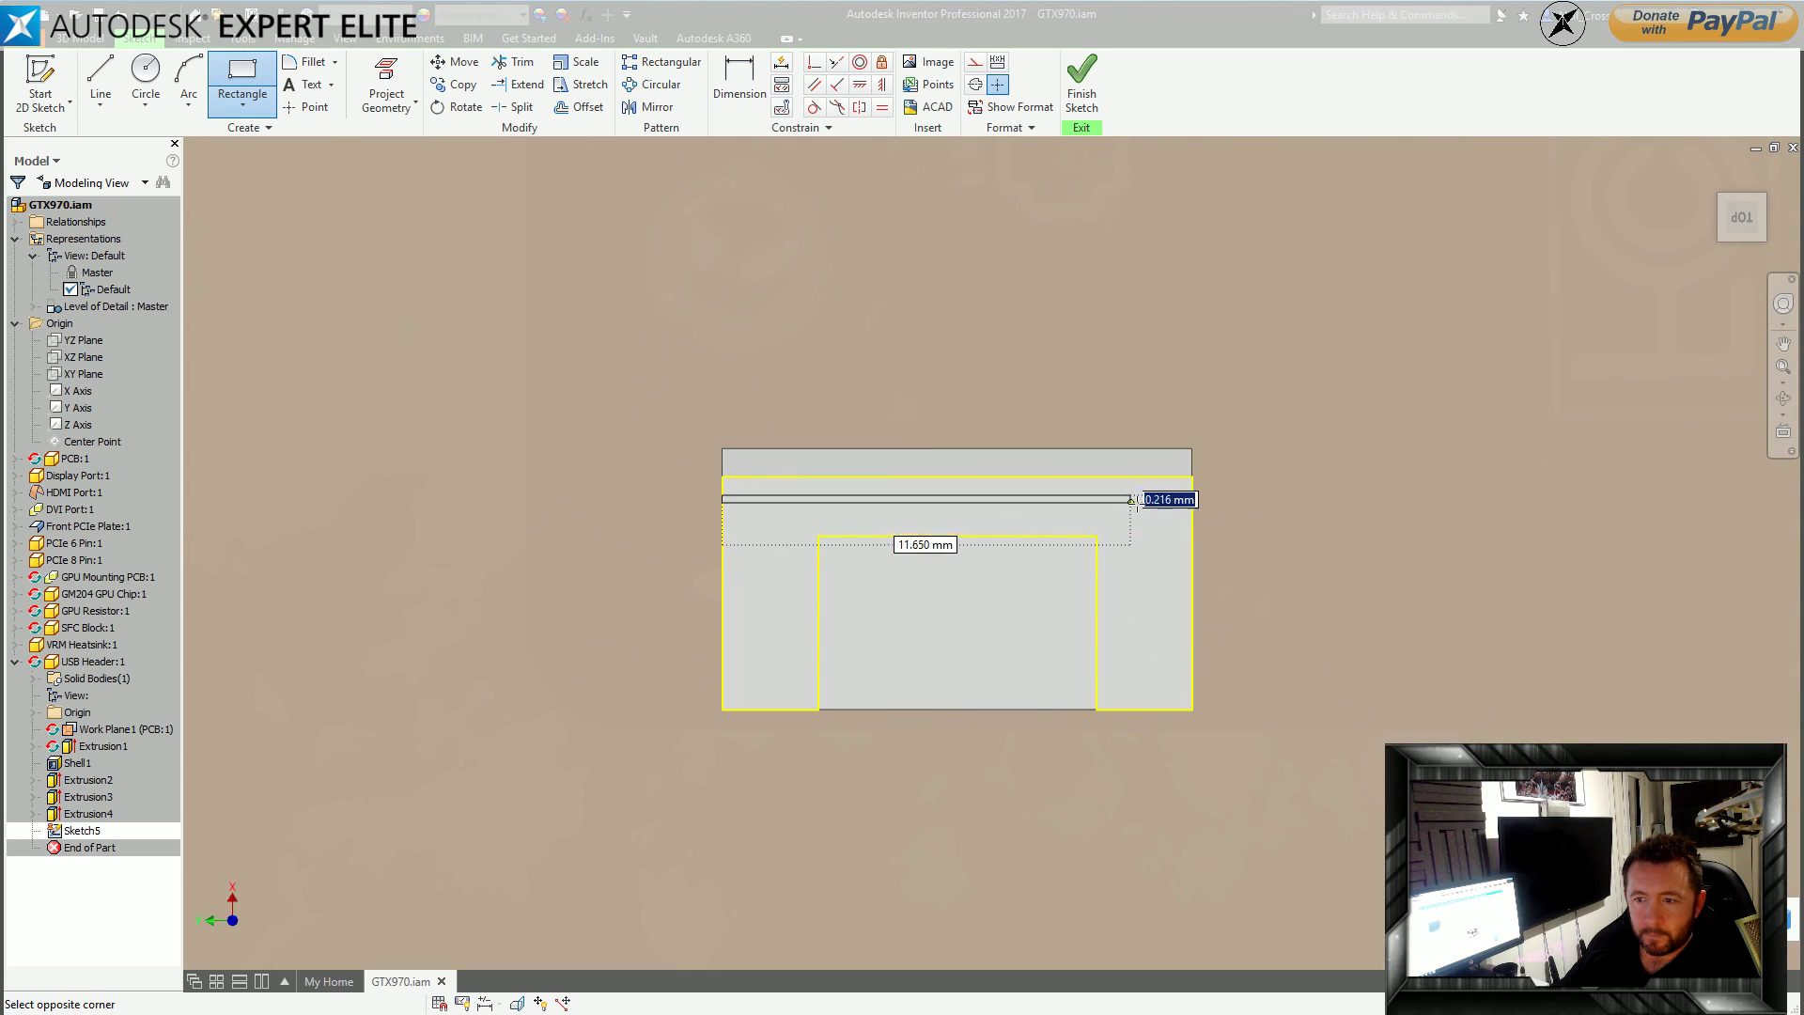
left_click(1194, 514)
middle_click_drag(834, 483, 850, 596)
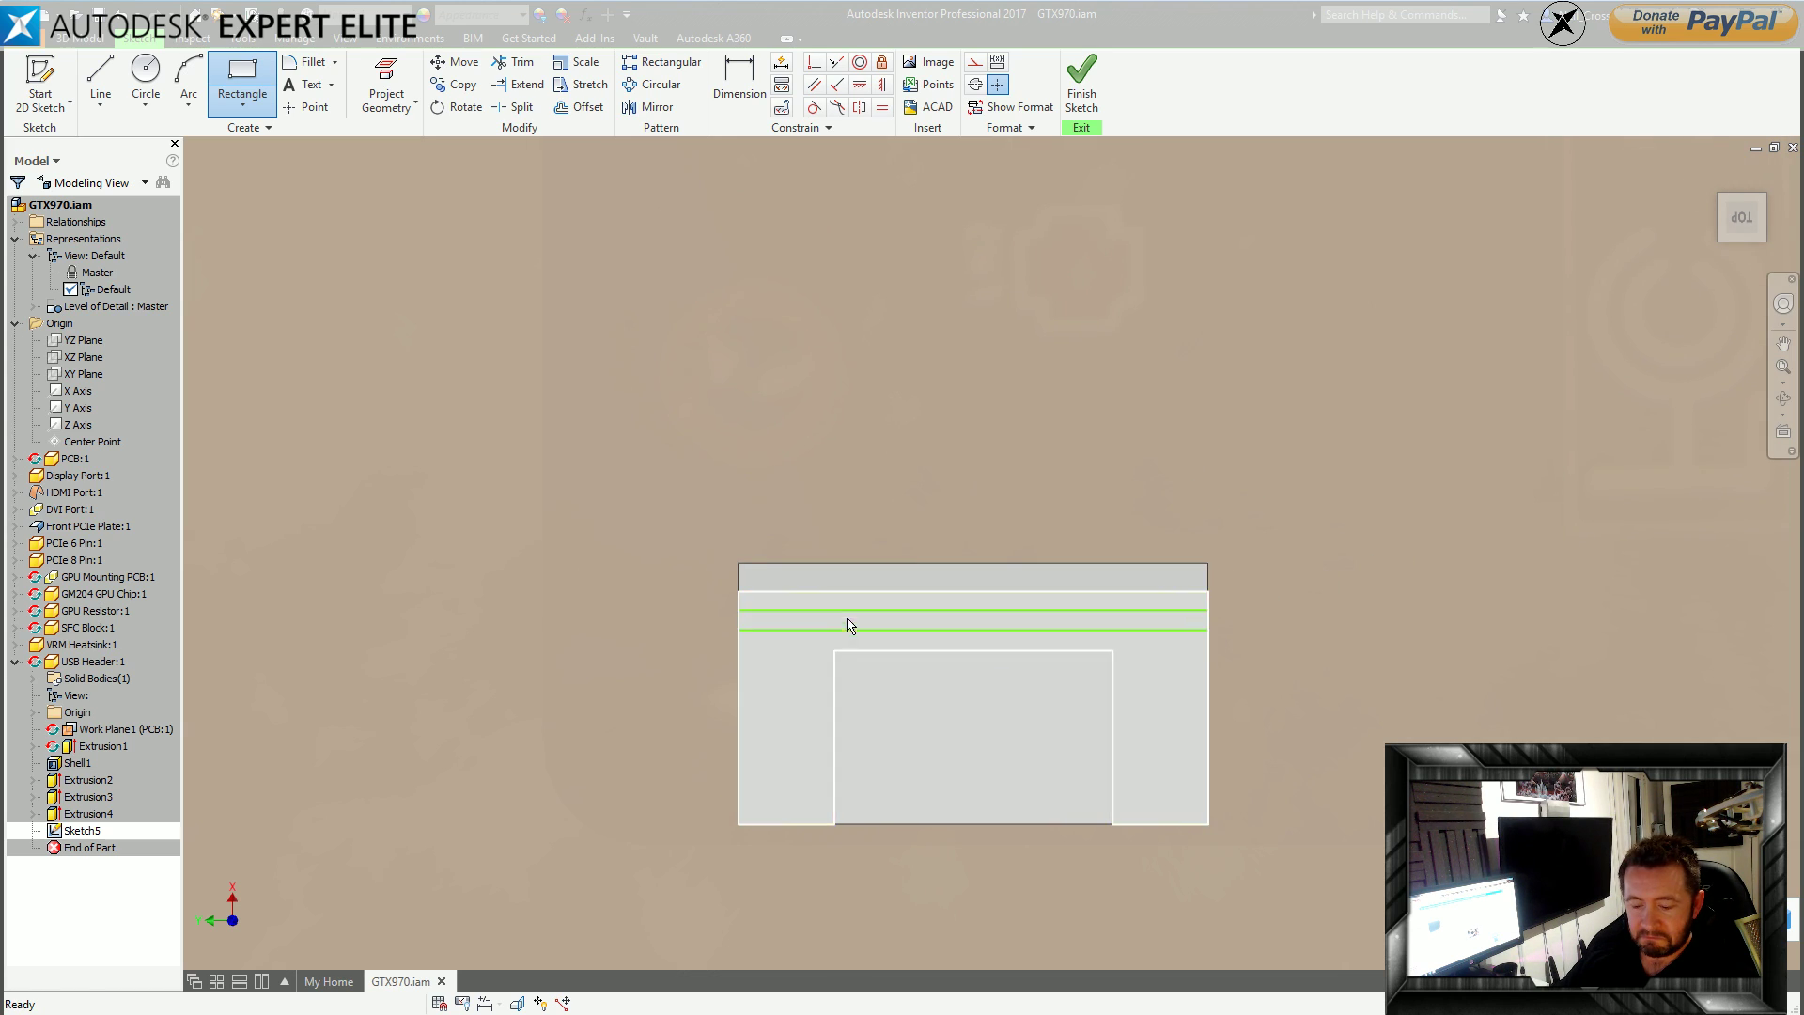
key("Escape")
Dimension the distance between the rectangle's two long edges as 0.5 mm.
key("d")
left_click(881, 630)
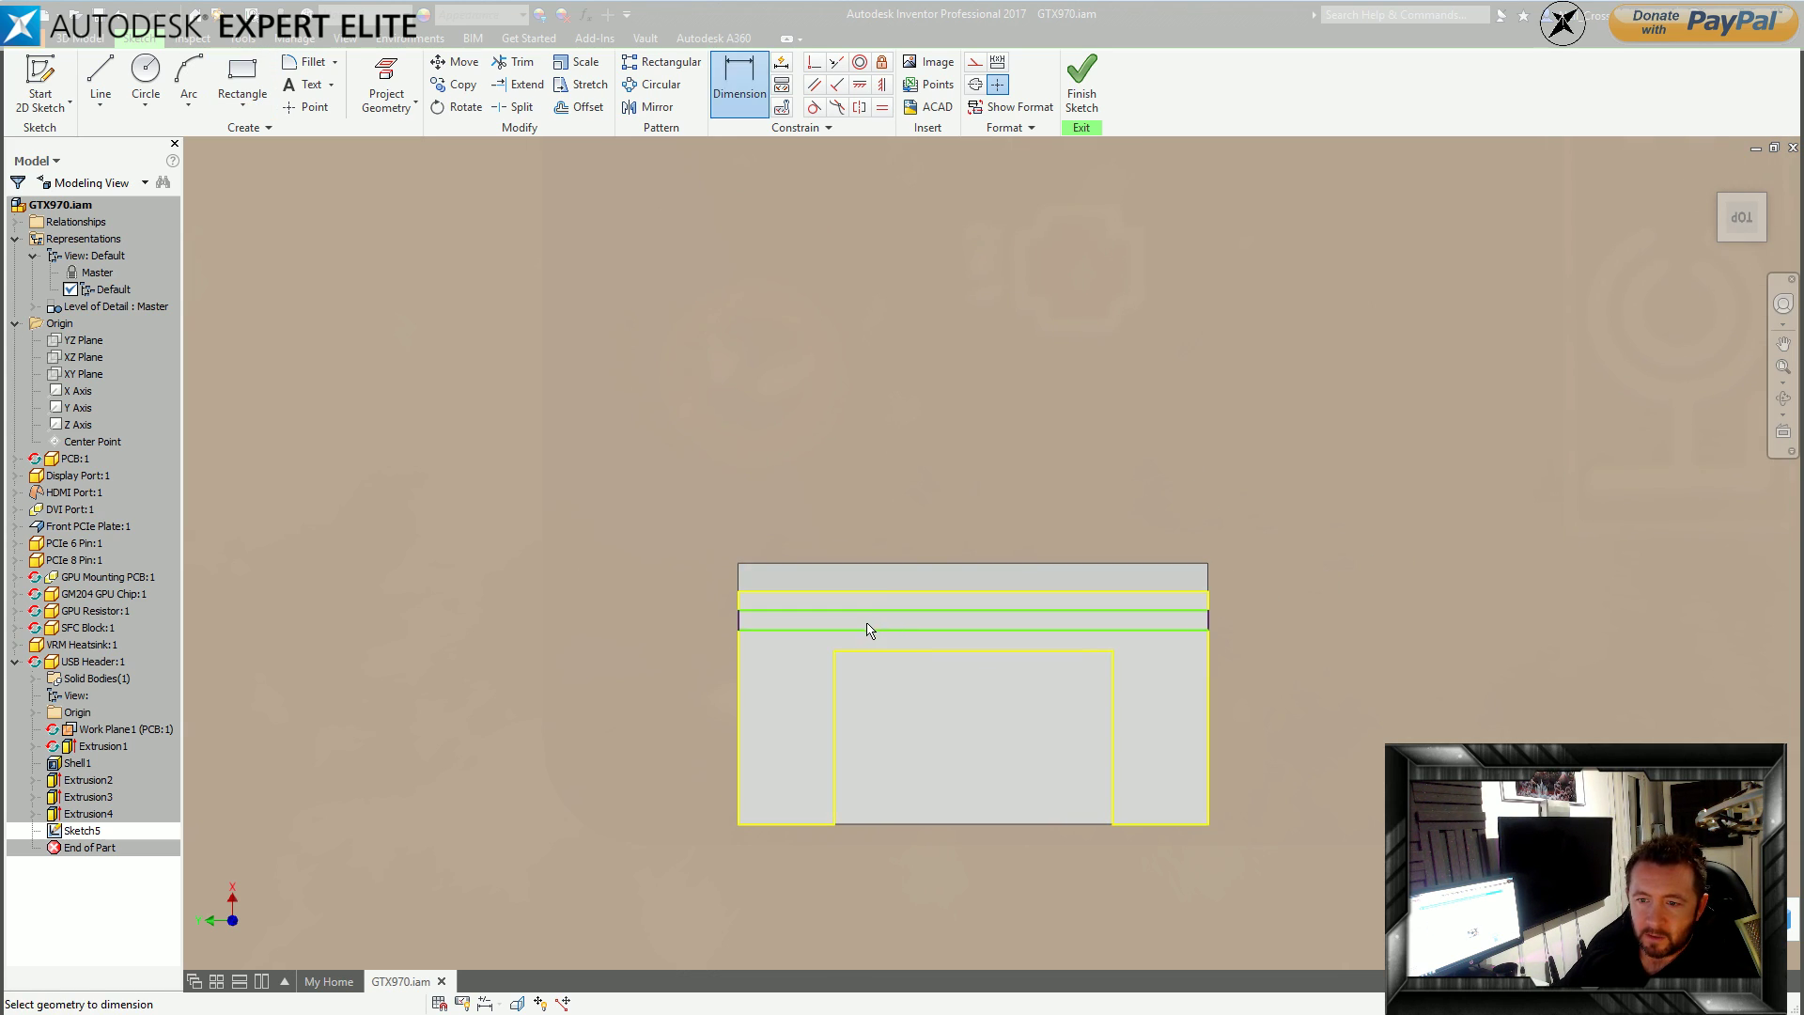
left_click(870, 611)
left_click(709, 623)
type("0.5")
key("Return")
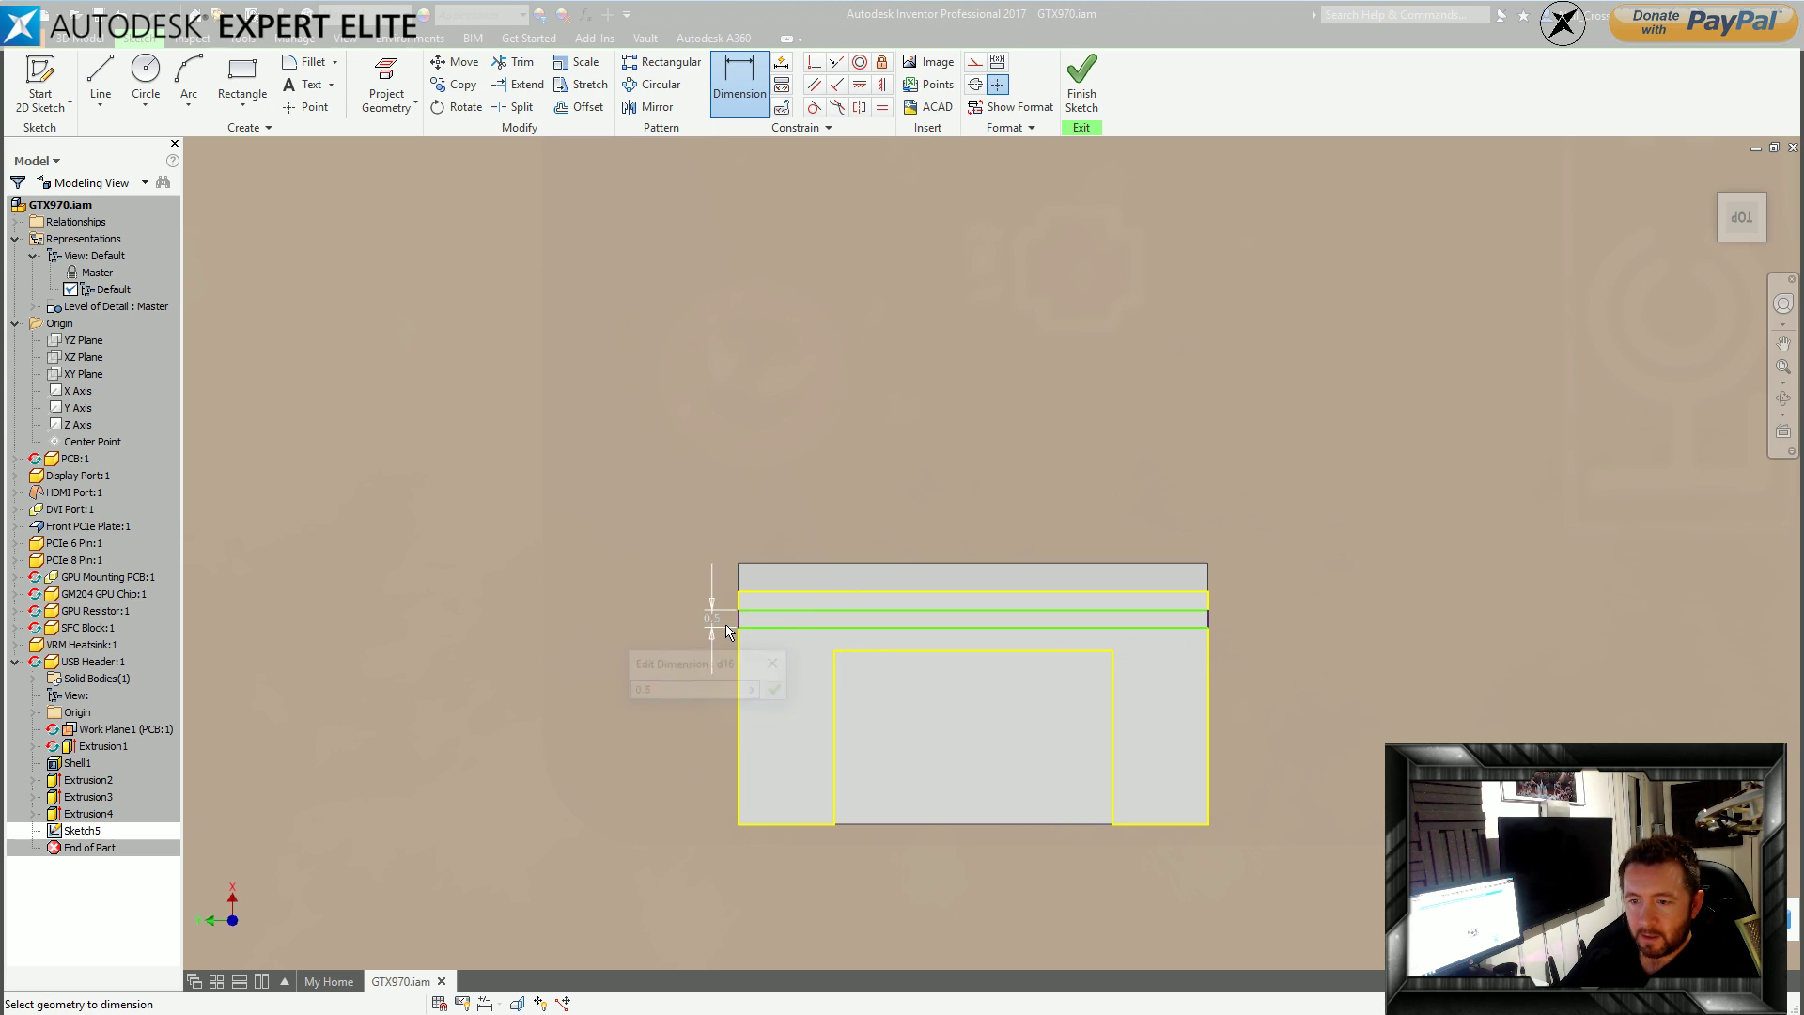
Draw a construction line from the midpoint of the notch's inner edge to the midpoint of the top face's rear edge.
scroll(988, 620, "up", 3)
middle_click_drag(988, 649, 1036, 677)
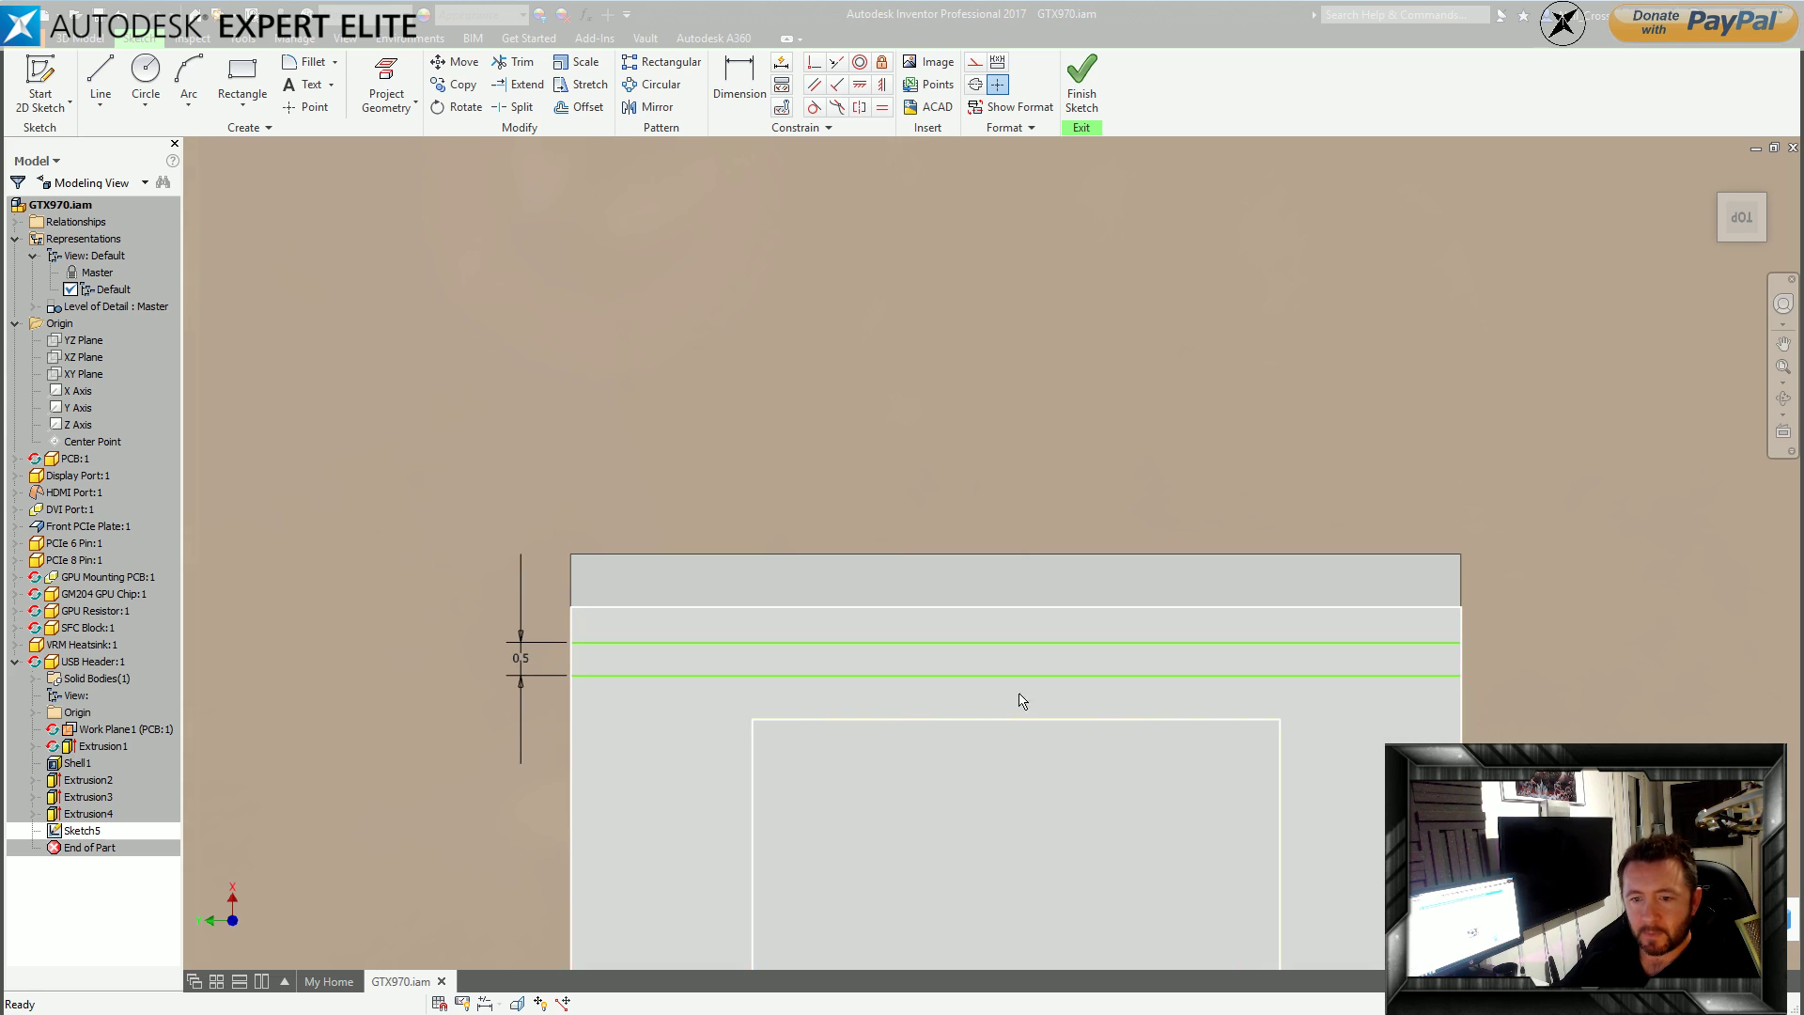
left_click(100, 80)
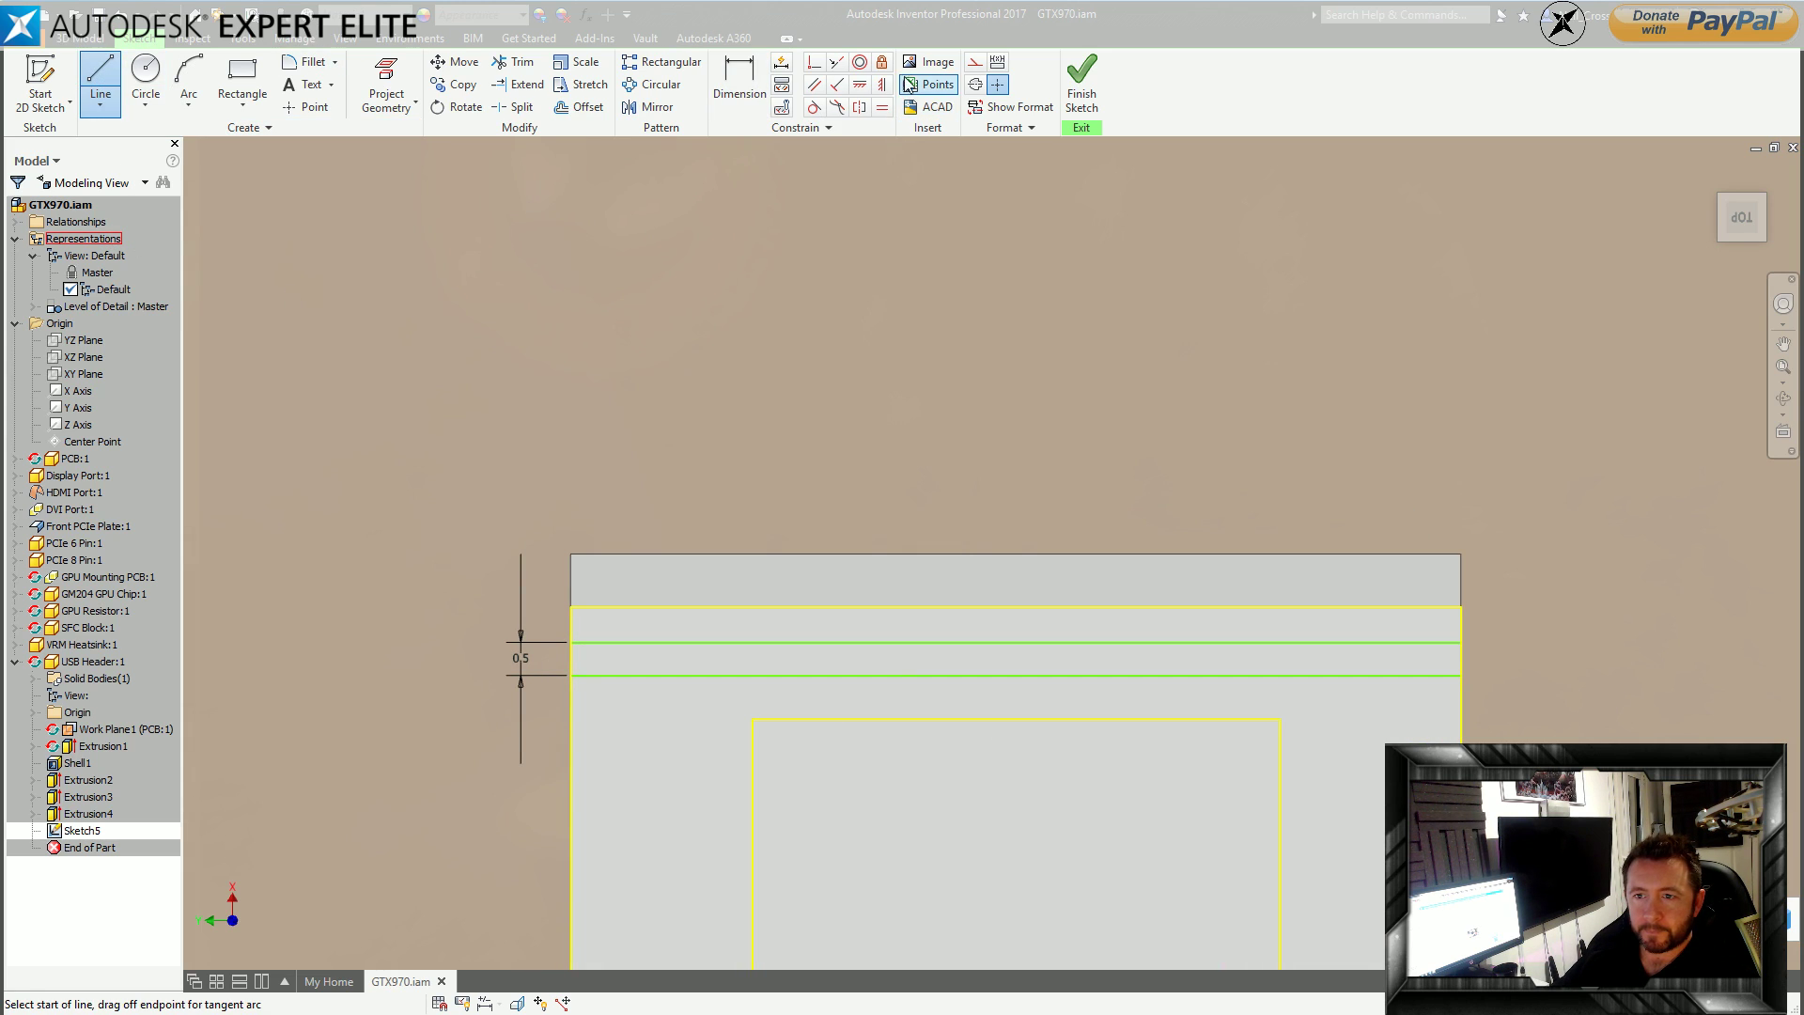
left_click(976, 61)
left_click(1015, 719)
left_click(1015, 609)
key("Escape")
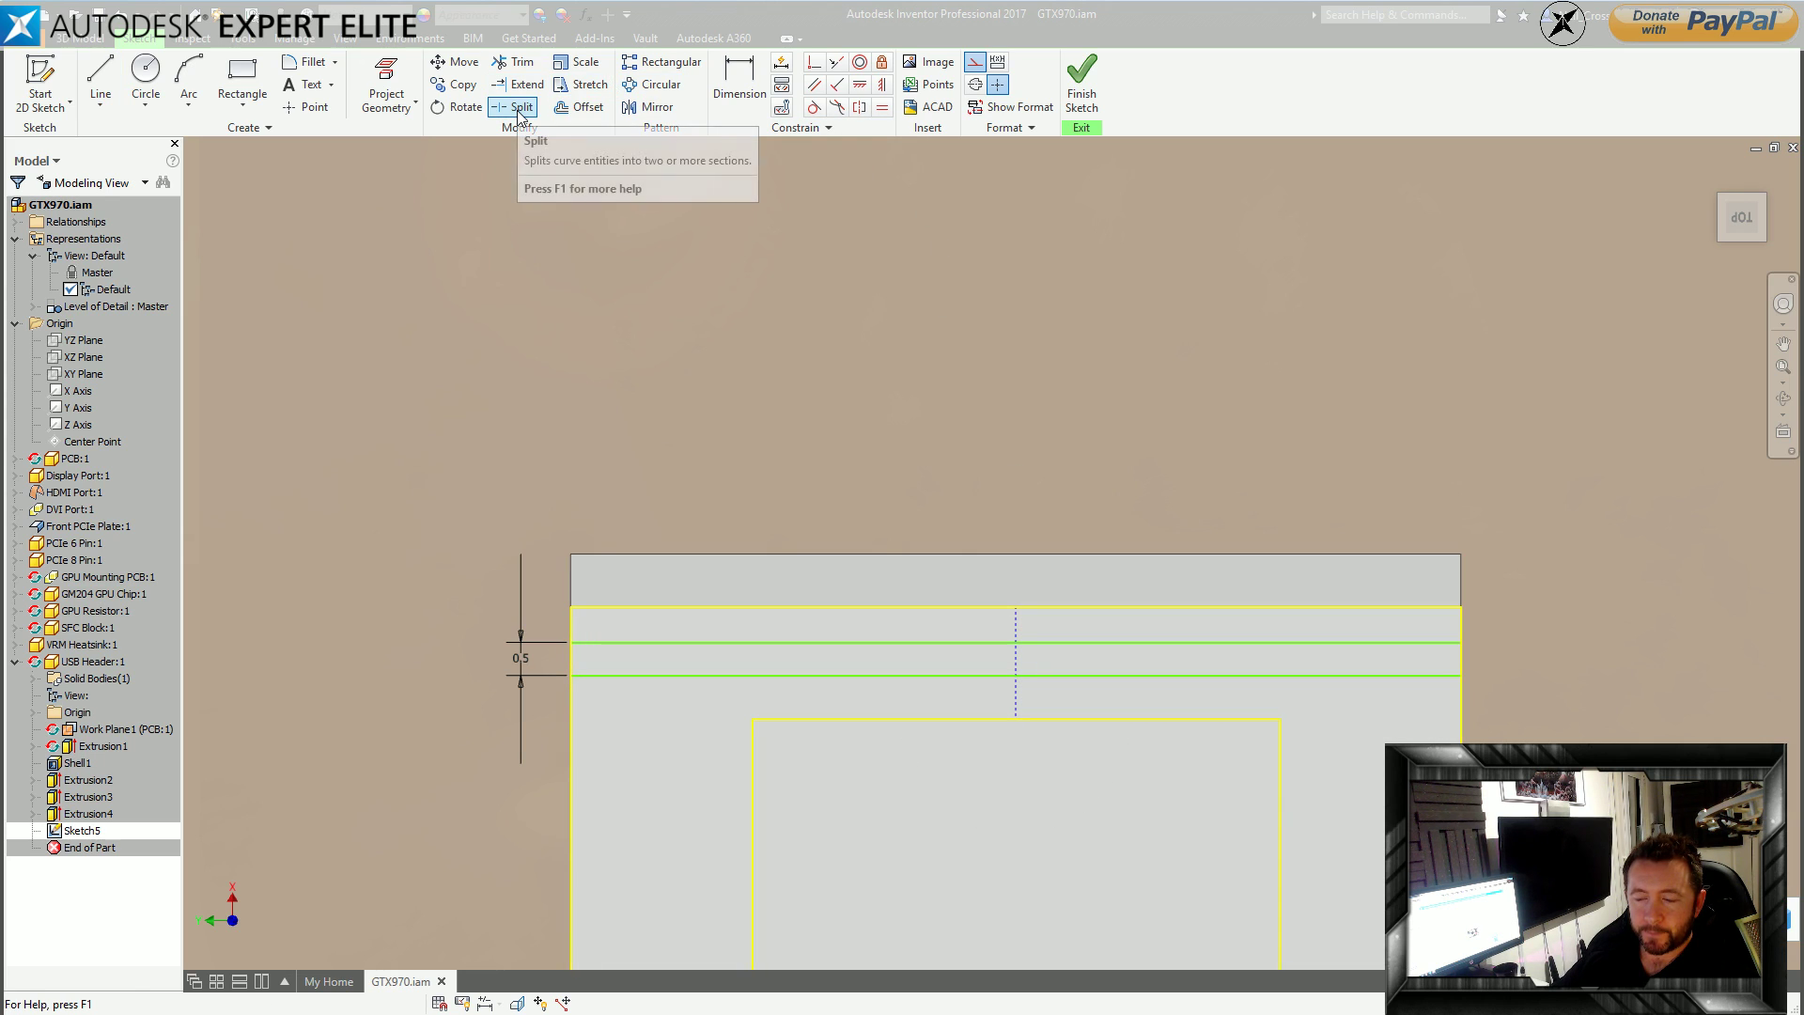
Align the rectangle's short-side midpoint with the construction line's midpoint using a Vertical constraint, then finish the sketch.
left_click(859, 84)
left_click(876, 87)
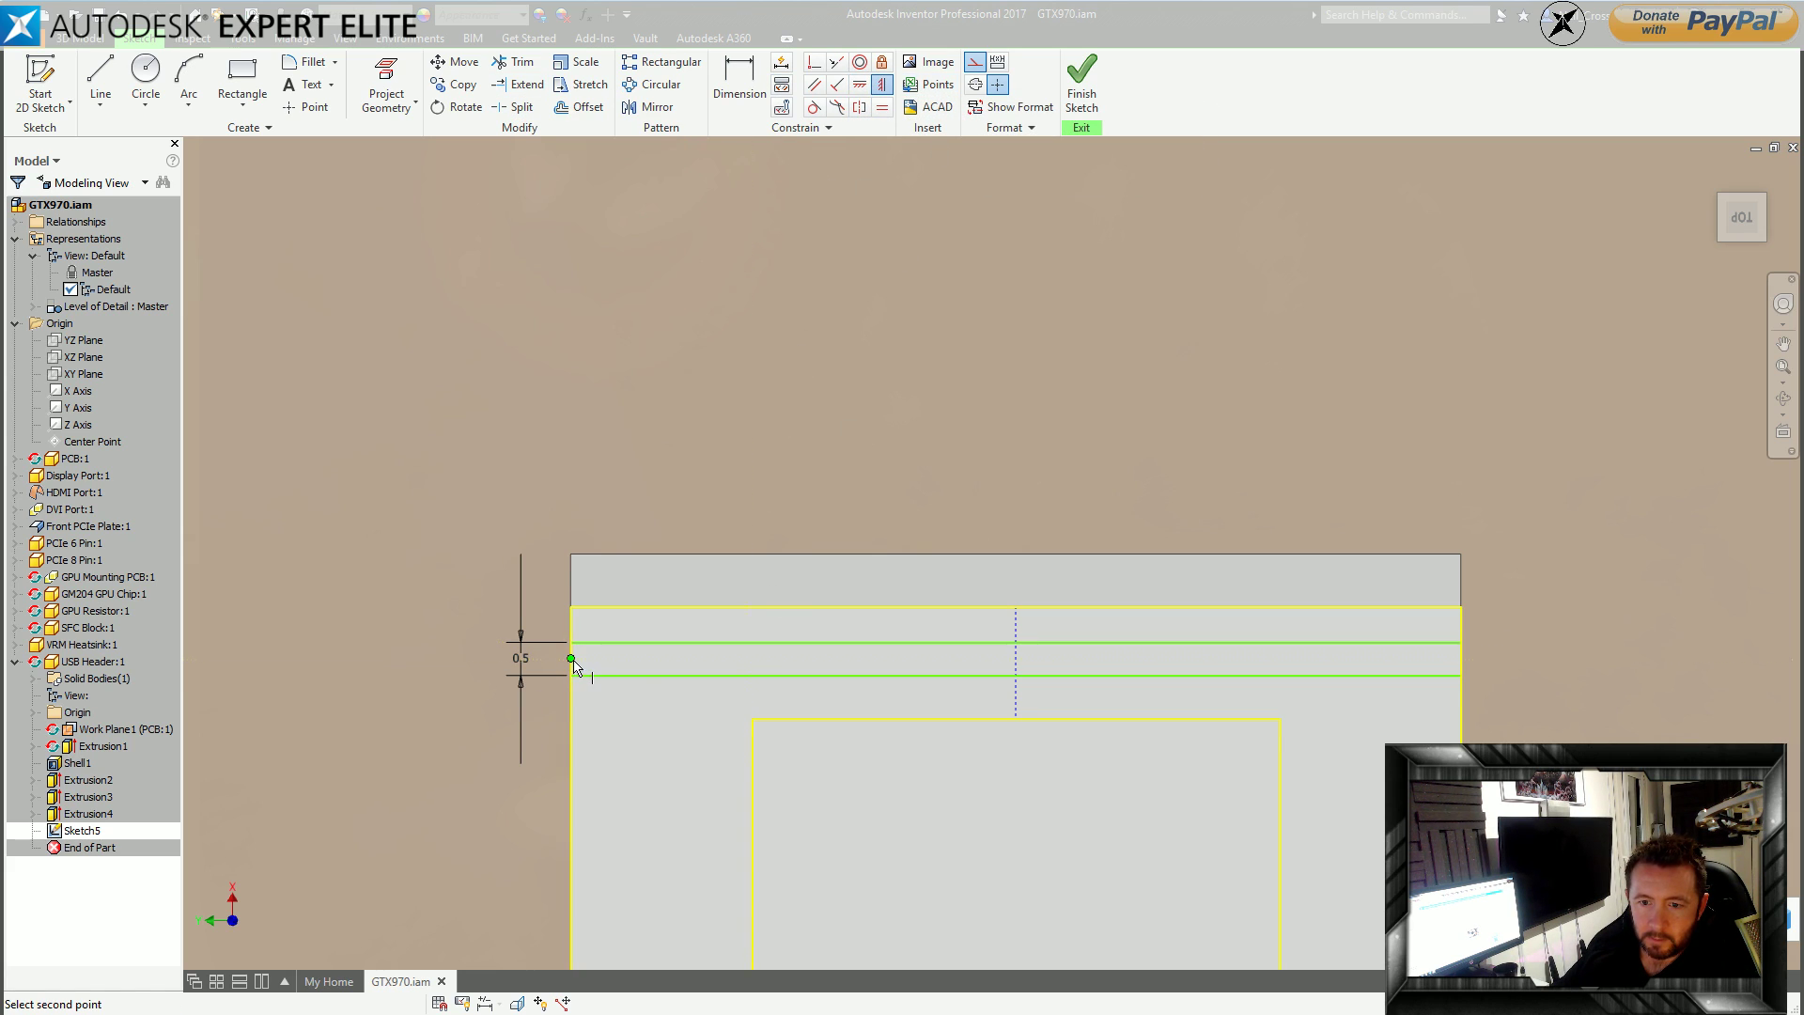
left_click(1015, 663)
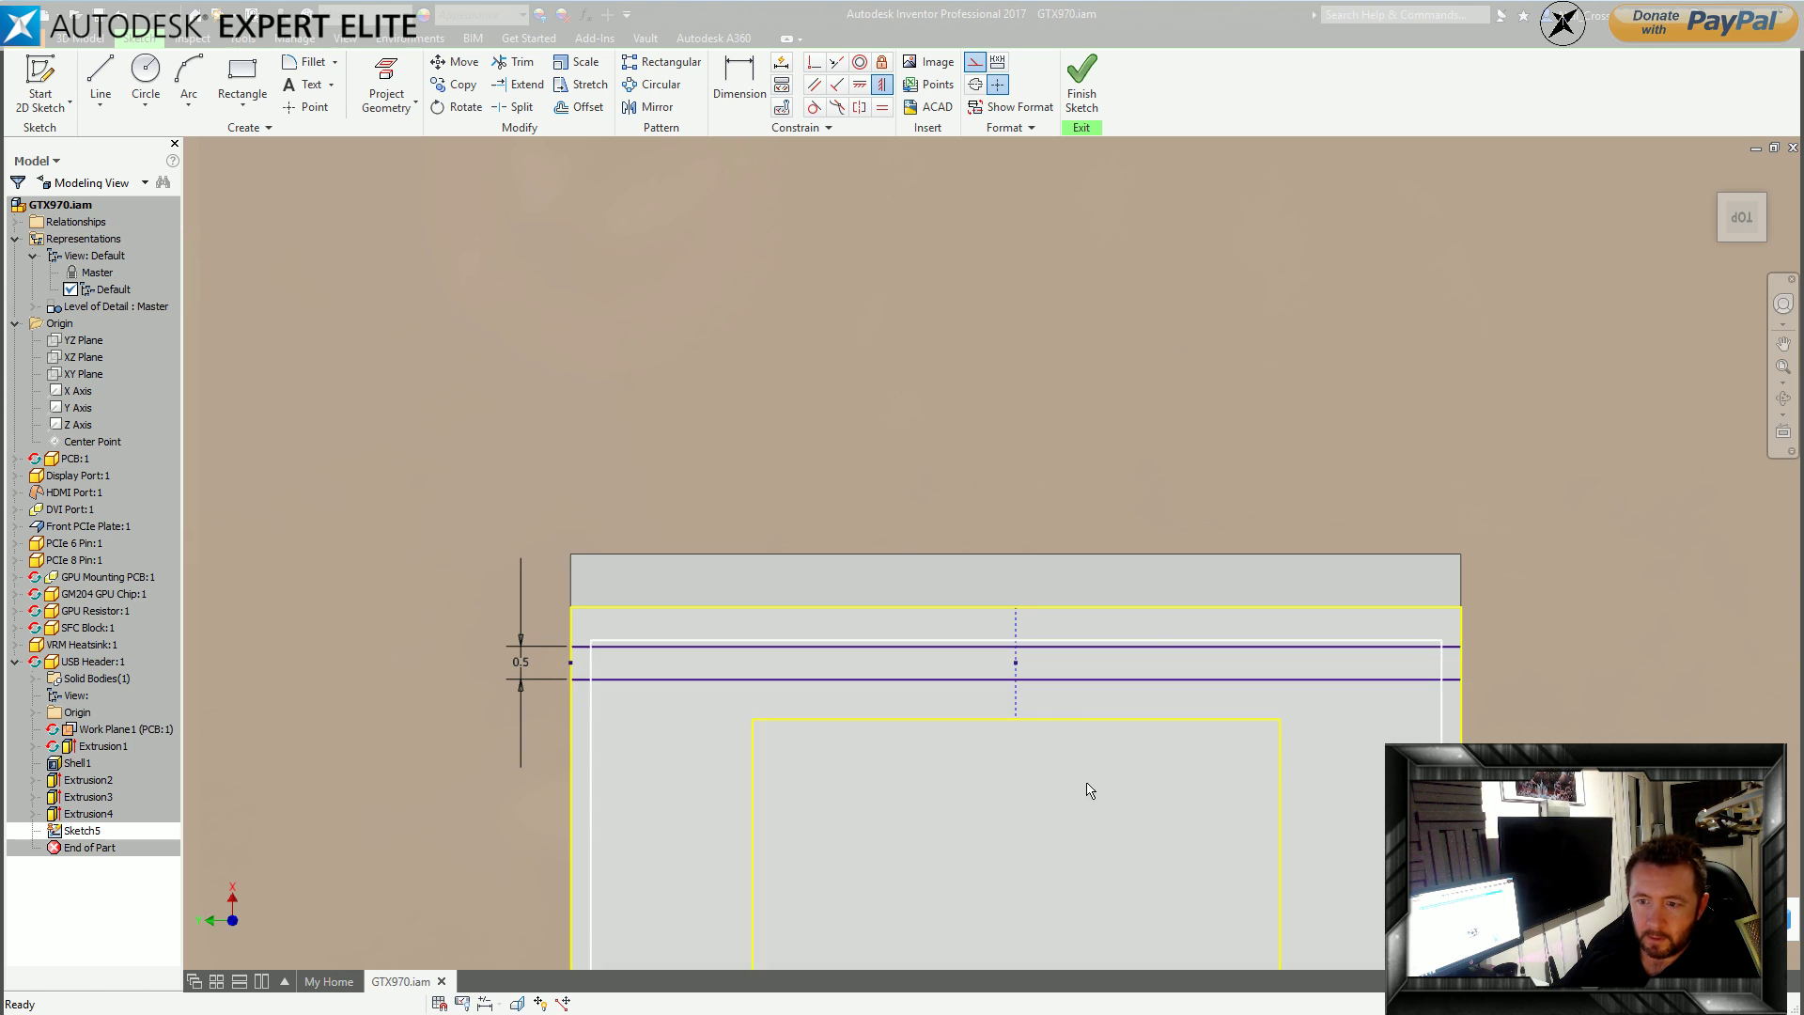
left_click(1081, 82)
Extrude the thin rectangle as a 0.3 mm deep cut down into the housing's top face.
left_click(101, 83)
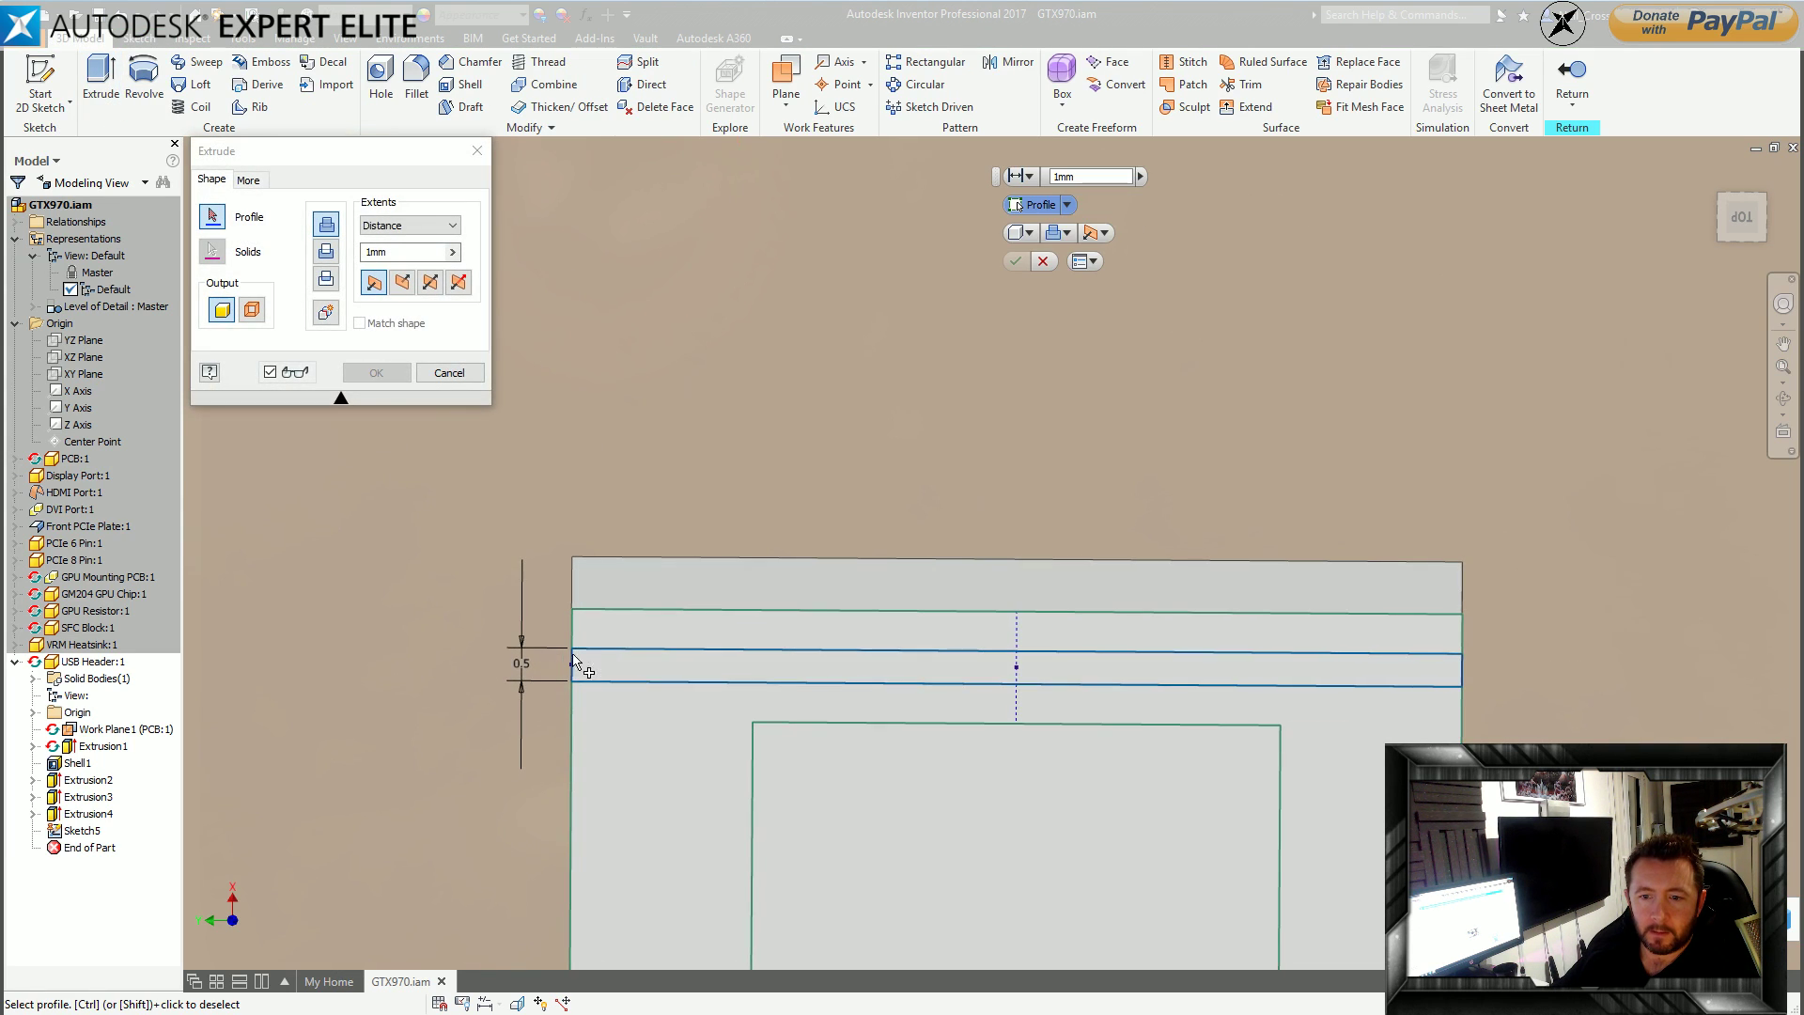
type("0.1")
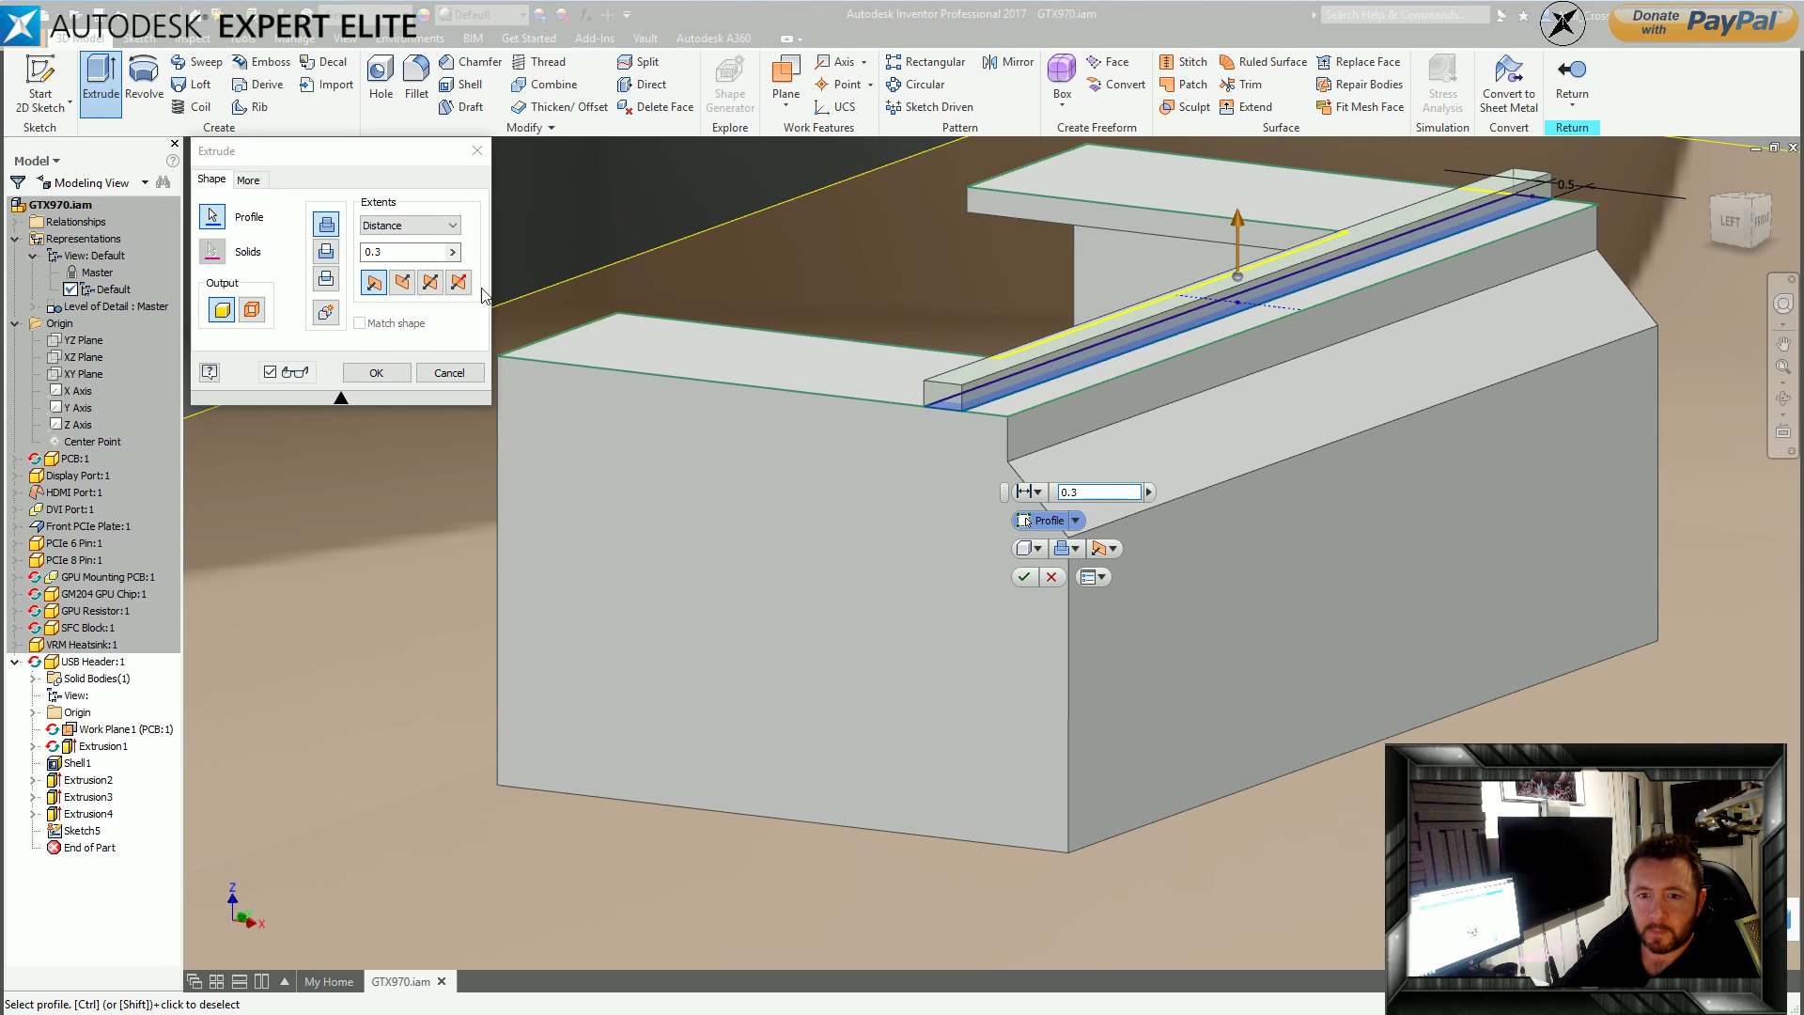
left_click(326, 250)
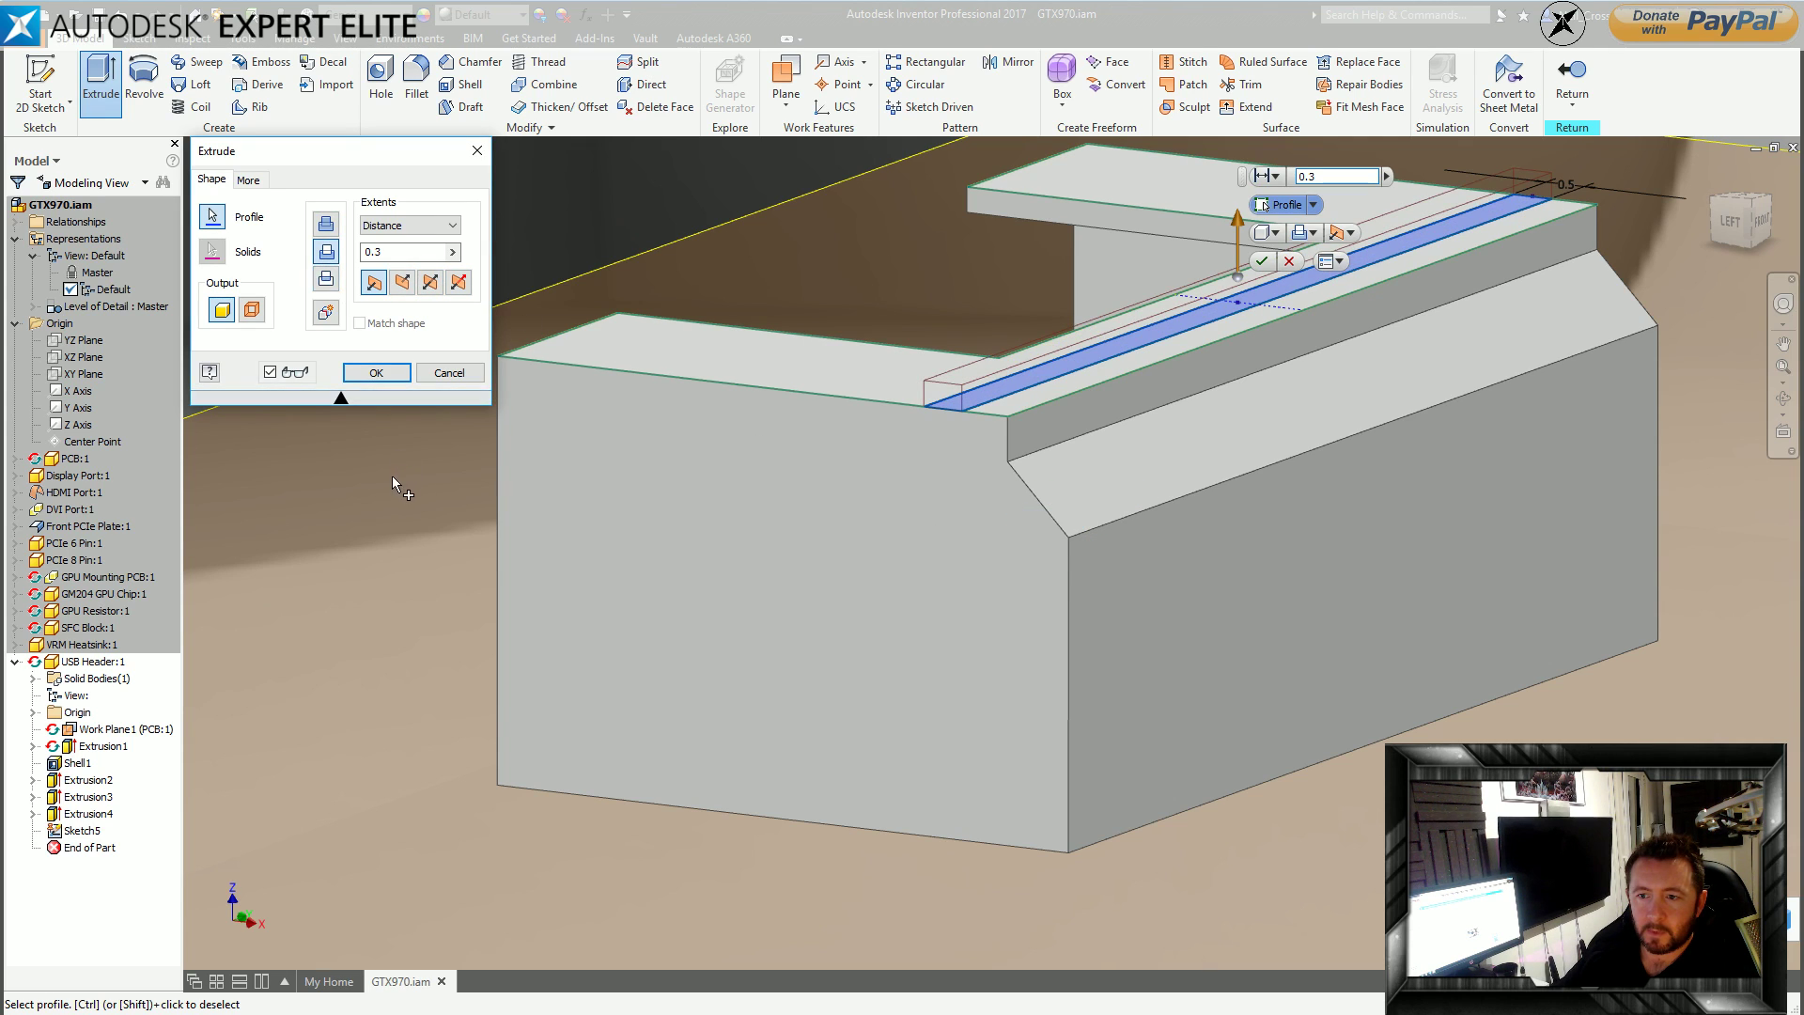
left_click(401, 284)
left_click(372, 370)
Create a sketch on the housing's left side face and draw a rectangle about 2 by 0.8 mm starting at its front edge.
key("F6")
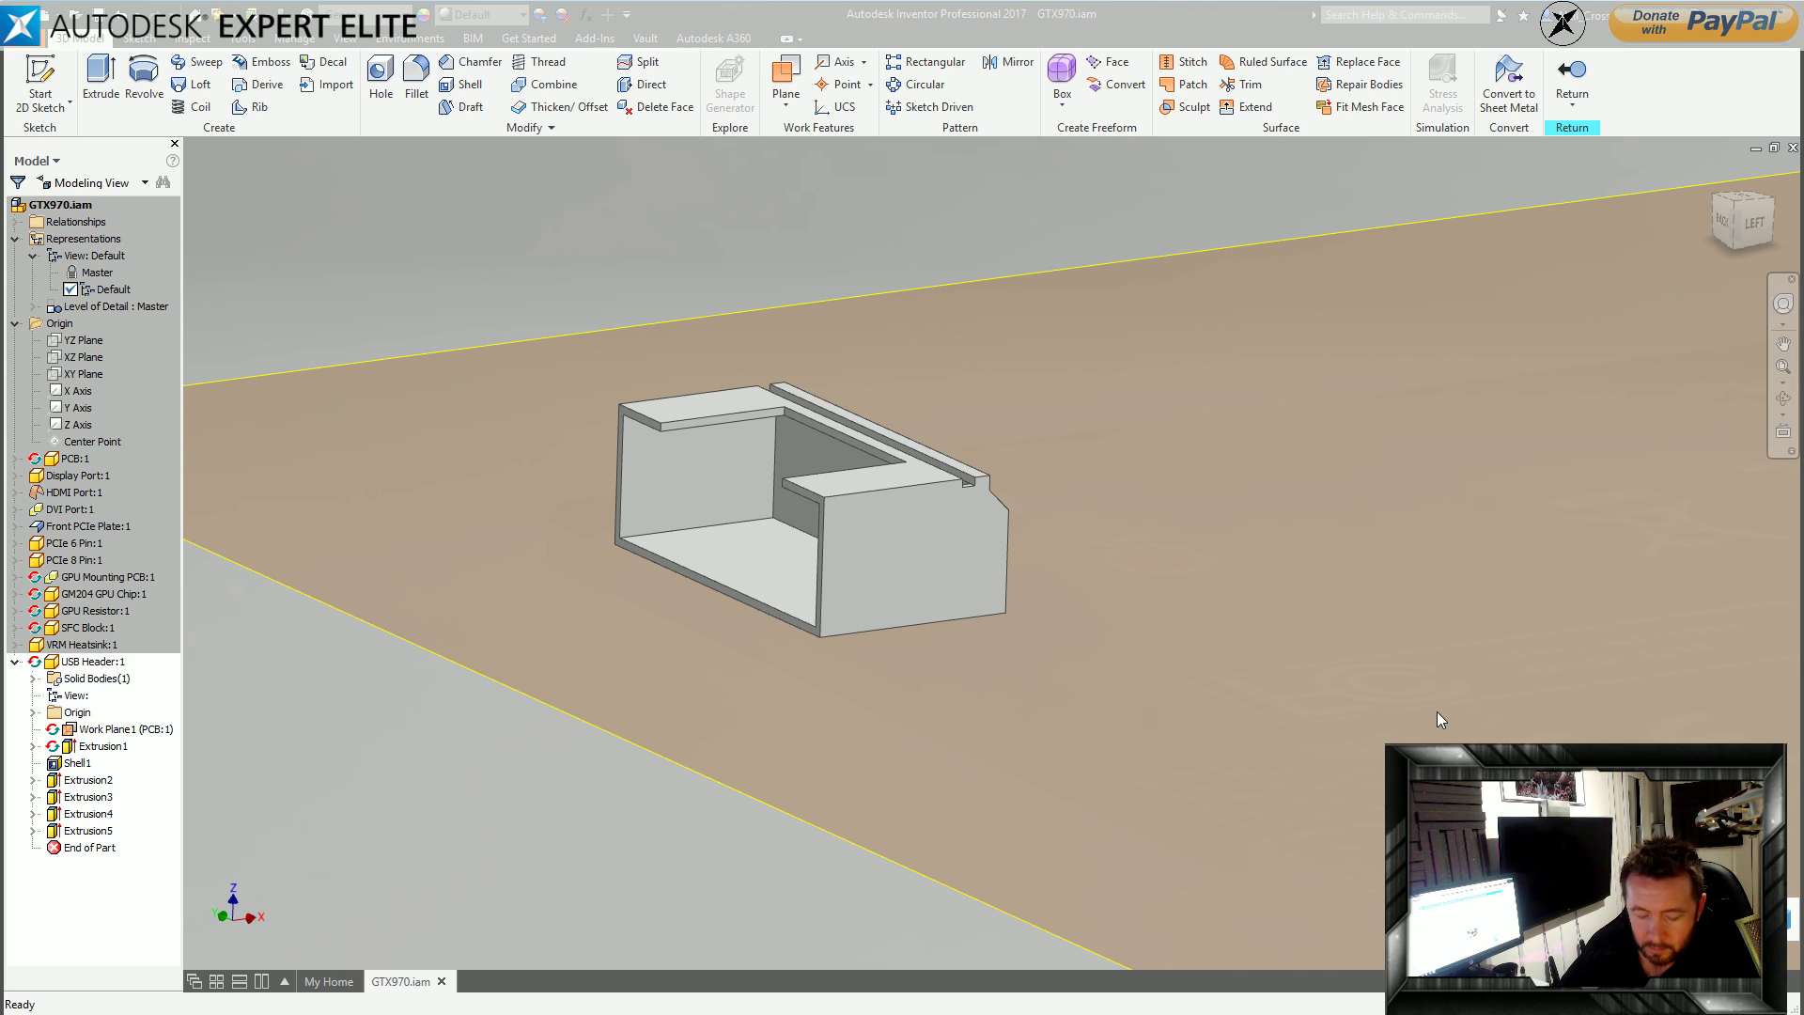
left_click(39, 85)
left_click(917, 592)
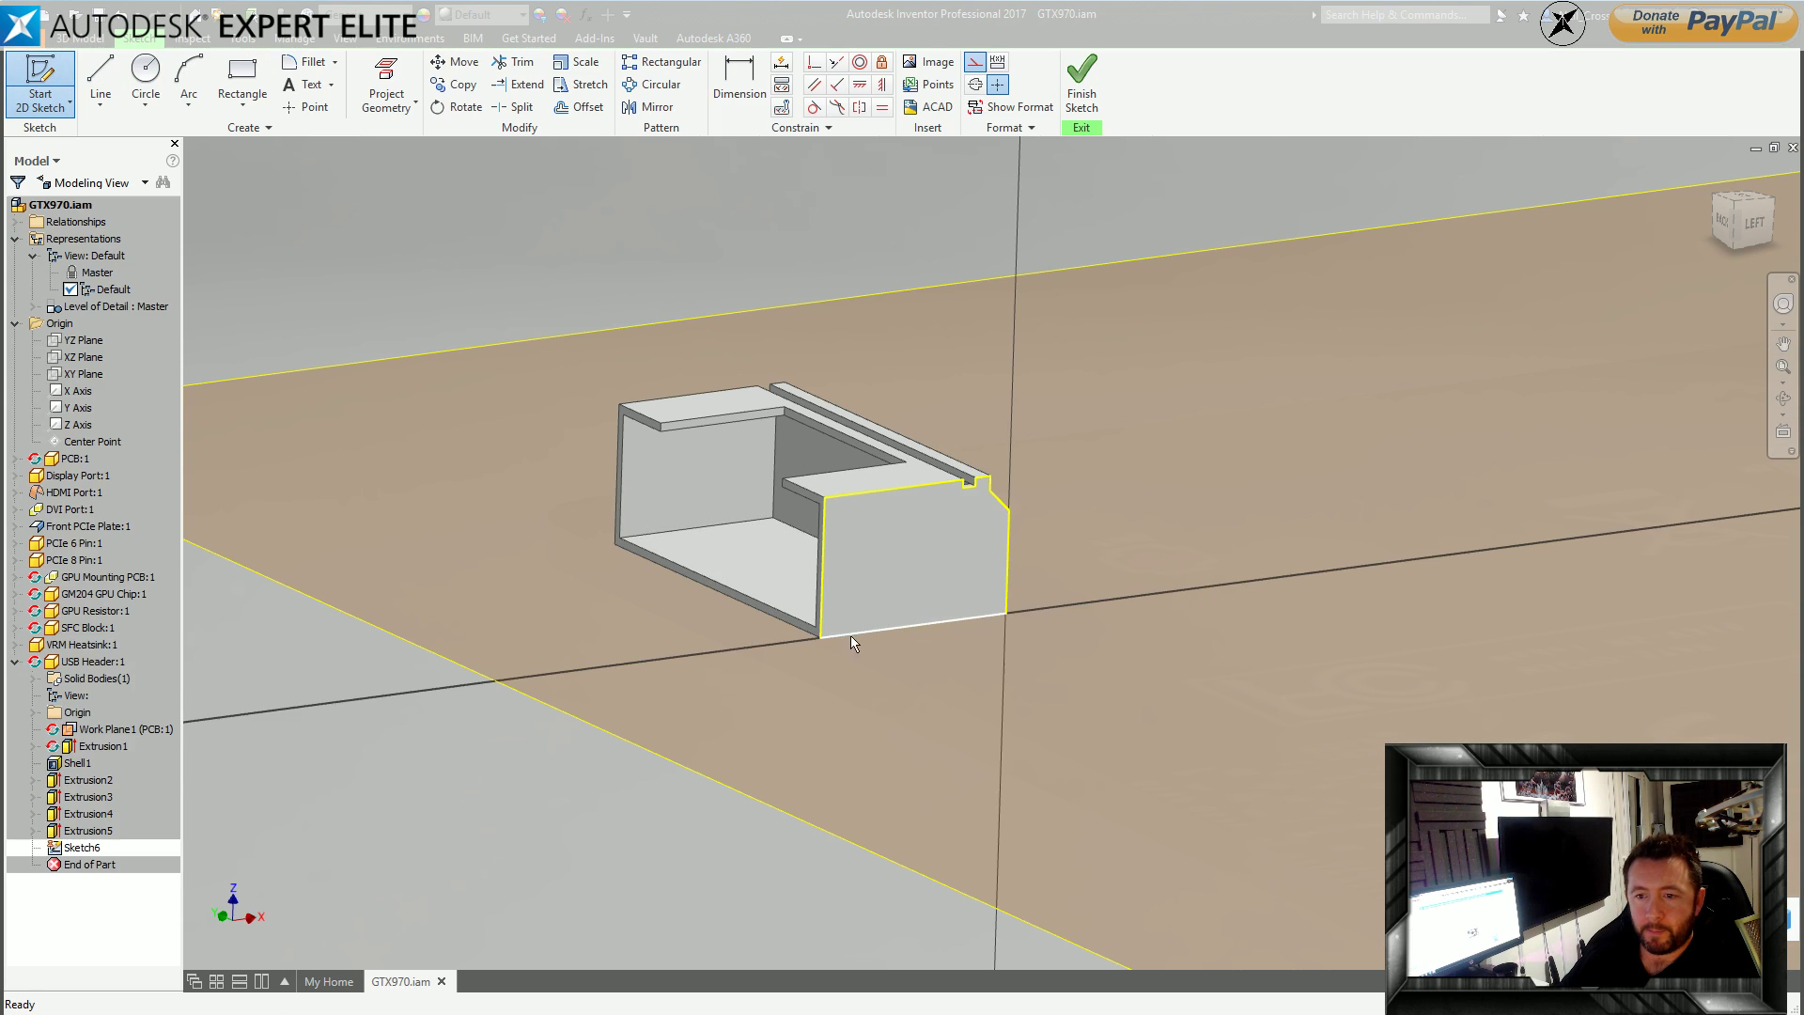
left_click(243, 75)
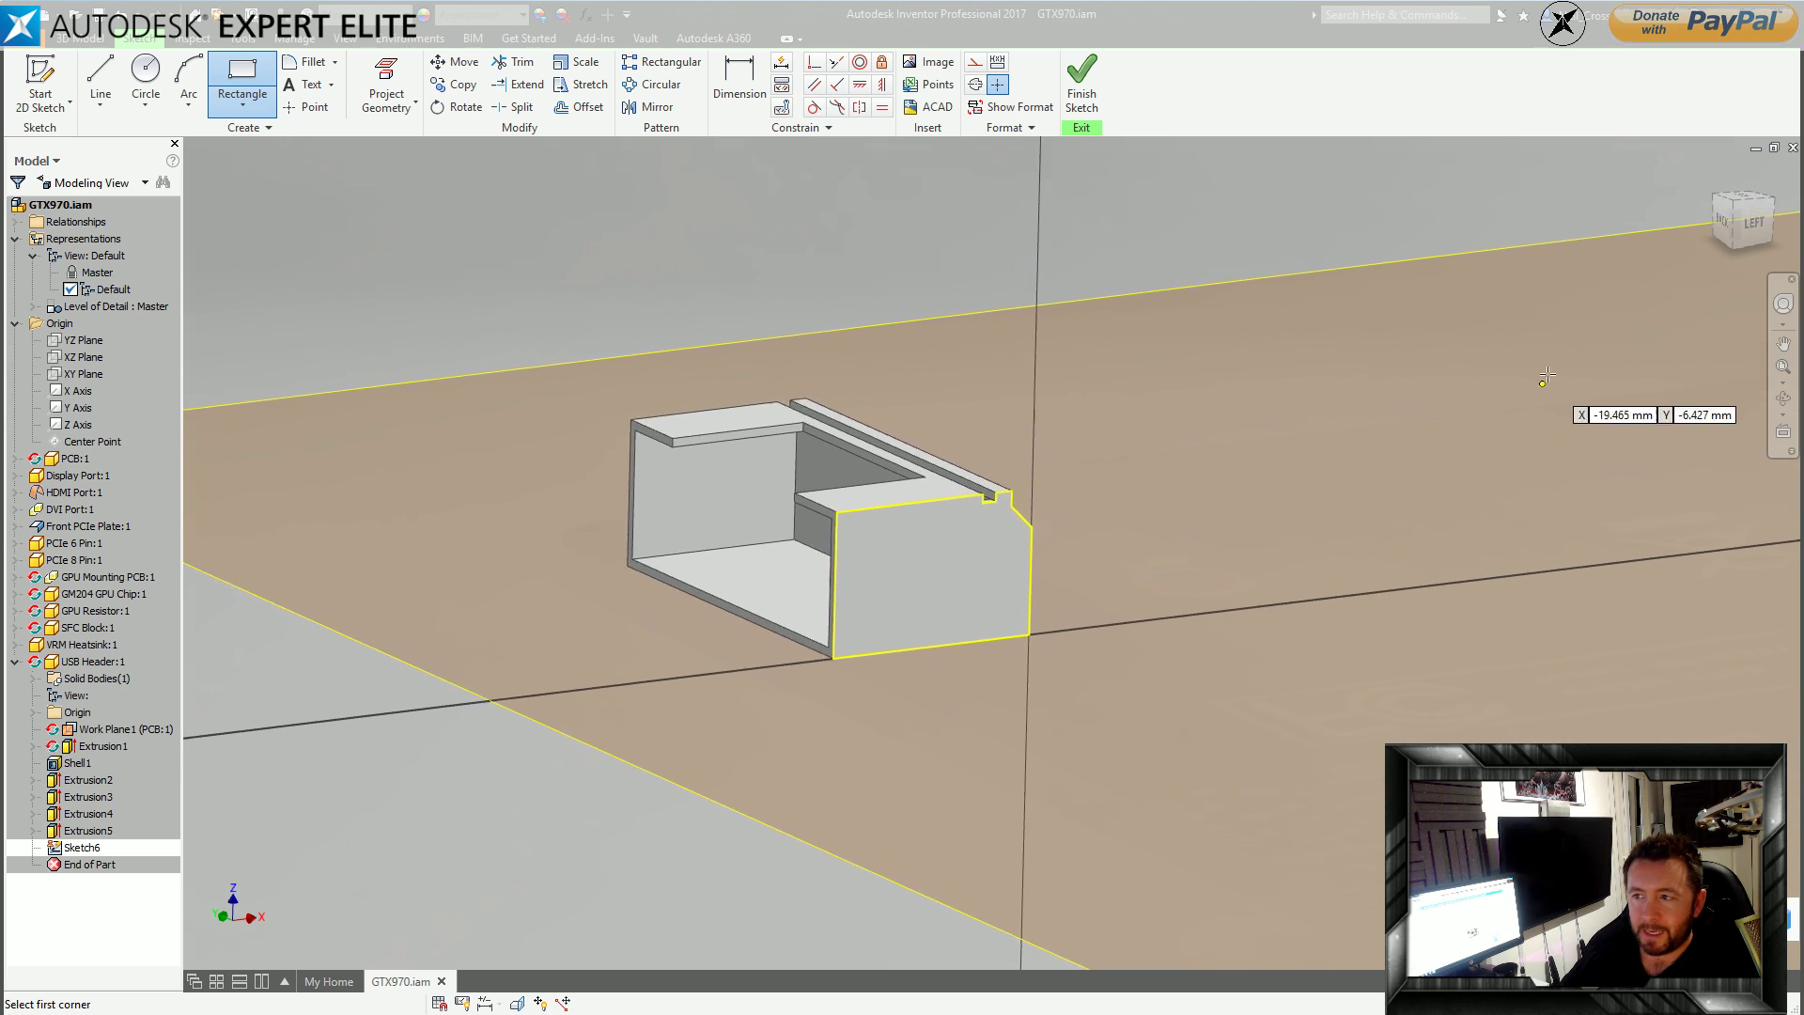
middle_click_drag(1541, 382, 1567, 395)
left_click(1758, 227)
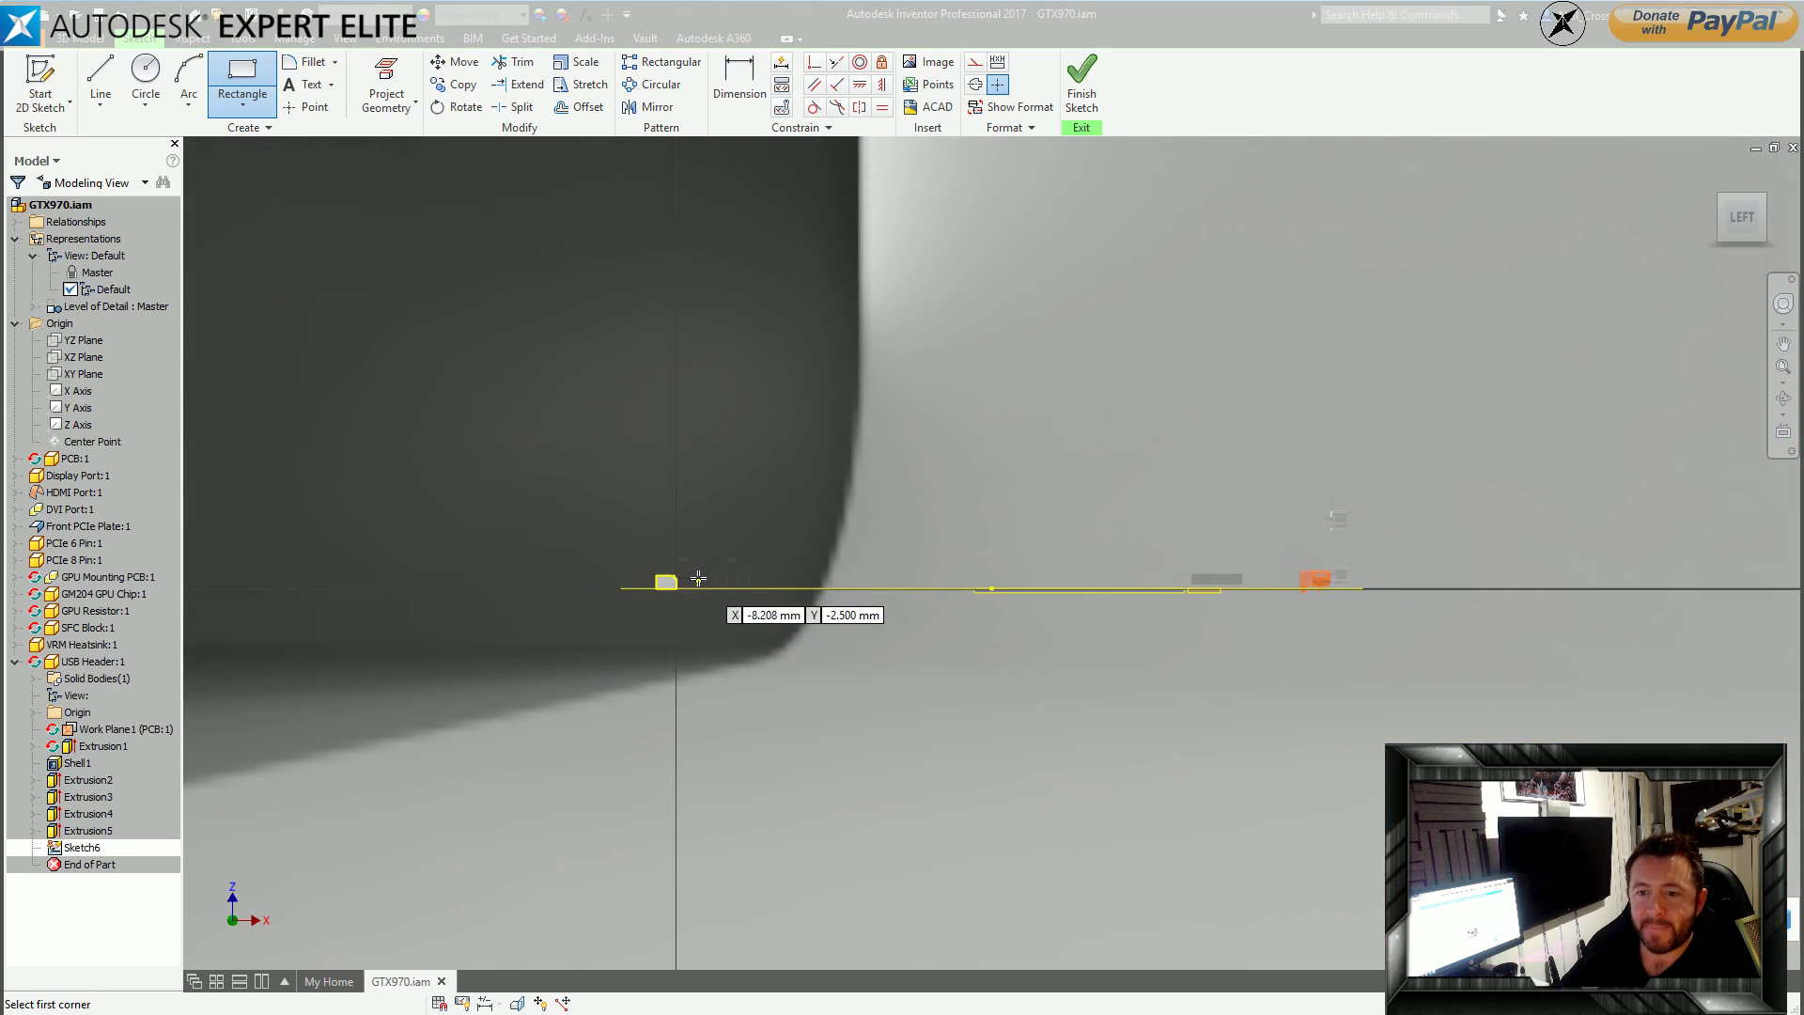
scroll(735, 592, "up", 5)
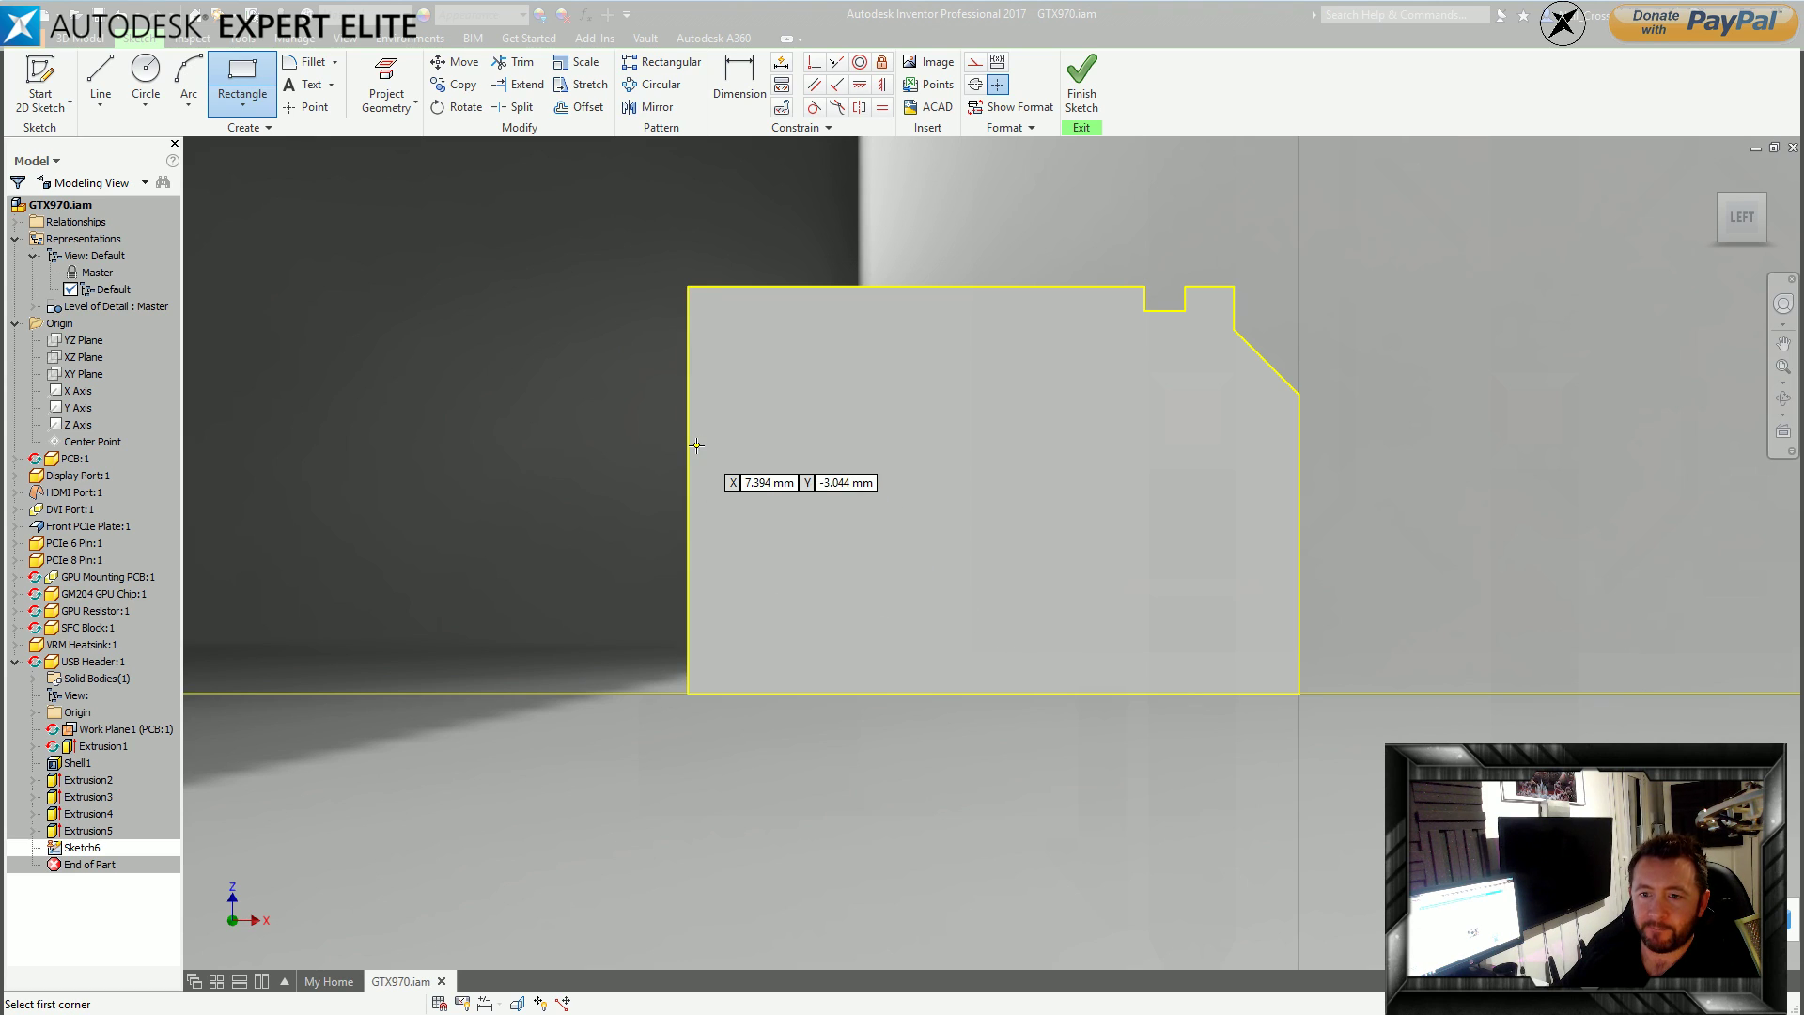
left_click(689, 448)
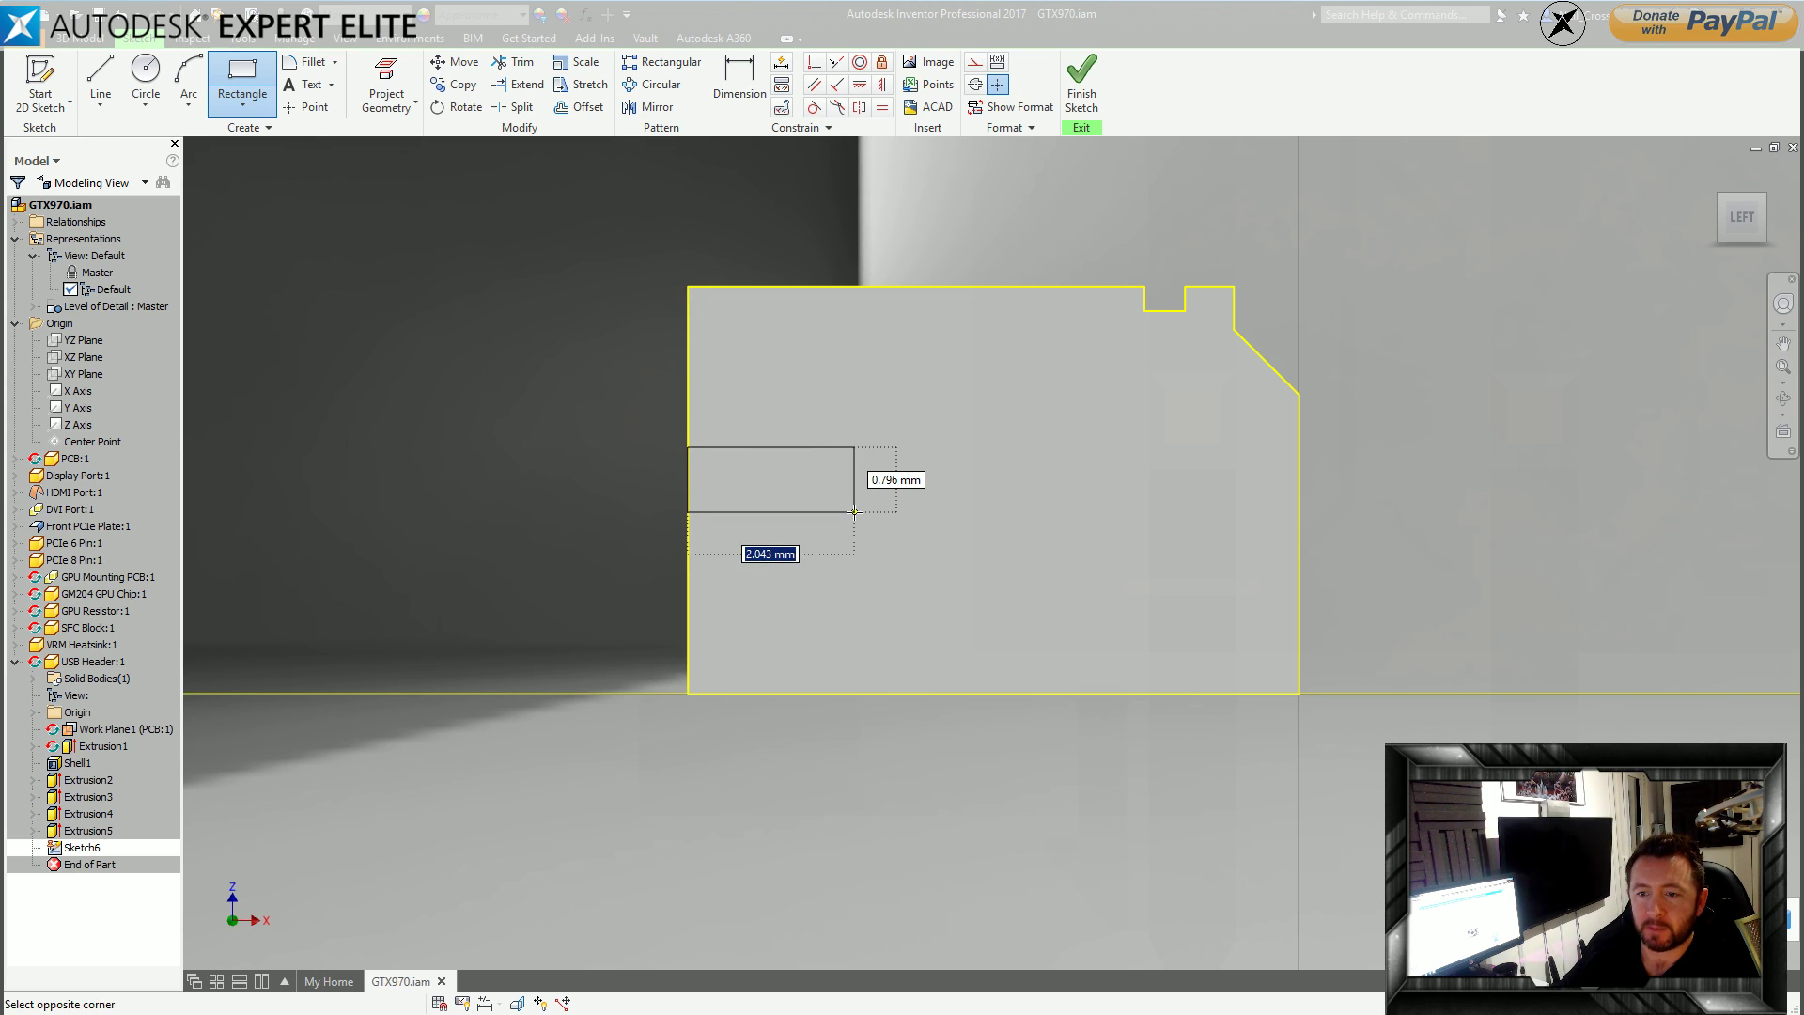
left_click(854, 512)
key("Escape")
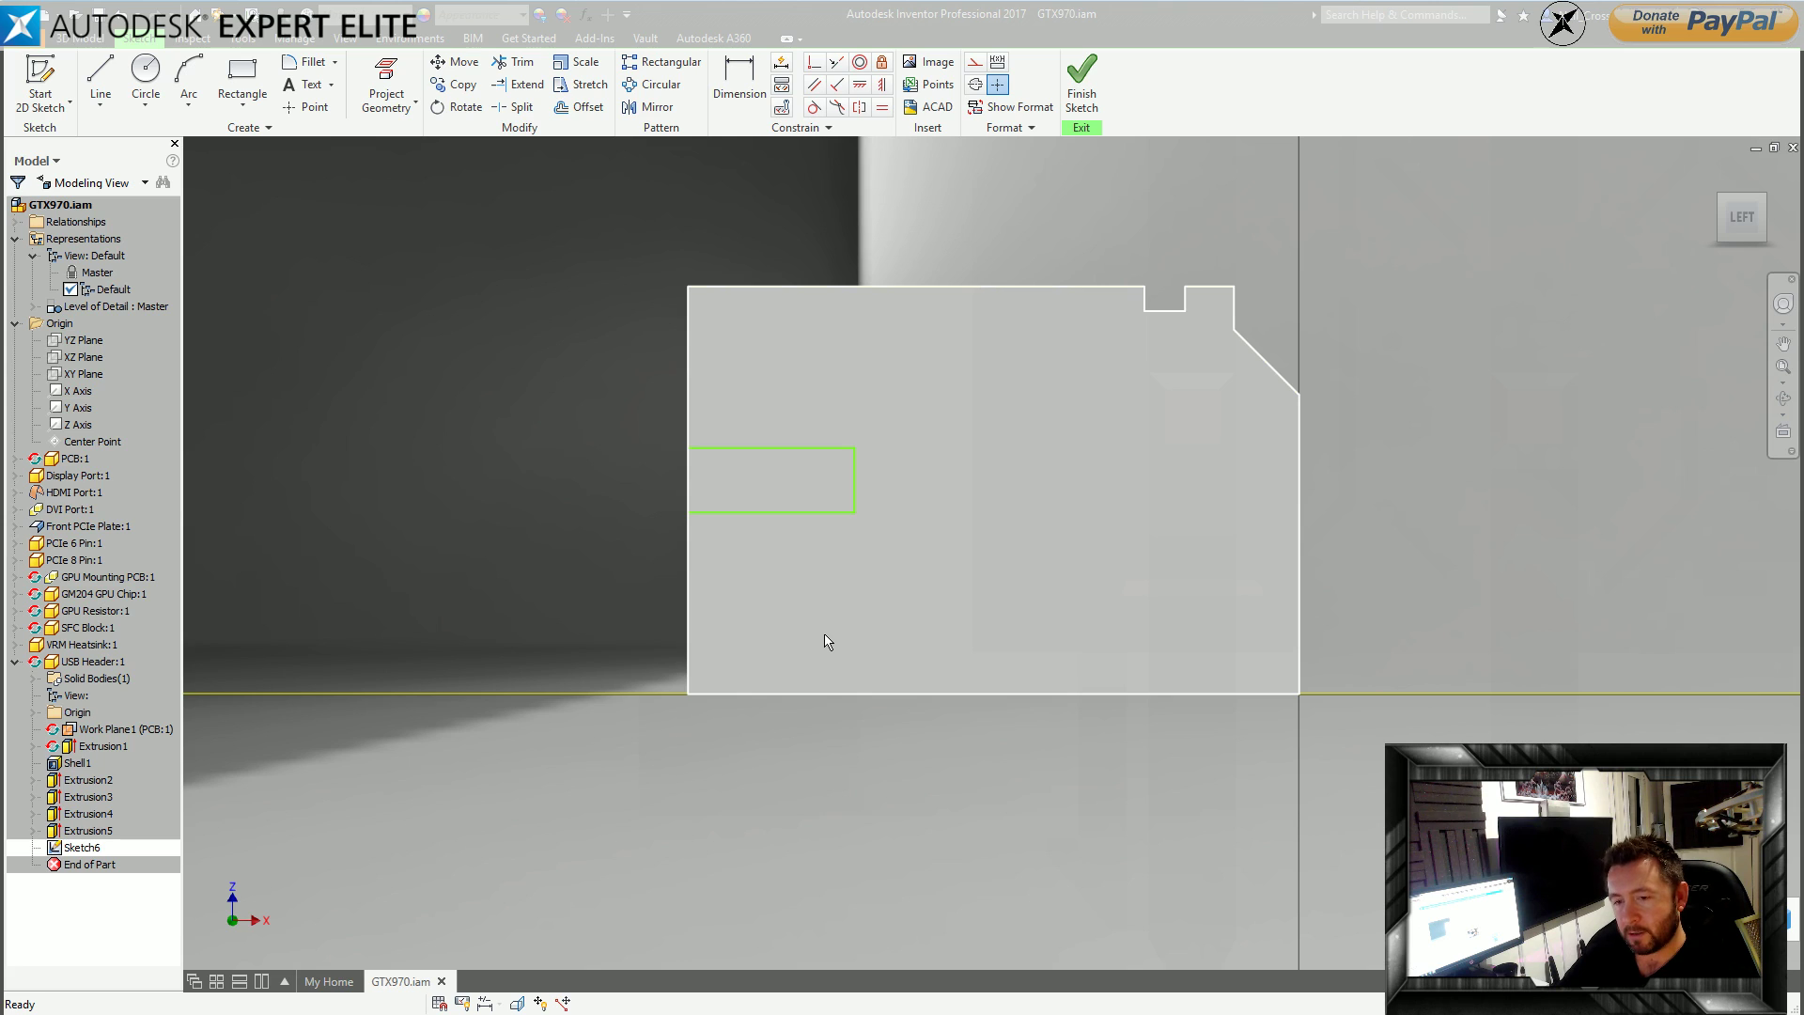
Try to align the rectangle's short-side midpoint with the front edge's midpoint using a Horizontal constraint, and undo it.
left_click(827, 642)
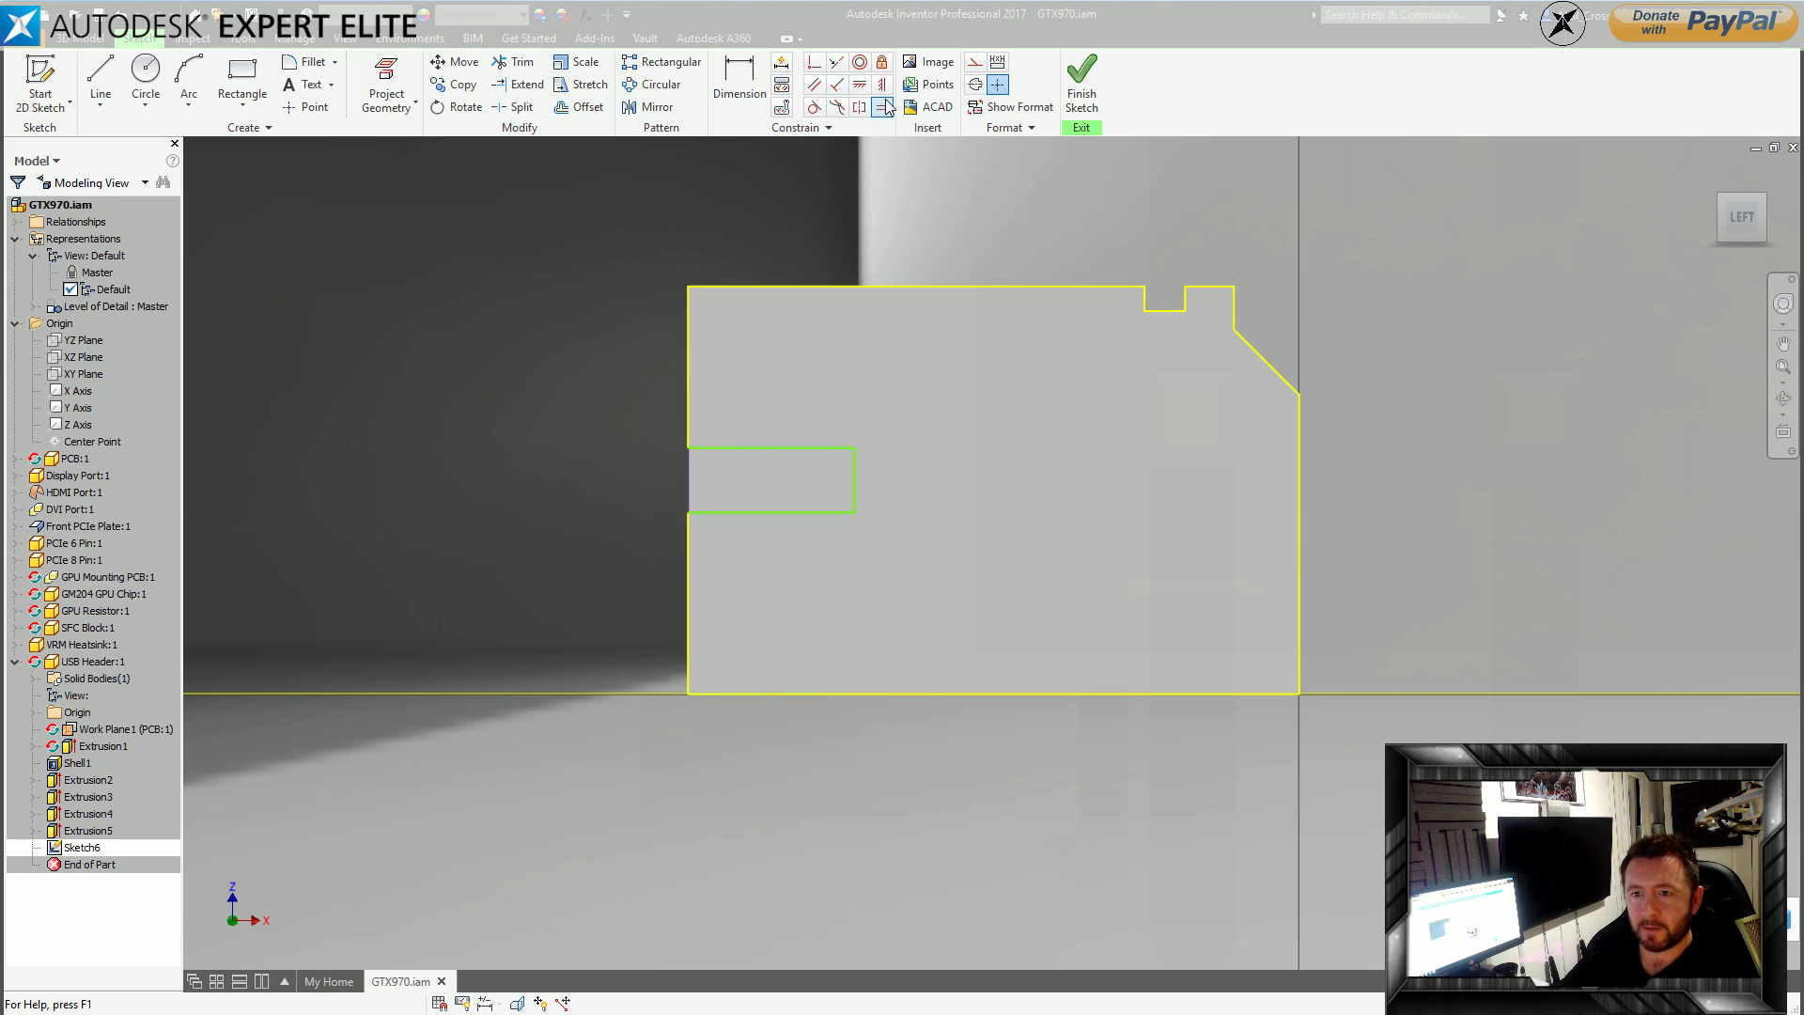
left_click(859, 85)
left_click(854, 479)
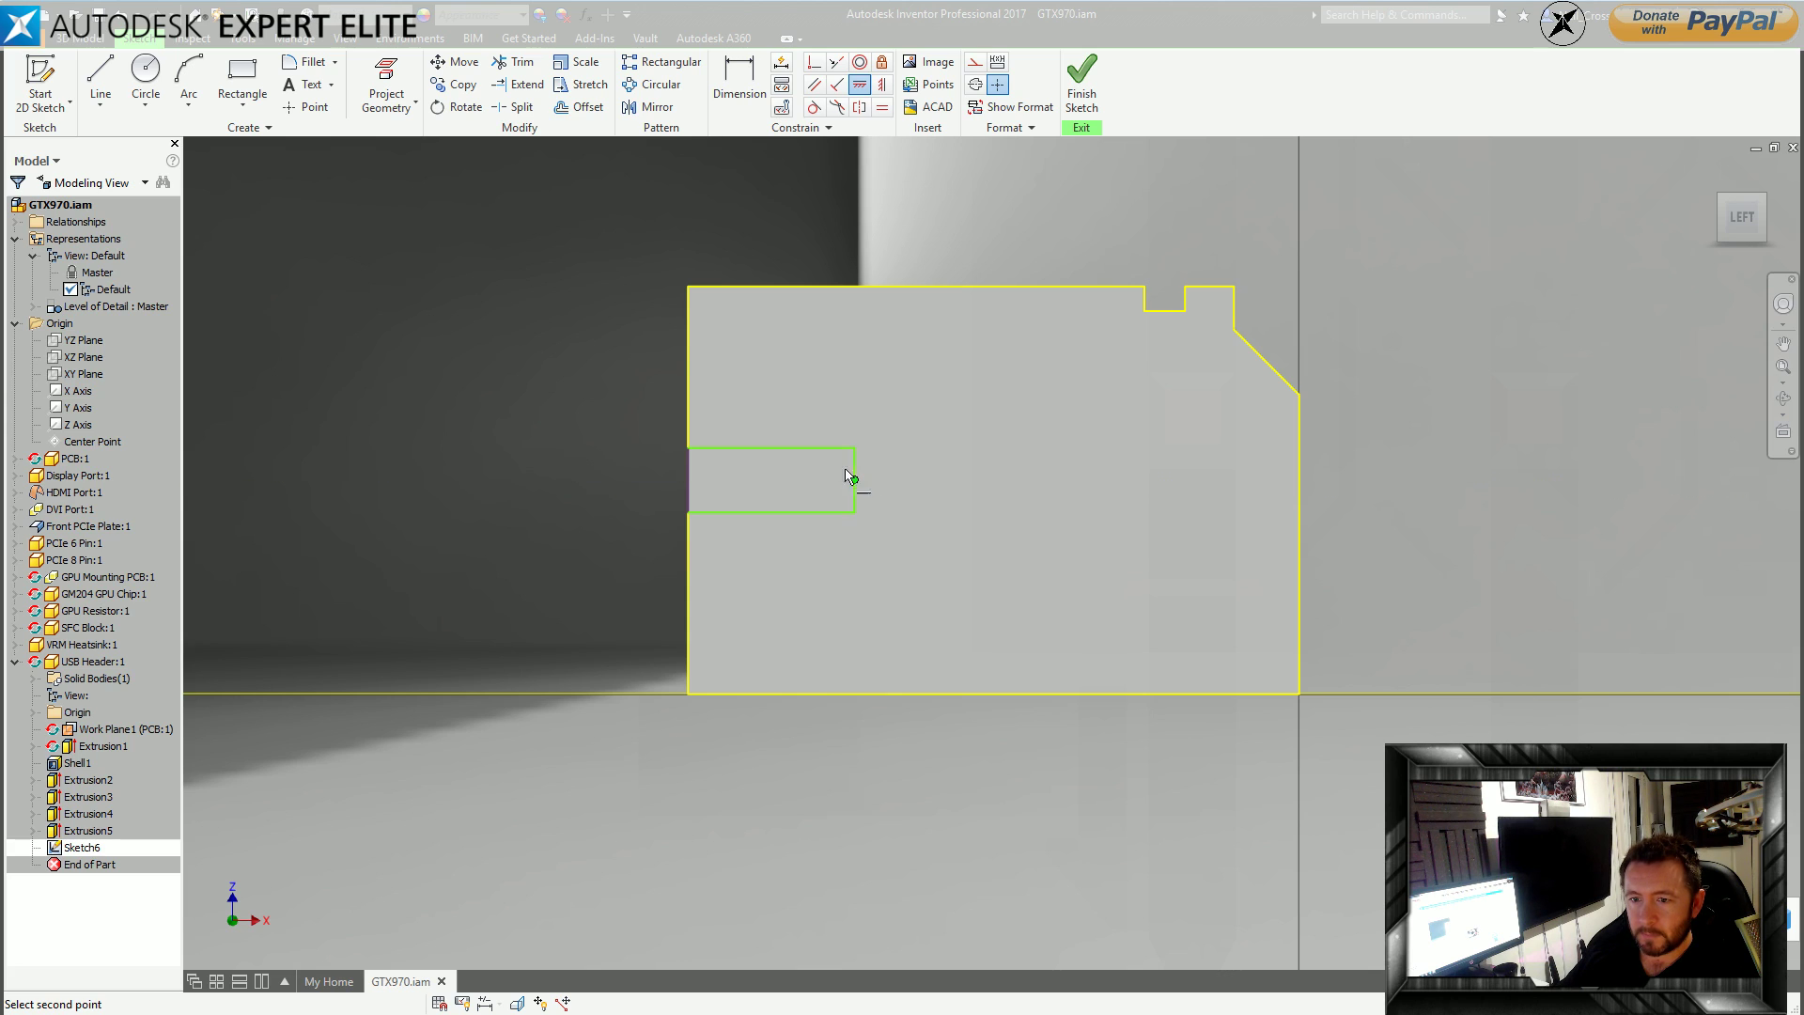
left_click(689, 490)
key("Escape")
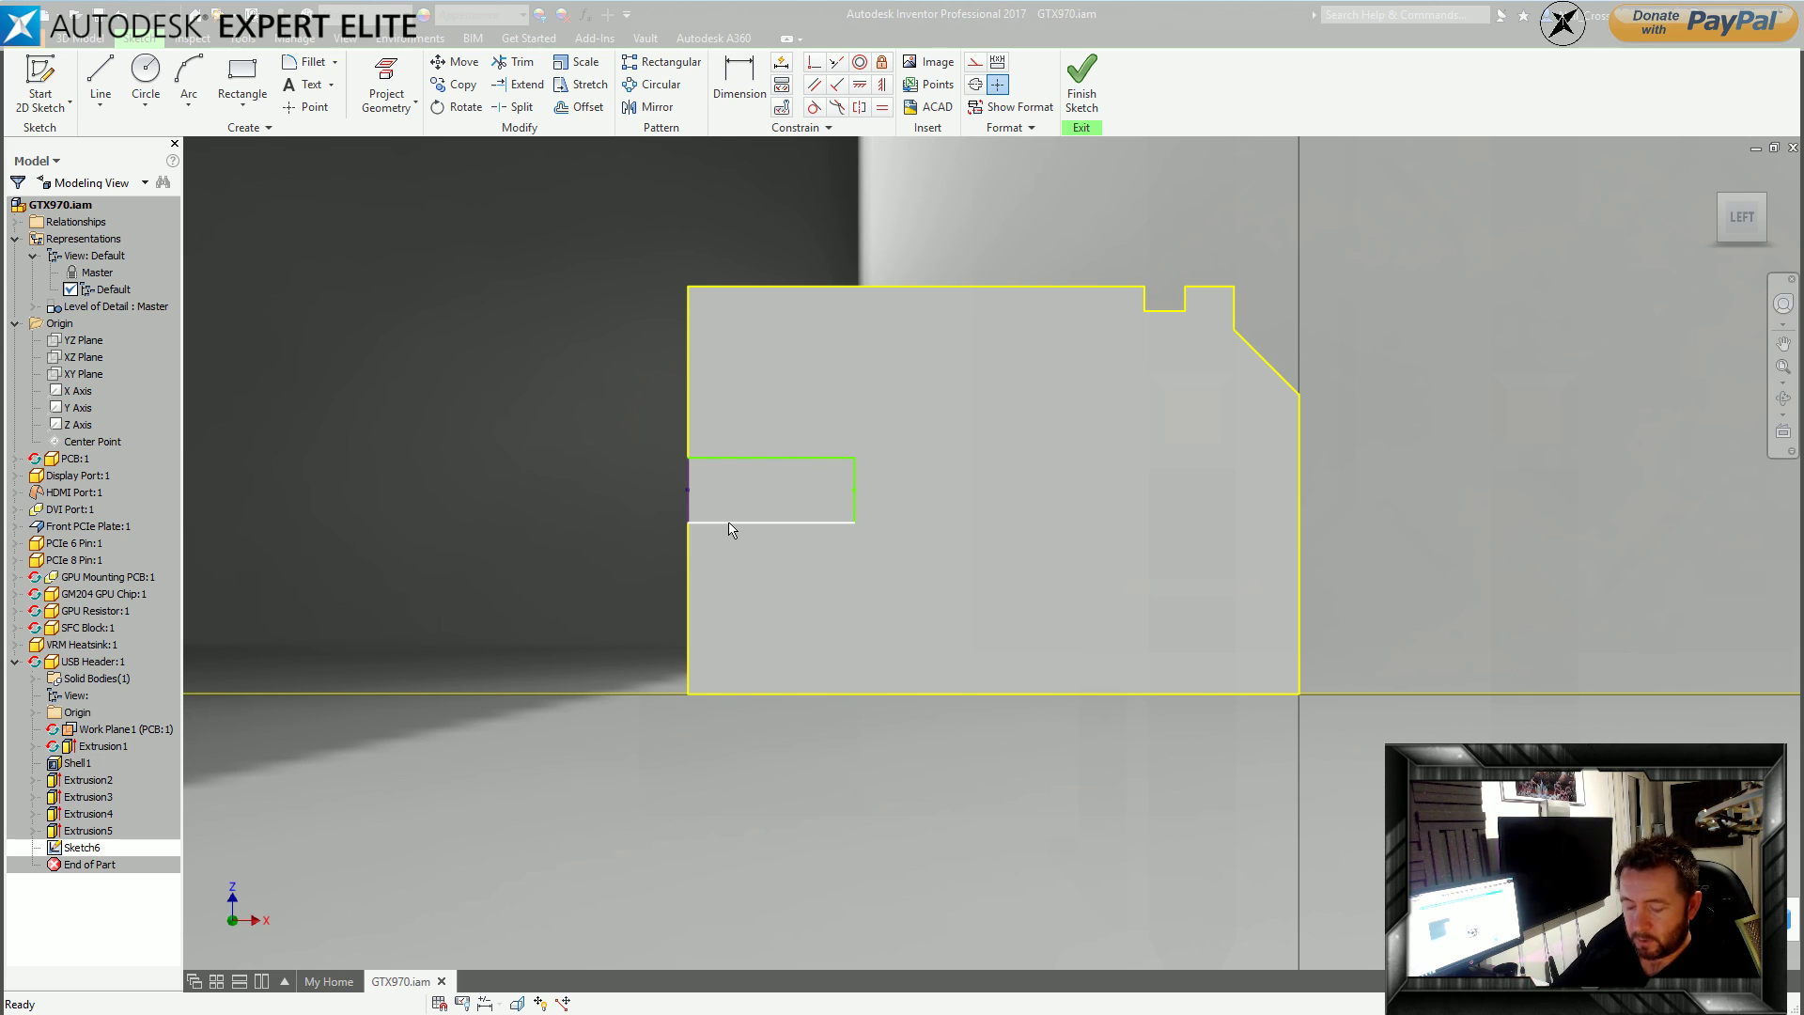
key("ctrl+z")
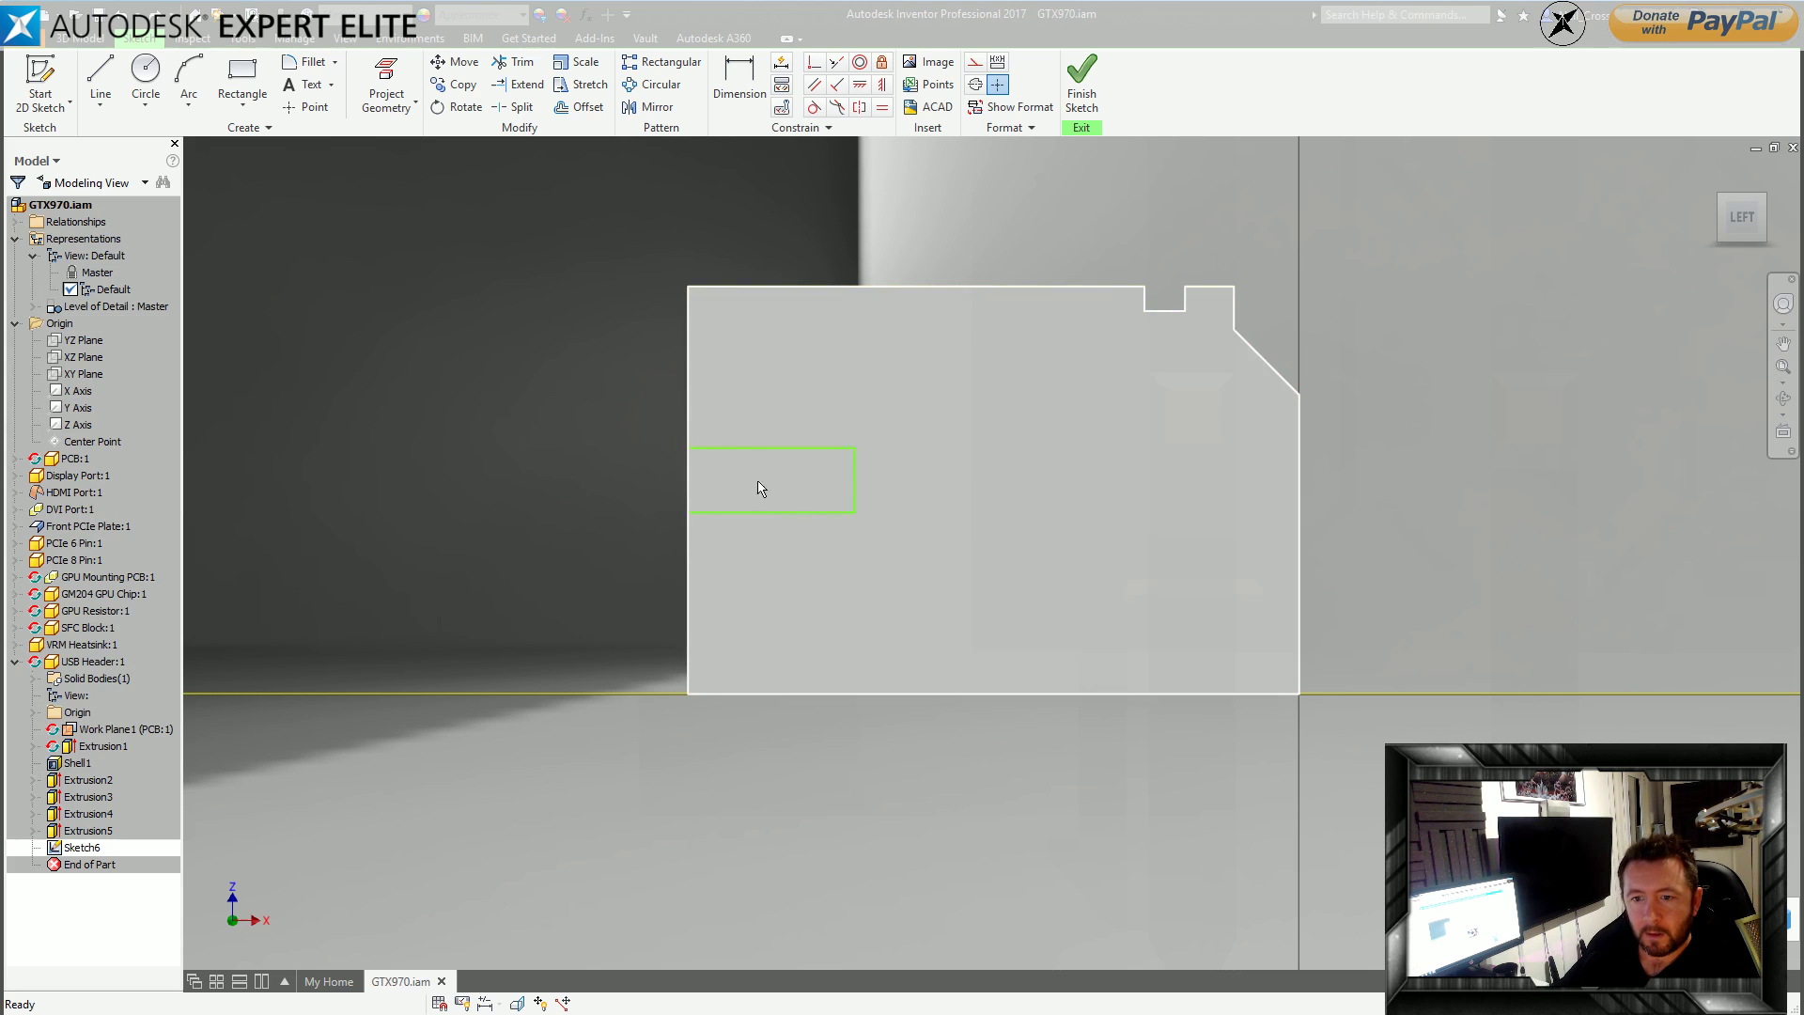
Align the rectangle's lower corner with the midpoint of the side face's front edge using a Horizontal constraint.
left_click(860, 84)
left_click(688, 512)
left_click(689, 480)
key("Escape")
Set the rectangle's length to 2.5 mm and its height to 1 mm, then finish the sketch.
key("d")
left_click(779, 427)
left_click(782, 378)
type("2.5")
key("Return")
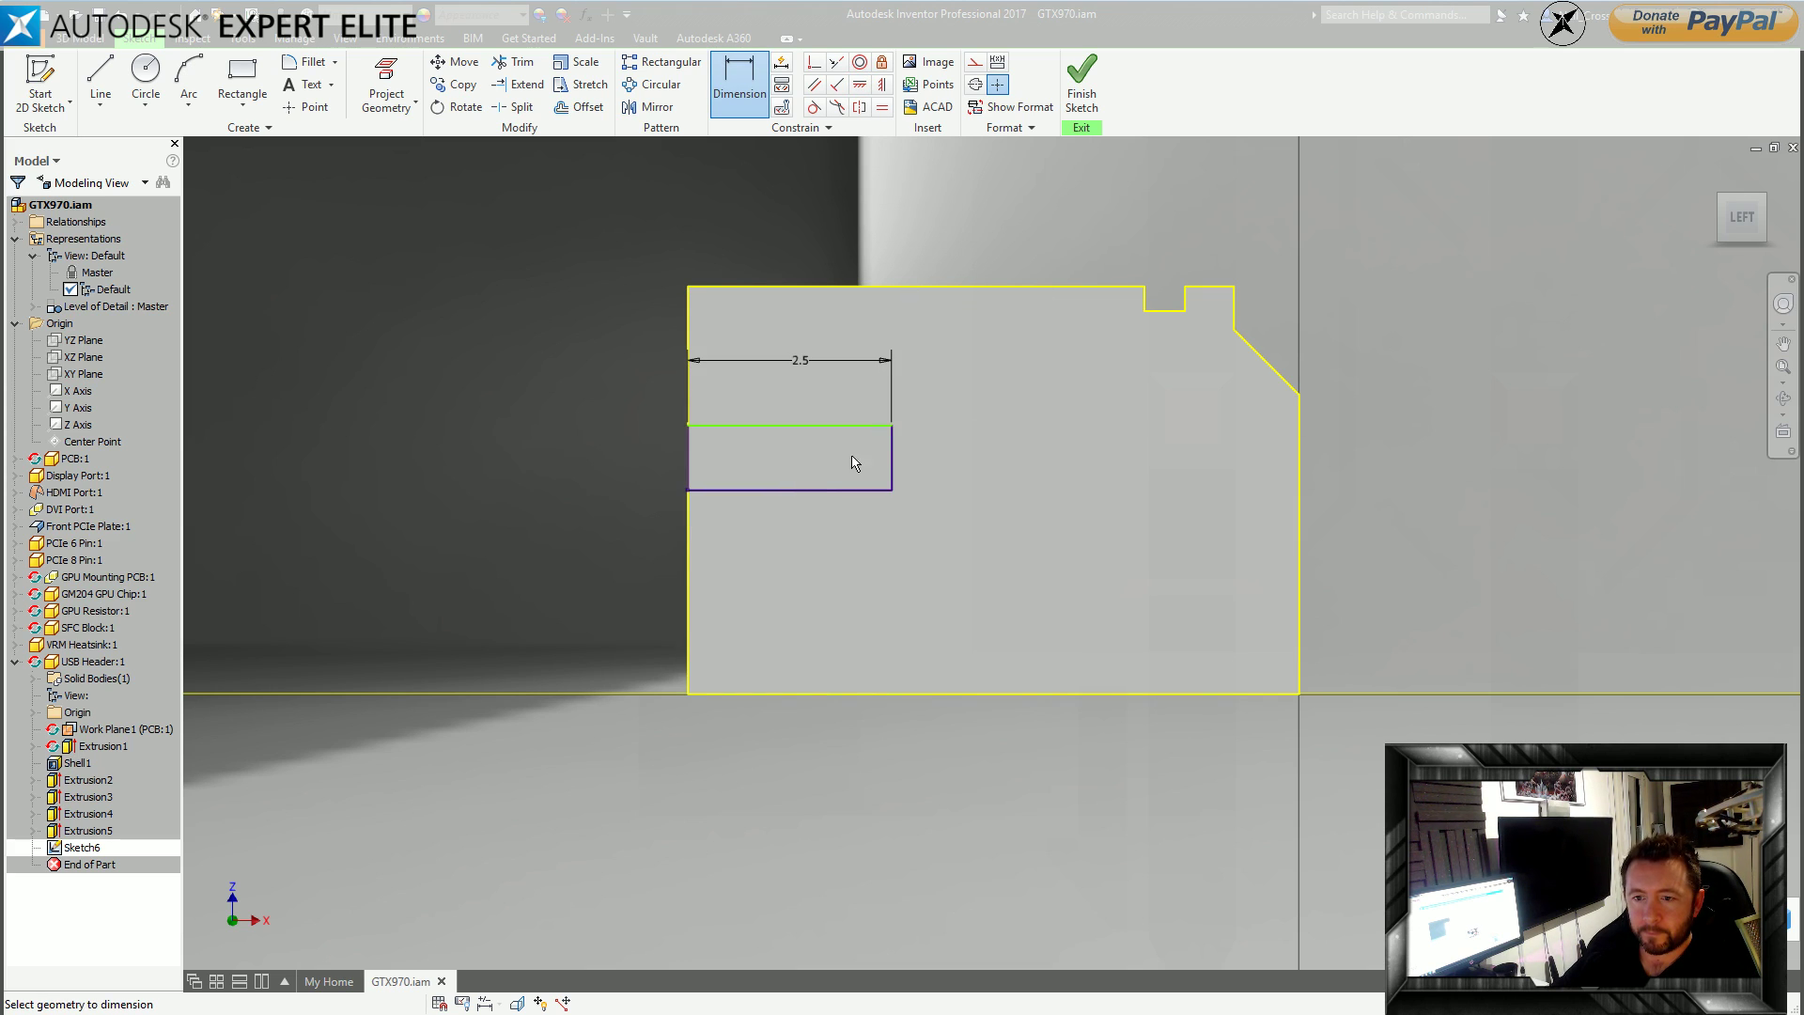
left_click(898, 465)
left_click(977, 461)
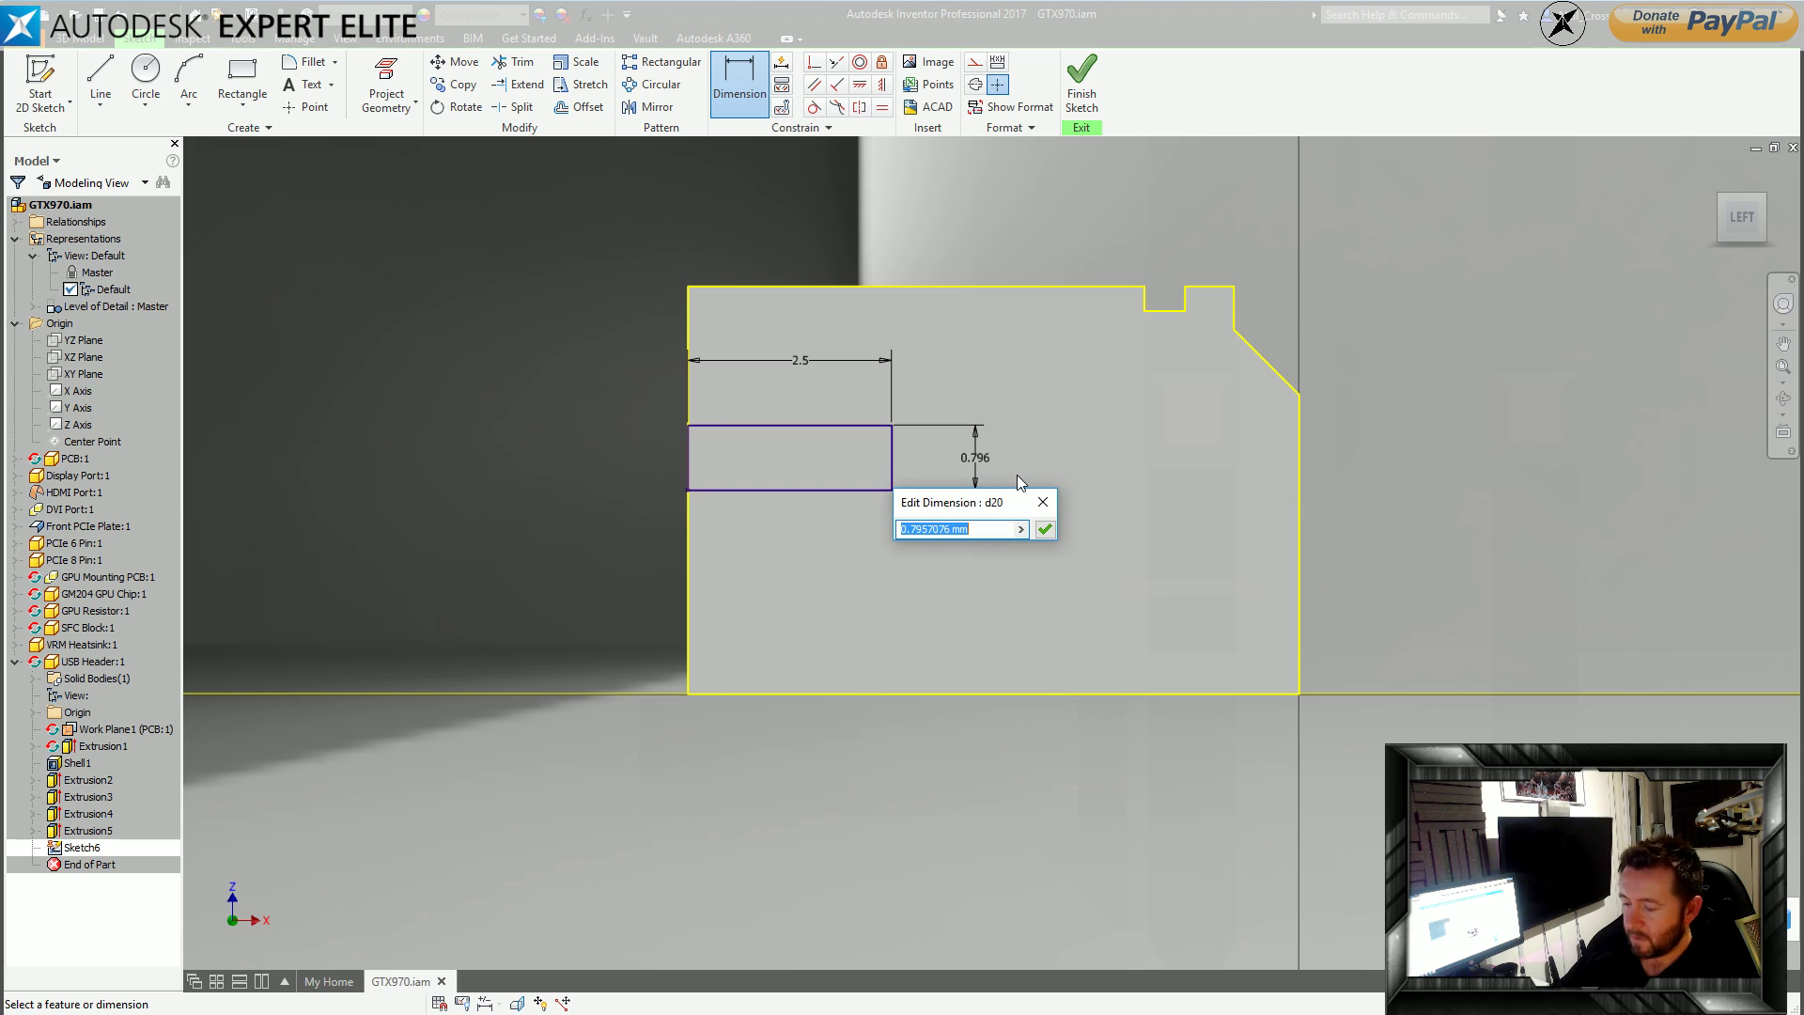
type("1")
key("Return")
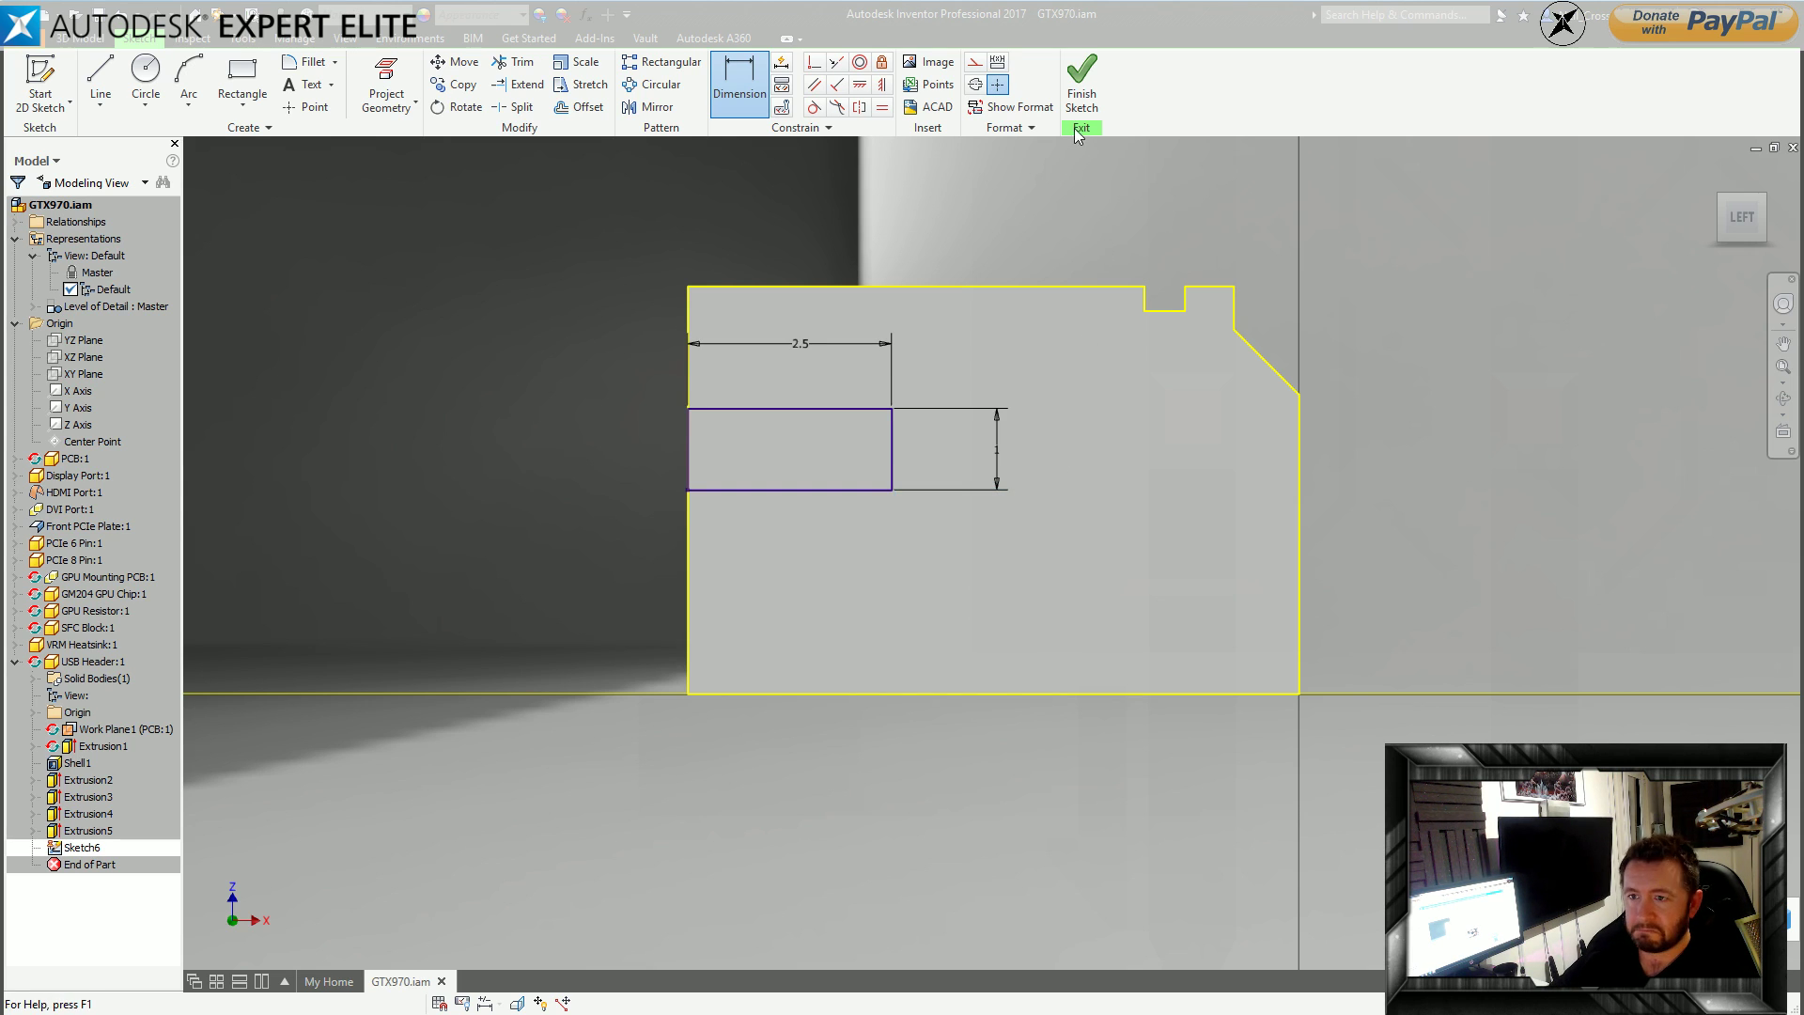
left_click(1081, 84)
Cut the 2.5 by 1 mm rectangle through both side walls of the housing with an Extrude.
left_click(101, 80)
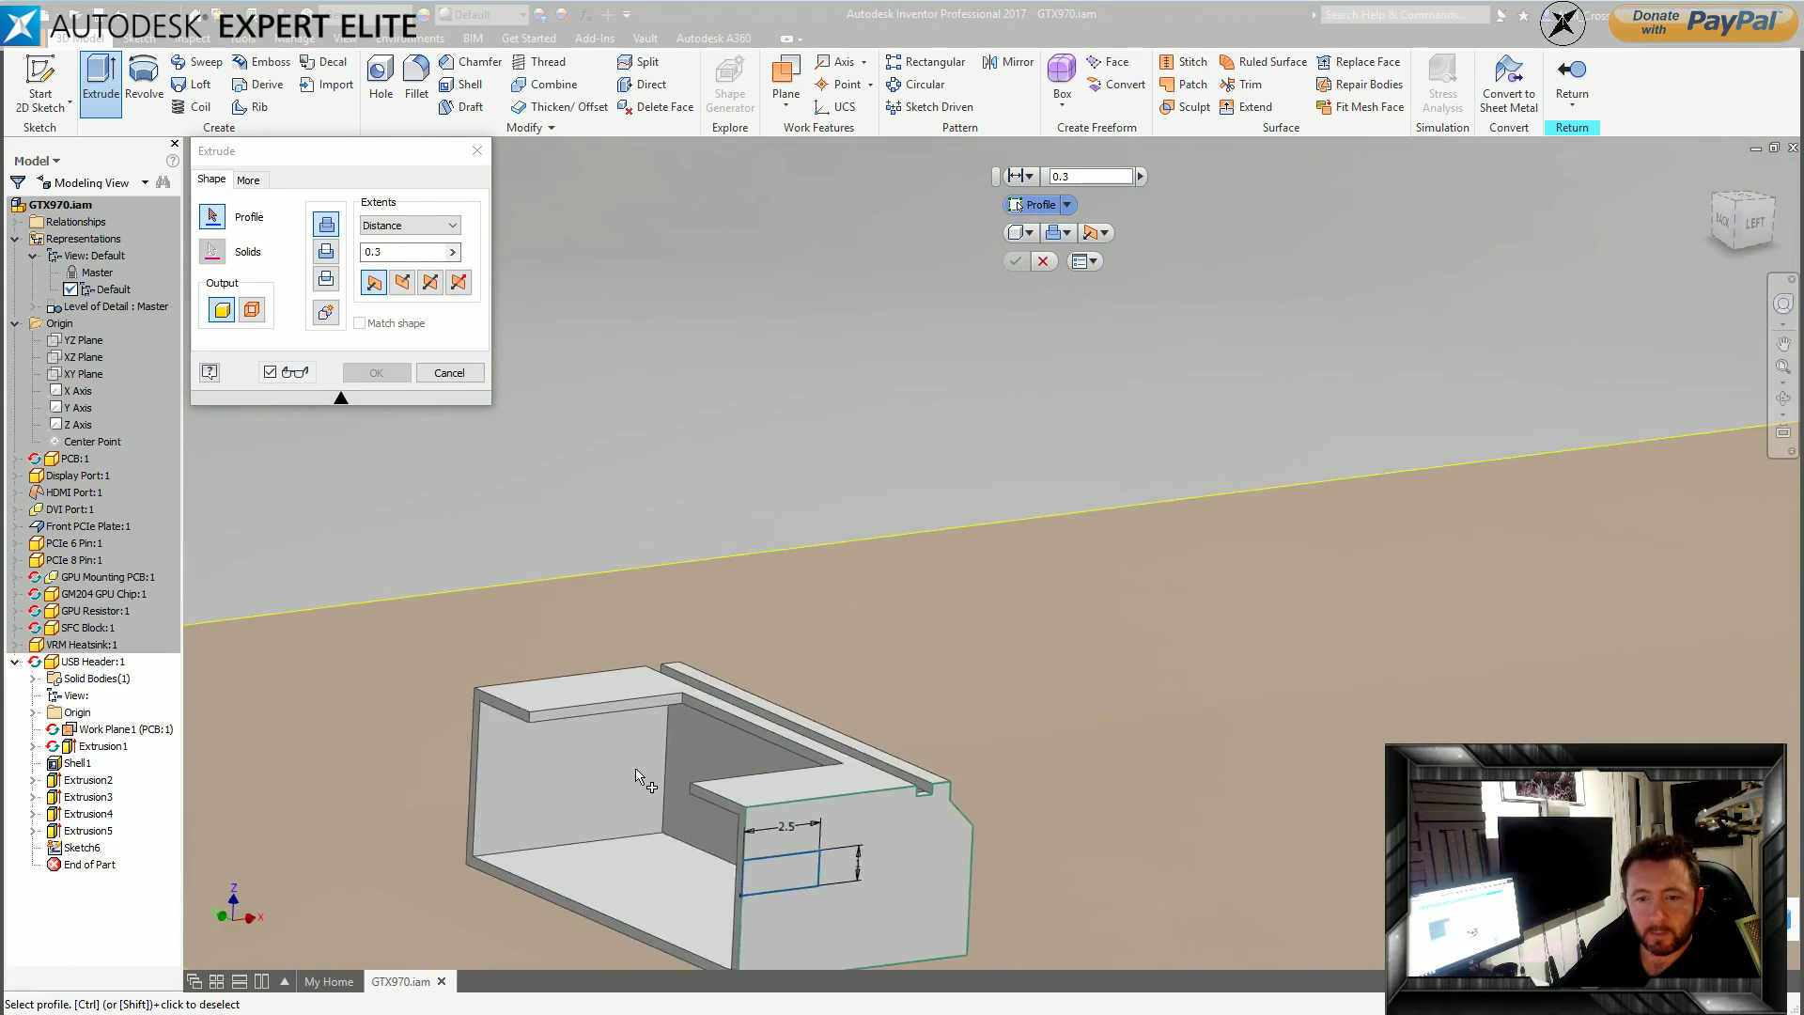
left_click(881, 874)
left_click(326, 251)
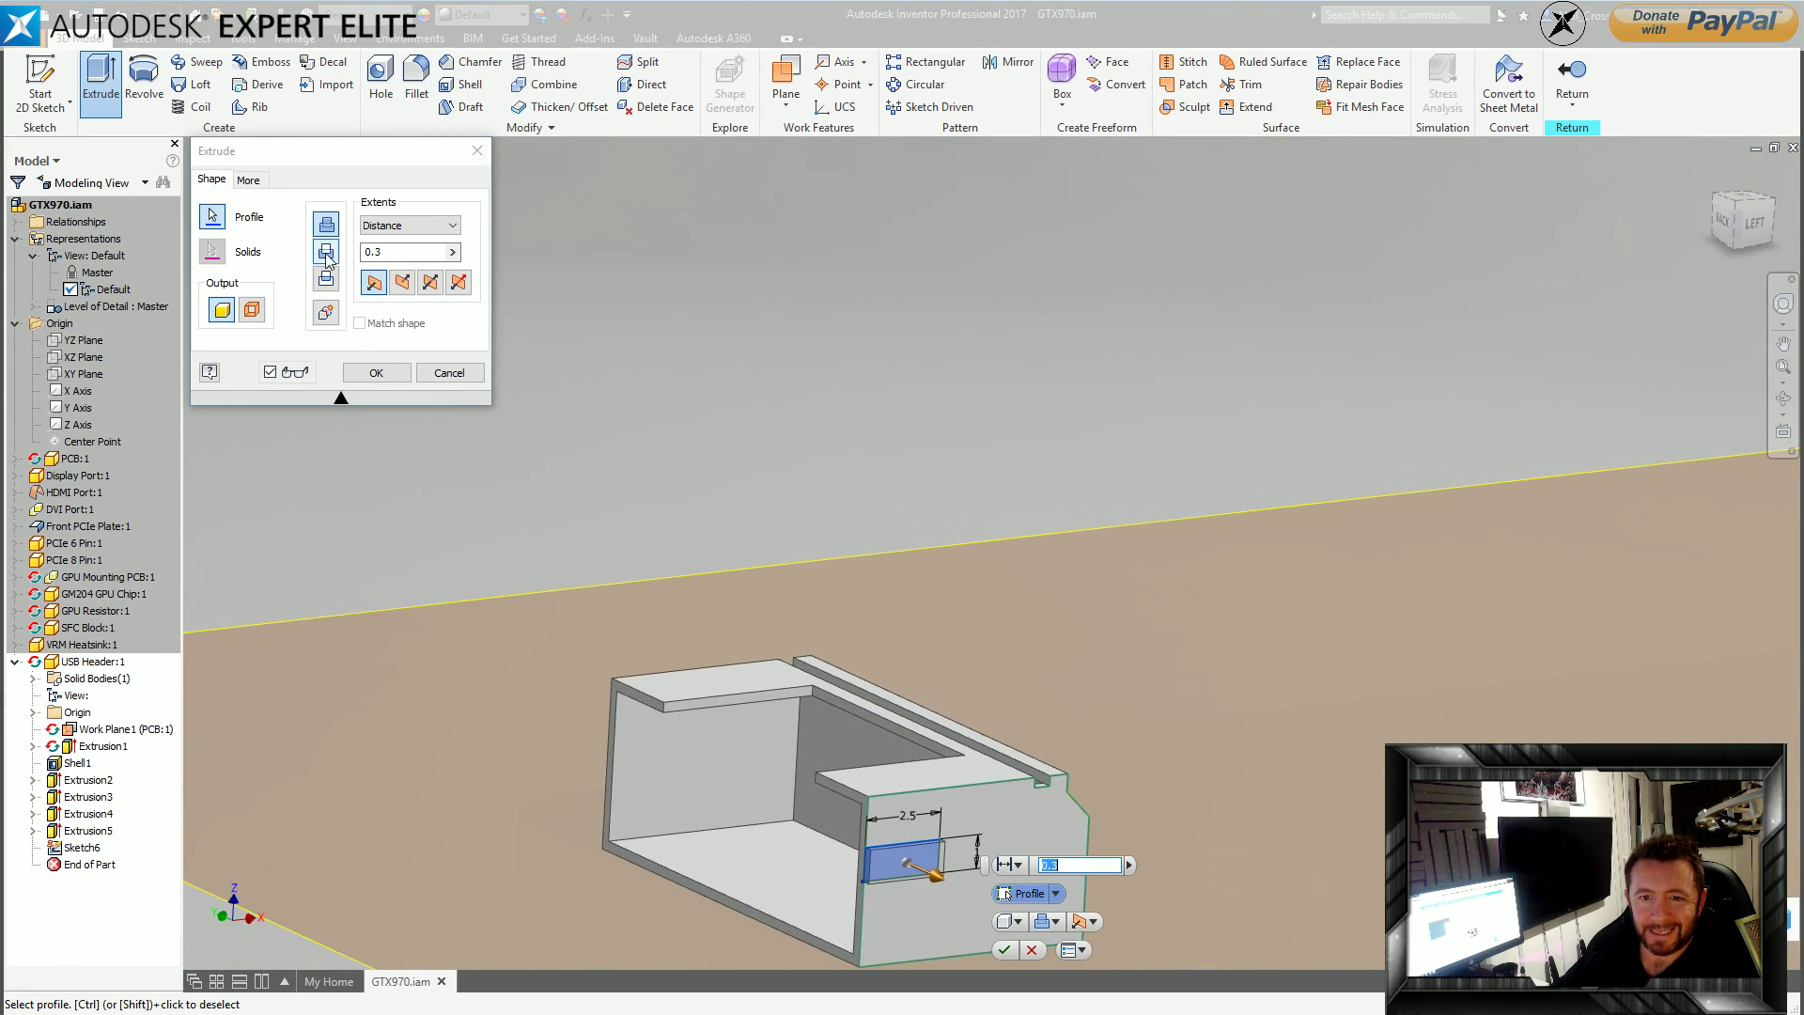
left_click(386, 226)
left_click(368, 253)
left_click(376, 372)
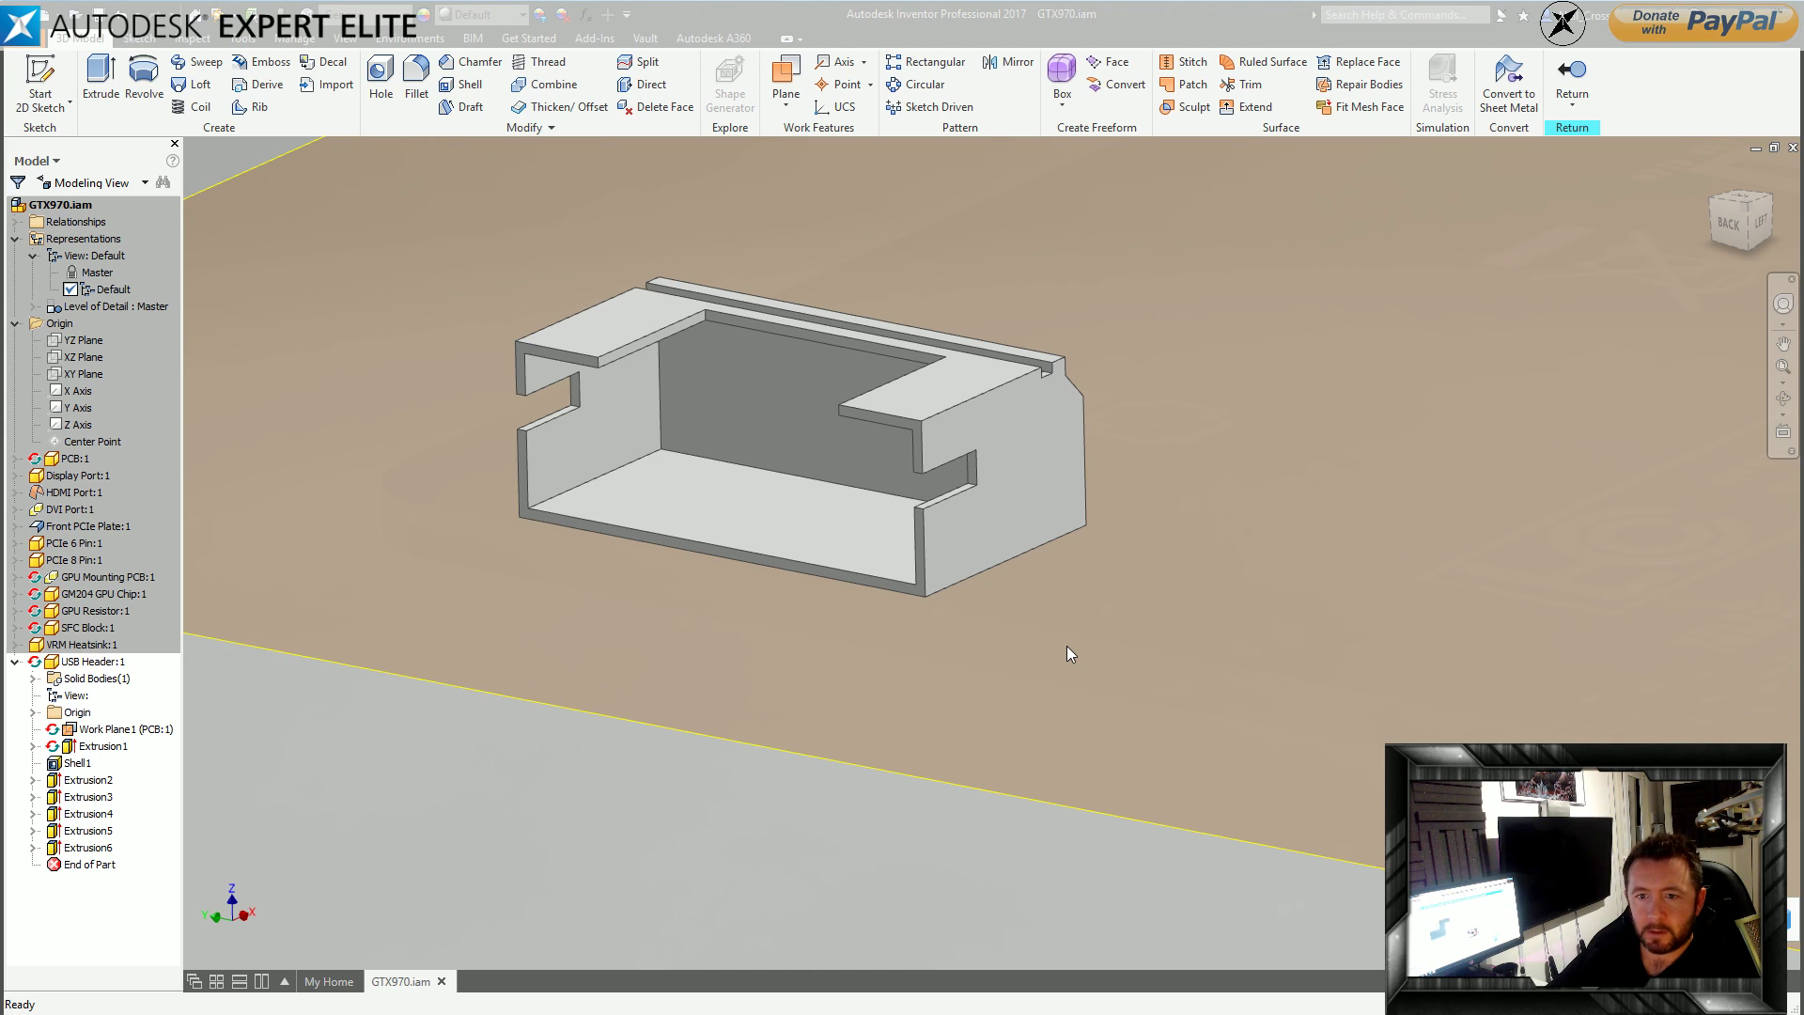
Create a sketch on the housing's top face and draw a rectangle about 0.7 by 1.4 mm near the left front corner.
key("F5")
left_click(72, 73)
left_click(858, 354)
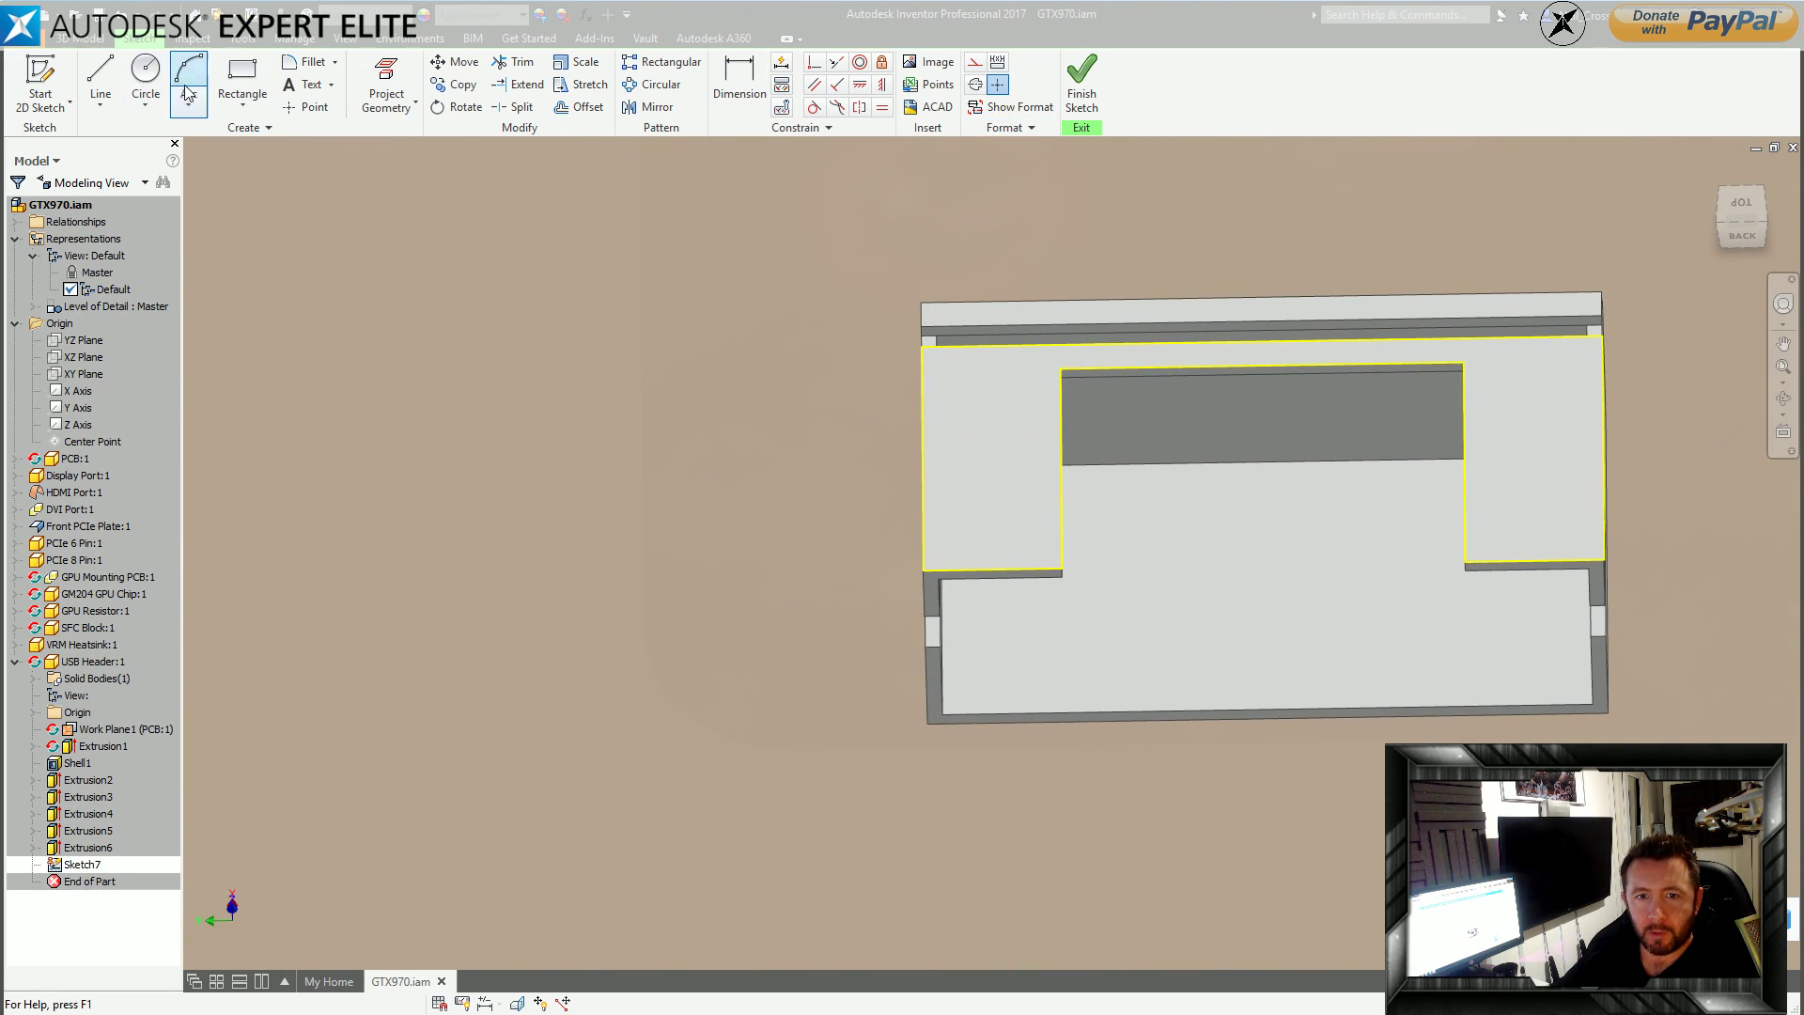
left_click(243, 80)
left_click(987, 503)
left_click(1019, 569)
key("Escape")
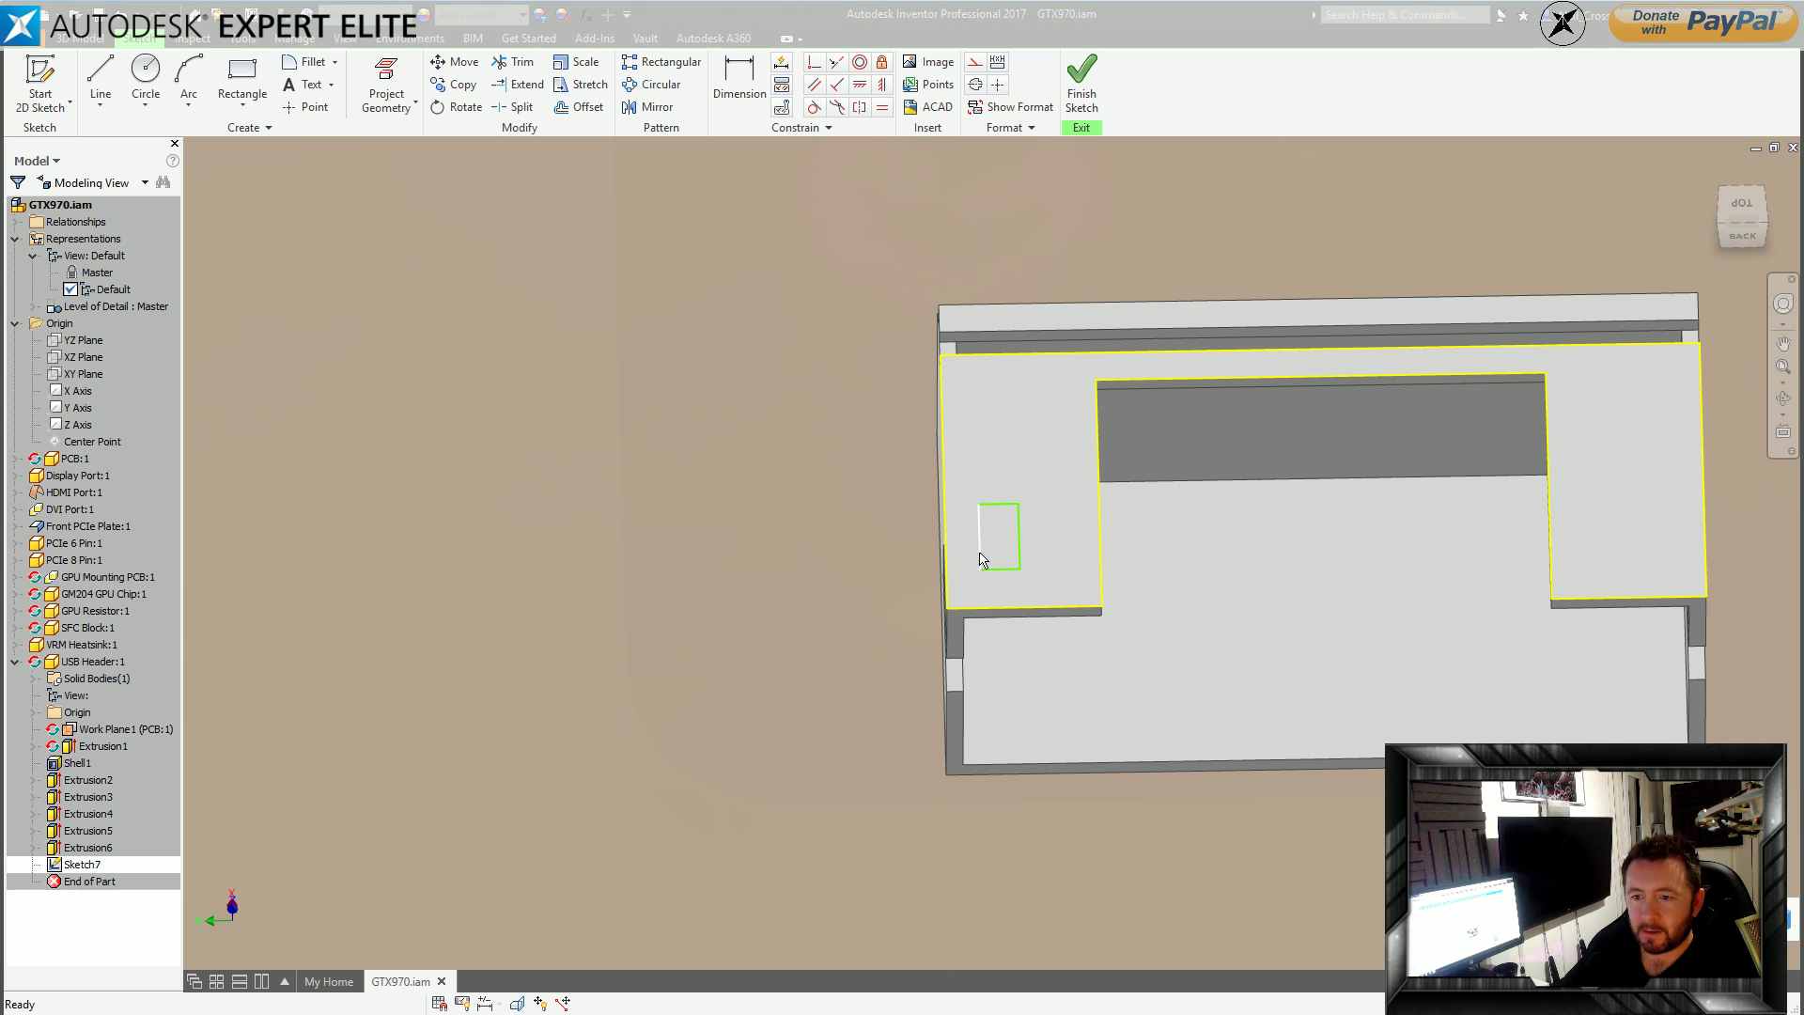
Dimension the small rectangle 1 mm from the top face's front edge.
key("d")
left_click(1001, 571)
left_click(1004, 609)
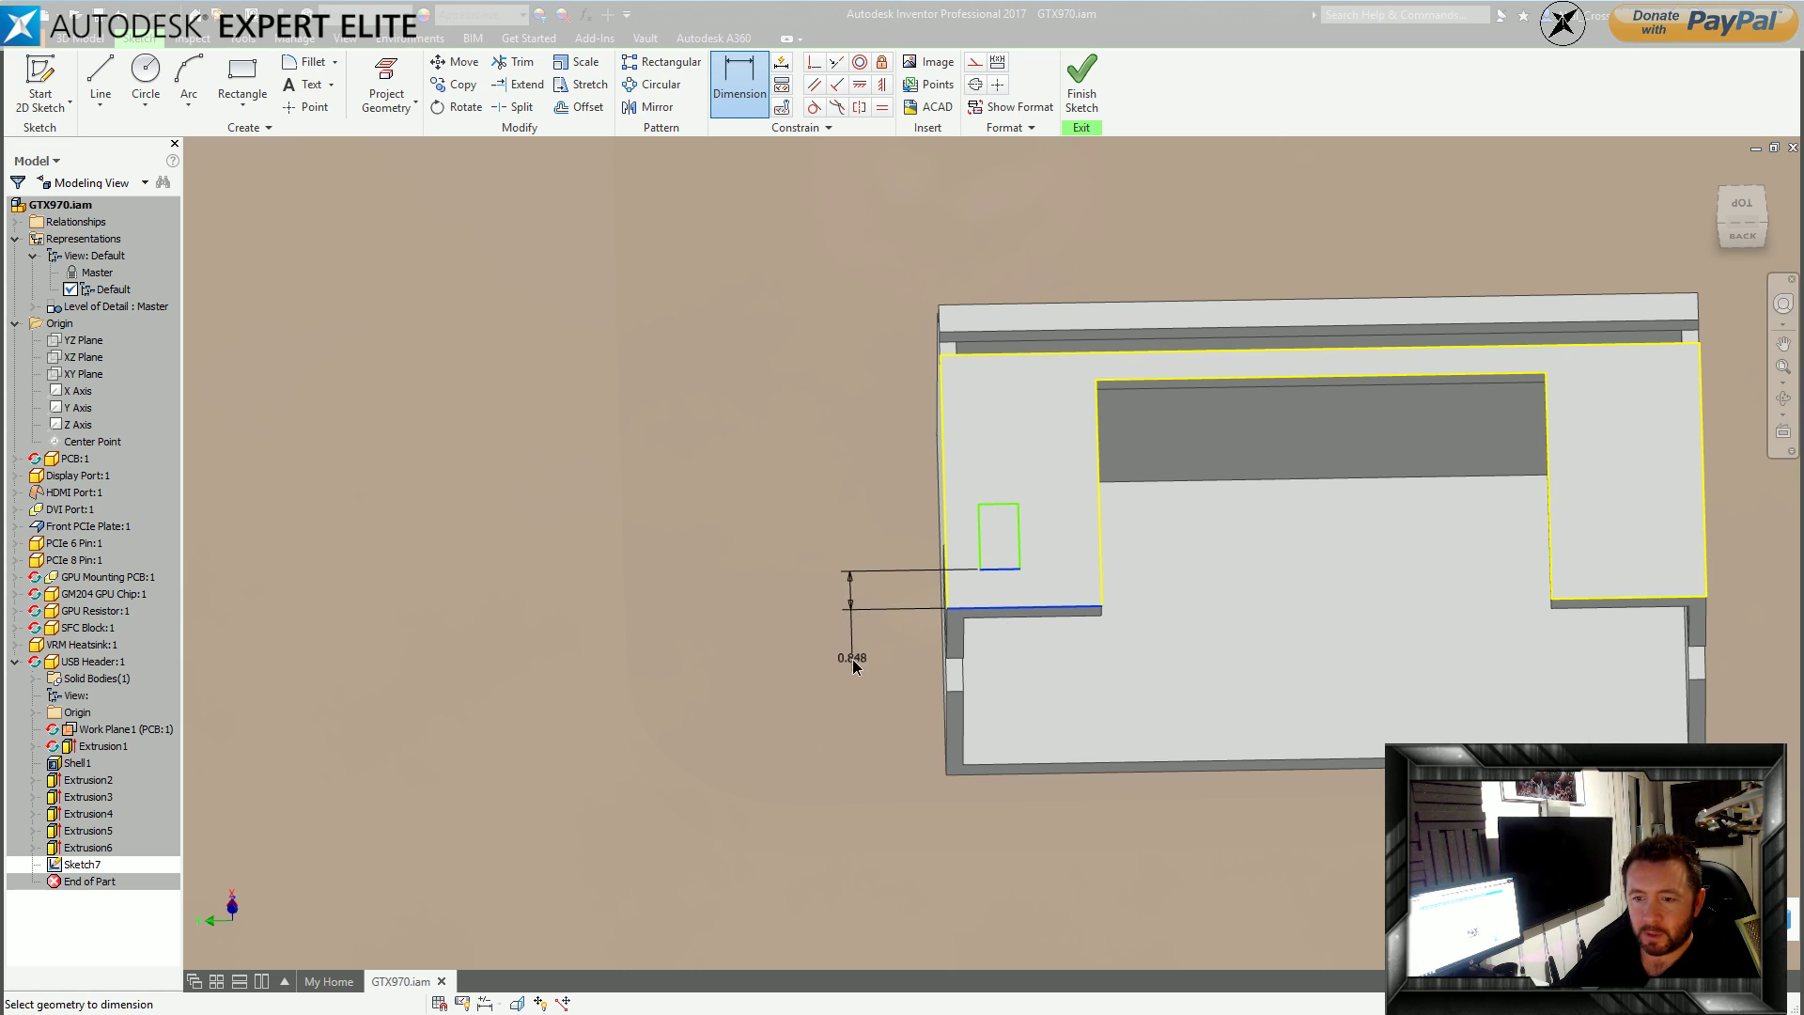
left_click(846, 663)
type("1")
key("Return")
key("Escape")
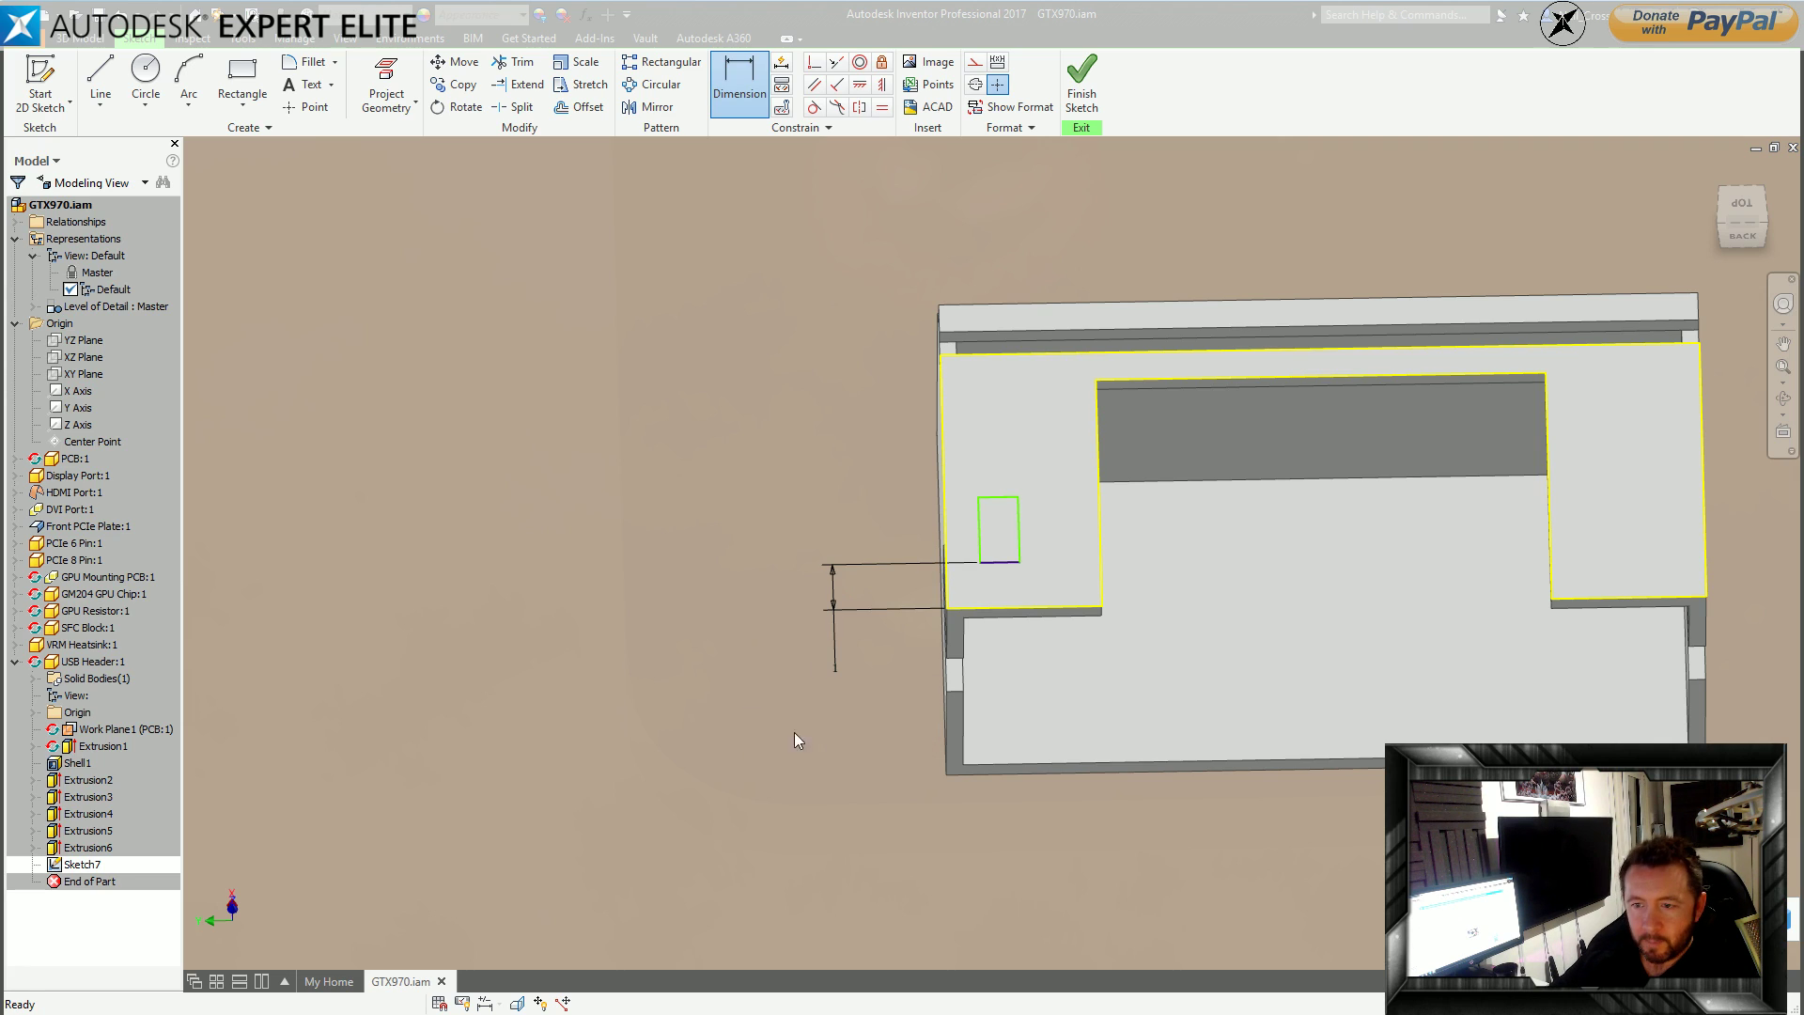
Dimension the small rectangle 0.5 mm from the top face's left edge.
left_click(979, 536)
left_click(946, 536)
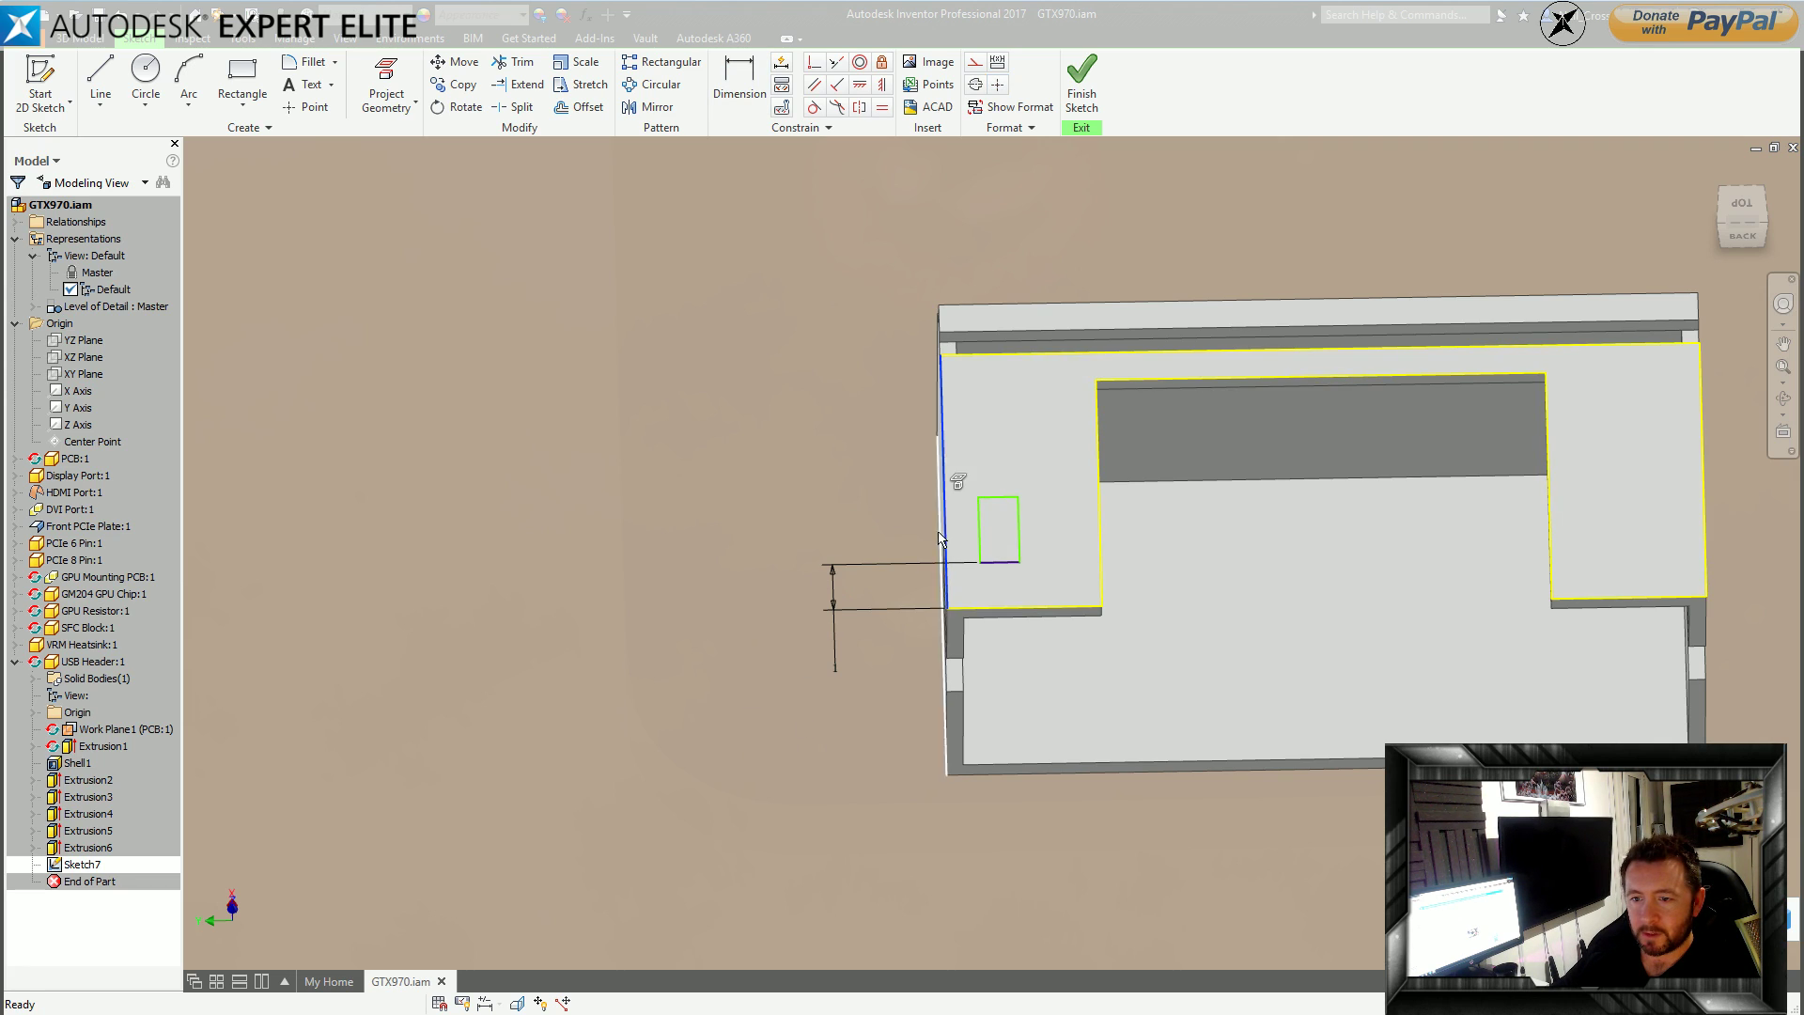
key("d")
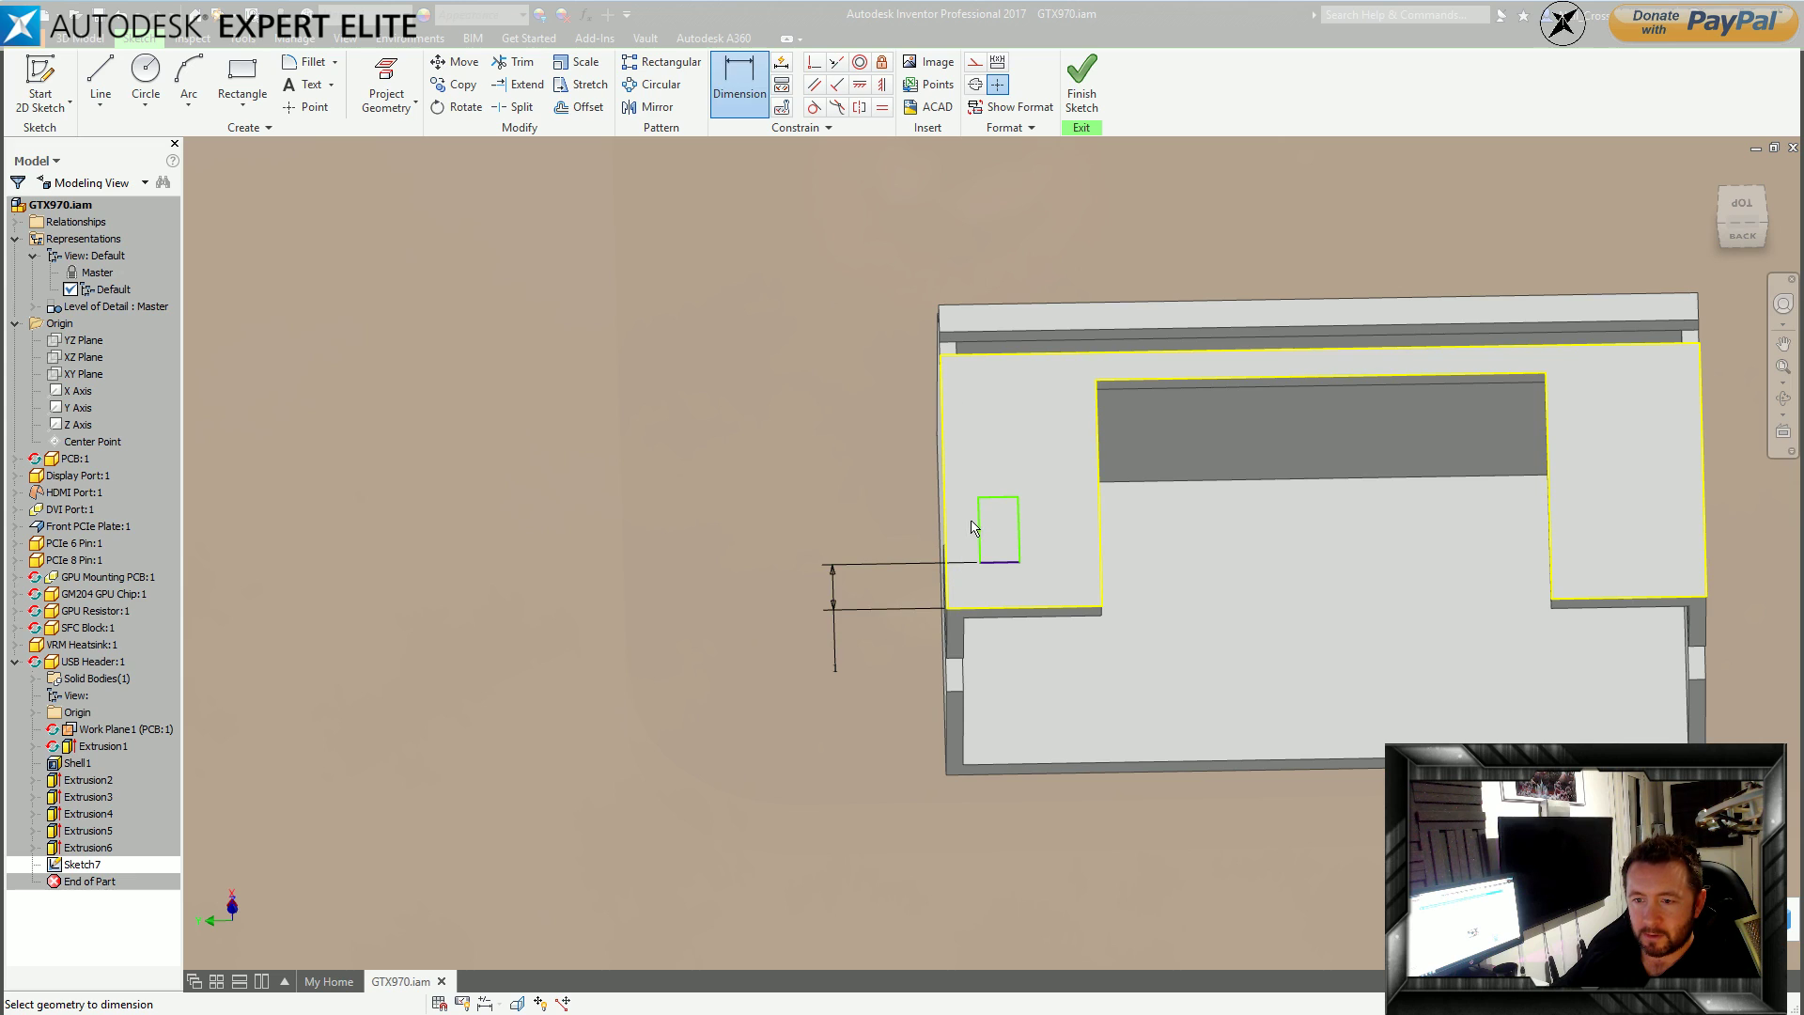
left_click(979, 531)
left_click(944, 529)
left_click(831, 506)
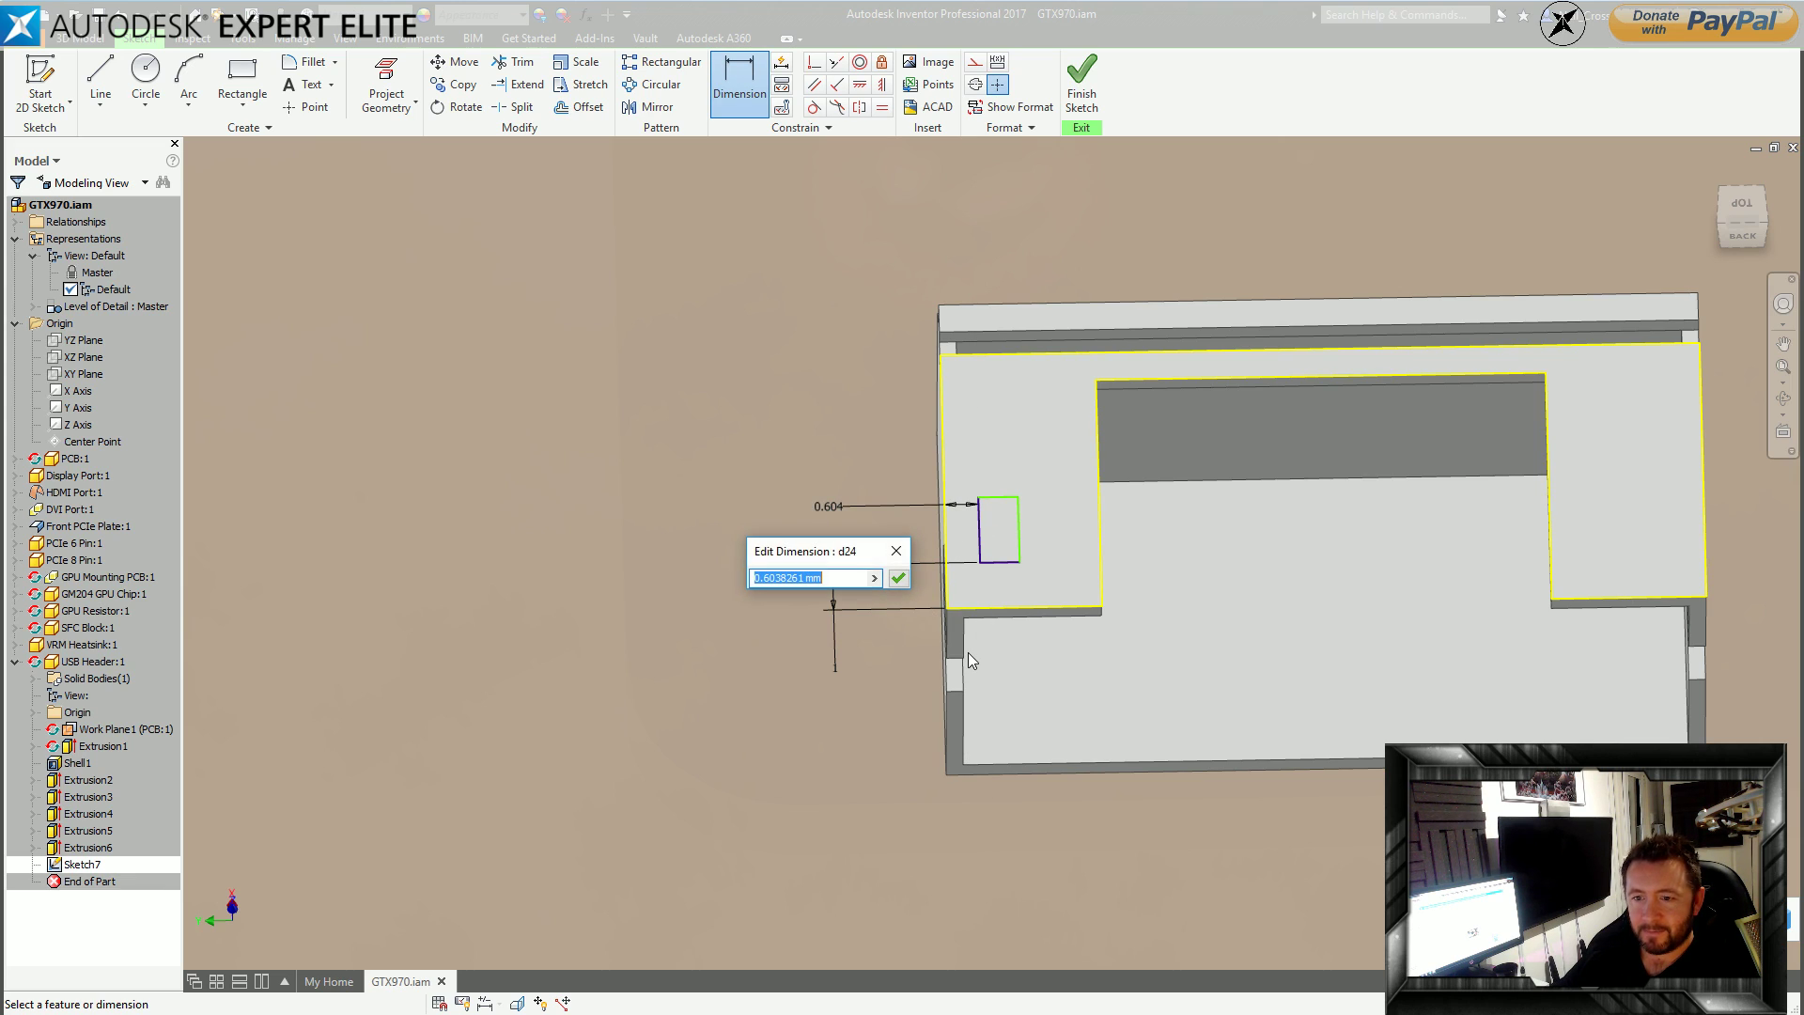
type("0.5")
key("Return")
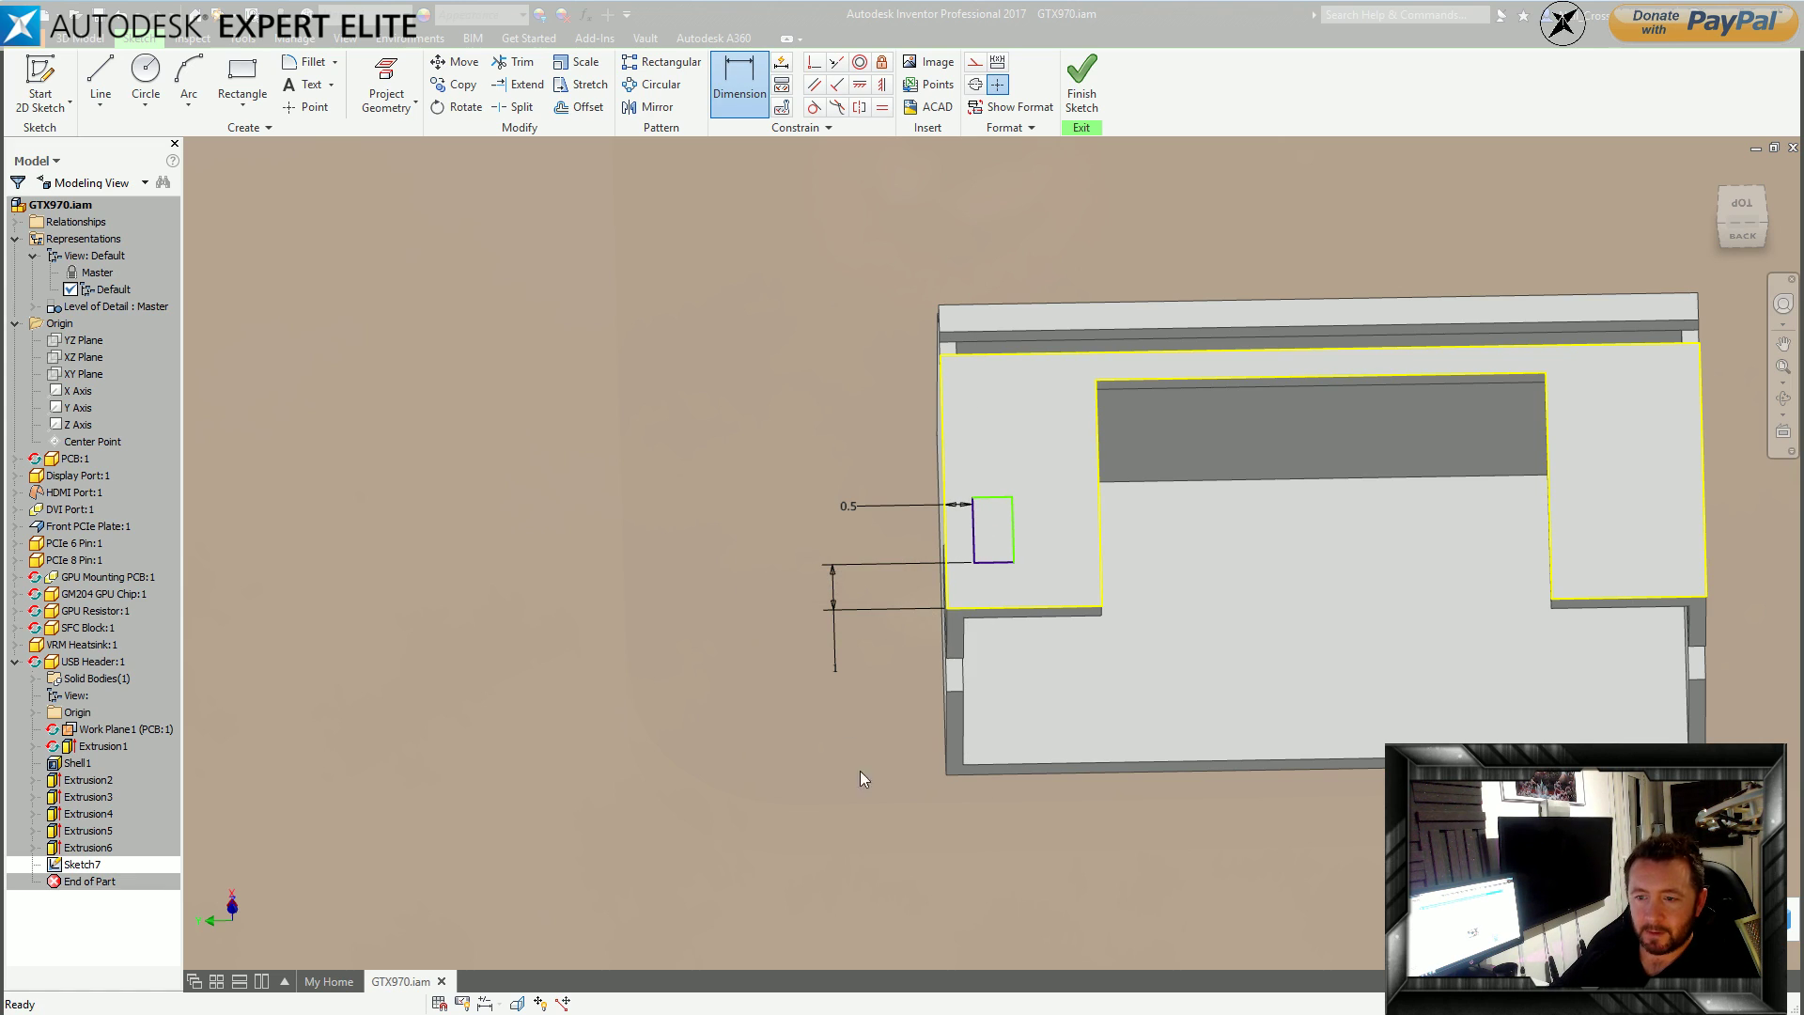
Set the small rectangle's width to 0.7 mm and its length to 1.5 mm, and finish the sketch.
left_click(991, 497)
left_click(852, 440)
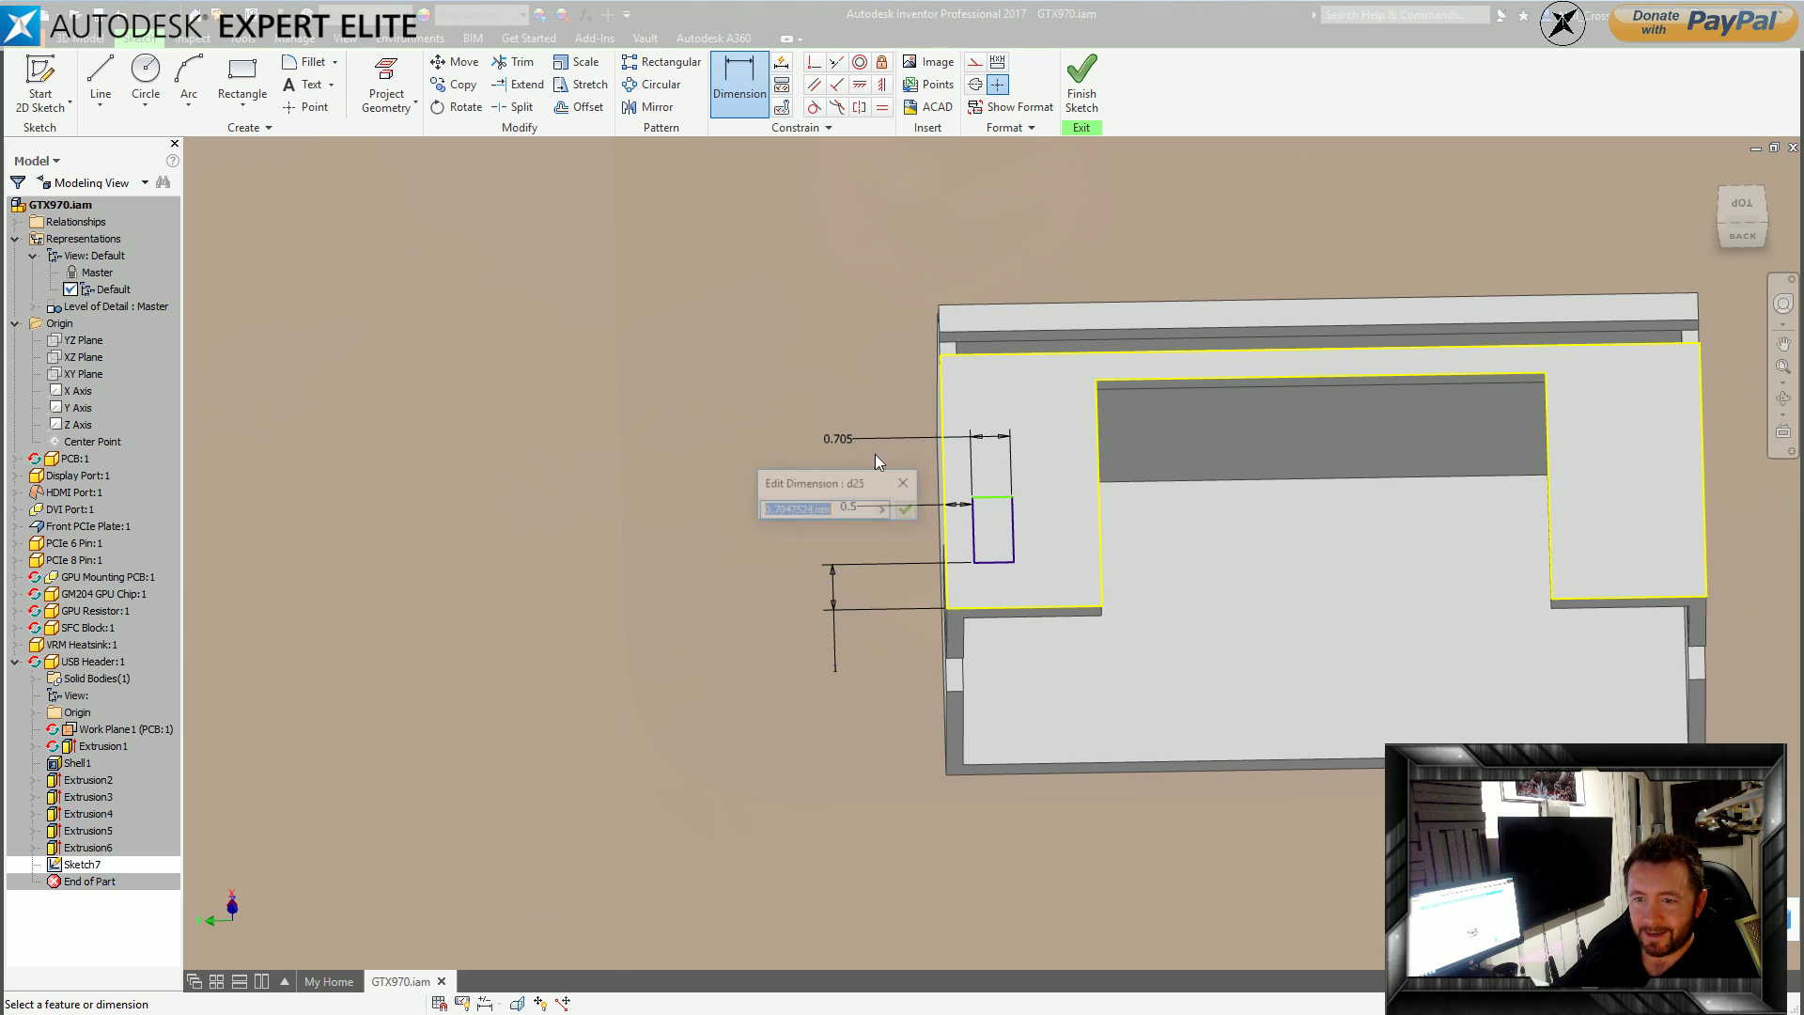
type("0.7")
key("Return")
key("Escape")
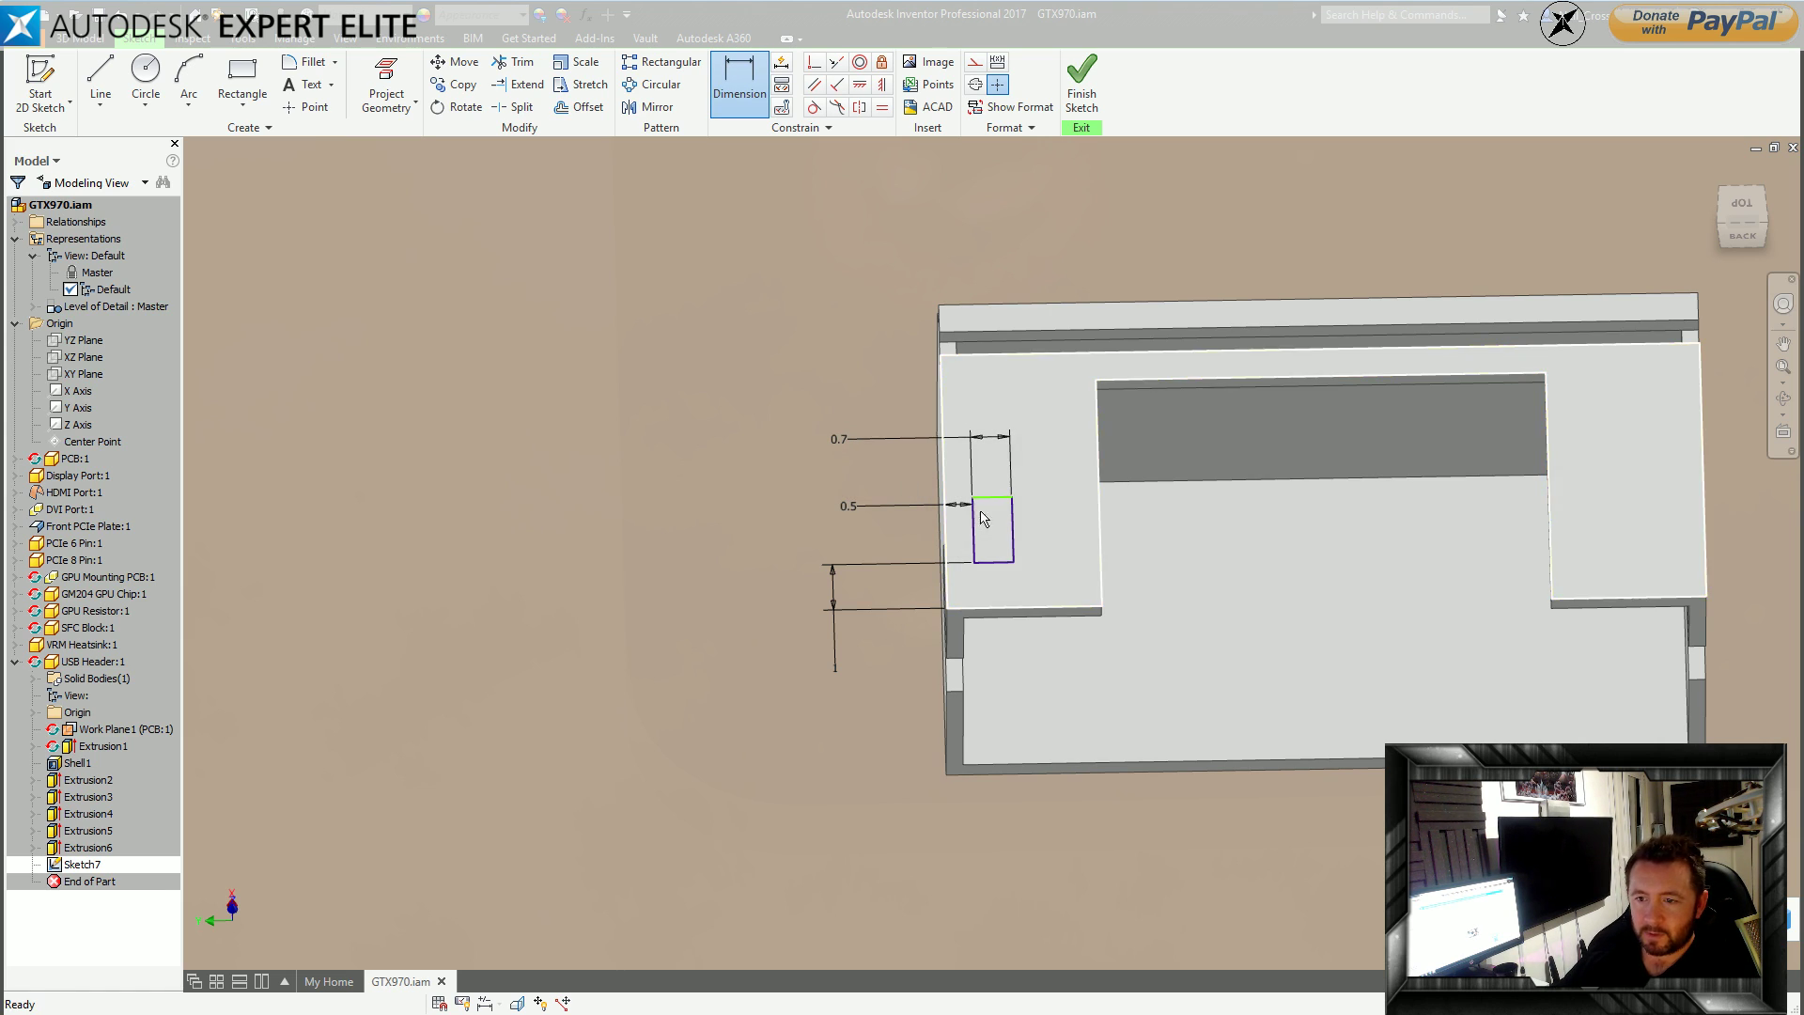
key("d")
left_click(1012, 536)
left_click(1040, 534)
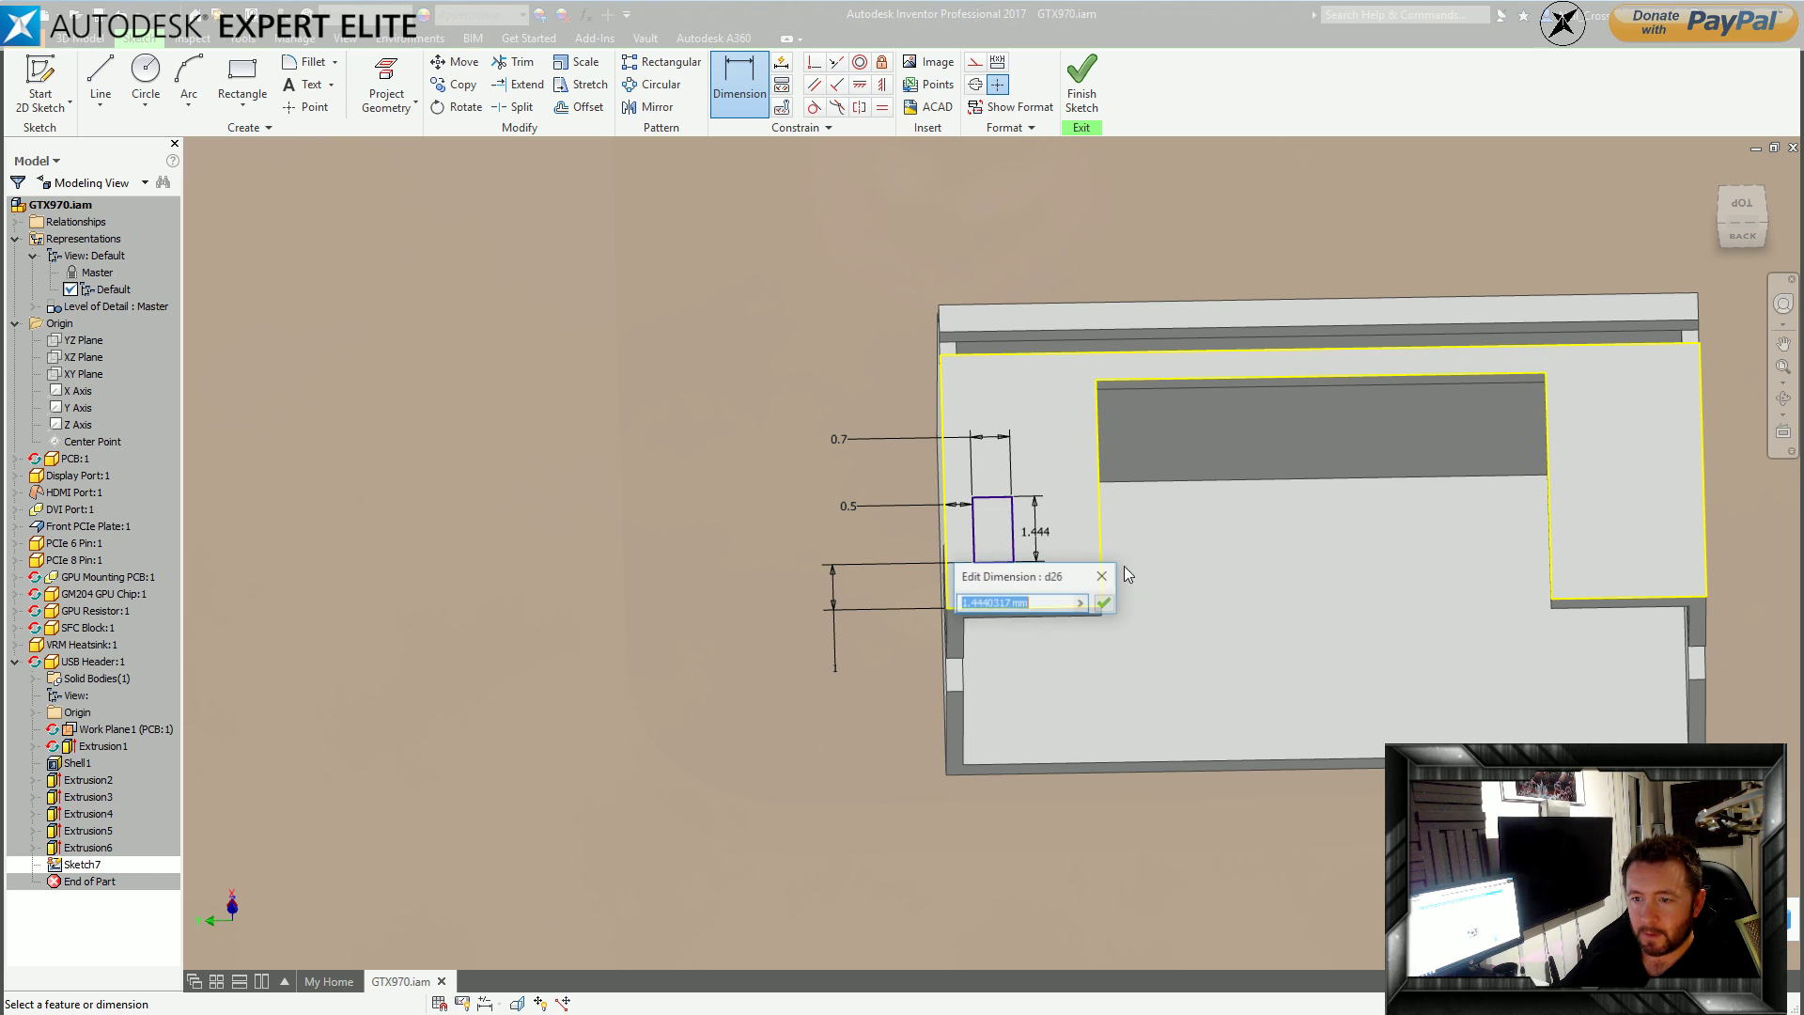
type("1.5")
key("Return")
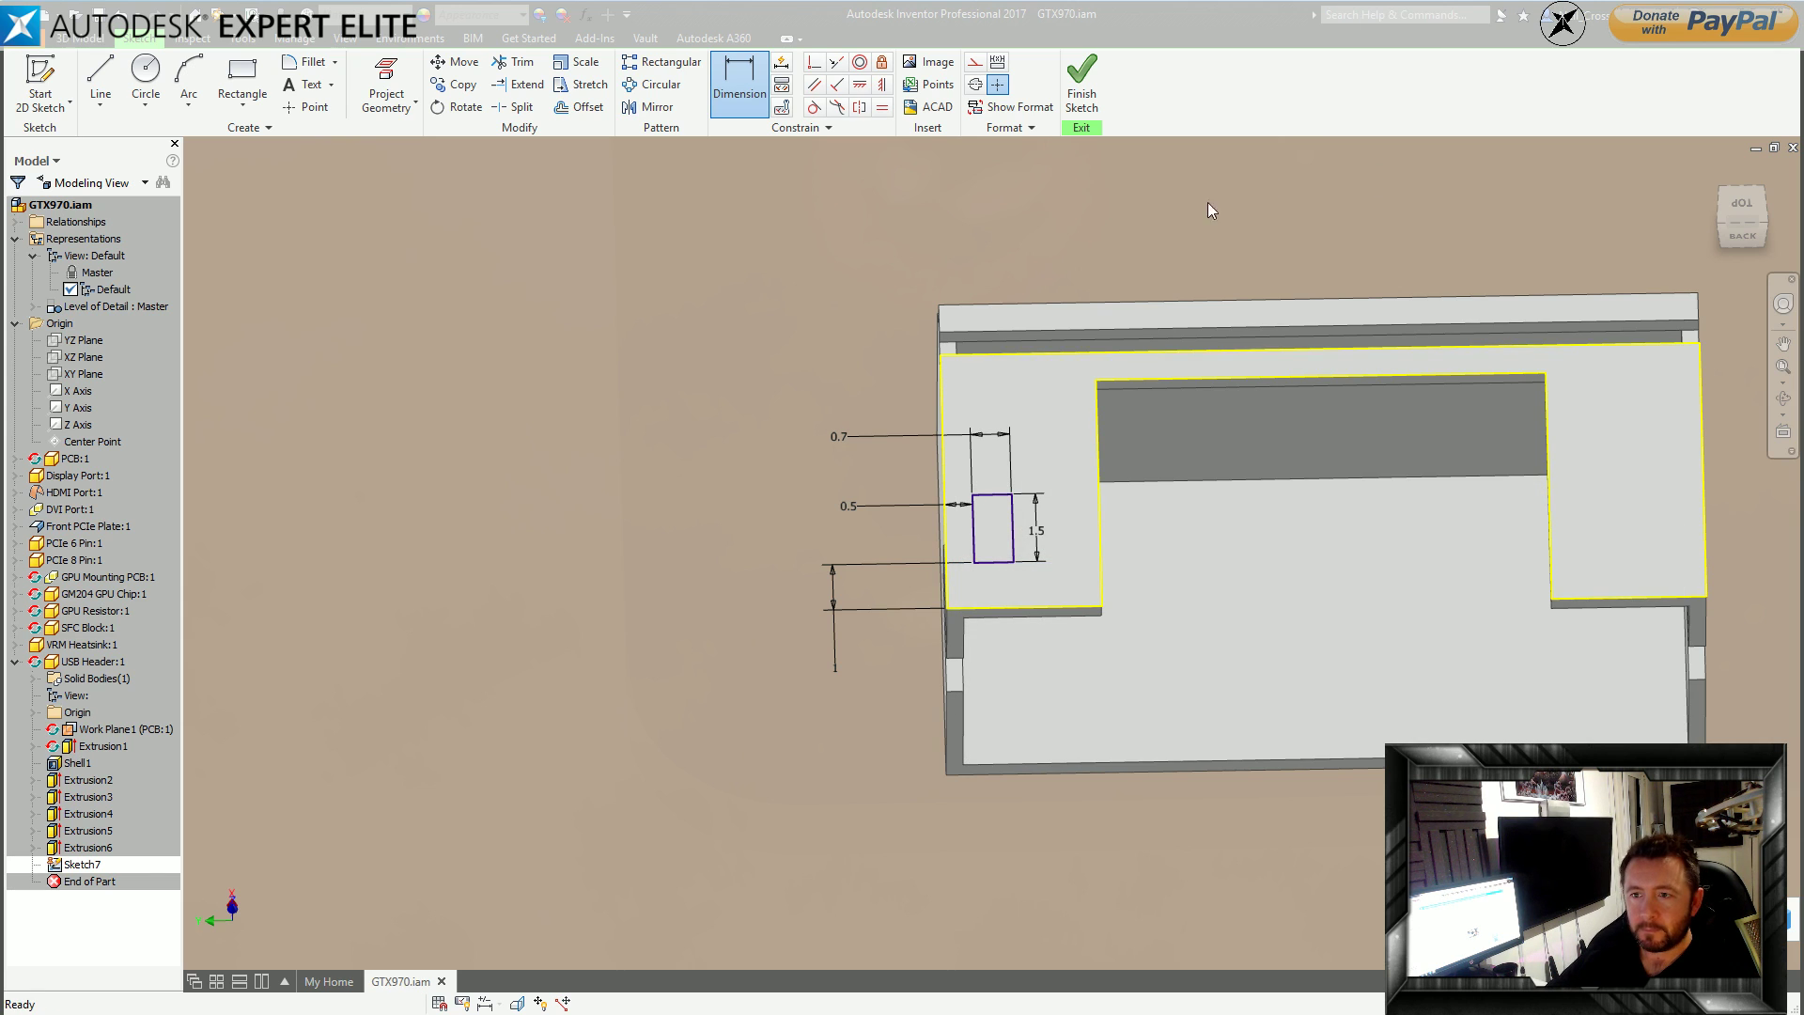
key("Escape")
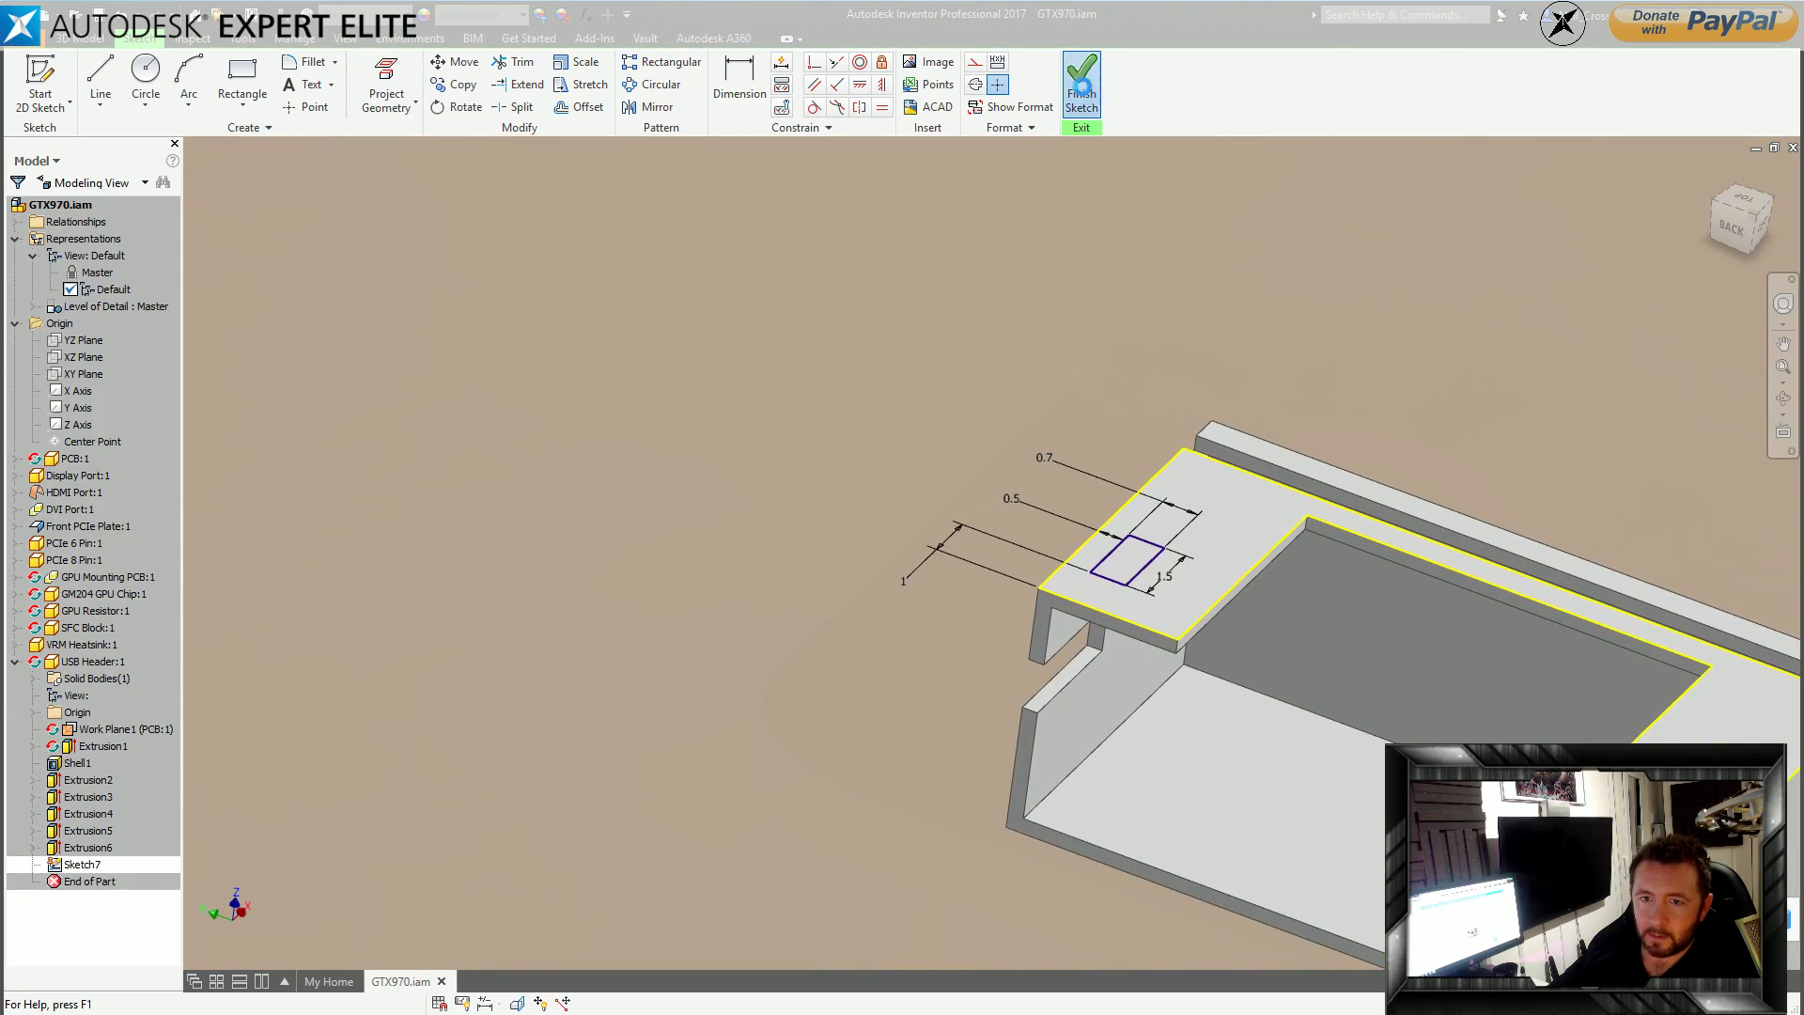
left_click(1083, 93)
Cut the small rectangle through the top wall with an Extrude using the To extent, ending at the wall's underside.
key("e")
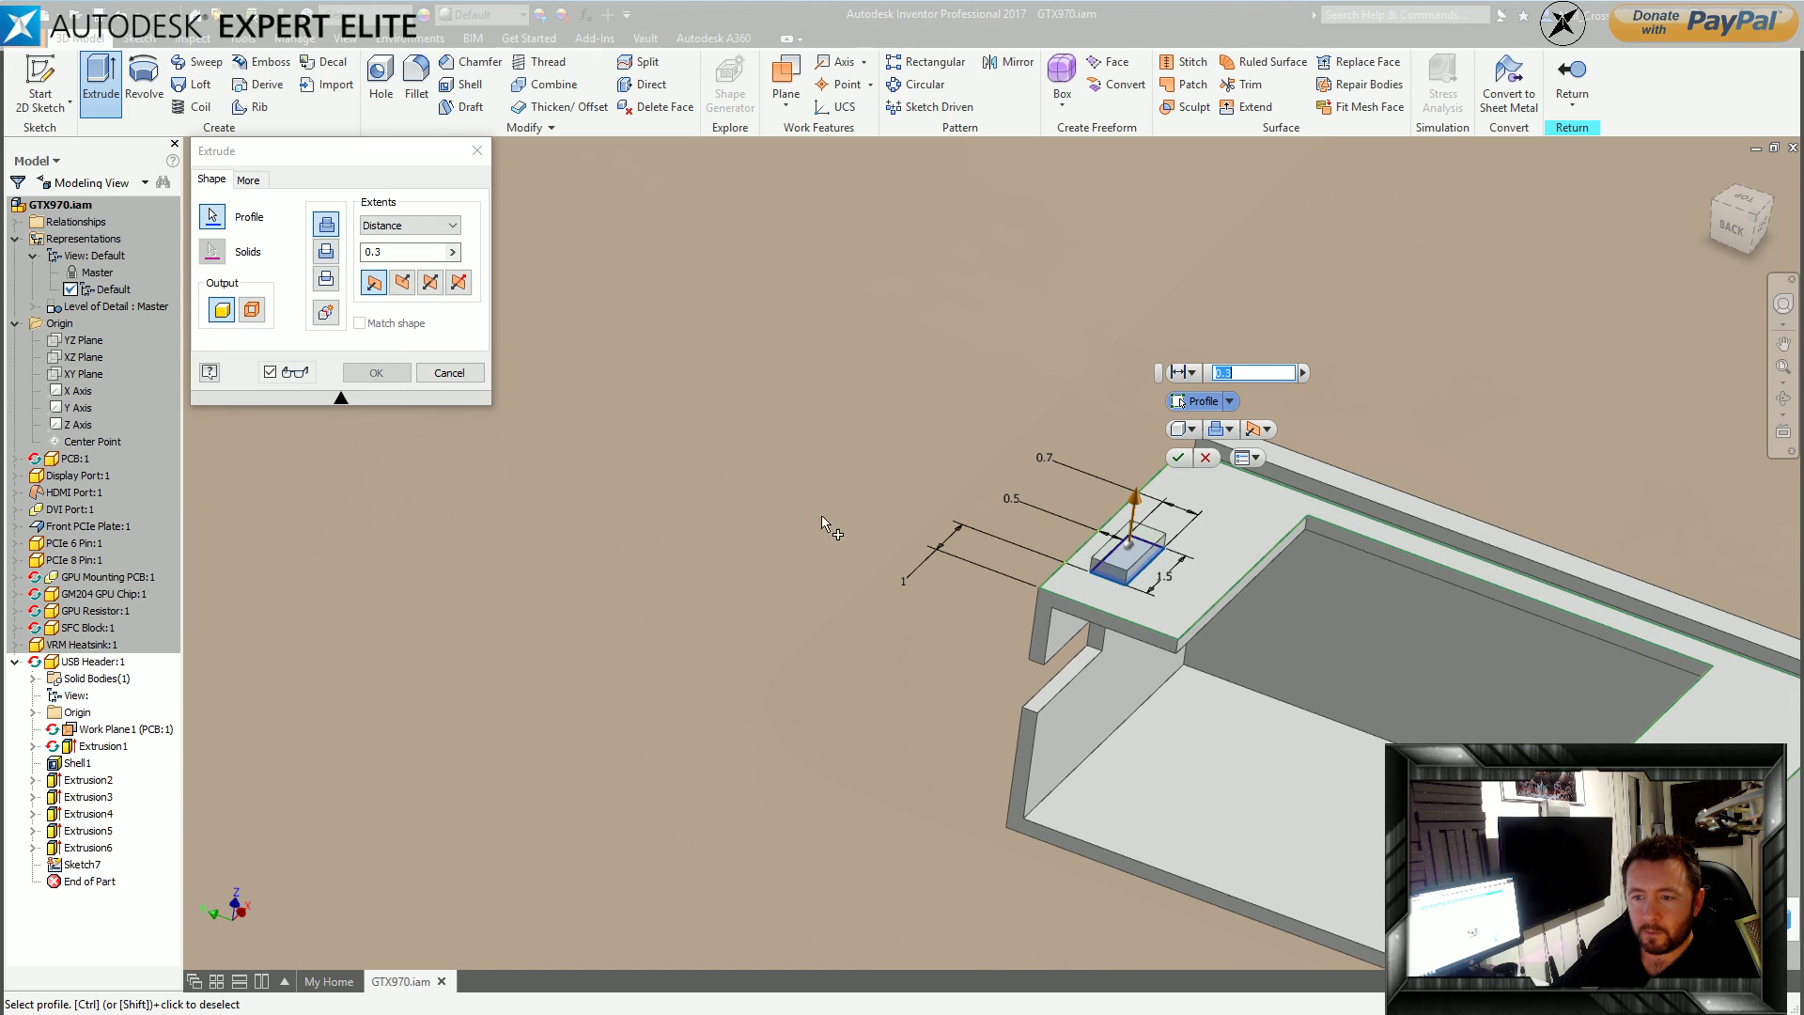
left_click(387, 226)
left_click(385, 267)
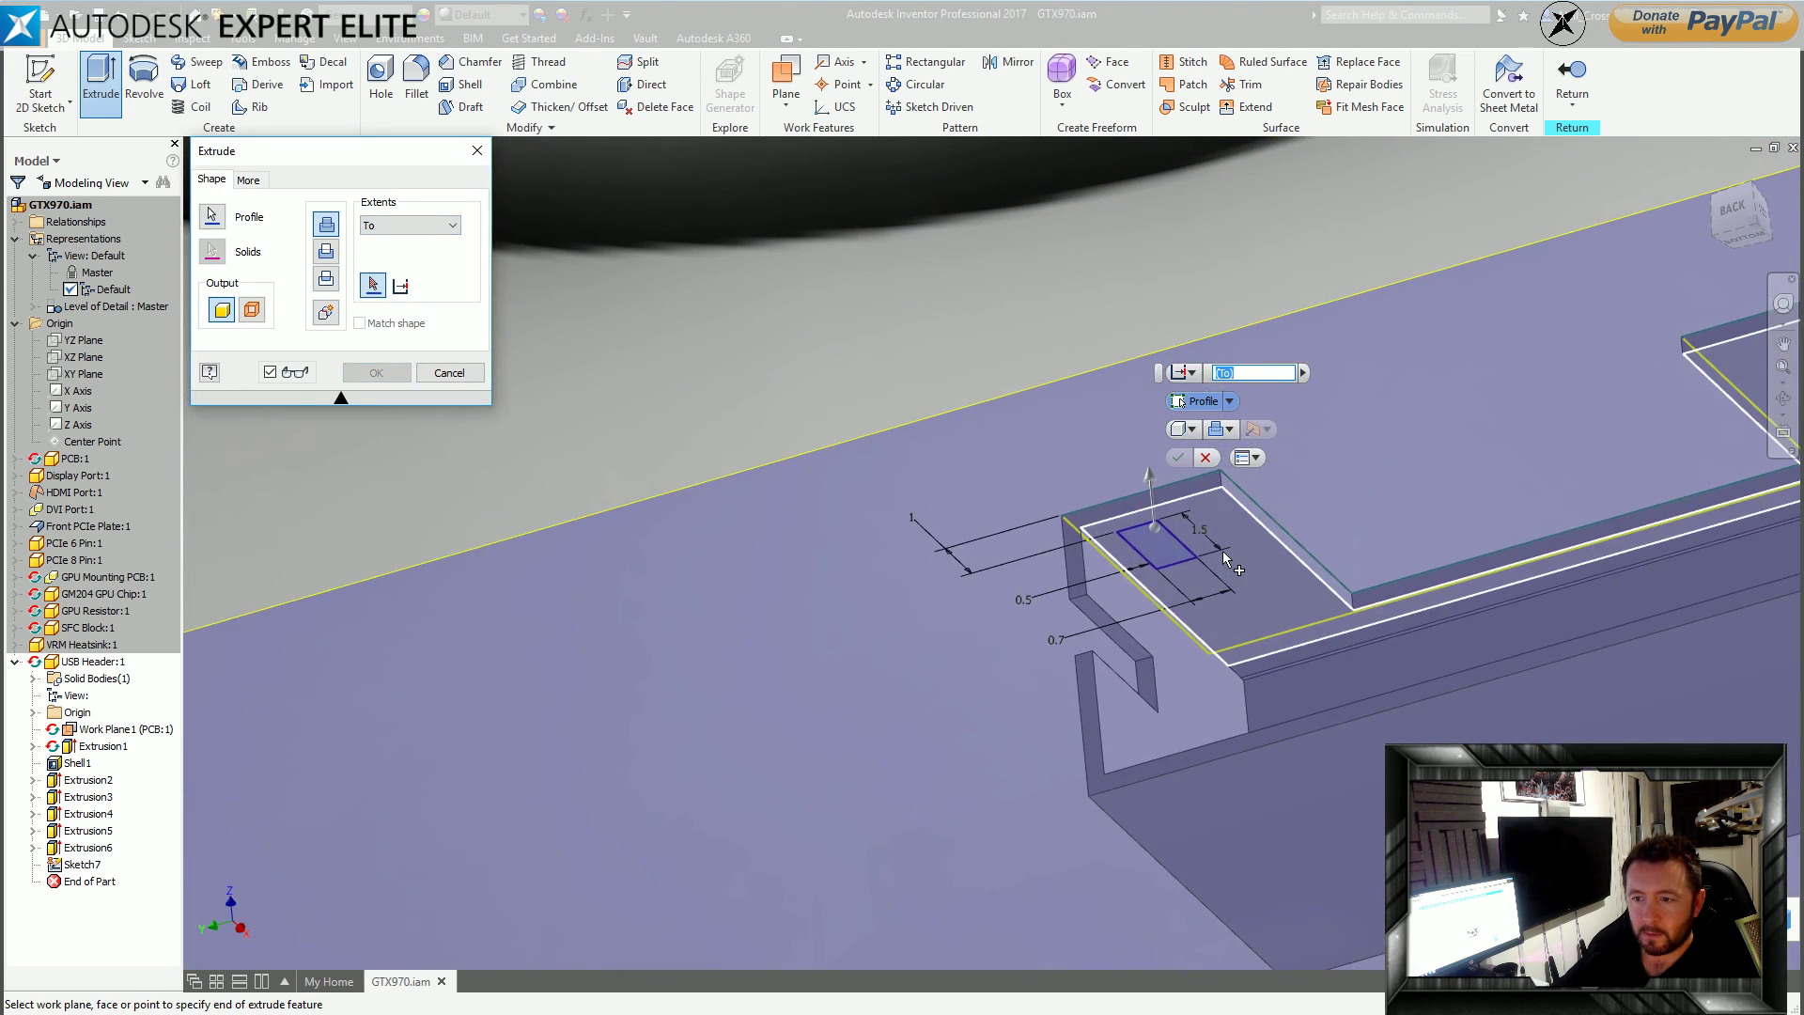
left_click(1224, 552)
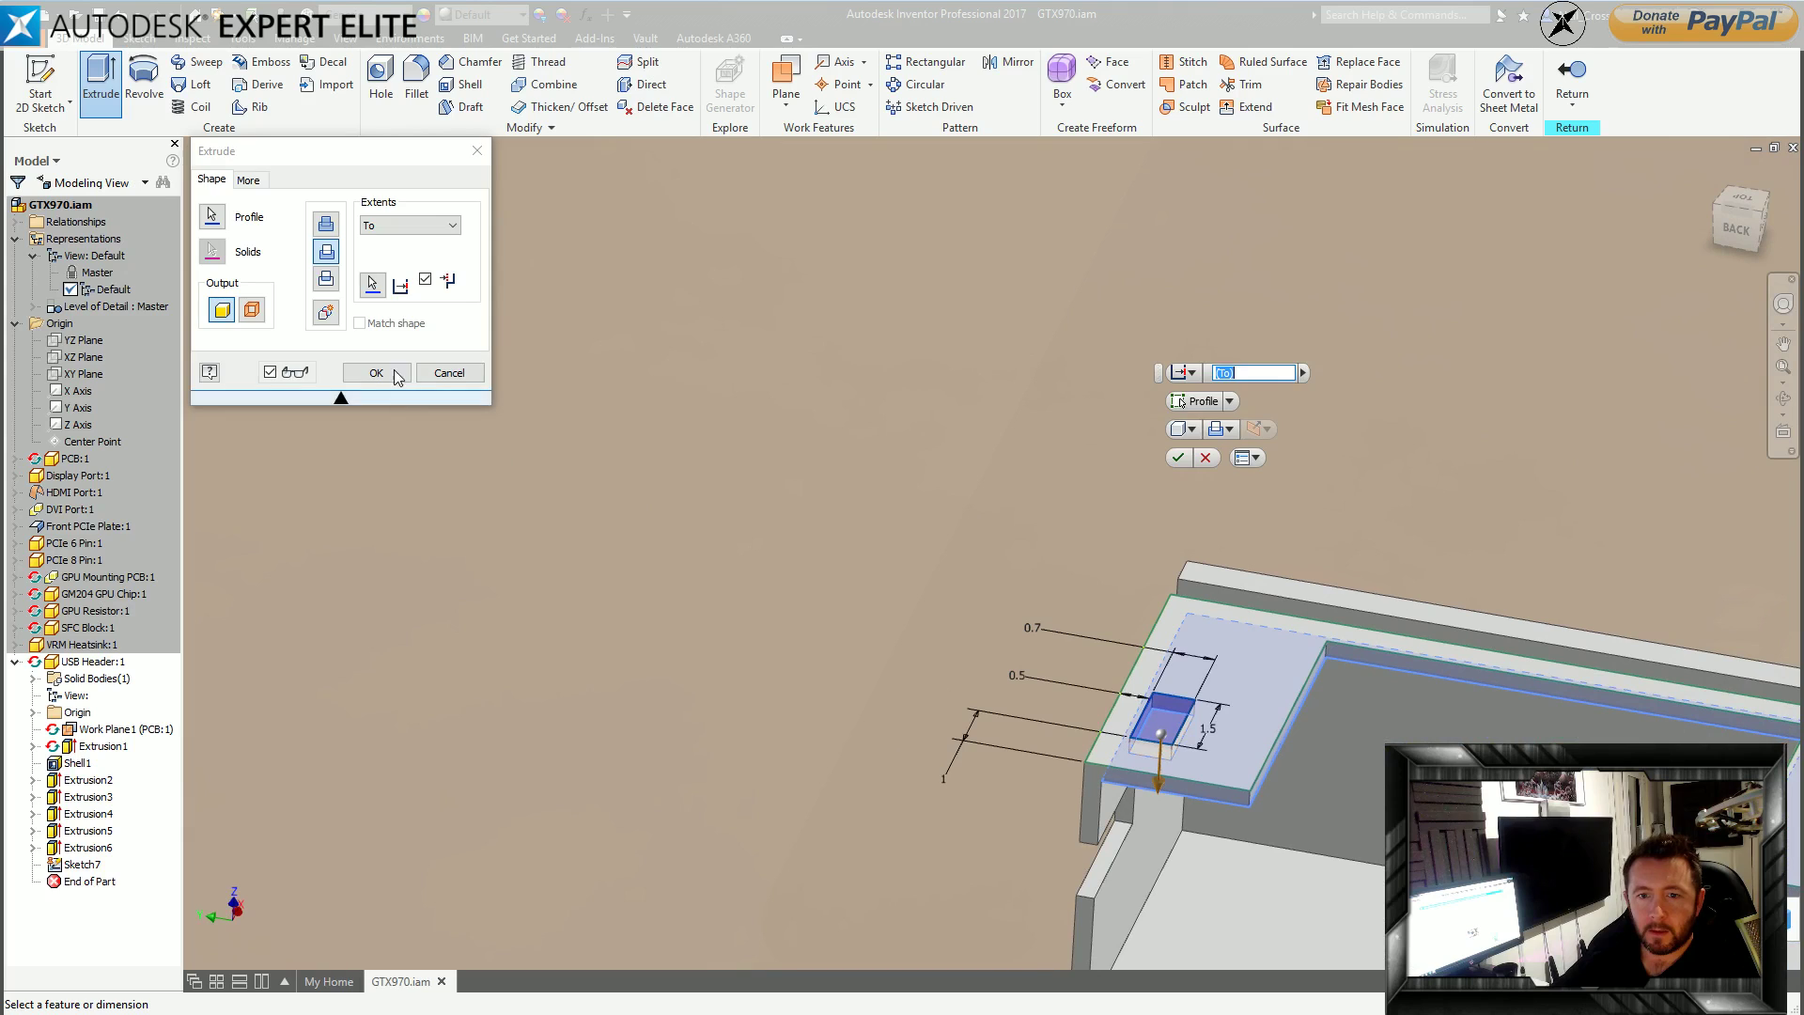
left_click(386, 374)
scroll(1057, 381, "down", 4)
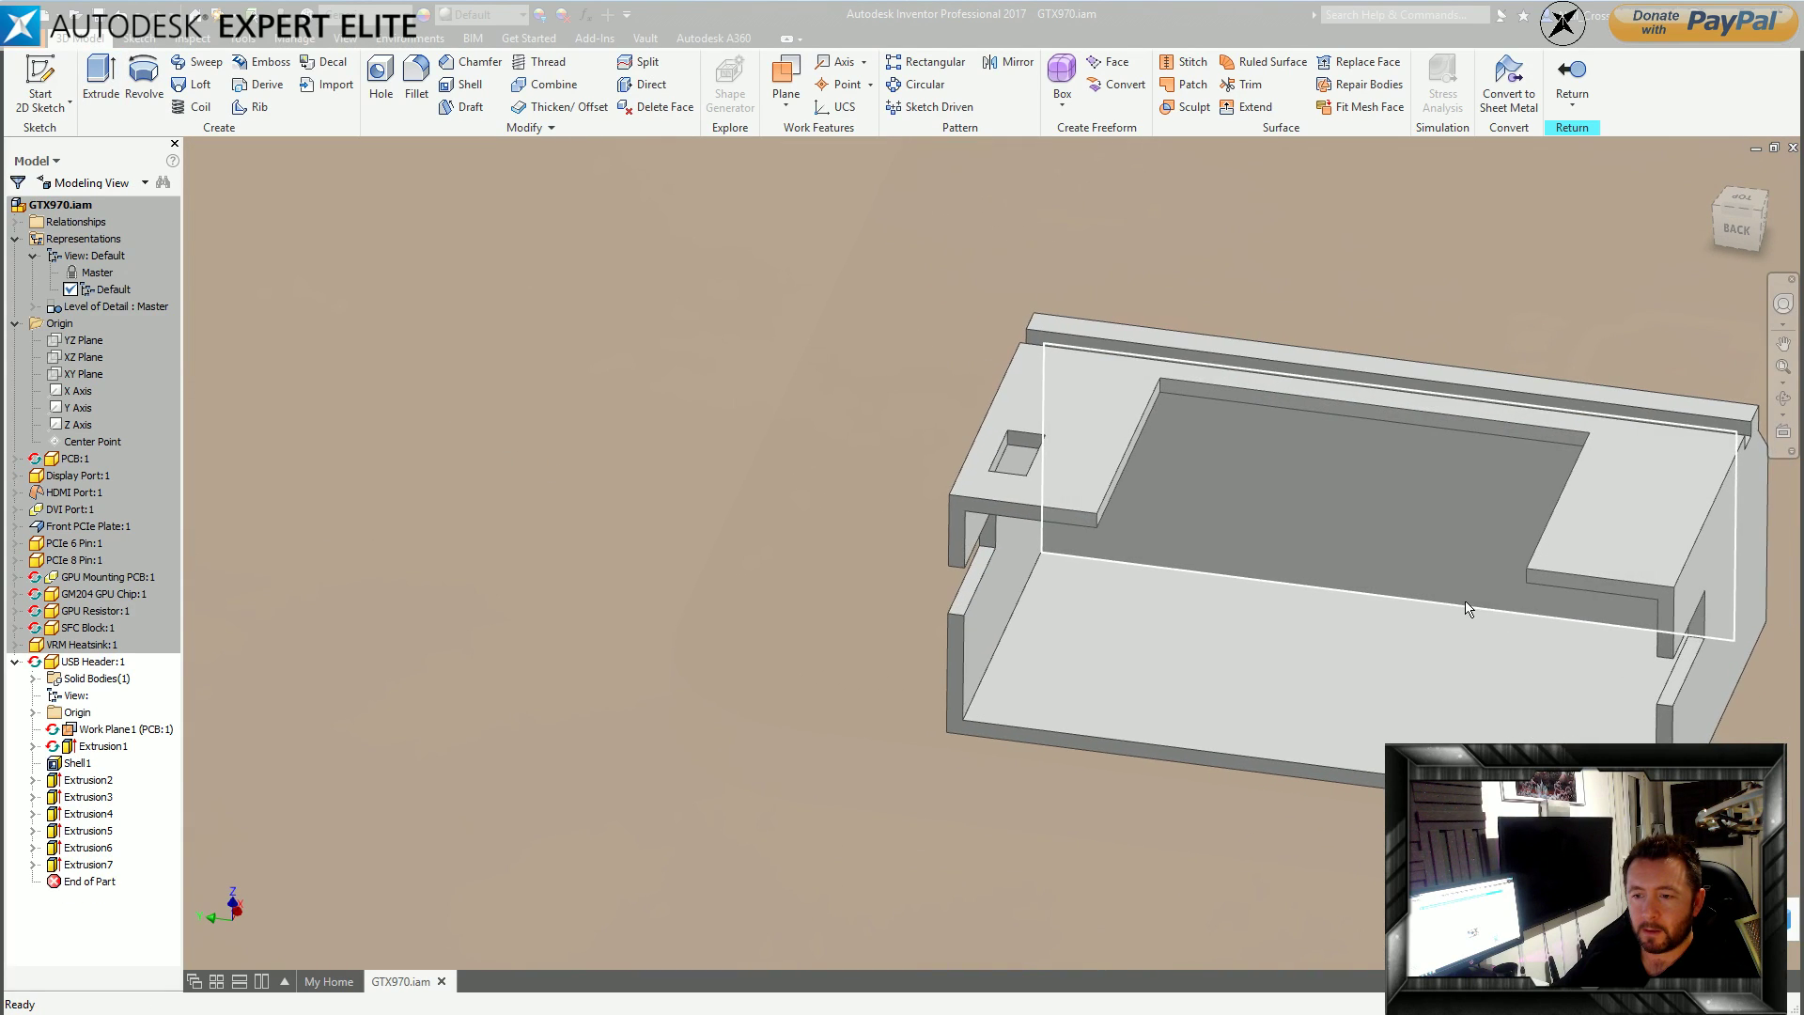
left_click(33, 713)
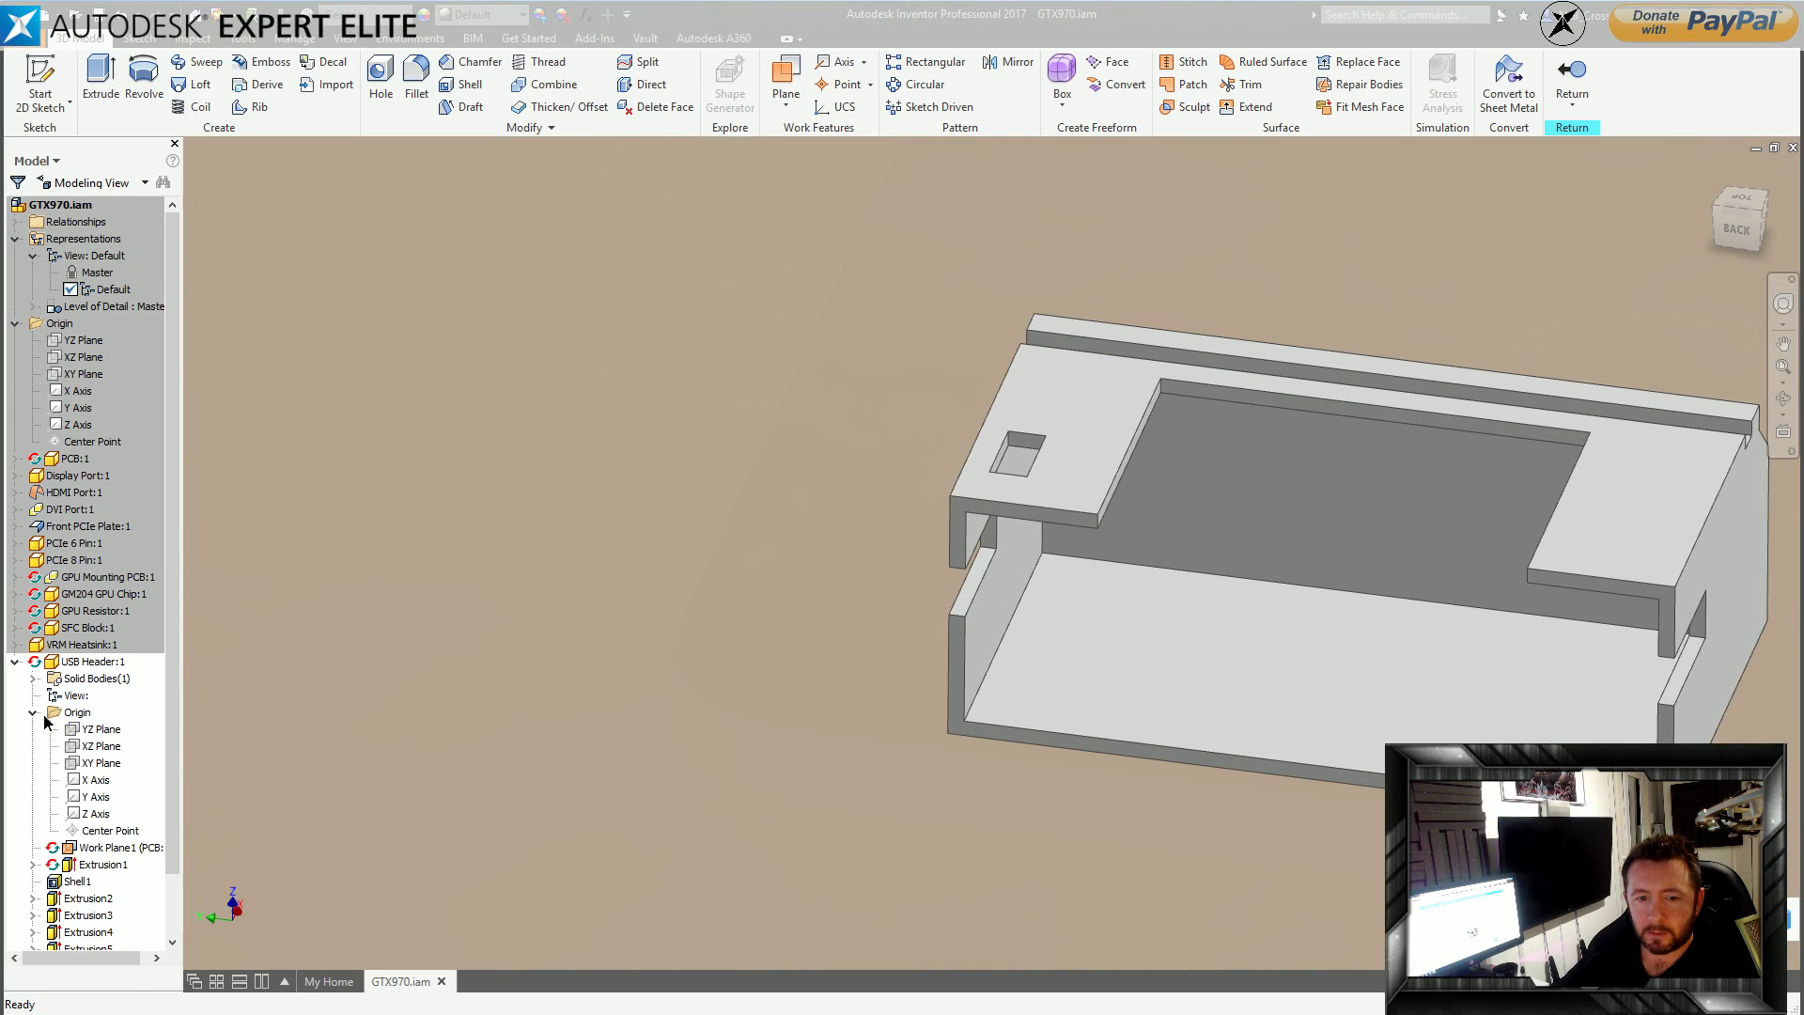
scroll(104, 769, "down", 6)
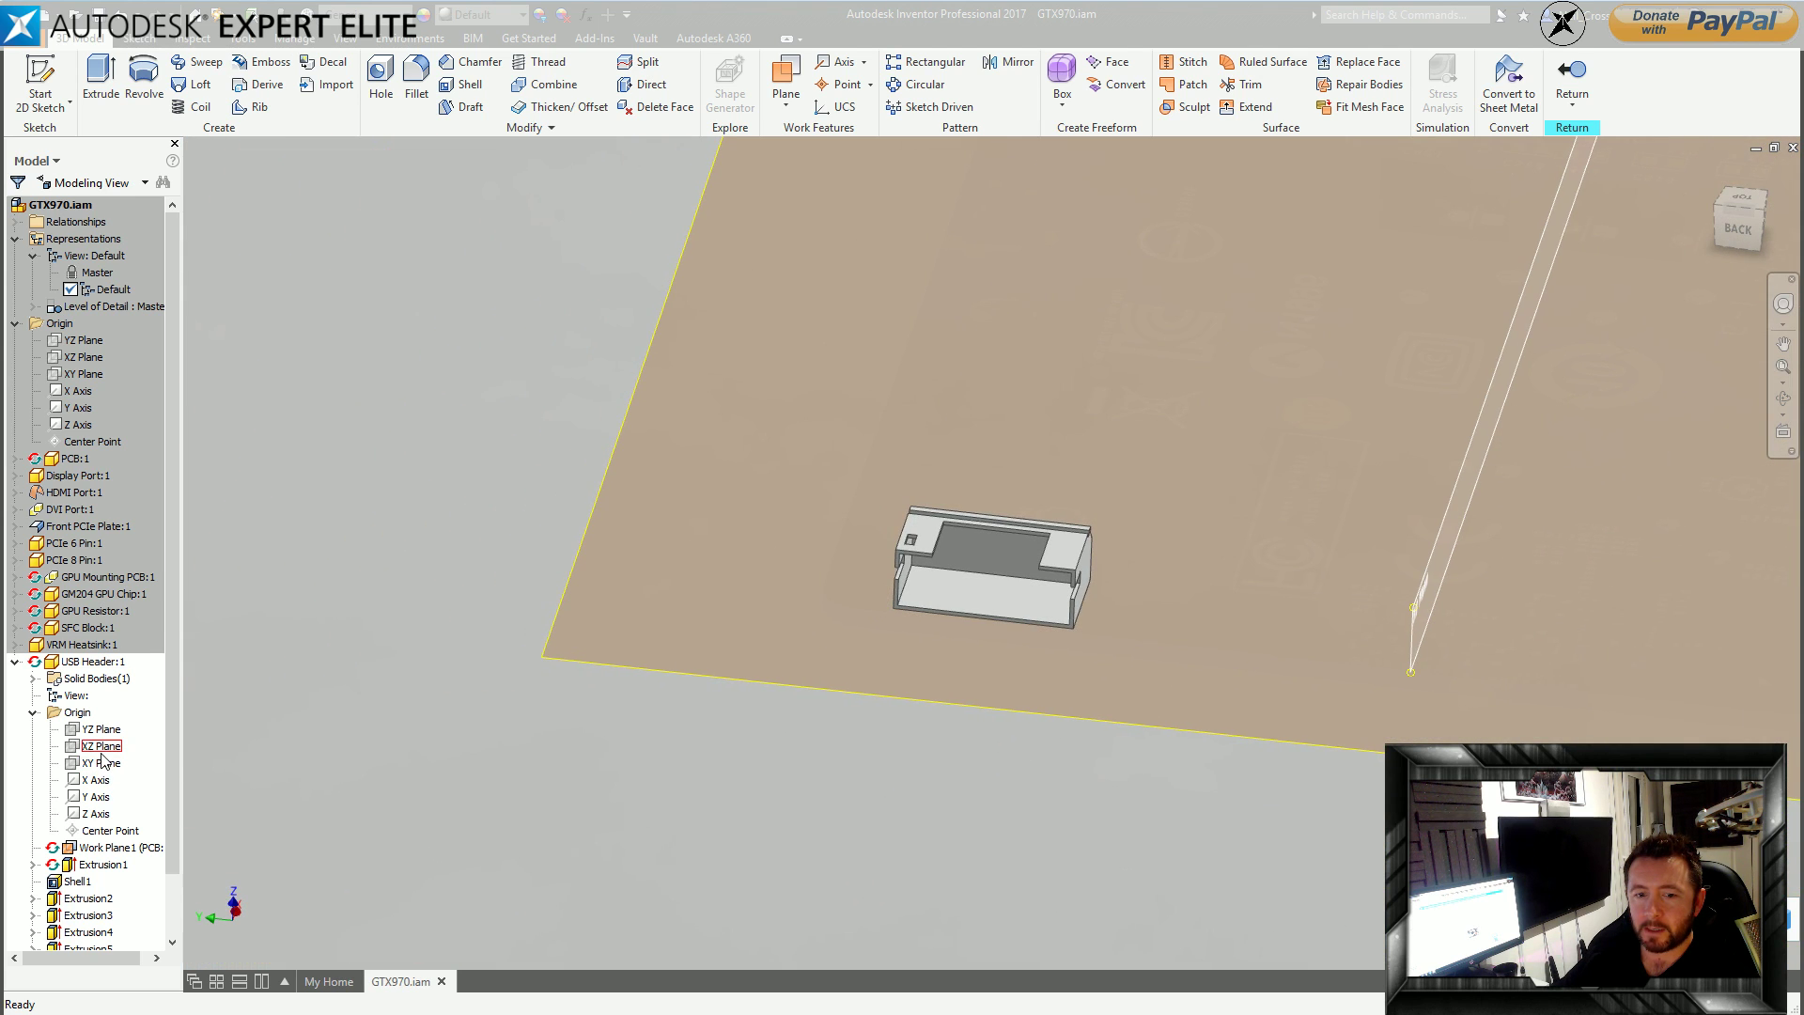
scroll(102, 761, "down", 1)
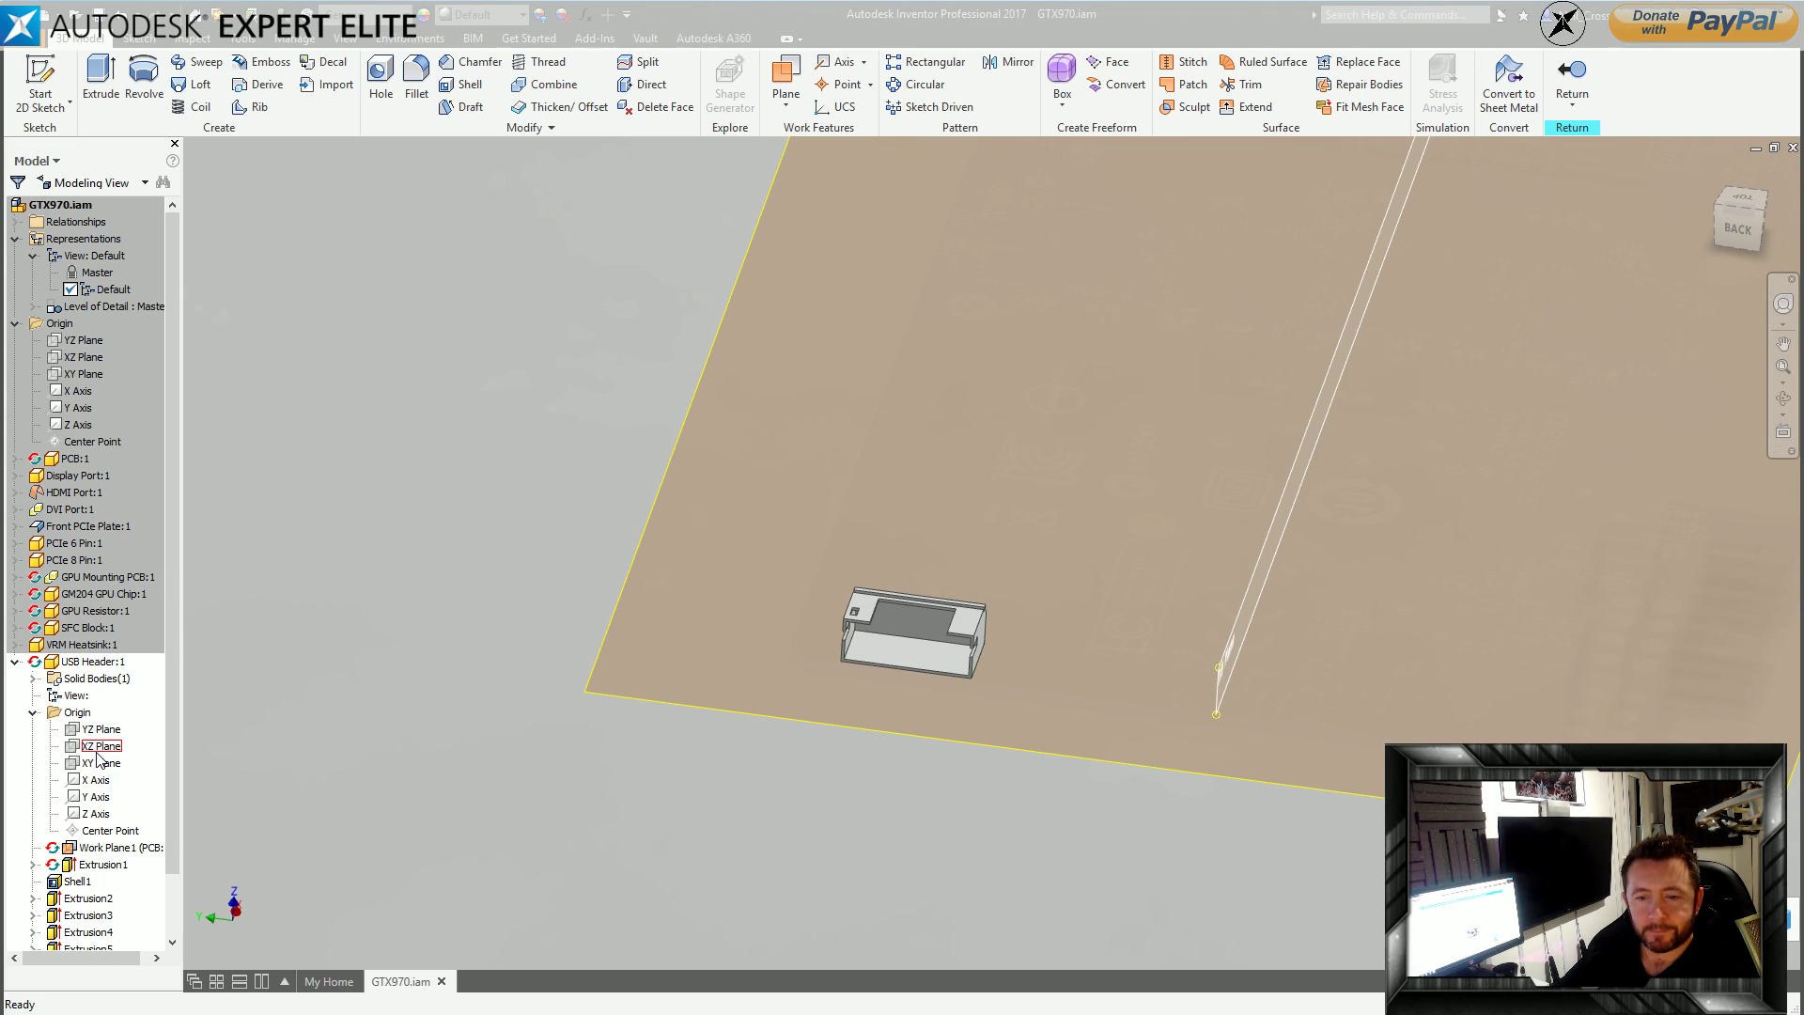
left_click(101, 746)
left_click(350, 577)
left_click(785, 77)
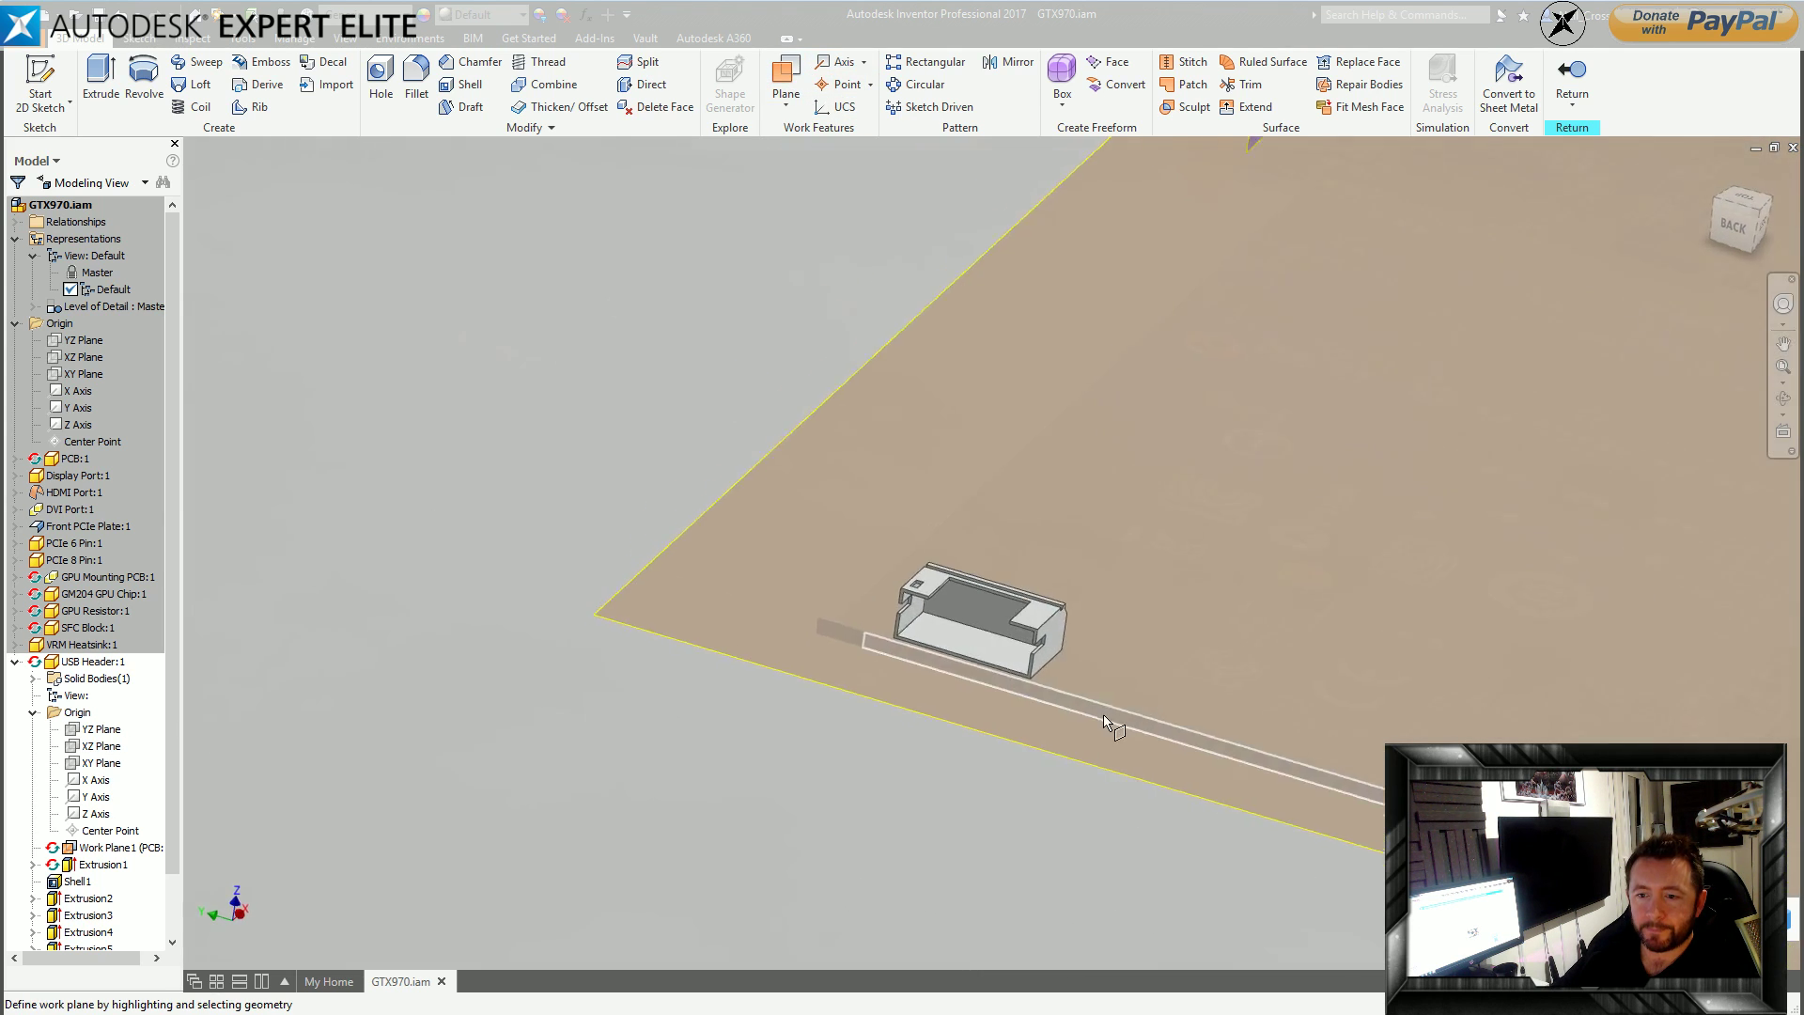
scroll(996, 649, "up", 4)
left_click(1139, 731)
middle_click_drag(1127, 737, 1343, 681, "shift")
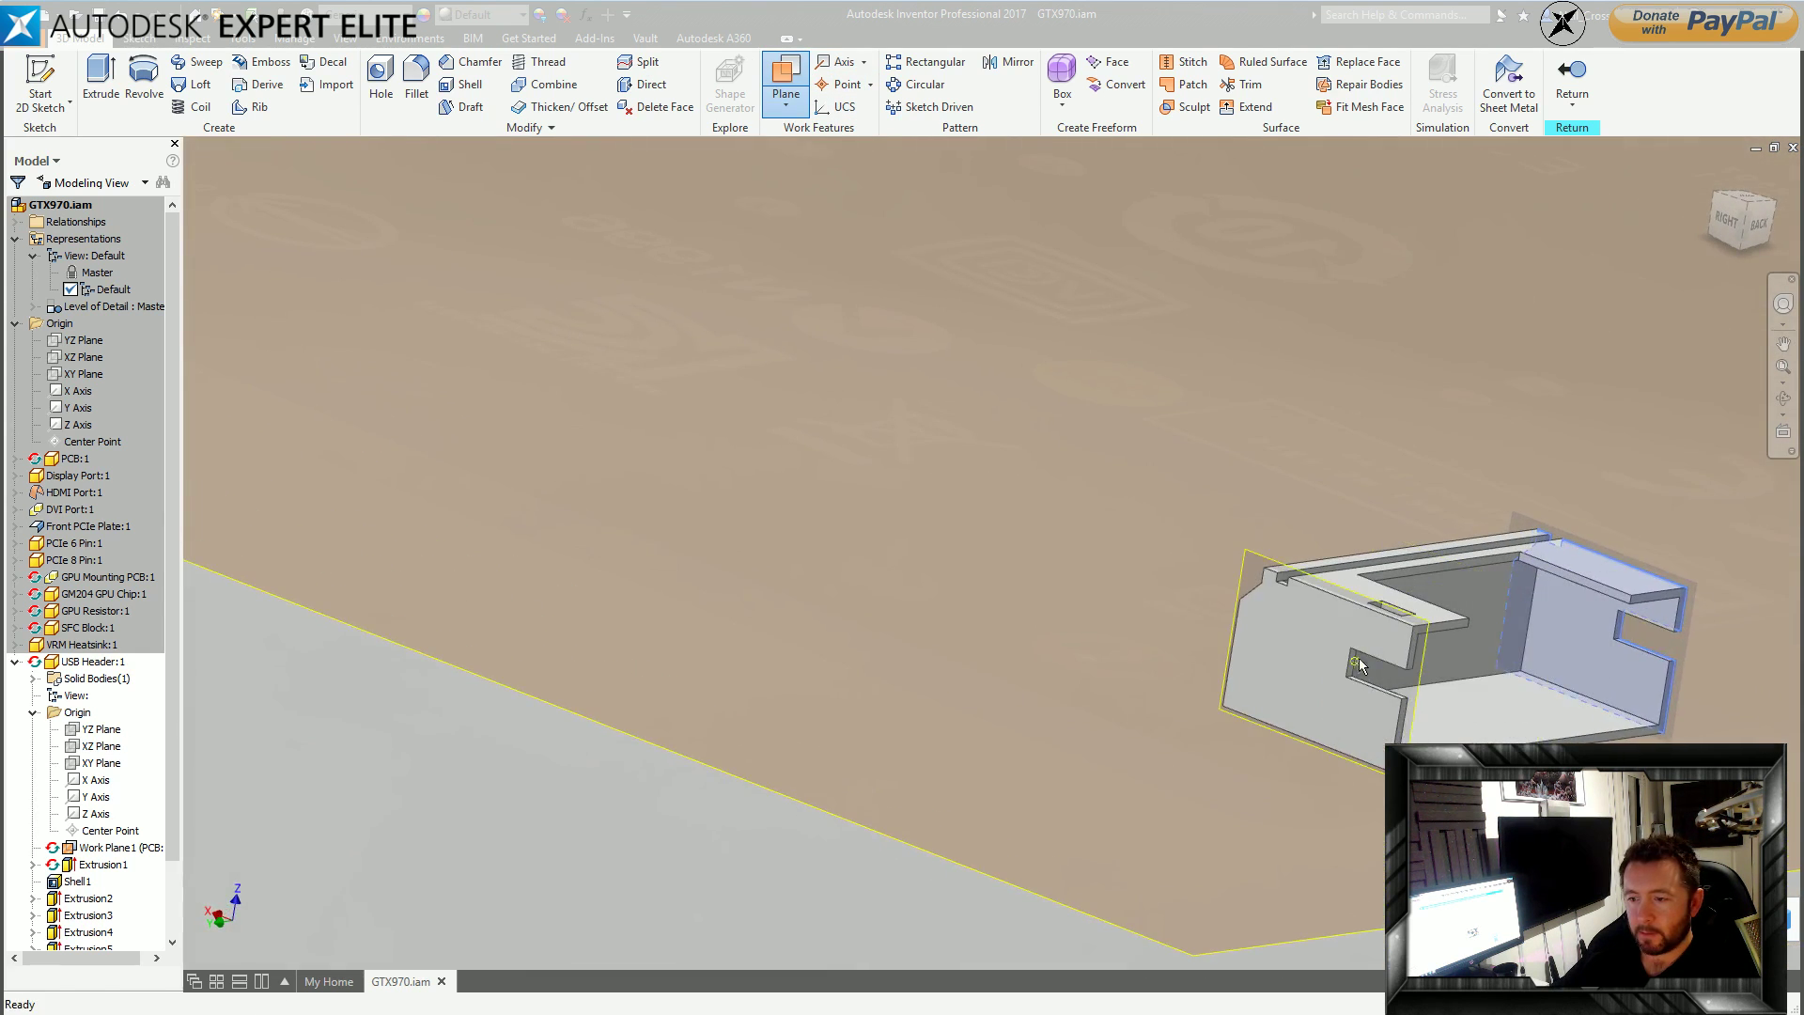
key("Escape")
Create a work plane midway between the housing's two opposite side faces.
left_click(785, 77)
middle_click_drag(1221, 582, 1137, 747, "shift")
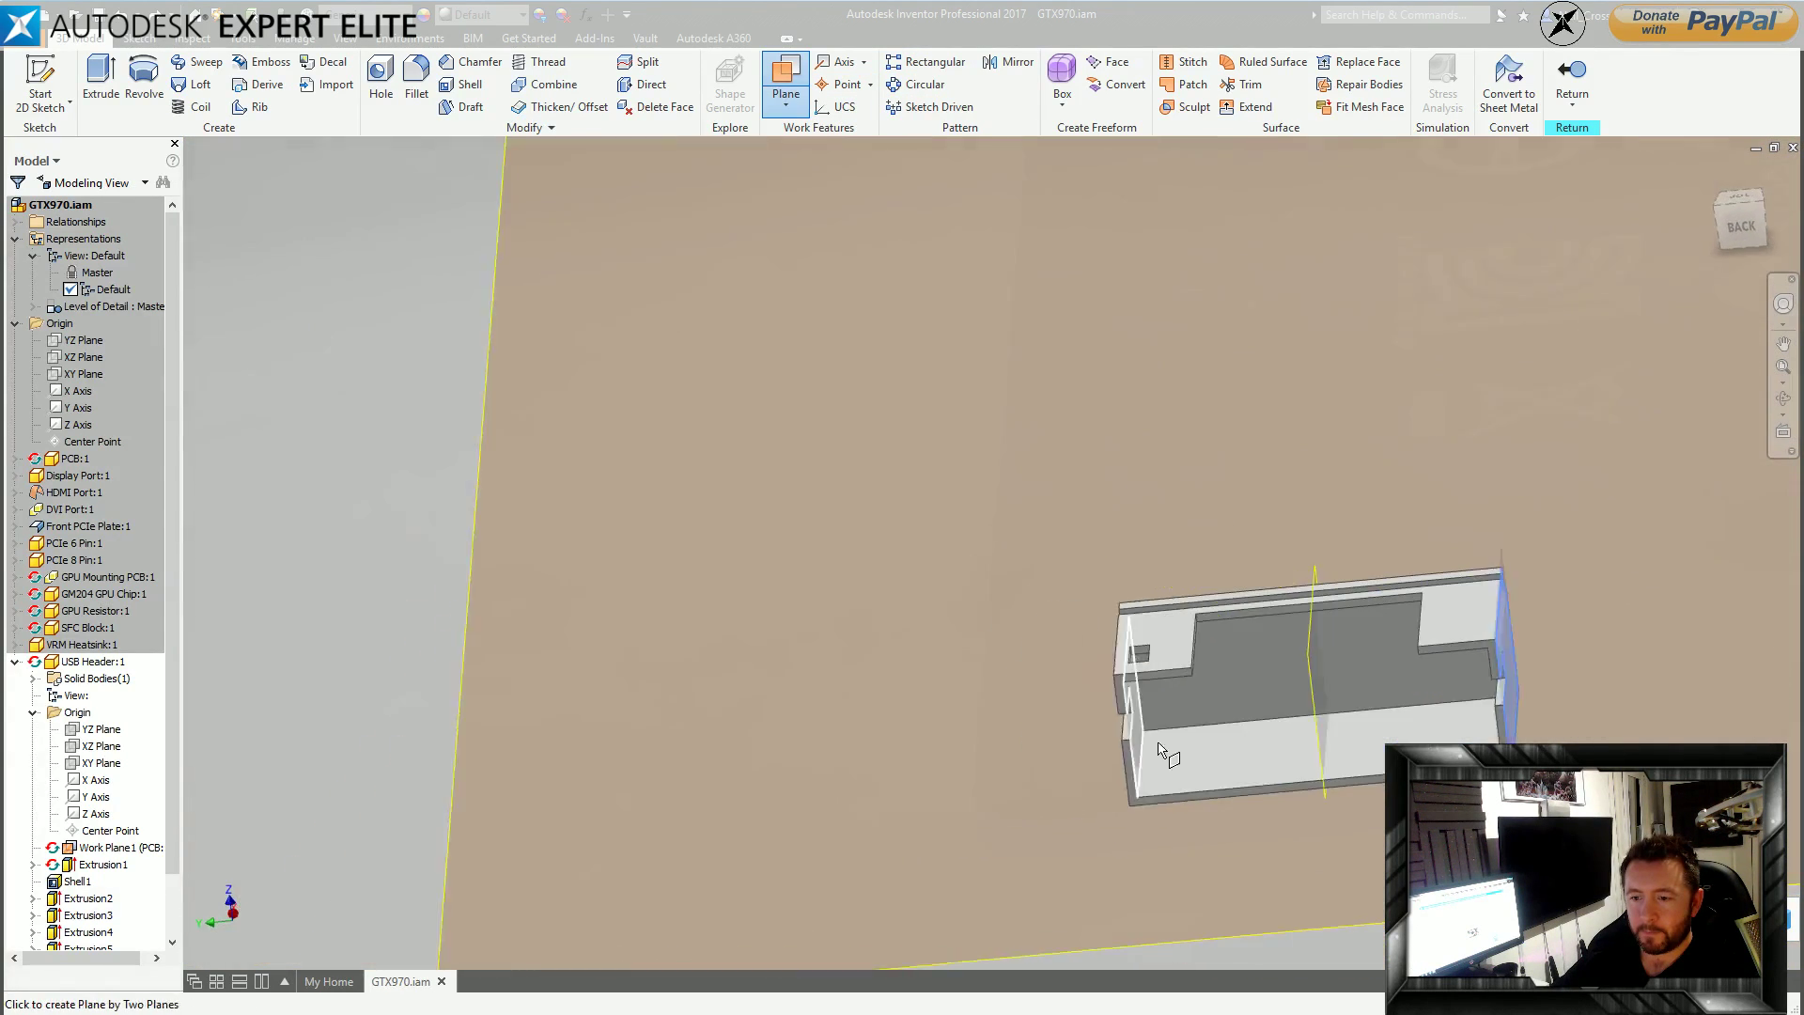
left_click(1391, 602)
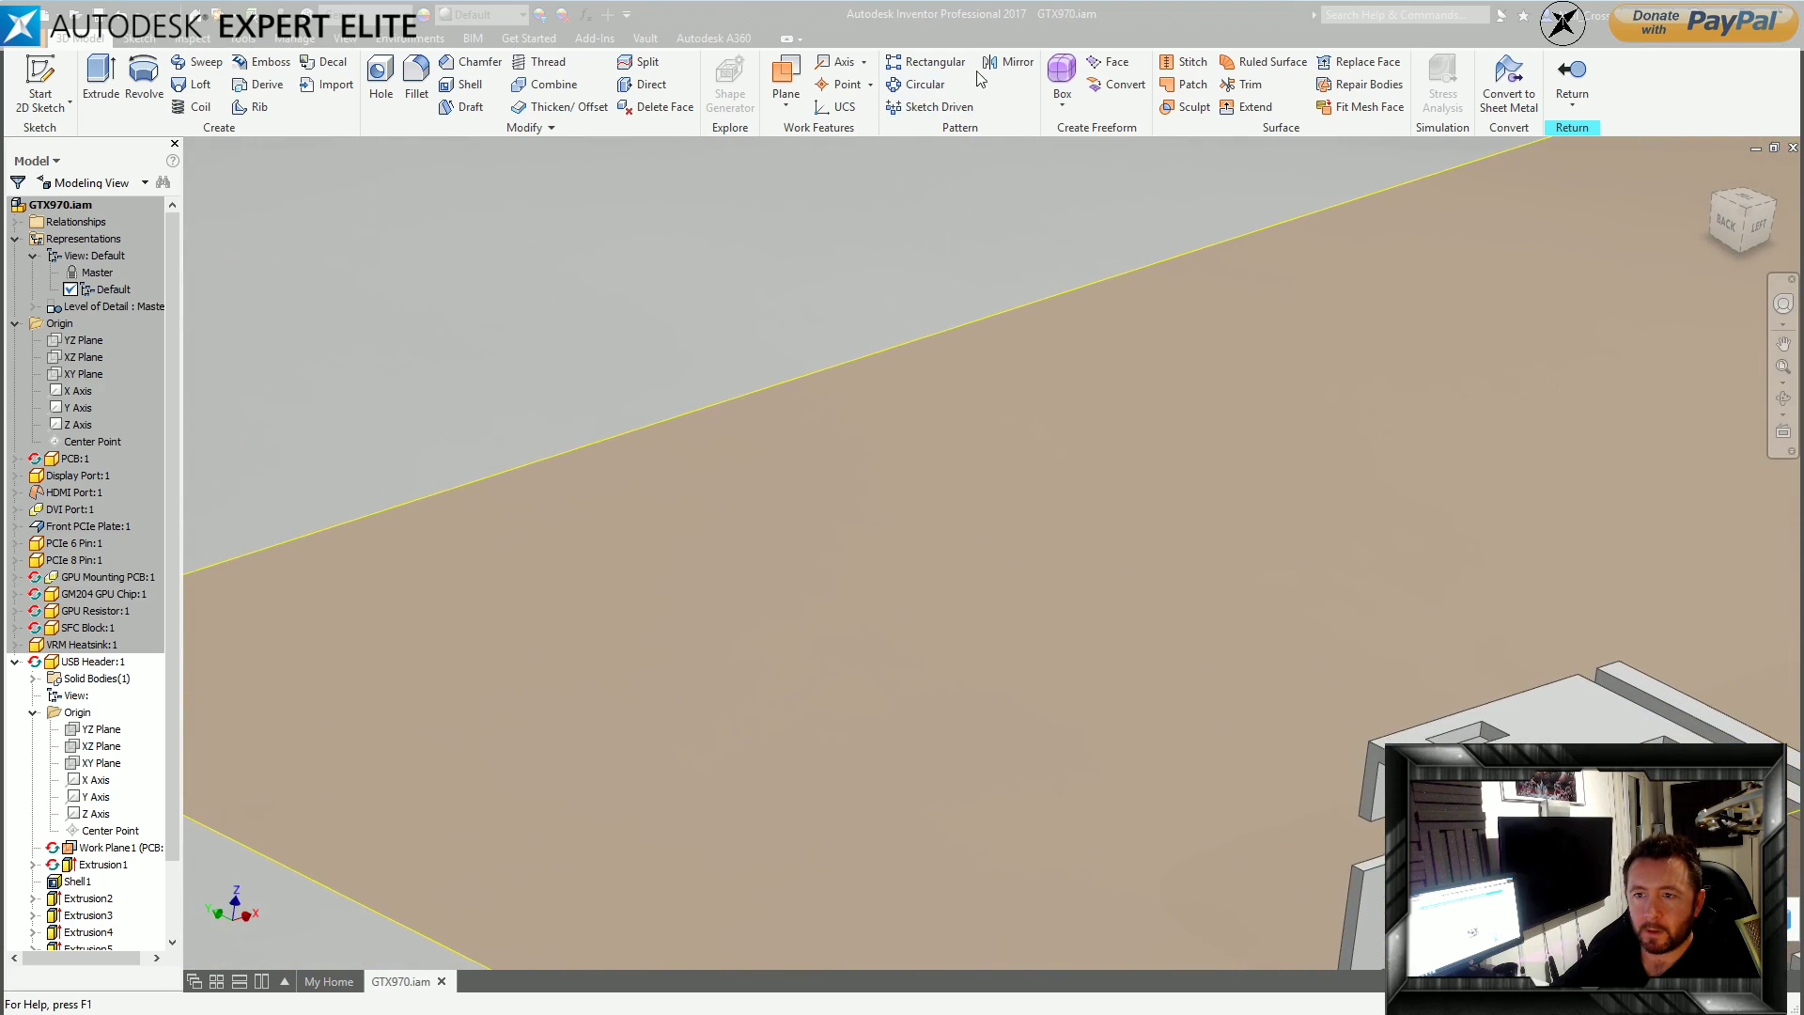
Mirror the small rectangular window about the mid work plane to the other top tab, and hide the plane.
left_click(1010, 62)
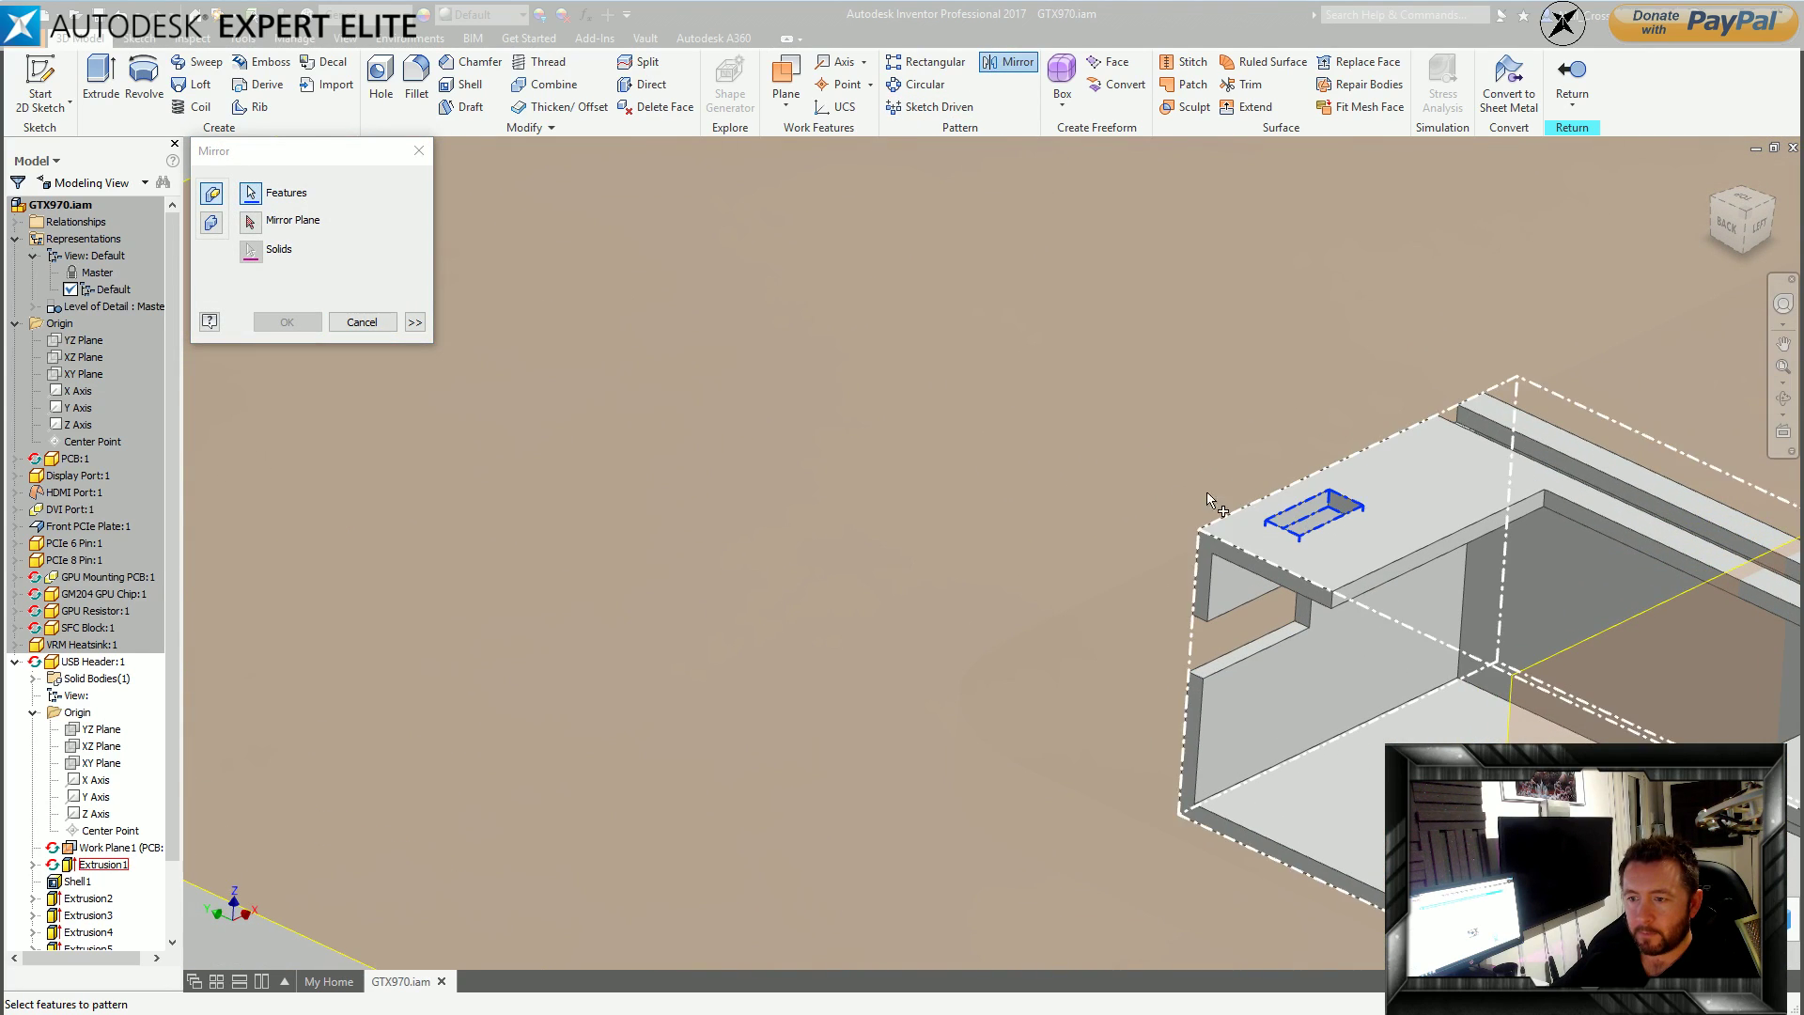
left_click(1253, 511)
left_click(251, 222)
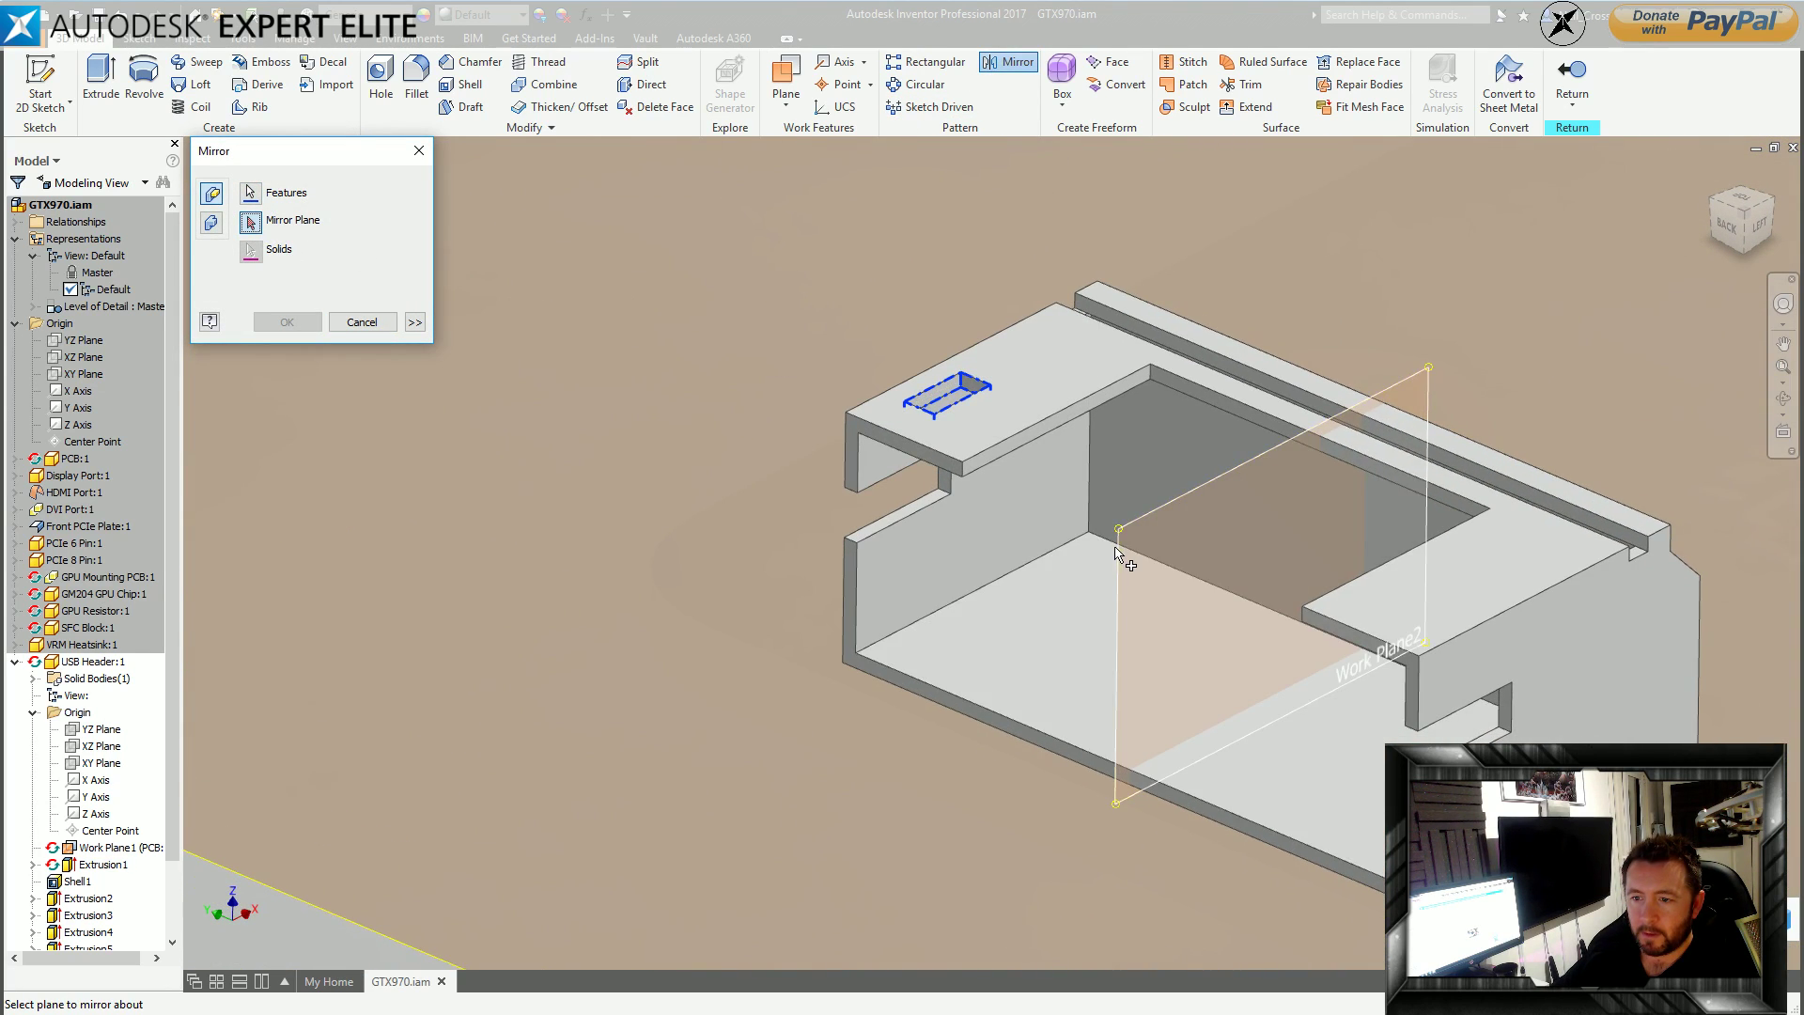
left_click(1116, 554)
left_click(286, 321)
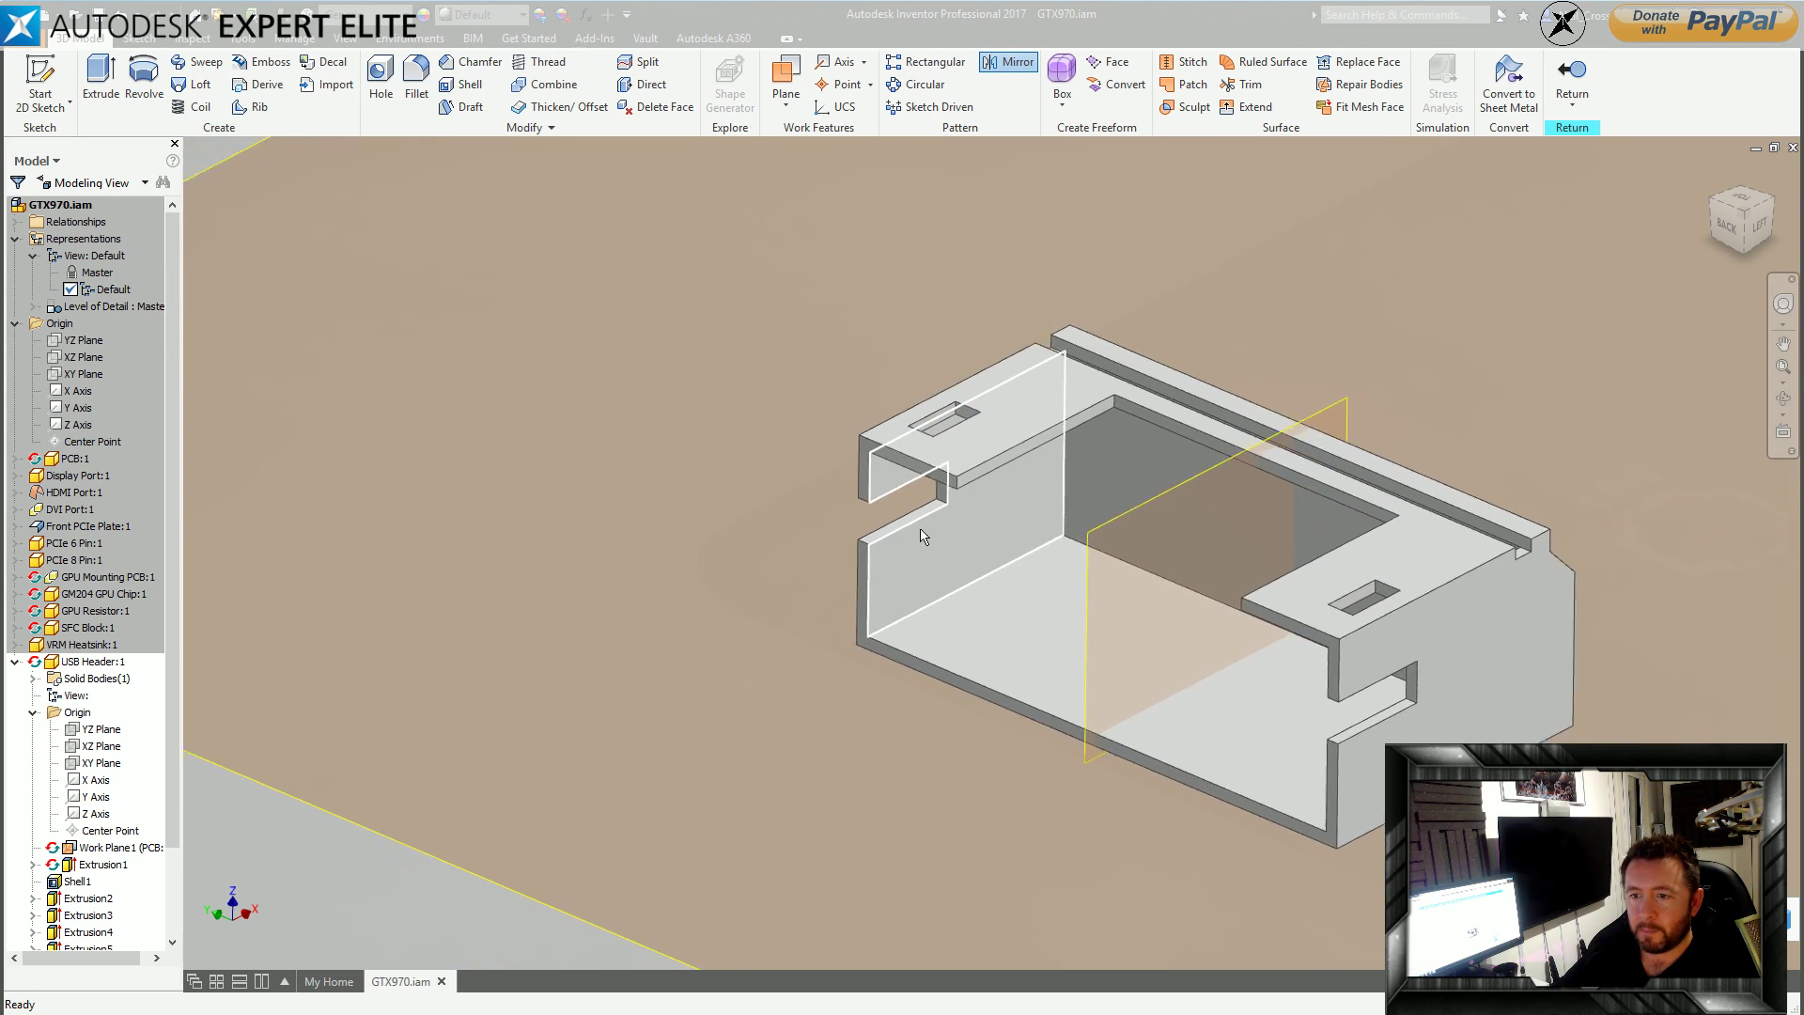
left_click(1059, 535)
right_click_drag(853, 306, 1050, 430)
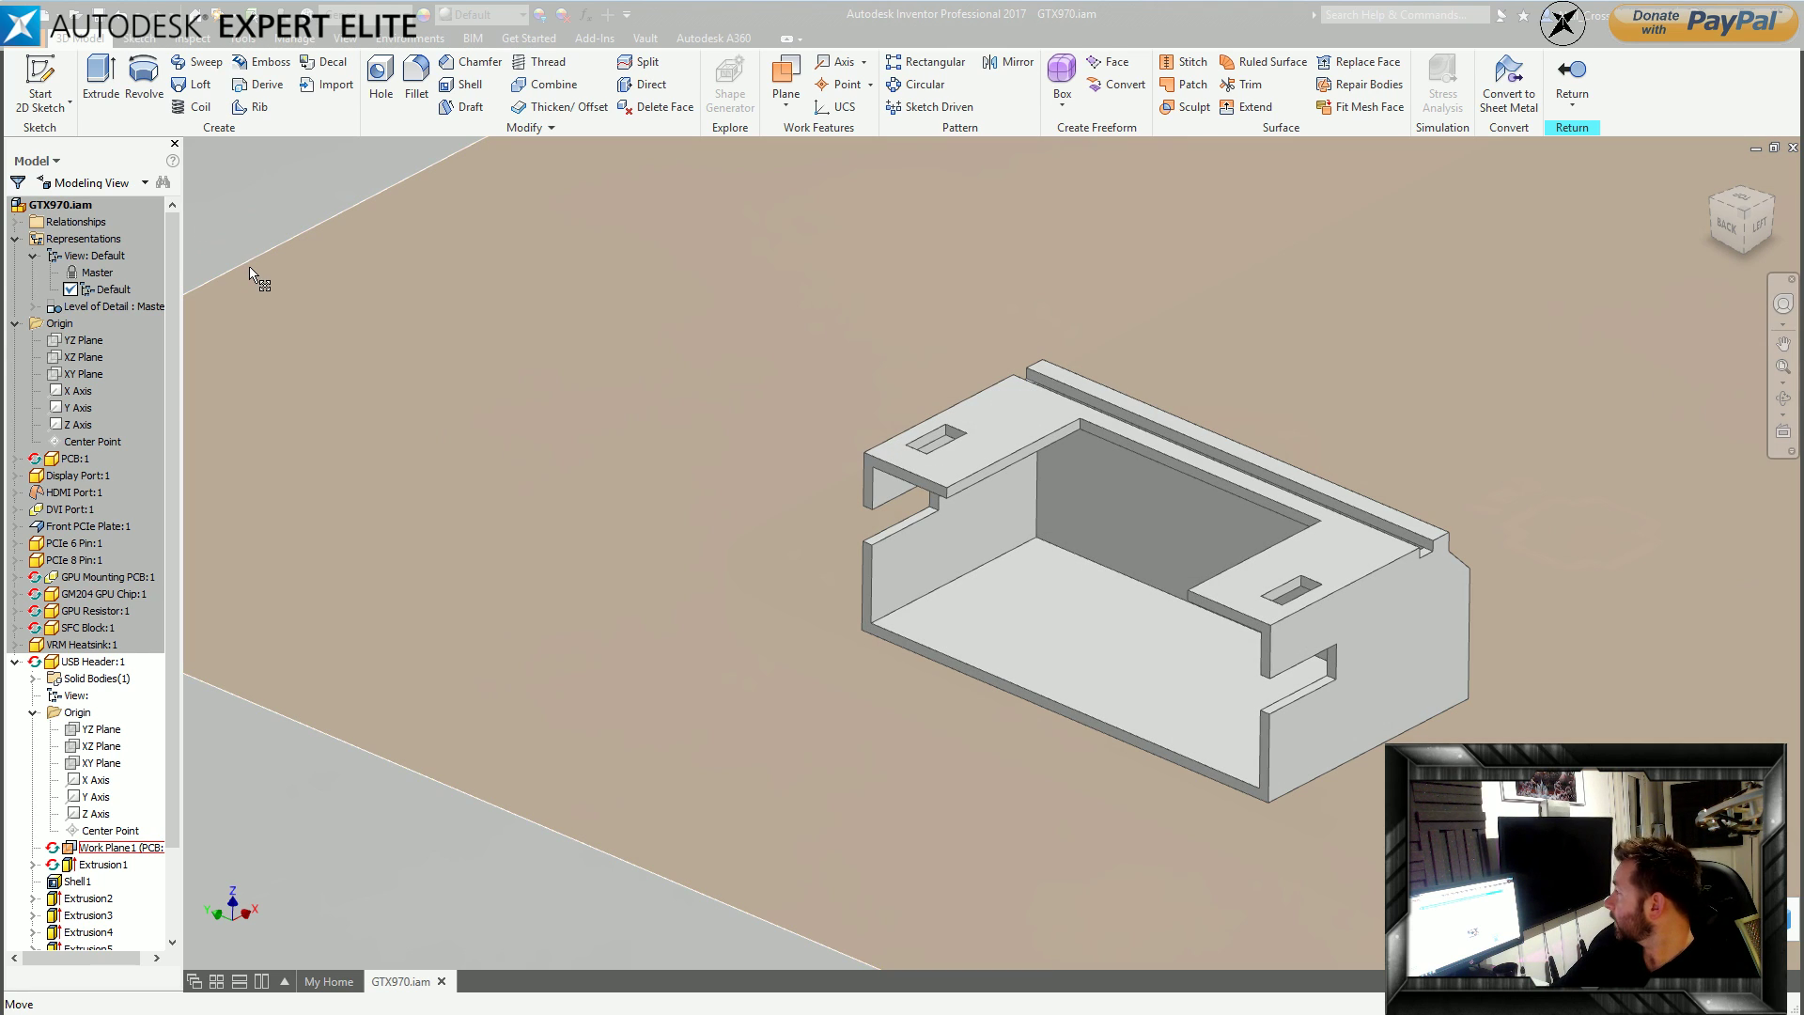
Create a sketch on the housing's inner back face and draw a 0.2 by 0.2 mm rectangle in its left part.
left_click(51, 77)
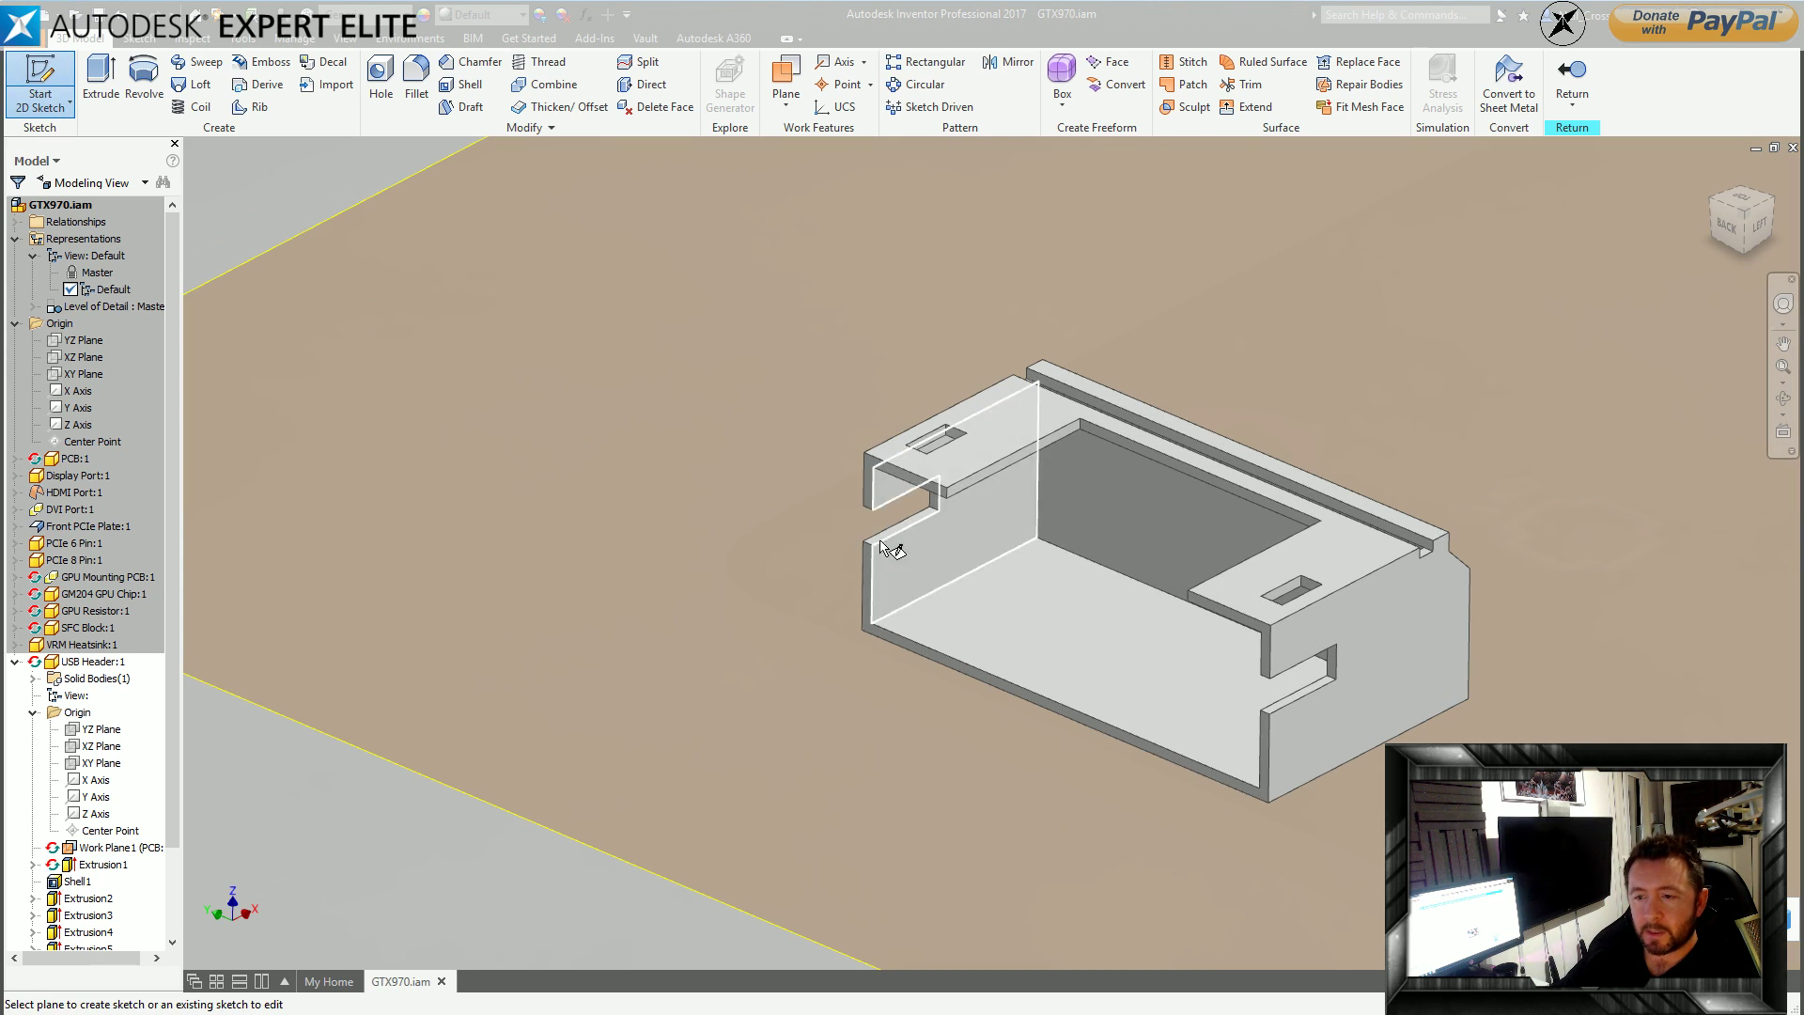
left_click(1095, 510)
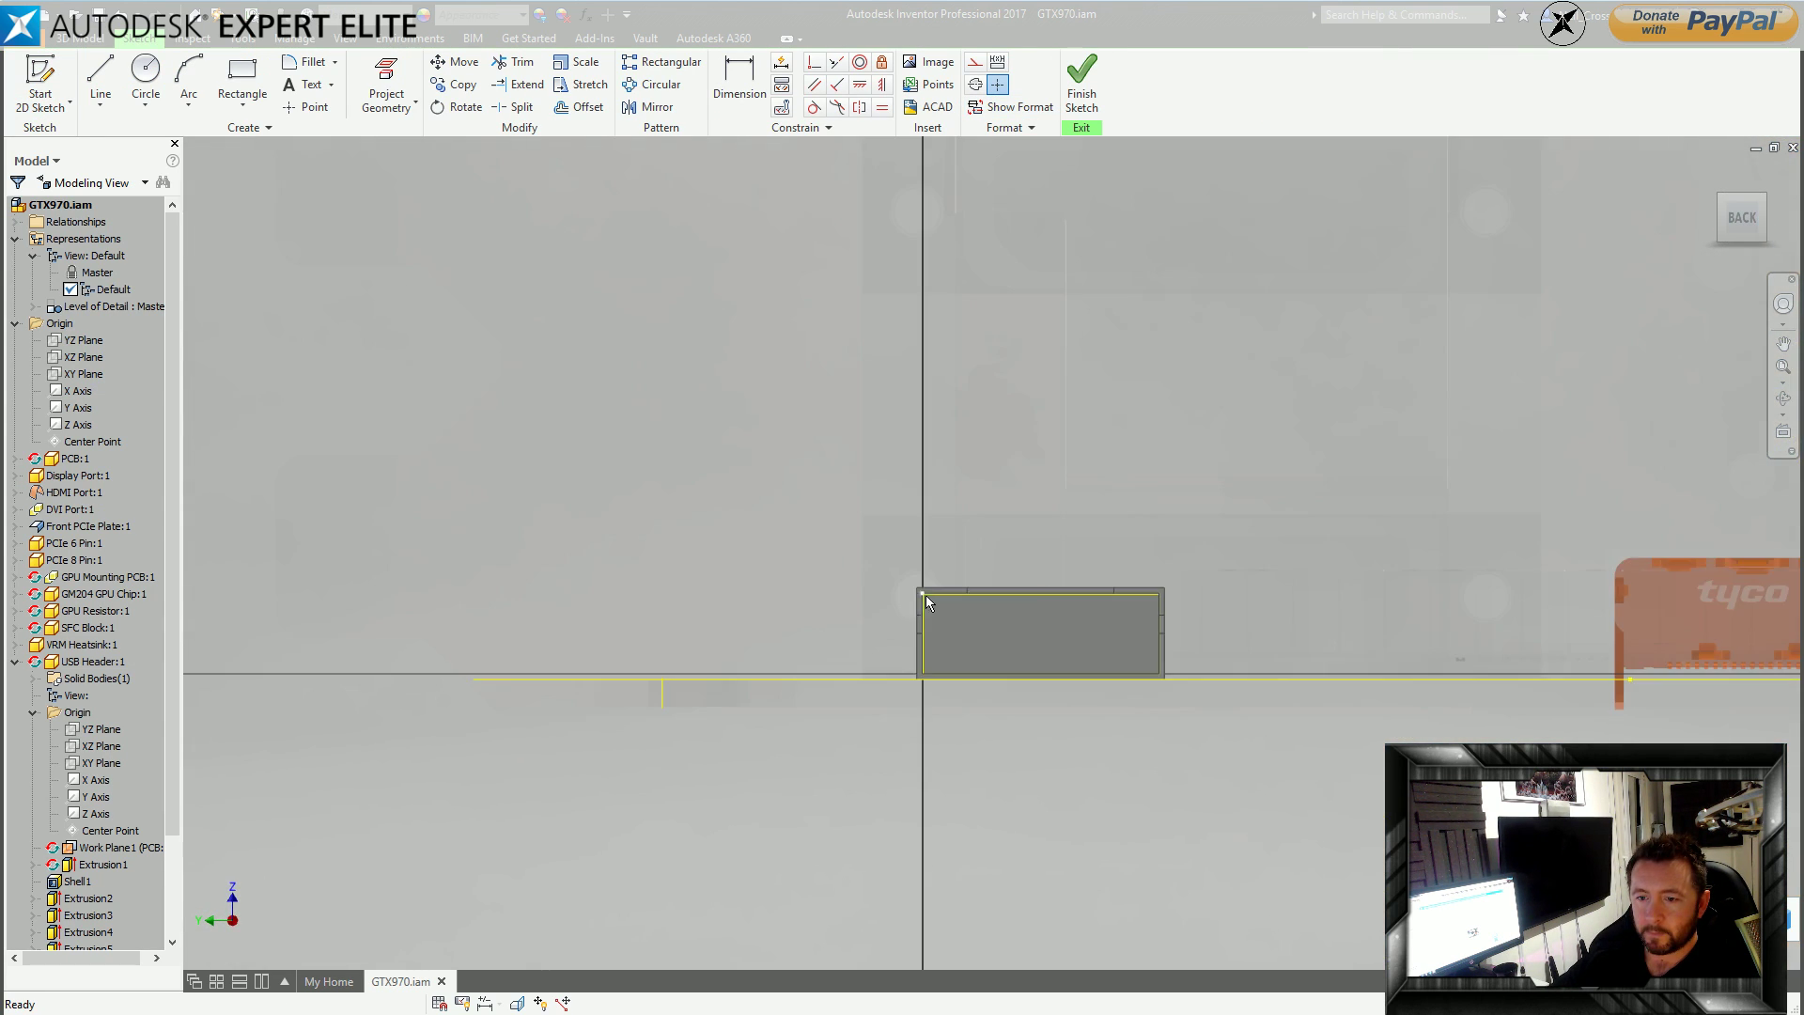
left_click(241, 80)
left_click(806, 542)
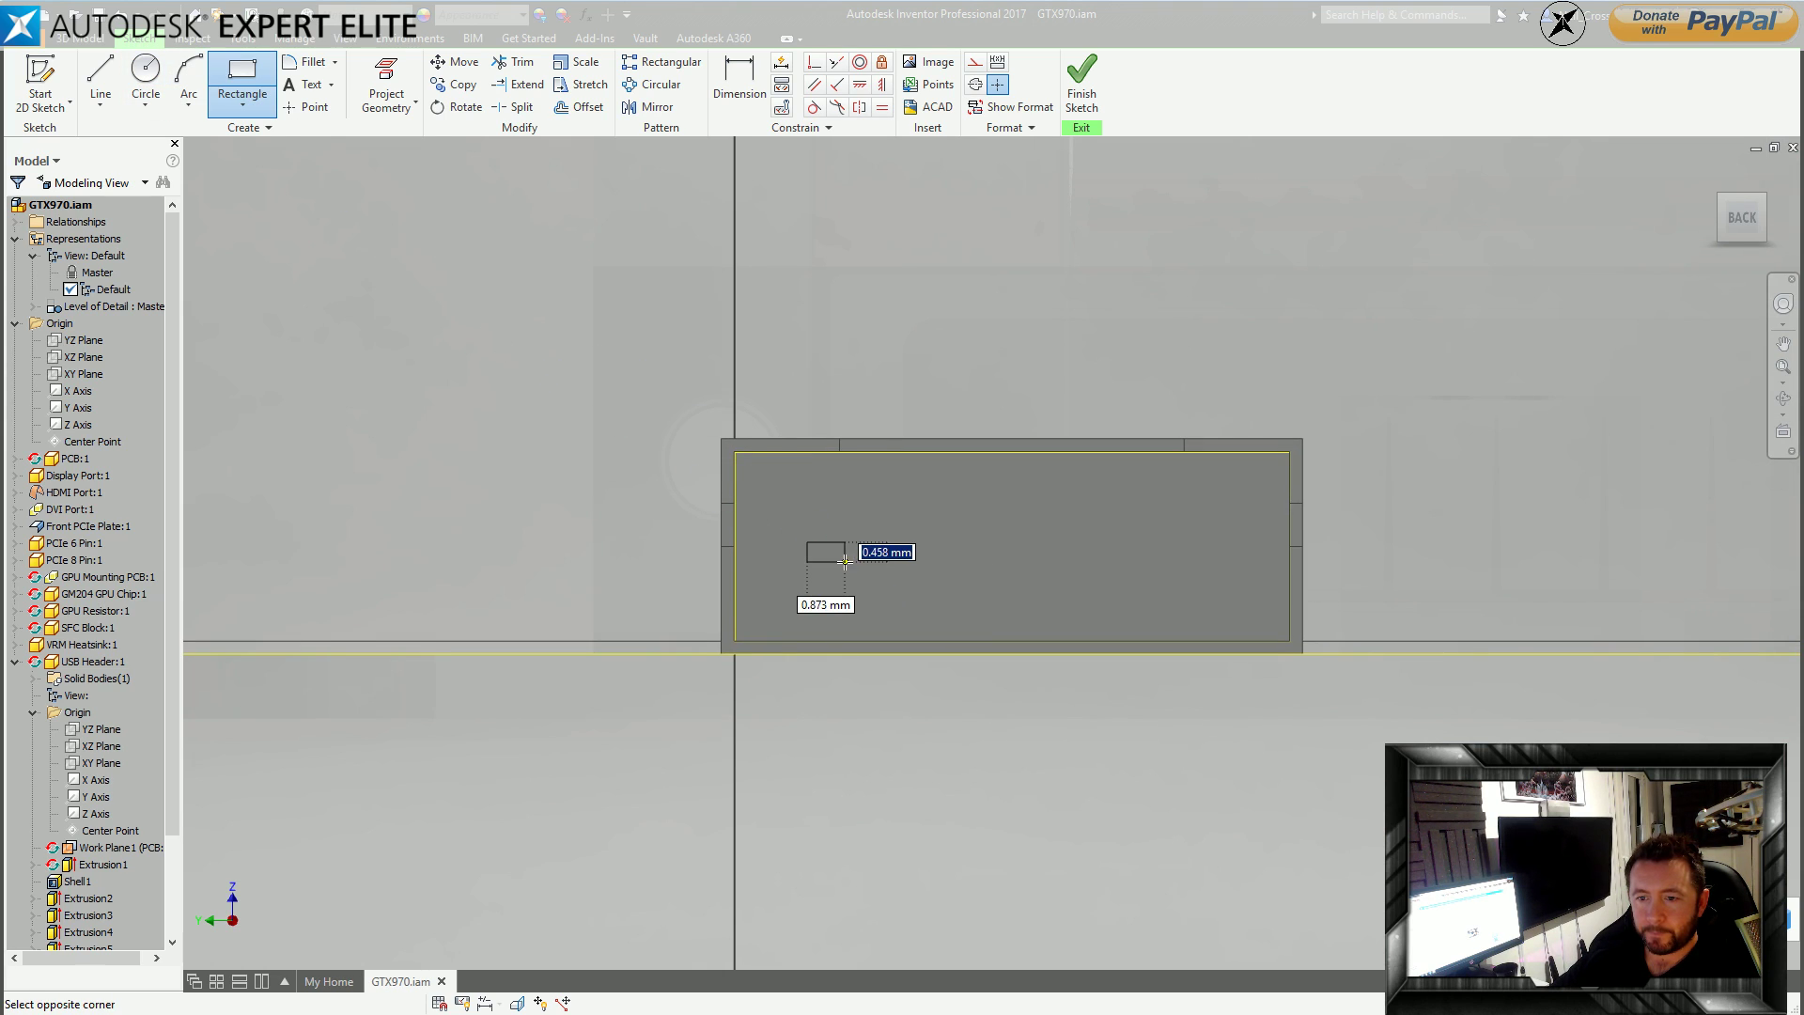
type("0.2")
key("Tab")
type("0.")
key("Return")
key("Escape")
scroll(754, 541, "down", 5)
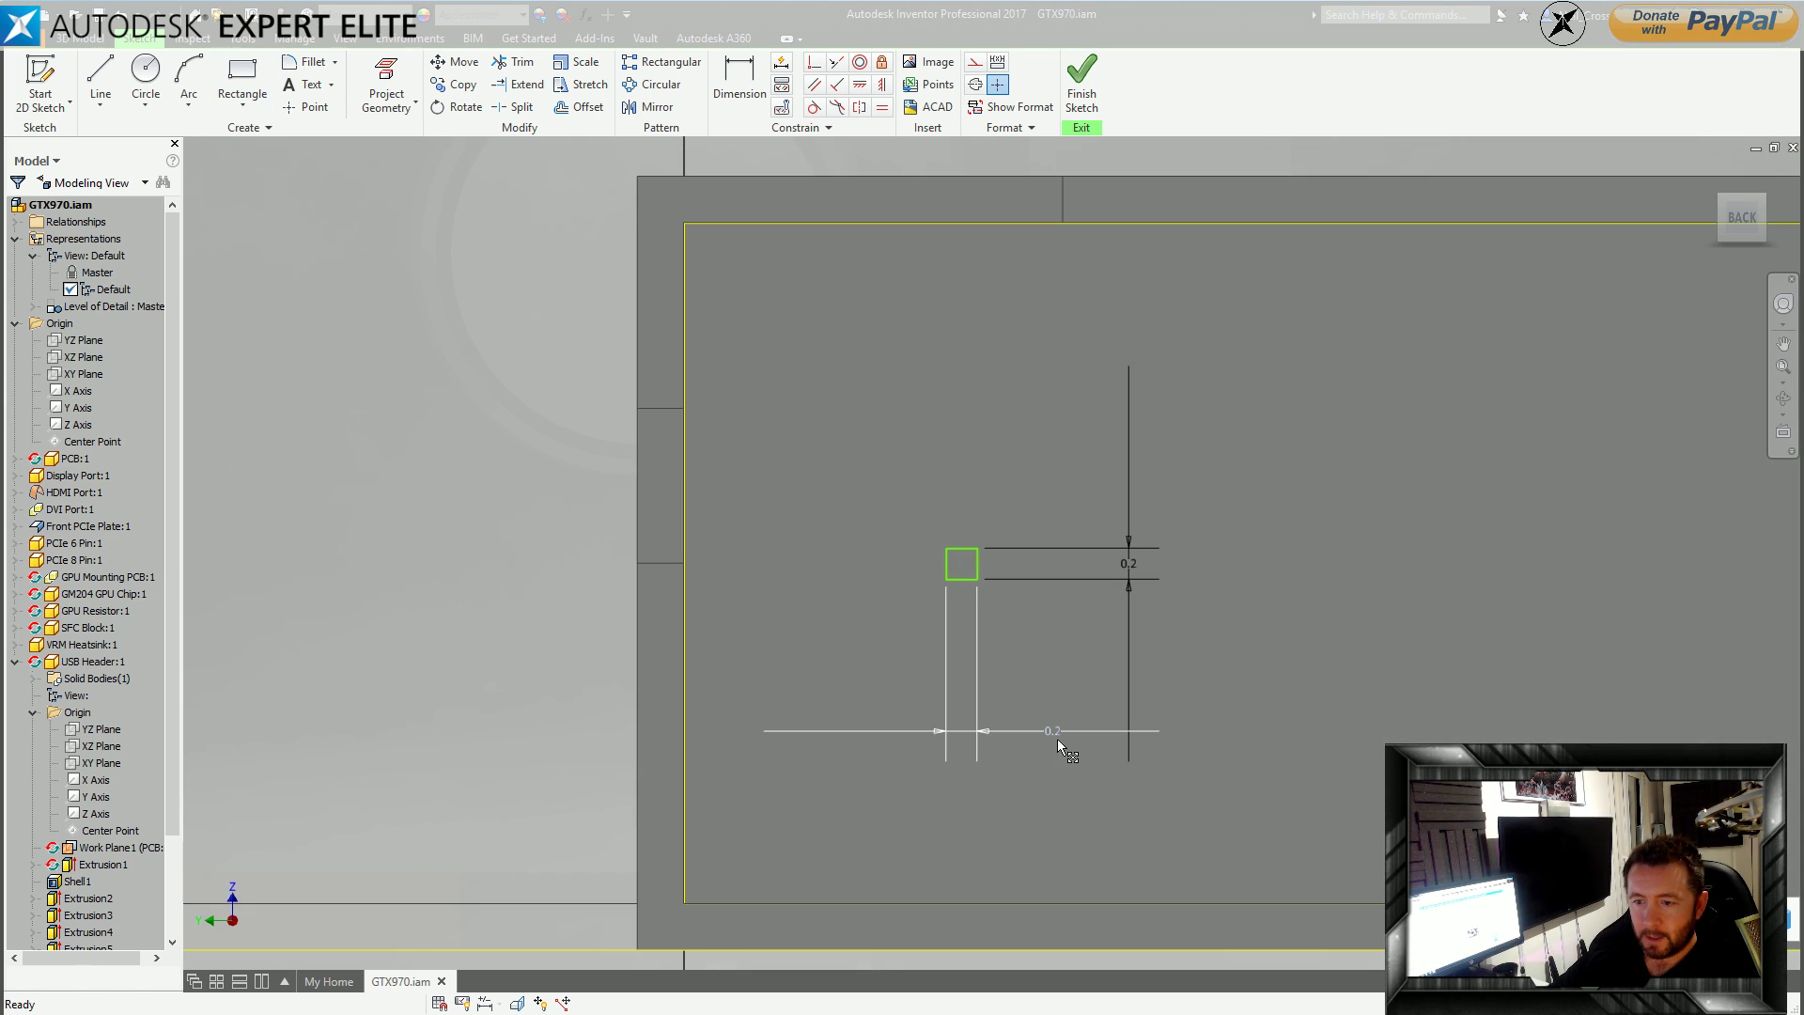
Set the small rectangle's width and height to 0.5 mm each.
double_click(1056, 738)
type("0.5")
key("Return")
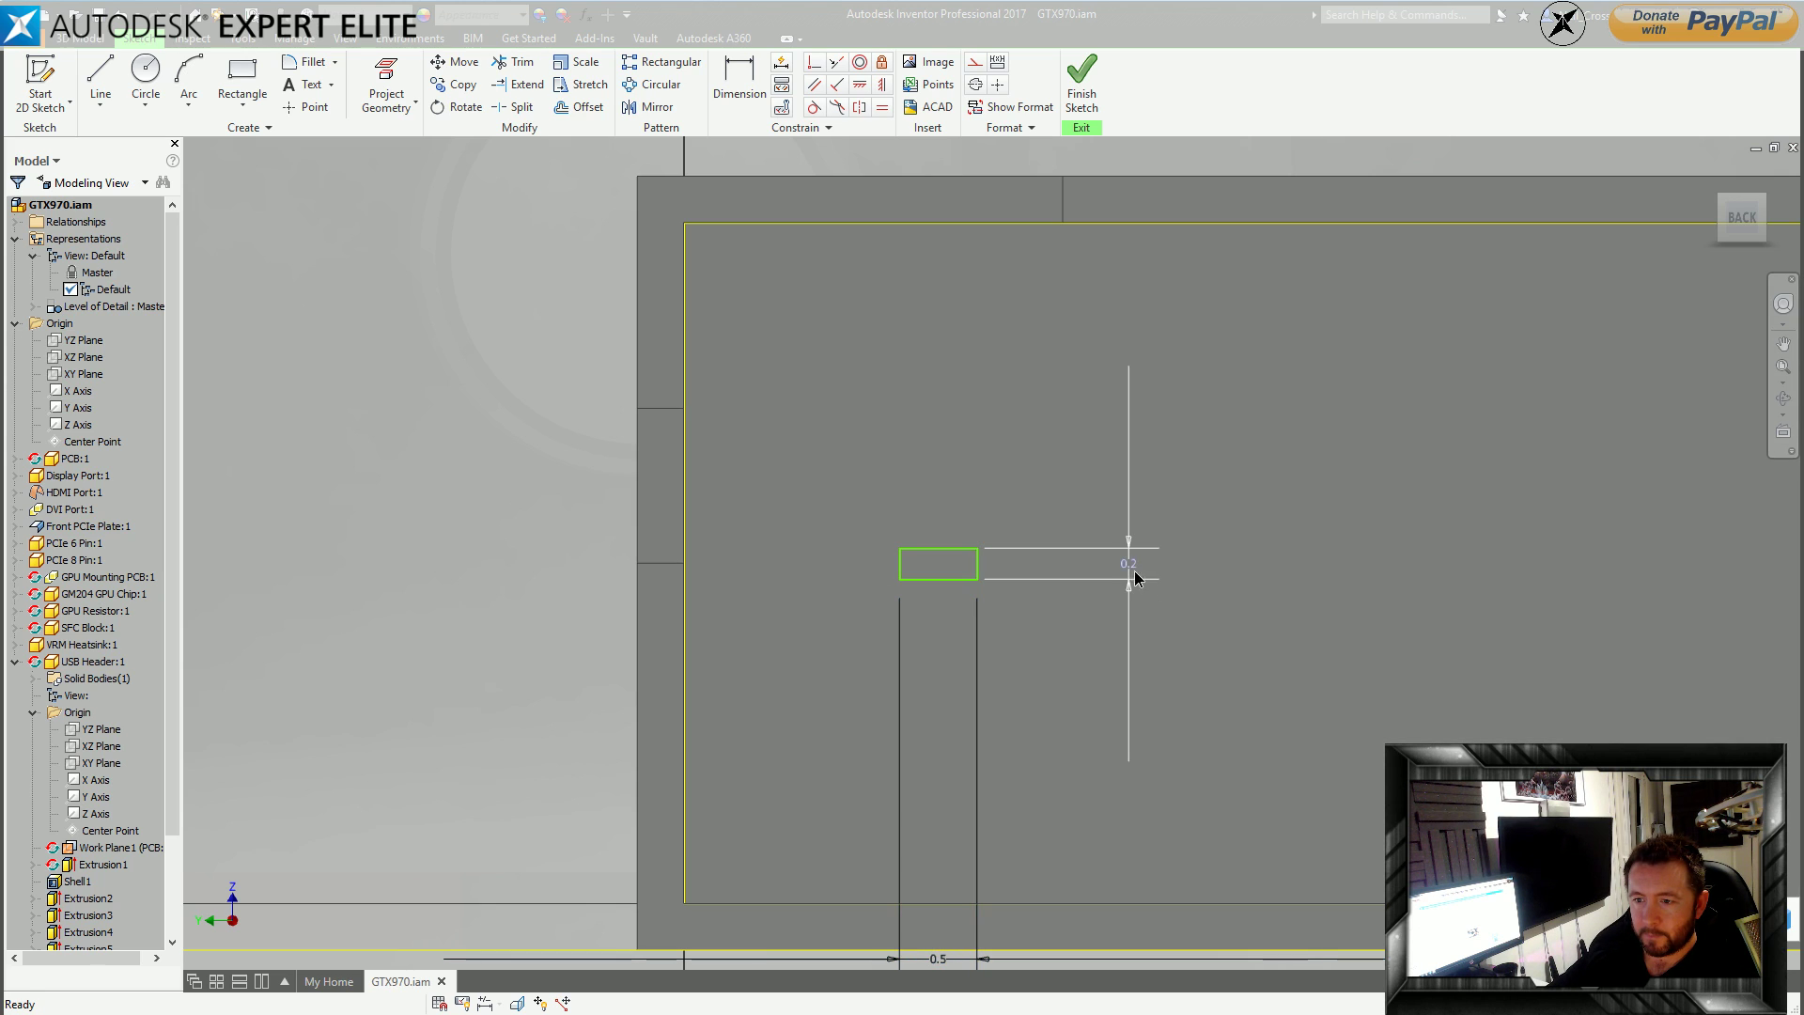
double_click(1137, 570)
type("0.5")
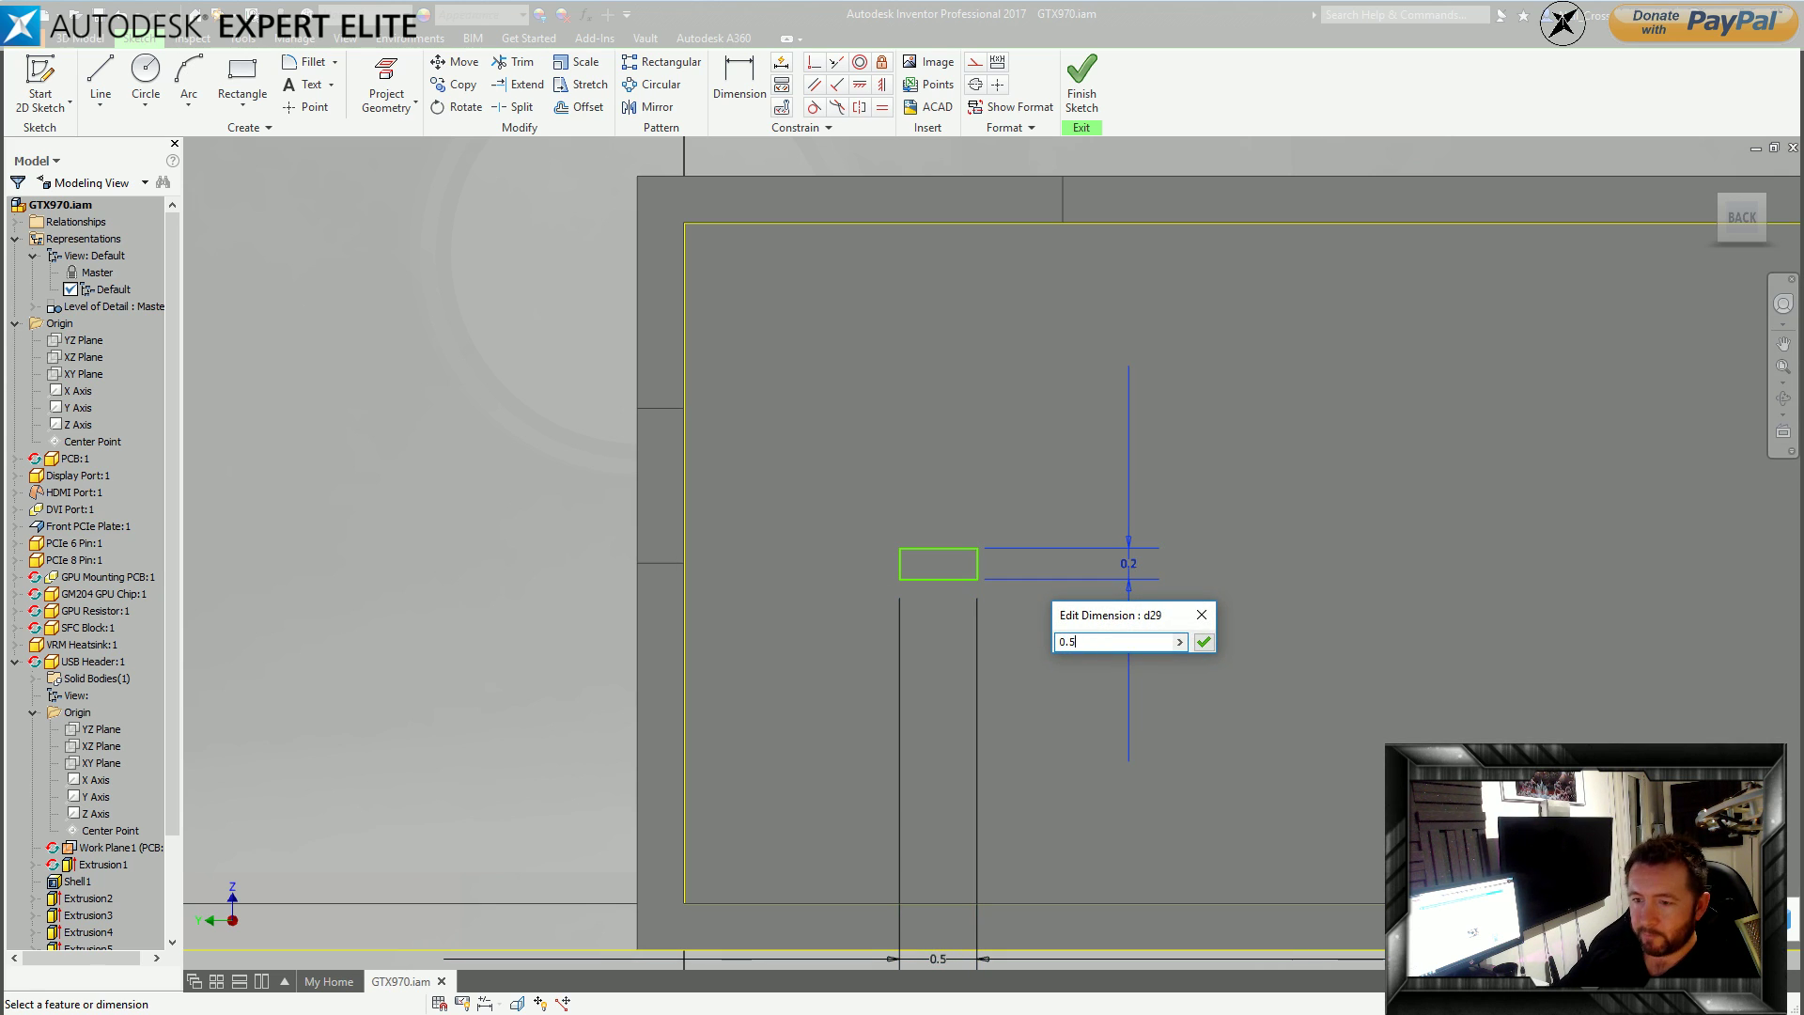
key("Return")
Try to align the square's side midpoint with the midpoint of the face's nearest side edge using a Horizontal constraint, and undo it.
scroll(1157, 590, "up", 3)
middle_click_drag(1155, 585, 1089, 571)
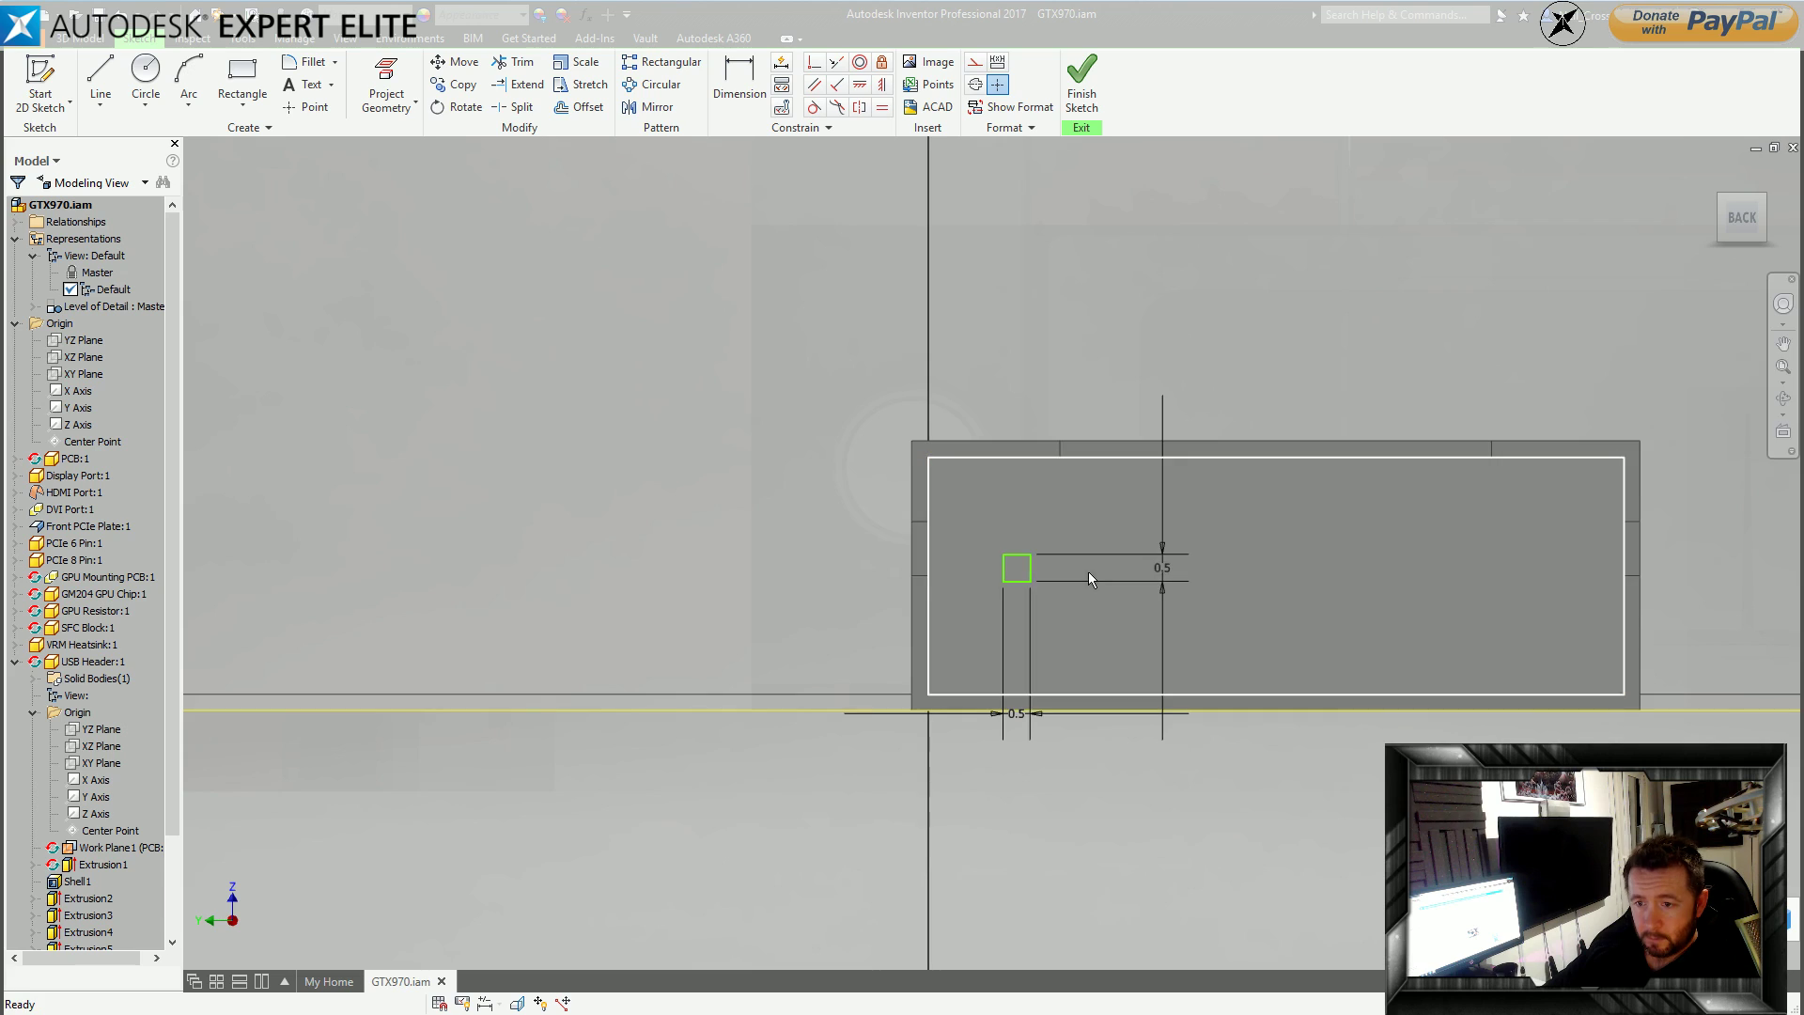
scroll(1080, 572, "down", 3)
left_click(859, 85)
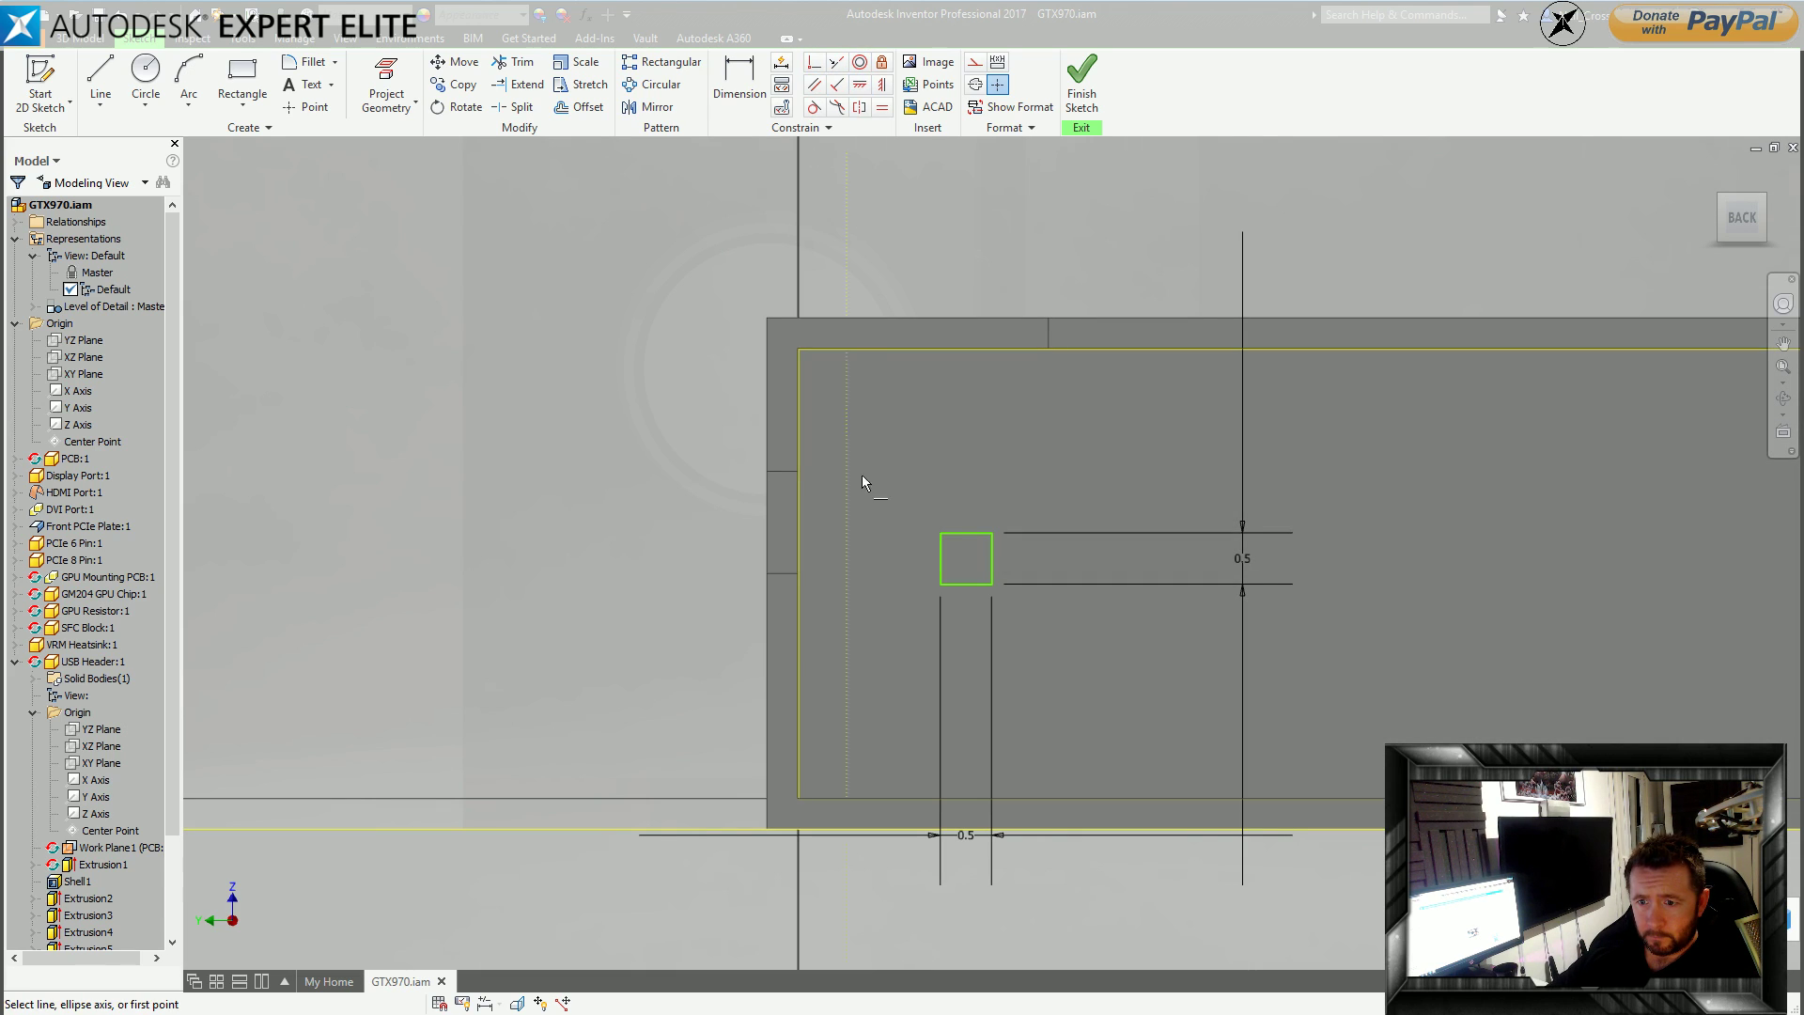
left_click(942, 559)
left_click(798, 571)
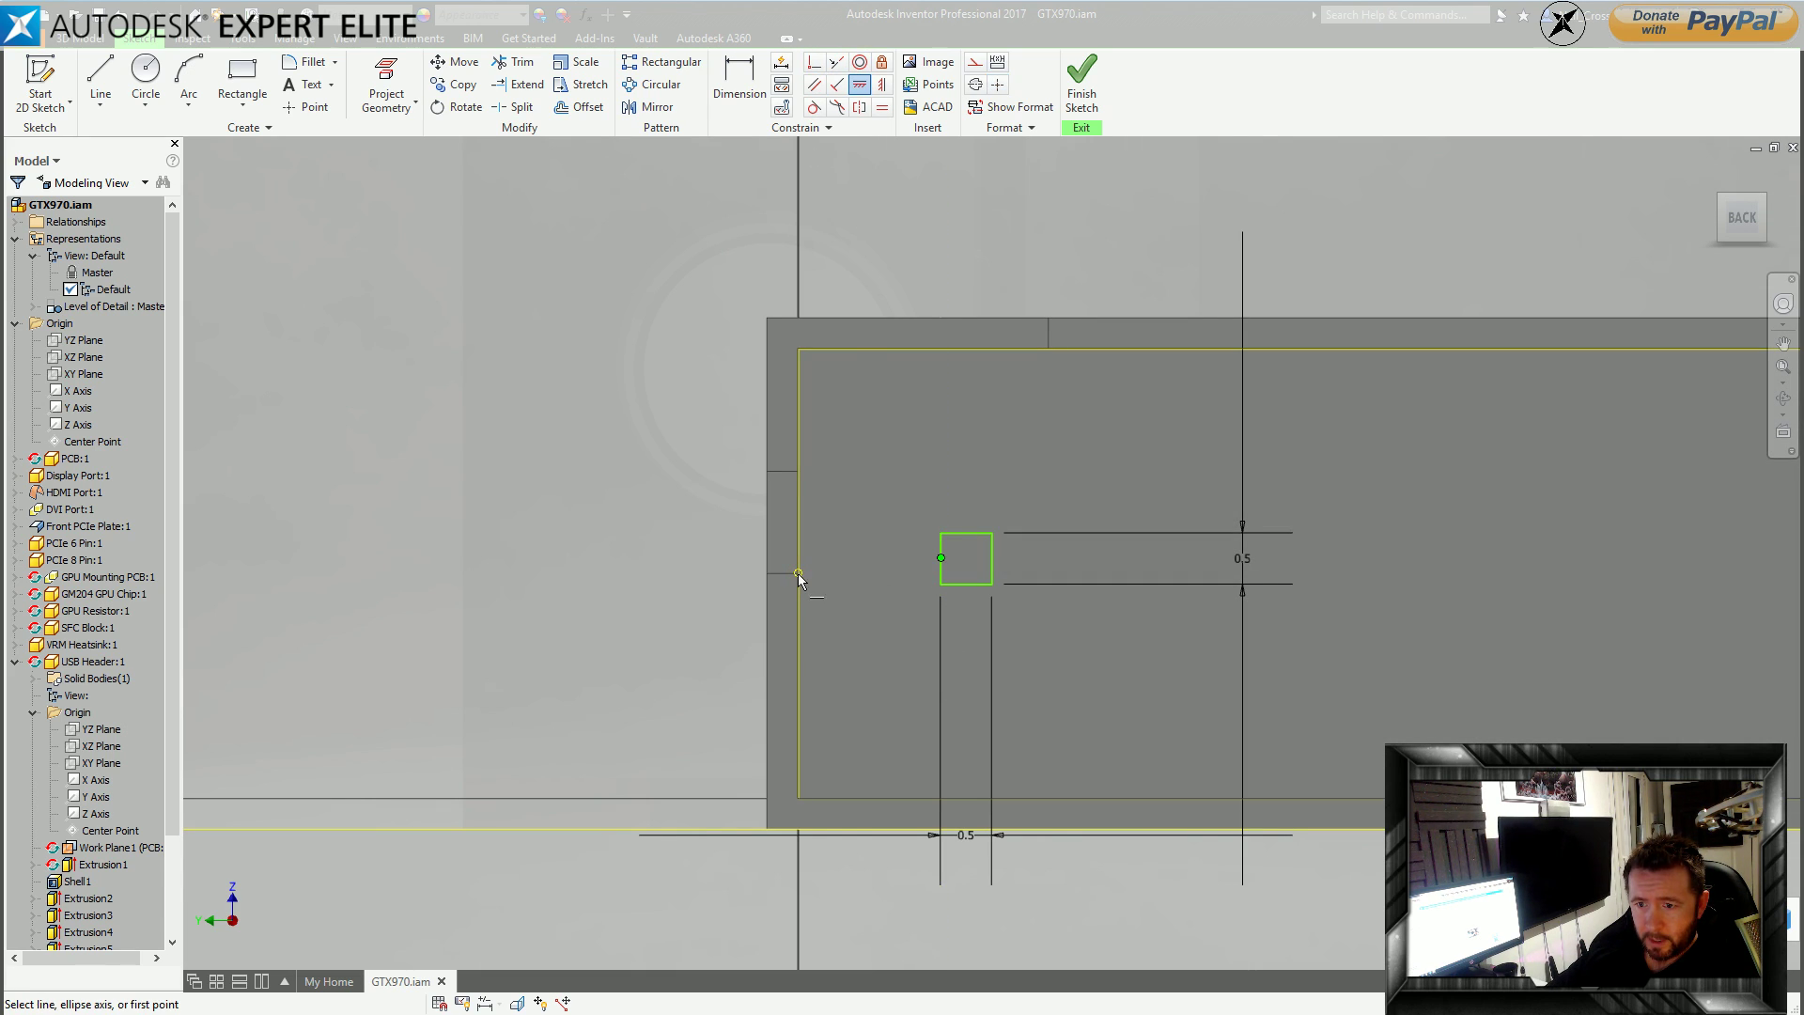
key("ctrl+z")
Align the square's side midpoint with the midpoint of the face's nearest side edge using a Vertical constraint.
left_click(881, 86)
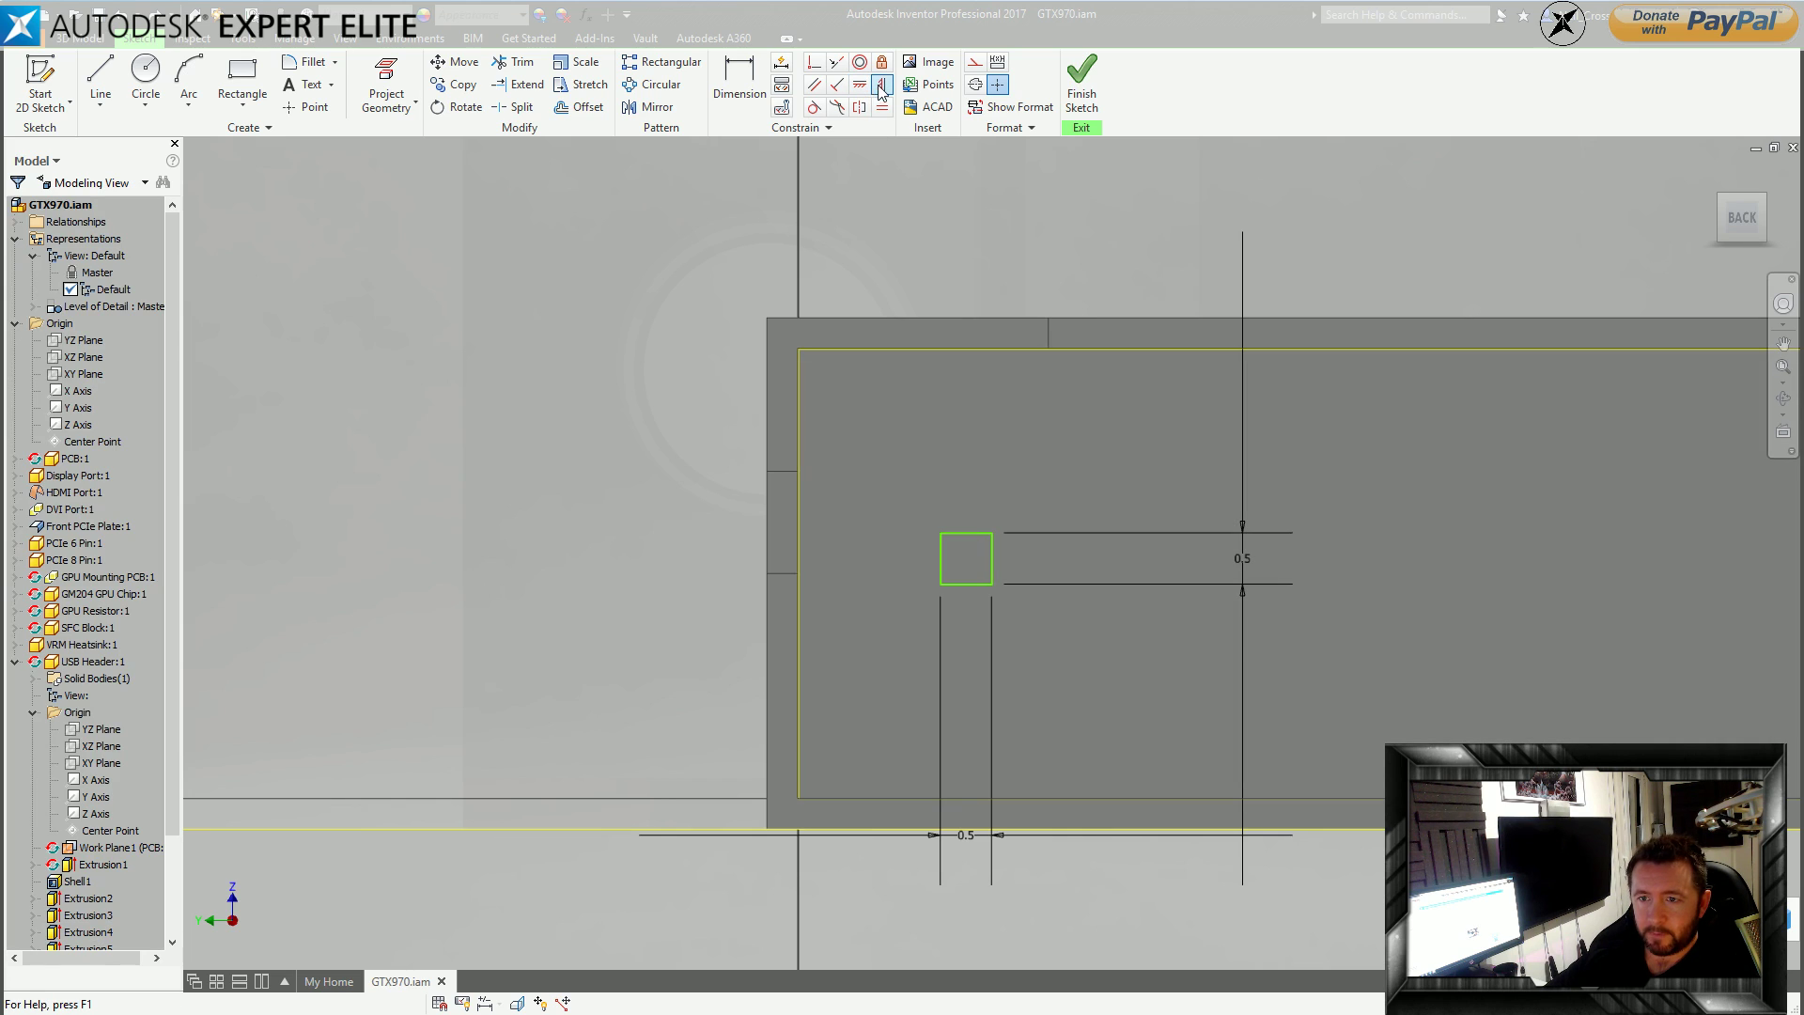
left_click(942, 560)
left_click(803, 576)
key("Escape")
Measure the length of the inner back face's upper edge with a dimension that is not placed.
scroll(1214, 725, "down", 5)
scroll(1215, 731, "up", 3)
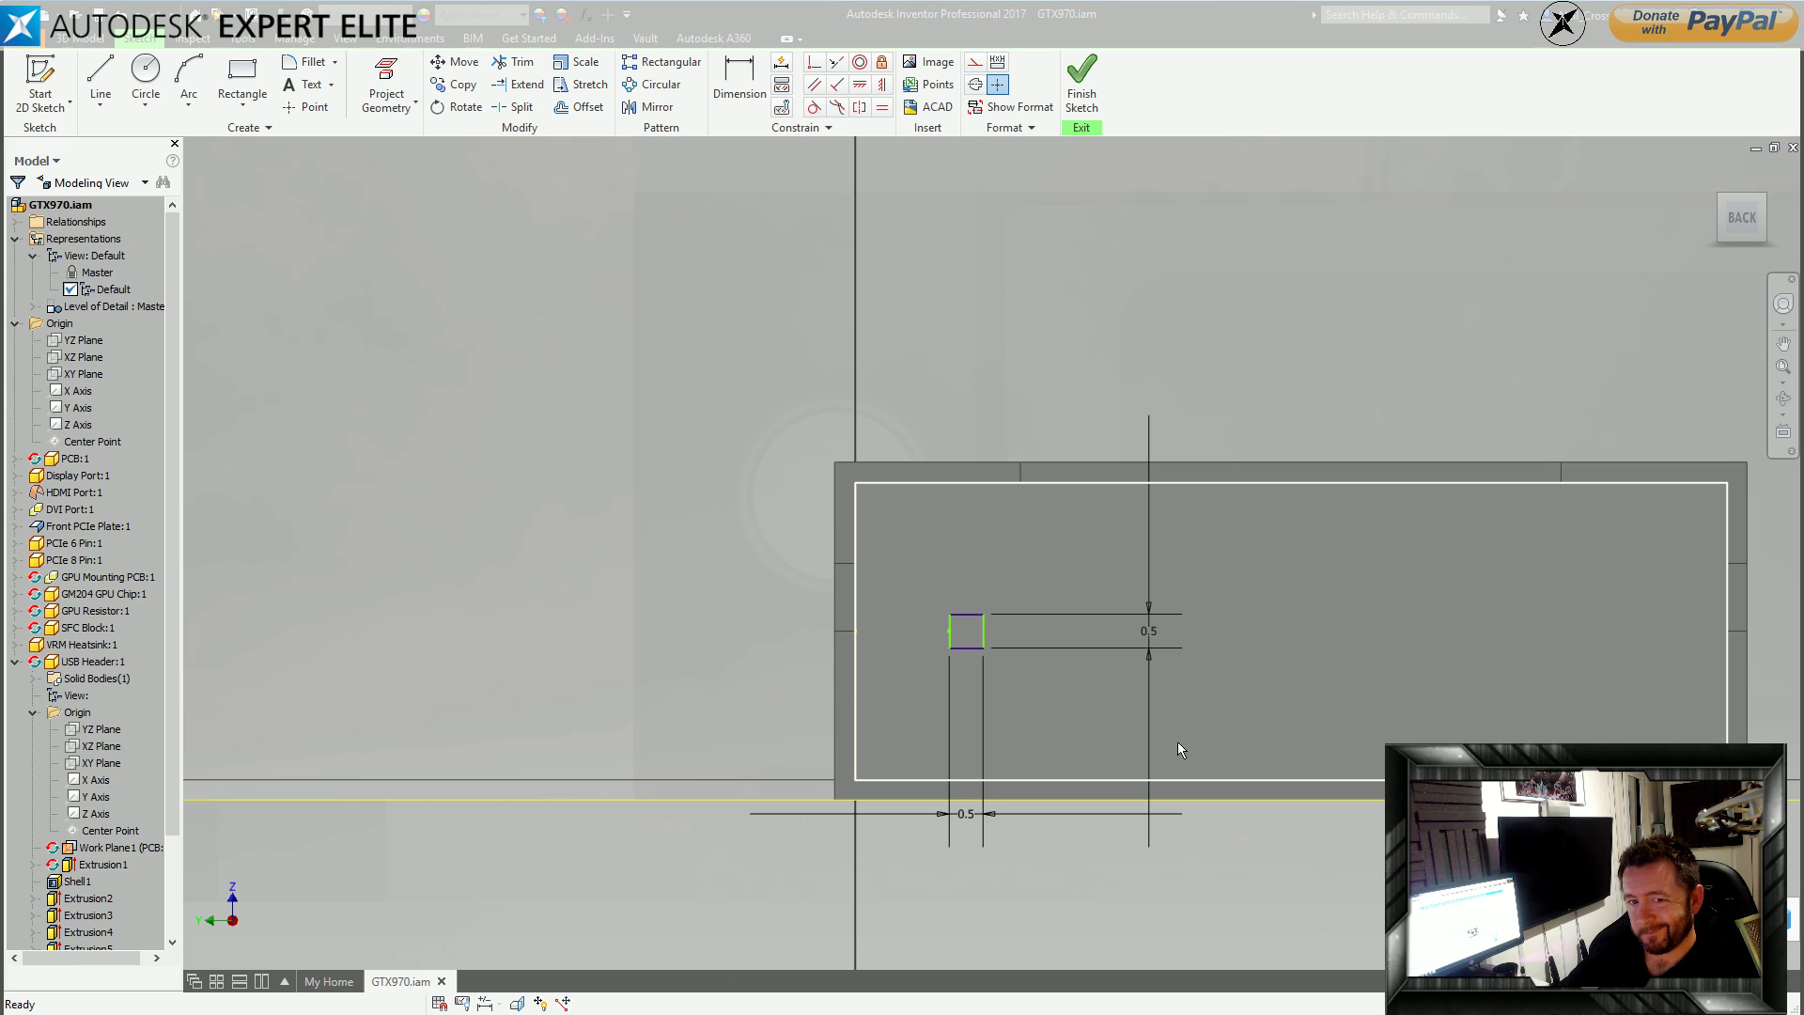
key("d")
left_click(1205, 483)
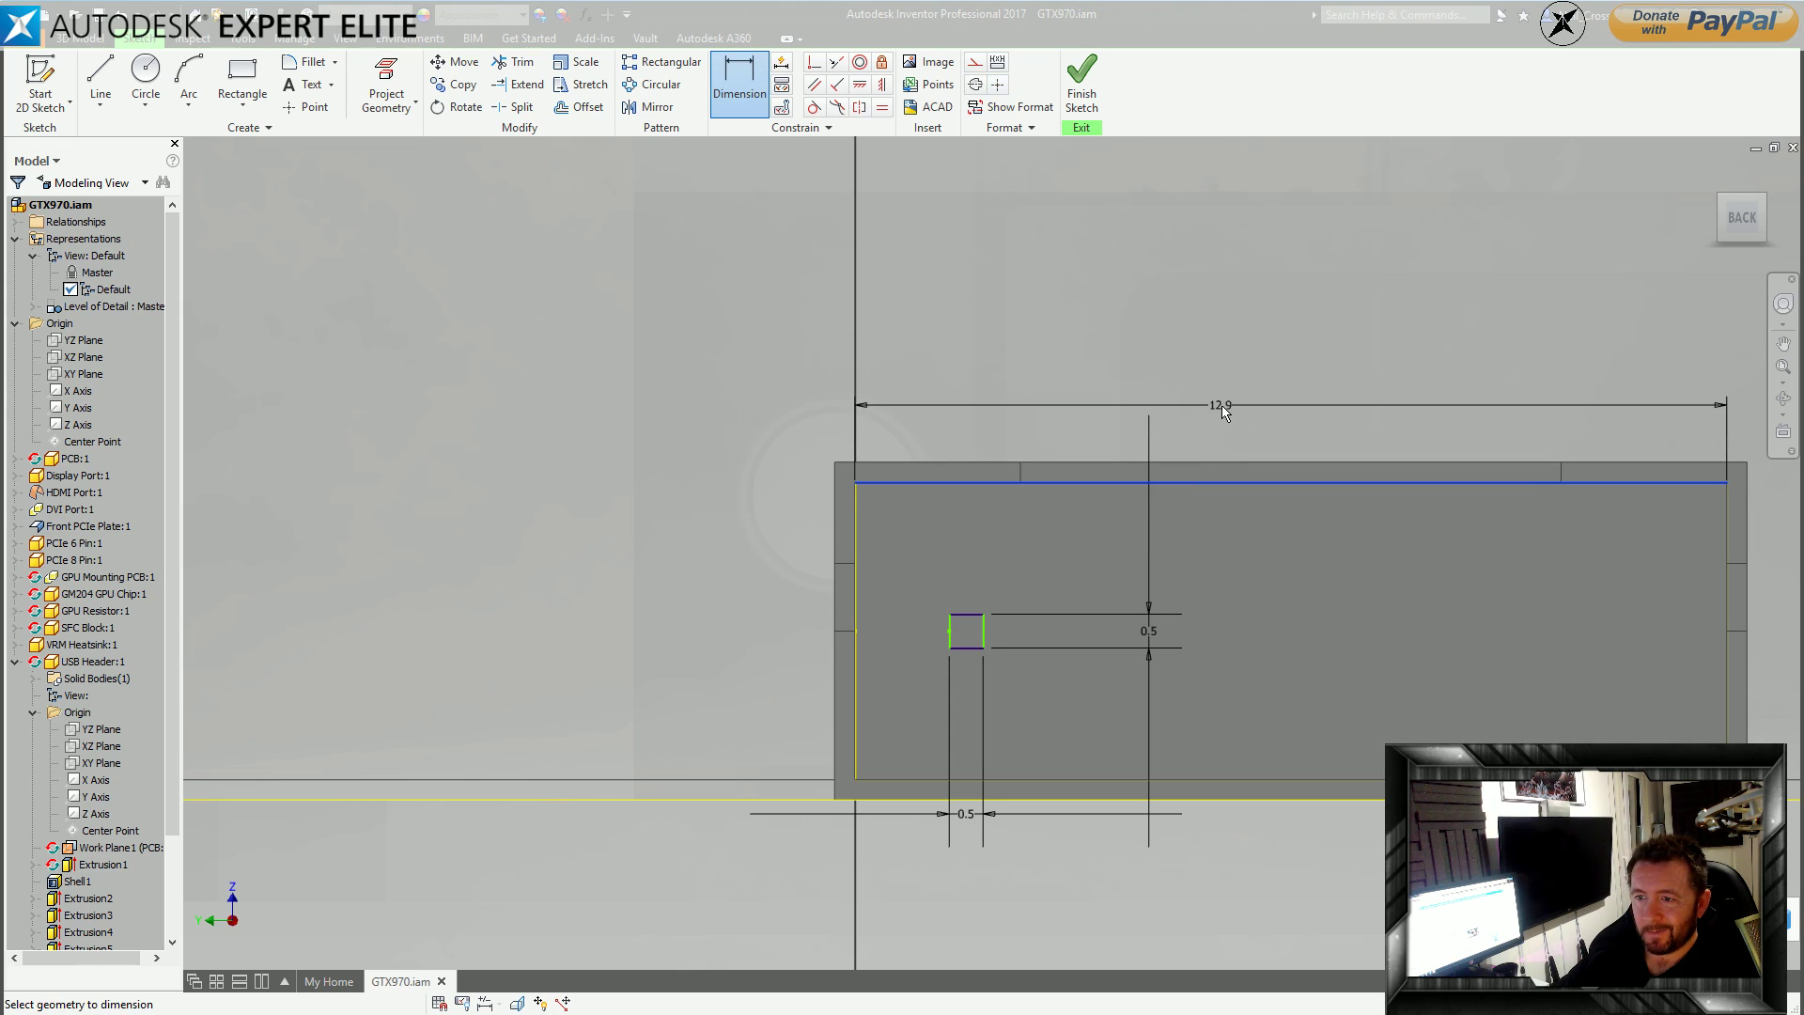
key("Escape")
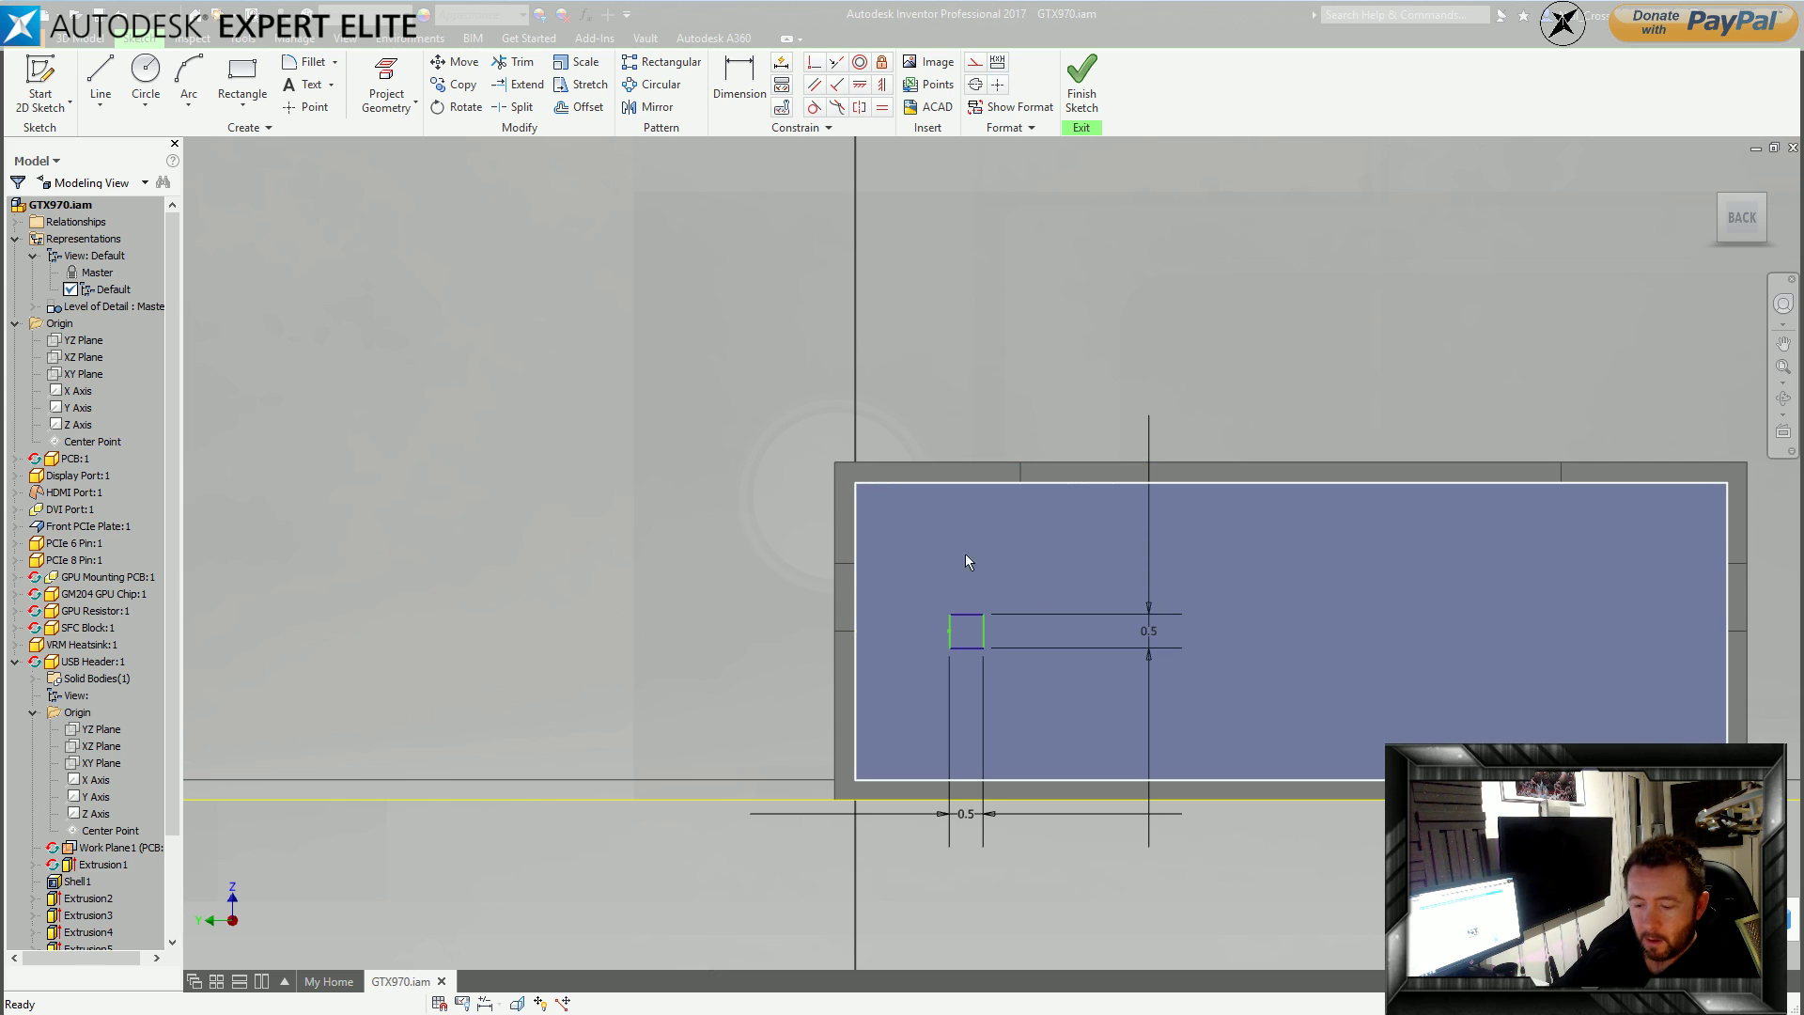
Place a sketch point at the midpoint of the square's upper side and dimension it 1.85 mm from the face's nearest side edge.
scroll(910, 673, "up", 3)
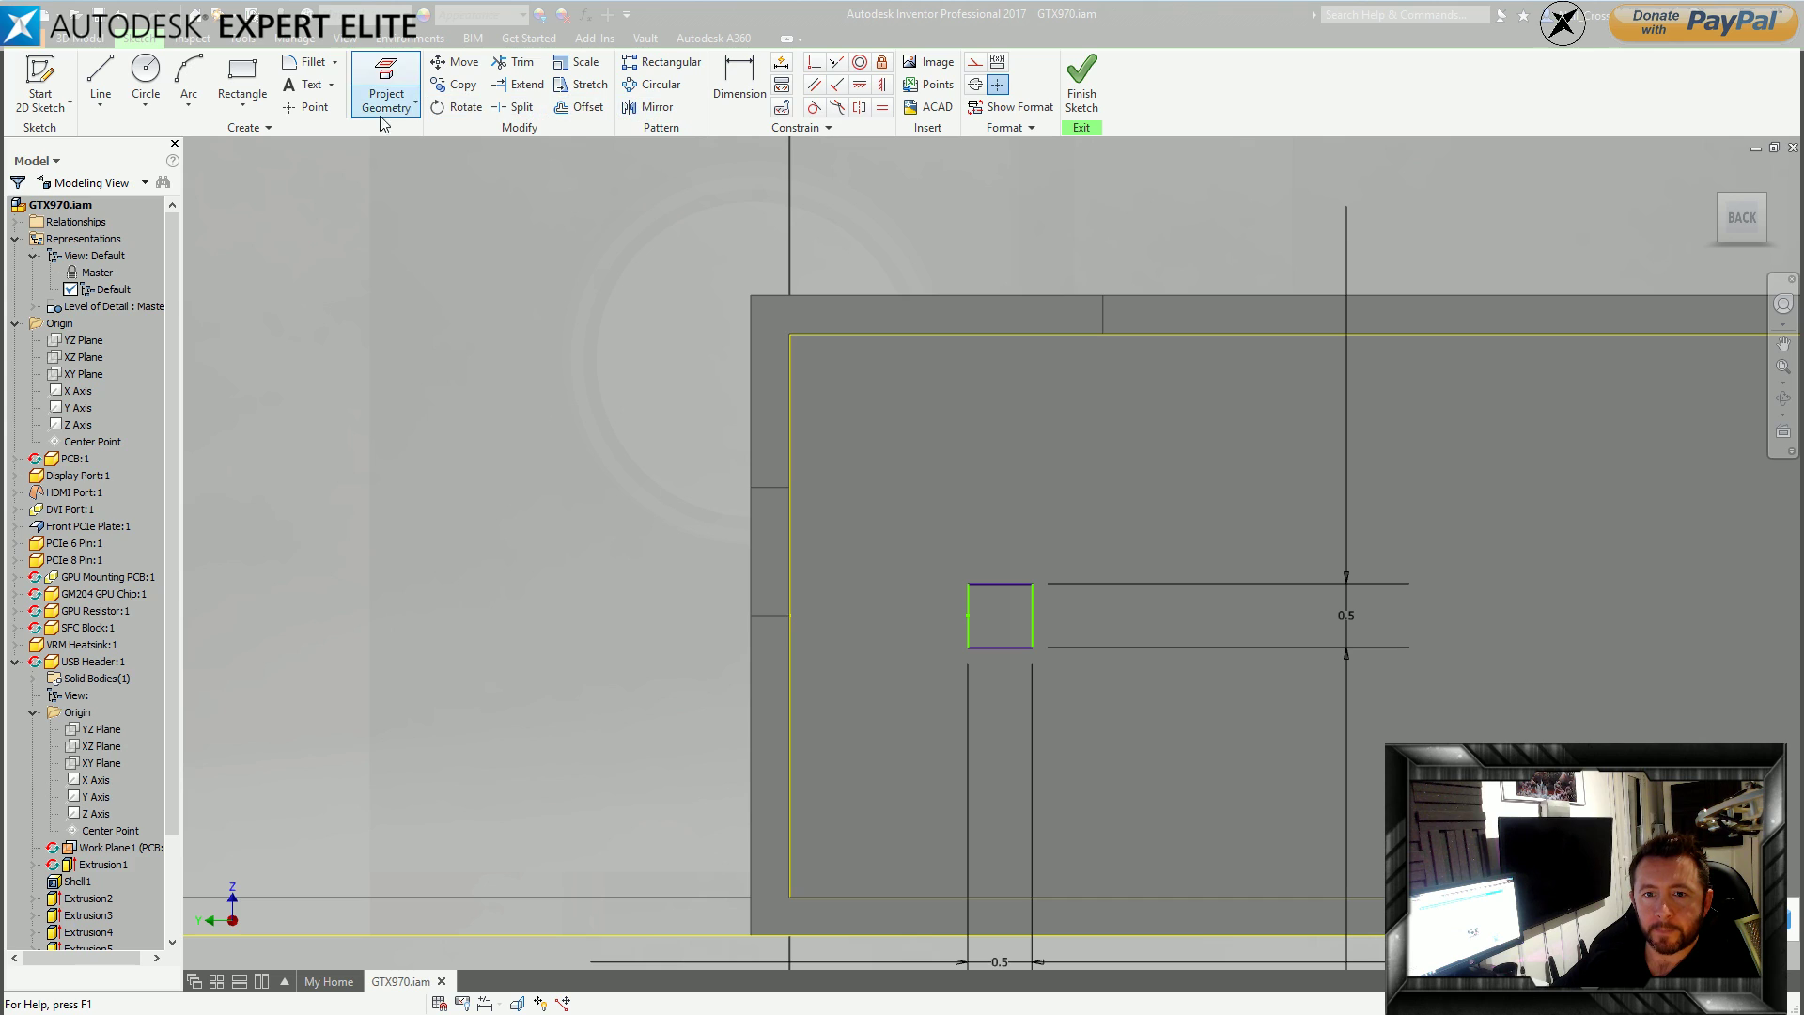
left_click(313, 108)
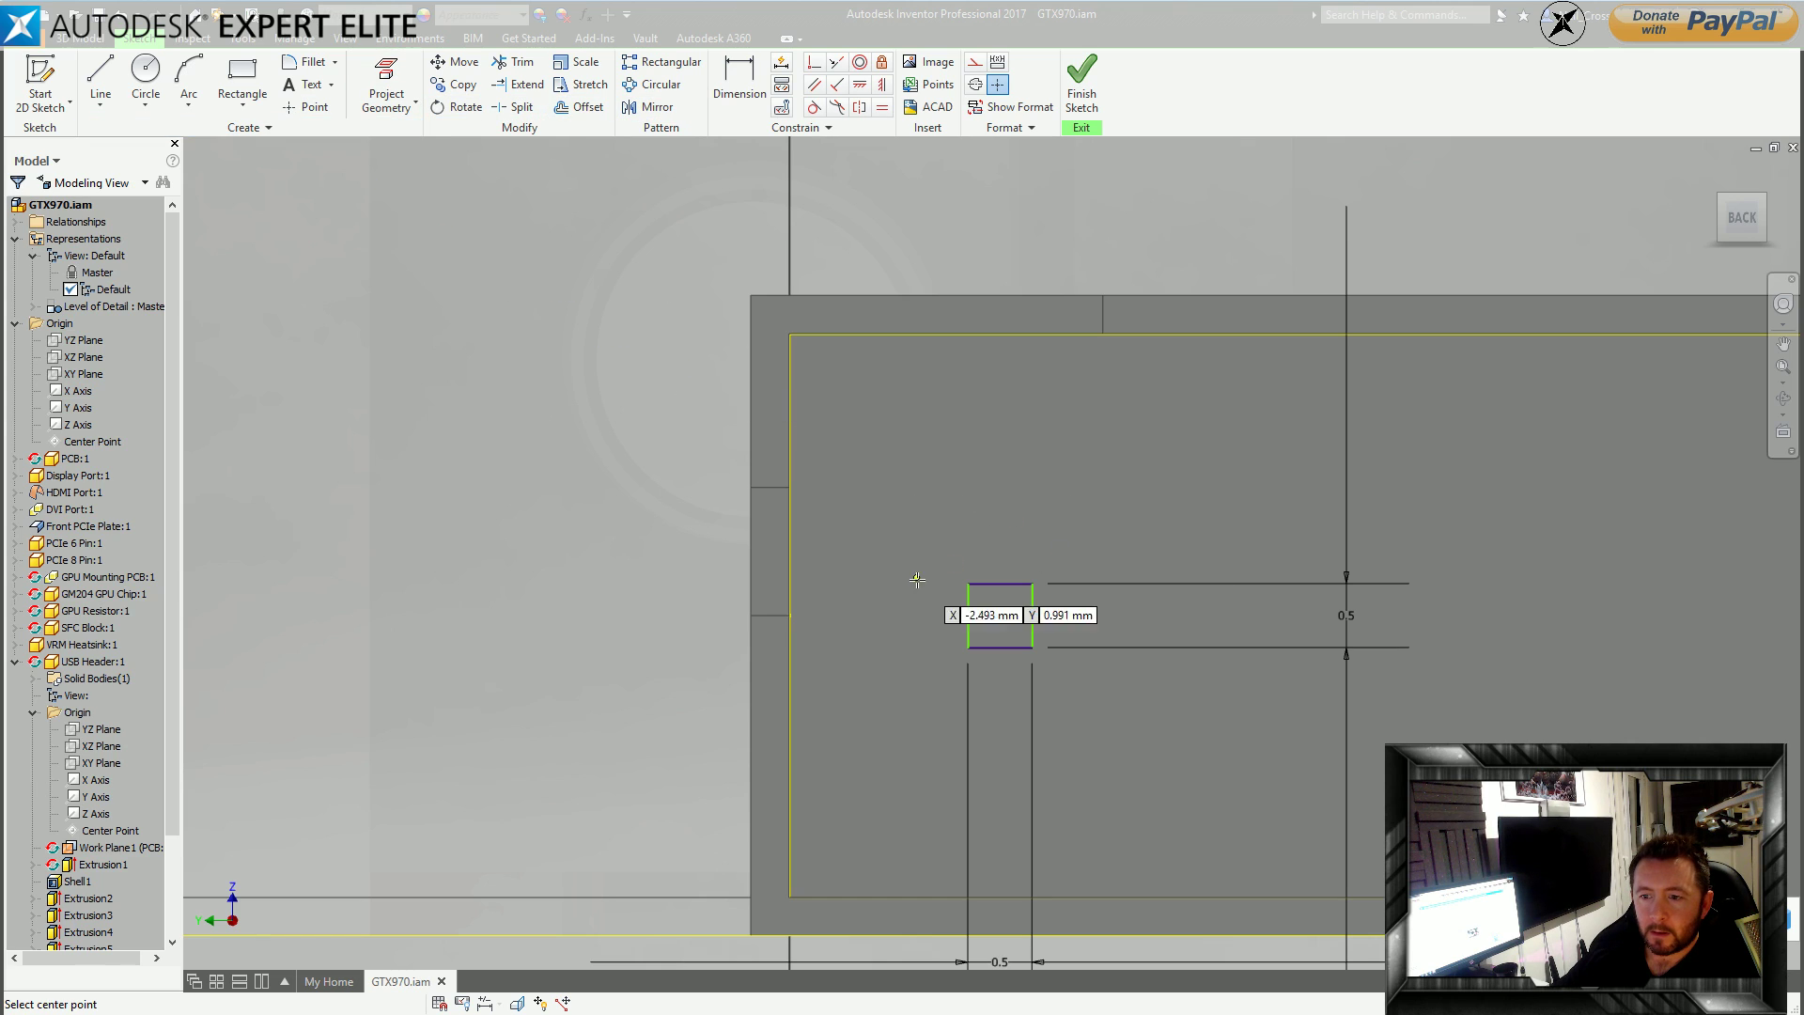
left_click(1001, 565)
key("d")
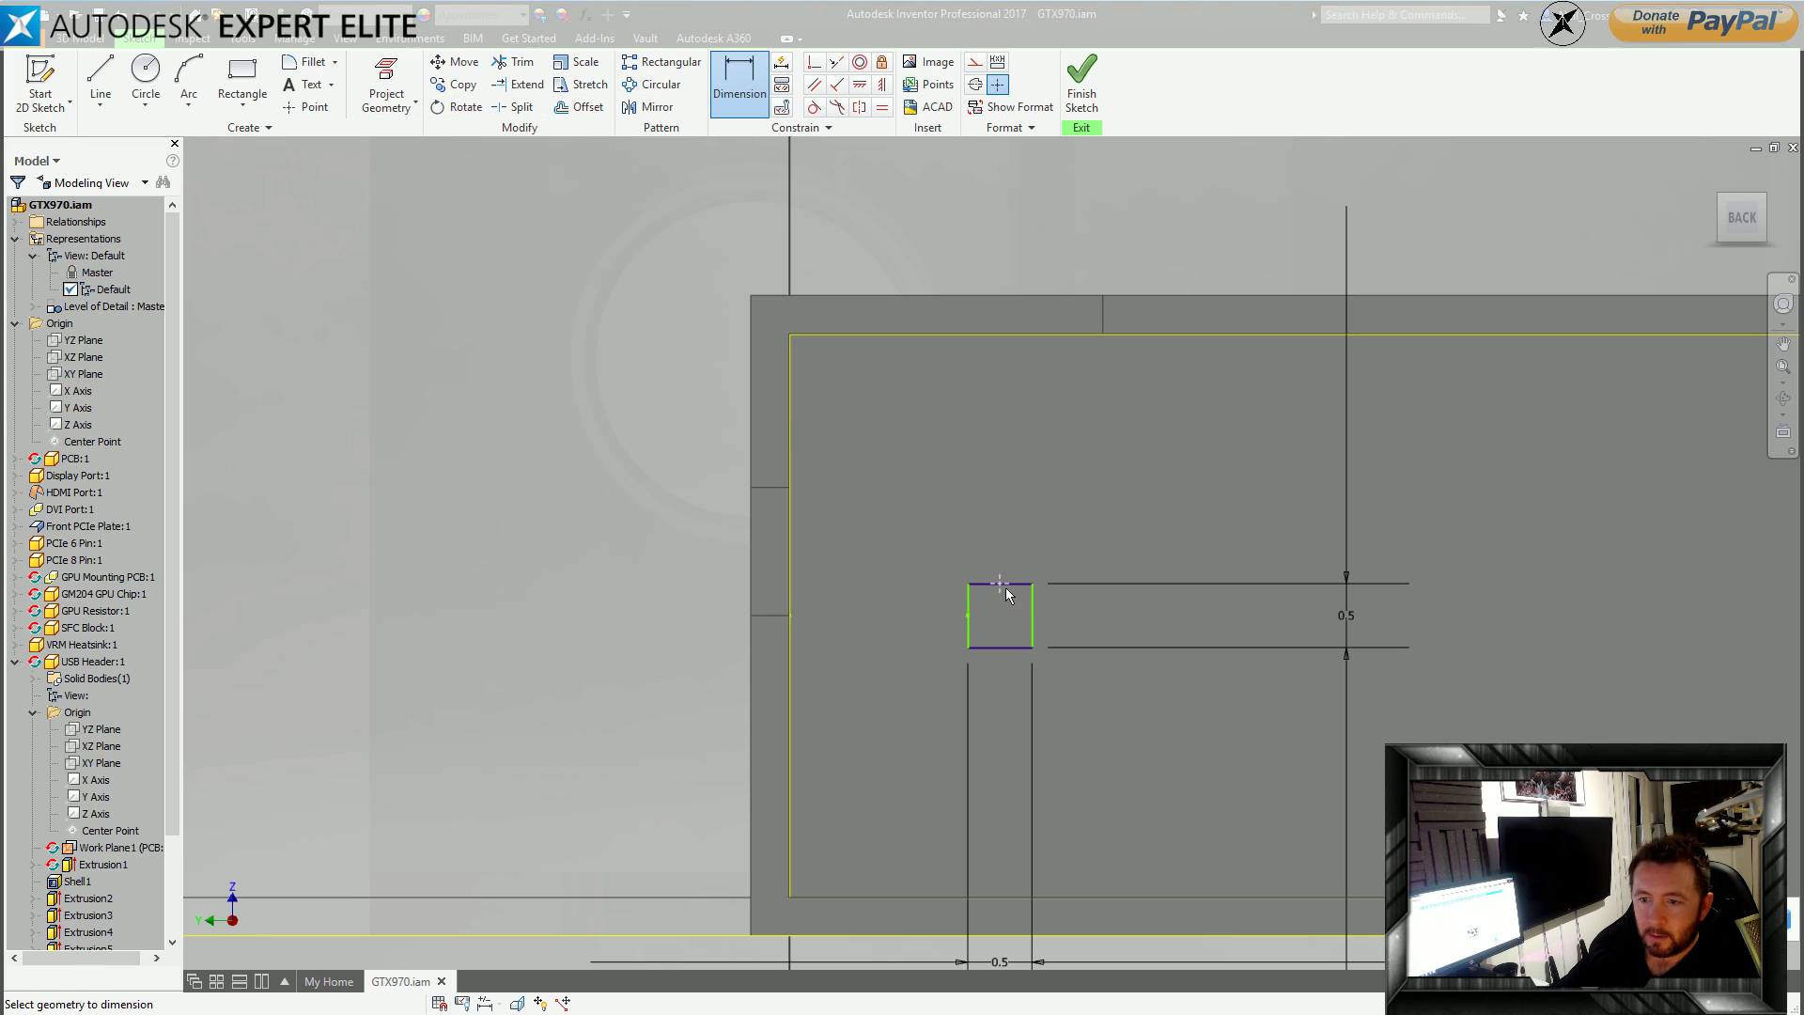
left_click(789, 579)
left_click(859, 500)
type("1.85")
key("Return")
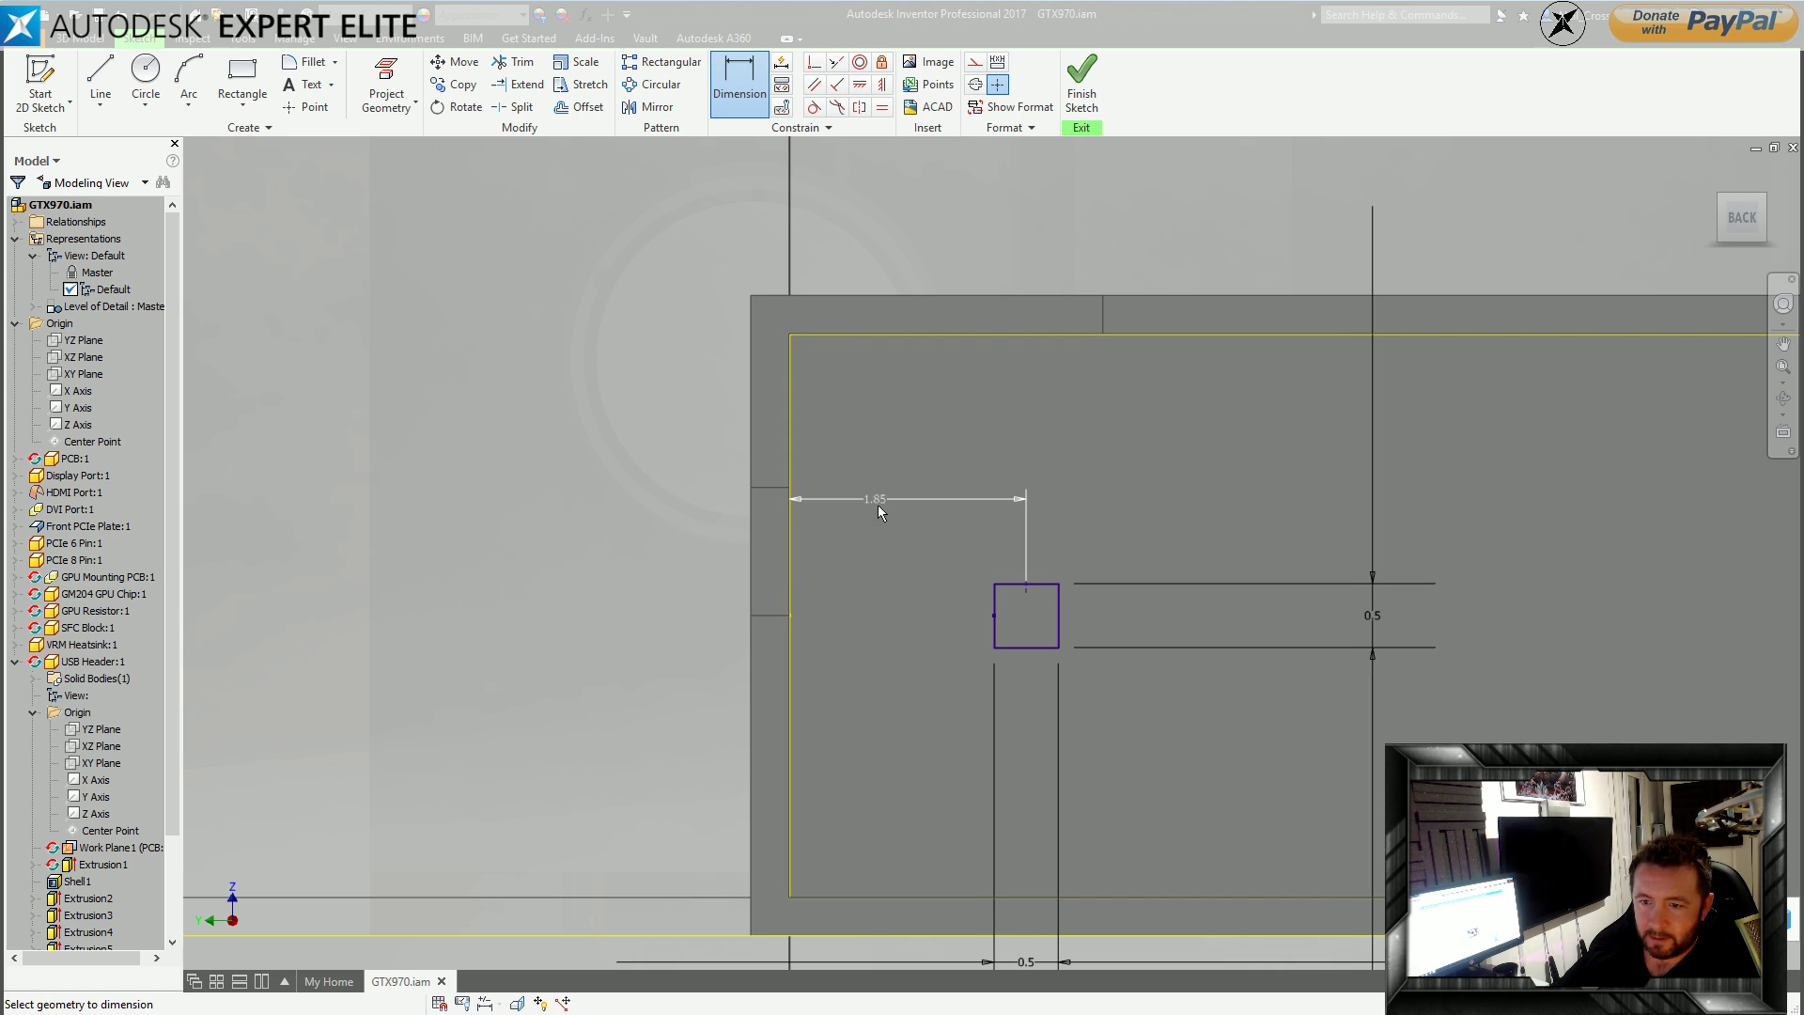
scroll(861, 596, "down", 5)
key("Escape")
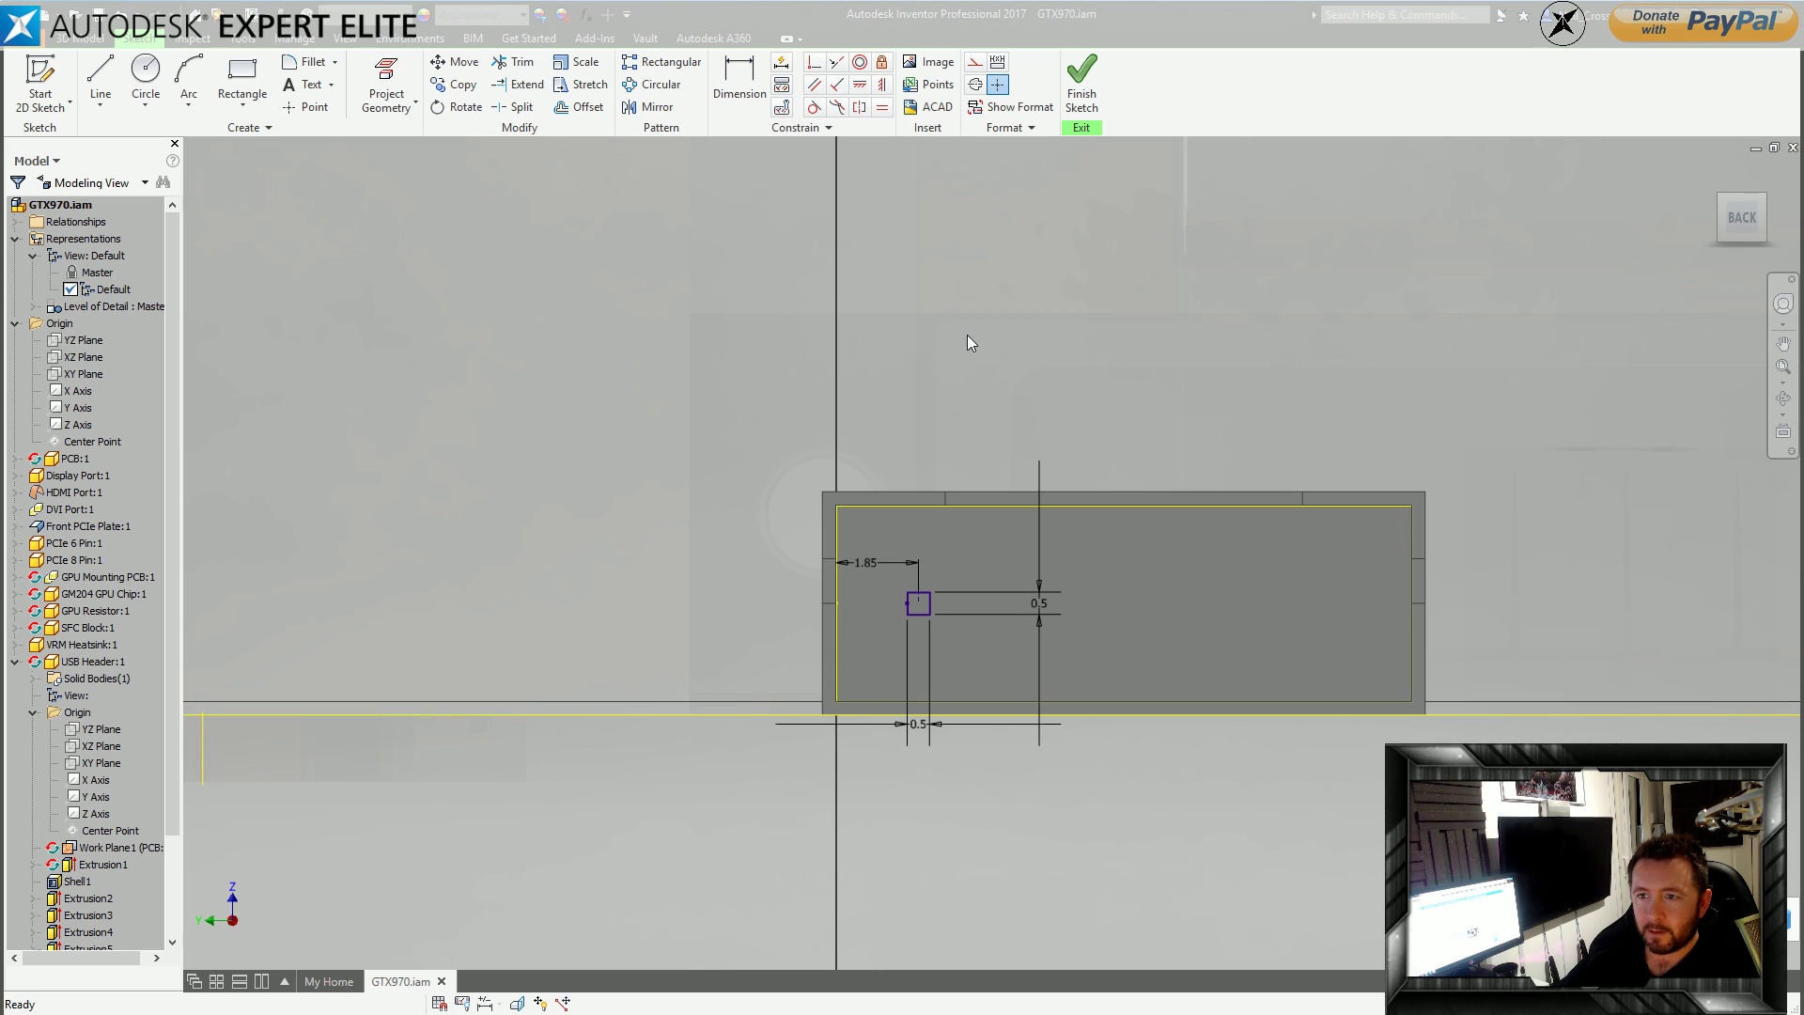
Finish the sketch and extrude the square 4.05 mm outward from the inner back face as a pin.
left_click(1079, 83)
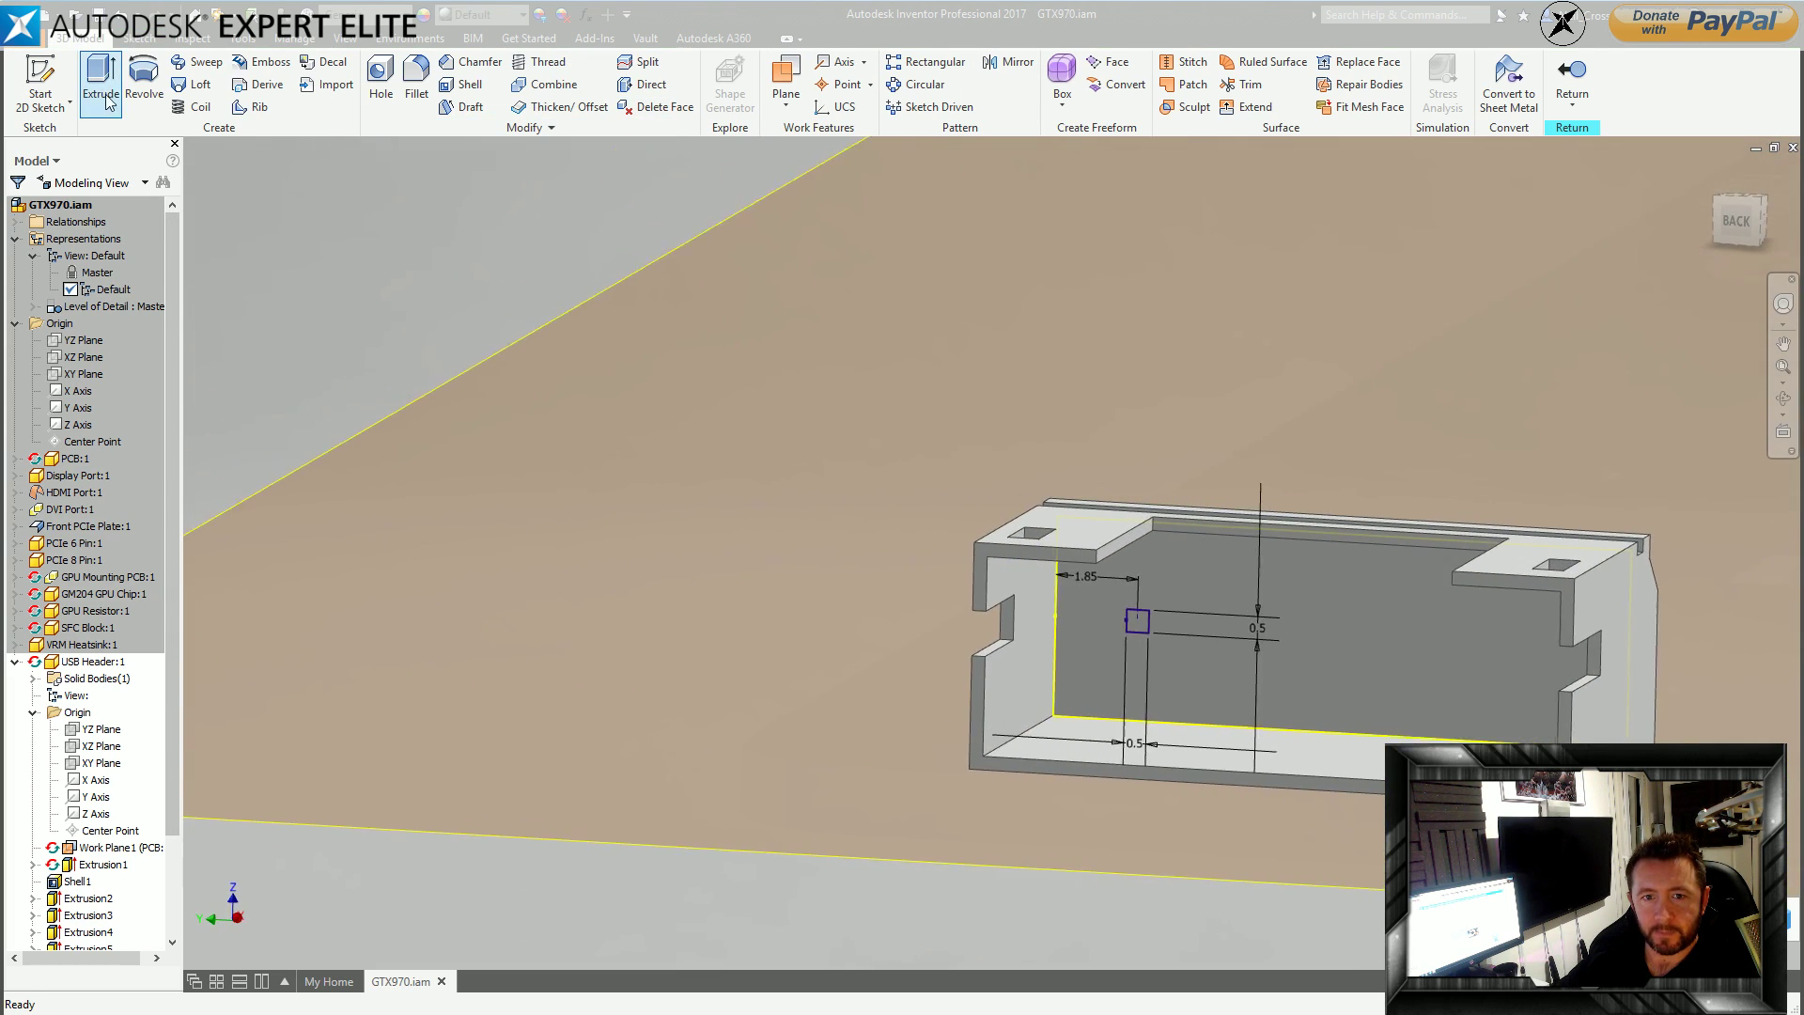
key("e")
left_click(1282, 598)
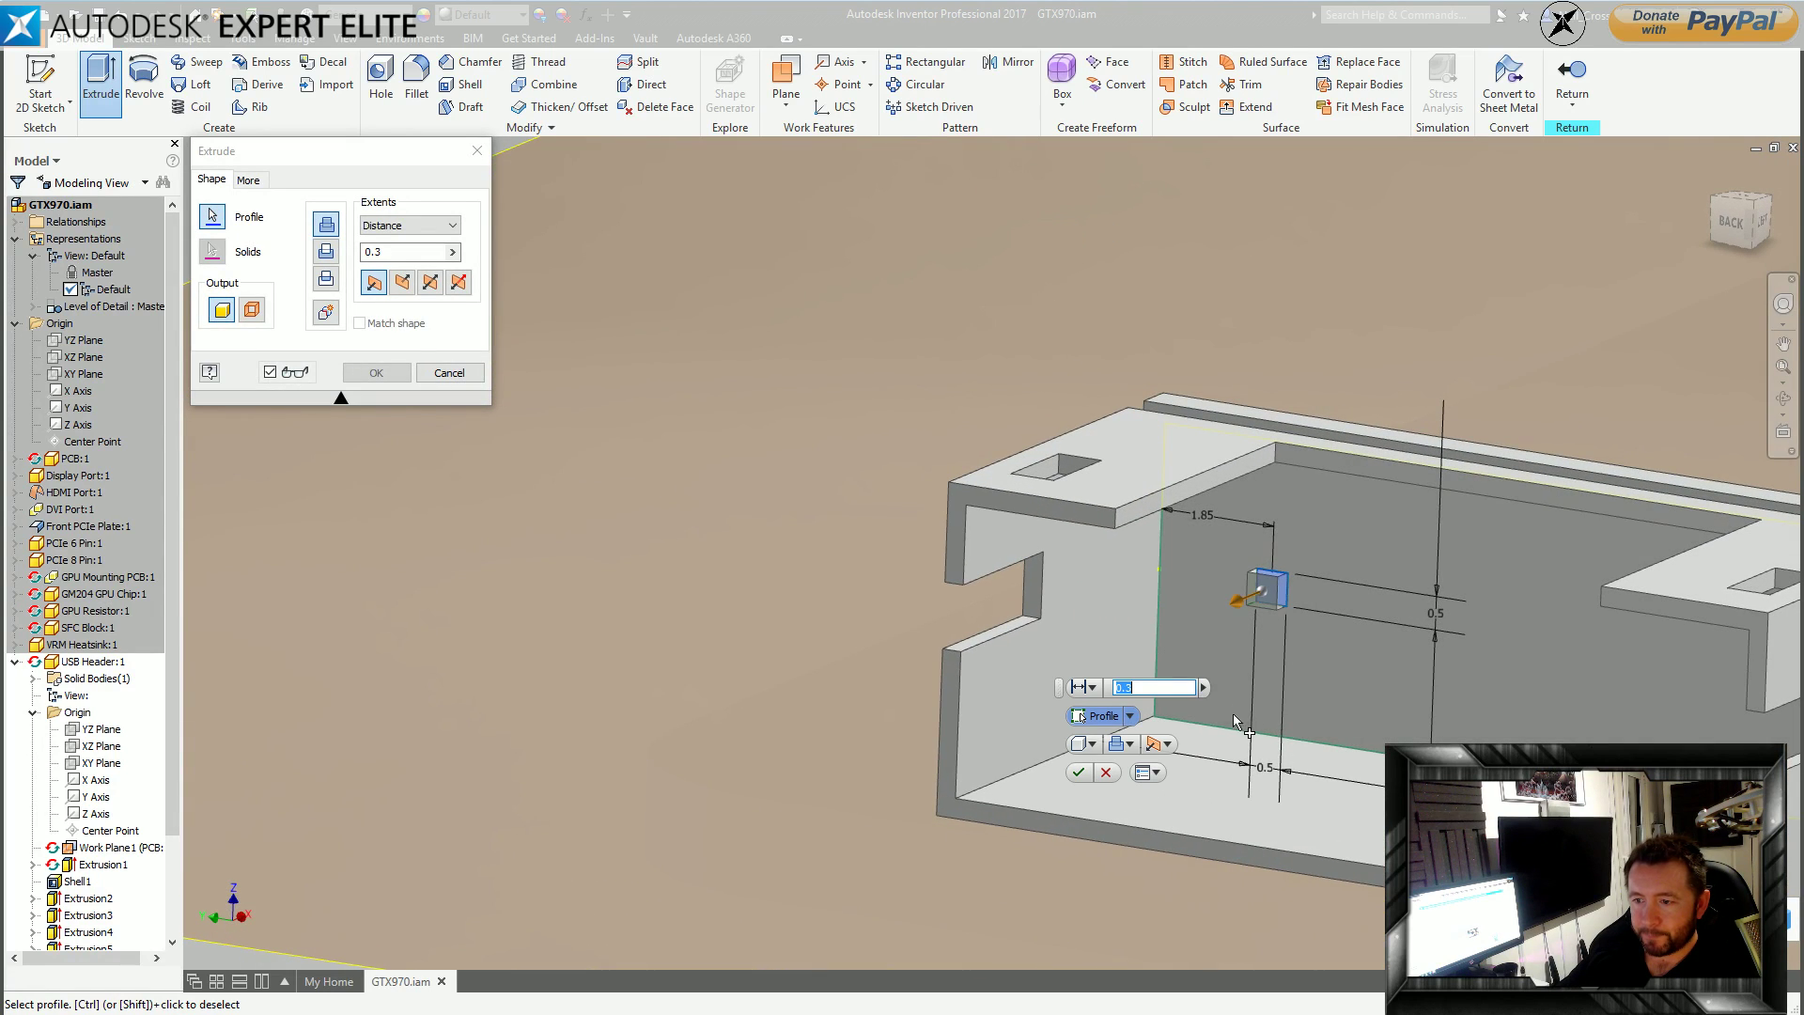
left_click_drag(1259, 632, 1075, 683)
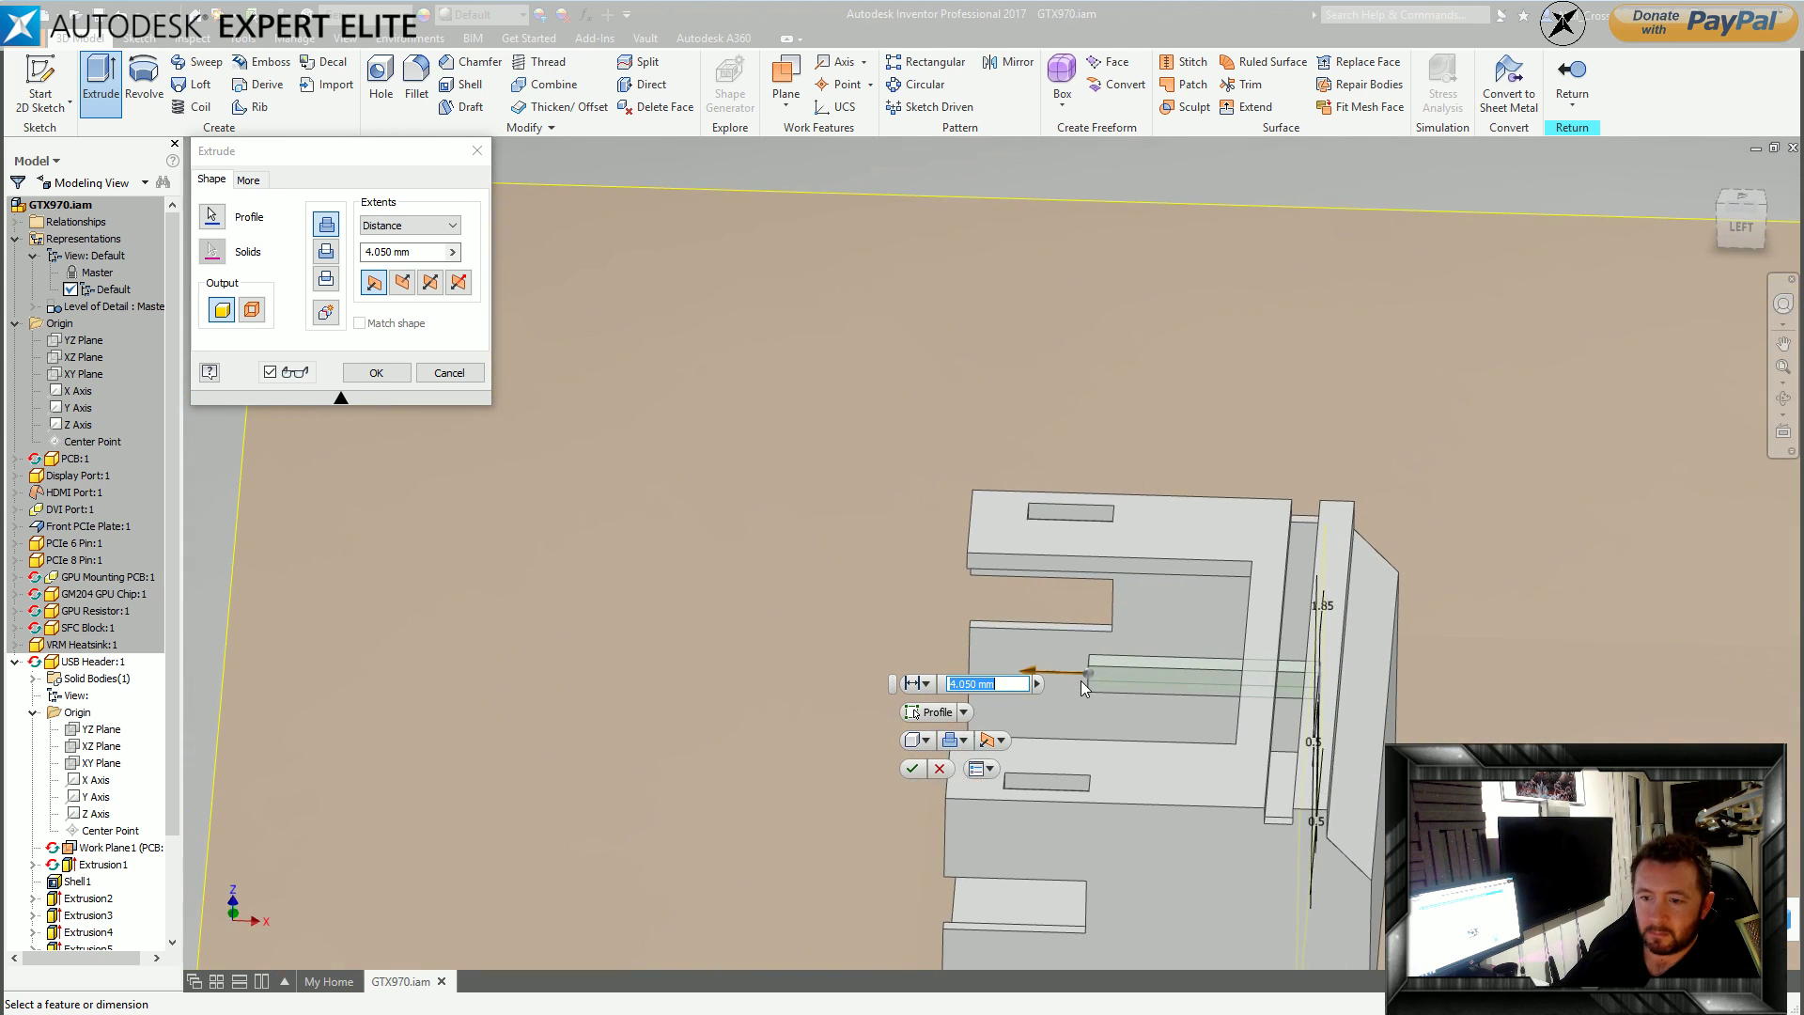
key("Return")
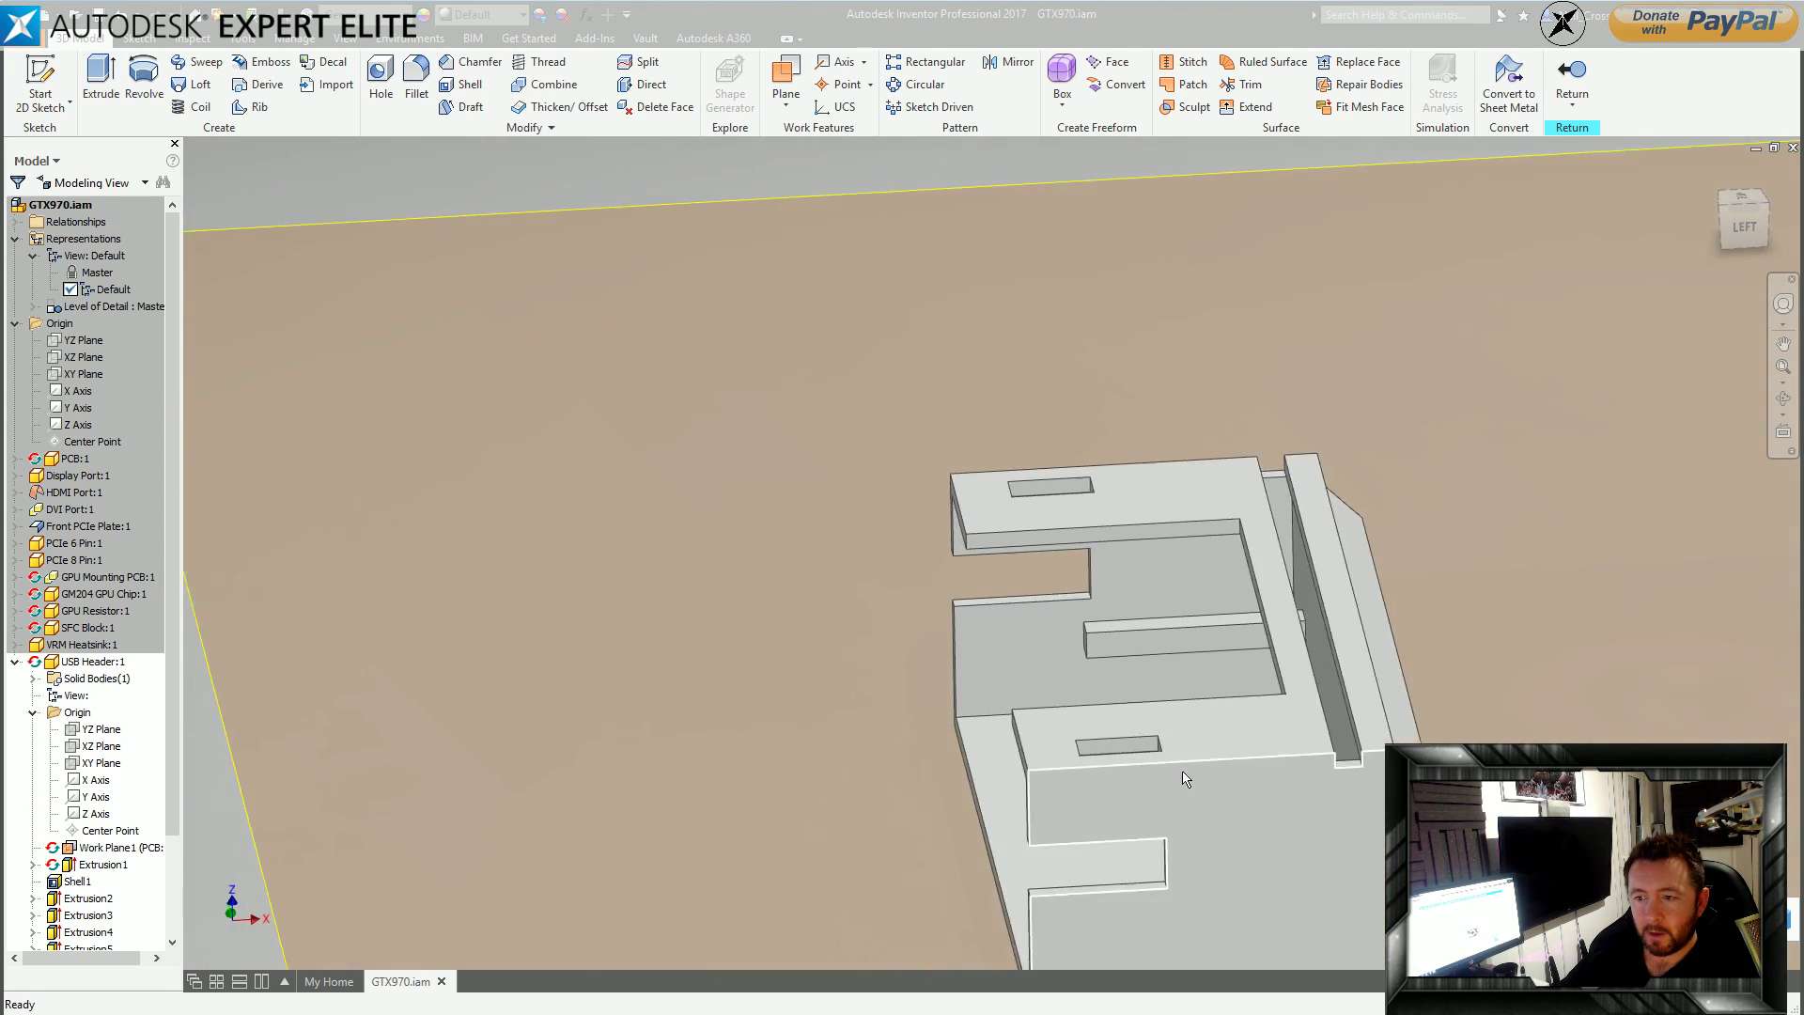
Set up a rectangular pattern of the pin along the housing's long upper edge, direction flipped, with 6 instances at 1.8 mm spacing.
left_click(926, 62)
left_click(982, 568)
left_click(215, 278)
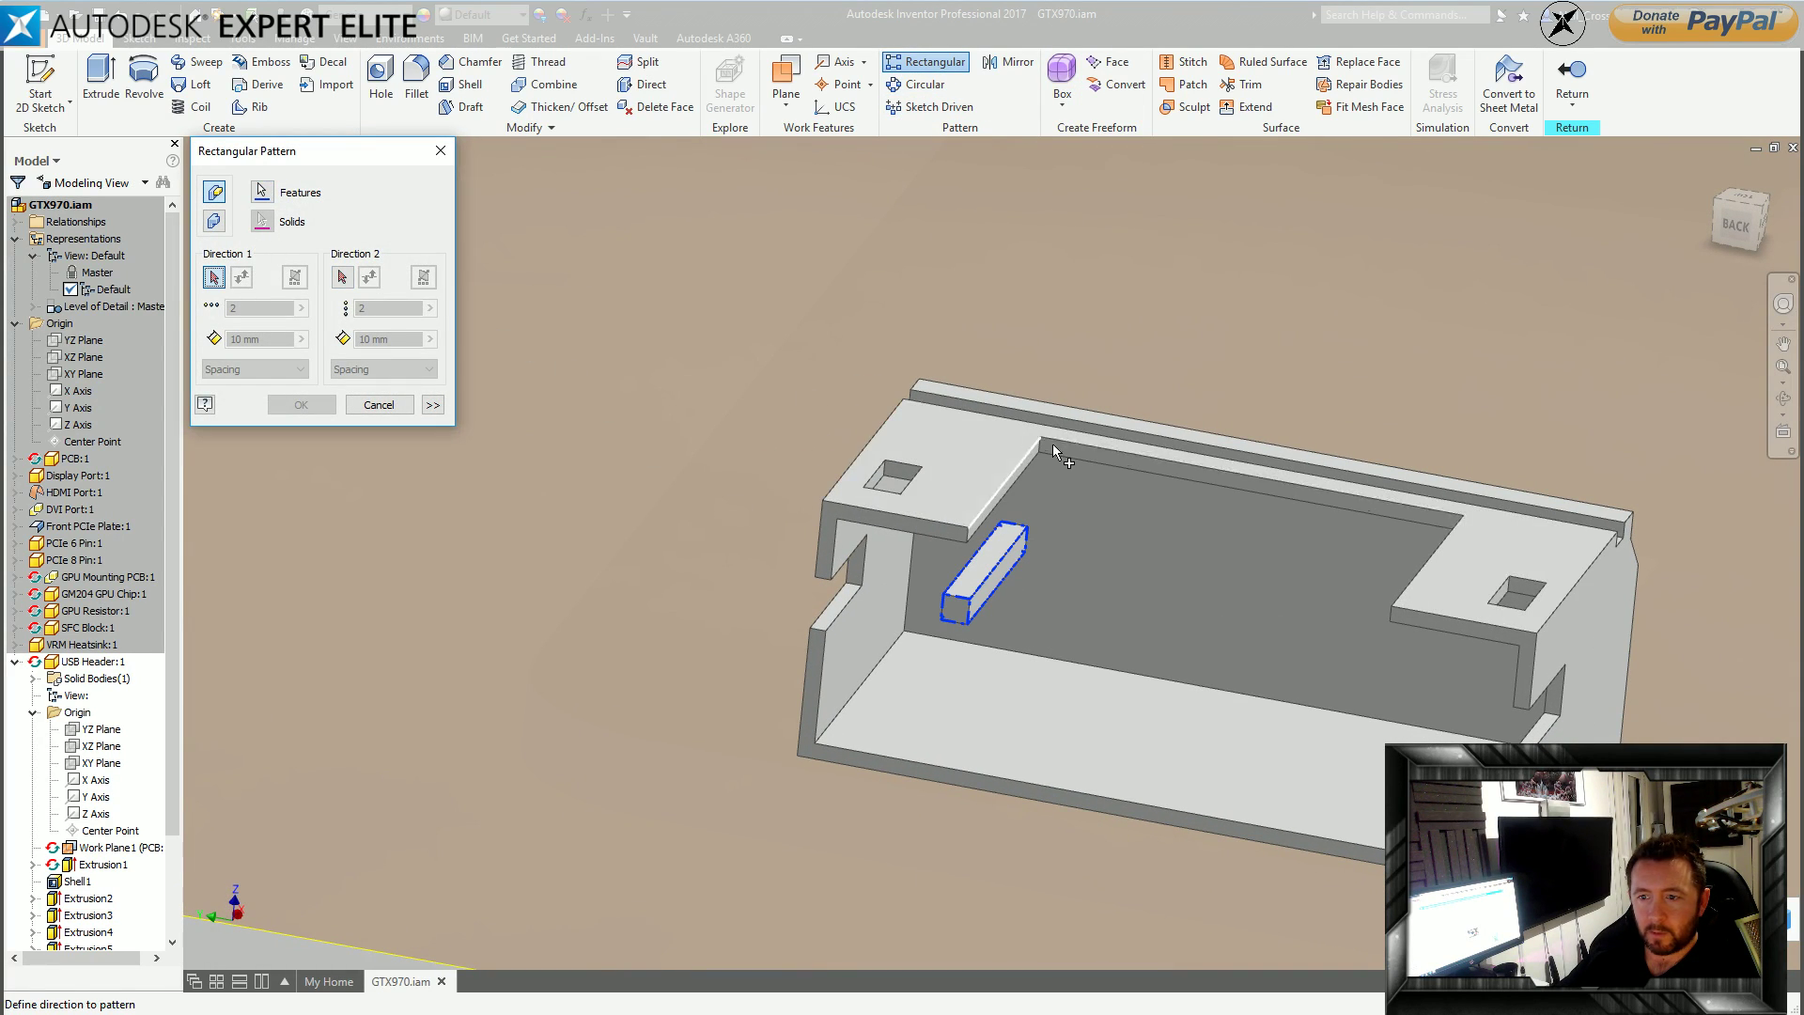
left_click(1136, 419)
left_click(246, 279)
double_click(263, 308)
type("6")
double_click(236, 340)
type("1.8")
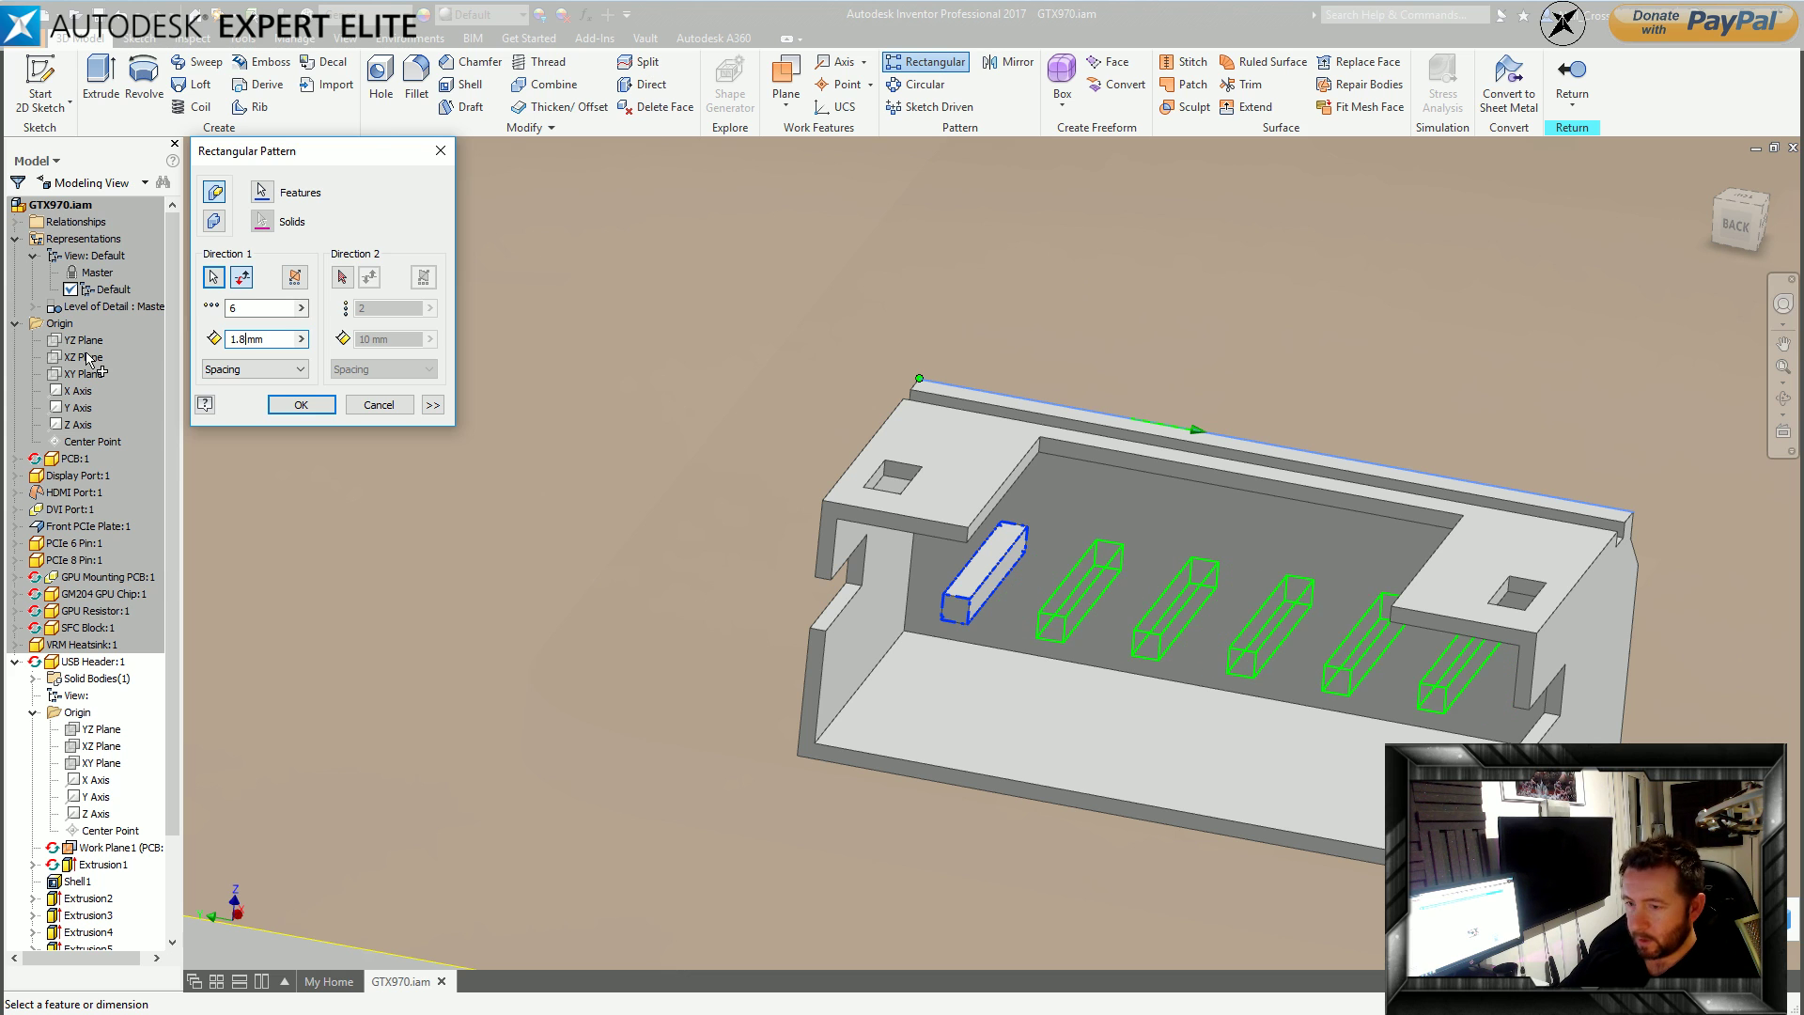
Finish the rectangular pattern of the connector pin with six occurrences spaced 1.85 mm apart.
type("5")
middle_click_drag(808, 442, 1183, 430, "shift")
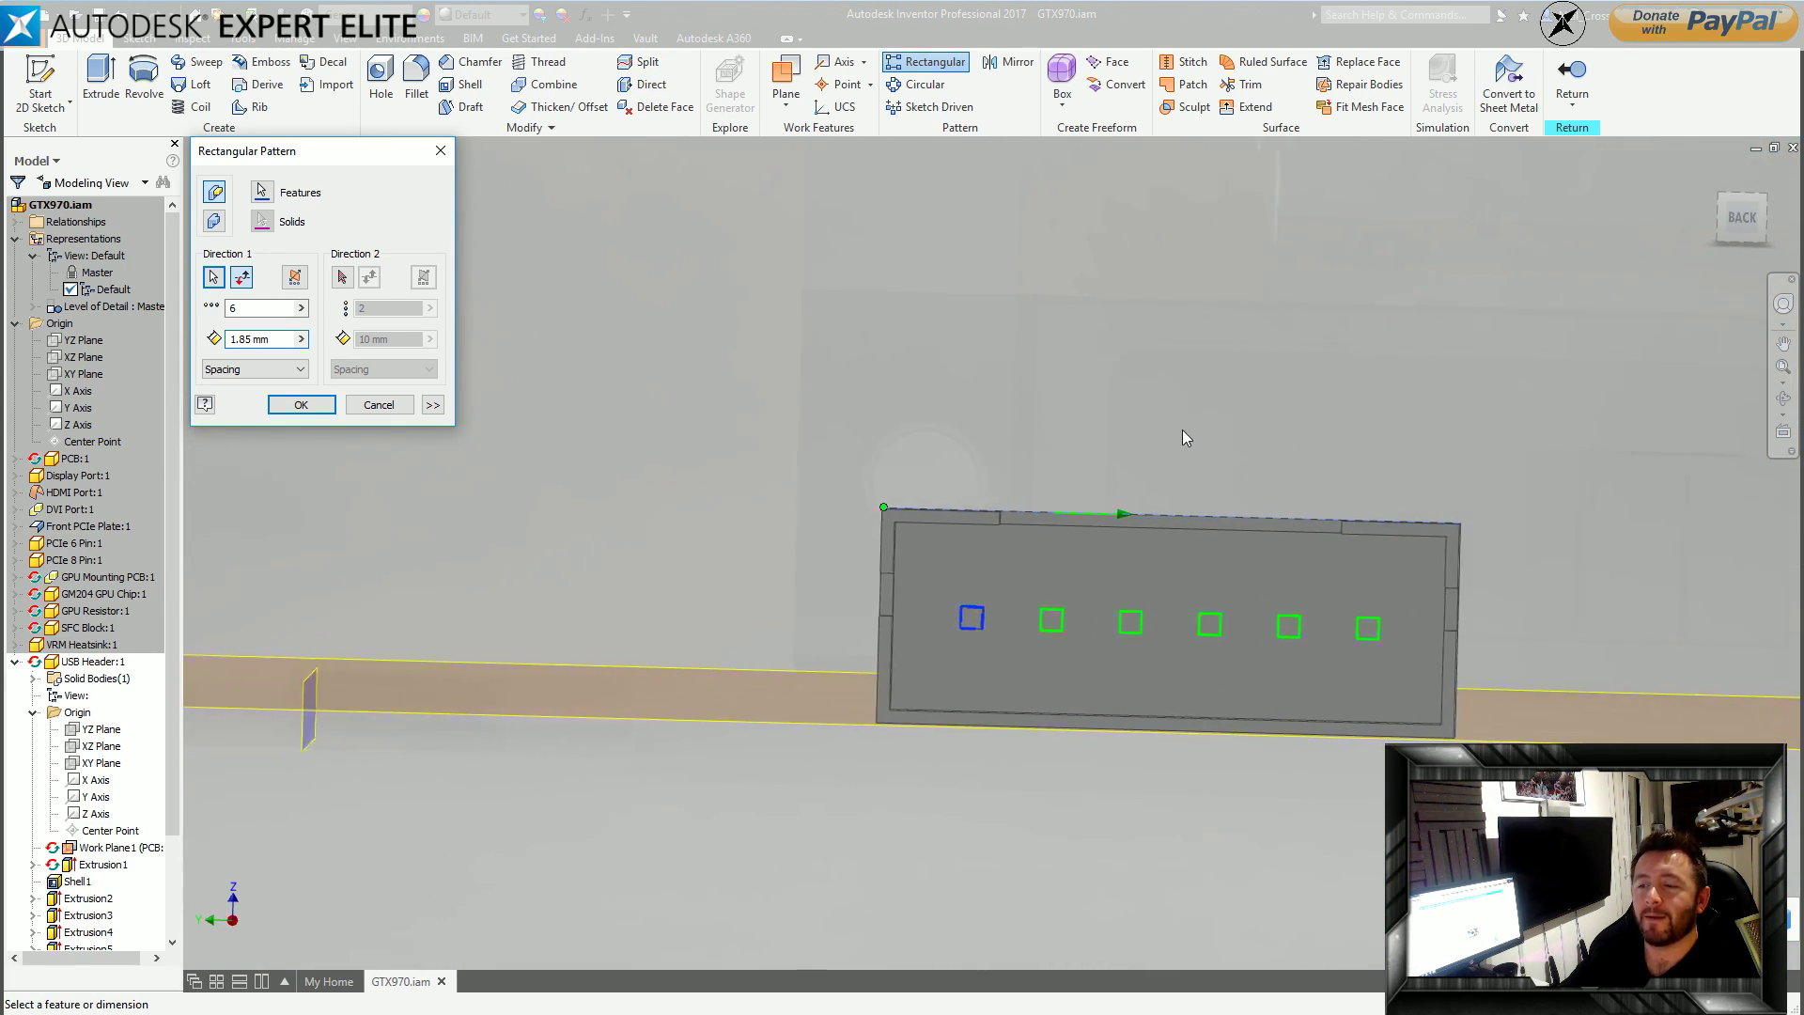
left_click(301, 404)
middle_click_drag(325, 415, 1414, 493, "shift")
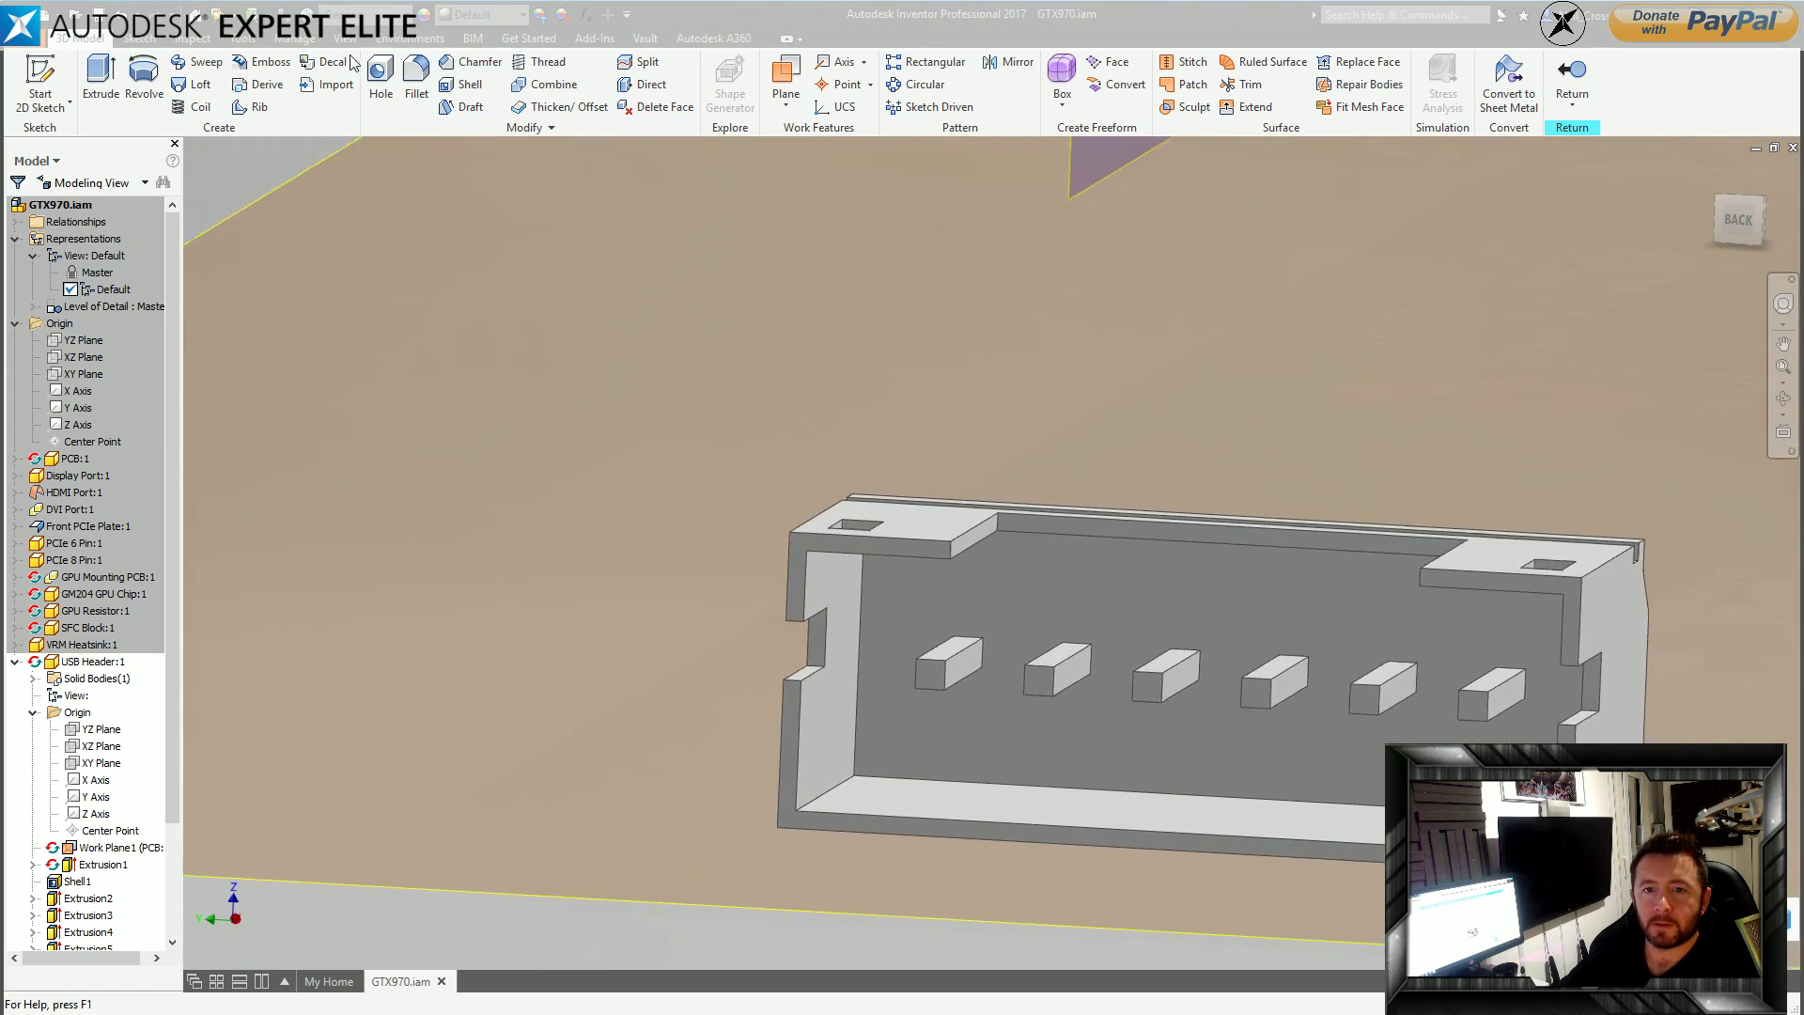
Measure the gap between the end pin and the inner face of its adjacent side wall.
left_click(239, 40)
left_click(29, 79)
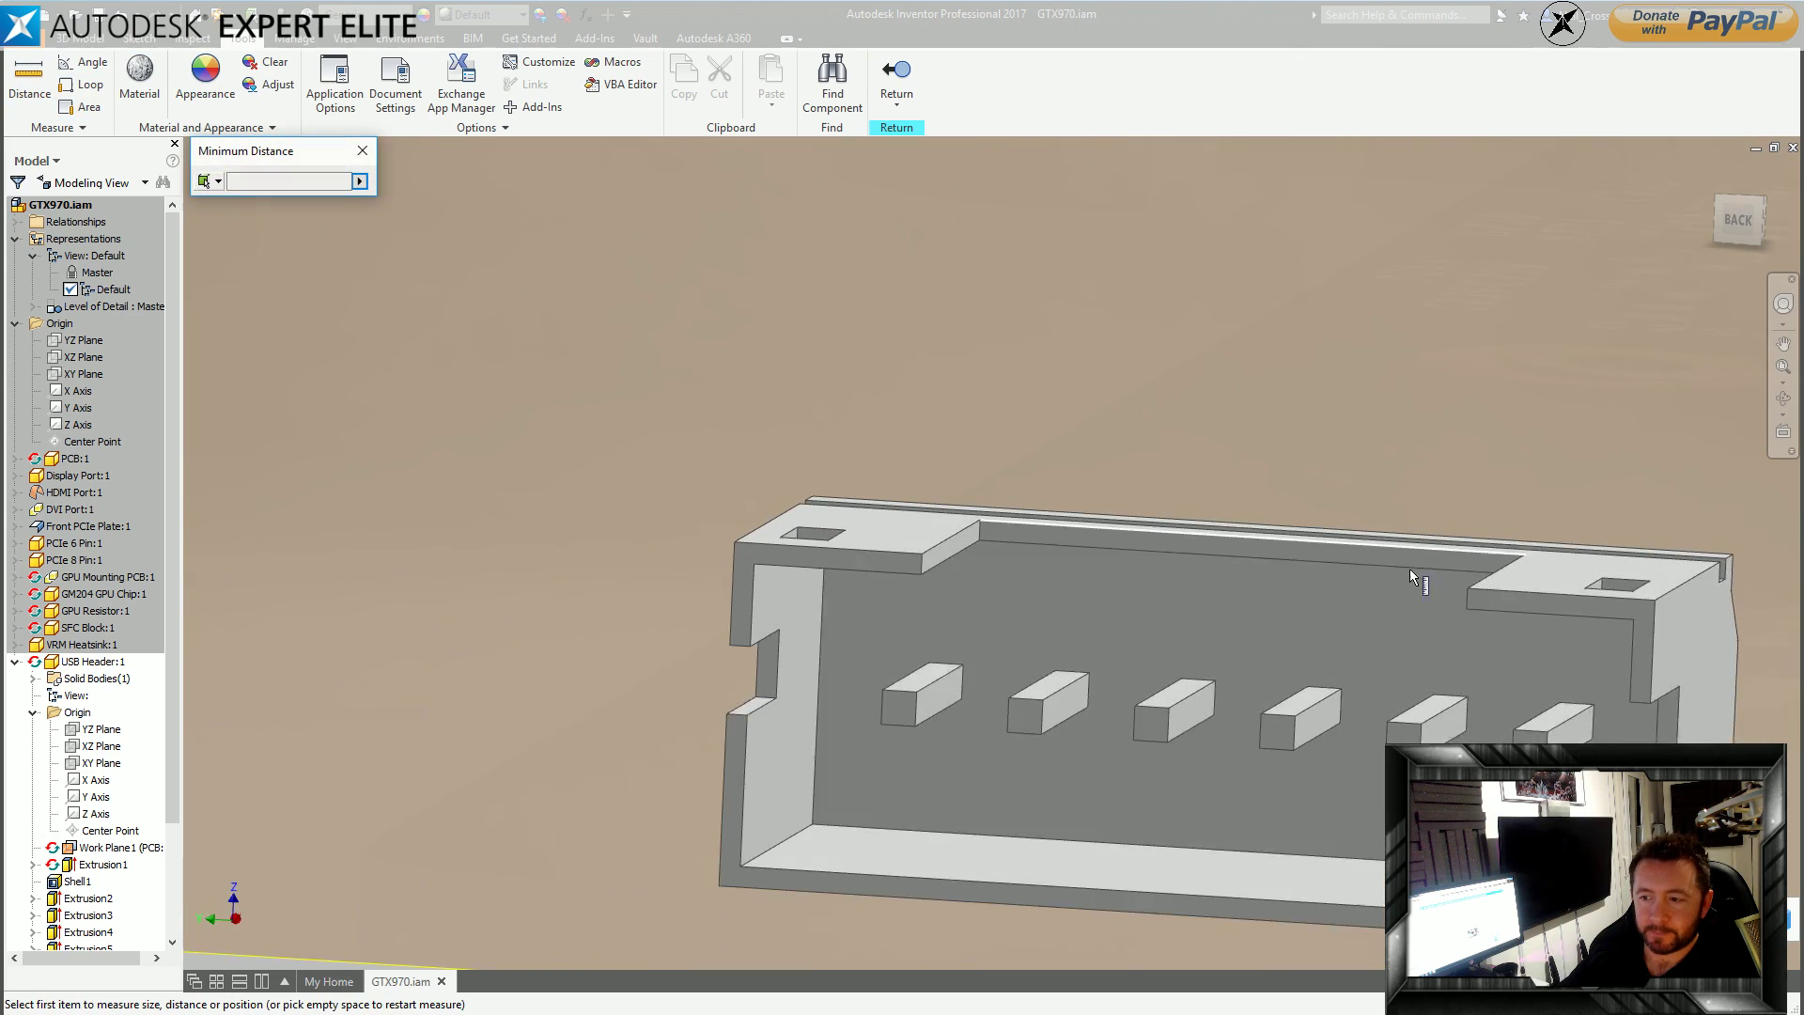
middle_click_drag(1503, 766, 1682, 766, "shift")
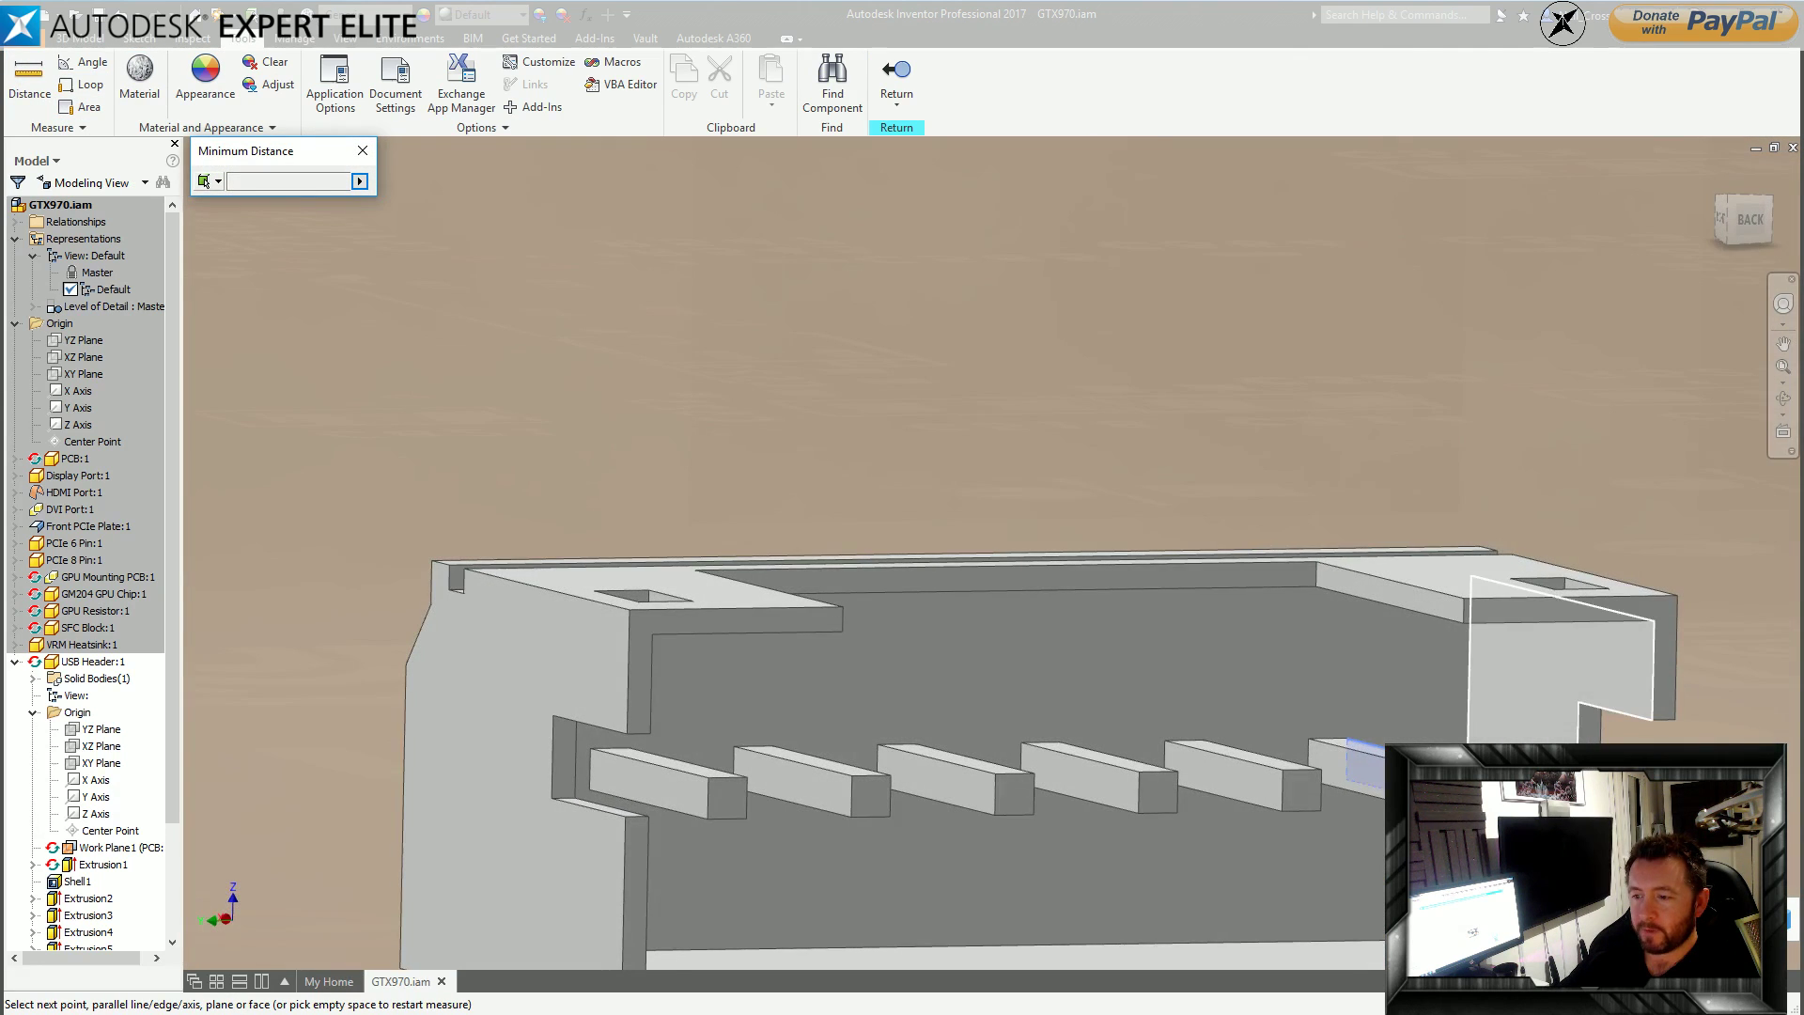
left_click(1524, 763)
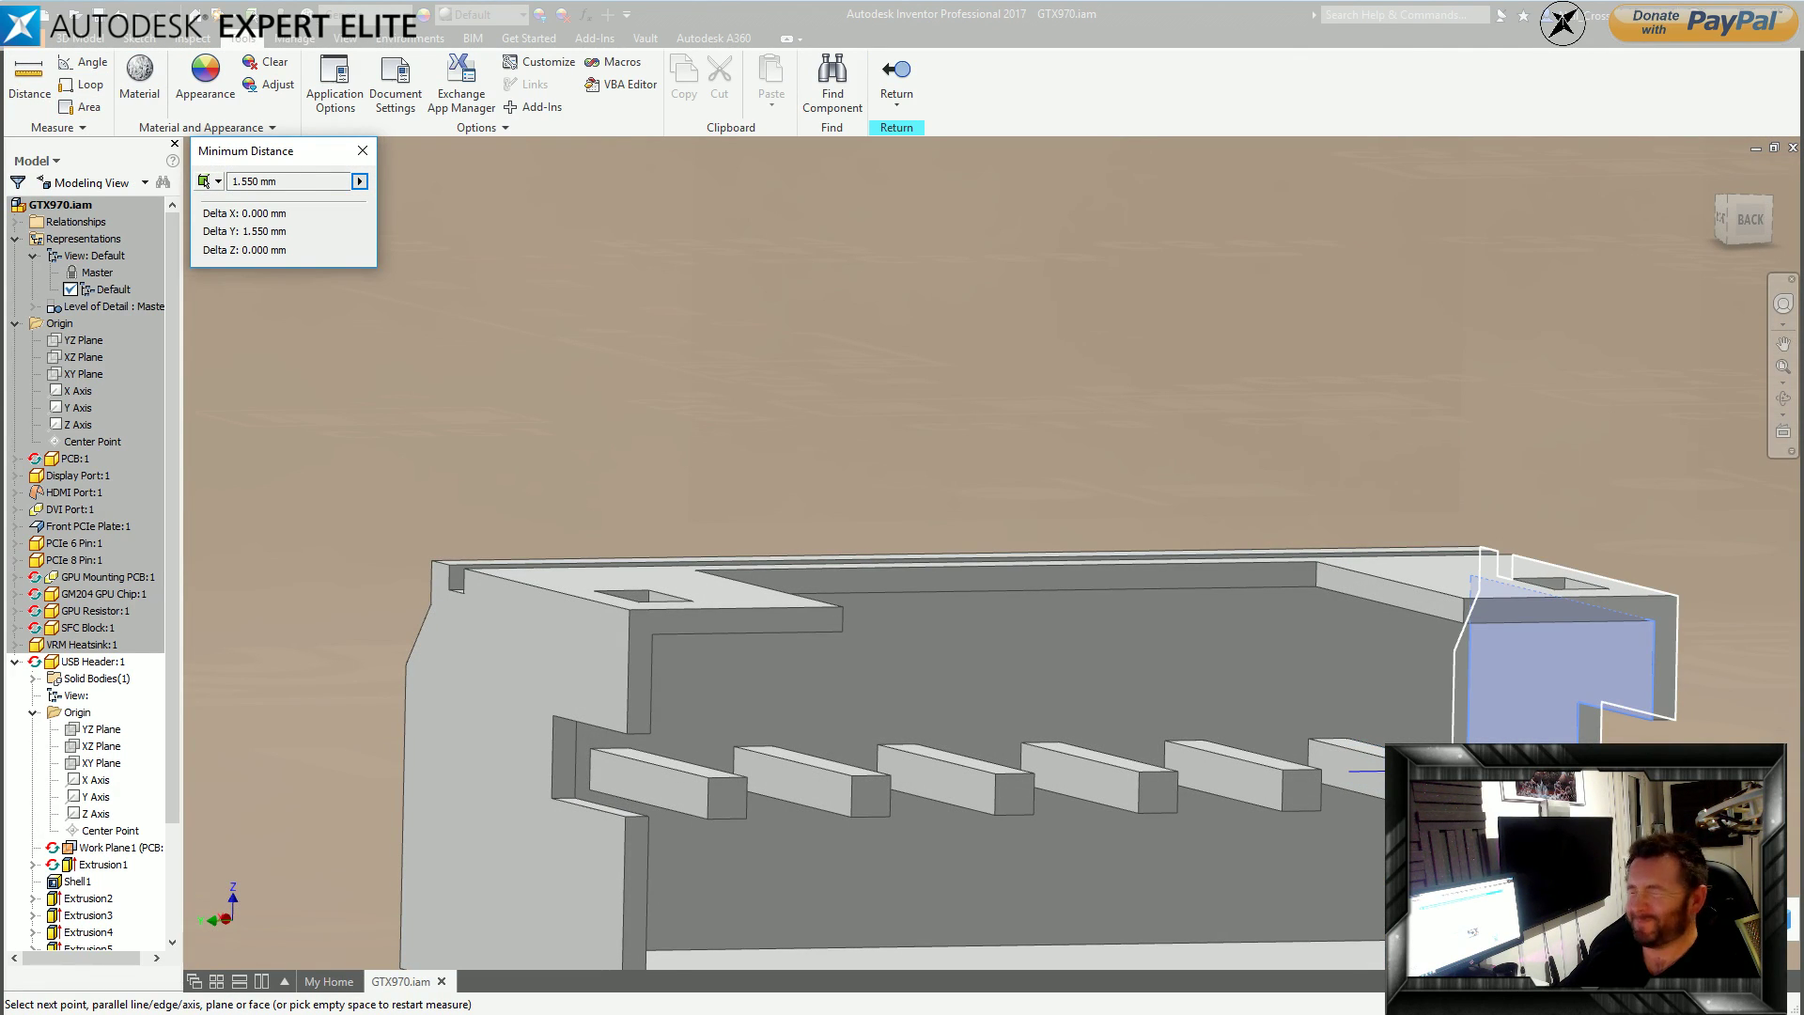
key("Escape")
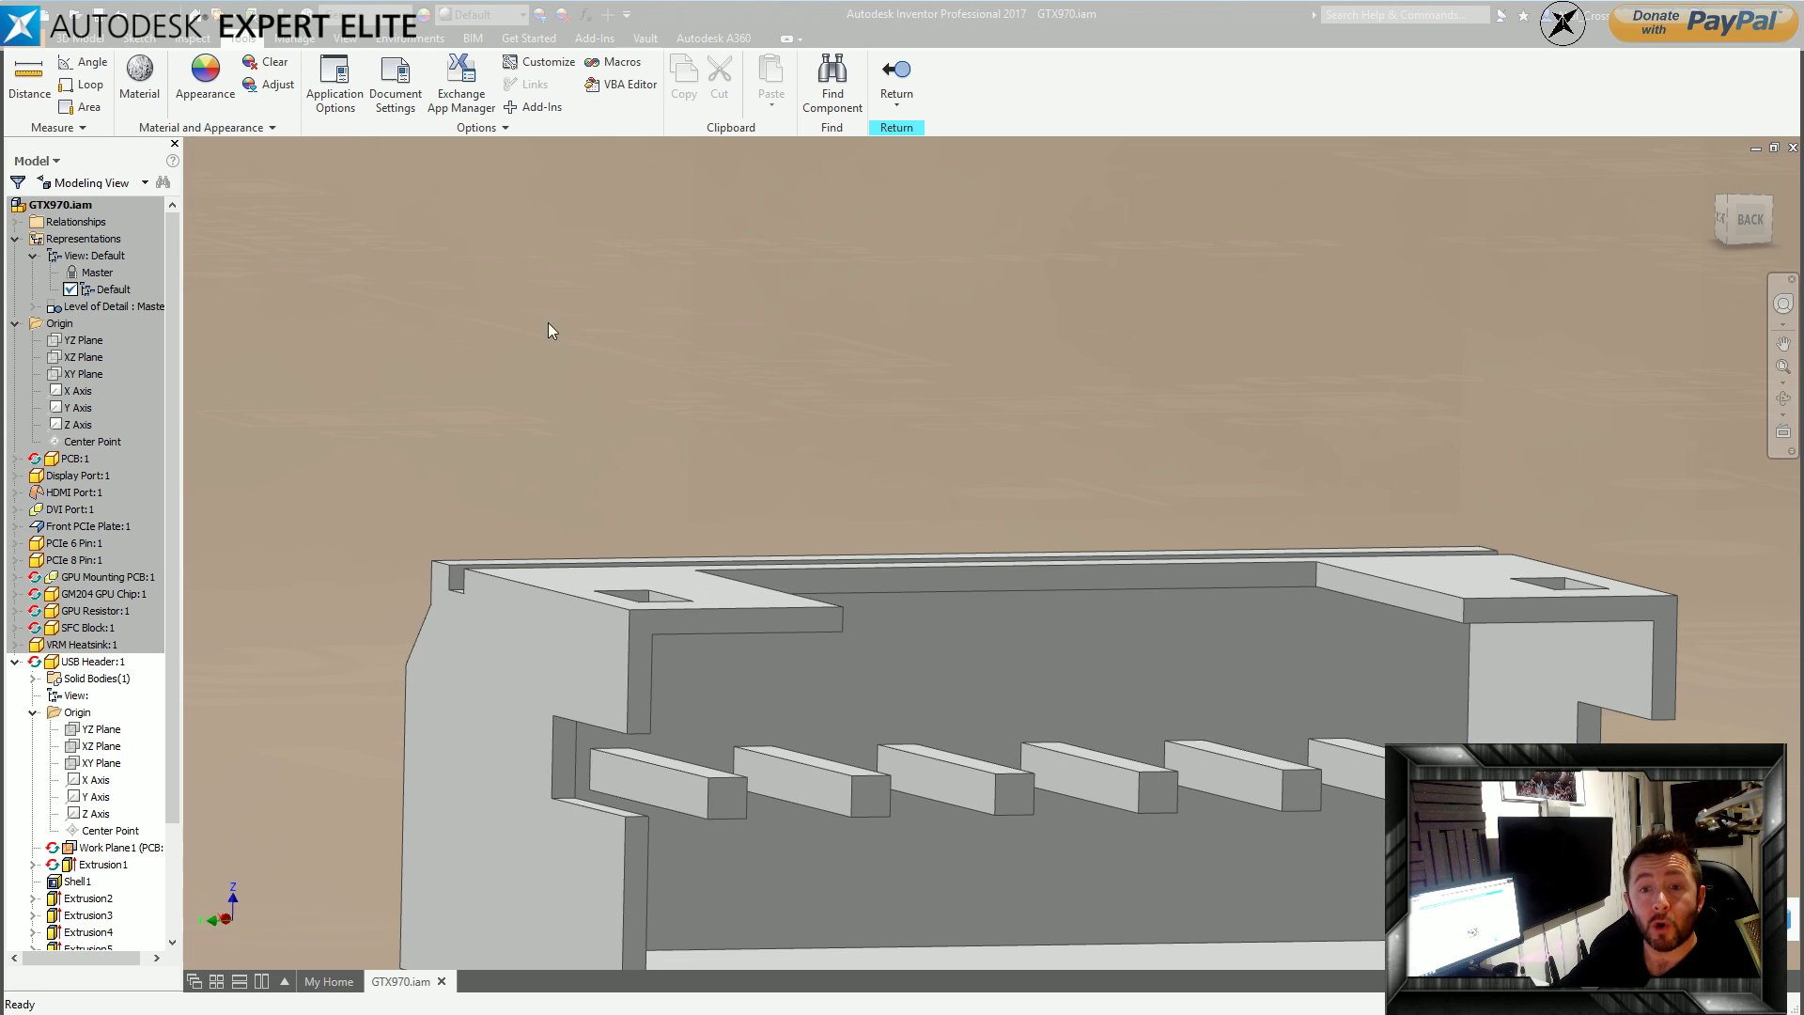
Measure the distance from the end pin across the header to the opposite side wall.
left_click(28, 80)
middle_click_drag(846, 752, 1318, 697, "shift")
left_click(766, 770)
left_click(800, 753)
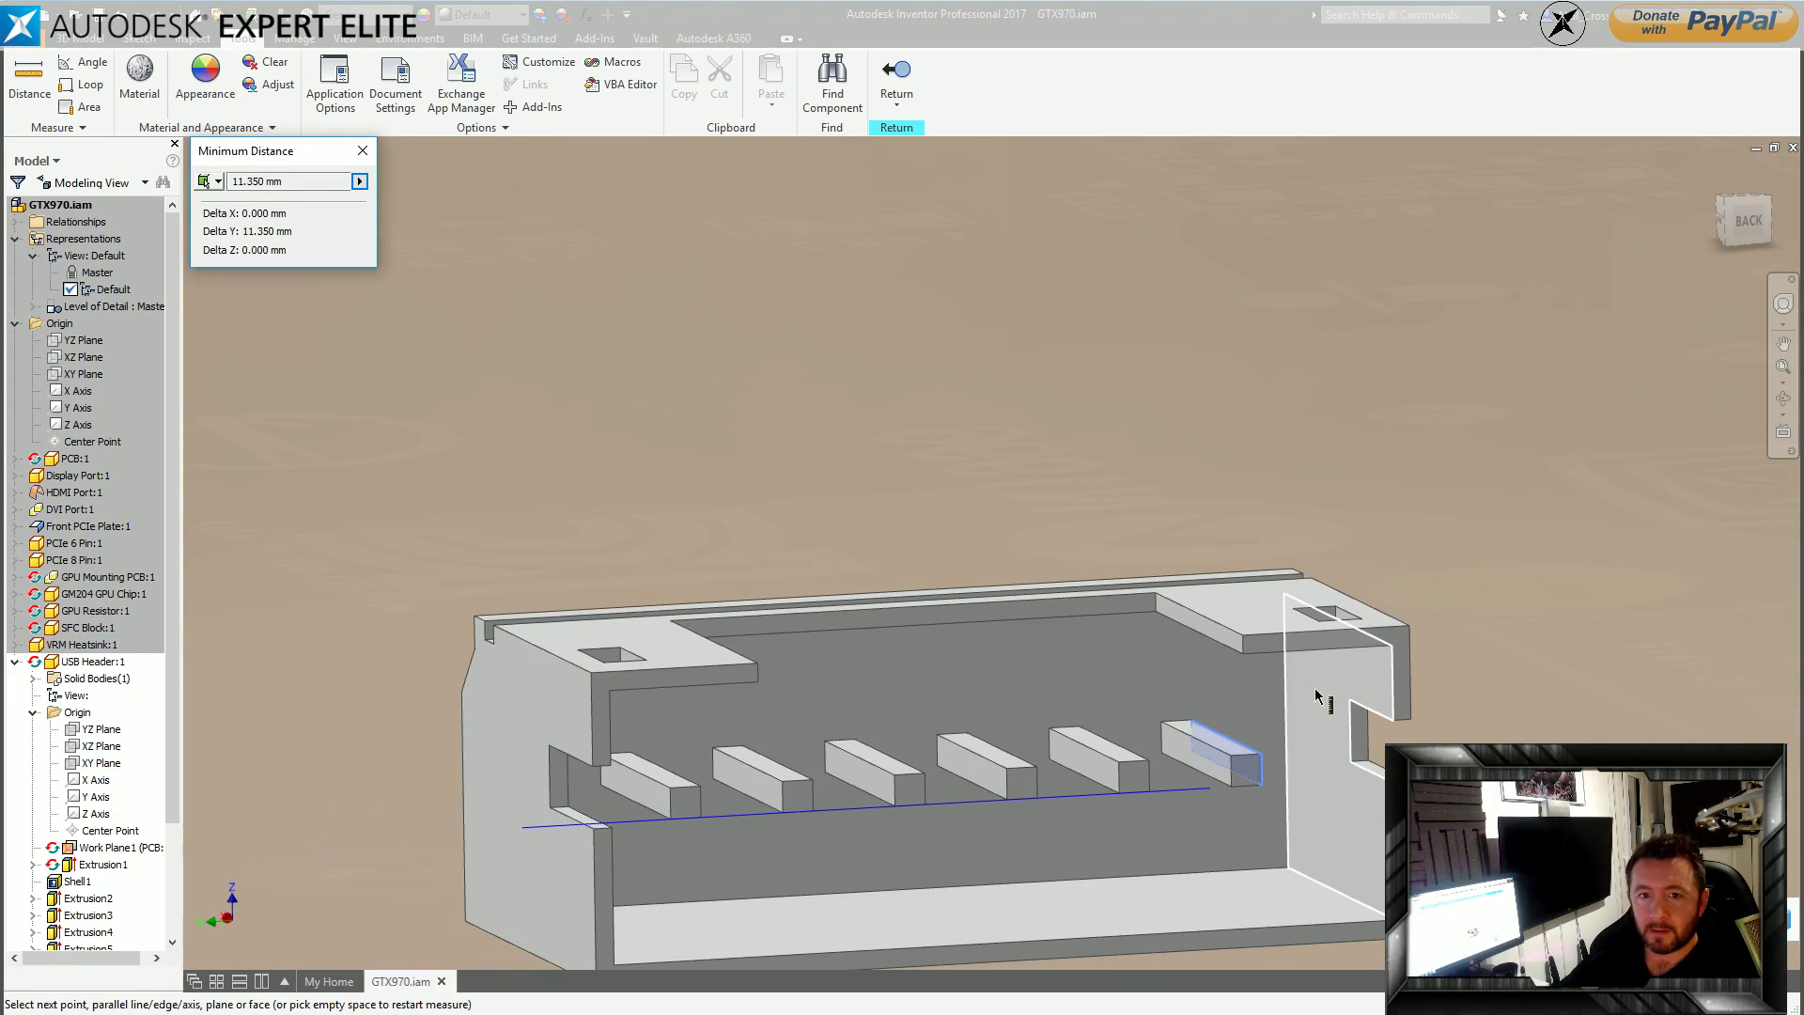
key("Escape")
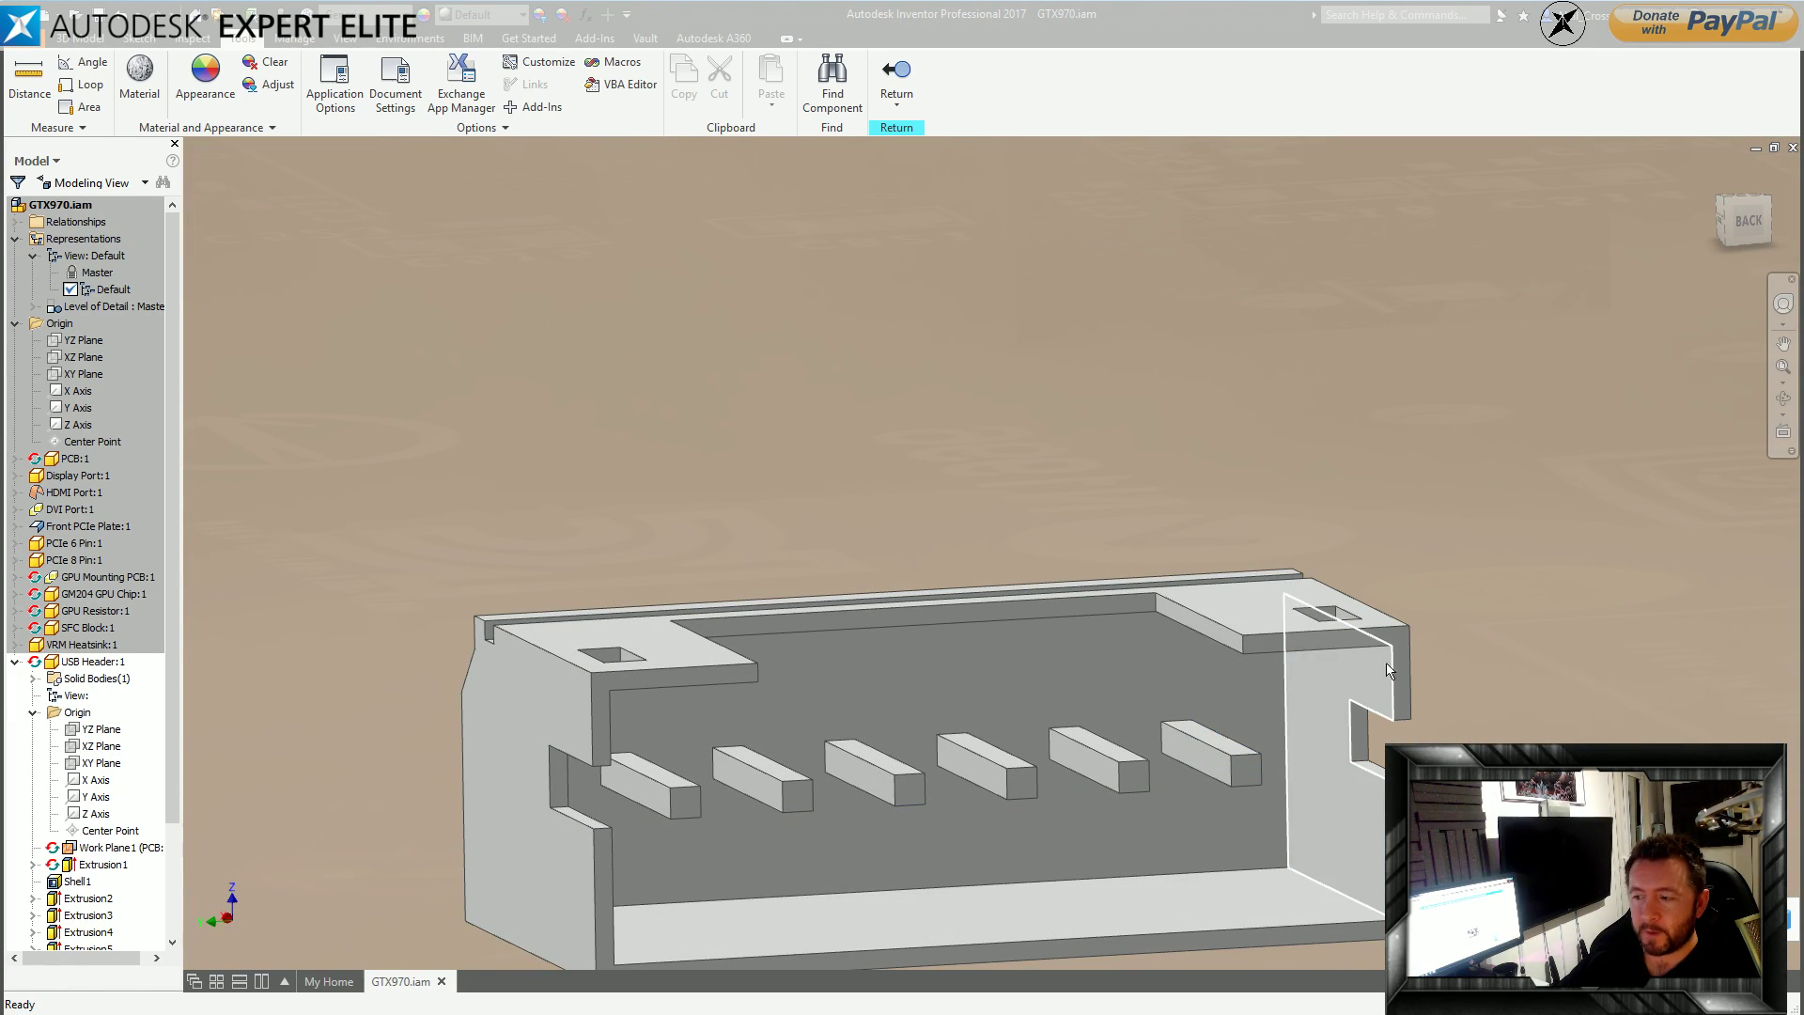
middle_click_drag(1654, 714, 1721, 705, "shift")
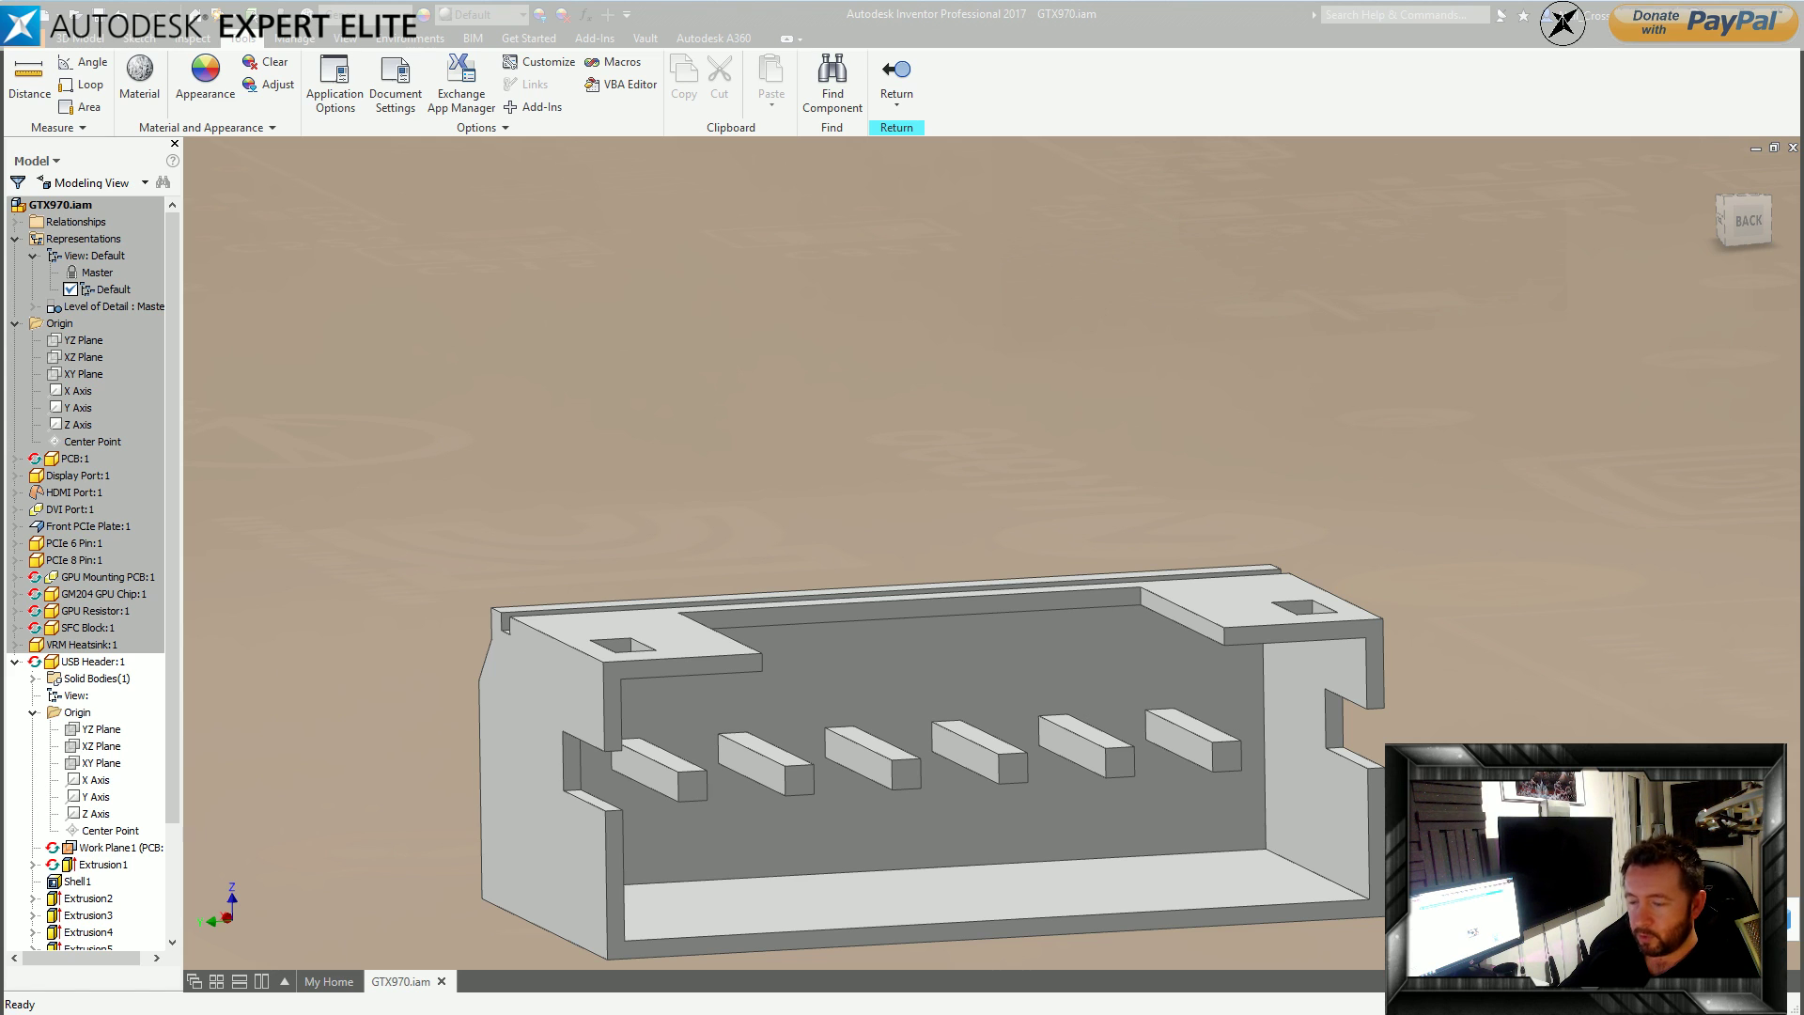
scroll(1224, 674, "down", 4)
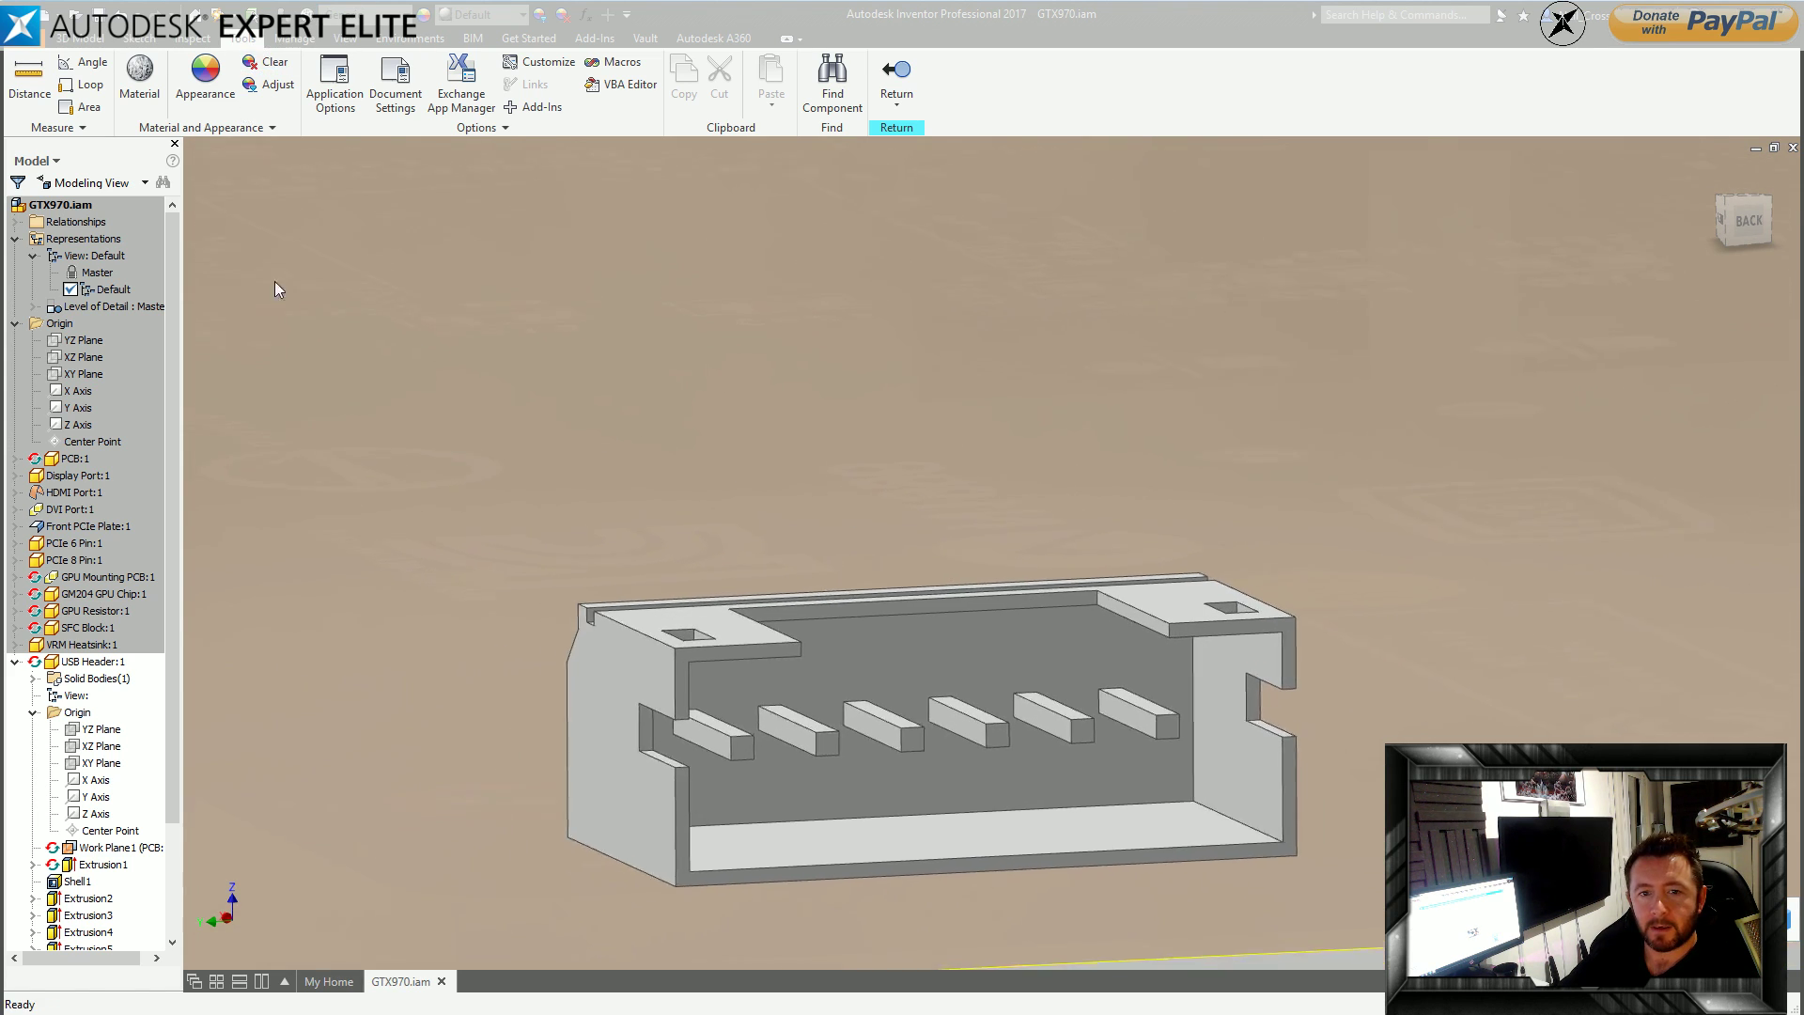
Create a new part from Standard.ipt and make its YZ, XZ and XY origin planes visible.
left_click(52, 16)
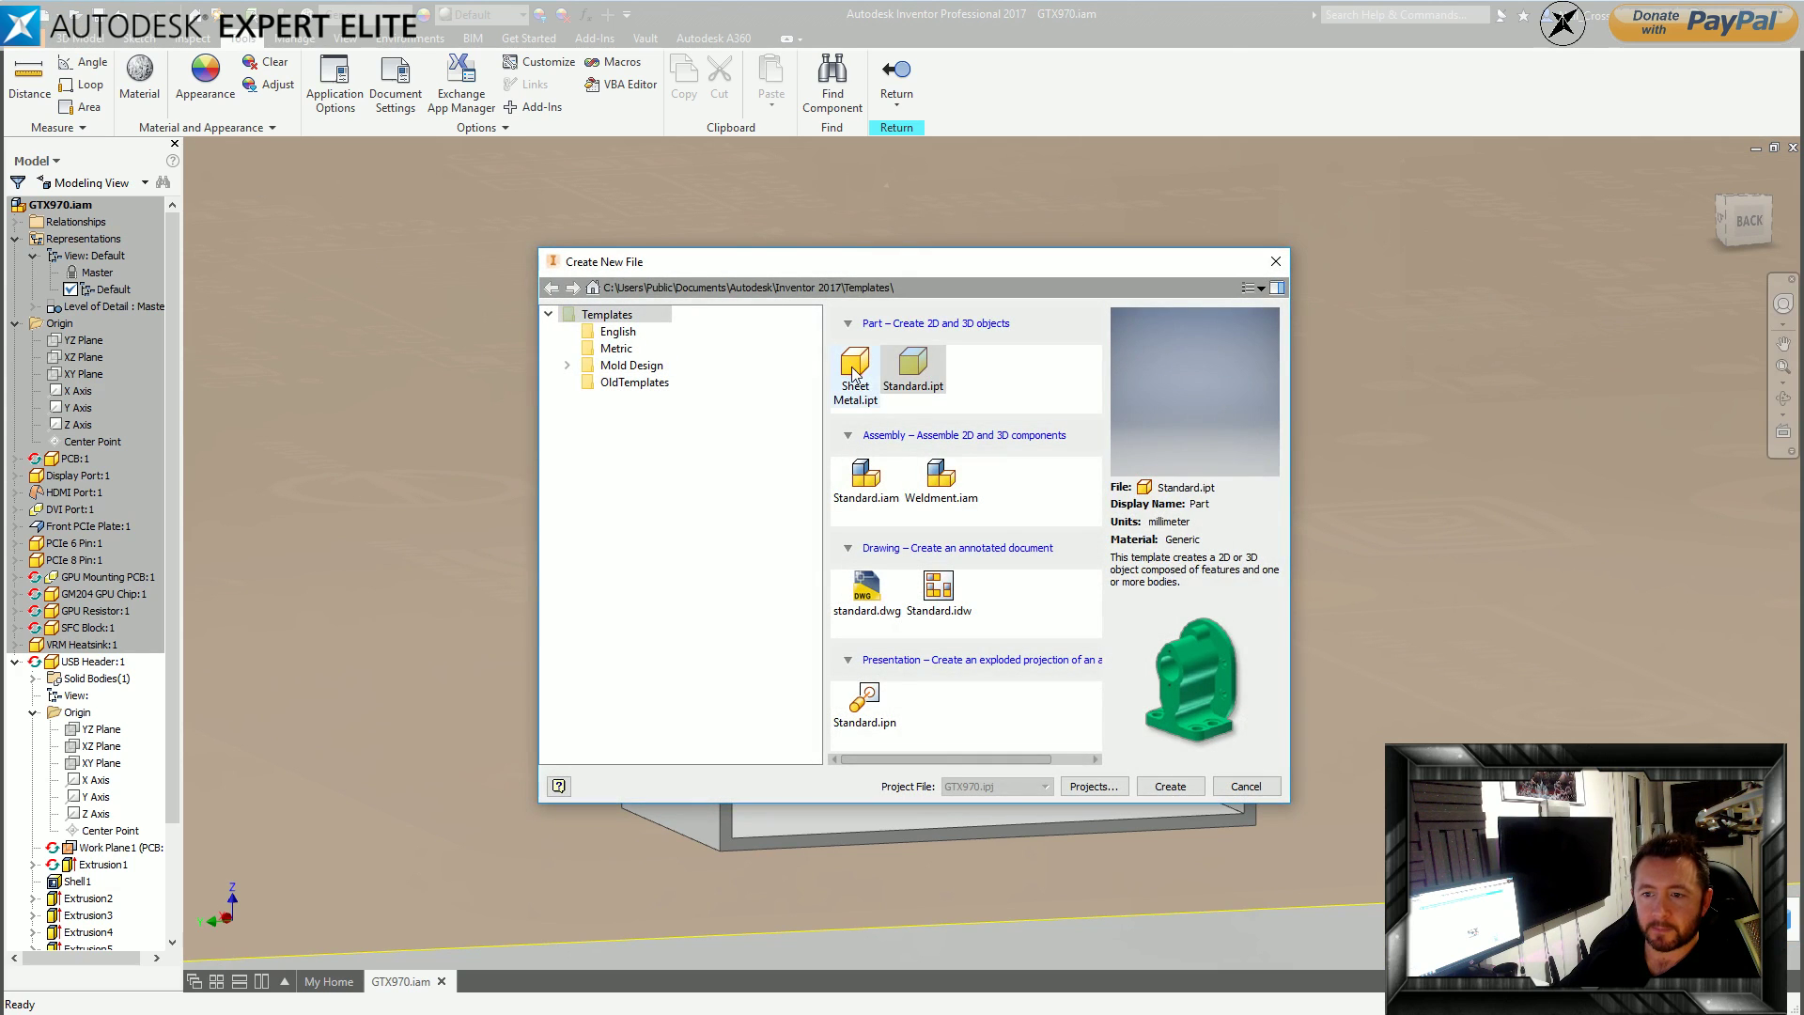
double_click(912, 366)
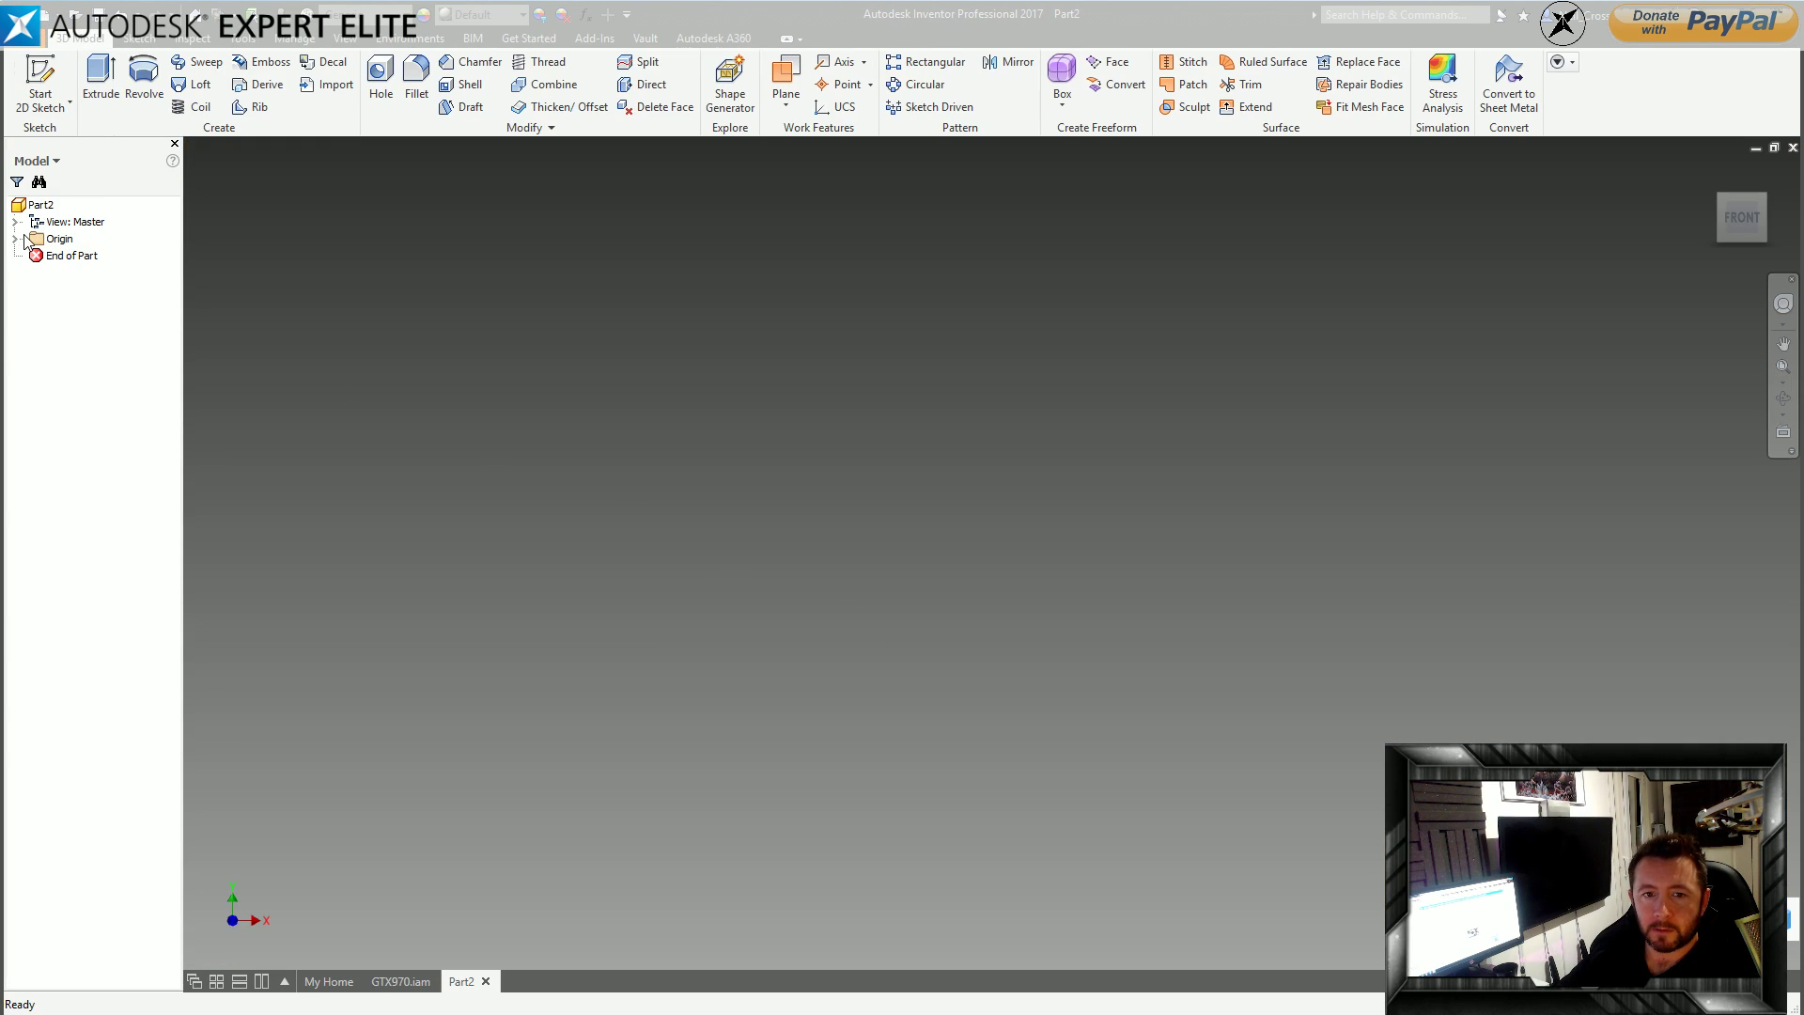
left_click(16, 240)
left_click(77, 258)
left_click(77, 273, "ctrl")
left_click(75, 292, "ctrl")
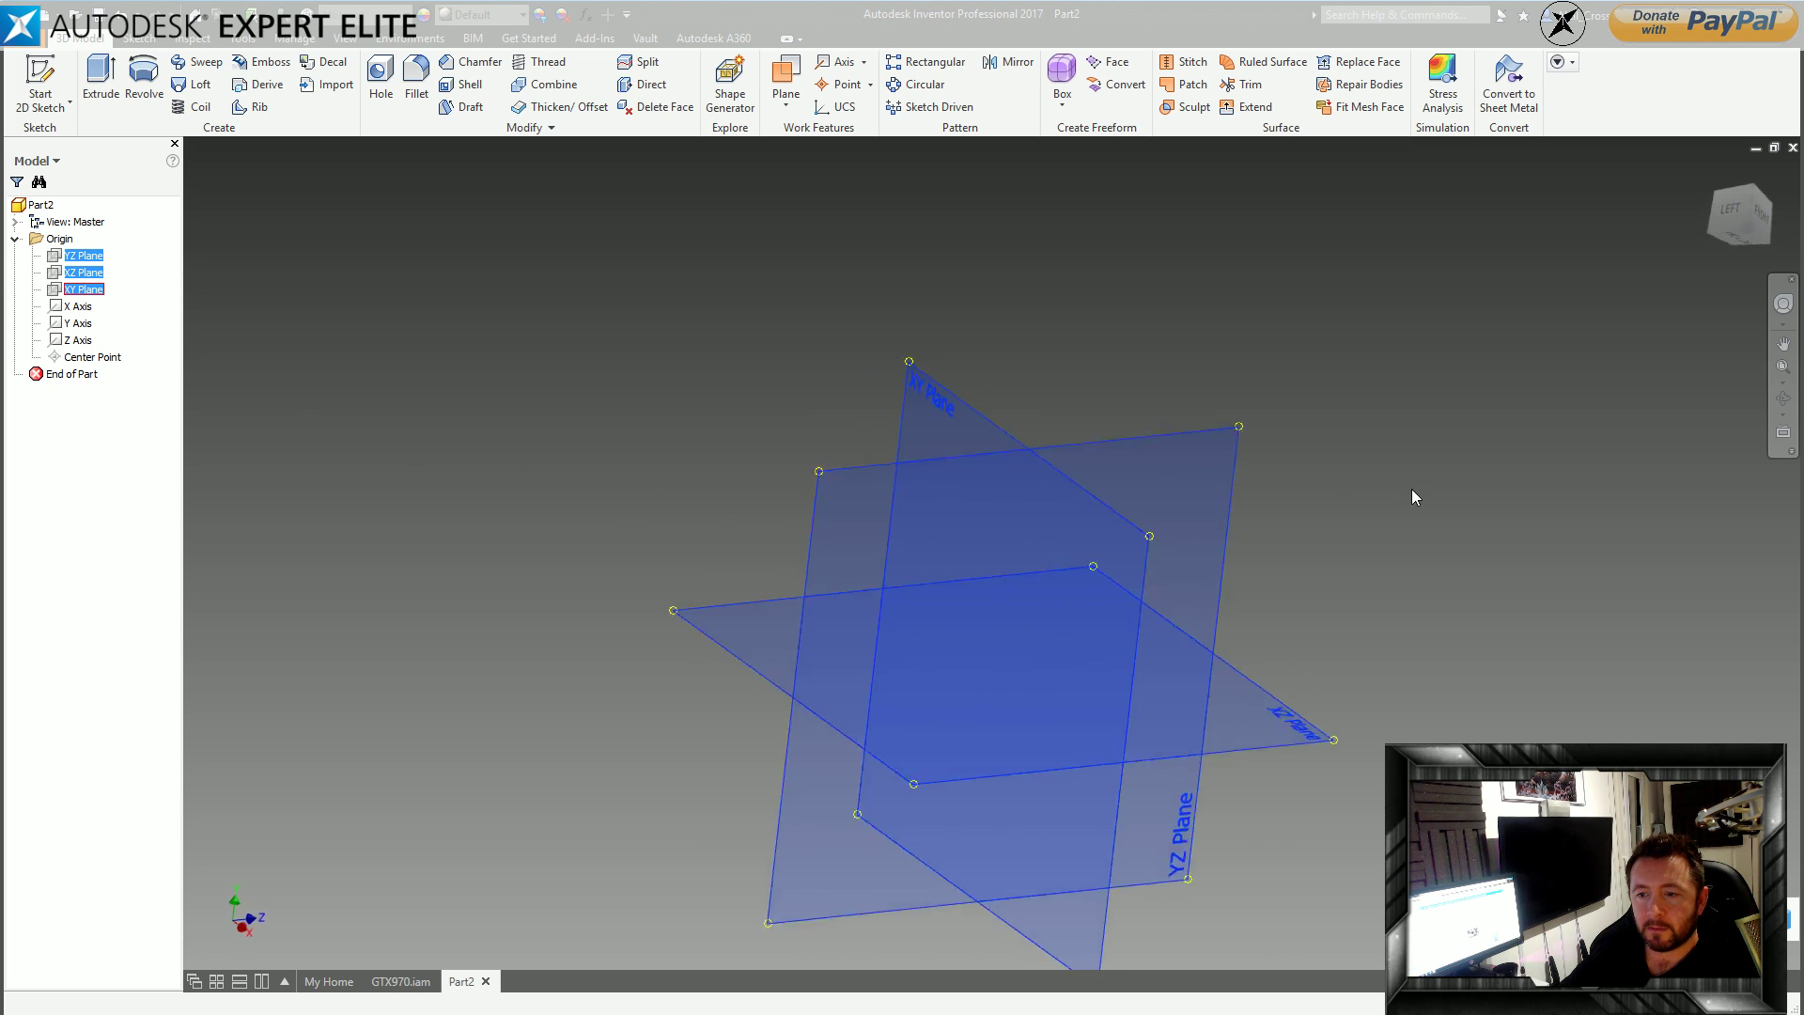
left_click(82, 273)
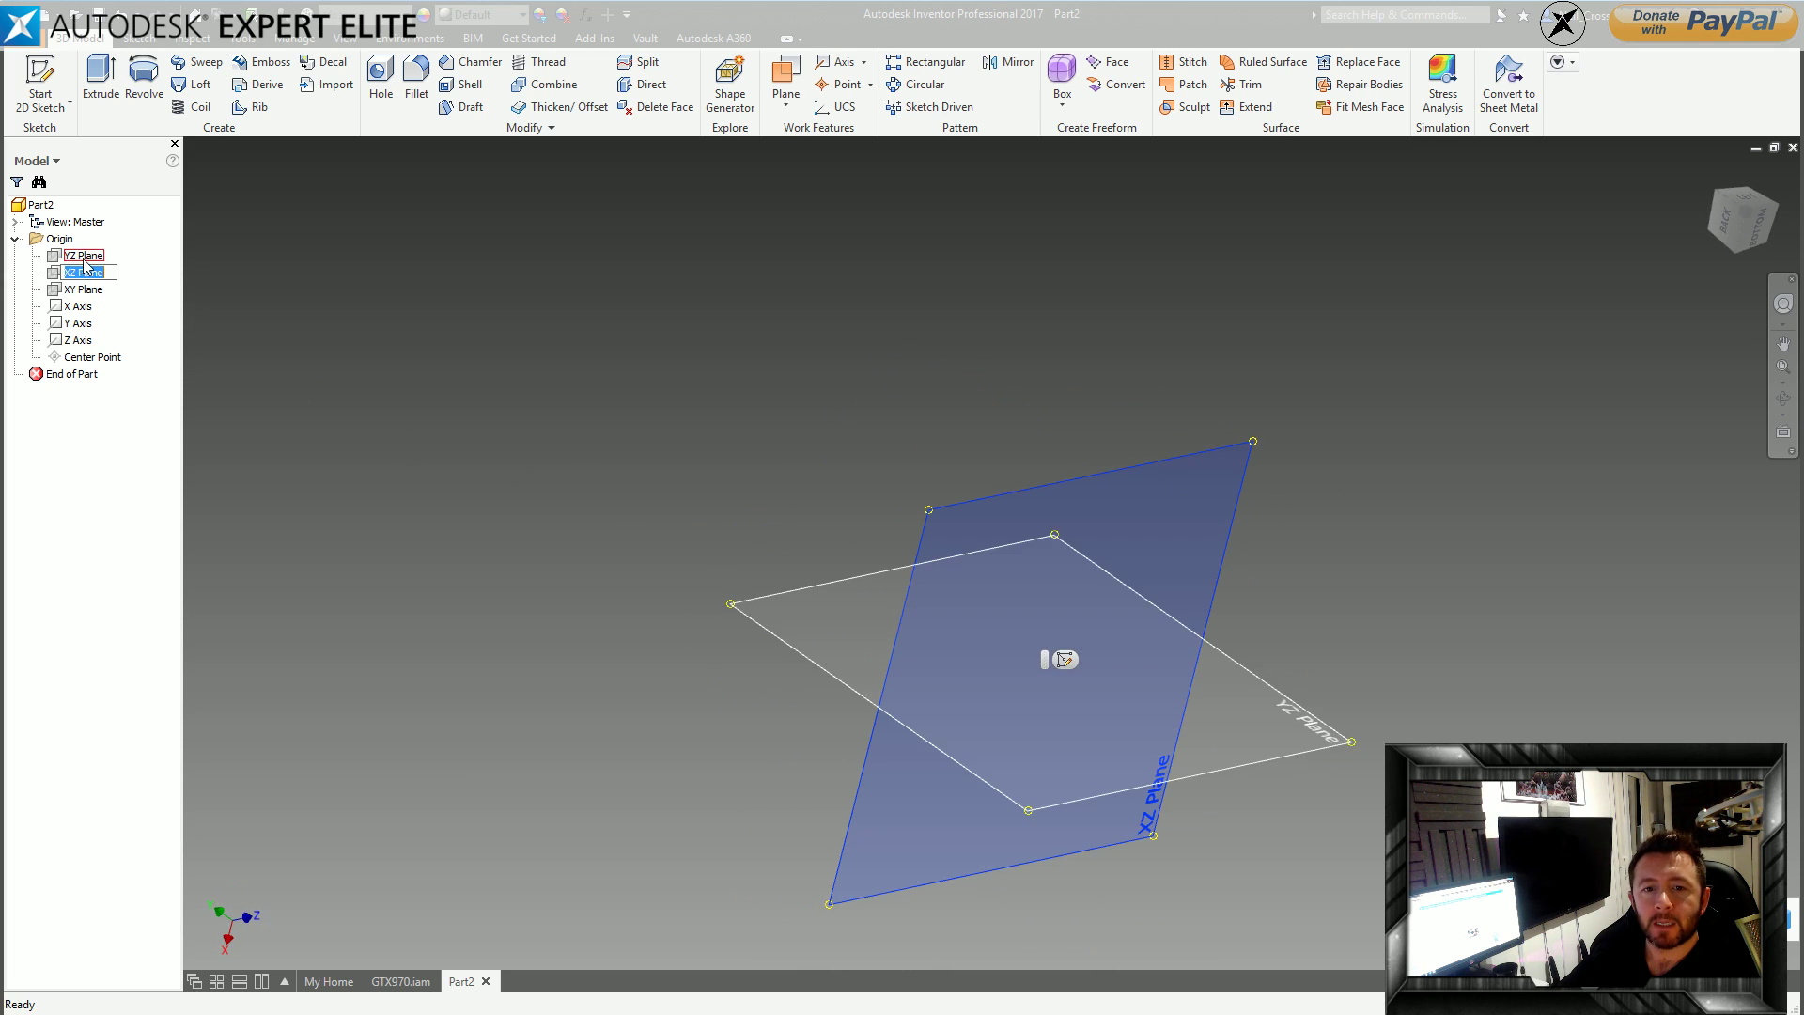
left_click(83, 255)
left_click(87, 291, "shift")
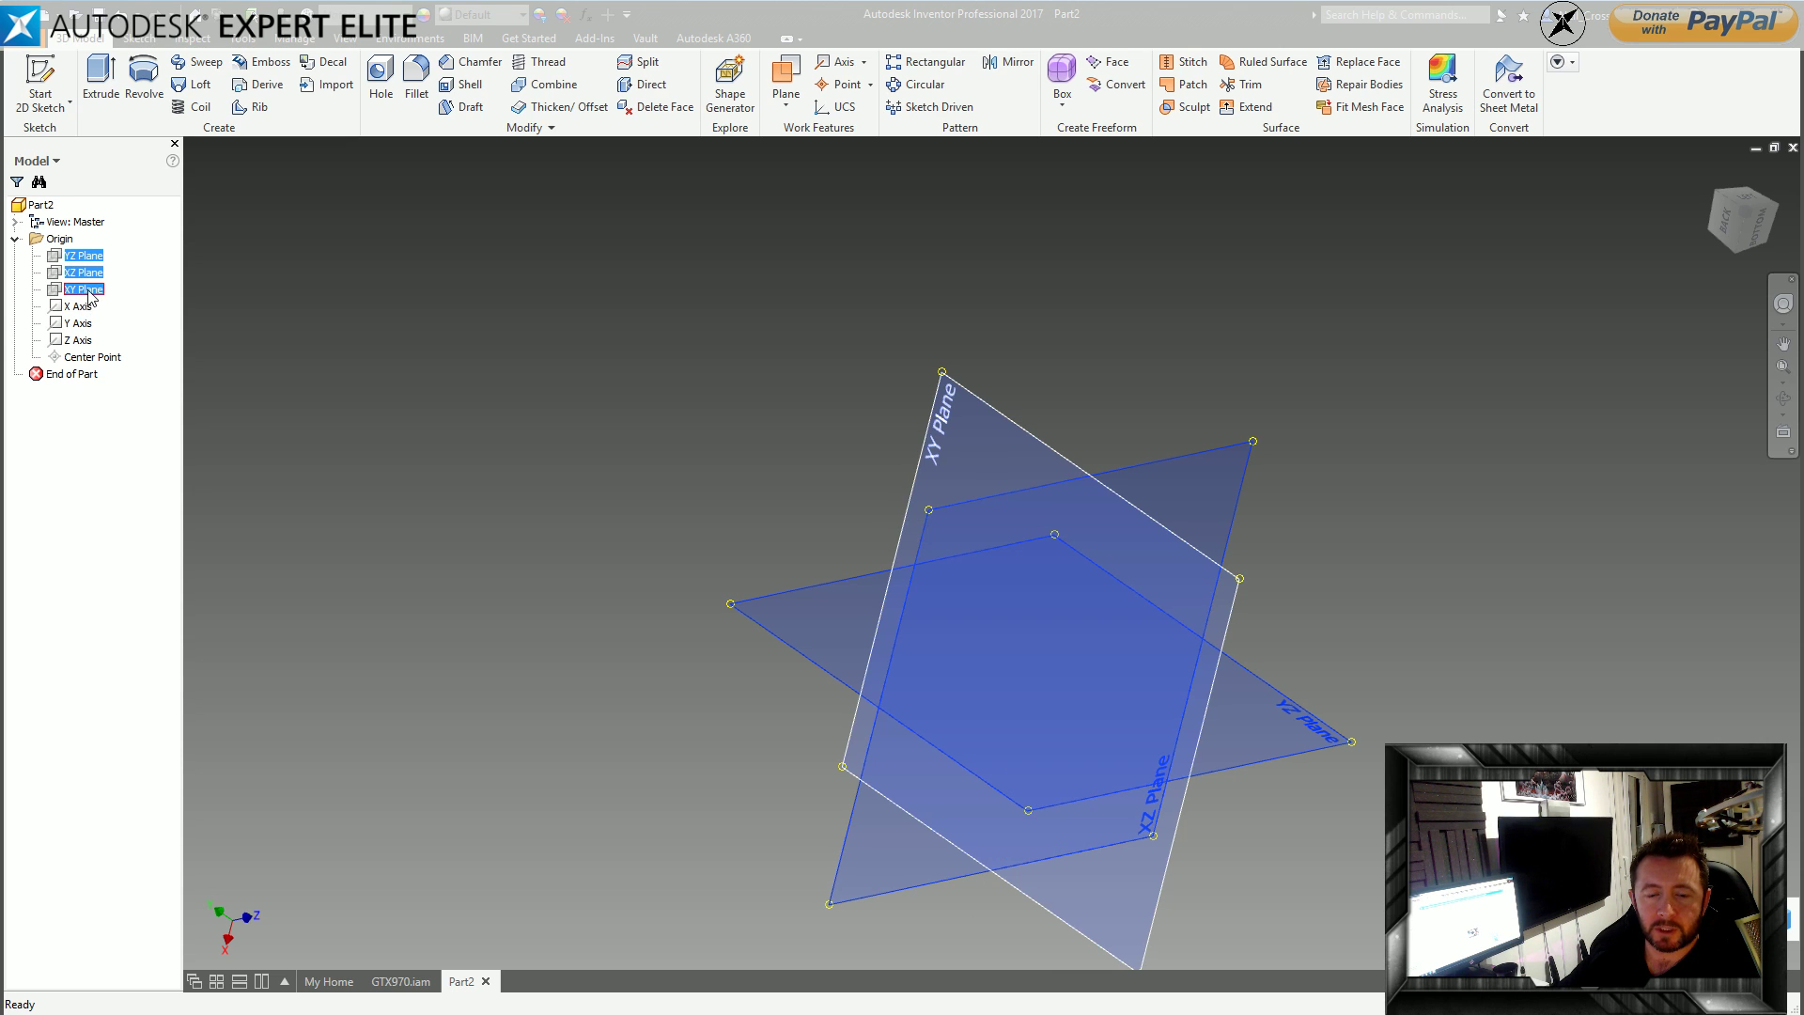
right_click(88, 291)
left_click(128, 392)
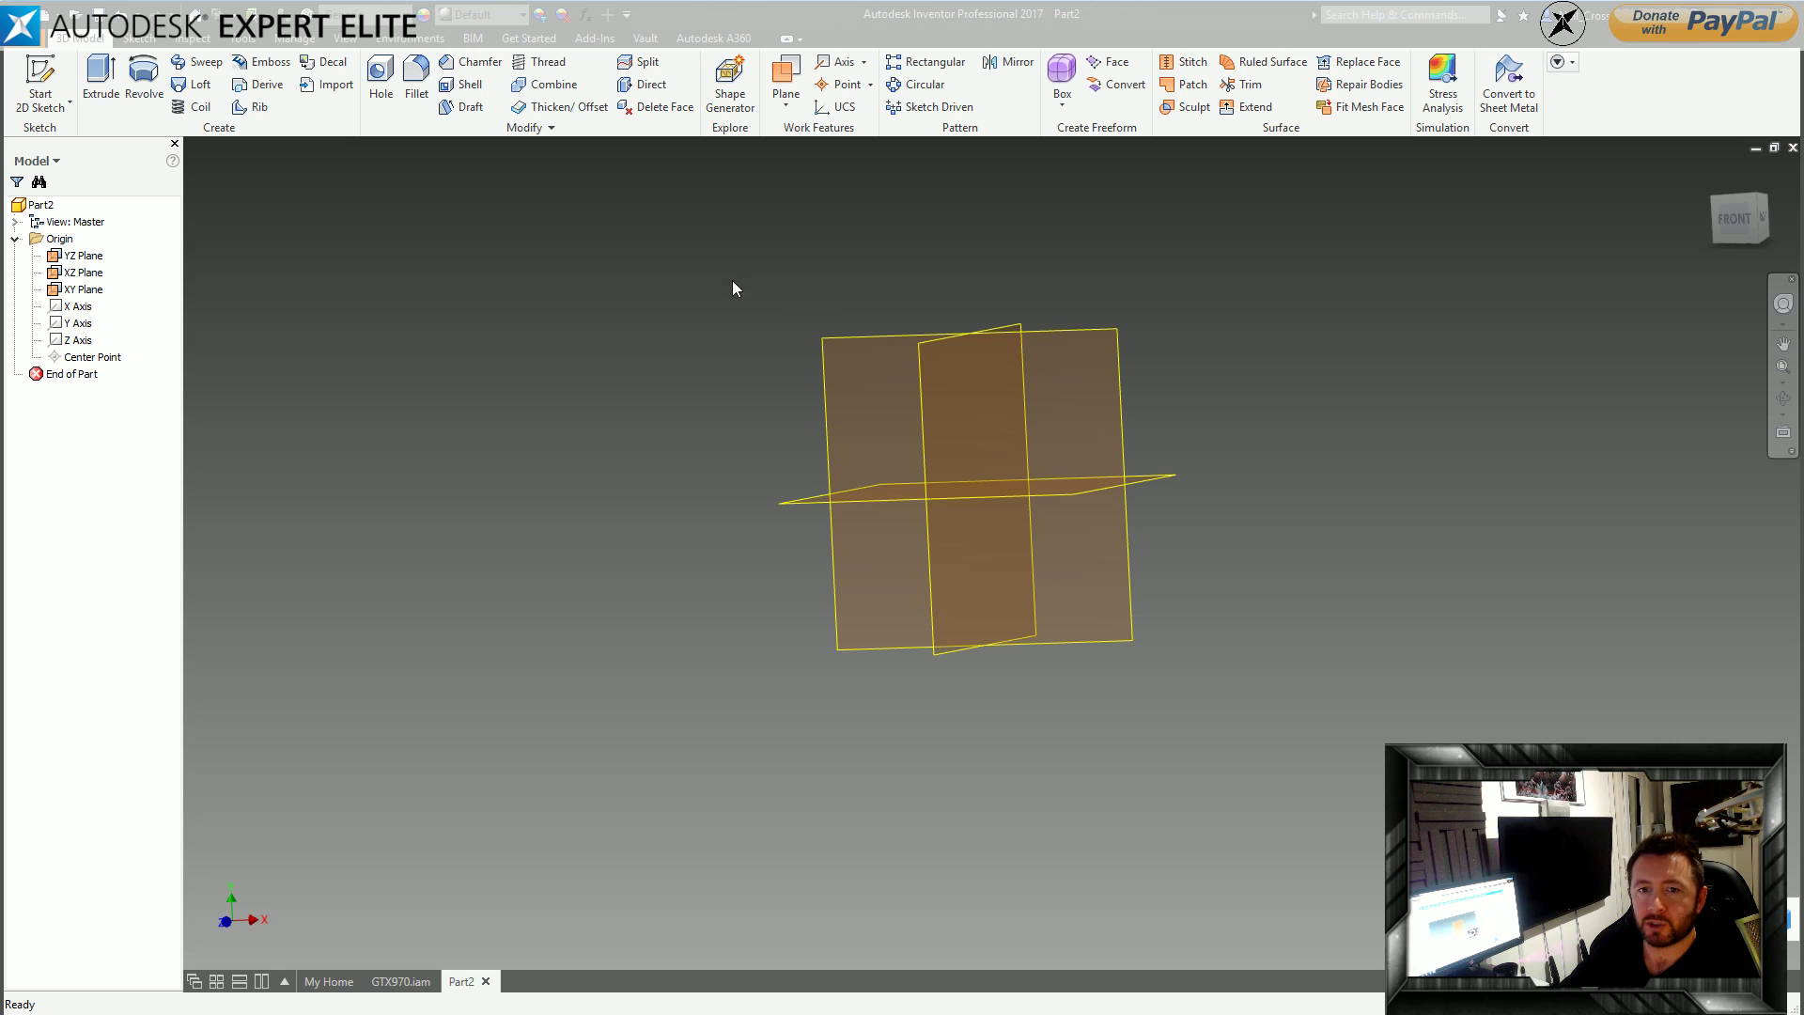
Close the new part and return to the GTX970 assembly.
left_click(1793, 148)
left_click(846, 556)
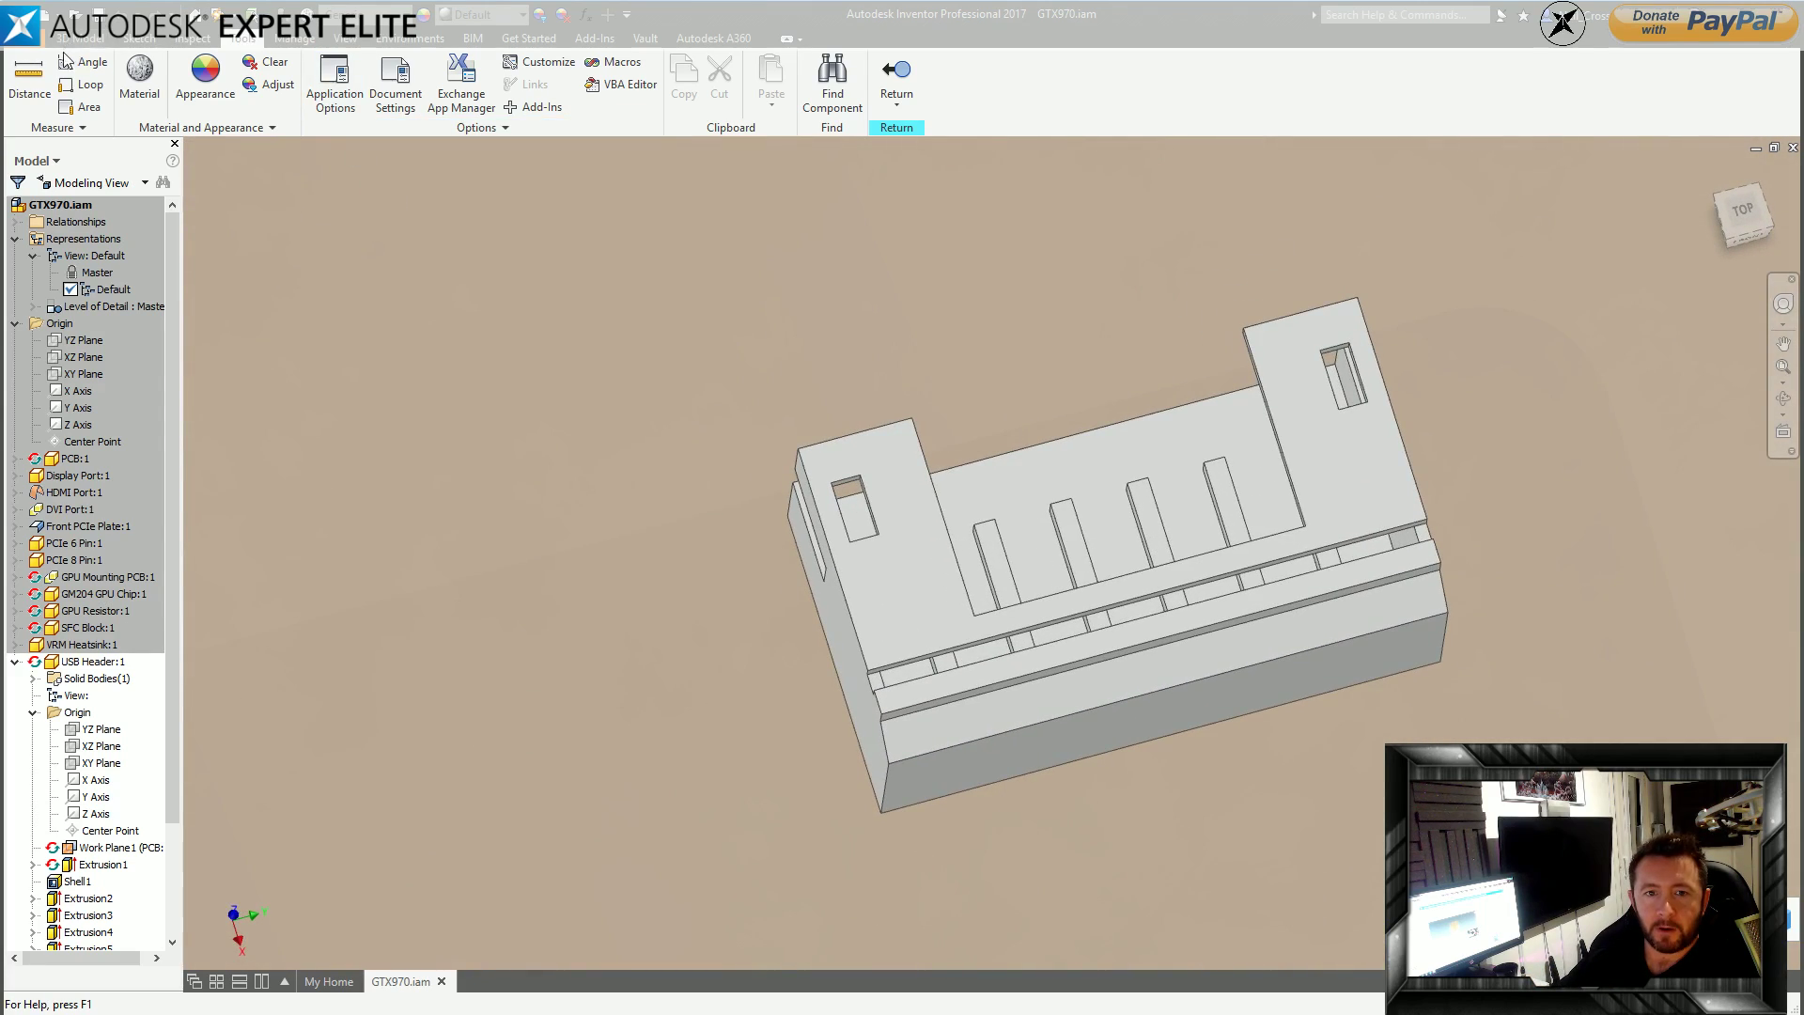
Start a 2D sketch on the header's narrow upper rear ledge and project the outline of the adjacent lower face.
left_click(79, 38)
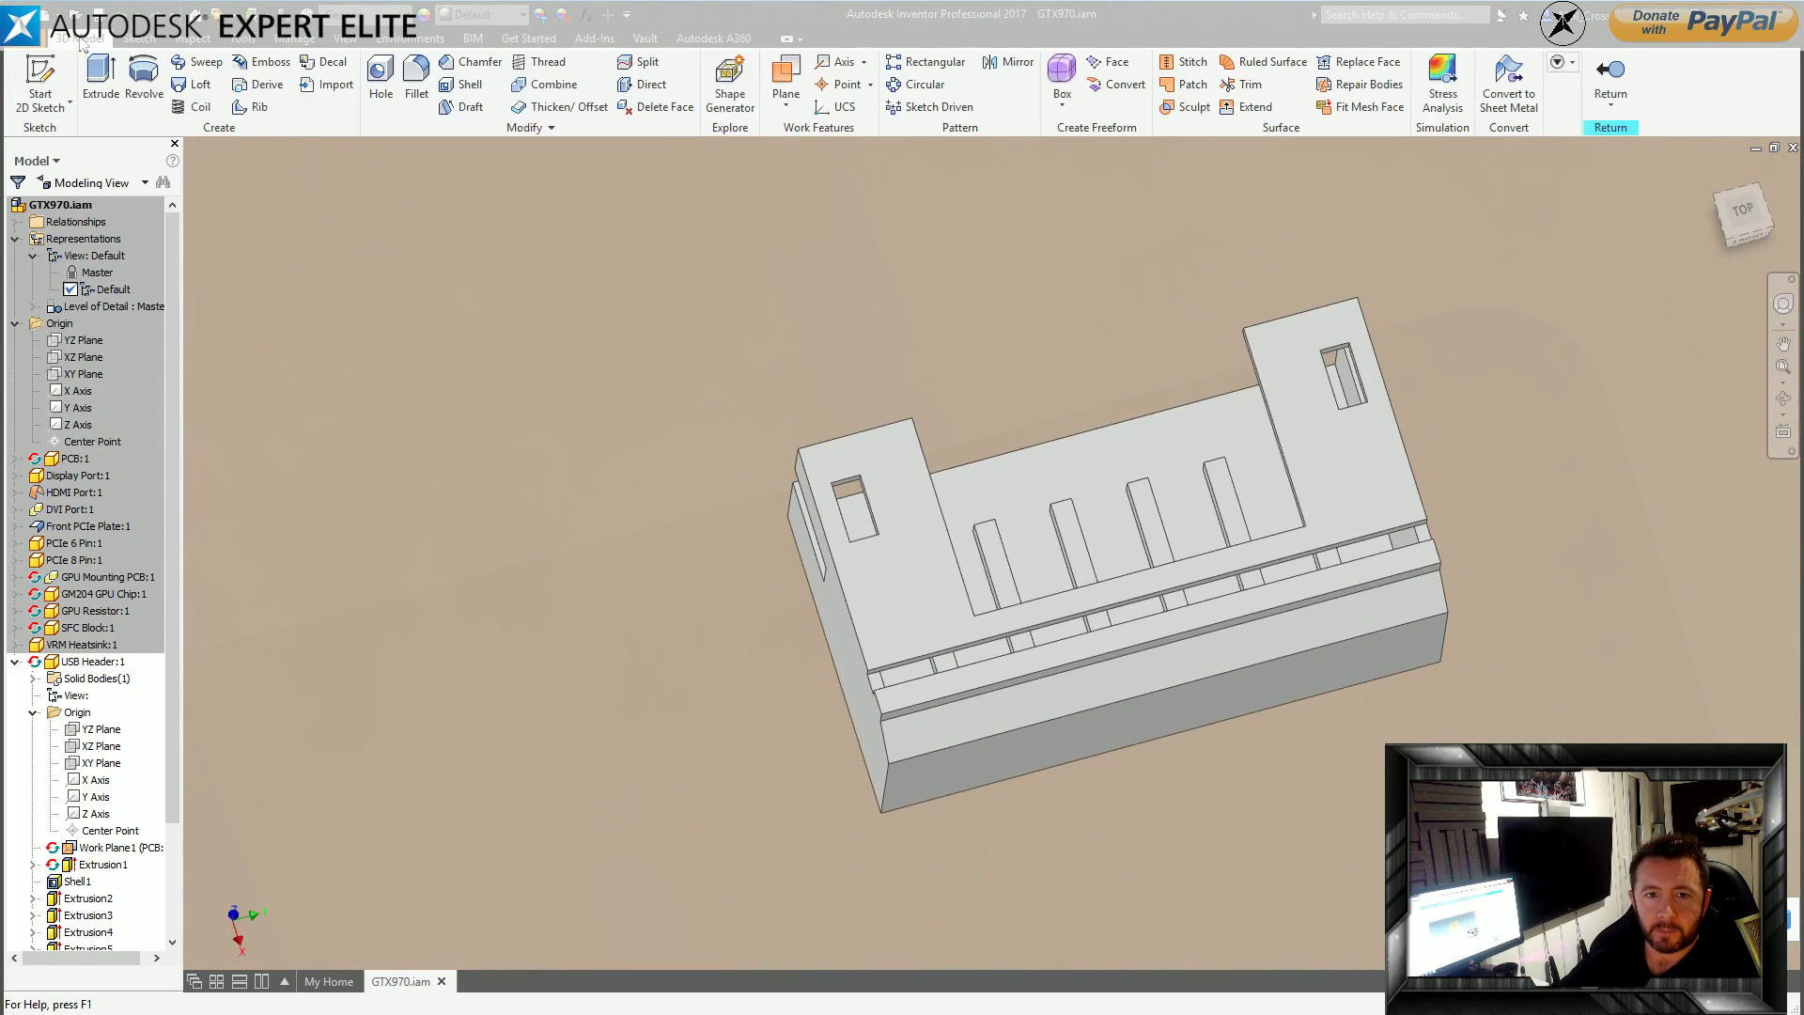
left_click(49, 83)
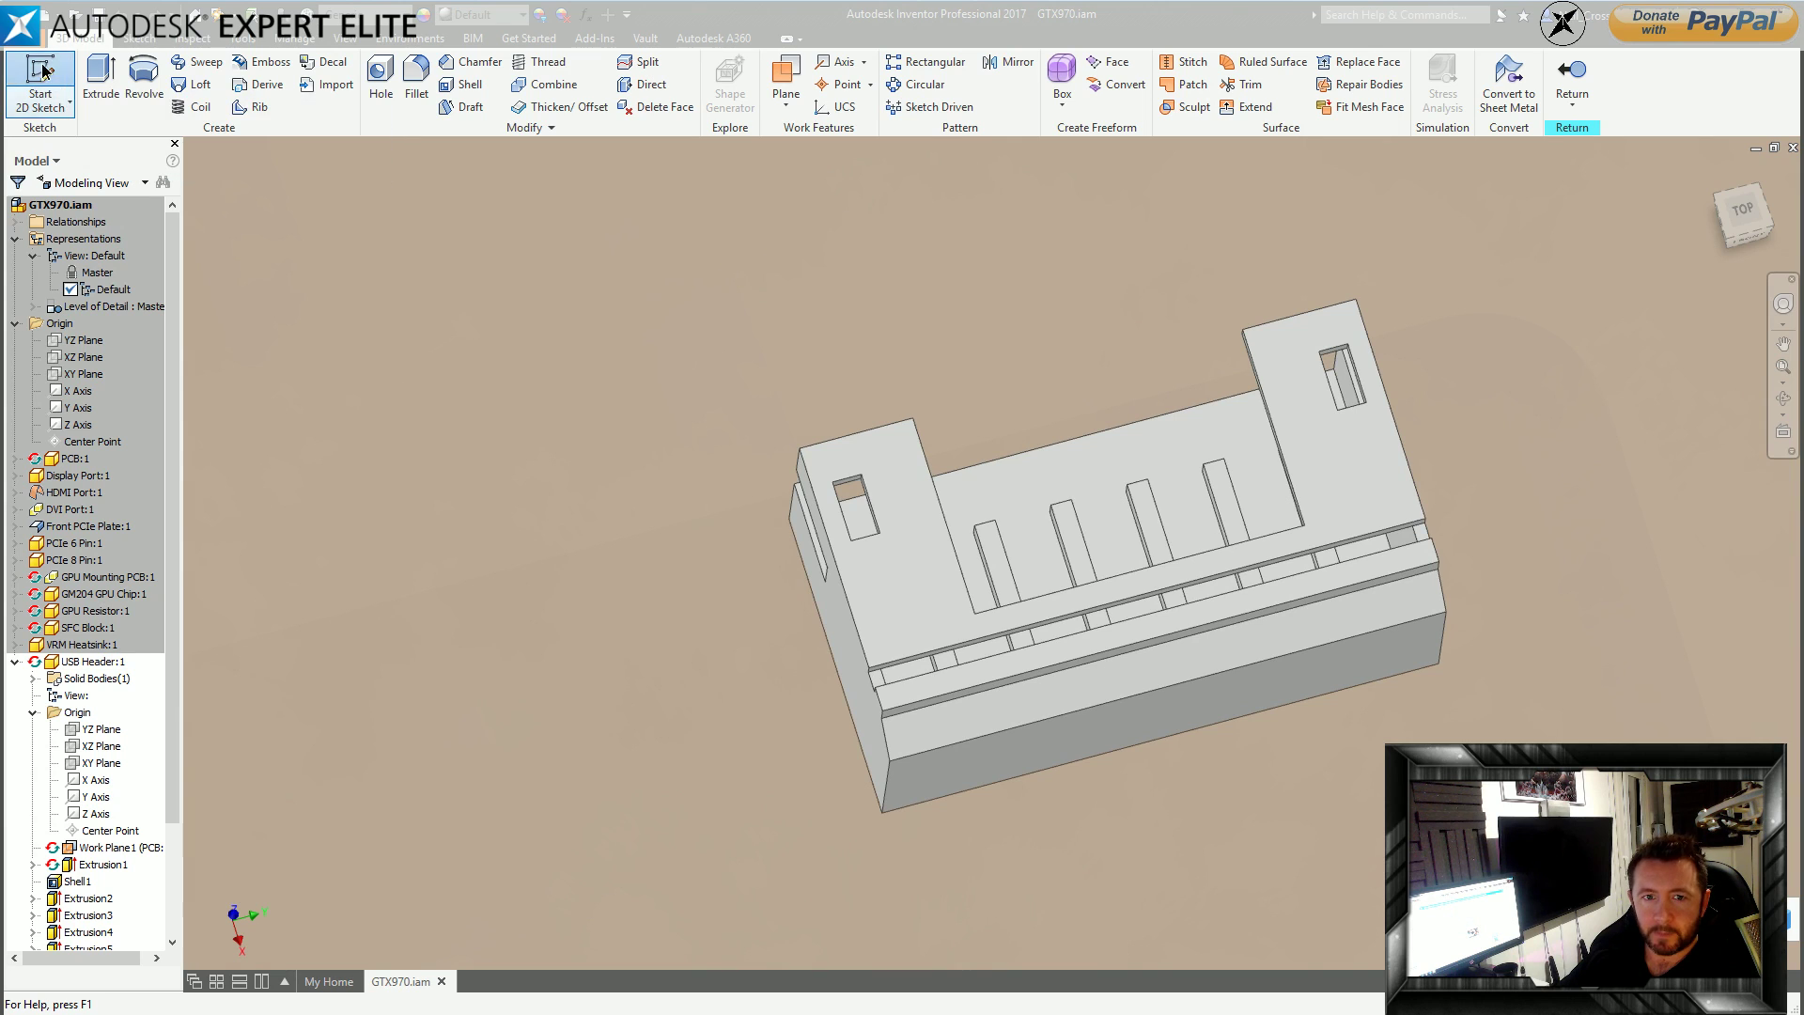
left_click(1045, 704)
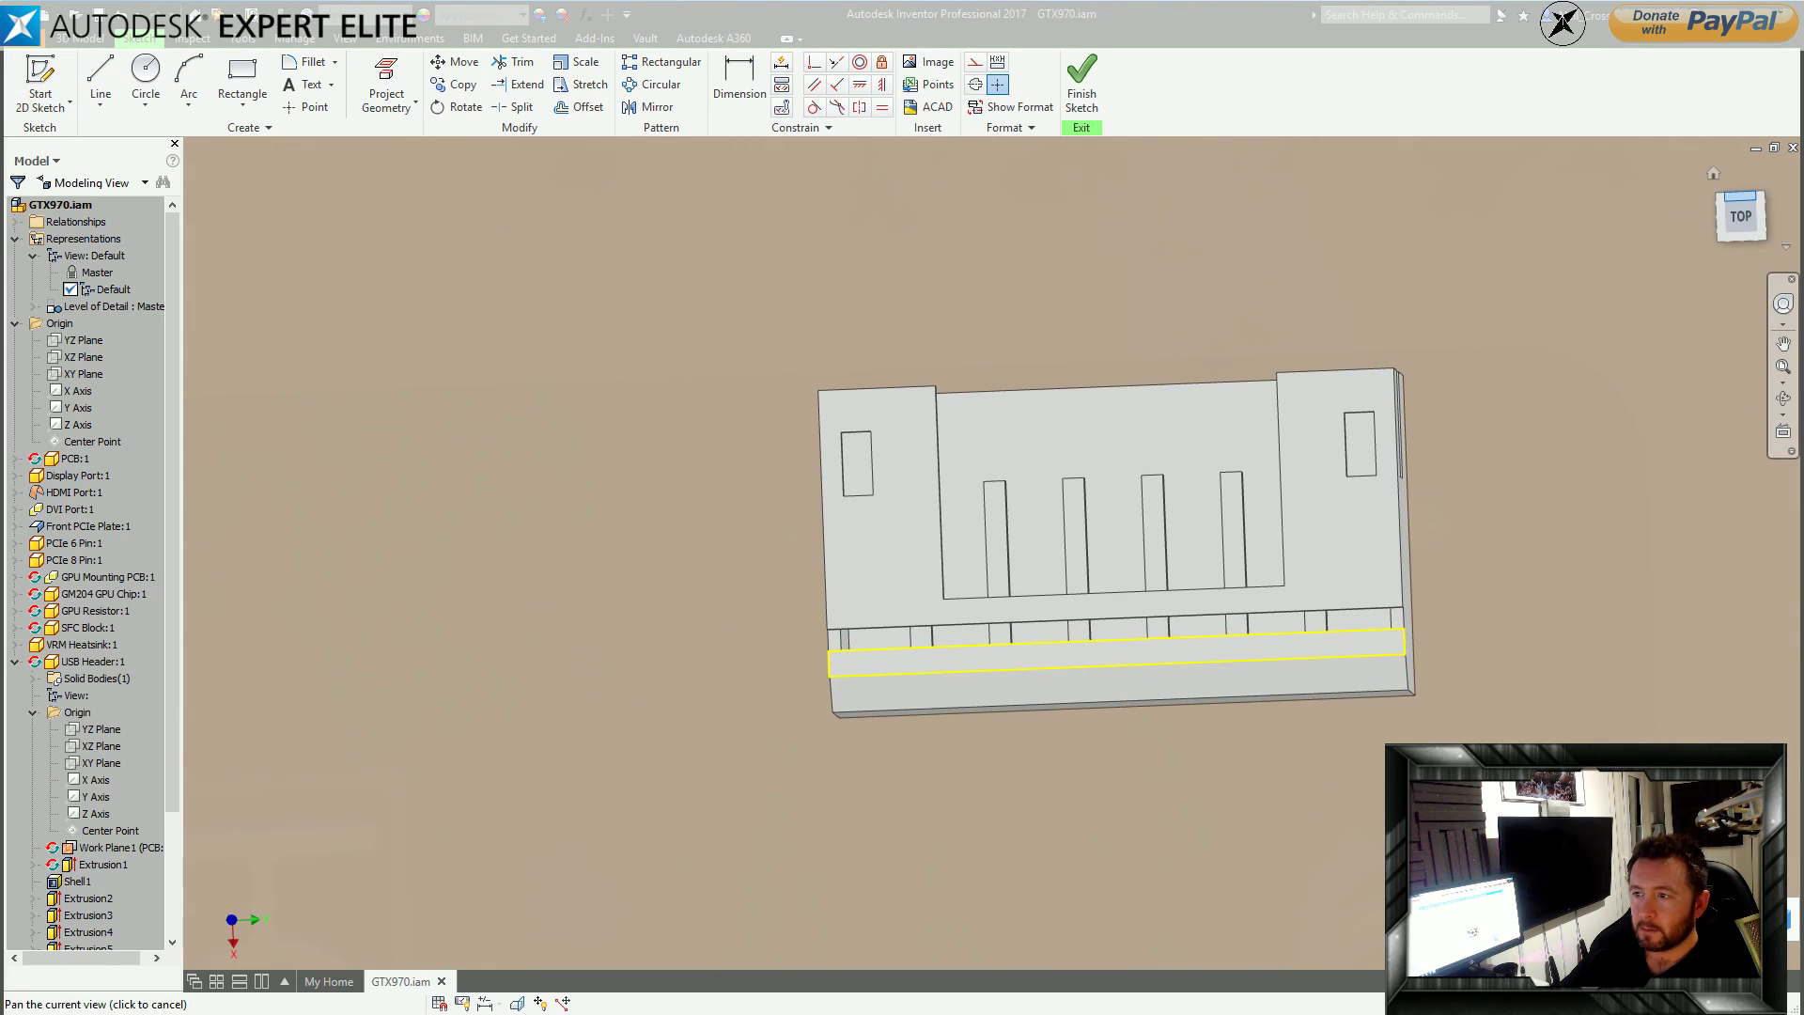
left_click(1741, 216)
scroll(1248, 428, "down", 3)
scroll(1248, 428, "down", 3)
middle_click_drag(1278, 454, 1414, 902)
scroll(1241, 554, "down", 5)
scroll(1024, 578, "down", 3)
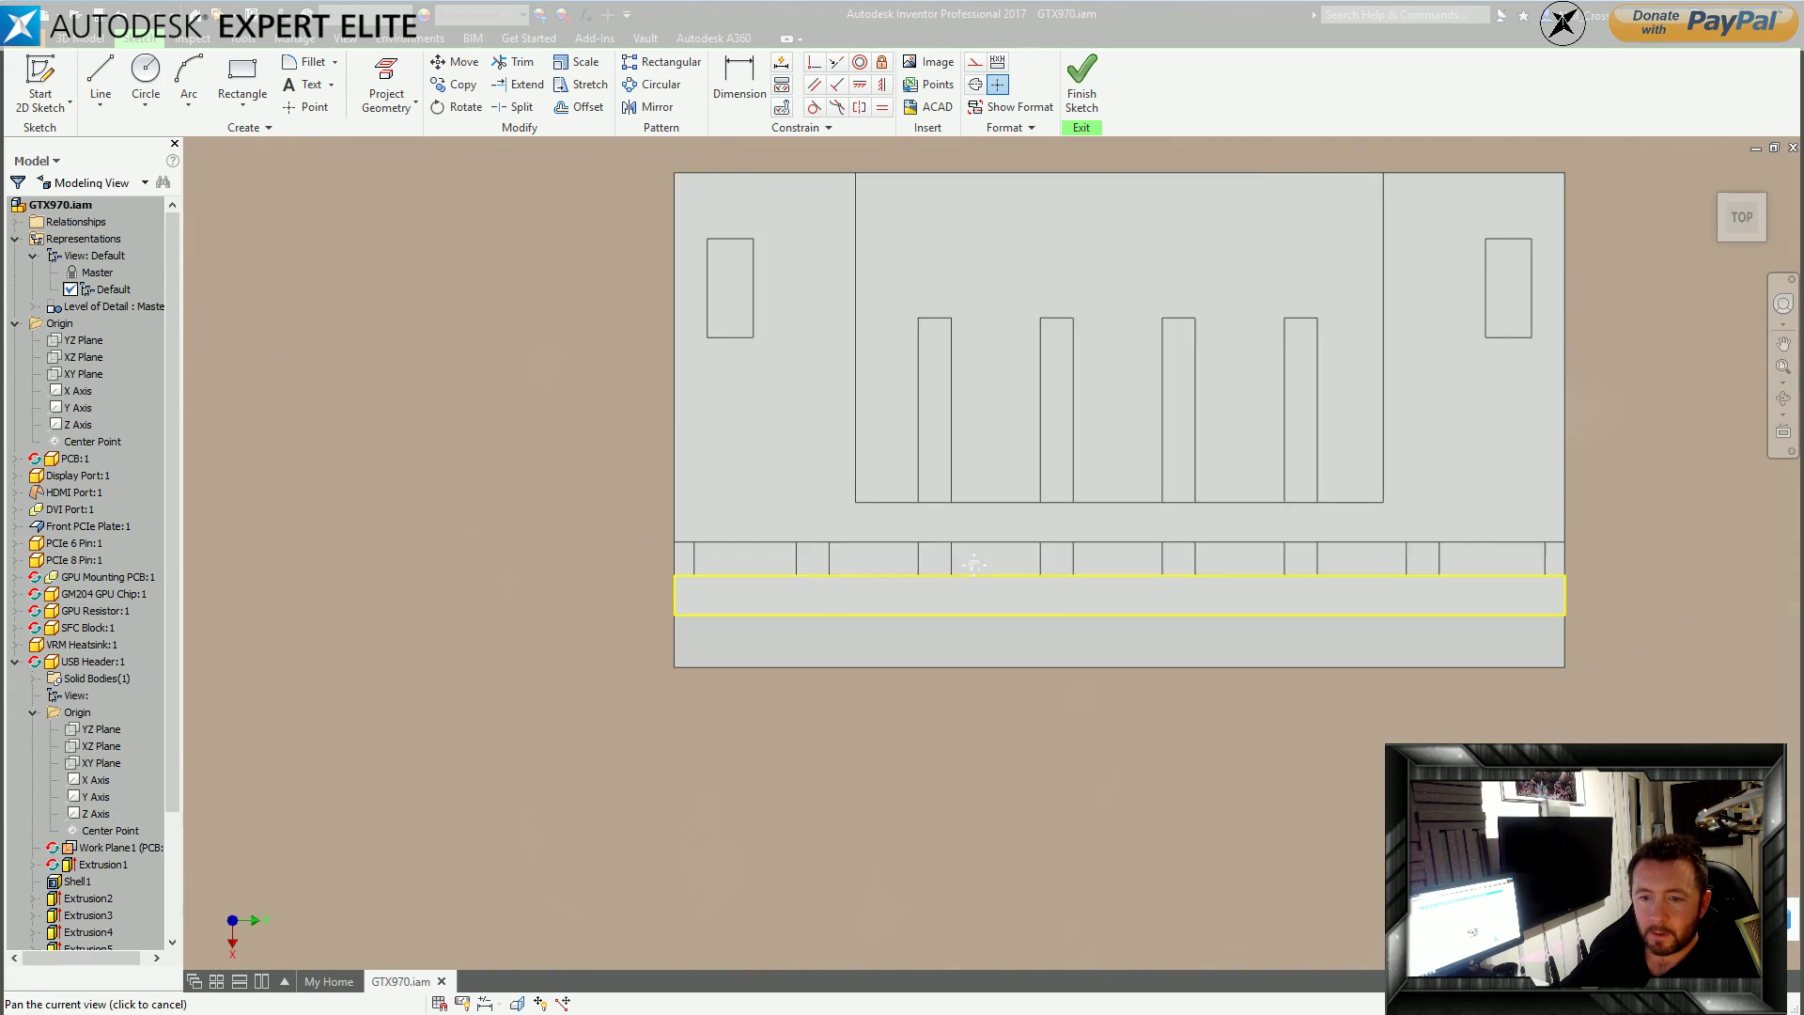
left_click(386, 82)
left_click(757, 632)
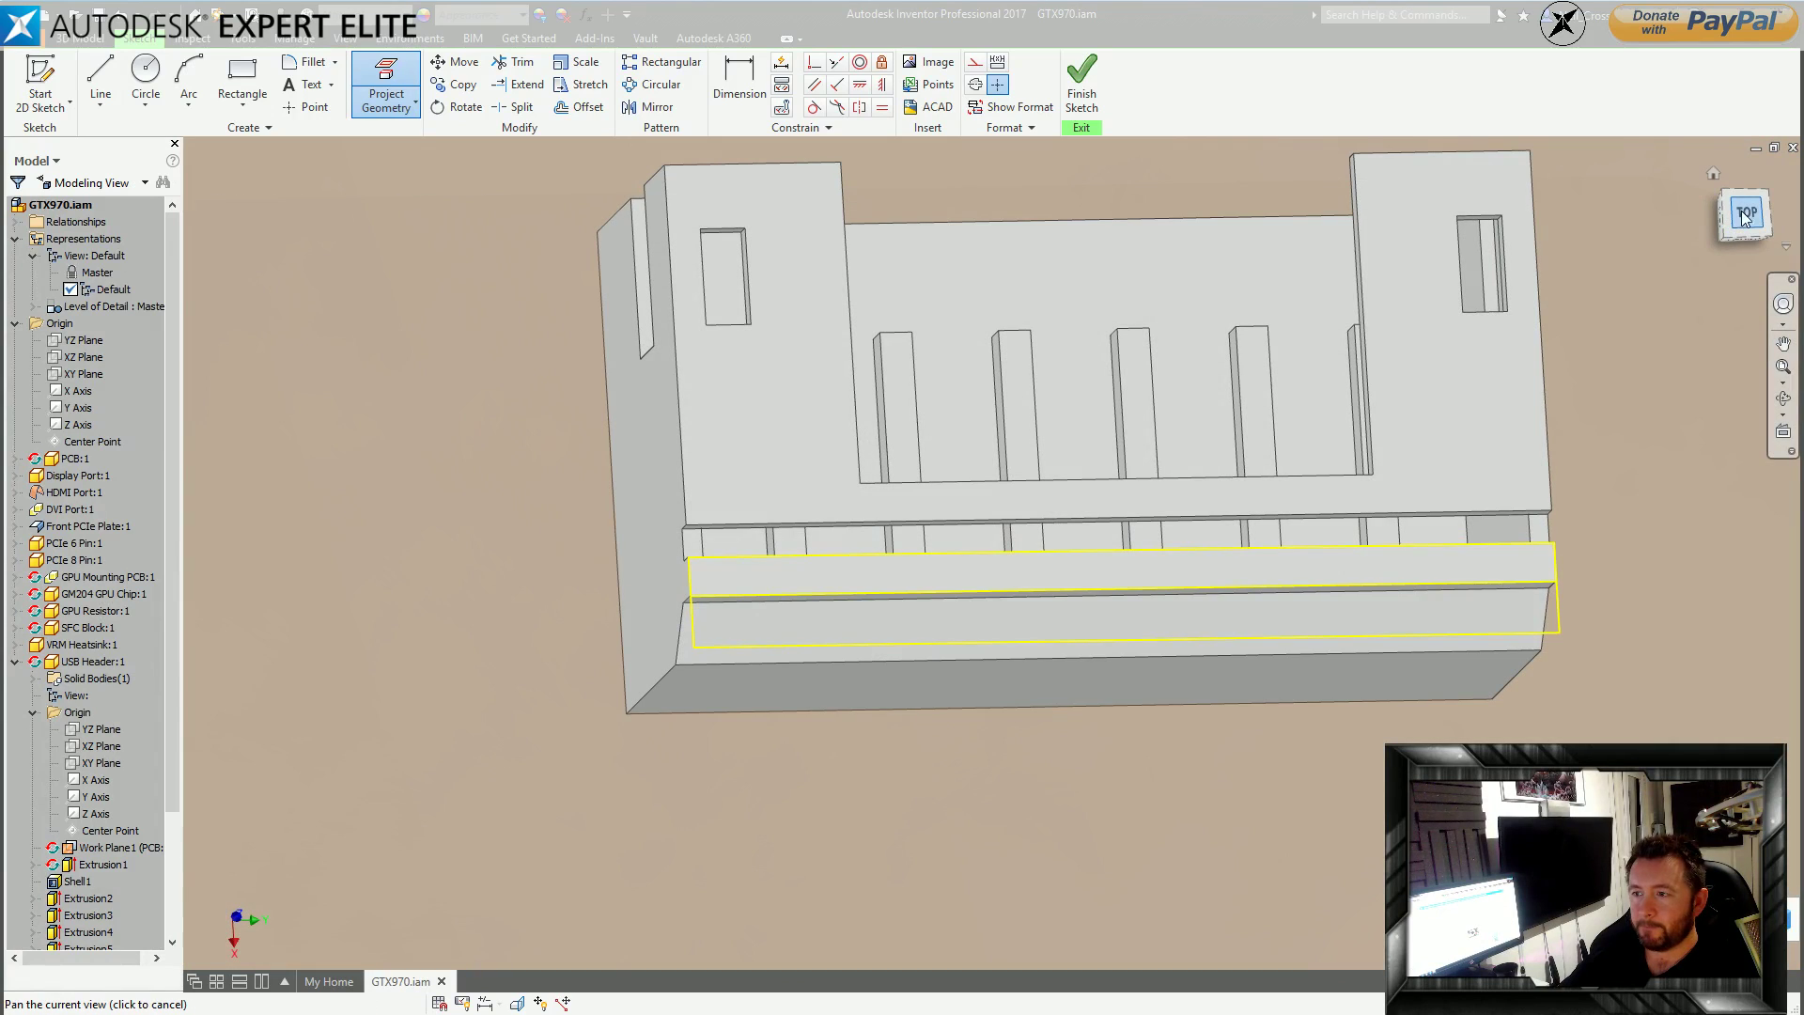
Sketch a rectangle about 0.53 mm wide and 0.8 mm high at one end of the projected lower strip.
left_click(1745, 214)
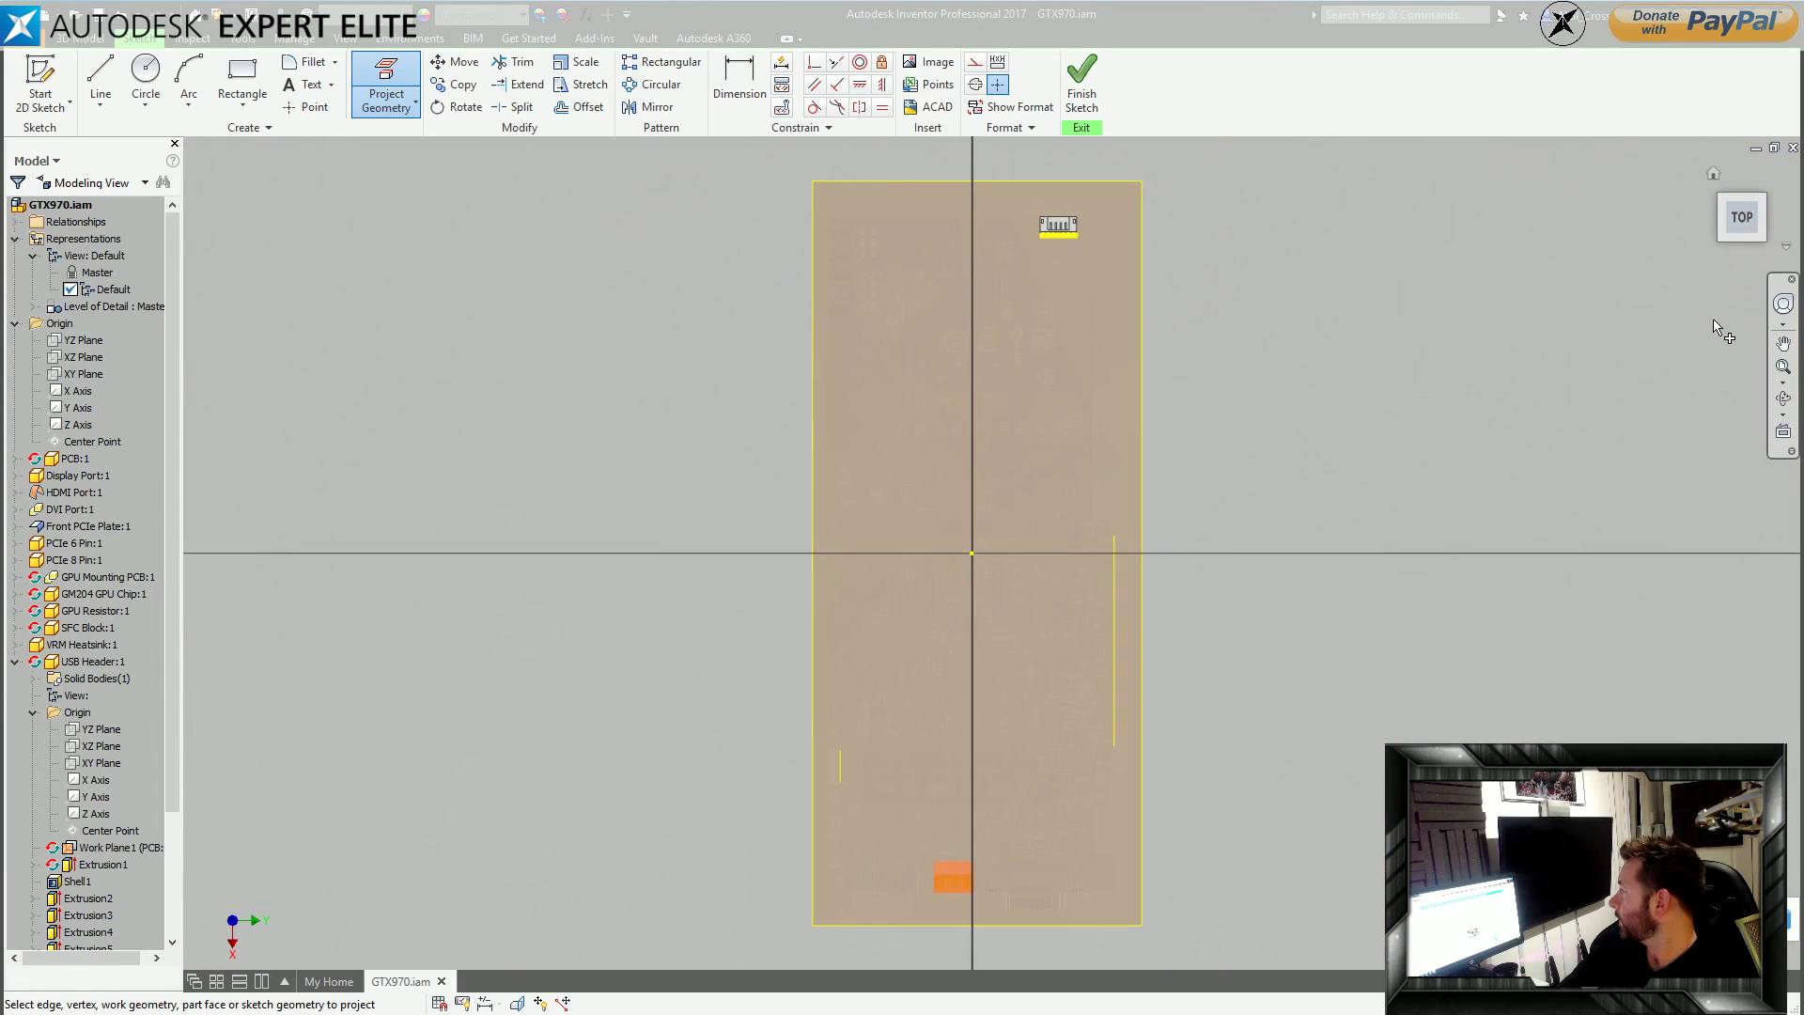
scroll(1043, 206, "up", 8)
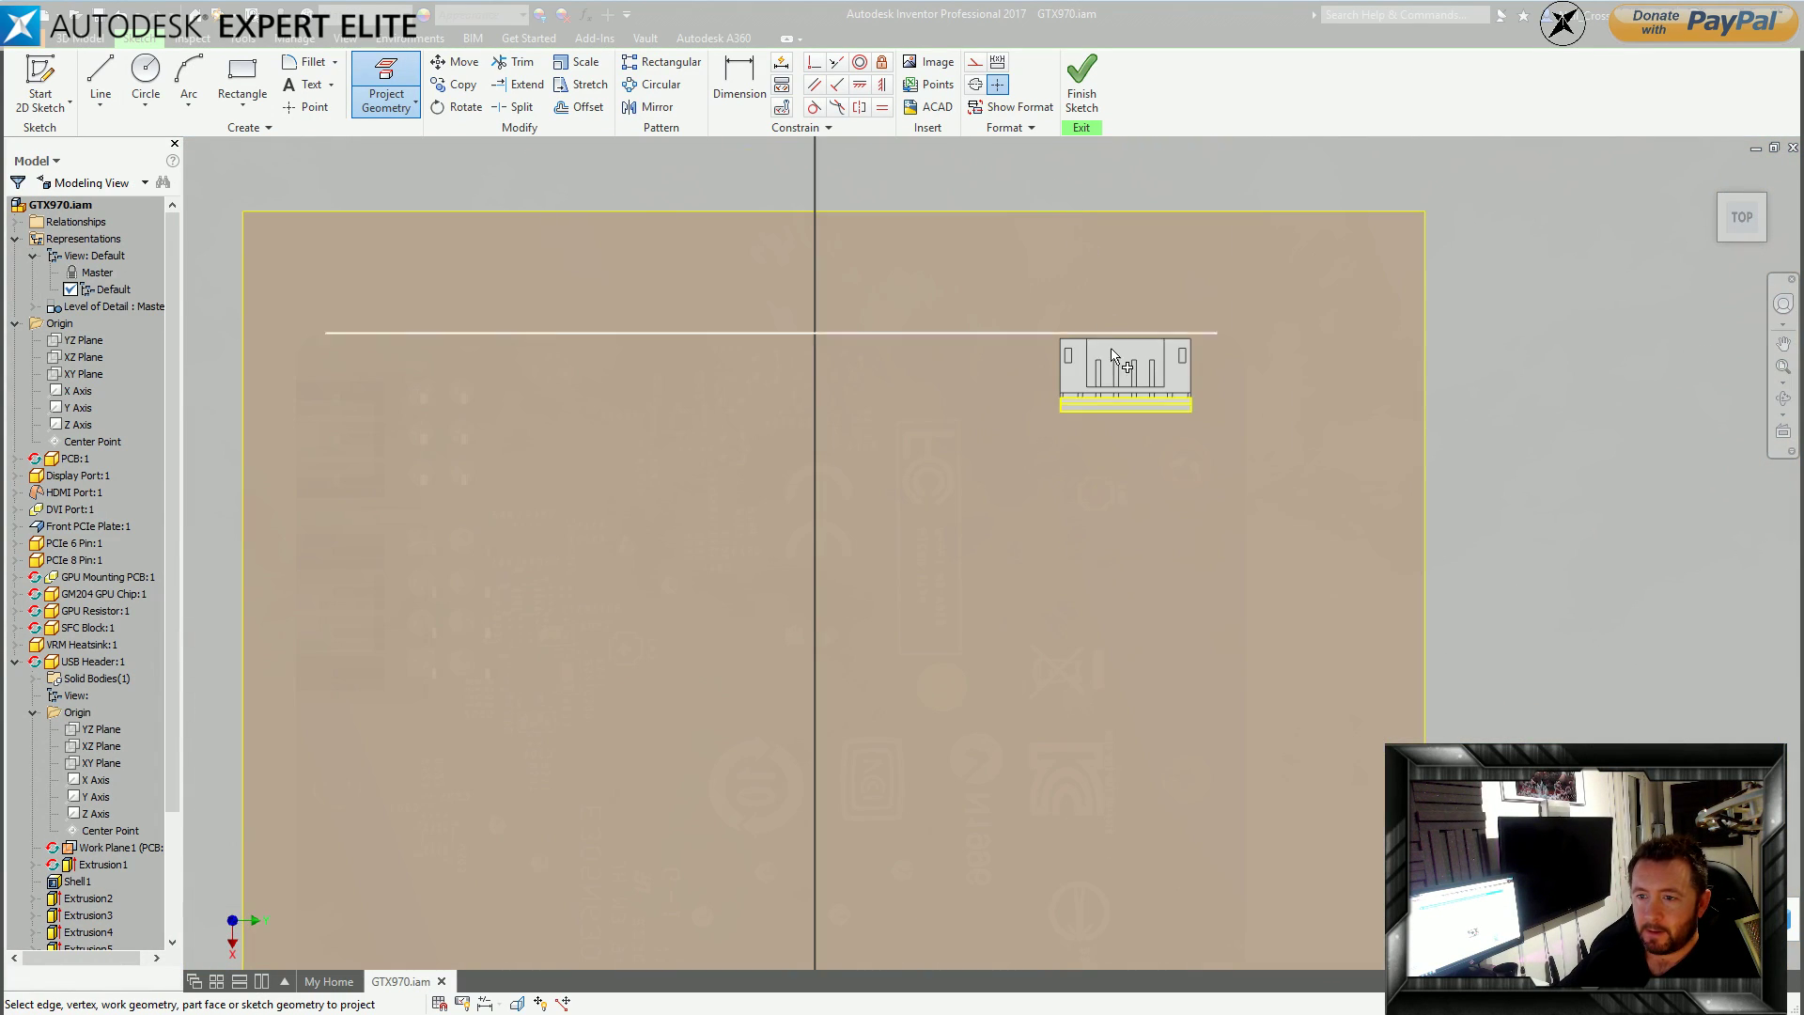
scroll(1051, 457, "up", 5)
key("r")
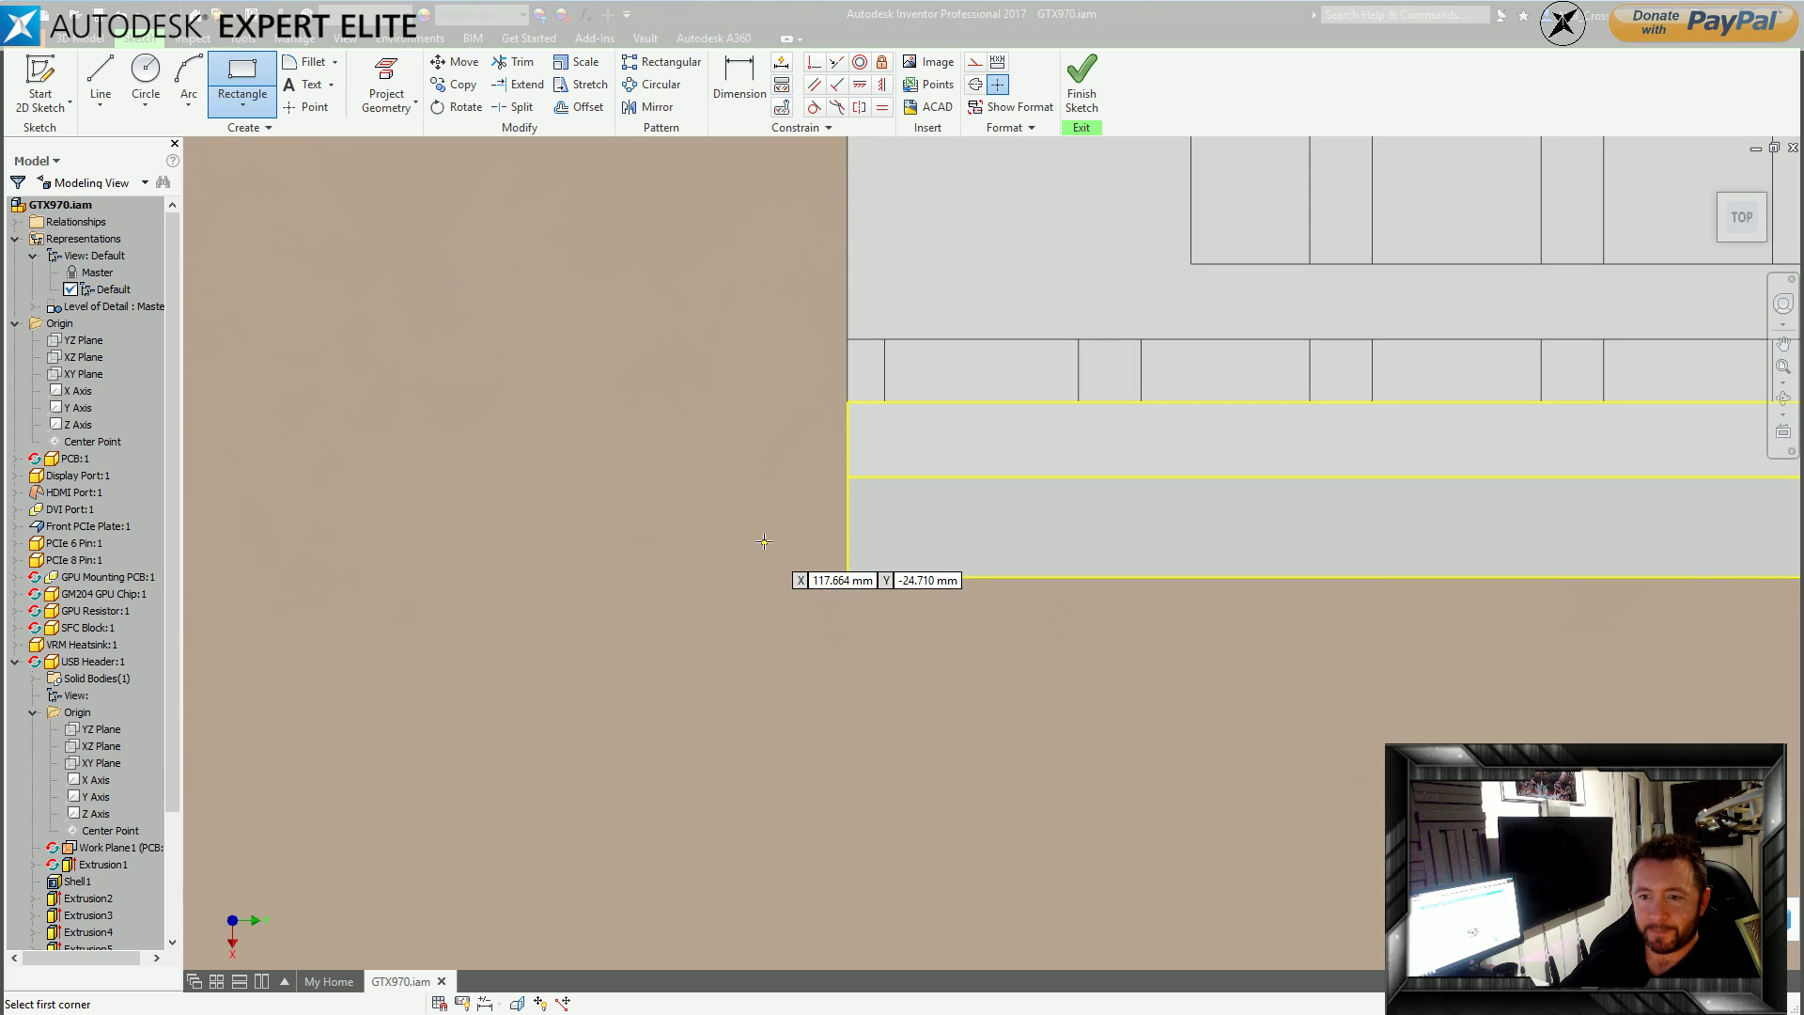
left_click(848, 479)
middle_click_drag(925, 509, 941, 594, "shift")
scroll(934, 596, "down", 3)
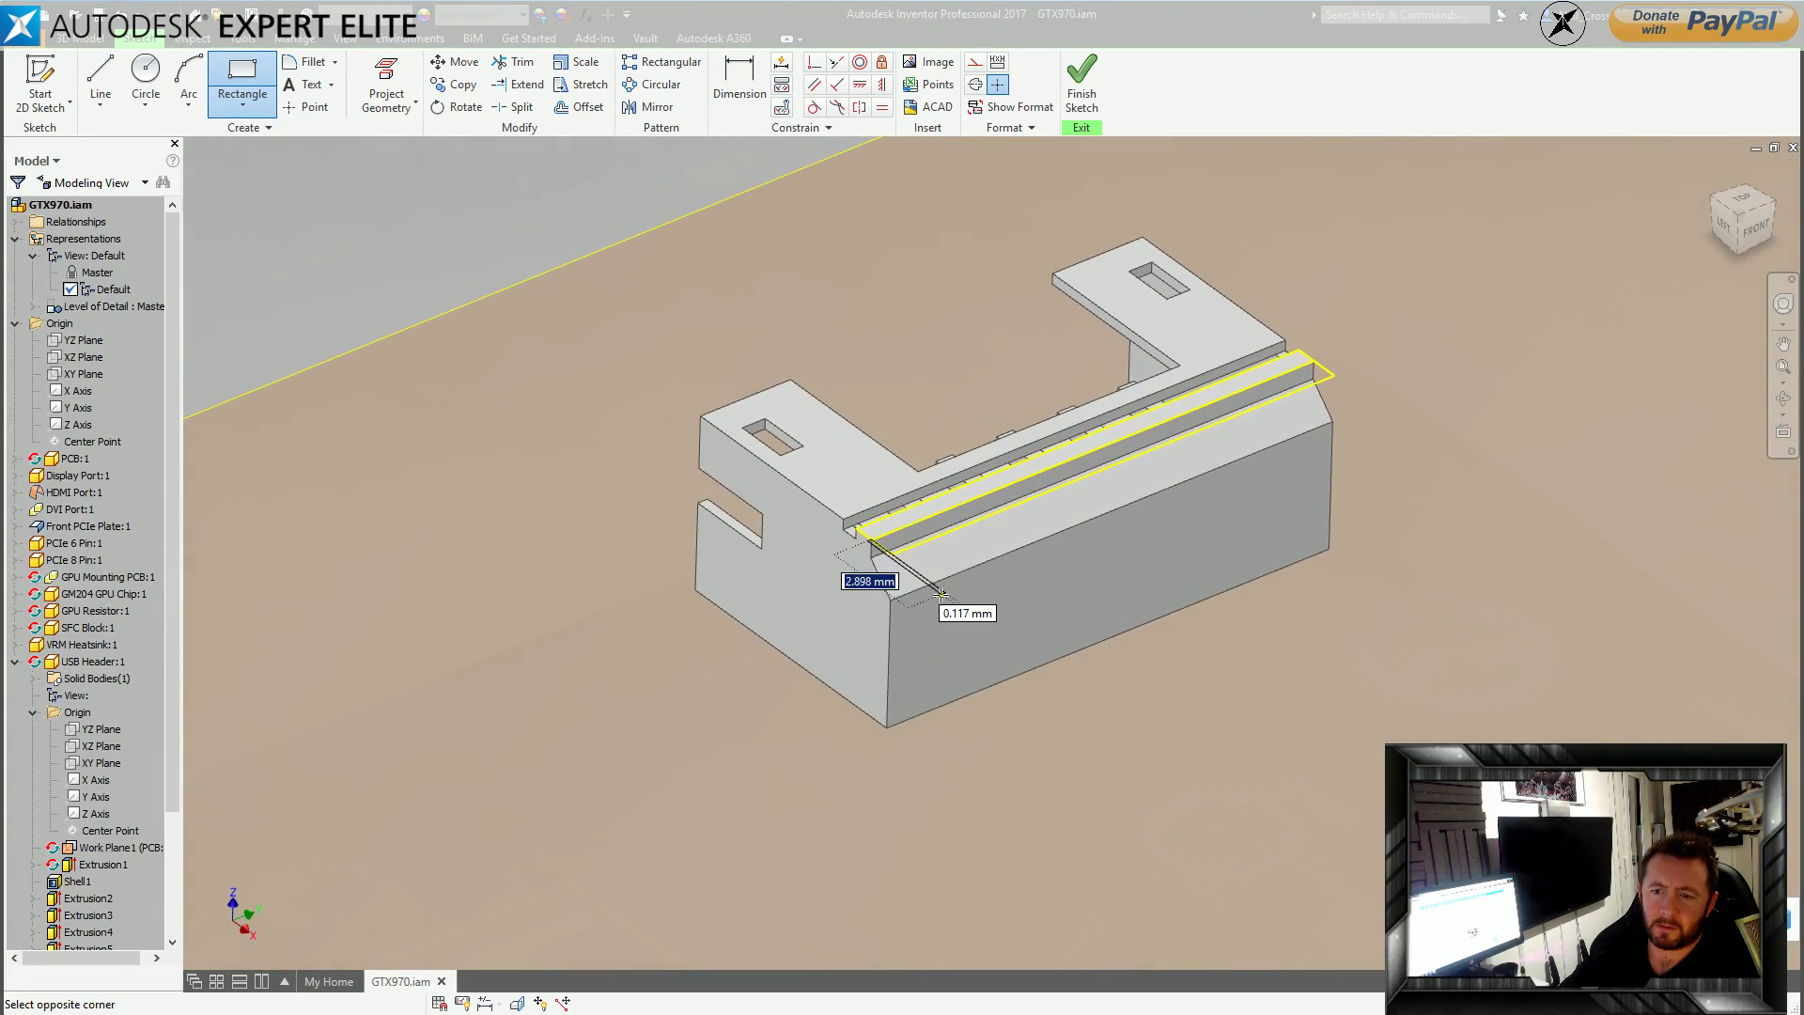
scroll(940, 596, "up", 2)
key("F5")
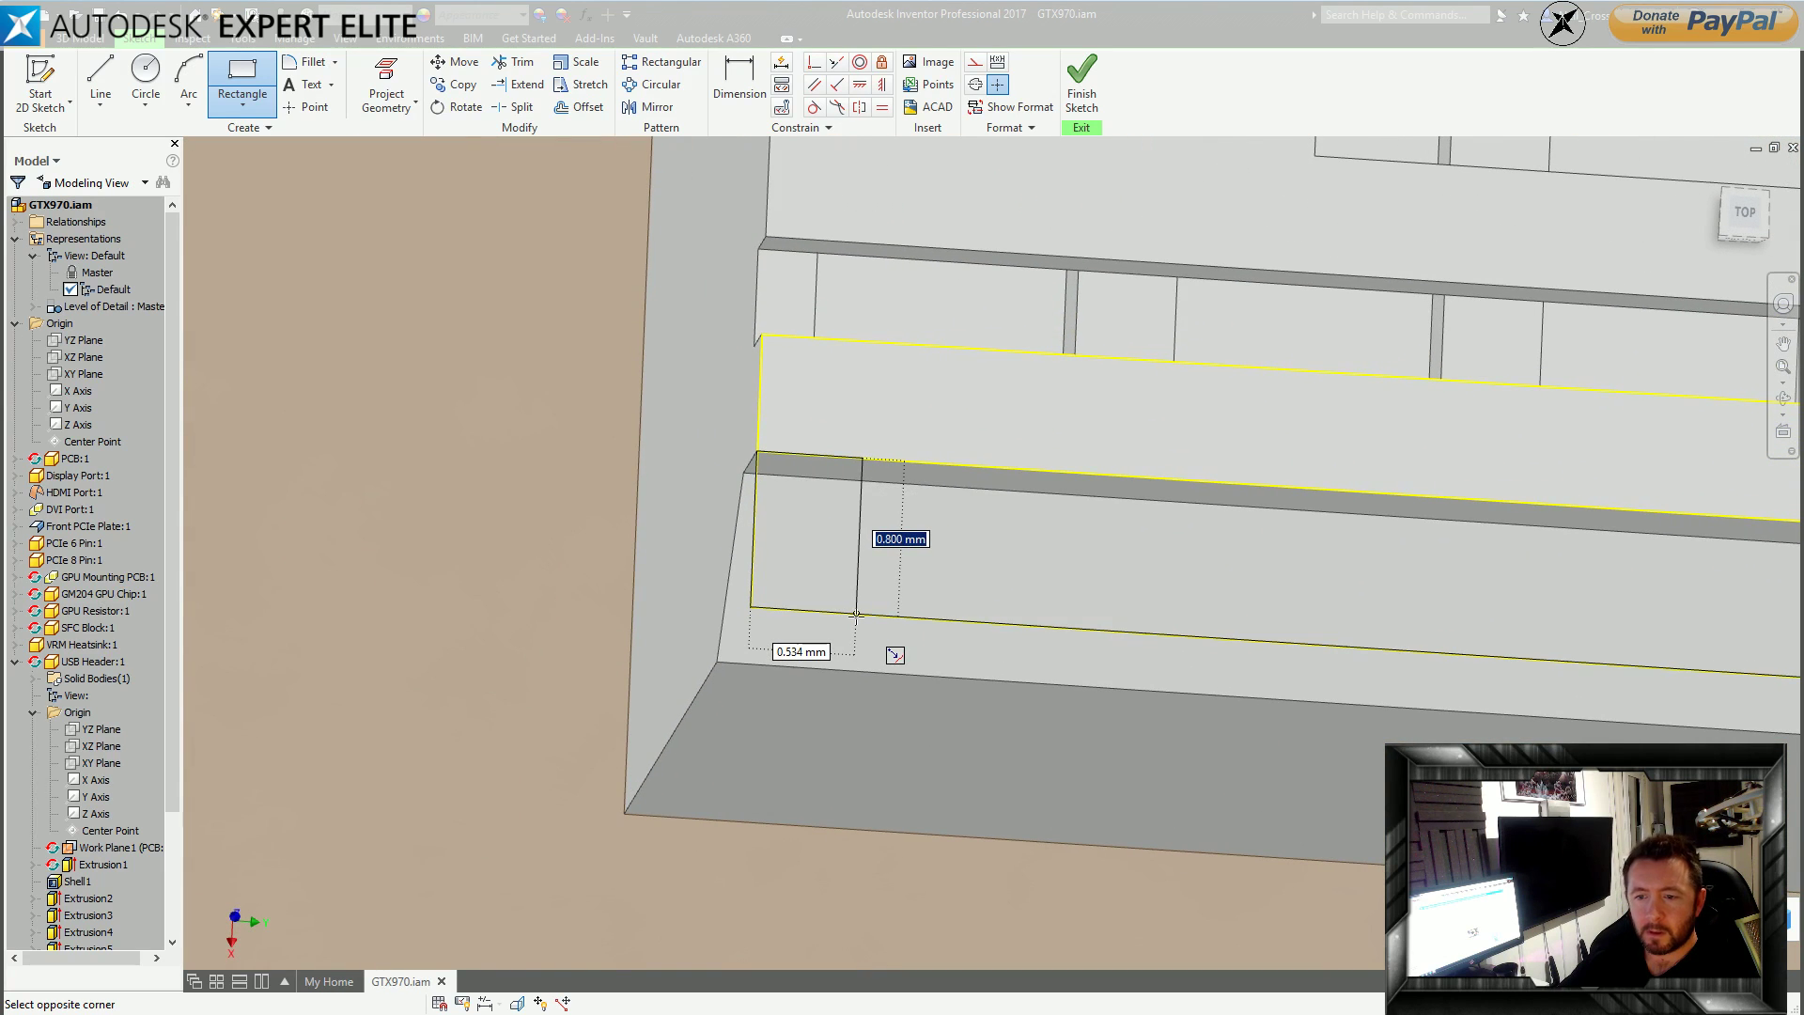
left_click(856, 621)
key("Escape")
Dimension the width of the small end rectangle to 0.5 mm.
key("d")
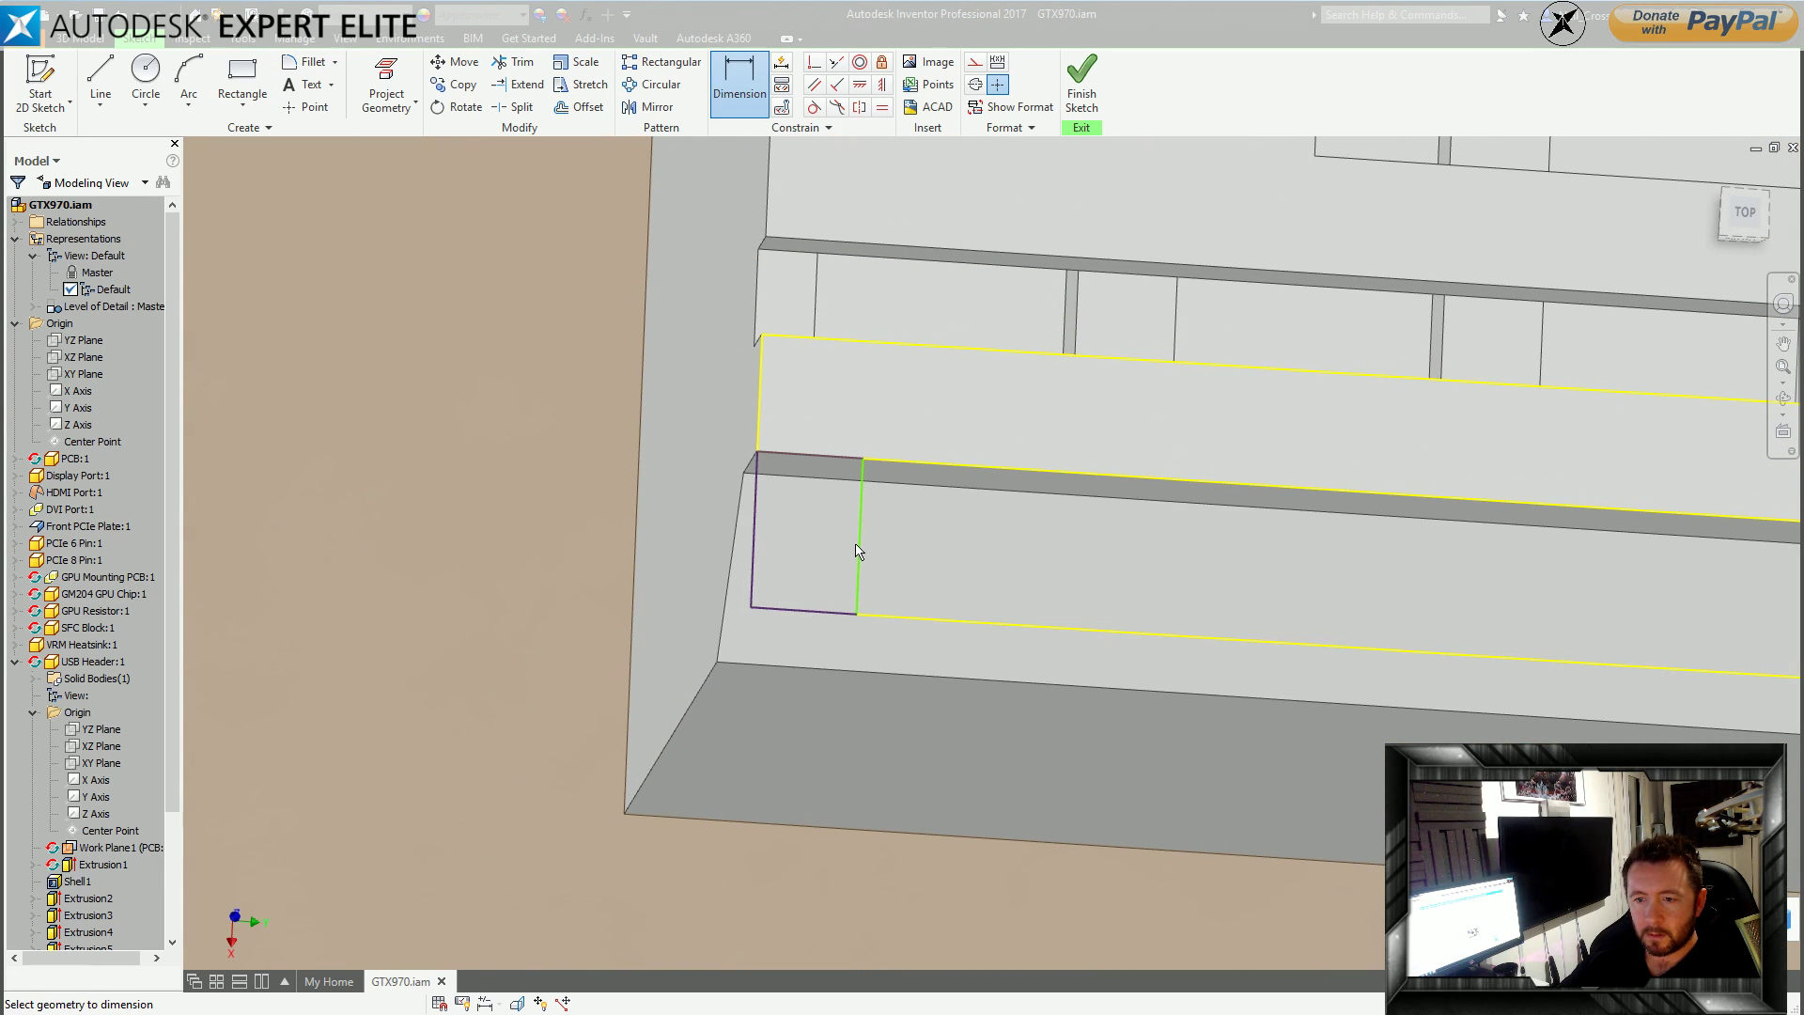
left_click(859, 507)
left_click(754, 562)
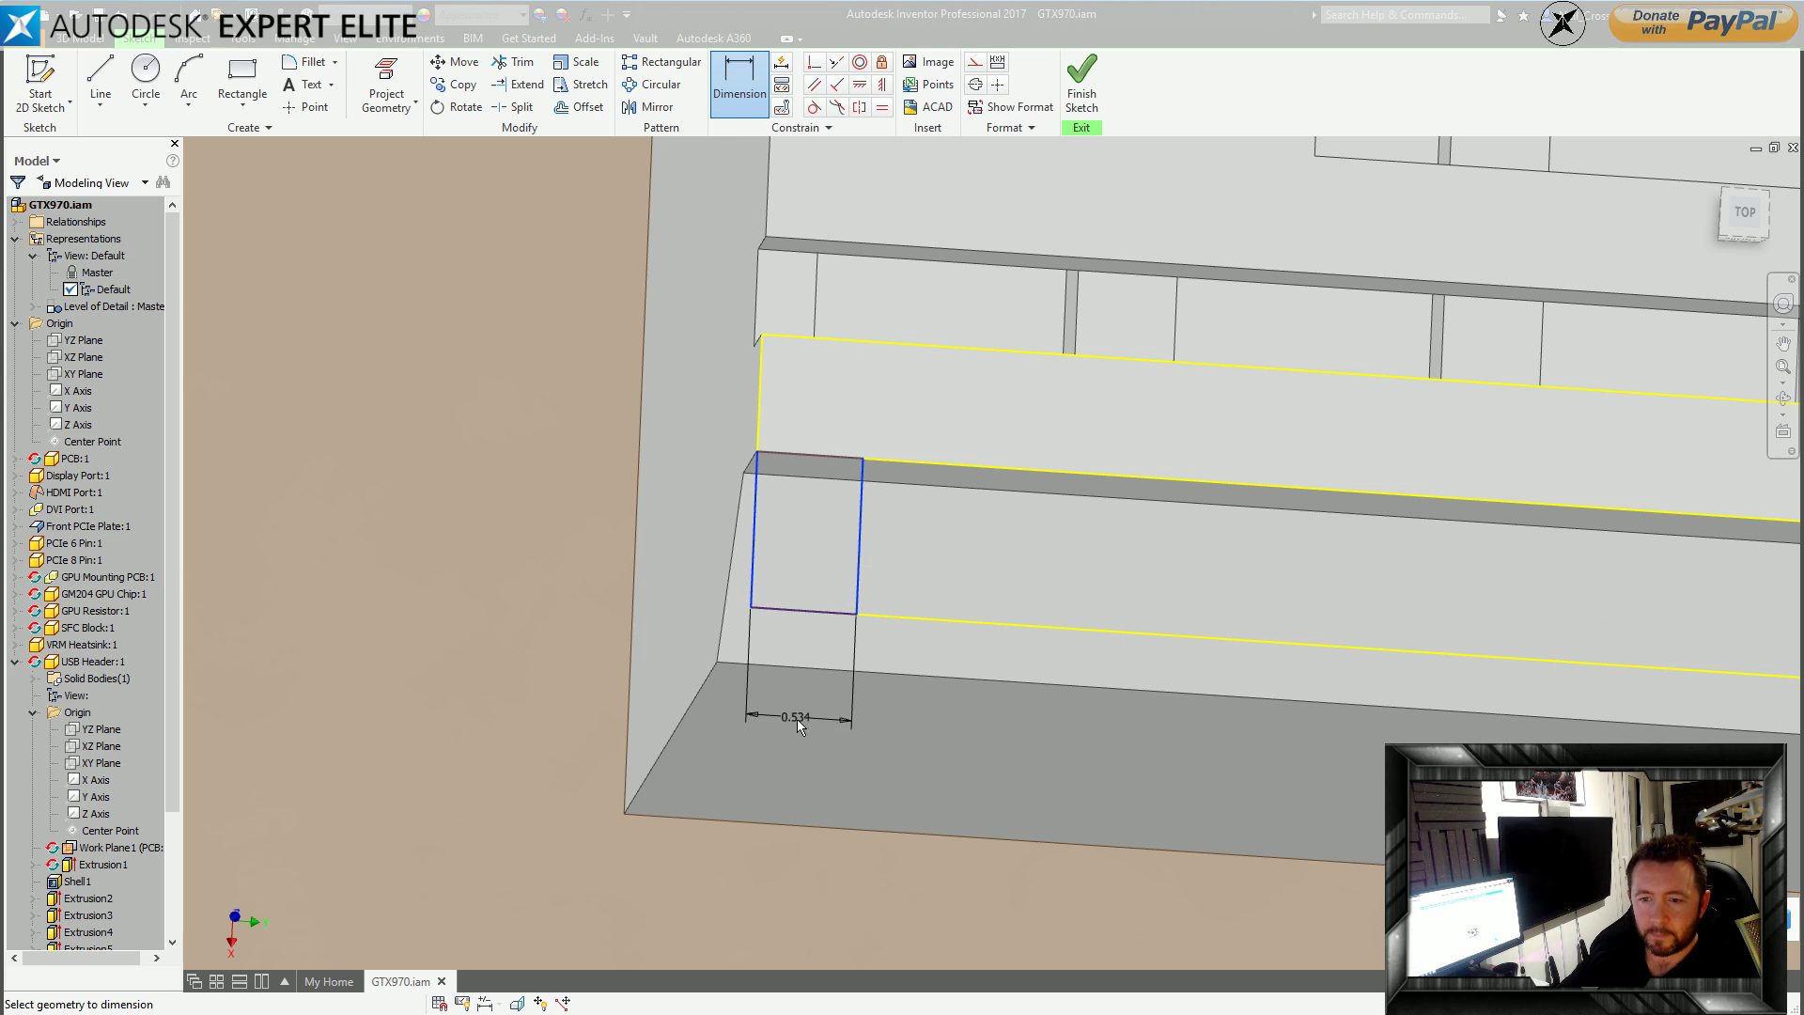
left_click(822, 739)
type("0.5")
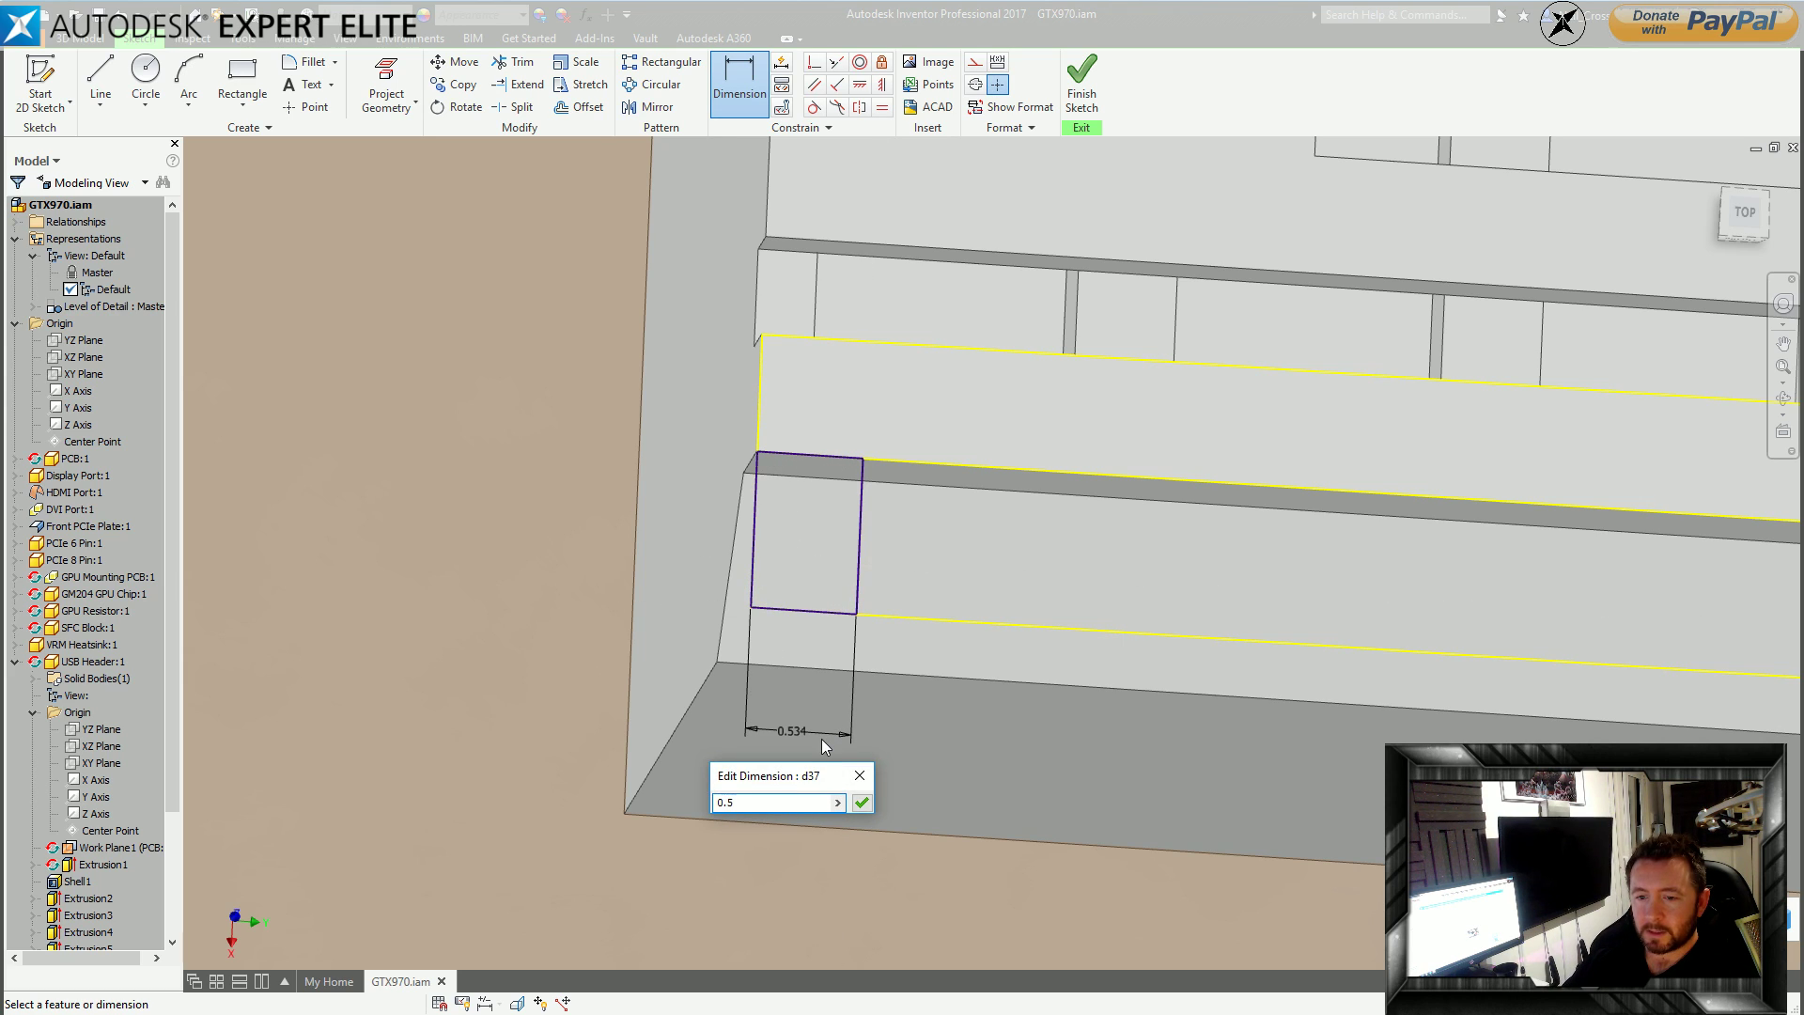
key("Return")
key("Escape")
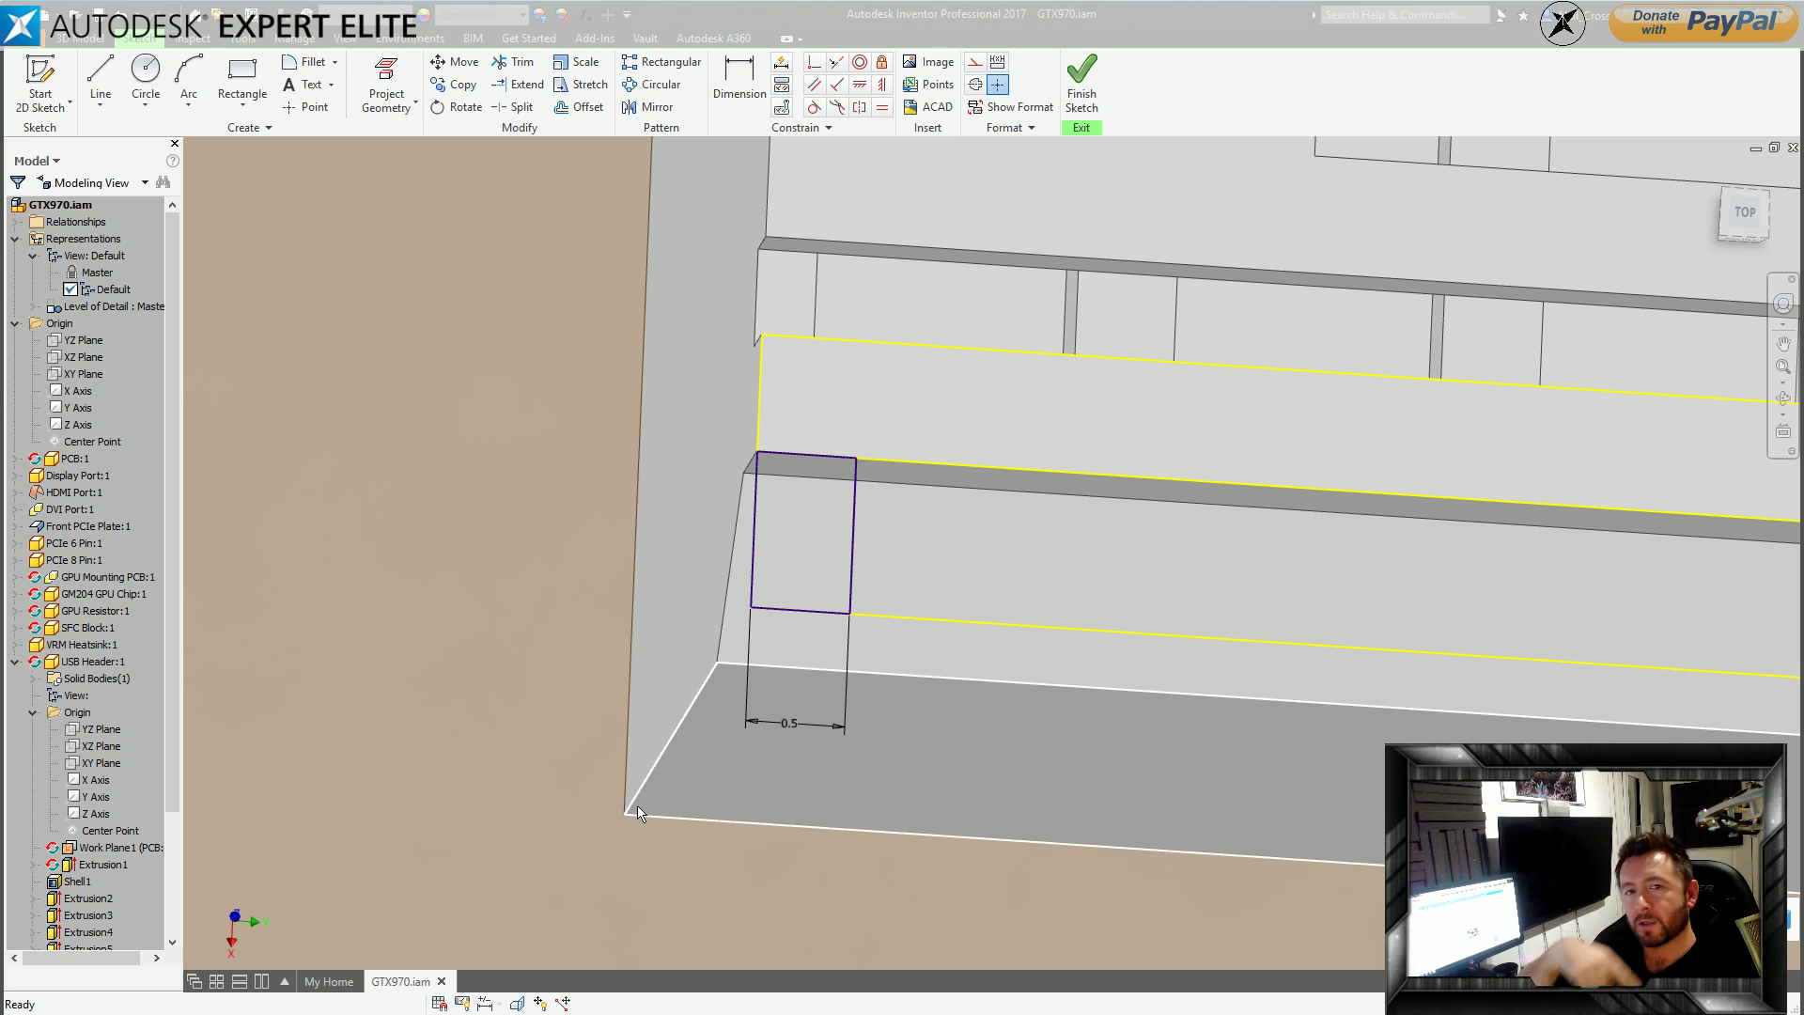
Sketch a second rectangle about 0.6 mm wide at the opposite end of the projected lower strip.
scroll(615, 572, "down", 3)
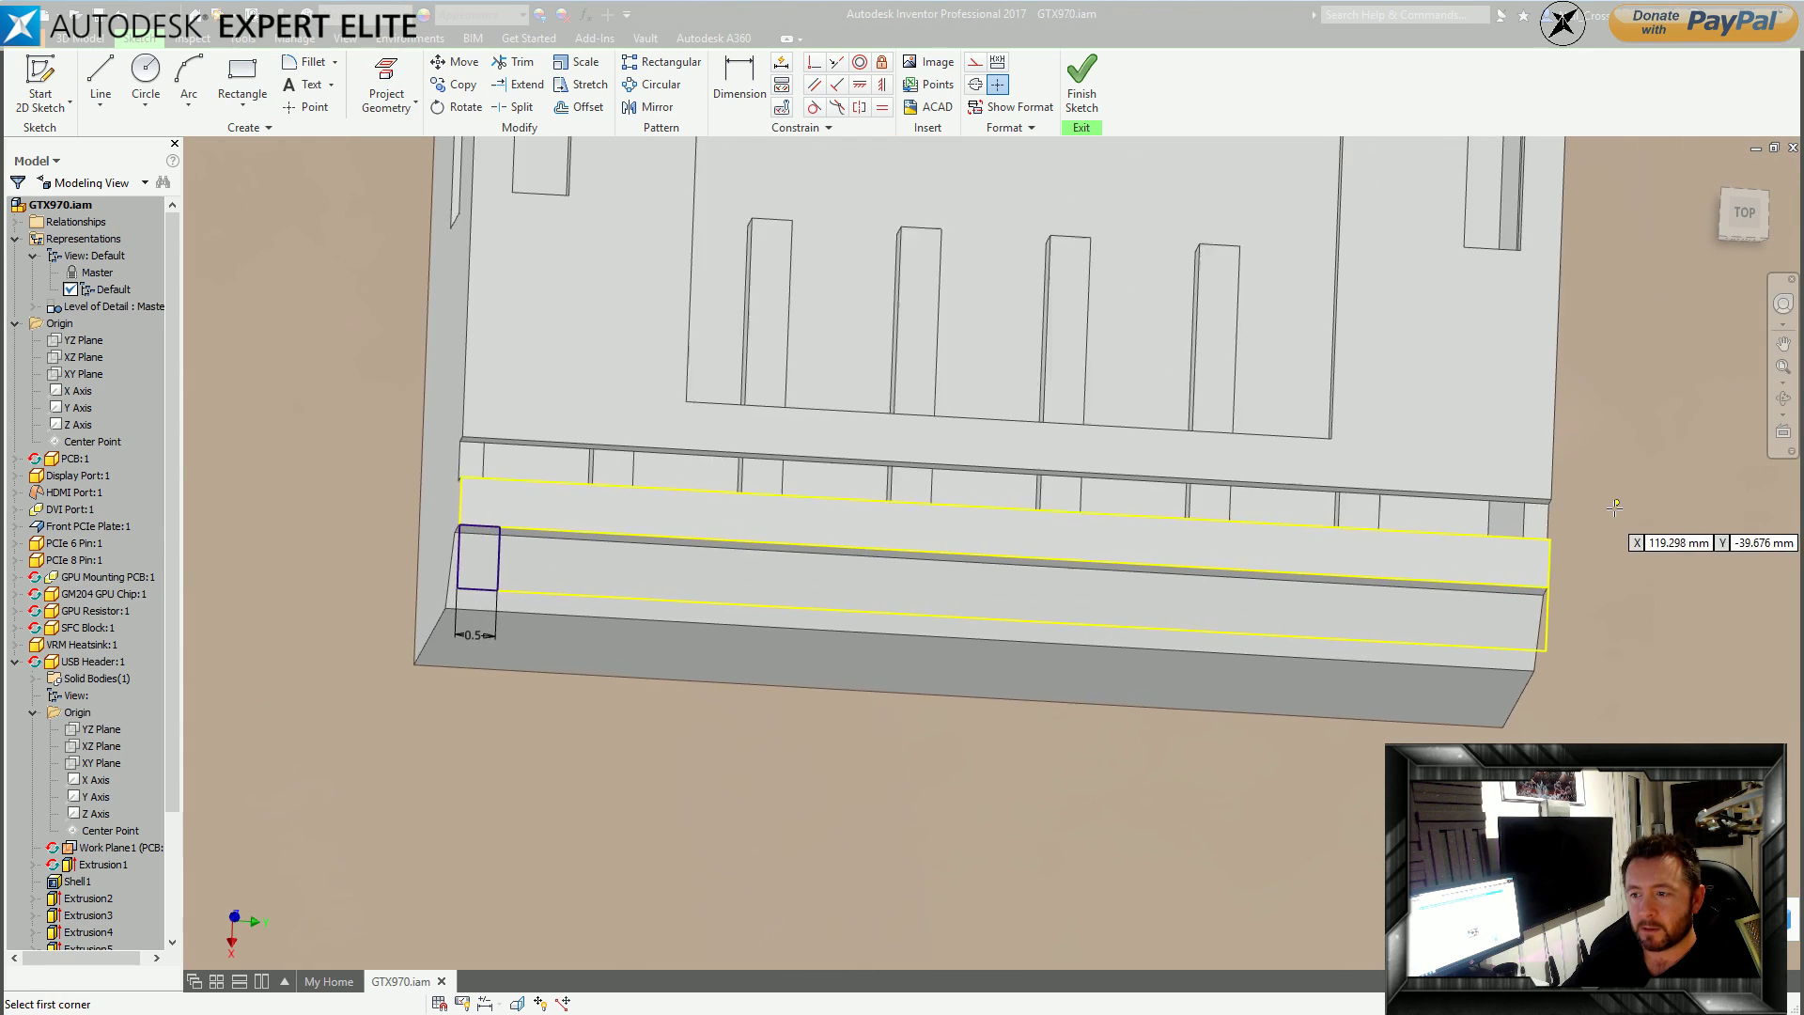
left_click(243, 75)
left_click(1469, 584)
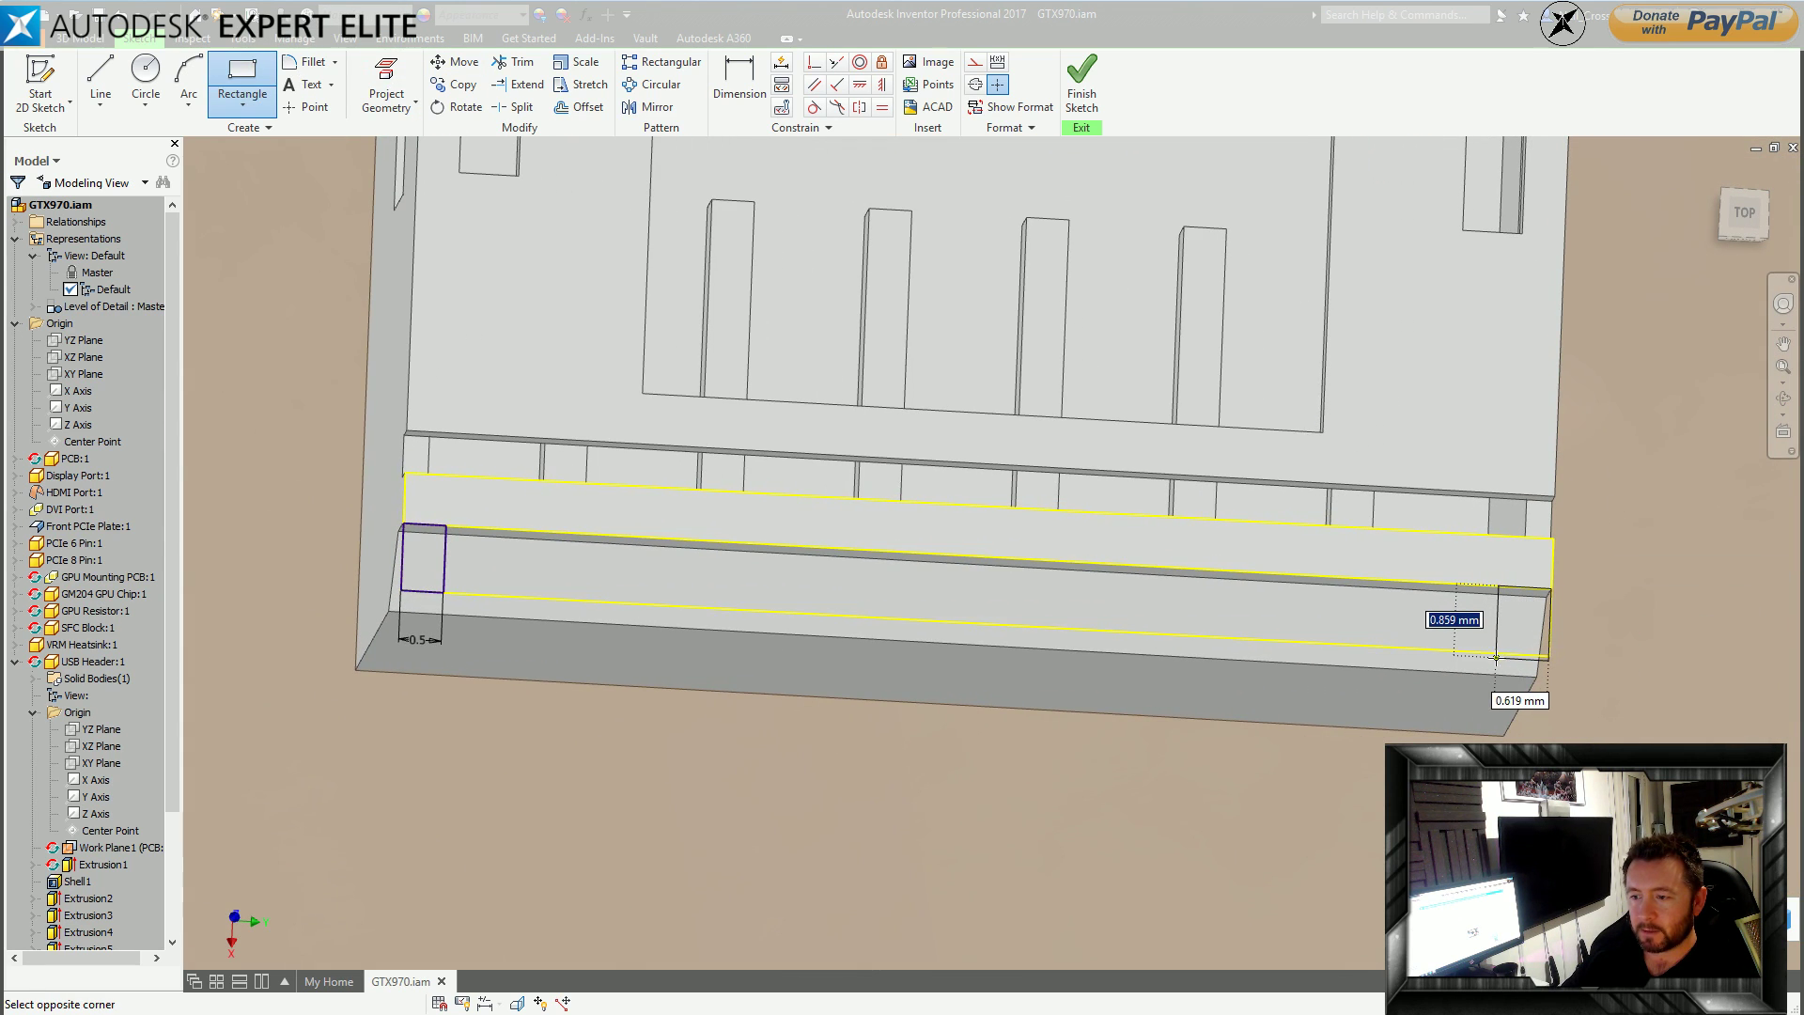
left_click(1501, 652)
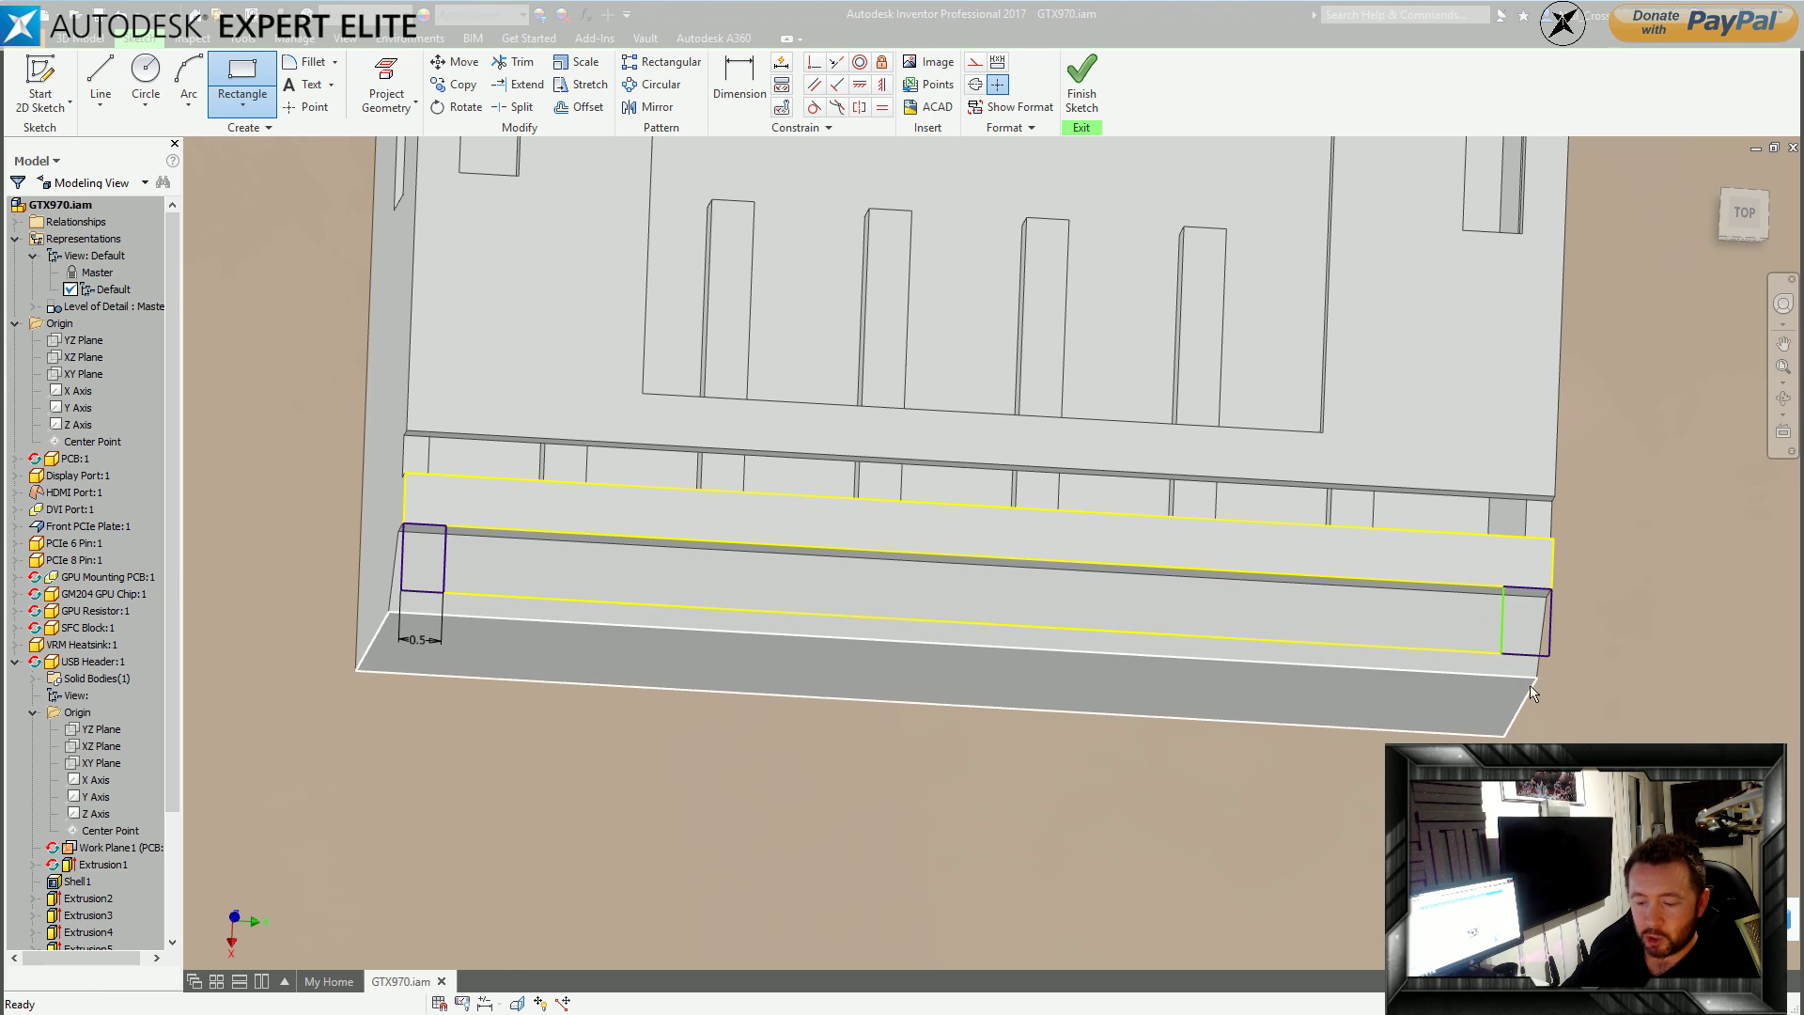
key("d")
left_click(1533, 664)
key("Escape")
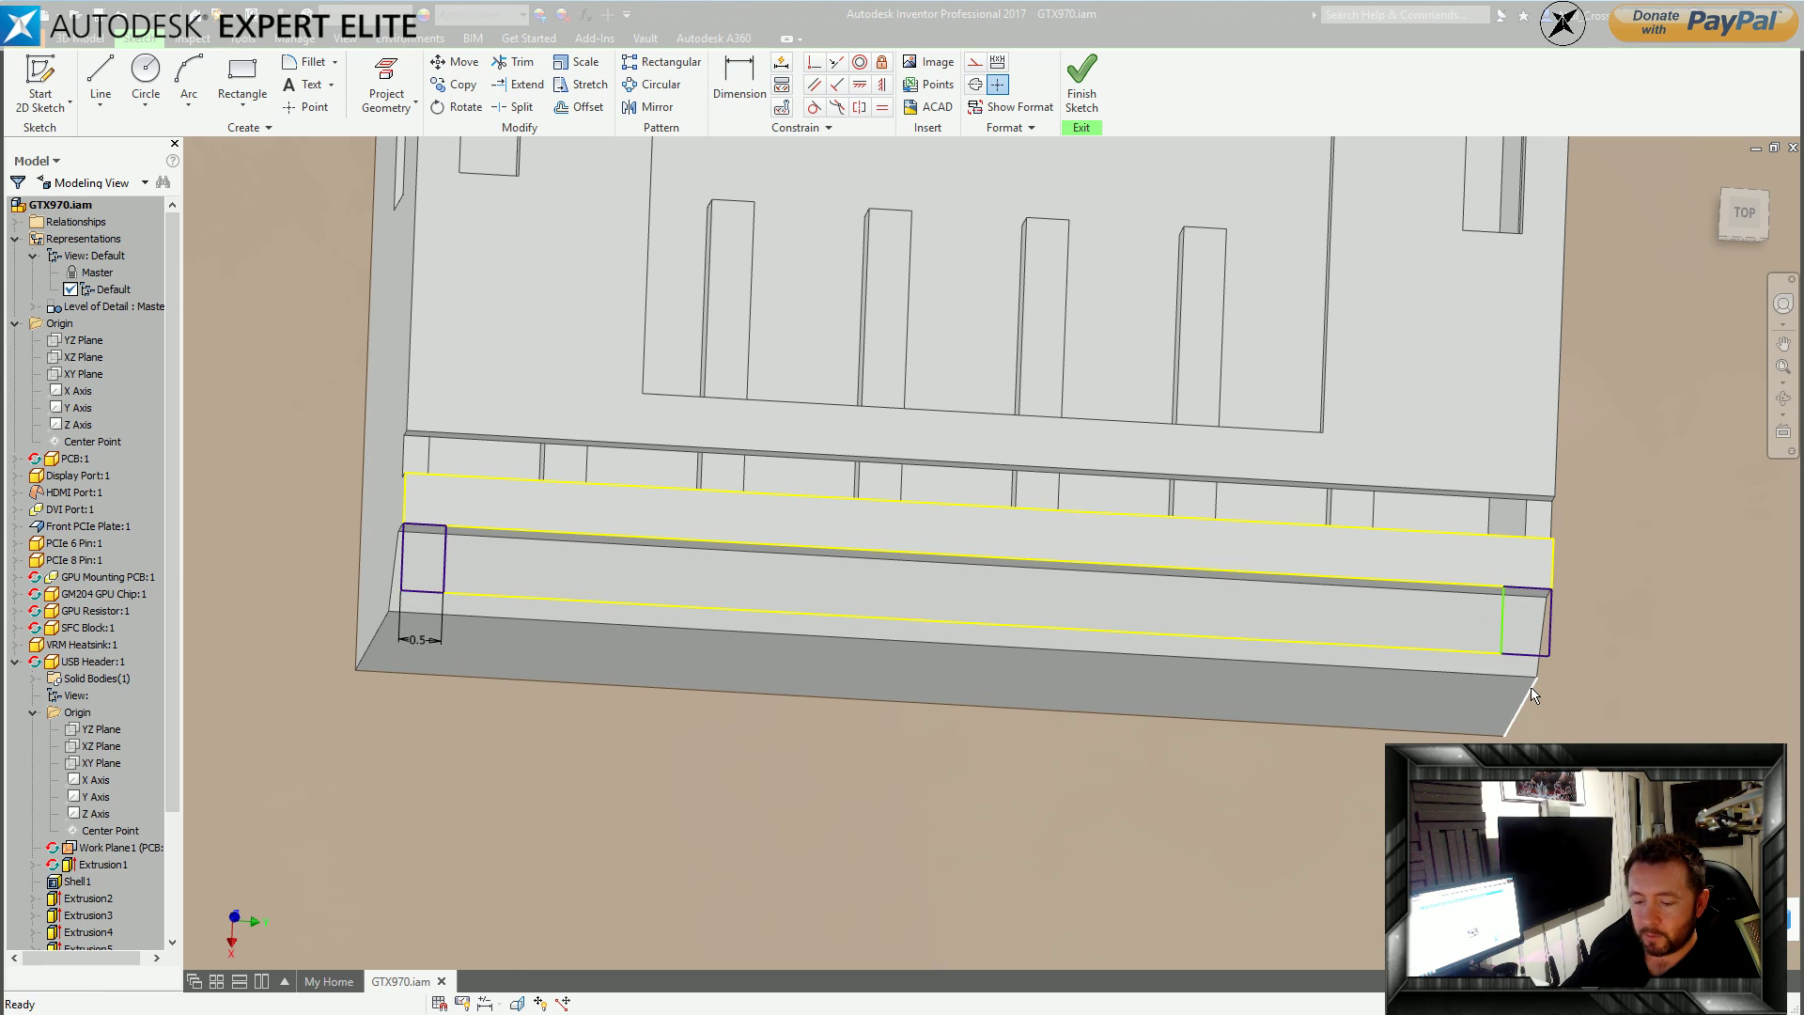
Dimension the width of the second end rectangle to 0.5 mm and finish the sketch.
left_click(1550, 640)
left_click(1503, 642)
left_click(1522, 752)
type("0.5")
key("Return")
key("Escape")
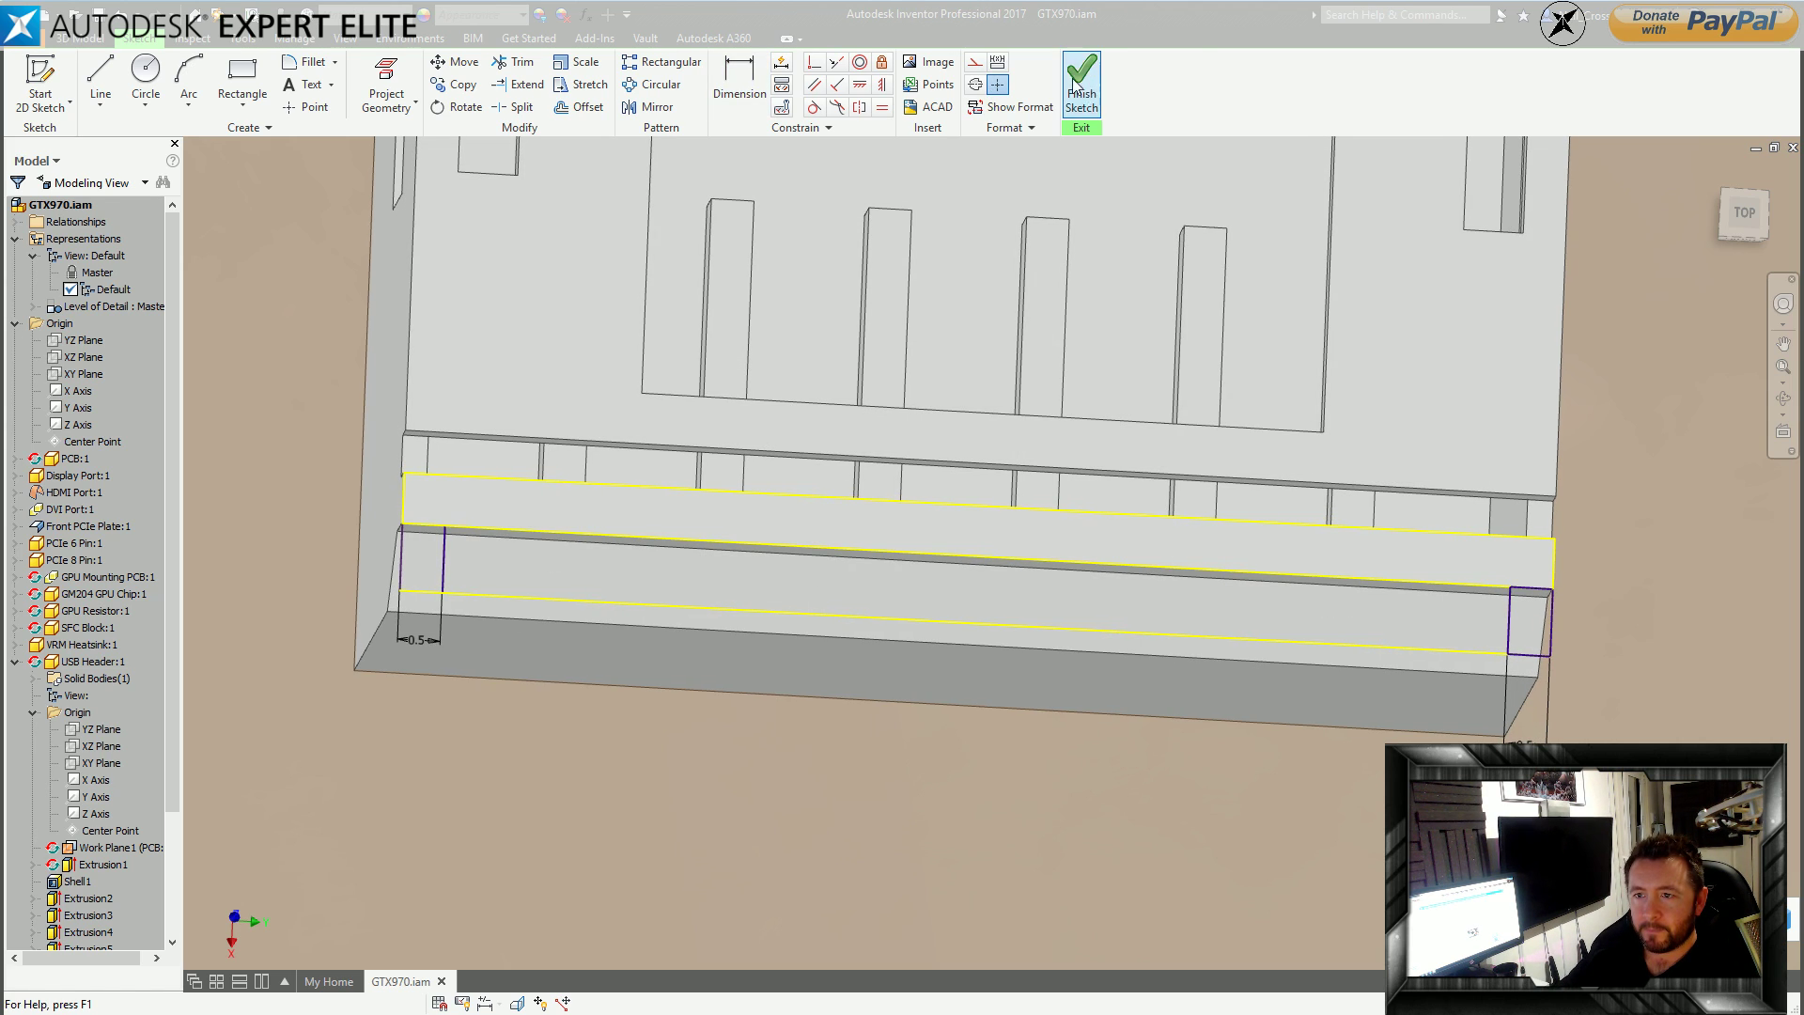
left_click(1080, 85)
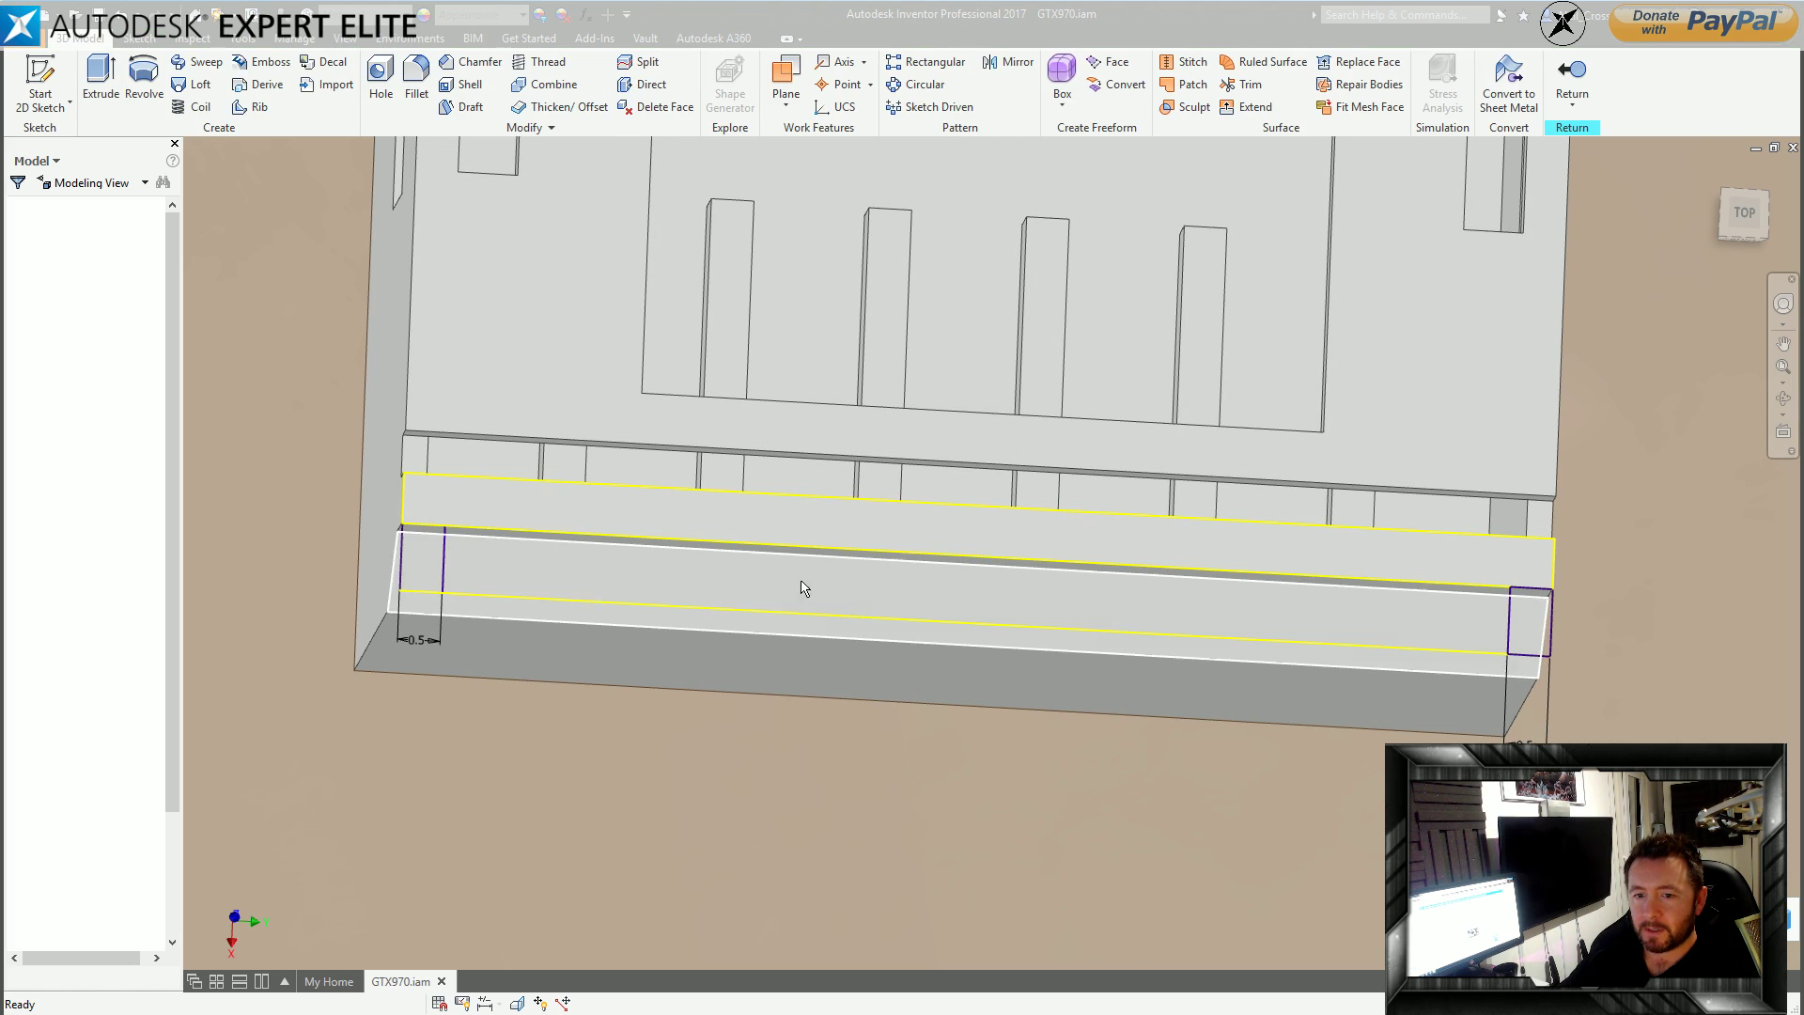
Cut the long strip between the two end rectangles through the whole header, using the All extent.
left_click(99, 74)
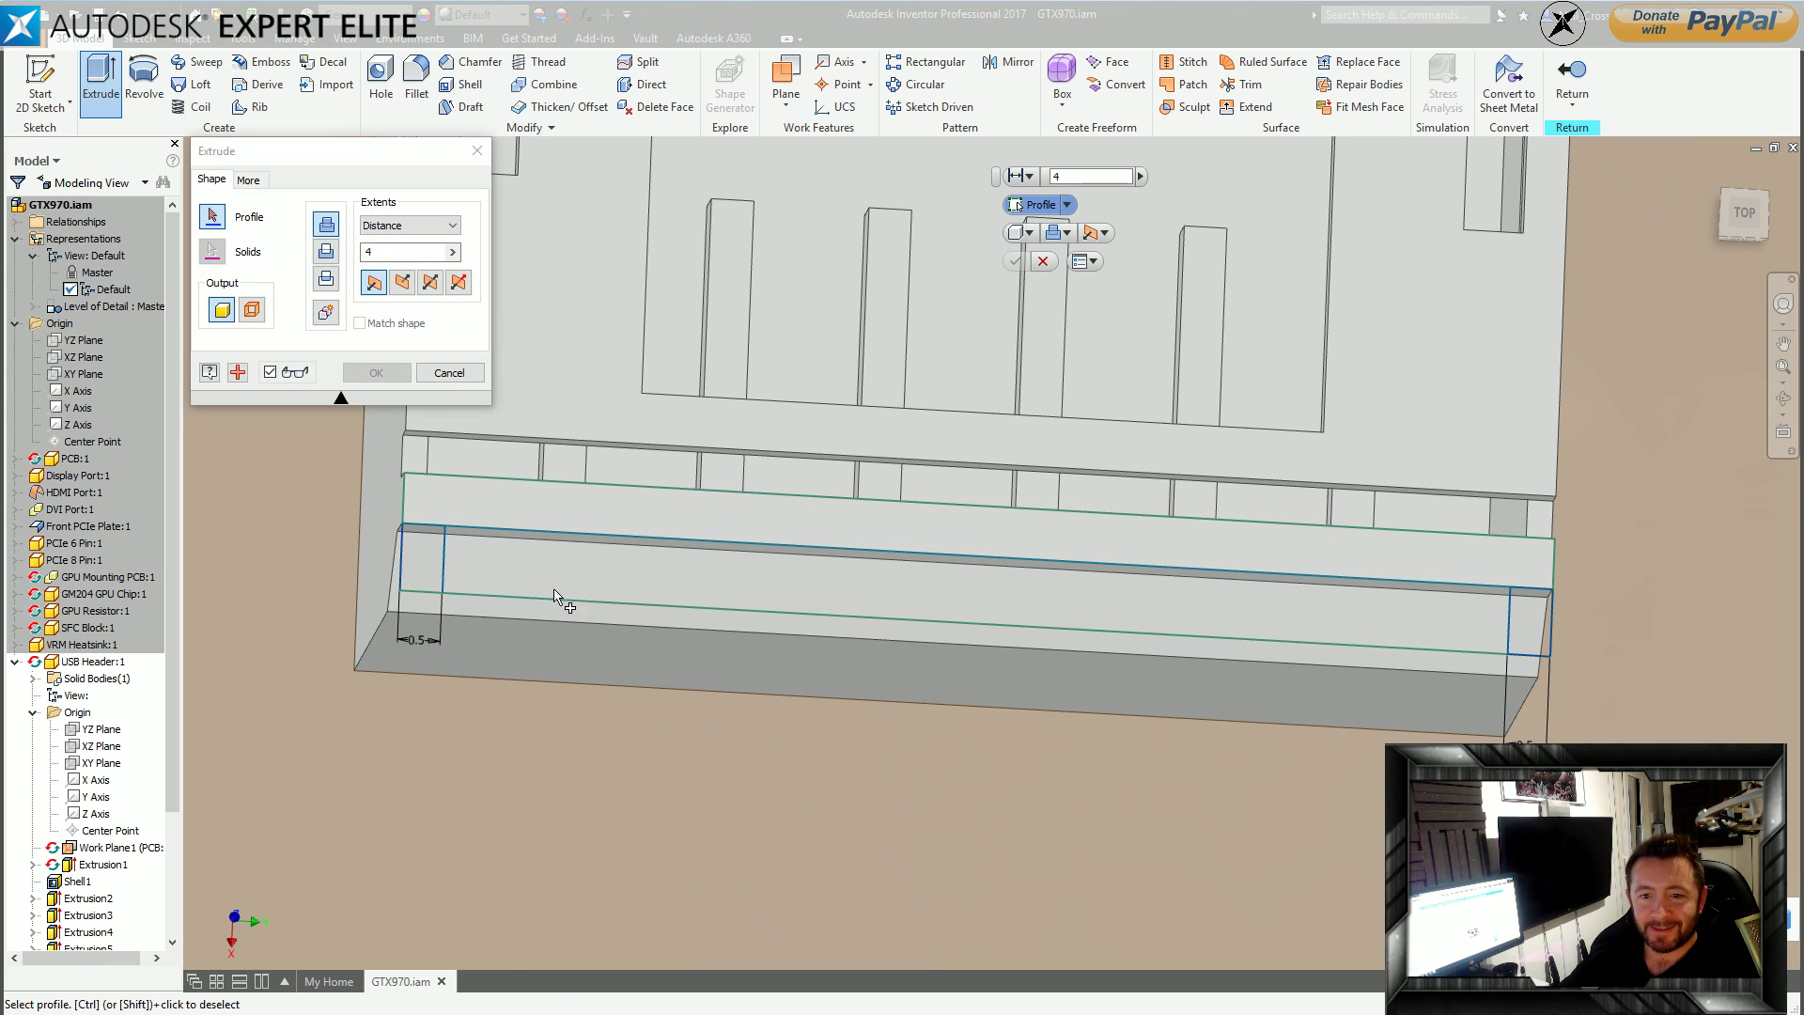
left_click(517, 565)
middle_click_drag(693, 567, 1146, 442, "shift")
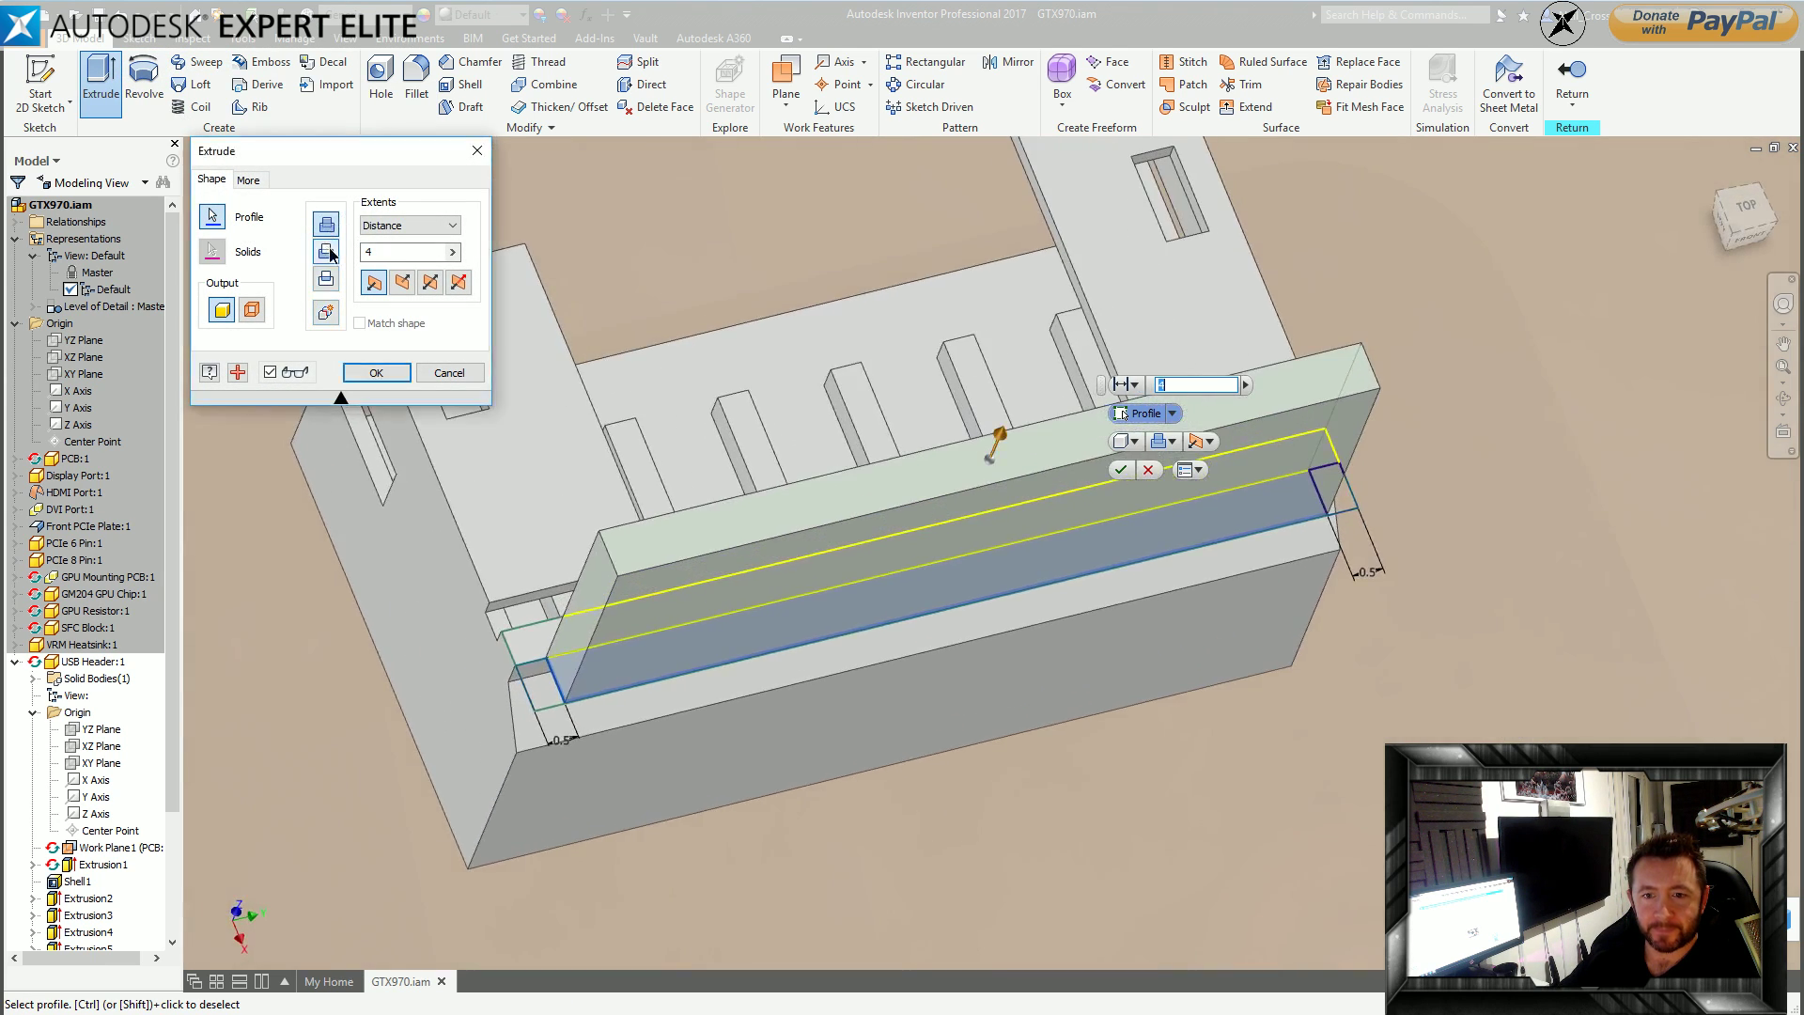
left_click(326, 252)
left_click(406, 225)
left_click(393, 291)
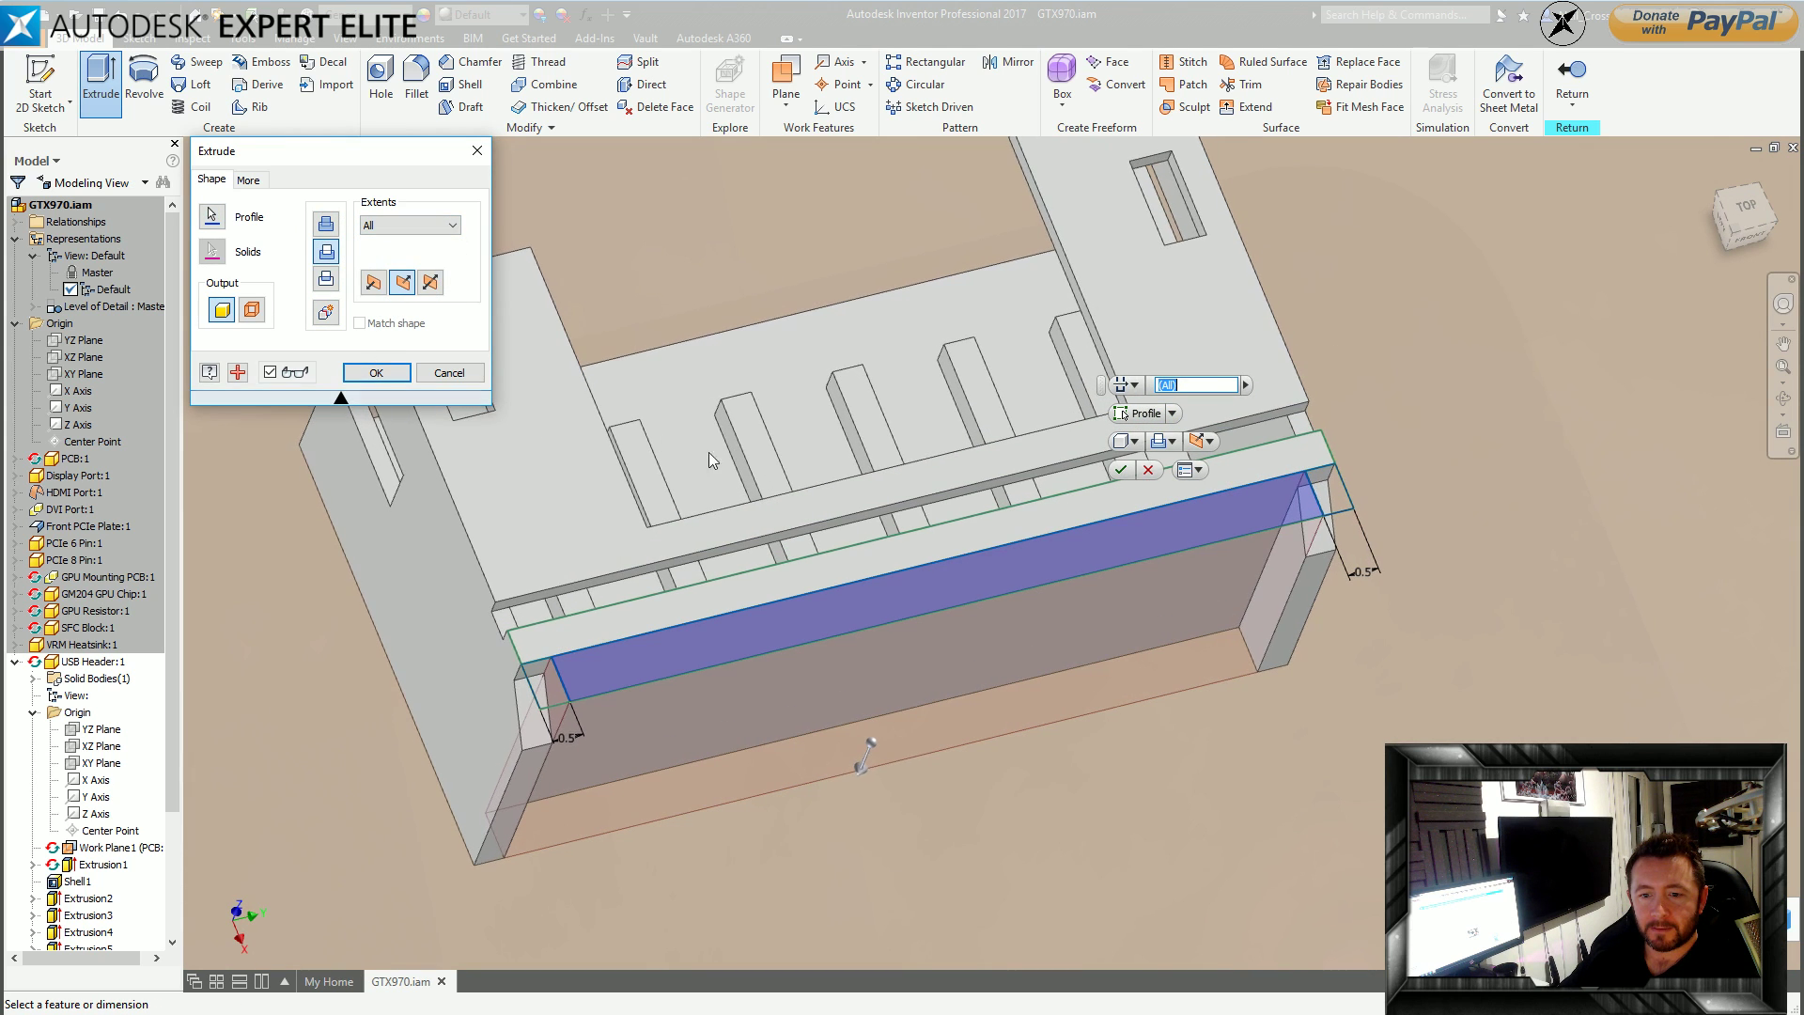
left_click(376, 373)
key("F6")
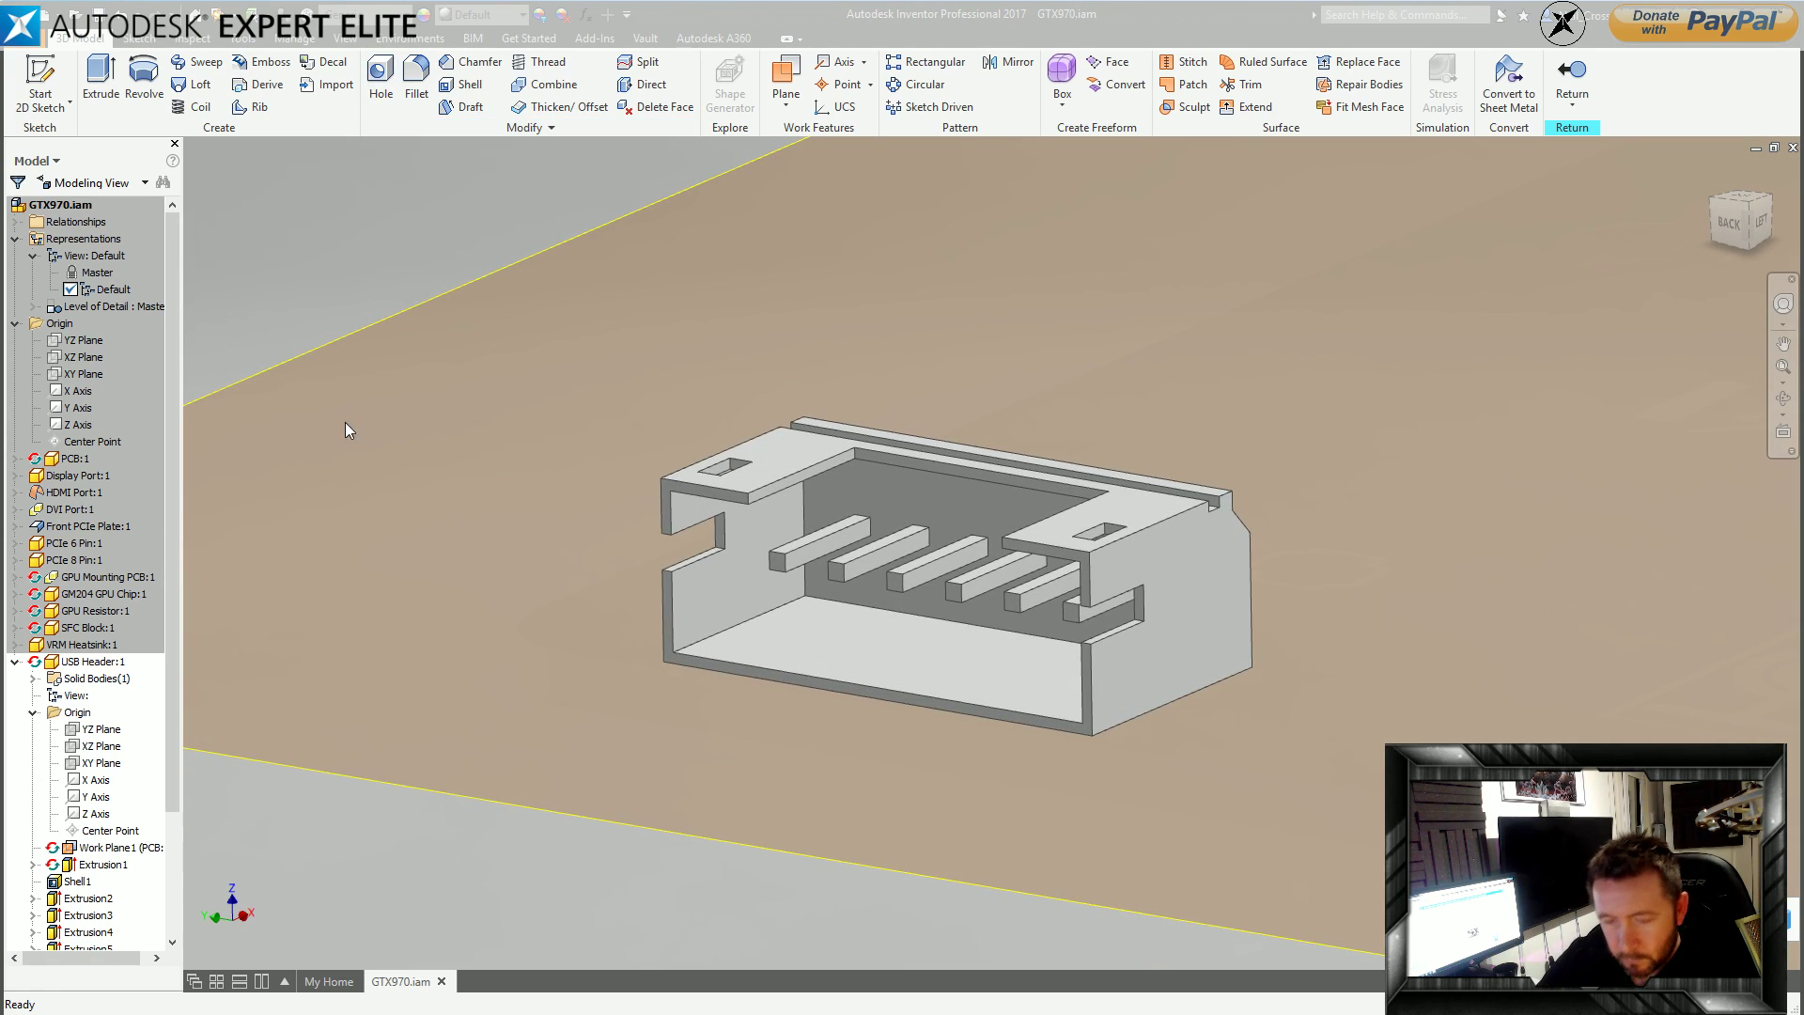
Try the Wheat appearance on the USB header.
left_click(507, 14)
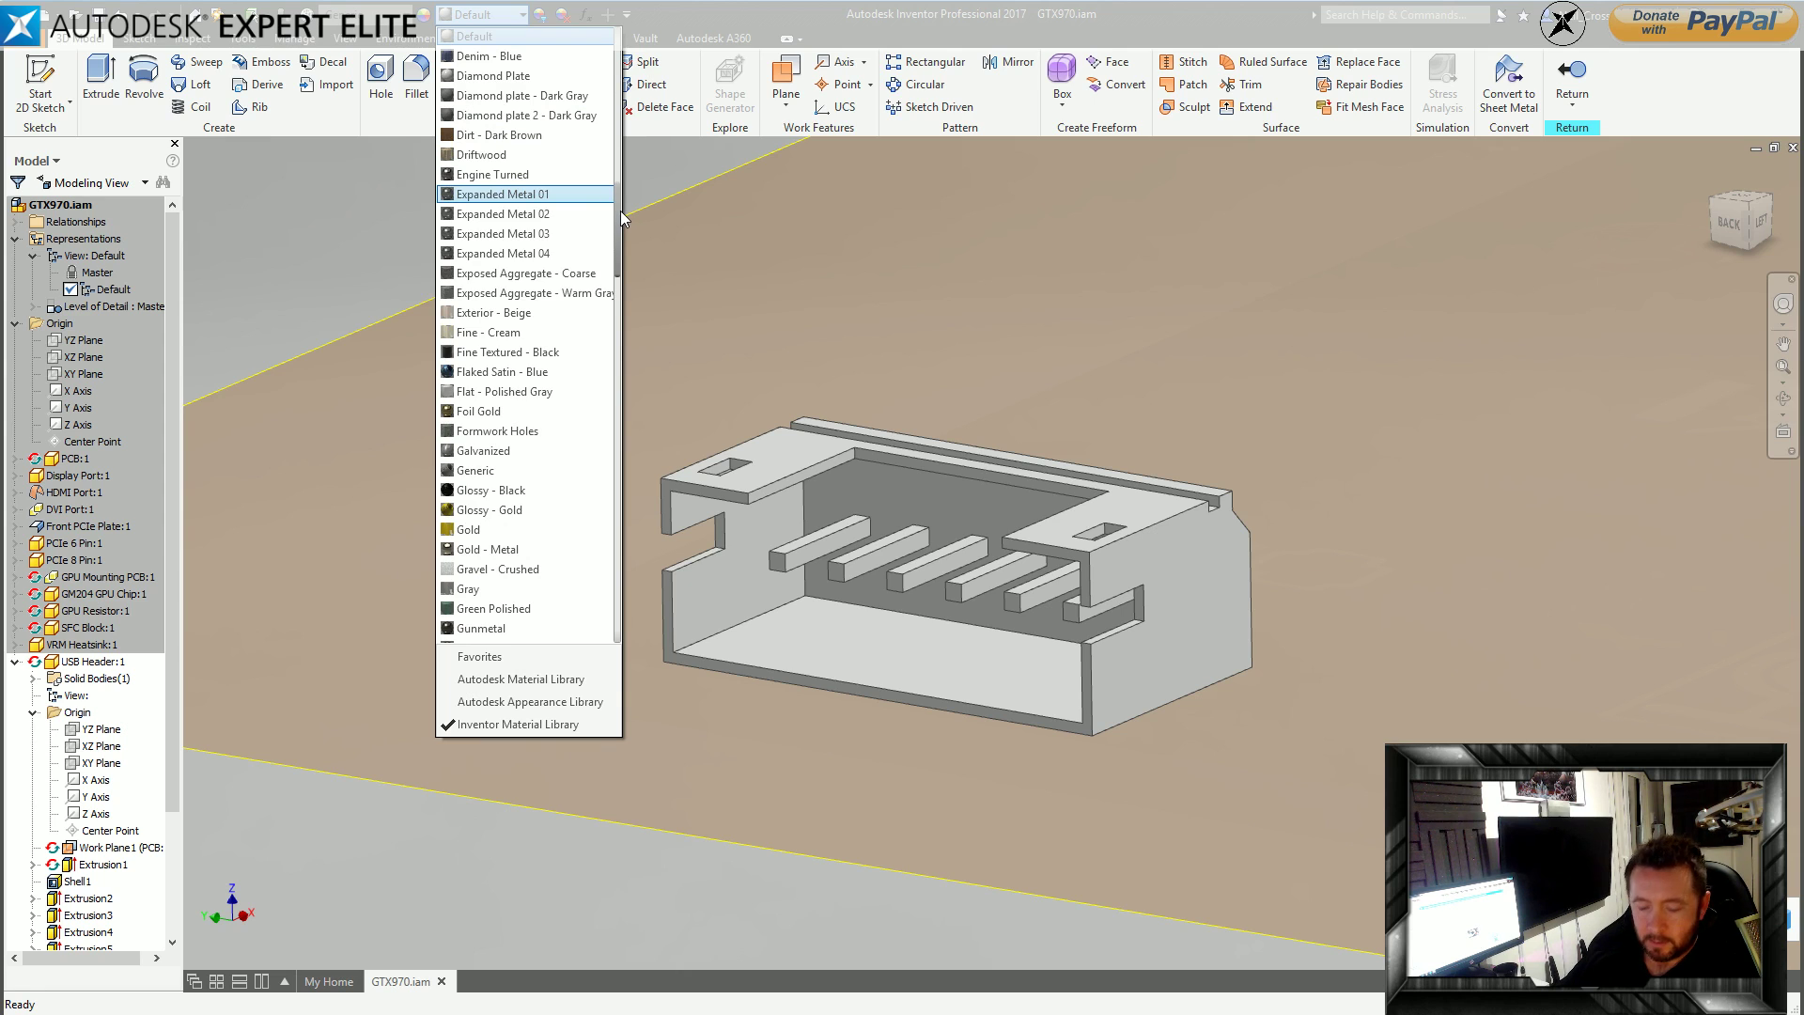
left_click_drag(621, 210, 624, 571)
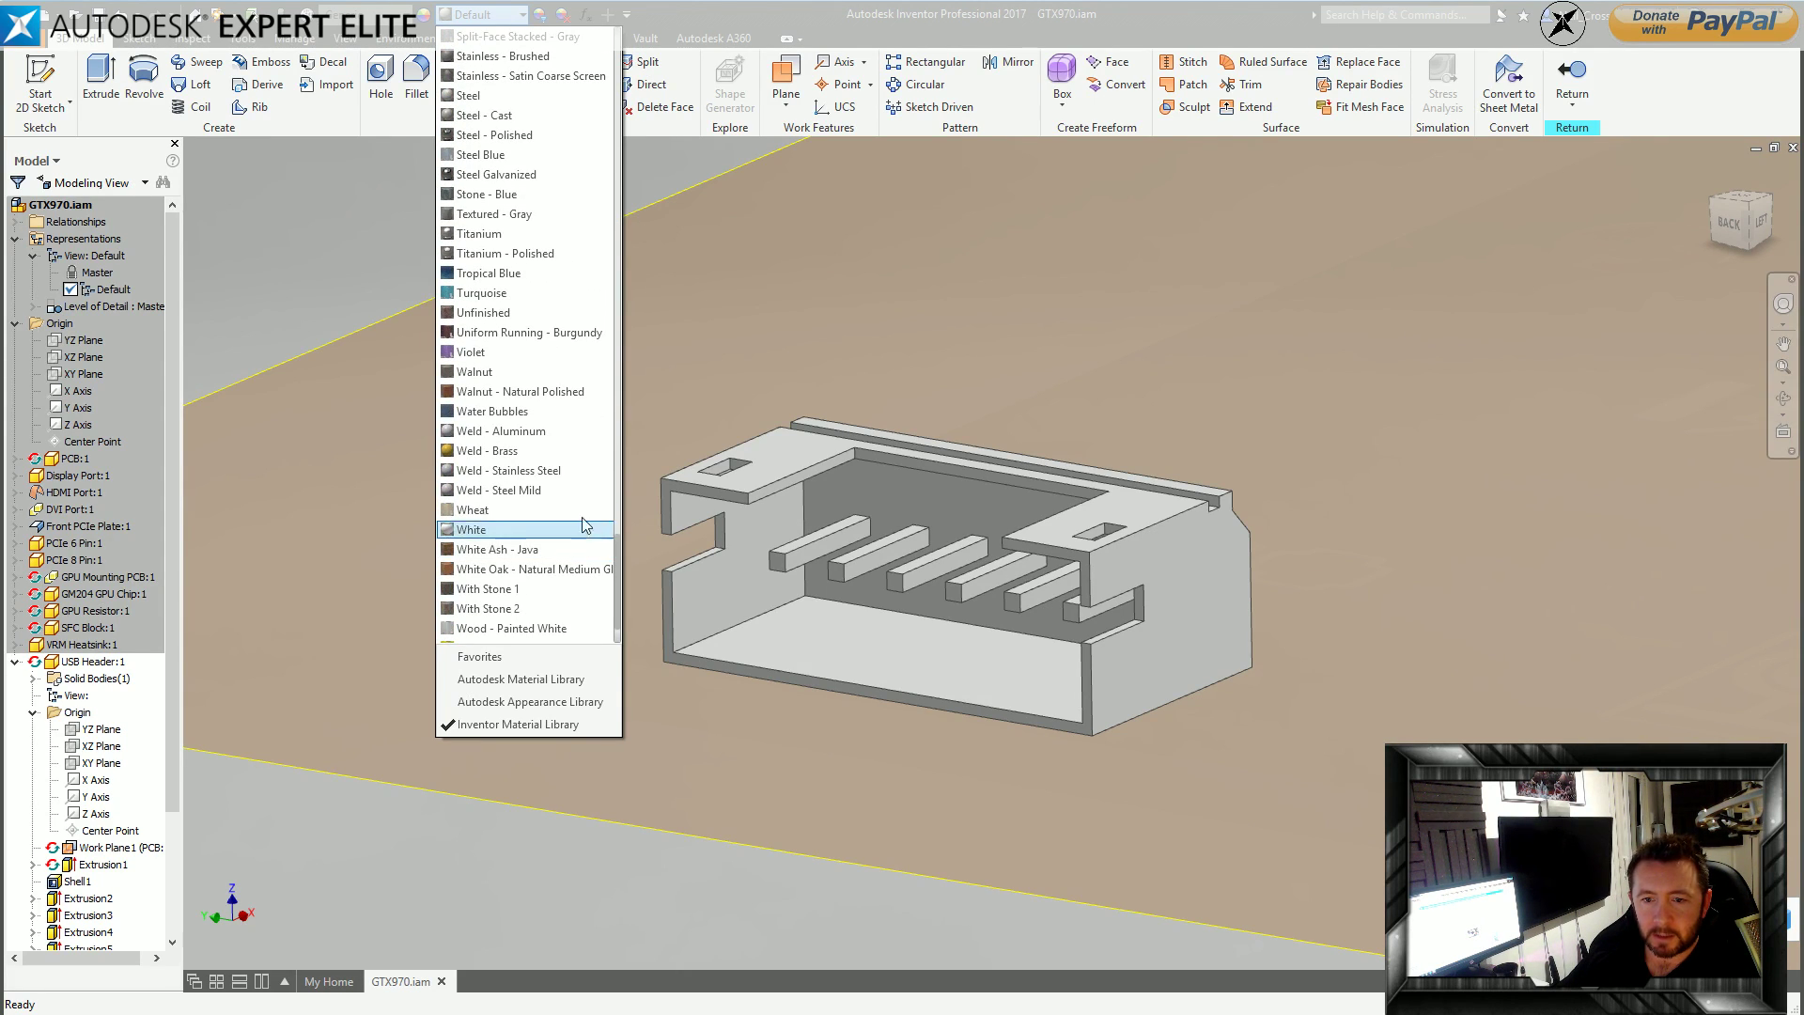
left_click(519, 510)
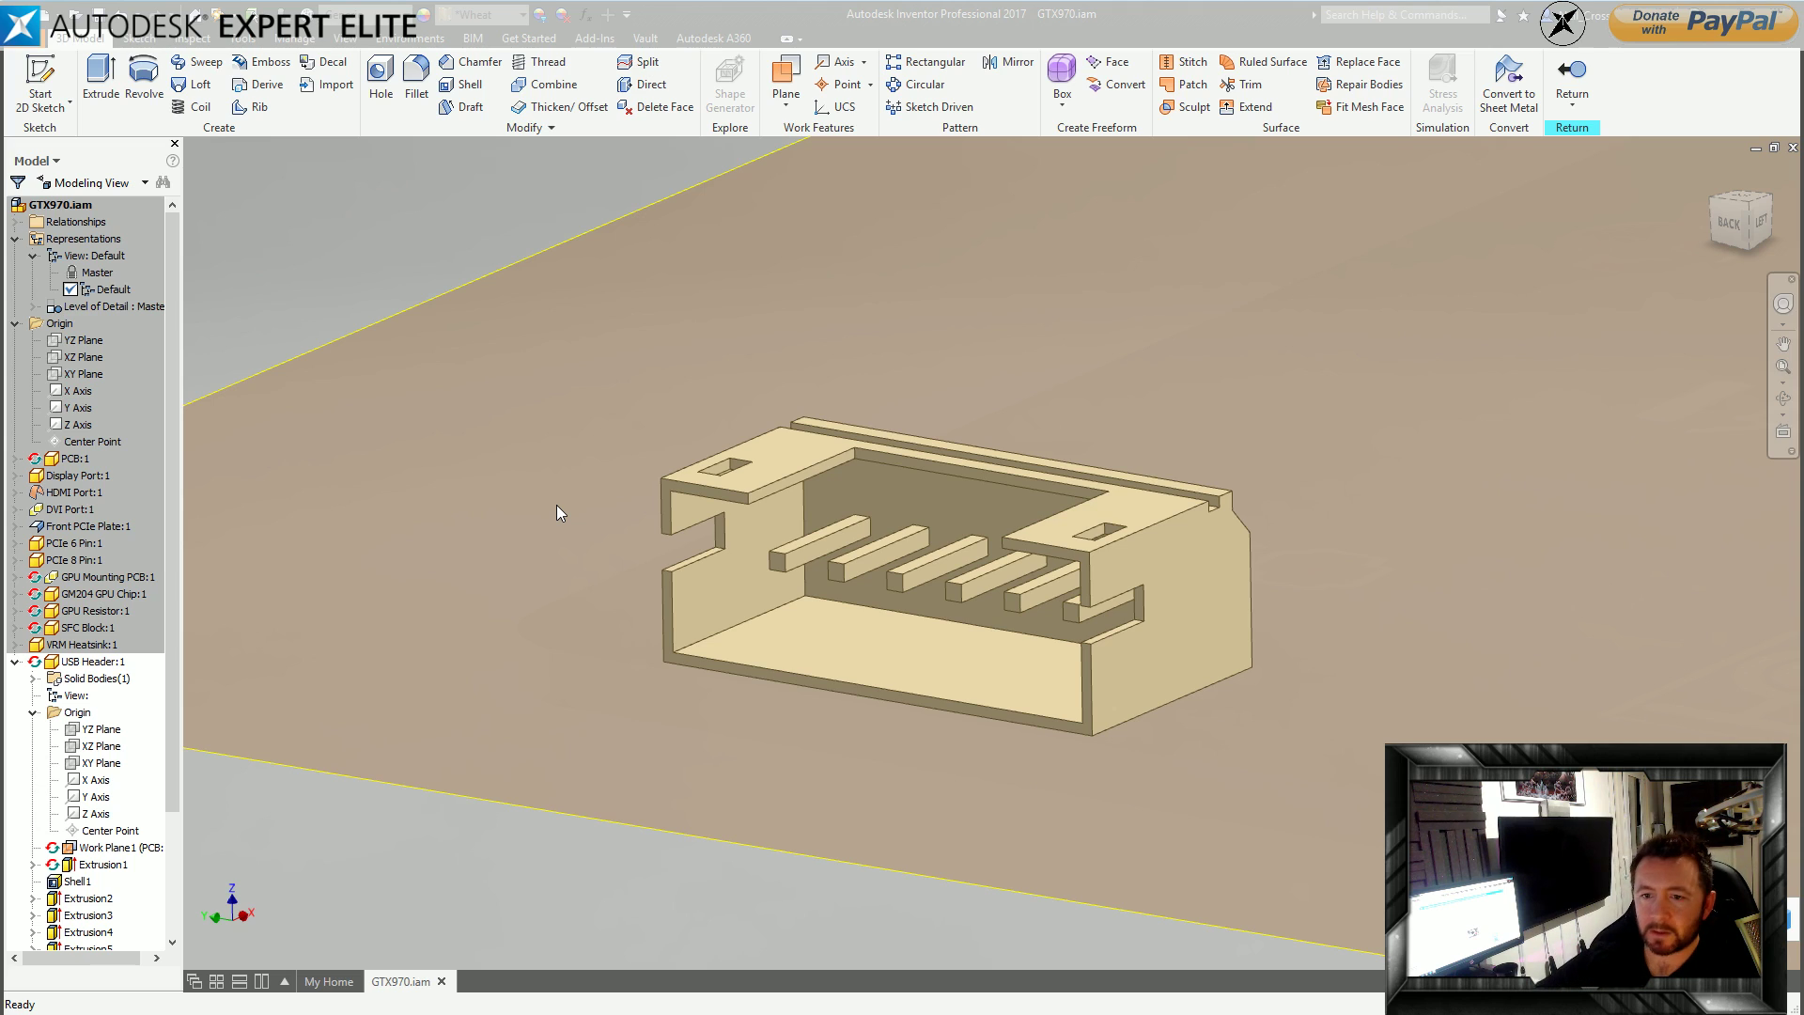
Set the USB header's appearance to White.
left_click(475, 15)
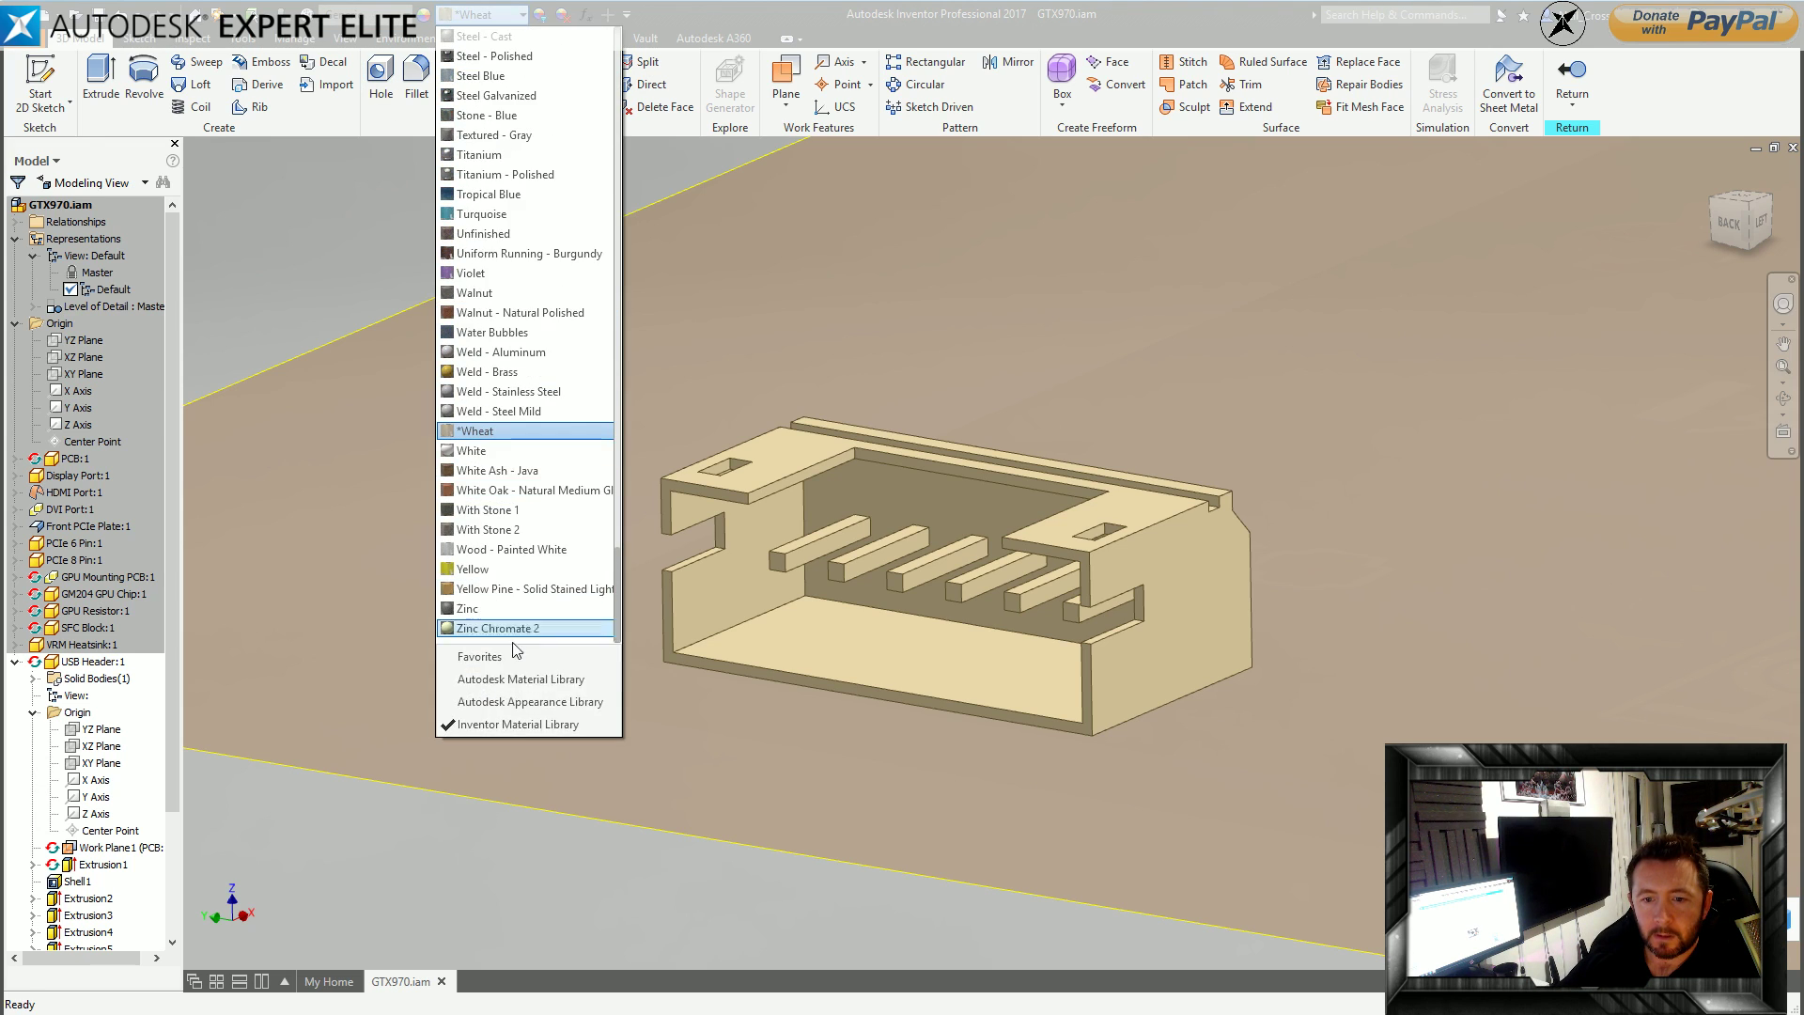
left_click(540, 452)
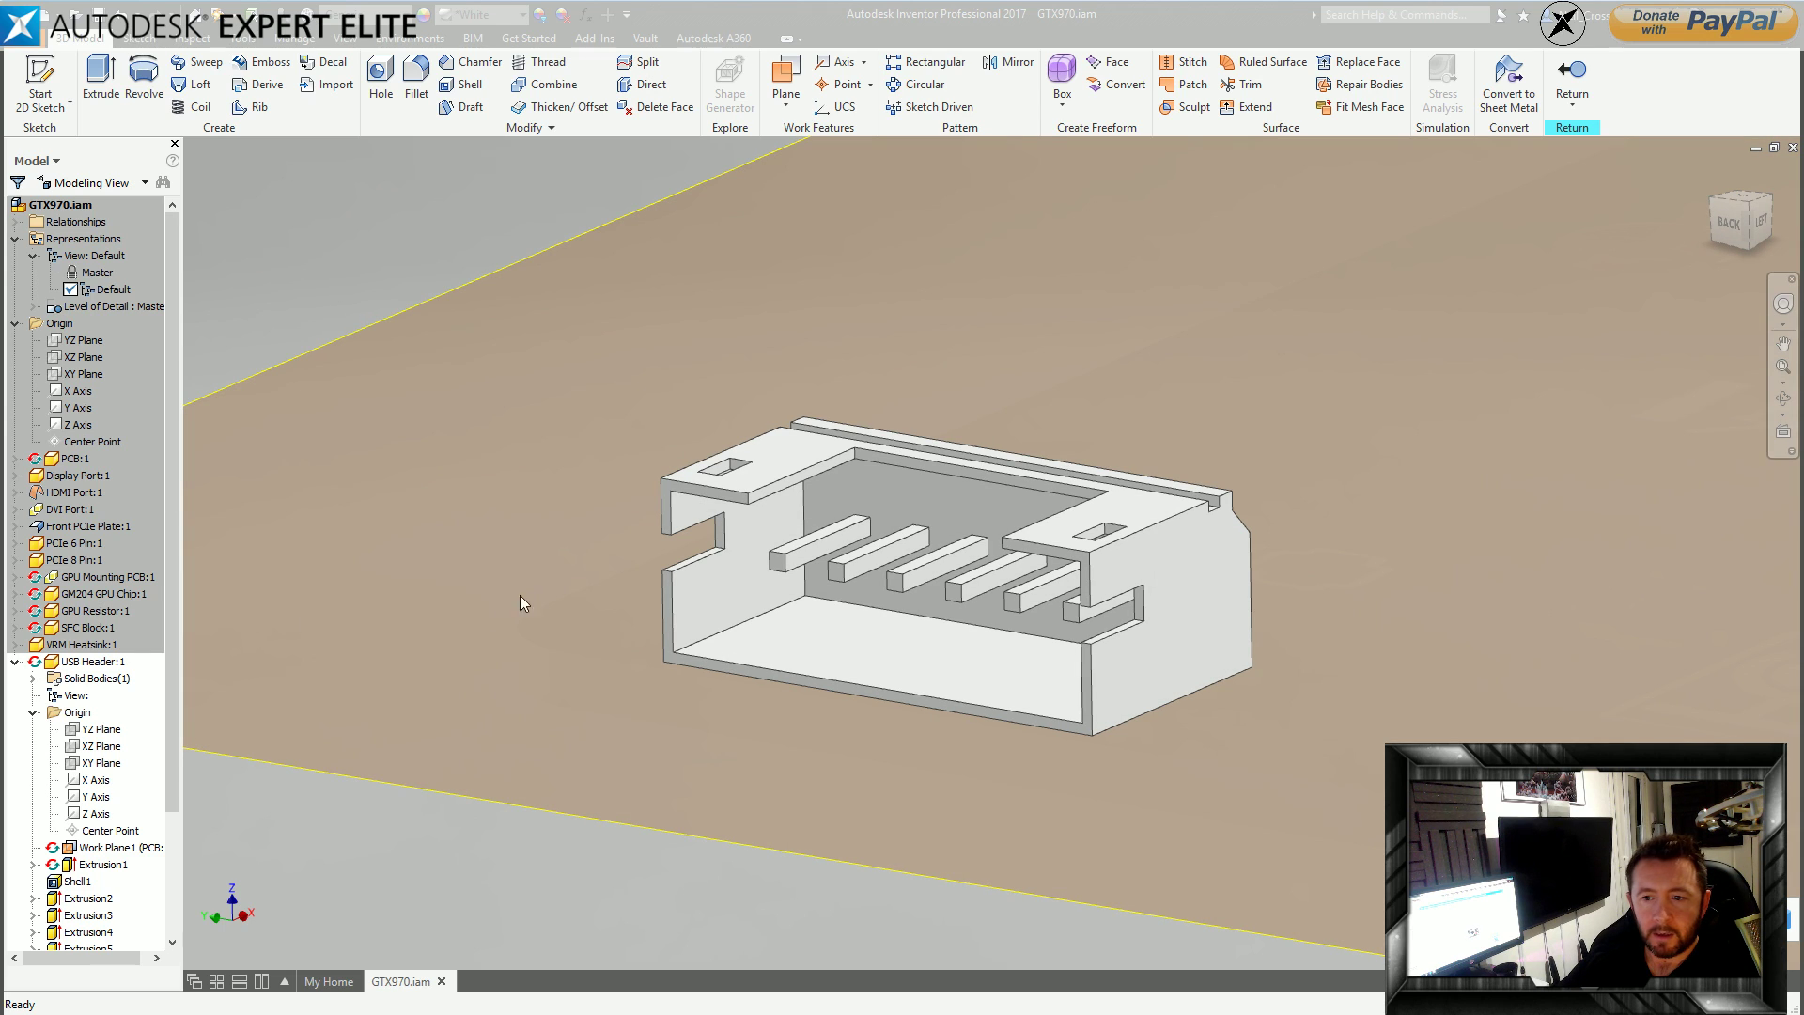
Edit the first pin's extrusion, Extrusion8, so that it creates a new solid body.
scroll(172, 927, "down", 3)
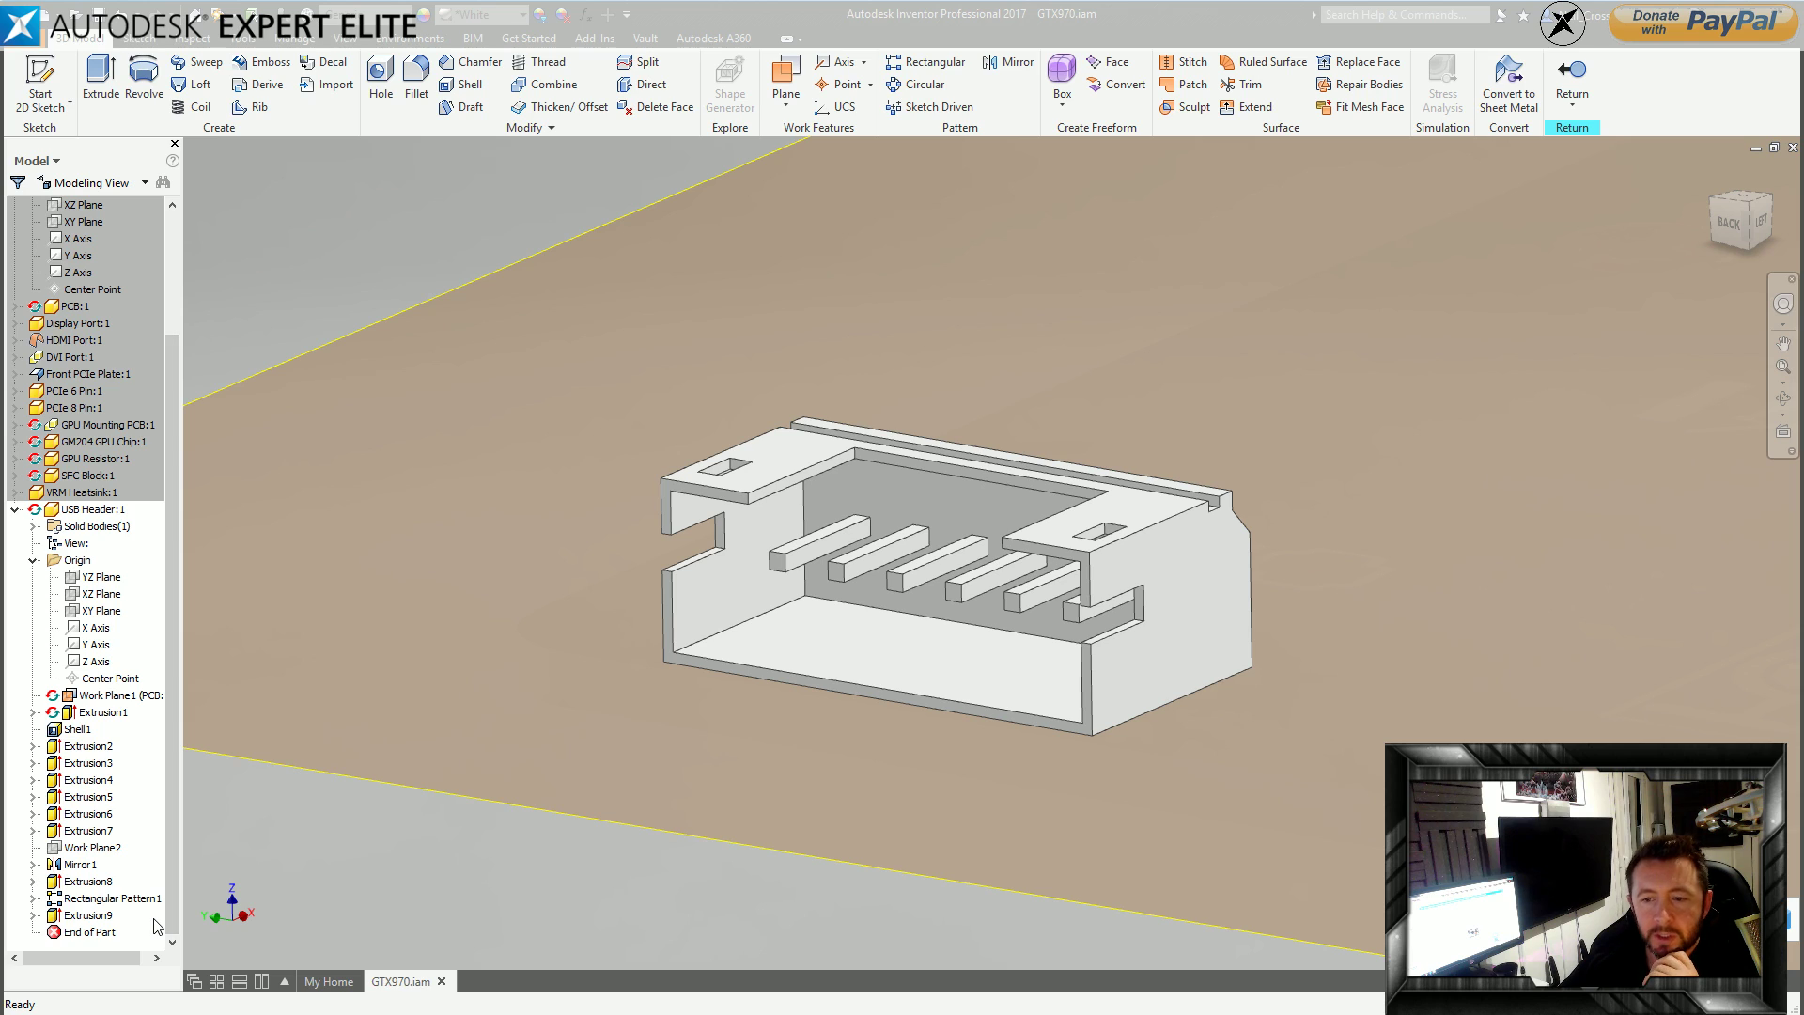
double_click(89, 883)
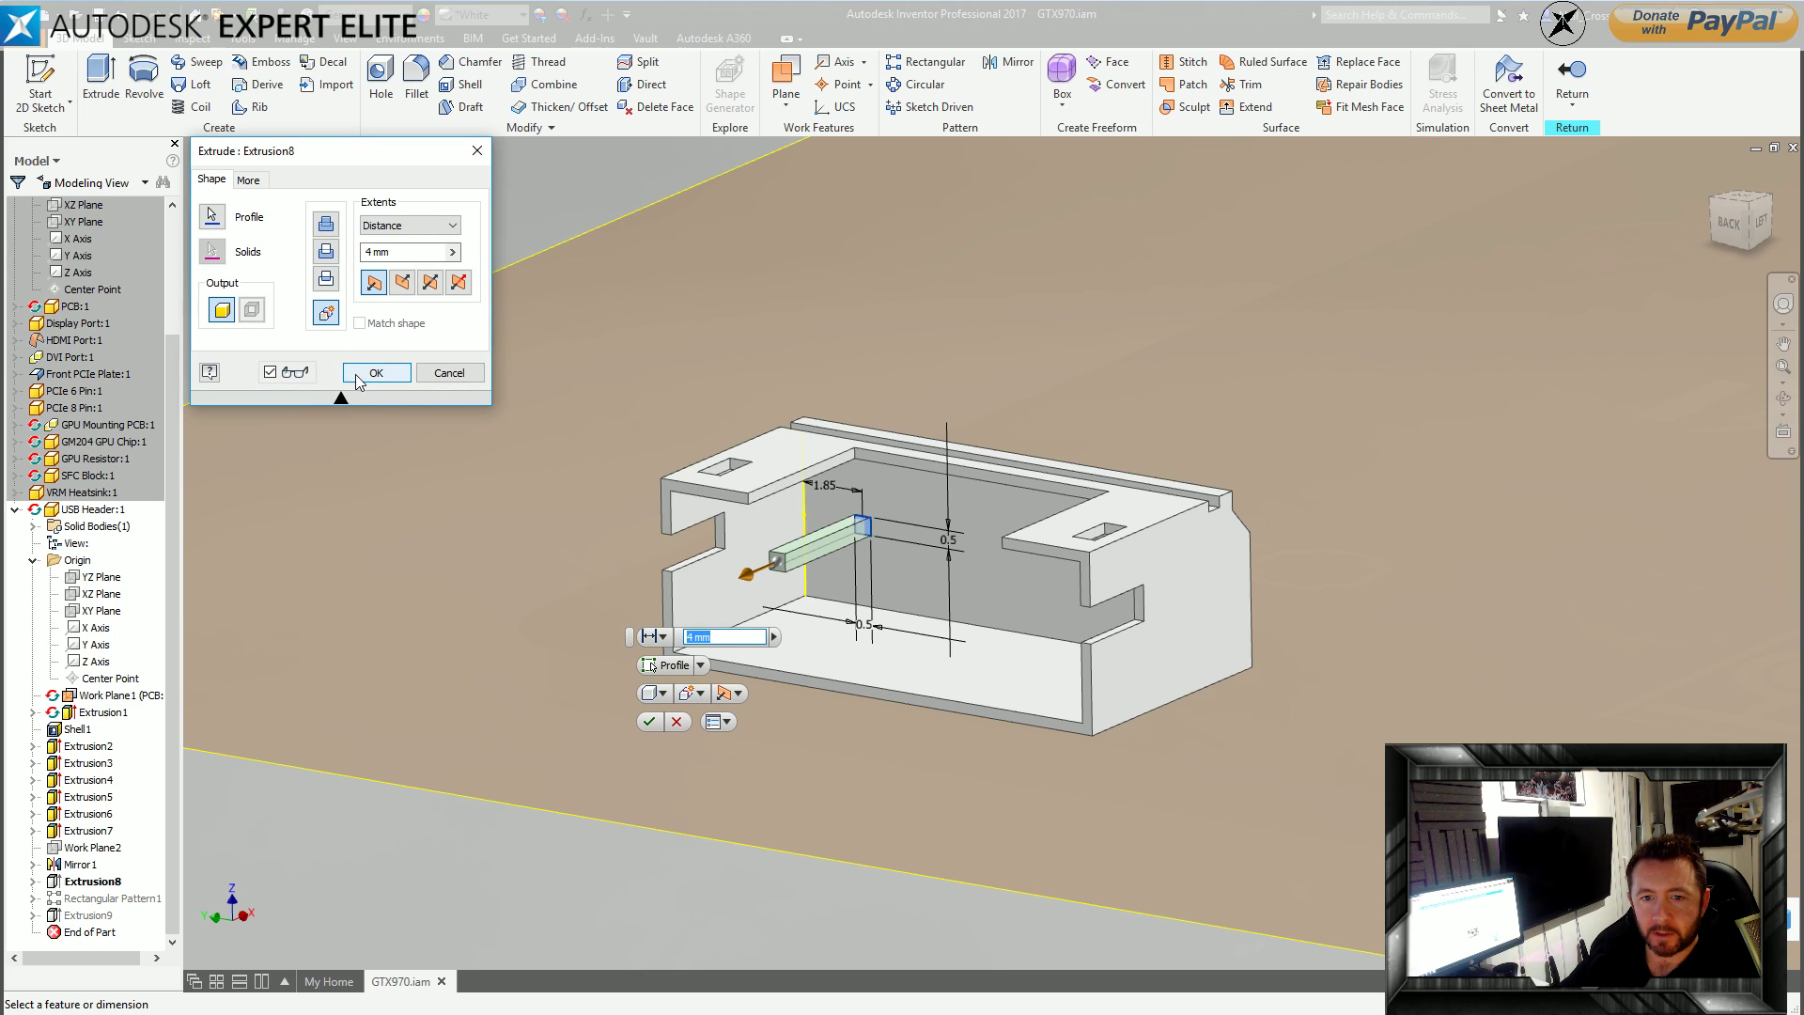
left_click(367, 373)
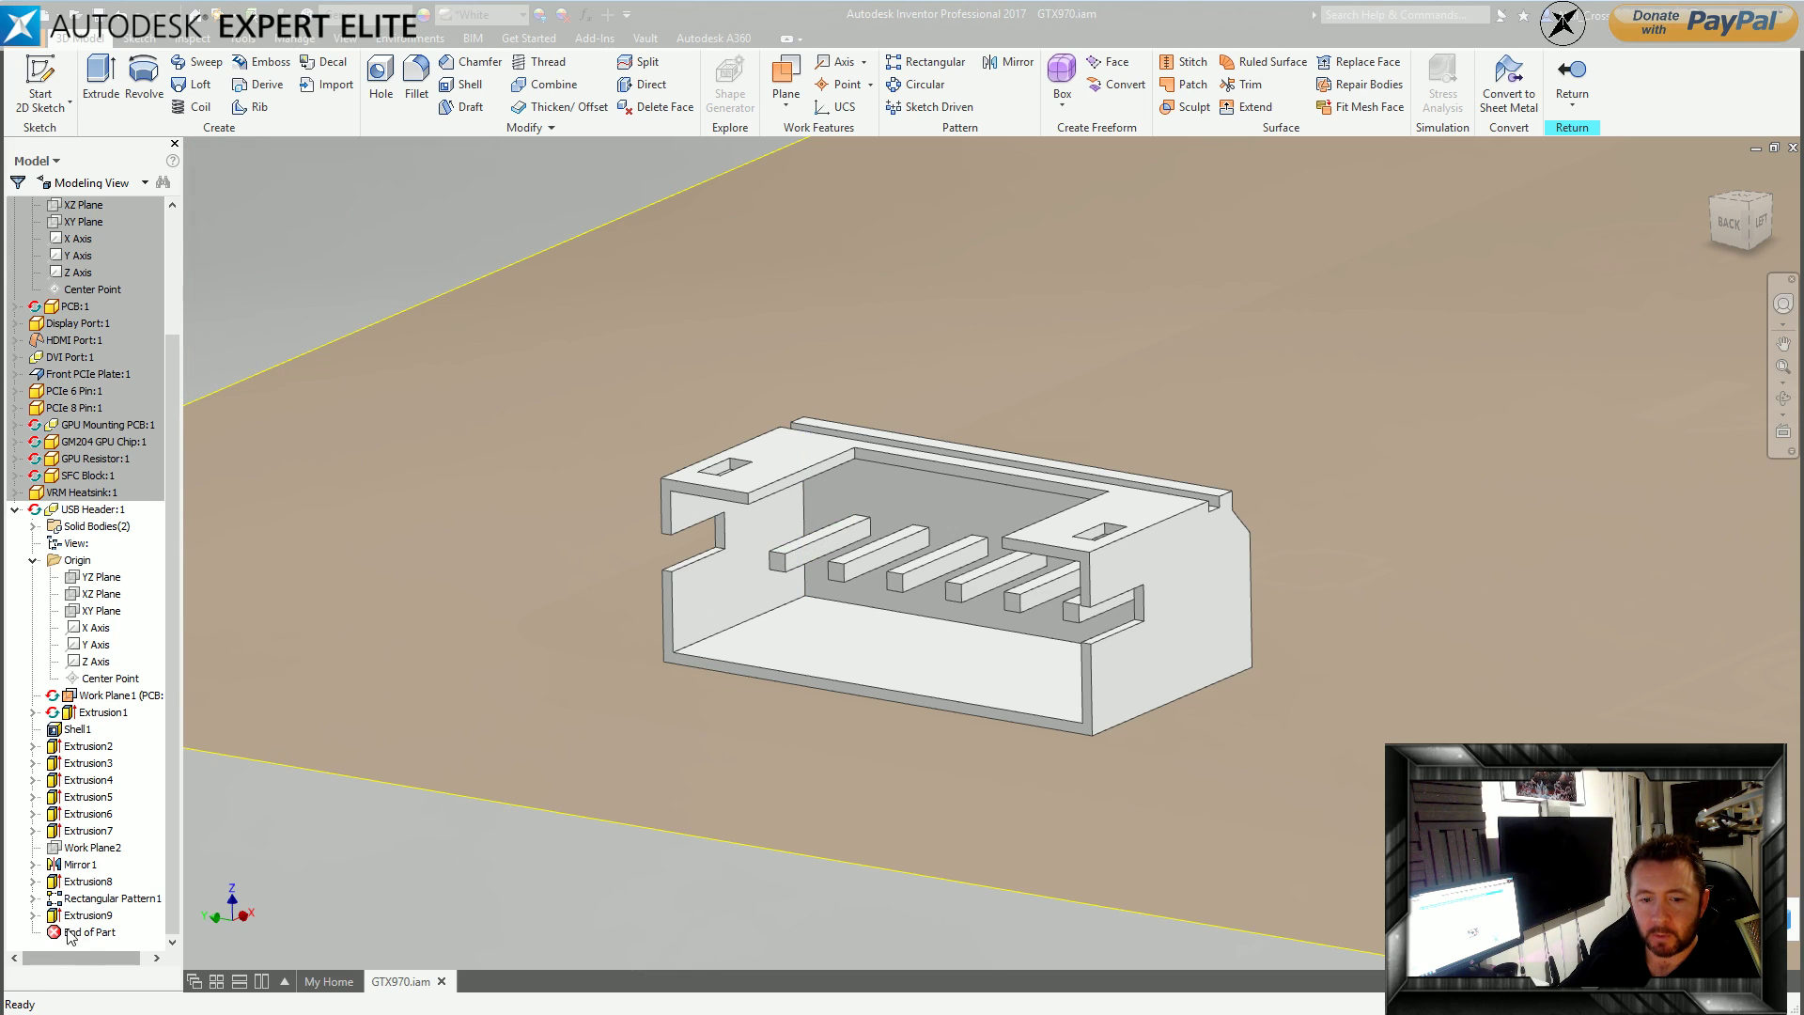
Edit the pins' rectangular pattern so that it applies to the pin's separate solid body.
double_click(83, 900)
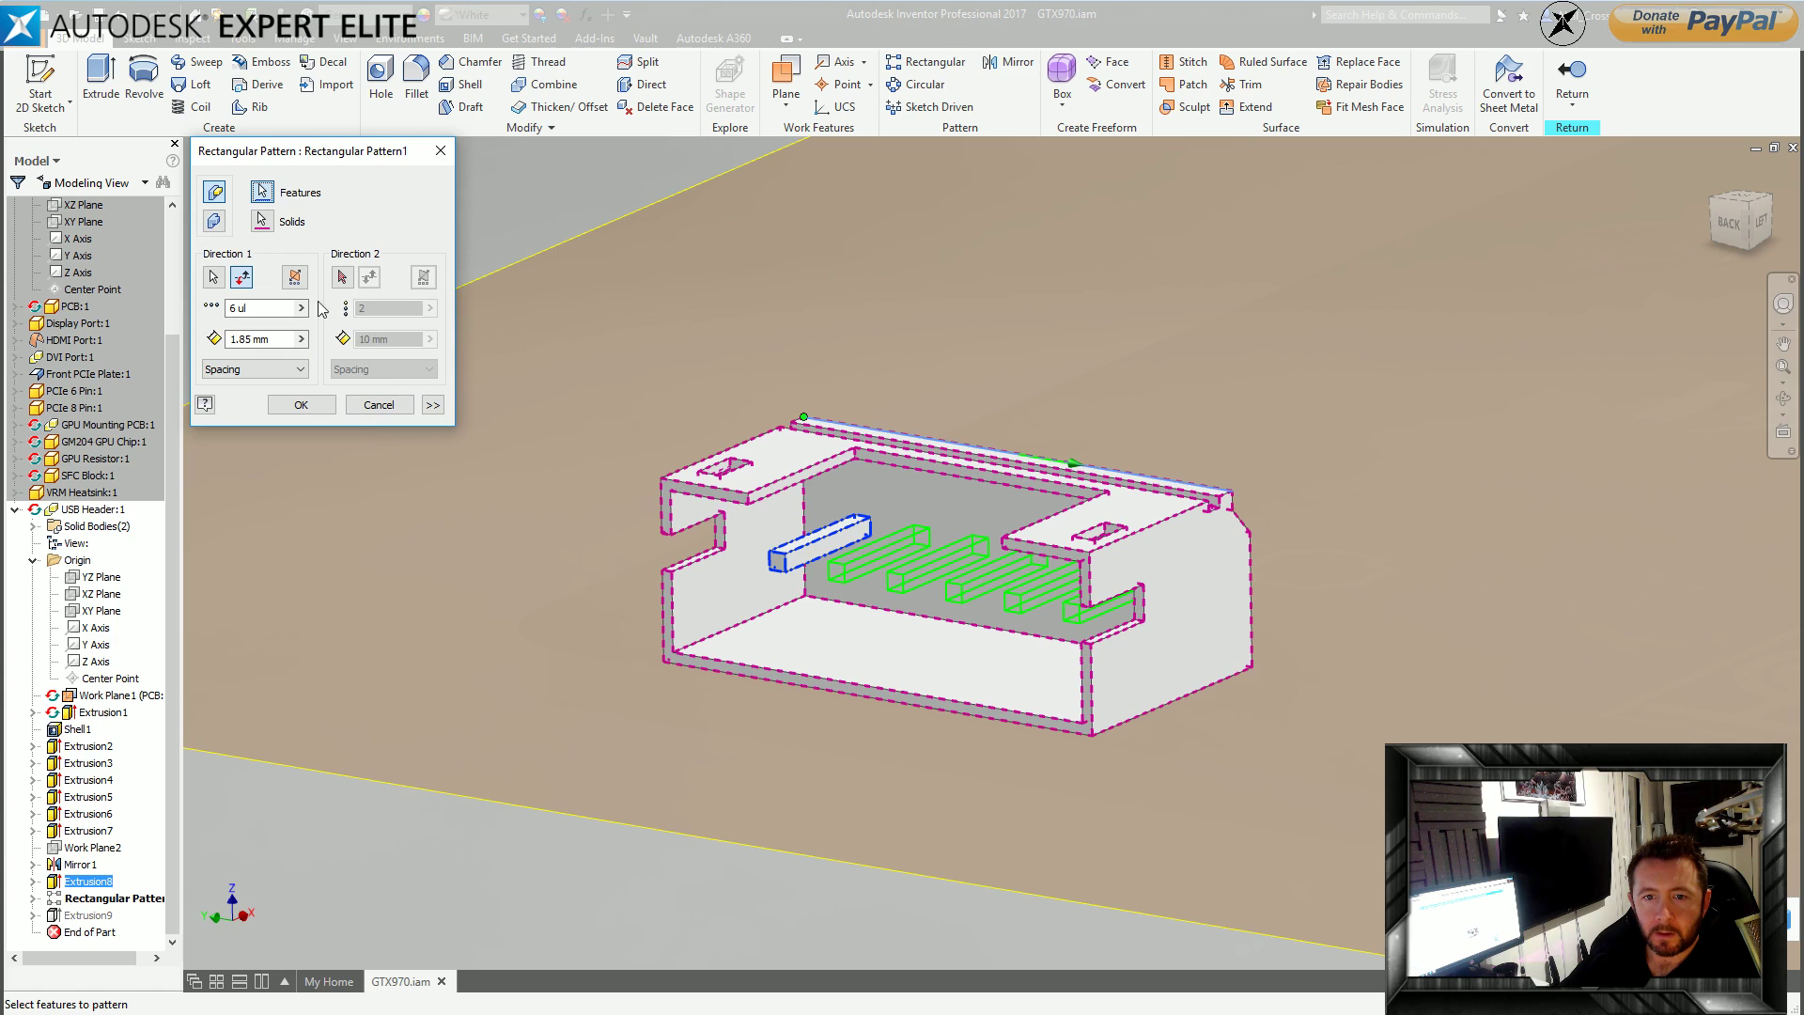
left_click(262, 221)
left_click(787, 559)
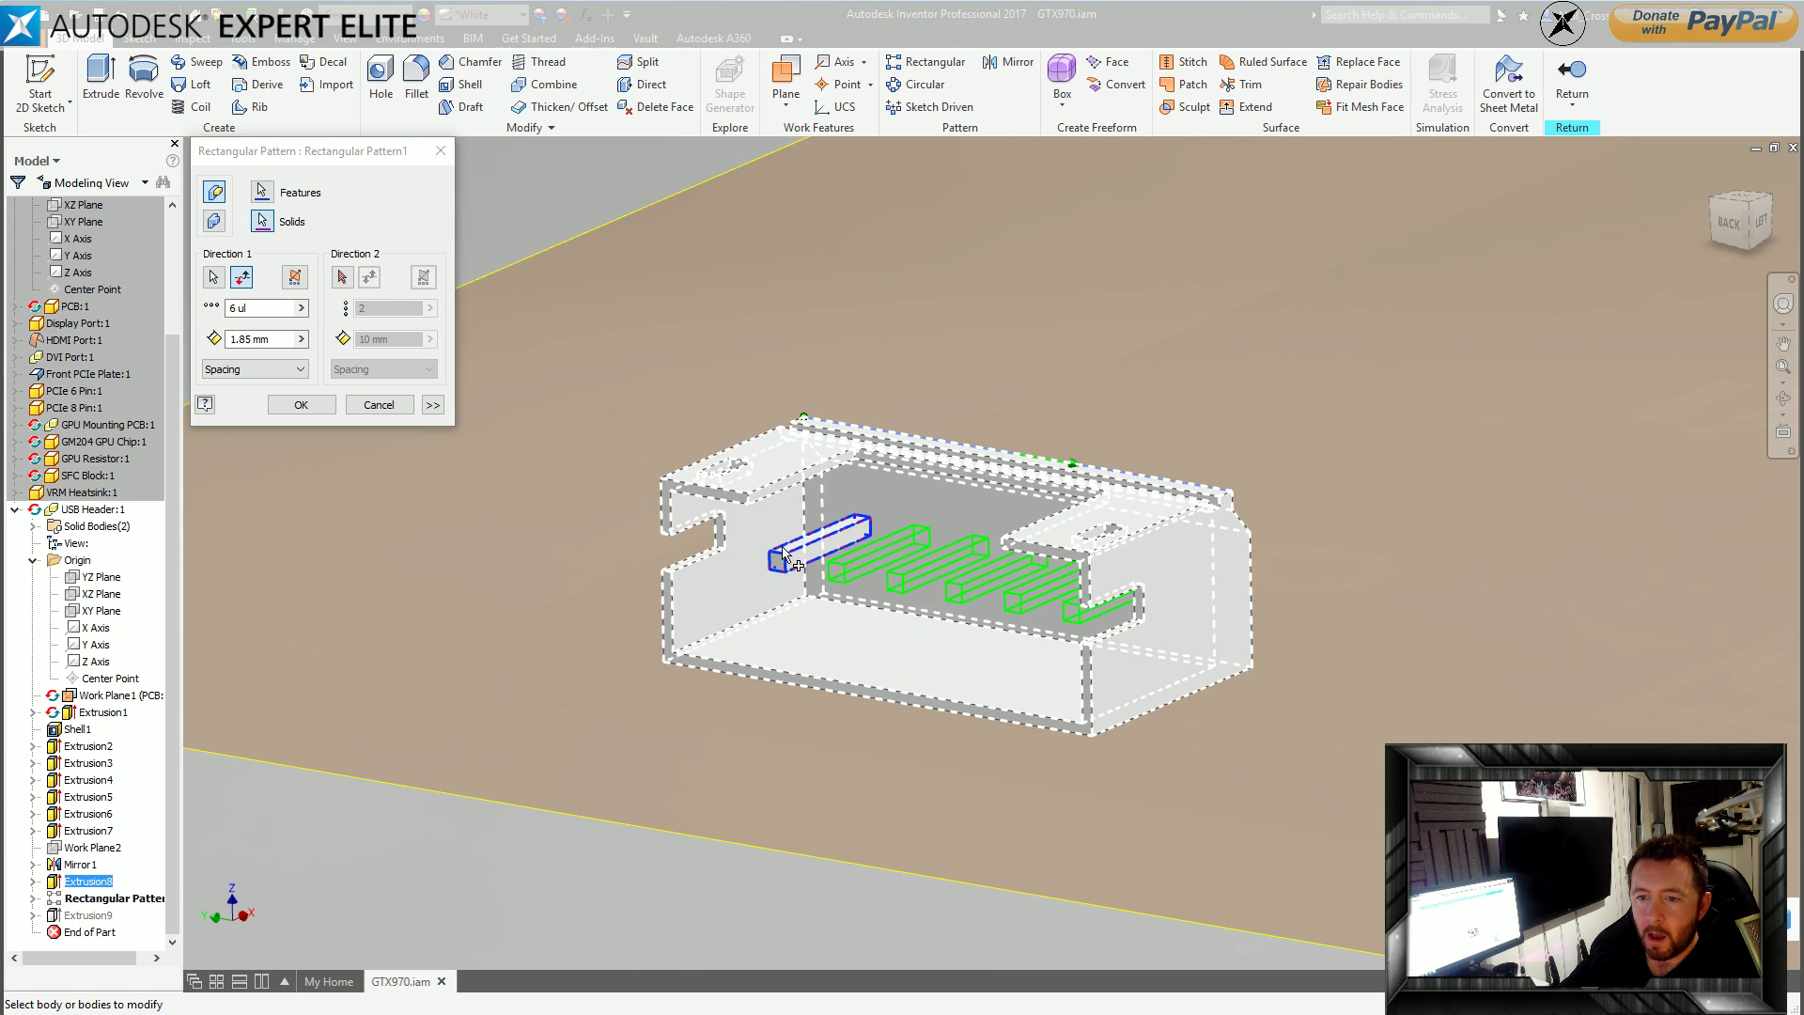
left_click(300, 404)
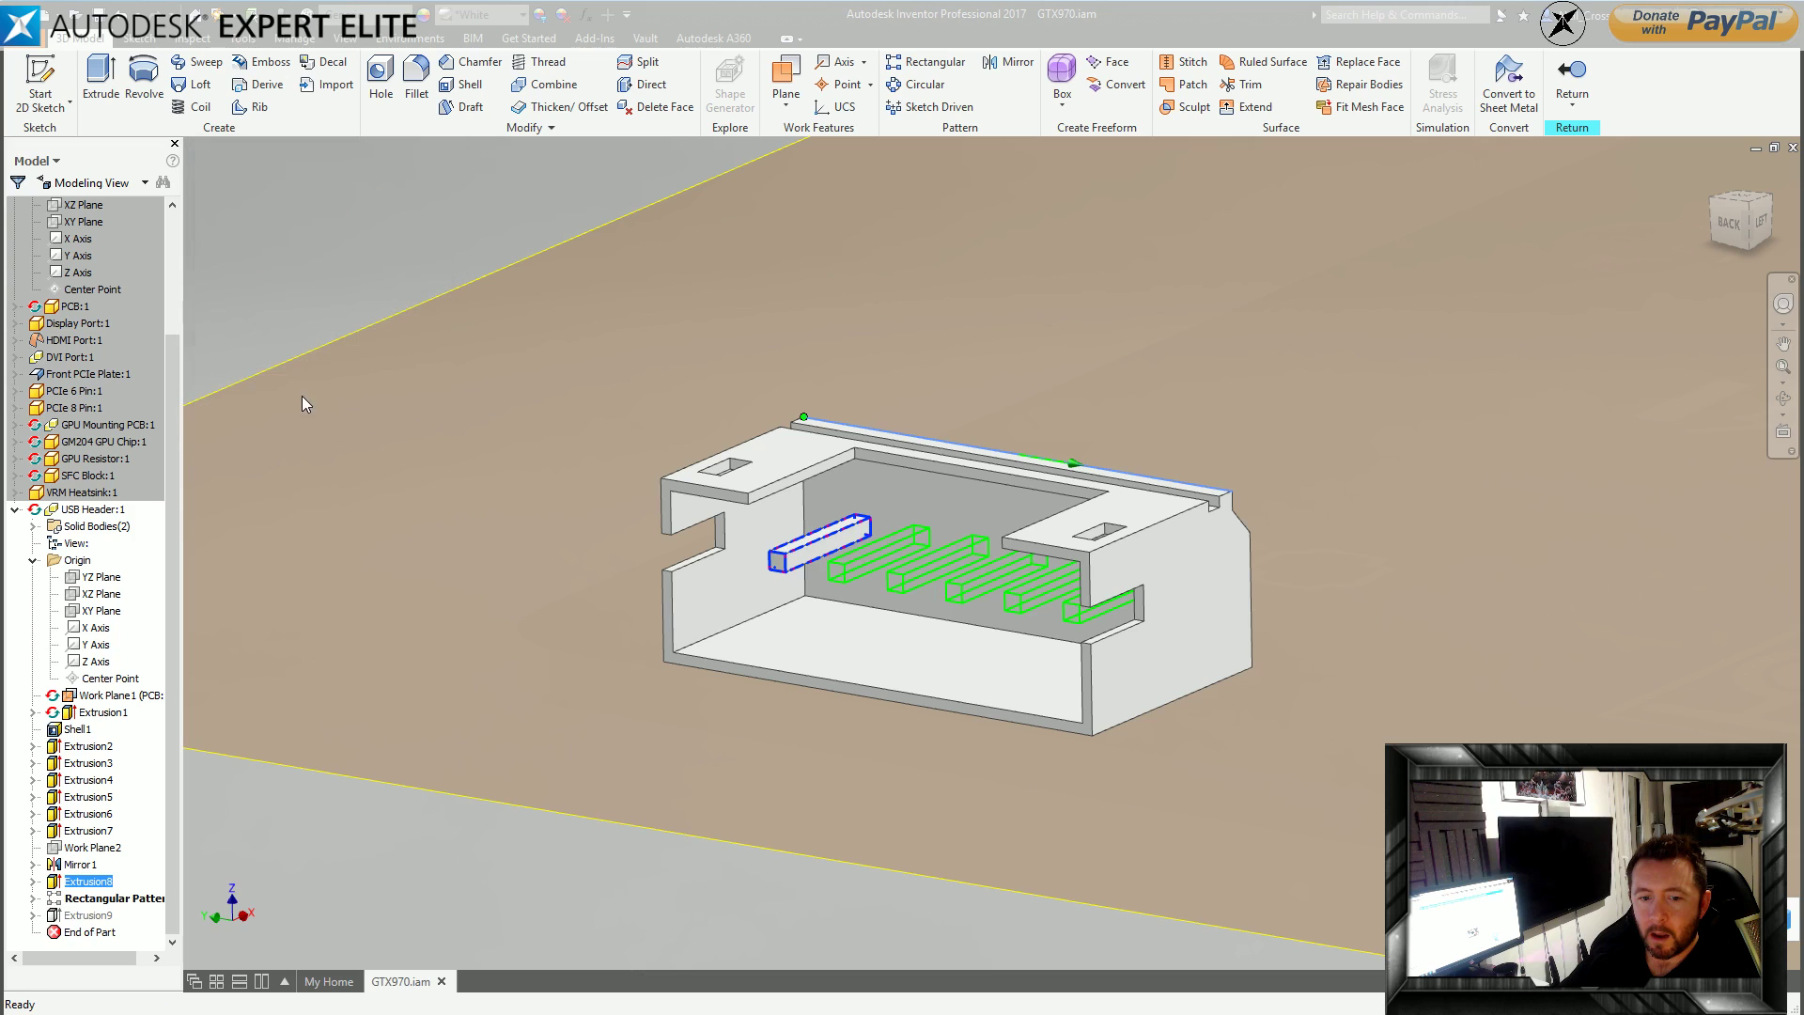
Set the body appearance of the pins' solid, Solid2, to Gold - Metal.
left_click(33, 526)
left_click(95, 560)
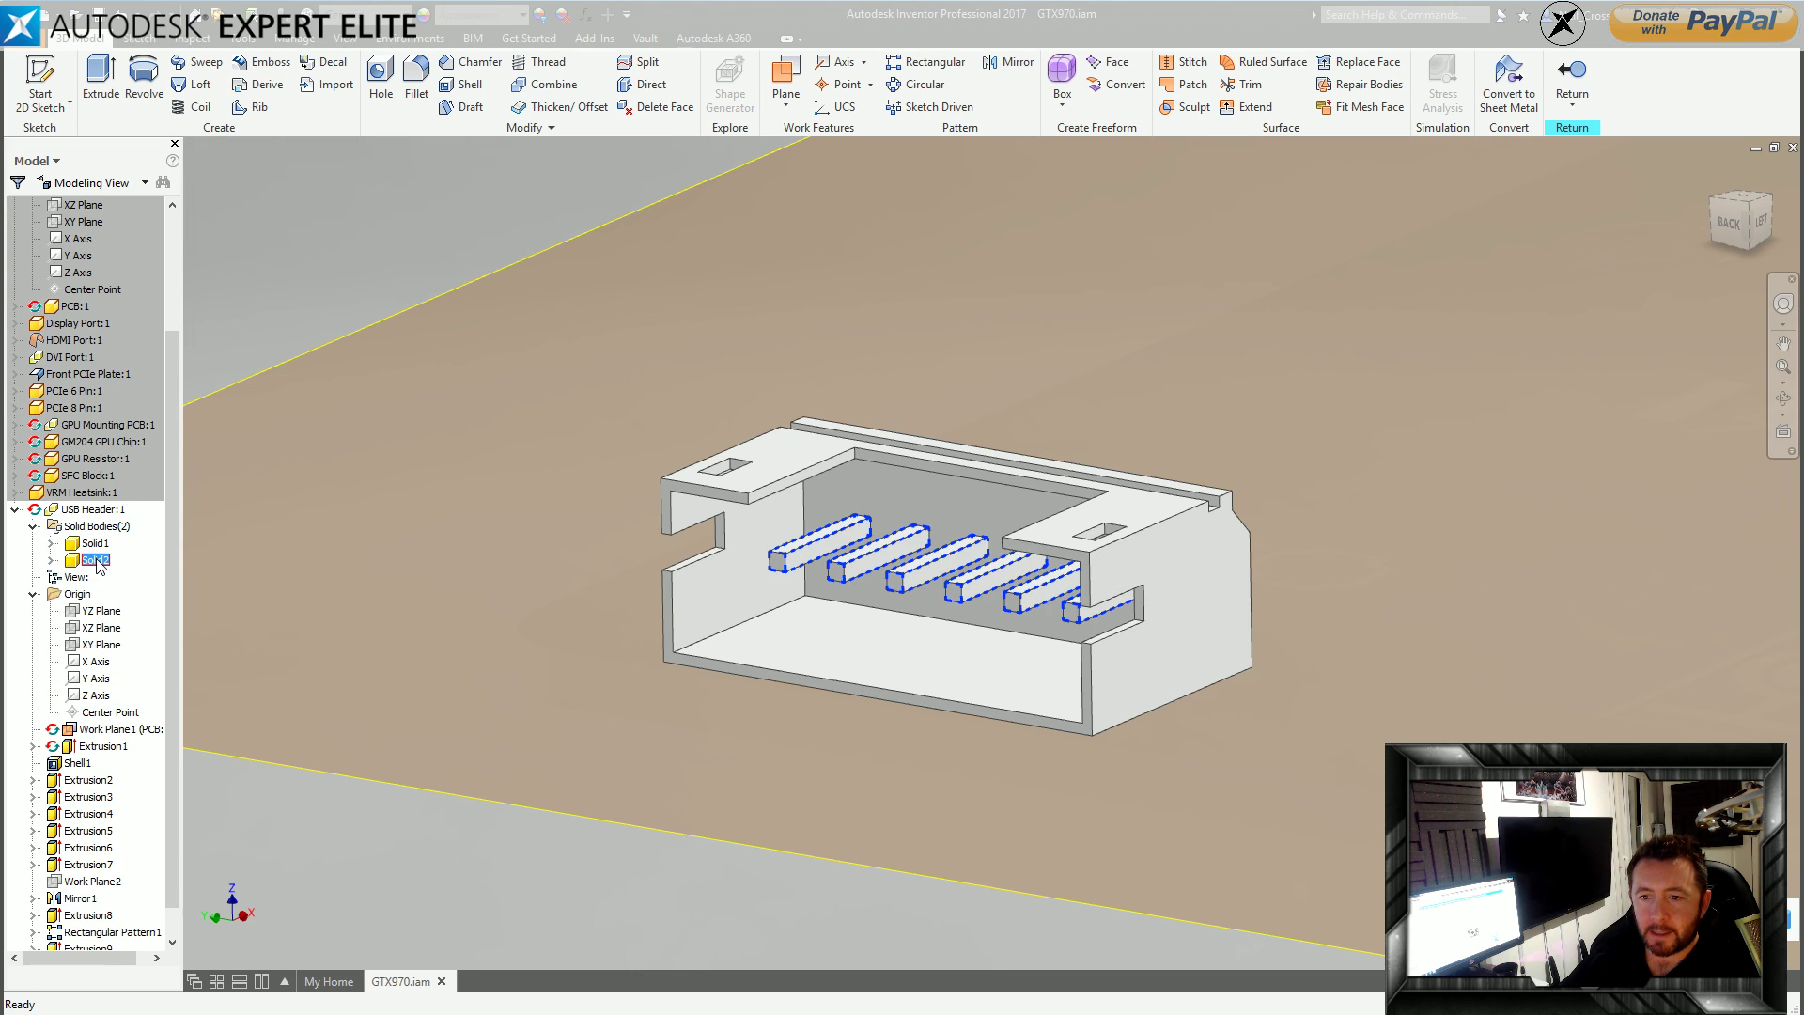
right_click(95, 560)
left_click(150, 841)
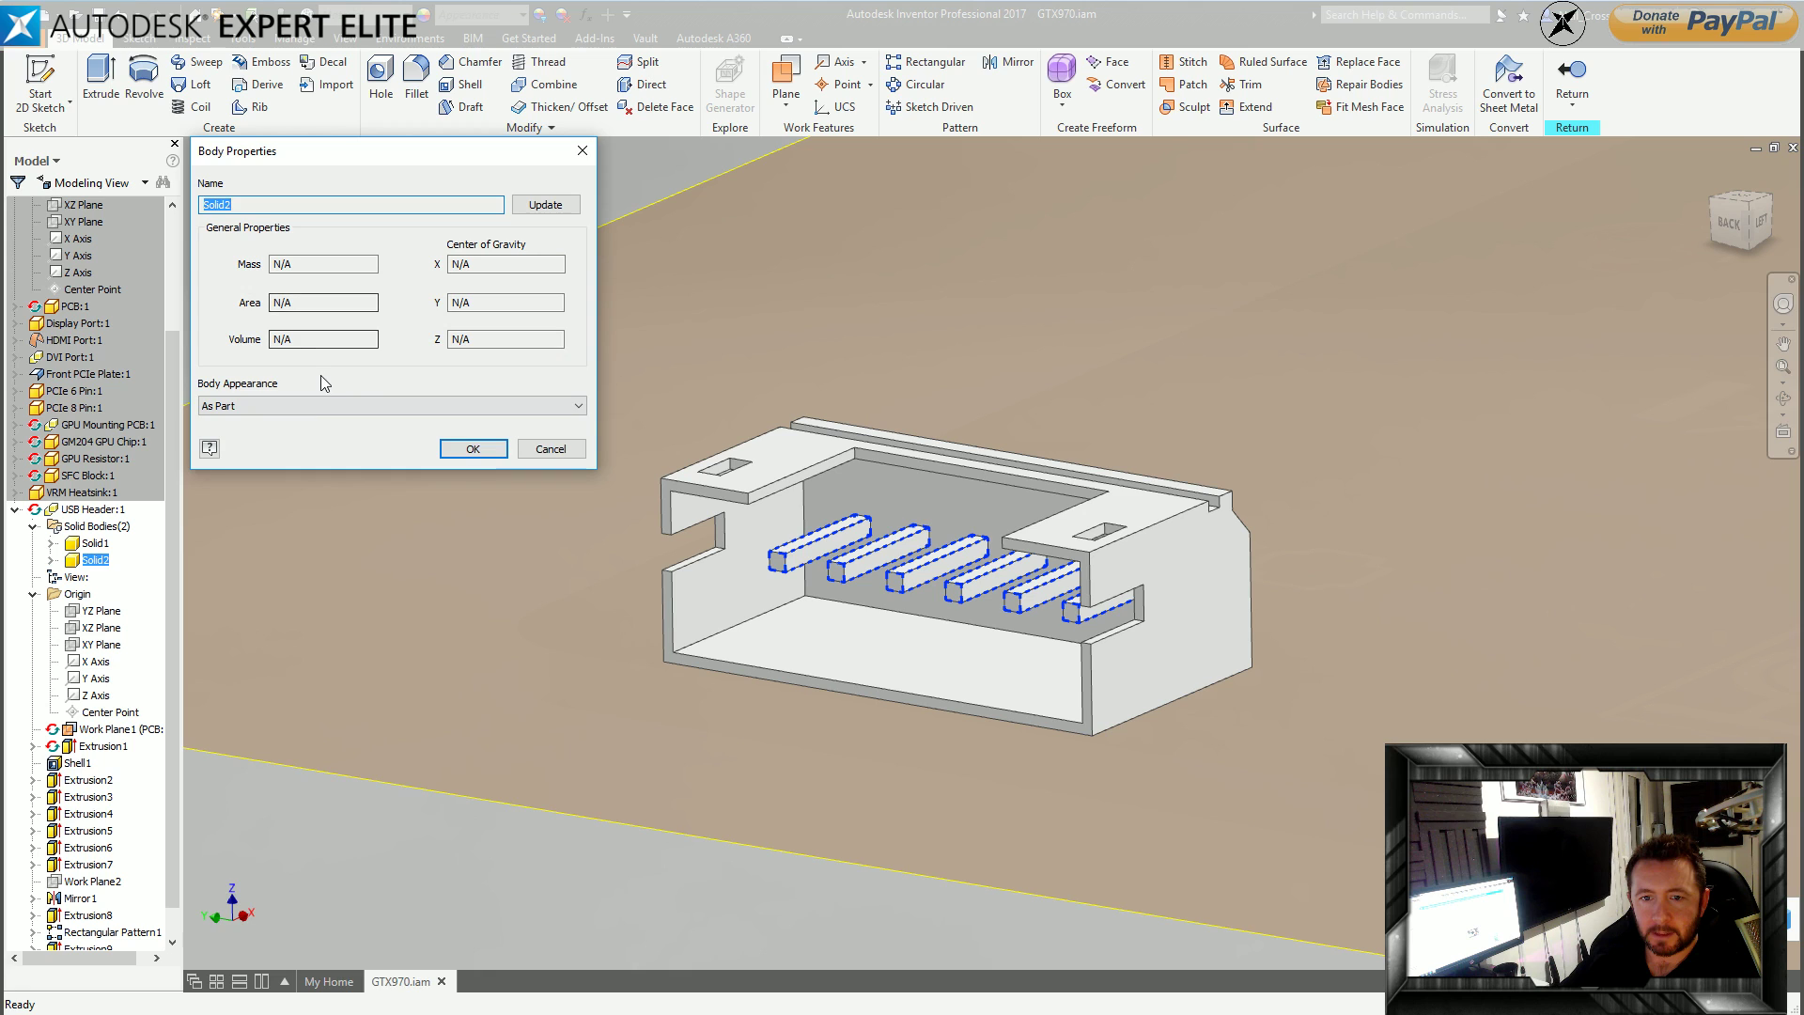
left_click(575, 405)
left_click_drag(573, 704, 570, 741)
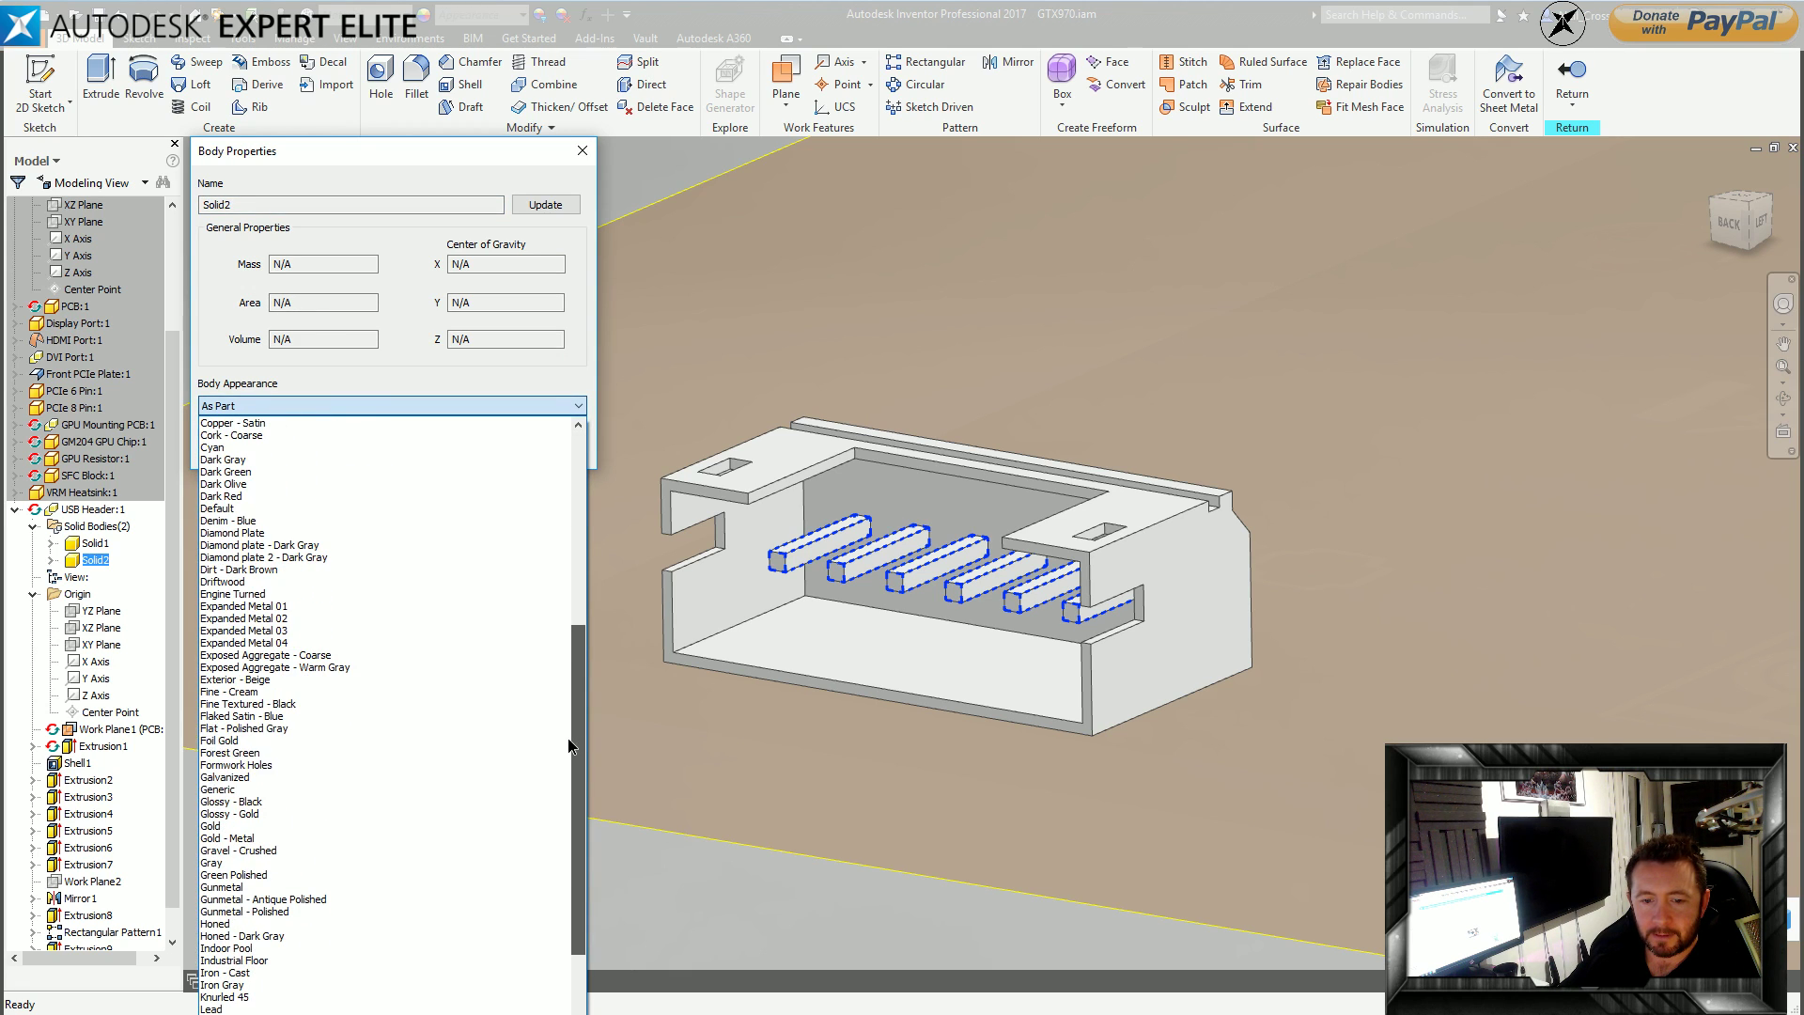
left_click(266, 836)
left_click(472, 450)
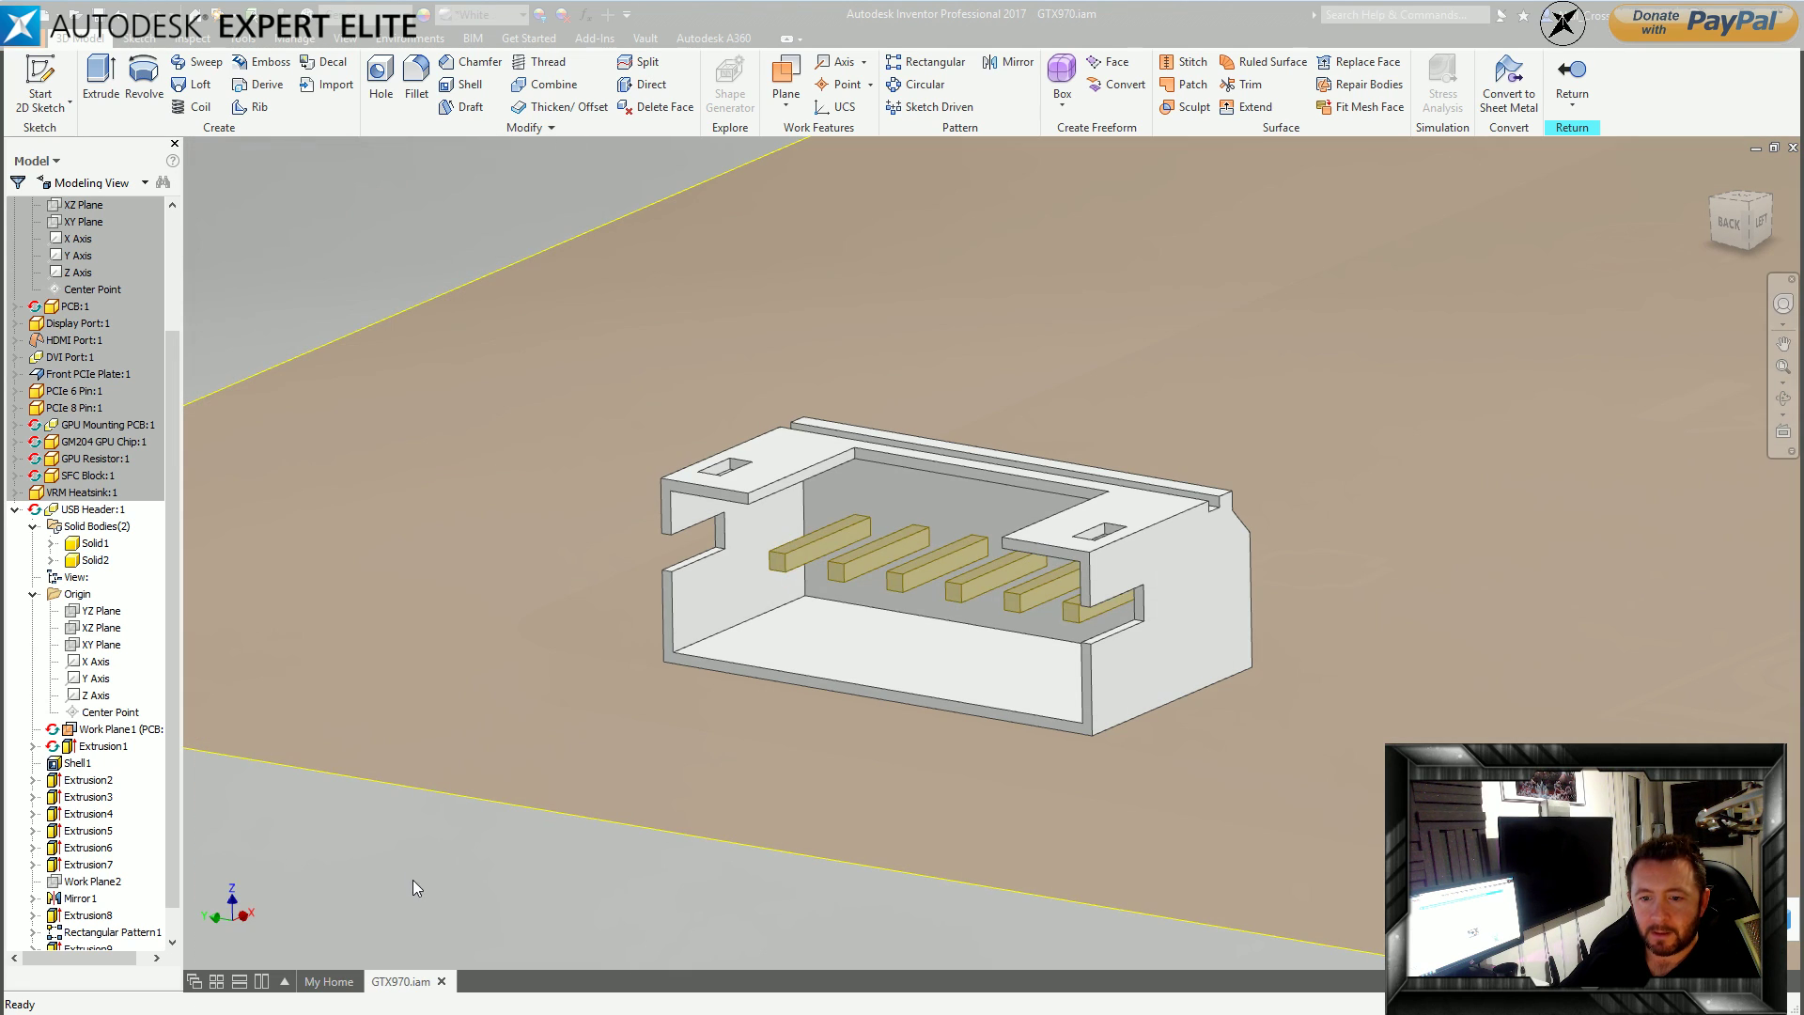
Leave the USB header part and return to the full graphics card assembly.
scroll(872, 391, "down", 5)
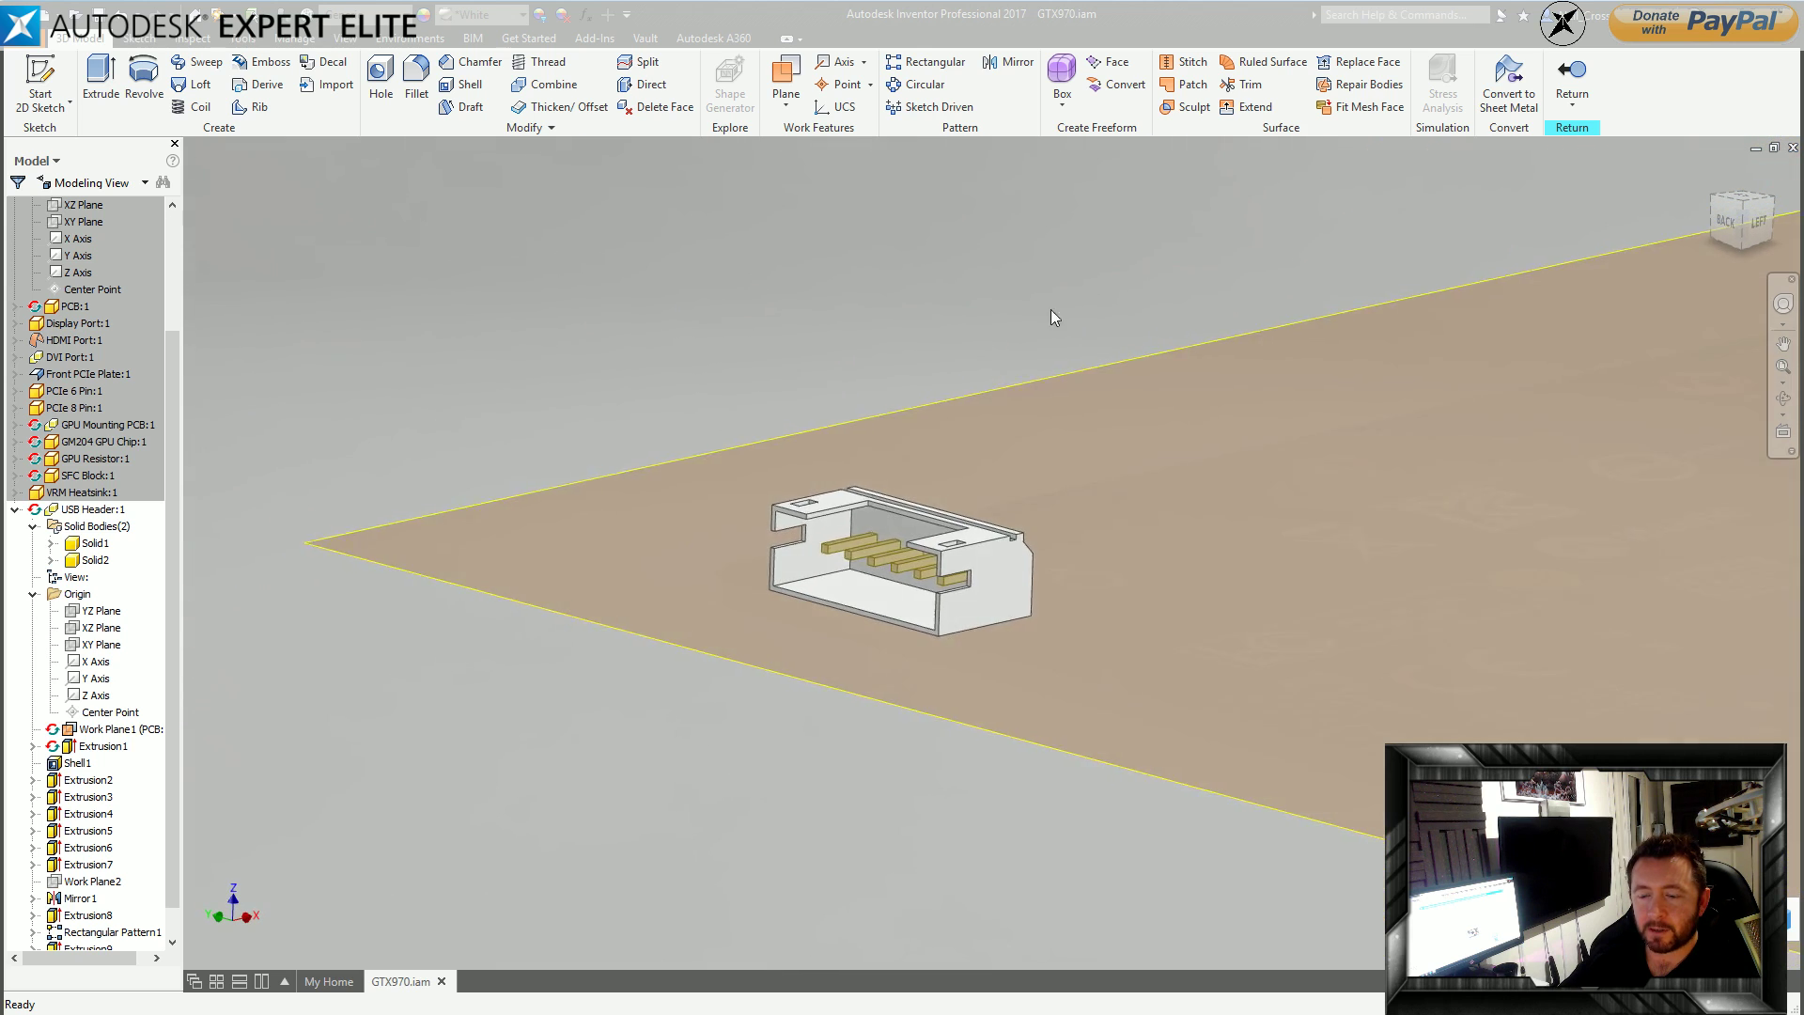
scroll(1678, 284, "down", 2)
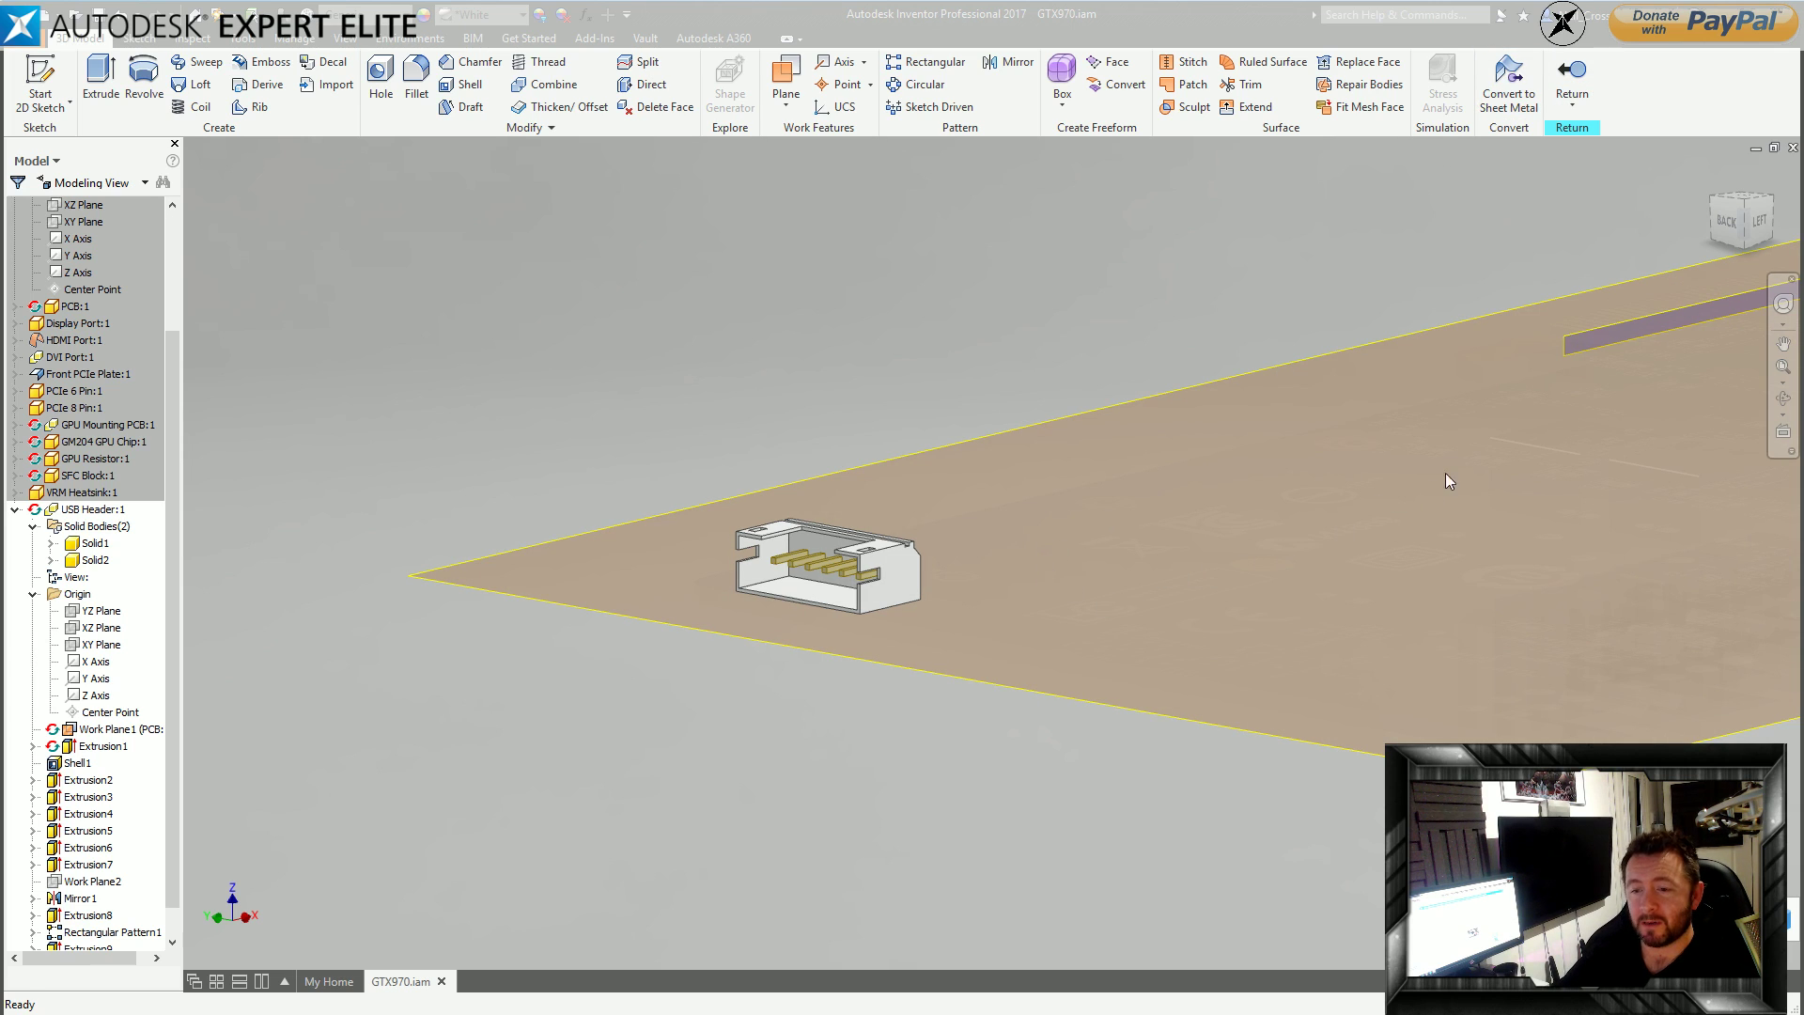
left_click(1570, 83)
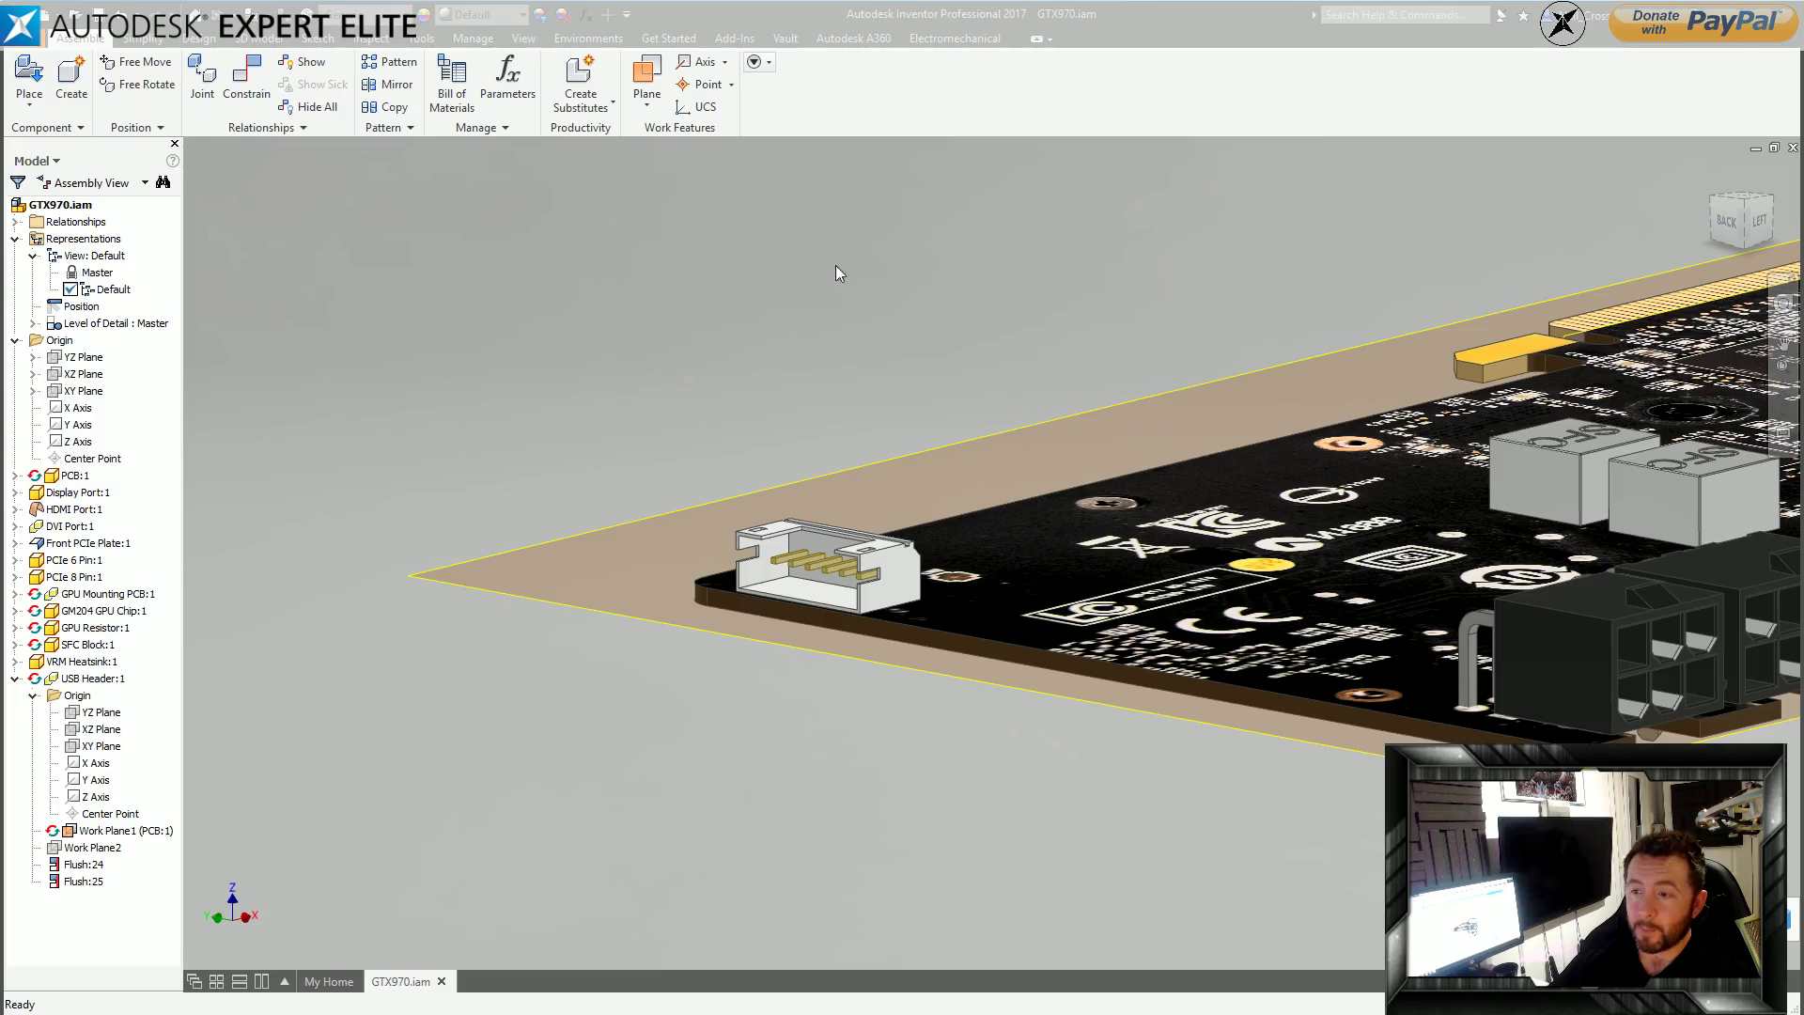
Create an in-place component named Fan Port from the Standard.ipt template and place it on the circuit board.
middle_click_drag(887, 312, 1388, 658, "shift")
scroll(1388, 658, "up", 5)
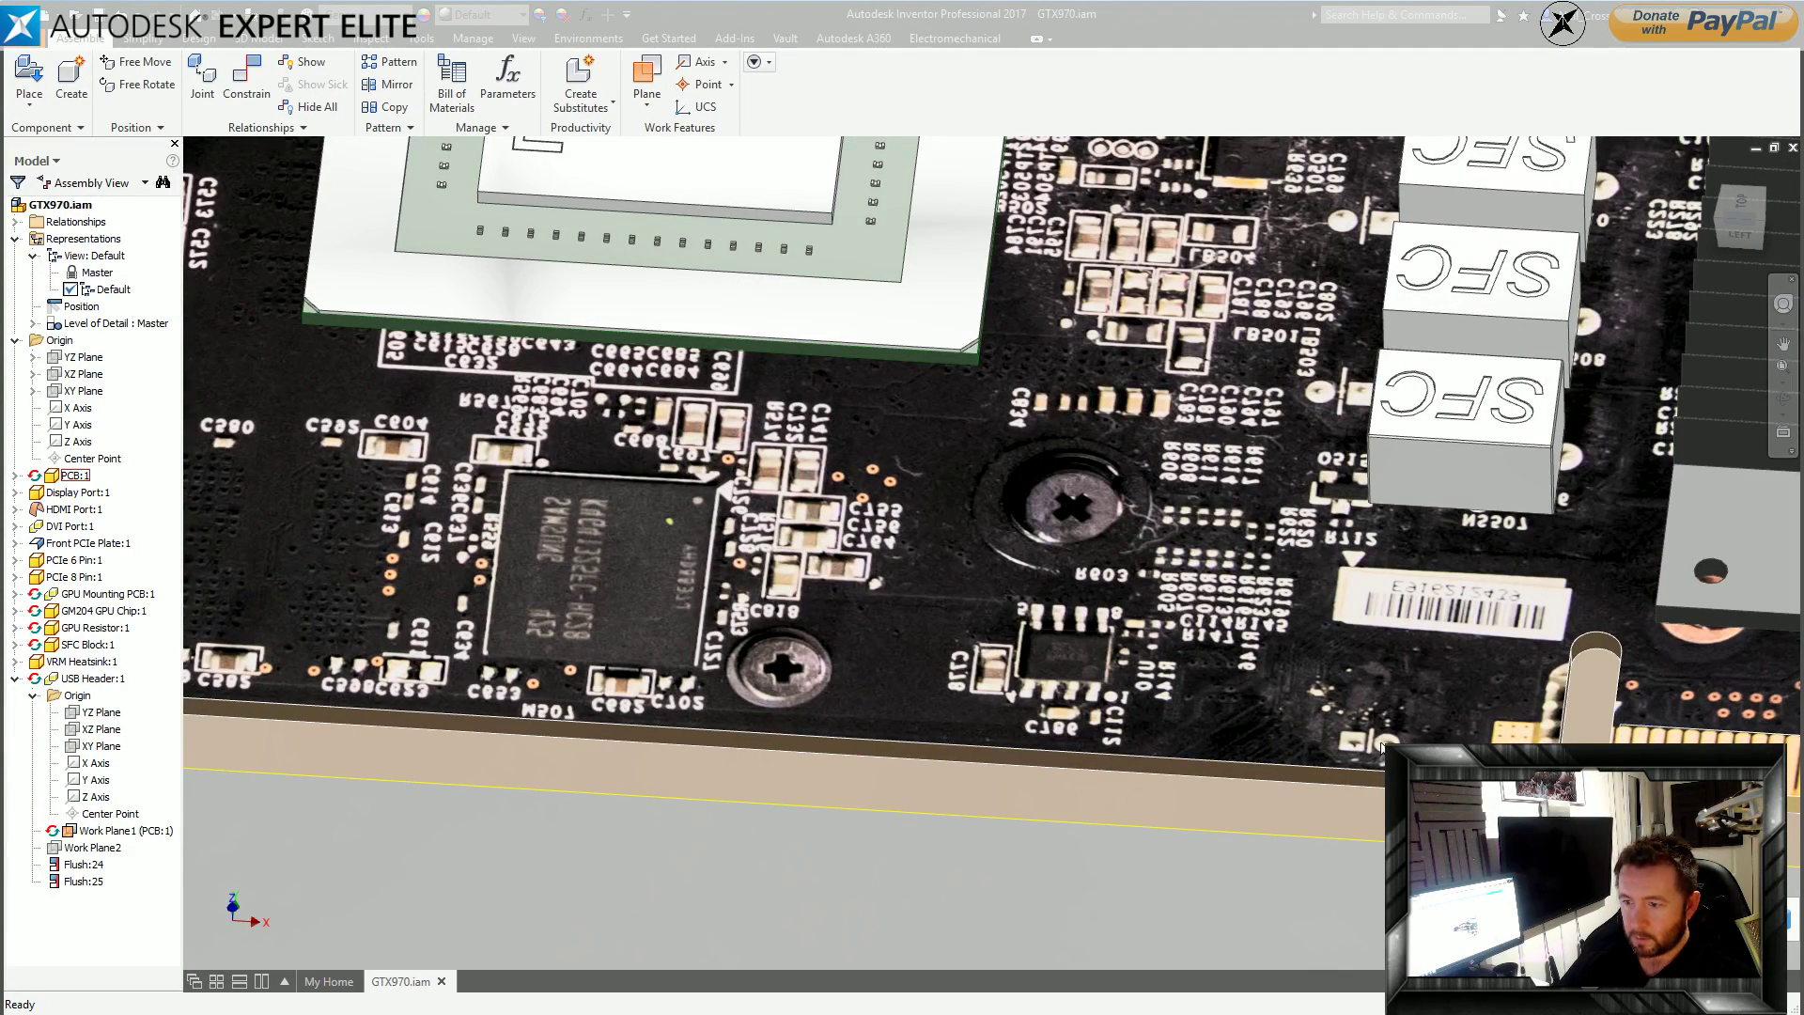
left_click(72, 80)
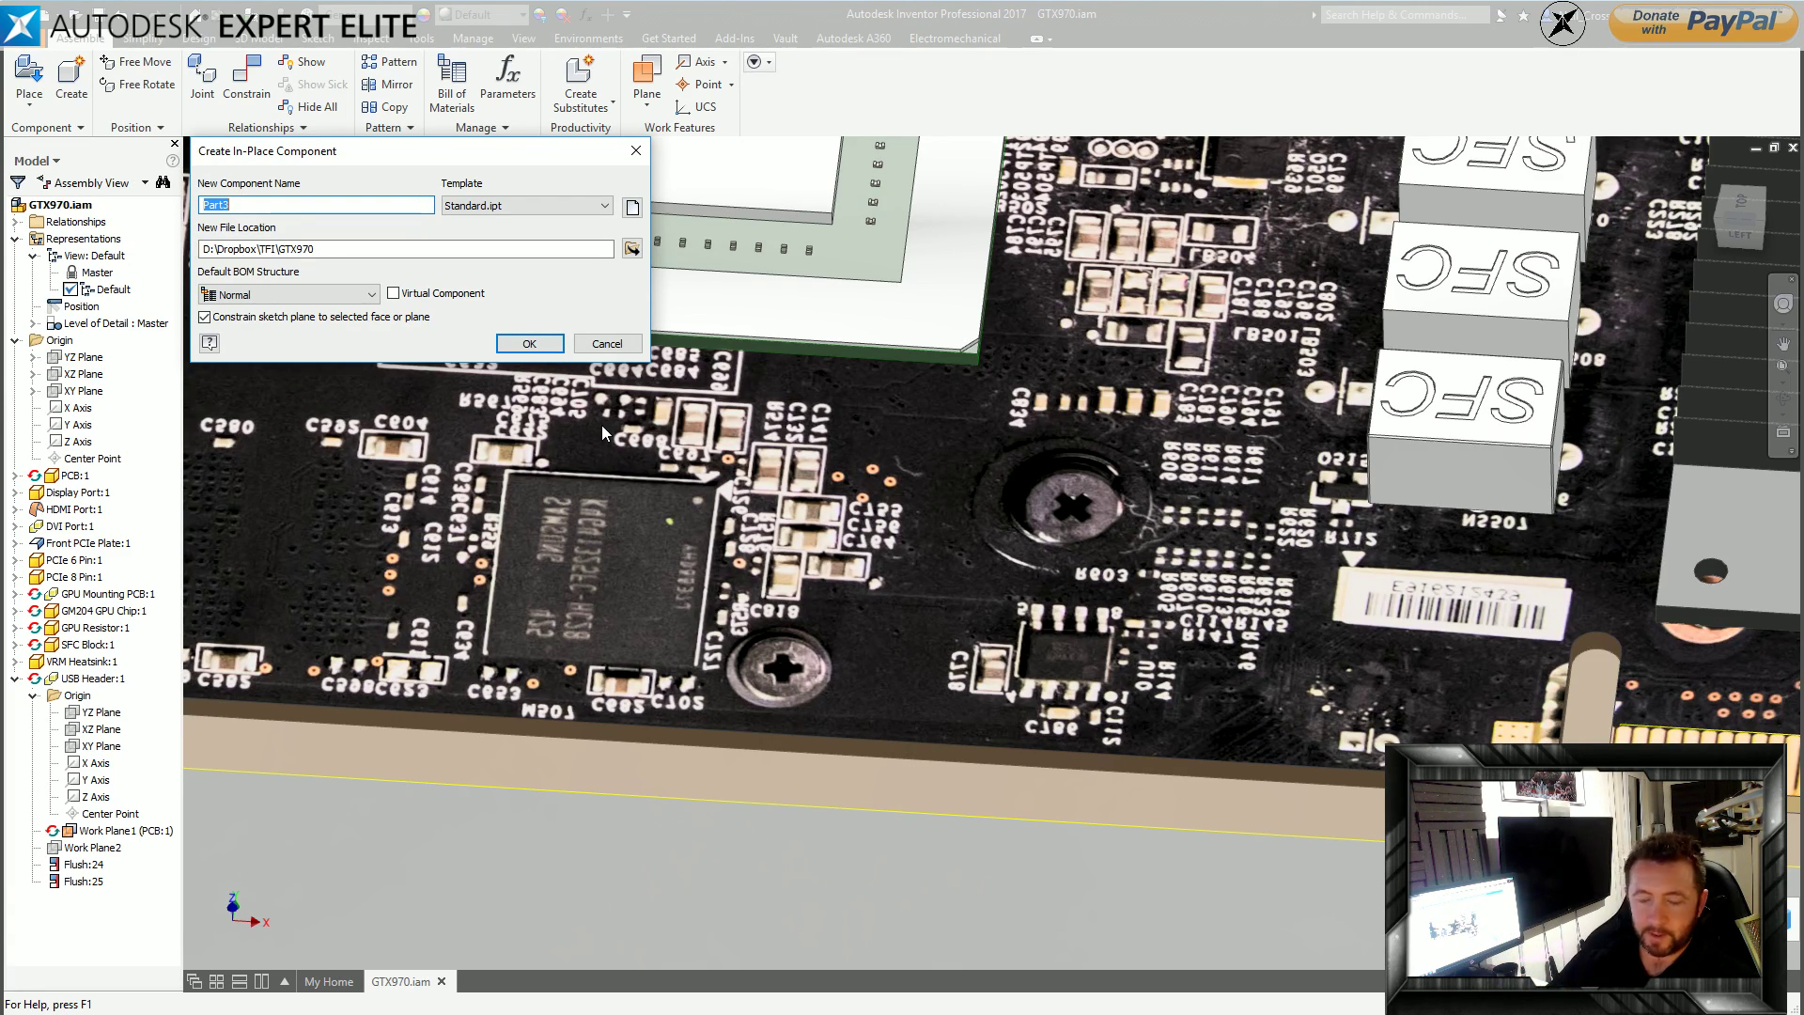
type("Fan Port")
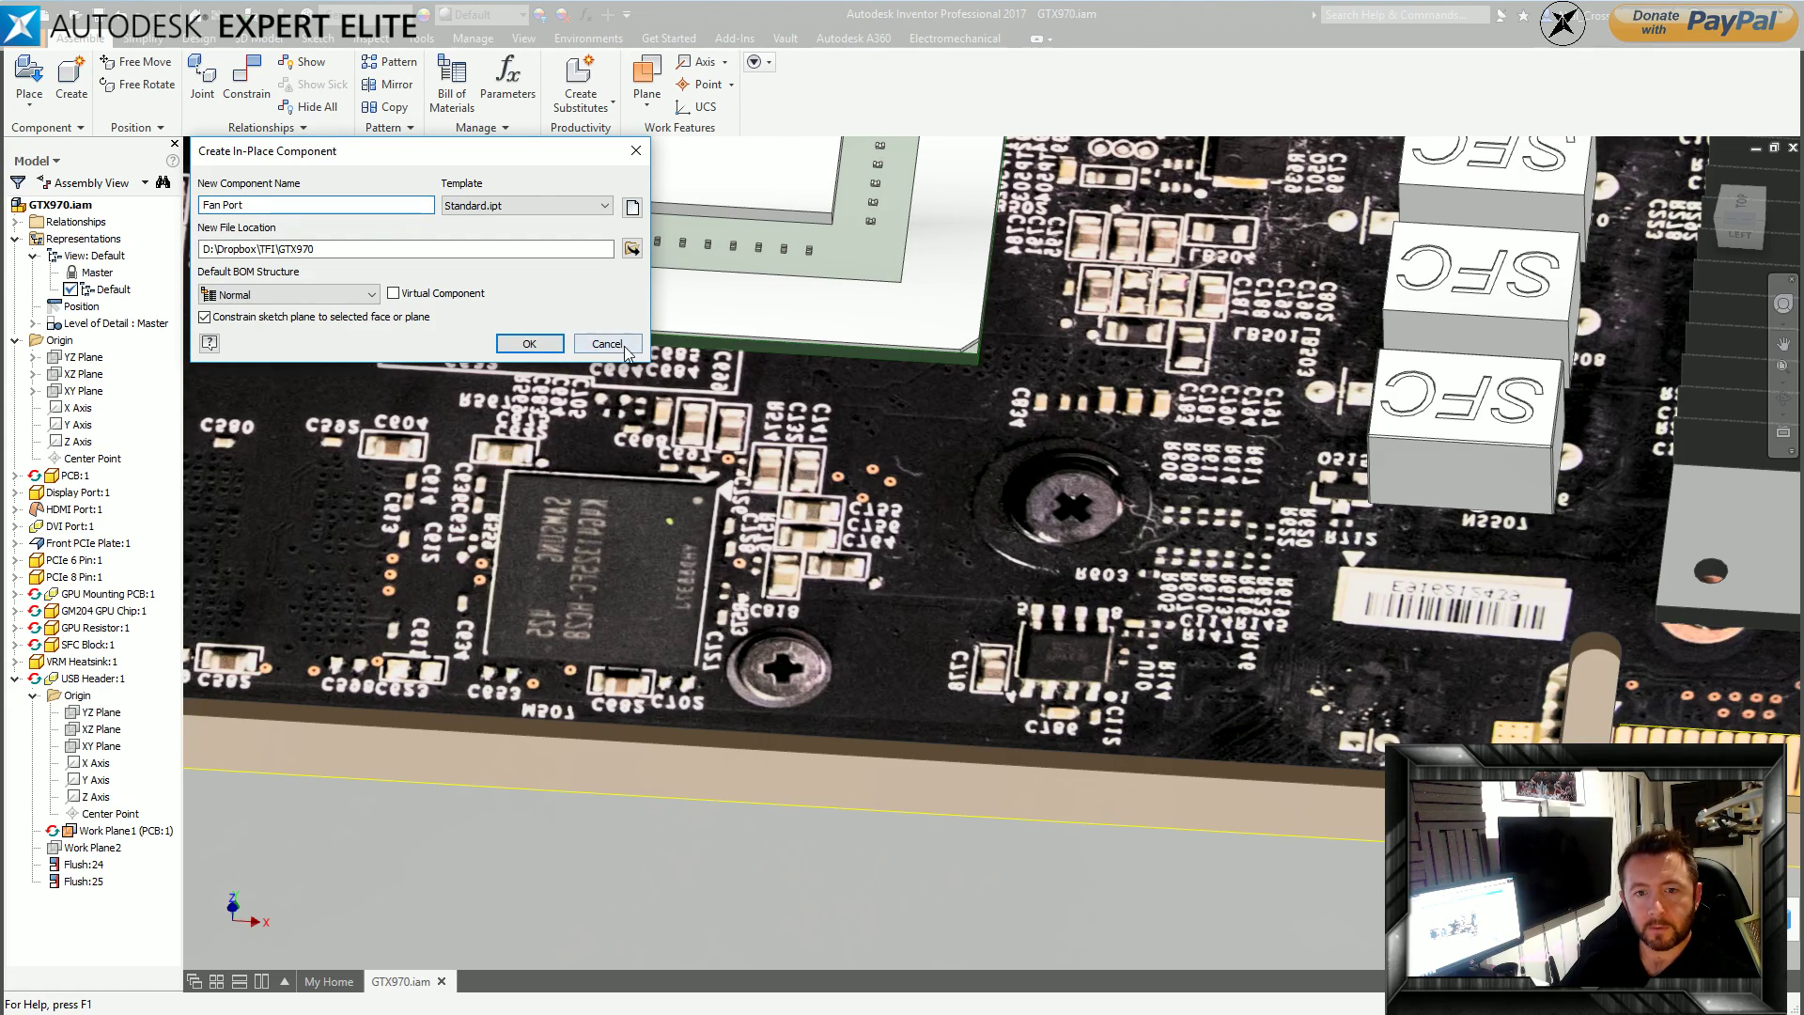
left_click(530, 343)
left_click(1216, 733)
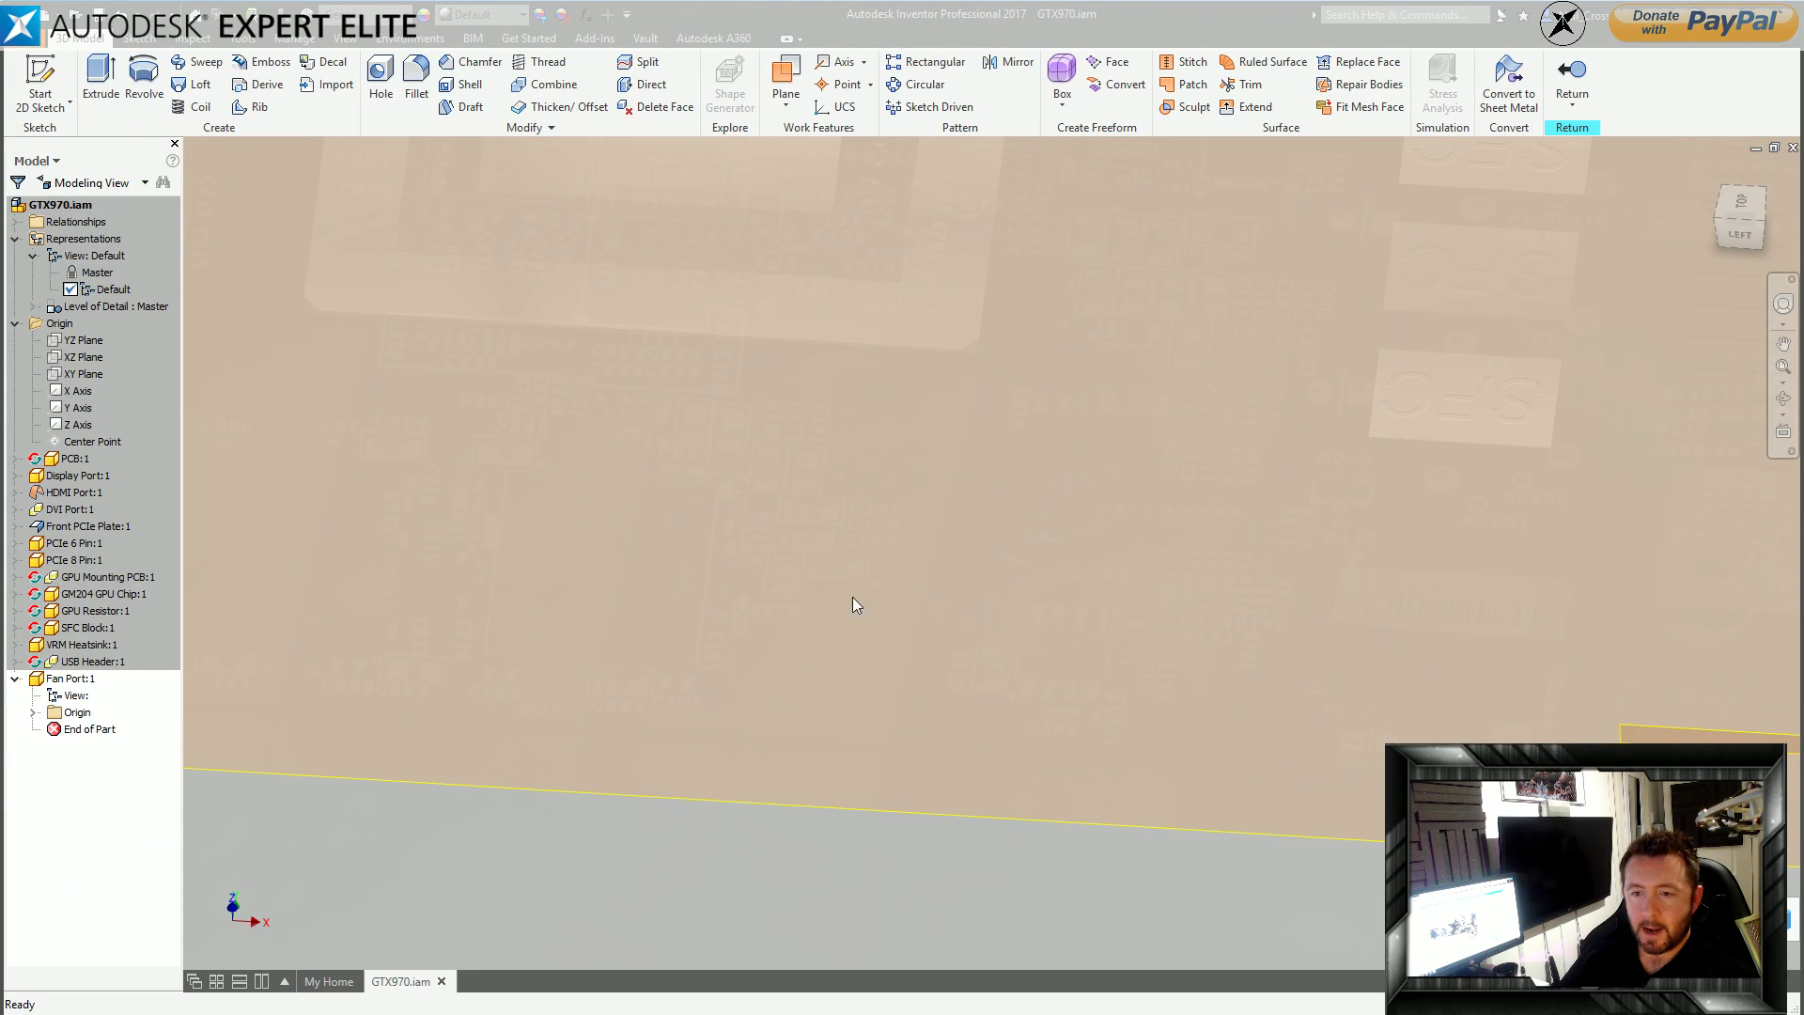
Start a 2D sketch for the Fan Port on the large work plane covering the circuit board.
scroll(902, 631, "up", 2)
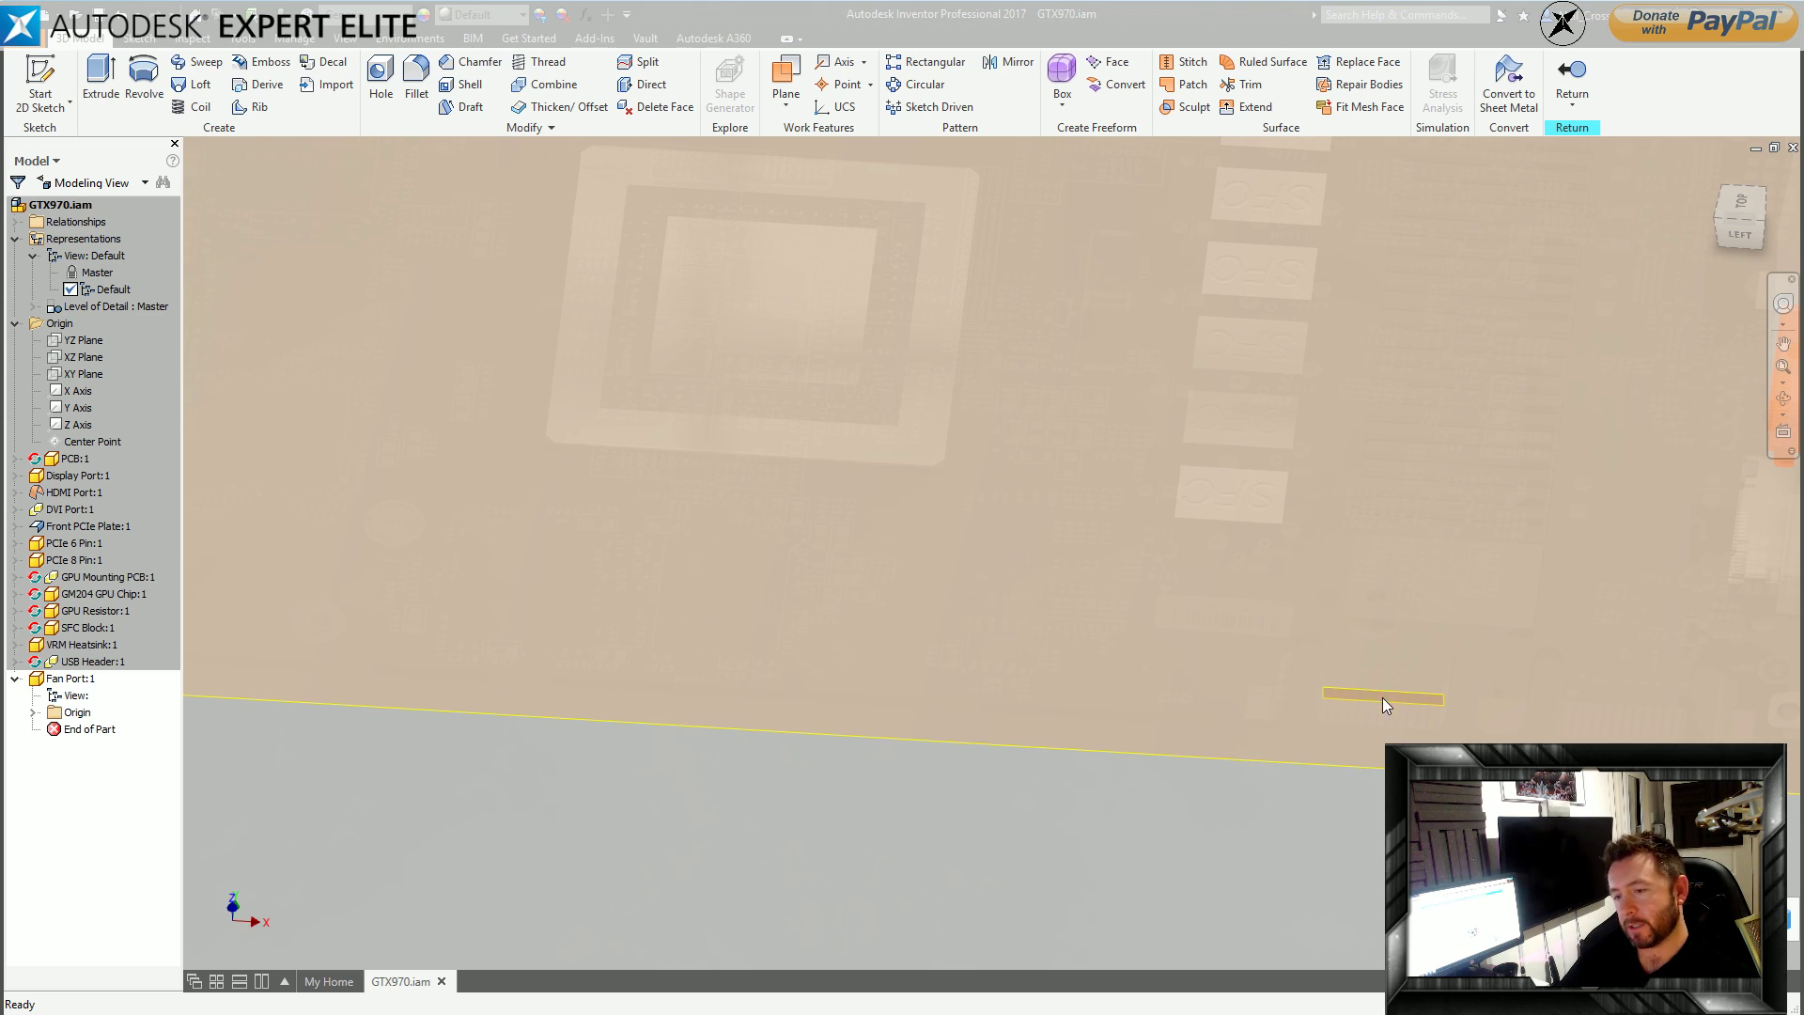
middle_click_drag(1258, 825, 924, 870)
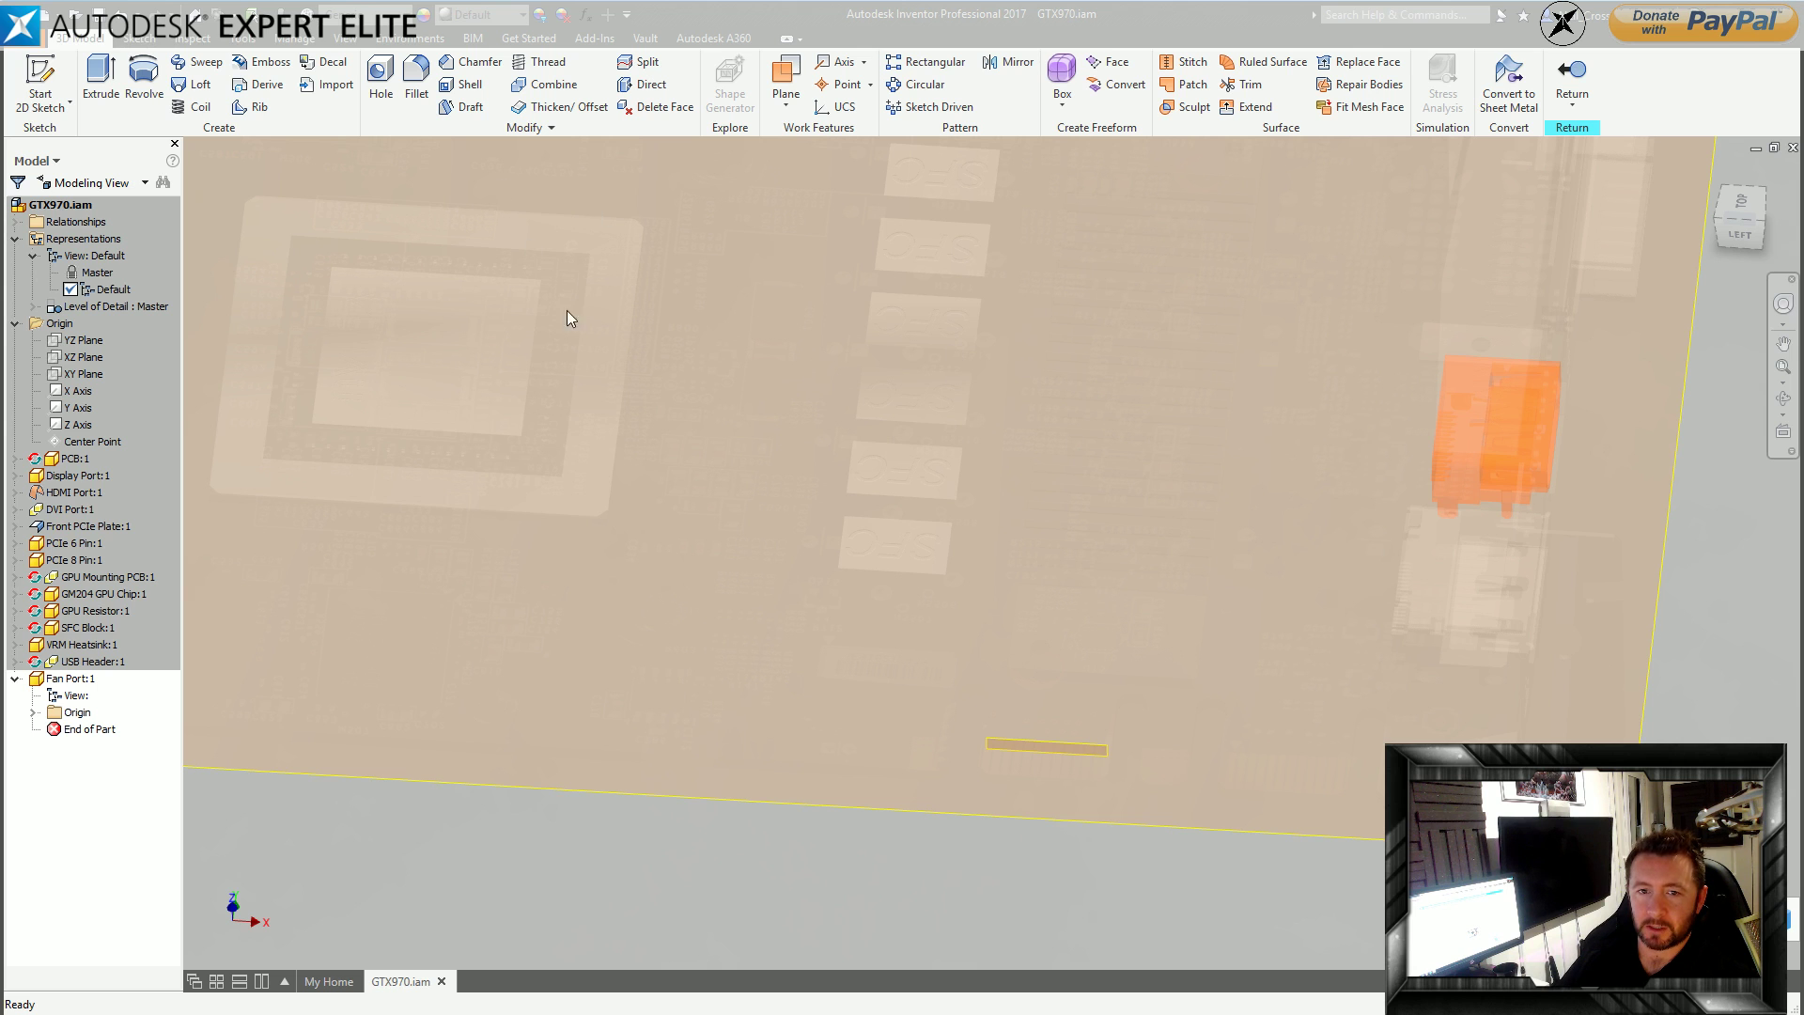
middle_click_drag(1009, 547, 1119, 549, "shift")
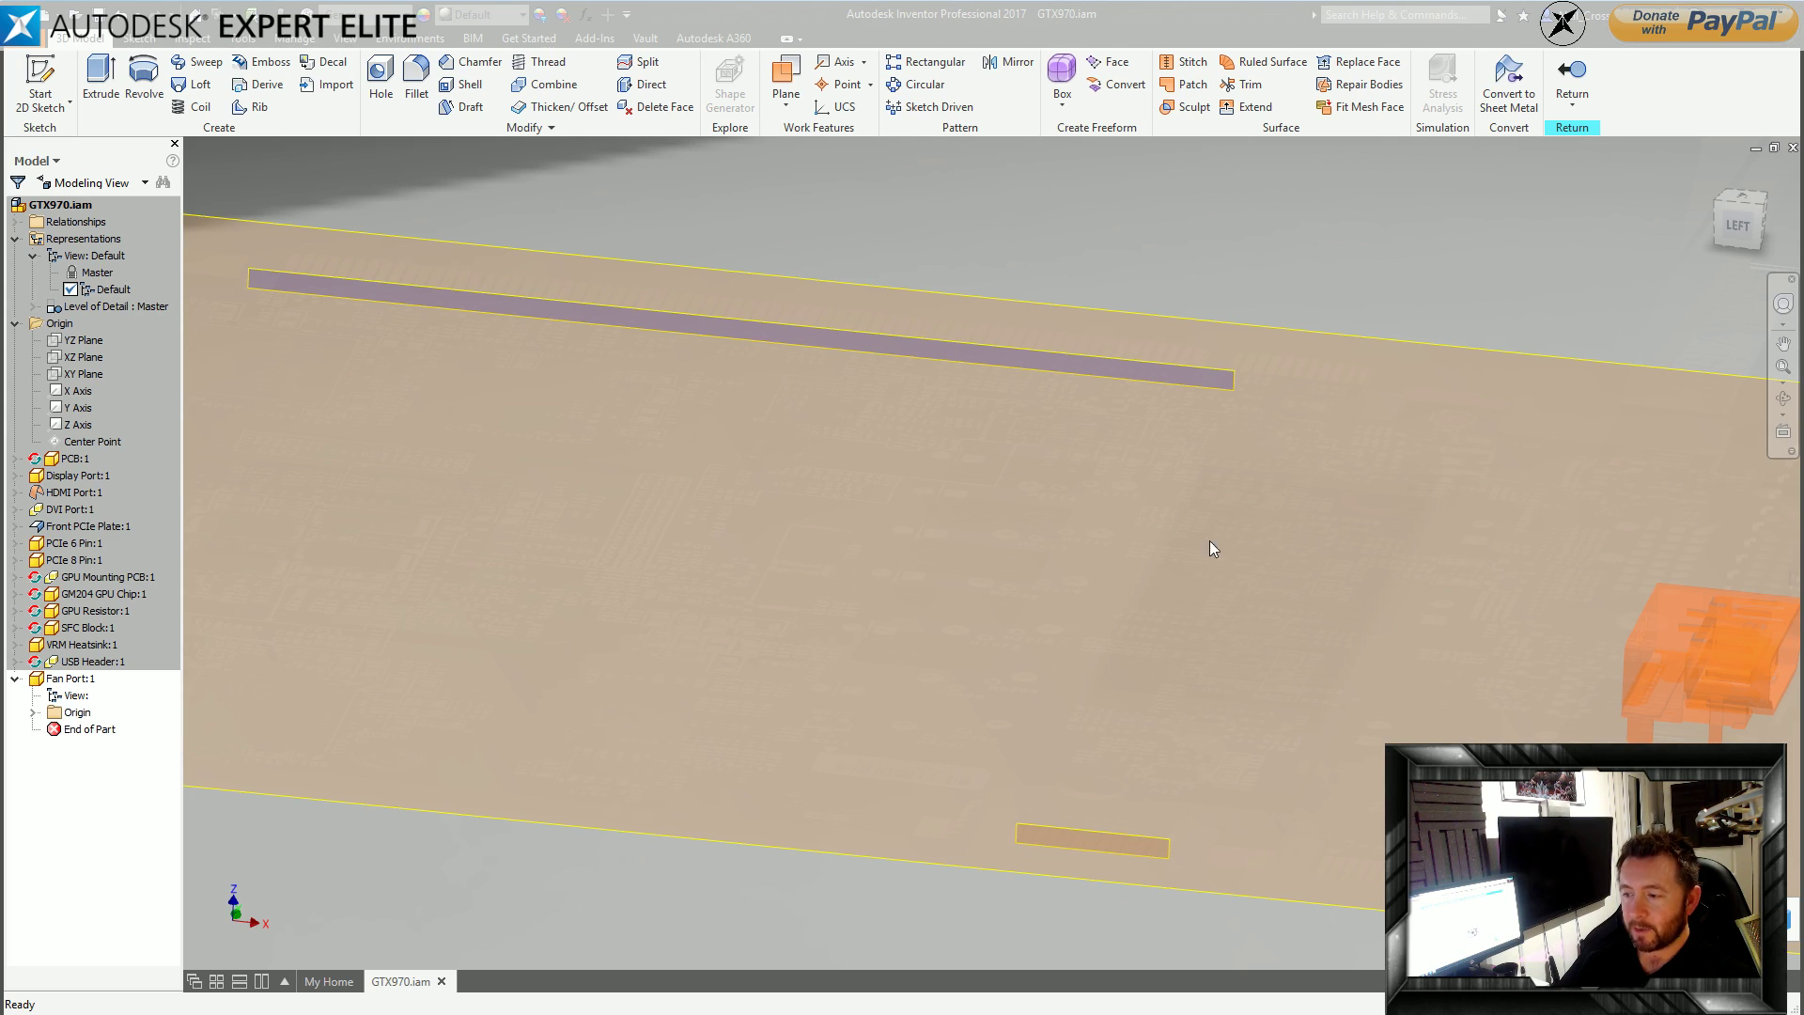
middle_click_drag(1203, 774, 1338, 312, "shift")
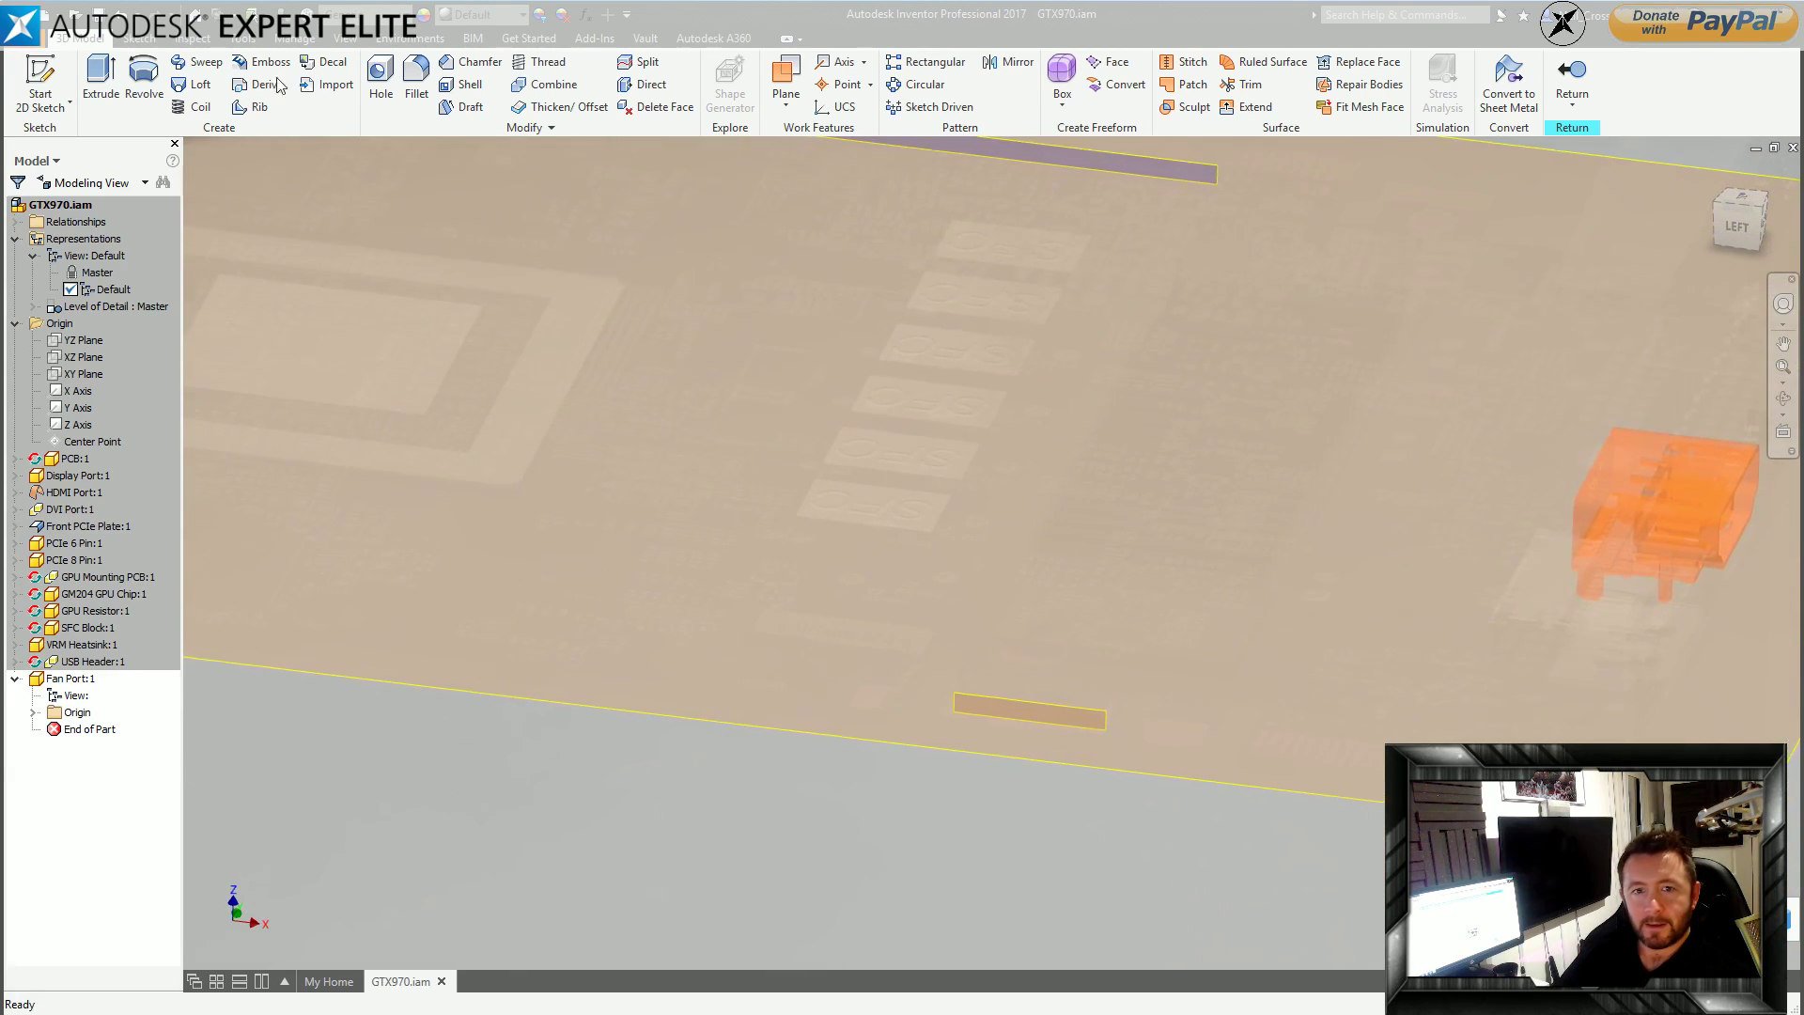
left_click(39, 83)
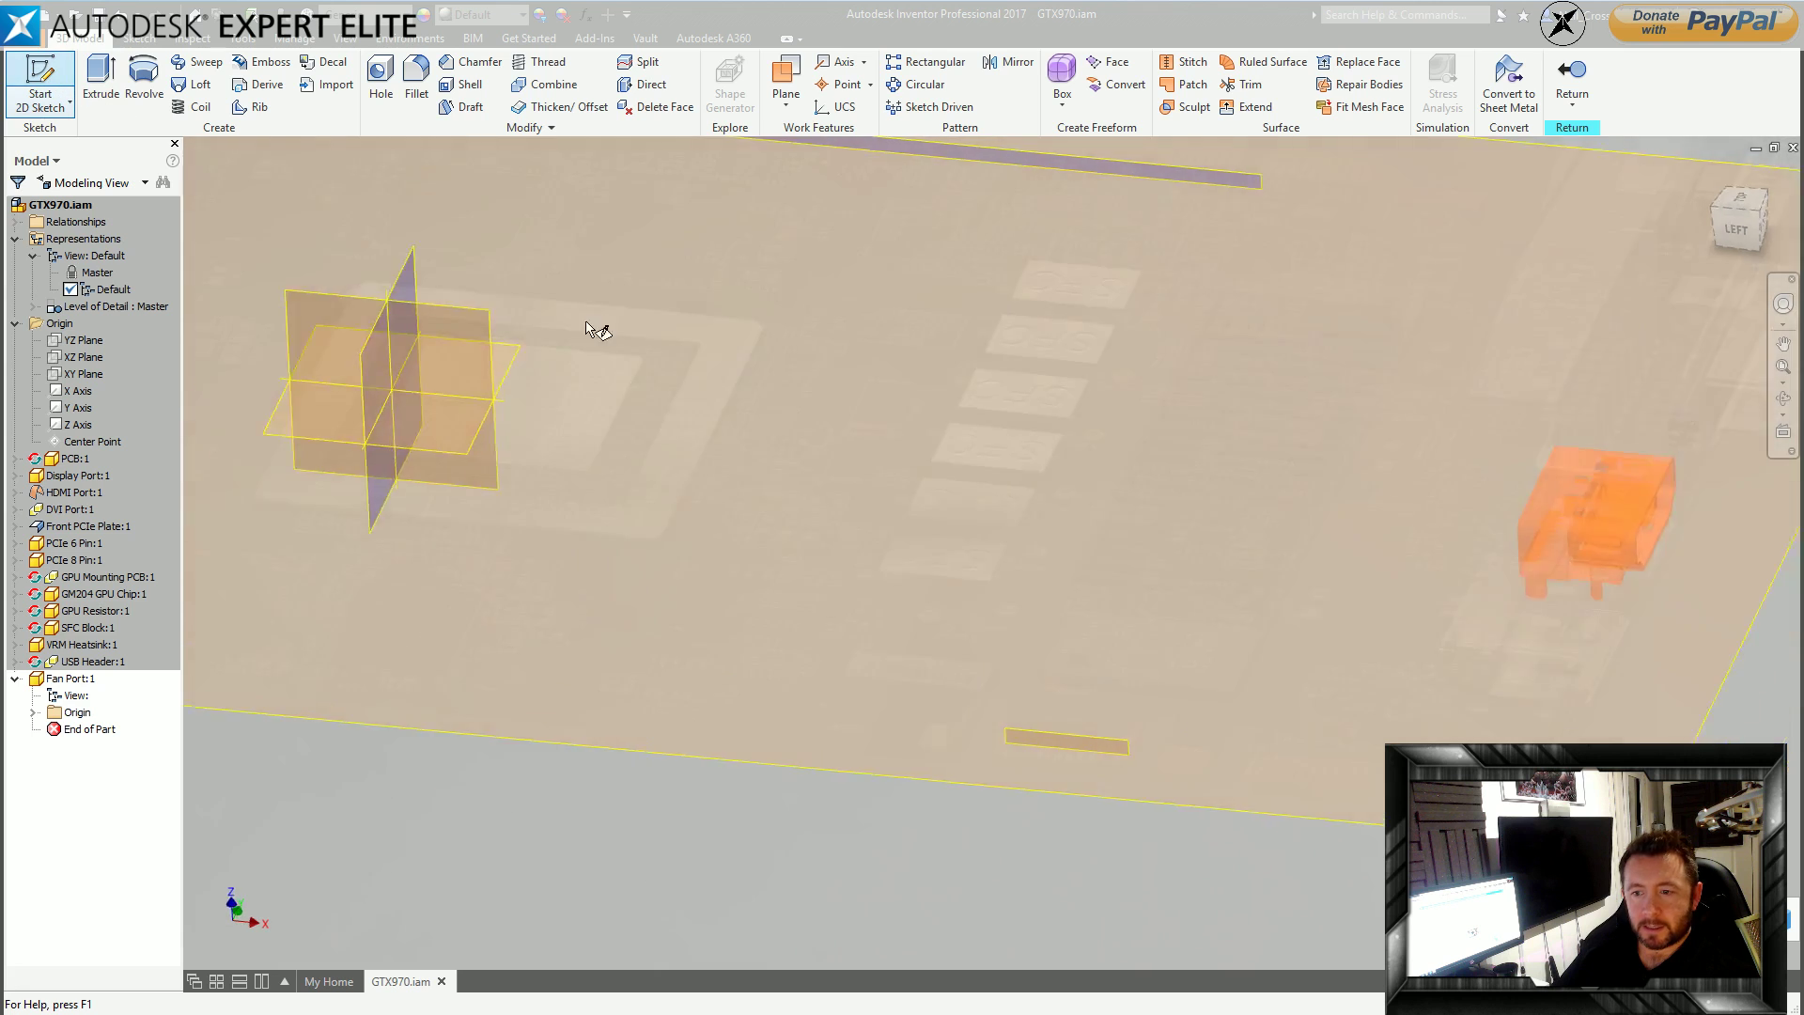
key("F6")
left_click(1151, 739)
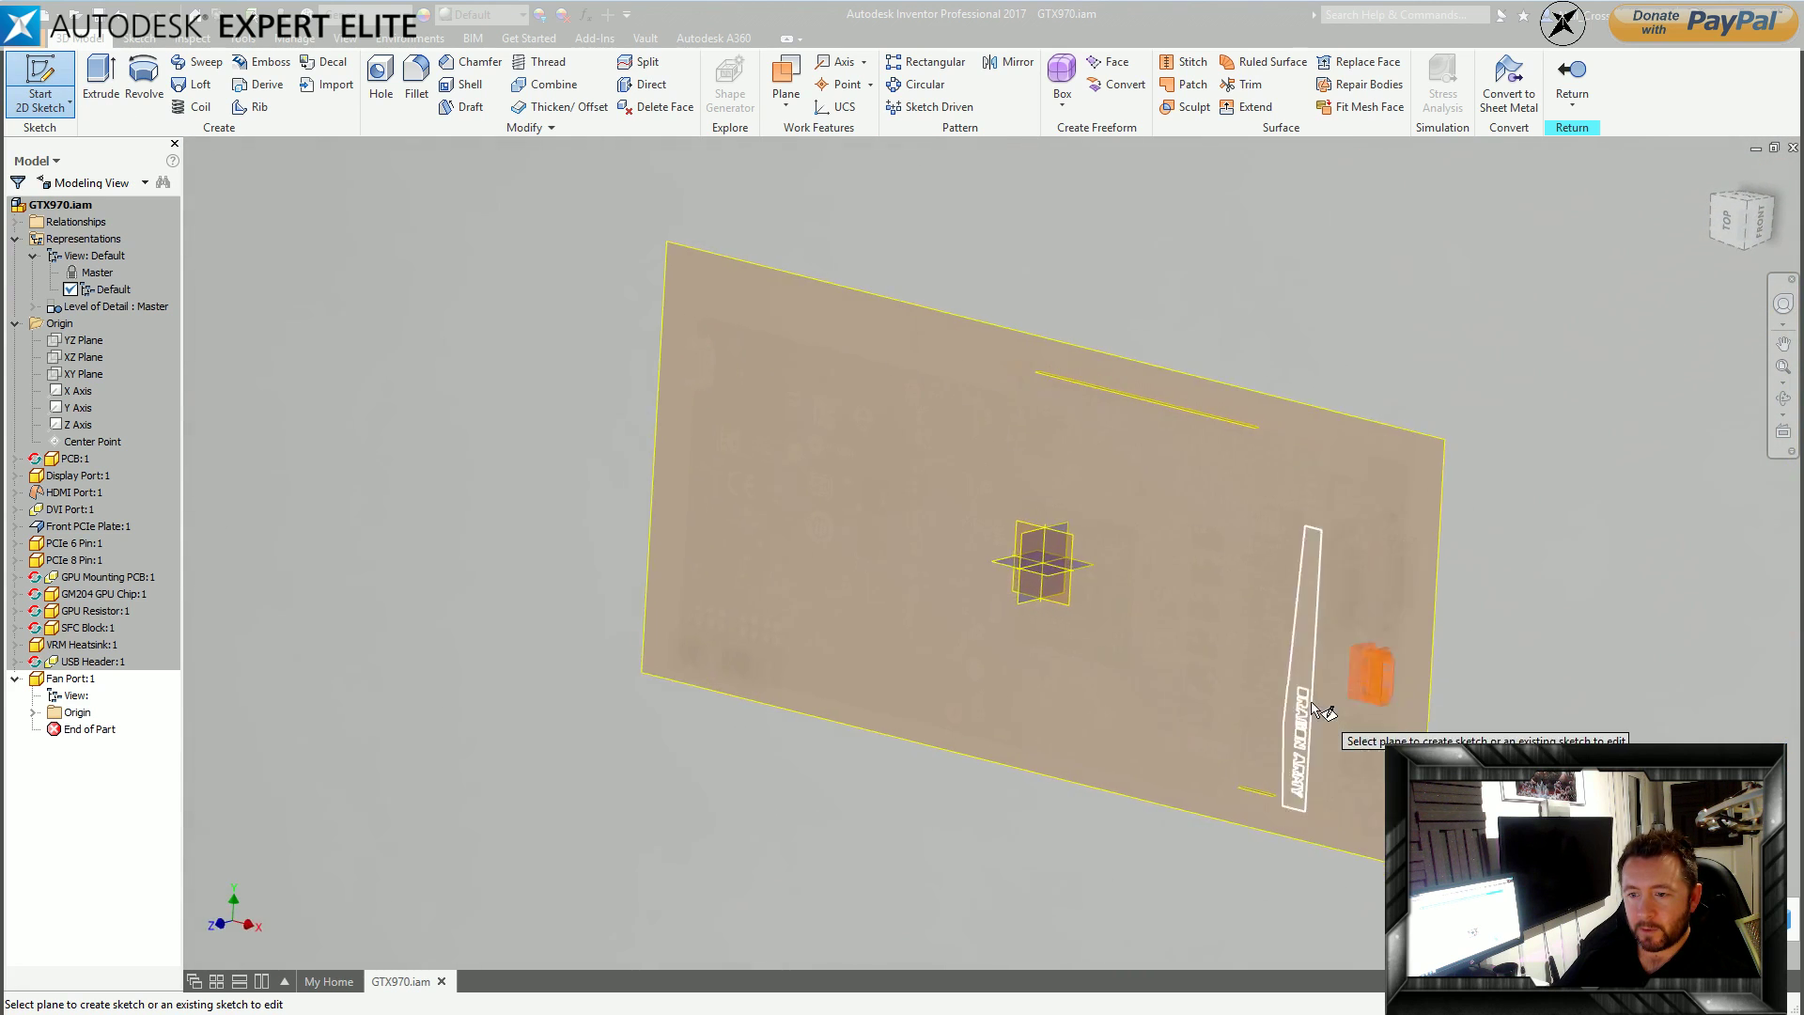
Project the circuit board's outline, including its edge slots, into the Fan Port sketch.
left_click(386, 84)
left_click(1150, 662)
scroll(1174, 785, "up", 6)
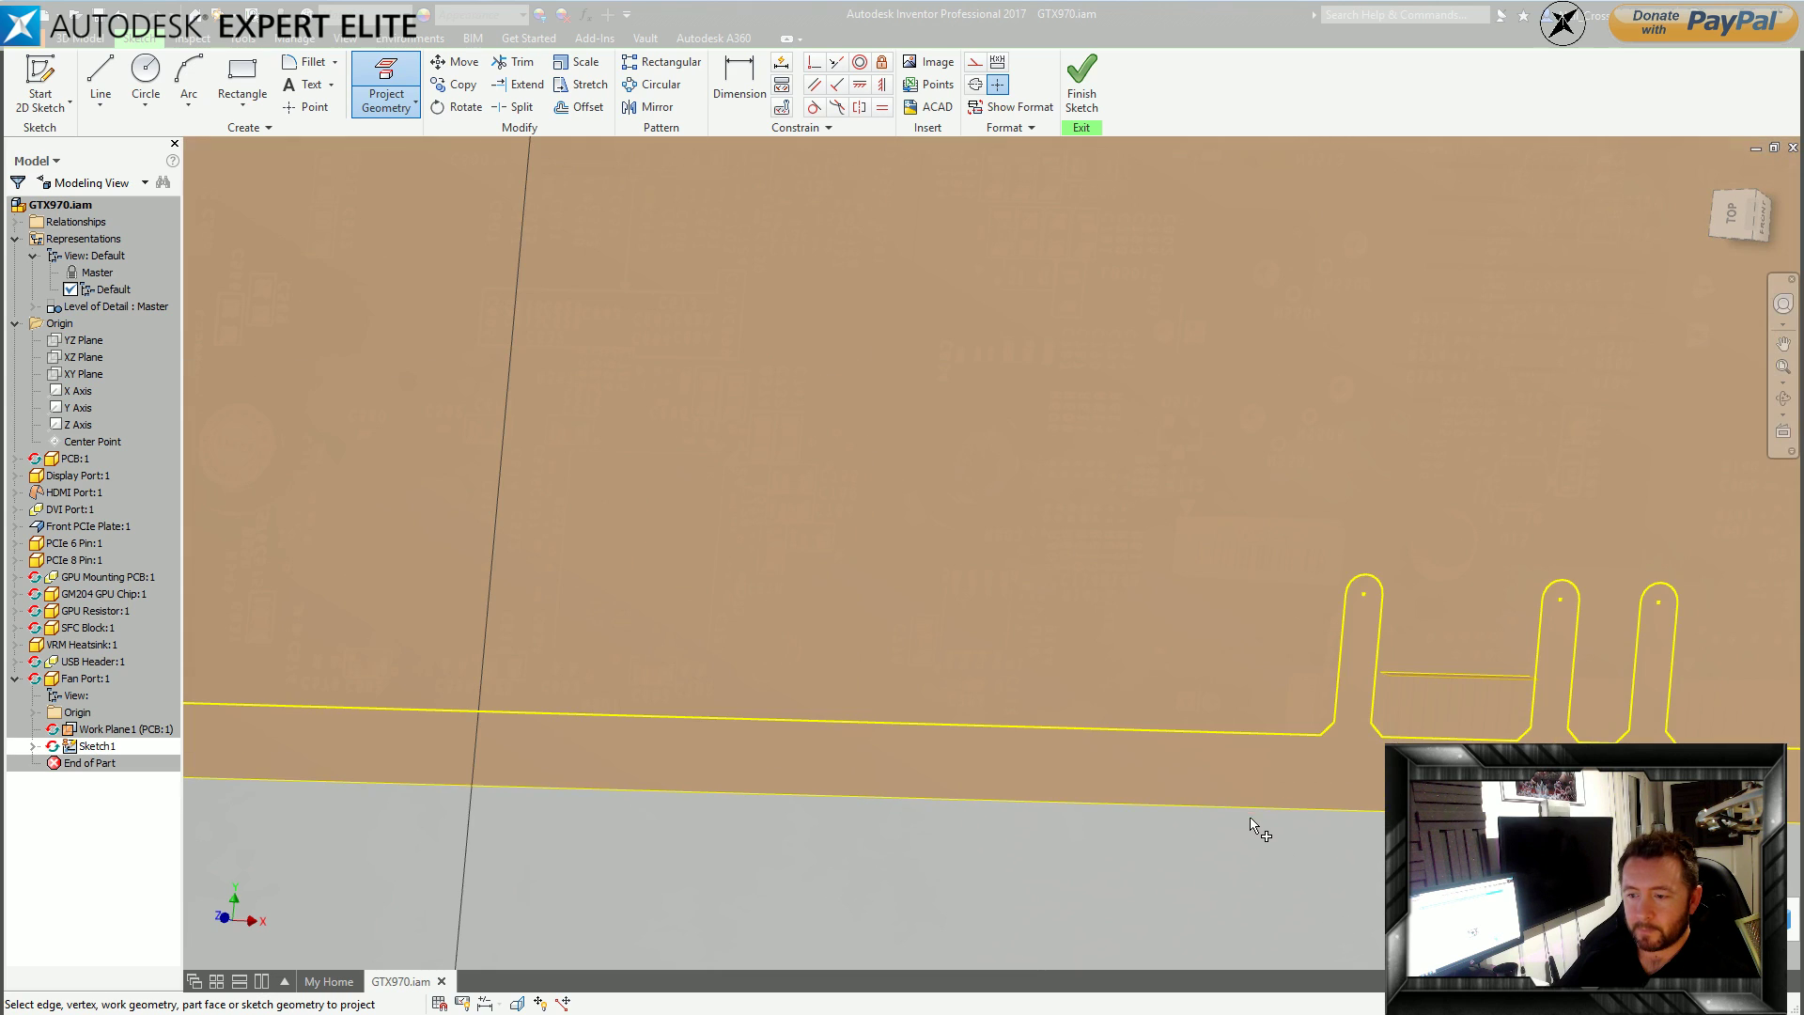
Sketch a rectangle just inside the board's lower edge line, beside the first tall edge slot.
key("Escape")
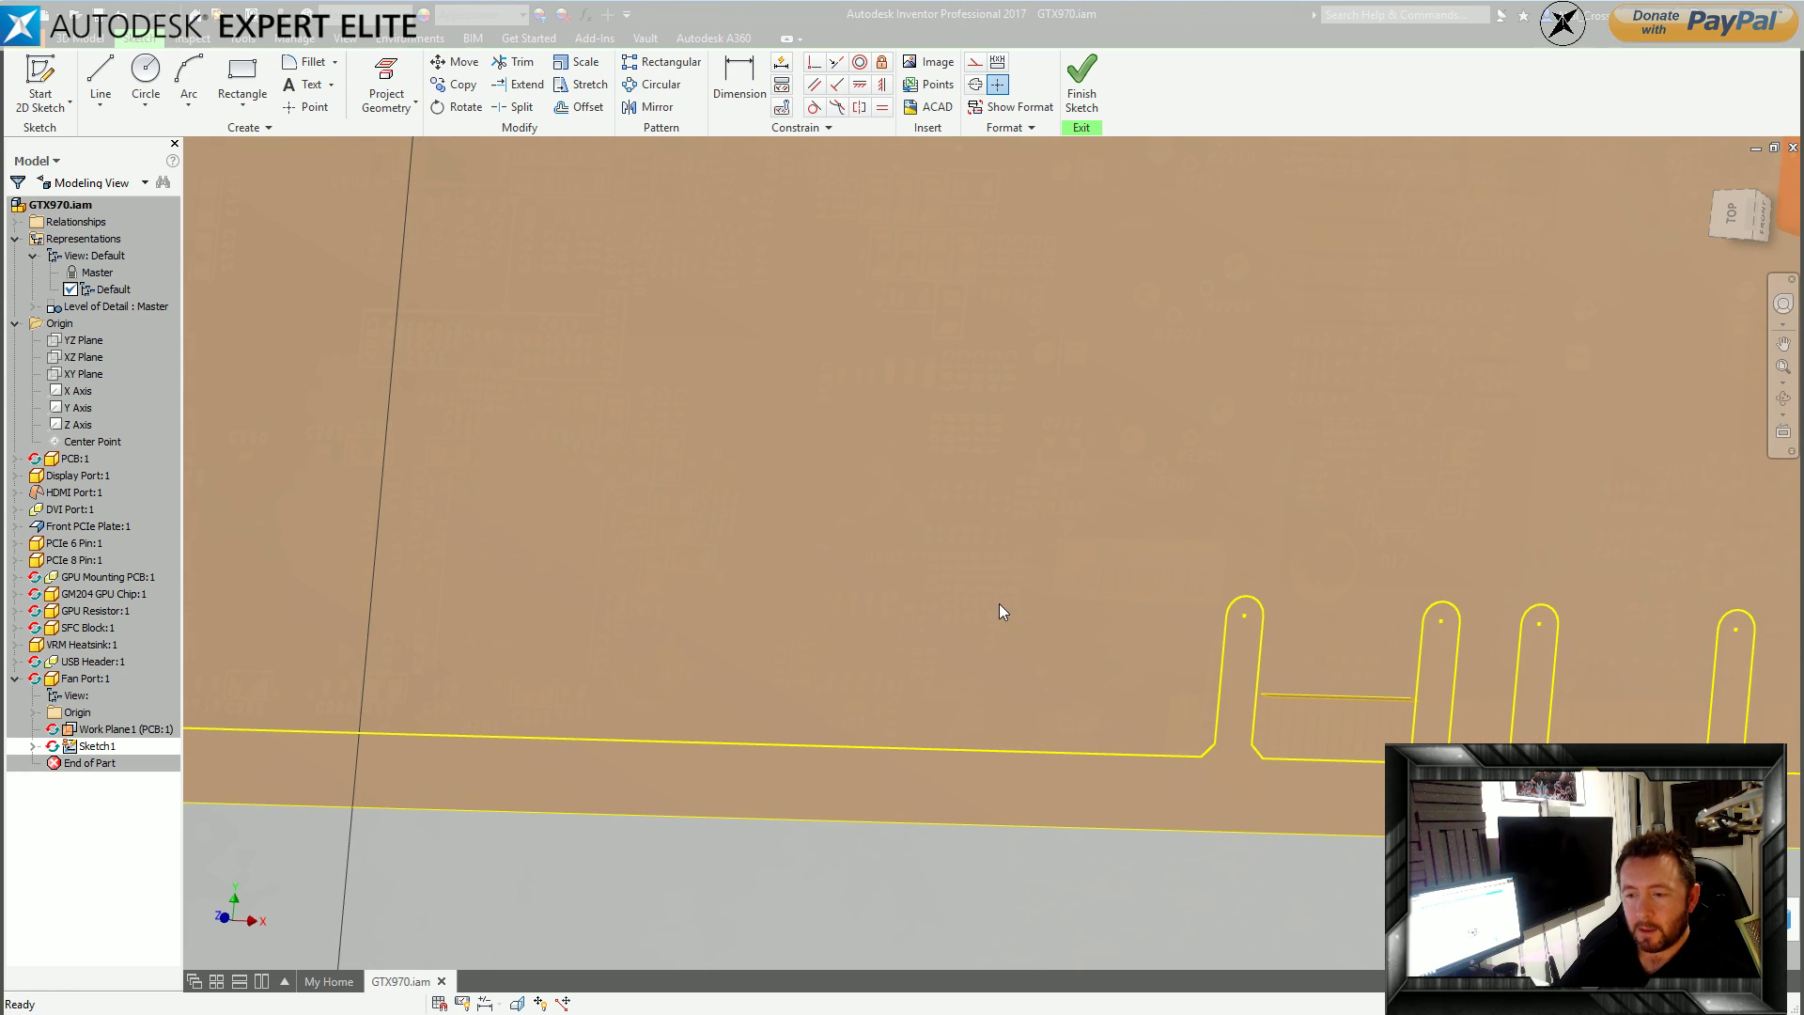
scroll(1086, 721, "up", 5)
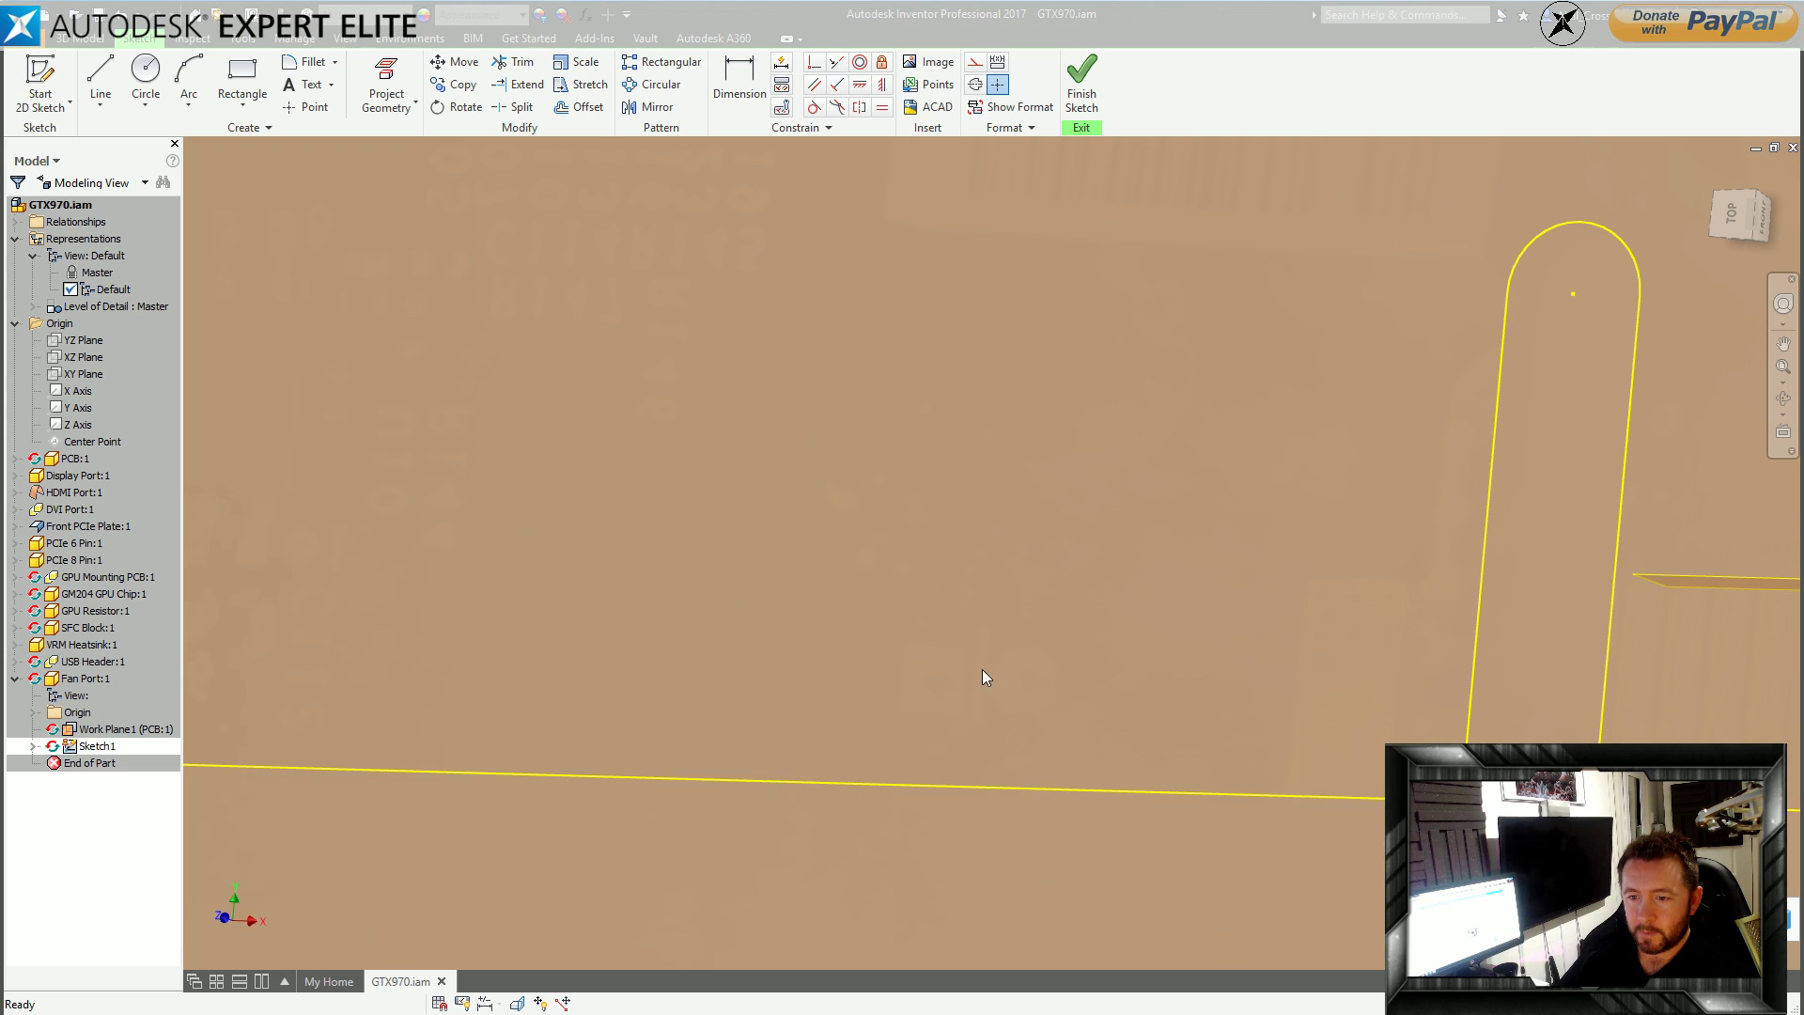
left_click(243, 80)
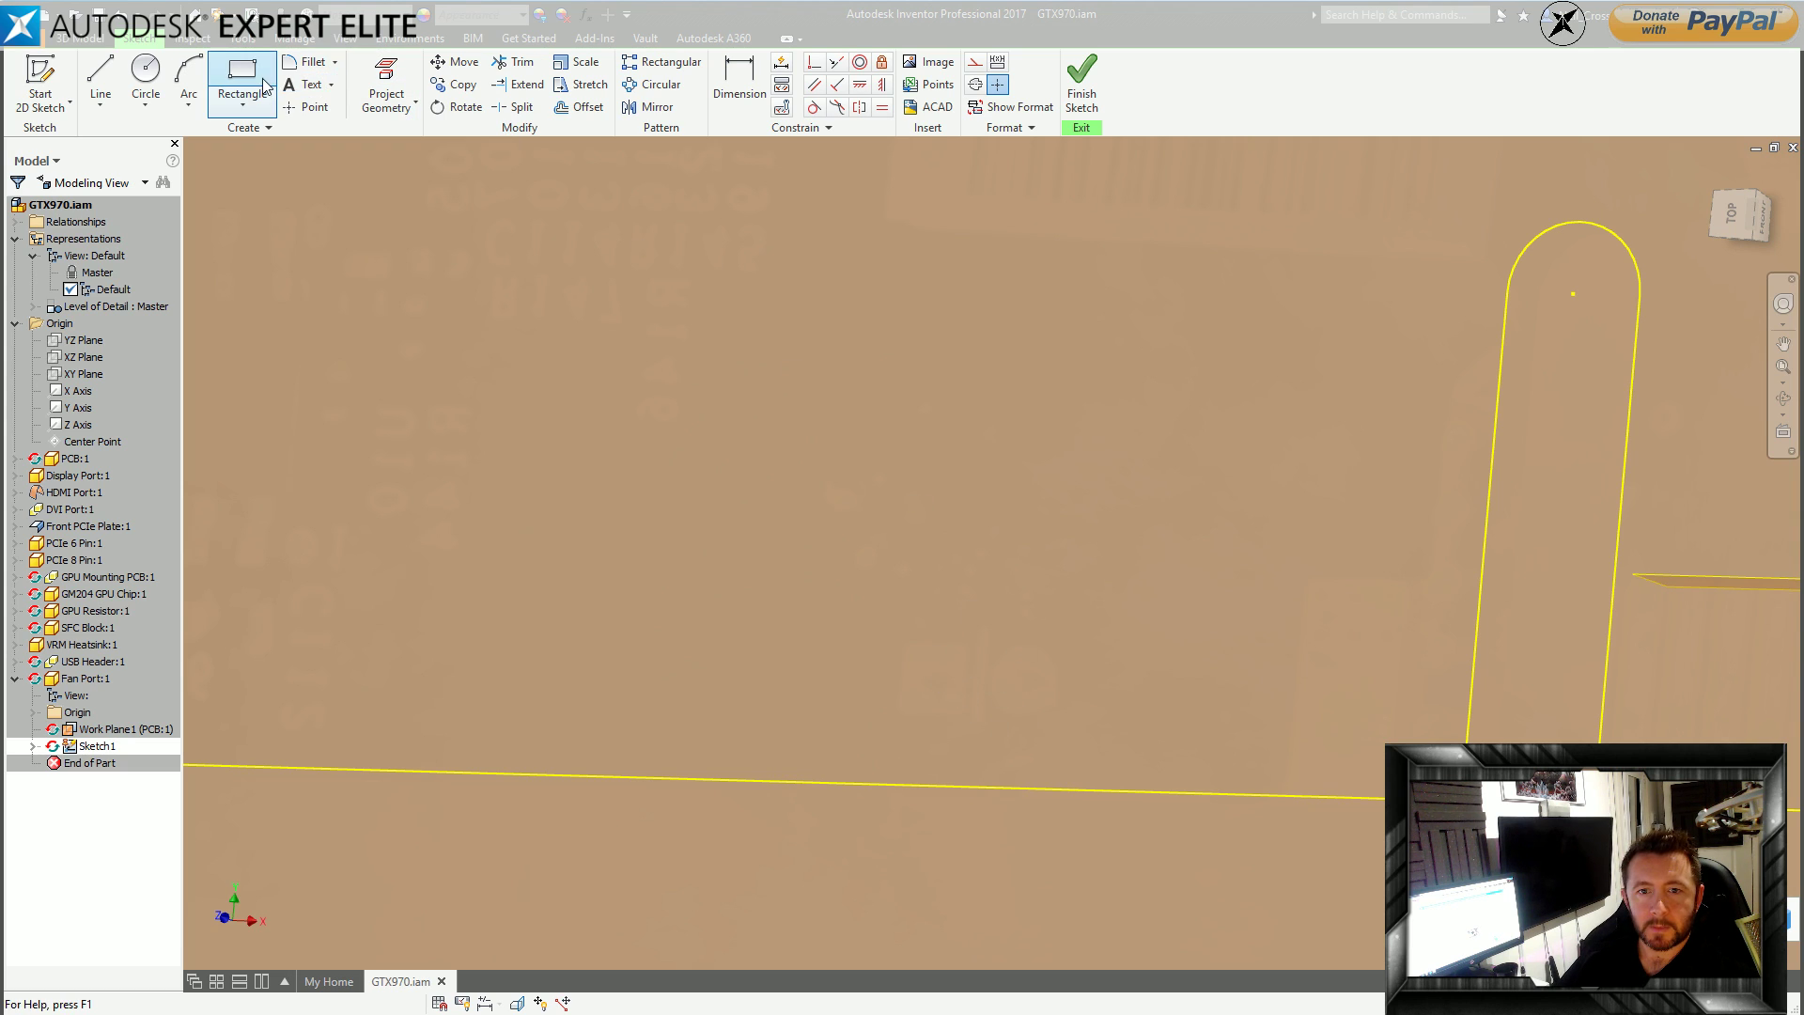
left_click(876, 587)
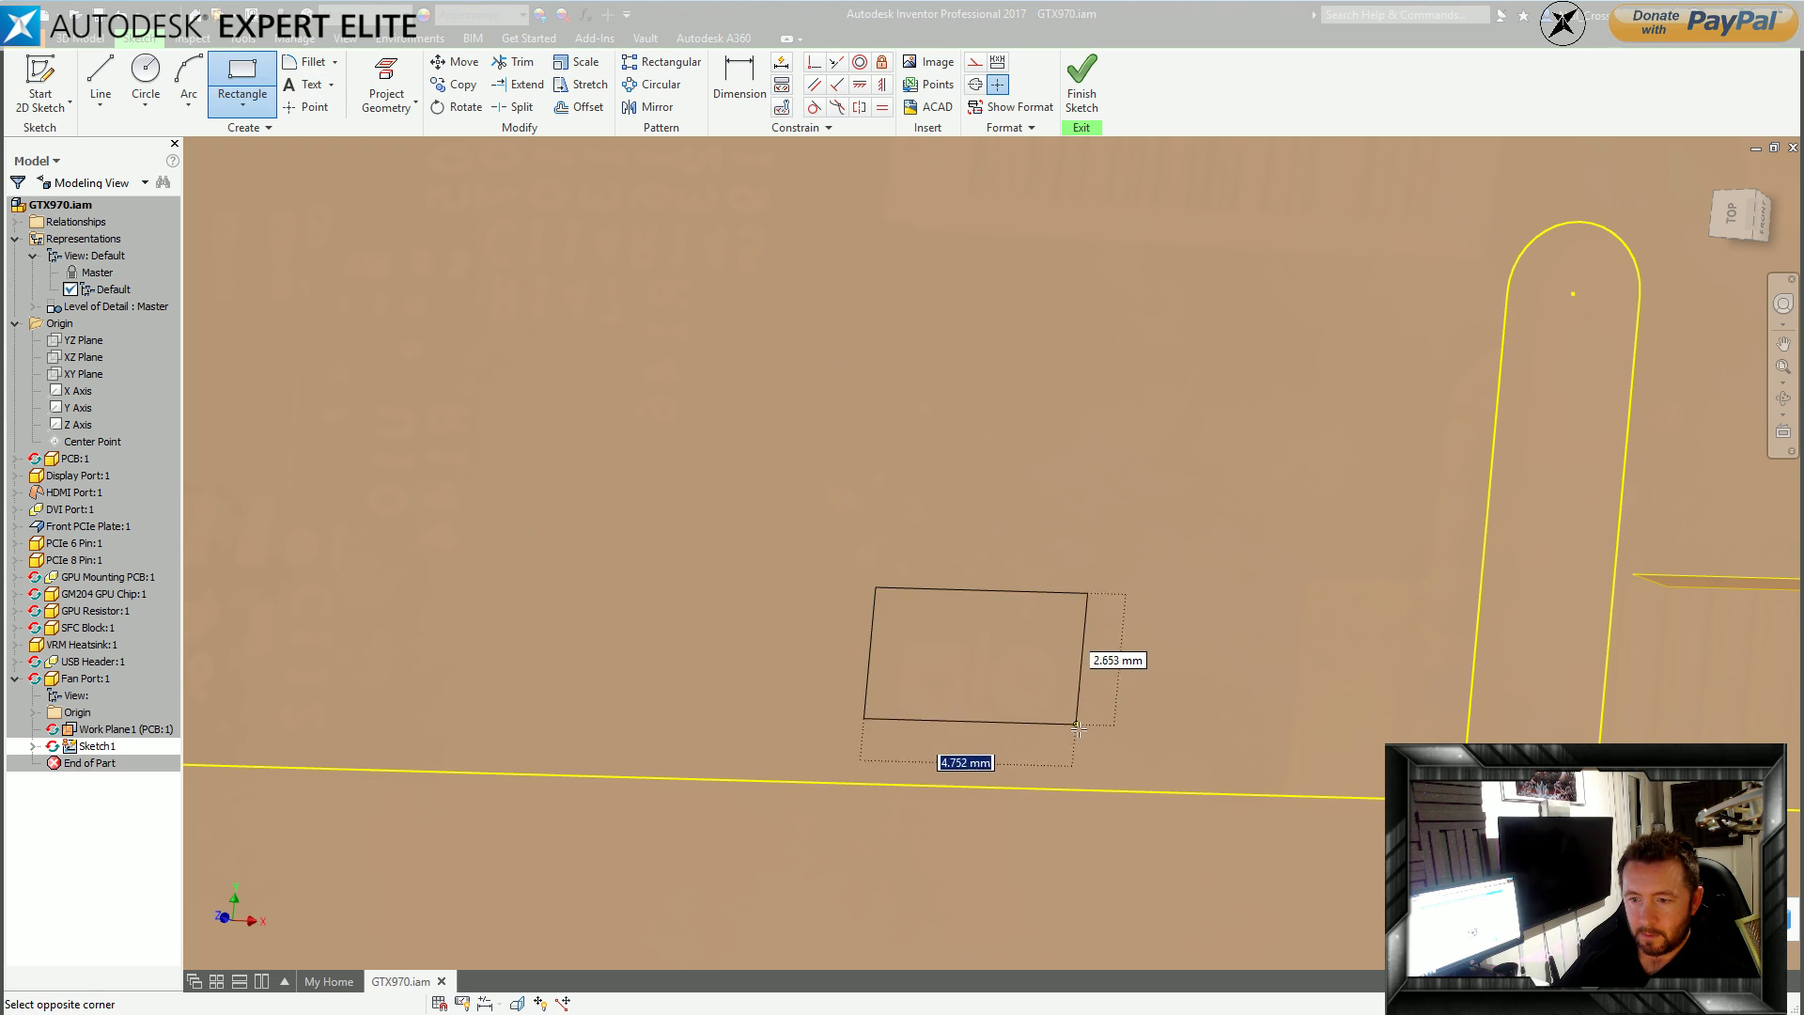
left_click(1087, 751)
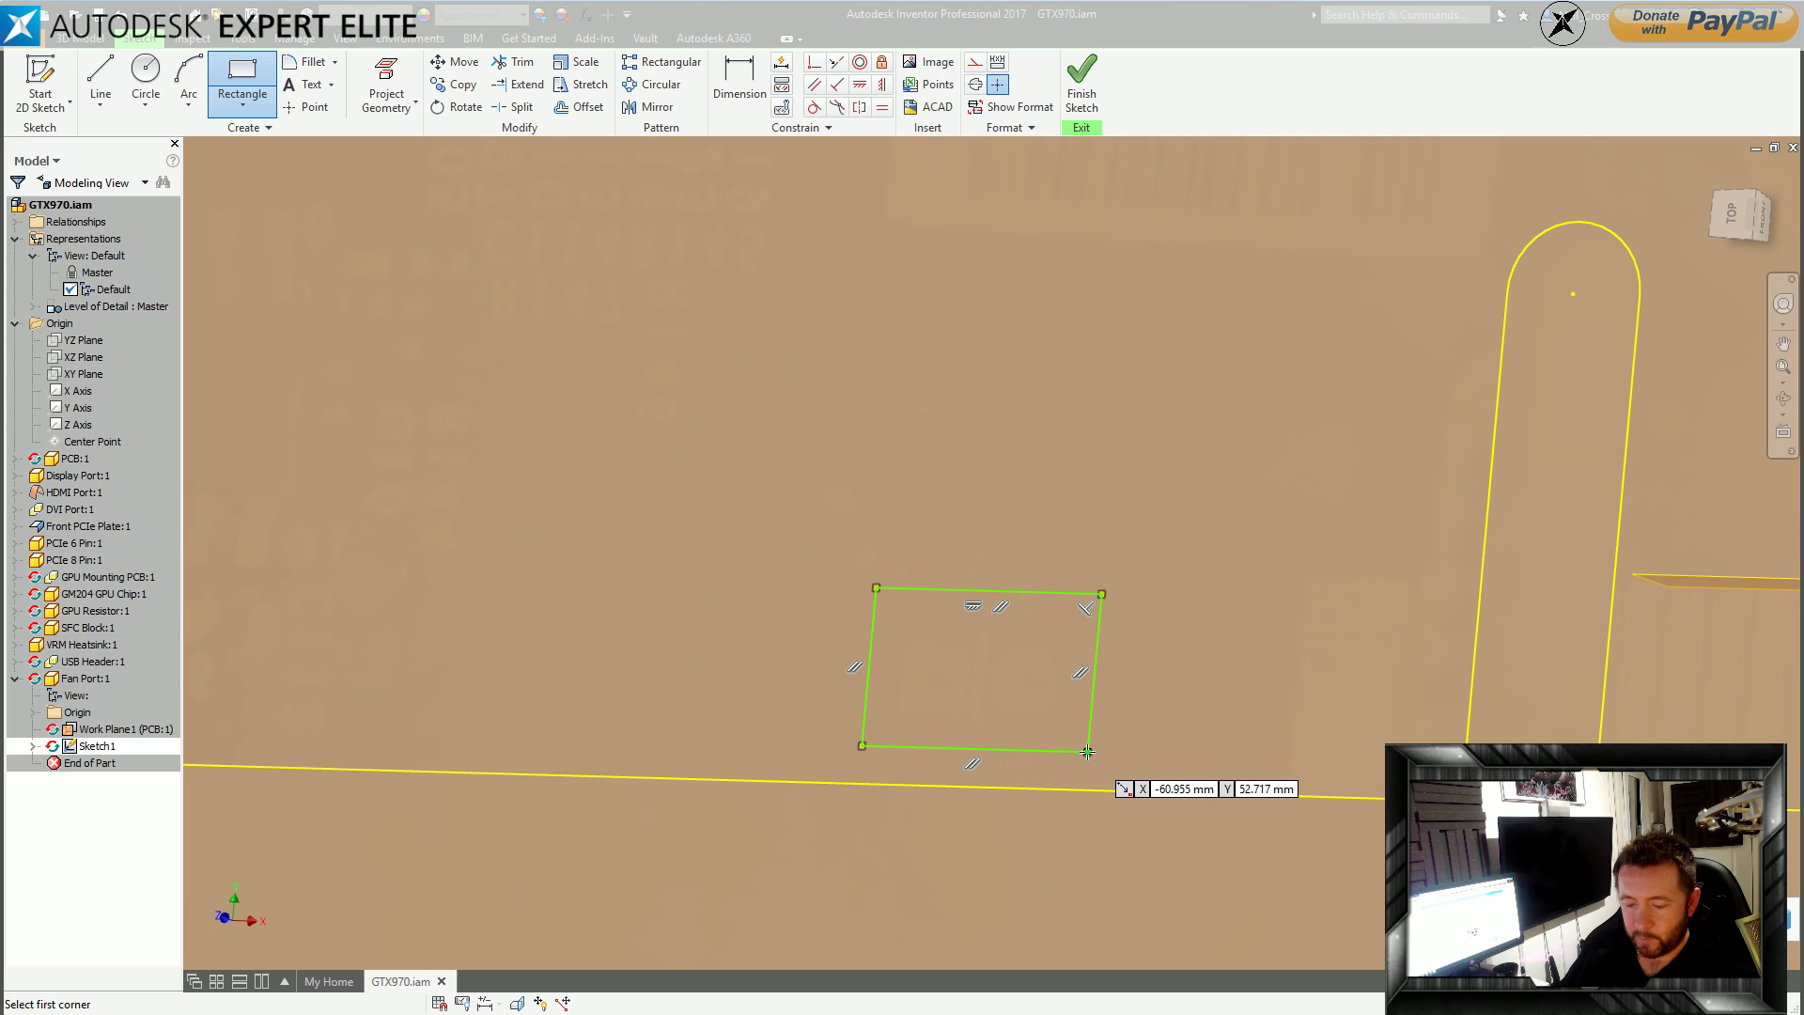
Dimension the rectangle 5 mm wide and 4 mm high.
key("d")
left_click(1024, 749)
left_click(964, 854)
type("5")
key("Return")
left_click(822, 616)
left_click(771, 617)
type("4")
key("Return")
Position the rectangle 5 mm from the first edge slot and 0.5 mm from the board's edge line, and finish the sketch.
left_click(1062, 645)
left_click(1470, 693)
left_click(1347, 607)
type("5")
key("Return")
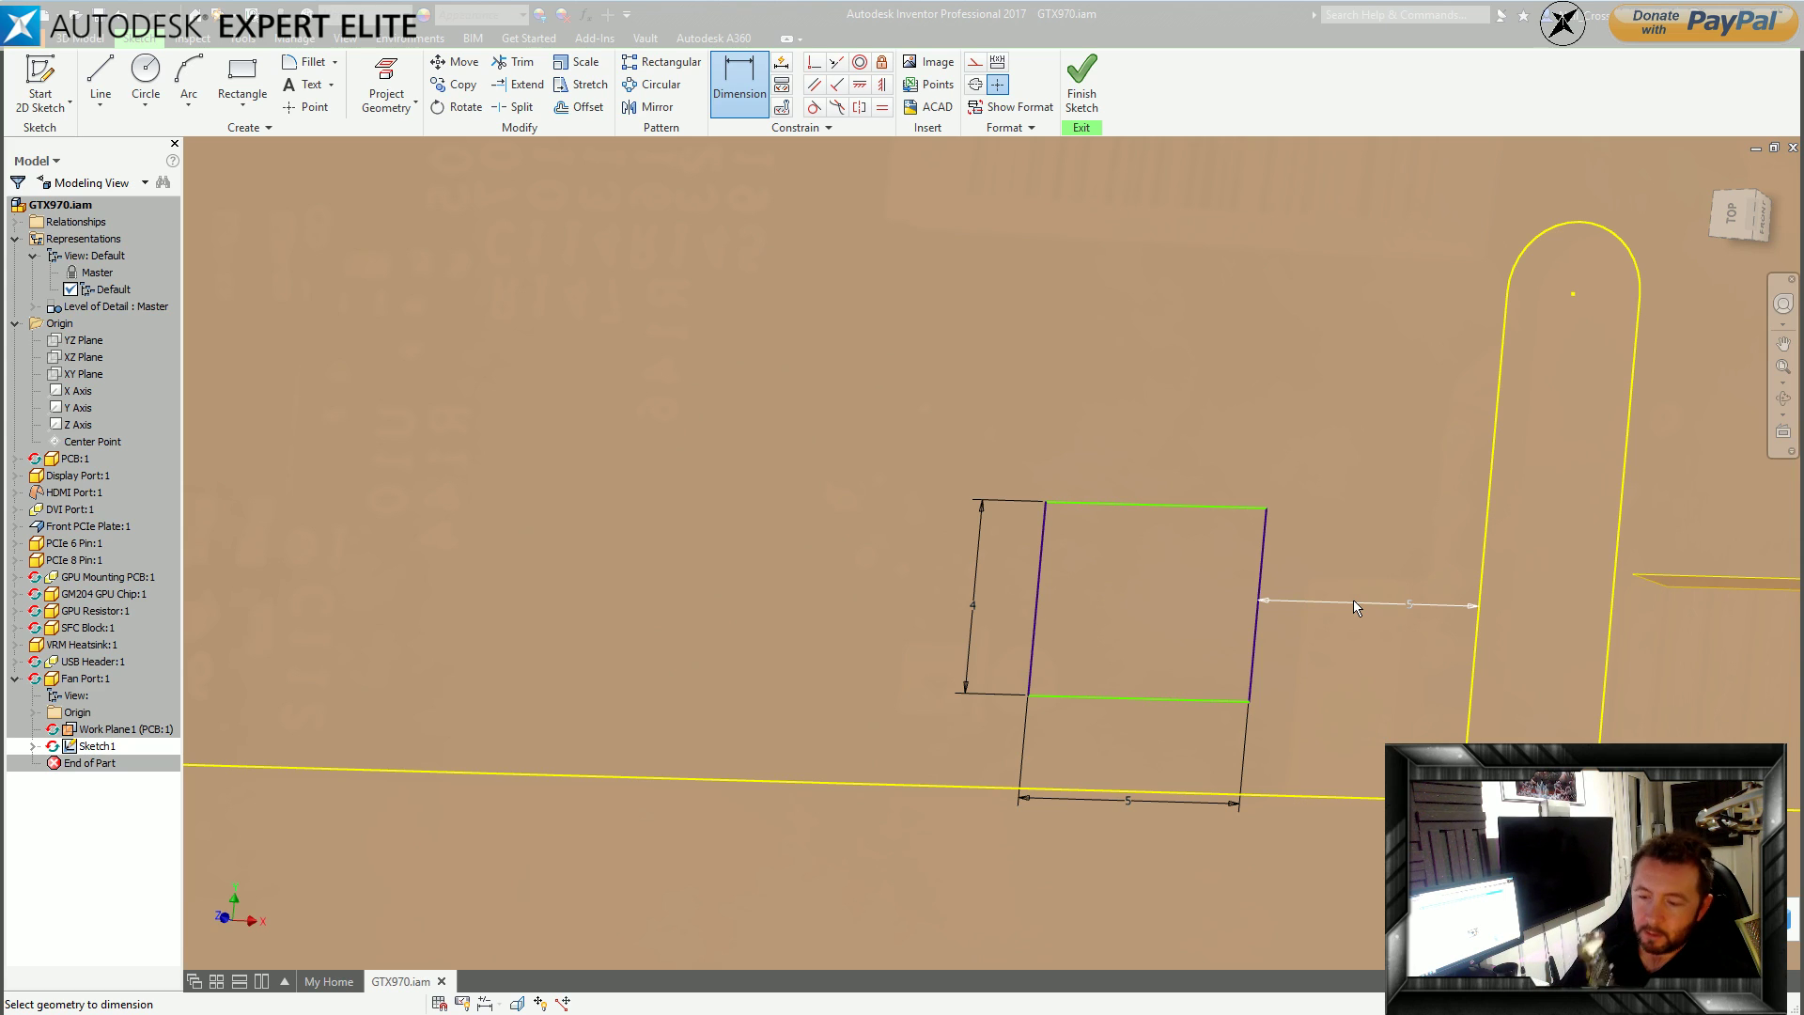
left_click(1186, 700)
left_click(1186, 787)
left_click(1148, 813)
type("0,5")
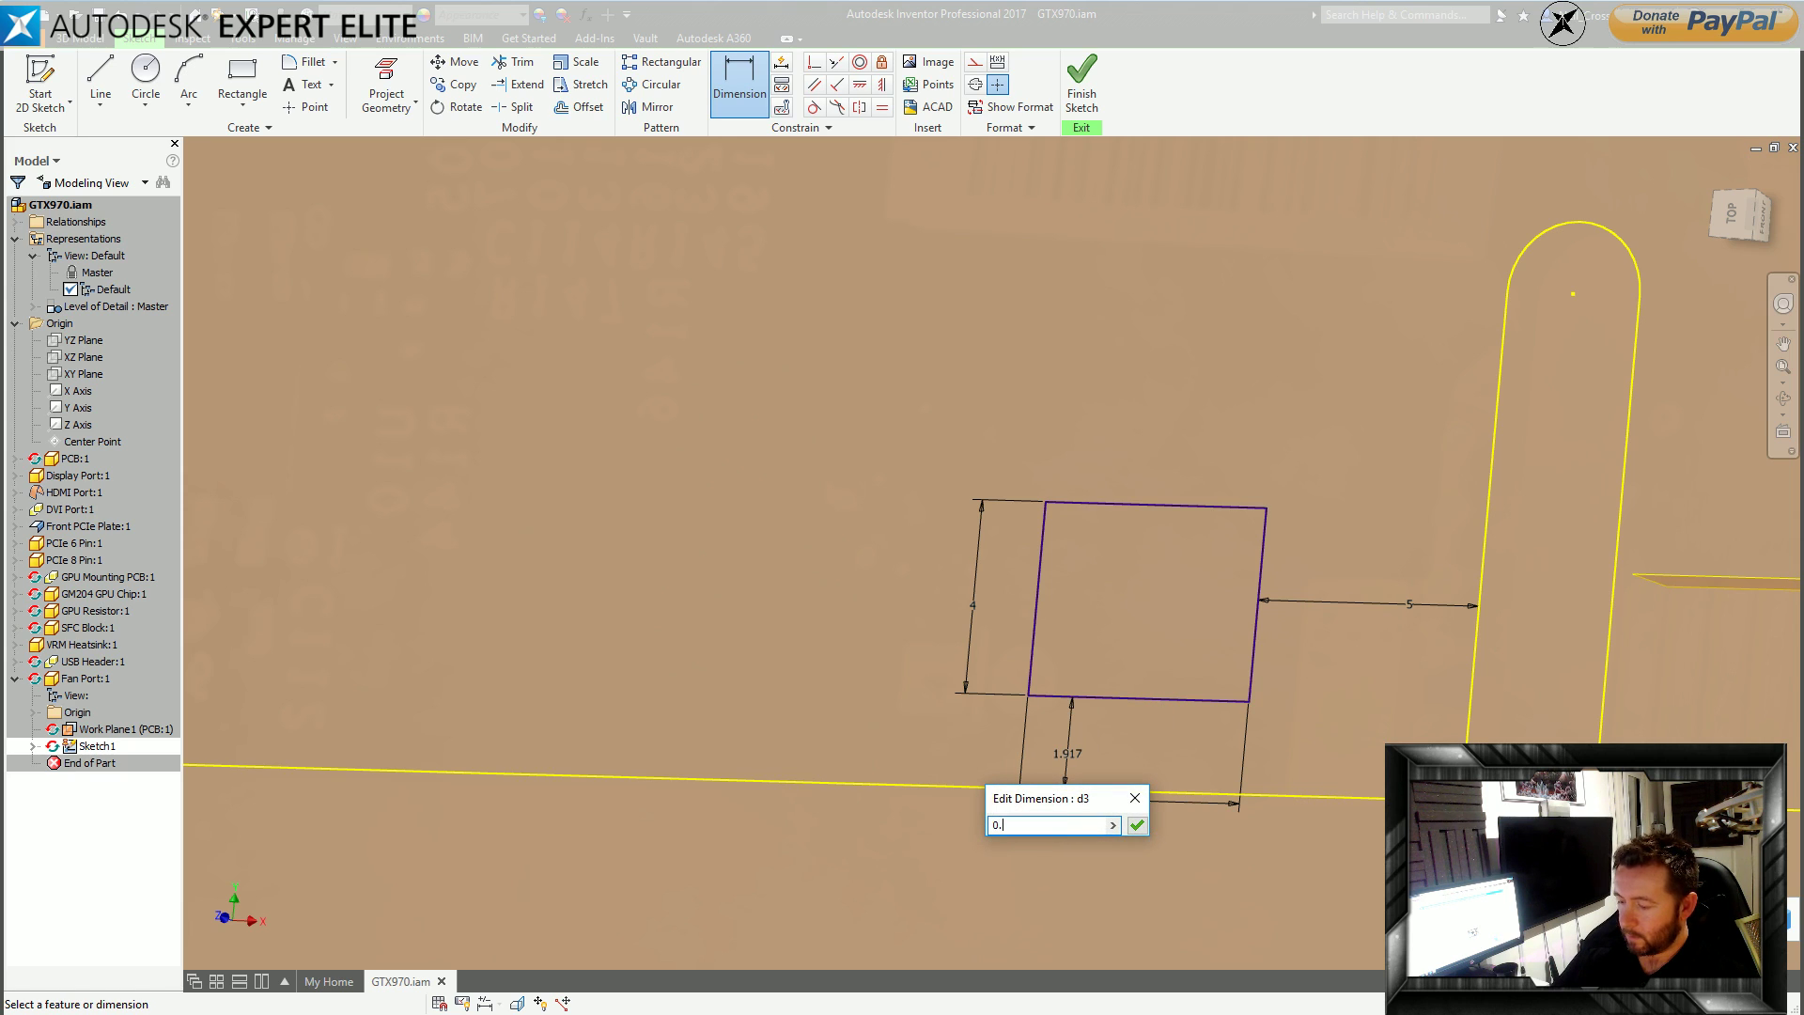
key("Return")
left_click(1081, 83)
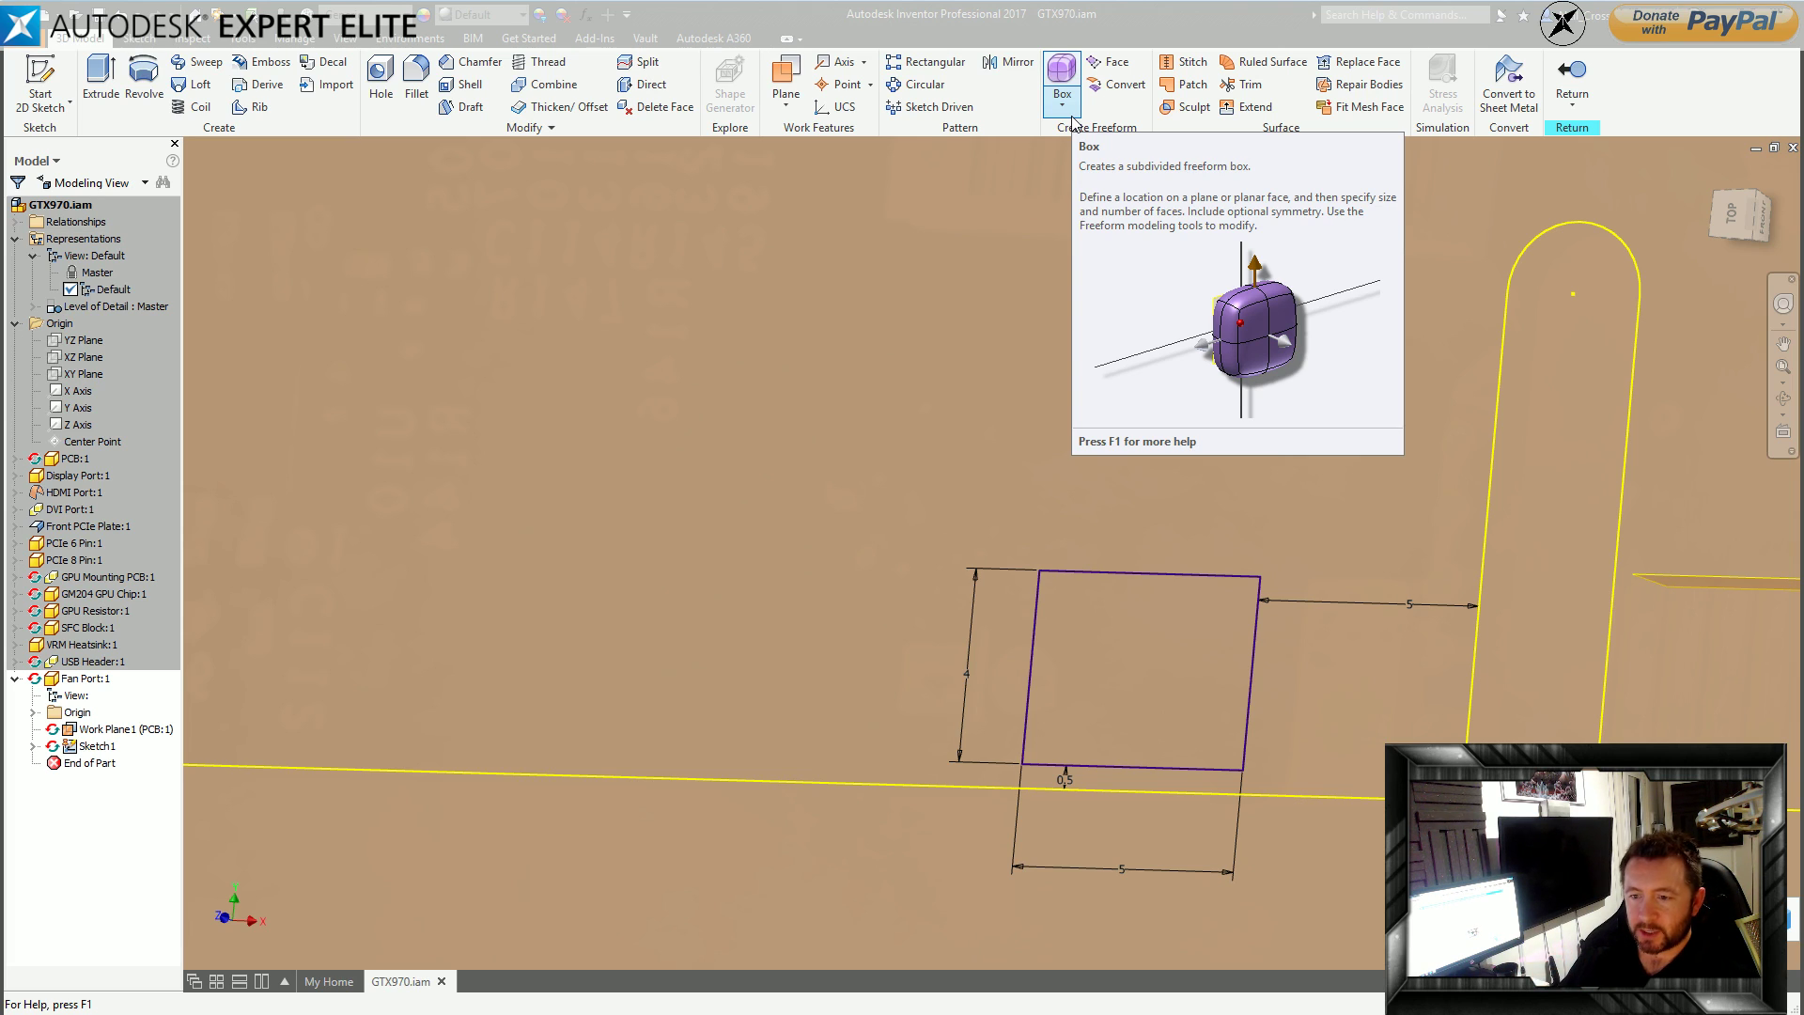
Extrude the rectangle 6 mm upward from the board as a solid block.
key("e")
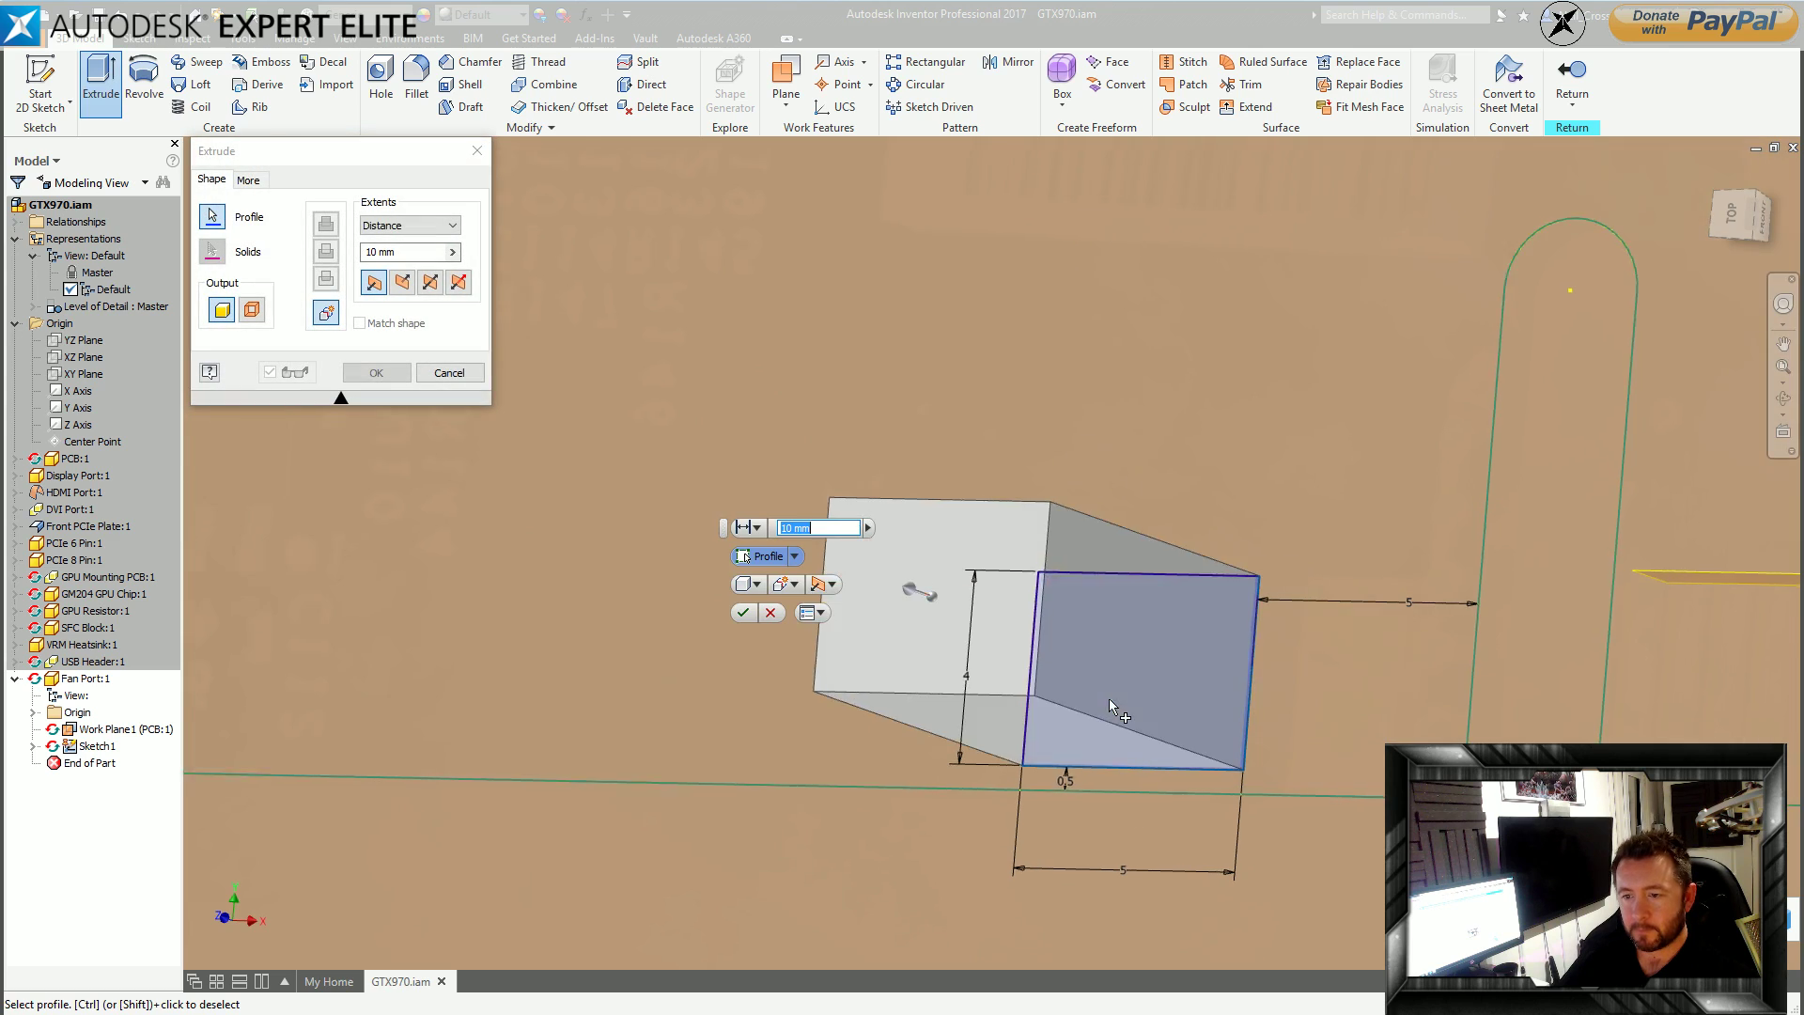
middle_click_drag(765, 507, 526, 361, "shift")
type("6")
scroll(824, 563, "down", 2)
key("Return")
middle_click_drag(823, 564, 1168, 745, "shift")
scroll(1165, 704, "down", 3)
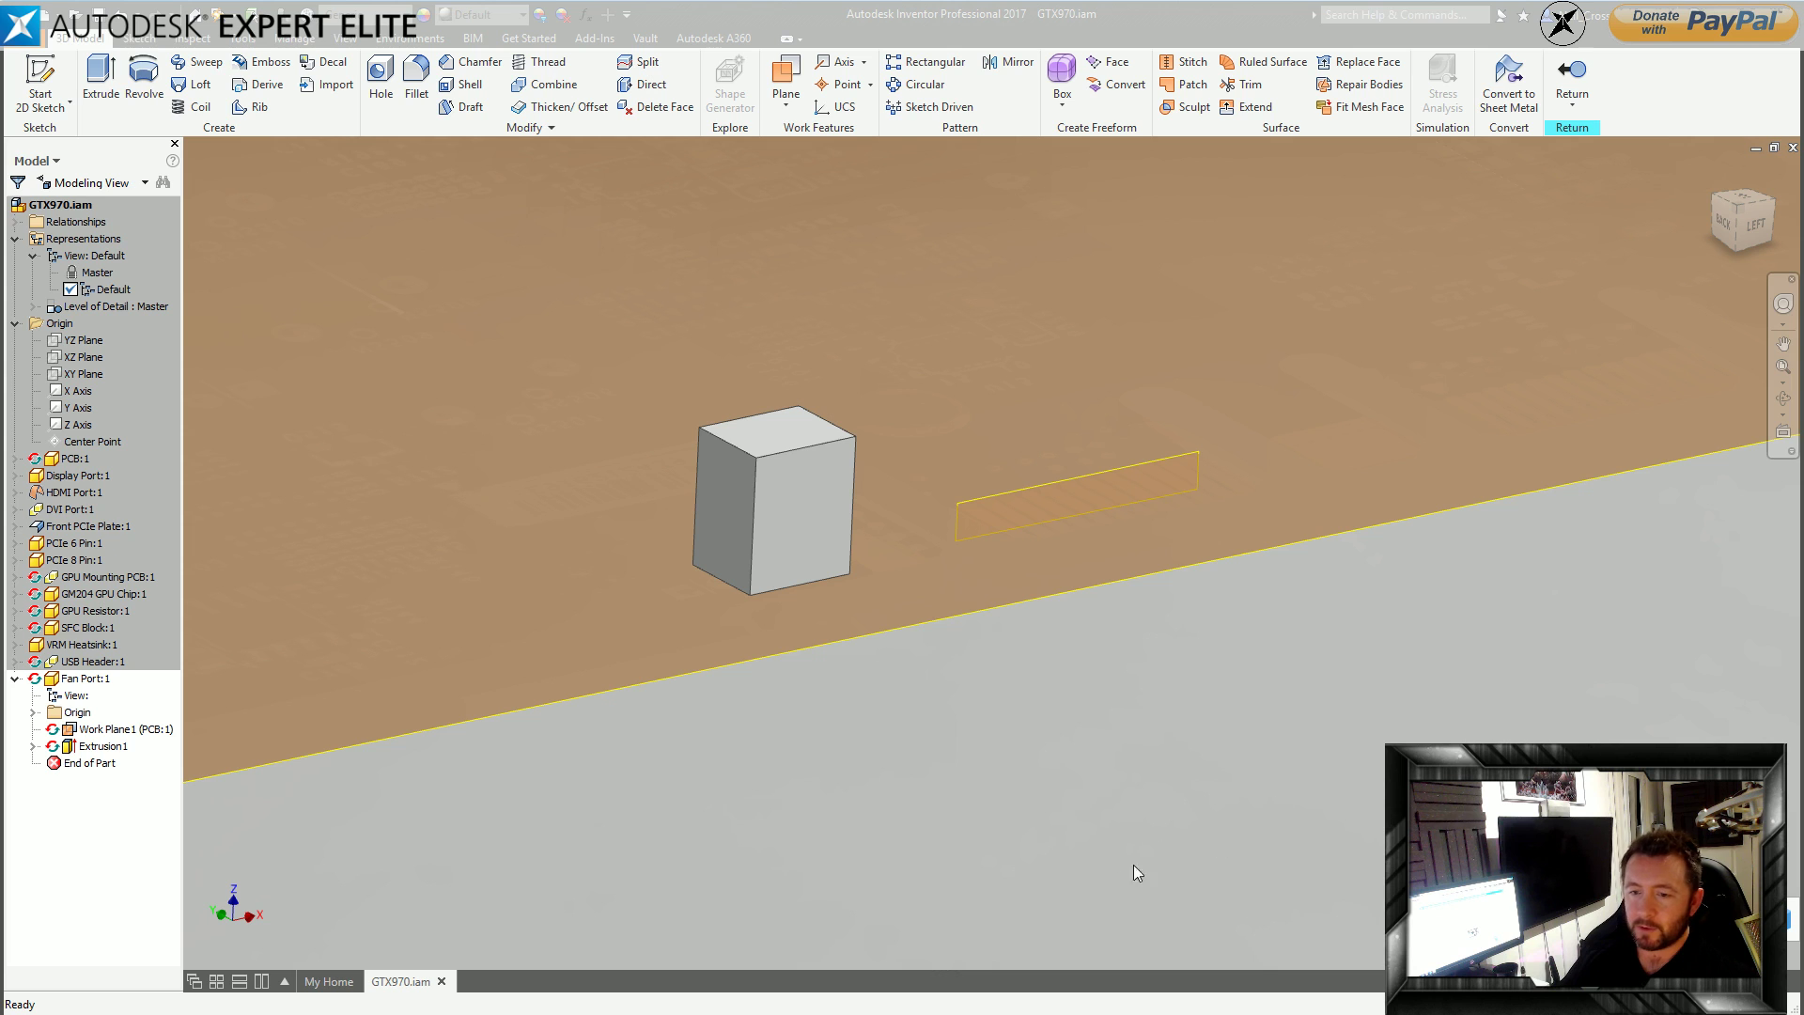
left_click(918, 637)
right_click(918, 636)
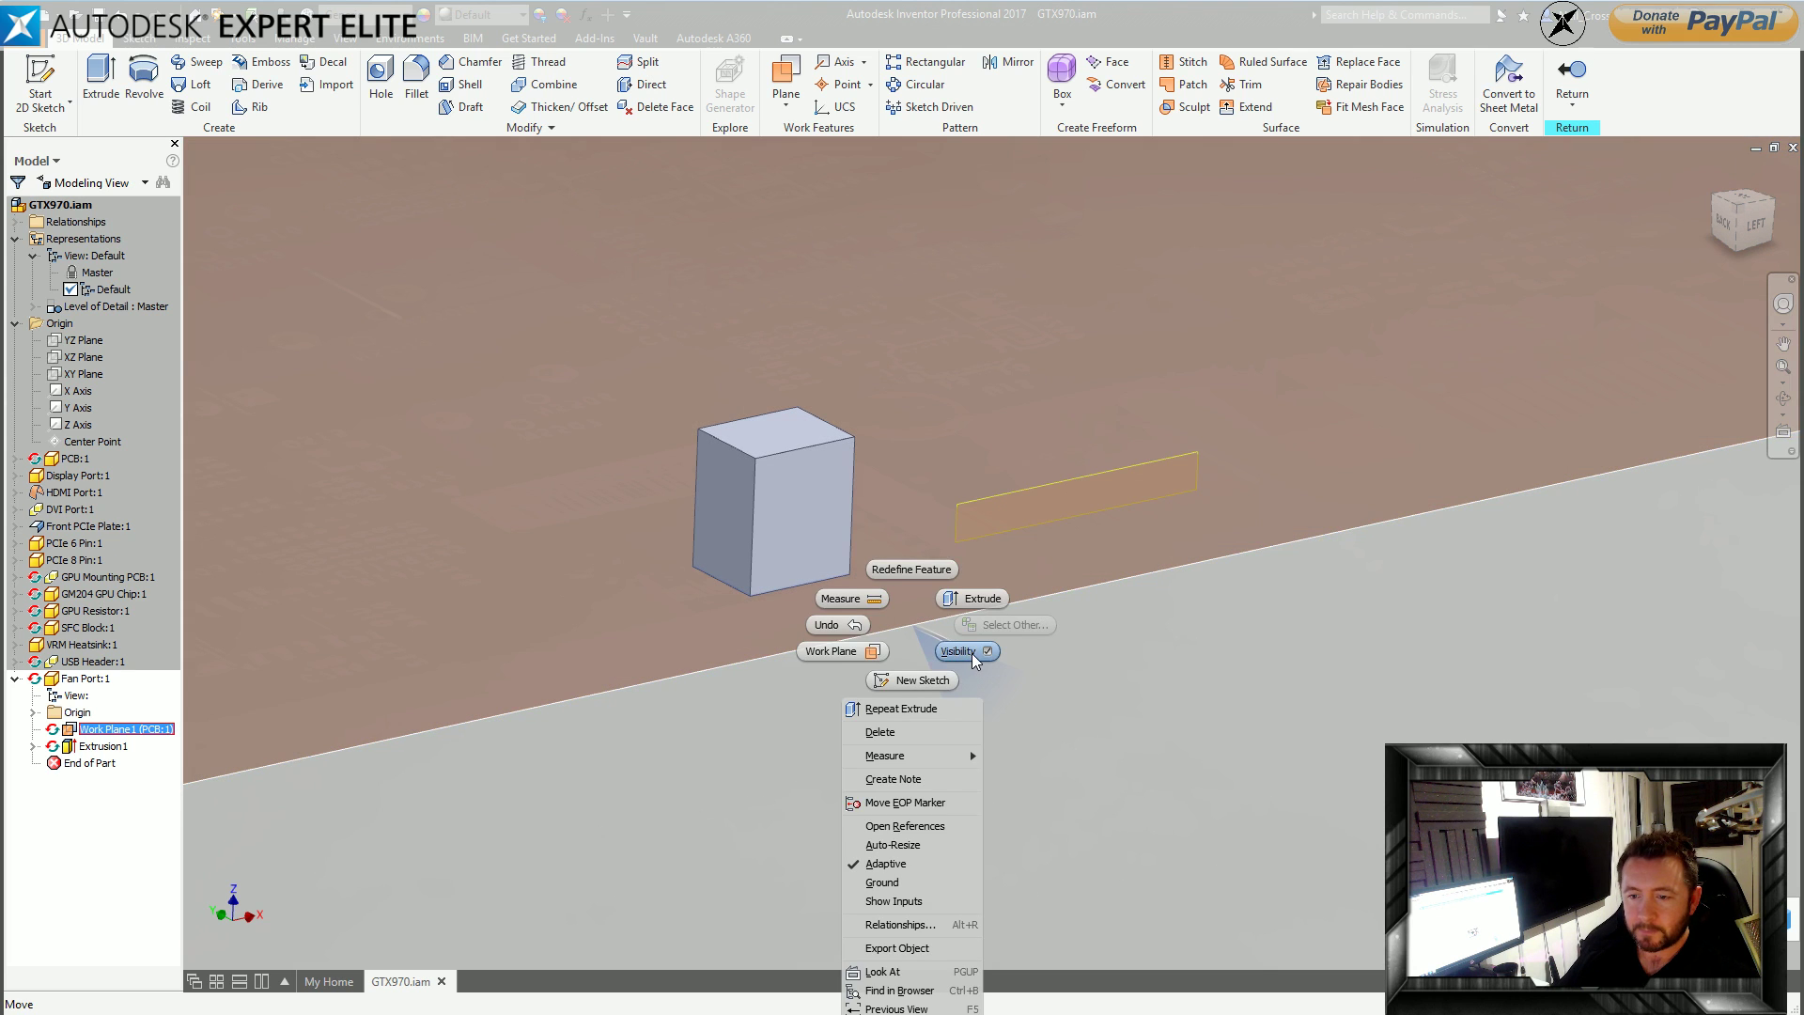
left_click(976, 660)
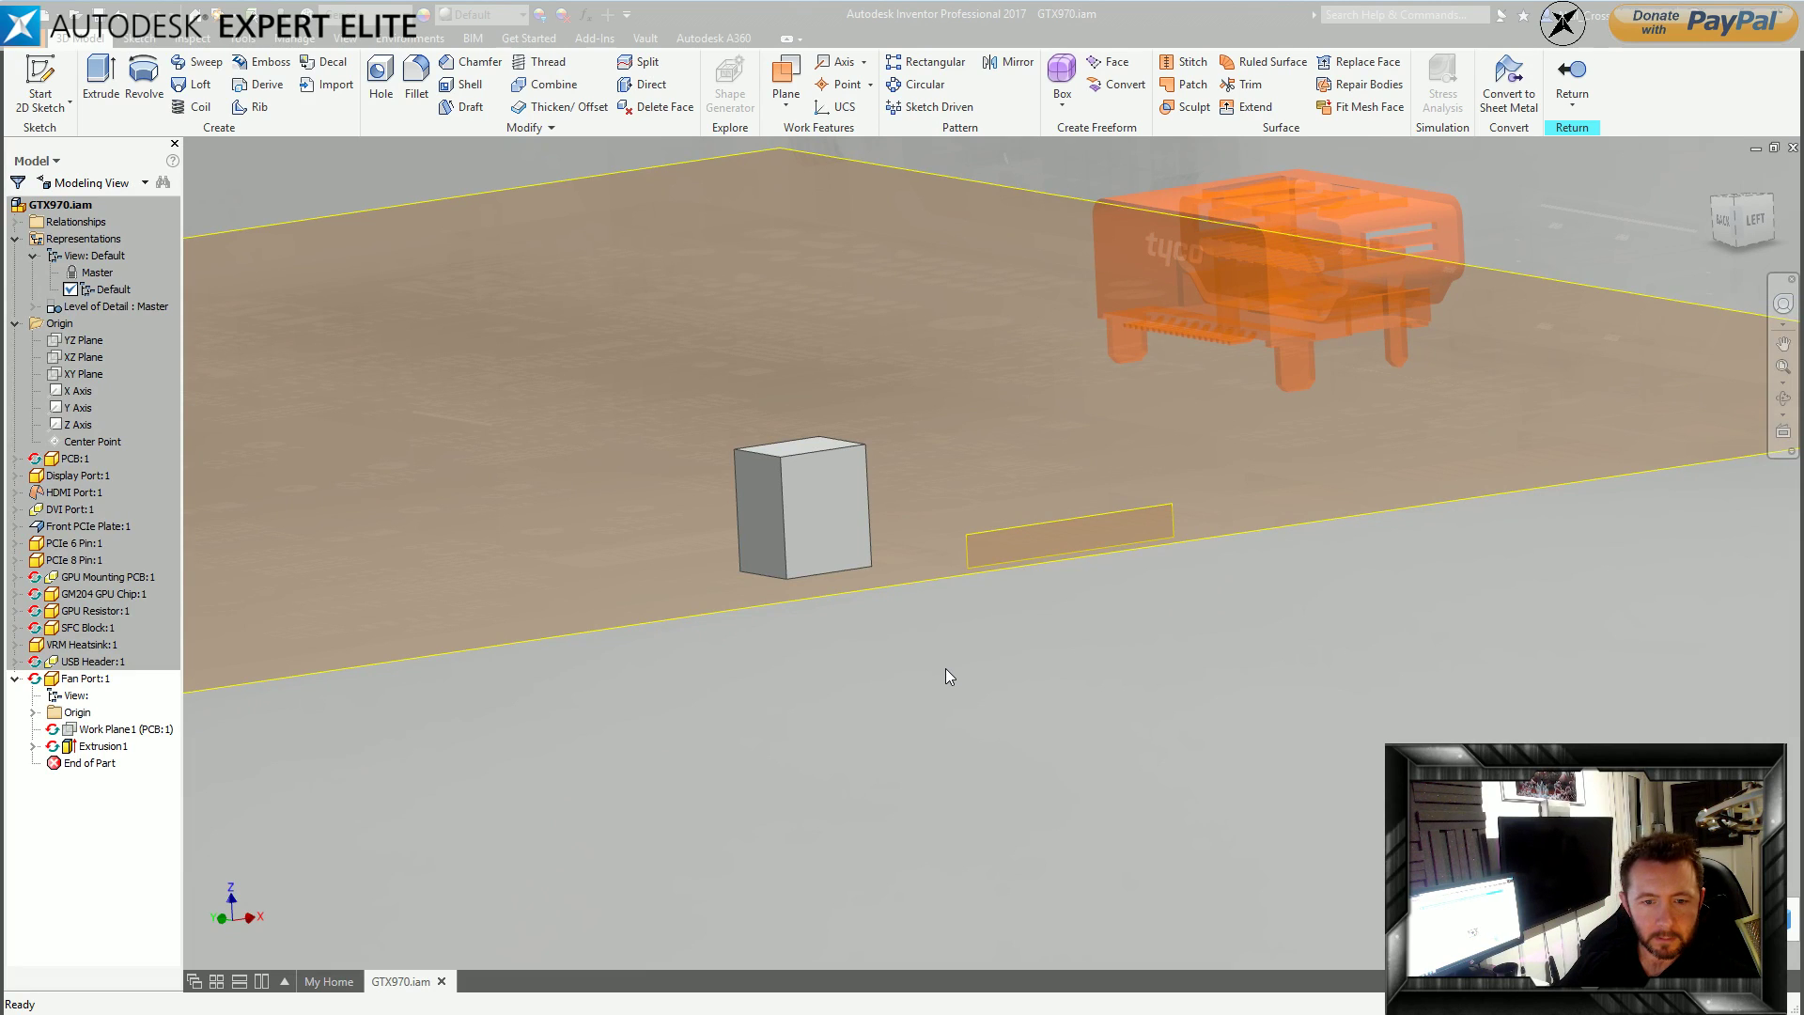
key("ctrl+z")
Hide the Fan Port's work plane on the circuit board.
left_click(816, 595)
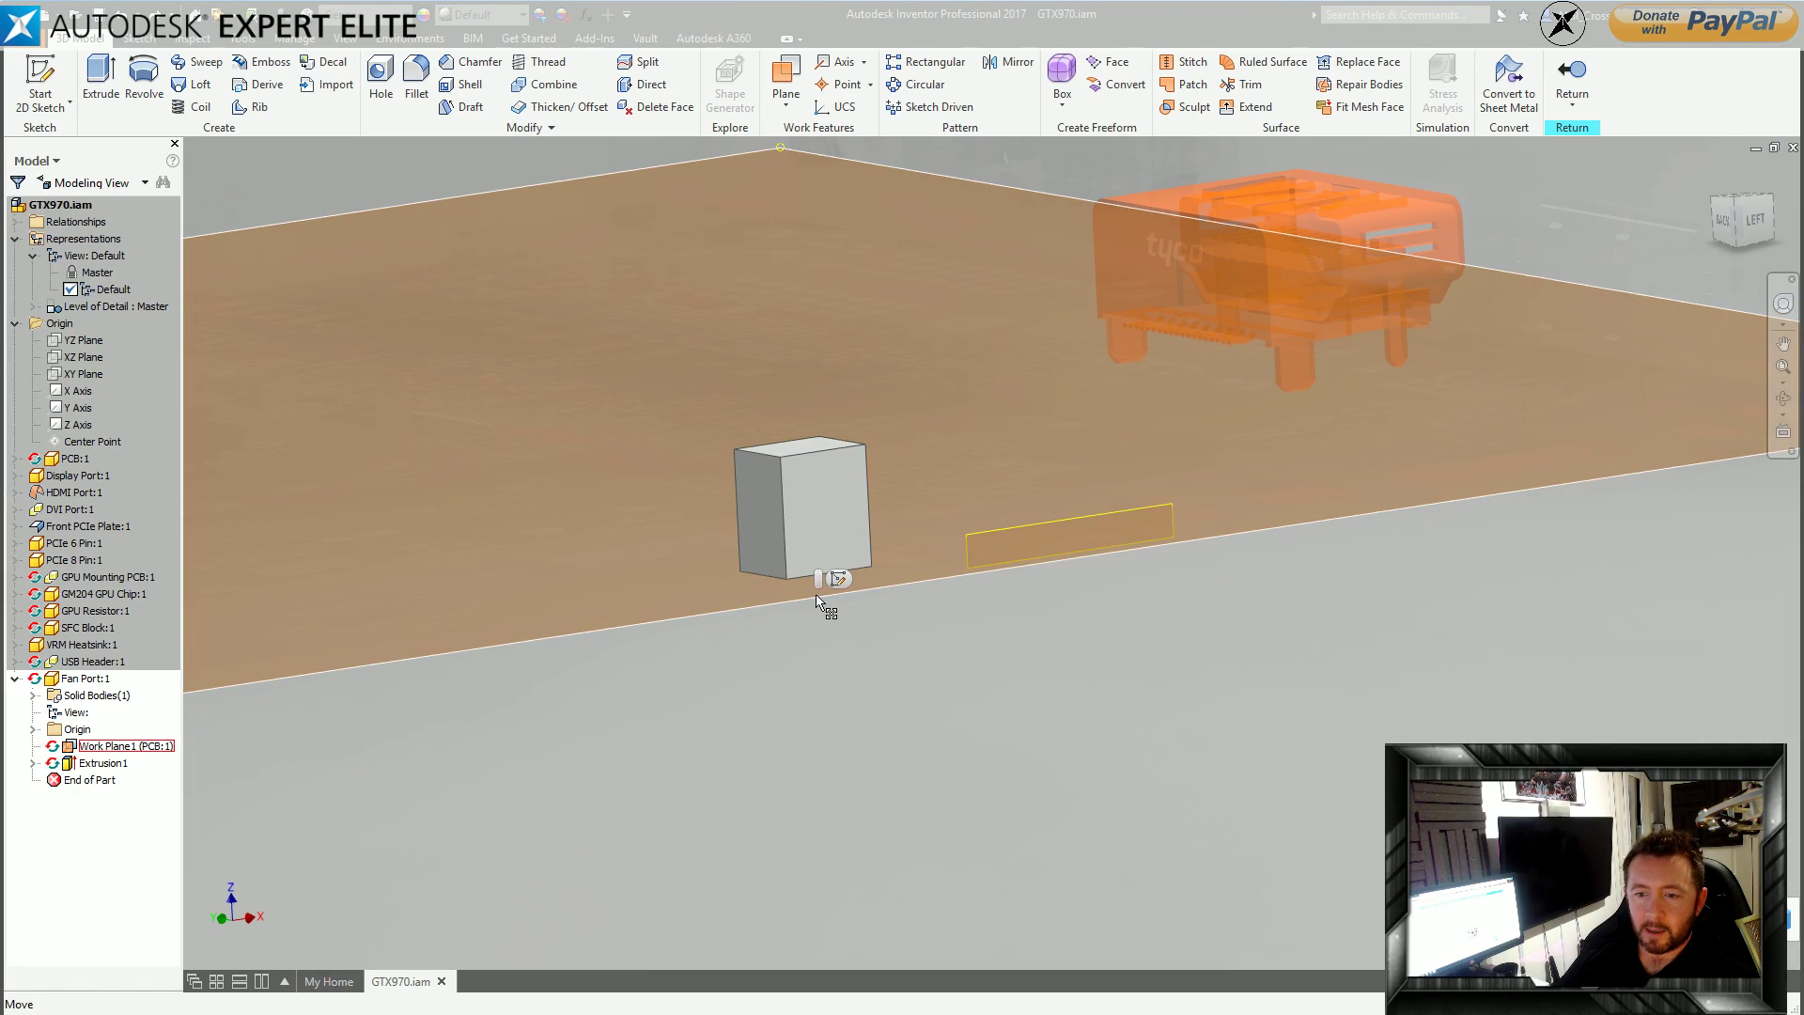
right_click(816, 597)
left_click(866, 624)
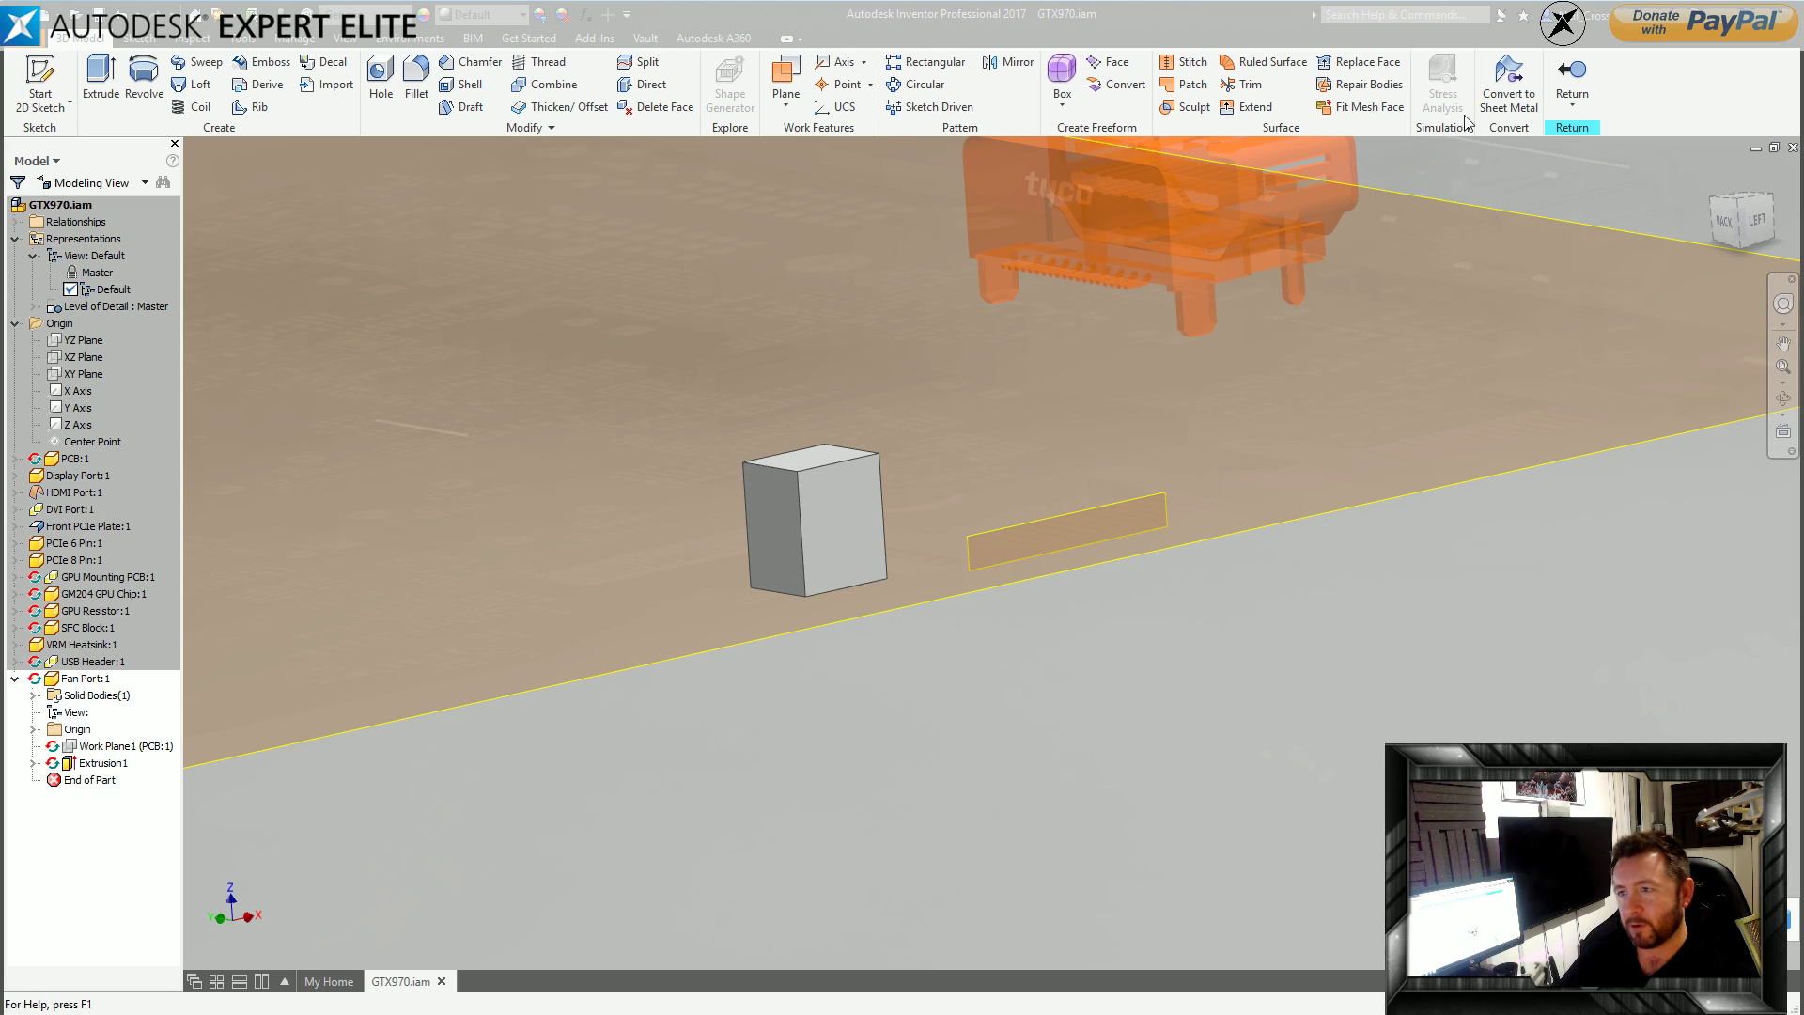
Start a 2D sketch on the top face of the Fan Port block.
left_click(1782, 399)
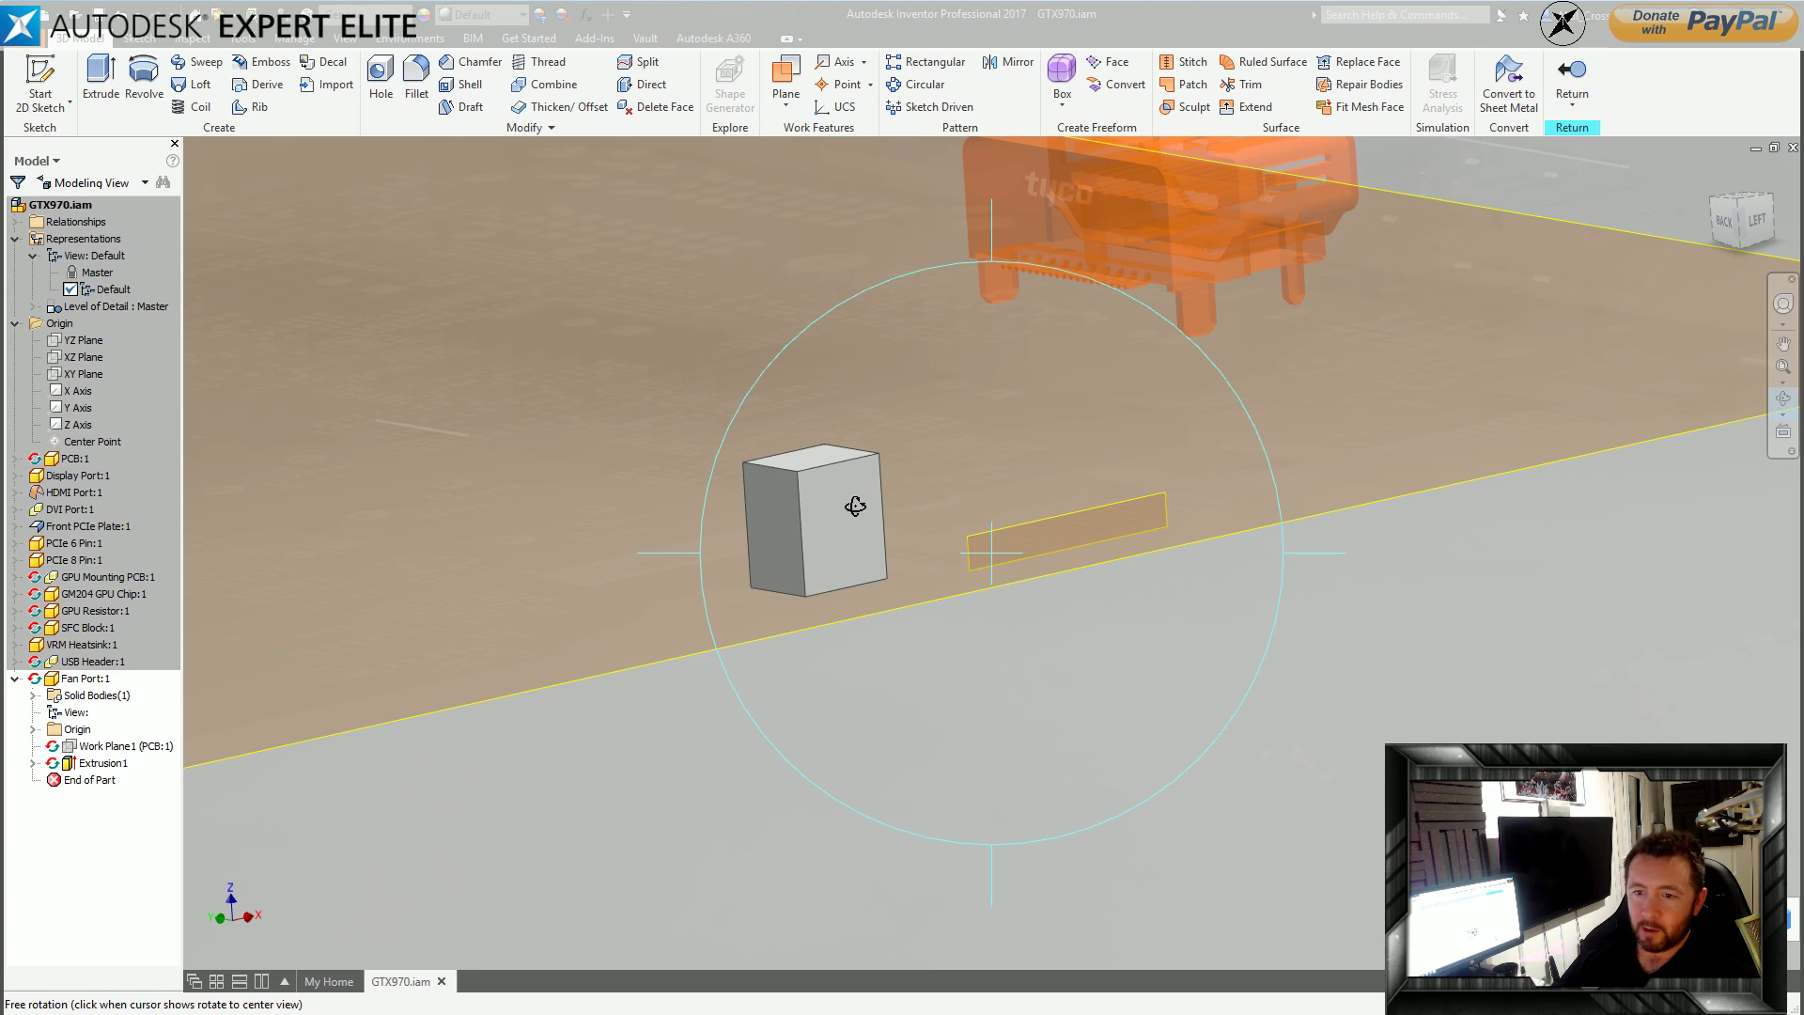
left_click(852, 507)
mouse_move(1096, 596)
left_mouse_down()
mouse_move(1003, 612)
mouse_move(1095, 685)
mouse_move(1081, 715)
mouse_move(1011, 737)
mouse_move(955, 862)
mouse_move(1071, 552)
mouse_move(1097, 599)
left_mouse_up()
key("Escape")
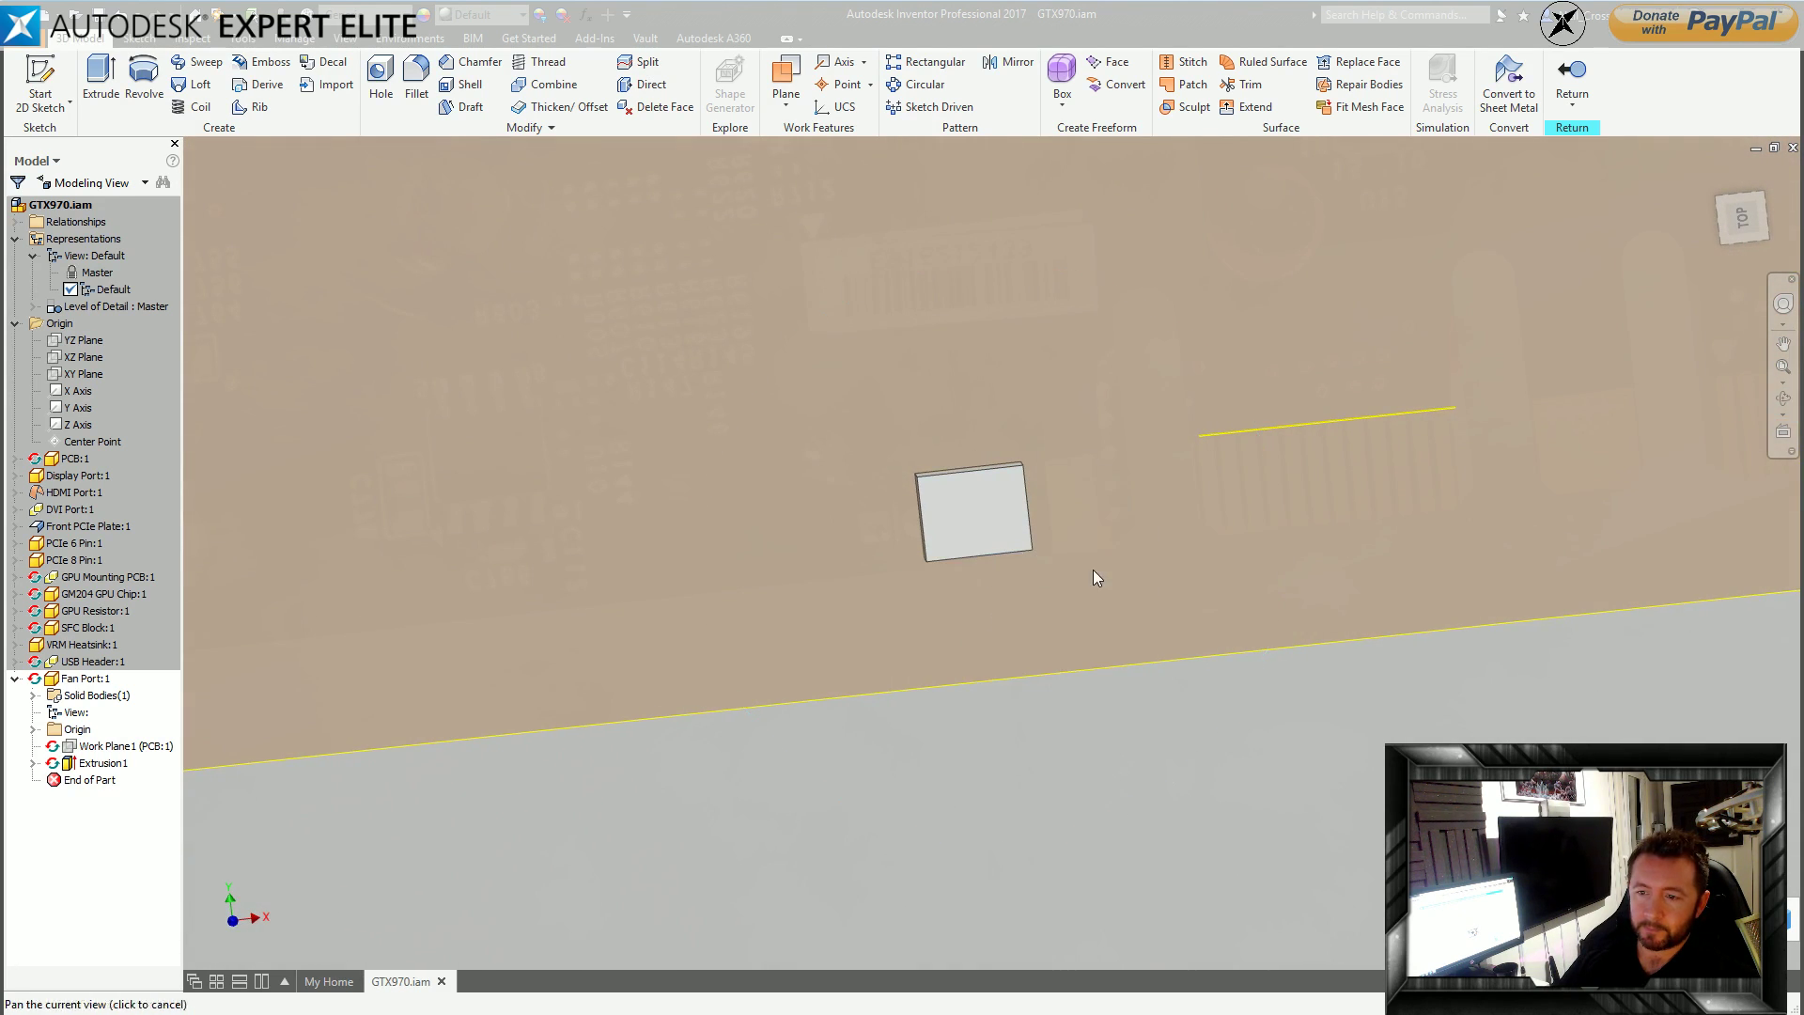
scroll(966, 516, "up", 3)
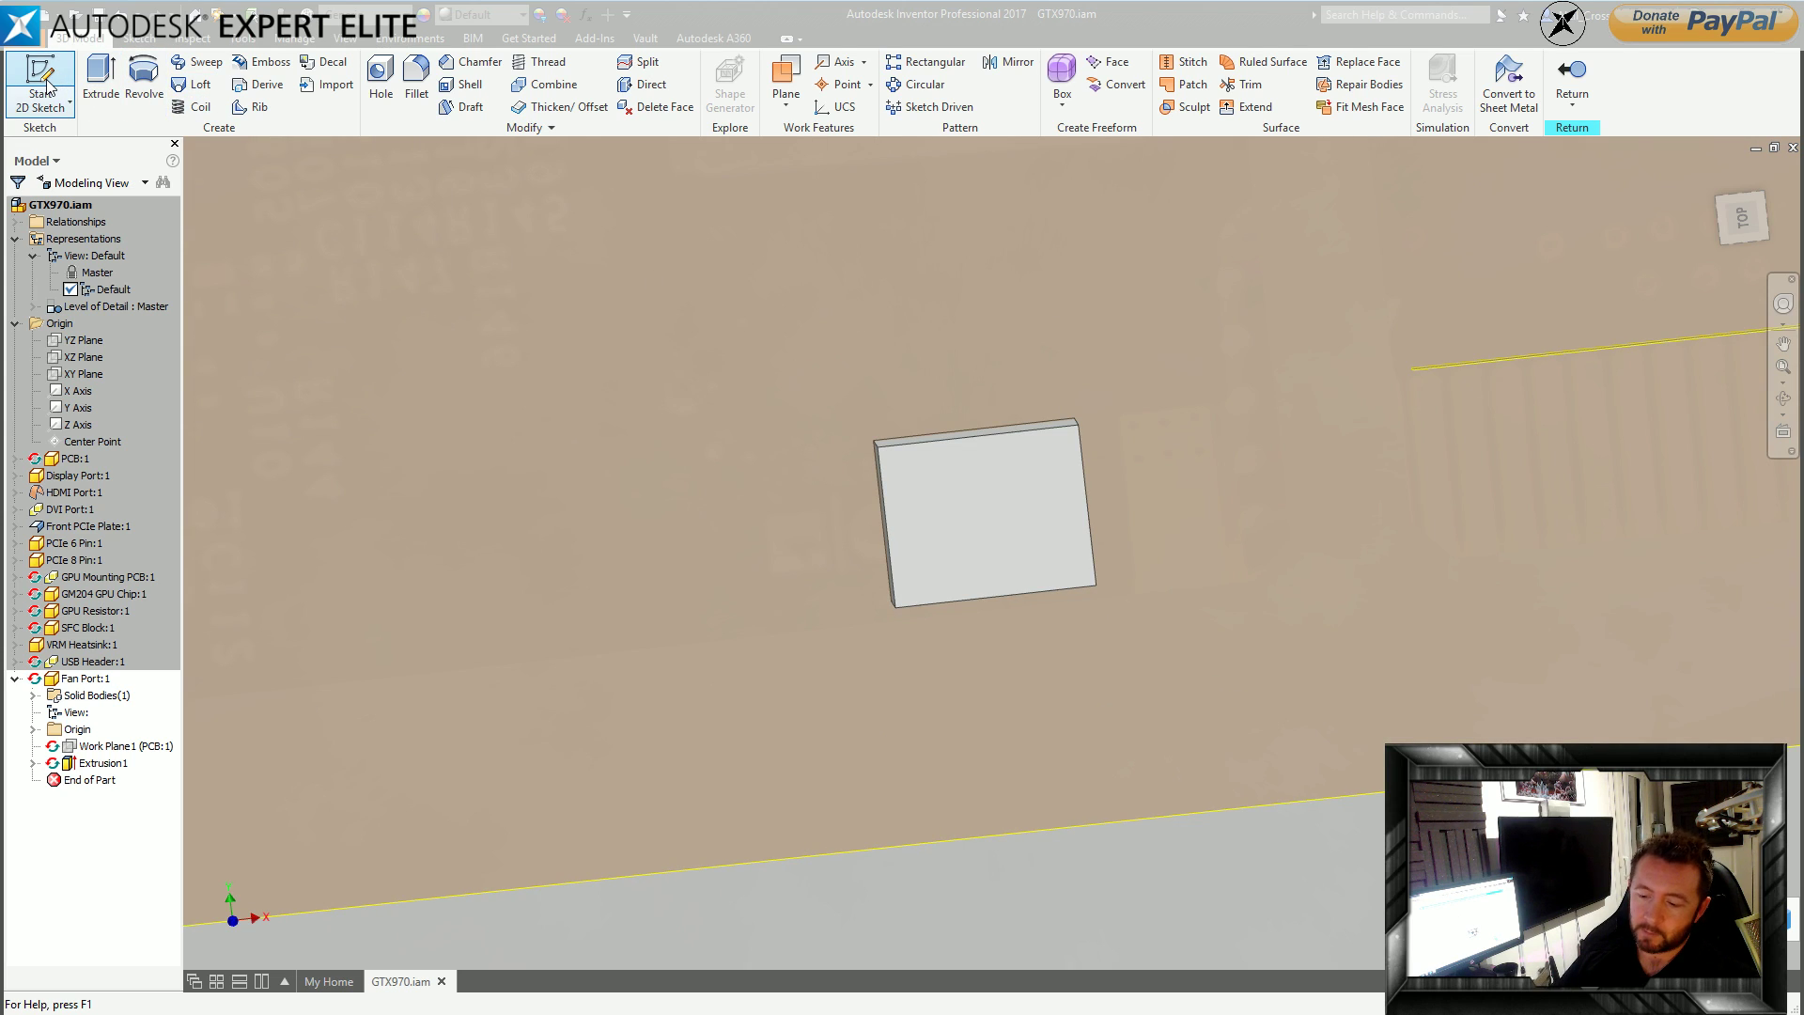
left_click(946, 504)
left_click(383, 75)
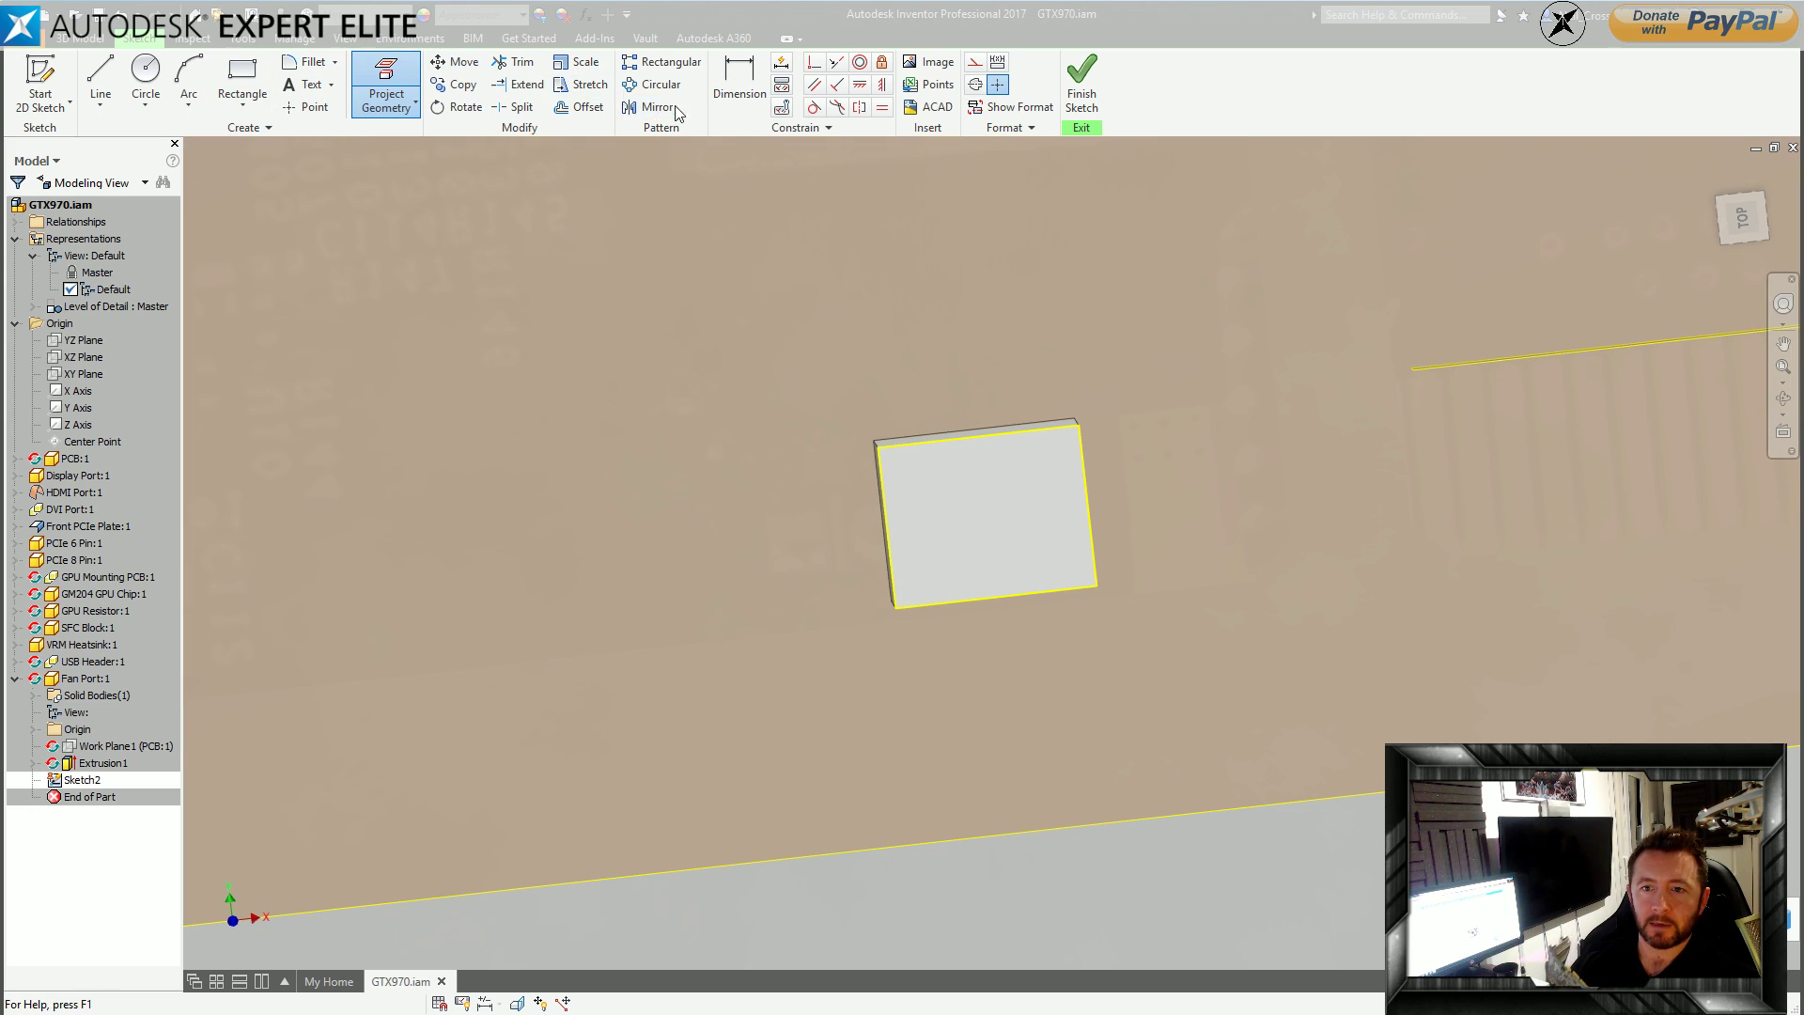
Offset the top face outline 0.3 mm inward and finish the sketch.
left_click(583, 108)
left_click(953, 449)
type("0.3")
key("Return")
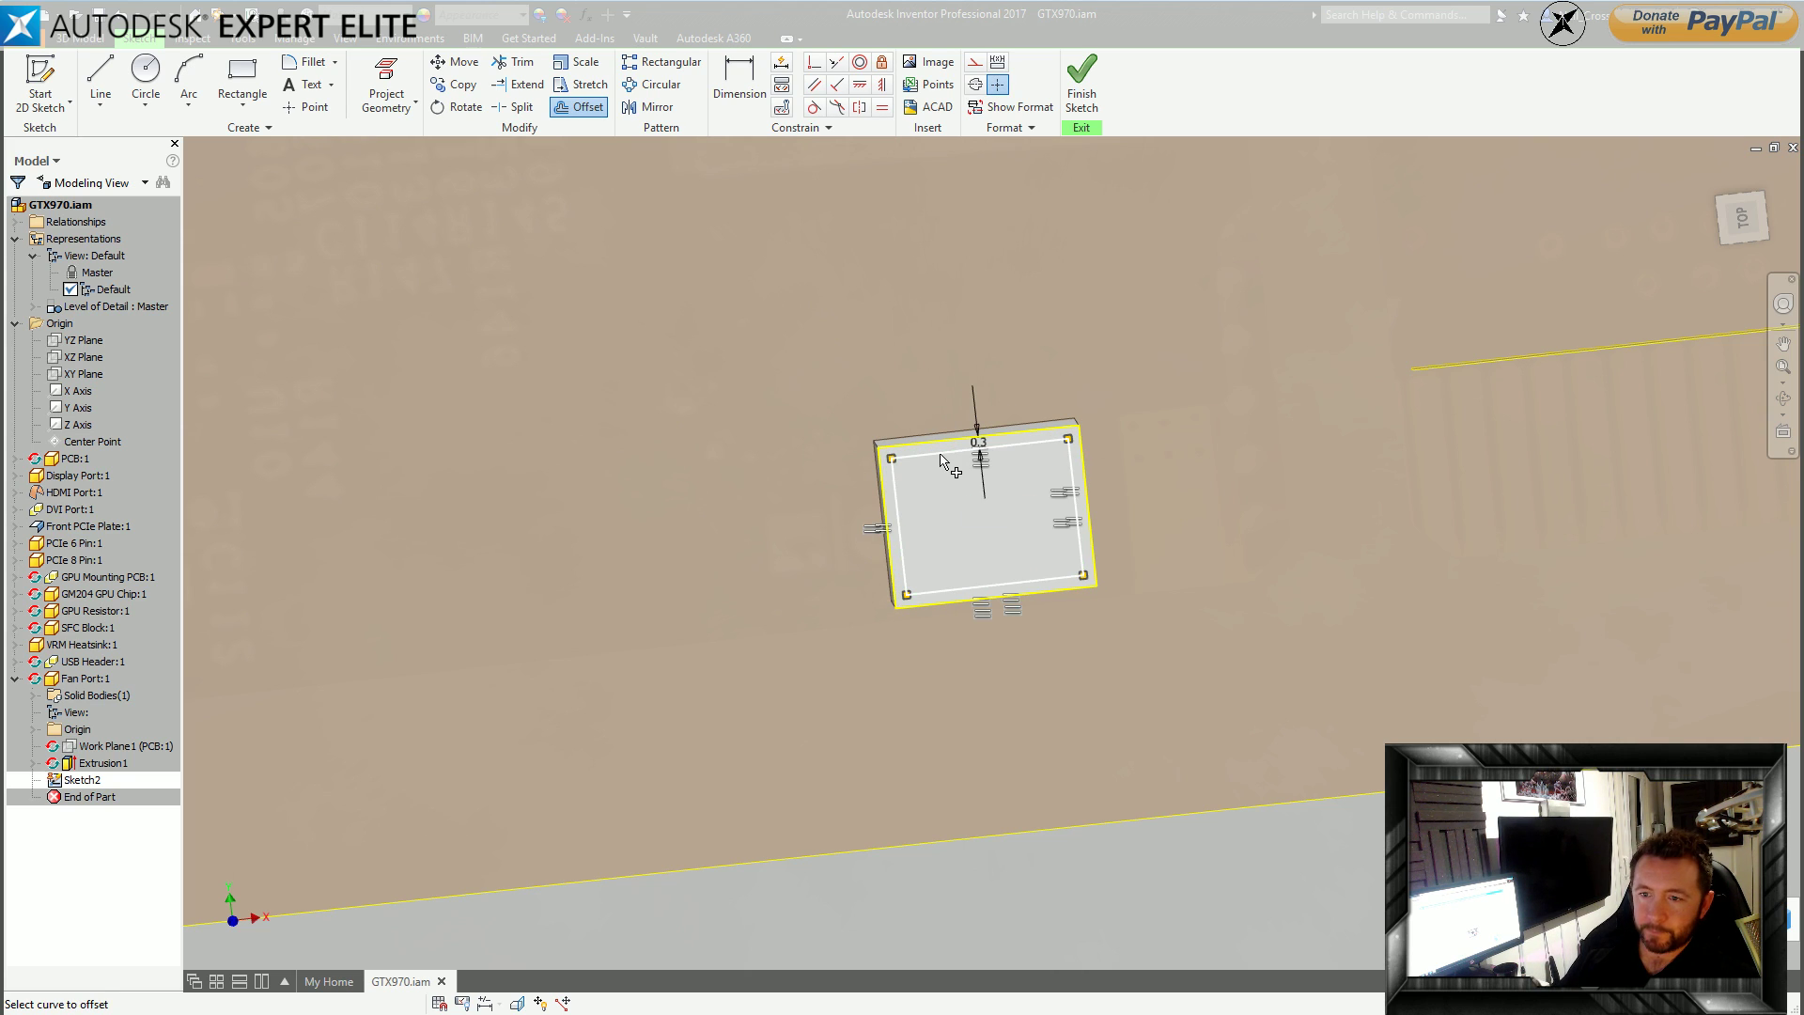
left_click(1080, 84)
Cut the inner rectangle 5.75 mm down into the block to hollow it out, leaving a thin floor.
key("e")
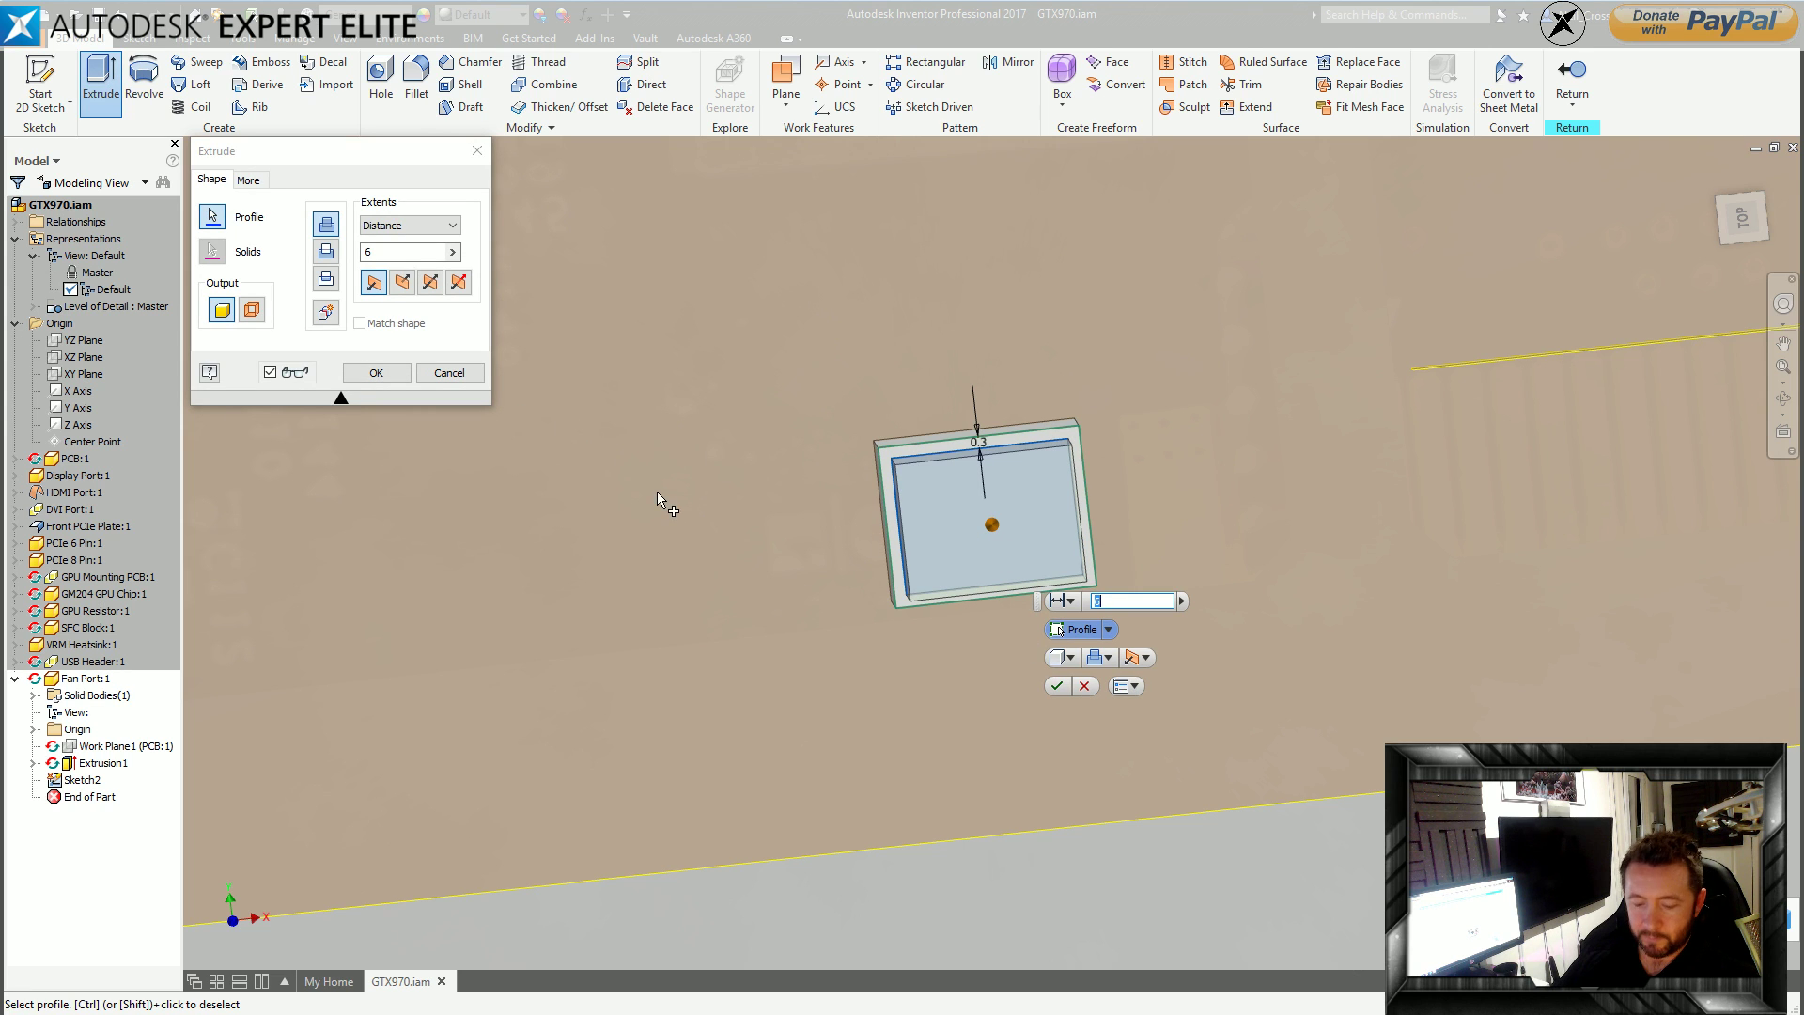
left_click(331, 254)
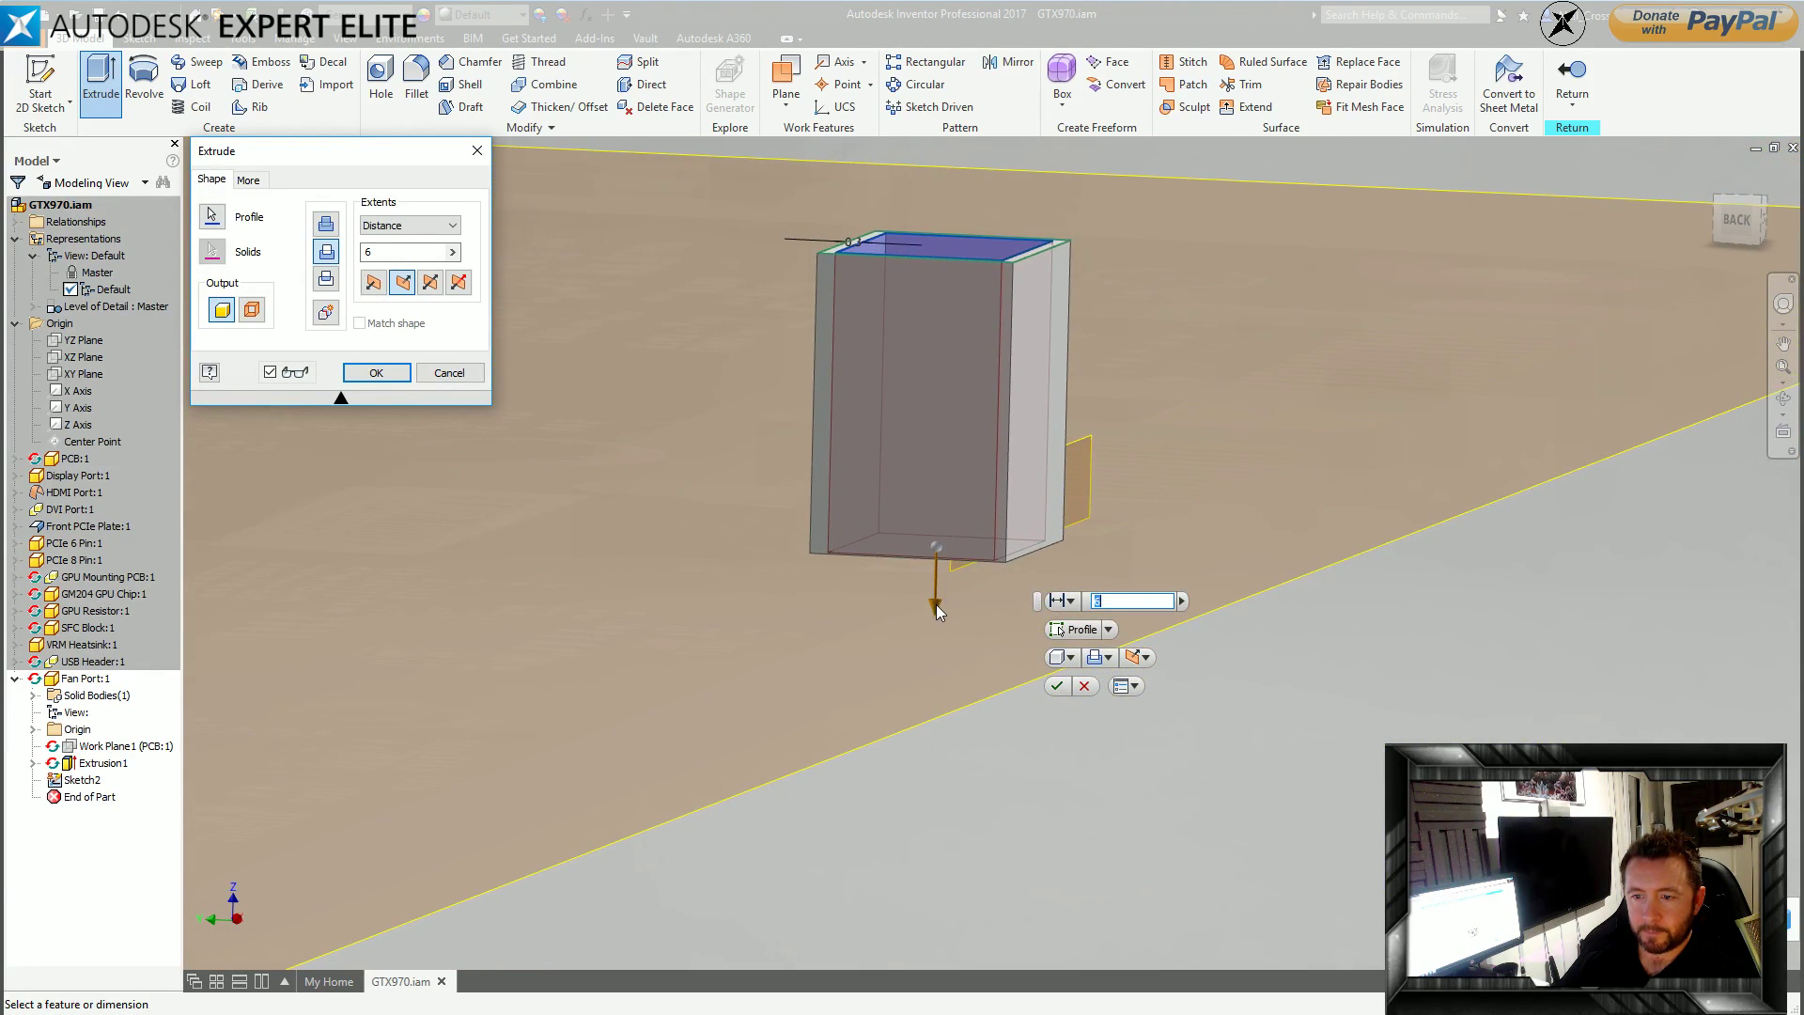
left_click_drag(937, 611, 947, 590)
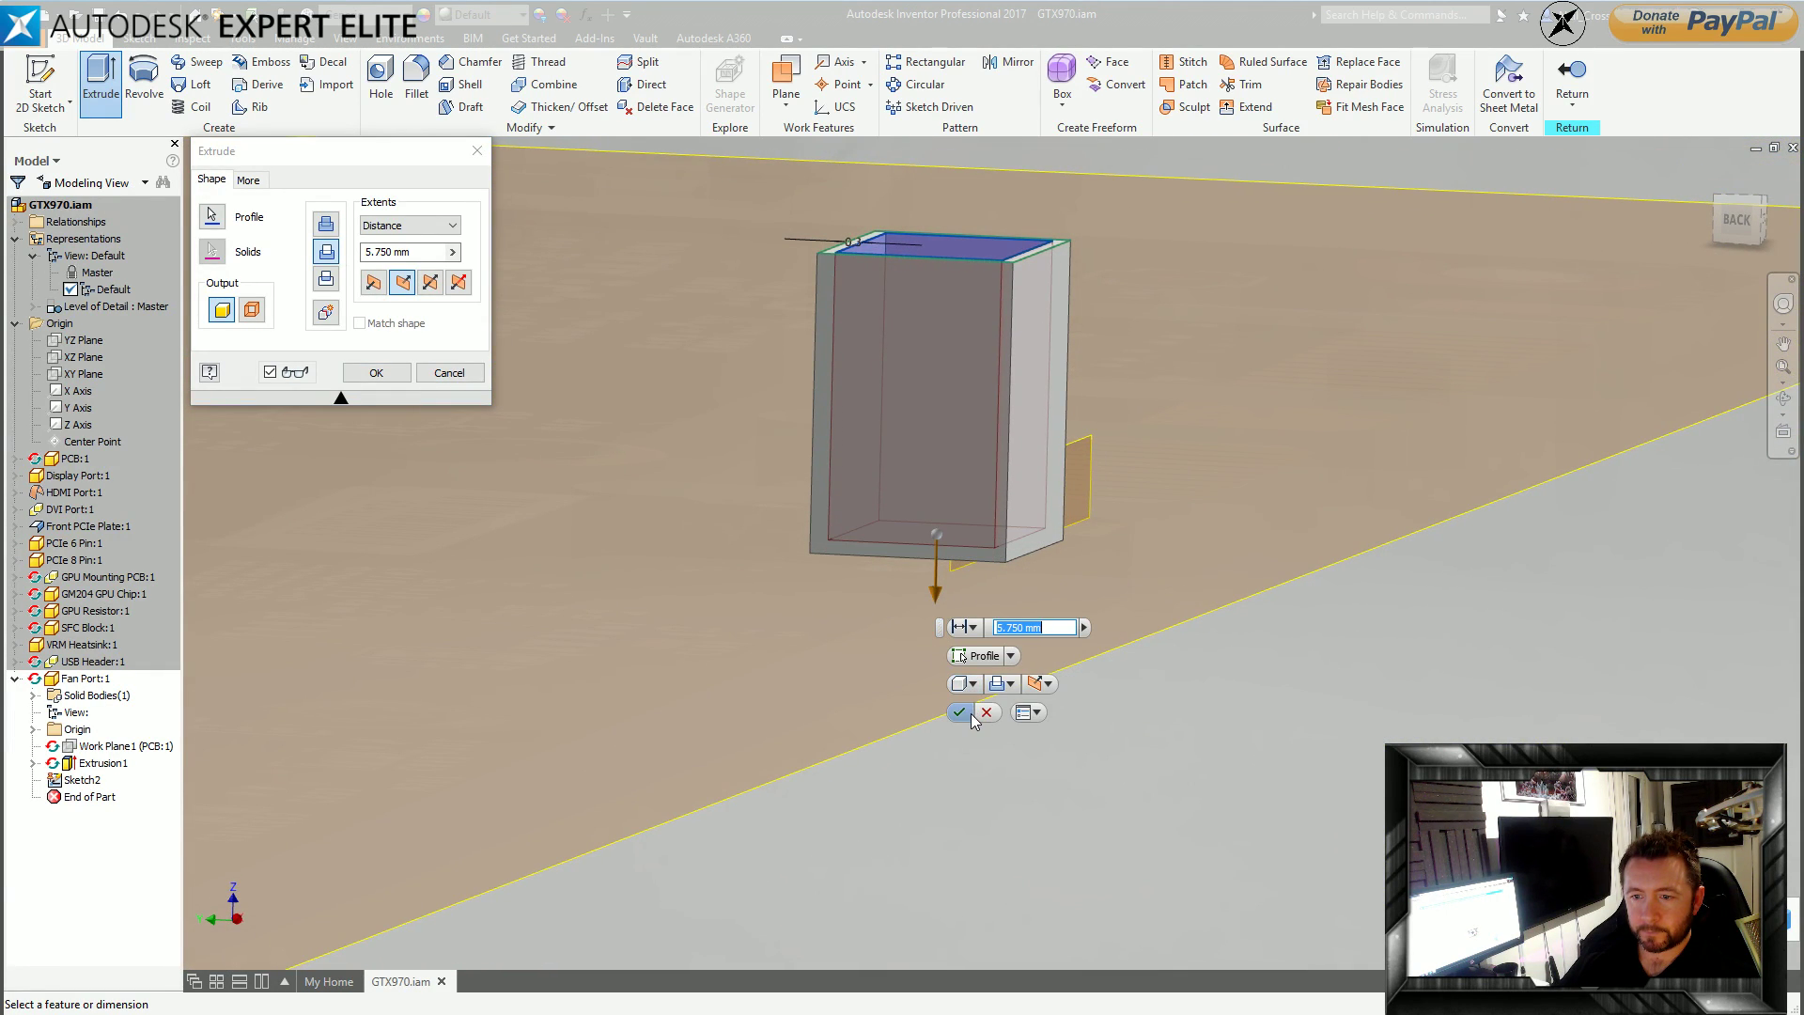
left_click(972, 713)
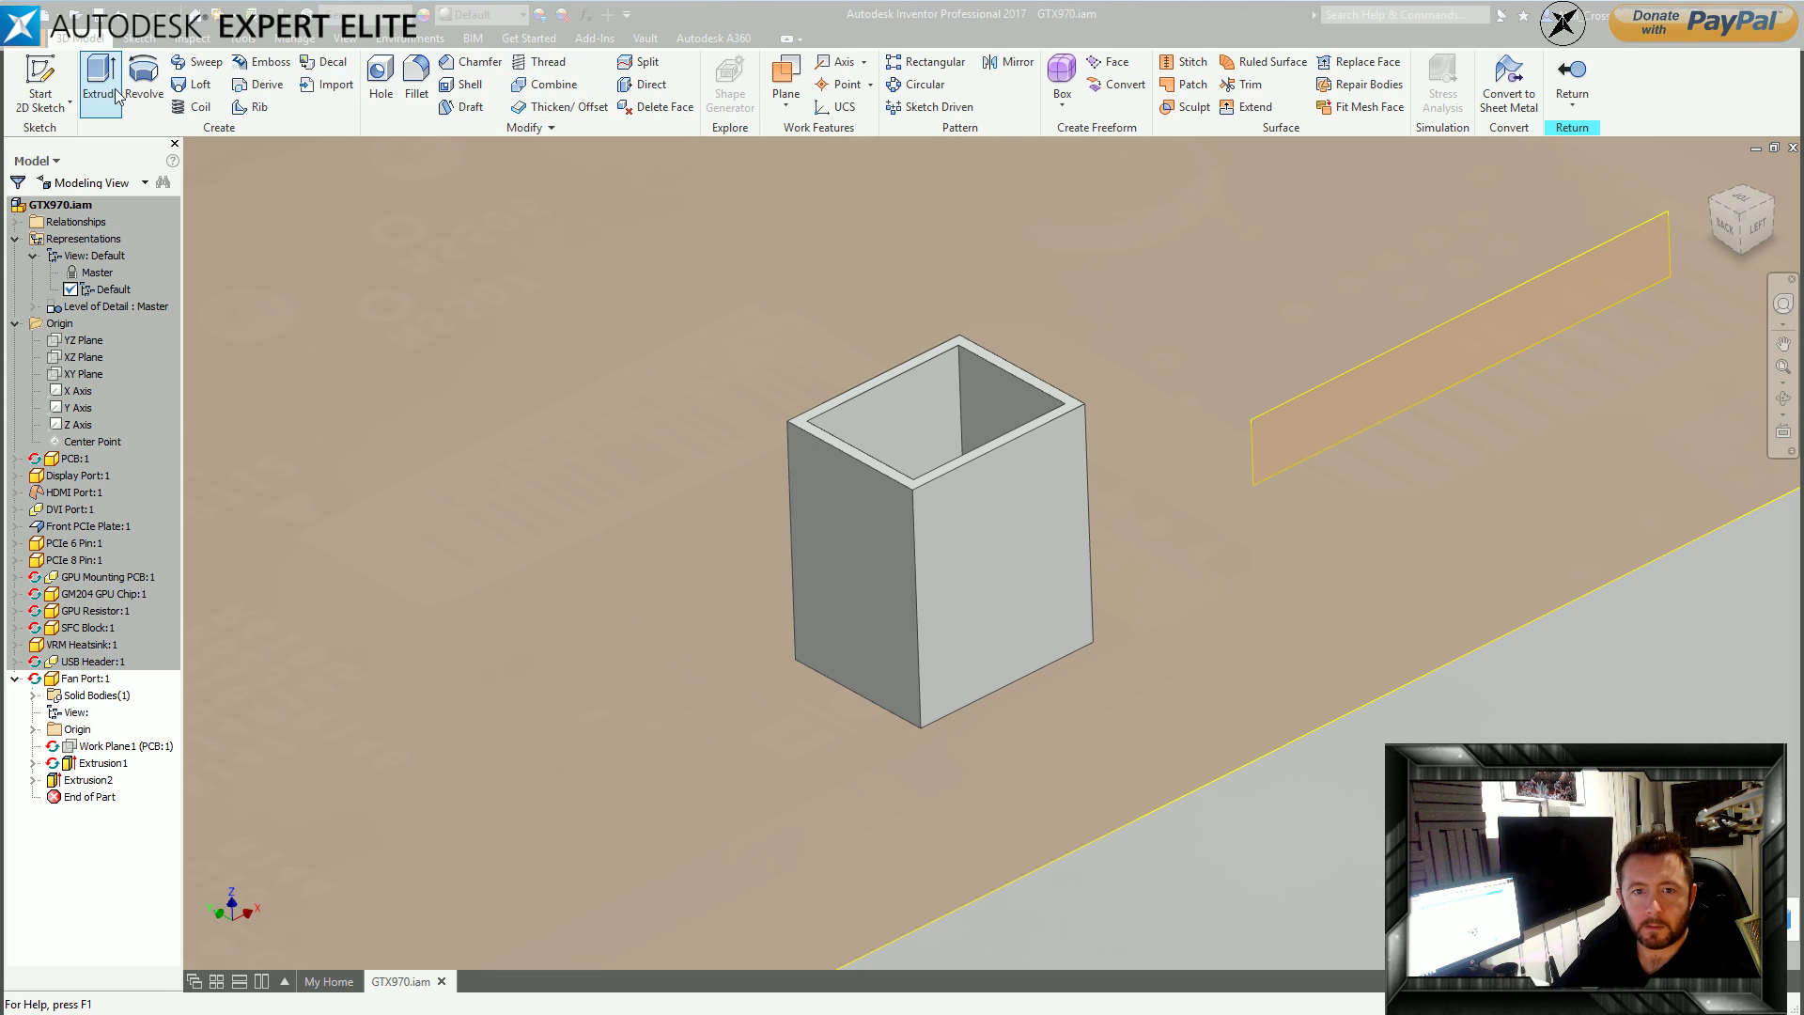
Start a 2D sketch on the hollow housing's 4 mm wide front side face and view it straight on.
left_click(41, 78)
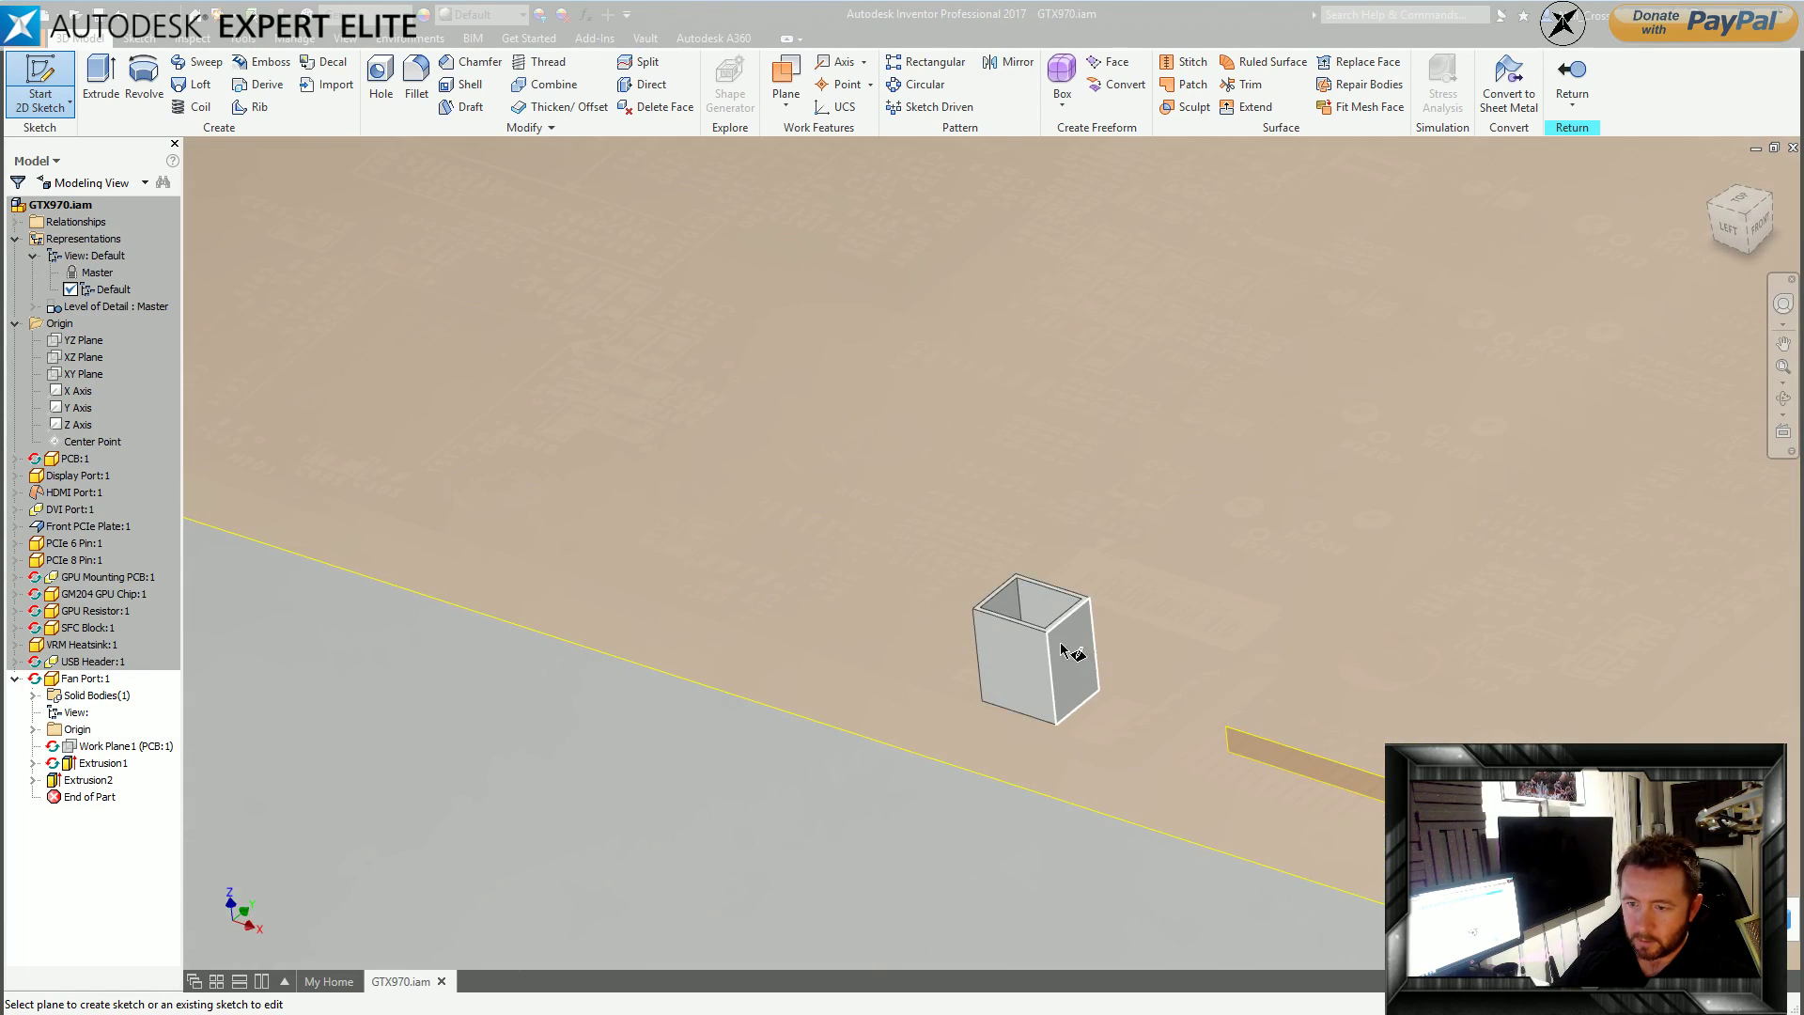
left_click(1072, 645)
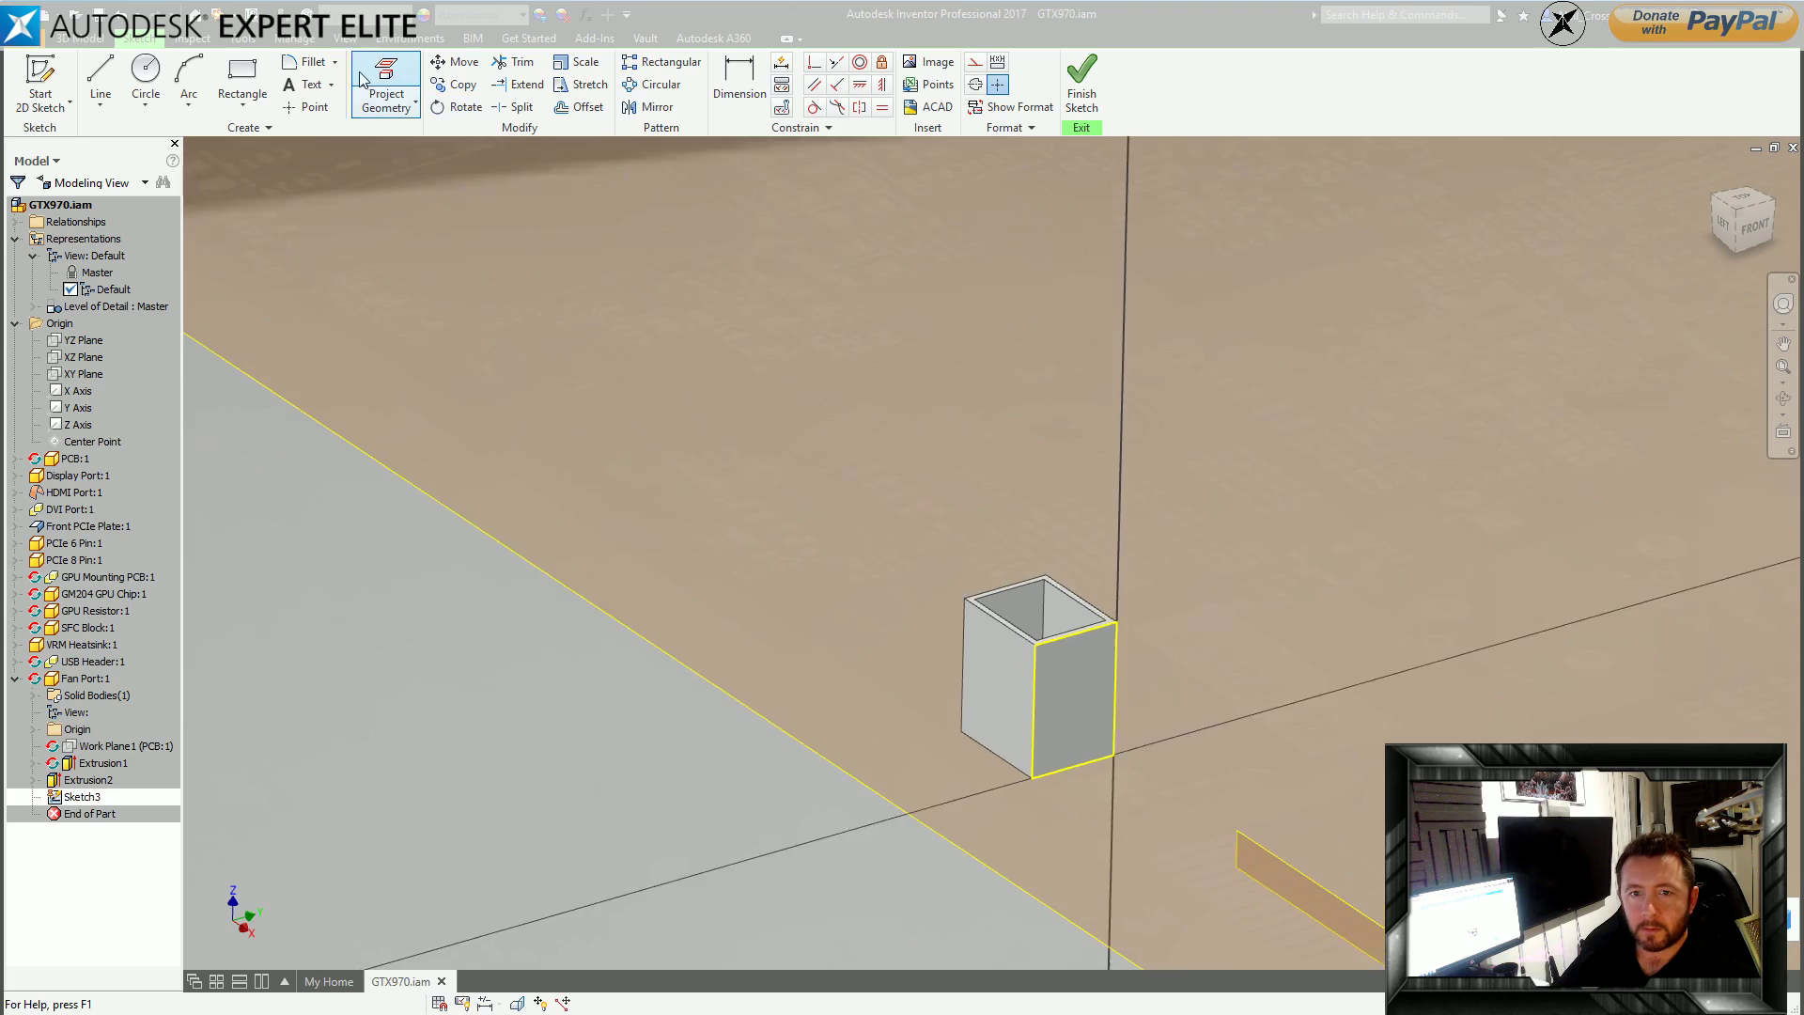
left_click(101, 81)
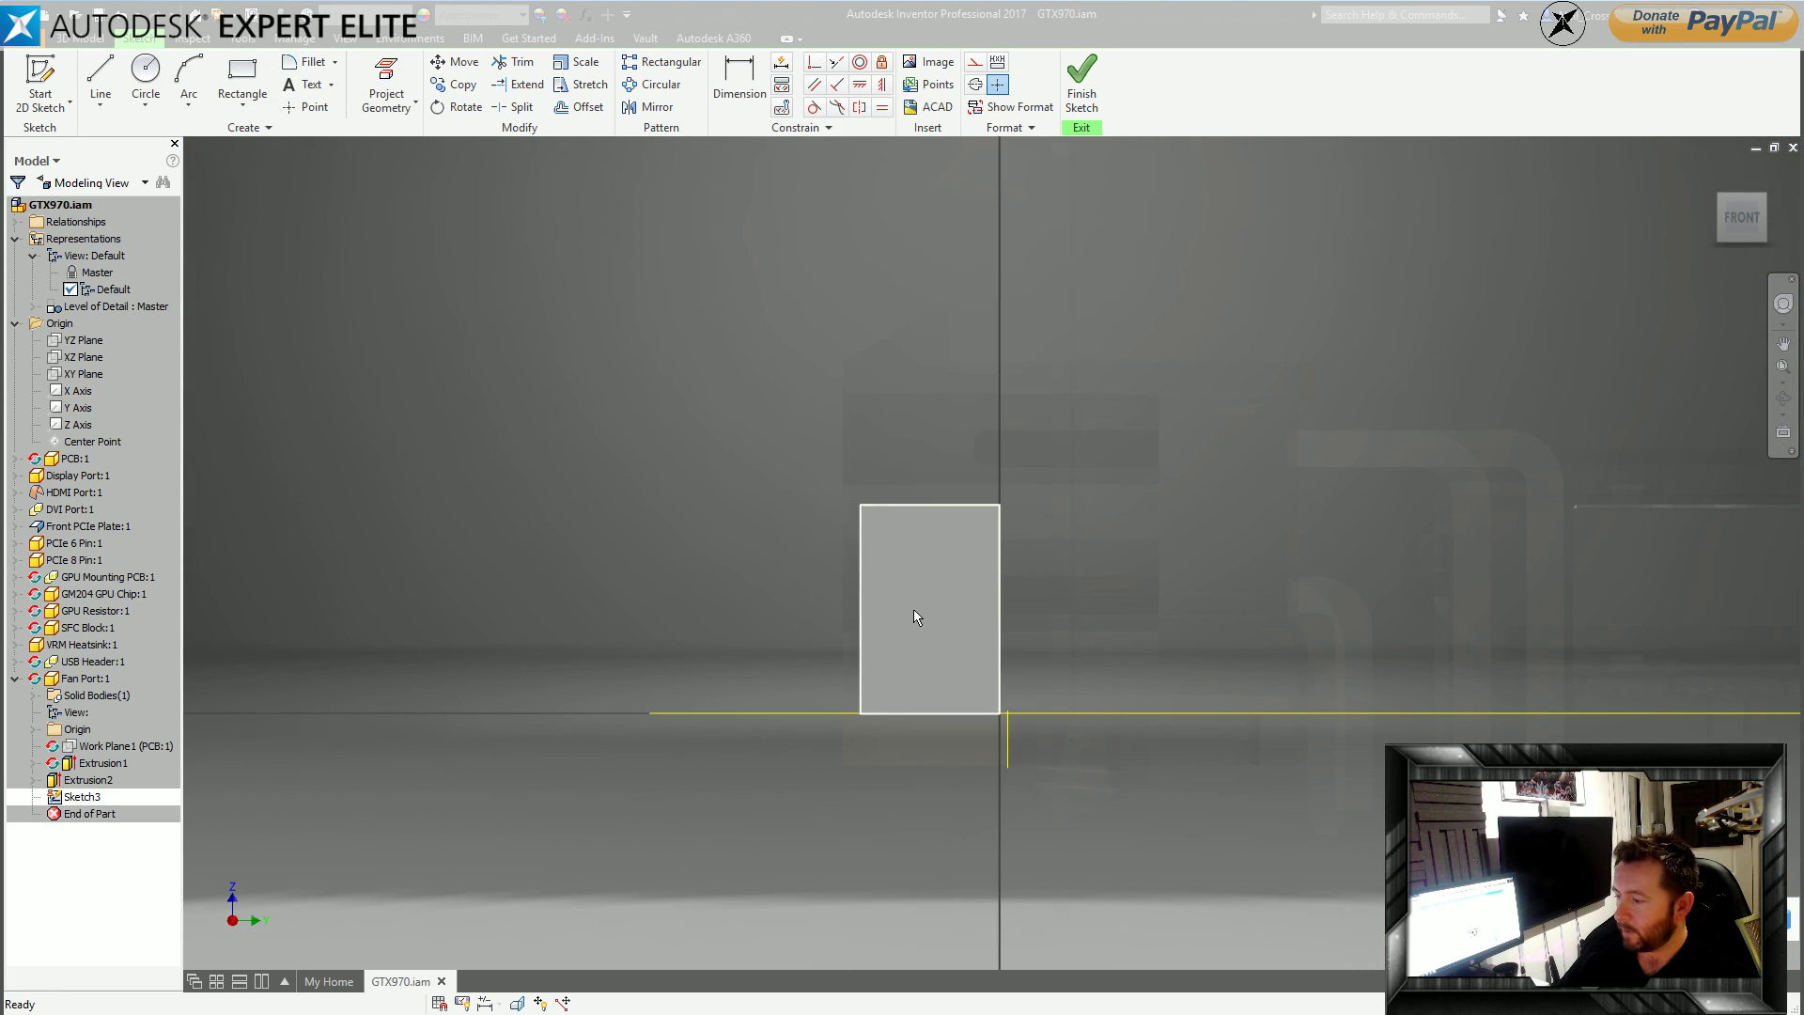
Sketch a round-ended slot down from the face's top edge, right of centre, with straight sides about 1 mm long.
left_click(100, 80)
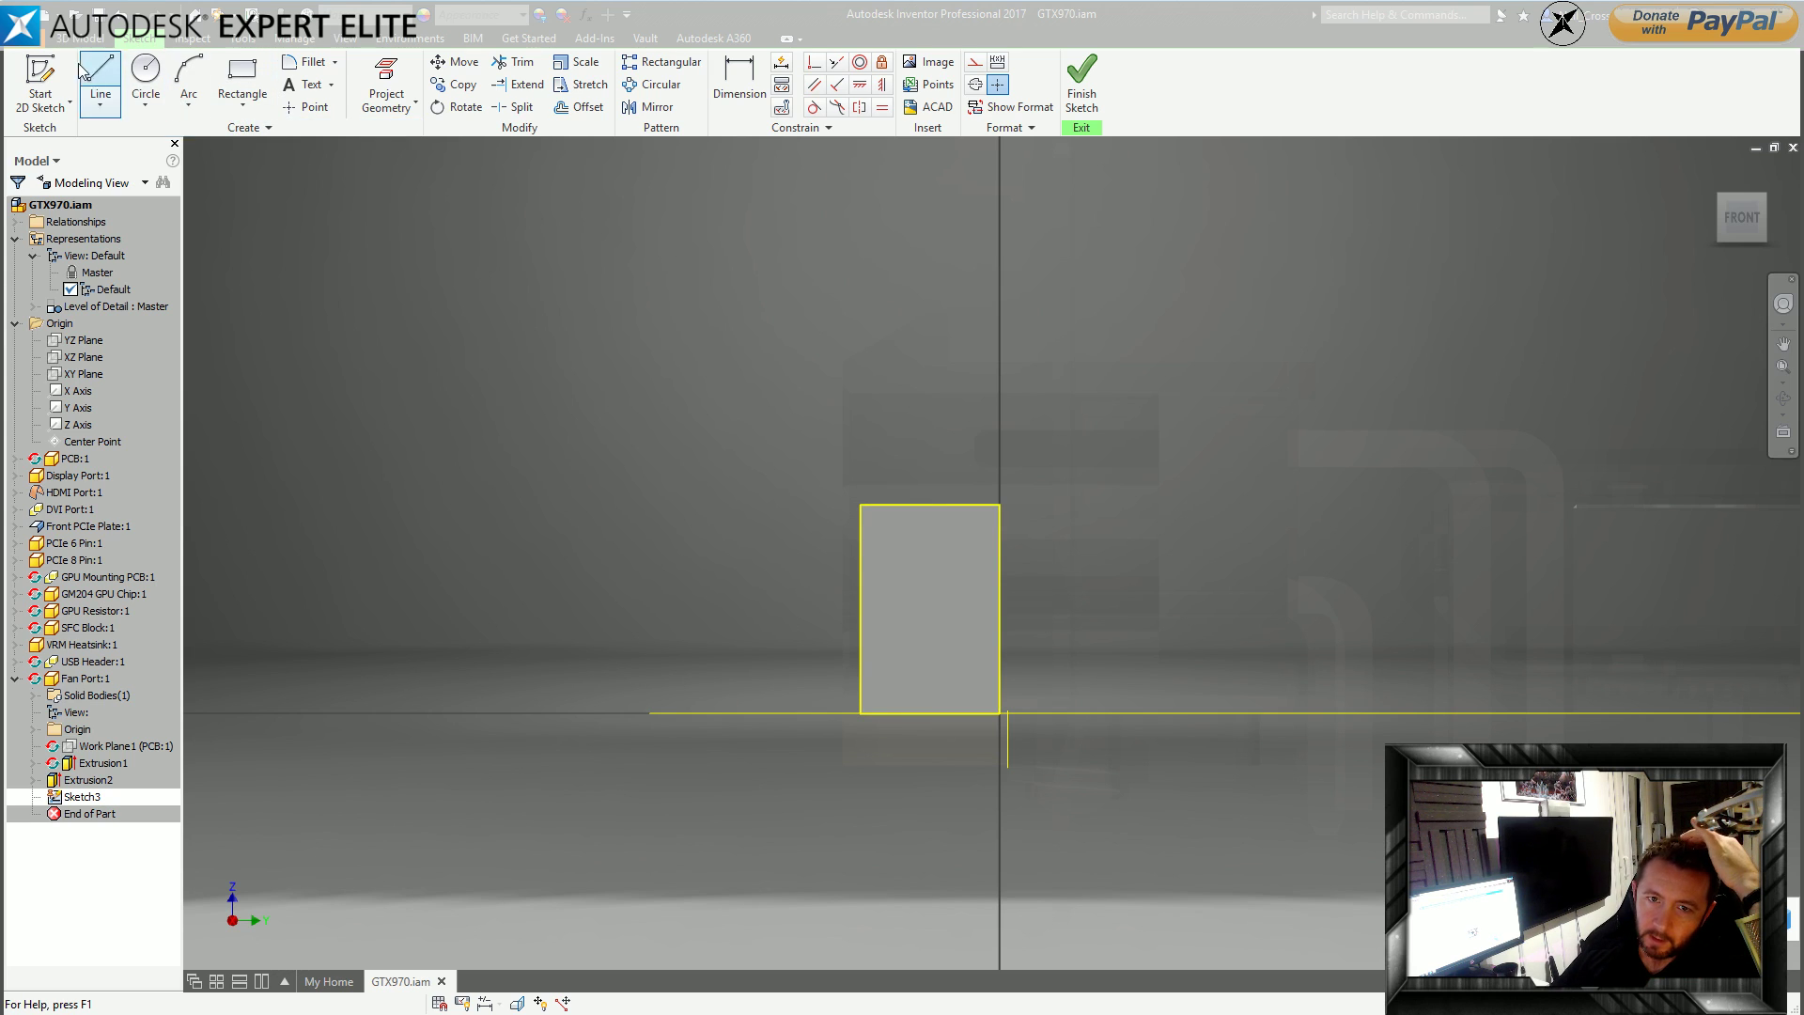
scroll(933, 525, "up", 5)
left_click(958, 460)
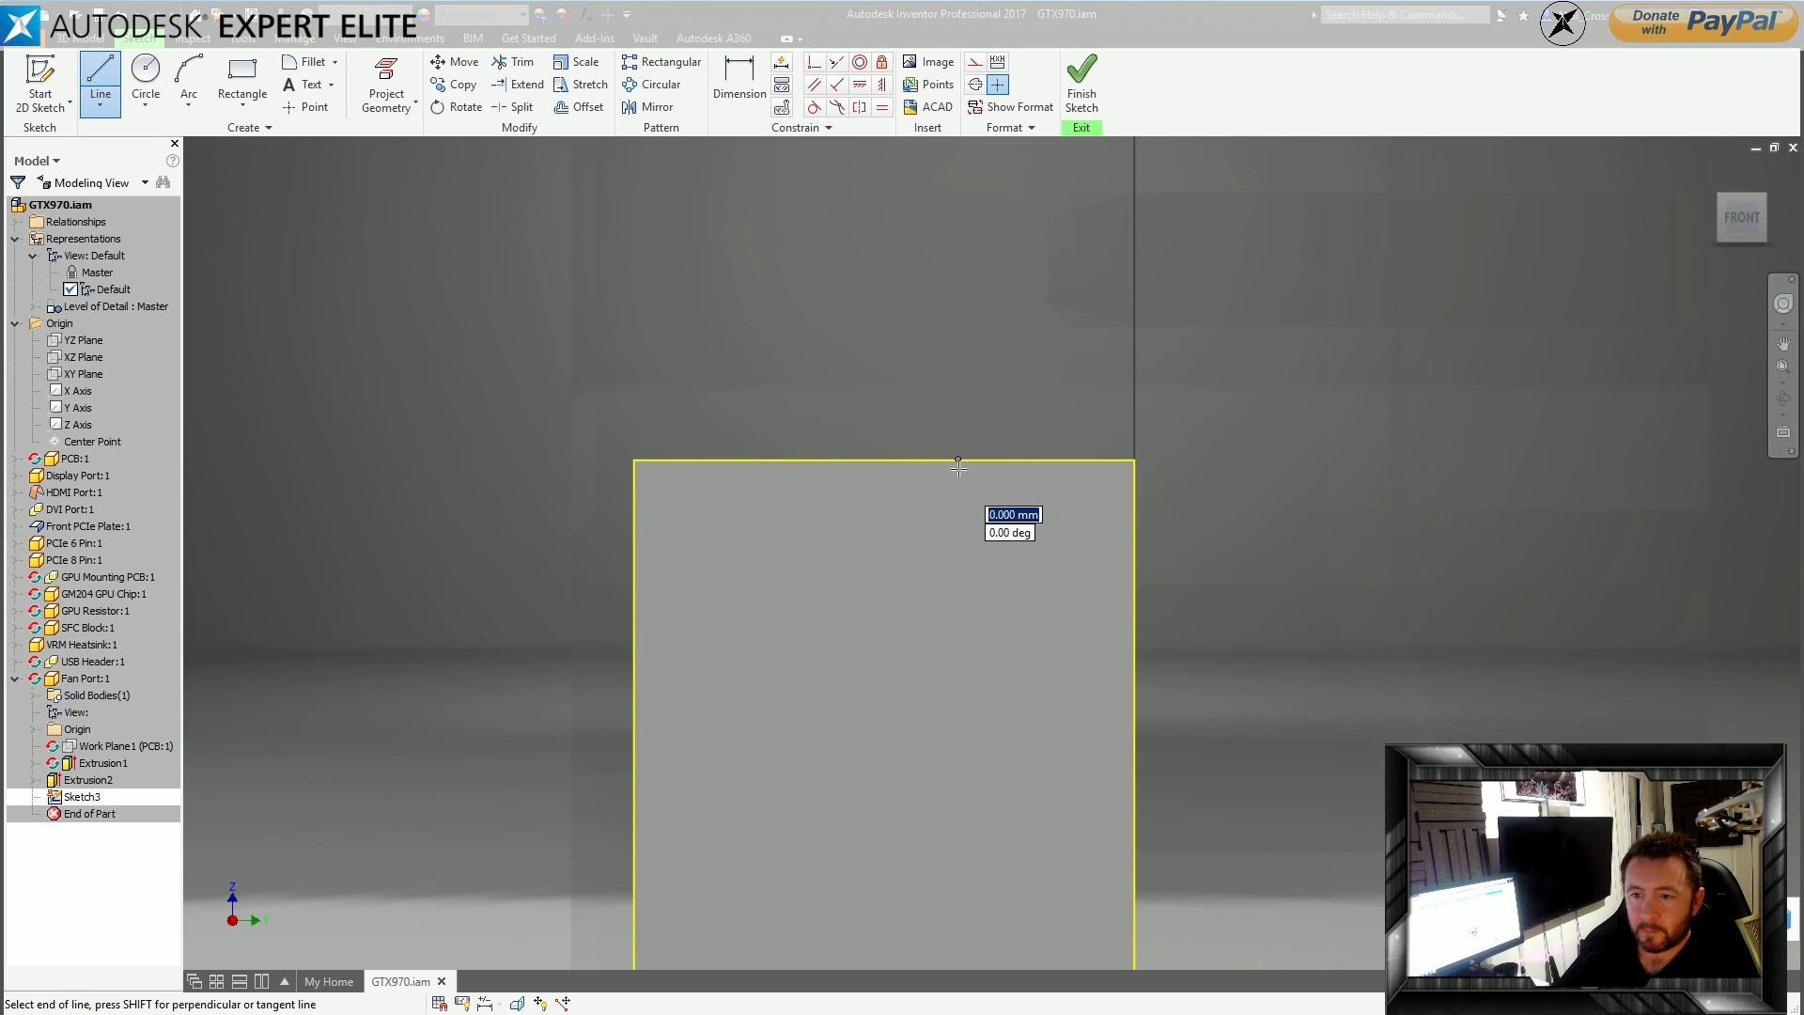
left_click(958, 582)
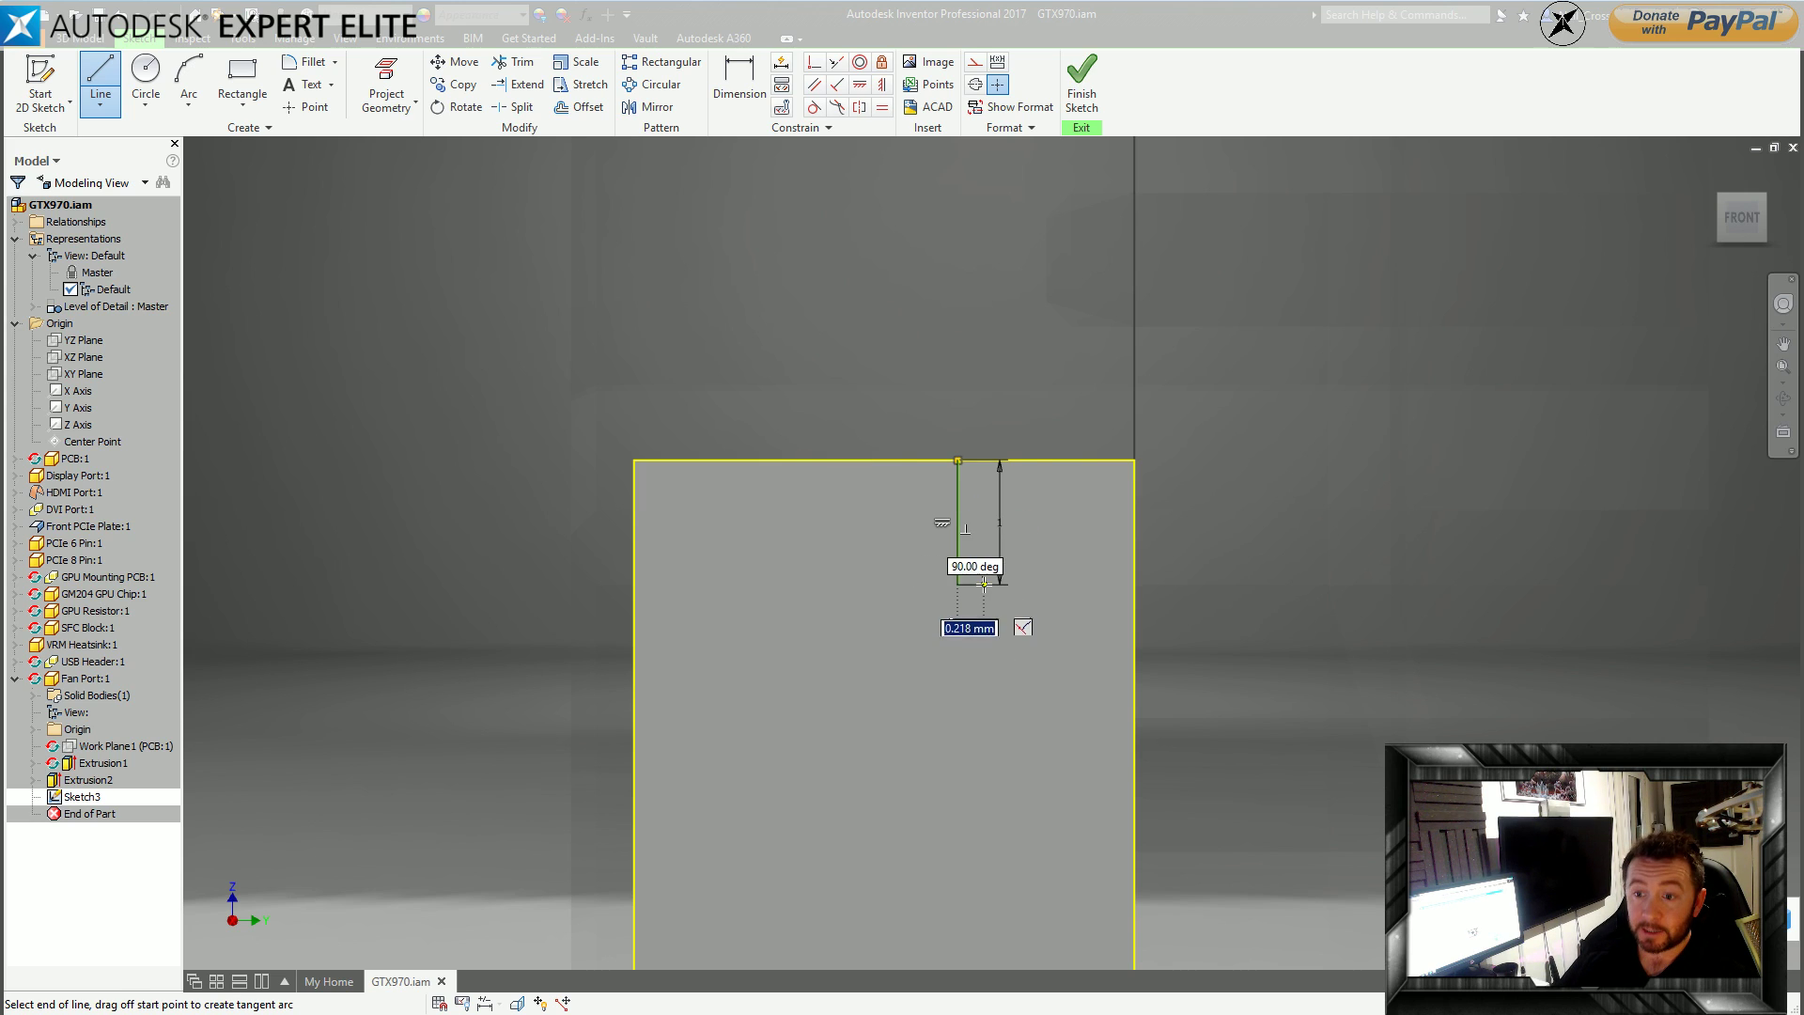
left_click_drag(959, 584, 1005, 586)
left_click(1000, 460)
Dimension the slot's width as 0.5 mm.
key("d")
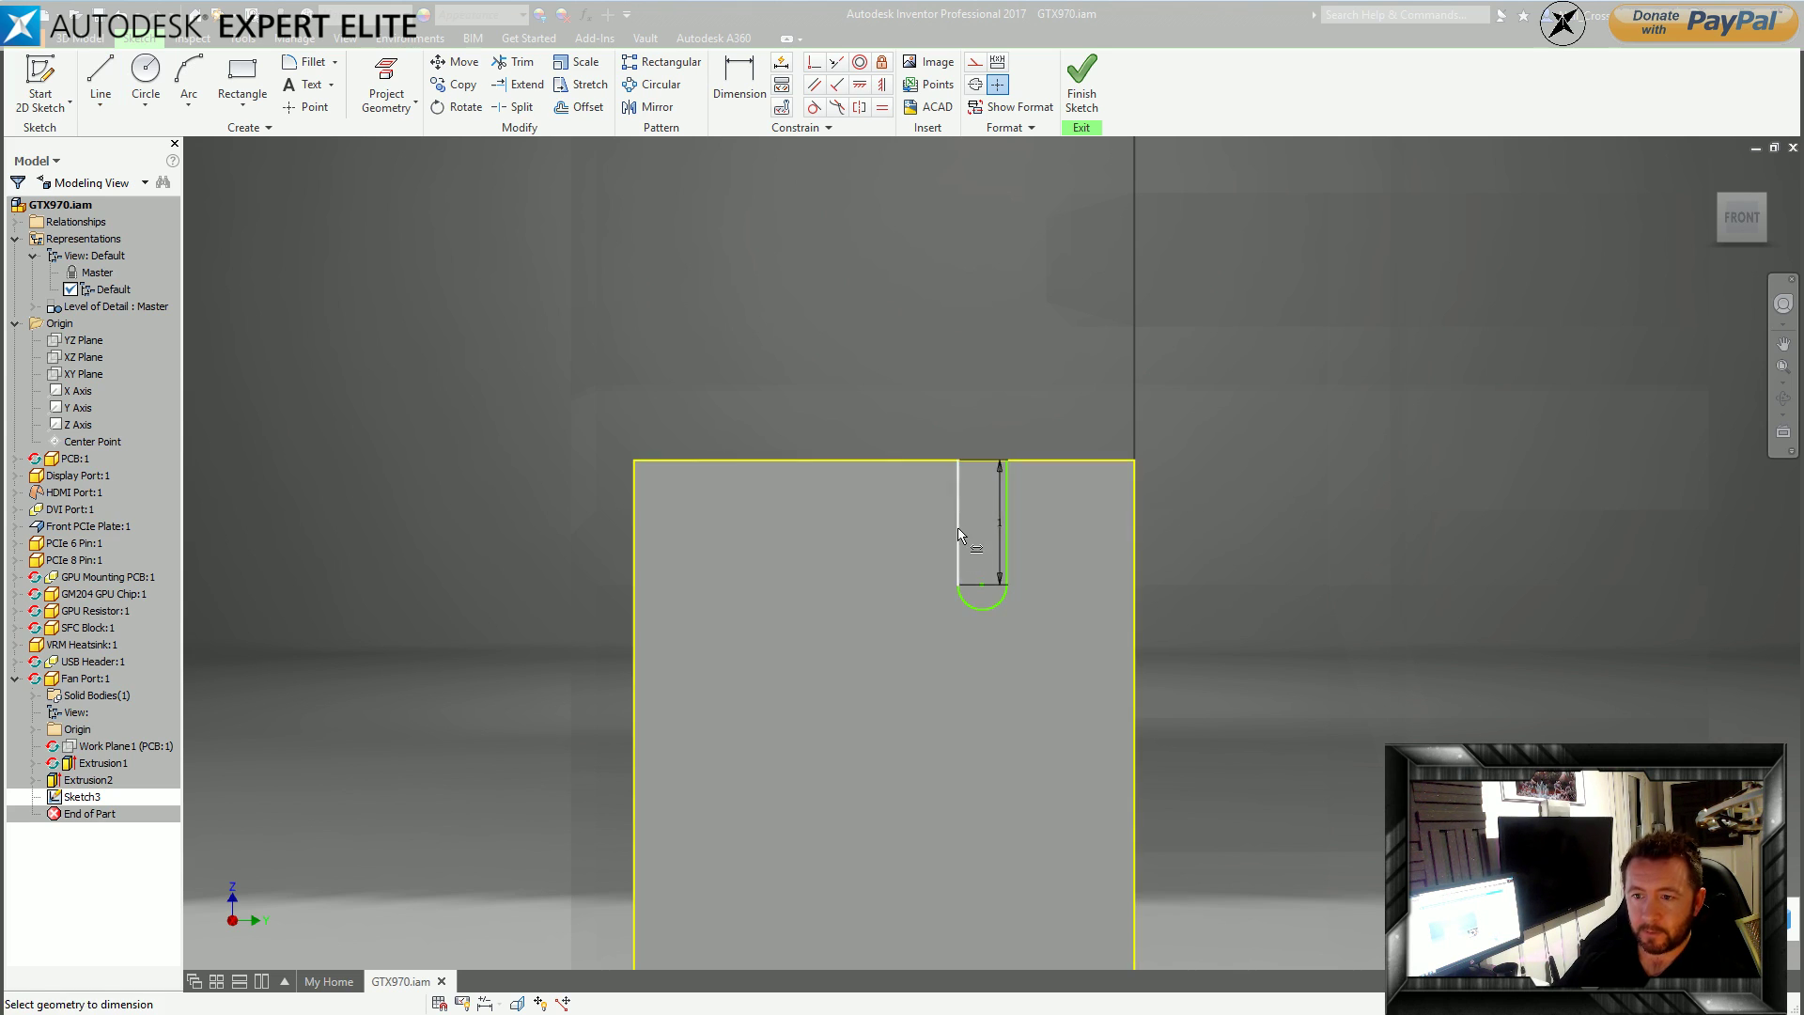
left_click(960, 536)
left_click(1009, 529)
left_click(985, 393)
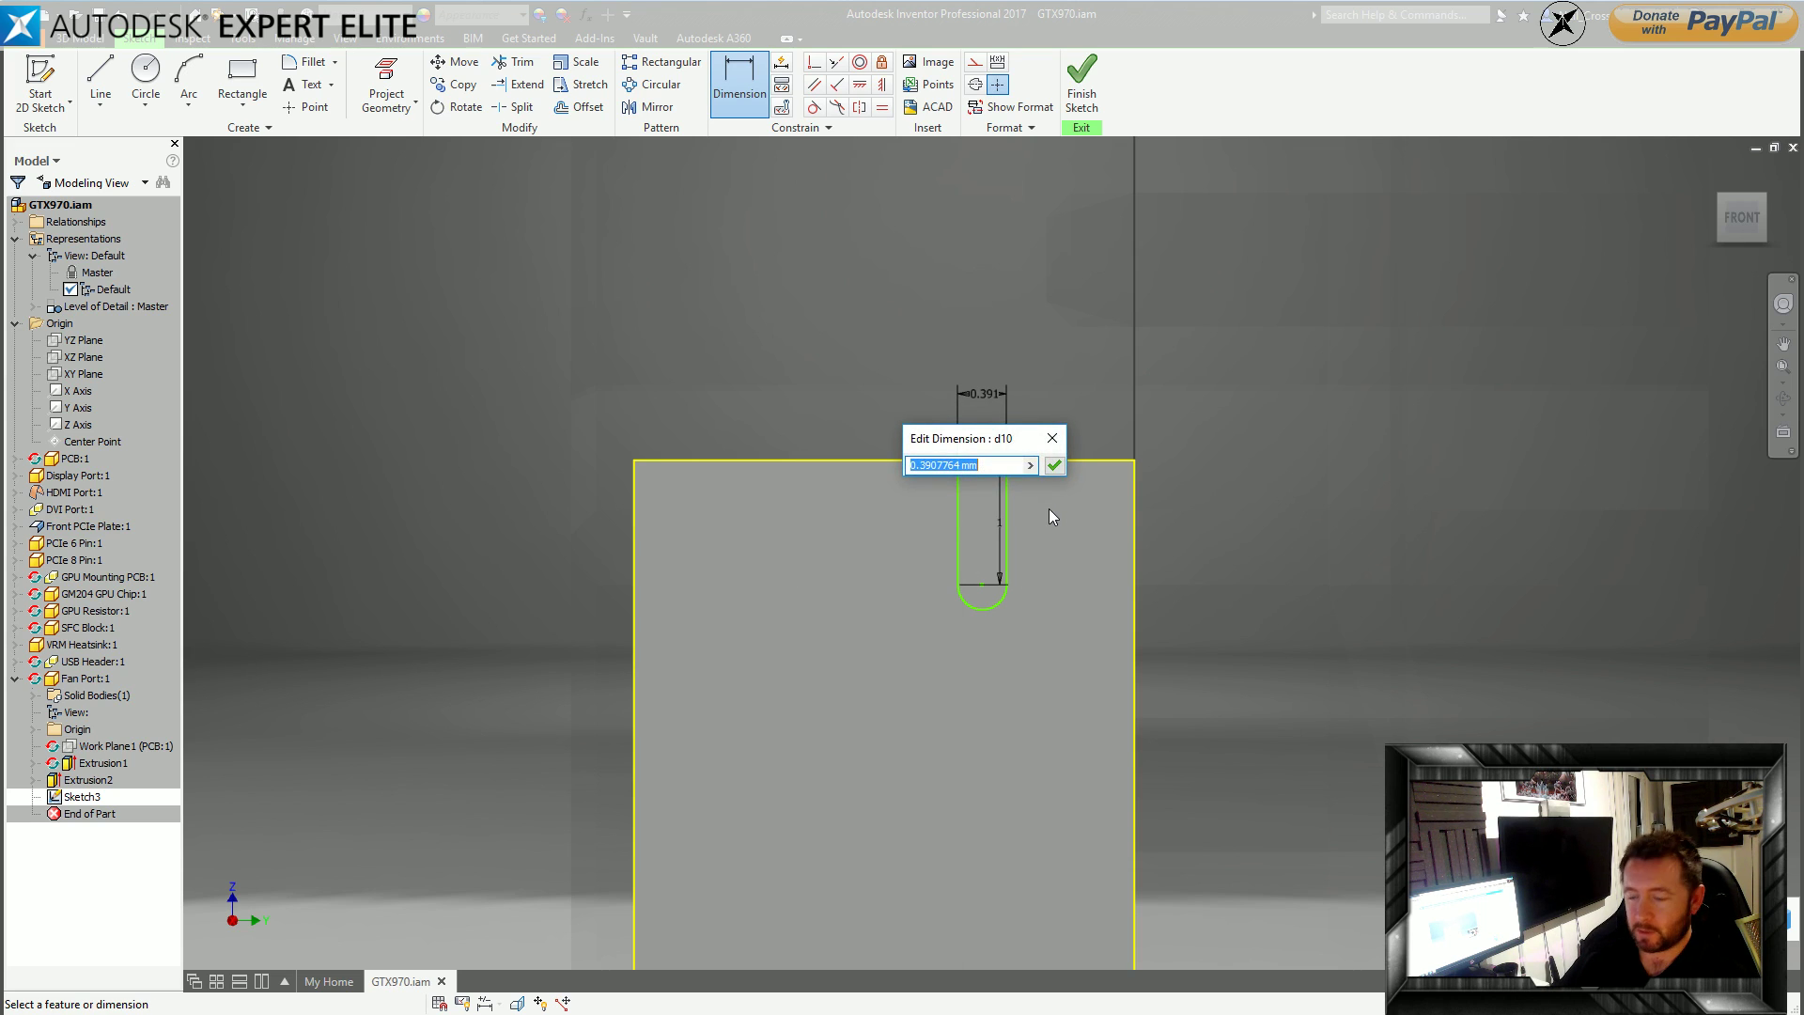
type("0.5")
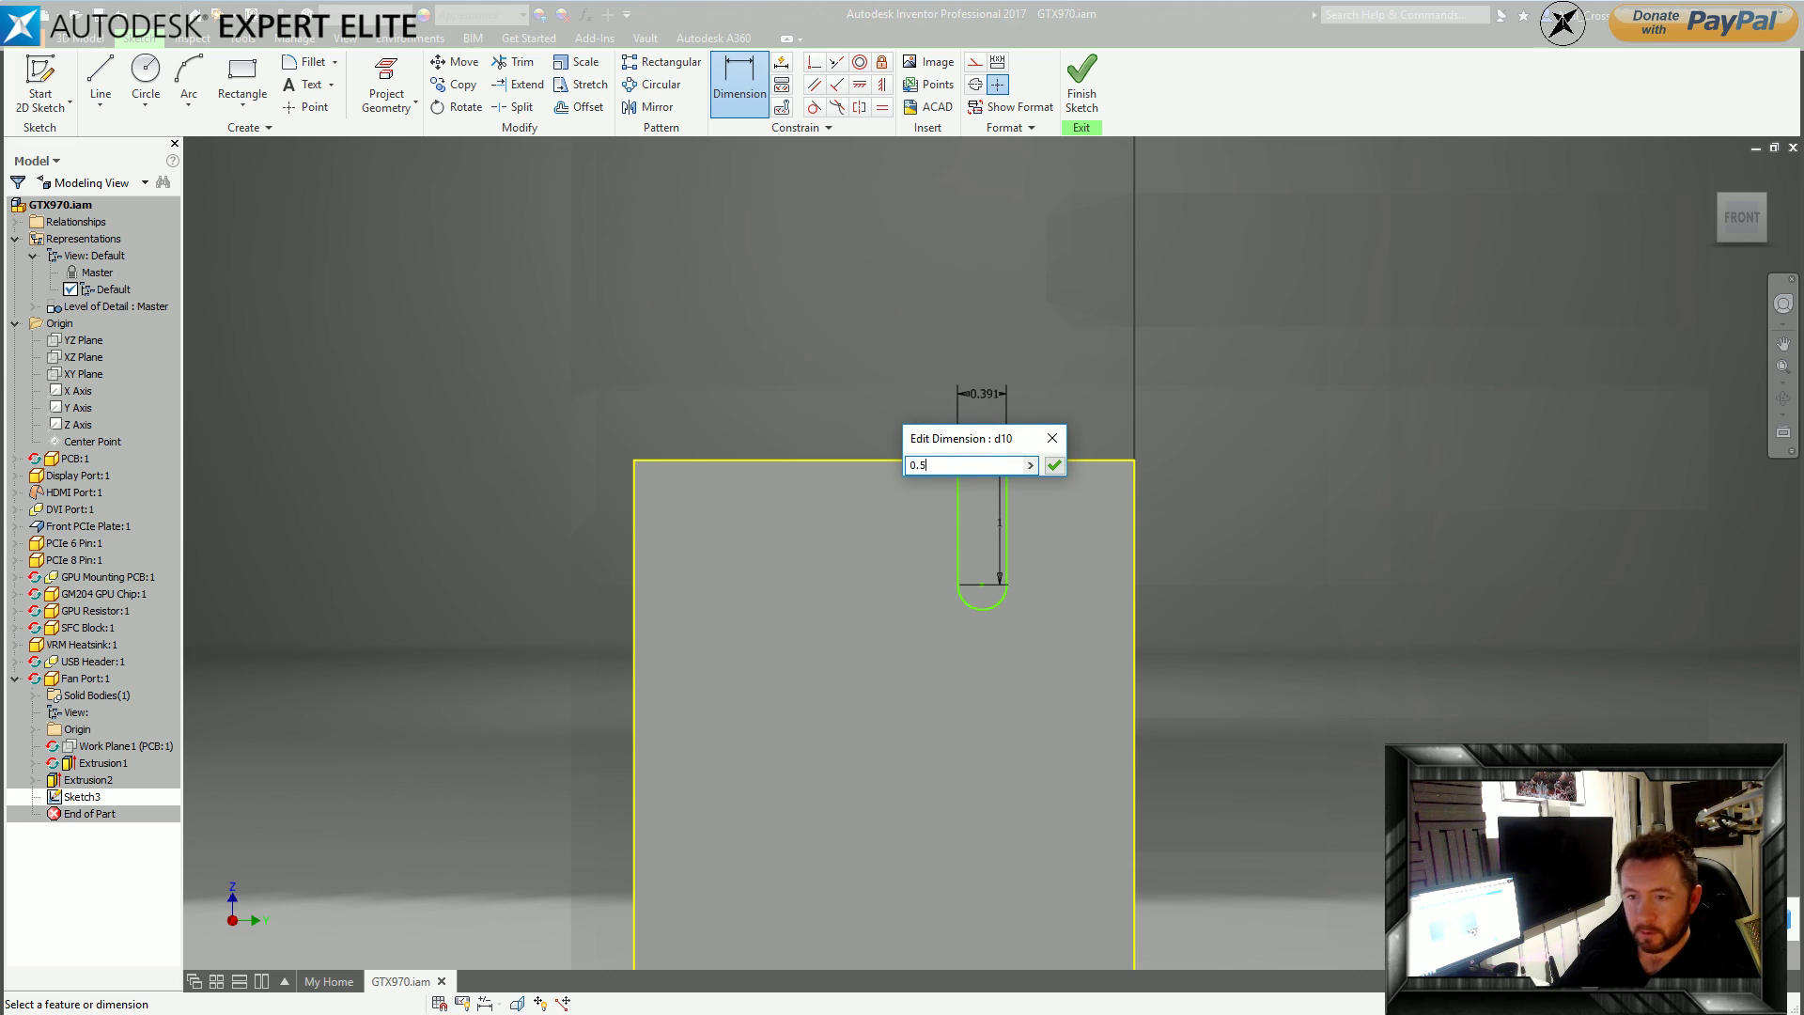
key("Return")
left_click(960, 528)
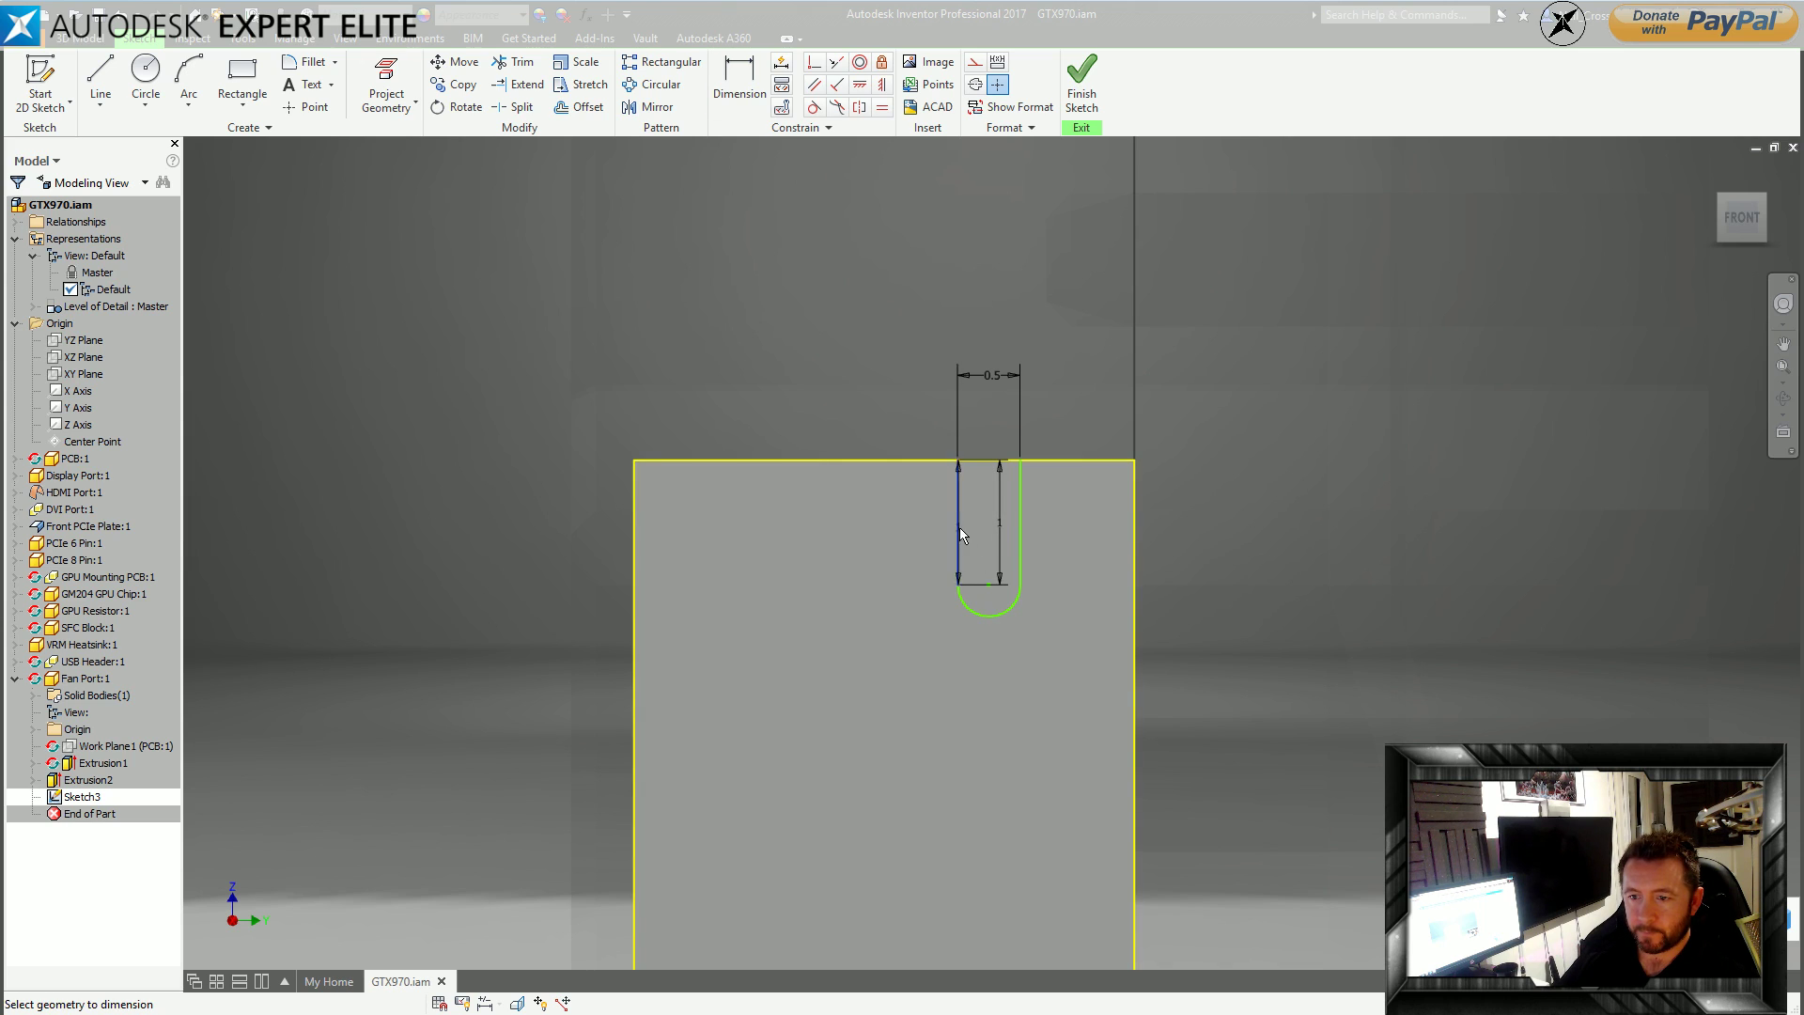
left_click(990, 676)
key("Escape")
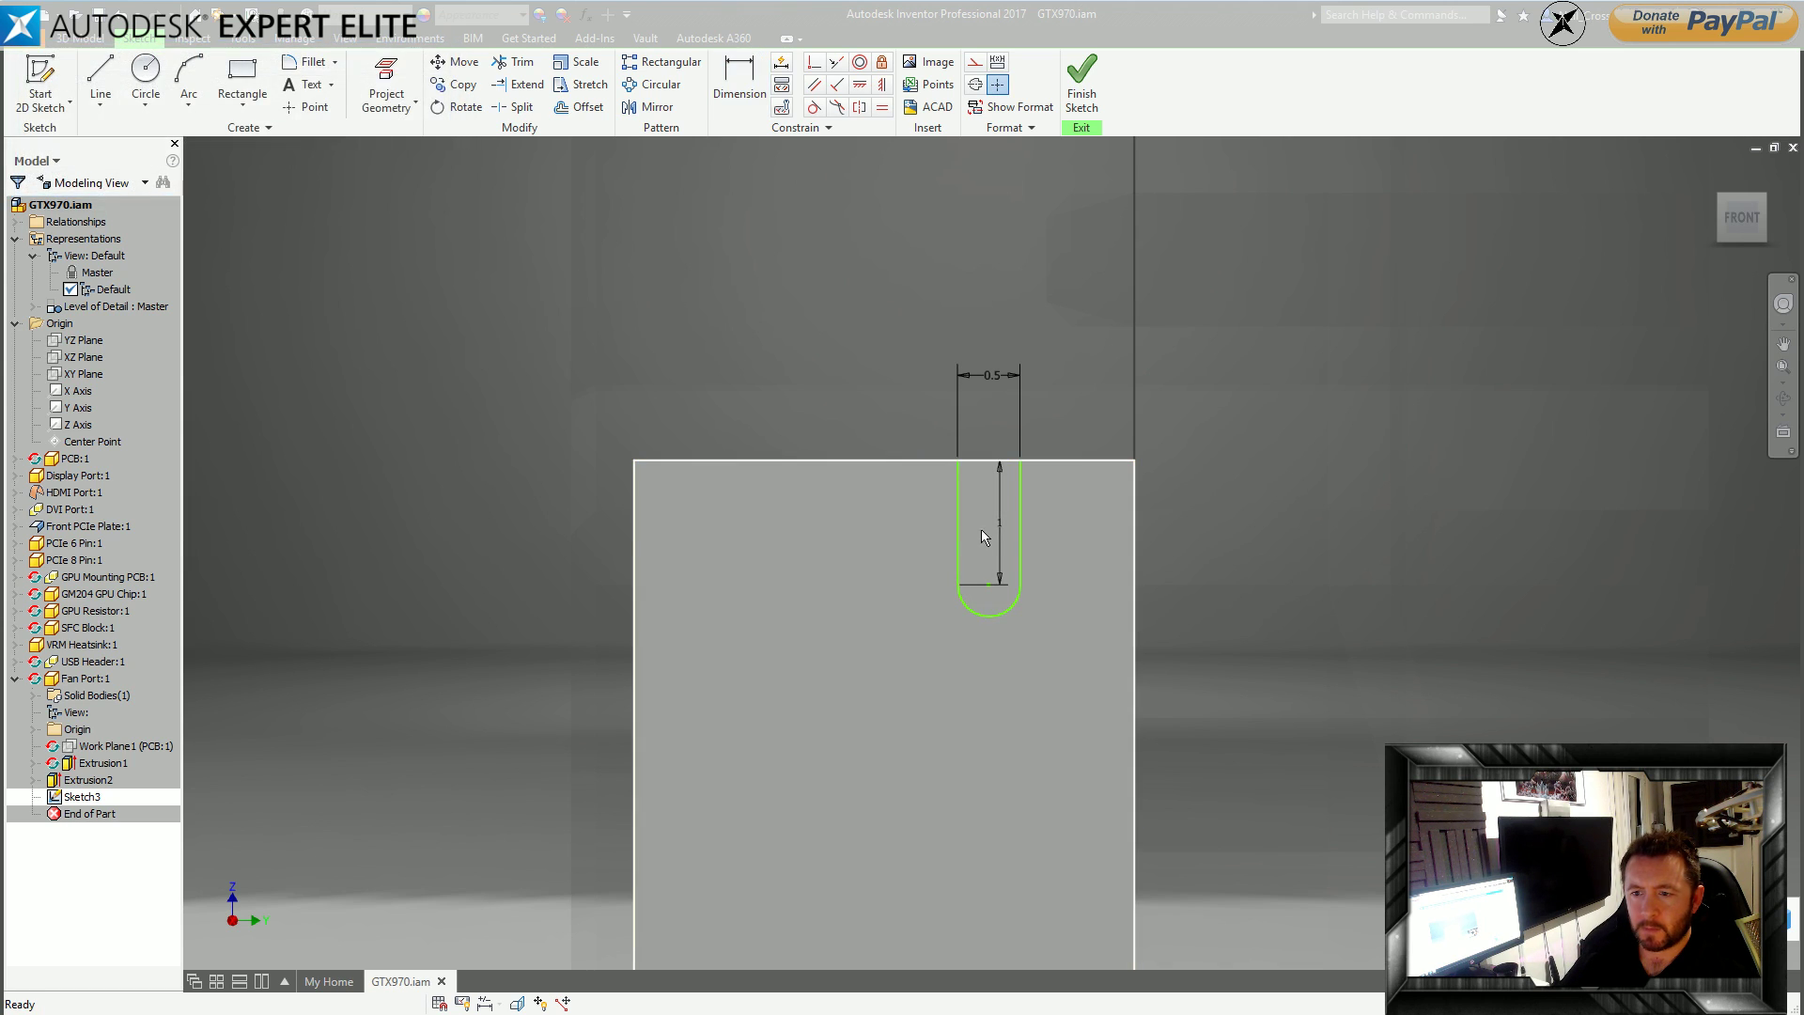
left_click(966, 612)
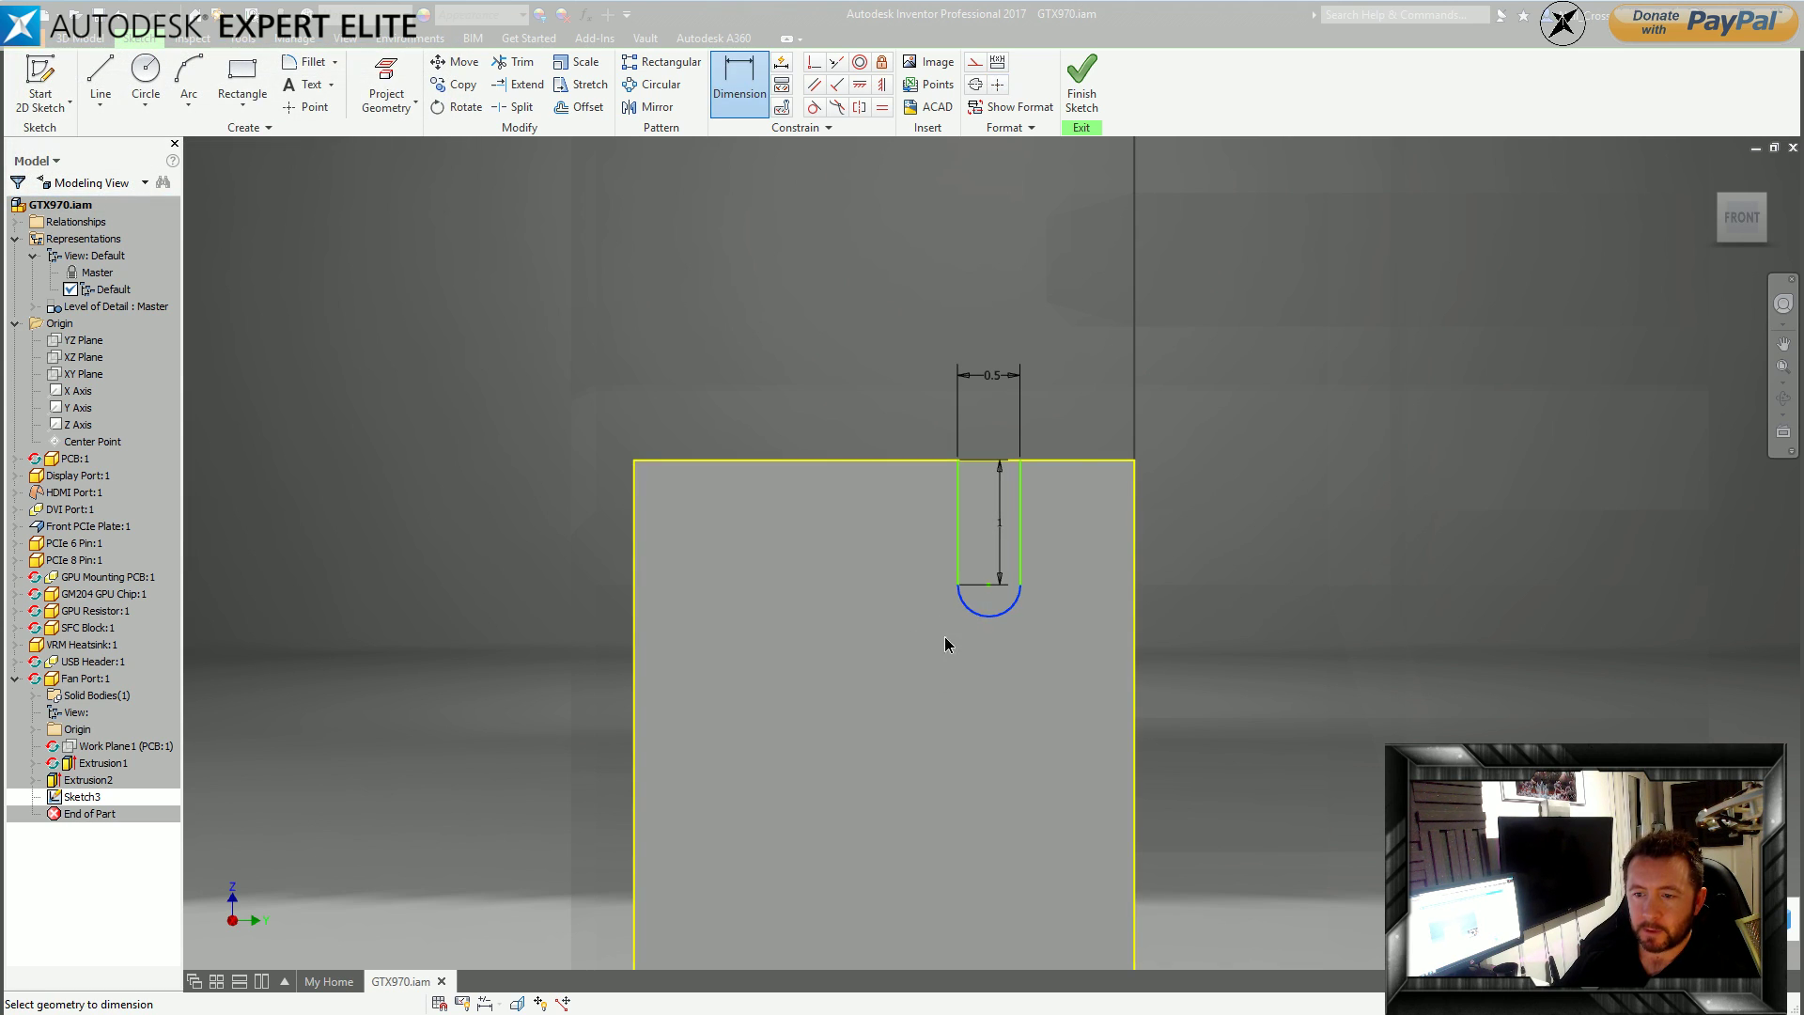
left_click(1021, 753)
key("Escape")
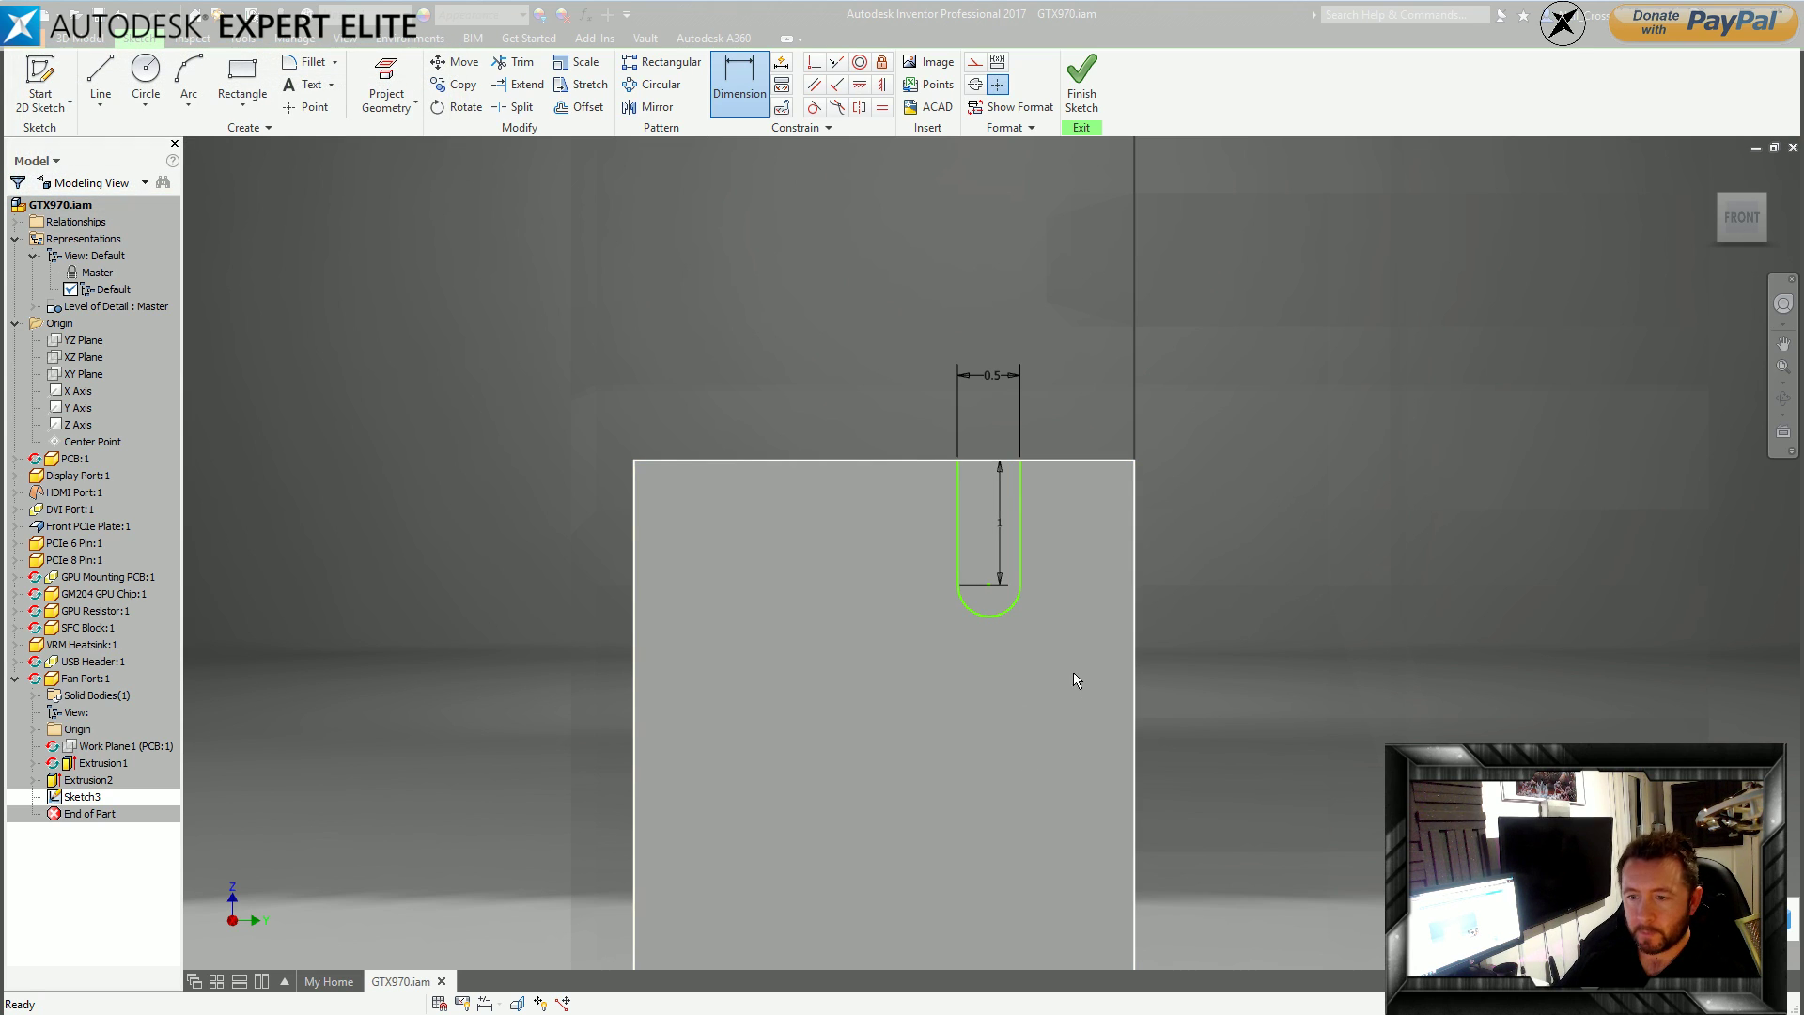
Dimension the slot's near straight side 1 mm from the face's right vertical edge.
left_click(1022, 554)
left_click(1133, 560)
left_click(1238, 555)
type("1")
key("Return")
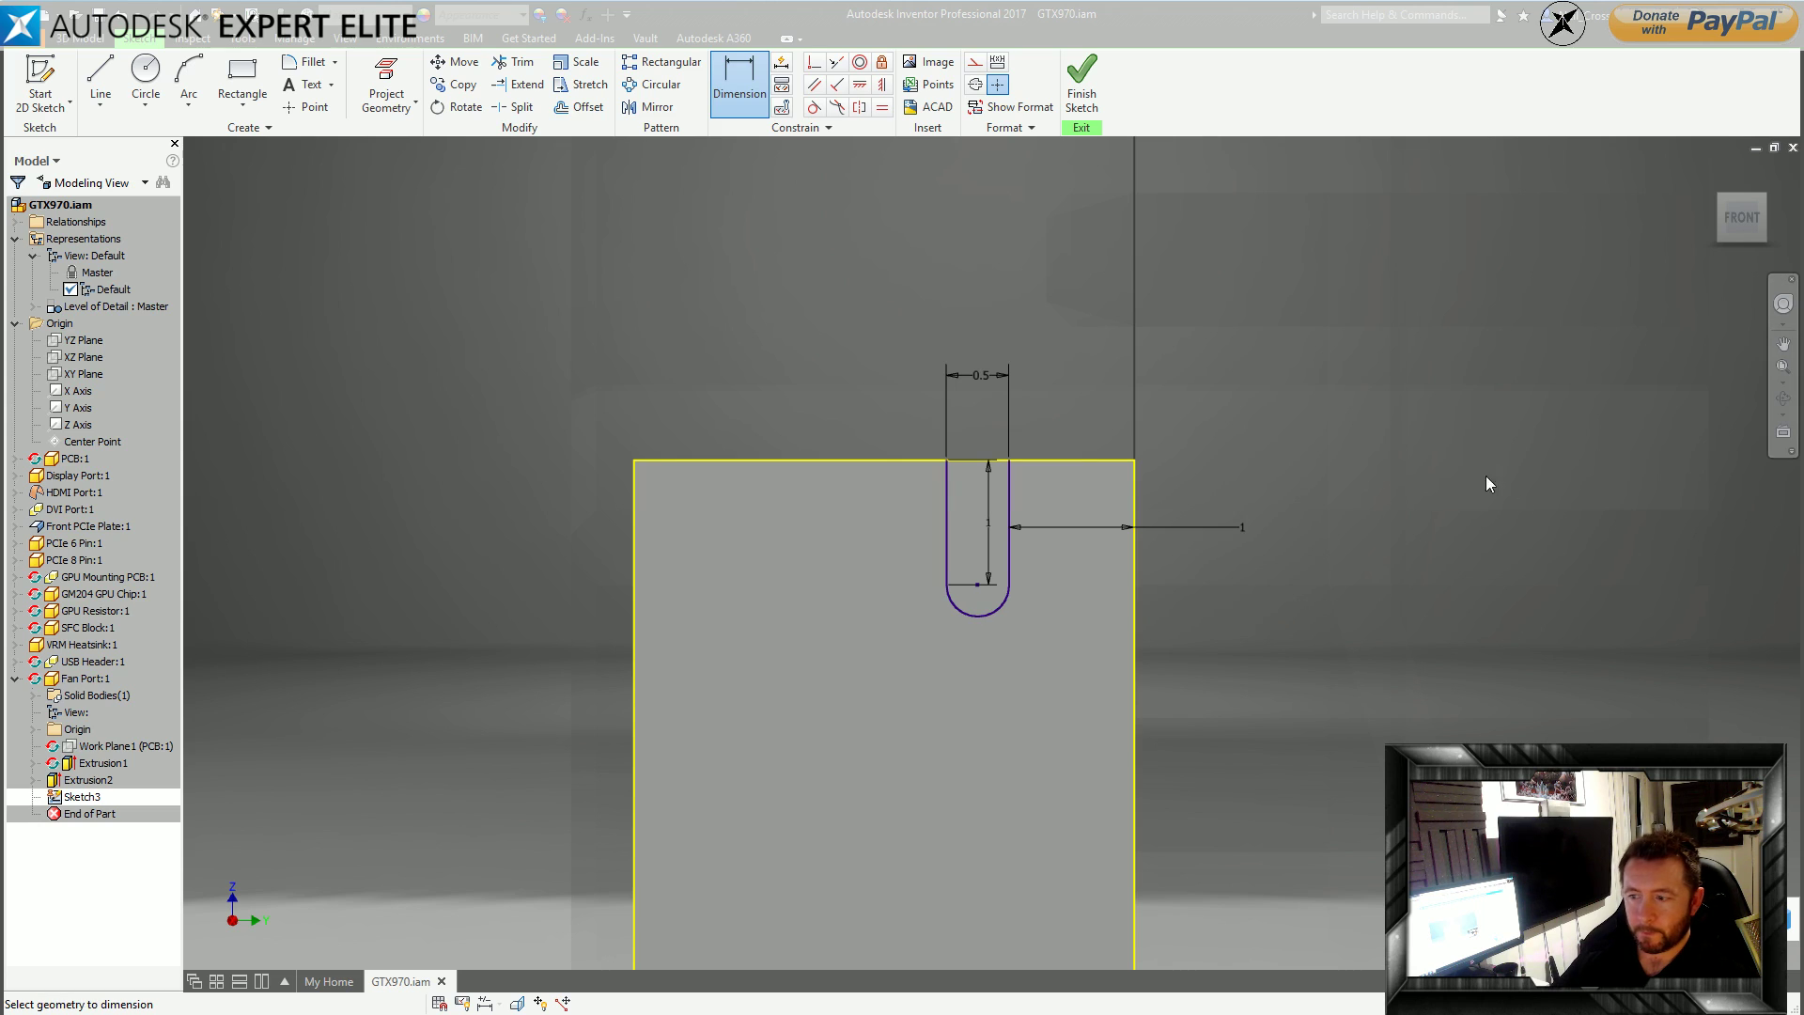
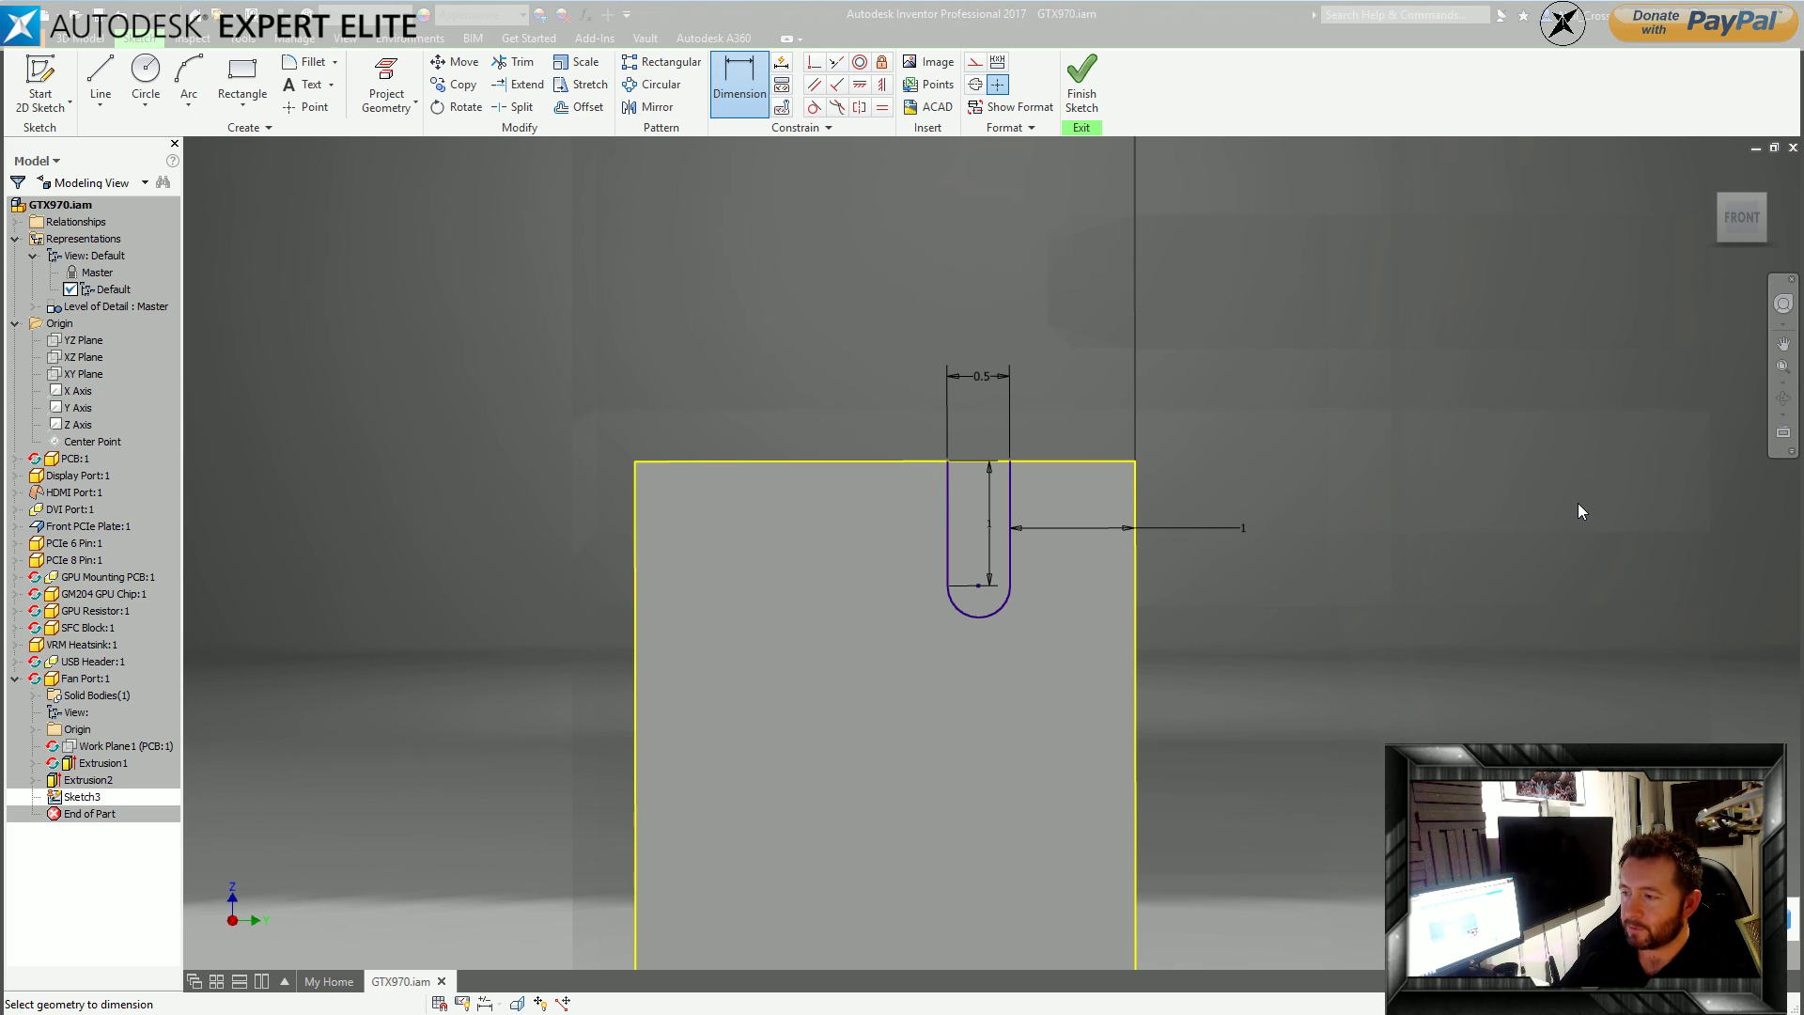
Finish the sketch and cut the slot profile through the housing up to the opposite side face, notching both end walls.
key("F6")
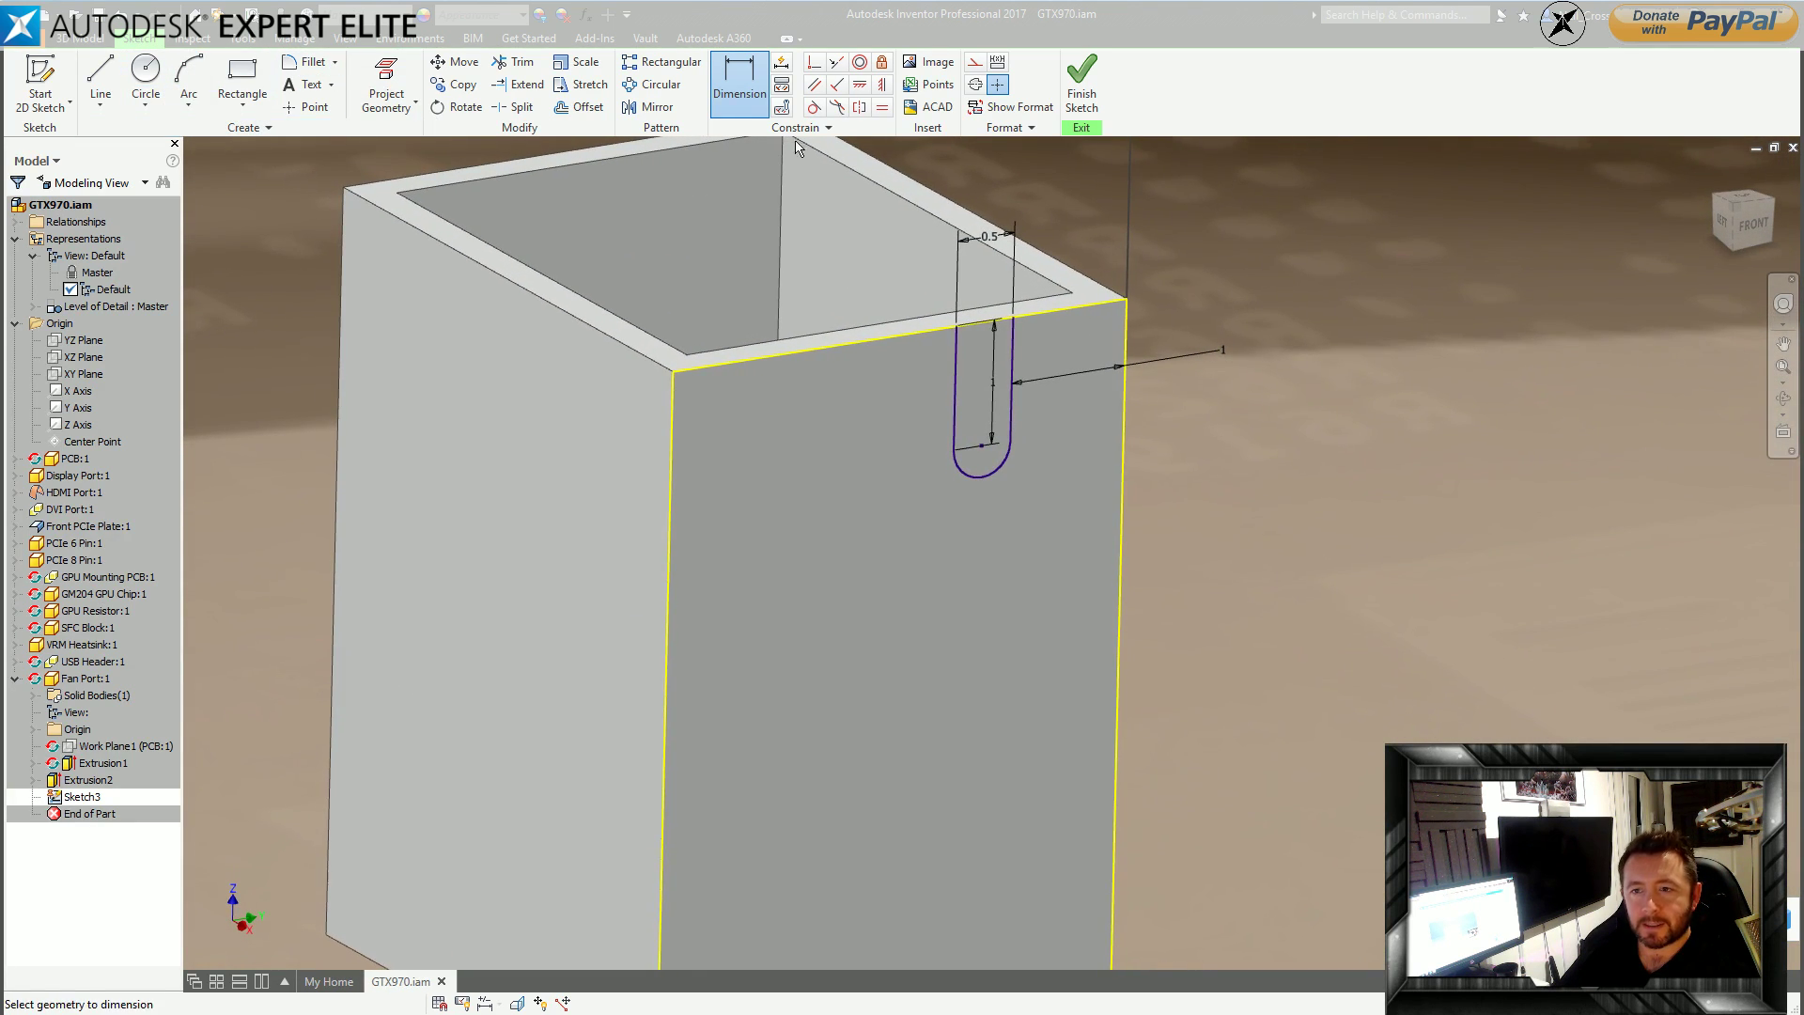
left_click(1082, 84)
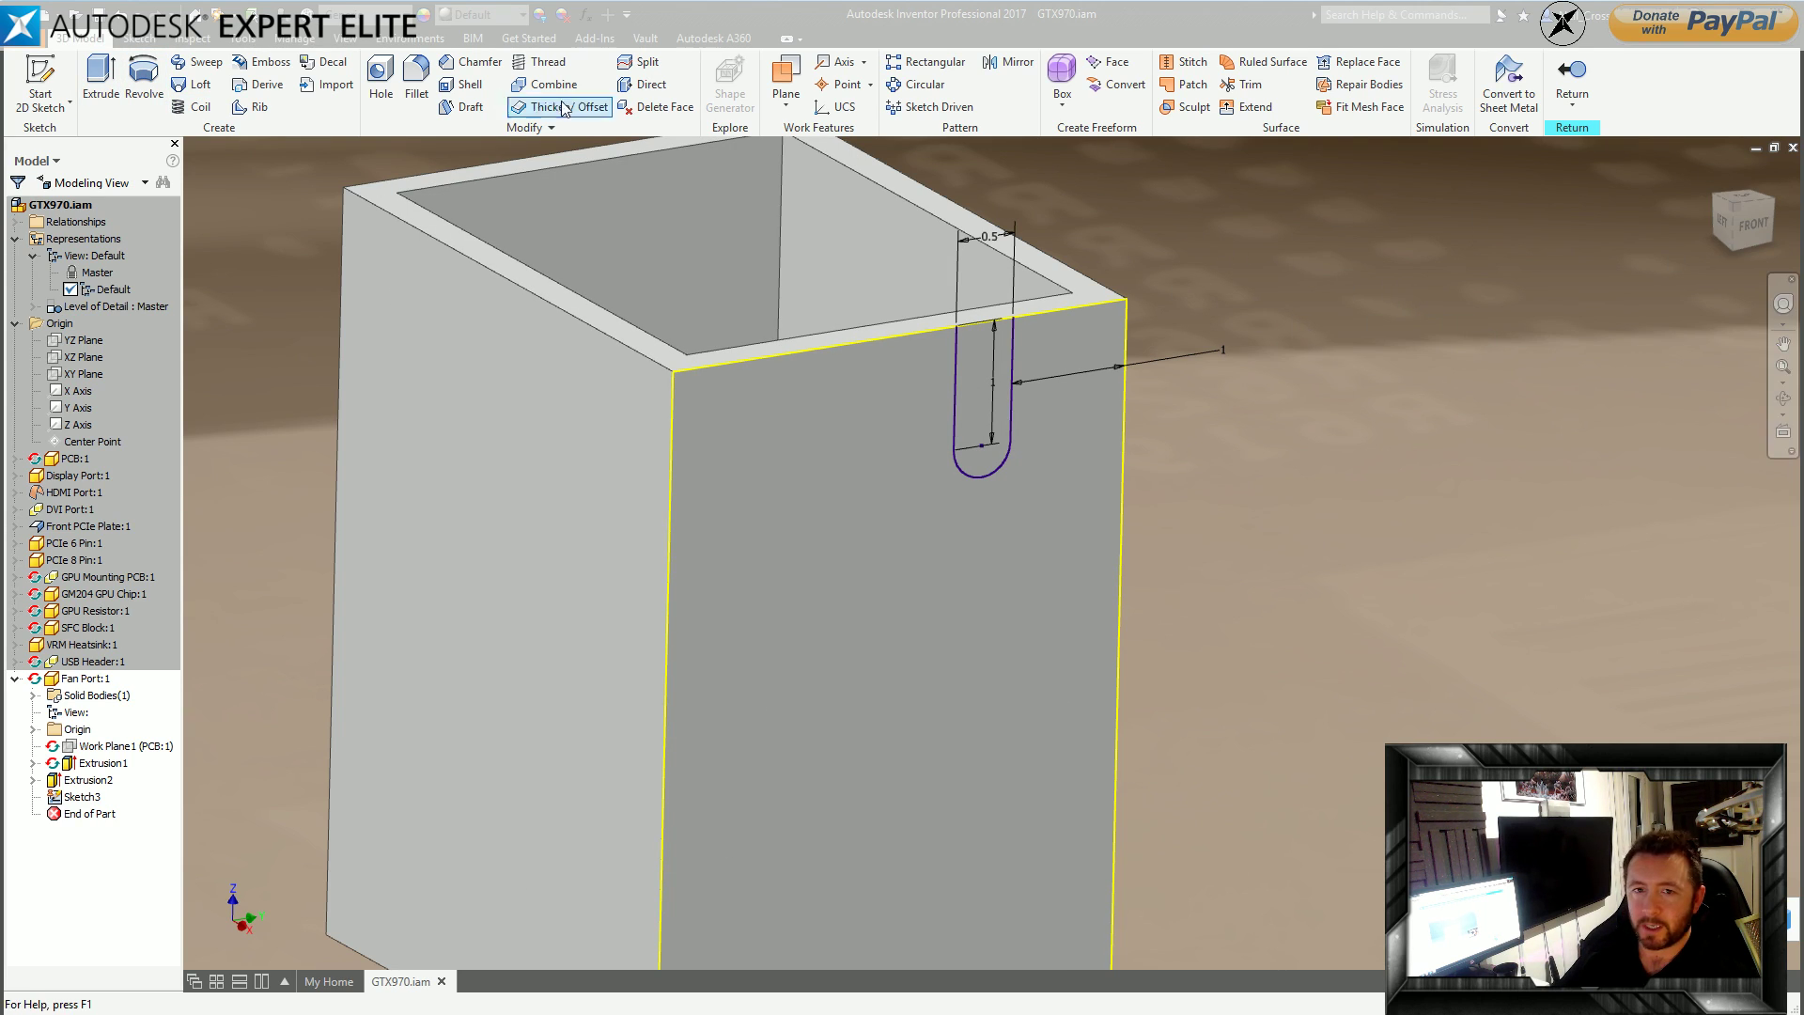
left_click(100, 80)
left_click(974, 392)
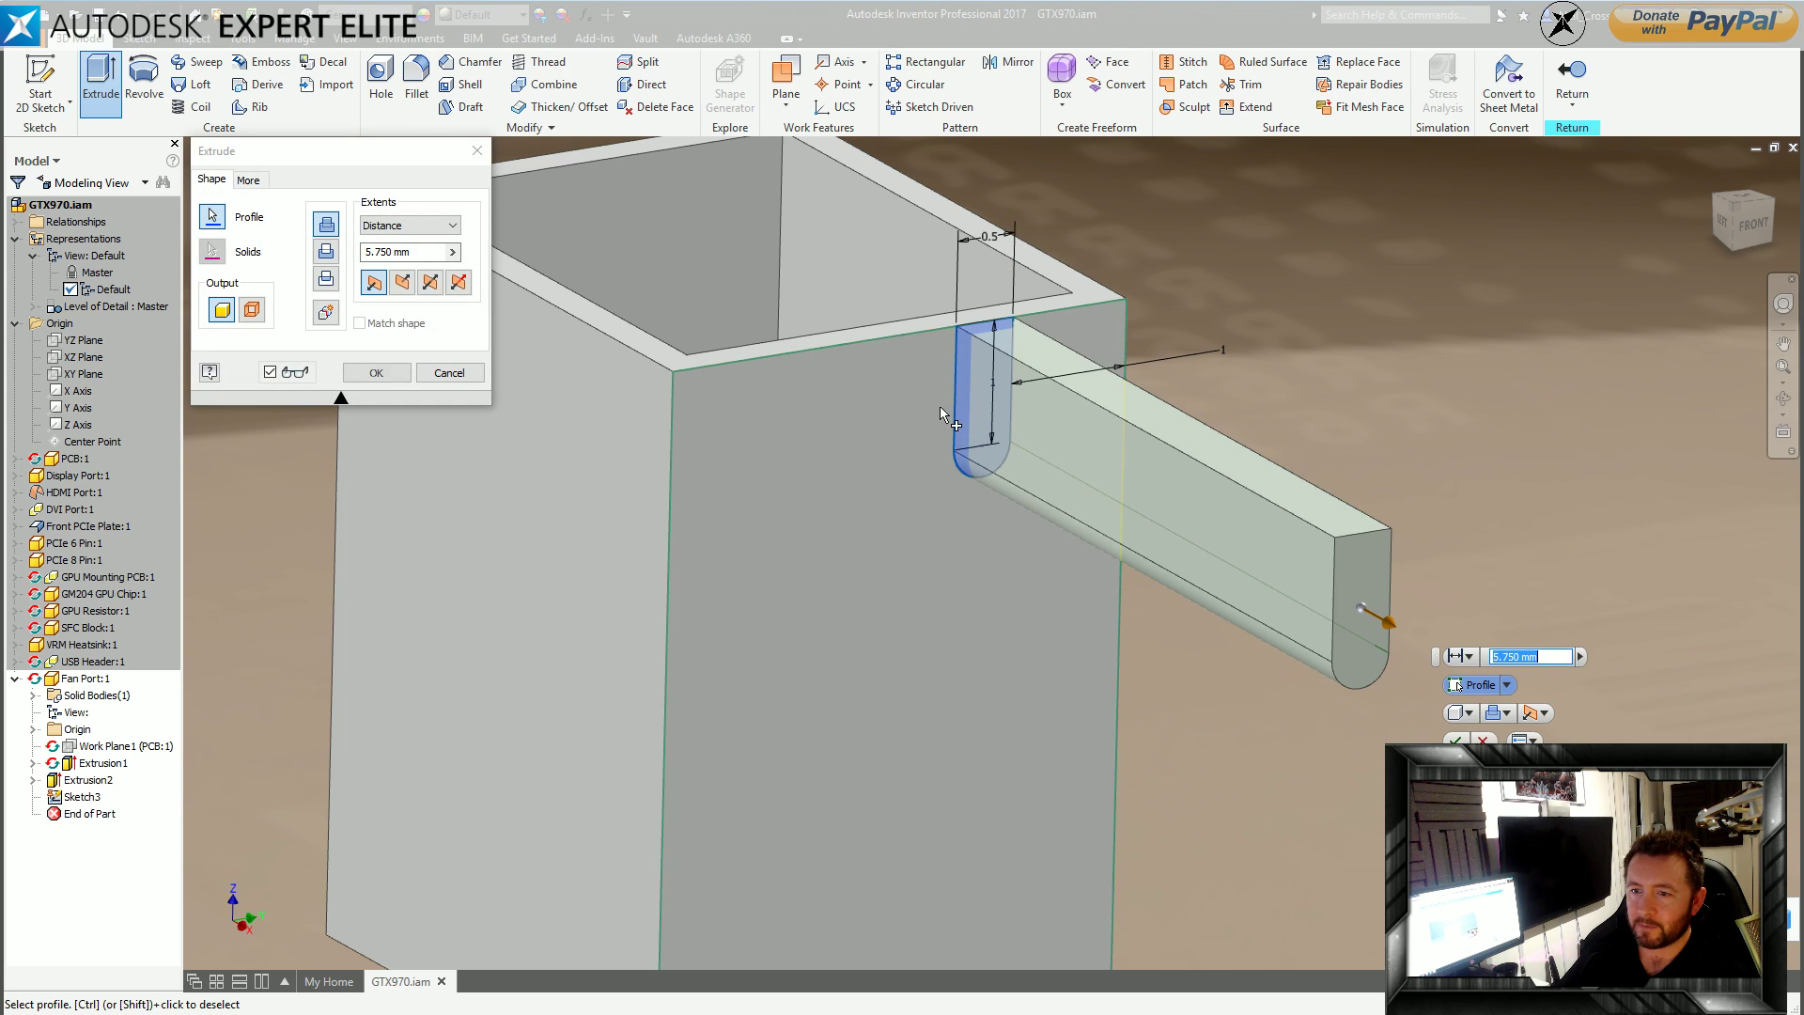
left_click(326, 251)
middle_click_drag(538, 325, 441, 273, "shift")
left_click(414, 225)
left_click(369, 267)
left_click(746, 625)
left_click(368, 373)
middle_click_drag(1044, 369, 1504, 404, "shift")
middle_click_drag(1498, 469, 1488, 568, "shift")
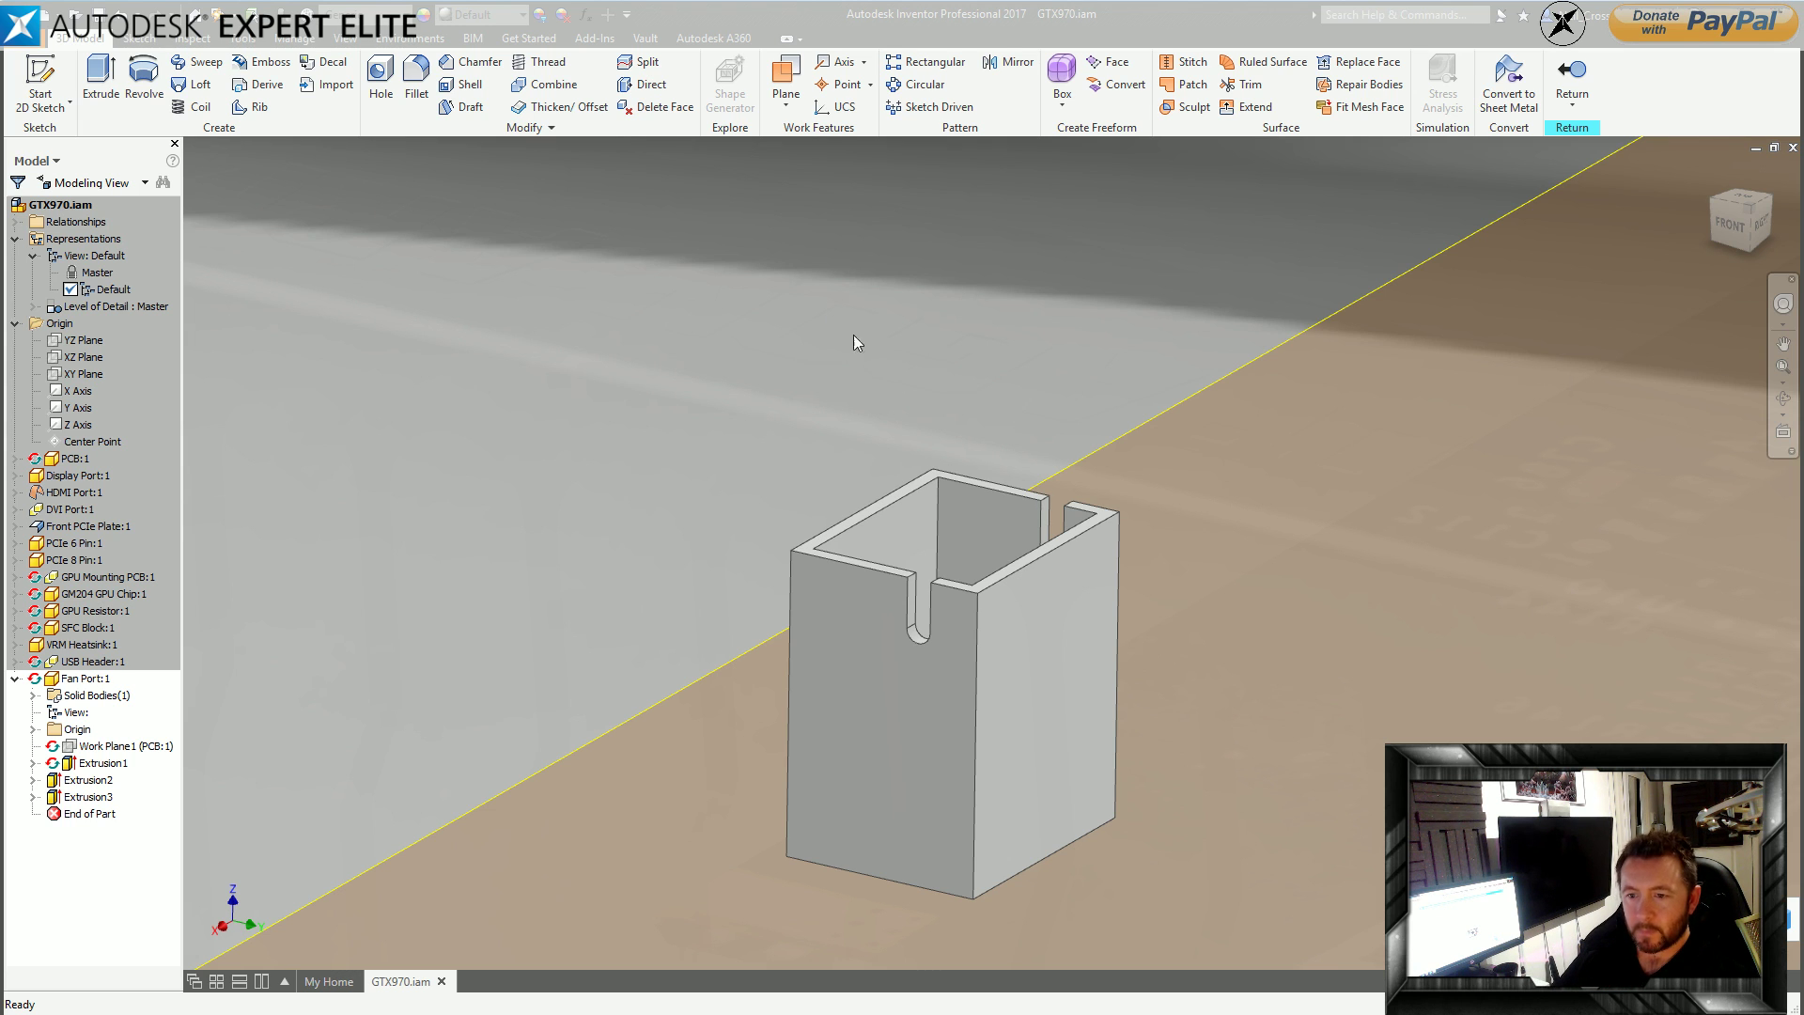
Start a 2D sketch on the housing's wide side face nearest the slots and view it straight on.
scroll(919, 357, "up", 8)
scroll(918, 363, "down", 10)
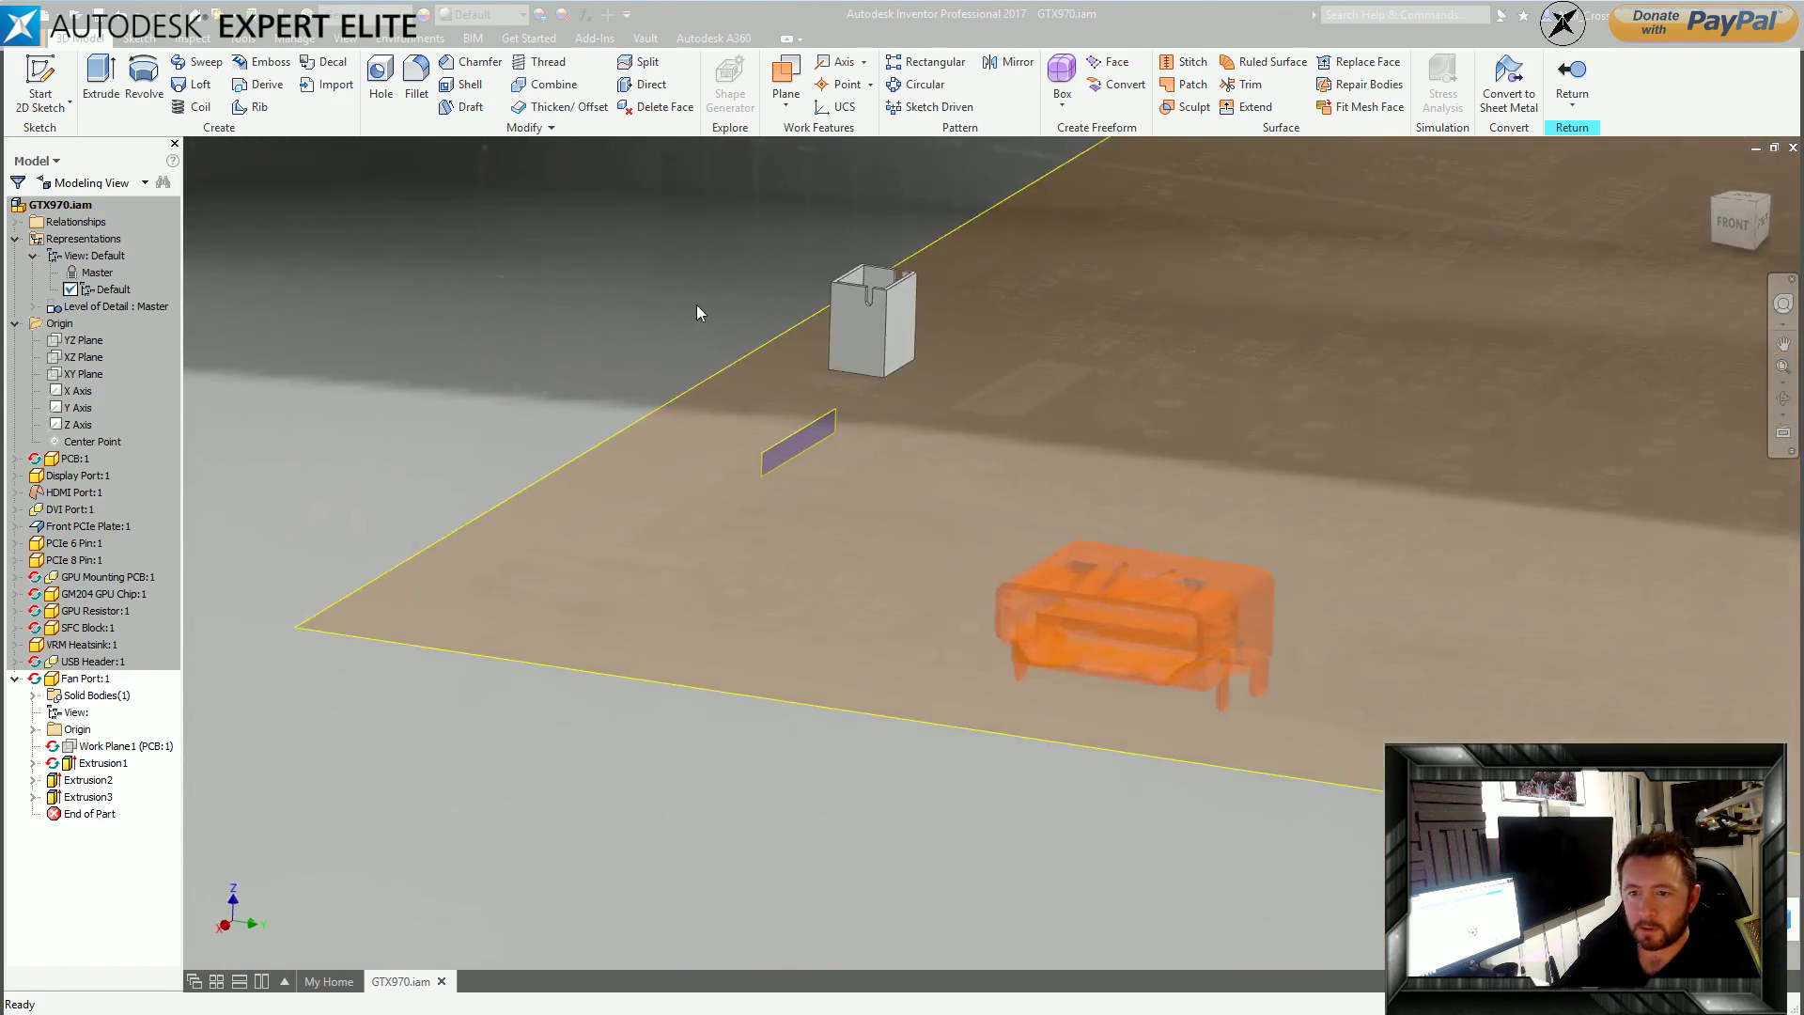
left_click(40, 85)
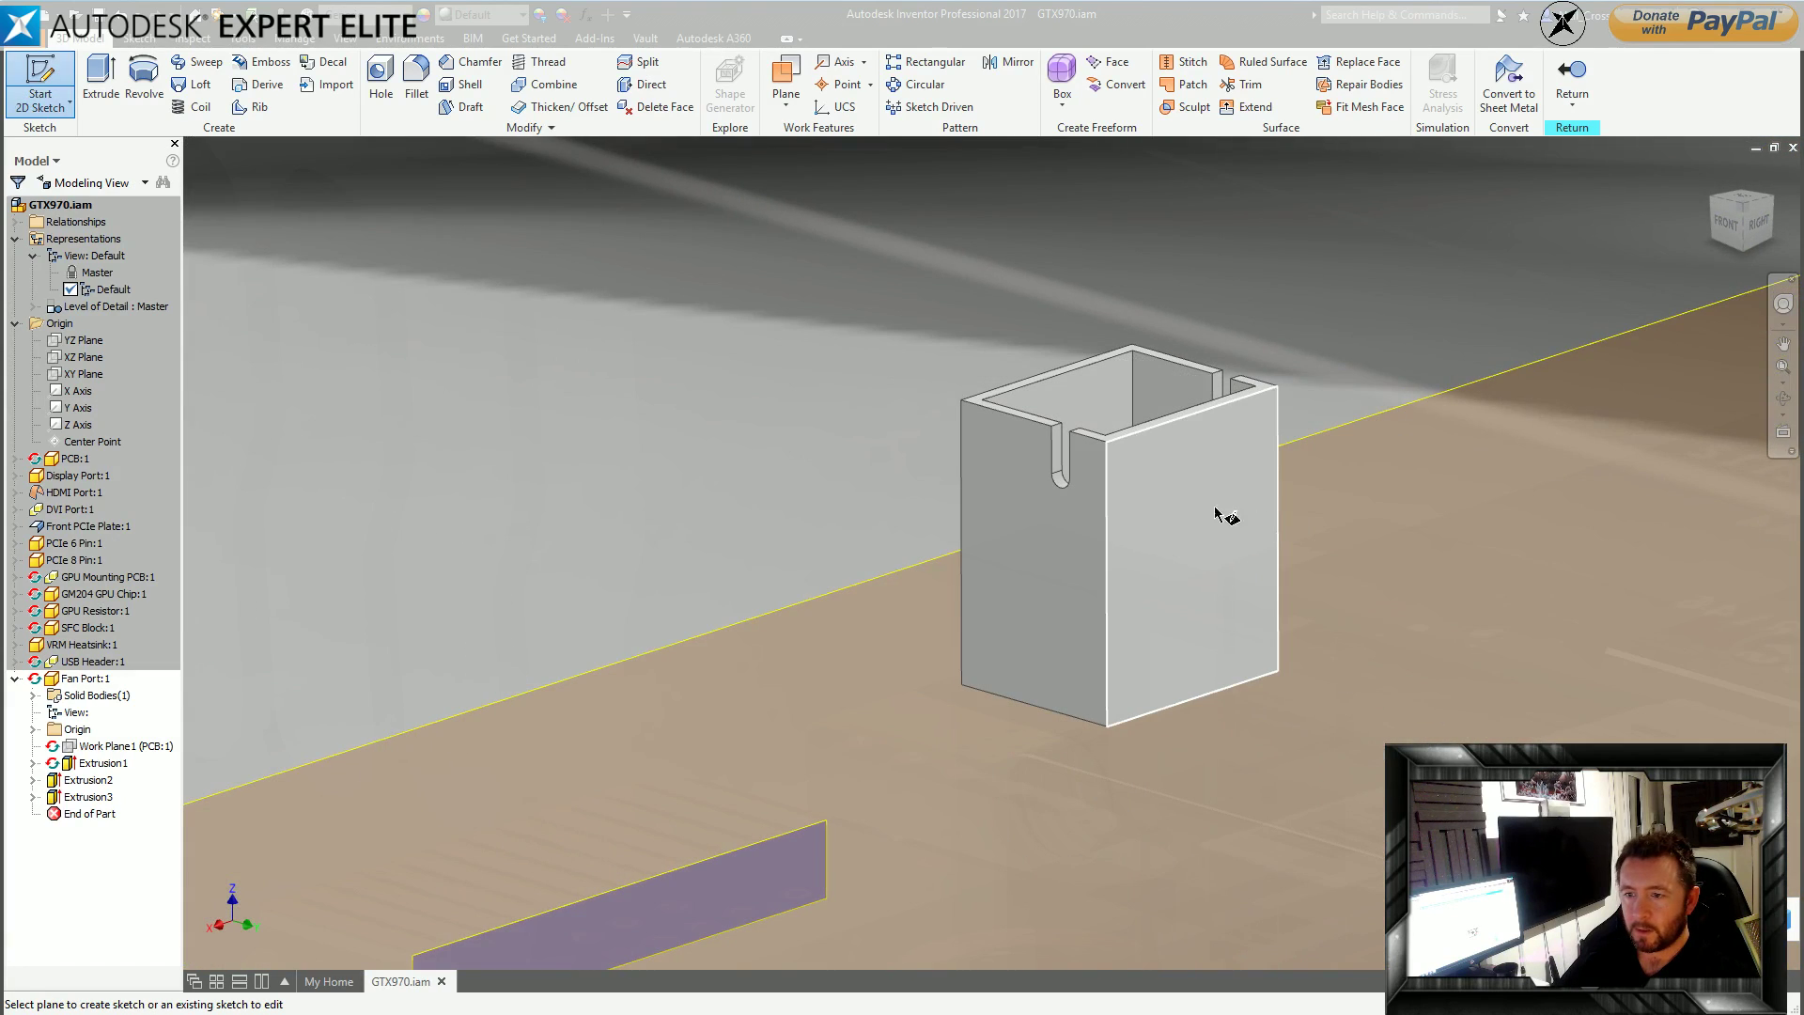
left_click(1217, 517)
key("l")
middle_click_drag(850, 501, 367, 460)
scroll(918, 435, "down", 3)
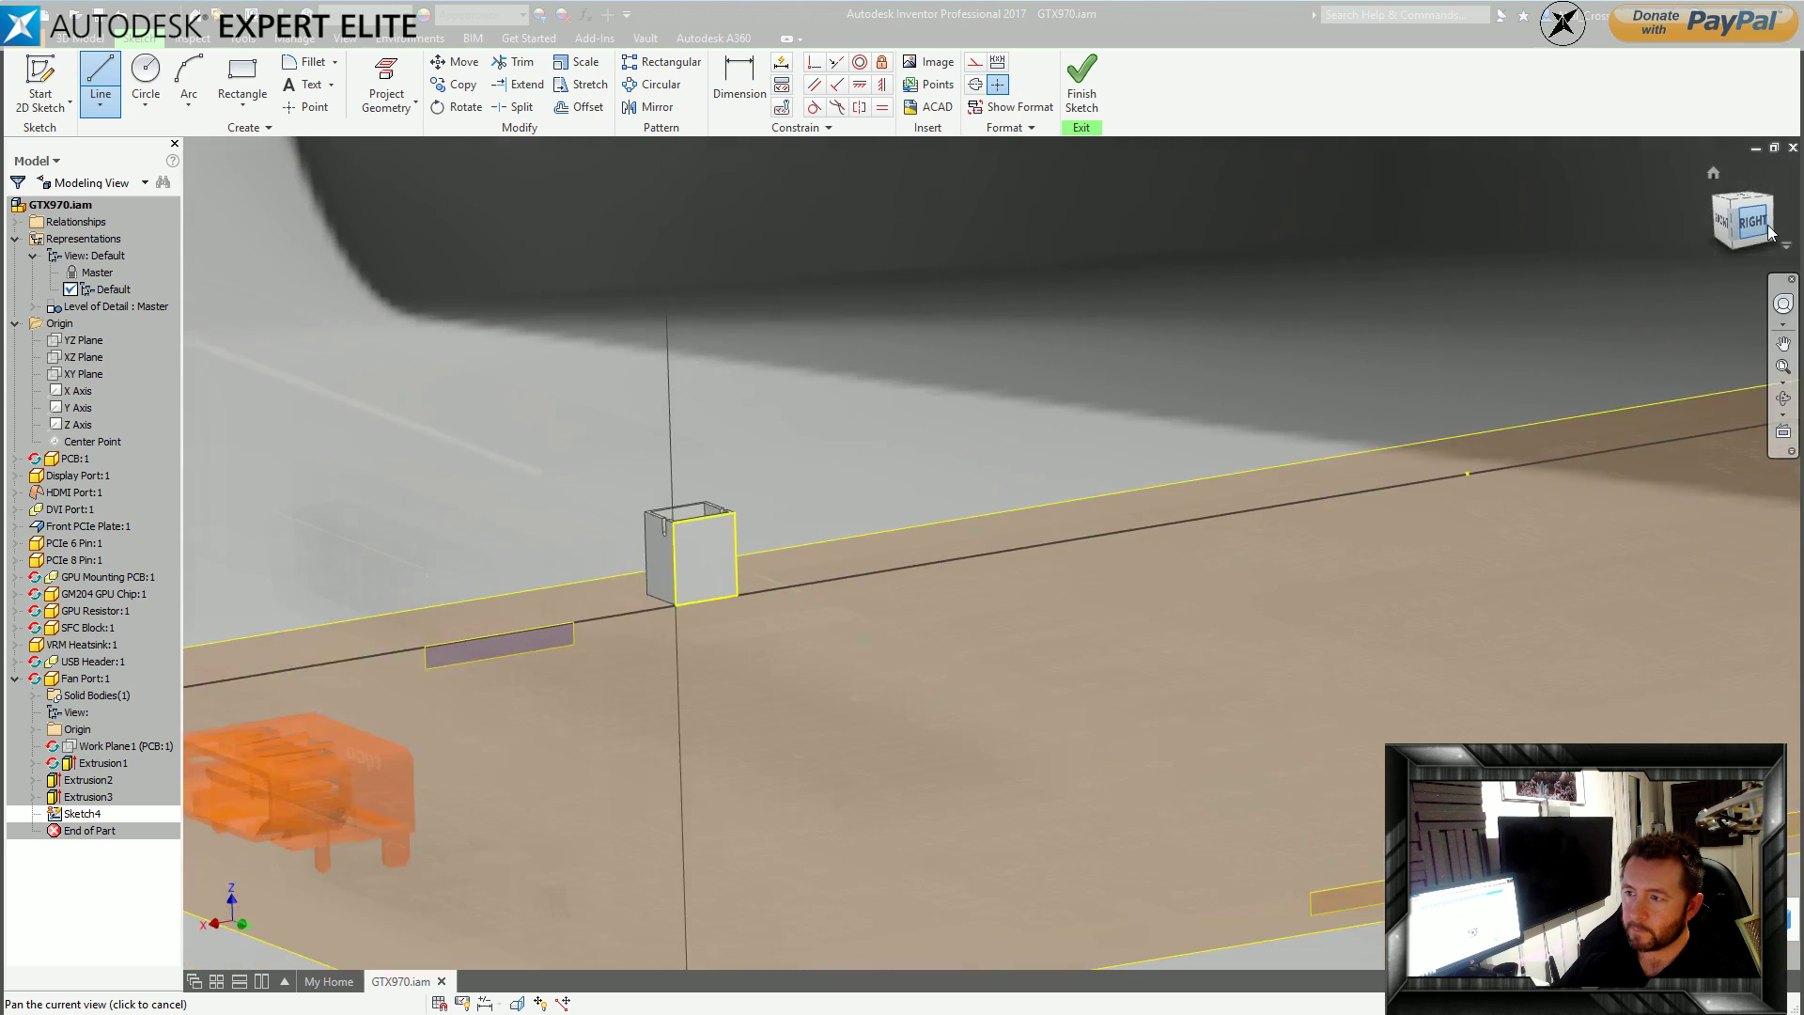
left_click(1757, 226)
scroll(1174, 602, "up", 5)
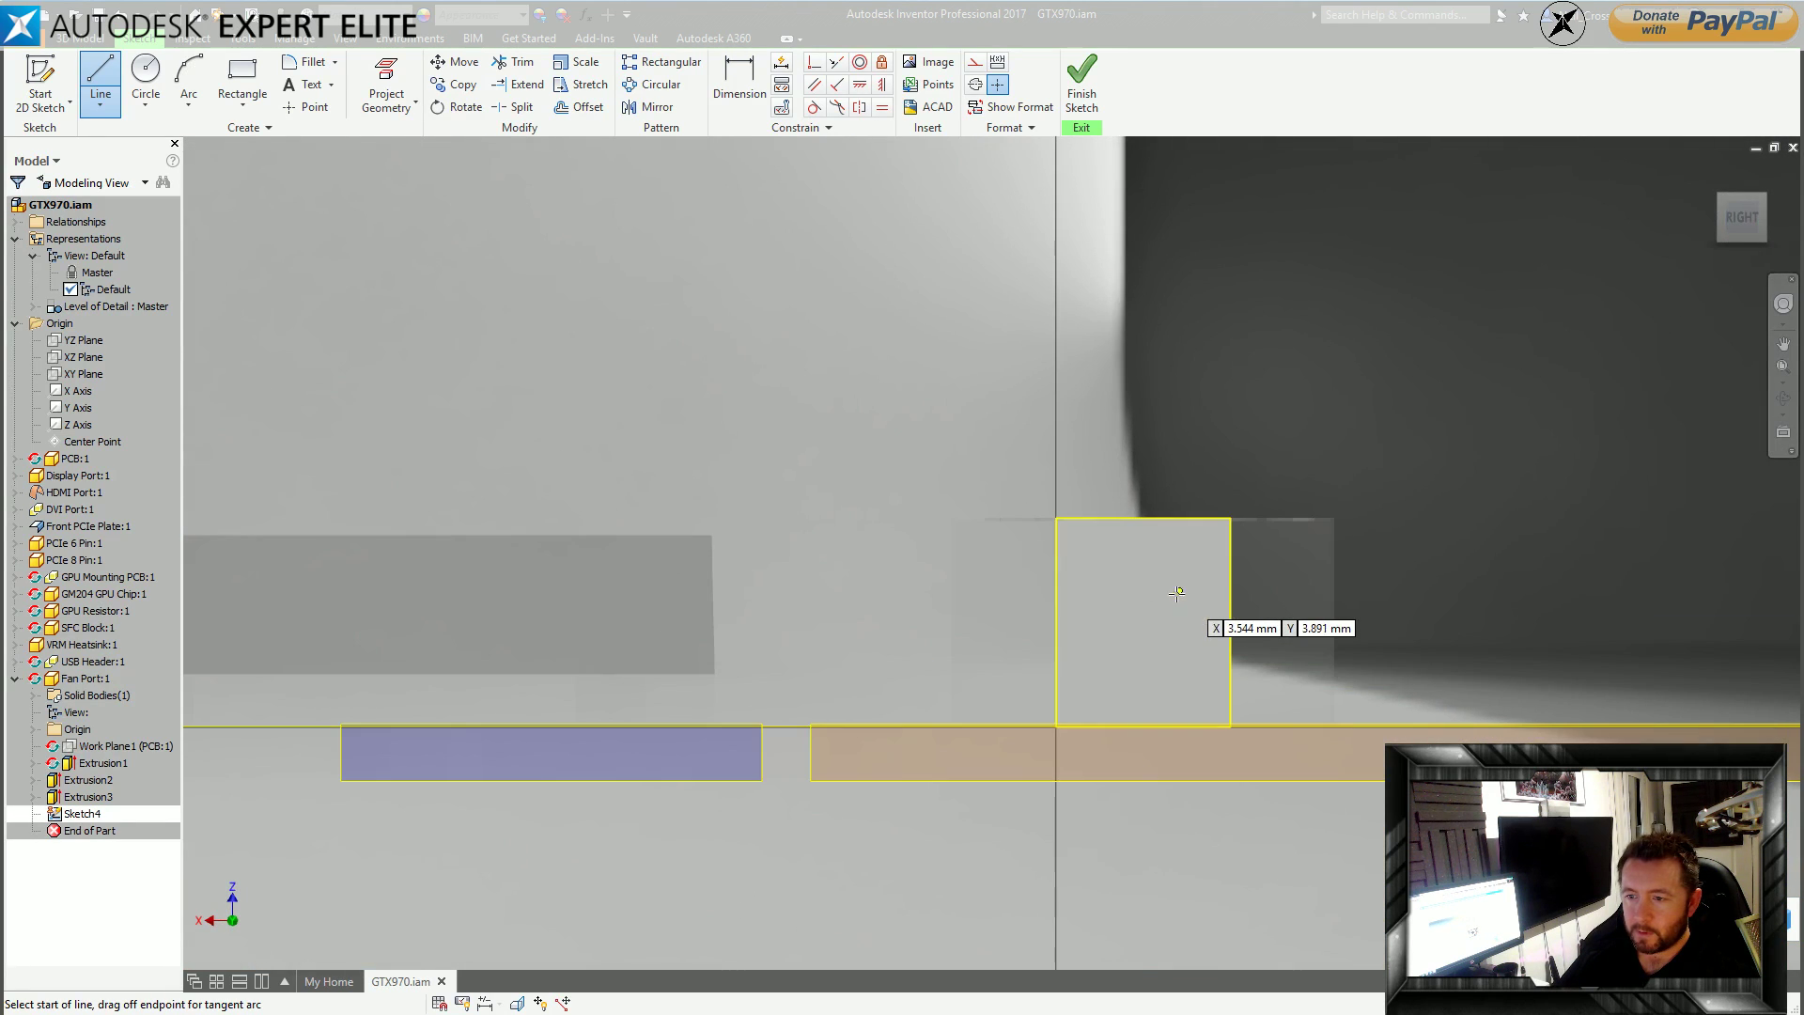
left_click_drag(1175, 597, 979, 535)
scroll(939, 508, "up", 4)
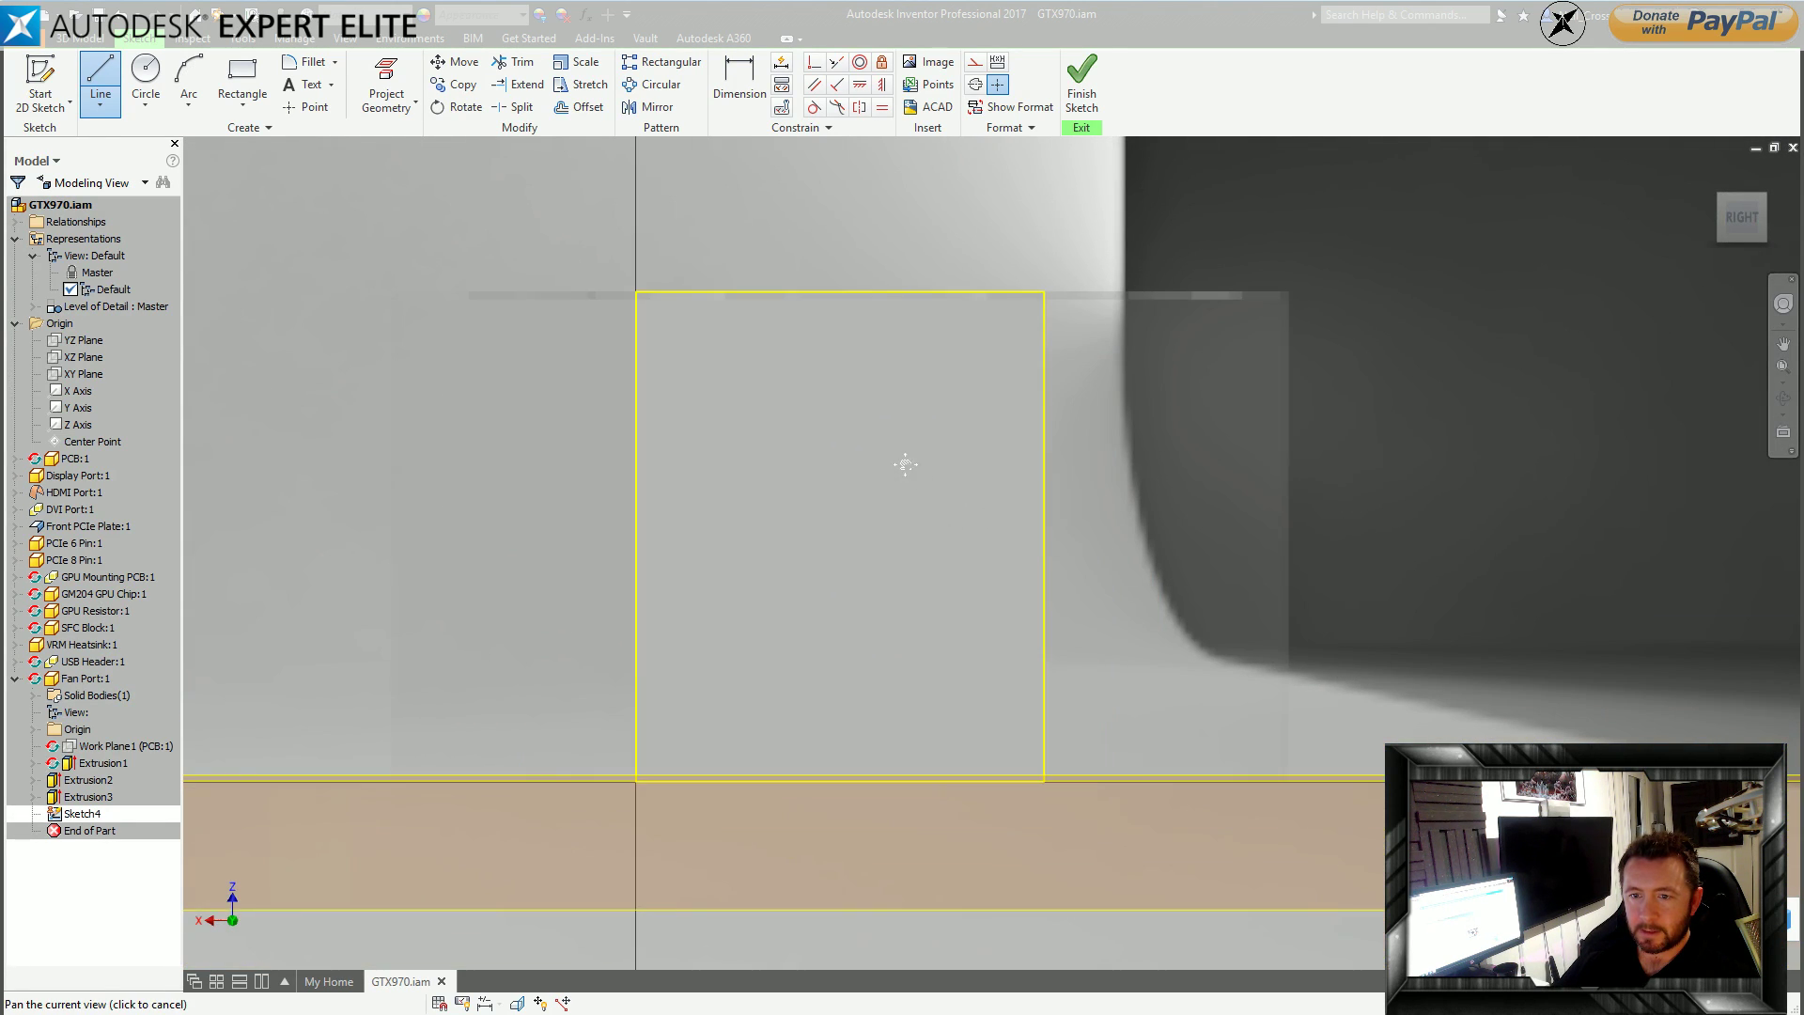
Sketch a round-ended slot down from the face's top edge, about 1.3 mm wide with straight sides about 2.9 mm long.
left_click(783, 292)
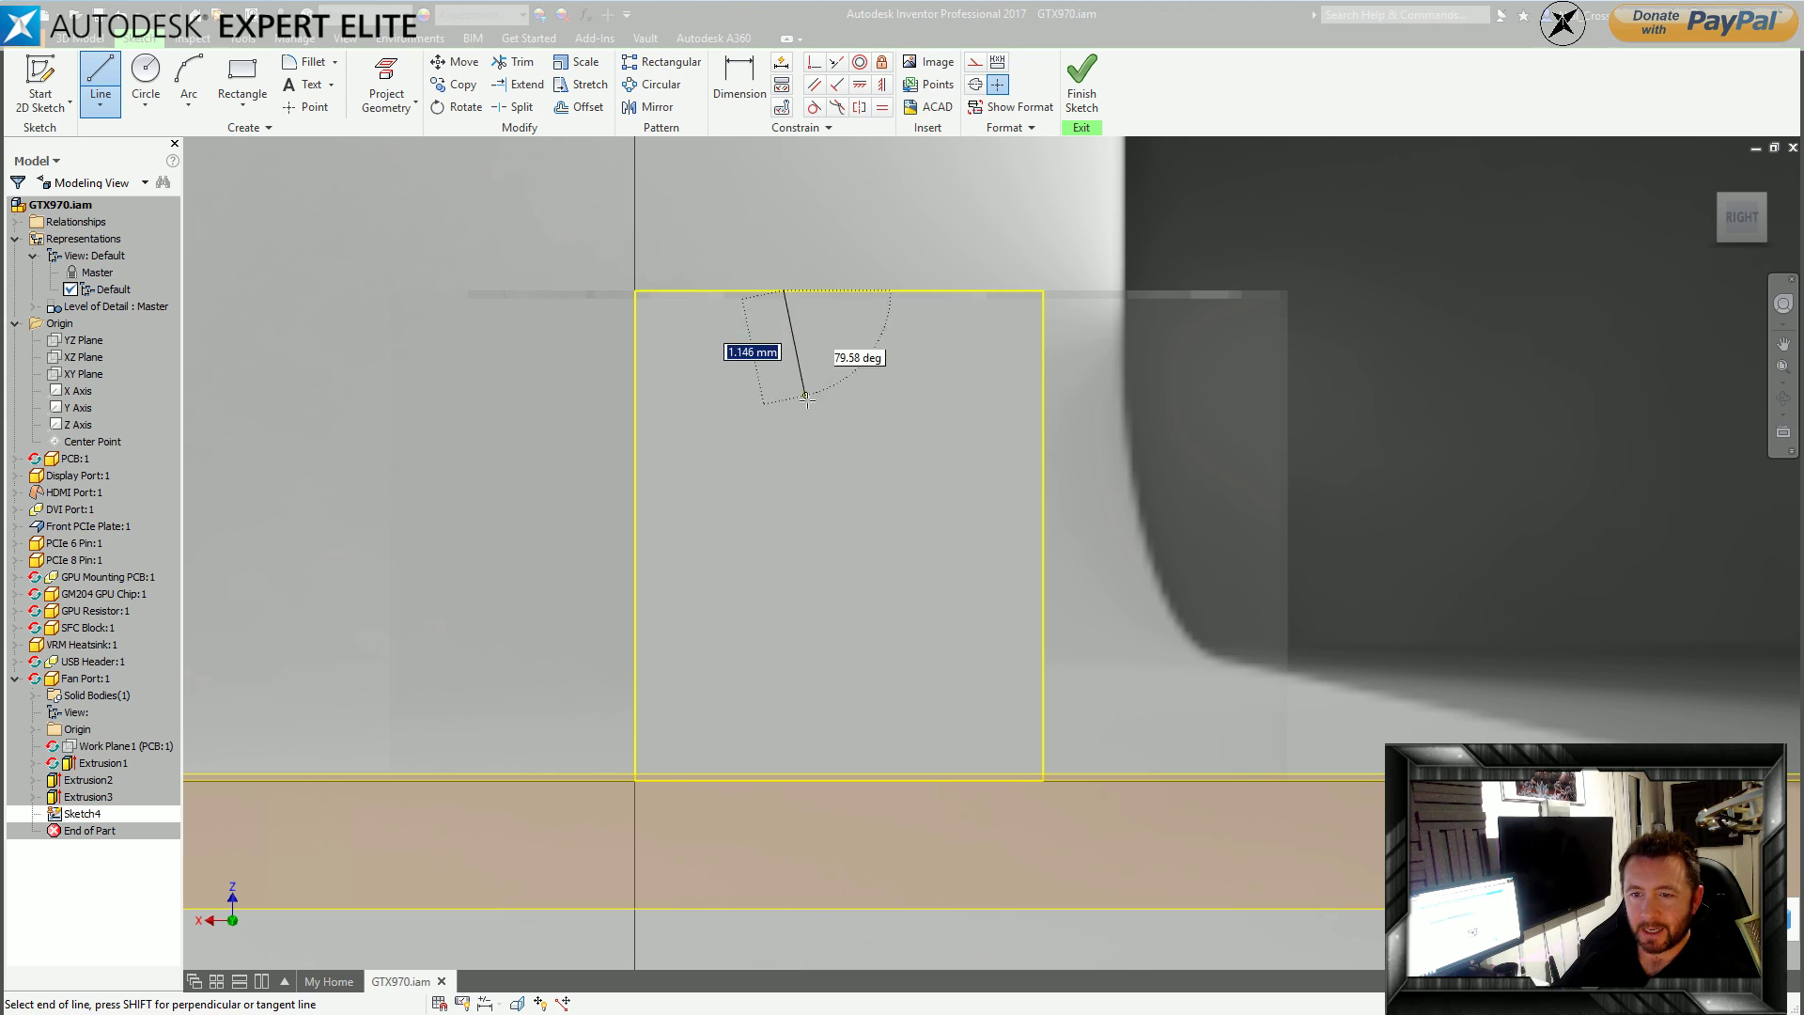
double_click(784, 527)
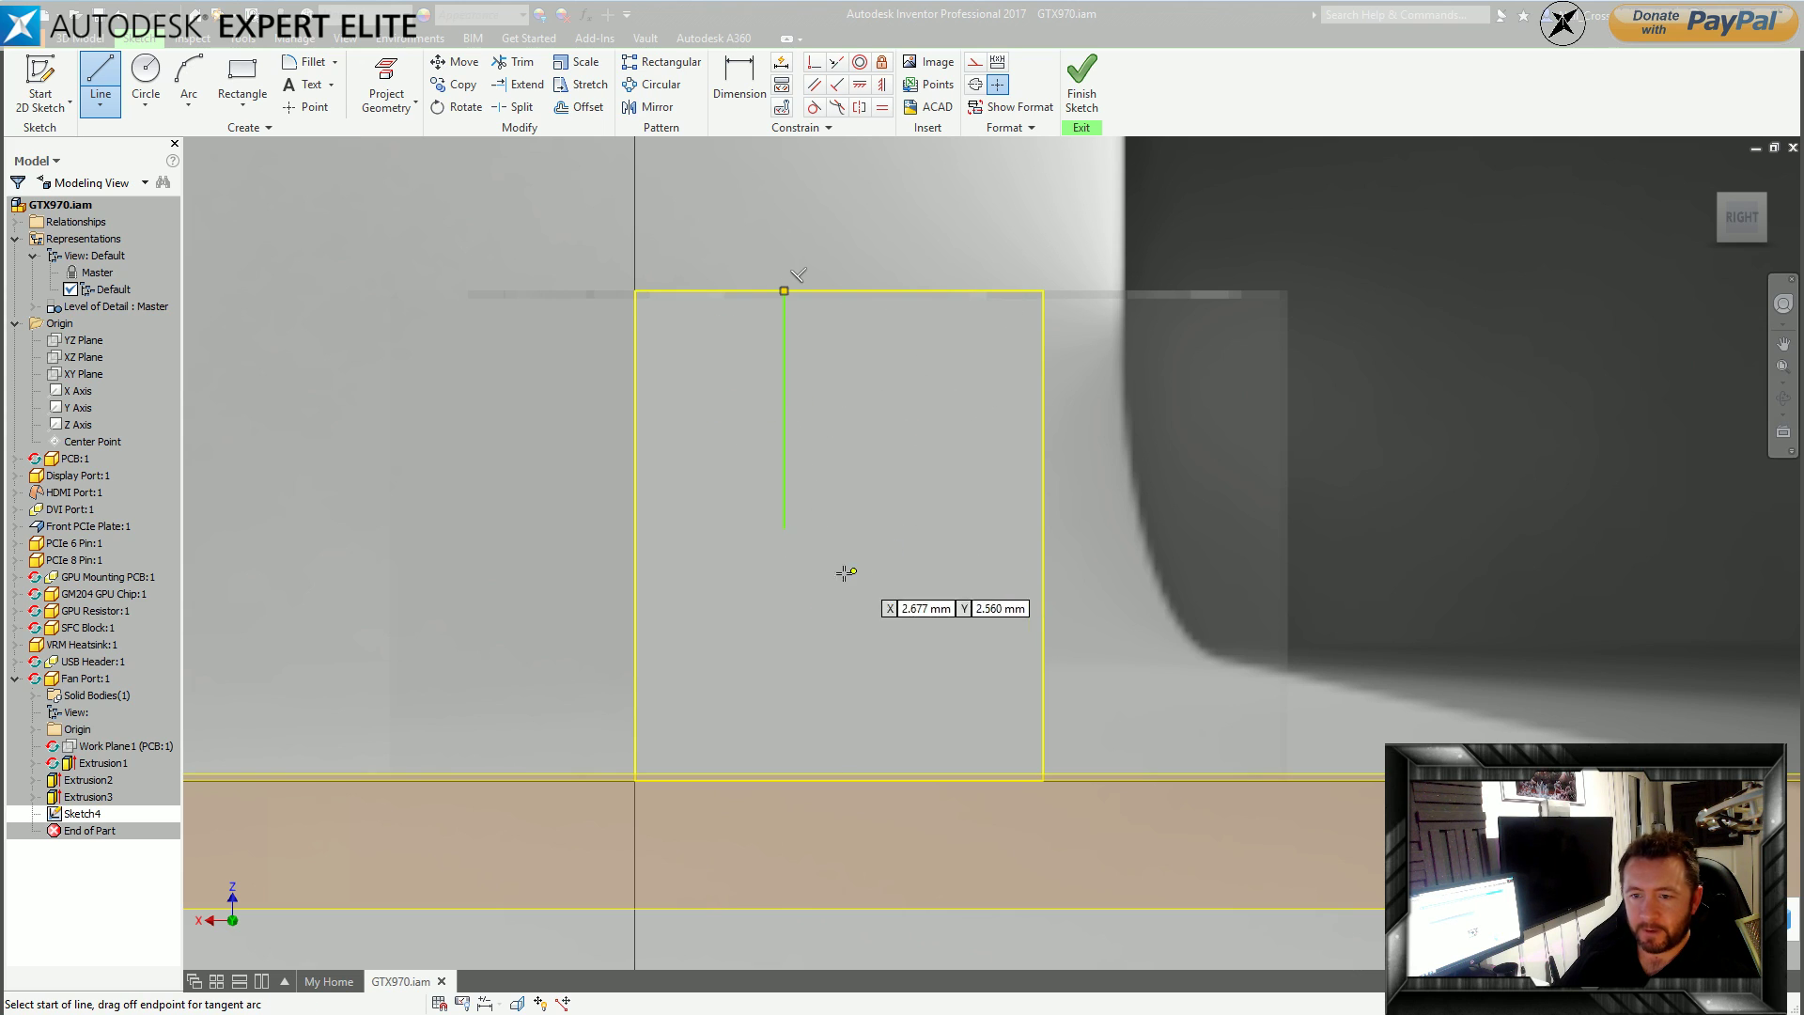
left_click_drag(784, 523, 893, 525)
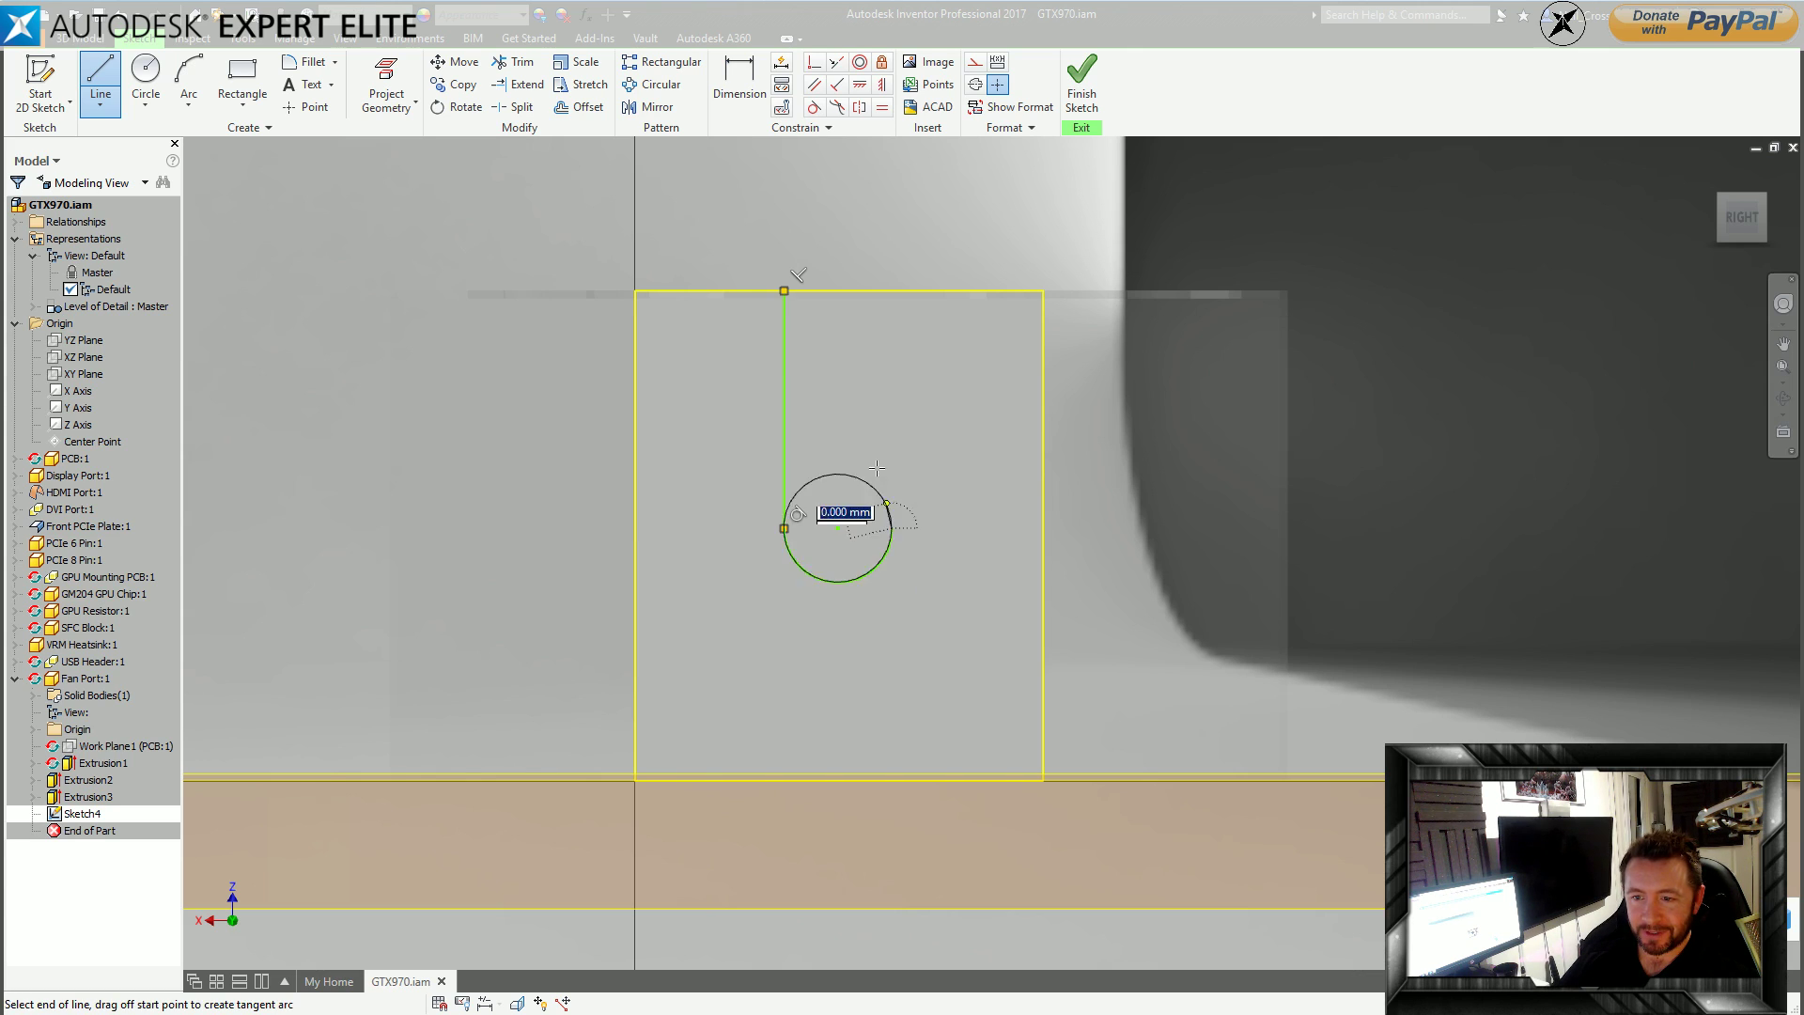
left_click(892, 293)
key("Escape")
Centre the slot by constraining its arc centre vertically in line with the midpoint of the face's top edge.
left_click(882, 87)
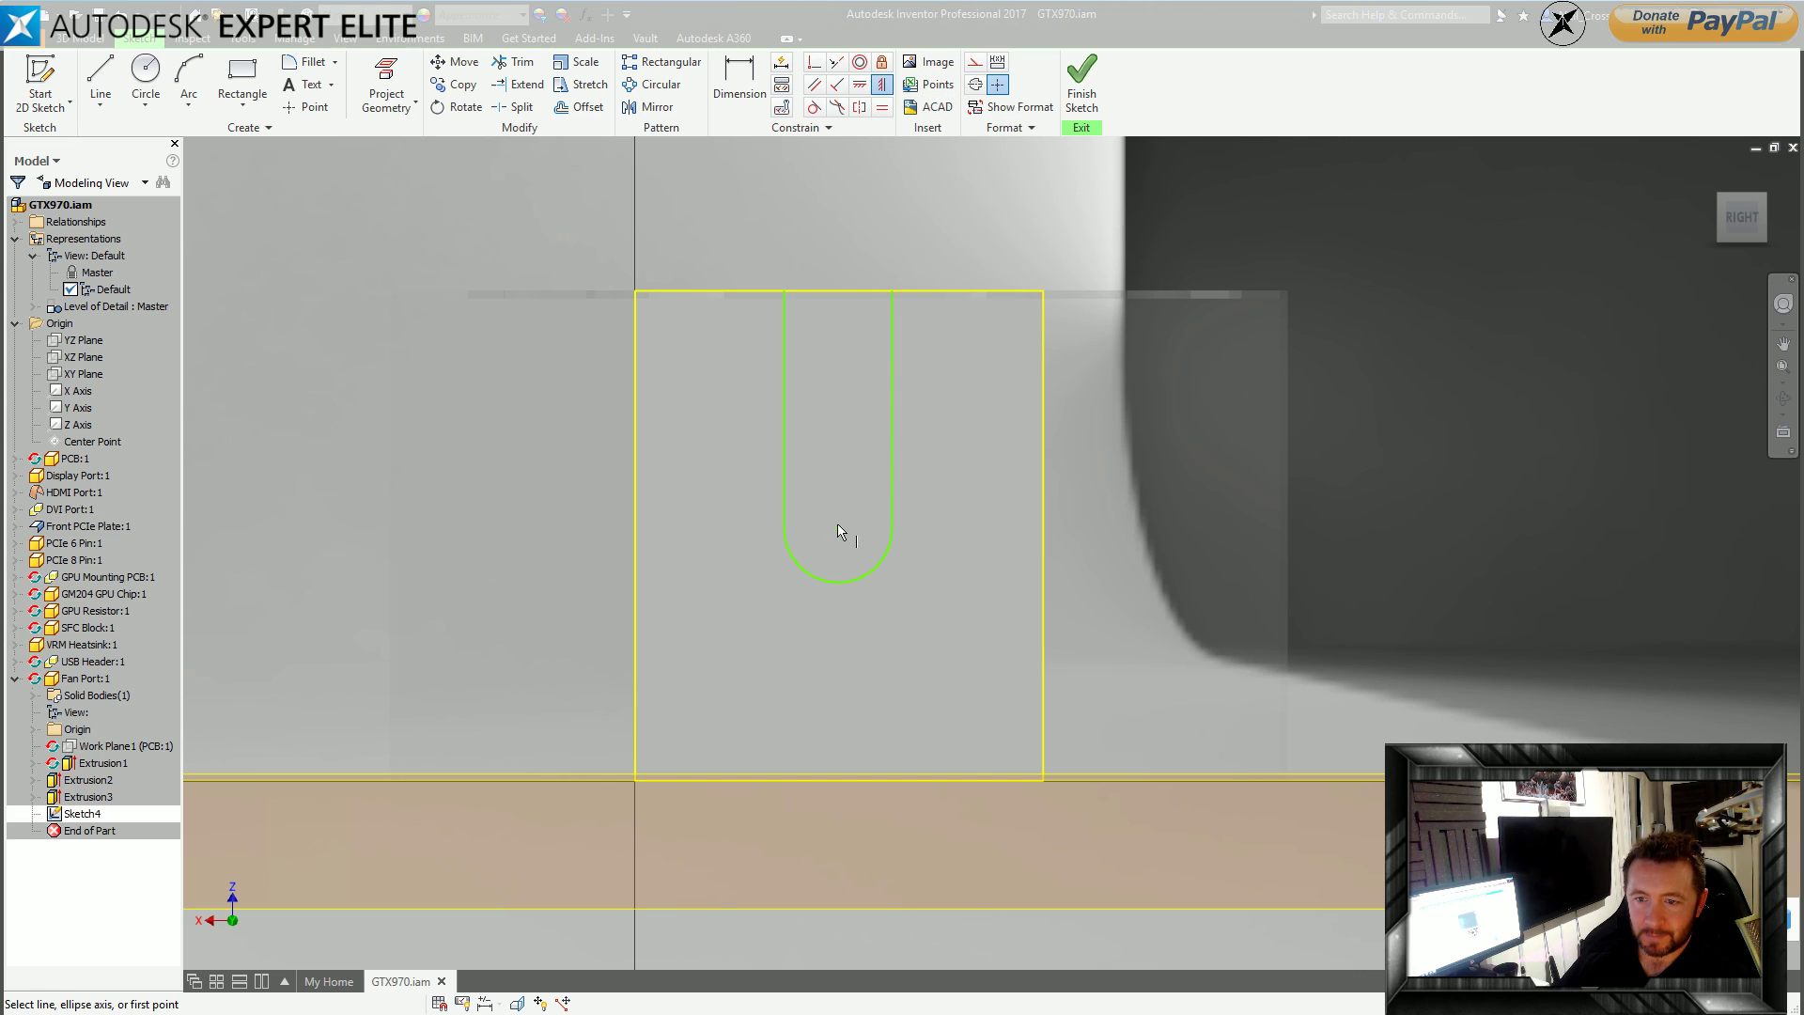
left_click(838, 529)
left_click(839, 292)
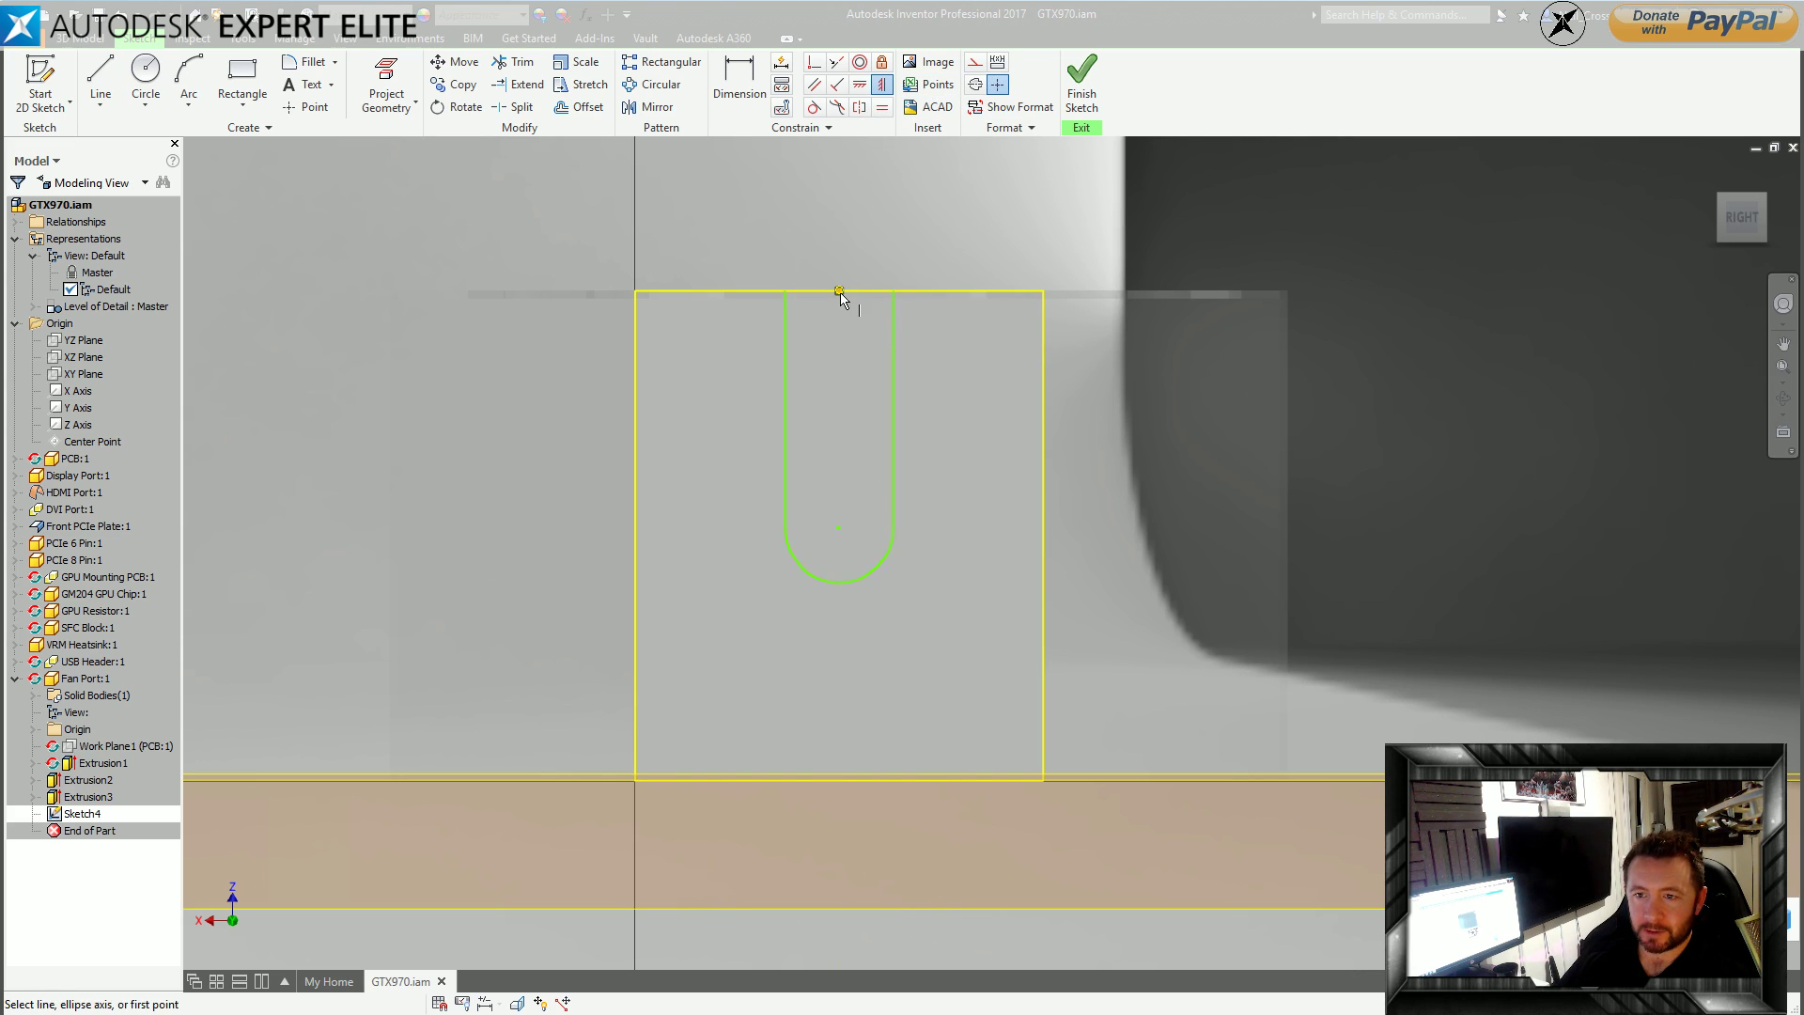
Dimension the length of the slot's straight side as 4 mm.
key("d")
left_click(785, 413)
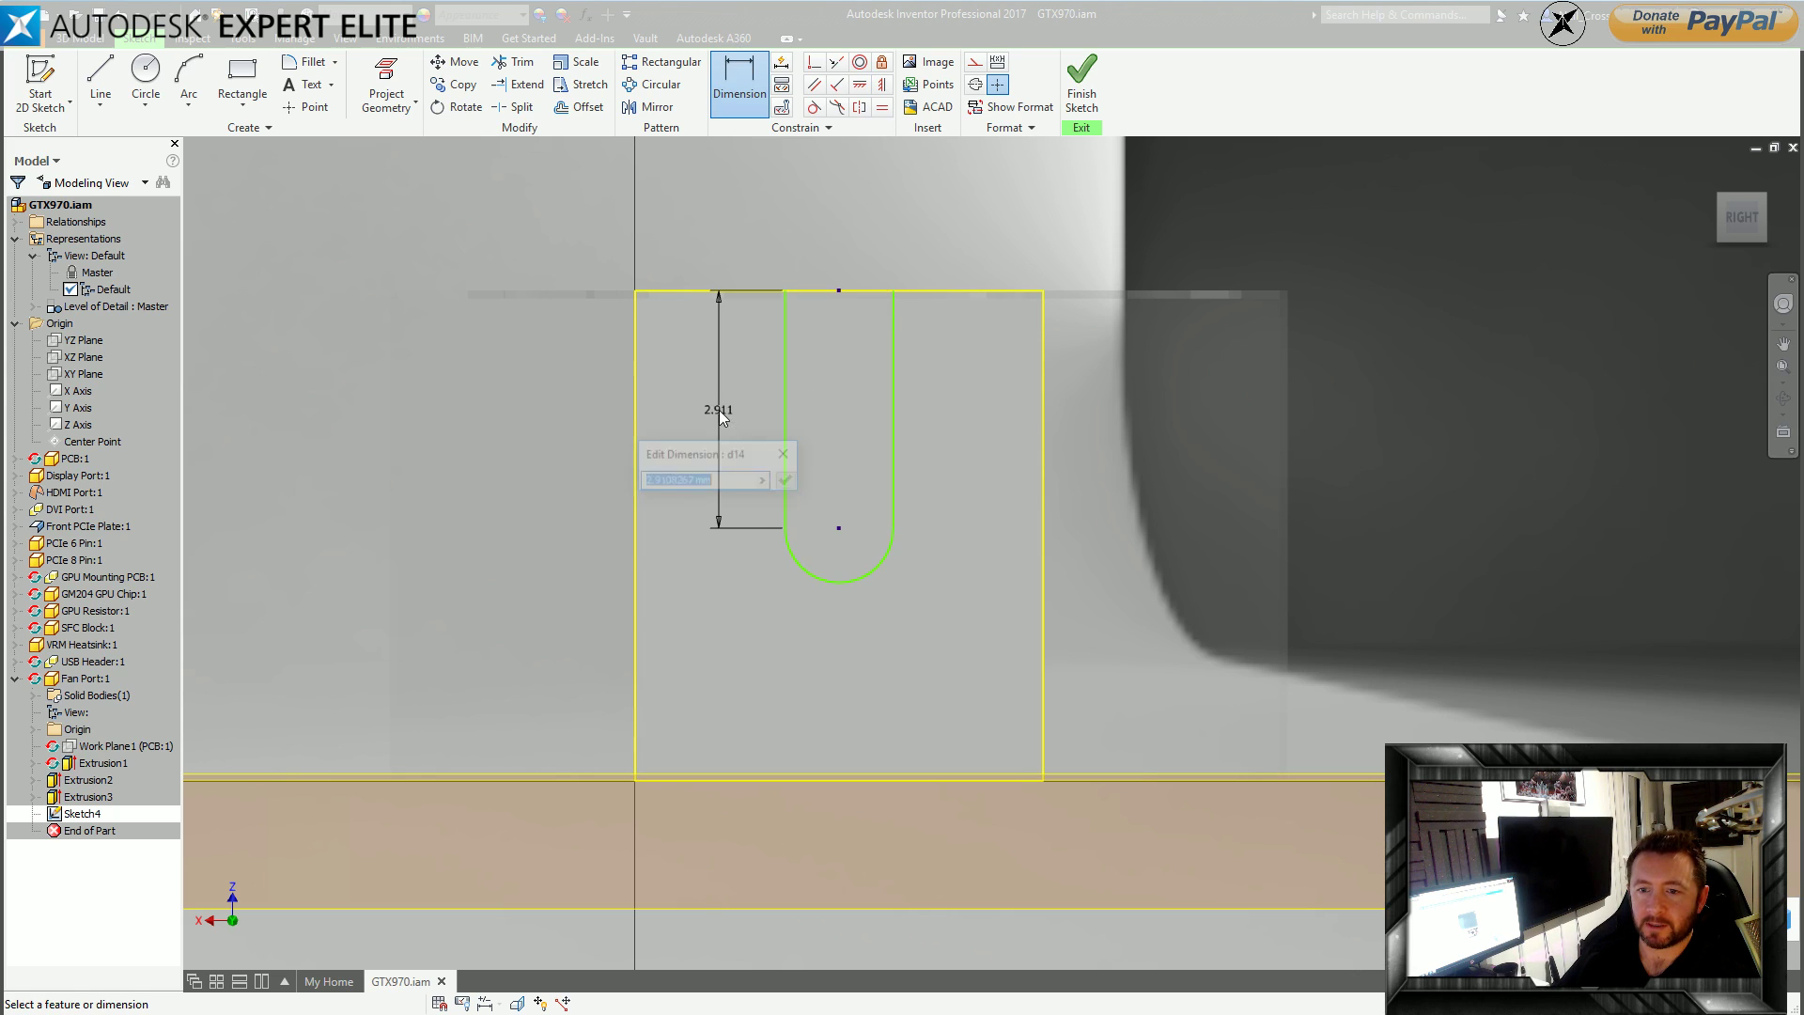
left_click(738, 413)
type("3")
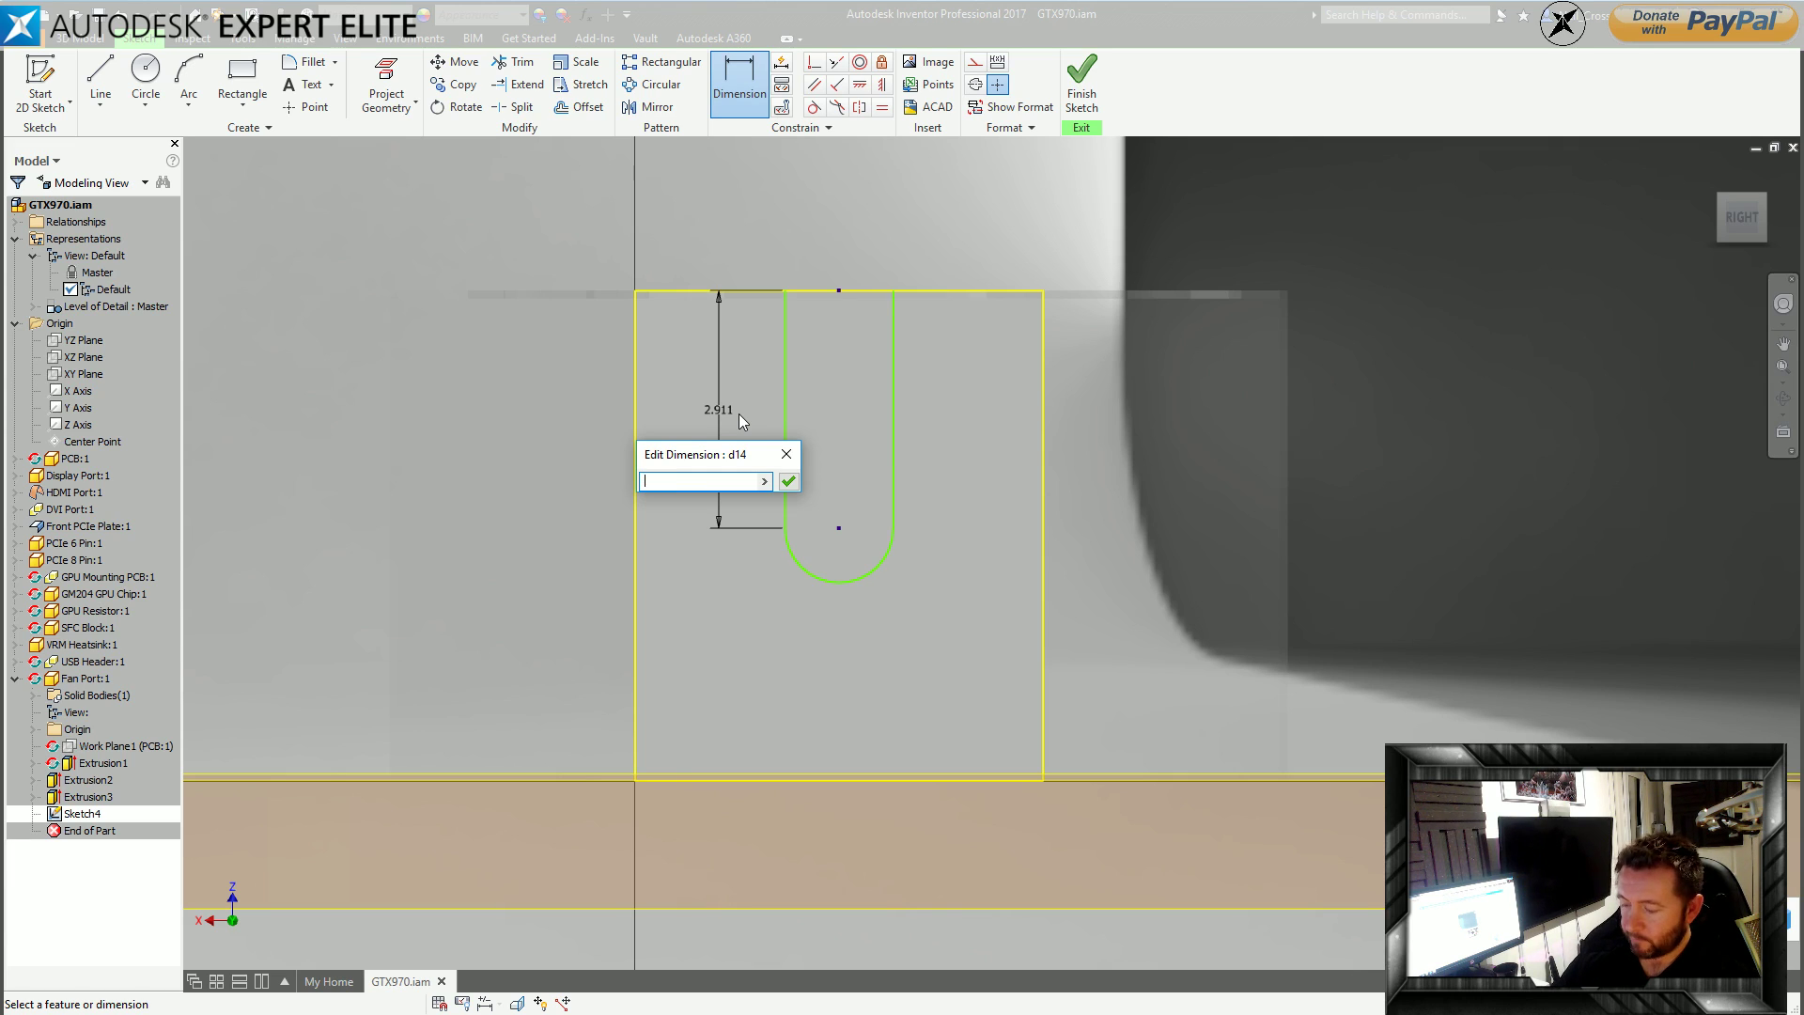
key("Return")
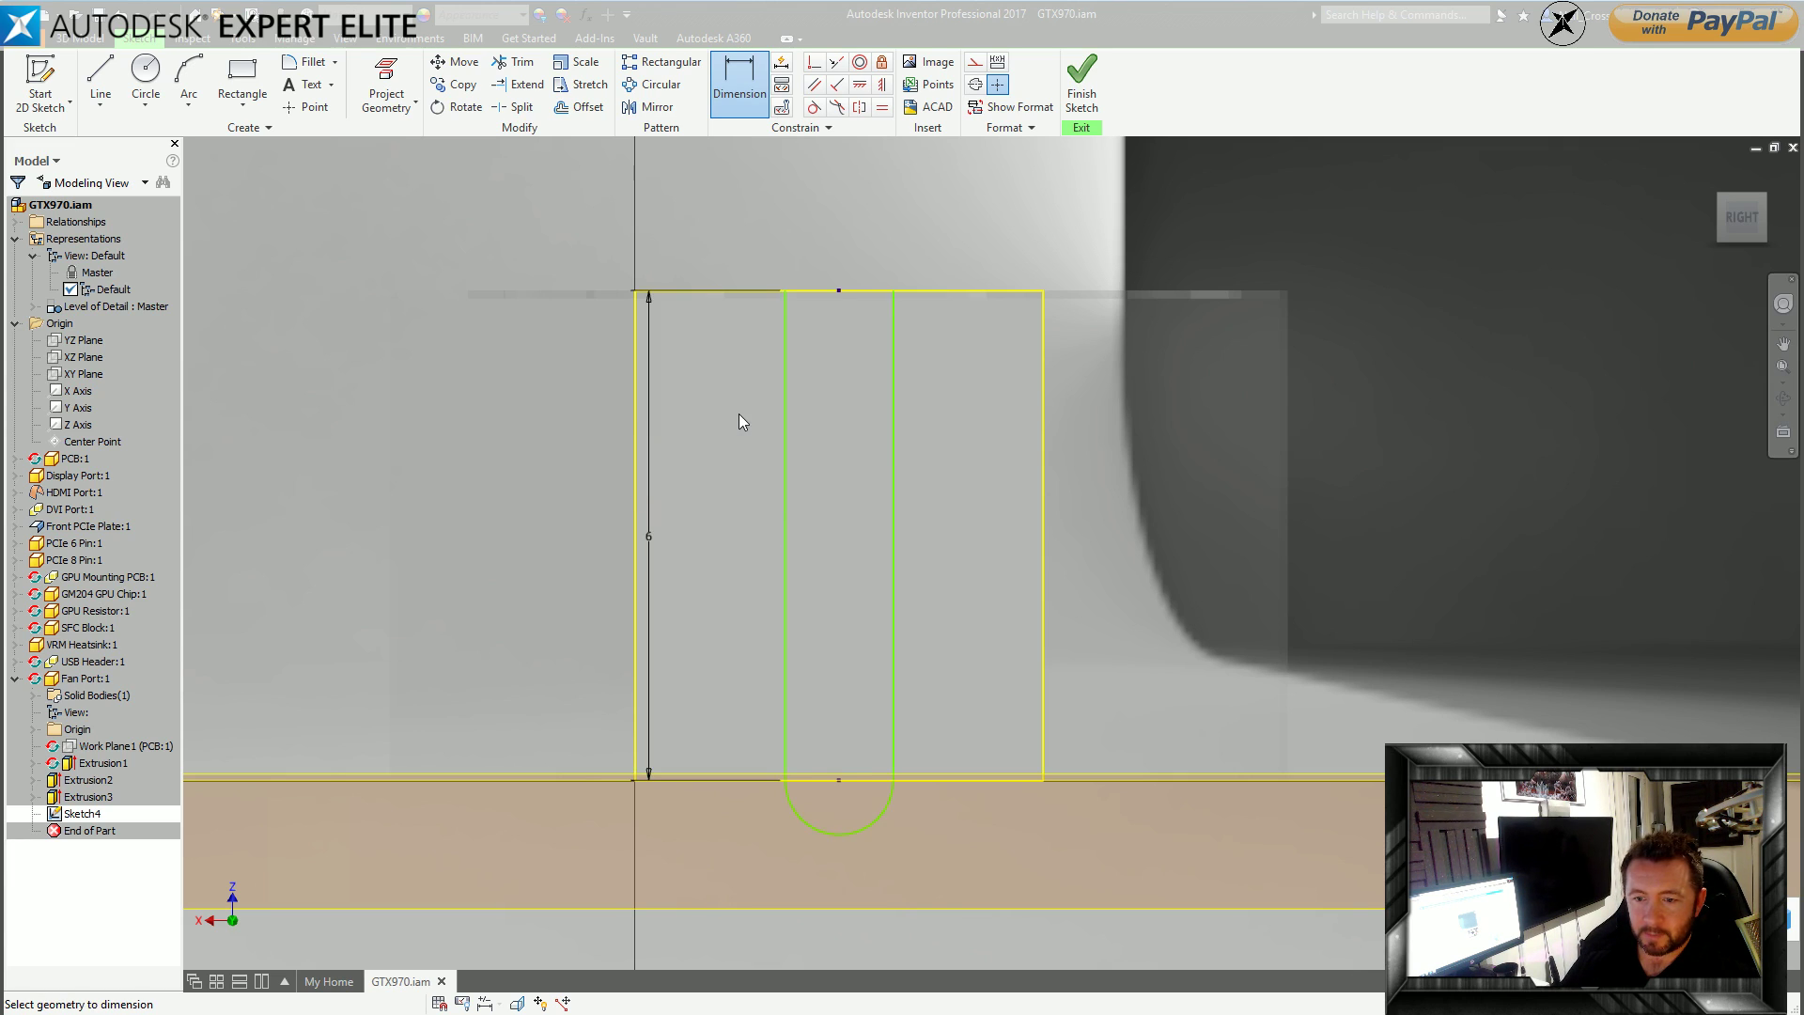
double_click(648, 534)
key("4")
left_click_drag(608, 607, 477, 626)
type("4")
key("Return")
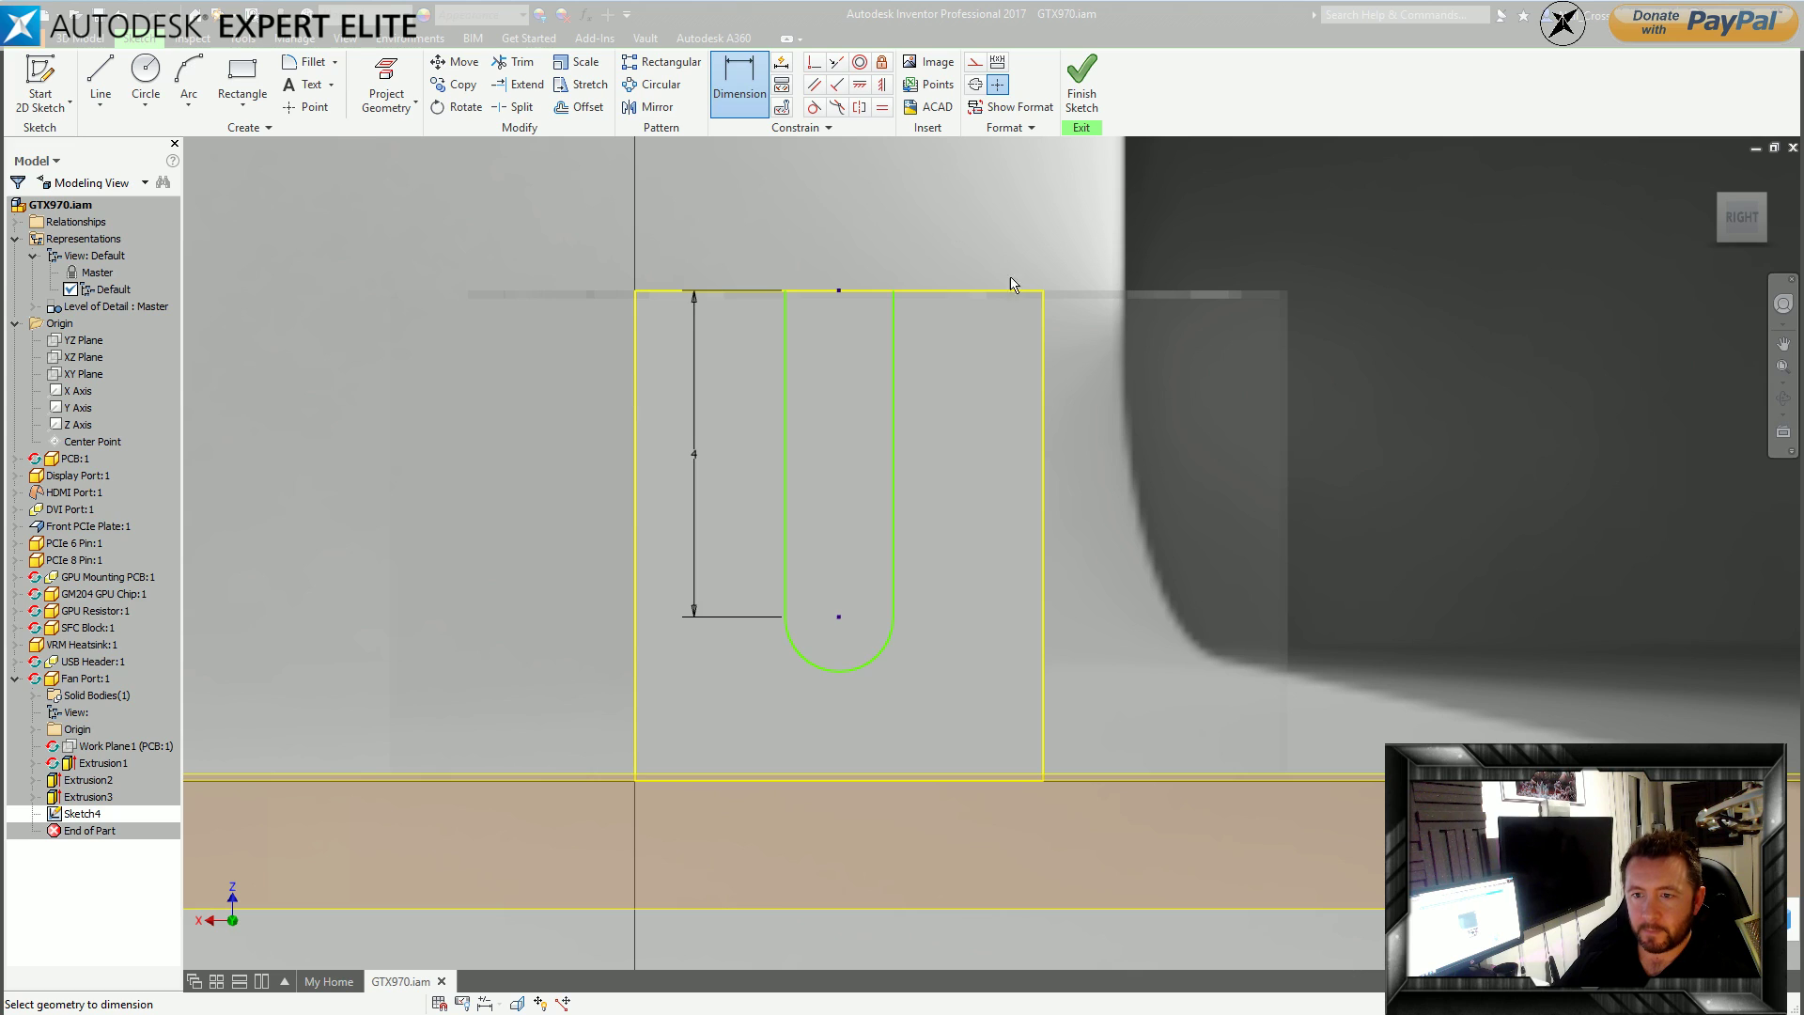
Dimension the width between the slot's straight sides as 1 mm.
left_click(784, 484)
left_click(892, 493)
left_click(852, 485)
type("1")
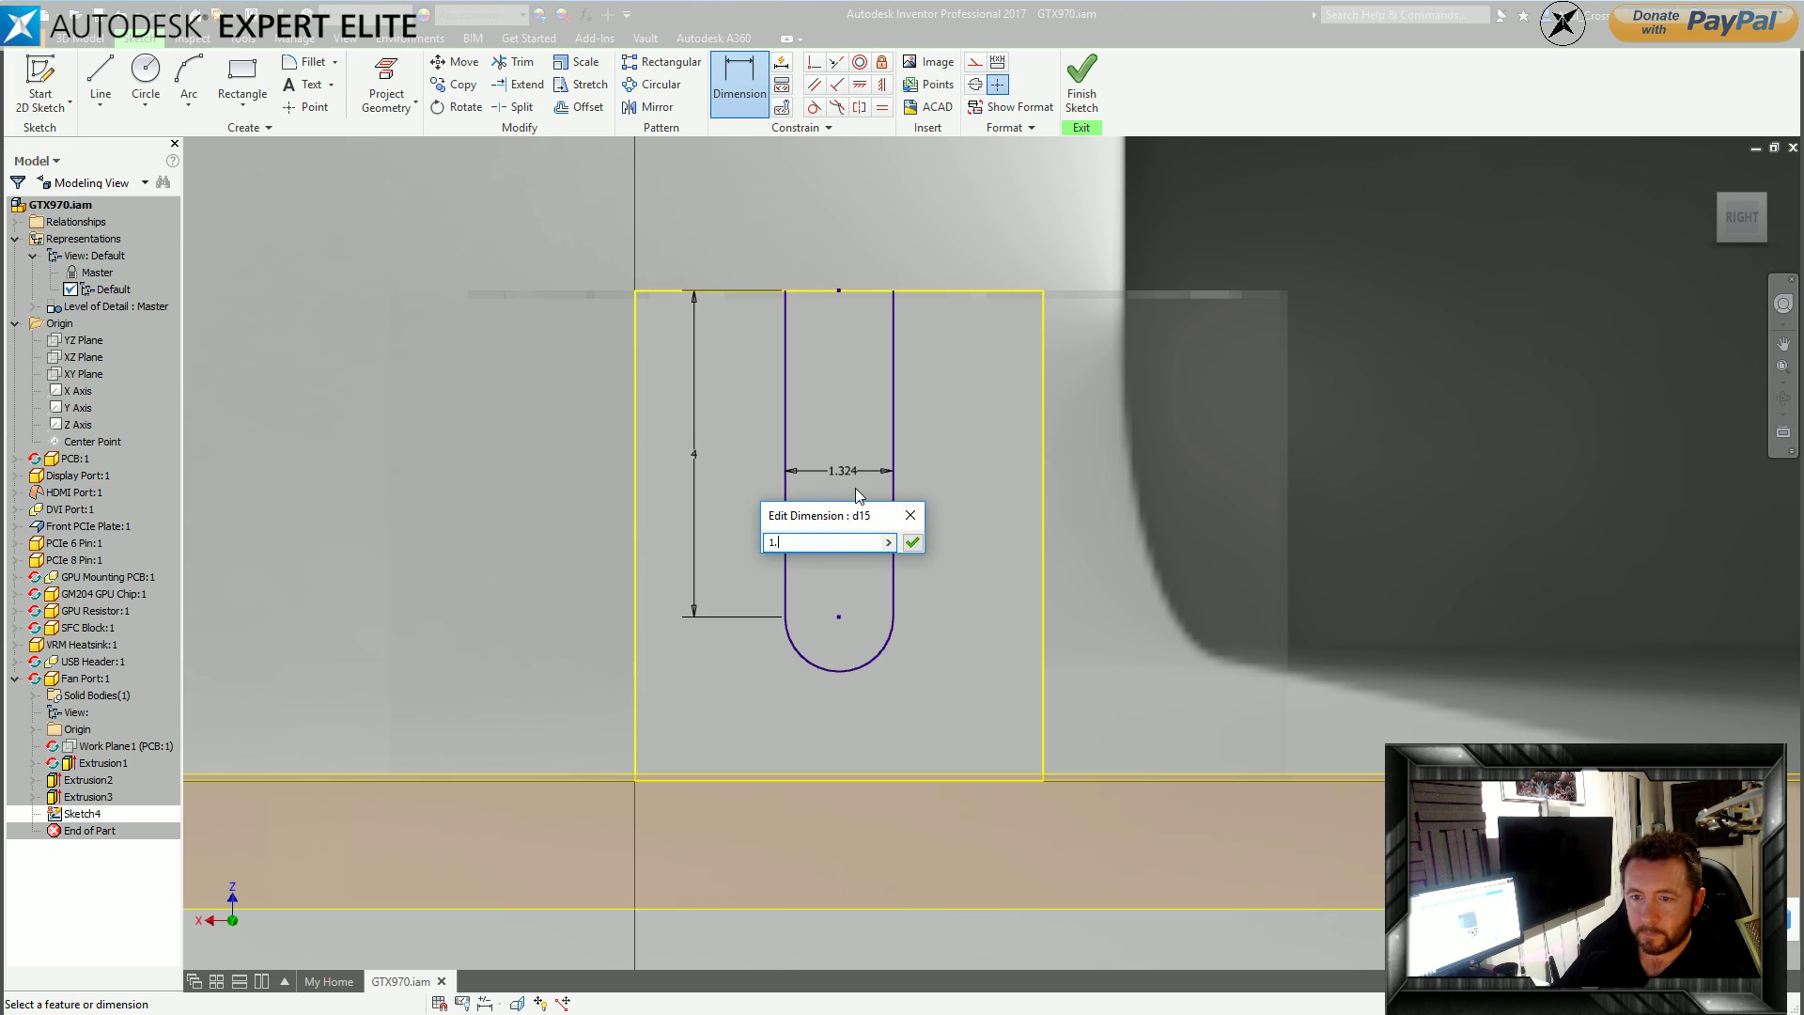
type(".")
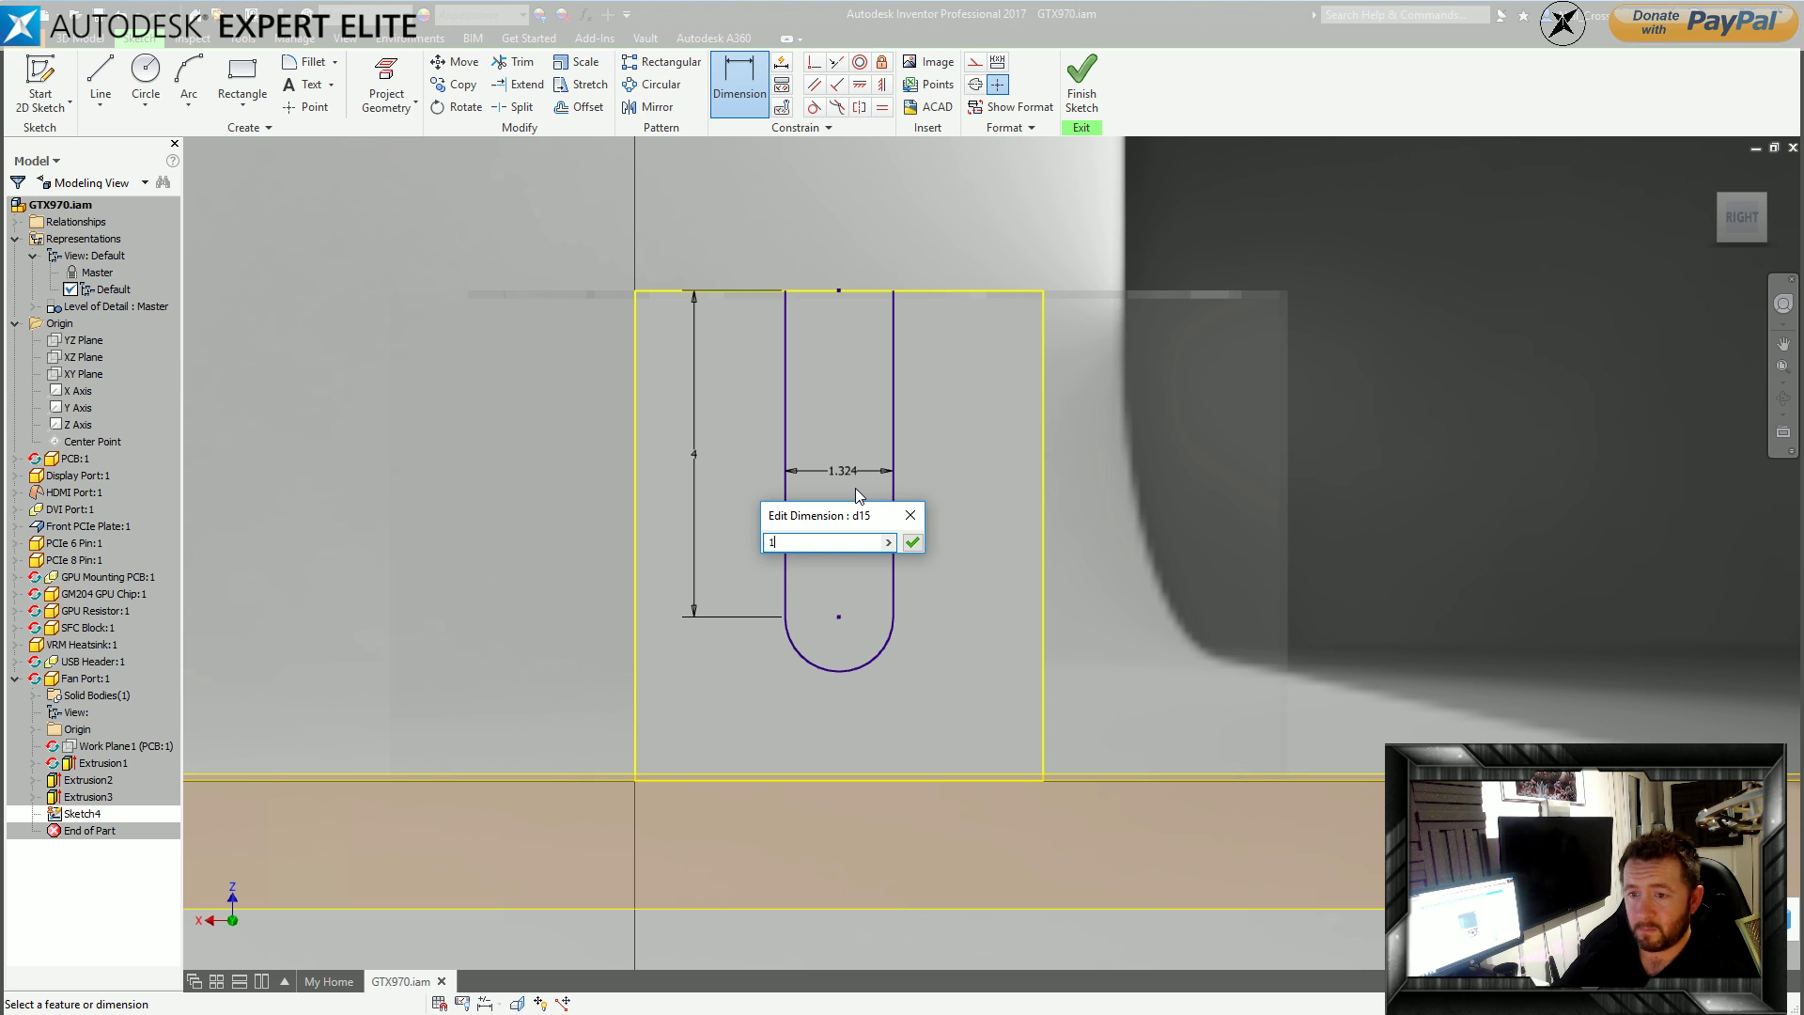
key("Return")
Finish the sketch and cut the centred slot through this one wall only, up to its inner face.
left_click(1081, 85)
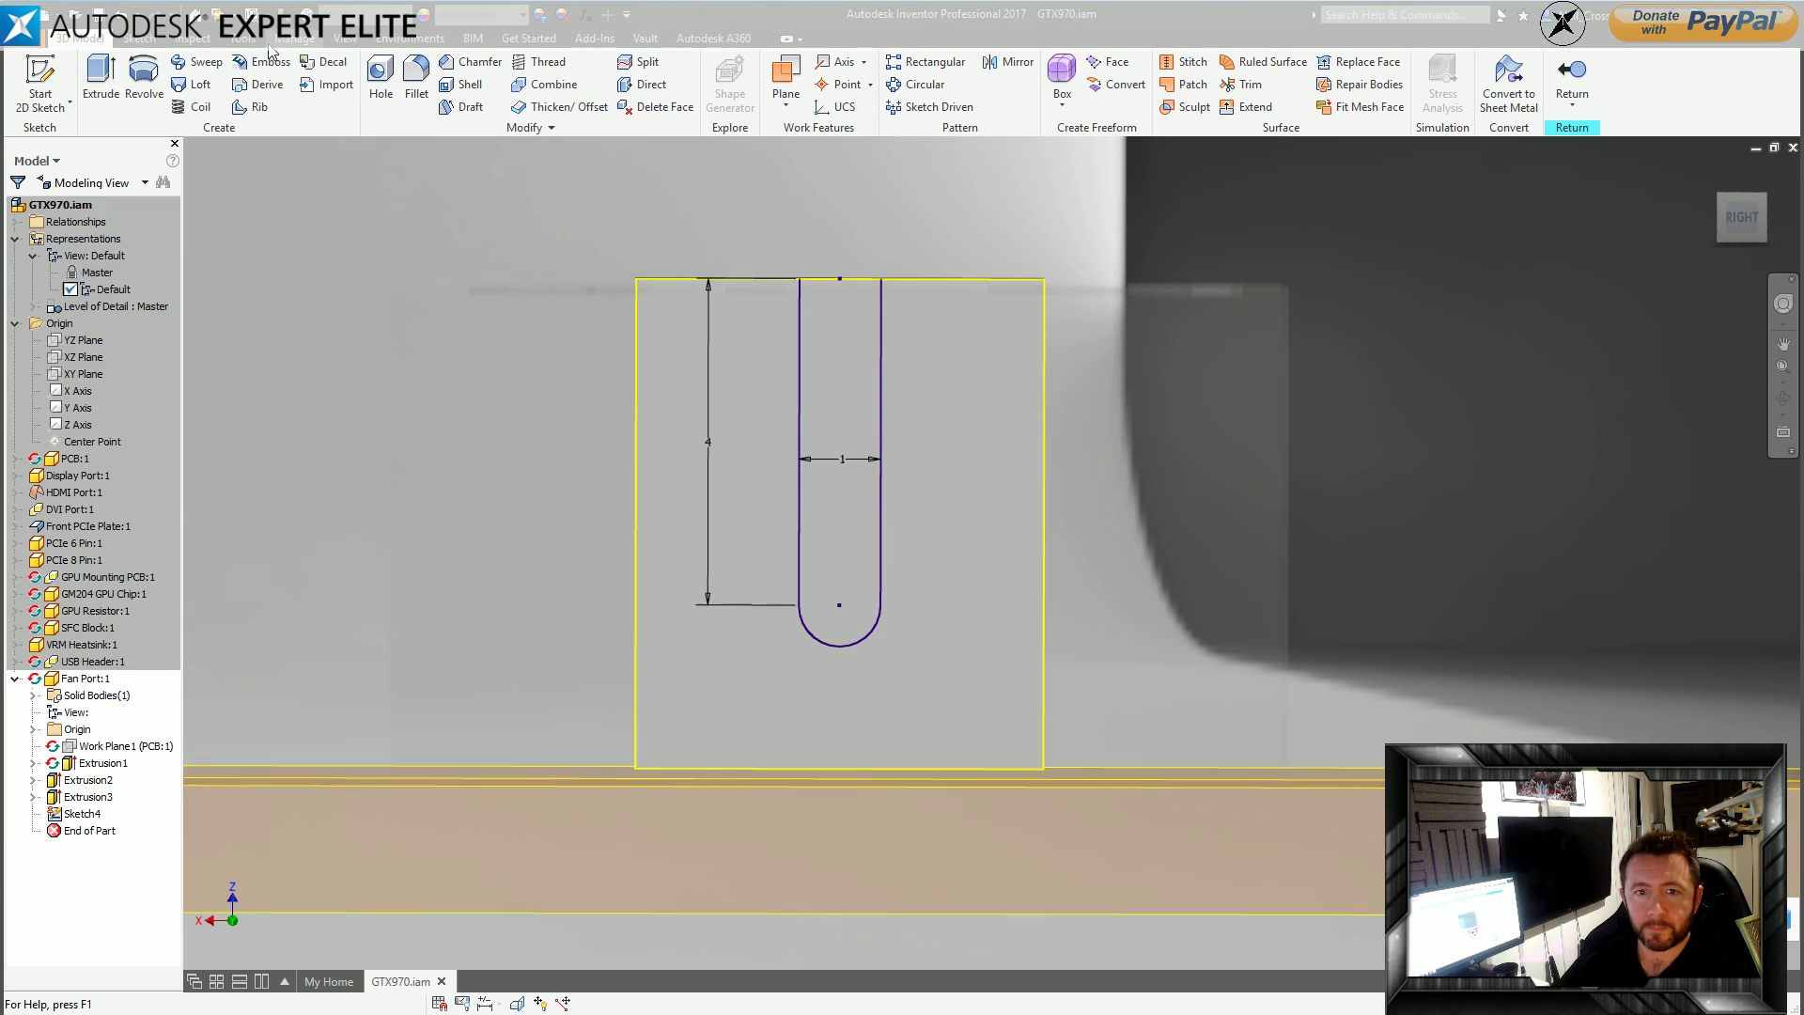
left_click(100, 79)
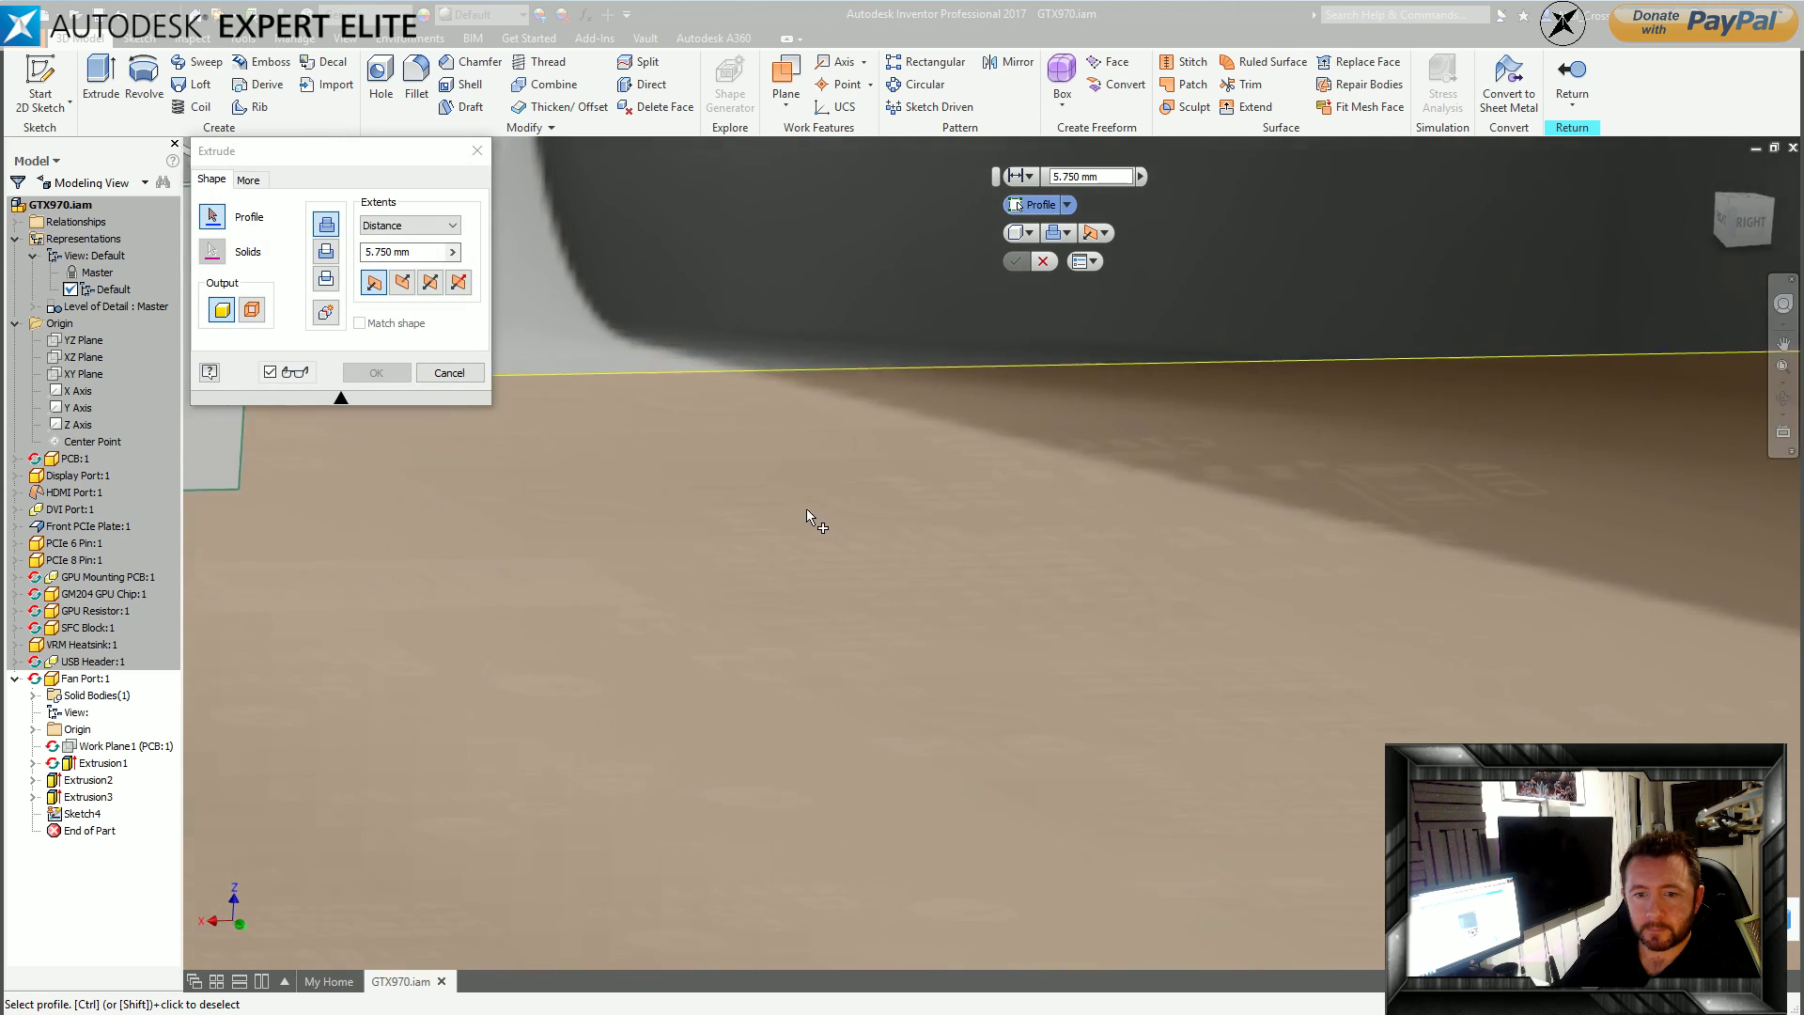
left_click(849, 599)
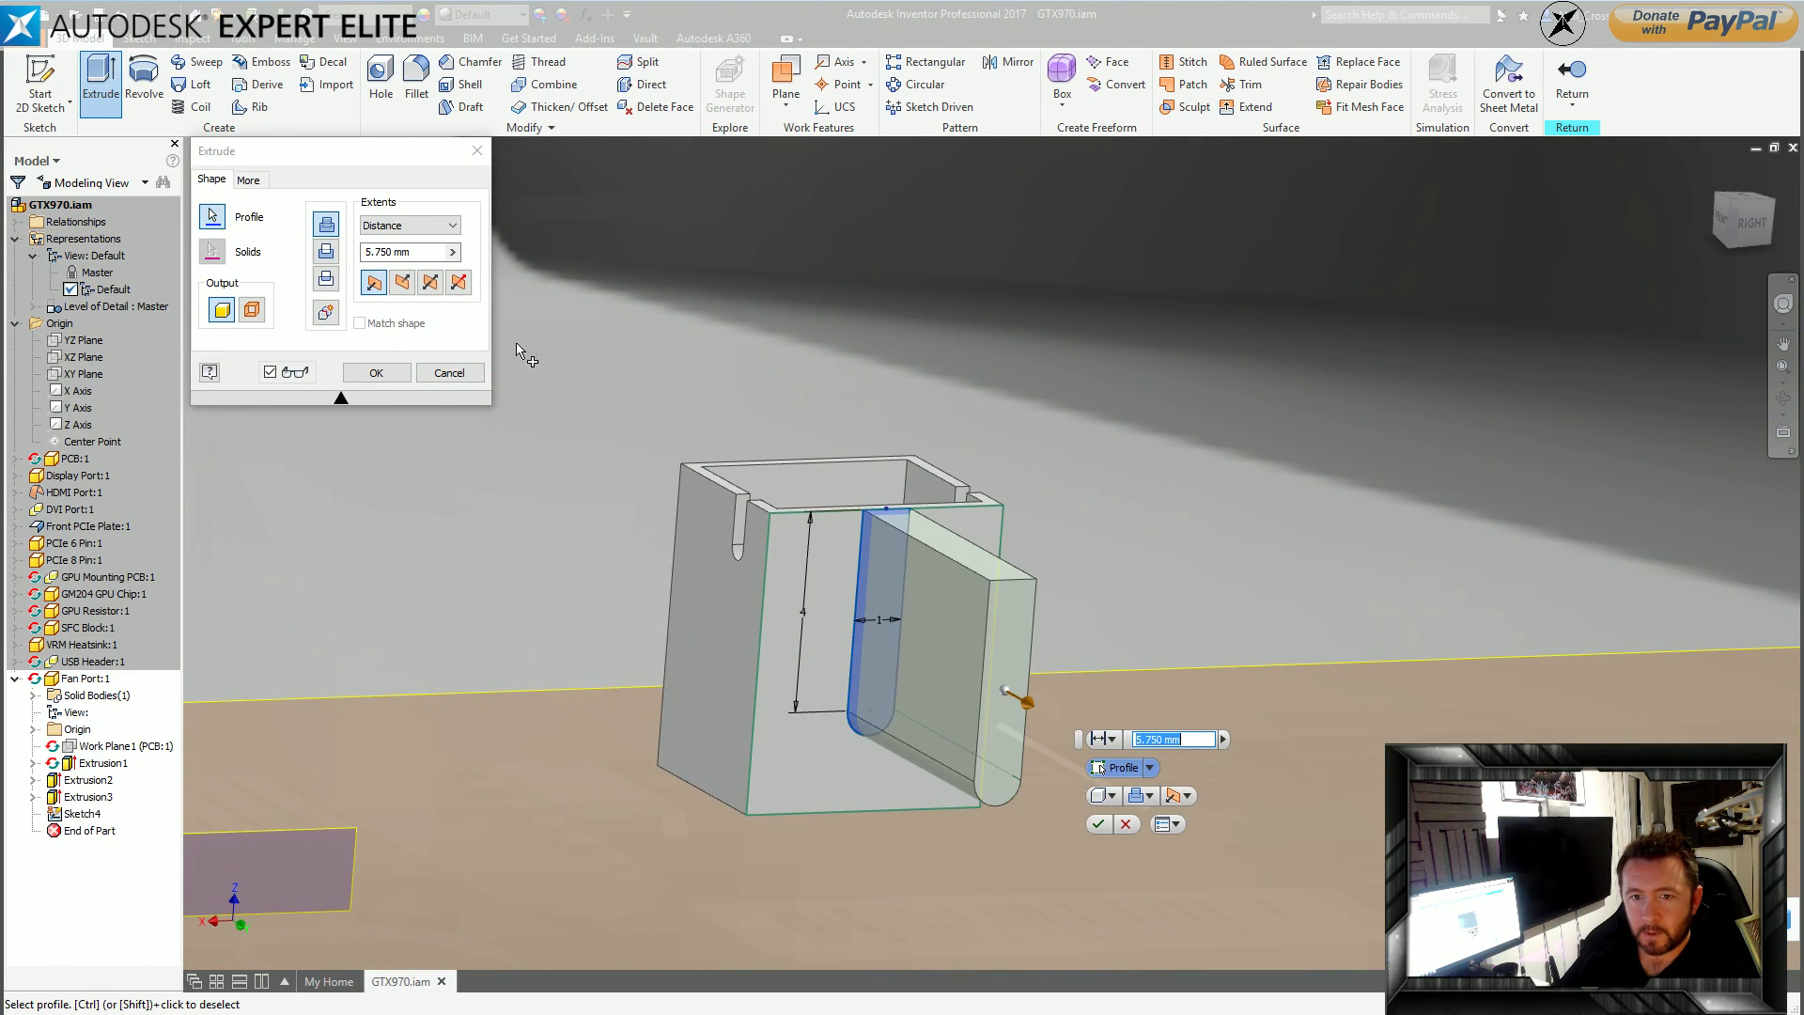
left_click(335, 255)
left_click(410, 225)
left_click(402, 266)
middle_click_drag(658, 395, 1040, 598, "shift")
left_click(1043, 599)
left_click(376, 373)
middle_click_drag(967, 476, 1182, 522, "shift")
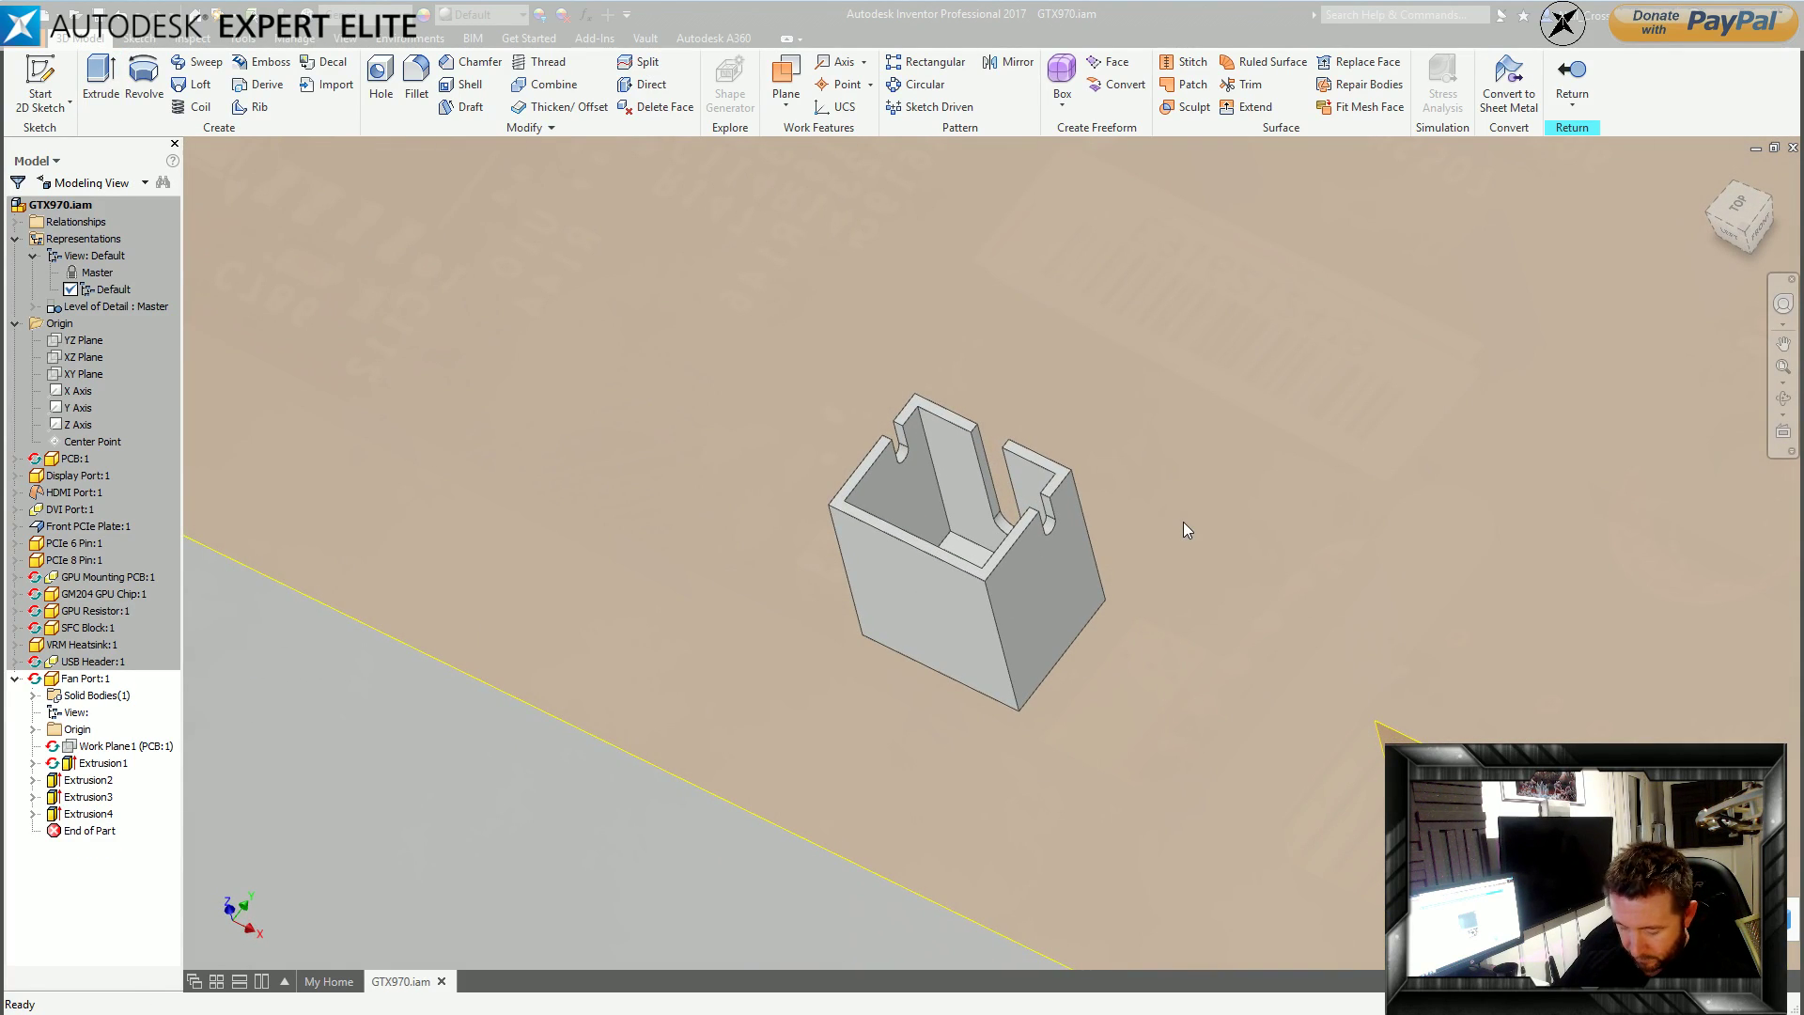
Start a 2D sketch on the housing's inner floor and view it straight from above.
middle_click_drag(1199, 532, 930, 451, "shift")
left_click(41, 75)
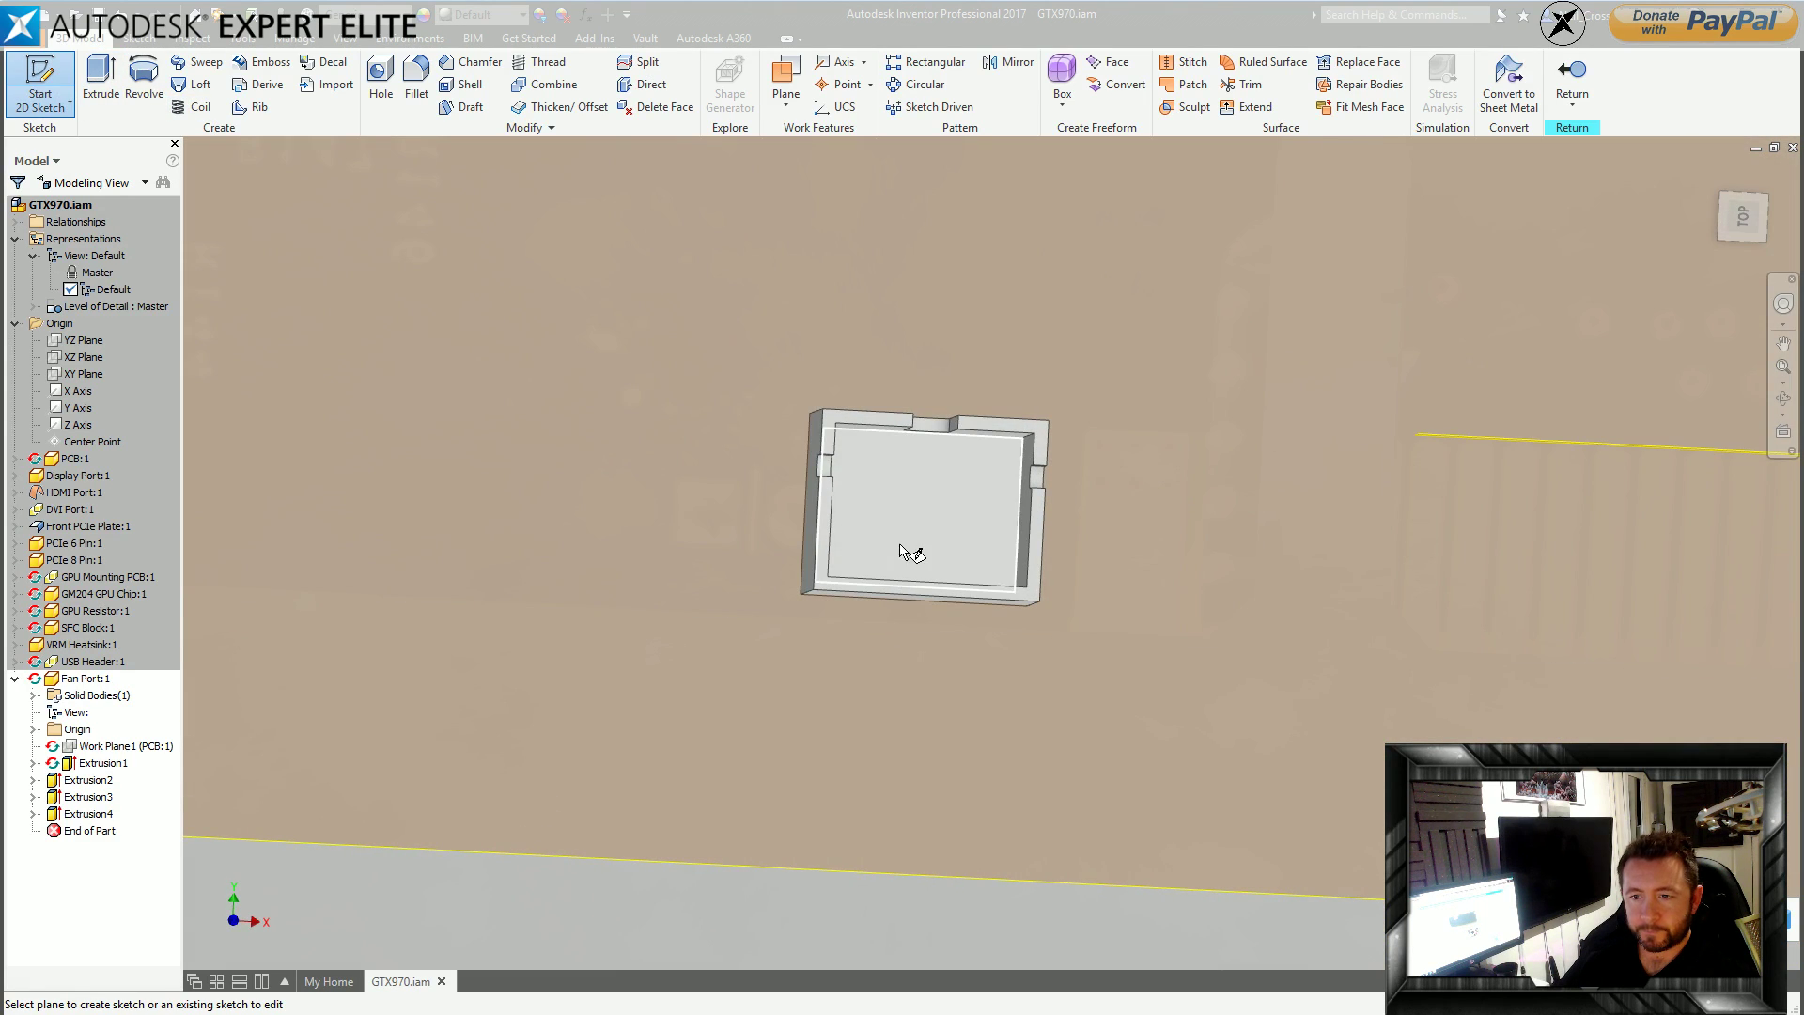
left_click(906, 552)
left_click(1714, 233)
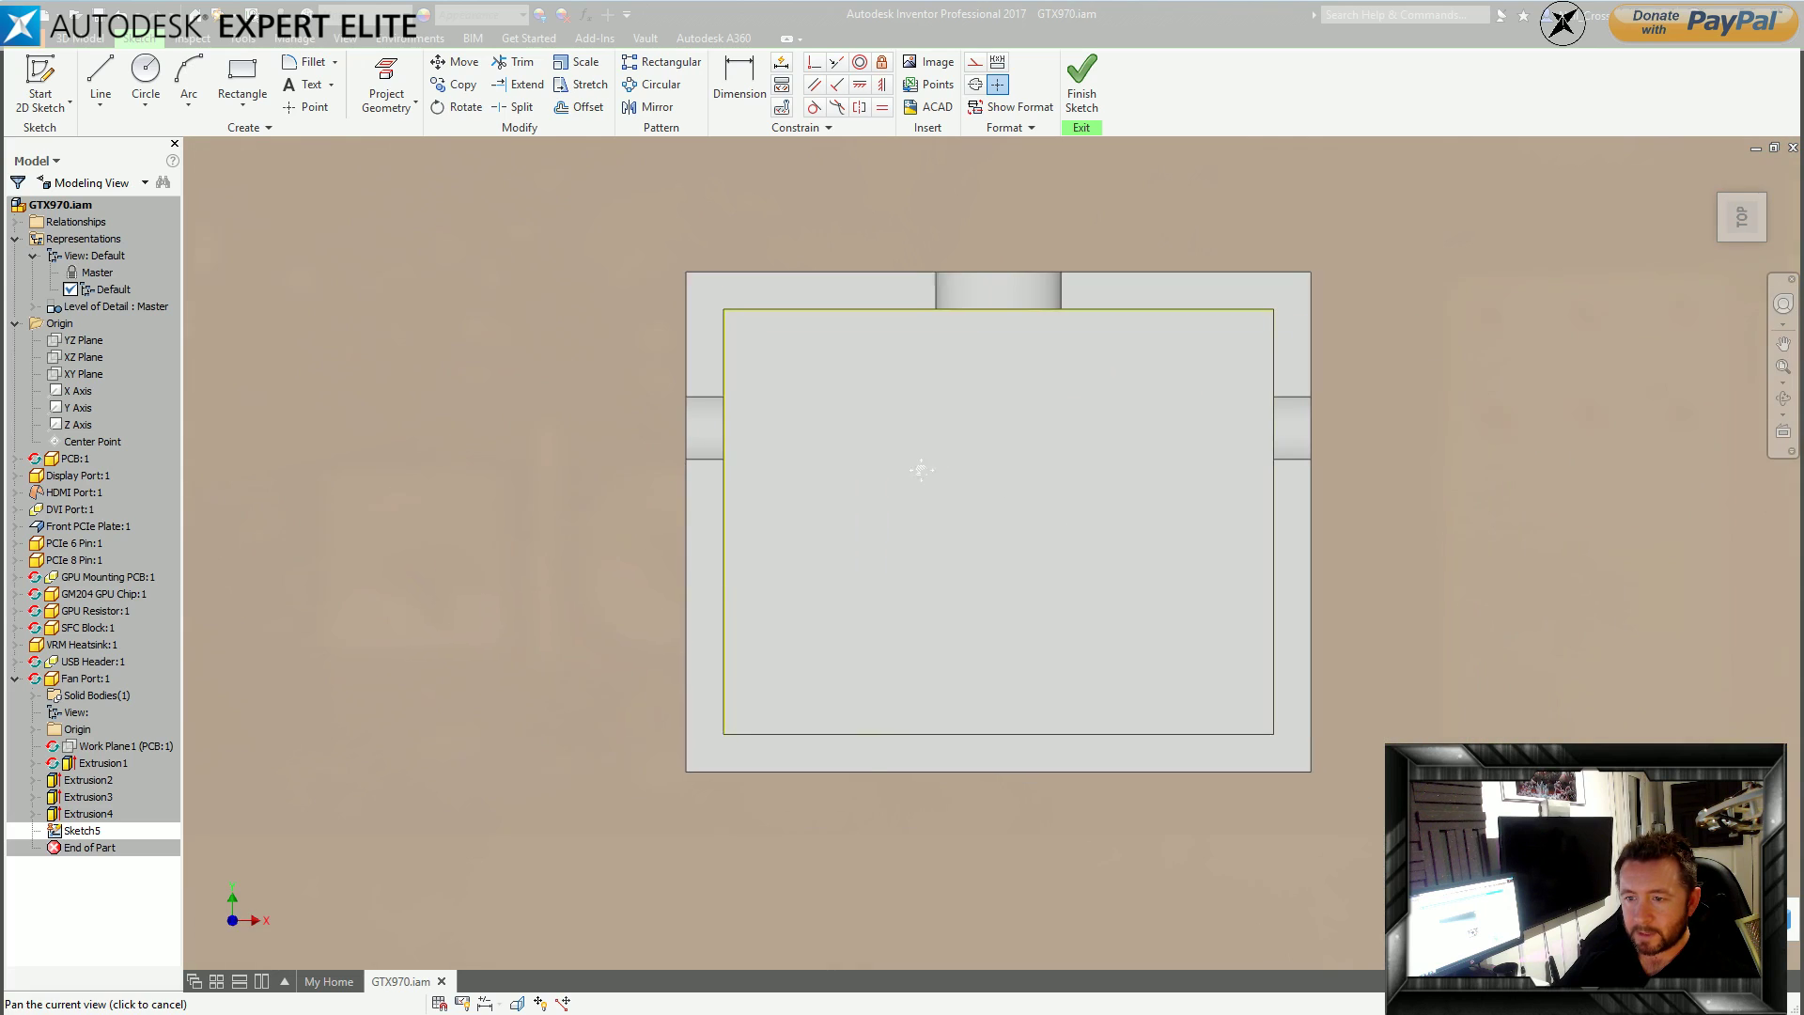
left_click_drag(920, 469, 892, 466)
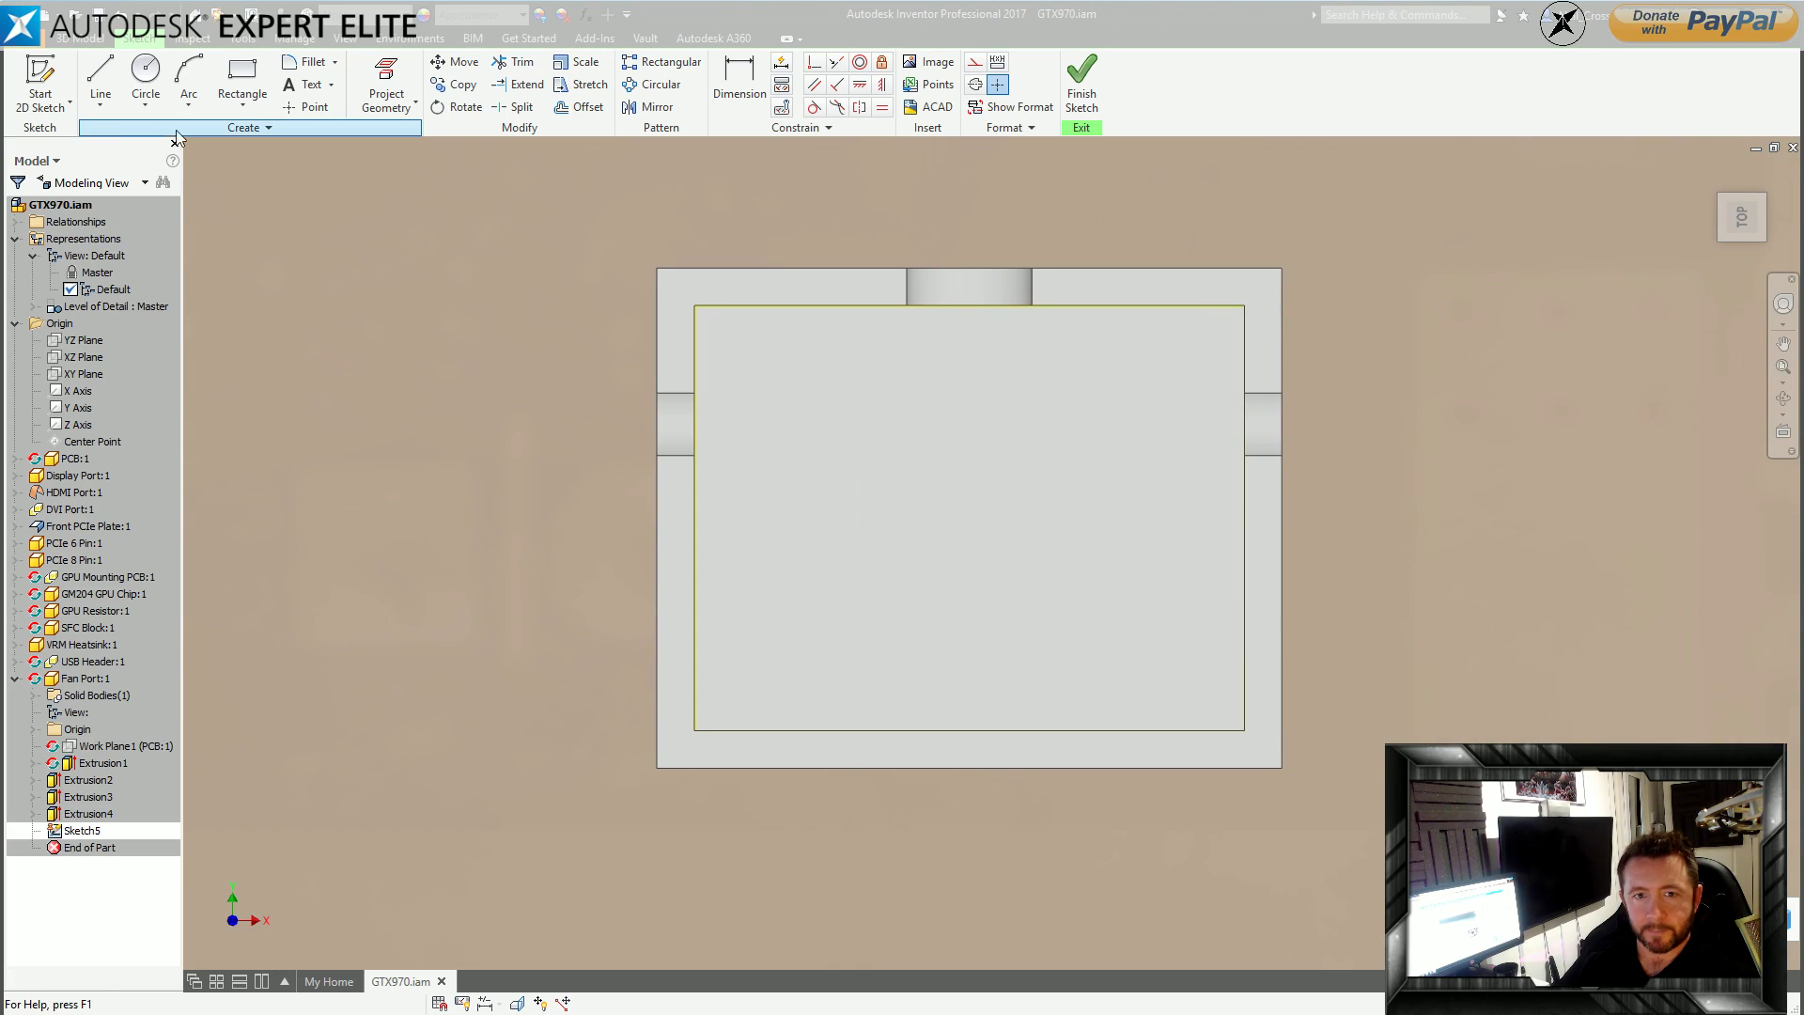
Sketch a 0.5 mm by 0.5 mm square on the floor near its left edge.
left_click(242, 79)
left_click(733, 459)
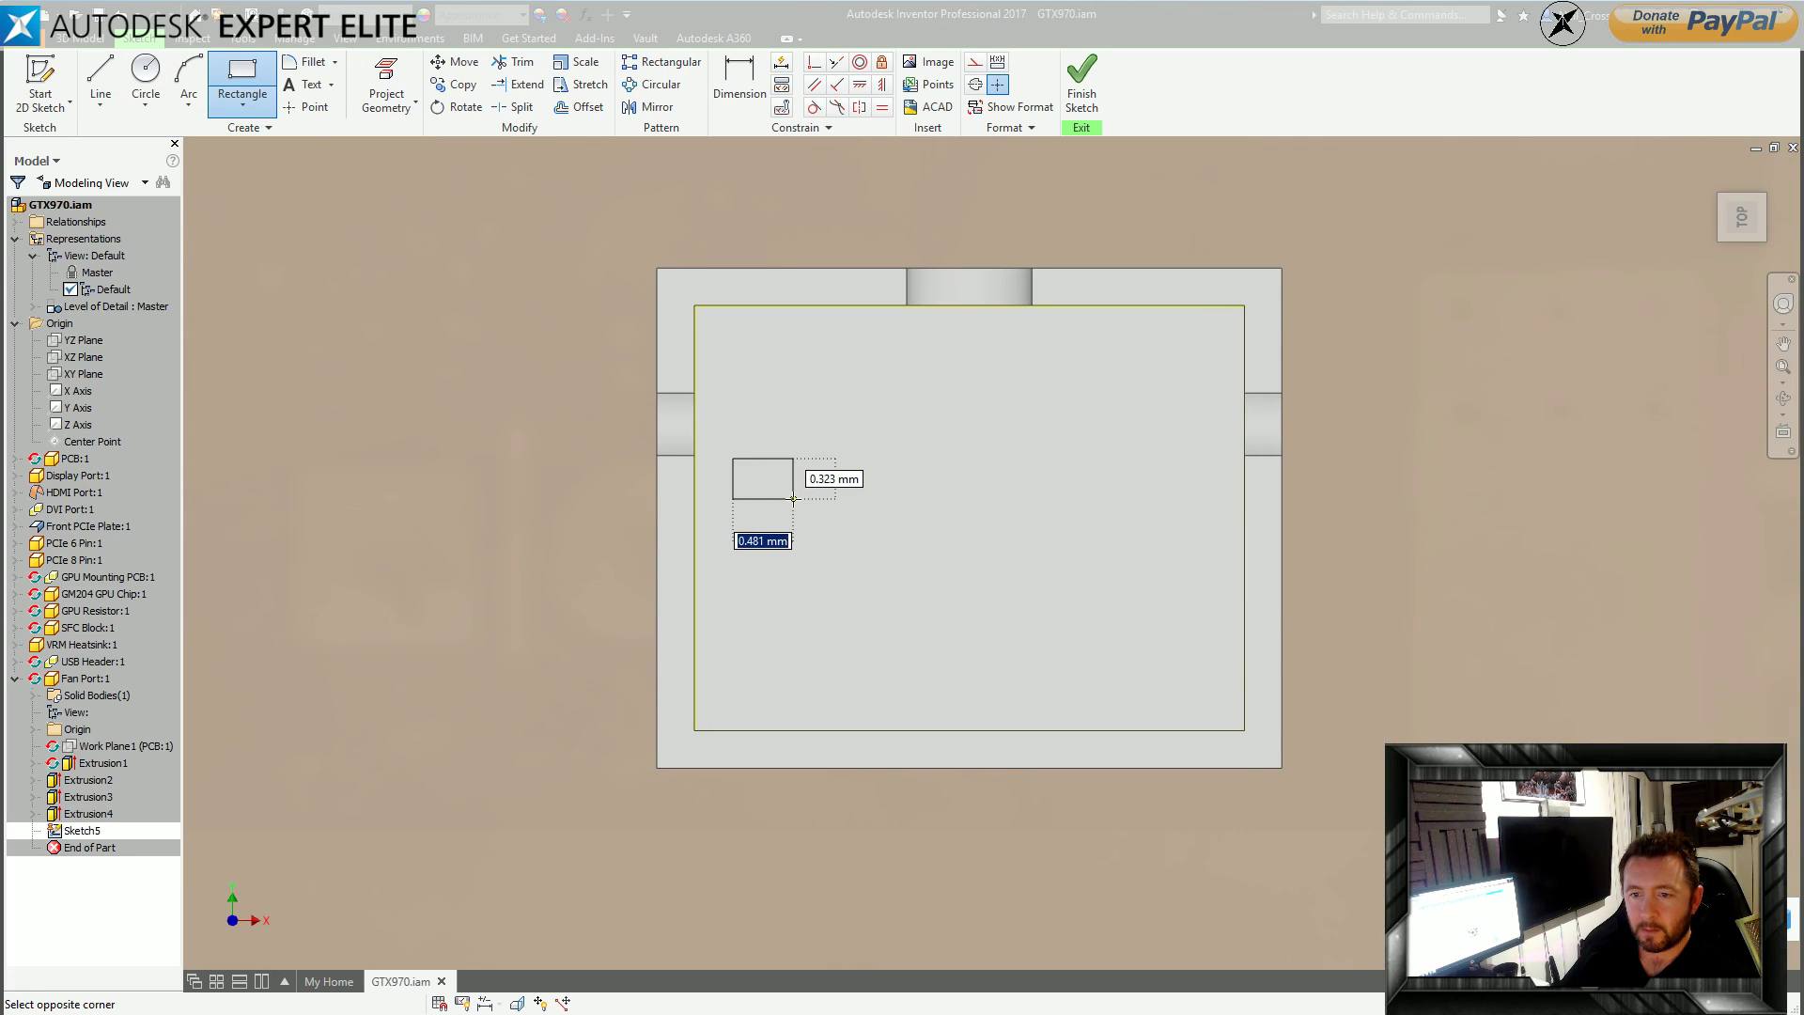
type("0.5")
key("Tab")
type("0.5")
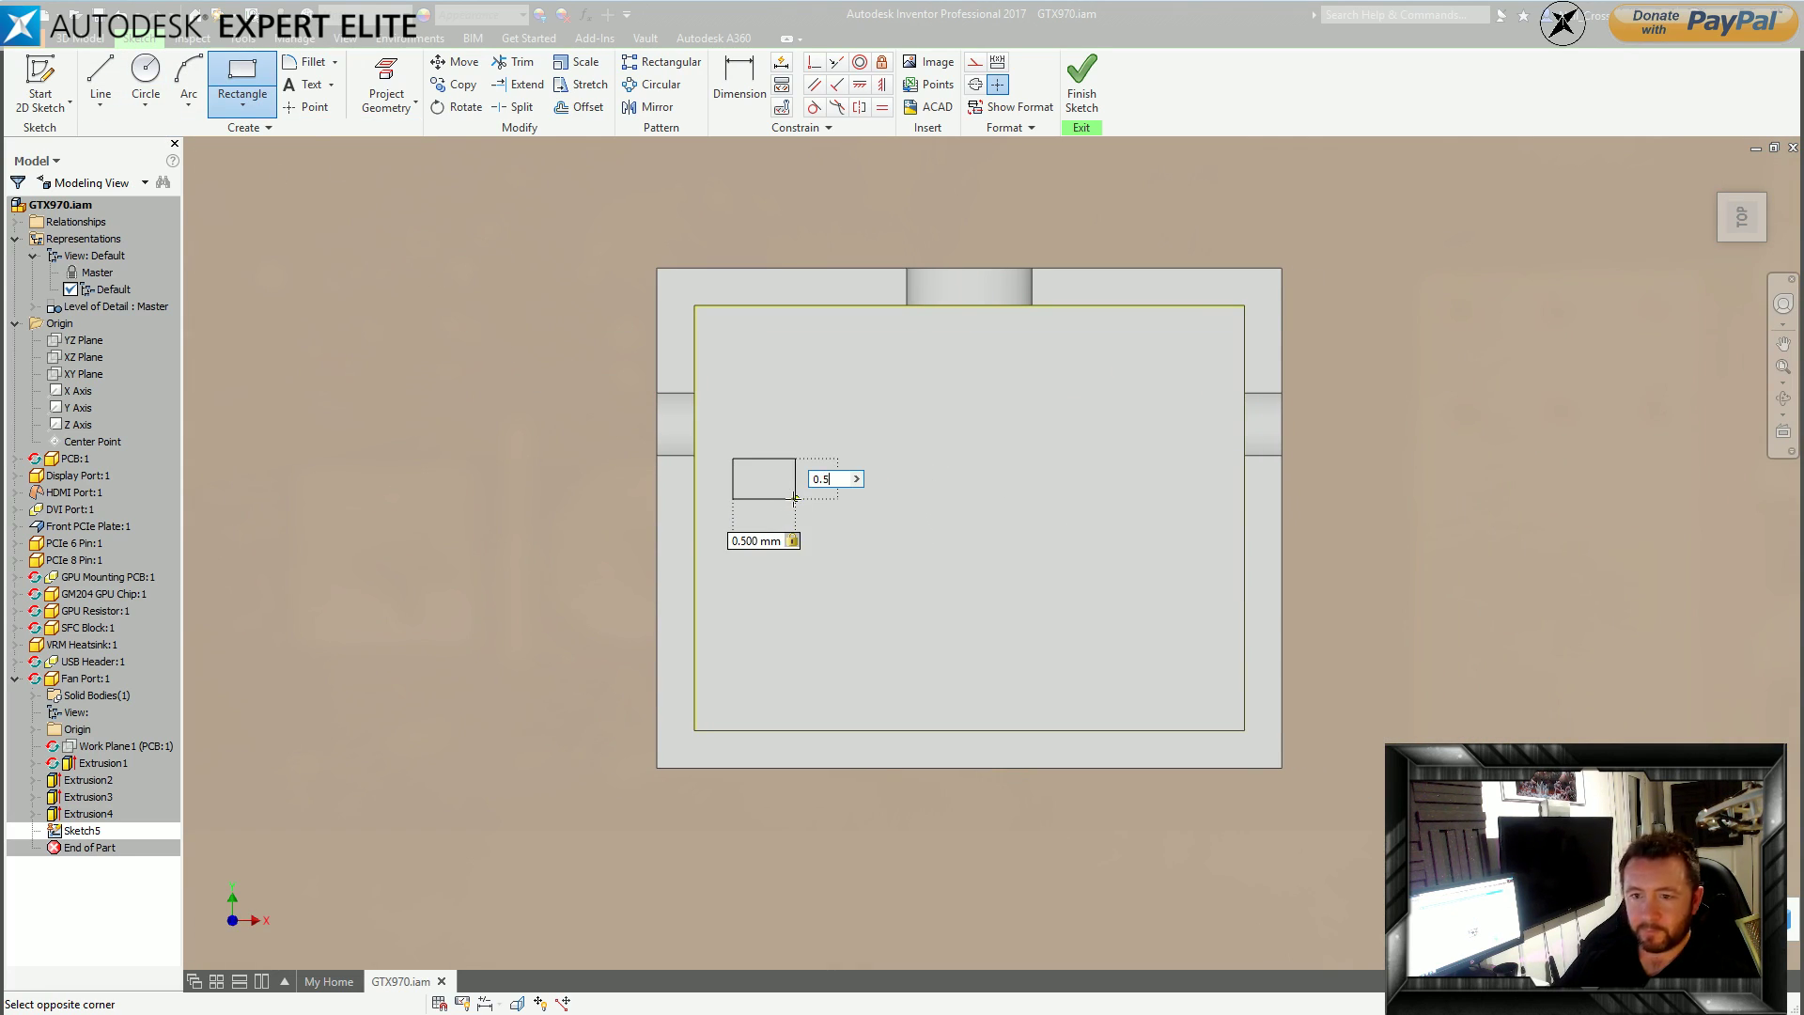
key("Return")
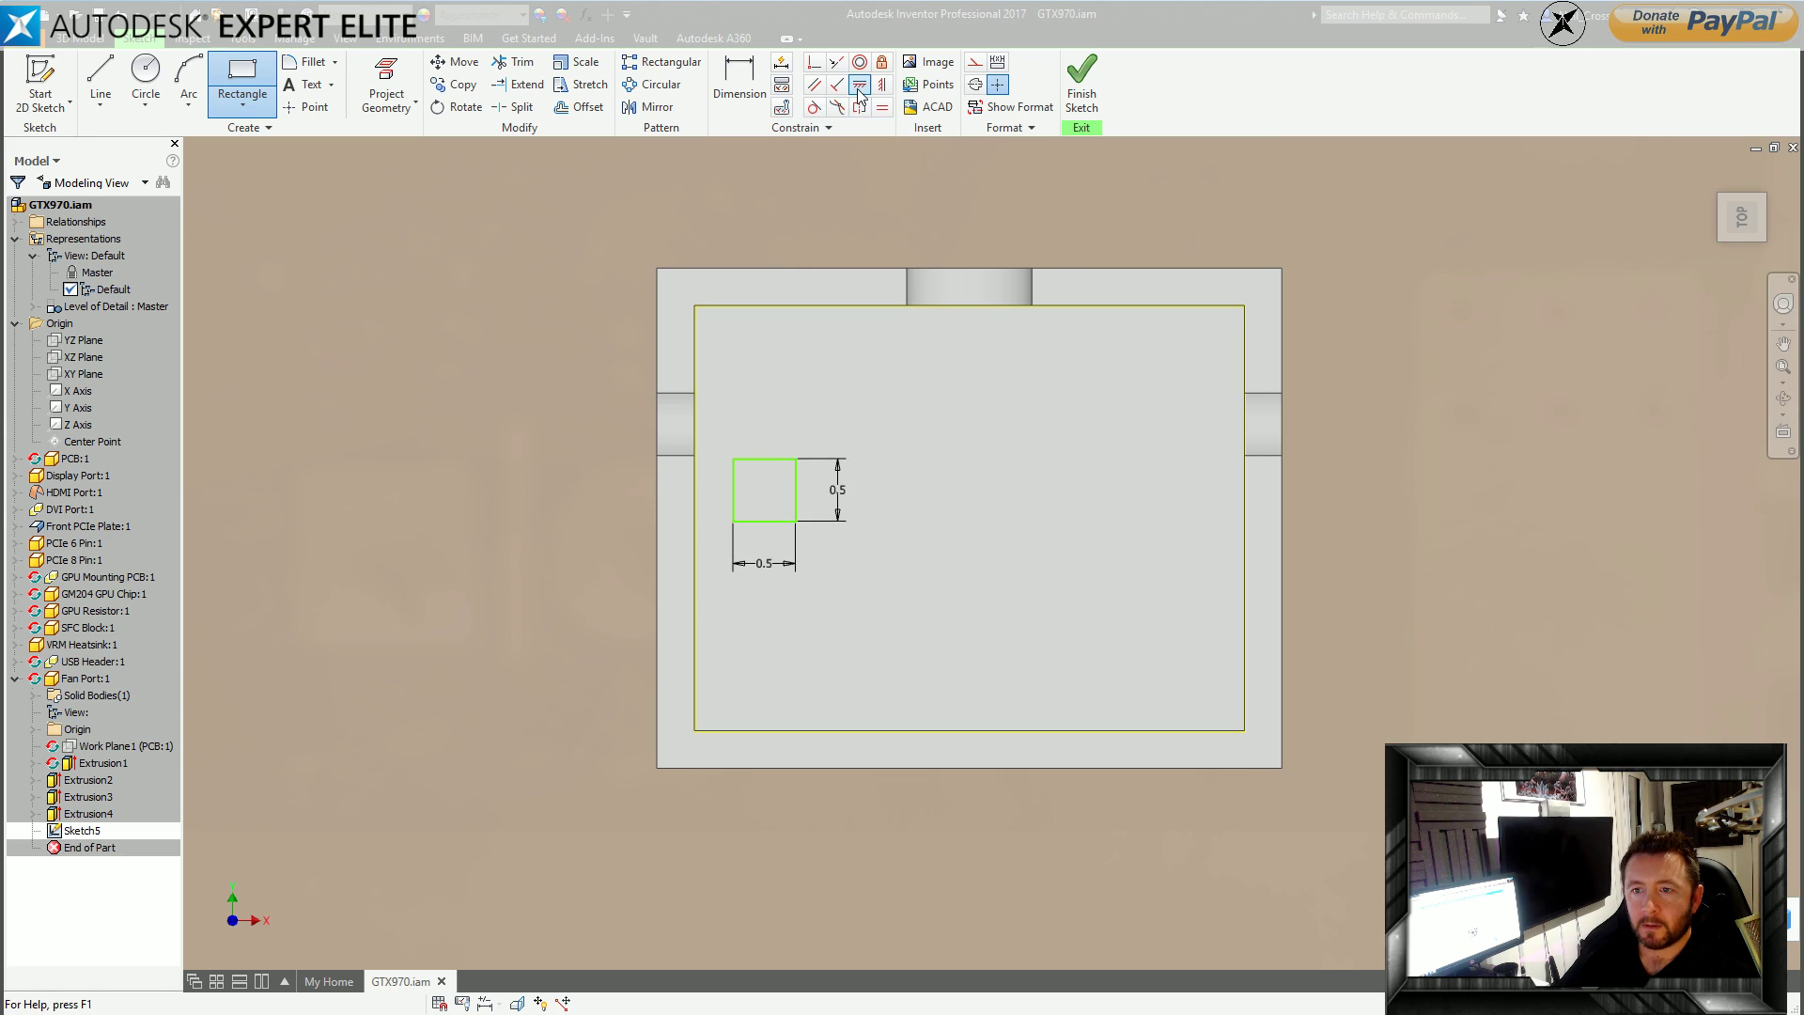
Constrain the midpoint of the square's left side horizontally in line with the midpoint of the floor's left edge.
left_click(860, 85)
left_click(734, 493)
left_click(695, 518)
key("Escape")
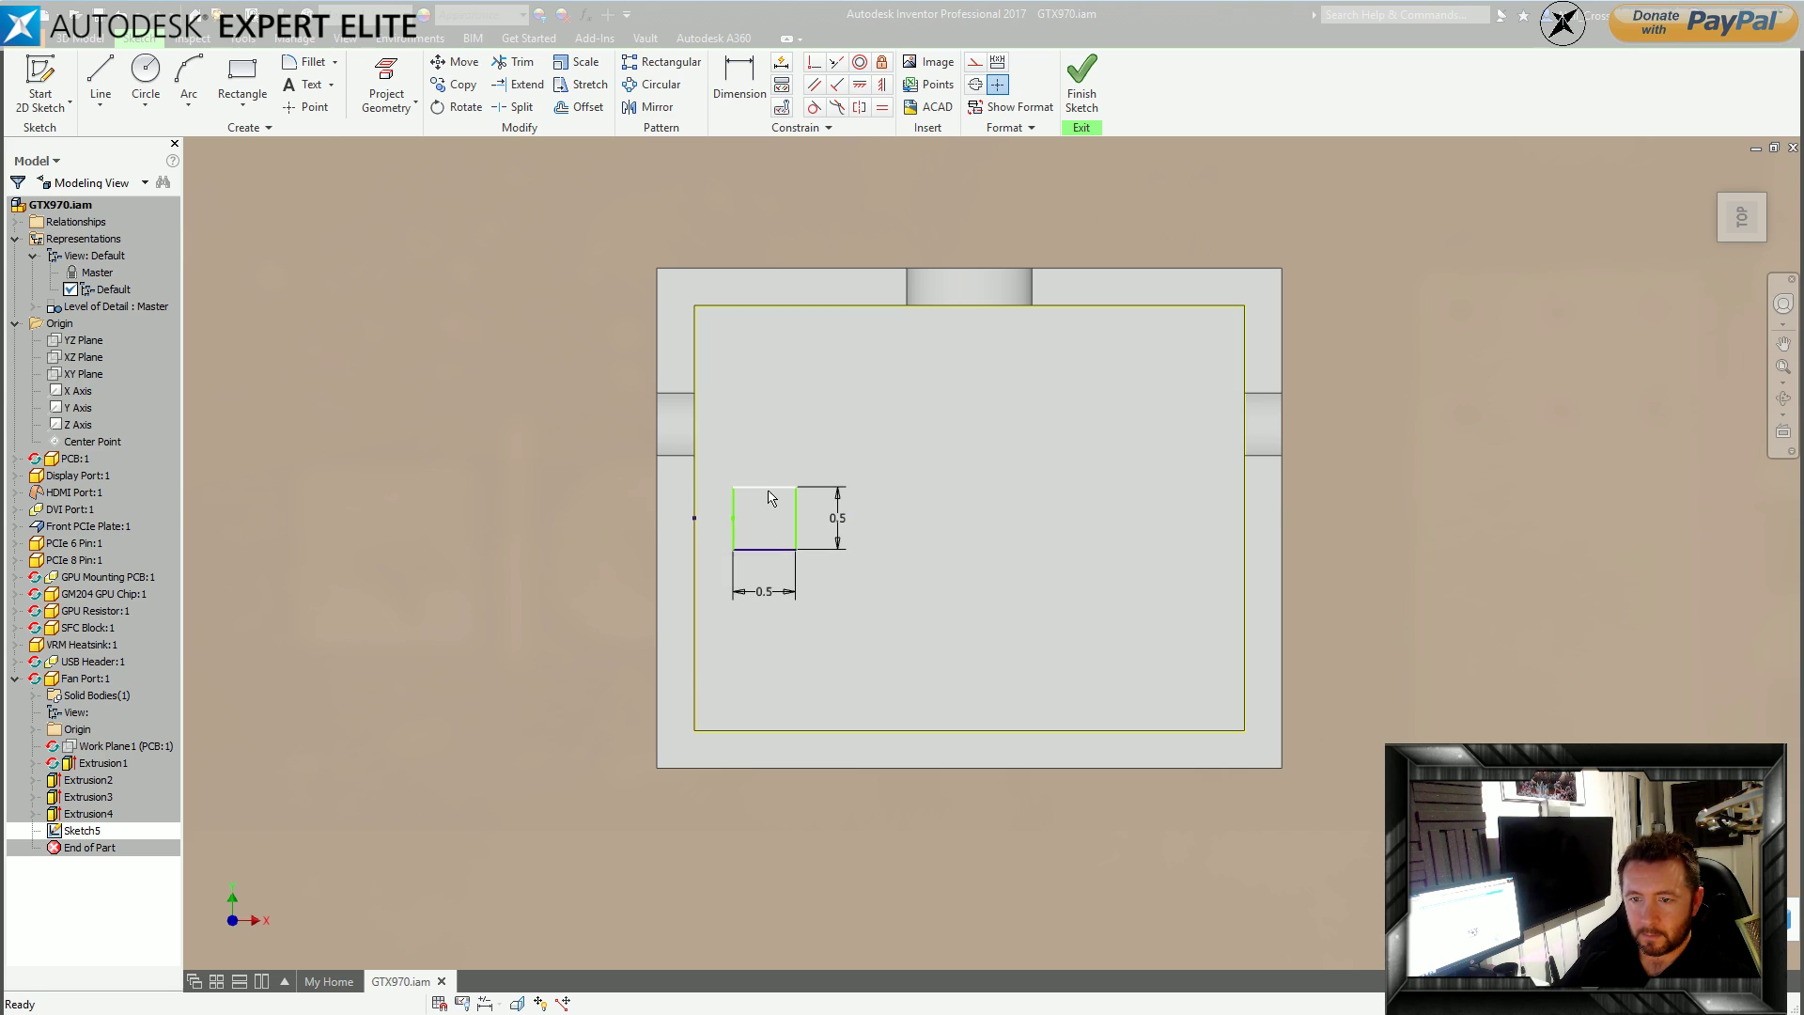
Move the square inward from the floor's left edge and place points at the midpoints of the floor's upper edge and the square's upper side.
left_click_drag(797, 493, 875, 492)
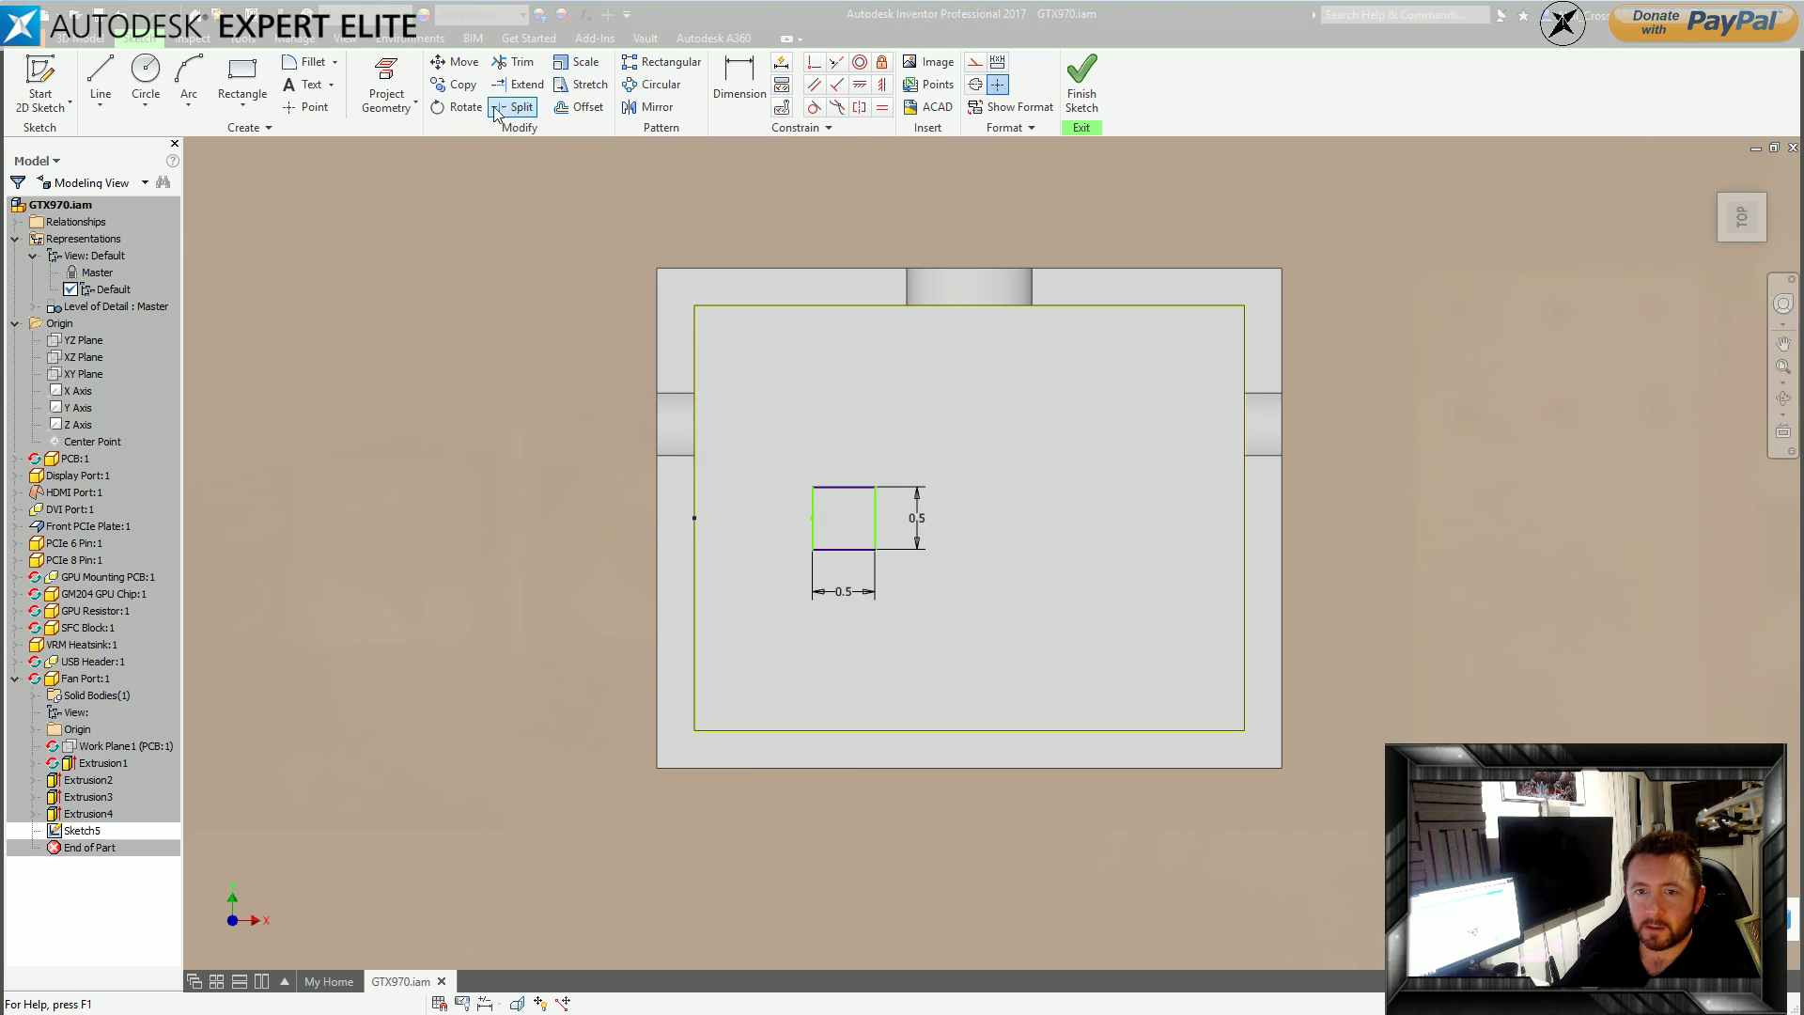
left_click(309, 106)
left_click(969, 305)
key("d")
key("Escape")
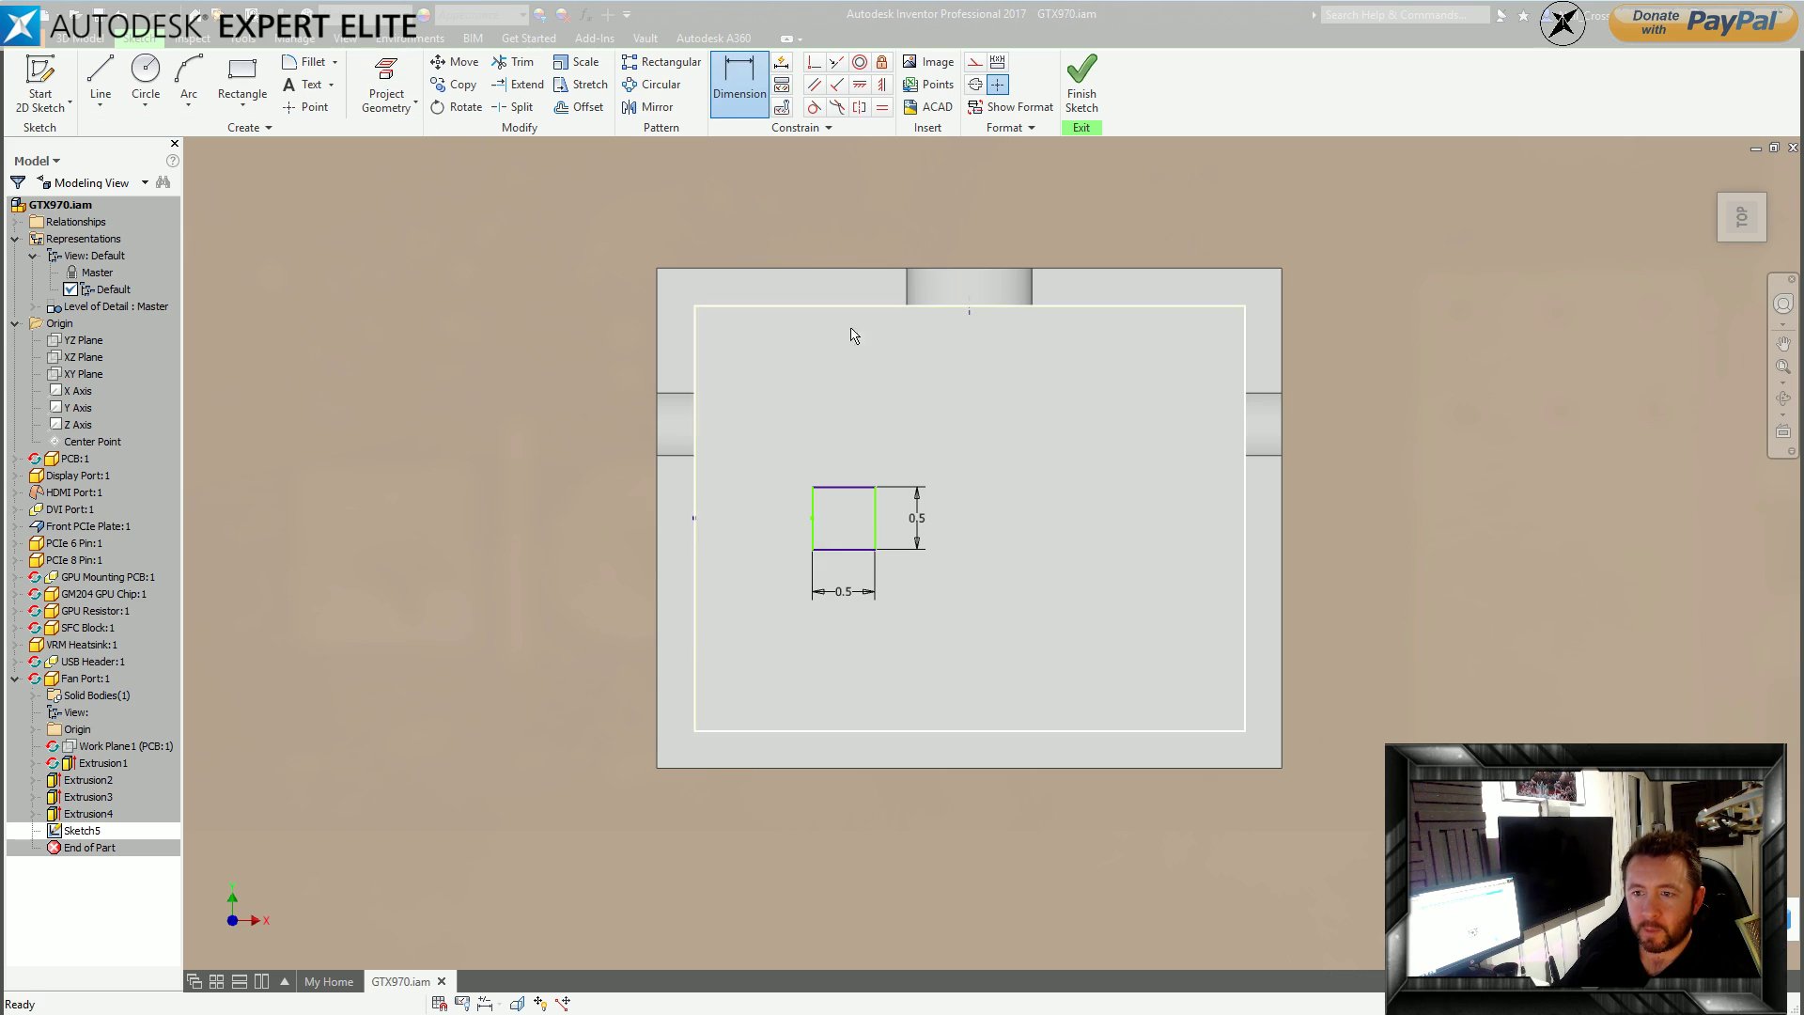
left_click(757, 82)
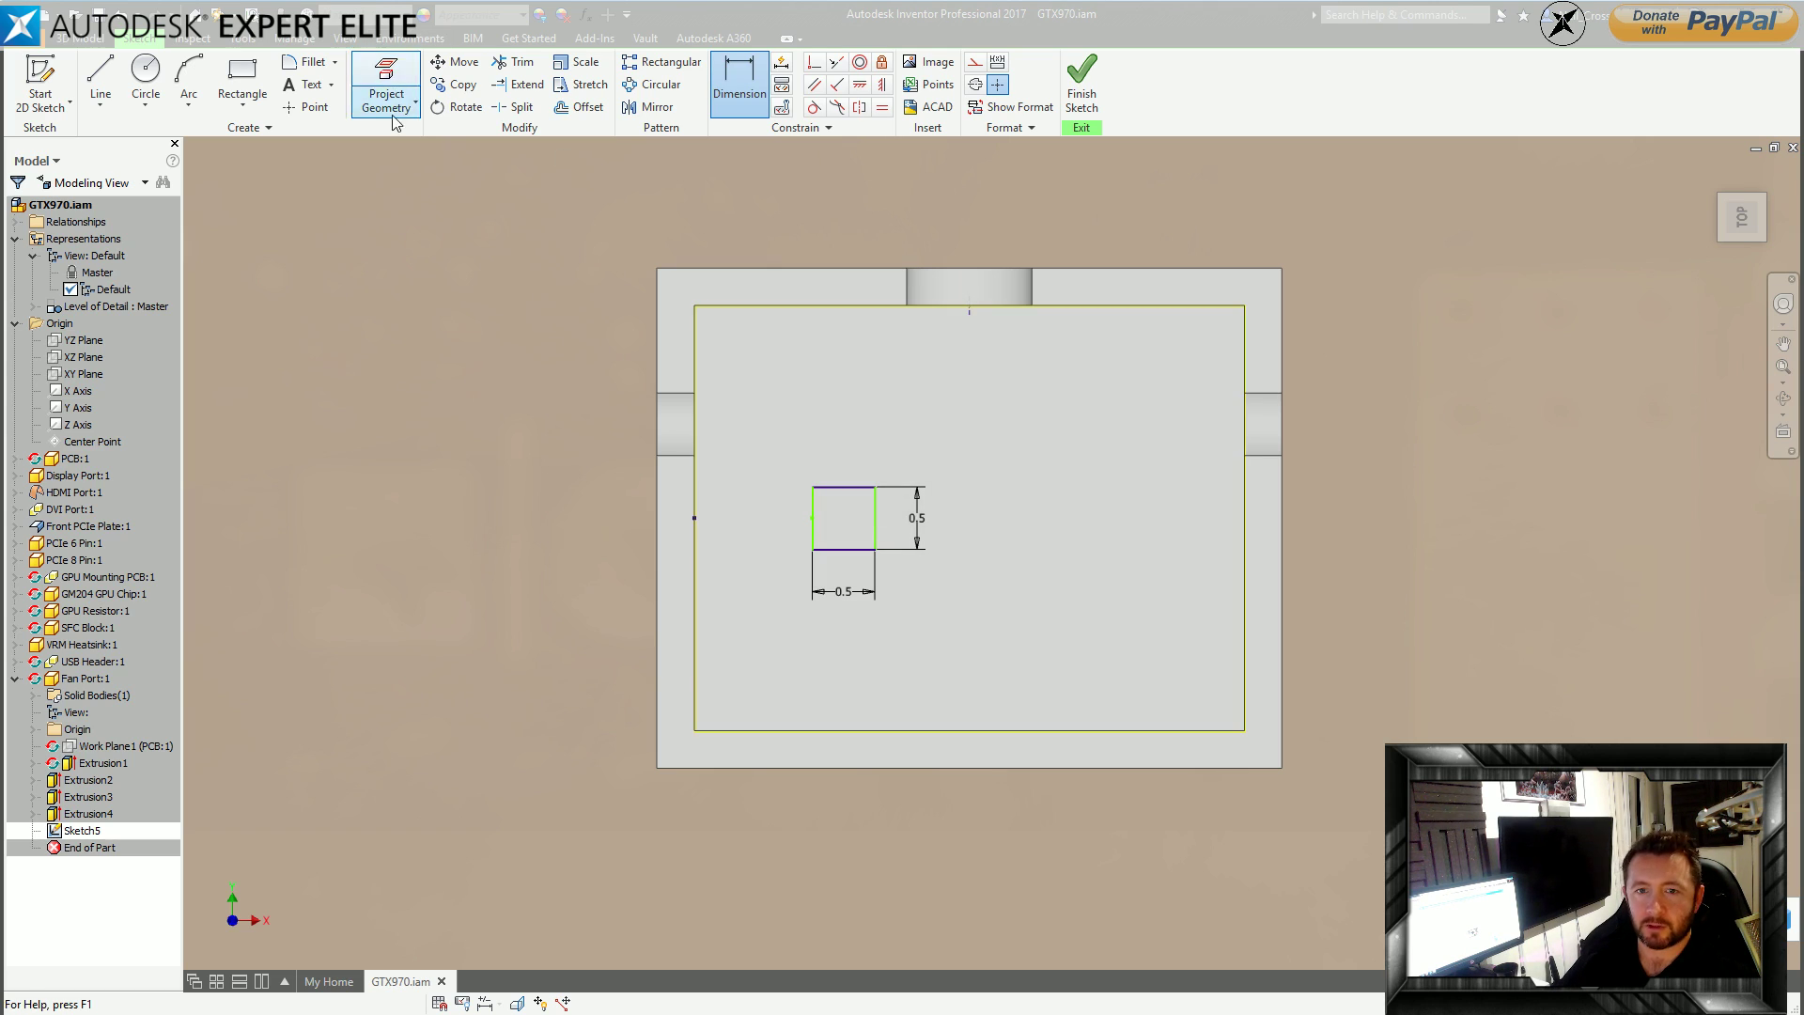
left_click(308, 107)
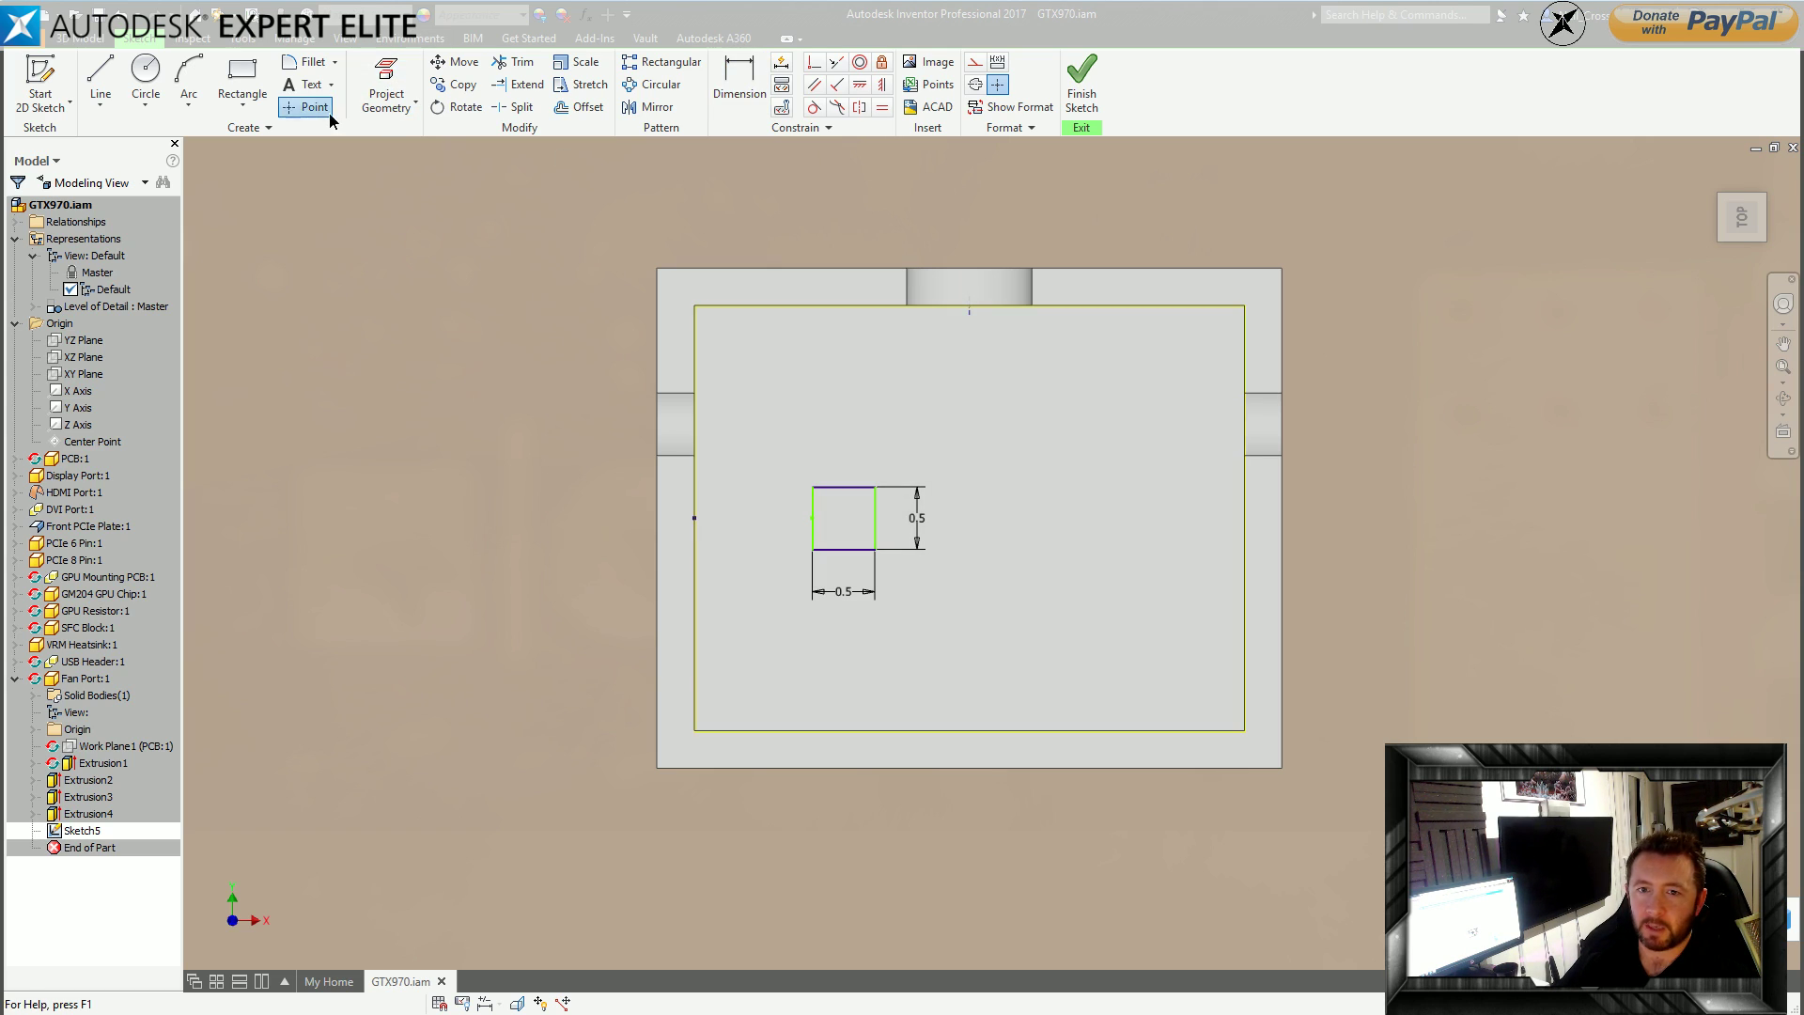
left_click(844, 487)
Dimension the horizontal distance between the midpoints of the square's upper side and the floor's upper edge as 1 mm.
key("d")
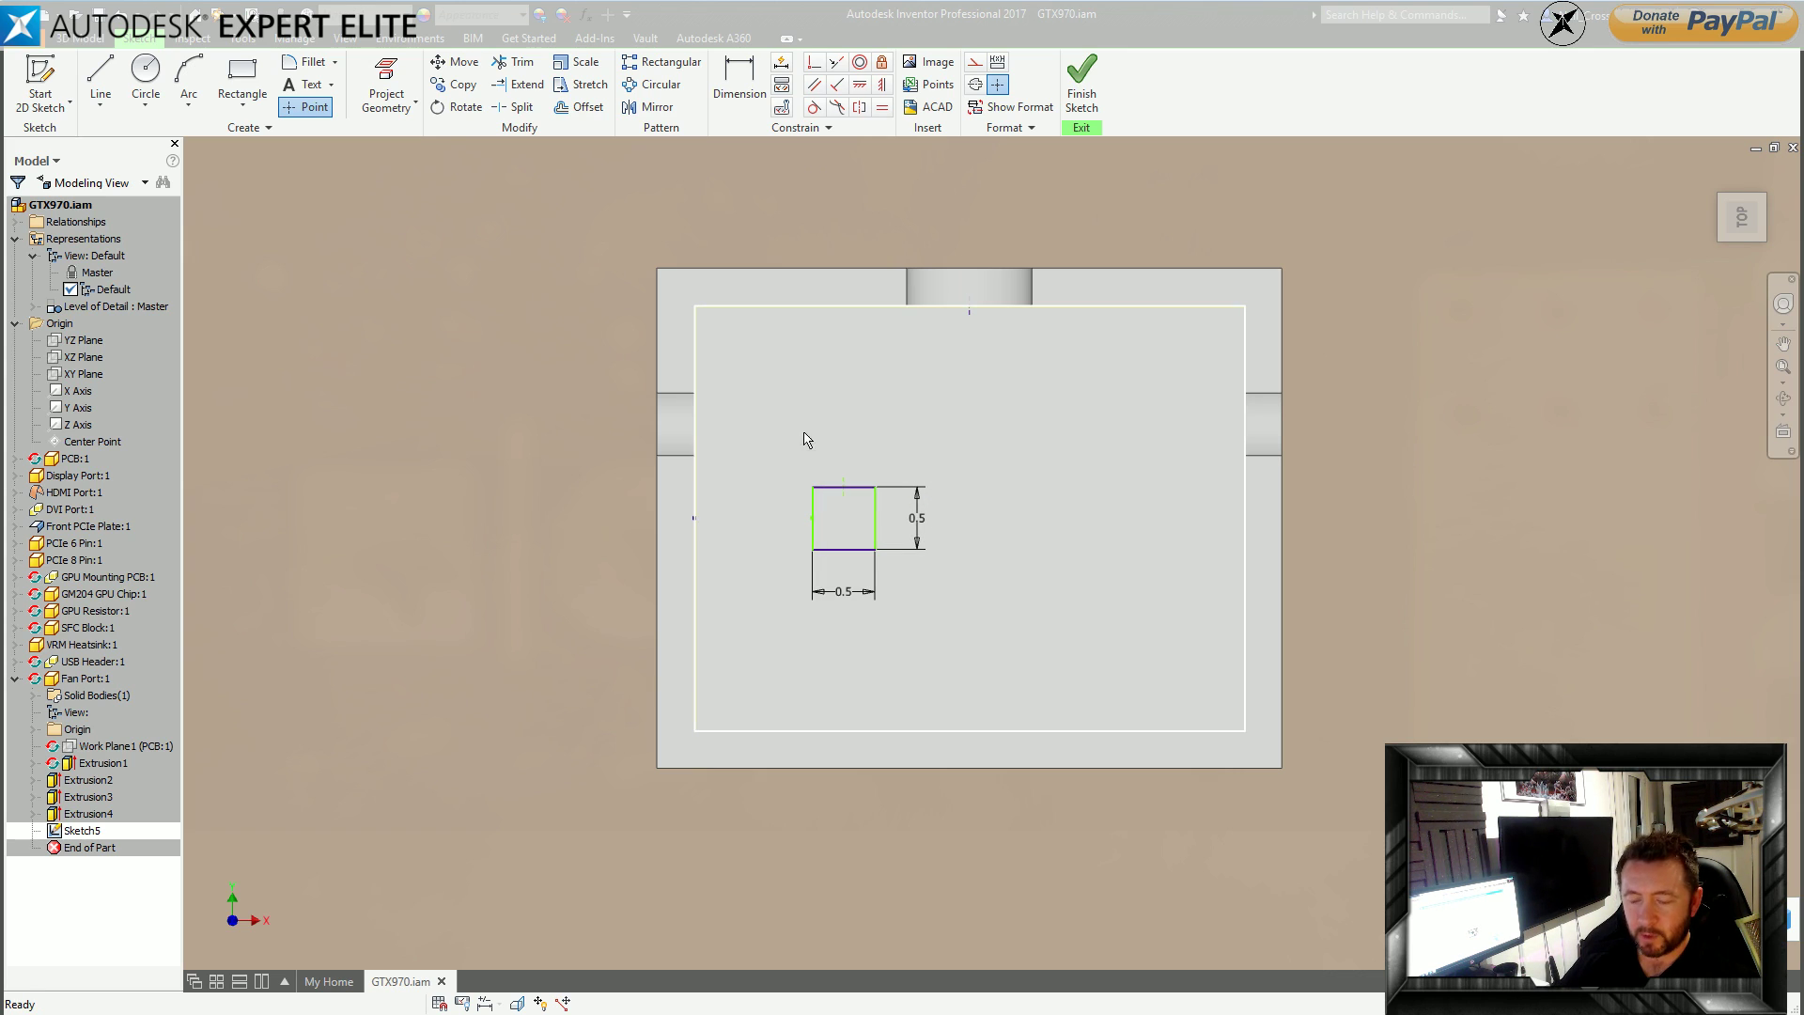
left_click(969, 311)
left_click(934, 229)
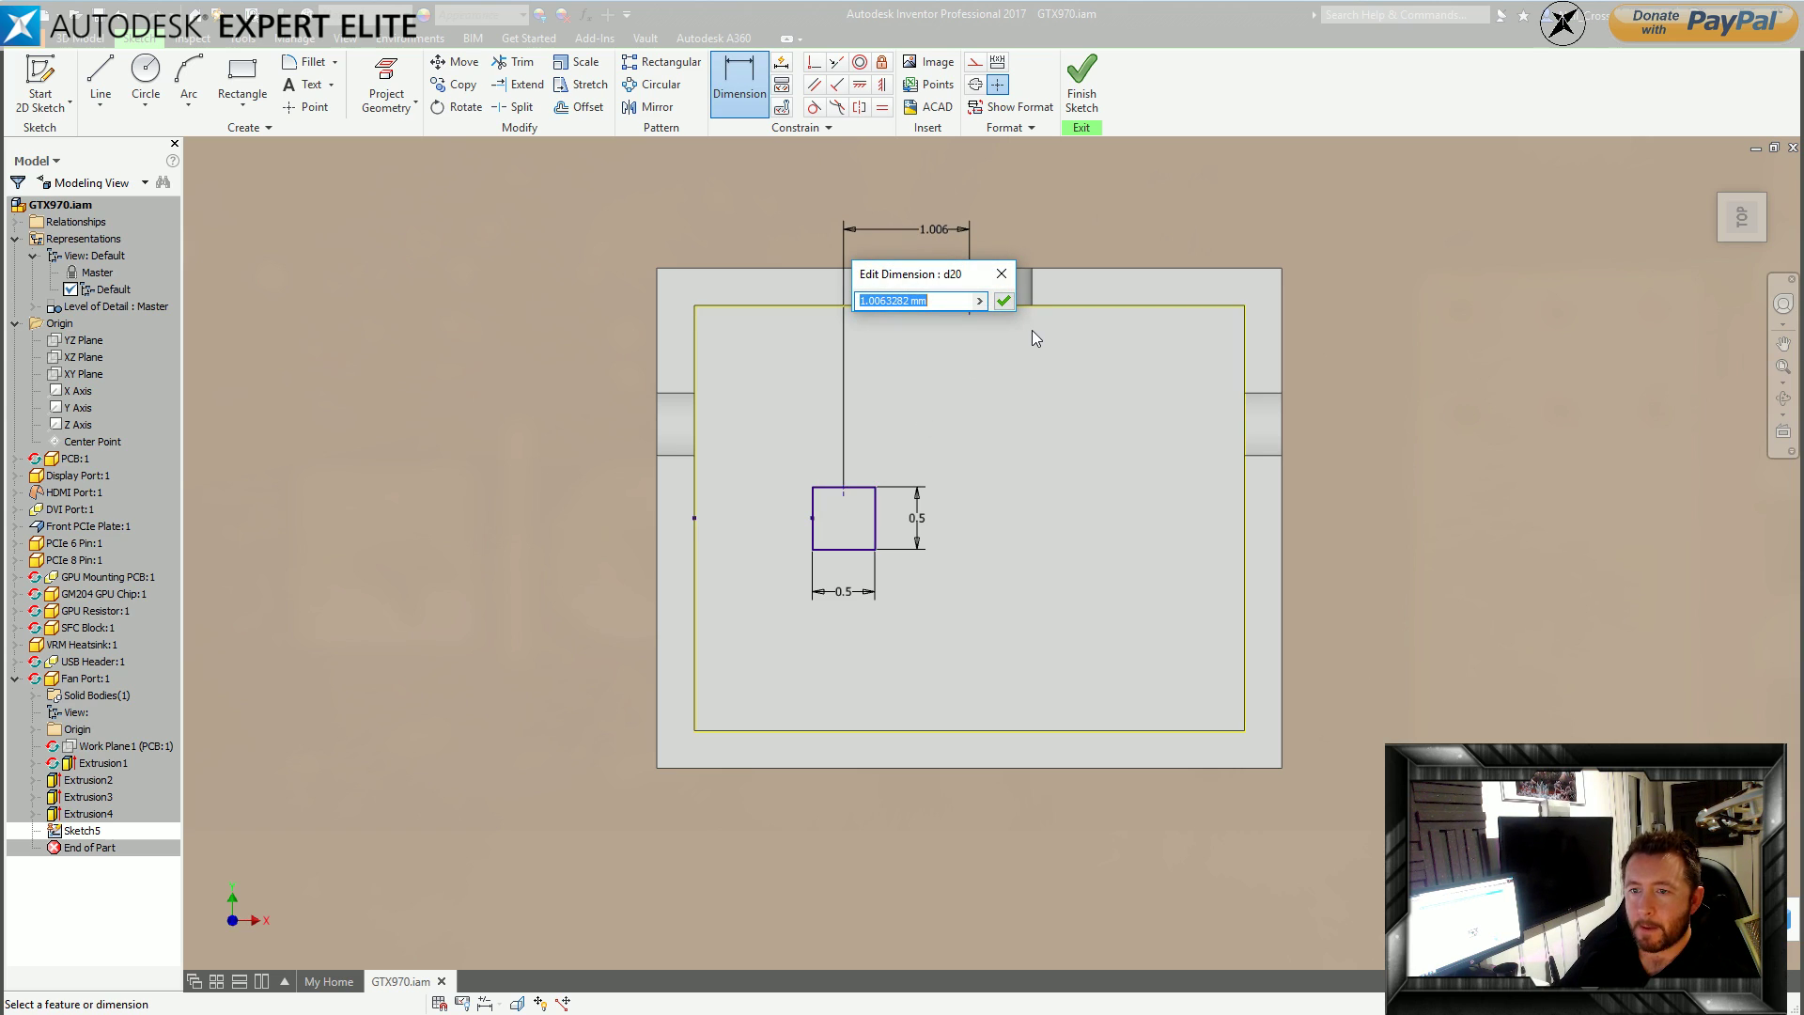
type("1")
key("Return")
Finish the sketch and extrude the square 4 mm upward from the housing floor as a pin.
left_click(1081, 84)
left_click(101, 80)
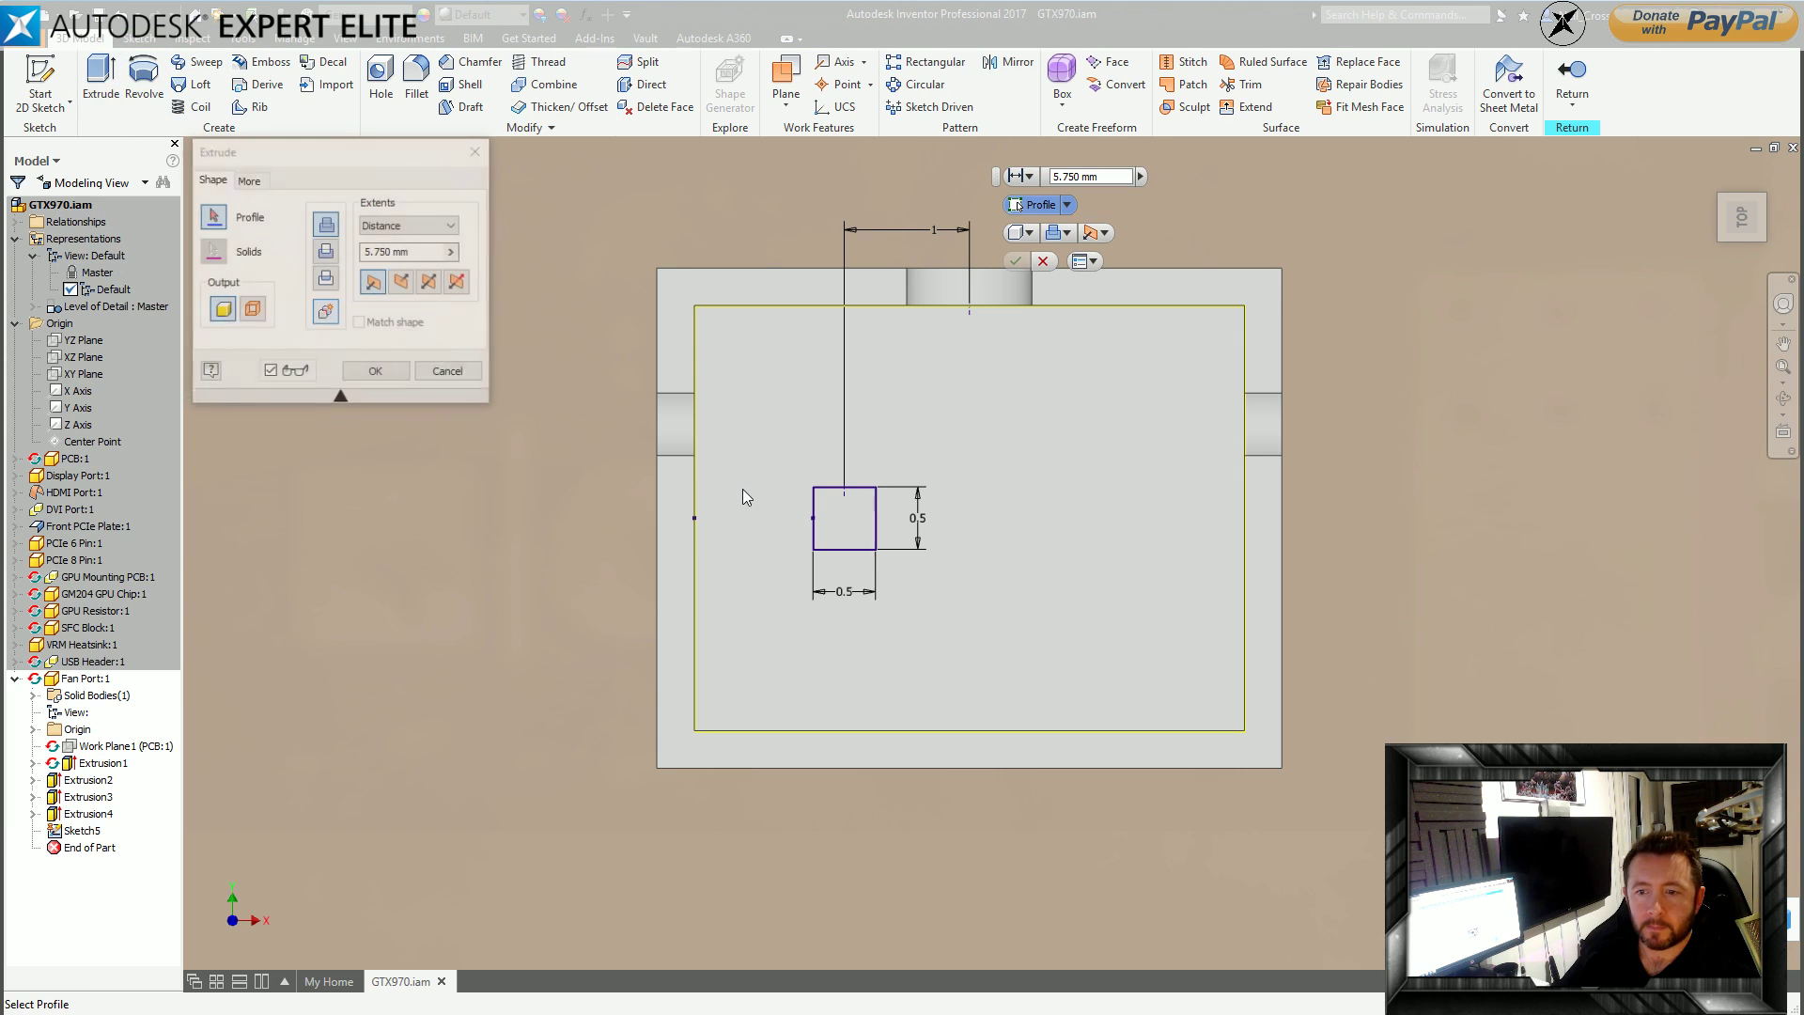
left_click(857, 522)
middle_click_drag(1003, 437, 921, 328, "shift")
left_click_drag(926, 367, 954, 426)
middle_click_drag(955, 425, 1160, 367, "shift")
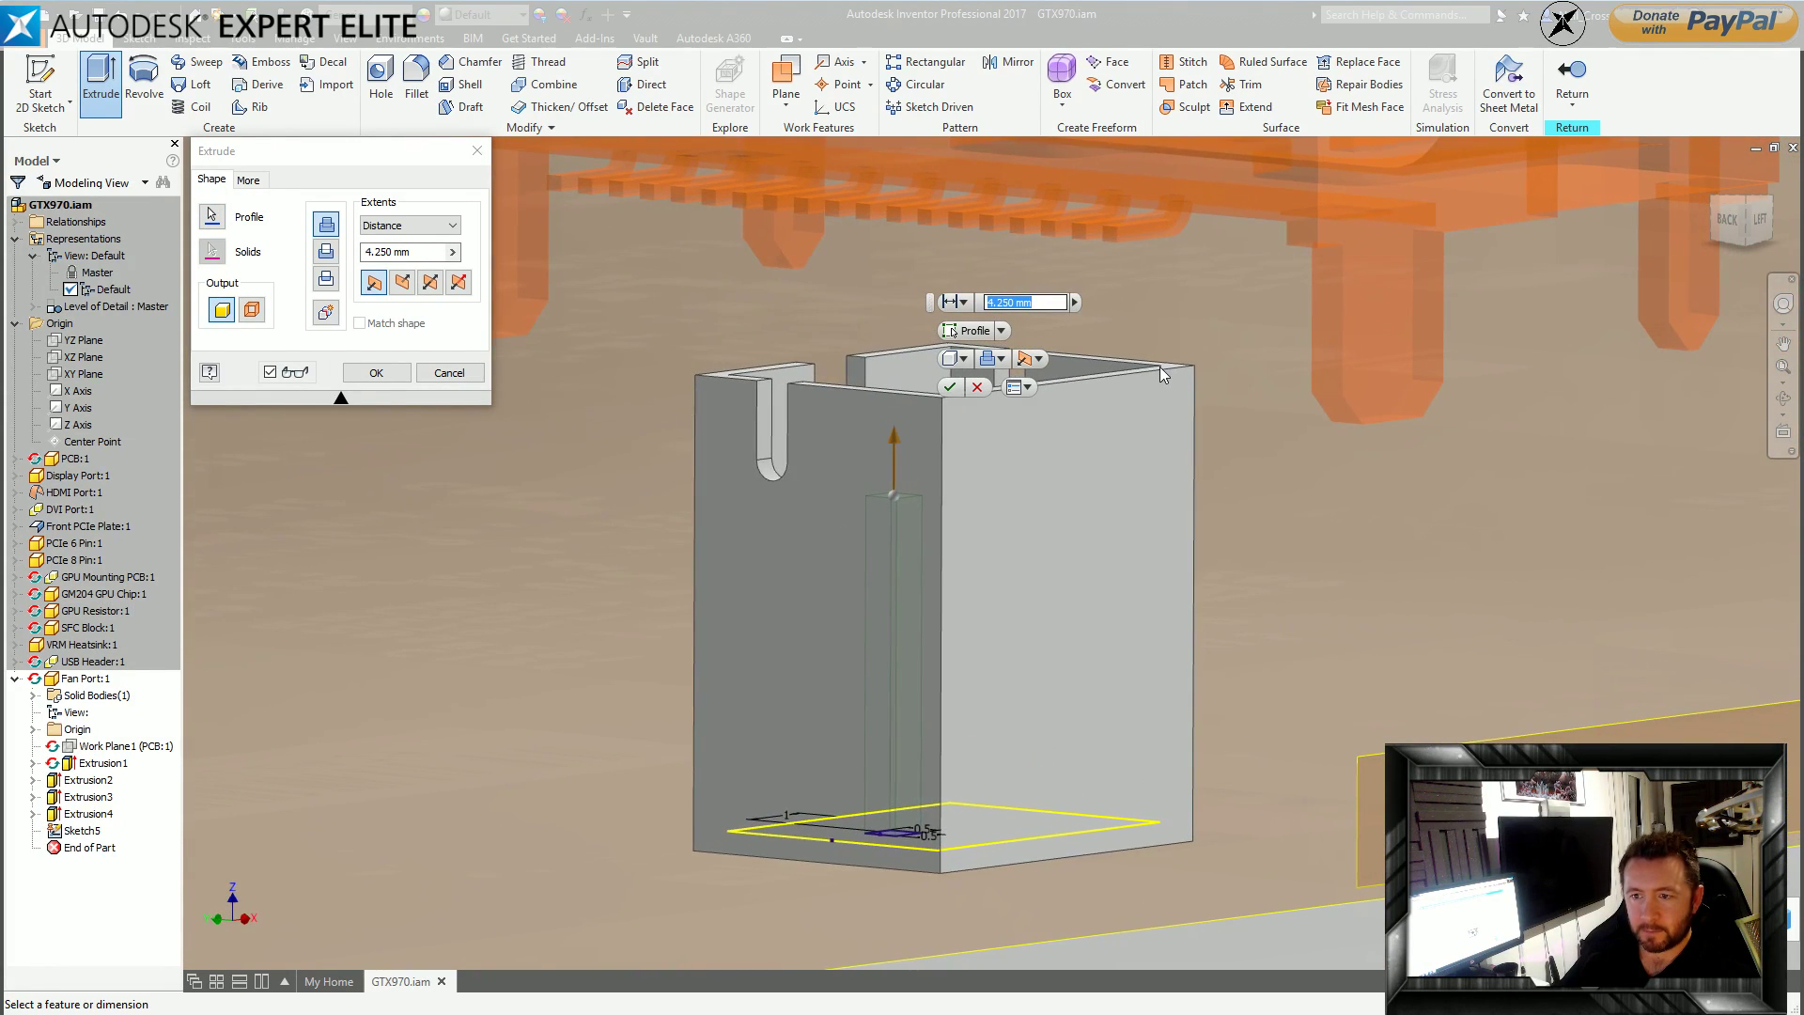
key("Return")
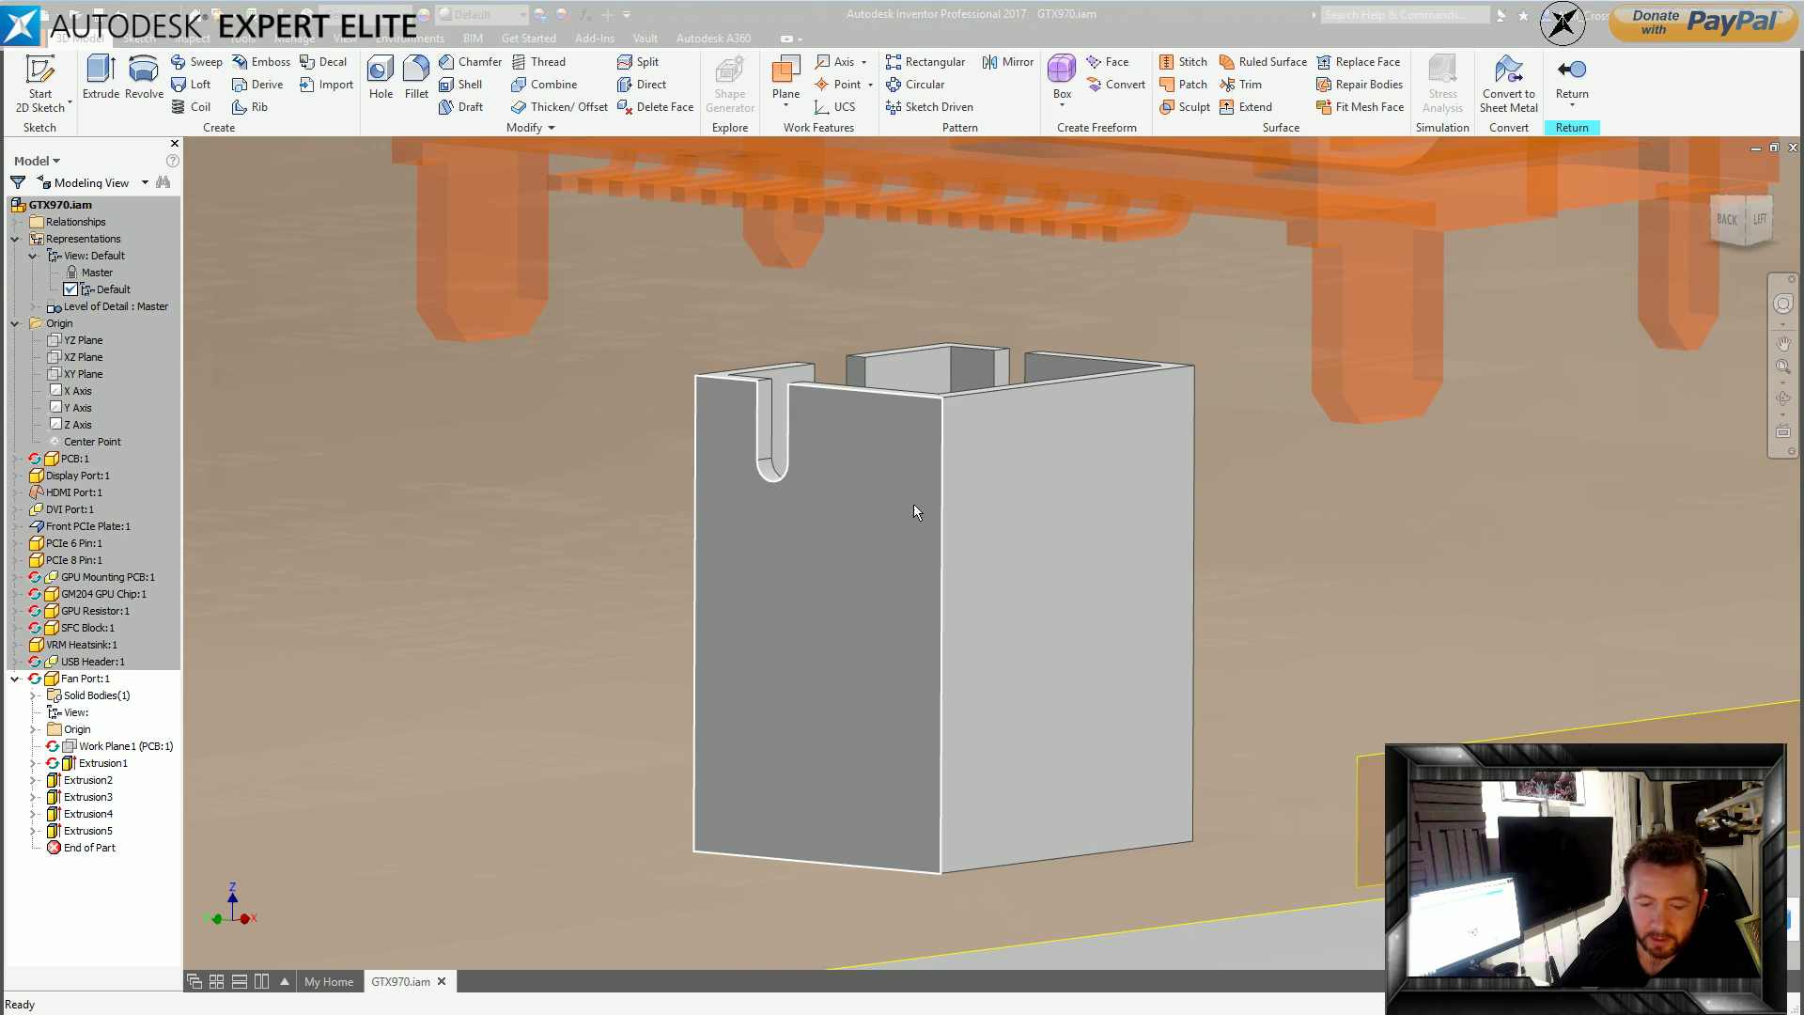
Create a work plane midway between the housing's two opposite side walls, running through the centre of the large slot.
middle_click_drag(743, 235, 771, 141, "shift")
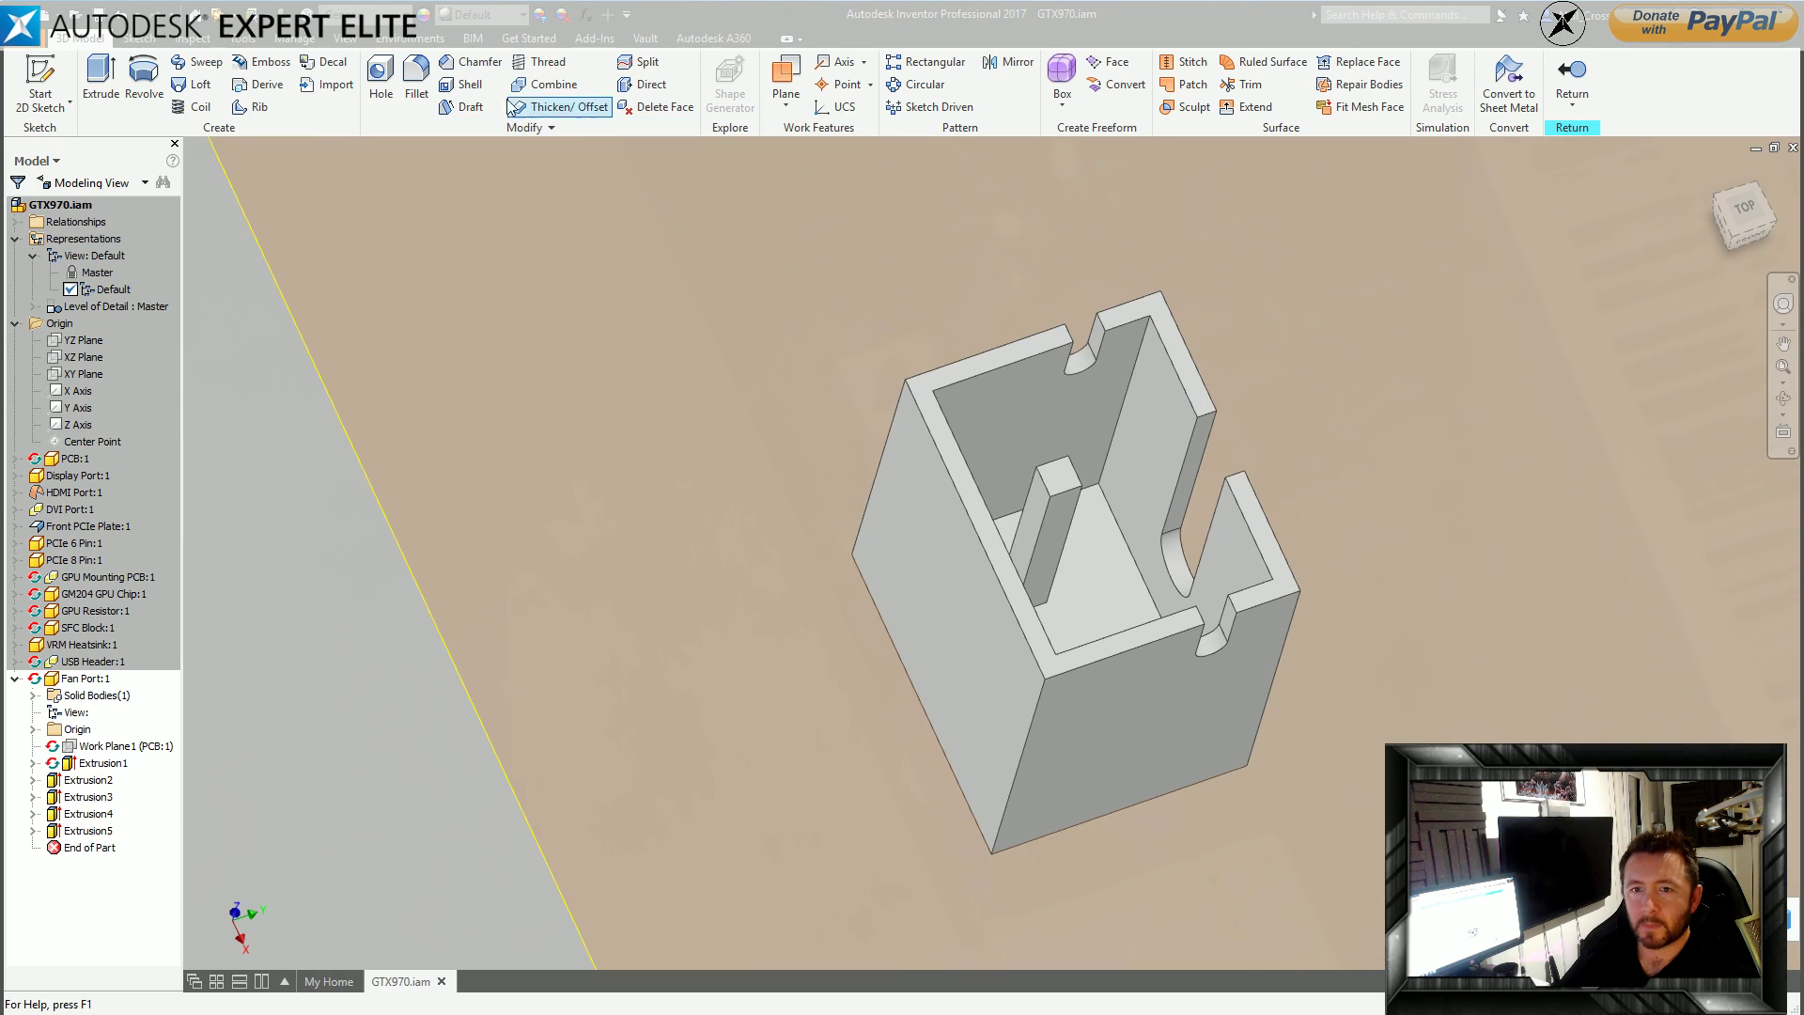
left_click(786, 77)
left_click(1158, 702)
middle_click_drag(1118, 660, 949, 188, "shift")
left_click(748, 577)
Mirror the pin extrusion about the new central work plane.
left_click(1009, 64)
middle_click_drag(1033, 230, 1082, 385, "shift")
left_click(999, 808)
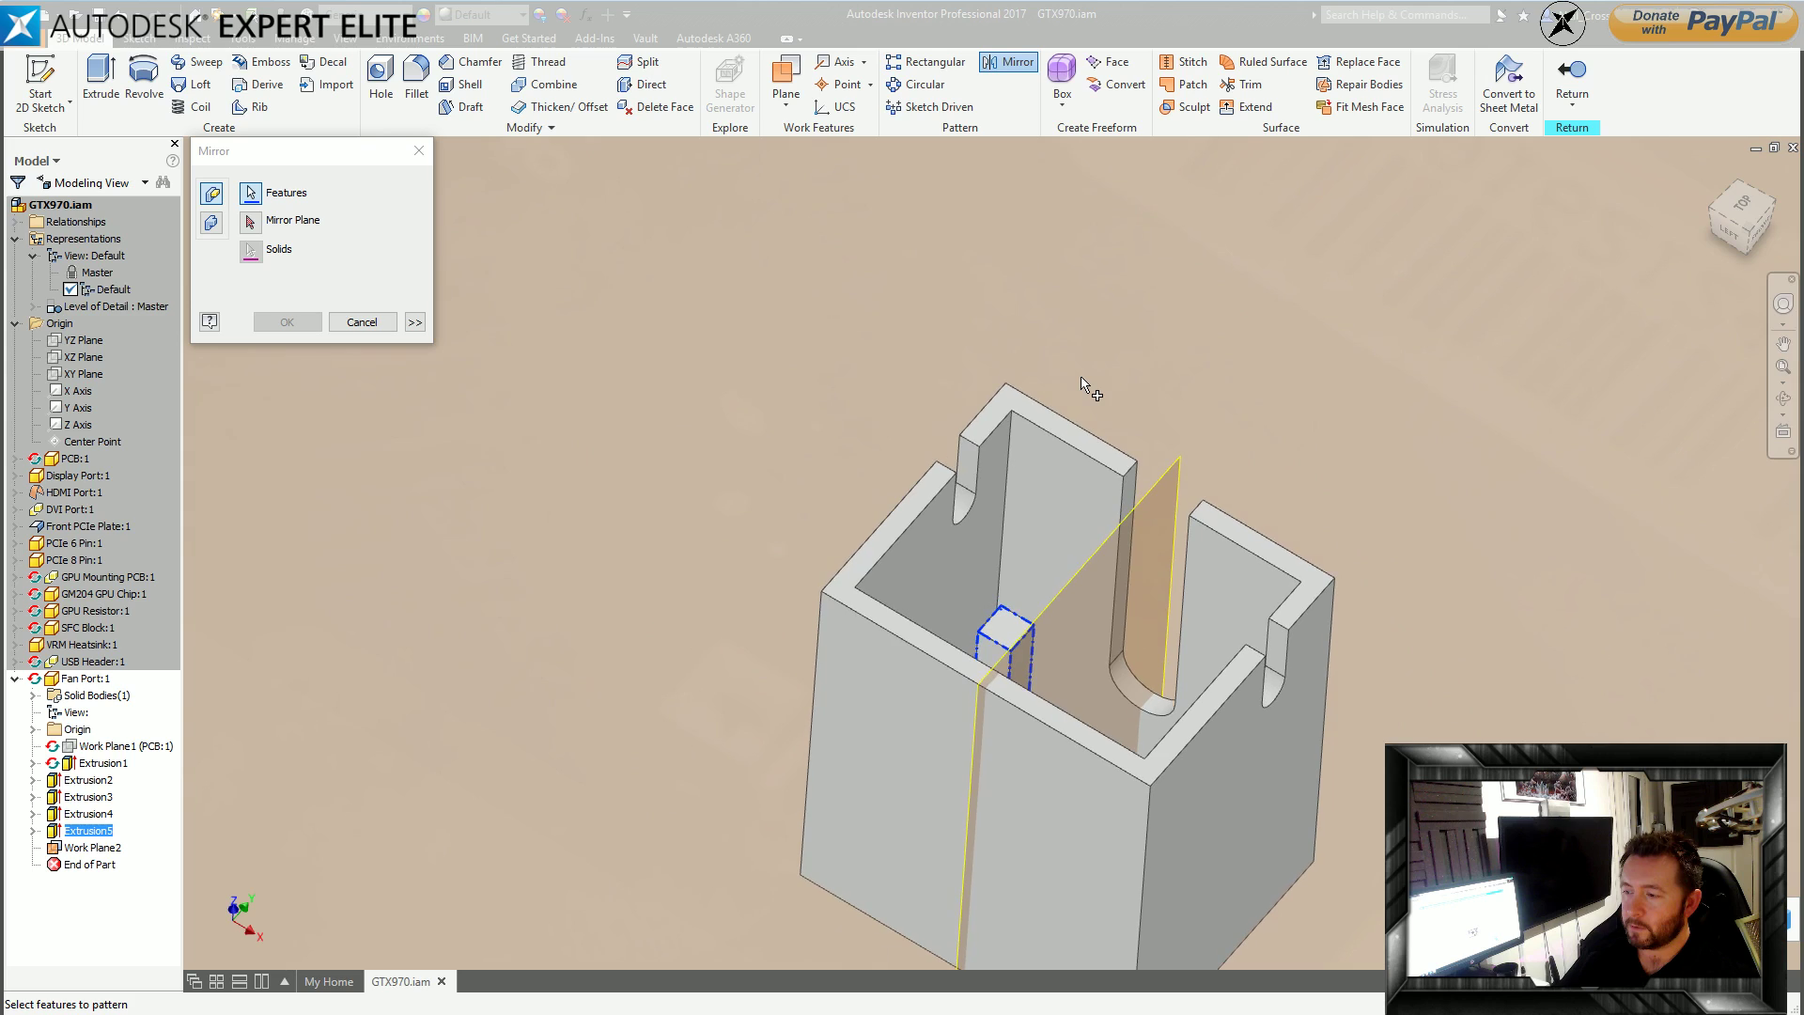
left_click(250, 219)
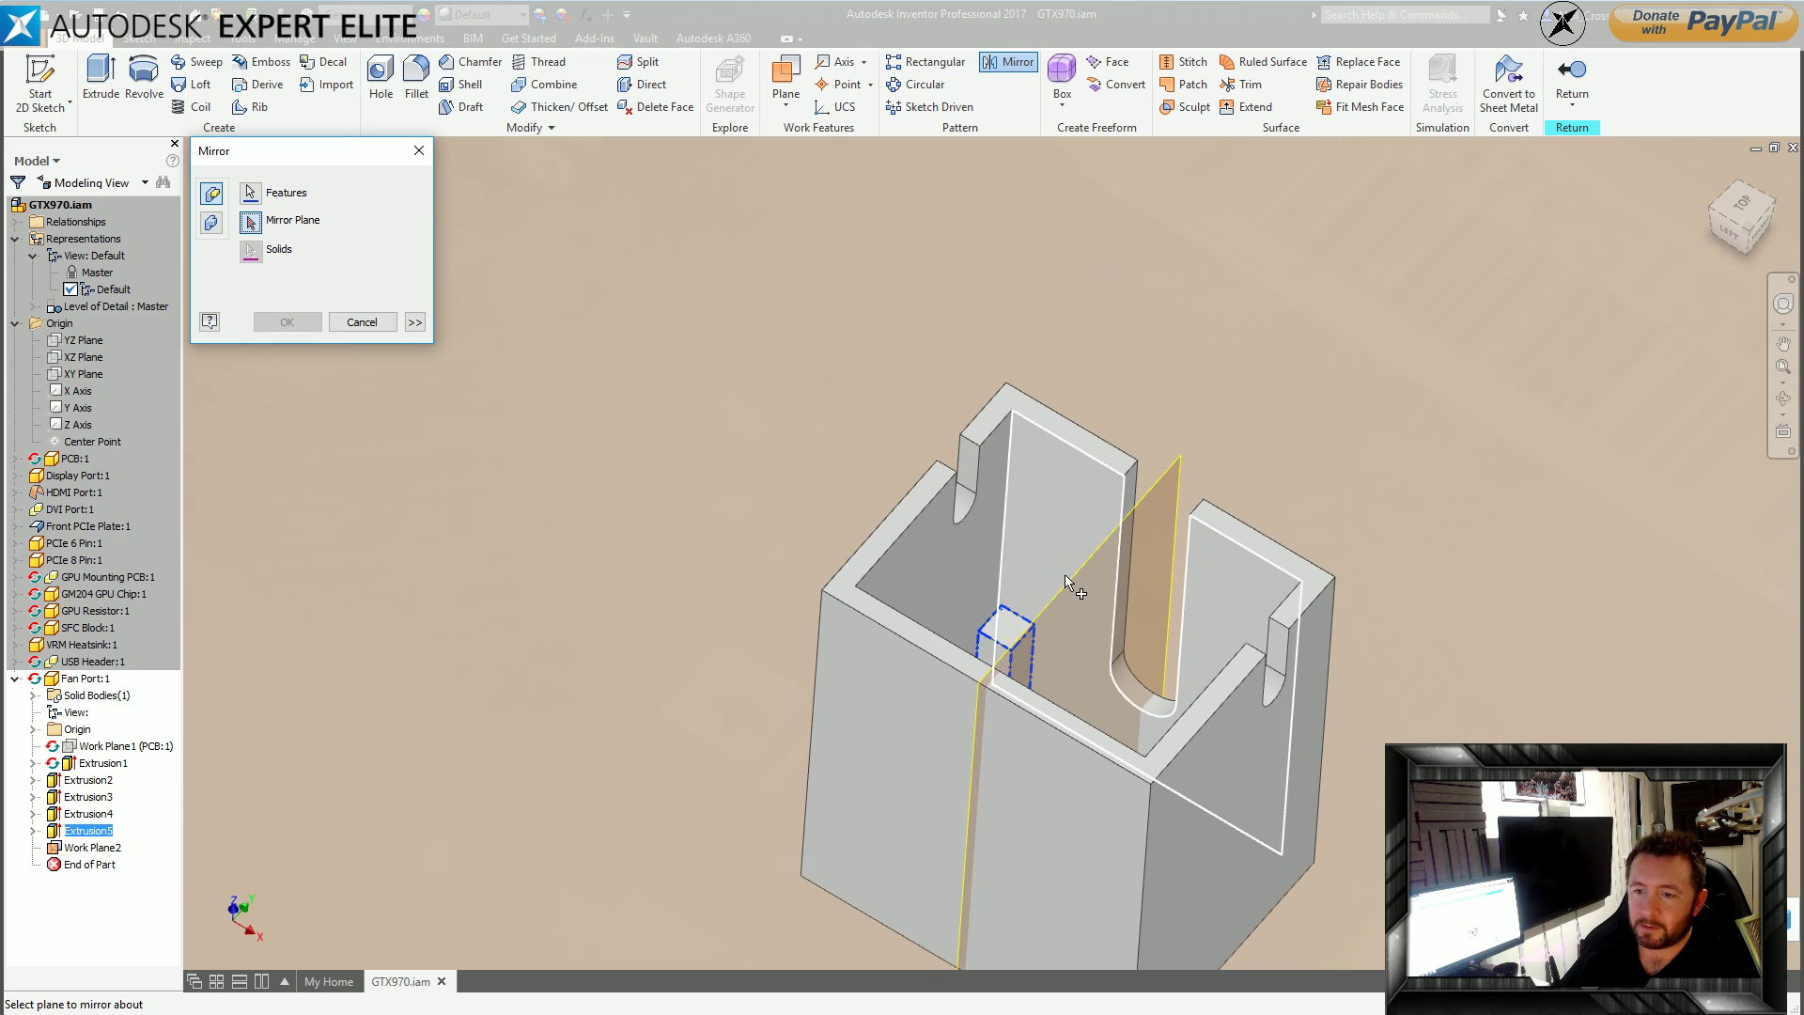
middle_click_drag(1074, 578, 639, 340, "shift")
left_click(1071, 464)
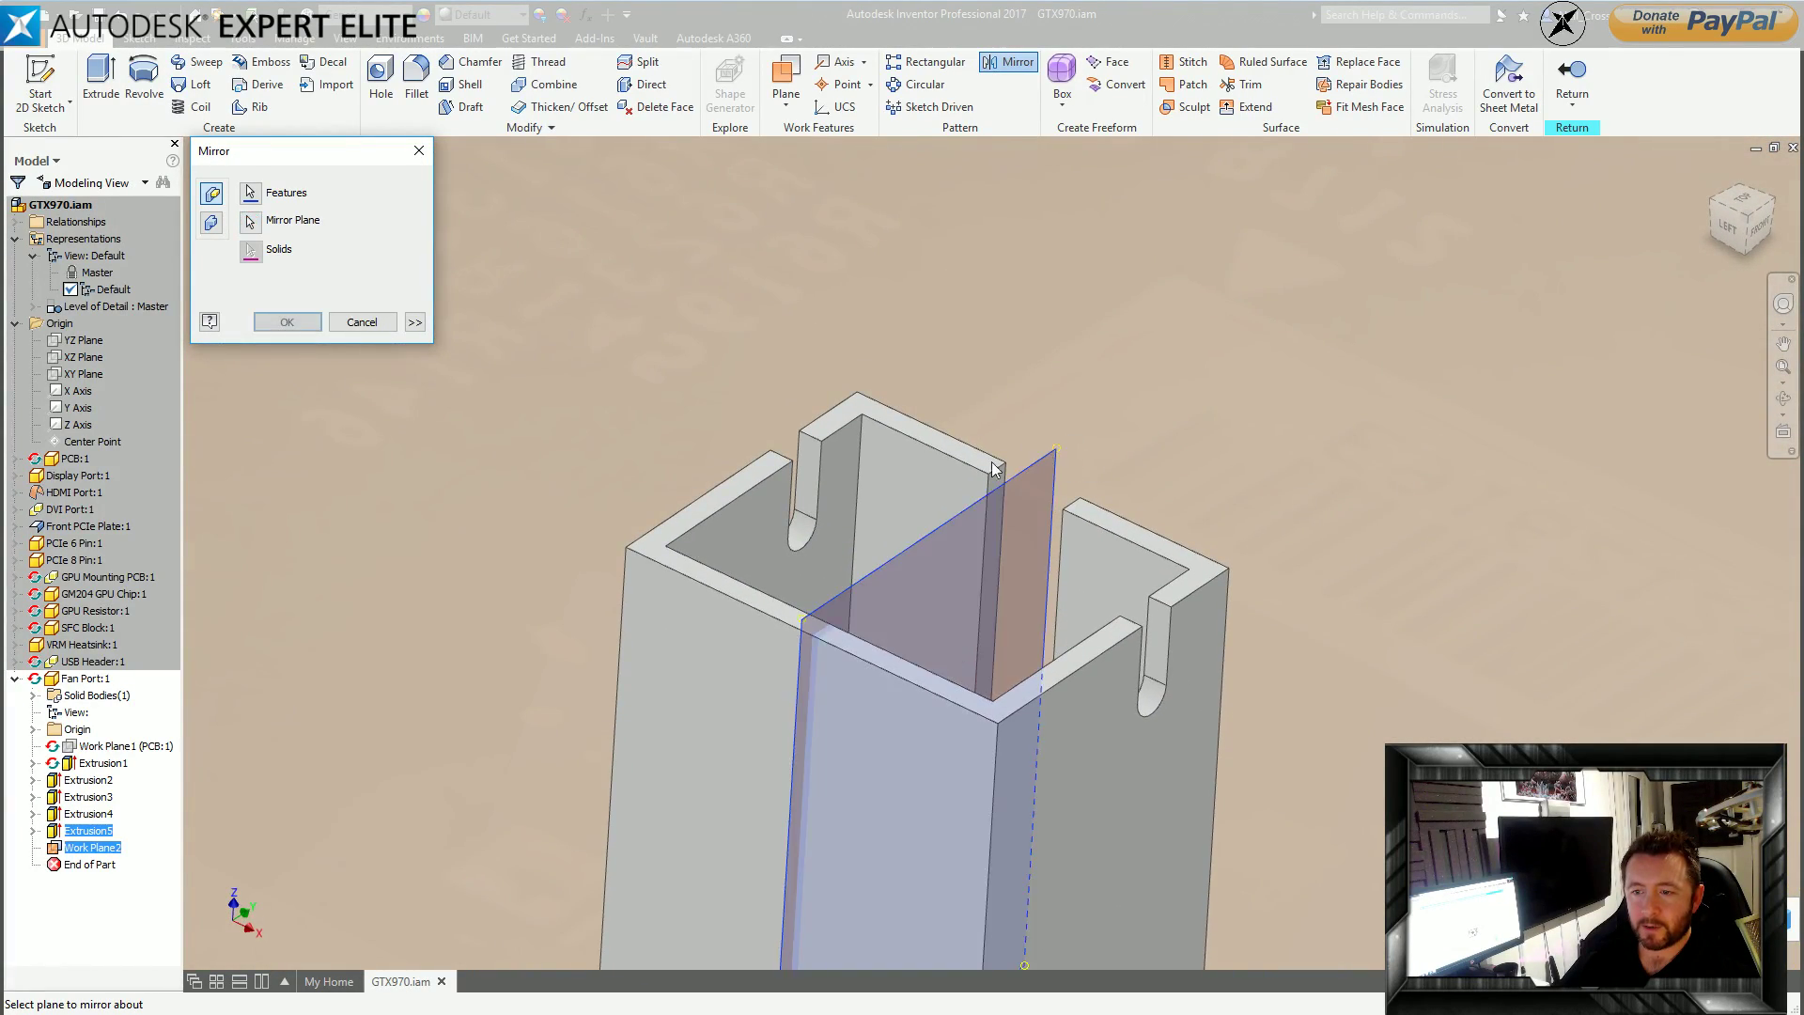
key("F5")
left_click(288, 322)
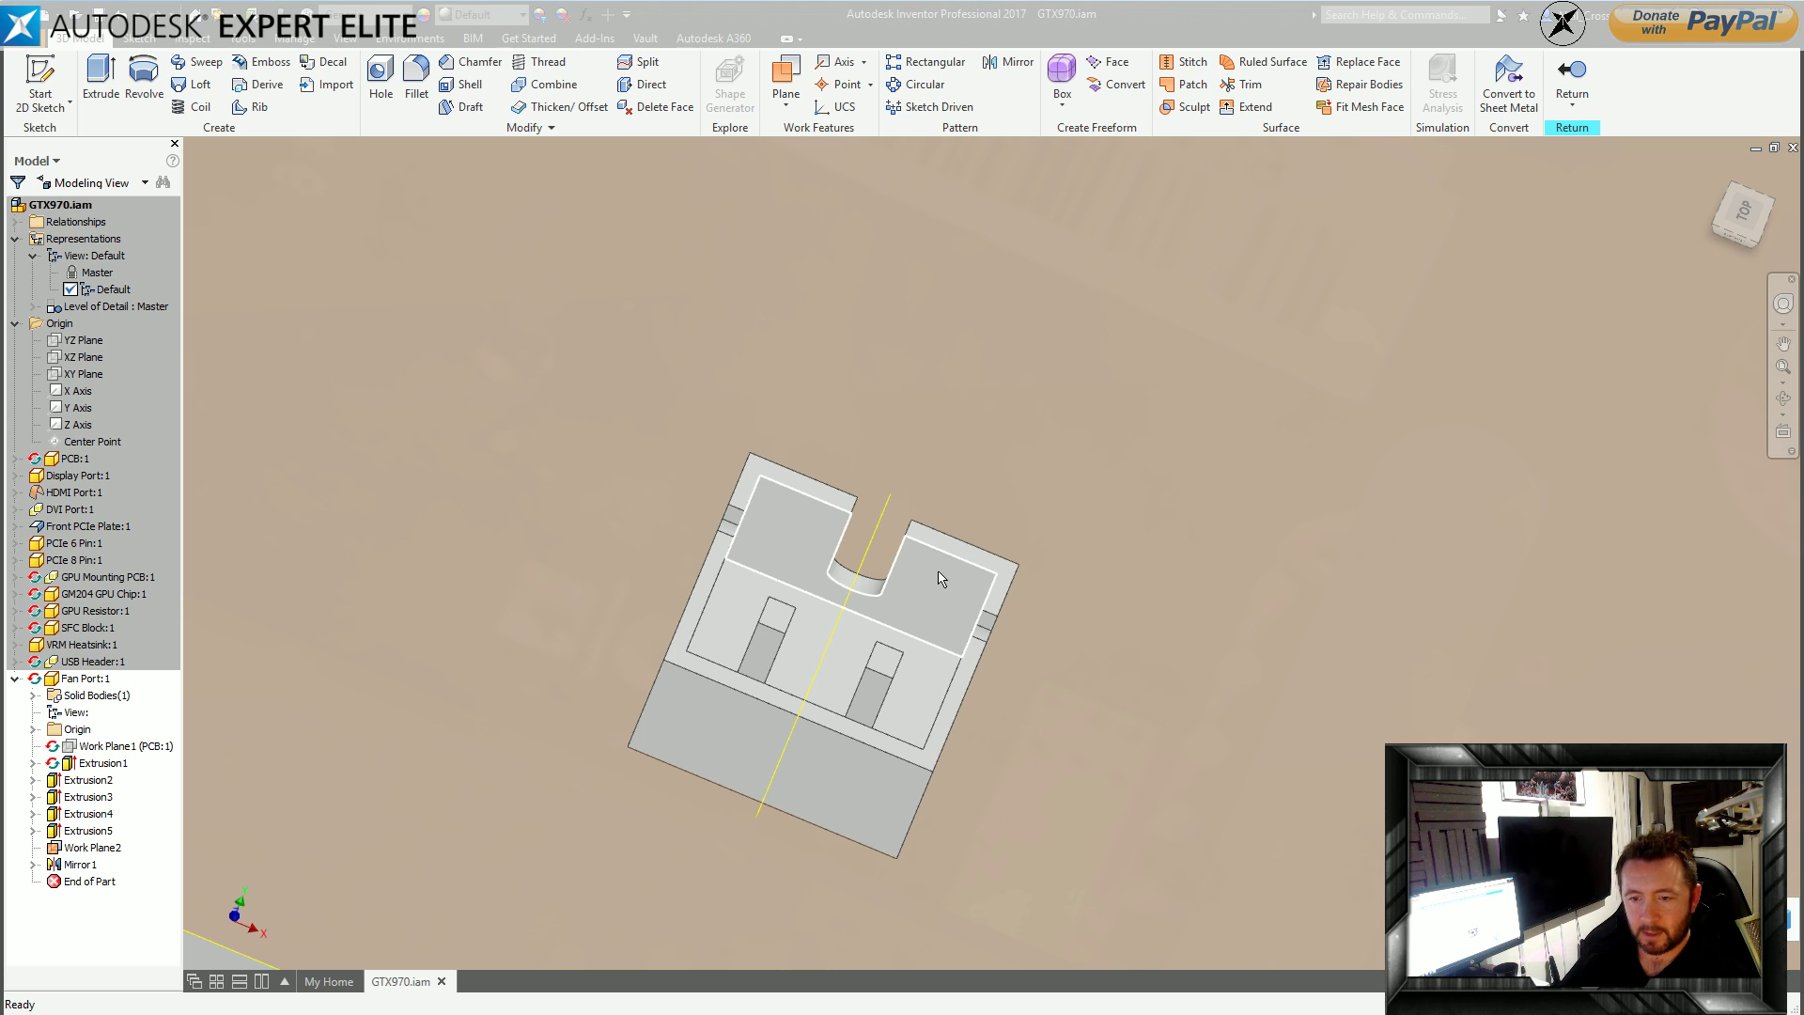
Hide the central work plane in the Fan Port.
middle_click_drag(755, 385, 707, 5, "shift")
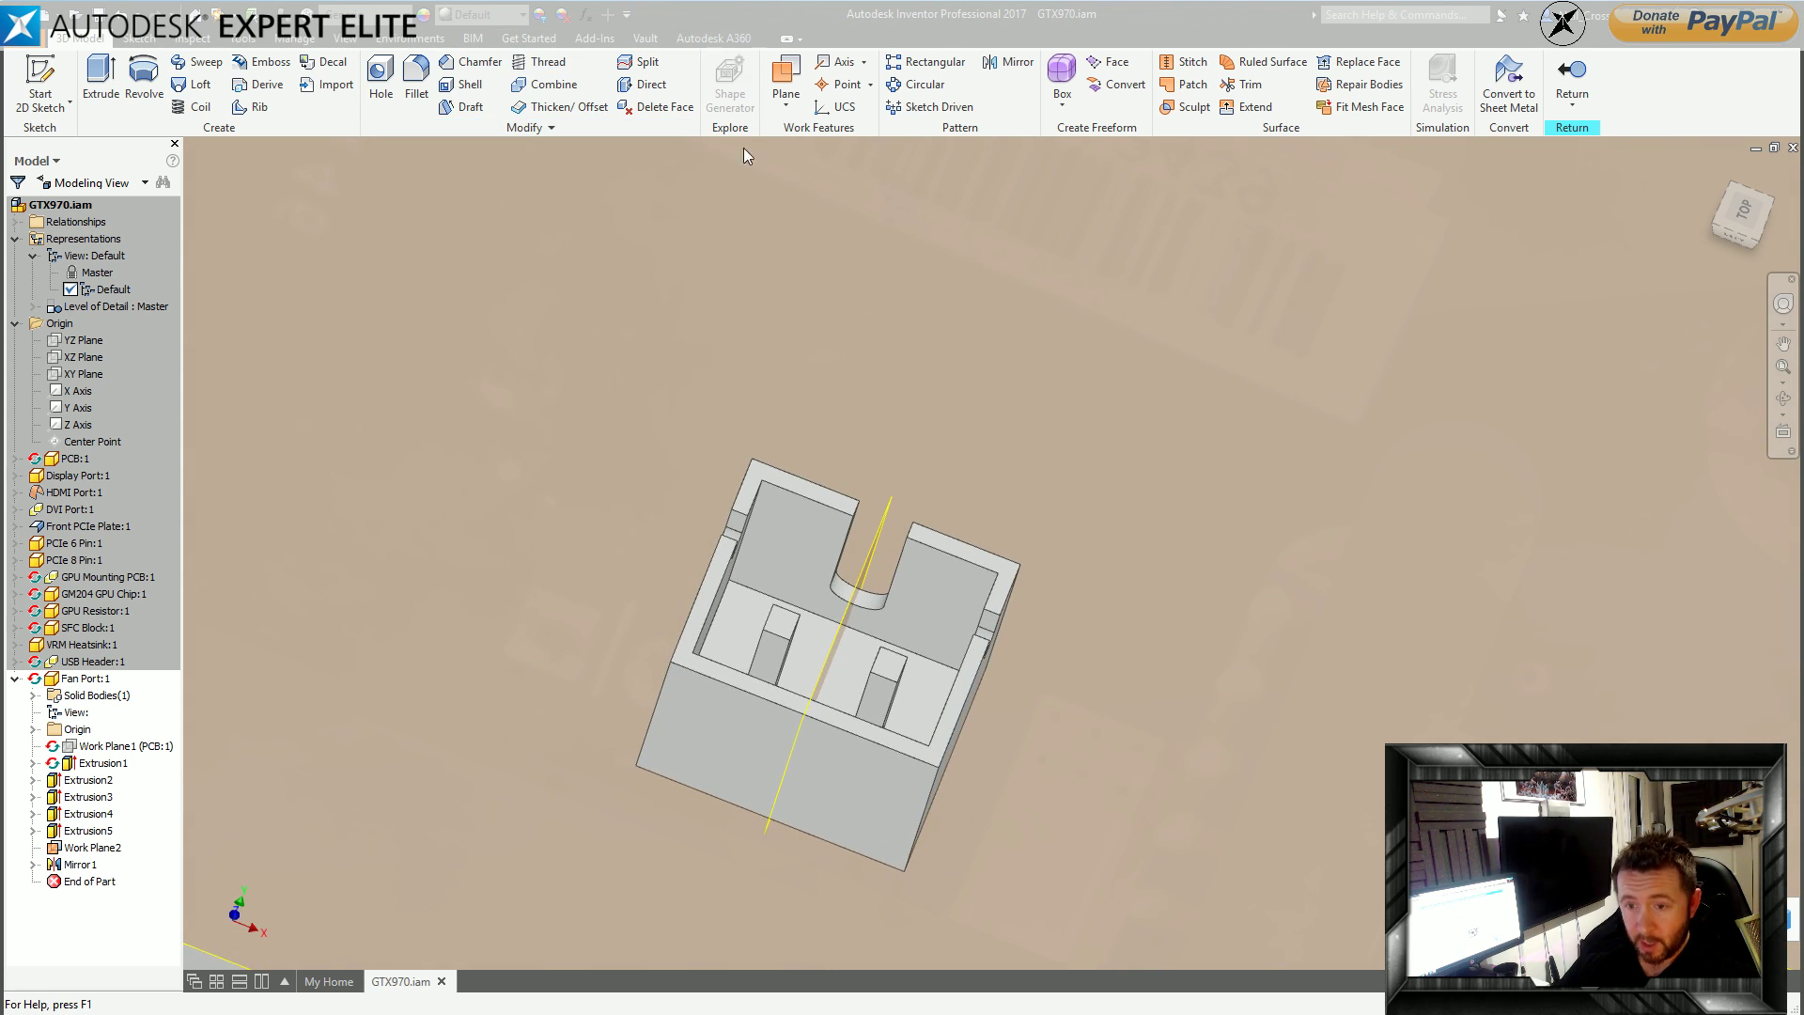
middle_click_drag(940, 502, 889, 509, "shift")
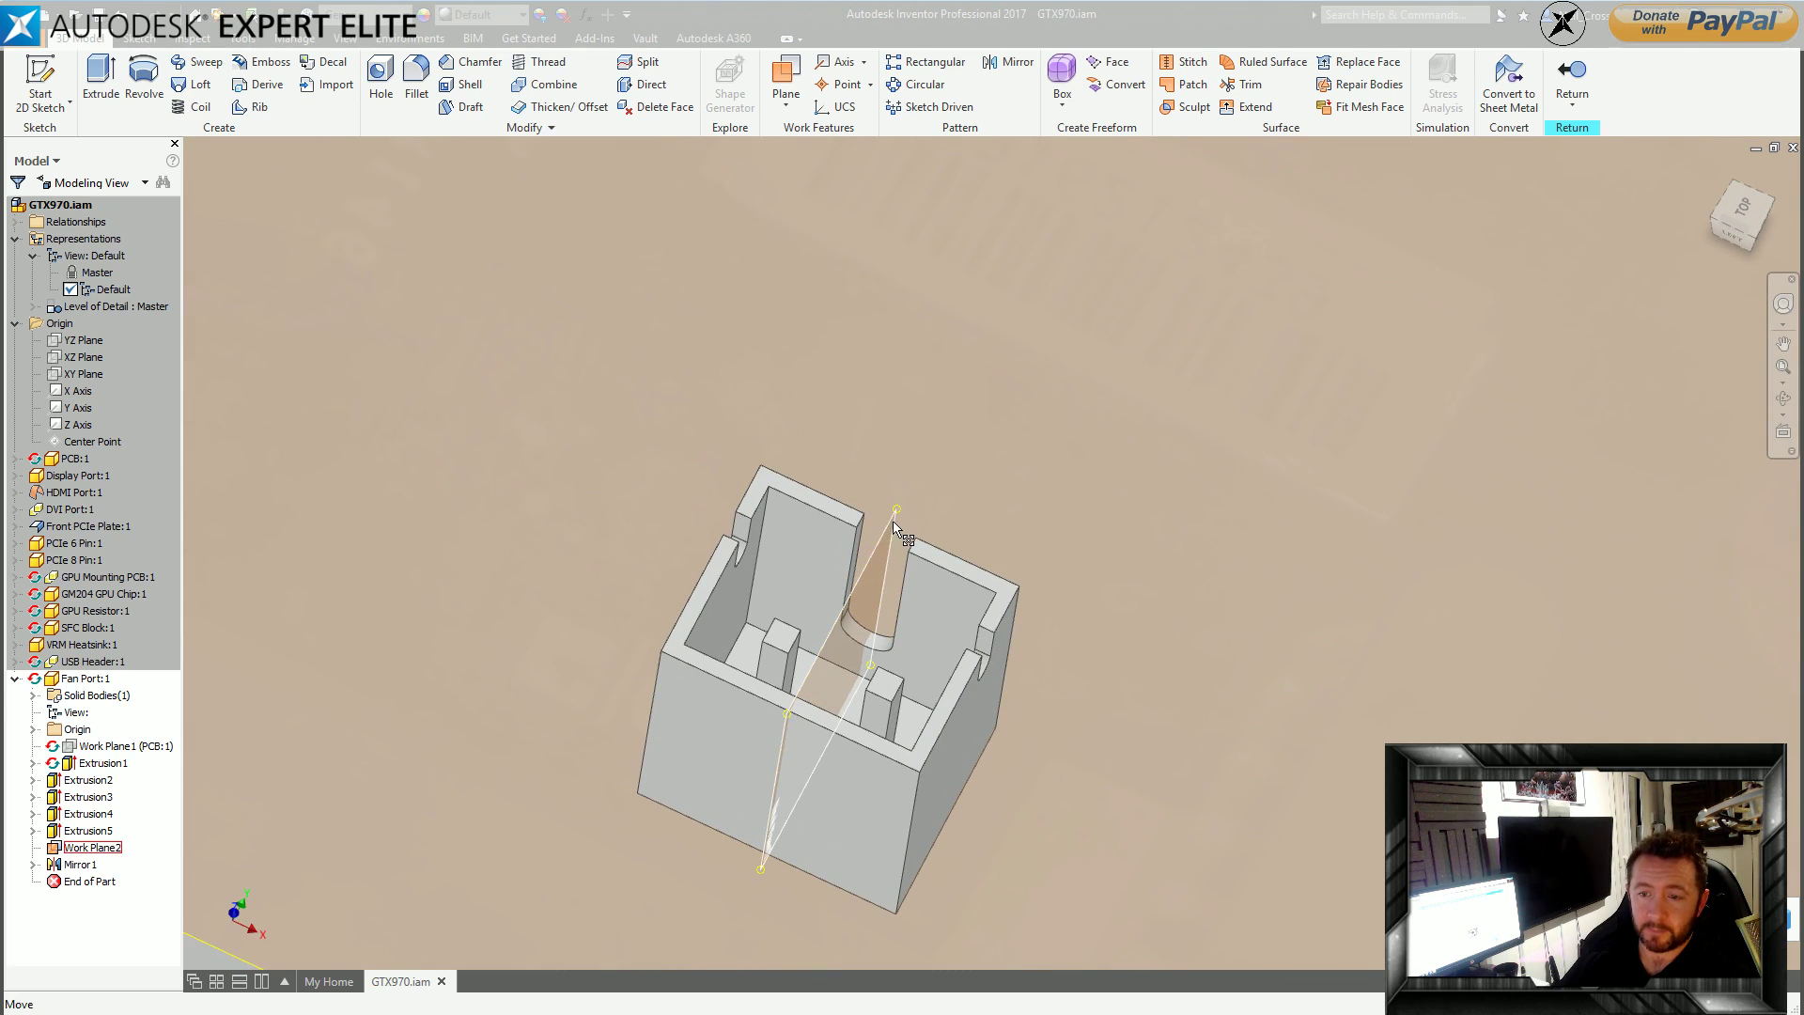
right_click(894, 524)
left_click(934, 547)
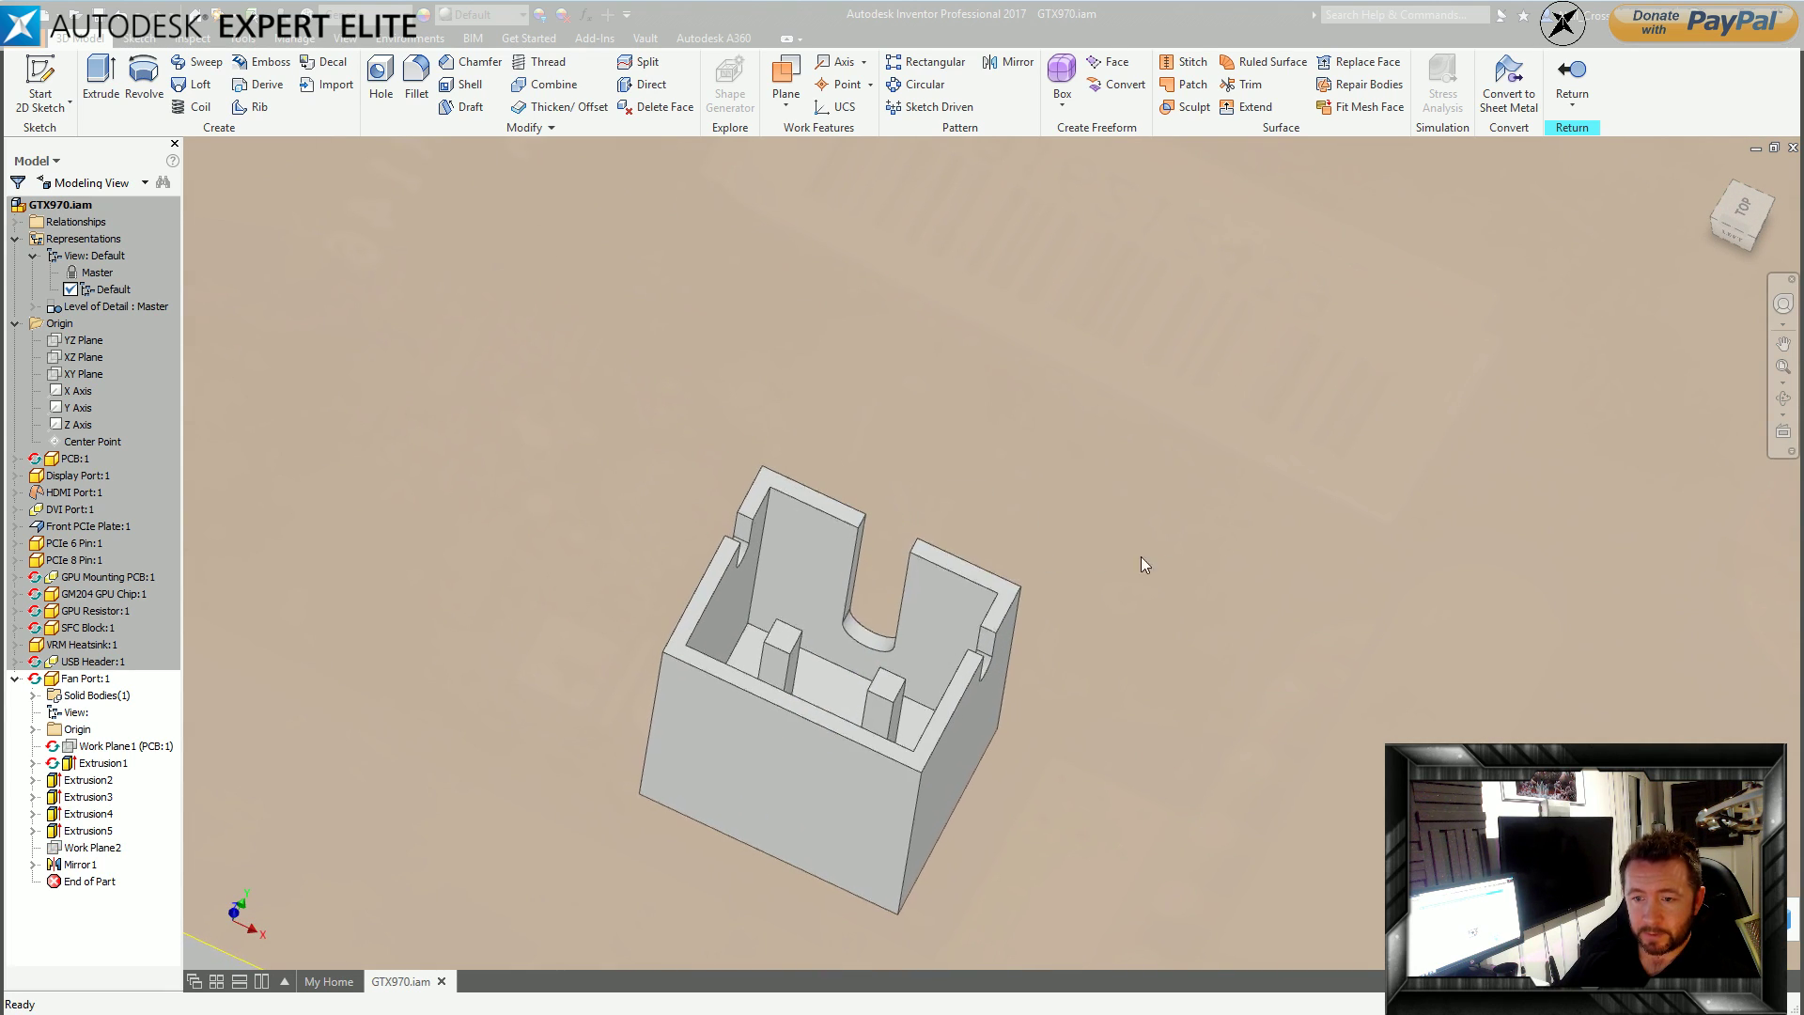
Edit the pin's extrusion so it forms a new solid, and list the part's solid bodies.
double_click(100, 833)
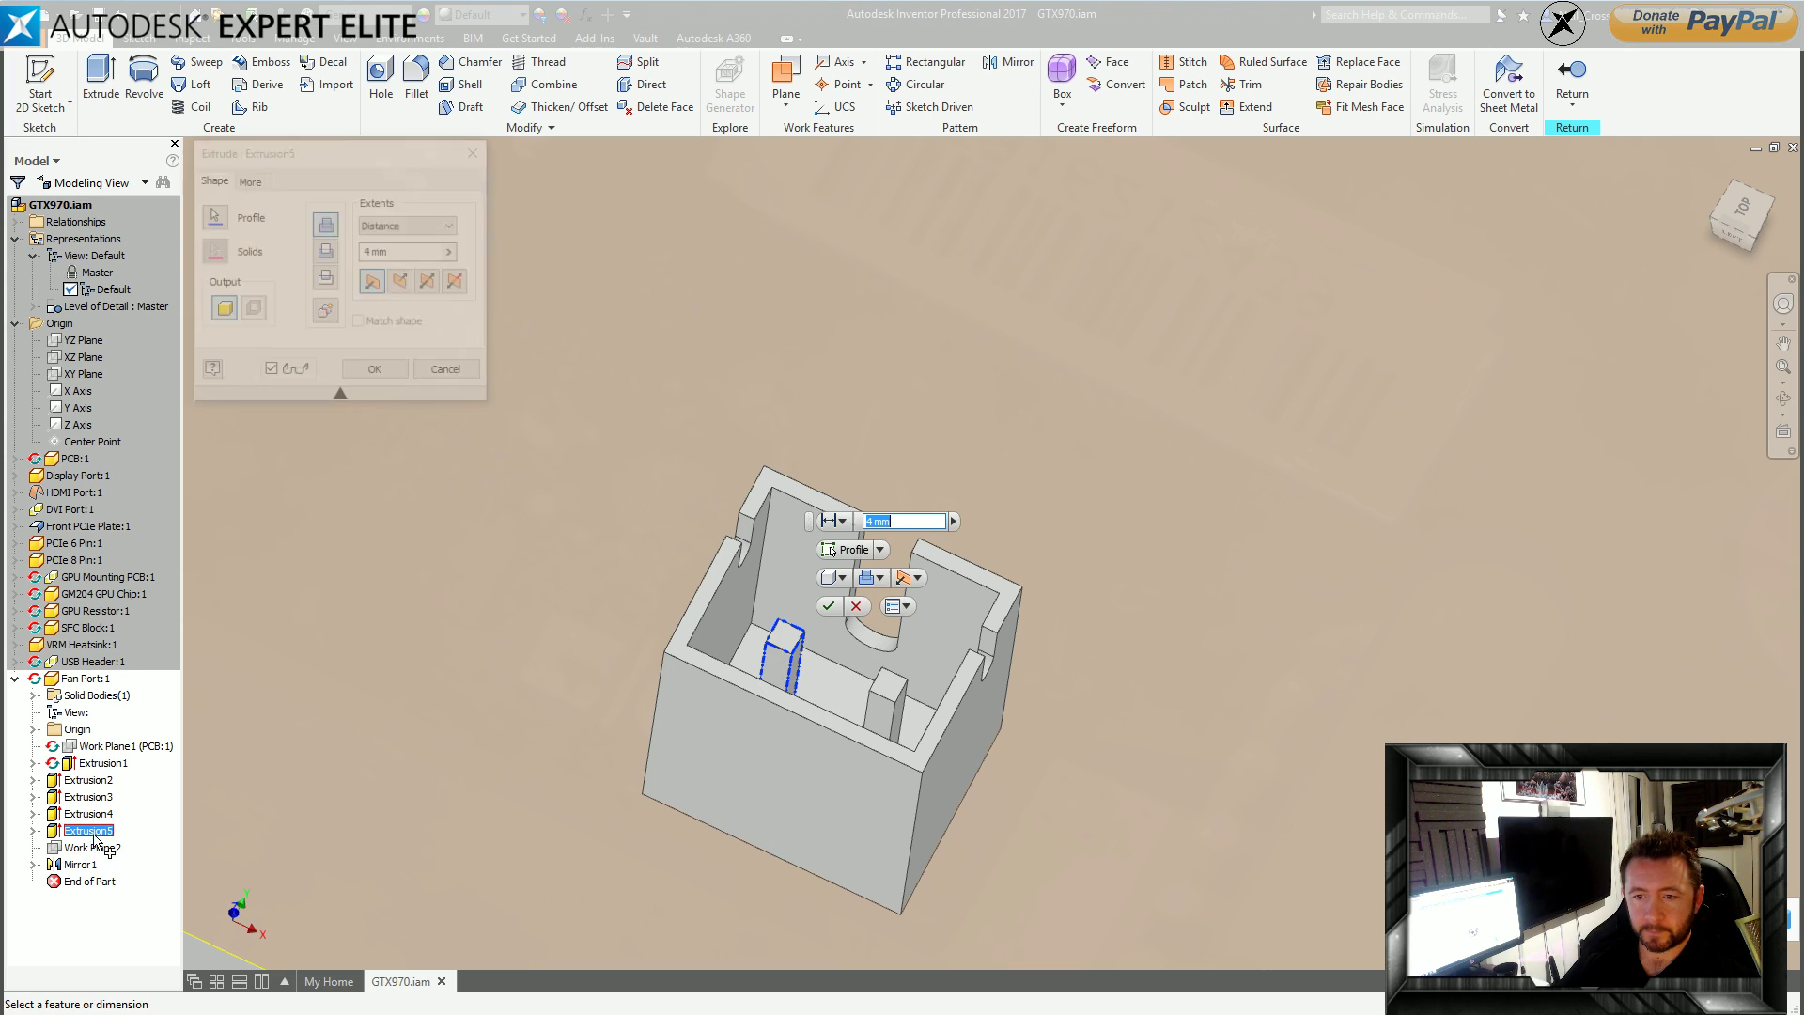
left_click(376, 372)
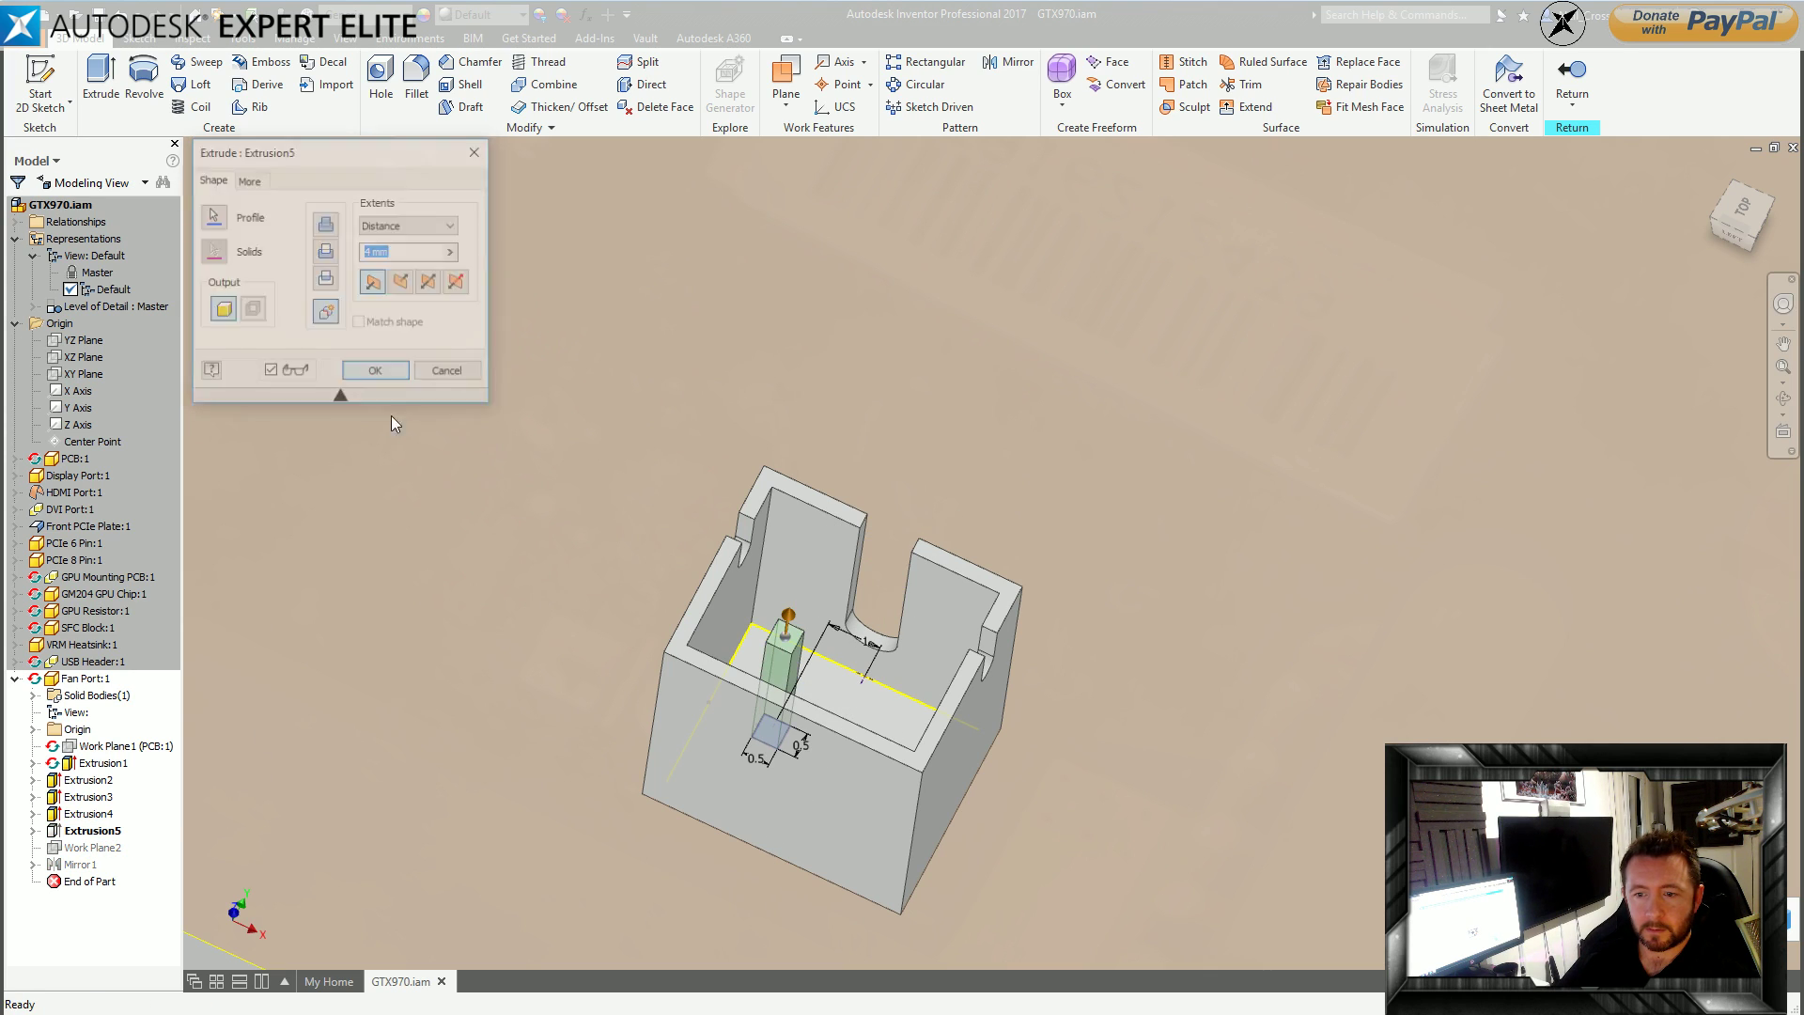
left_click(33, 695)
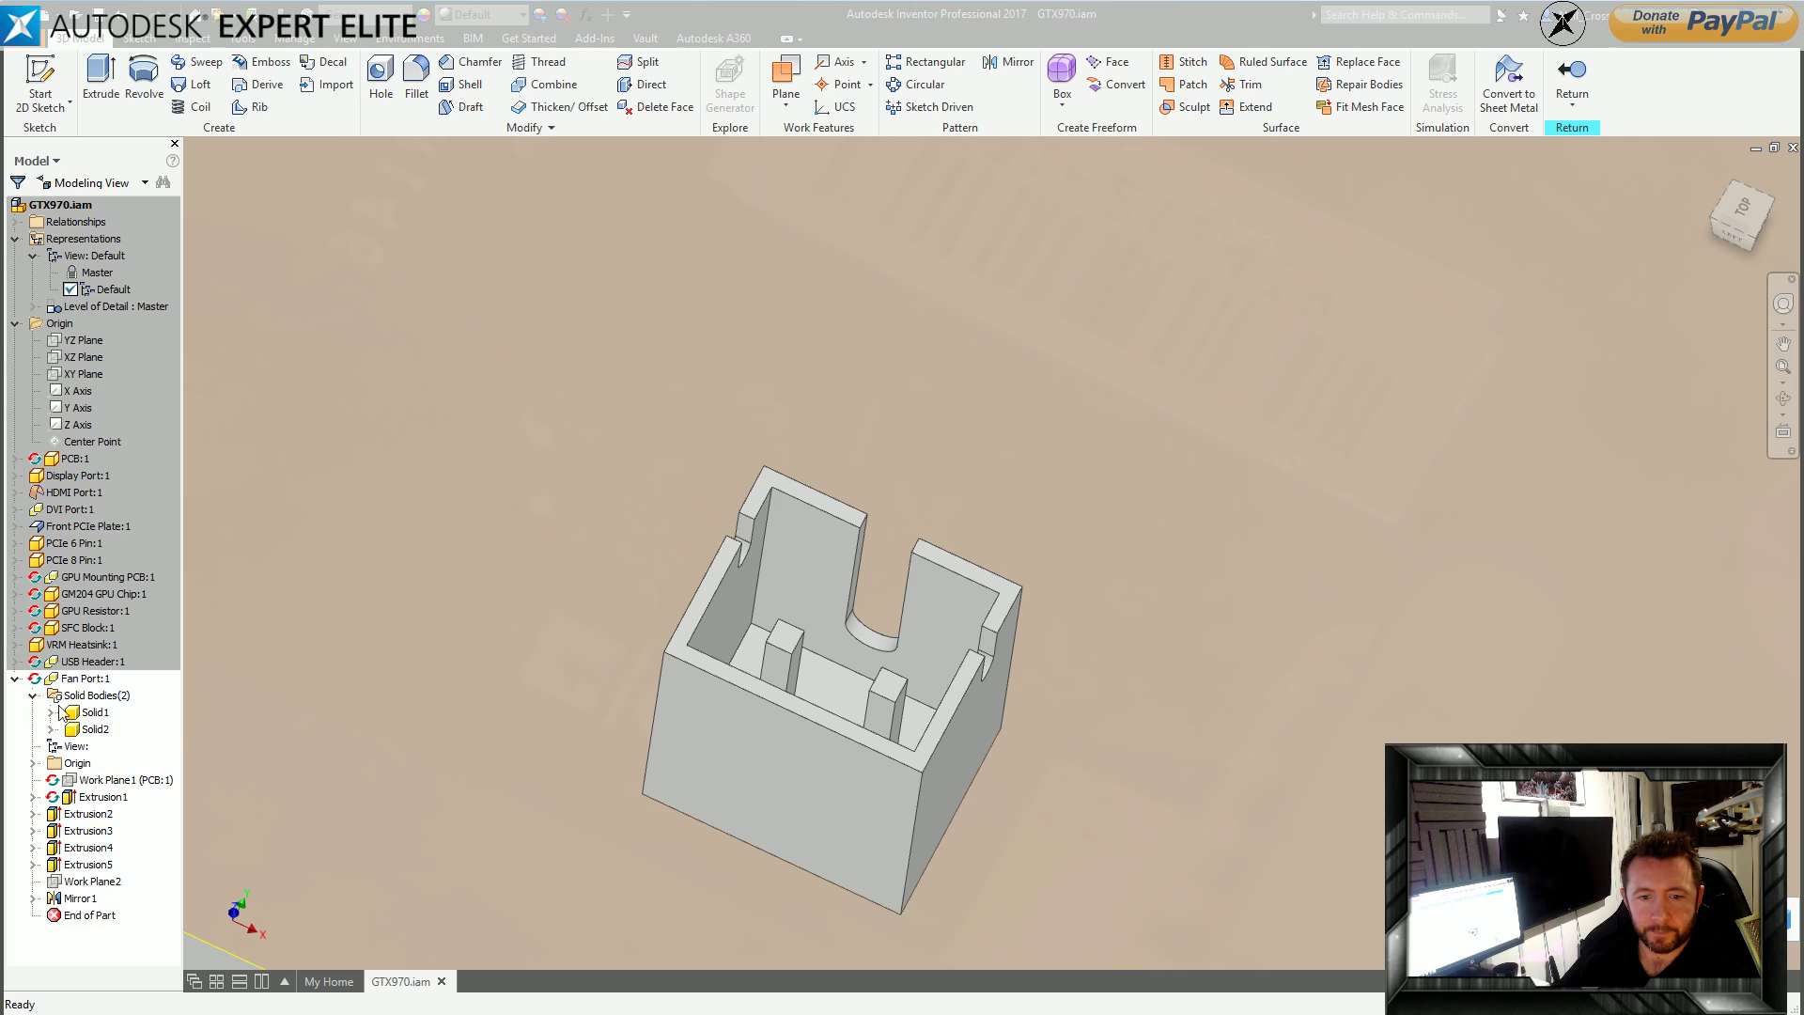
Edit the pin's mirror feature so that it modifies the pin solid instead of the housing solid.
double_click(85, 900)
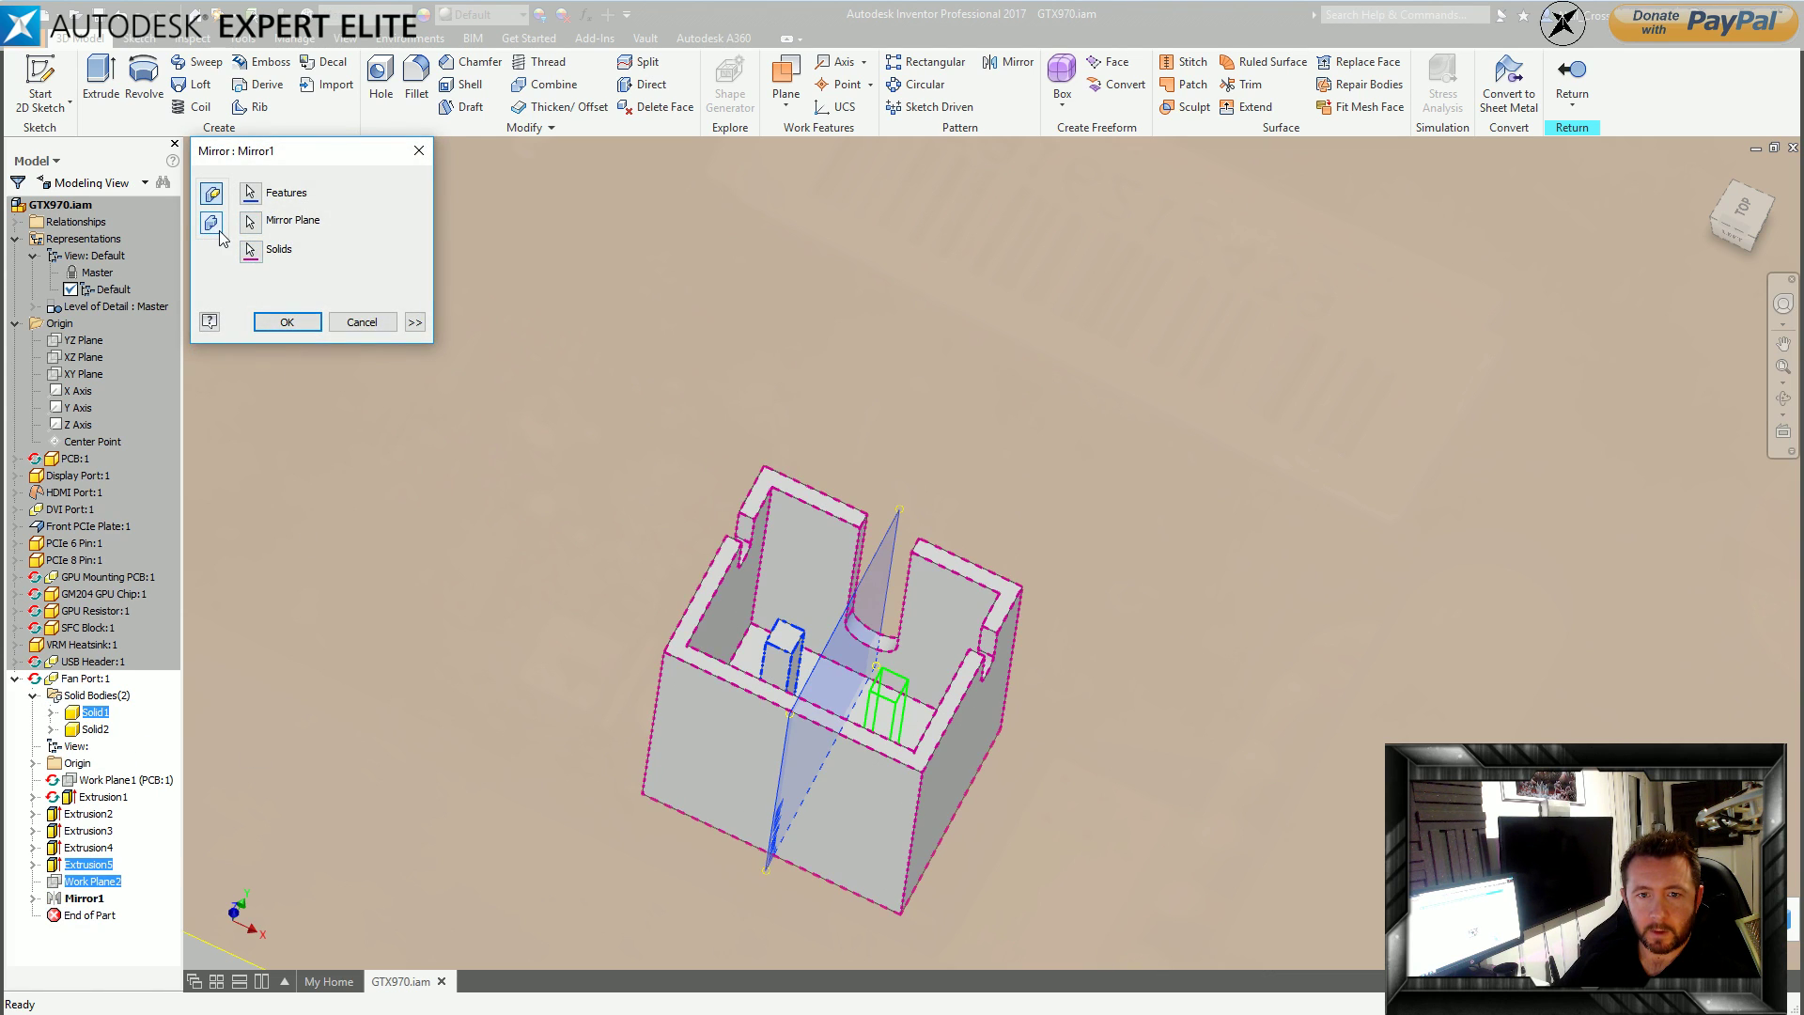
left_click(251, 249)
left_click(782, 641)
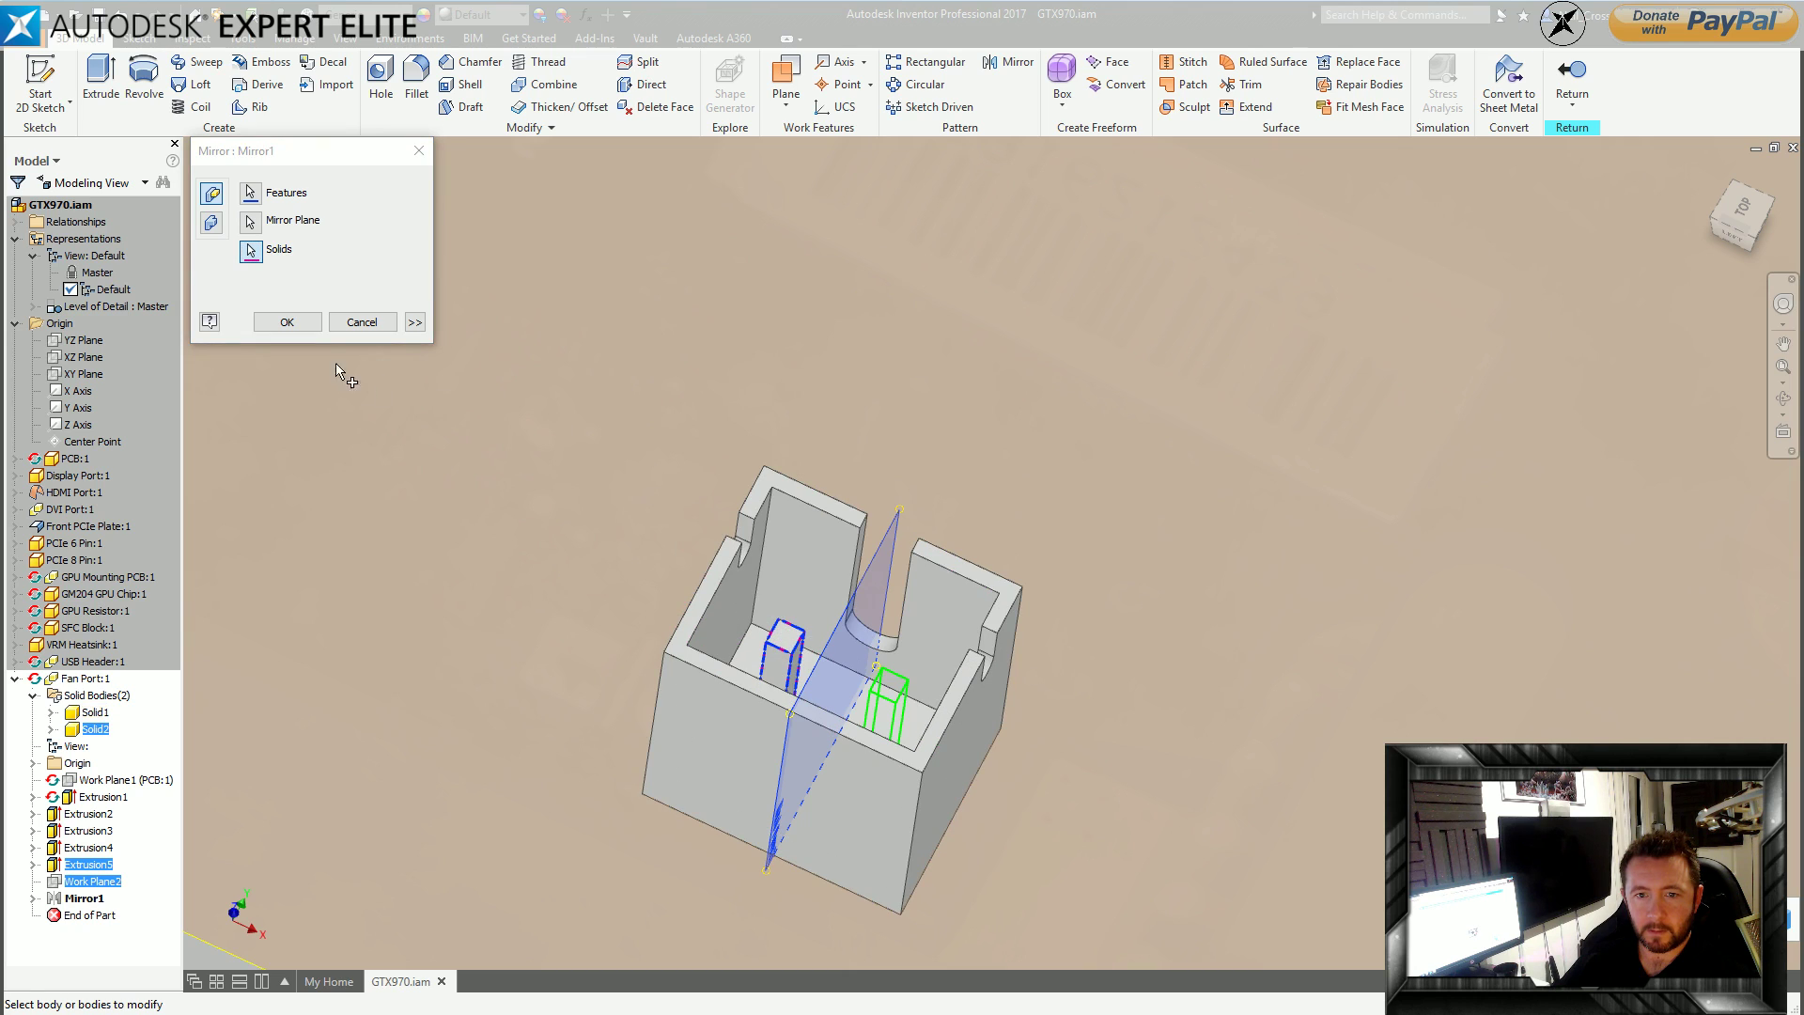
left_click(289, 322)
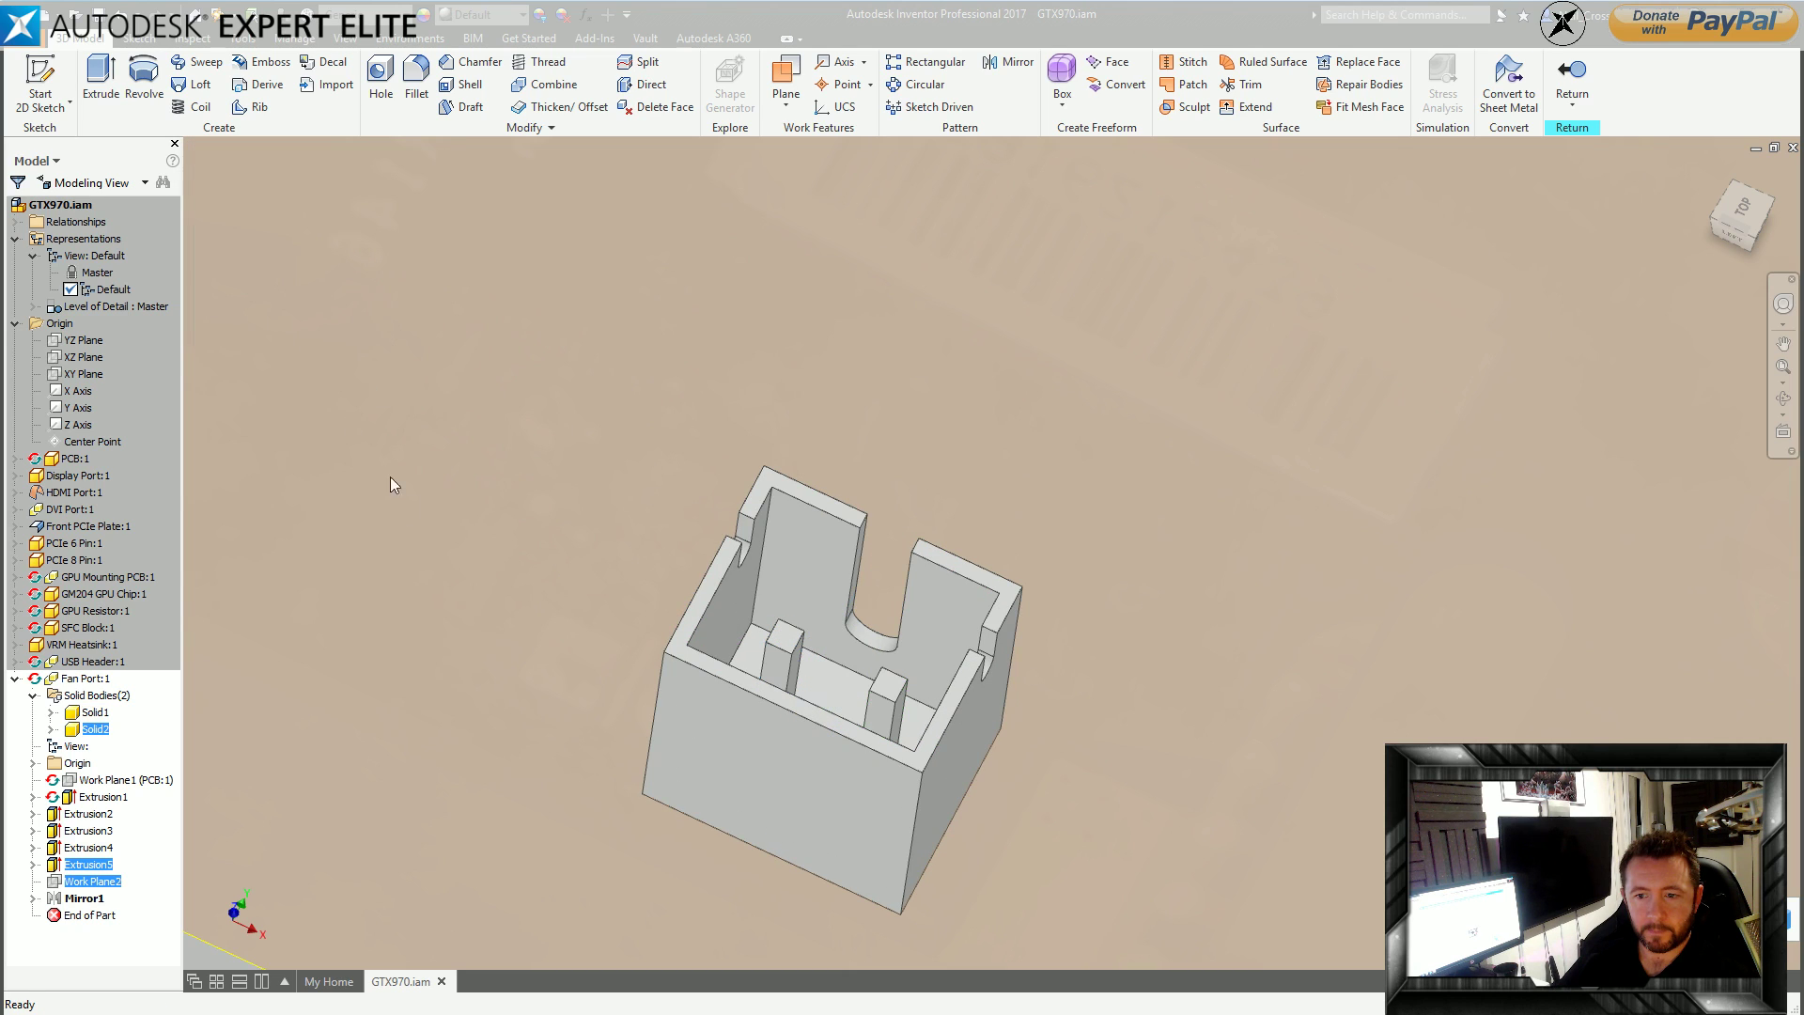
right_click(91, 731)
left_click(127, 1005)
left_click(547, 446)
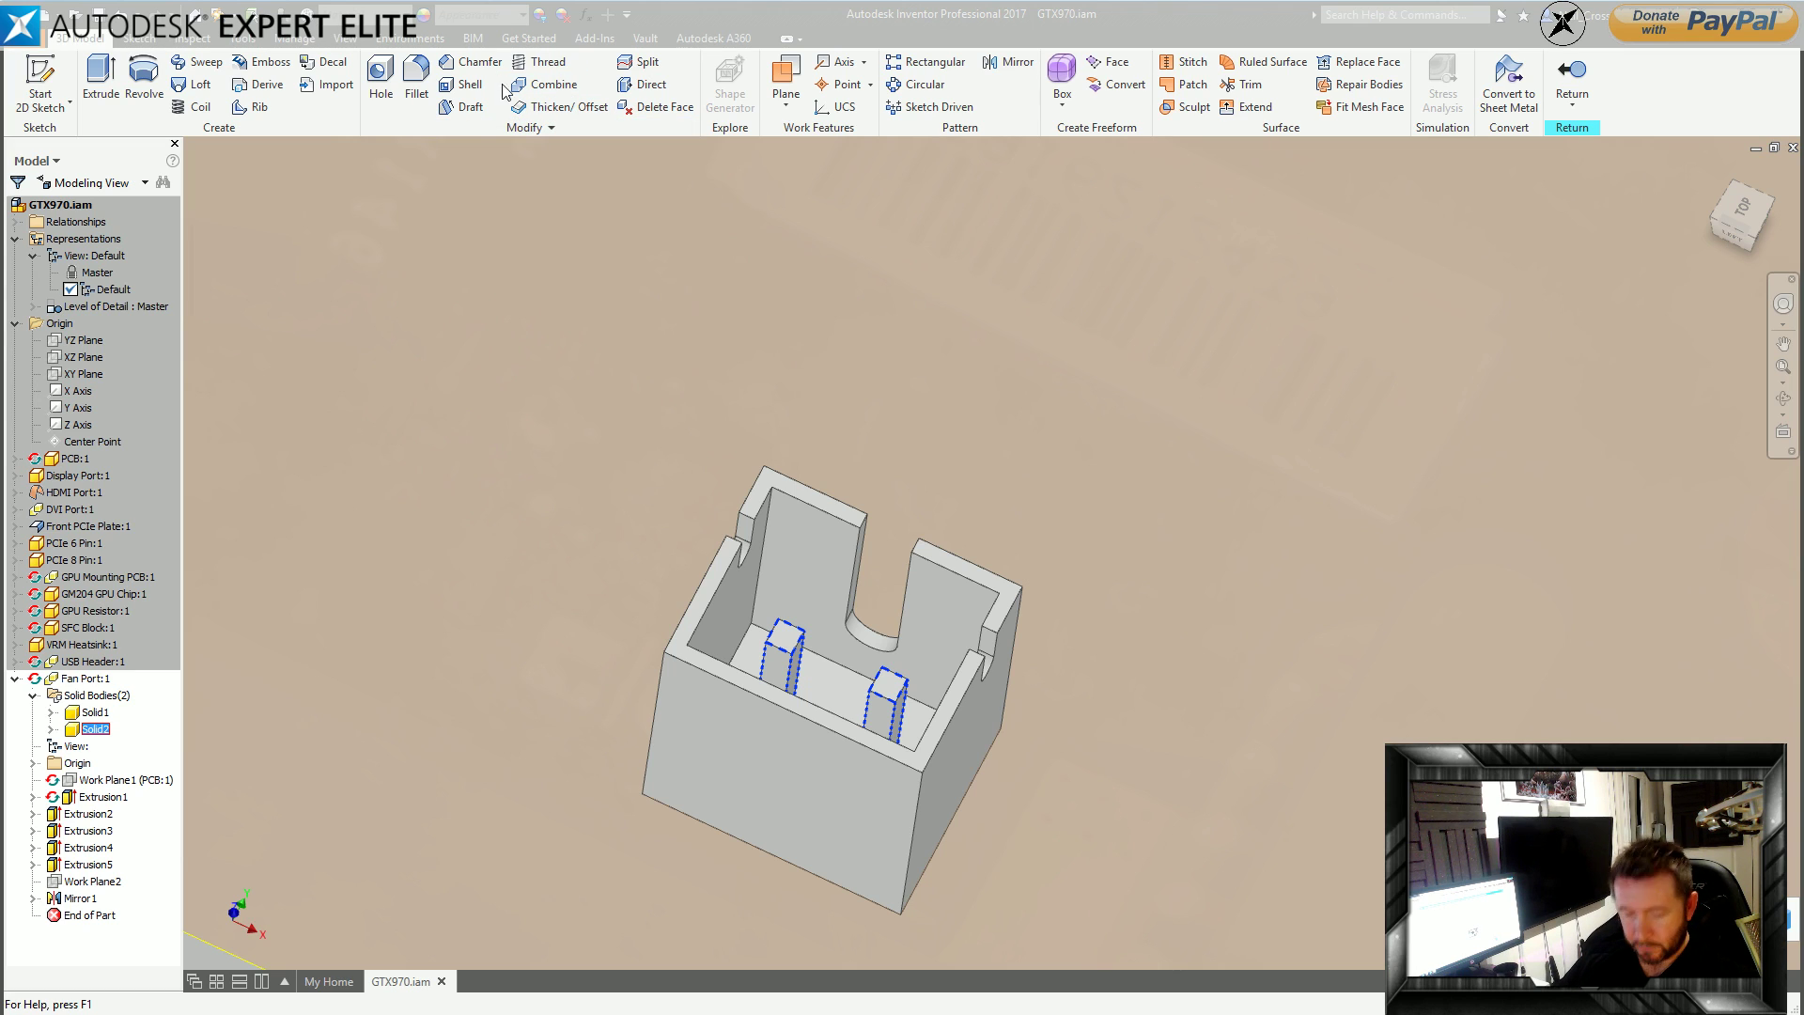
Give the whole Fan Port part a white appearance.
left_click(556, 173)
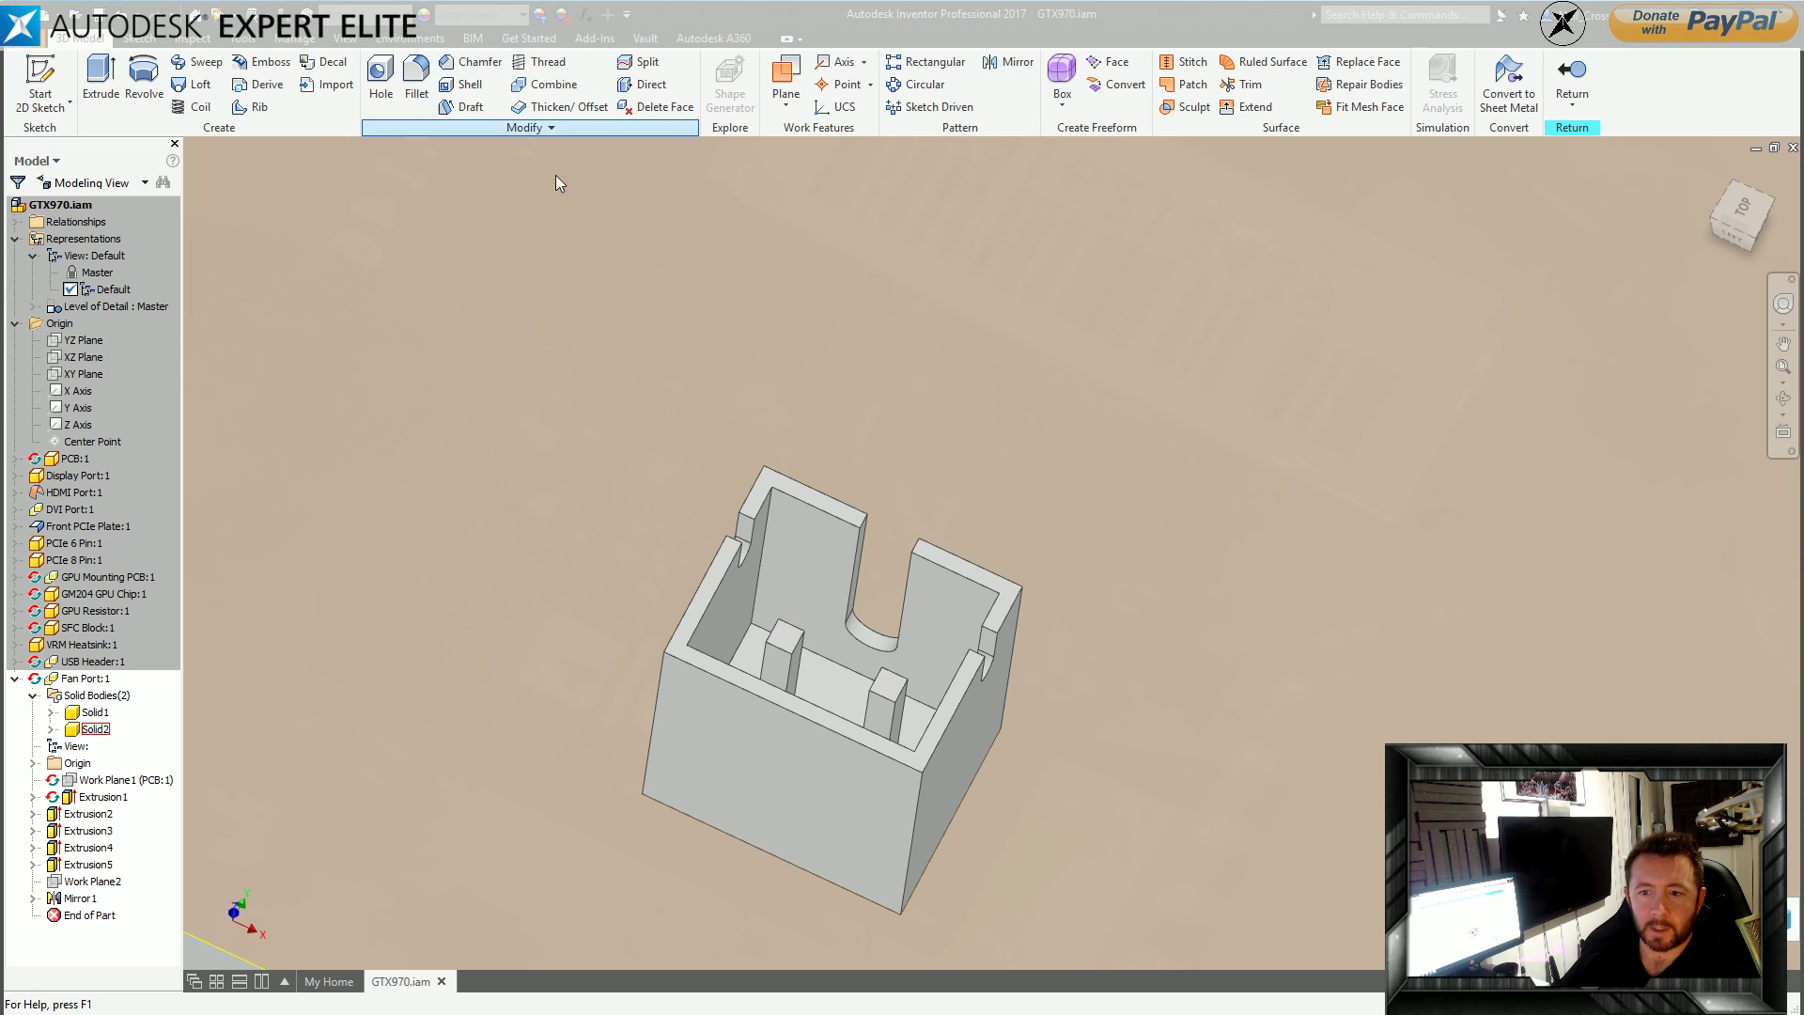
left_click(479, 14)
left_click_drag(620, 188, 615, 602)
left_click(485, 452)
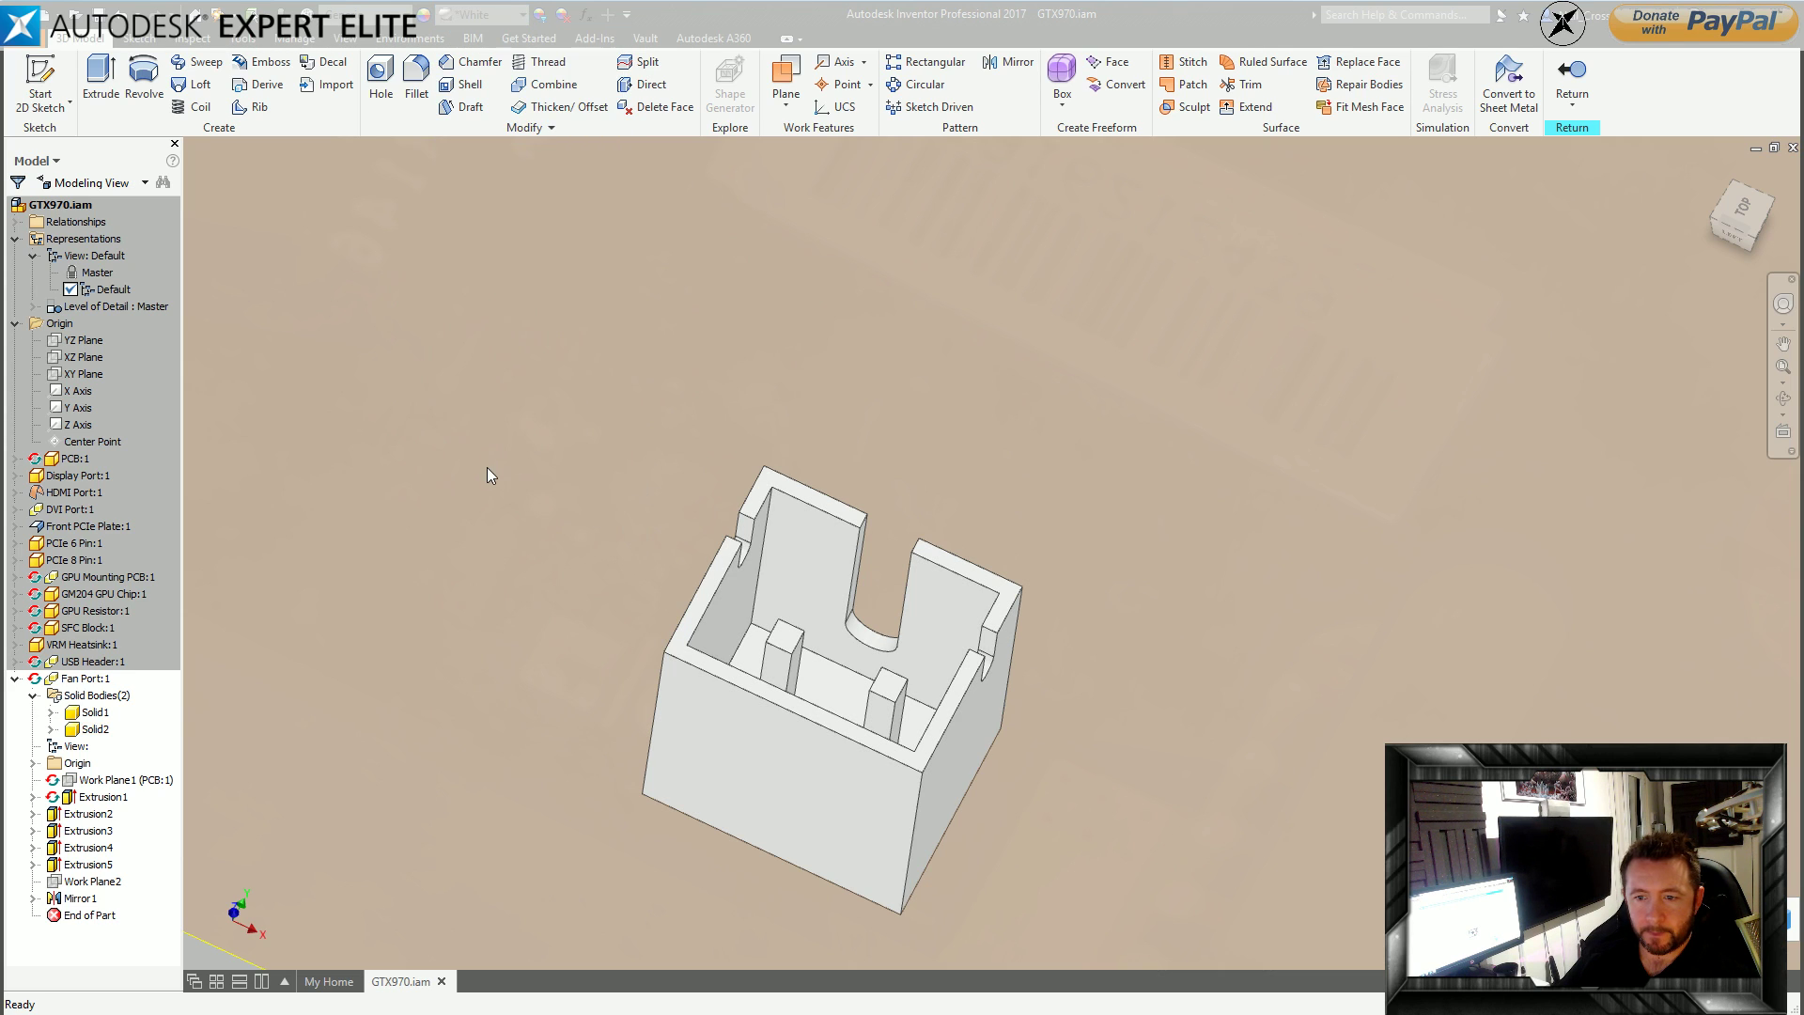
Set the body appearance of the pin solid, Solid2, to Gold - Metal and return to the top-level assembly.
right_click(95, 729)
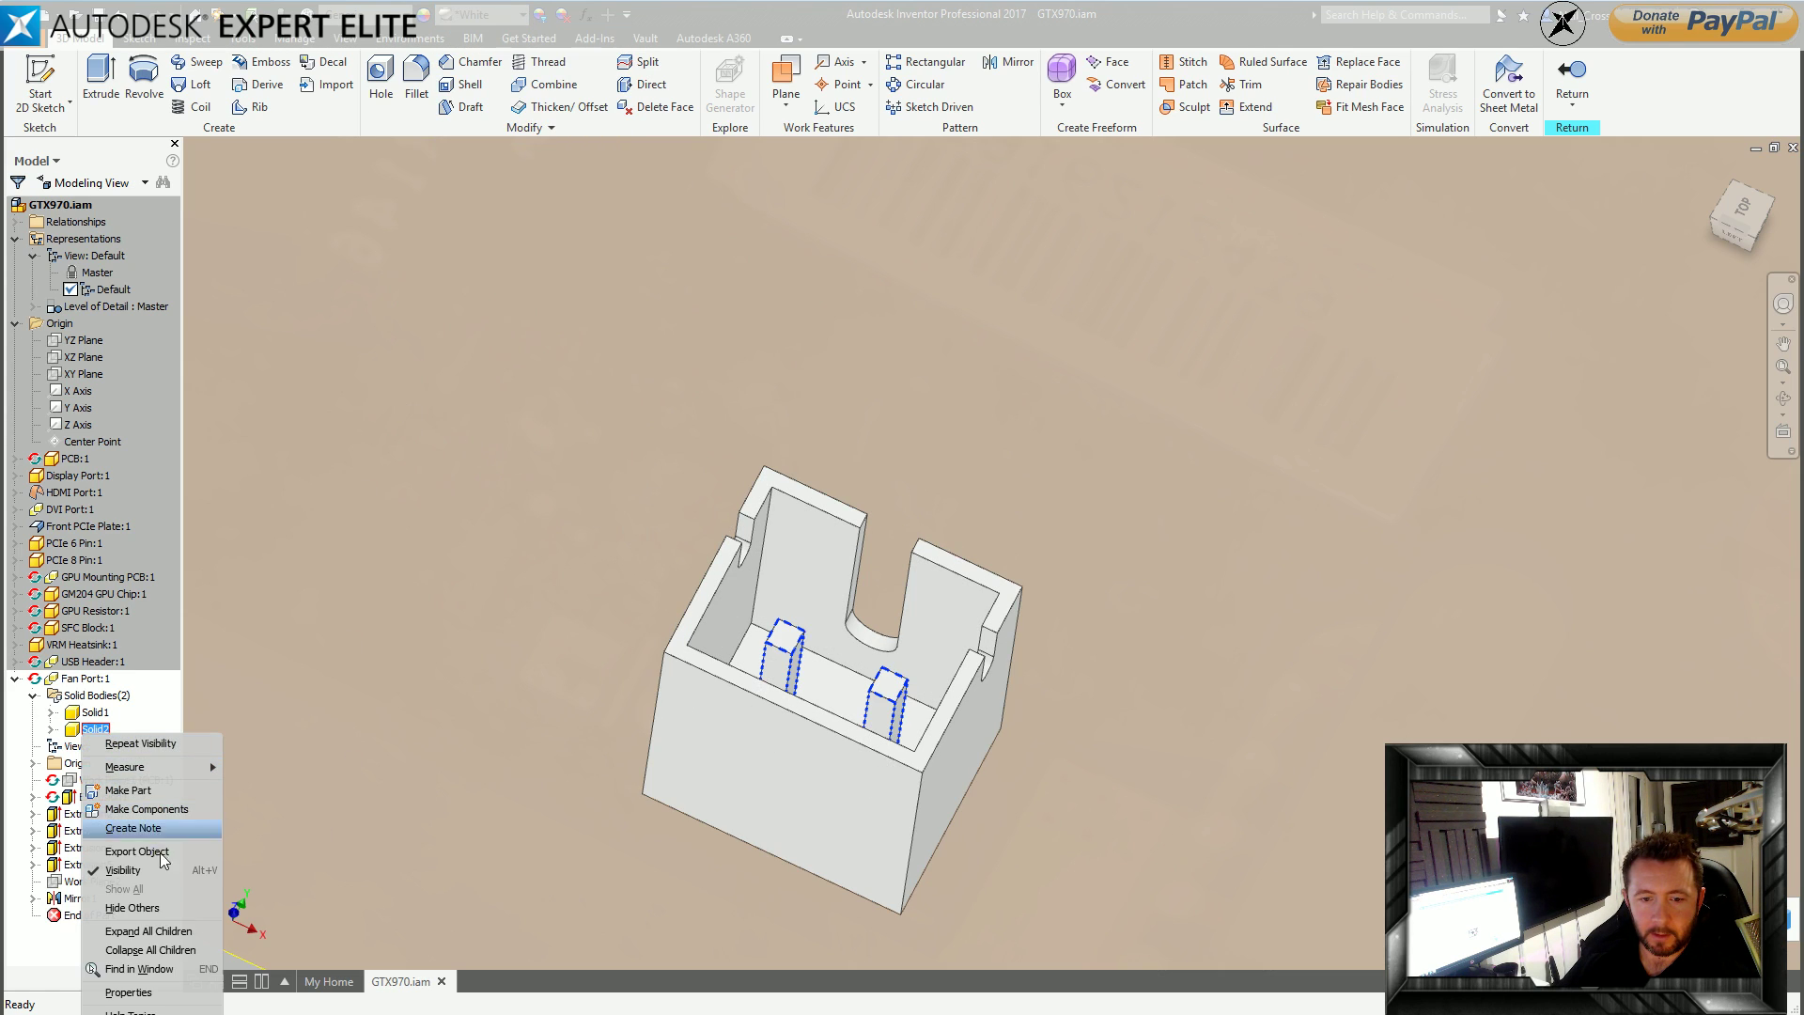
left_click(156, 994)
left_click(304, 404)
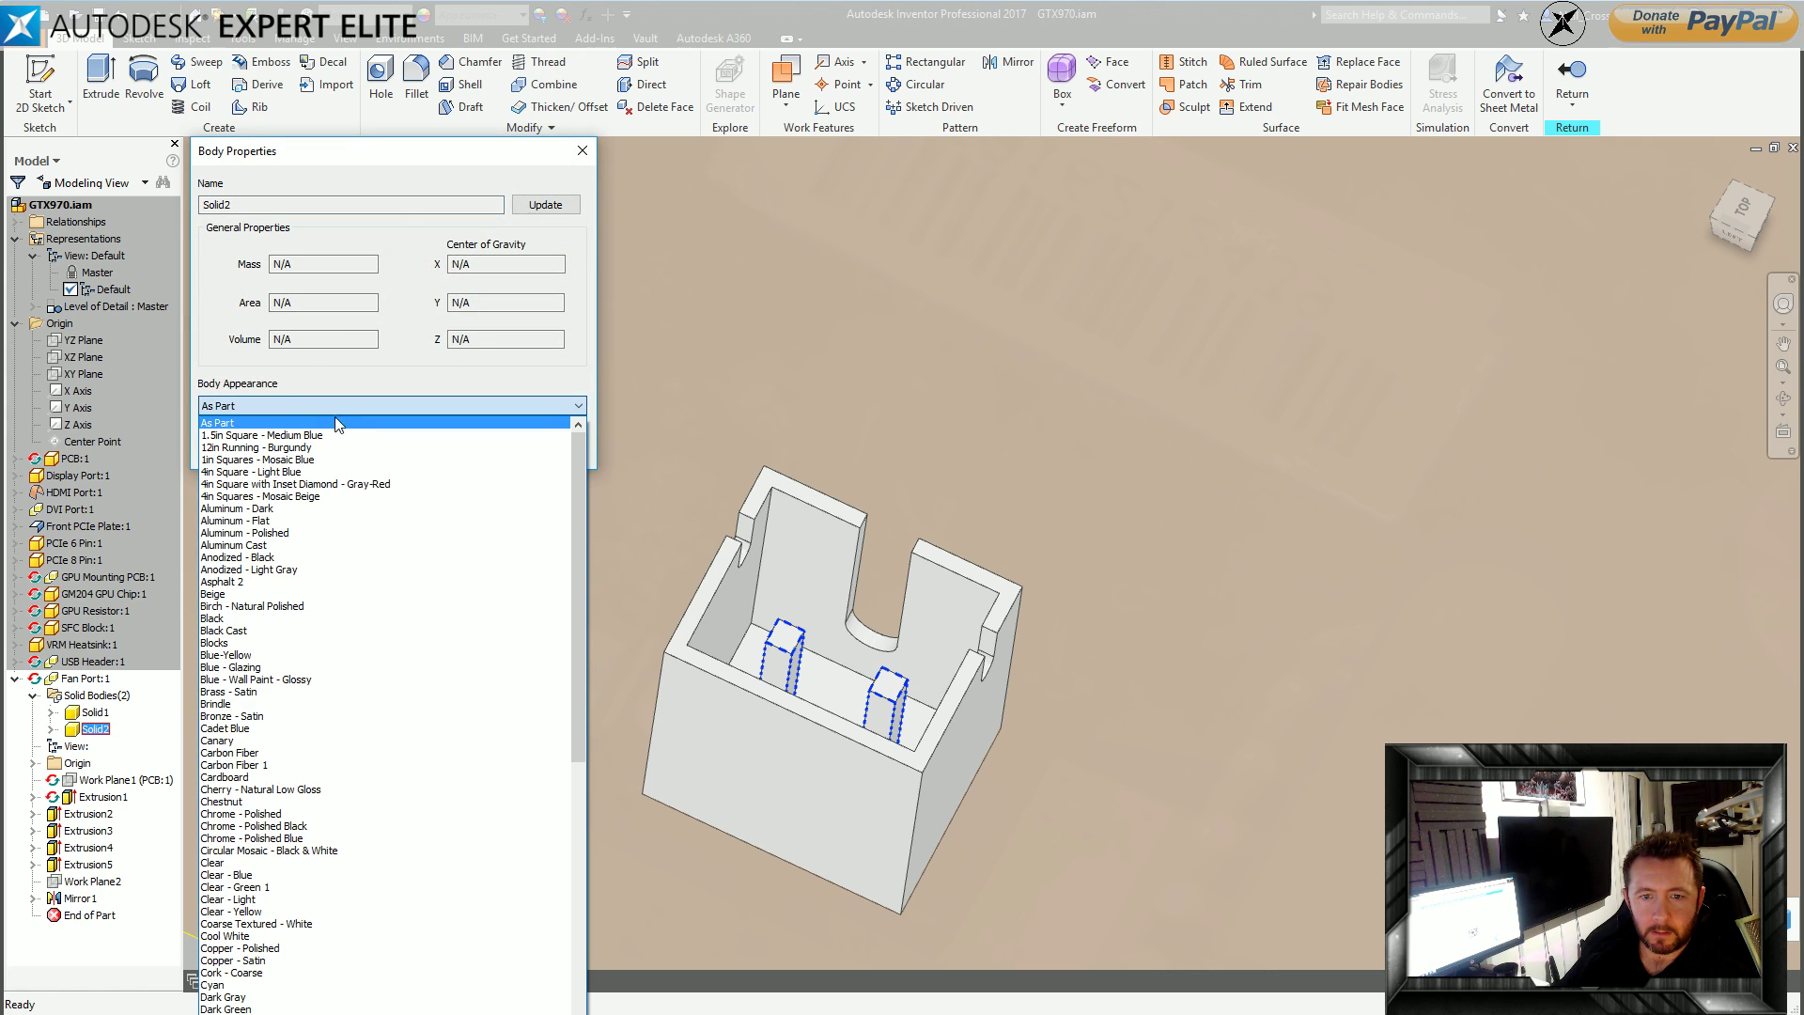
left_click_drag(573, 584, 601, 793)
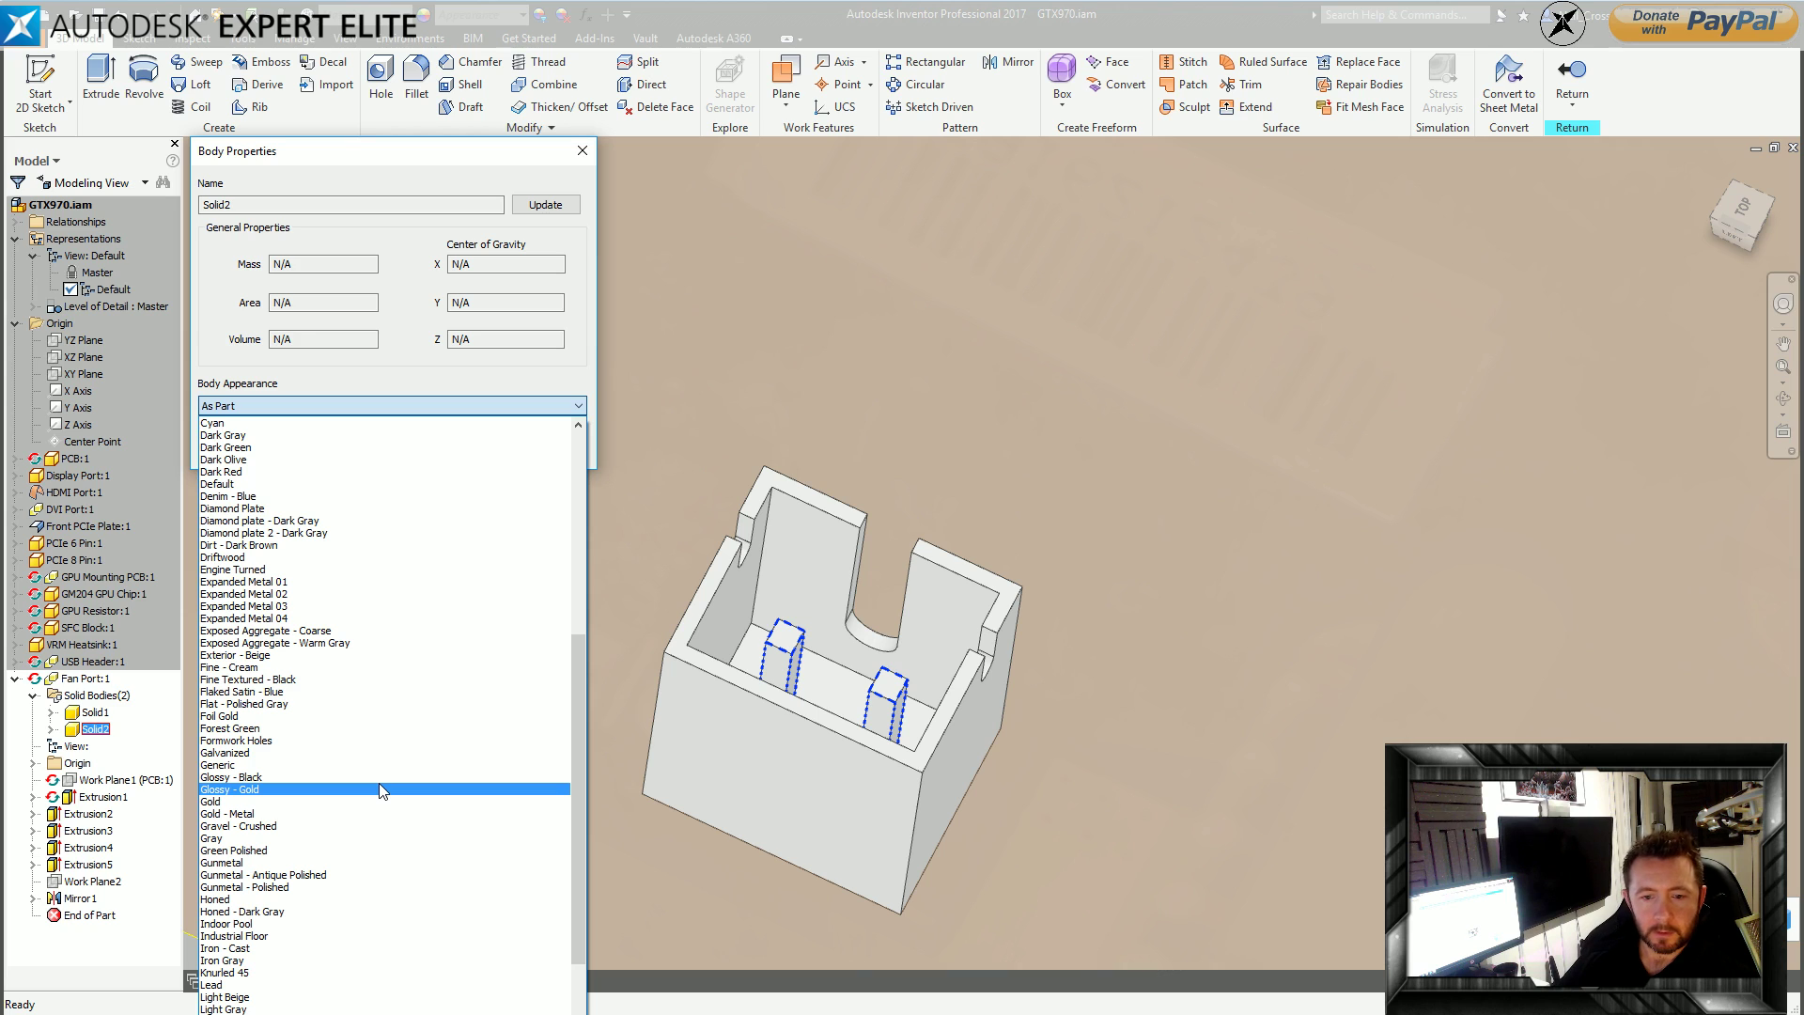
left_click(370, 813)
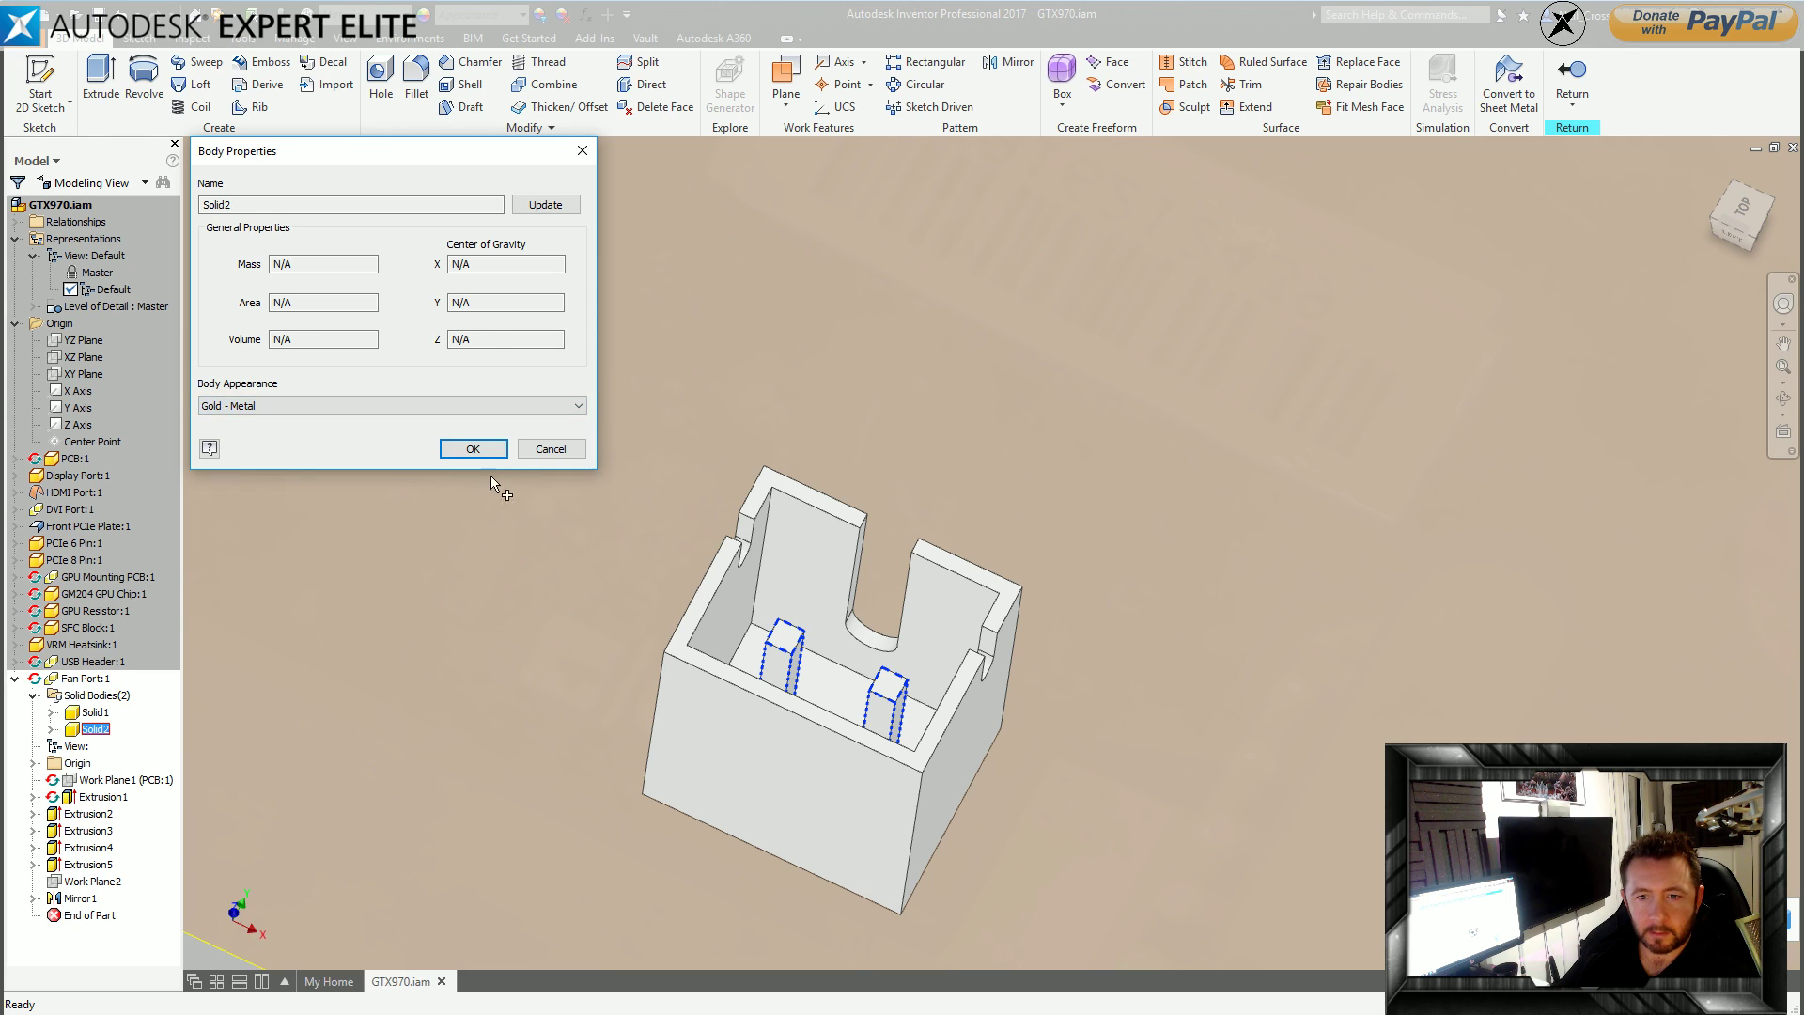
left_click(474, 450)
left_click(1567, 75)
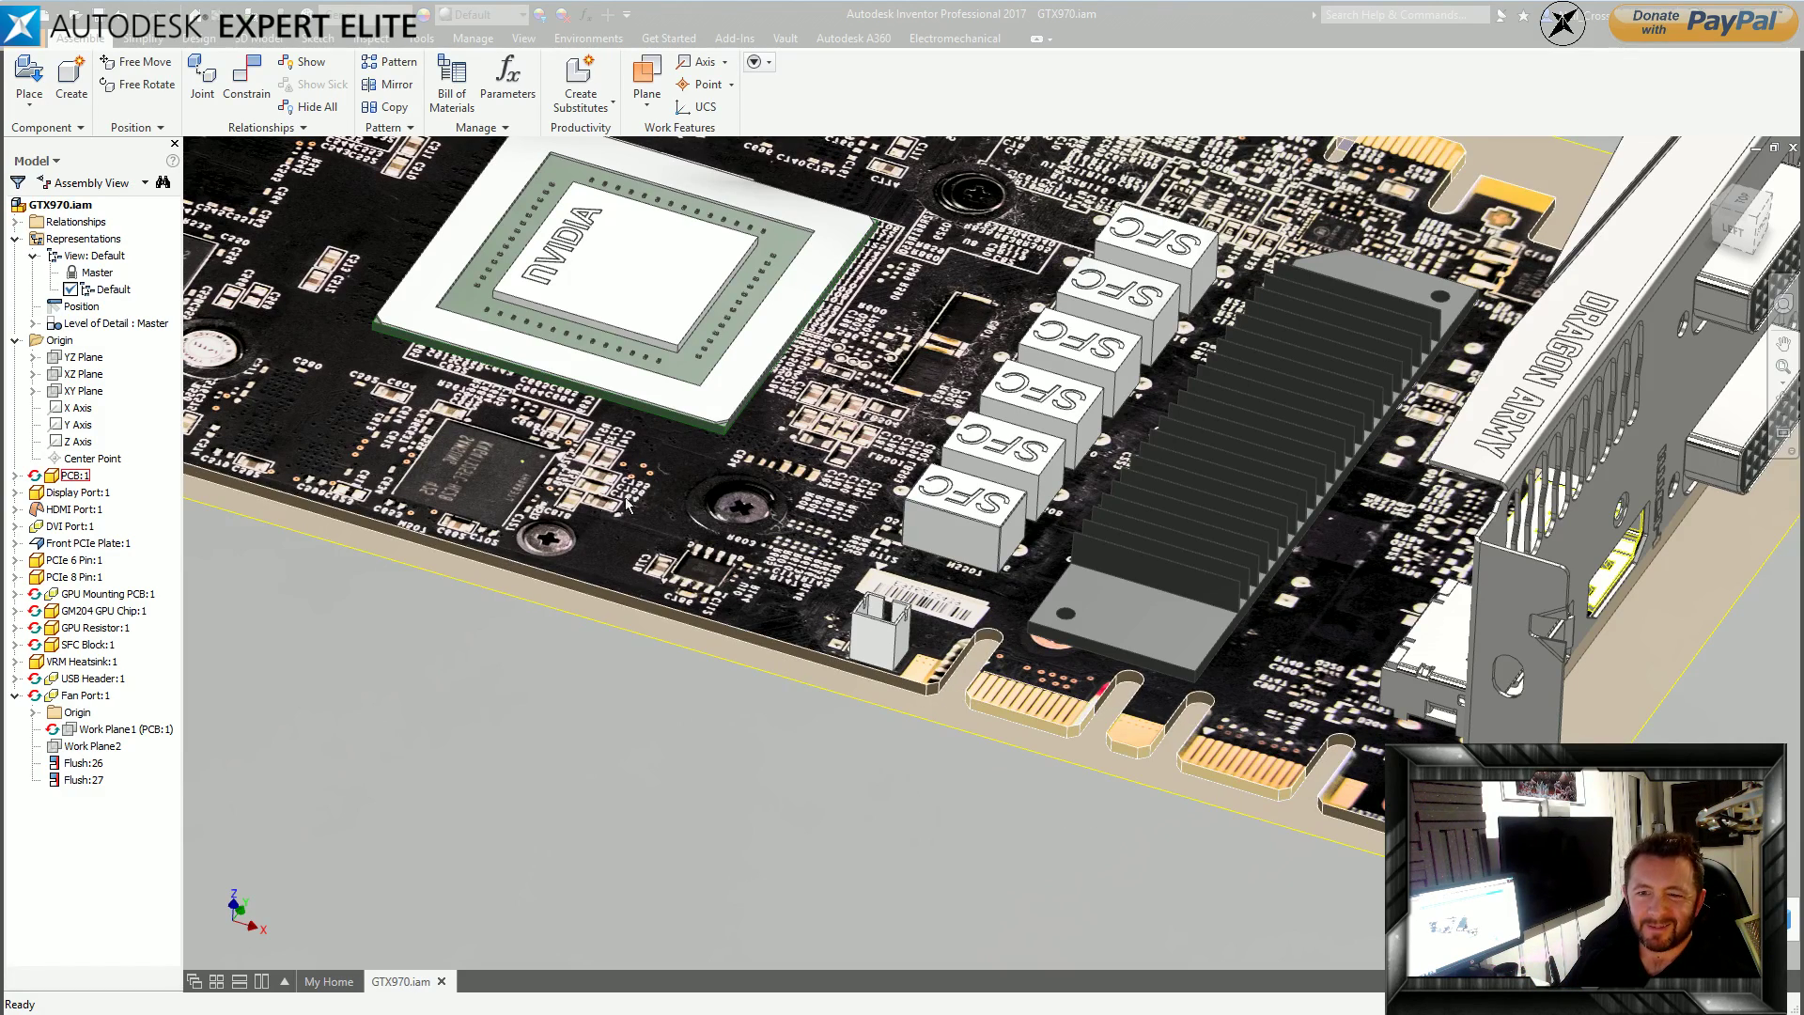
middle_click_drag(638, 494, 948, 734)
scroll(947, 734, "down", 4)
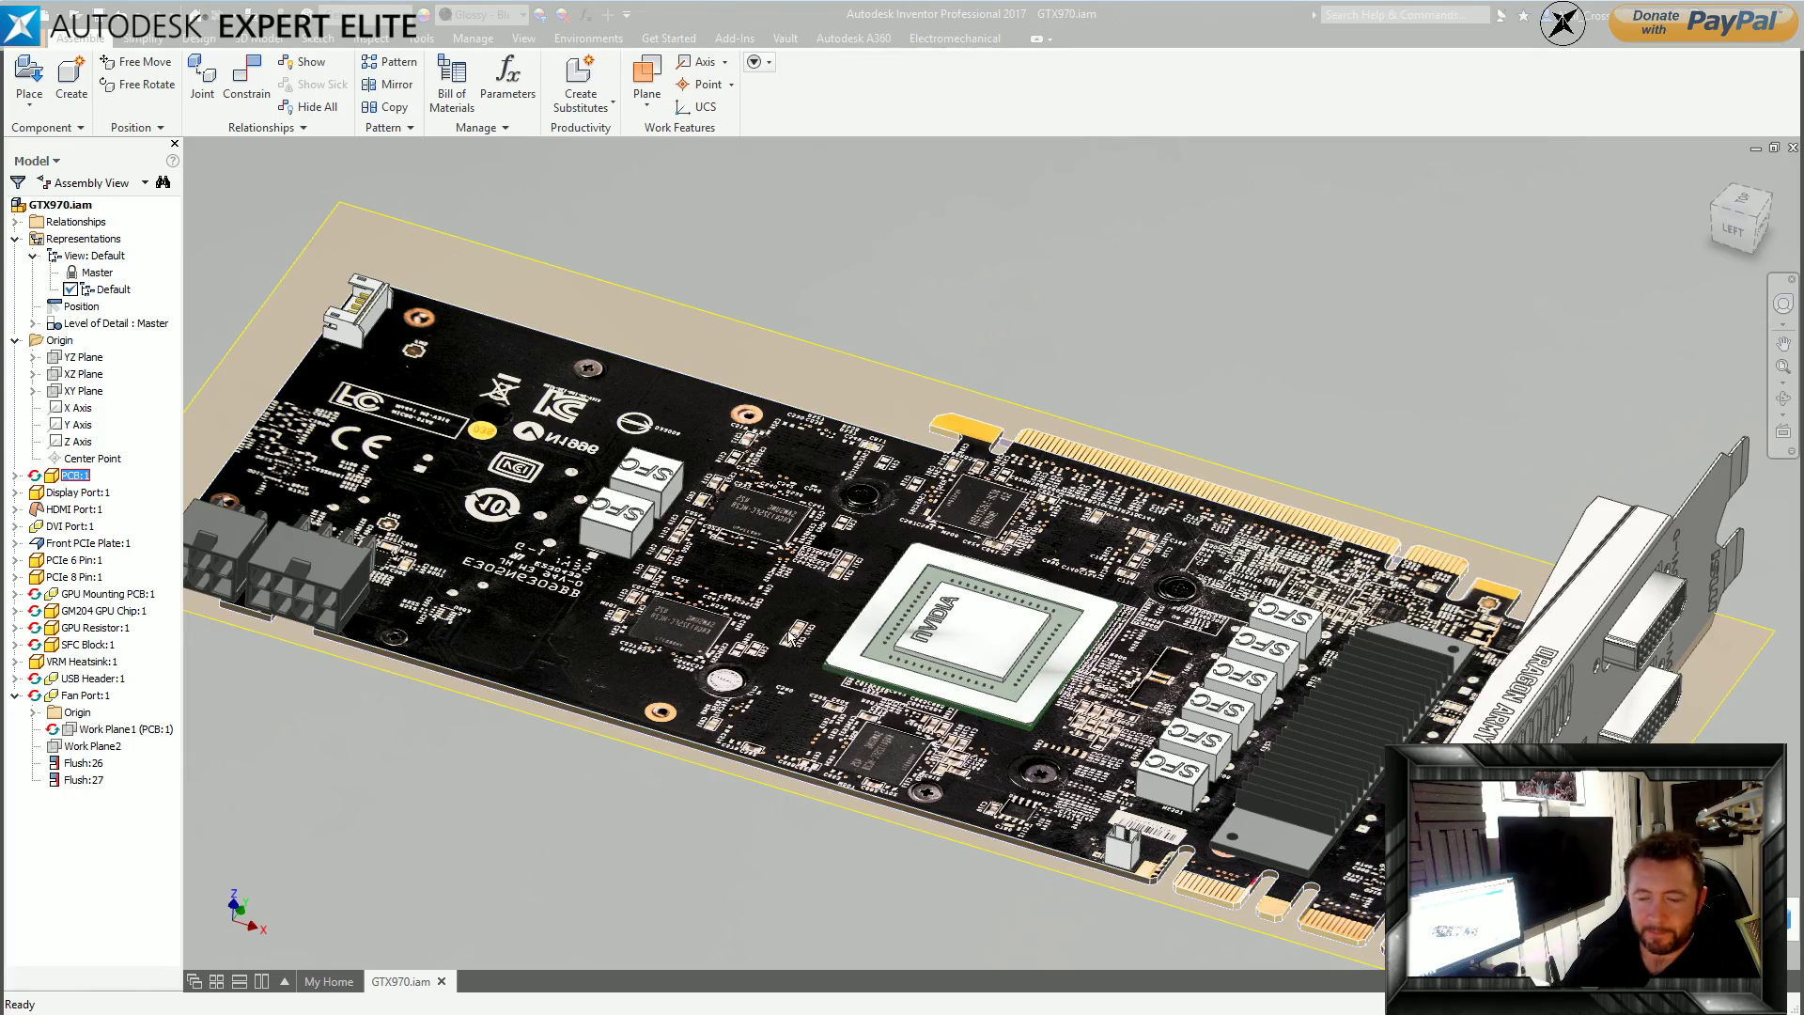
left_click(1079, 327)
middle_click_drag(1079, 327, 1601, 406, "shift")
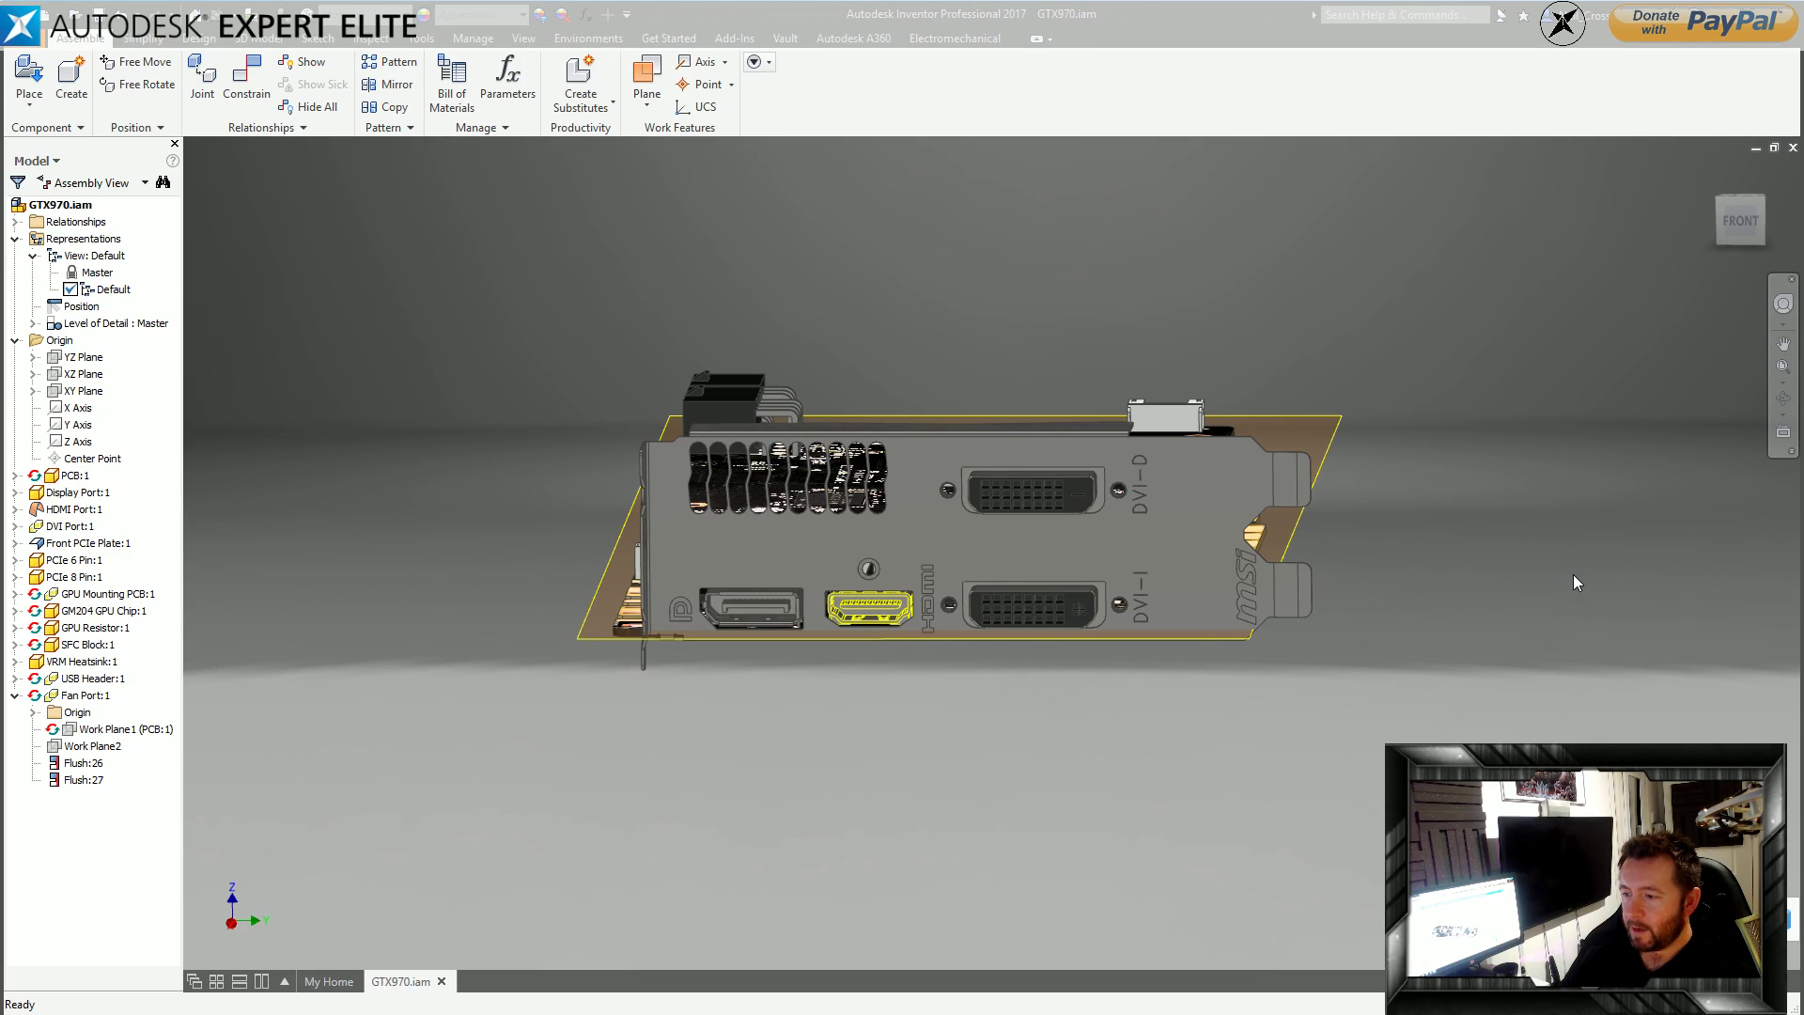
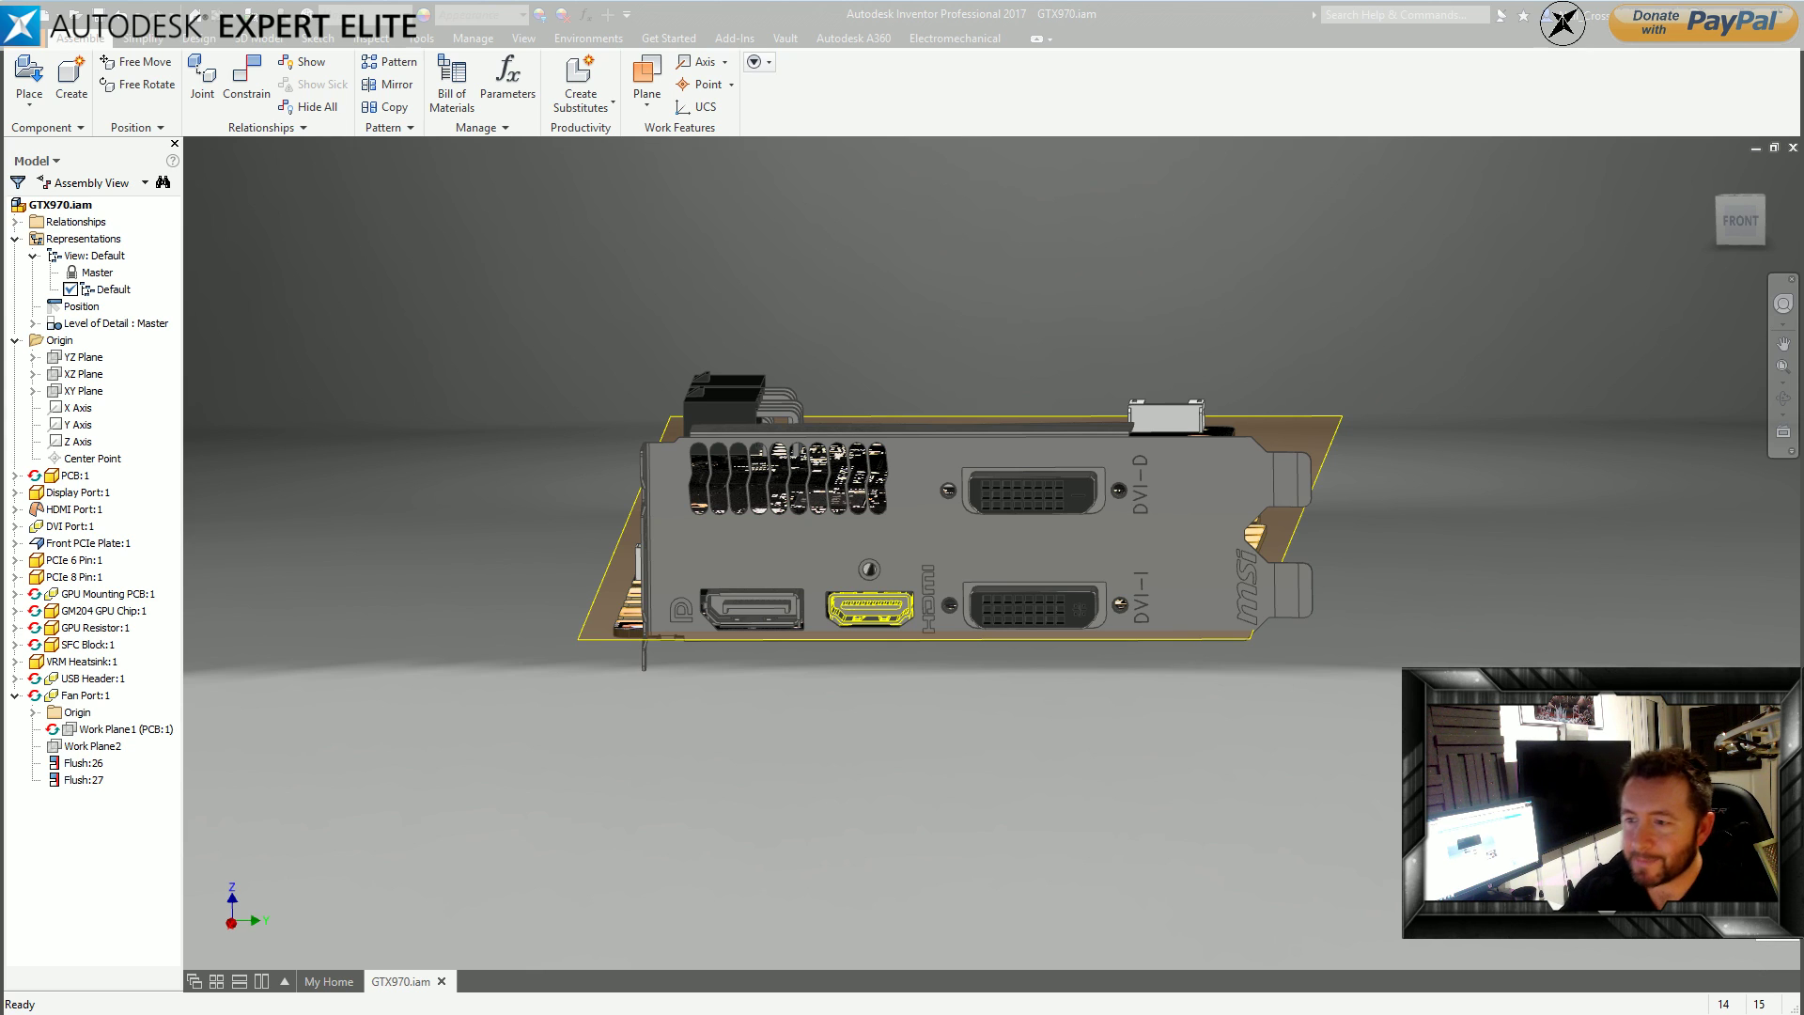
middle_click_drag(1104, 255, 1083, 520, "shift")
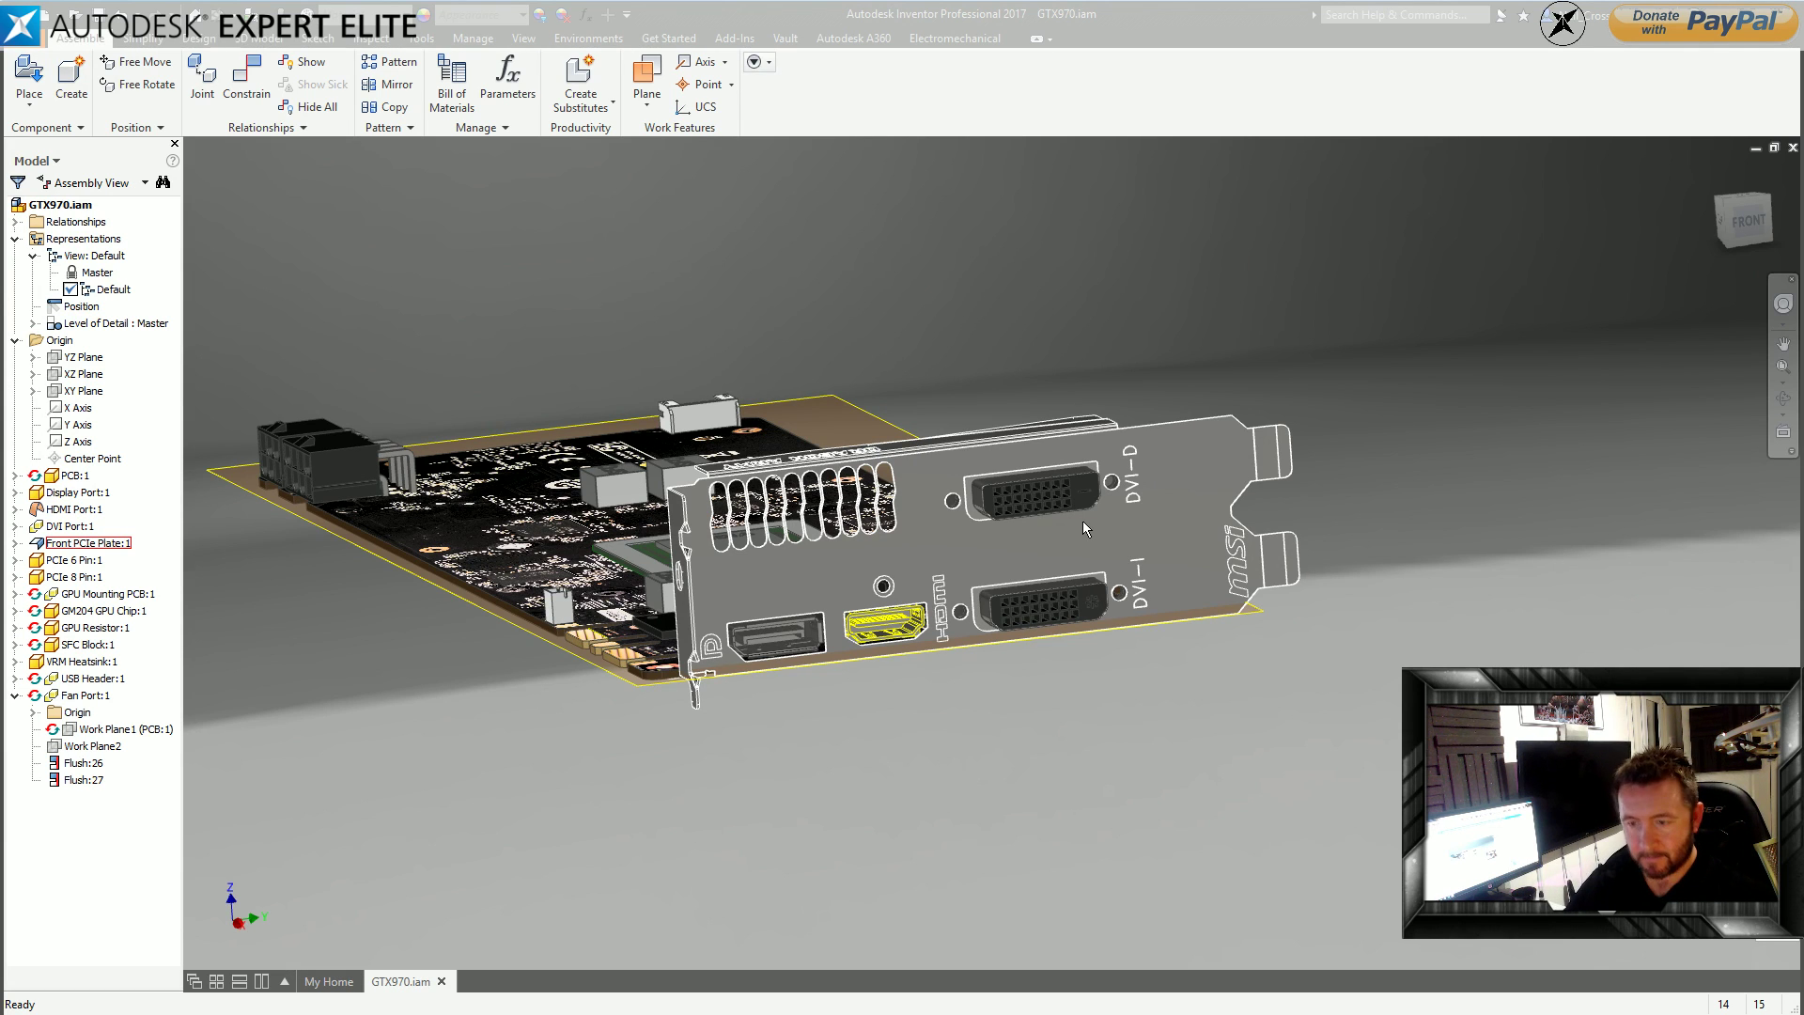
Create an in-place component named Heat Guard from the Standard.ipt template on the PCB's top face.
middle_click_drag(906, 254, 1520, 388, "shift")
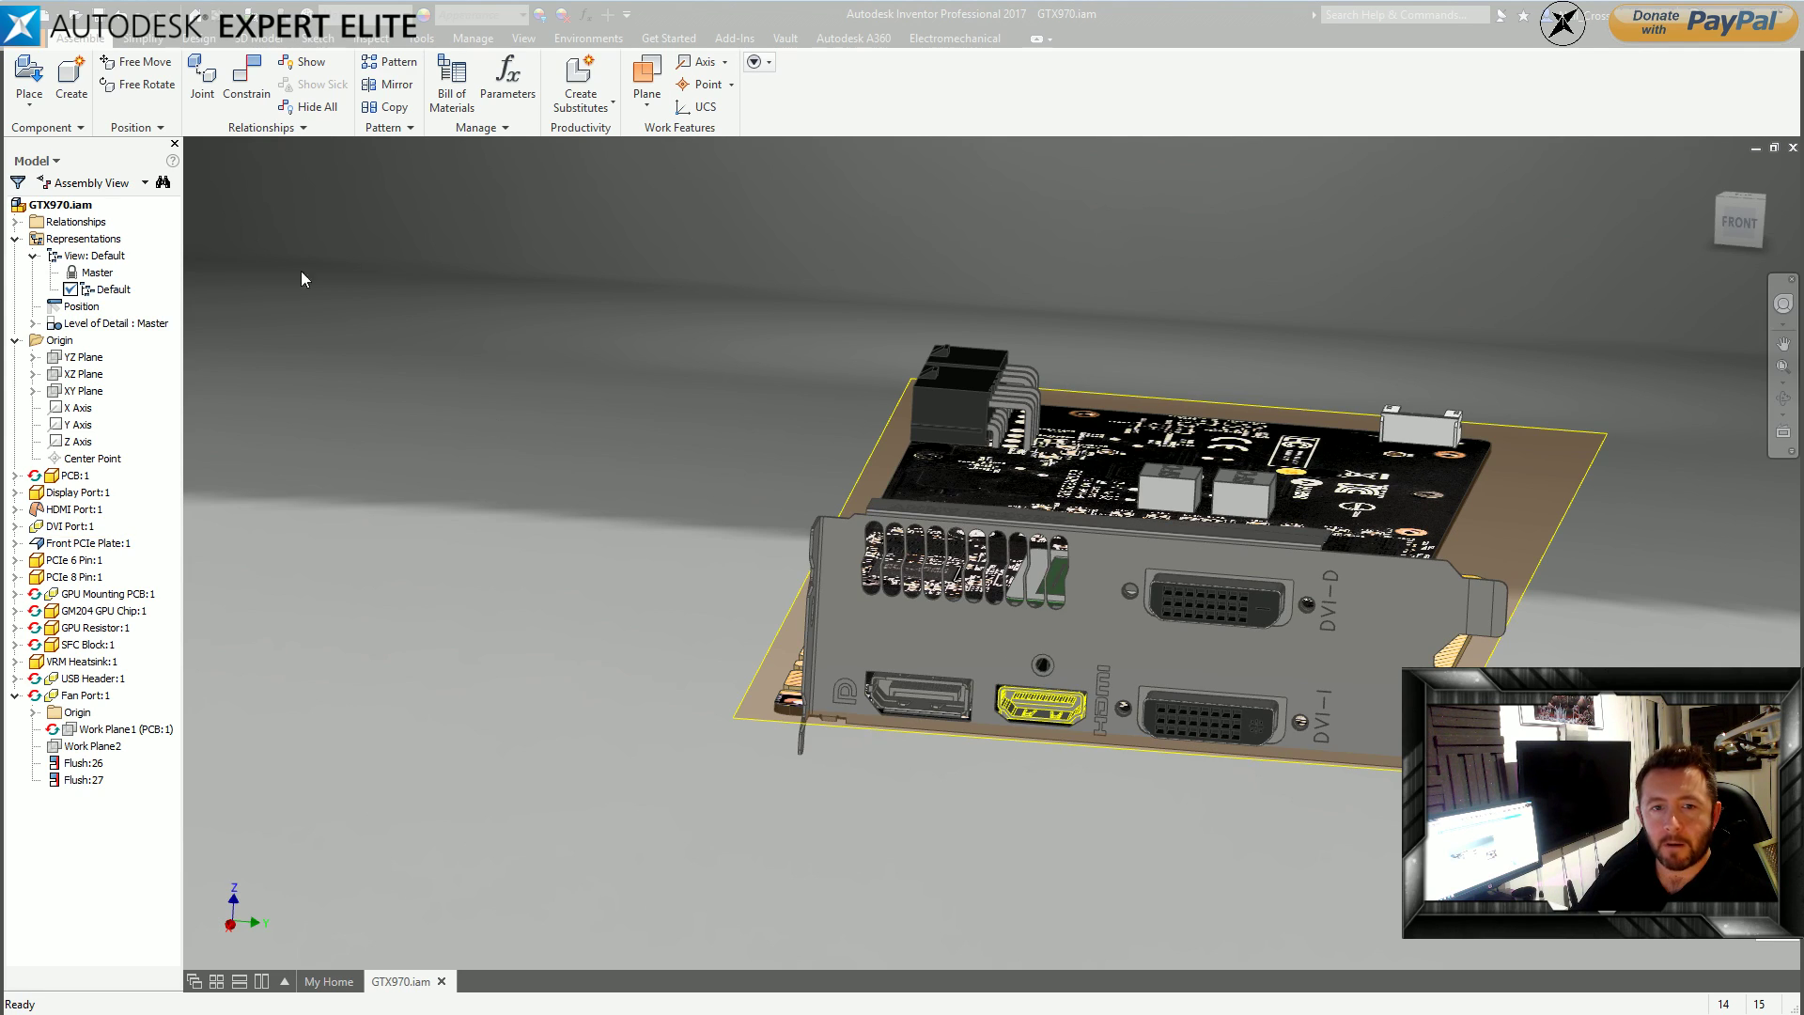
left_click(60, 93)
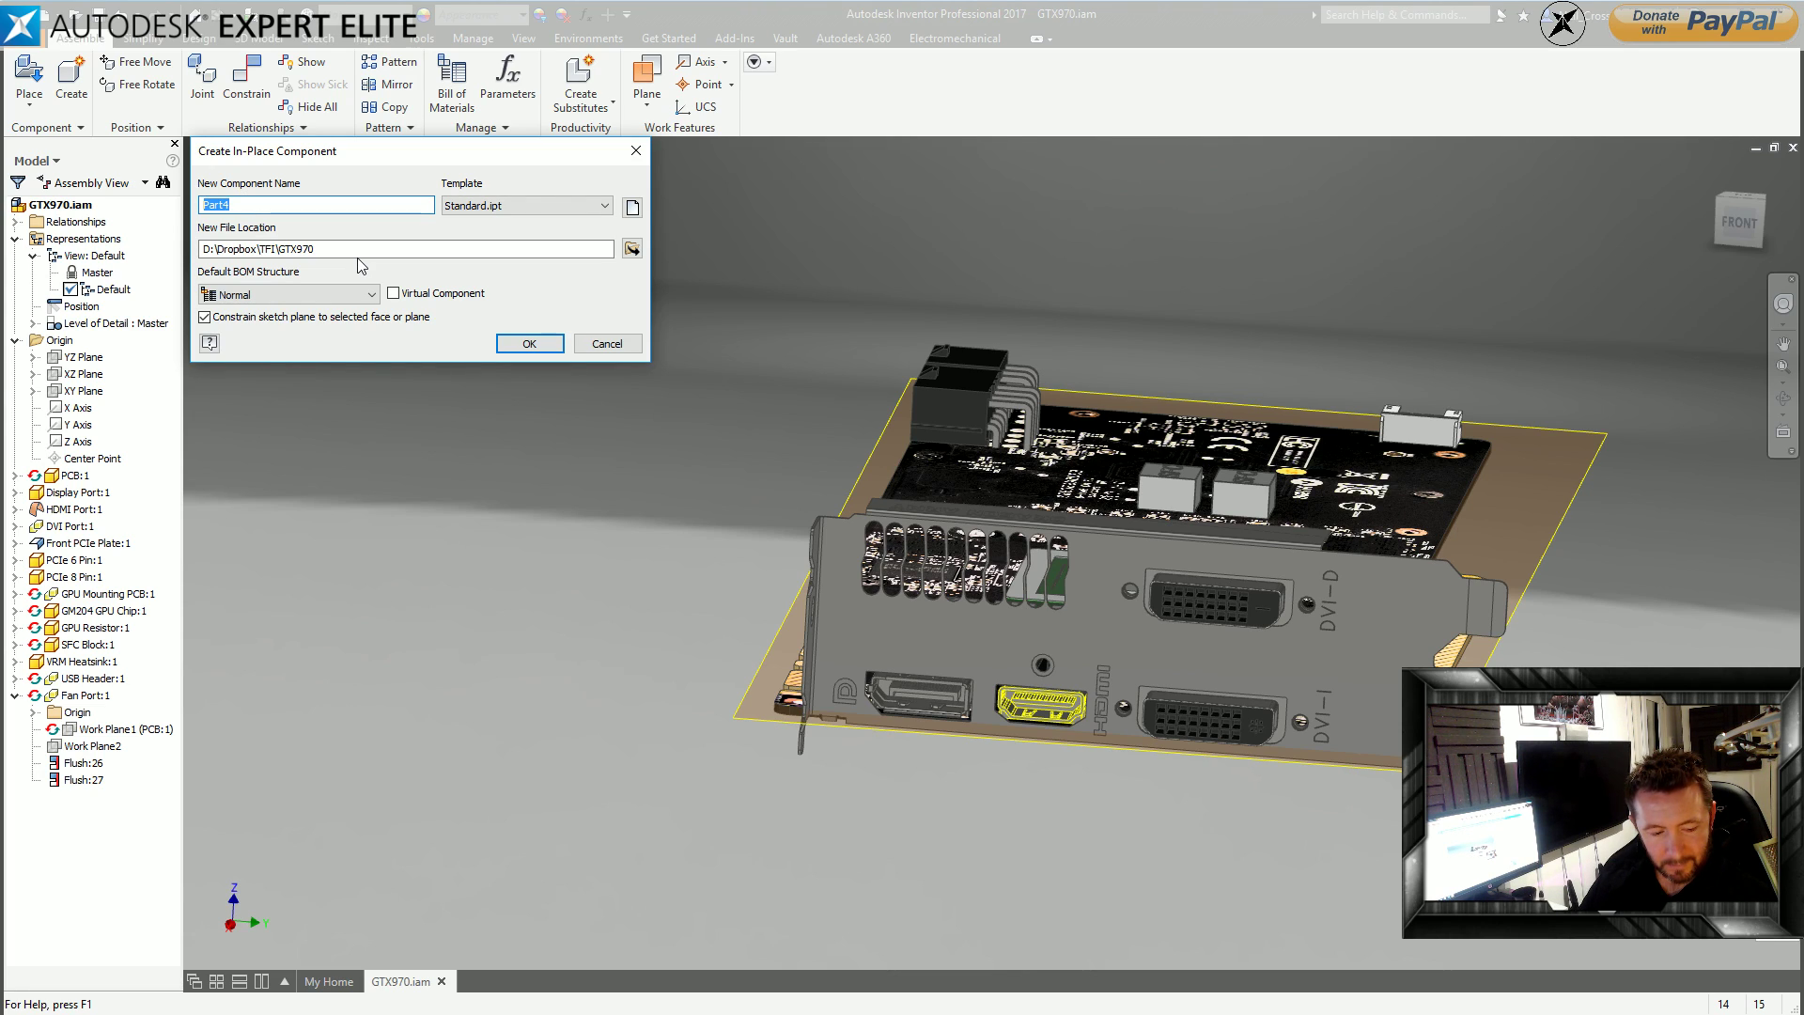
type("He")
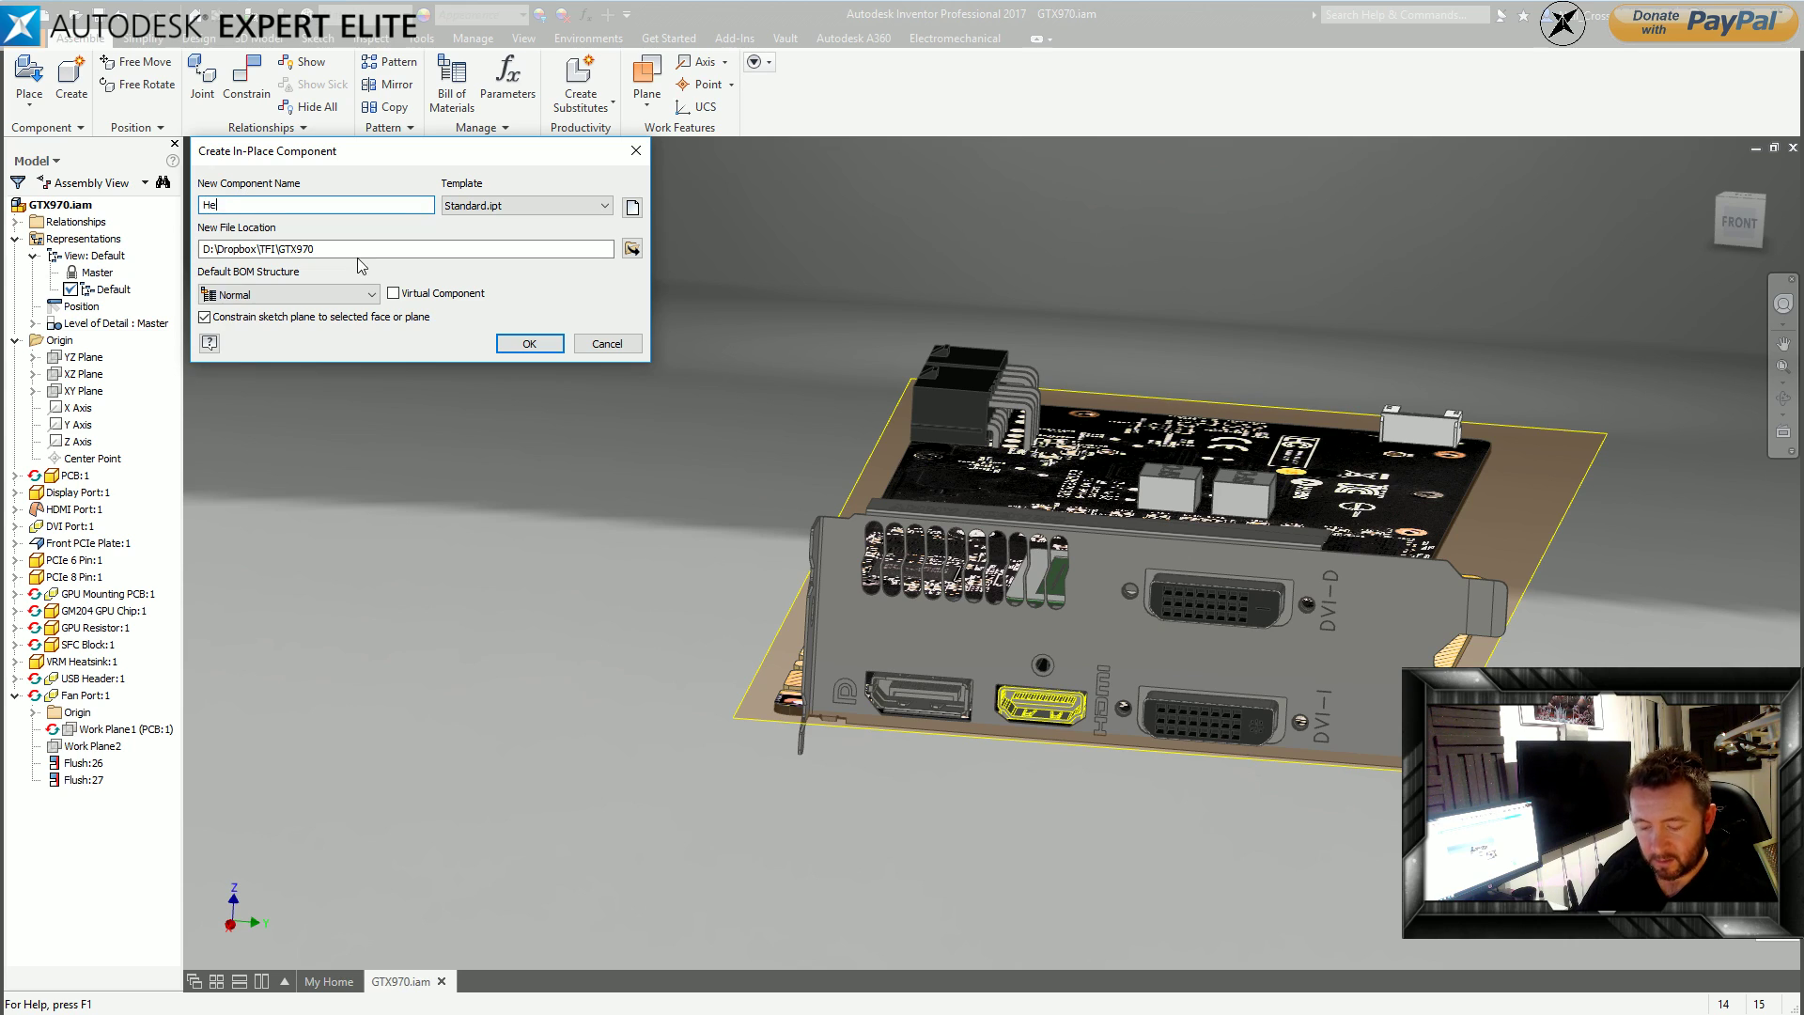
type("at Guard")
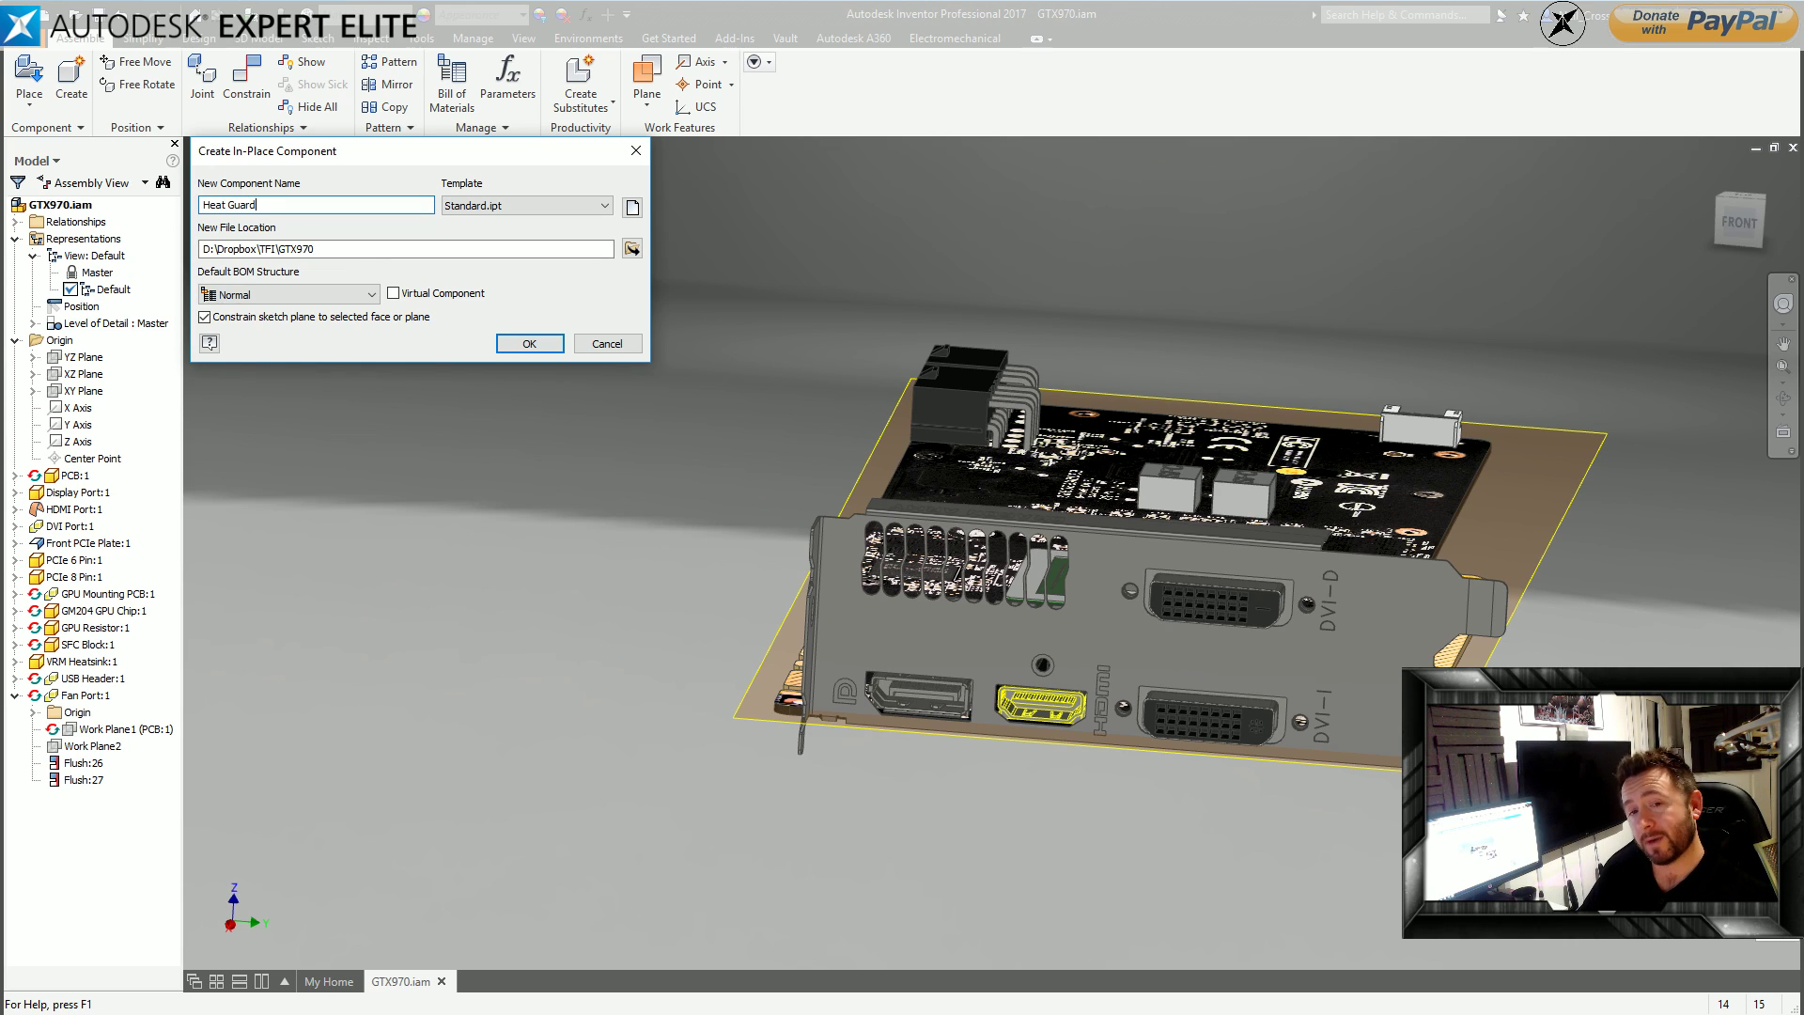
key("Return")
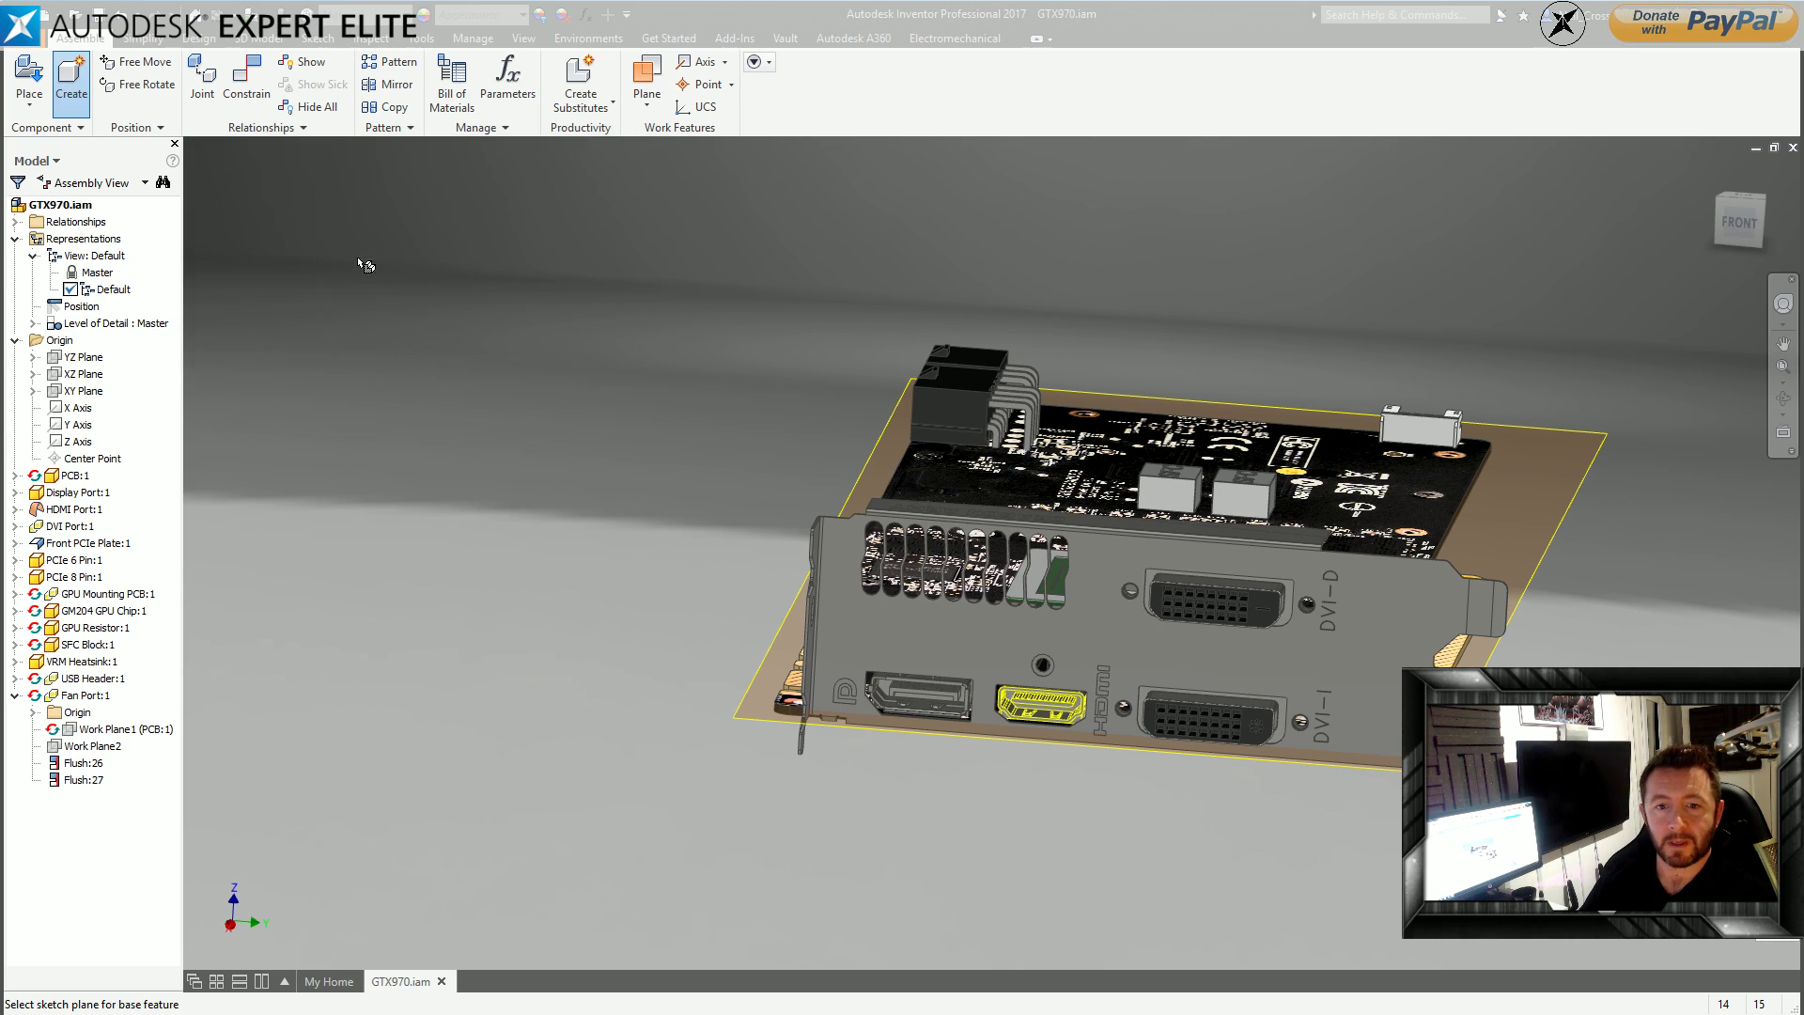
left_click(1120, 467)
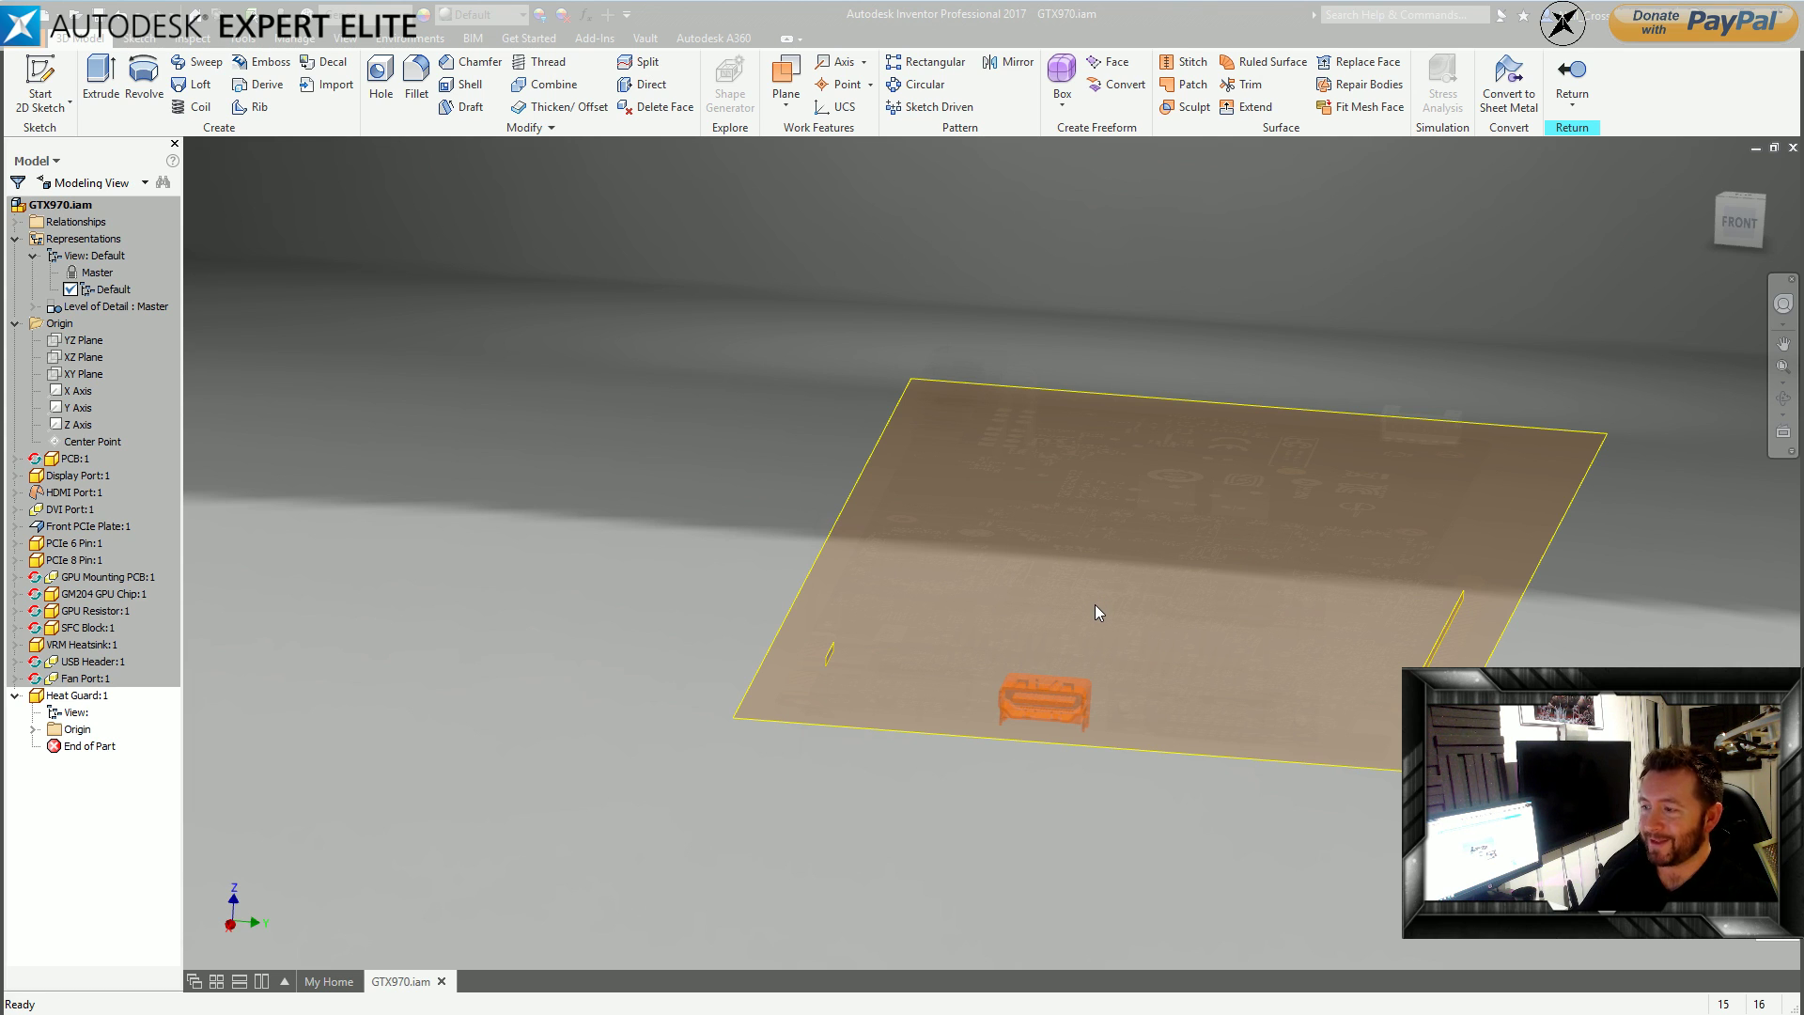
Start a 2D sketch on the PCB's work plane in the Heat Guard part and project the PCB outline.
middle_click_drag(1272, 325, 1237, 380, "shift")
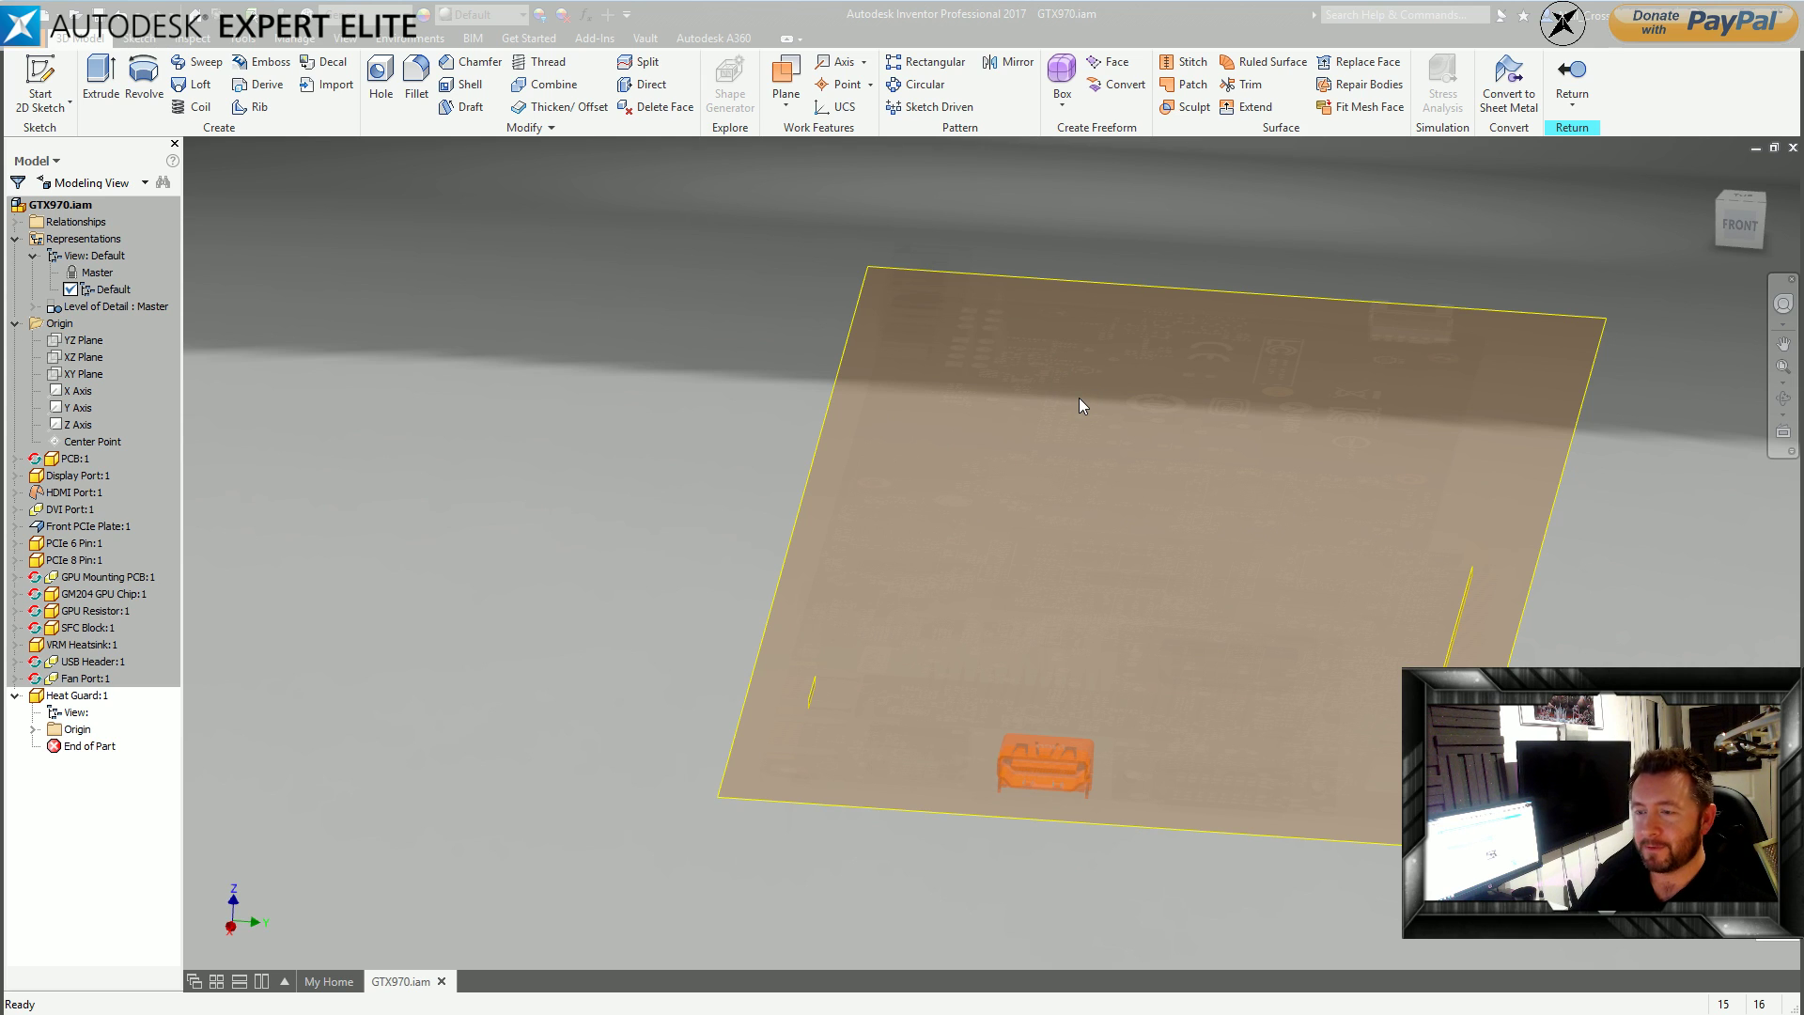
left_click(1741, 199)
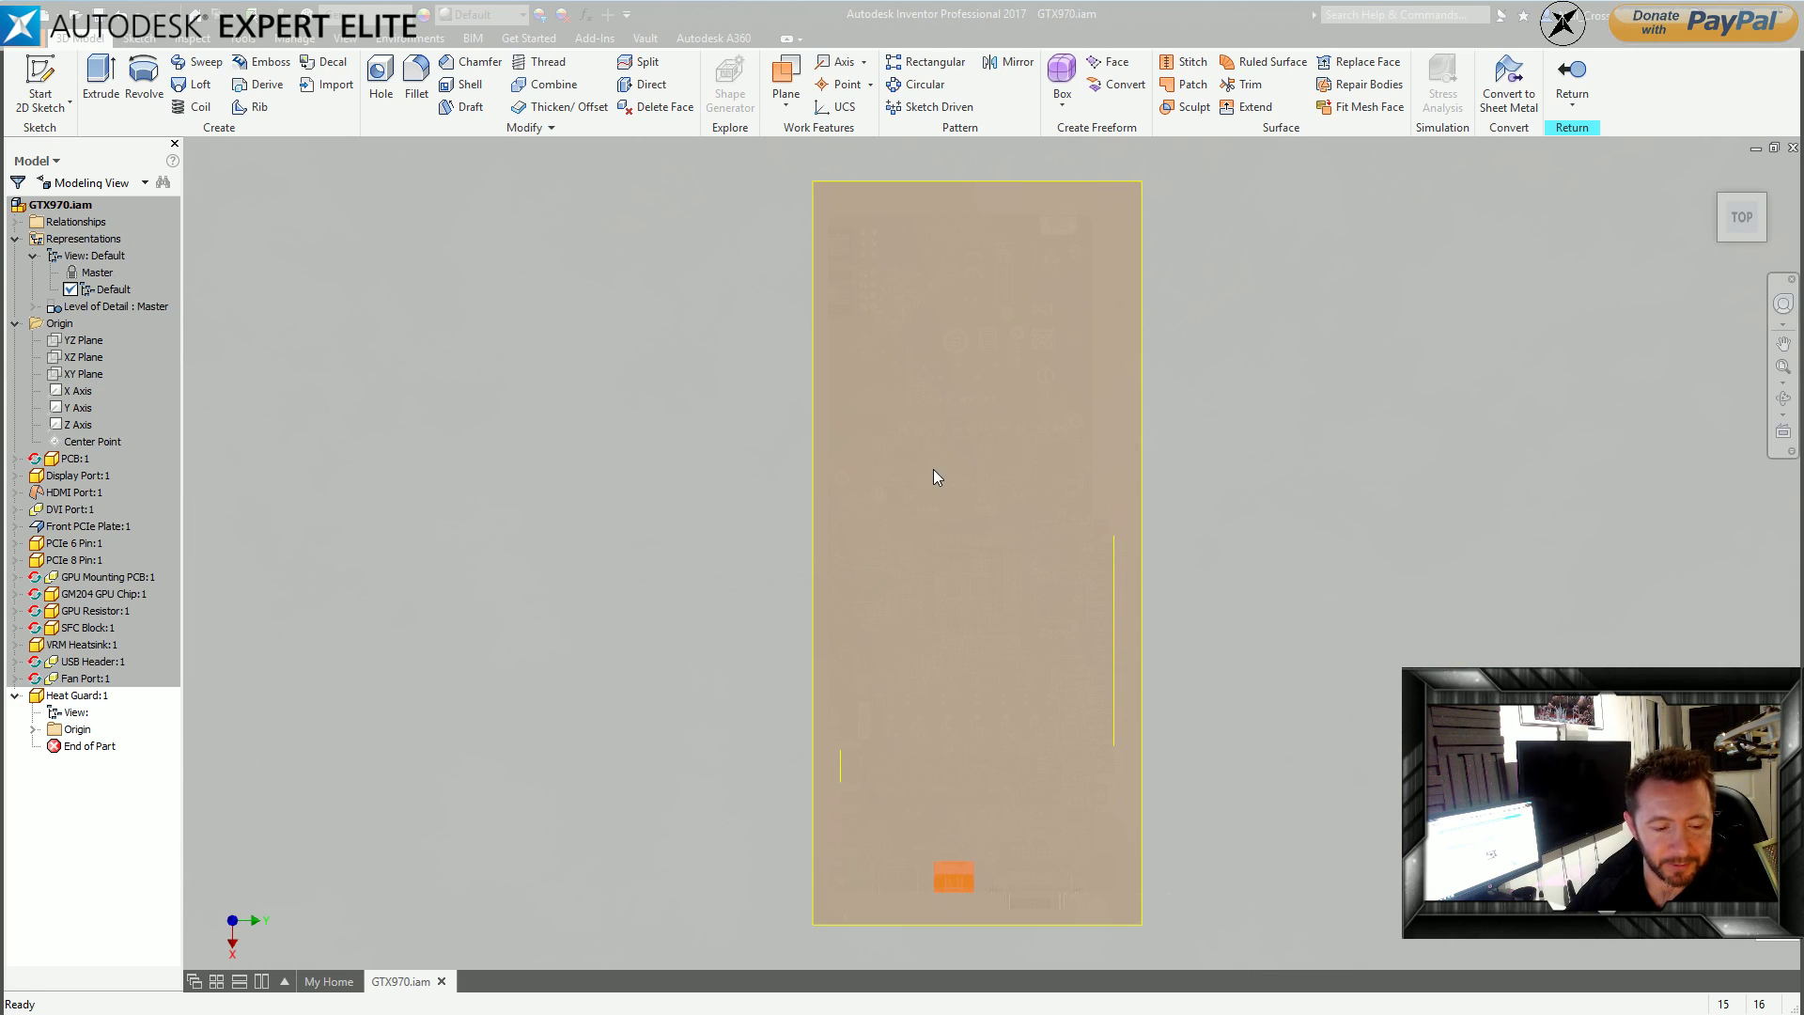
left_click(39, 83)
left_click(866, 406)
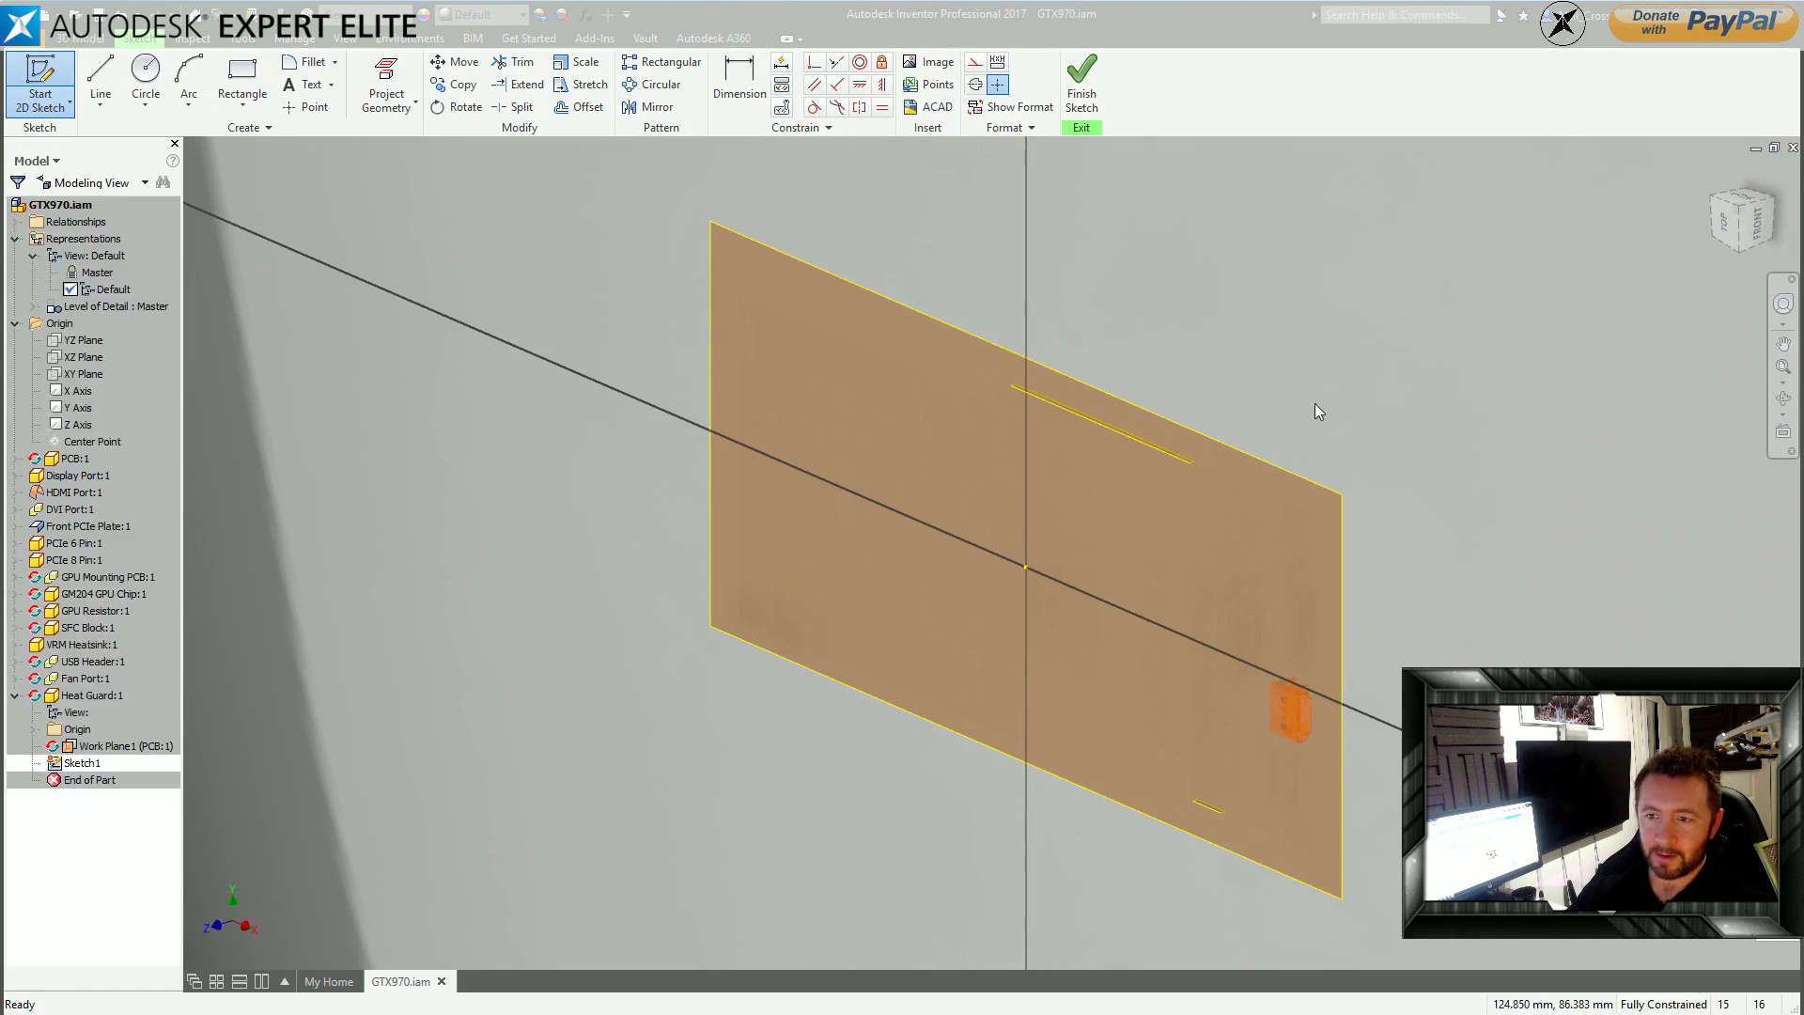
left_click(386, 85)
left_click(933, 436)
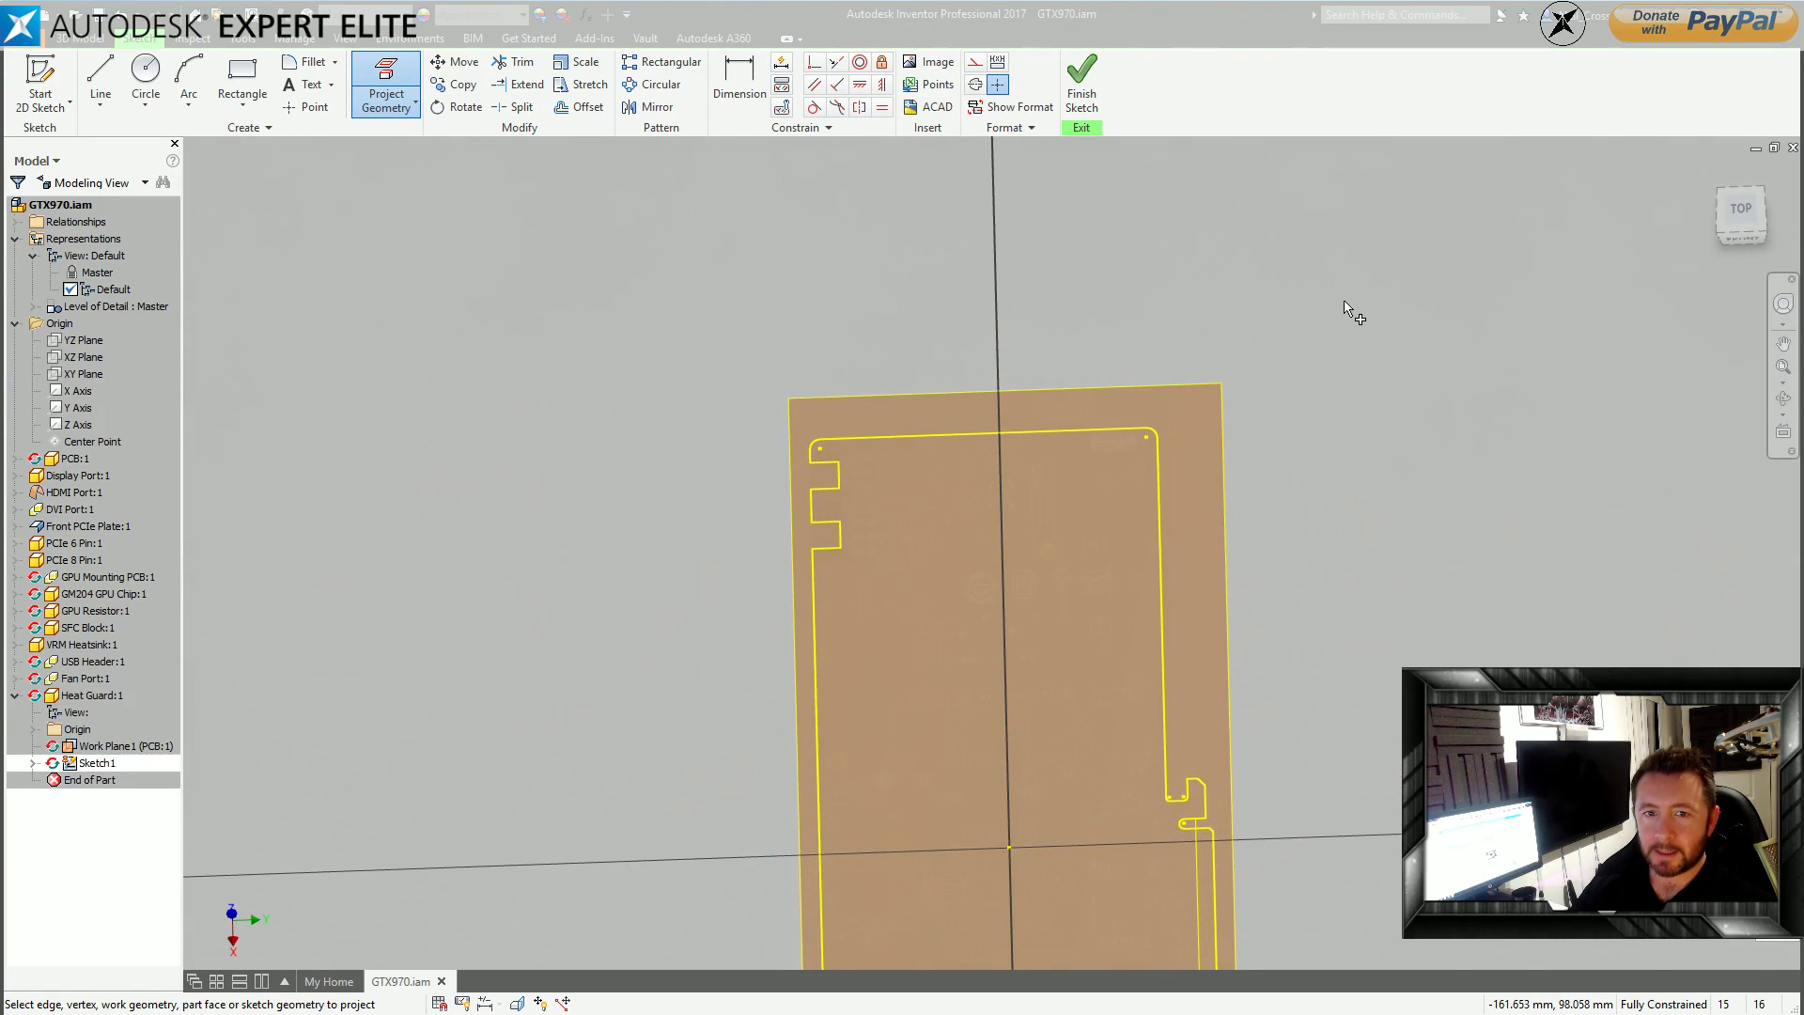
Undo the projected outline, the sketch and the creation of the Heat Guard component.
key("ctrl+z")
key("ctrl+z")
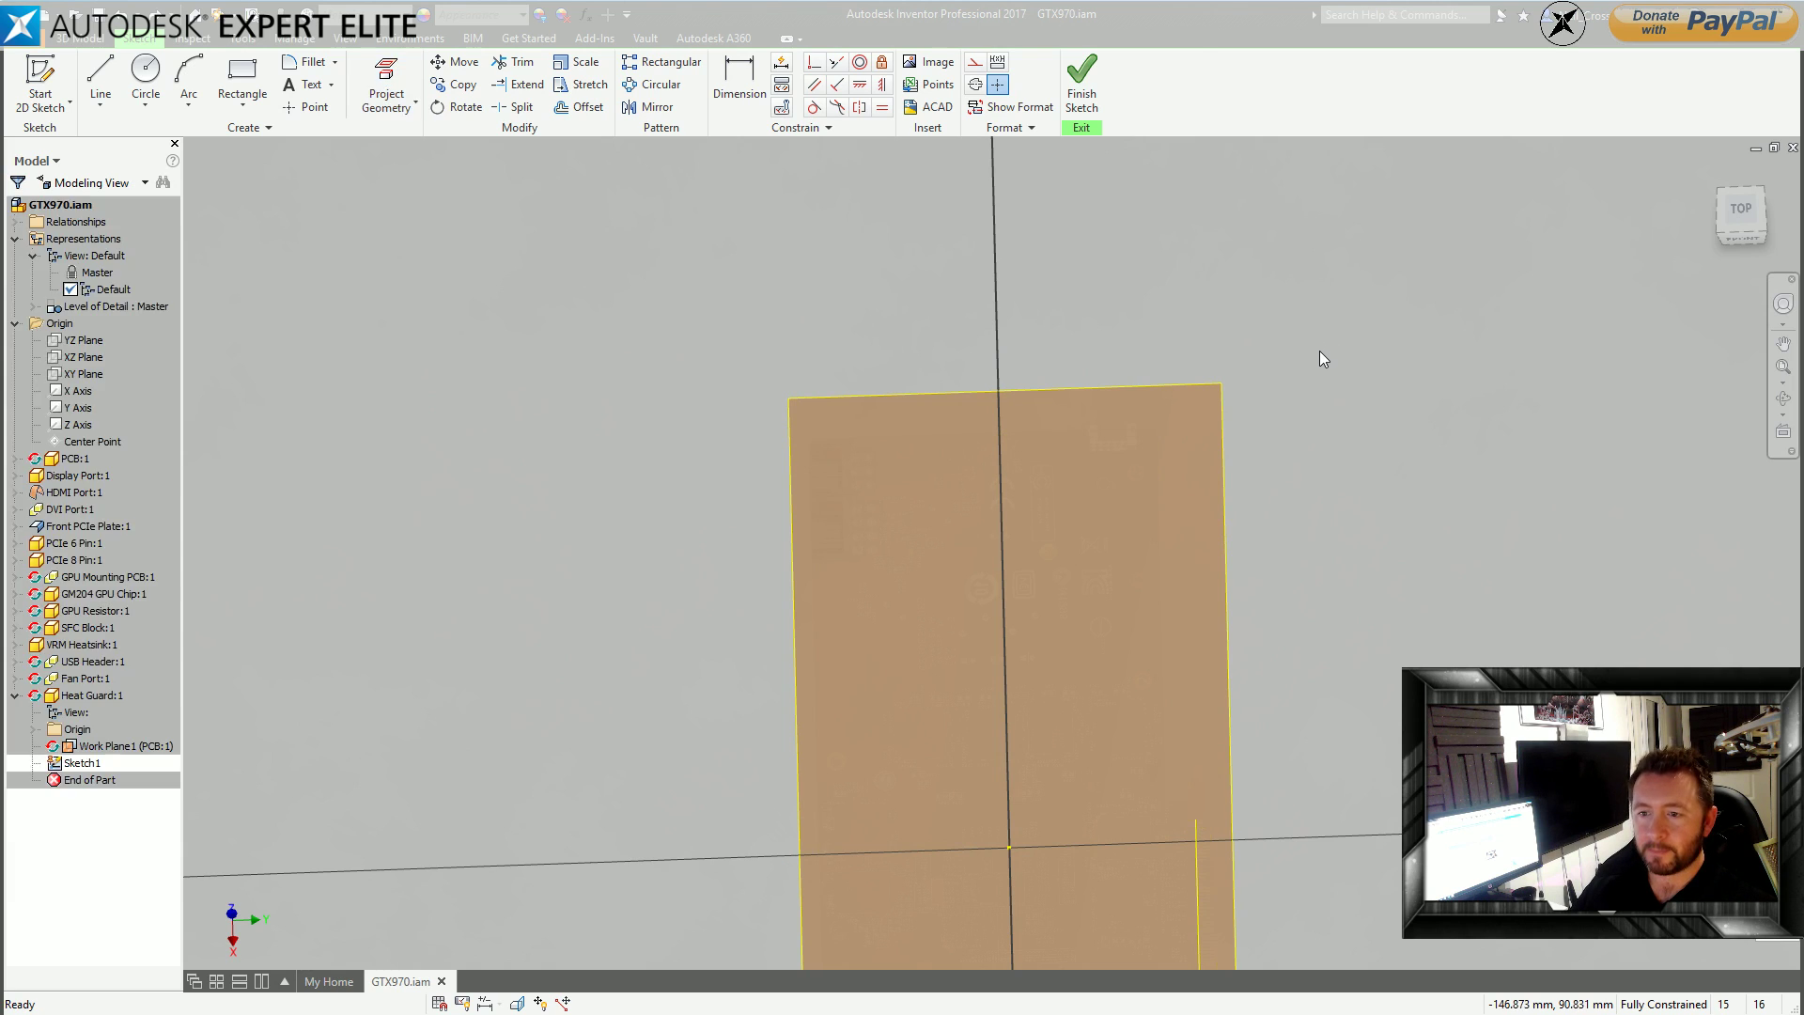
key("ctrl+z")
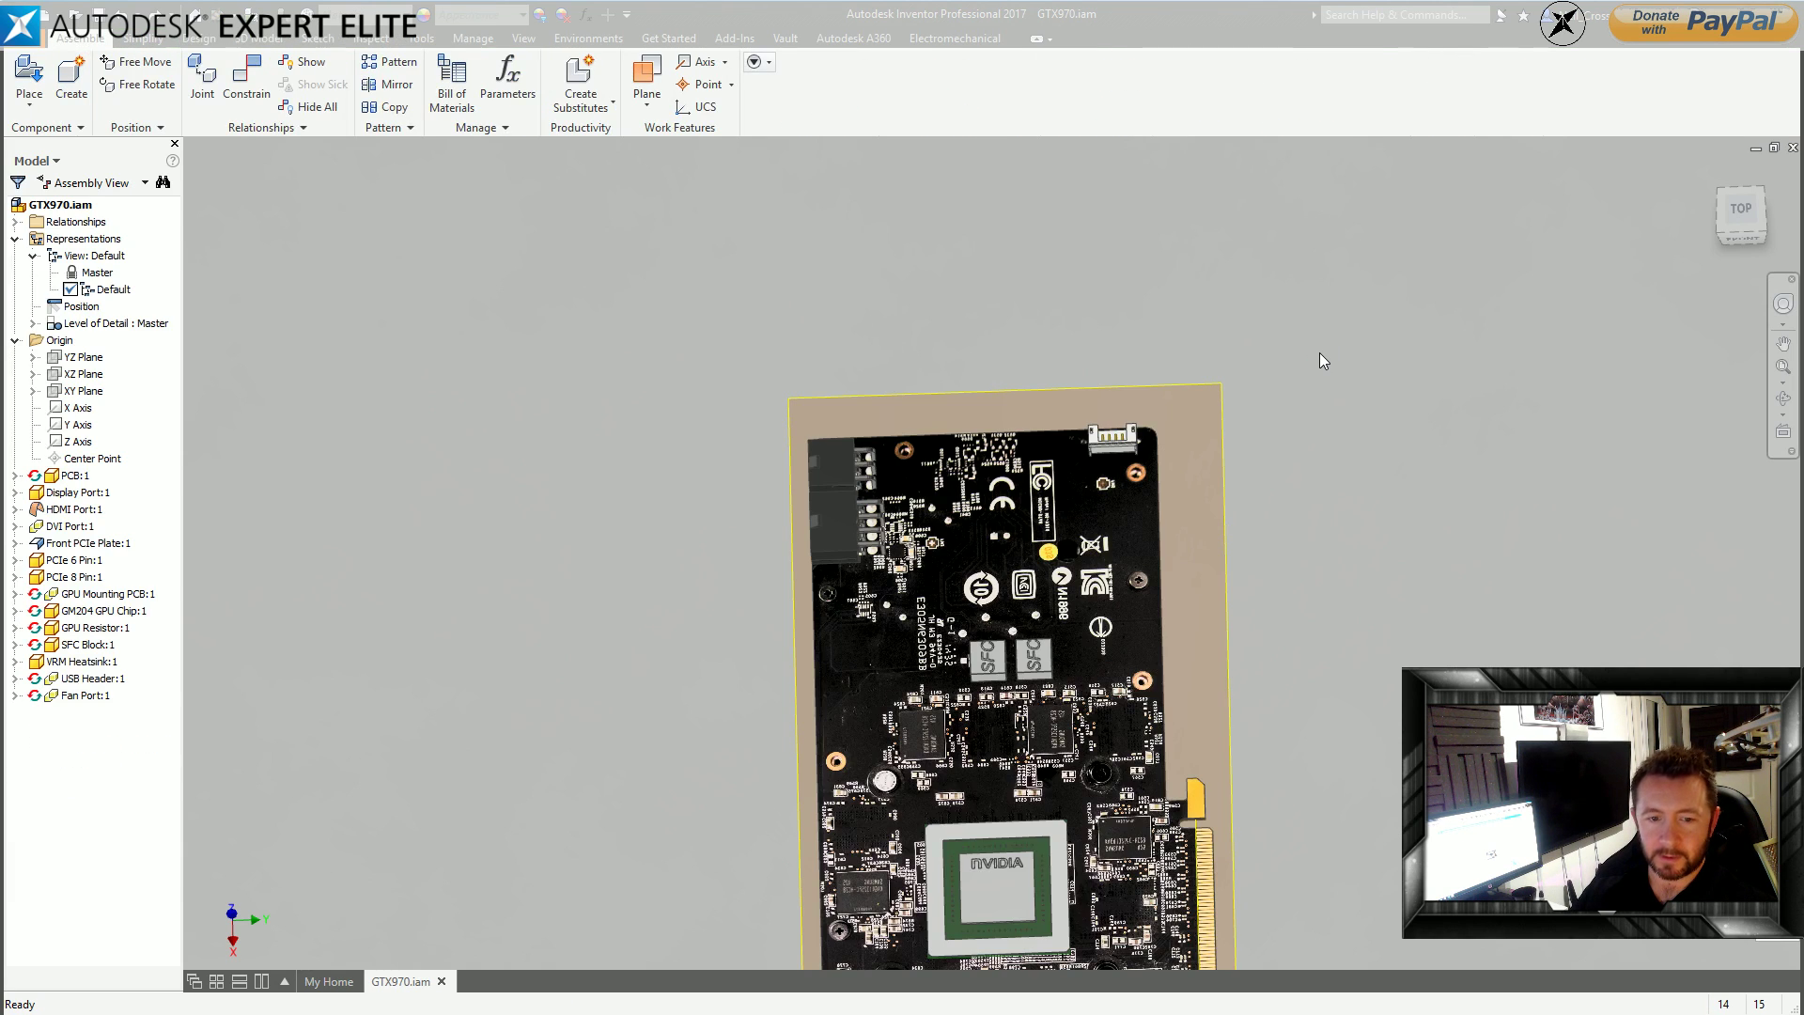
Set up a new in-place component with the Sheet Metal.ipt template and try to name it Heat Guard.
left_click(70, 80)
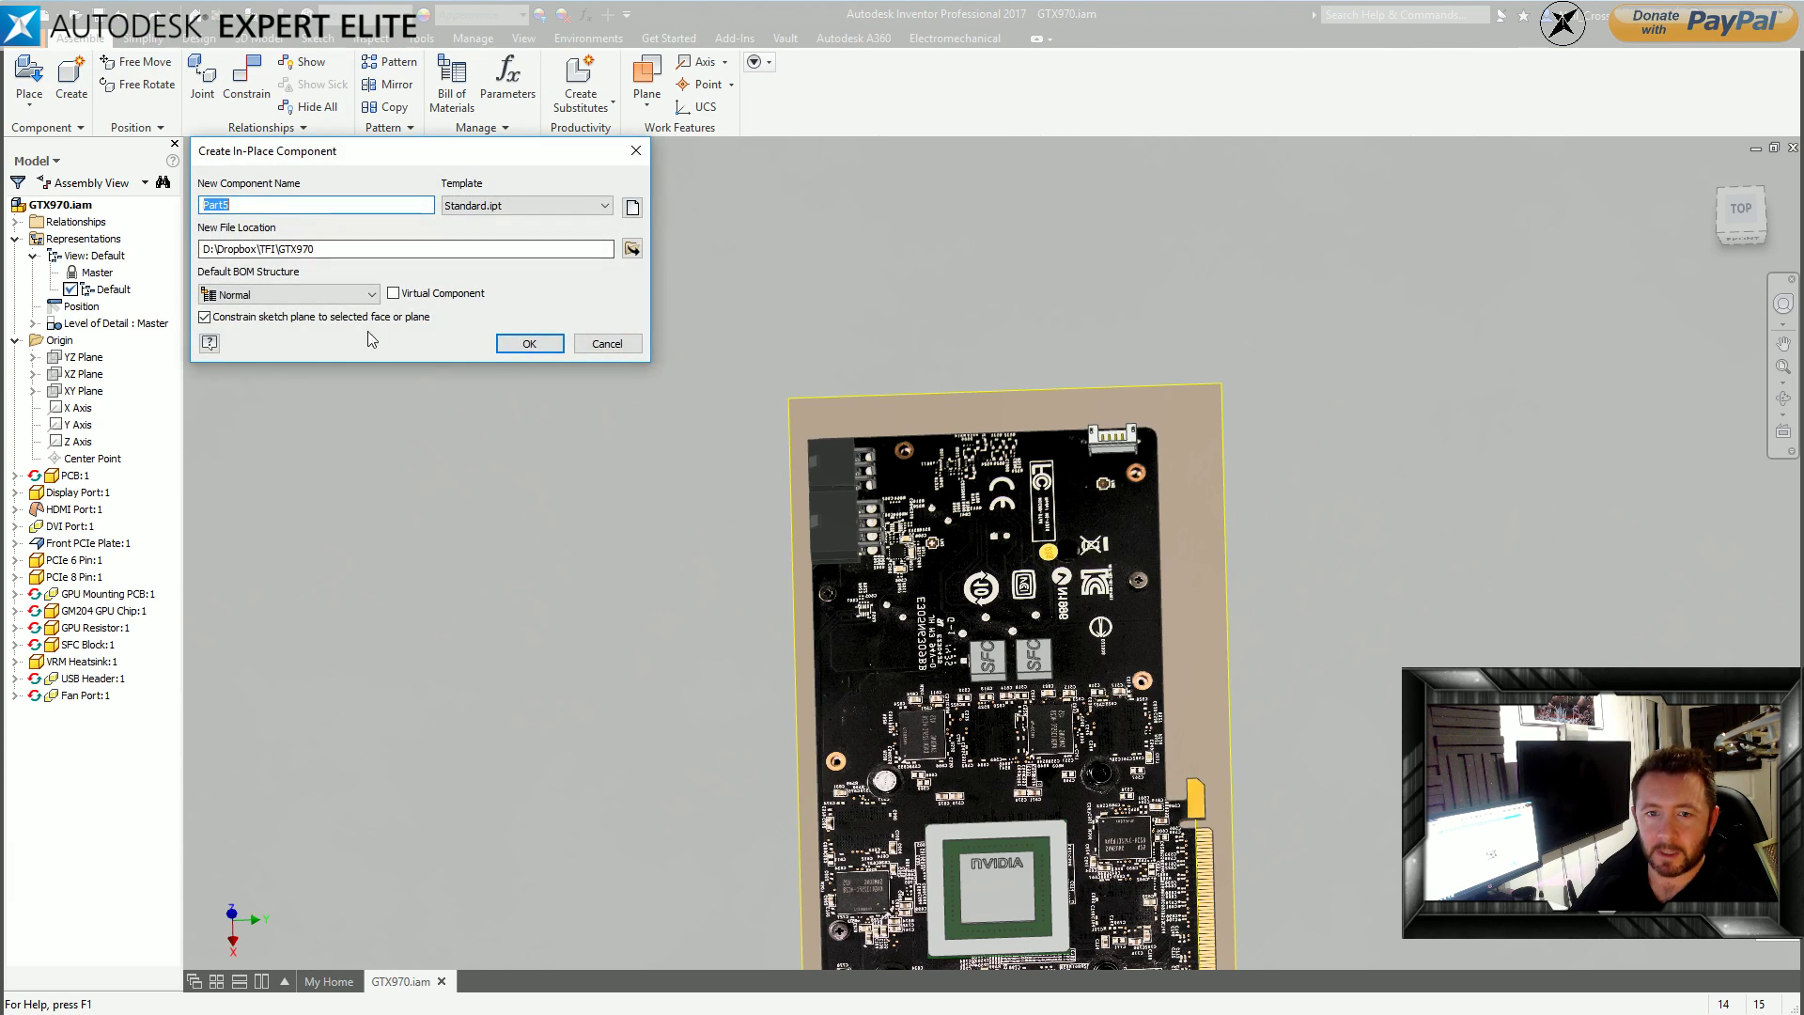
left_click(501, 207)
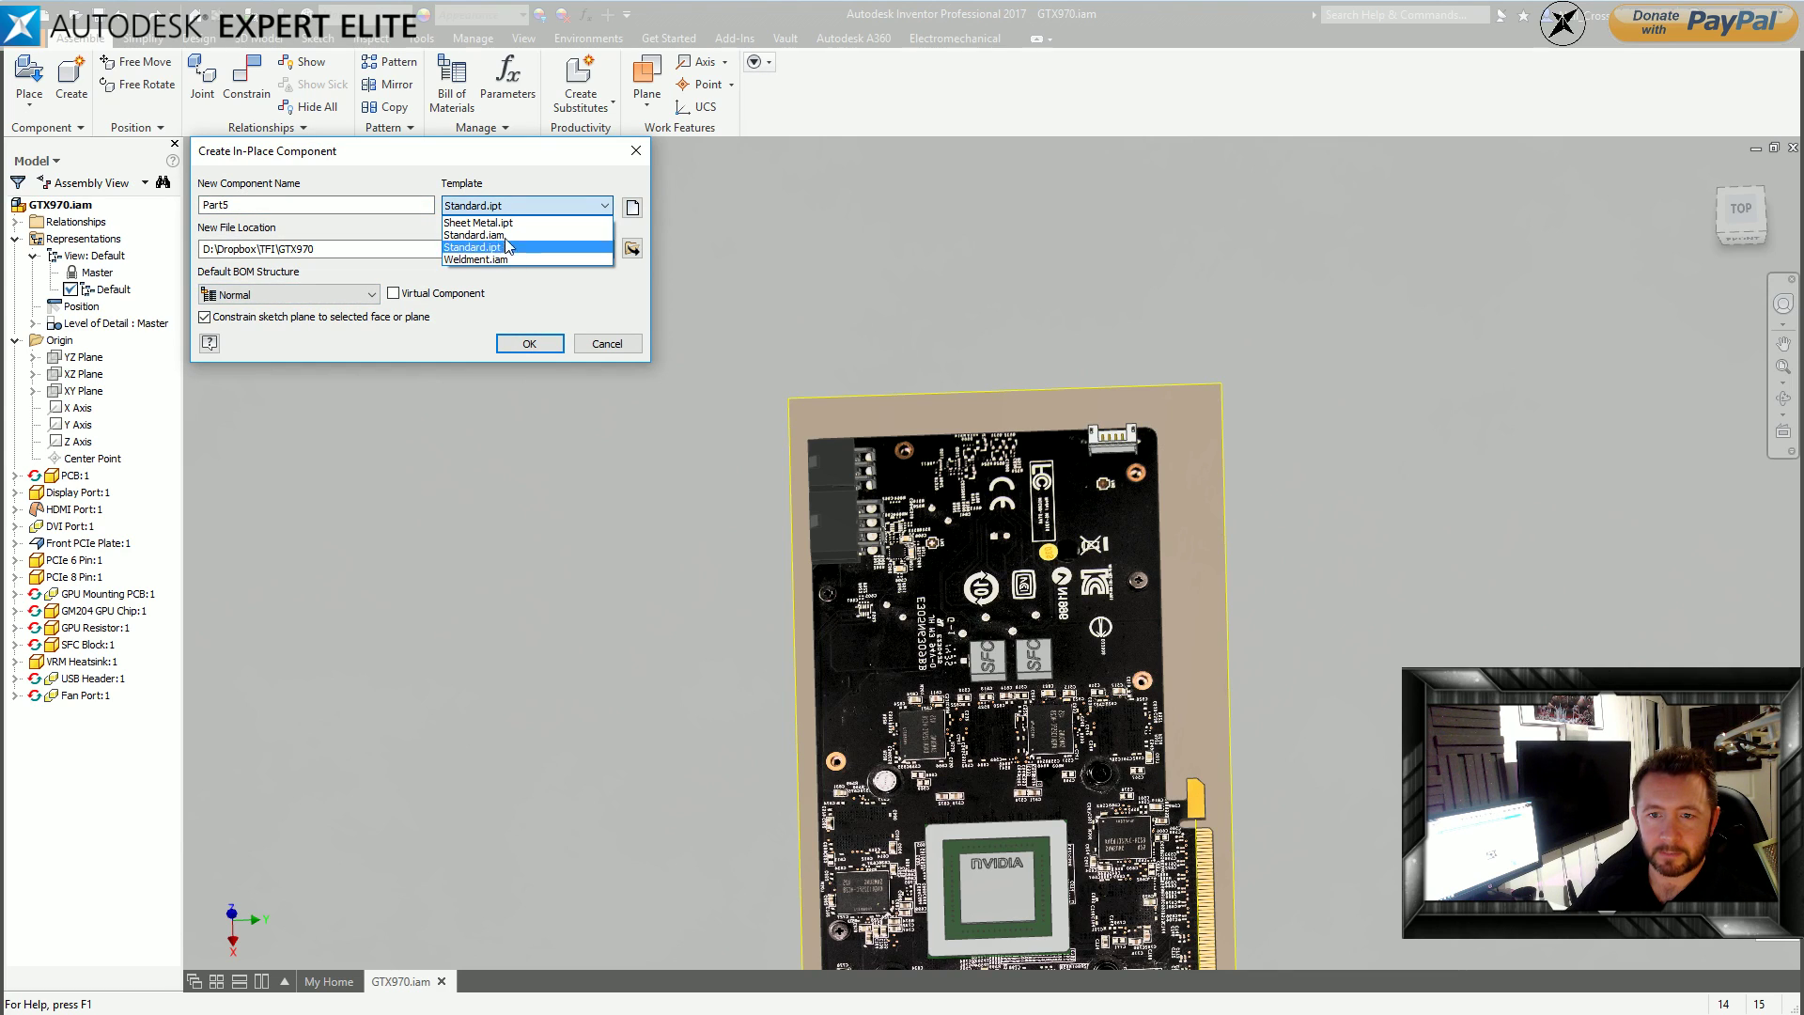
left_click(503, 223)
type("Heat Guard")
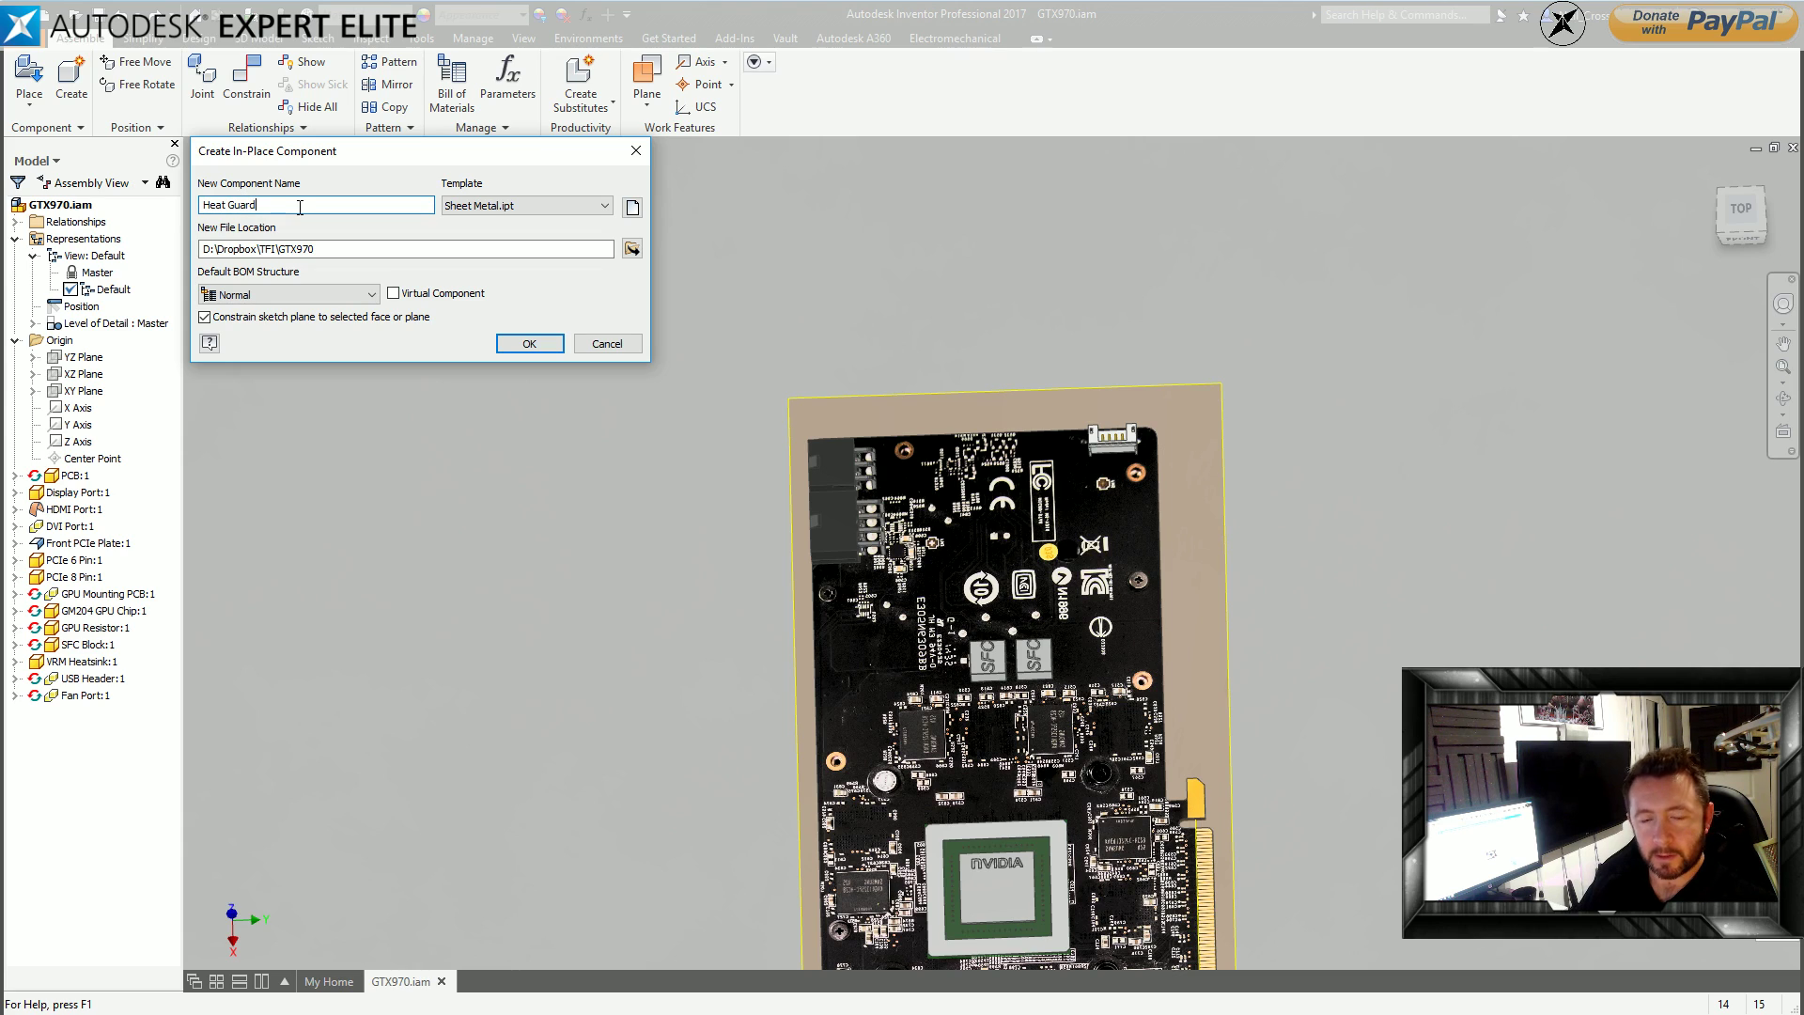
left_click(526, 344)
left_click(568, 316)
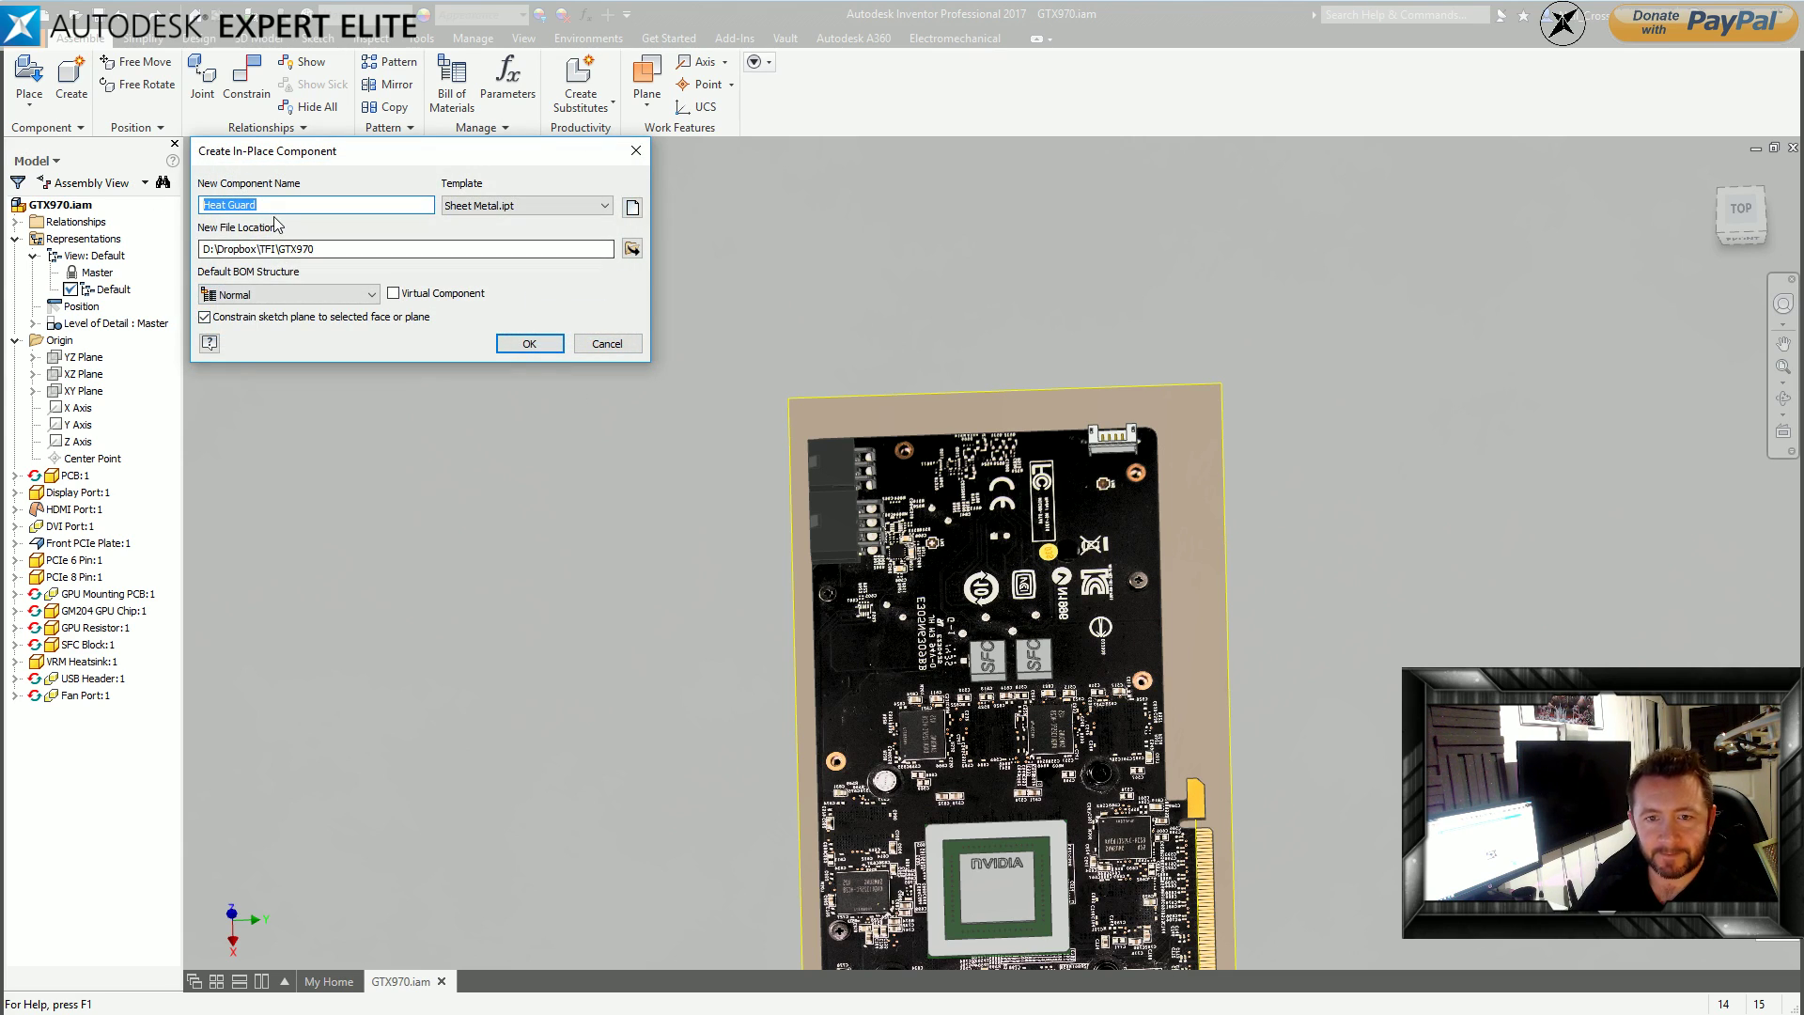
Rename the new sheet metal component Heat Plate and create it on the PCB's top face.
left_click(230, 206)
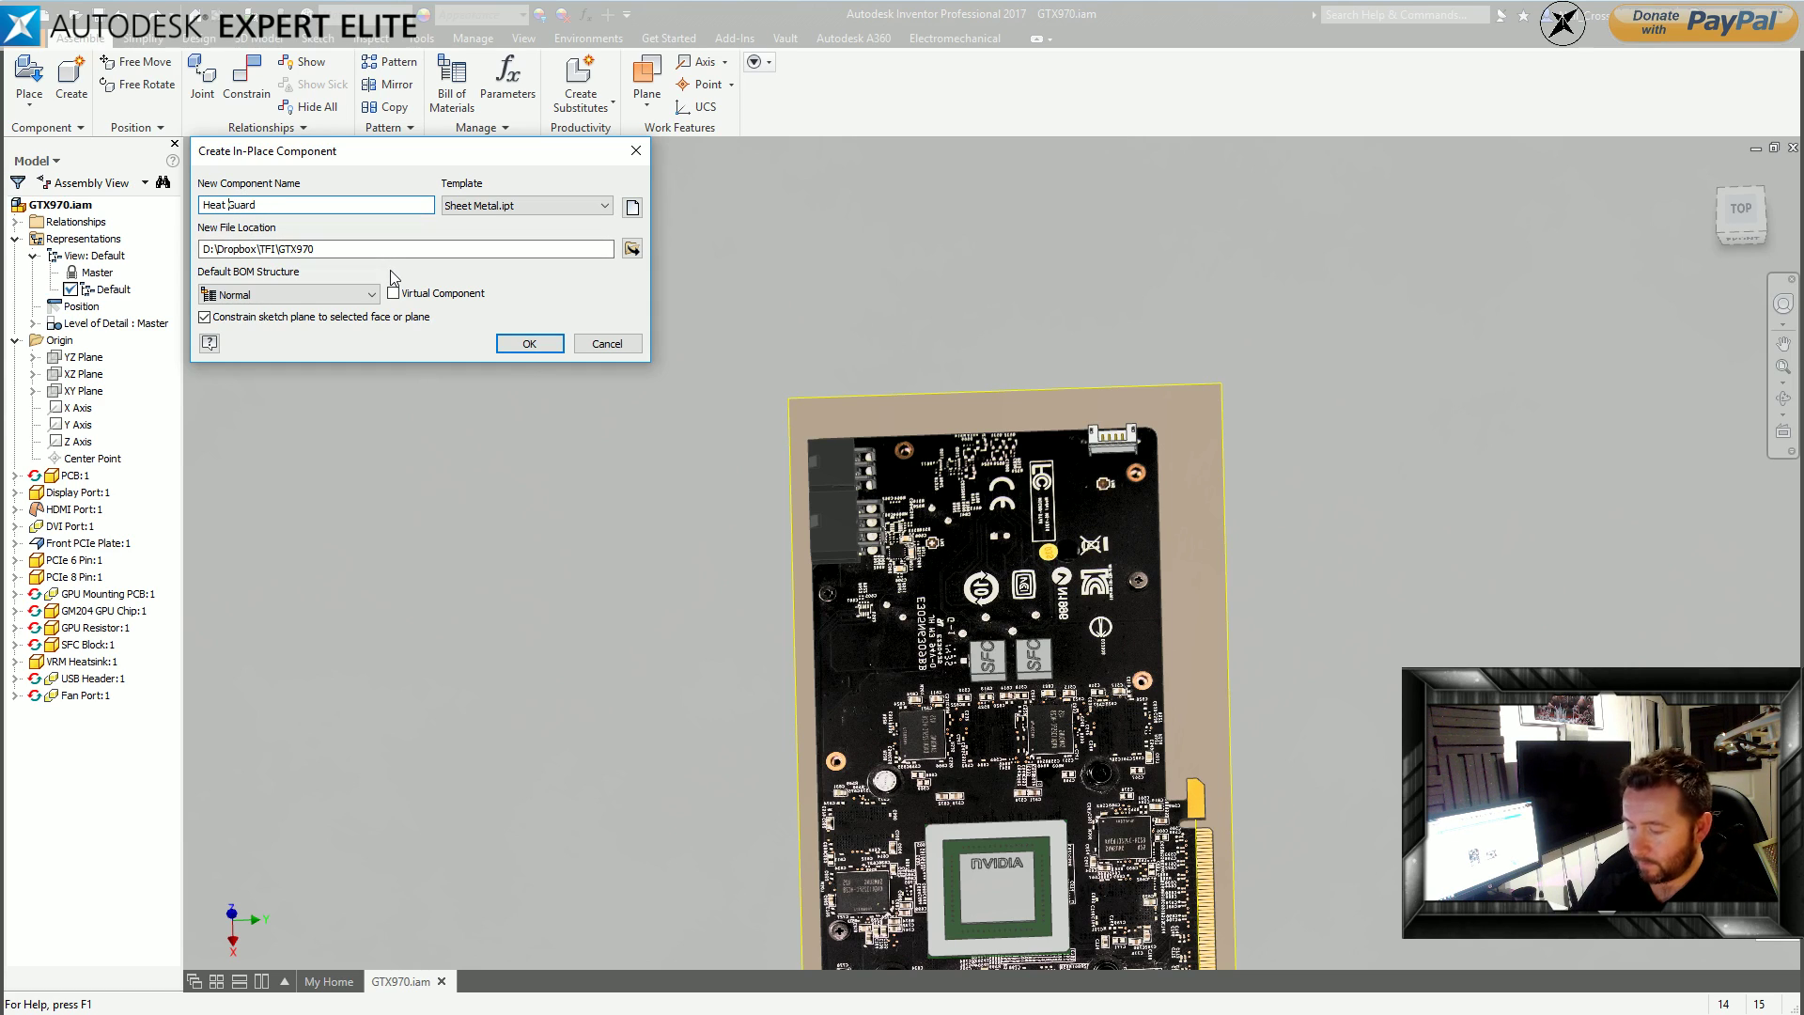
key("Delete")
key("Delete")
key("Delete")
key("Delete")
key("Delete")
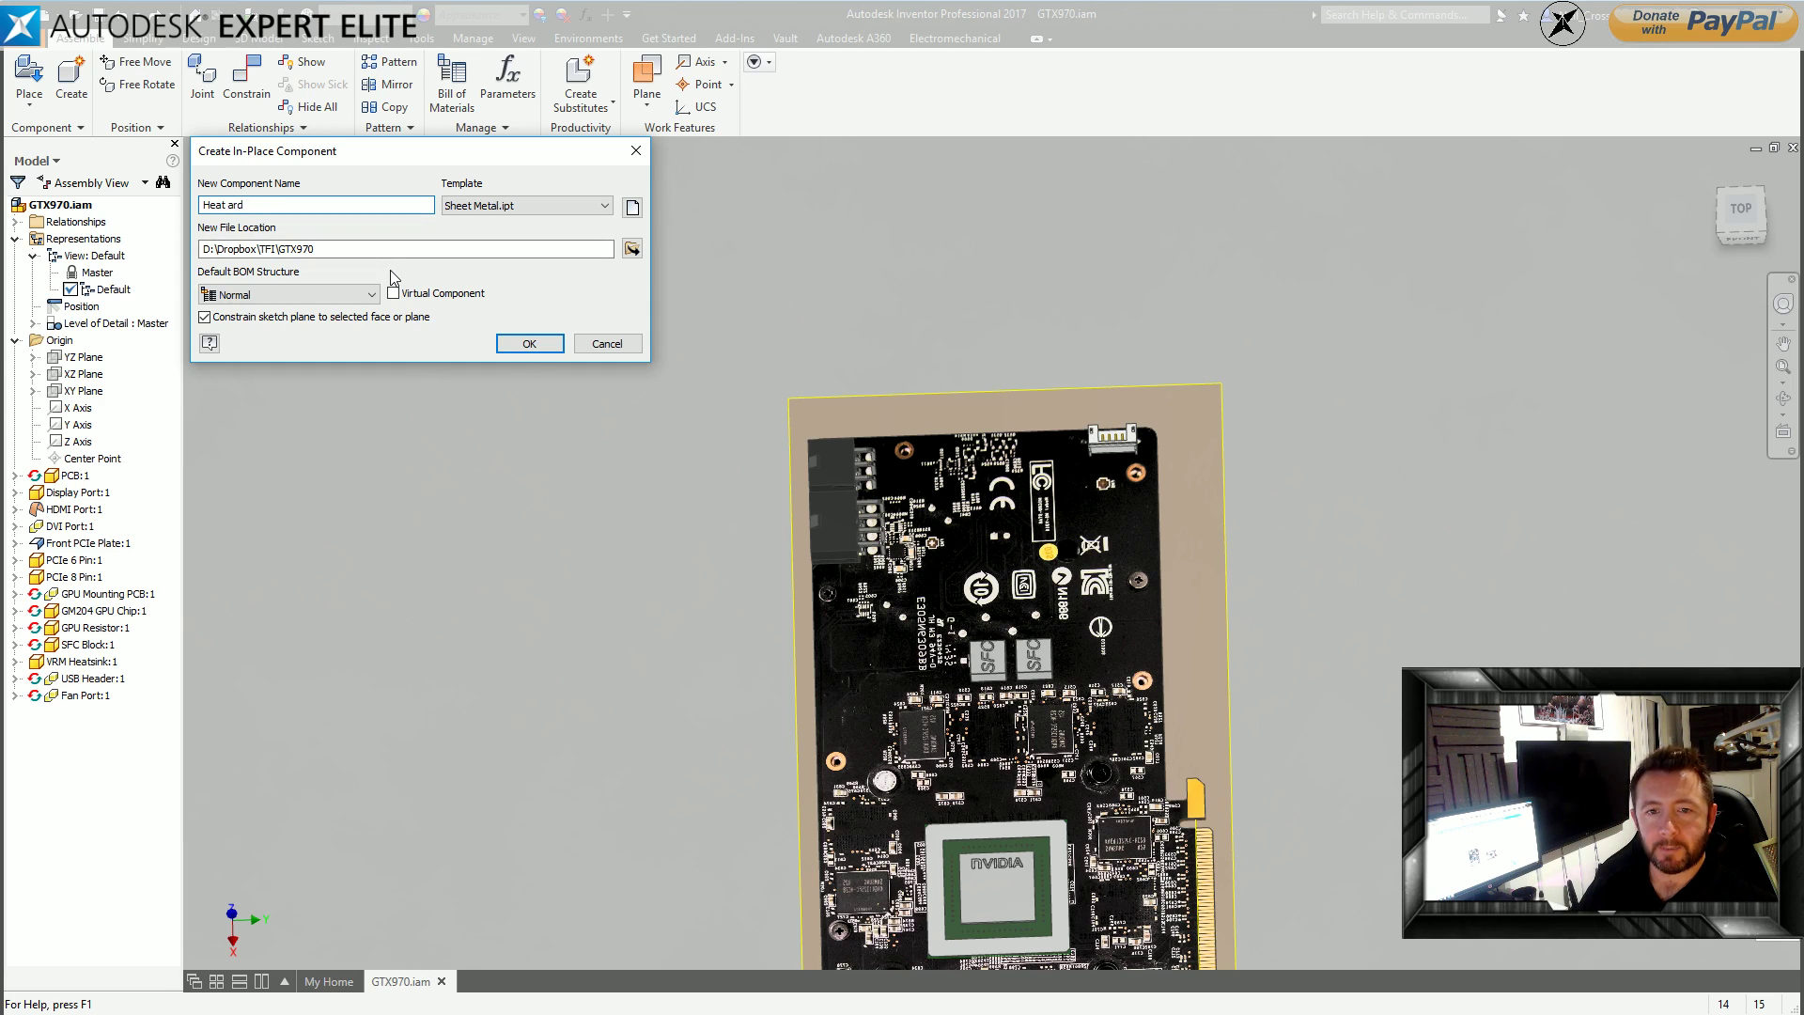
type("Plate")
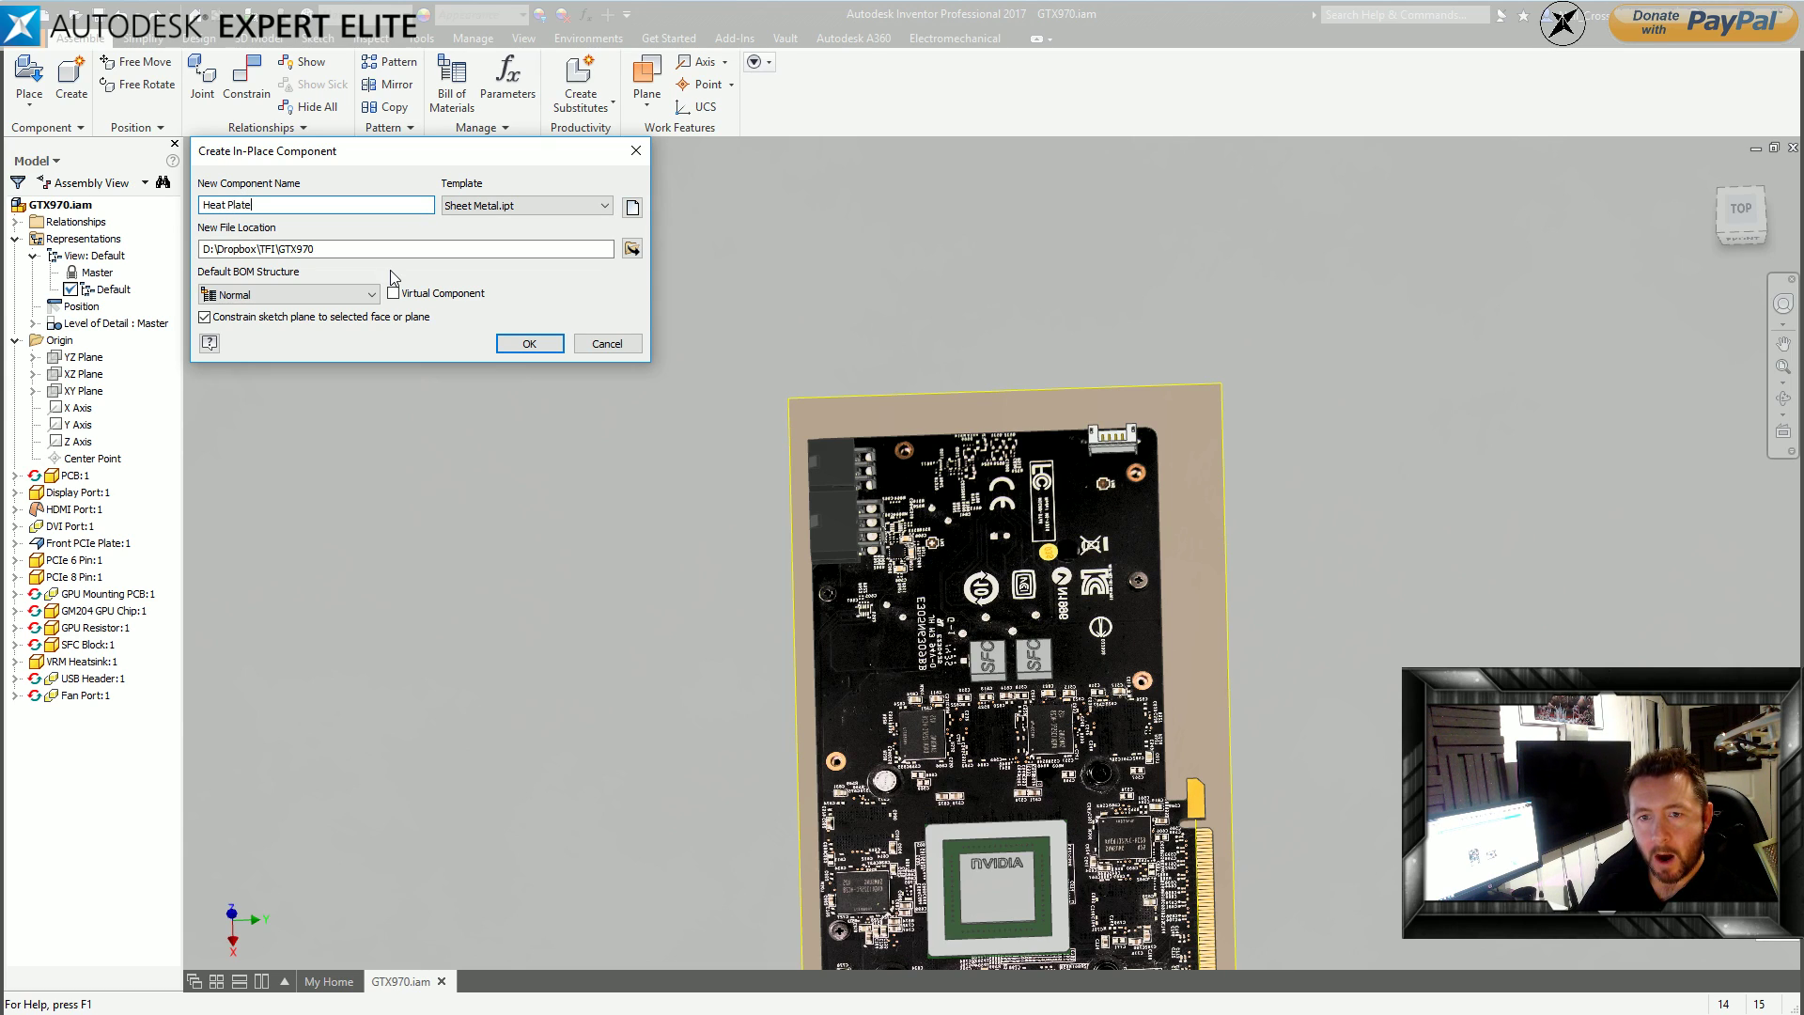
key("Return")
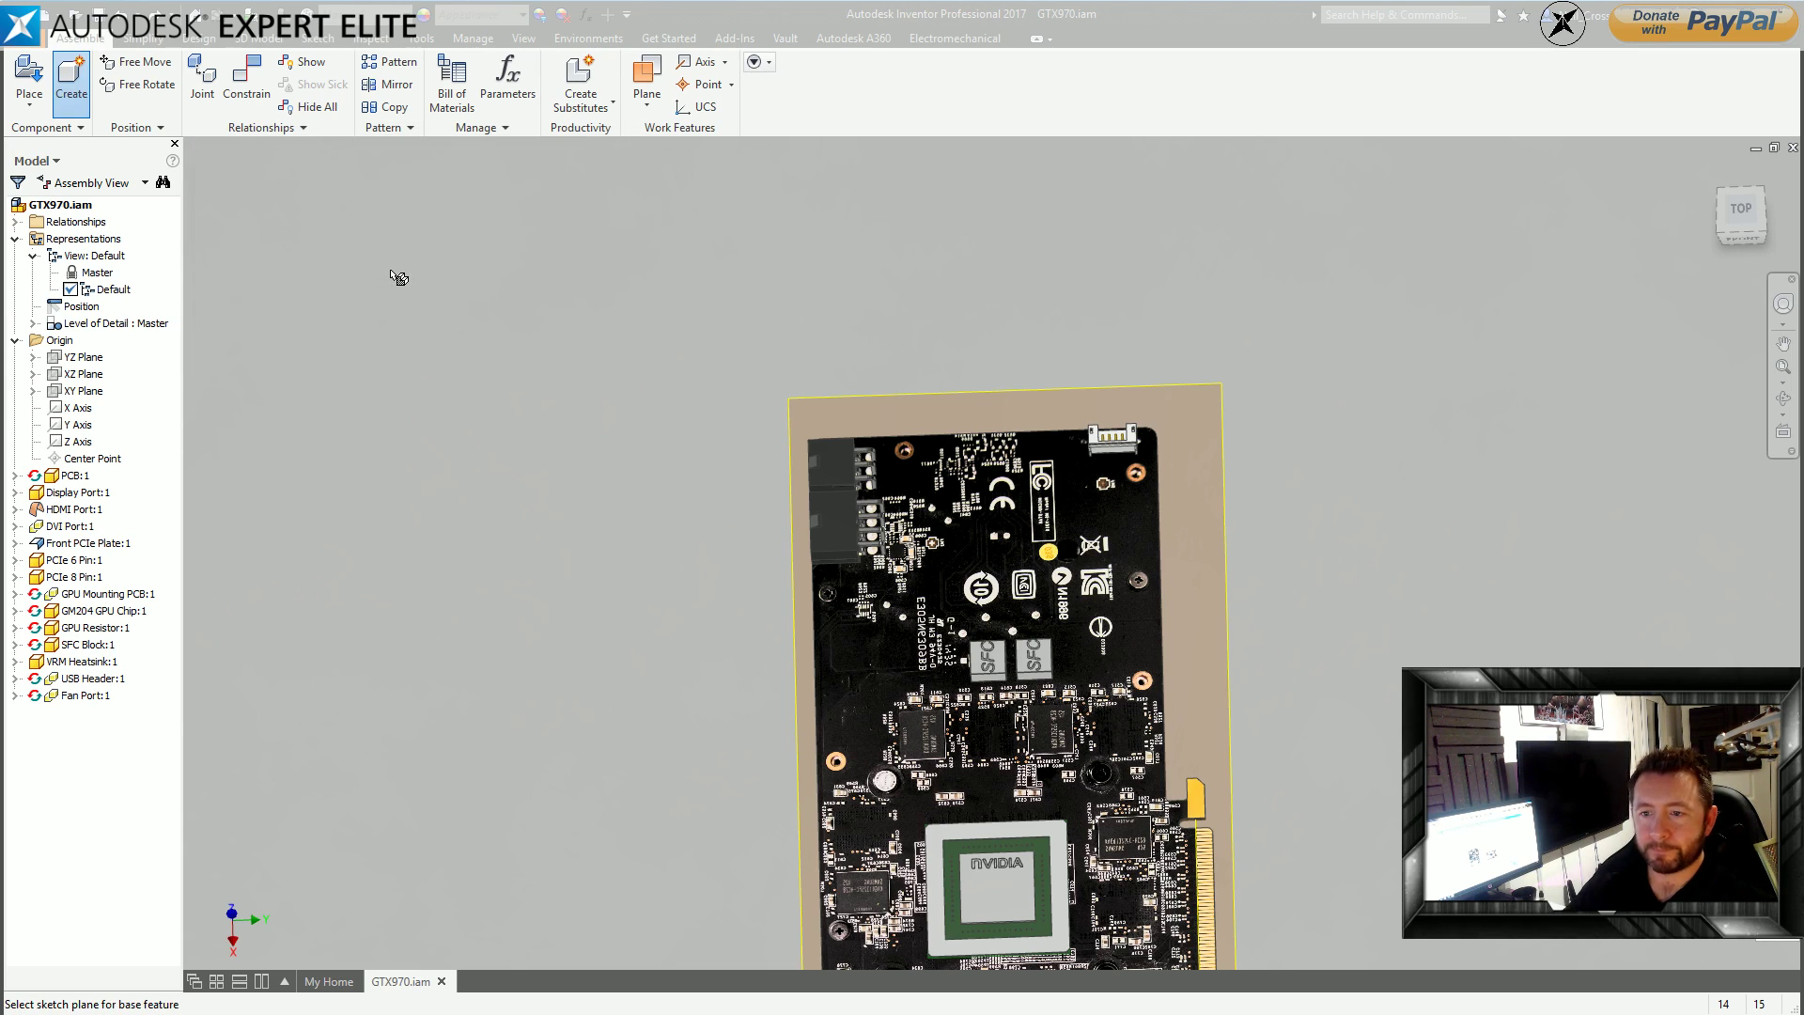
left_click(977, 540)
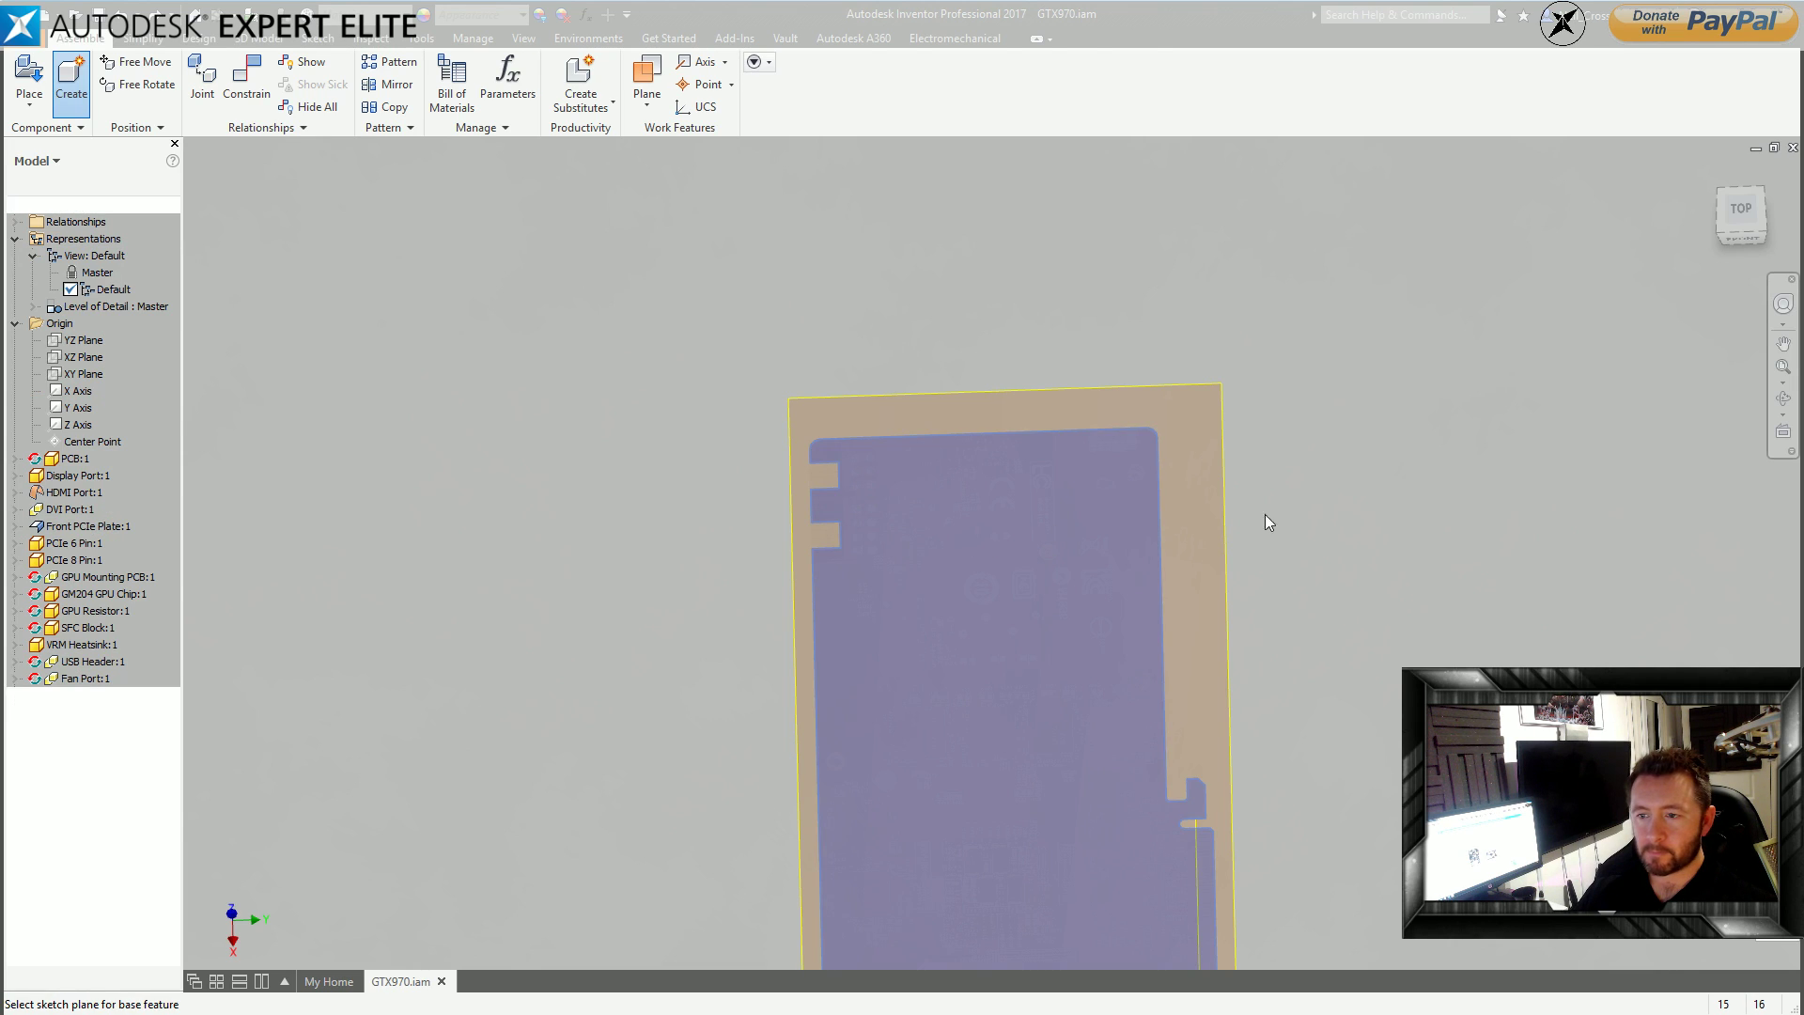
Set the Default_mm sheet metal rule to a 1.75 mm thickness and Stainless Steel material, and save it.
left_click(41, 83)
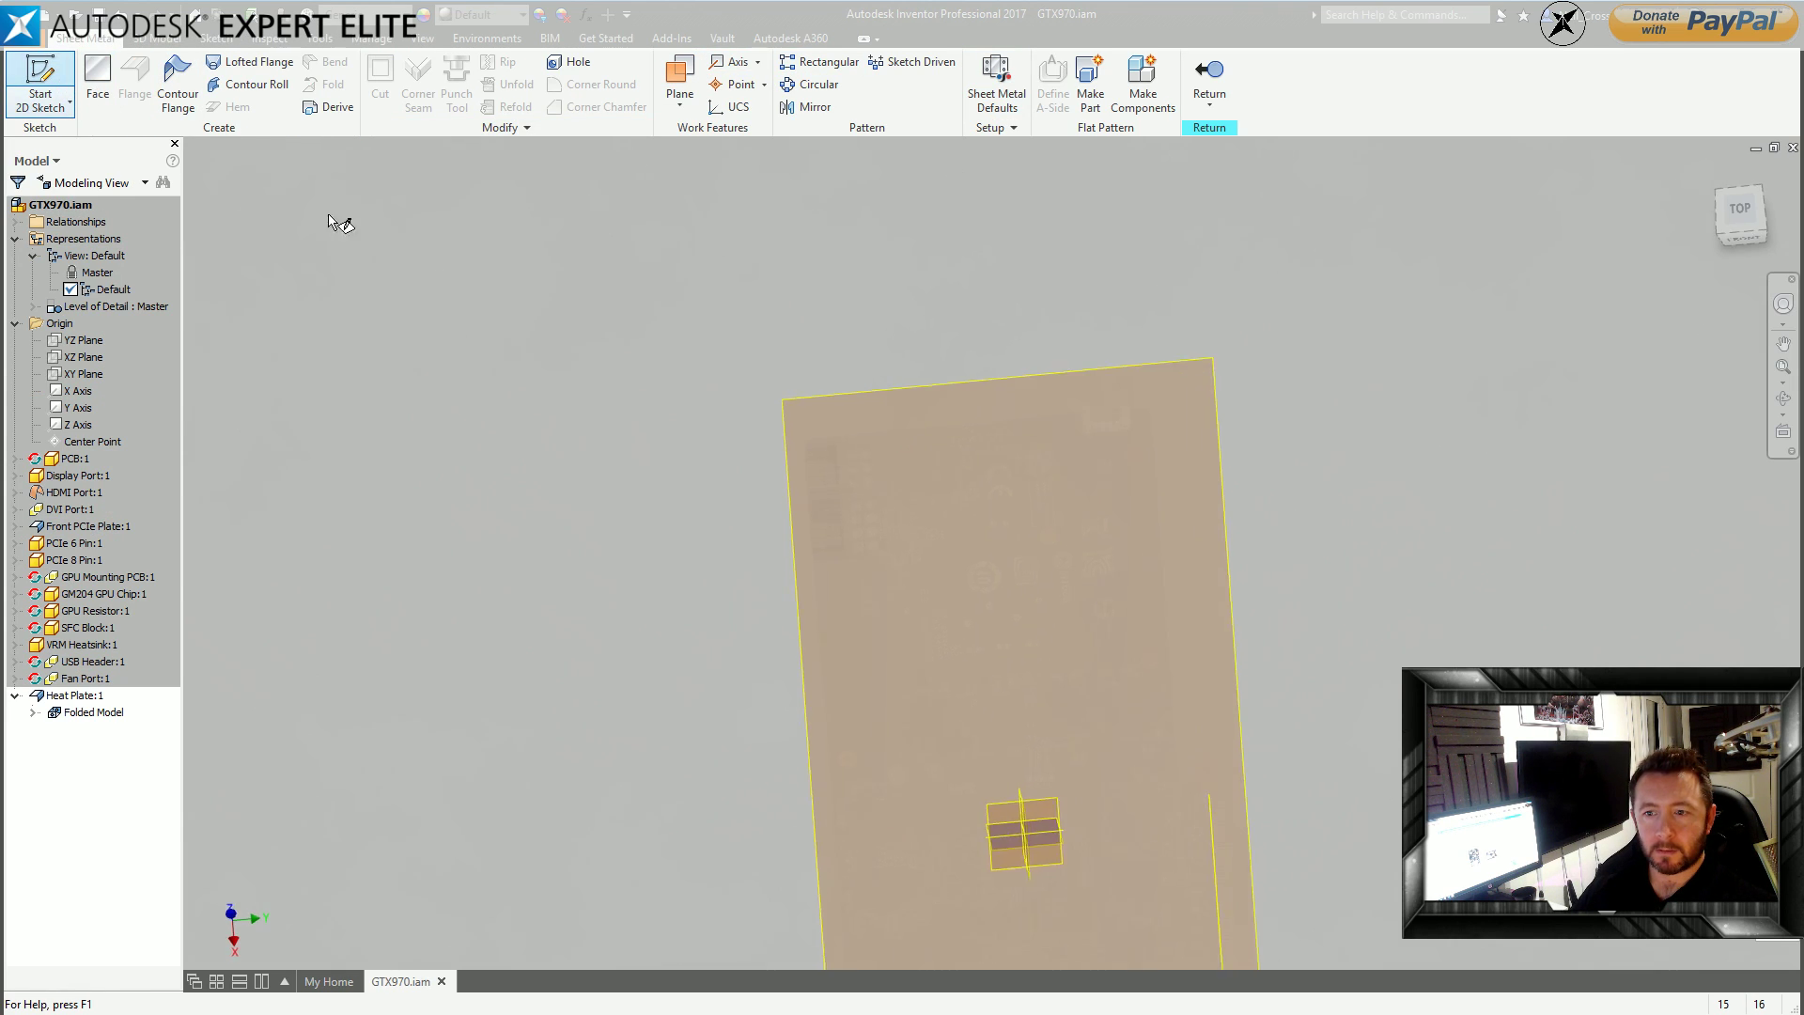
left_click(996, 84)
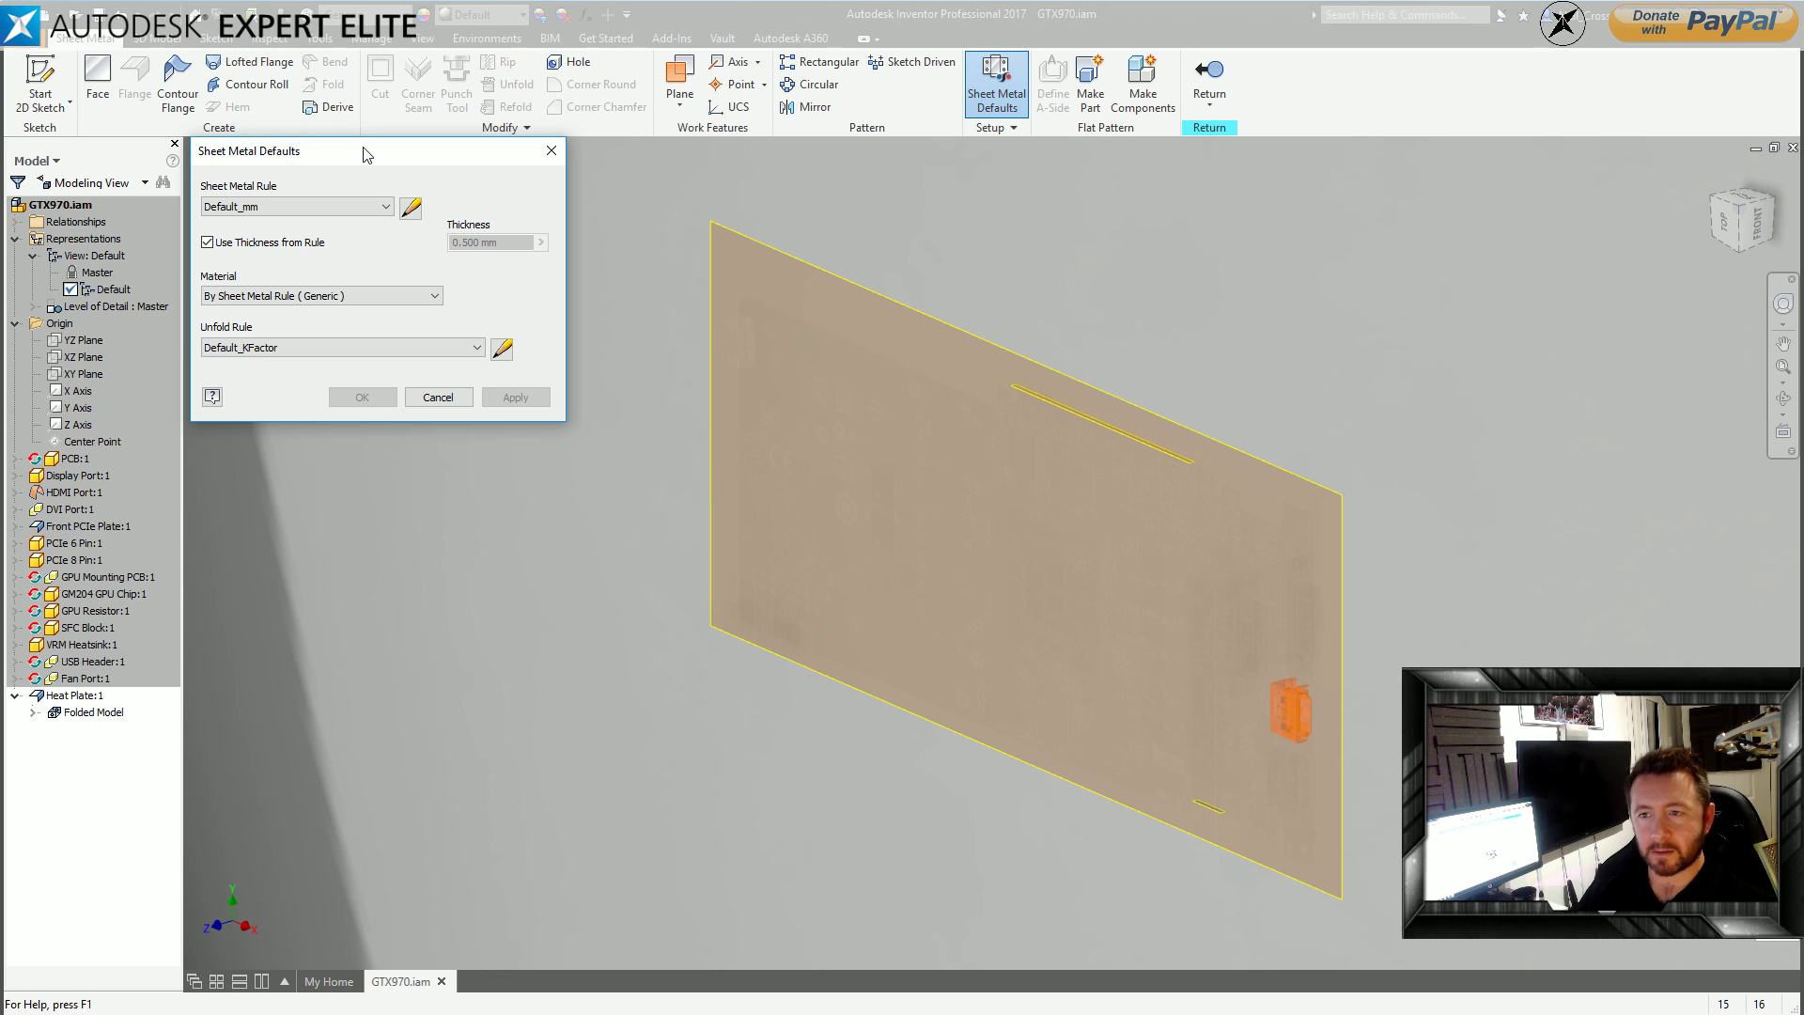
left_click(411, 207)
double_click(957, 458)
type("1.75")
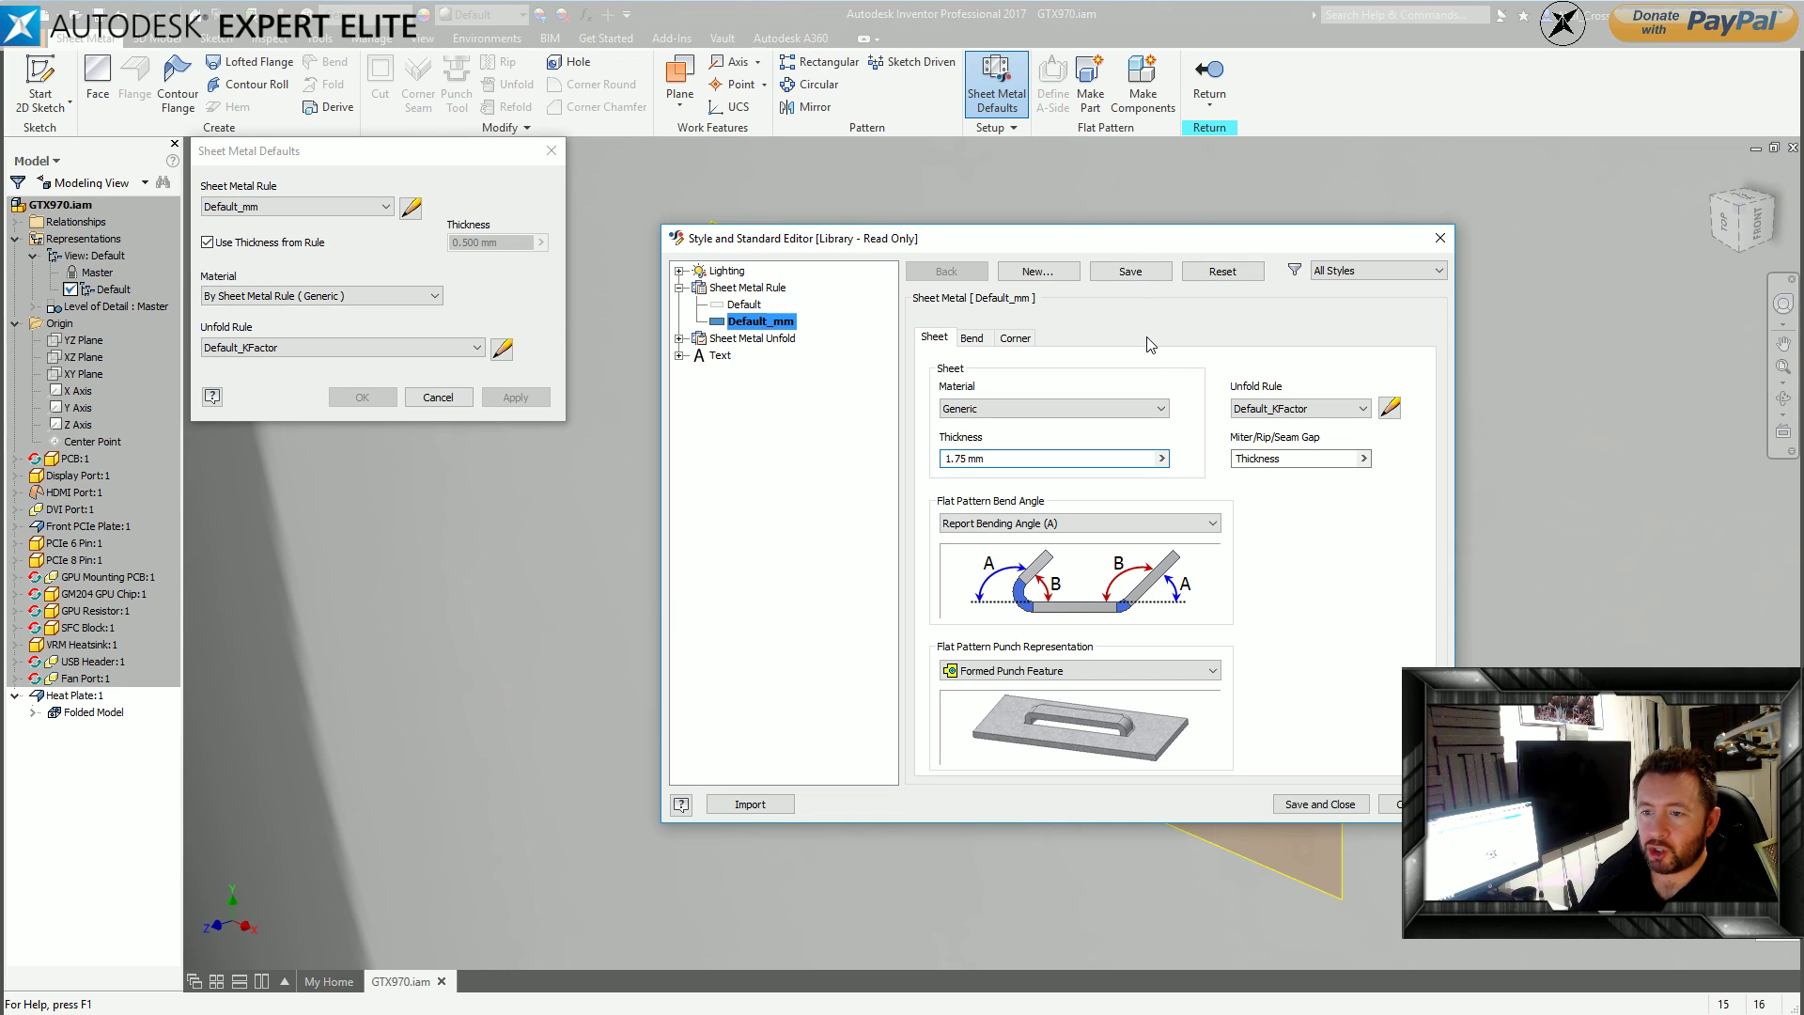
left_click(1073, 412)
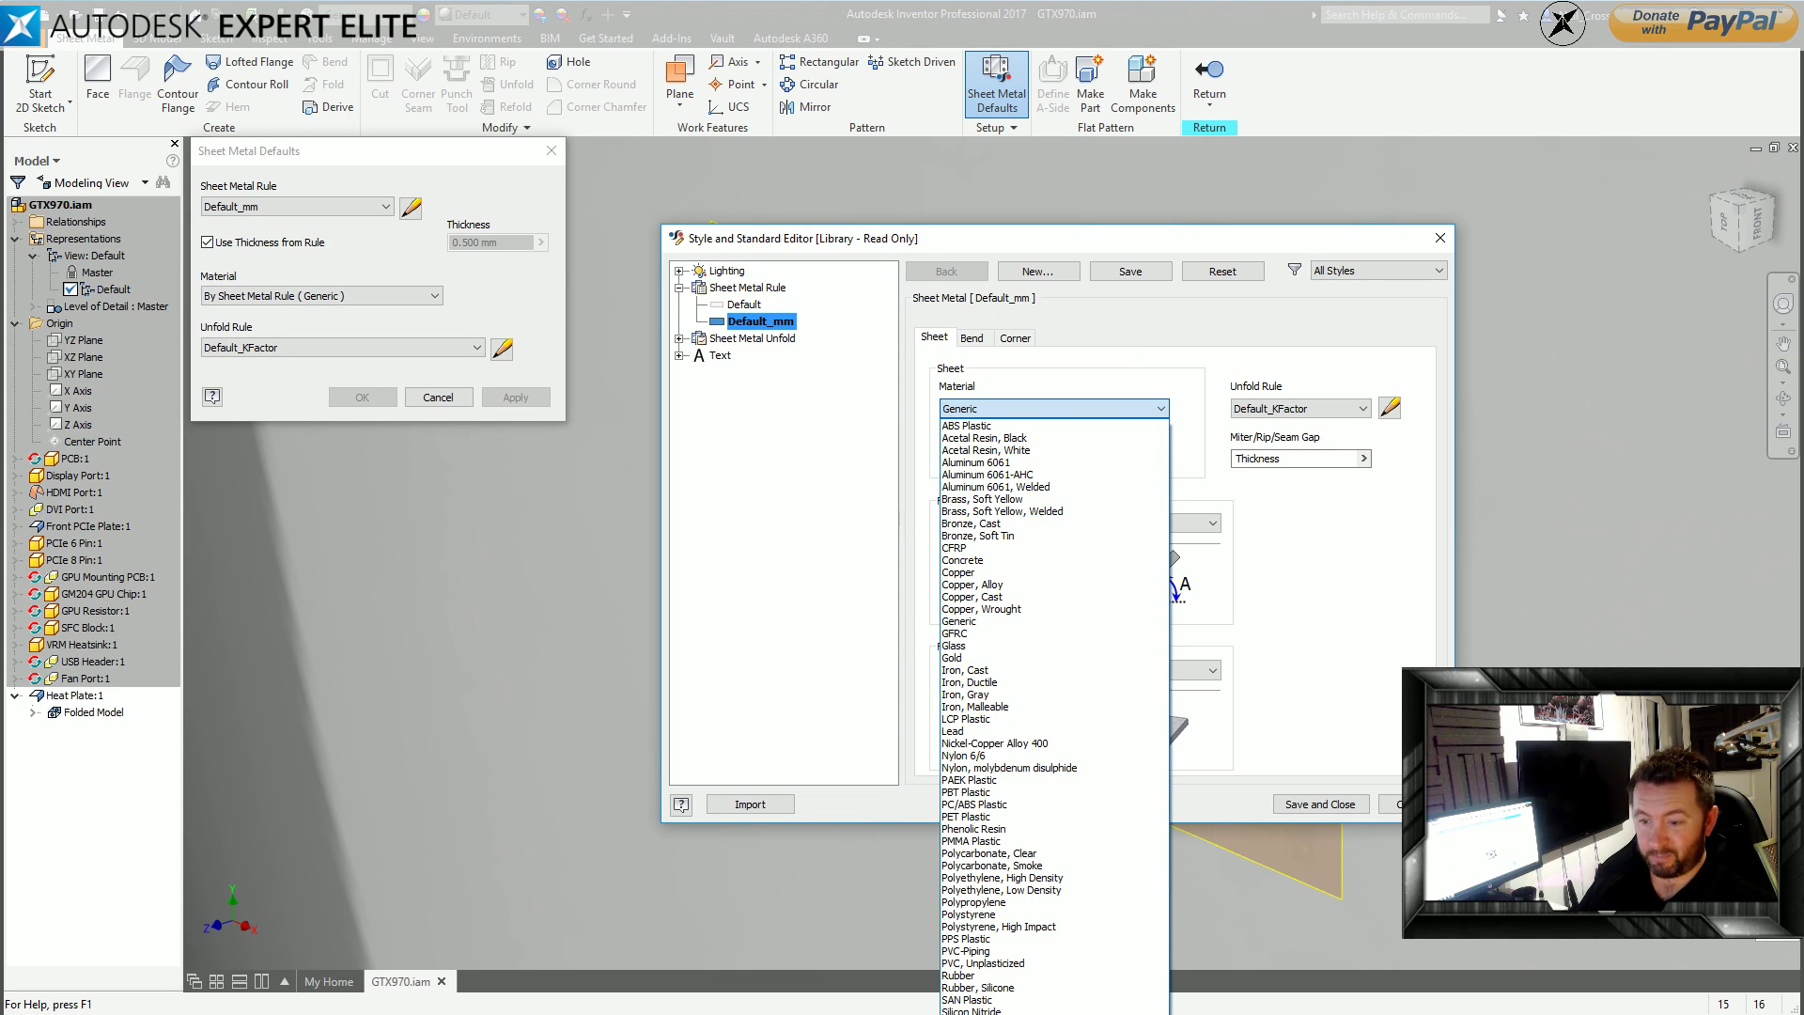
left_click(1071, 1014)
left_click(1130, 271)
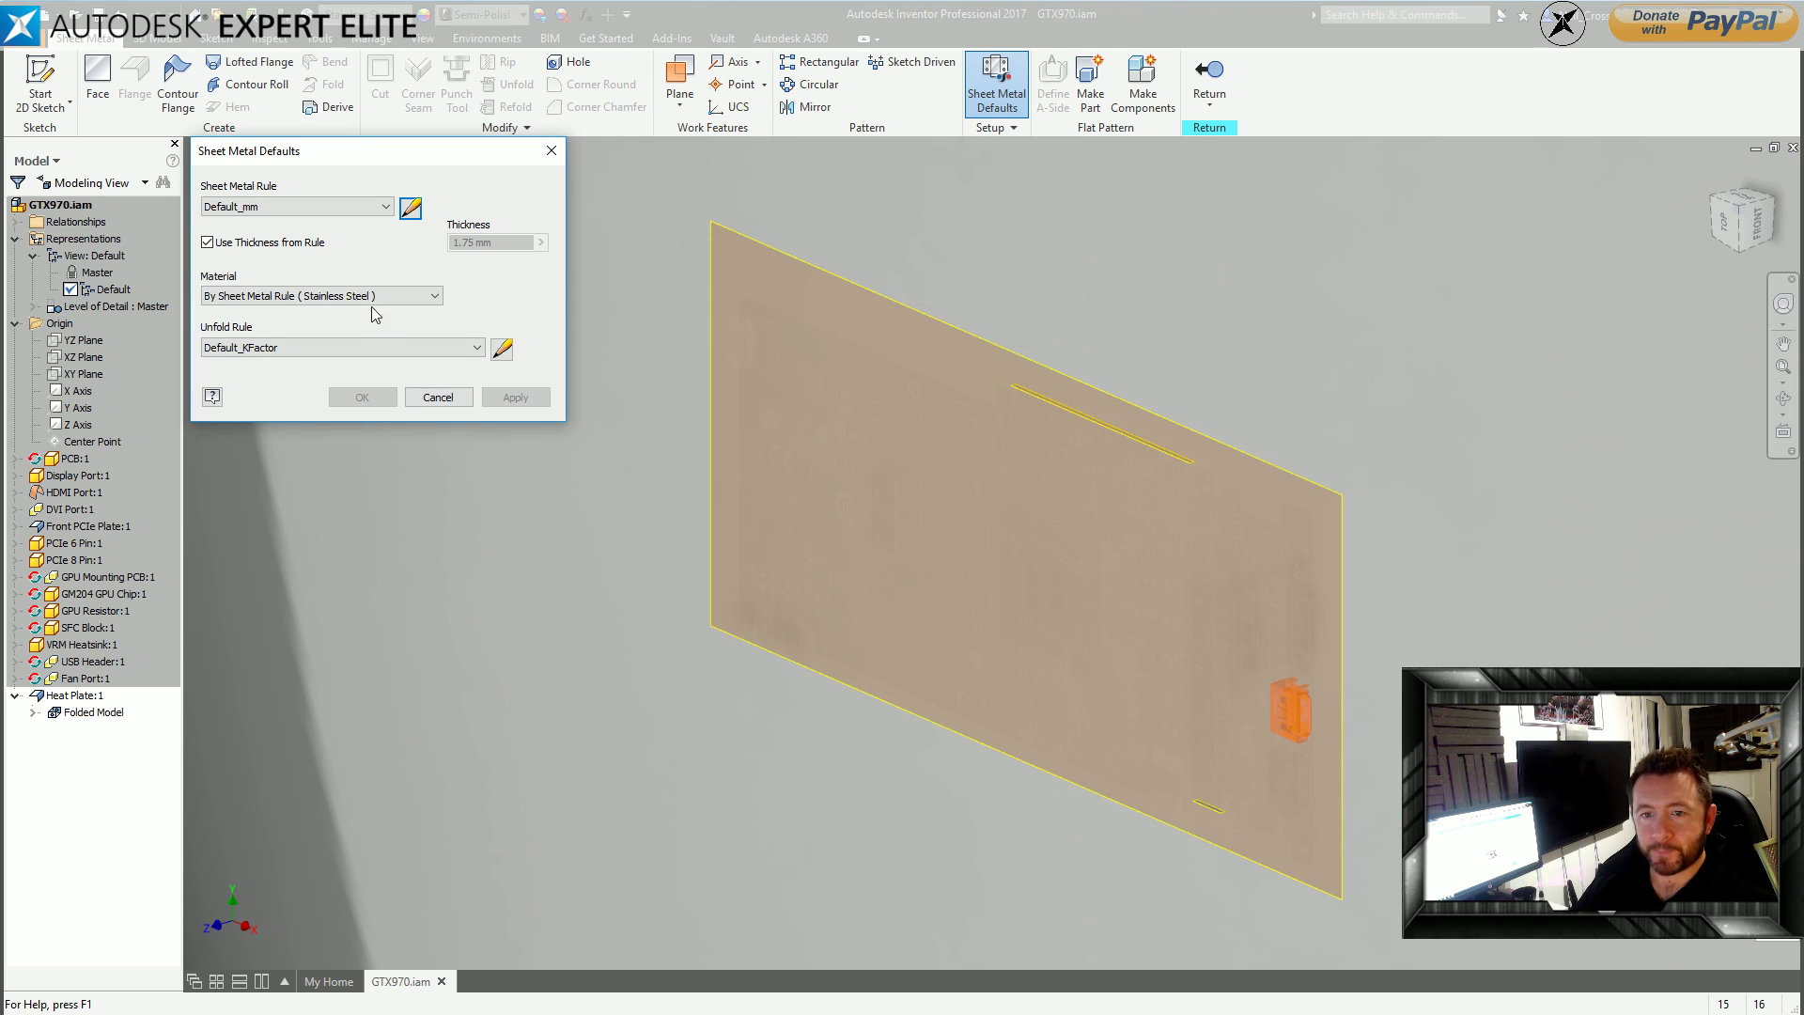
left_click(435, 397)
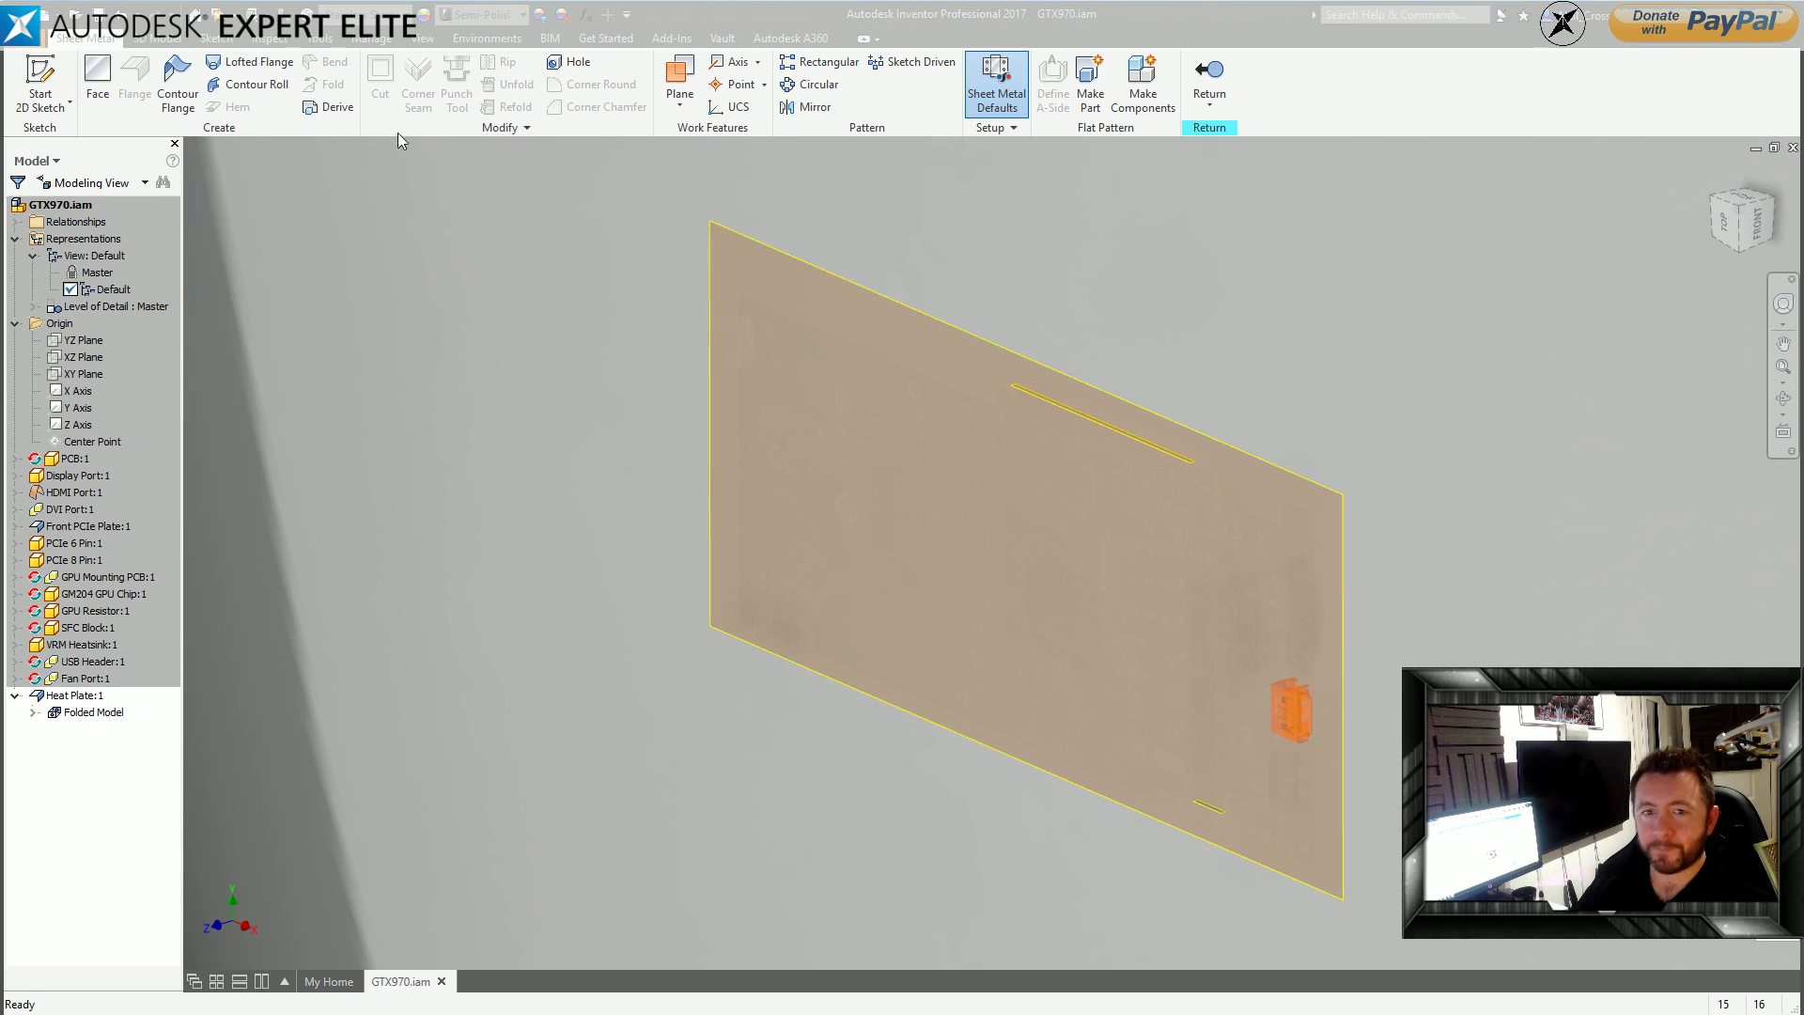
Start a 2D sketch on the PCB's work plane in the Heat Plate and project the PCB outline.
left_click(39, 83)
left_click(904, 543)
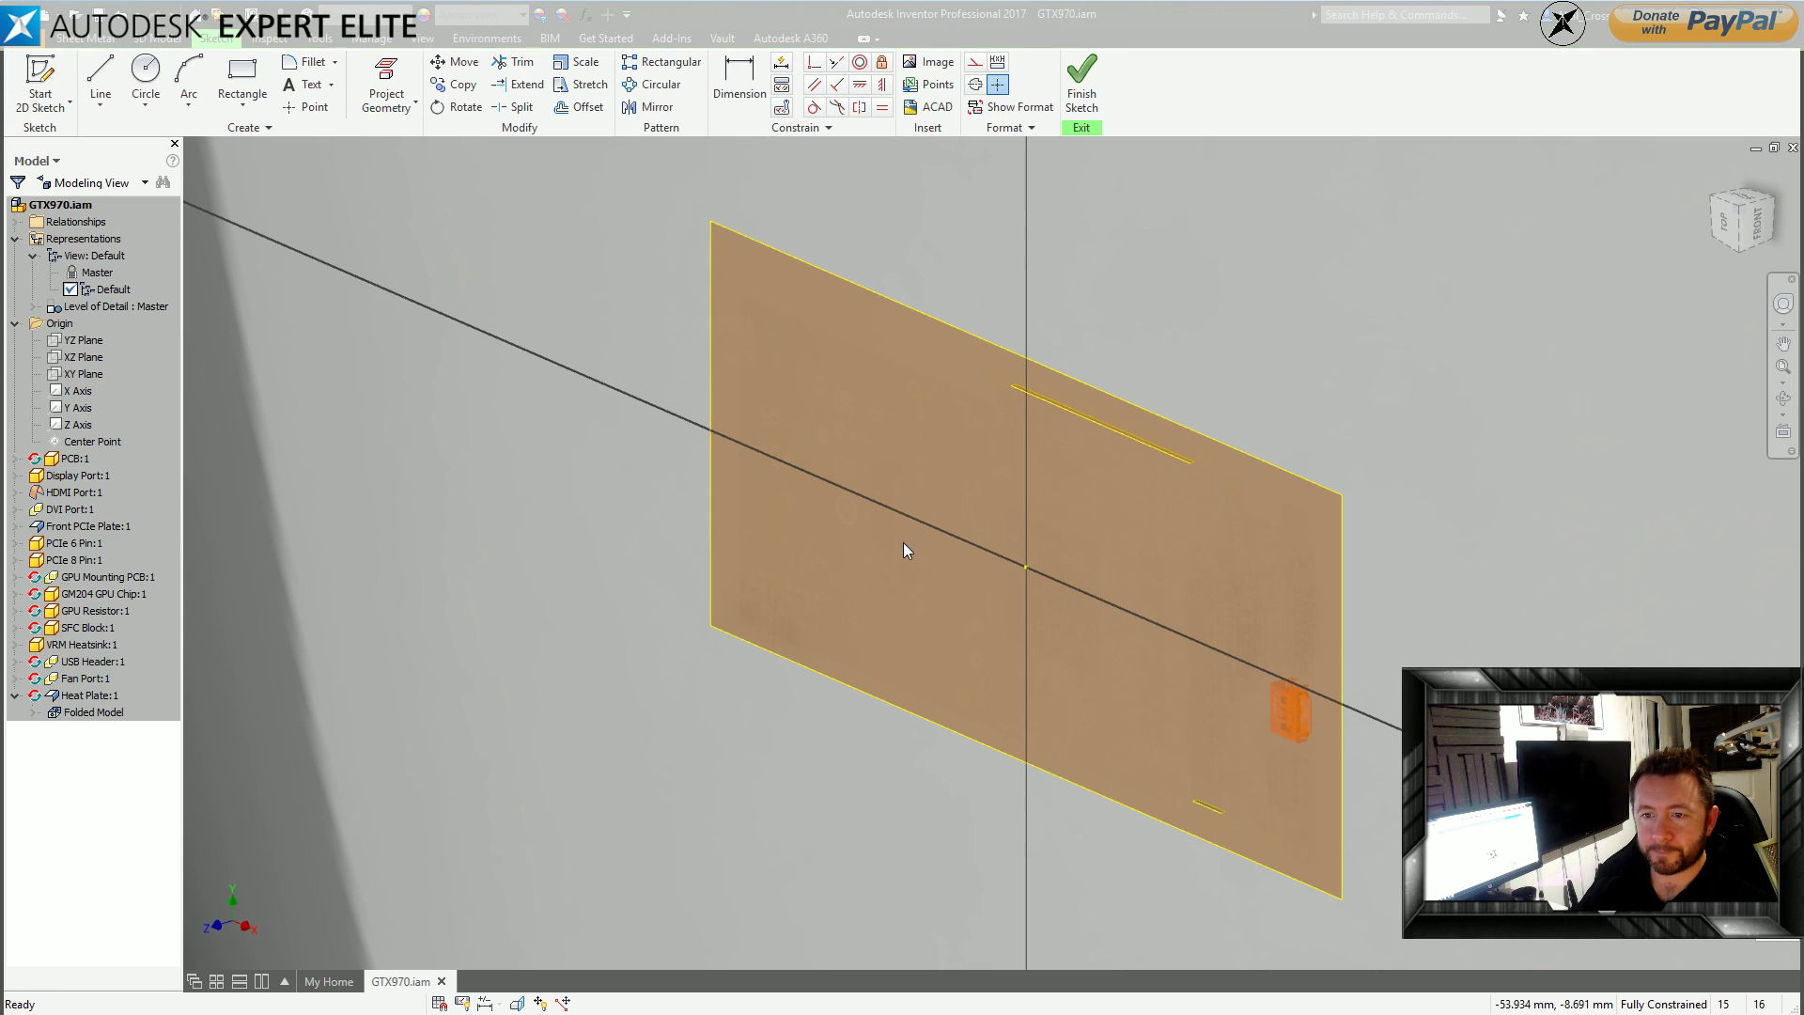
left_click(401, 75)
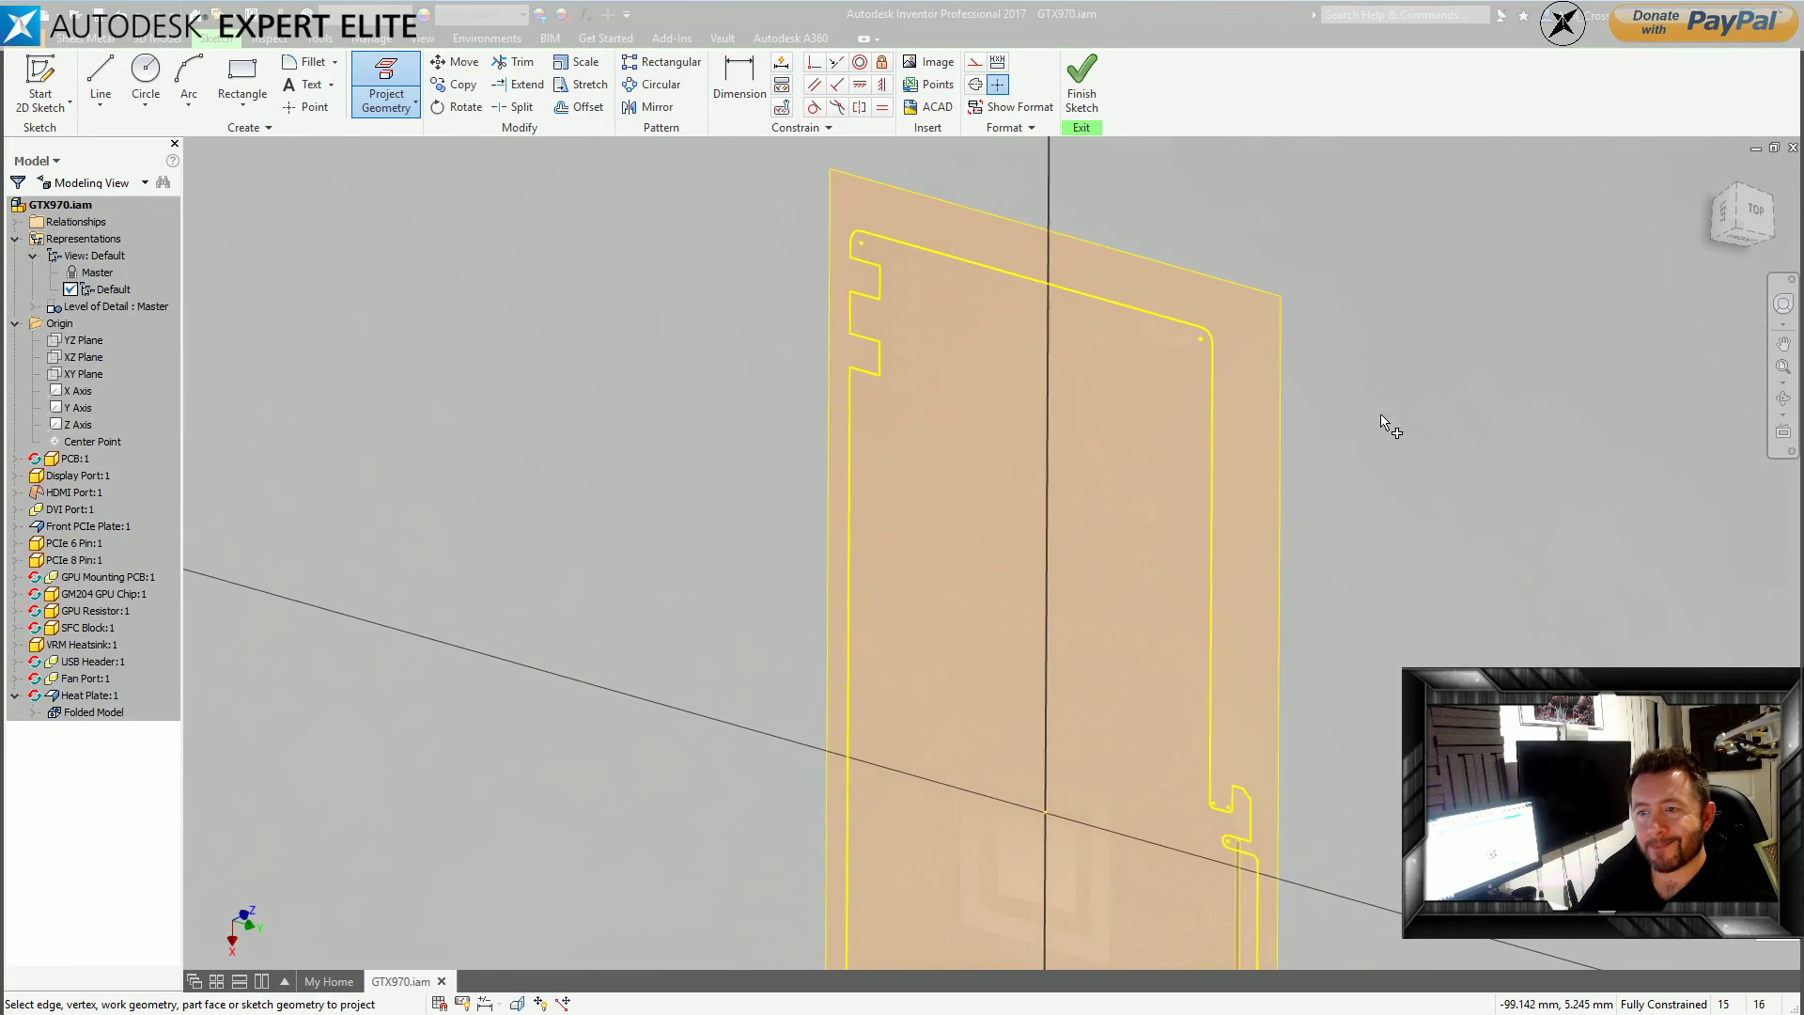
Project the outlines of the two PCIe power connectors into the Heat Plate sketch.
left_click(1738, 209)
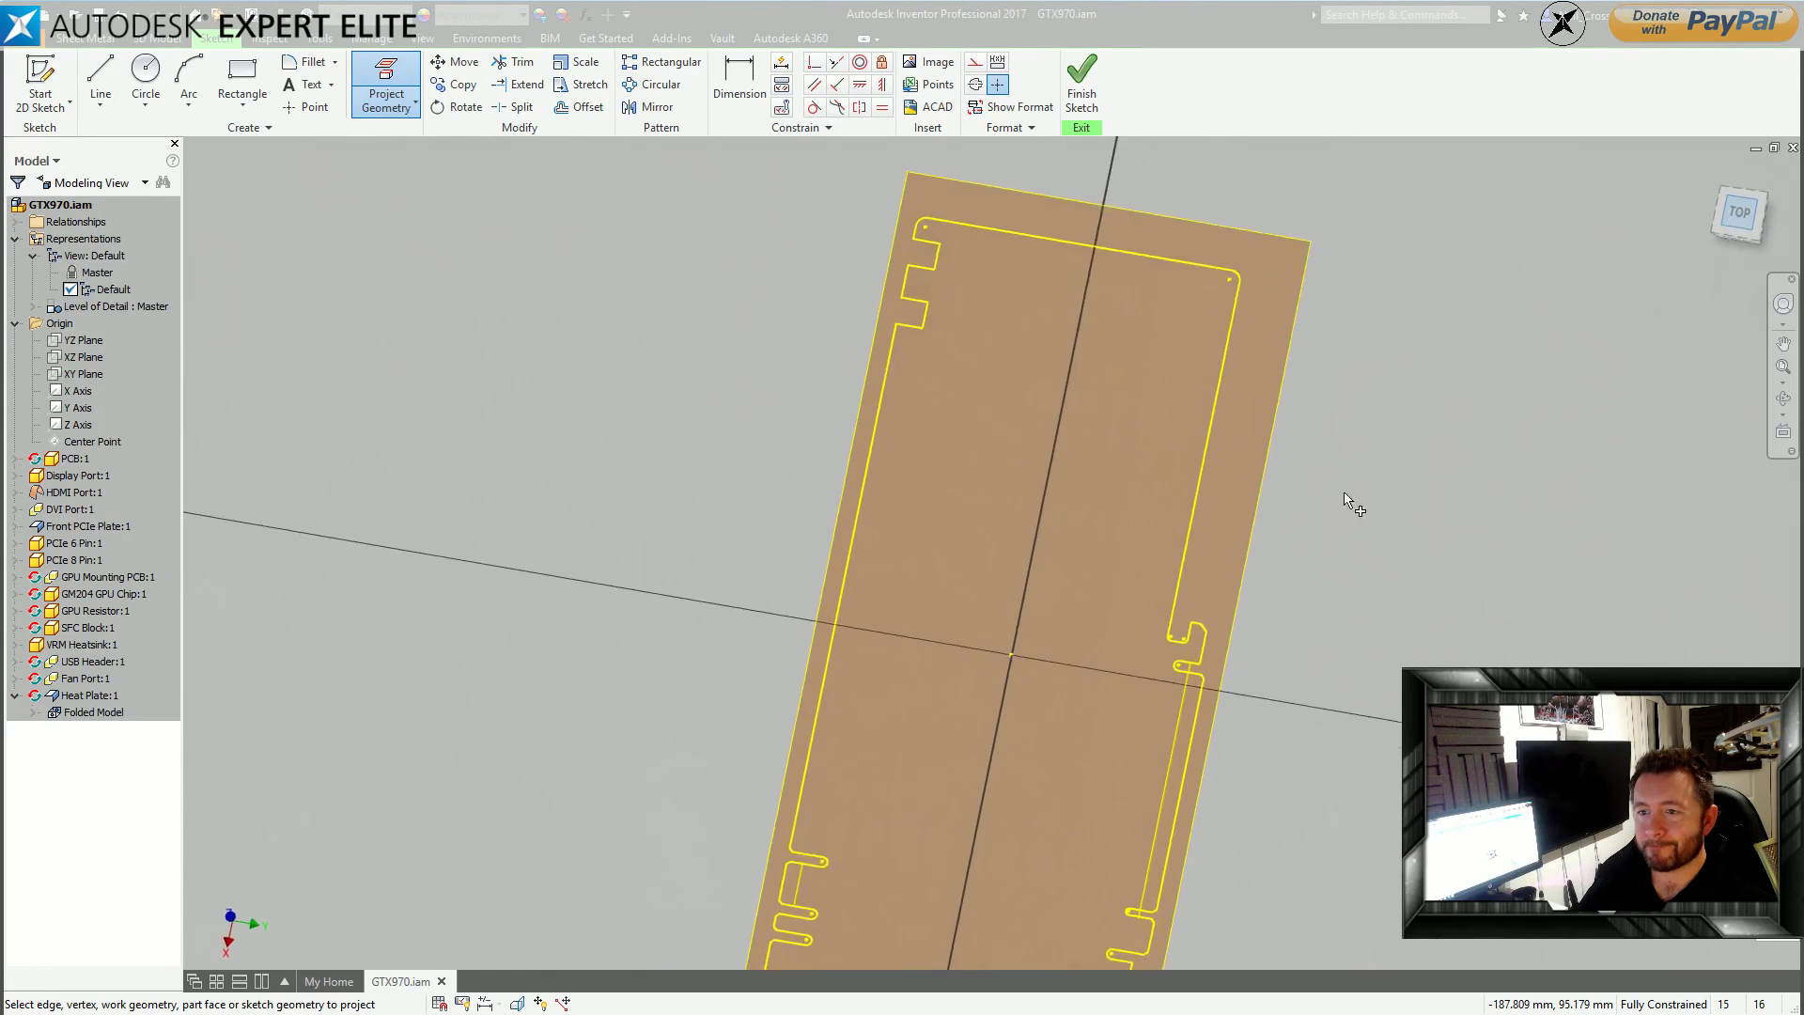
scroll(1002, 234, "up", 3)
middle_click_drag(1002, 247, 1070, 355)
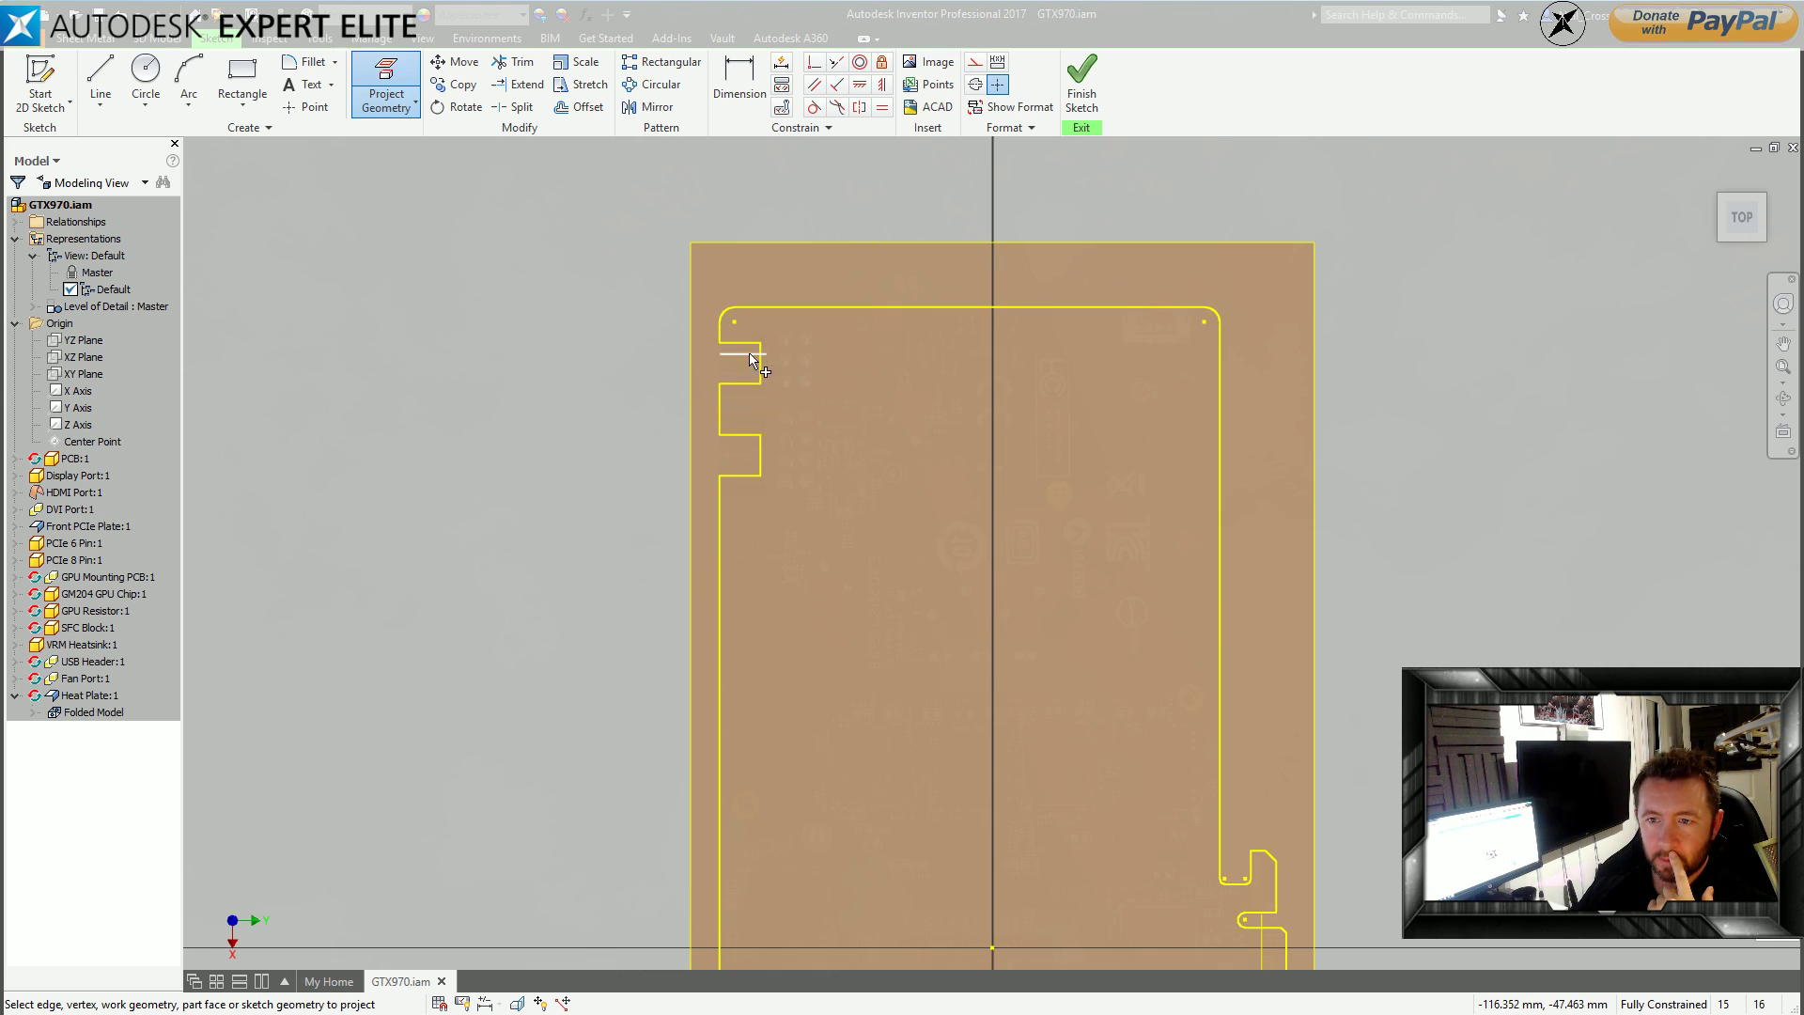
left_click(781, 363)
left_click(786, 455)
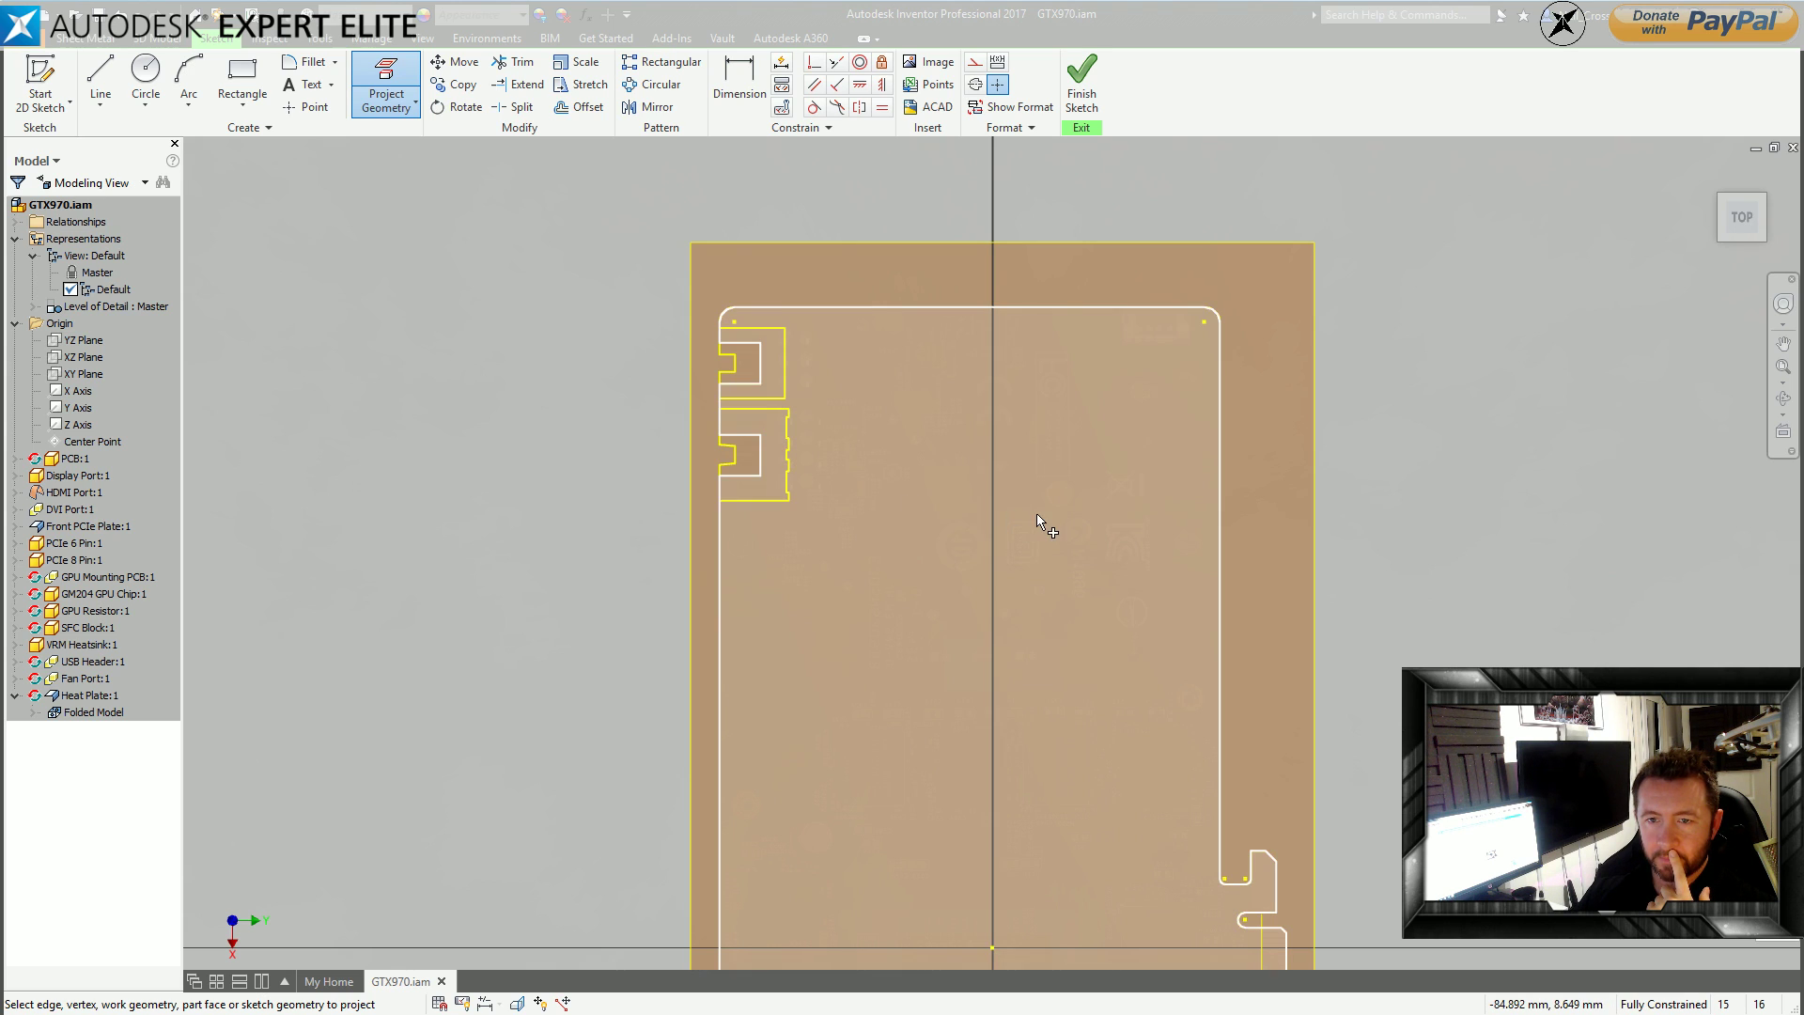
left_click(1062, 381)
Project the side edge and the long inner edge of the small connector near the PCB's rounded corner.
scroll(1145, 338, "up", 5)
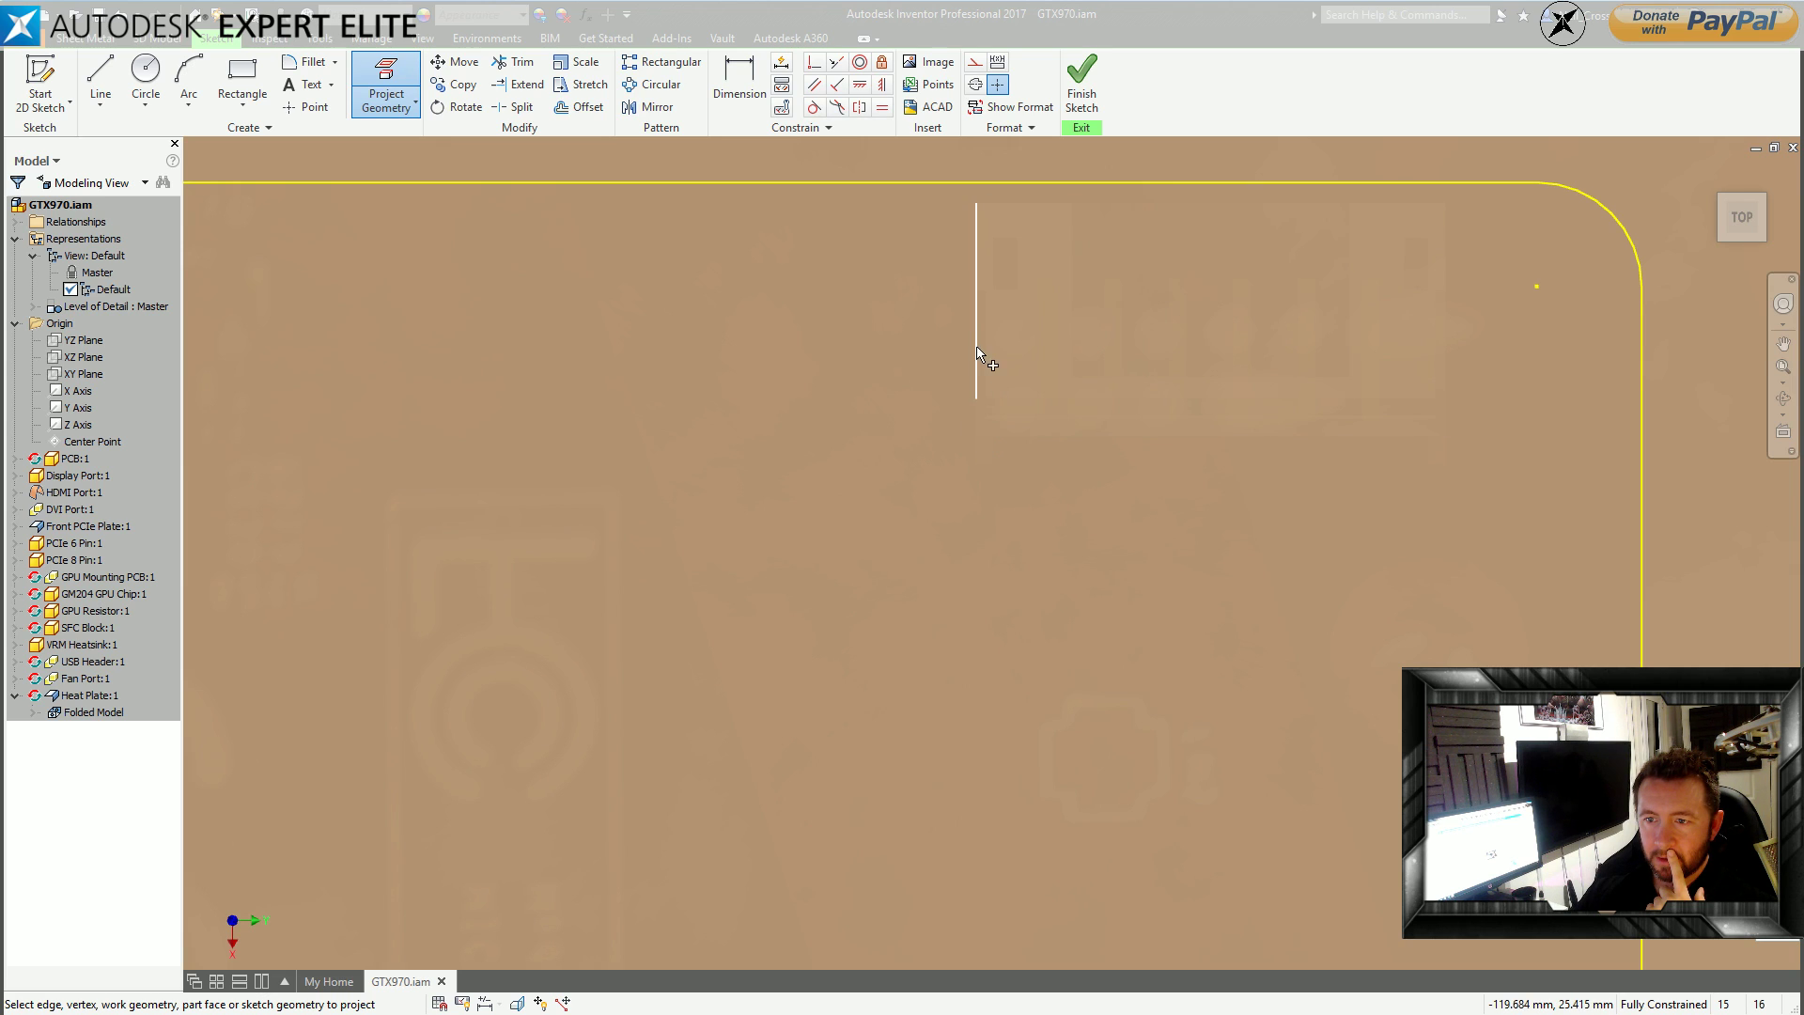
left_click(976, 329)
left_click(1018, 437)
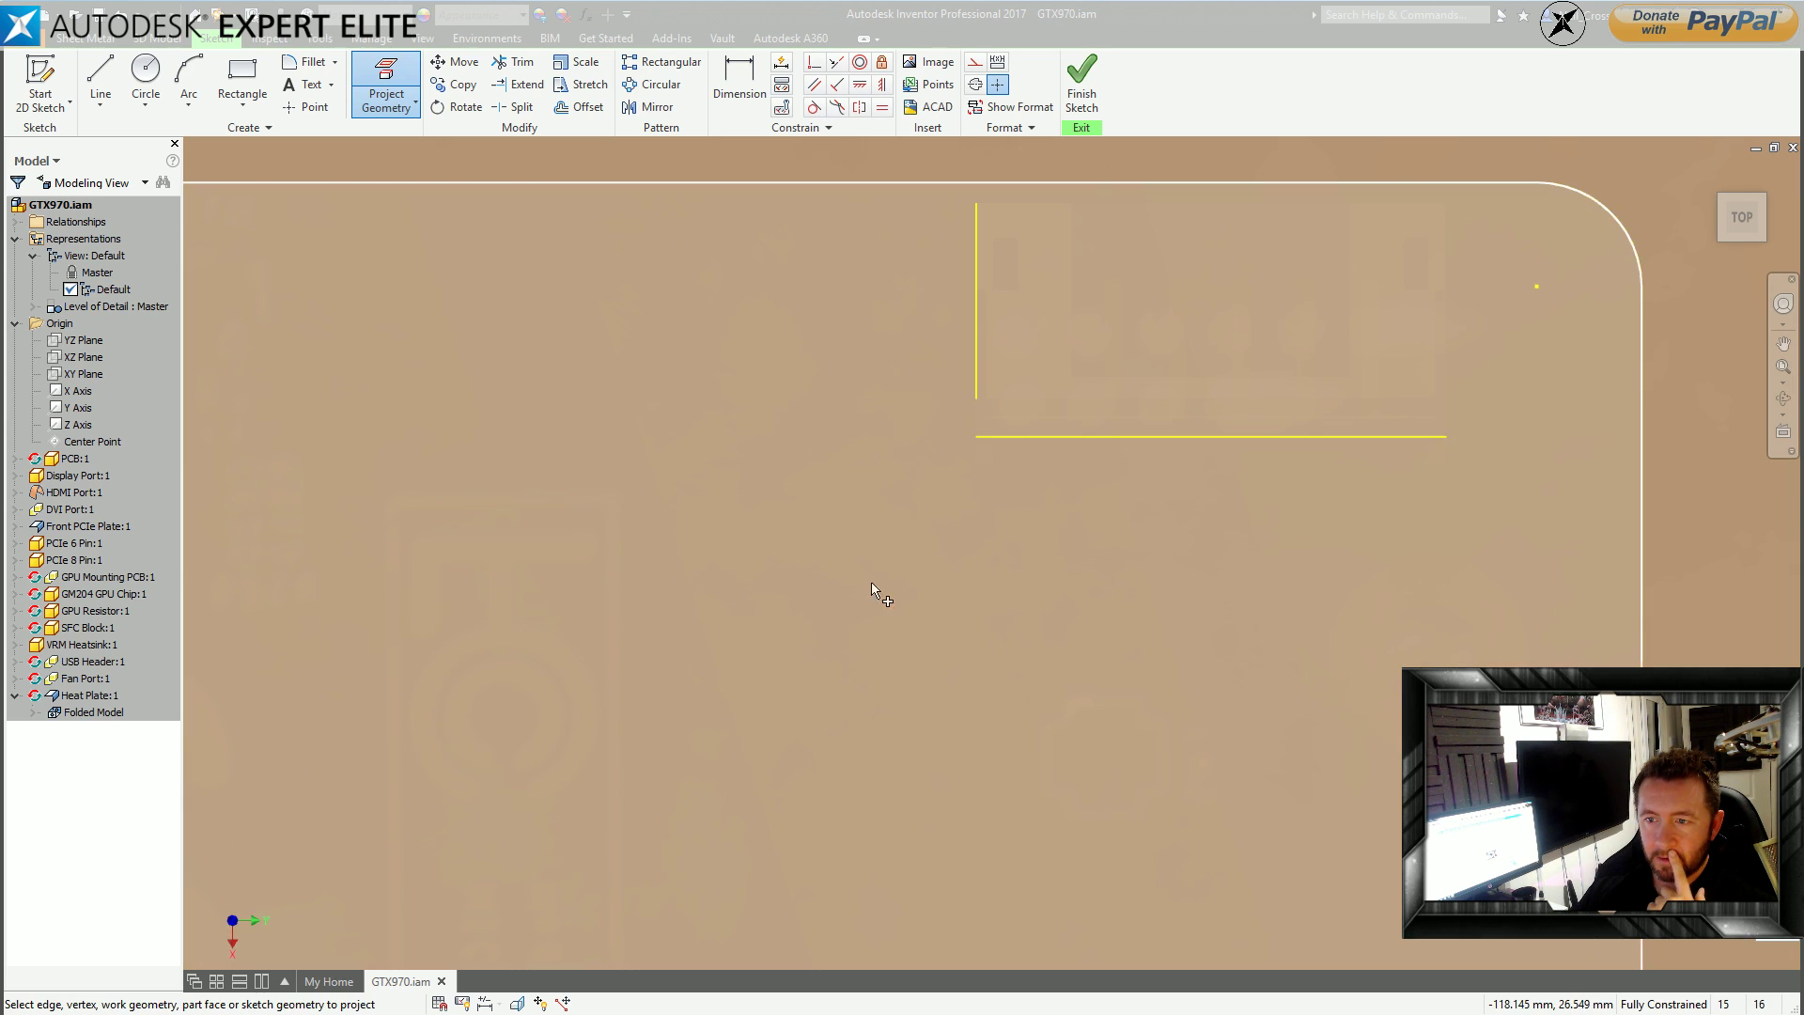
scroll(916, 568, "down", 3)
middle_click_drag(832, 572, 903, 576)
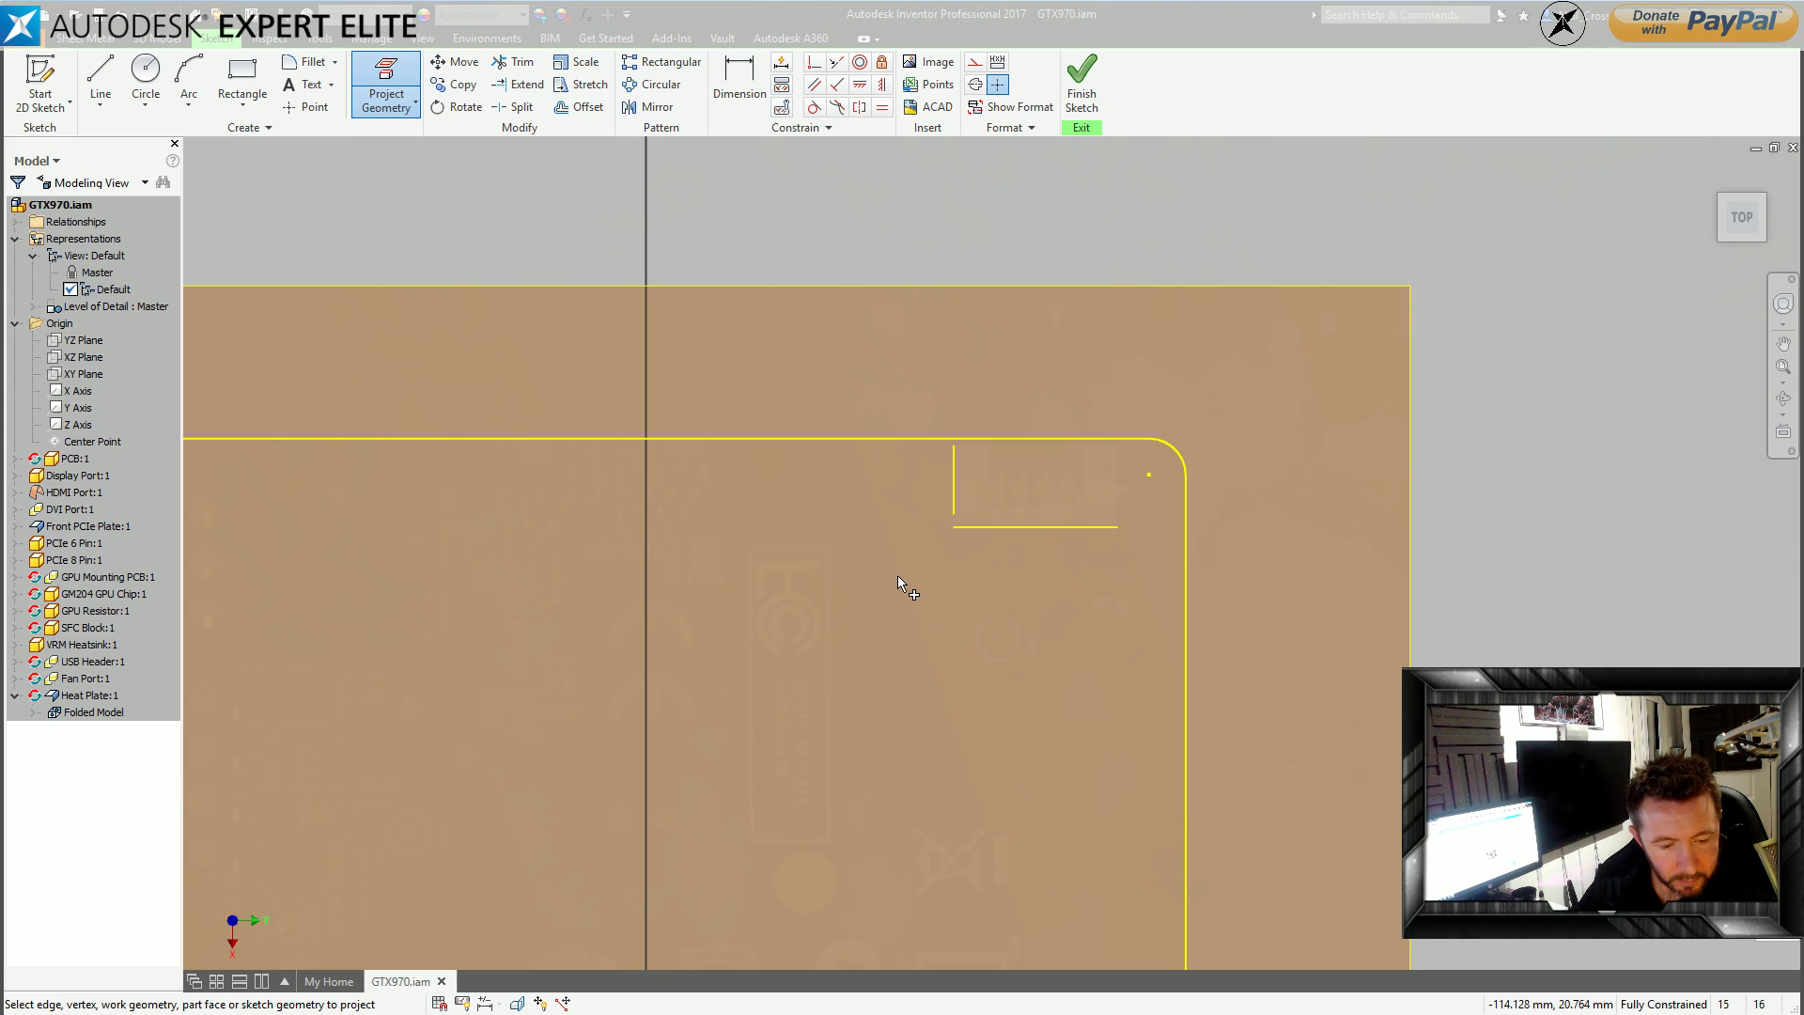
Project the outline of the small rectangular component beside the PCB's edge slot and finish the sketch.
scroll(800, 628, "down", 2)
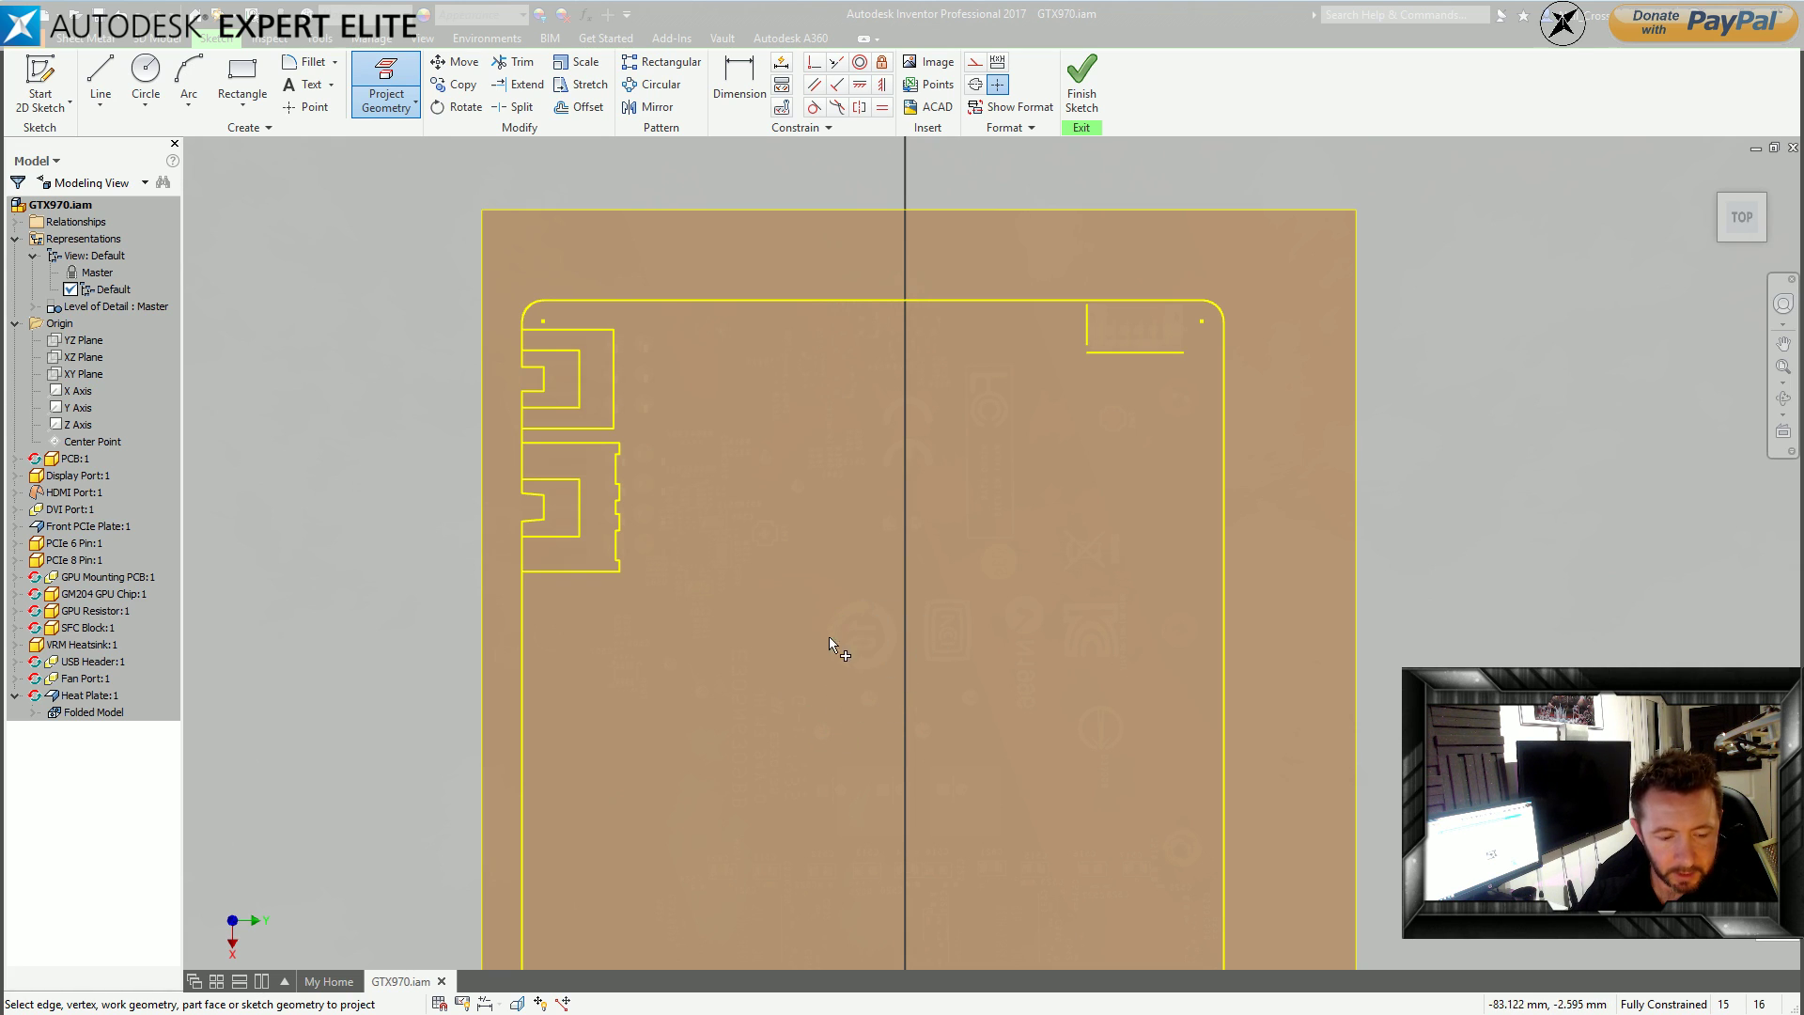
mouse_move(801, 729)
middle_mouse_down()
mouse_move(919, 729)
mouse_move(910, 481)
middle_mouse_up()
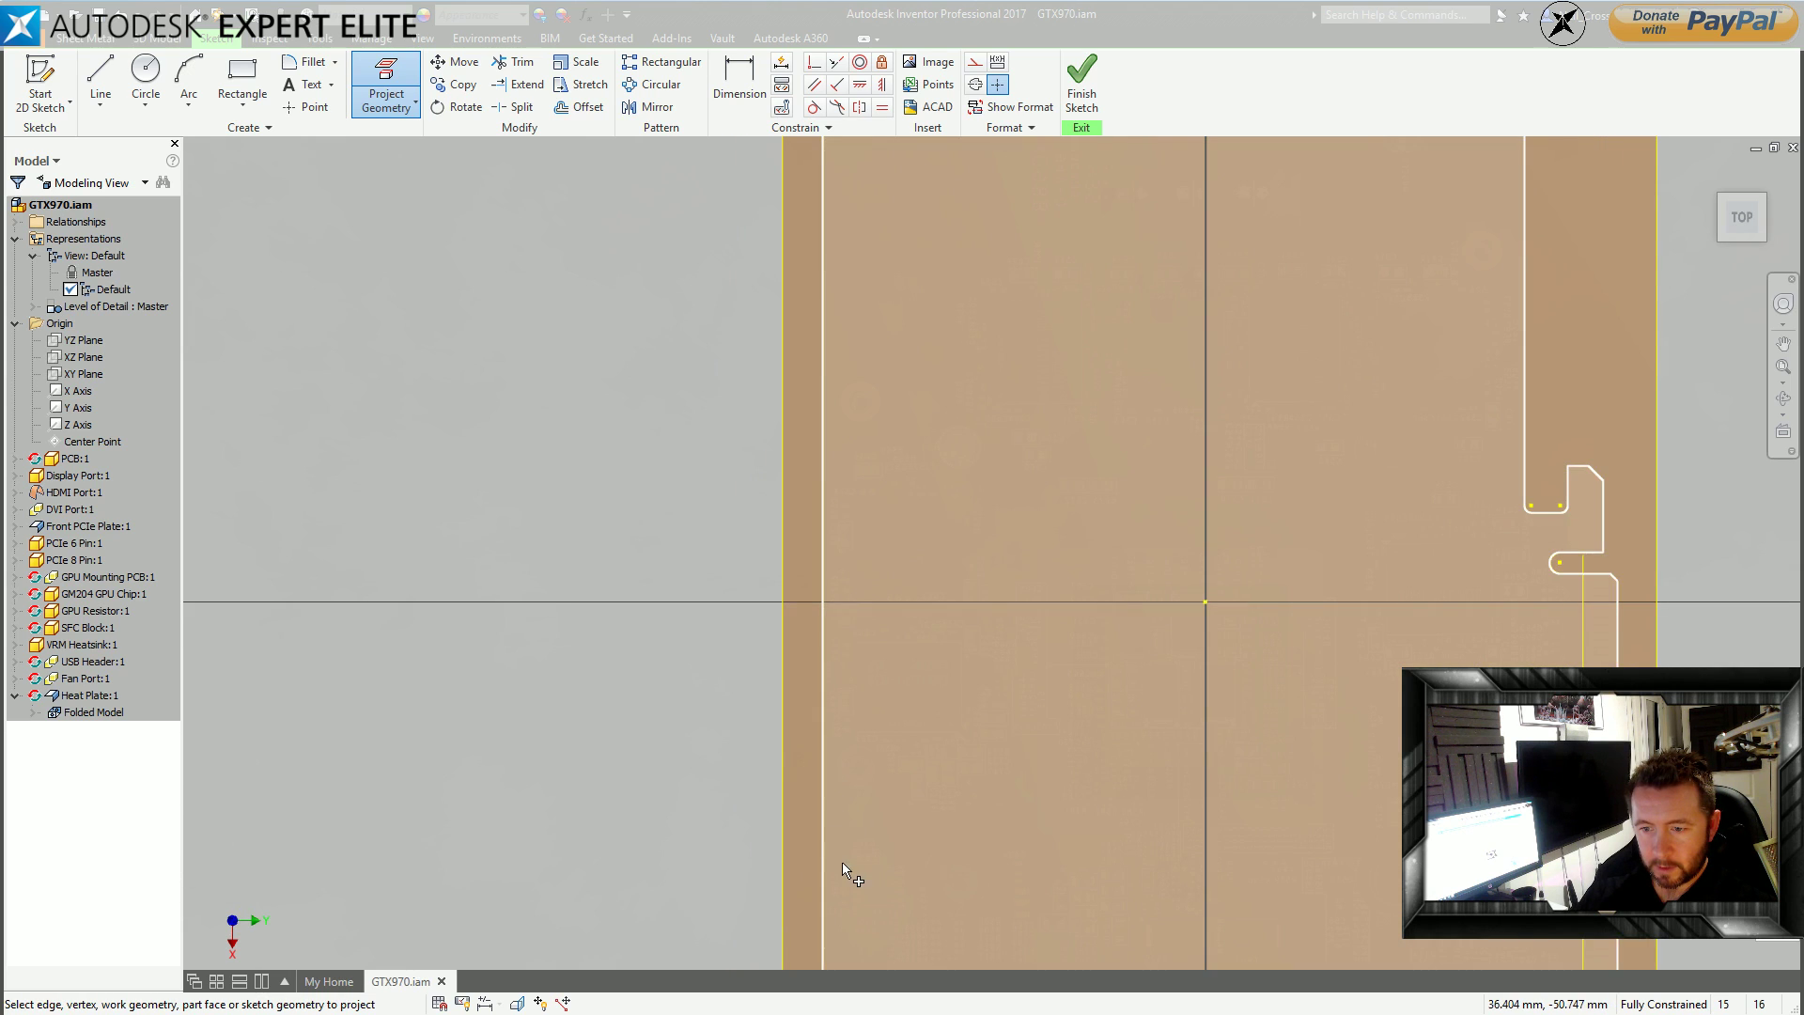
middle_click_drag(842, 861, 872, 522)
left_click(878, 752)
scroll(879, 725, "down", 2)
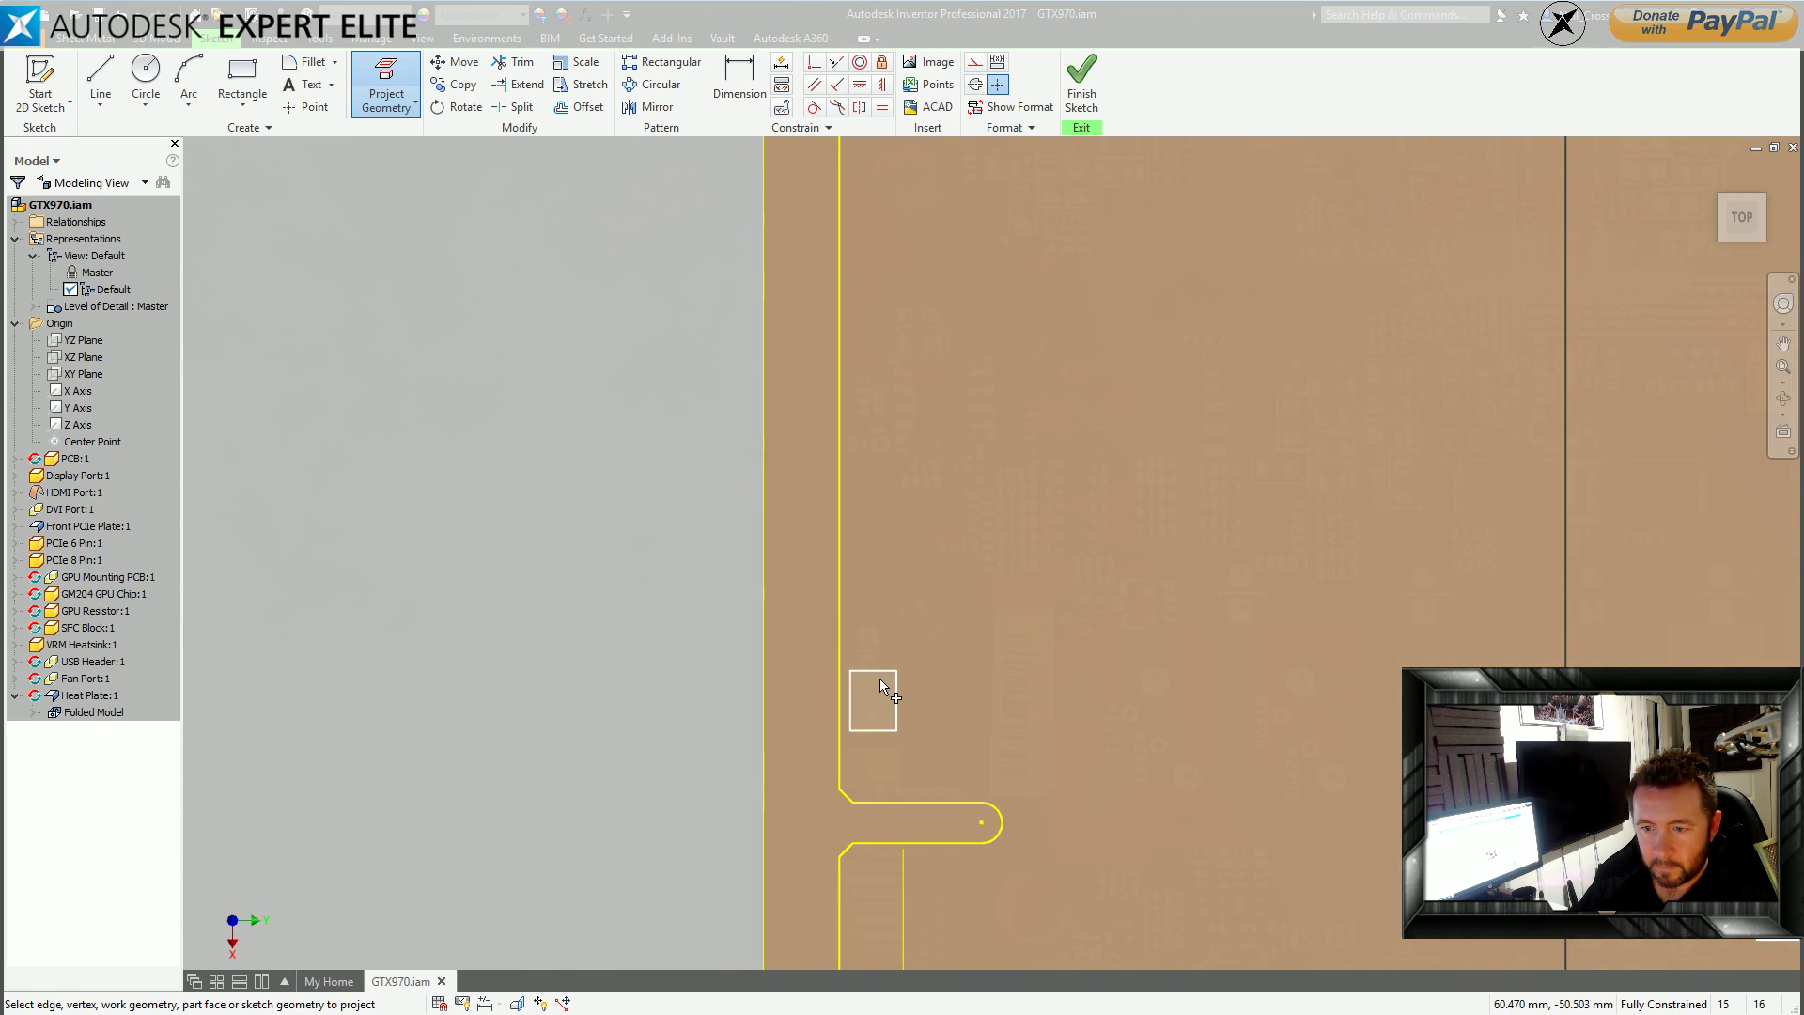
scroll(880, 679, "up", 3)
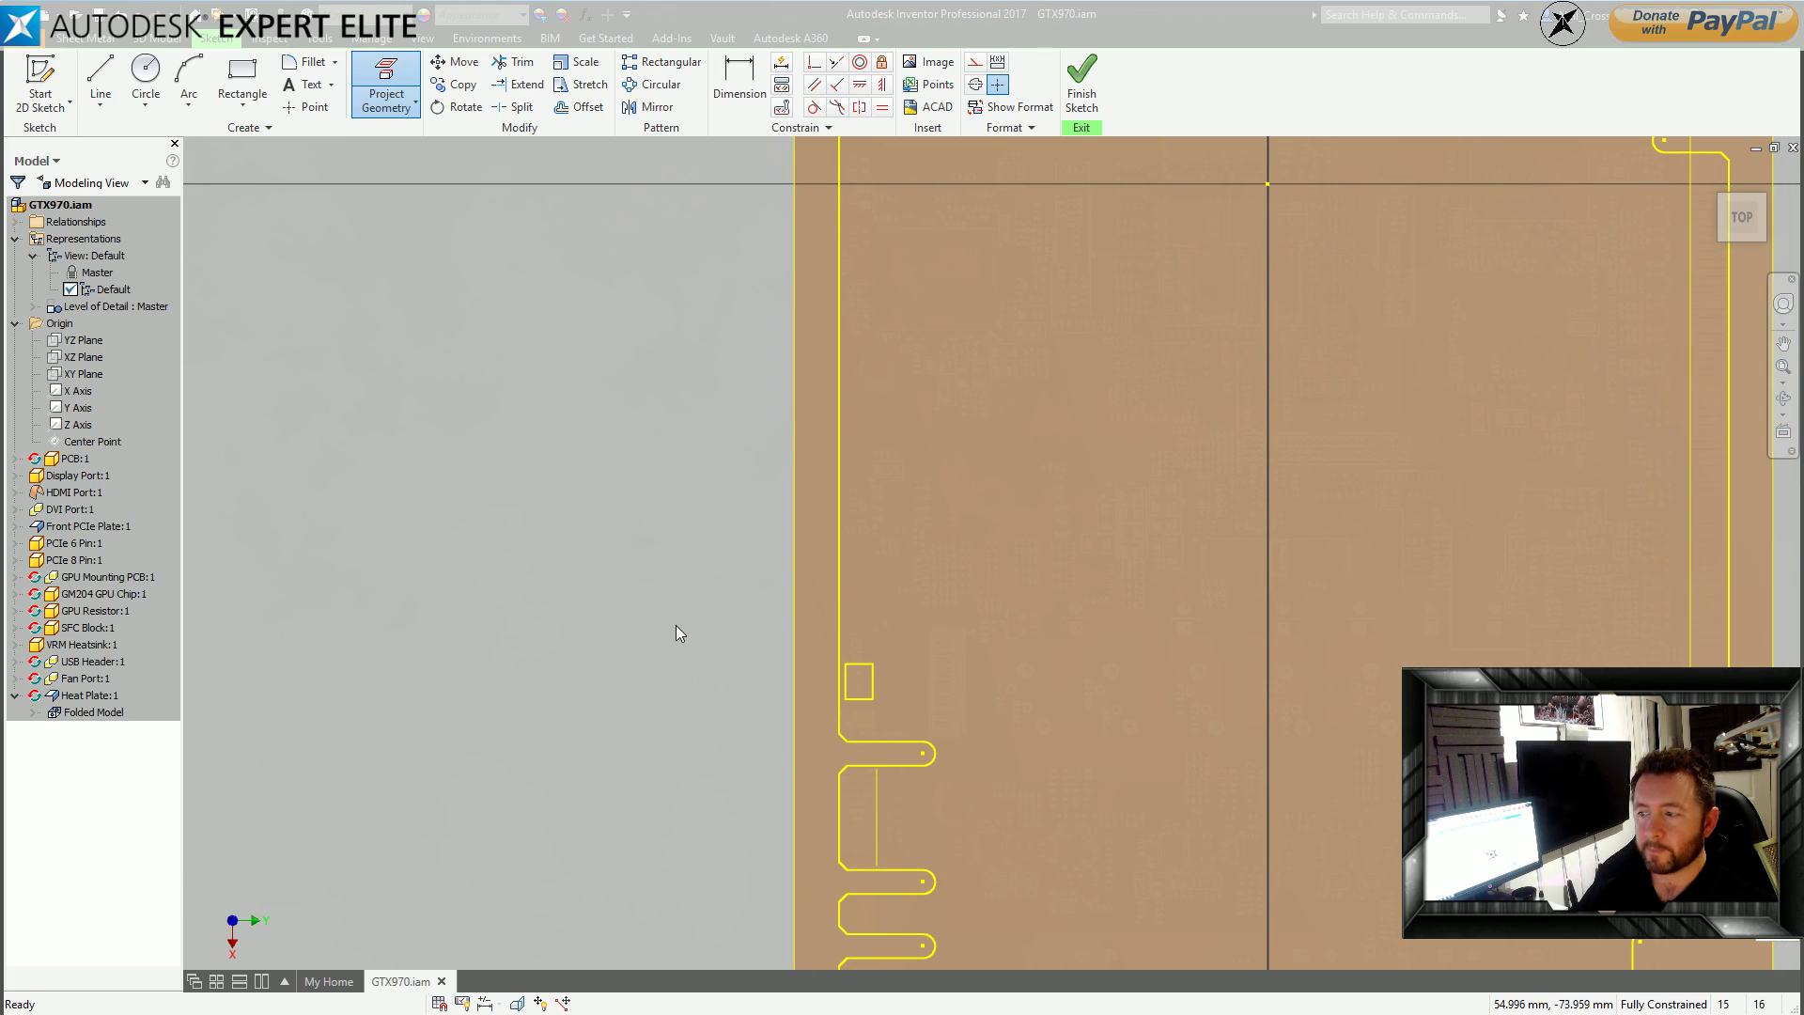
key("Escape")
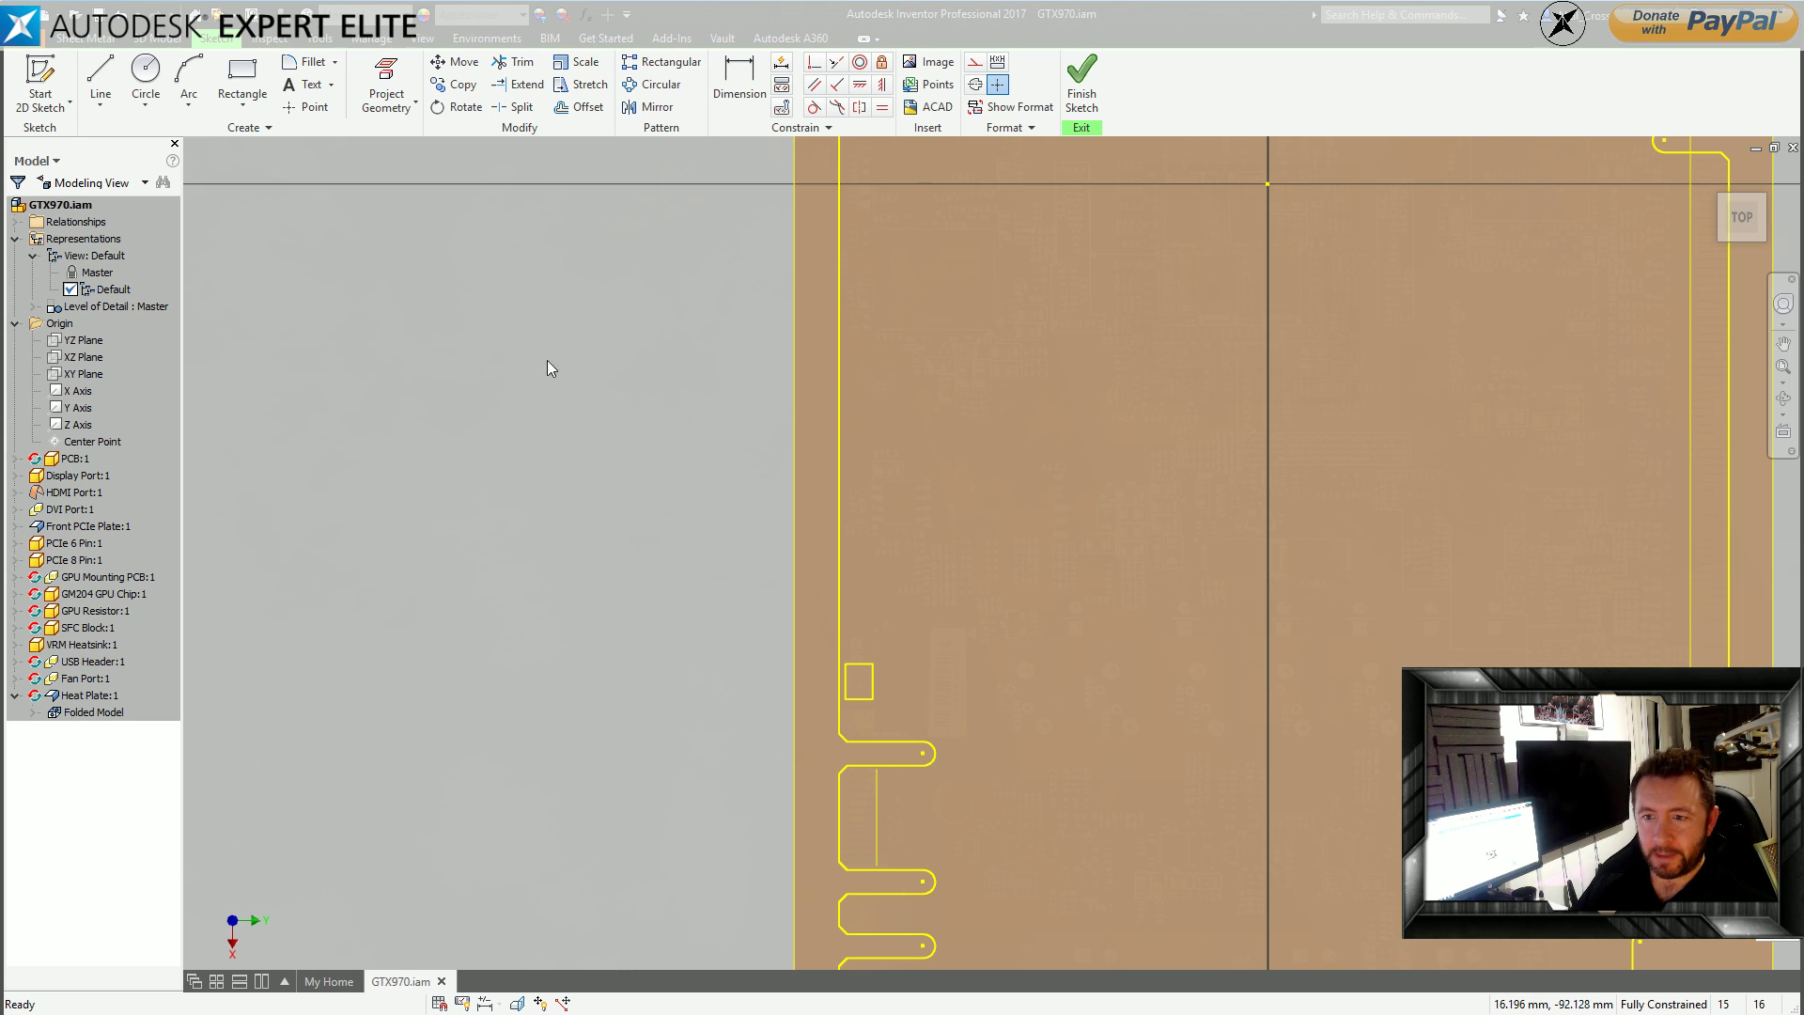
scroll(543, 347, "down", 3)
middle_click_drag(579, 431, 553, 669)
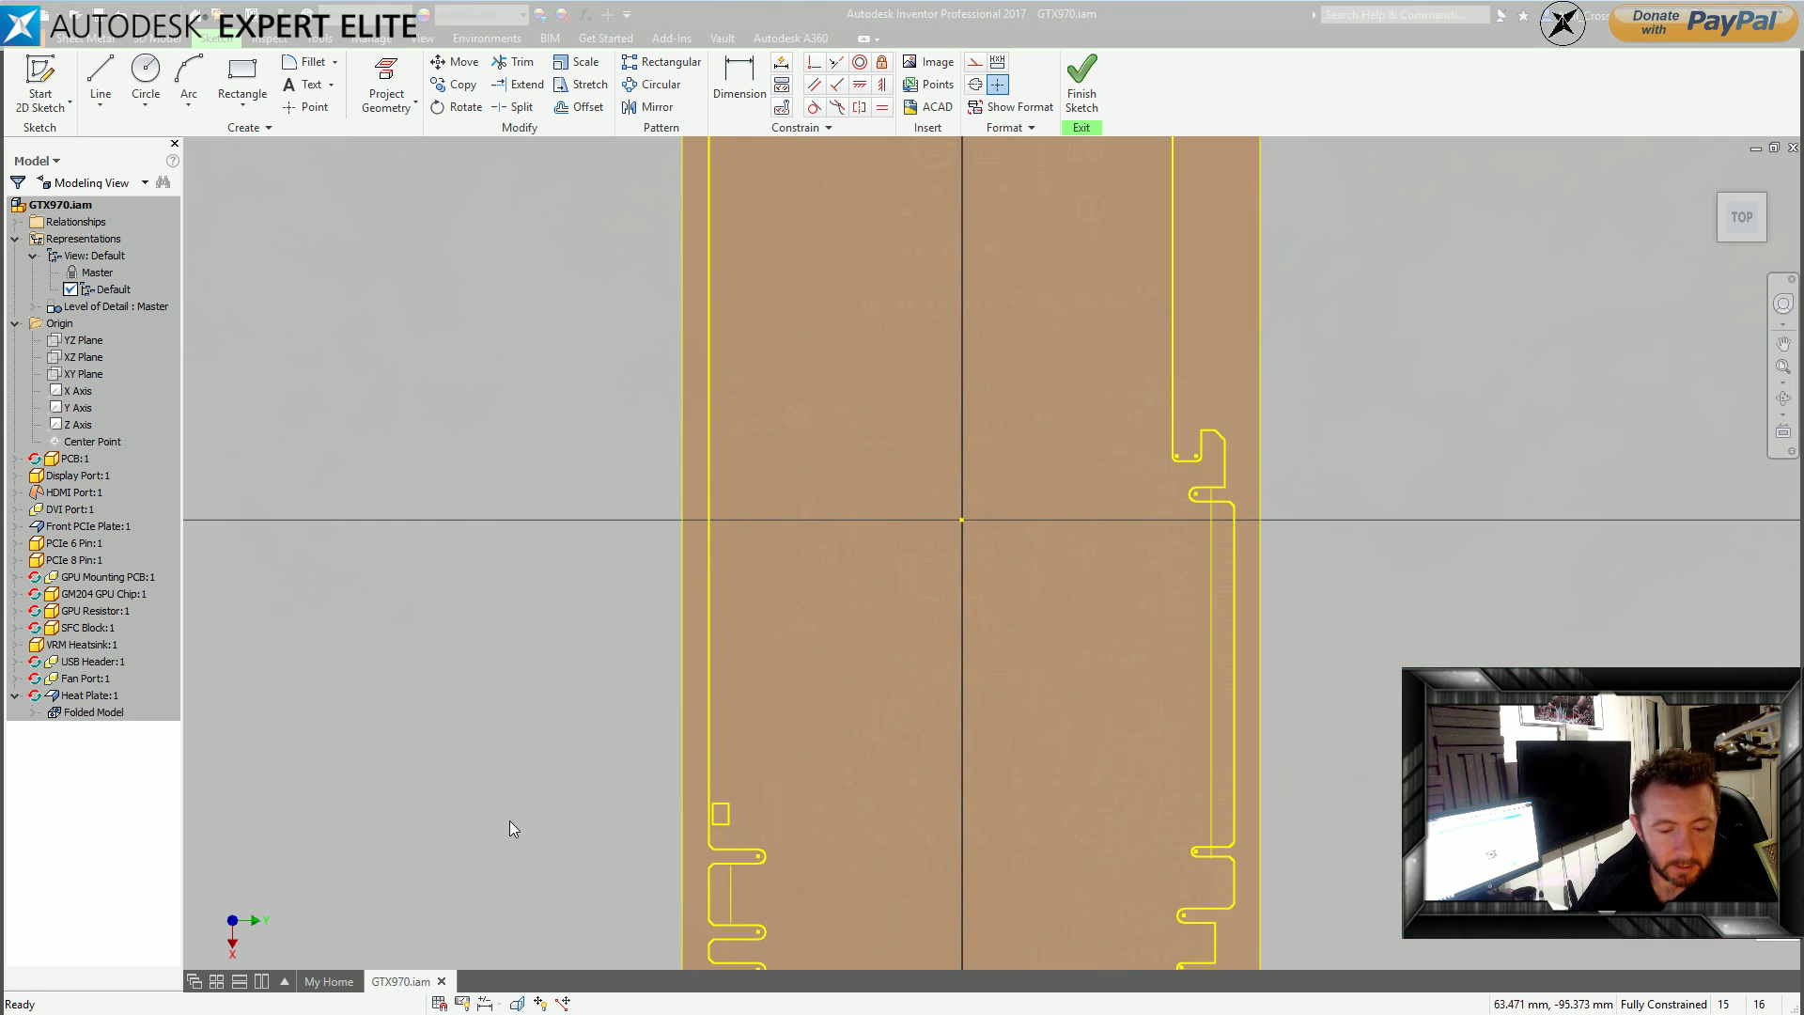
middle_click_drag(592, 429, 507, 656)
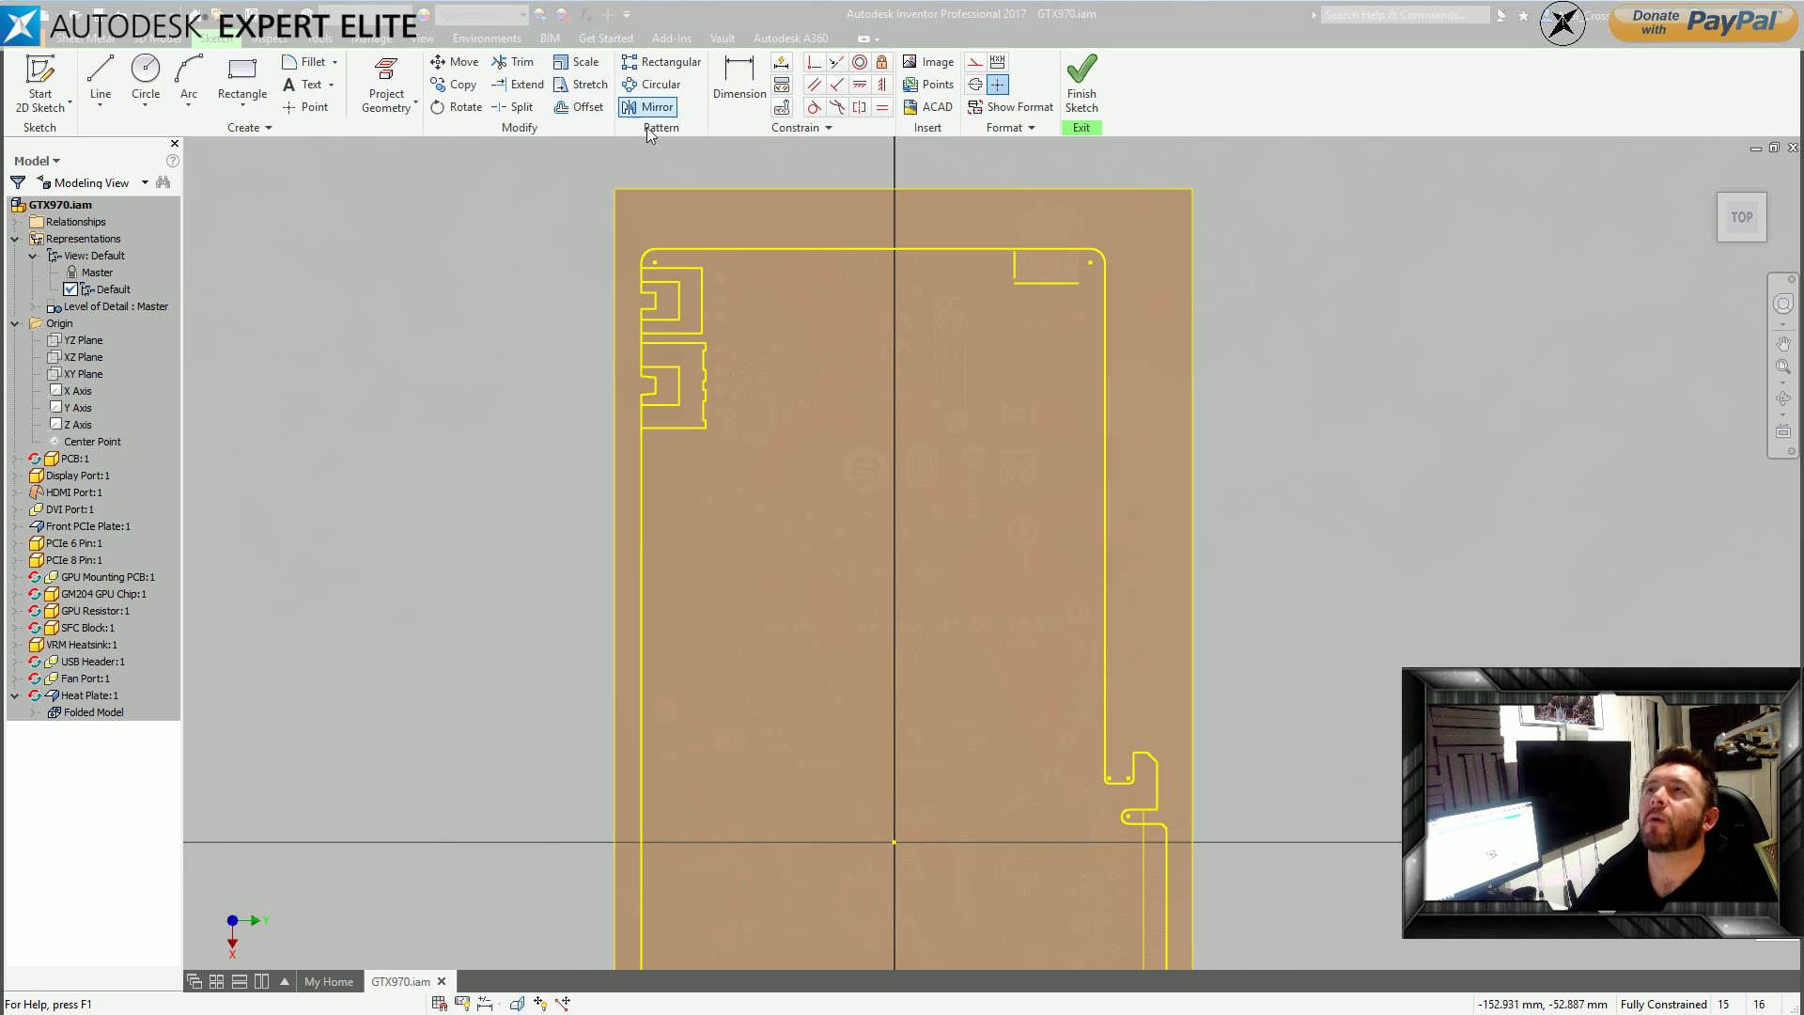
left_click(1090, 89)
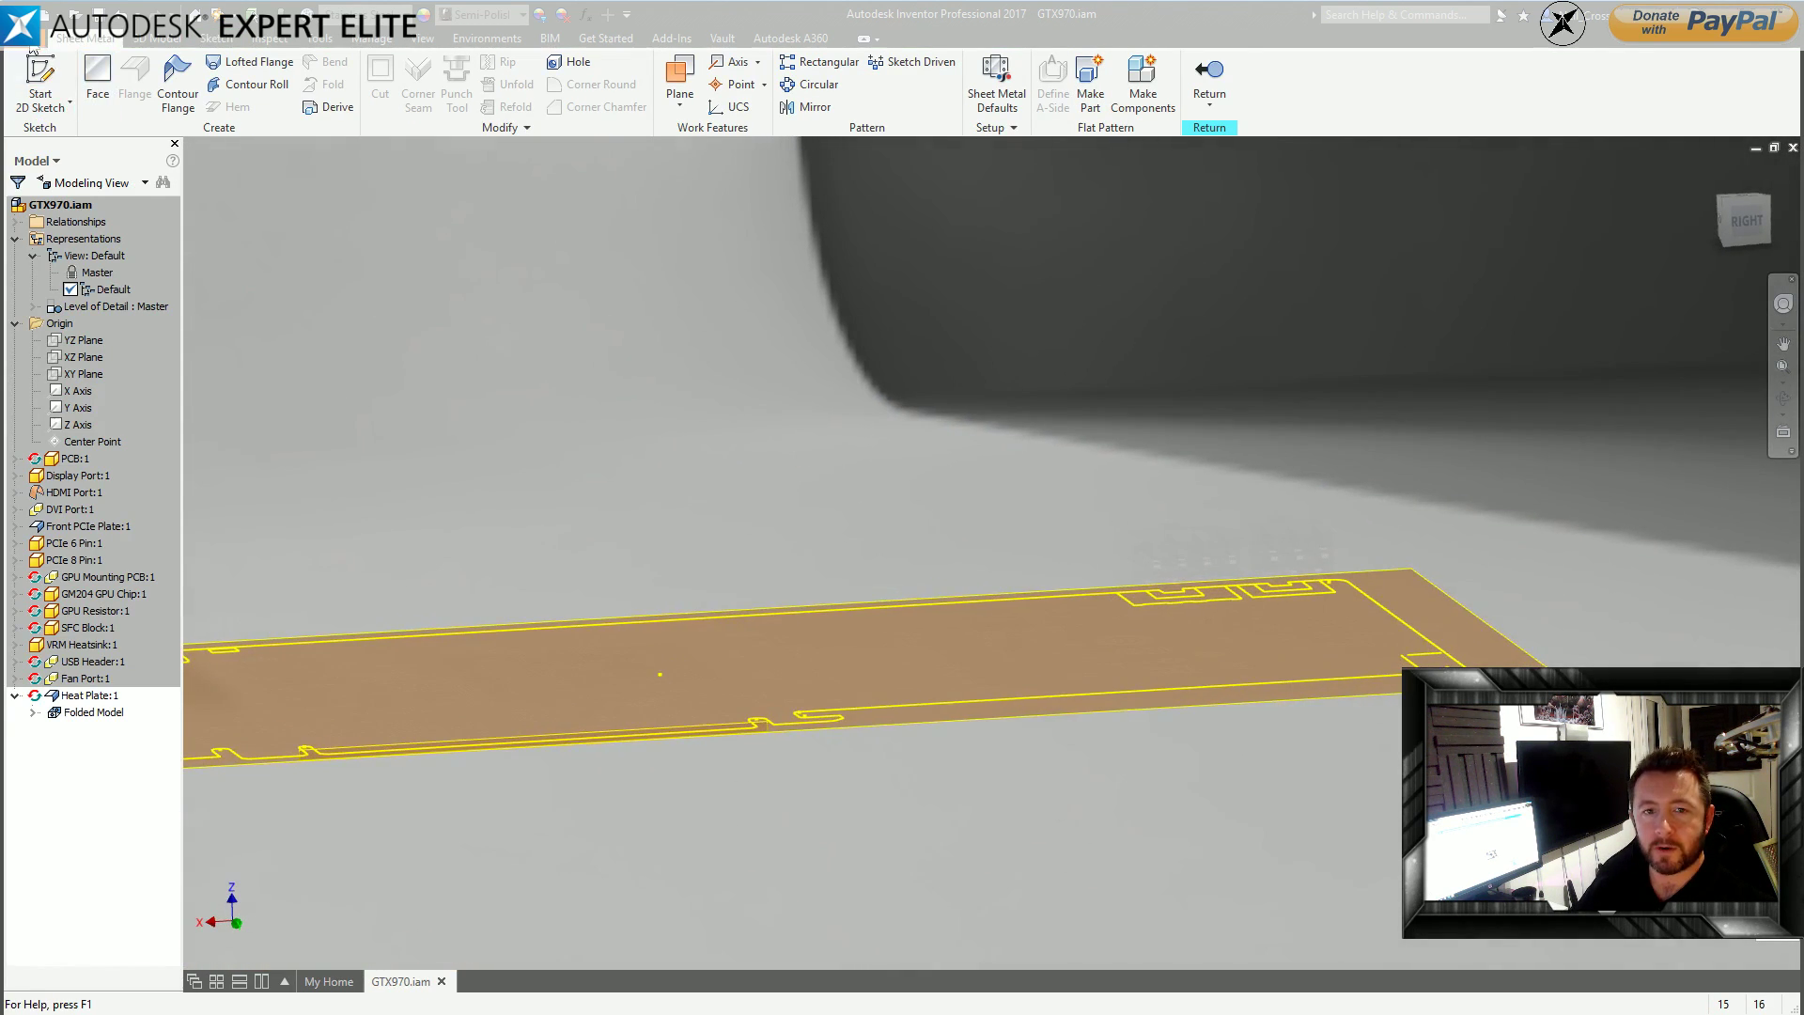
Create a second work plane in the Heat Plate, just above and parallel to the projected sketch's plane.
key("]")
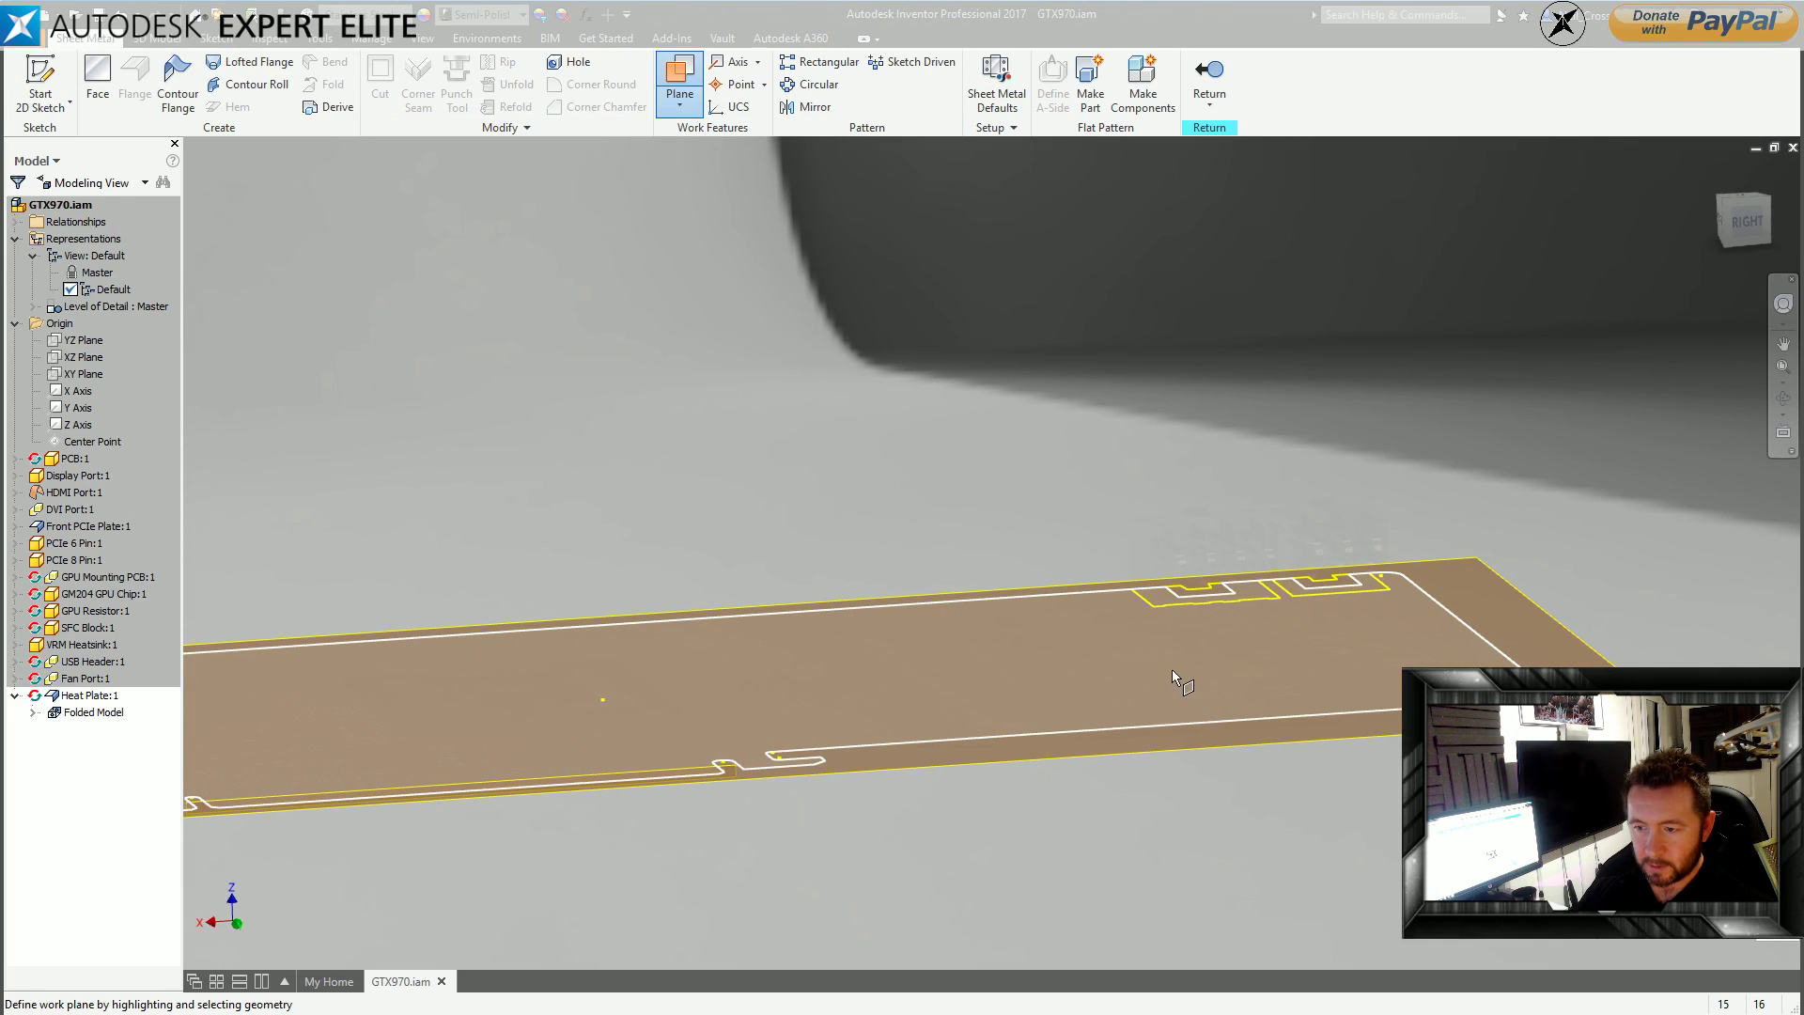
left_click(1176, 646)
key("Escape")
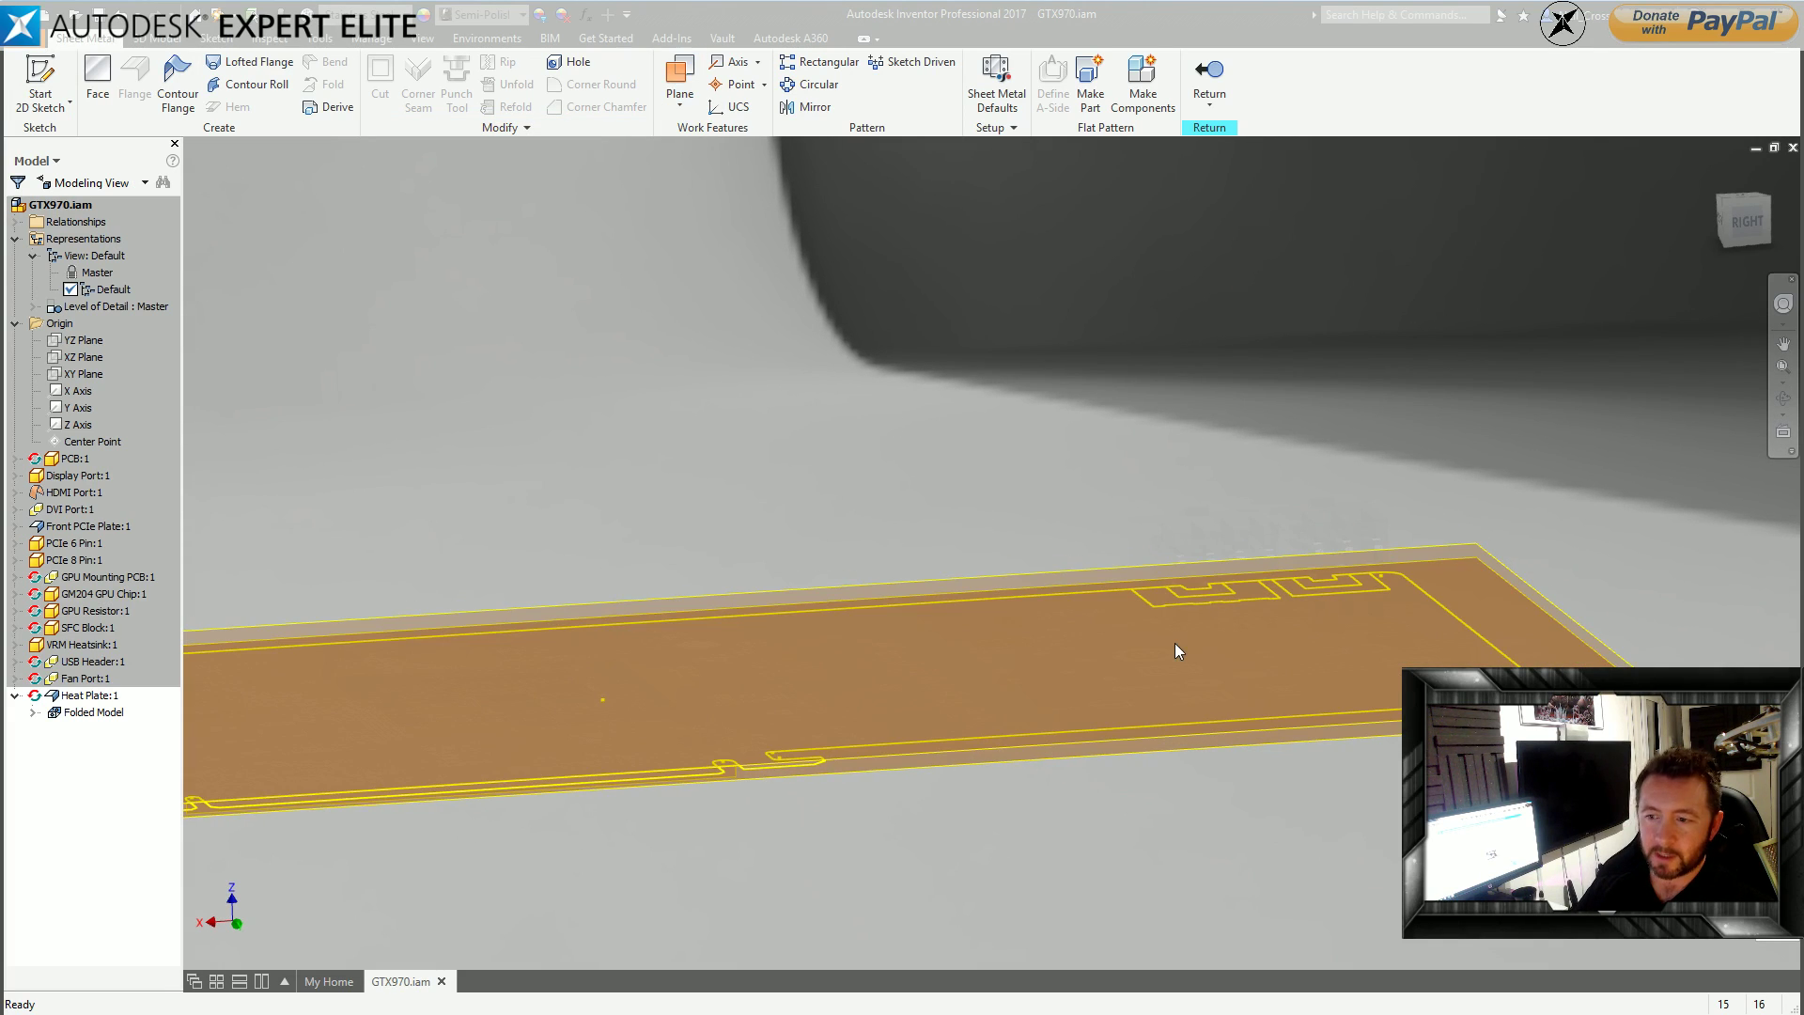
Try to redefine the projected sketch onto another work plane.
left_click(33, 713)
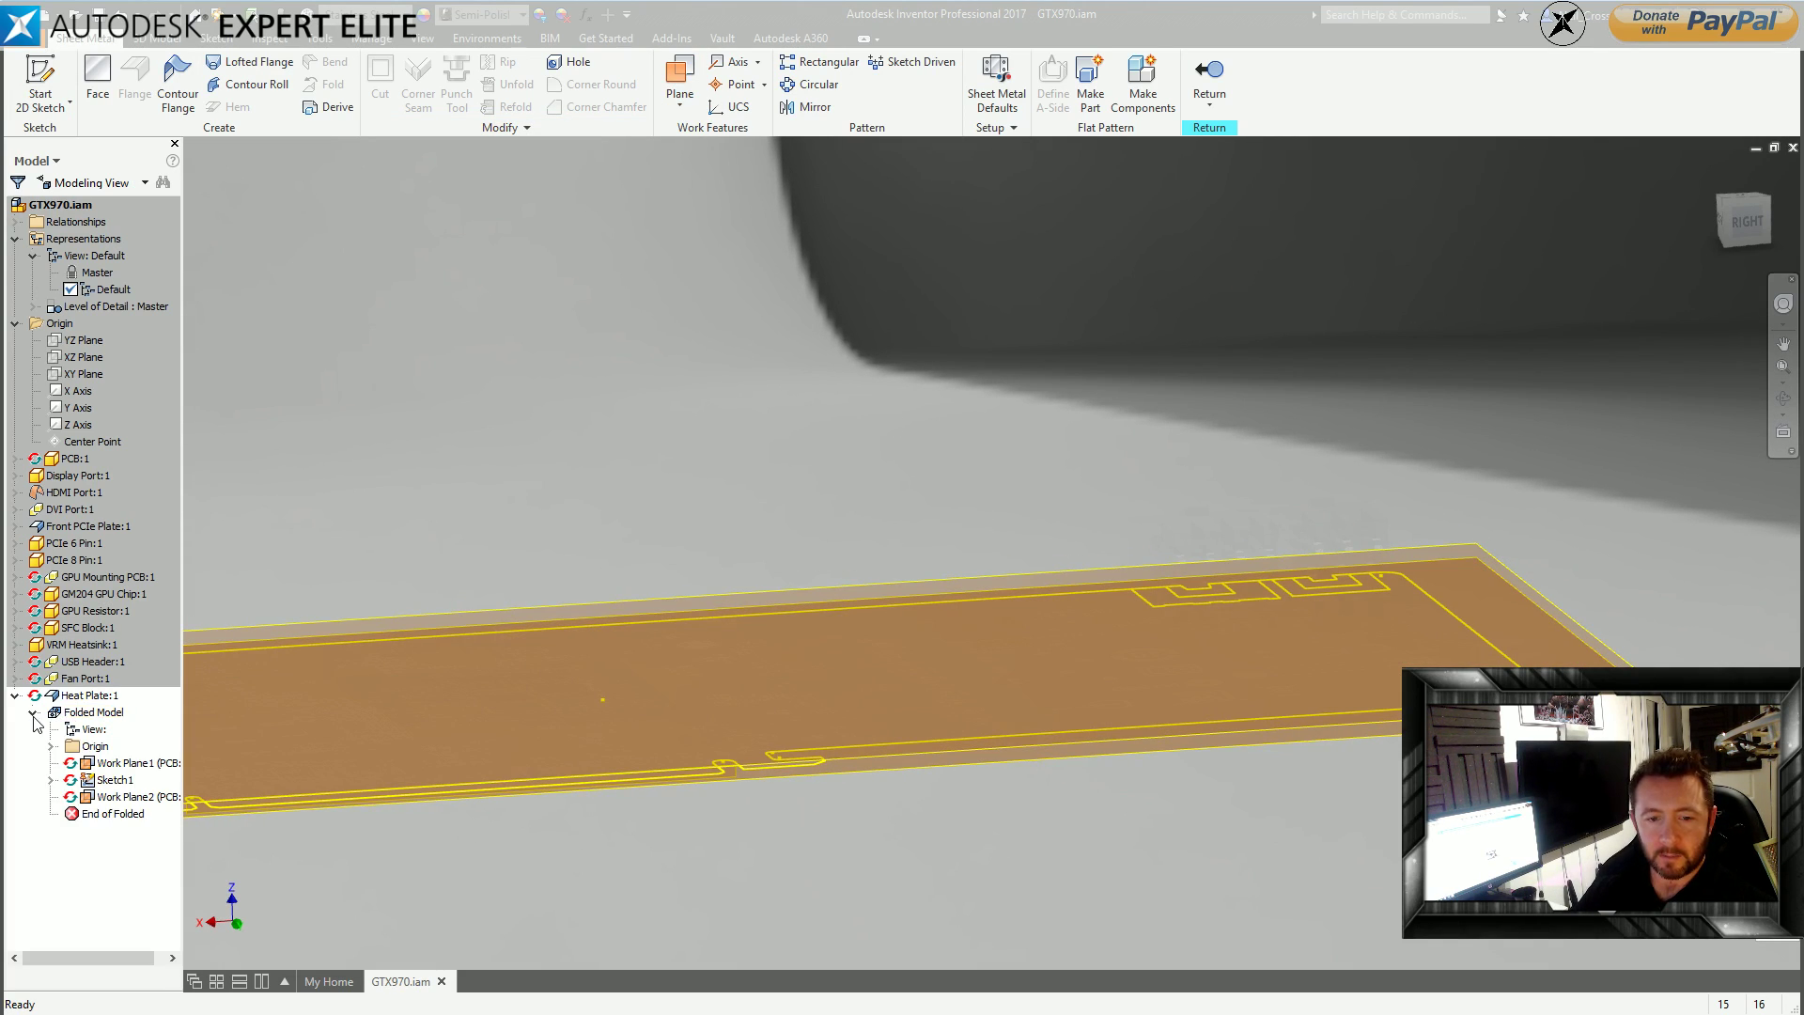
right_click(115, 787)
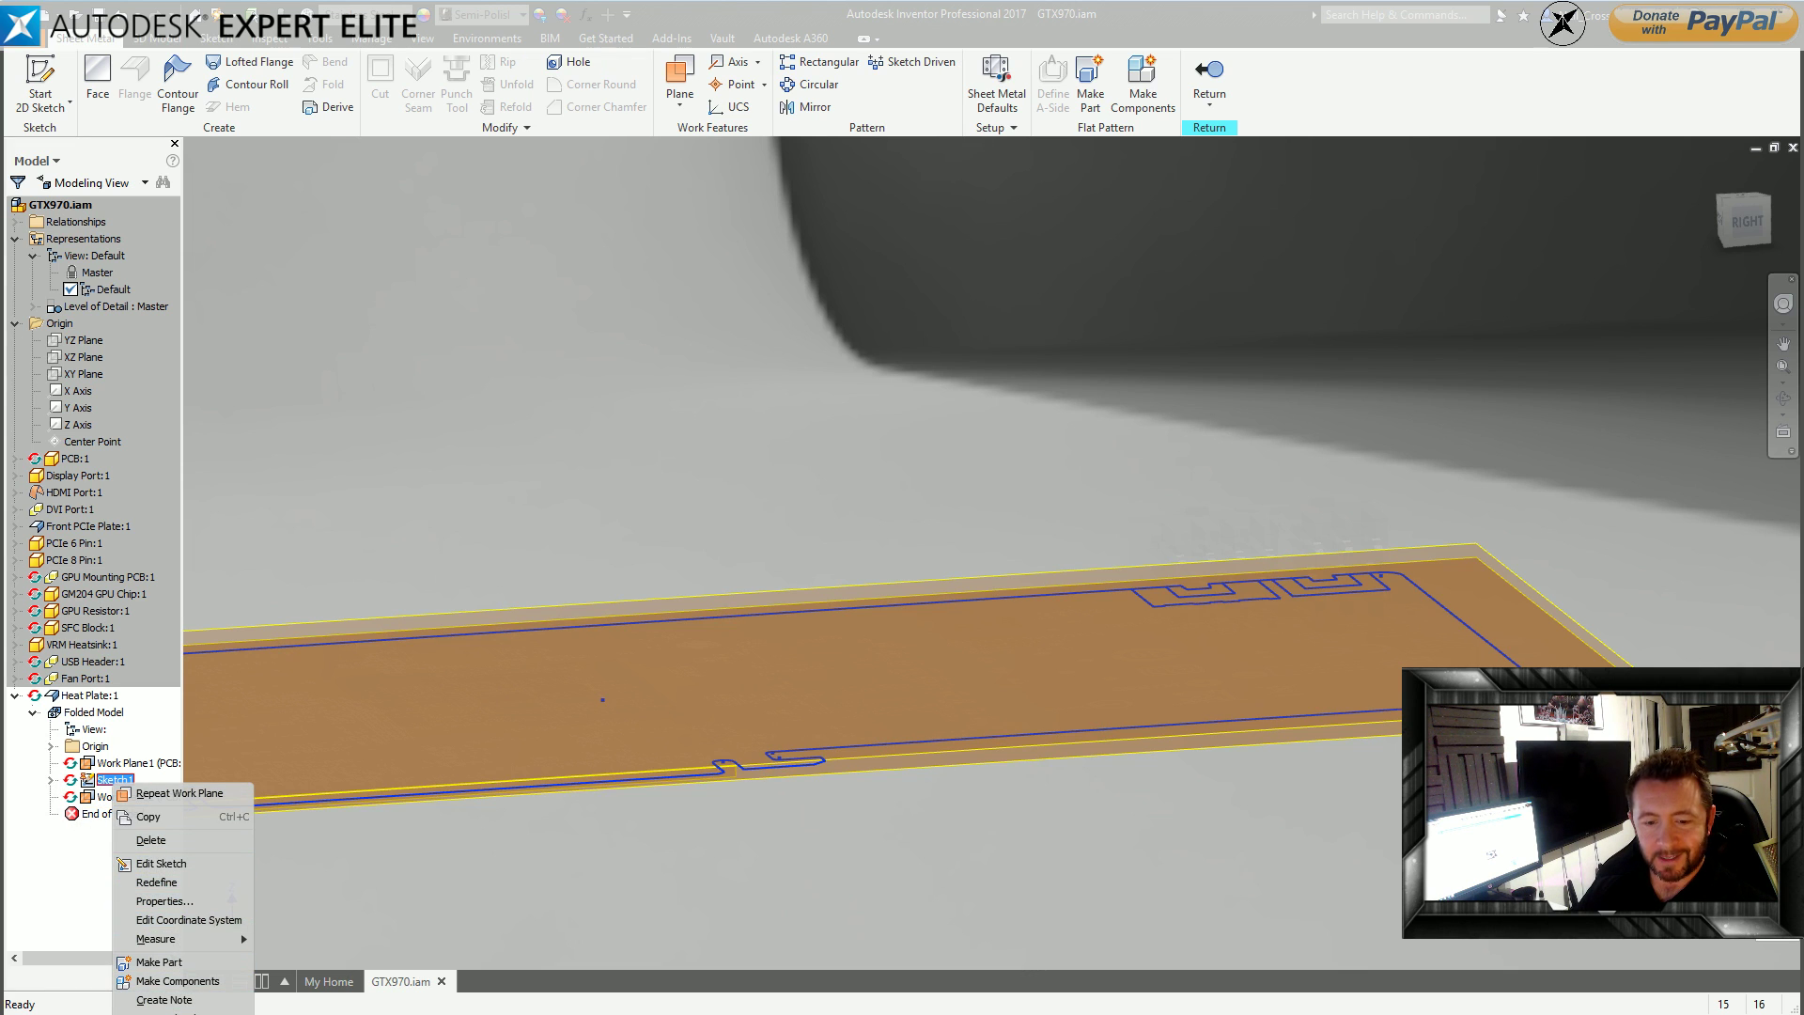
left_click(171, 884)
mouse_move(1396, 846)
middle_mouse_down("shift")
mouse_move(1372, 799)
mouse_move(1316, 838)
mouse_move(1099, 886)
mouse_move(1075, 912)
mouse_move(1080, 893)
mouse_move(797, 765)
middle_mouse_up("shift")
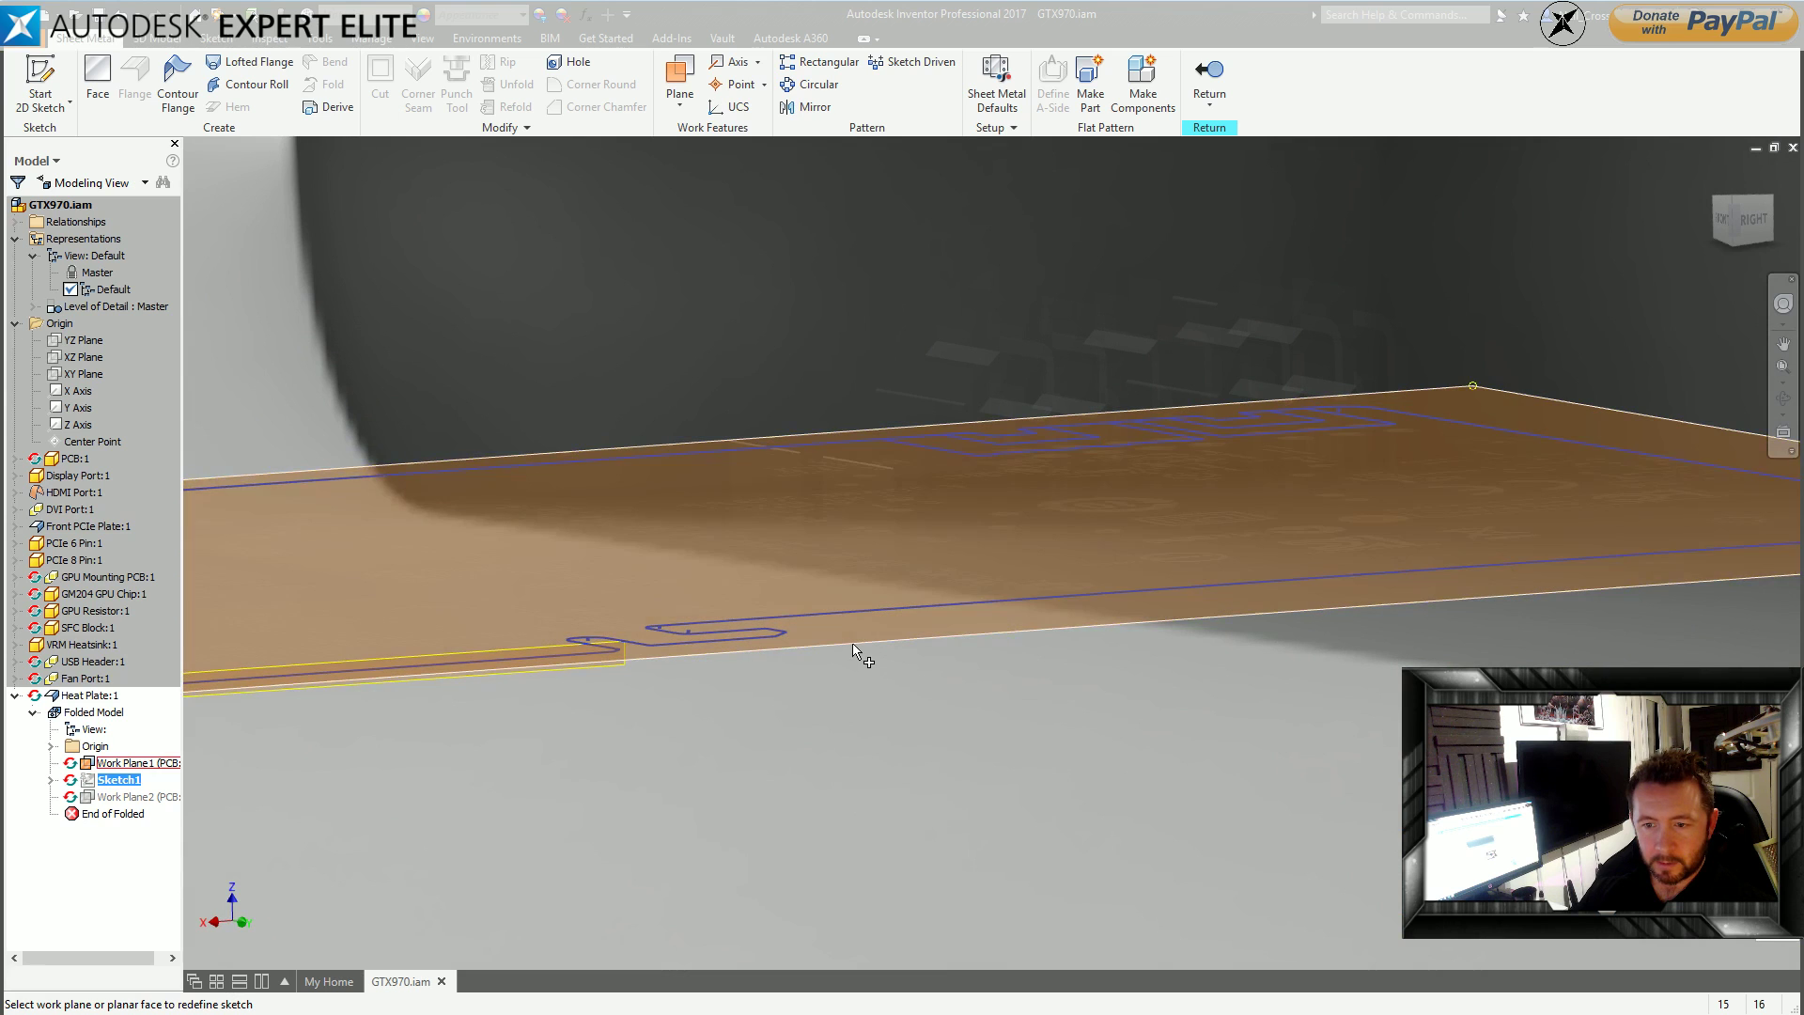
left_click(855, 649)
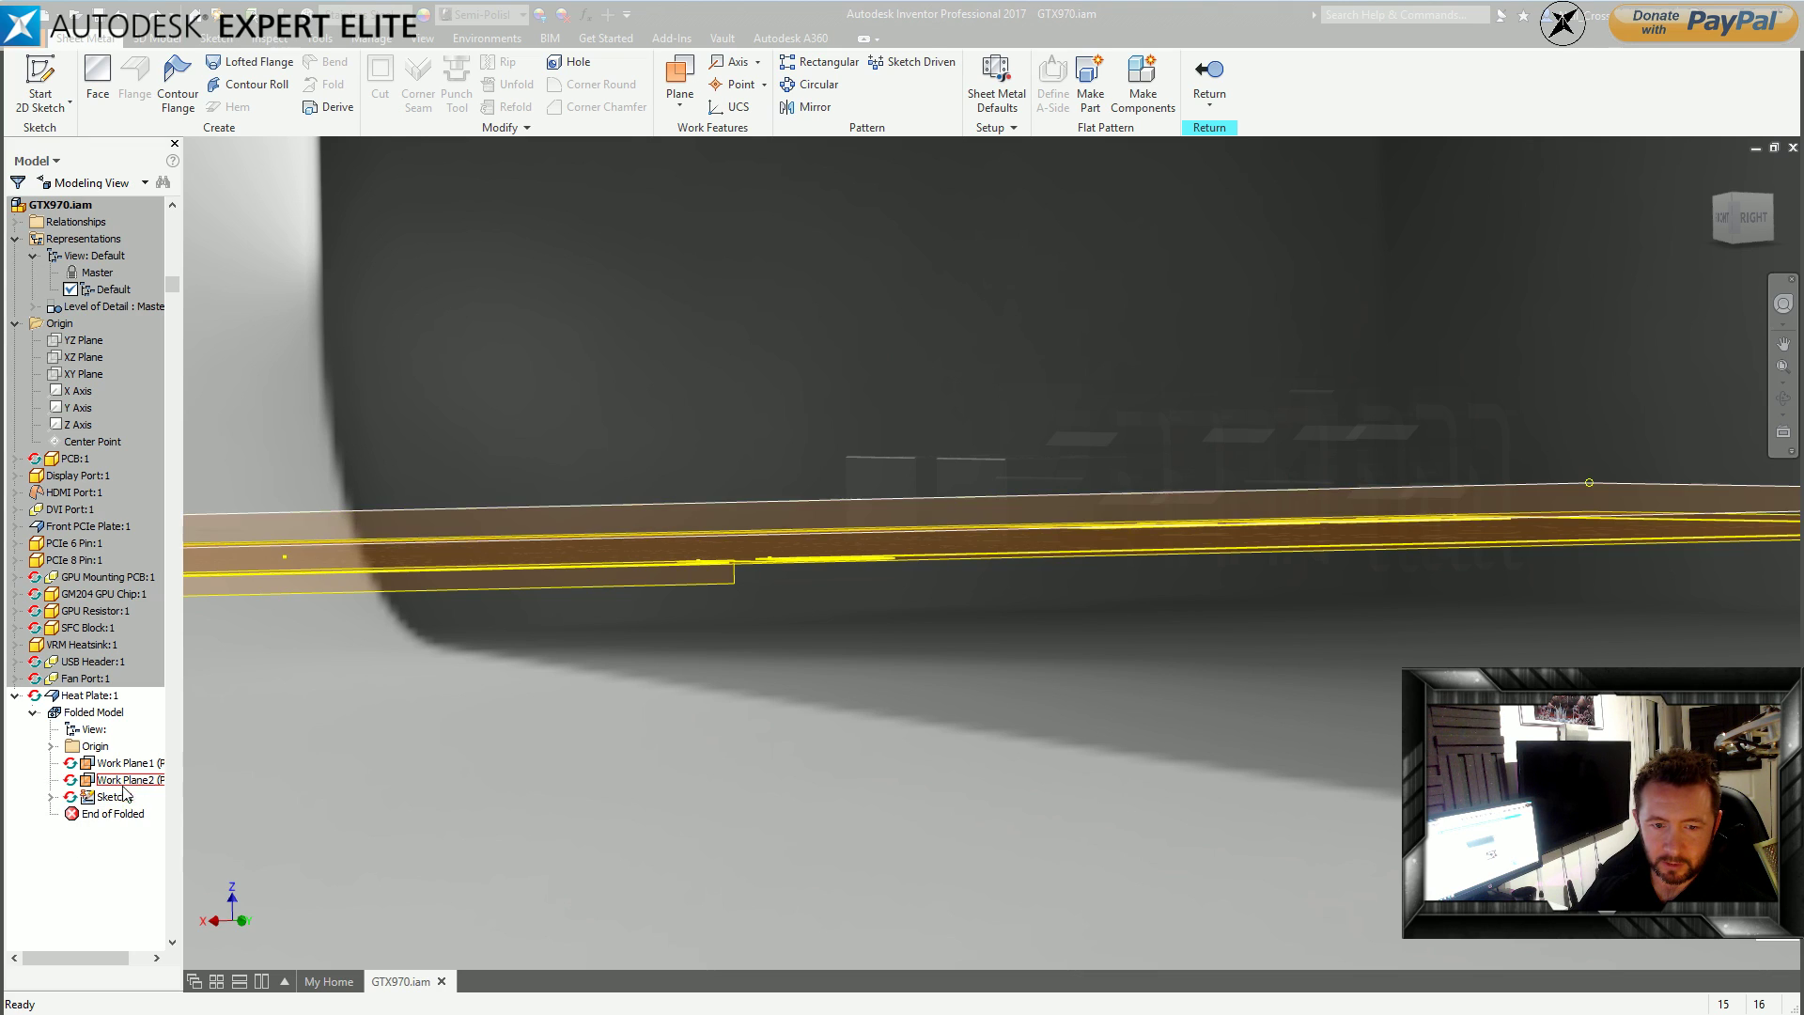
Redefine the projected sketch onto the new upper work plane and delete the original work plane.
right_click(115, 799)
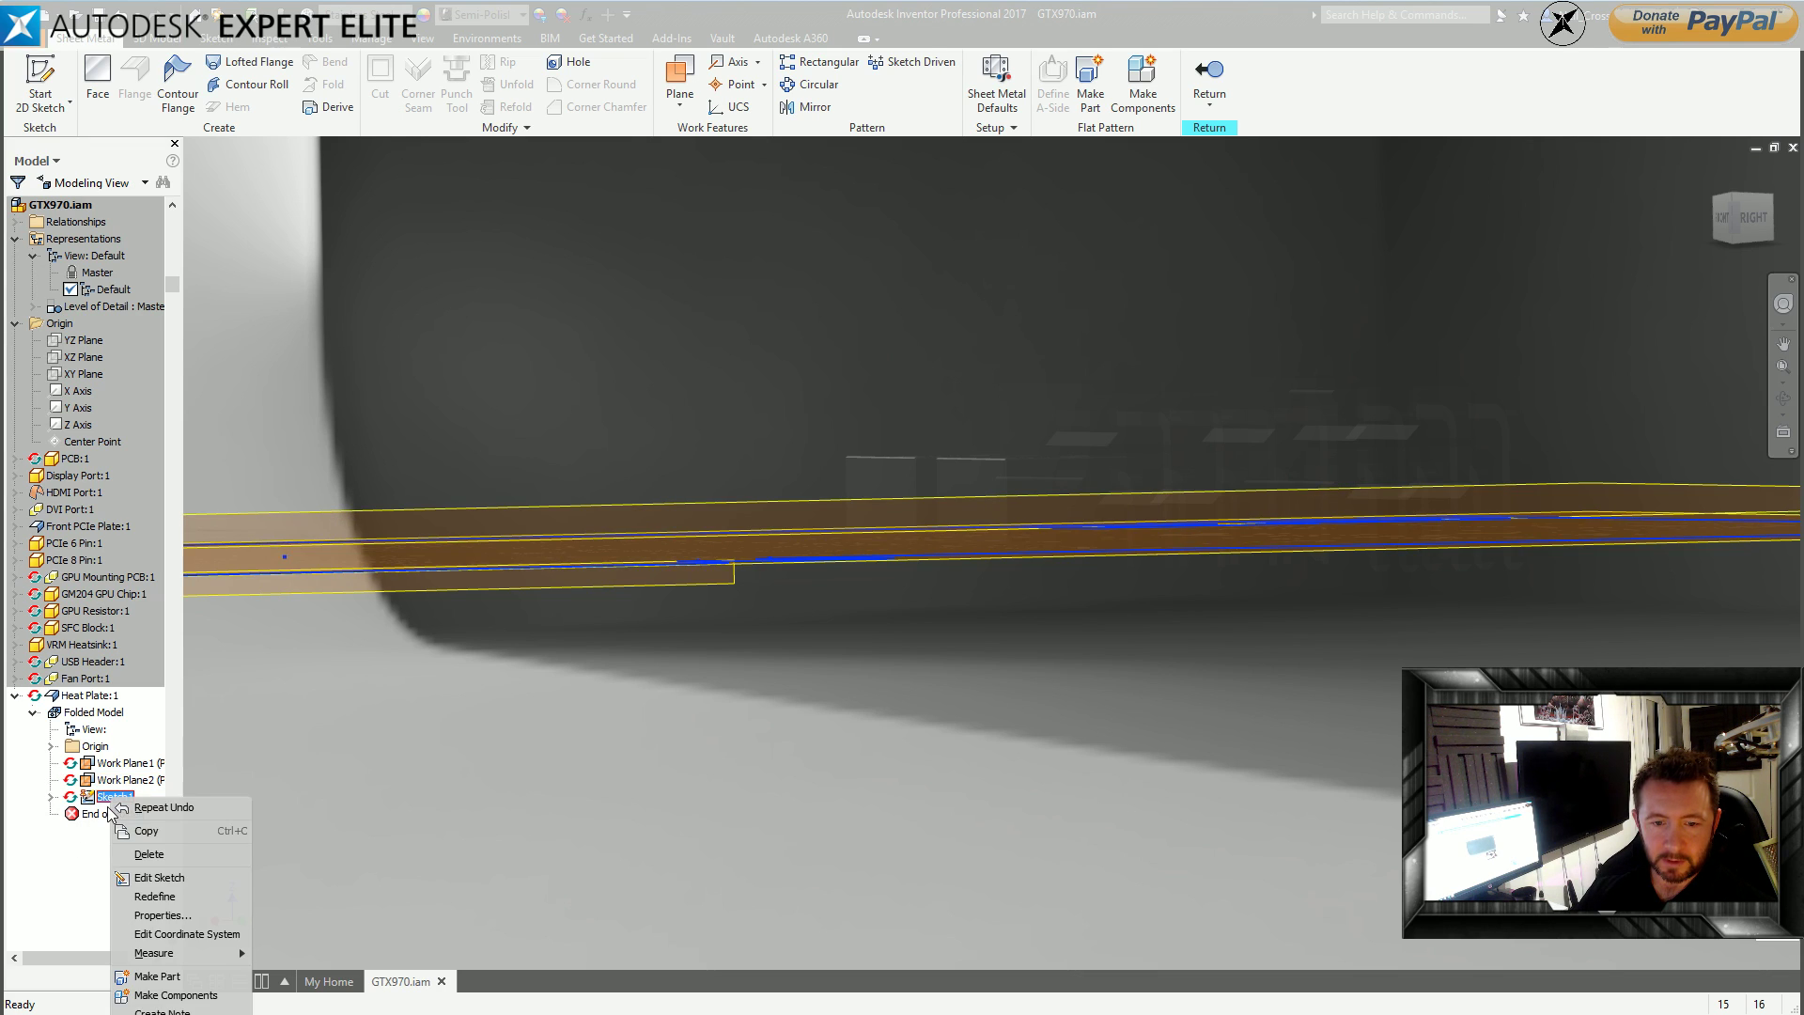
left_click(160, 897)
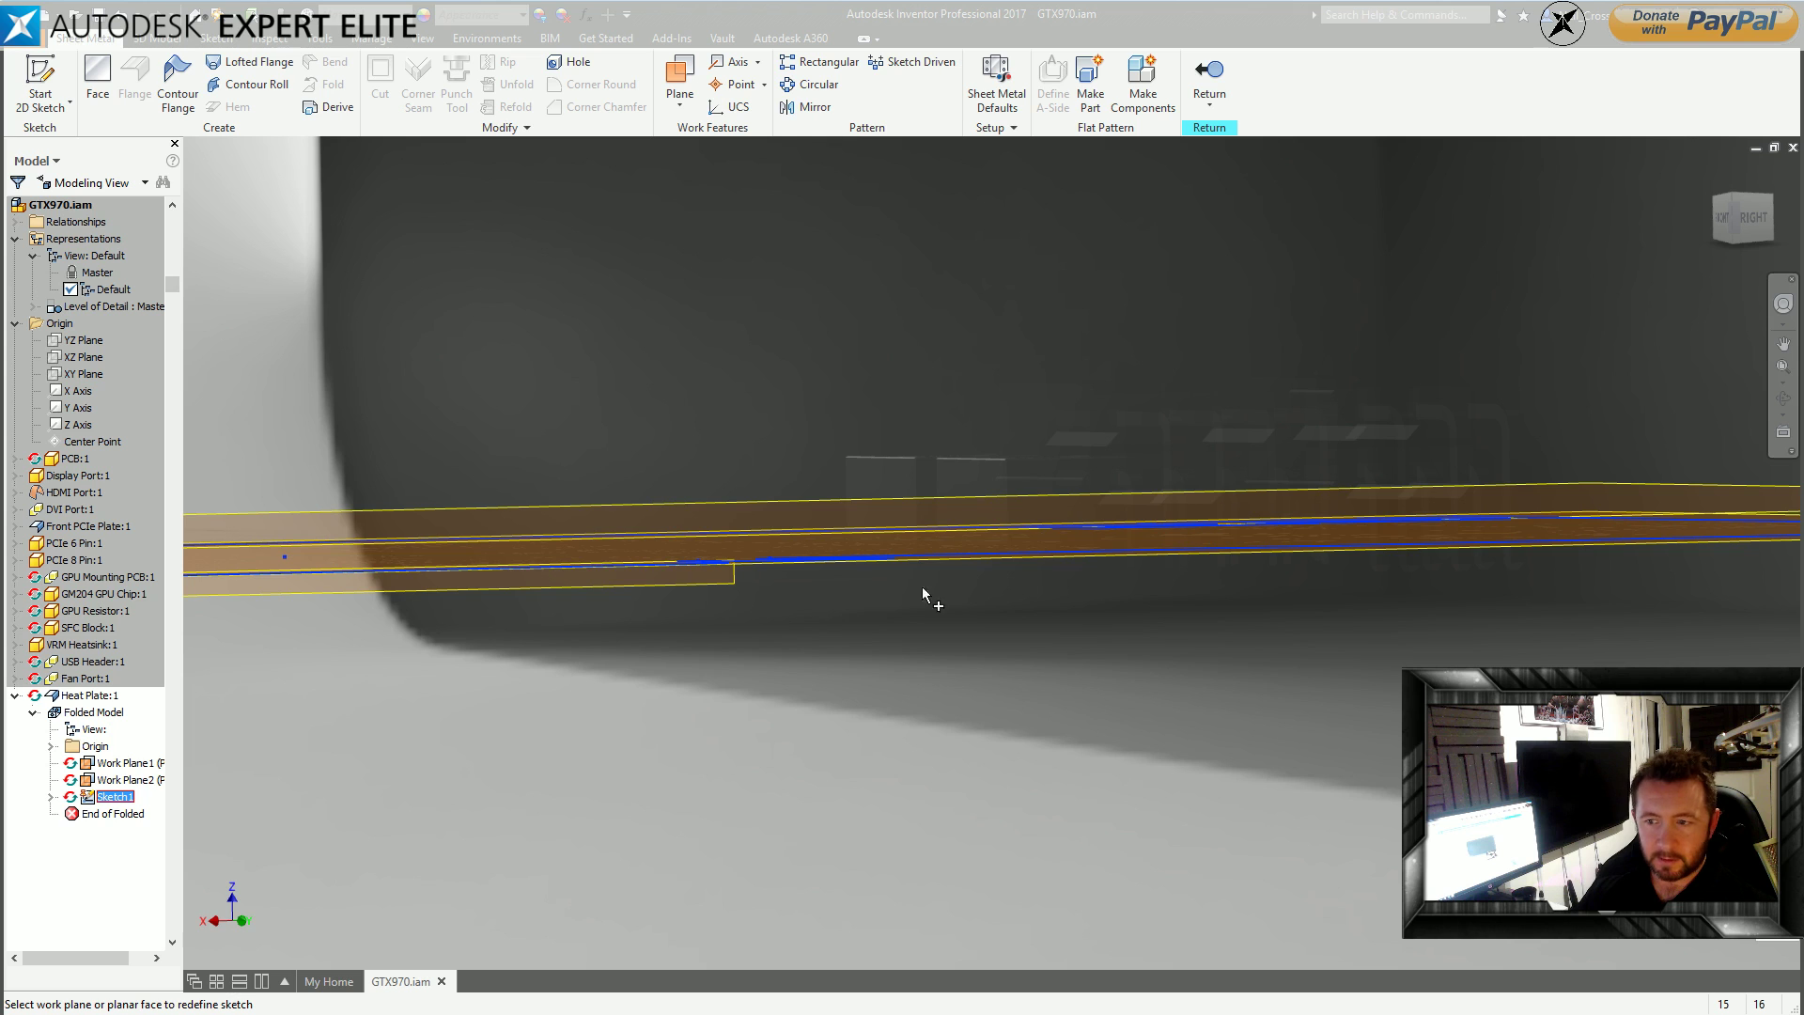
left_click(1145, 533)
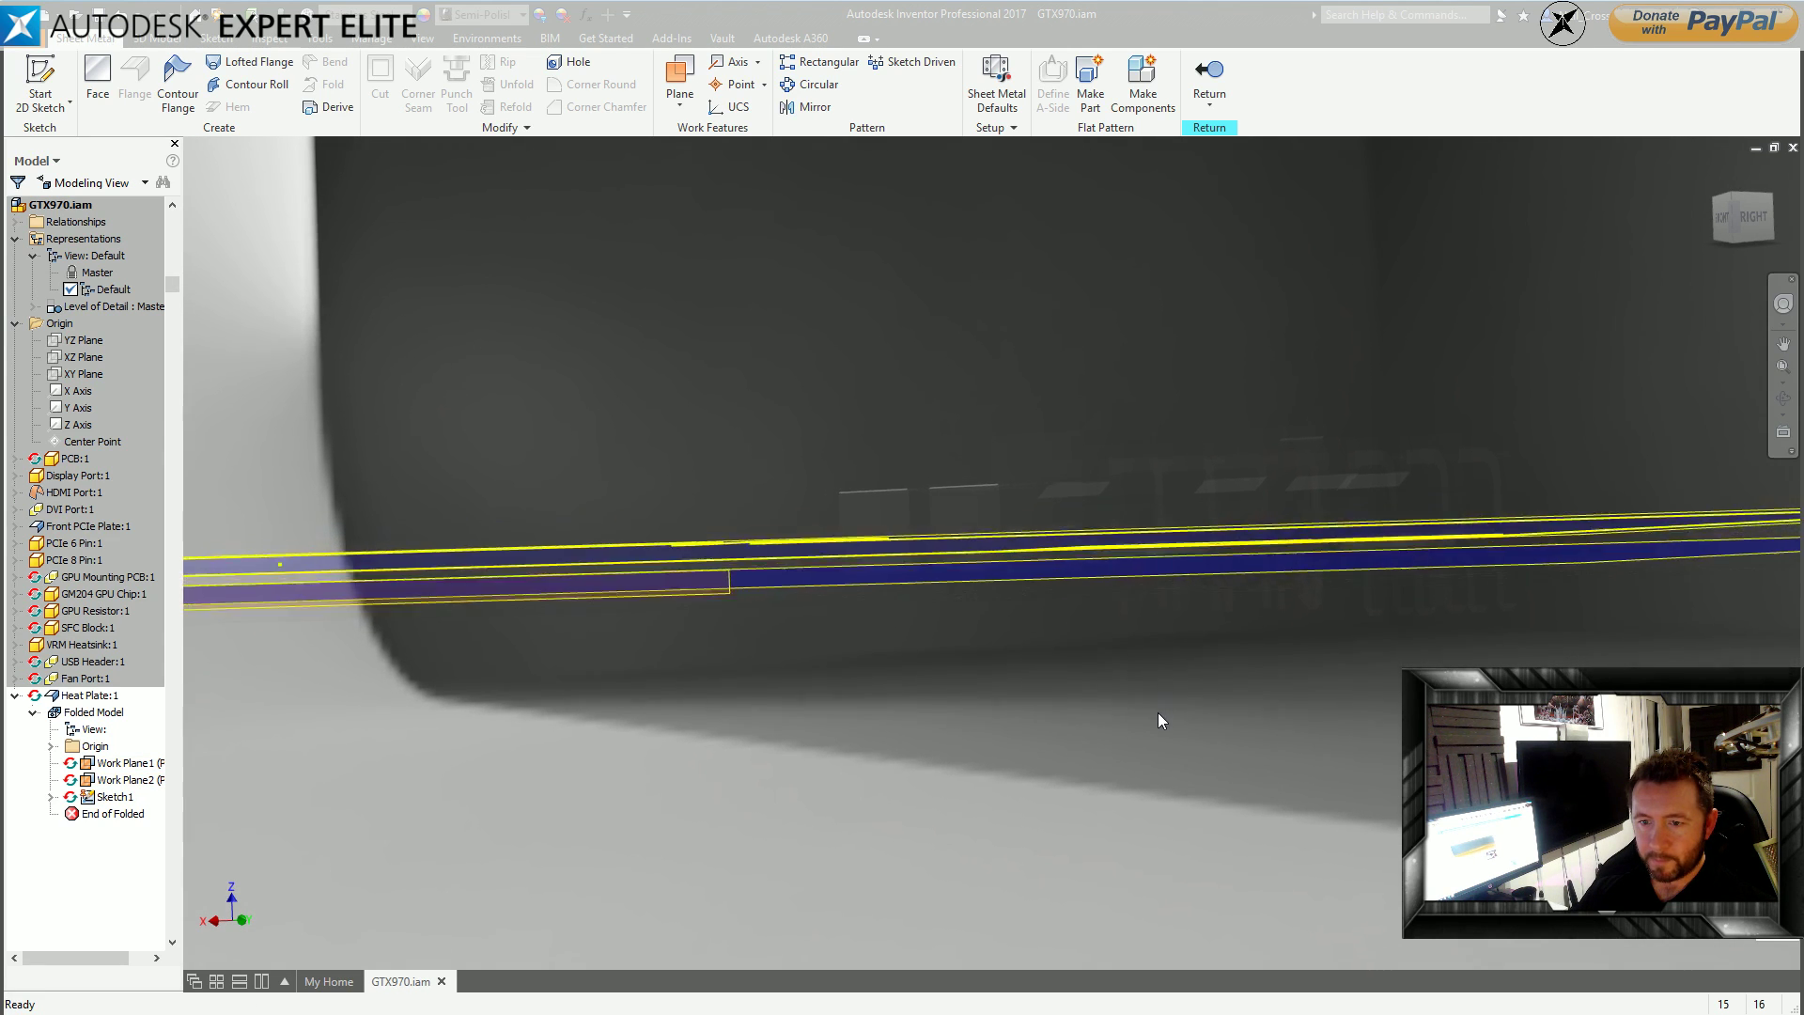
key("F6")
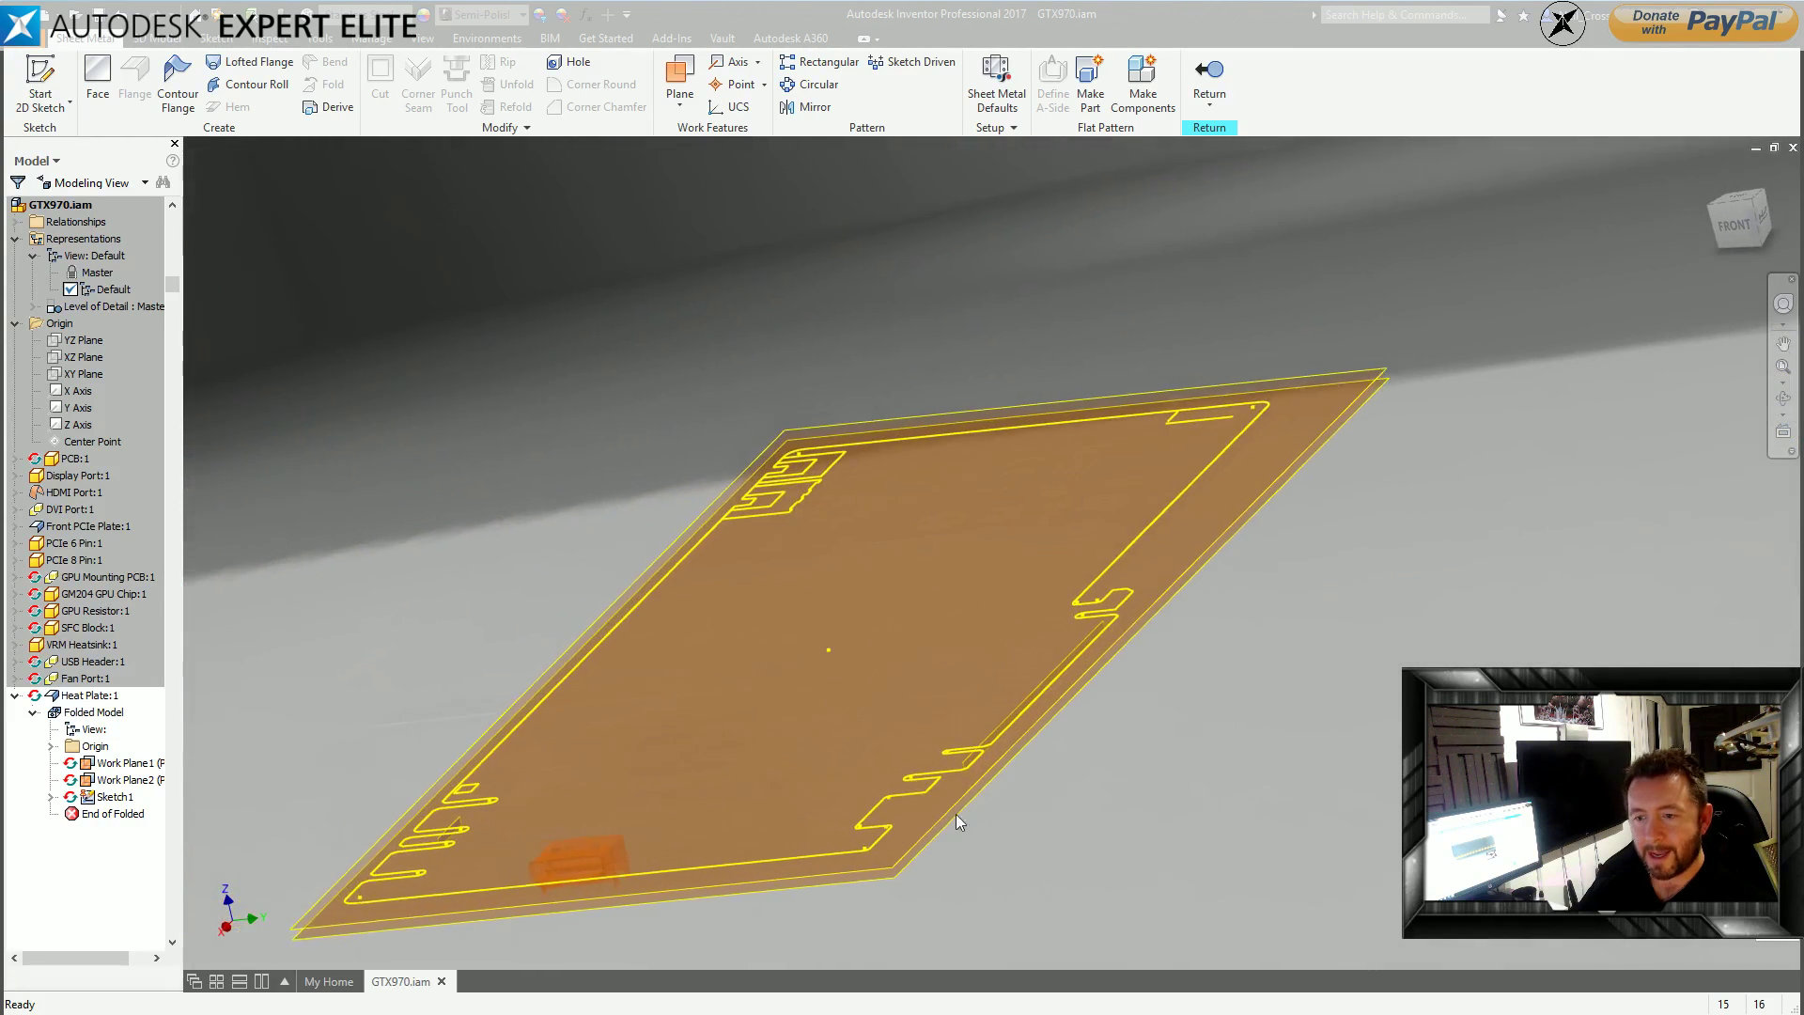
right_click(132, 766)
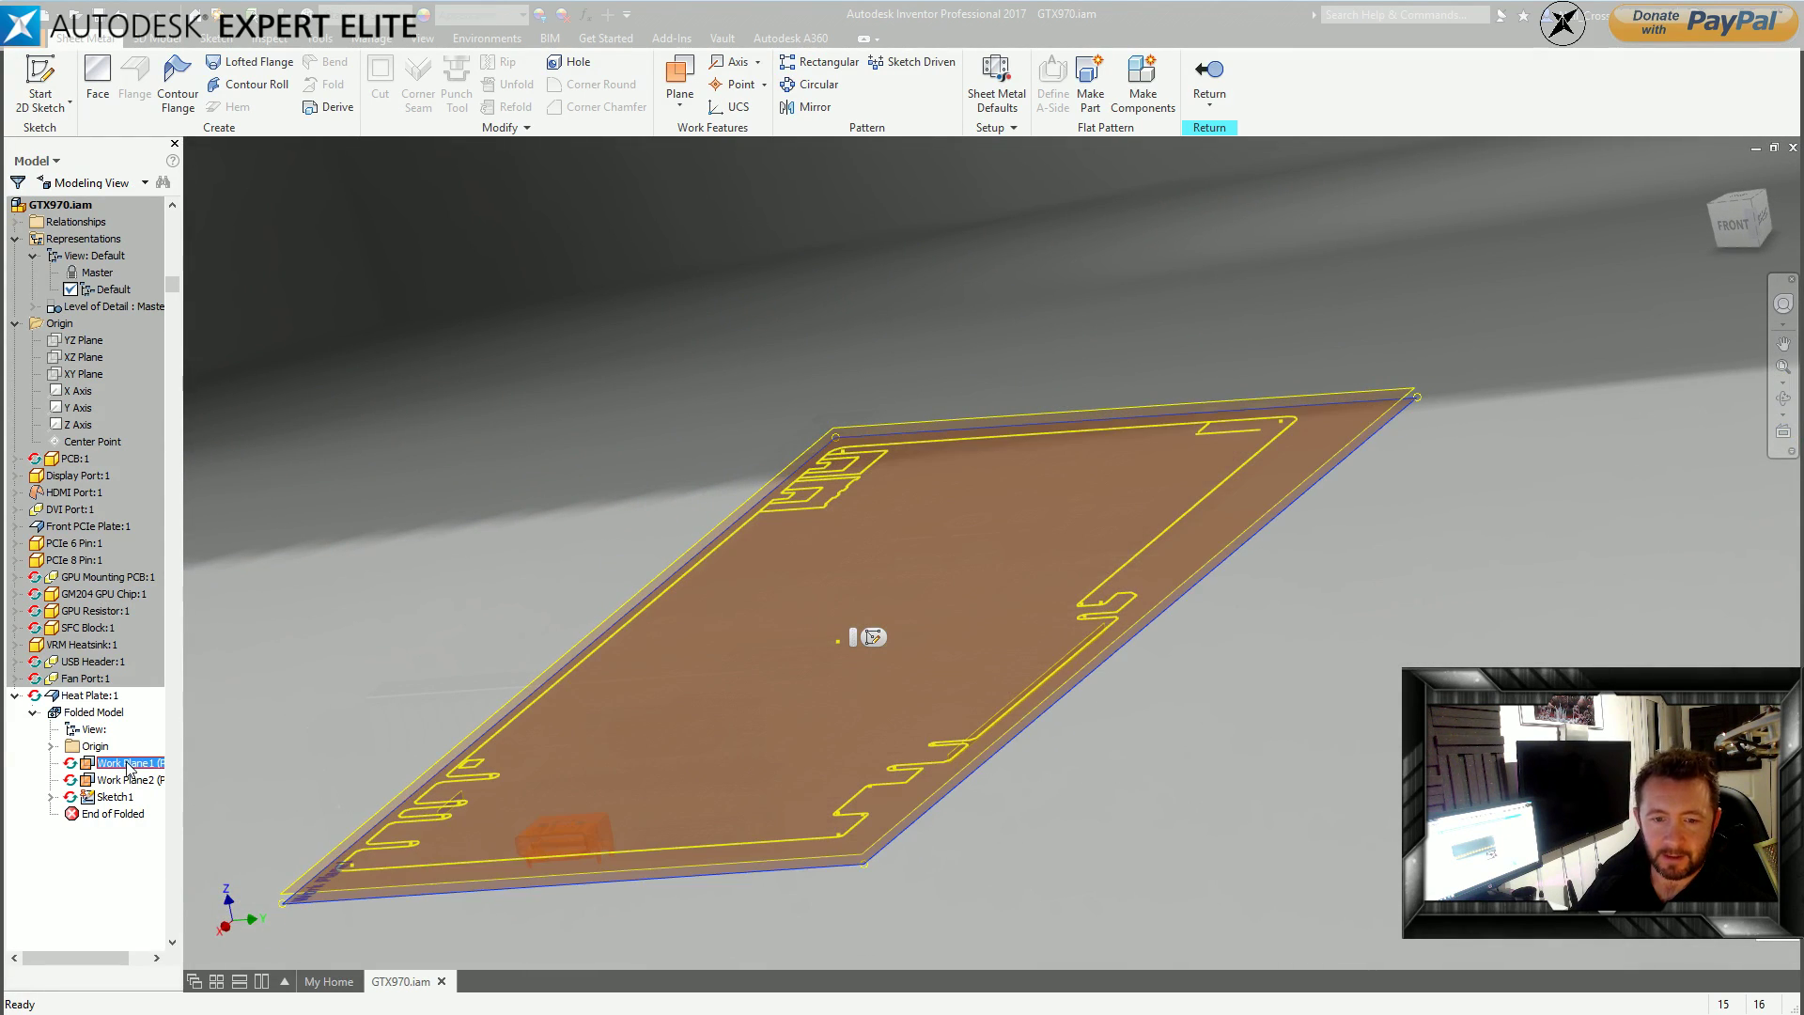
left_click(163, 793)
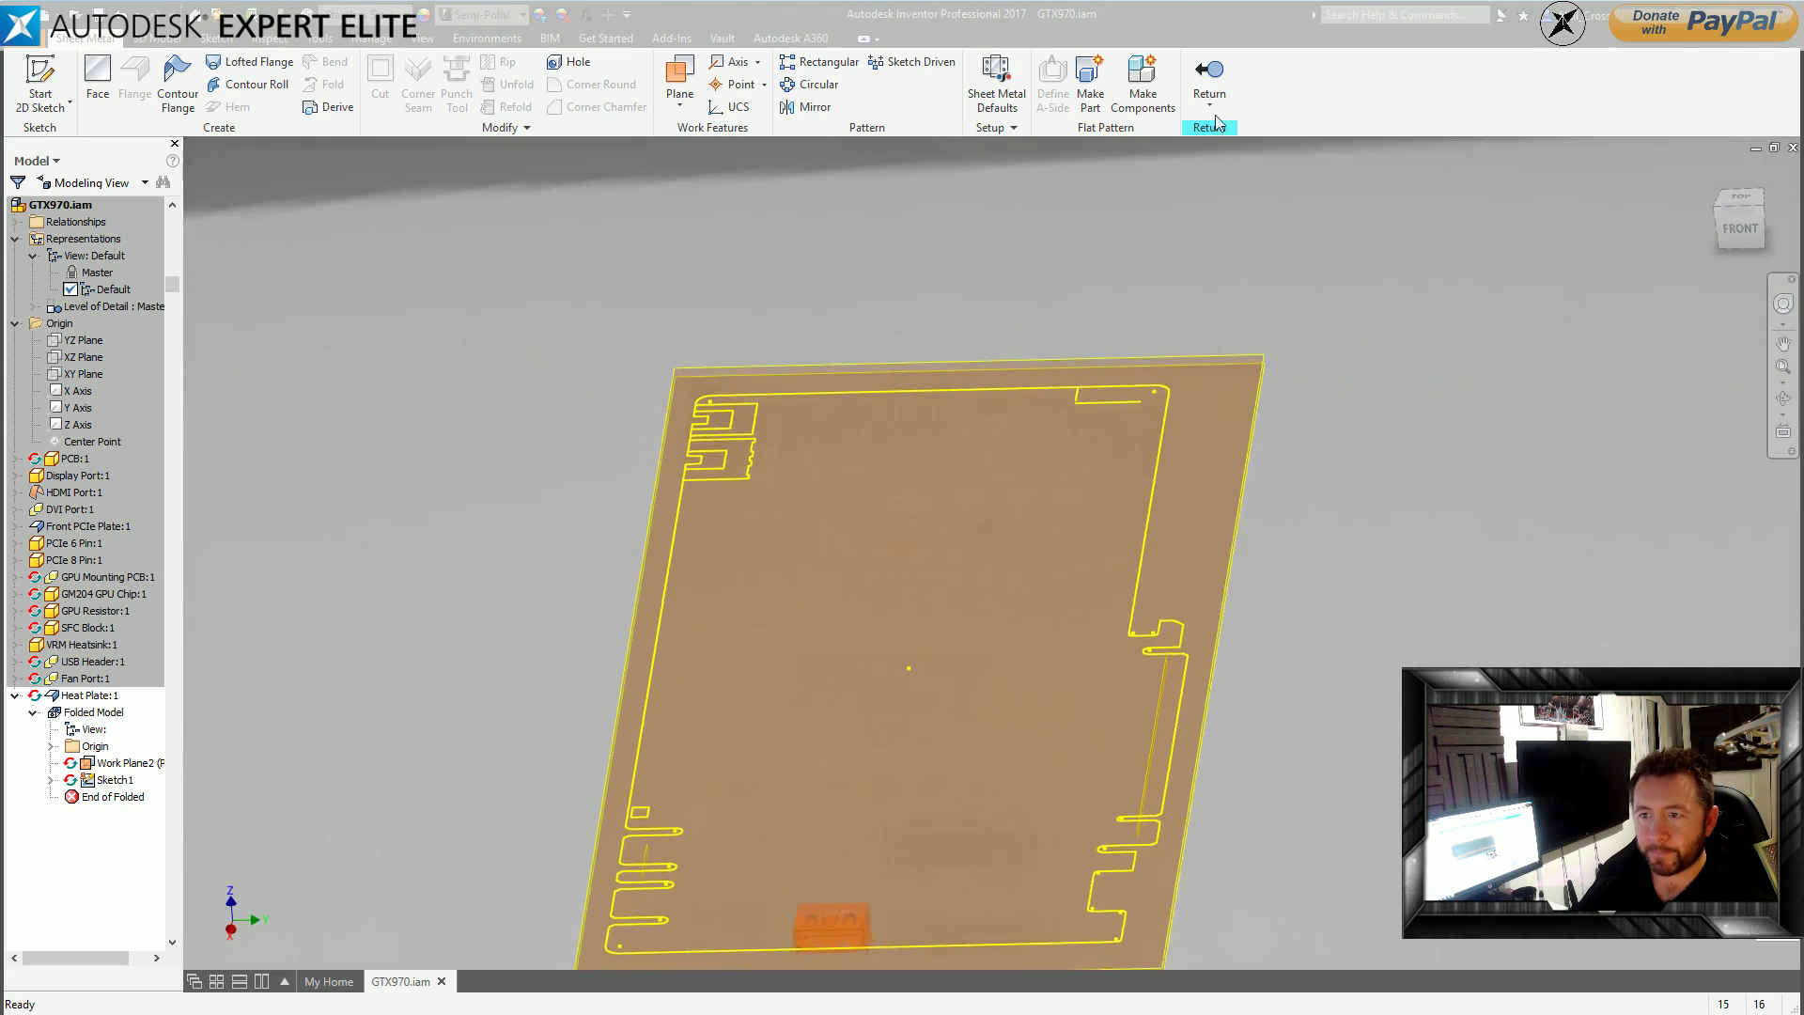
Reopen the sketch in top view and draw an L-shaped line around the small corner connector, between the PCB's long and short edges.
left_click(1742, 201)
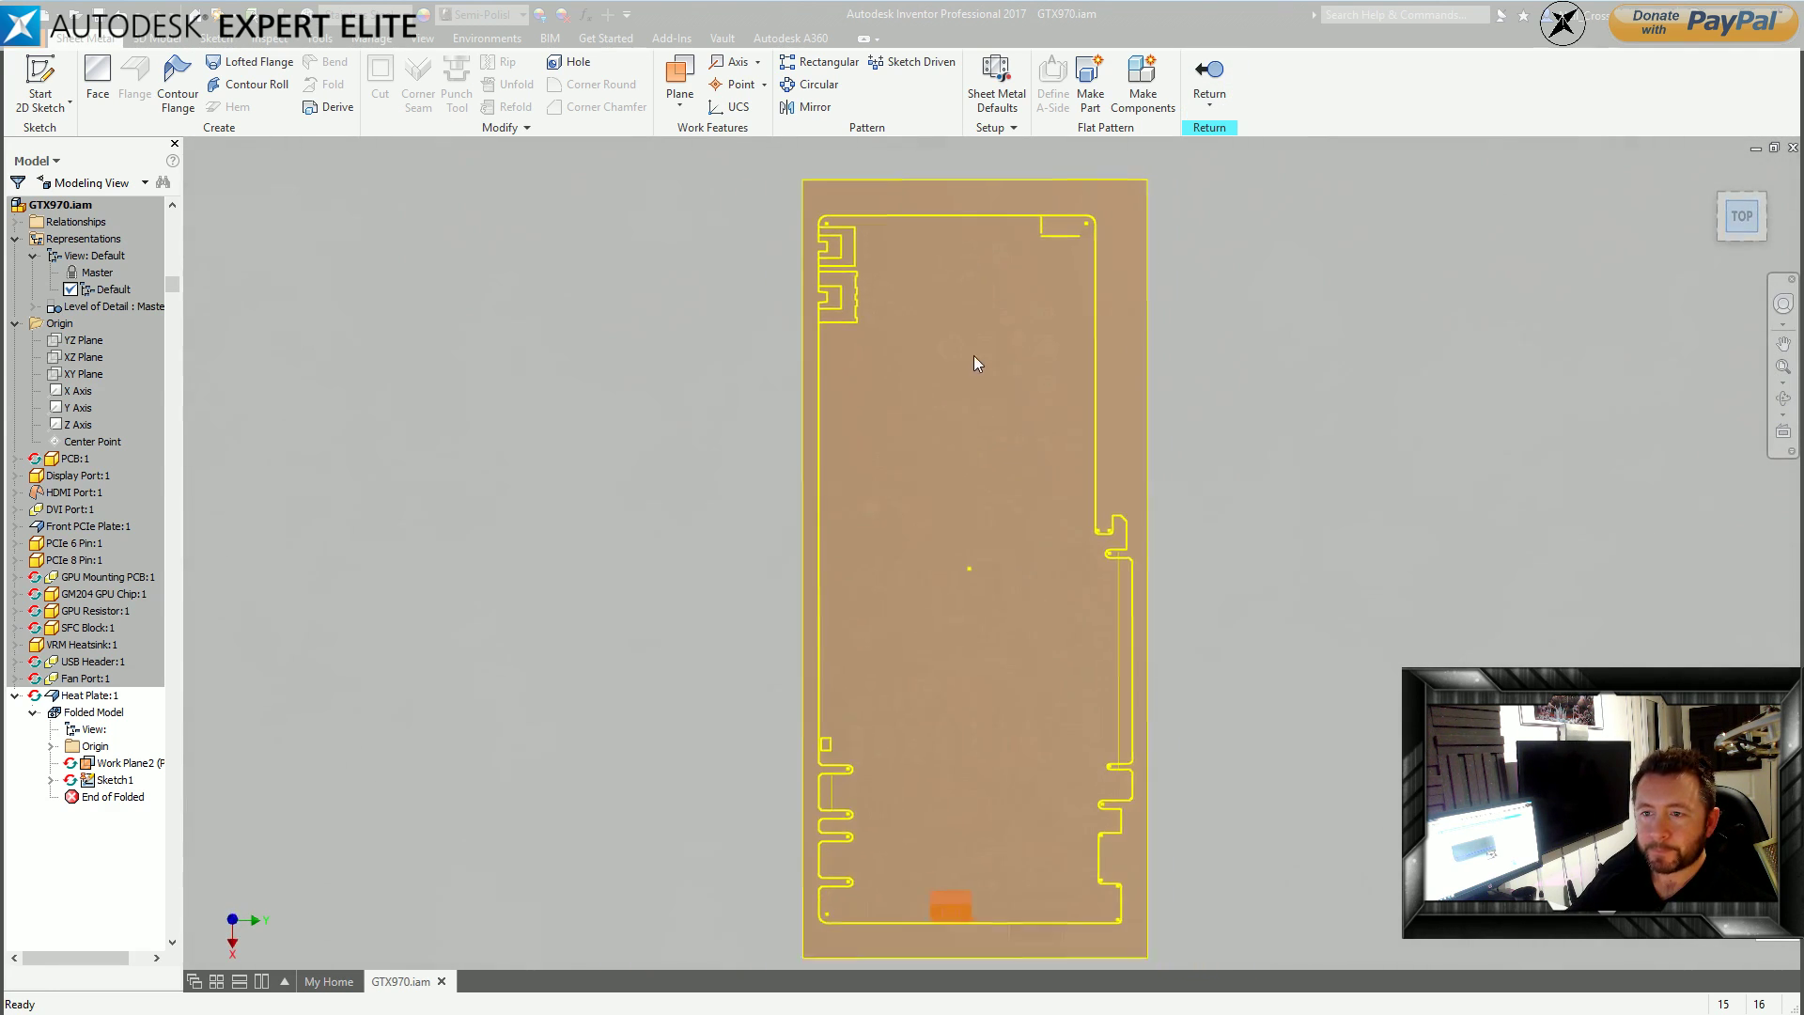
double_click(113, 779)
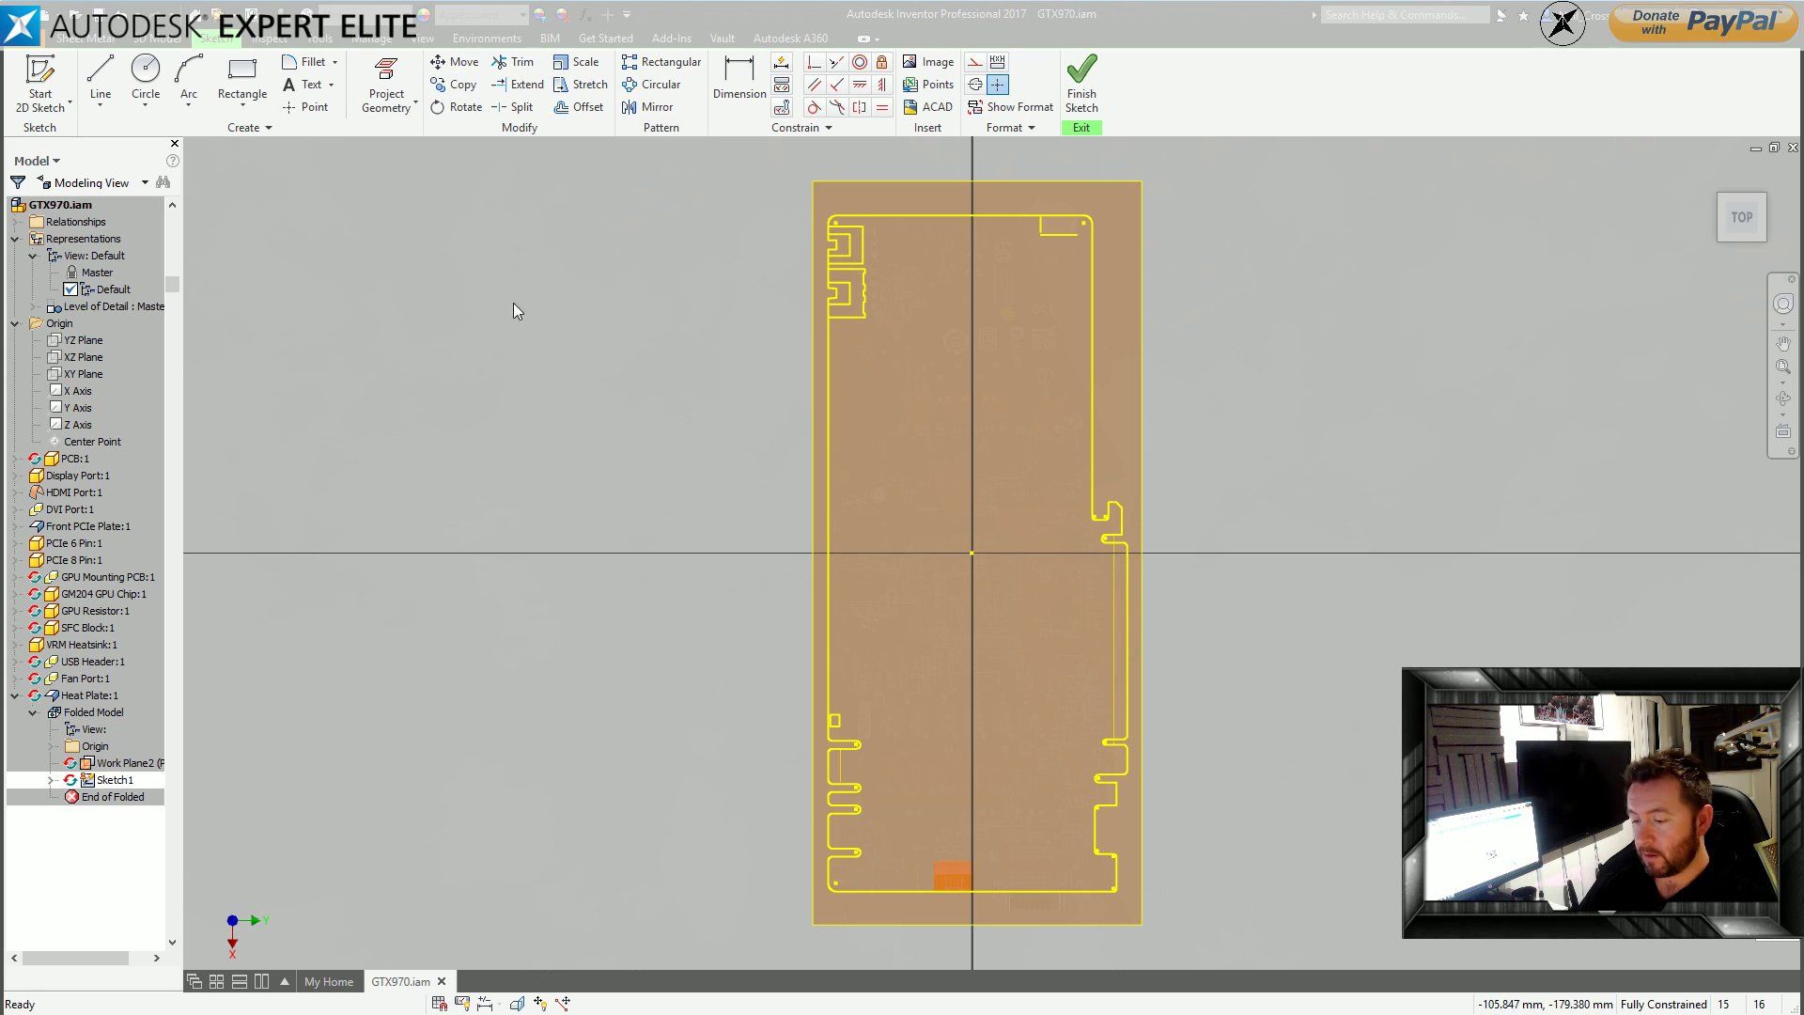
left_click(101, 74)
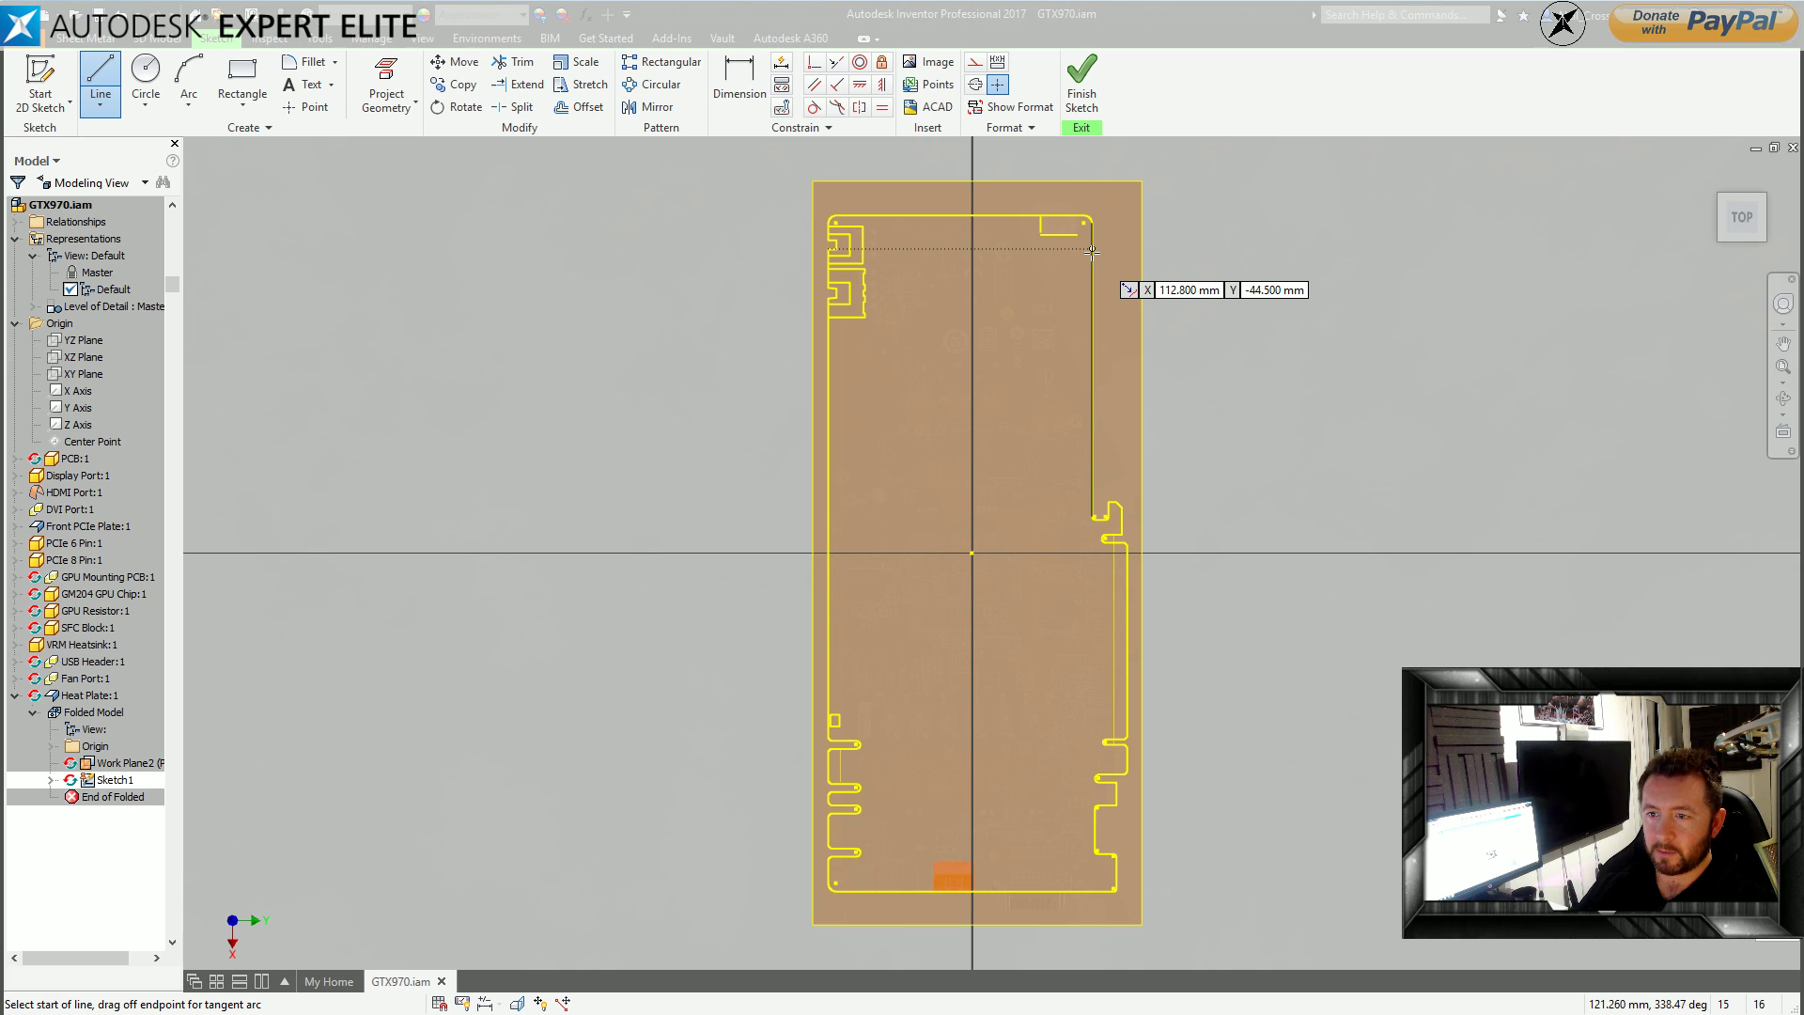
scroll(1092, 251, "up", 3)
left_click(1099, 332)
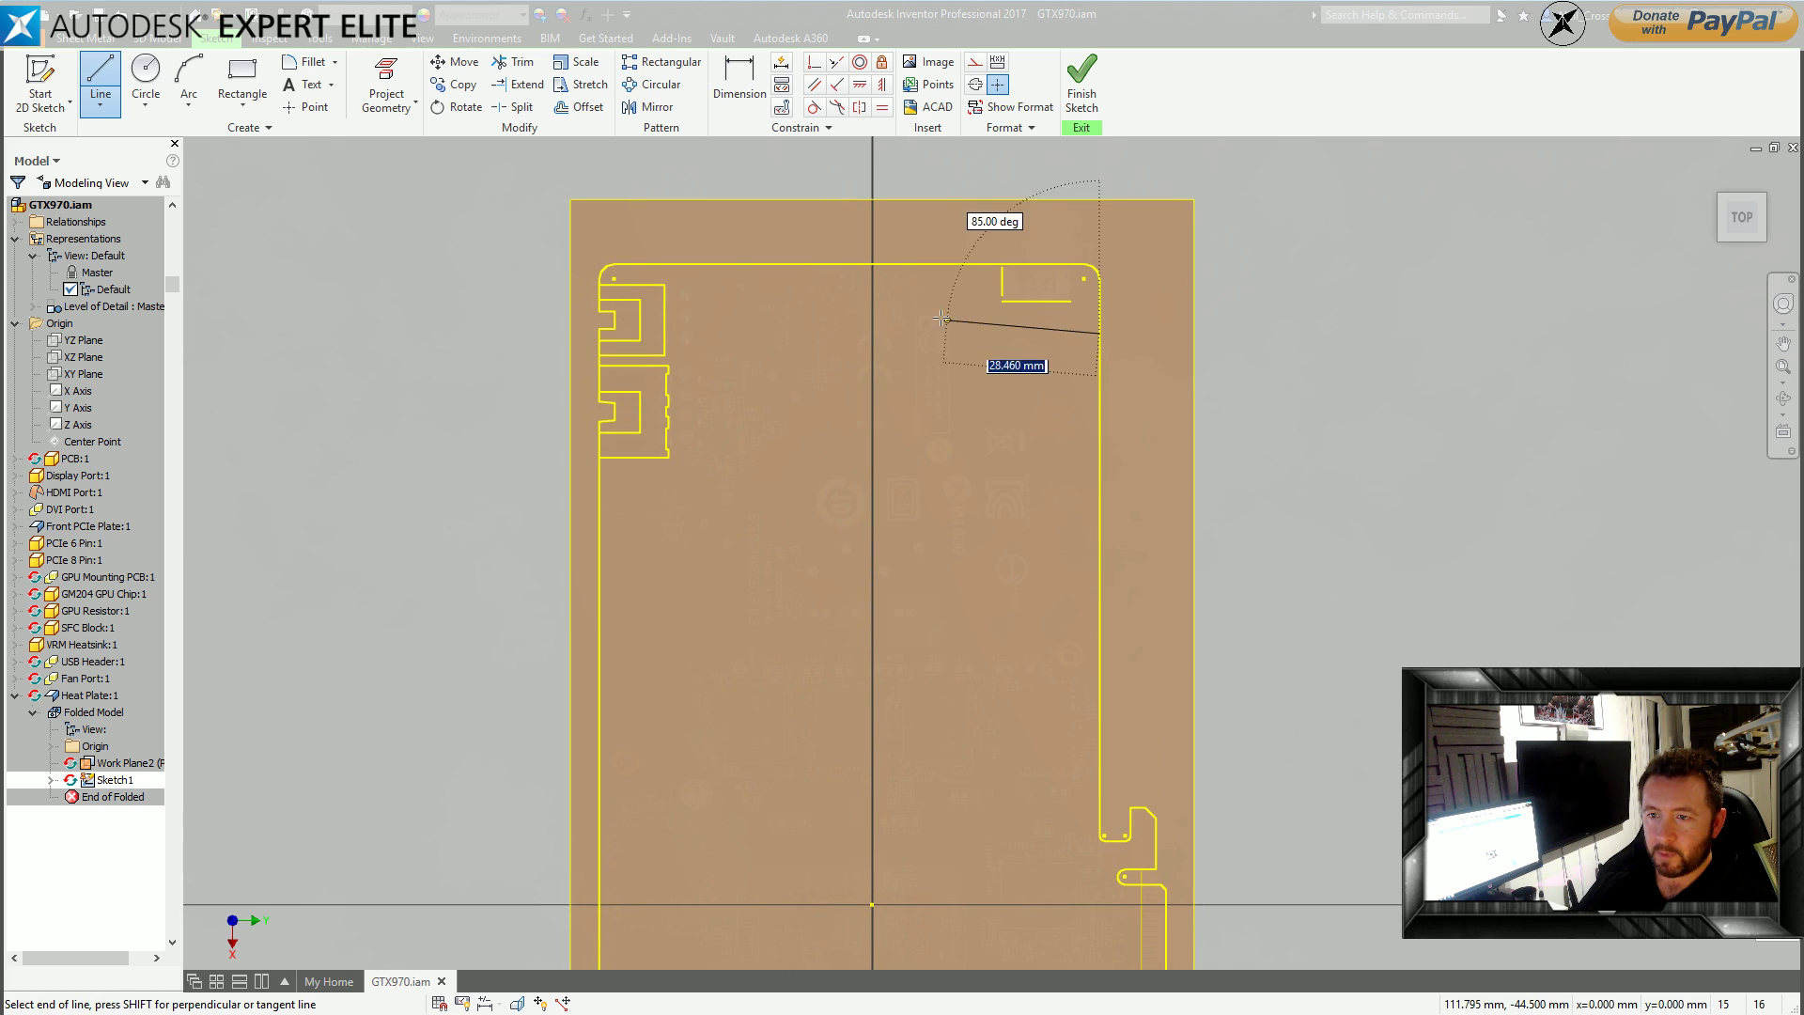
left_click(982, 265)
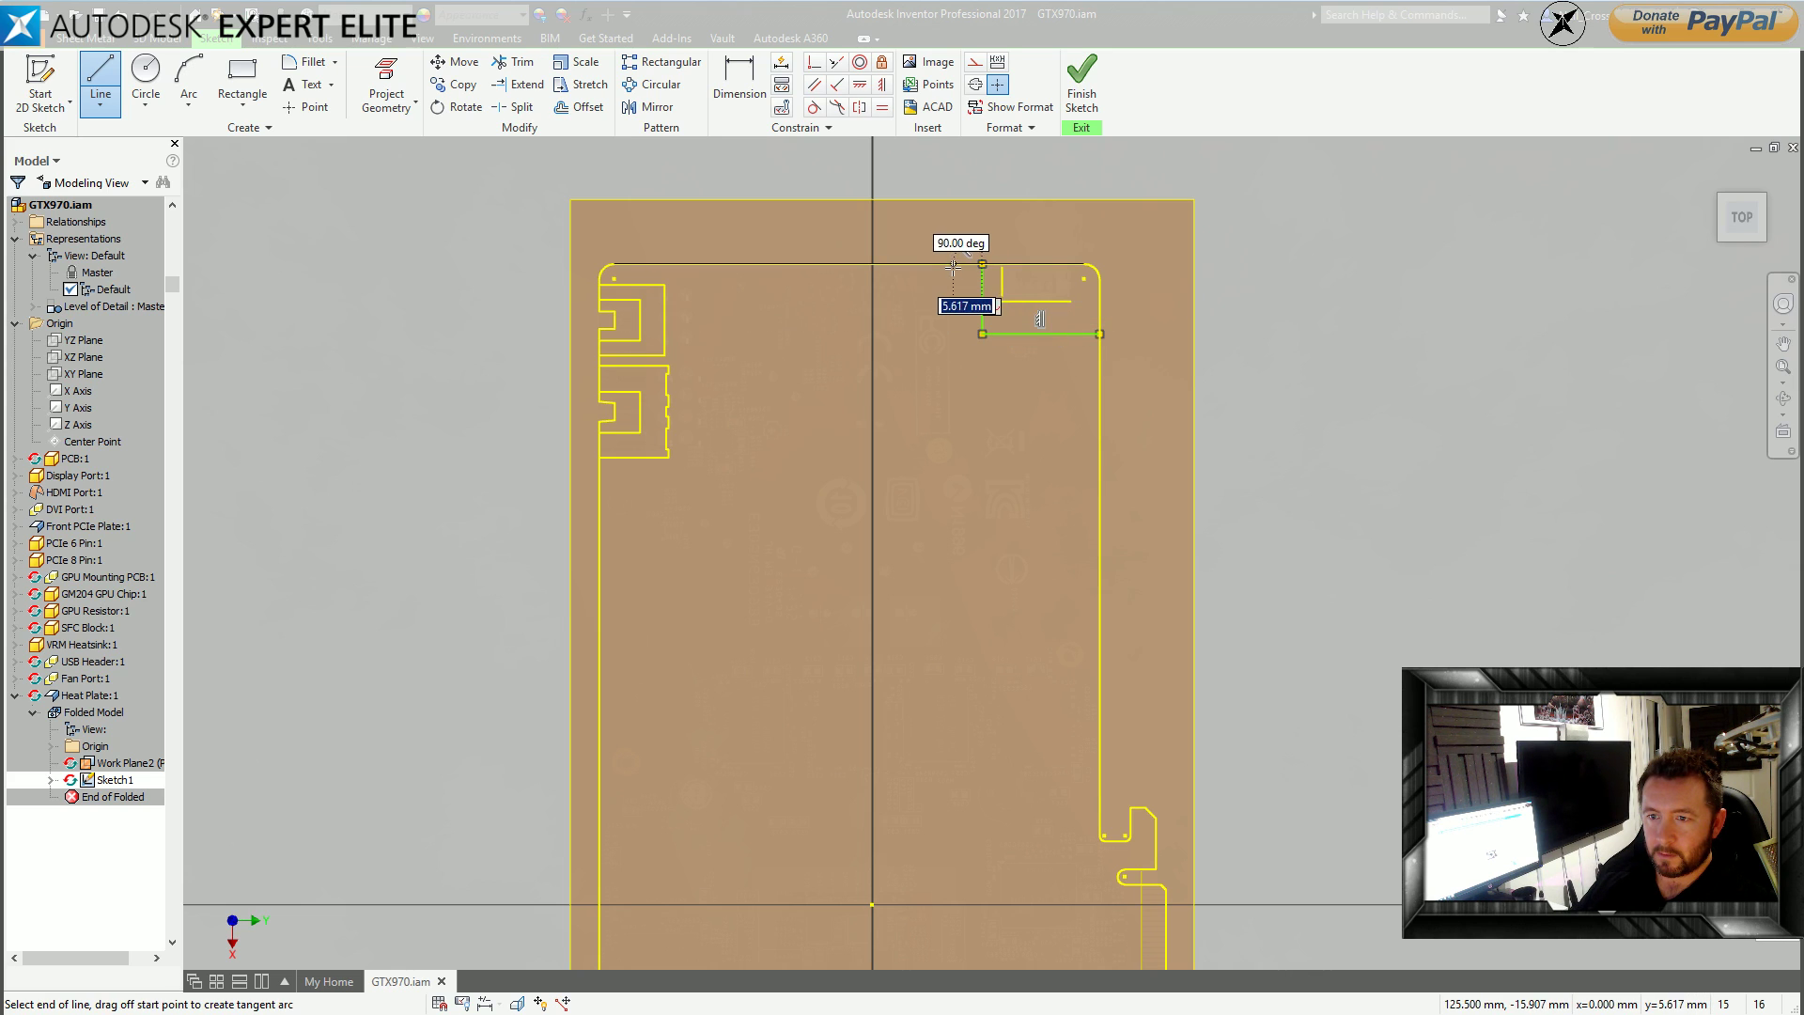
Draw a U-shaped notch about 13.7 mm deep from the PCB's short edge, next to the corner connector cutout.
left_click(954, 265)
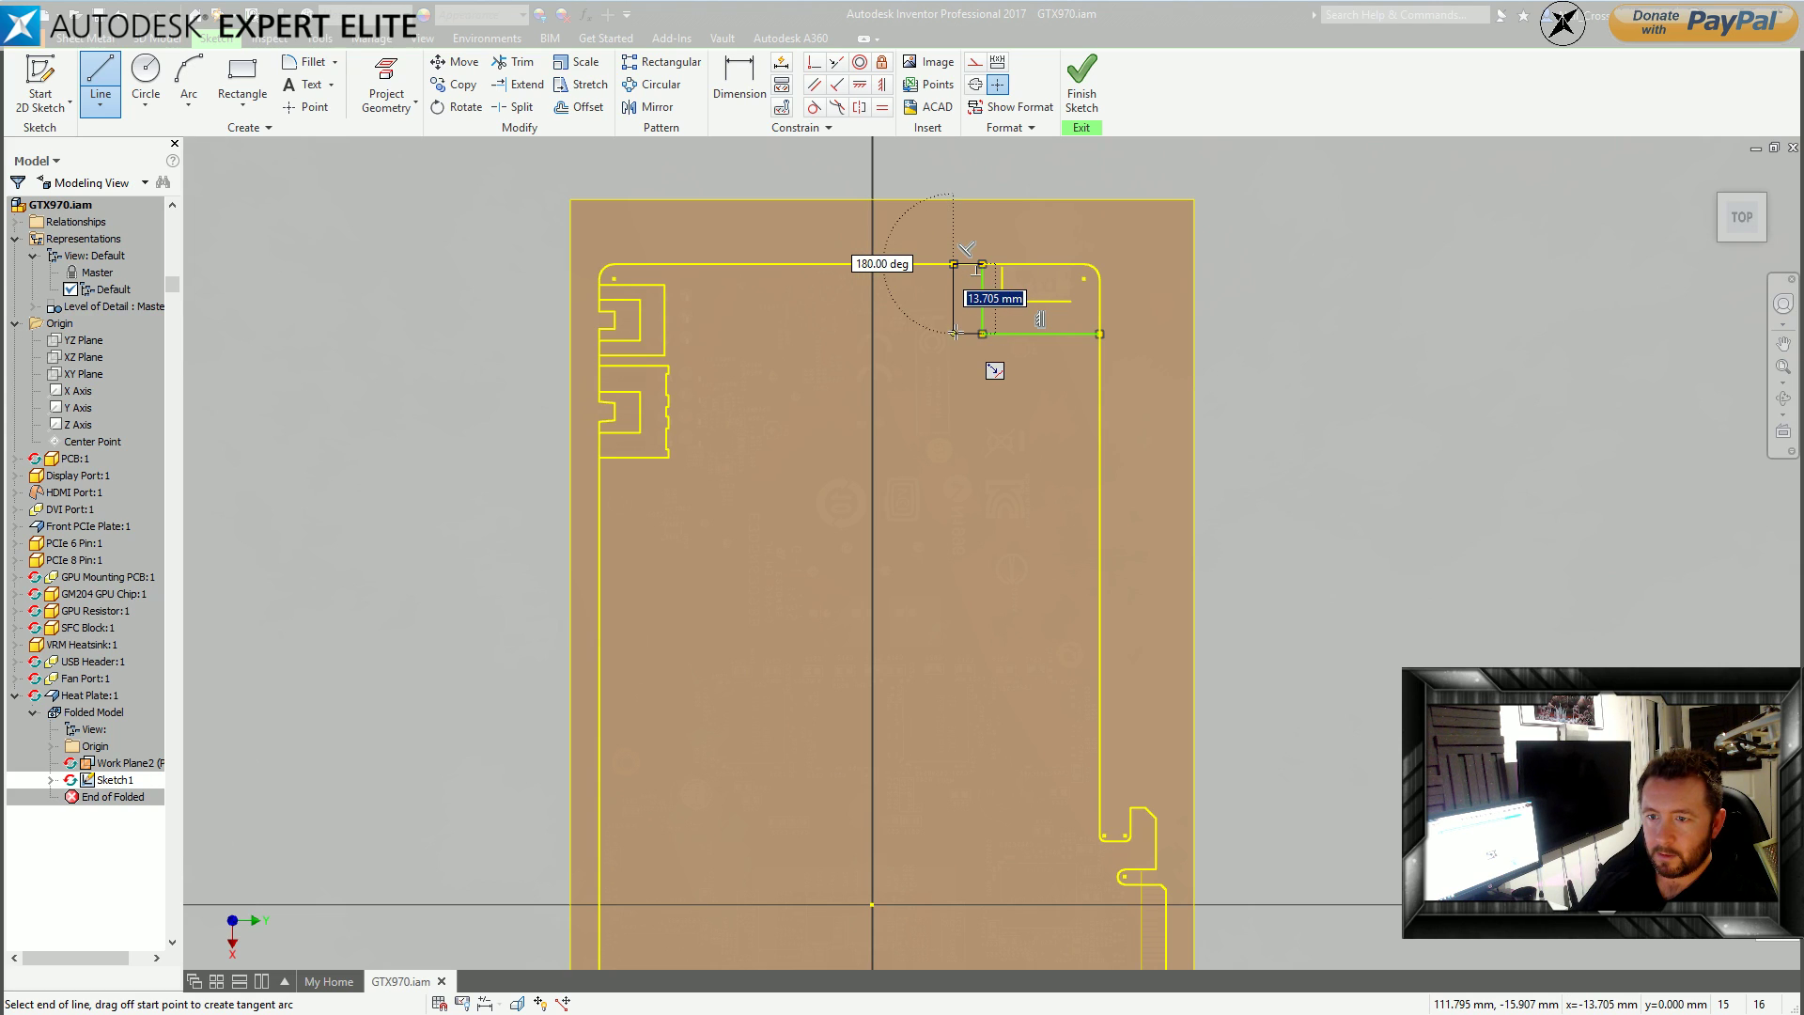
left_click(954, 333)
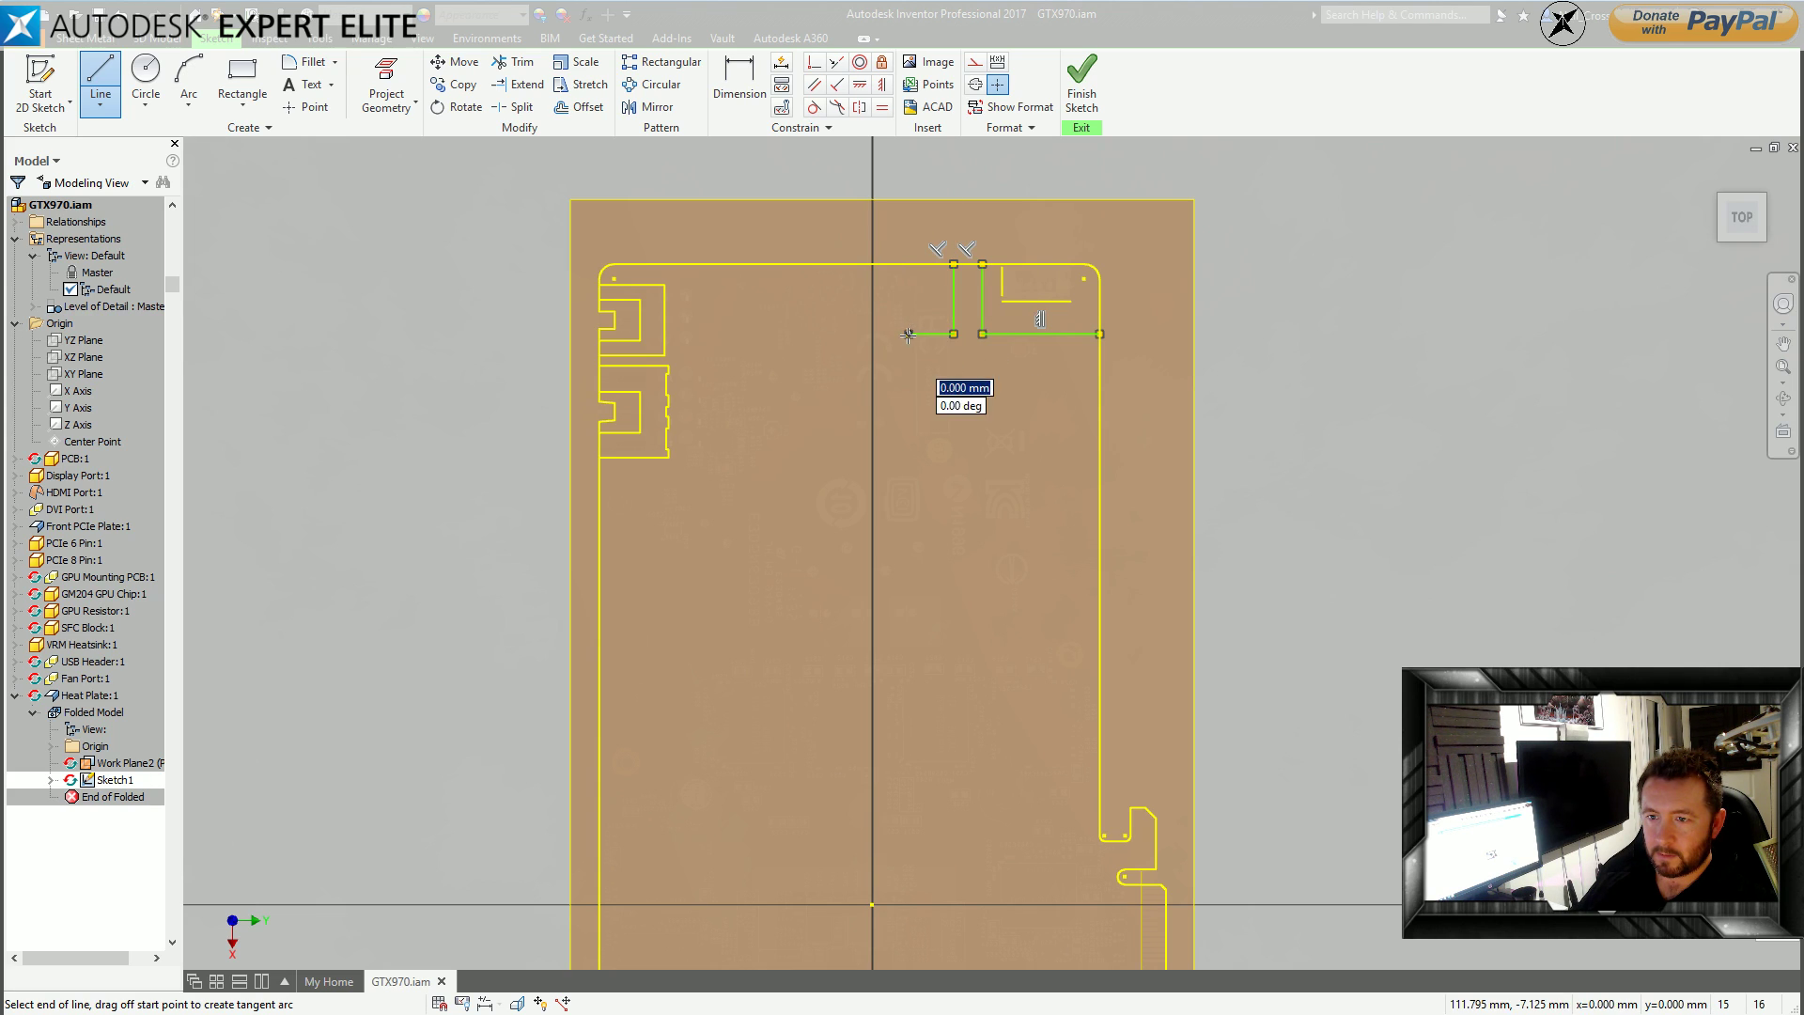
left_click(910, 335)
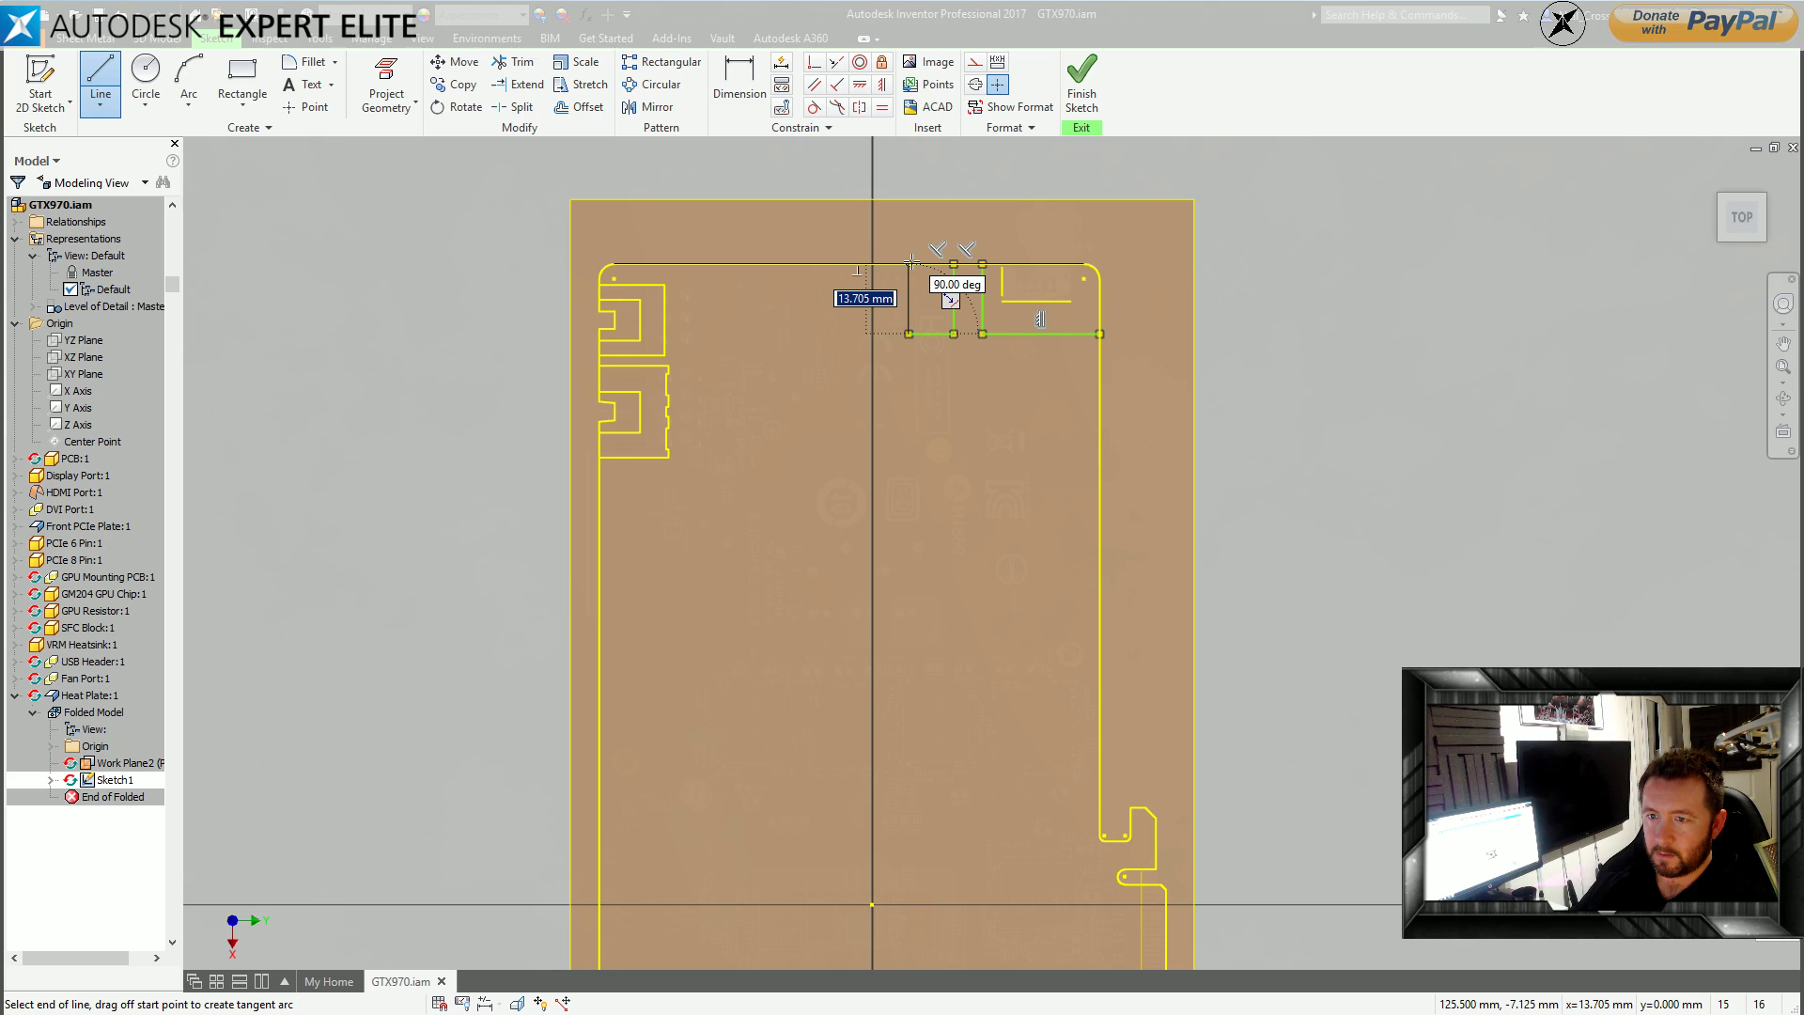
double_click(910, 264)
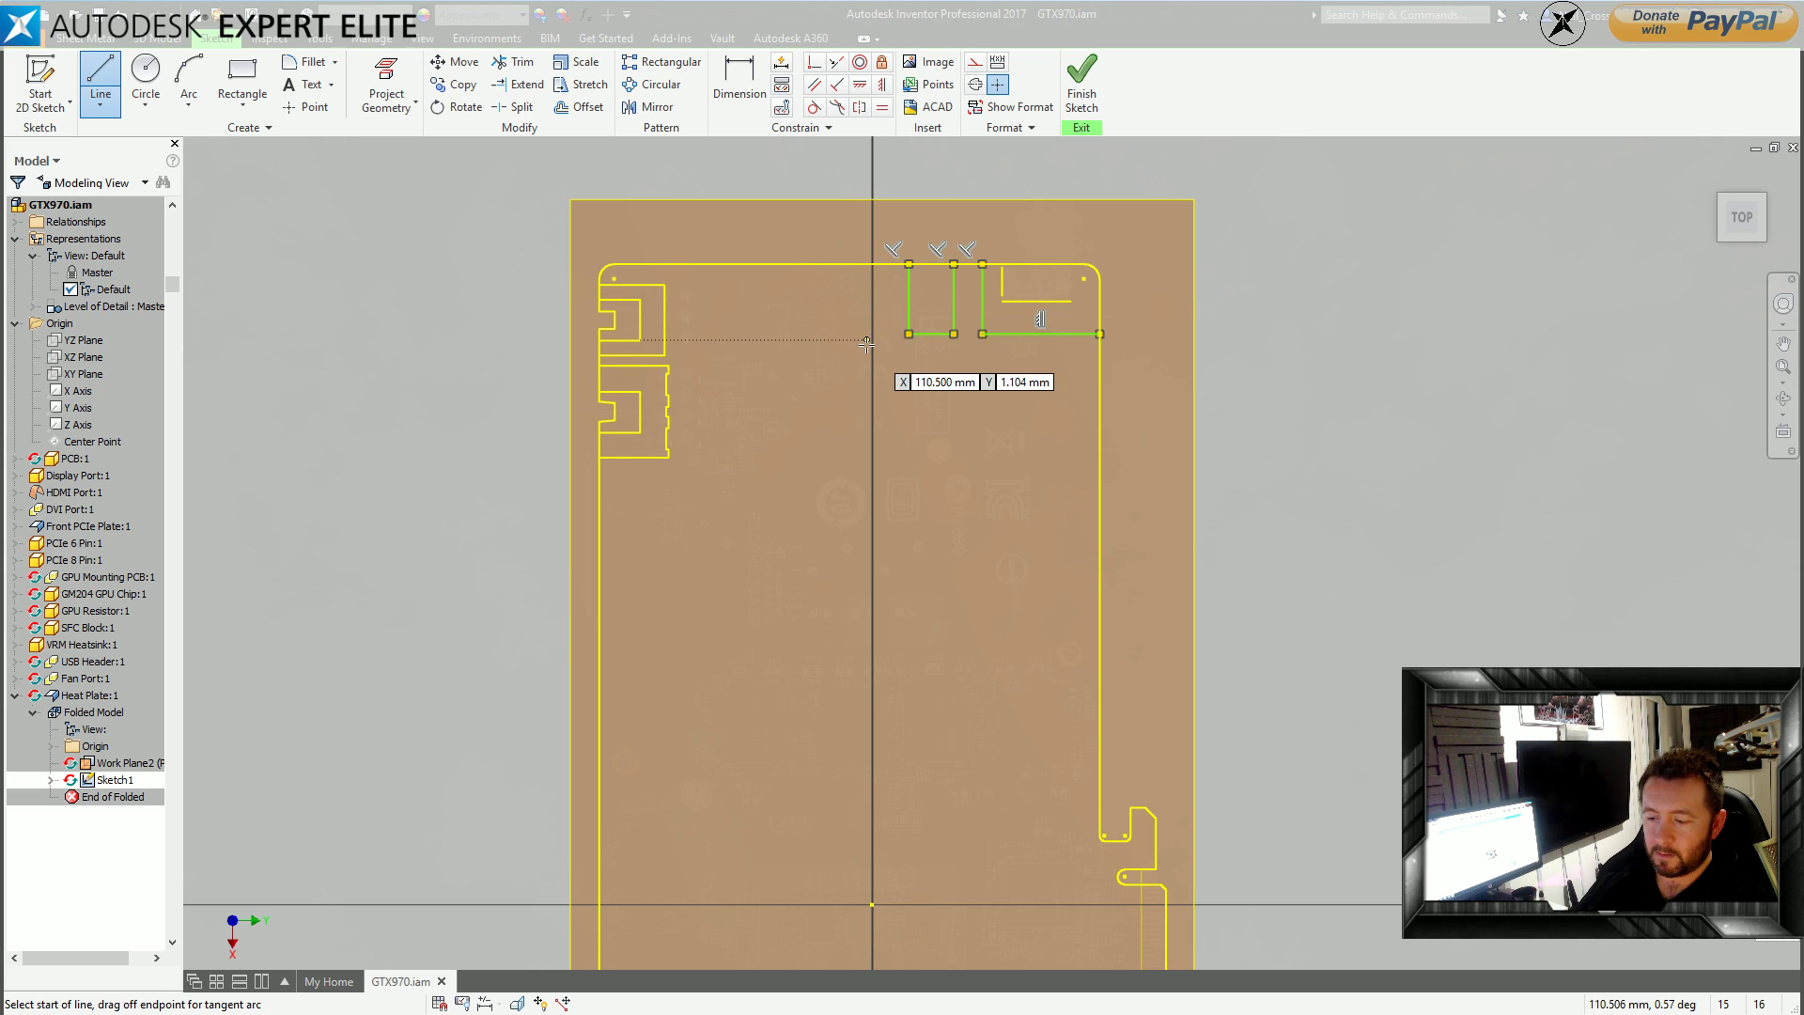
Draw a second U-shaped notch of the same depth on the short edge, on the power connectors' side of the centre line.
left_click(909, 264)
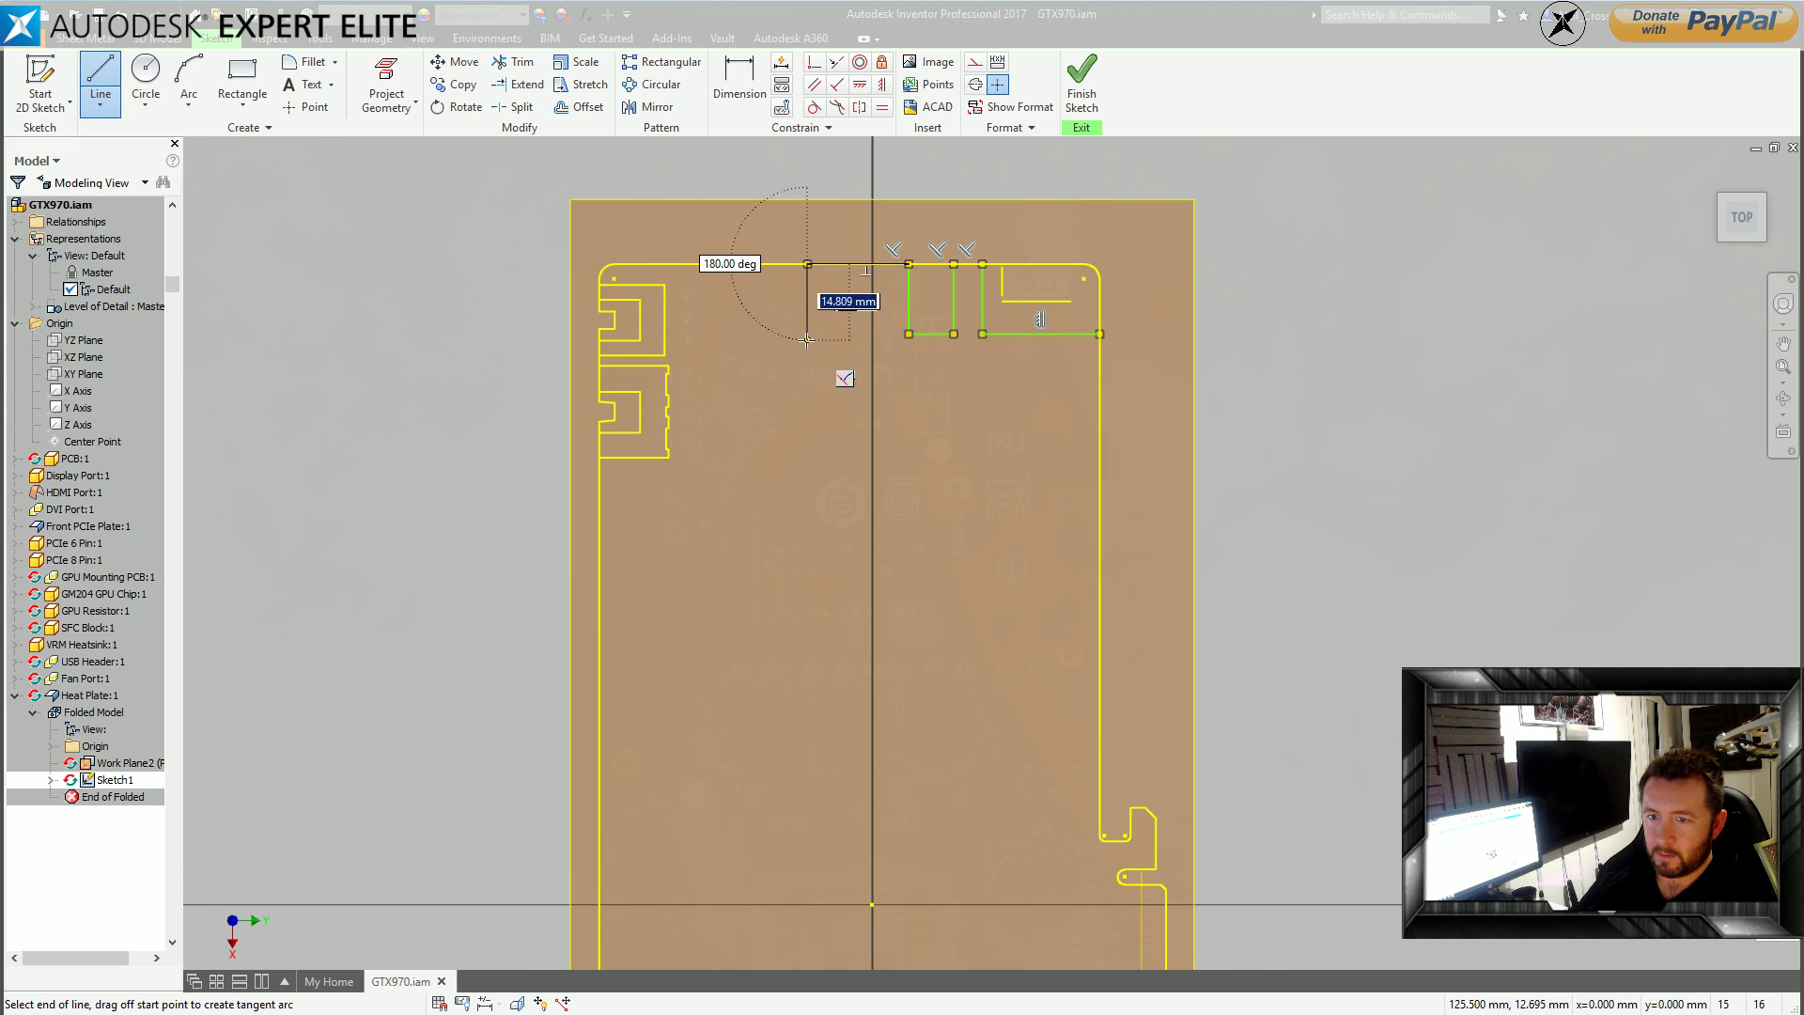
left_click(808, 282)
left_click(808, 333)
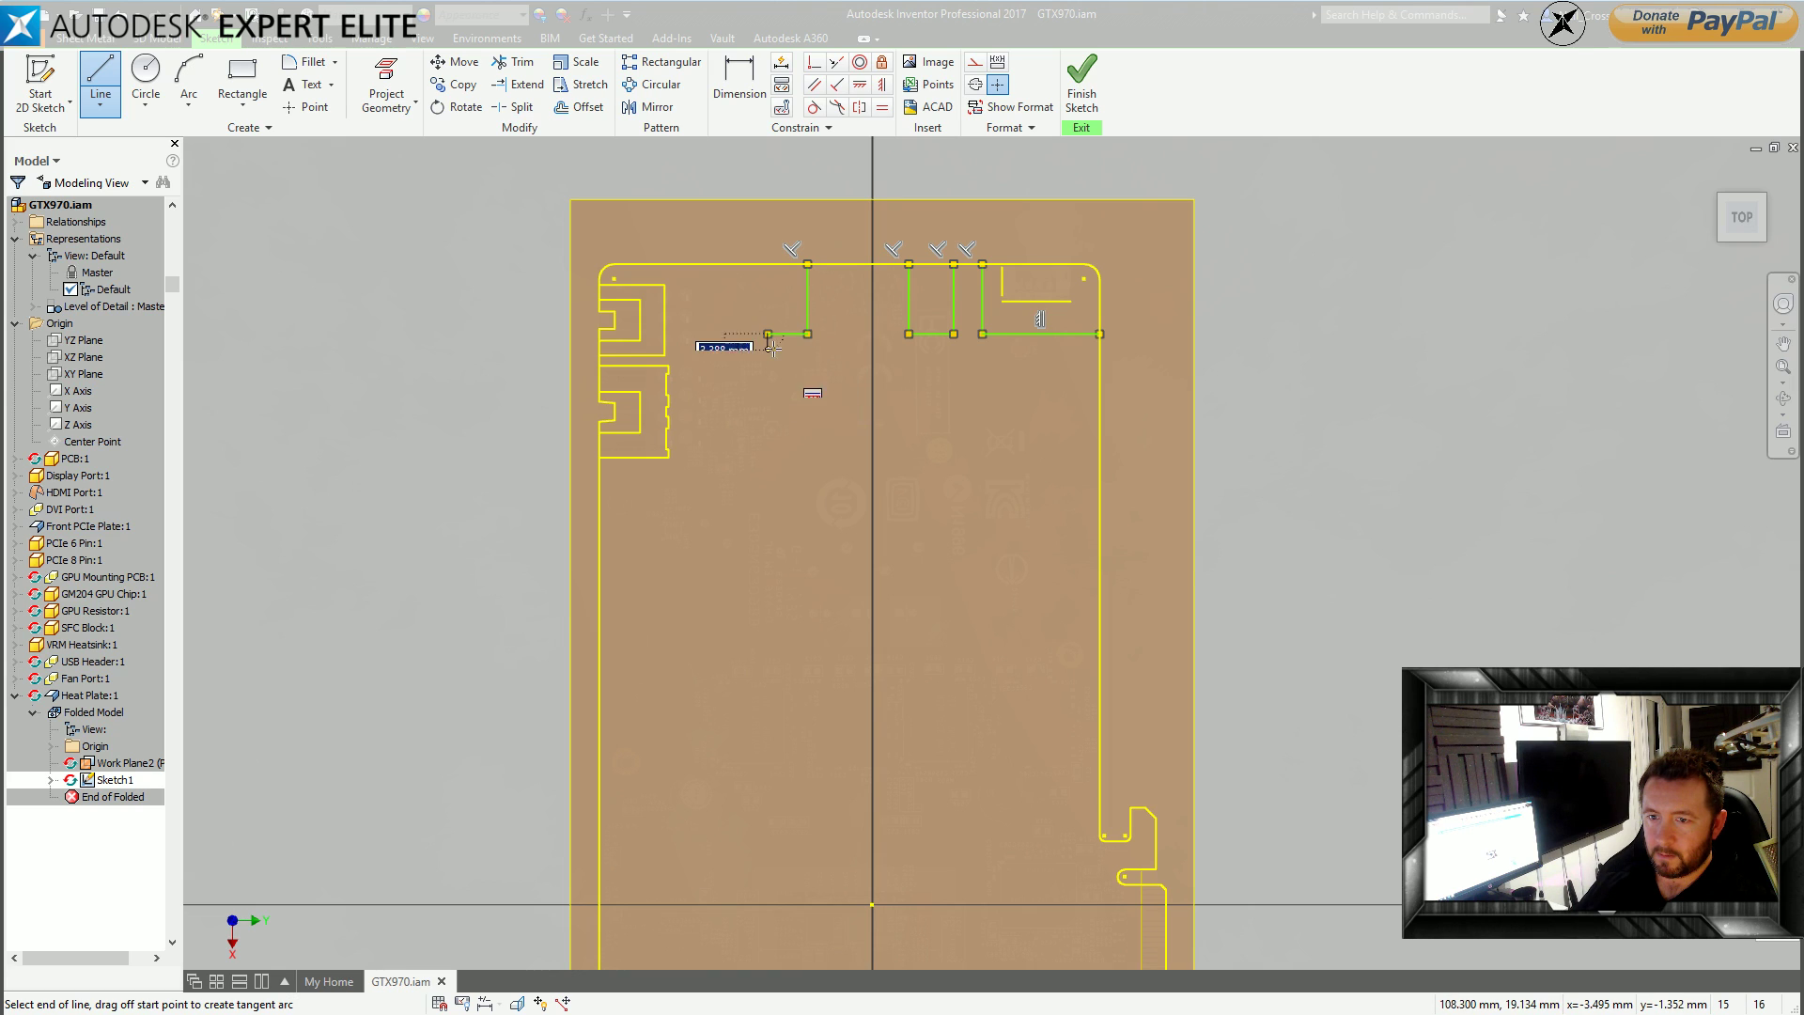
left_click(769, 334)
left_click(769, 264)
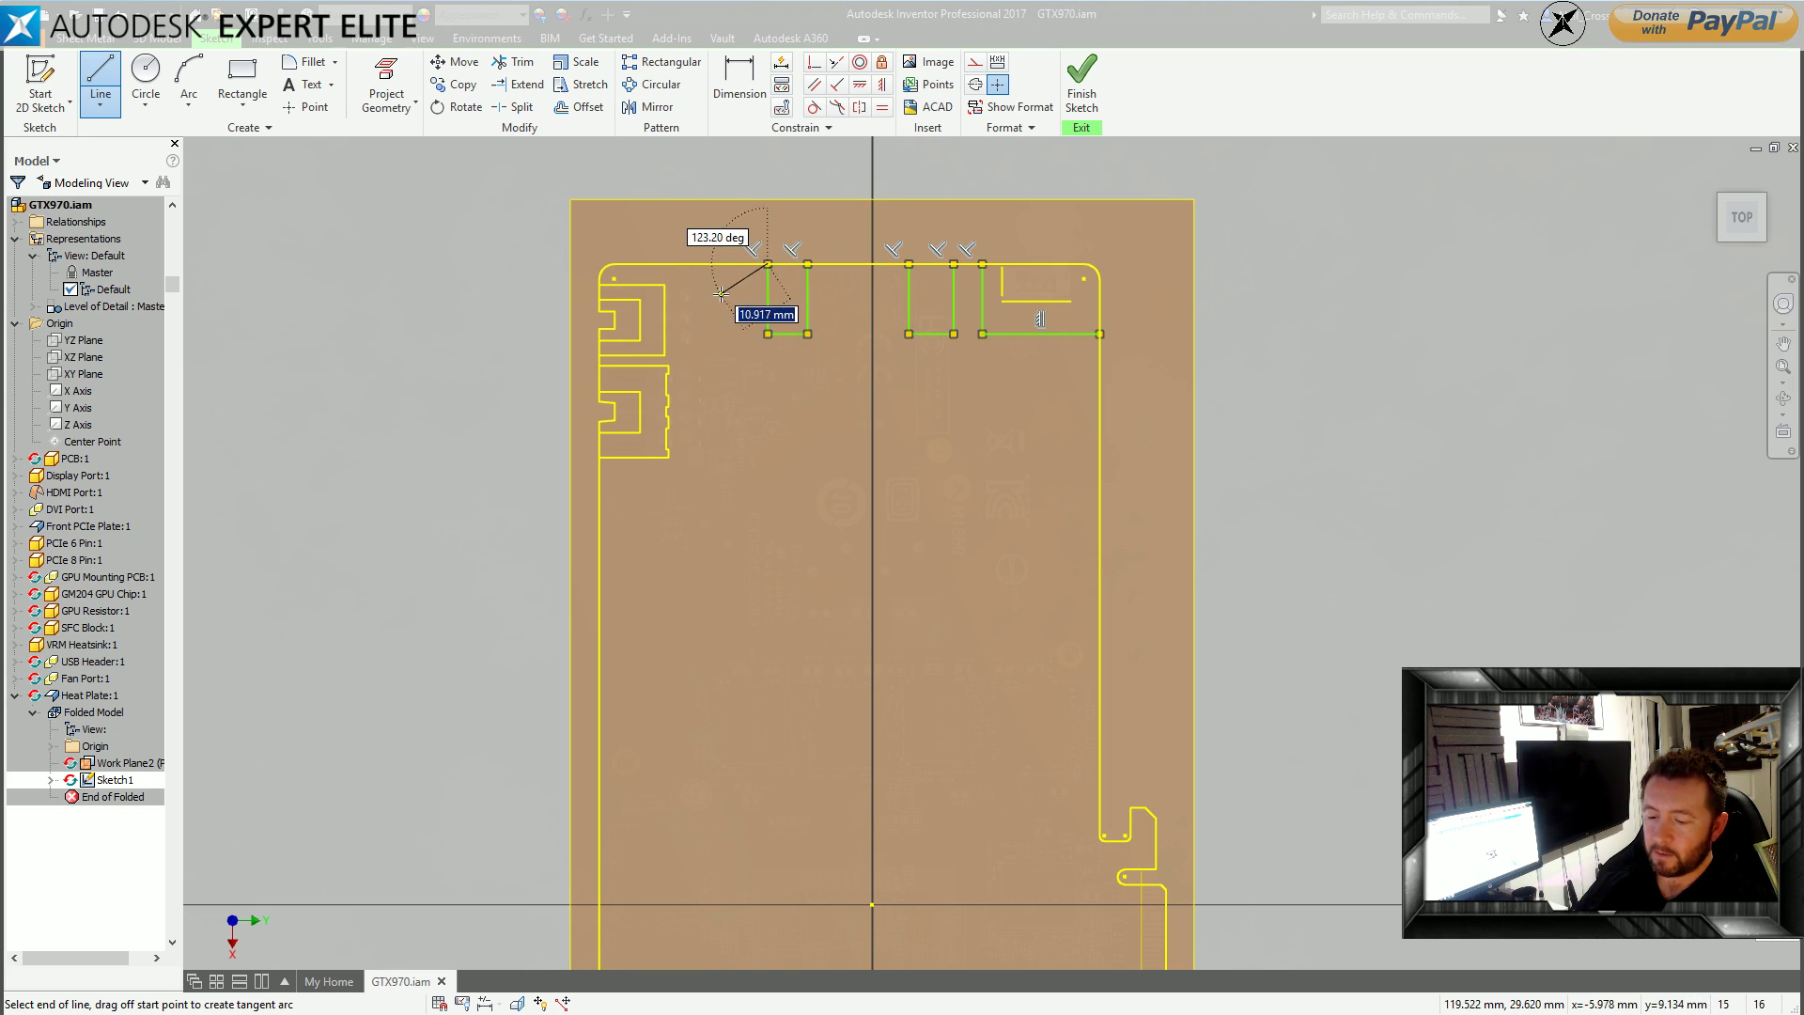
Draw an L-shaped line around the two power connectors, from the PCB's short edge to its adjacent long edge.
double_click(717, 264)
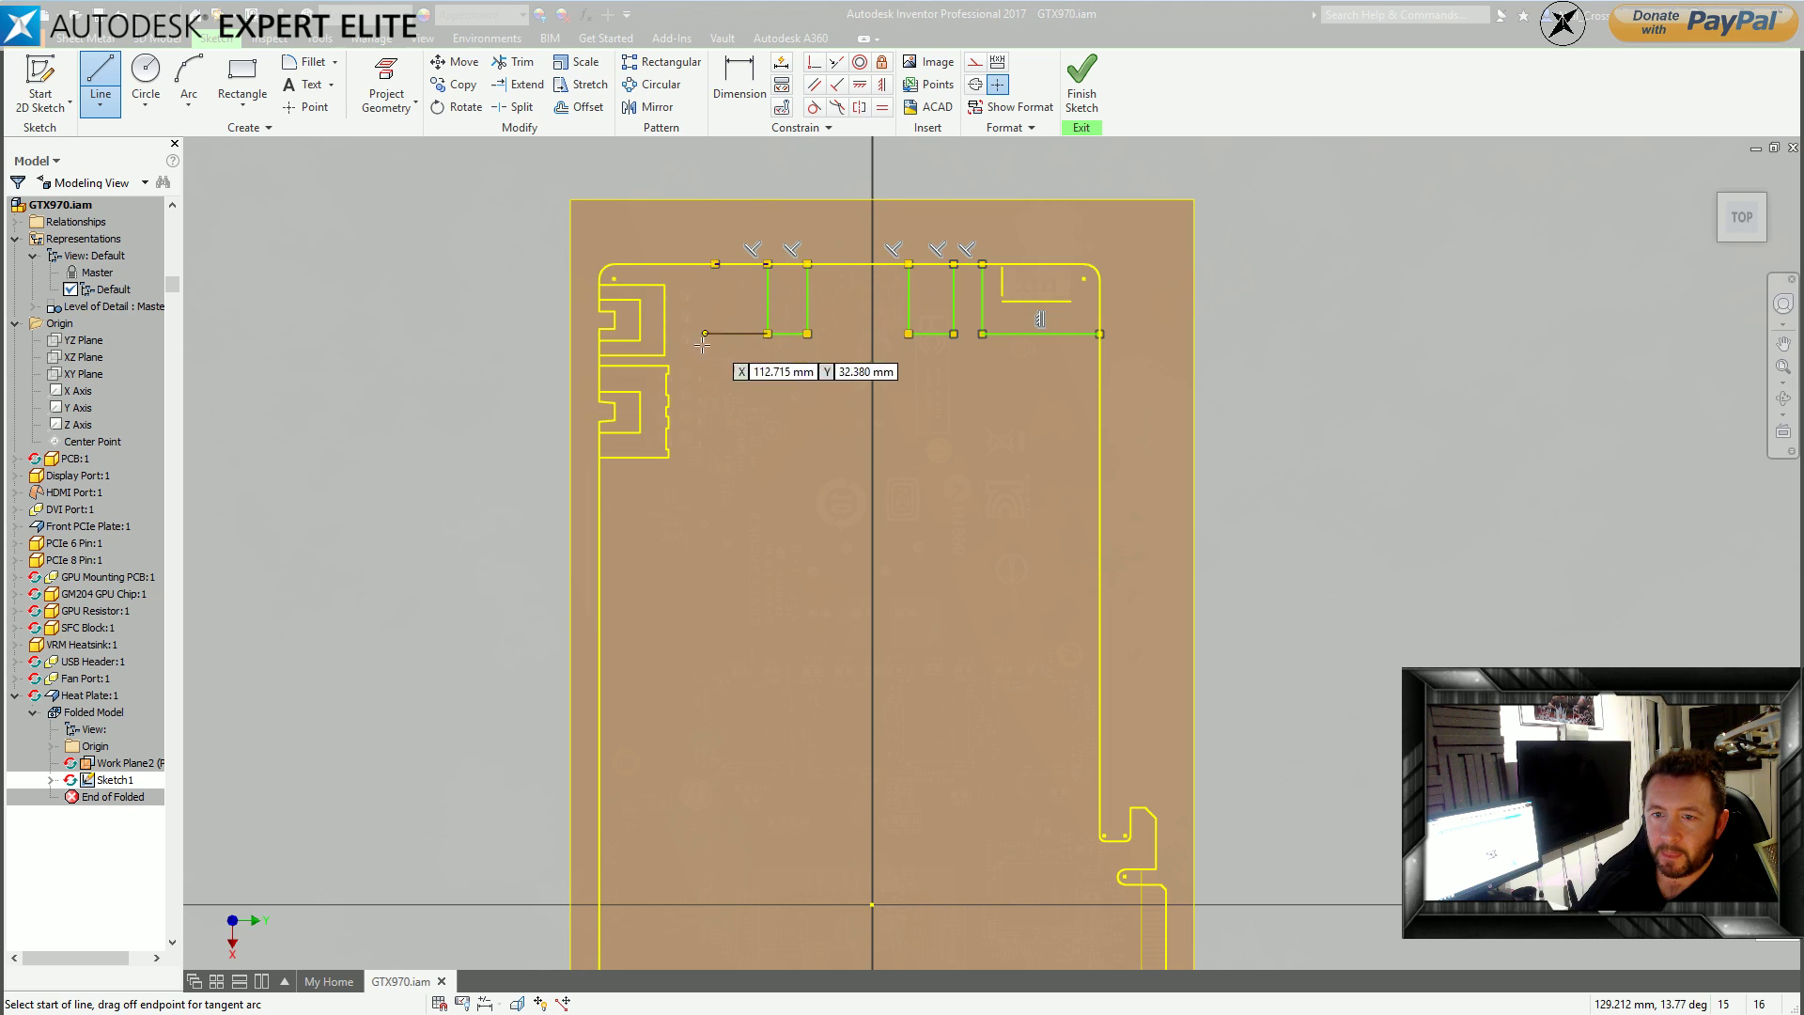
left_click(716, 264)
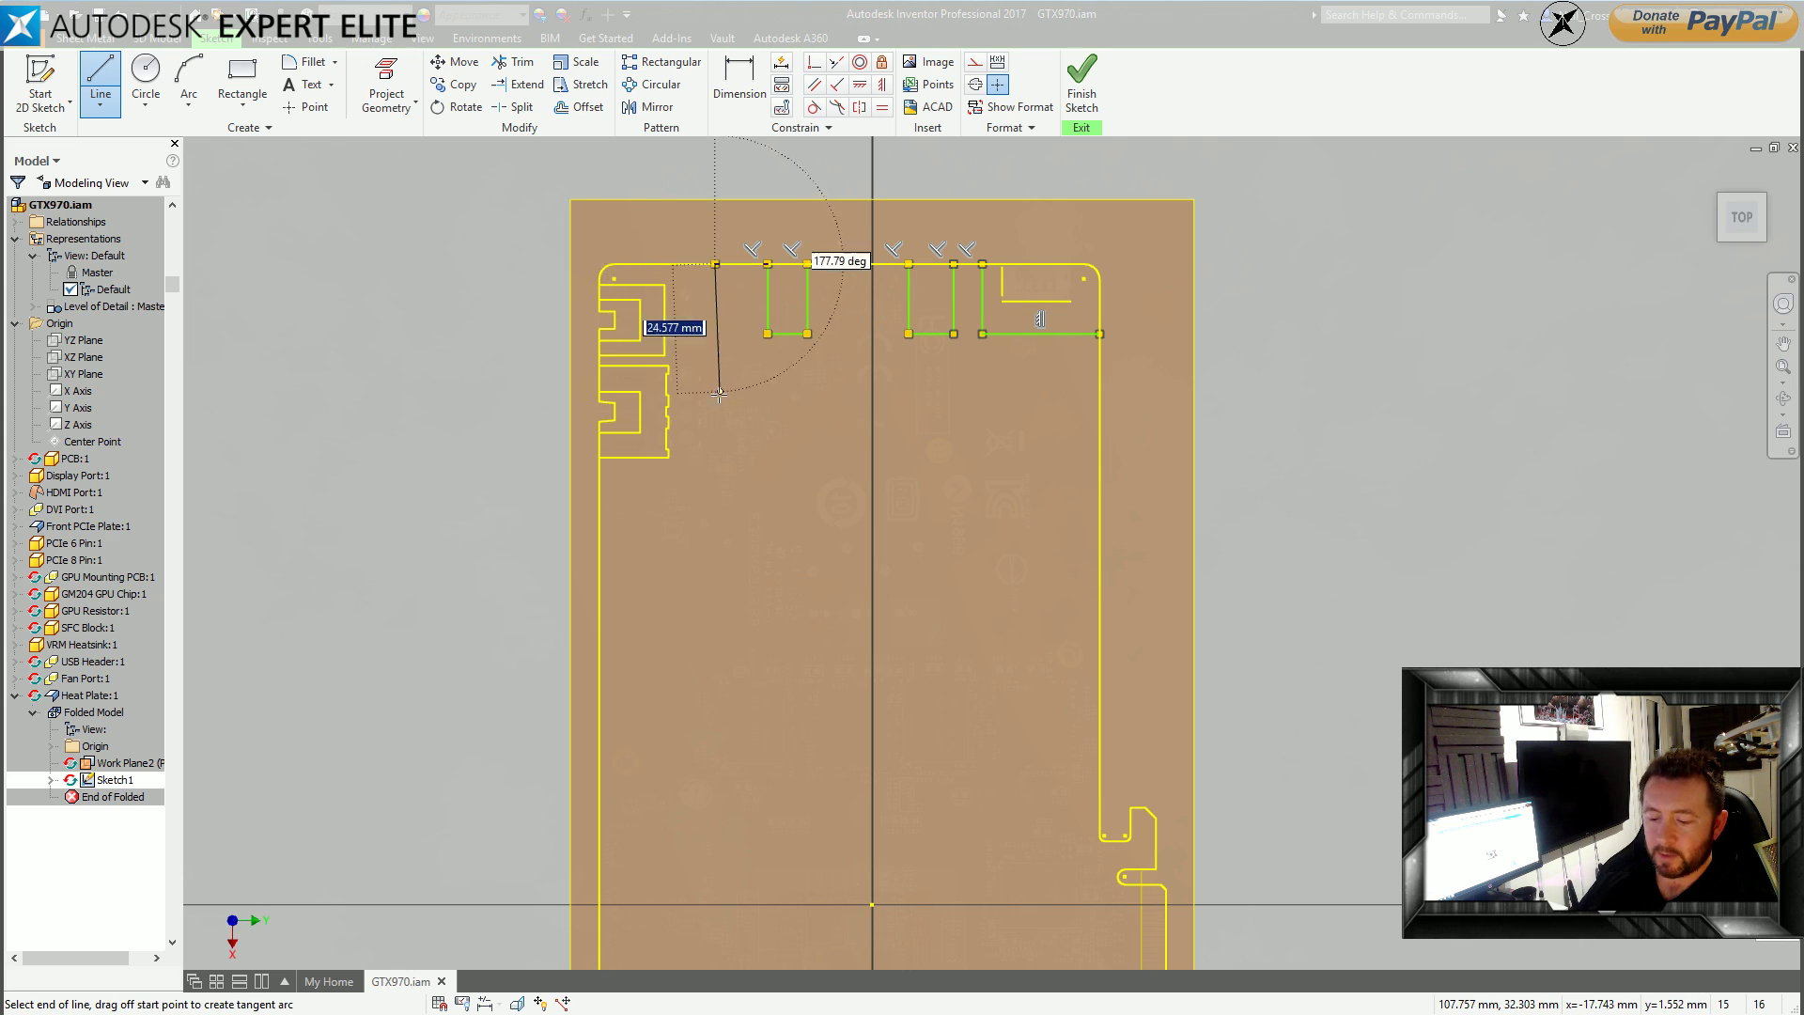
left_click(716, 472)
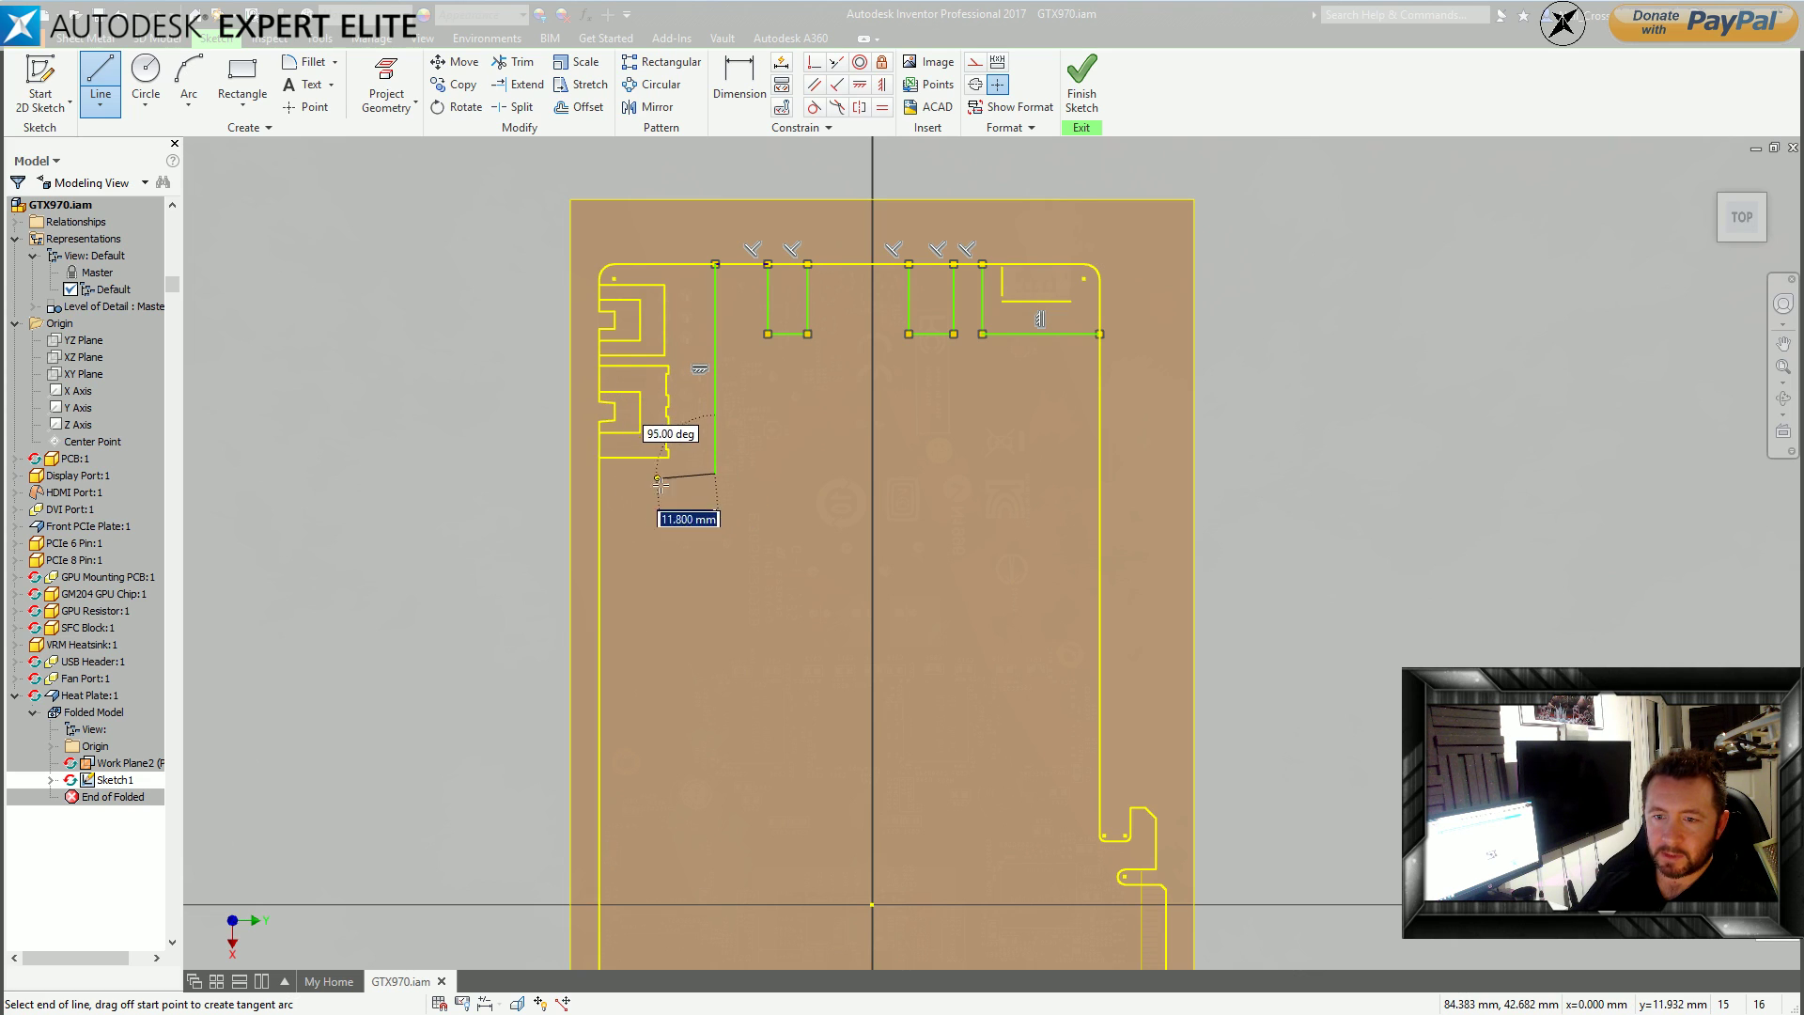
double_click(600, 474)
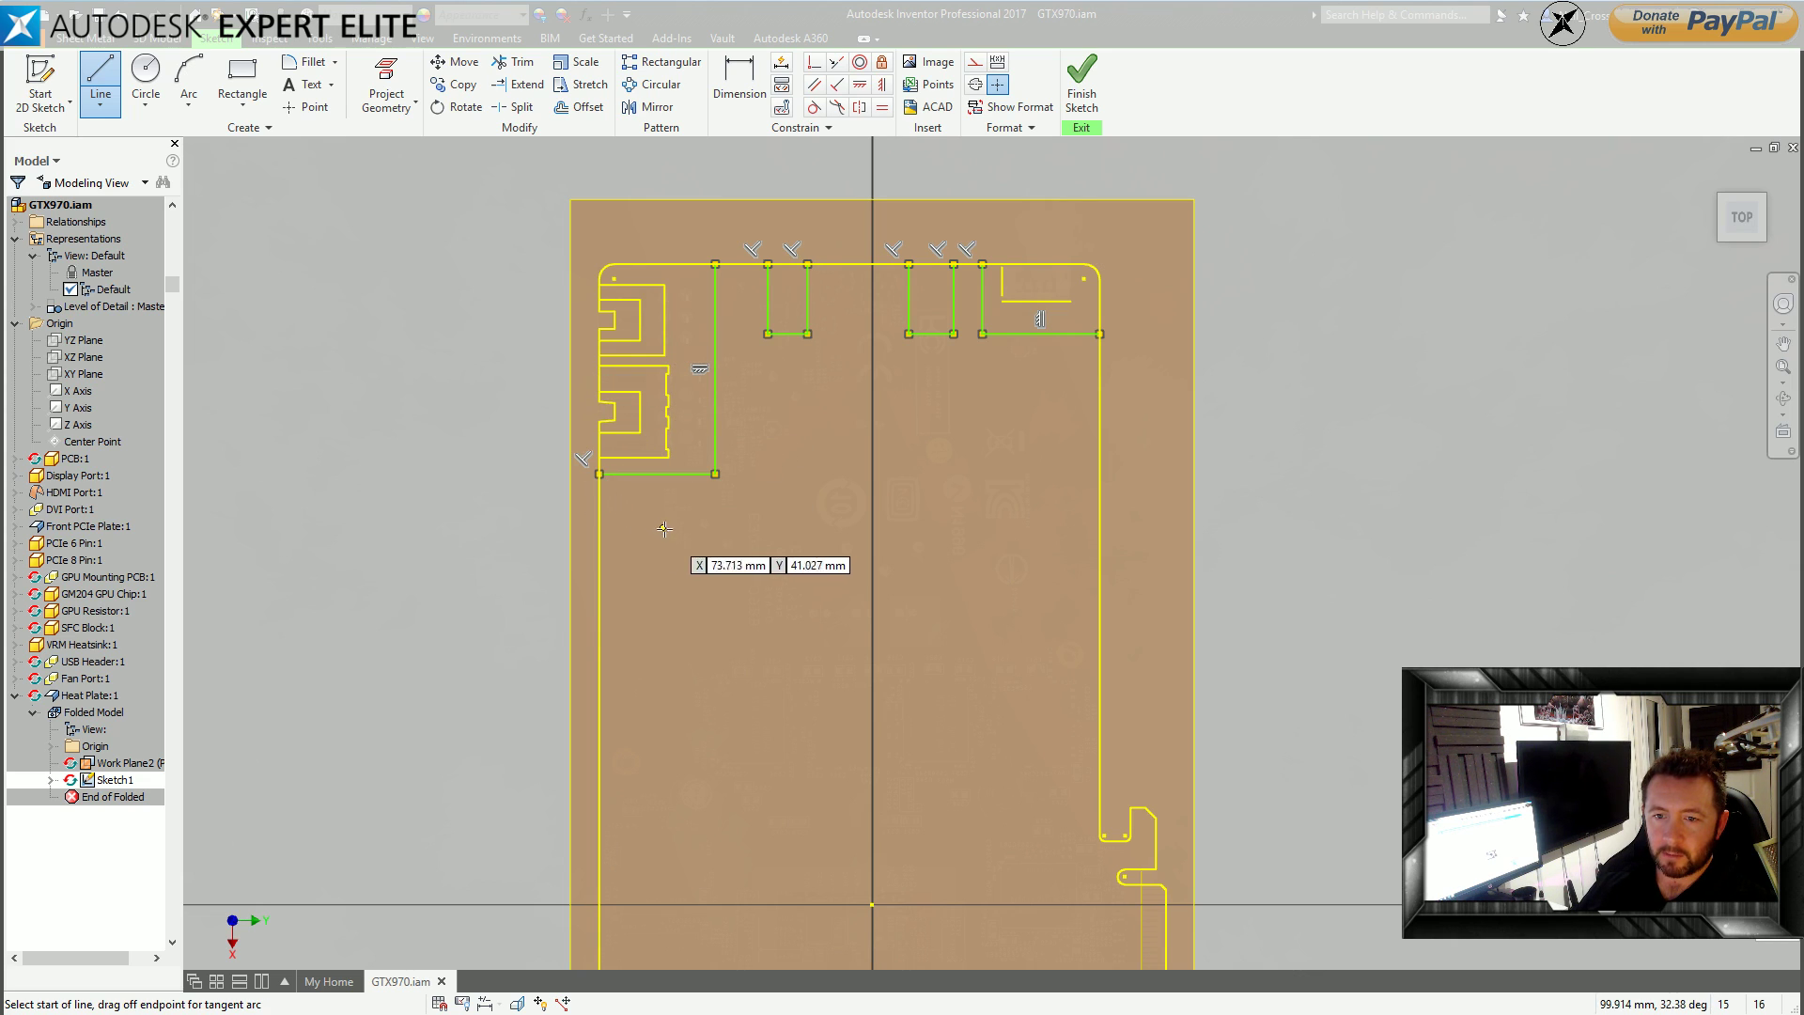
Draw a line along the PCB's long edge from the power connector cutout, ending just short of the small square outline.
left_click(599, 474)
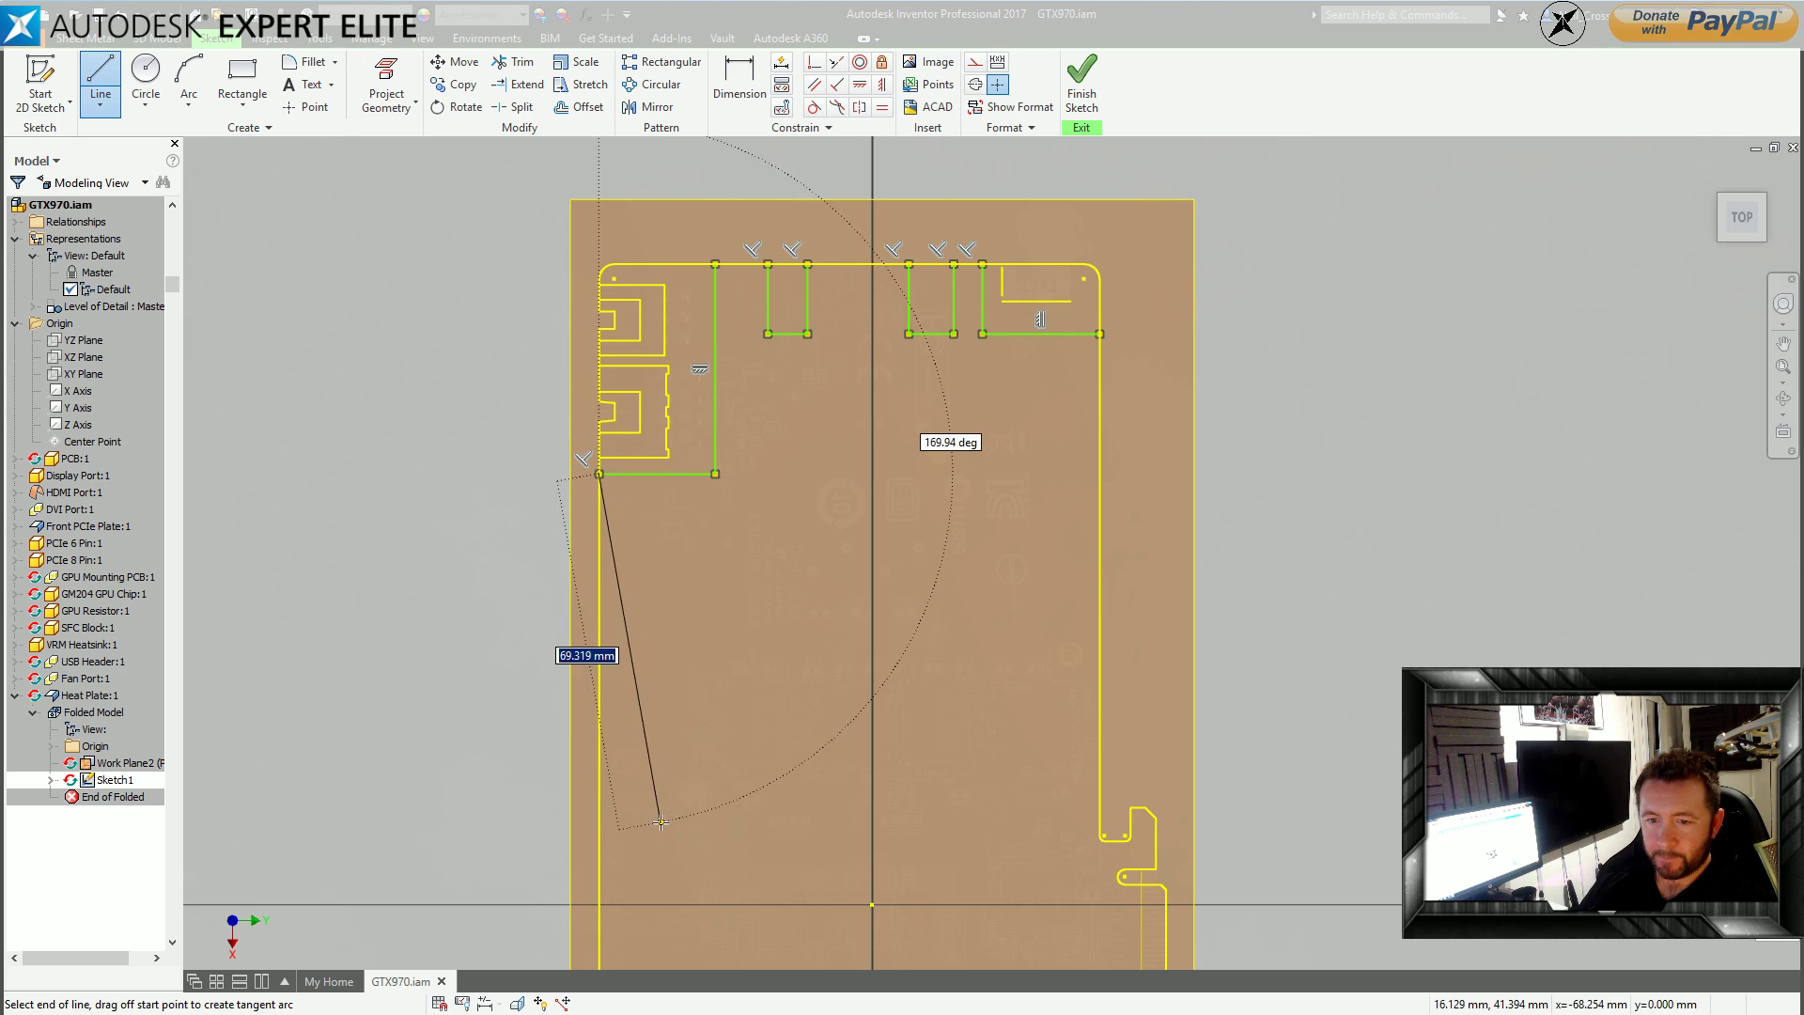
middle_click_drag(661, 822, 566, 442)
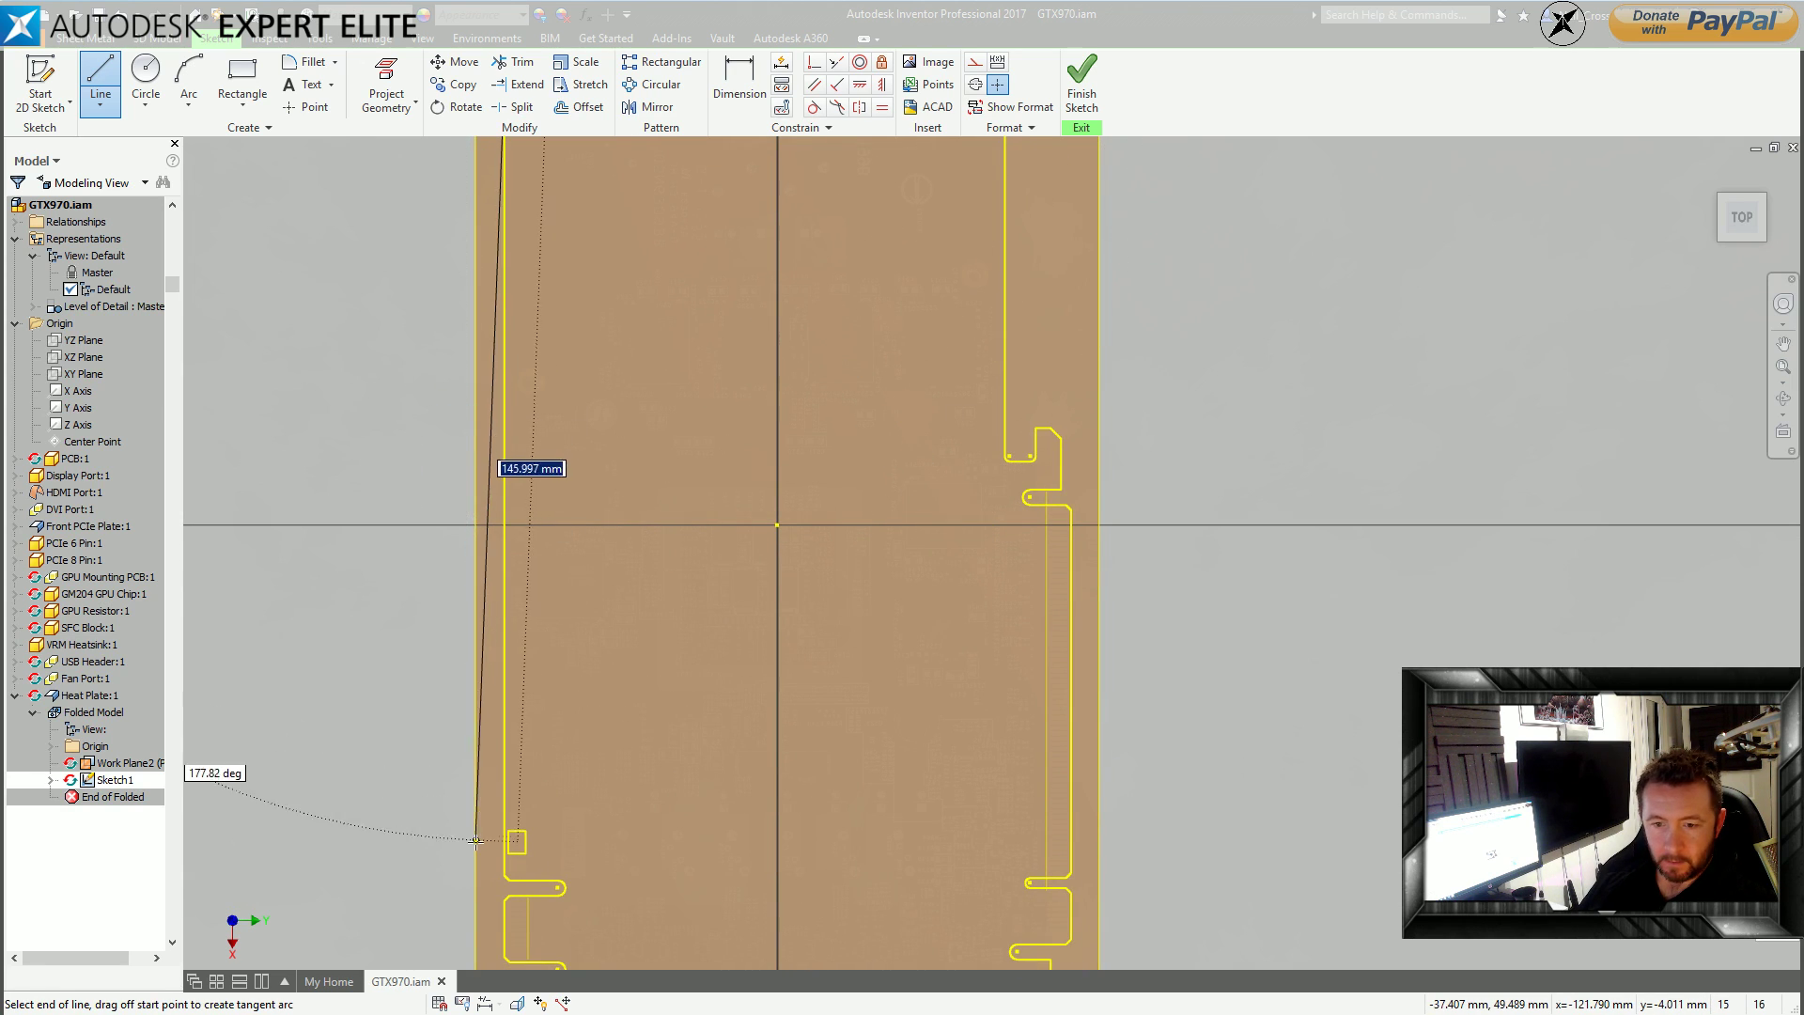
left_click(504, 816)
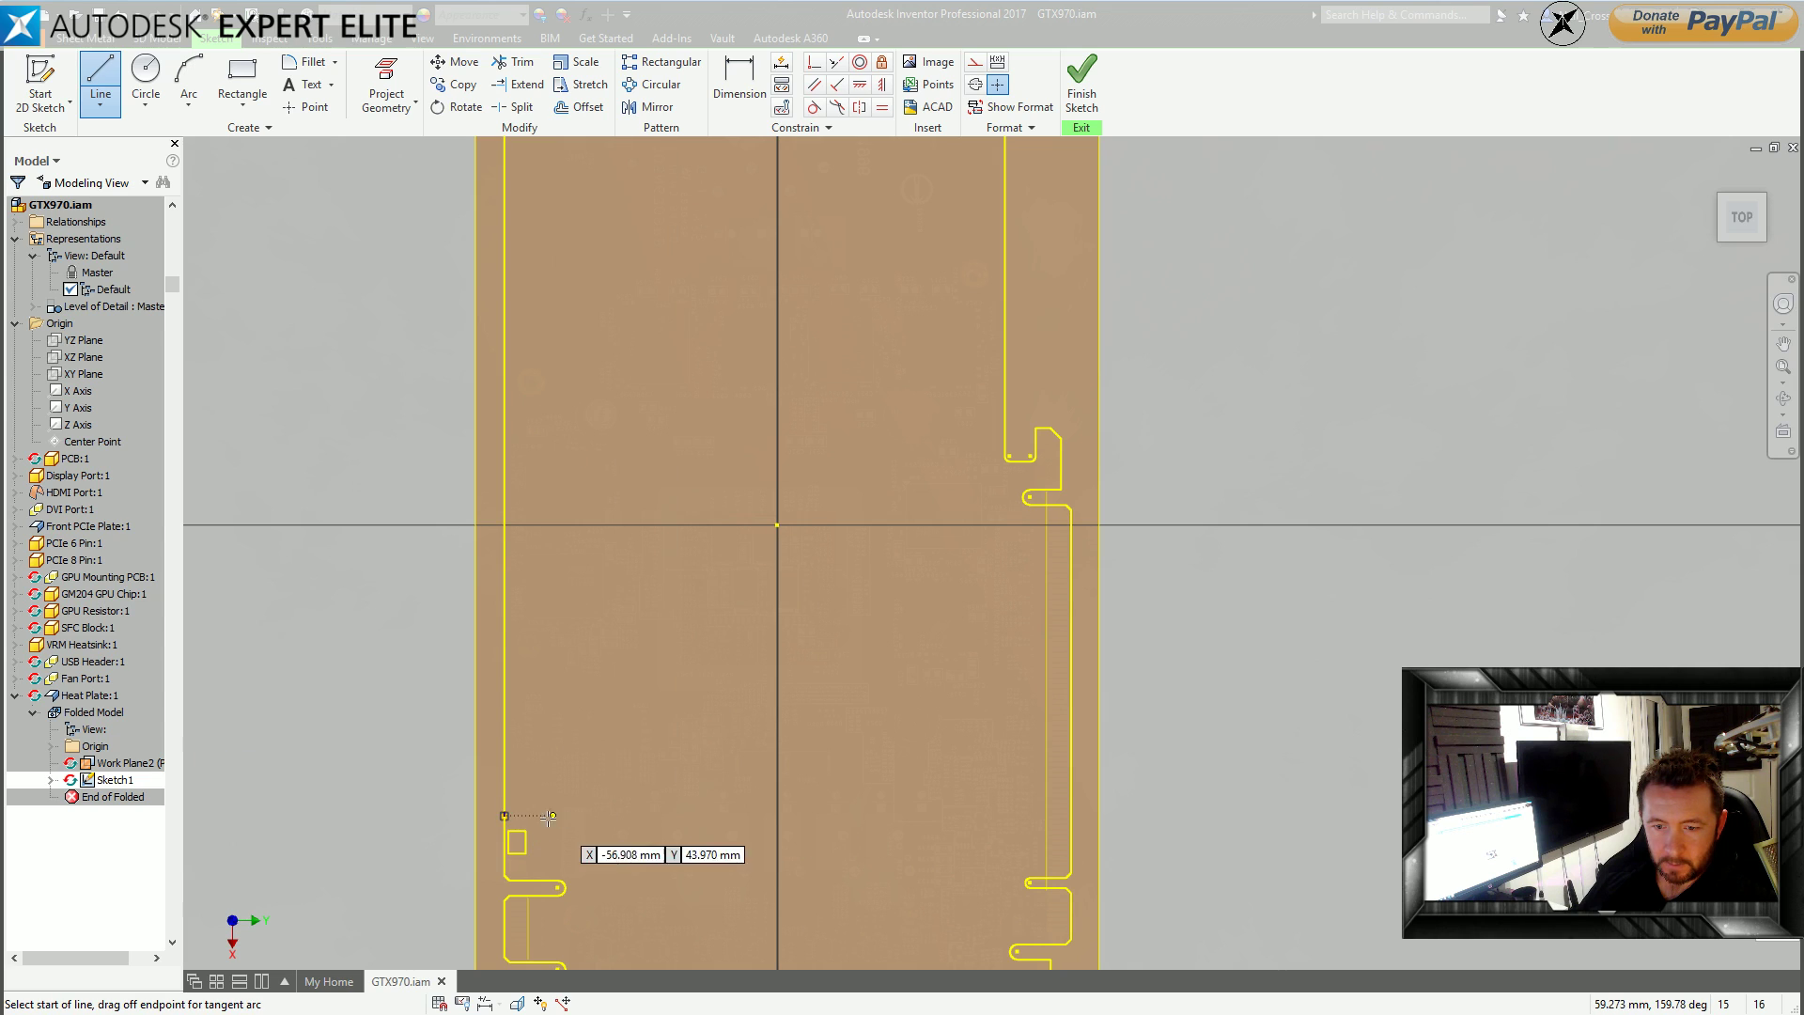
Draw a stepped boundary from that line's end, inward and along the board, then across and stepping onto the opposite long edge.
left_click(504, 816)
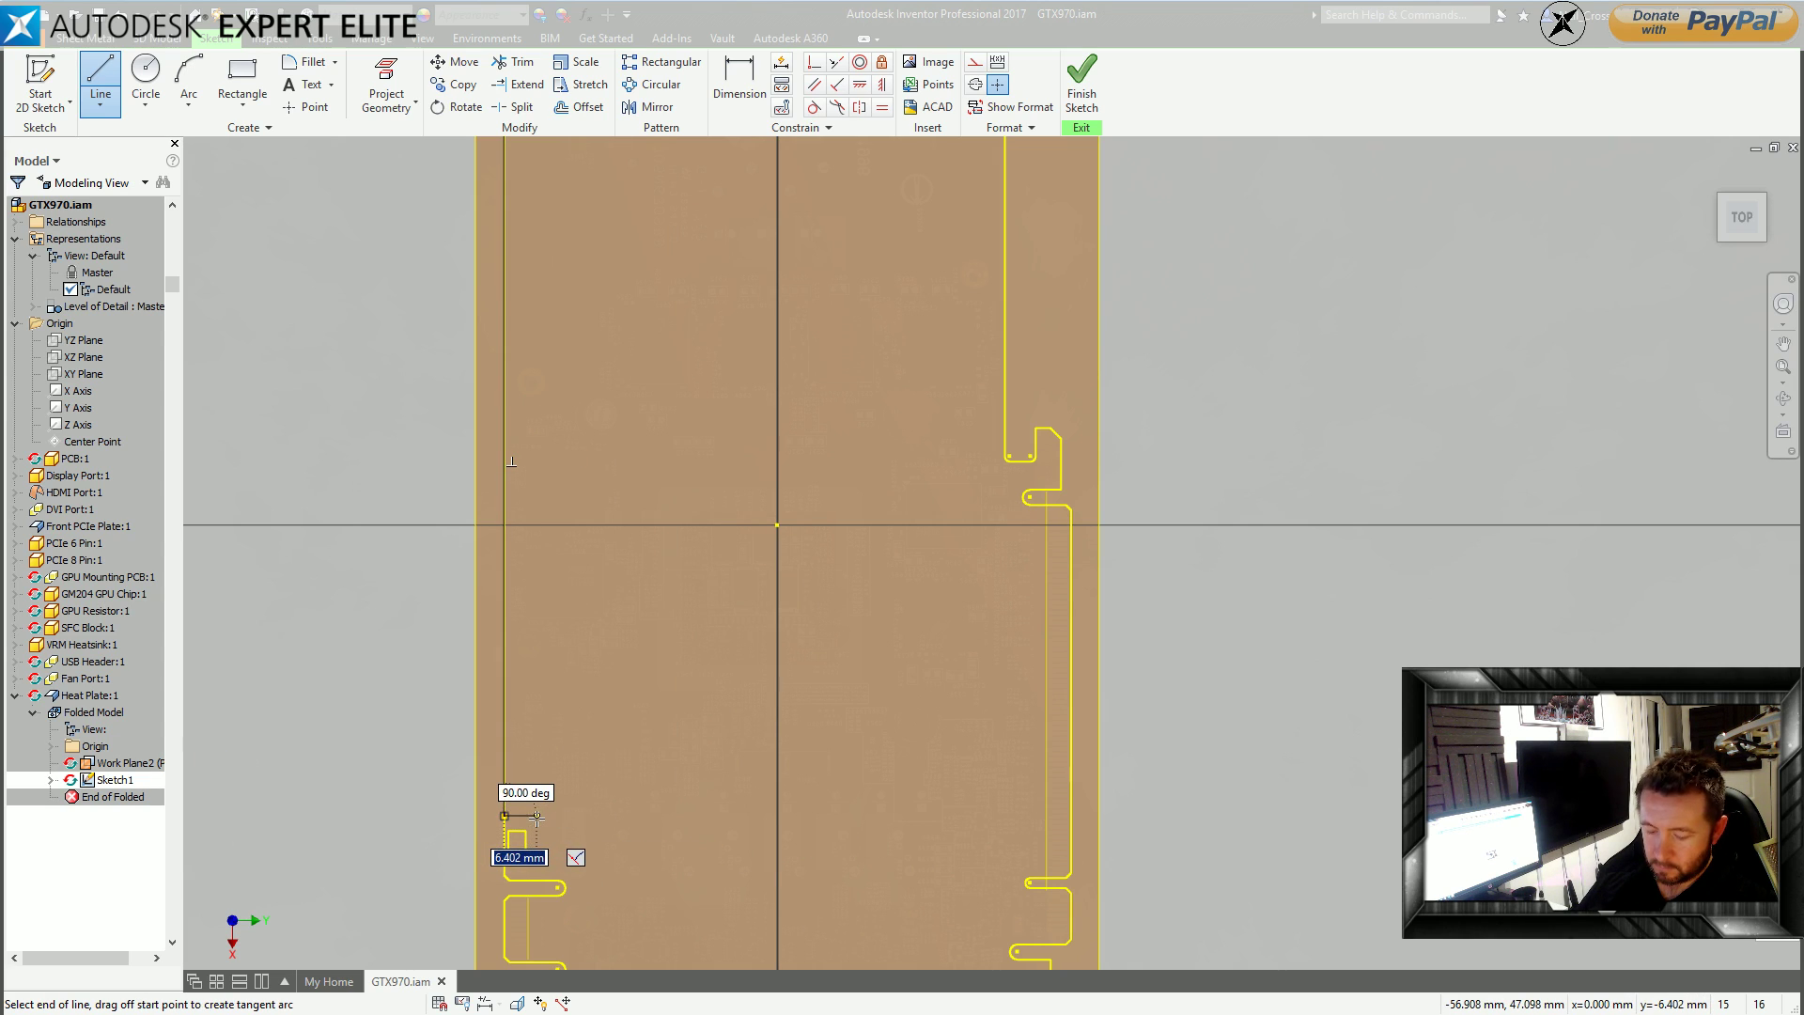
left_click(603, 816)
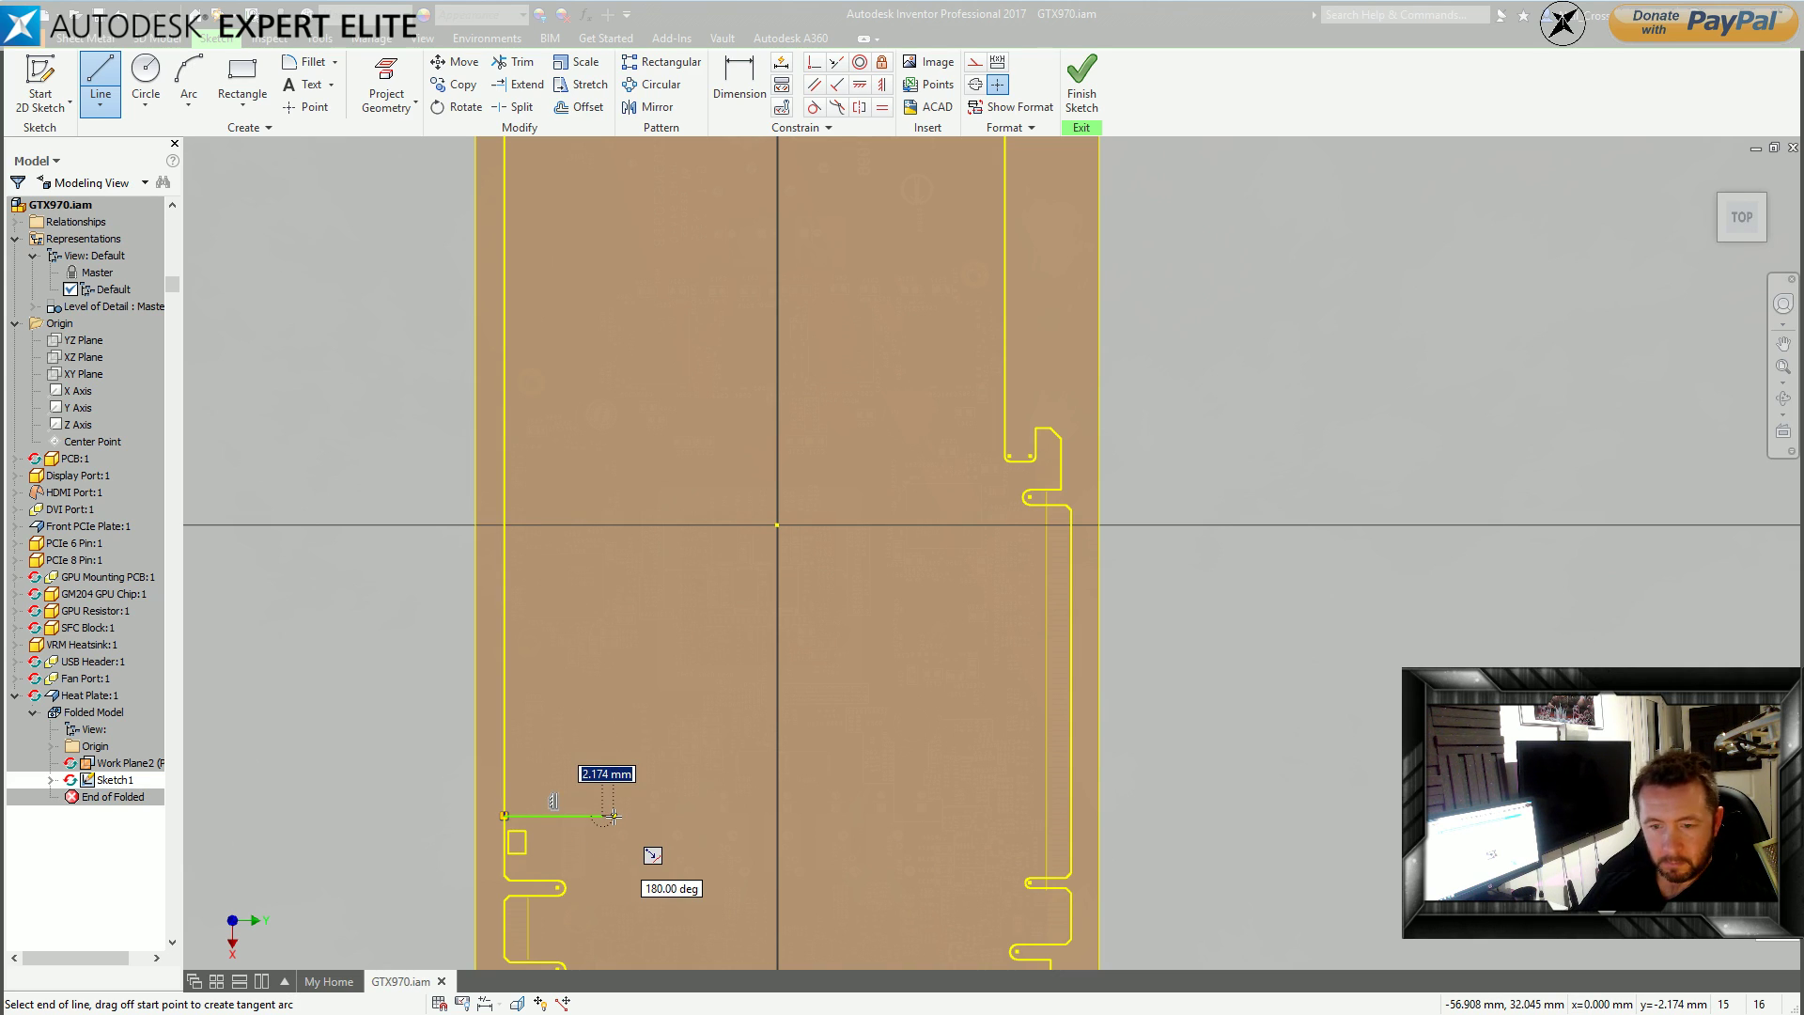
mouse_move(606, 816)
left_mouse_down()
mouse_move(601, 766)
mouse_move(602, 814)
left_mouse_up()
left_click(577, 770)
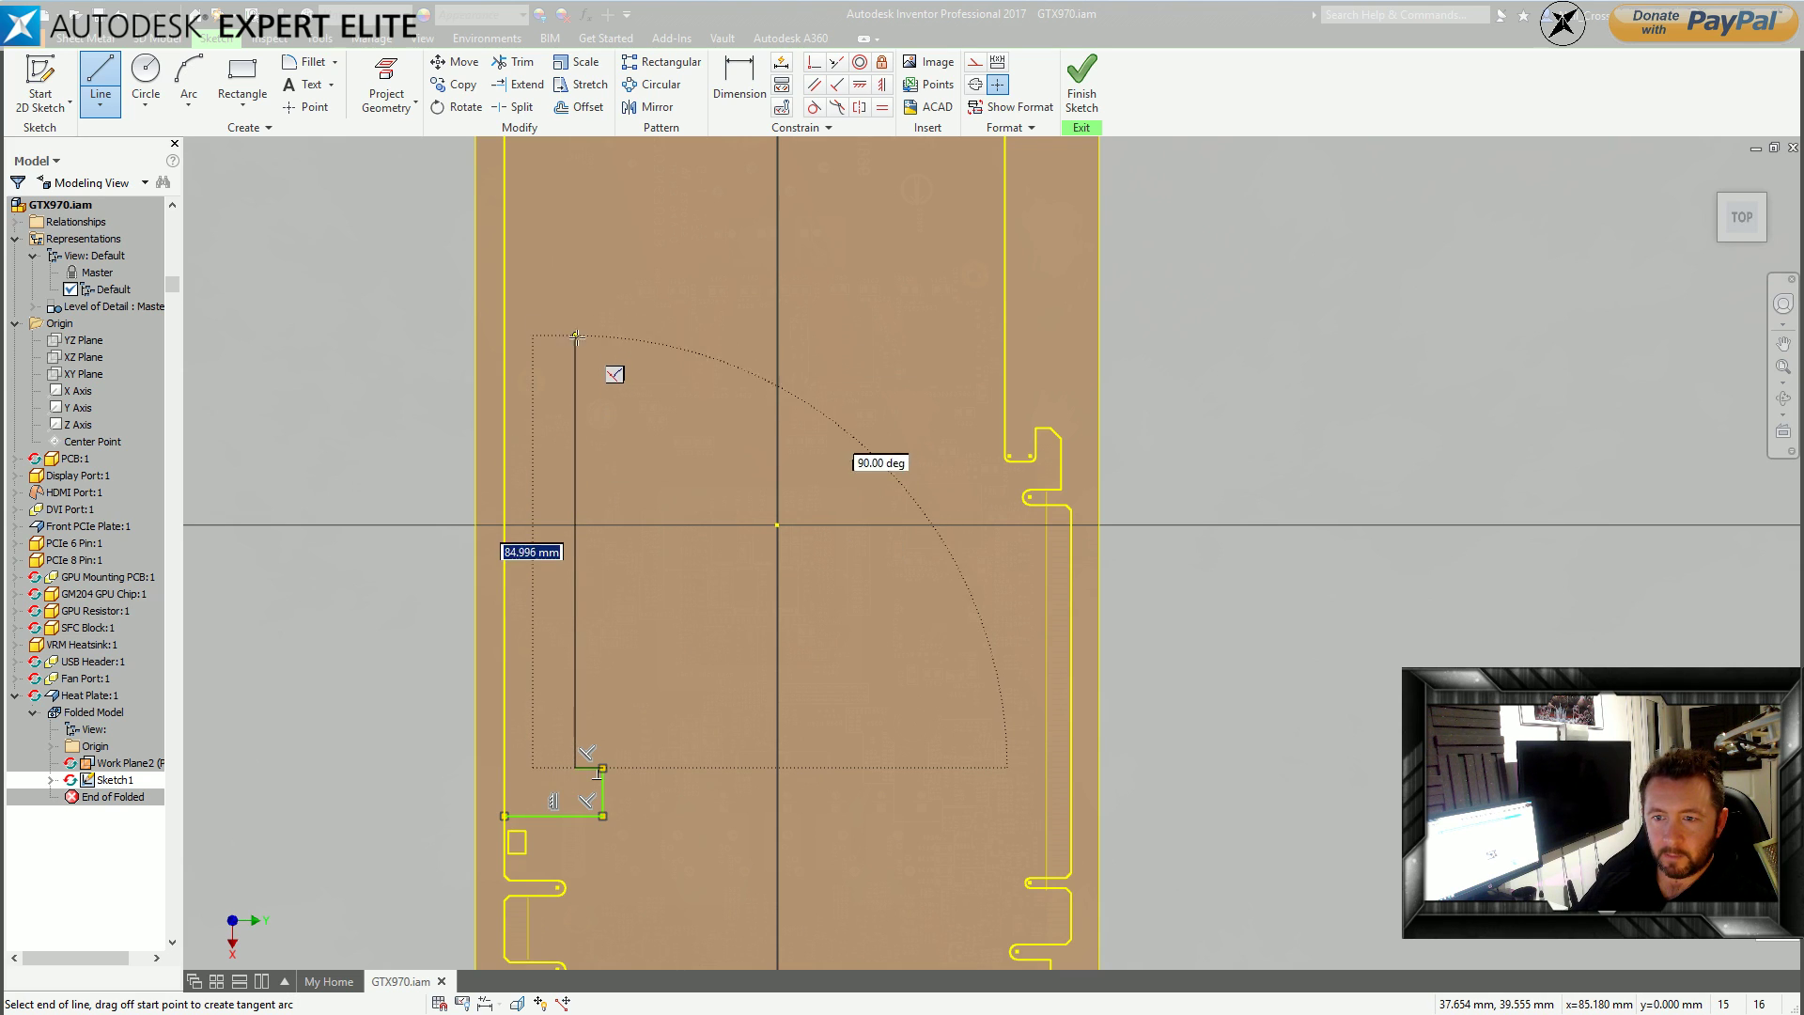
left_click(576, 352)
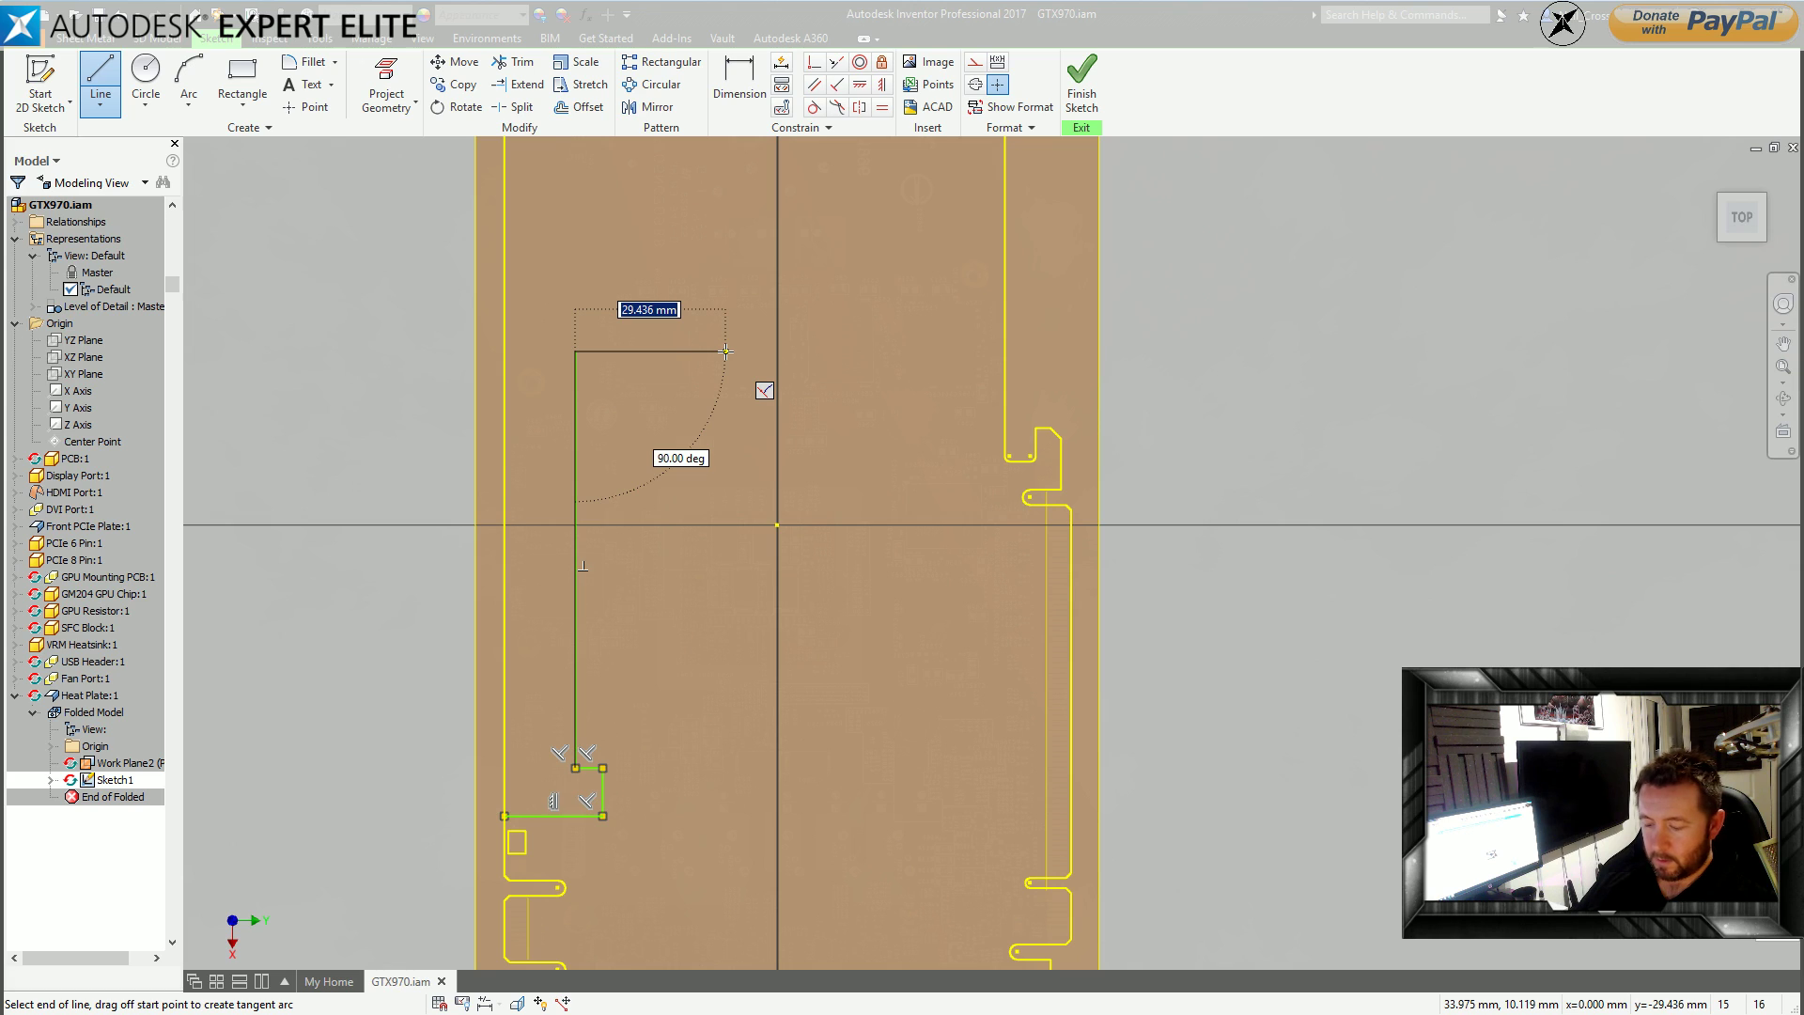
left_click(976, 350)
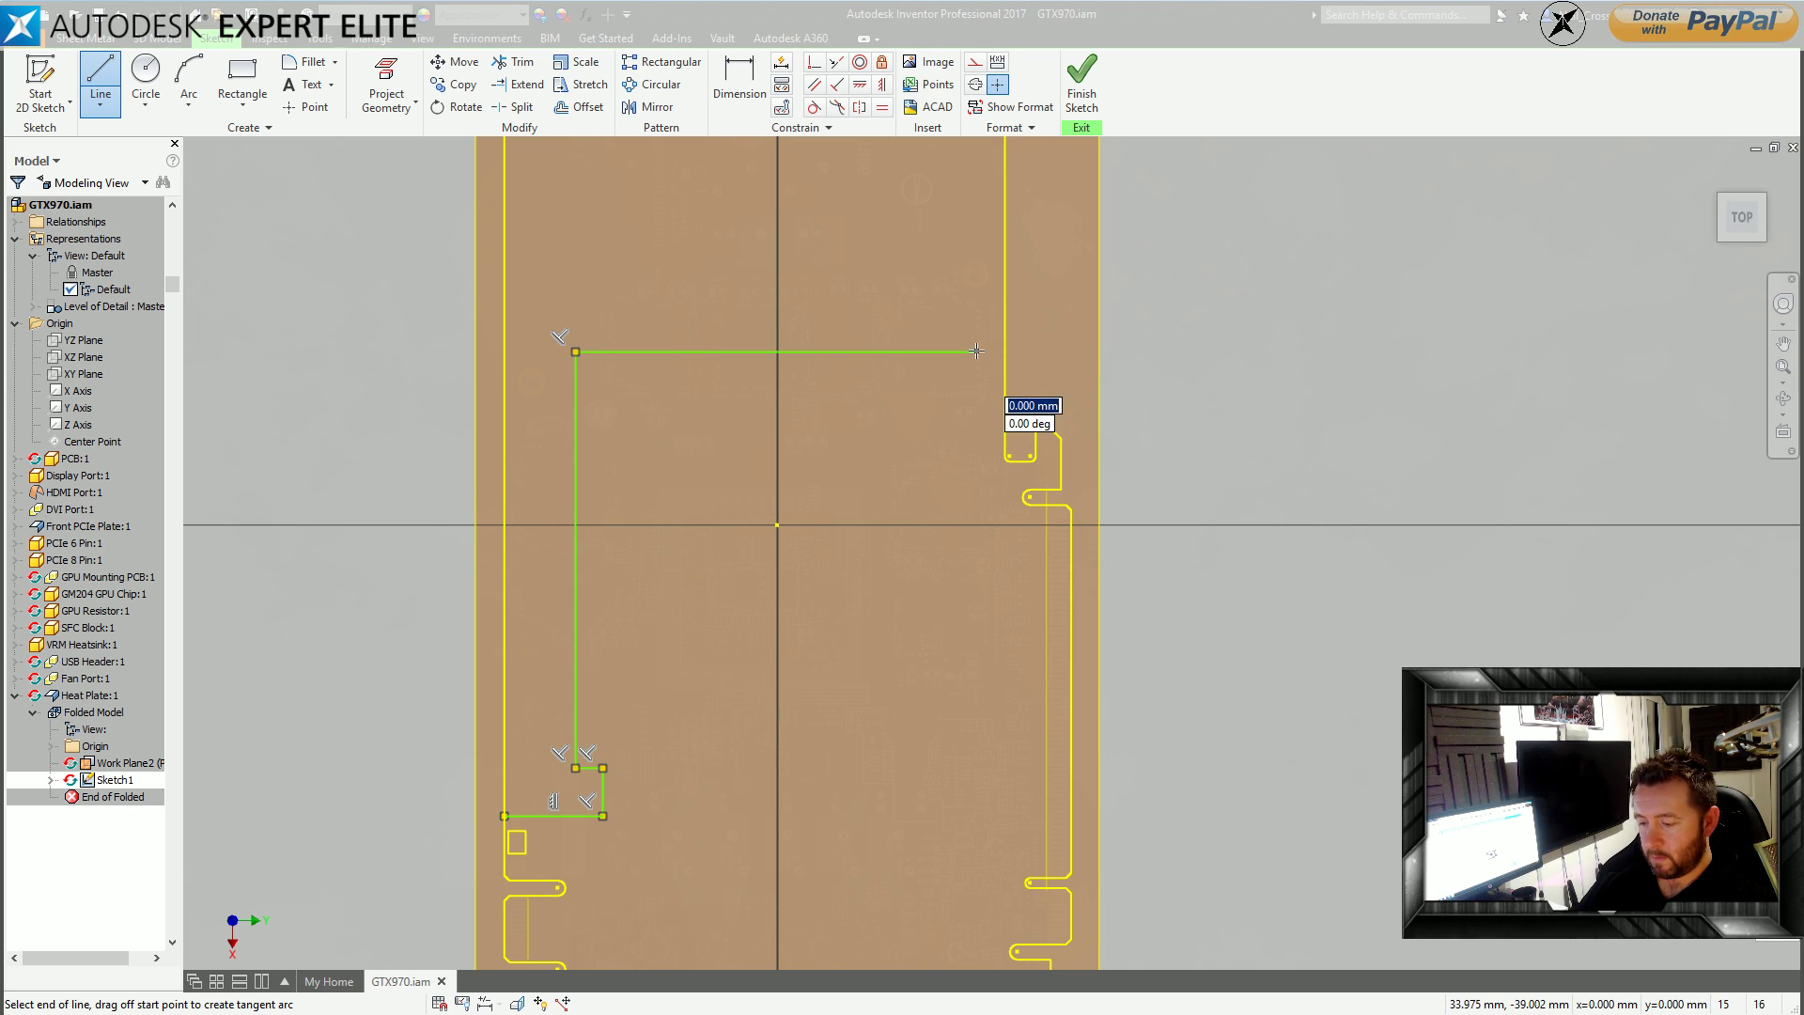
double_click(1004, 278)
Draw a line along the opposite long edge, joining the stepped boundary to the small corner connector cutout.
mouse_move(877, 222)
middle_mouse_down()
mouse_move(886, 273)
mouse_move(768, 720)
middle_mouse_up()
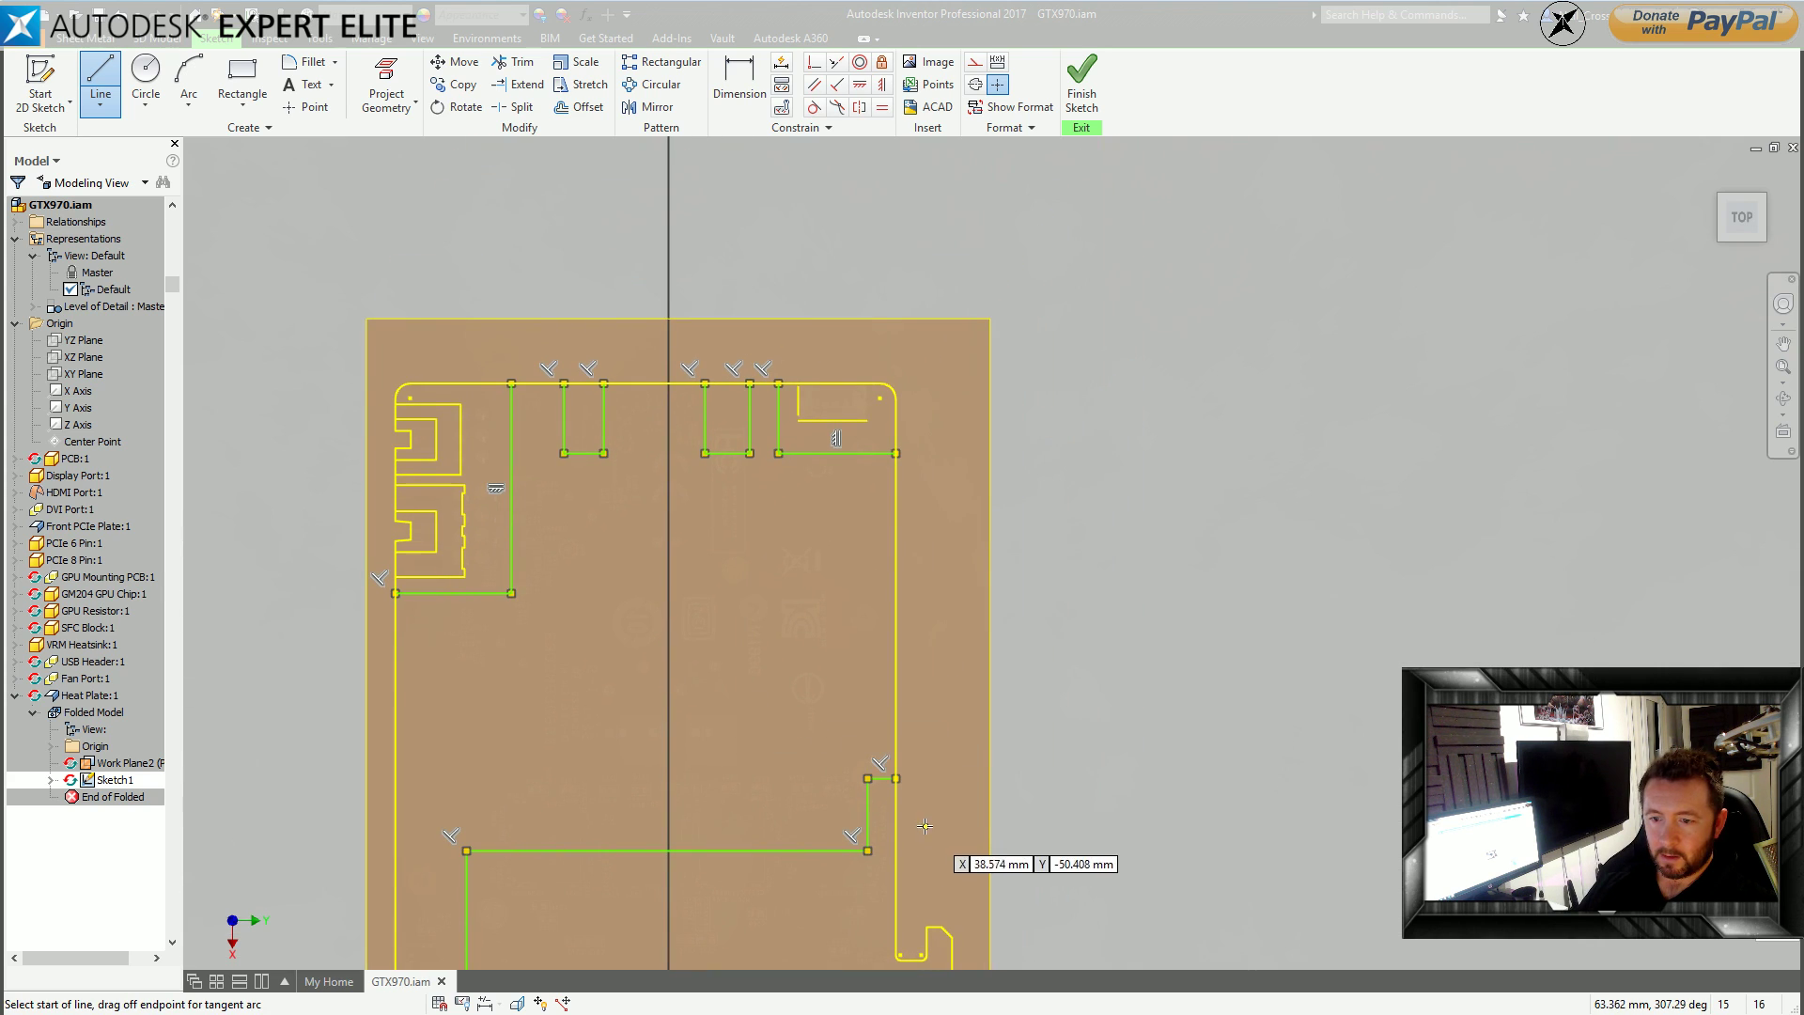
left_click(895, 778)
left_click(895, 453)
key("Escape")
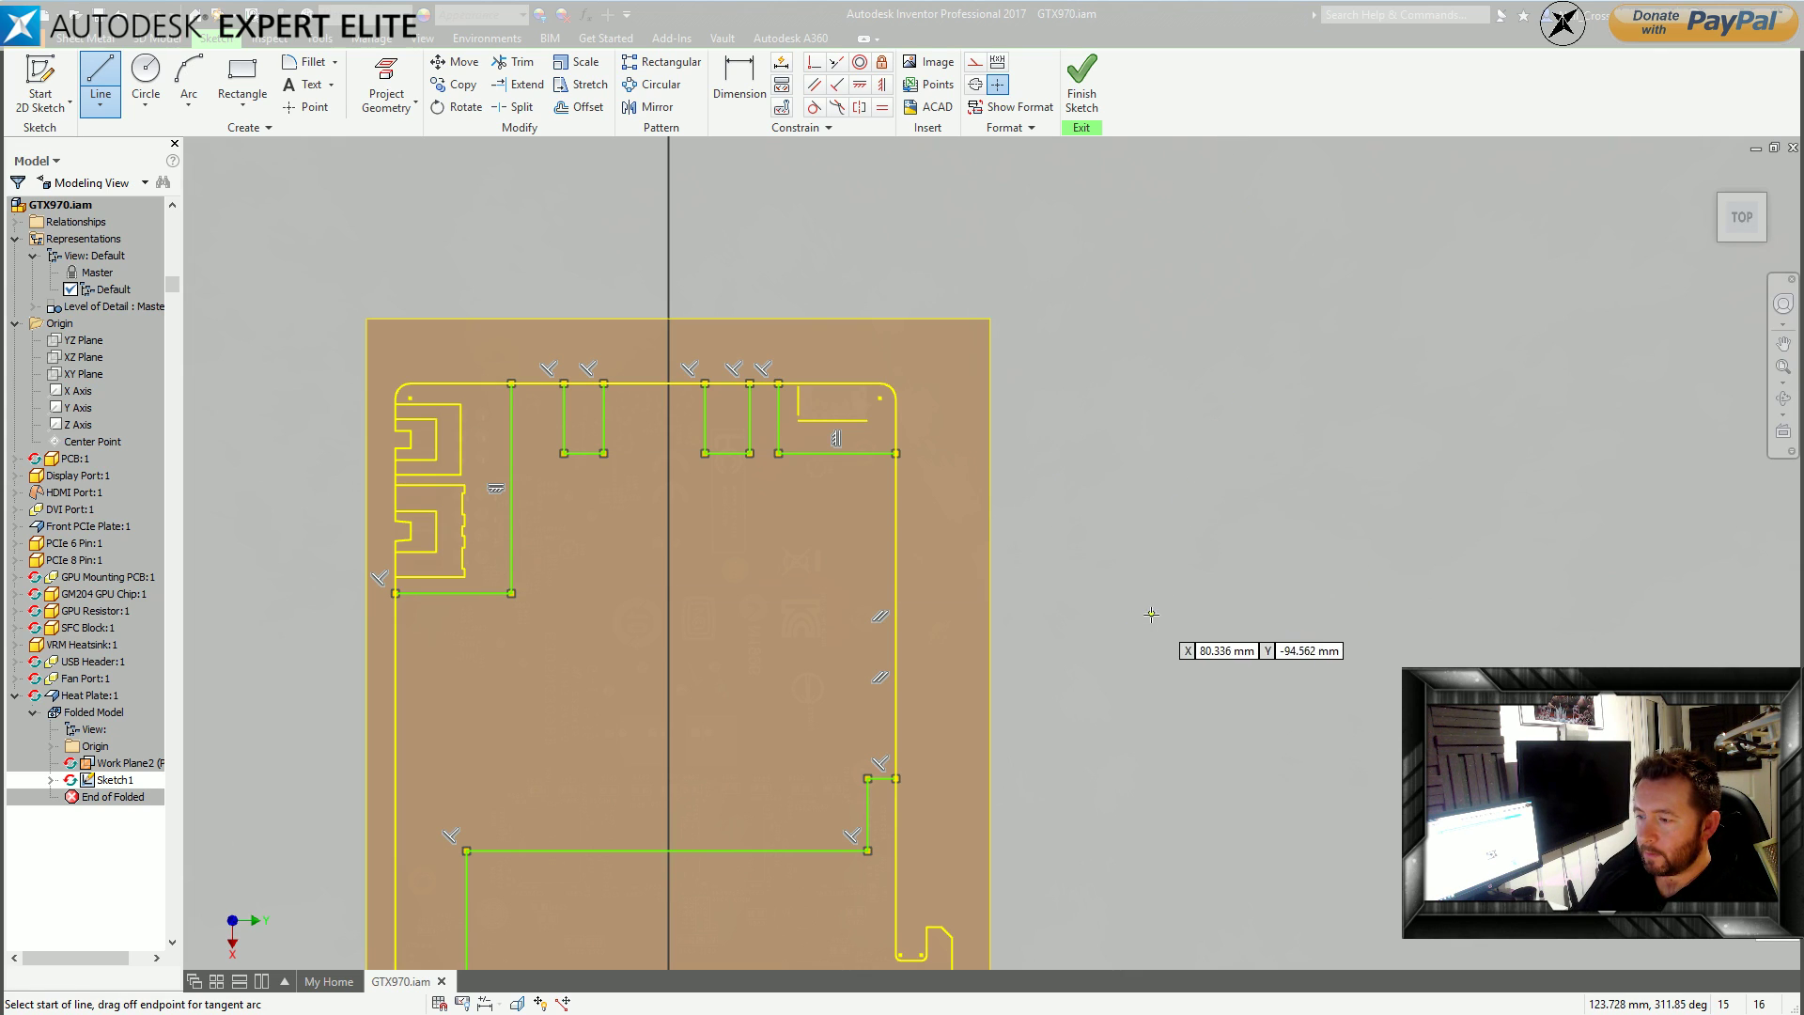
key("Escape")
Show the sketch constraints and move the linked bottom lines of the corner cutout and both U-shaped notches deeper into the board.
middle_click_drag(967, 588, 1076, 594)
scroll(865, 474, "up", 3)
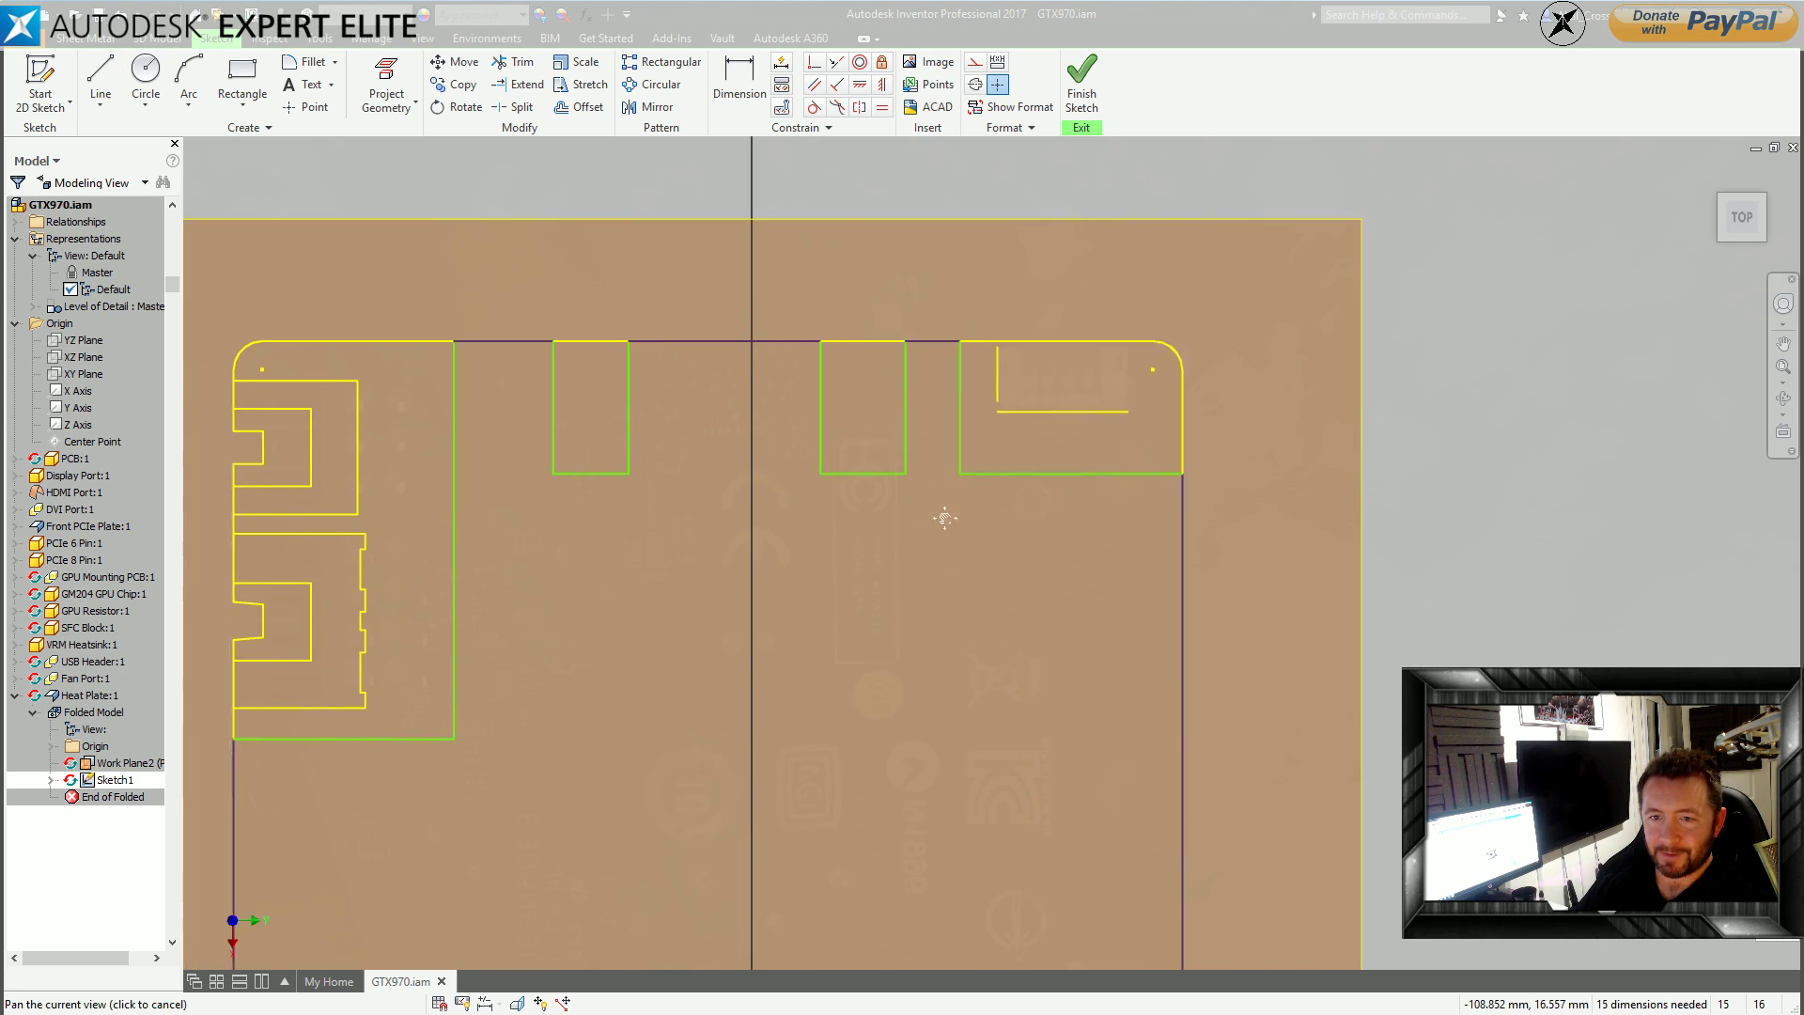
left_click_drag(967, 507, 977, 489)
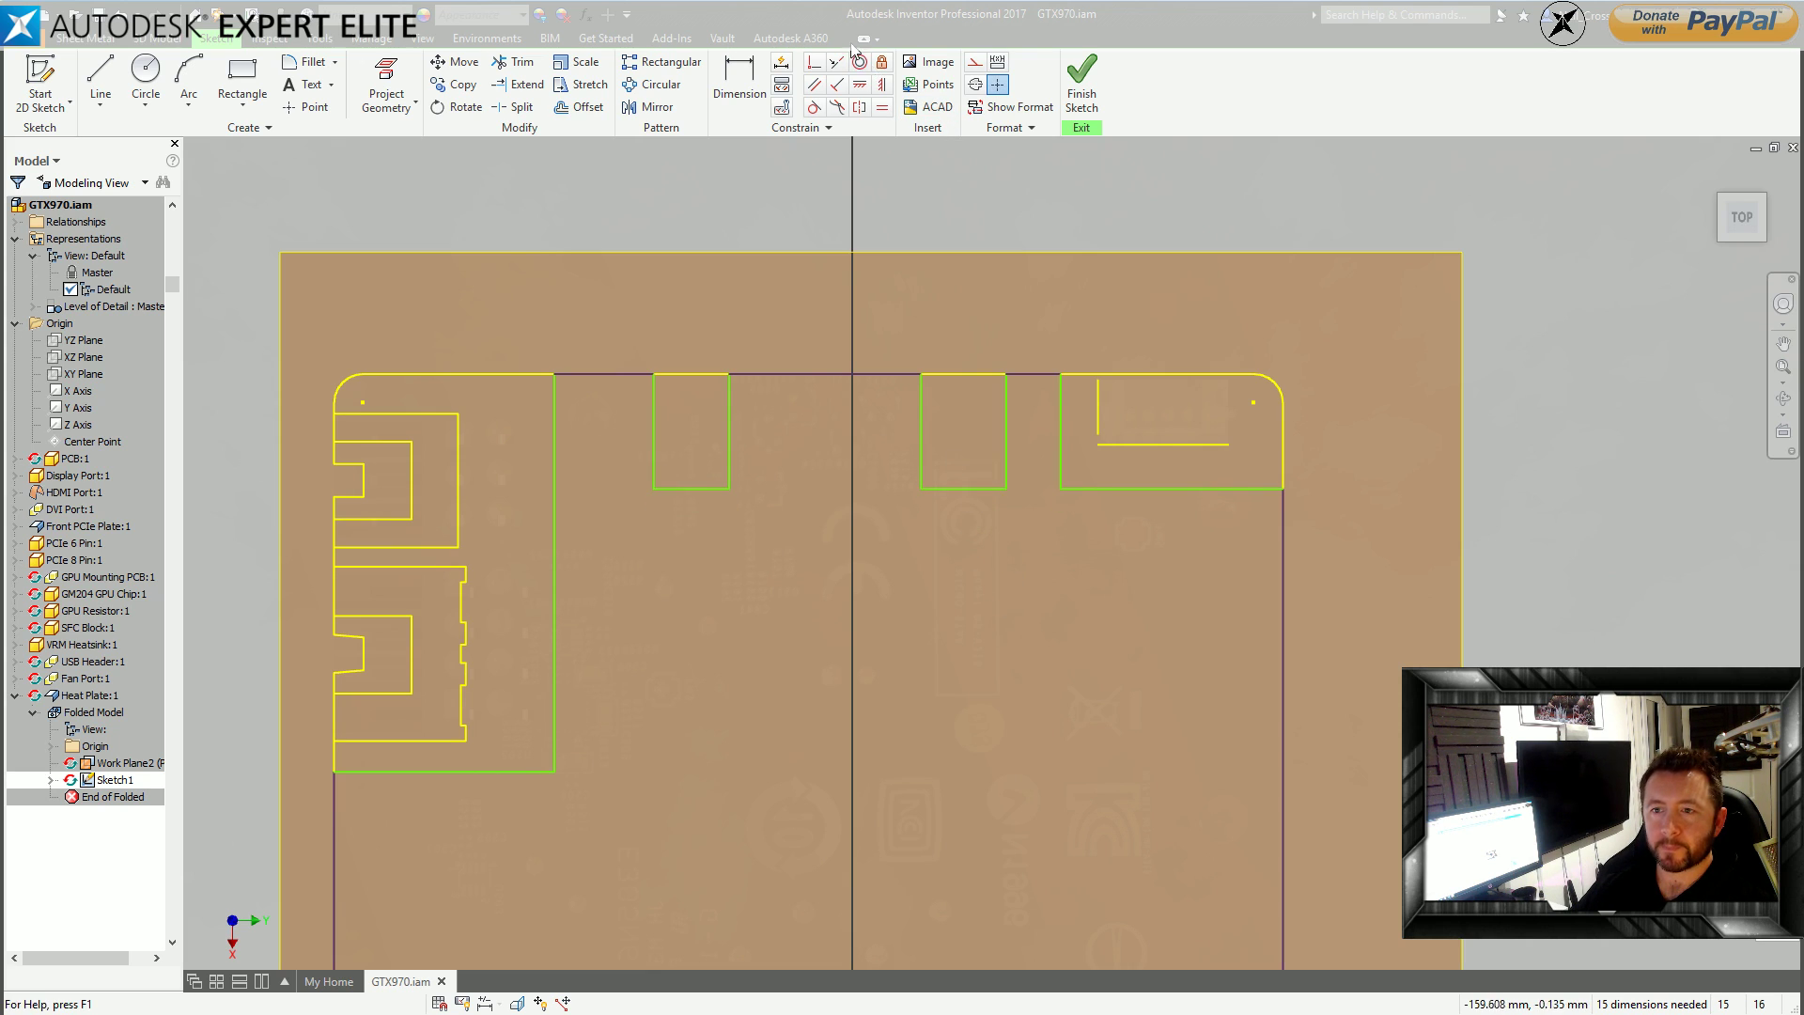
left_click(781, 85)
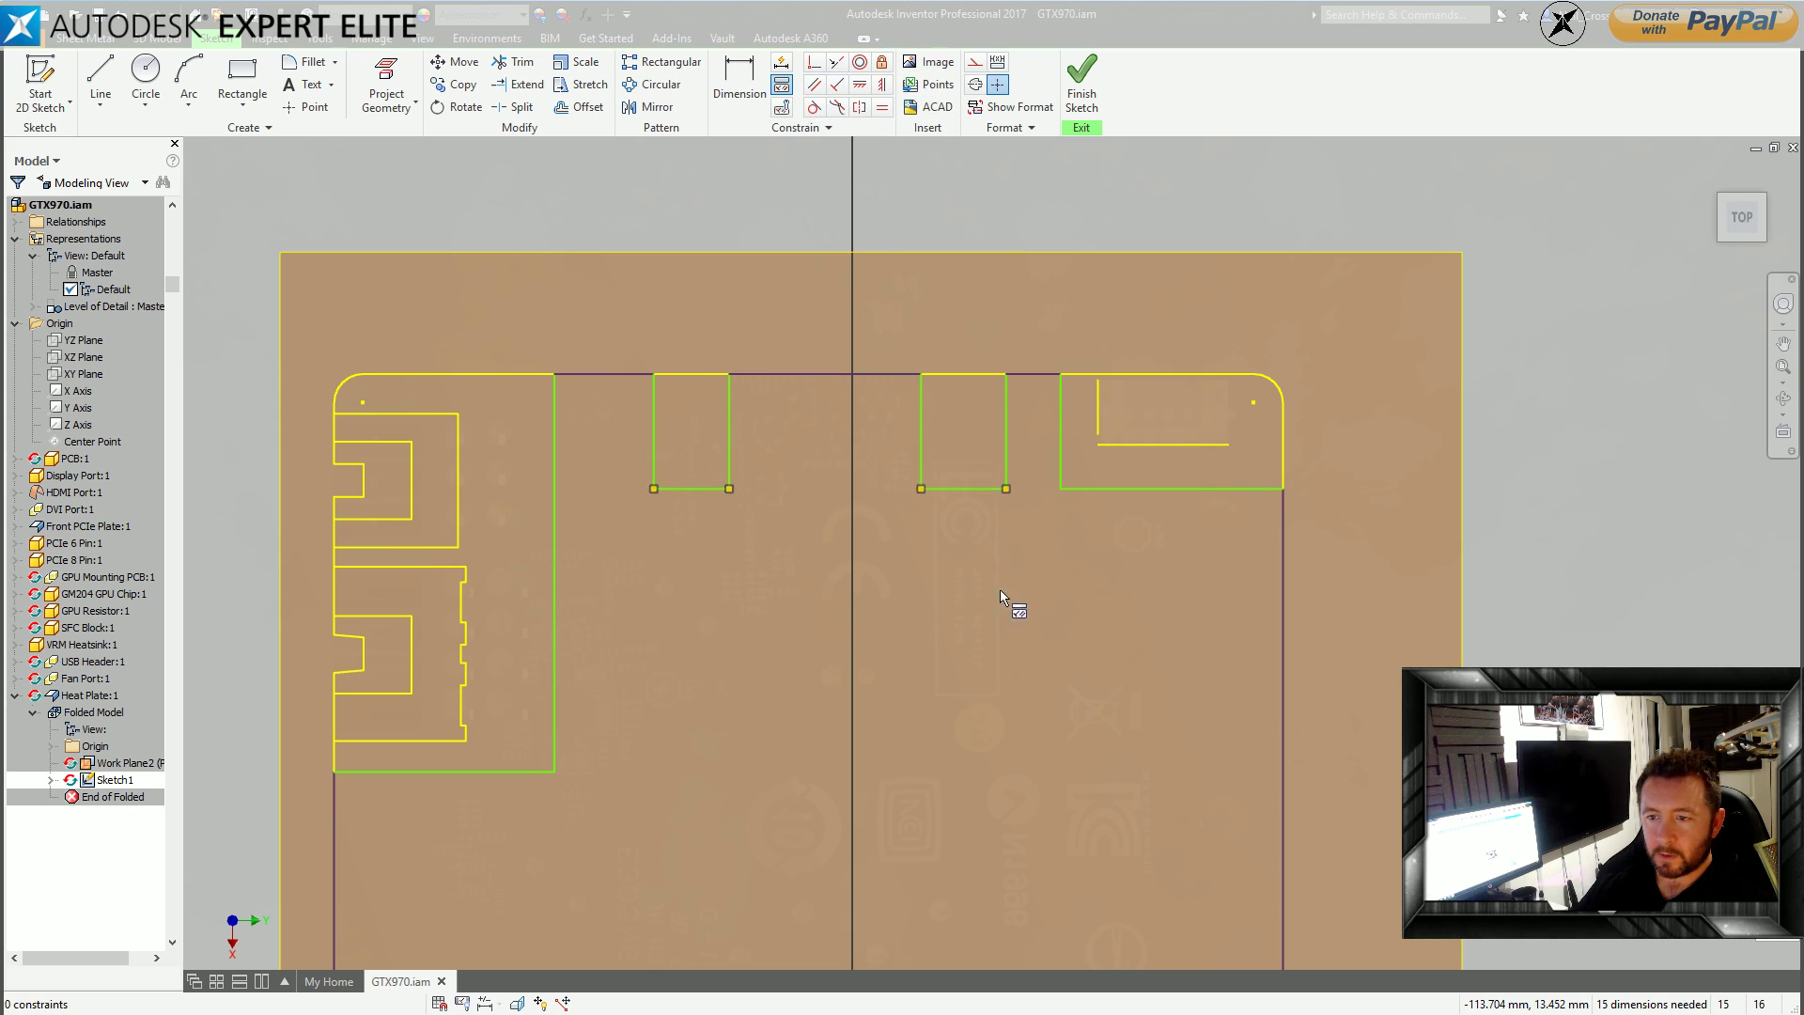
left_click(1092, 490)
key("Escape")
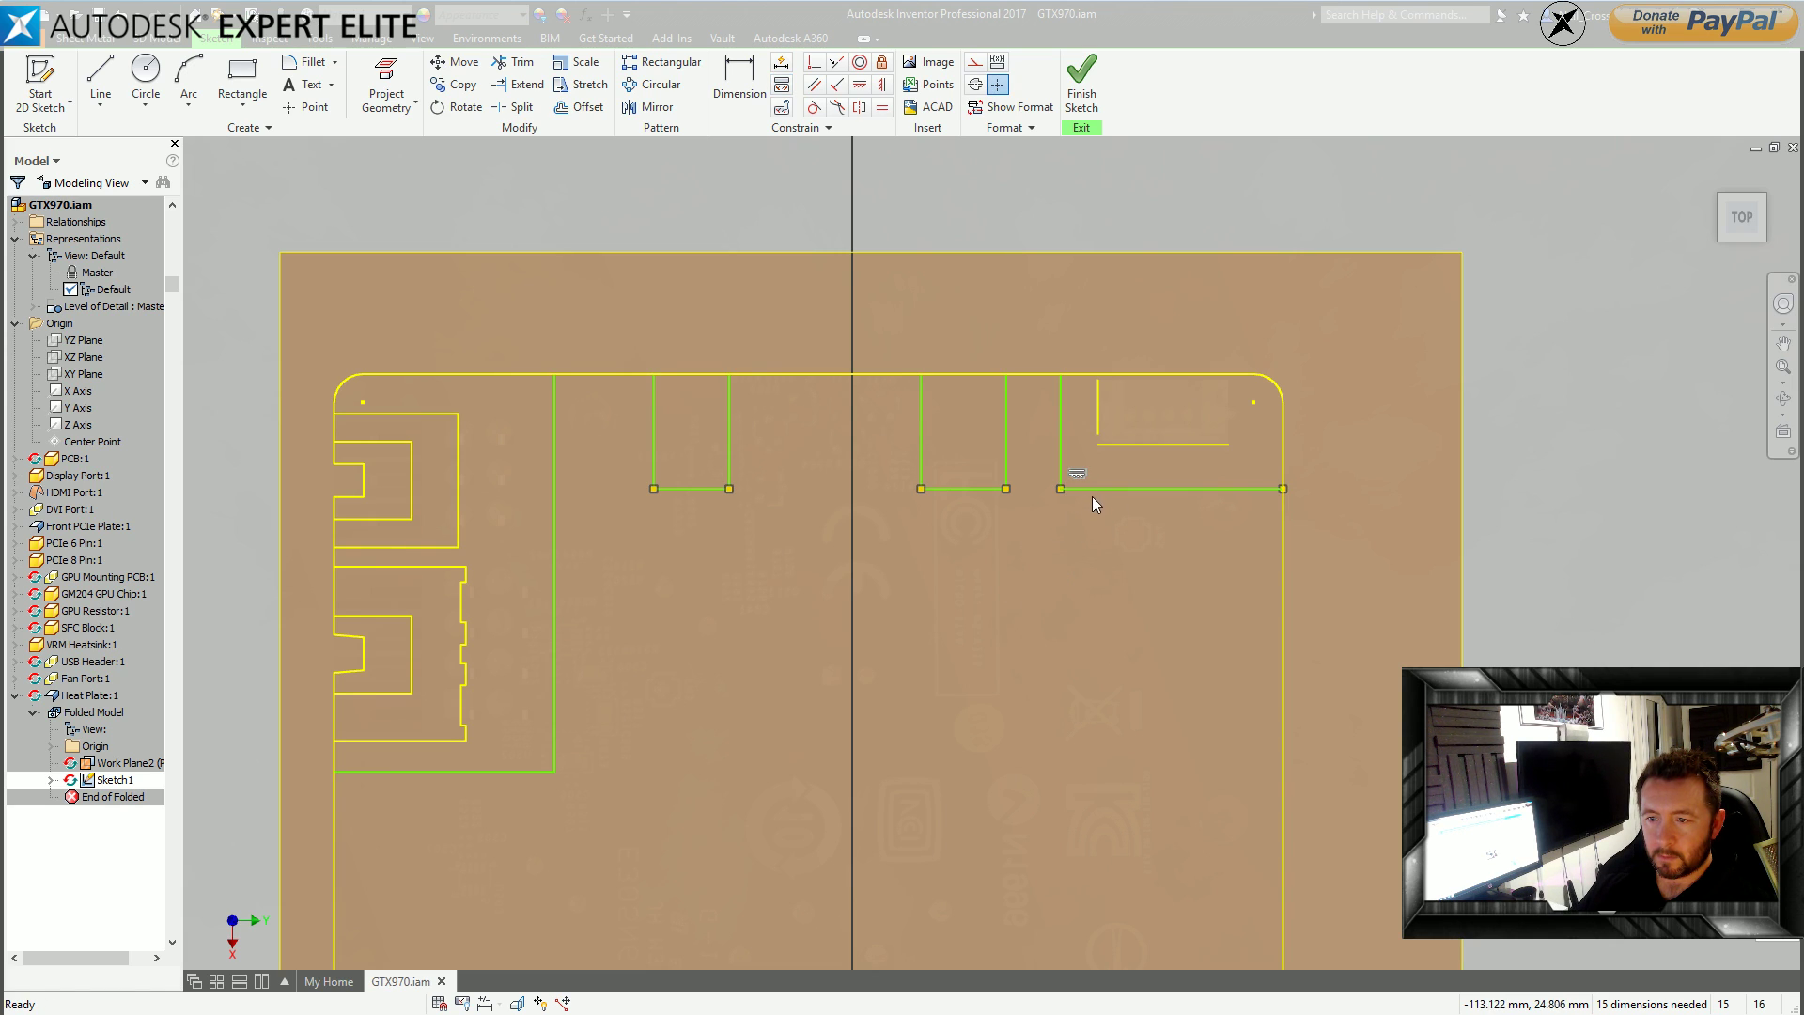
key("F8")
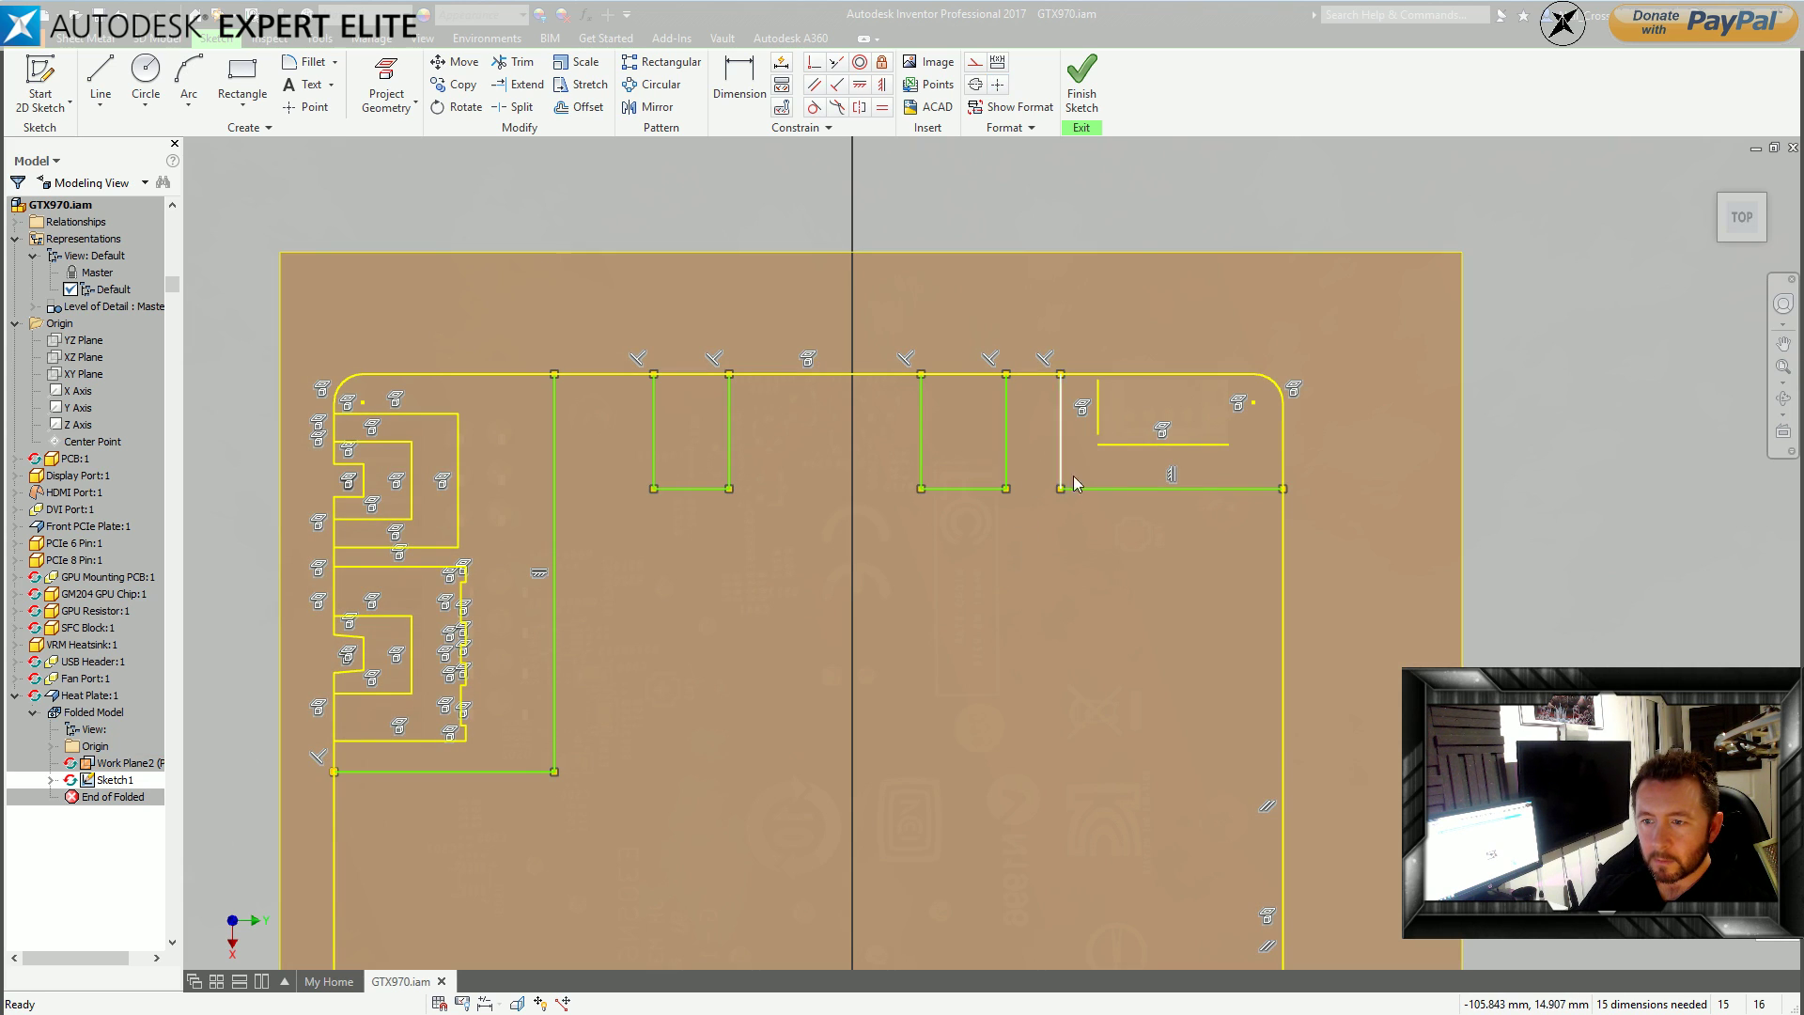
left_click_drag(951, 491, 973, 569)
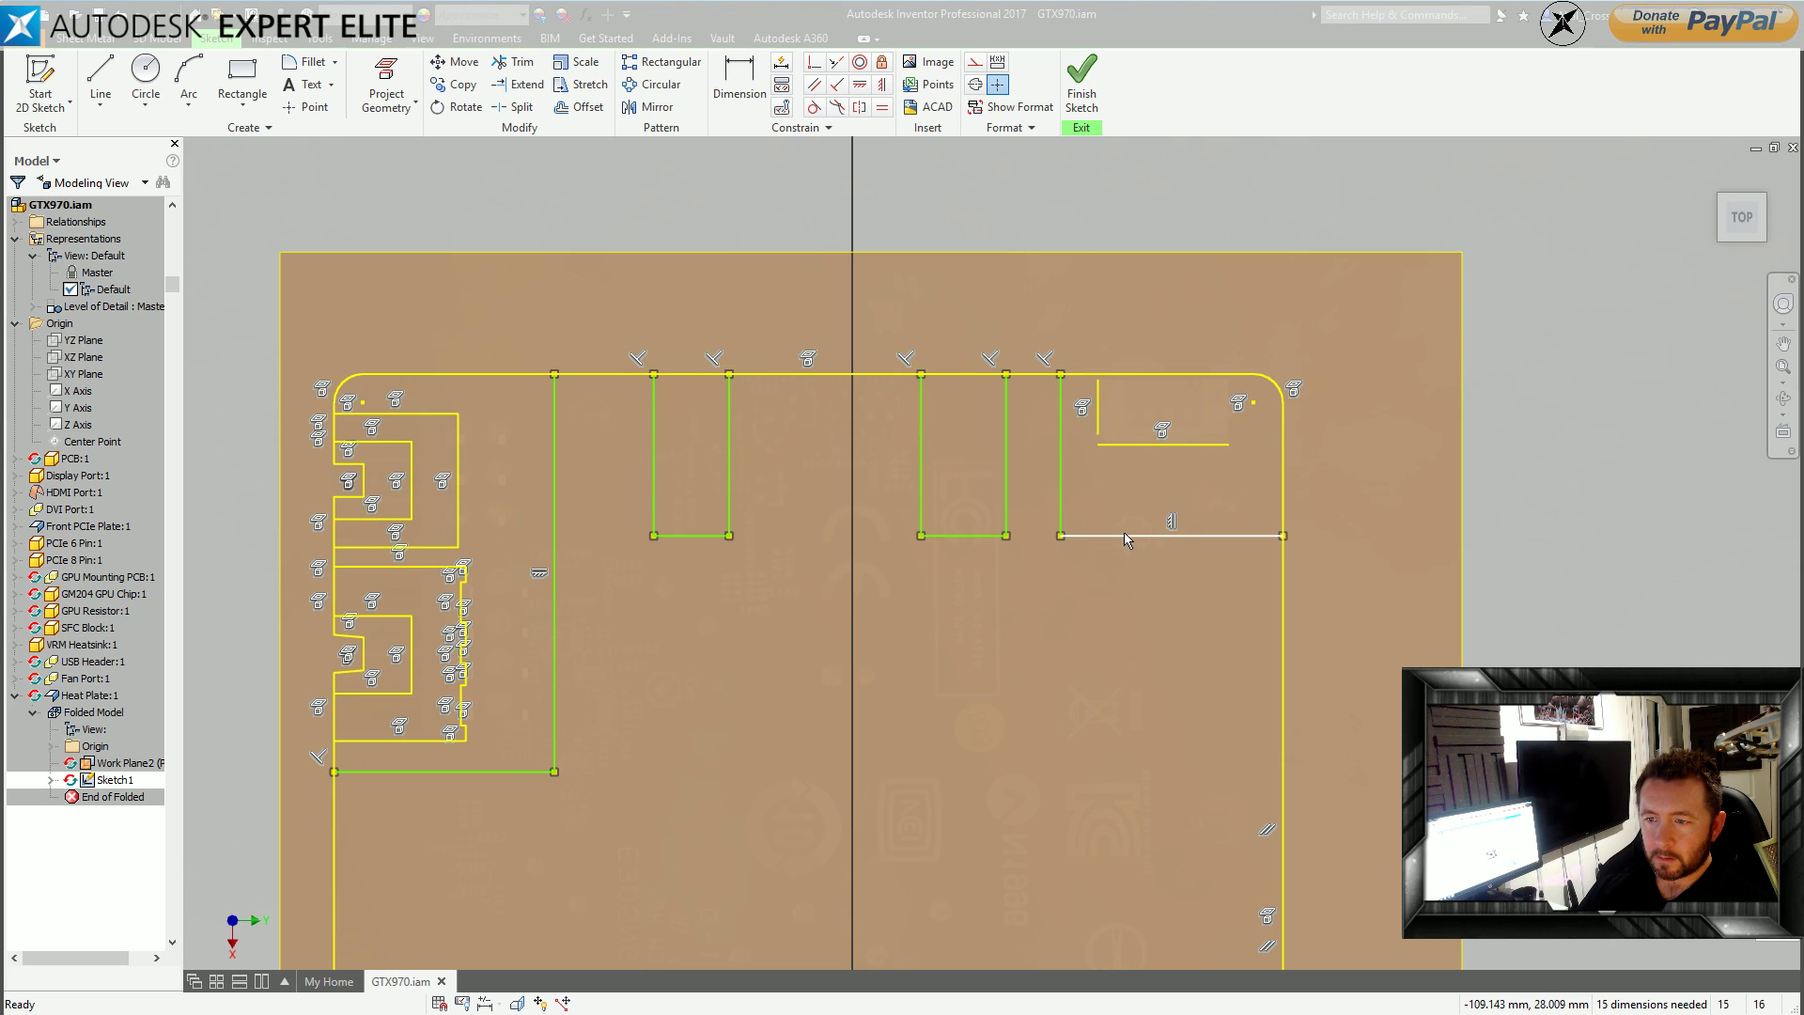
left_click_drag(976, 538, 966, 548)
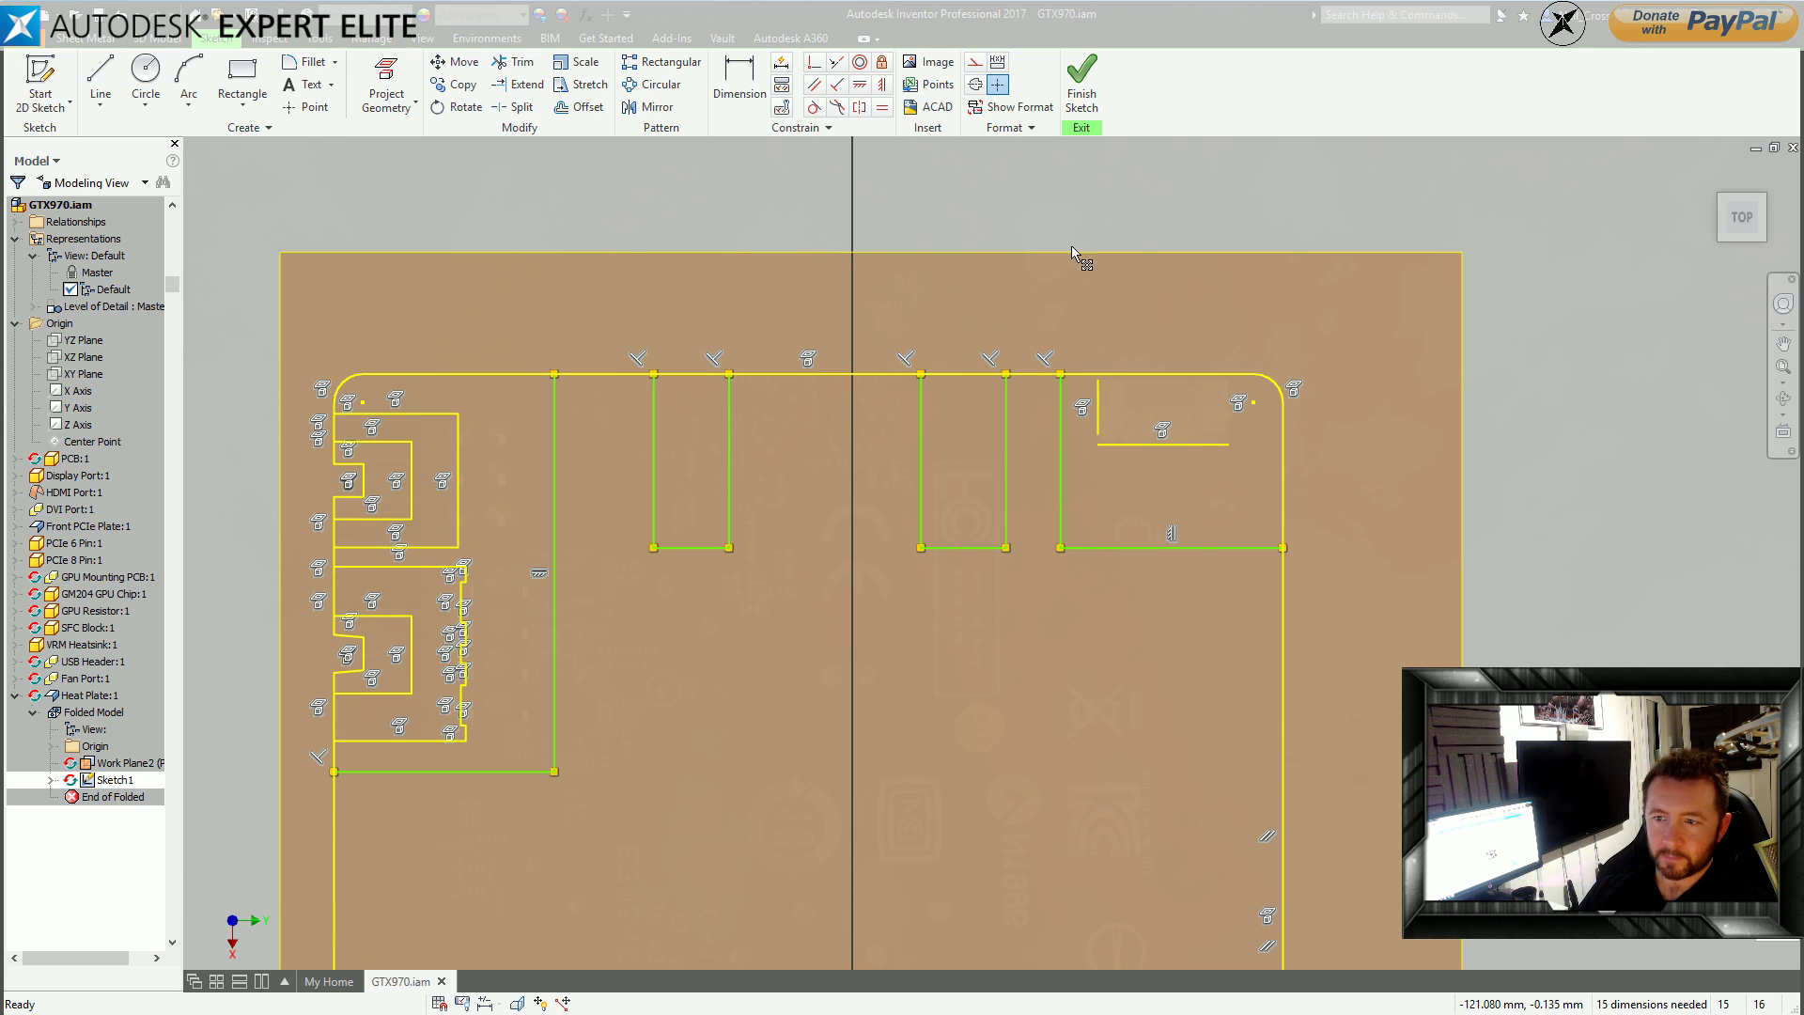
Hide all sketch constraints and delete the bottom lines of the two U-shaped notches.
middle_click_drag(932, 678, 919, 511)
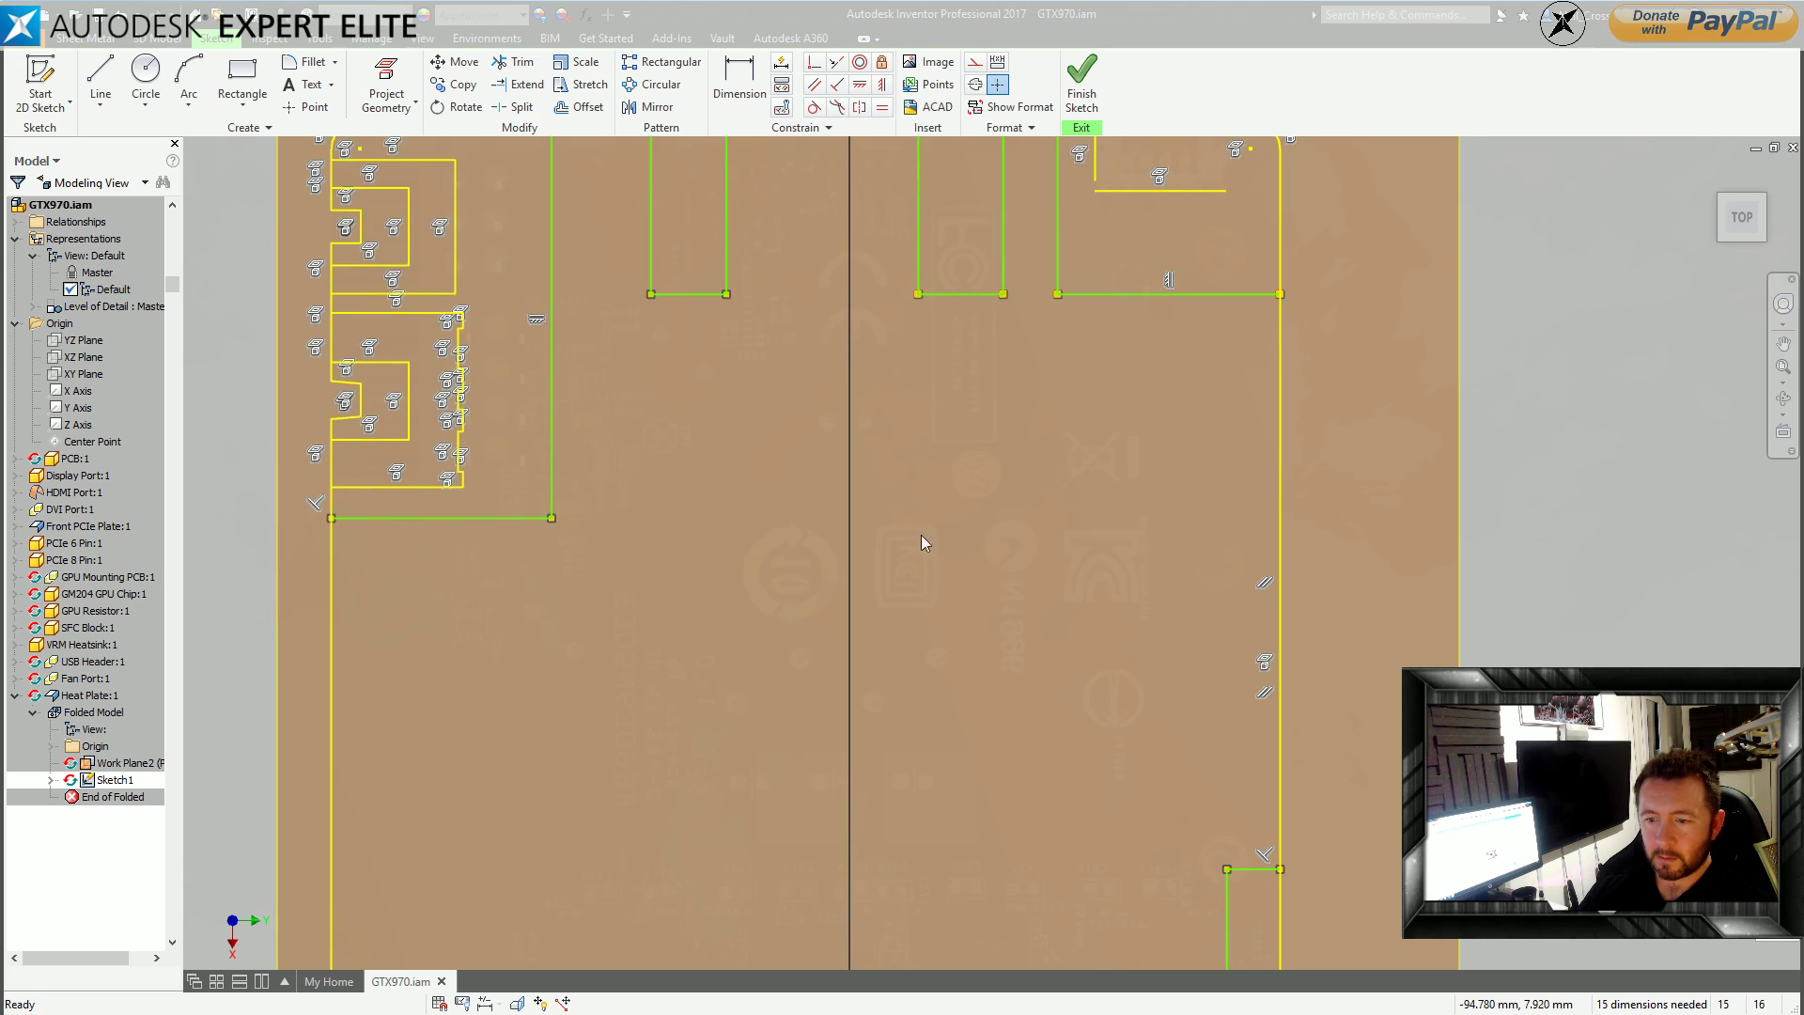
scroll(916, 584, "down", 6)
scroll(926, 578, "up", 6)
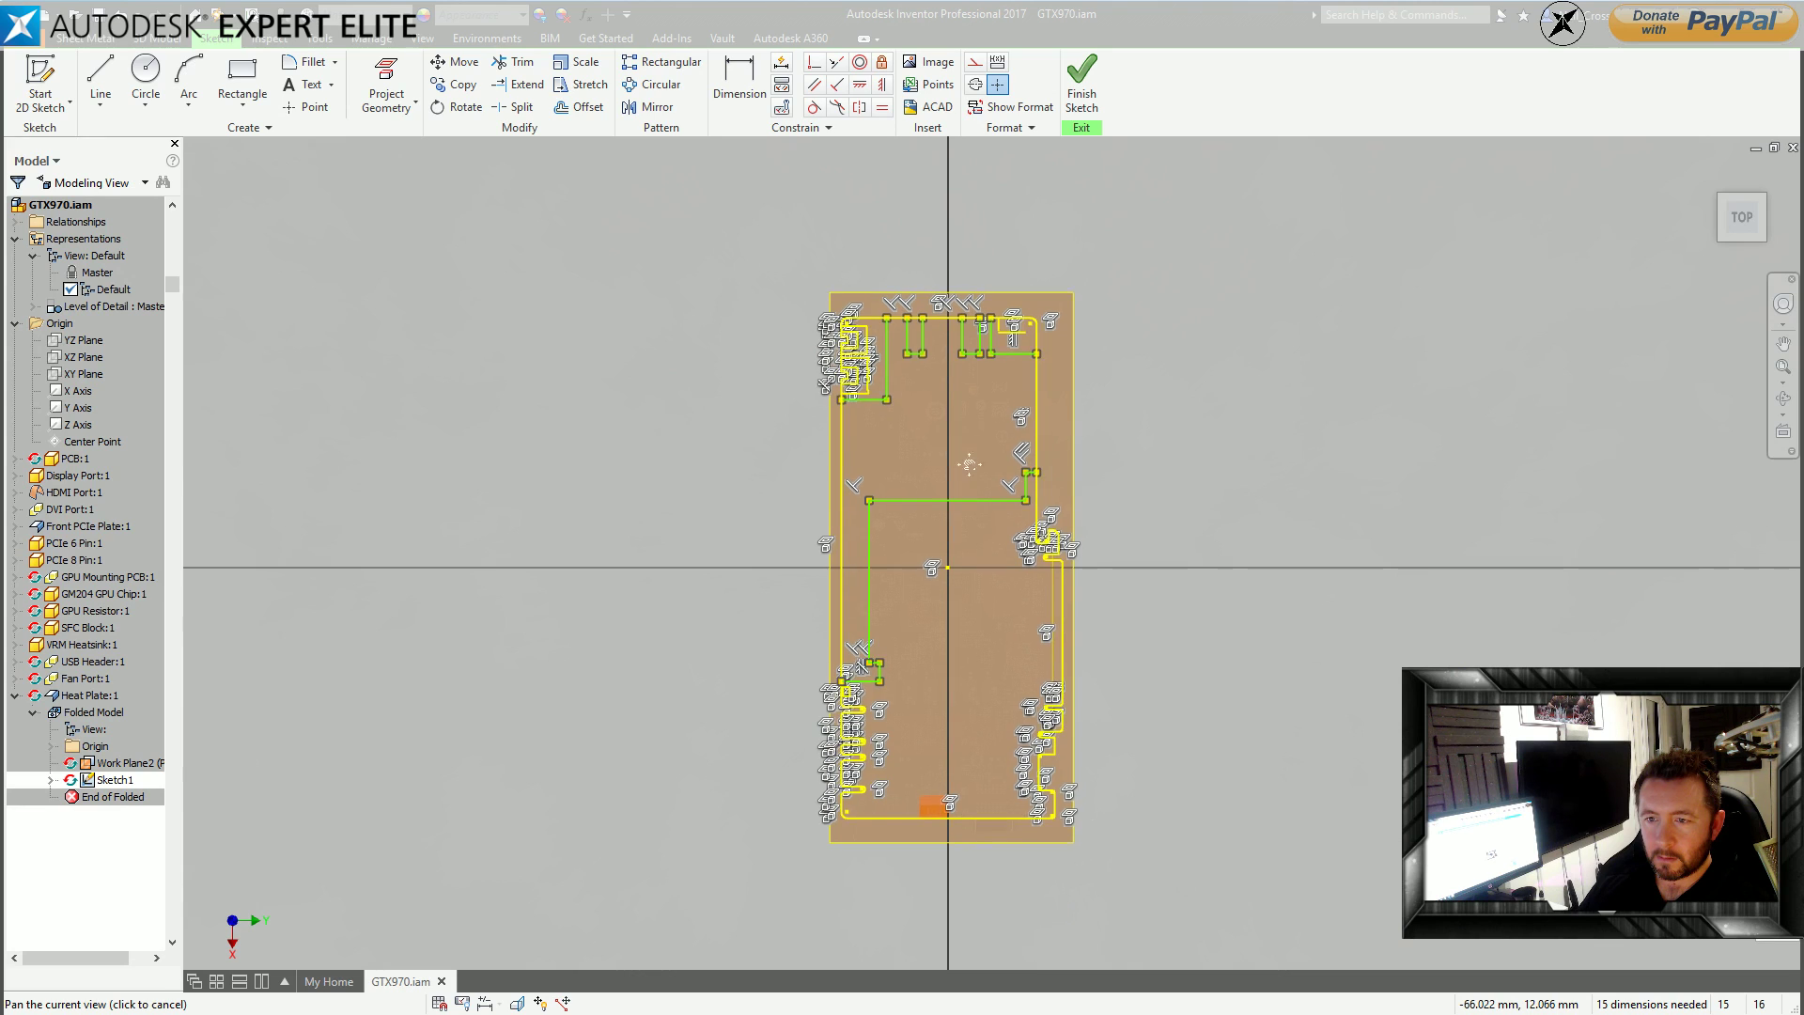
mouse_move(965, 383)
middle_mouse_down()
mouse_move(951, 492)
mouse_move(1050, 569)
middle_mouse_up()
scroll(951, 494, "up", 3)
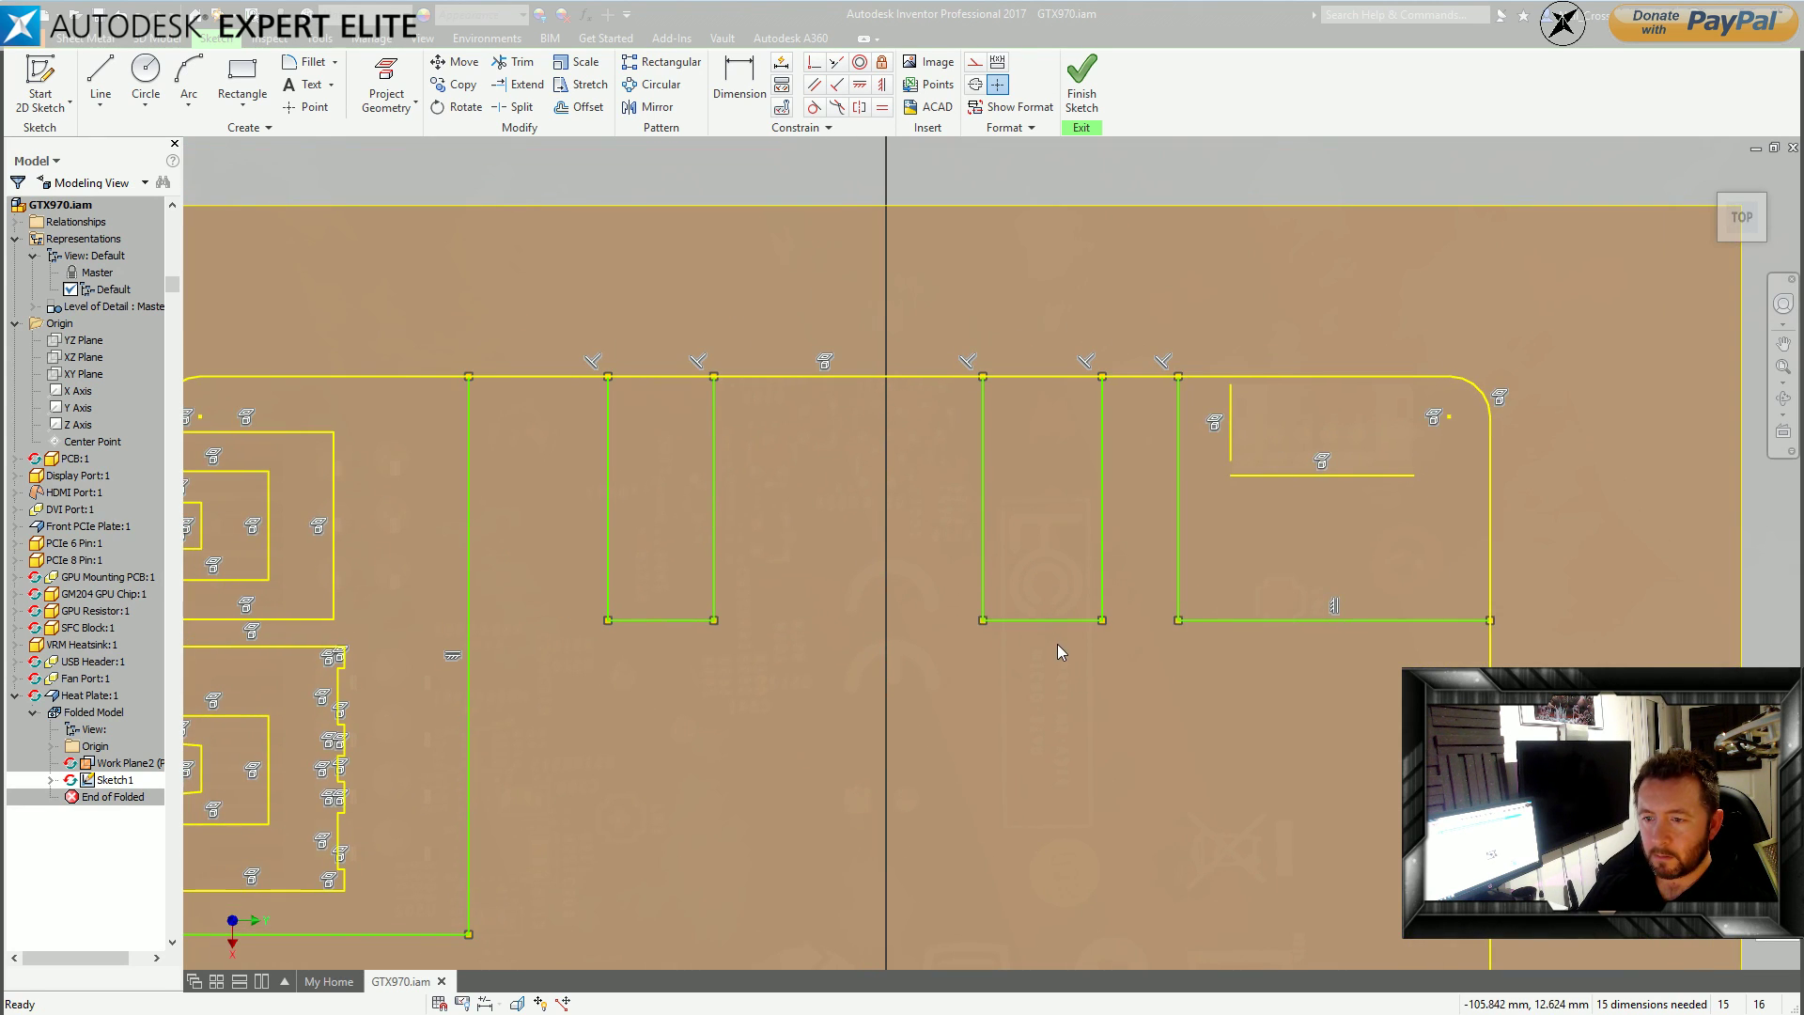
key("F9")
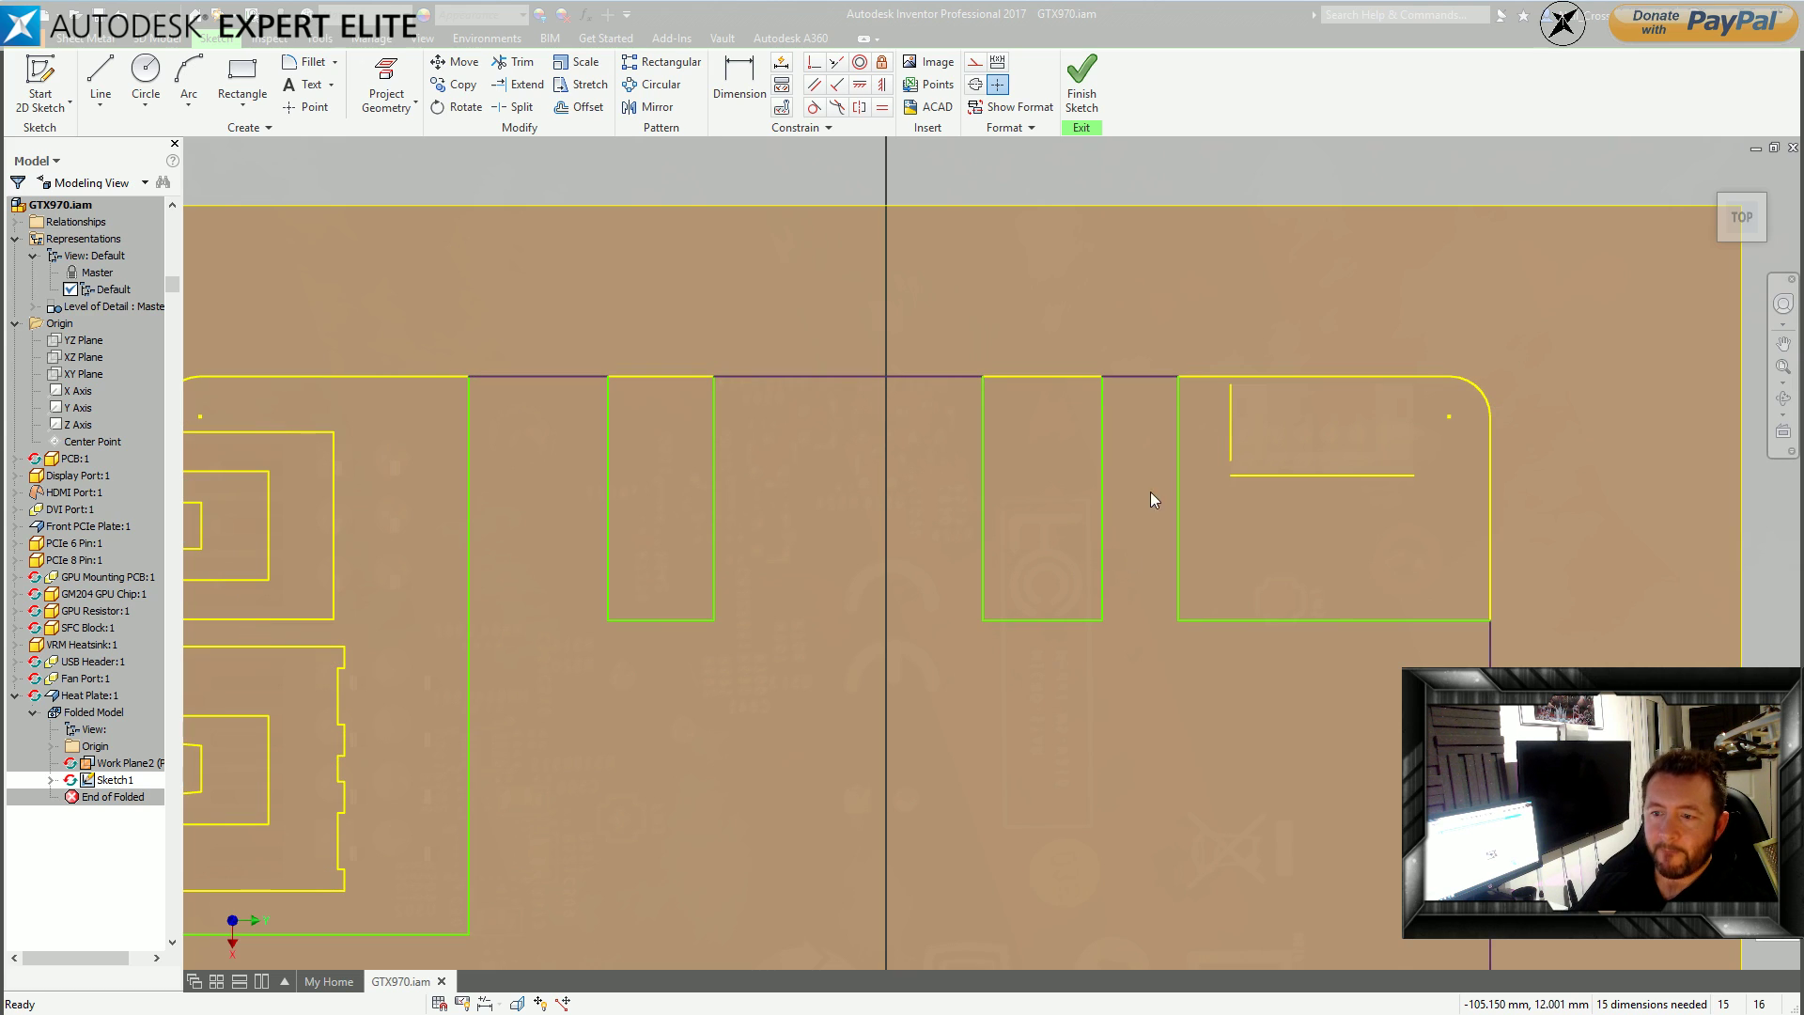
left_click(946, 629)
key("Delete")
left_click(662, 622)
key("Delete")
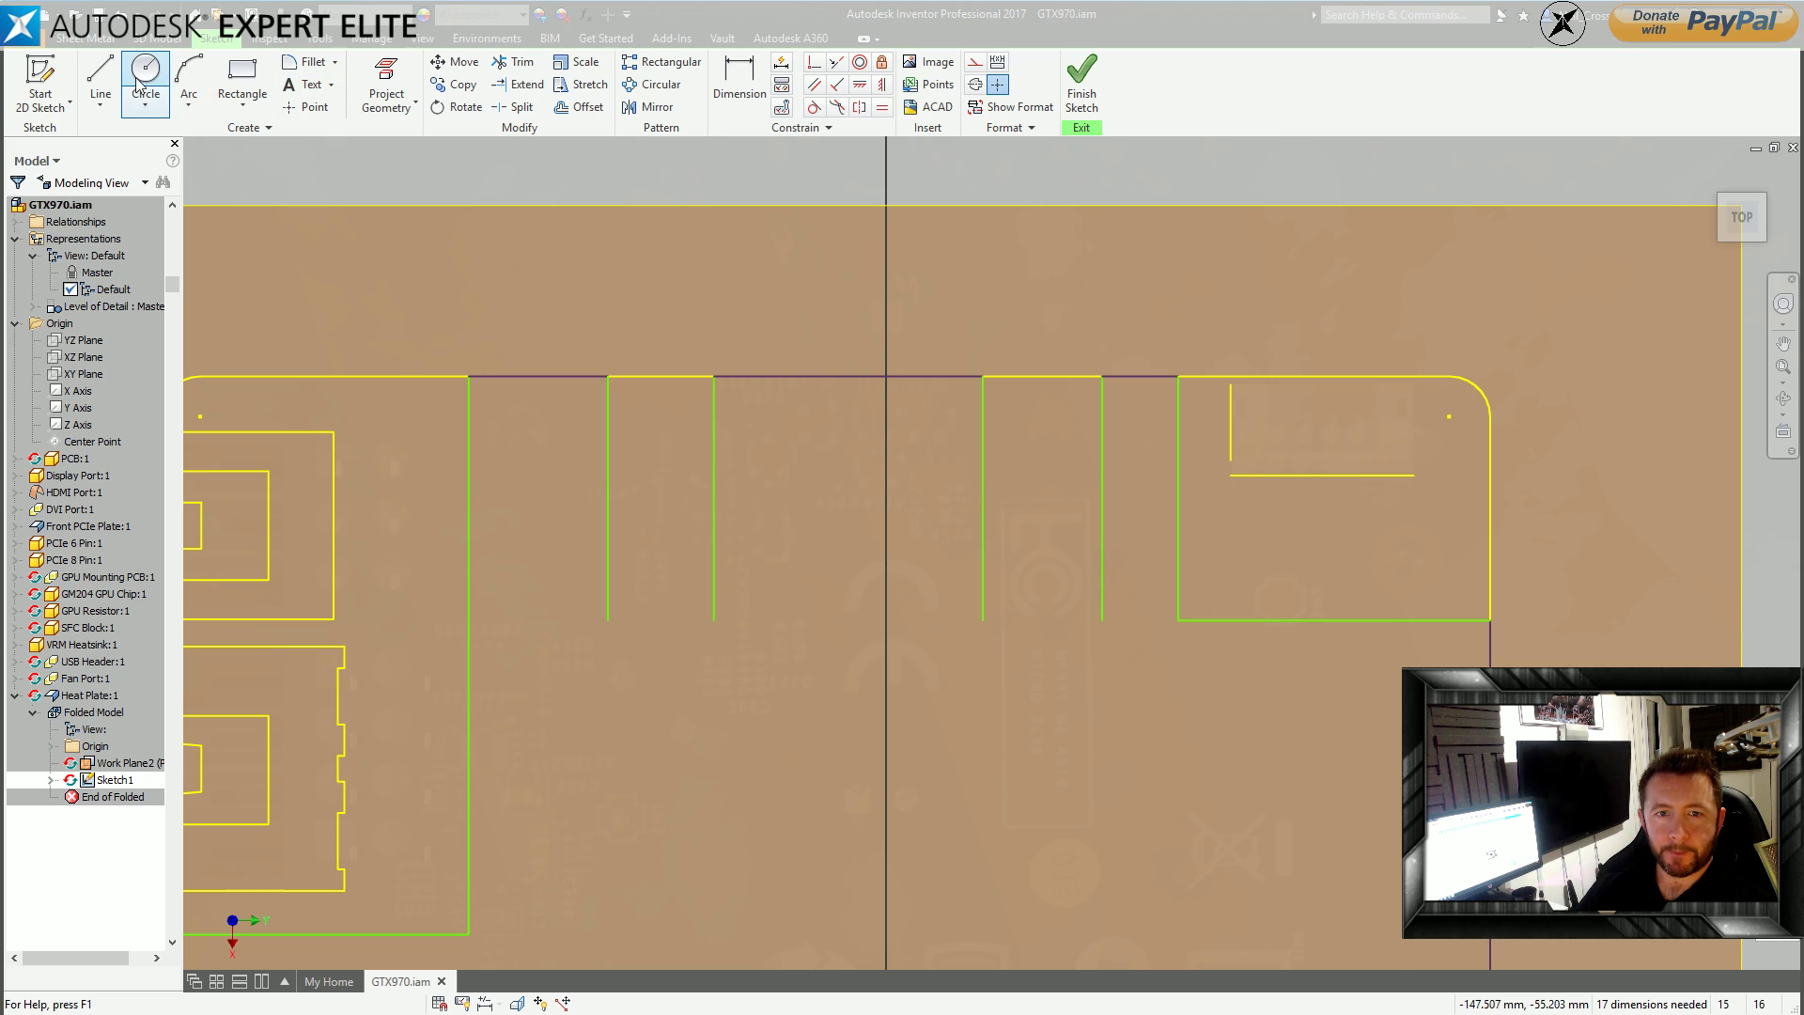
Draw new, shallower bottom lines across both notches, level with each other and closer to the short edge than the corner cutout's bottom.
left_click(101, 79)
left_click(608, 543)
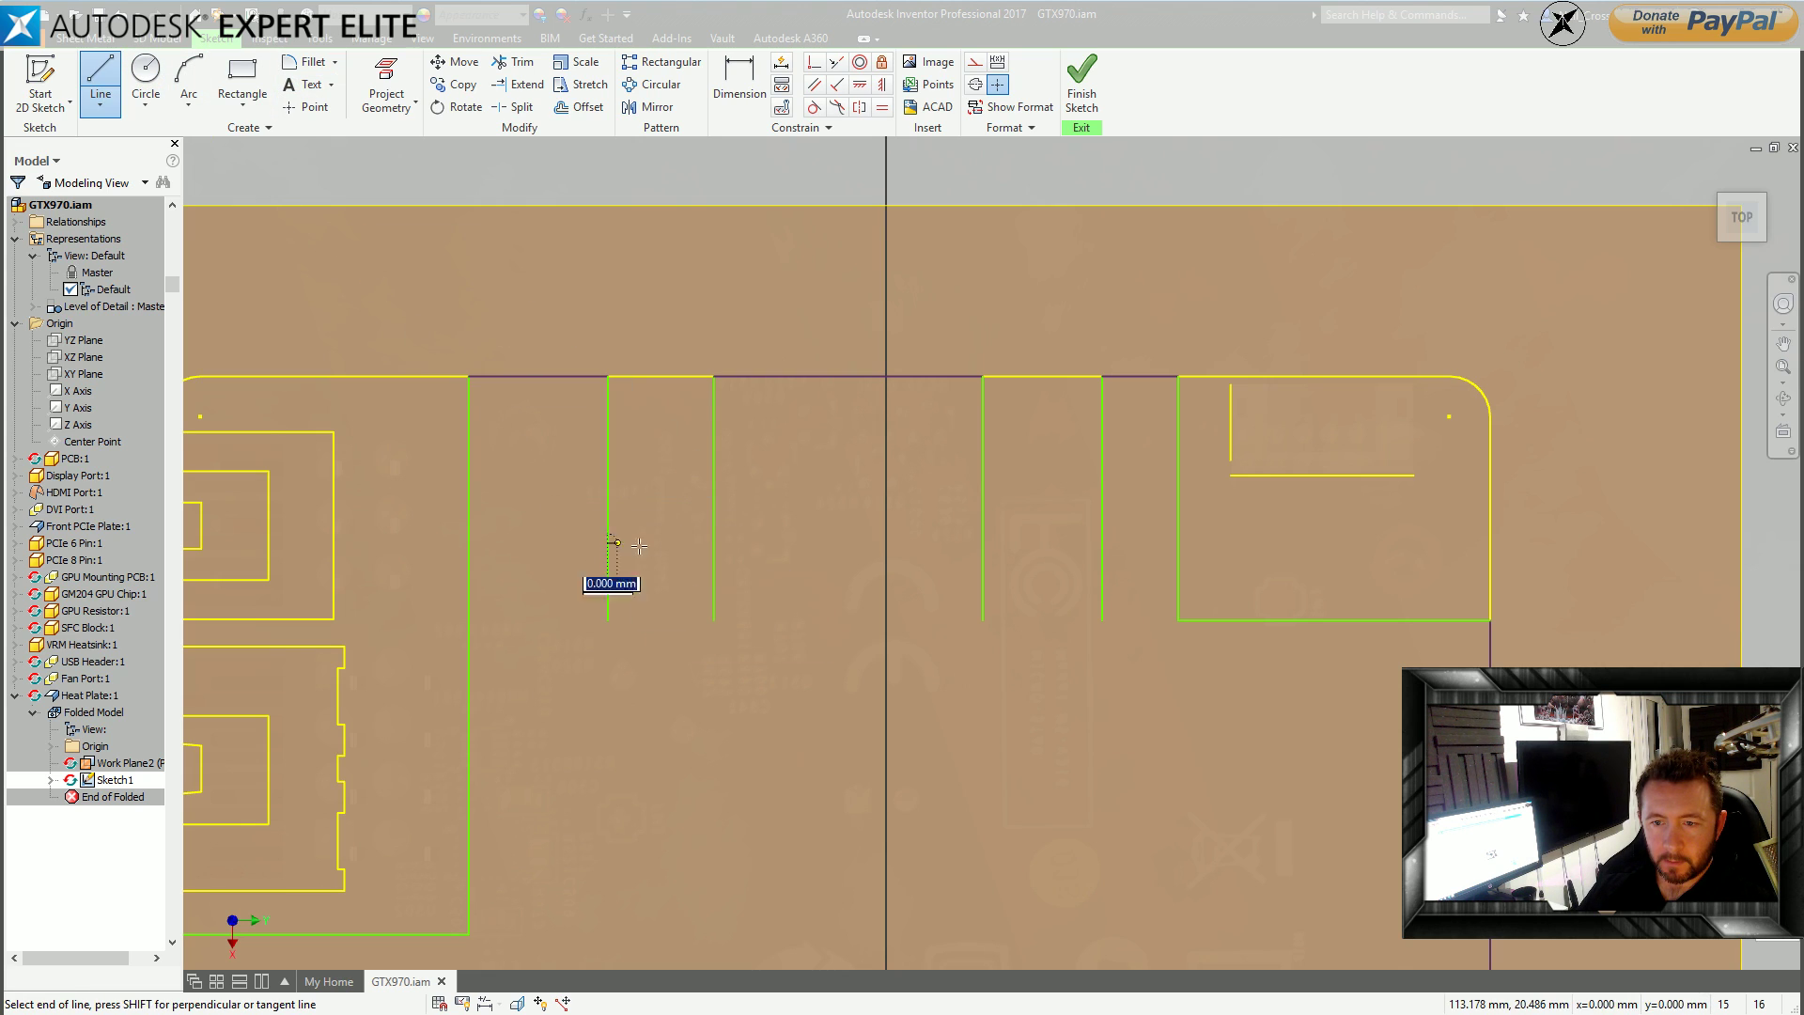
left_click(713, 543)
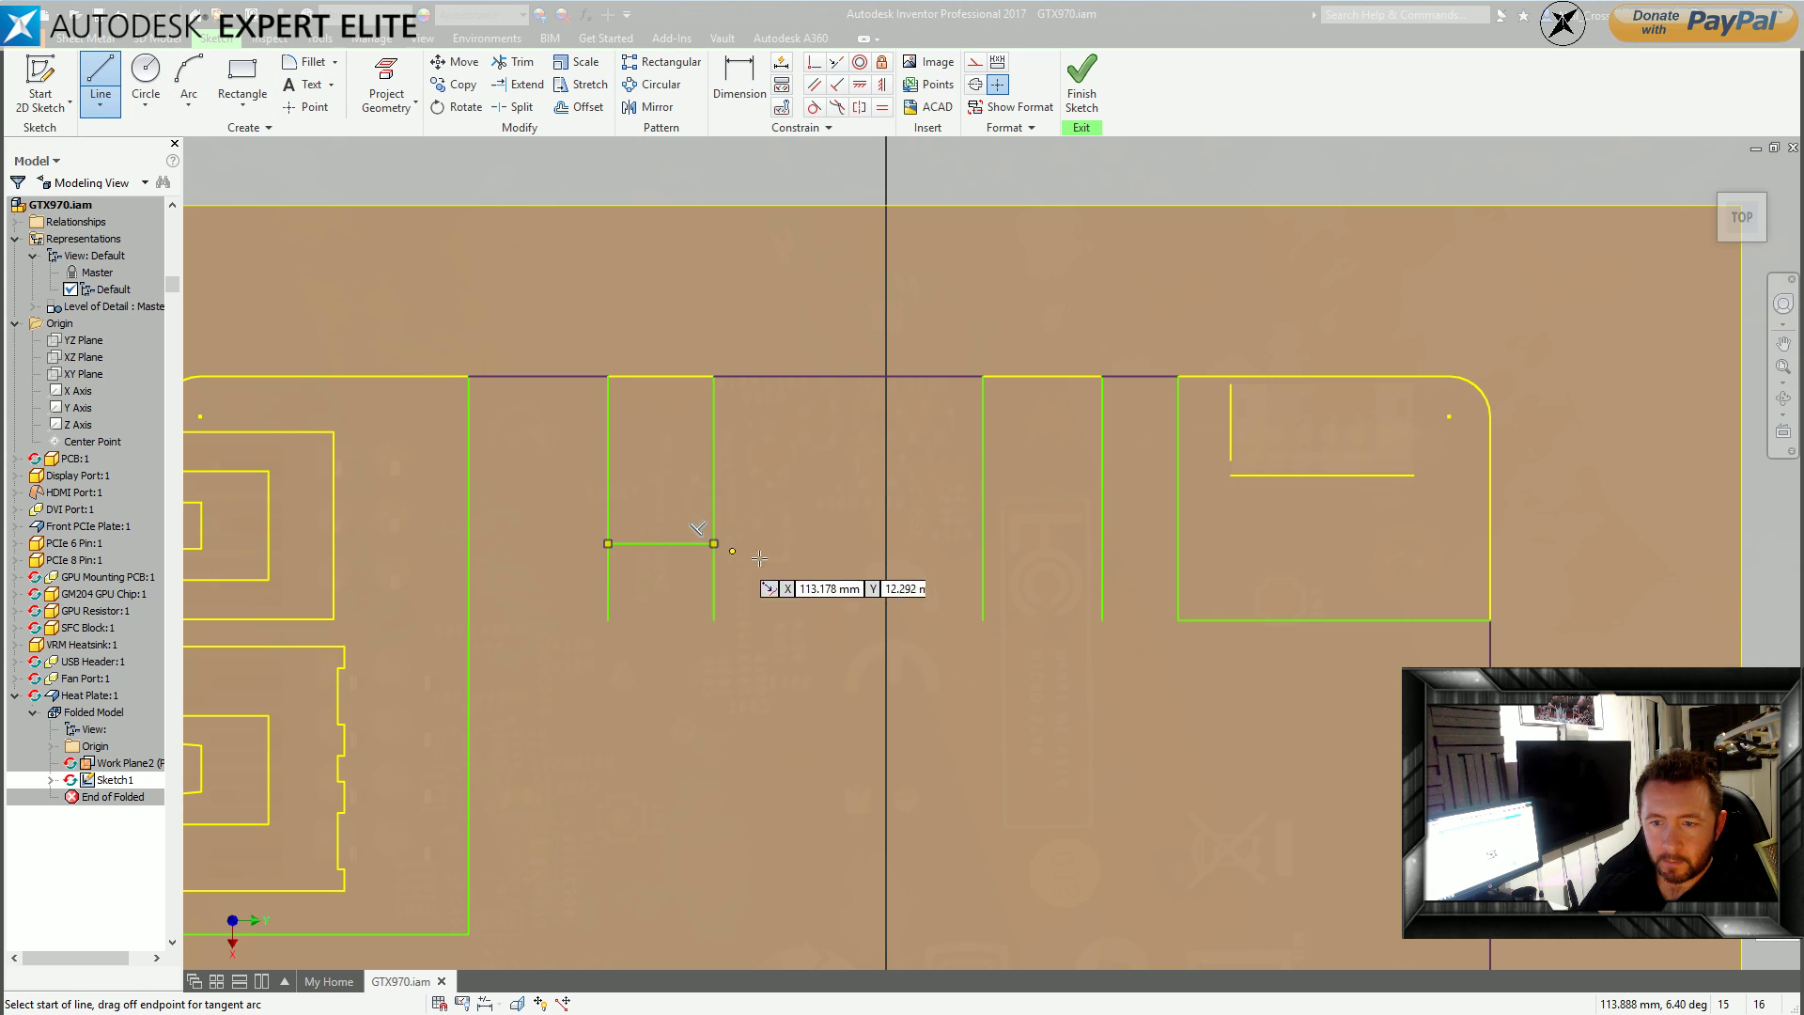
left_click(984, 543)
left_click(1102, 543)
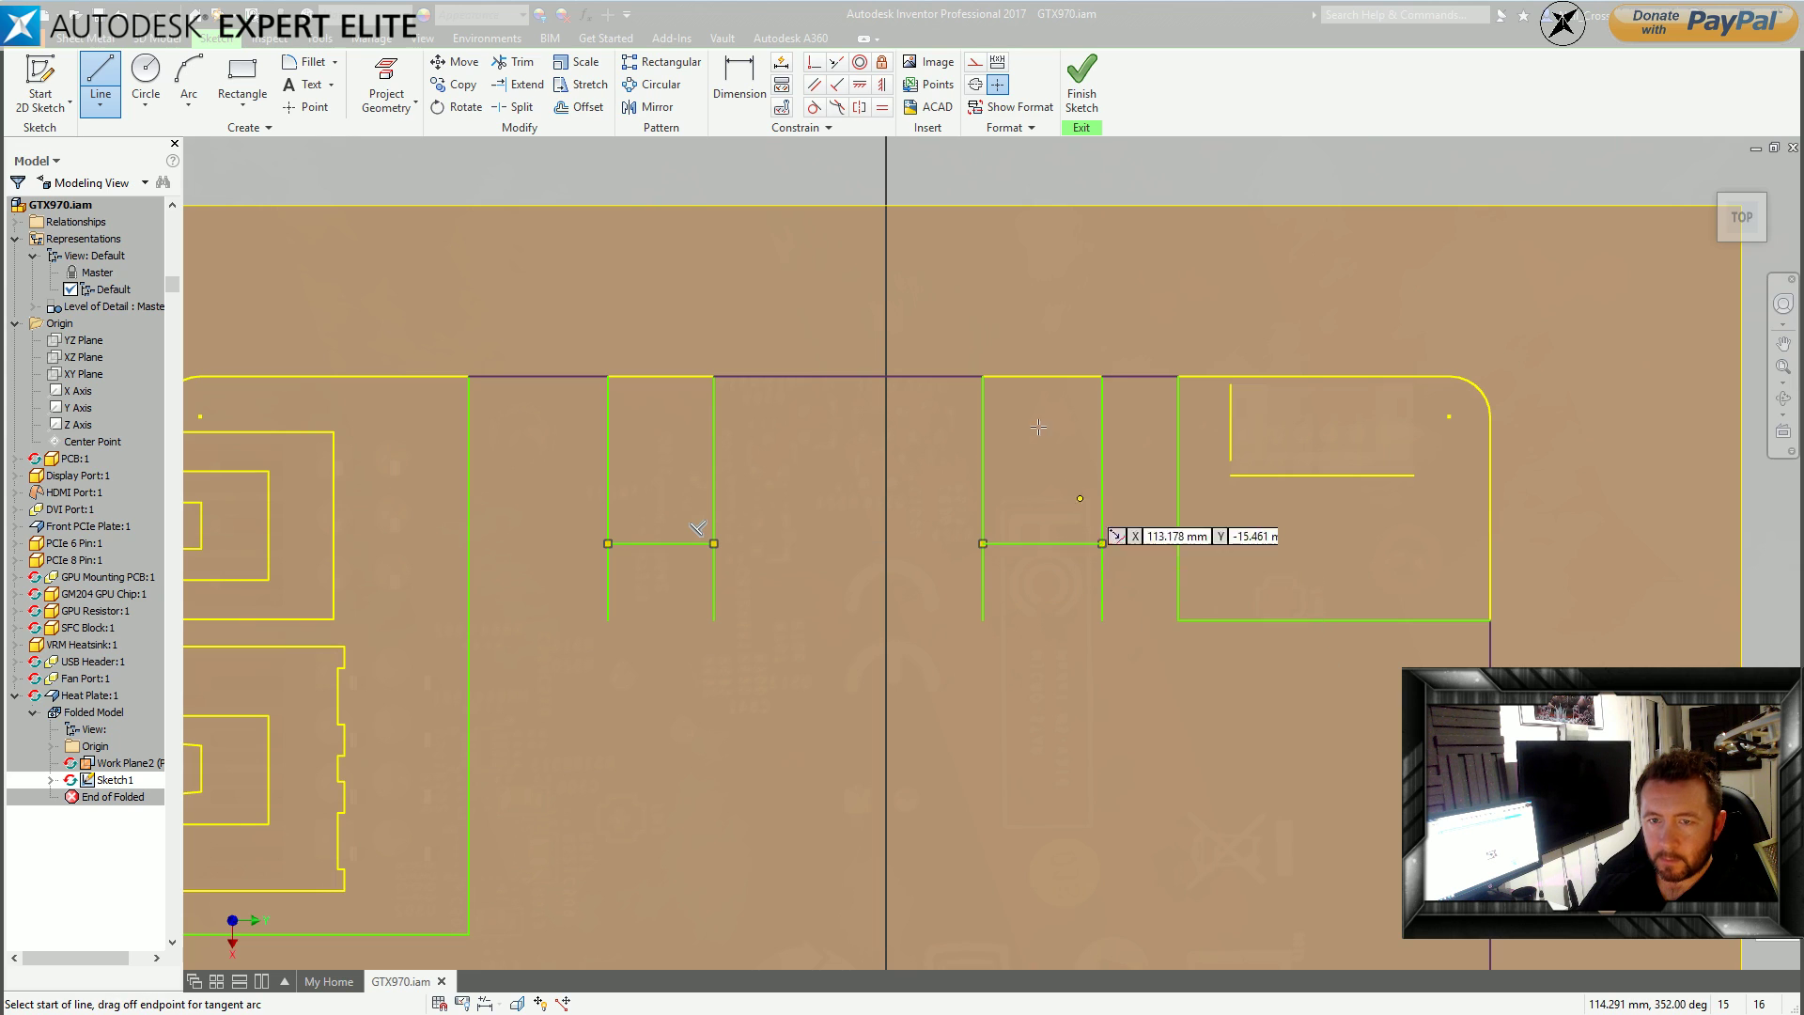
key("Escape")
Trim the side line ends that extend past the new bottom lines of both notches.
left_click(512, 62)
left_click_drag(1125, 586, 609, 568)
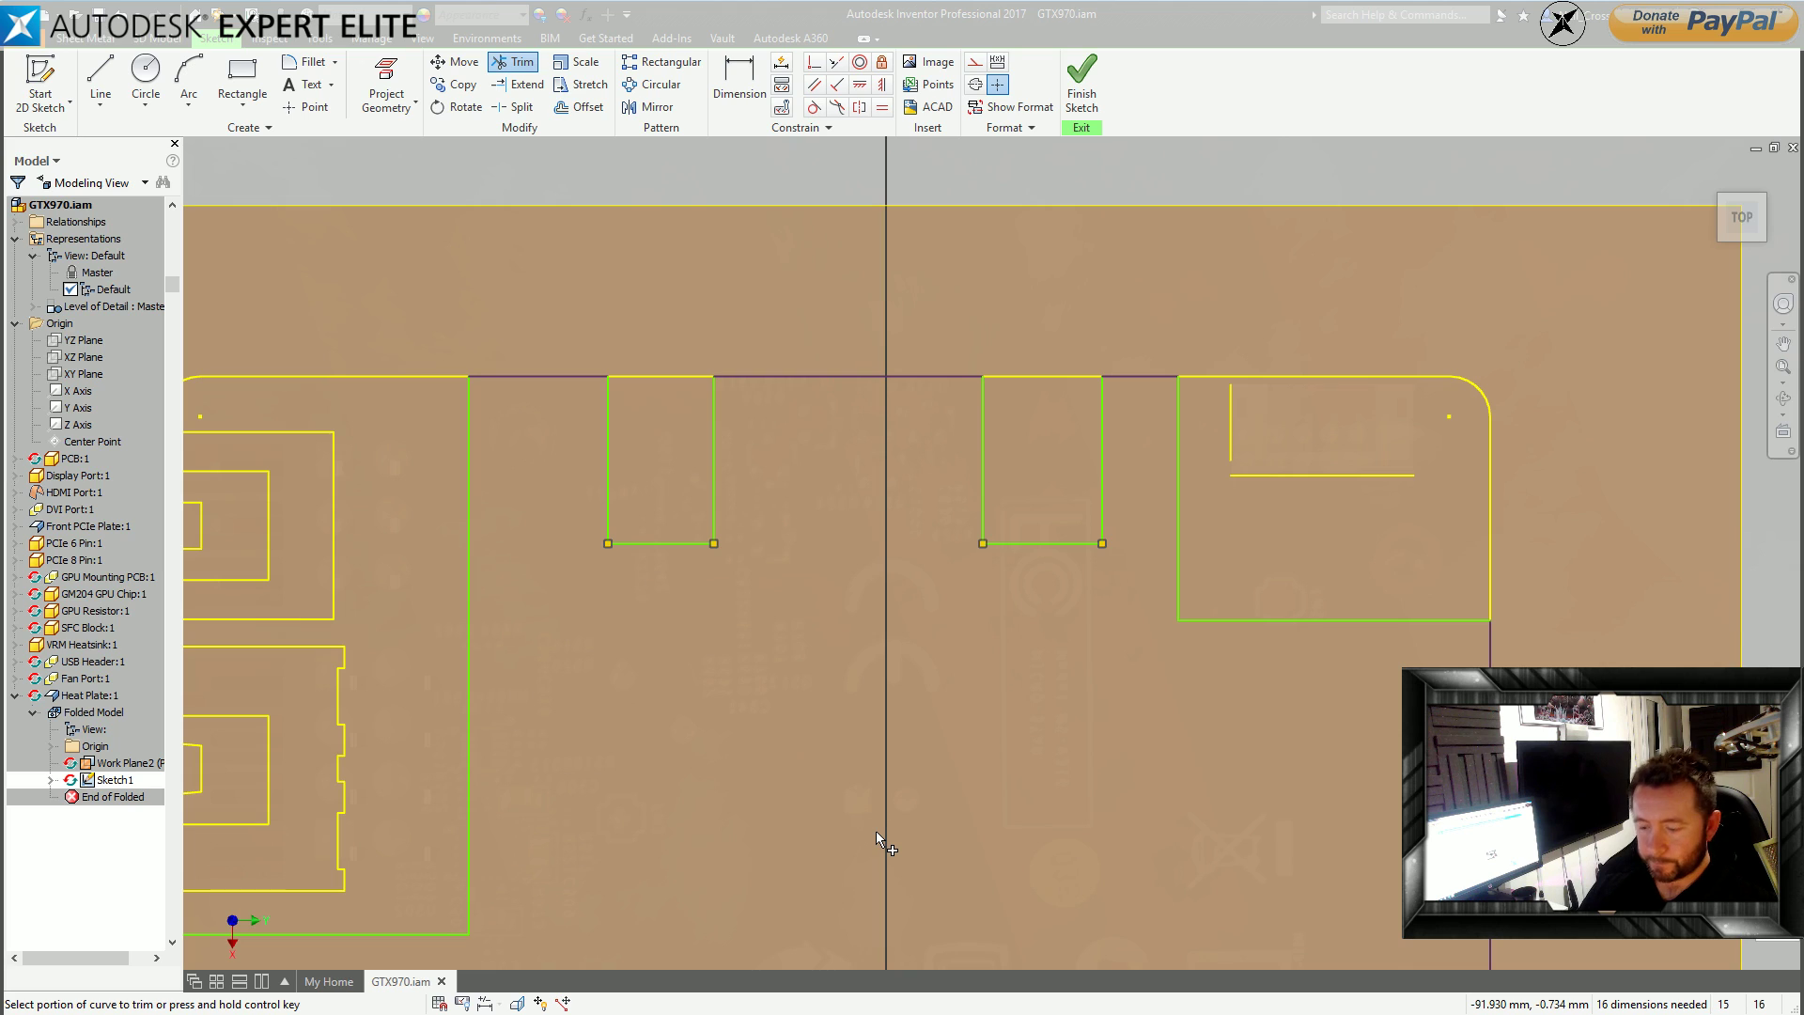
key("Escape")
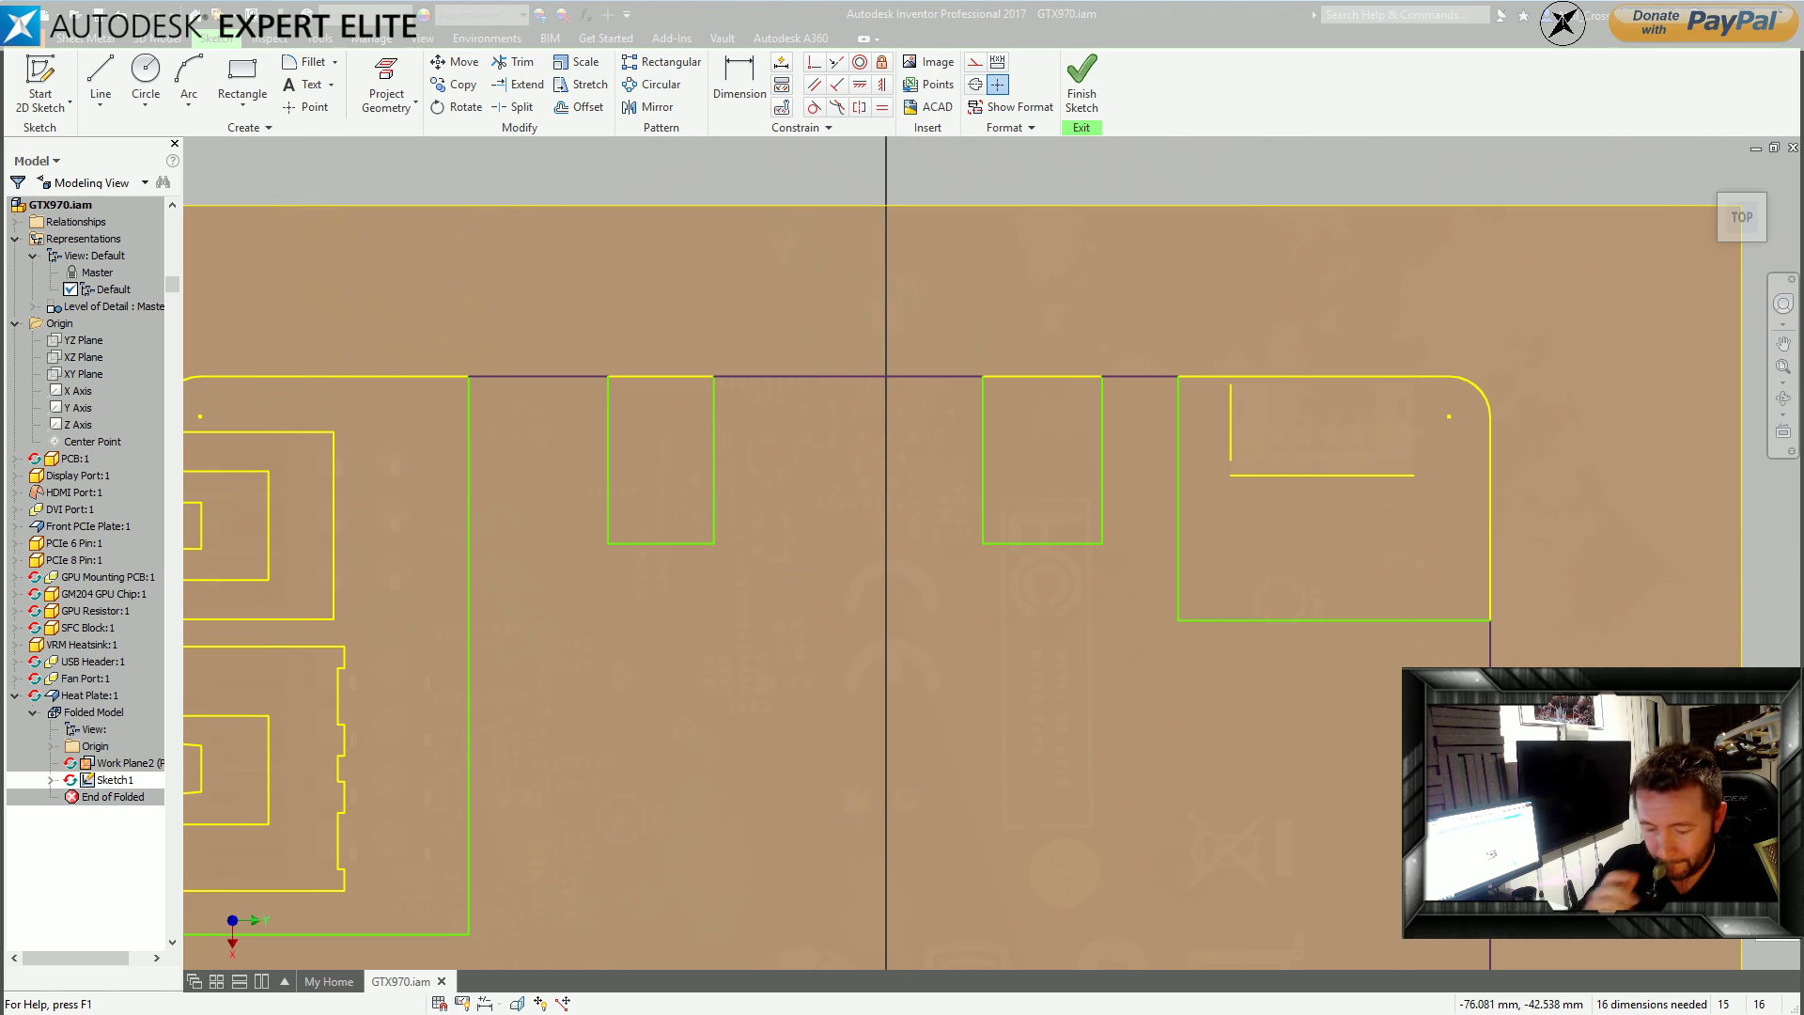
Dimension the width of the small corner connector cutout as 22 mm.
key("d")
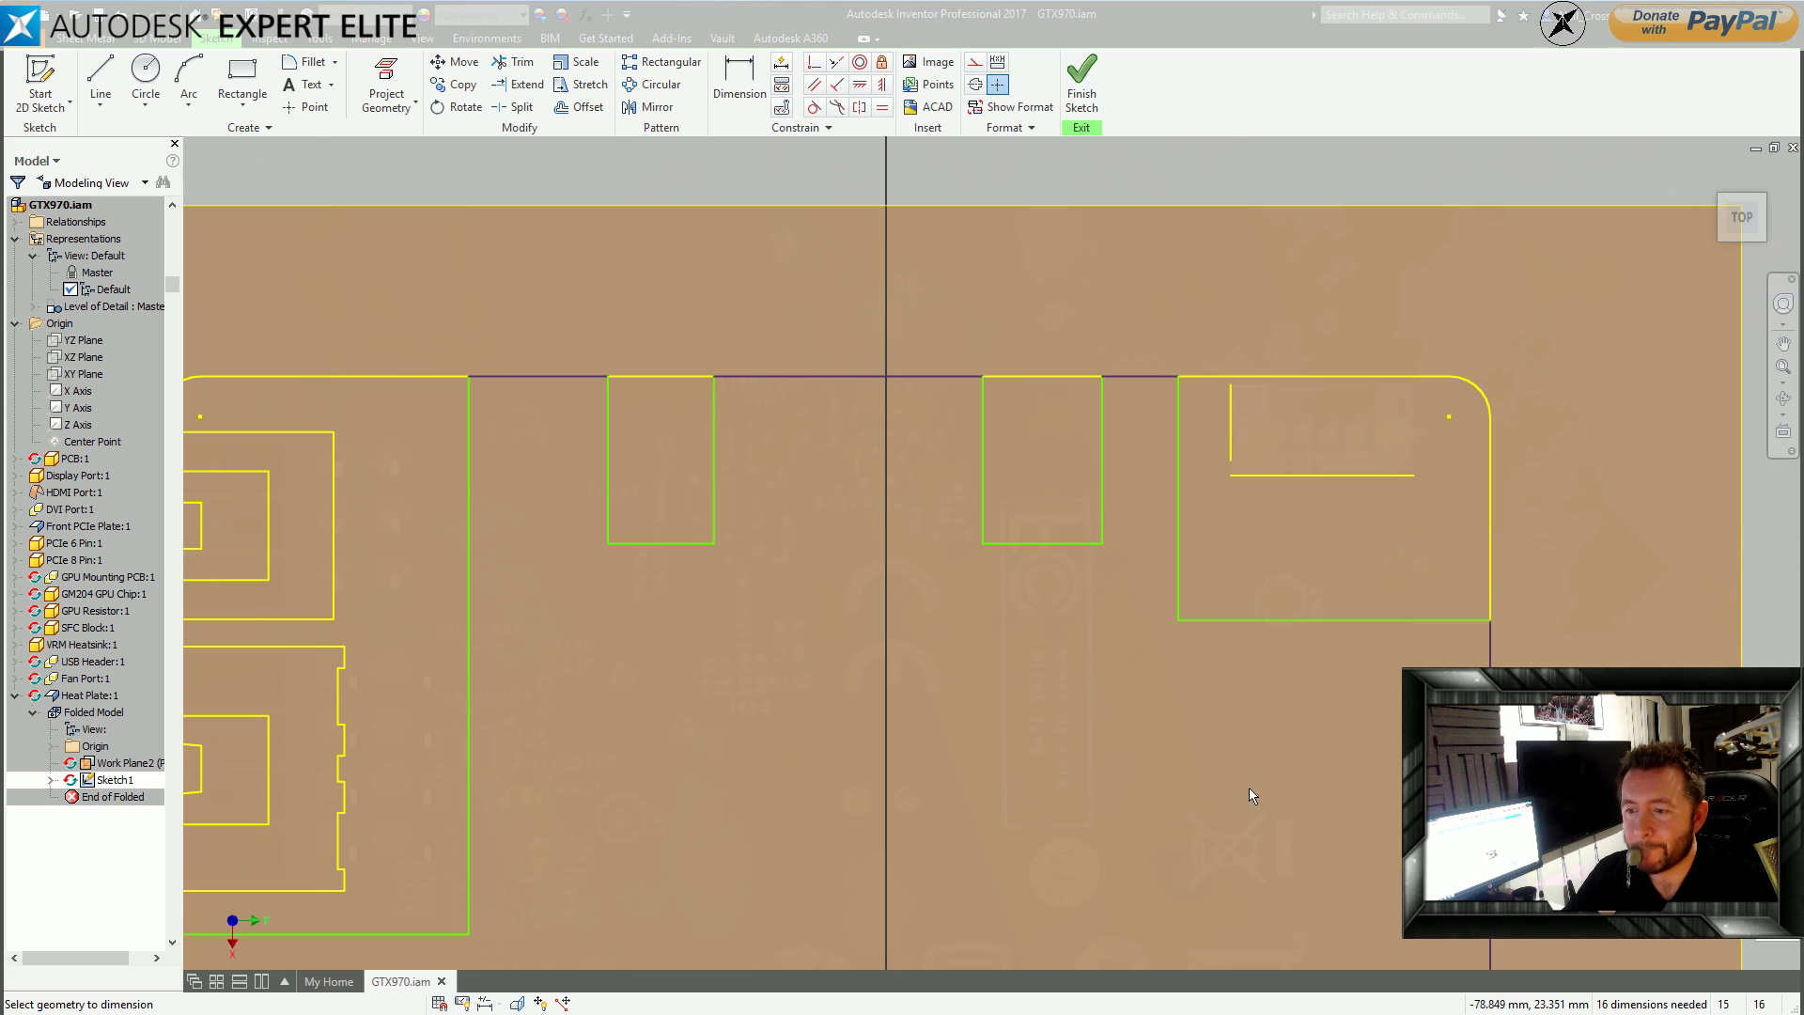
left_click(1305, 617)
left_click(1306, 578)
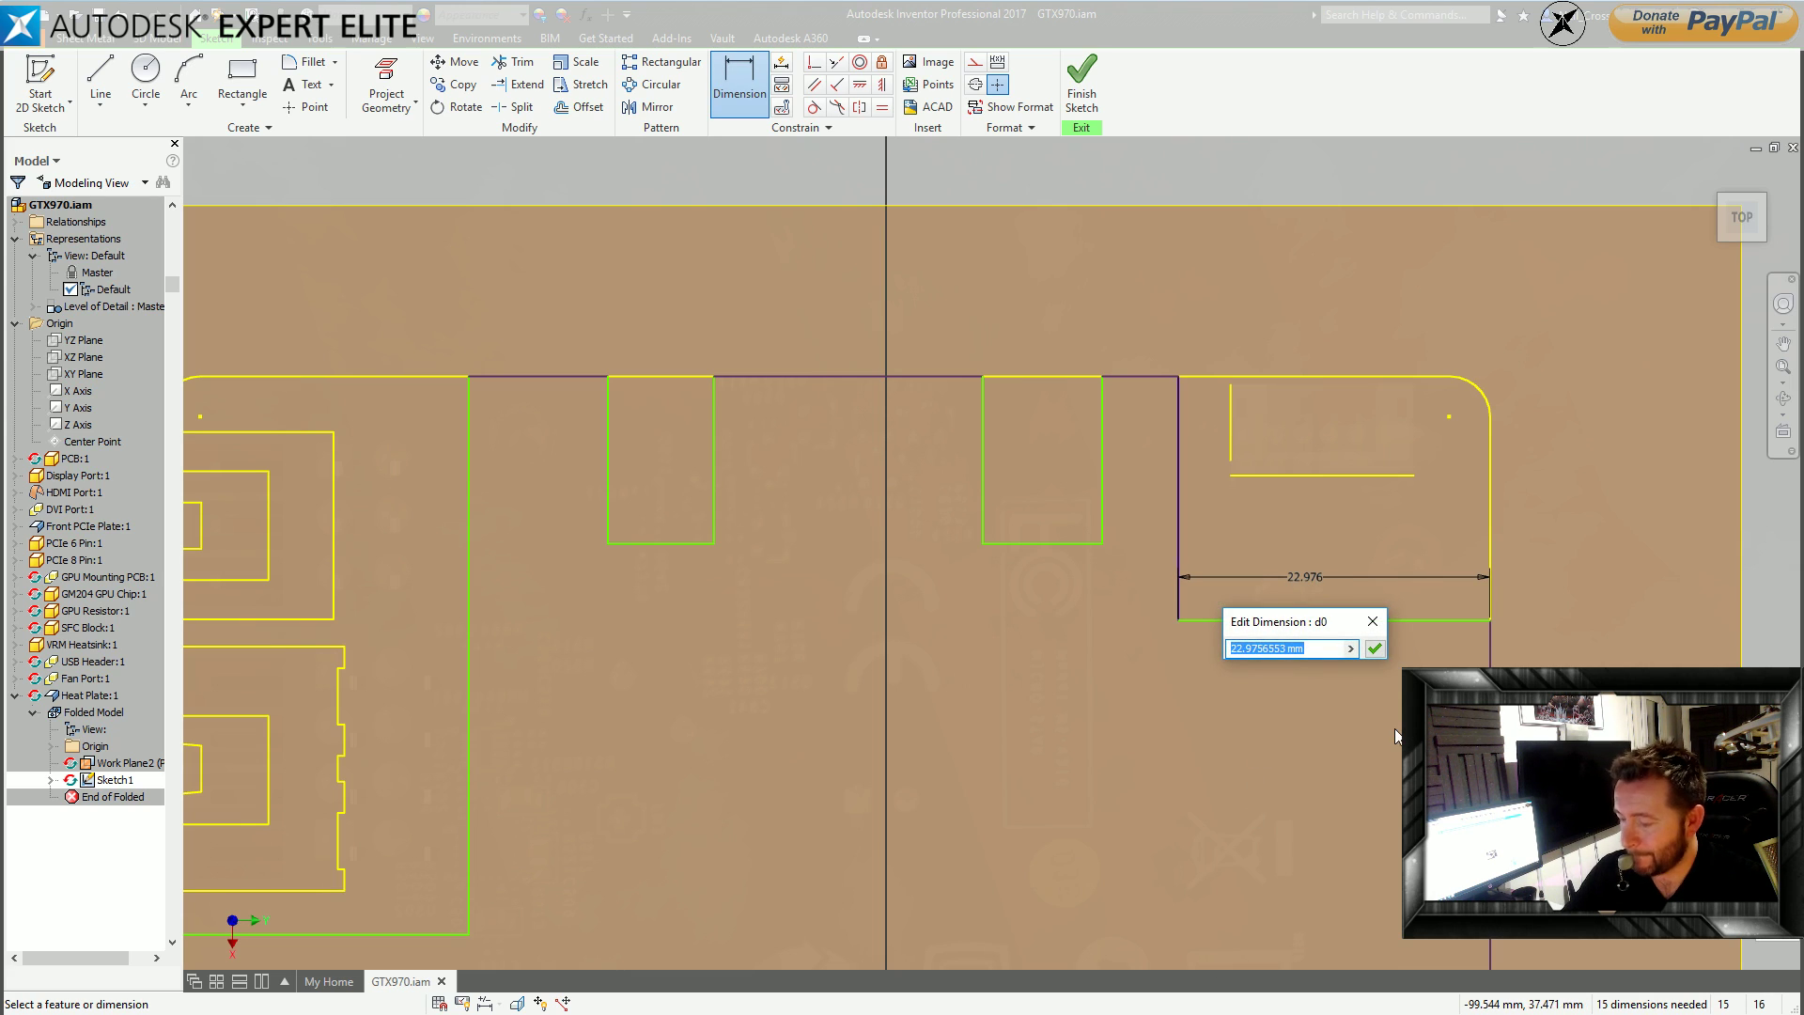
type("22")
key("Return")
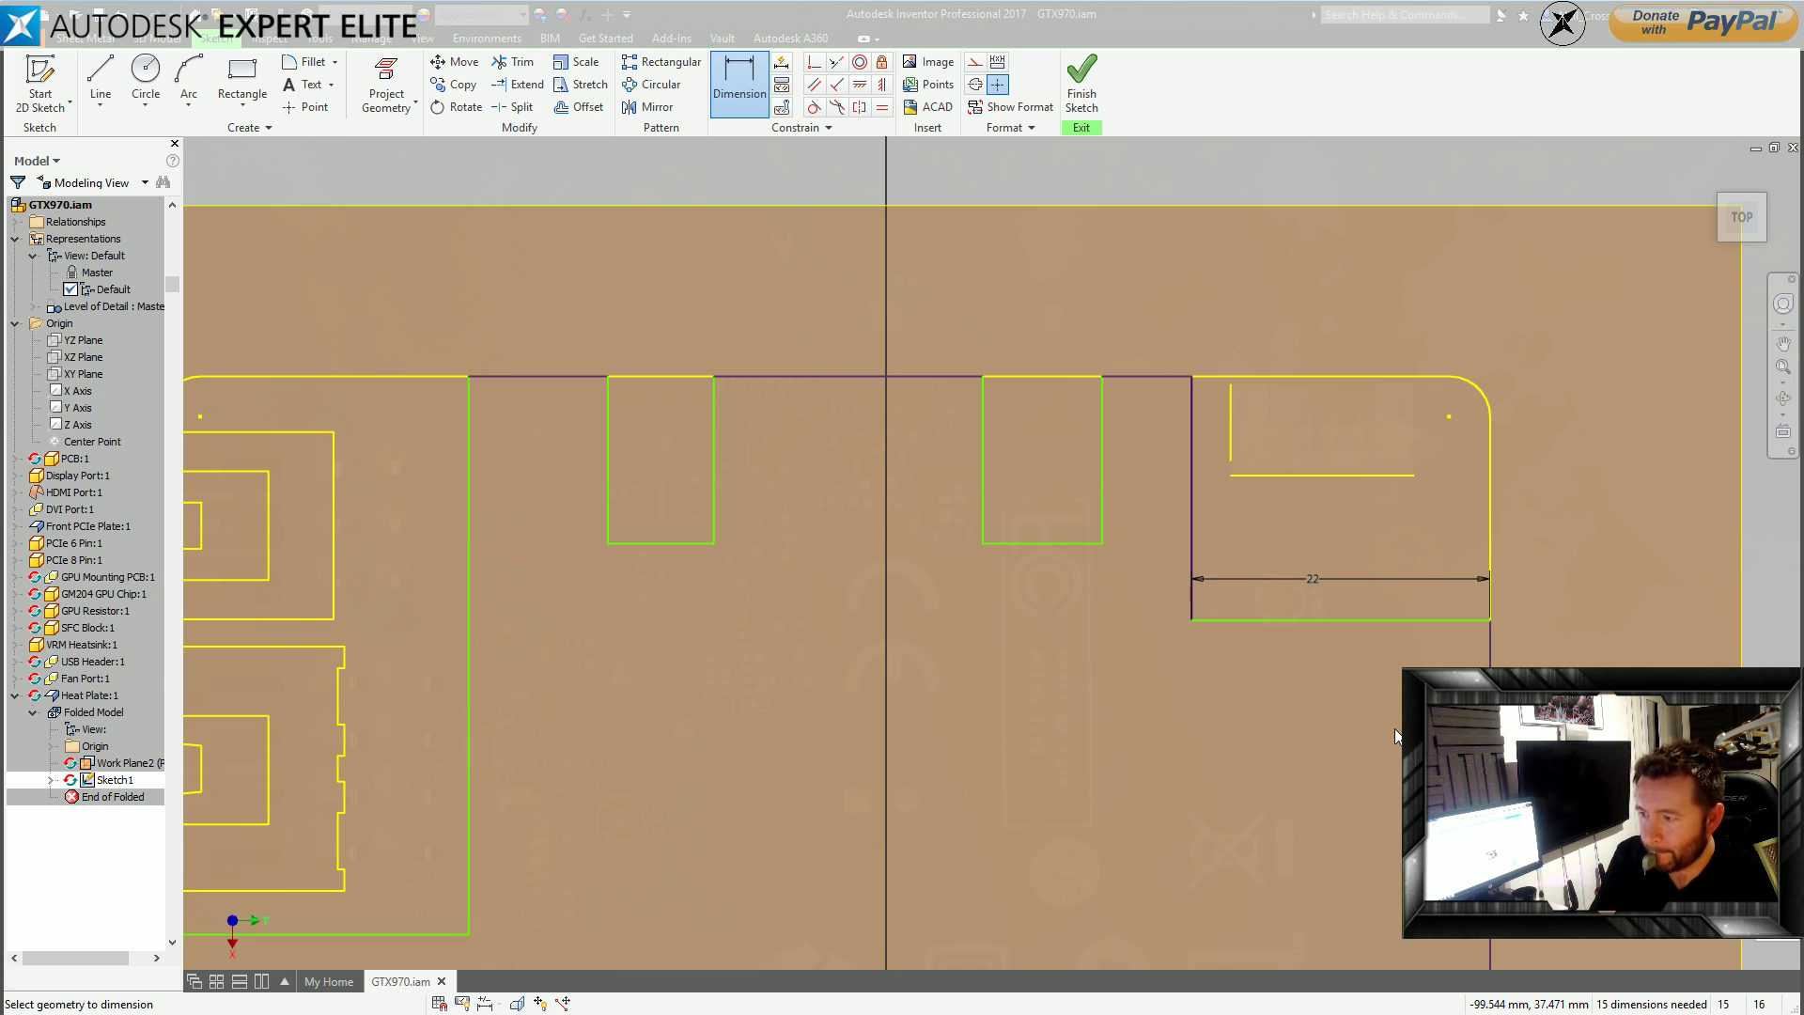
Dimension the depth of the small corner connector cutout as 11 mm.
left_click(1194, 484)
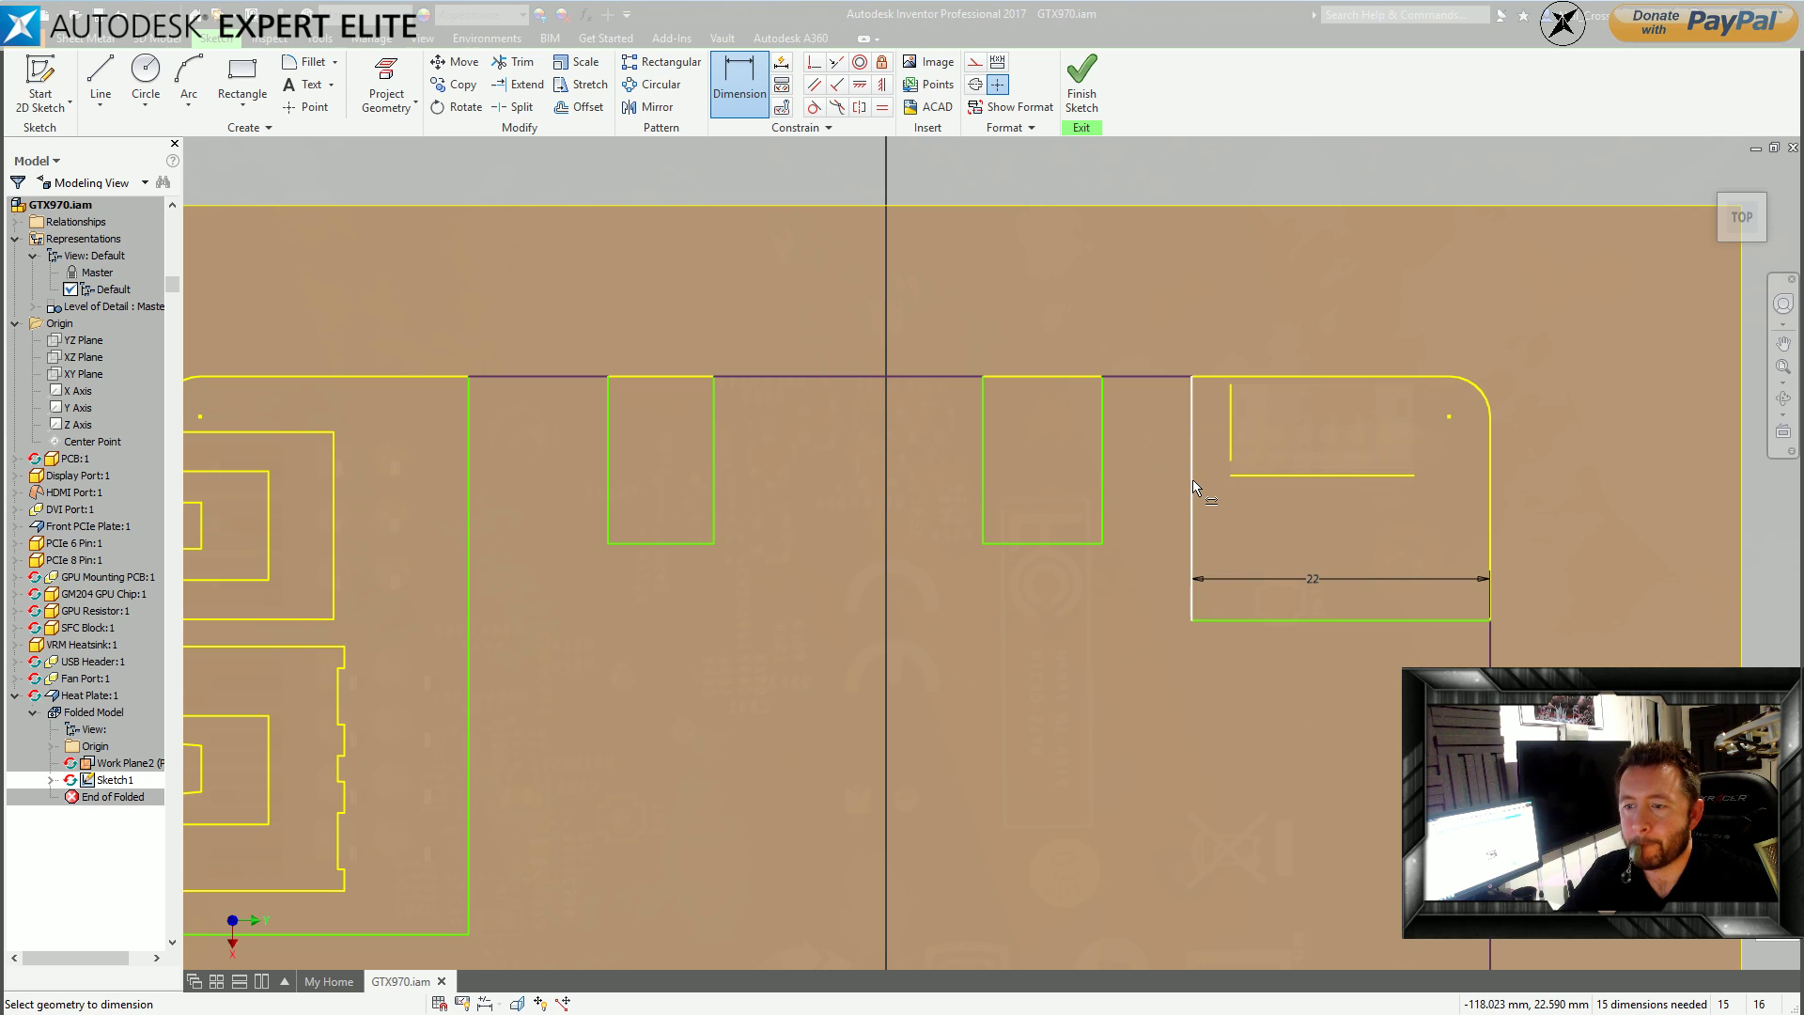
left_click(1214, 489)
type("11")
key("Return")
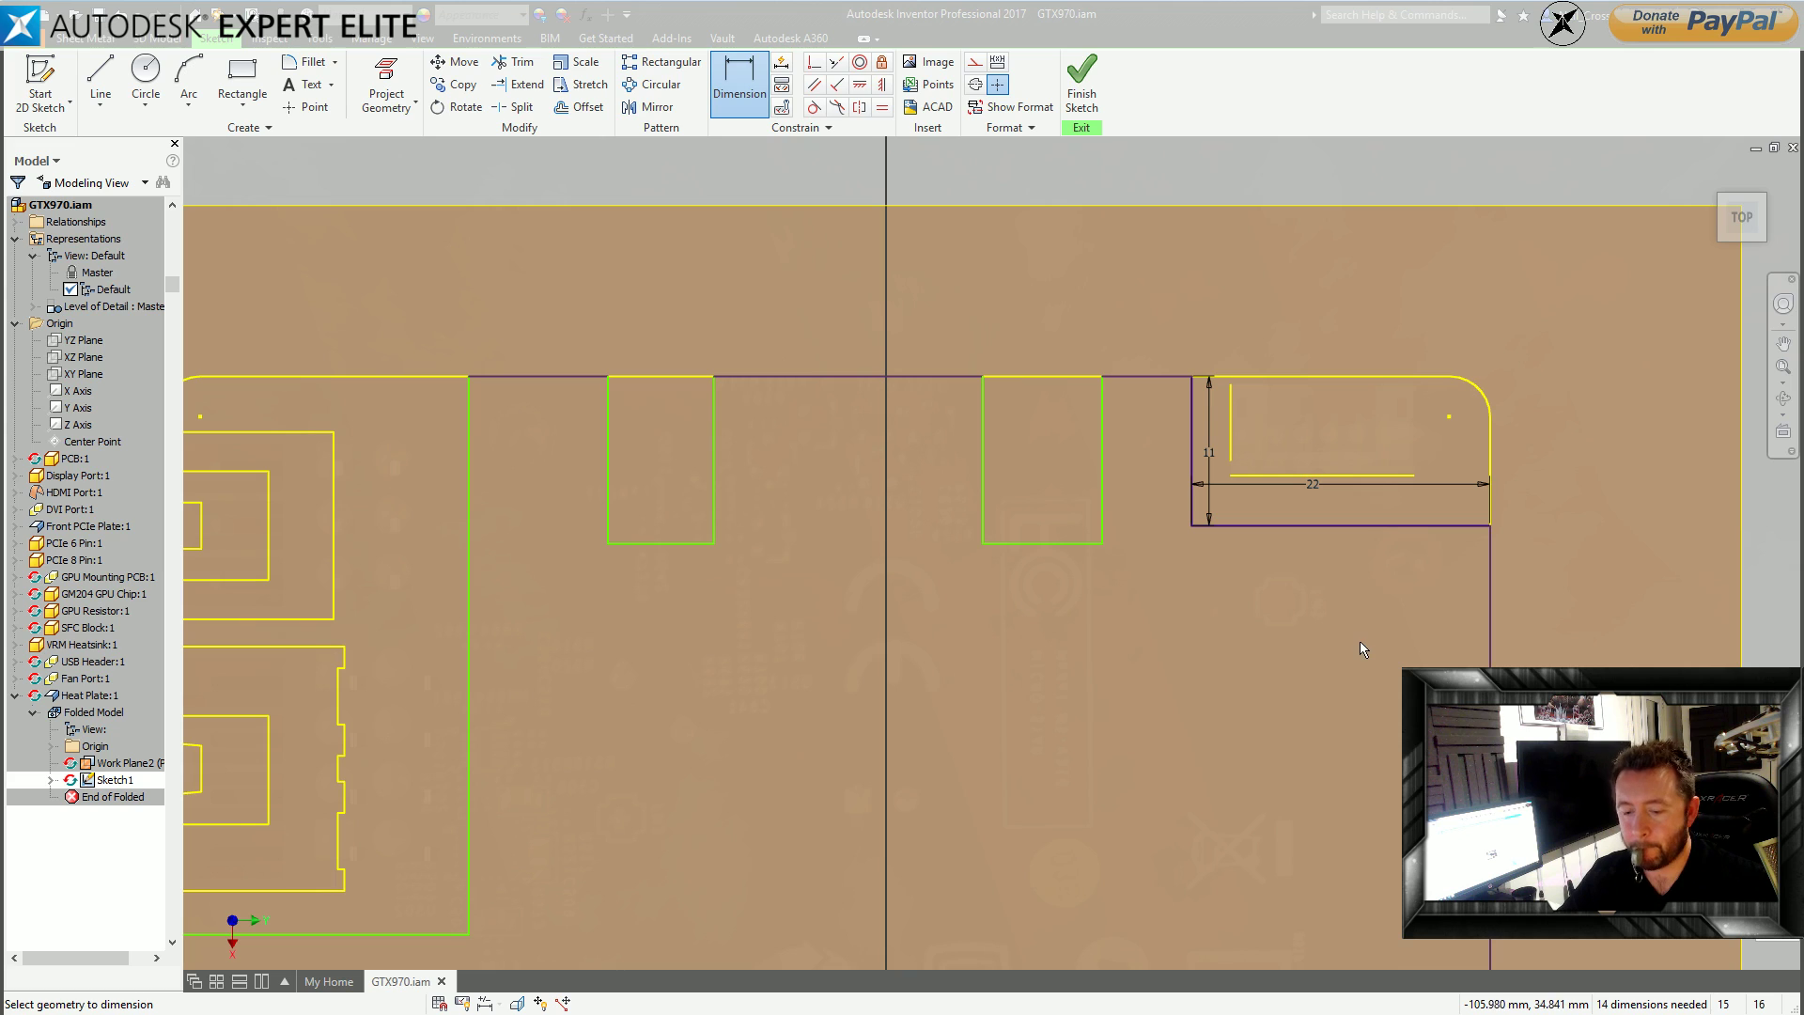
key("Escape")
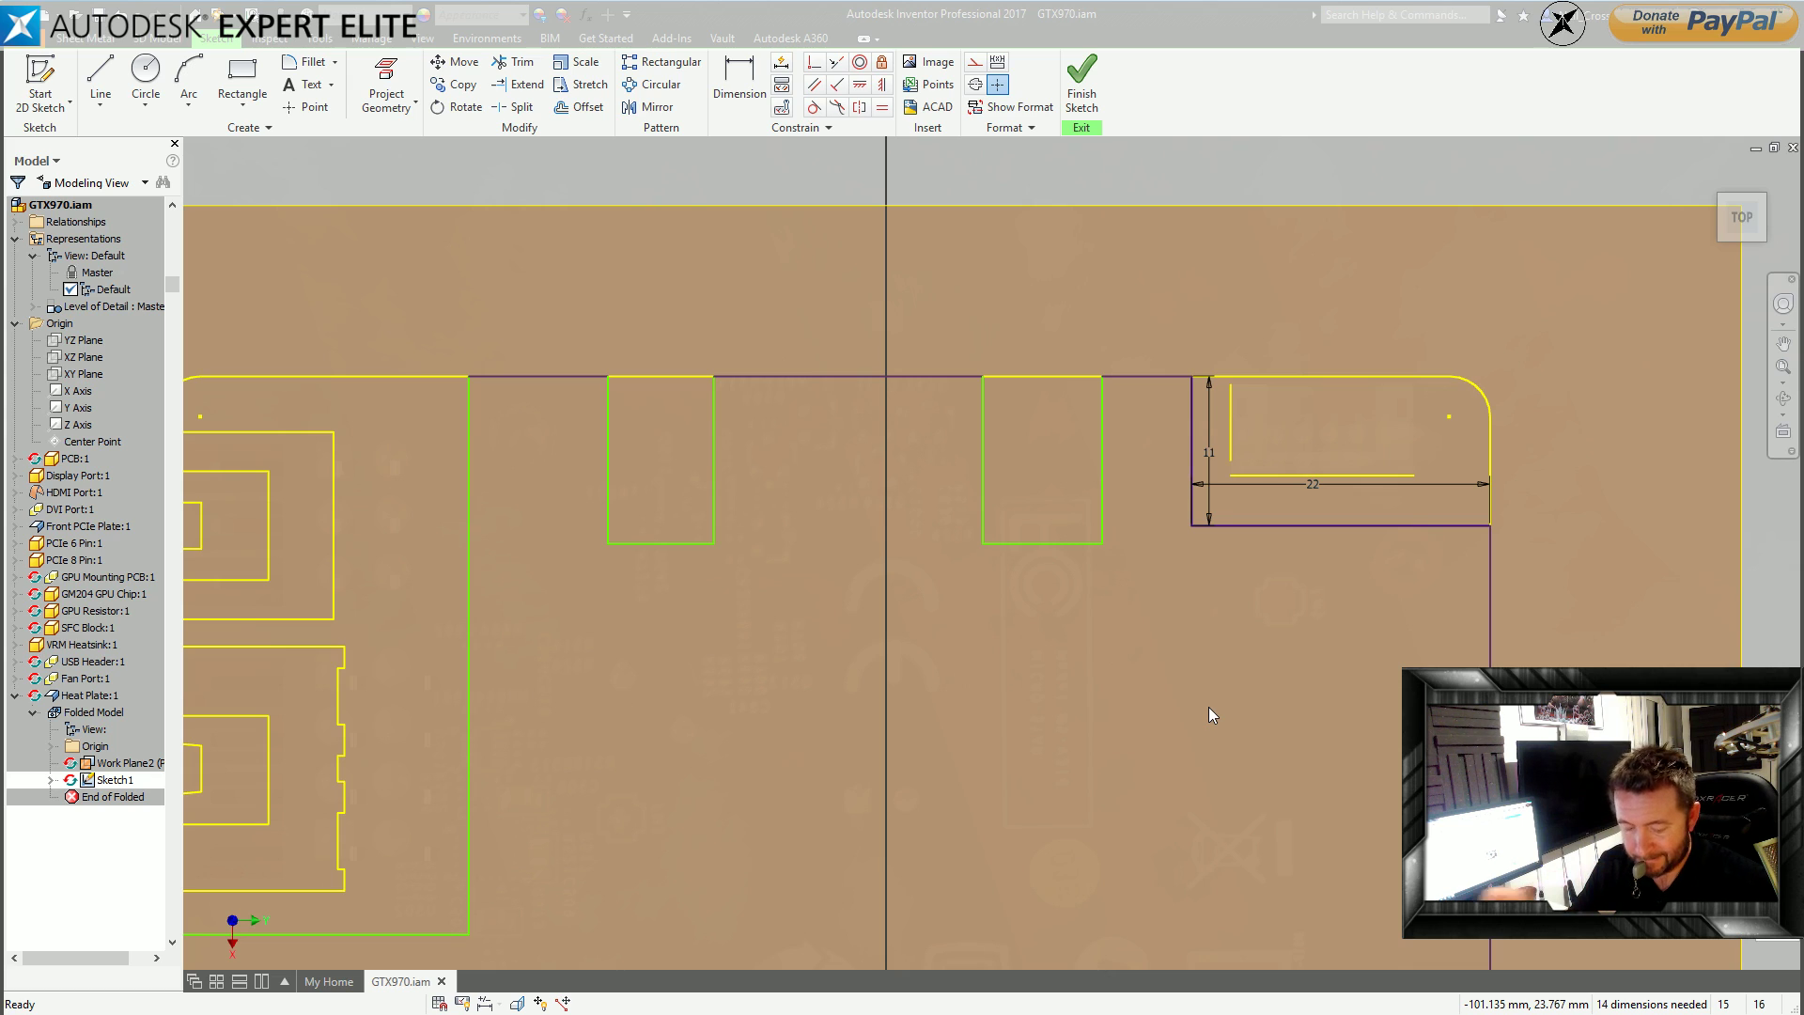
Dimension the side line of the notch nearest the small corner cutout to make it 7 mm deep.
left_click(738, 103)
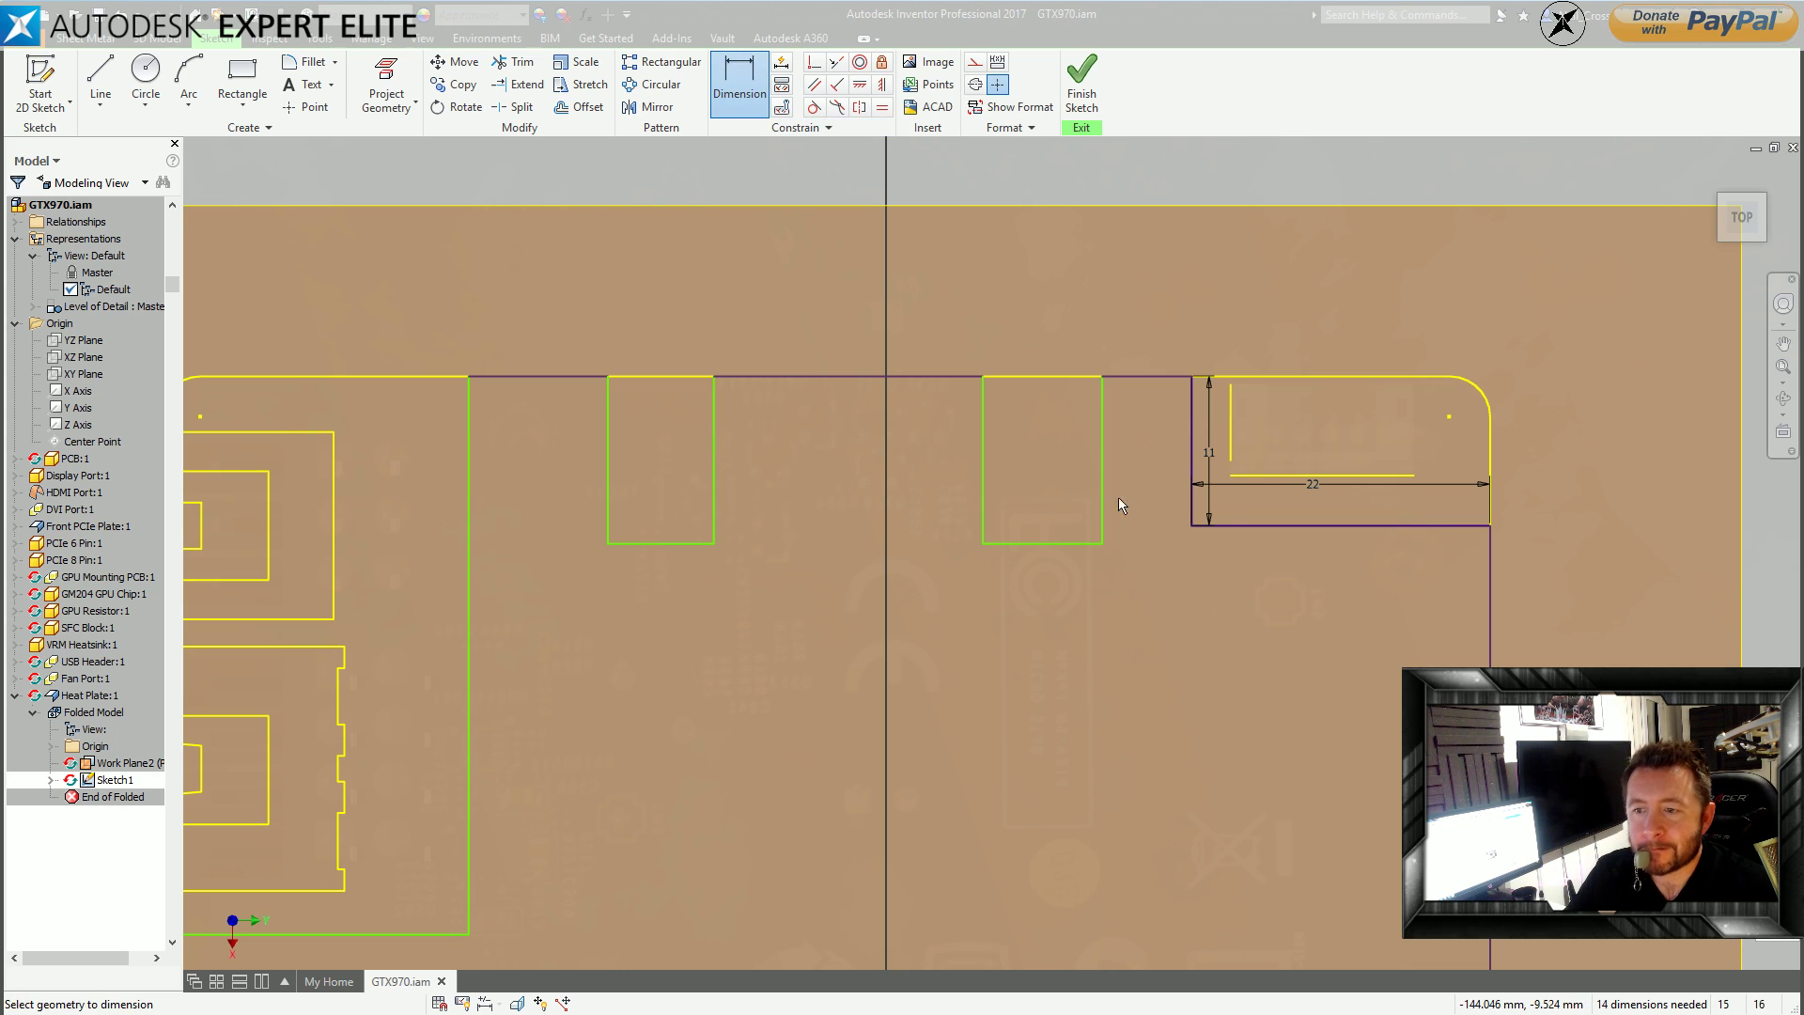
left_click(1102, 414)
left_click(1135, 481)
type("7")
key("Return")
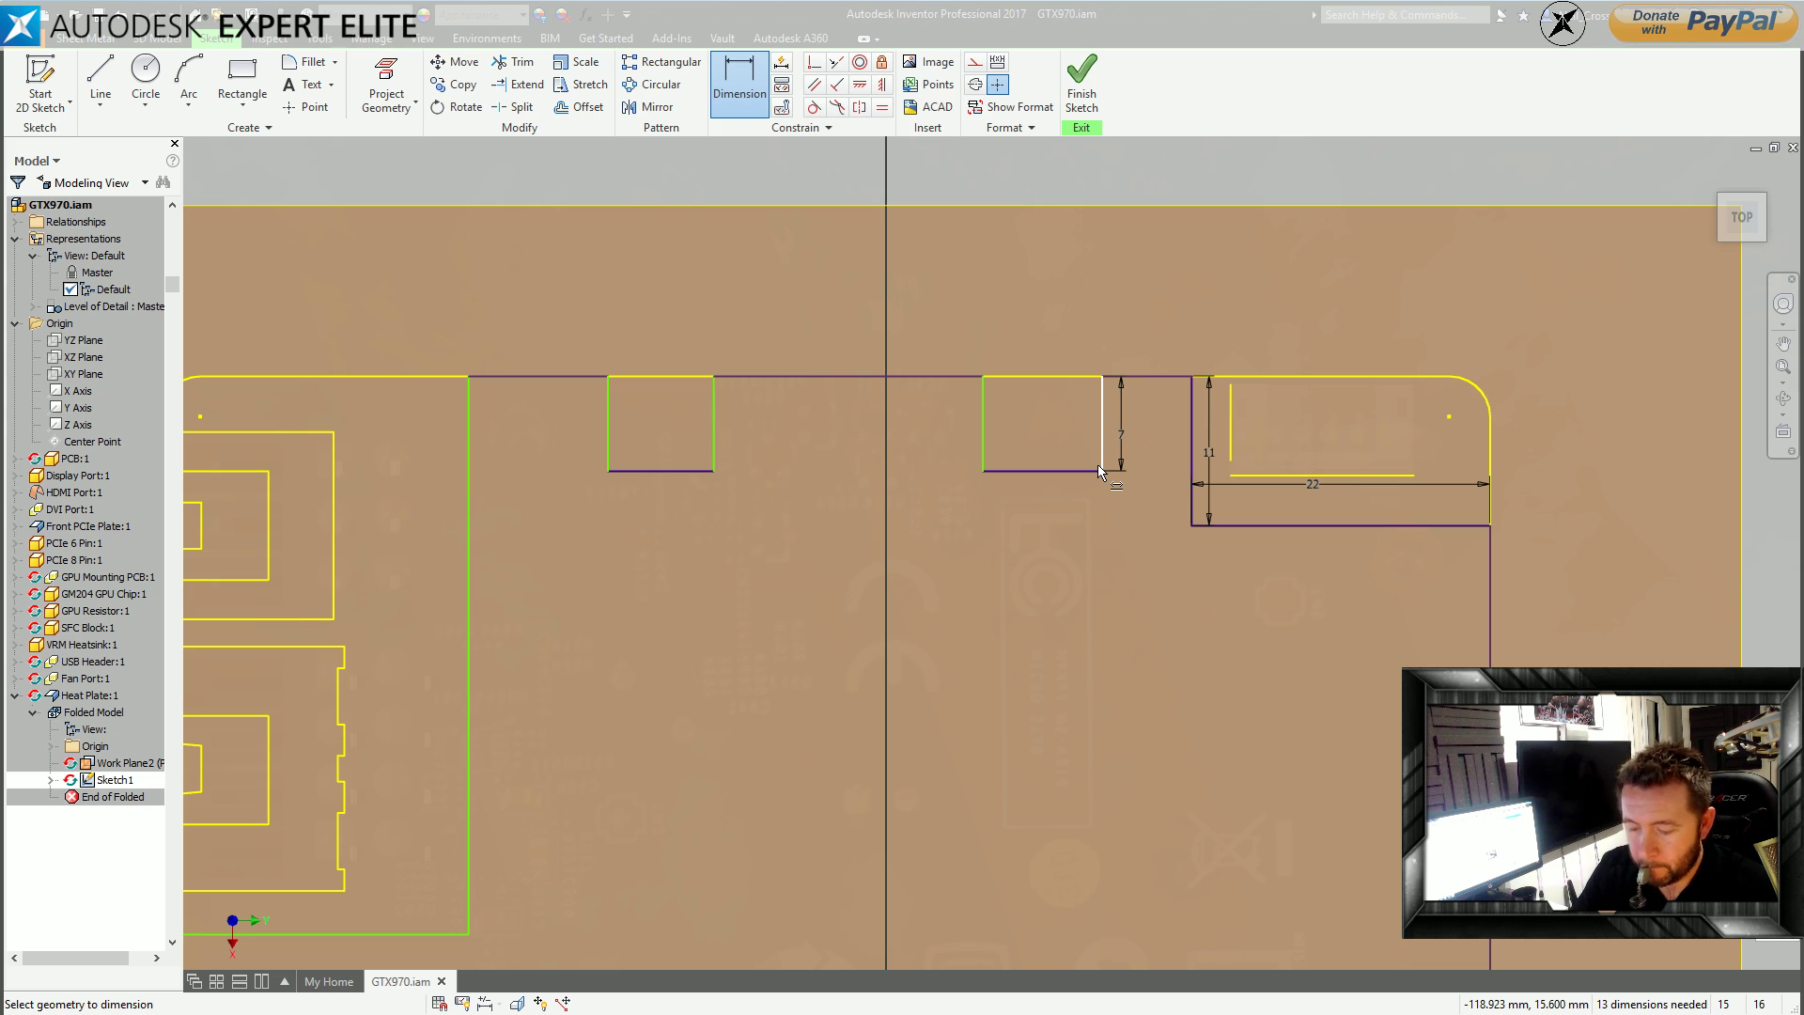
Dimension the gap between that notch and the small corner cutout as 4 mm.
left_click(1101, 465)
left_click(1192, 437)
left_click(1162, 338)
type("4")
key("Return")
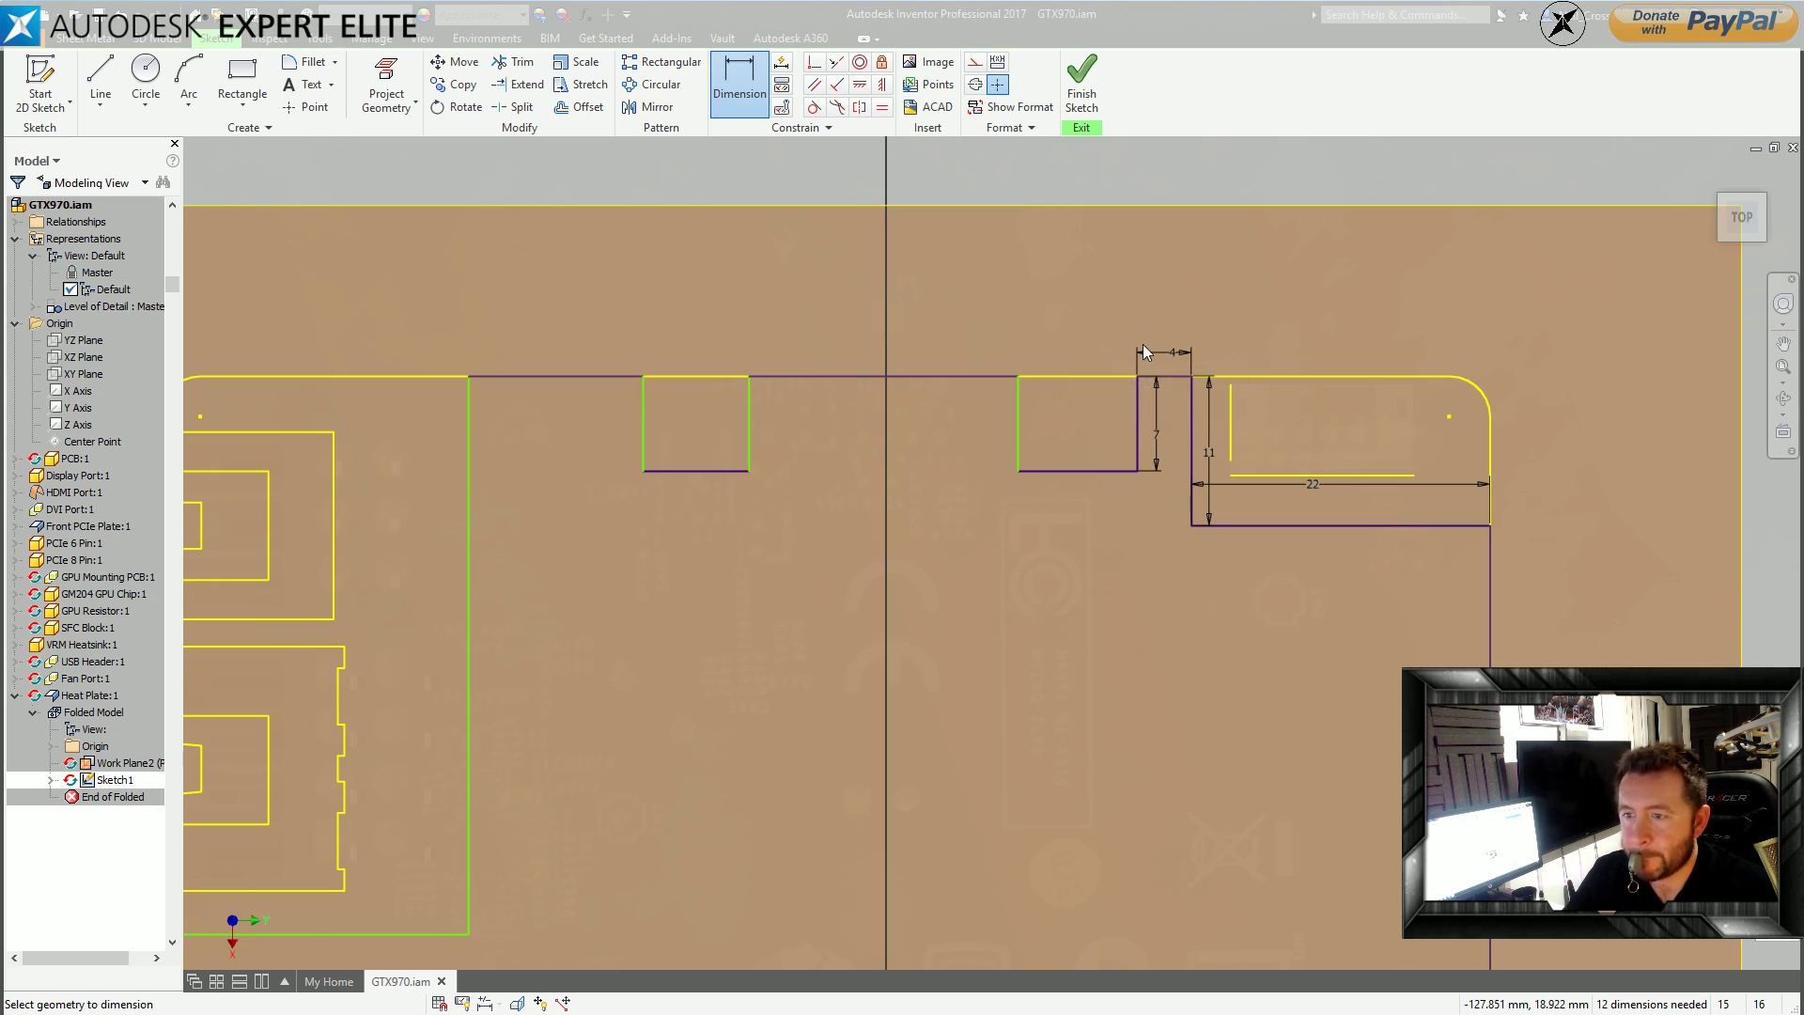
Dimension the width of the notch nearest the small corner cutout as 8 mm.
left_click(1084, 469)
left_click(1090, 518)
type("8")
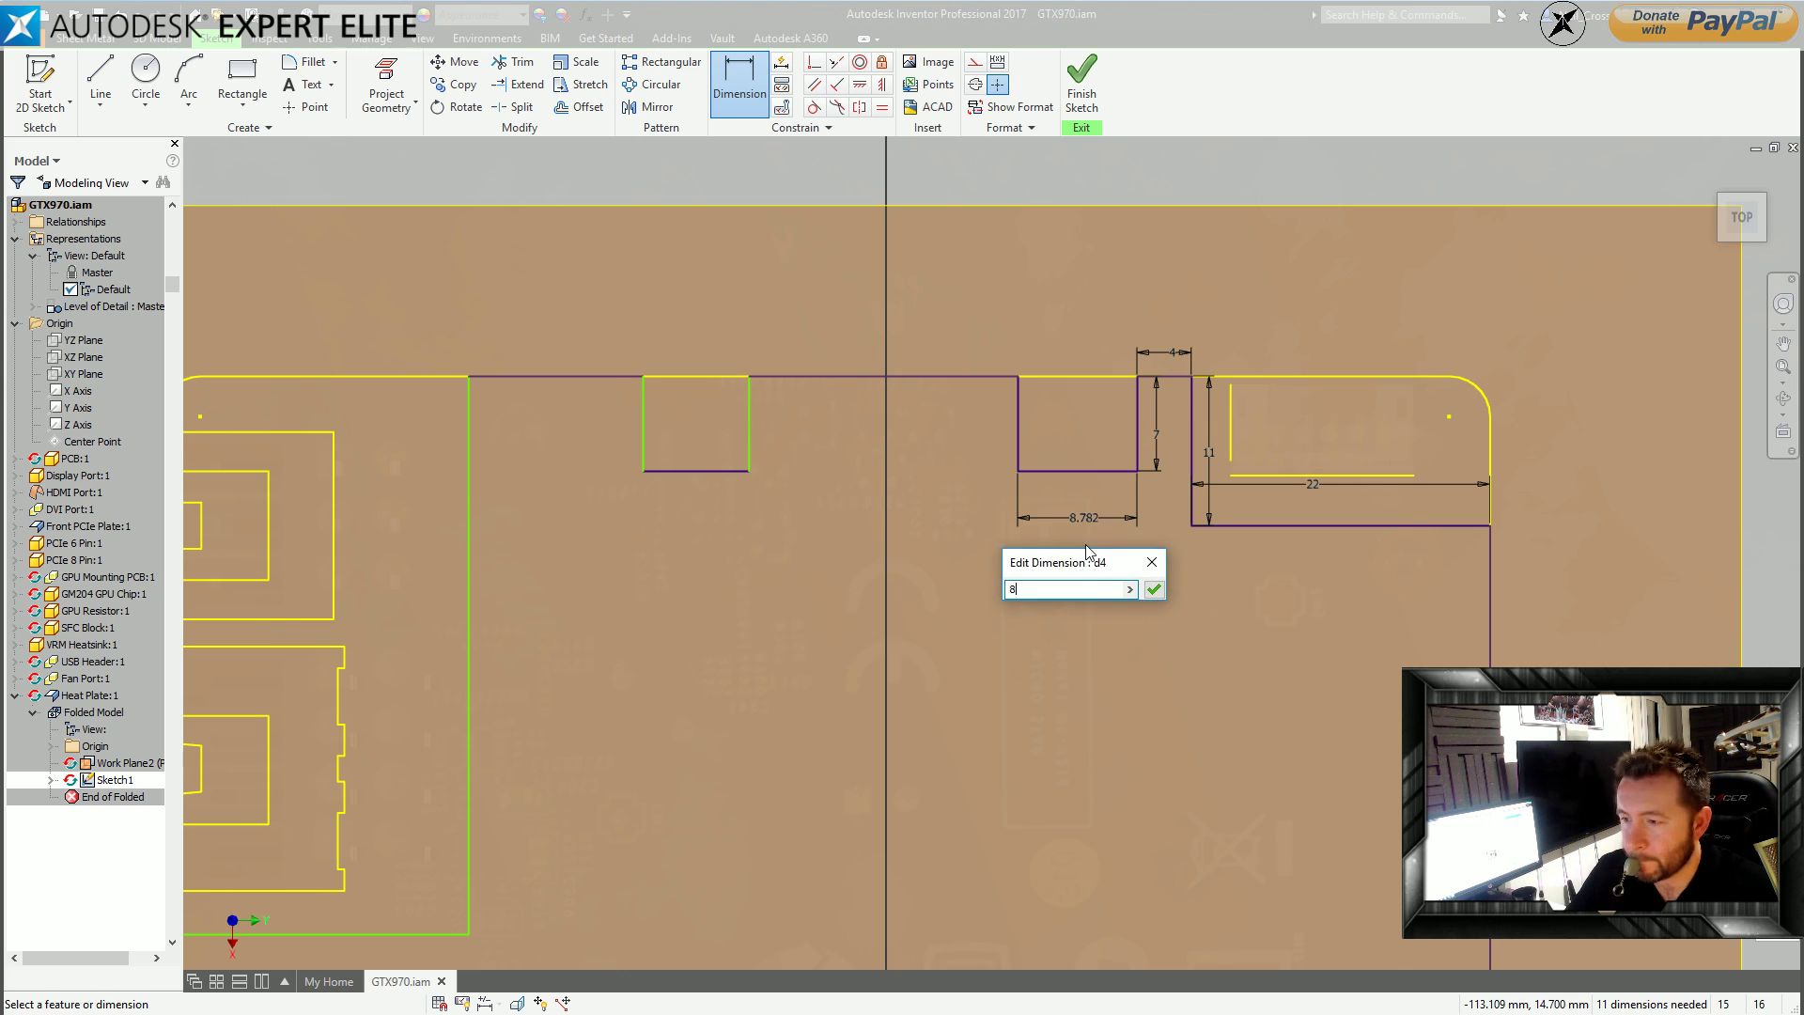
key("Return")
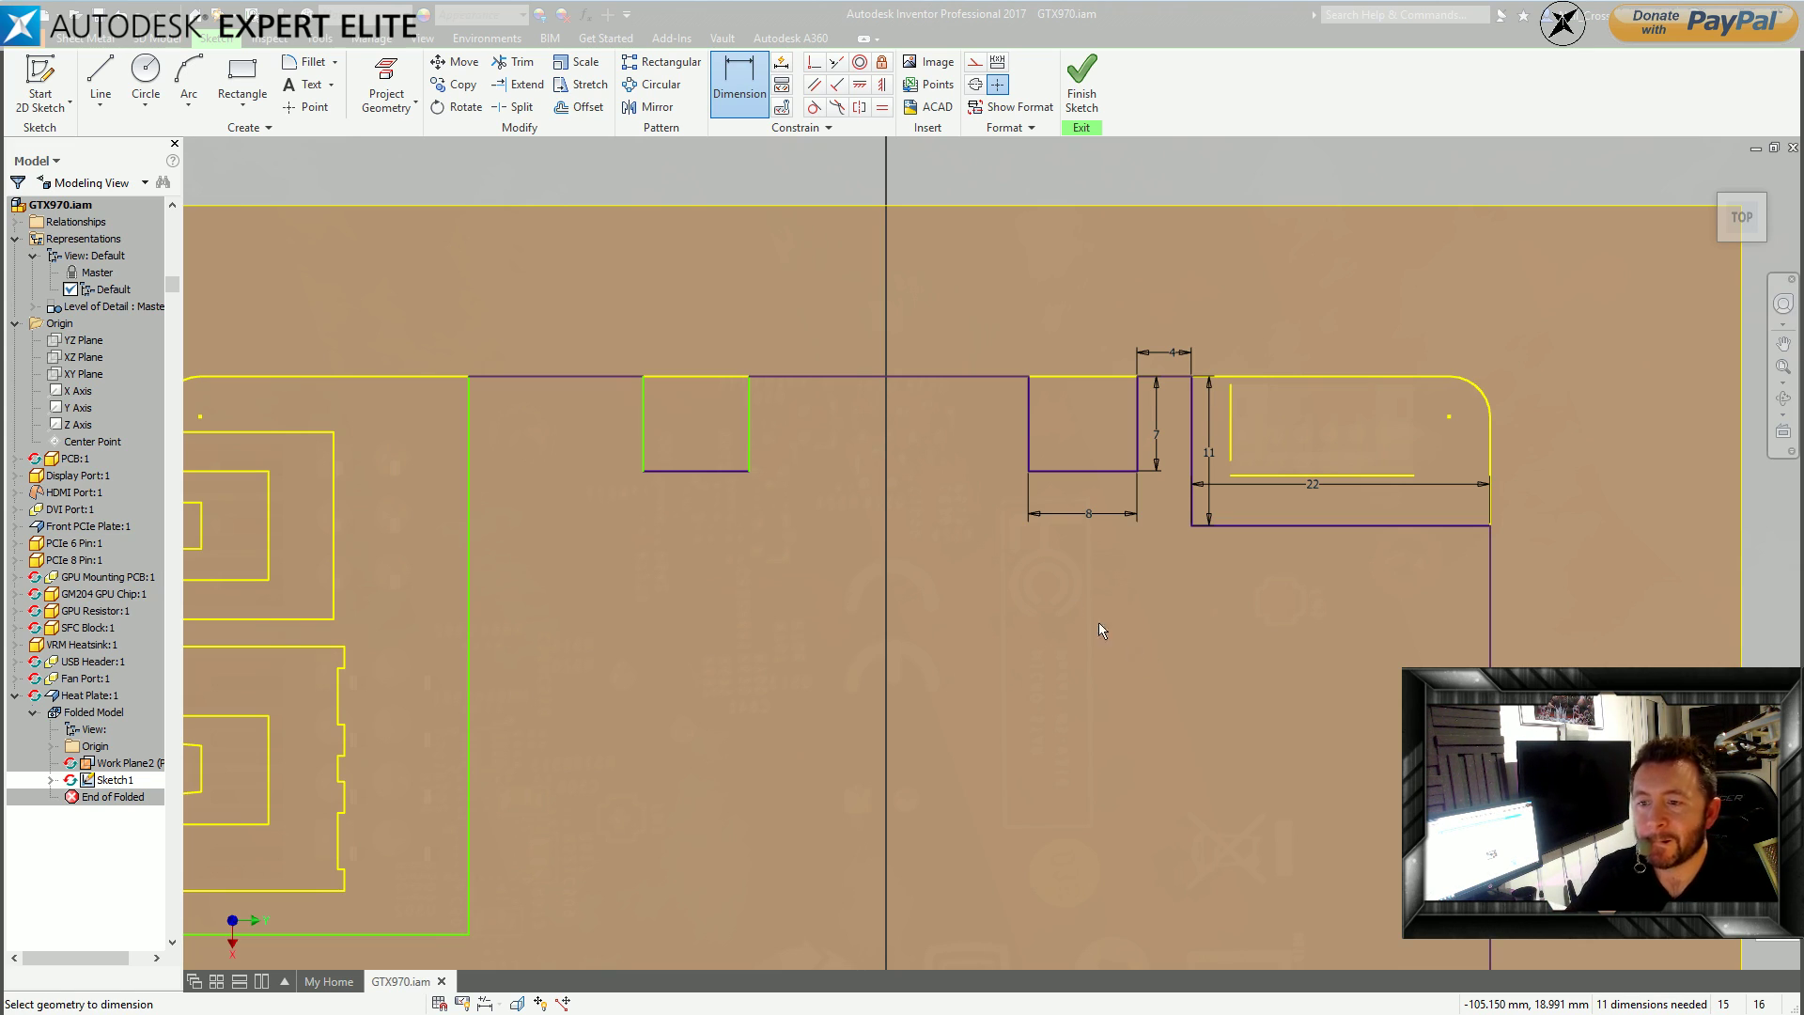
Dimension the spacing between the facing sides of the two notches as 16 mm.
left_click(1029, 444)
left_click(750, 412)
left_click(851, 324)
type("16")
key("Return")
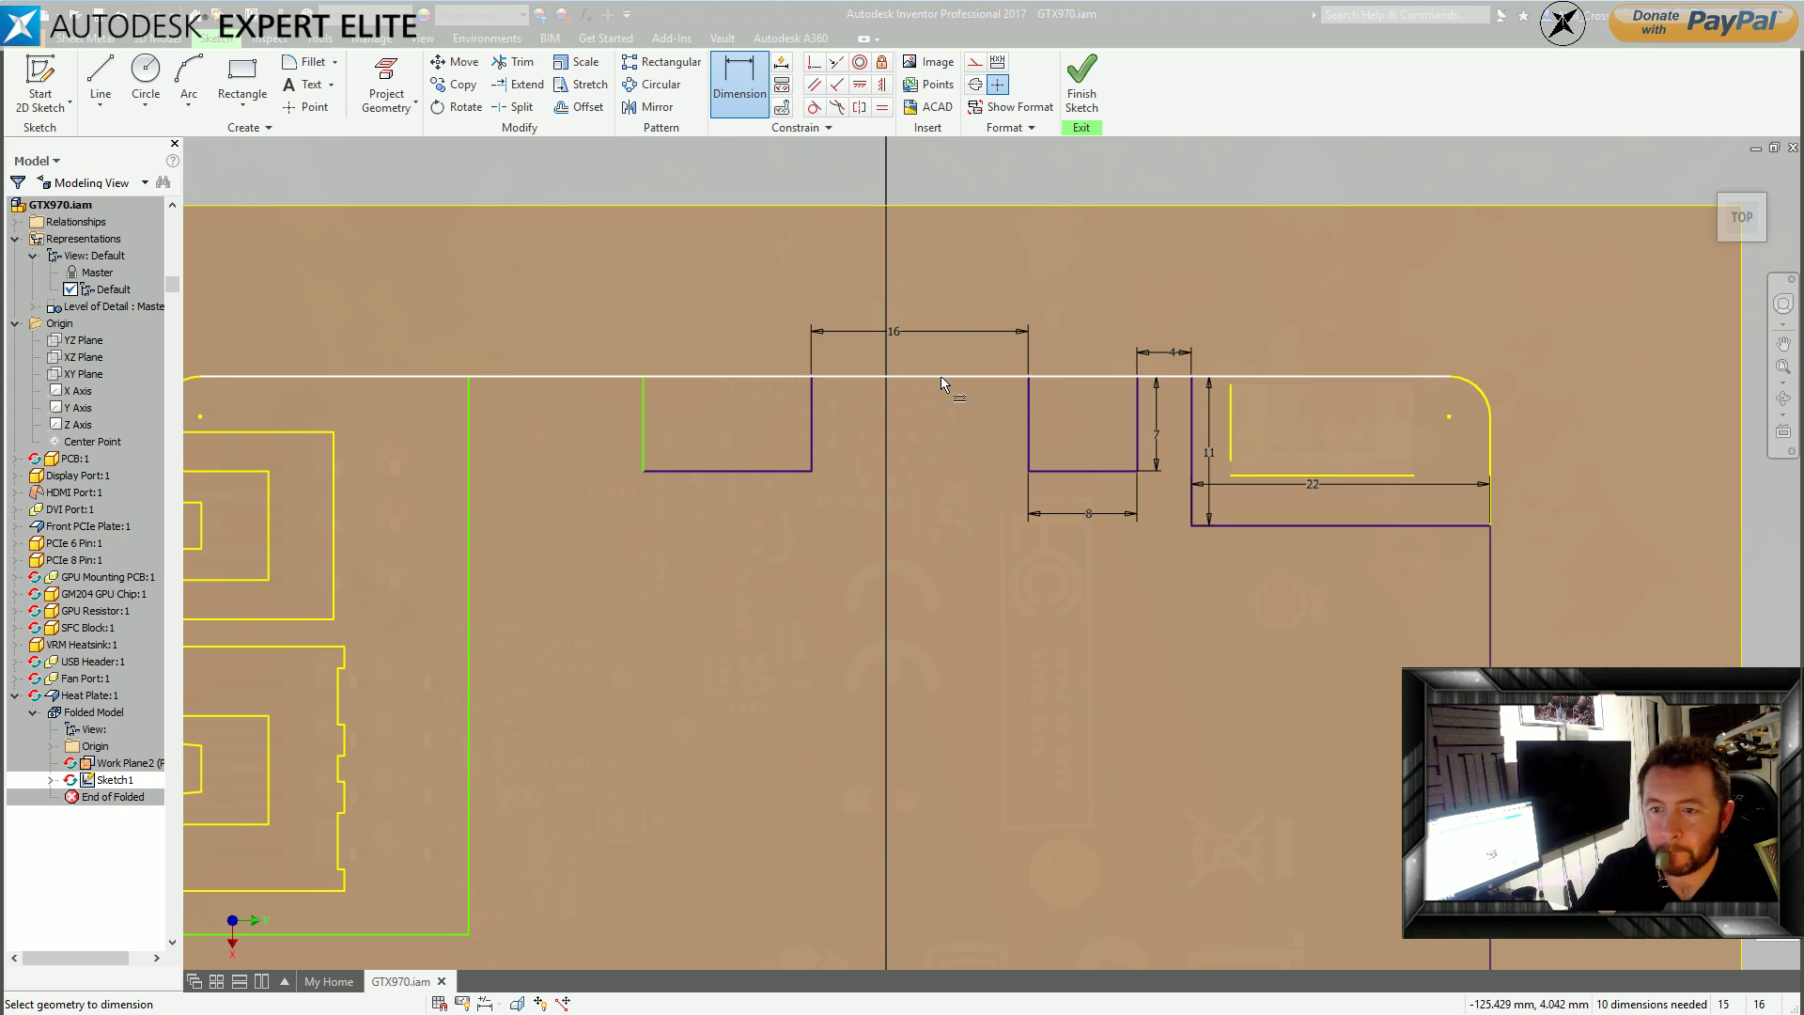
Dimension the second notch's width by linking it to the first notch's 8 mm width dimension.
left_click(752, 471)
left_click(756, 492)
left_click(1105, 517)
key("Return")
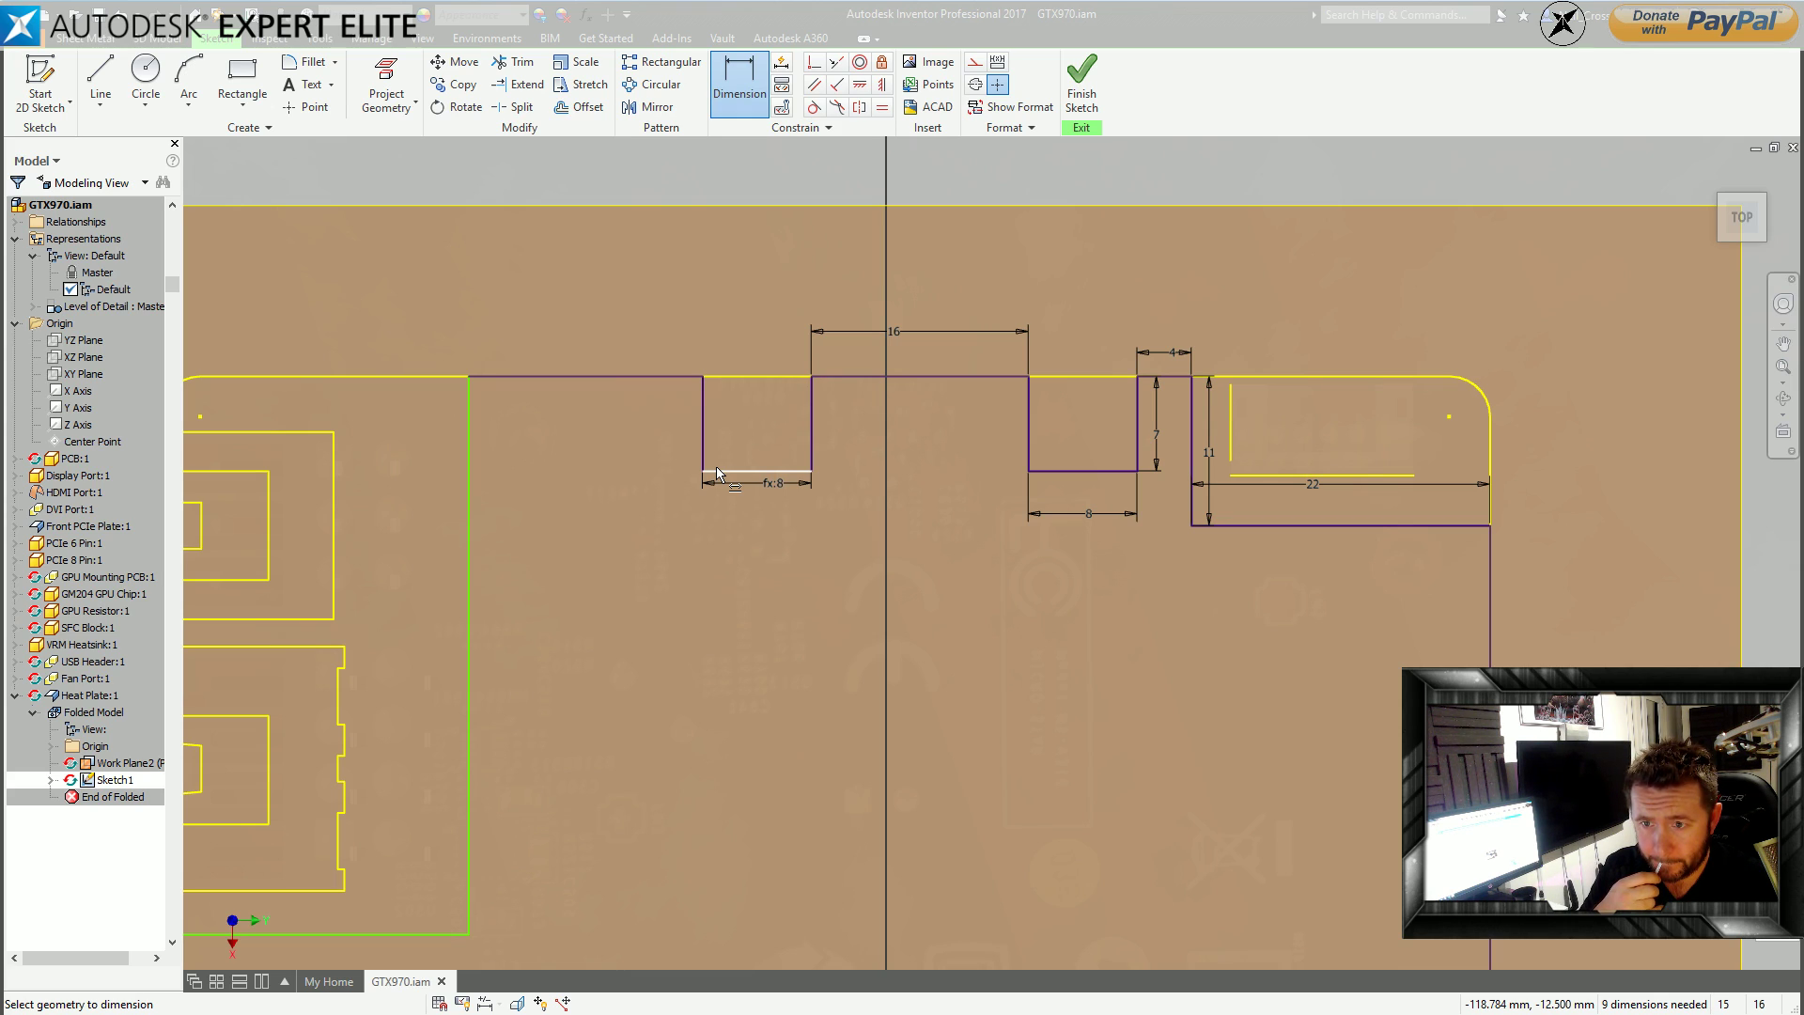
Set the spacing between the two notches to 17 mm.
double_click(899, 330)
type("17")
key("Return")
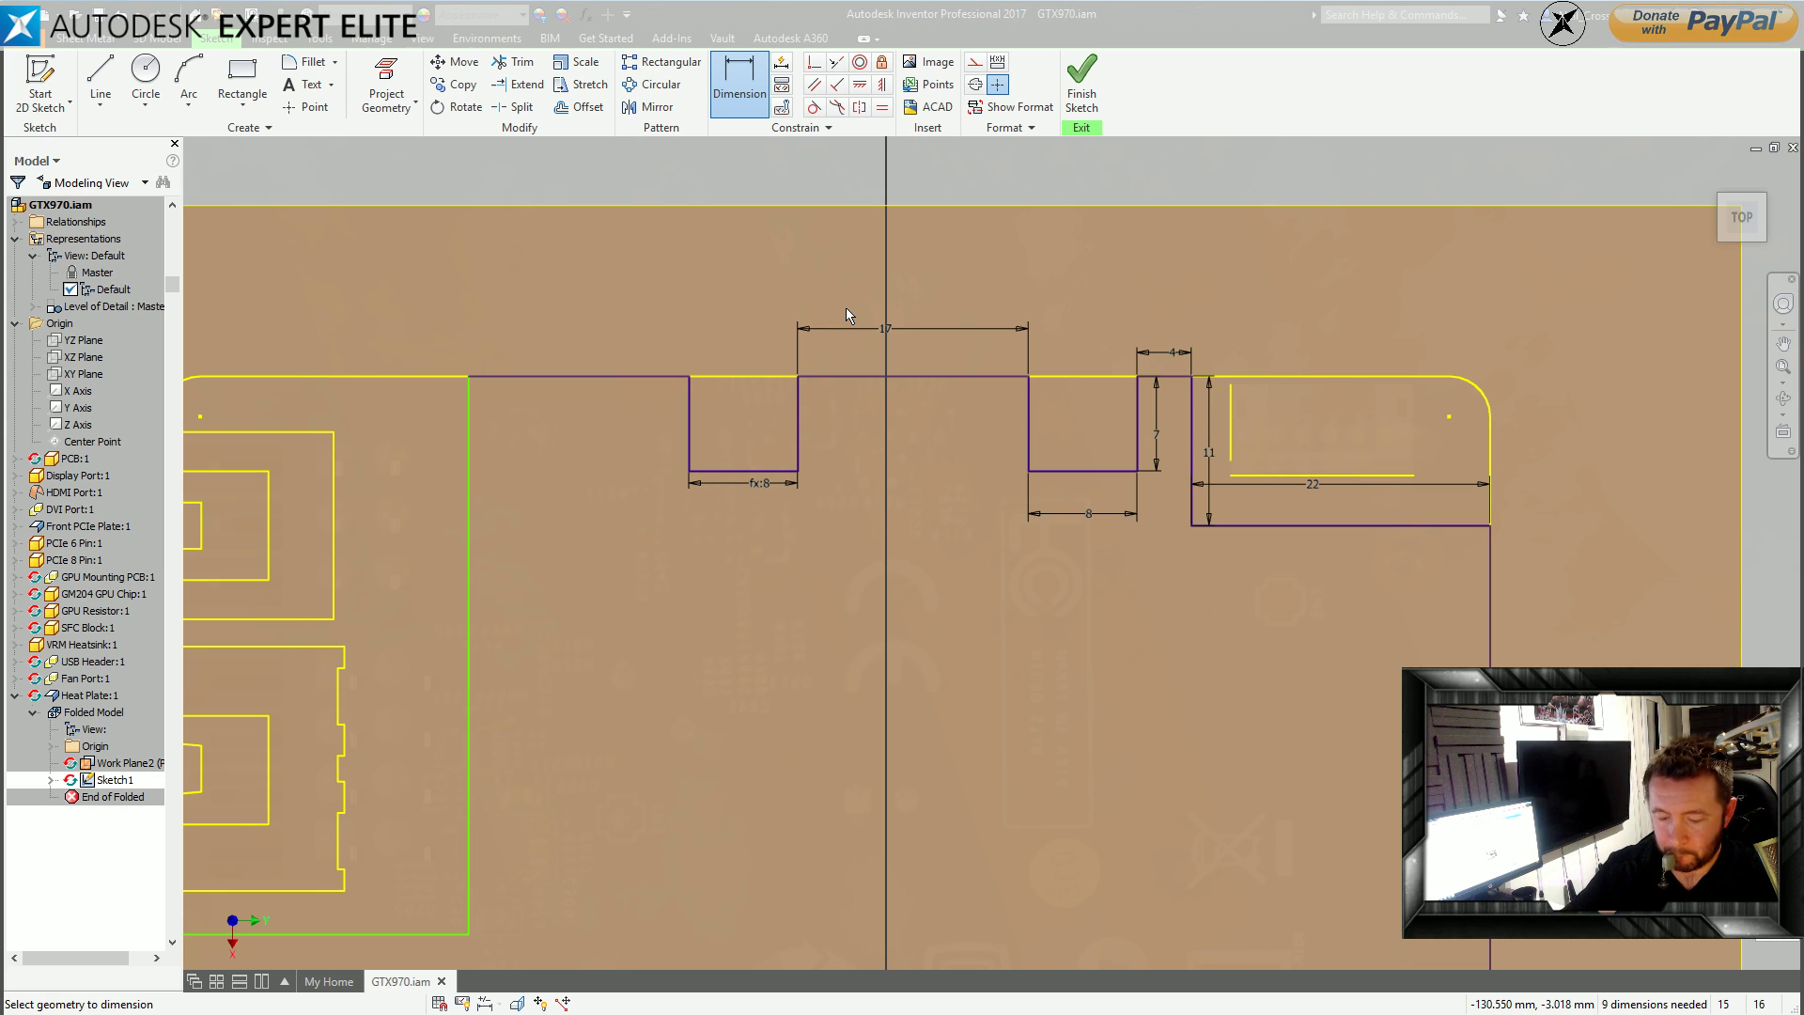
Dimension the depth of the large connector cutout at the opposite corner as 39 mm.
left_click(469, 596)
left_click(511, 612)
type("39")
key("Return")
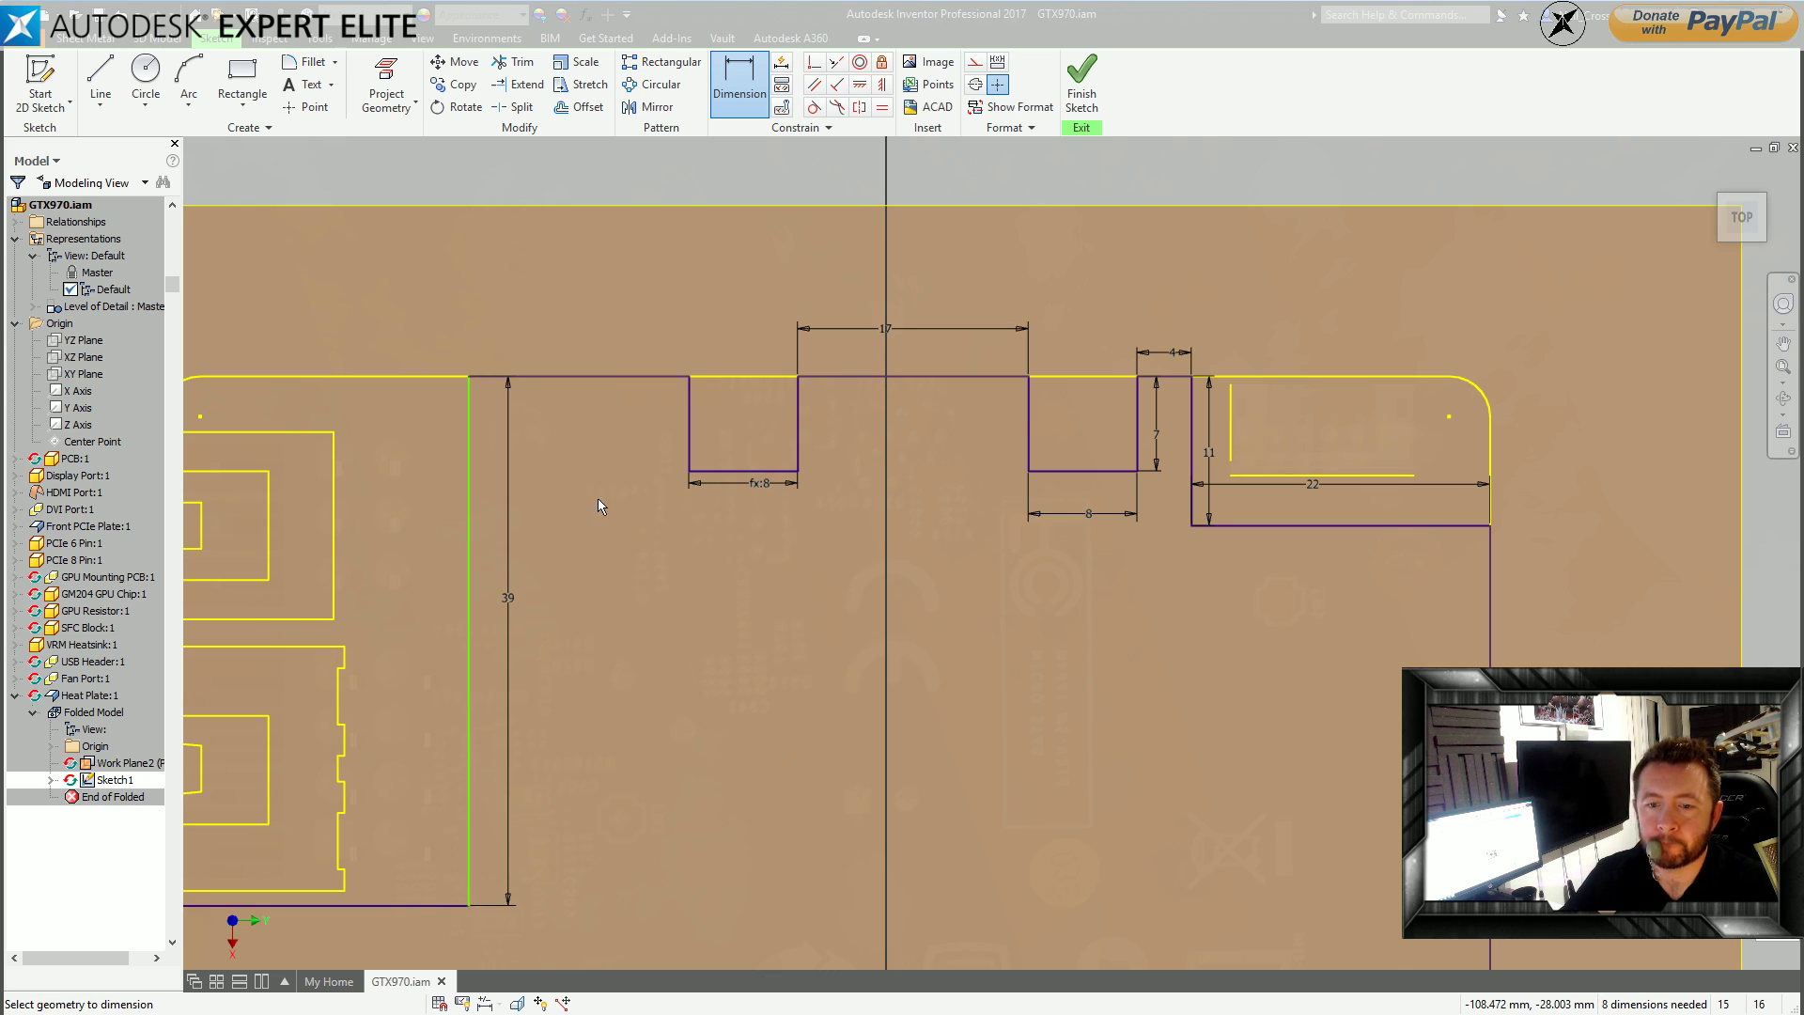
Try a 40 mm depth for the large connector cutout, and set it back to 39 mm.
scroll(594, 498, "up", 3)
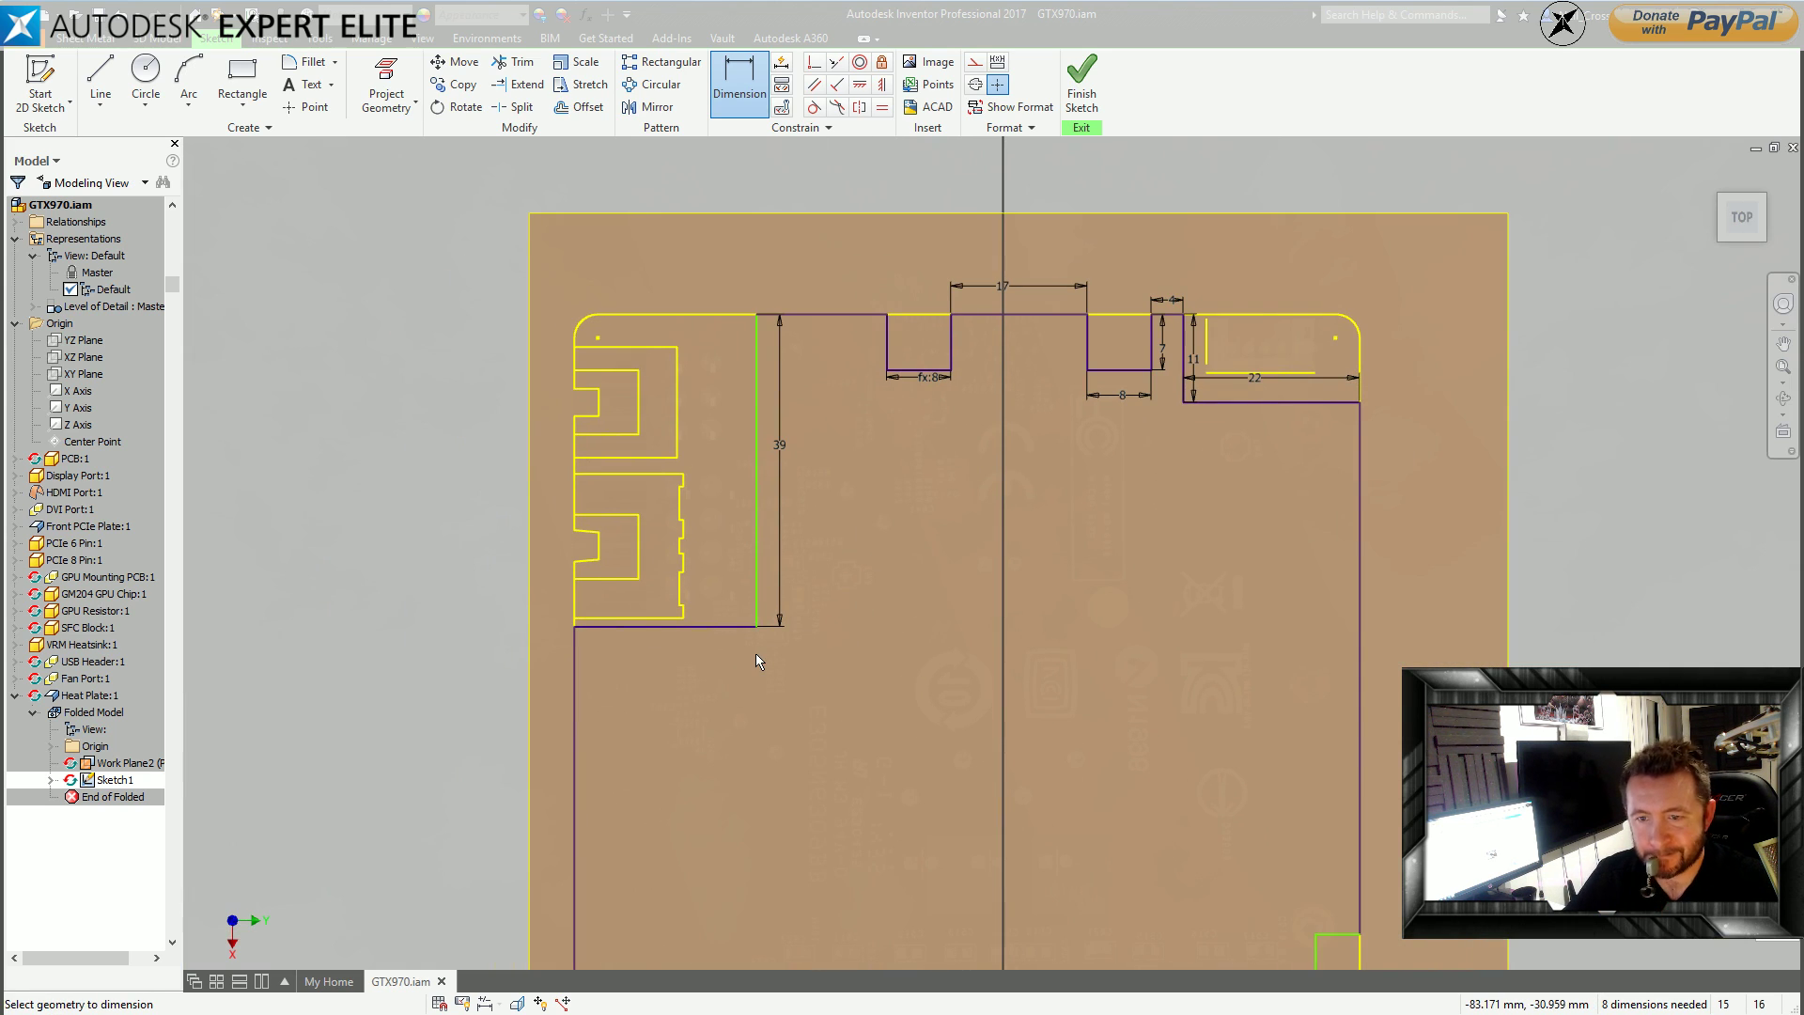
key("Escape")
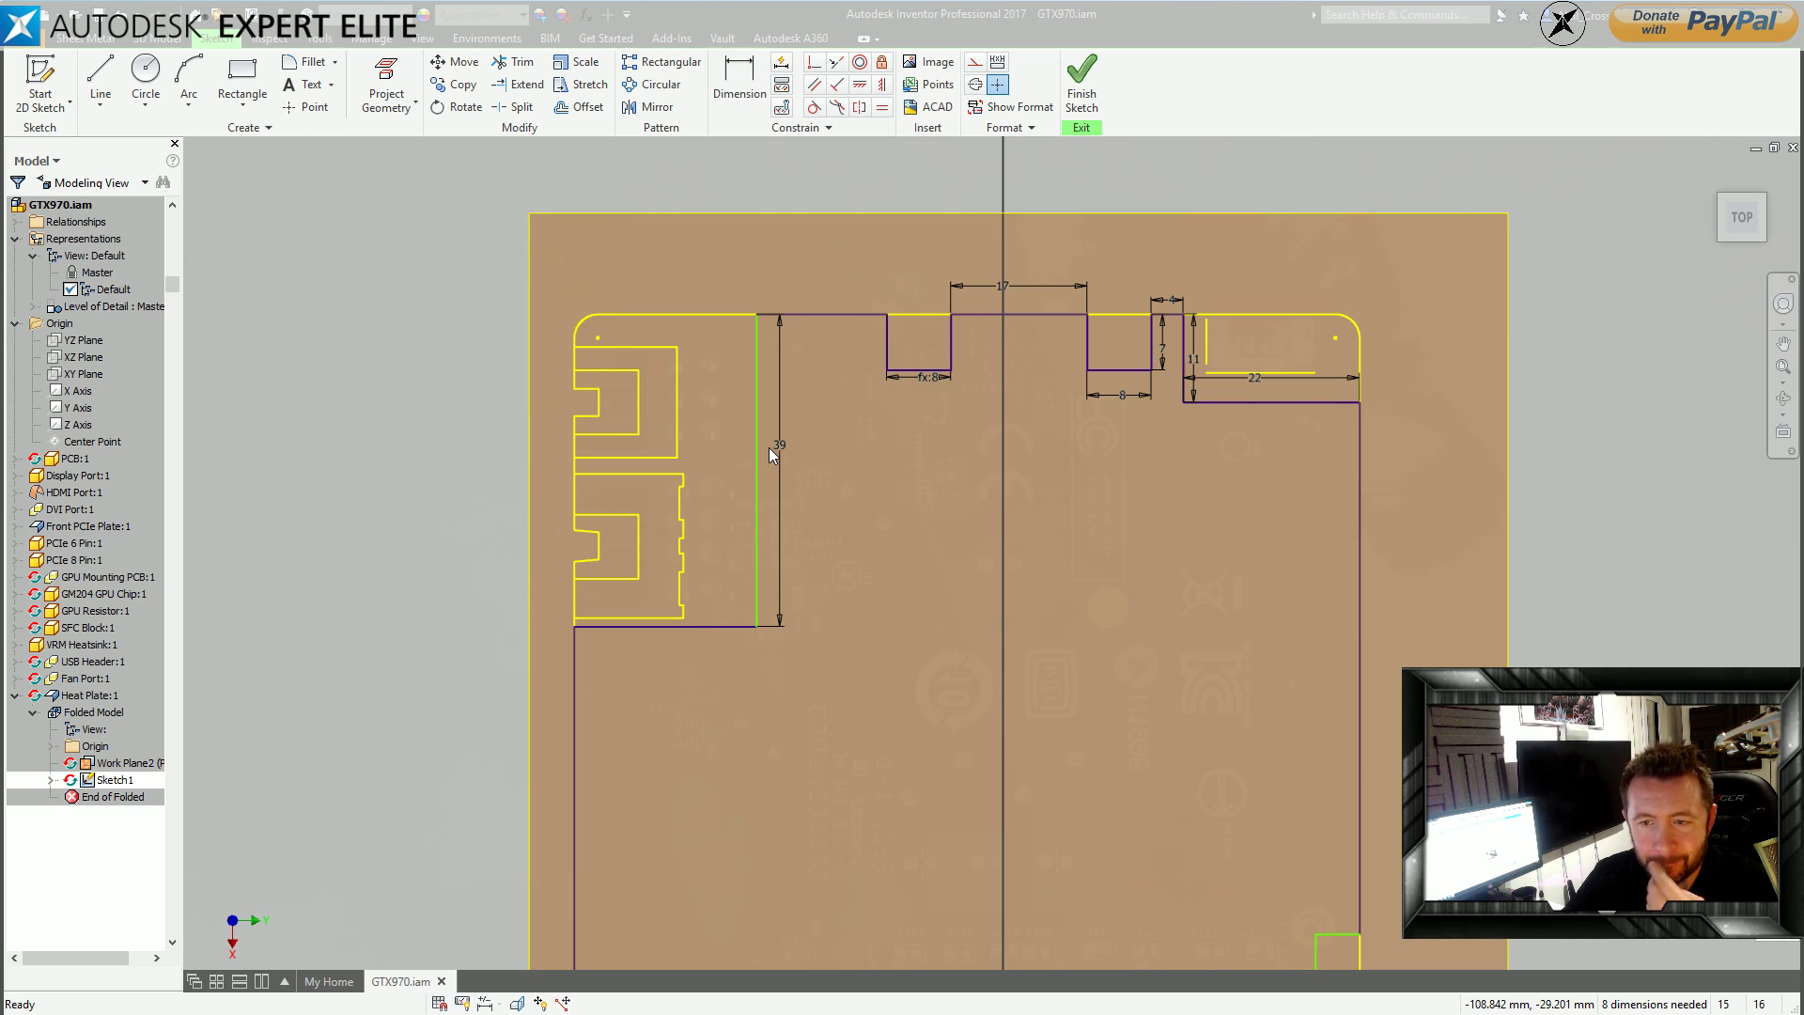
double_click(776, 443)
type("040")
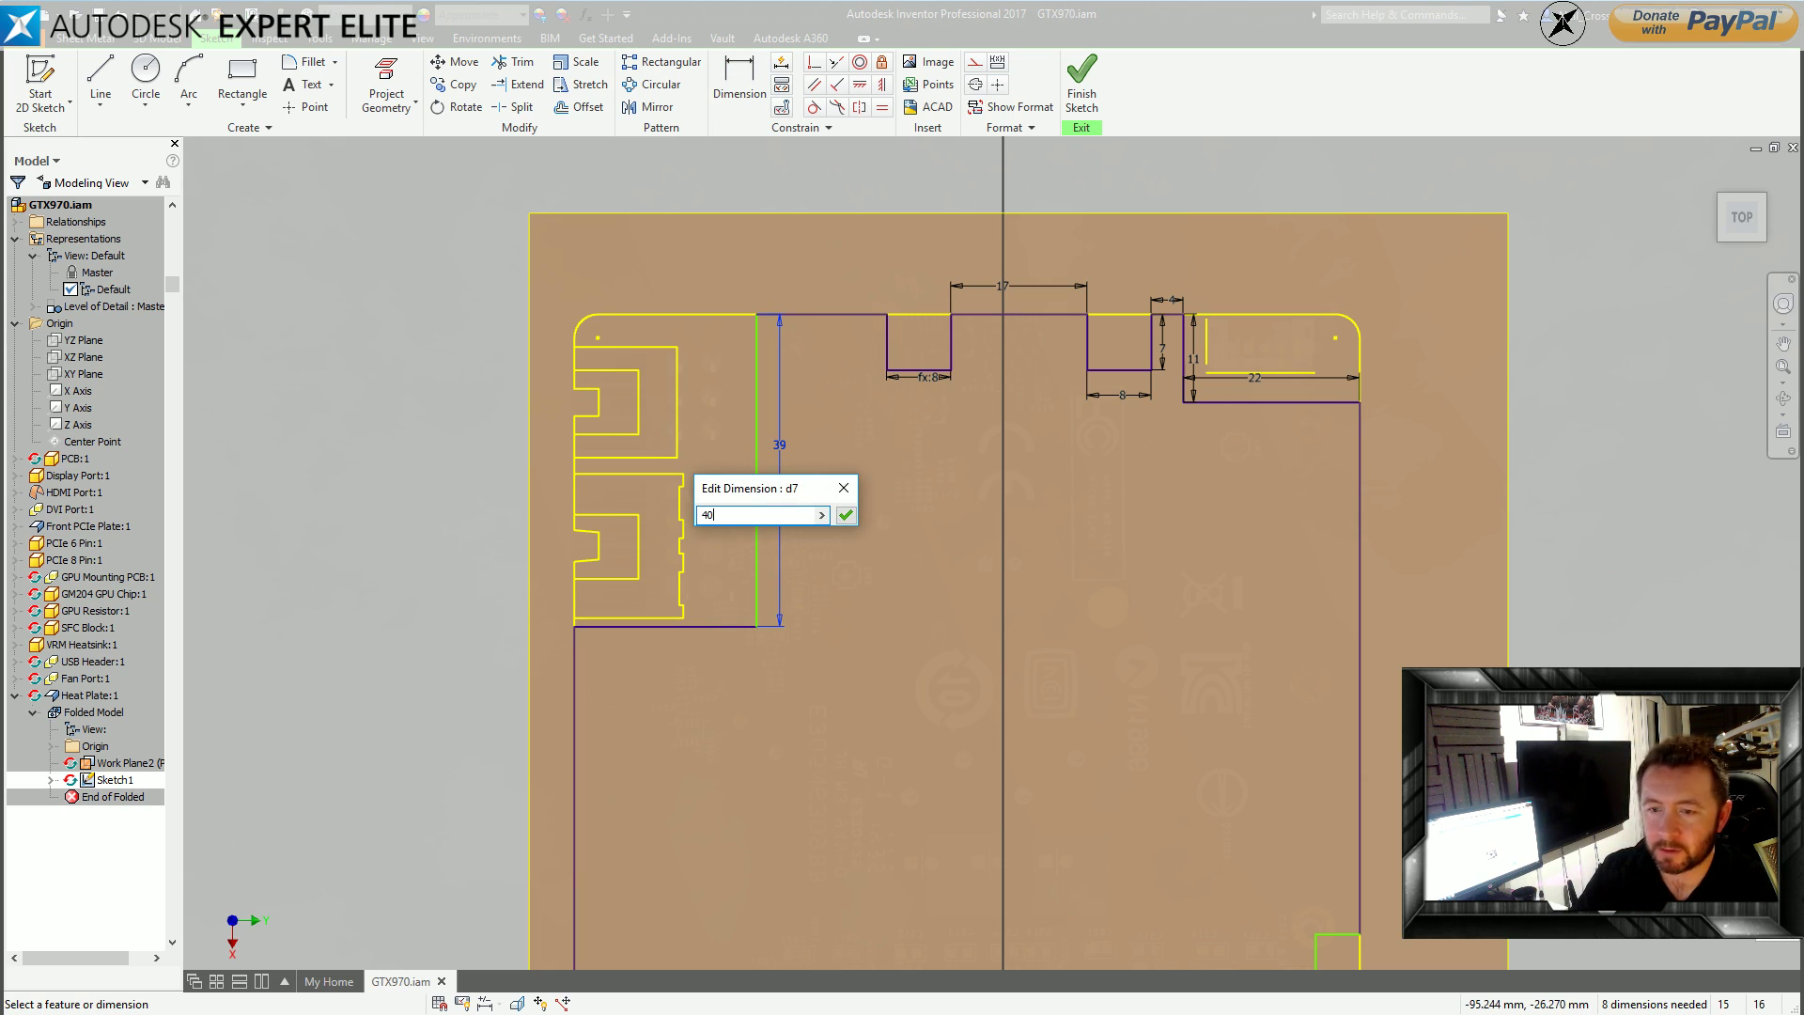
key("Return")
key("Escape")
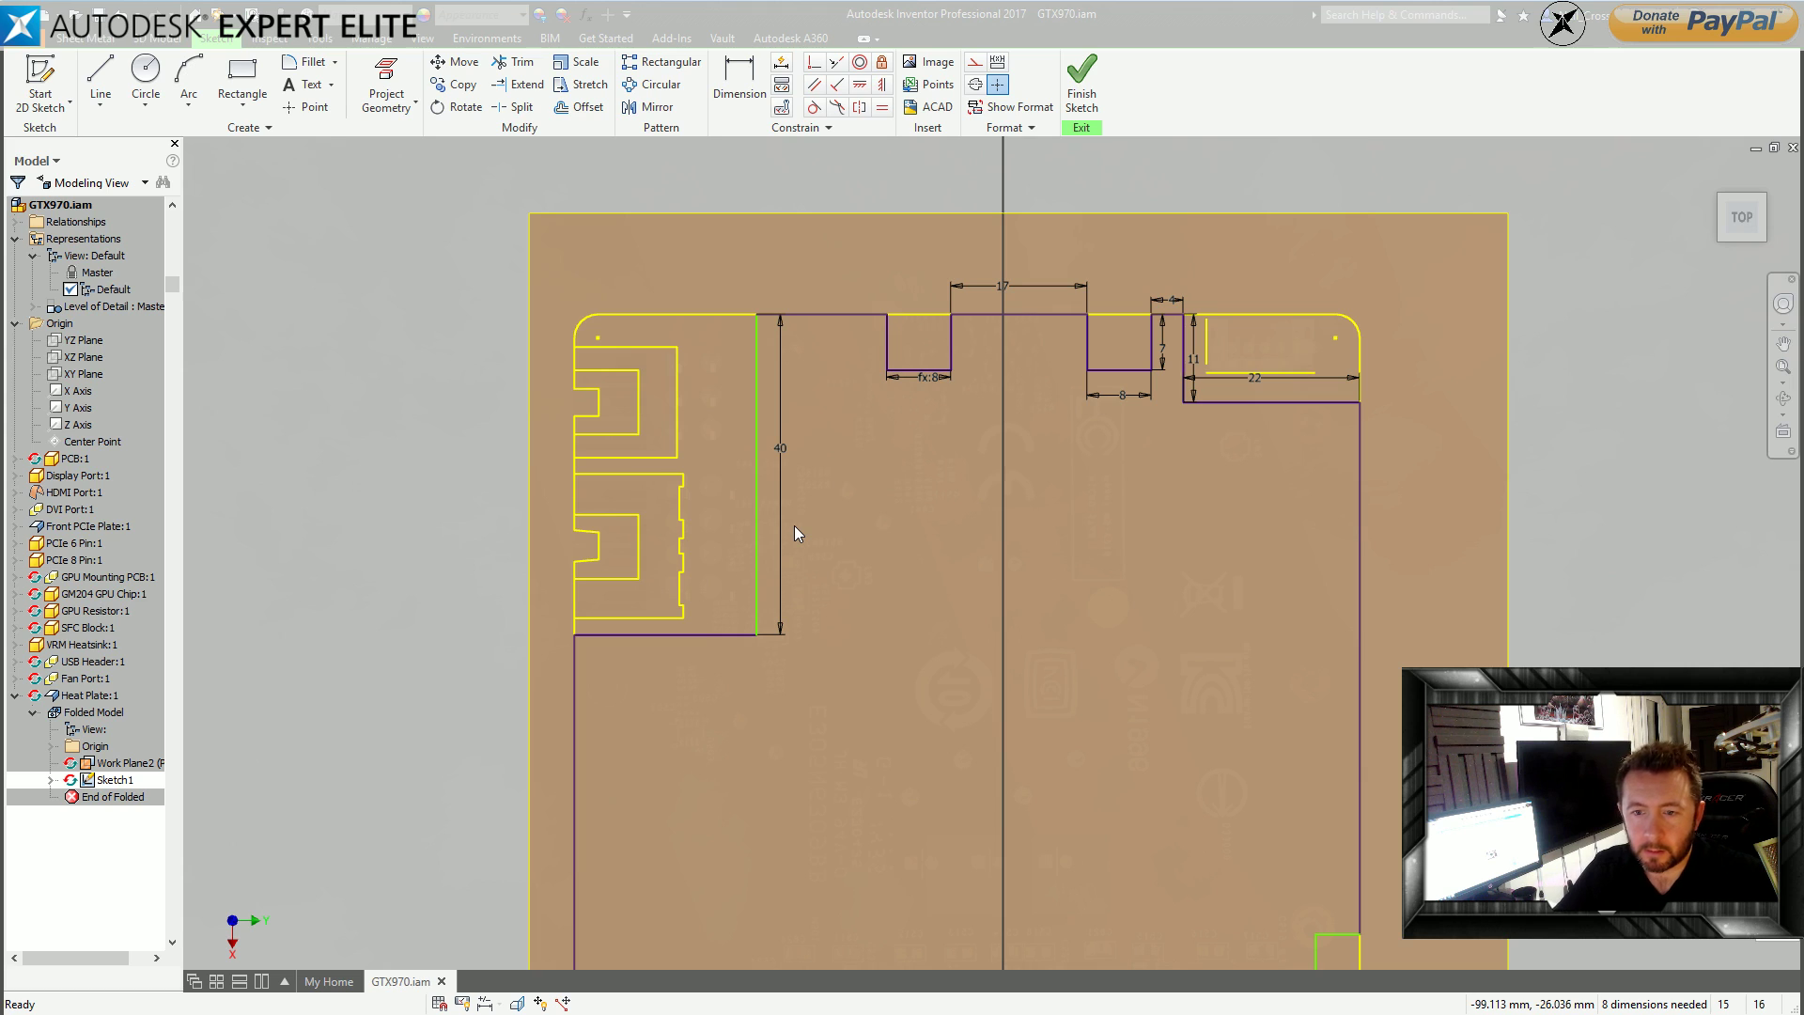
double_click(781, 450)
type("39")
key("Return")
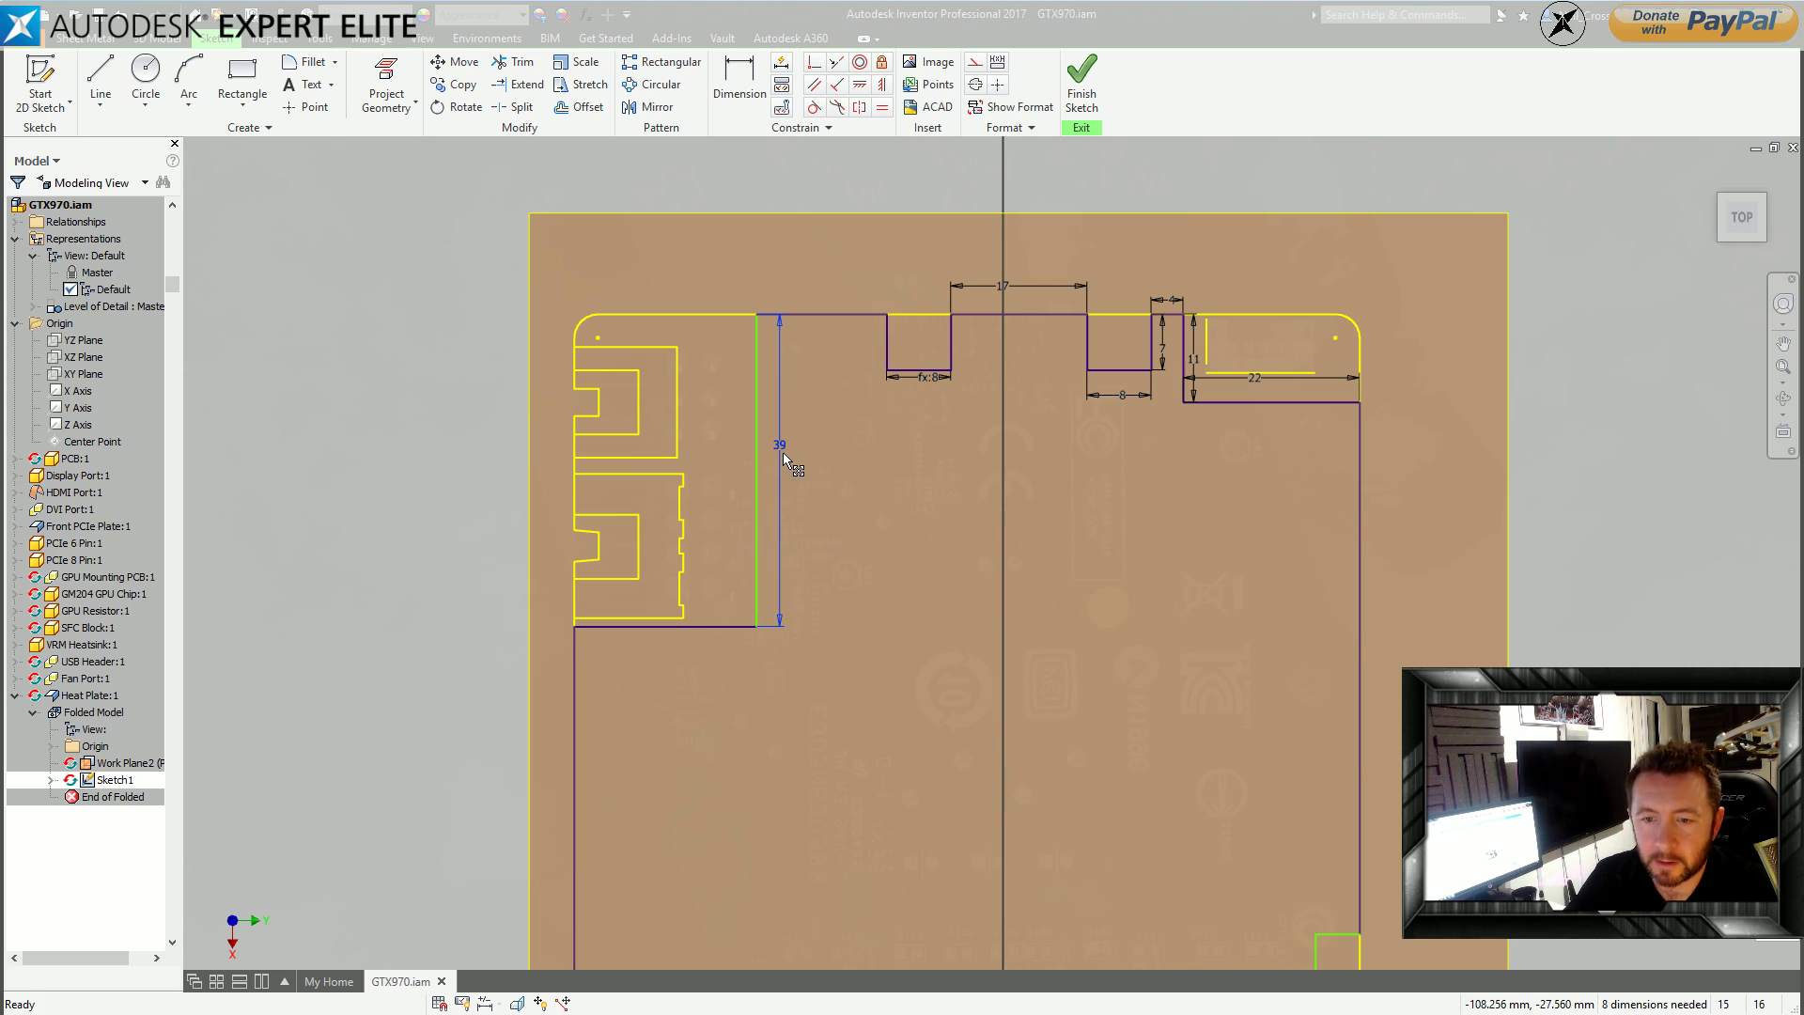
Set the depth of the large connector cutout to 38.5 mm.
double_click(777, 445)
key("BackSpace")
type("38.5")
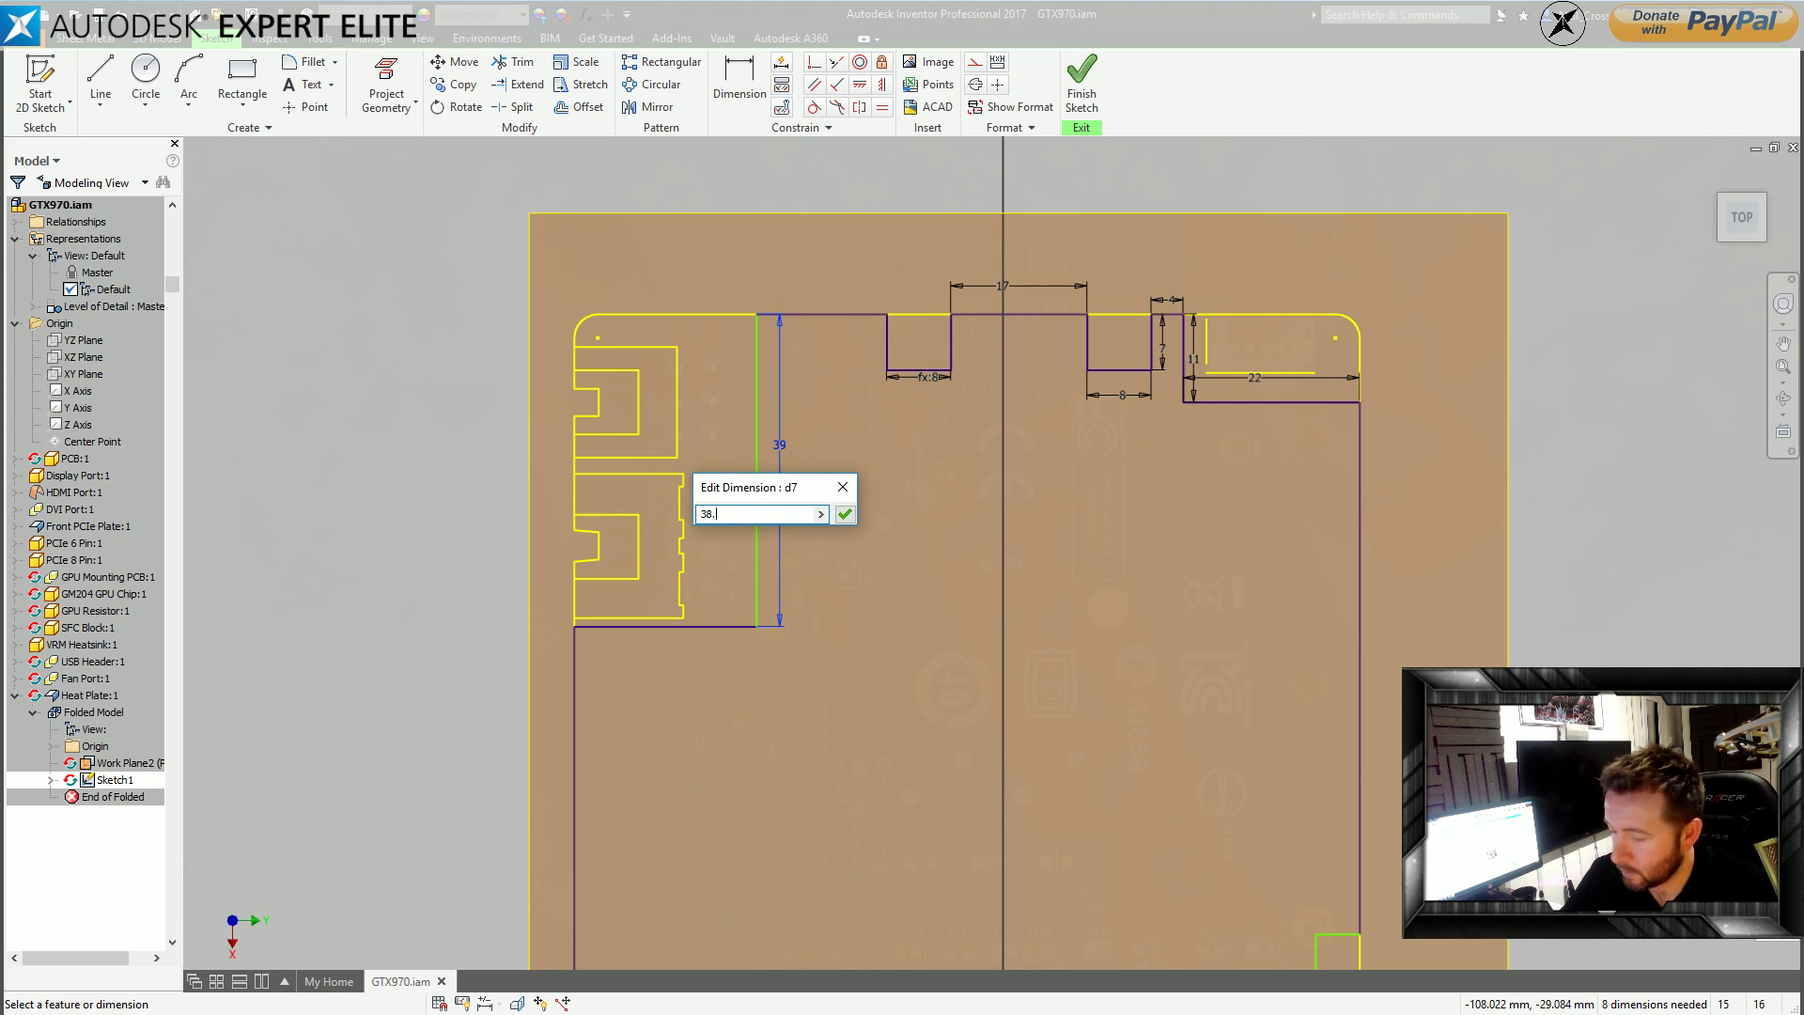
key("Return")
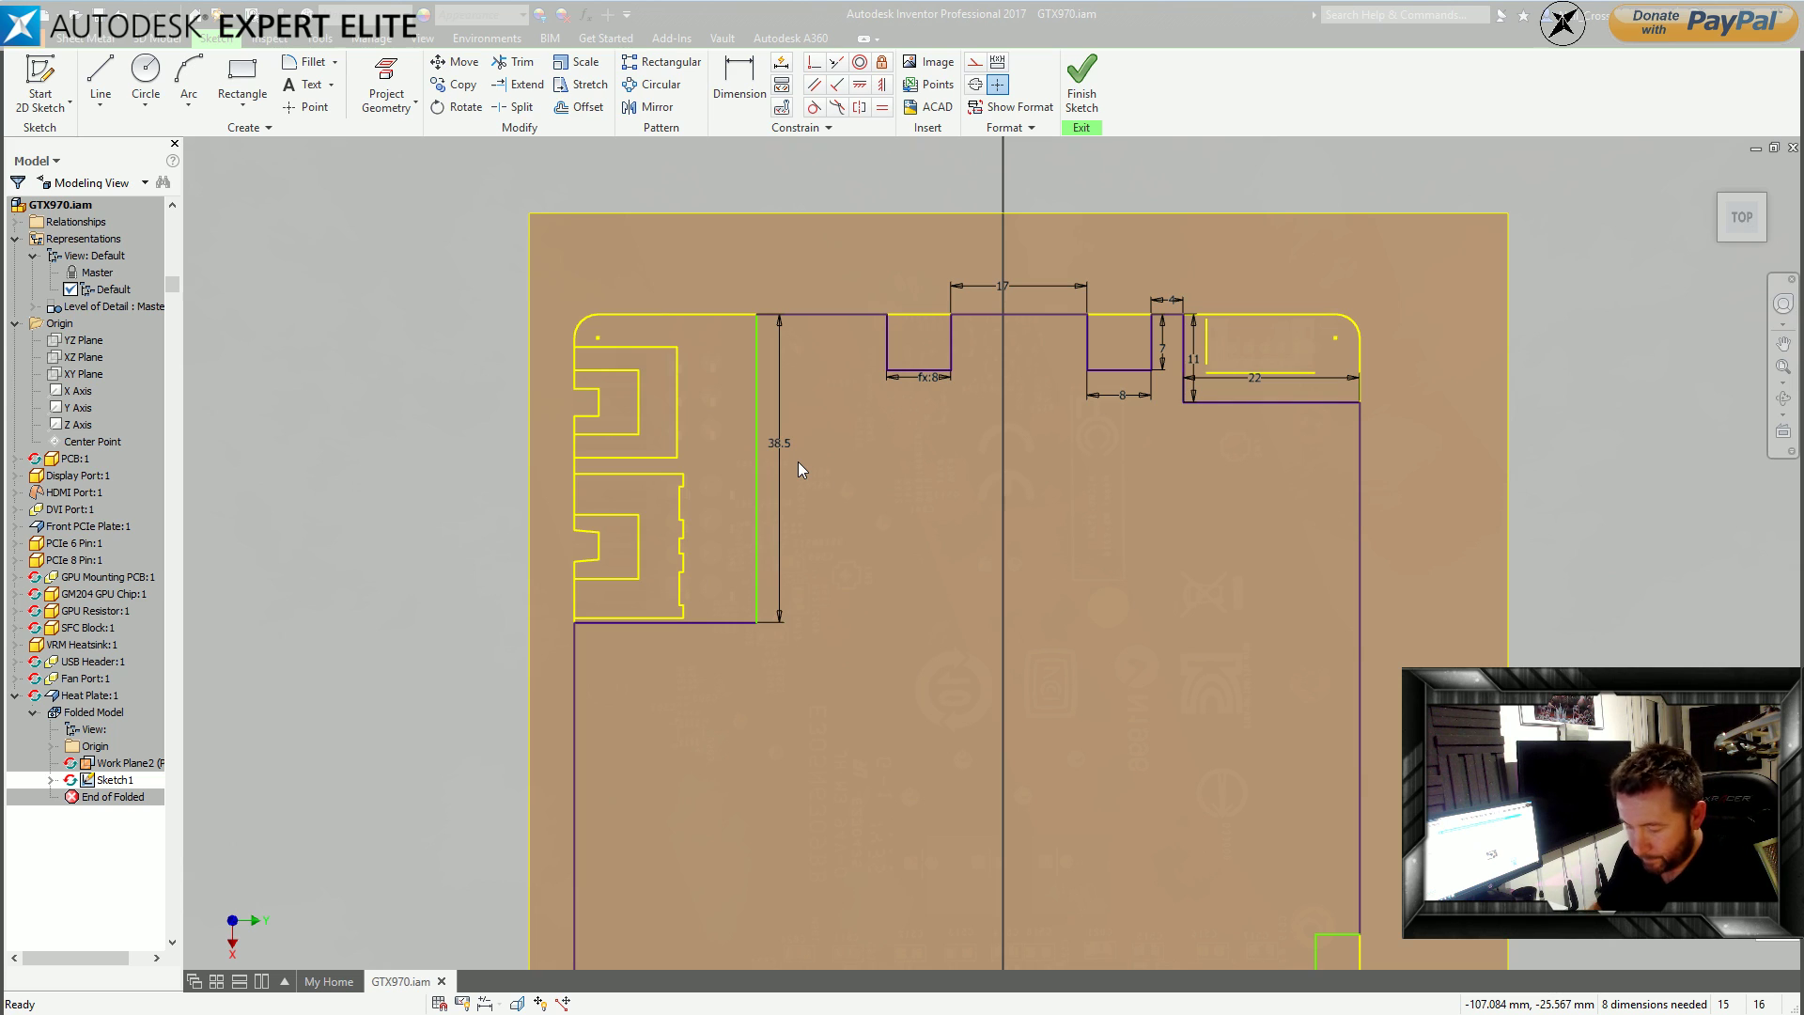
Dimension the long outer side, from the large connector cutout's bottom line to the foot's end line, as 137 mm.
scroll(798, 461, "down", 5)
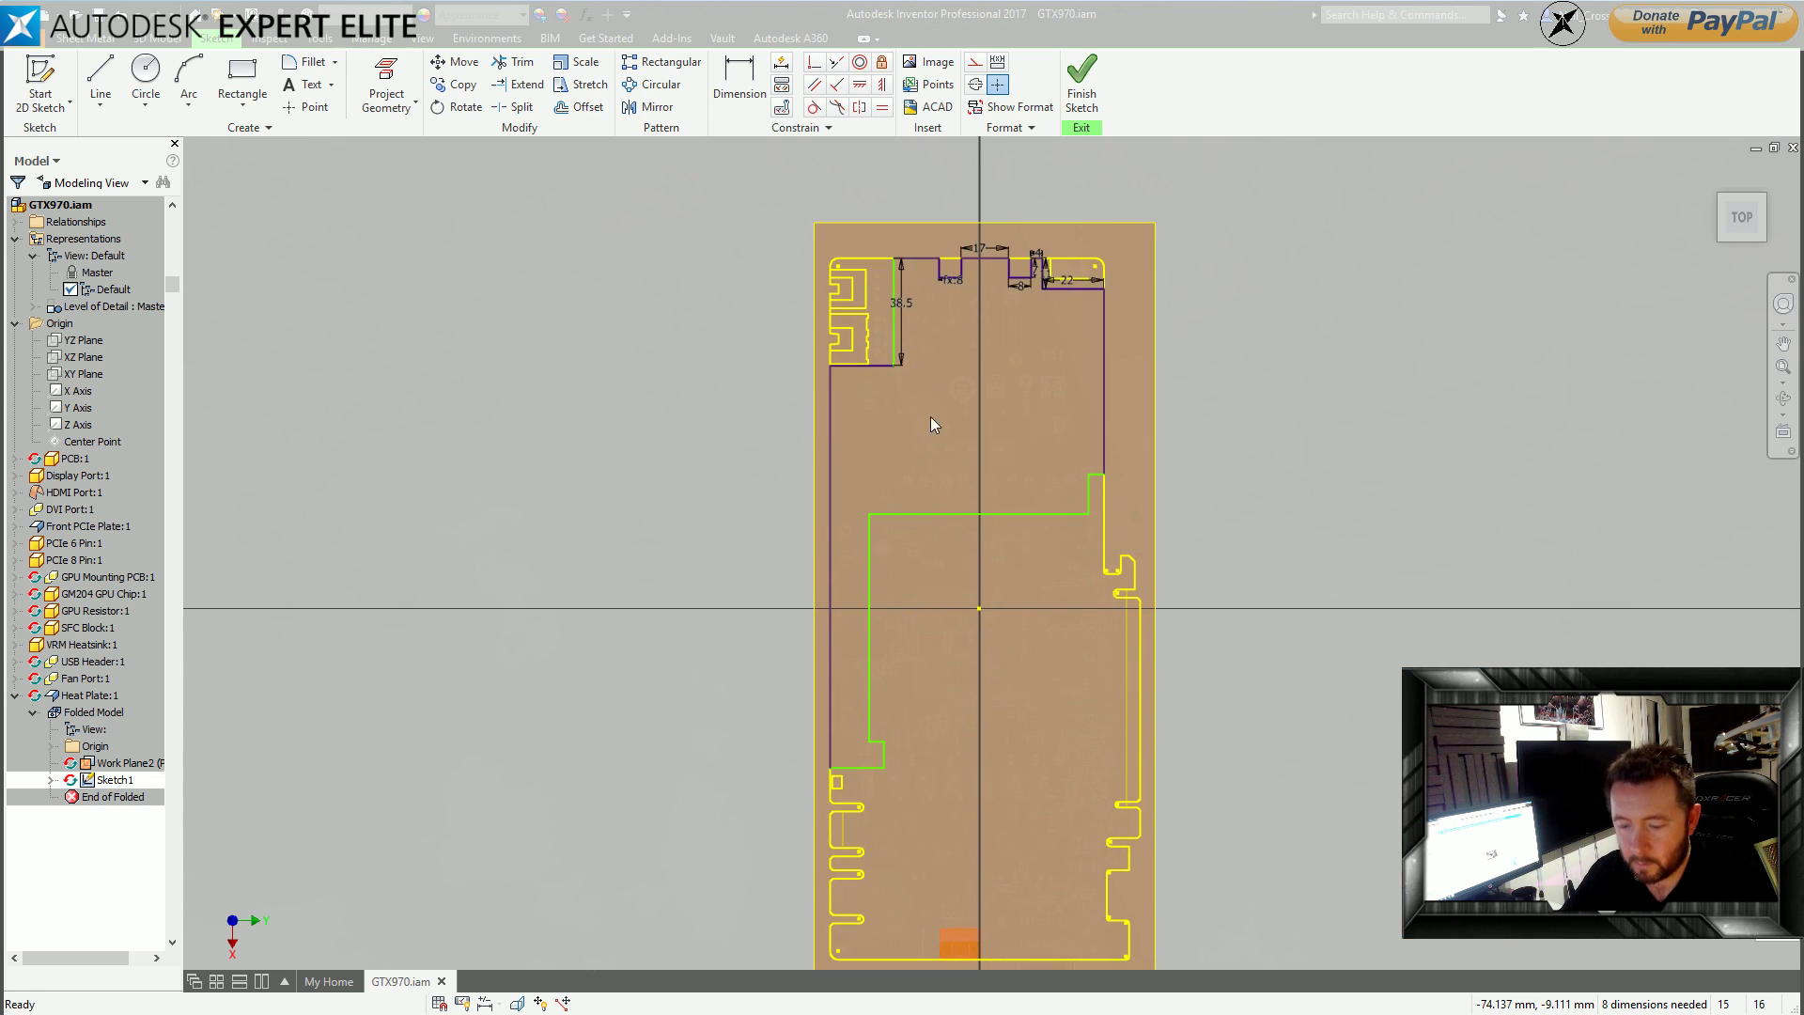
left_click(830, 551)
key("Escape")
key("d")
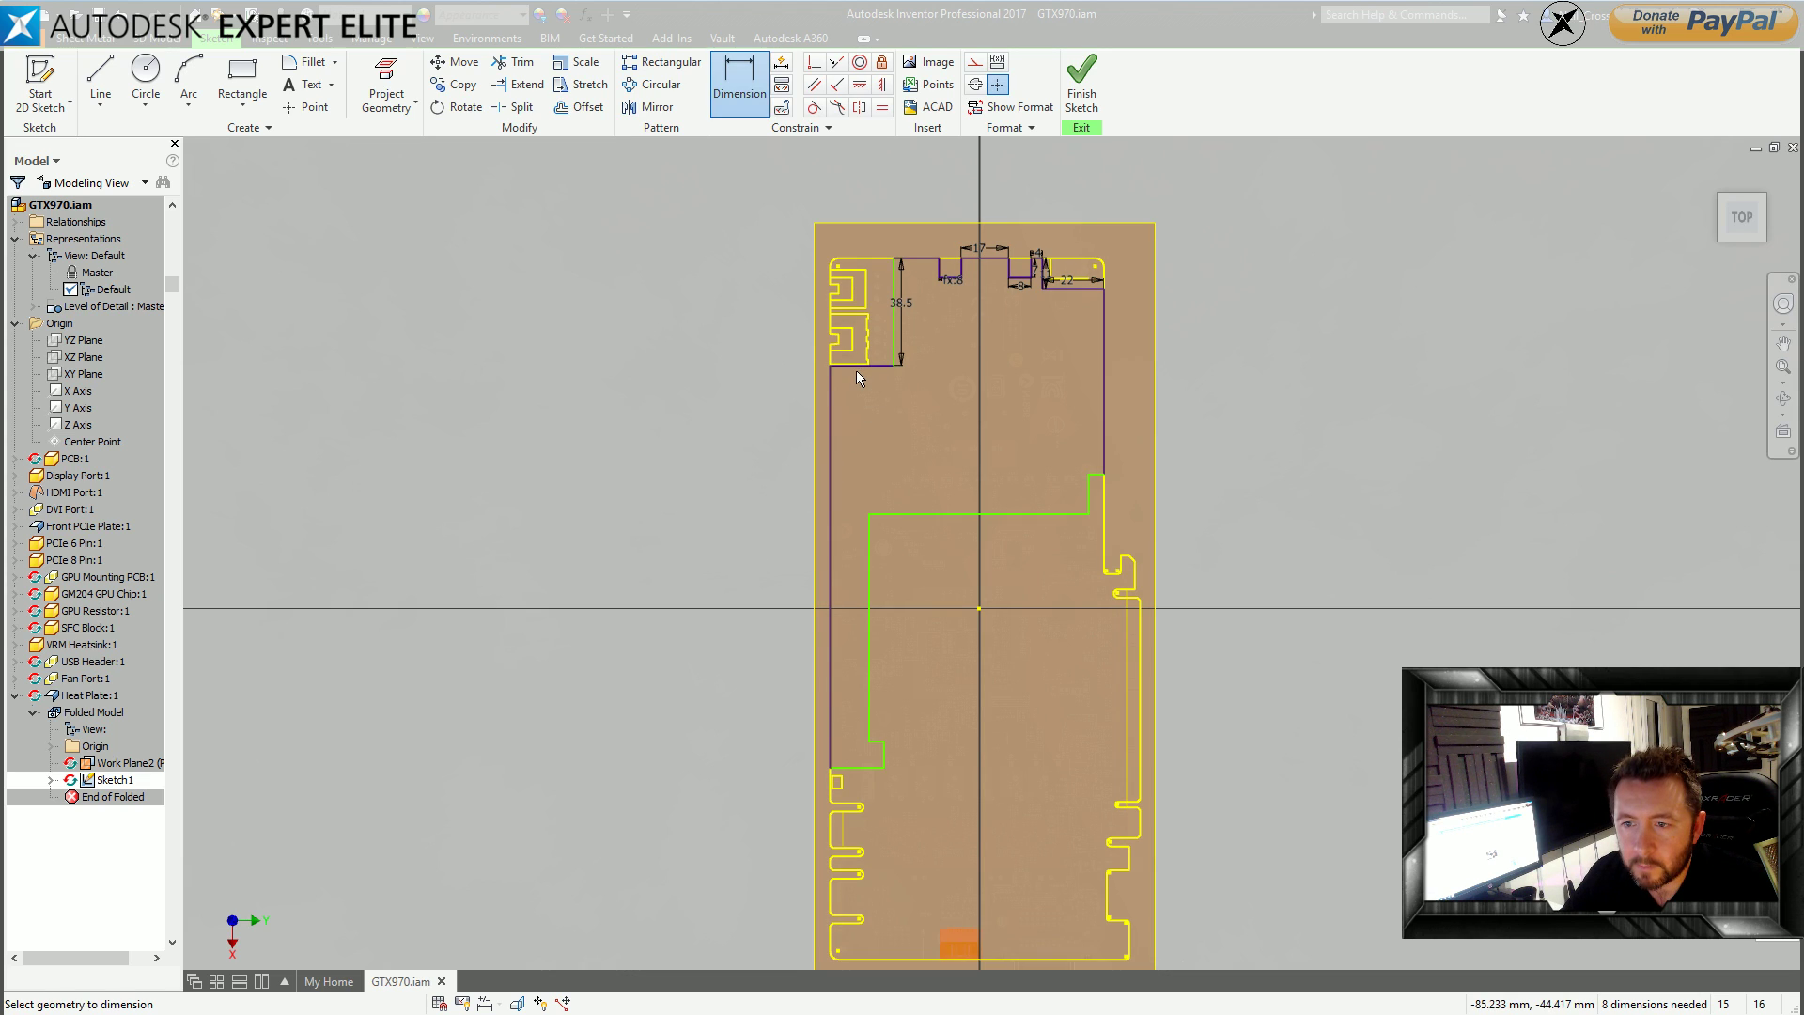
scroll(851, 374, "up", 3)
left_click(844, 359)
scroll(843, 644, "down", 2)
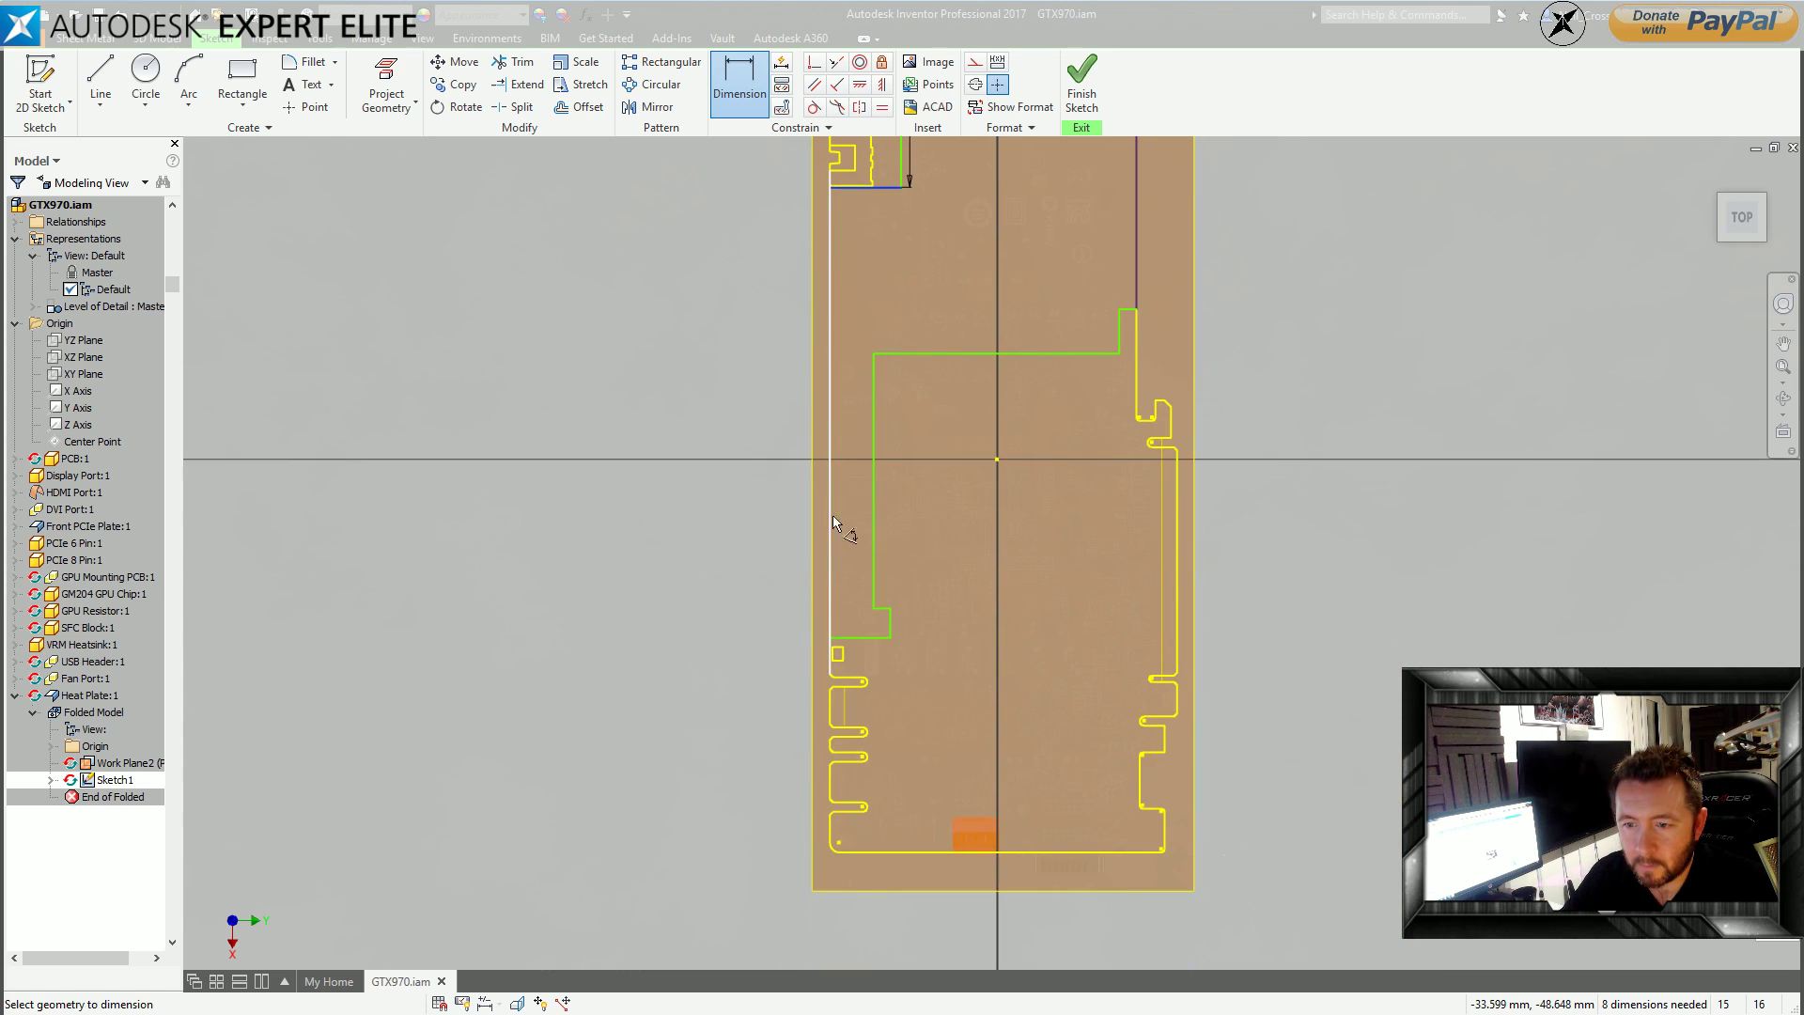
left_click(830, 611)
left_click(774, 548)
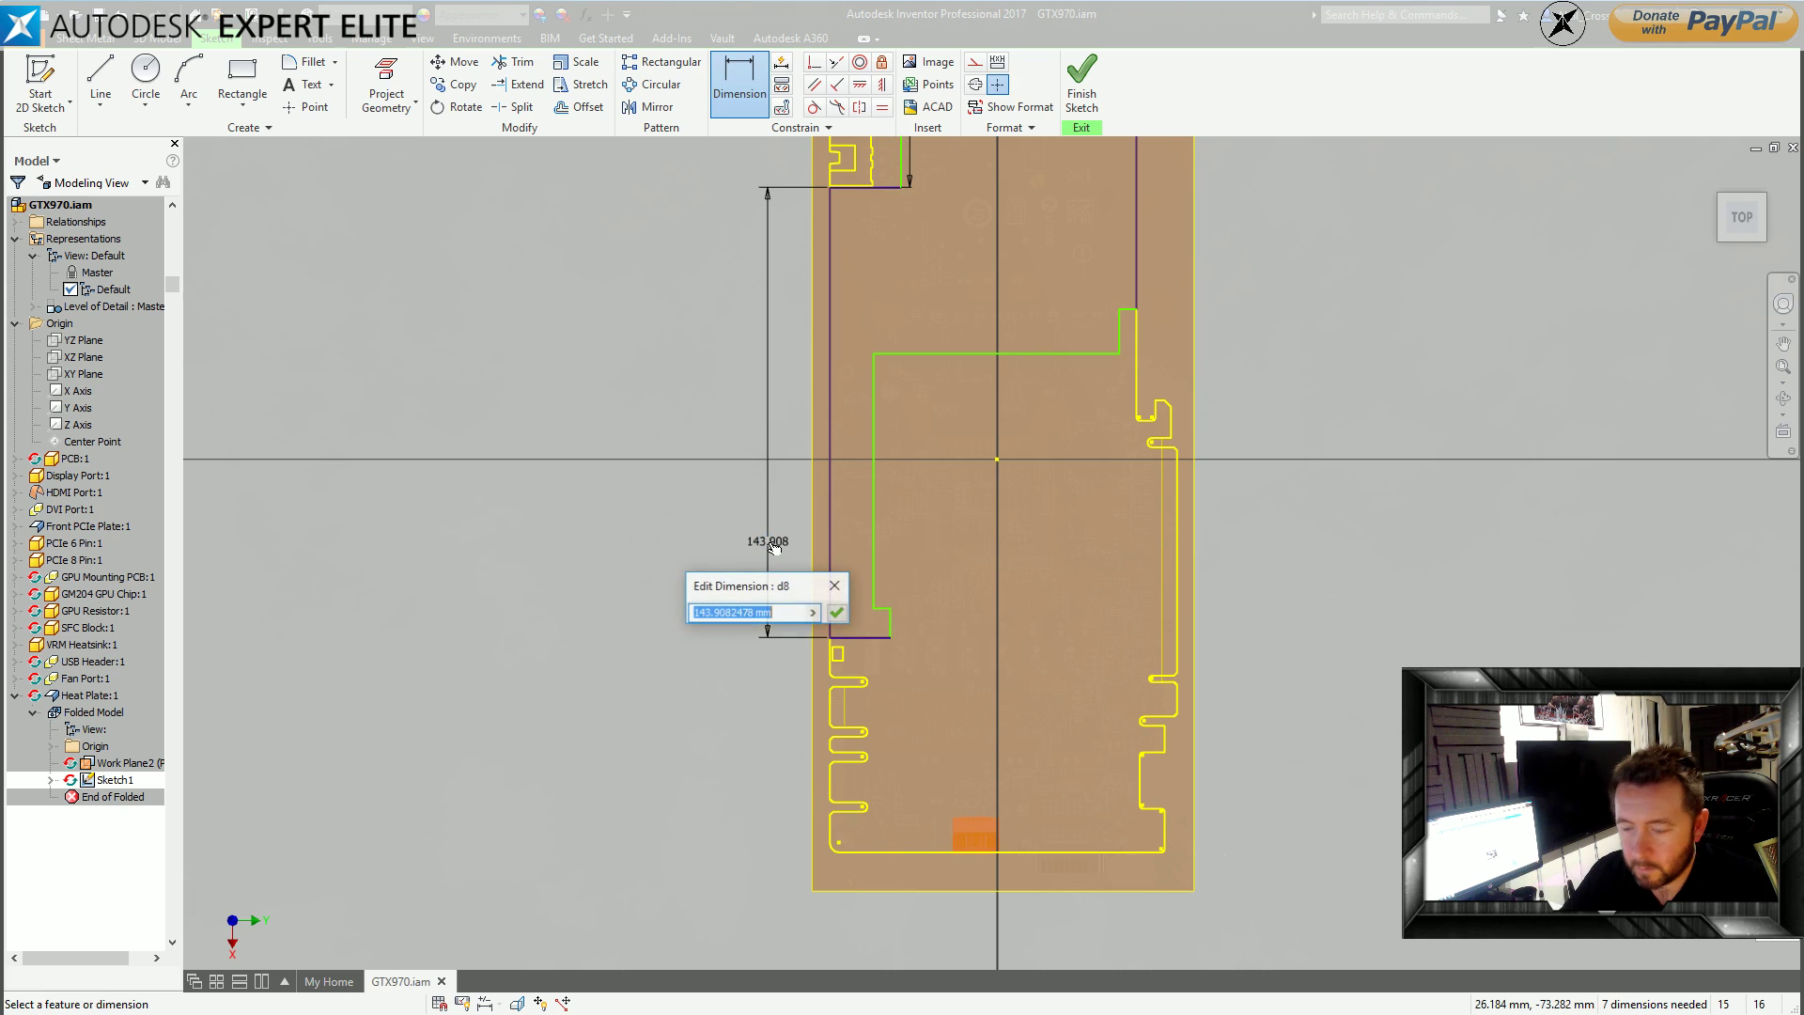
type("137")
key("Return")
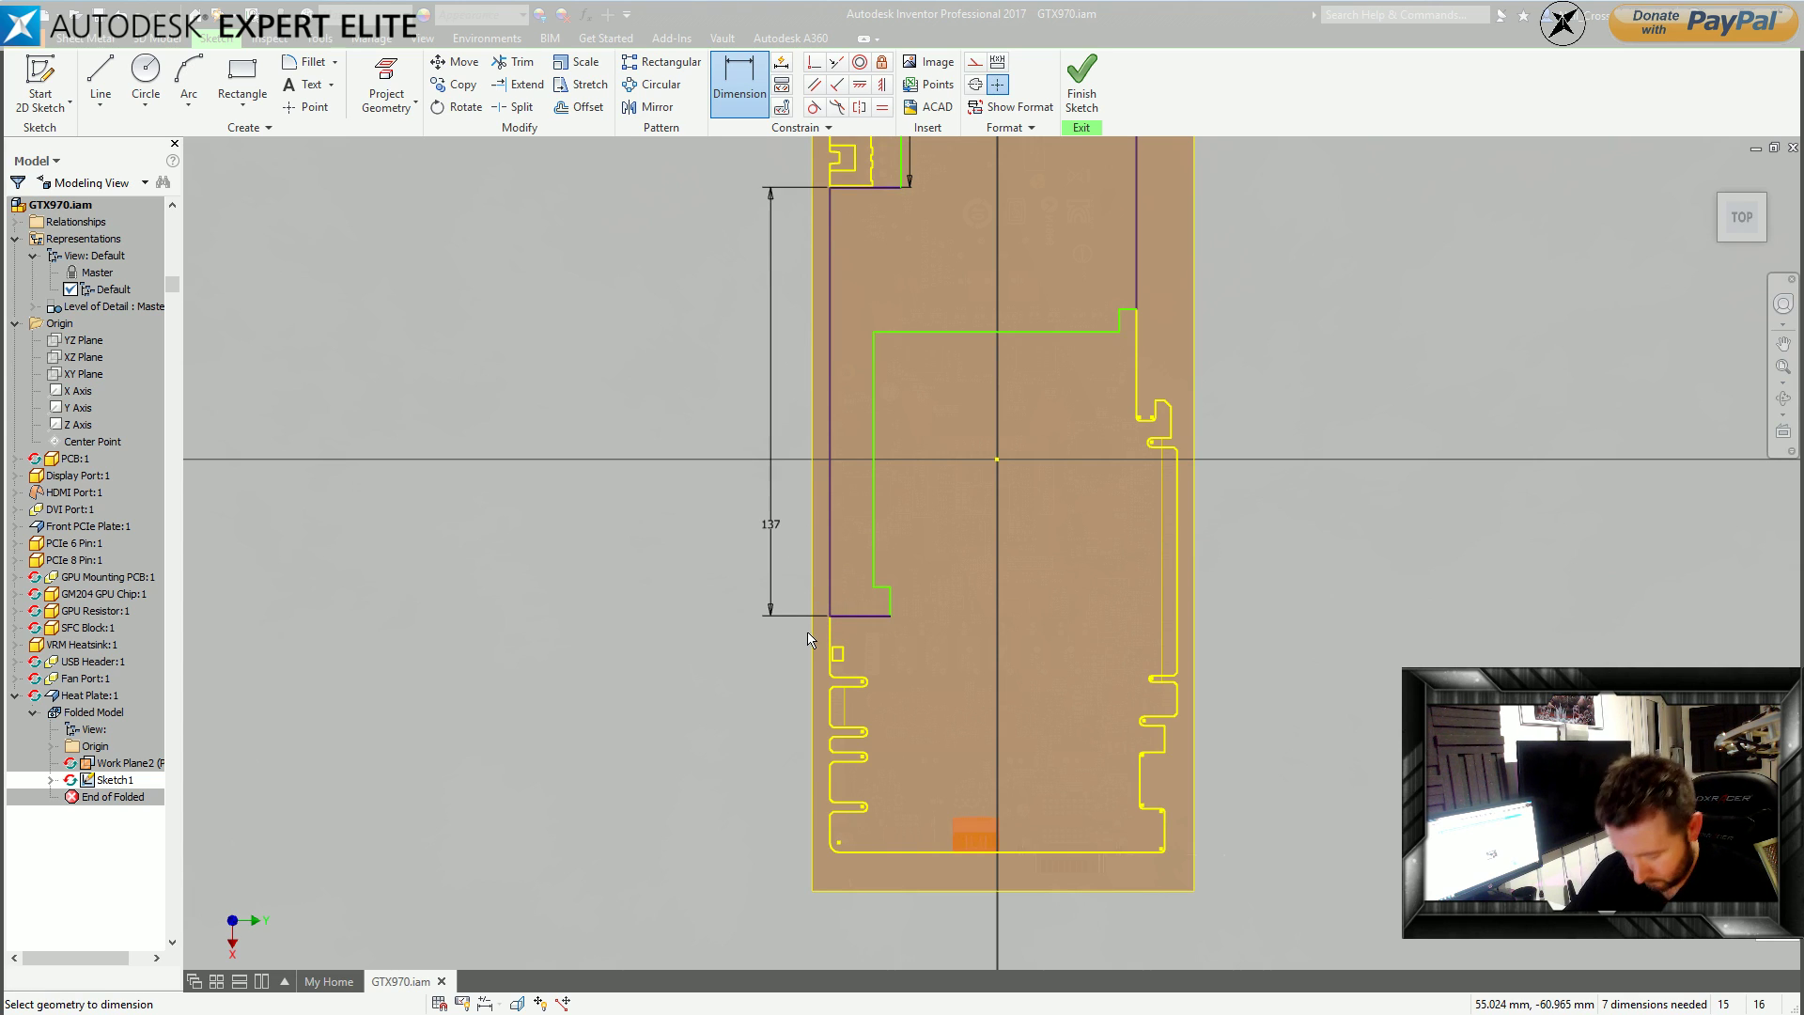
Set the length of the plate's long outer side to 140 mm.
middle_click_drag(931, 562, 922, 615)
key("Escape")
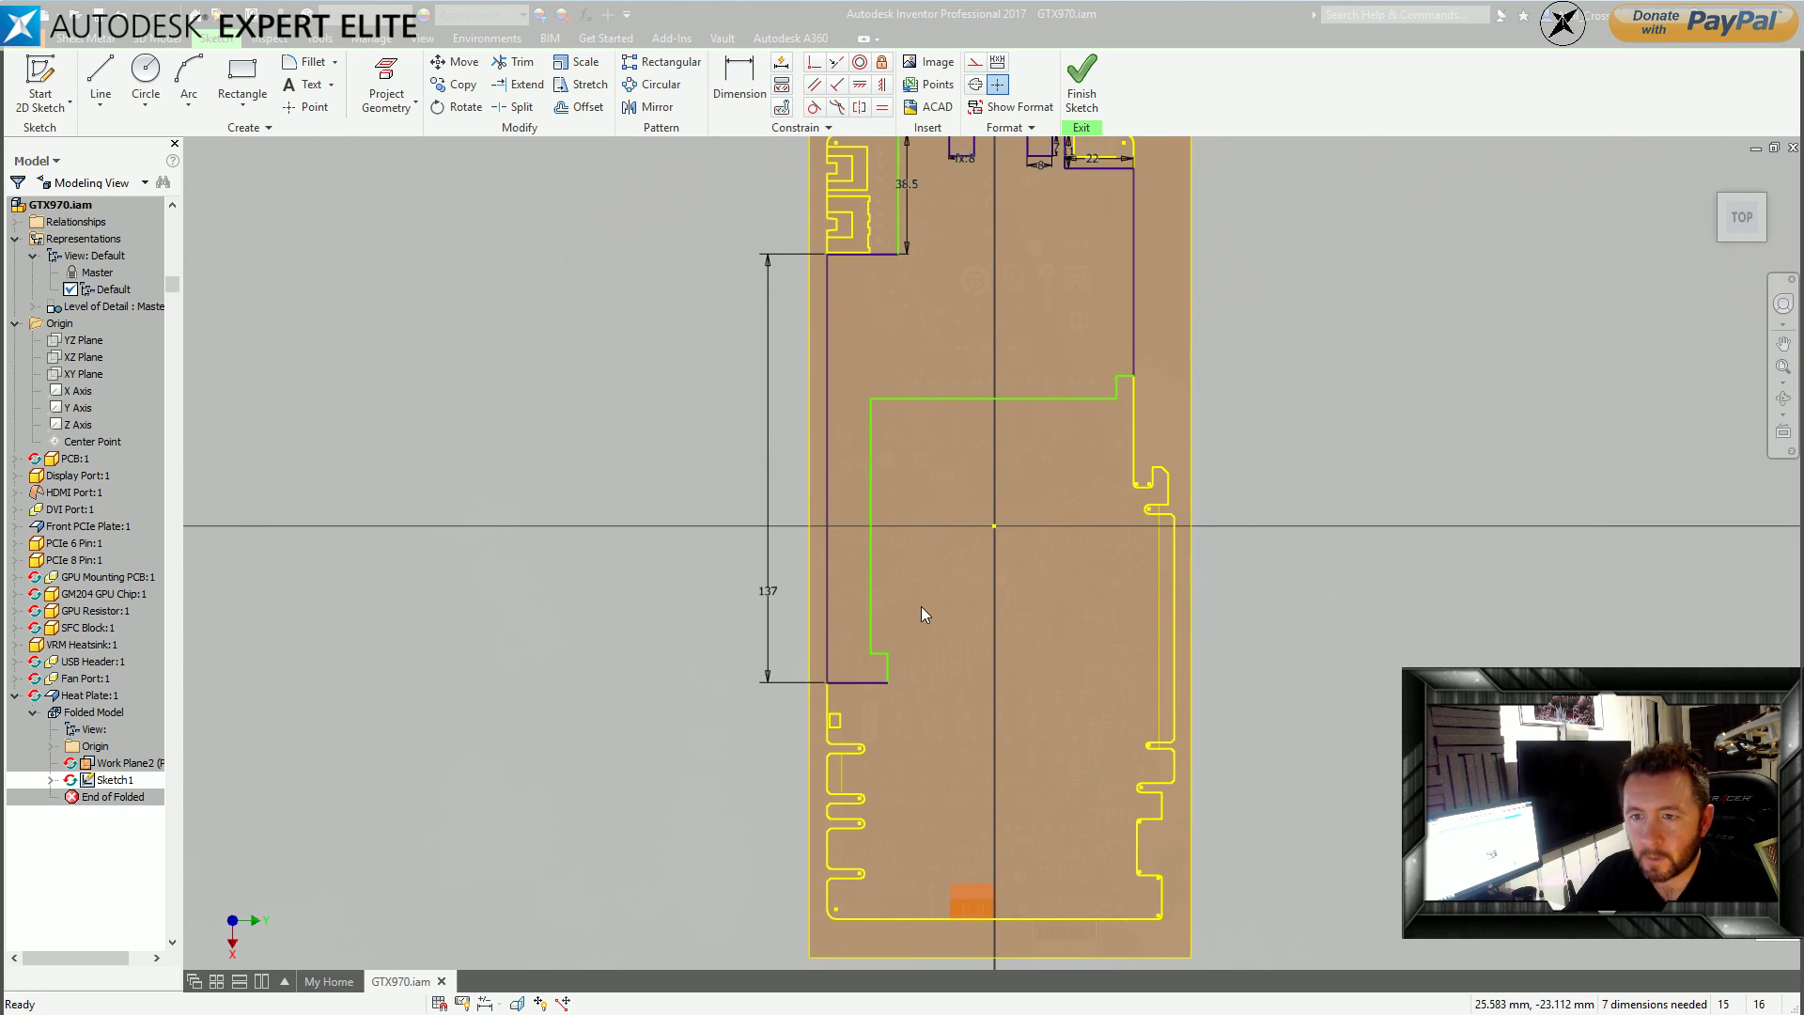
double_click(770, 611)
type("1")
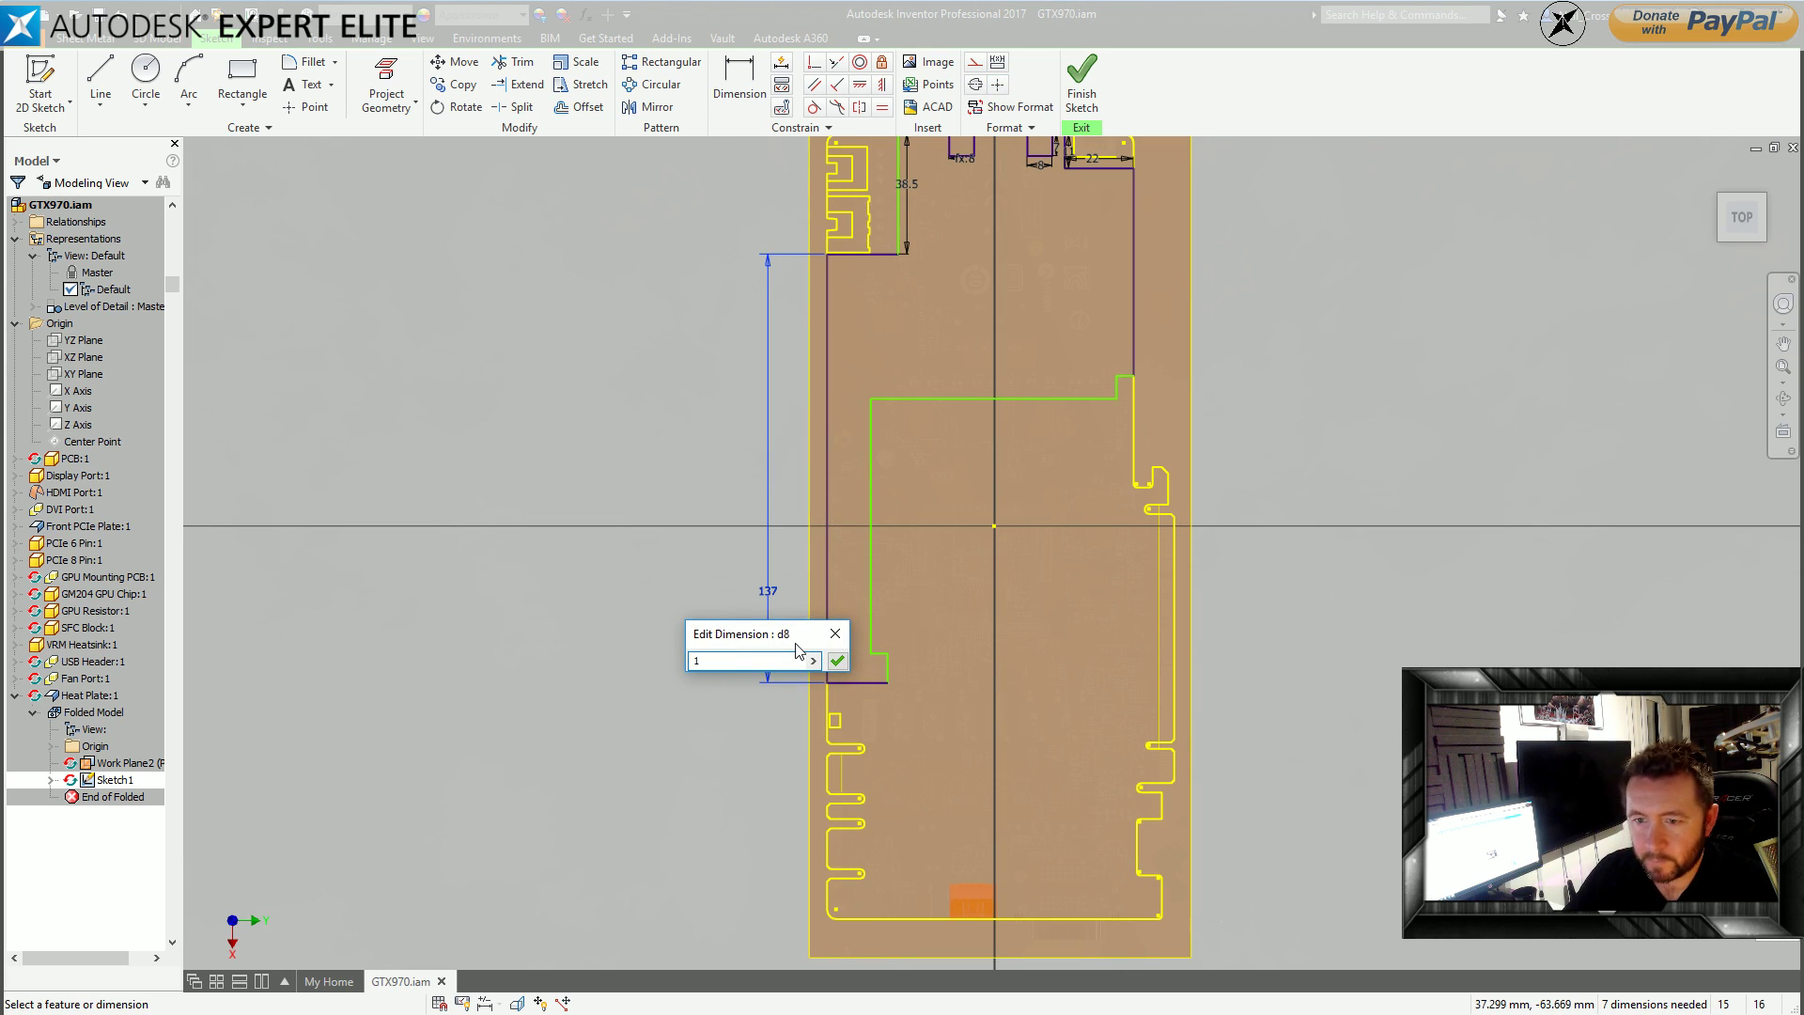
type("40")
key("Return")
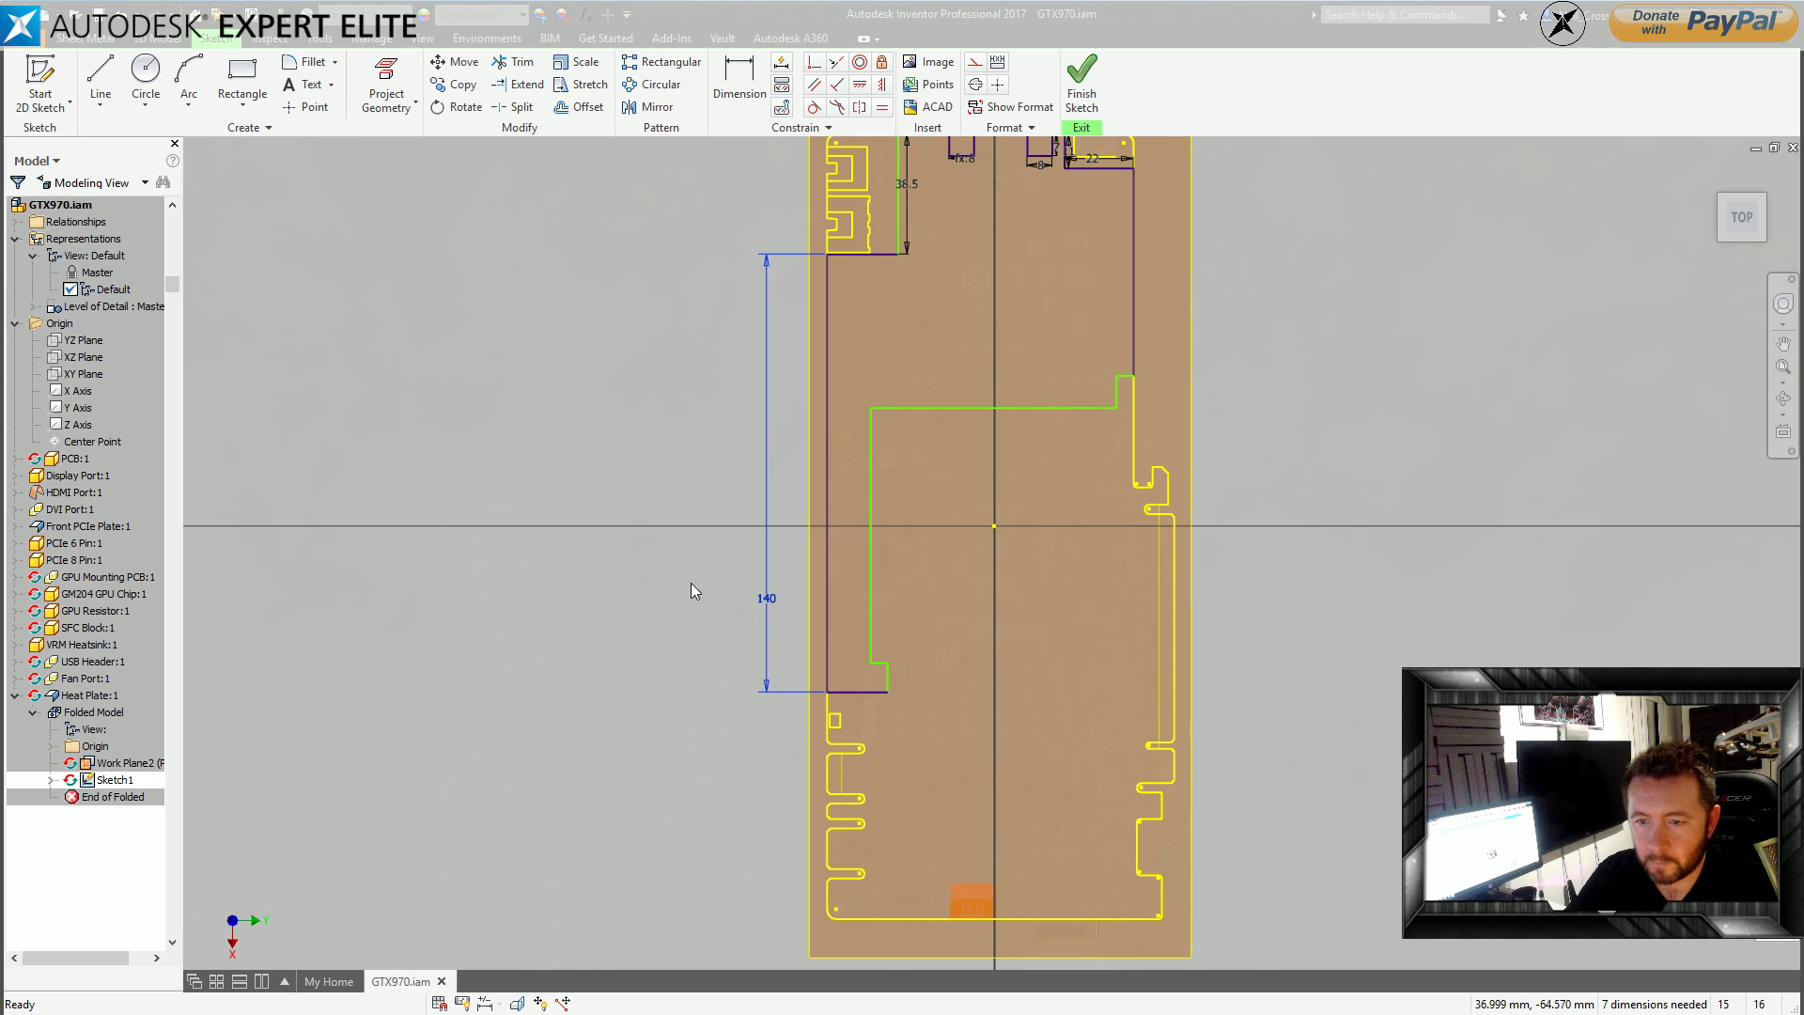
Set the length of the plate's long outer side to 143 mm.
double_click(769, 609)
type("143")
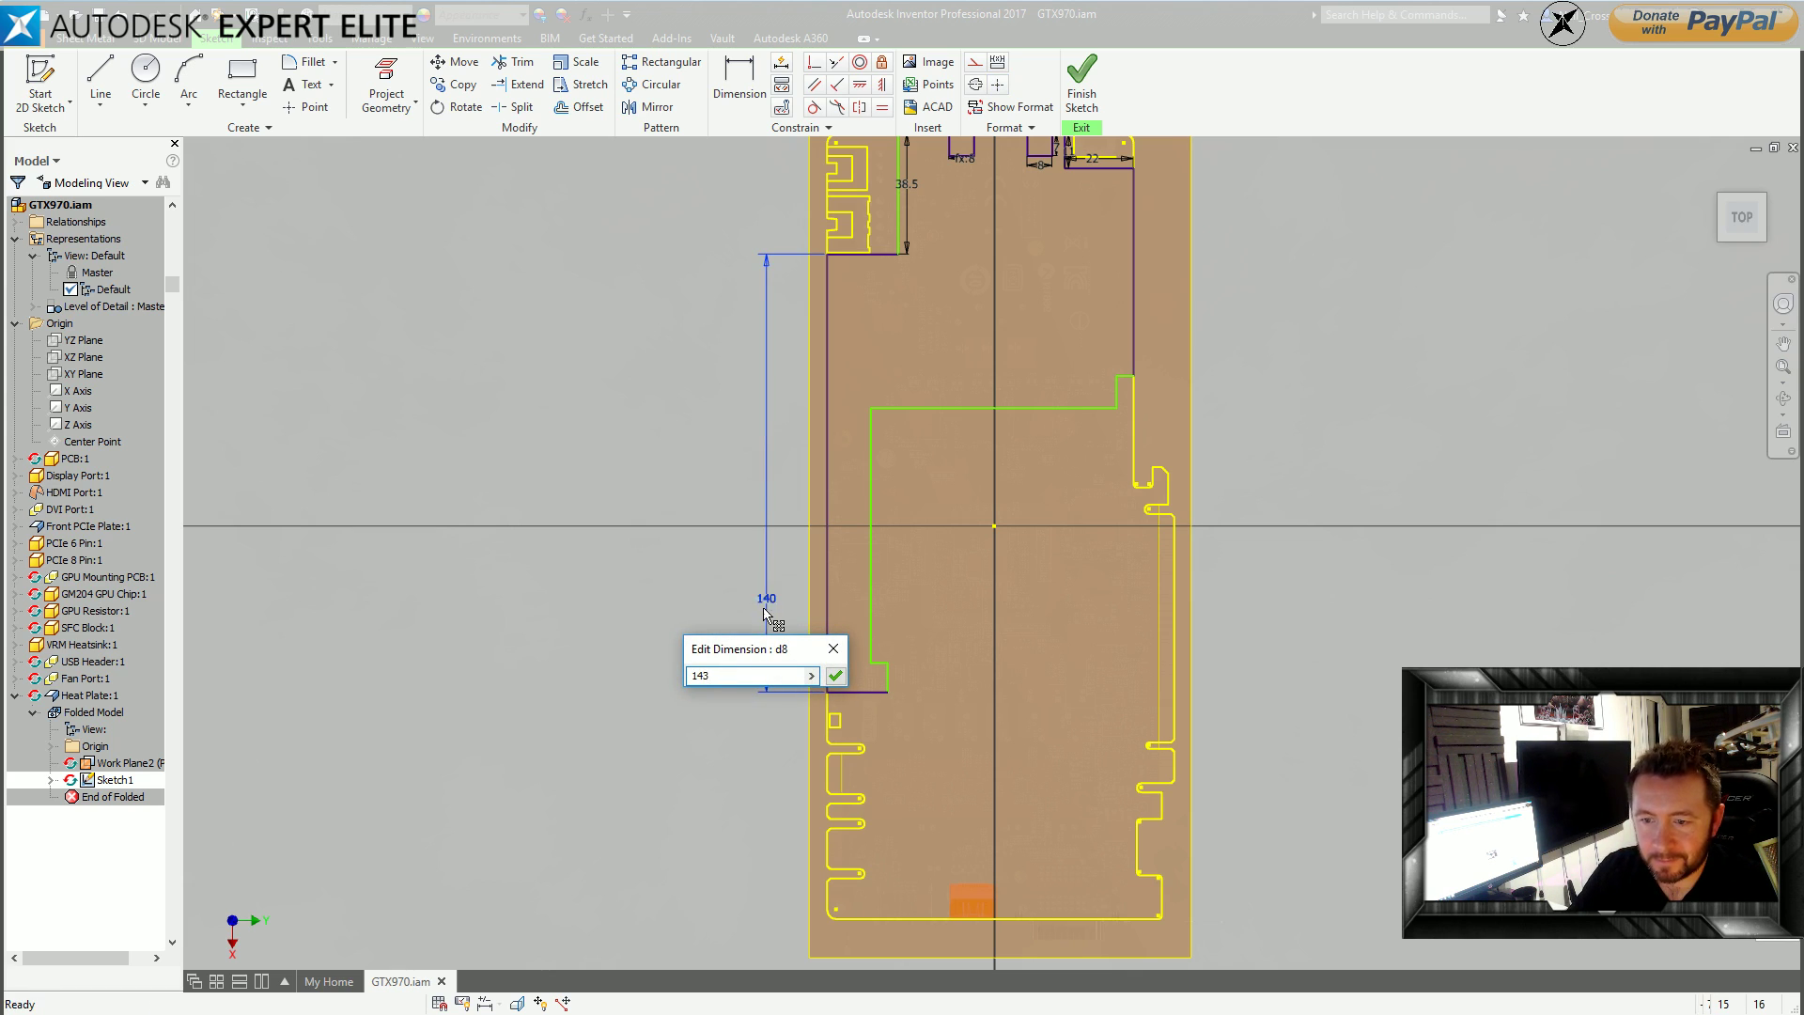
key("Return")
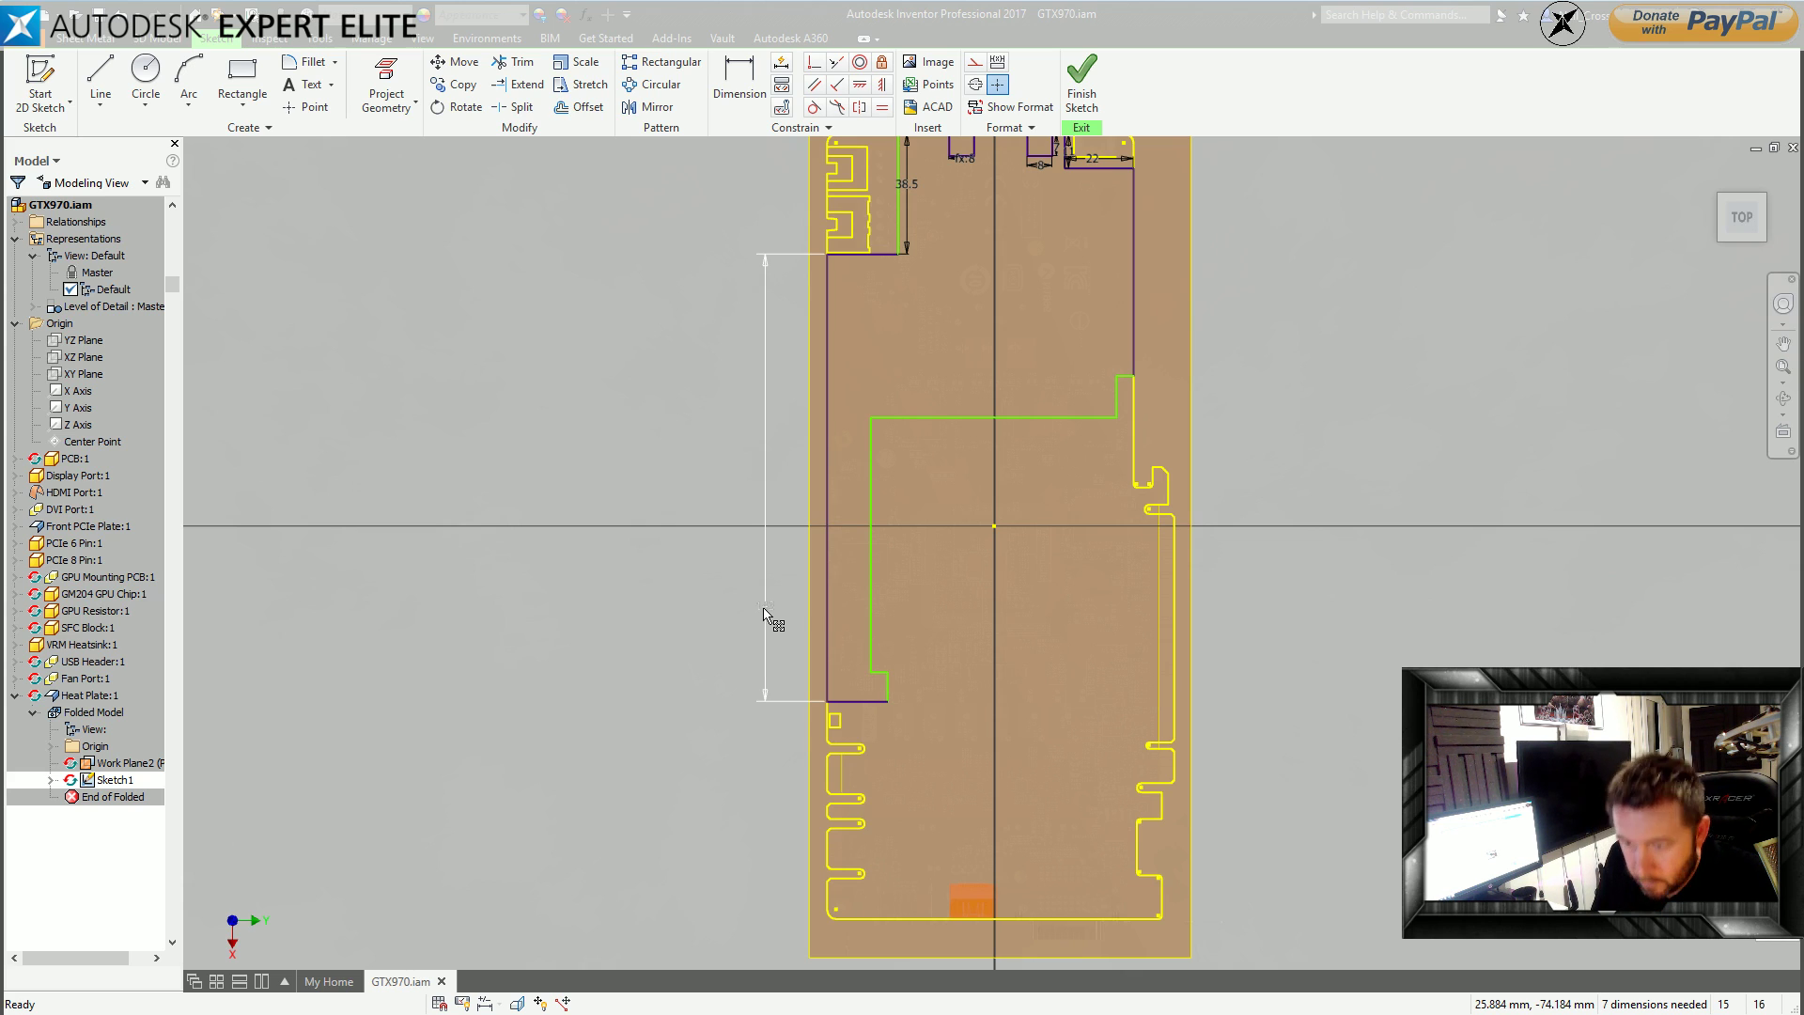
left_click(766, 616)
Dimension the end line of the foot at the bottom of the long leg as 20 mm.
key("d")
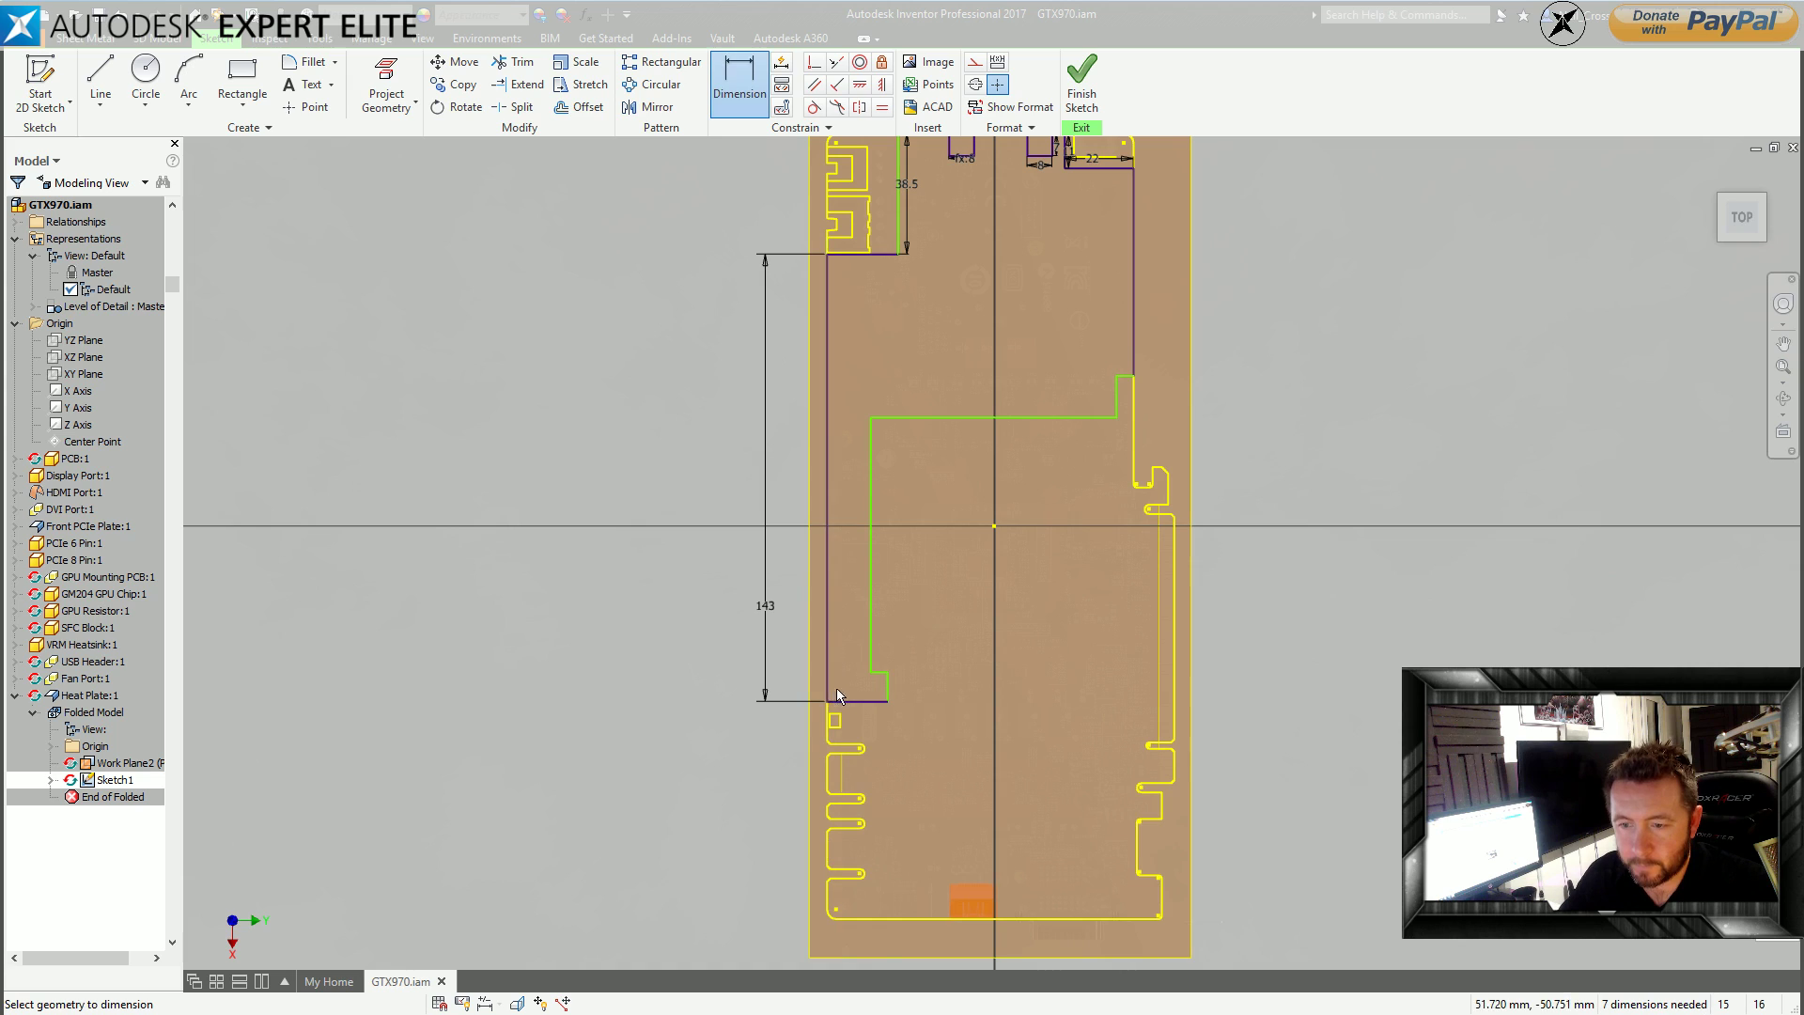
left_click(859, 702)
left_click(879, 747)
type("20")
key("Return")
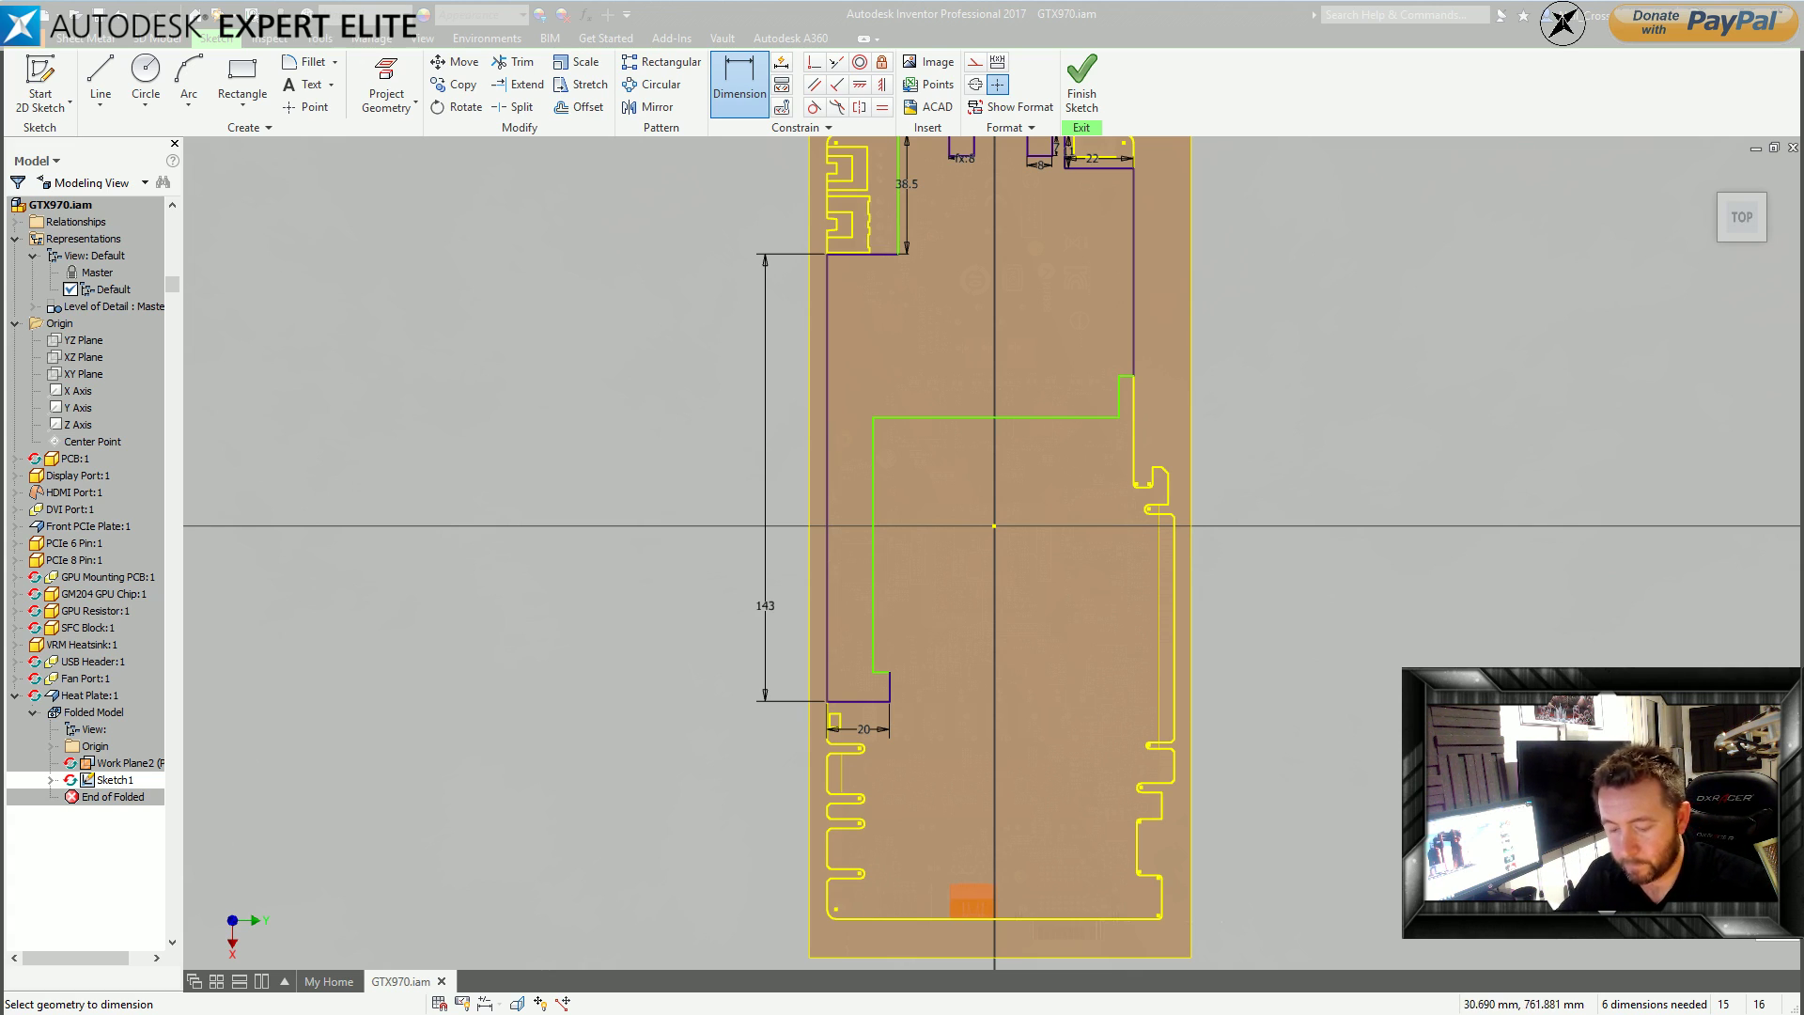
Dimension the short inner side line of the foot as 7 mm.
left_click(885, 688)
left_click(914, 685)
type("7")
key("Return")
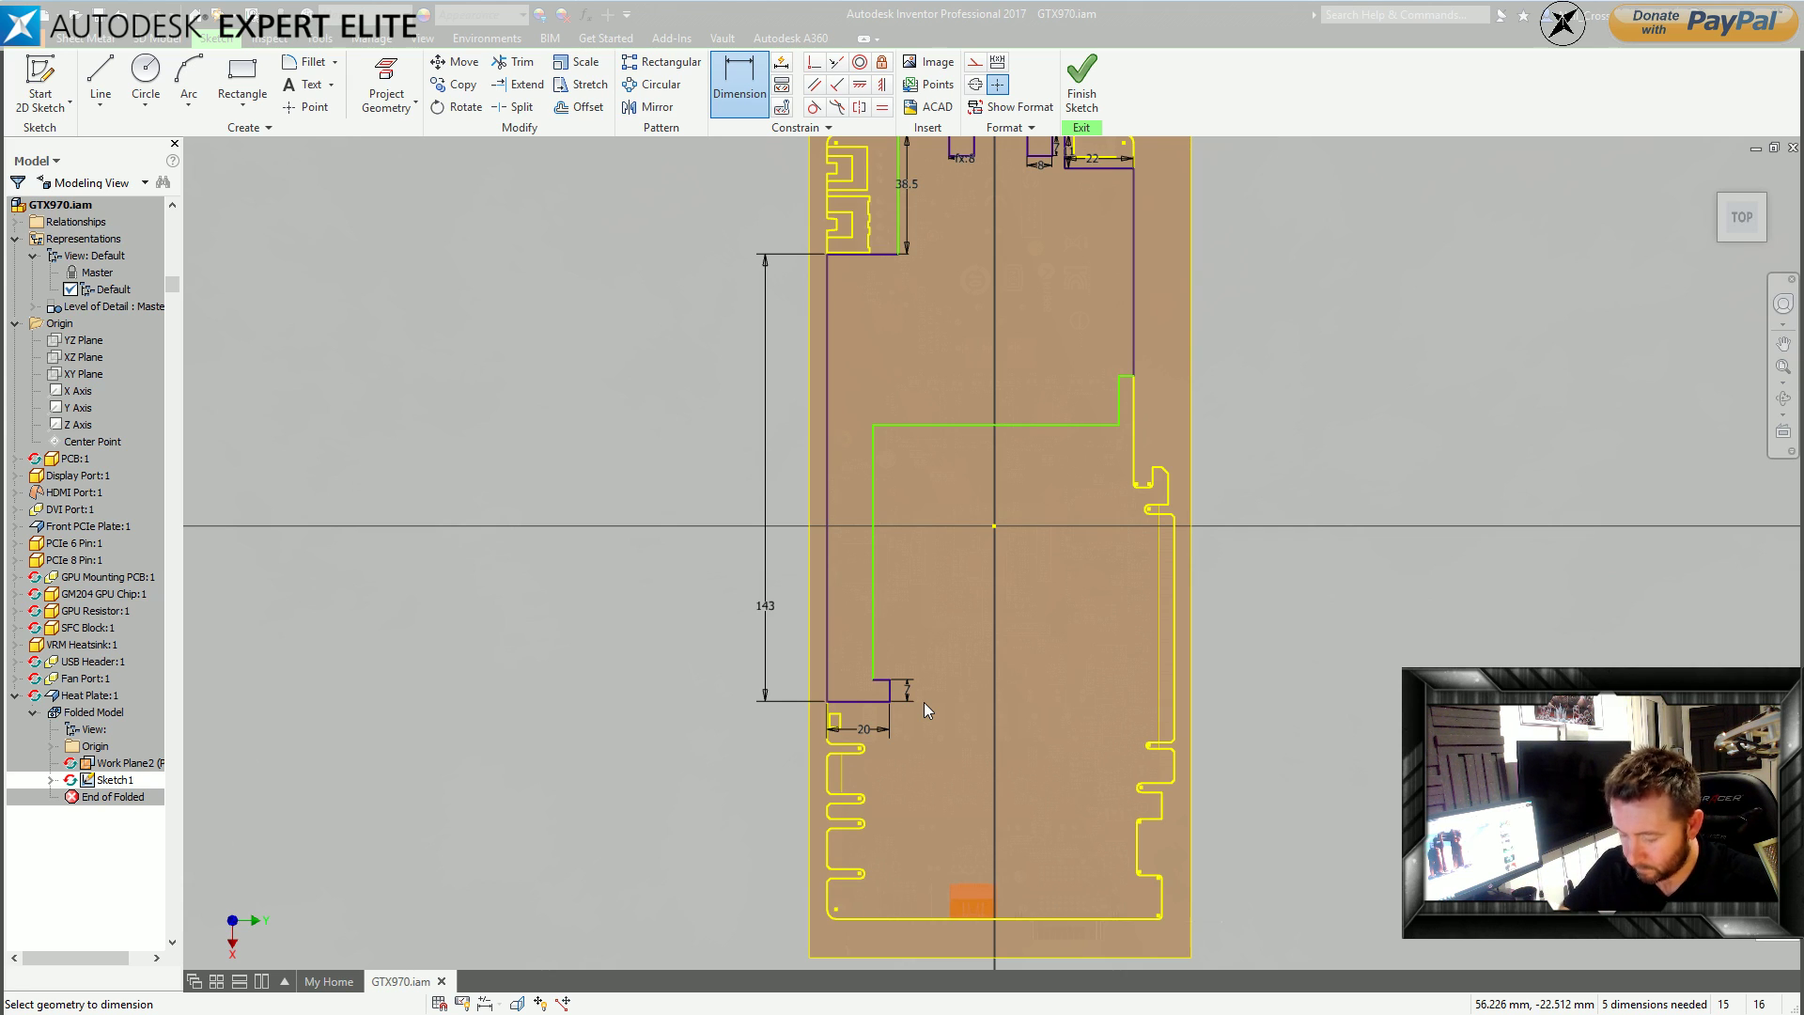
Dimension the inner side of the long leg, above the foot, as 71 mm.
left_click(873, 573)
left_click(904, 575)
type("71")
key("Return")
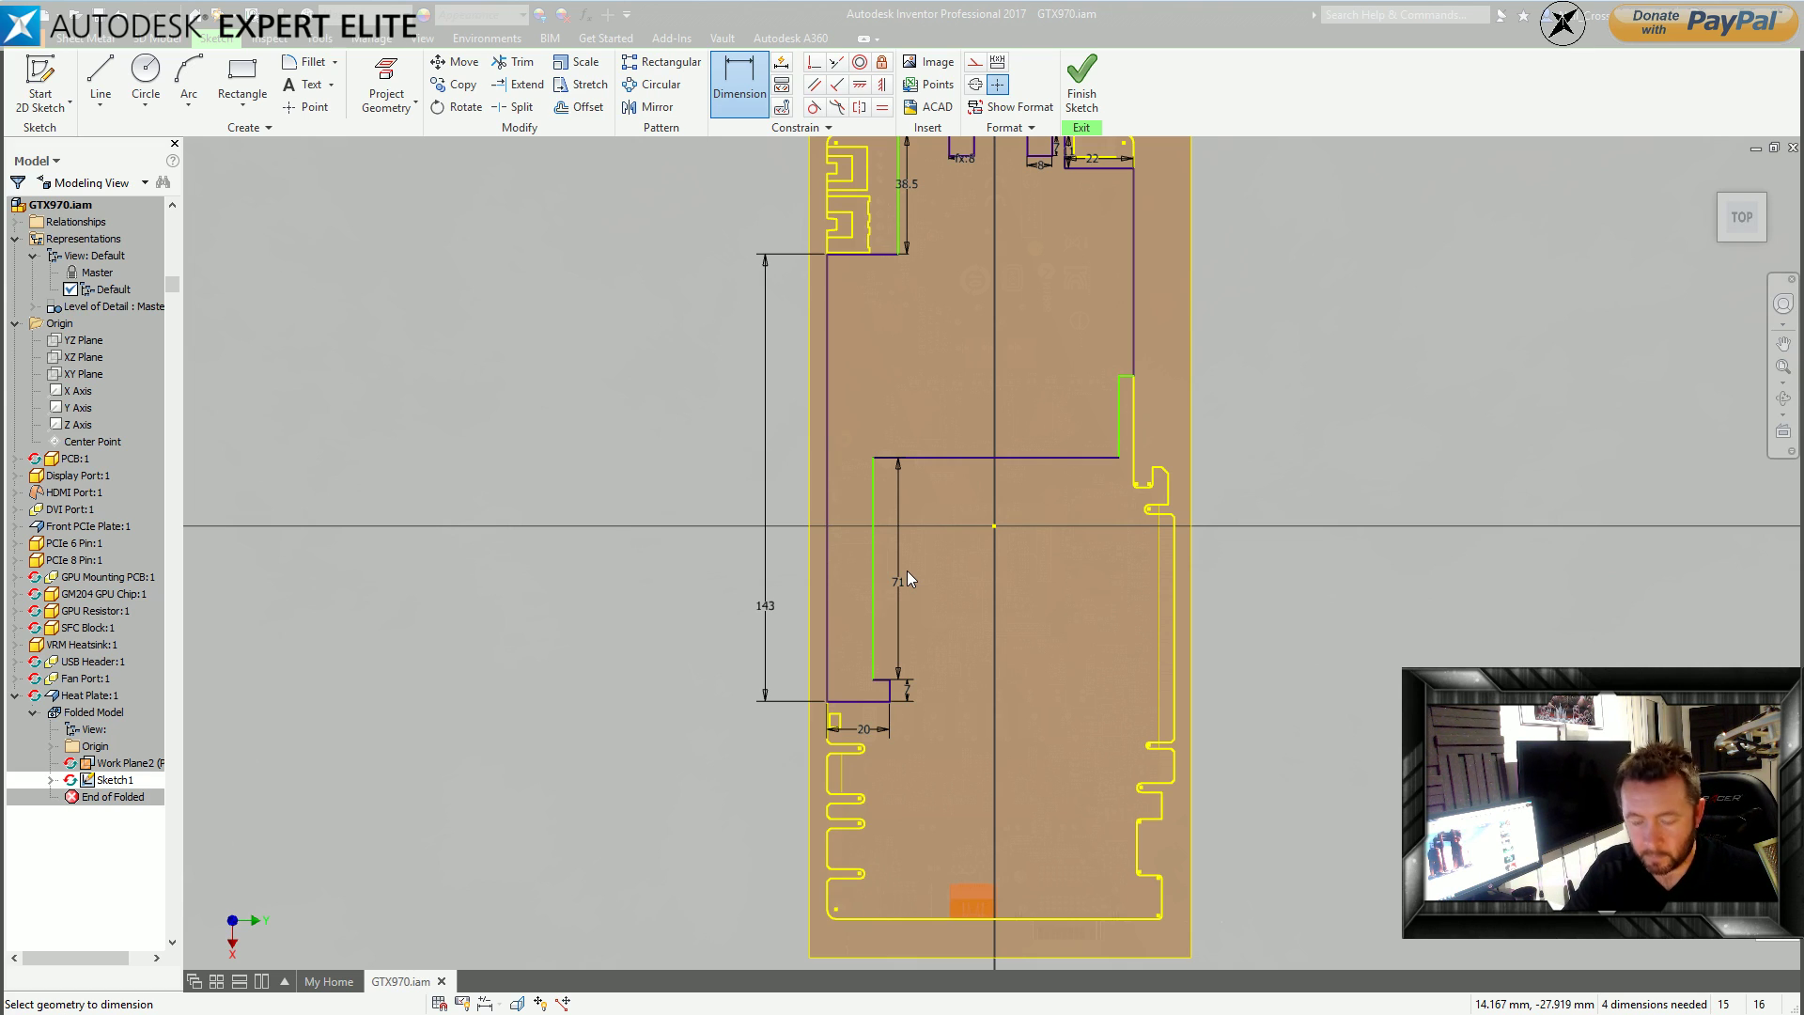
Dimension the width of the long leg between its outer and inner sides as 16 mm.
left_click(875, 571)
left_click(828, 585)
left_click(841, 599)
type("16")
key("Return")
key("Escape")
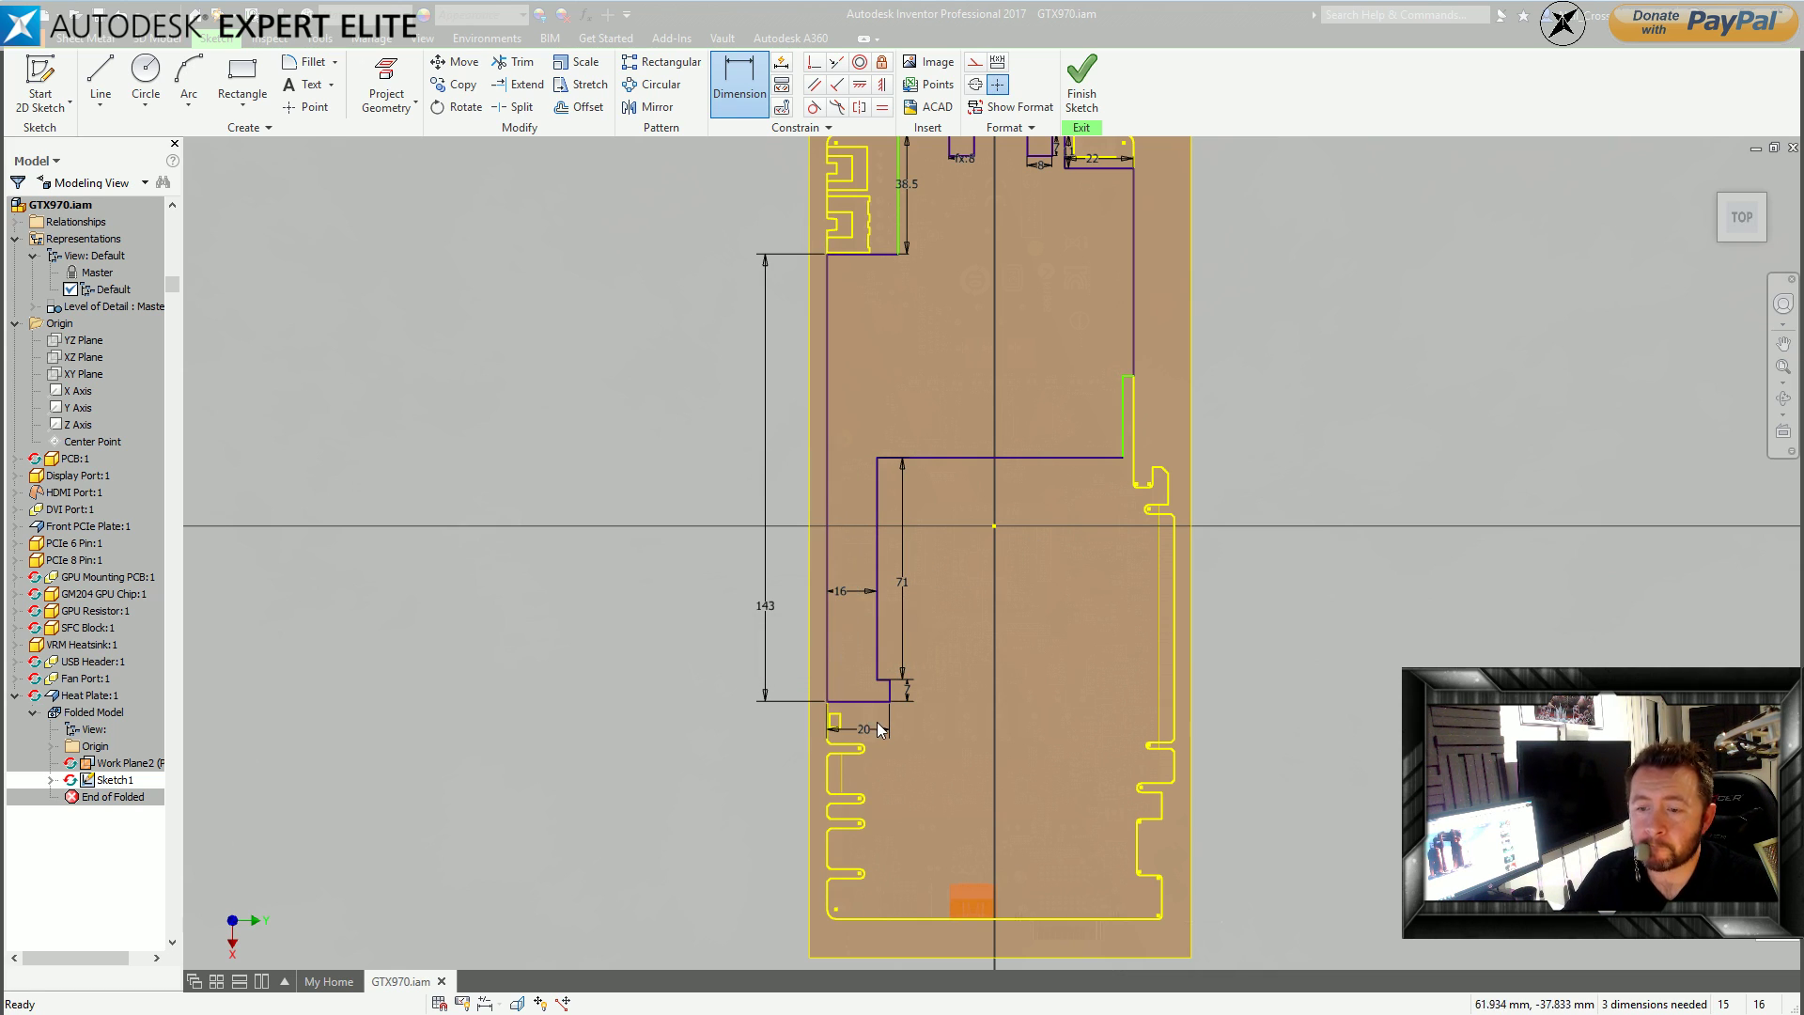
scroll(877, 720, "down", 3)
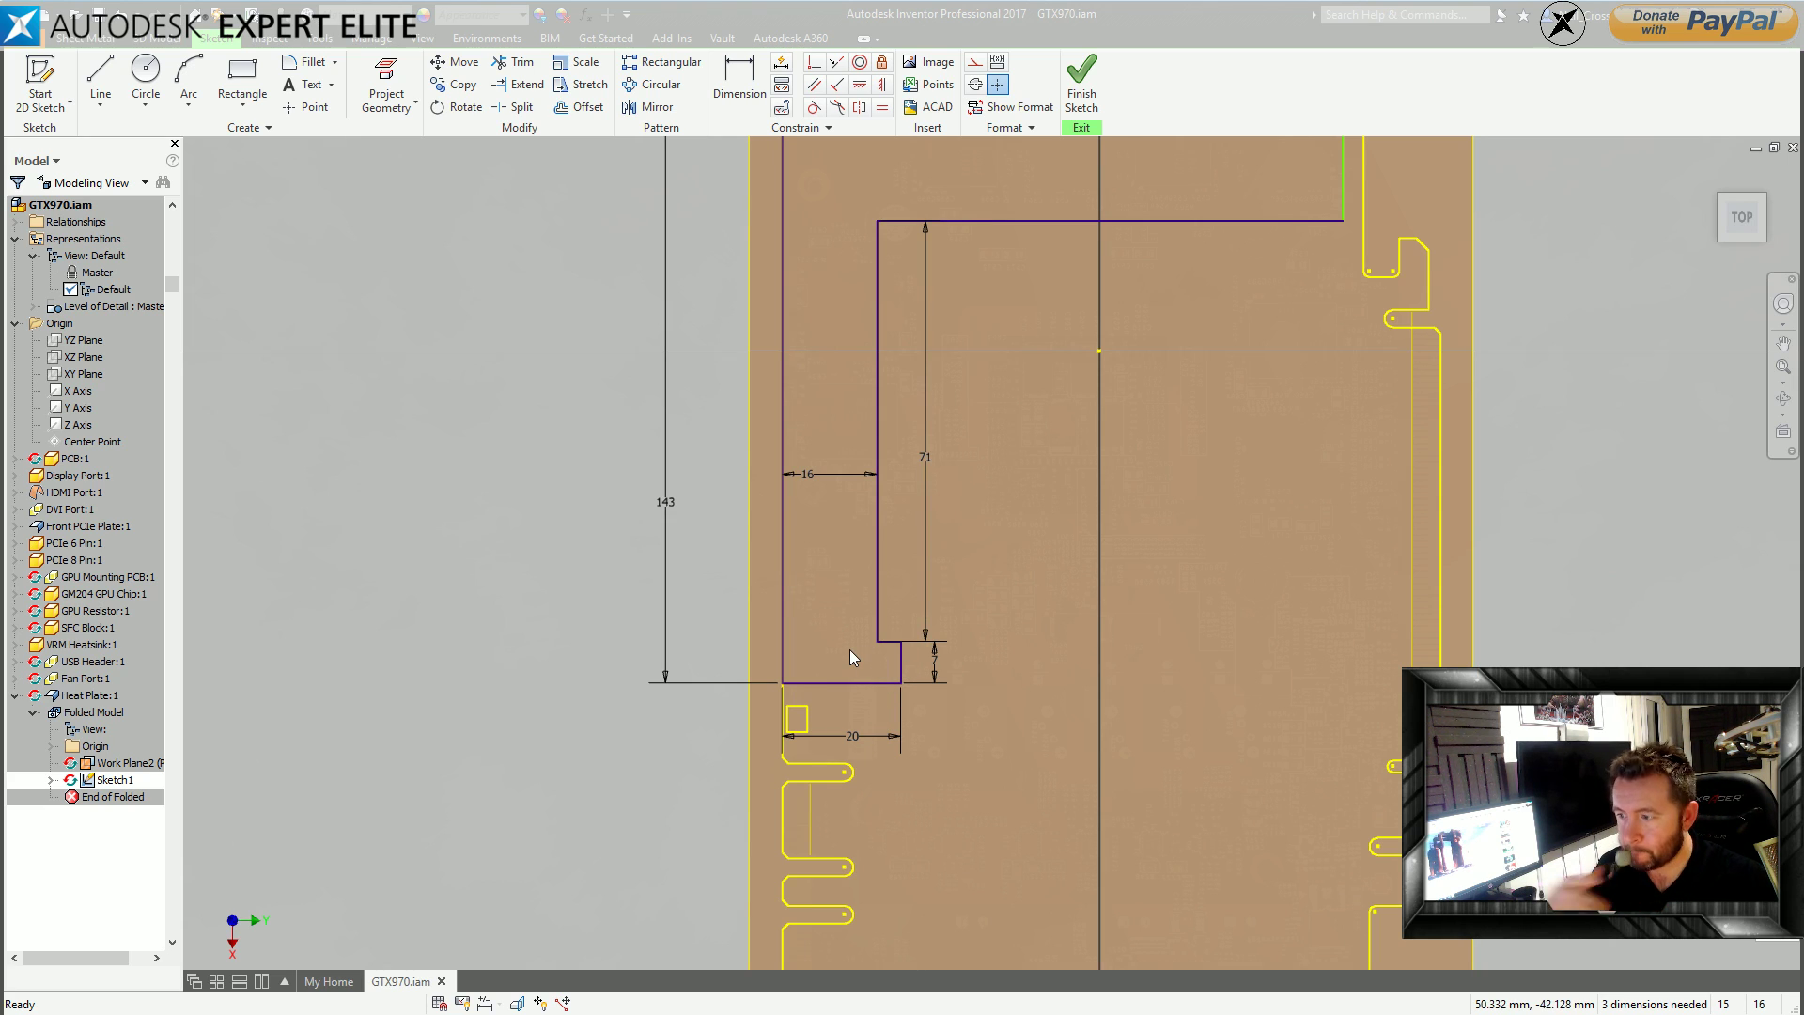
Dimension the width of the small notch beside the gold-finger connector outline as 4 mm.
middle_click_drag(1108, 645, 1097, 810)
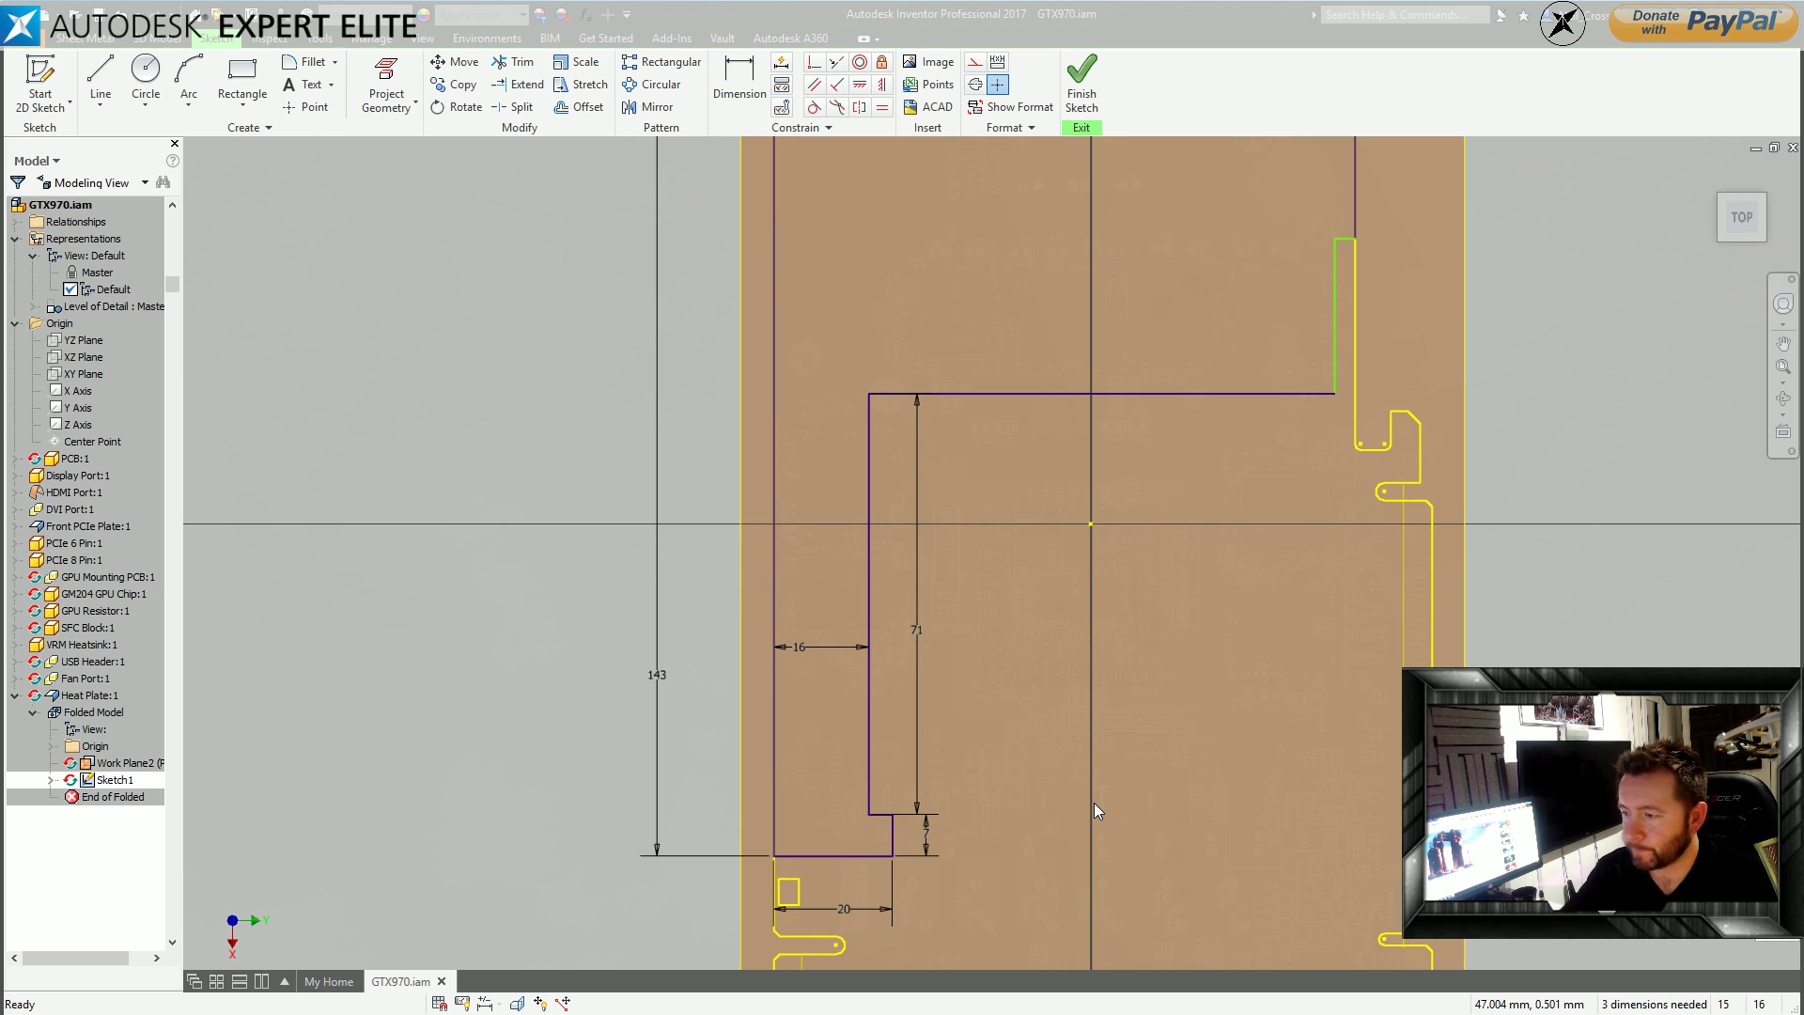
key("d")
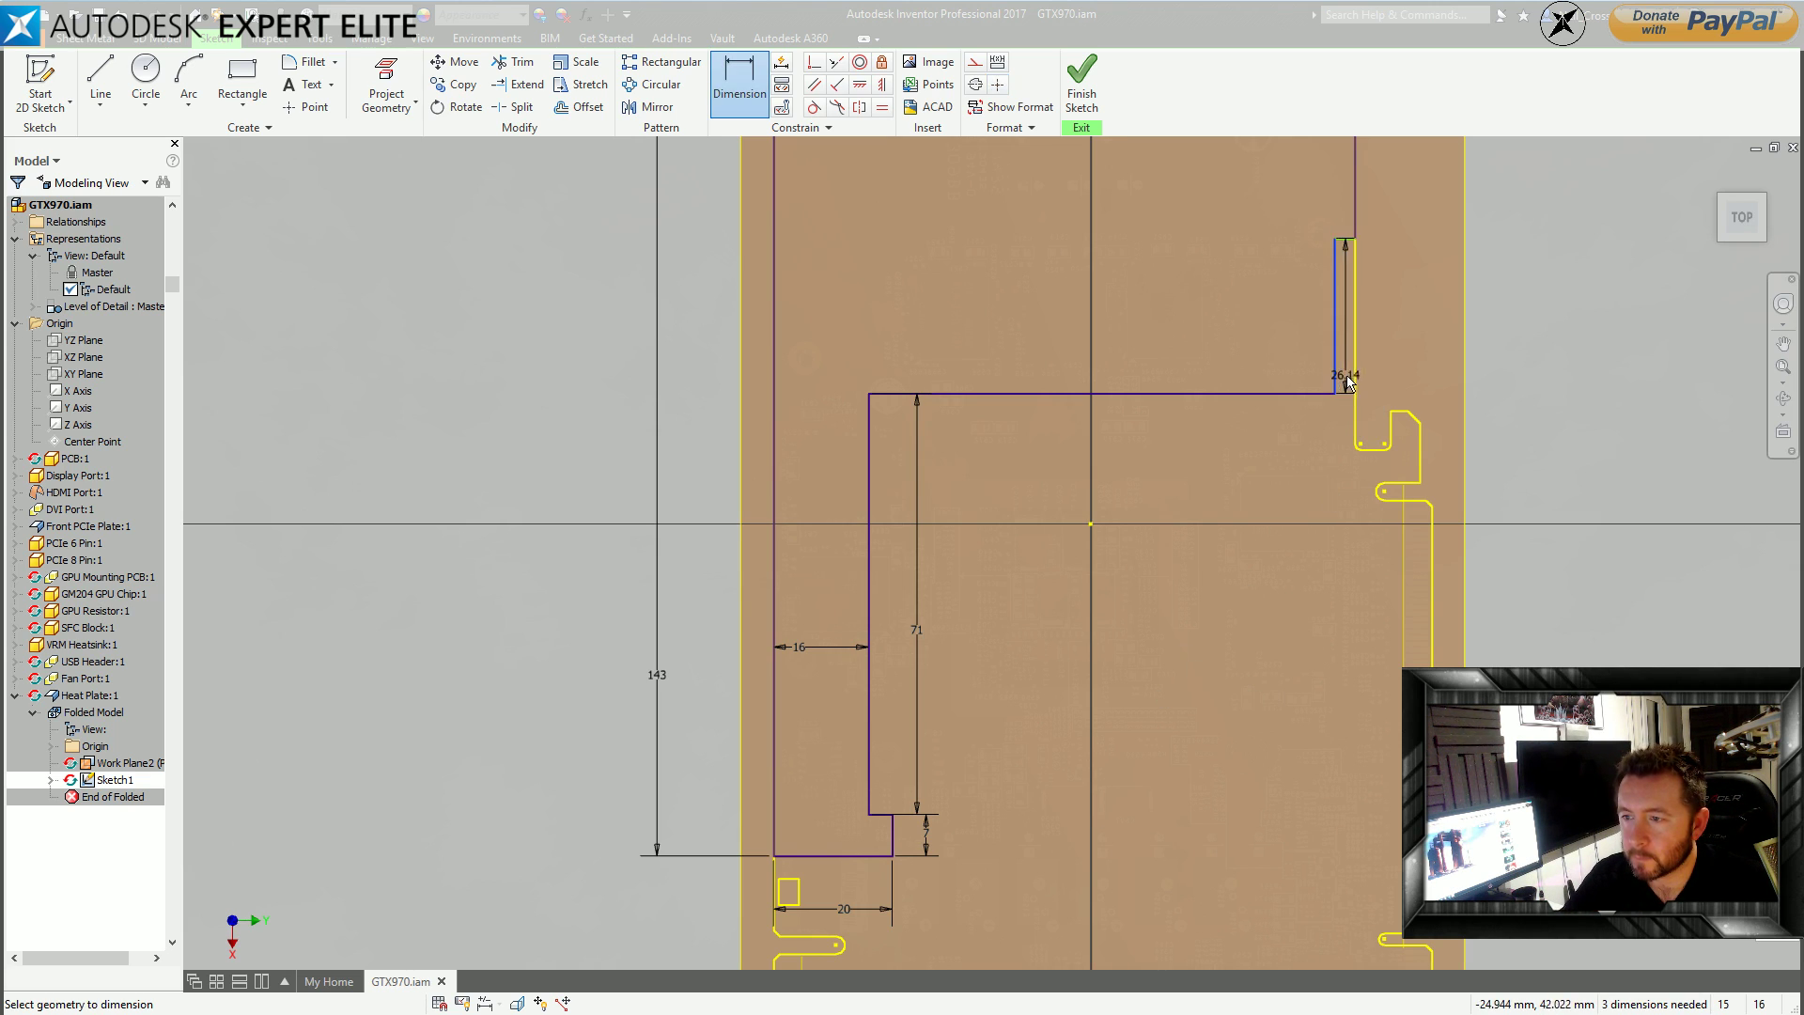
left_click(1351, 374)
left_click(1335, 374)
left_click(1417, 374)
type("4")
key("Return")
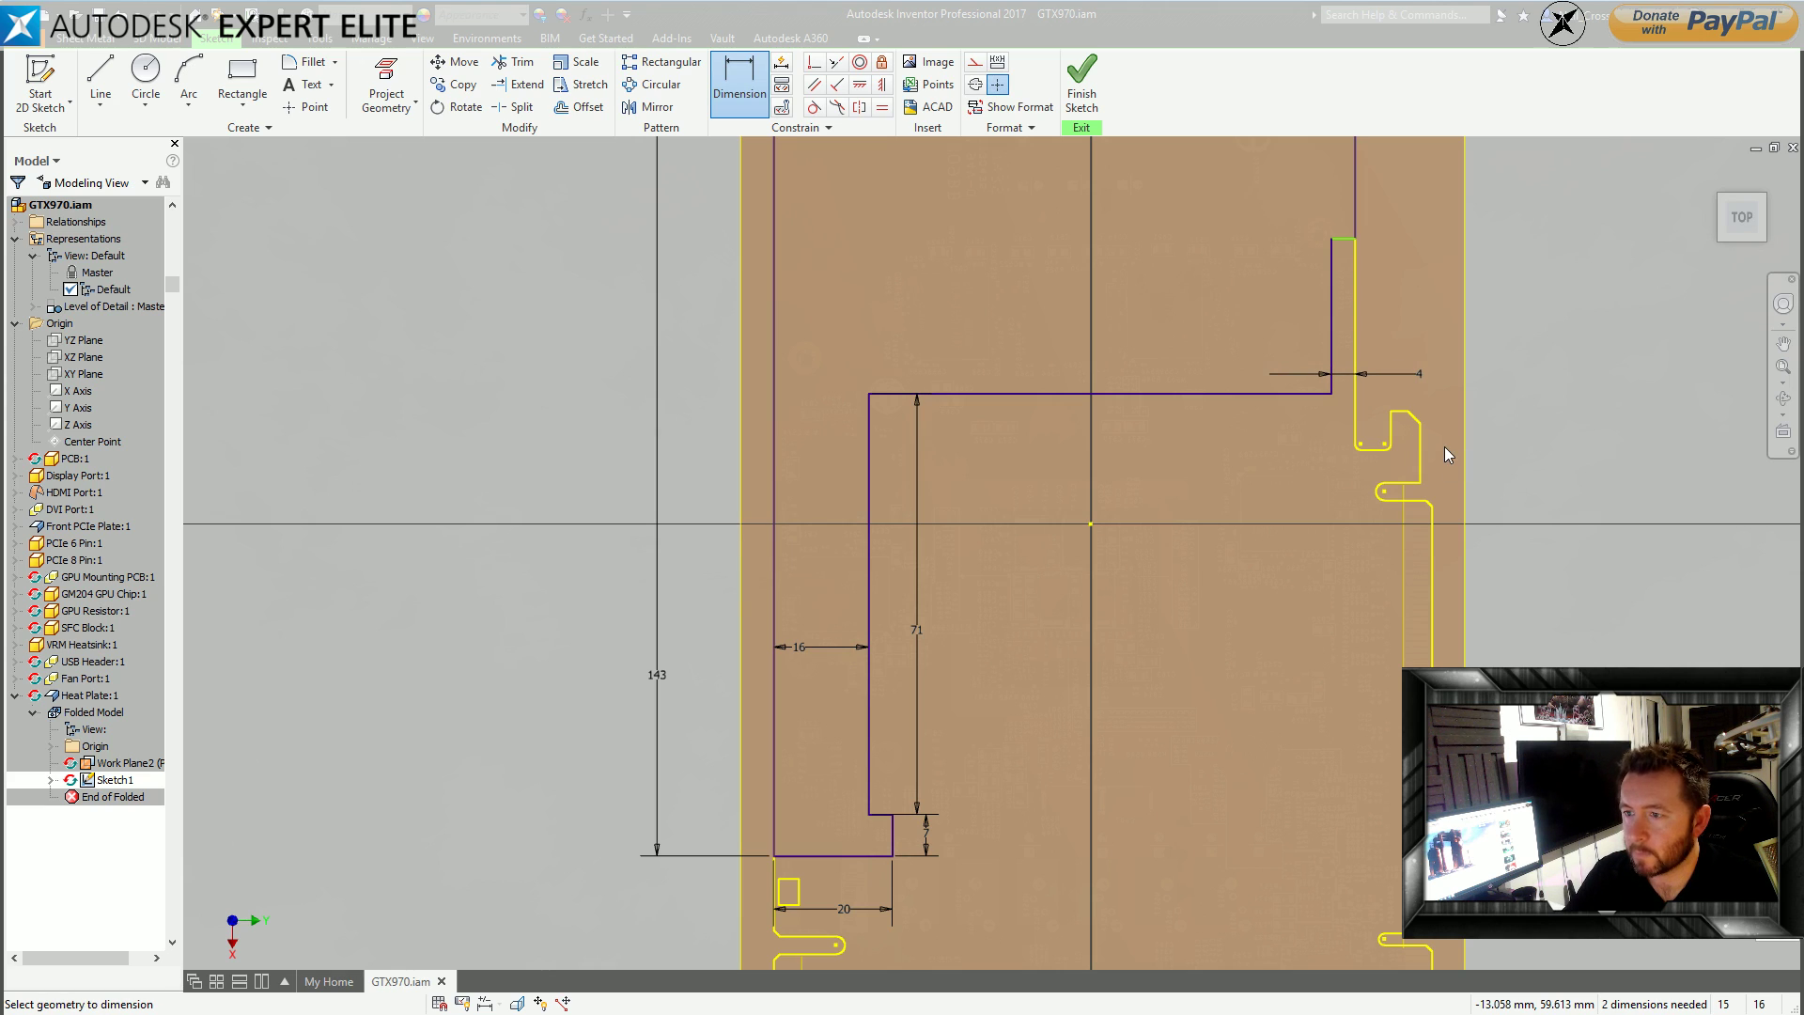
key("Escape")
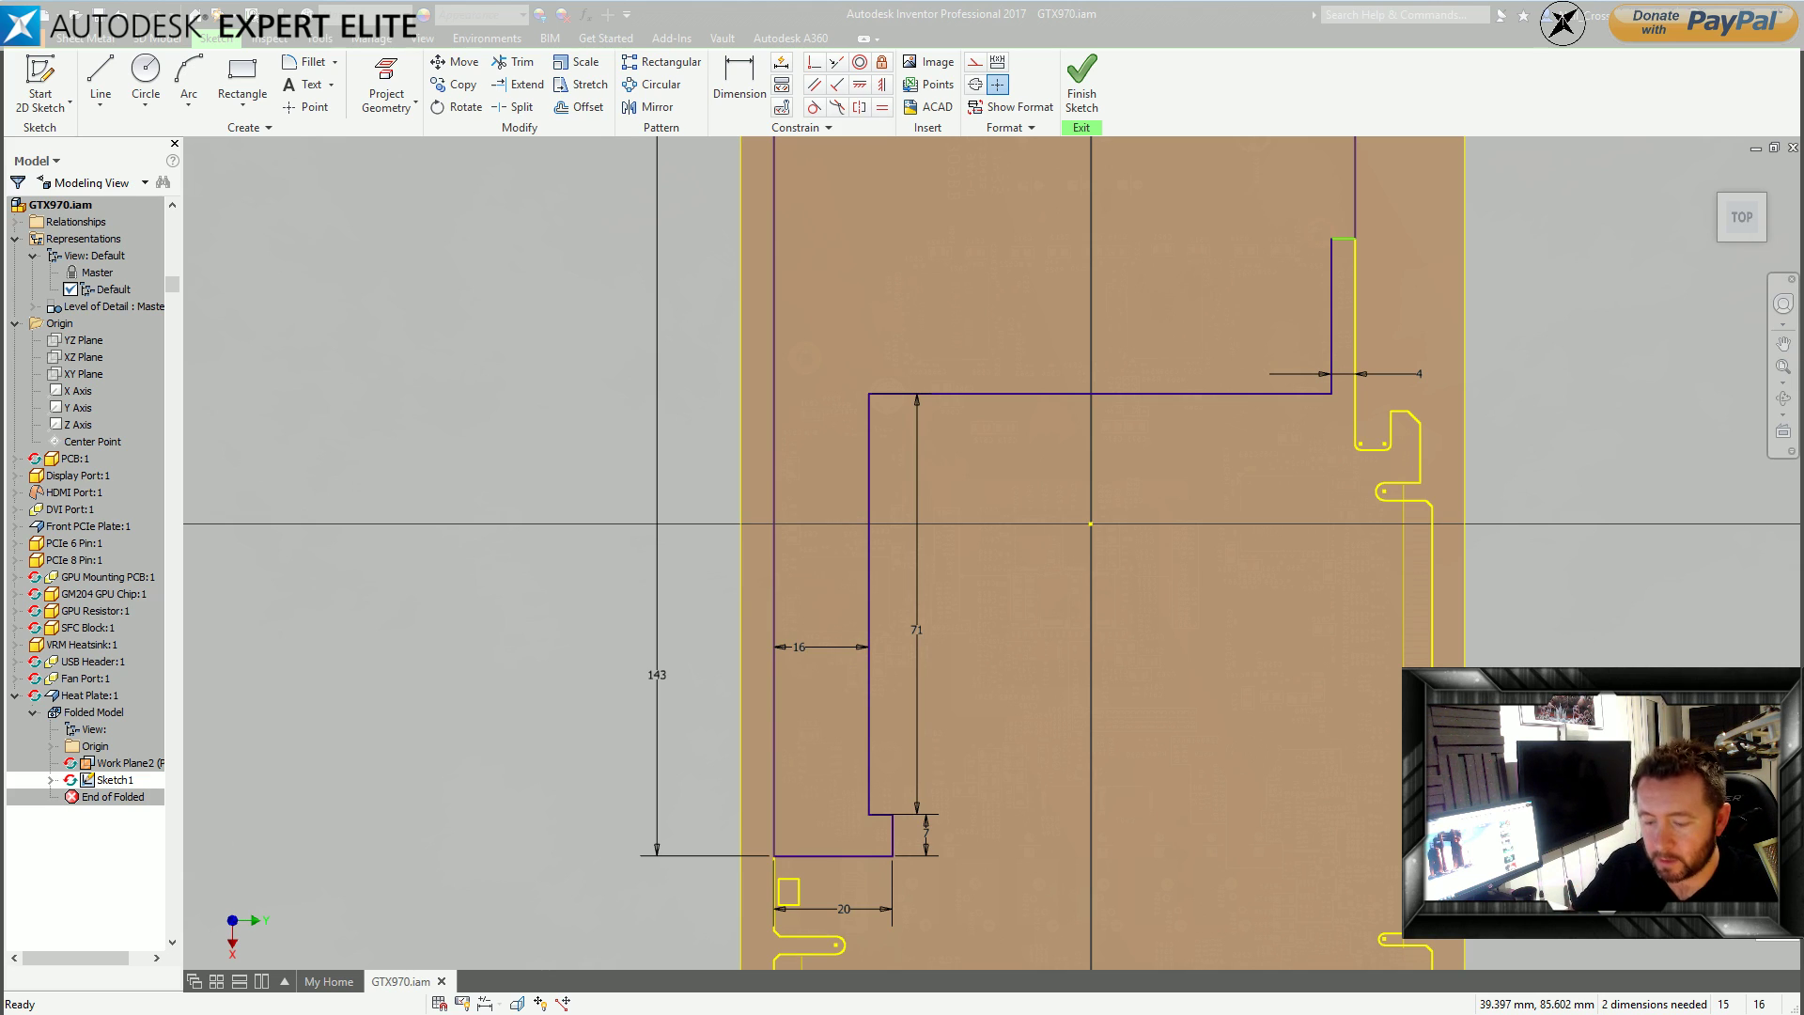
Dimension the long side of that small notch as 15 mm.
key("d")
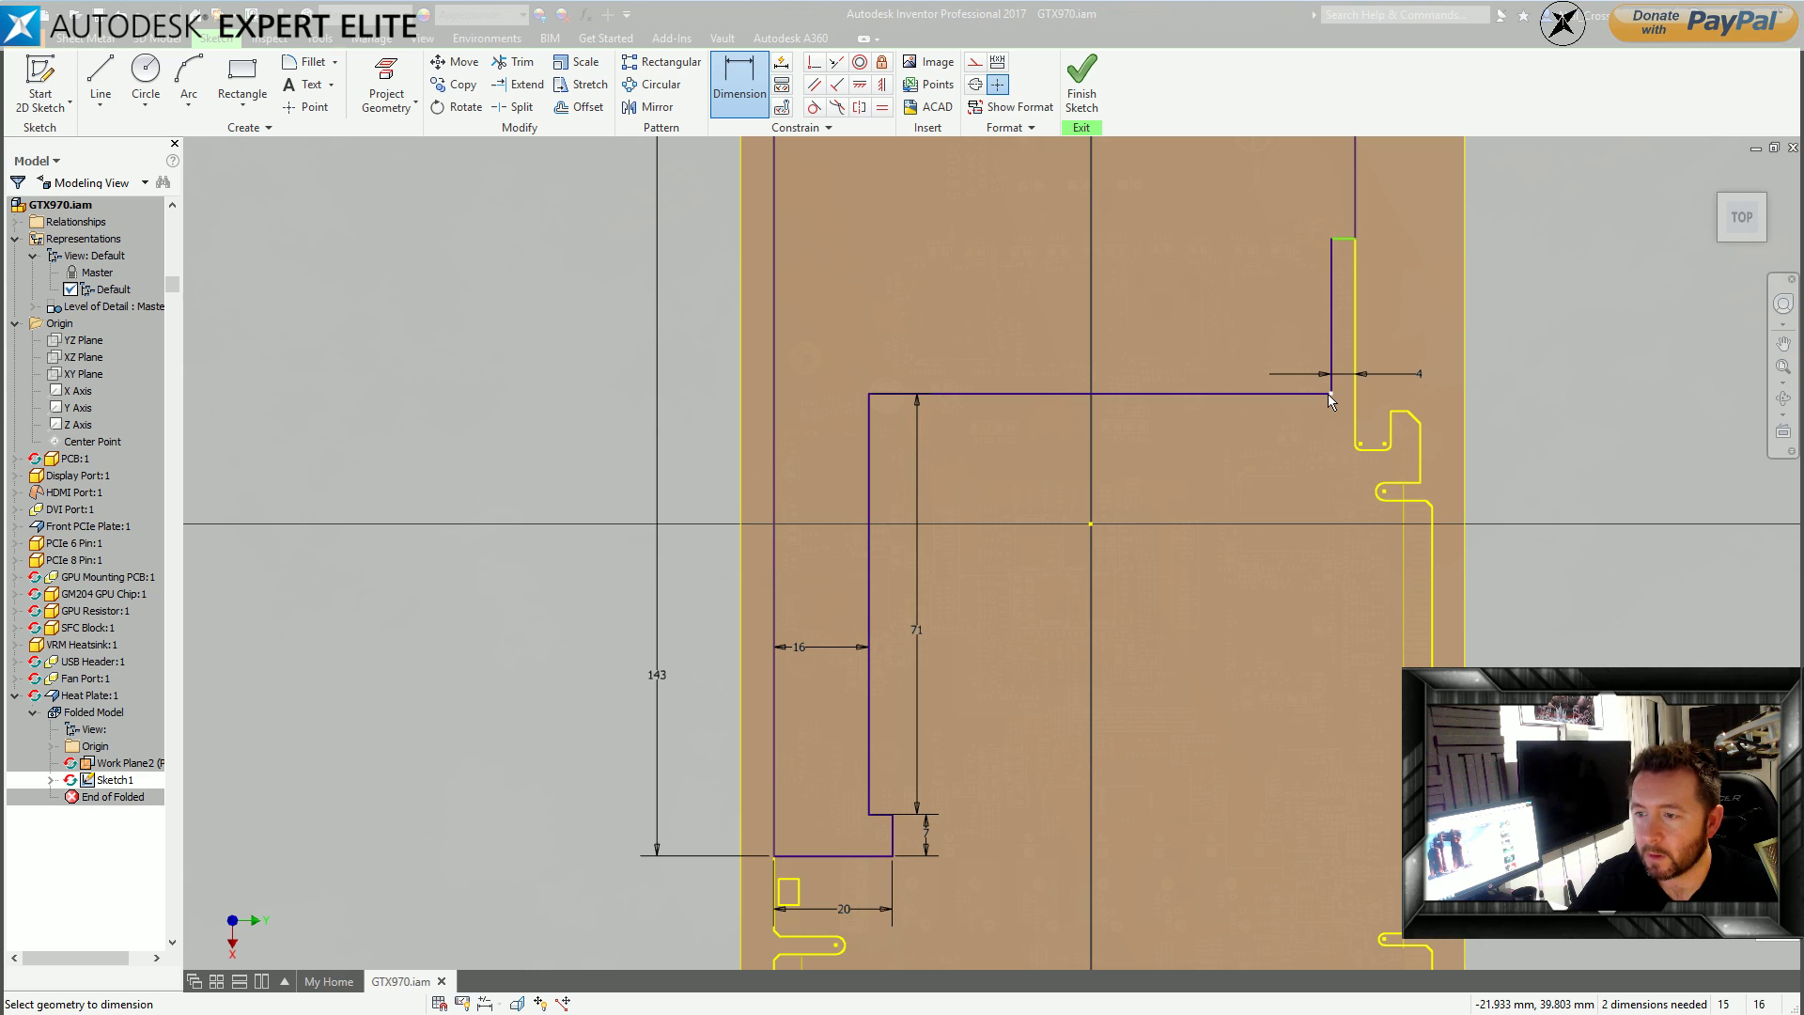
left_click(1332, 295)
left_click(1430, 286)
type("15")
key("Return")
Try to dimension the distance between the 22 mm corner step's edge and the short edge of the 4 mm notch.
scroll(1572, 299, "down", 5)
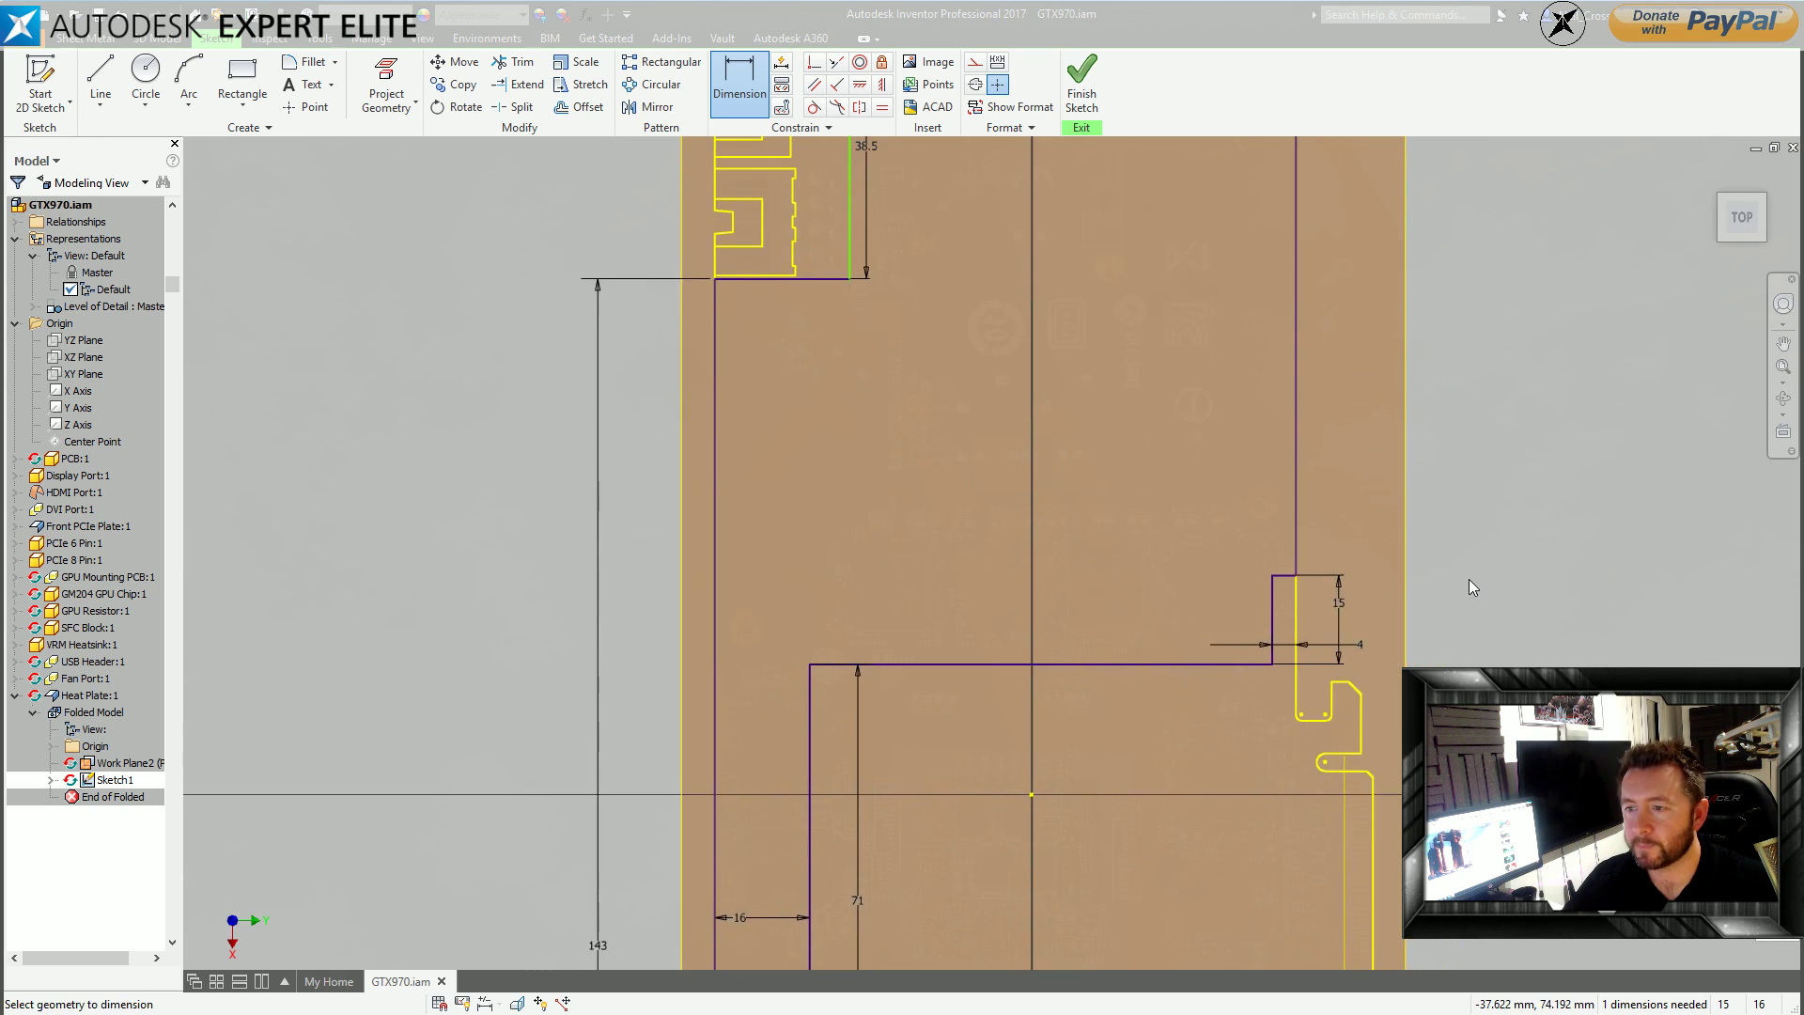
scroll(1470, 580, "up", 3)
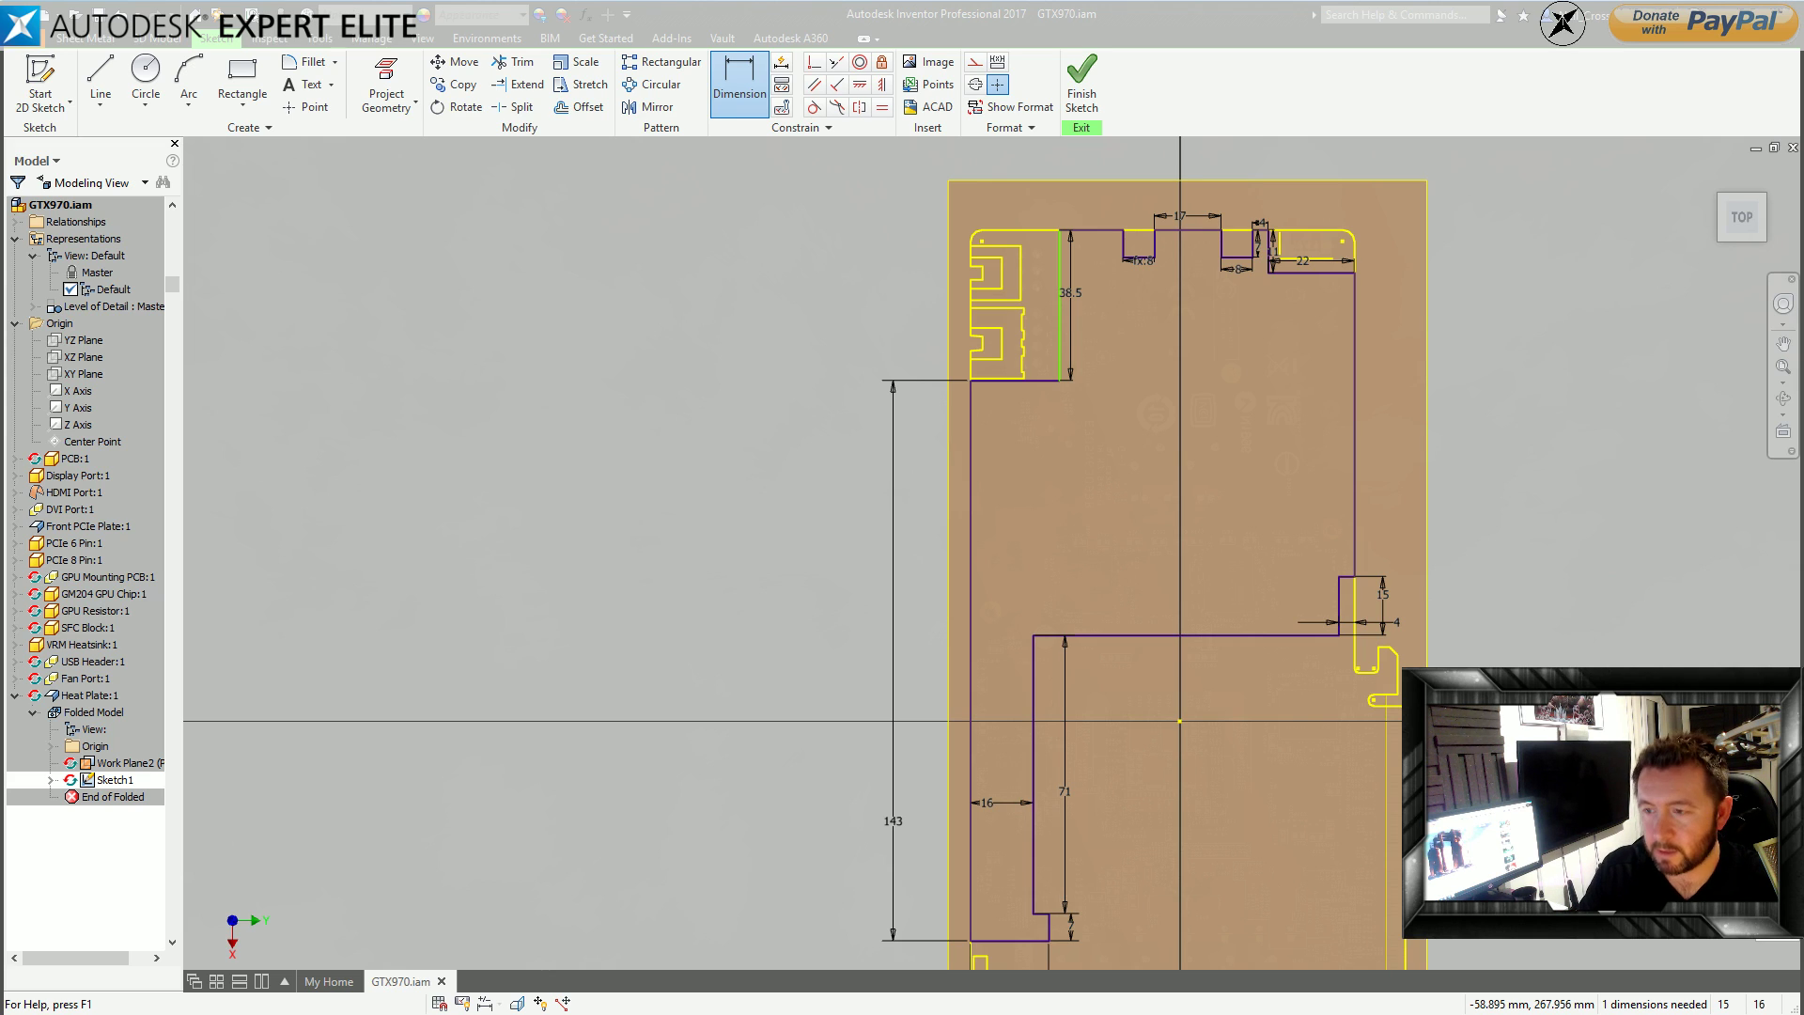
left_click(1335, 273)
left_click(1346, 576)
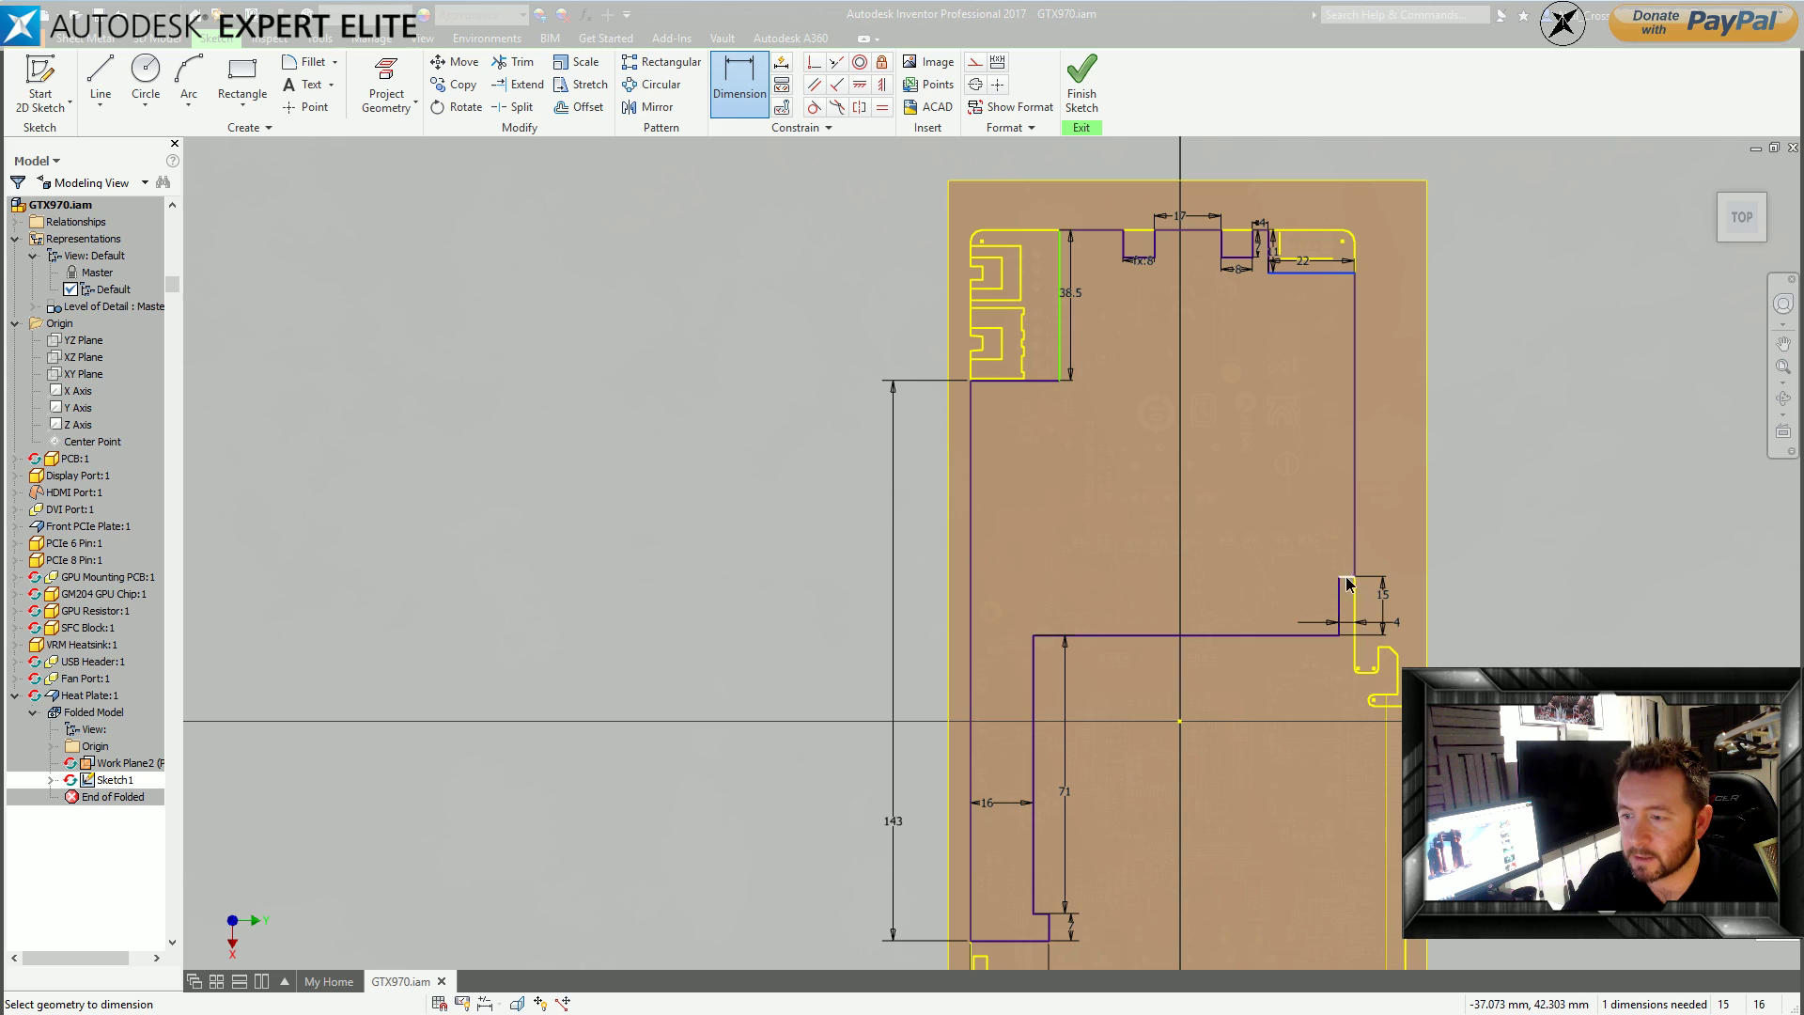
left_click(1397, 462)
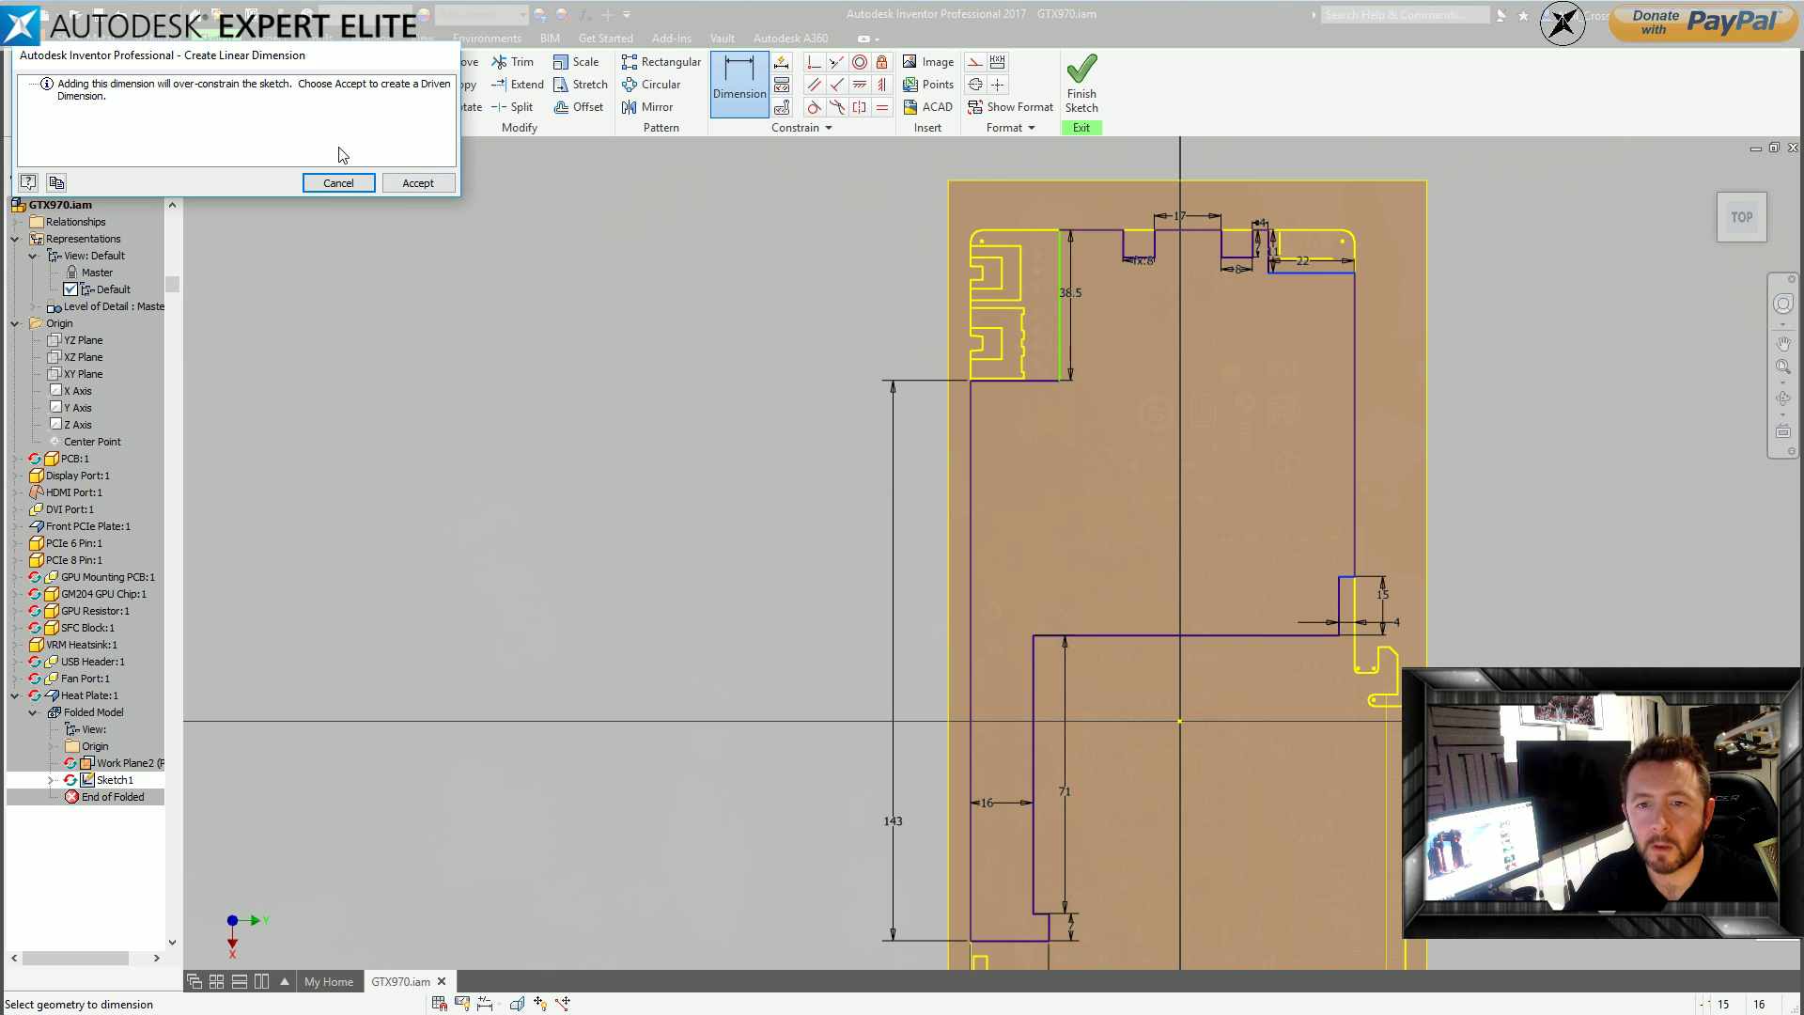
left_click(338, 182)
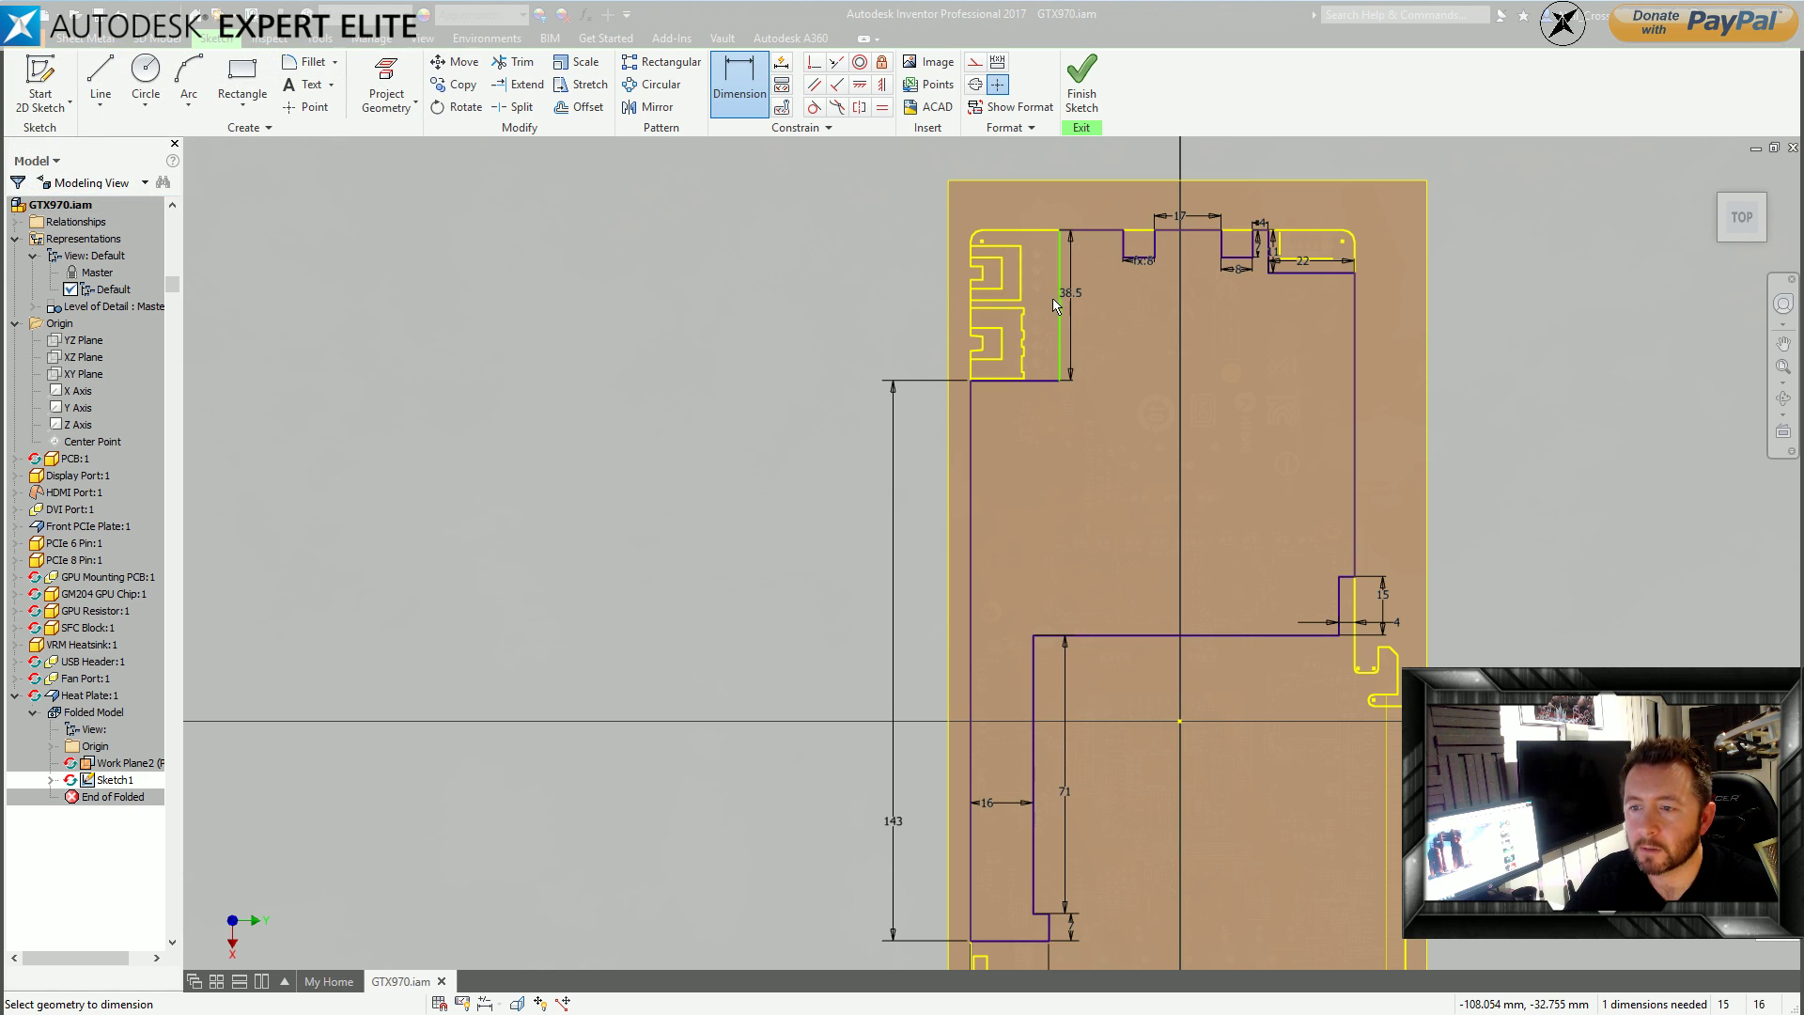
Dimension the width of the corner cutout around the two power connectors, from the PCB edge to its inner side, as 20 mm.
scroll(1043, 299, "up", 3)
middle_click_drag(1045, 297, 1036, 417)
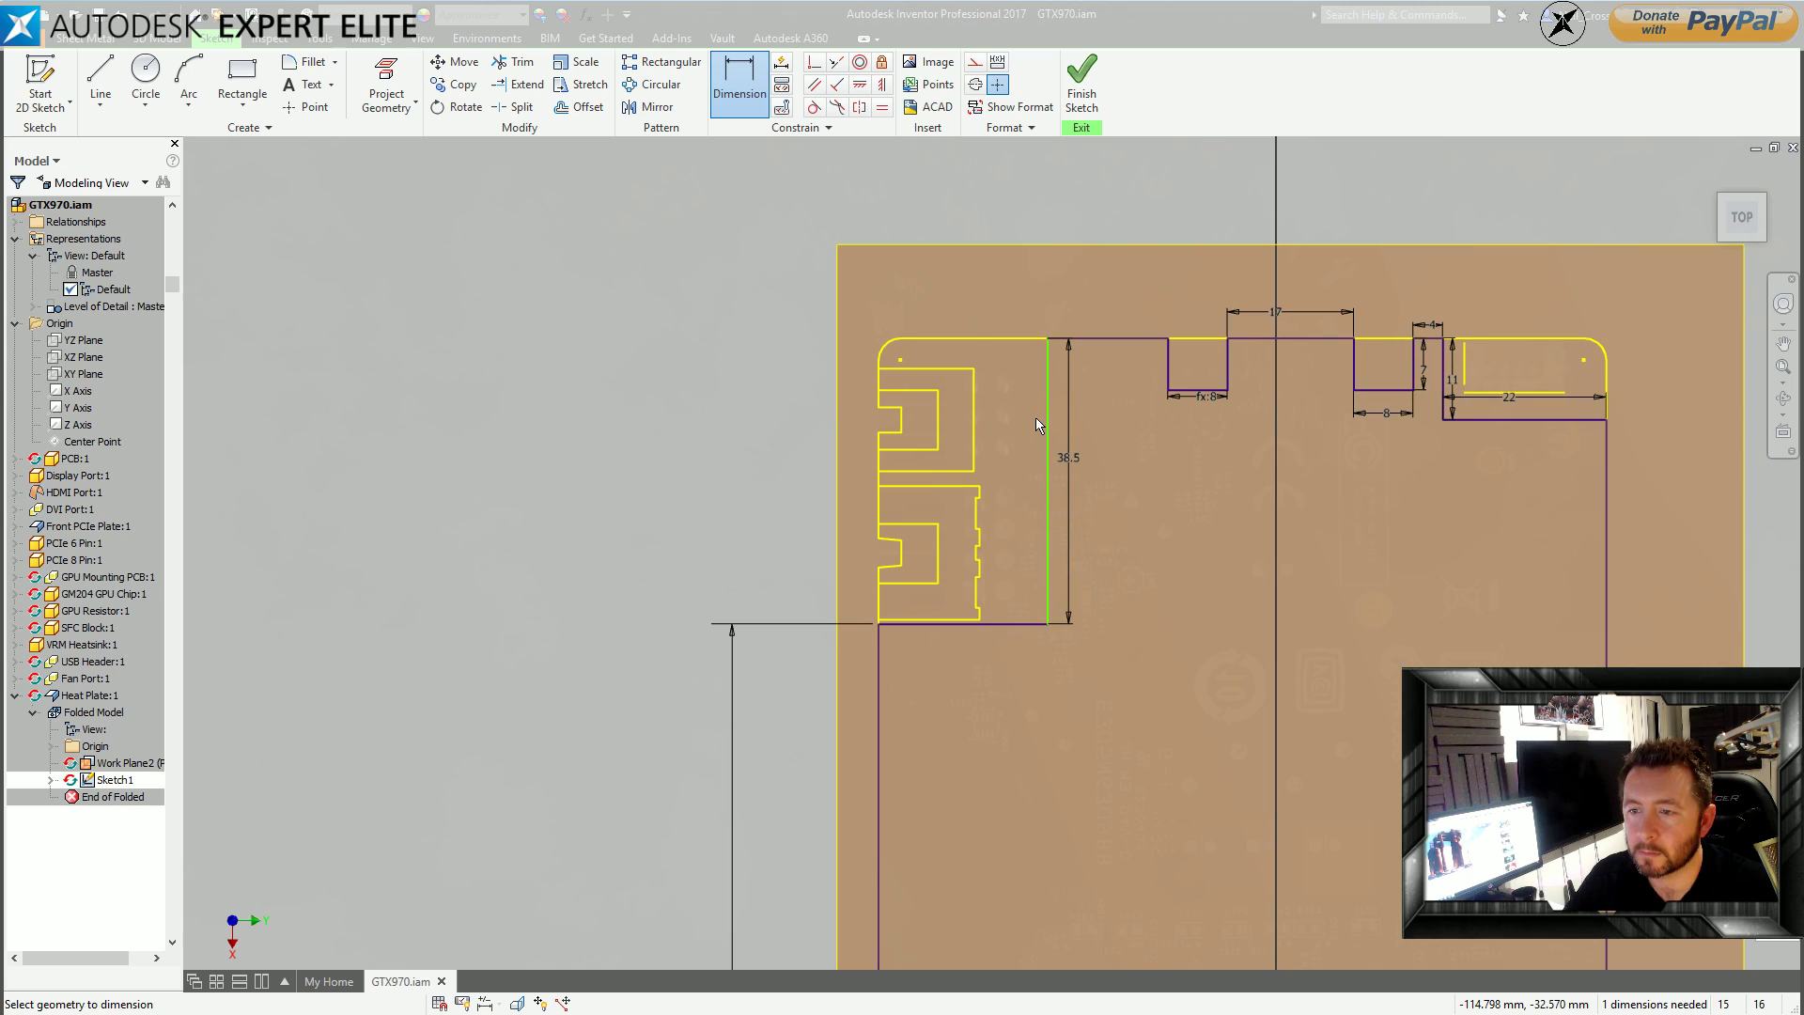
left_click(880, 361)
left_click(1046, 369)
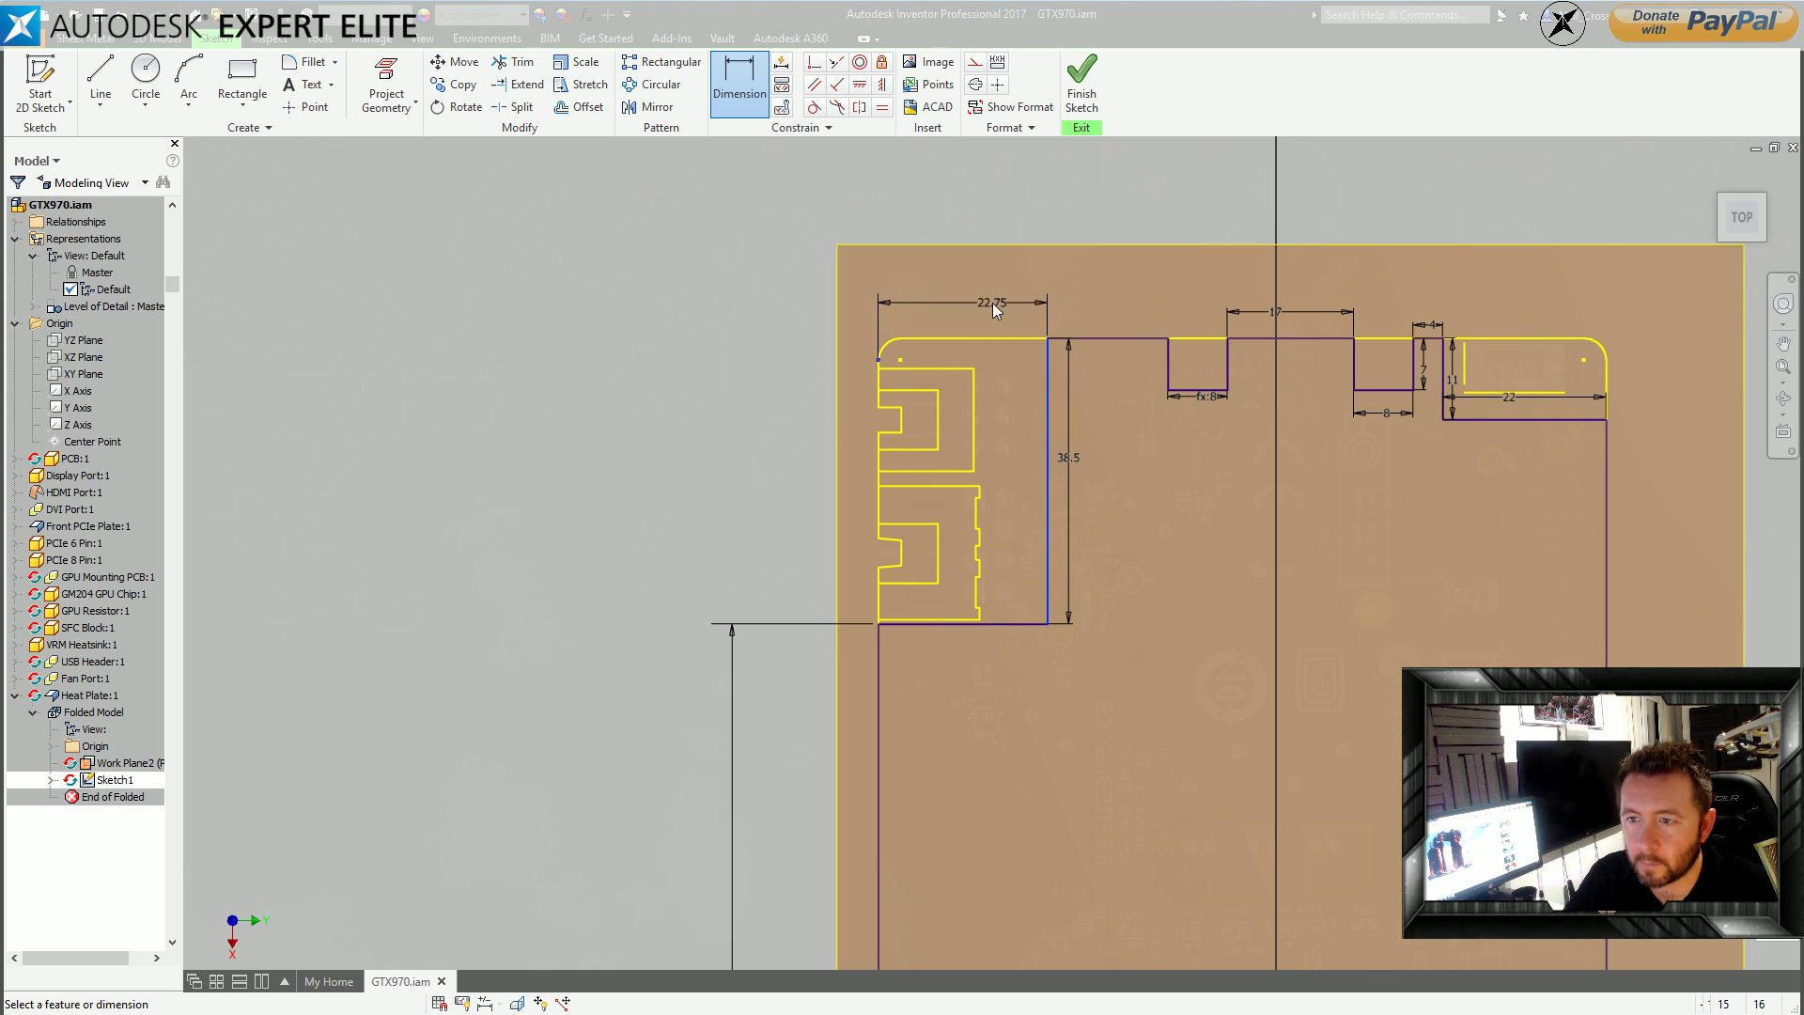
left_click(969, 325)
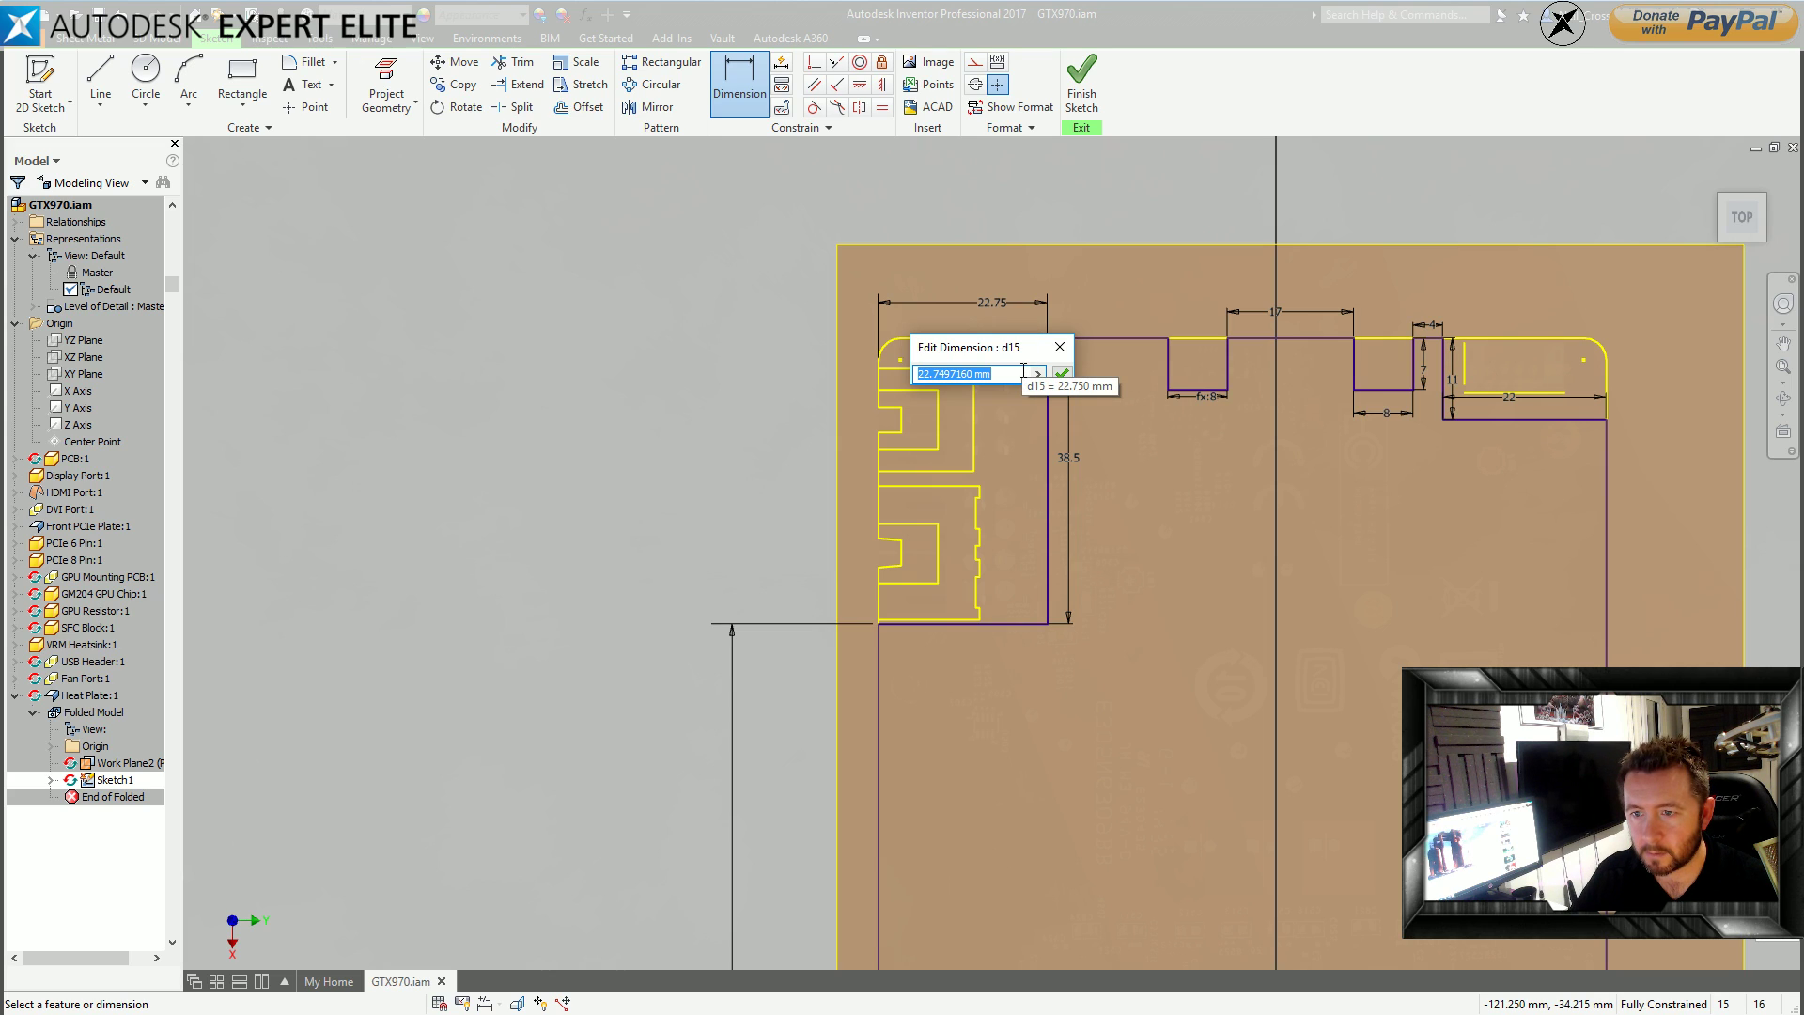
type("20")
key("Return")
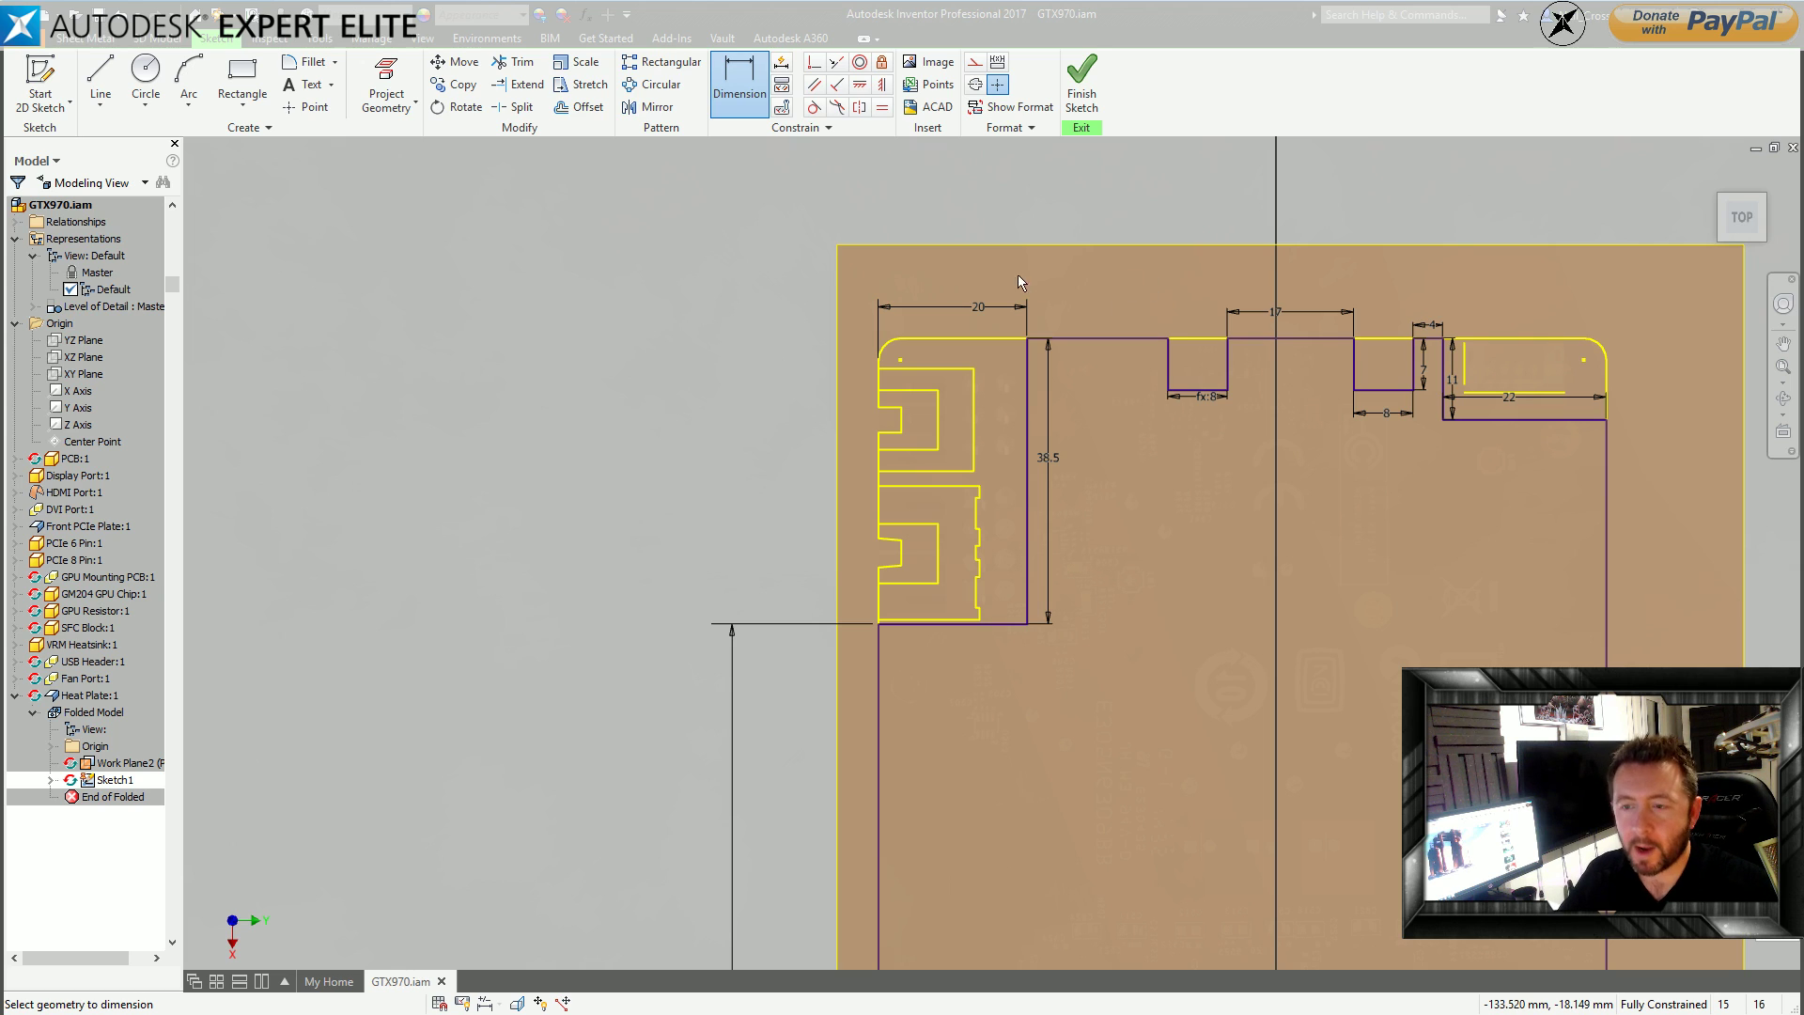
Check the whole dimensioned Heat Plate profile and finish the sketch.
scroll(1186, 566, "down", 2)
middle_click_drag(1180, 564, 1156, 371)
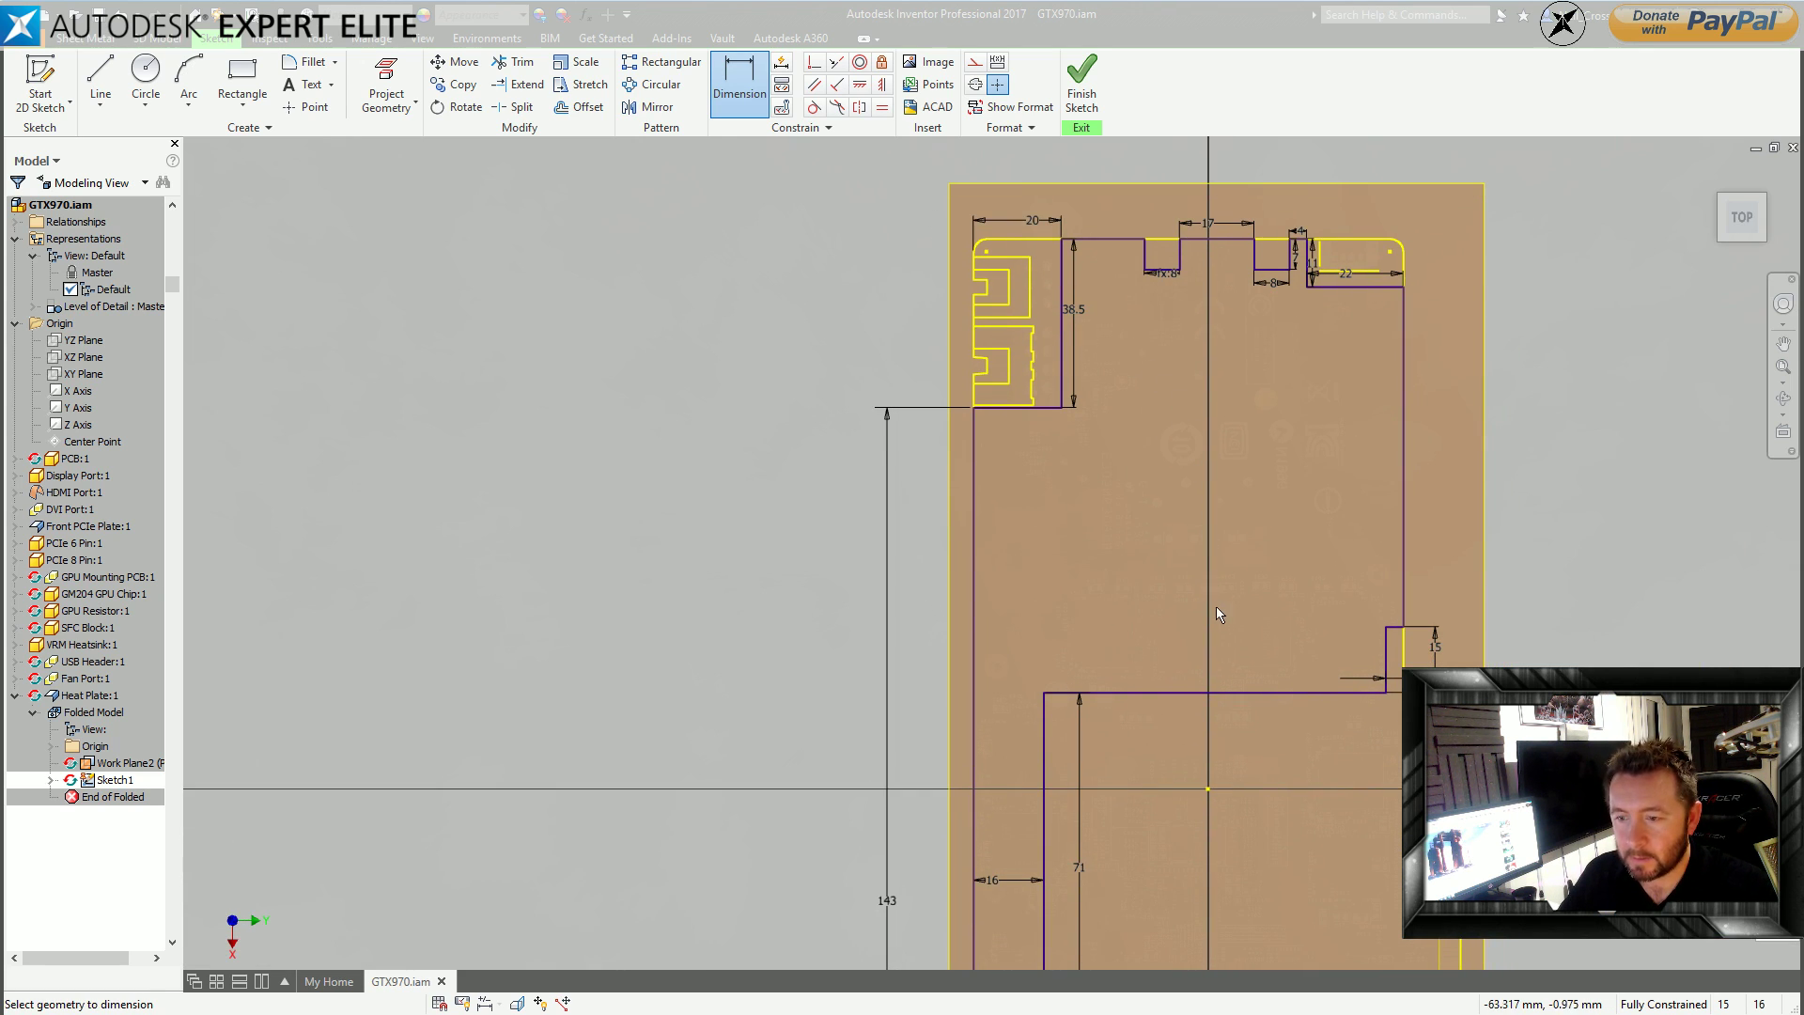
middle_click_drag(1215, 602, 1204, 425)
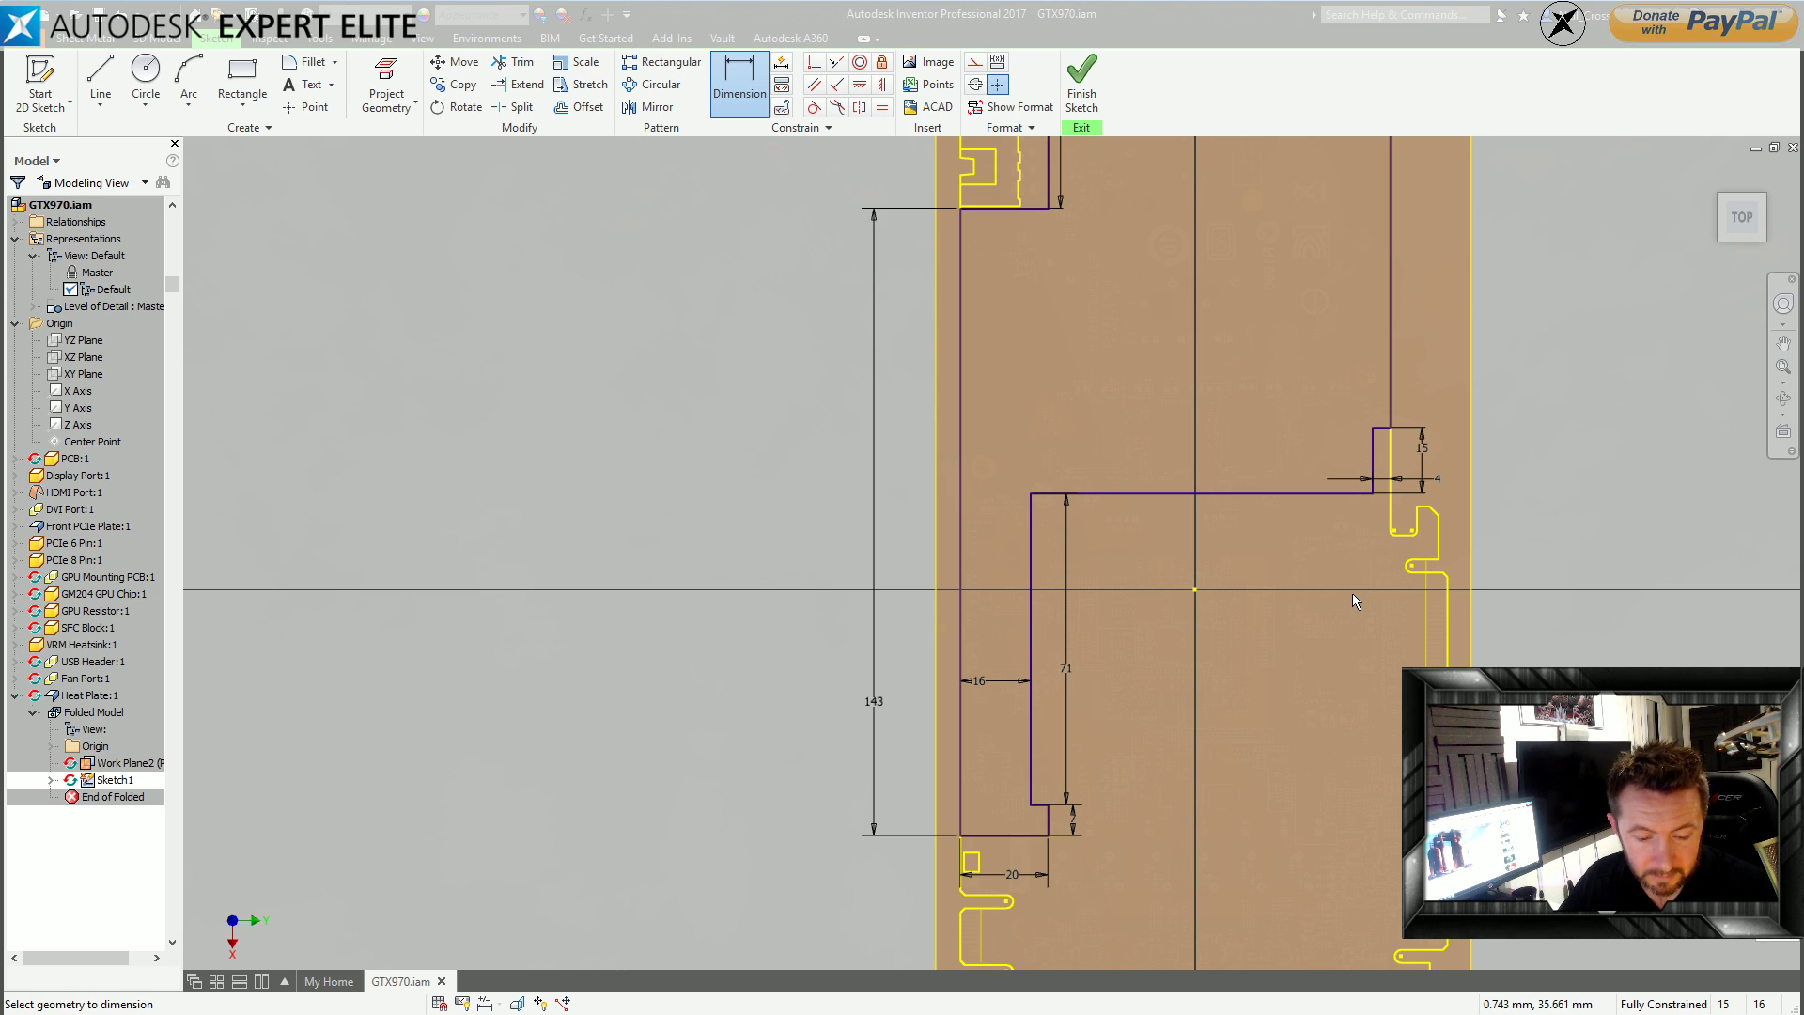
scroll(1446, 567, "down", 3)
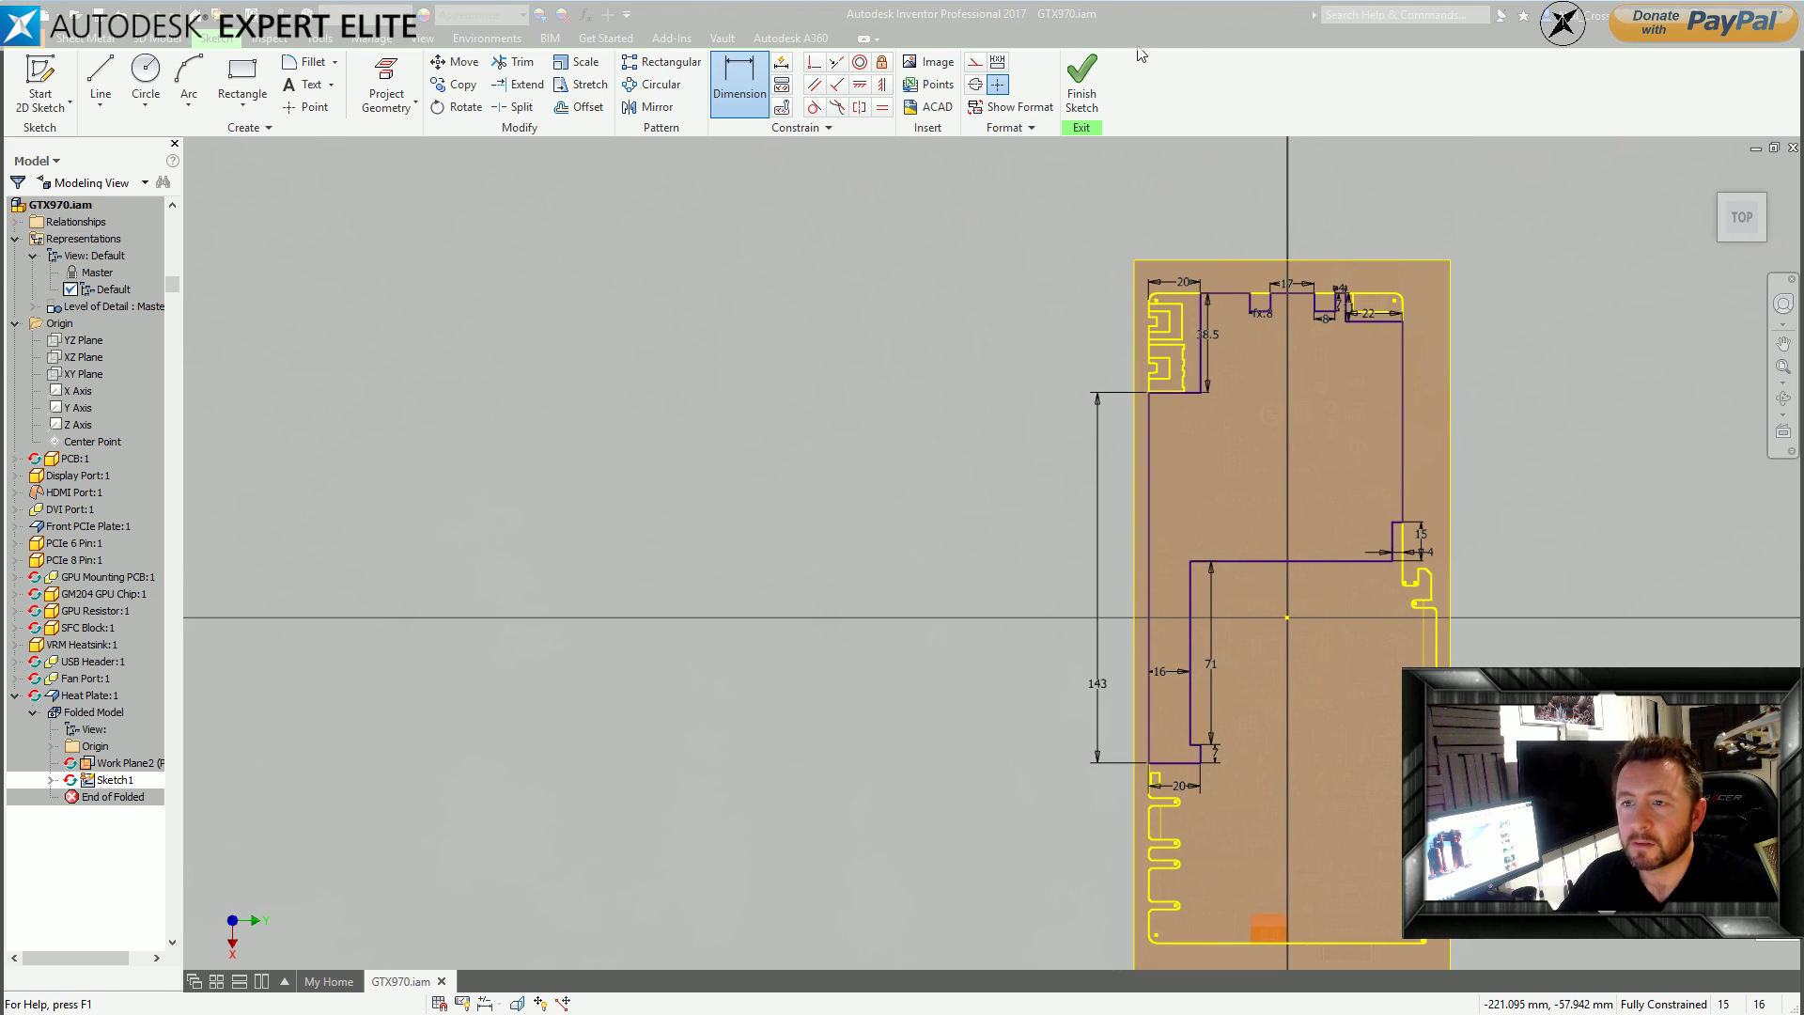
left_click(1090, 80)
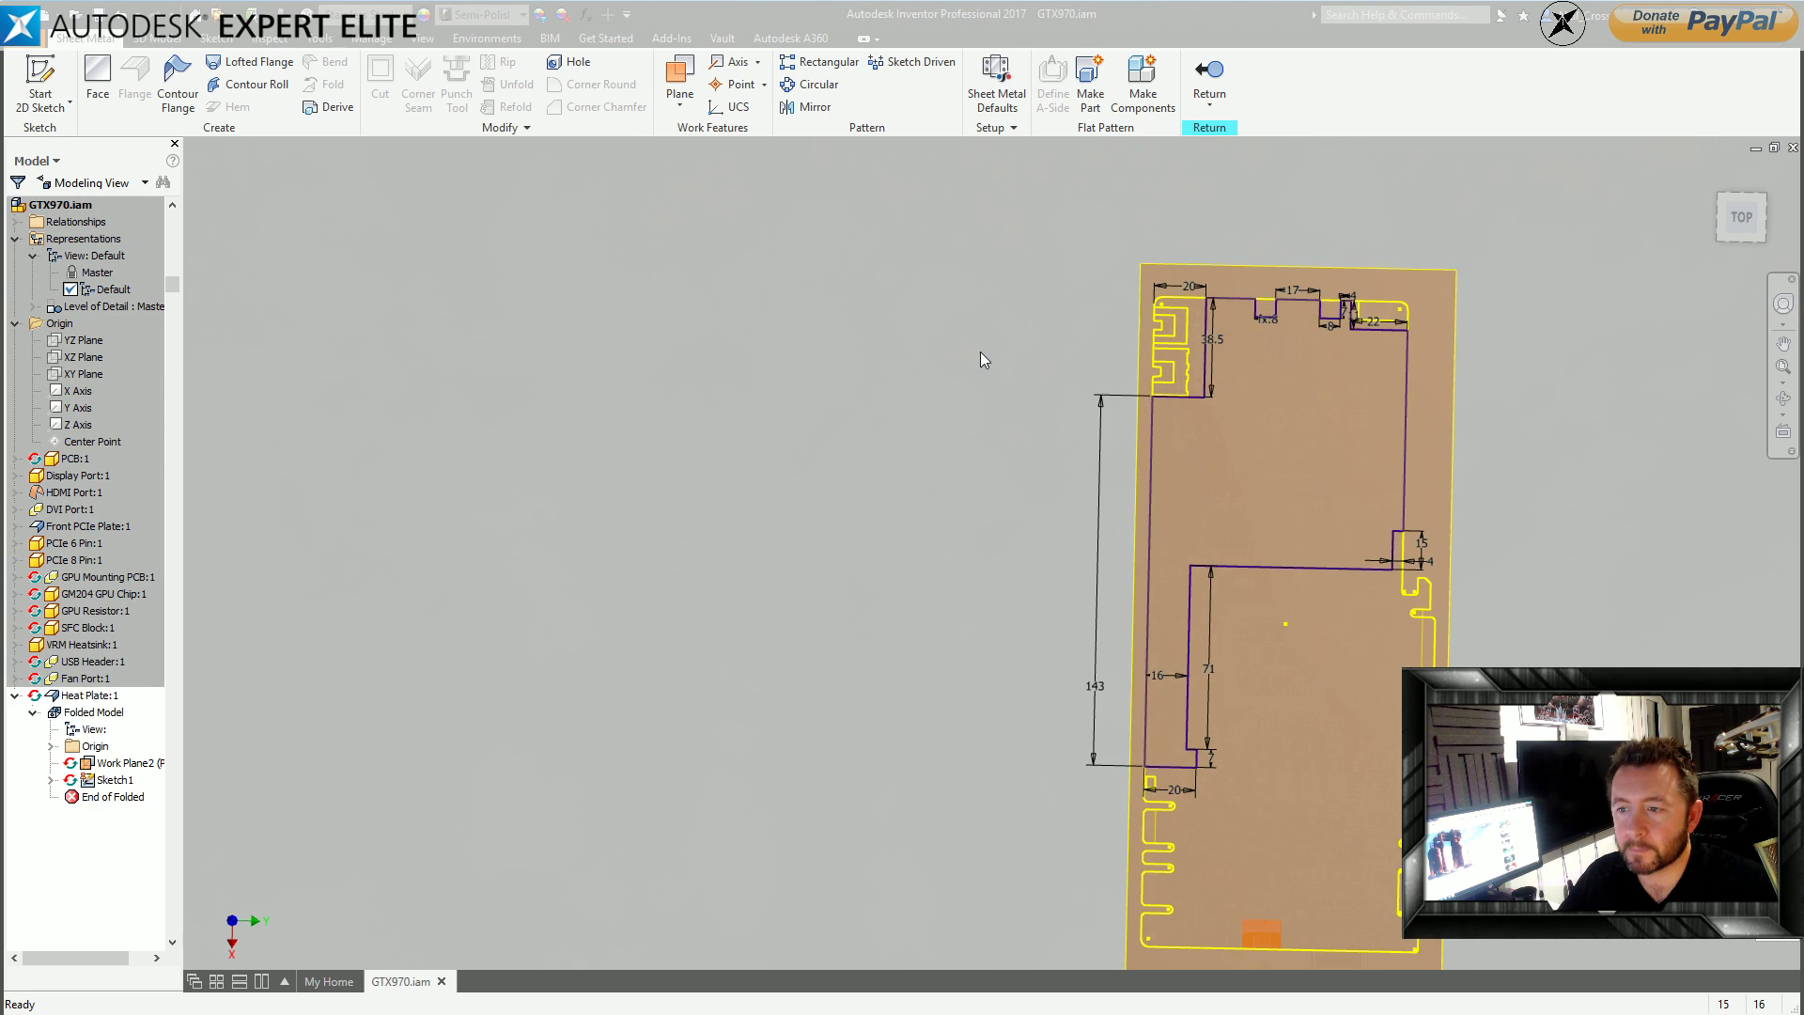
Create a sheet metal face from the closed heat plate profile in the sketch.
left_click(109, 86)
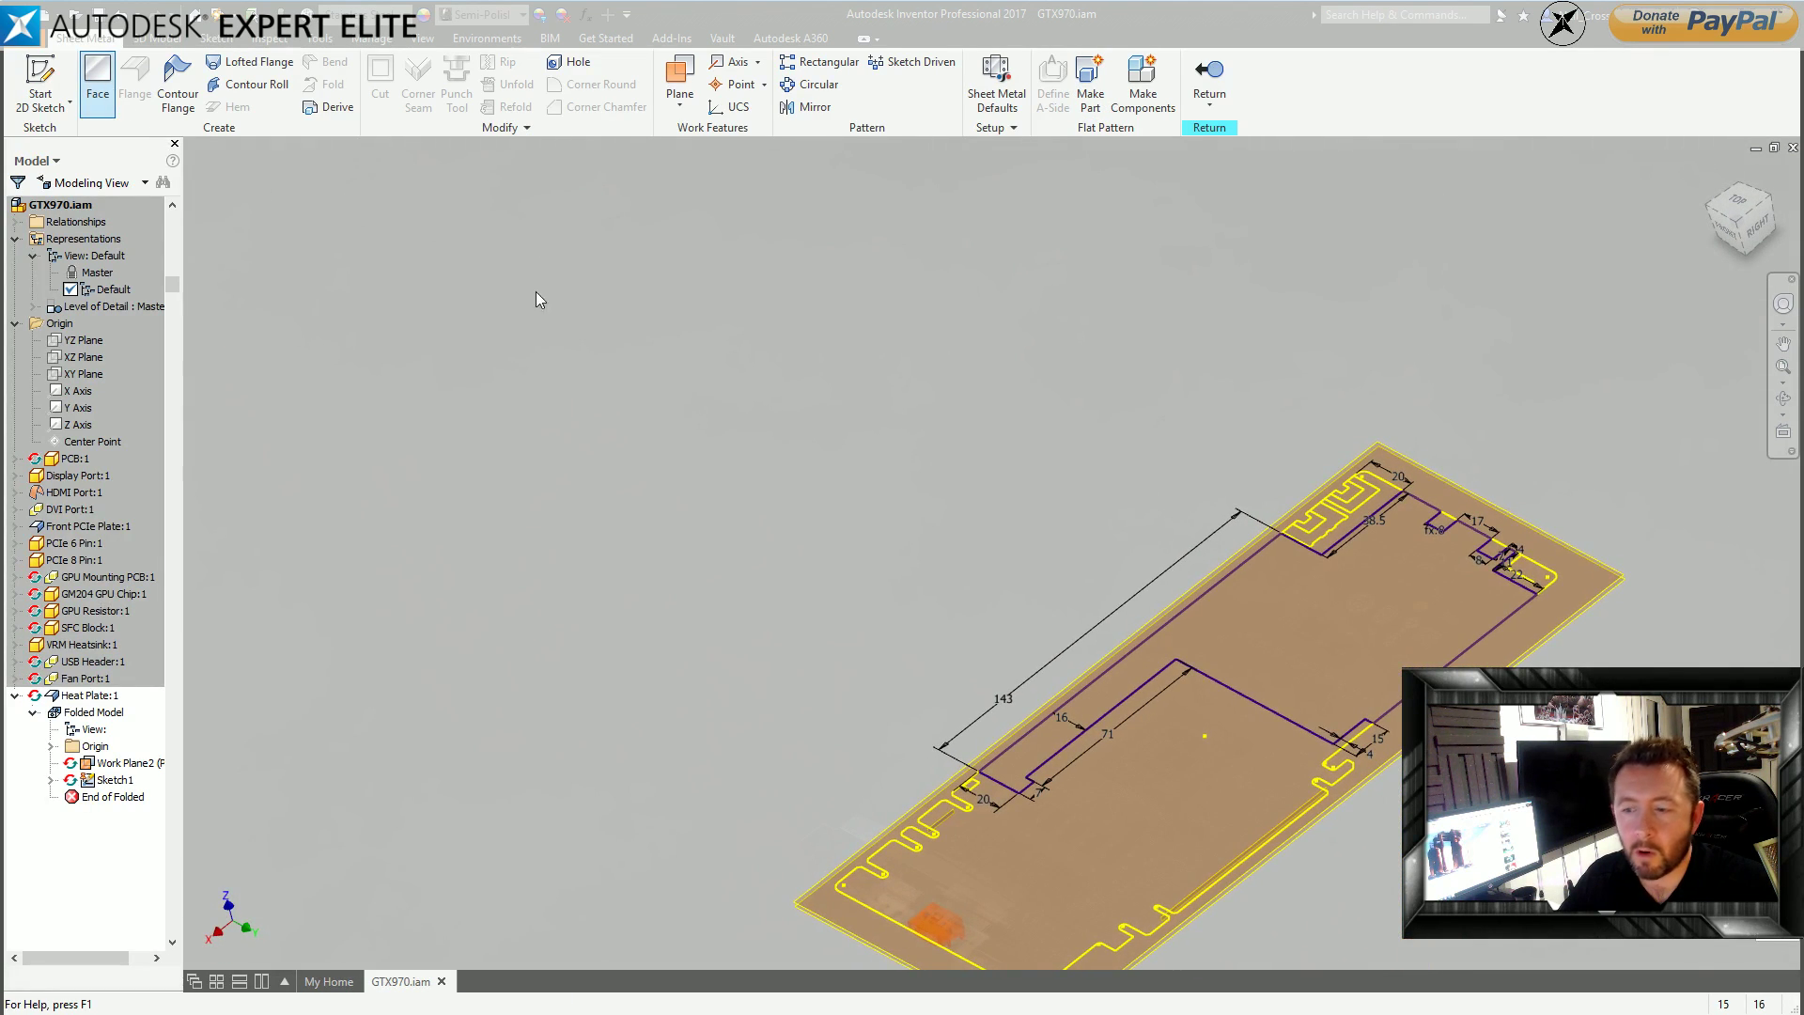
left_click(377, 420)
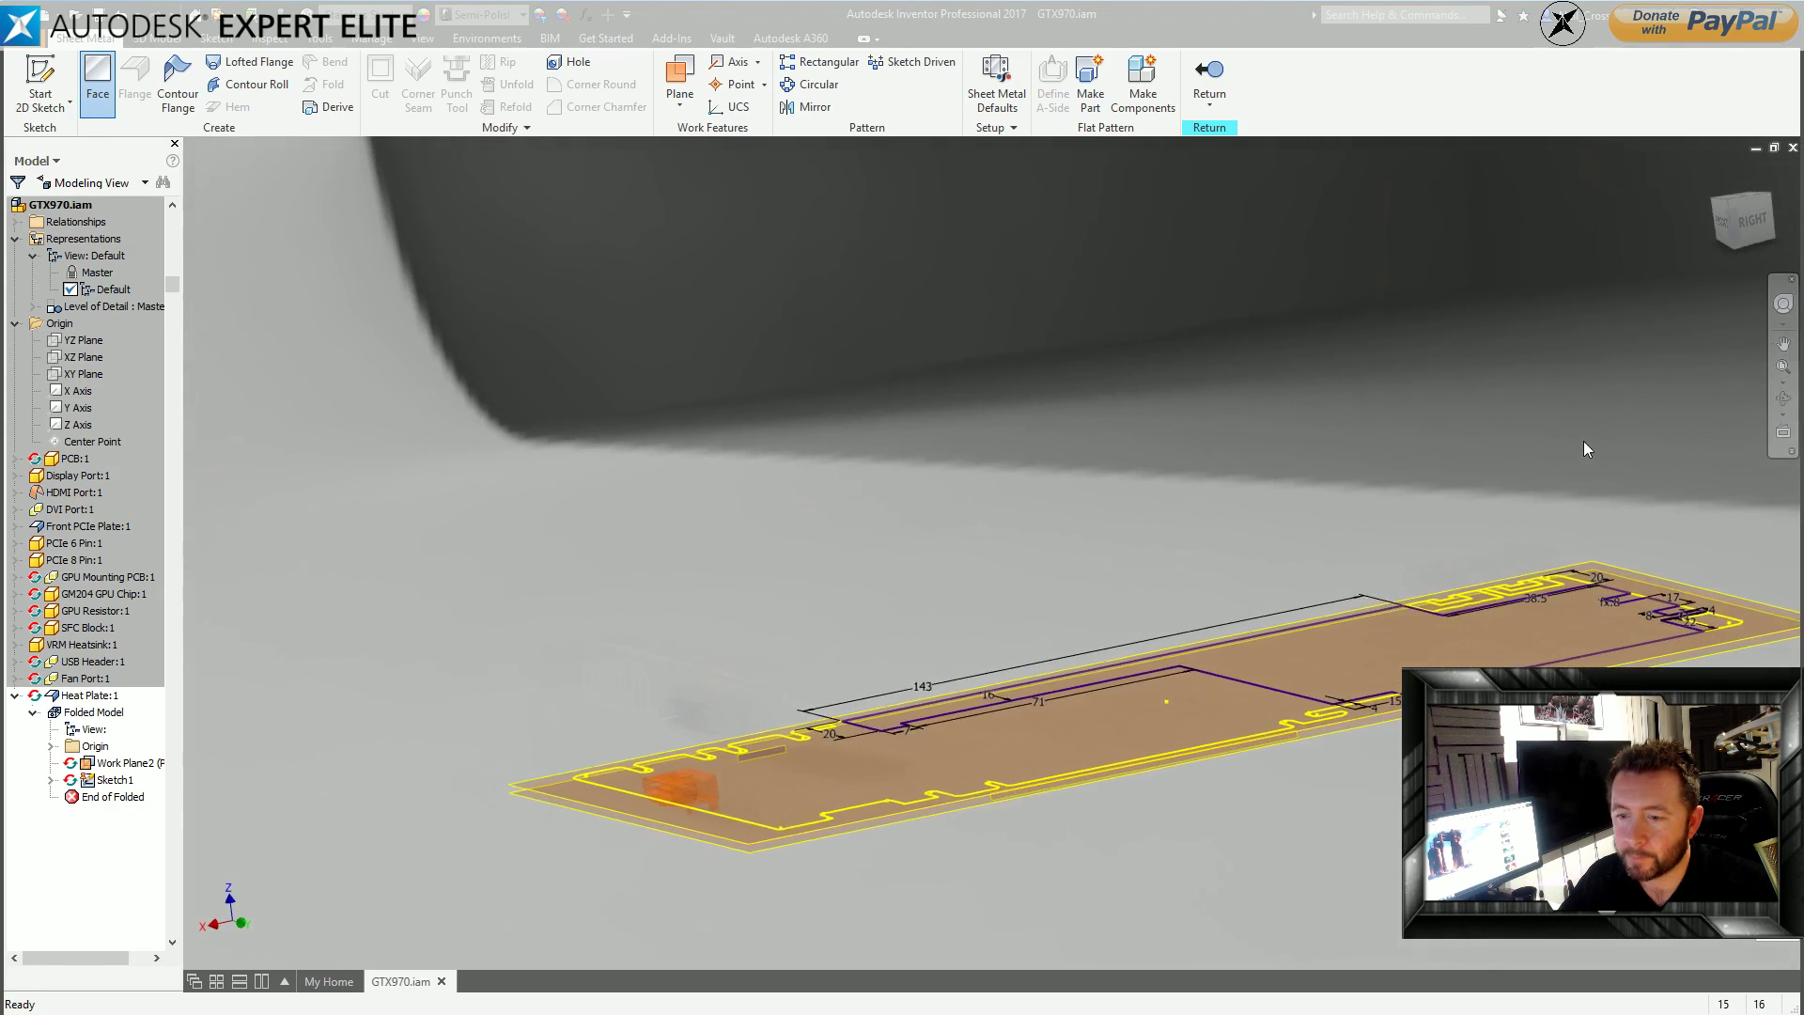
left_click(98, 84)
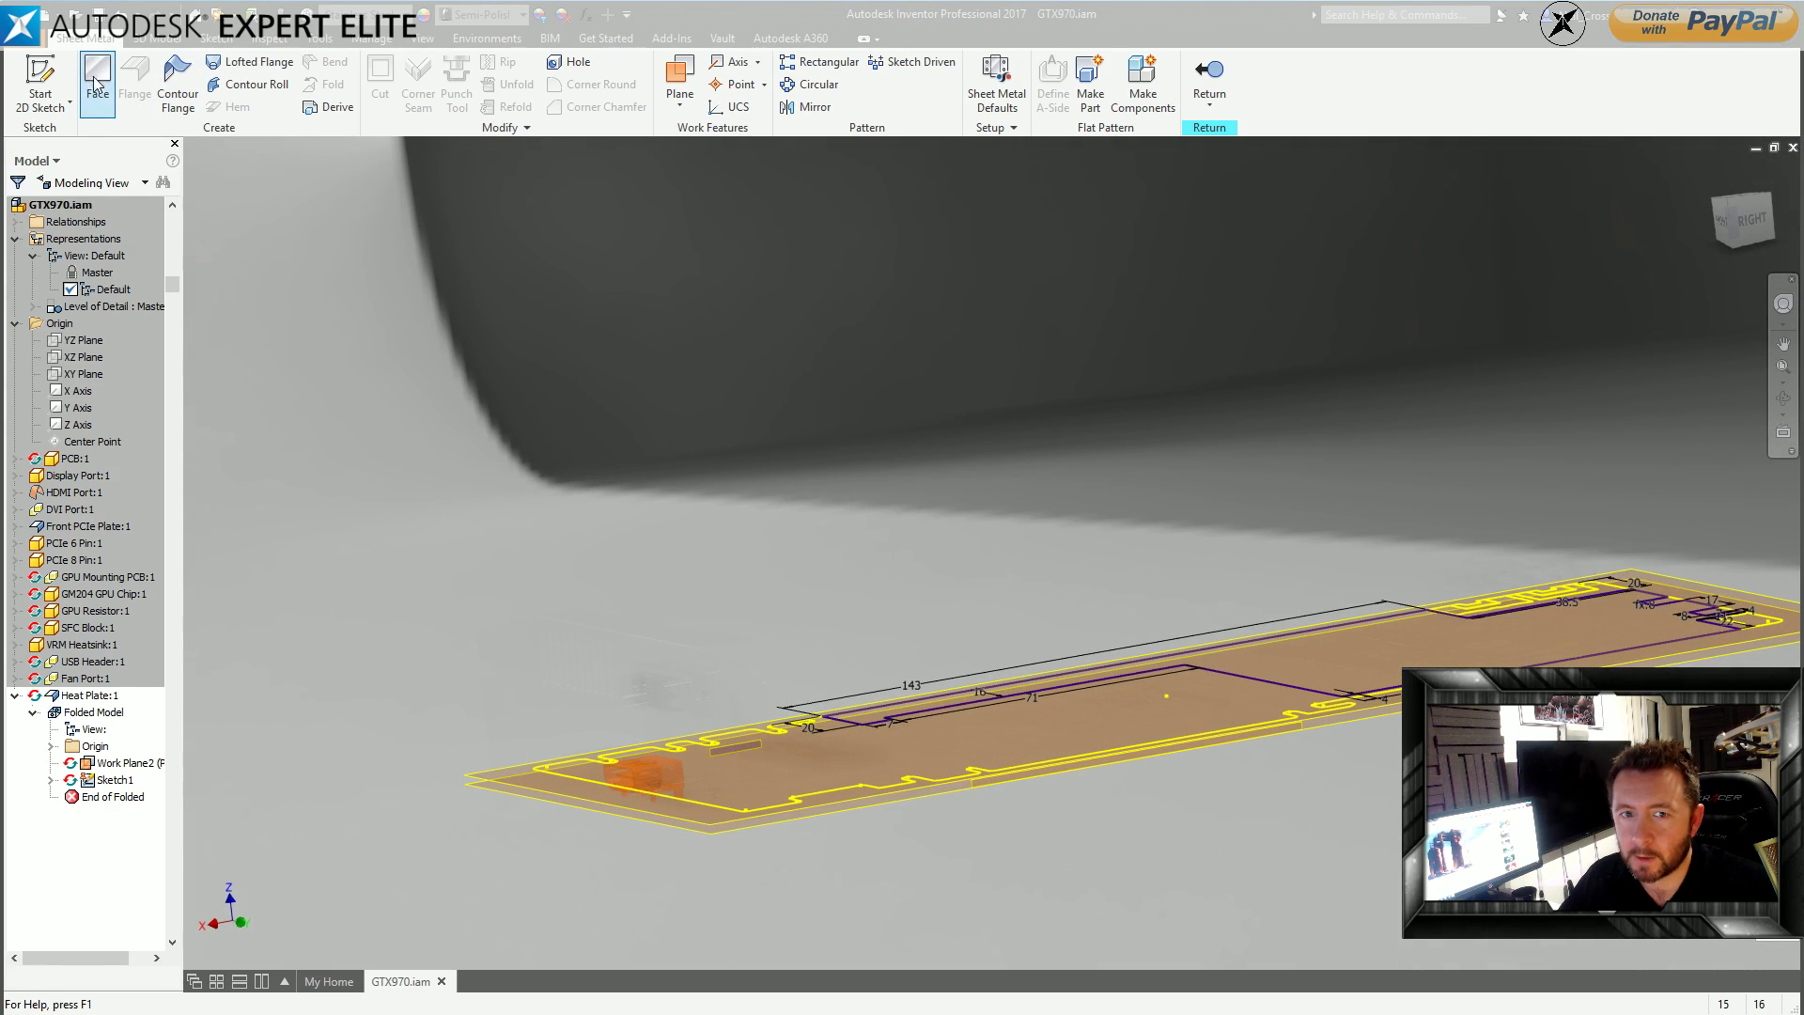
left_click(1254, 693)
left_click(281, 419)
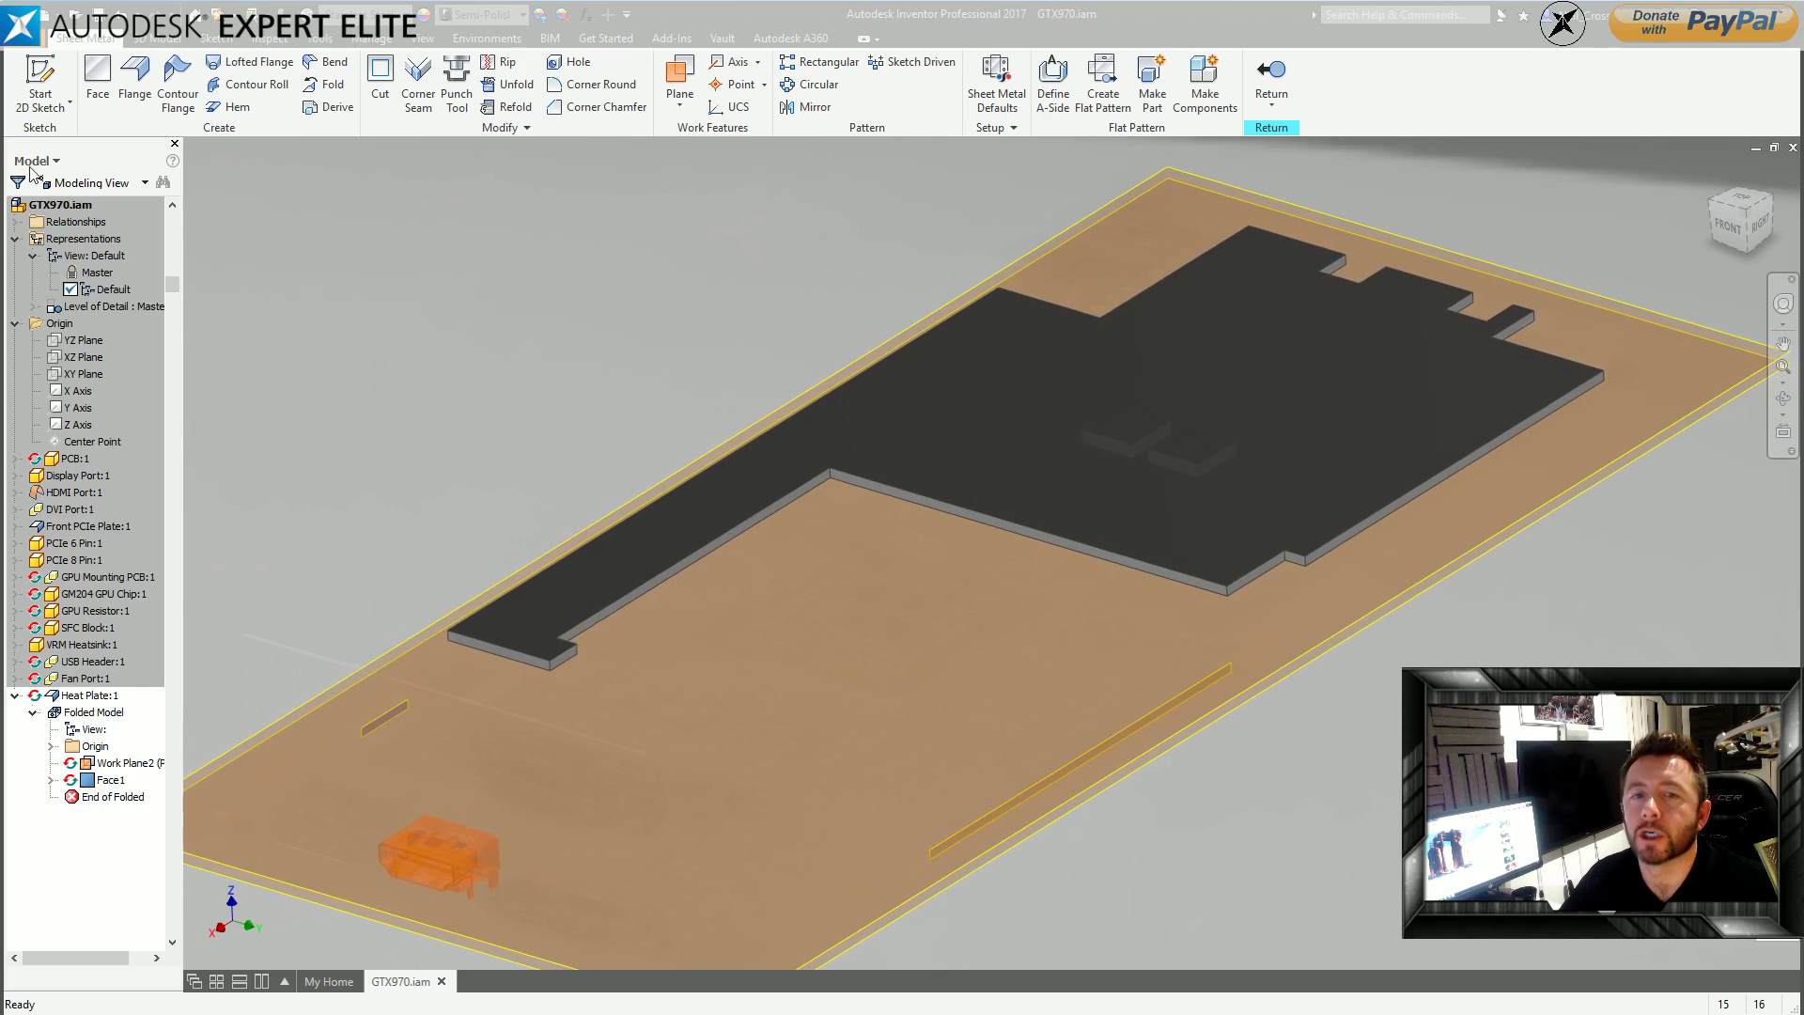
Start a 2D sketch on the heat plate's top face and project the outlines of both SFC blocks into it.
key("s")
left_click(1246, 362)
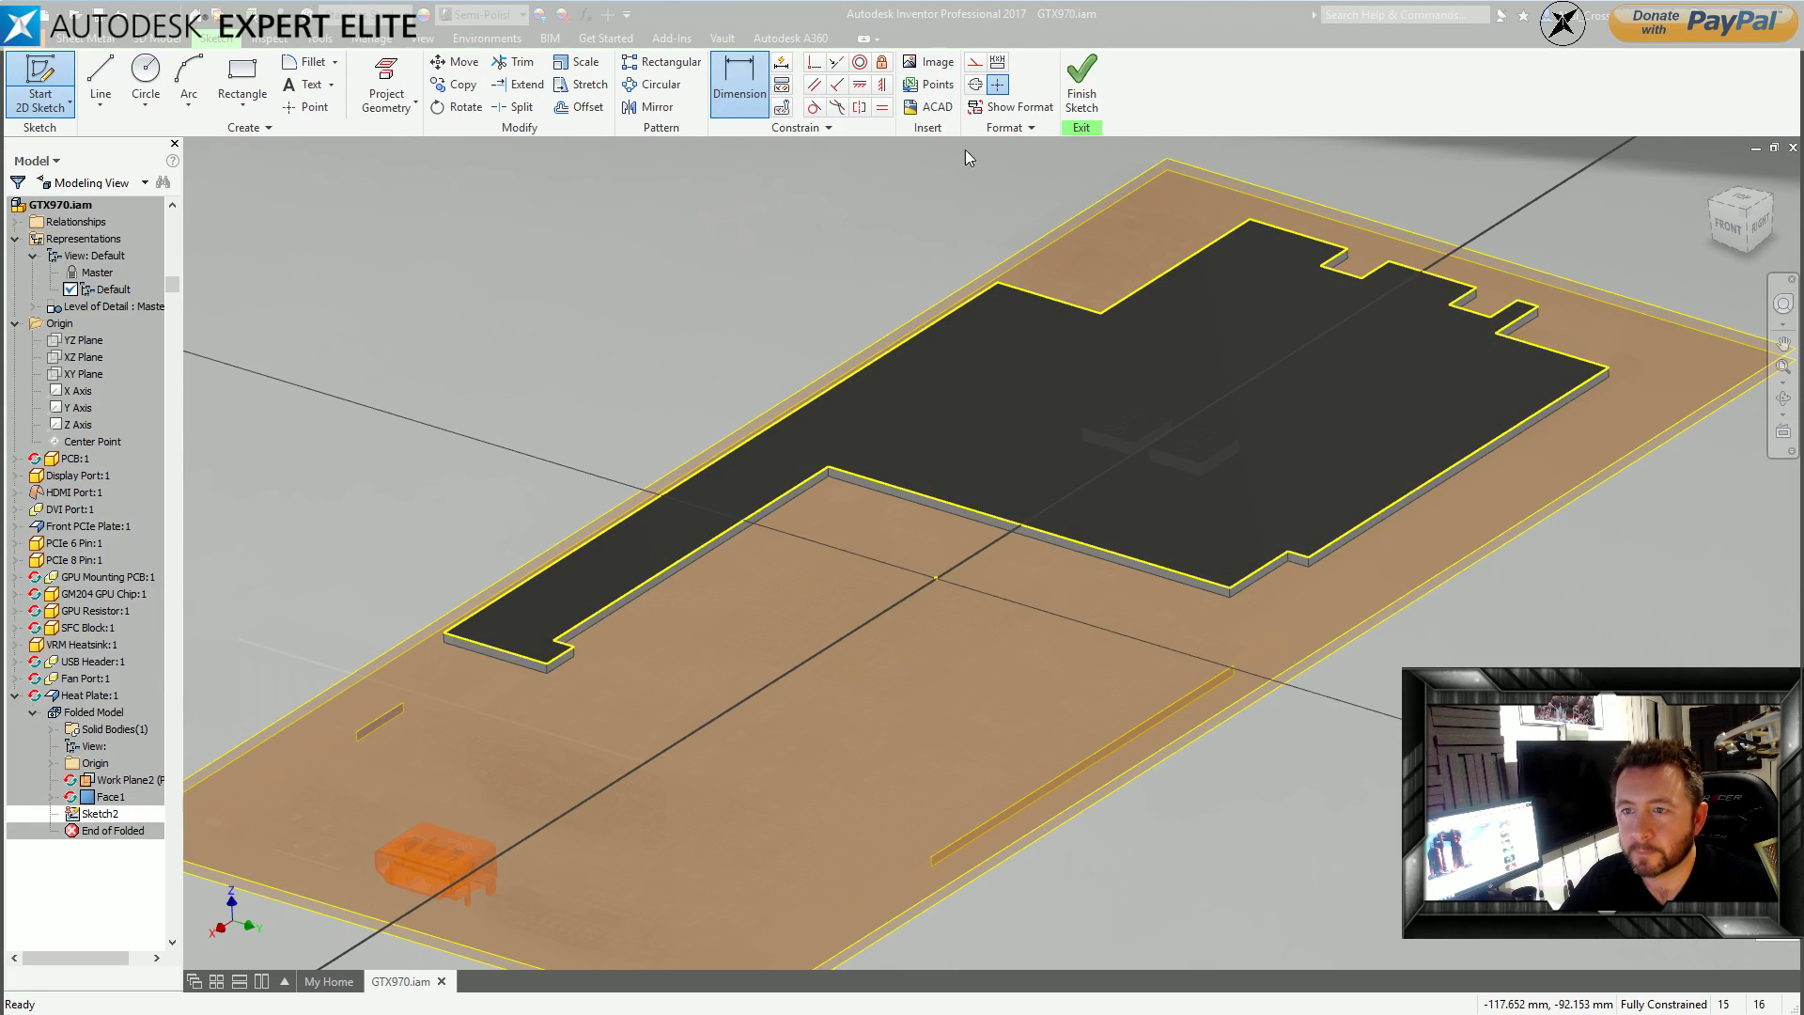
left_click(1741, 196)
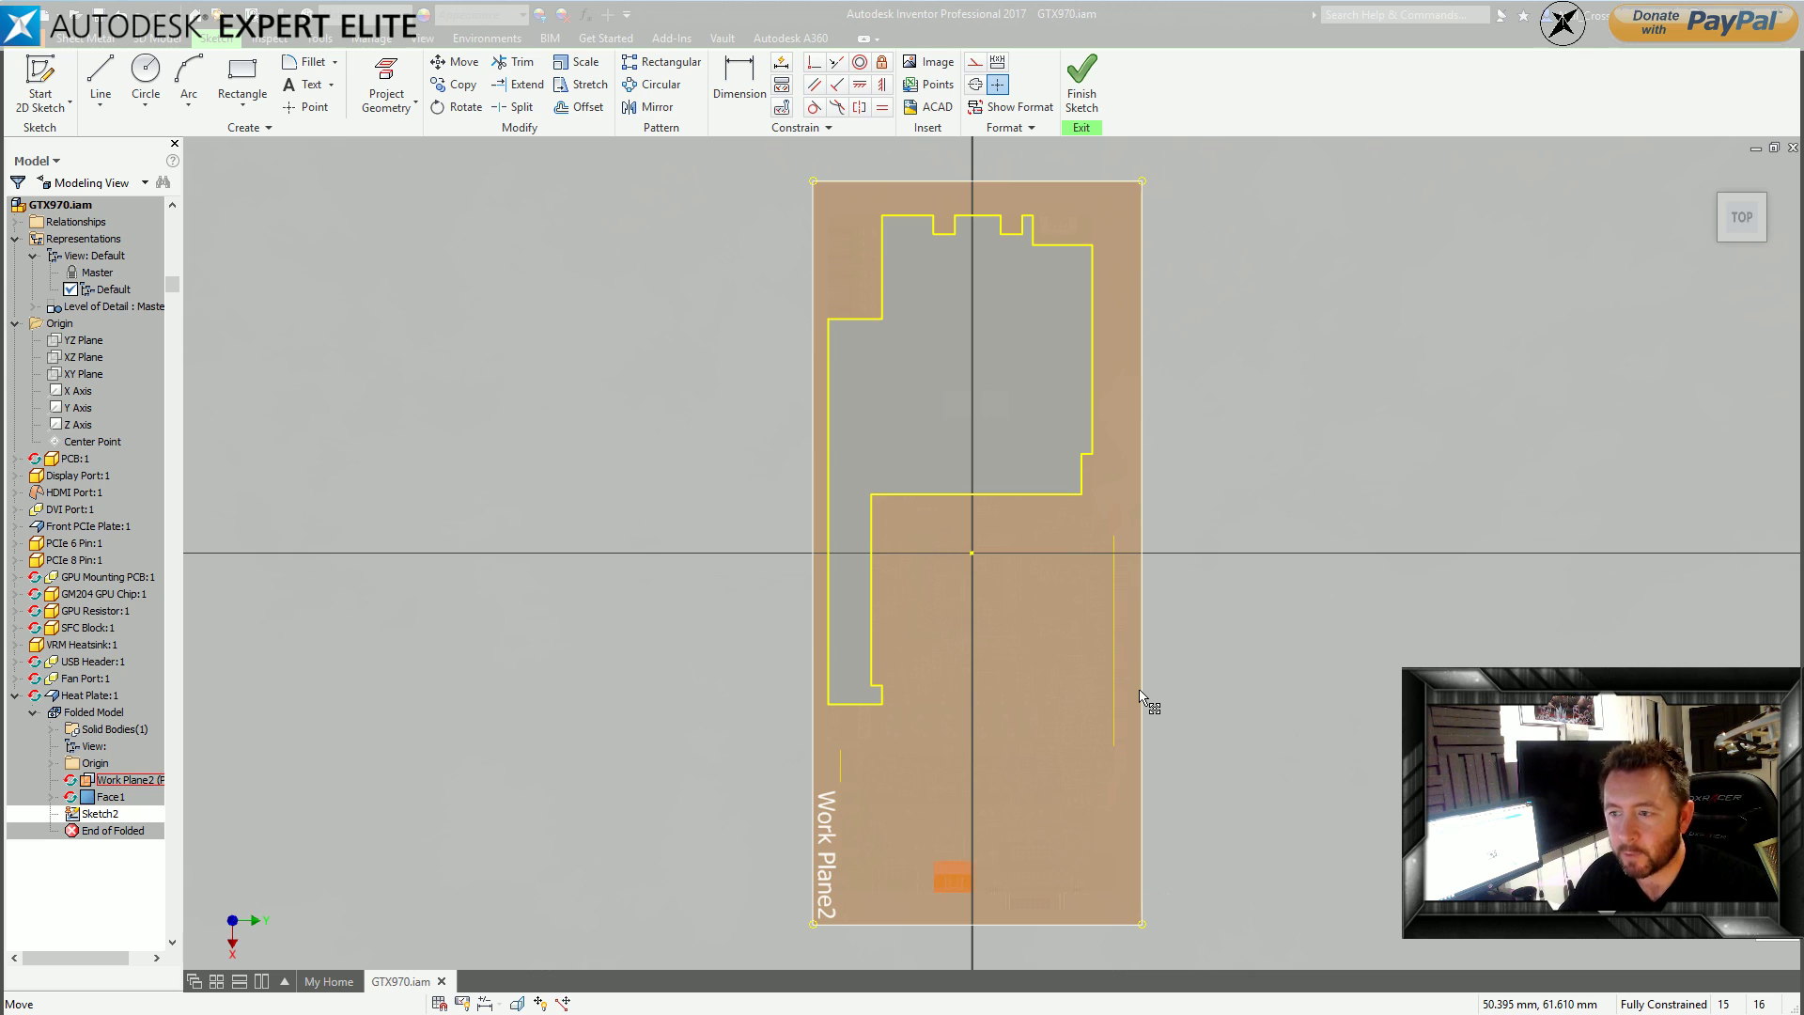
scroll(1068, 258, "up", 5)
middle_click_drag(910, 557, 992, 423)
left_click(375, 90)
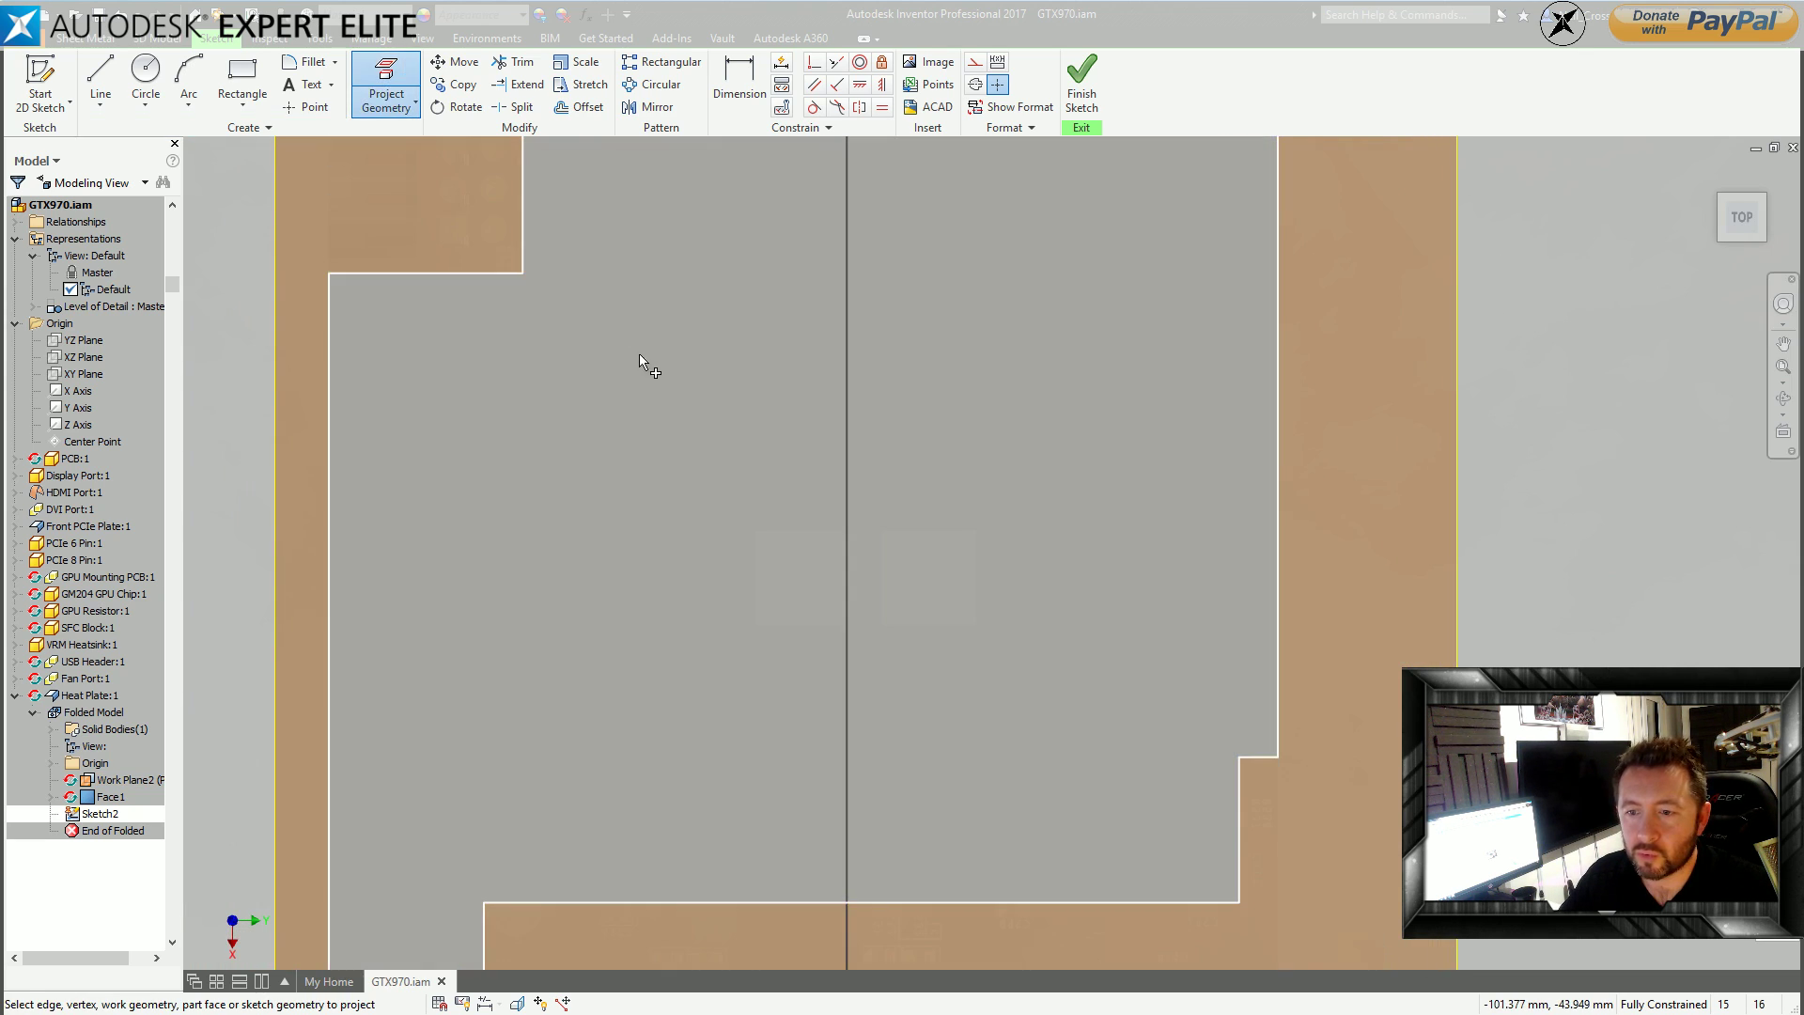
left_click(778, 579)
left_click(894, 588)
key("Escape")
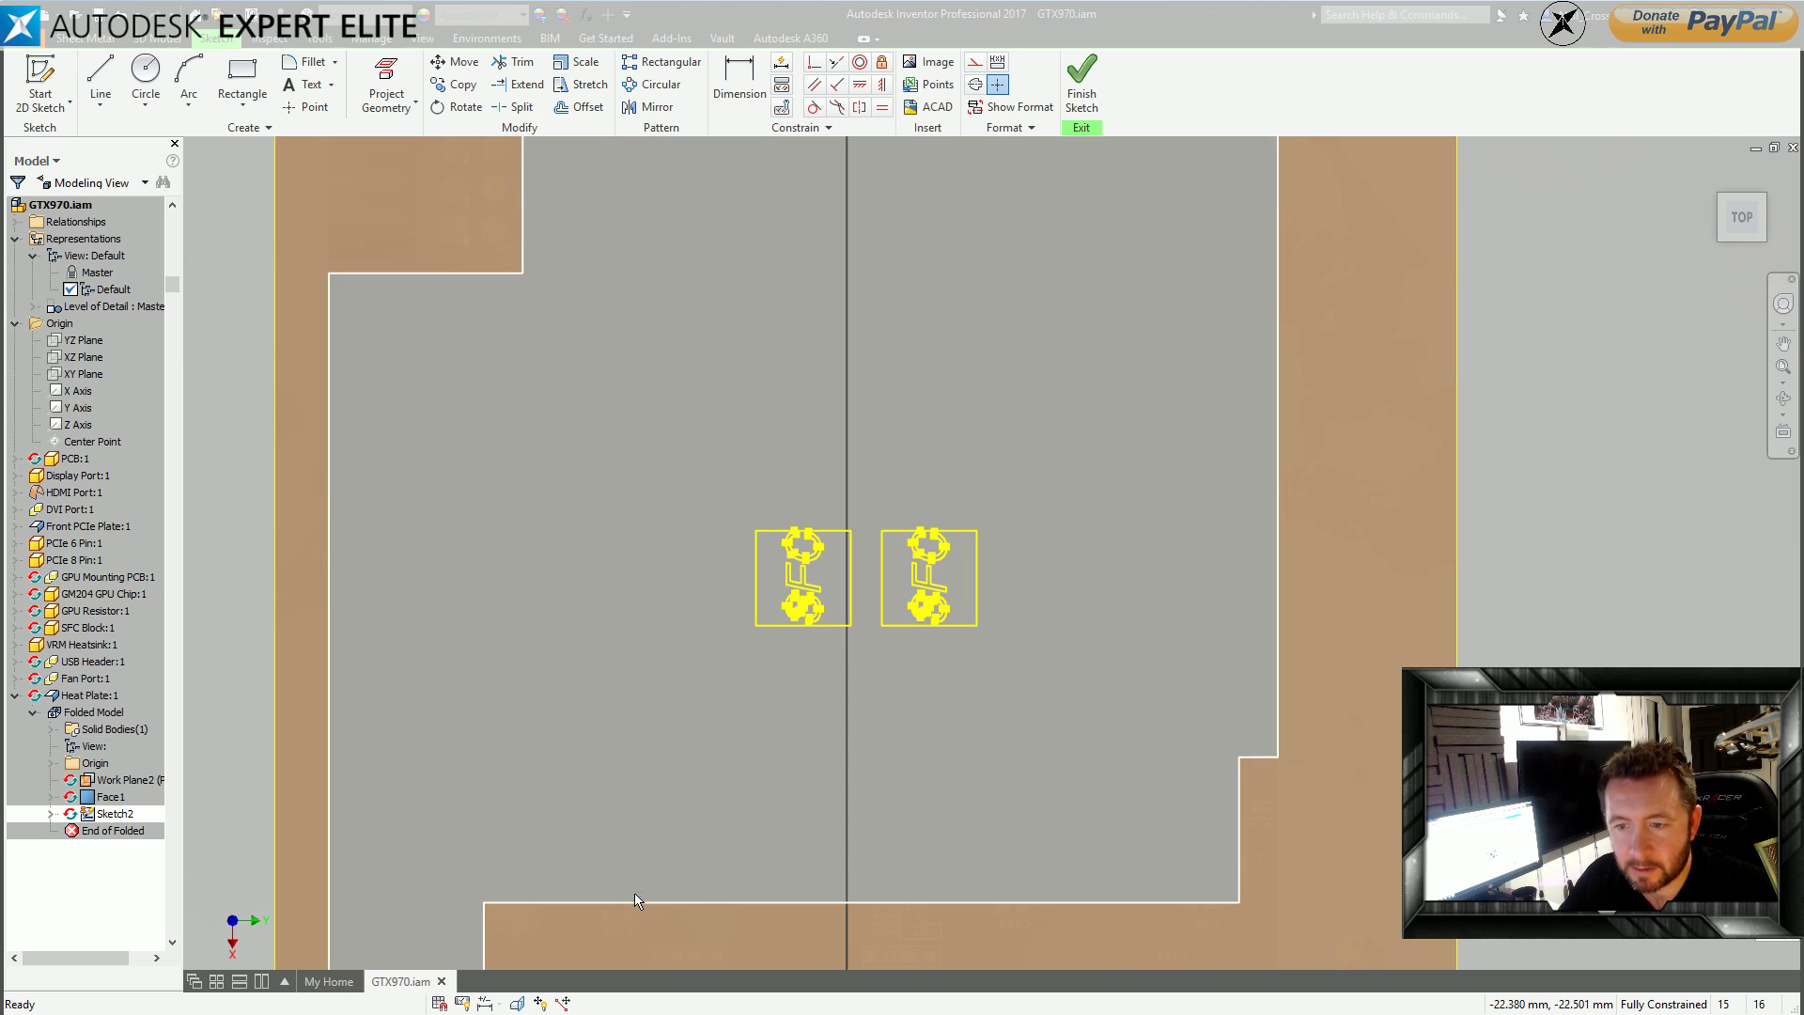
Sketch a rectangle about 29 mm wide and 23 mm high enclosing both projected SFC blocks.
left_click(243, 77)
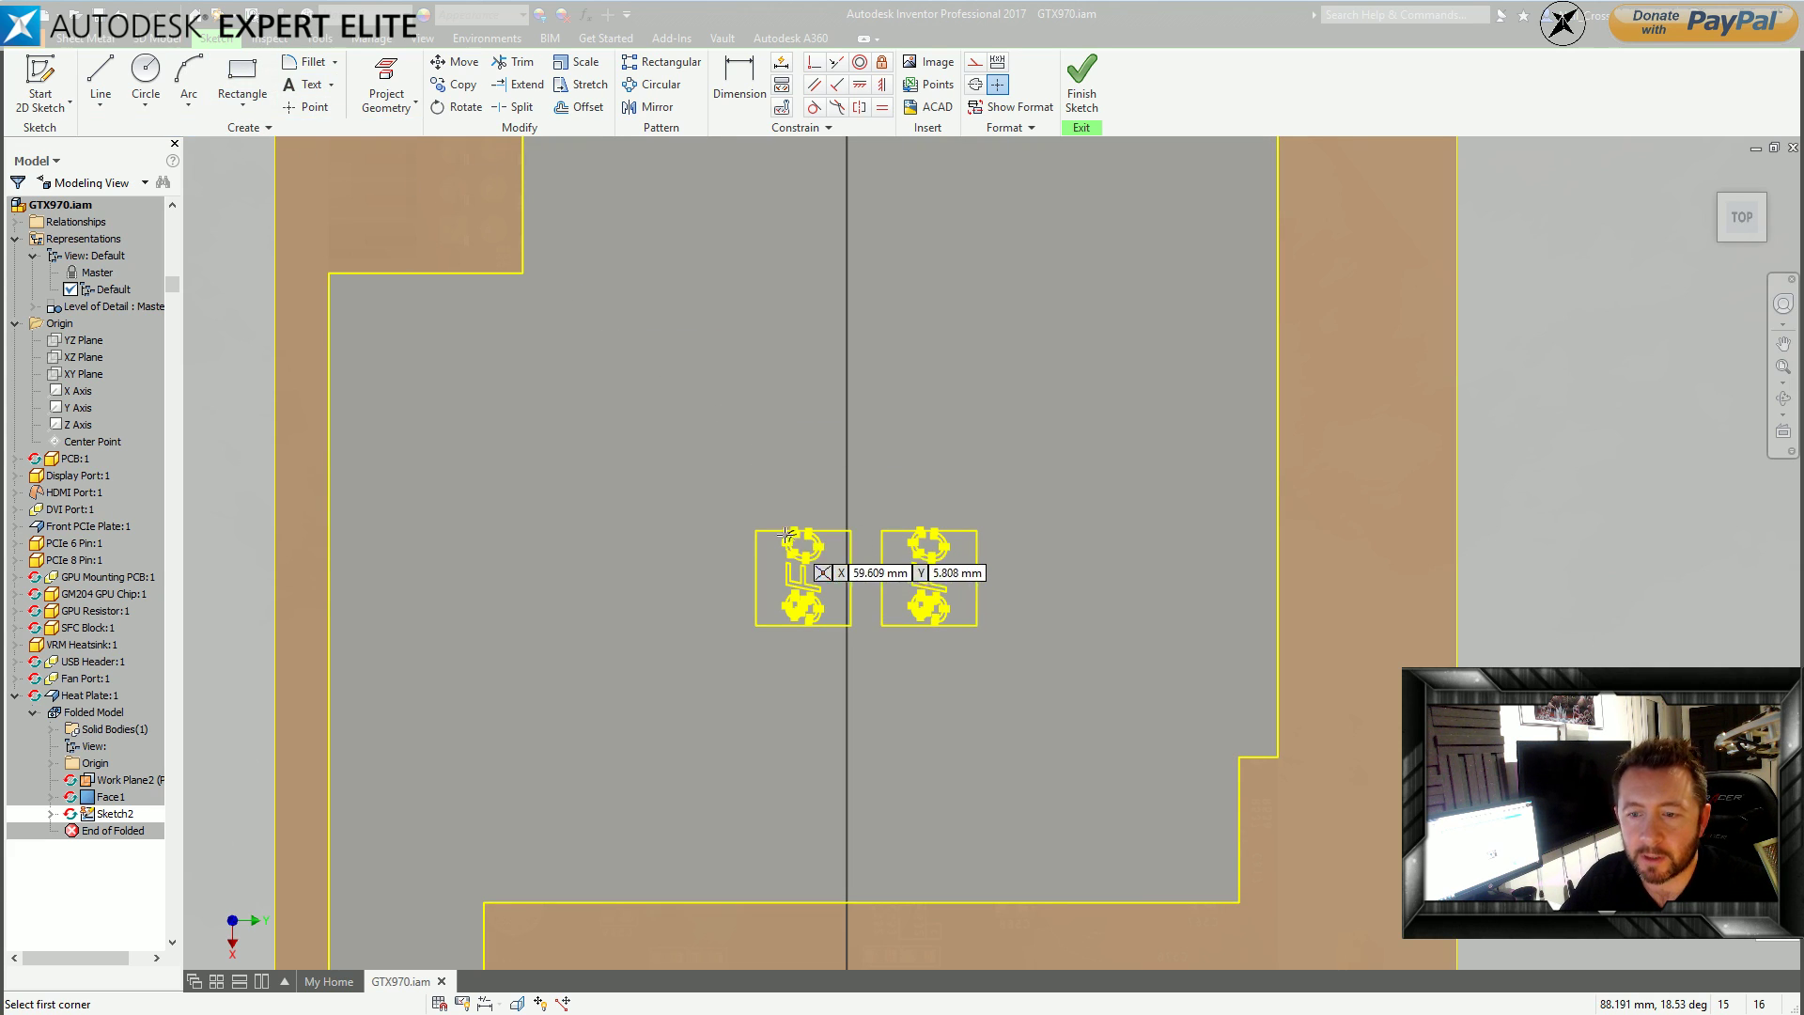
left_click(728, 502)
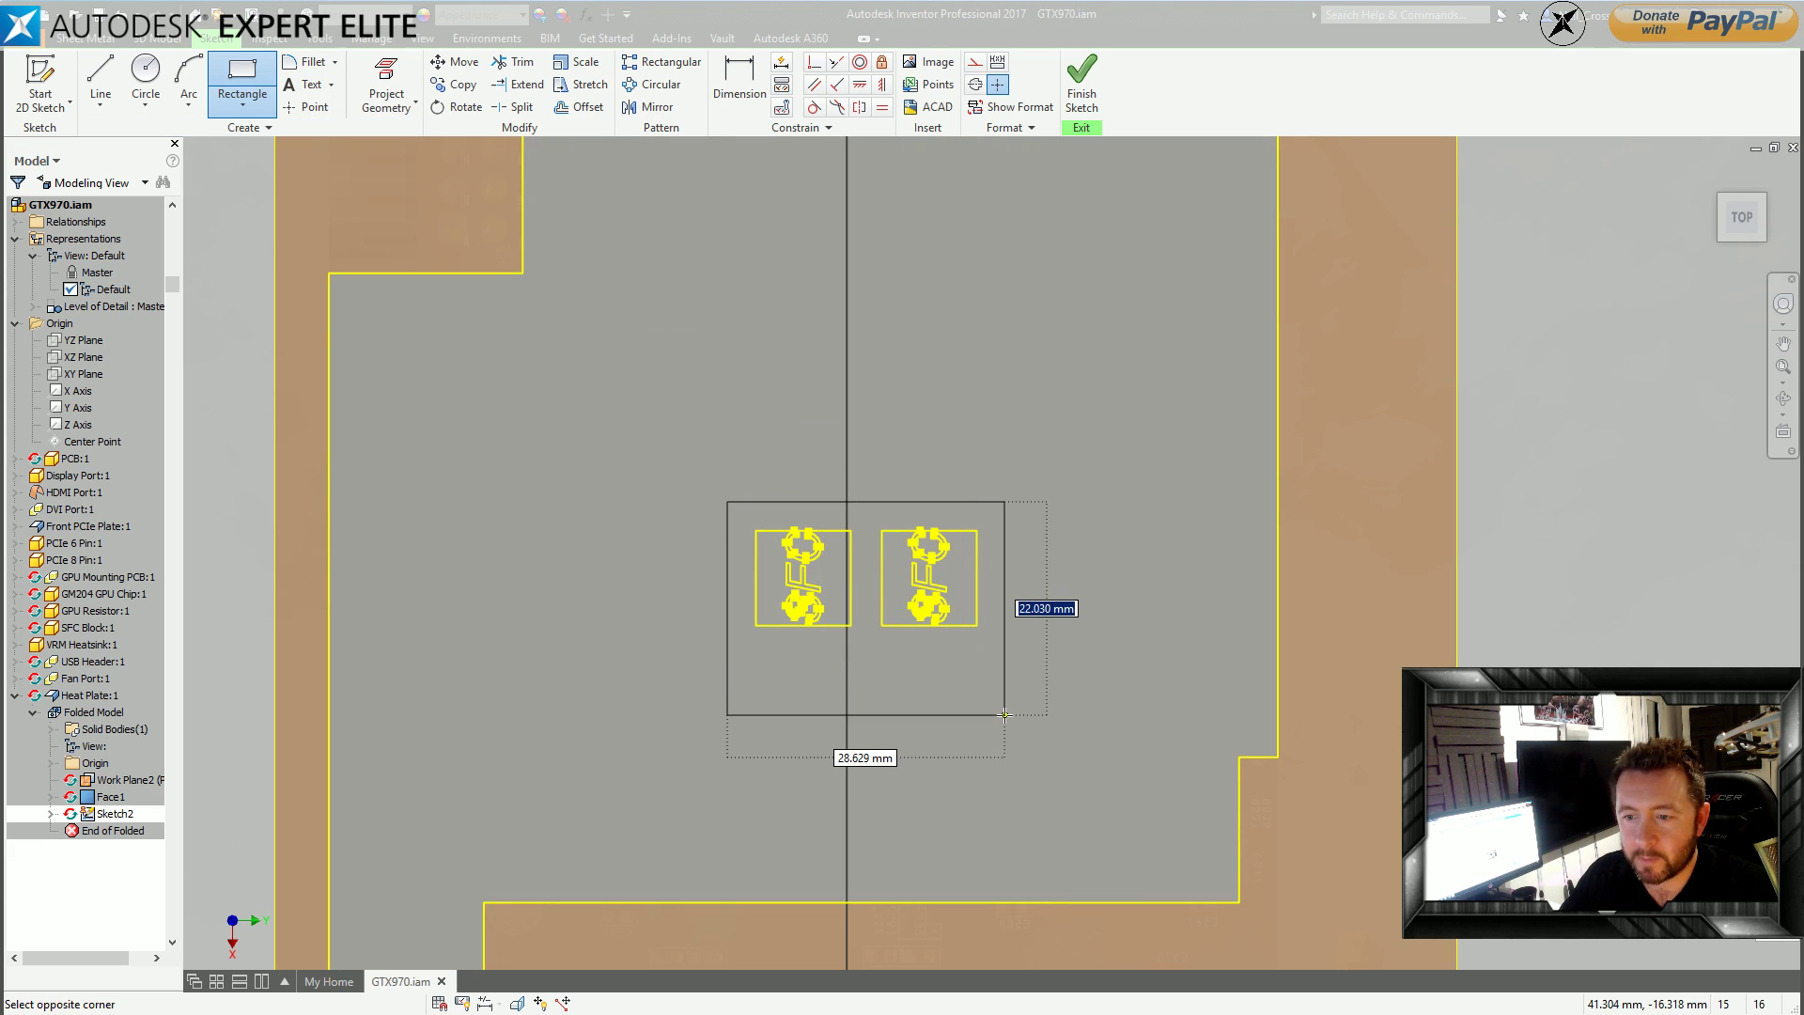
left_click(1005, 724)
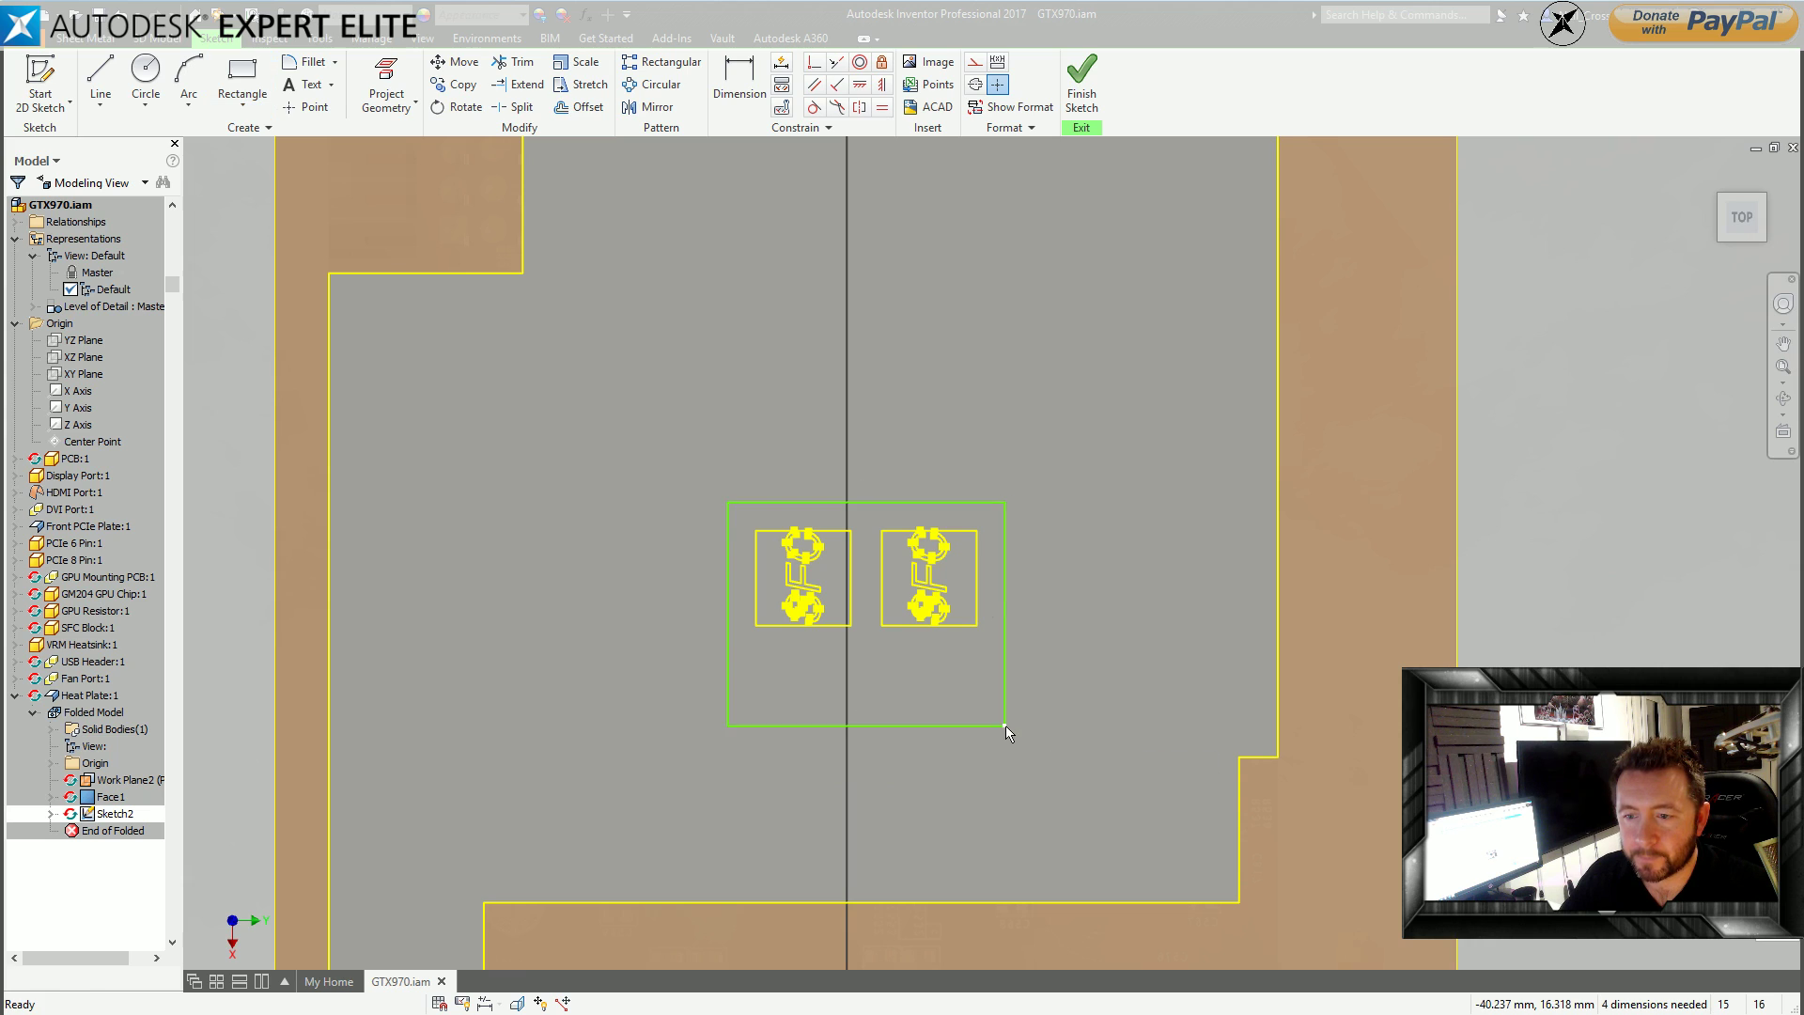
Dimension the rectangle's two vertical sides 3 mm away from the nearest outer edges of the SFC blocks.
key("d")
left_click(753, 579)
left_click(727, 573)
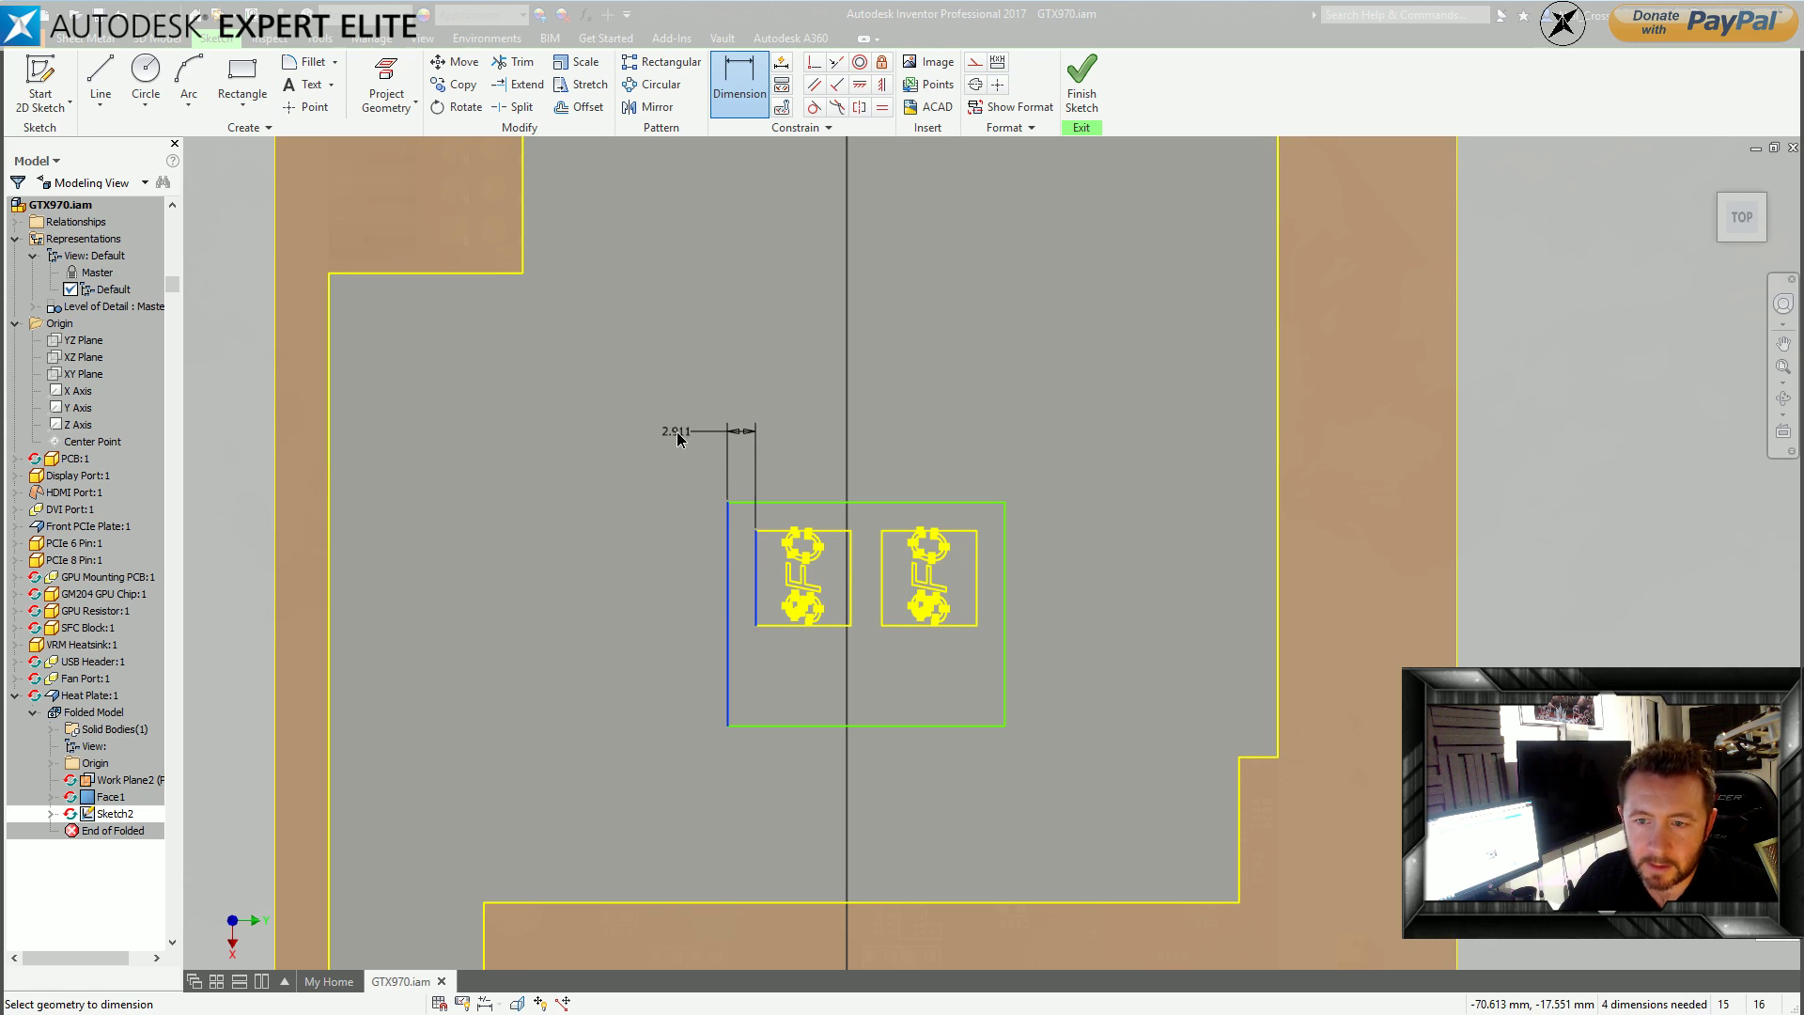
left_click(684, 438)
type("3")
key("Return")
left_click(978, 559)
left_click(1005, 551)
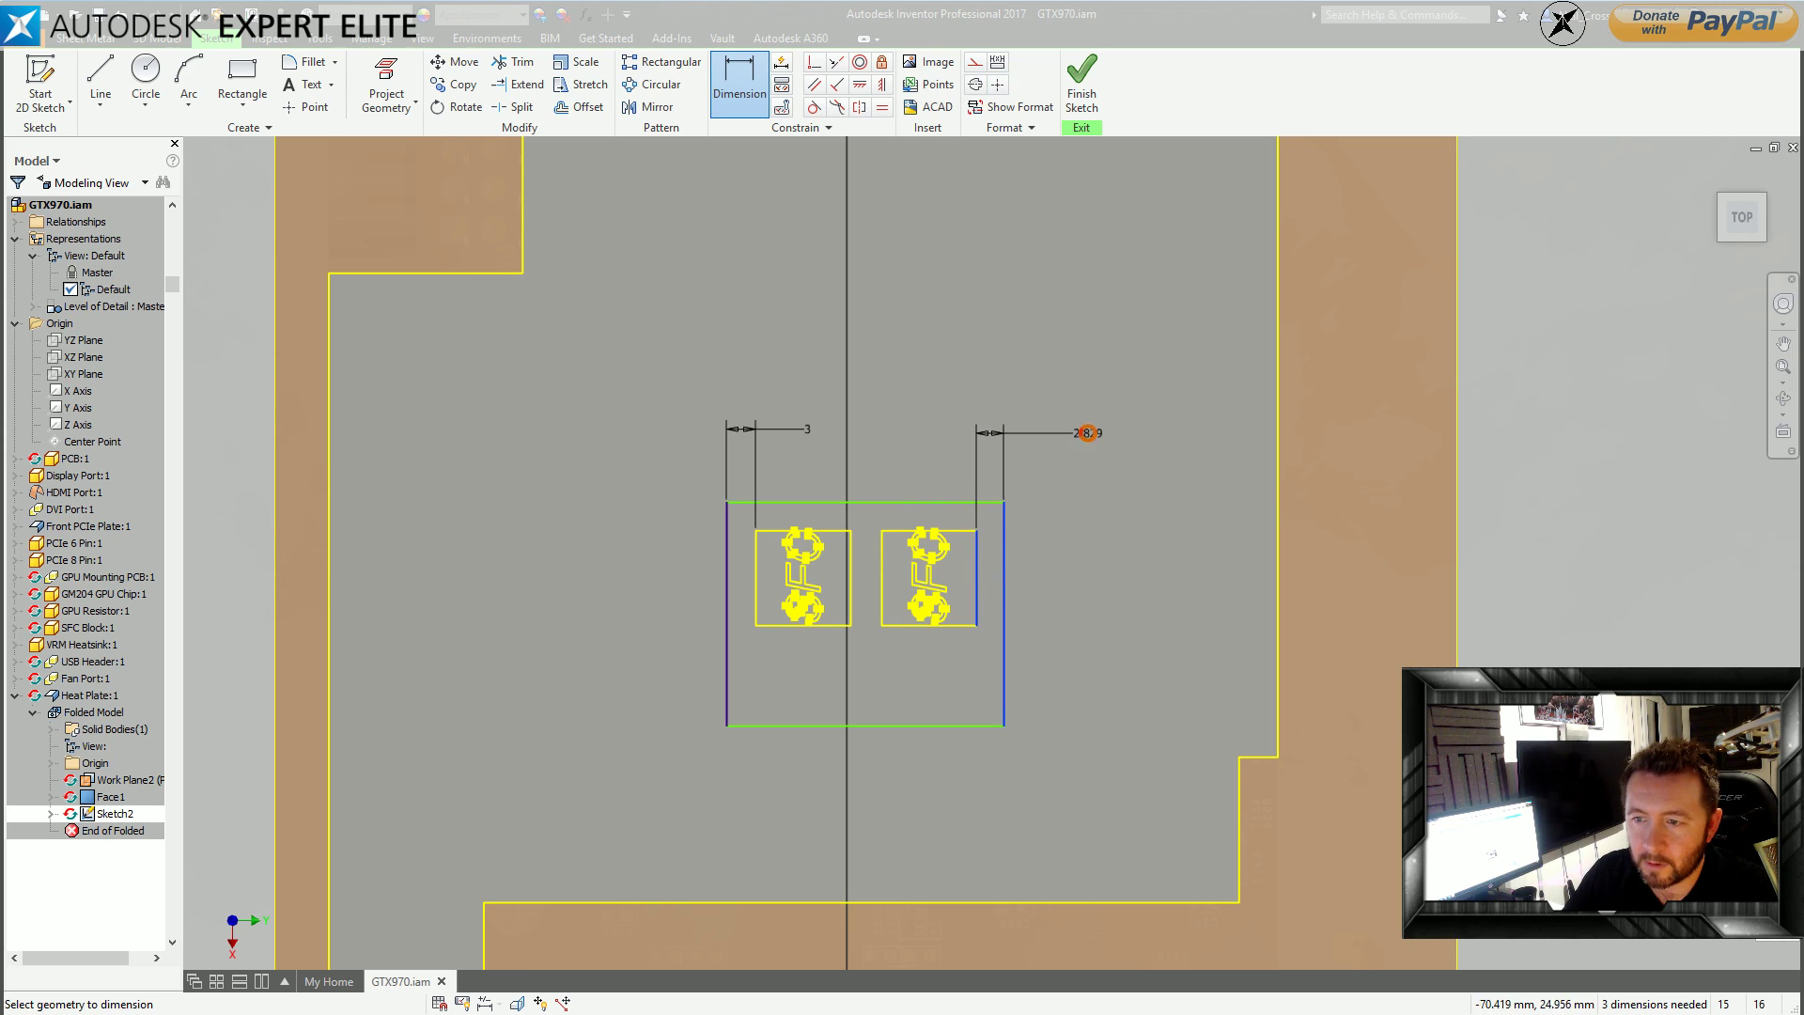
left_click(1090, 433)
type("3")
key("Return")
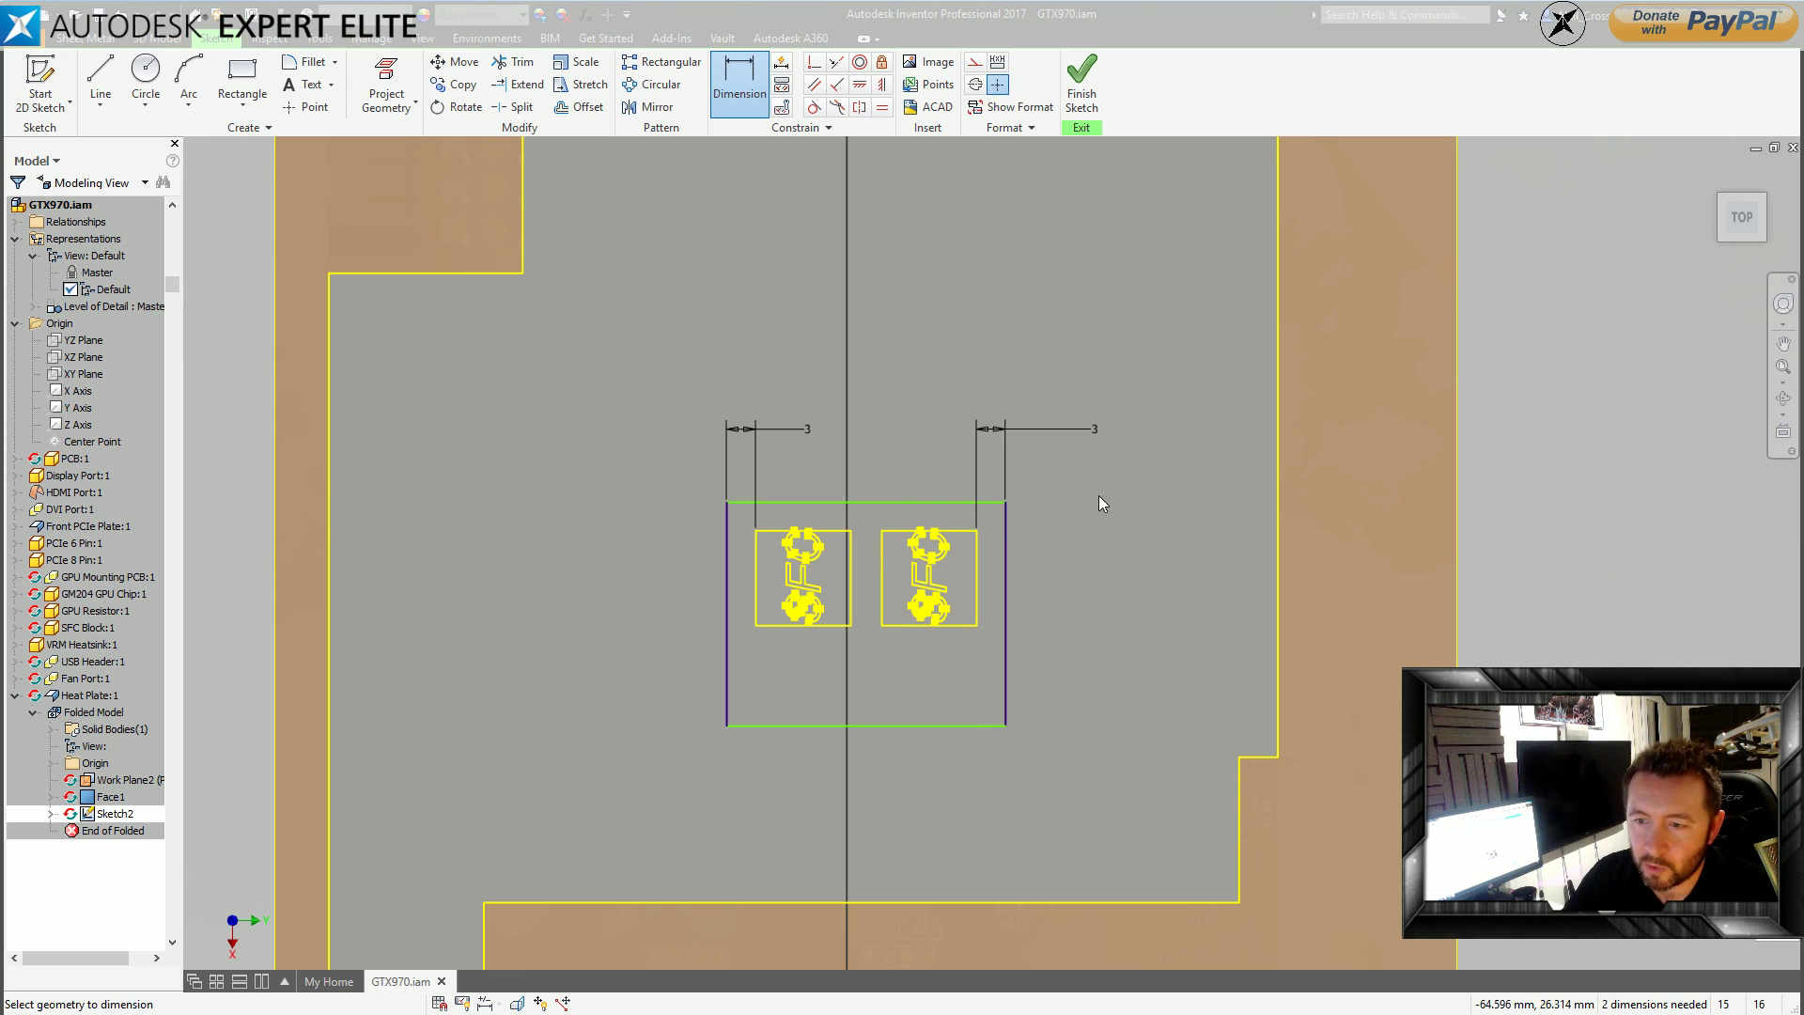
Dimension the rectangle 3 mm above and 10 mm below the SFC blocks, and finish the sketch.
left_click(971, 531)
left_click(966, 503)
left_click(1059, 518)
type("3")
key("Return")
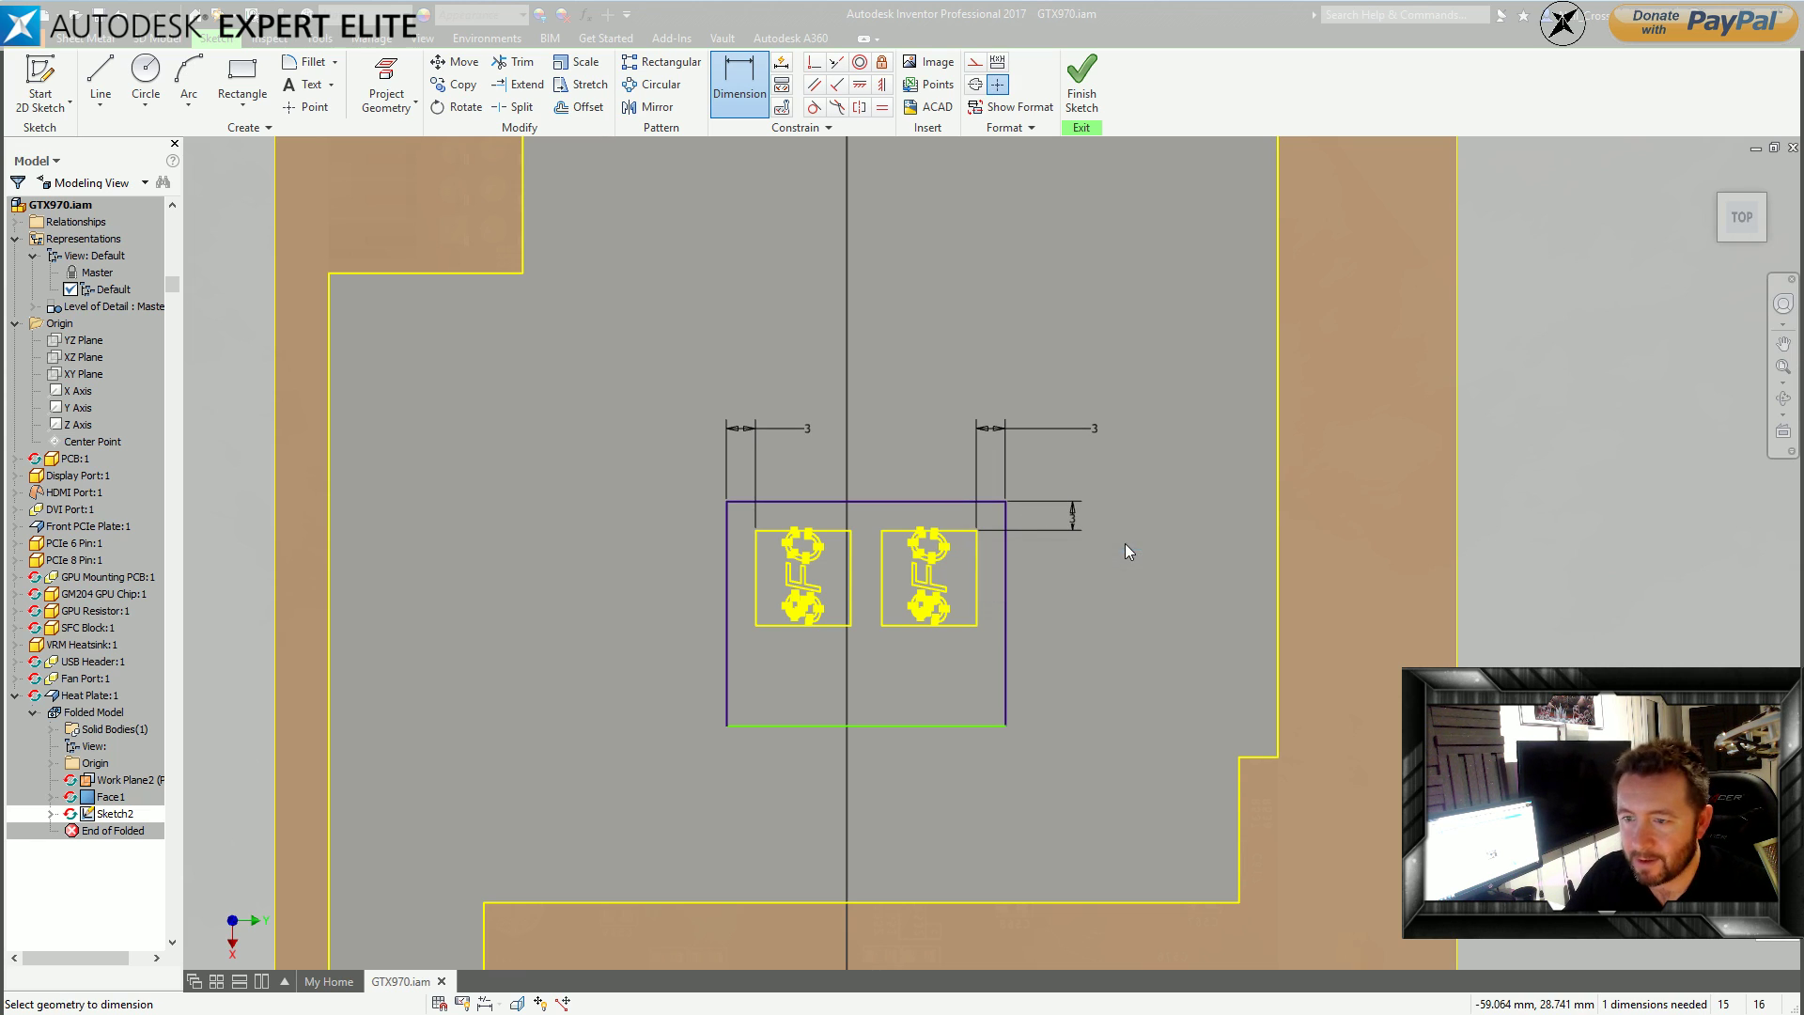
left_click(959, 726)
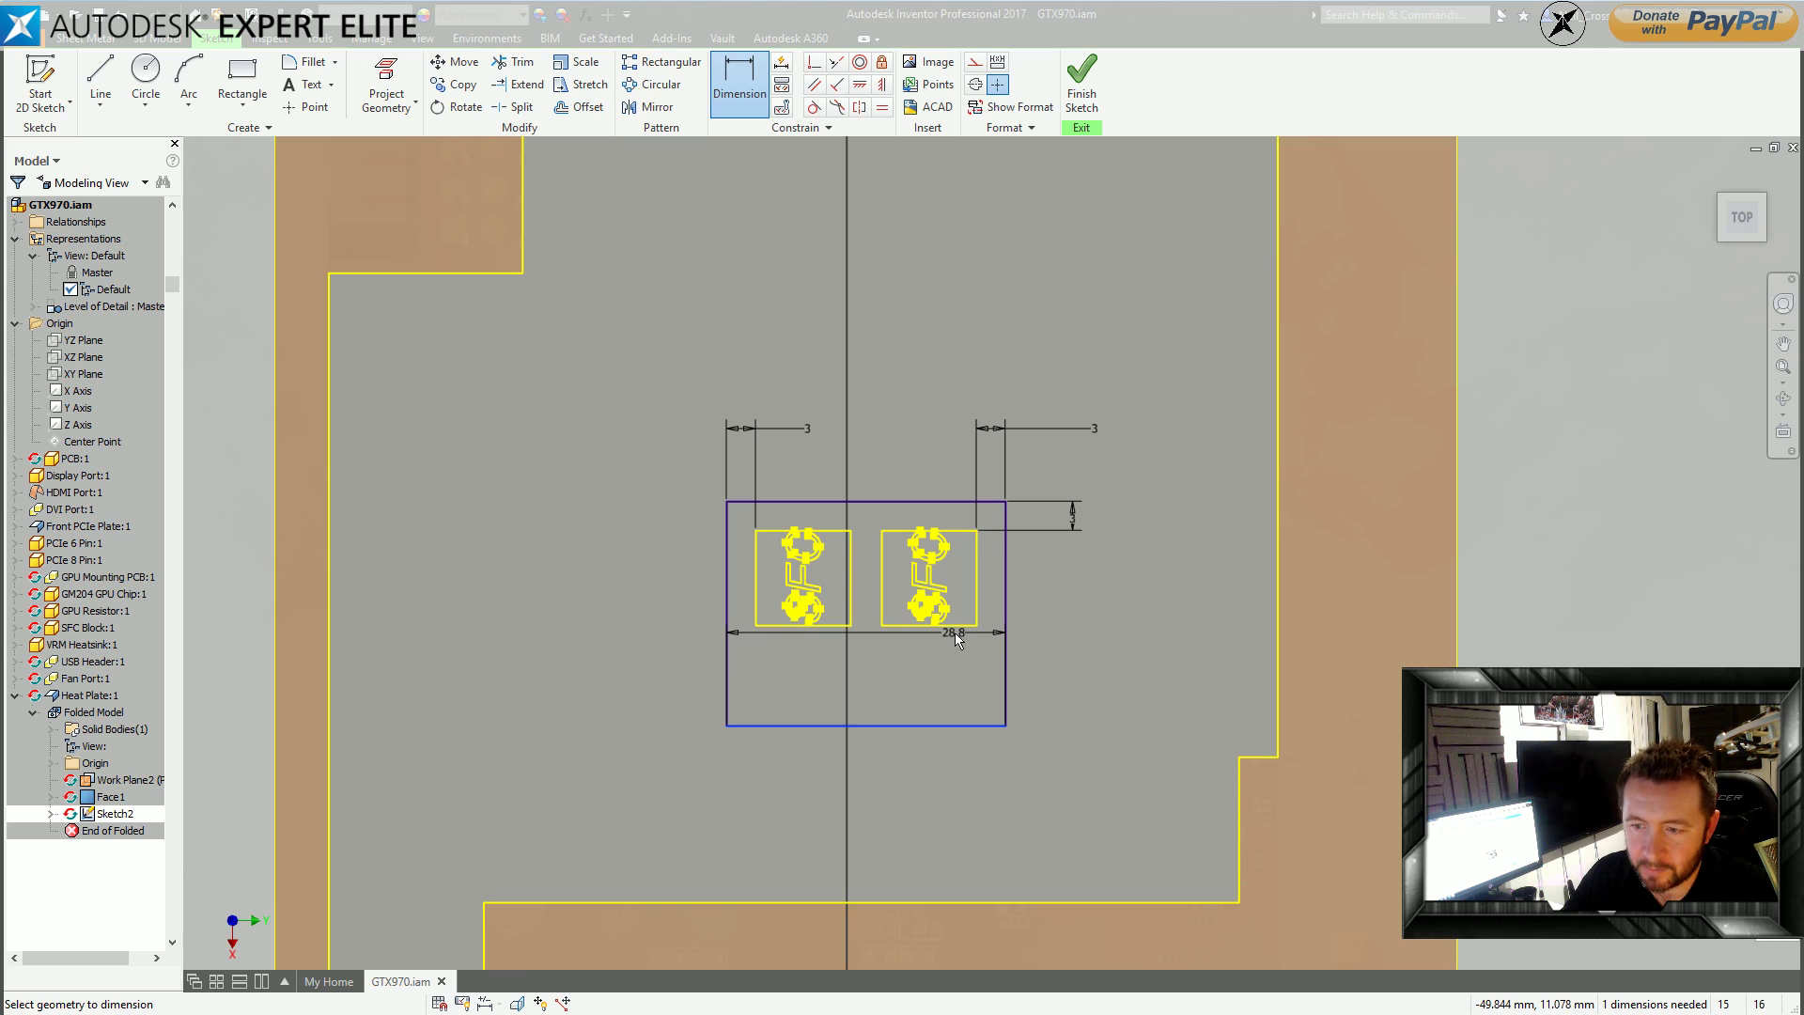
left_click(955, 625)
left_click(1068, 679)
type("10")
key("Return")
key("Escape")
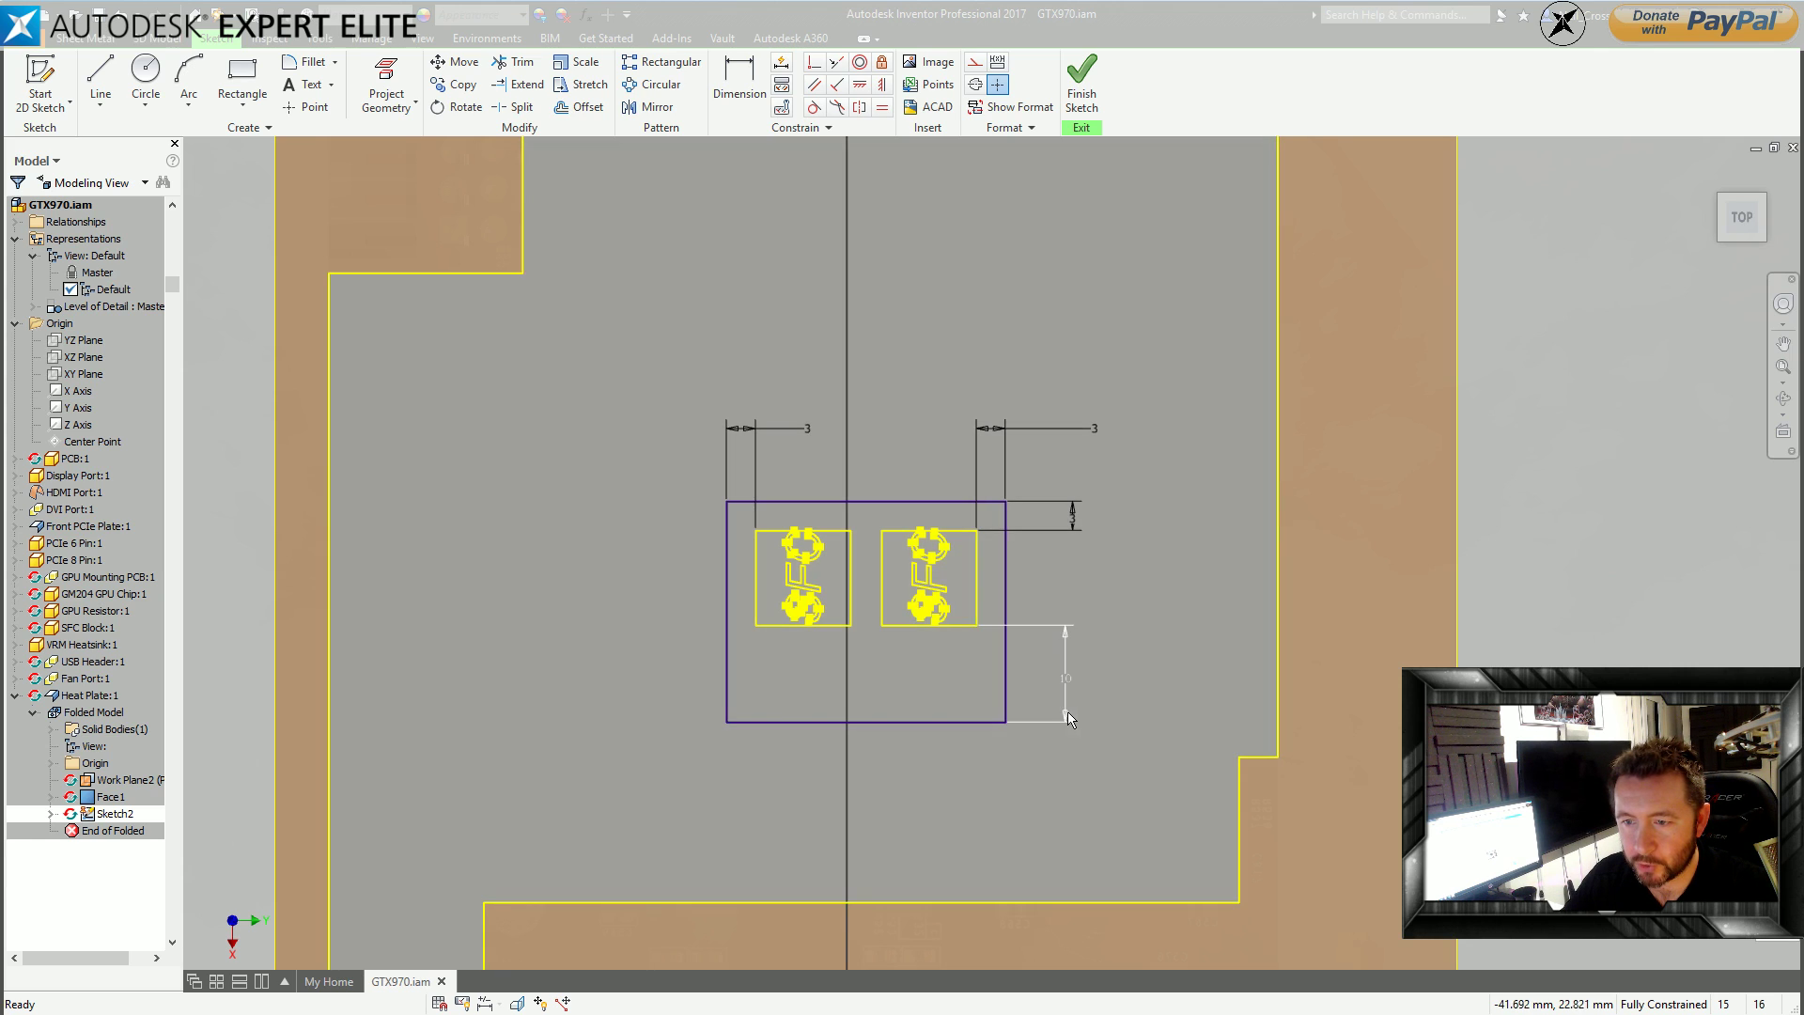
left_click(1081, 82)
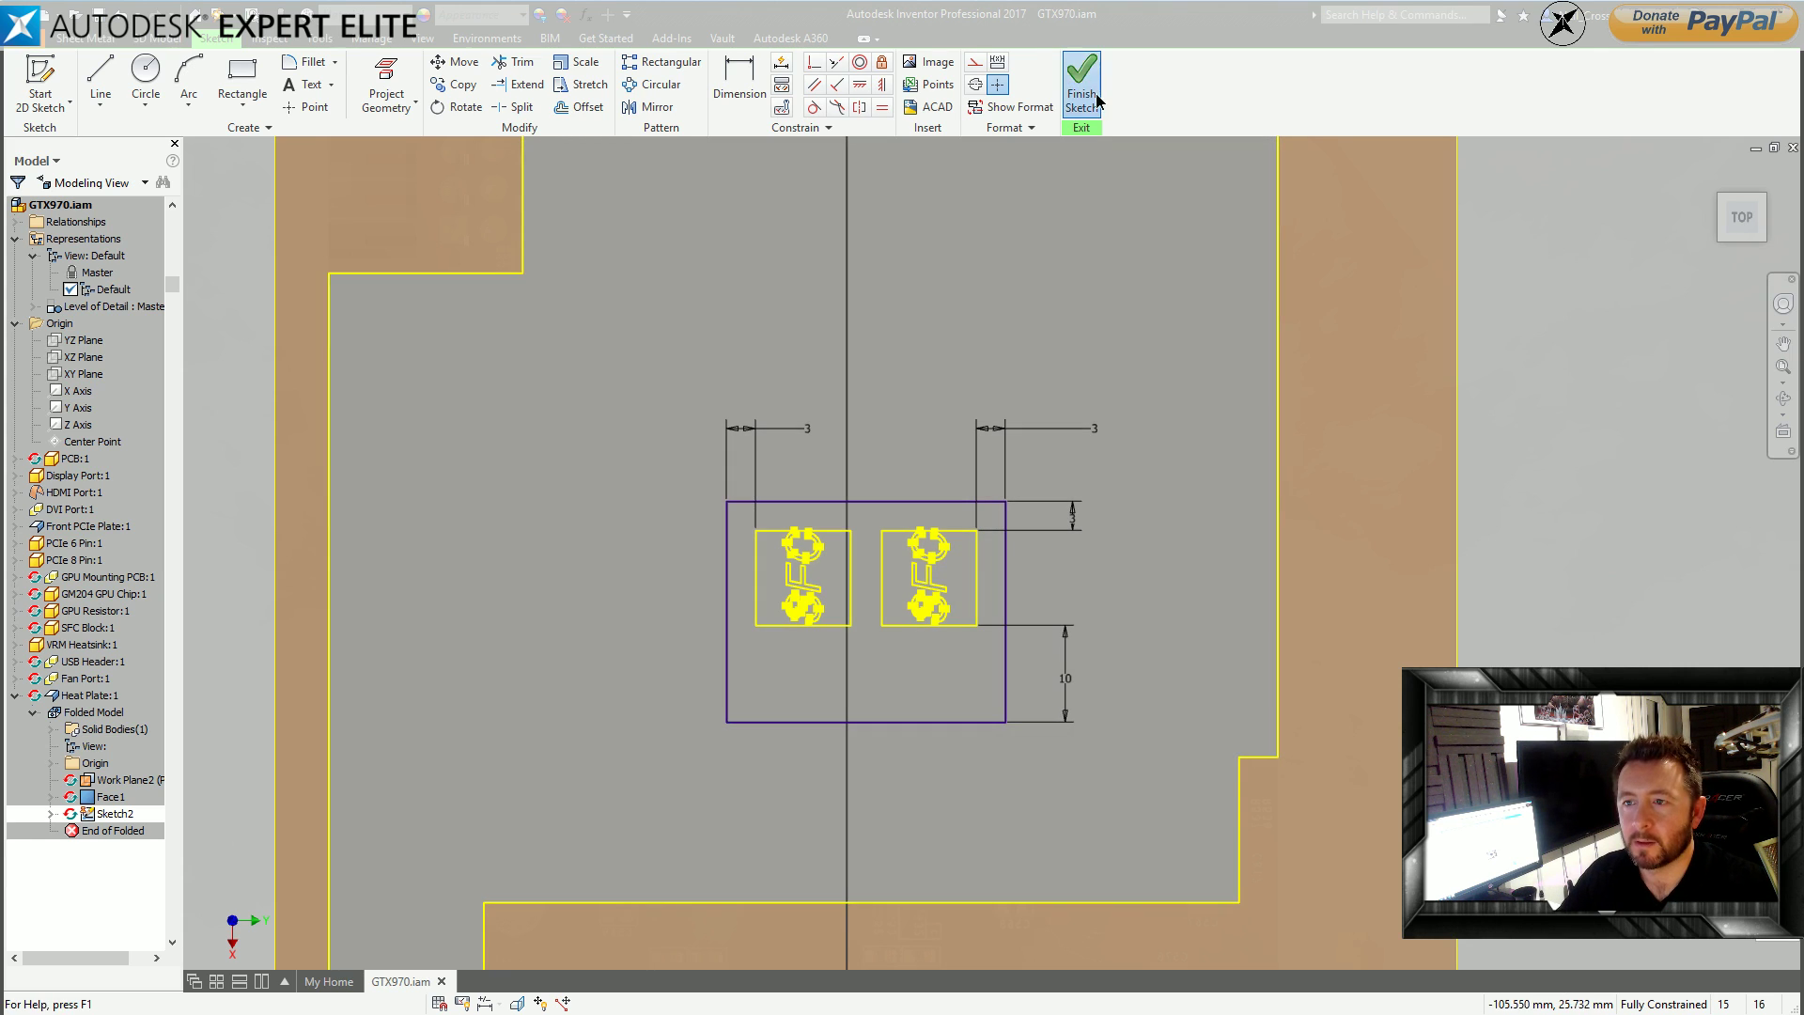
Try cutting the area around the two SFC blocks out of the heat plate, and undo the cut.
left_click(373, 86)
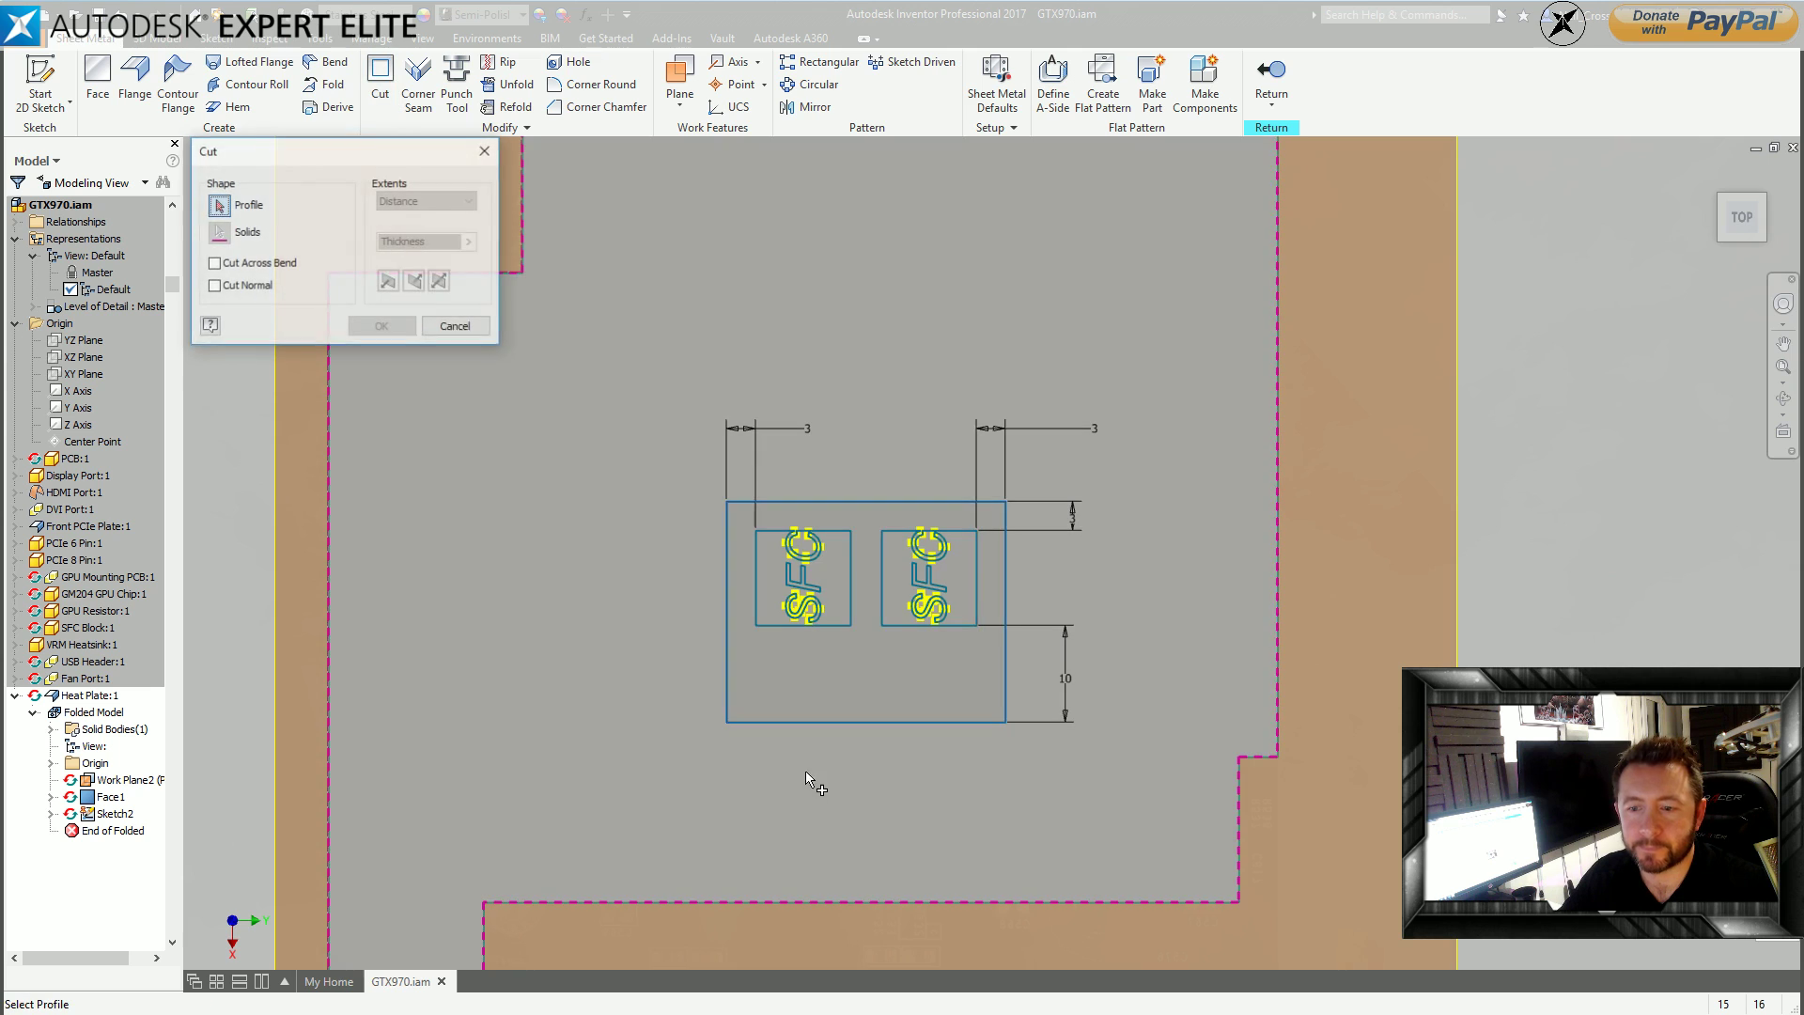
left_click(765, 613)
left_click(382, 322)
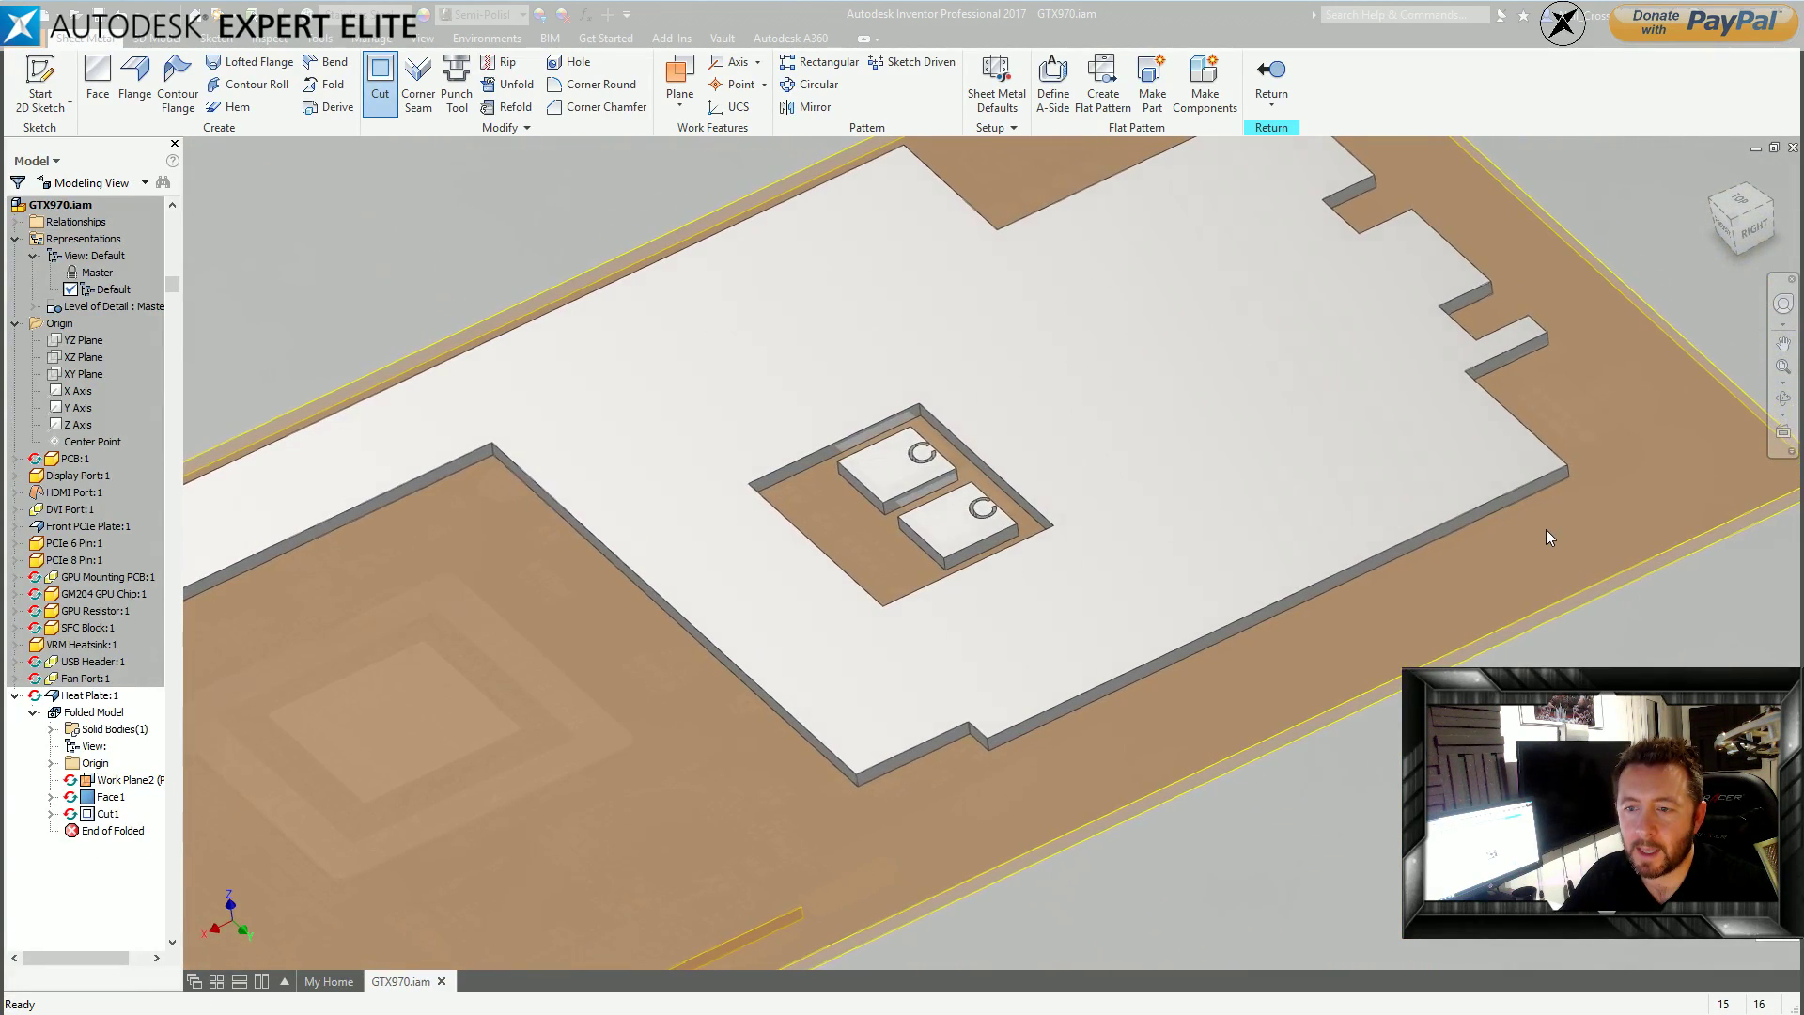
key("F5")
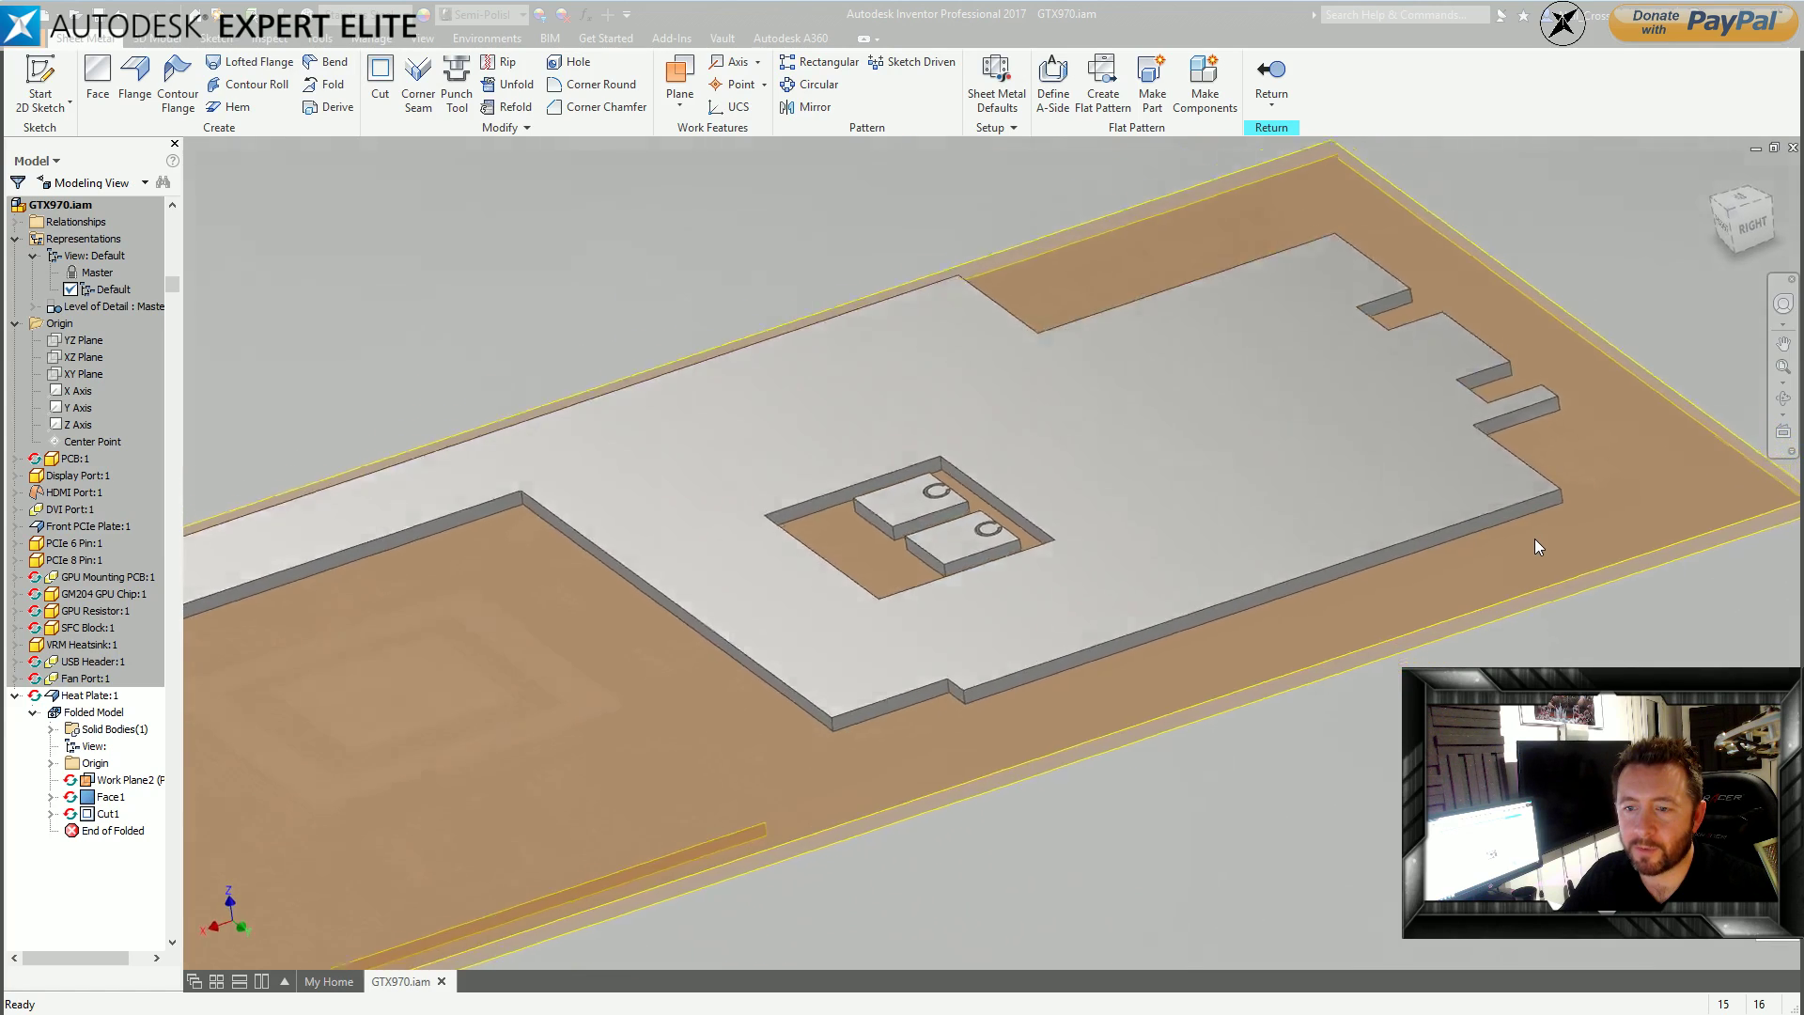
key("F5")
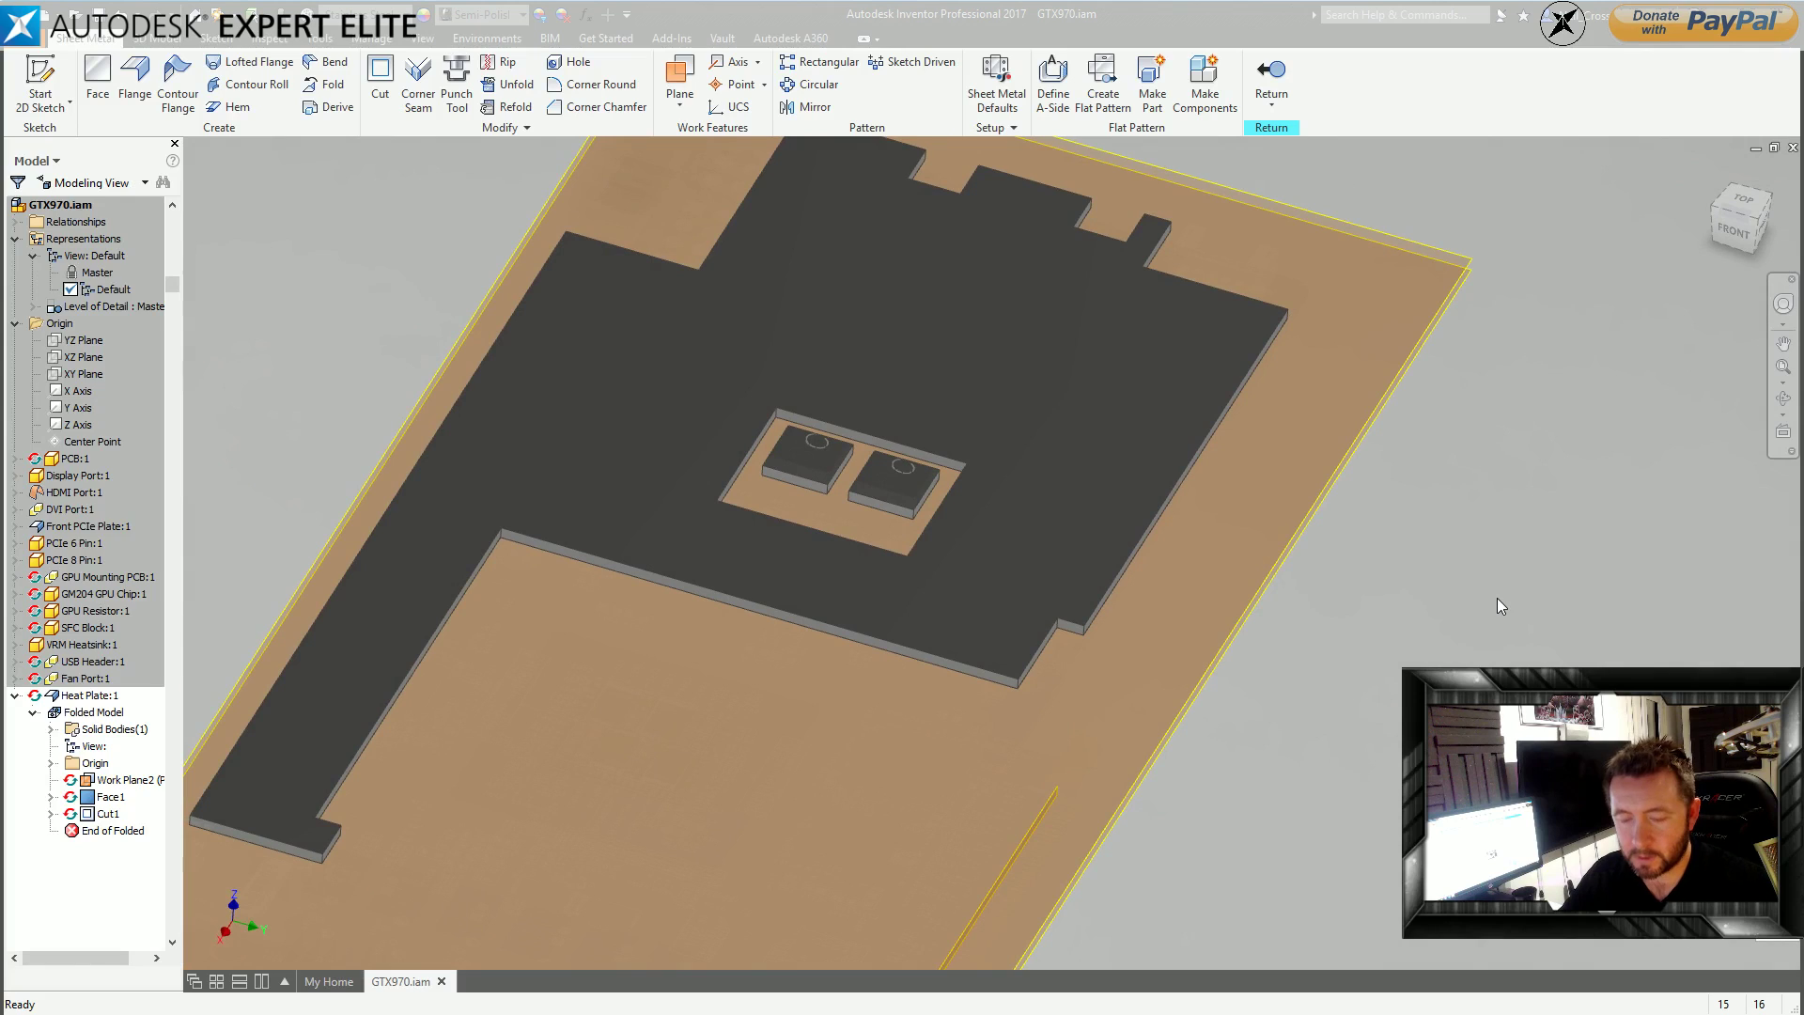
key("ctrl+z")
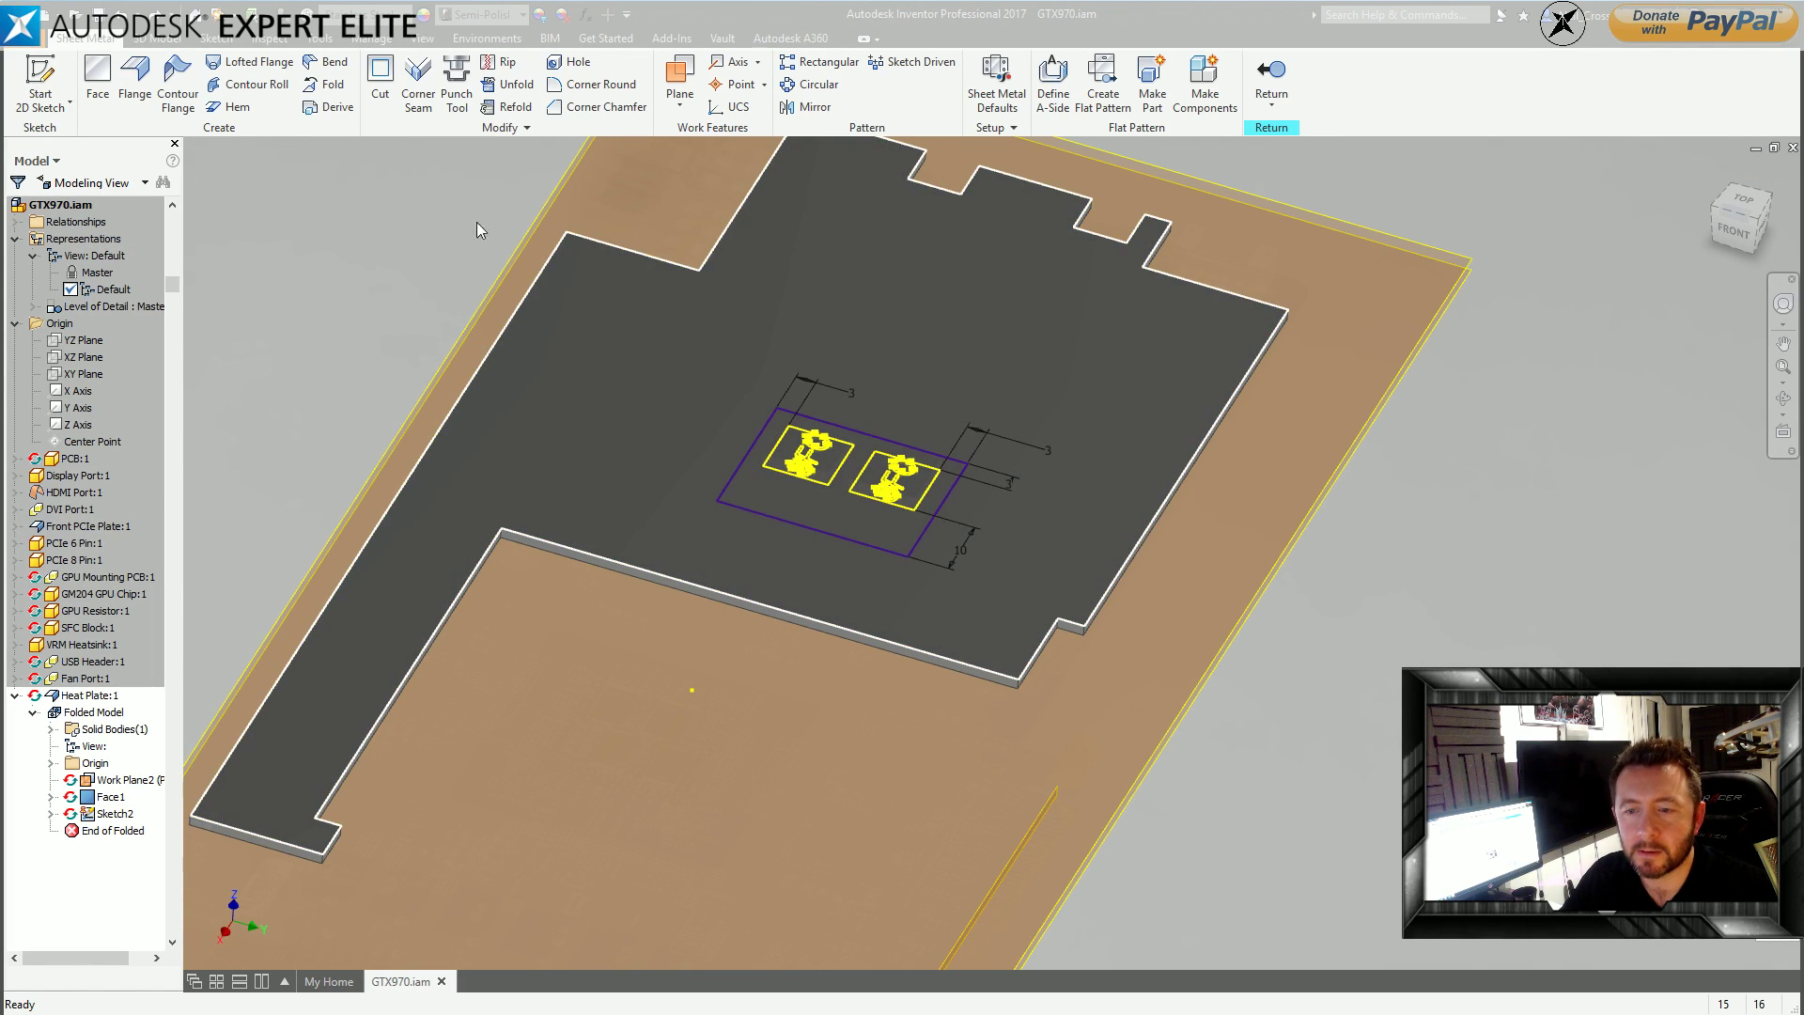
left_click(379, 85)
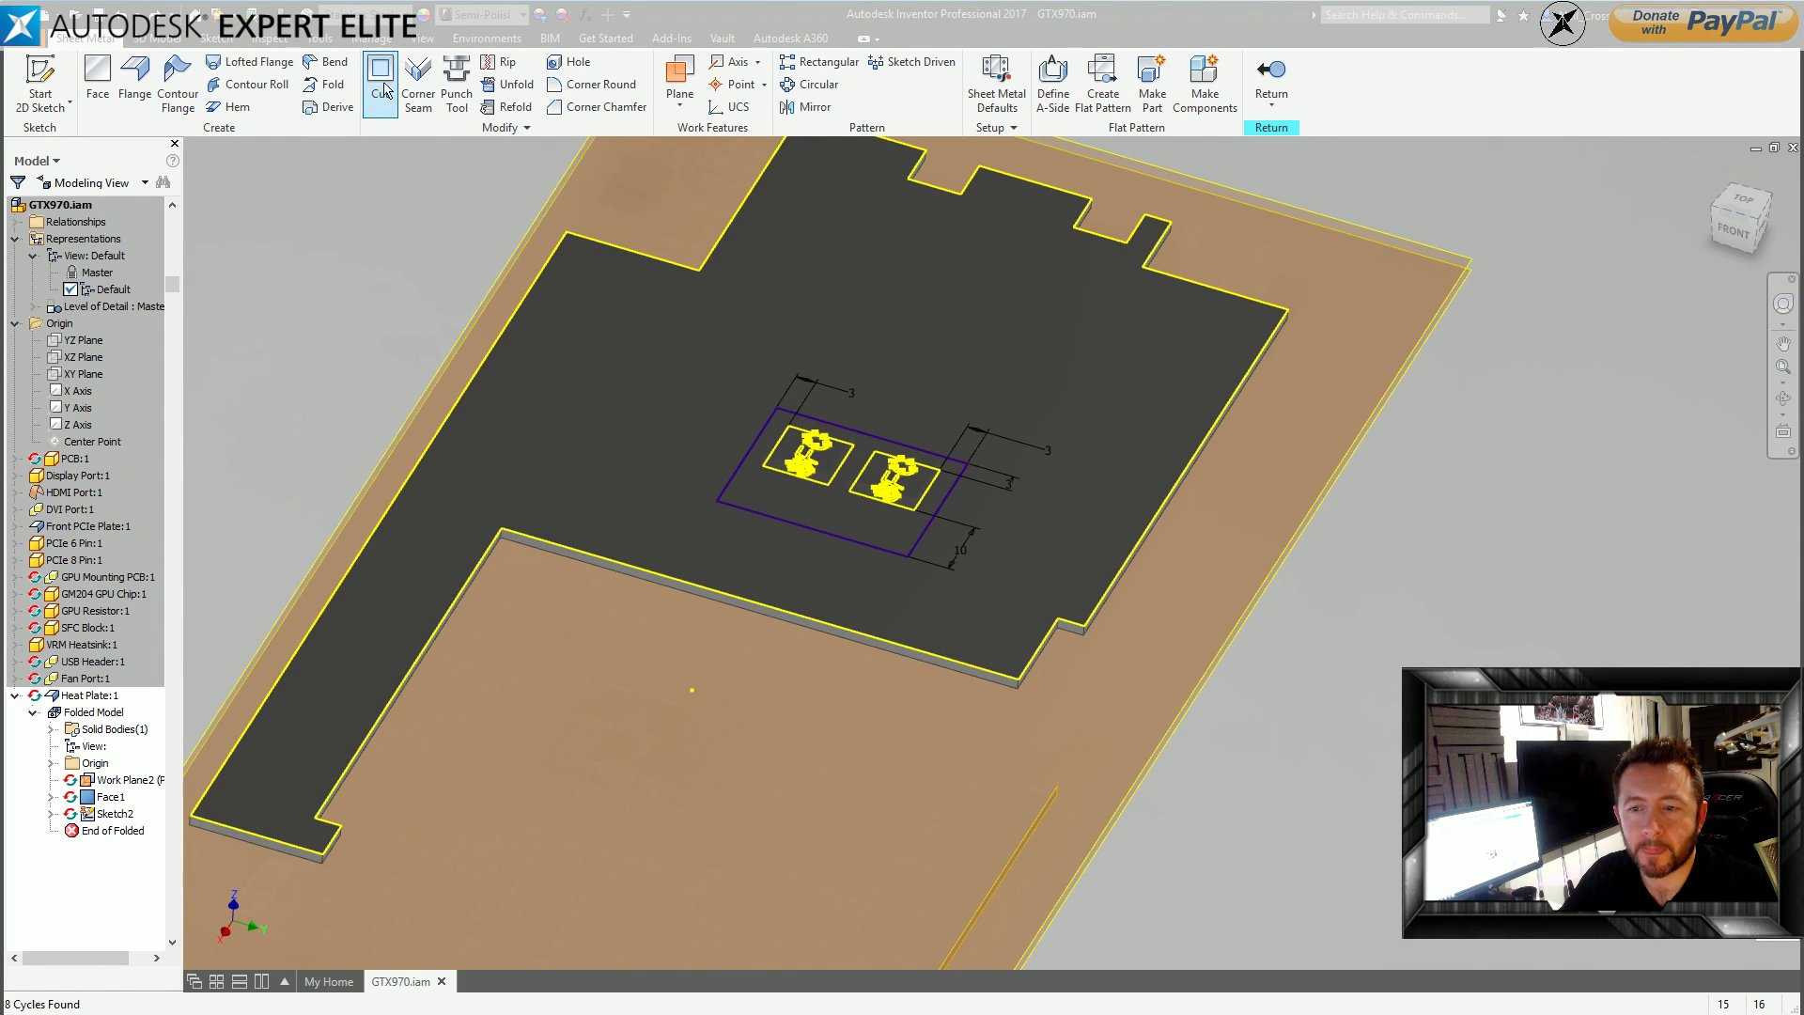
left_click(778, 472)
scroll(806, 460, "up", 5)
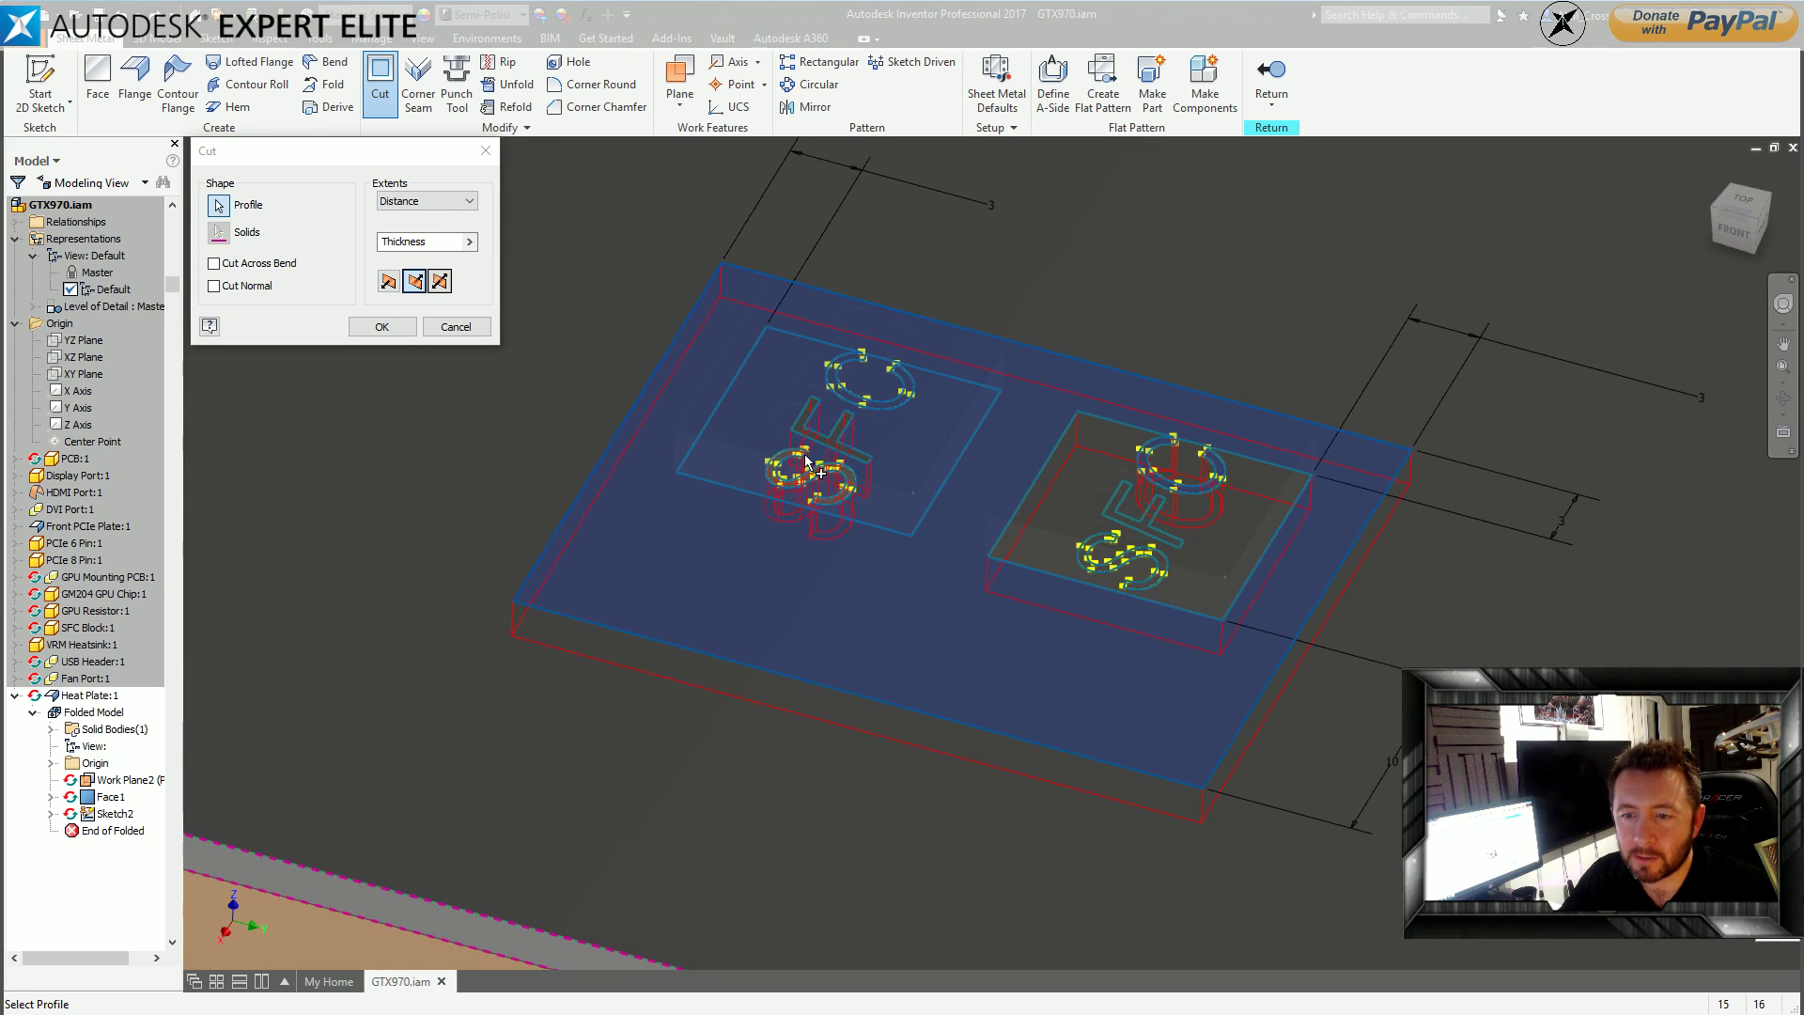
Reopen the rectangle's sketch, convert all projected SFC block geometry to construction lines, and finish the sketch.
double_click(797, 511)
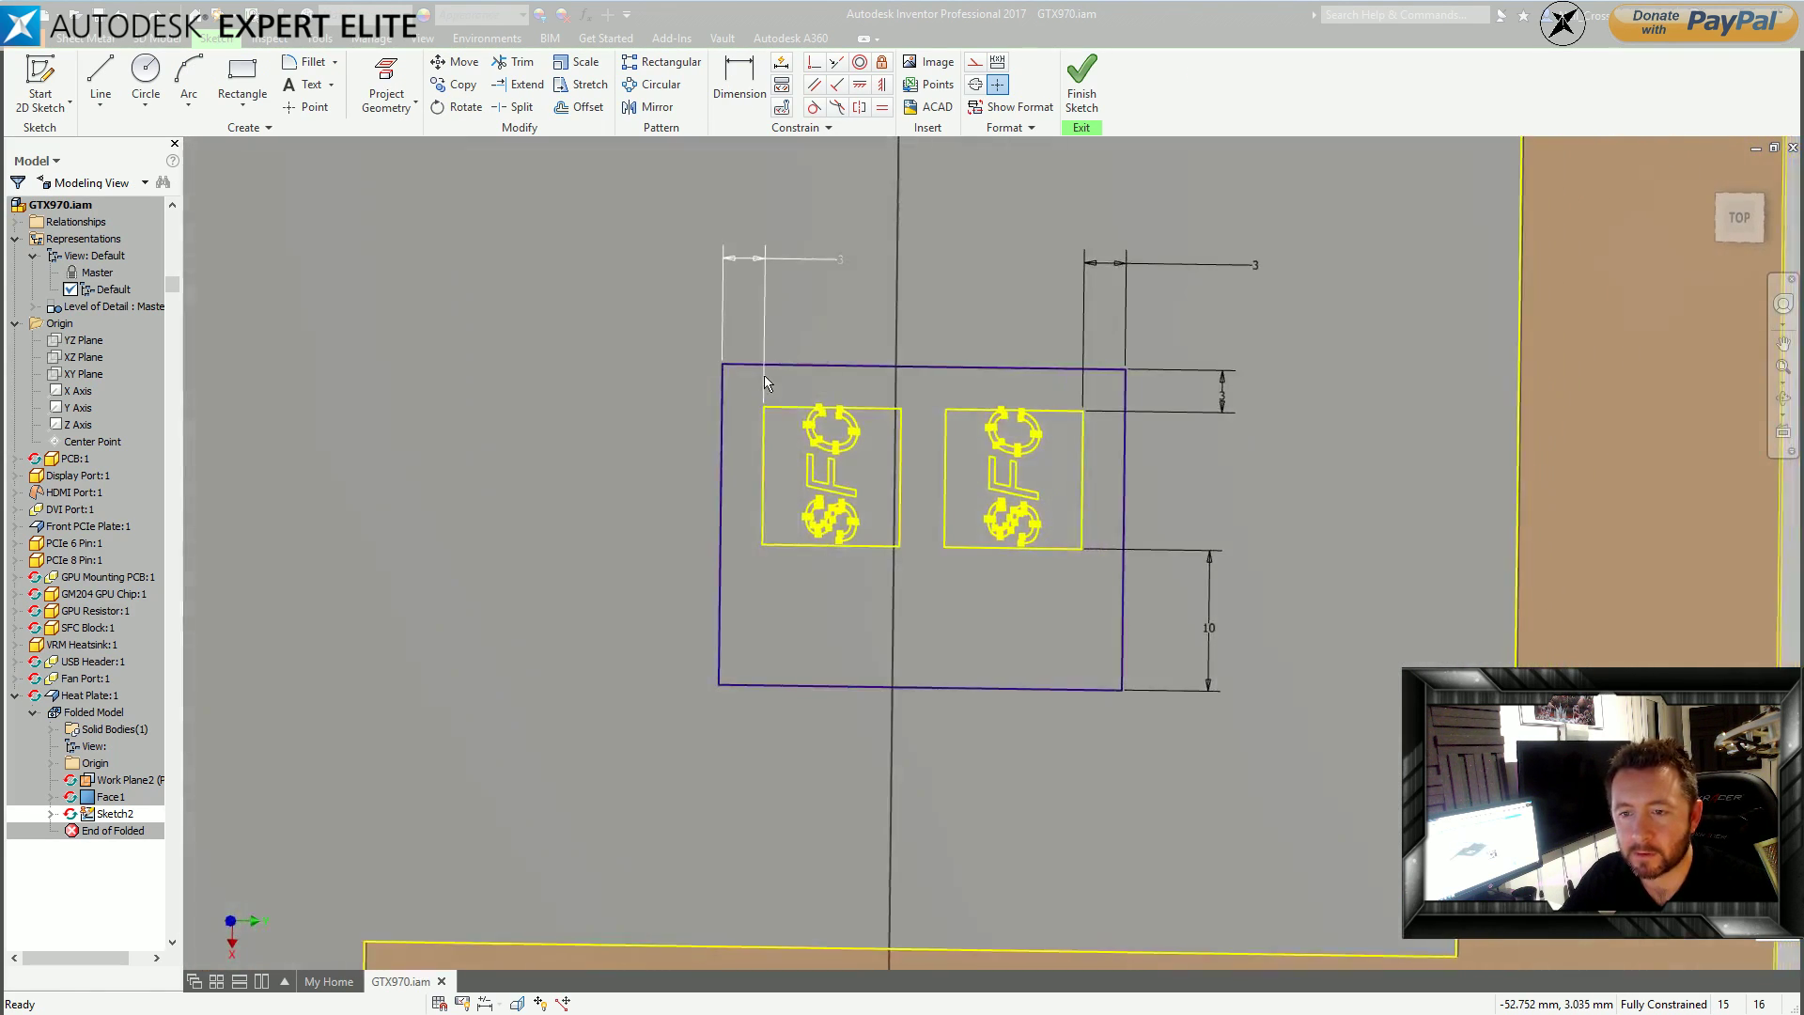
left_click_drag(757, 389, 1101, 607)
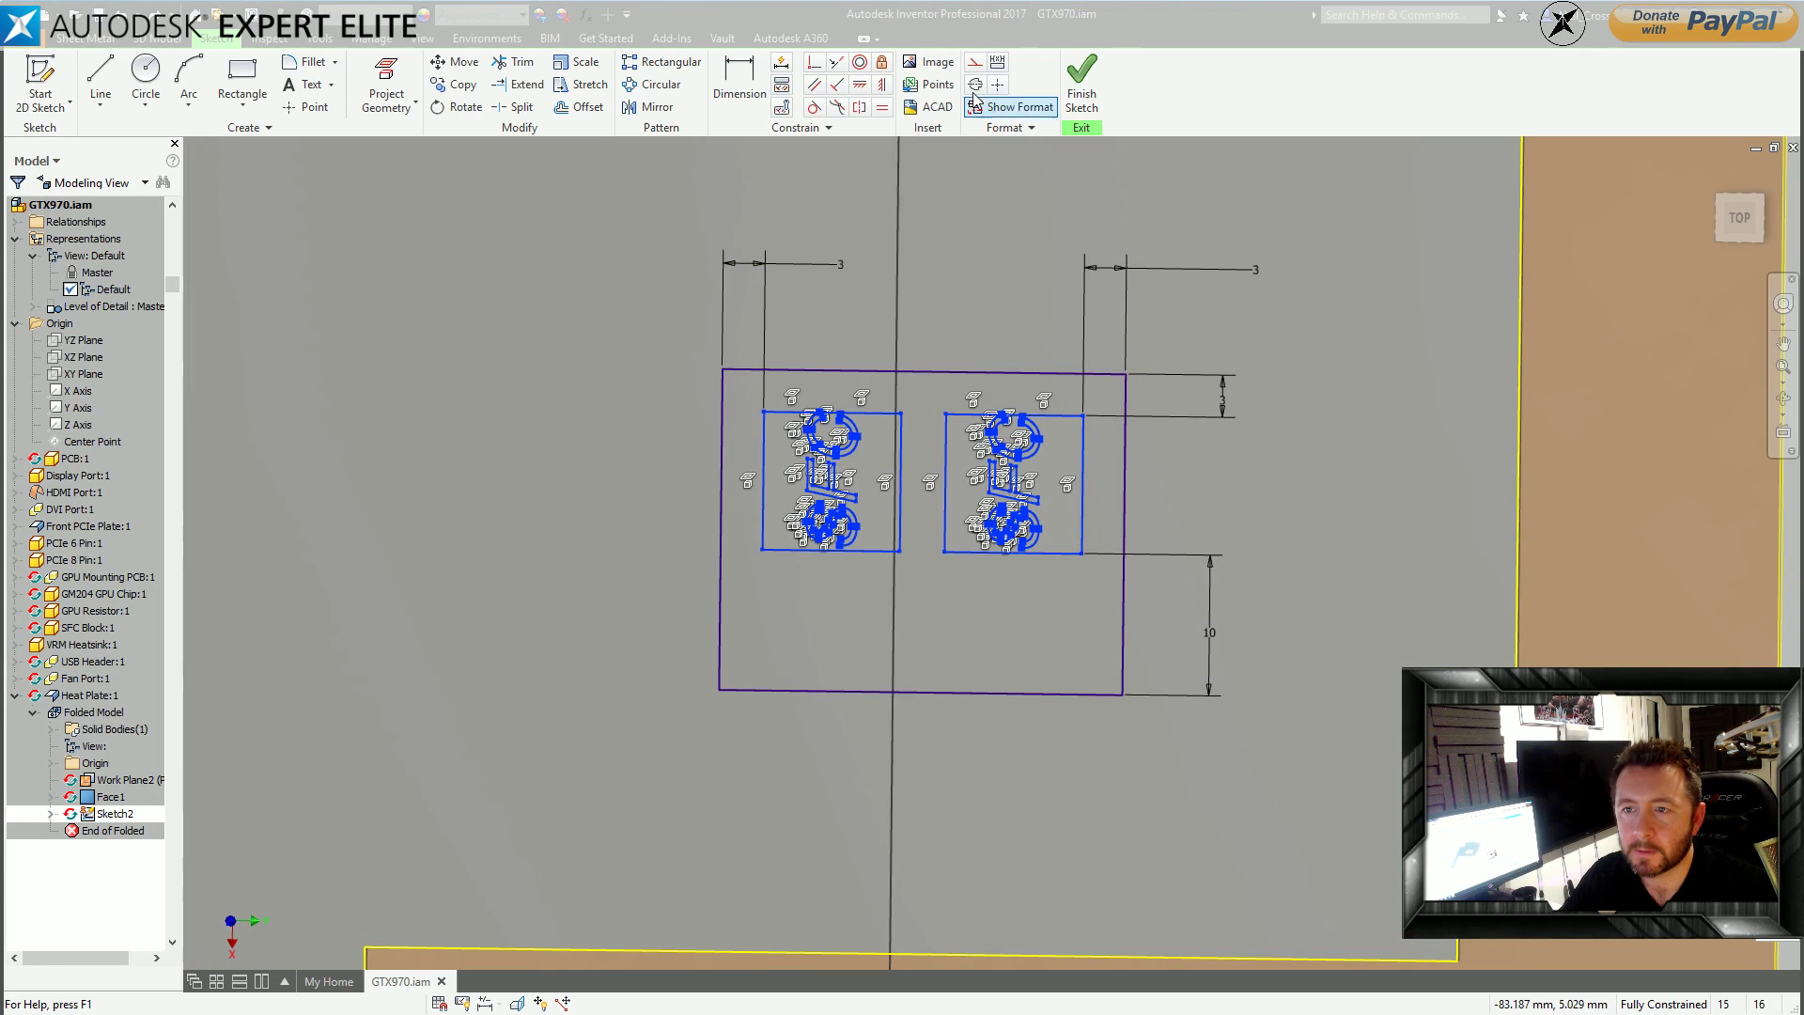
left_click(1082, 80)
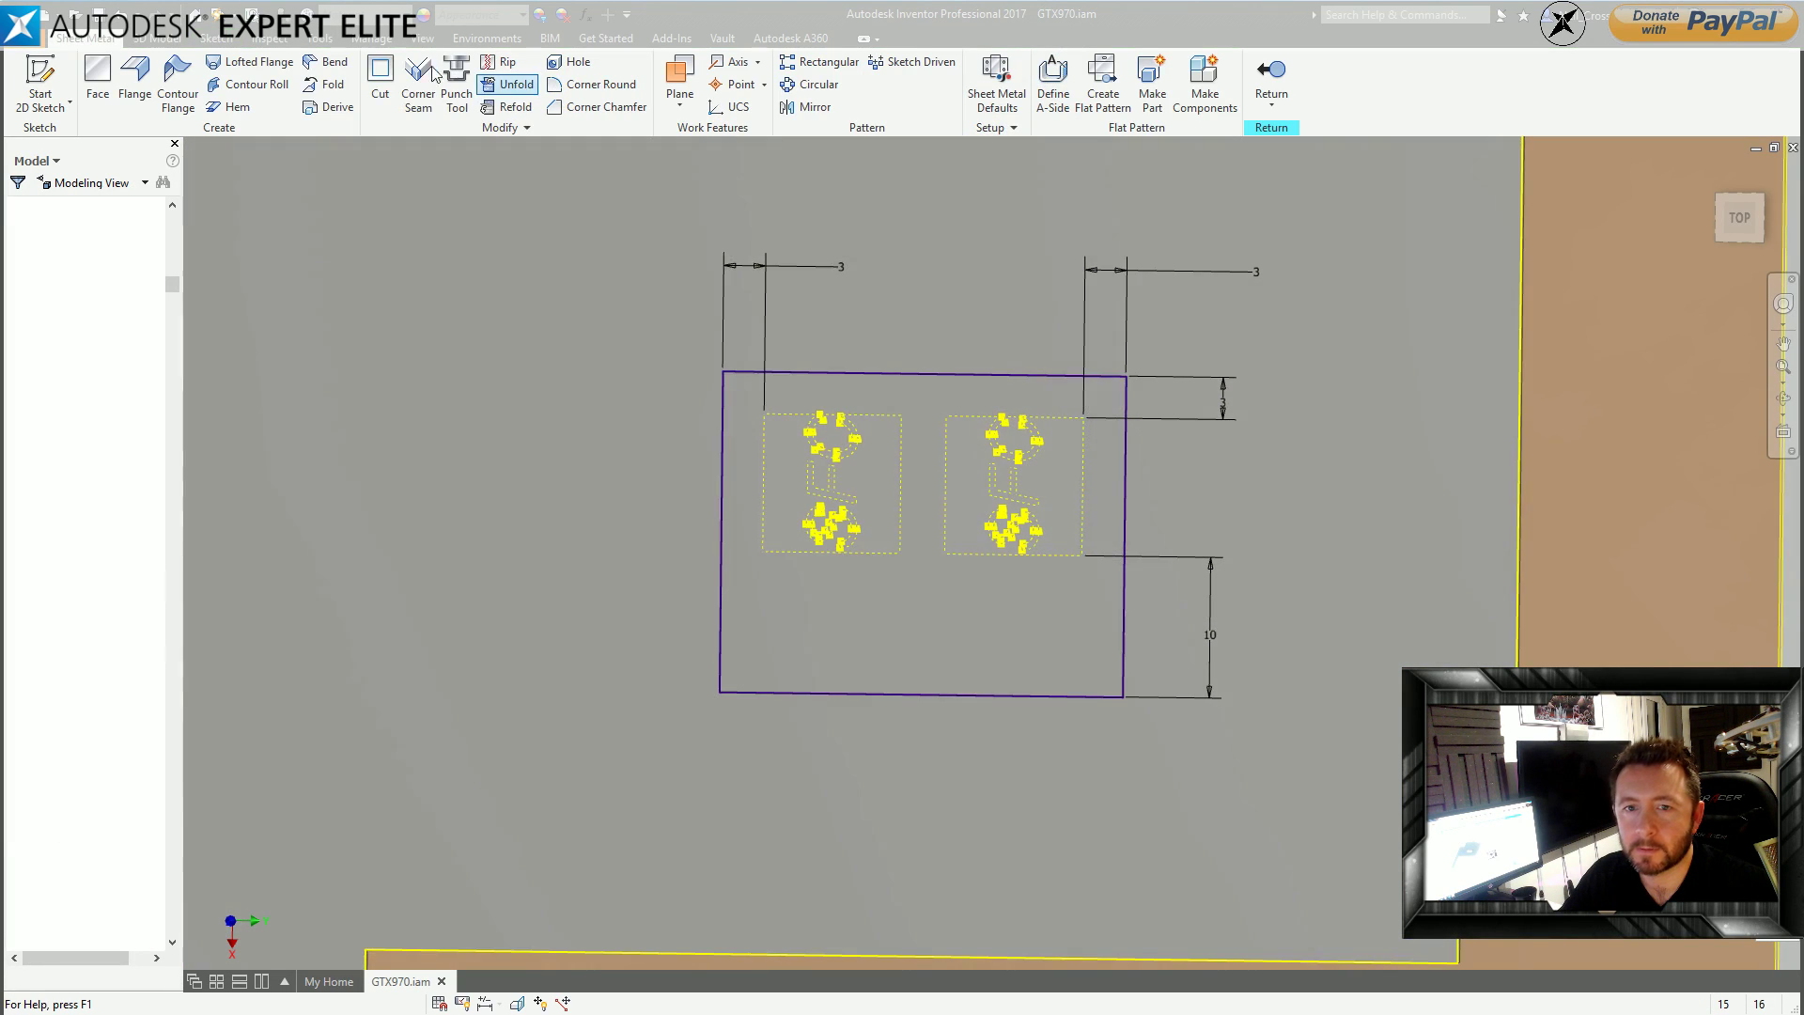
Cut the whole rectangle through the heat plate to make a single window.
left_click(379, 80)
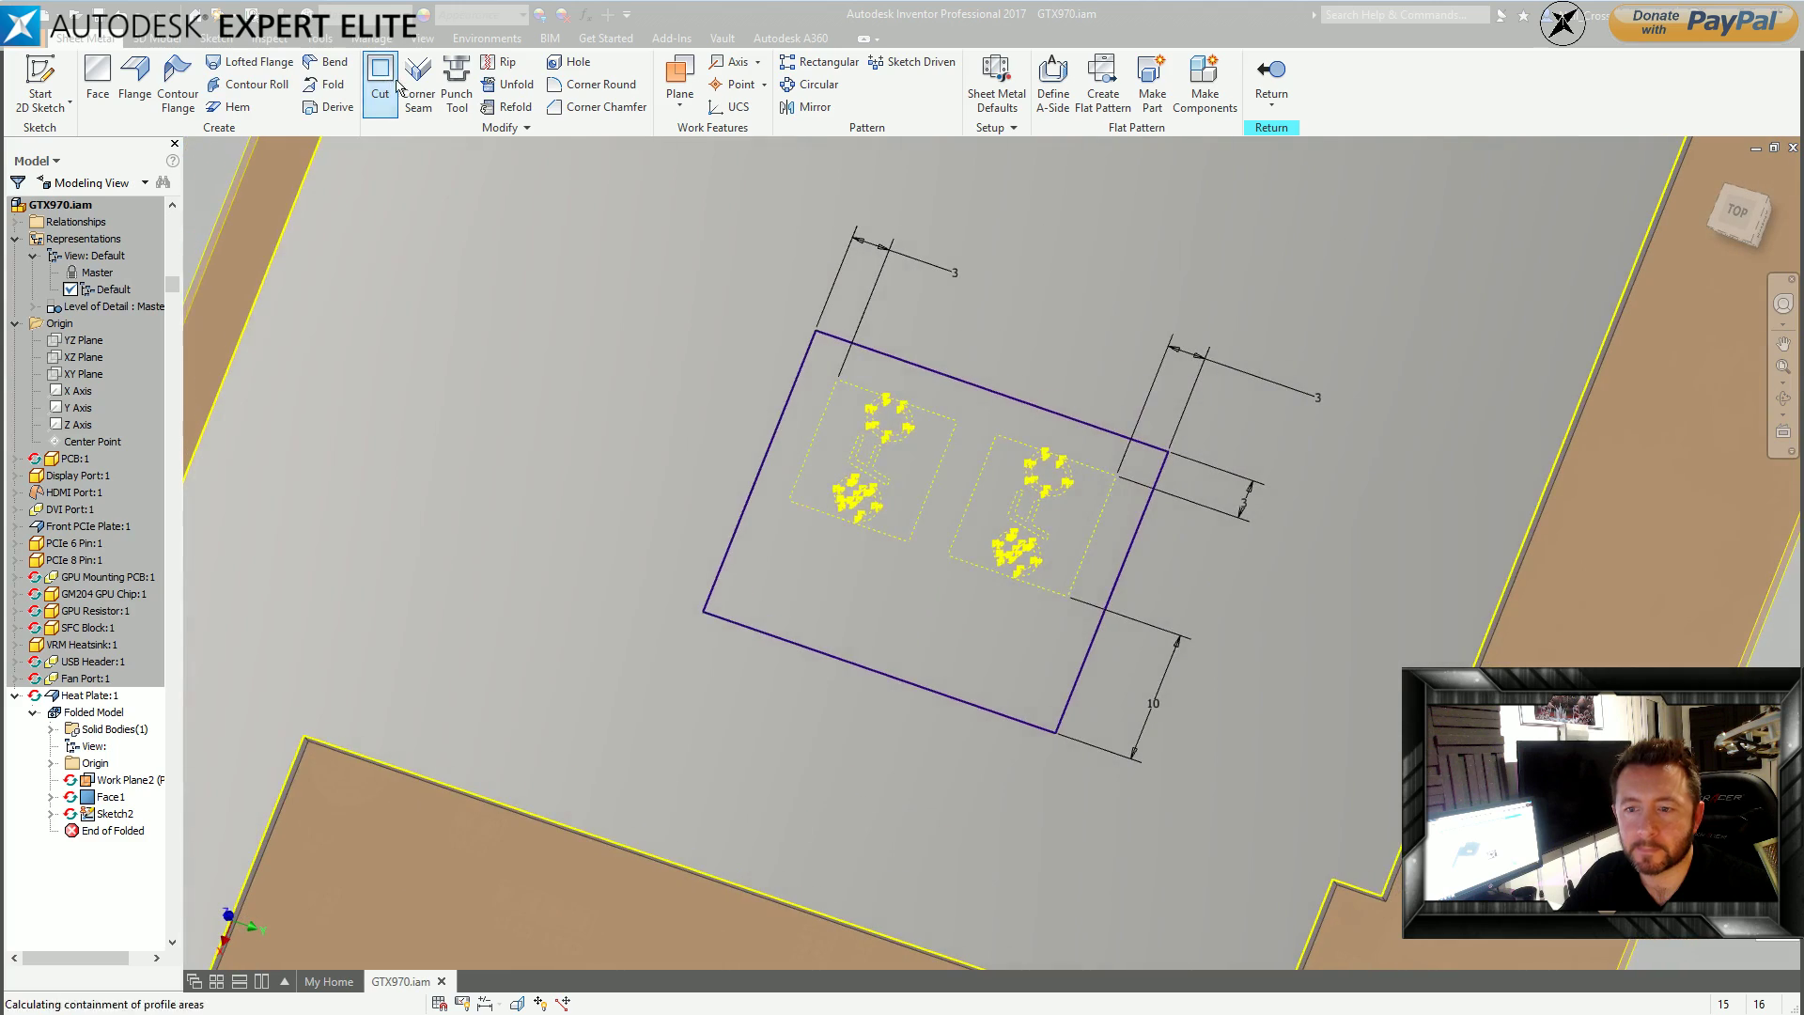
left_click(827, 583)
left_click(382, 326)
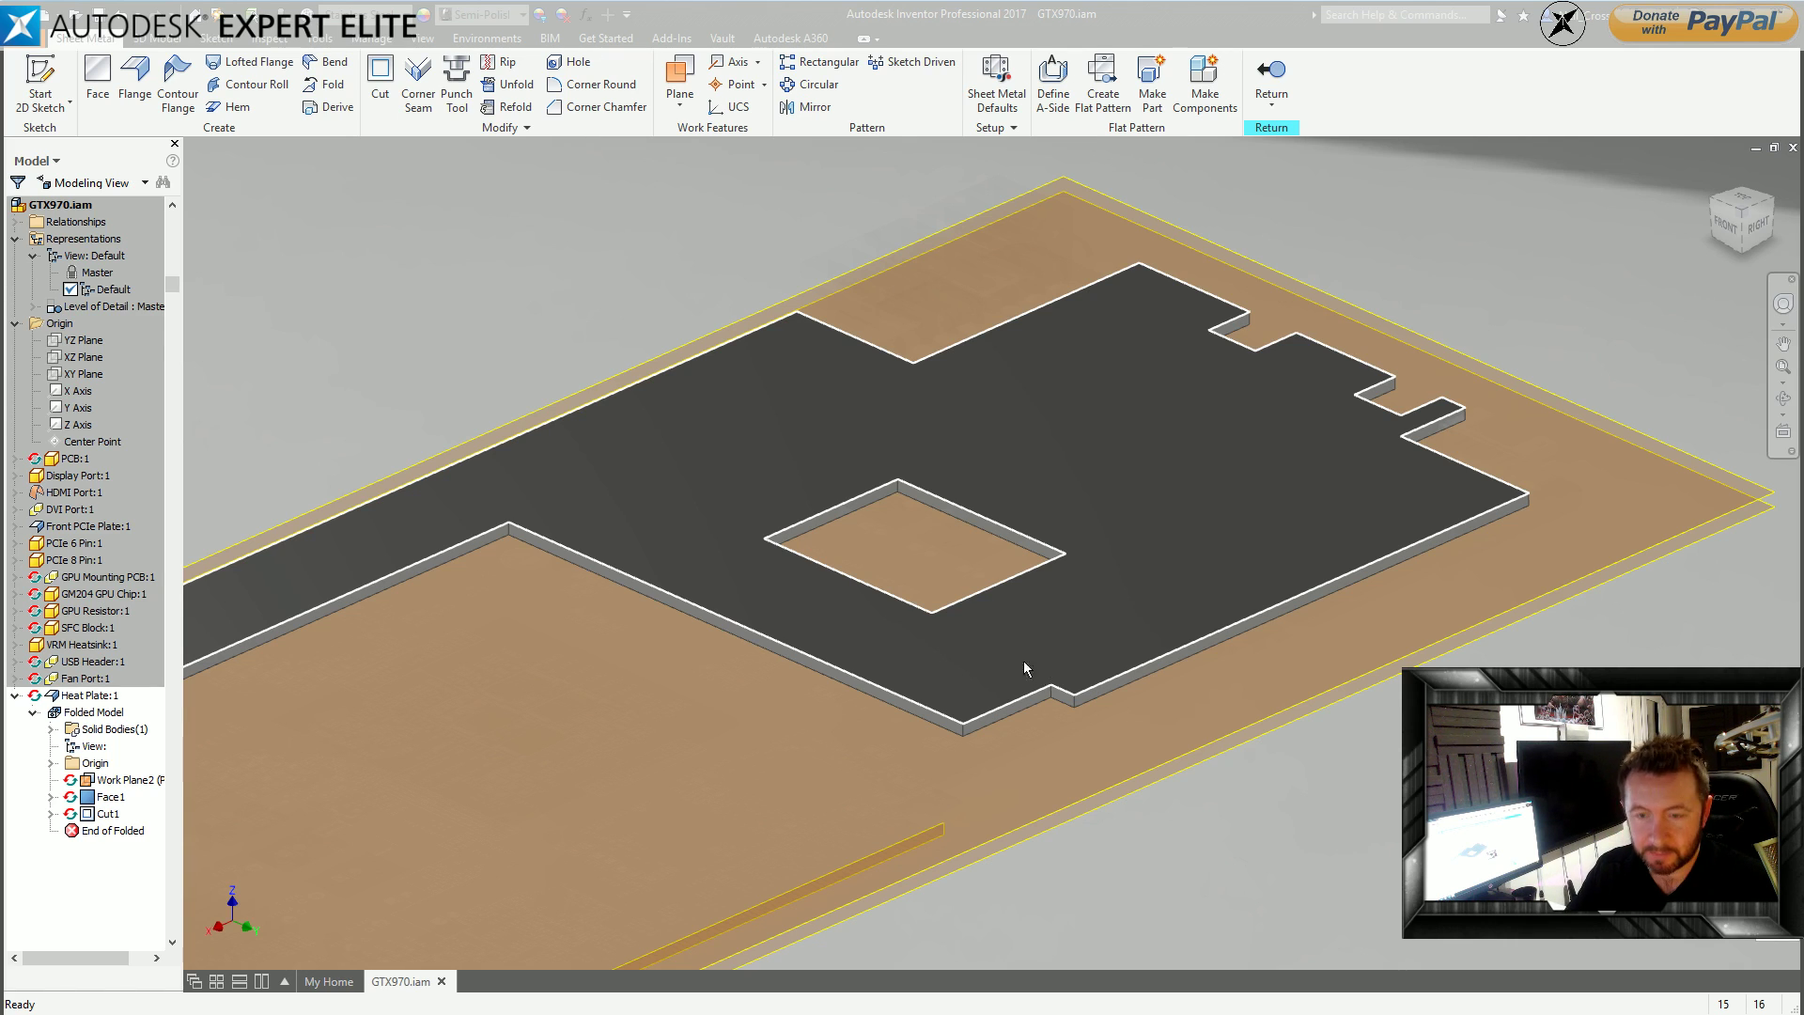
Examine the notched end of the heat plate's narrow arm from above and at an angle.
middle_click_drag(725, 657, 1132, 696)
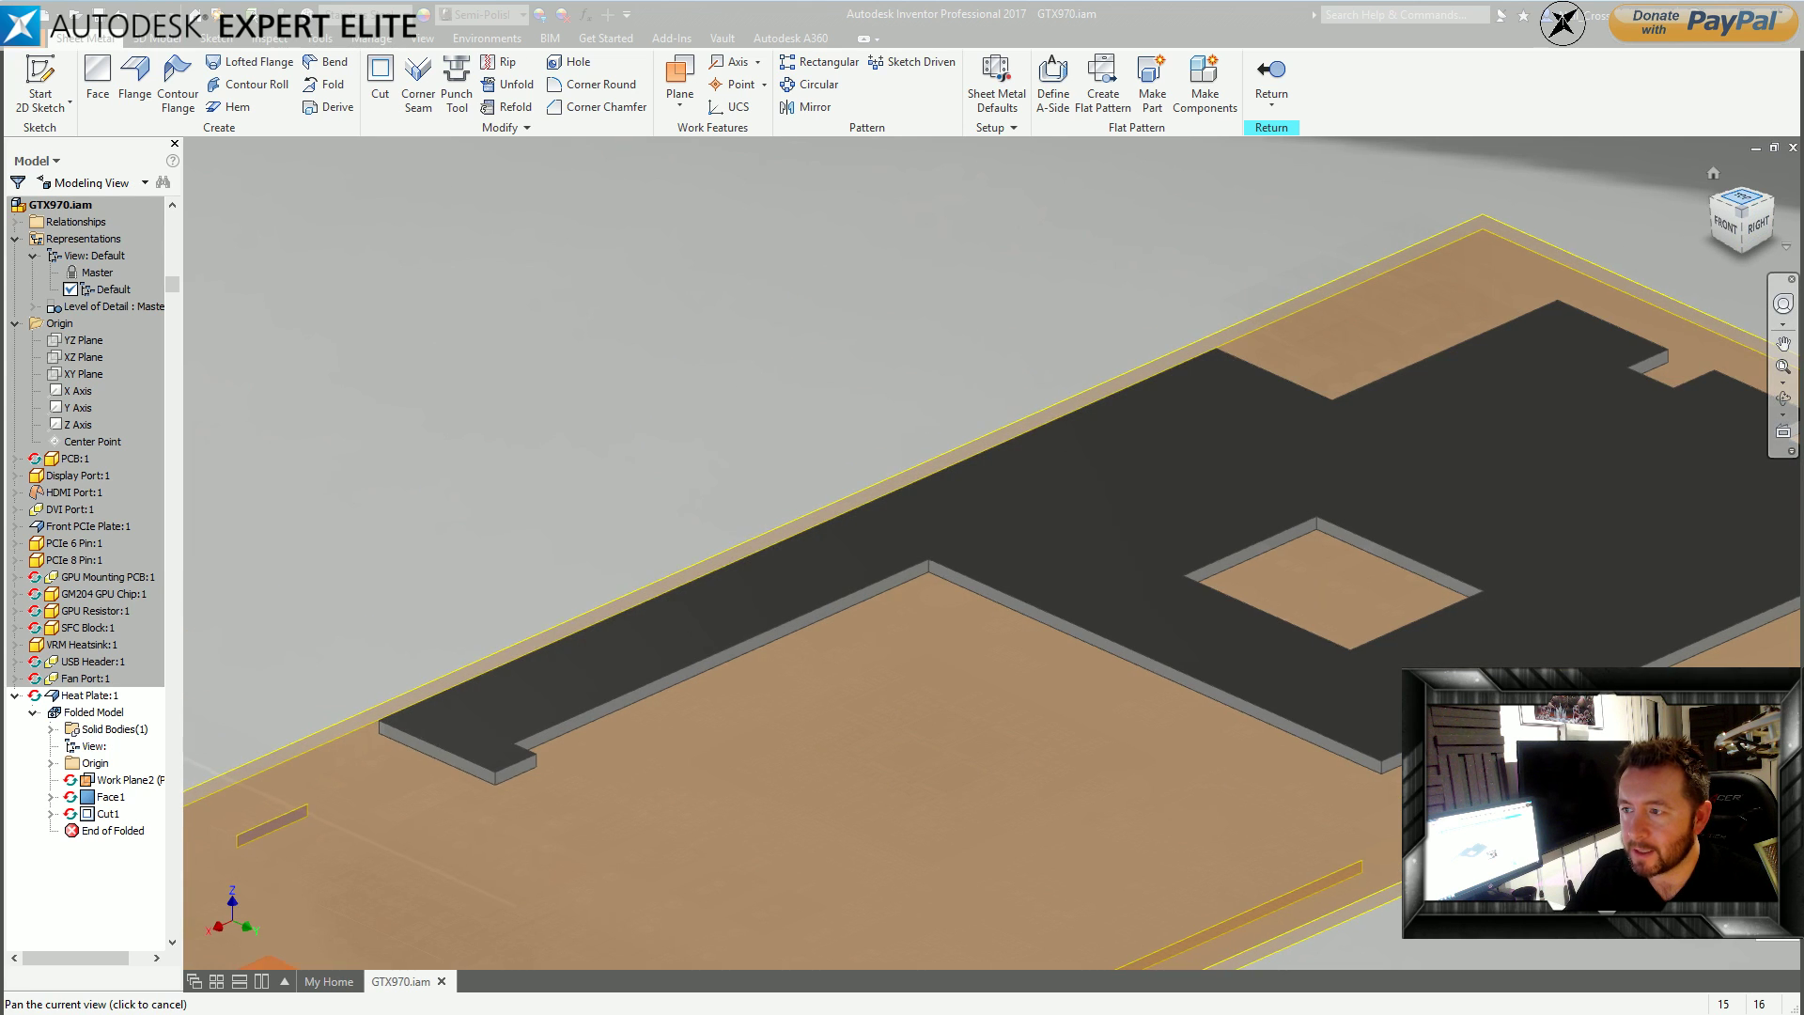
left_click(1743, 197)
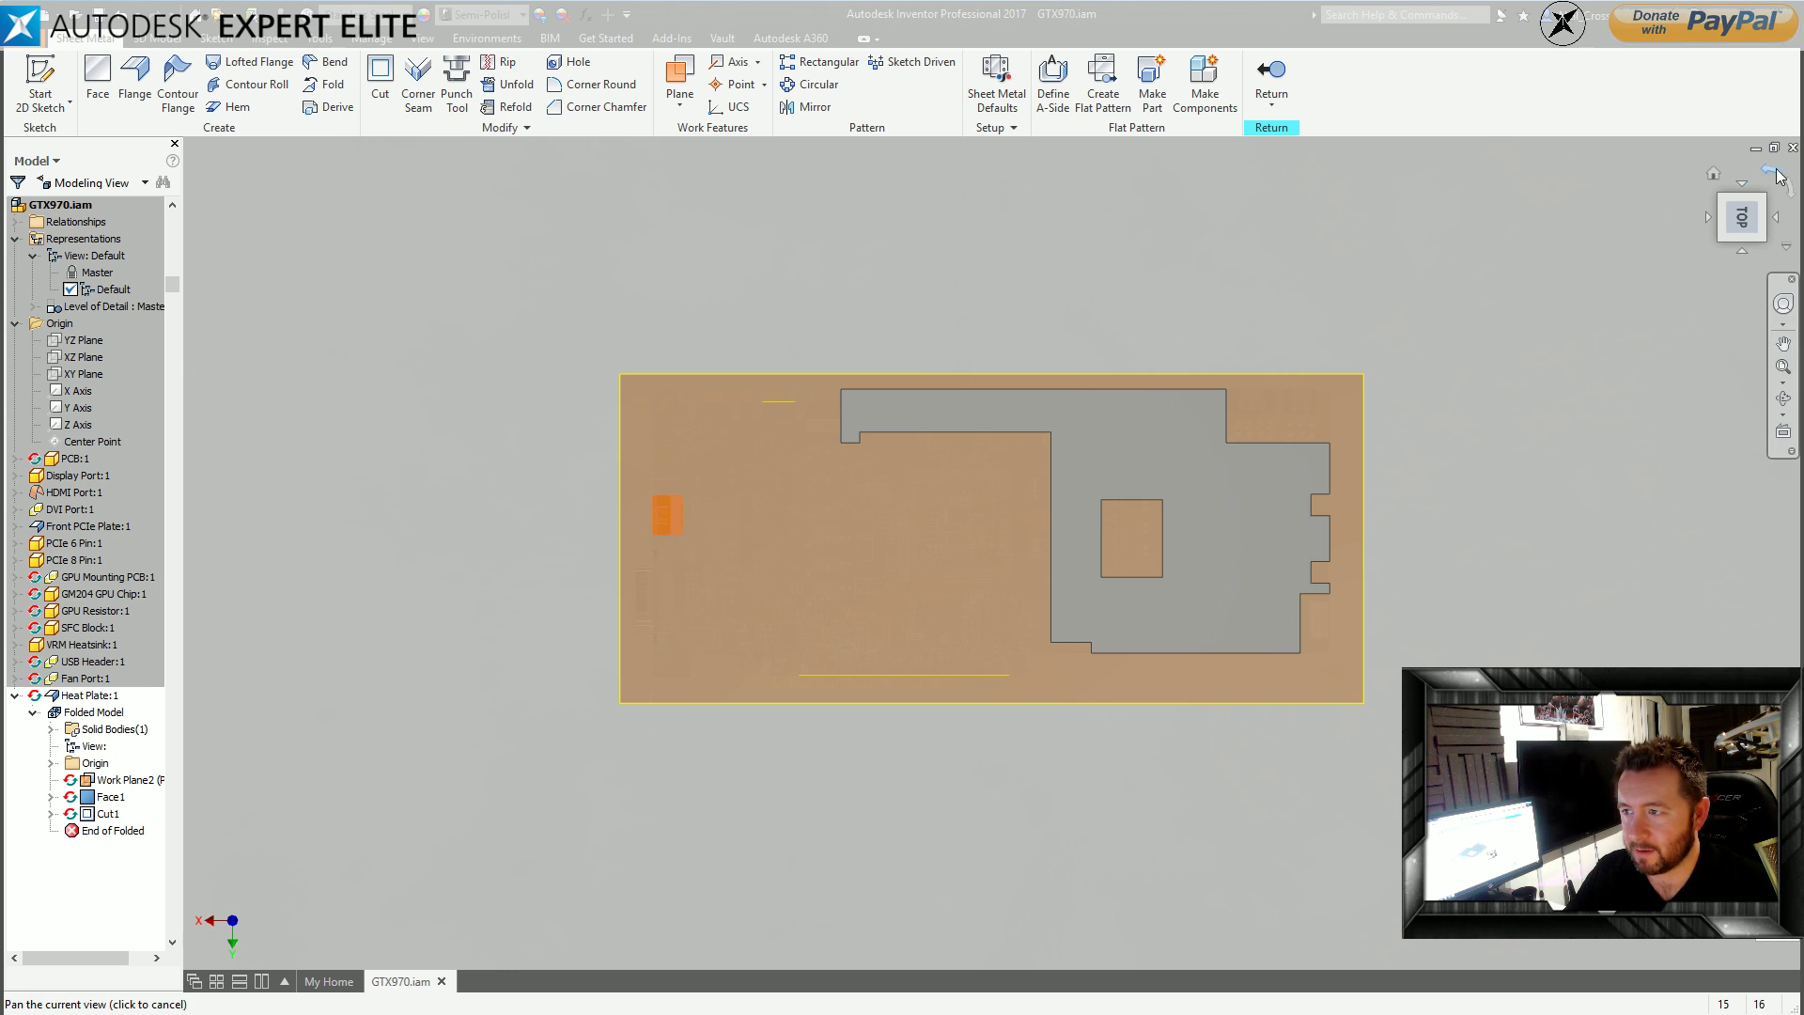
left_click(1781, 176)
scroll(798, 602, "up", 4)
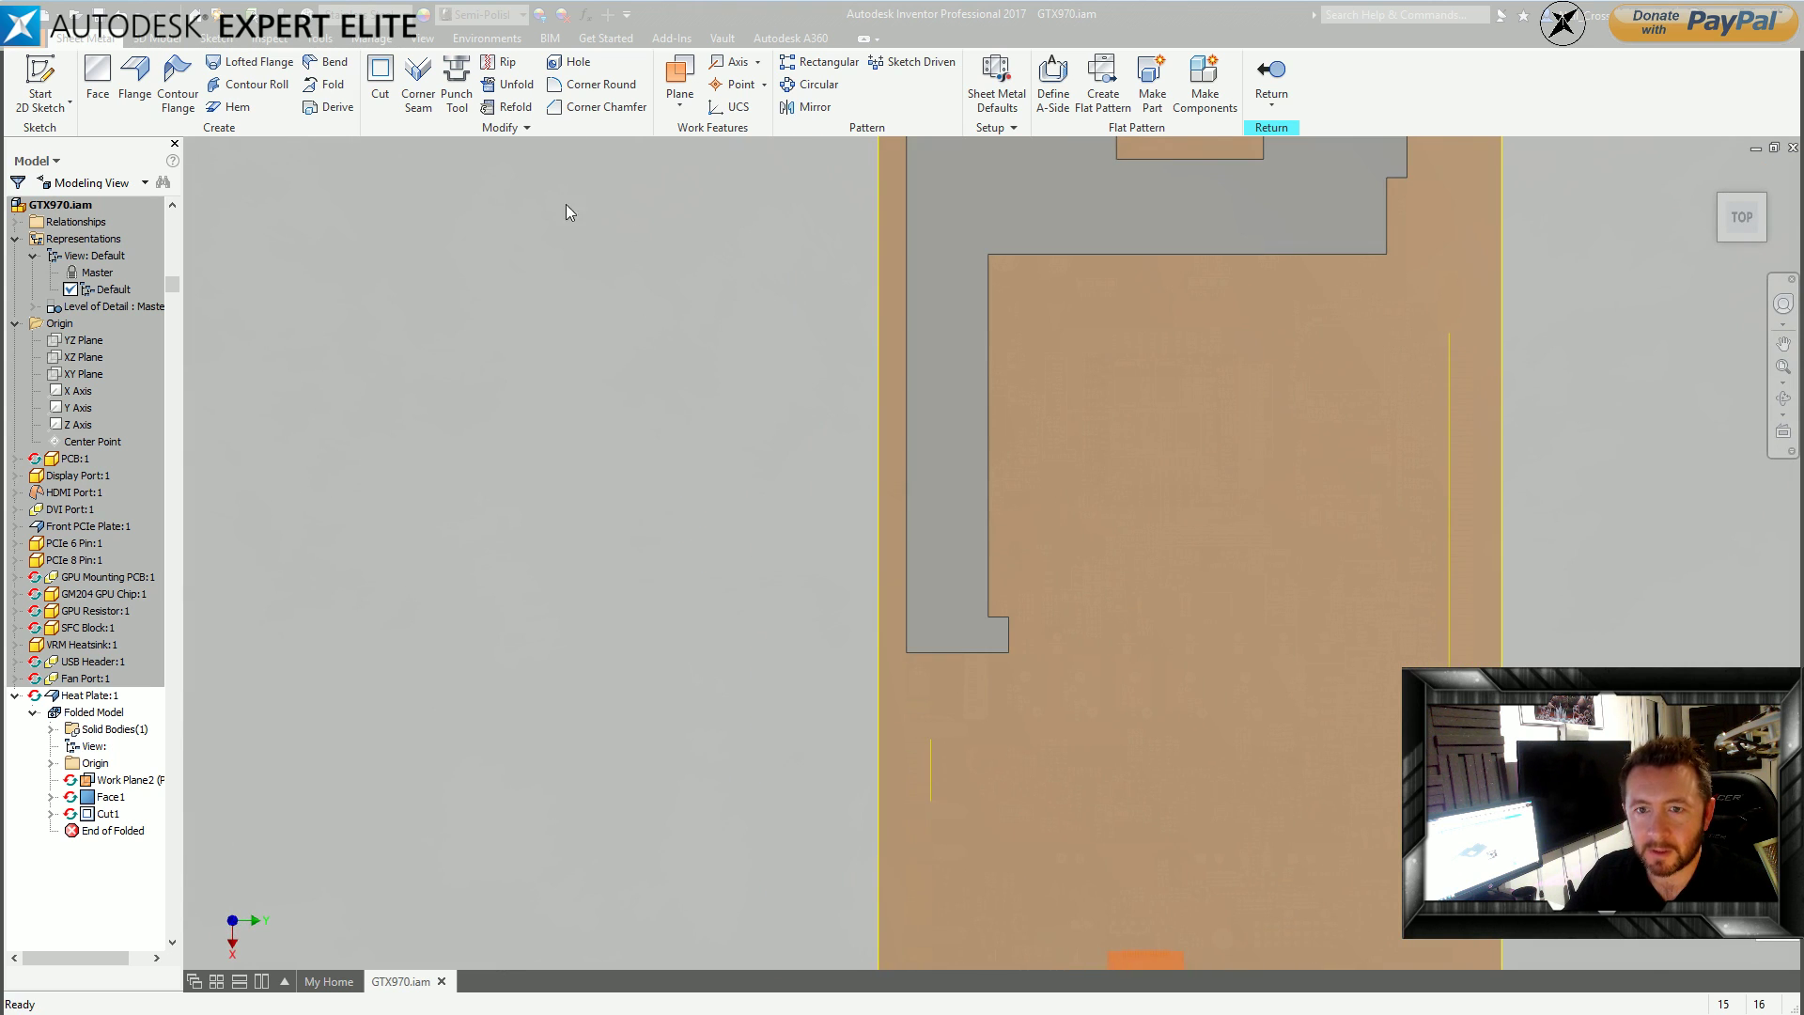
left_click_drag(1743, 217, 1753, 193)
scroll(933, 647, "up", 2)
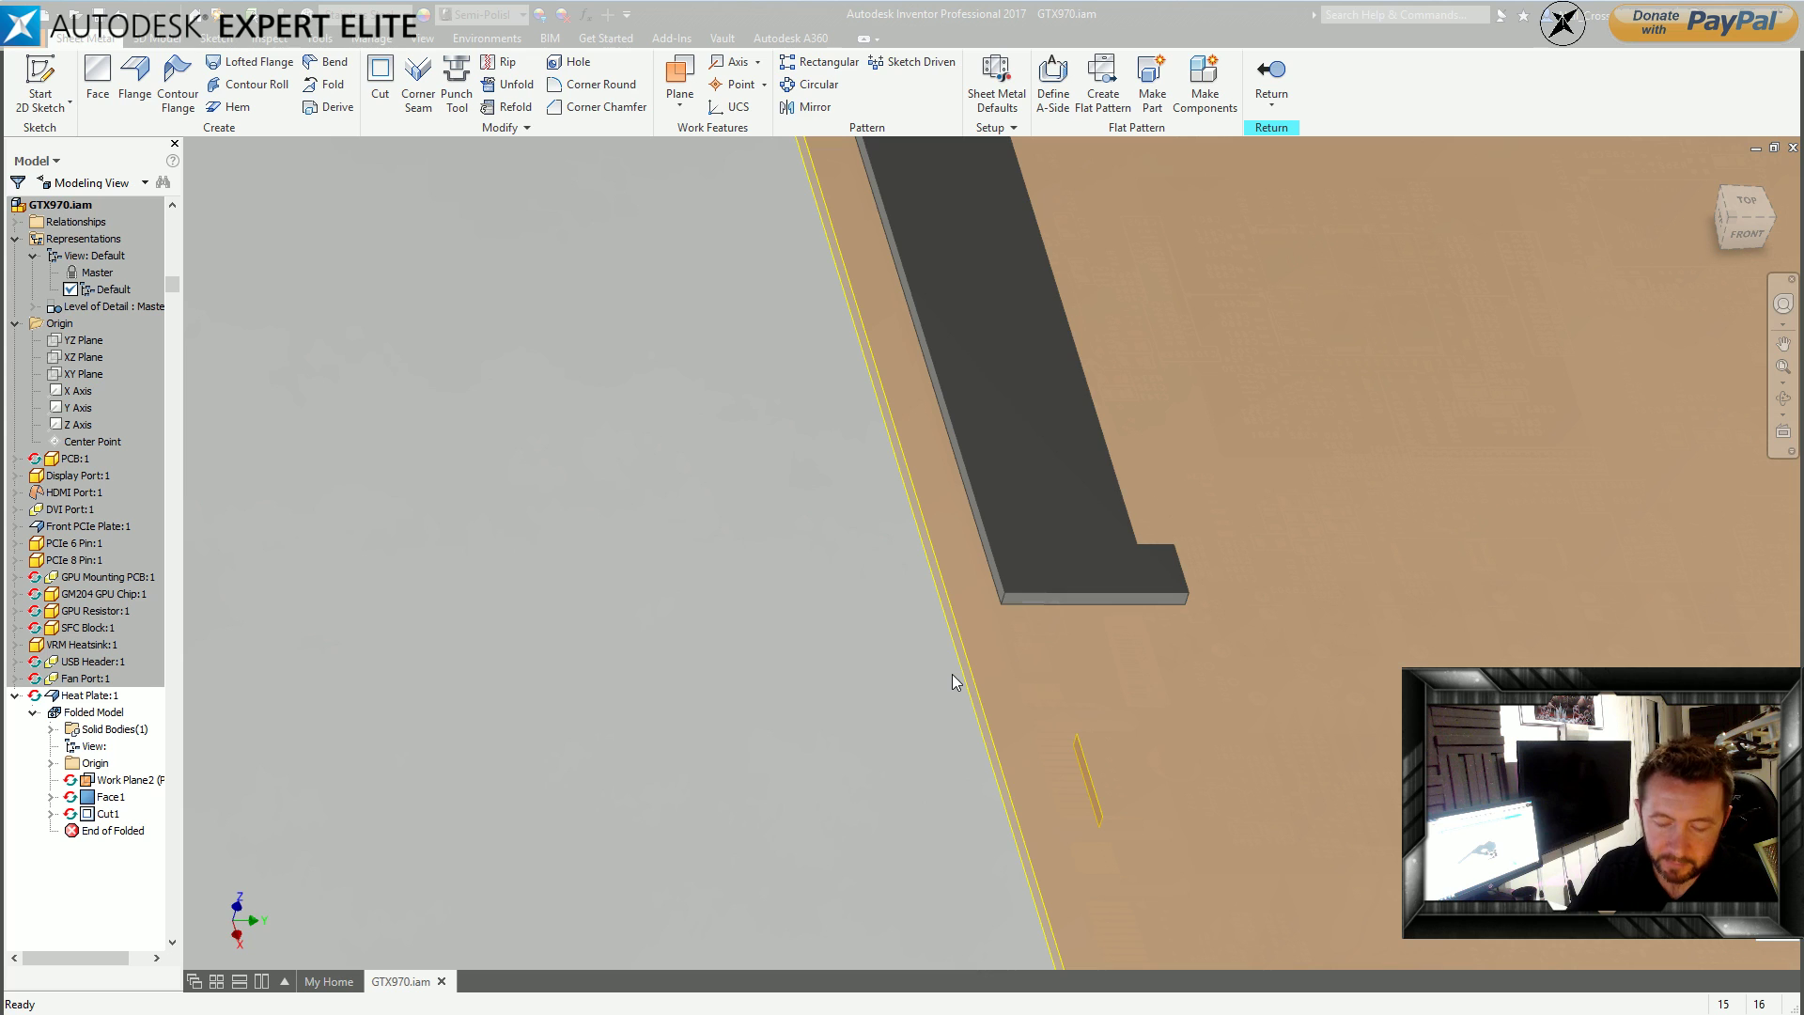
left_click(1746, 218)
left_click_drag(1744, 218, 1708, 219)
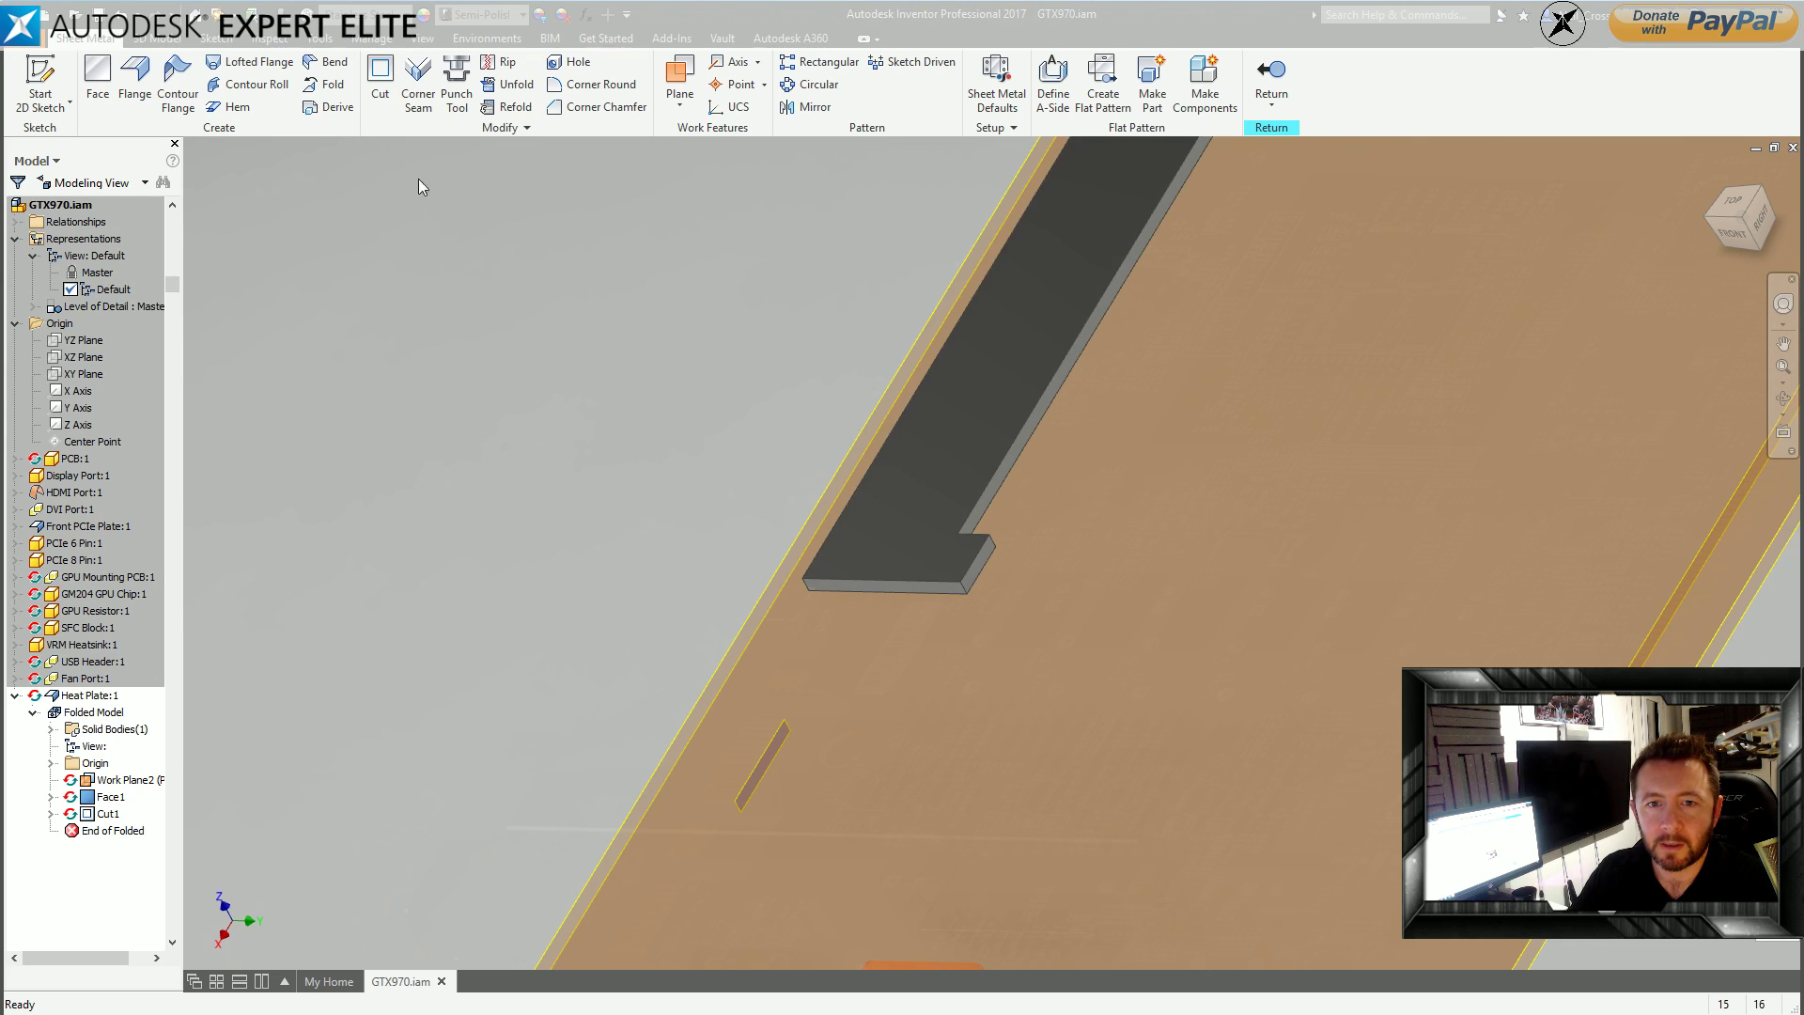
Start a corner round with a 2 mm radius and select the three corners of the hook at the narrow arm's end.
left_click(594, 83)
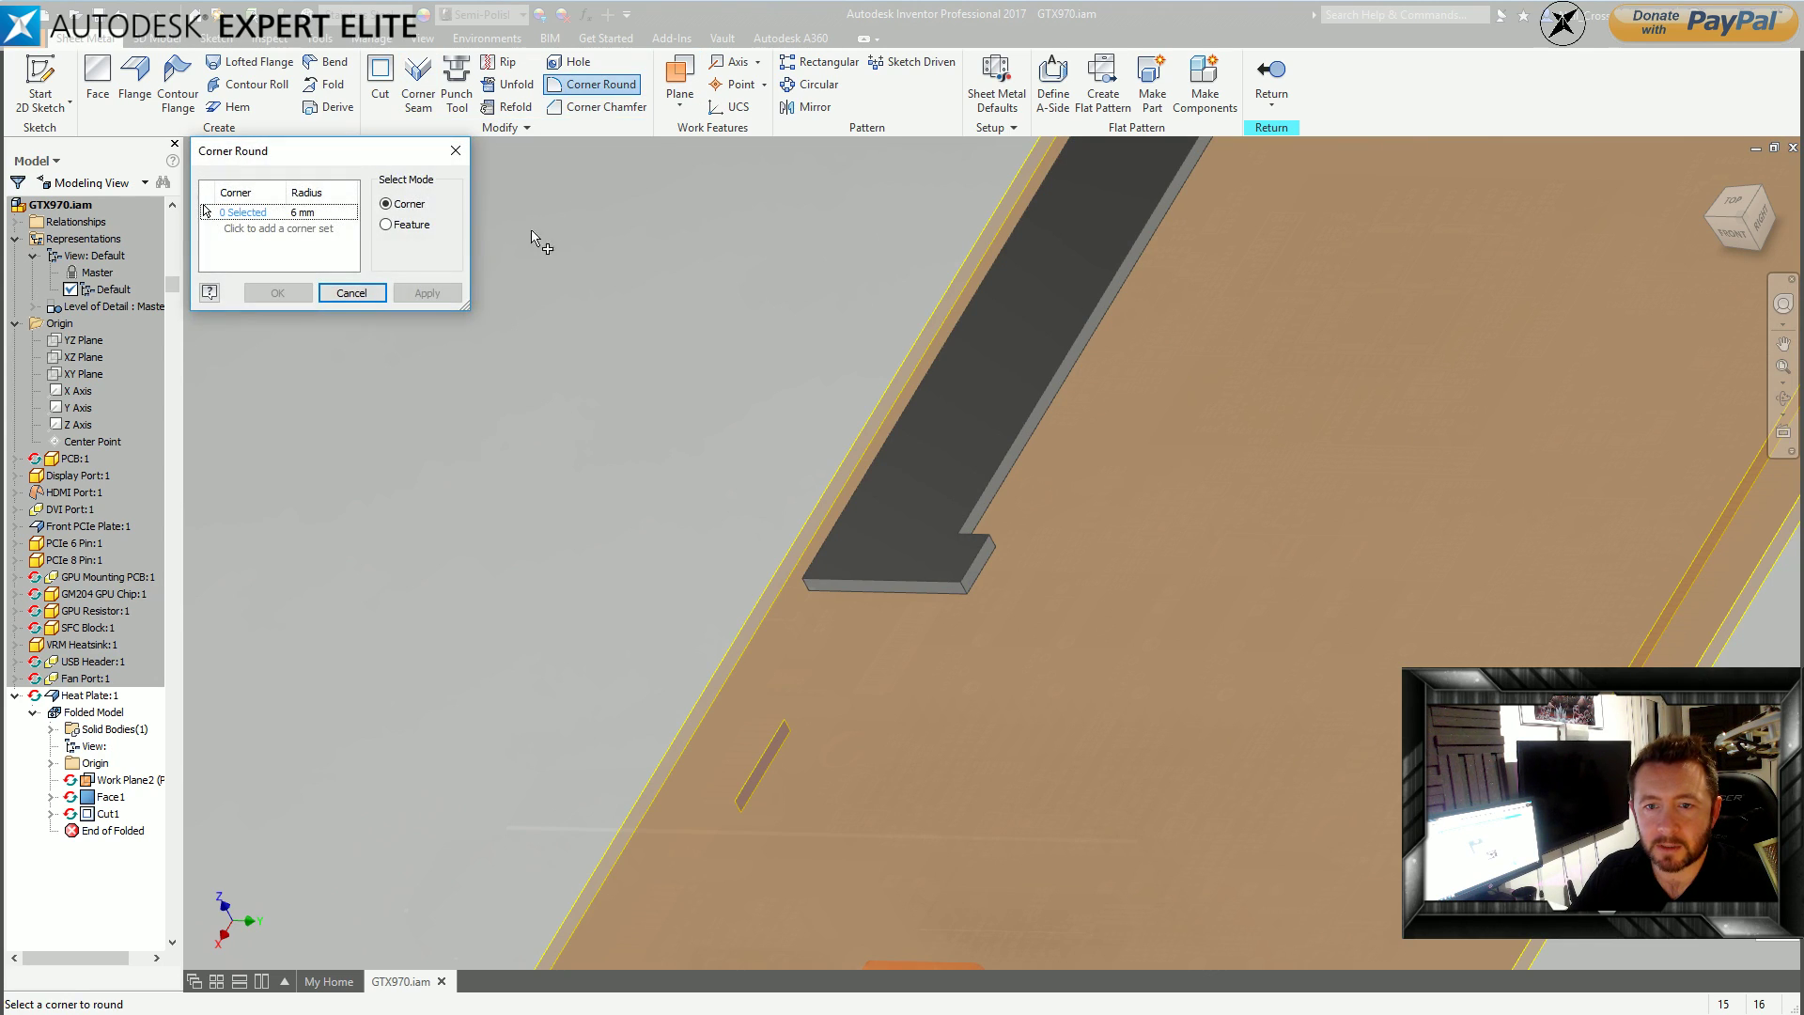
left_click(303, 211)
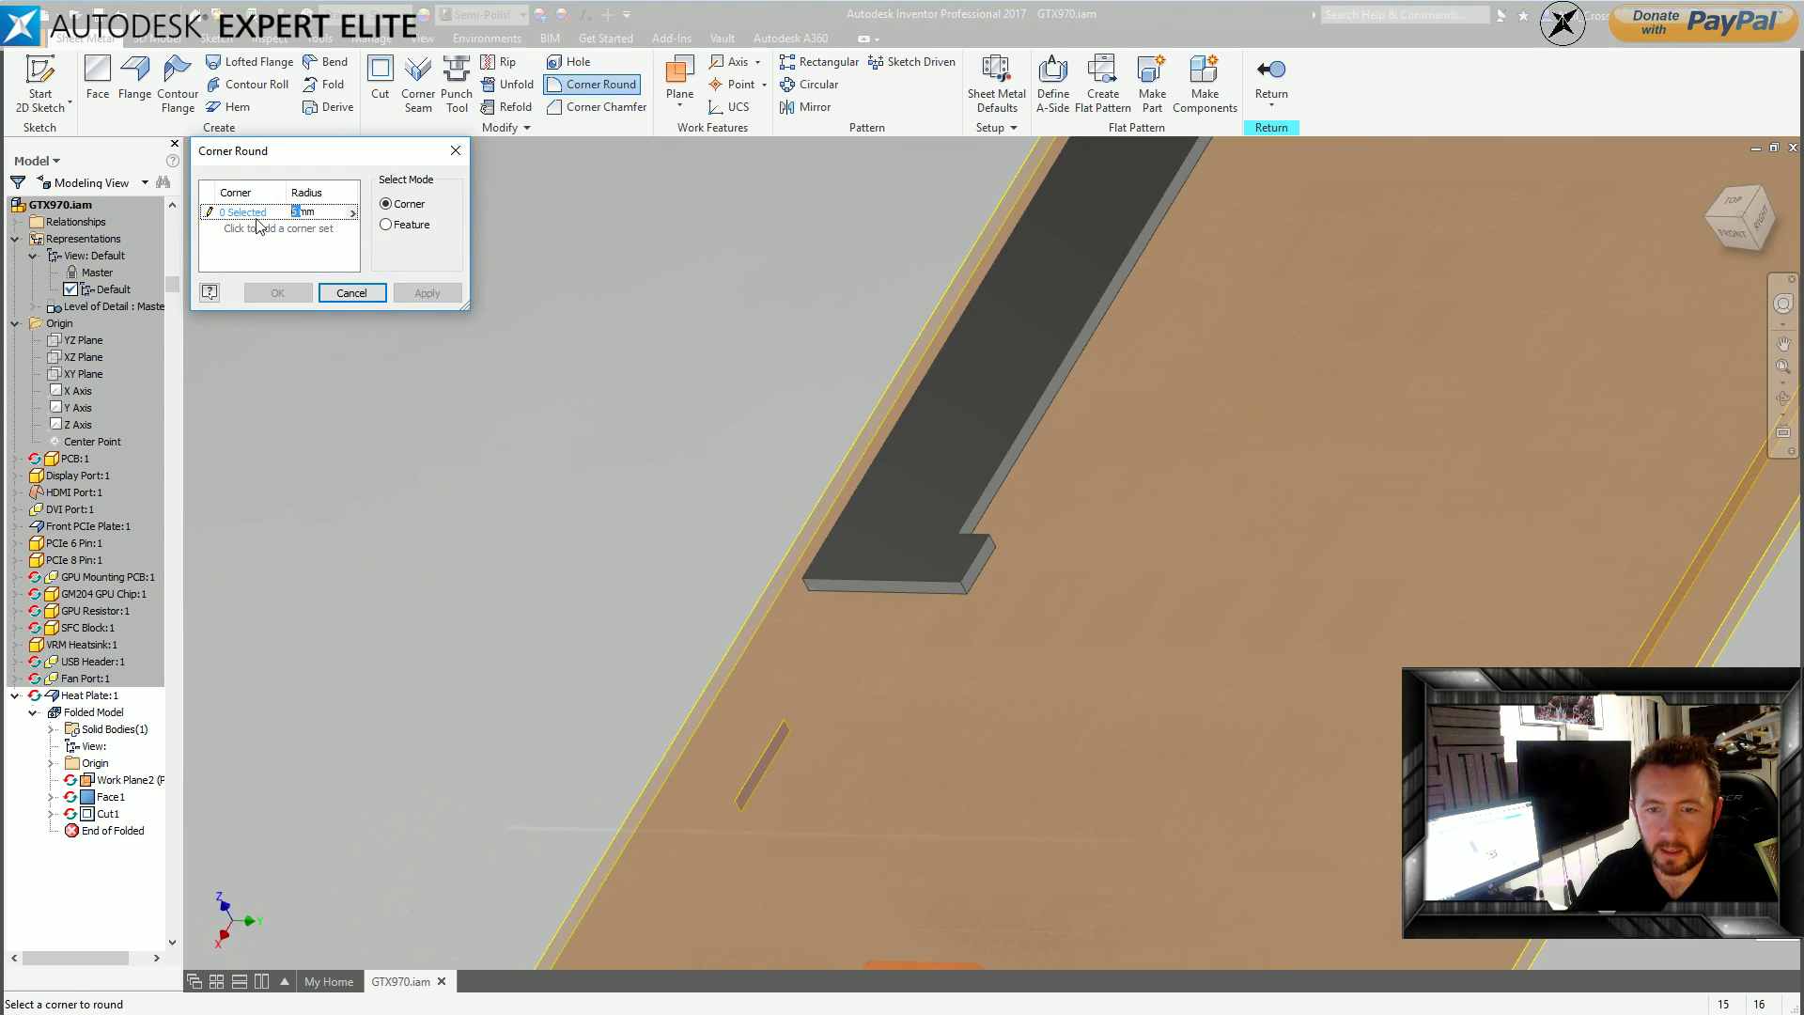
type("1")
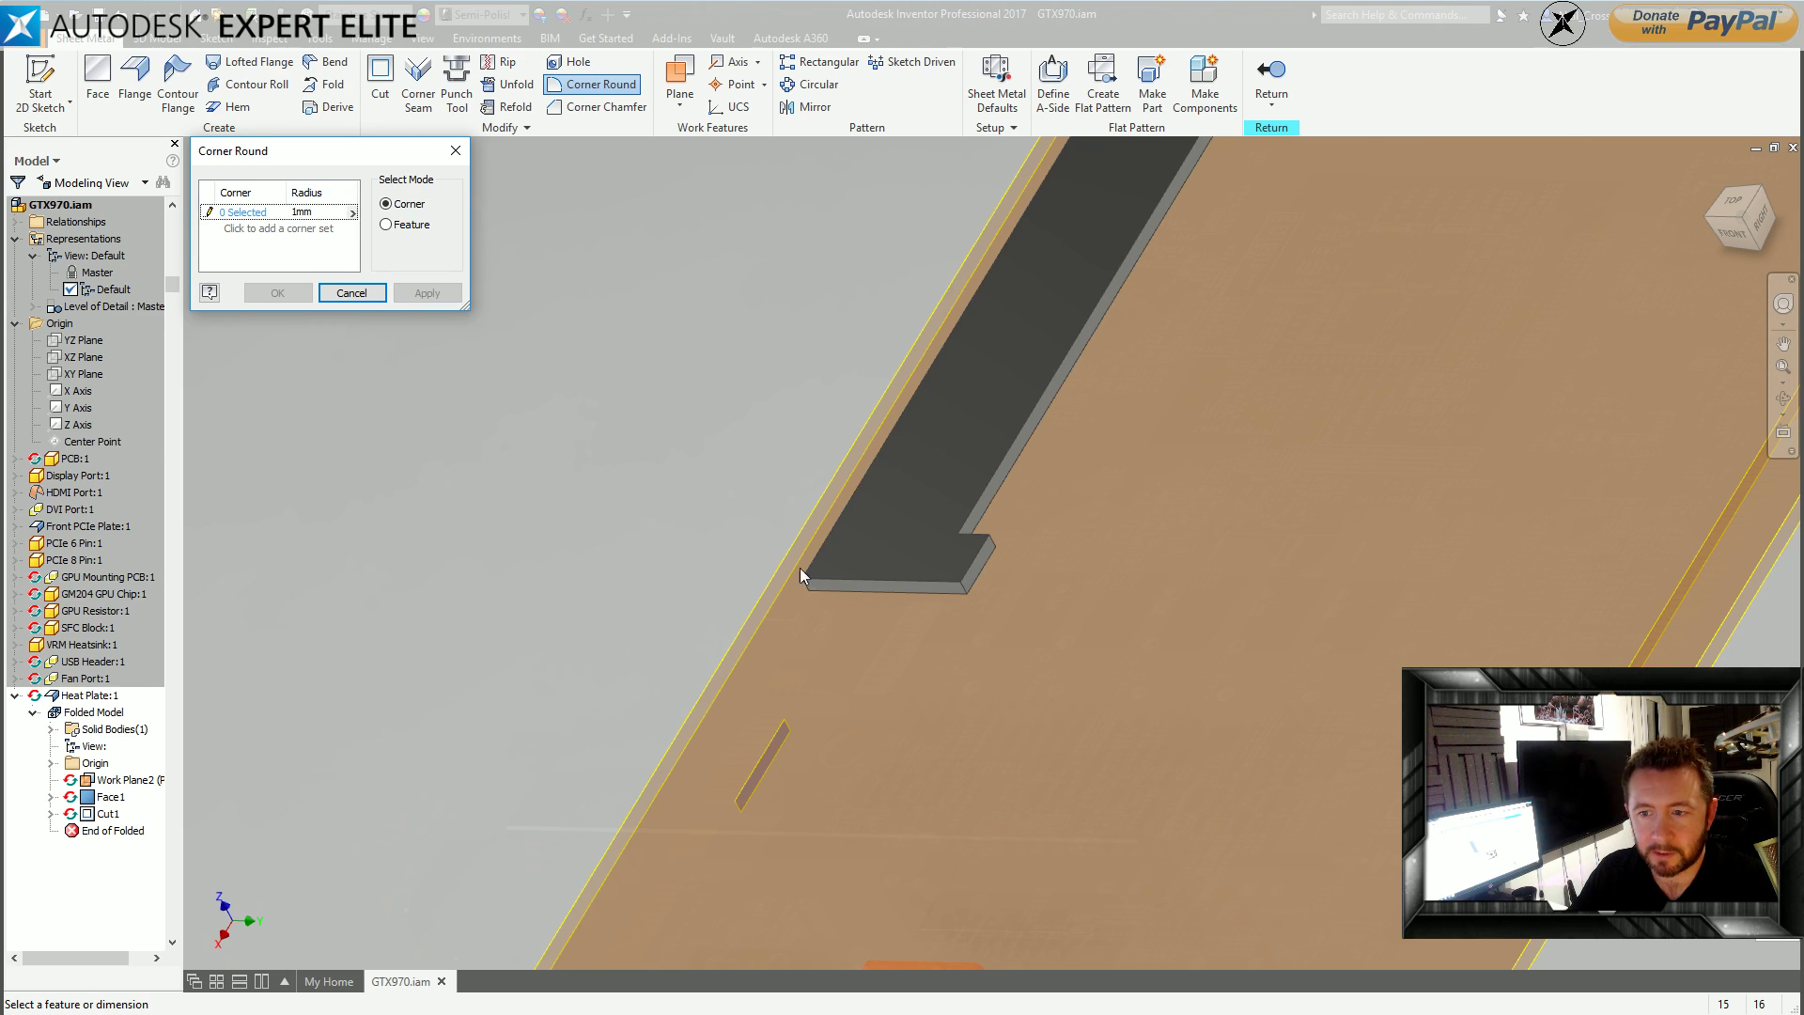
left_click(207, 211)
left_click(965, 589)
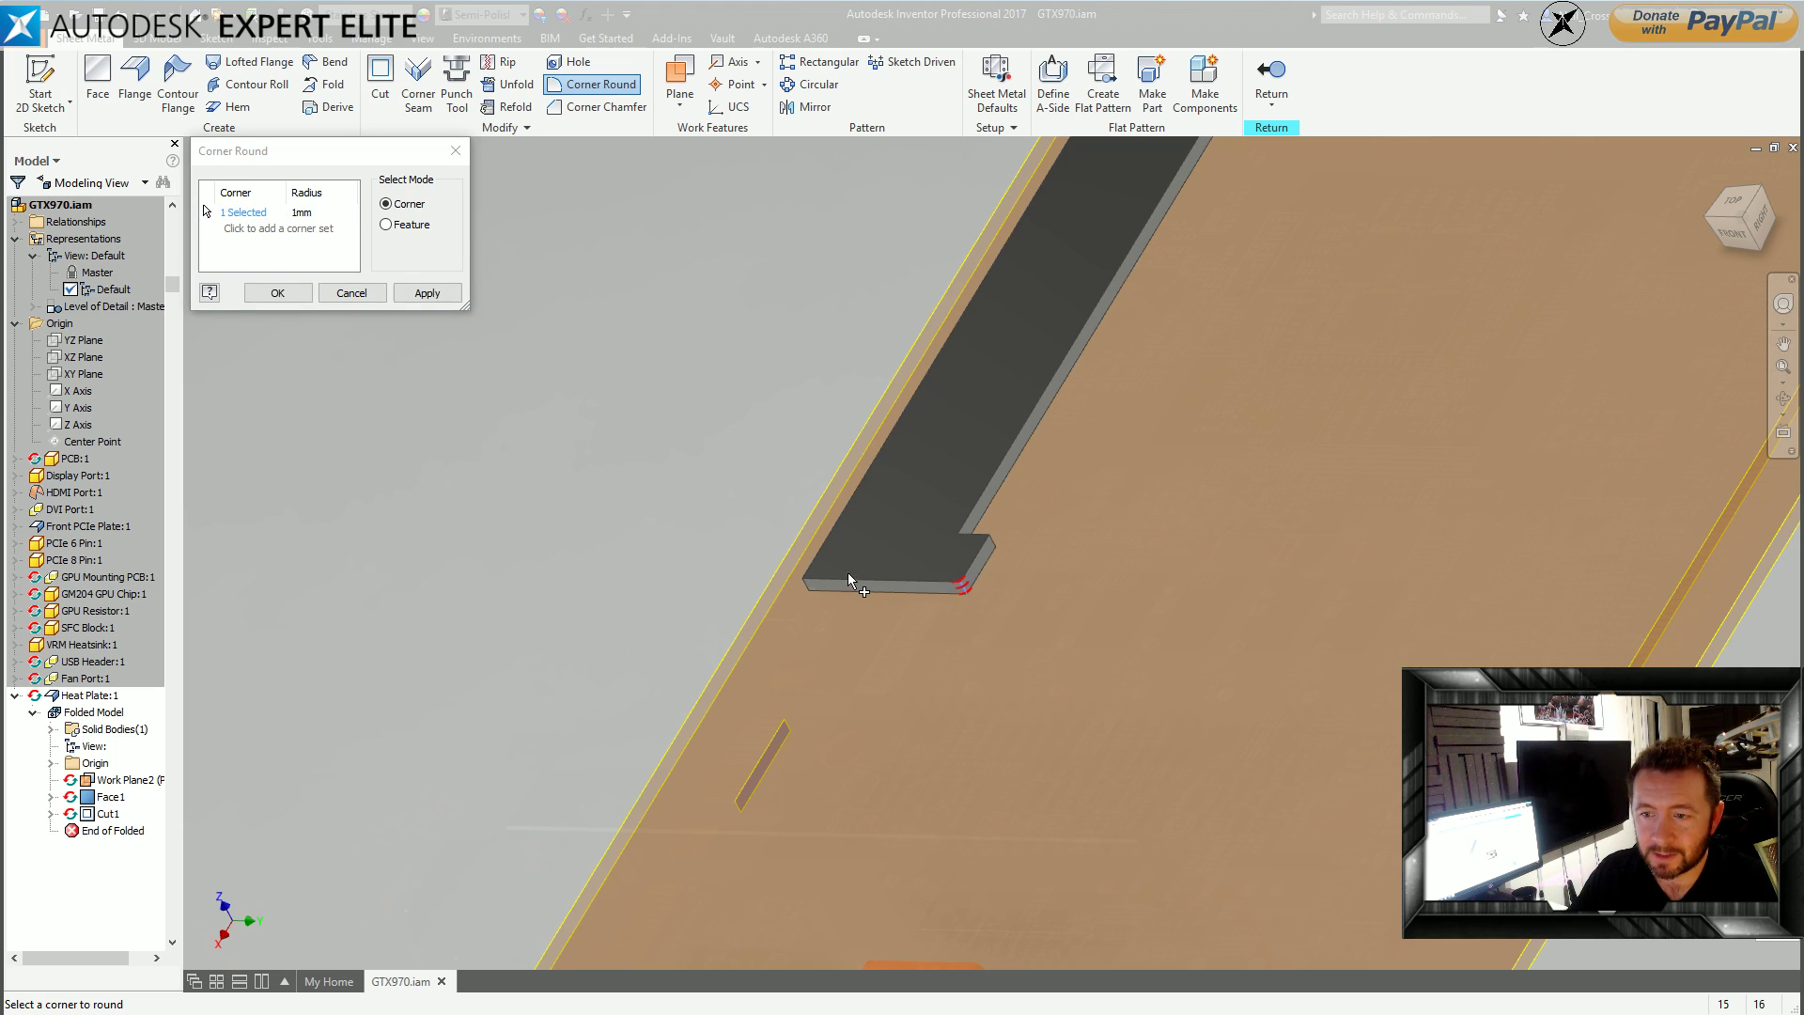
left_click(292, 214)
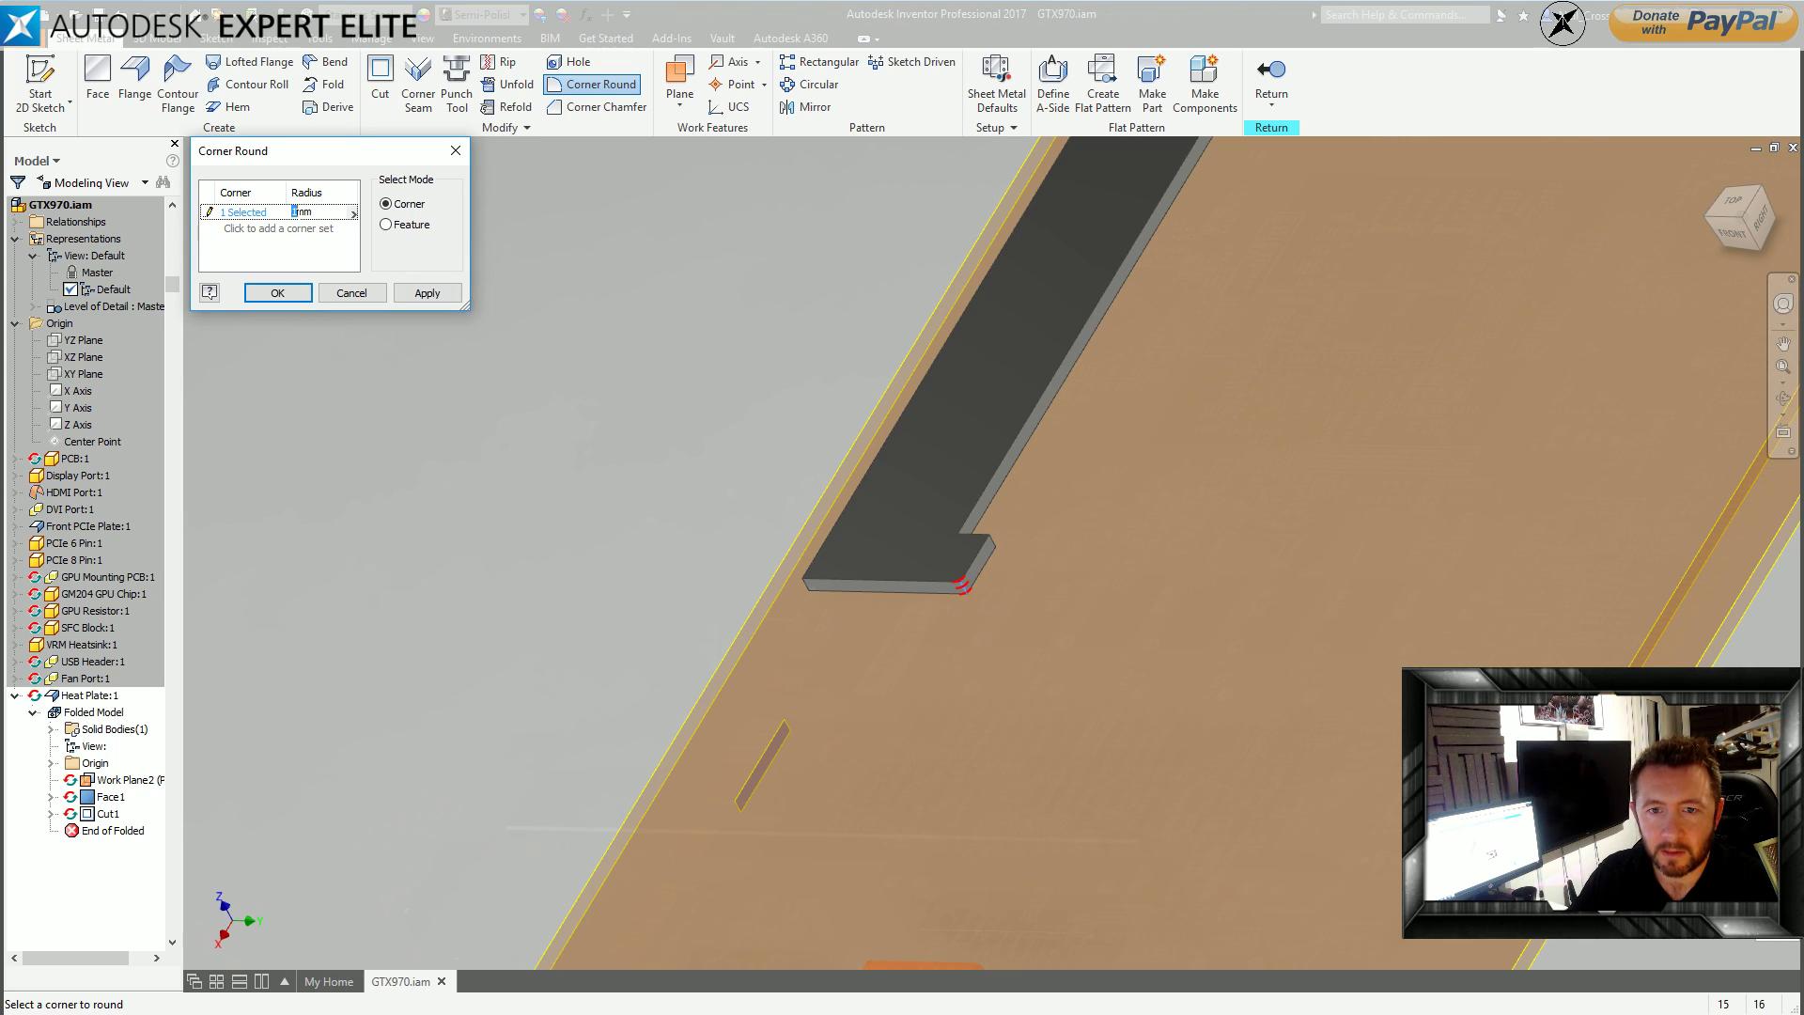
type("2")
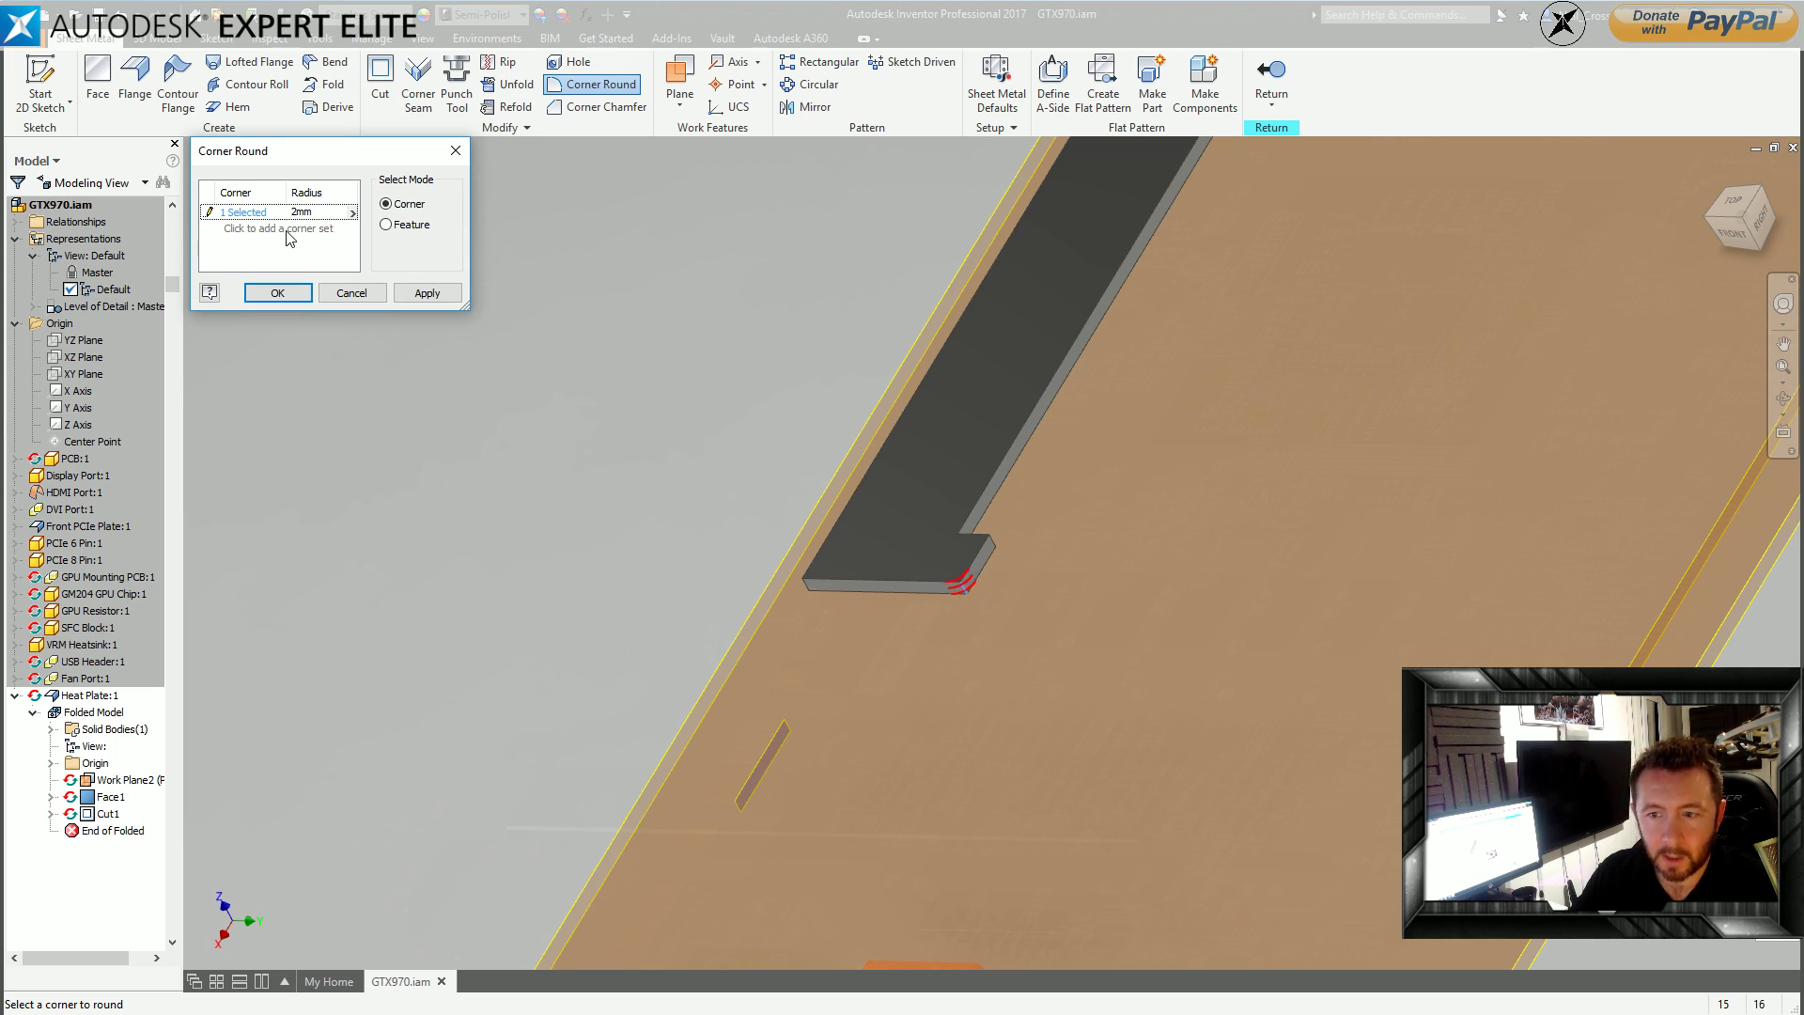
left_click(252, 221)
left_click(992, 541)
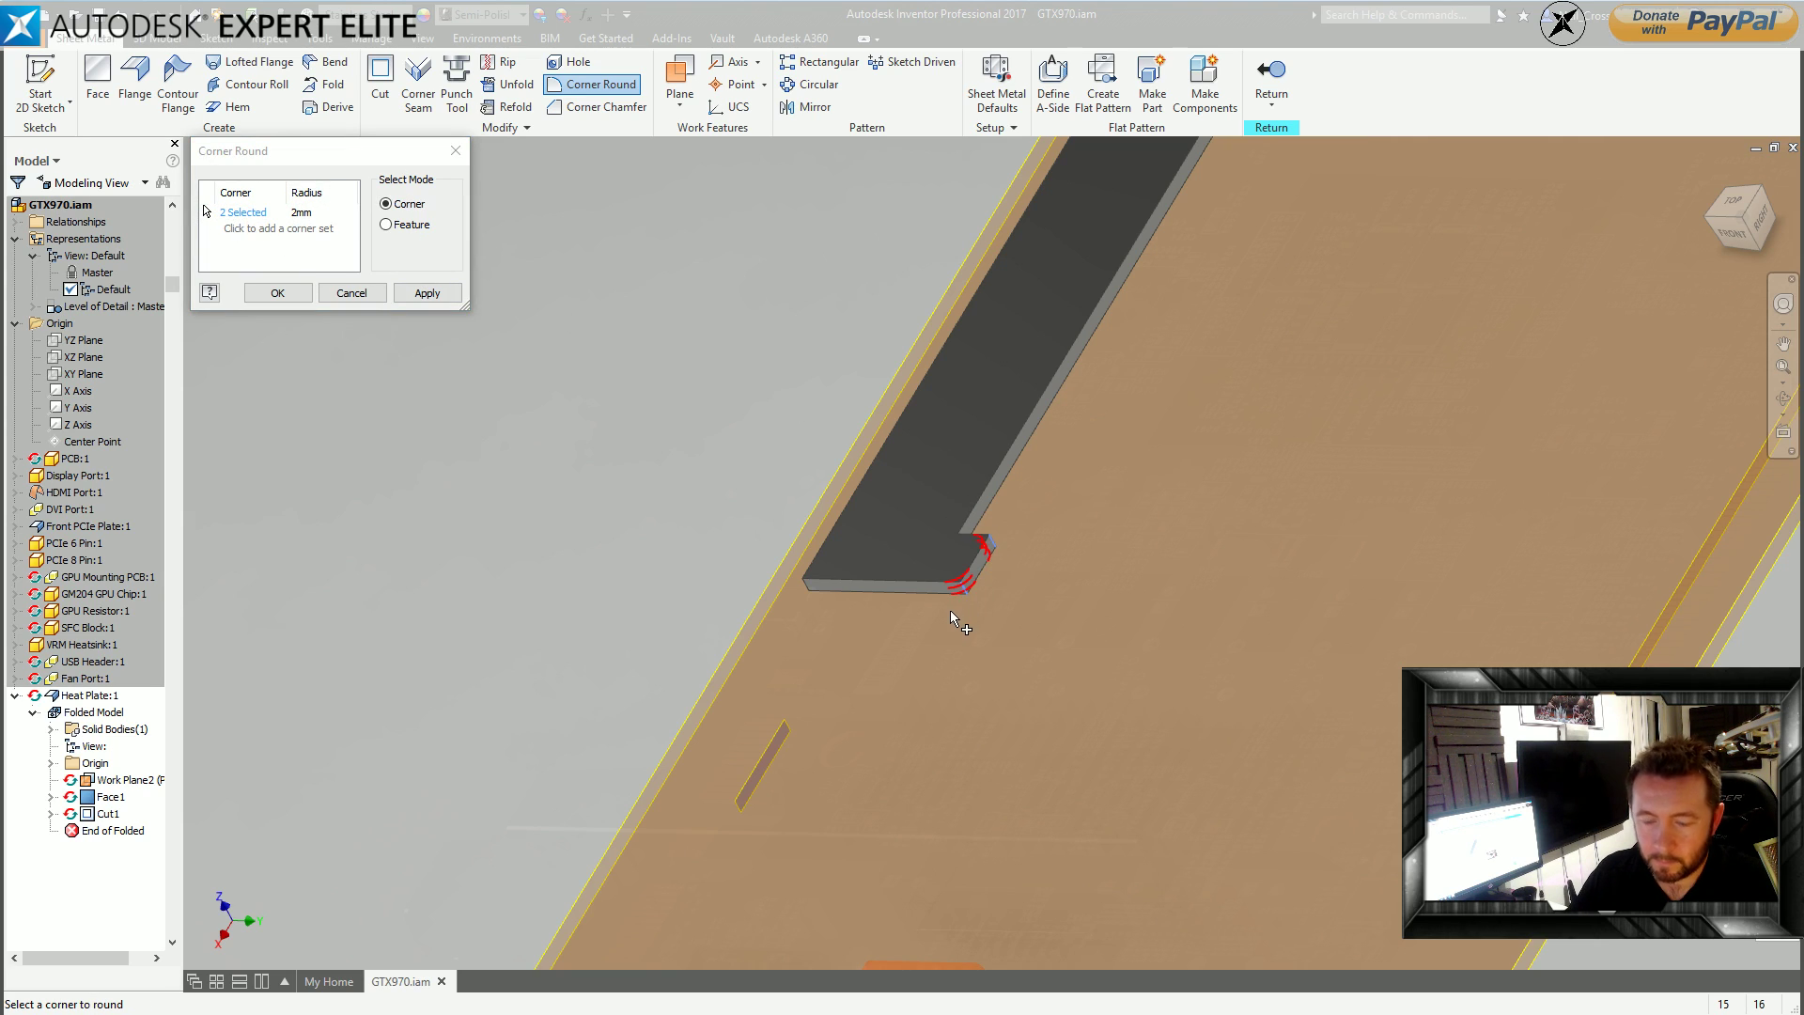
left_click(959, 543)
Add the arm's inner corner, the main body's adjoining corner, the side step corners and the corners beside the narrow tab to the 2 mm round.
middle_click_drag(1133, 451, 888, 853)
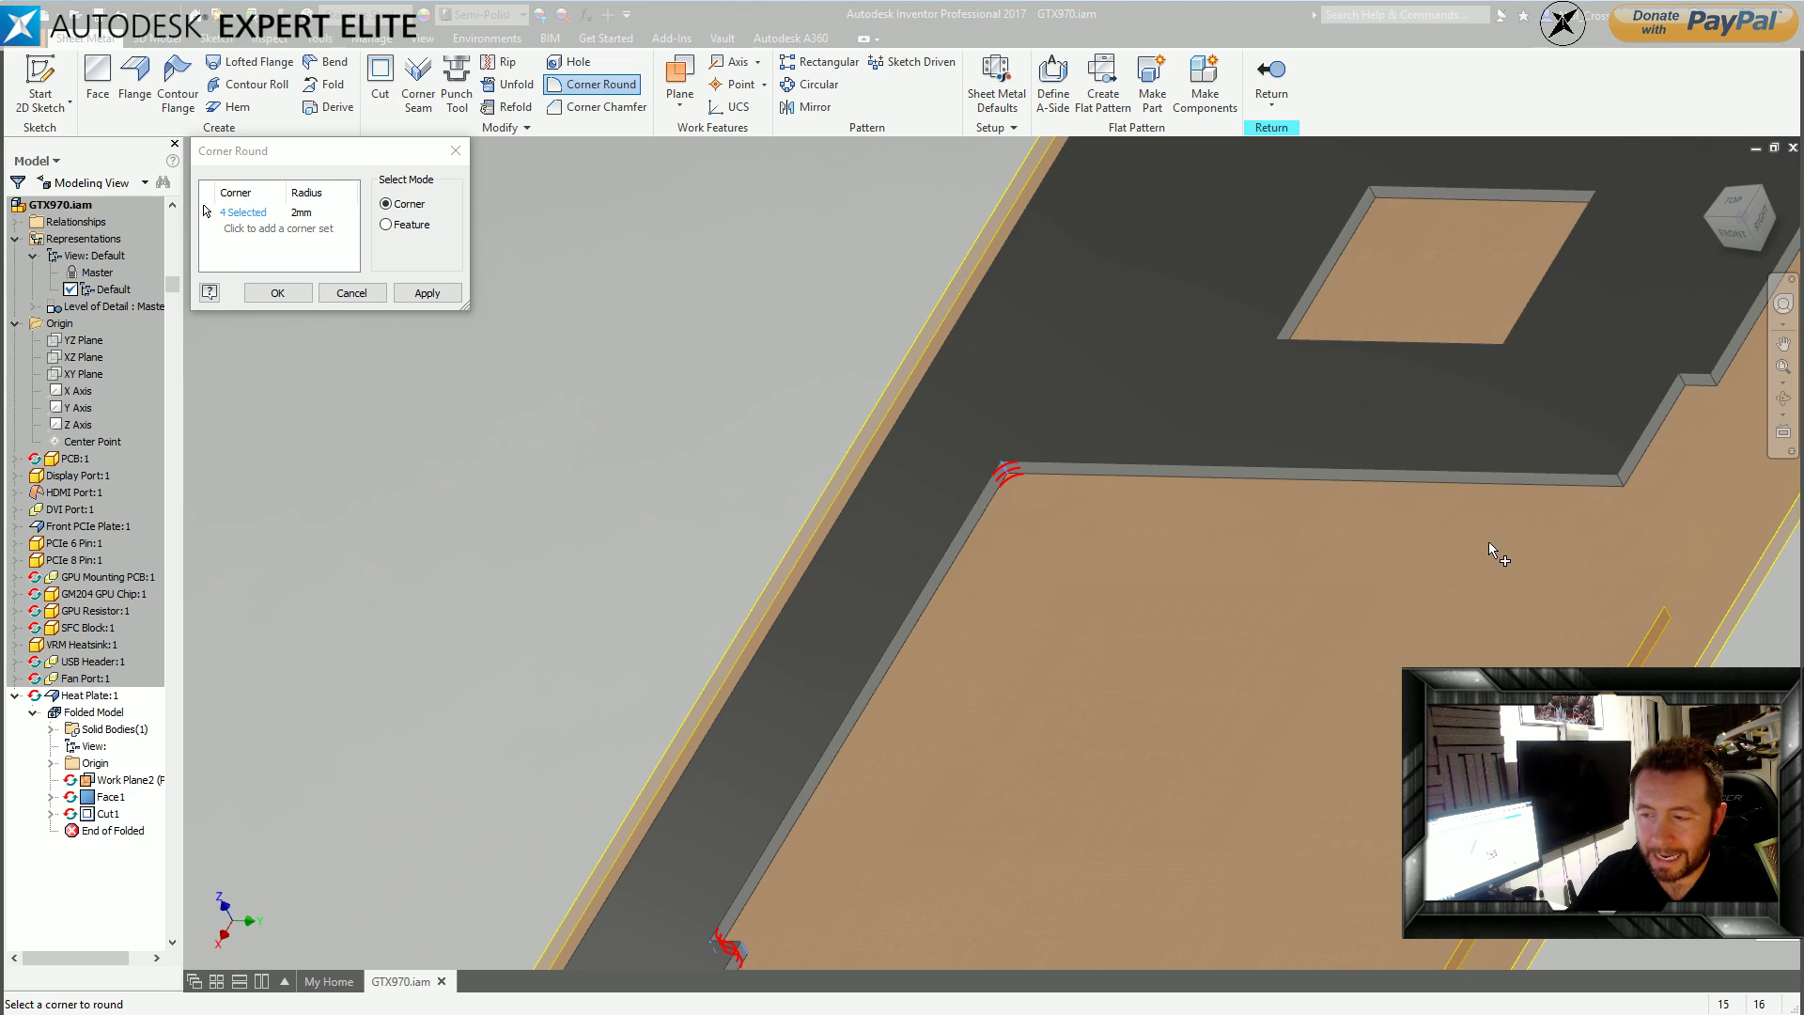
middle_click_drag(1486, 541, 1239, 611)
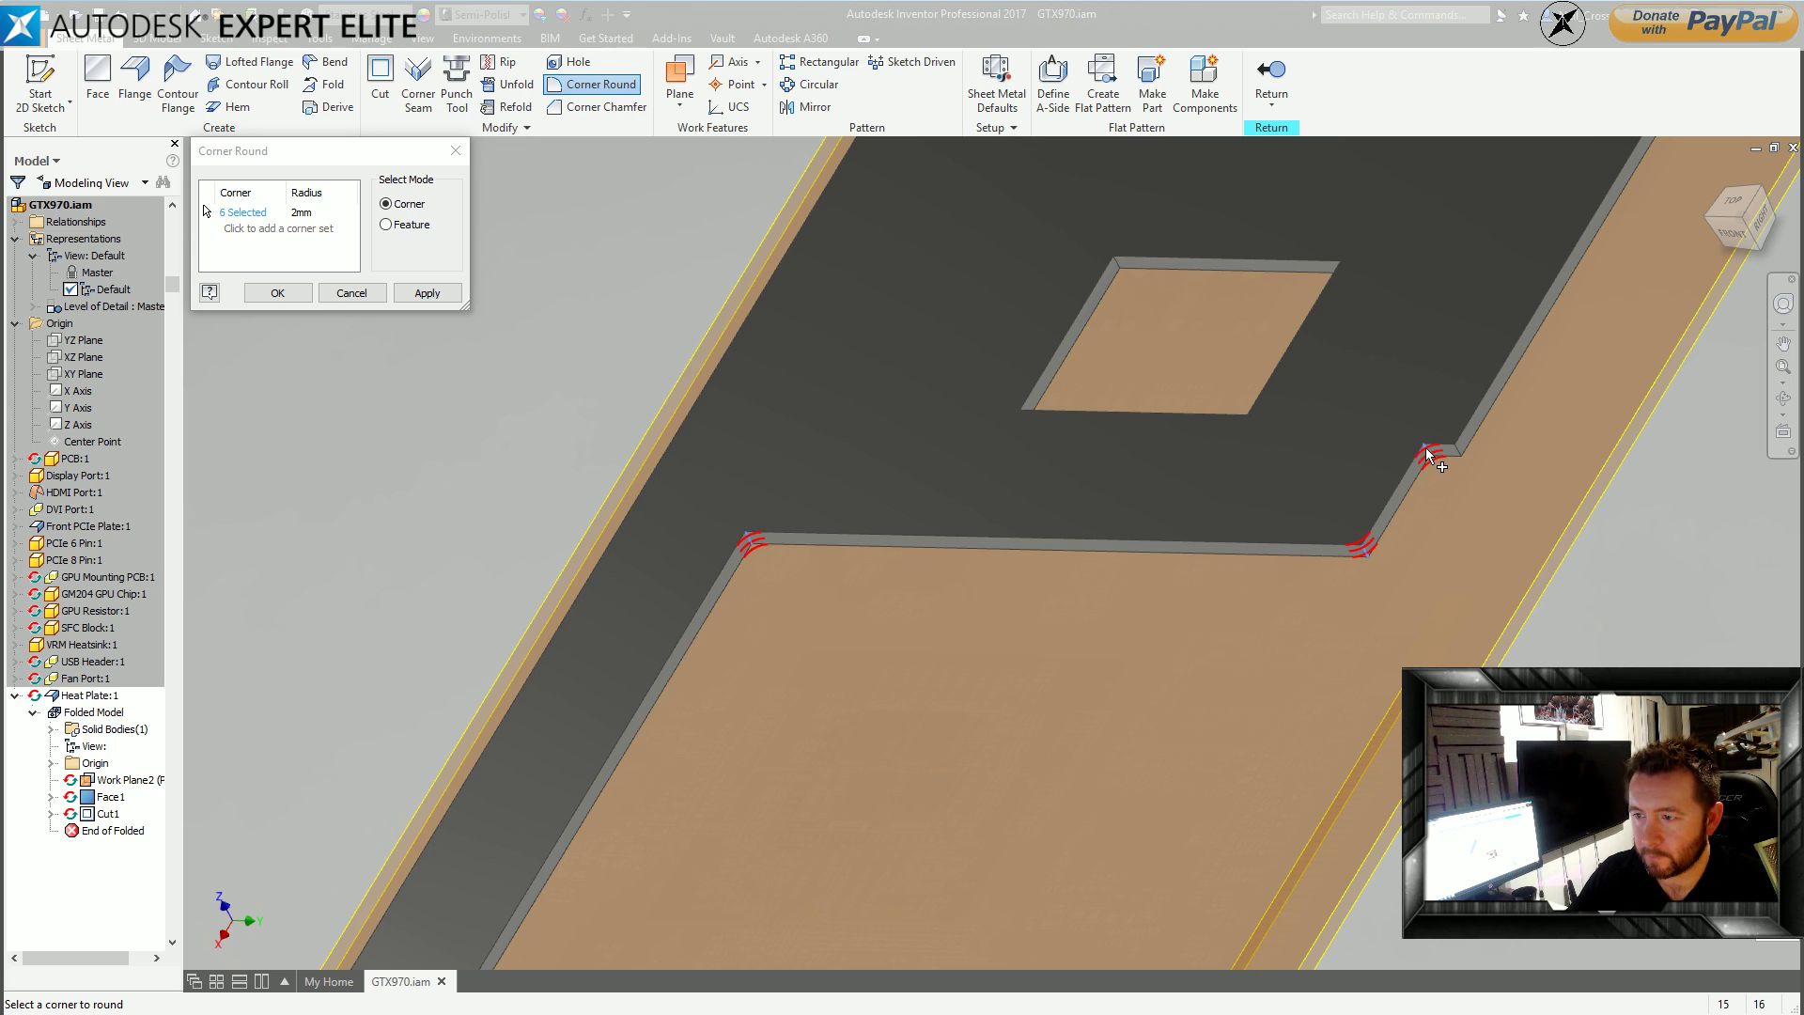
middle_click_drag(1529, 426, 1268, 759)
middle_click_drag(1391, 548, 1179, 864)
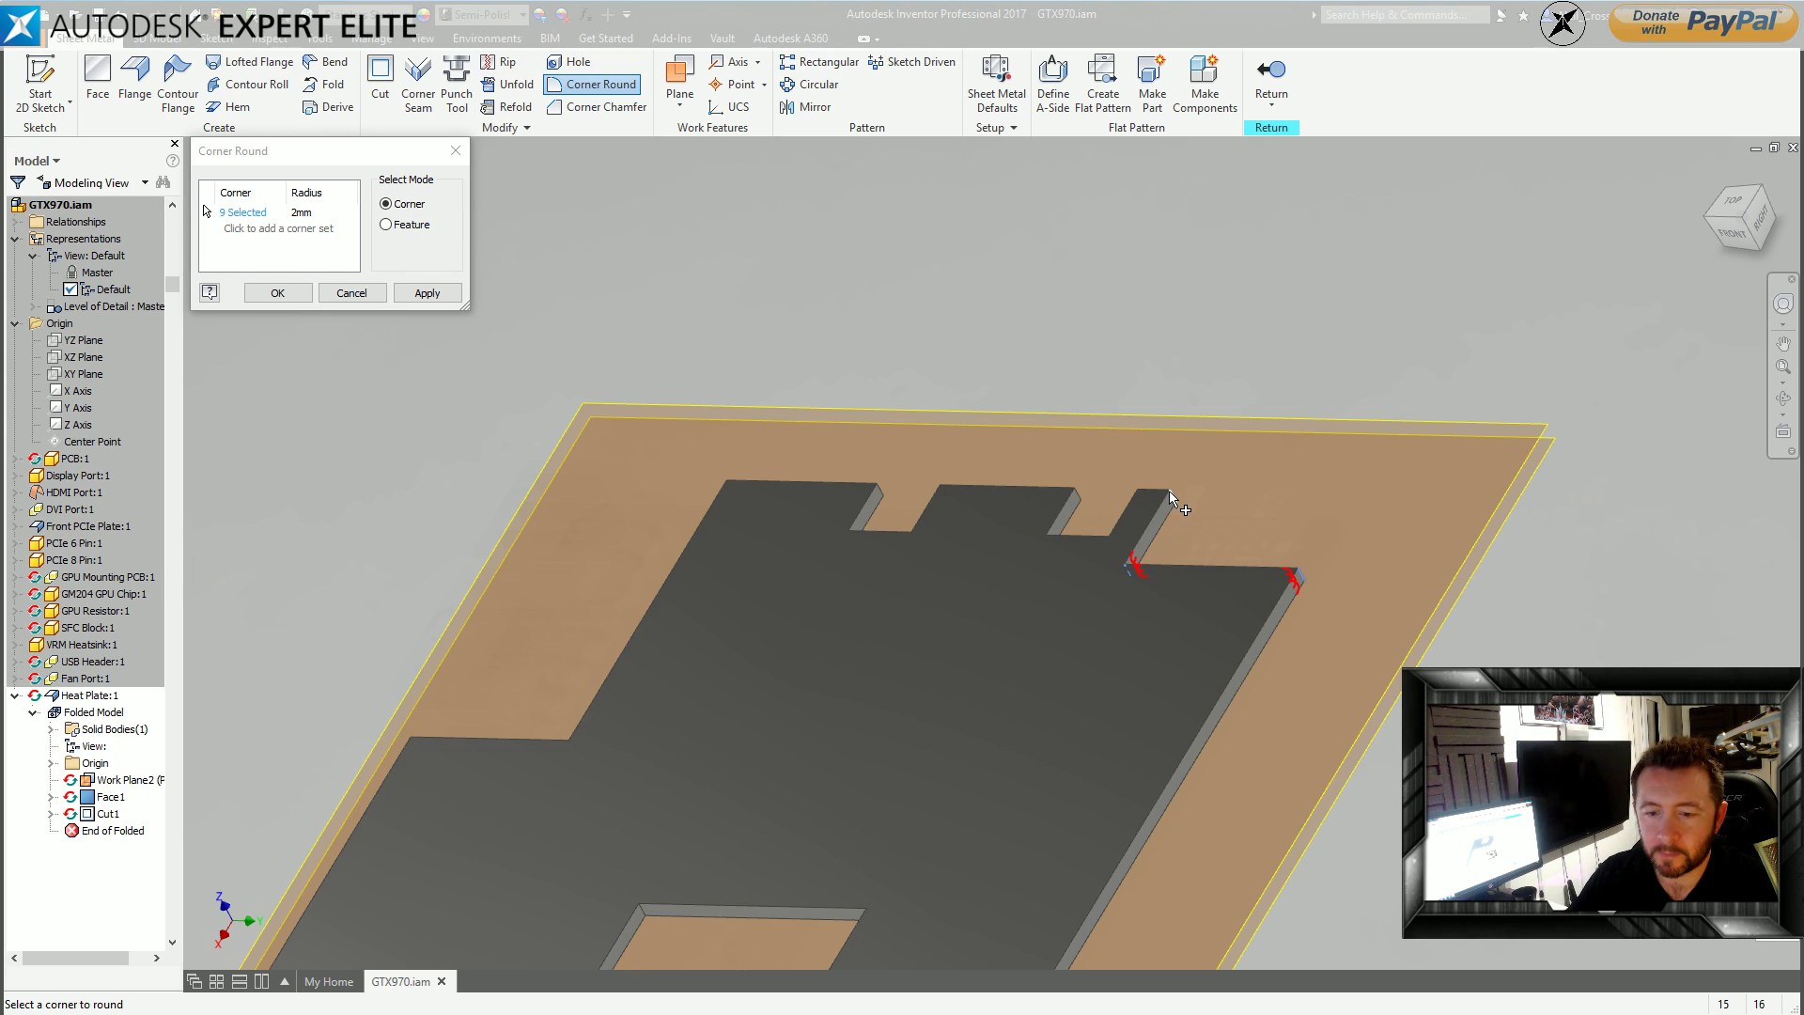
Add the inner corner of the large cutout beside the tabs, leave its outer corner unselected, and create the 2 mm corner round.
left_click(578, 756)
middle_click_drag(439, 761, 886, 685)
left_click(862, 673)
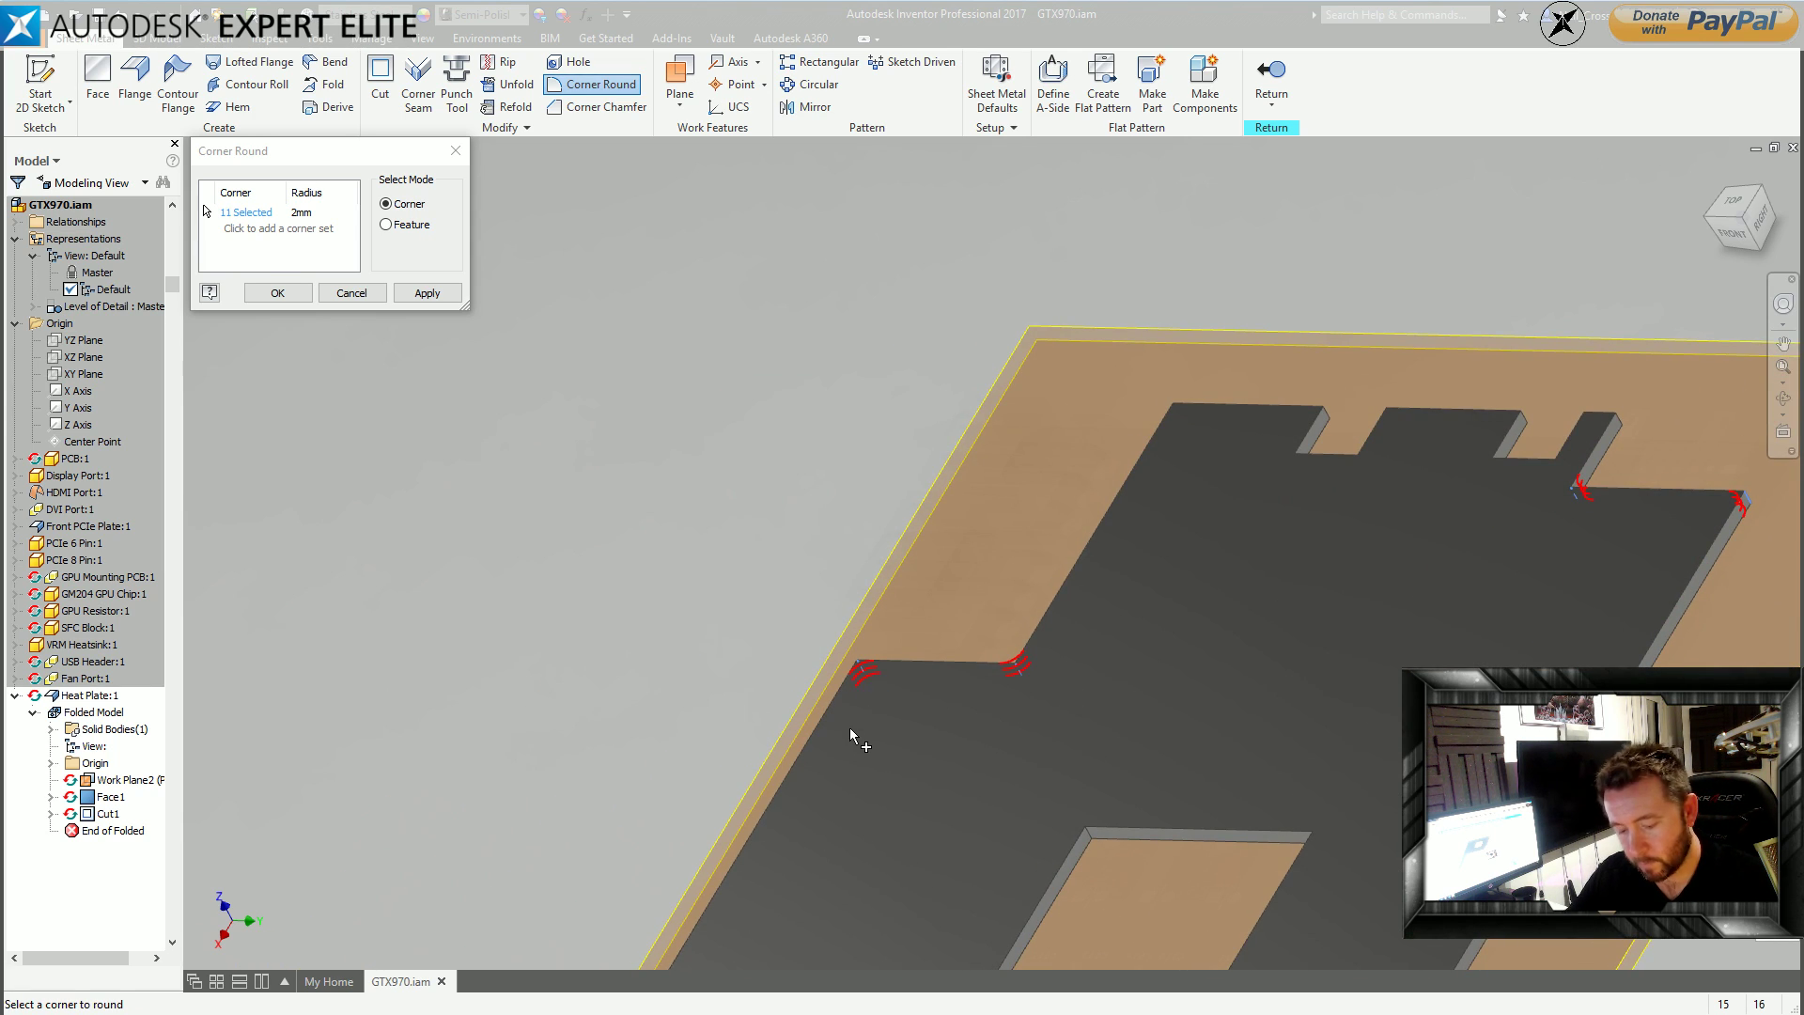
left_click(862, 666, "ctrl")
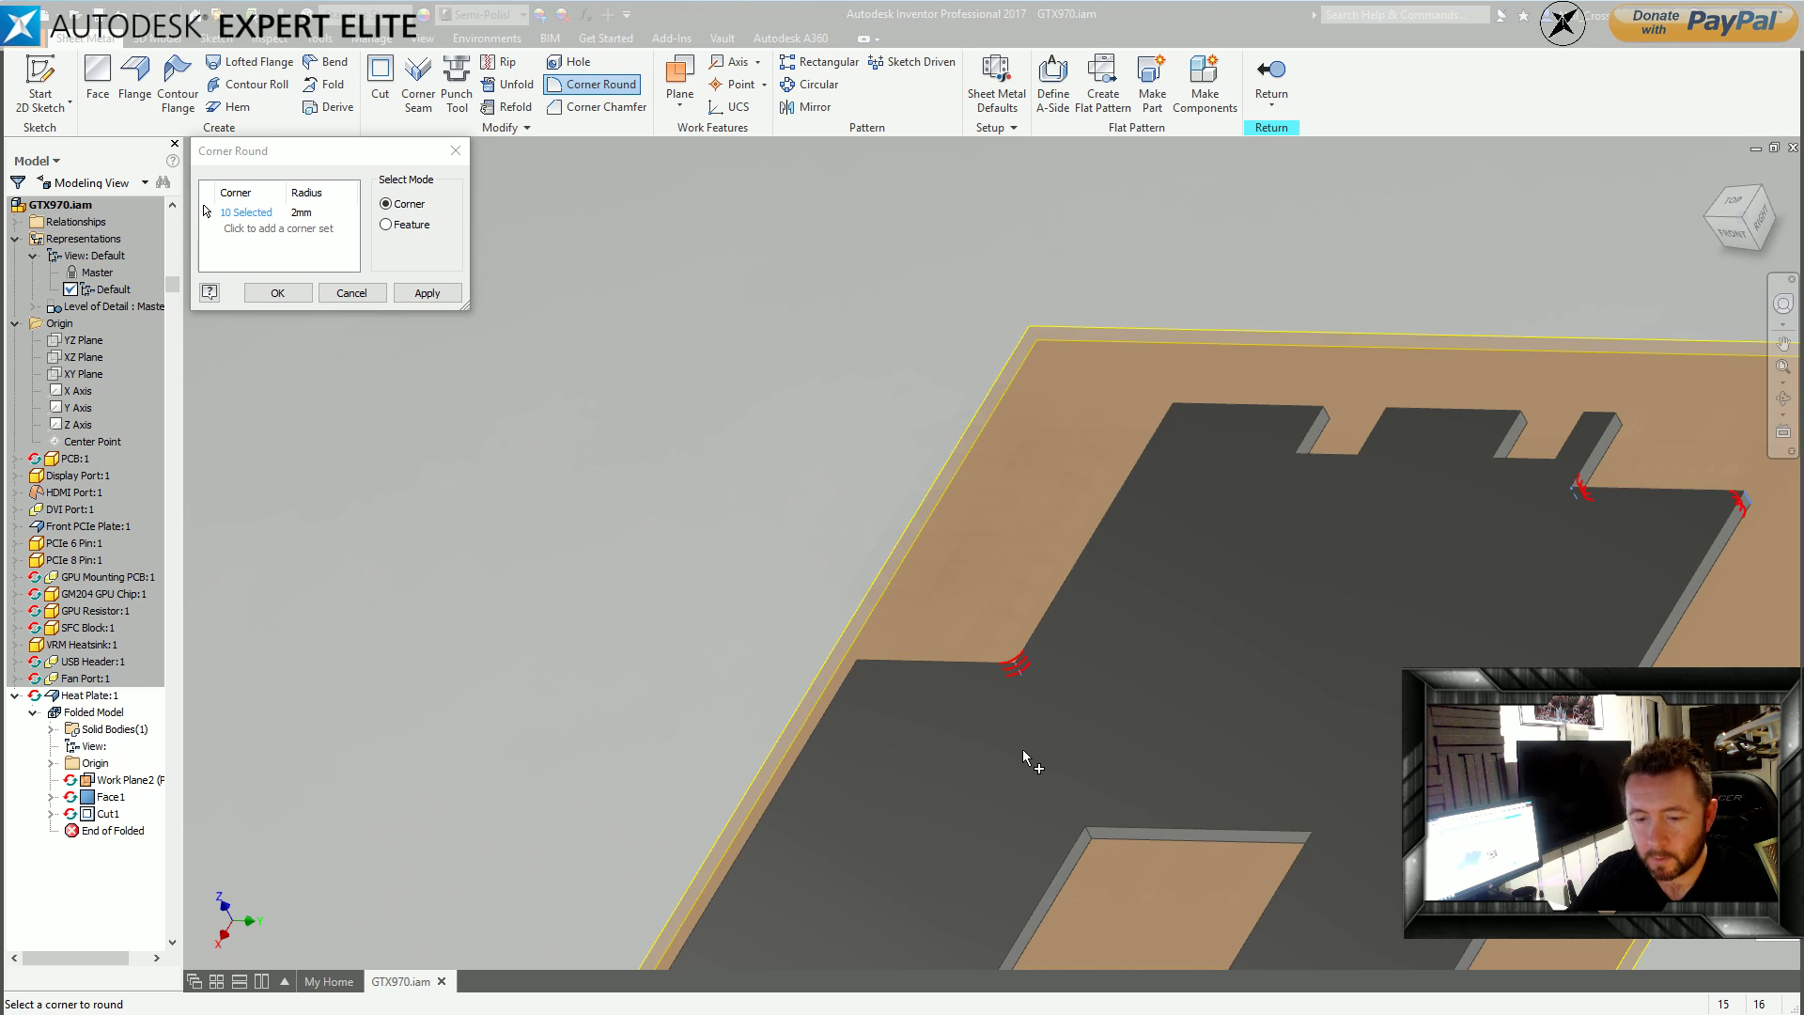
middle_click_drag(936, 842, 1153, 391)
middle_click_drag(1005, 763, 1095, 512)
left_click(274, 292)
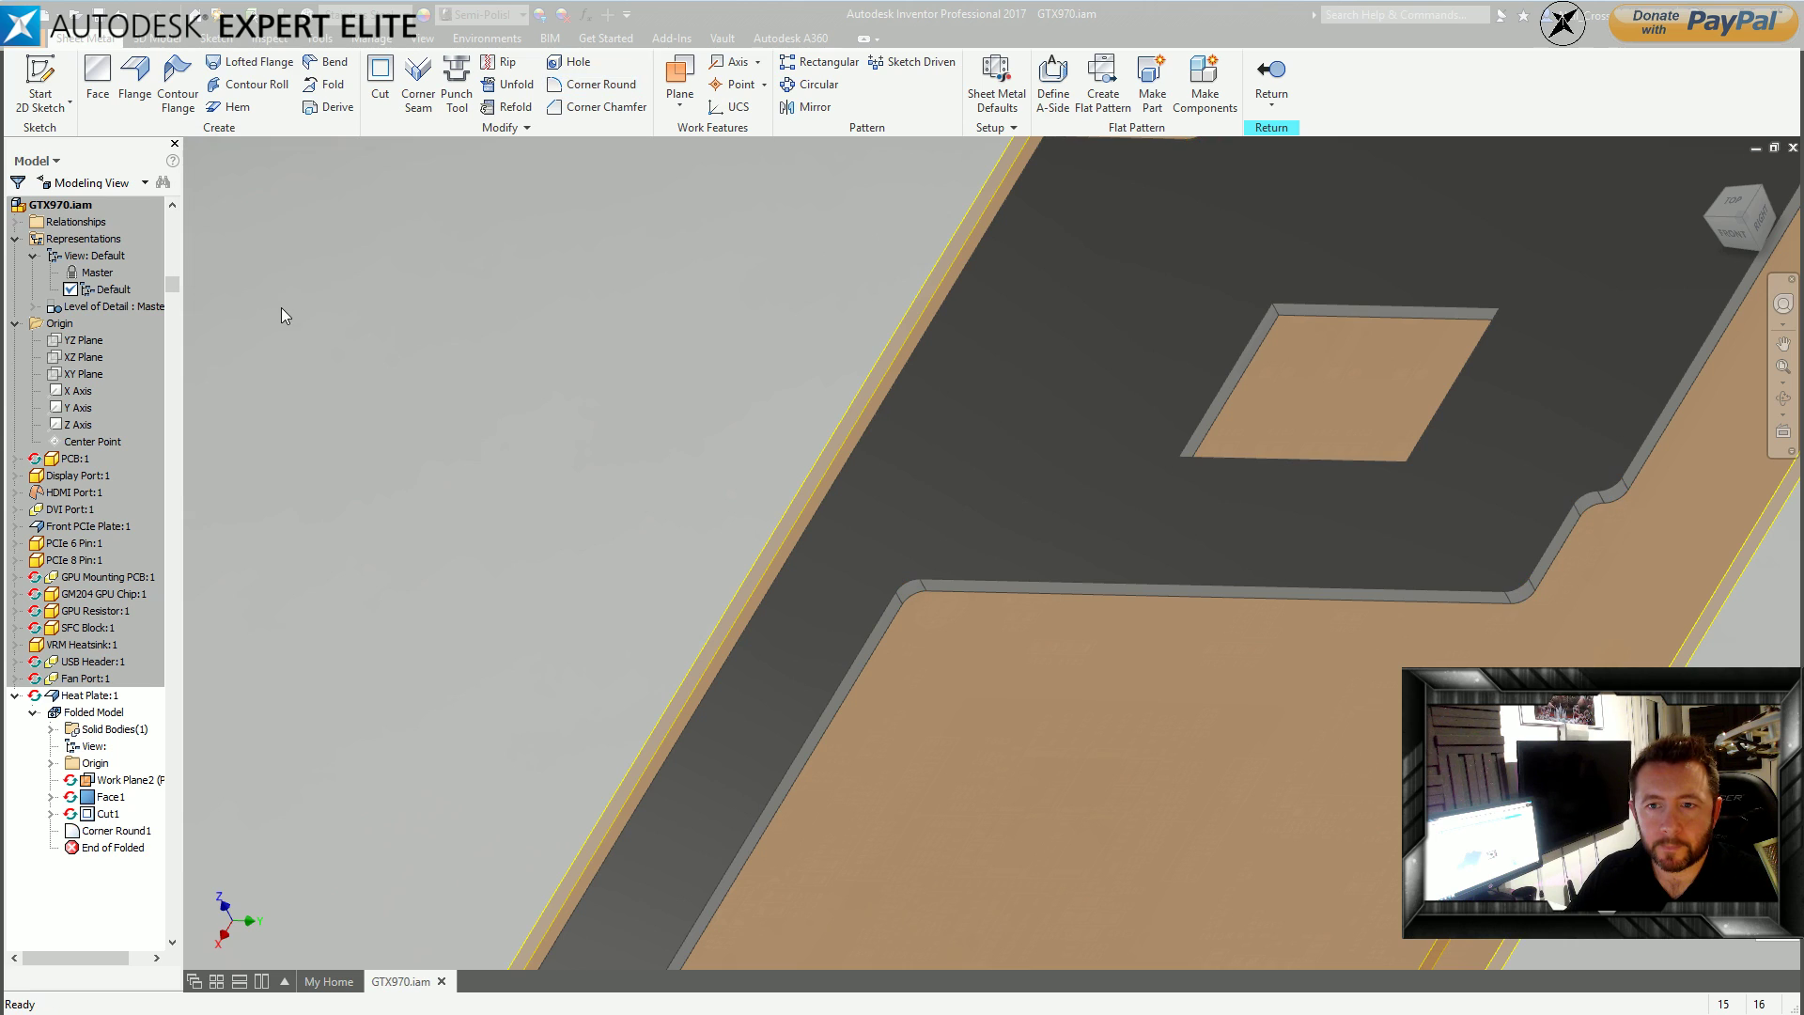
Round the six outer corners of the three tabs at the heat plate's end with a 1 mm radius.
left_click(592, 83)
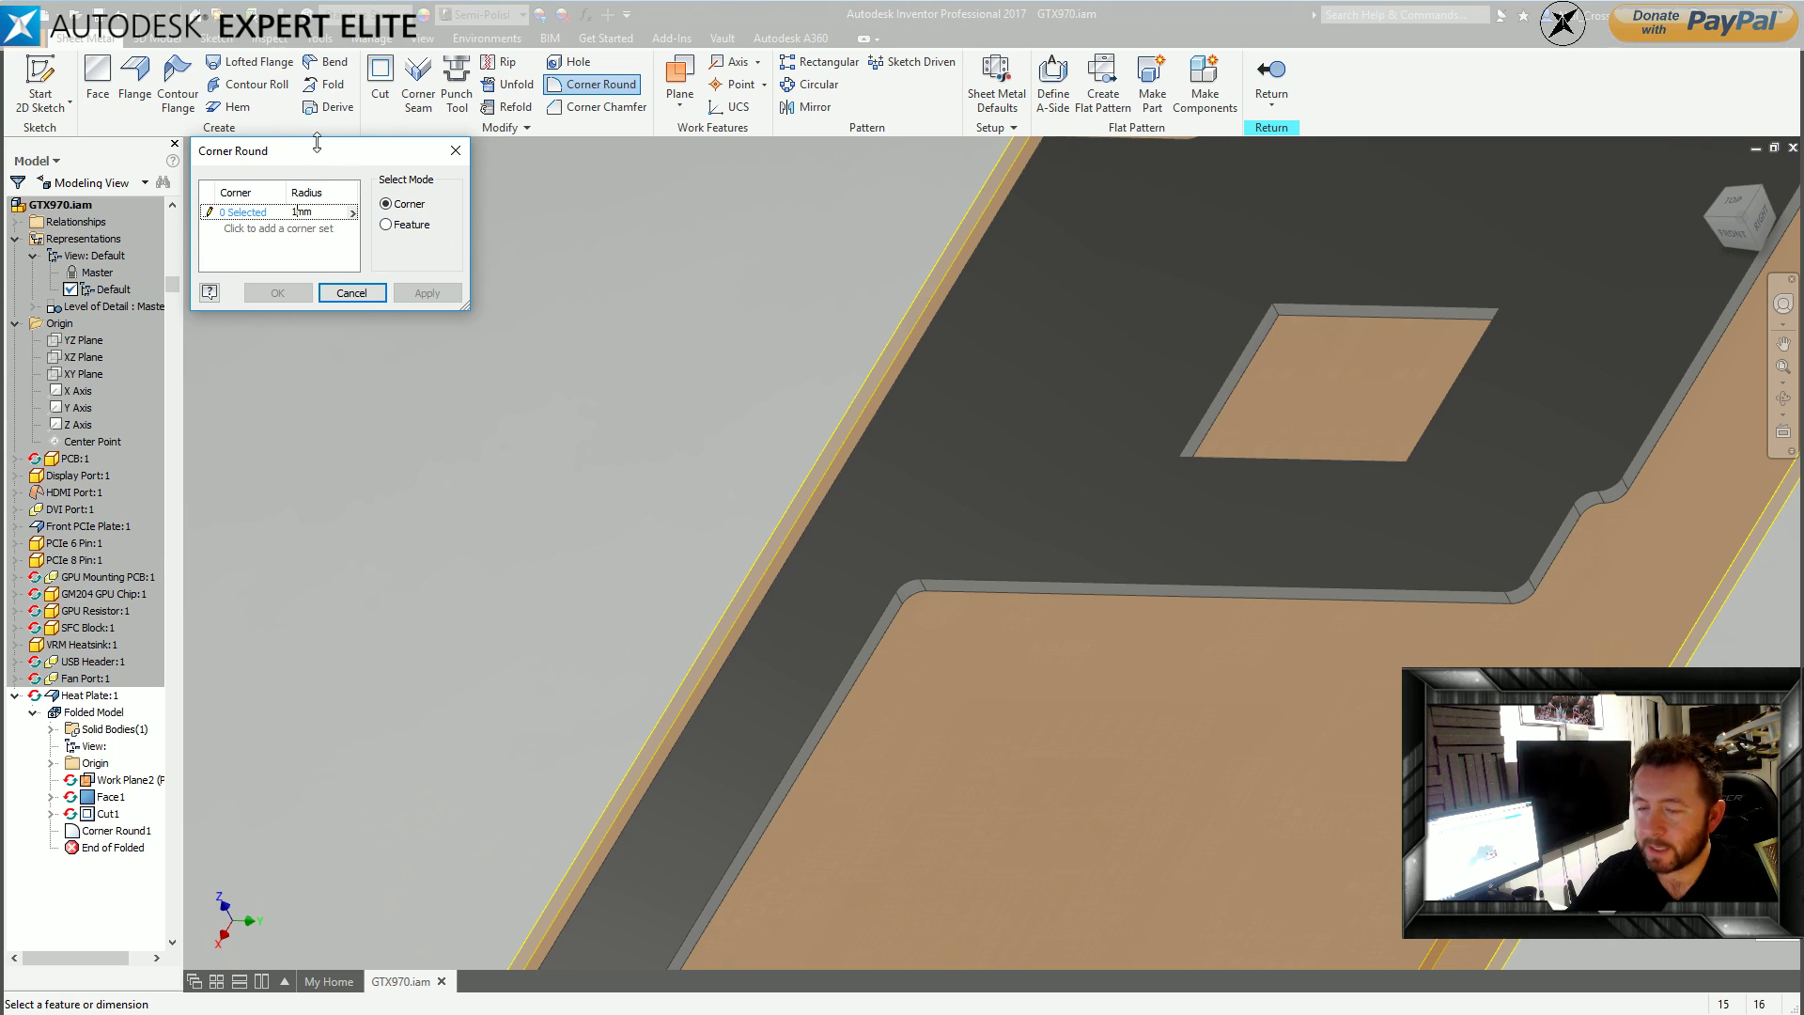
left_click(215, 215)
scroll(771, 498, "down", 5)
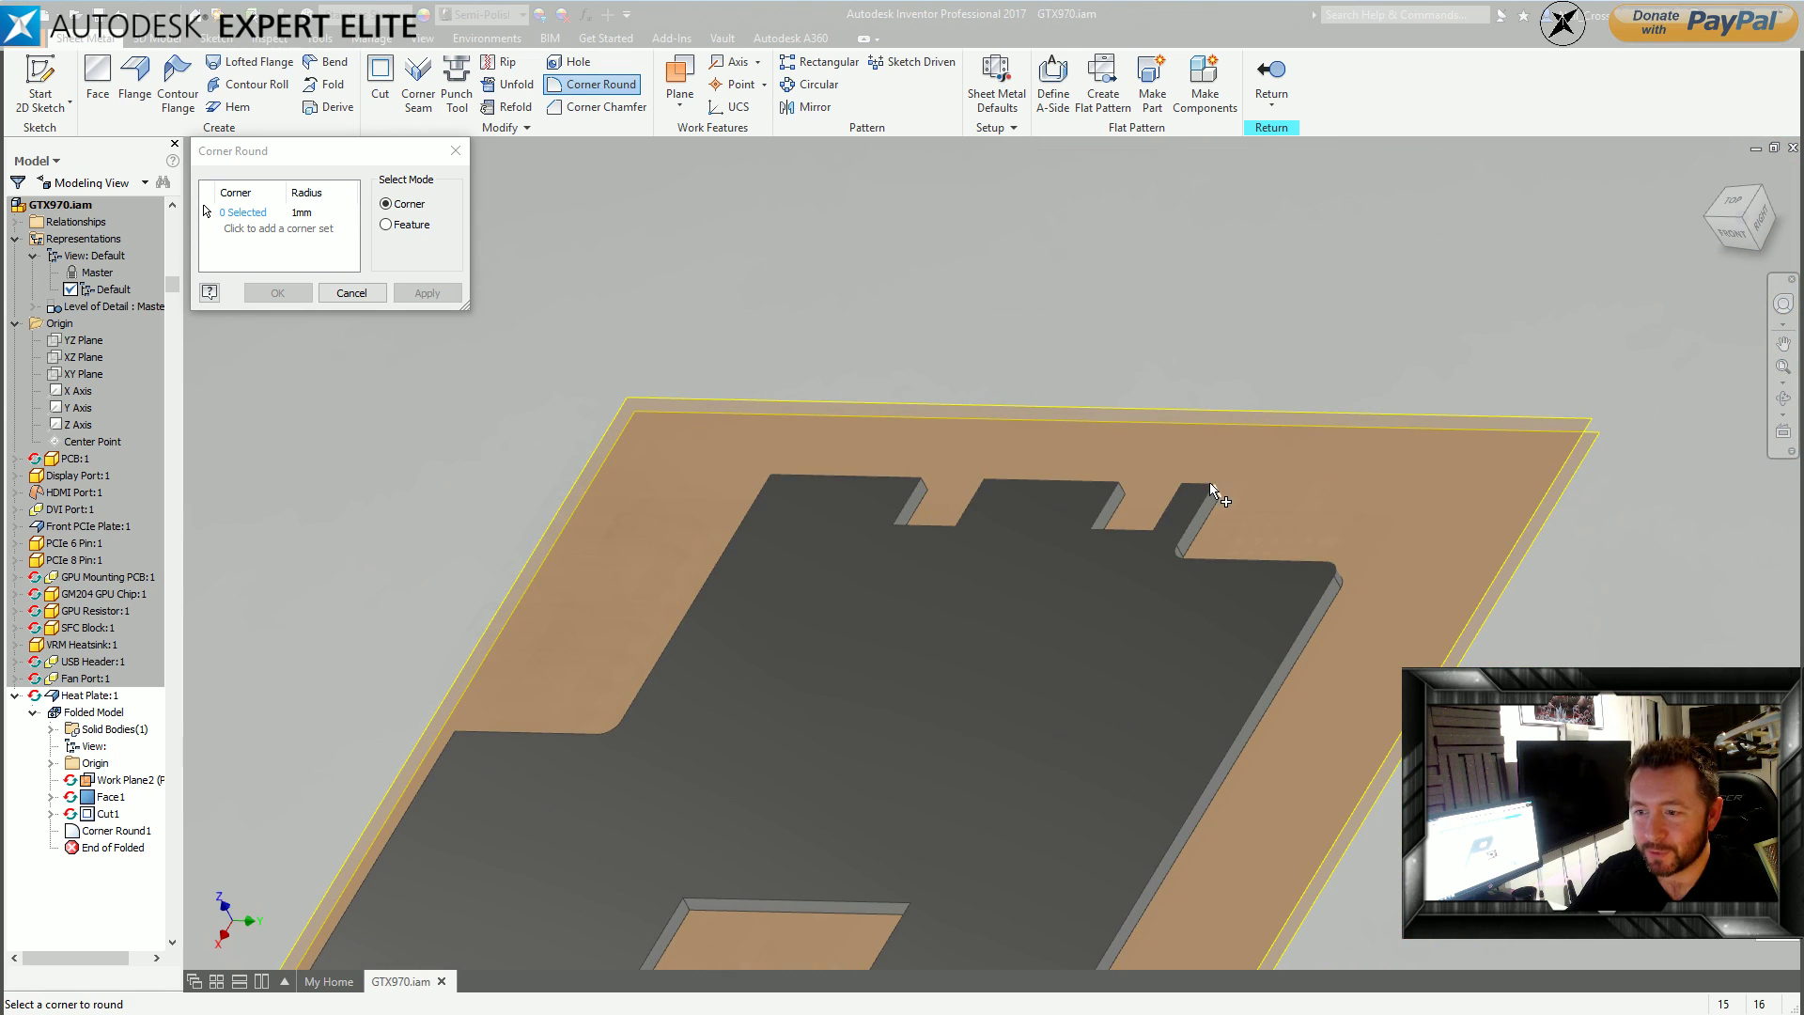
left_click(1215, 487)
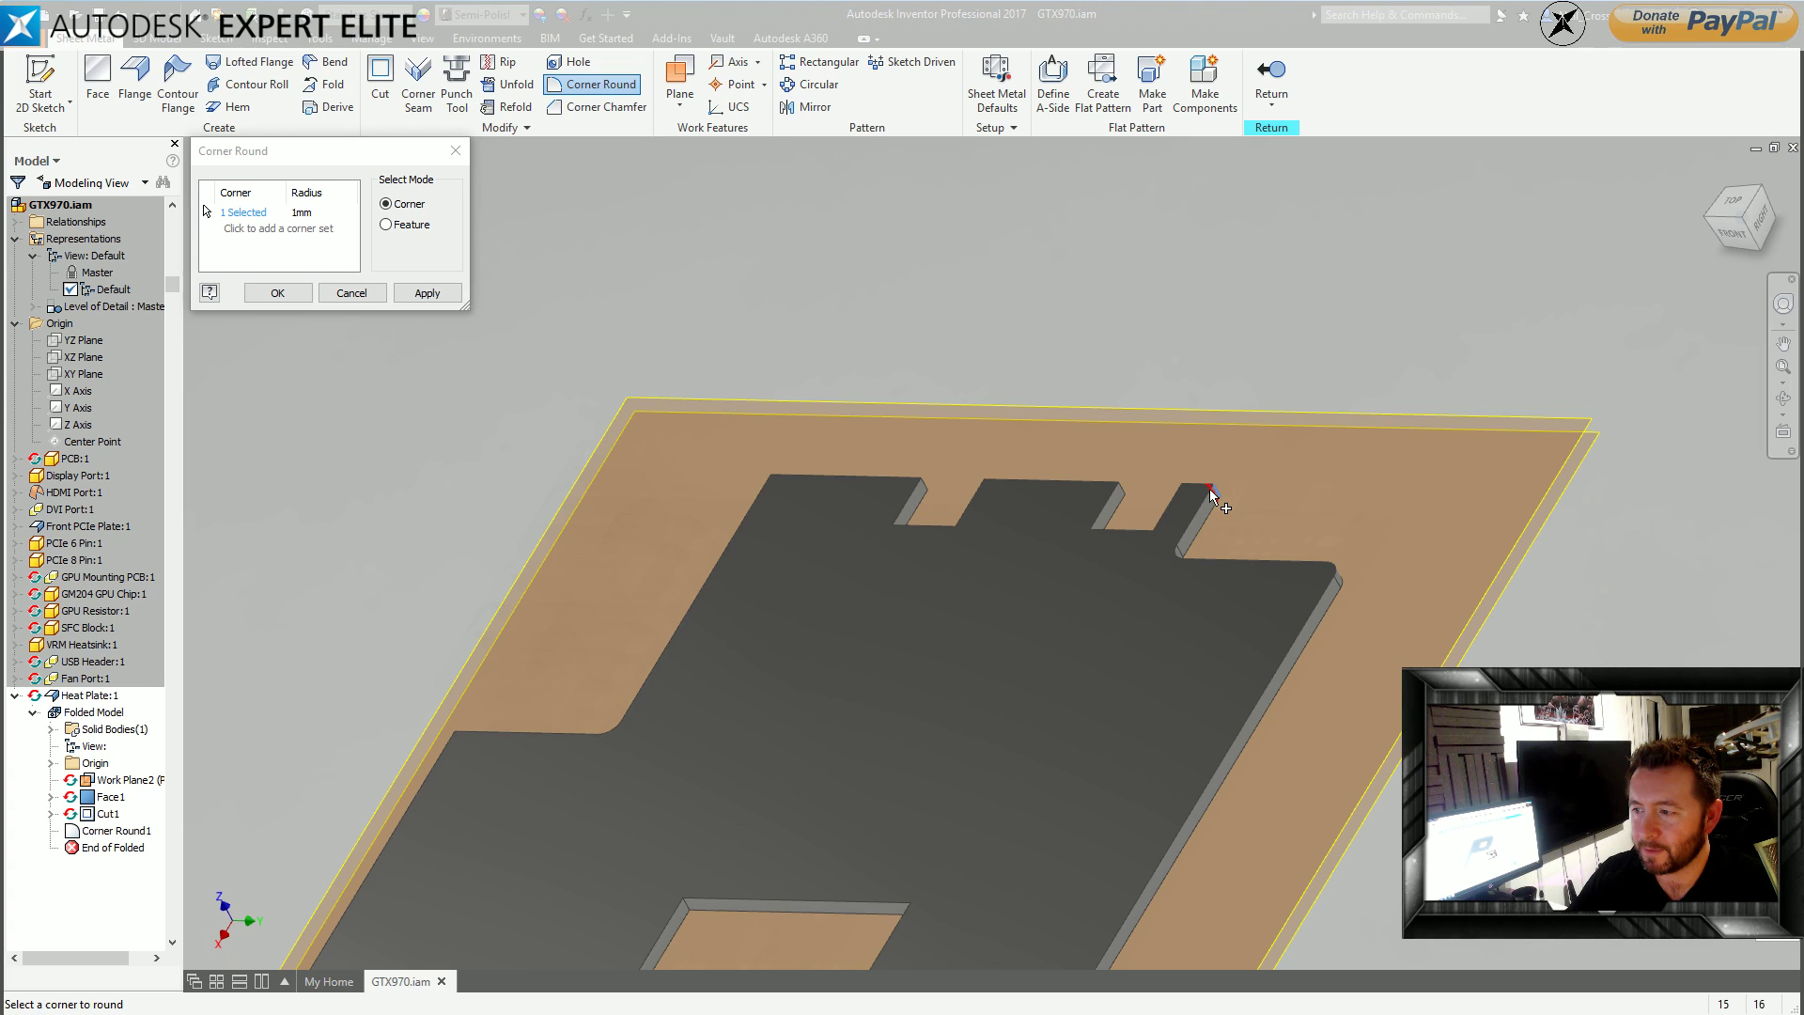
left_click(1185, 495)
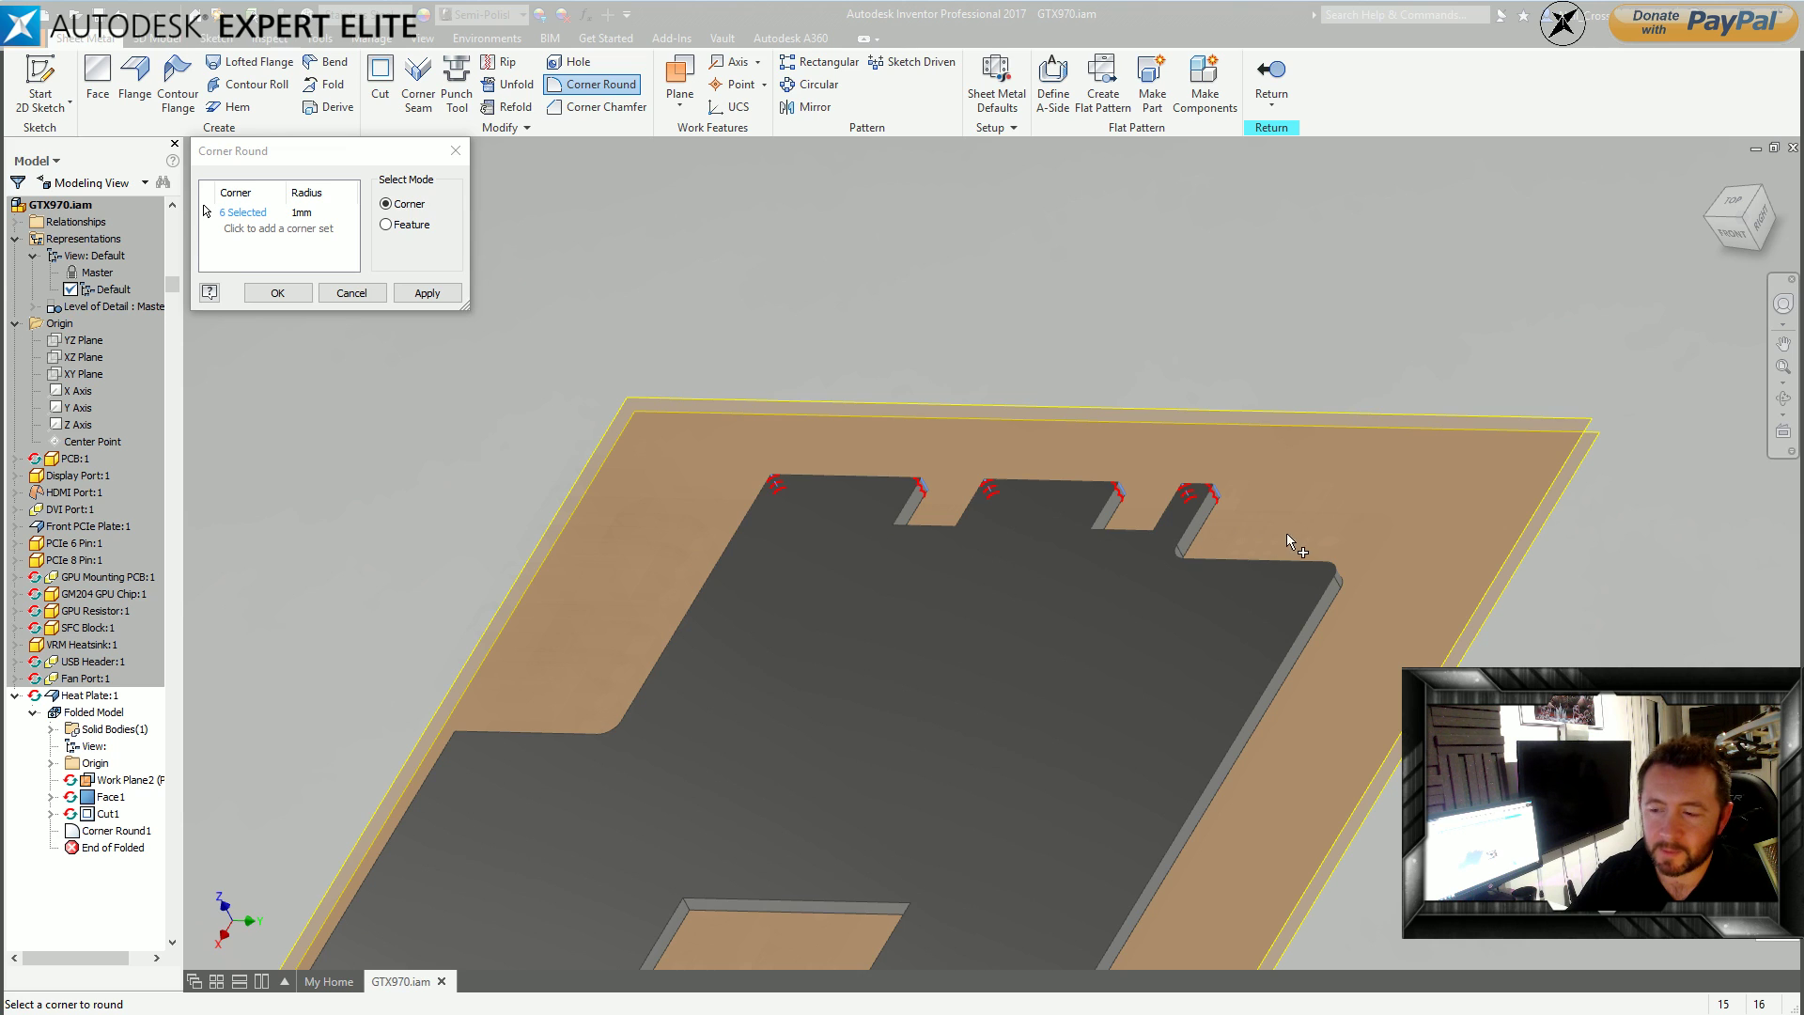
middle_click_drag(1132, 622, 1218, 562)
middle_click_drag(1185, 669, 1256, 601)
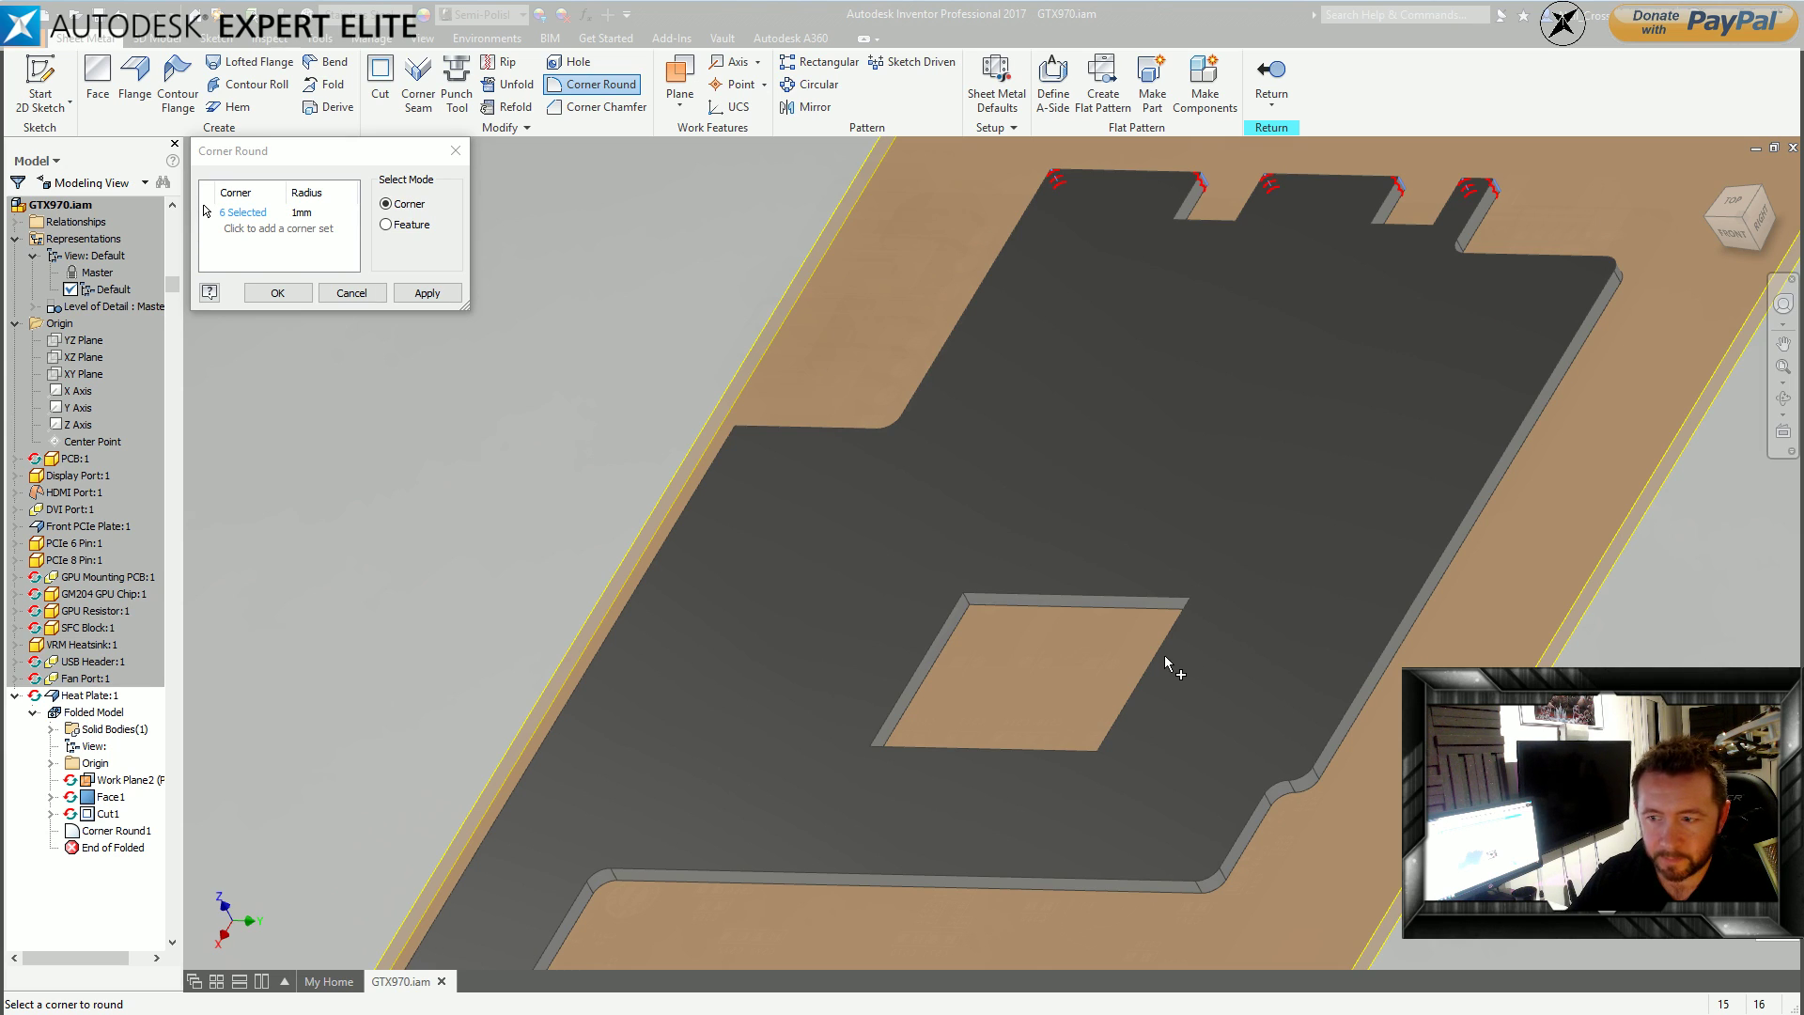
middle_click_drag(1152, 562, 1168, 870)
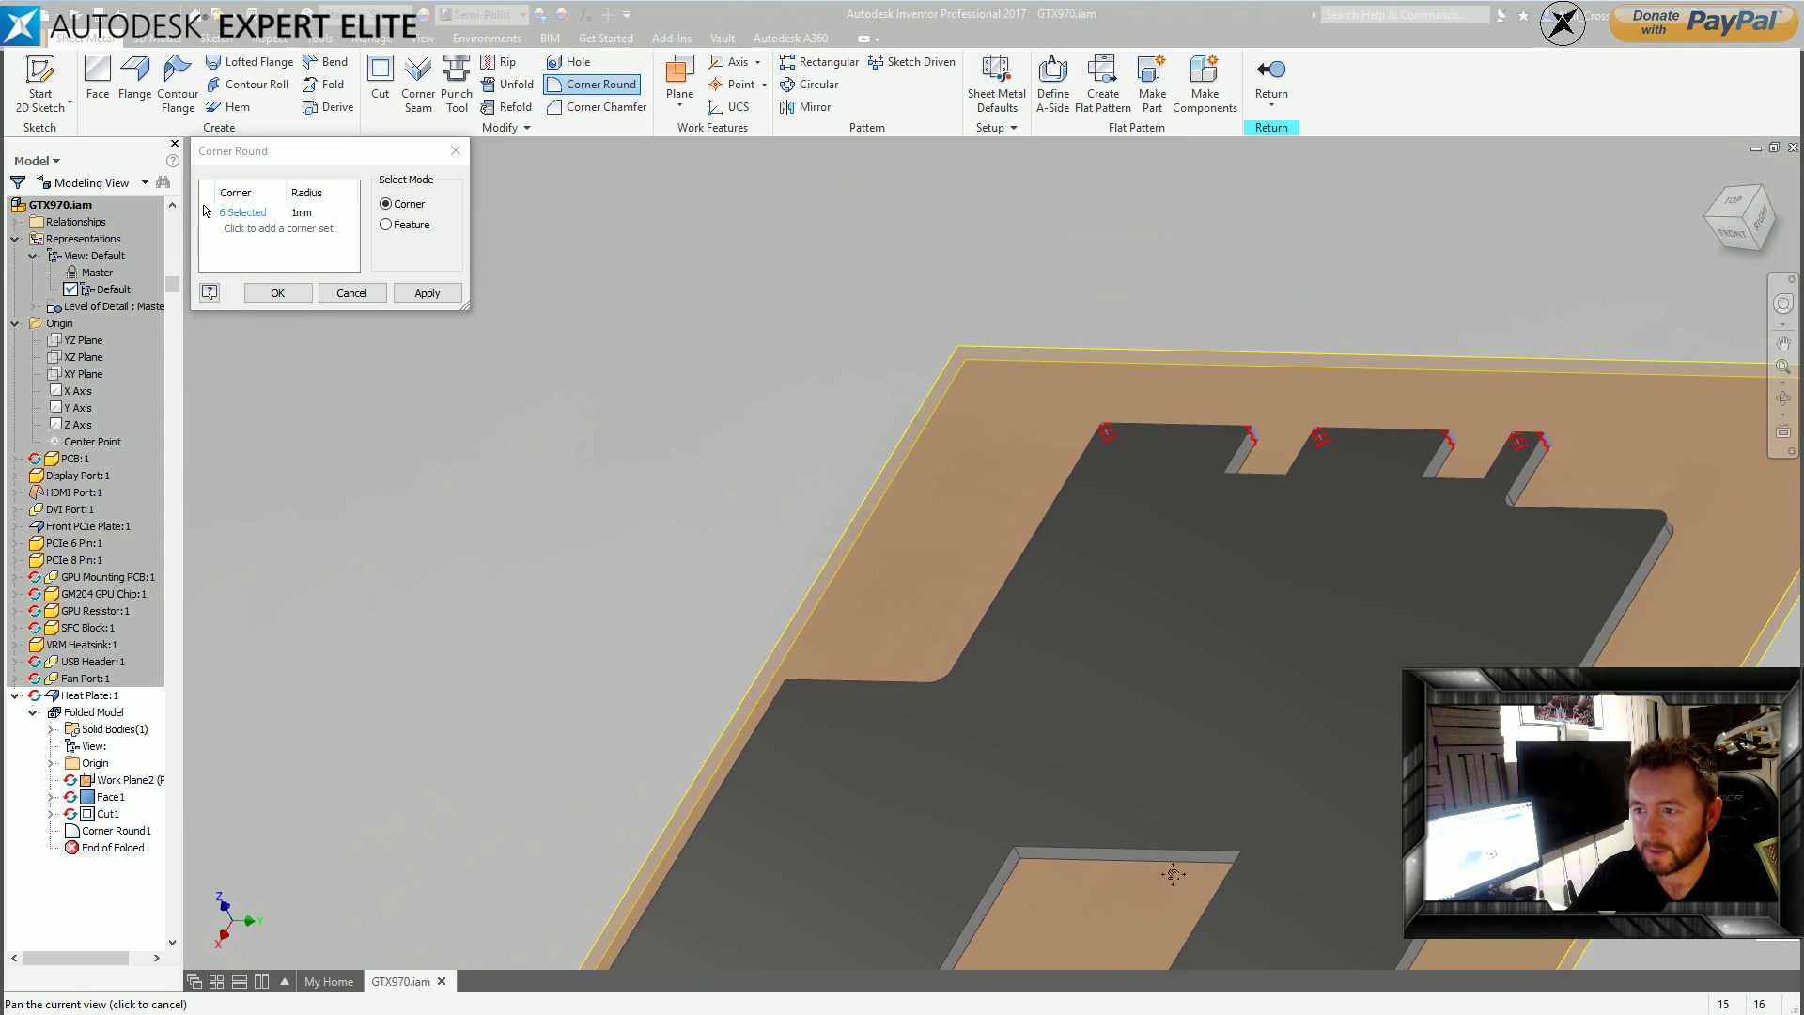
left_click(277, 296)
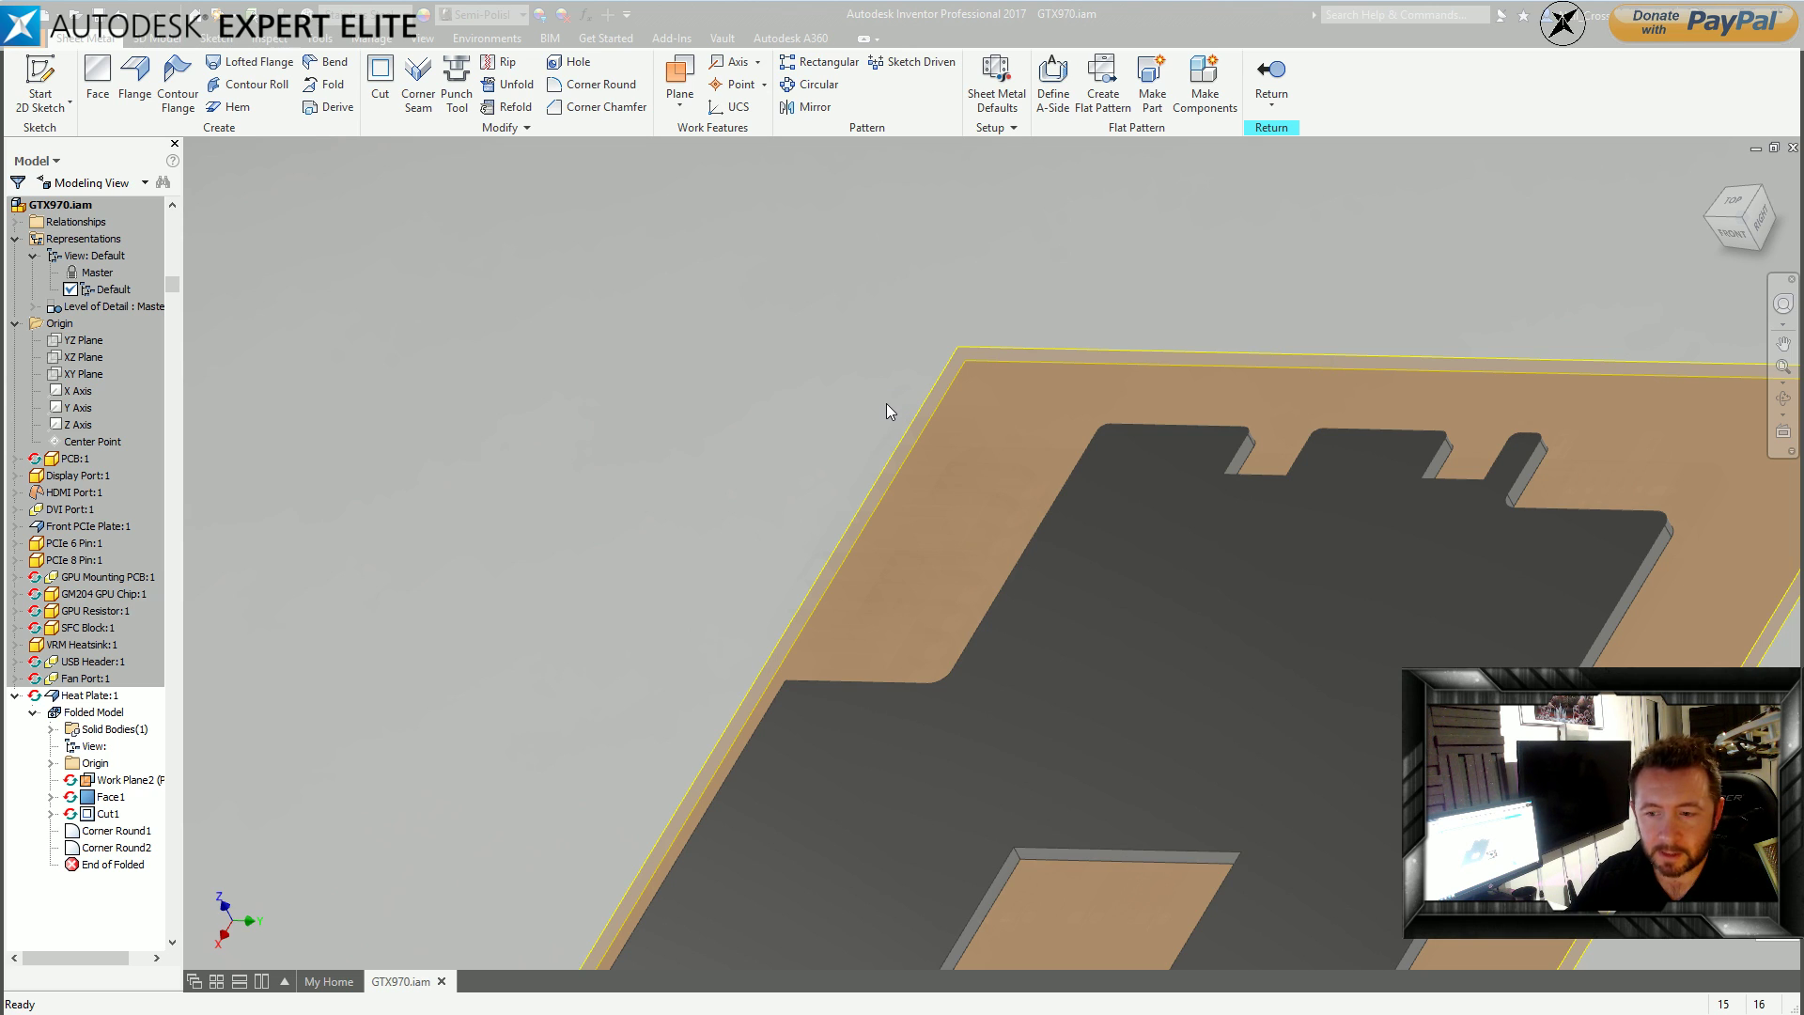
middle_click_drag(888, 403, 958, 314)
middle_click_drag(985, 575, 950, 663)
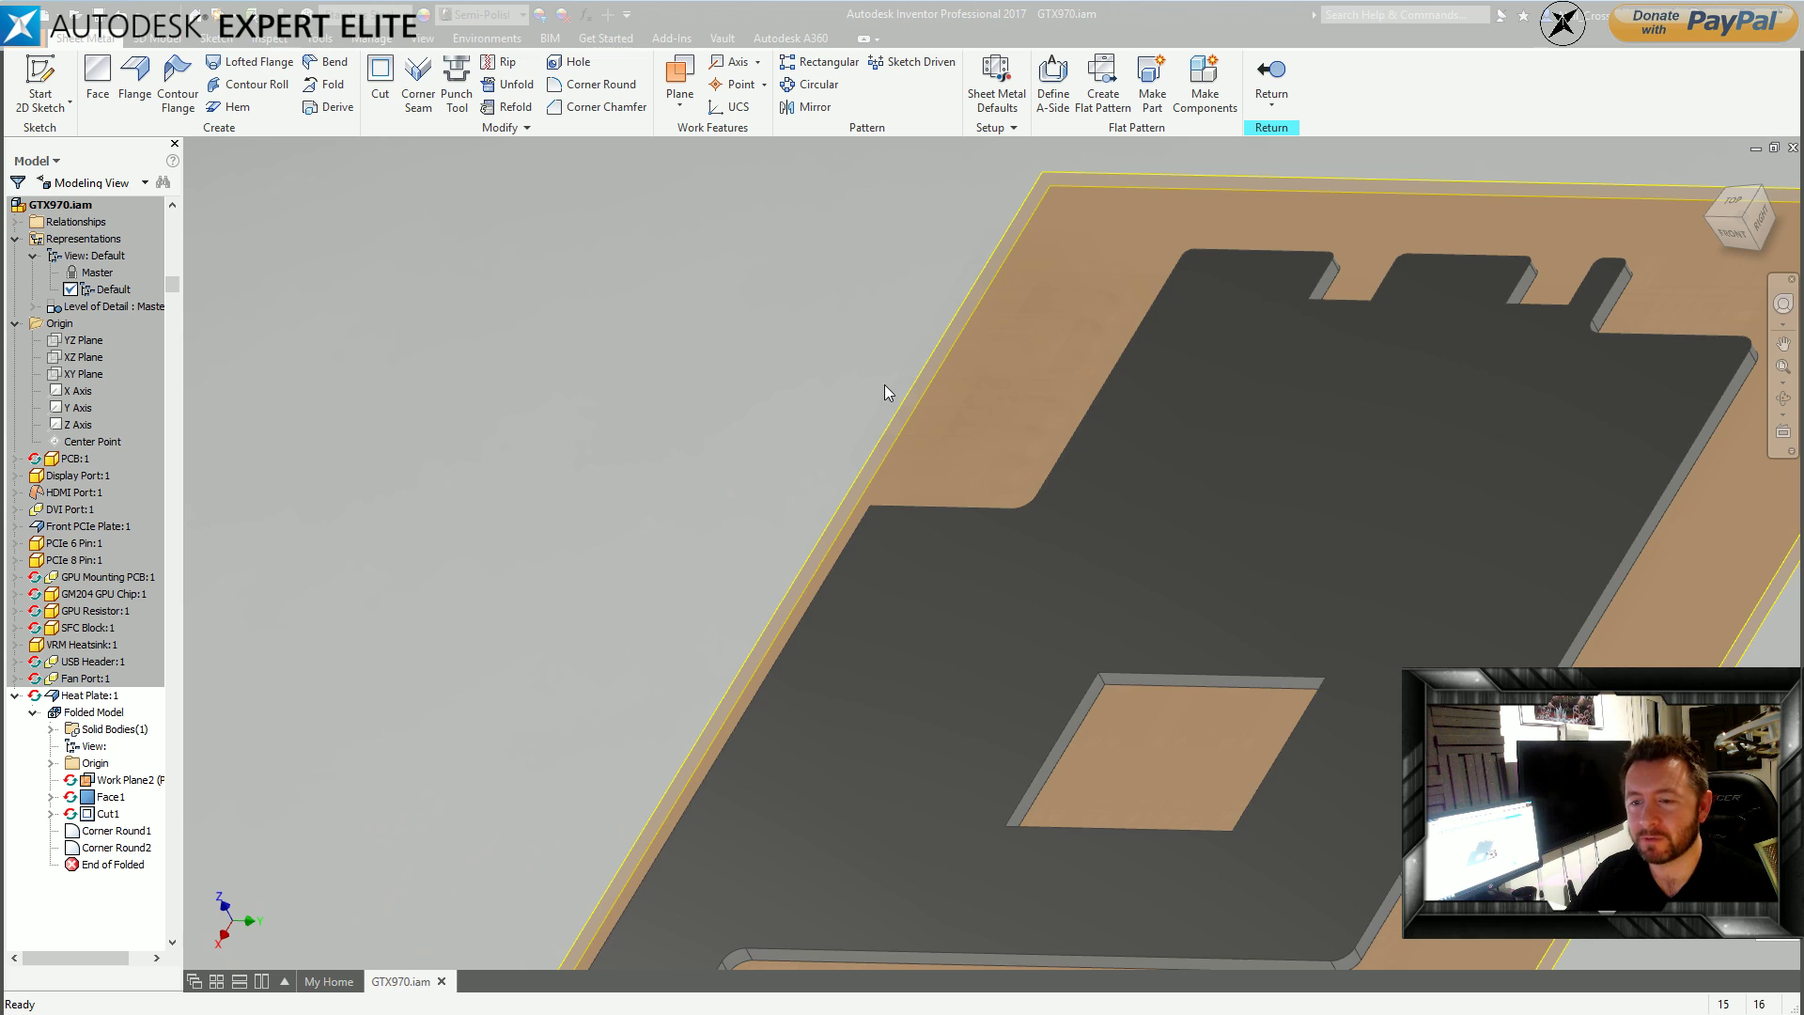
middle_click_drag(1030, 727, 920, 404)
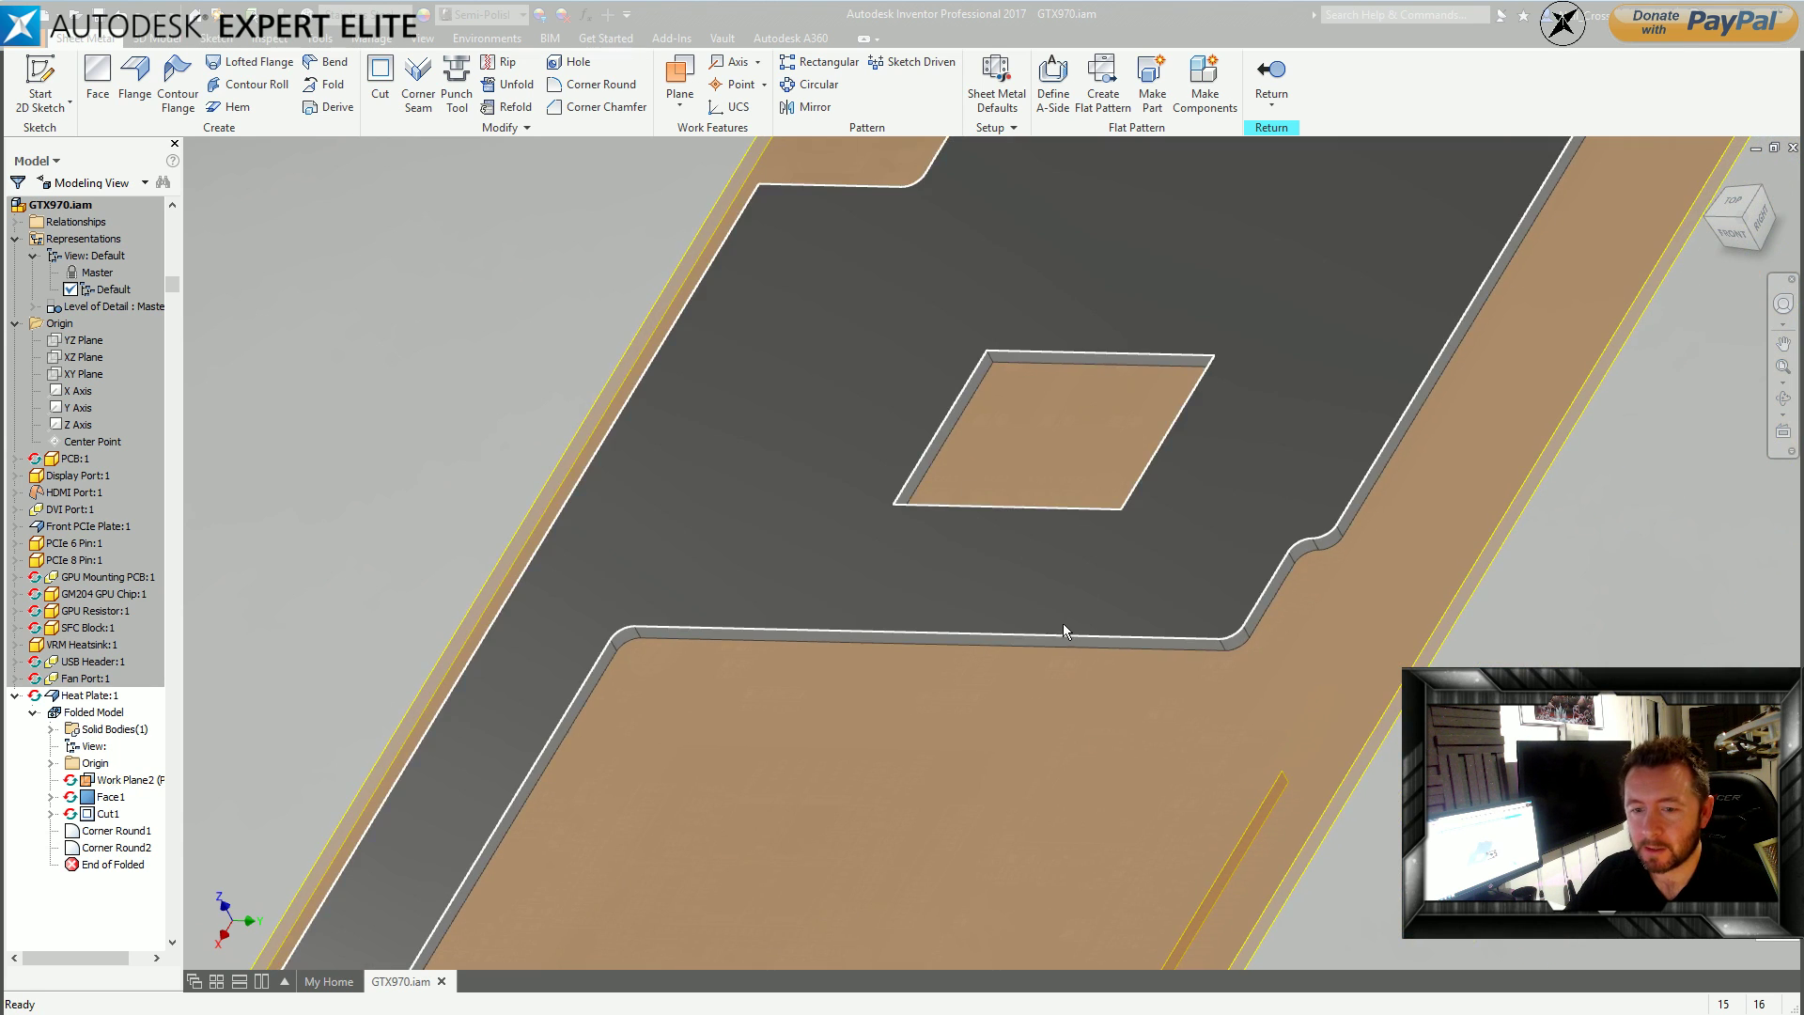
middle_click_drag(1062, 635, 1101, 509)
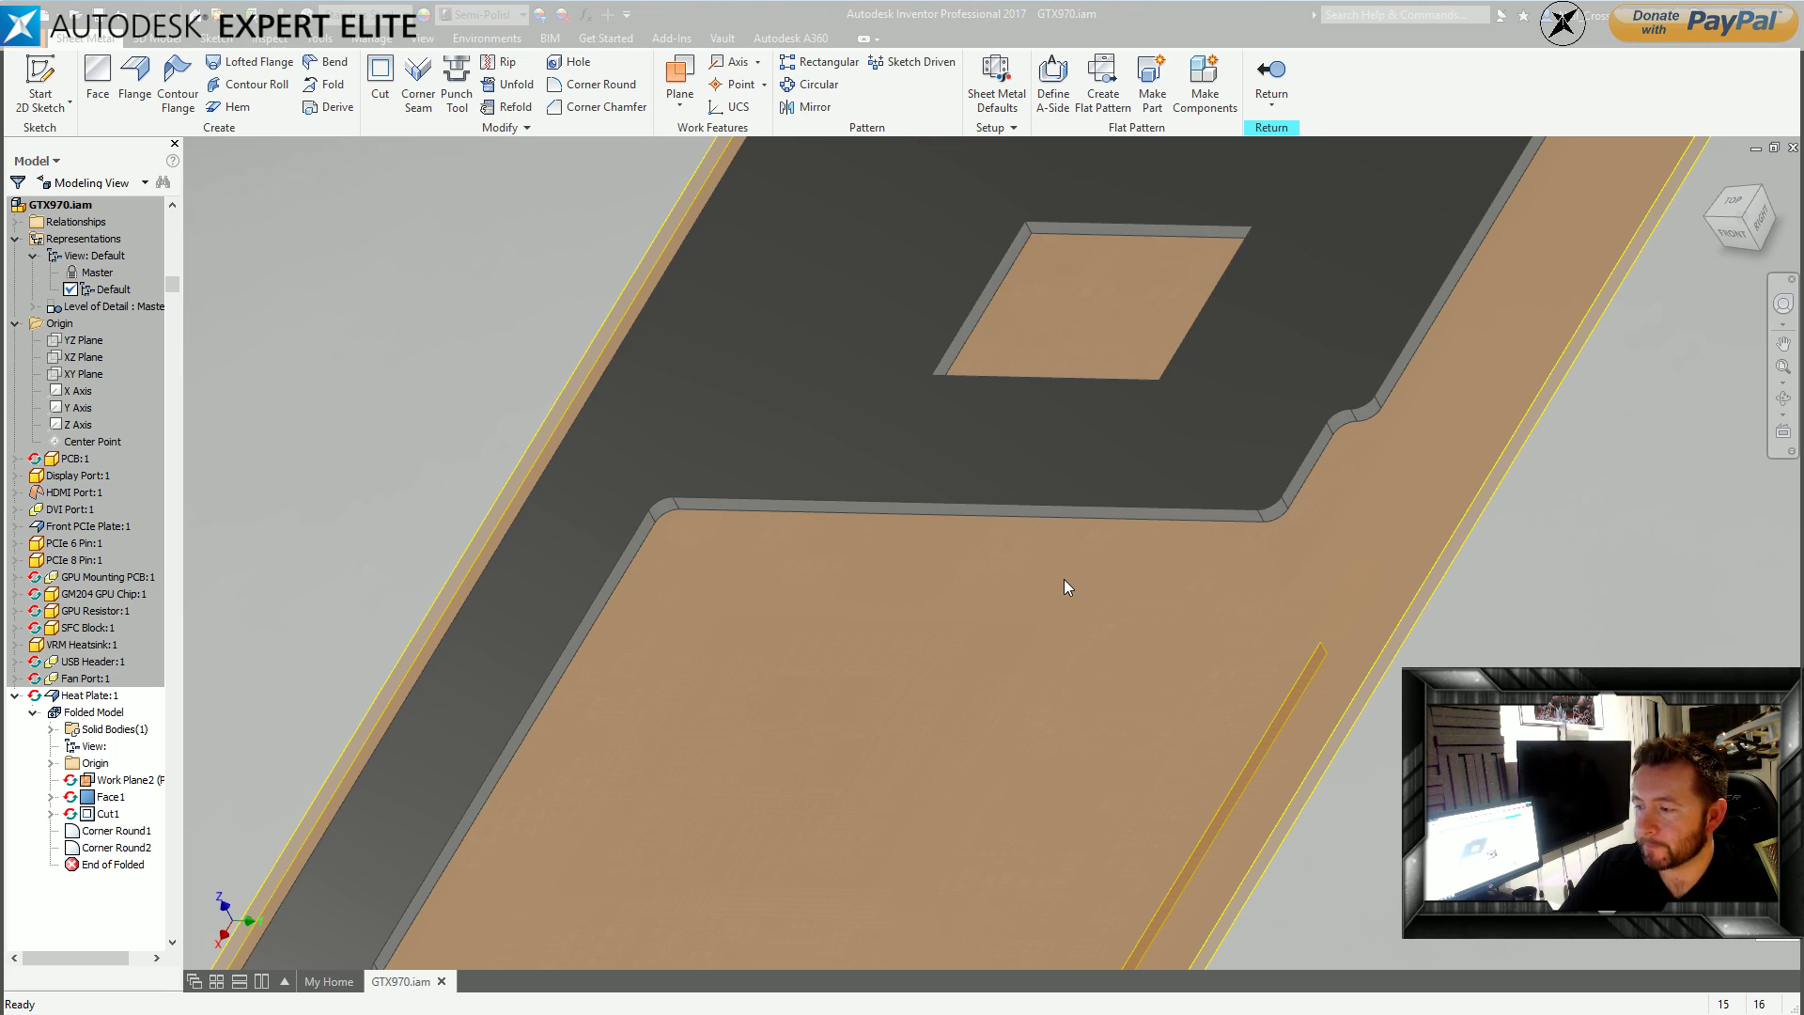
middle_click_drag(1063, 579, 1088, 667)
middle_click_drag(1150, 536, 1114, 557)
scroll(1125, 662, "down", 3)
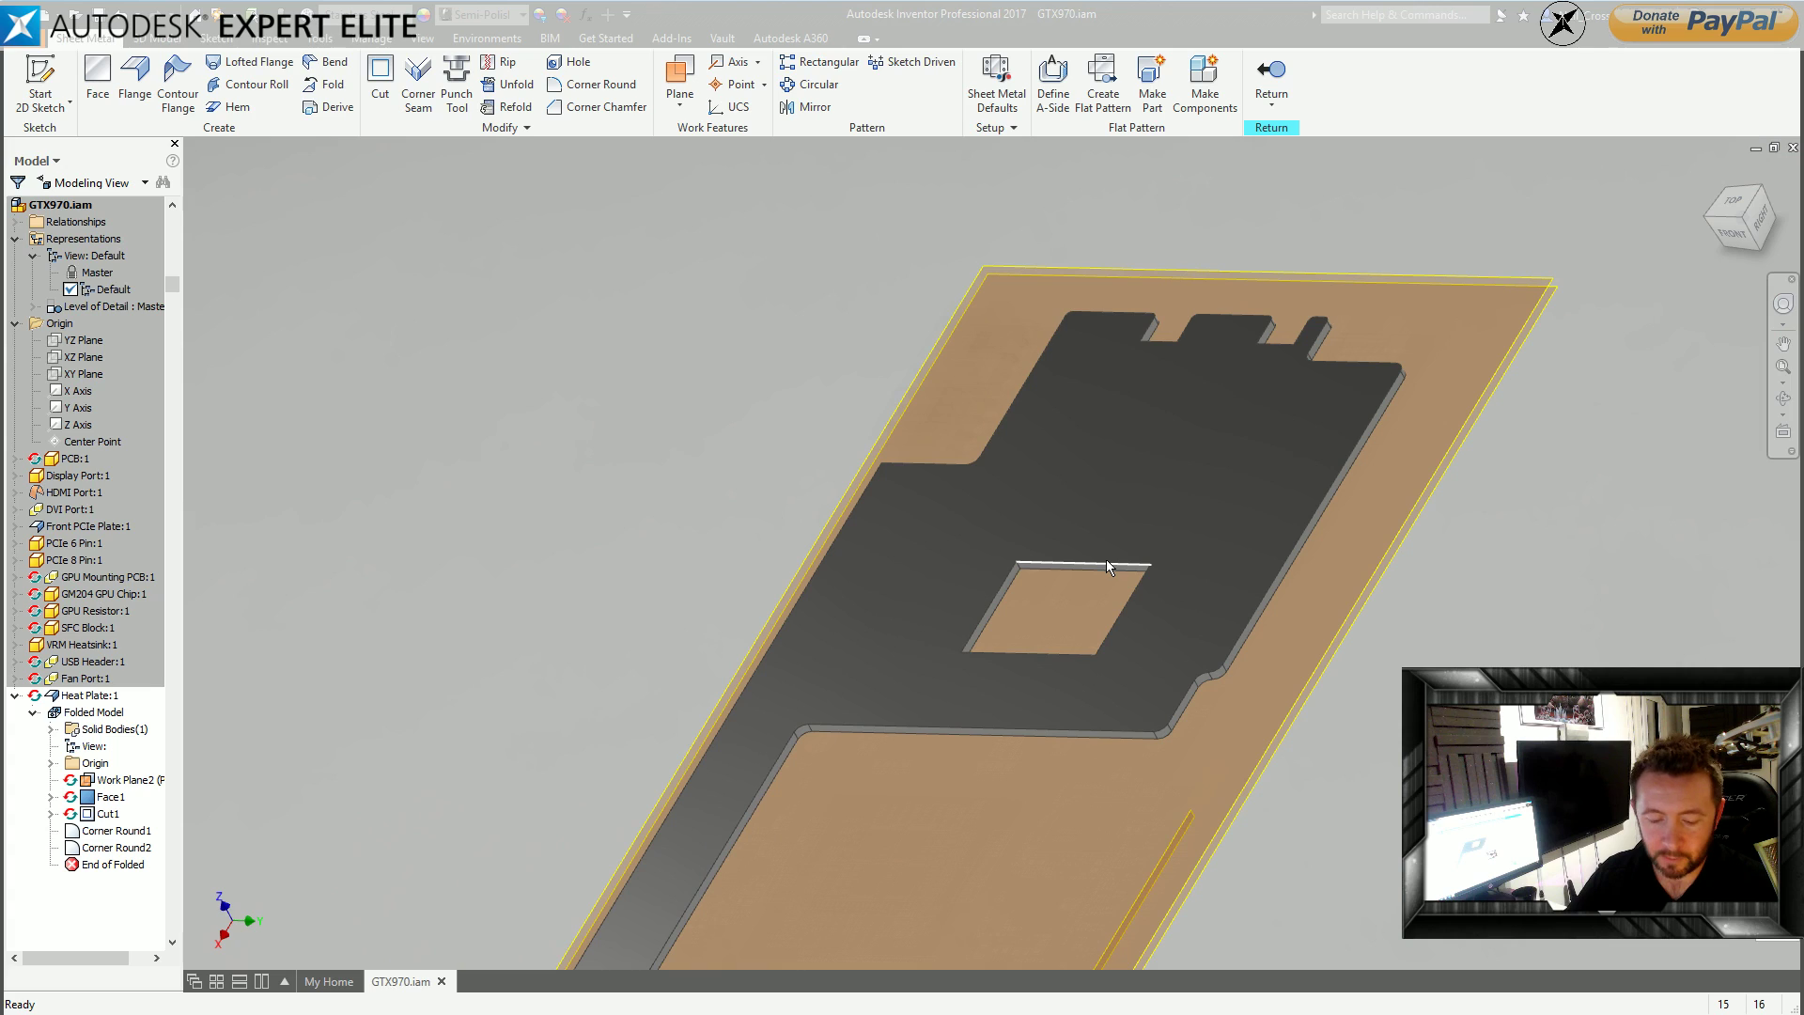
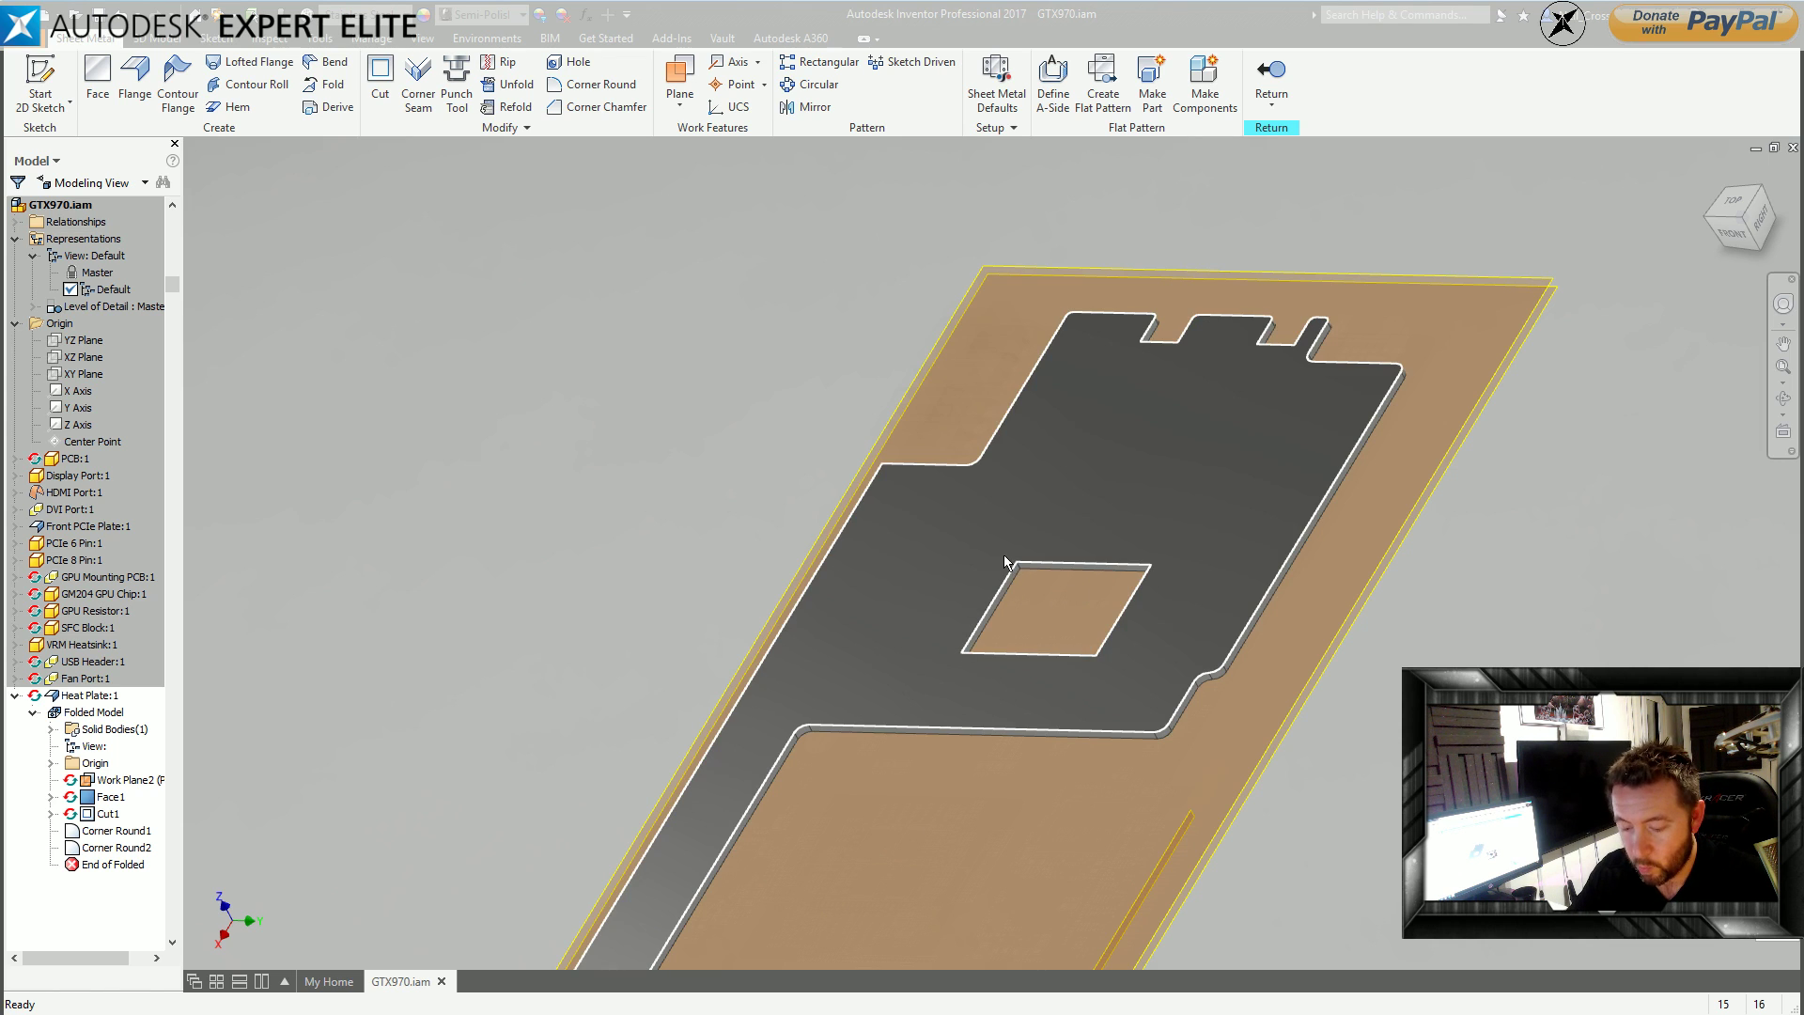
Start a 90° flange on the inner edge of the notch between the two wide tabs with a height of 8 mm.
scroll(1269, 324, "up", 2)
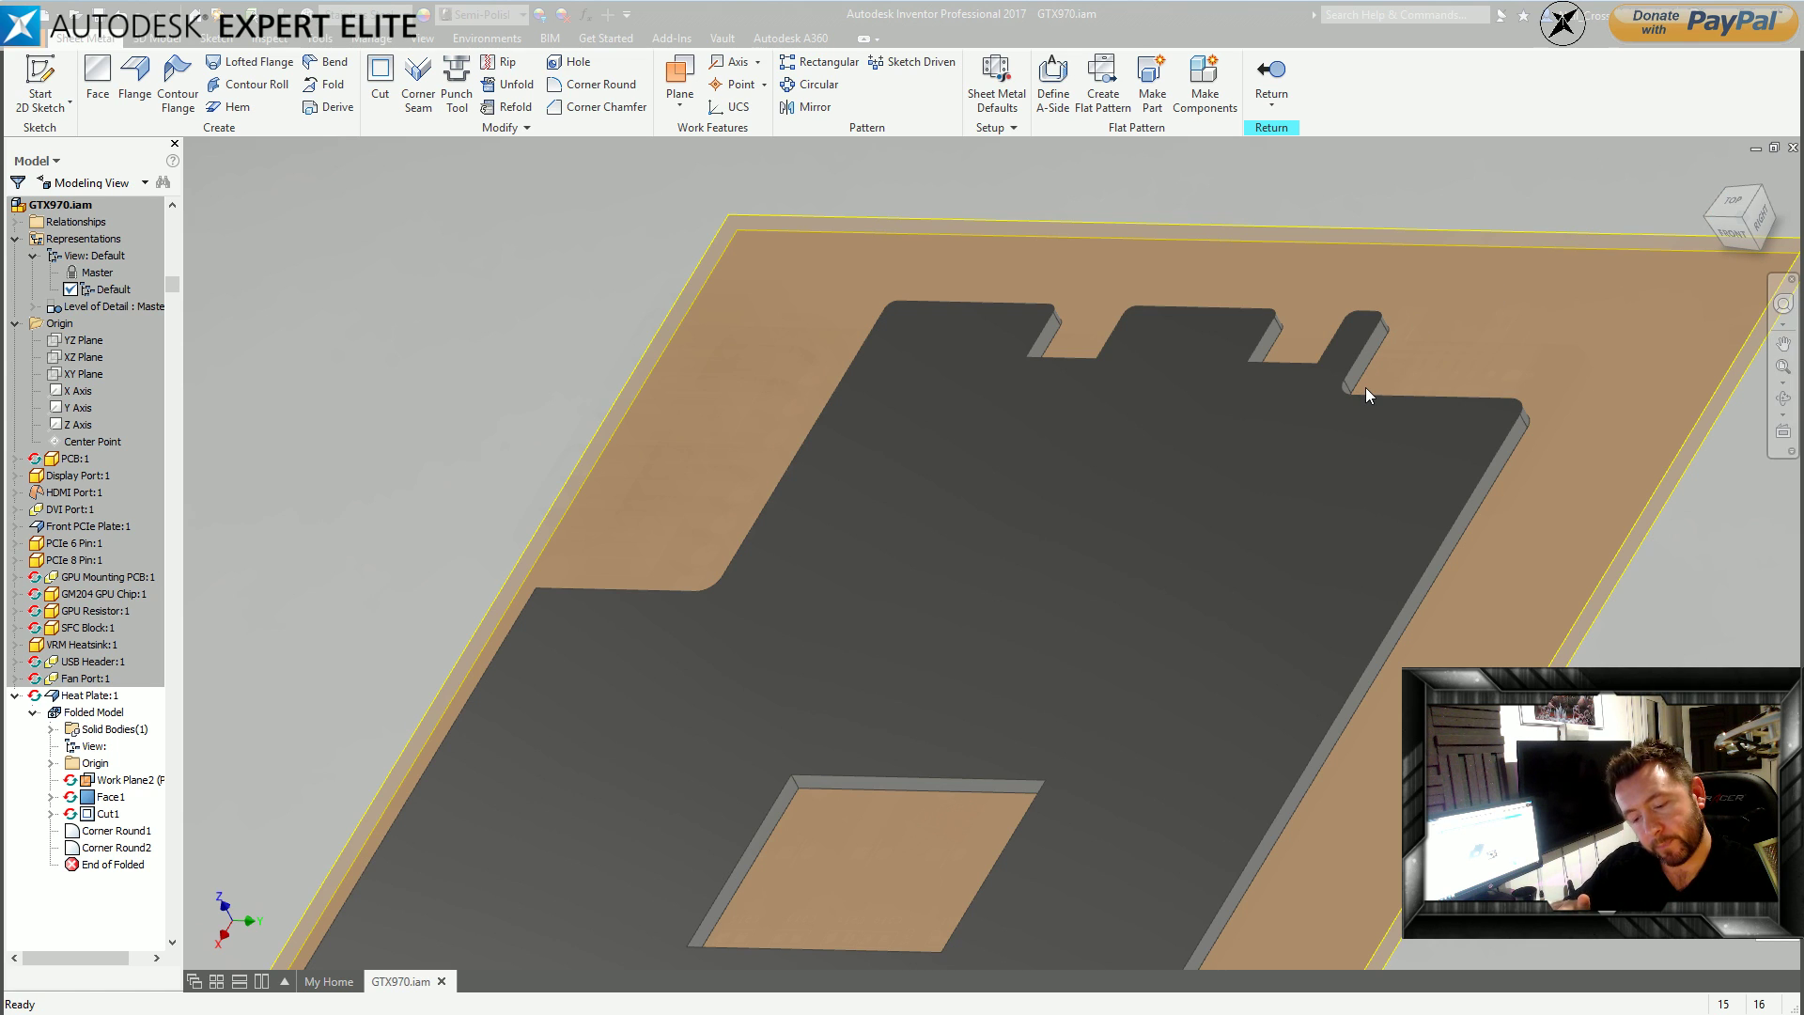
left_click(134, 80)
left_click(1074, 359)
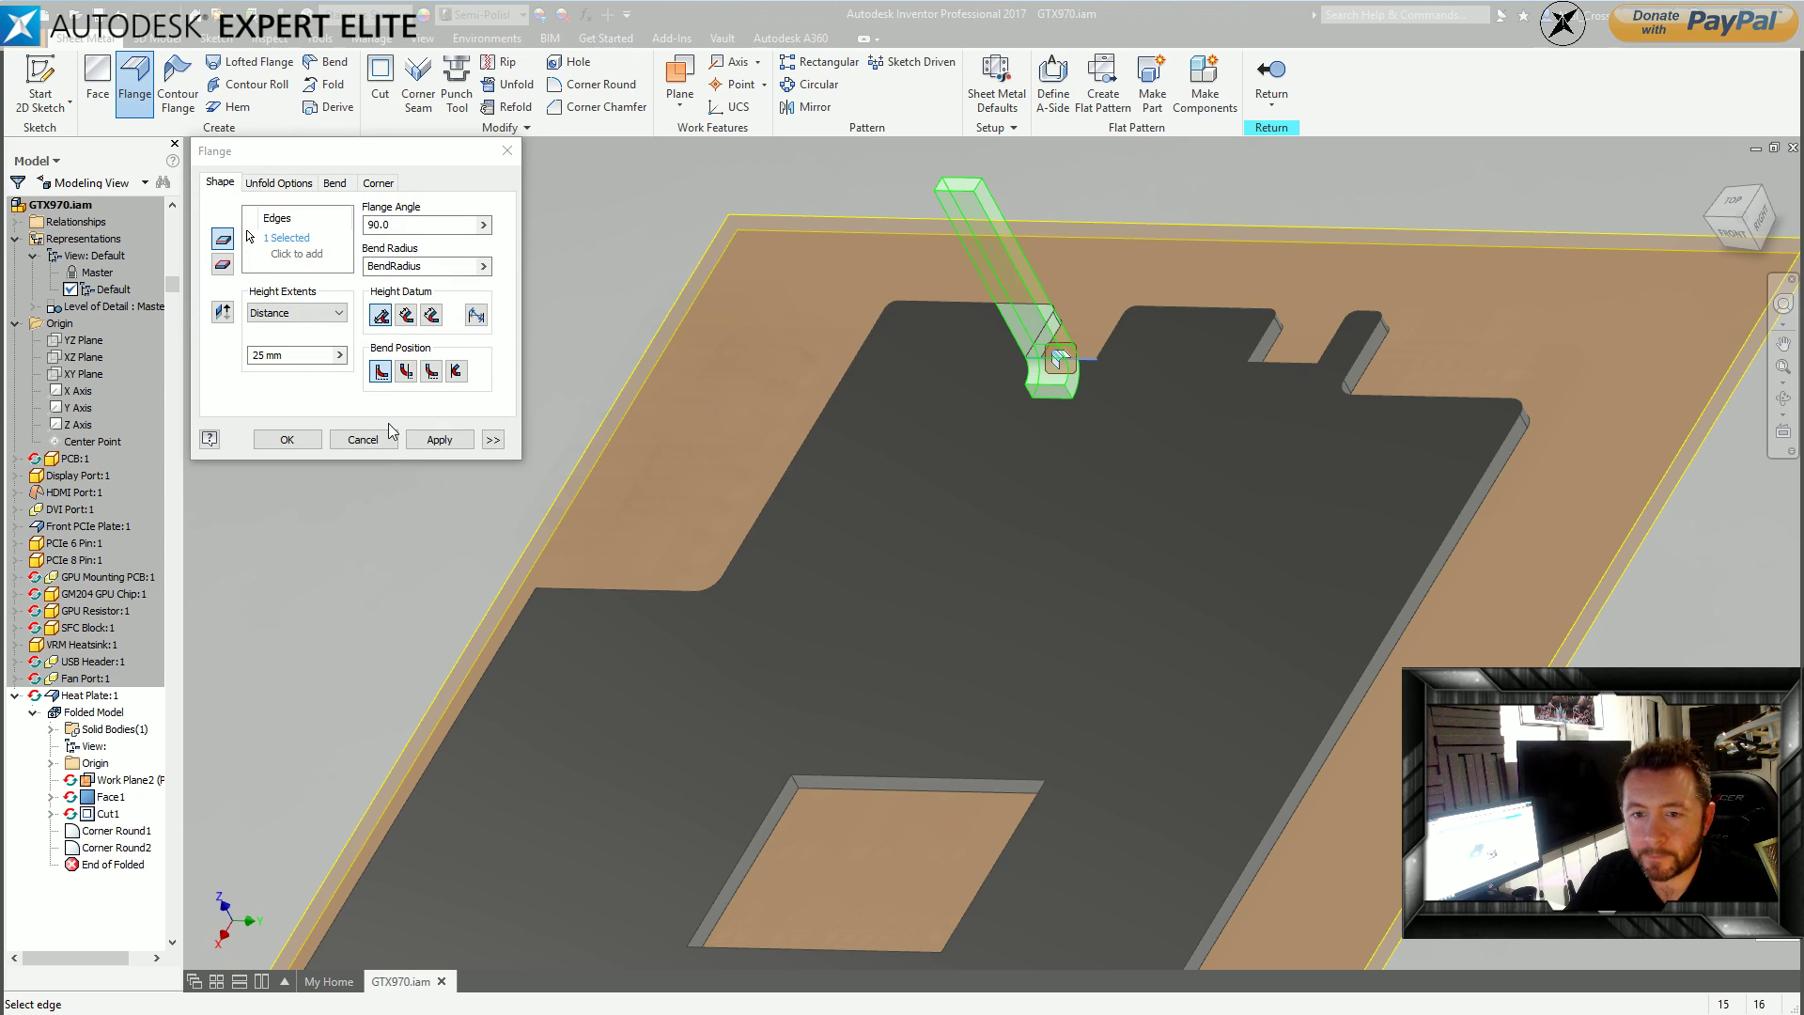
left_click(266, 357)
double_click(264, 357)
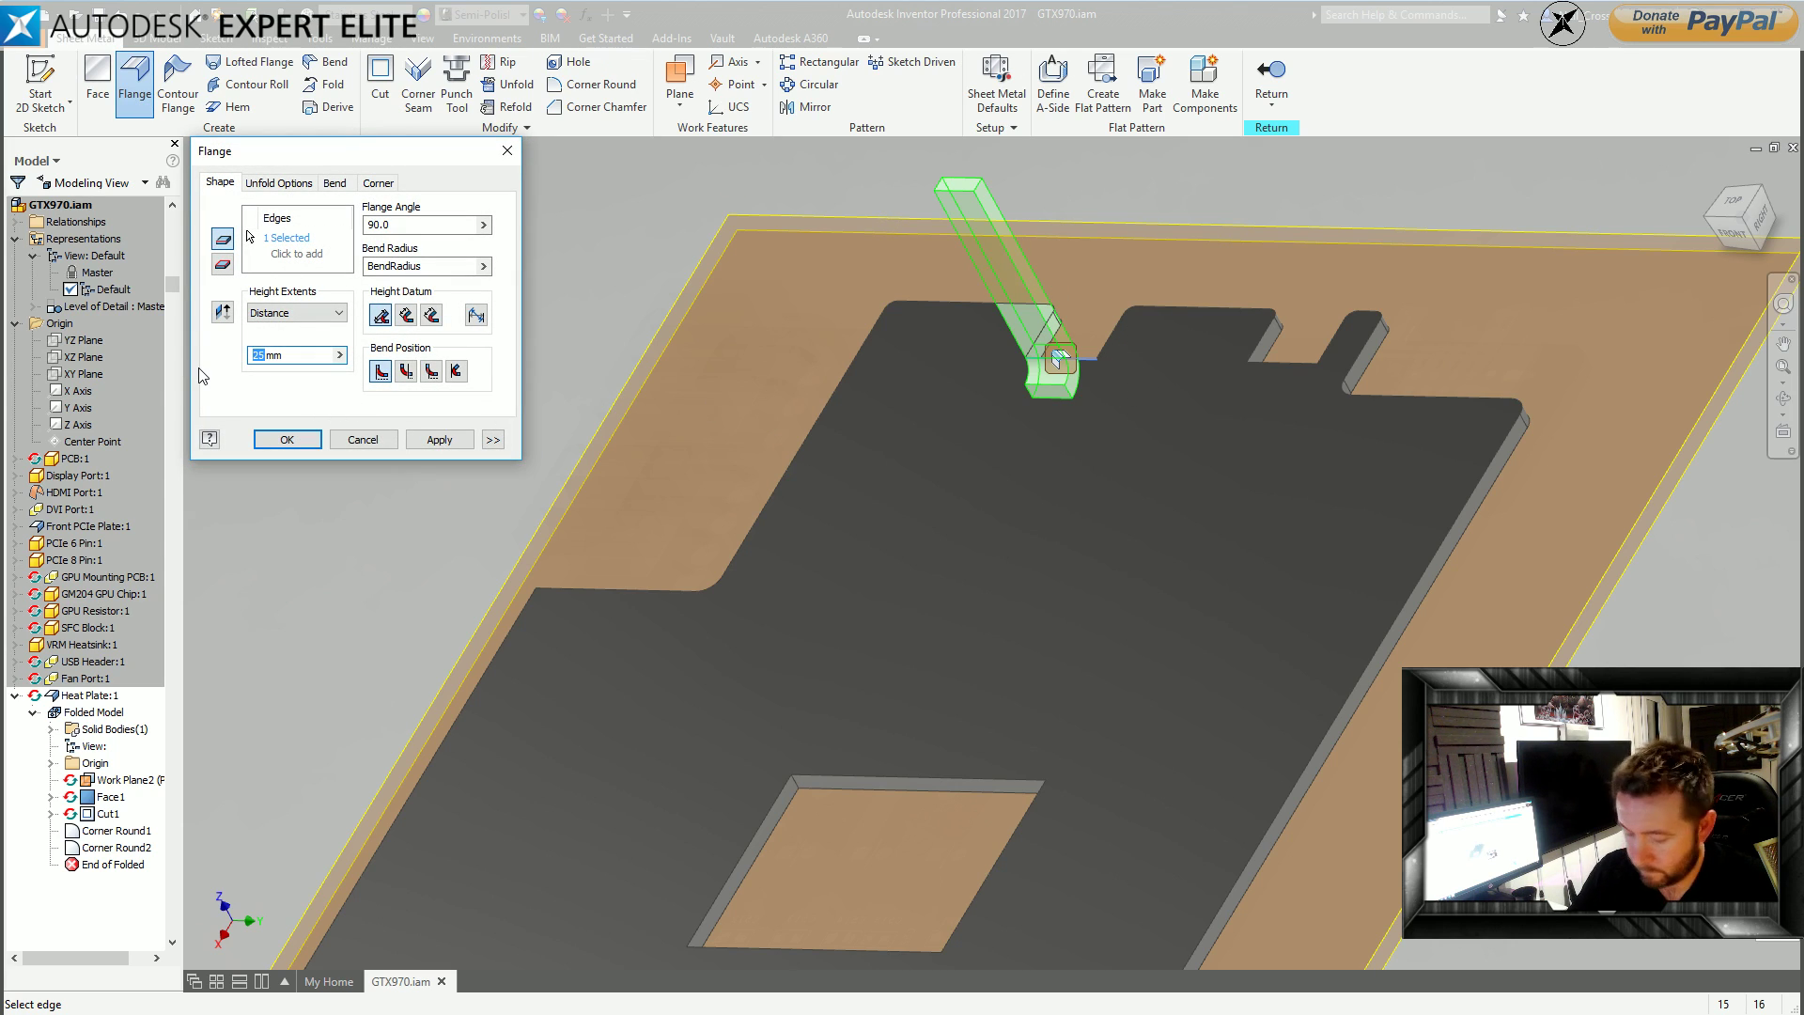
key("BackSpace")
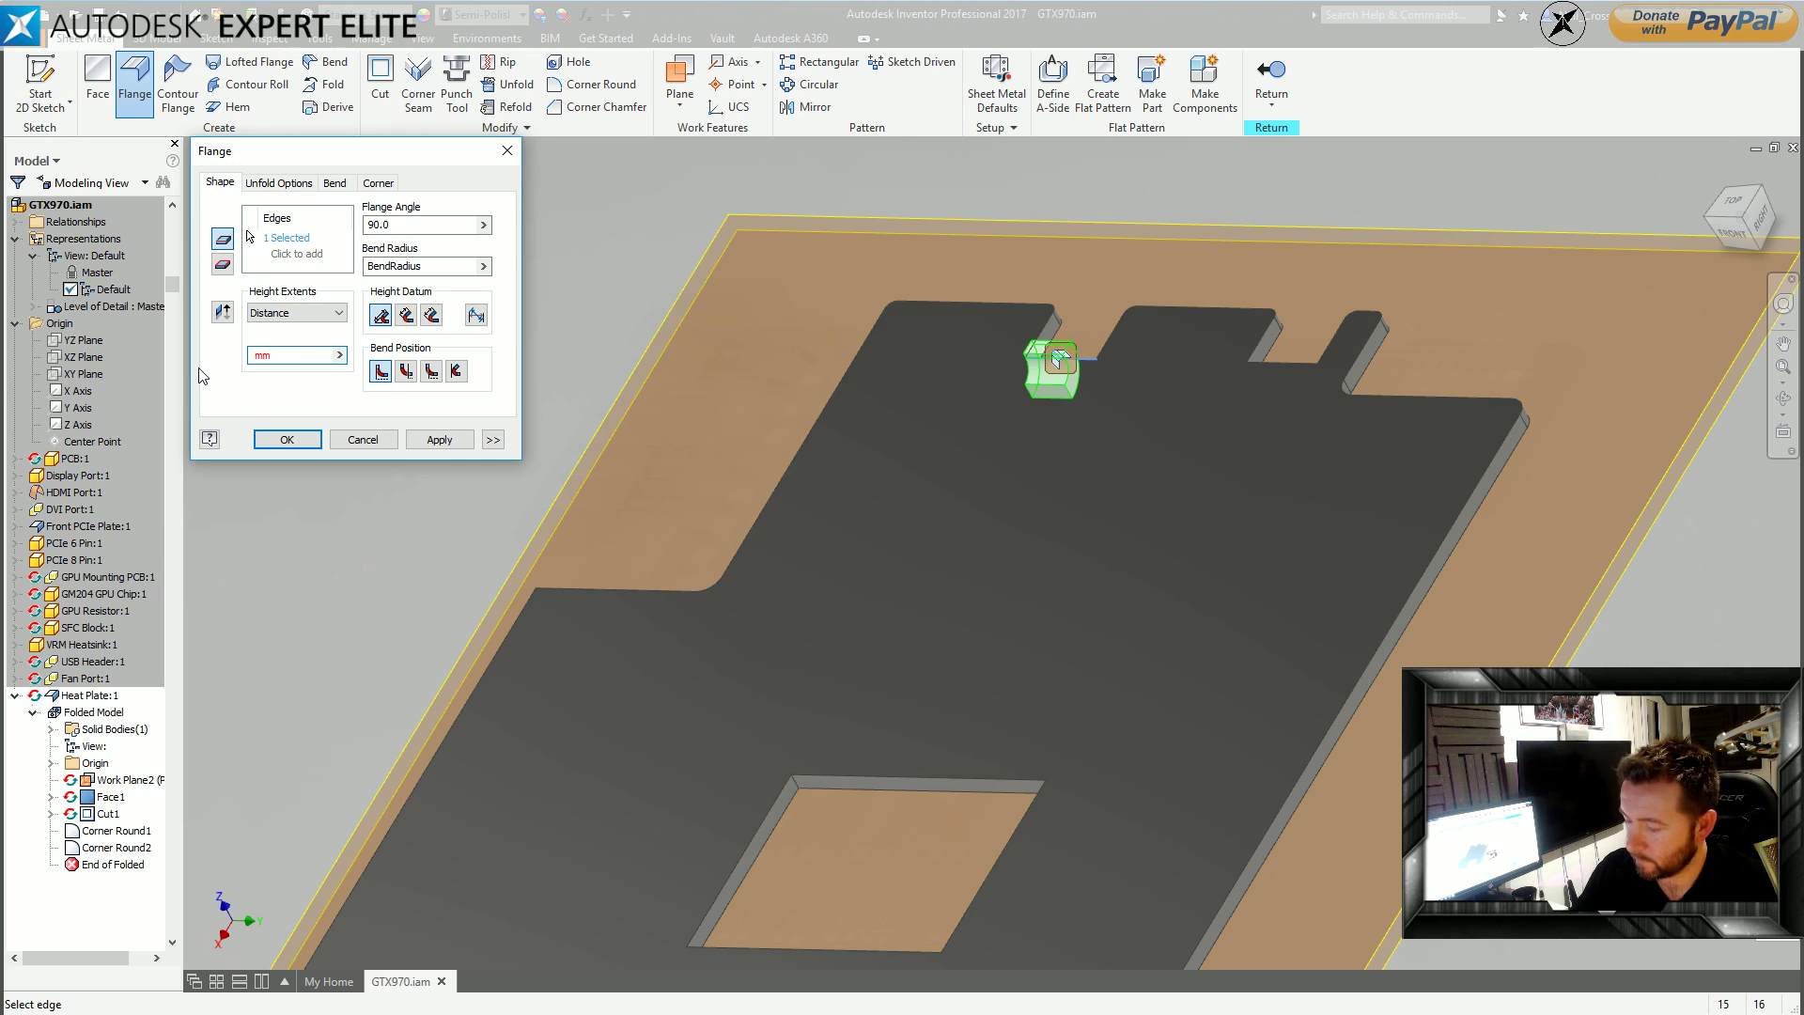
type("8")
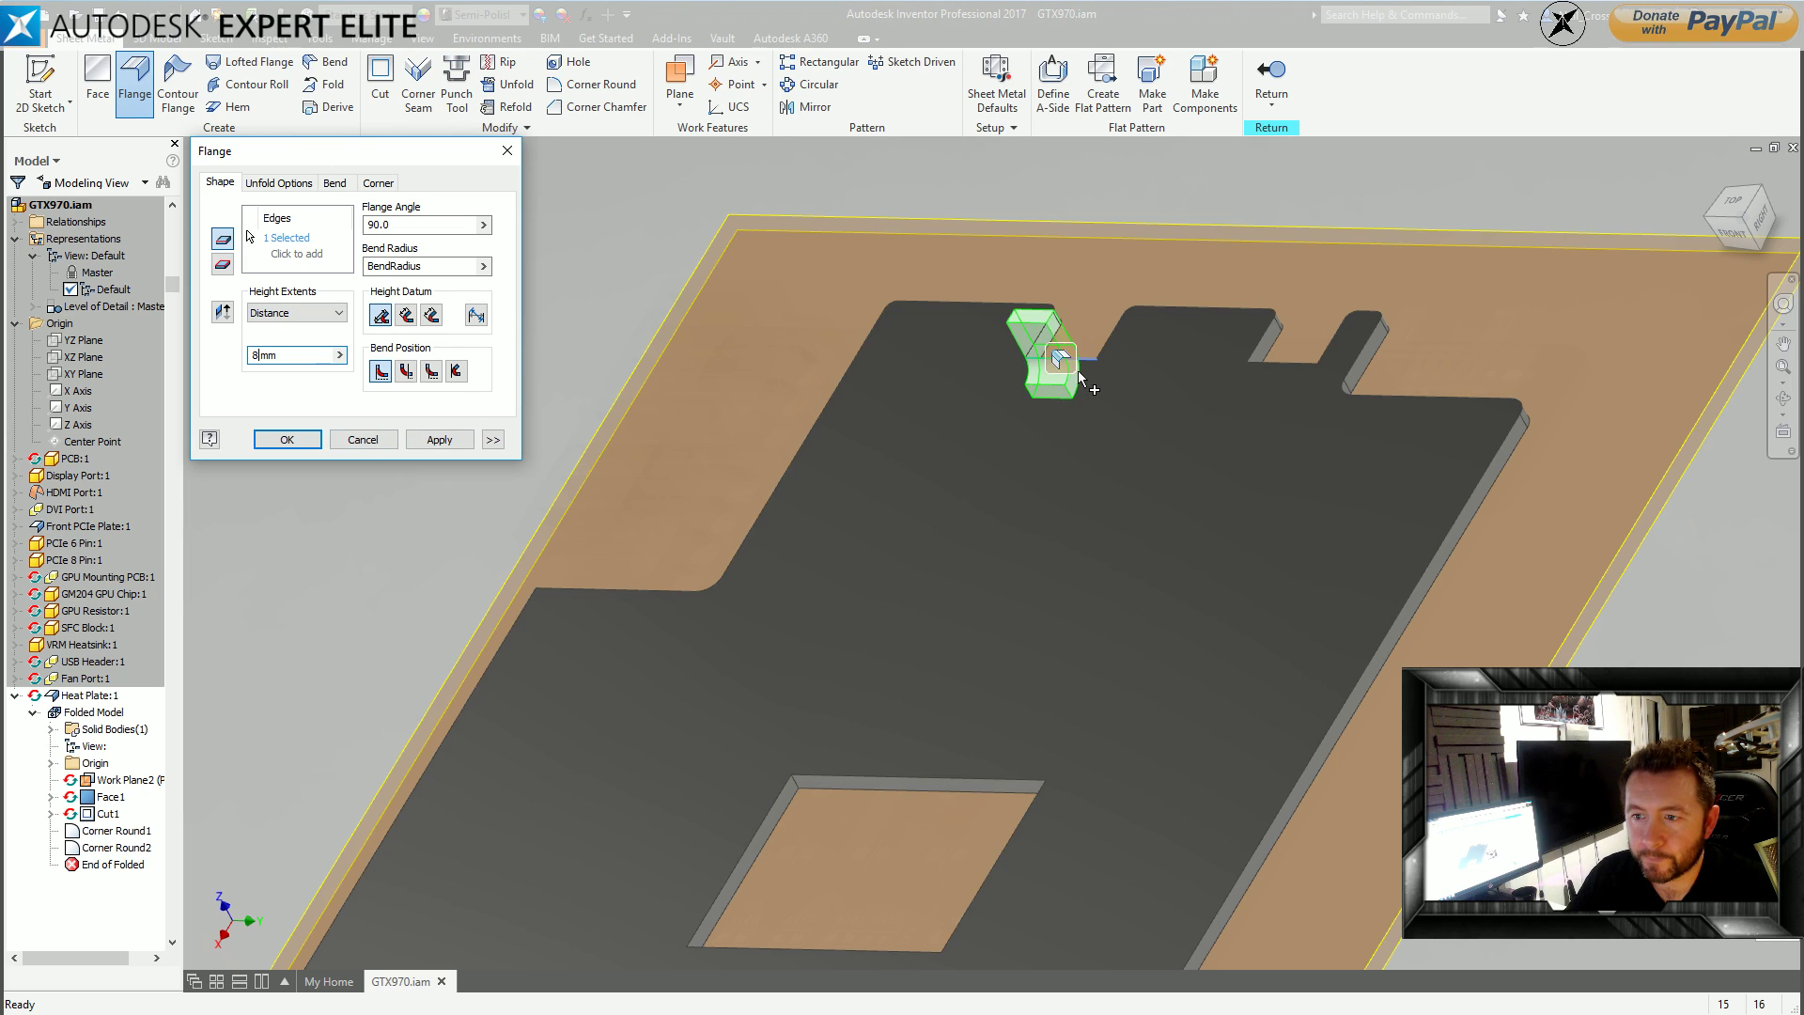
Change the flange's width extents to a centered width of 4 mm and apply the flange.
left_click(493, 439)
left_click(273, 508)
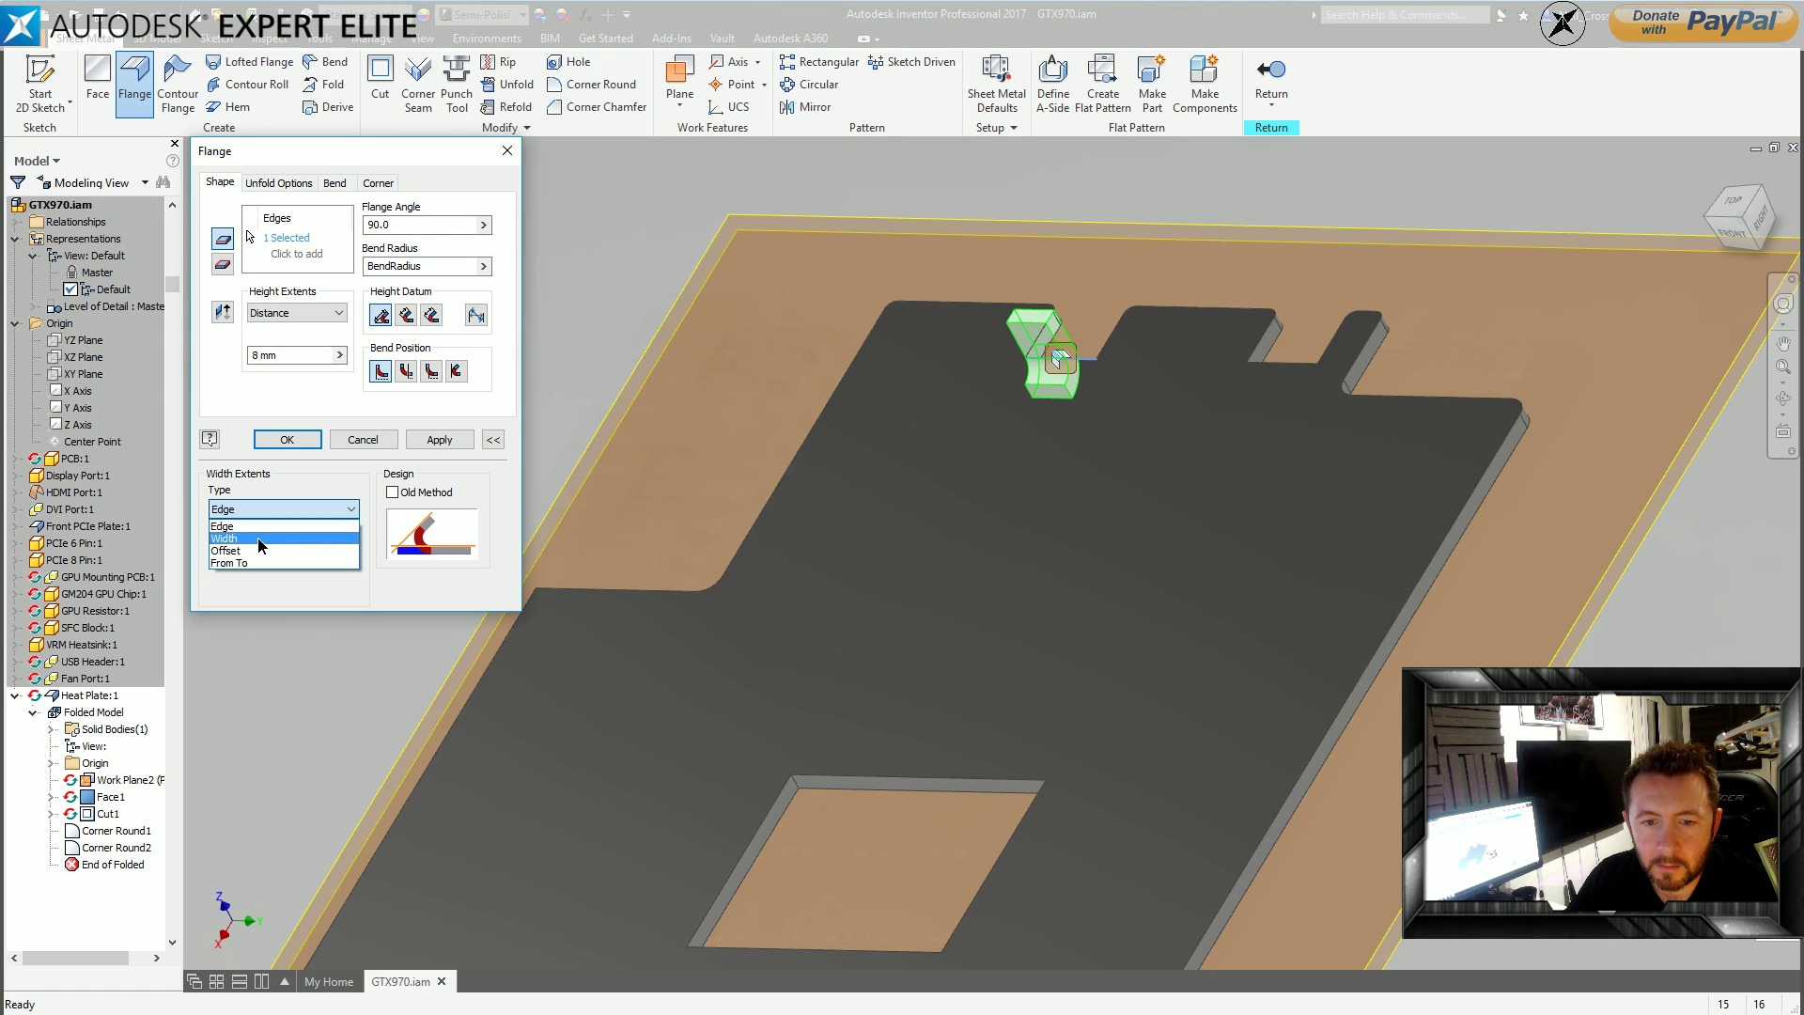
left_click(257, 538)
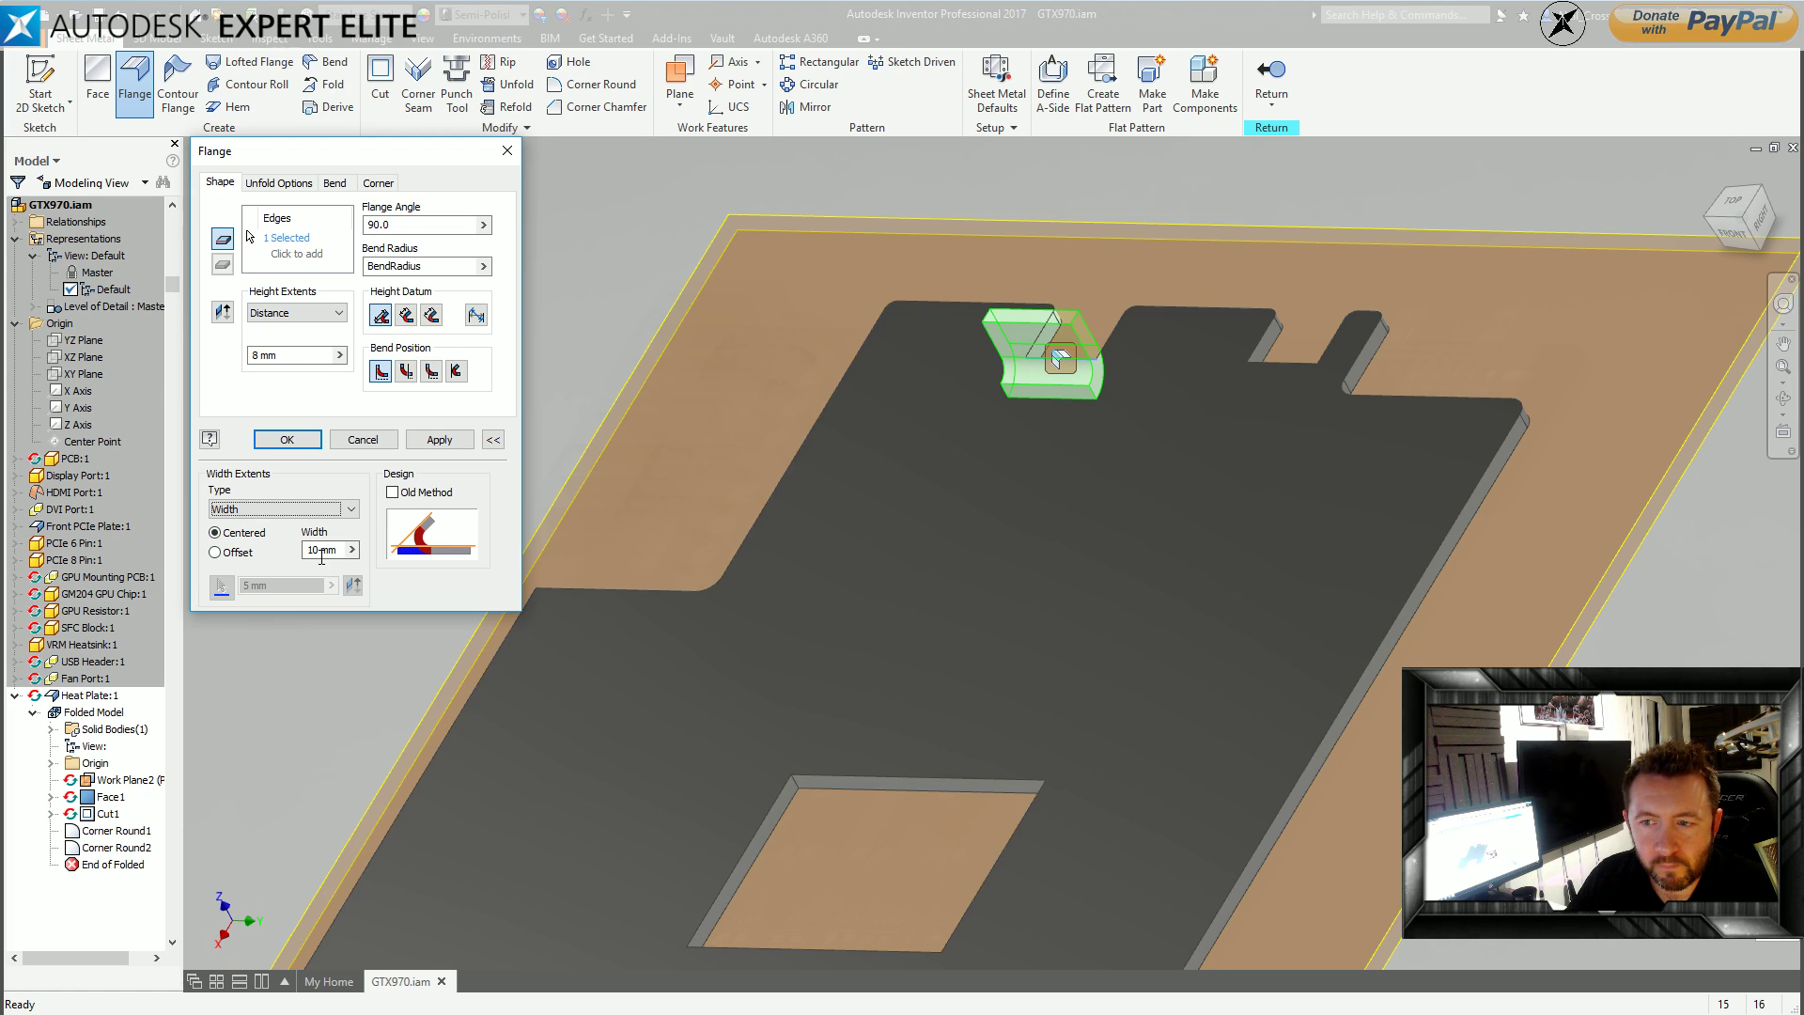
left_click_drag(321, 551, 165, 566)
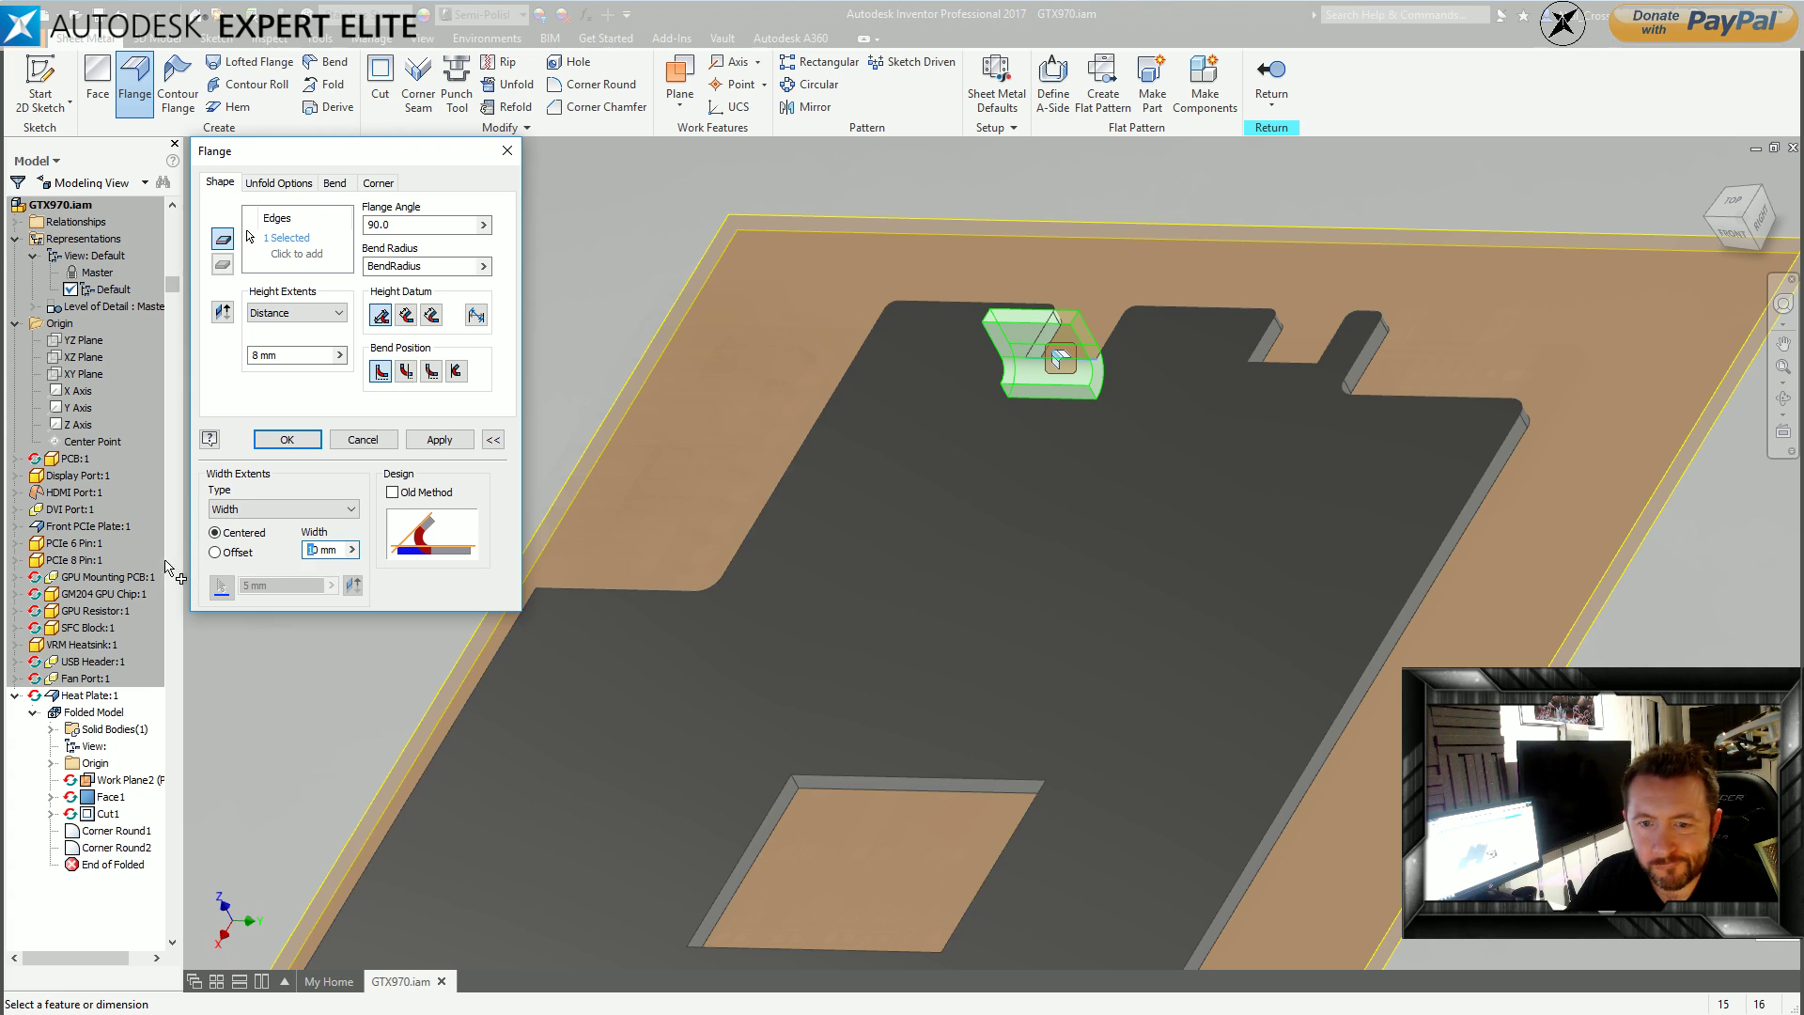
key("BackSpace")
type("4")
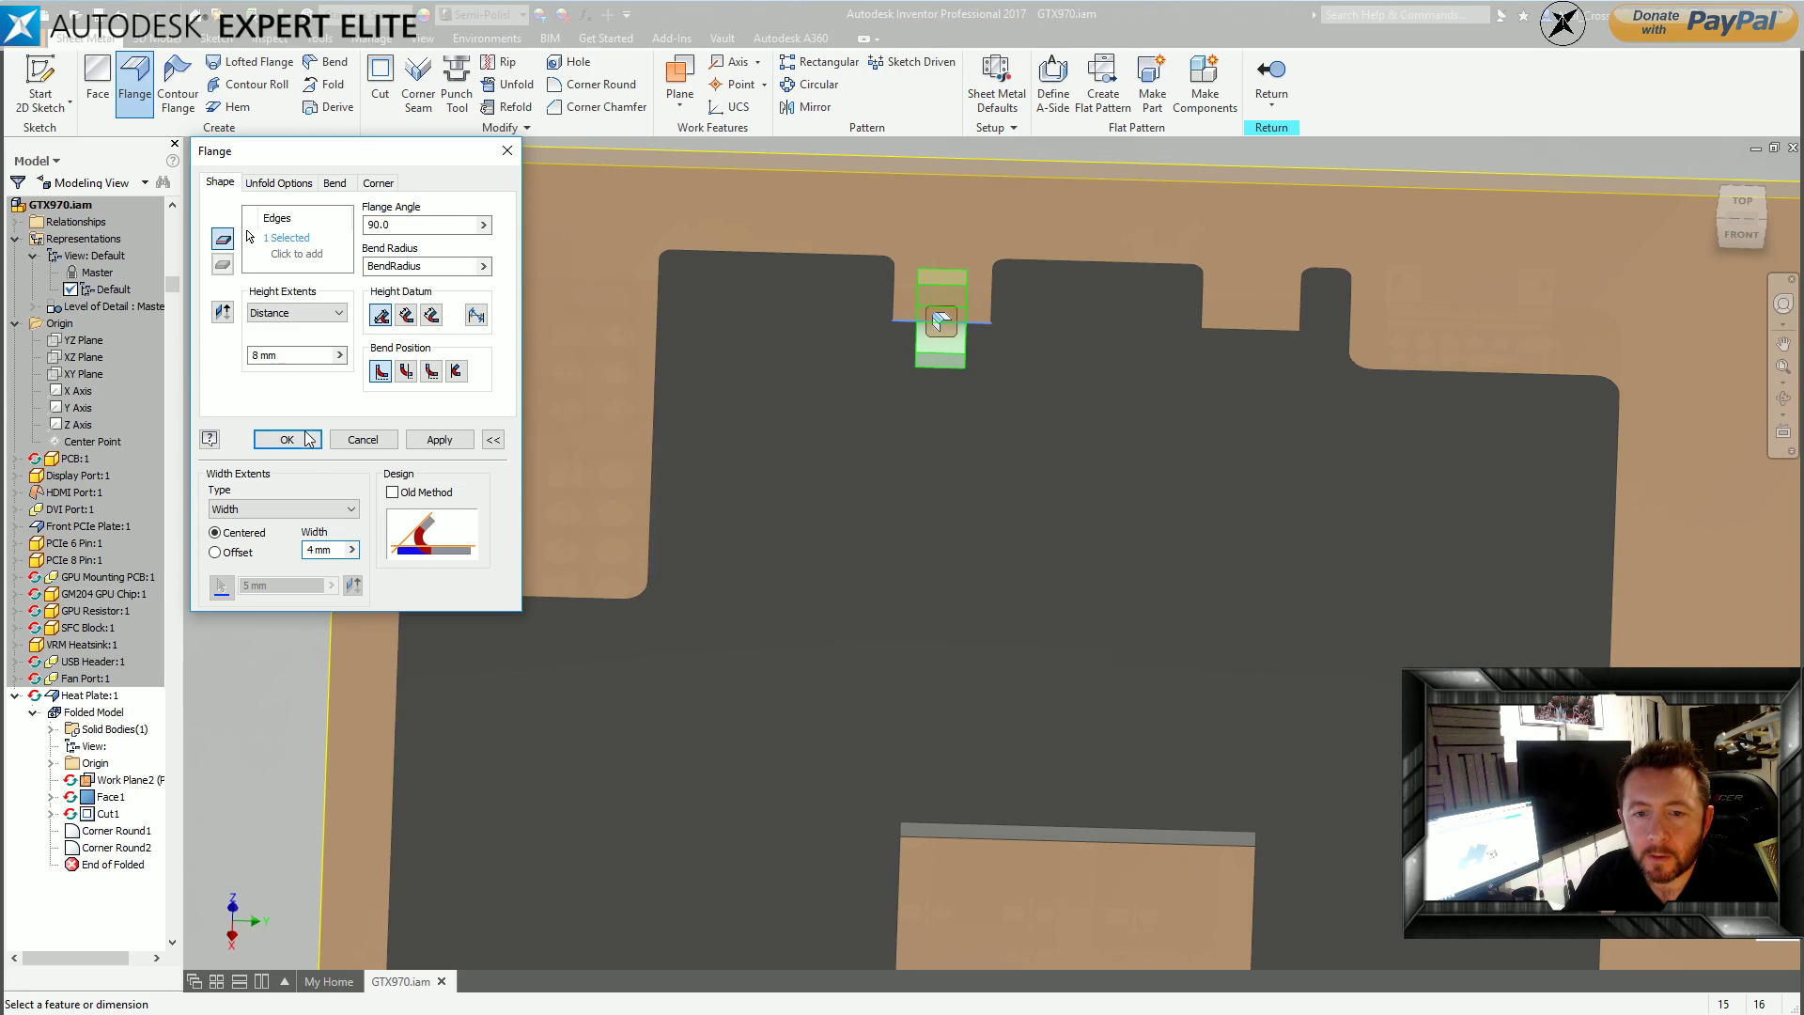
left_click(439, 439)
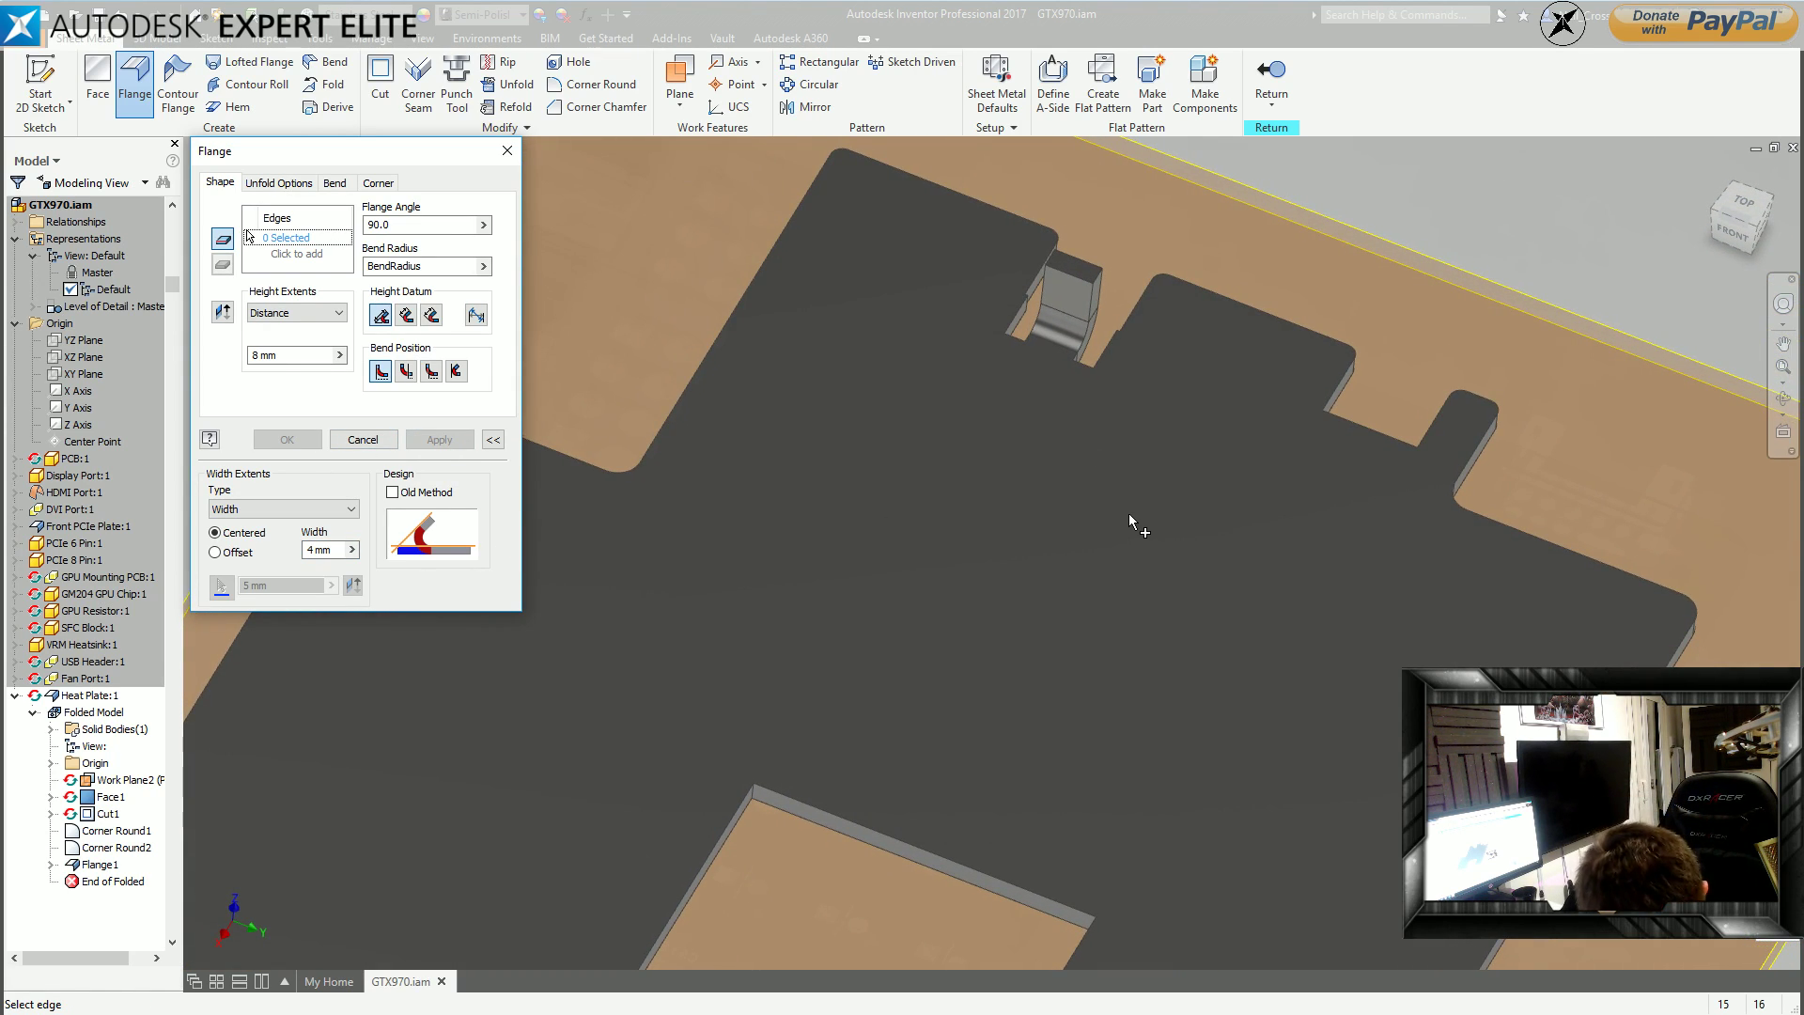
Edit the existing flange in the notch between the two wide tabs to use a Round bend relief shape.
key("Escape")
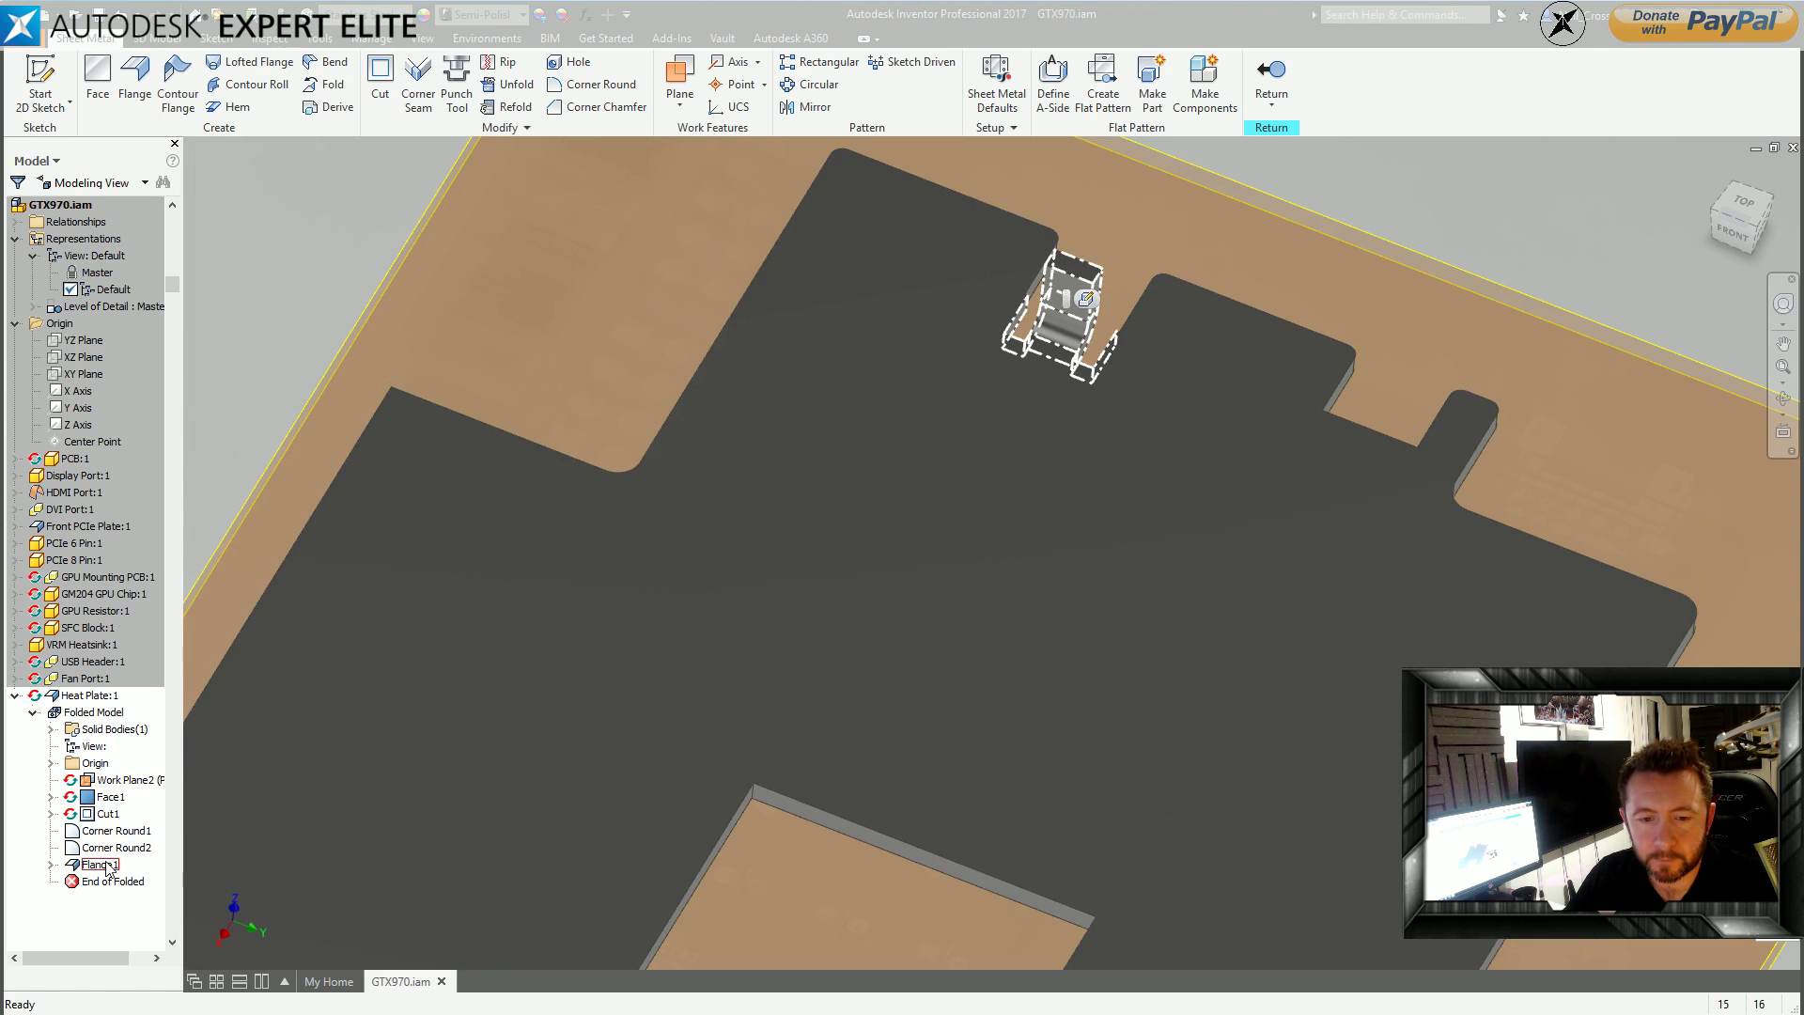
double_click(100, 864)
left_click(379, 184)
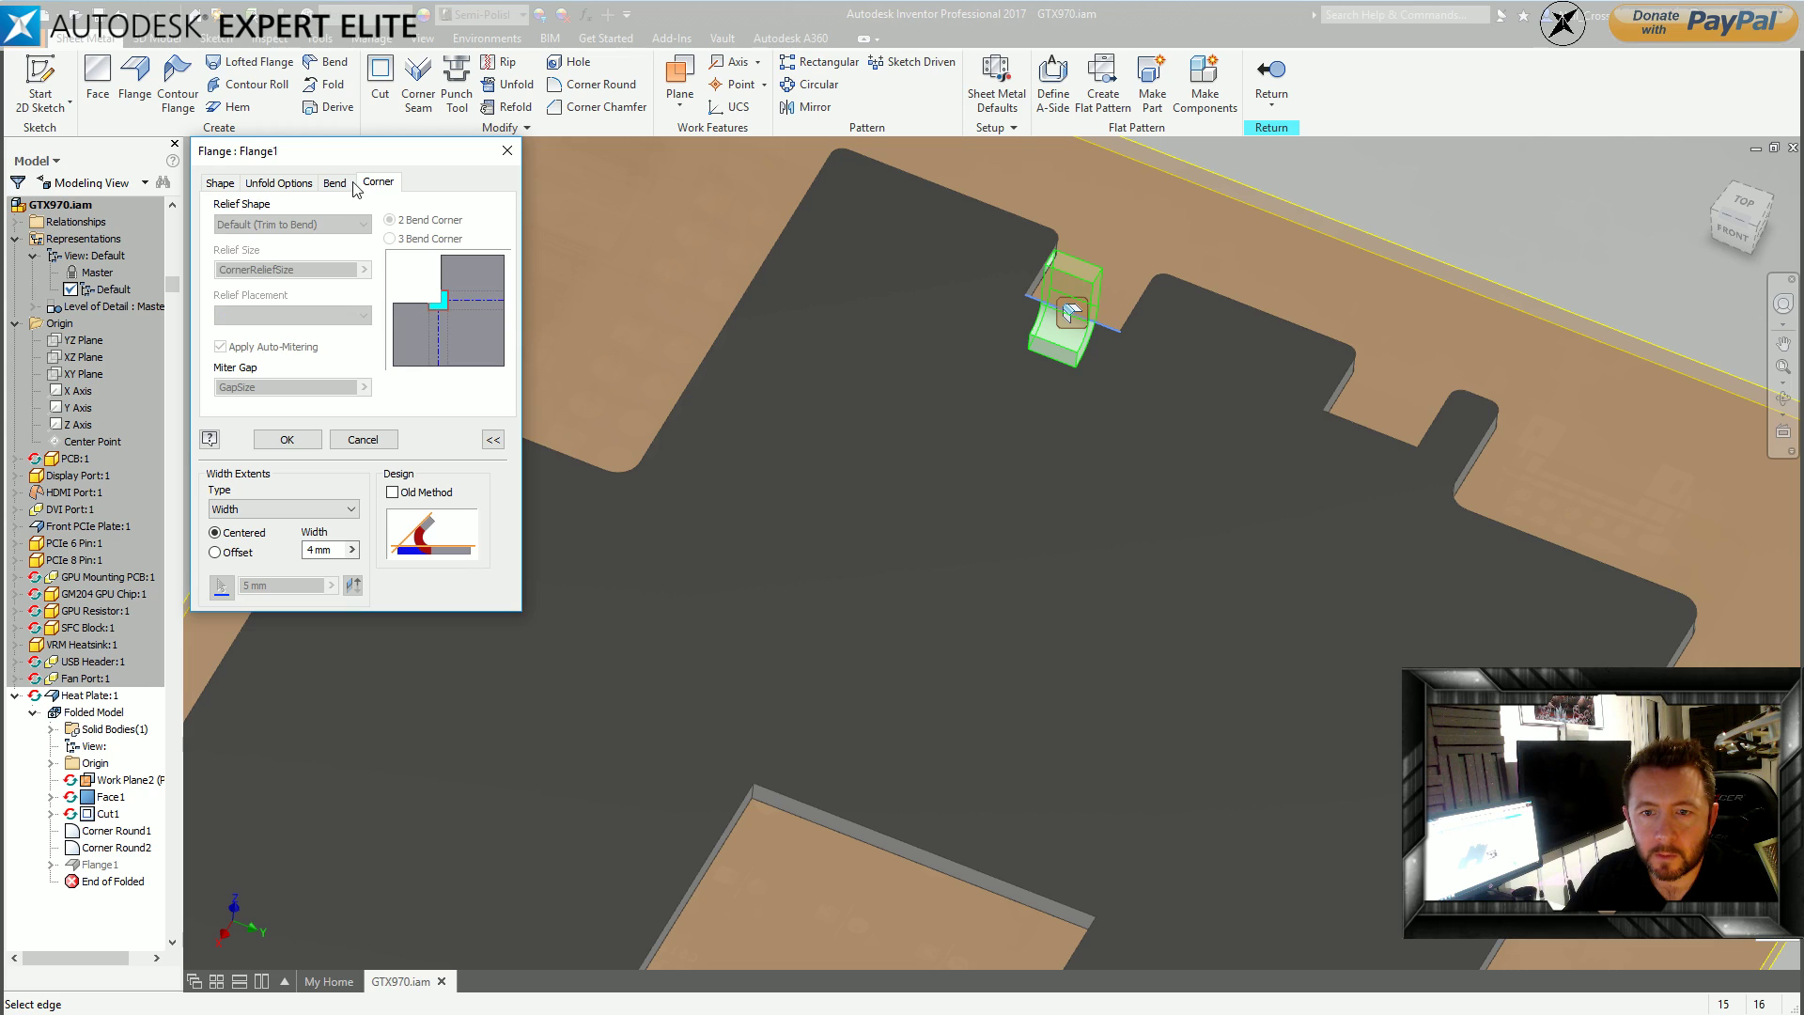
left_click(341, 184)
left_click(282, 225)
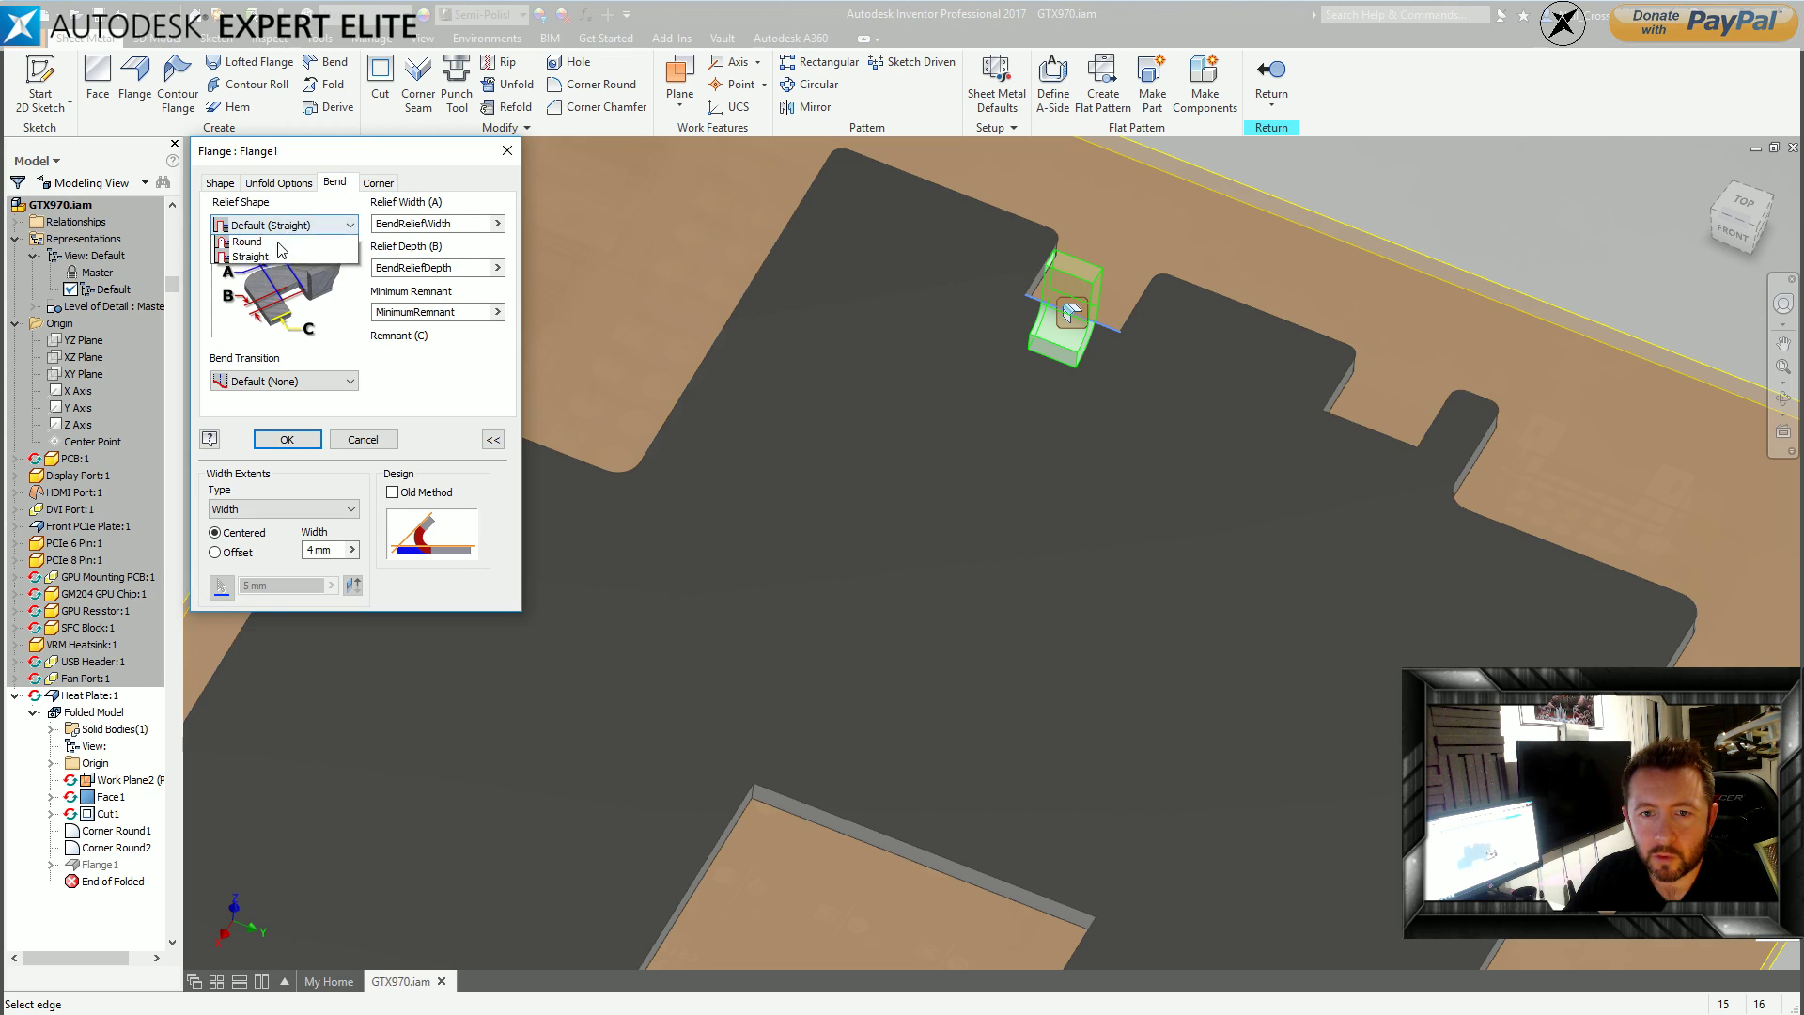
left_click(260, 275)
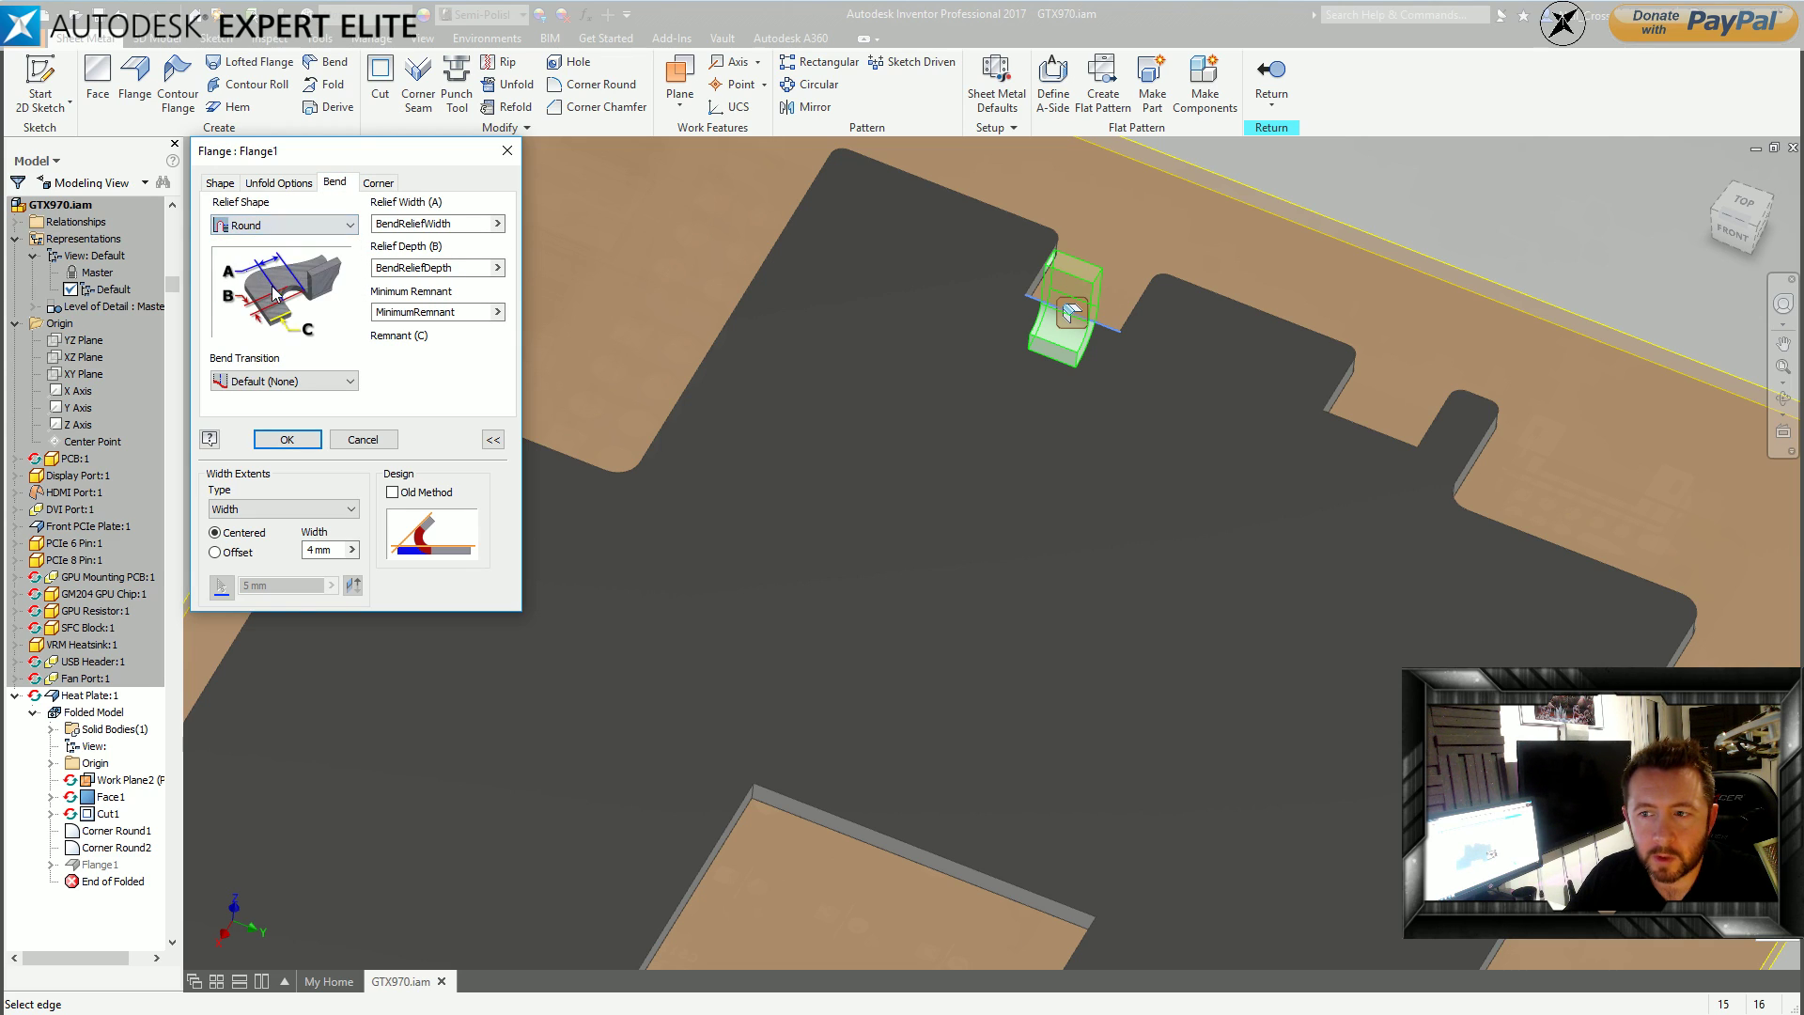
left_click(287, 440)
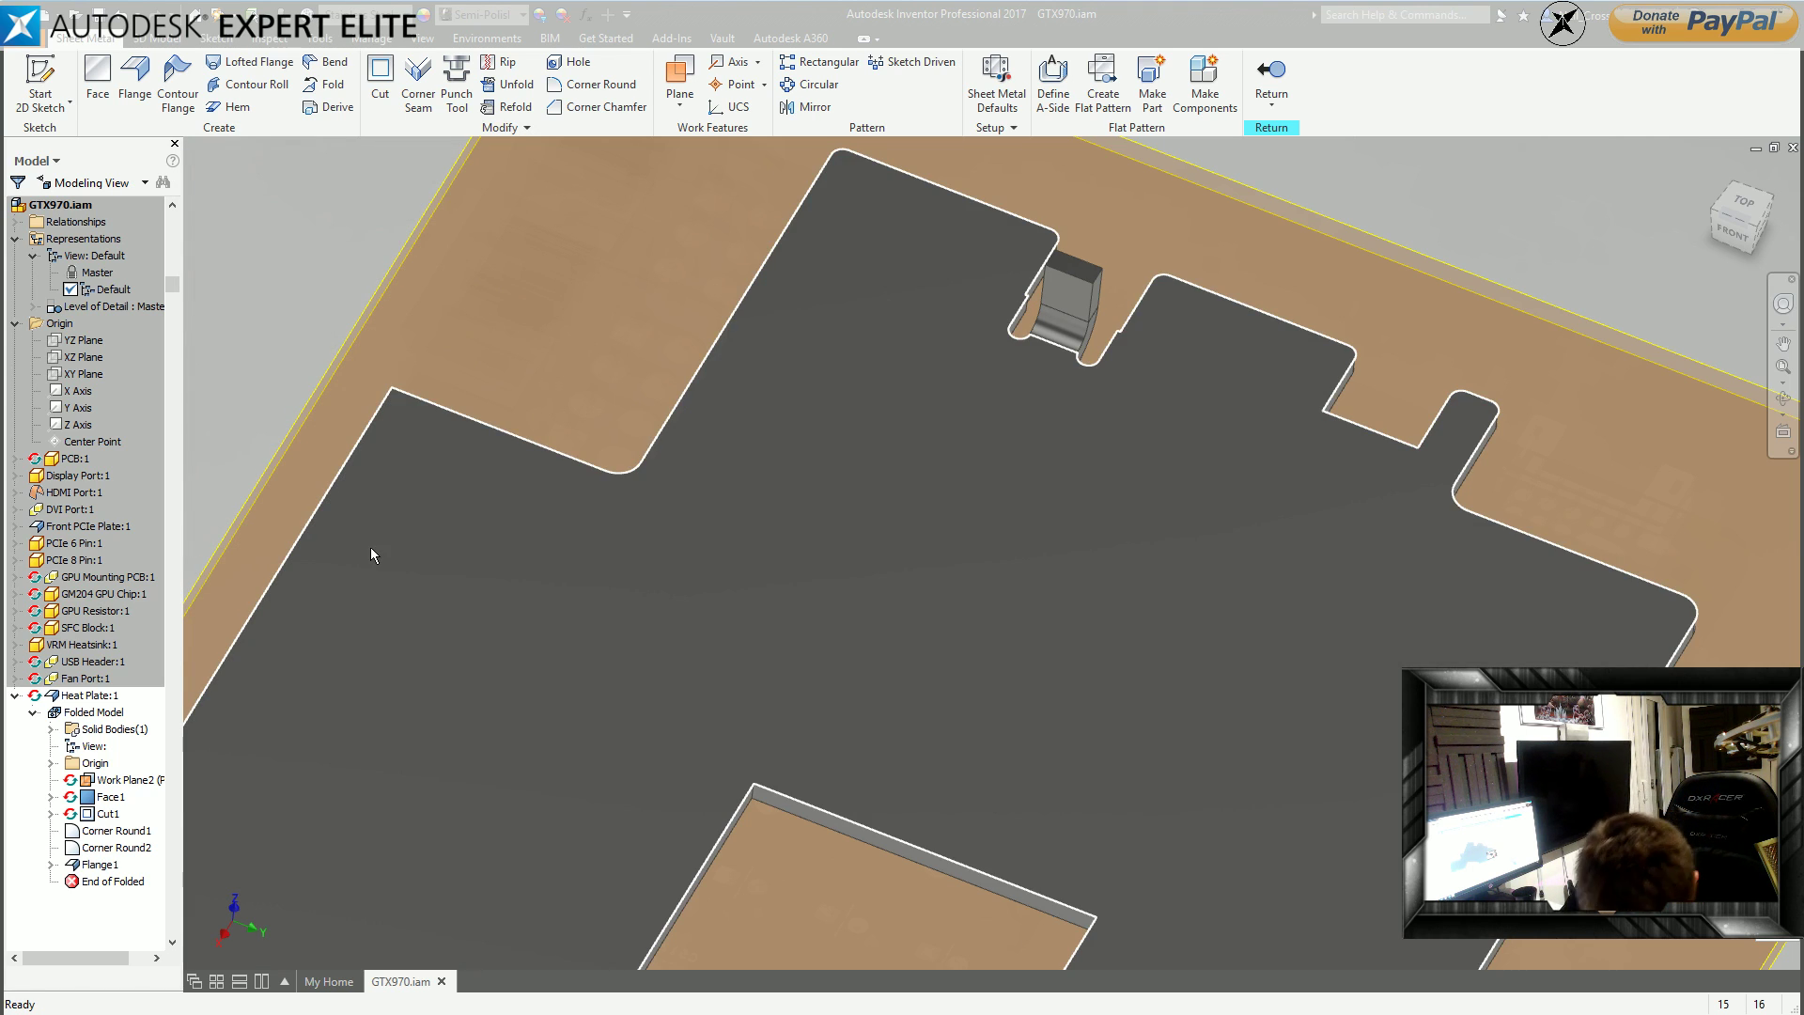
Set the centered width of the flange between the two wide tabs to 4.5 mm.
scroll(1131, 368, "down", 1)
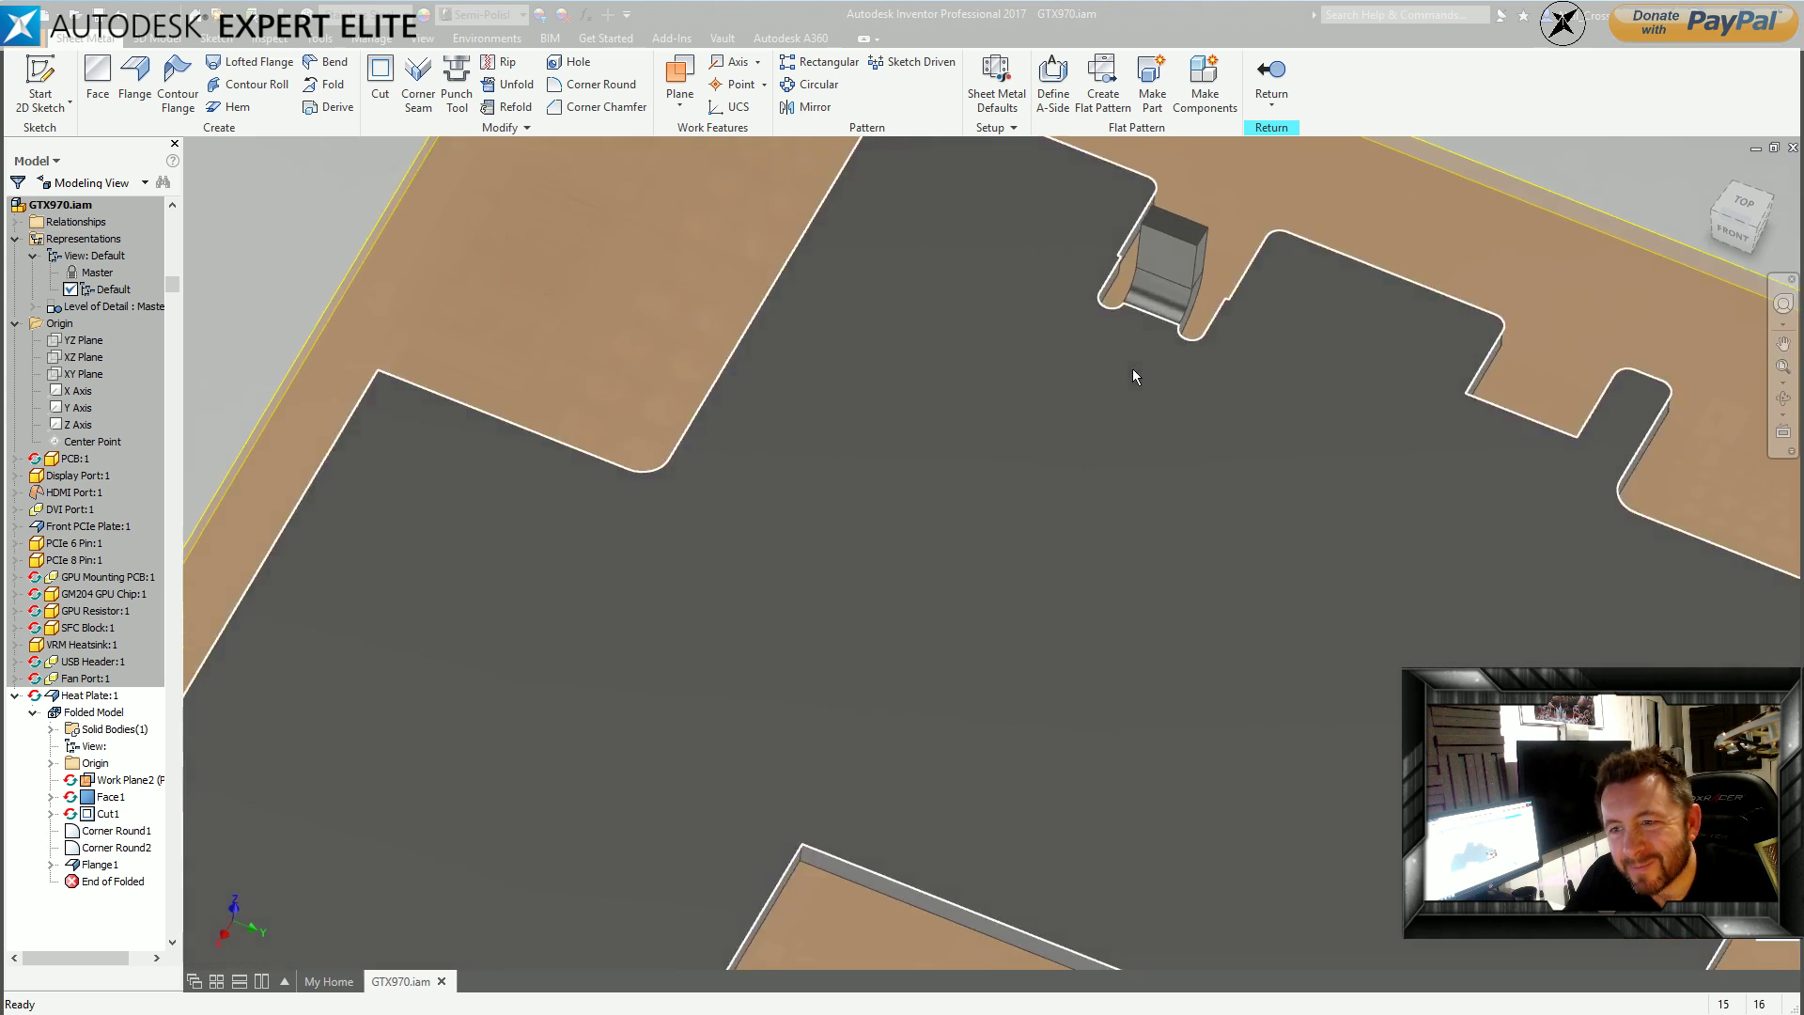
scroll(1132, 368, "down", 4)
middle_click_drag(1272, 299, 1255, 413)
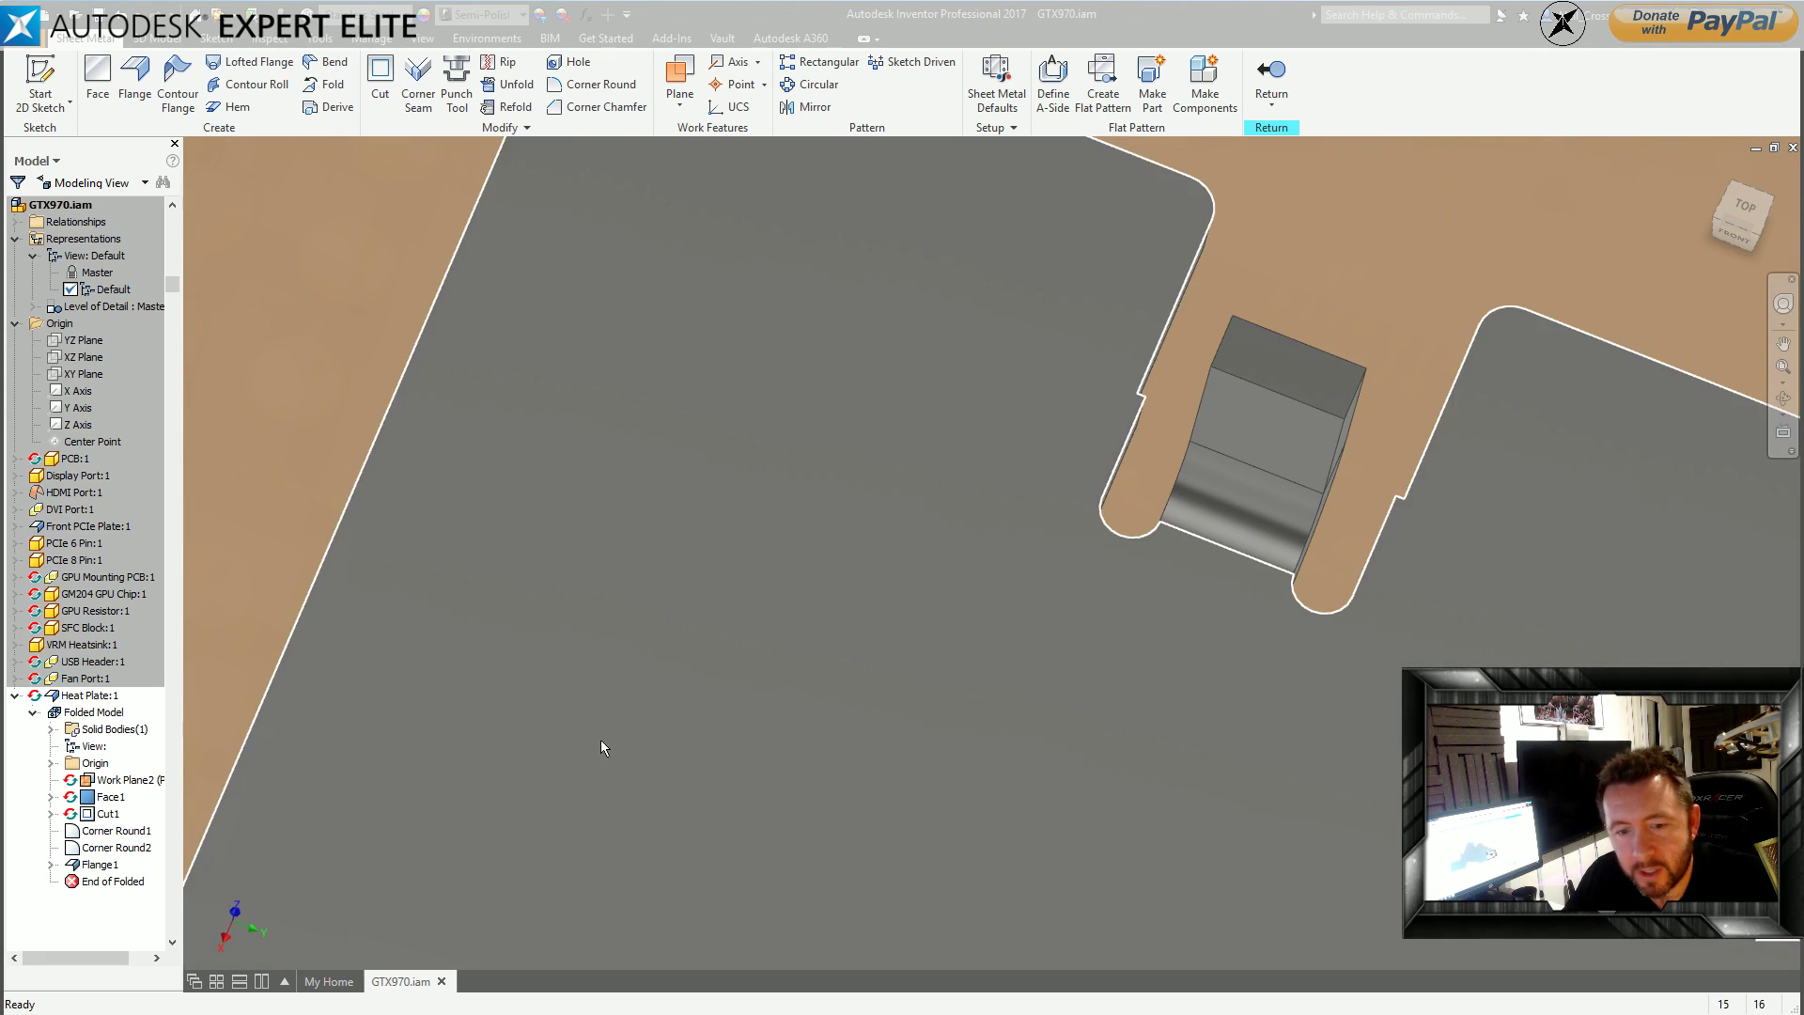
double_click(106, 865)
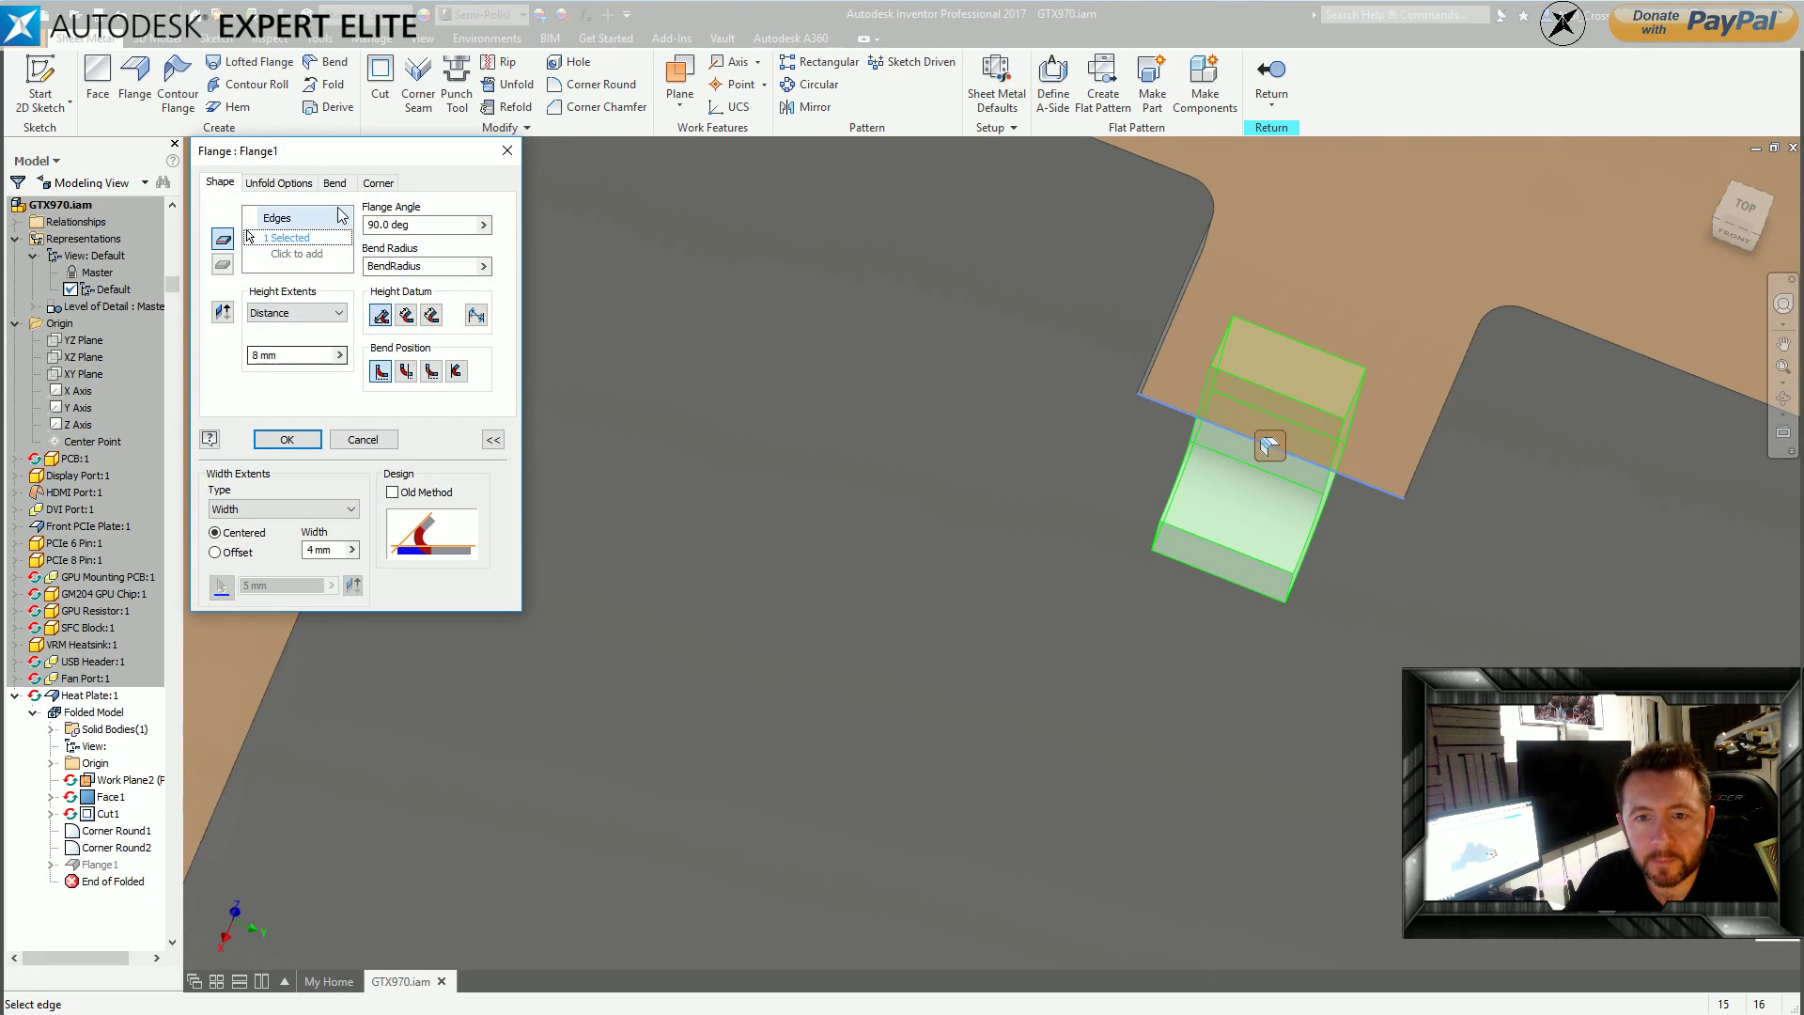
left_click(335, 183)
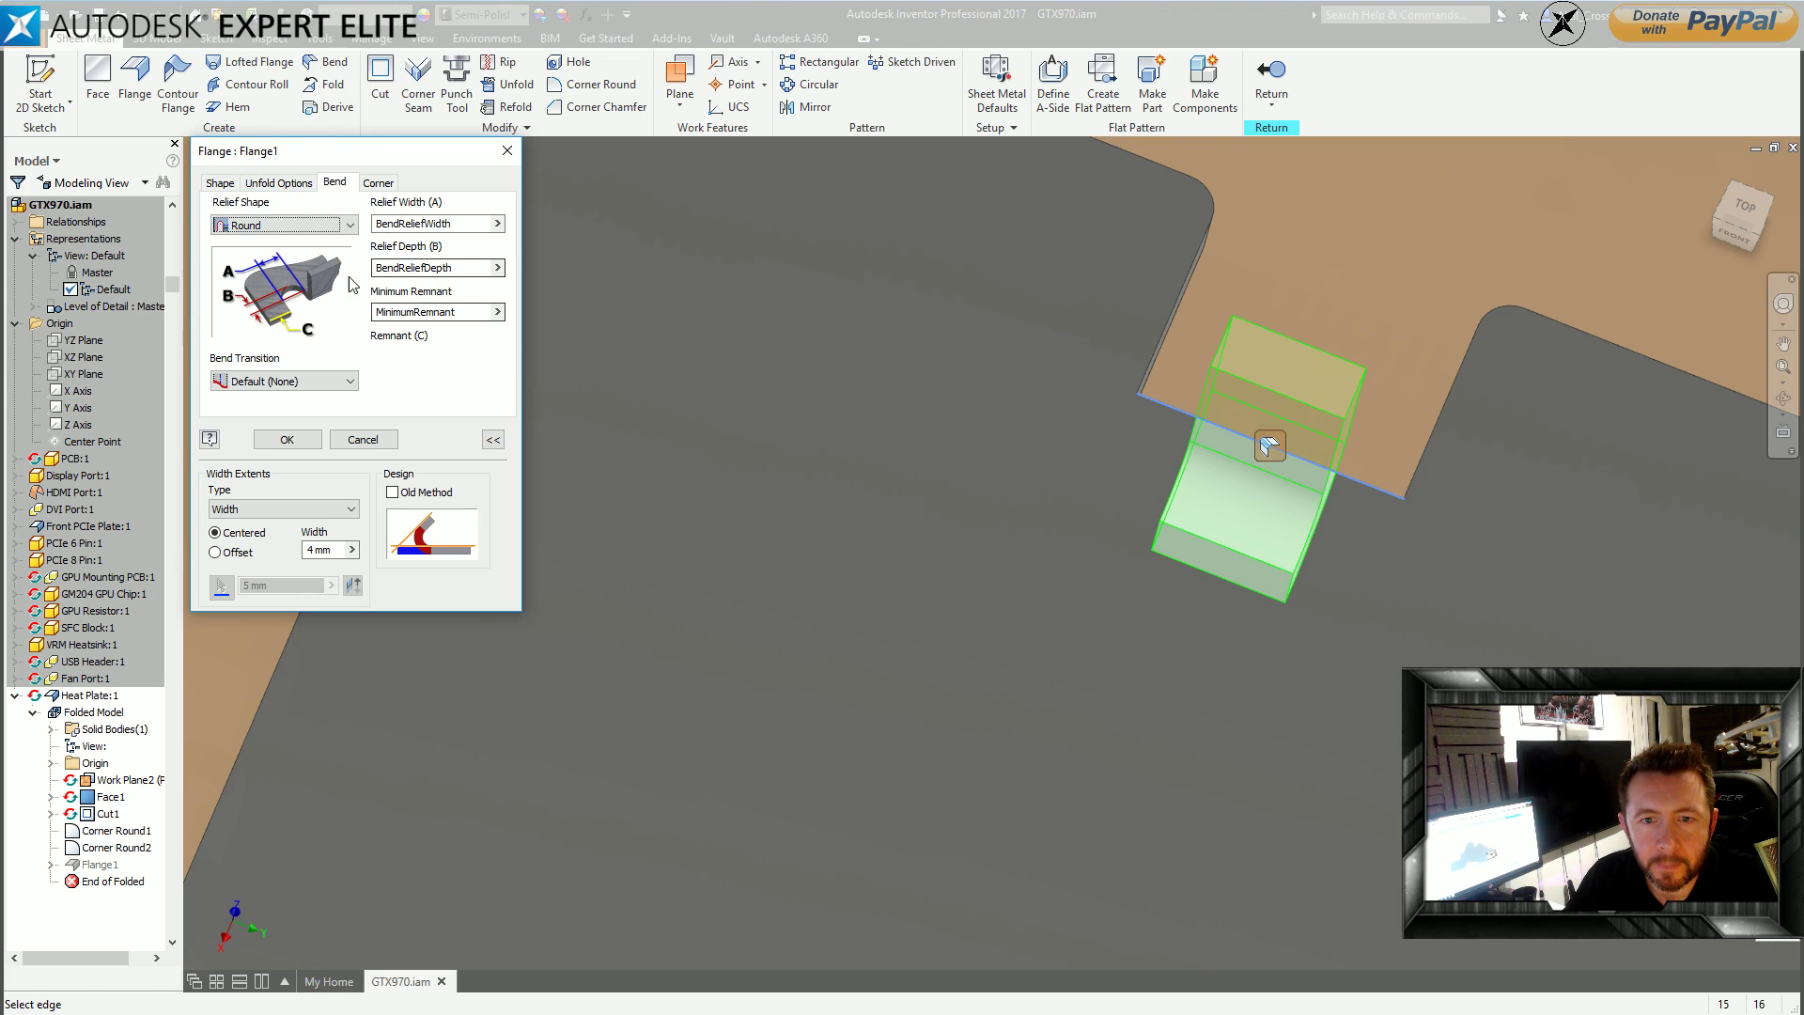
left_click(309, 550)
left_click_drag(305, 554, 294, 554)
type("4.5")
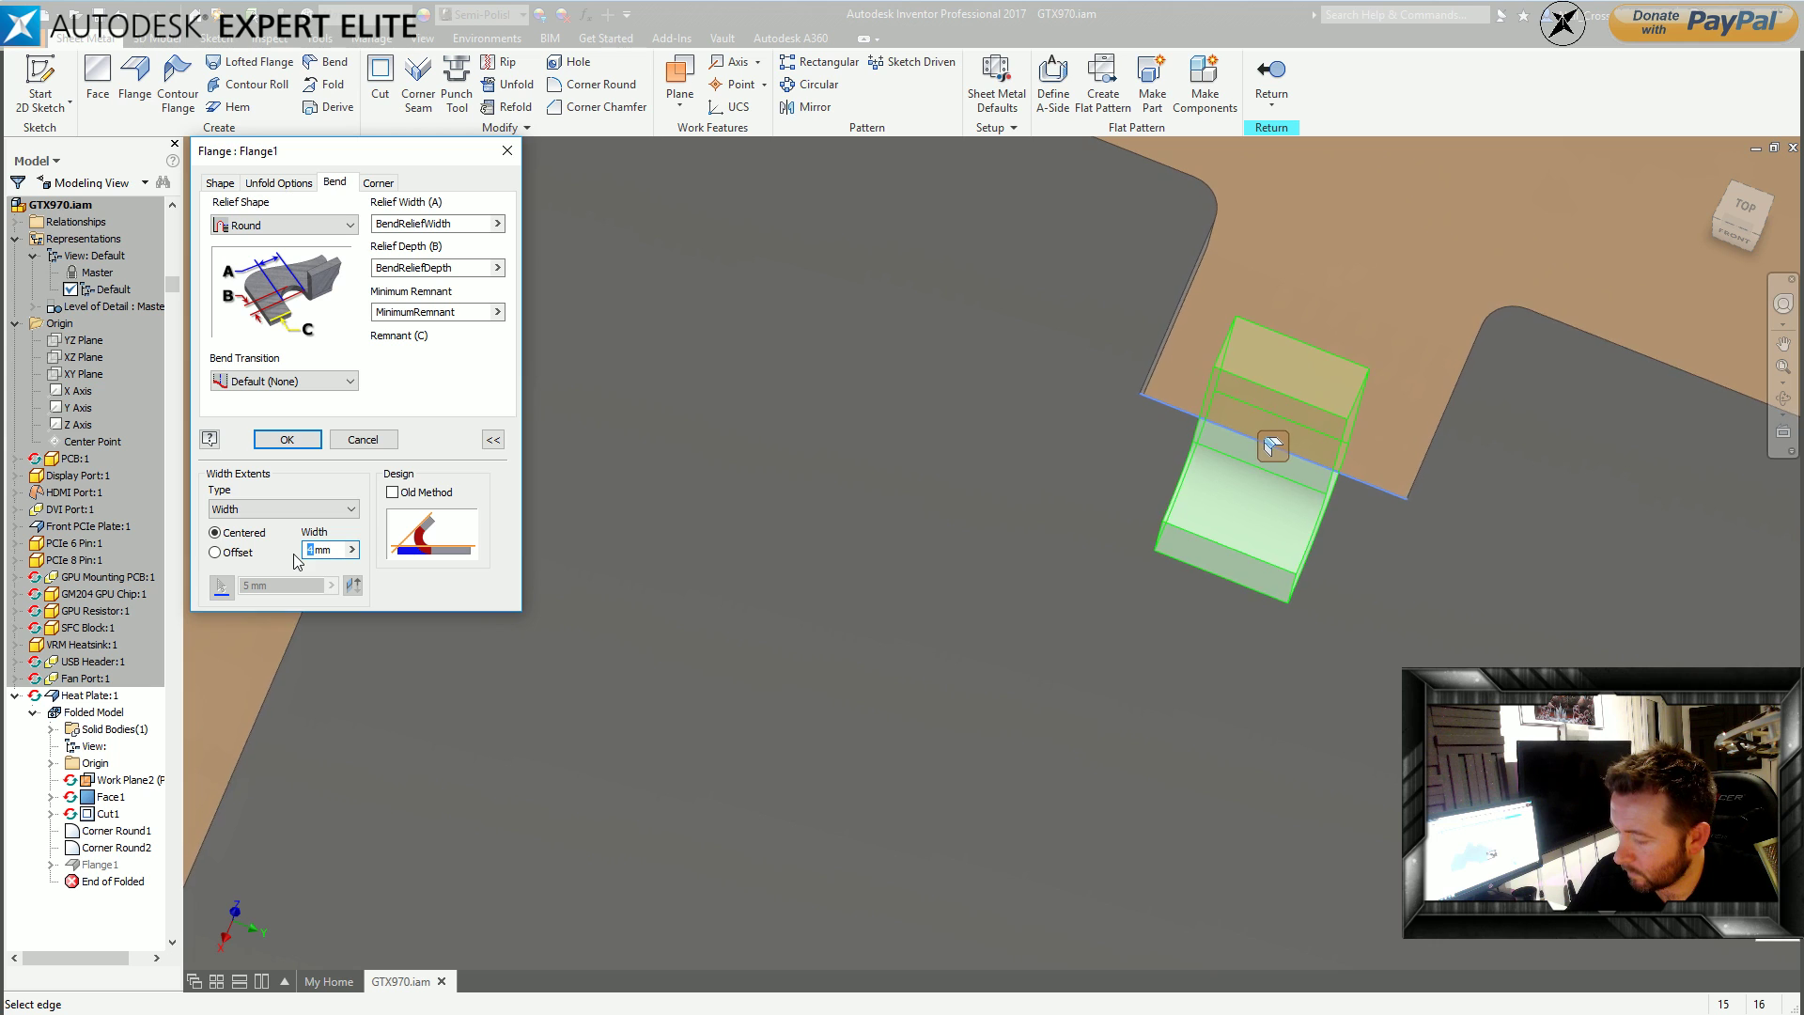
key("Return")
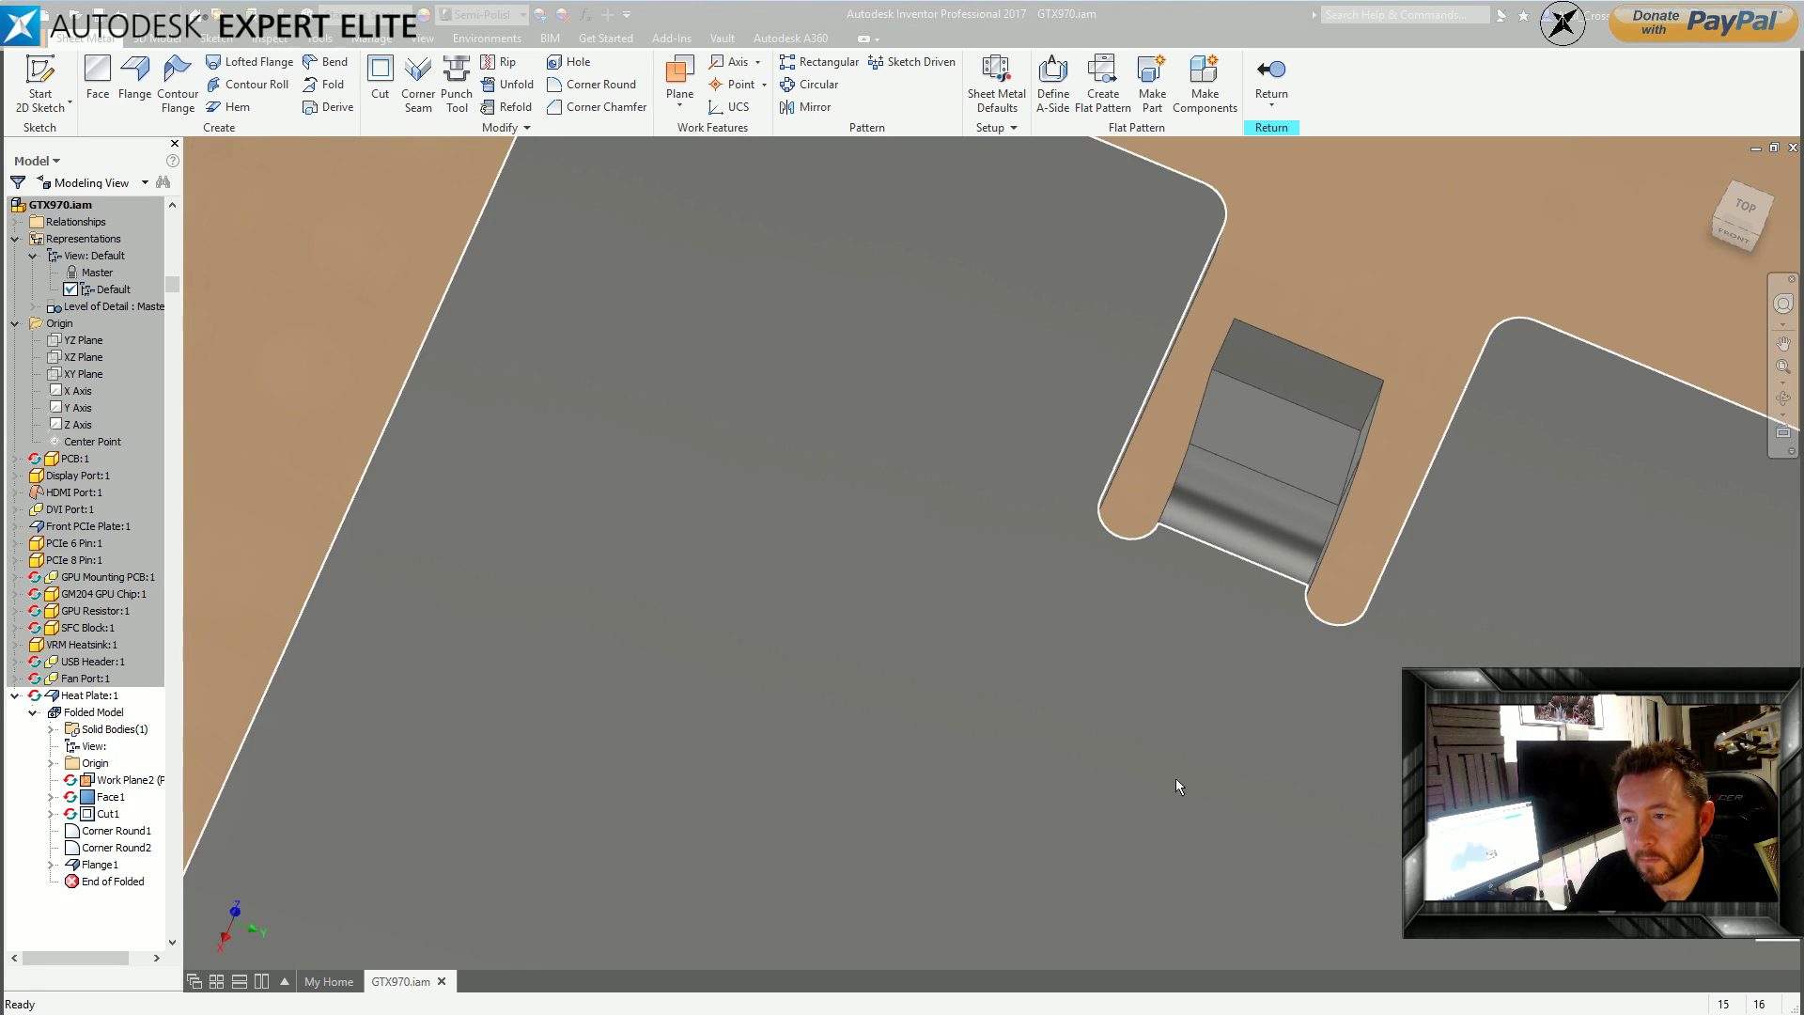
Start a 90° flange, 8 mm high, on the notch edge between the wide and narrow tabs, with Round bend relief.
scroll(1368, 426, "down", 5)
scroll(1042, 342, "up", 5)
scroll(871, 467, "down", 3)
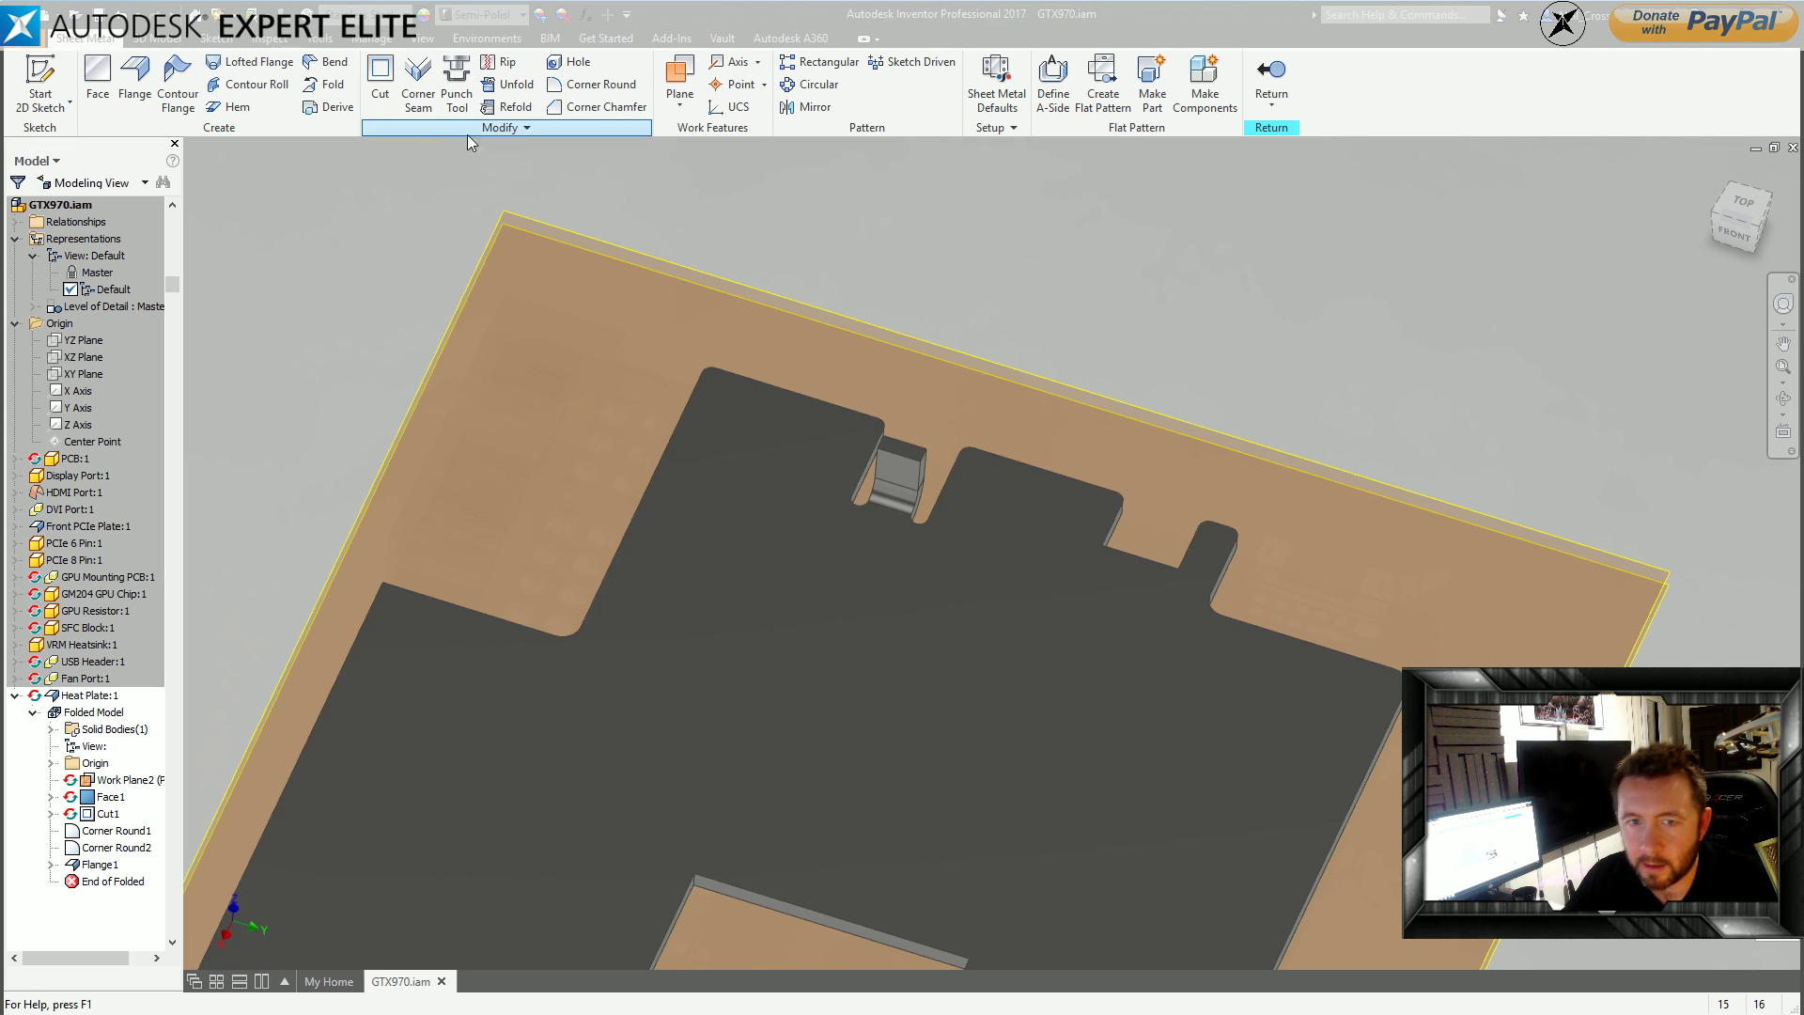
left_click(178, 80)
key("Return")
left_click(134, 84)
left_click(1154, 526)
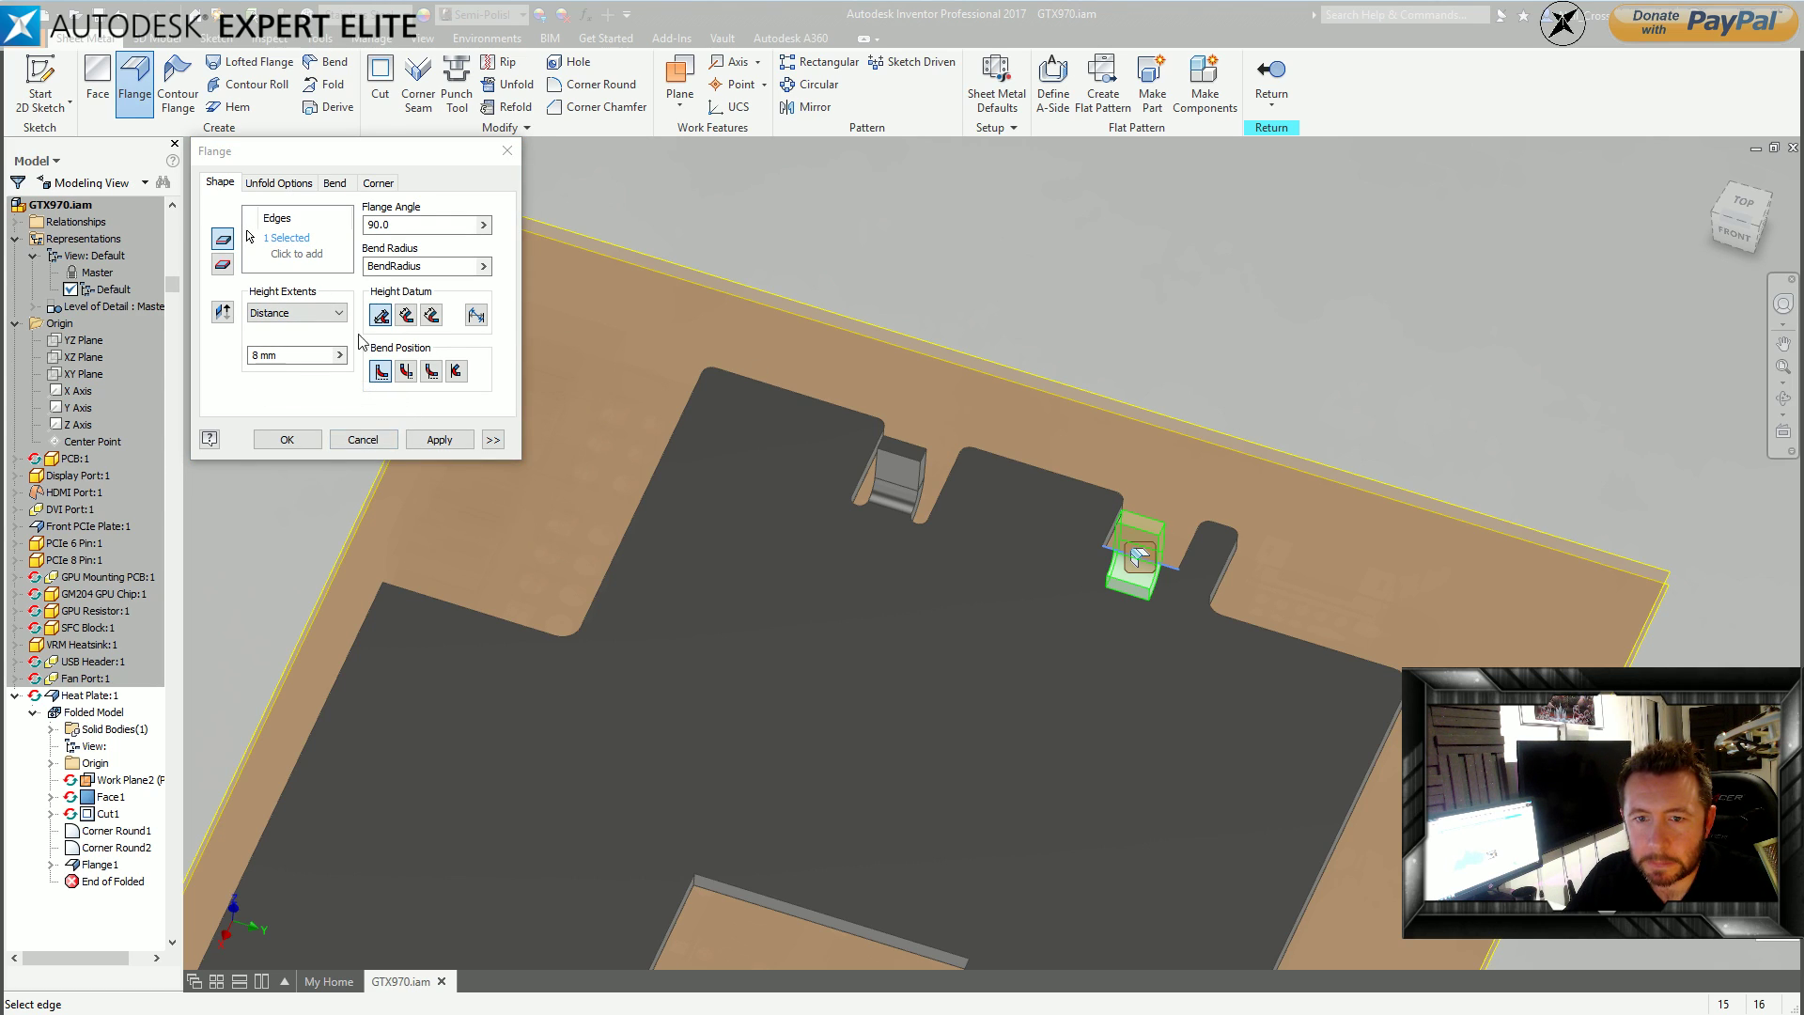
left_click(334, 184)
left_click(301, 225)
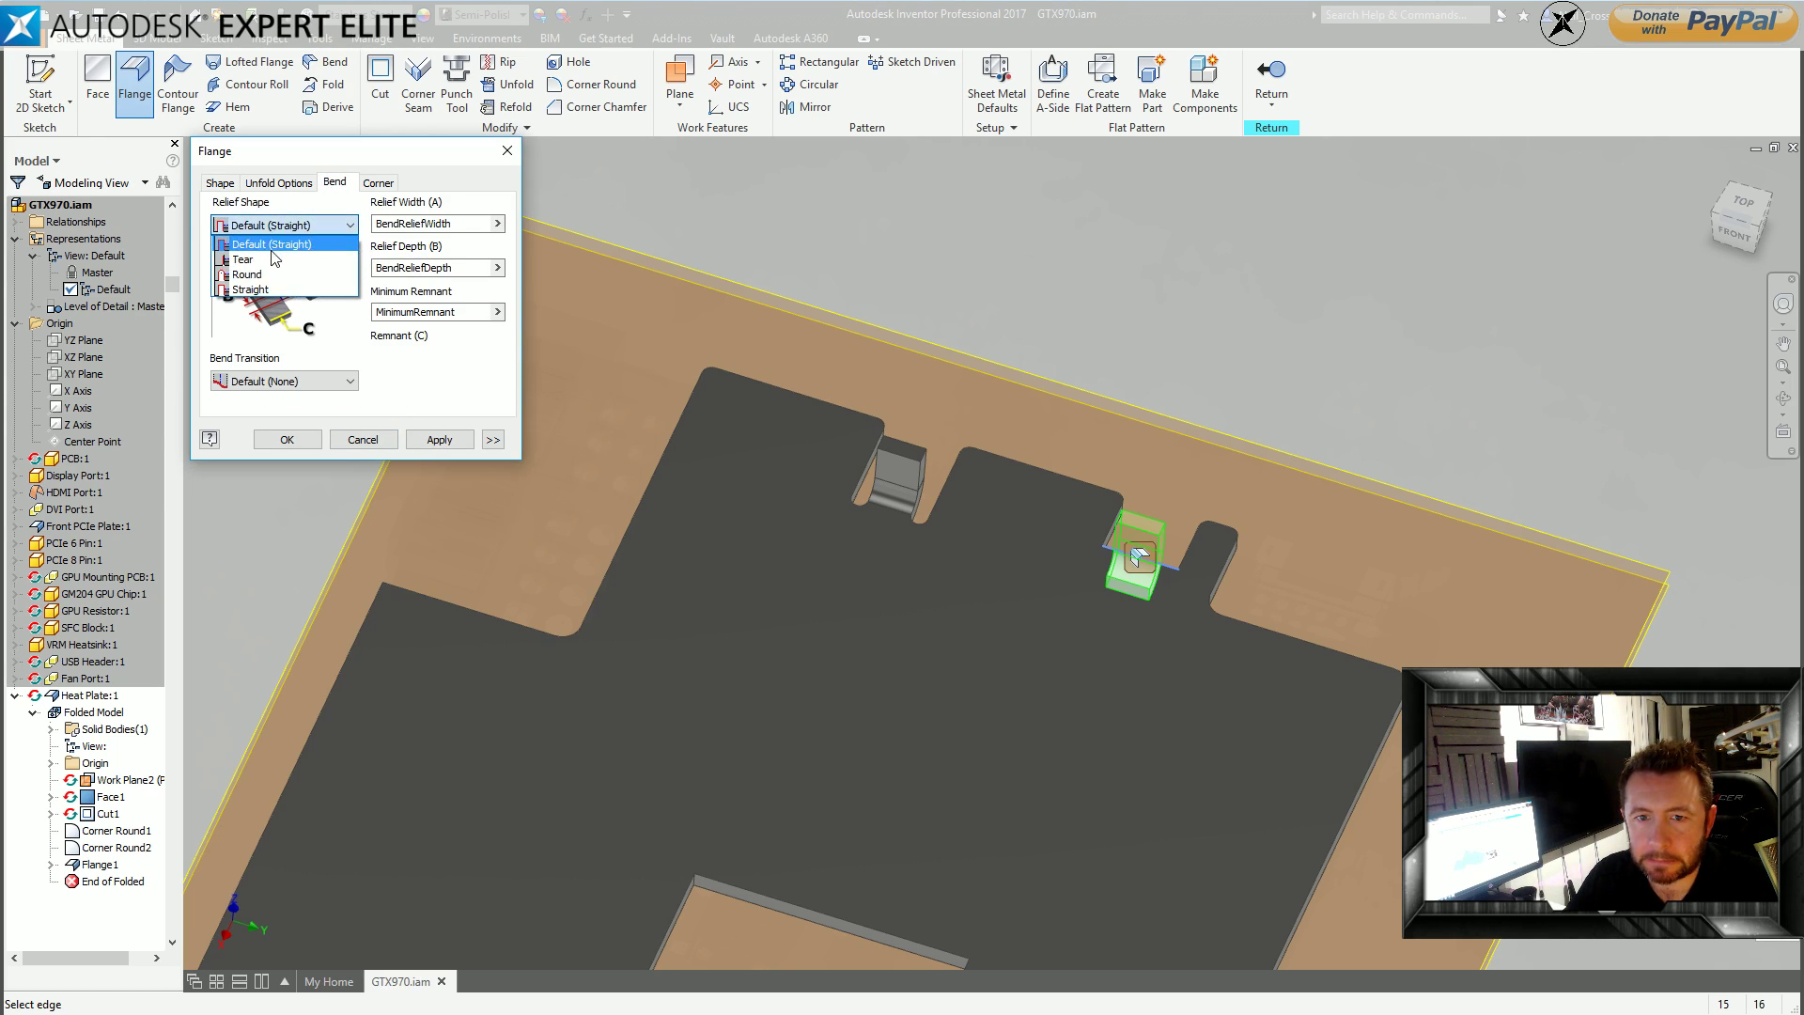
left_click(248, 274)
Set the second flange's width extents to a centered width of 4.5 mm and create the flange.
left_click(492, 440)
left_click(282, 509)
left_click(261, 539)
left_click(319, 549)
type(".5")
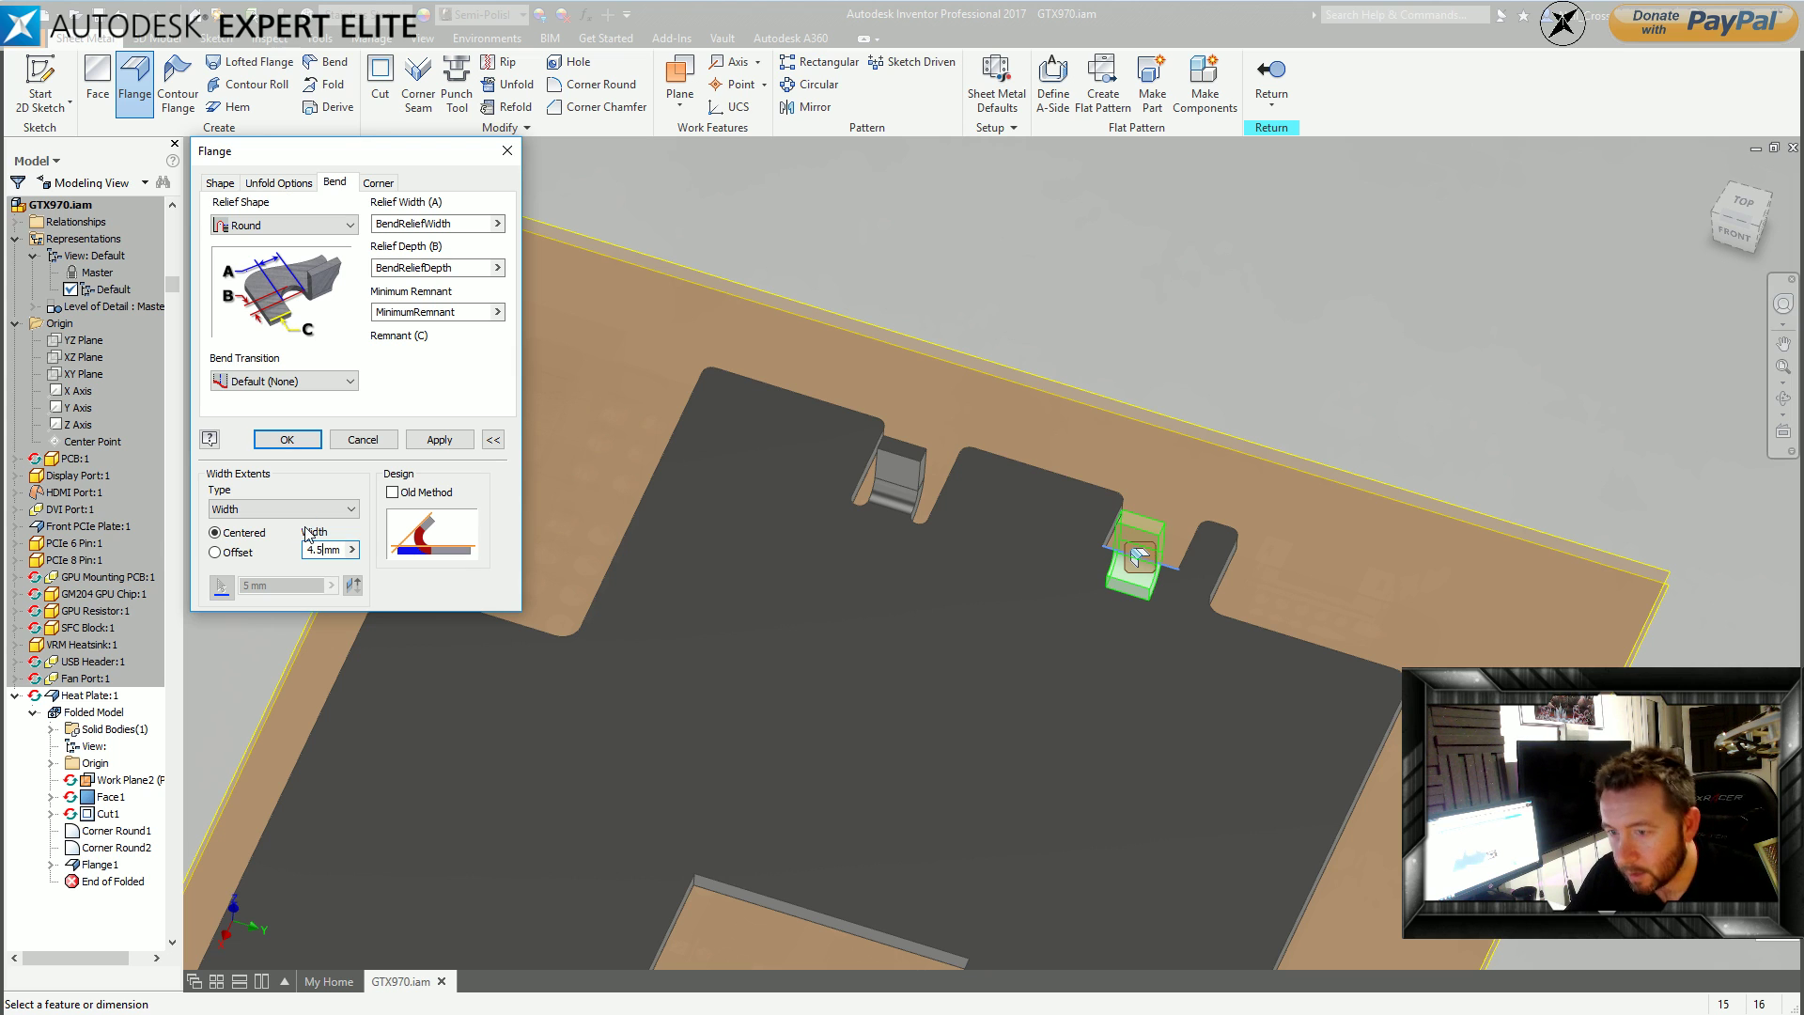
key("Return")
Round the four corners of the heat plate's rectangular window with a 2 mm radius.
middle_click_drag(1414, 169, 1305, 449, "shift")
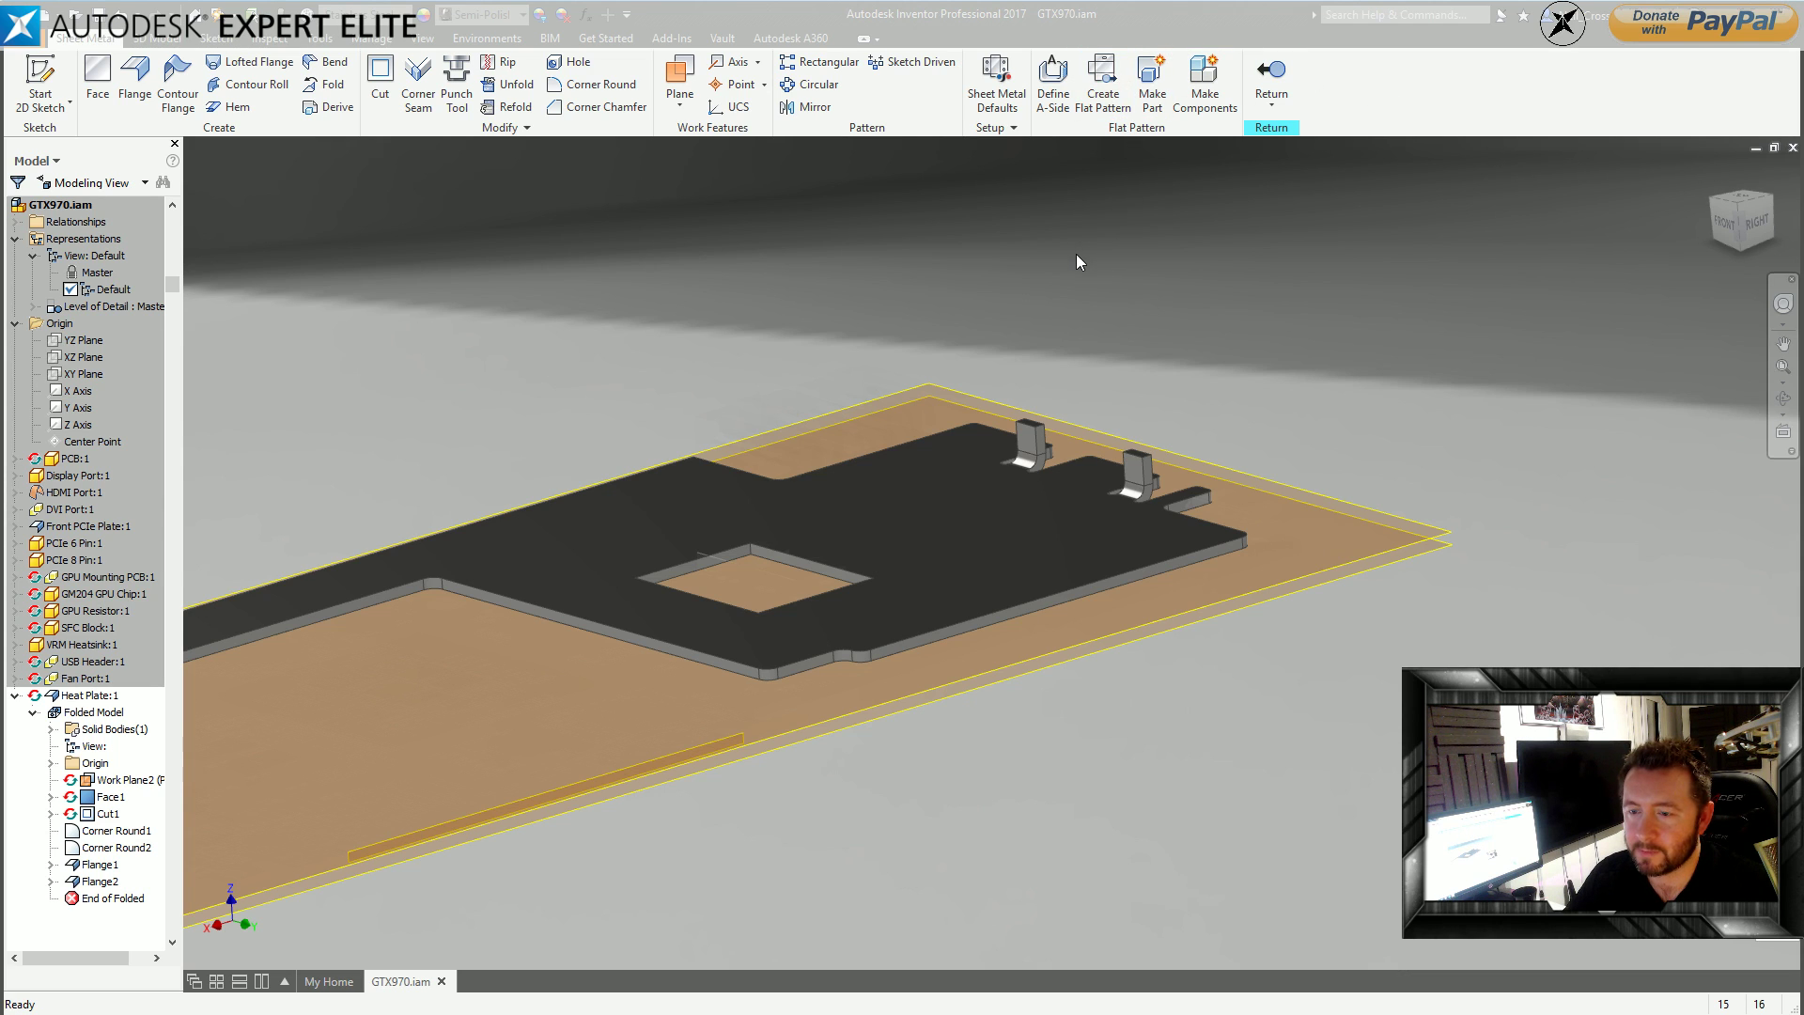
middle_click_drag(1108, 290, 1449, 308)
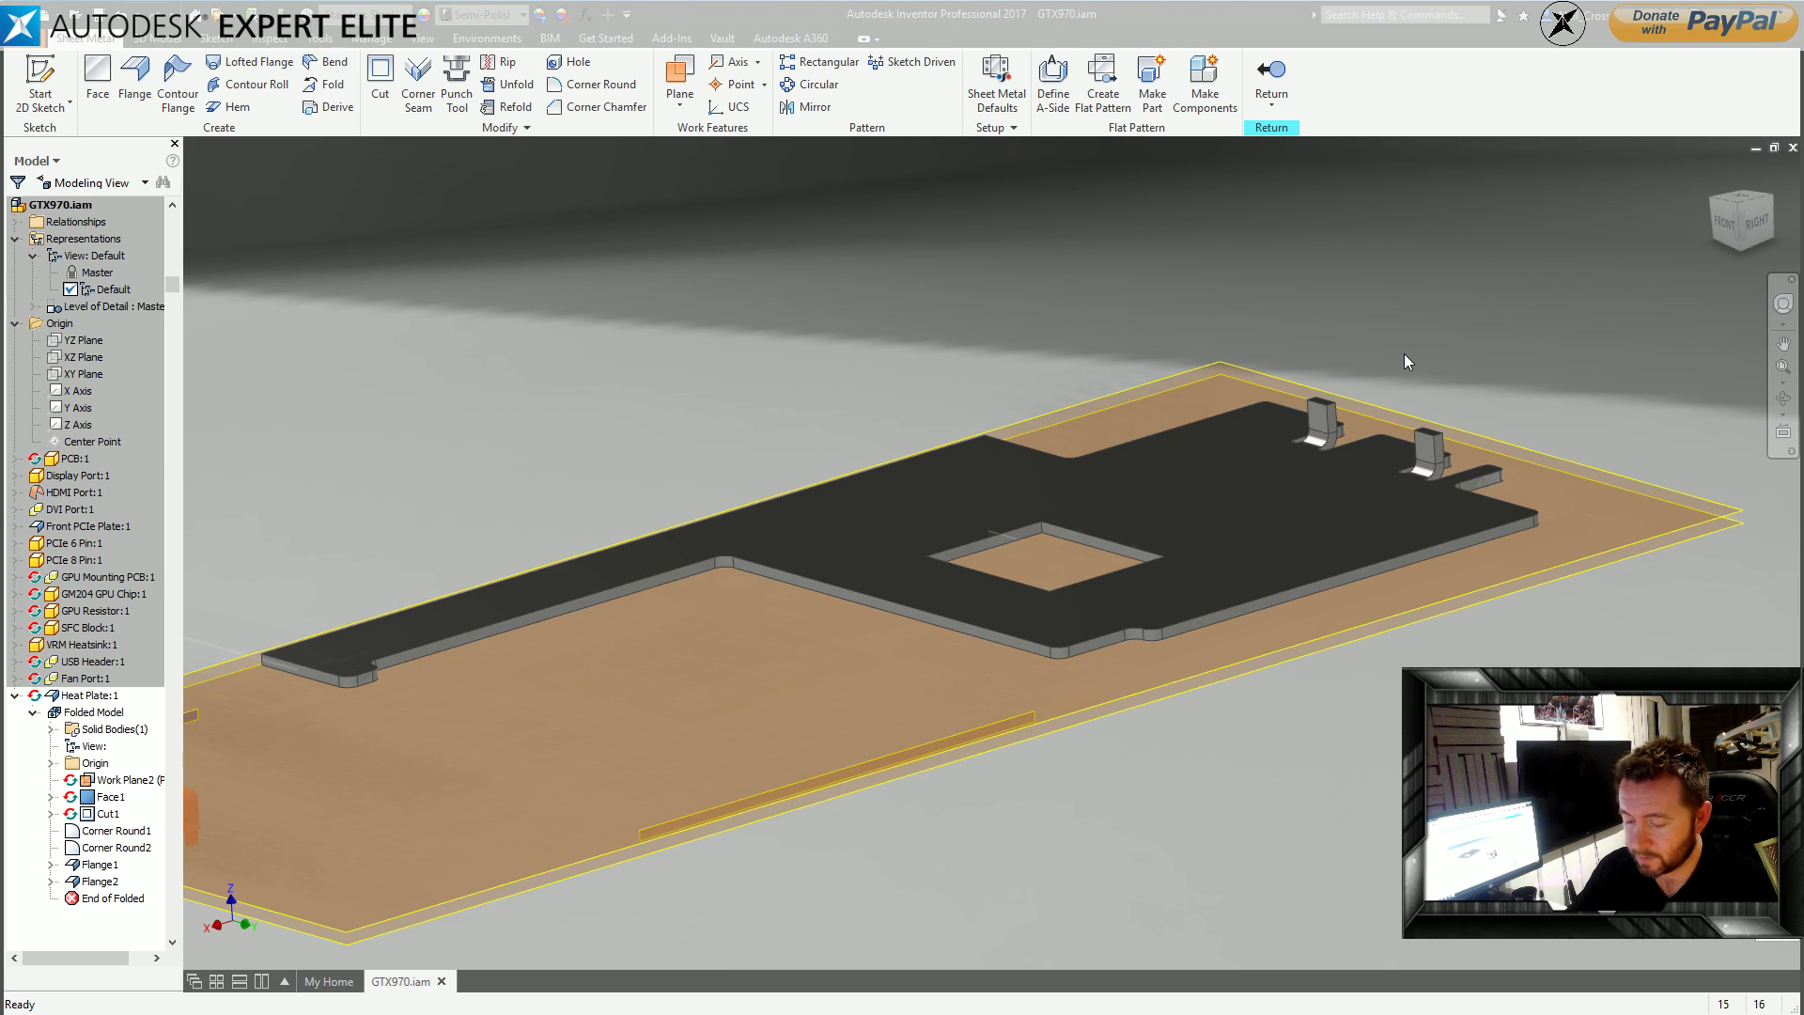
left_click(1741, 200)
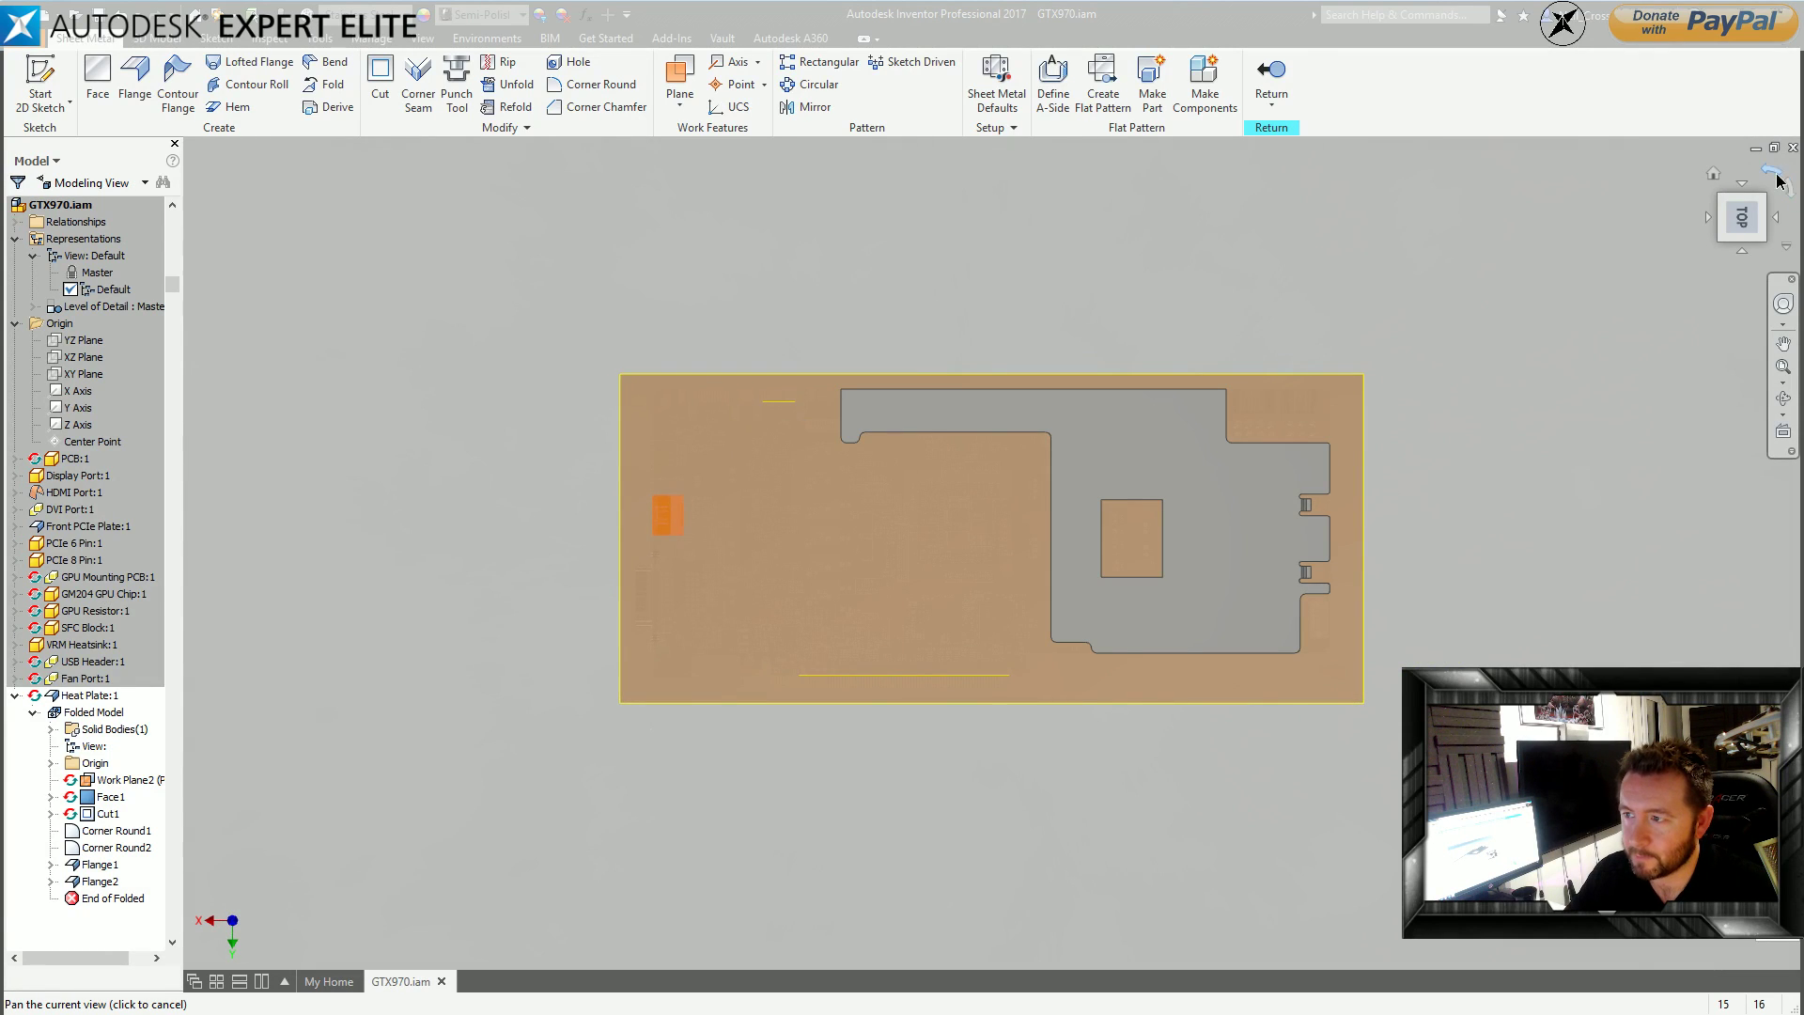
left_click(1775, 172)
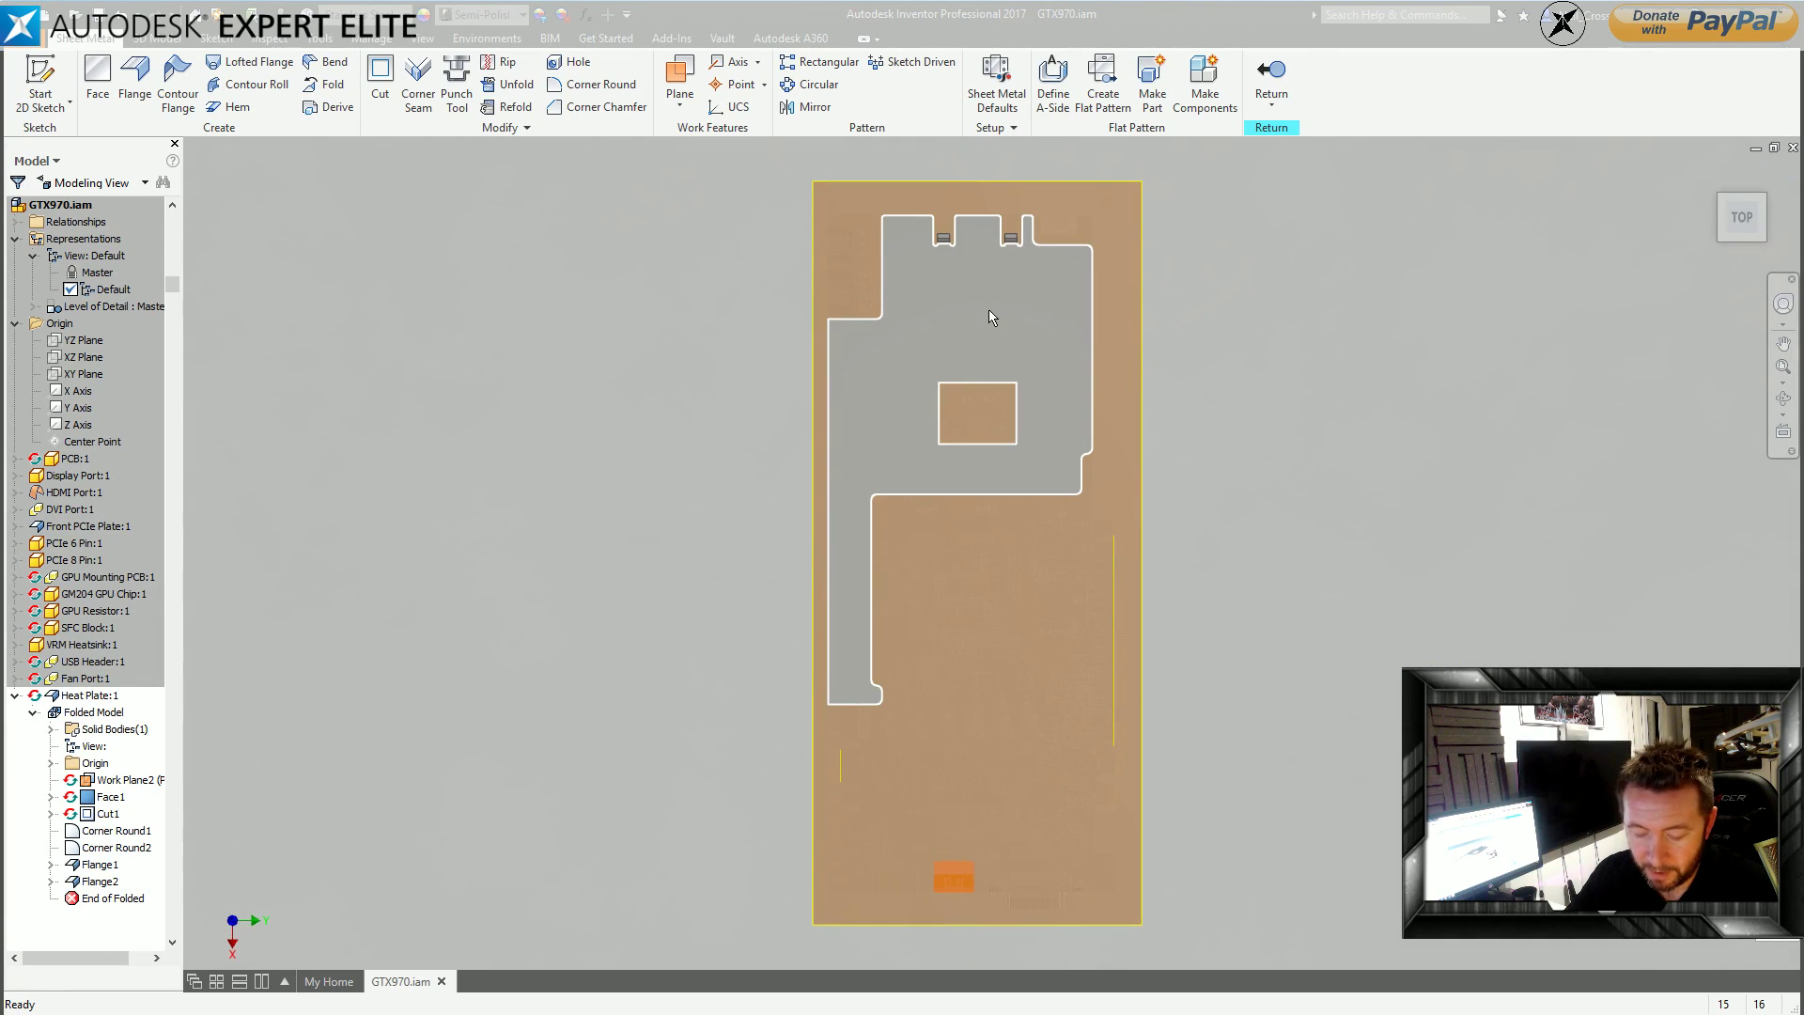
scroll(966, 383, "up", 3)
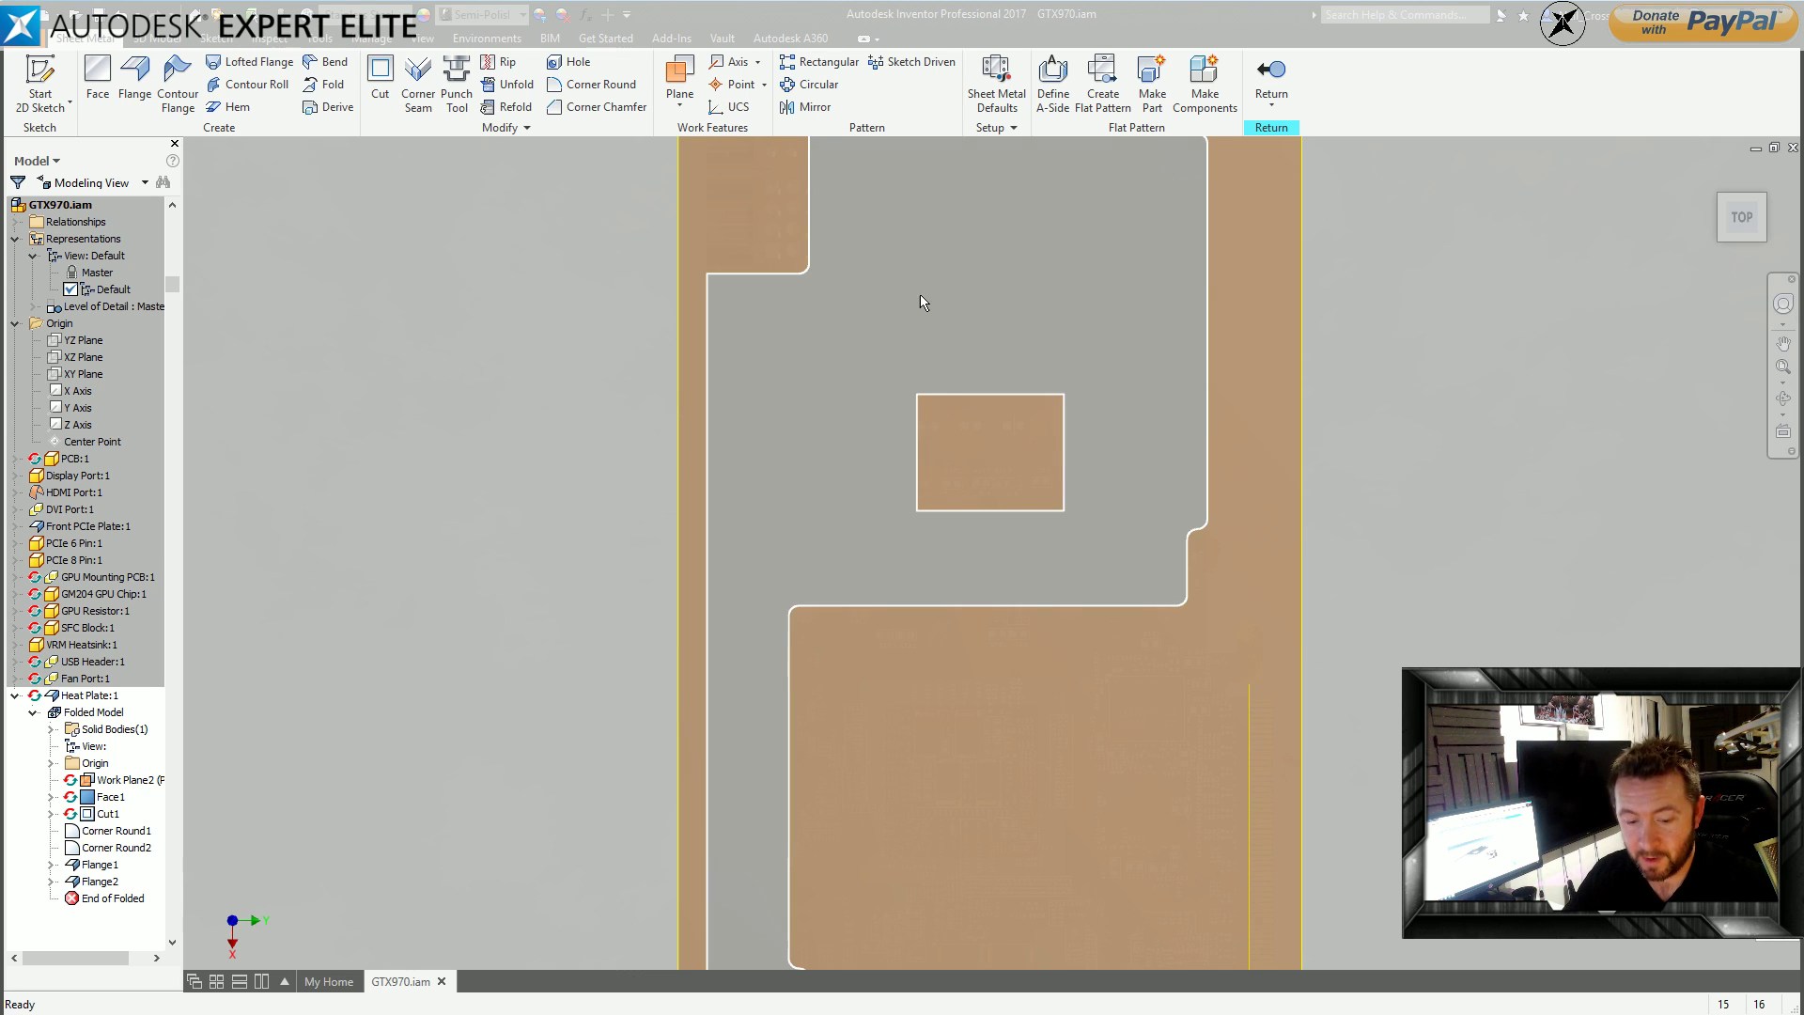
left_click(594, 84)
key("F6")
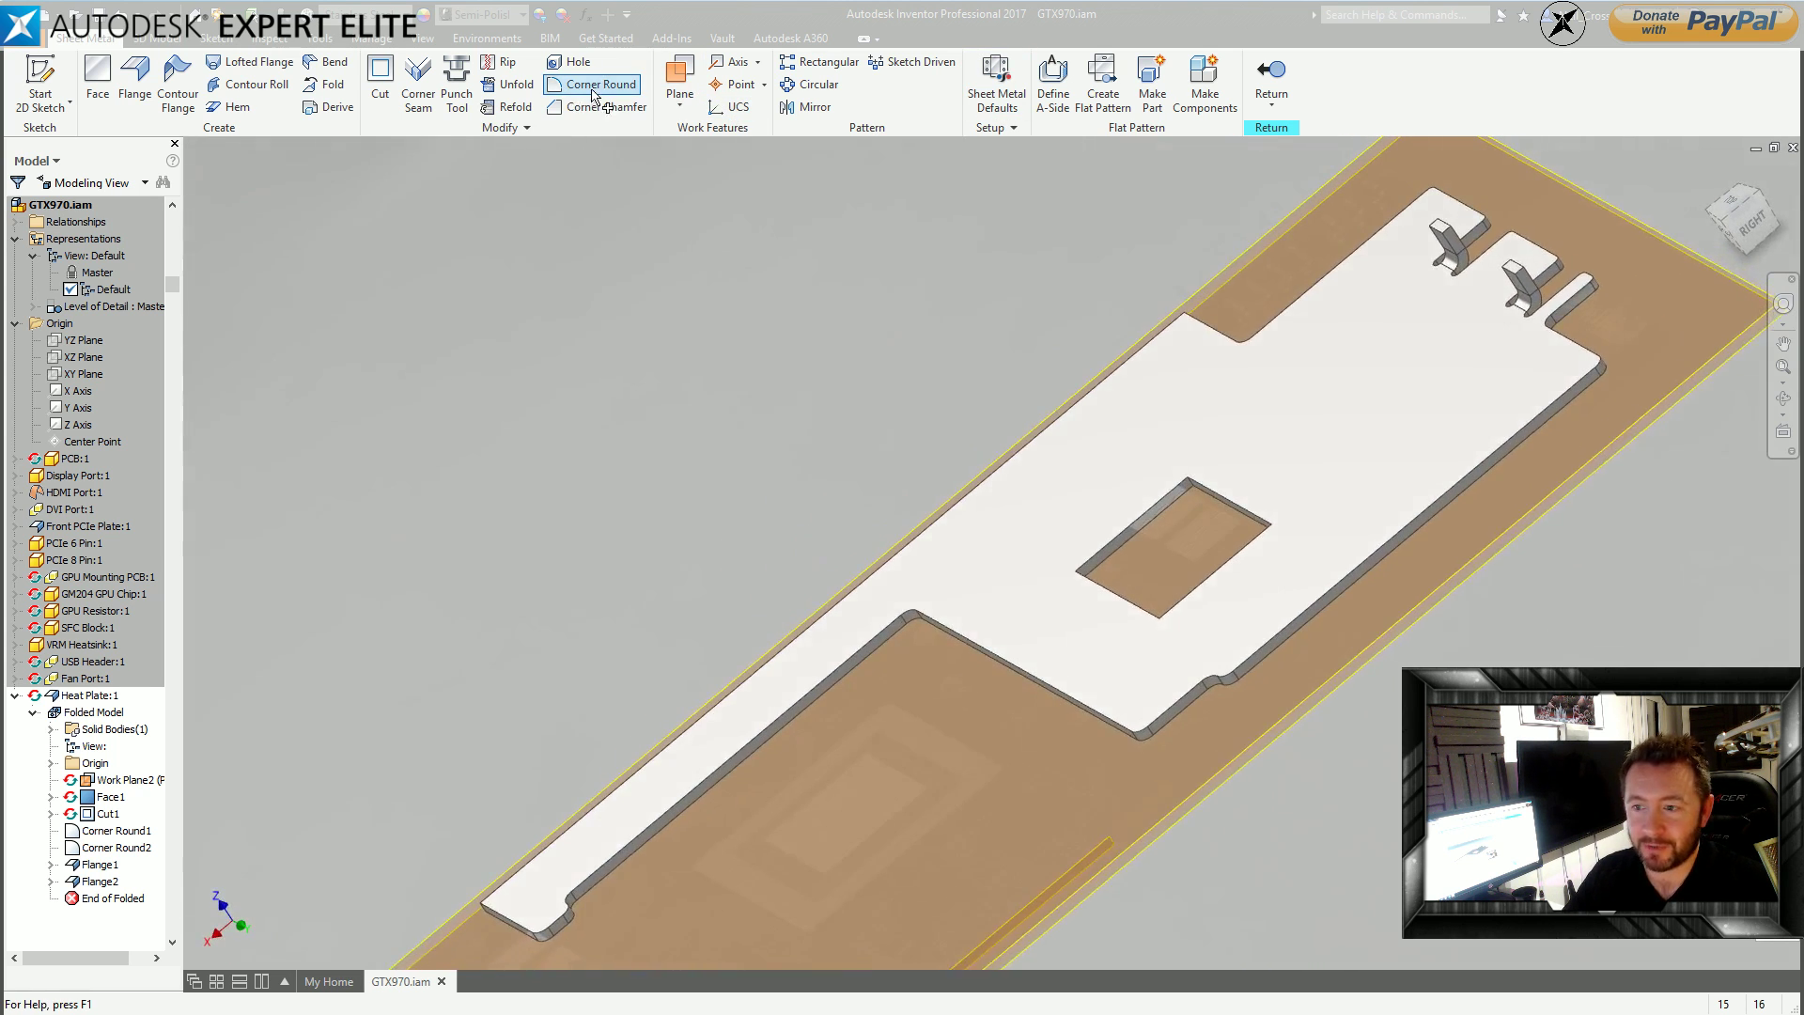
left_click(297, 212)
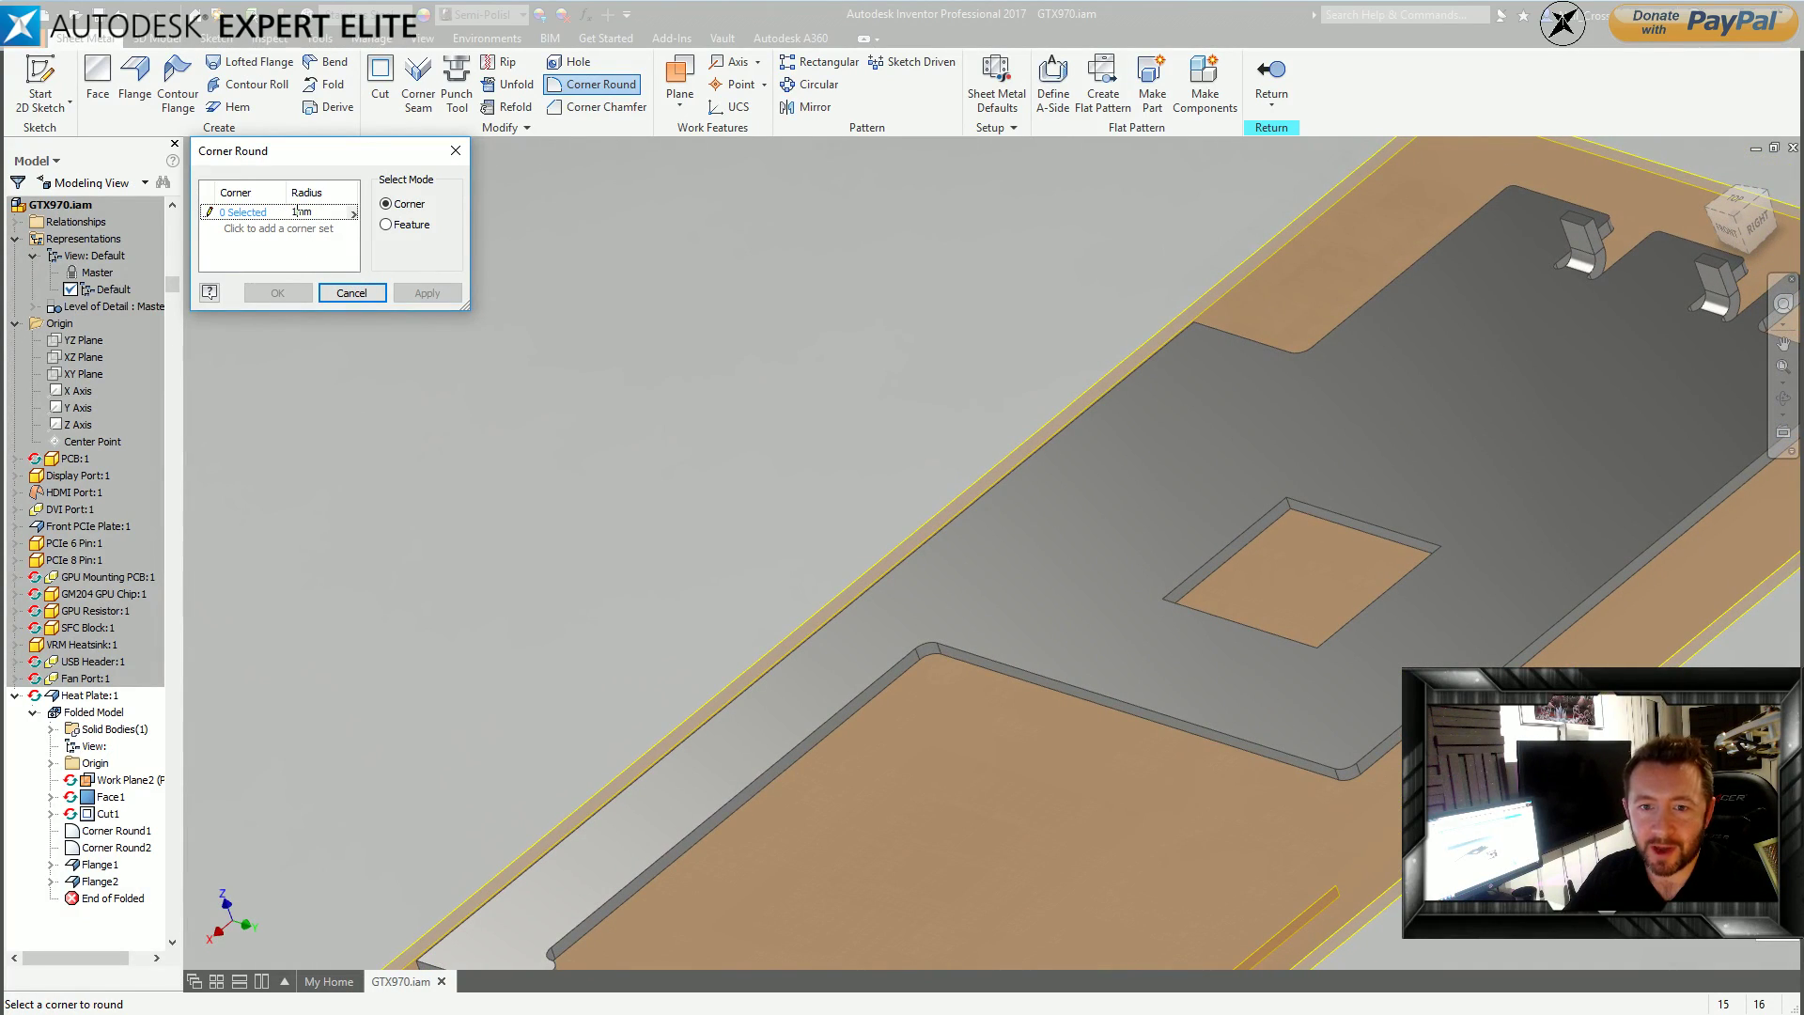
key("Return")
left_click(1289, 507)
middle_click_drag(1290, 513, 860, 620, "shift")
left_click(928, 669)
left_click(852, 599)
left_click(859, 597)
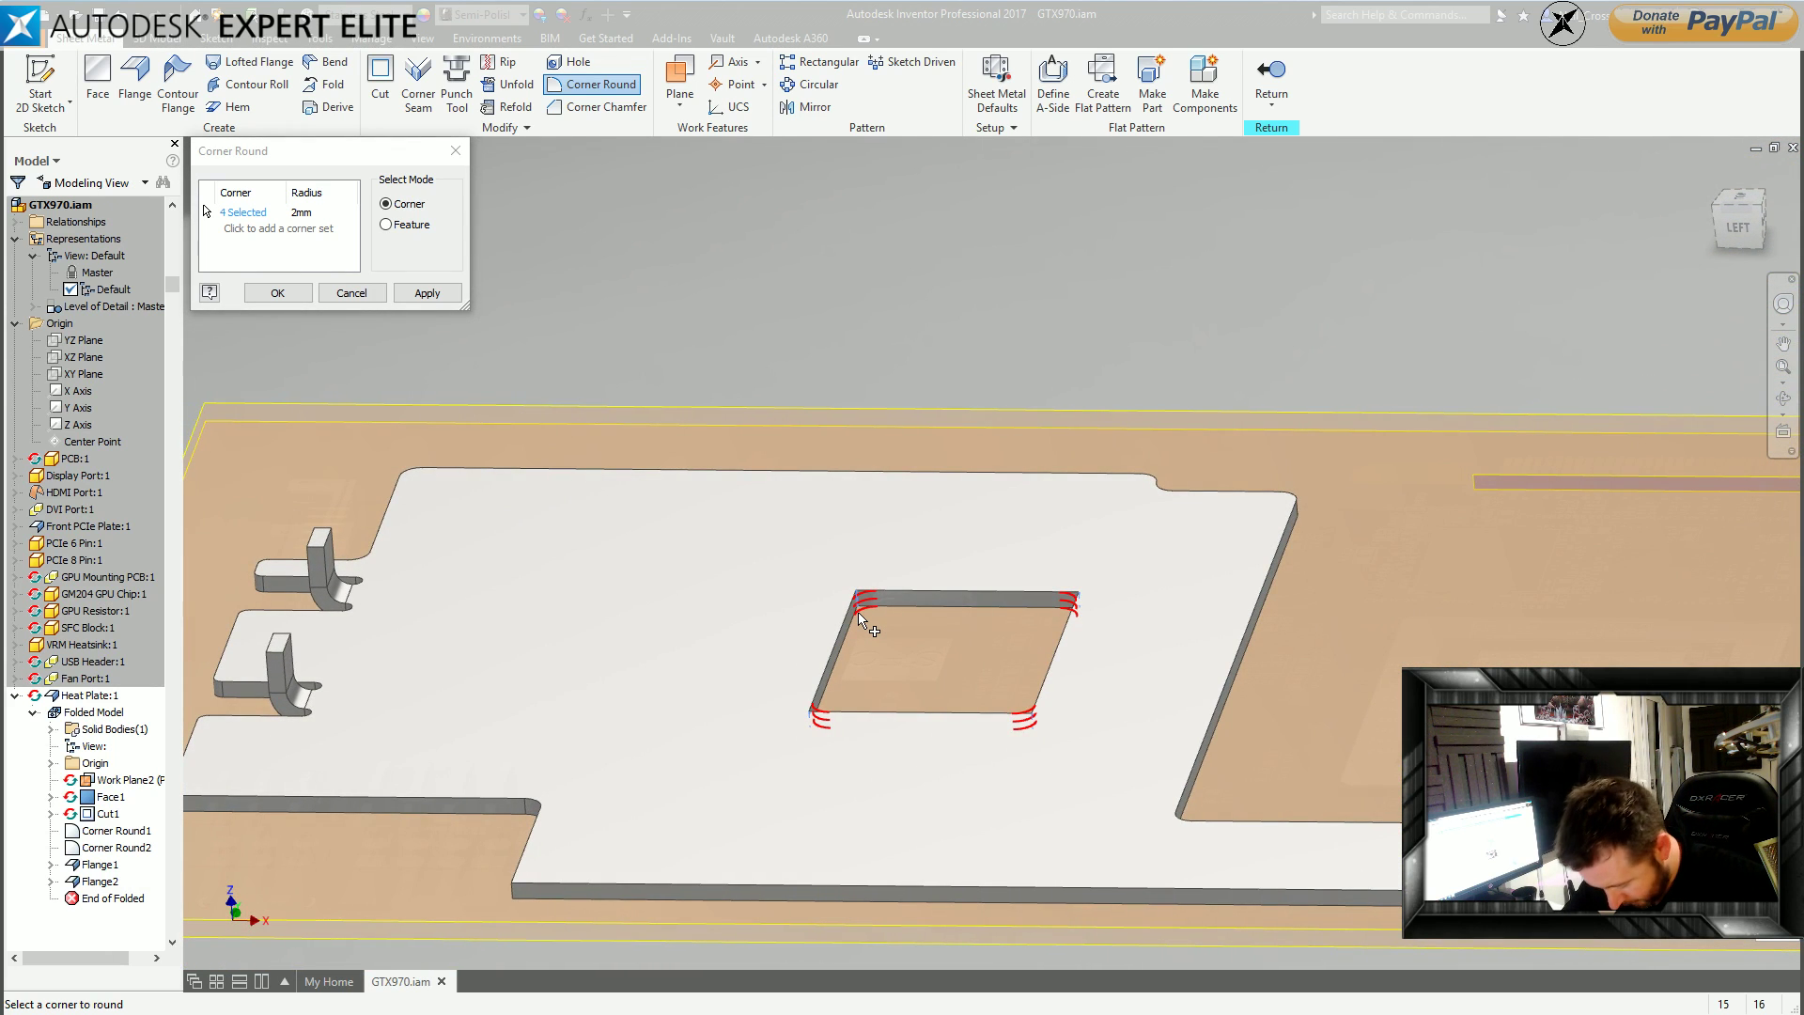
left_click(278, 293)
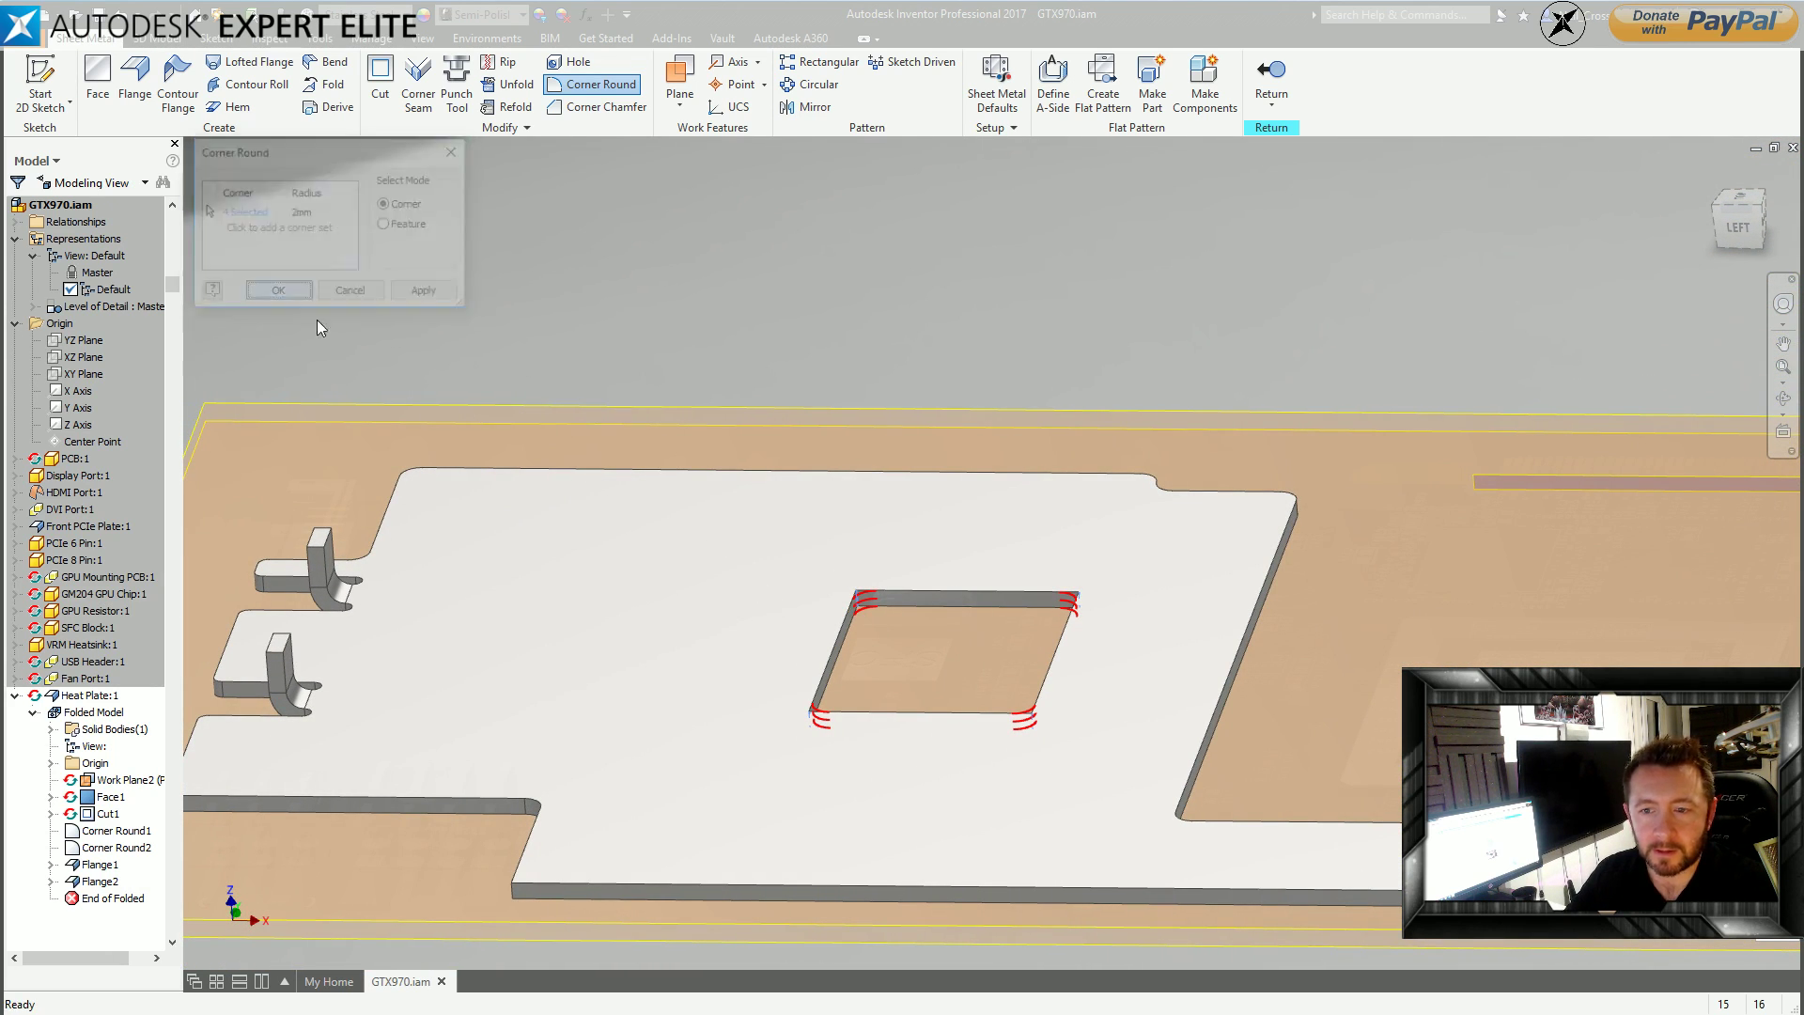
Start a 2D sketch on the heat plate's top face, viewed from above with the tabs pointing up.
middle_click_drag(934, 423, 1163, 481, "shift")
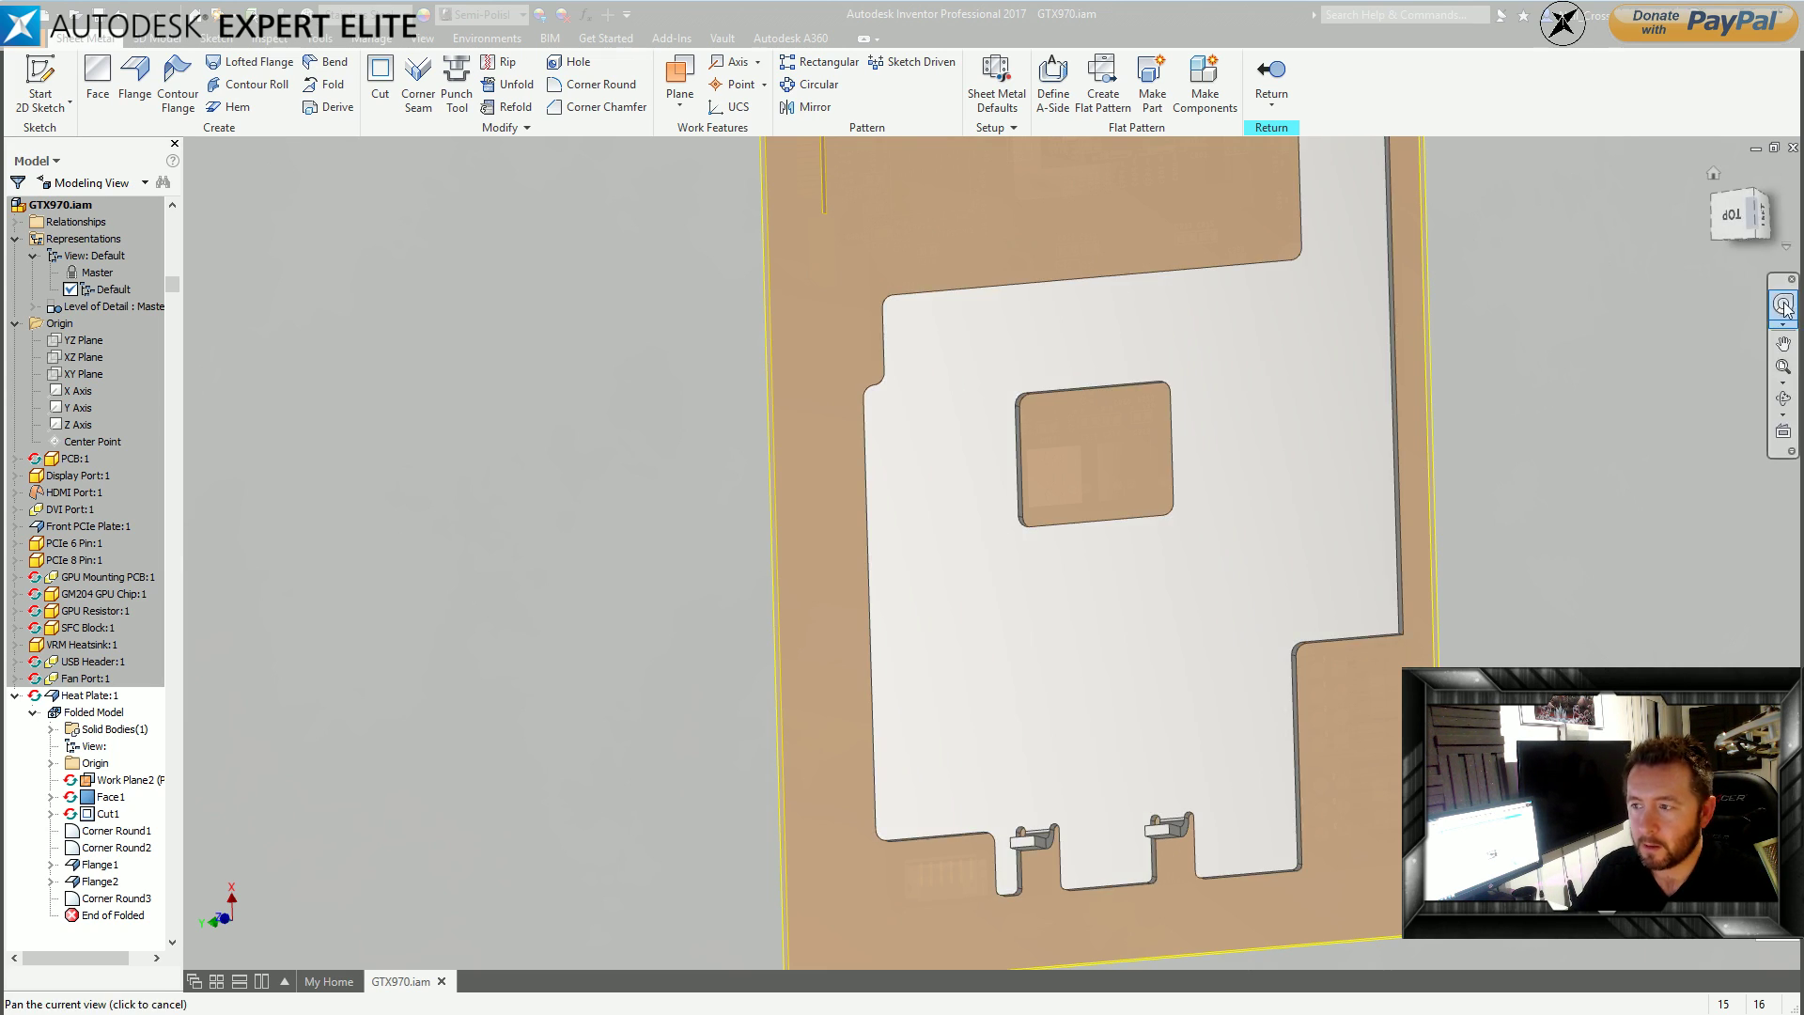
left_click(1782, 343)
left_click(1732, 214)
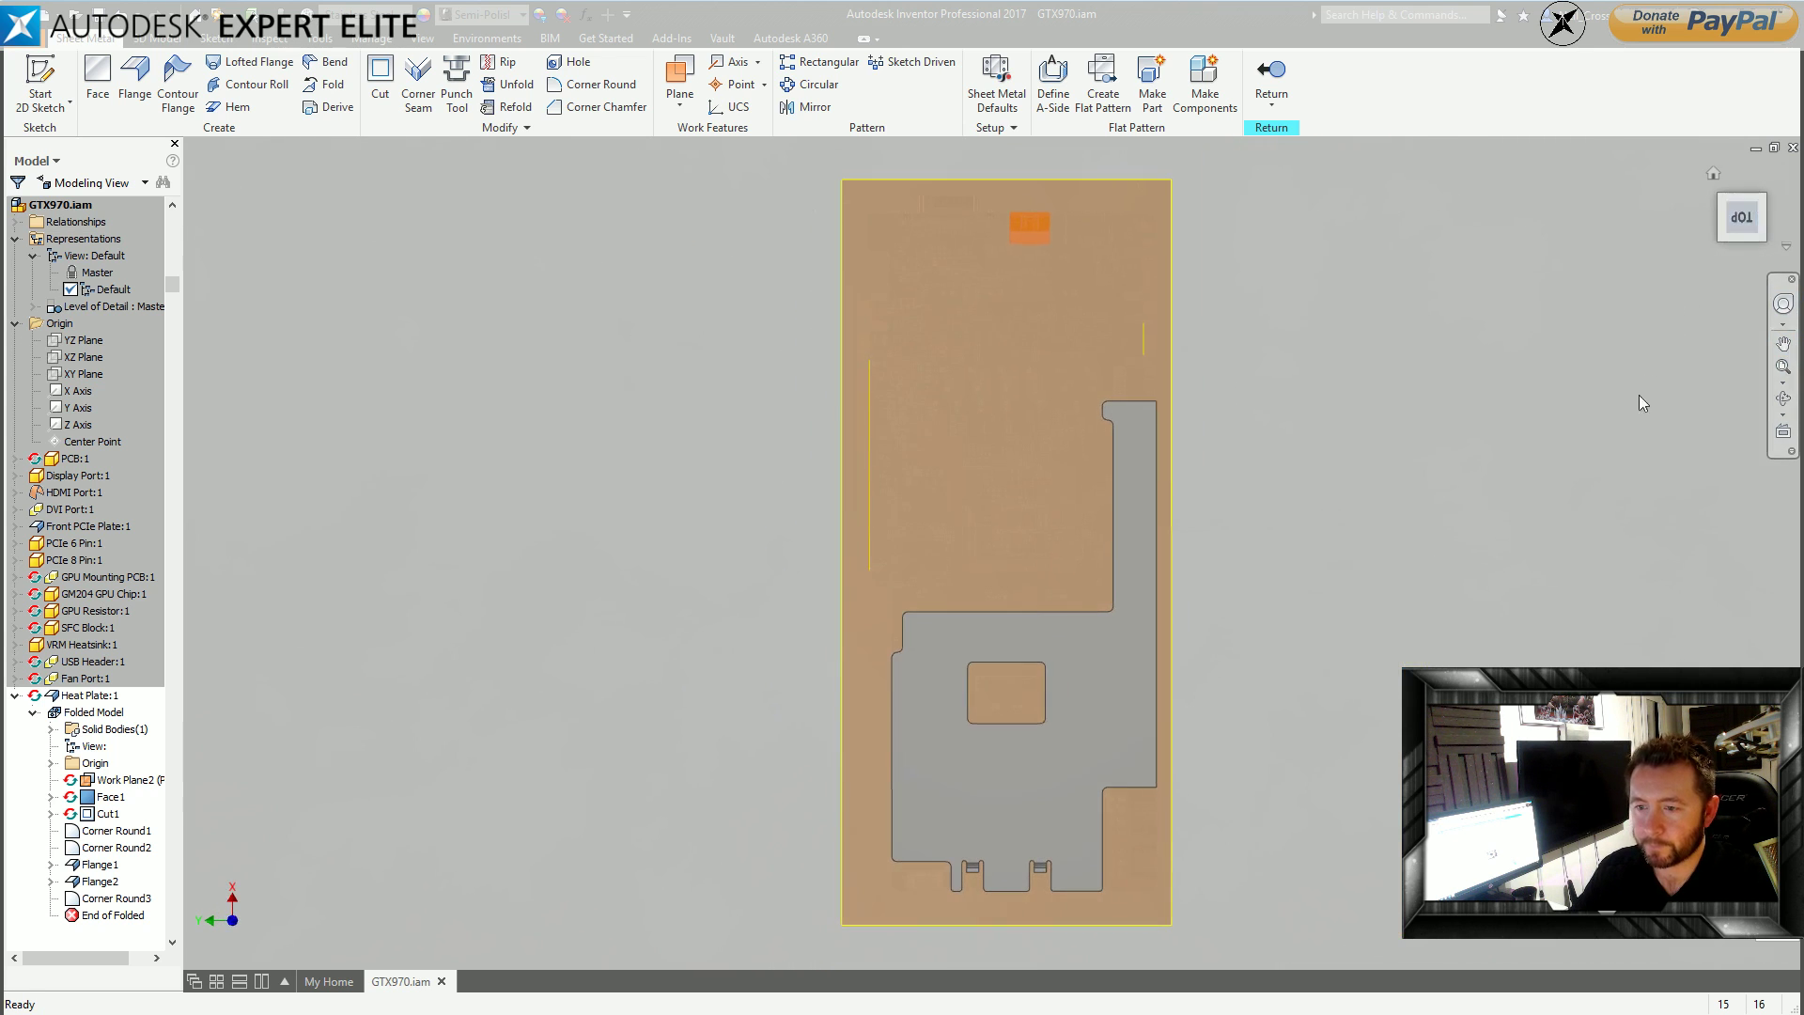
left_click(1788, 188)
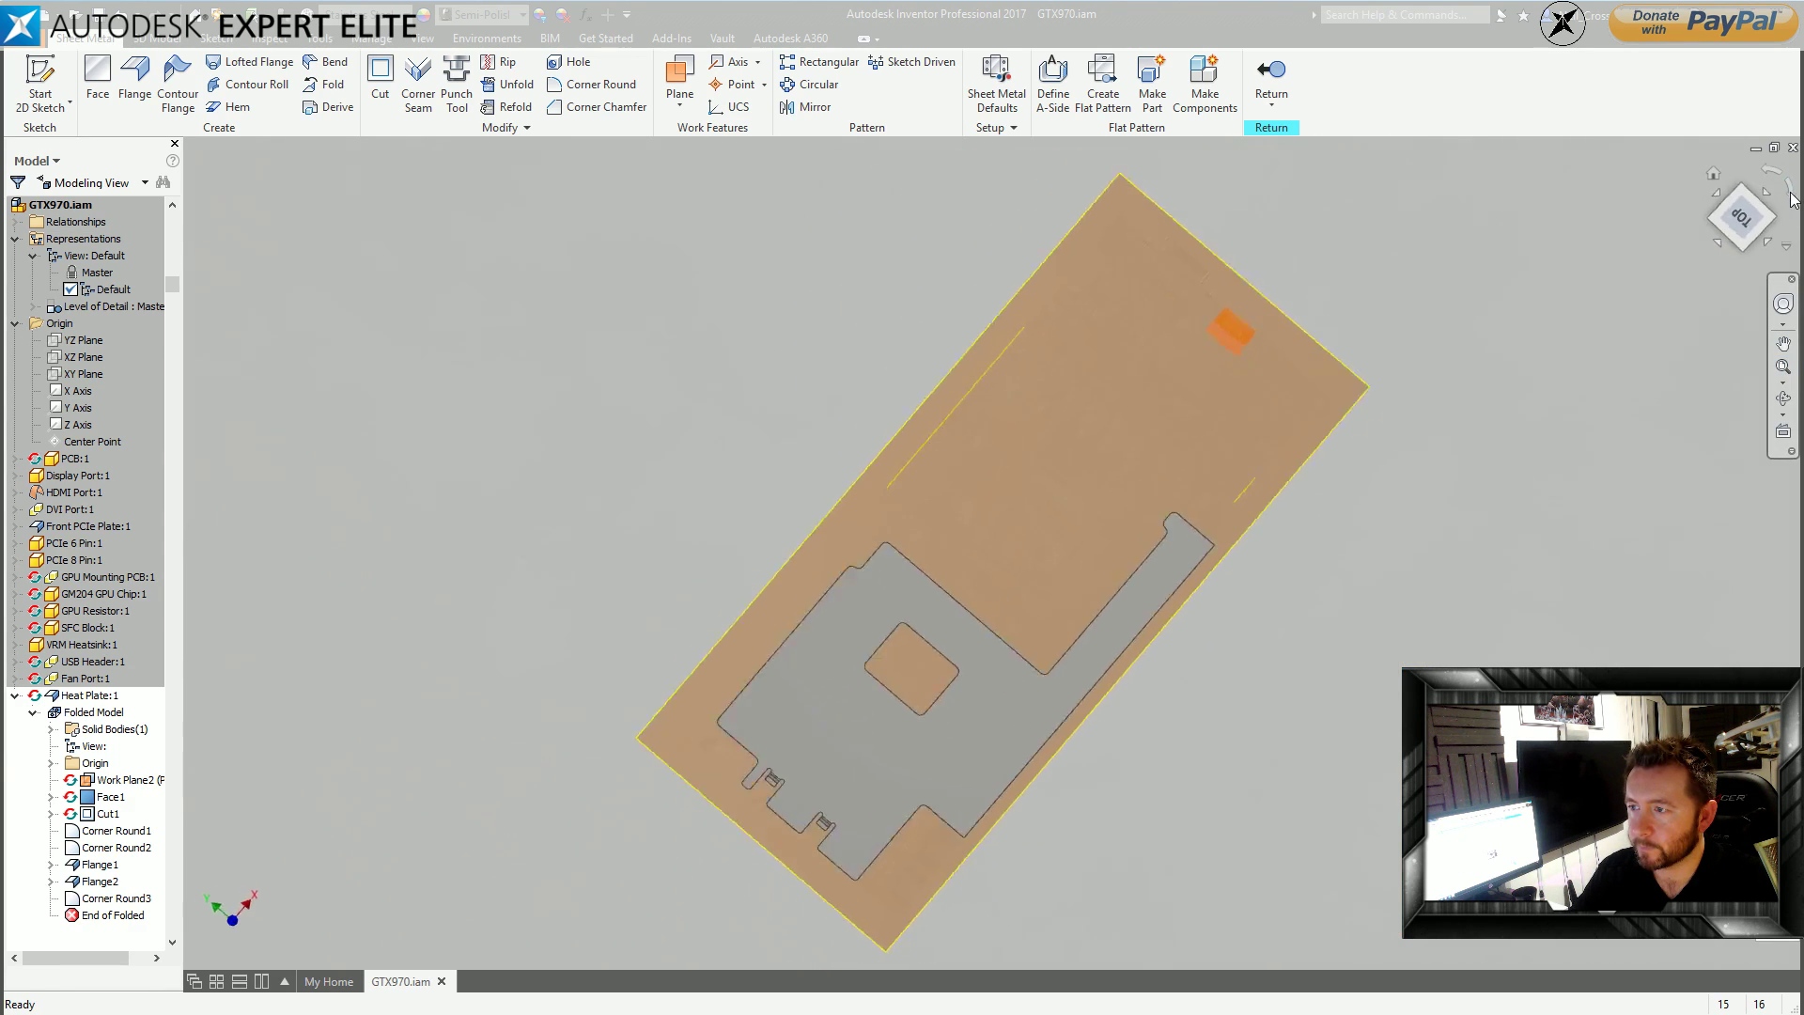
left_click(1788, 188)
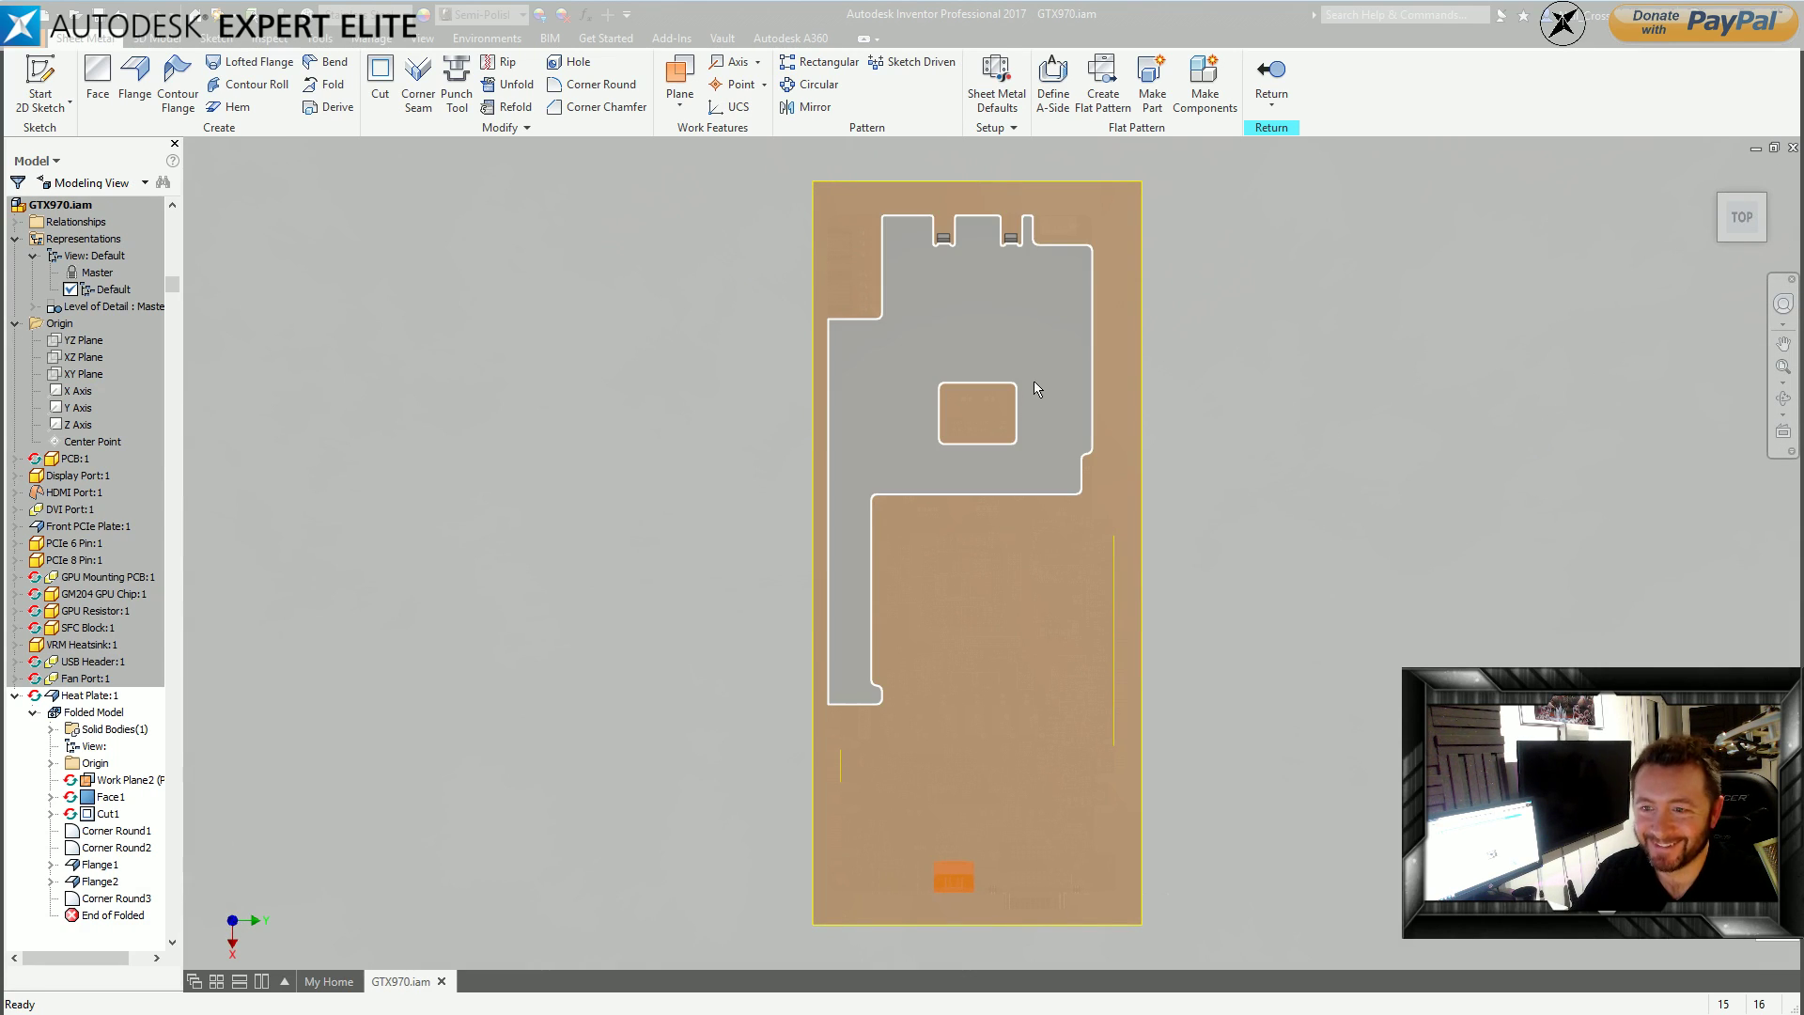
scroll(1034, 383, "up", 3)
middle_click_drag(1015, 447, 1003, 558)
left_click(41, 85)
left_click(957, 419)
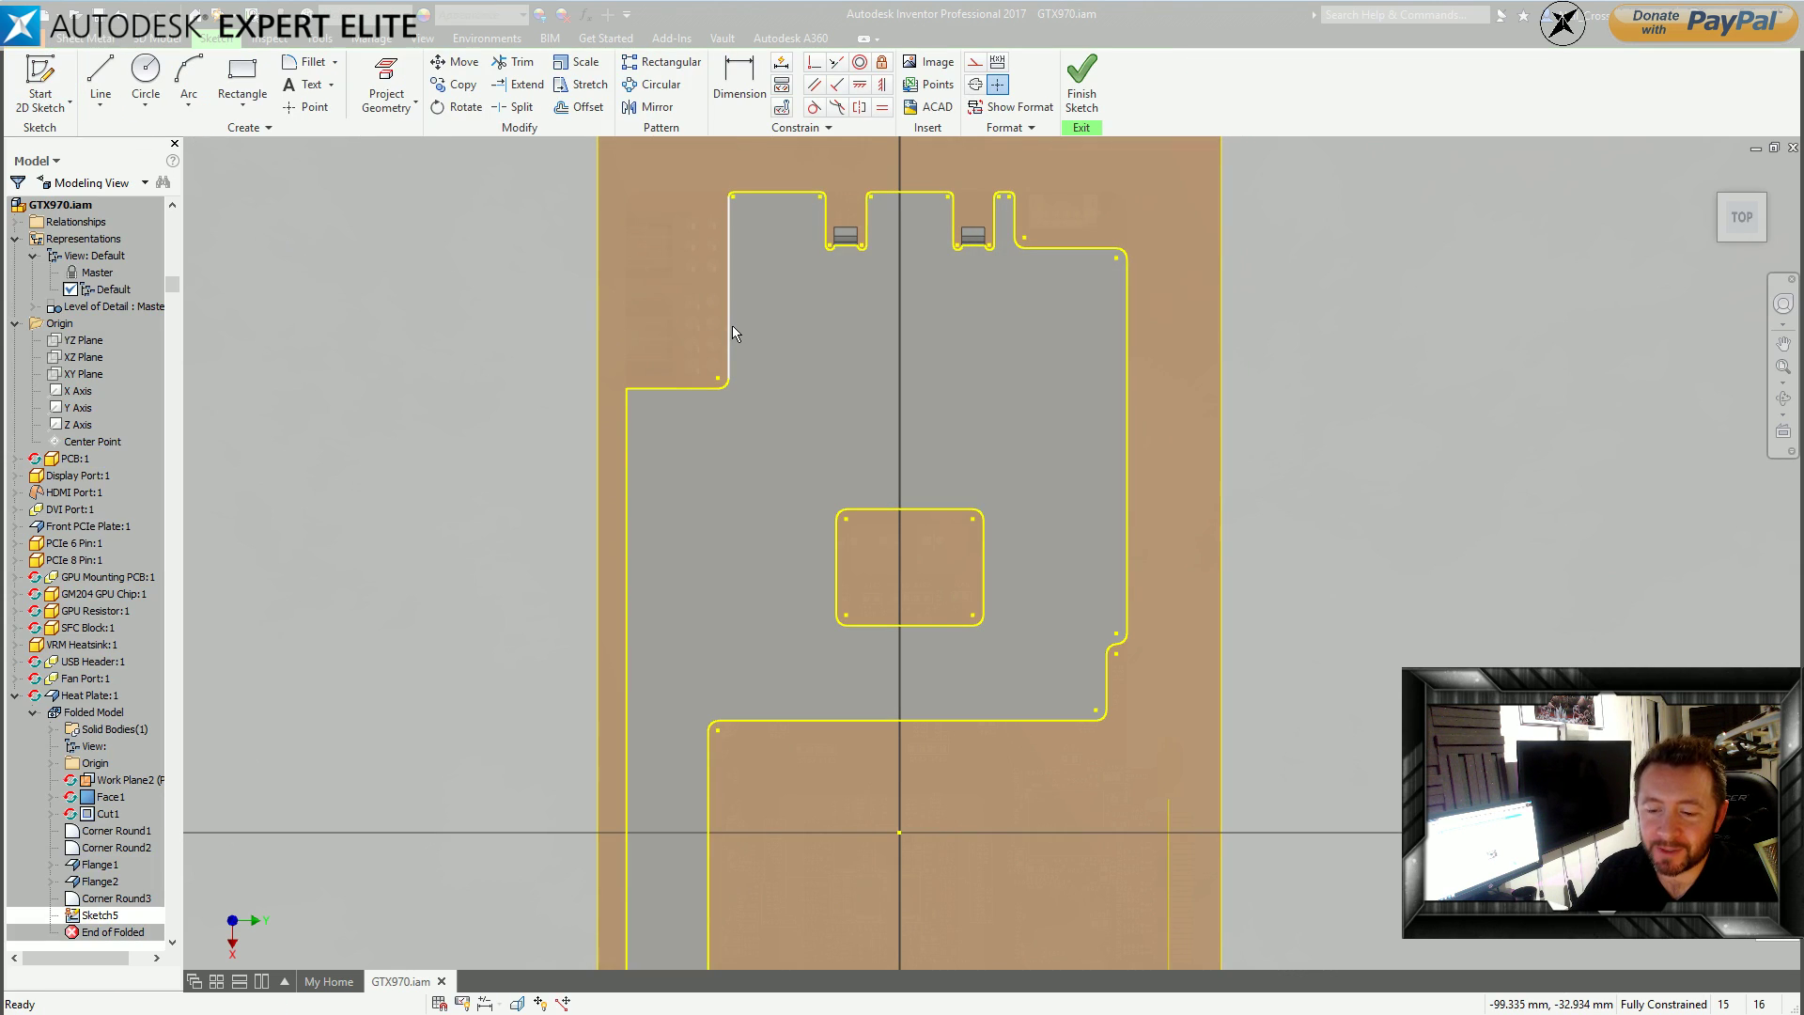
Sketch a 10 mm diameter circle on the plate between the rectangular window and the tabs.
left_click(146, 80)
left_click(950, 401)
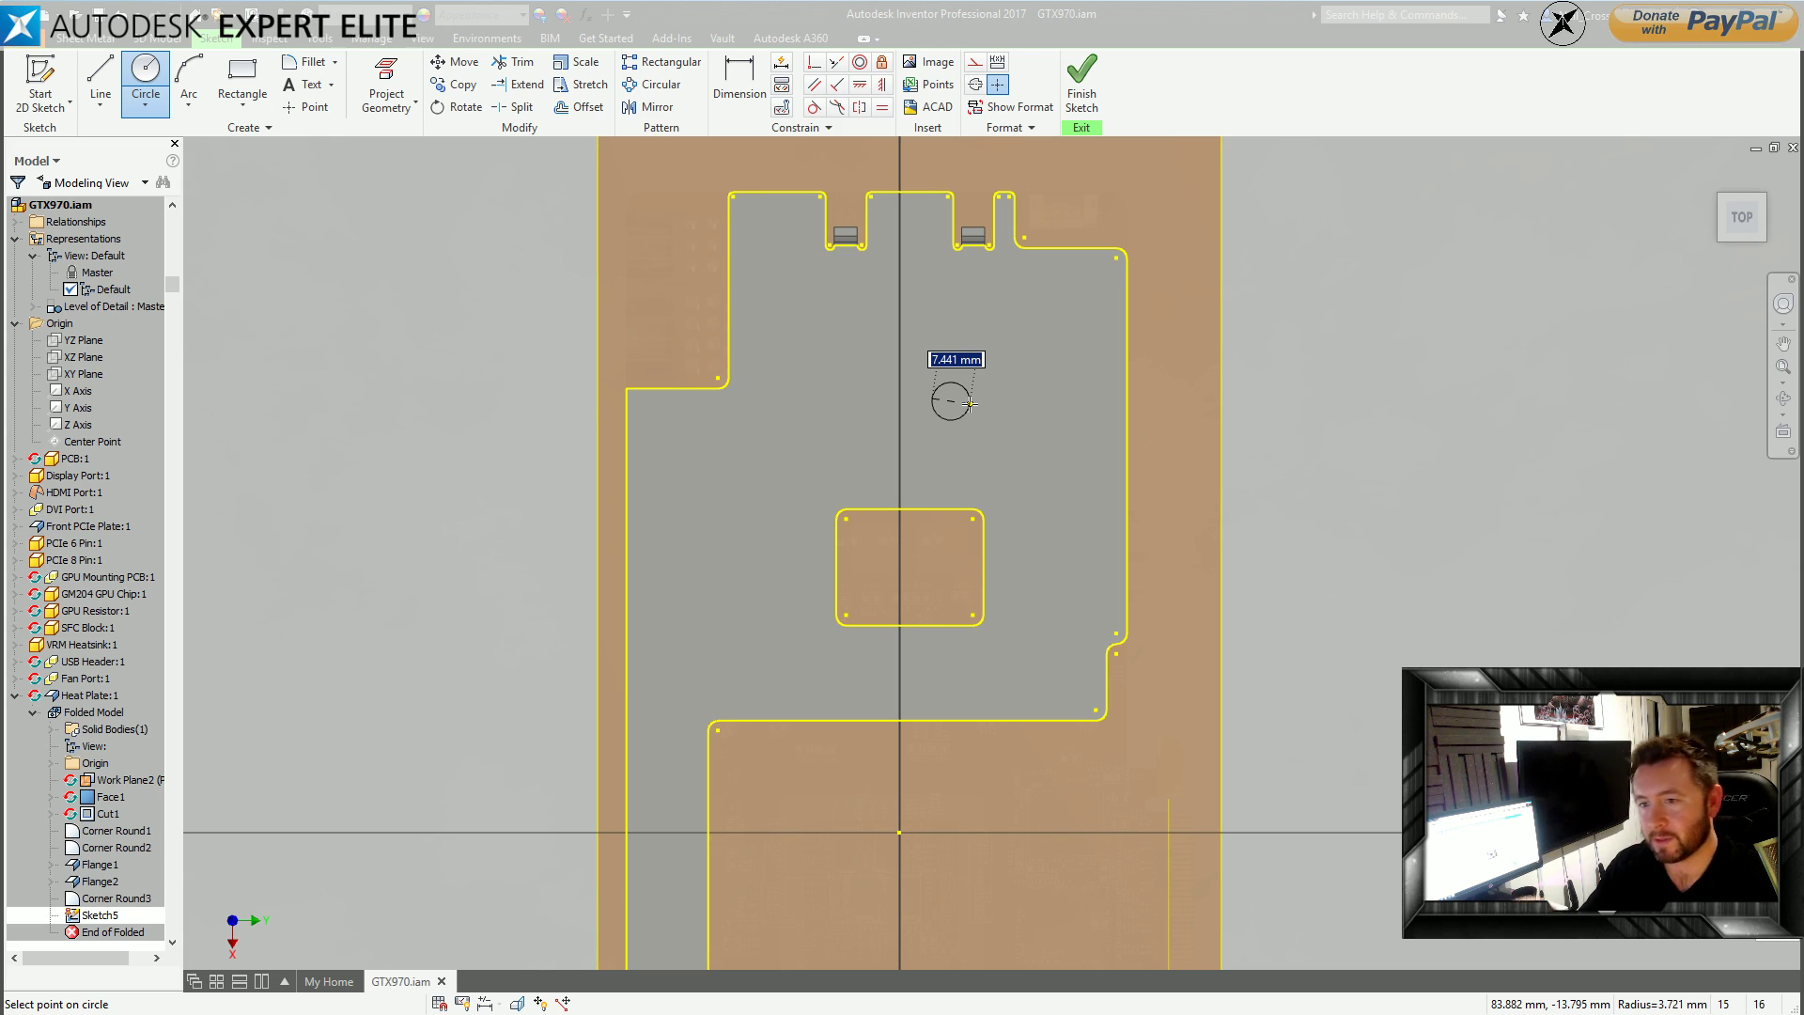
type("10")
key("Return")
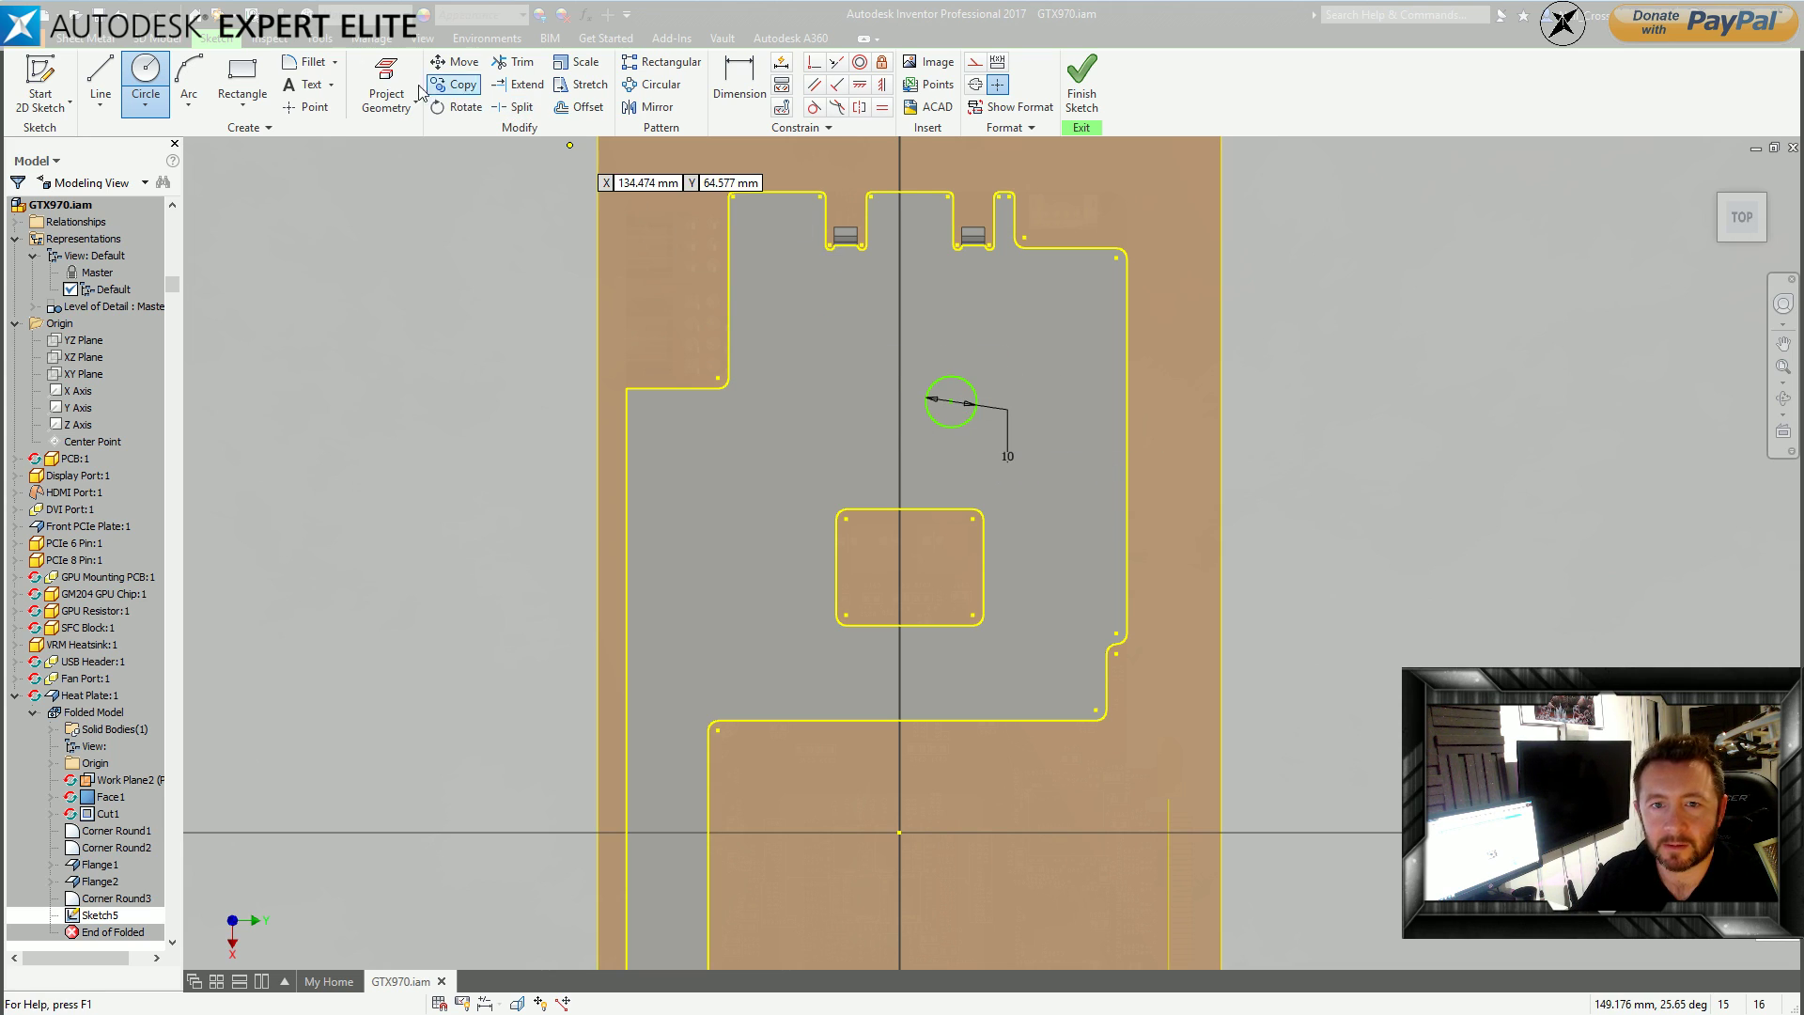
left_click(740, 85)
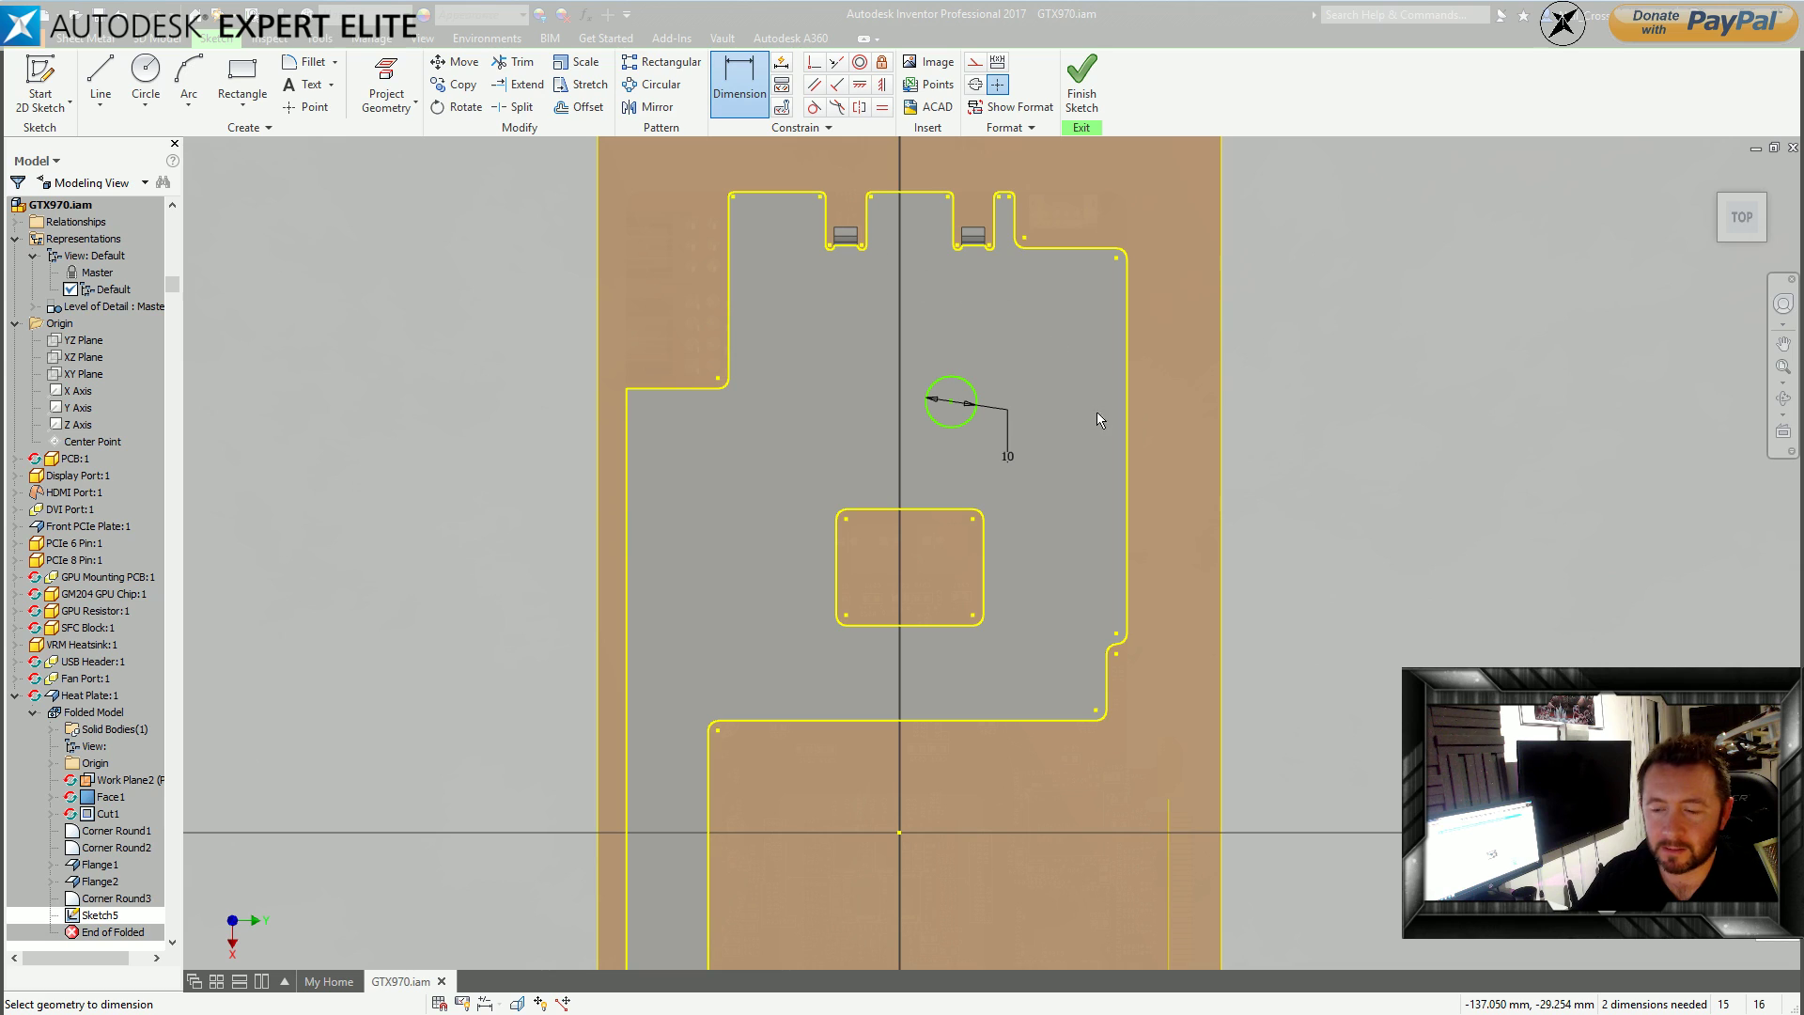
left_click(947, 404)
left_click(989, 553)
left_click(1016, 474)
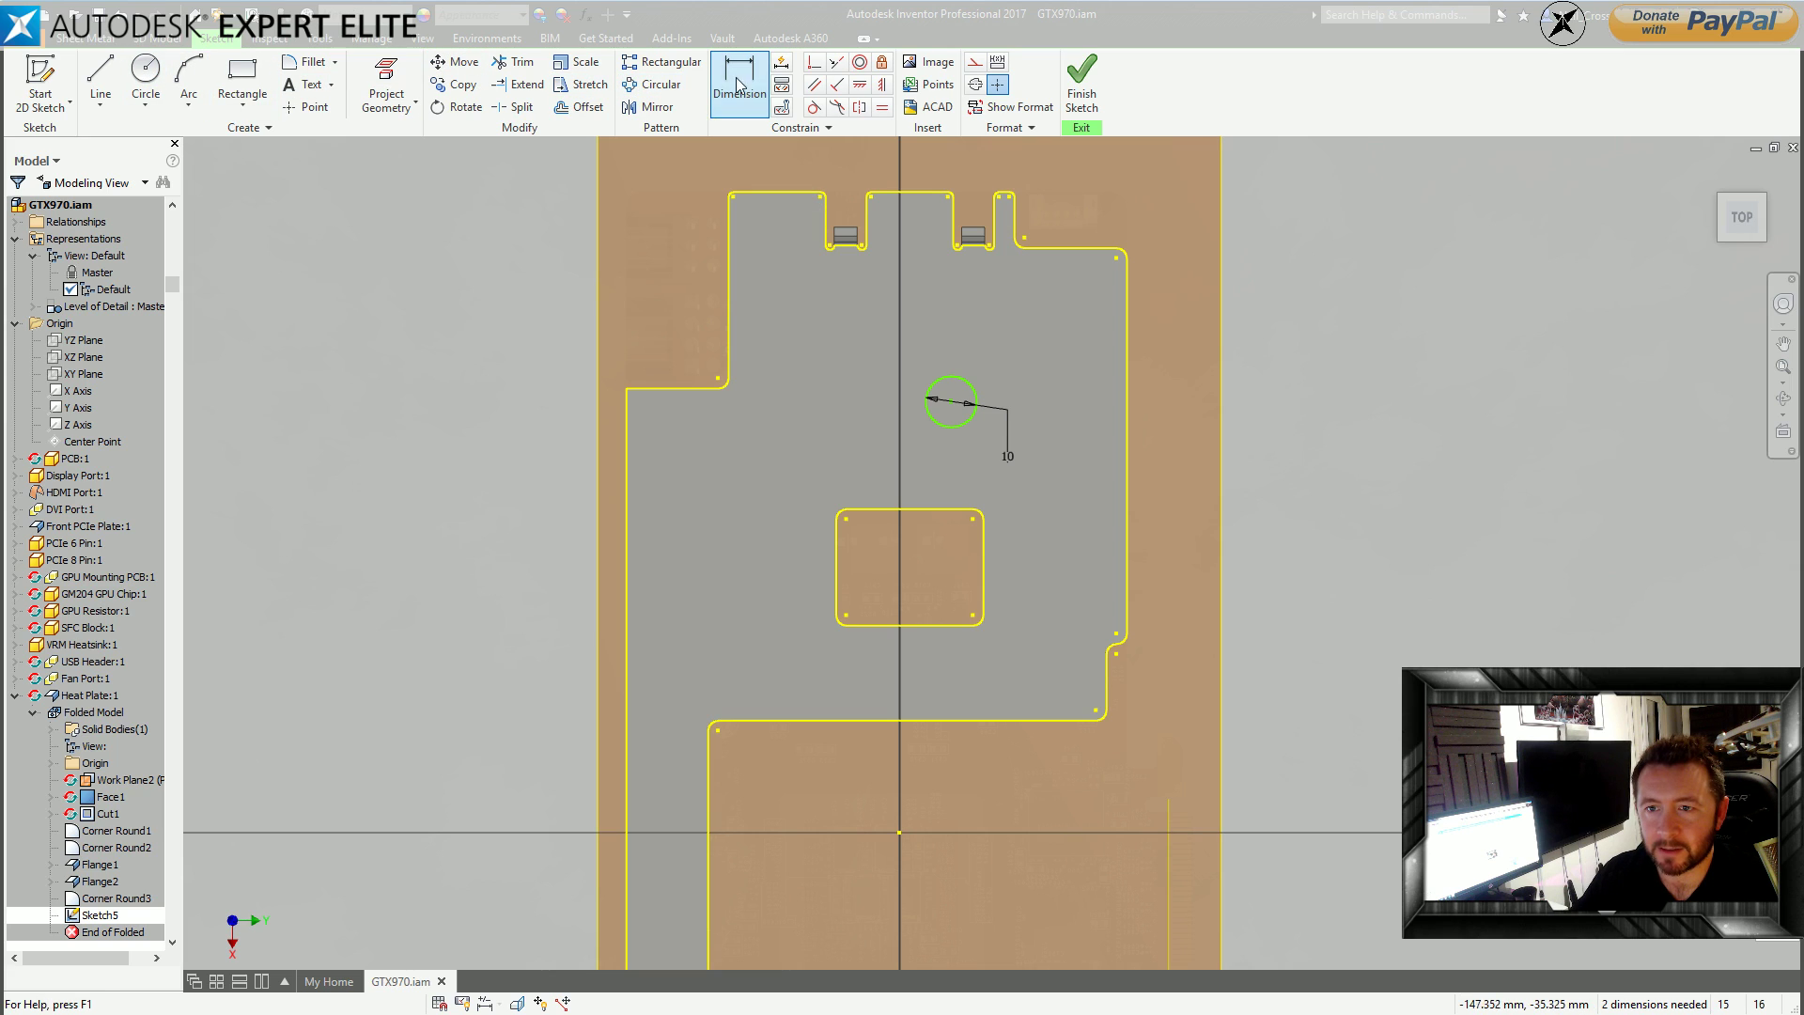
Dimension the circle's center horizontally at 10 mm from the right side edge of the rectangular window.
left_click(952, 403)
left_click(984, 557)
left_click(1066, 340)
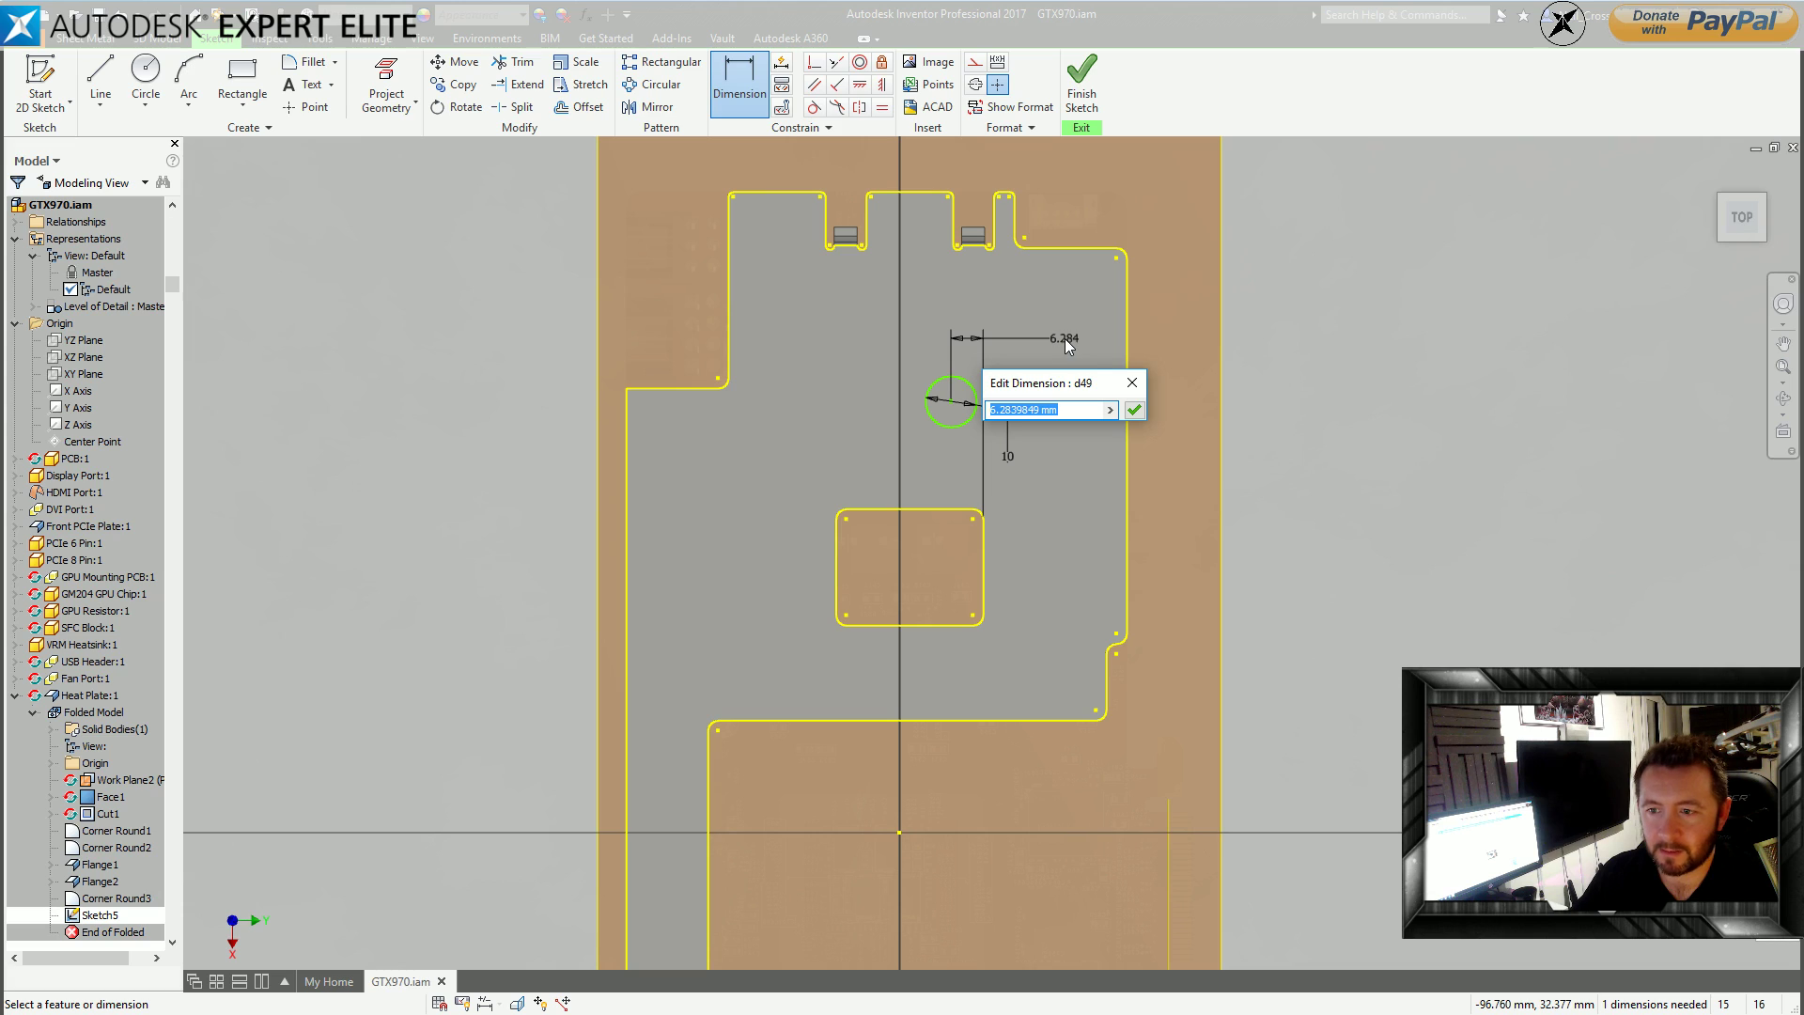
type("10")
key("Return")
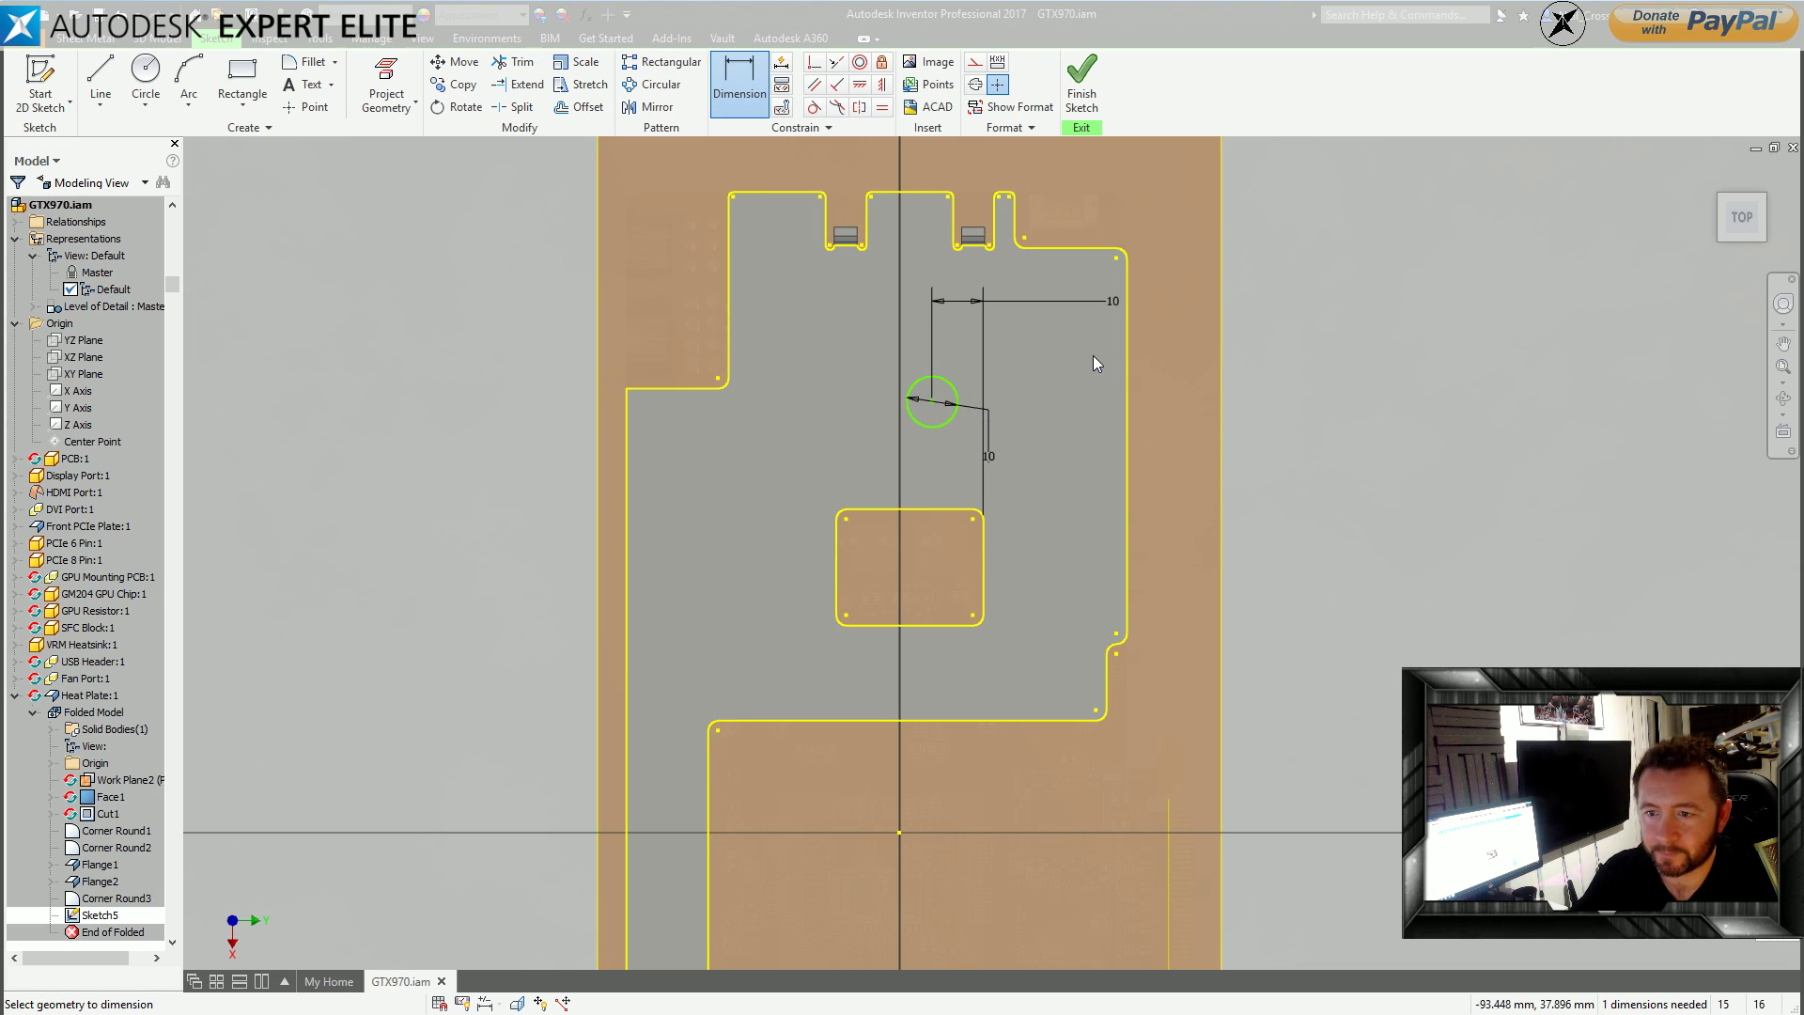
Dimension the circle's center 20 mm from the rectangular window's edge nearest the tabs.
left_click(936, 509)
left_click(932, 400)
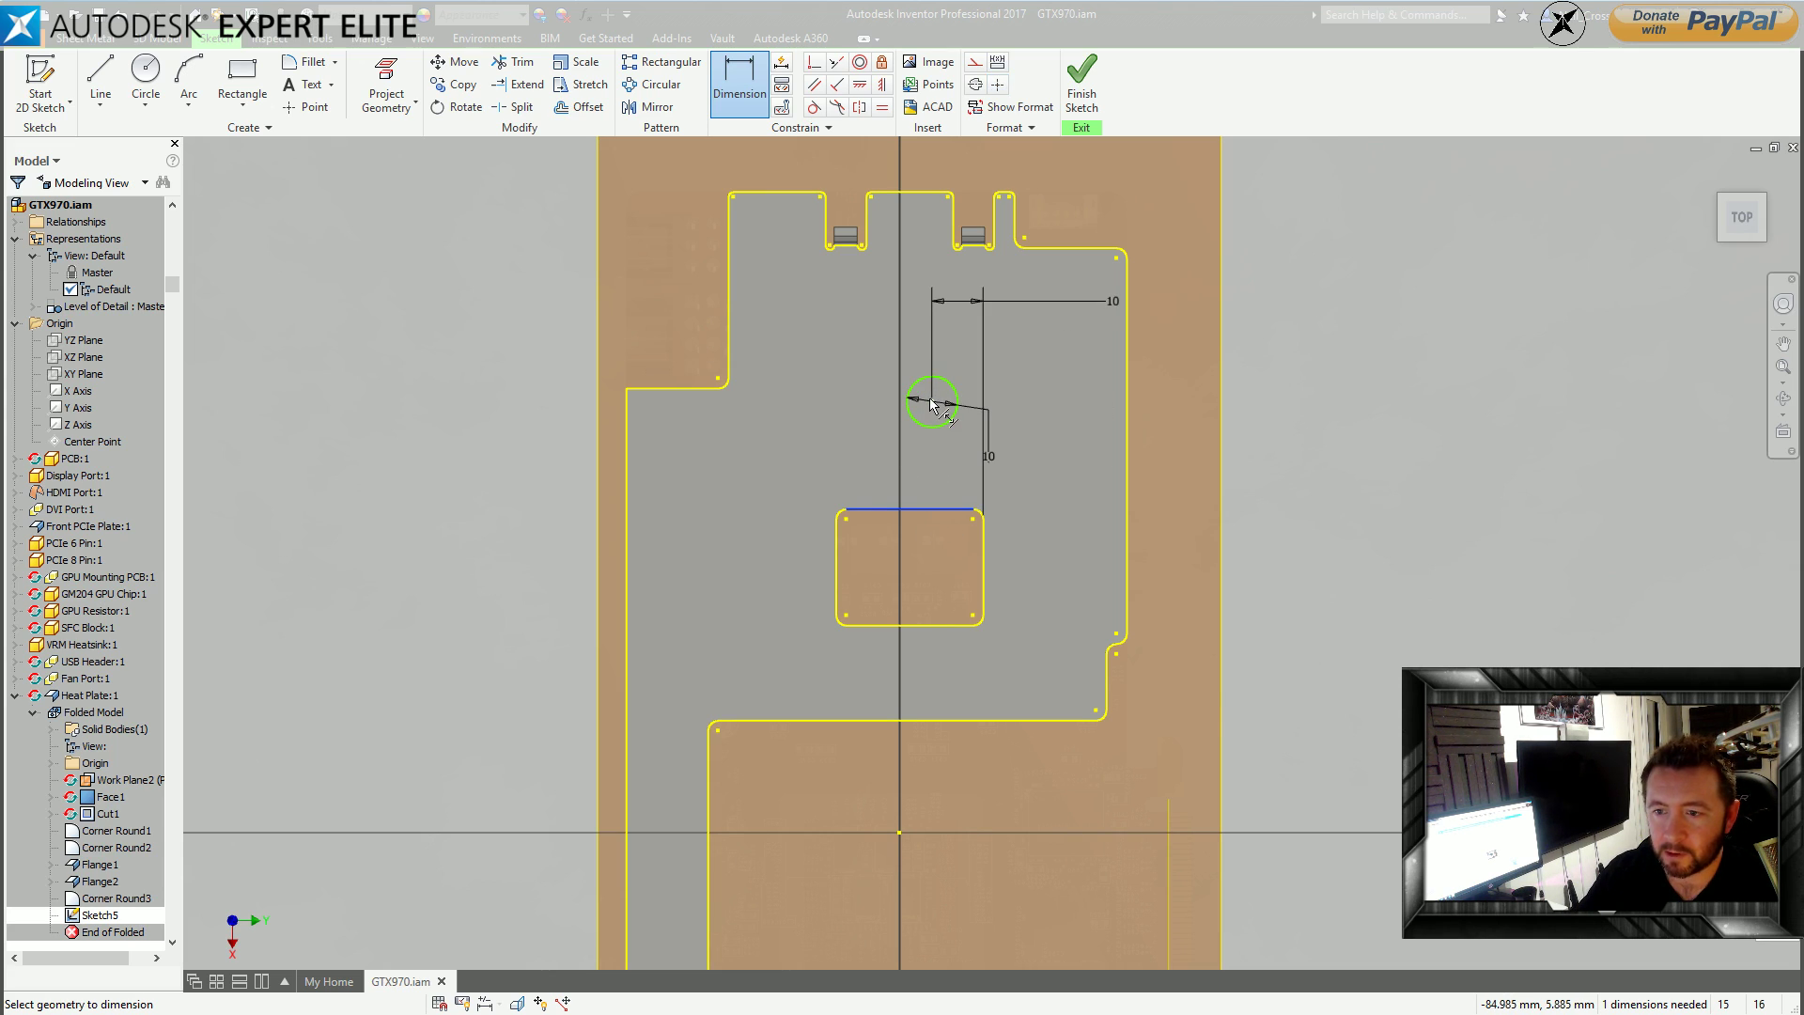
left_click(1184, 451)
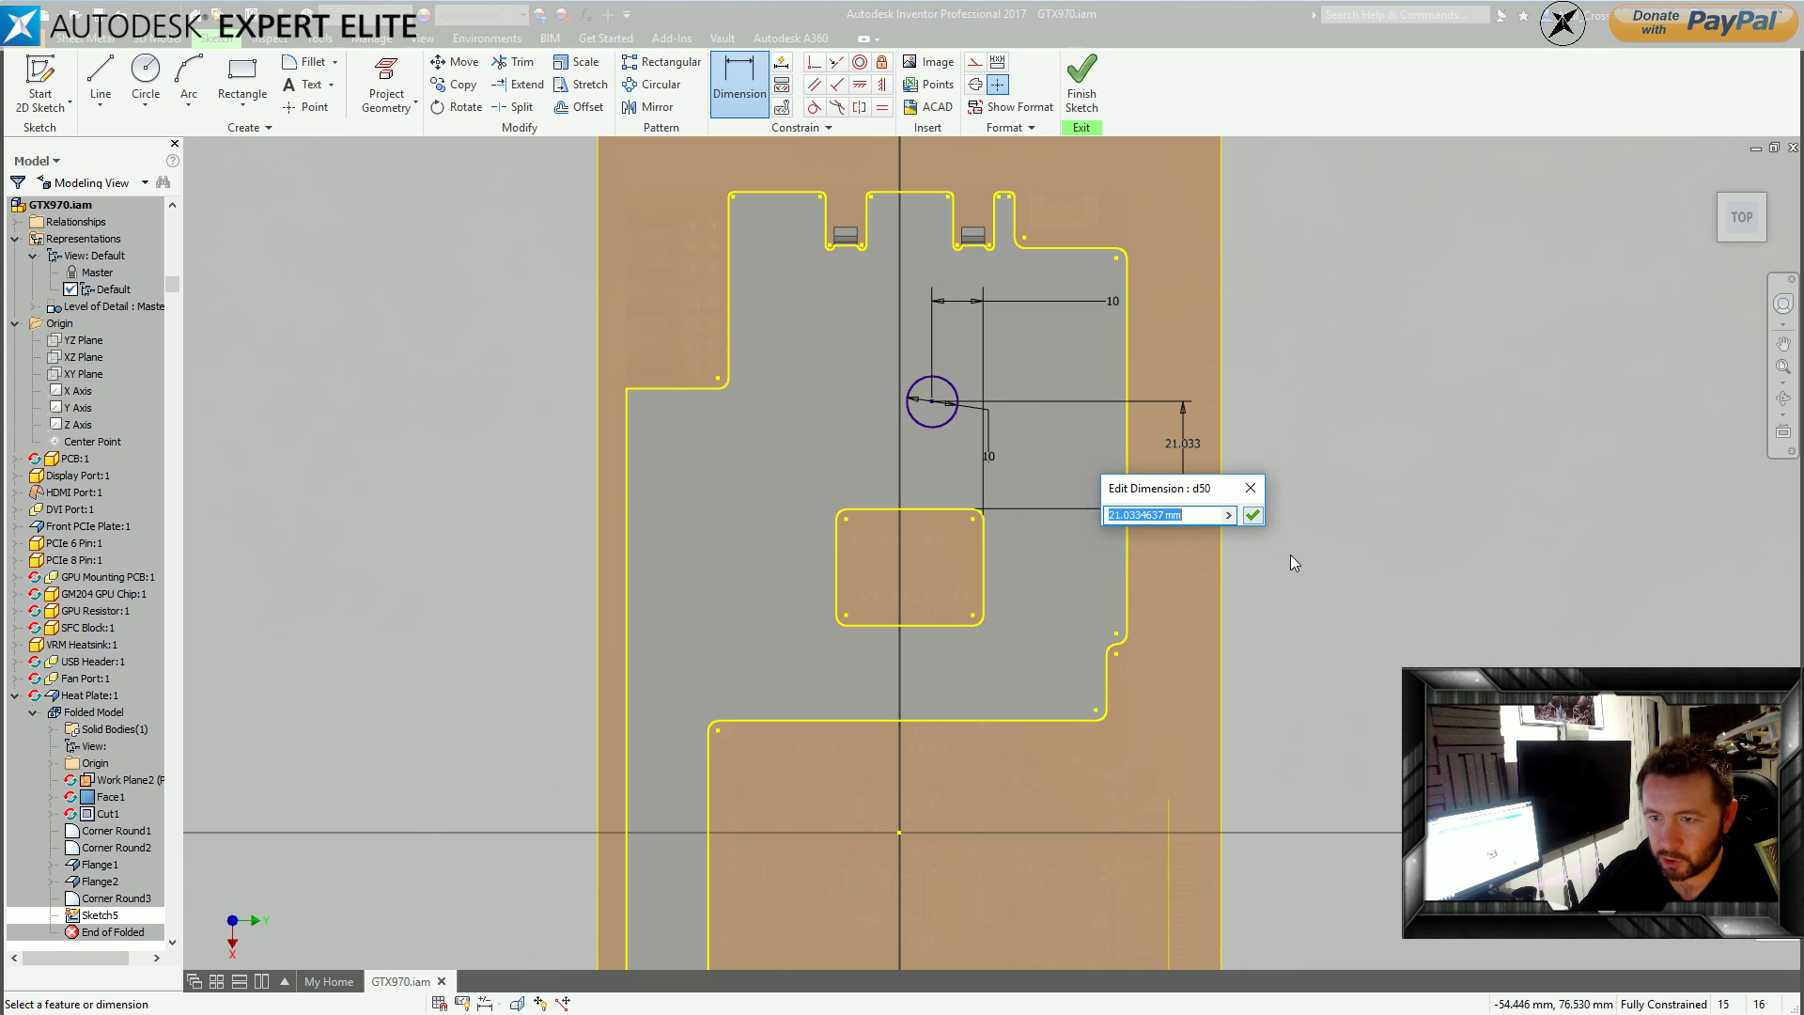
type("20")
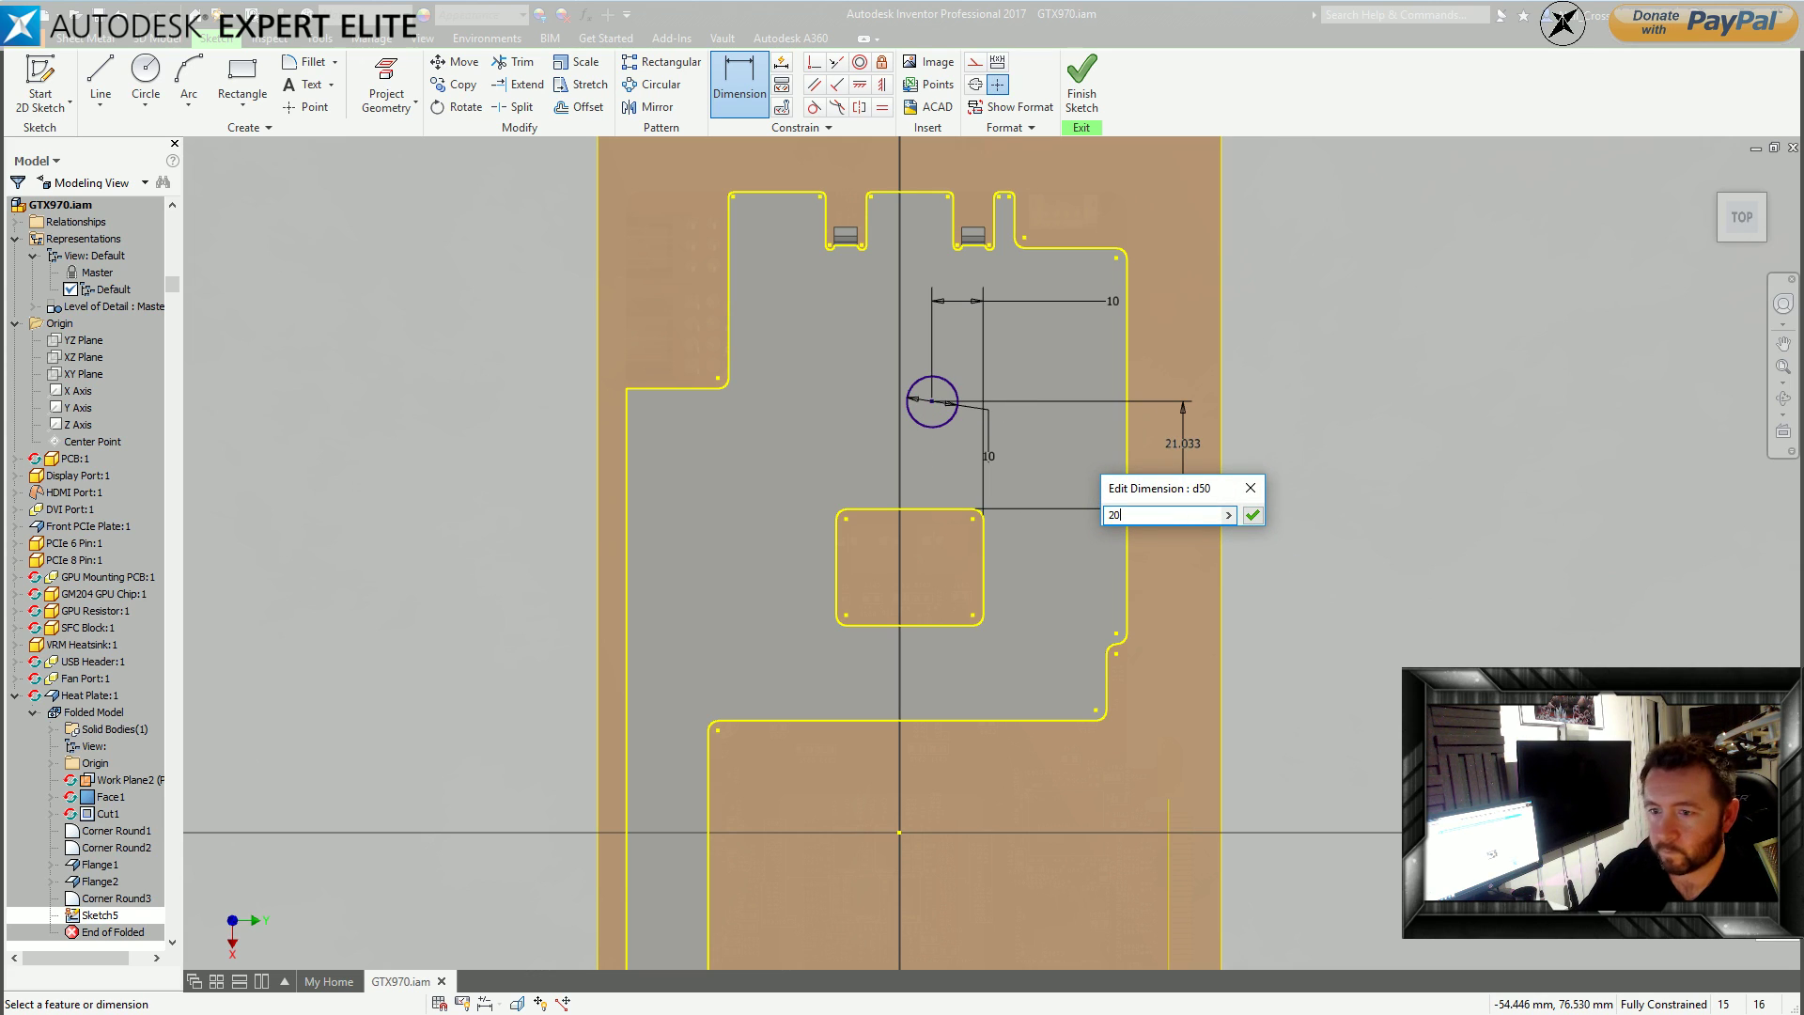
key("Return")
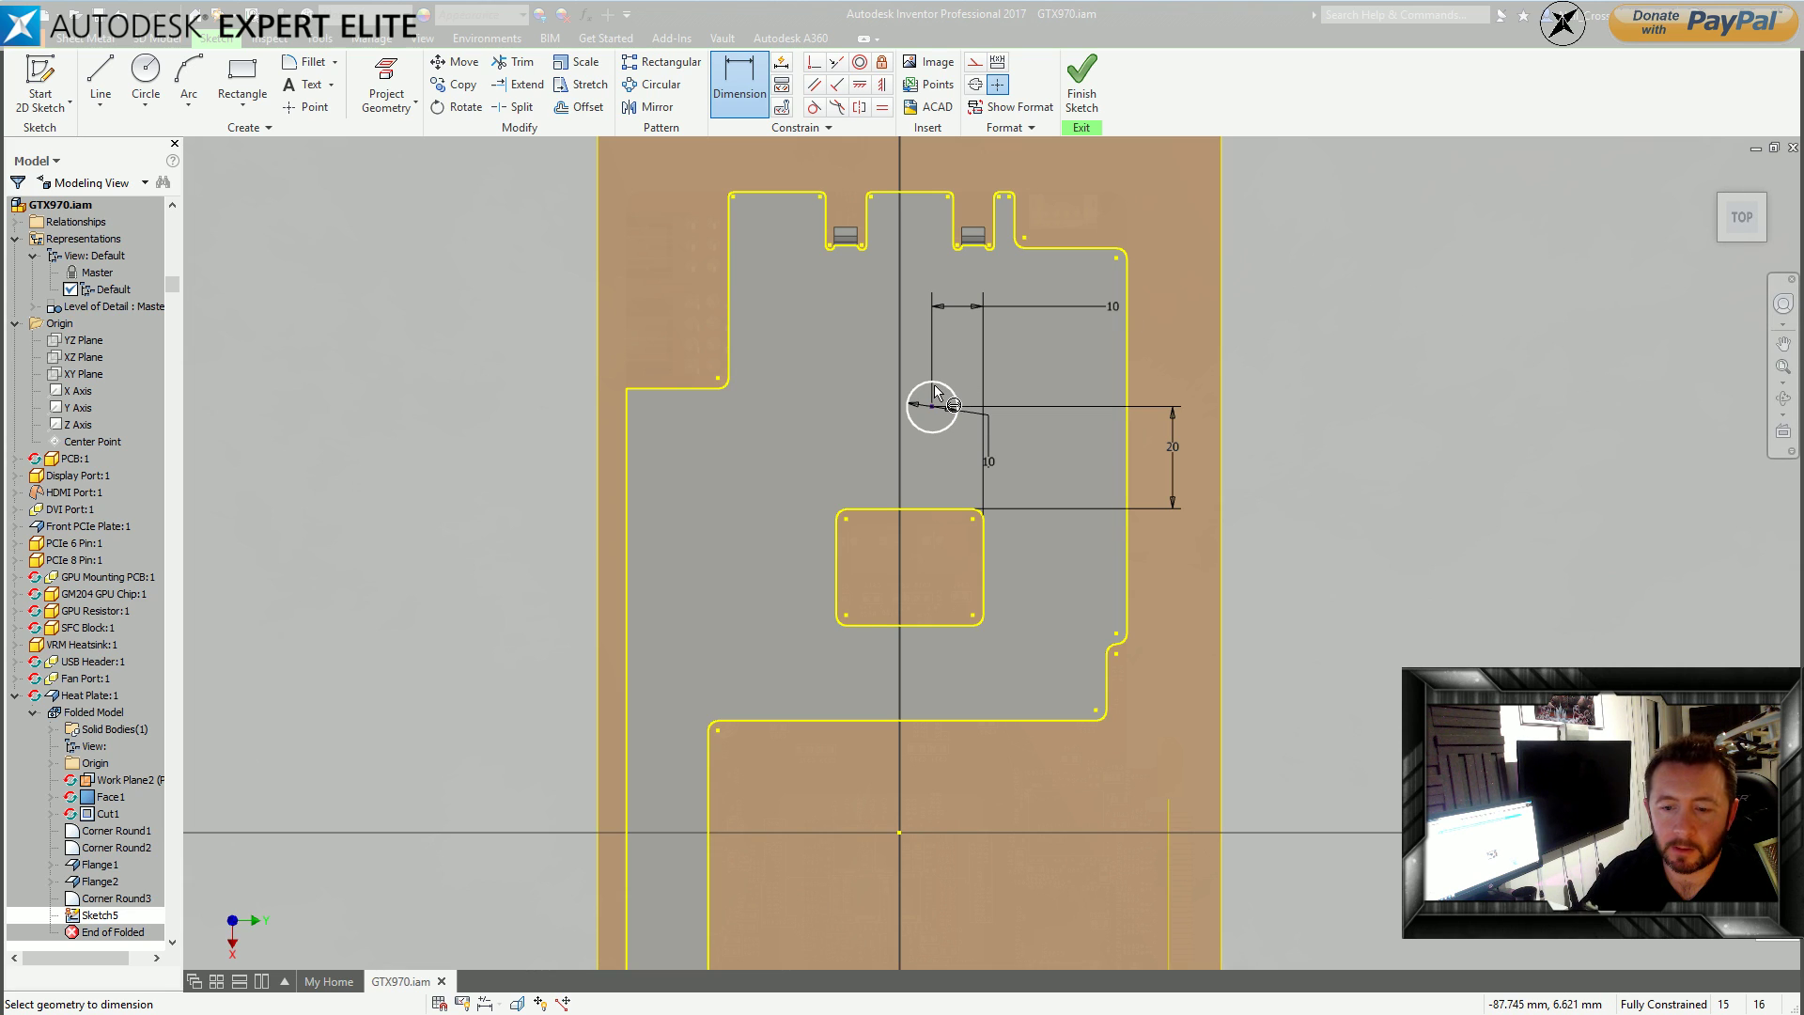
Sketch a 10 by 10 mm square on the plate between the stepped side edge and the circle.
mouse_move(819, 471)
middle_mouse_down()
mouse_move(895, 576)
mouse_move(963, 617)
middle_mouse_up()
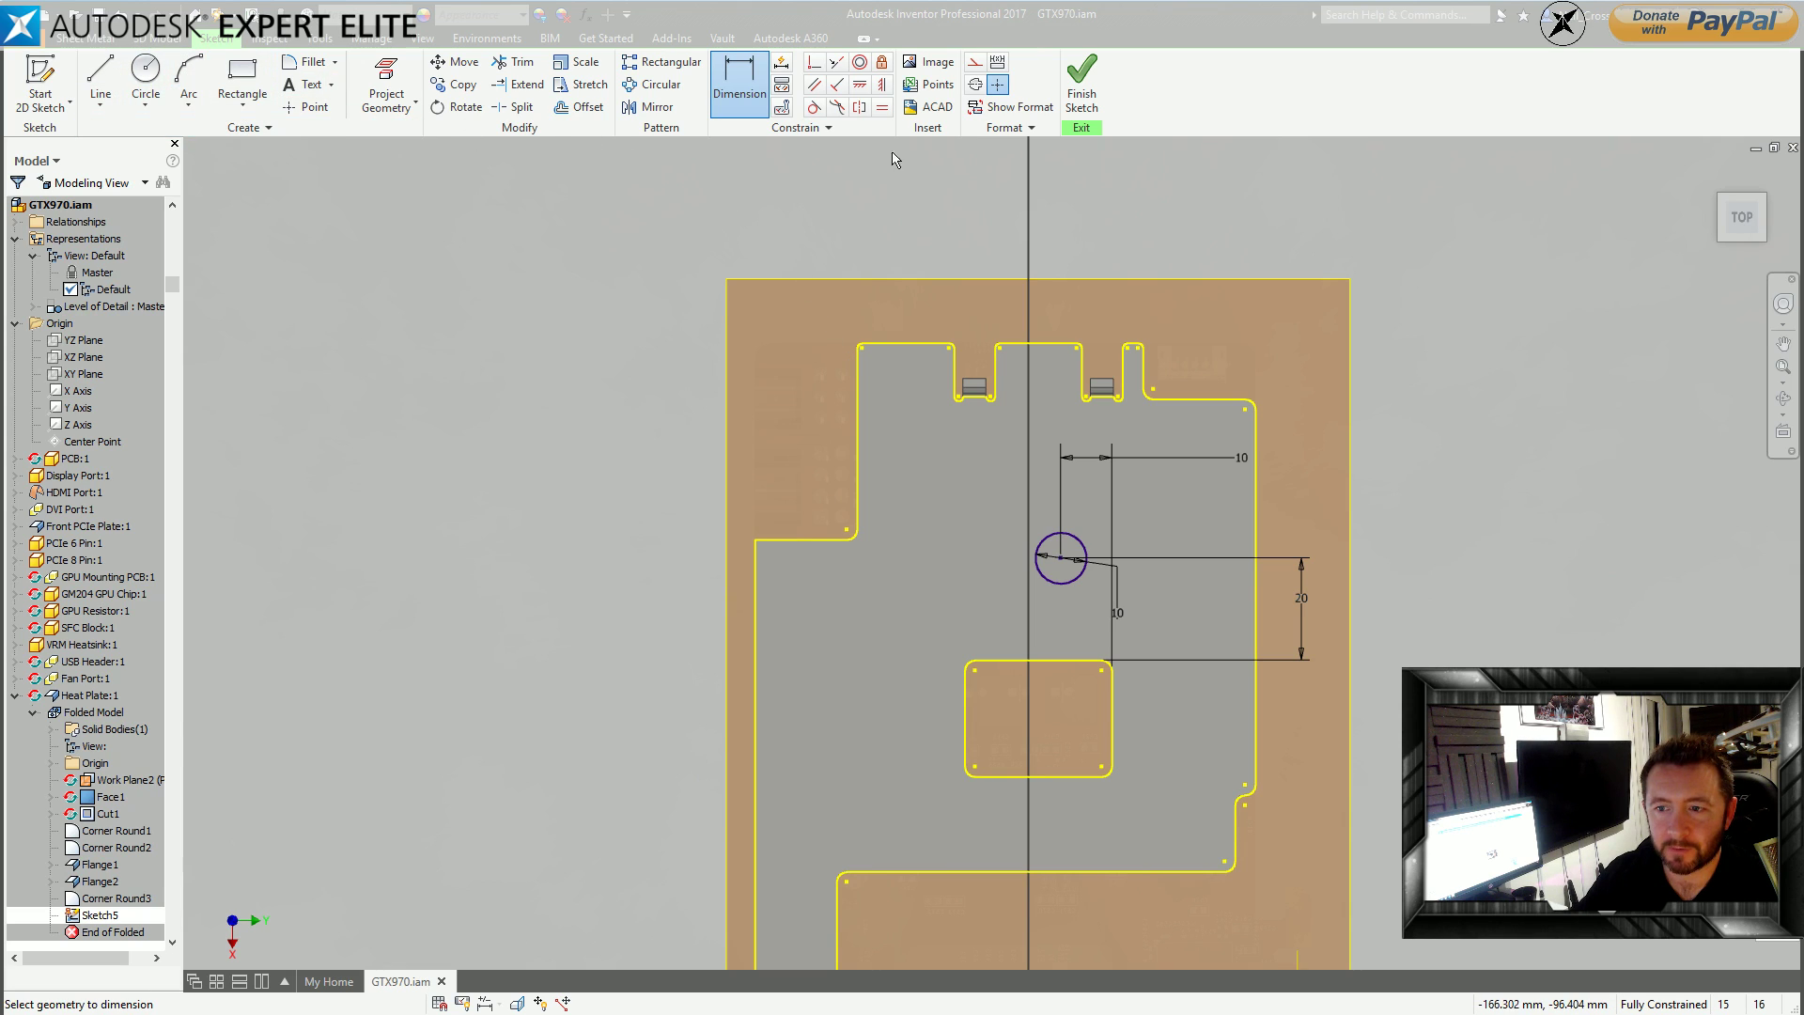
left_click(243, 75)
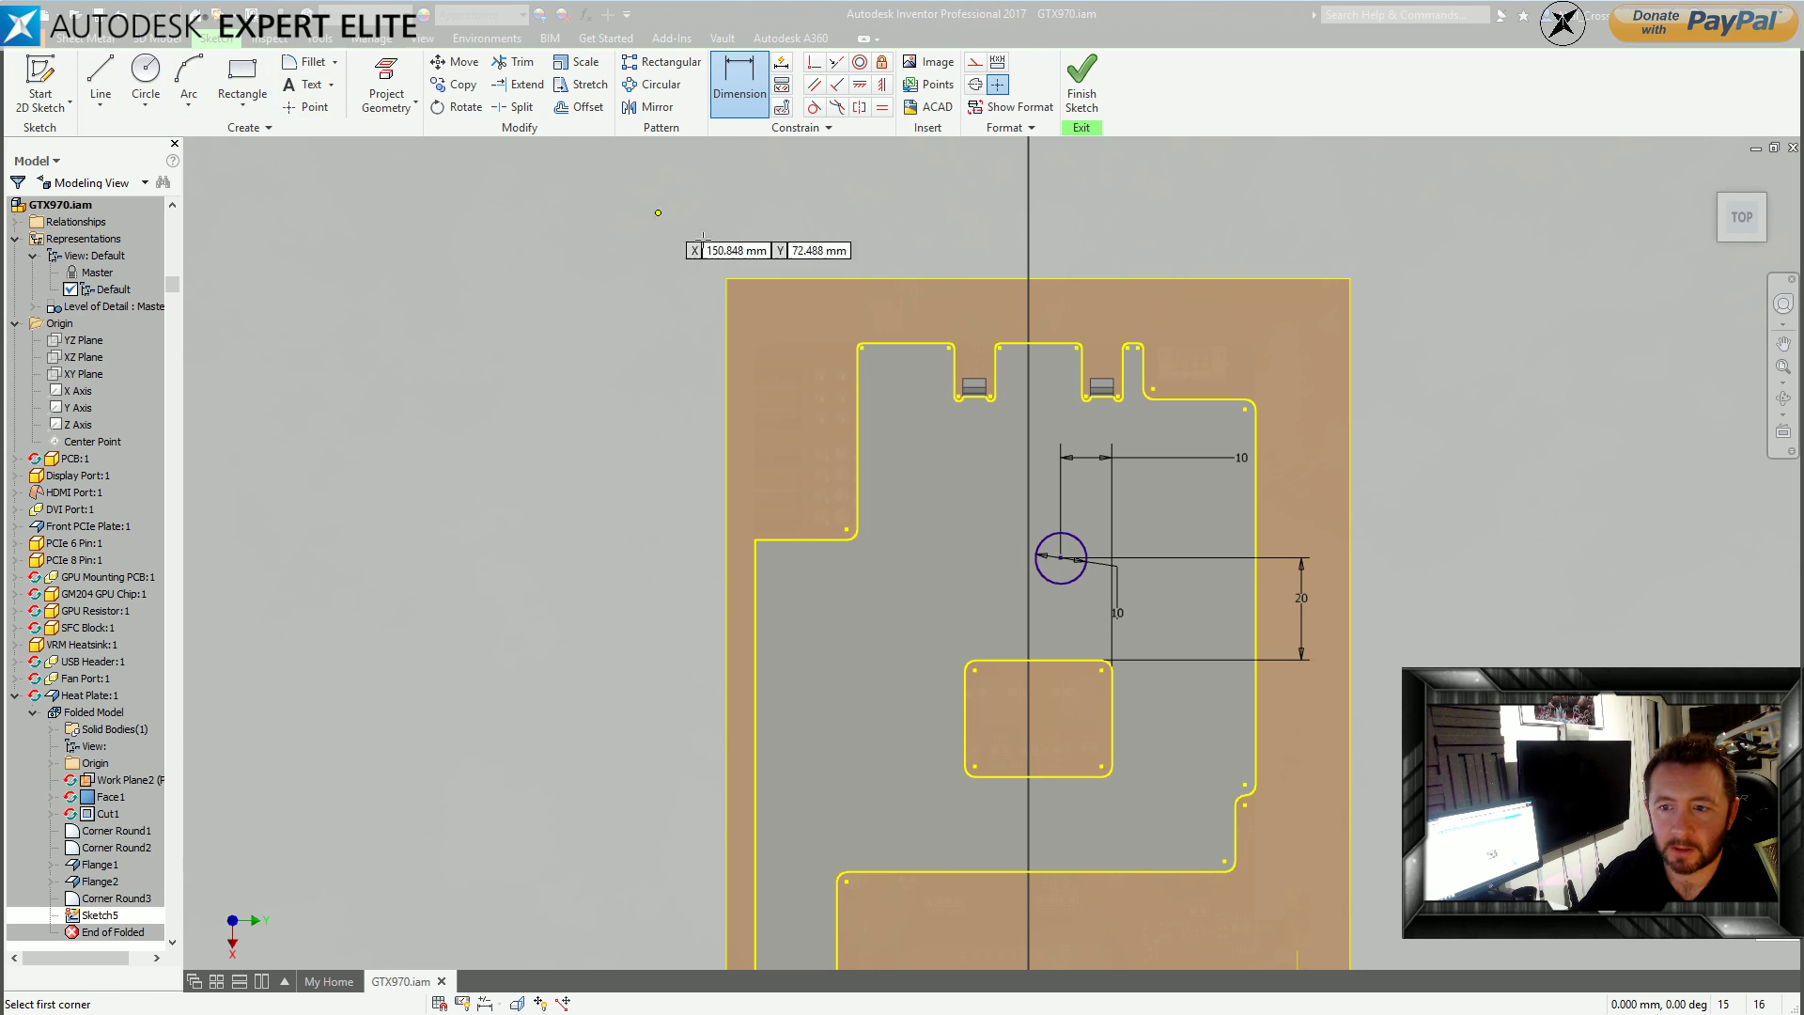
left_click(903, 468)
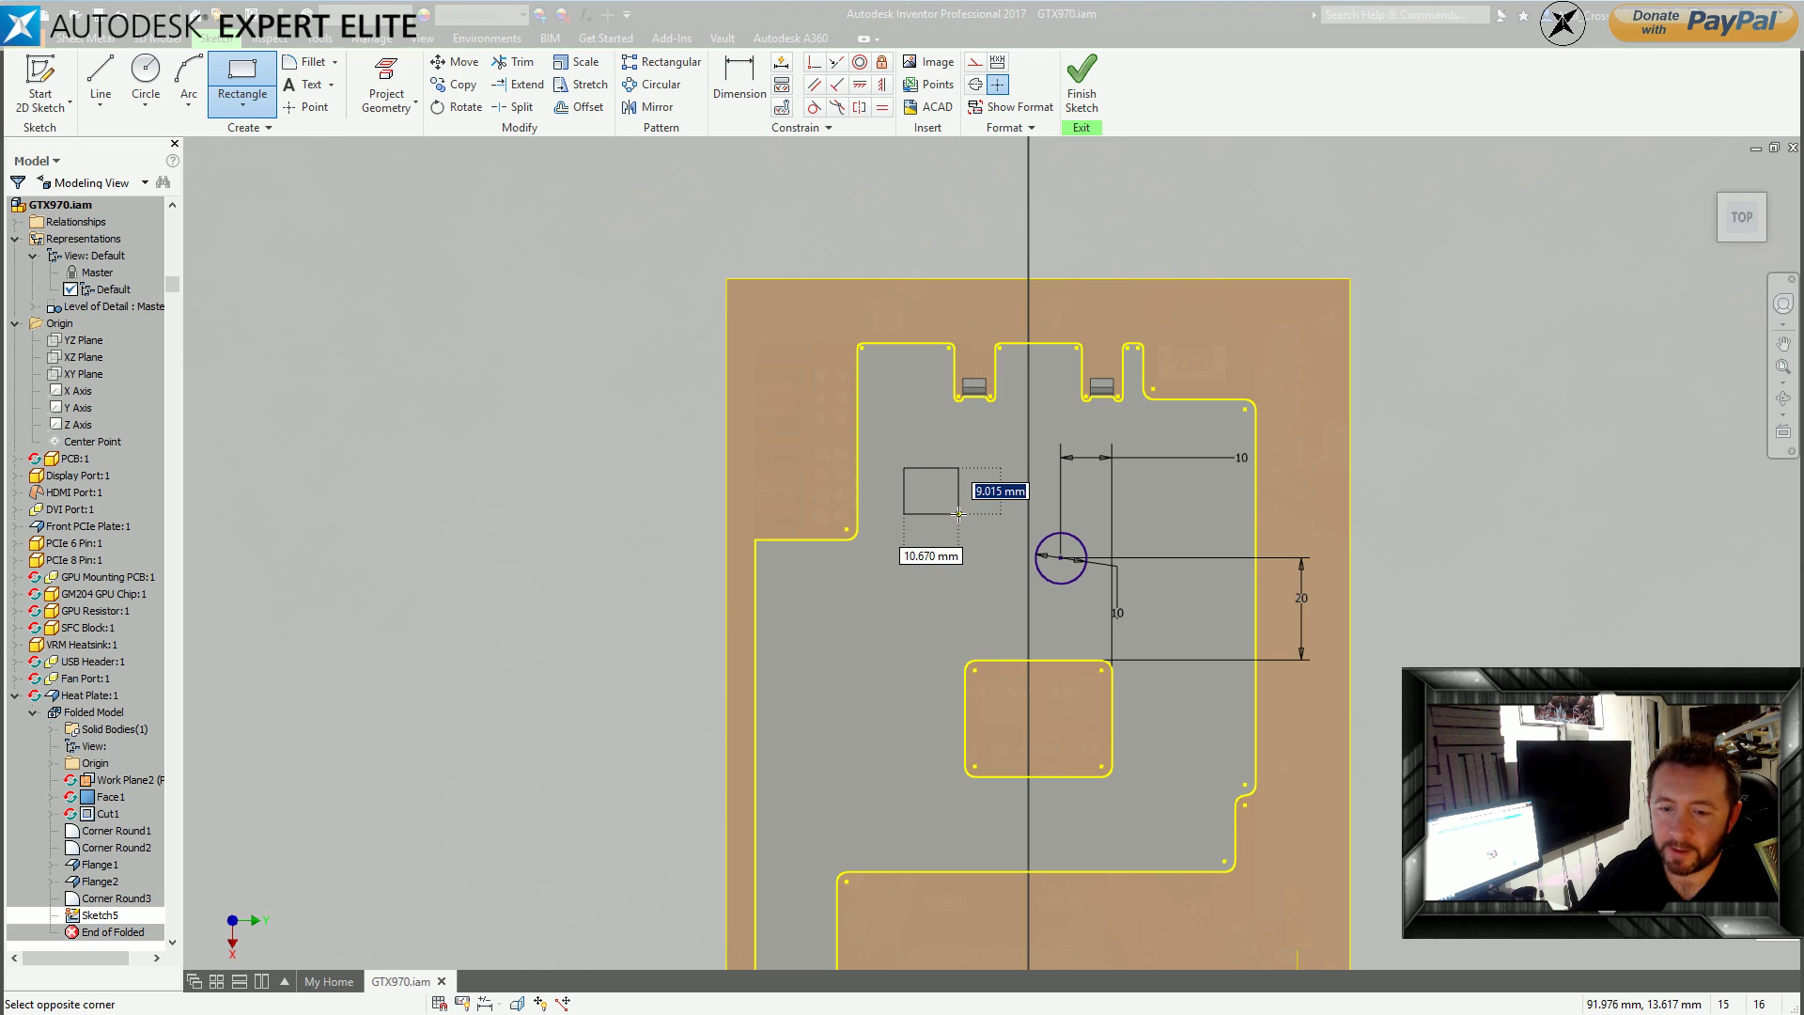
type("10")
key("Tab")
type("10")
key("Return")
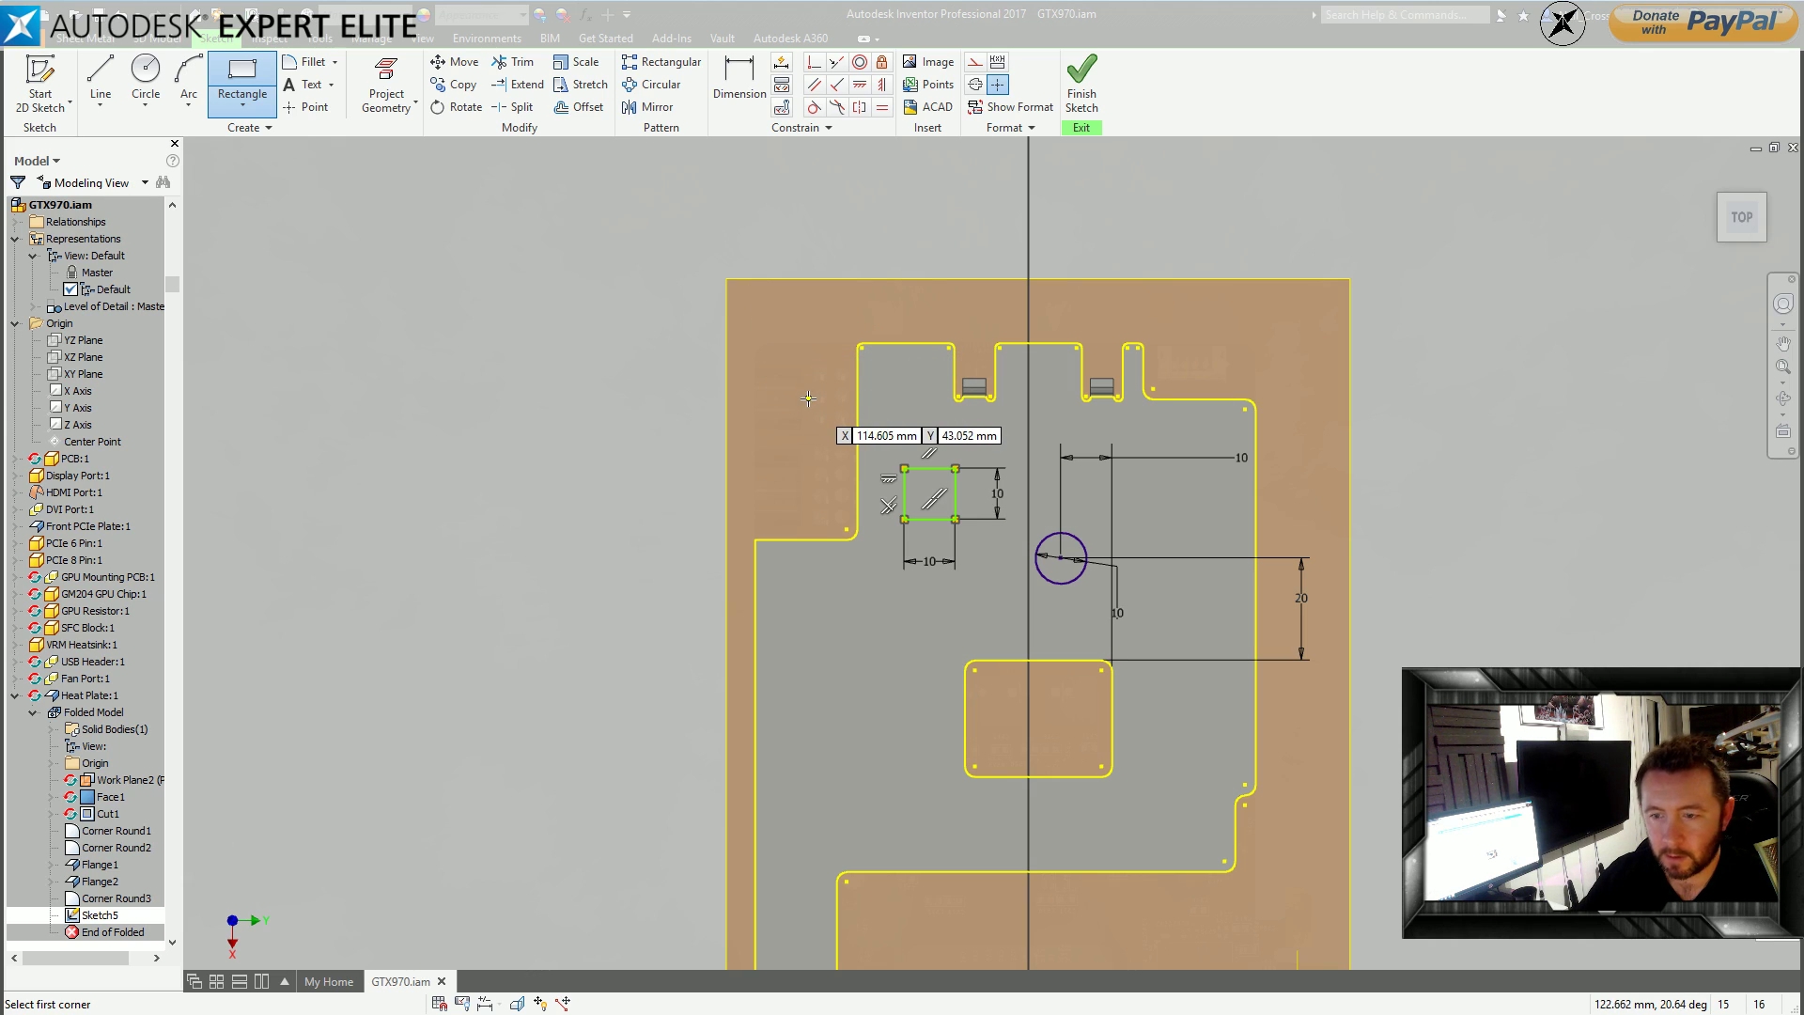
Dimension the square's lower edge 6 mm above the horizontal edge of the plate's side step.
key("d")
left_click(832, 539)
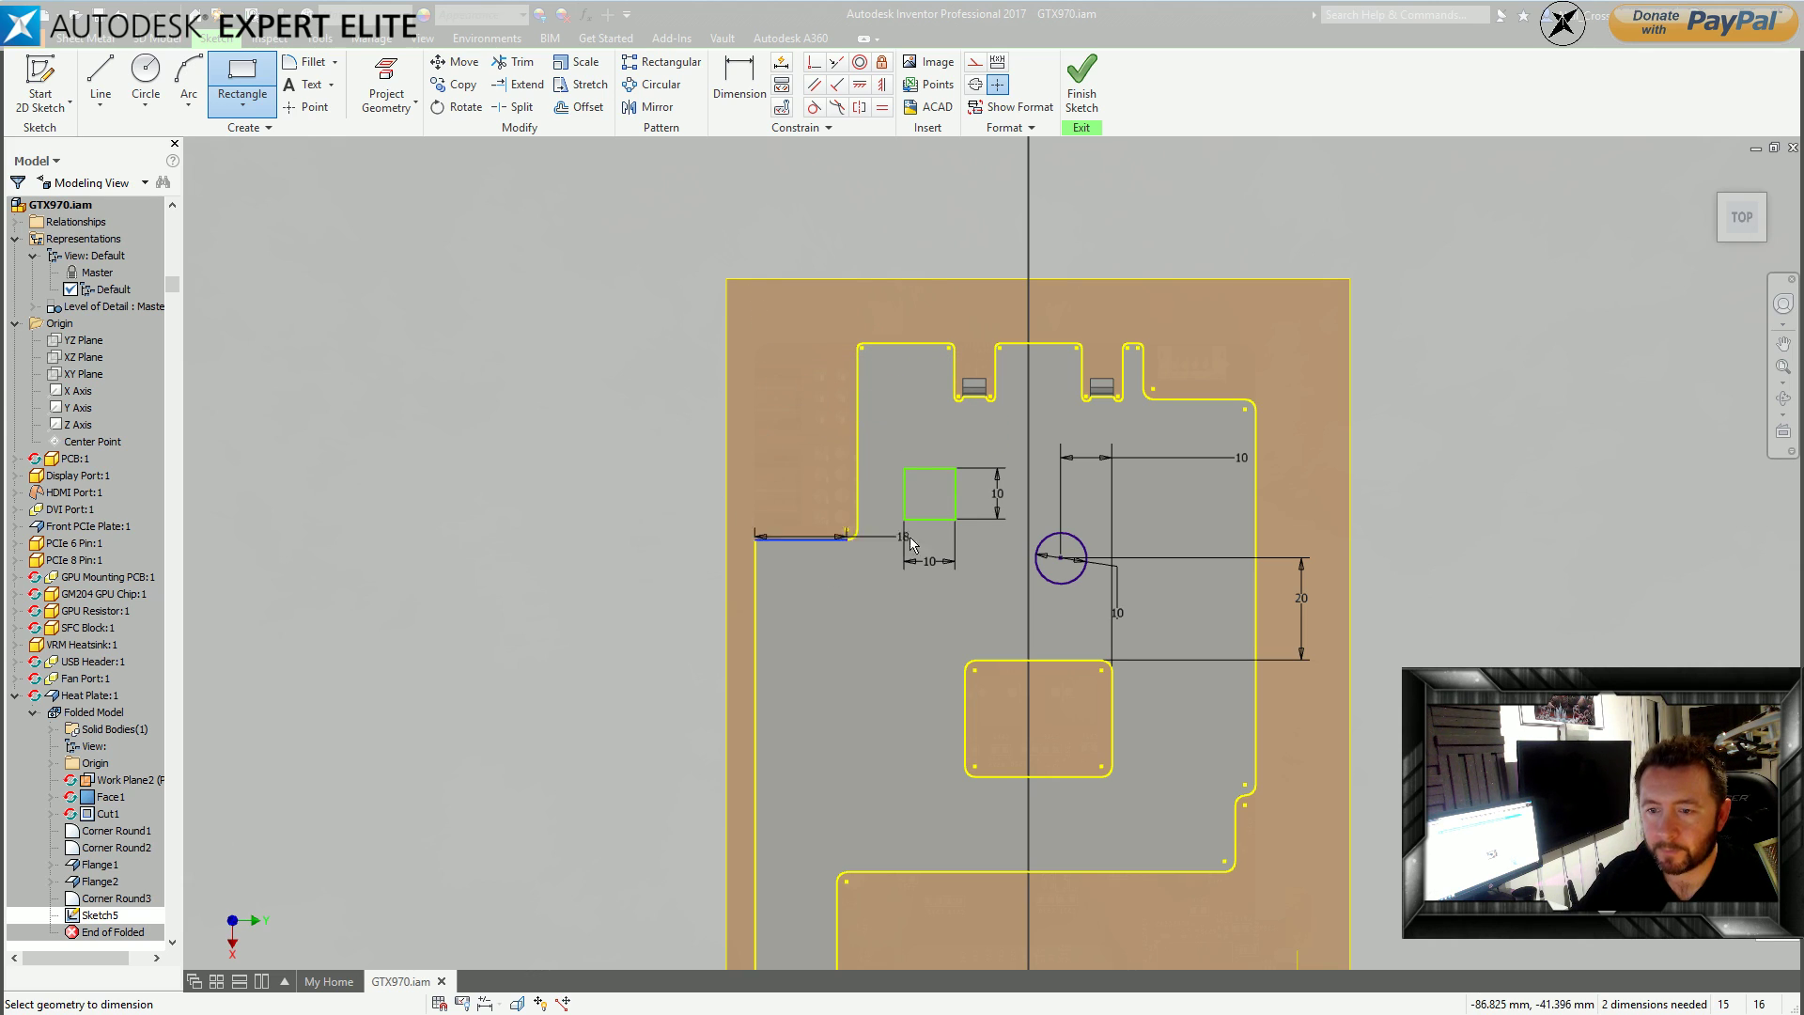
left_click(930, 519)
left_click(663, 568)
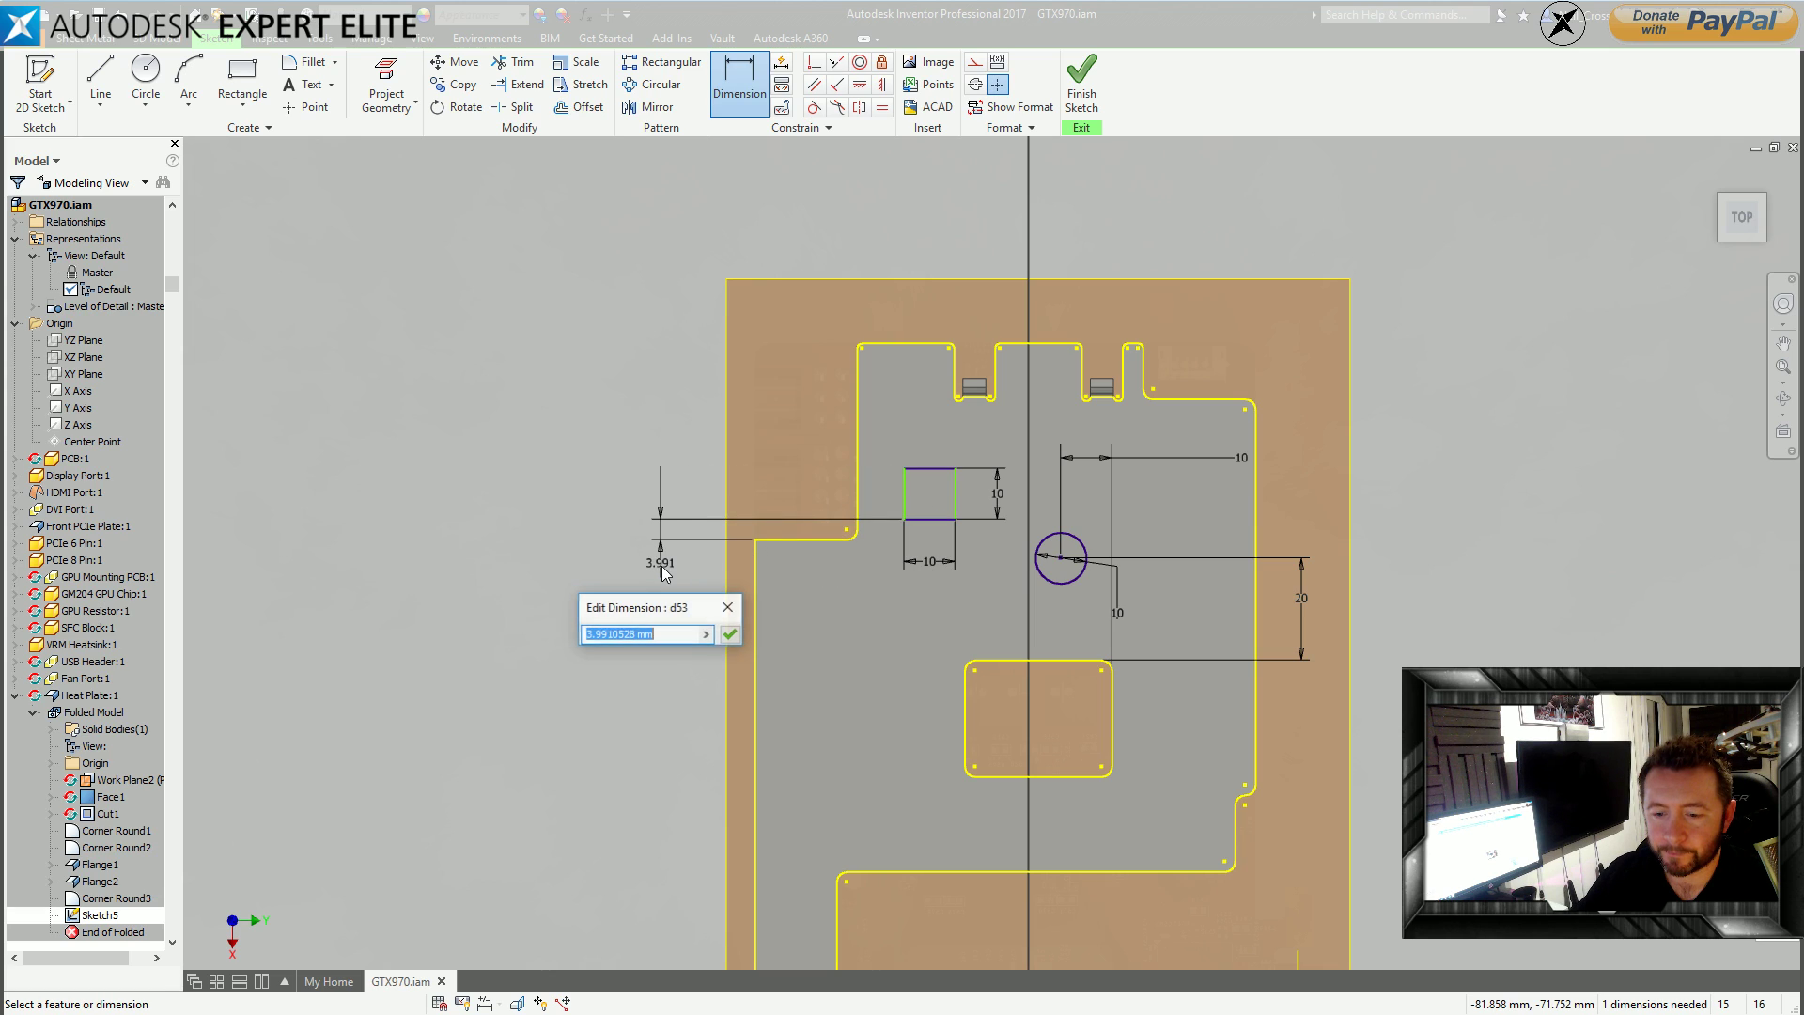
type("8")
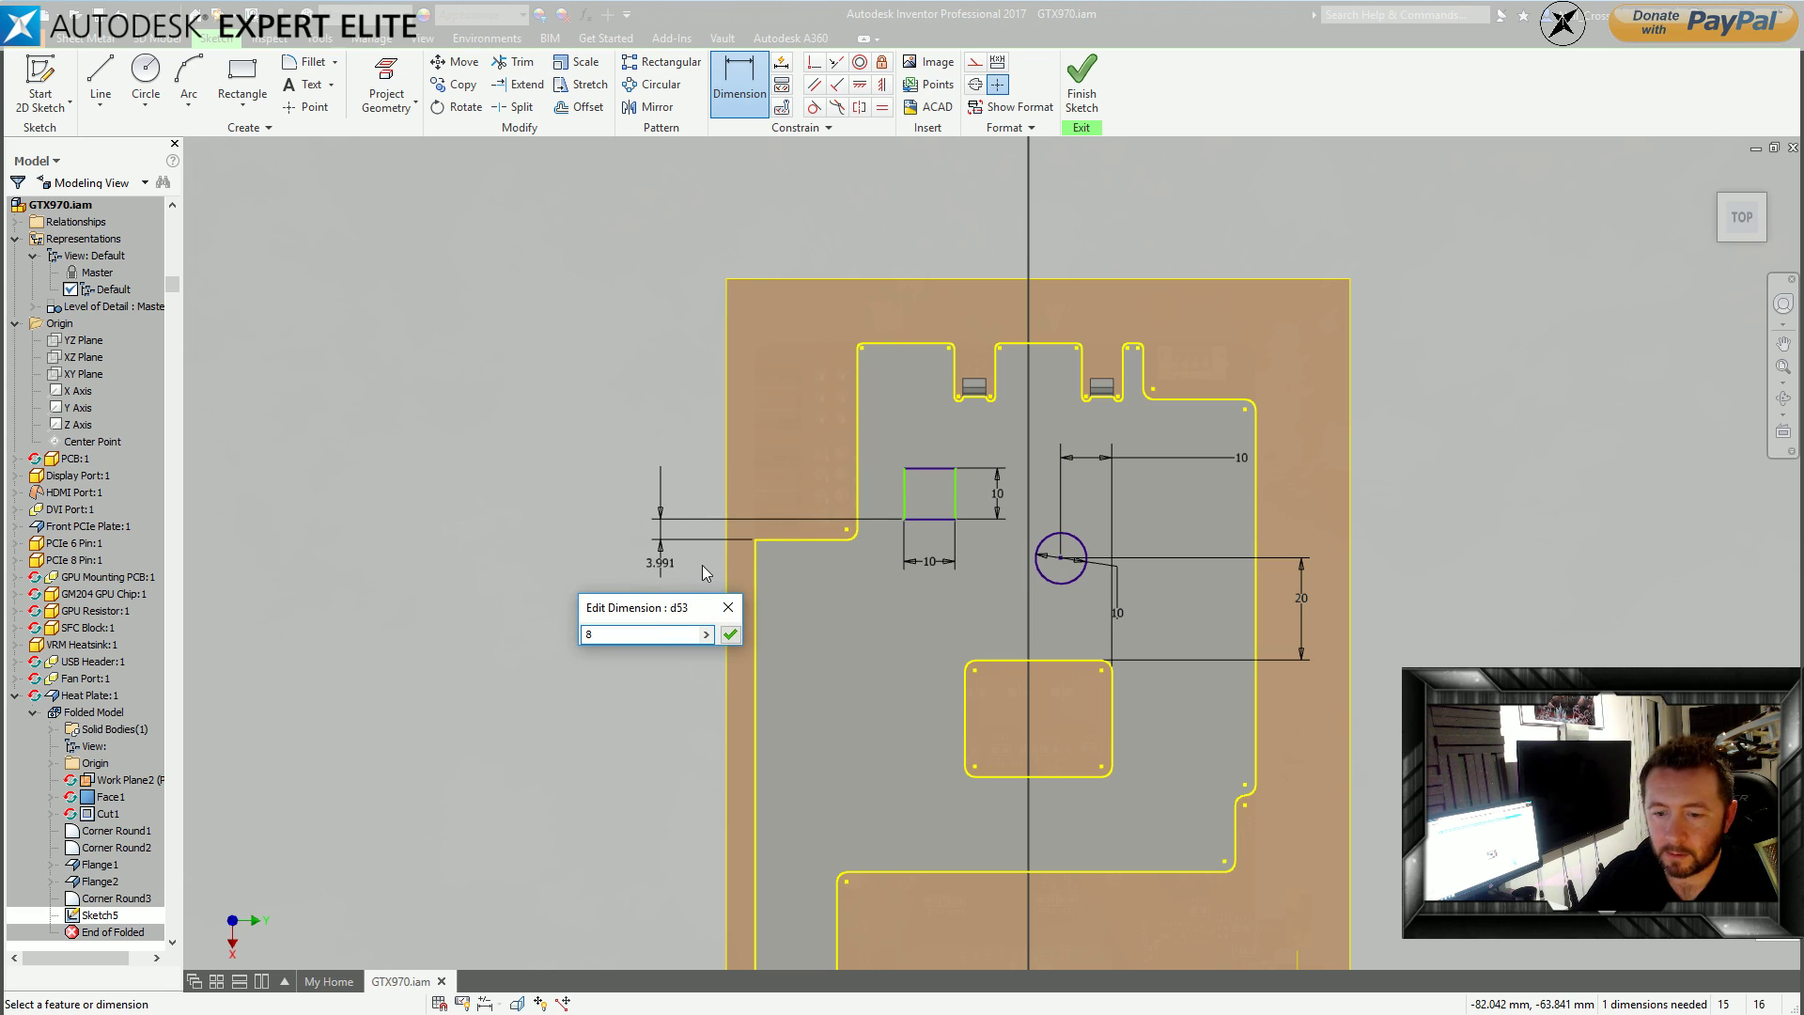
key("BackSpace")
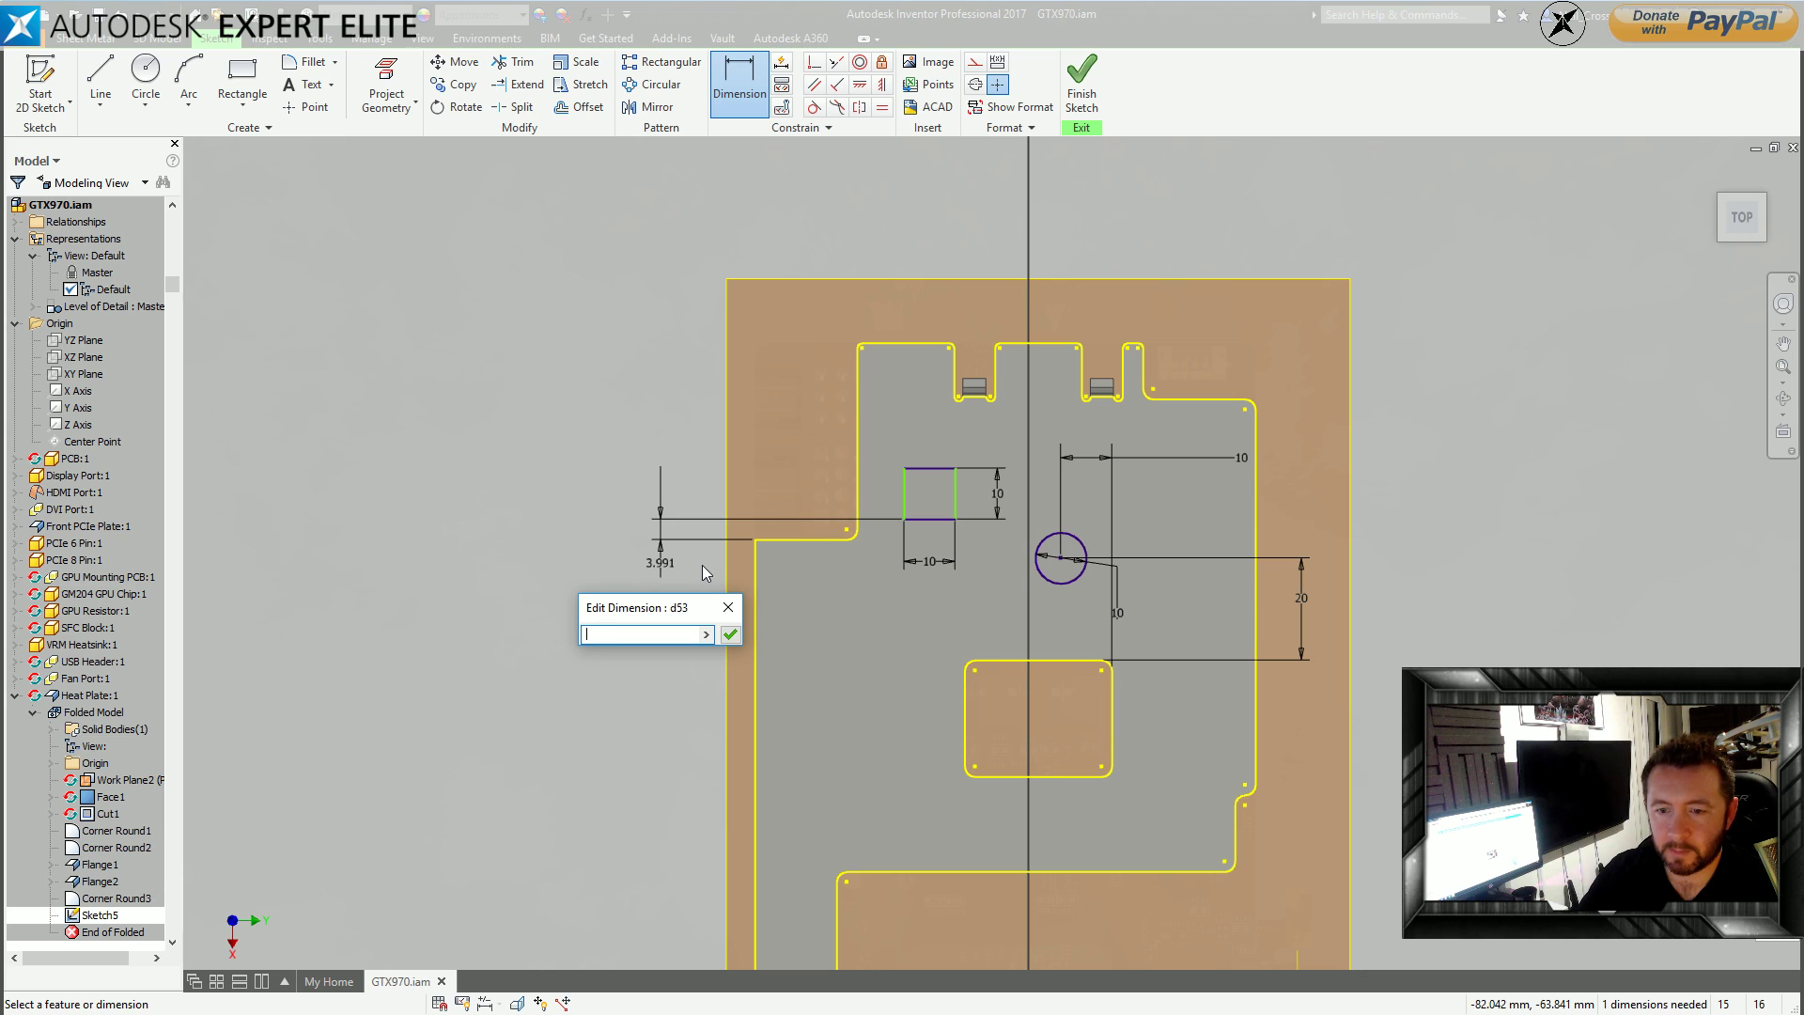
type("6")
key("Return")
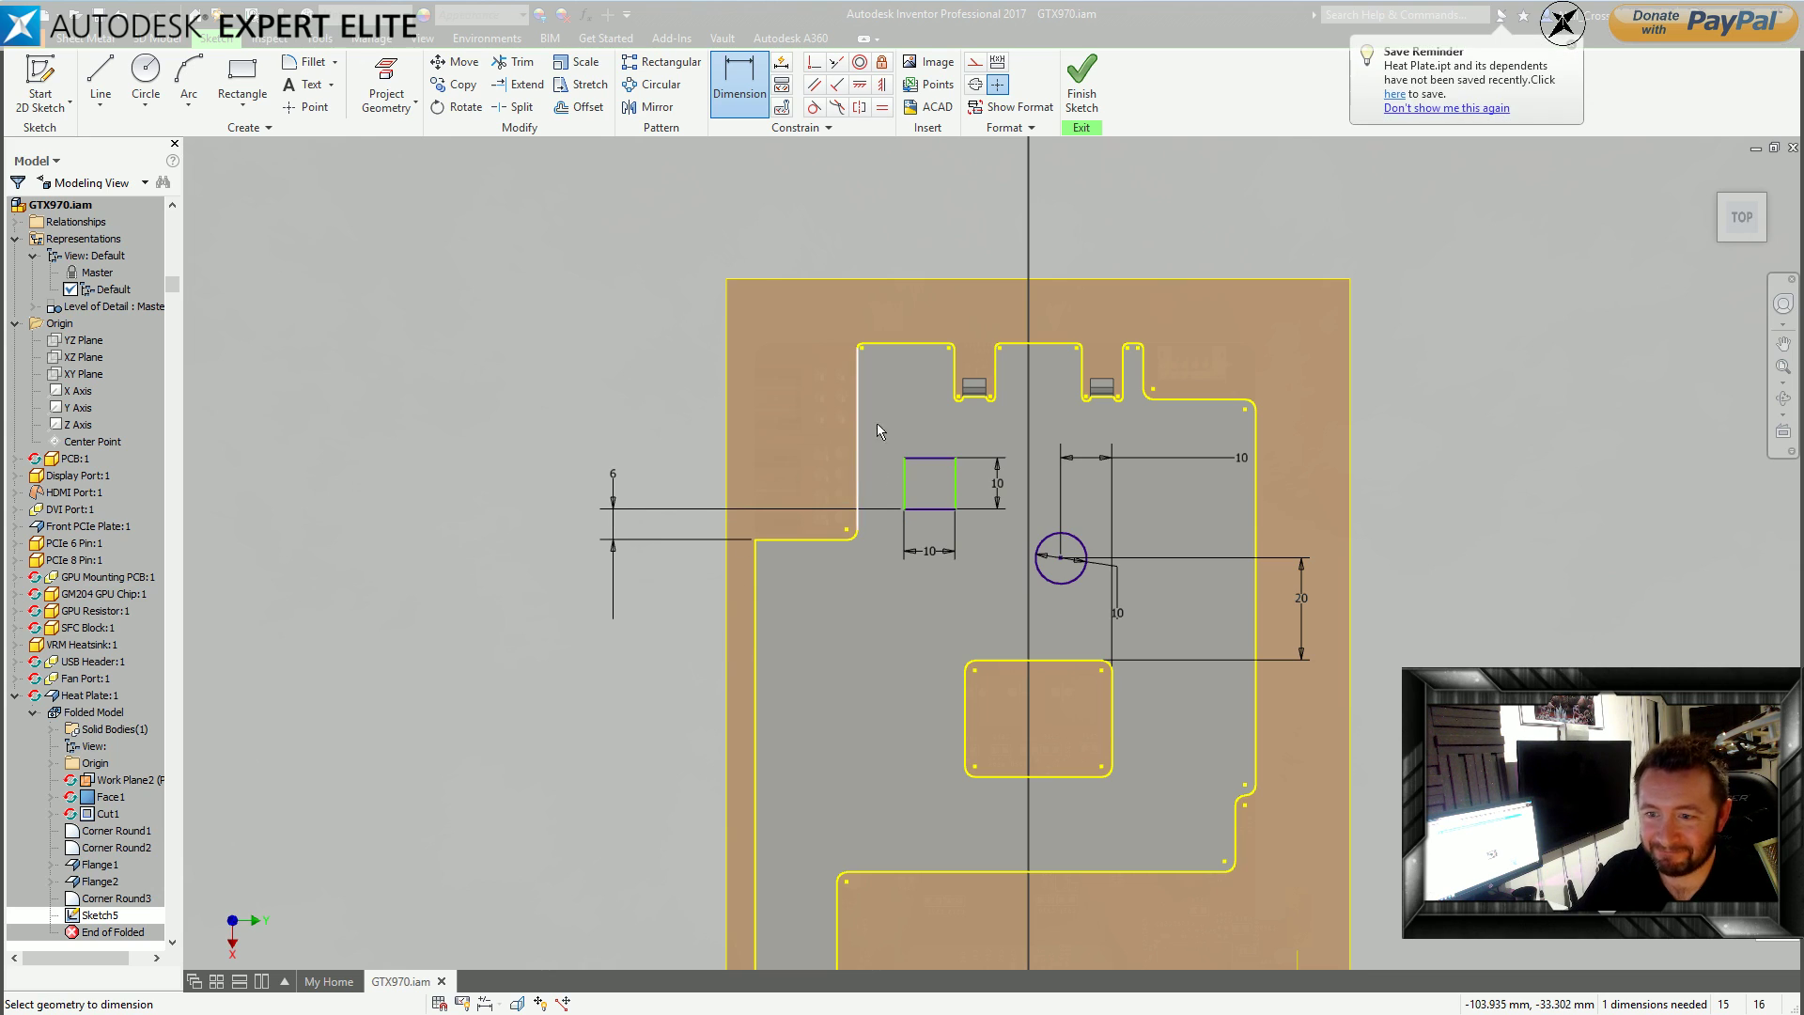
Dimension the square's near side 10 mm from the vertical edge of the plate's side step.
left_click(856, 487)
left_click(905, 495)
left_click(881, 470)
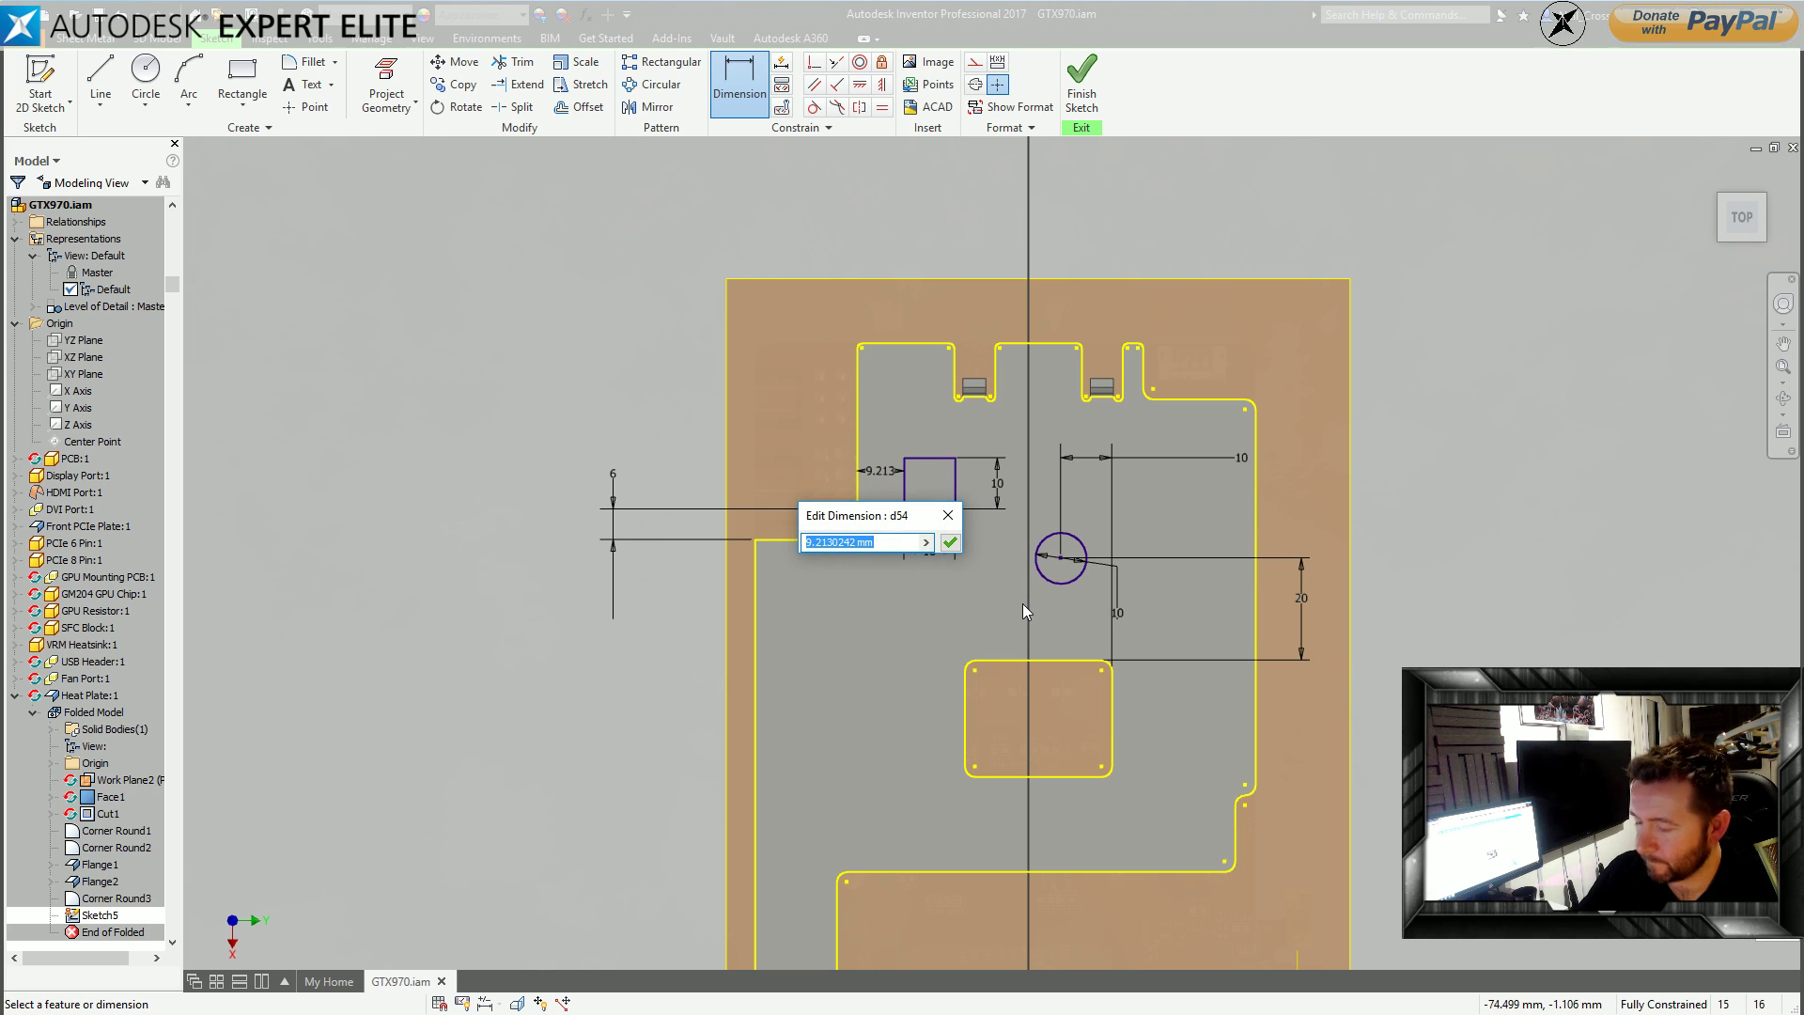
type("10")
key("Return")
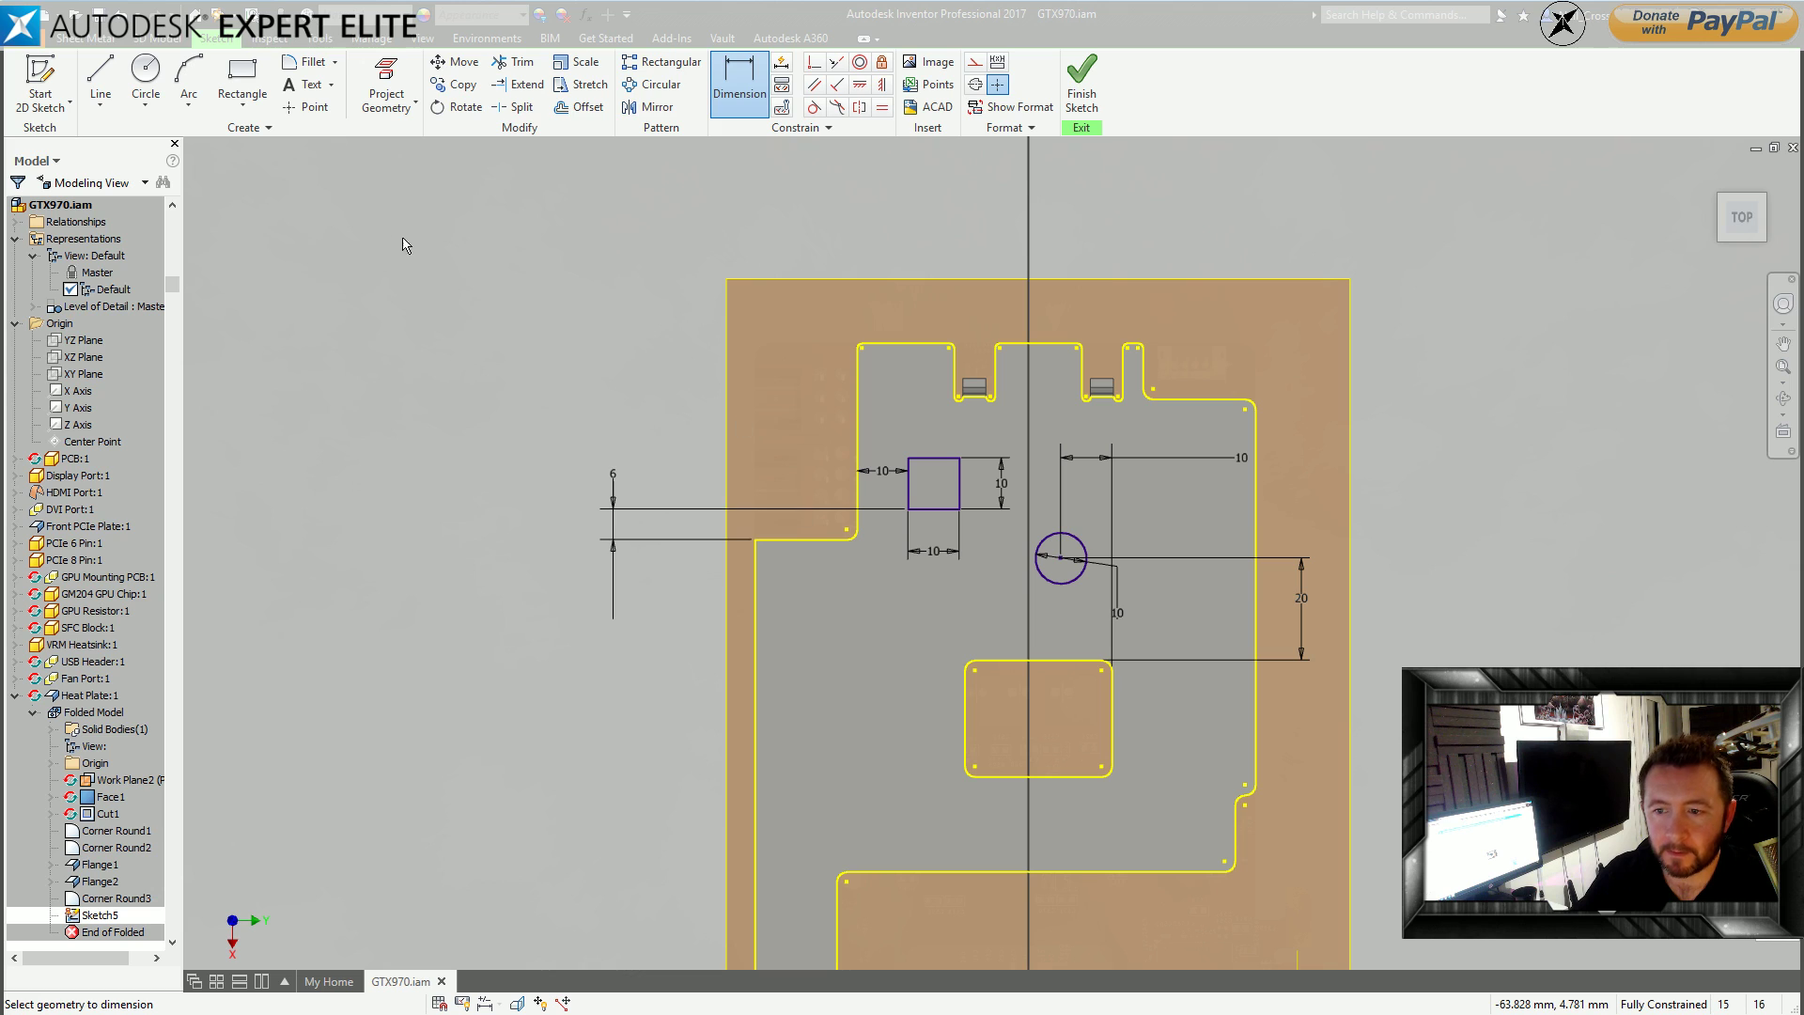
Finish the sketch and cut the circle and the square out of the heat plate through its Thickness.
left_click(1081, 84)
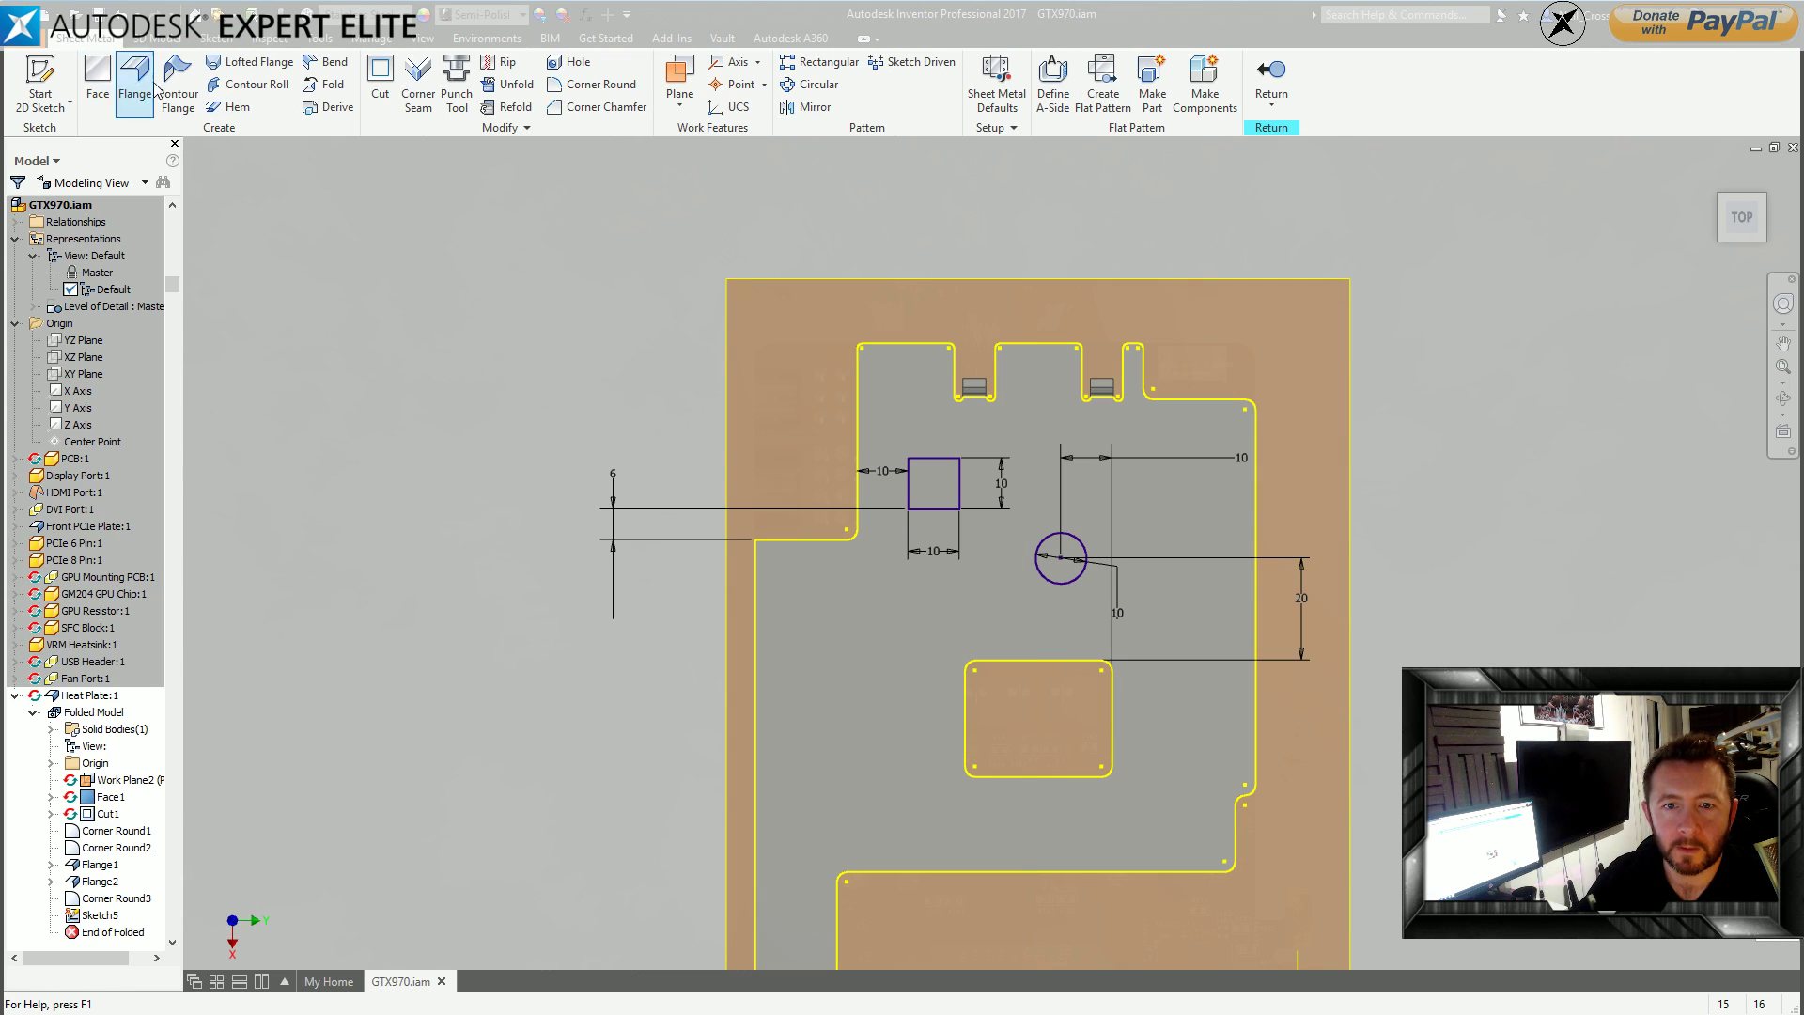
left_click(393, 82)
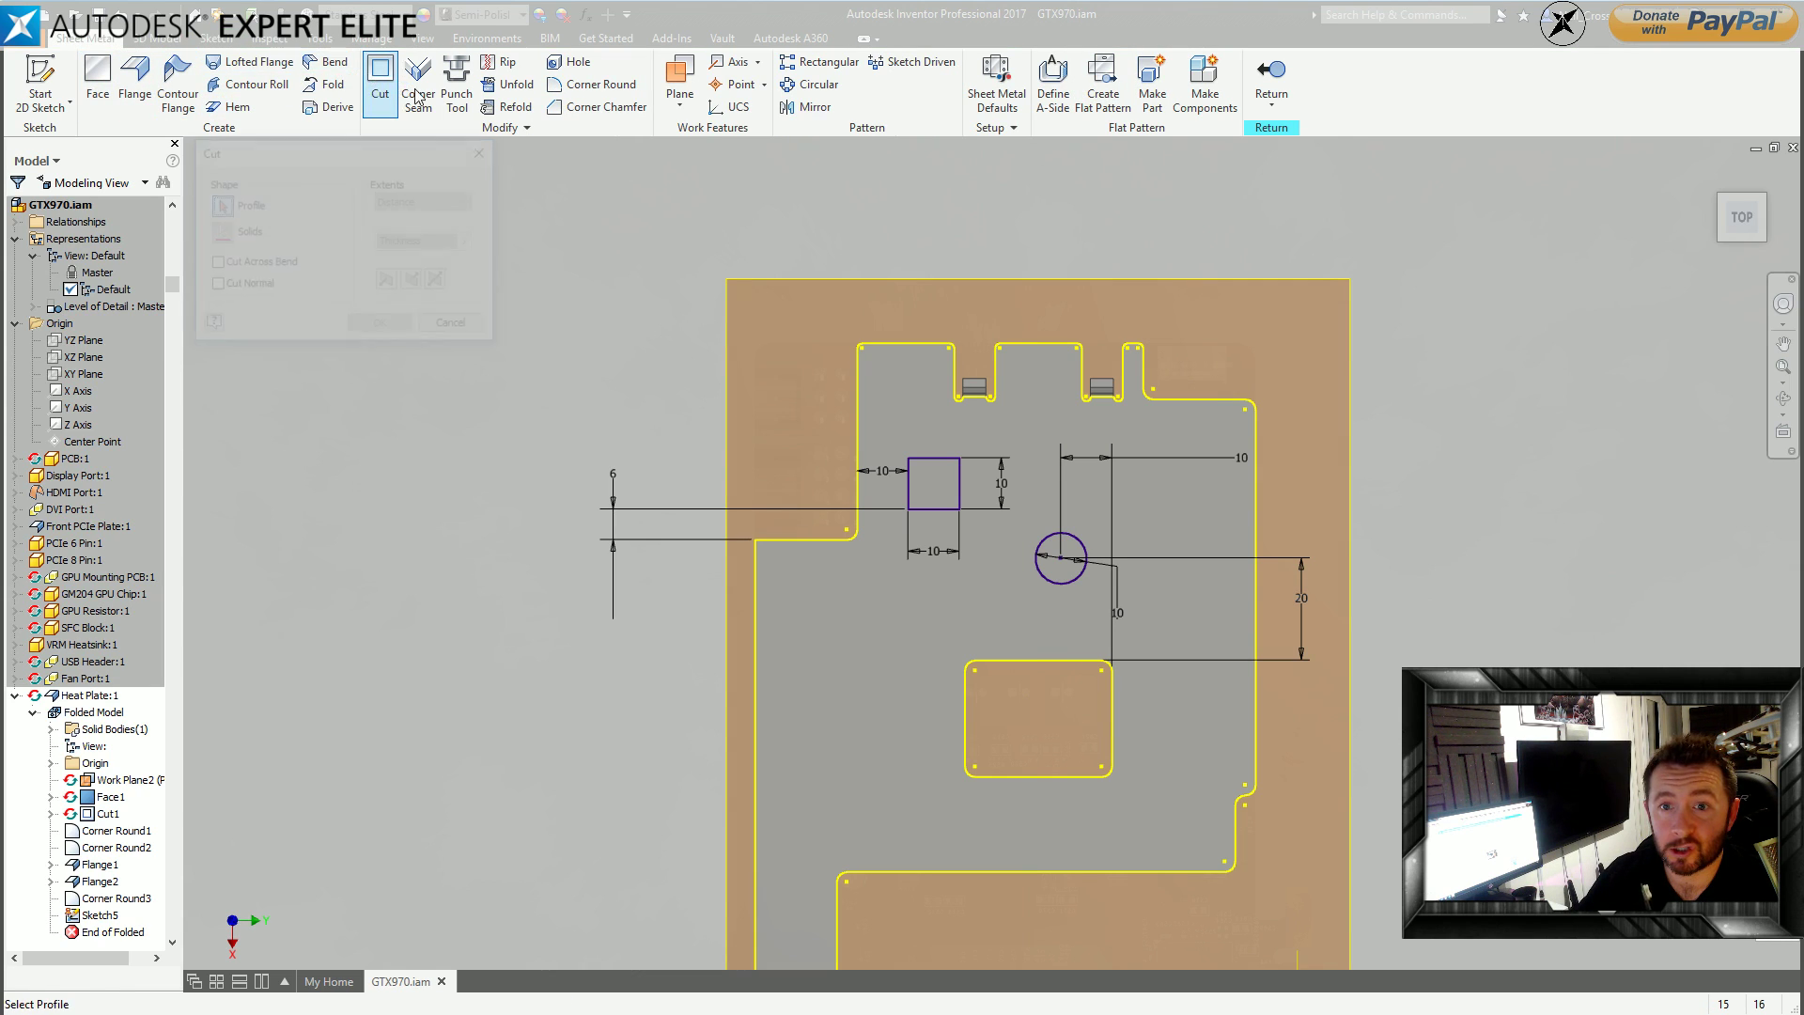
left_click(1061, 558)
left_click(933, 483)
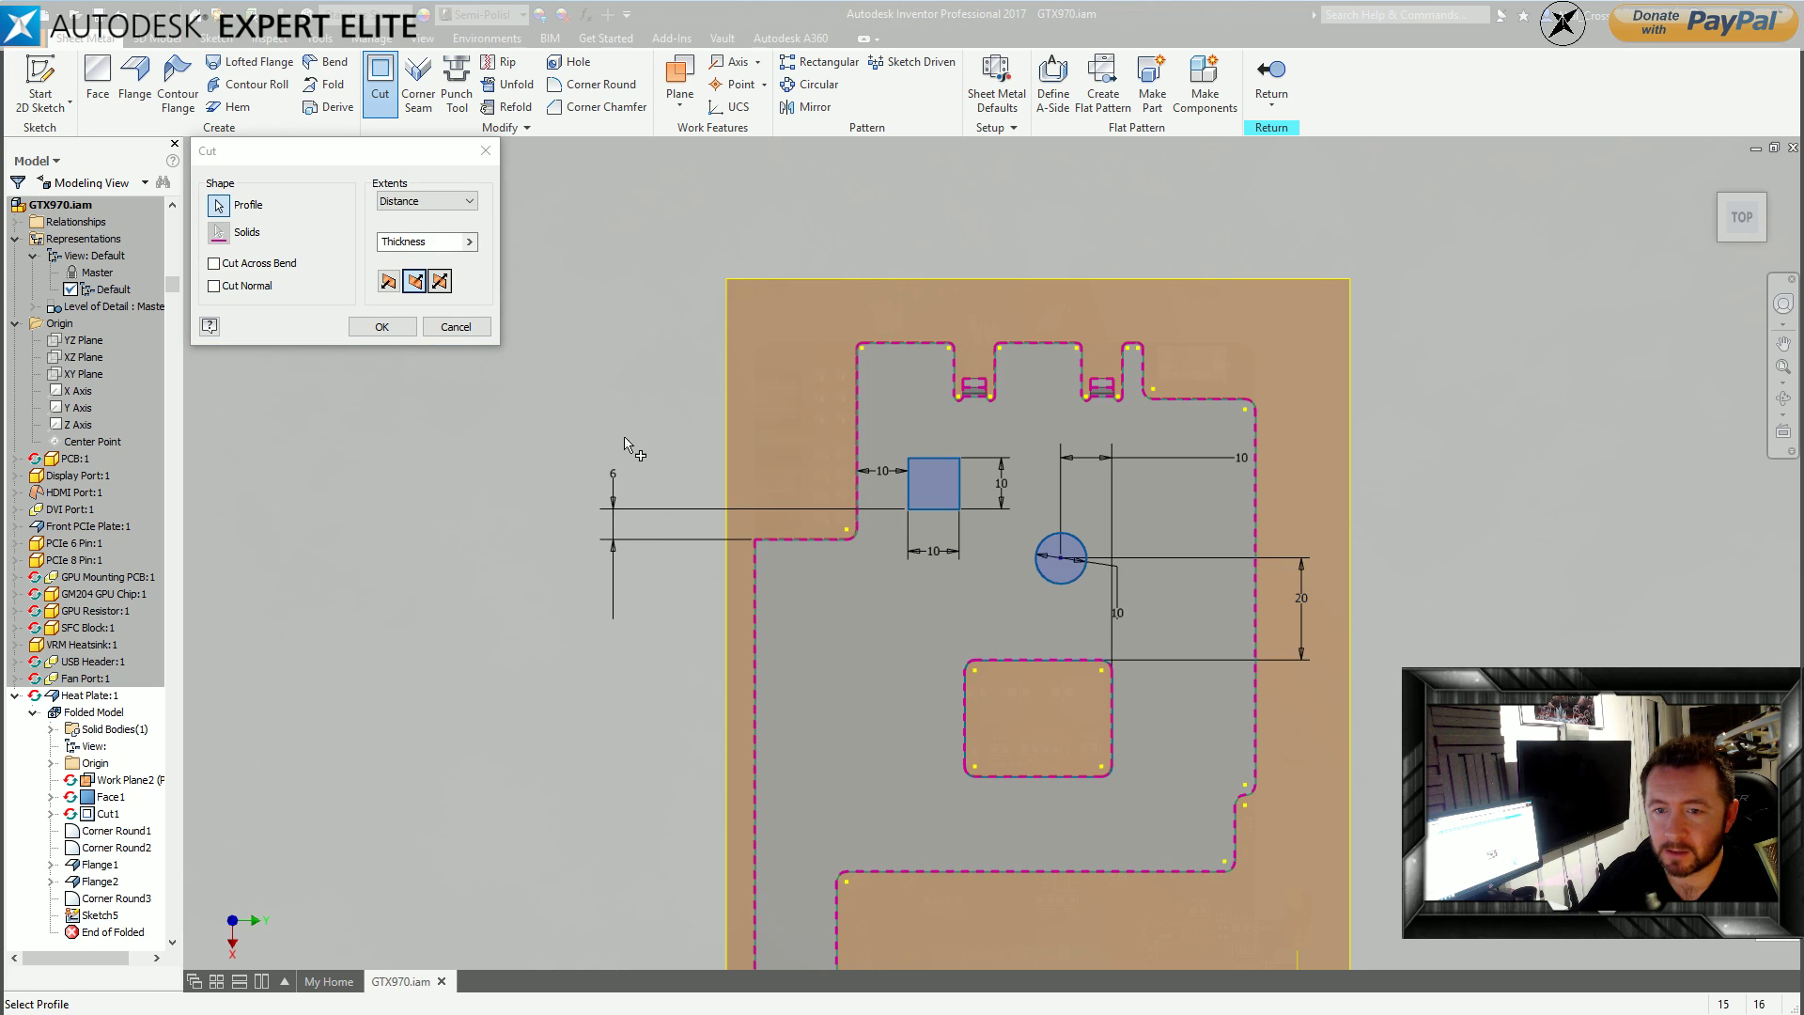
left_click(382, 326)
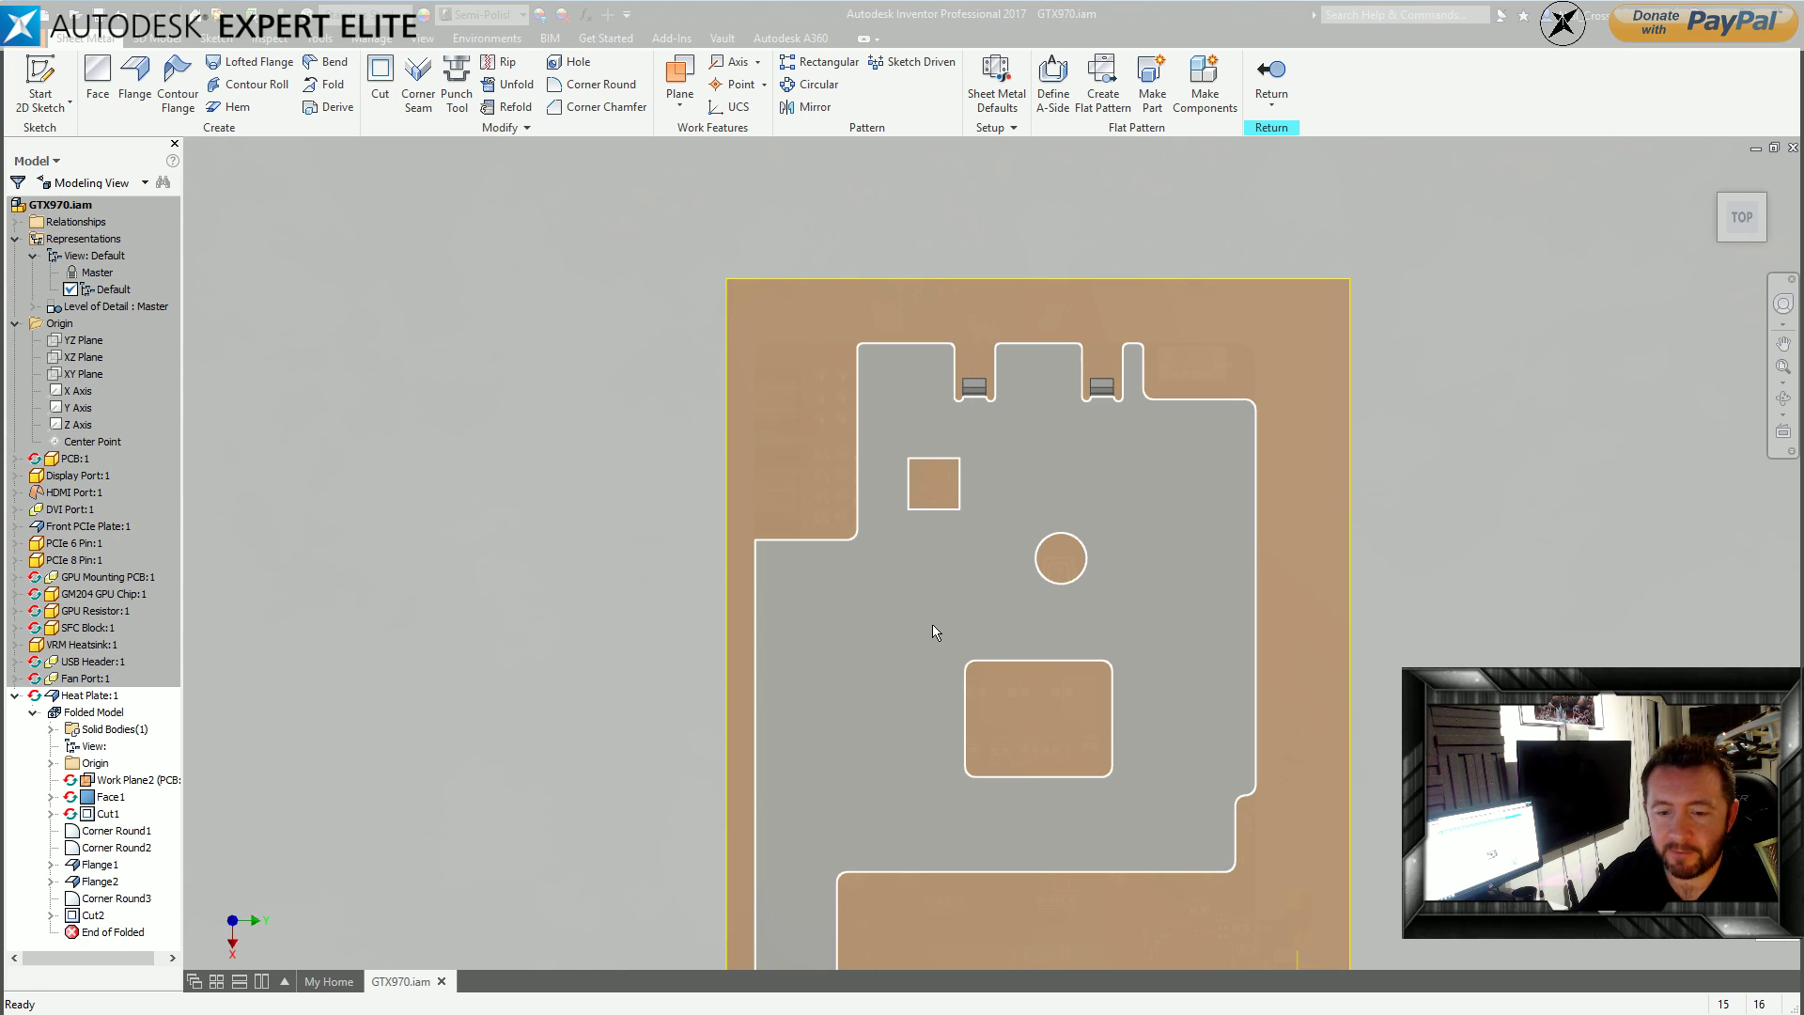
Start a new sketch on the heat plate's top face and draw a 10 by 10 mm square below the side step.
key("s")
left_click(834, 634)
key("r")
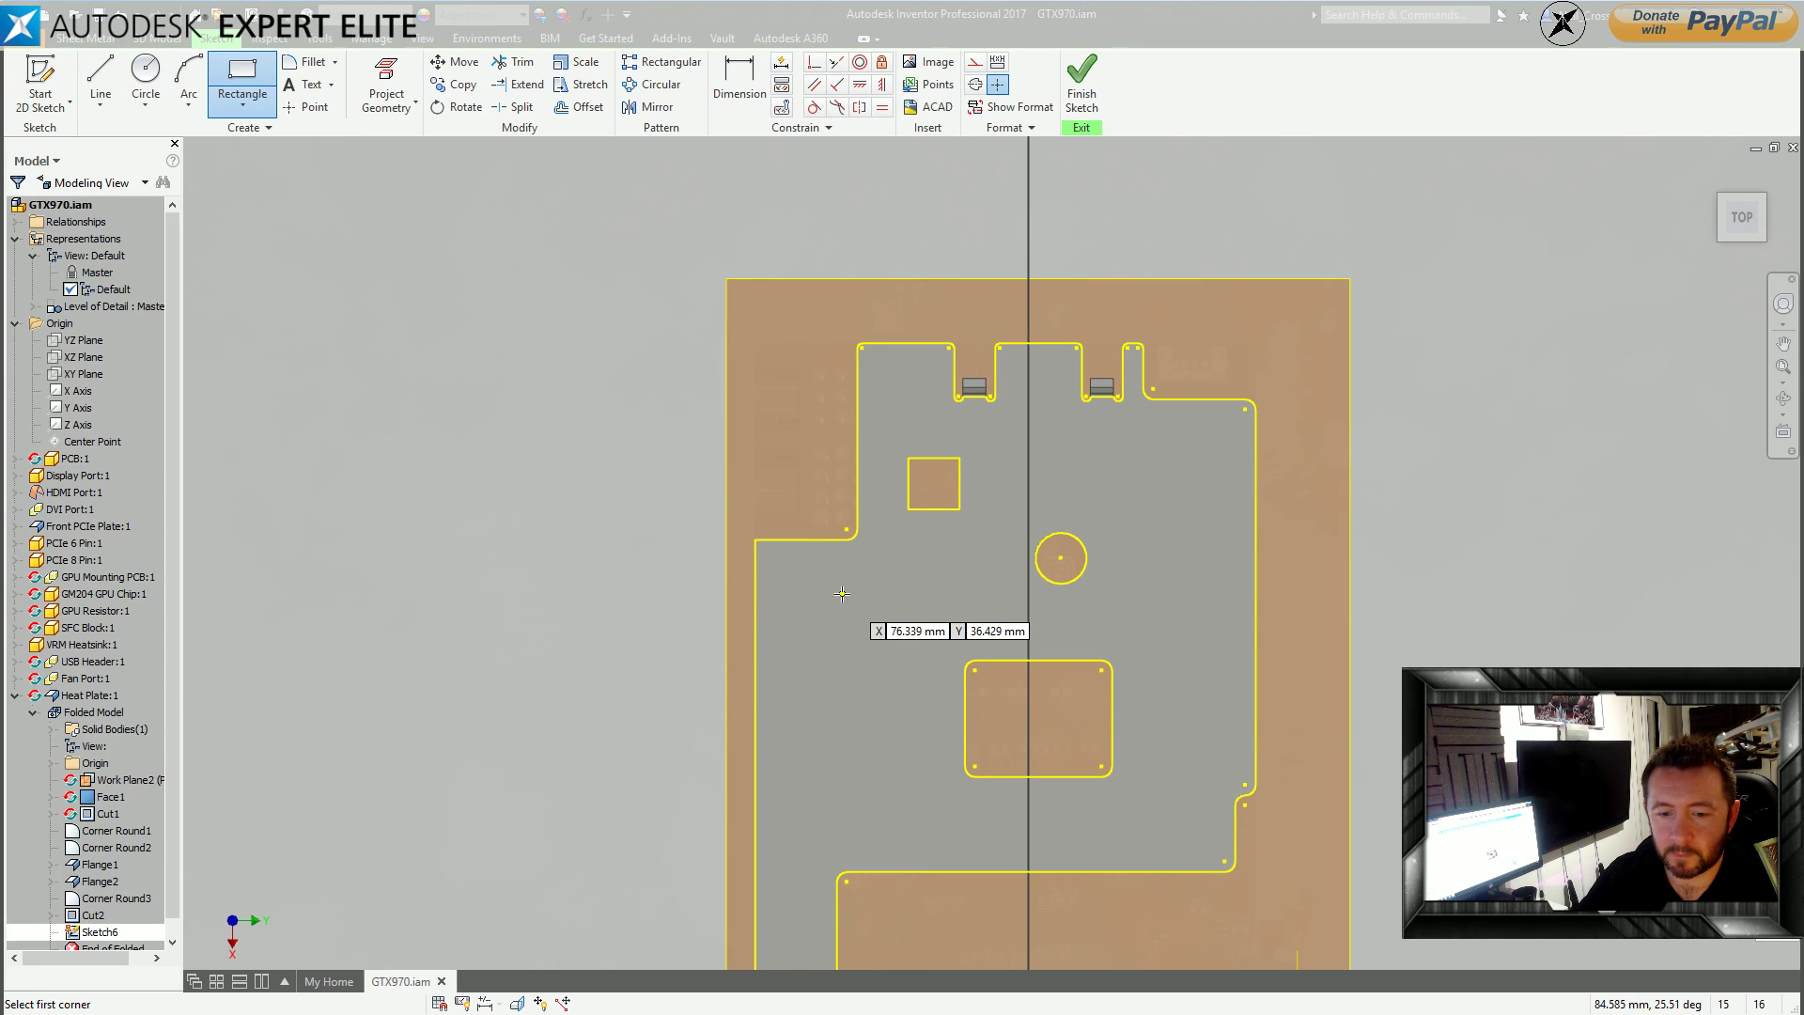
left_click(827, 588)
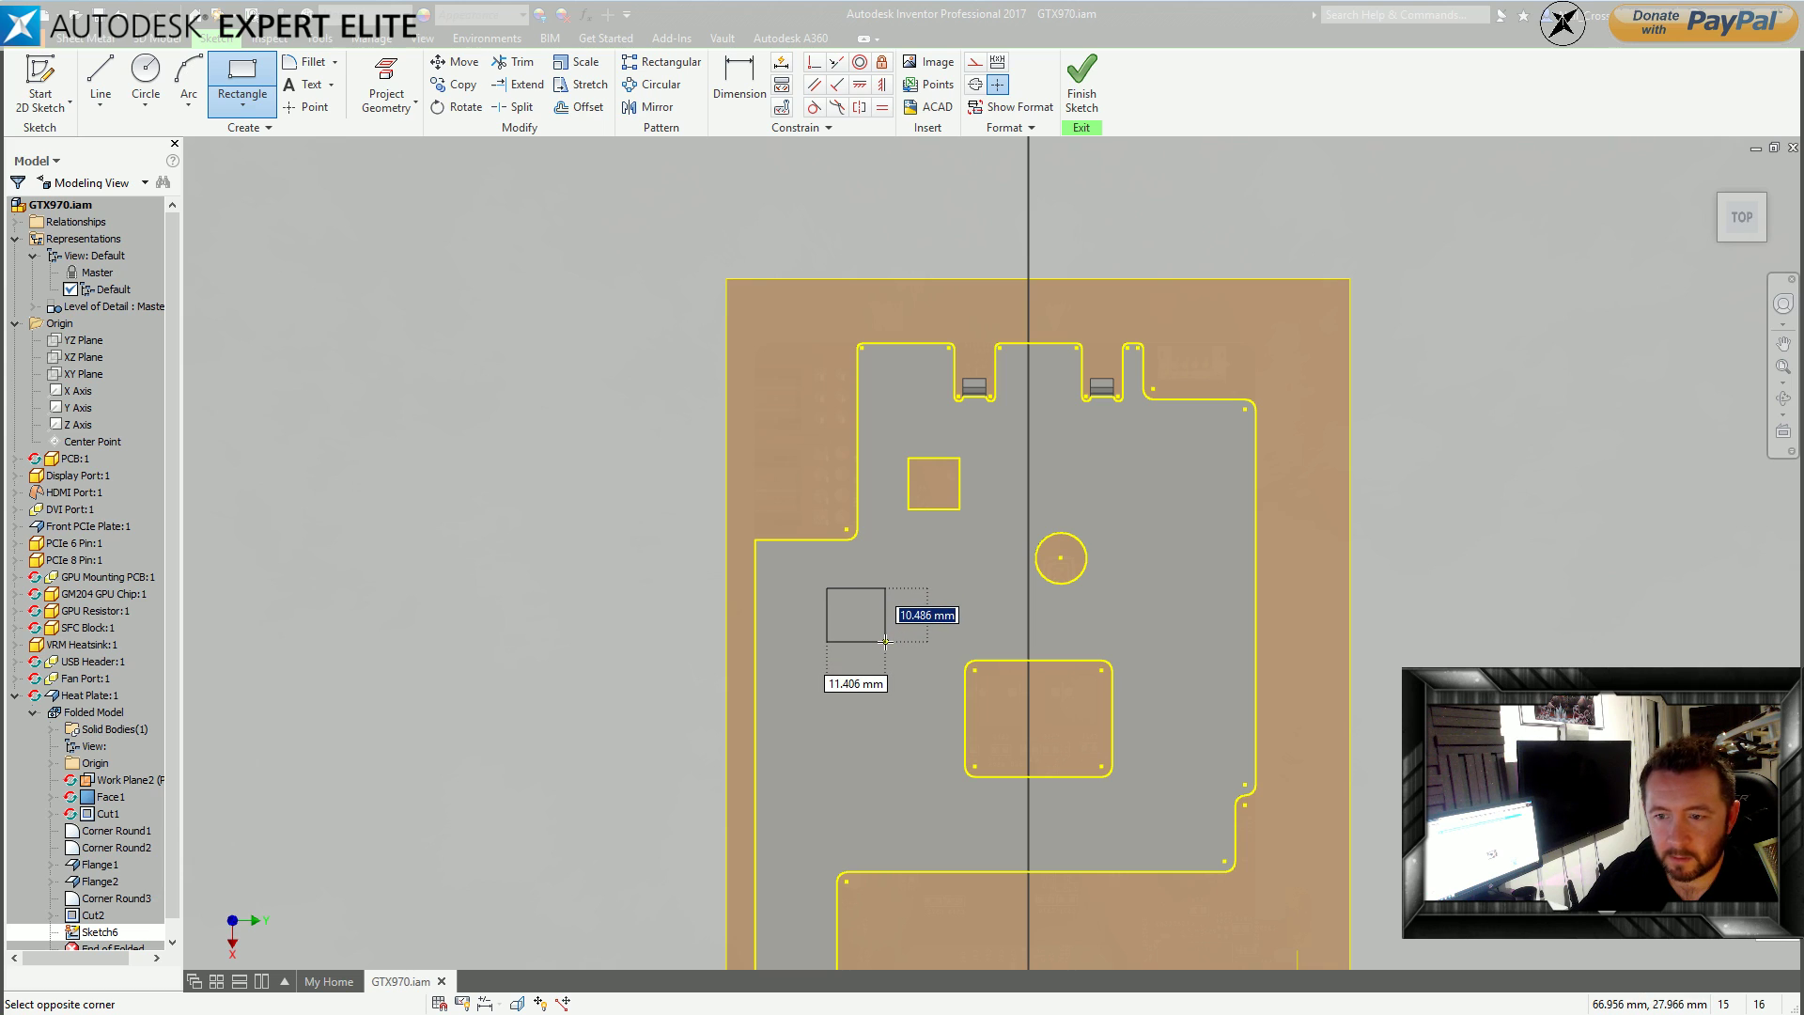
type("10")
key("Tab")
type("10")
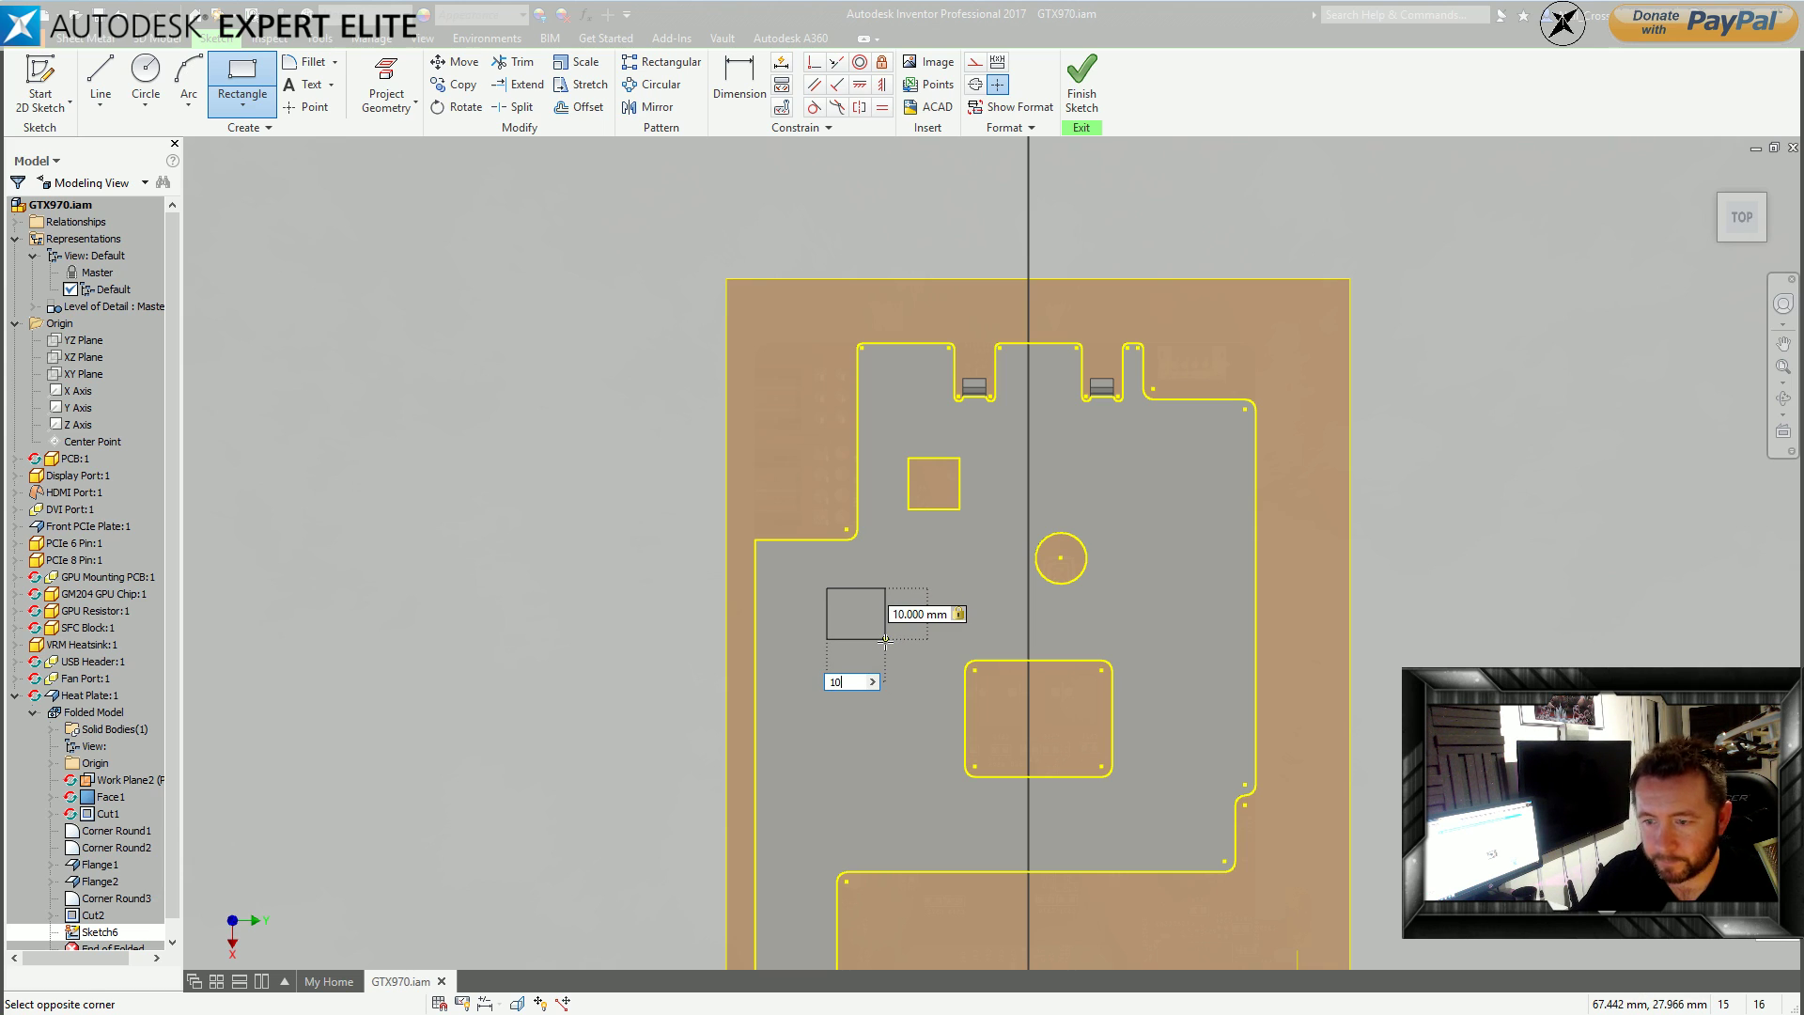
key("Return")
Dimension the new square's upper edge 8 mm below the horizontal edge of the side step.
left_click(734, 101)
left_click(825, 539)
left_click(855, 588)
left_click(910, 592)
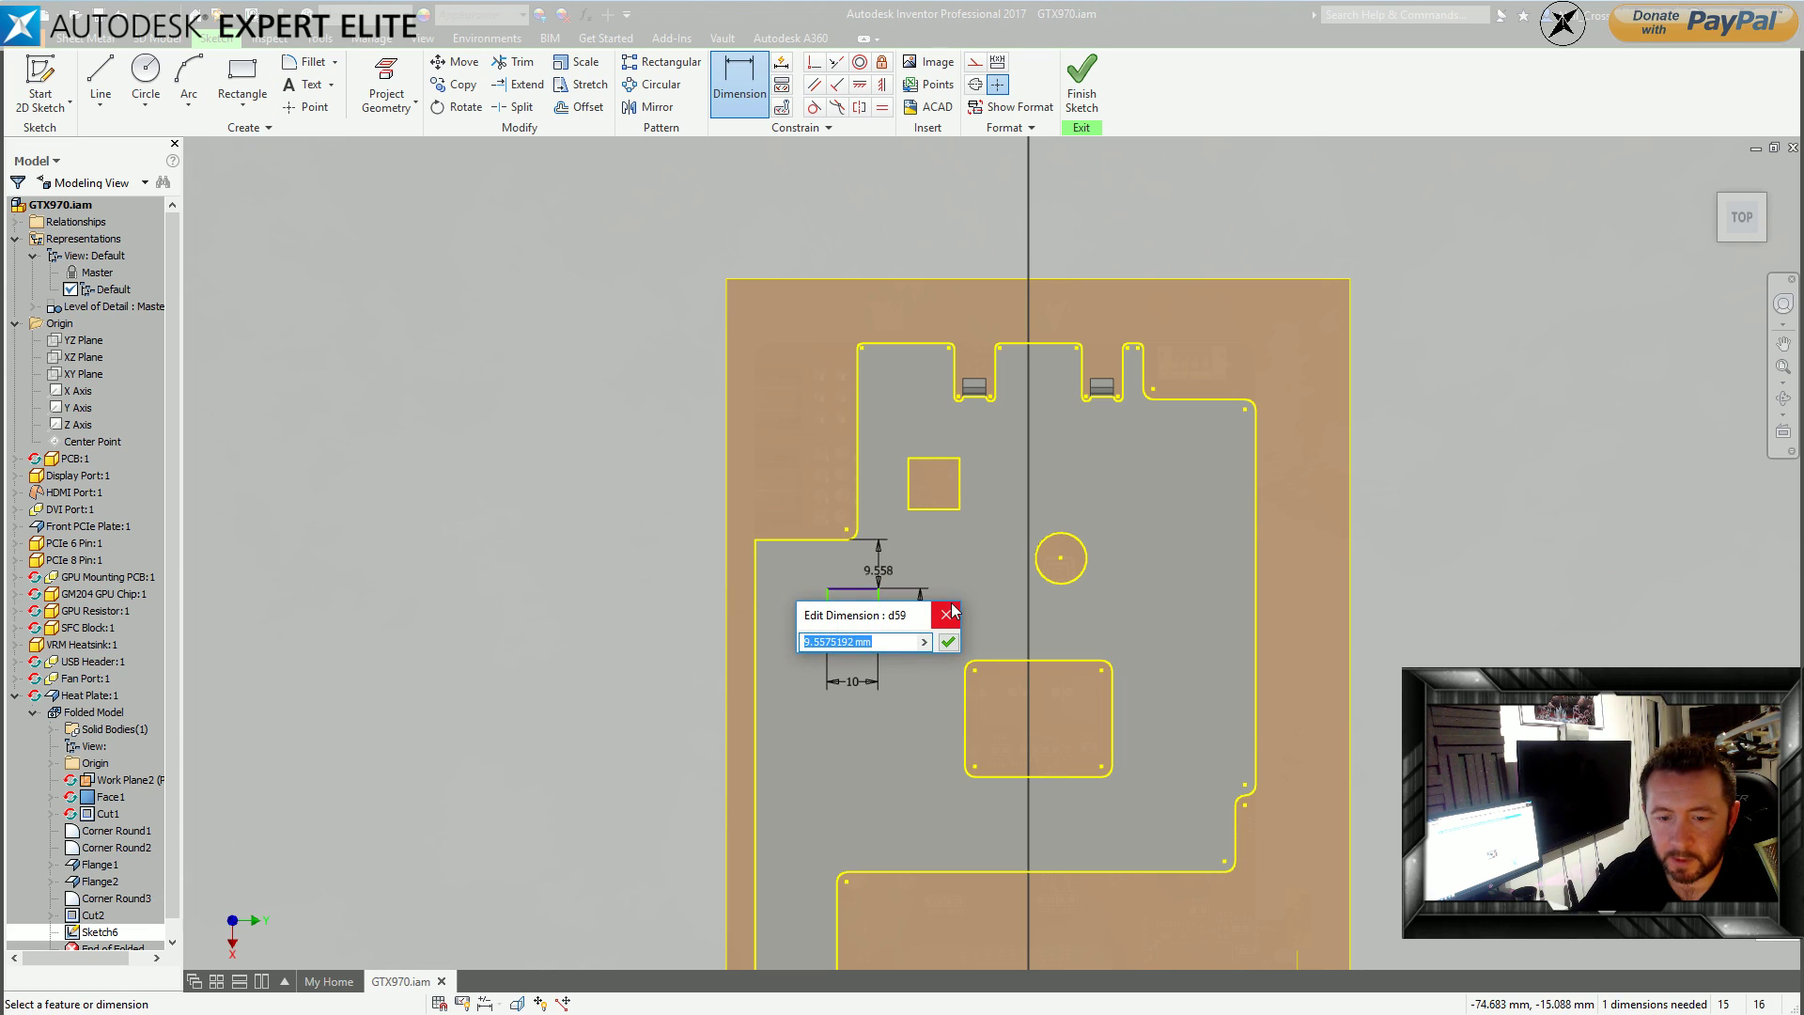
type("1")
type("8")
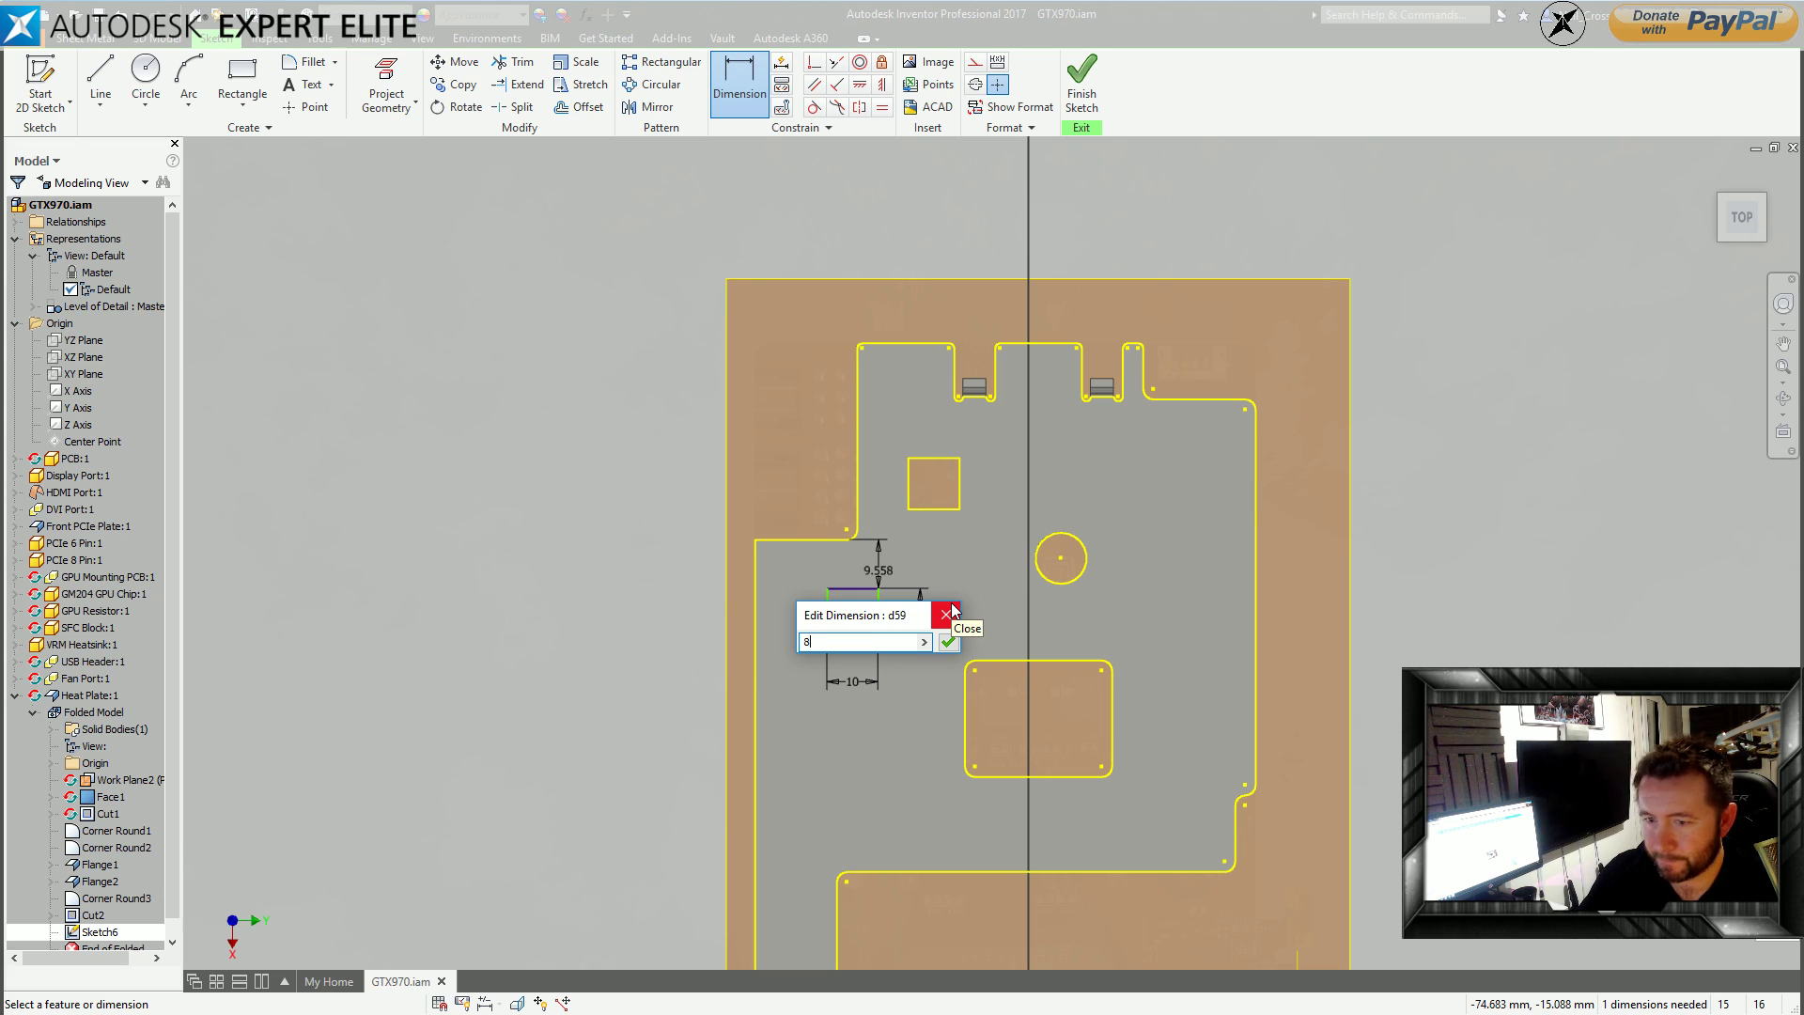
key("Return")
Dimension the new square's near side 15 mm from the plate's long outer edge.
left_click(891, 587)
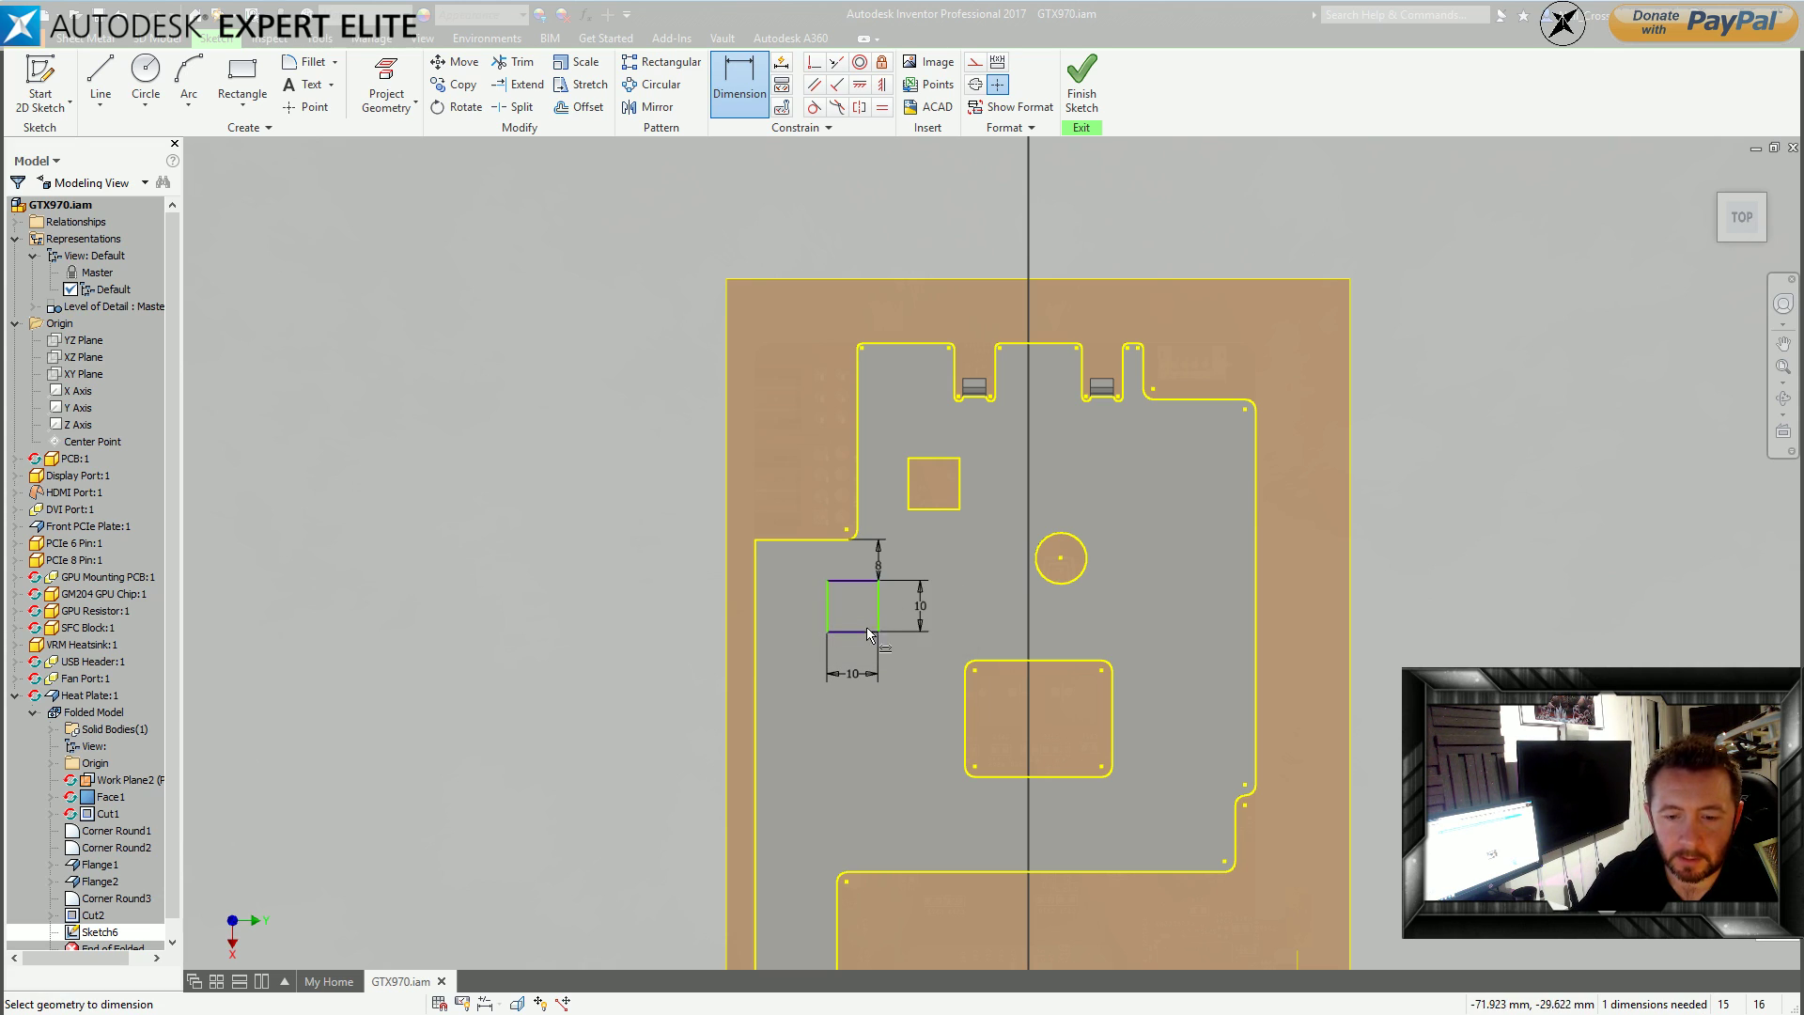
left_click(758, 593)
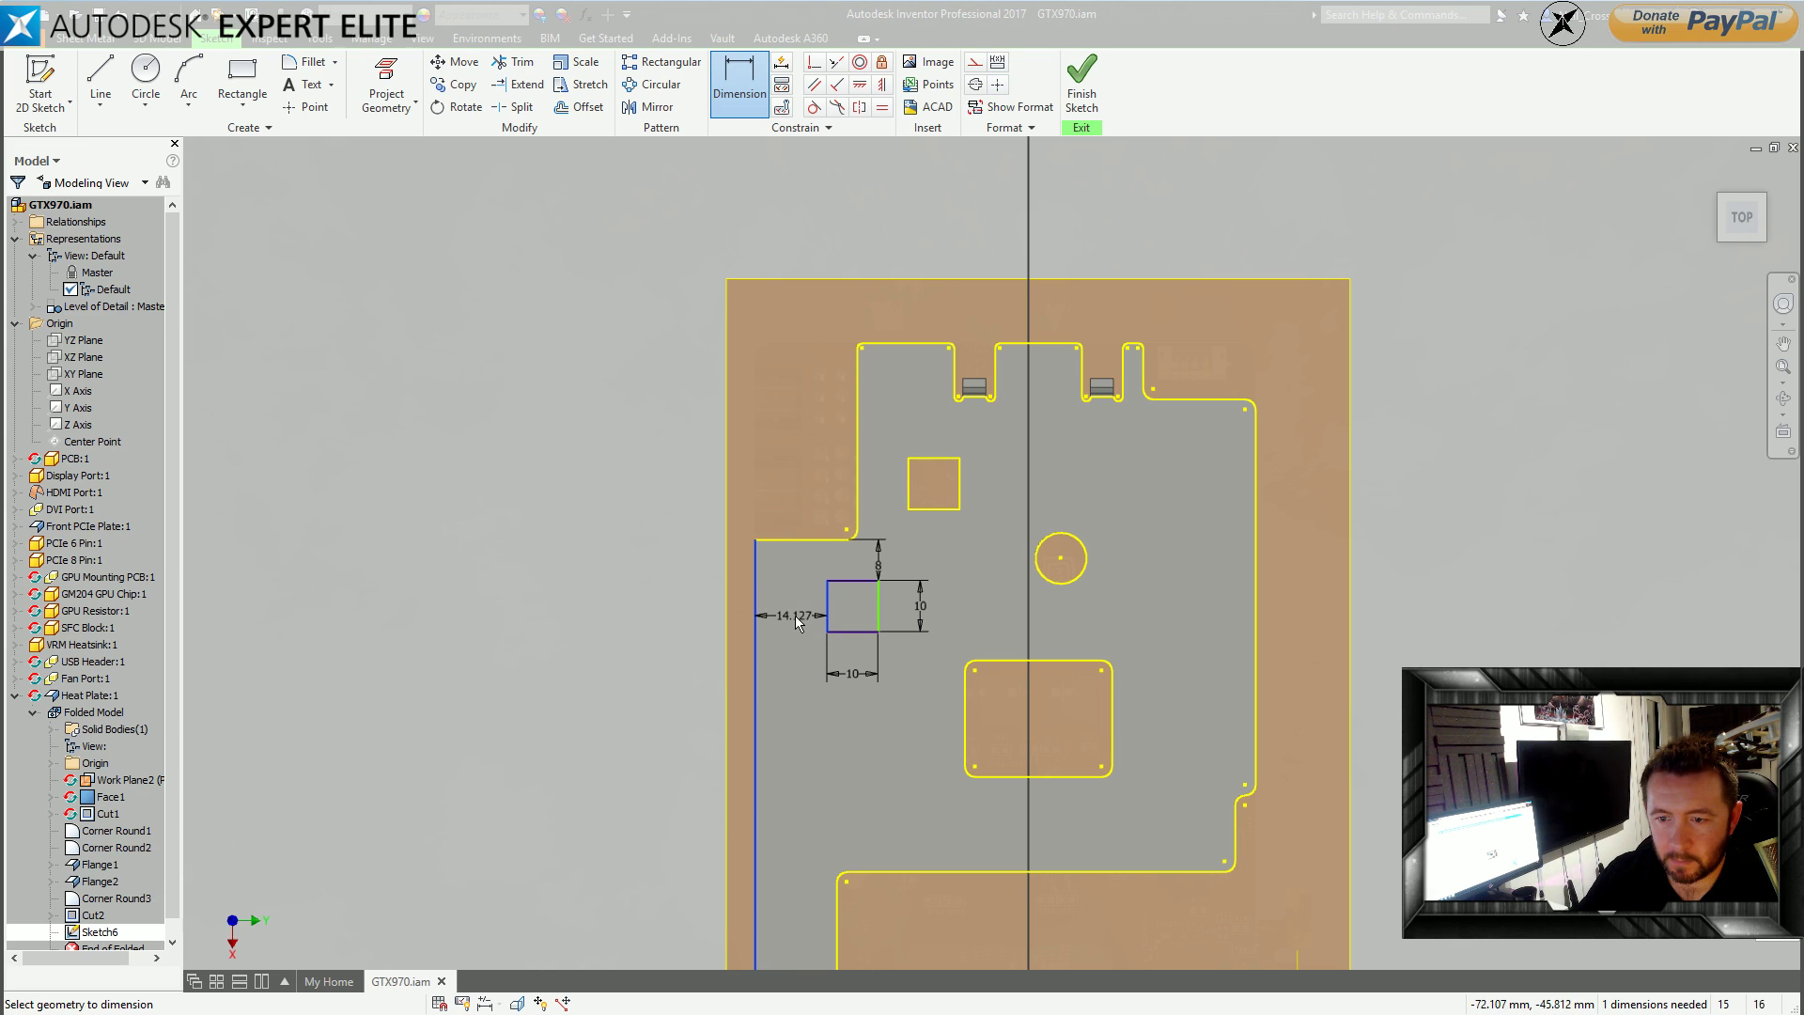
left_click(795, 617)
type("15")
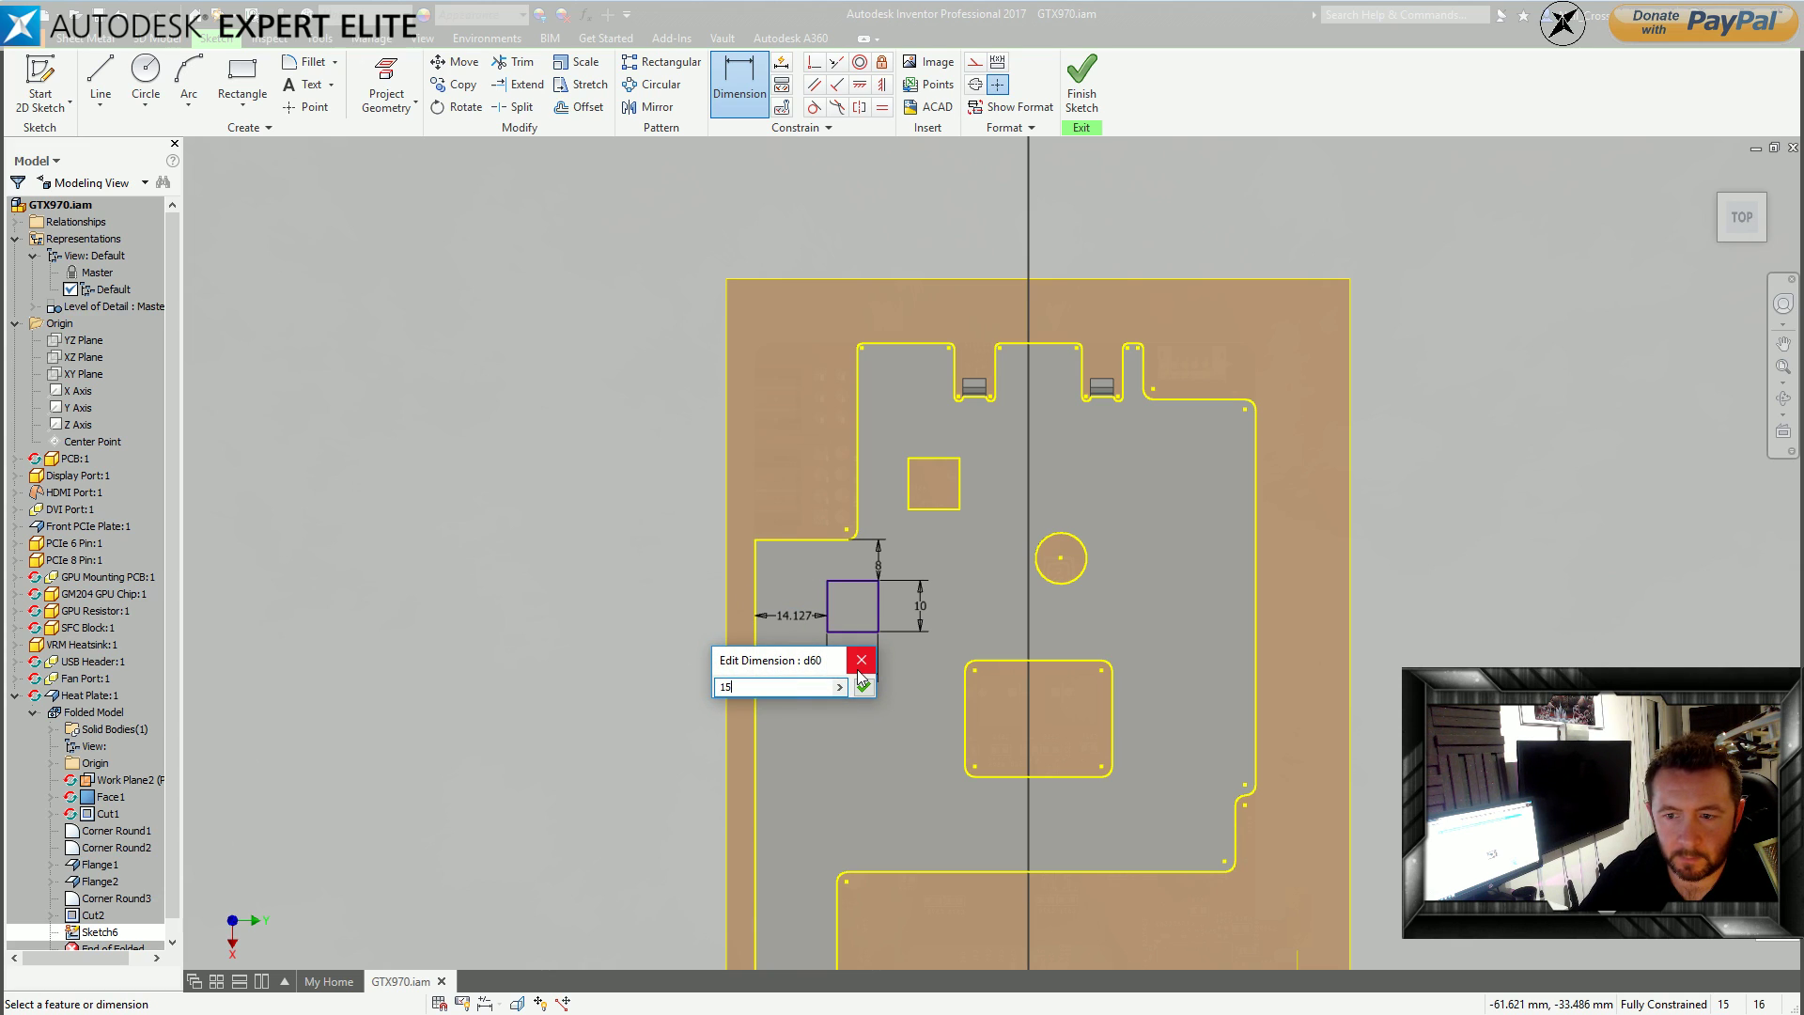
left_click(863, 686)
Finish the sketch and cut the second square out of the heat plate through its Thickness.
left_click(1082, 80)
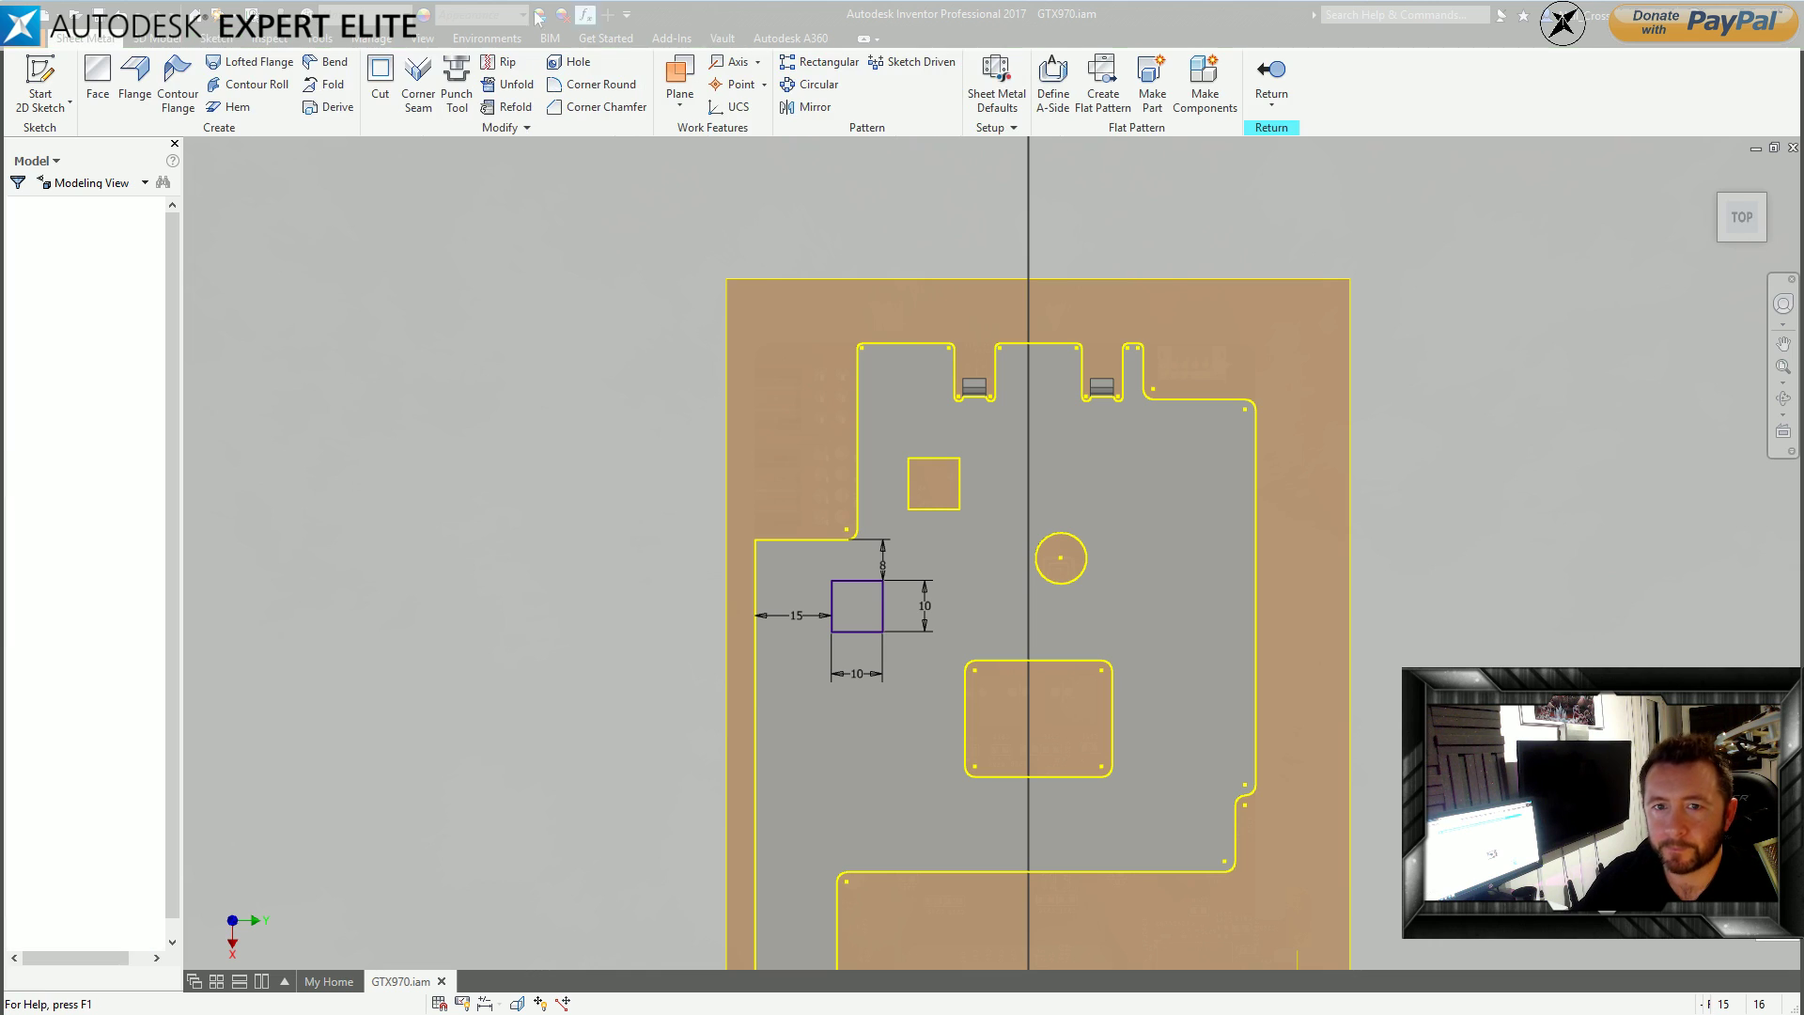
left_click(380, 85)
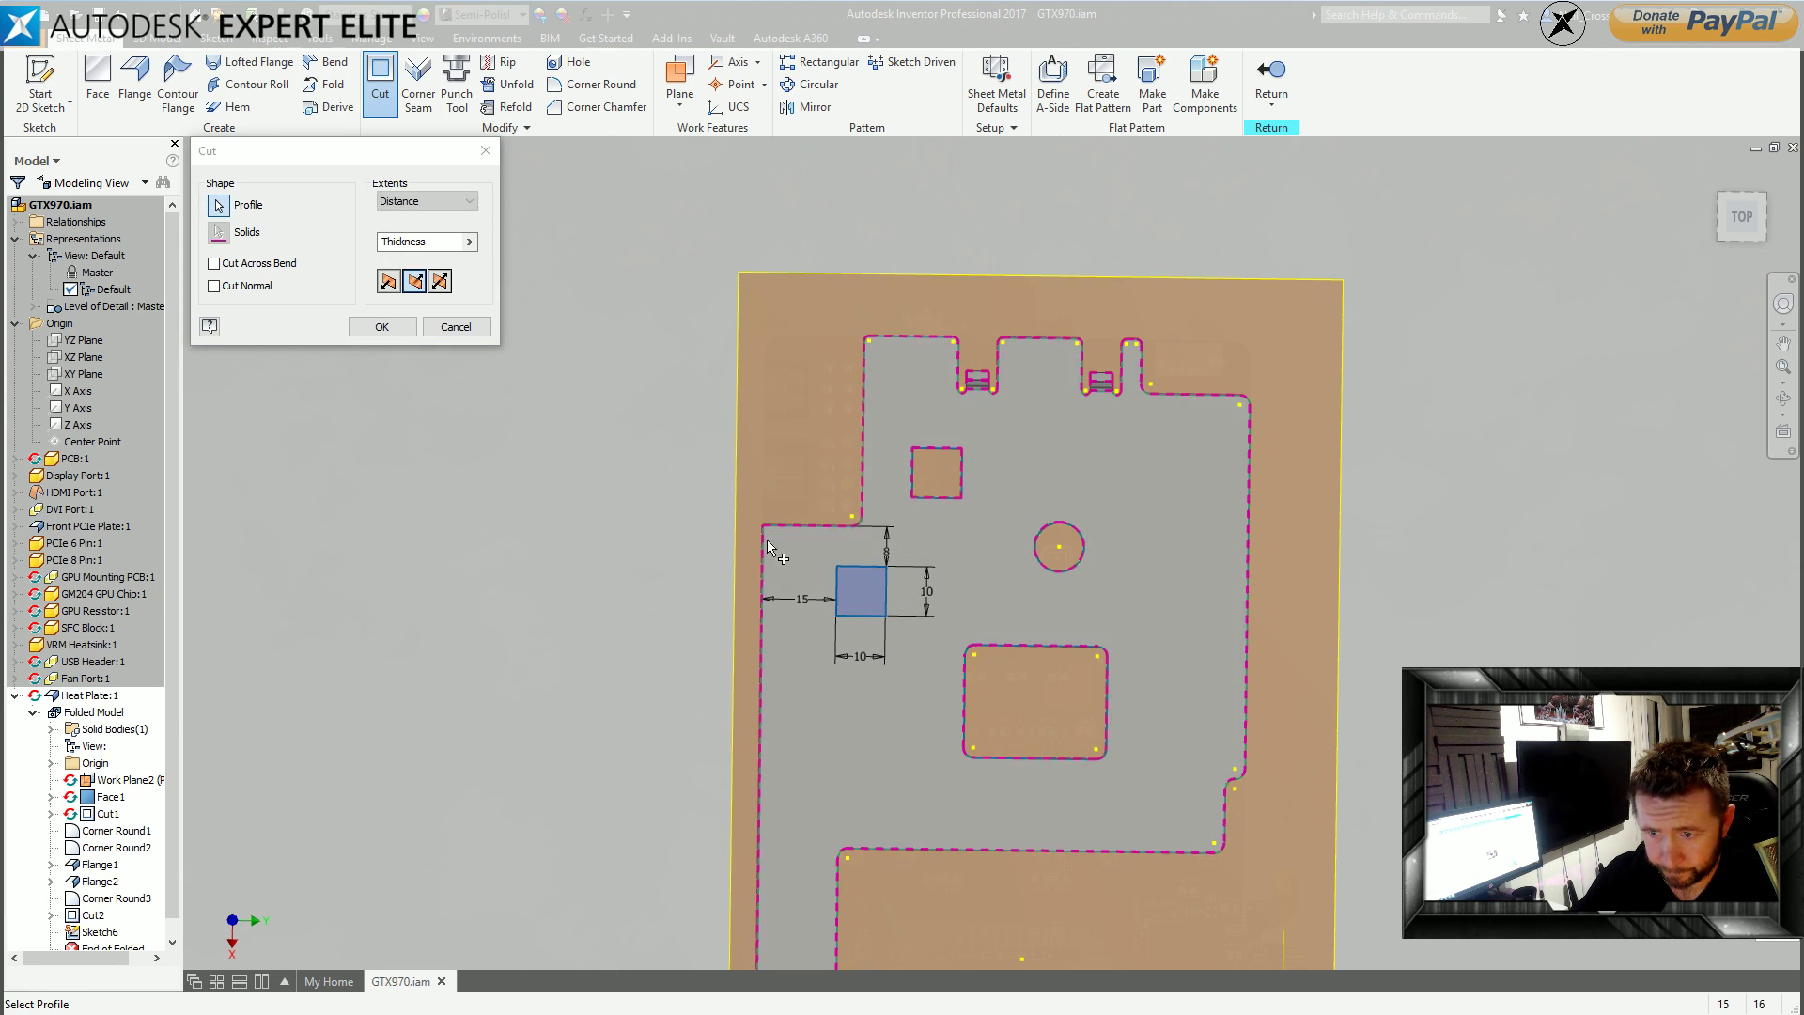
left_click(368, 329)
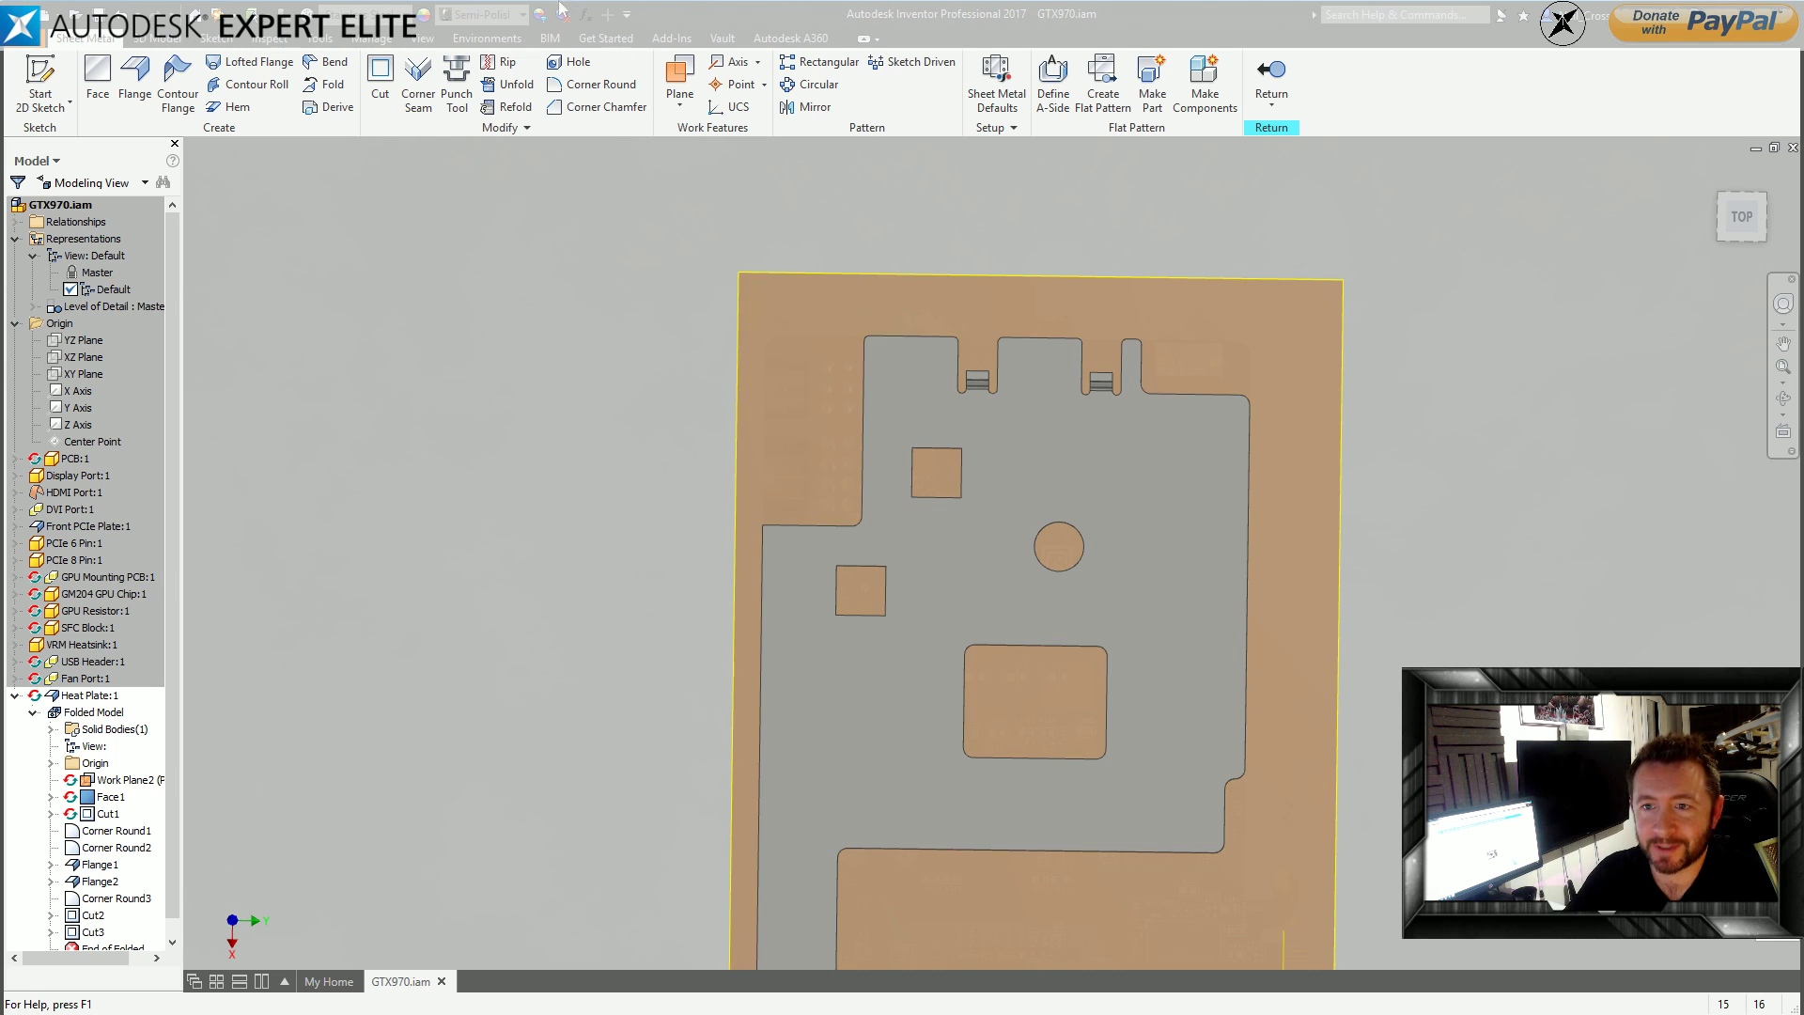
Start a 1 mm corner round and select the four corners of the square cutout nearer the bent tabs.
middle_click_drag(693, 151, 771, 130, "shift")
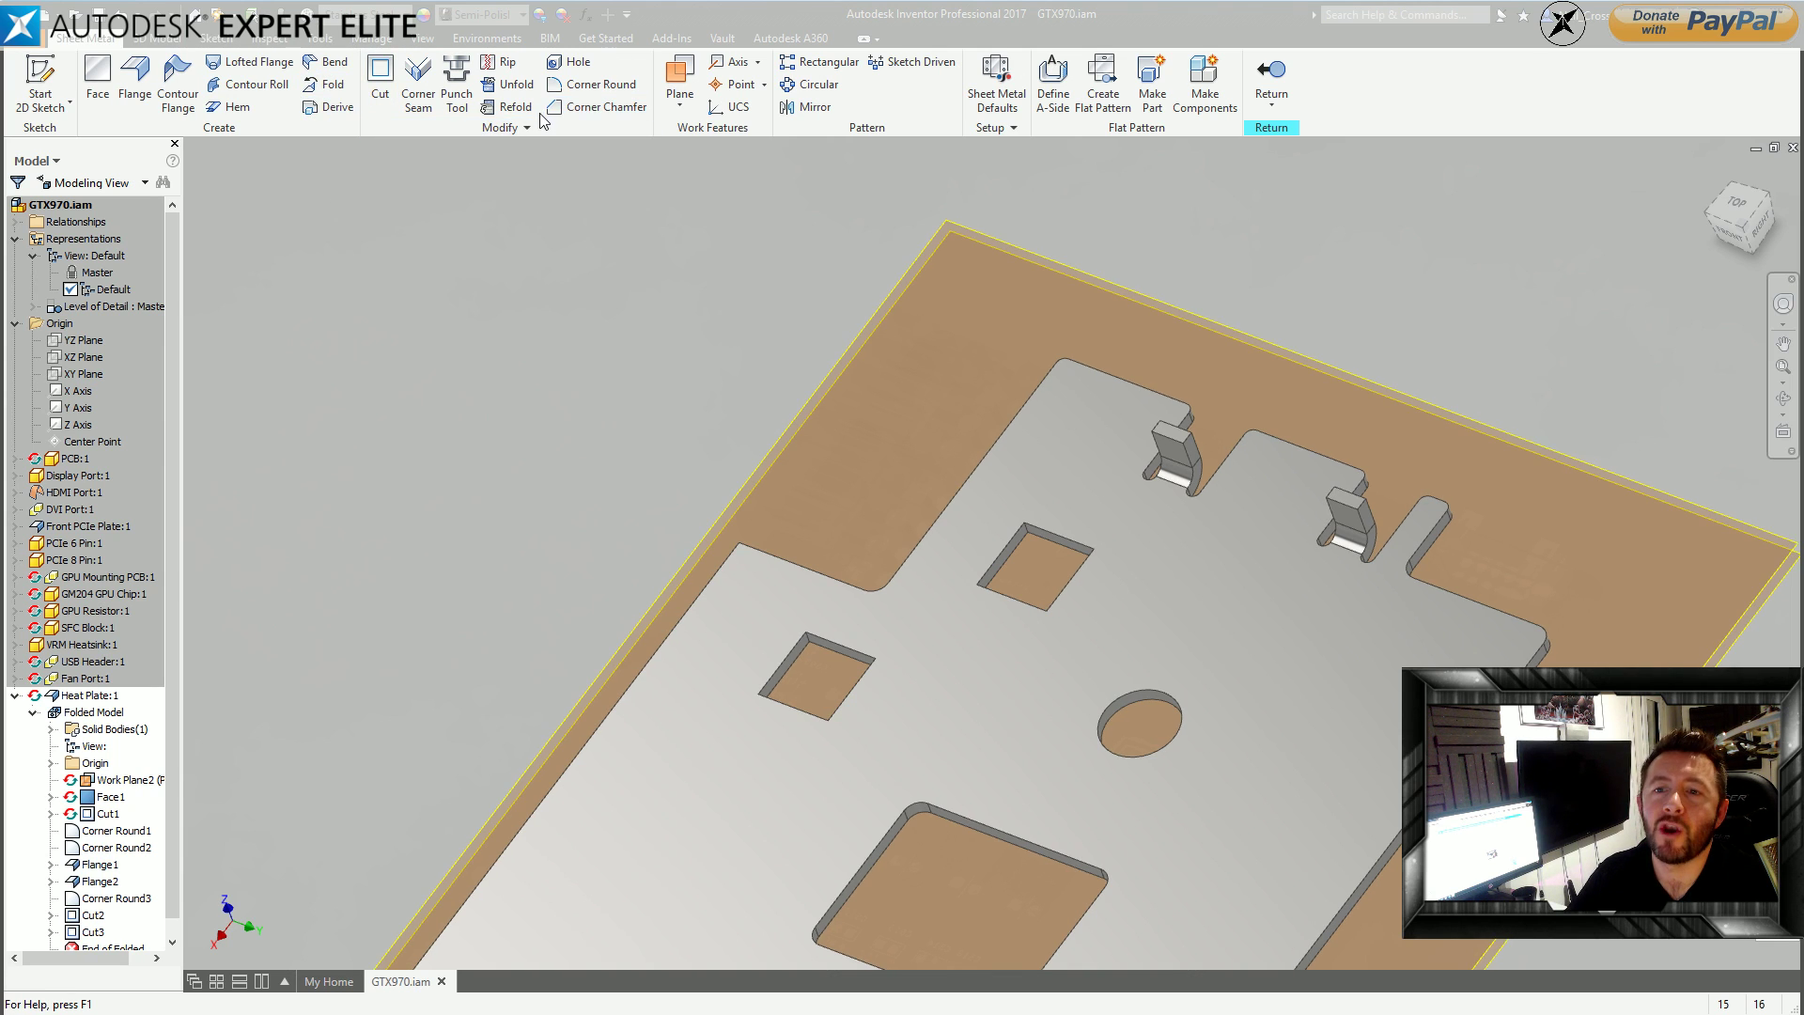
left_click(624, 90)
middle_click_drag(801, 571, 809, 637, "shift")
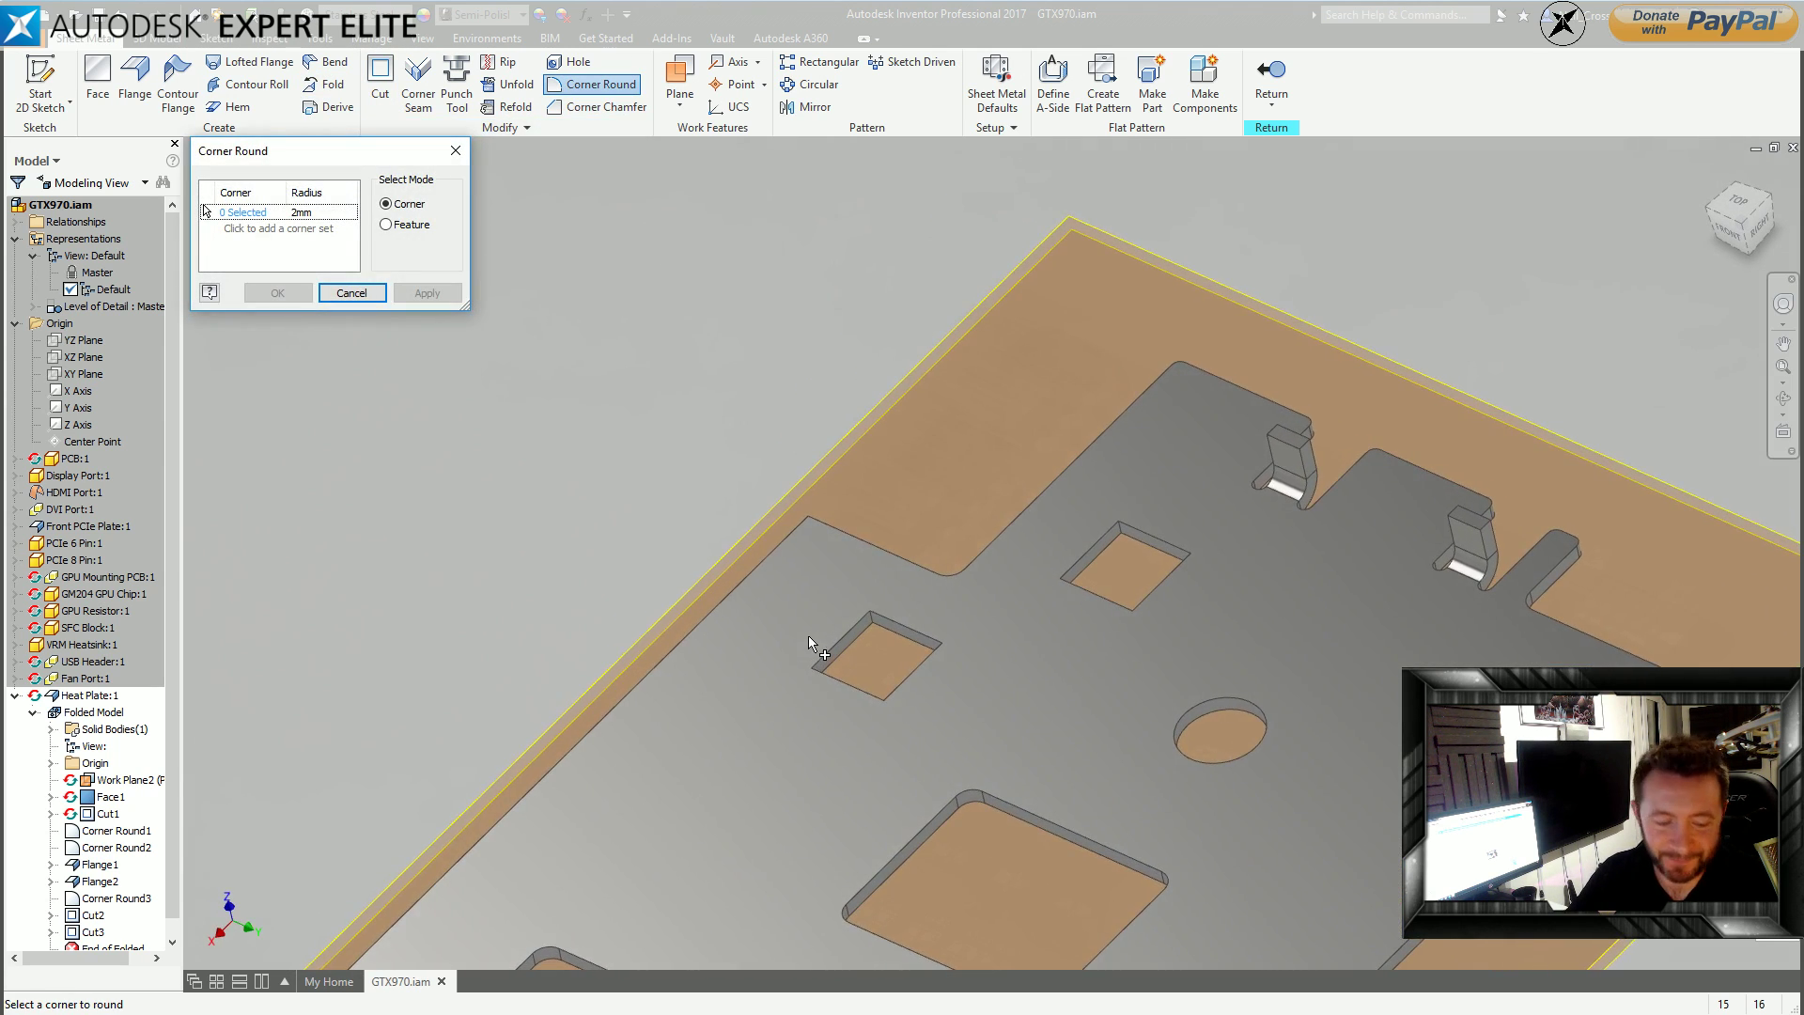
left_click(302, 212)
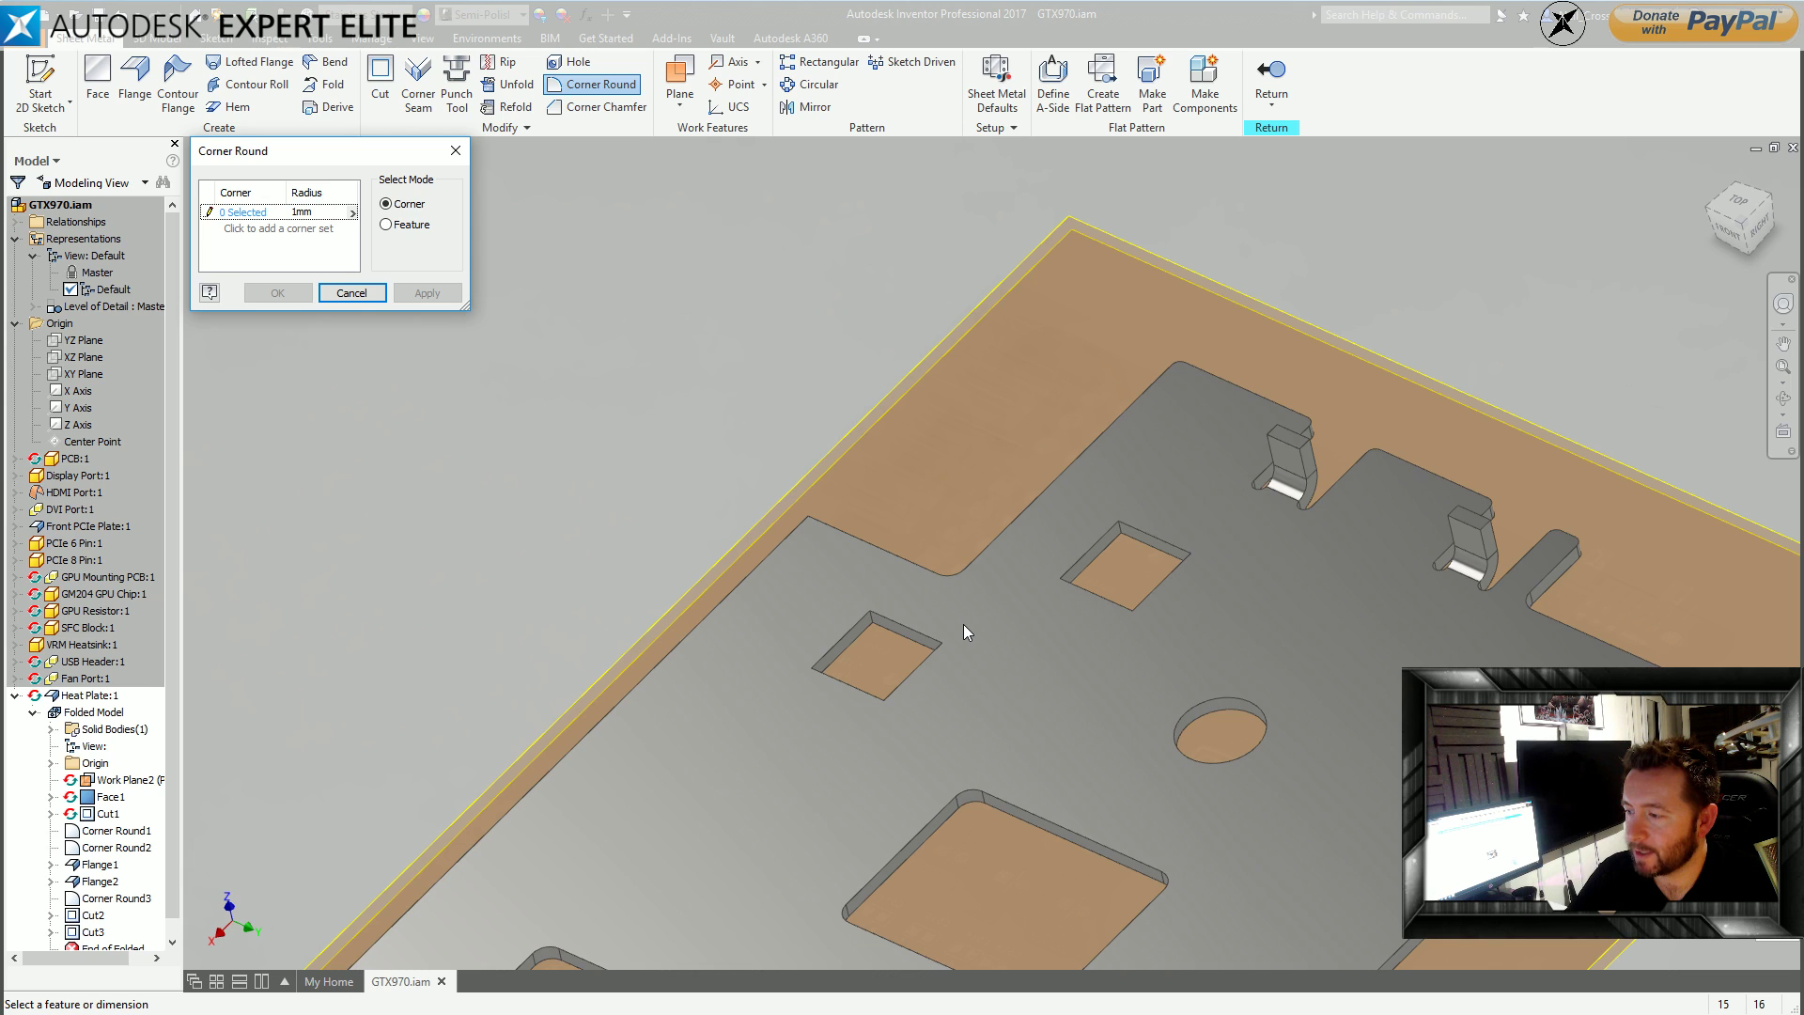
middle_click_drag(972, 626, 978, 560, "shift")
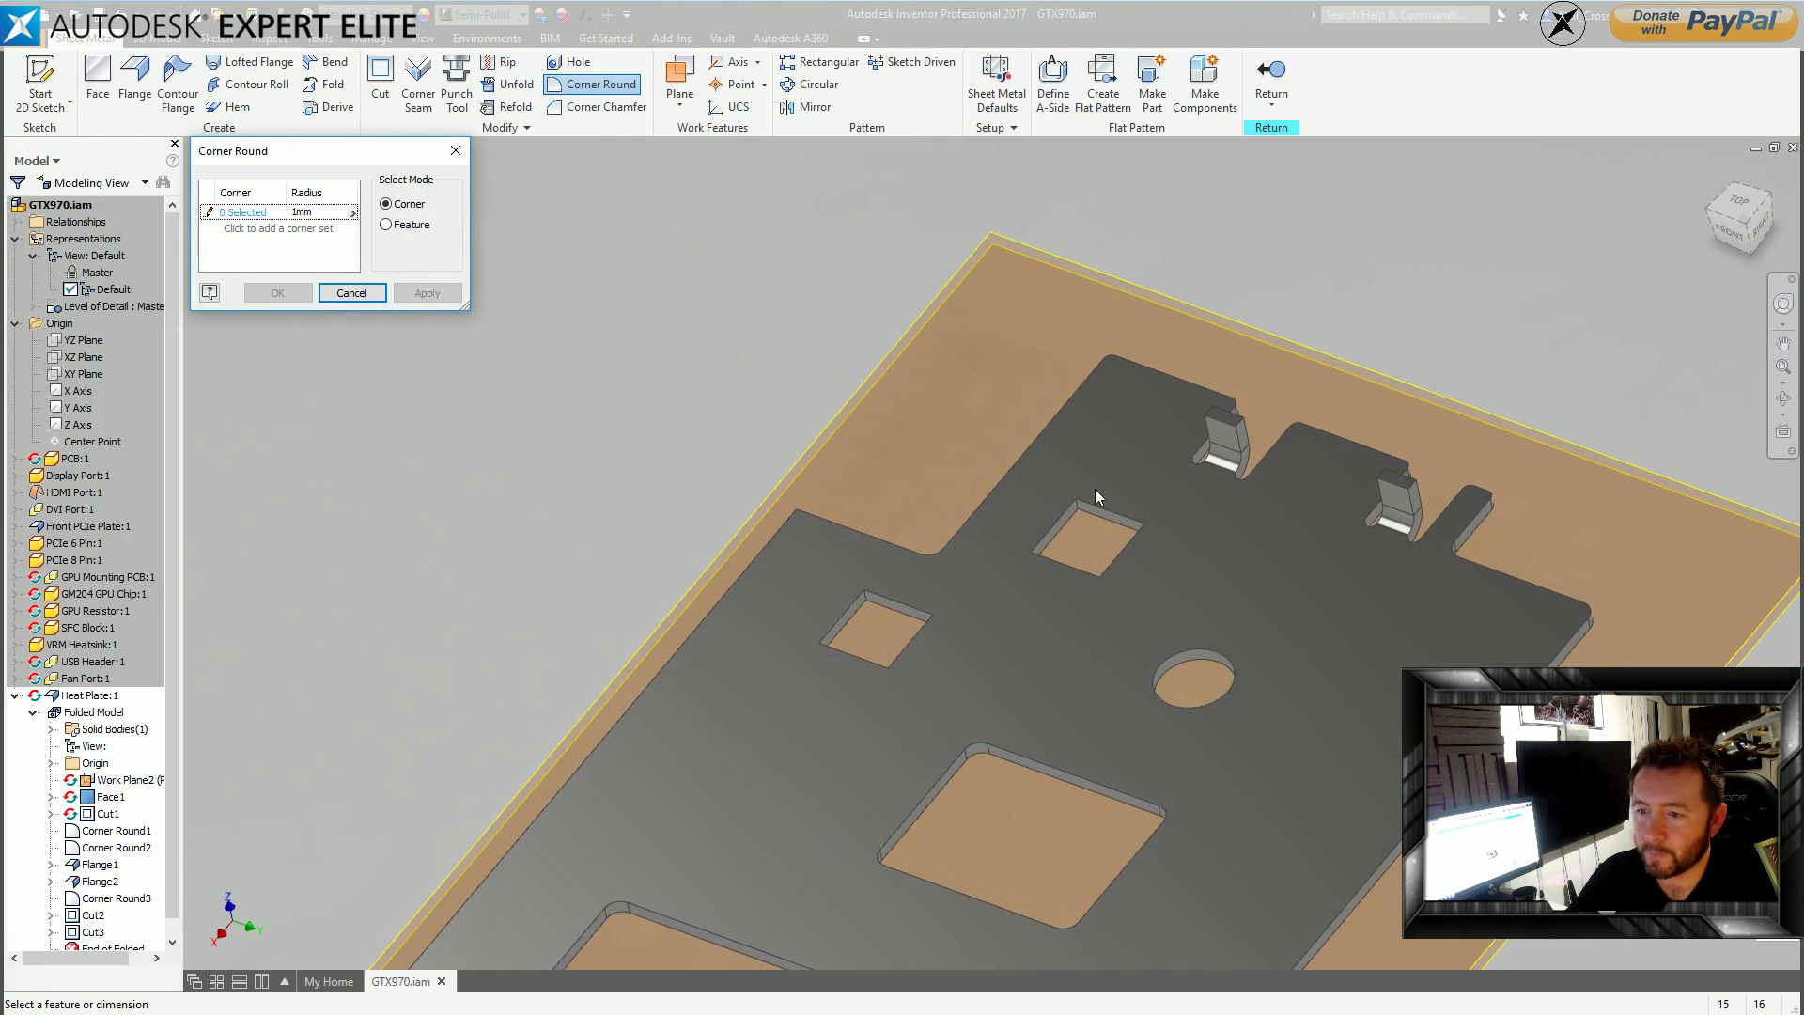
left_click(235, 213)
left_click(1080, 498)
middle_click_drag(1077, 500, 815, 682, "shift")
left_click(953, 492)
left_click(916, 607)
left_click(808, 687)
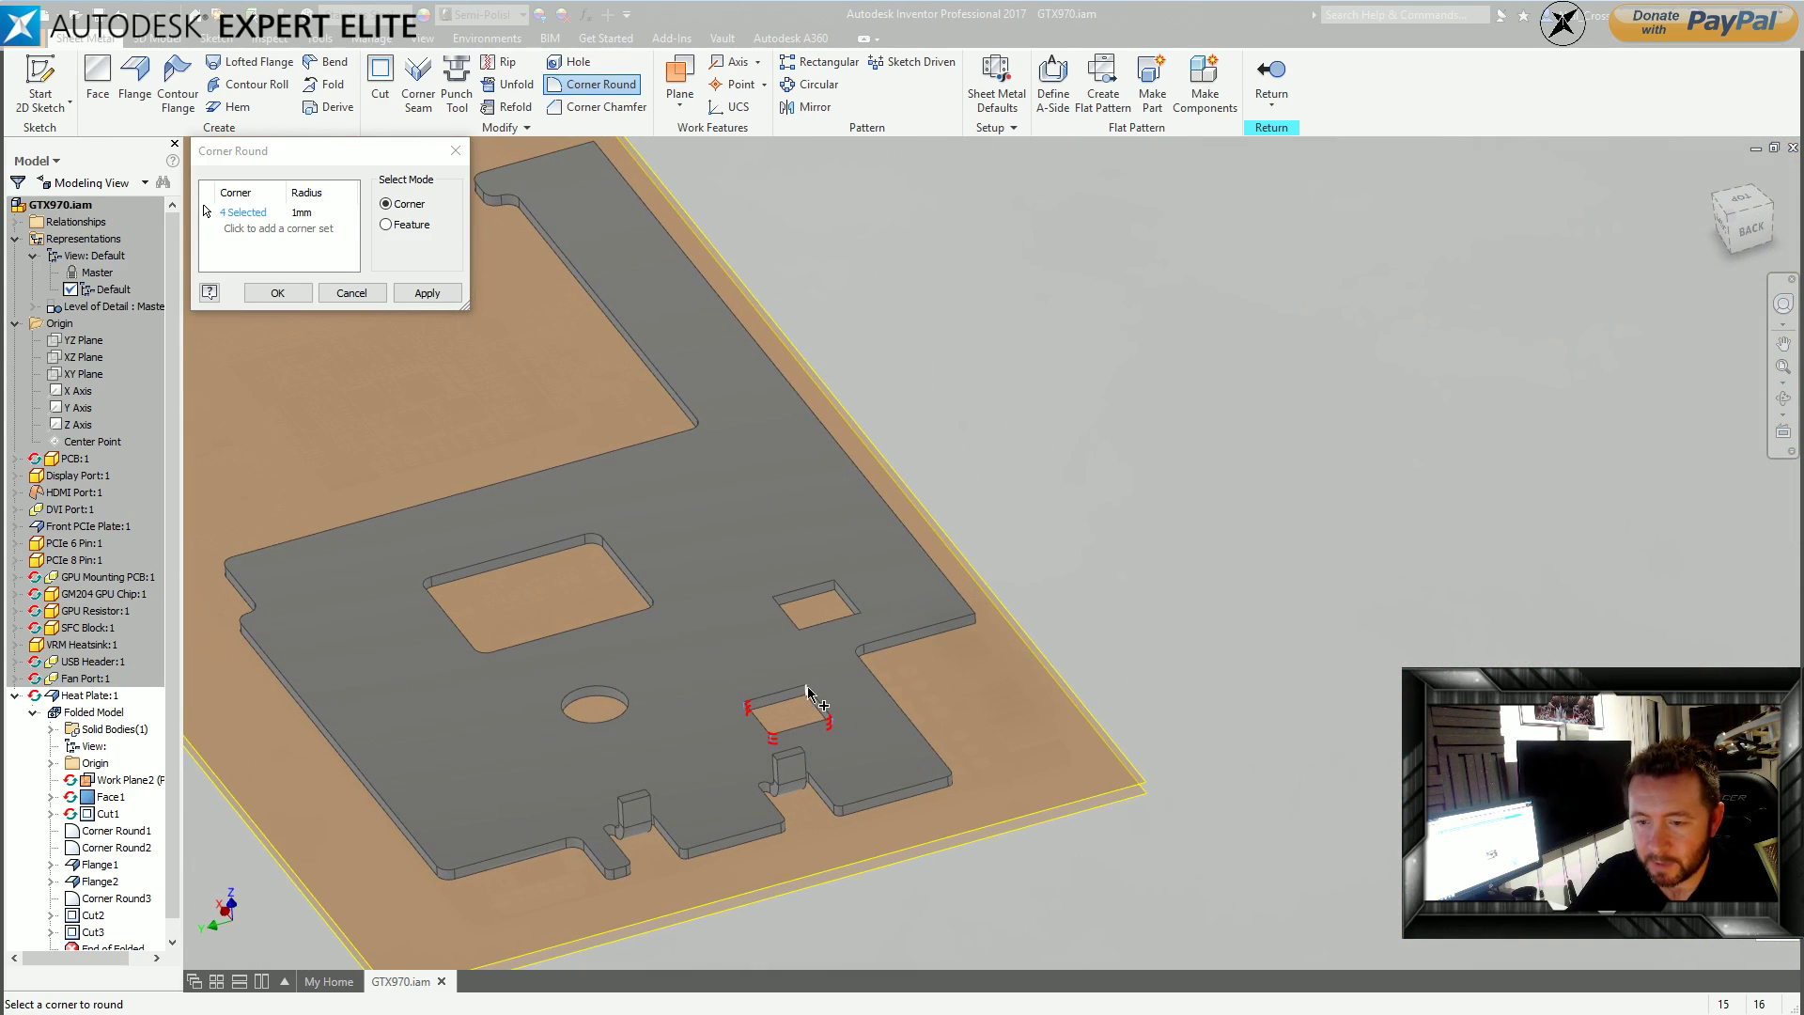
Add the four corners of the second square cutout to the selection and create the corner rounds.
left_click(858, 617)
left_click(800, 631)
middle_click_drag(782, 695, 272, 291, "shift")
left_click(277, 292)
middle_click_drag(337, 426, 922, 486, "shift")
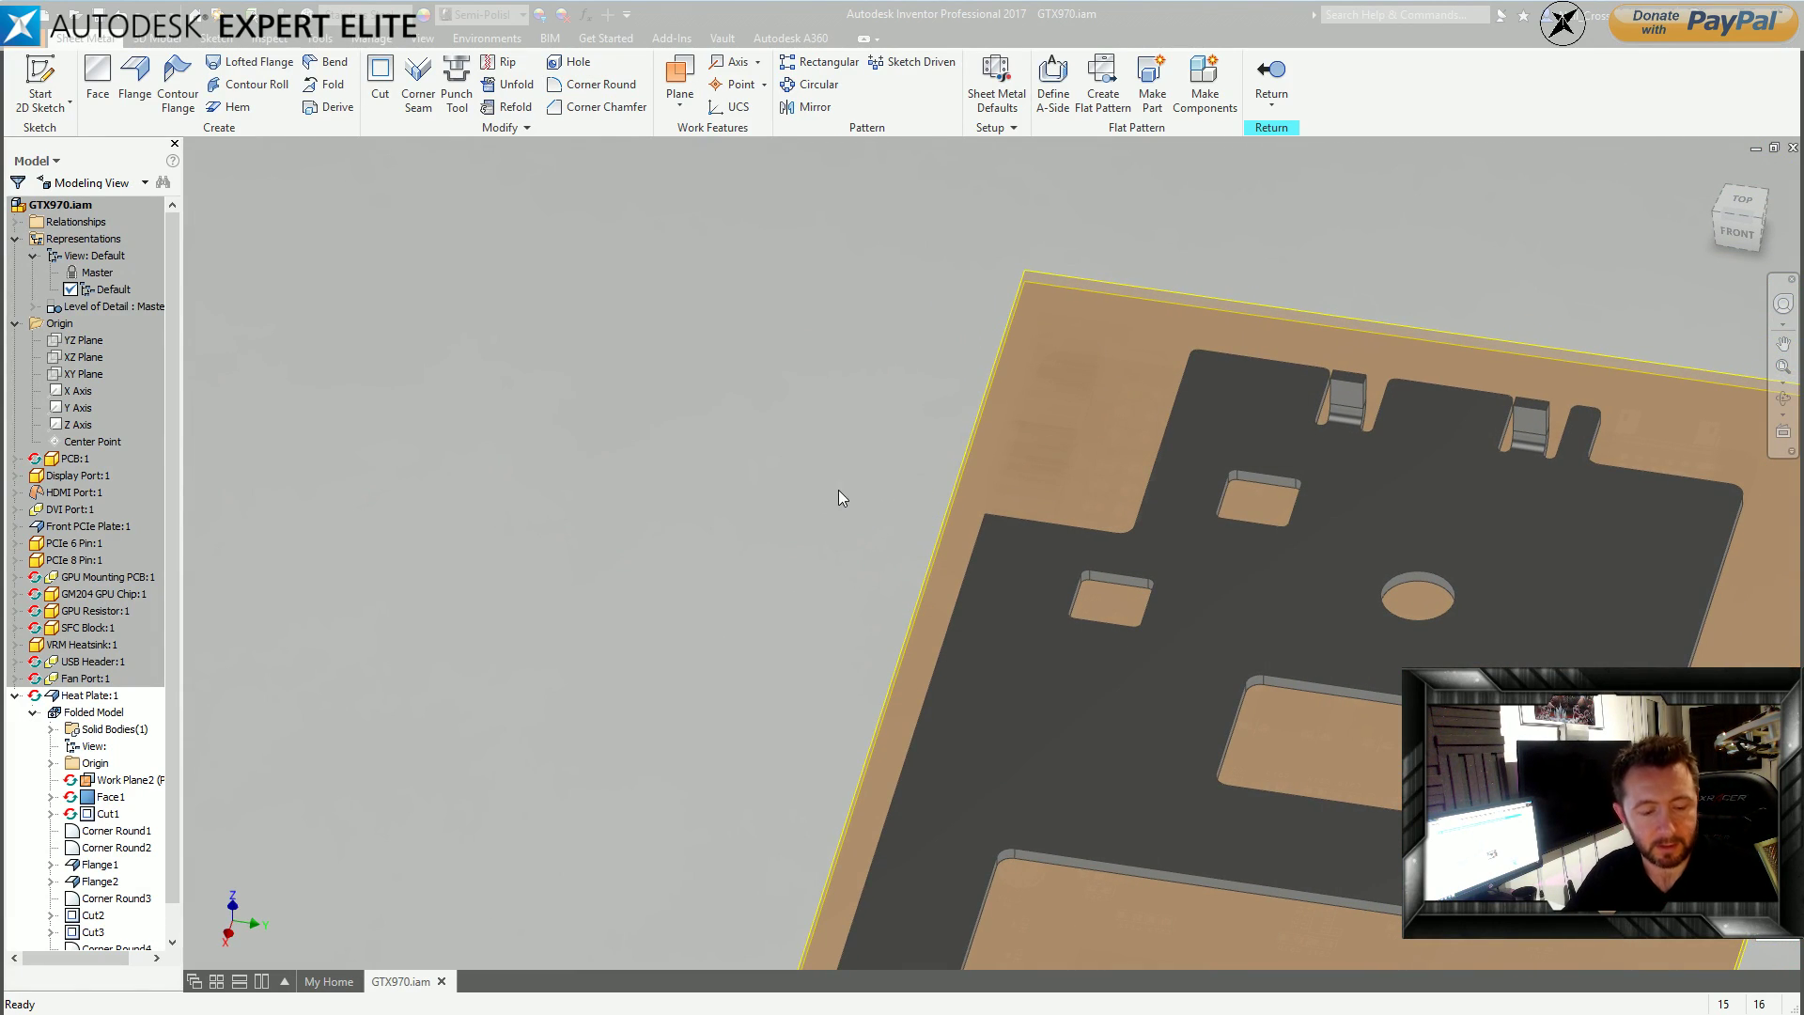
middle_click_drag(842, 499, 820, 497, "shift")
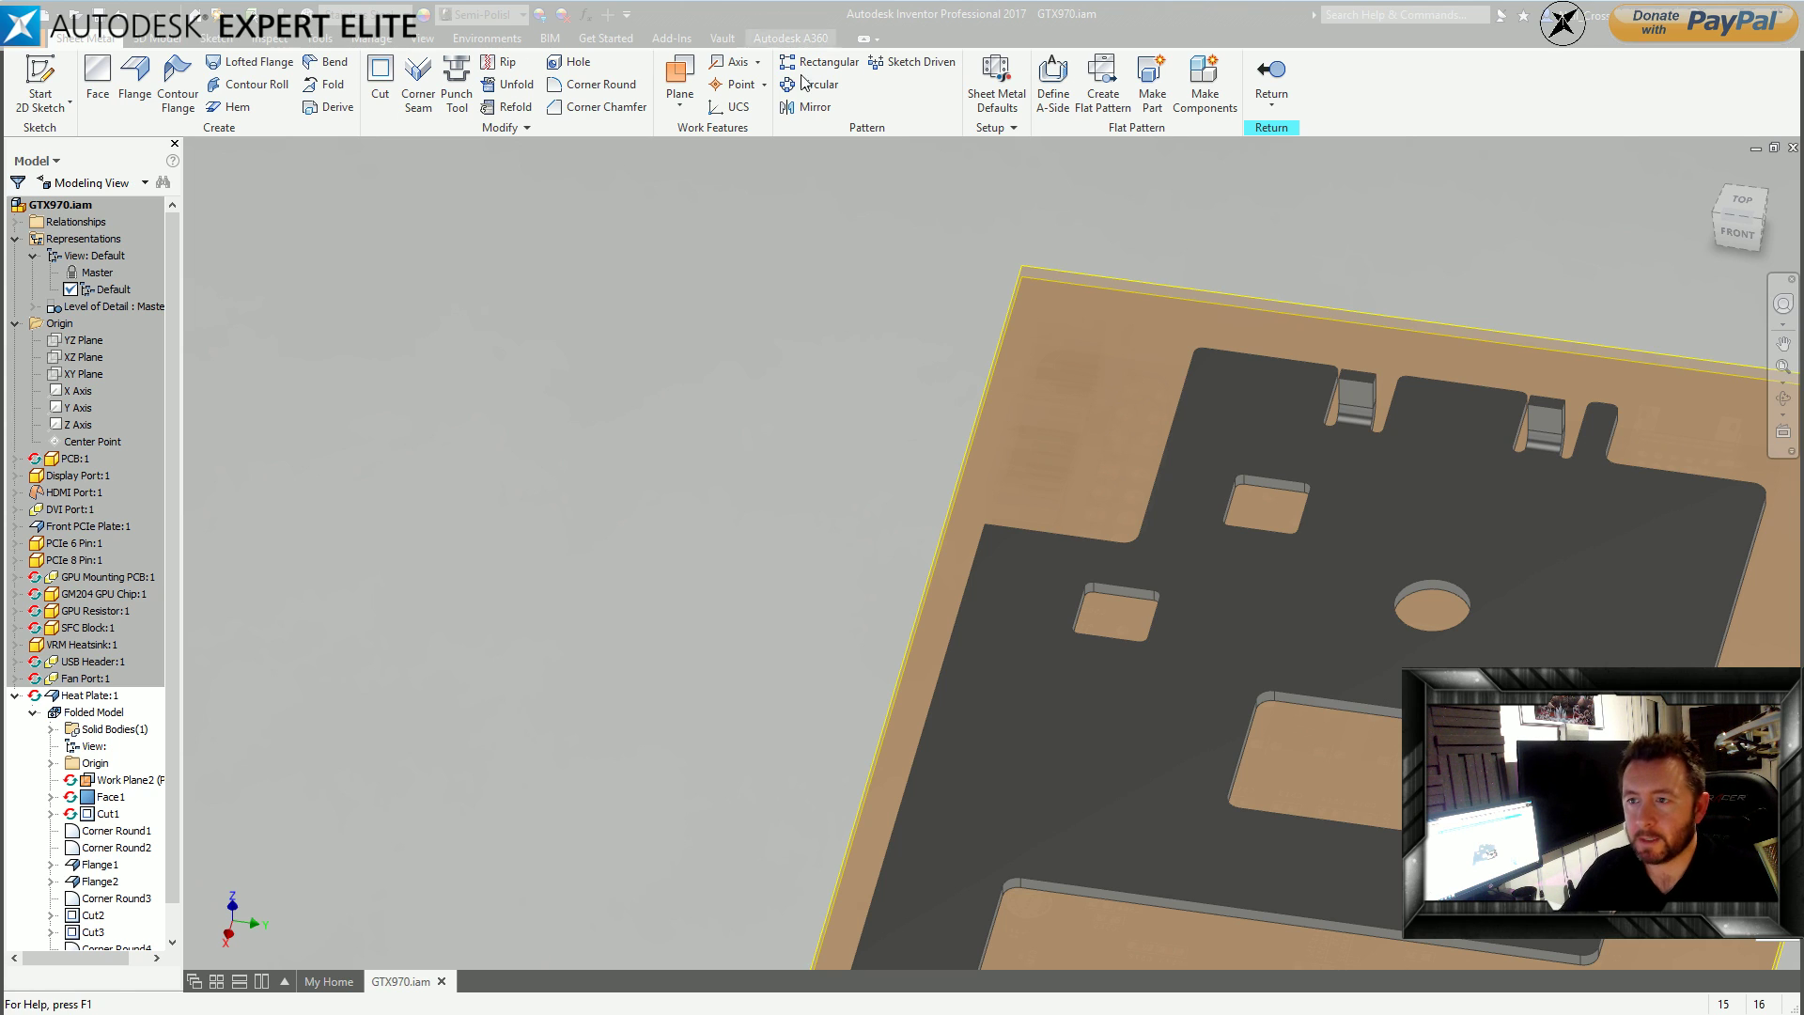
left_click(1285, 86)
left_click(859, 346)
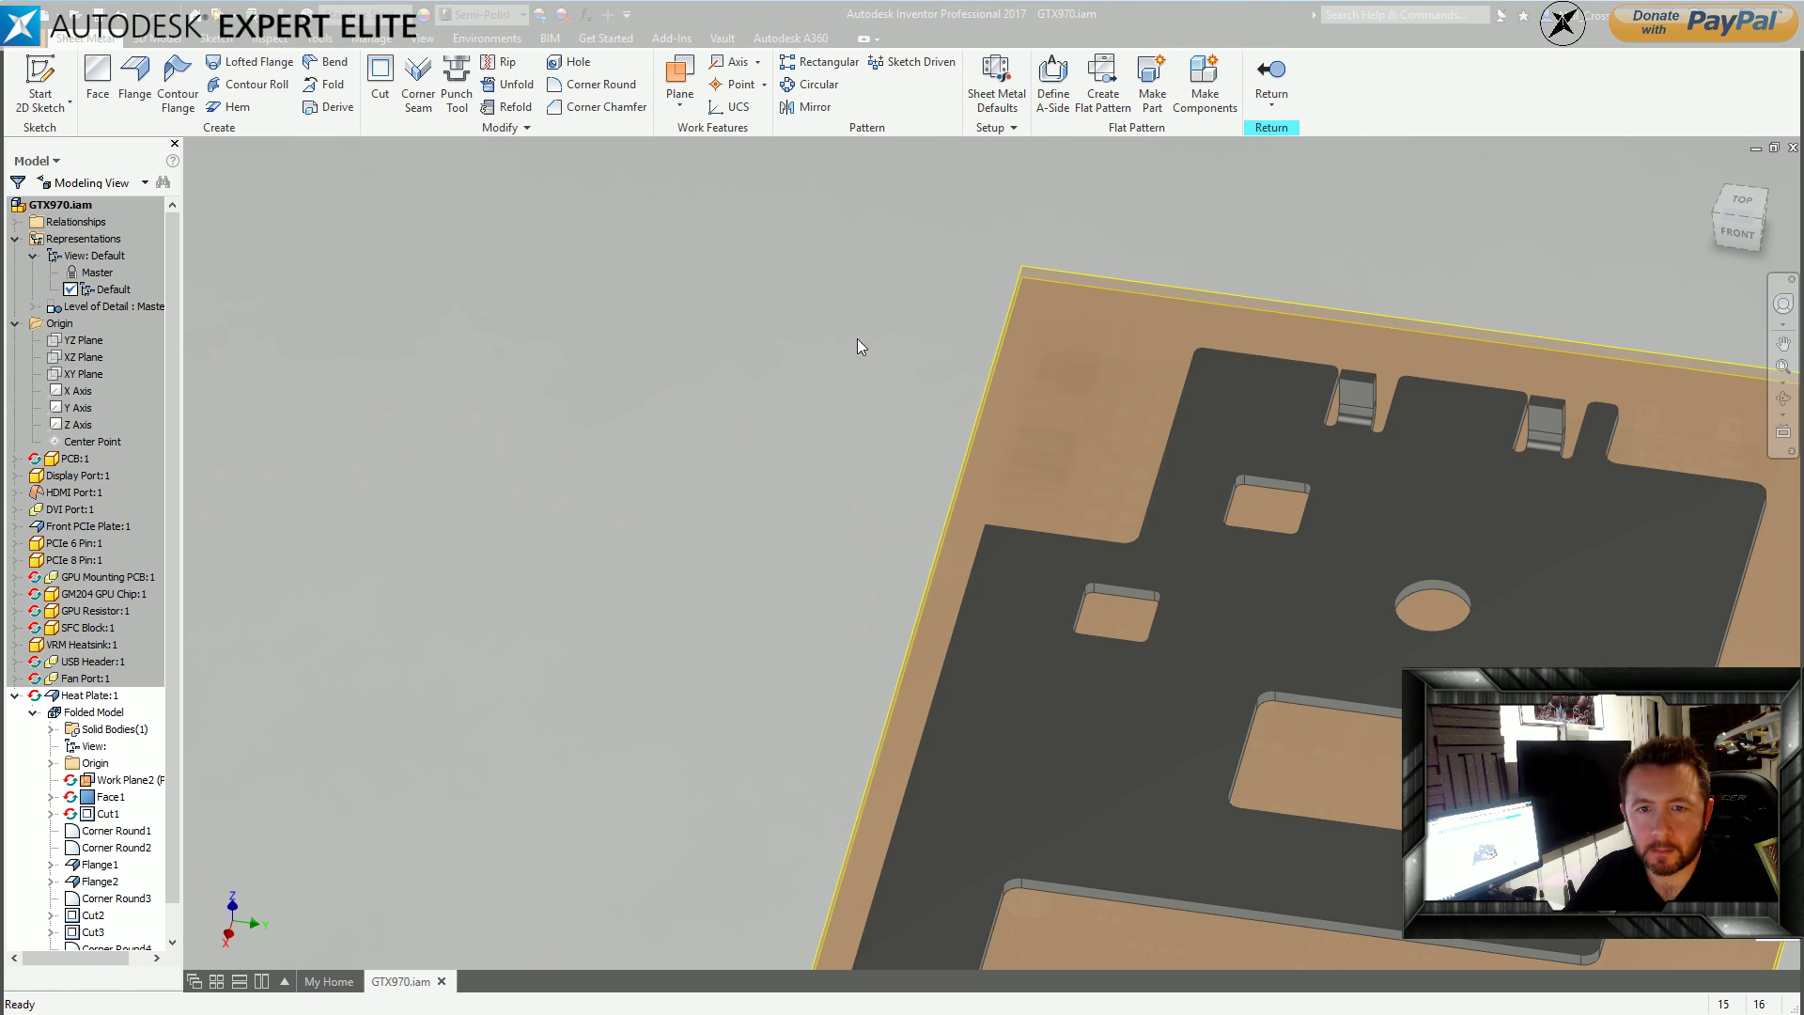
left_click(136, 83)
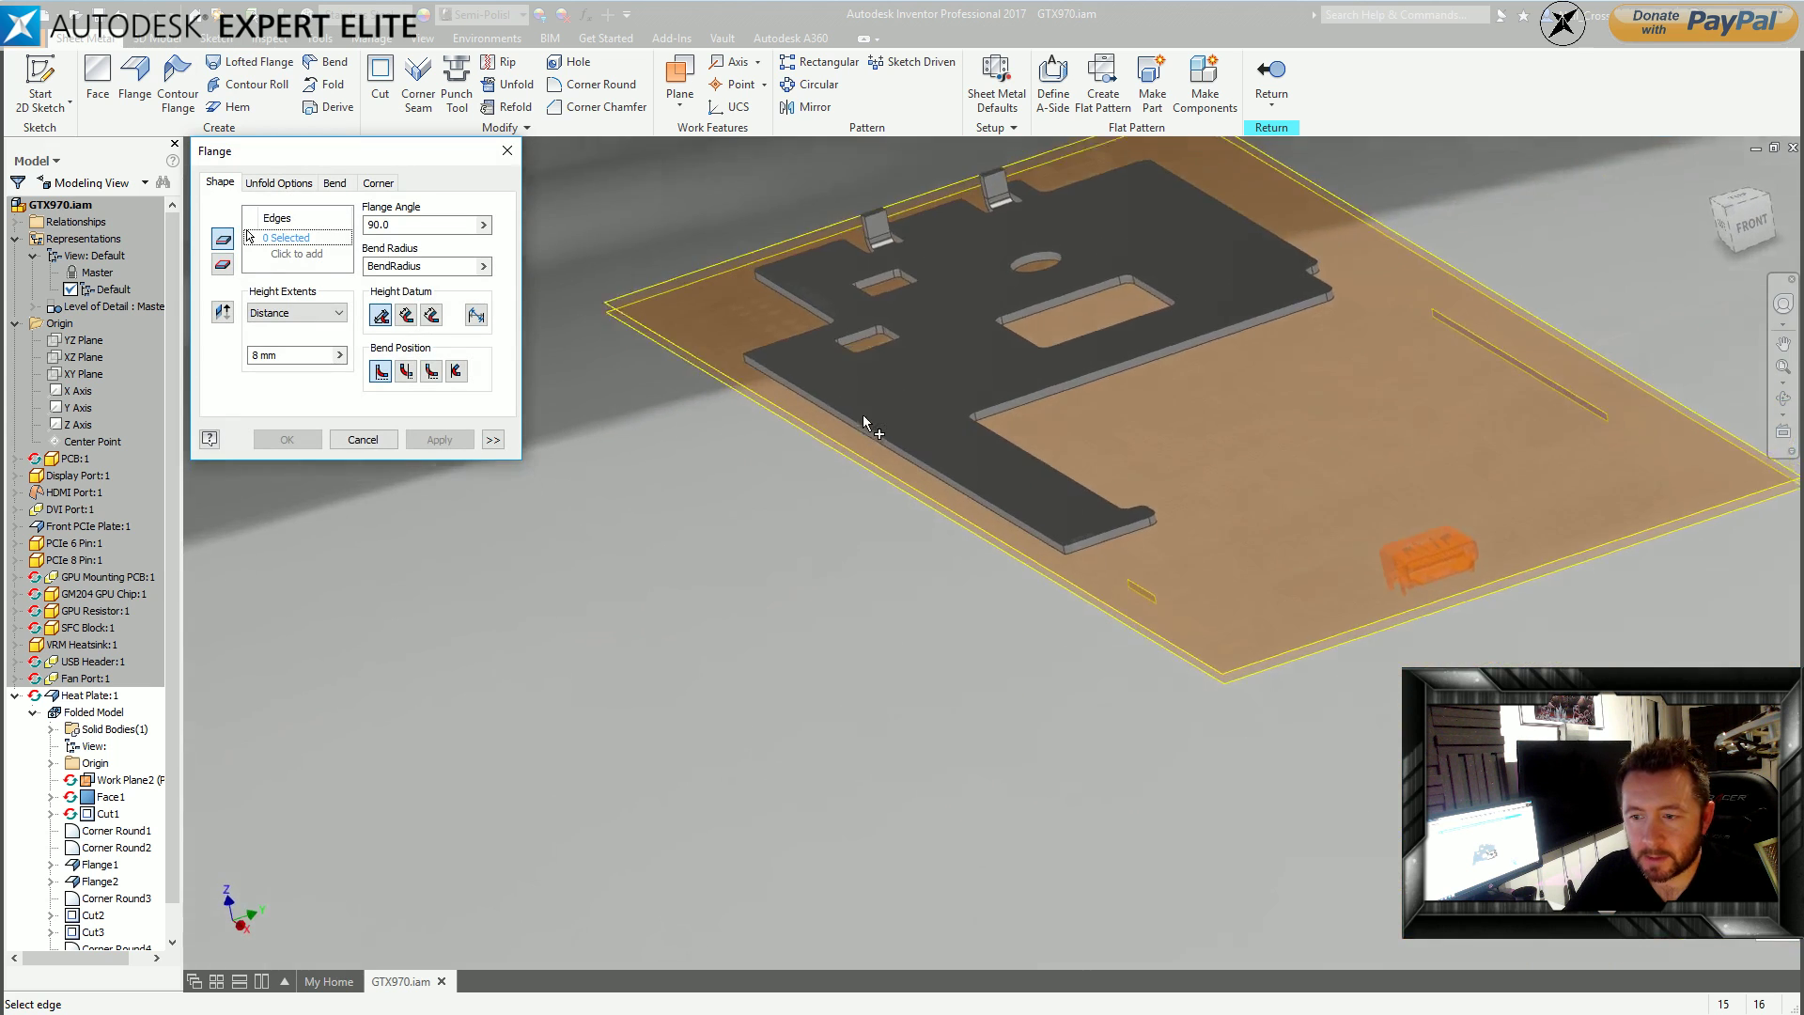
left_click(906, 408)
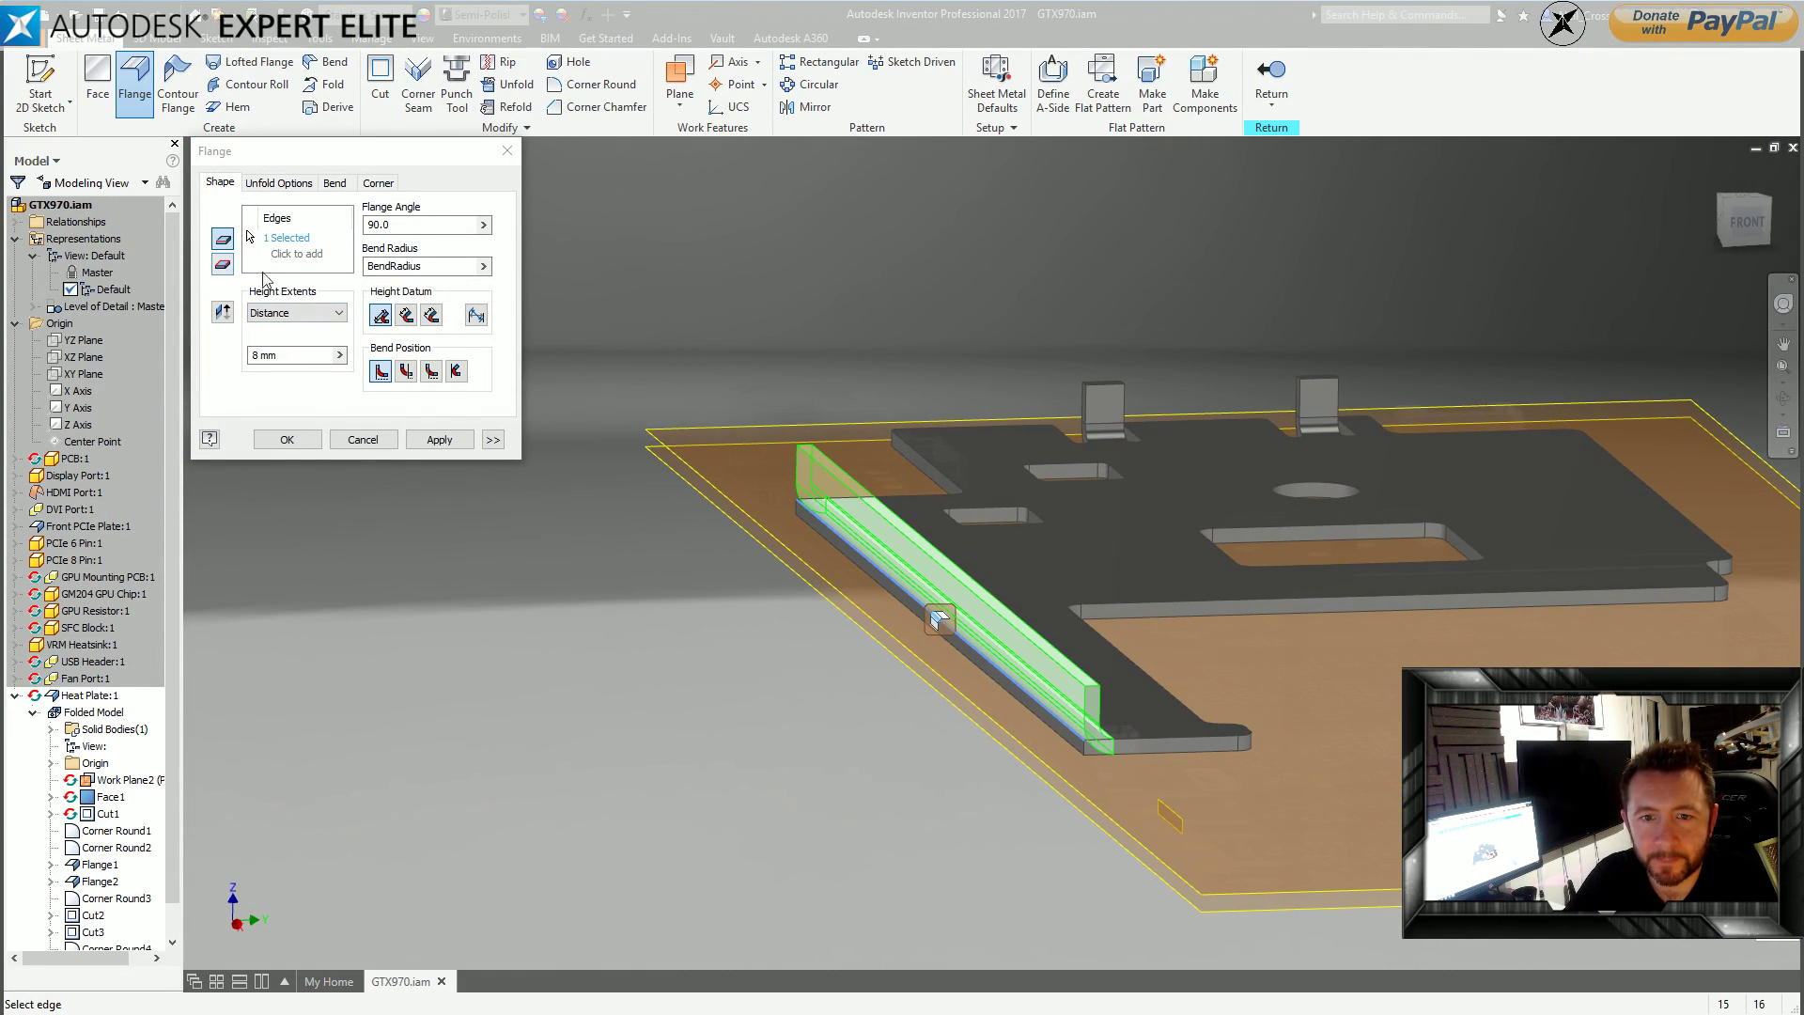
left_click(223, 312)
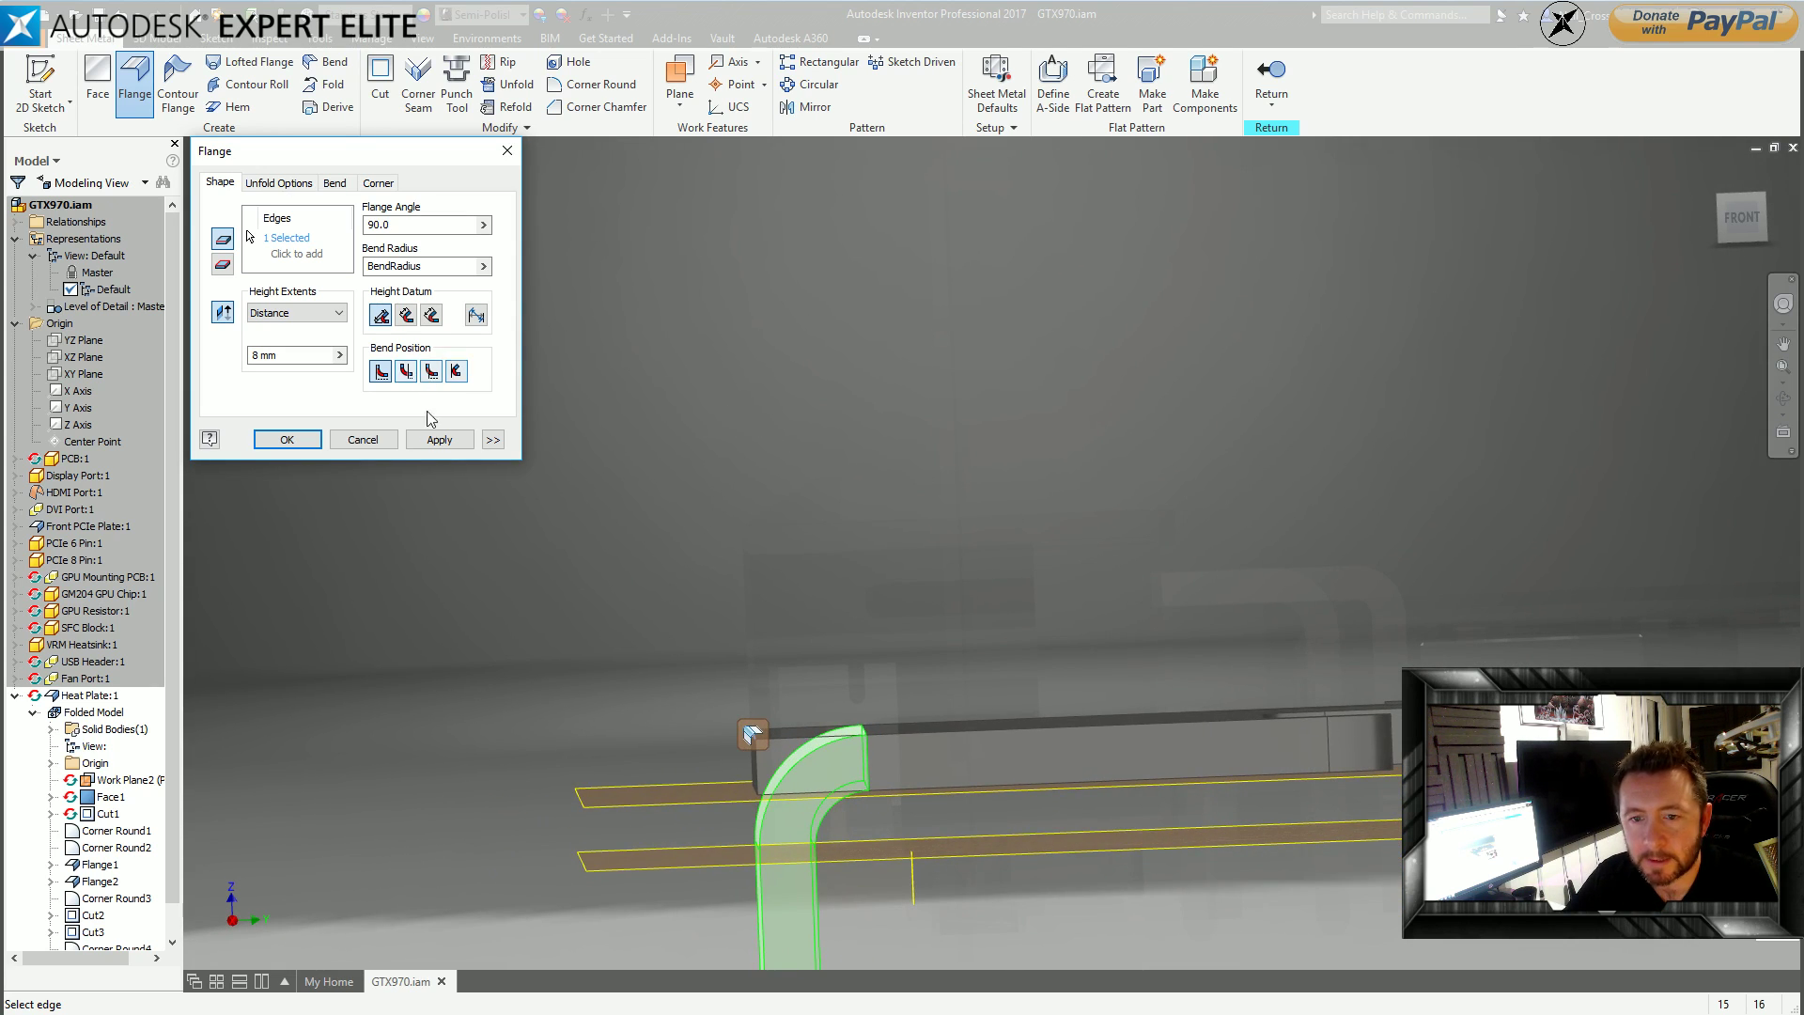
left_click(372, 441)
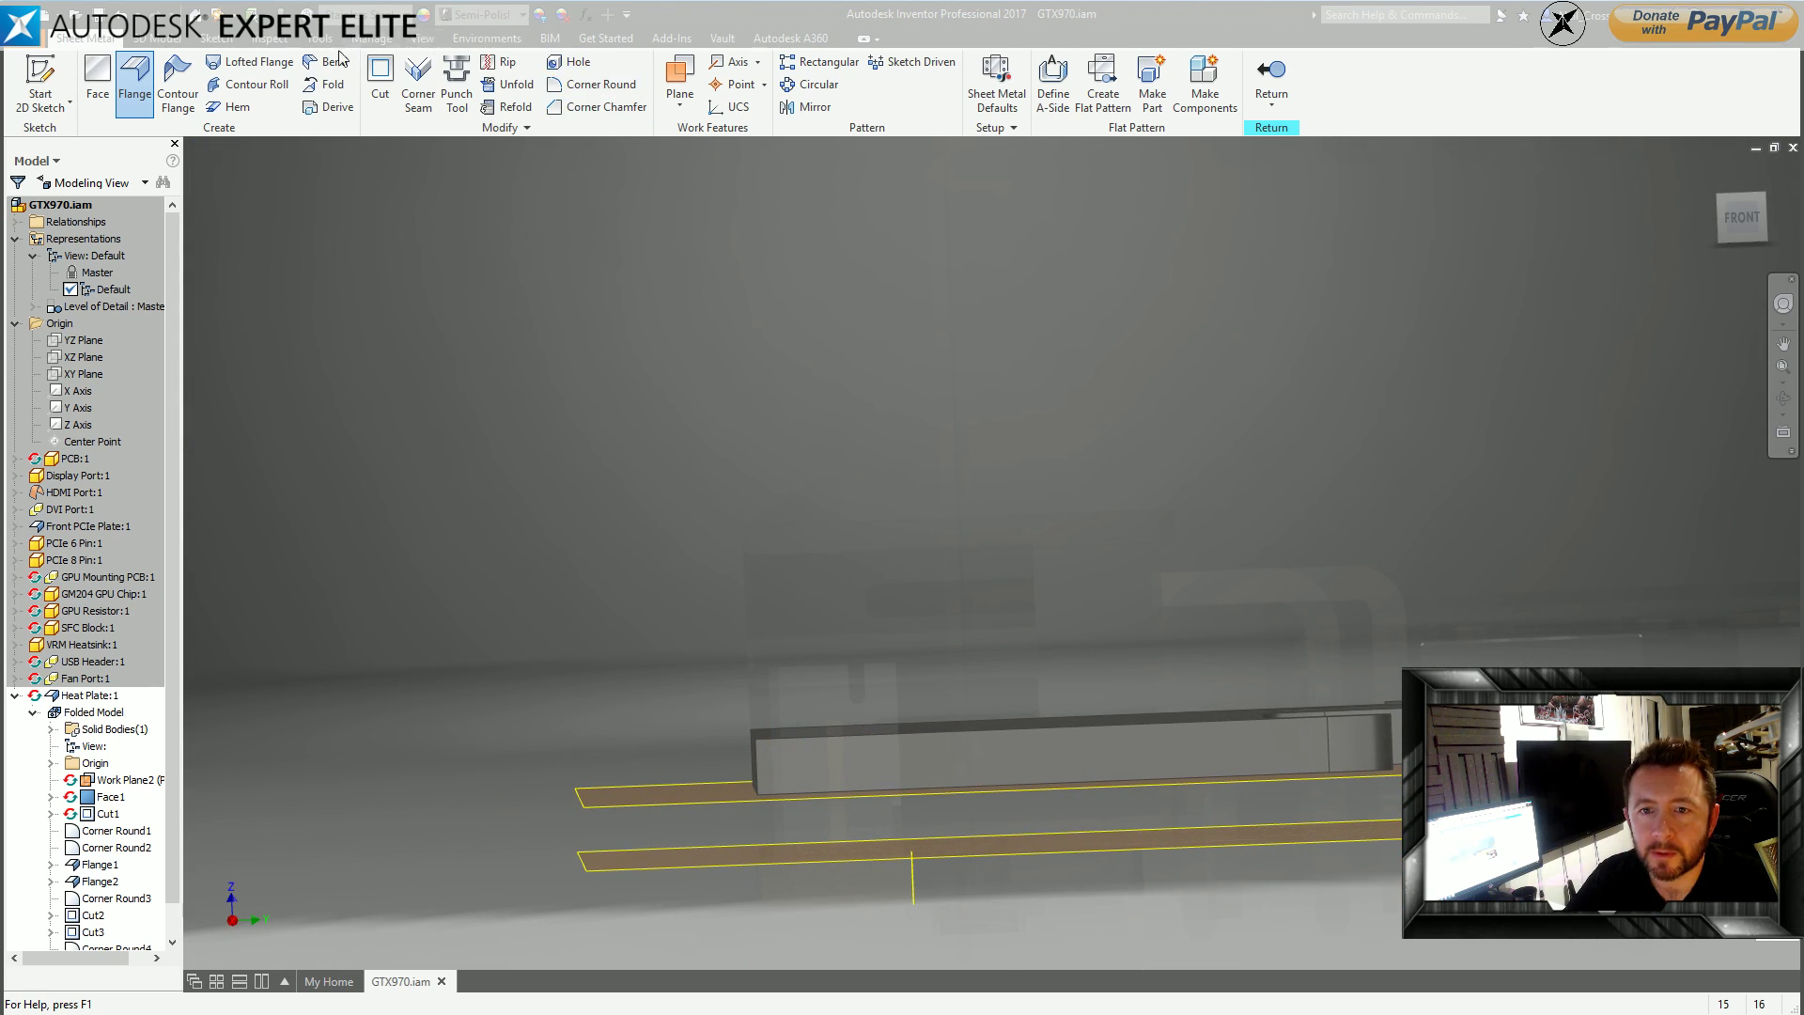
Turn off component transparency so the surrounding assembly parts display as opaque.
left_click(422, 38)
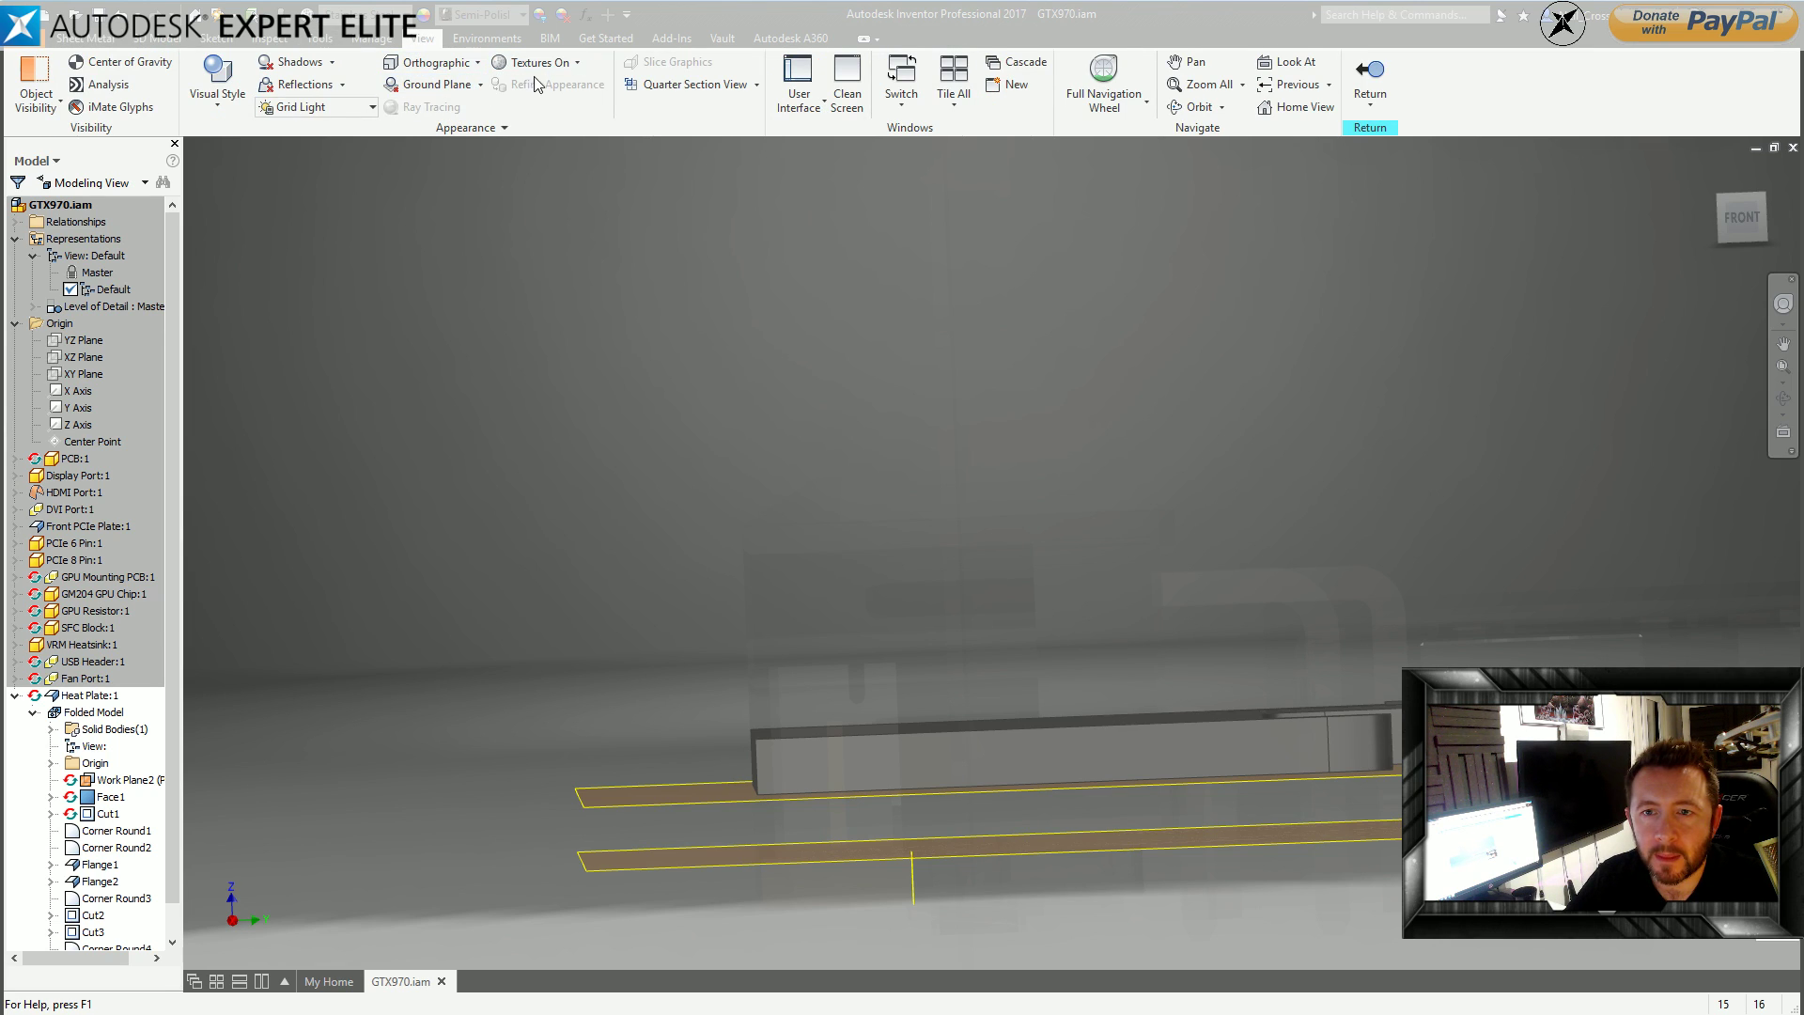
left_click(494, 128)
left_click(297, 152)
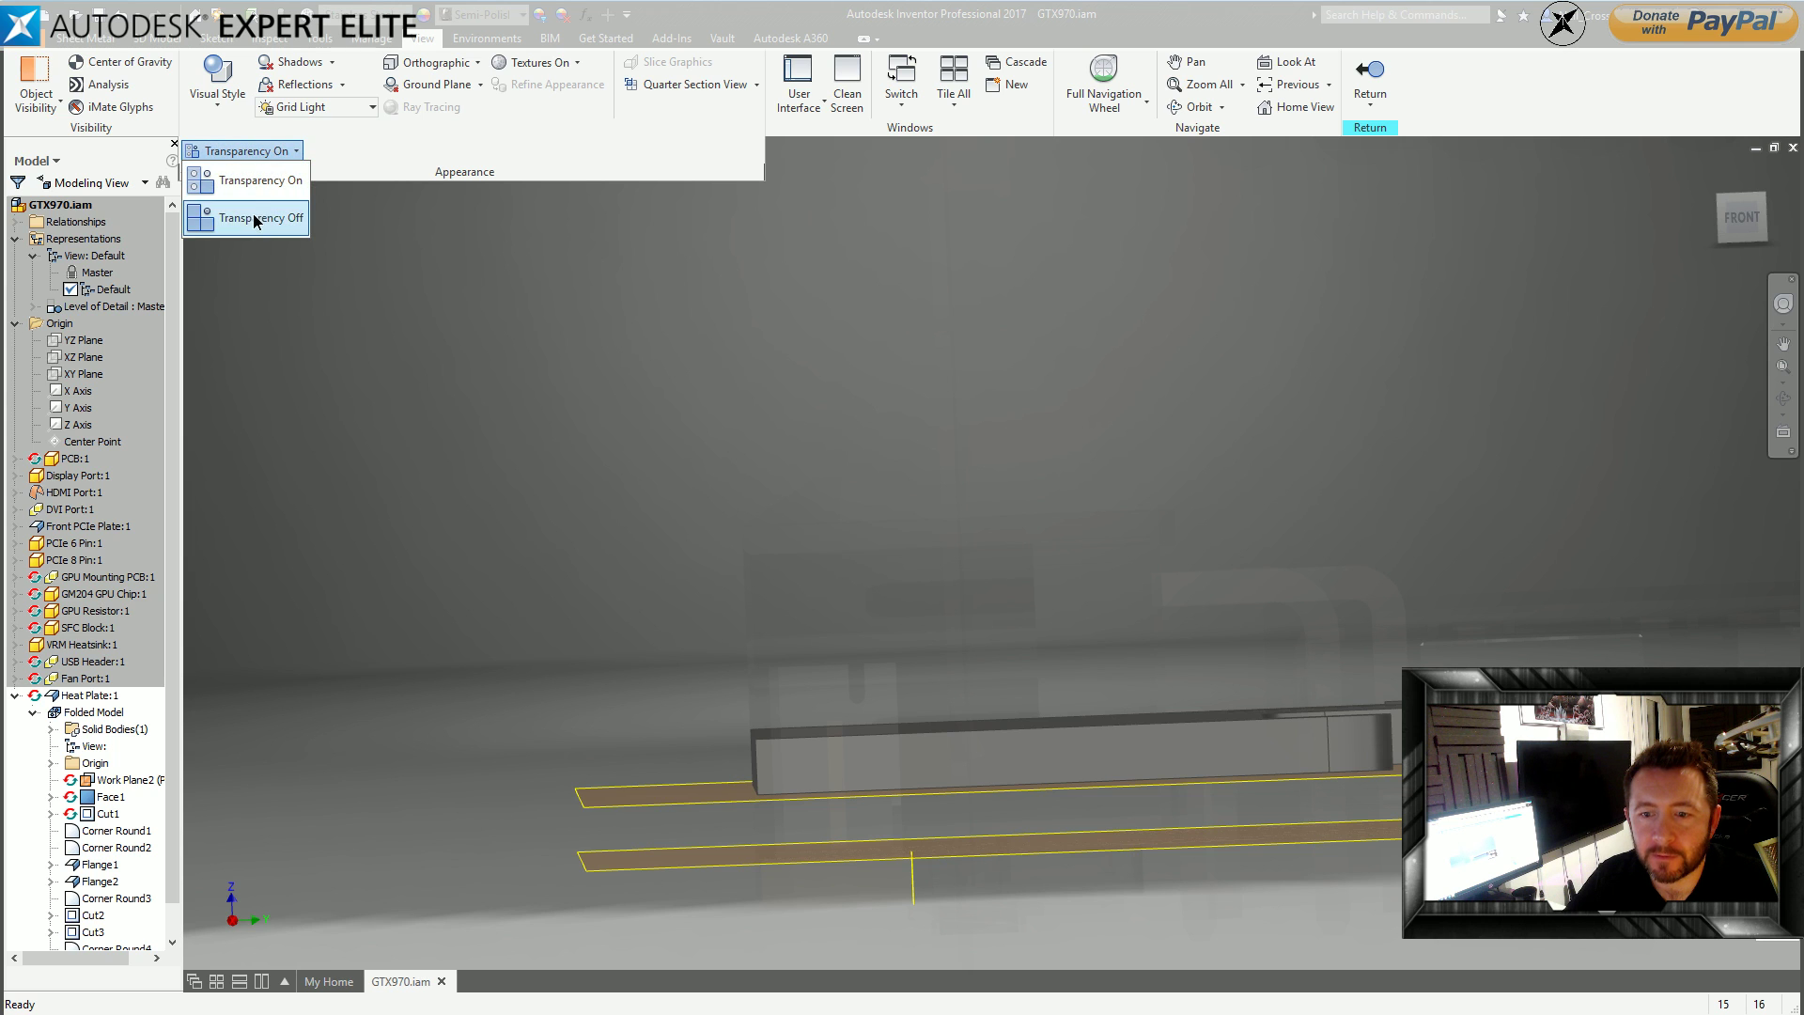
left_click(262, 210)
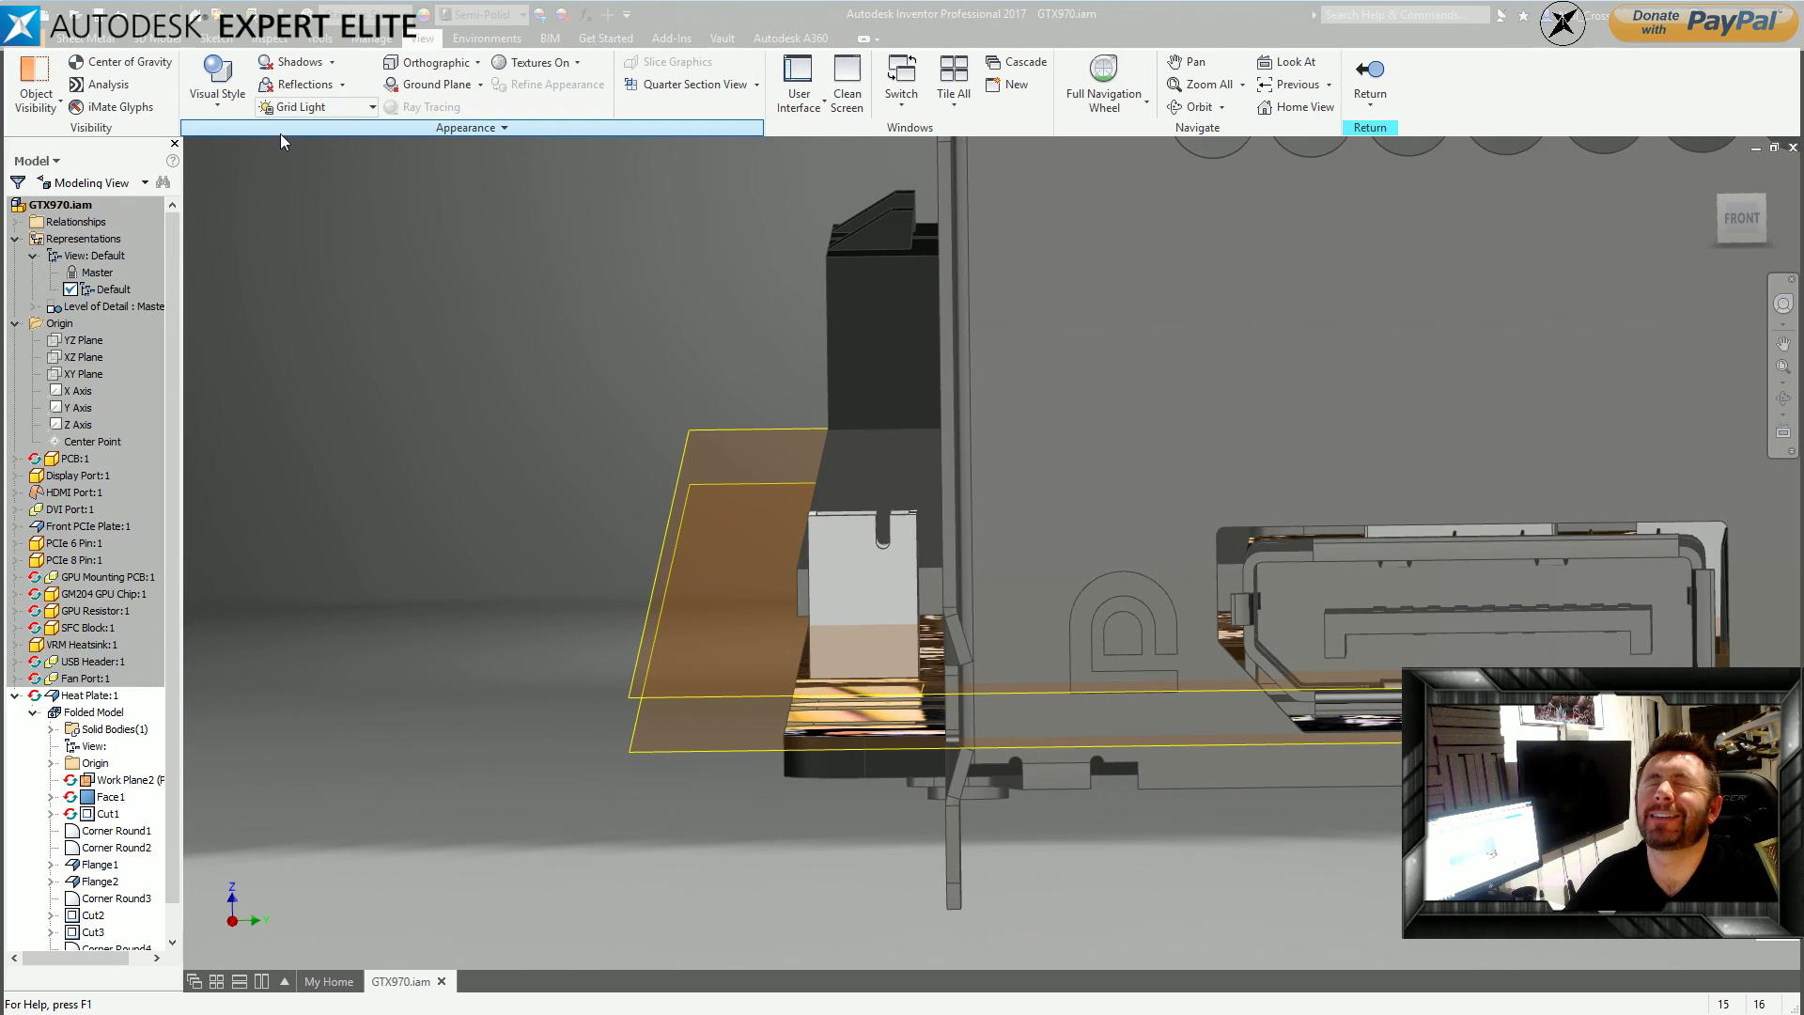
Create an 8 mm, 90-degree flange bent downward from the heat plate's long outer edge, positioned outside the base face extents.
left_click(84, 37)
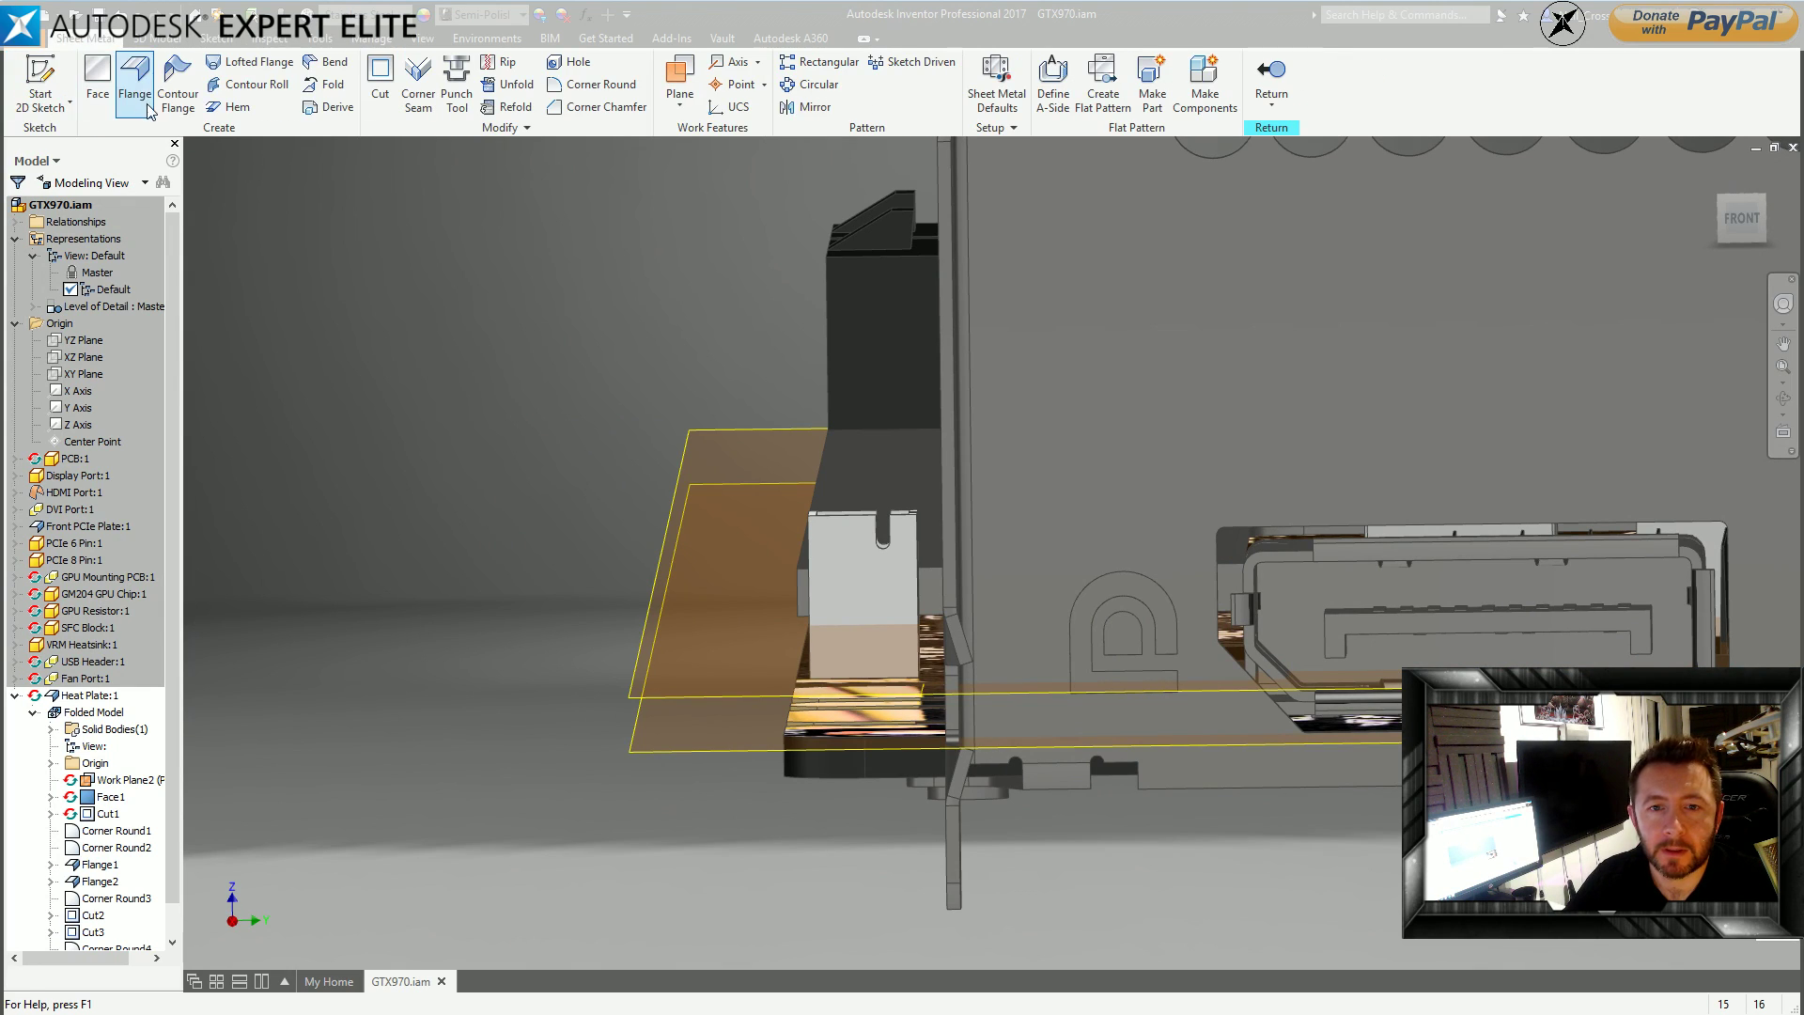
left_click(178, 82)
left_click(1029, 443)
left_click(135, 75)
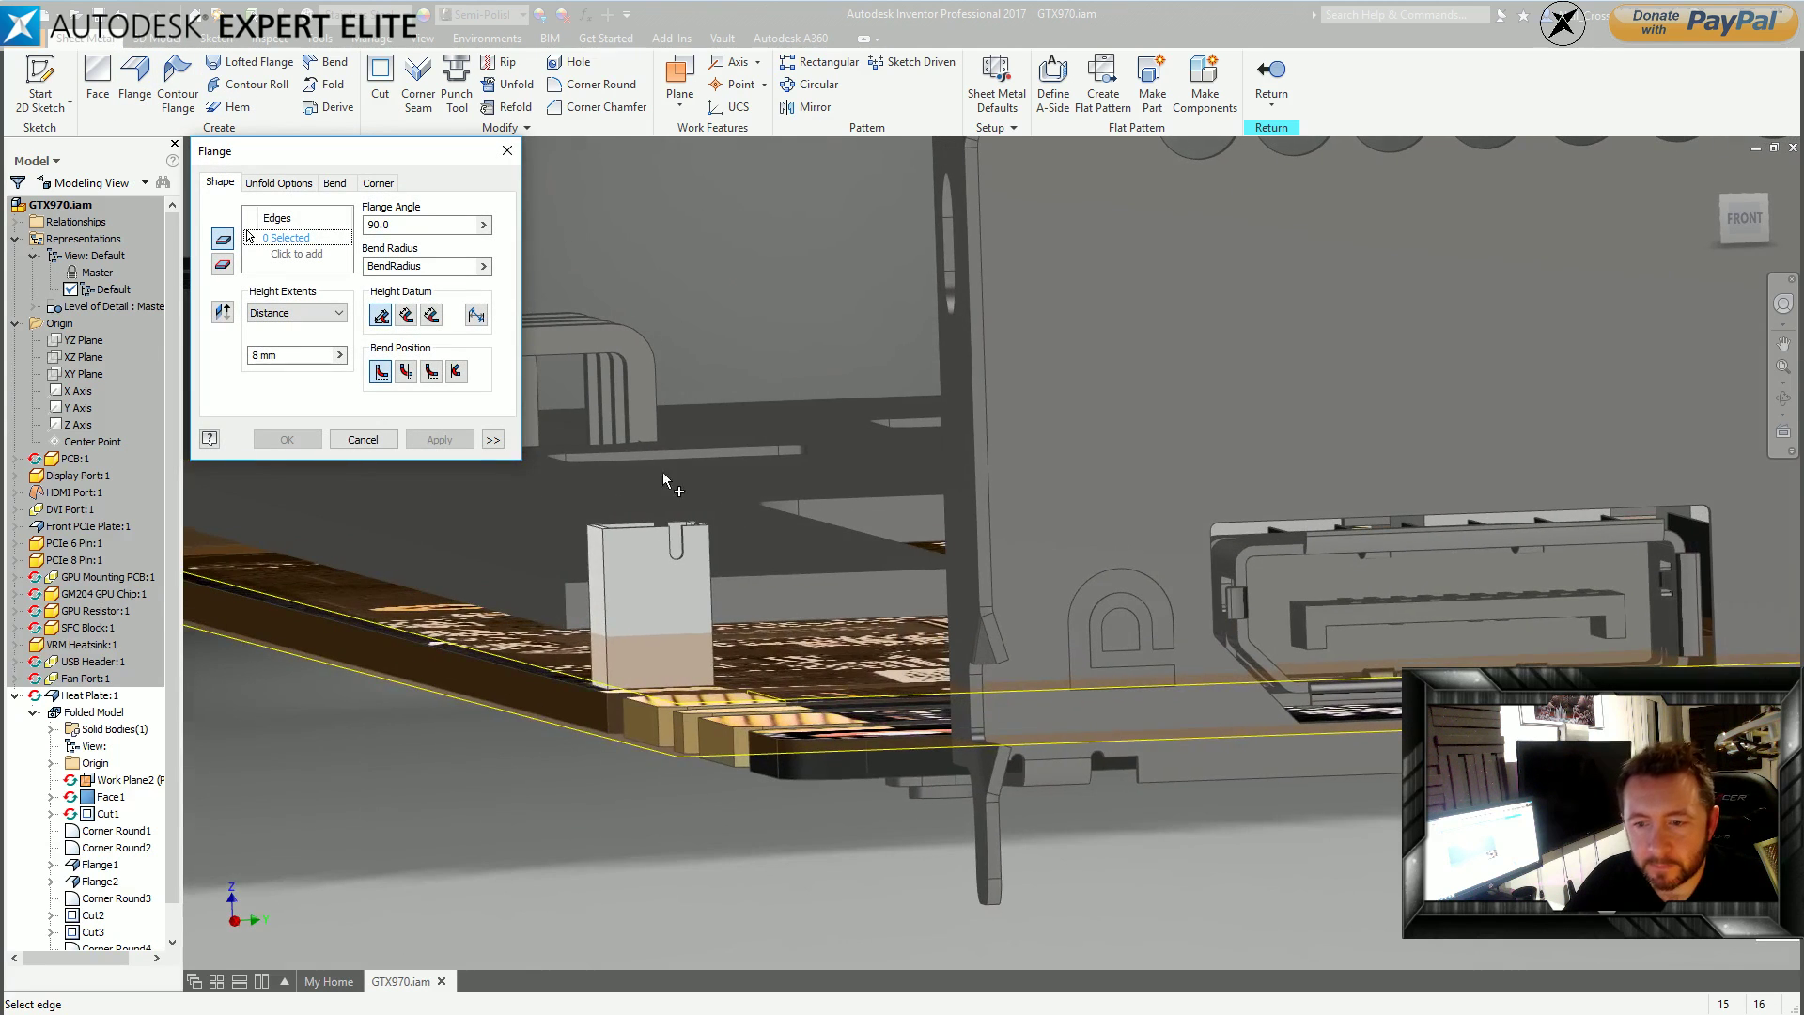
left_click(508, 568)
left_click(223, 312)
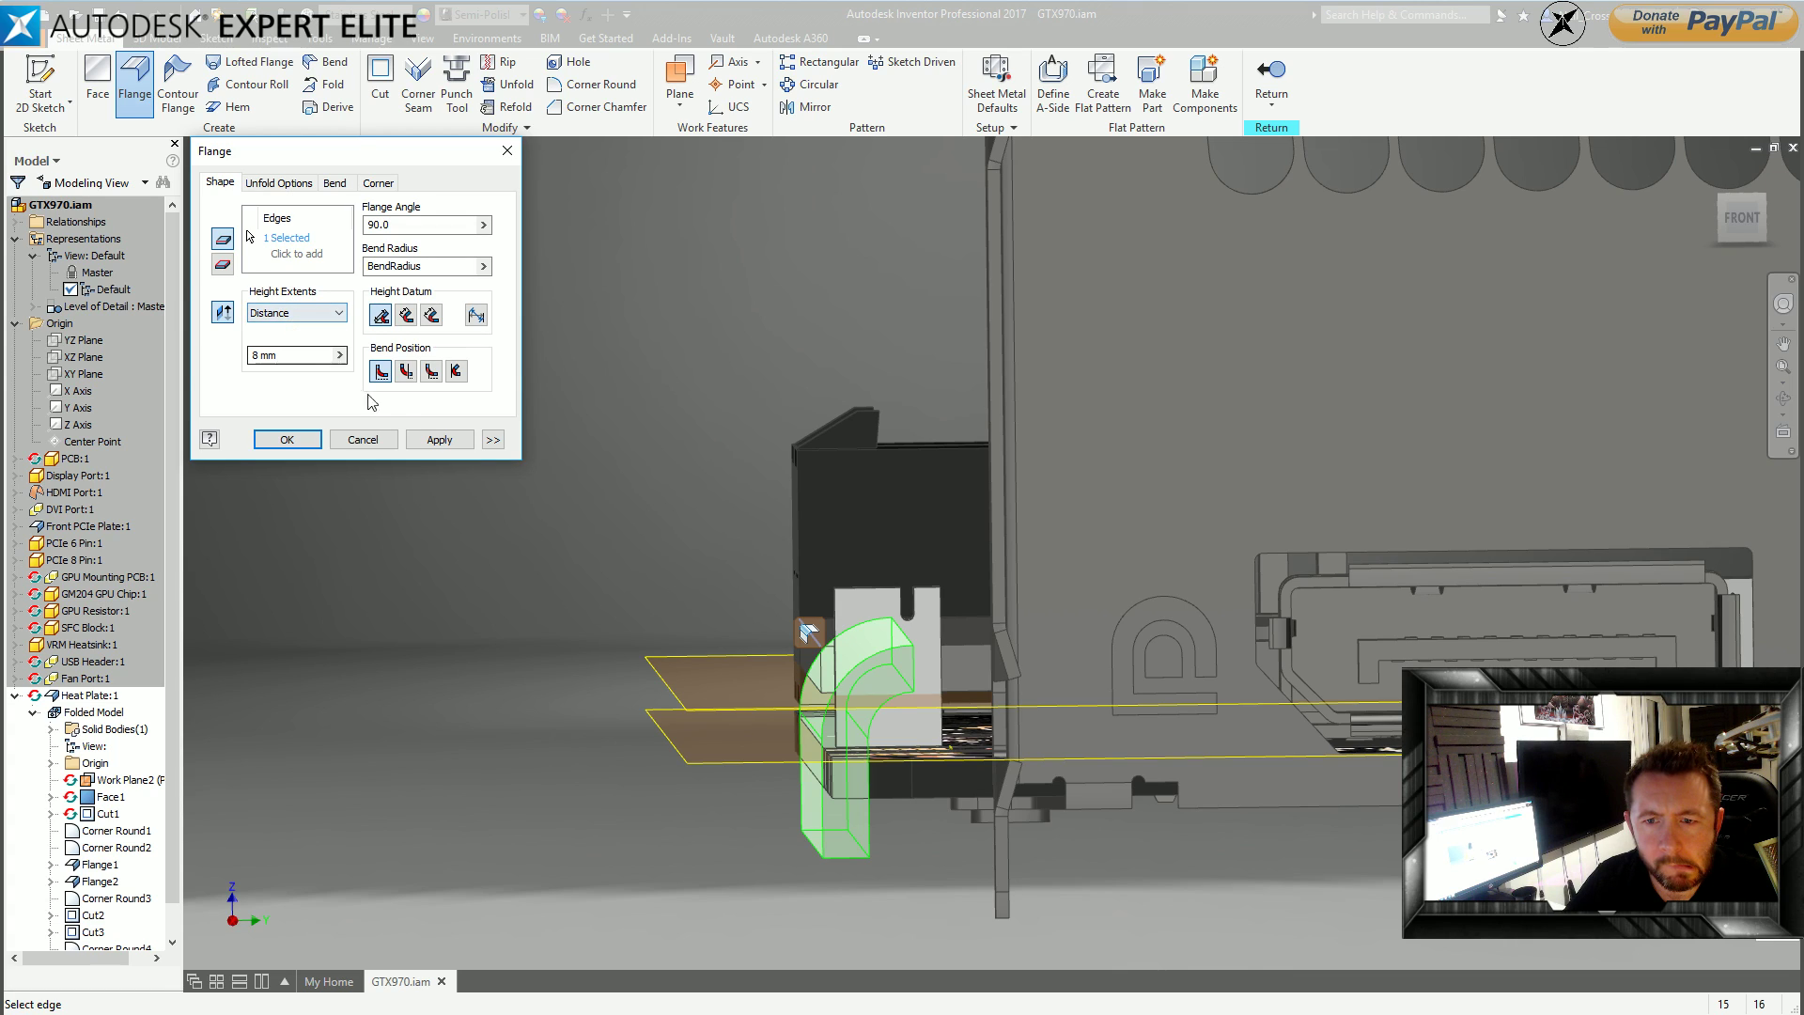
left_click(492, 439)
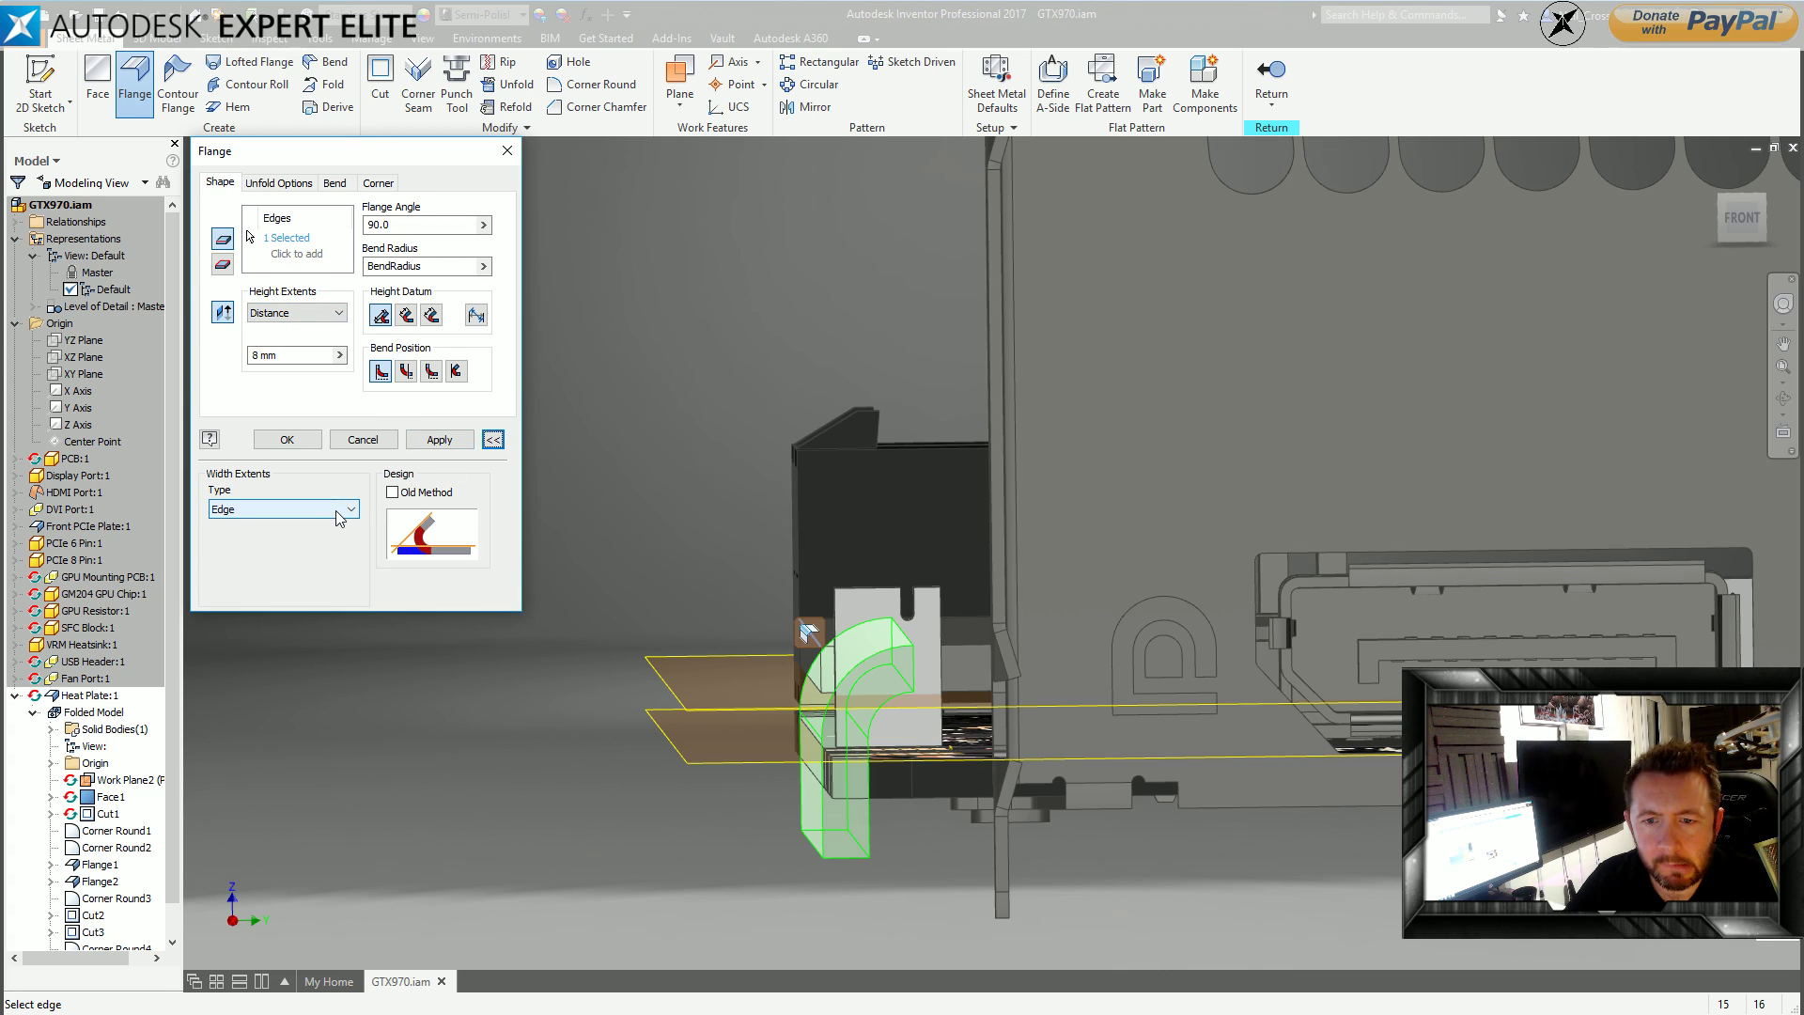
left_click(407, 372)
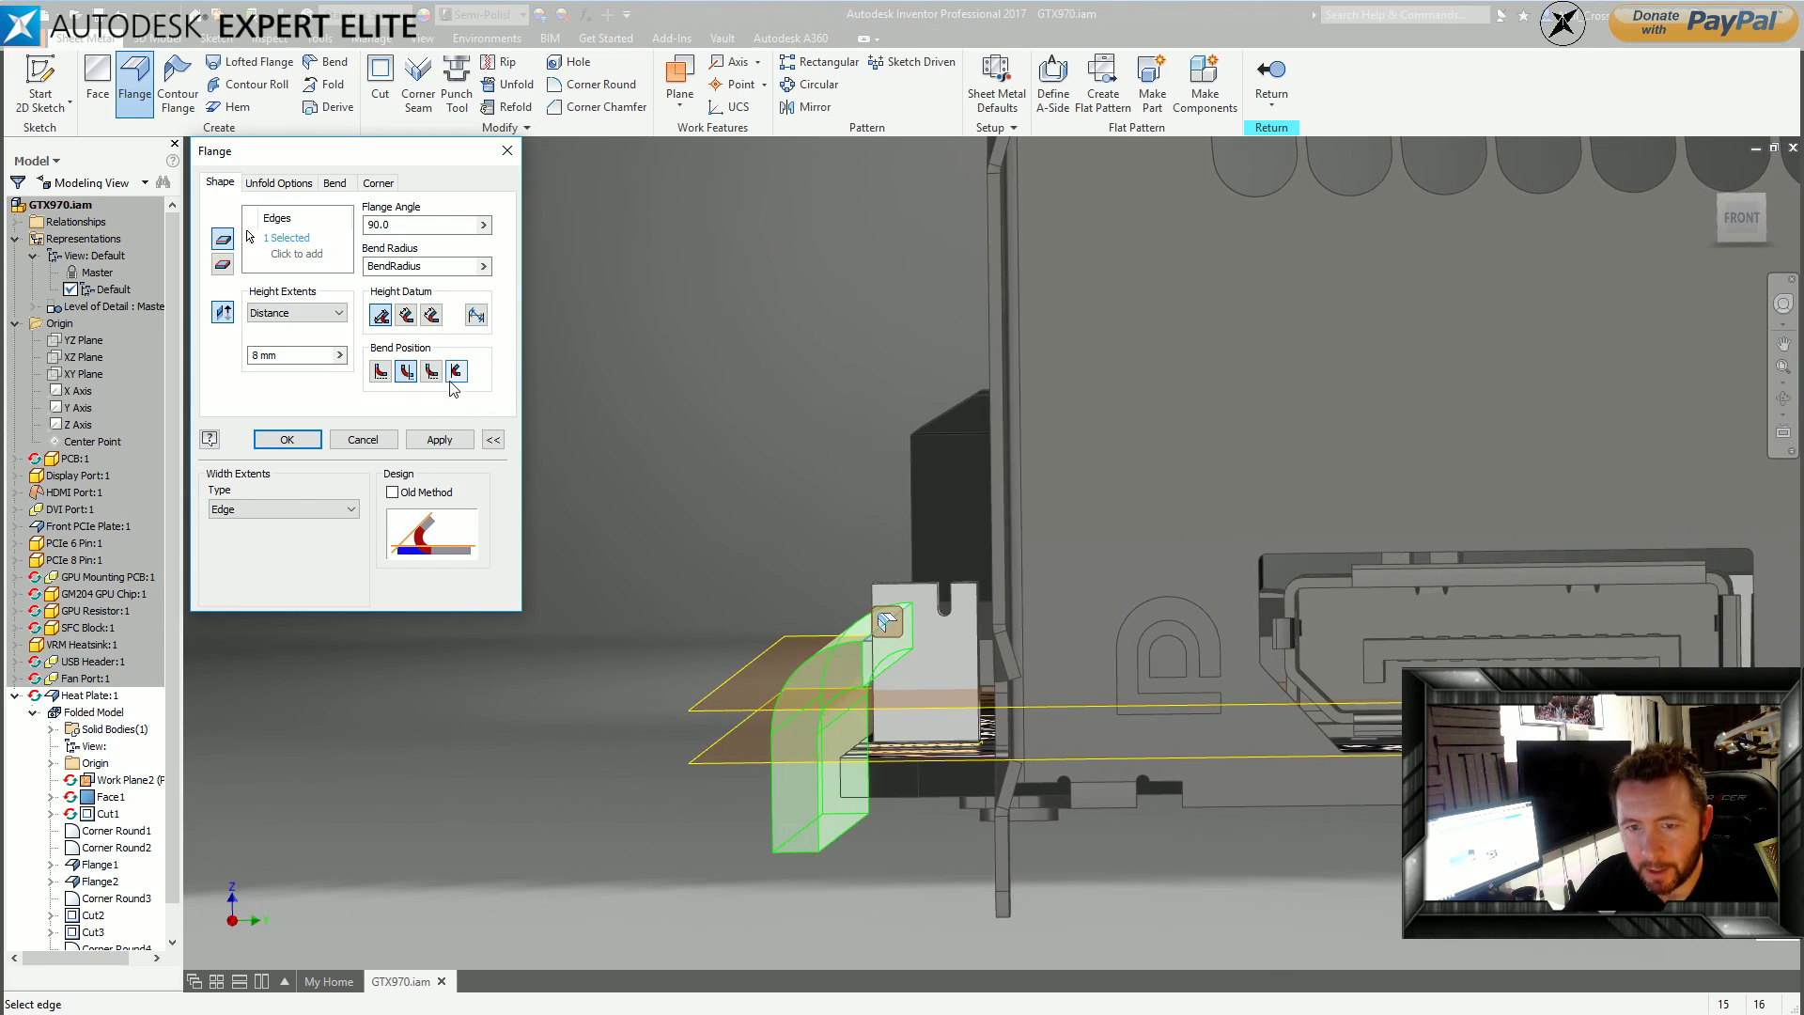
left_click(433, 373)
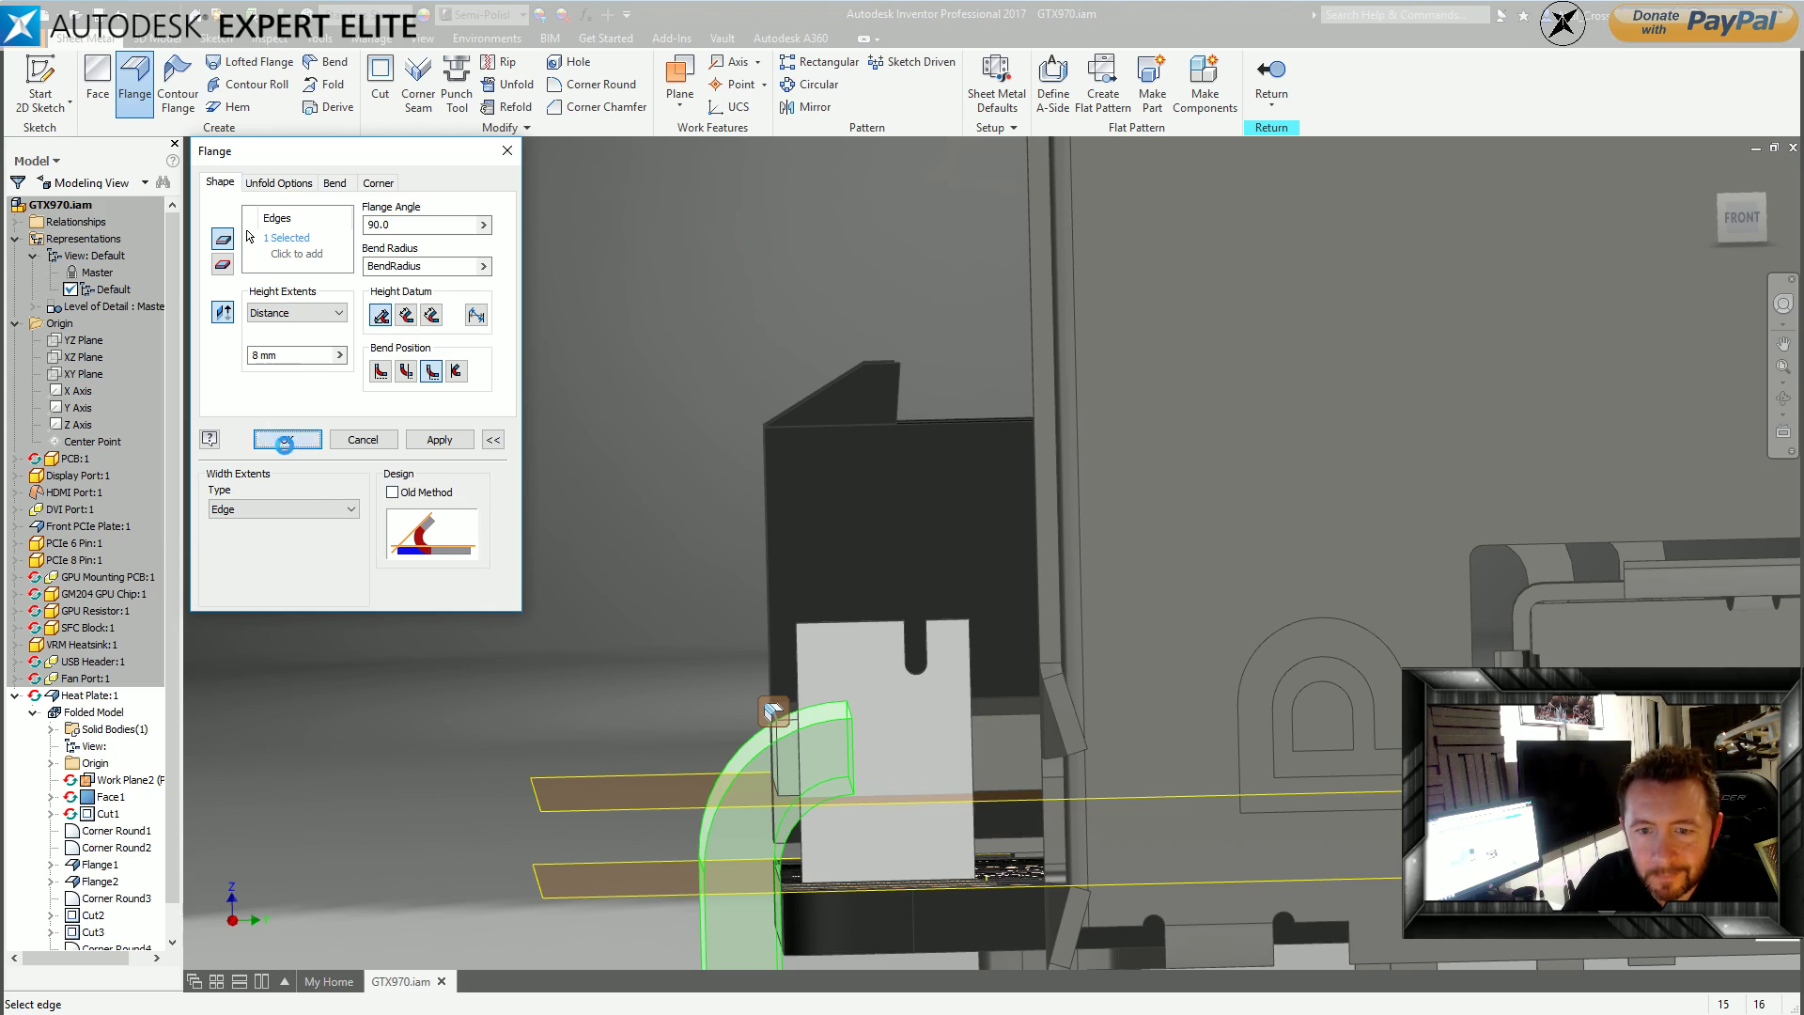
left_click(282, 442)
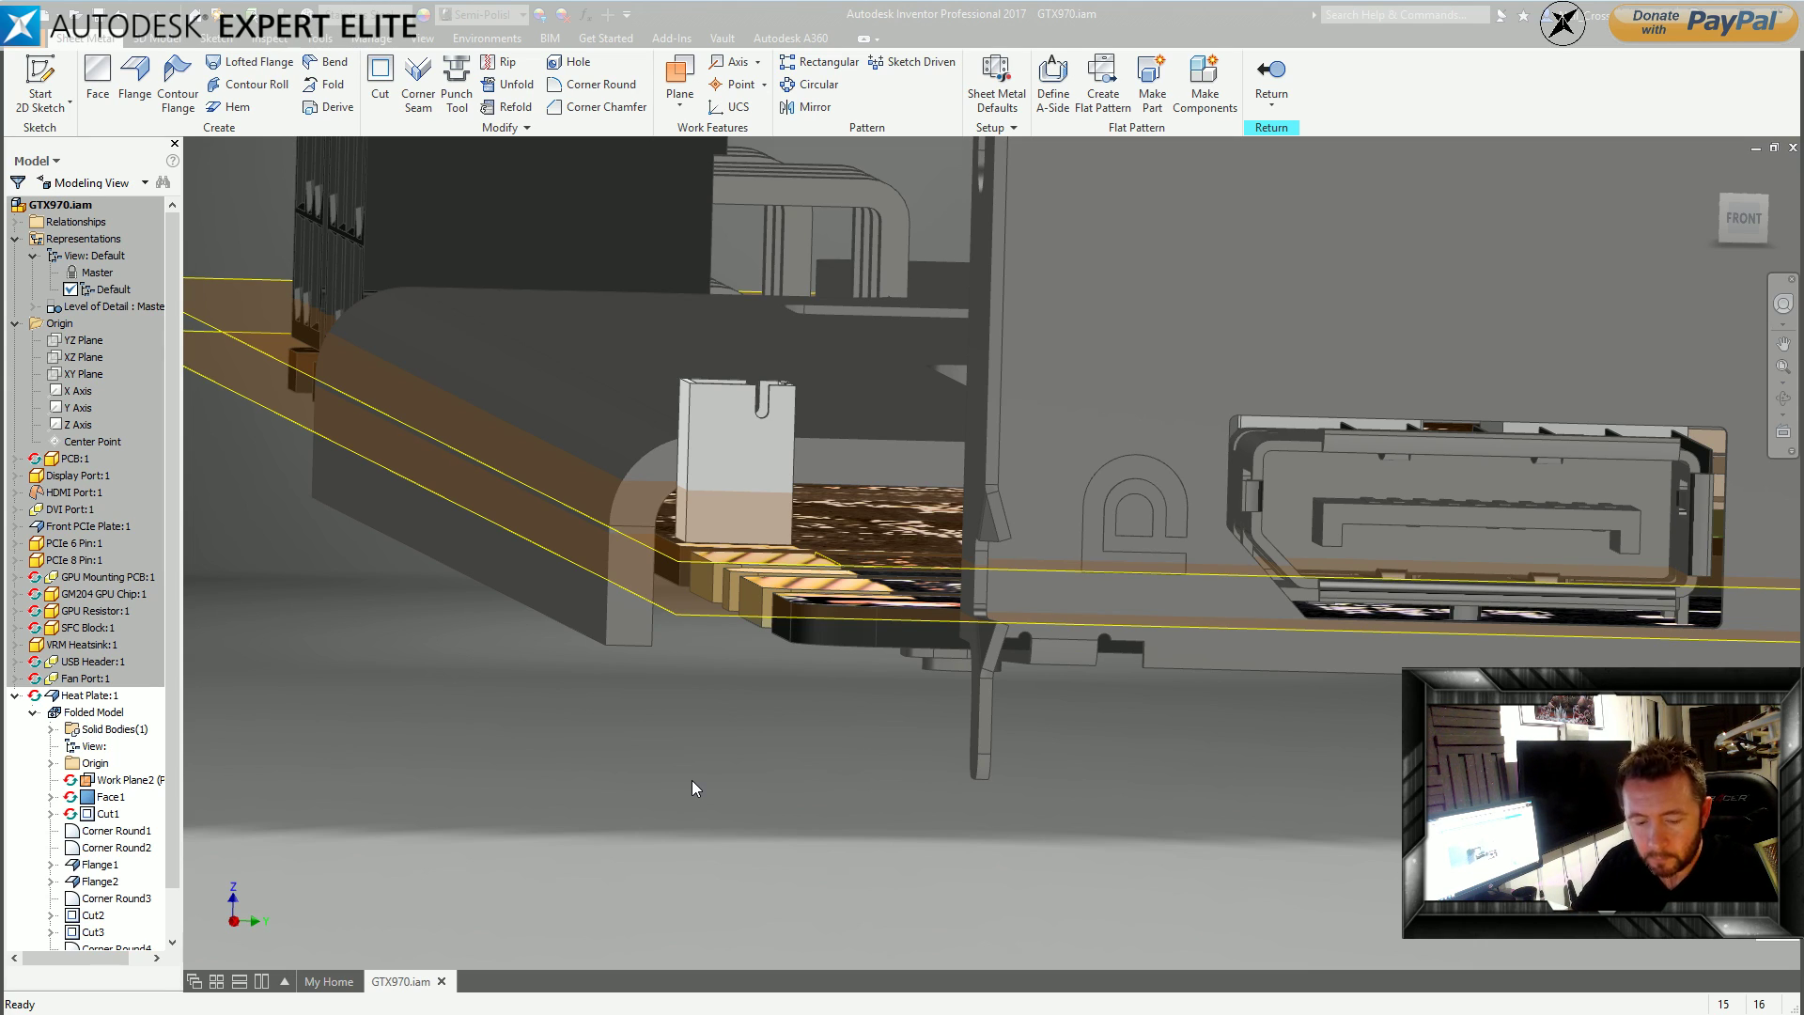
Edit the flange along the long outer edge and set its height to 6 mm.
scroll(136, 876, "down", 1)
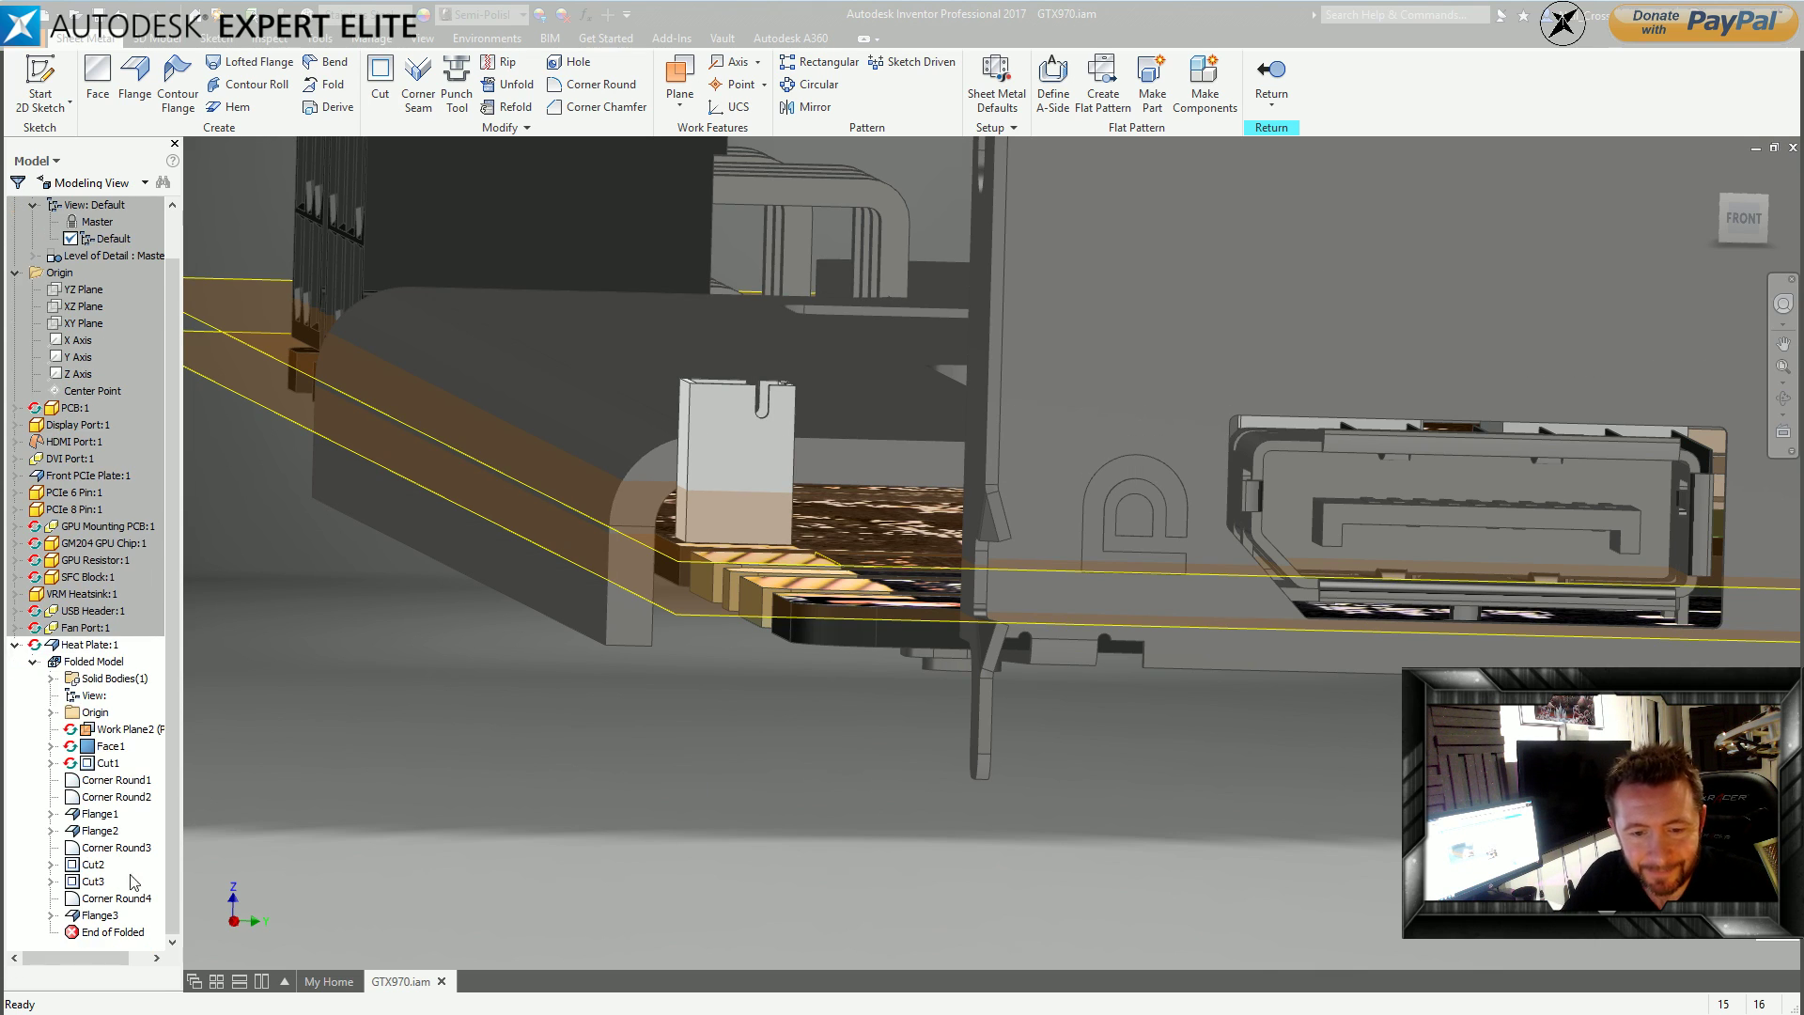
double_click(100, 914)
double_click(252, 356)
type("7")
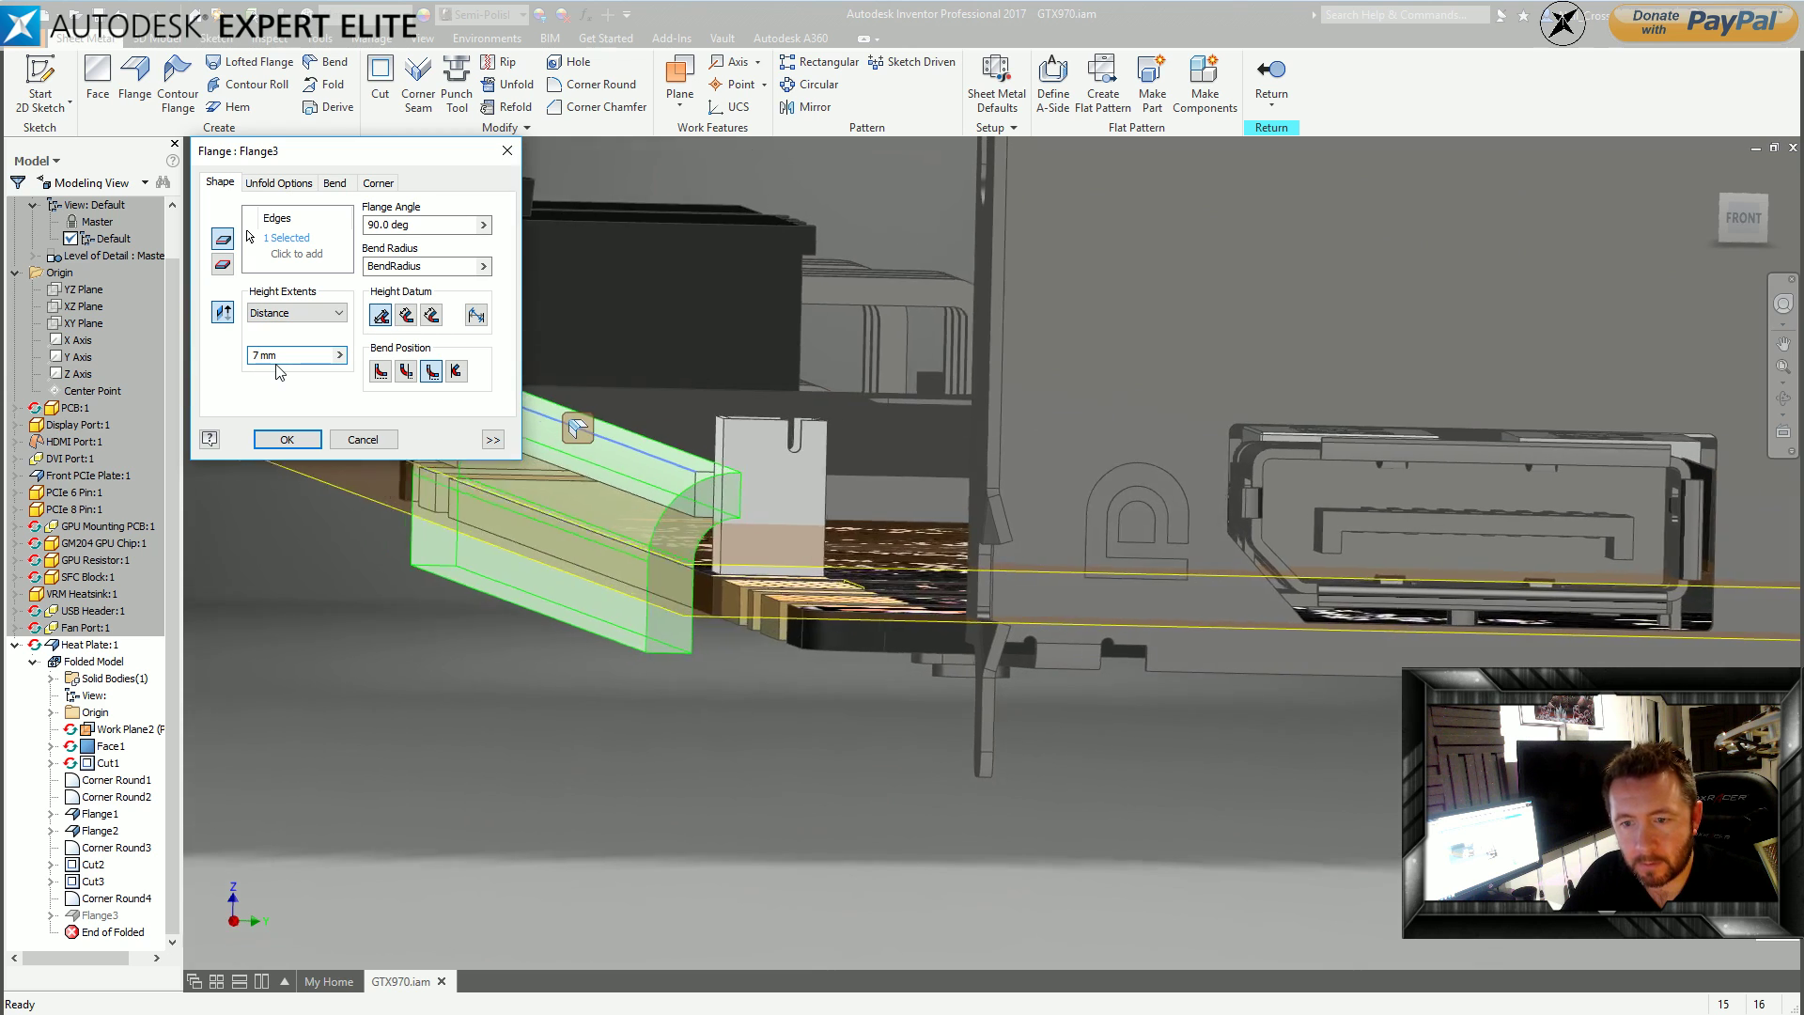
key("BackSpace")
type("6")
key("Return")
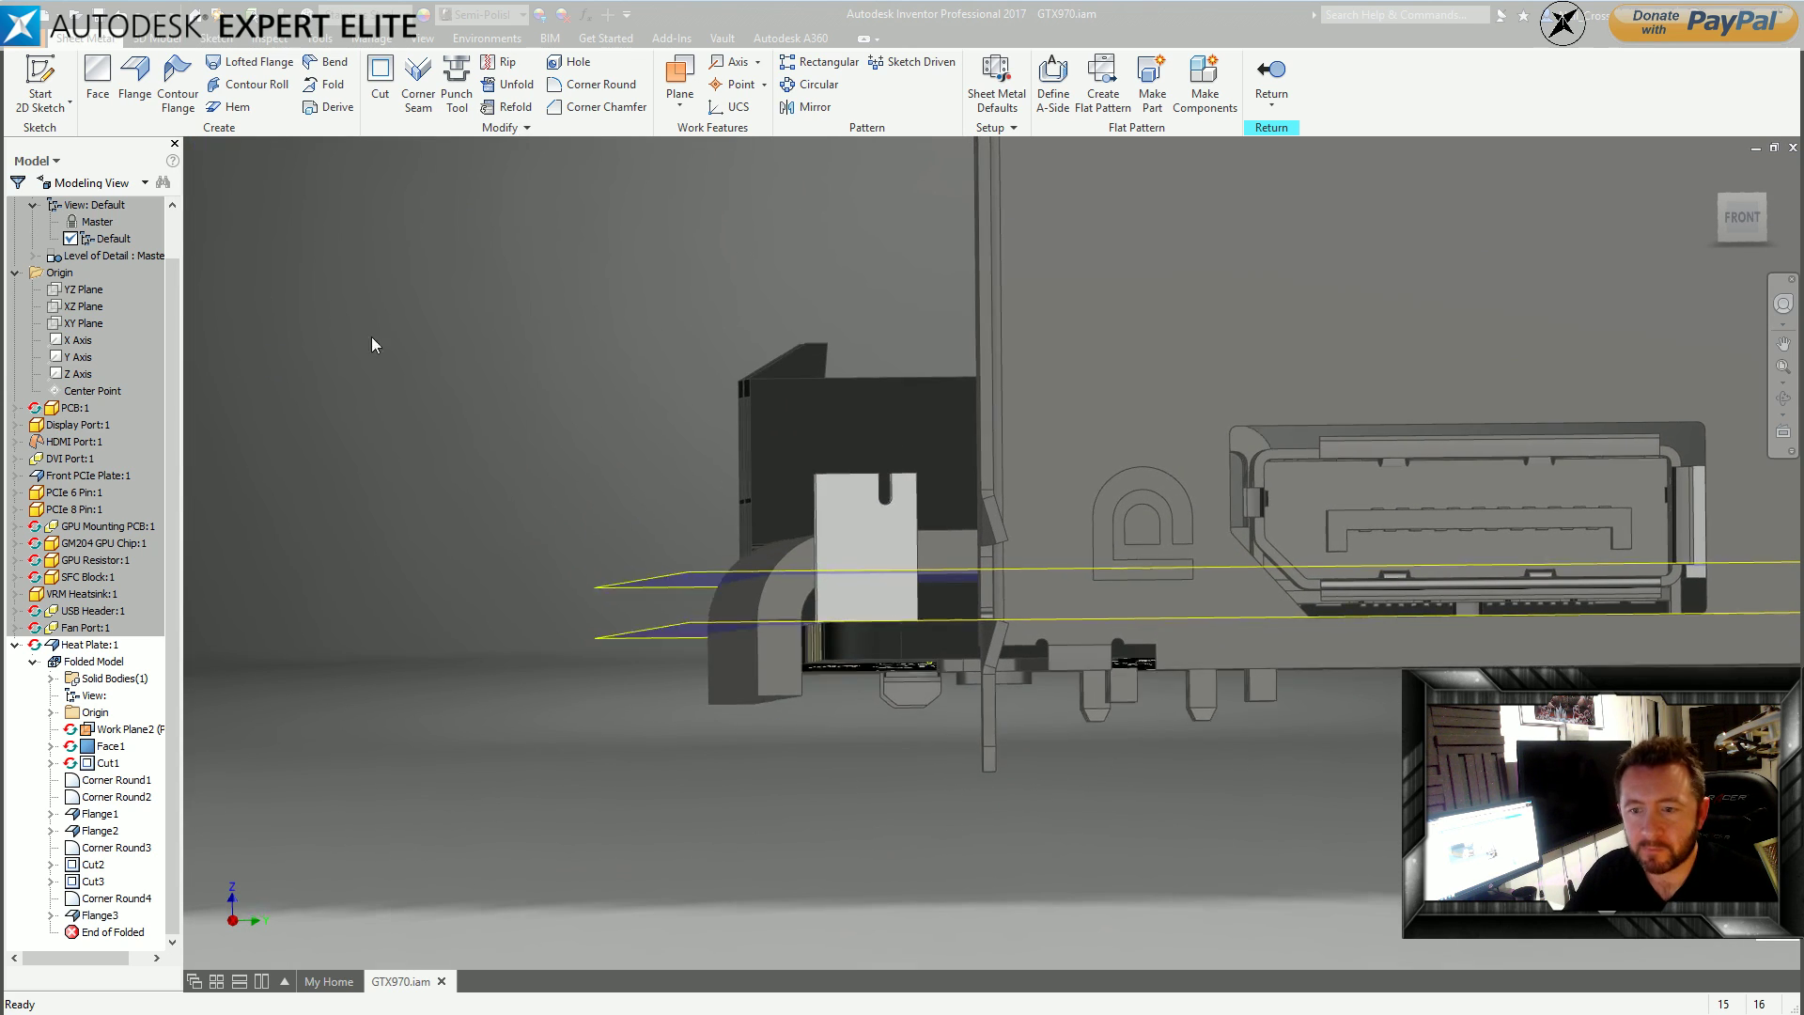
middle_click_drag(366, 325, 1406, 595, "shift")
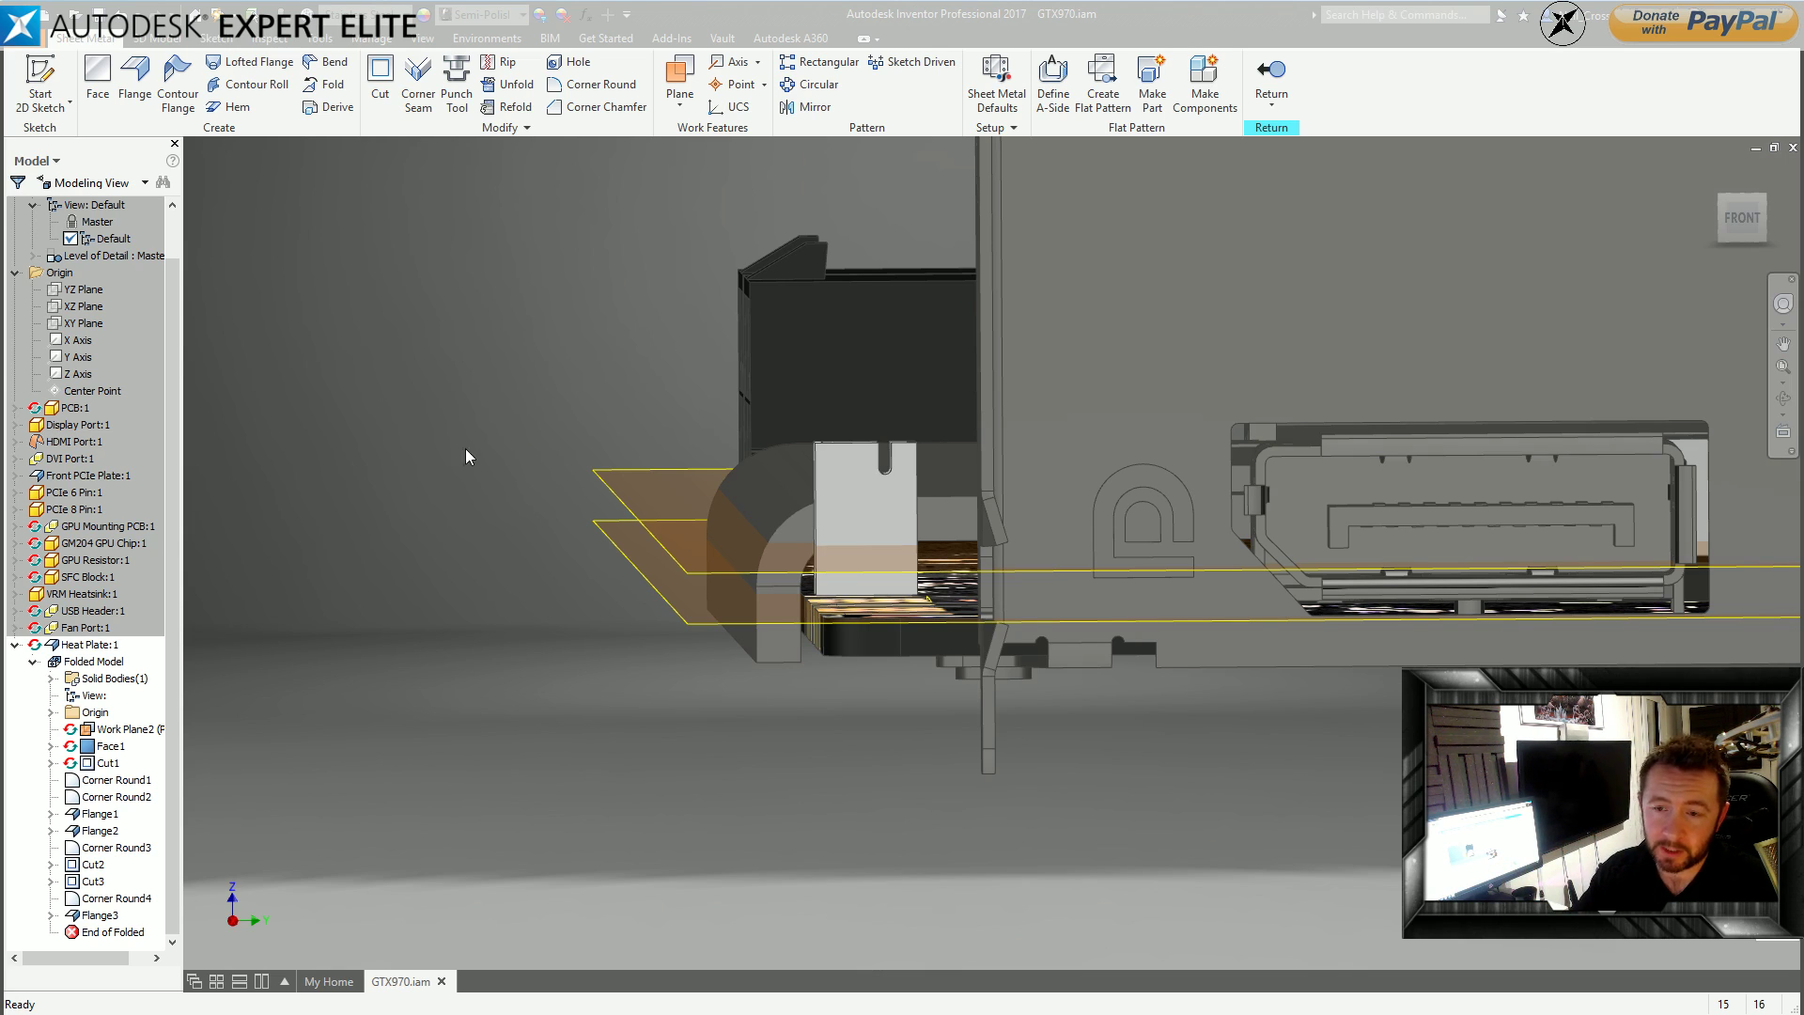
middle_click_drag(427, 413, 738, 525, "shift")
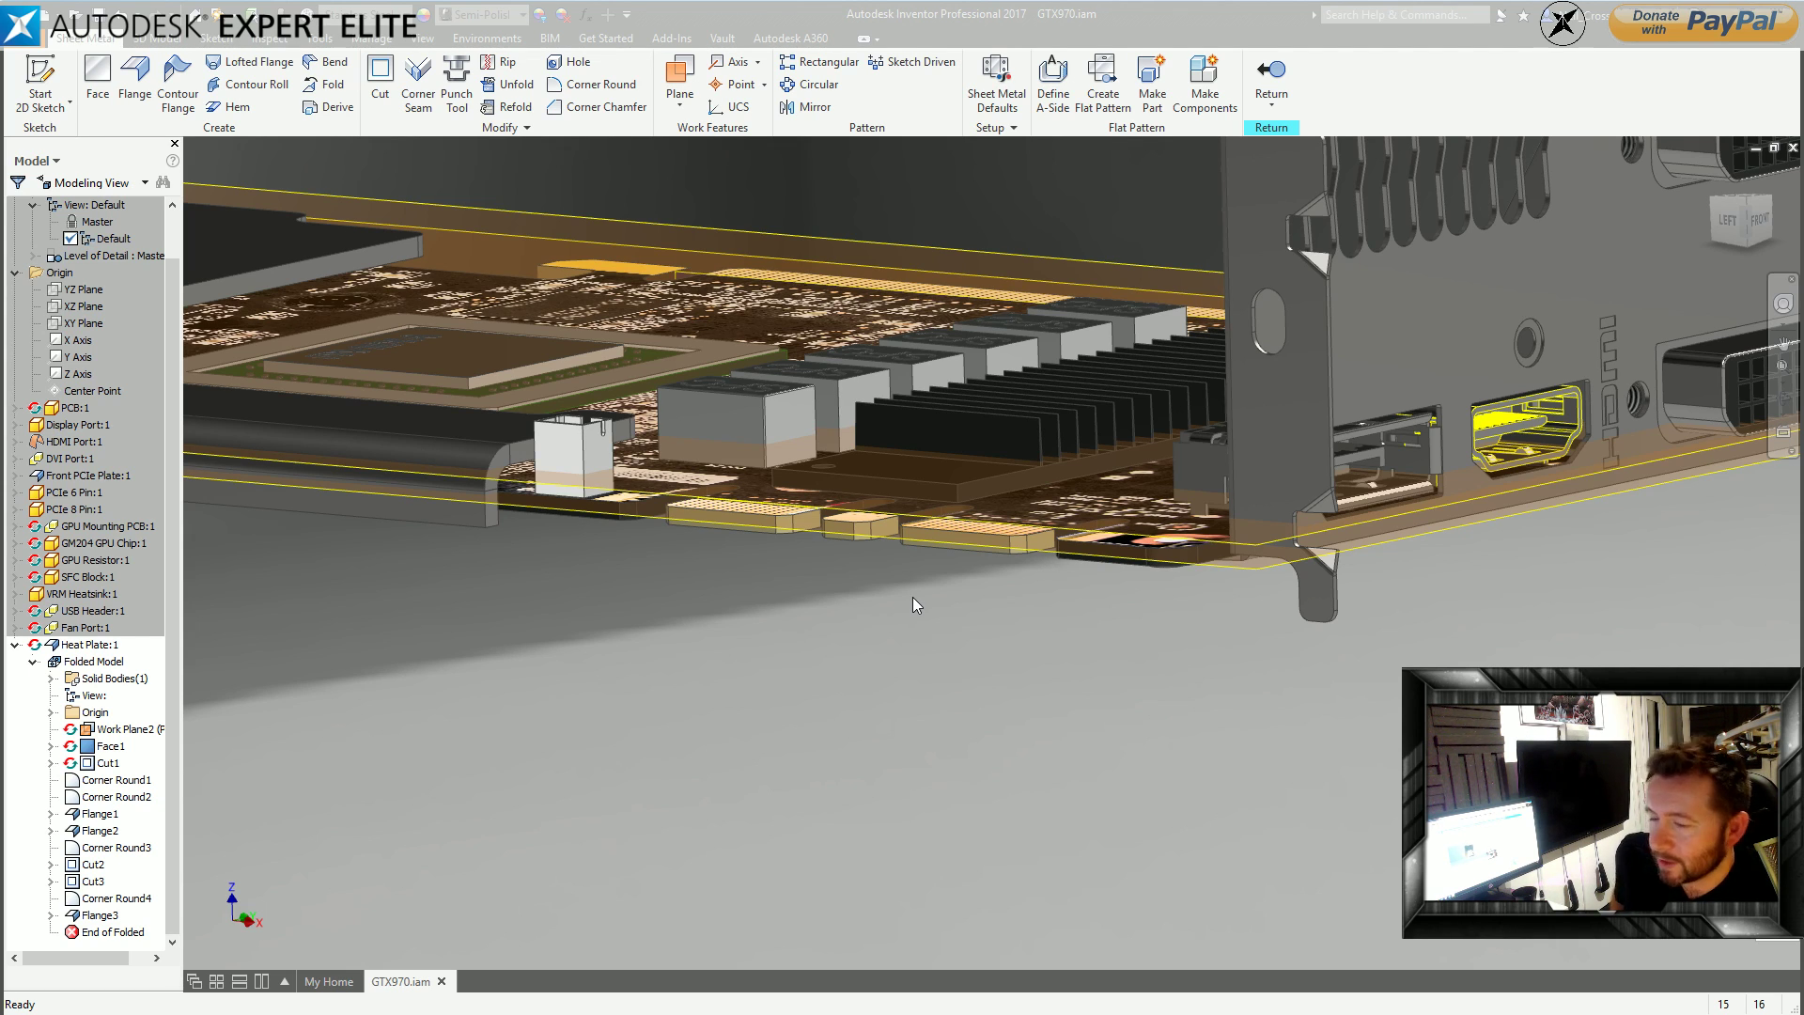
key("F5")
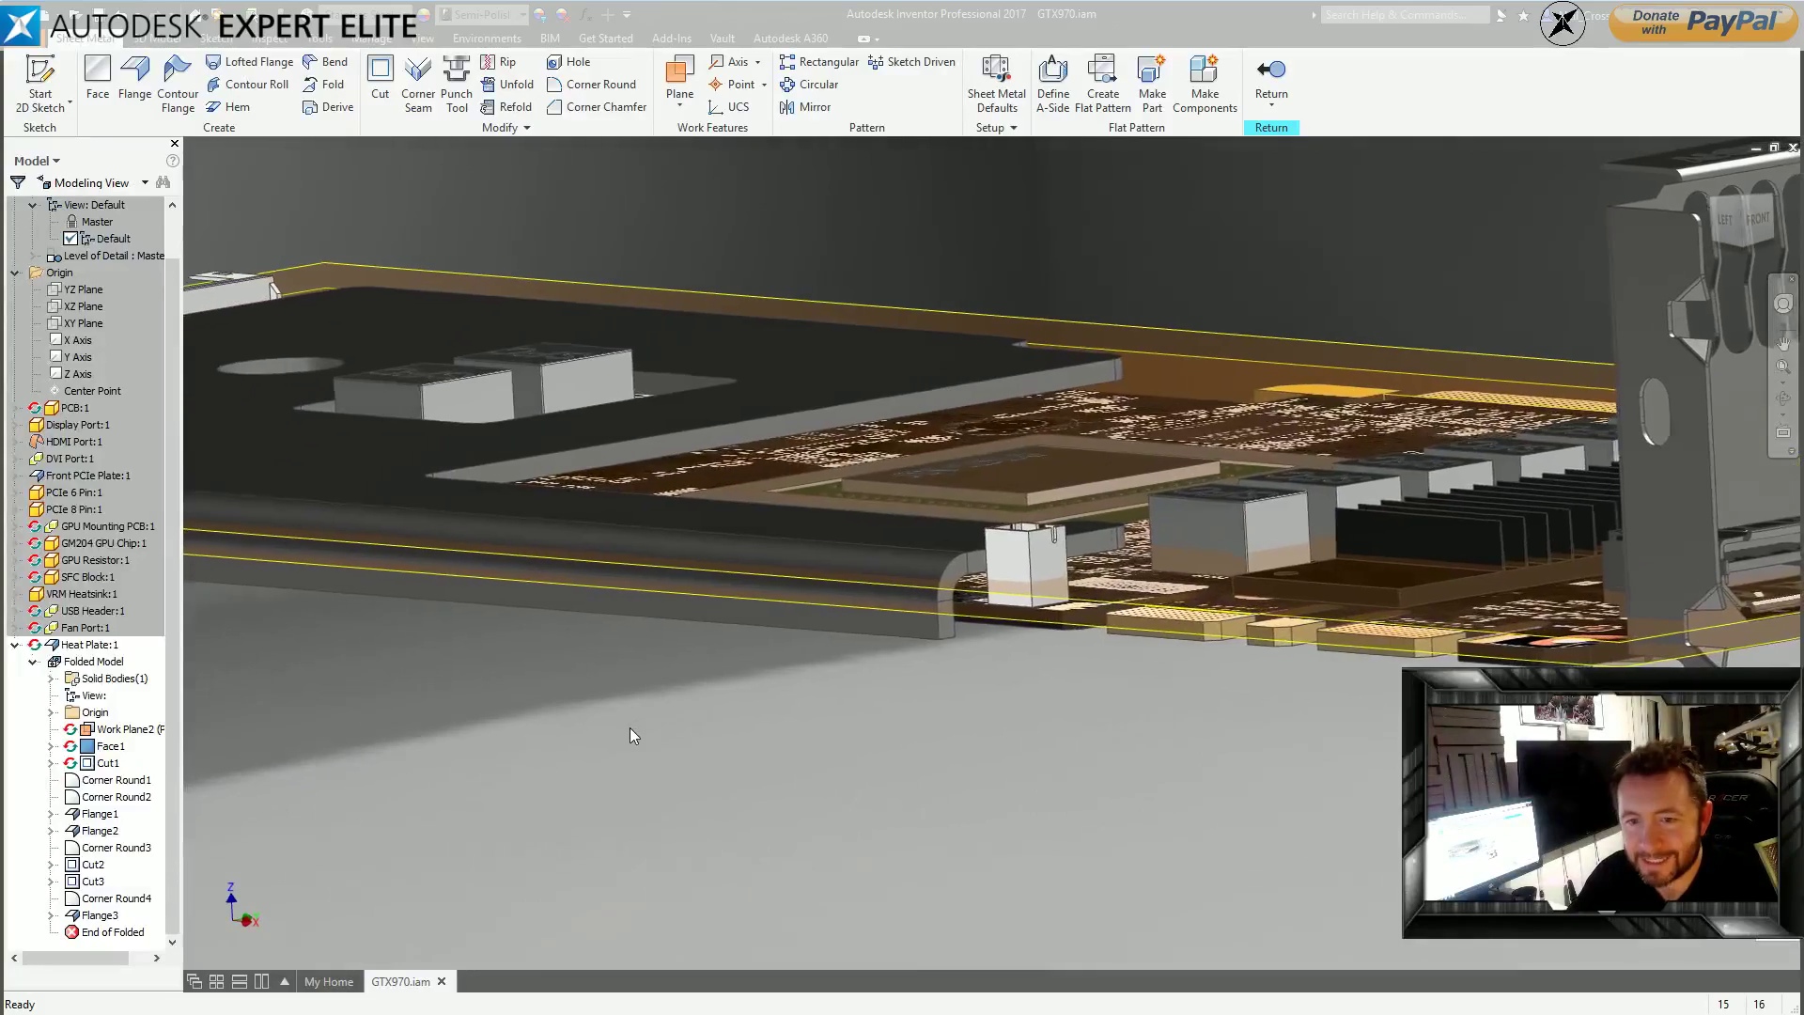
middle_click_drag(617, 730, 1298, 616, "shift")
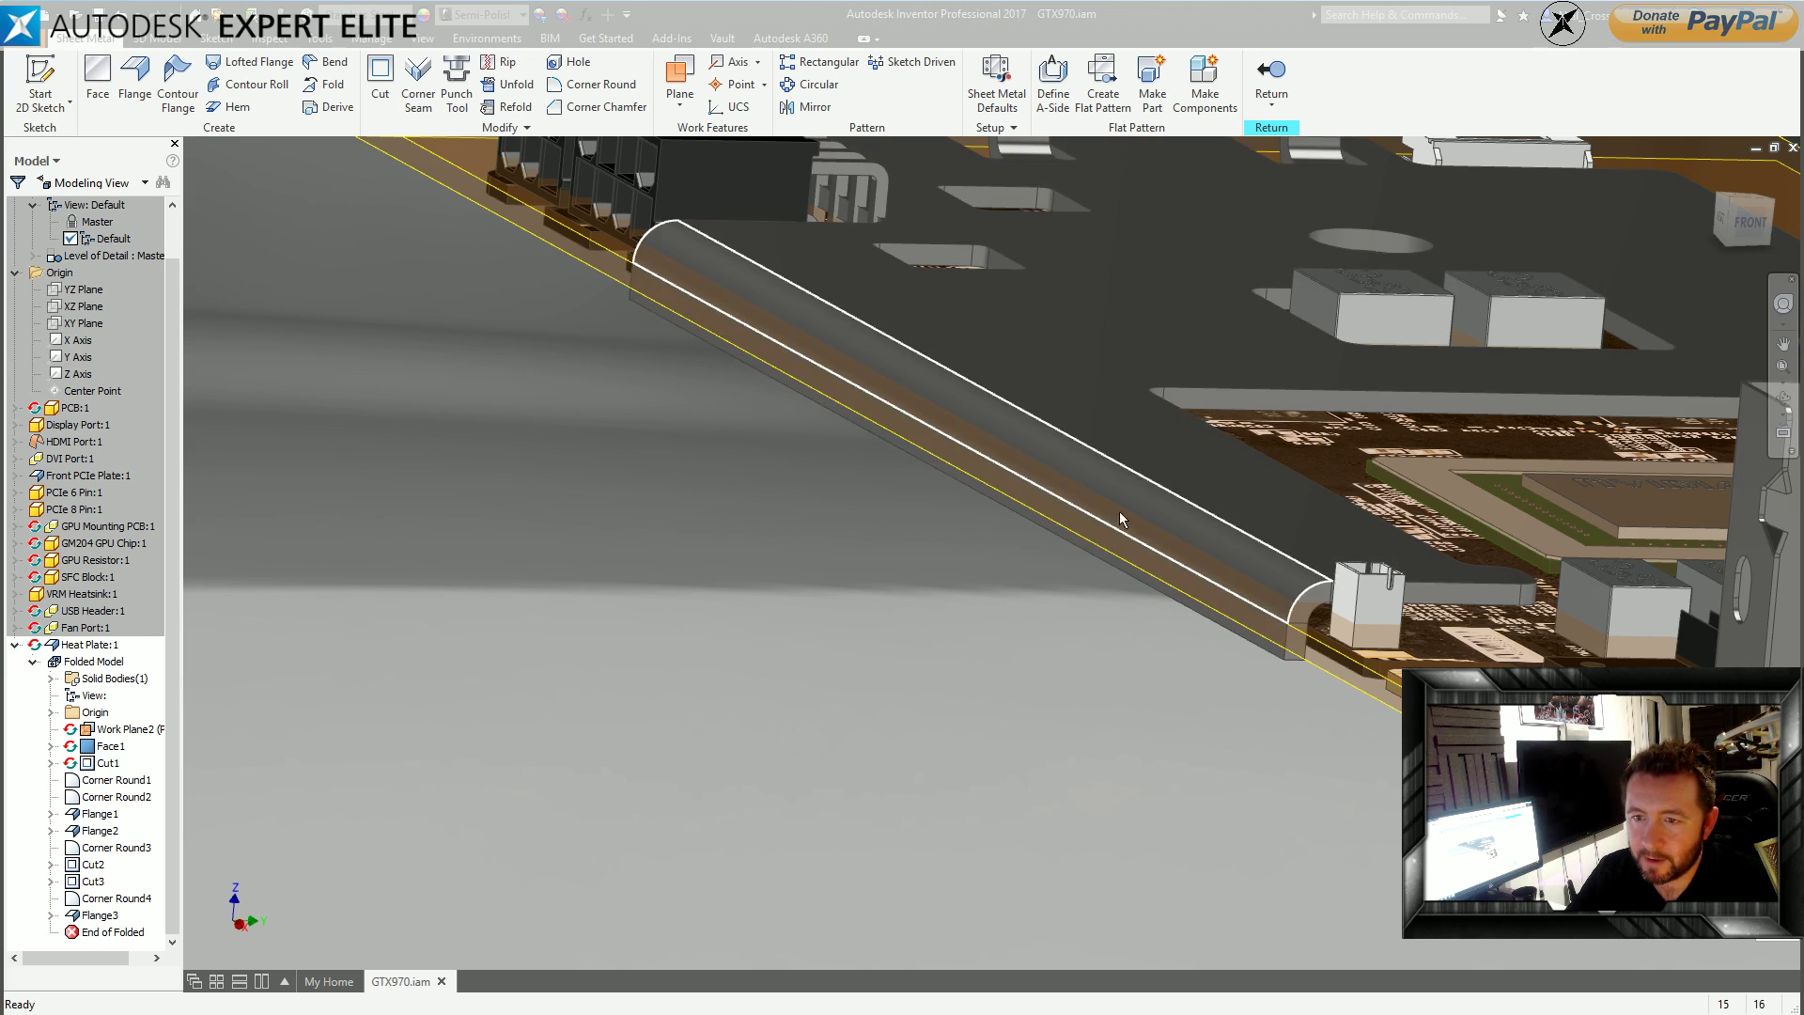
middle_click_drag(1159, 548, 1172, 566)
left_click(231, 109)
scroll(1174, 386, "up", 10)
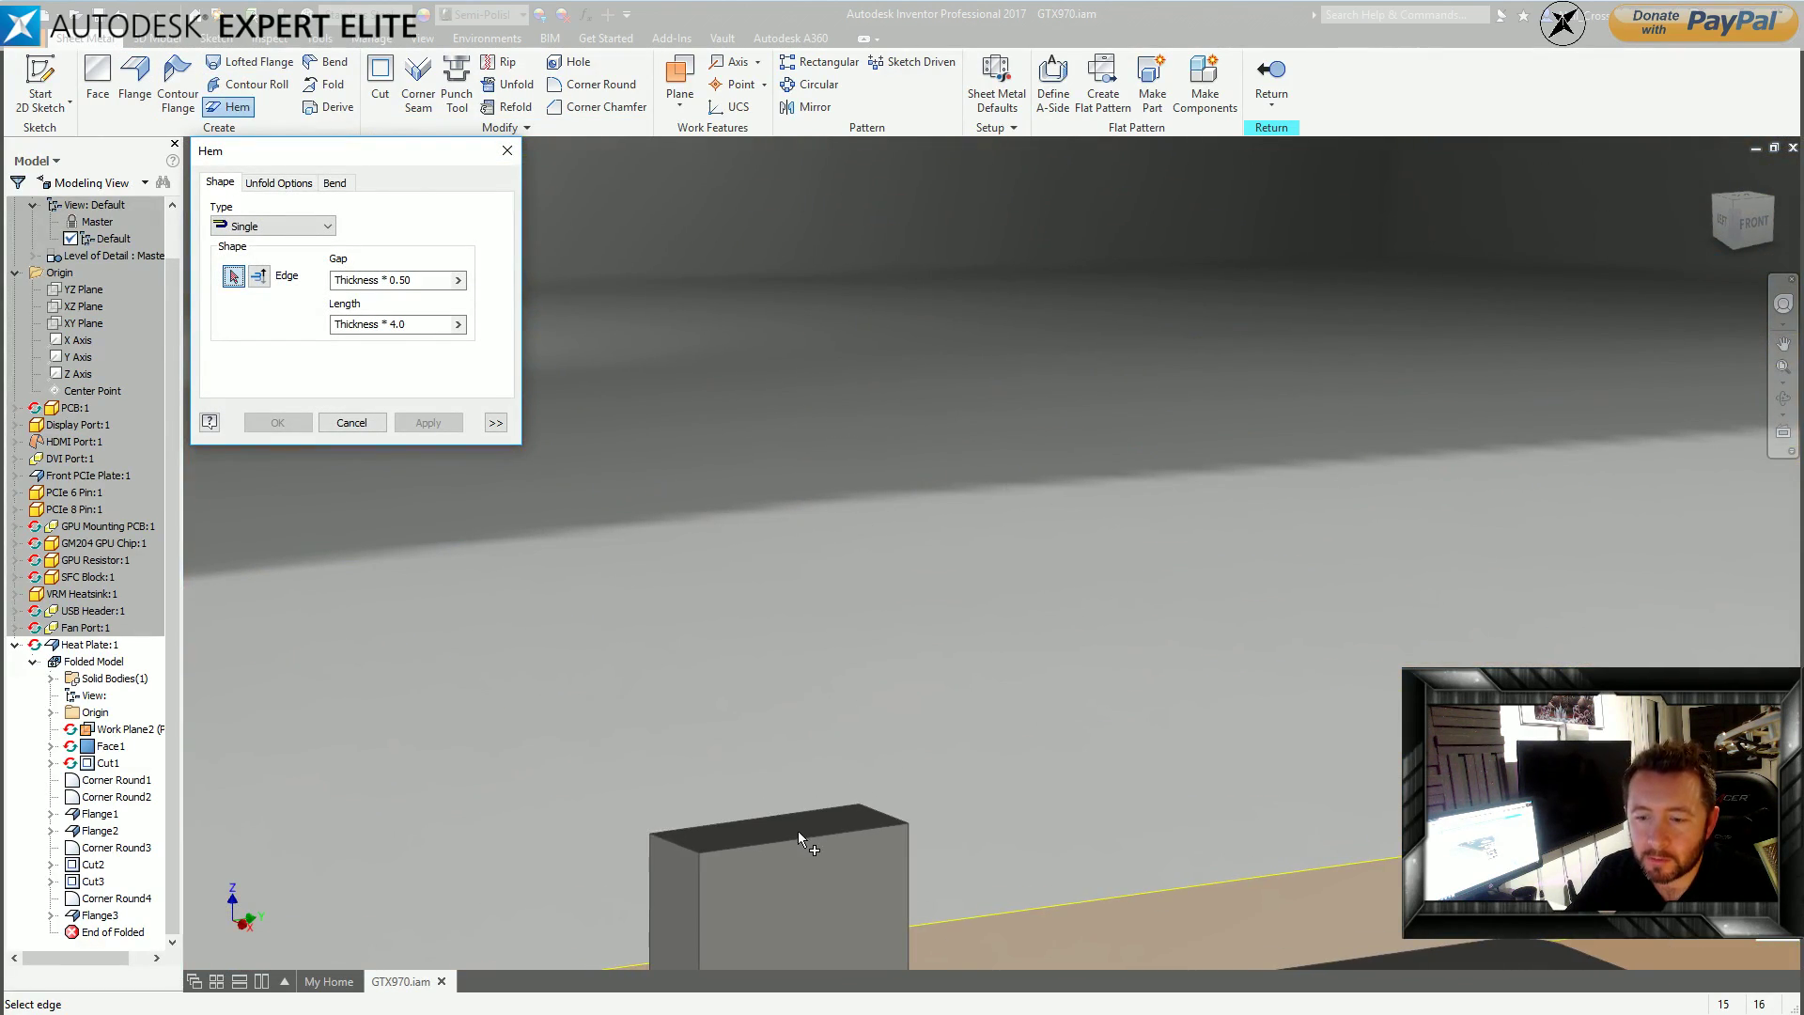
left_click(797, 844)
scroll(1132, 785, "down", 5)
scroll(922, 776, "down", 4)
middle_click_drag(922, 775, 917, 650, "shift")
scroll(895, 573, "up", 5)
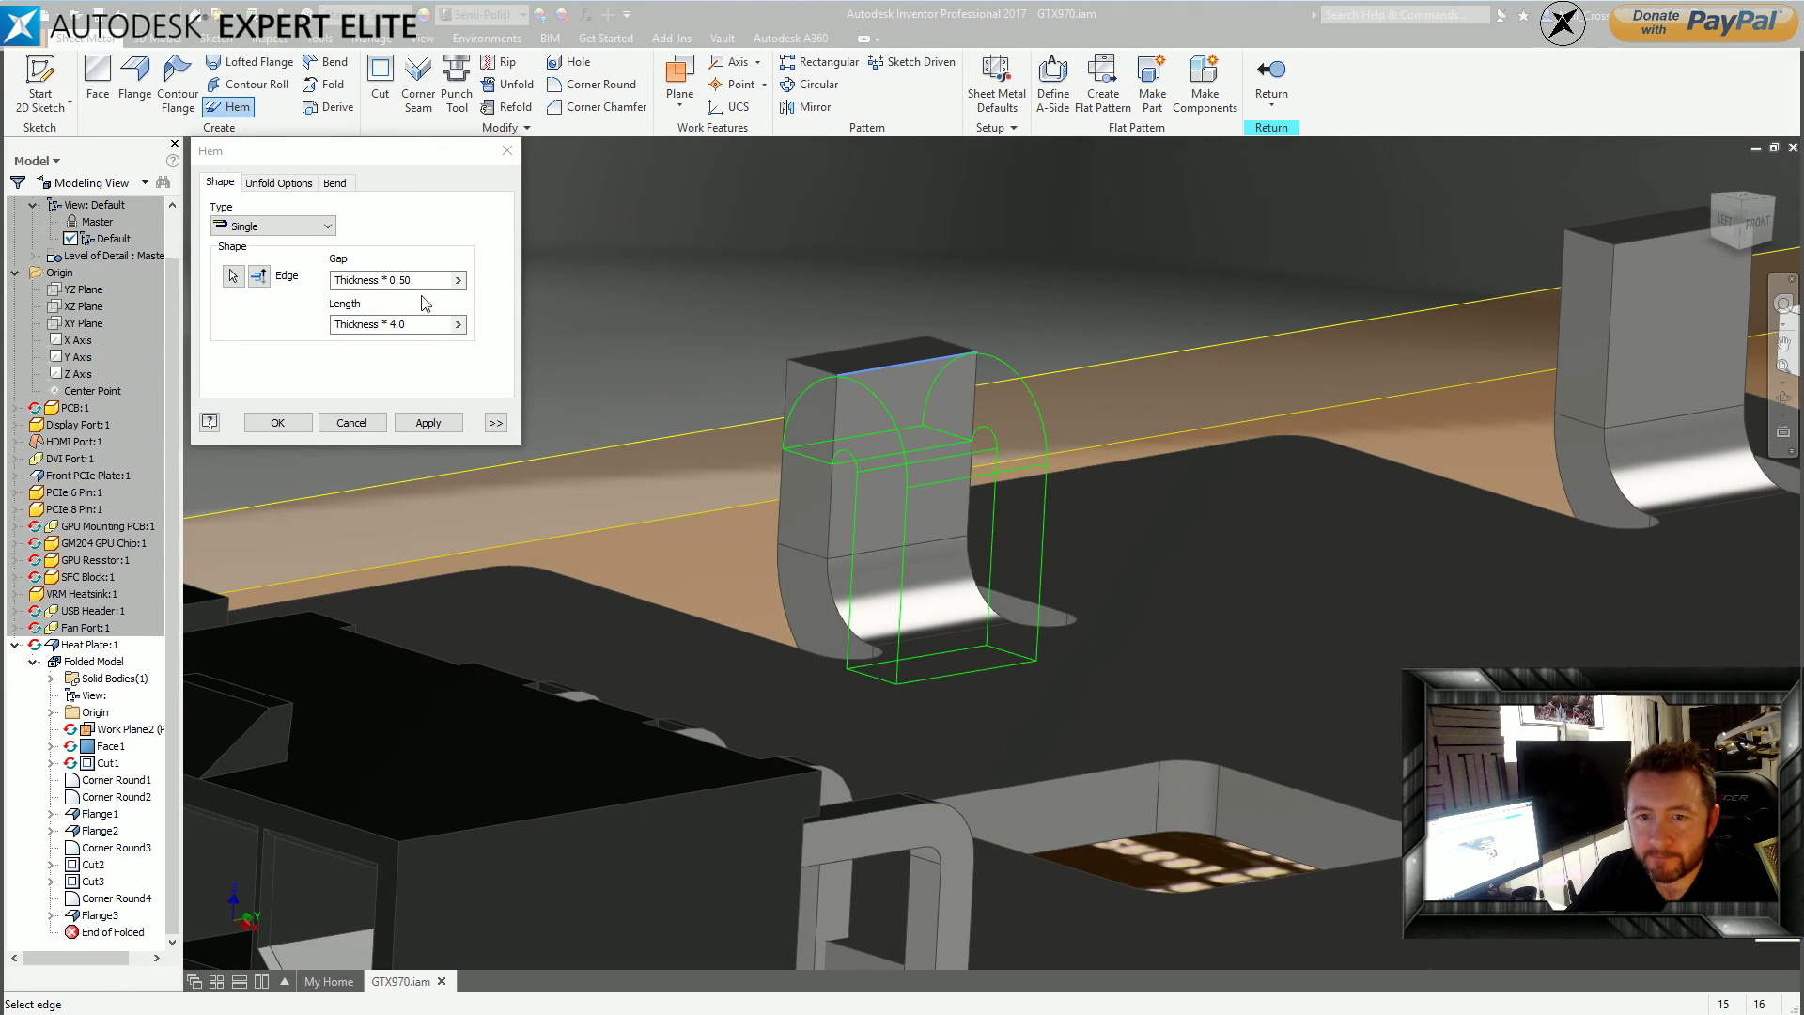
left_click(282, 227)
left_click(259, 276)
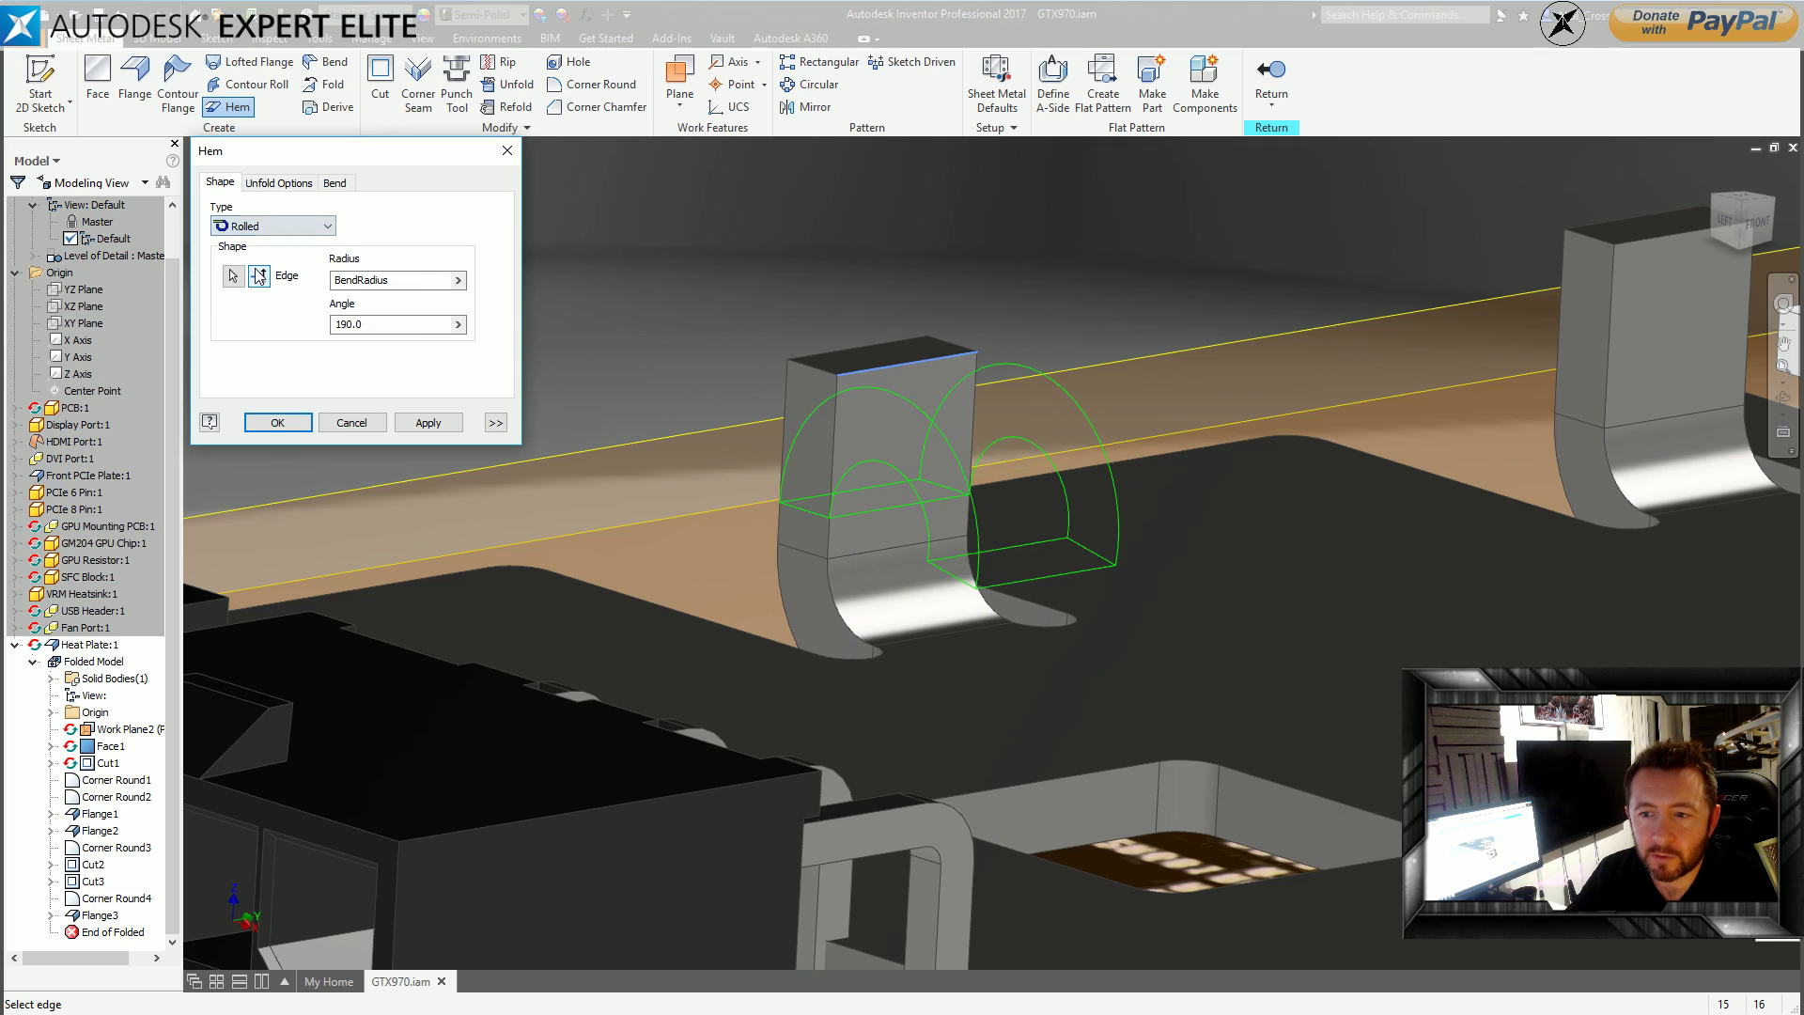
left_click(243, 228)
left_click(252, 289)
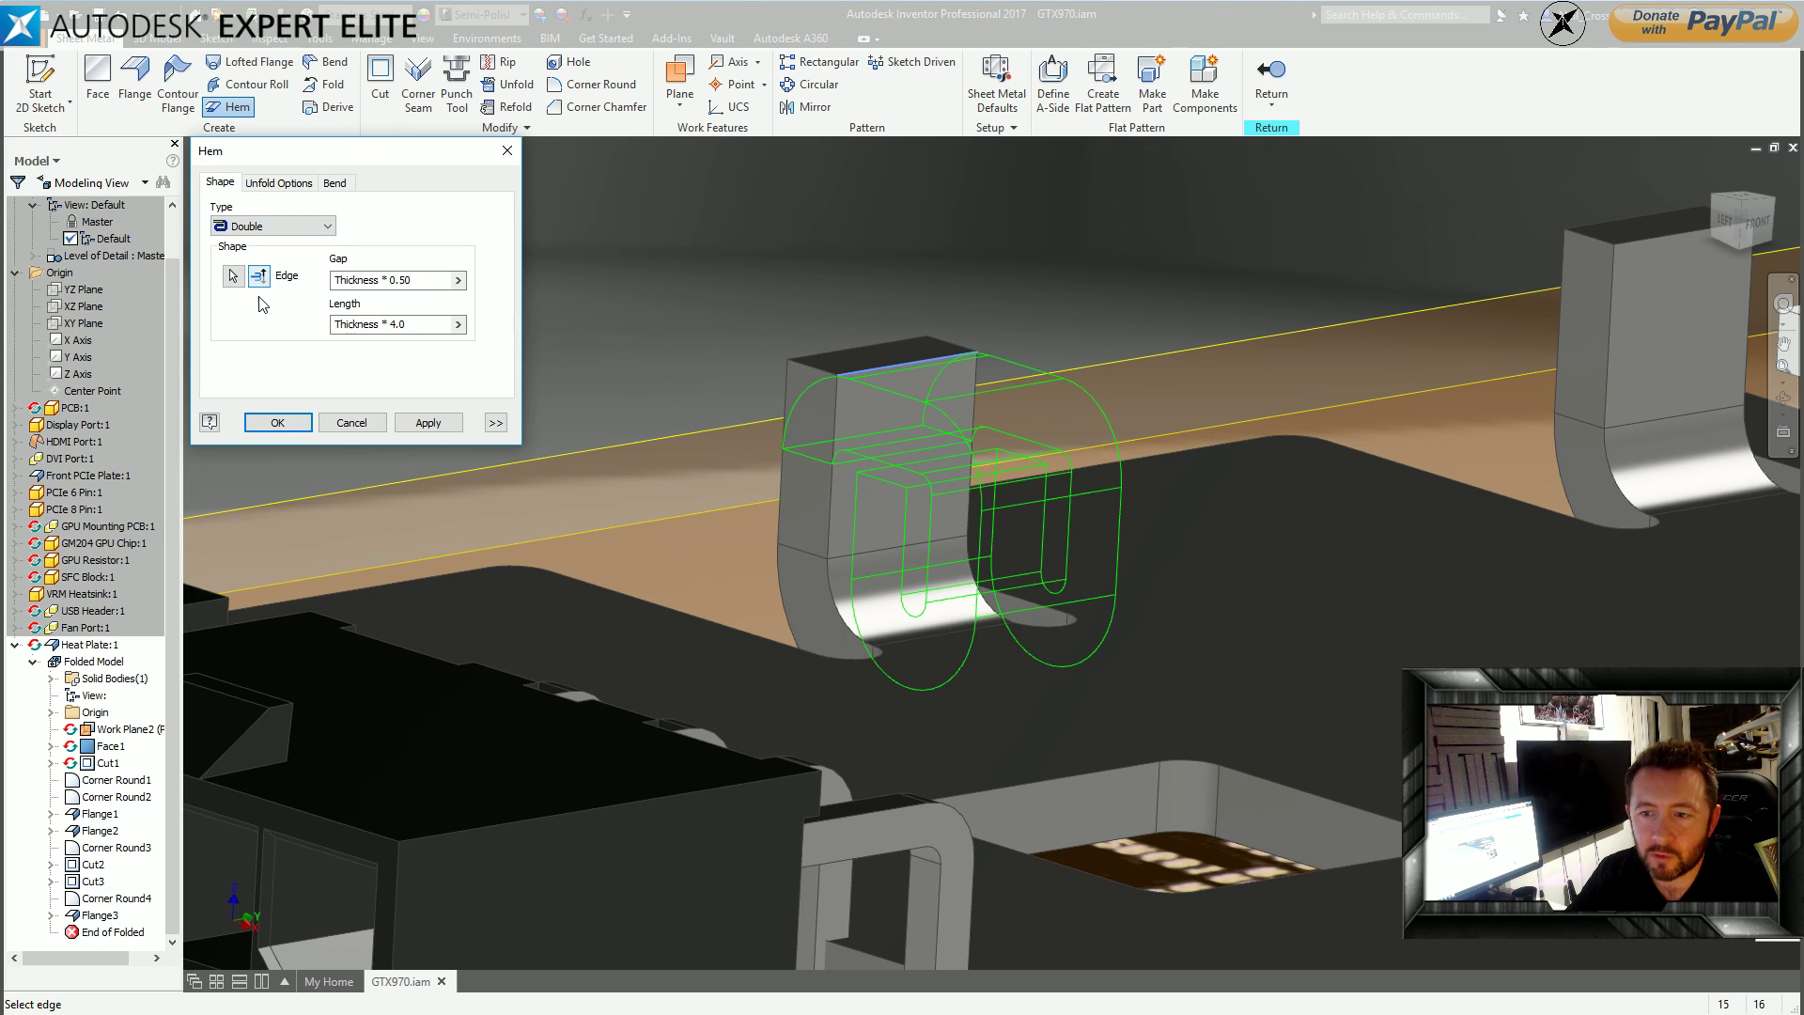
left_click(370, 429)
scroll(718, 295, "down", 3)
scroll(651, 277, "down", 5)
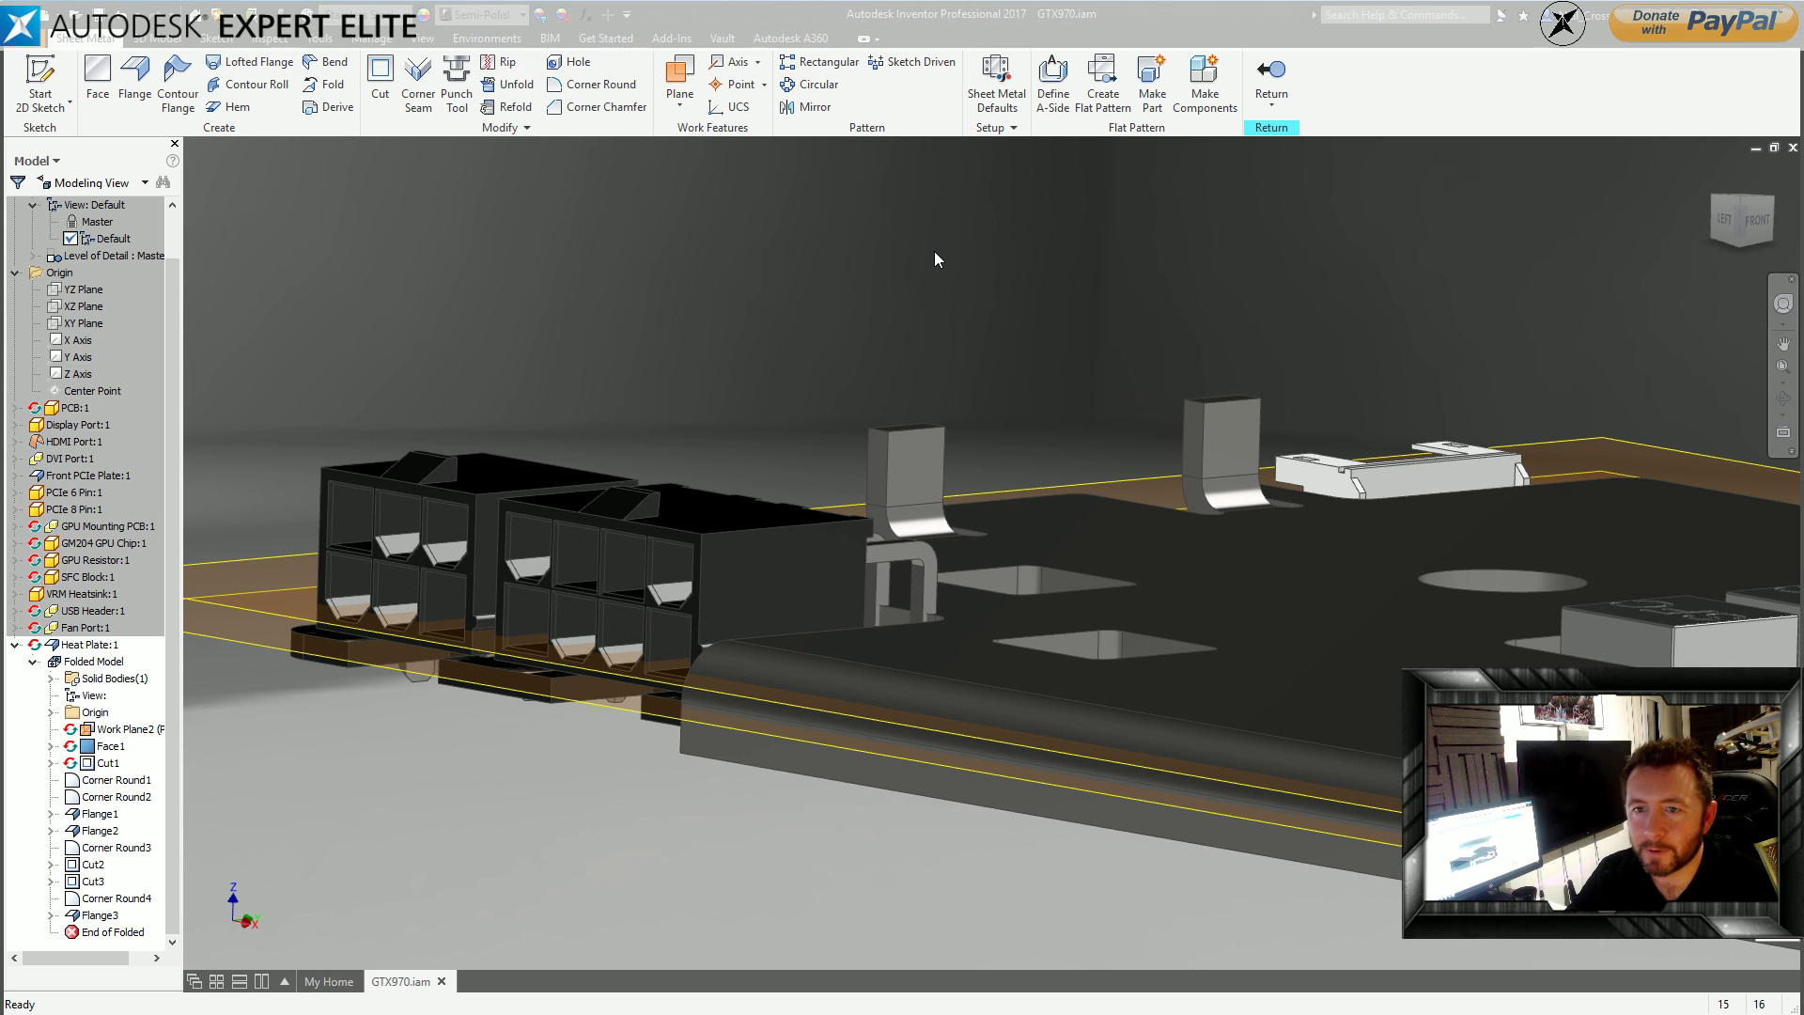
scroll(917, 265, "up", 1)
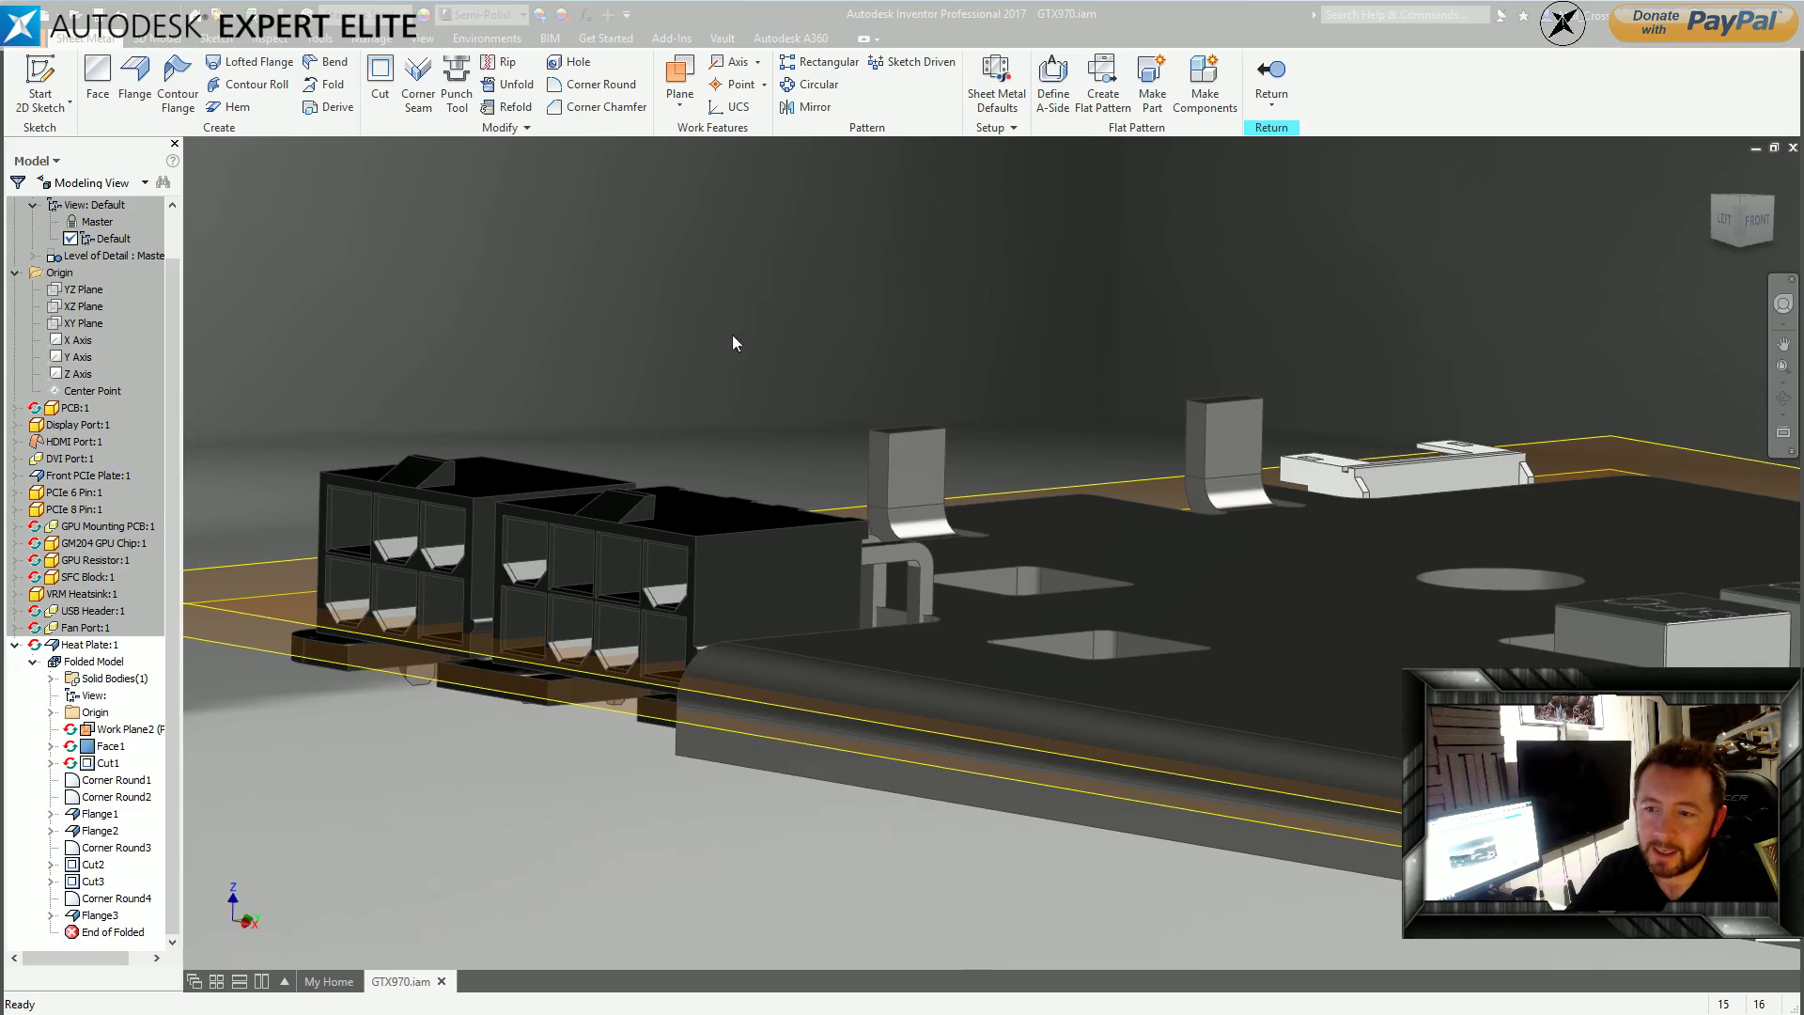
Edit the heat plate's base face sketch and set the width of the notch around the PCIe power connectors to 25 mm.
scroll(545, 477, "up", 2)
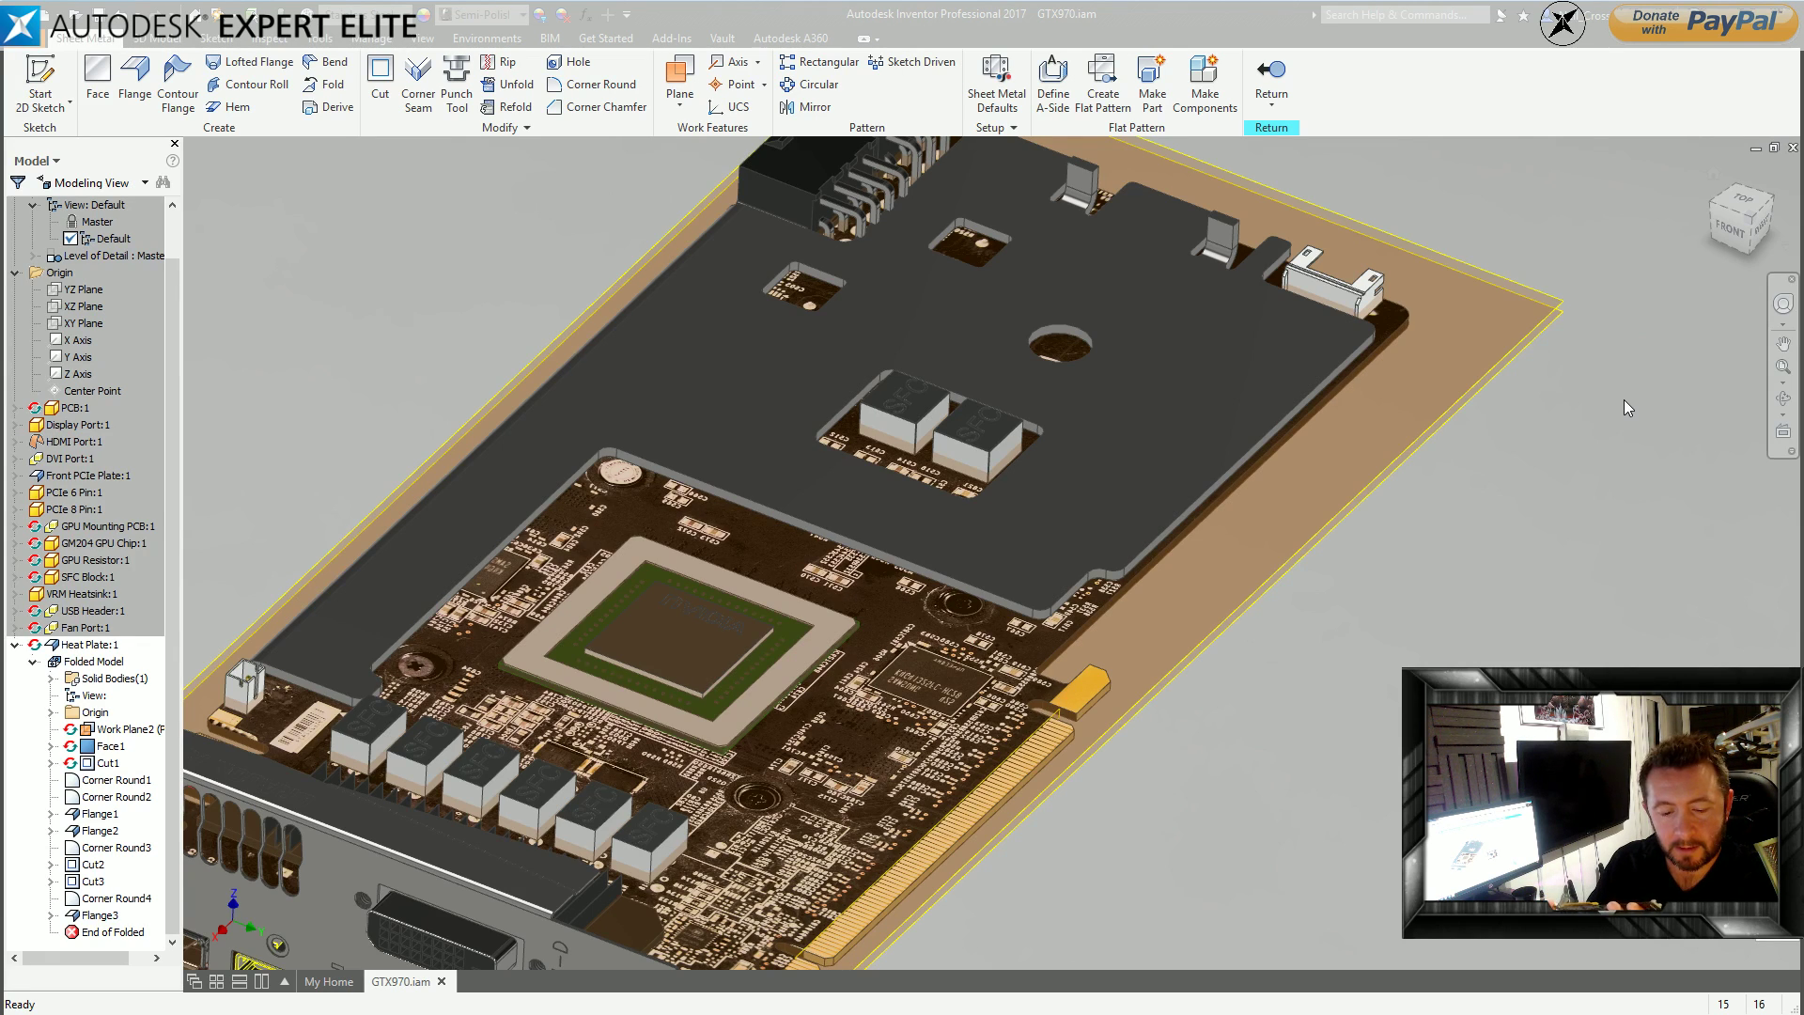
middle_click_drag(1084, 338, 1104, 475)
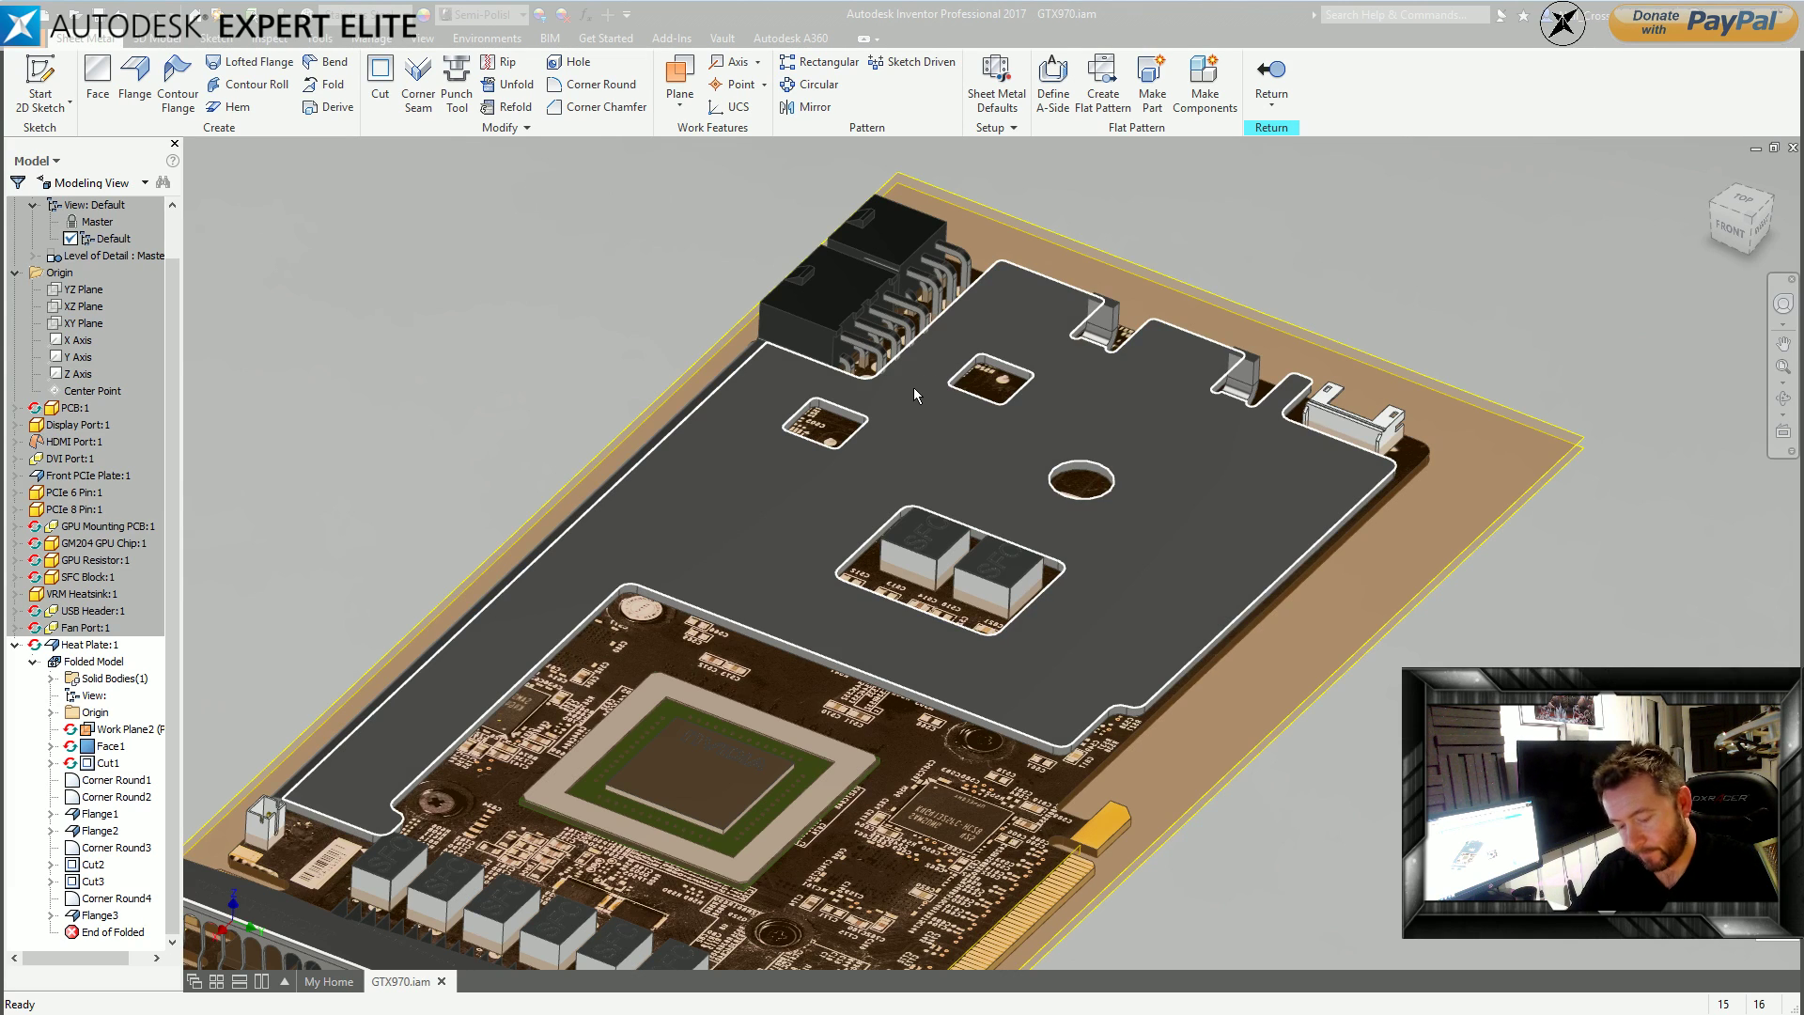
middle_click_drag(911, 375, 1043, 320, "shift")
scroll(1024, 323, "up", 6)
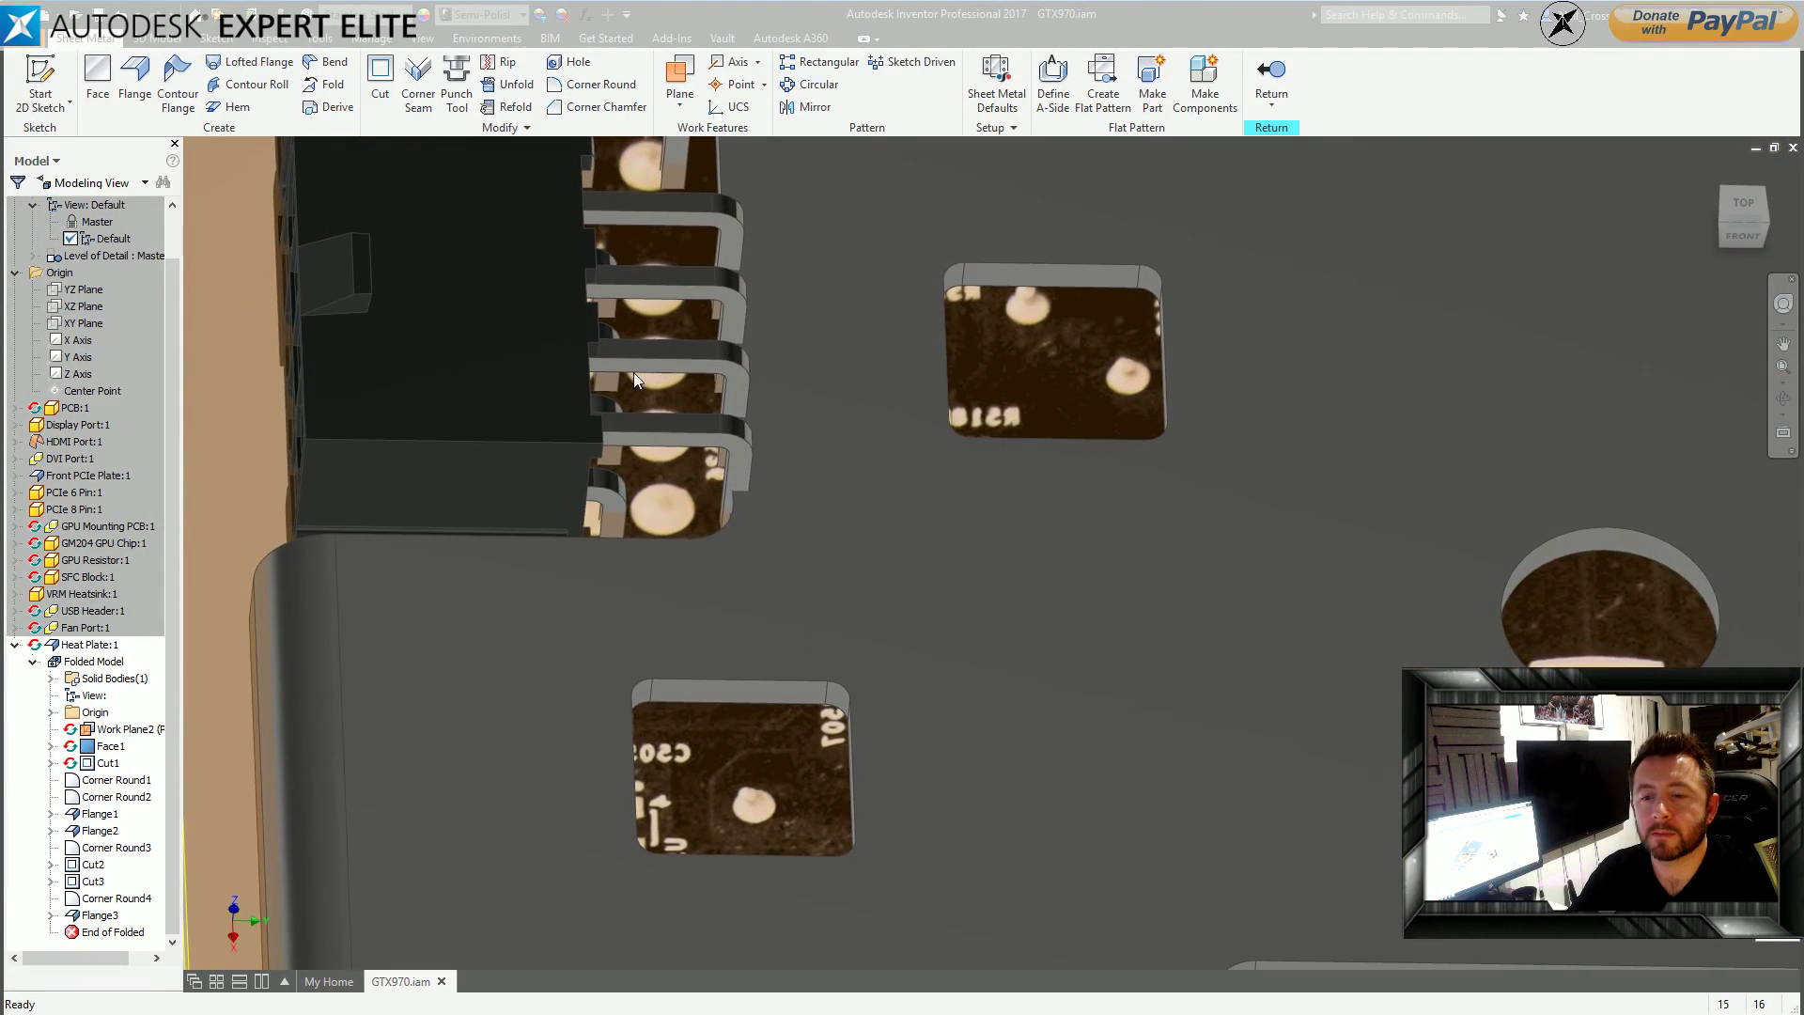
scroll(657, 370, "down", 6)
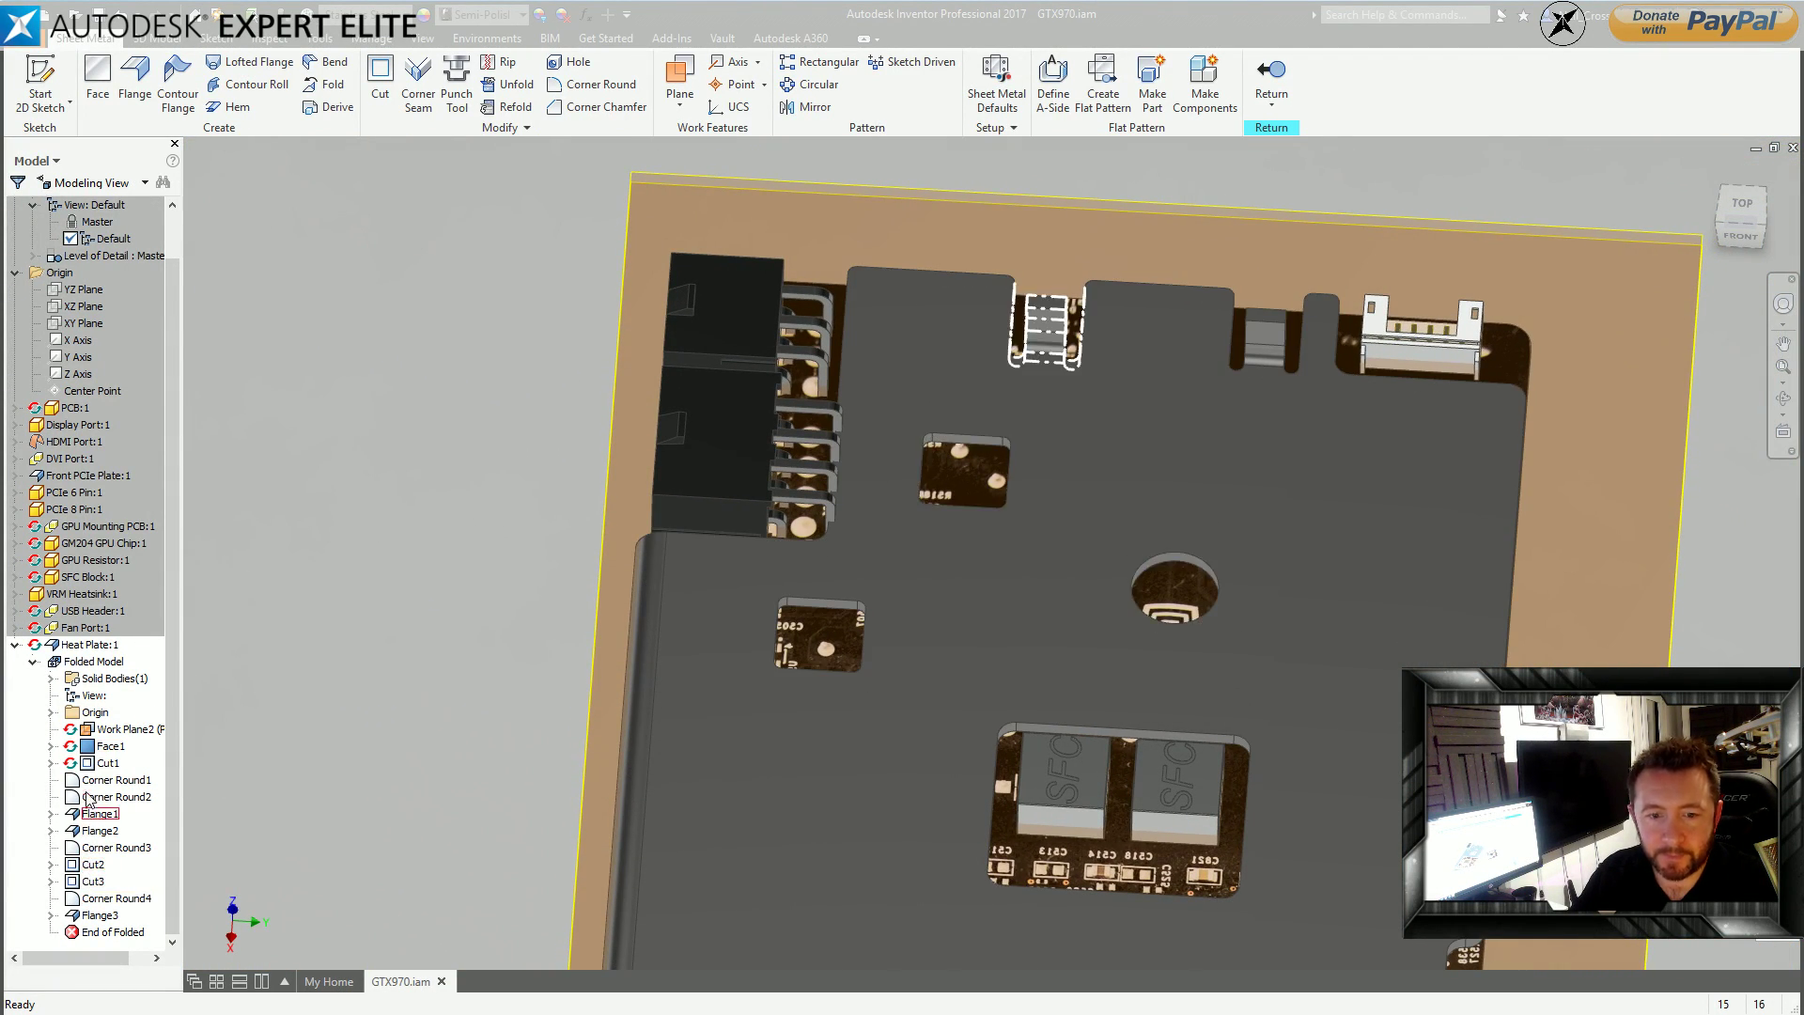
double_click(103, 748)
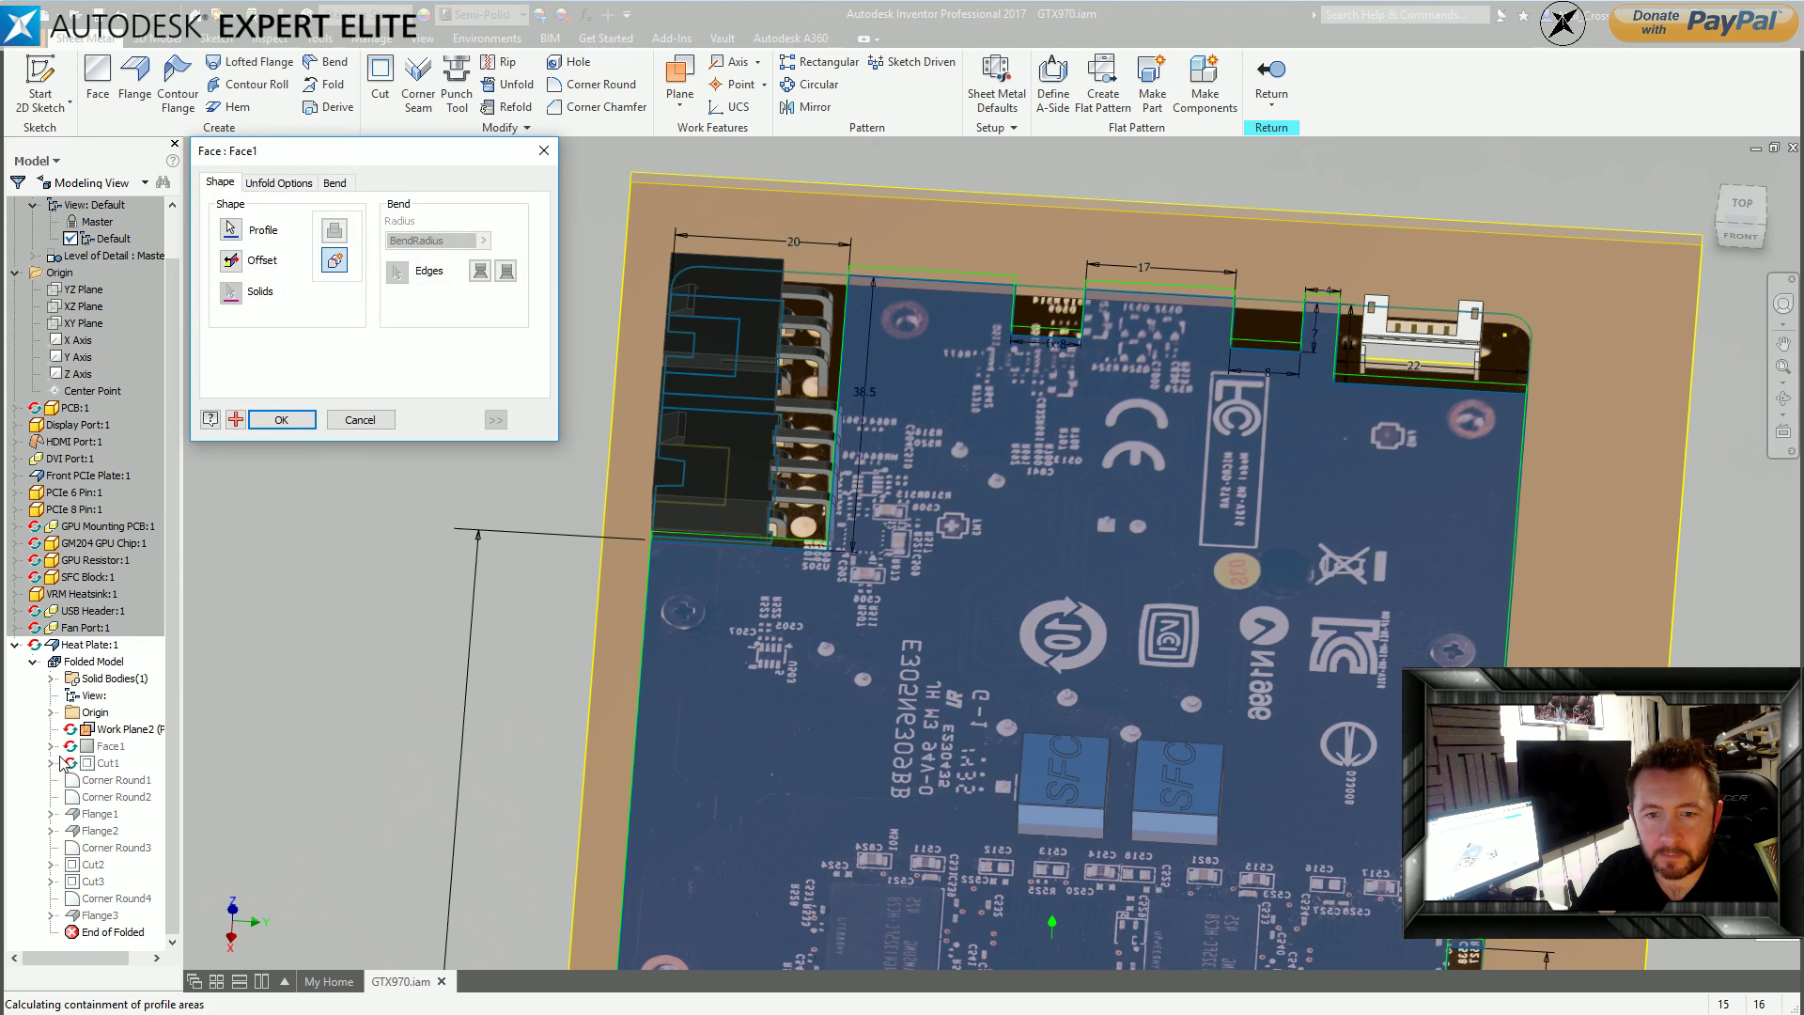
left_click(350, 421)
left_click(51, 747)
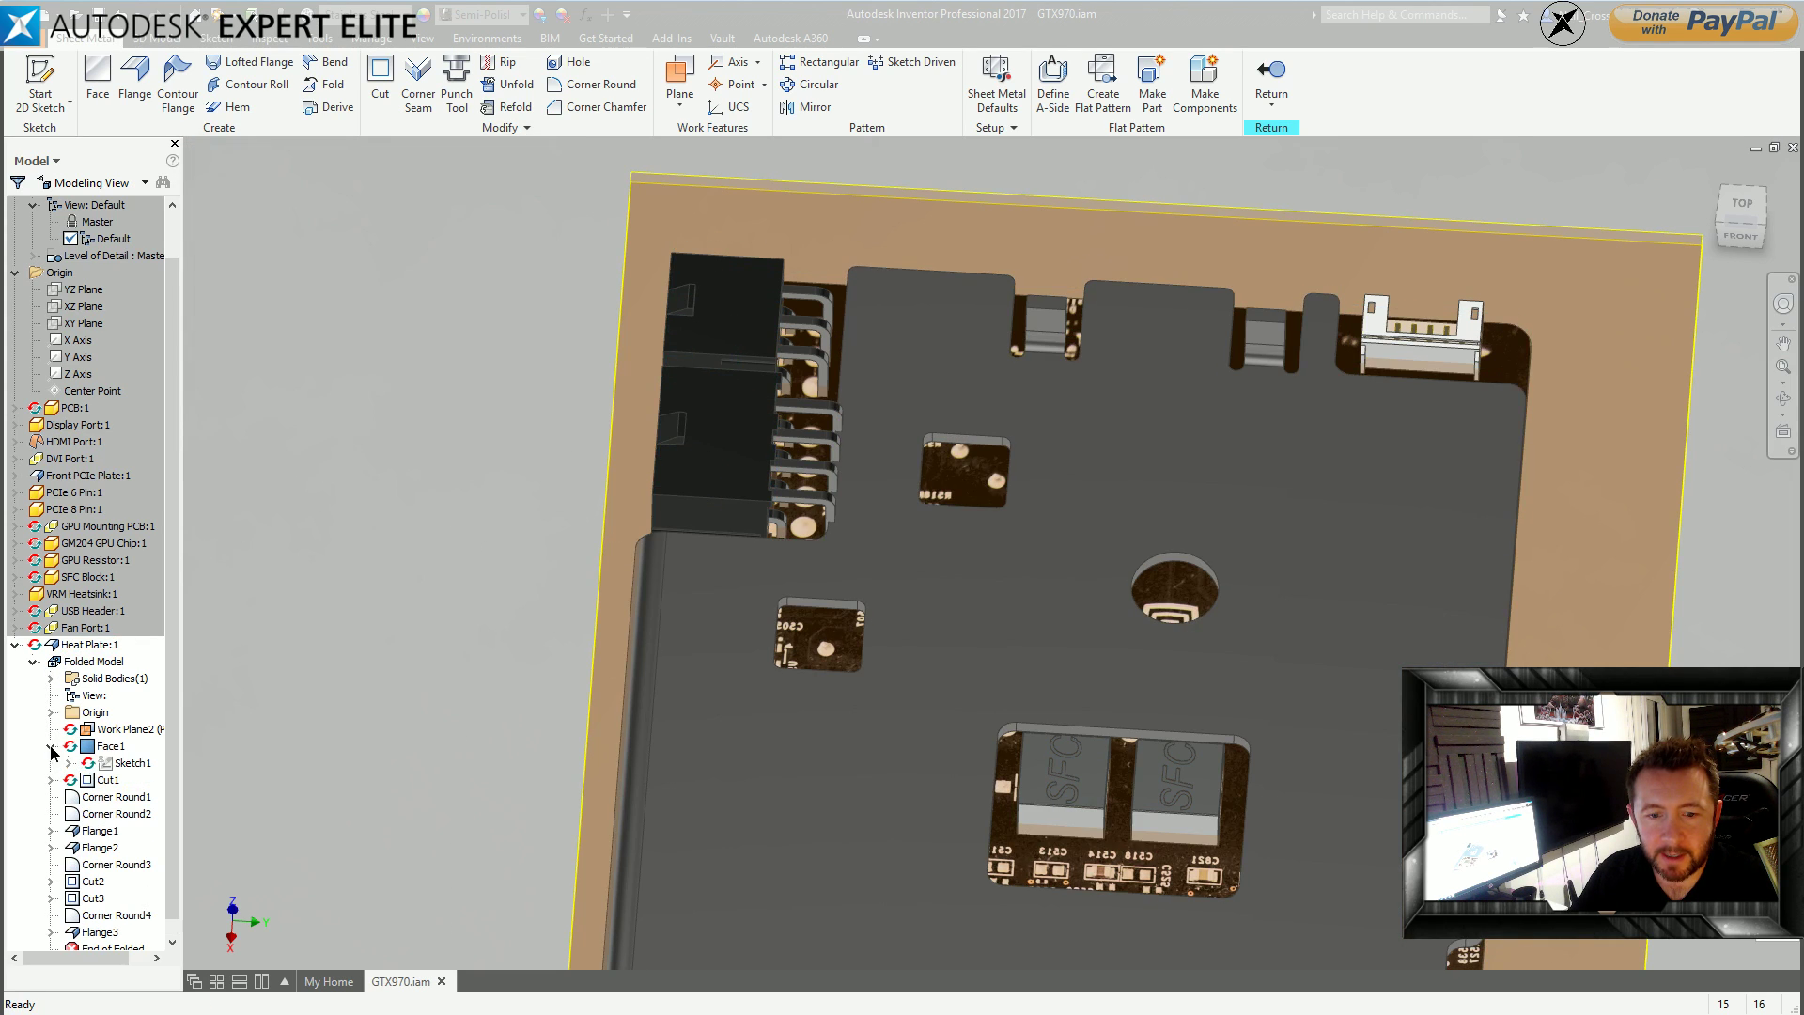
double_click(132, 763)
double_click(810, 247)
type("25")
key("Return")
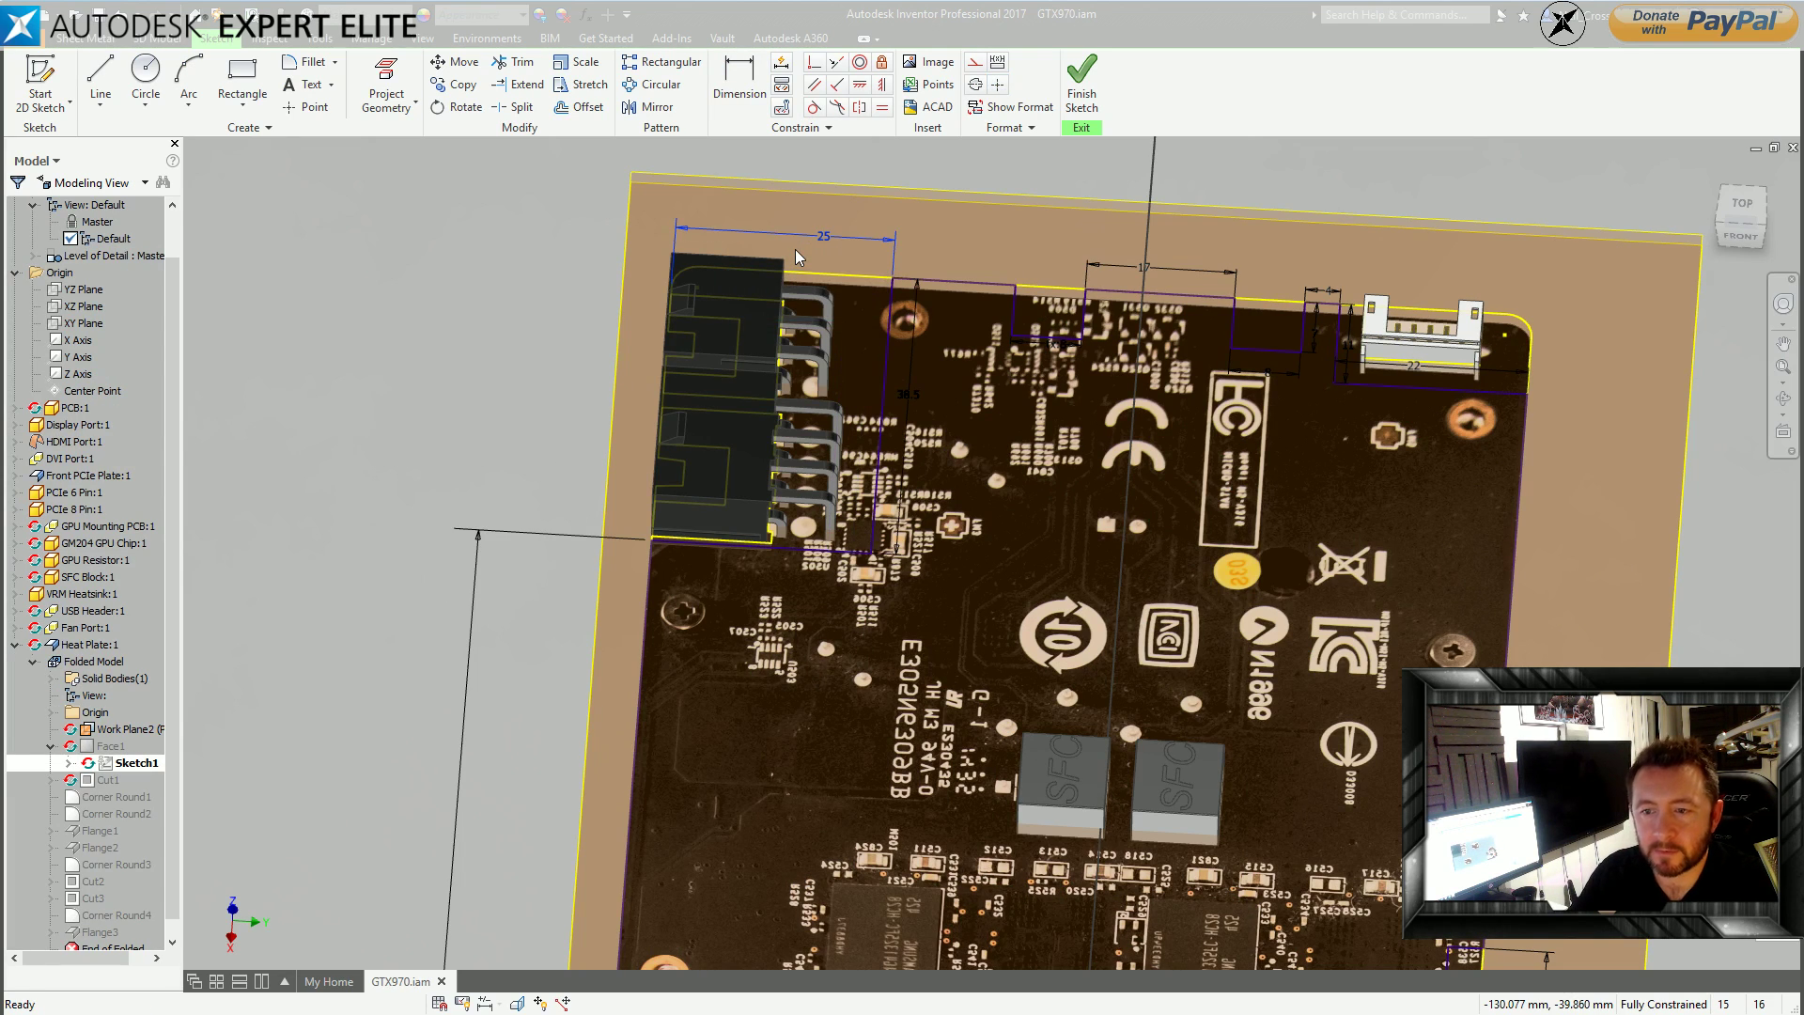
left_click(1081, 80)
key("F6")
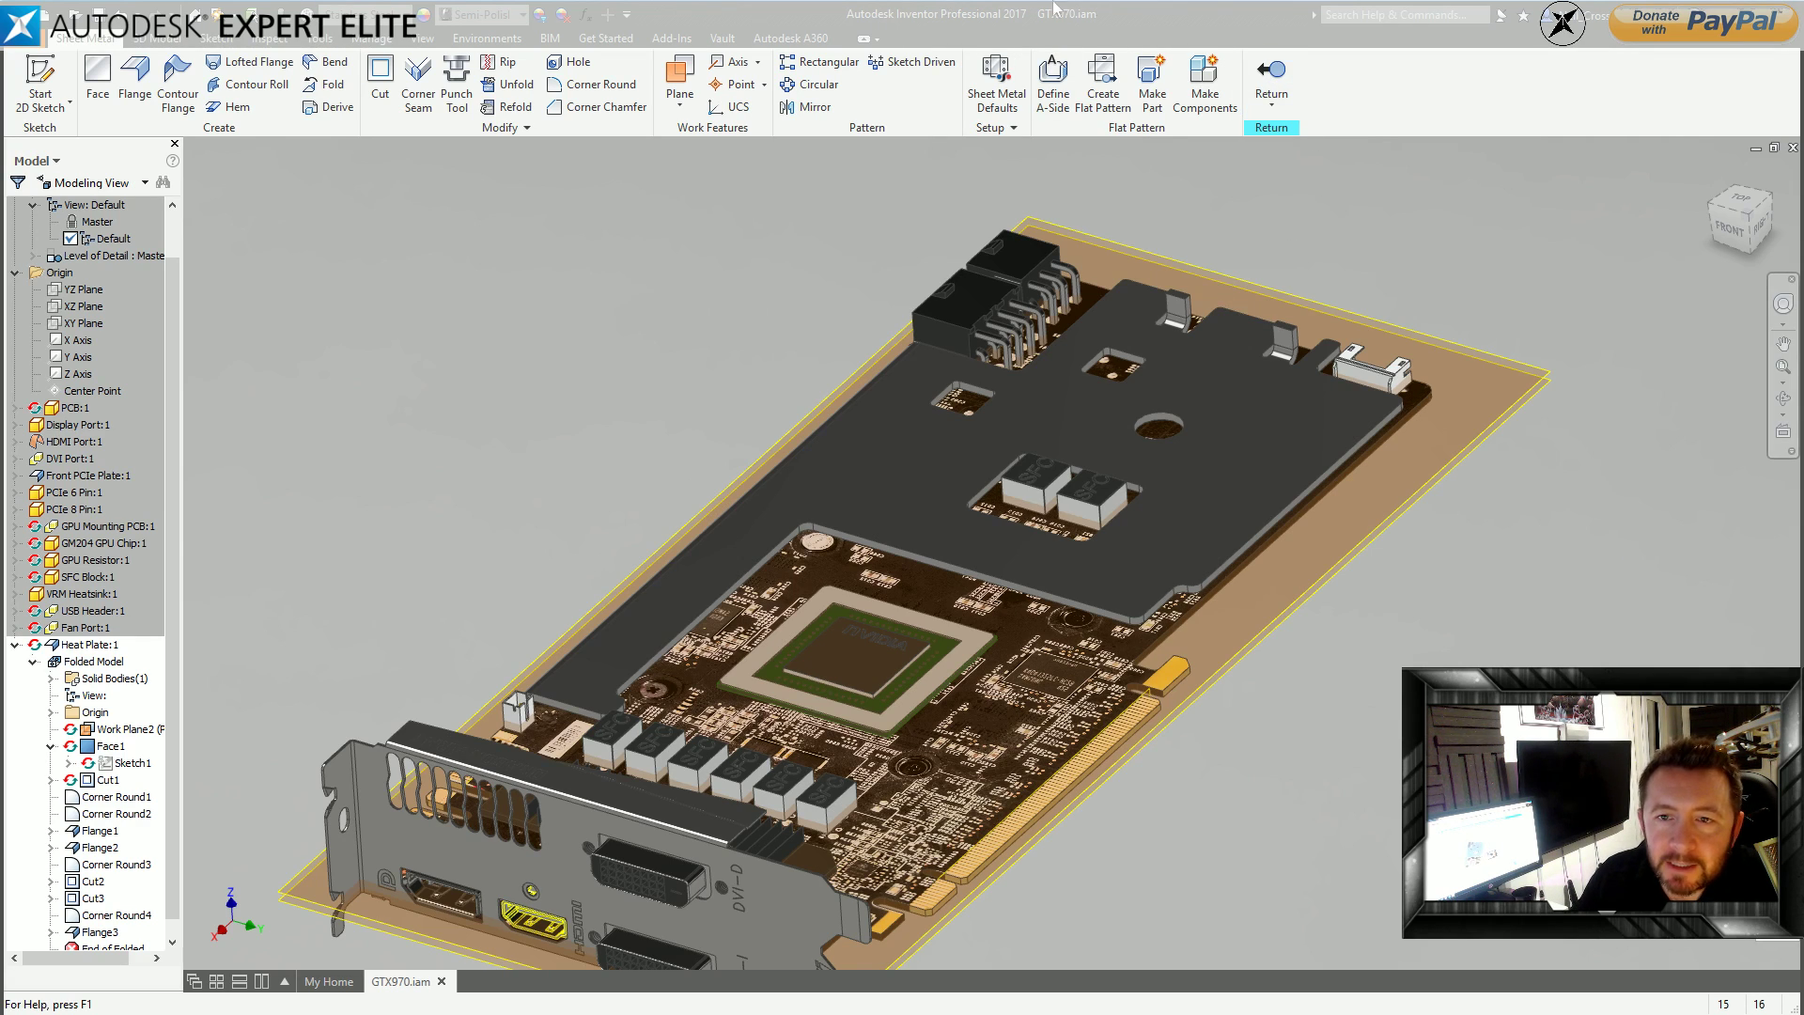
Create a sketch on the heat plate's top face with a centre point for a punch, just above the large rectangular cutout.
left_click(459, 89)
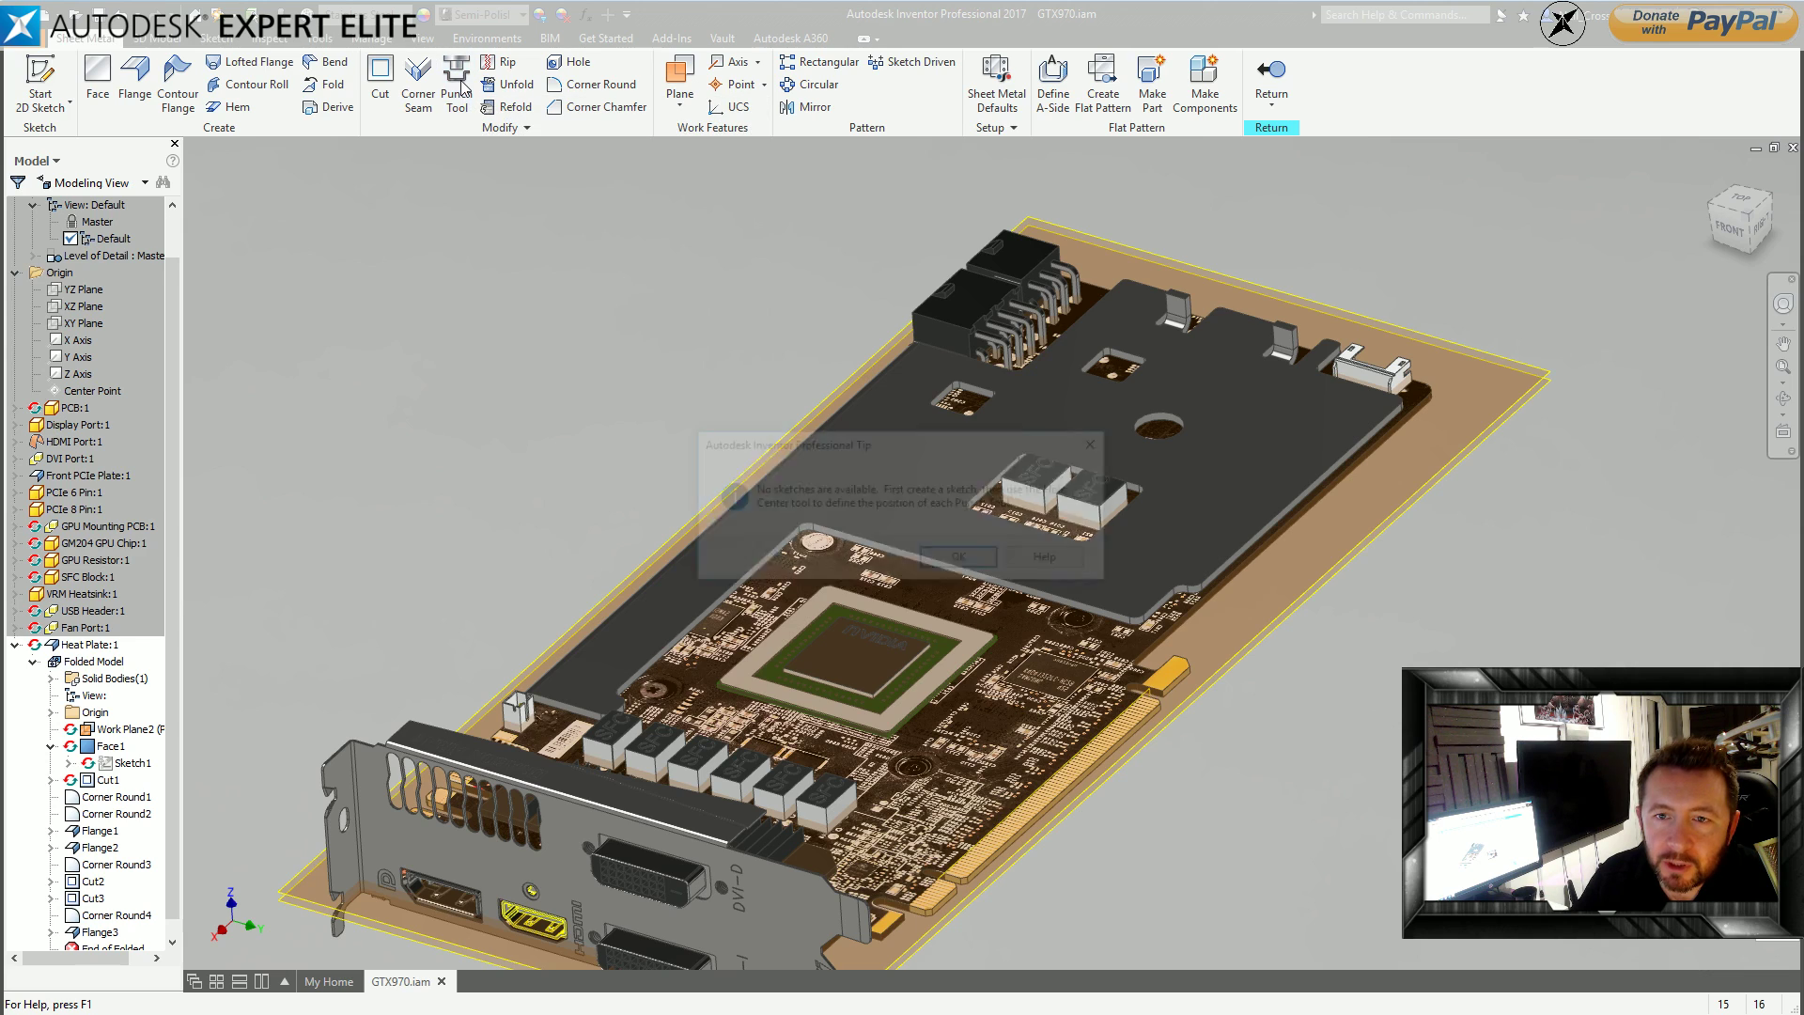
left_click(961, 560)
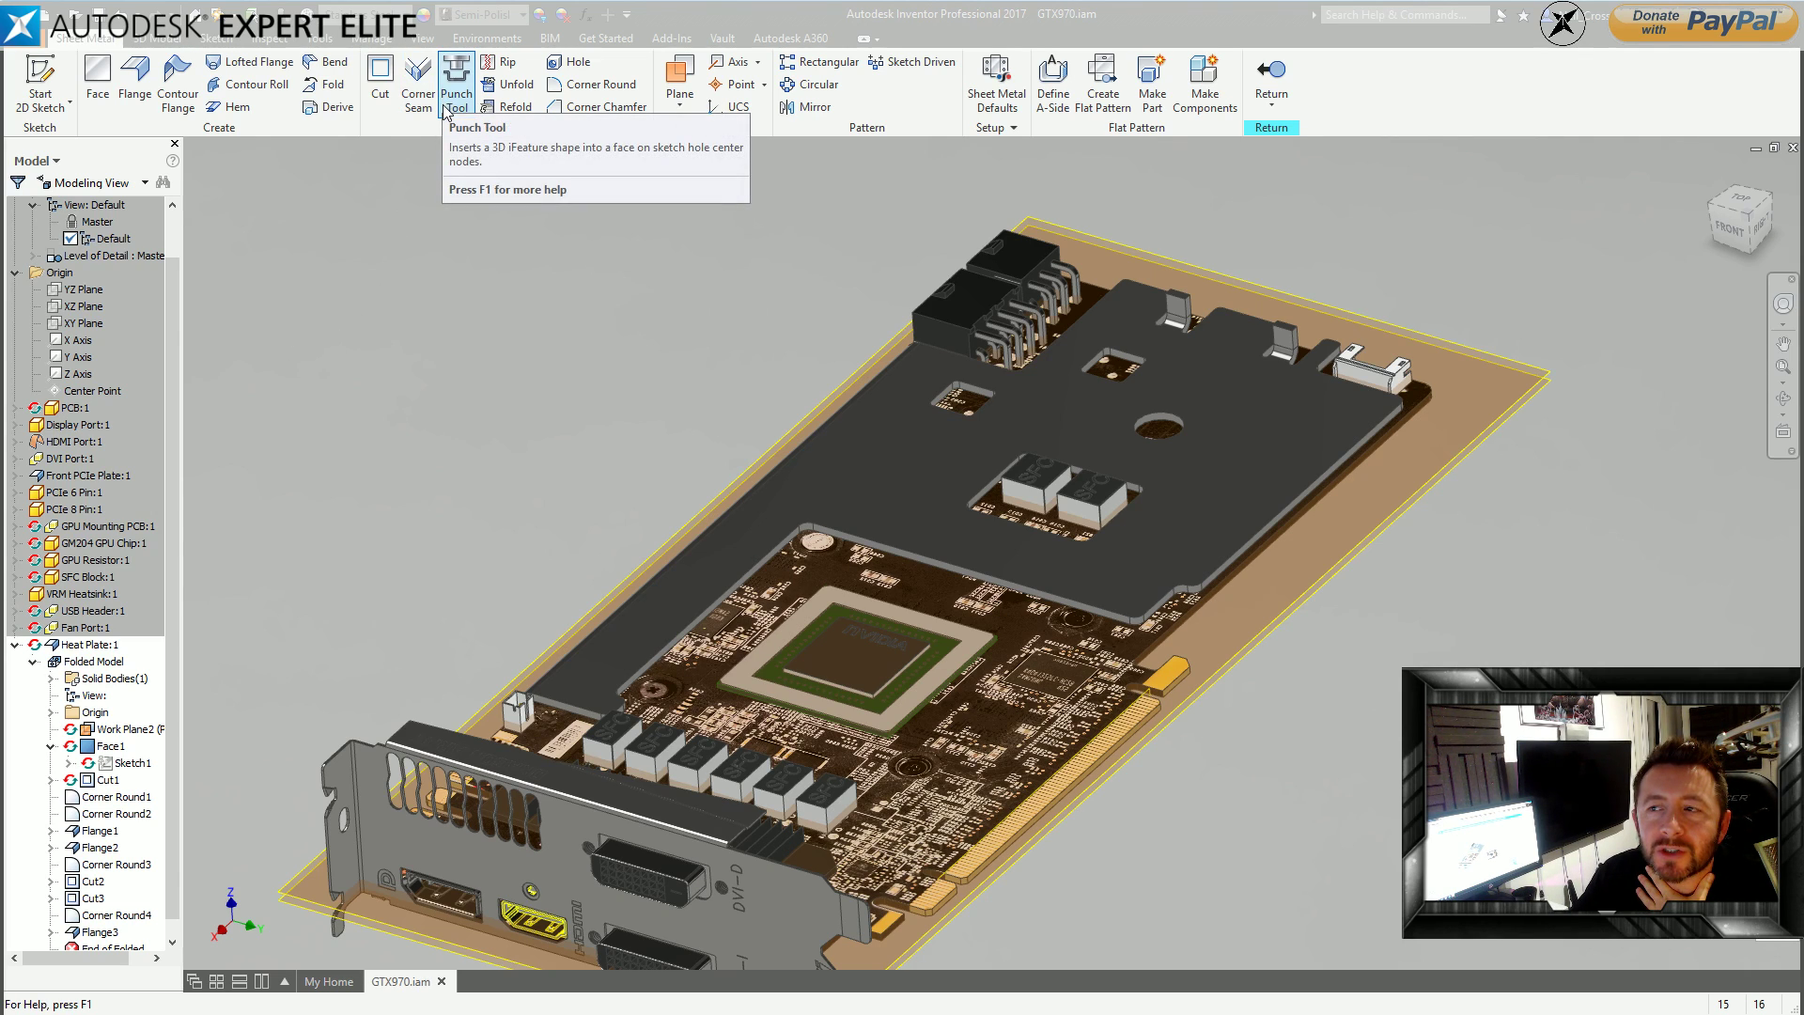
left_click(37, 83)
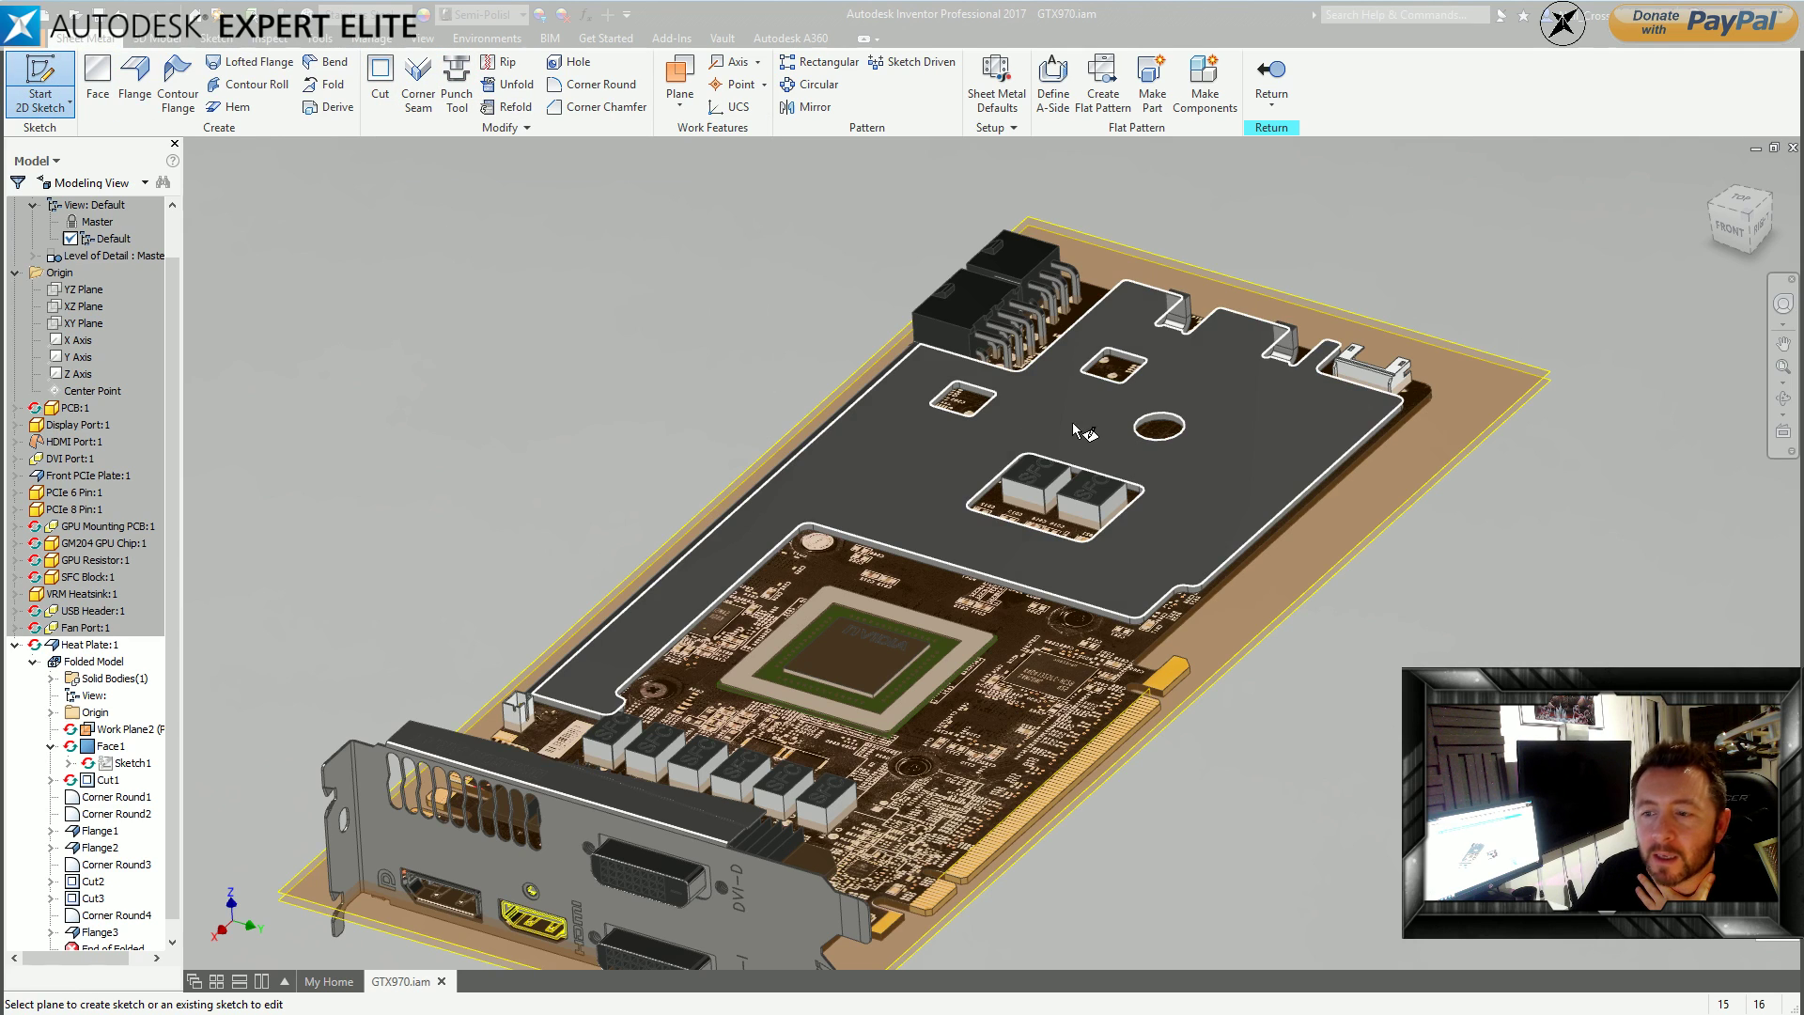
left_click(1081, 428)
left_click(306, 106)
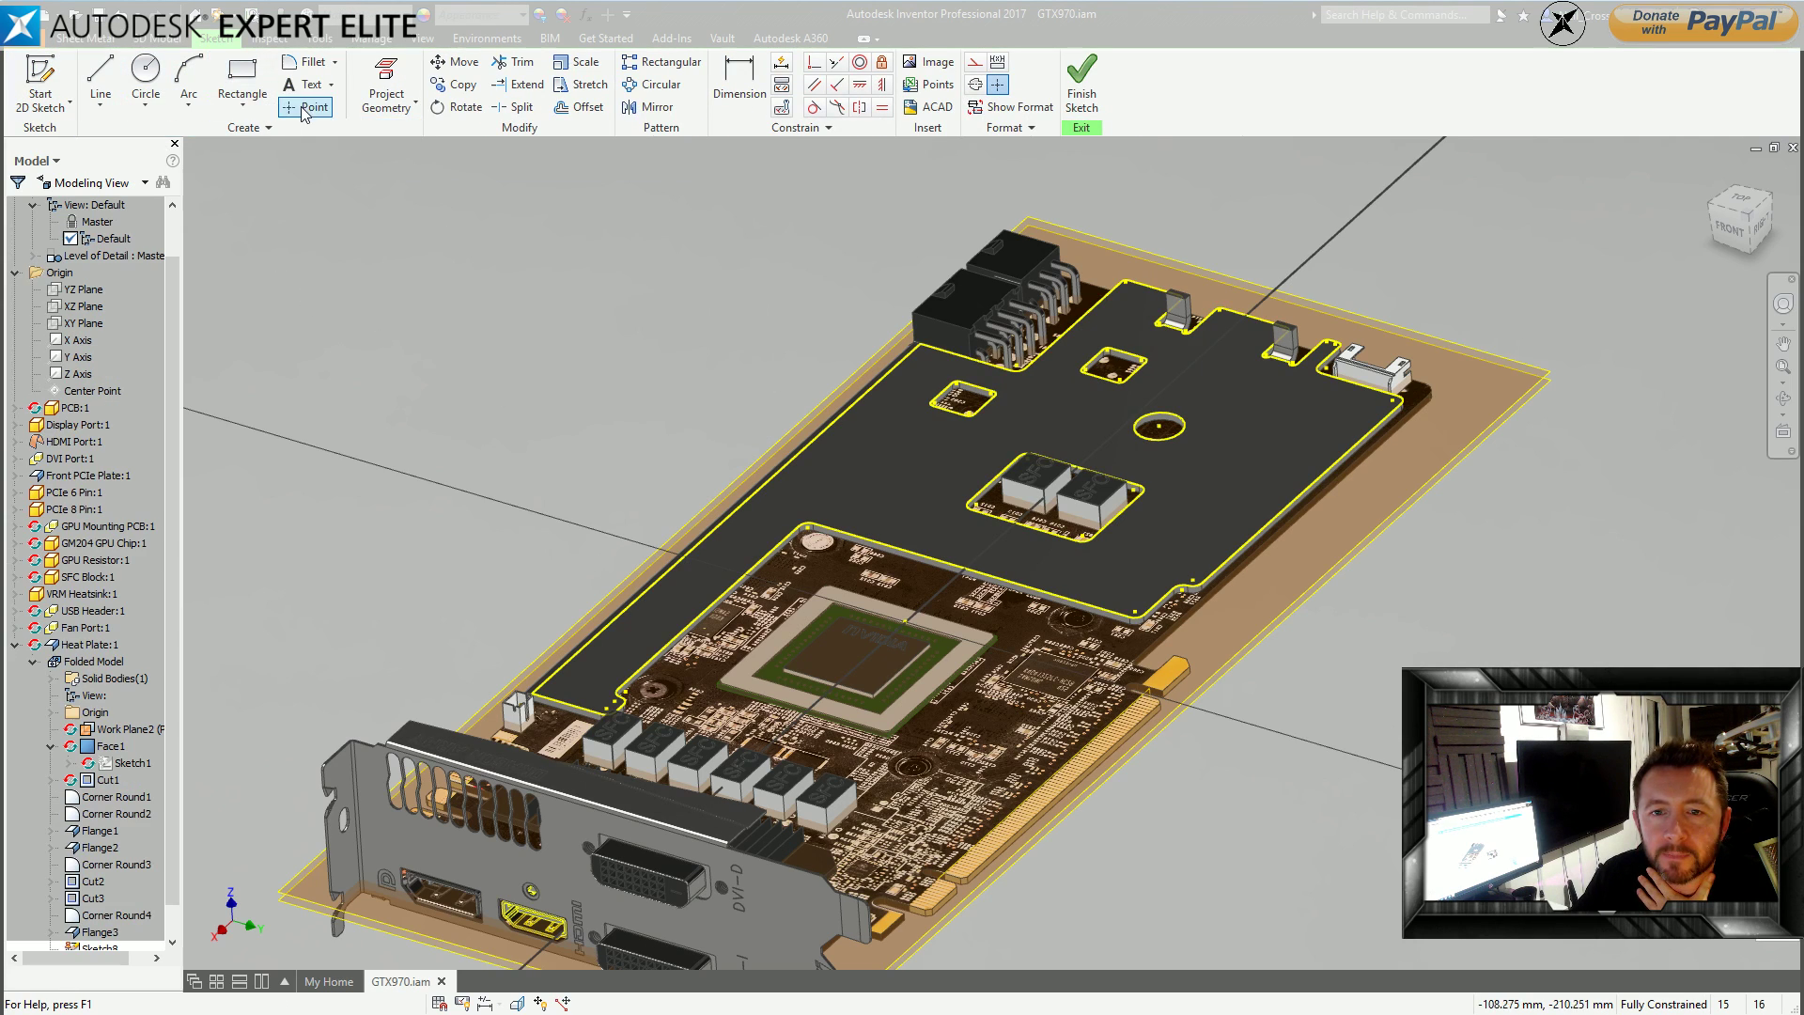
key("Escape")
left_click(1082, 75)
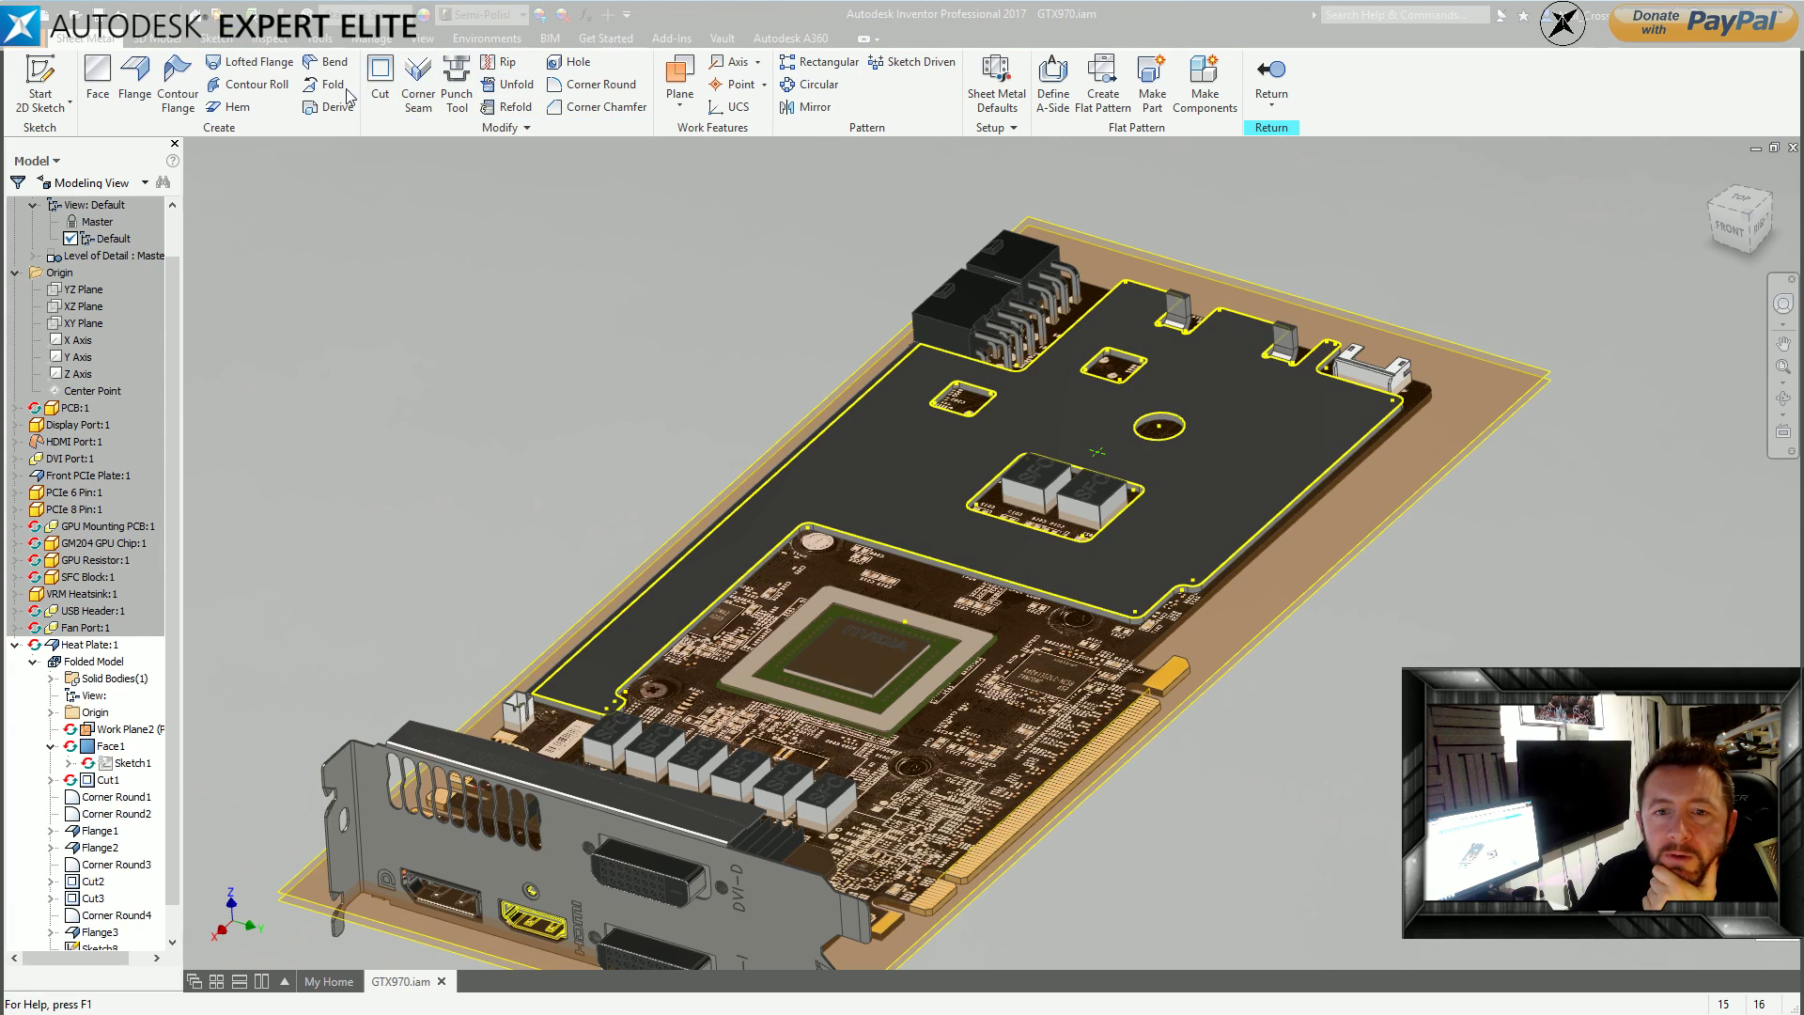
Open the Punch Tool library and preview the available punch shapes, from Square Emboss to curved slot.
left_click(455, 92)
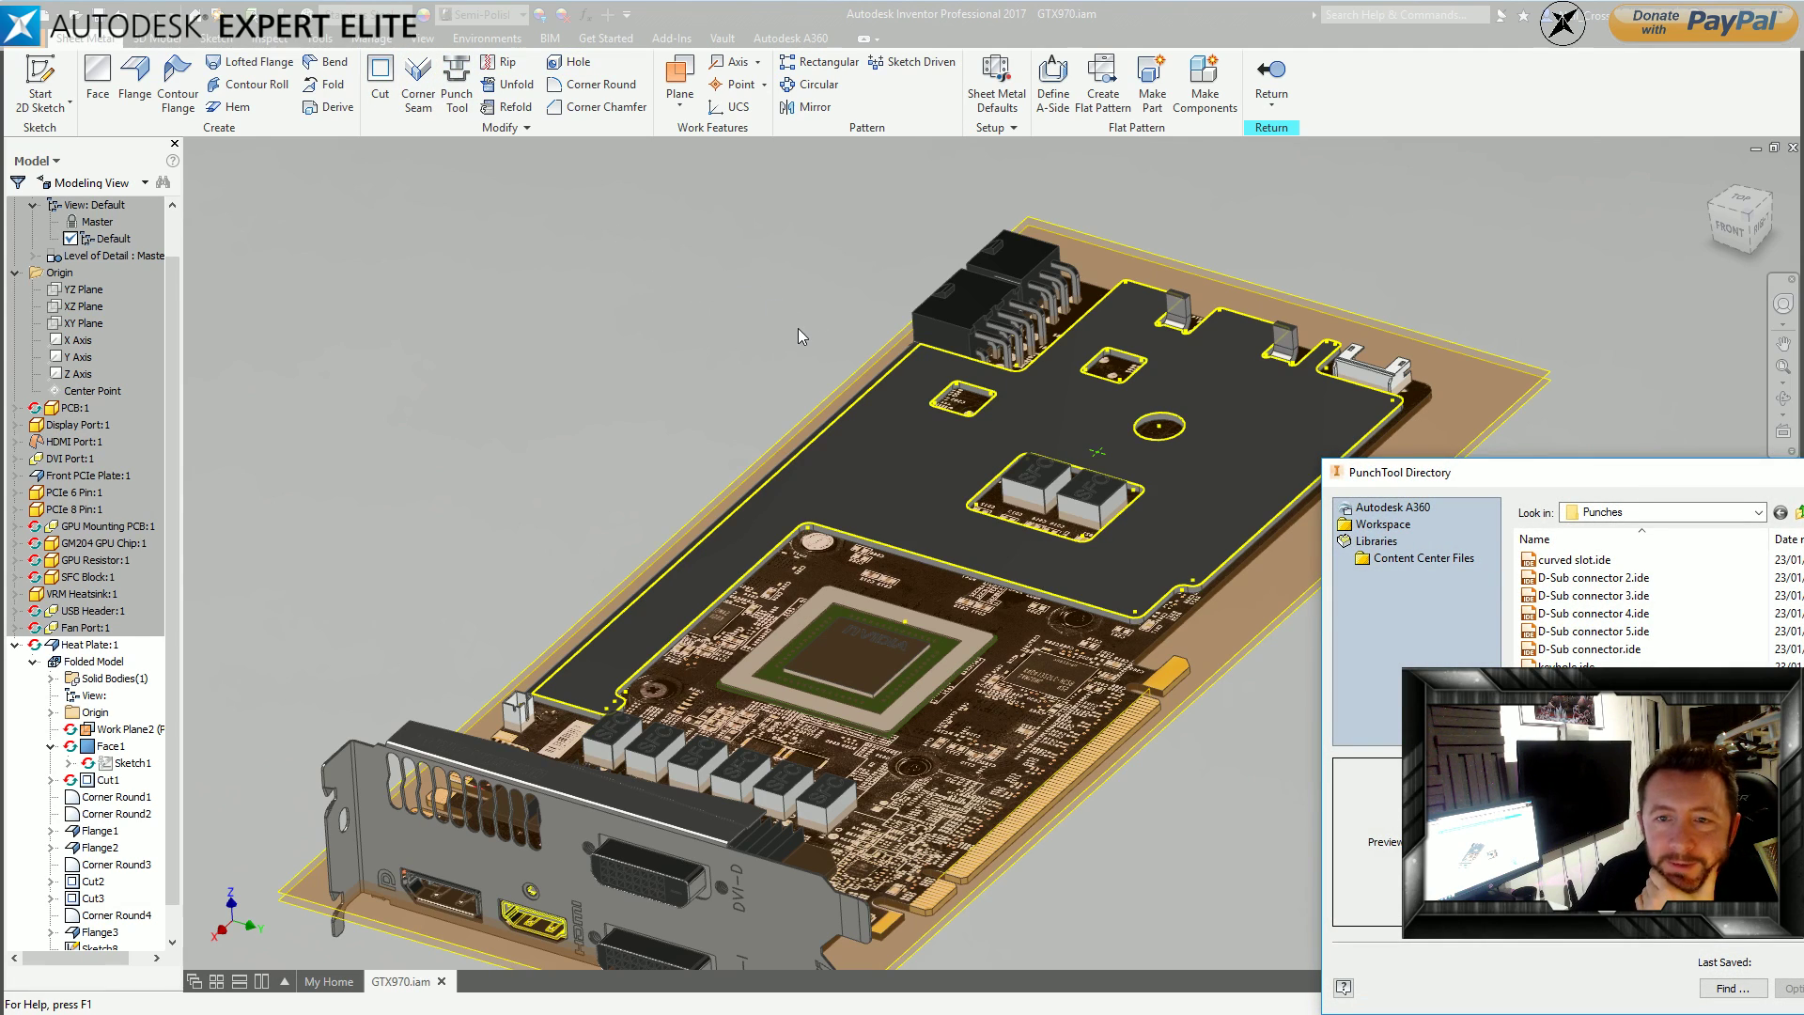
left_click_drag(1517, 472, 1180, 331)
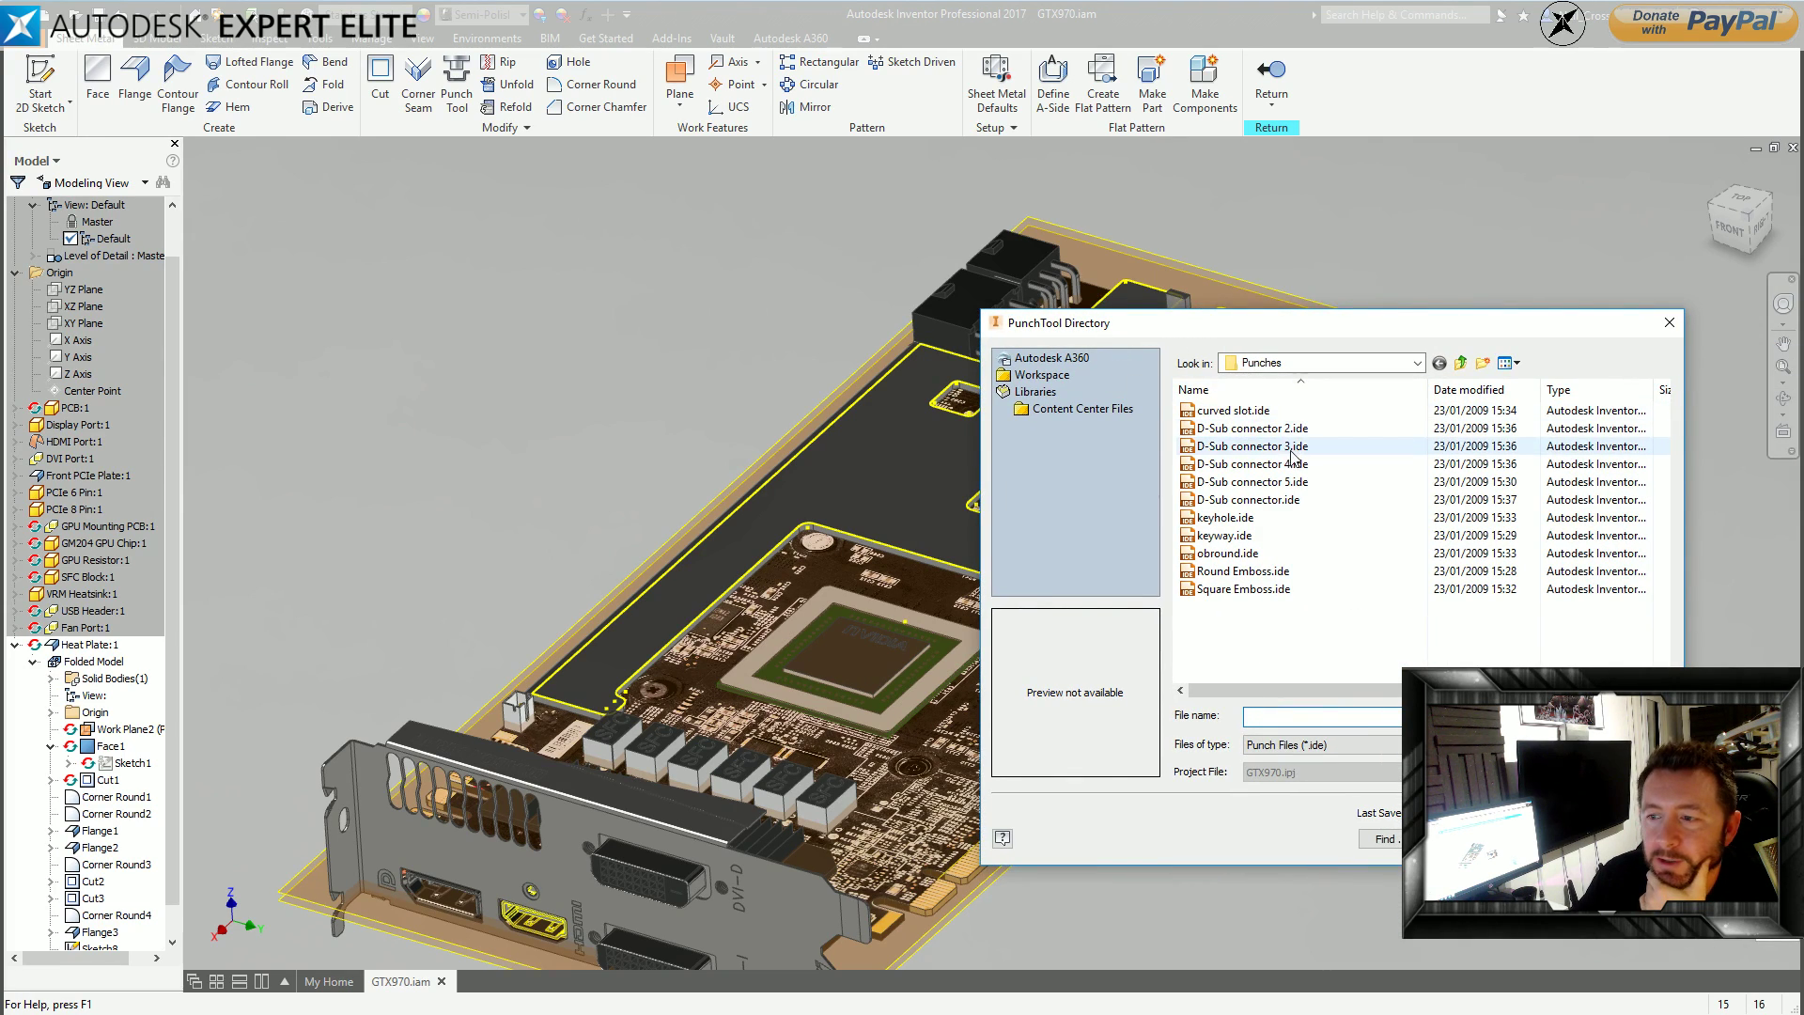
left_click(1248, 589)
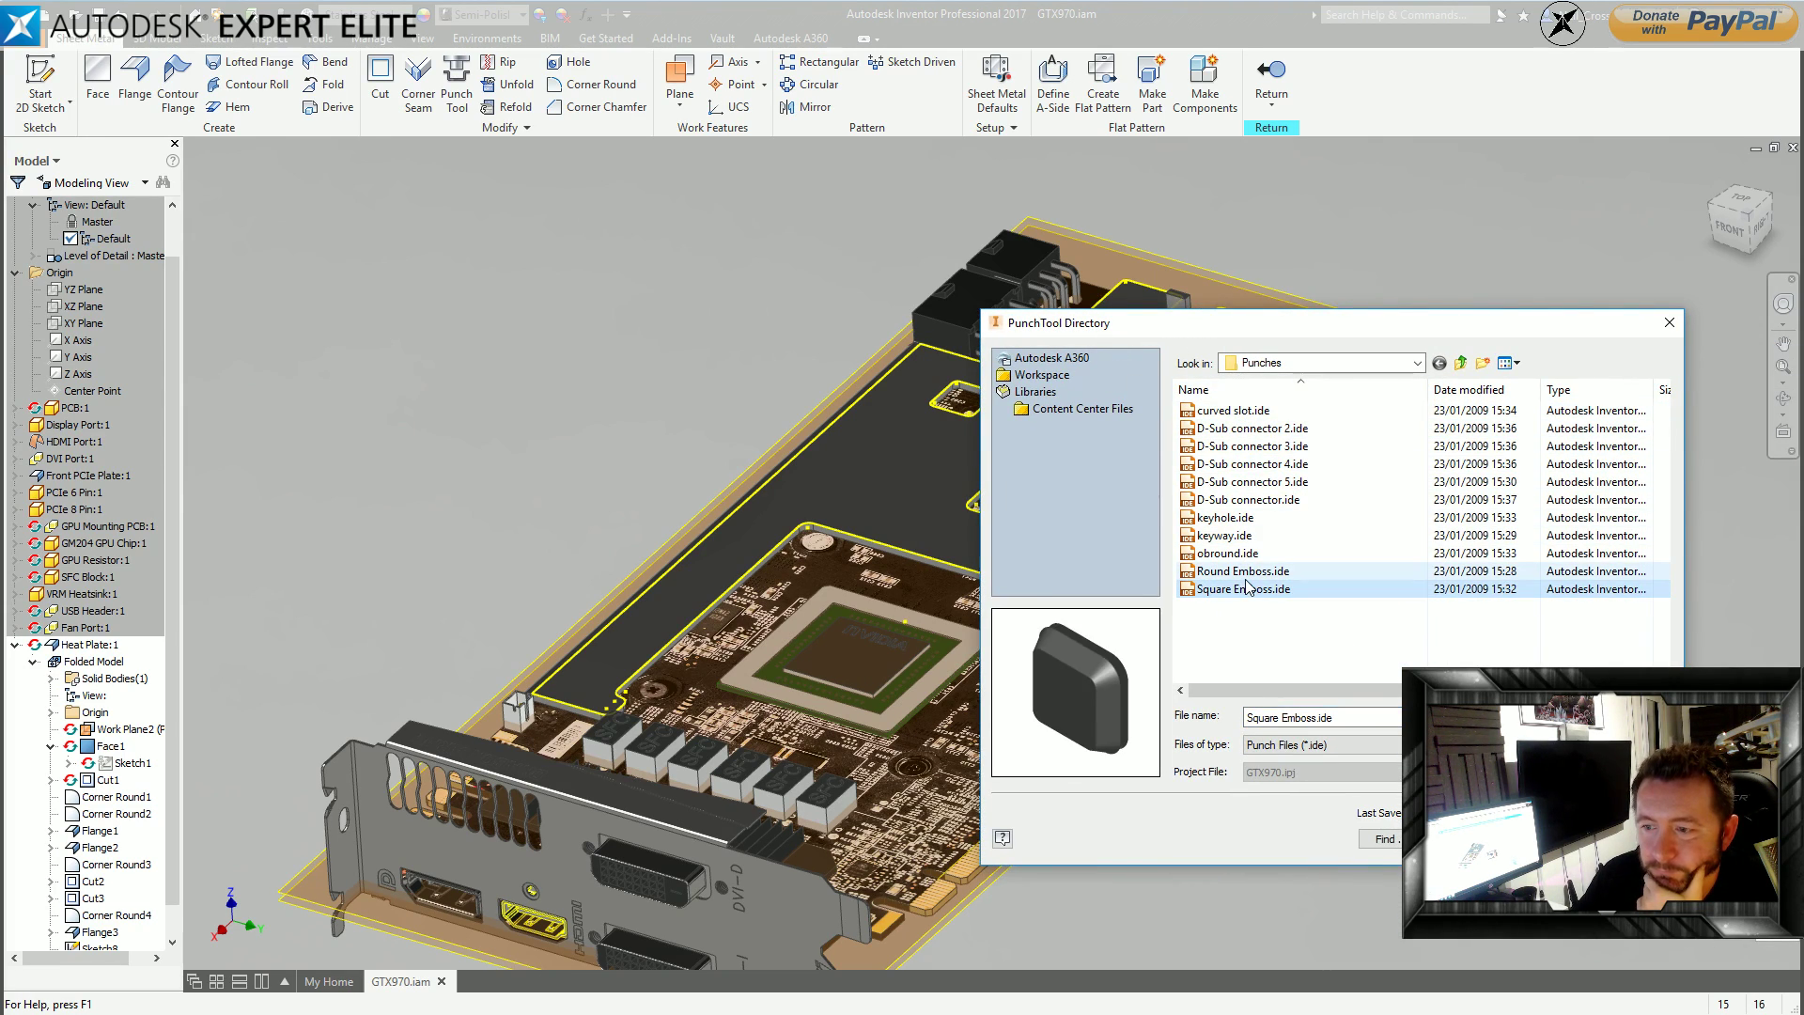
key("Up")
key("Up")
key("Up")
key("Up")
key("Up")
key("Up")
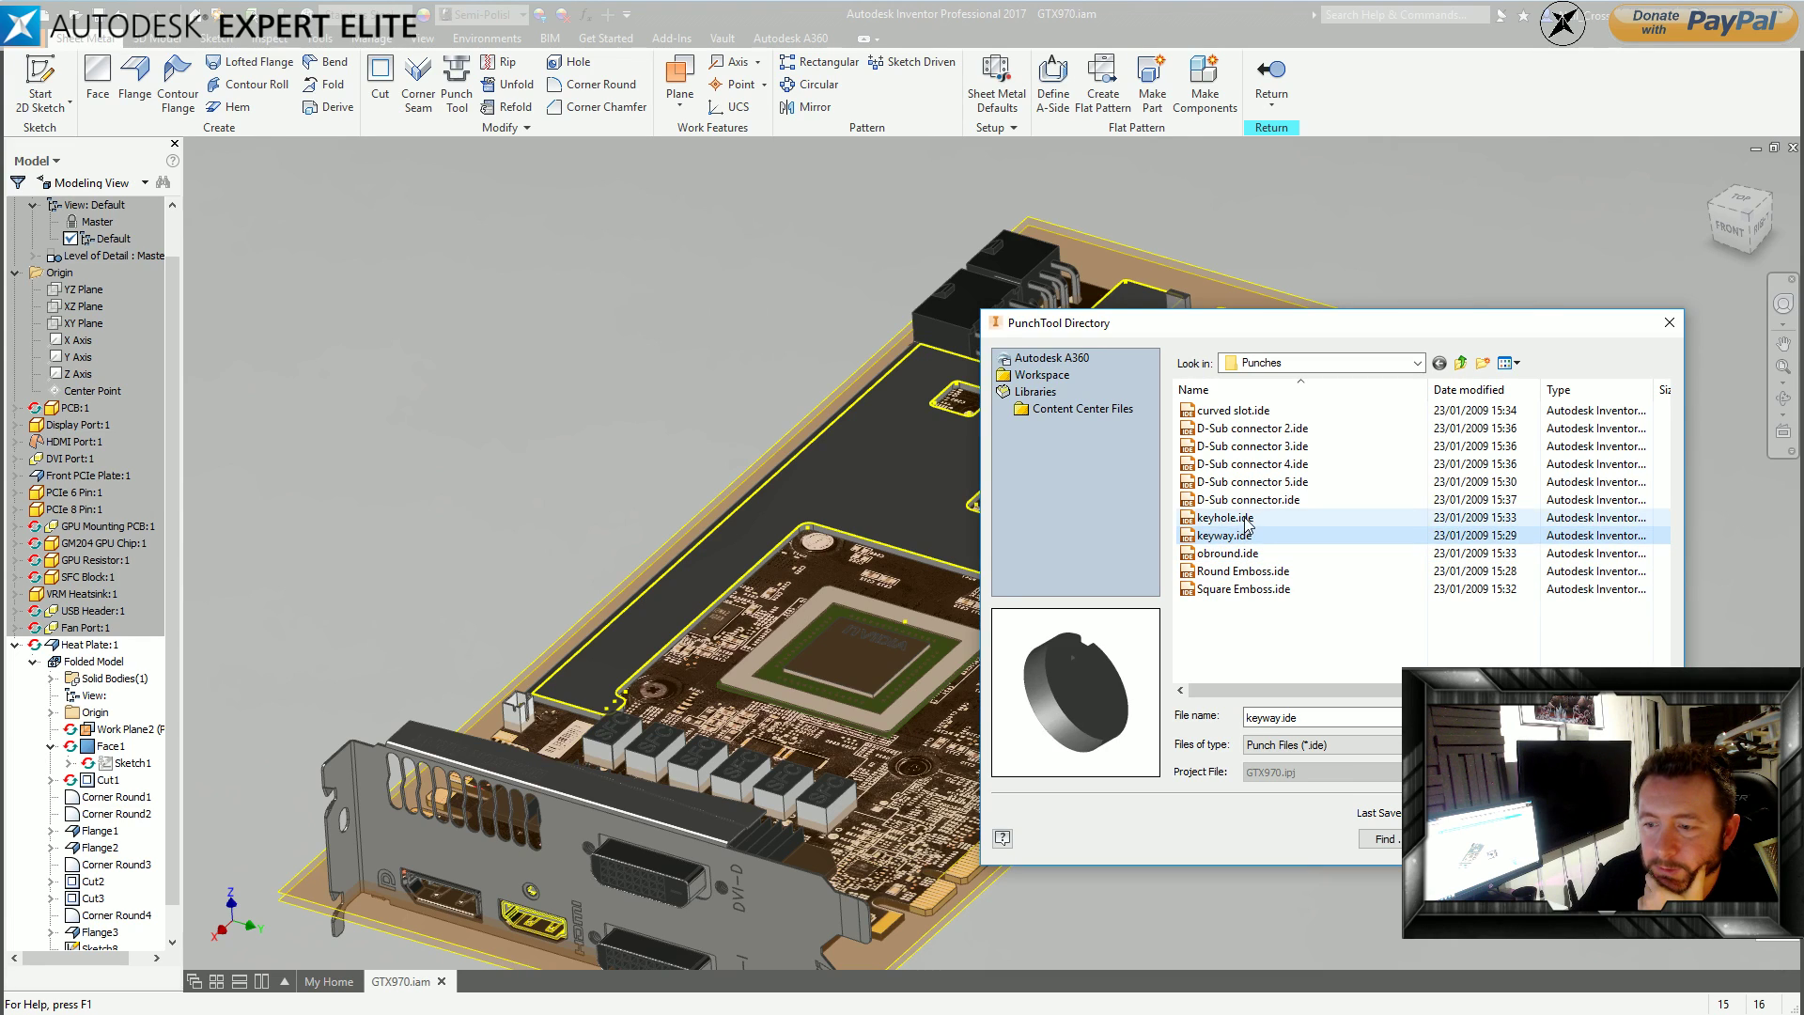
key("Up")
key("Up")
key("Up")
key("Up")
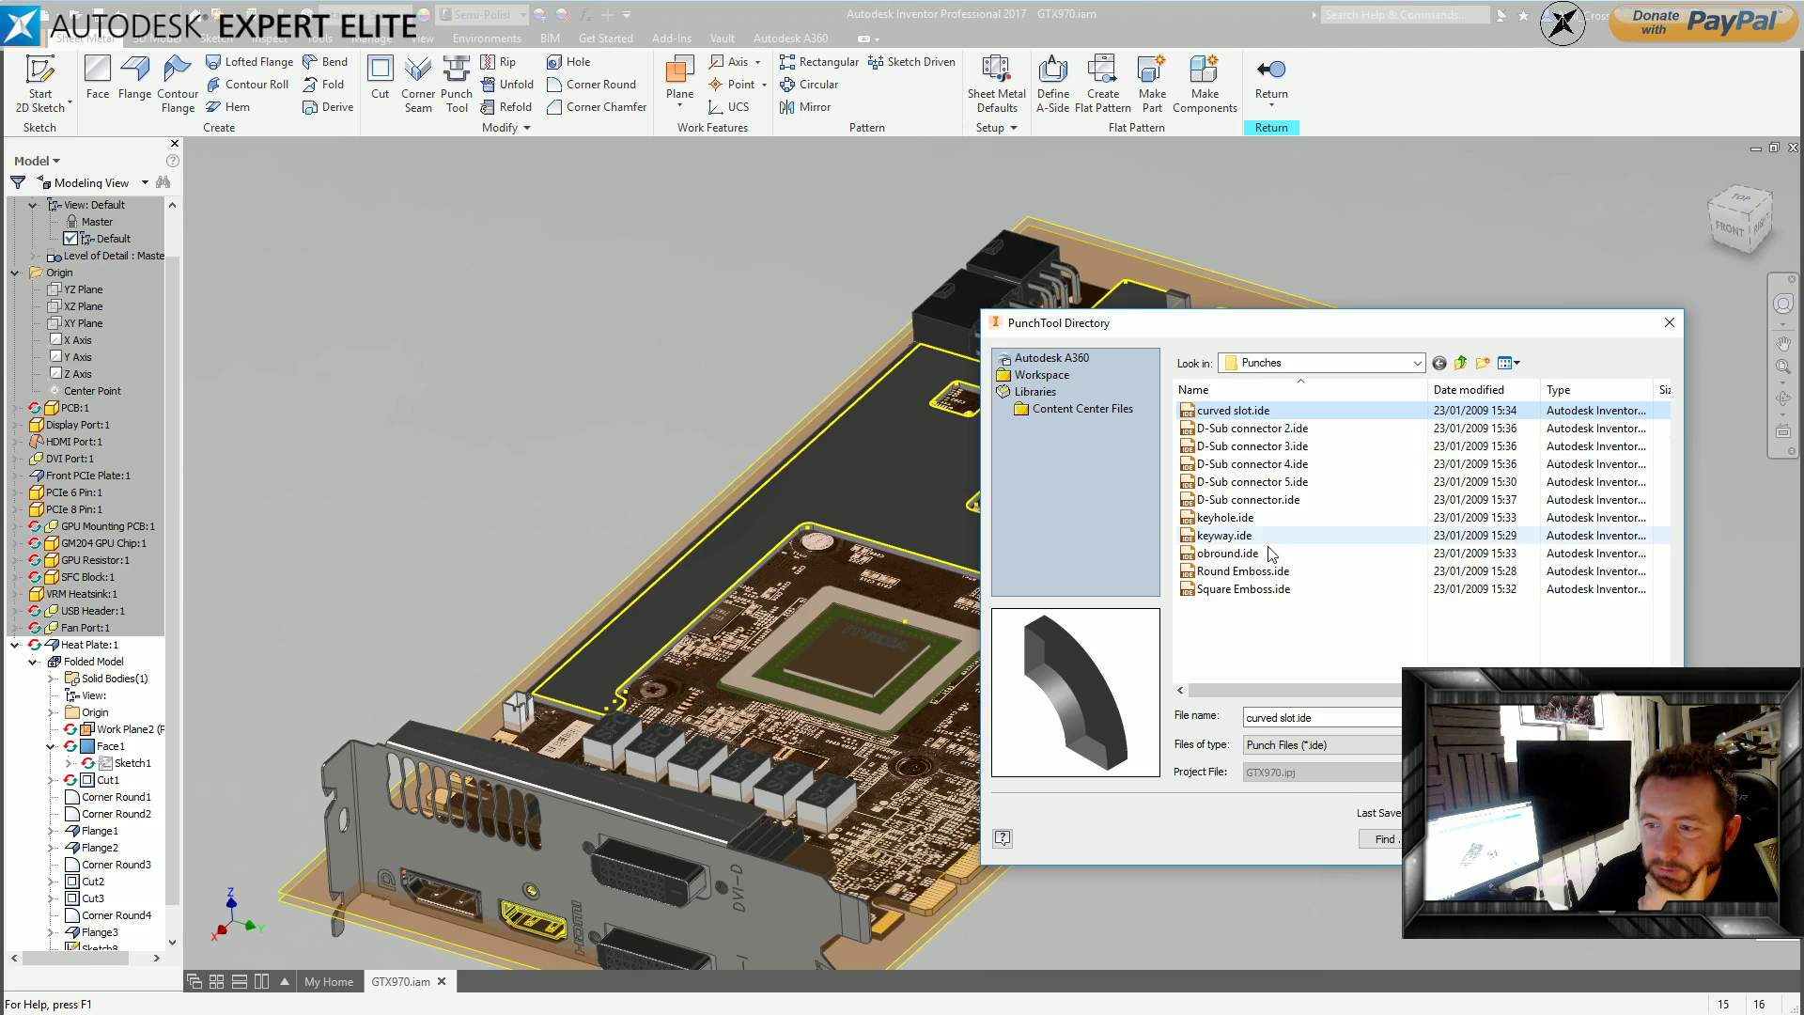
Insert the Square Emboss punch at the sketched point, using the Default (Formed Punch Feature) flat pattern representation.
left_click(1260, 589)
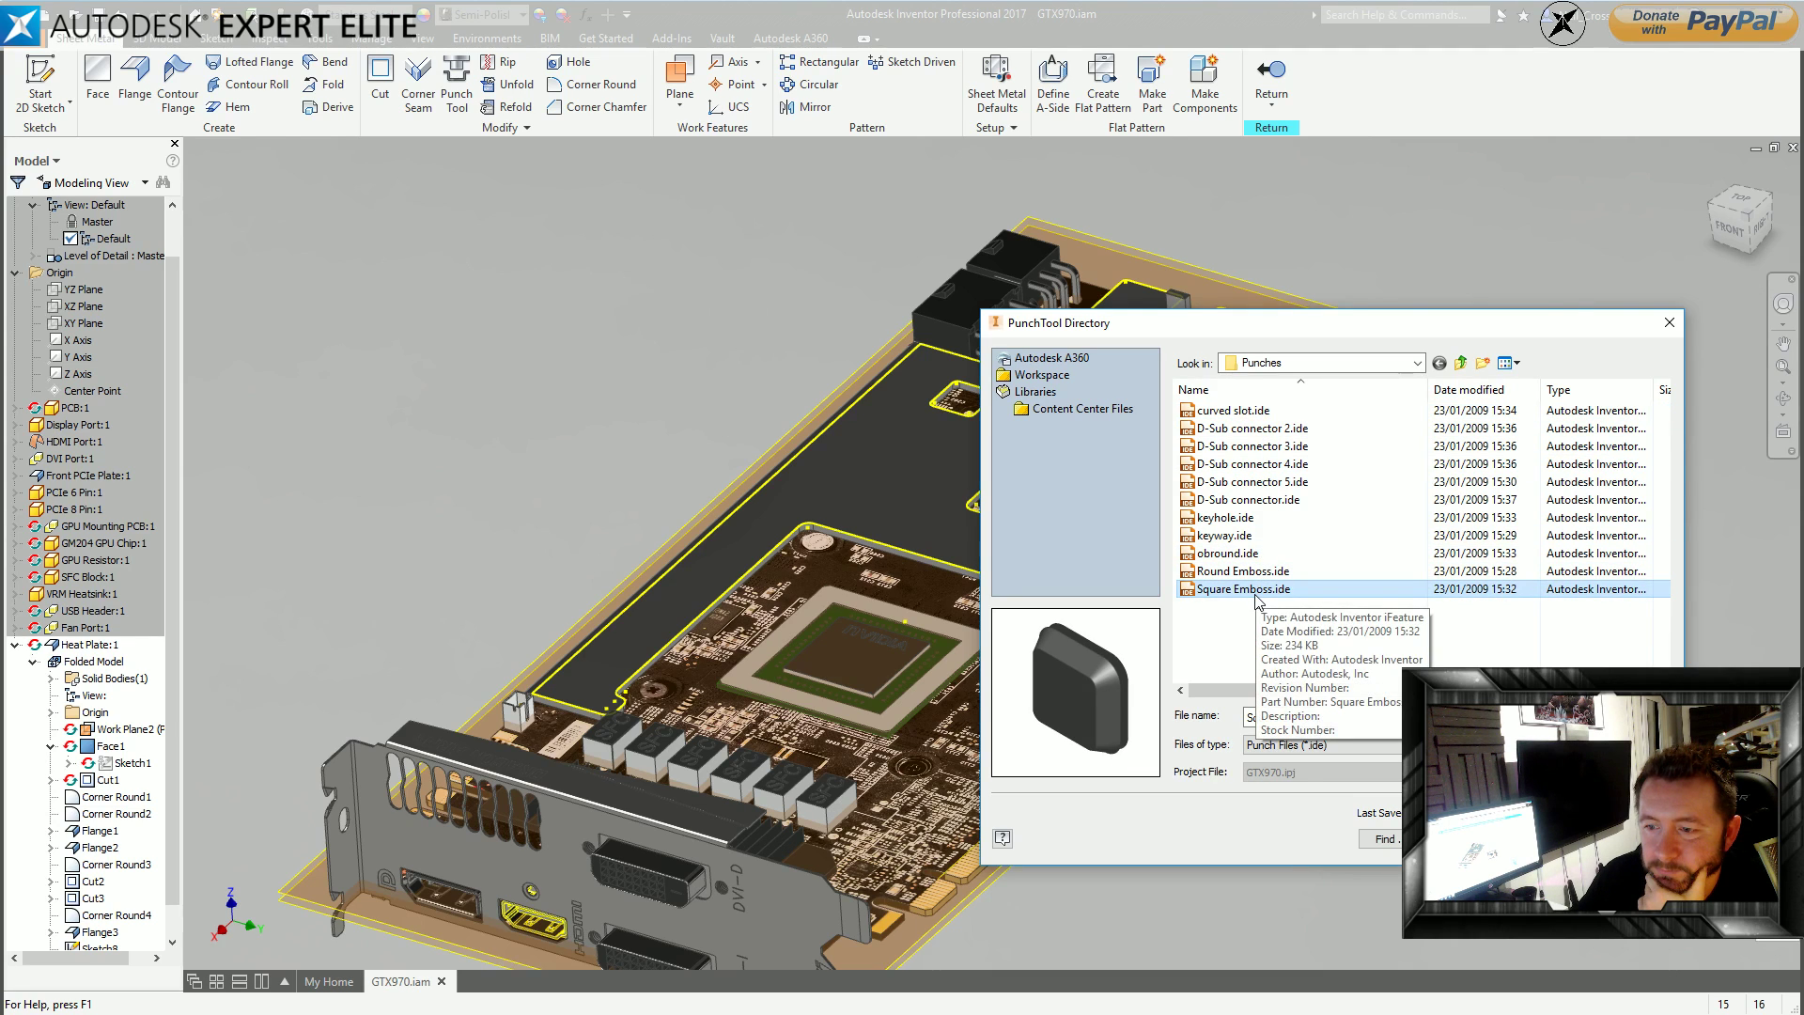
key("Up")
double_click(1256, 591)
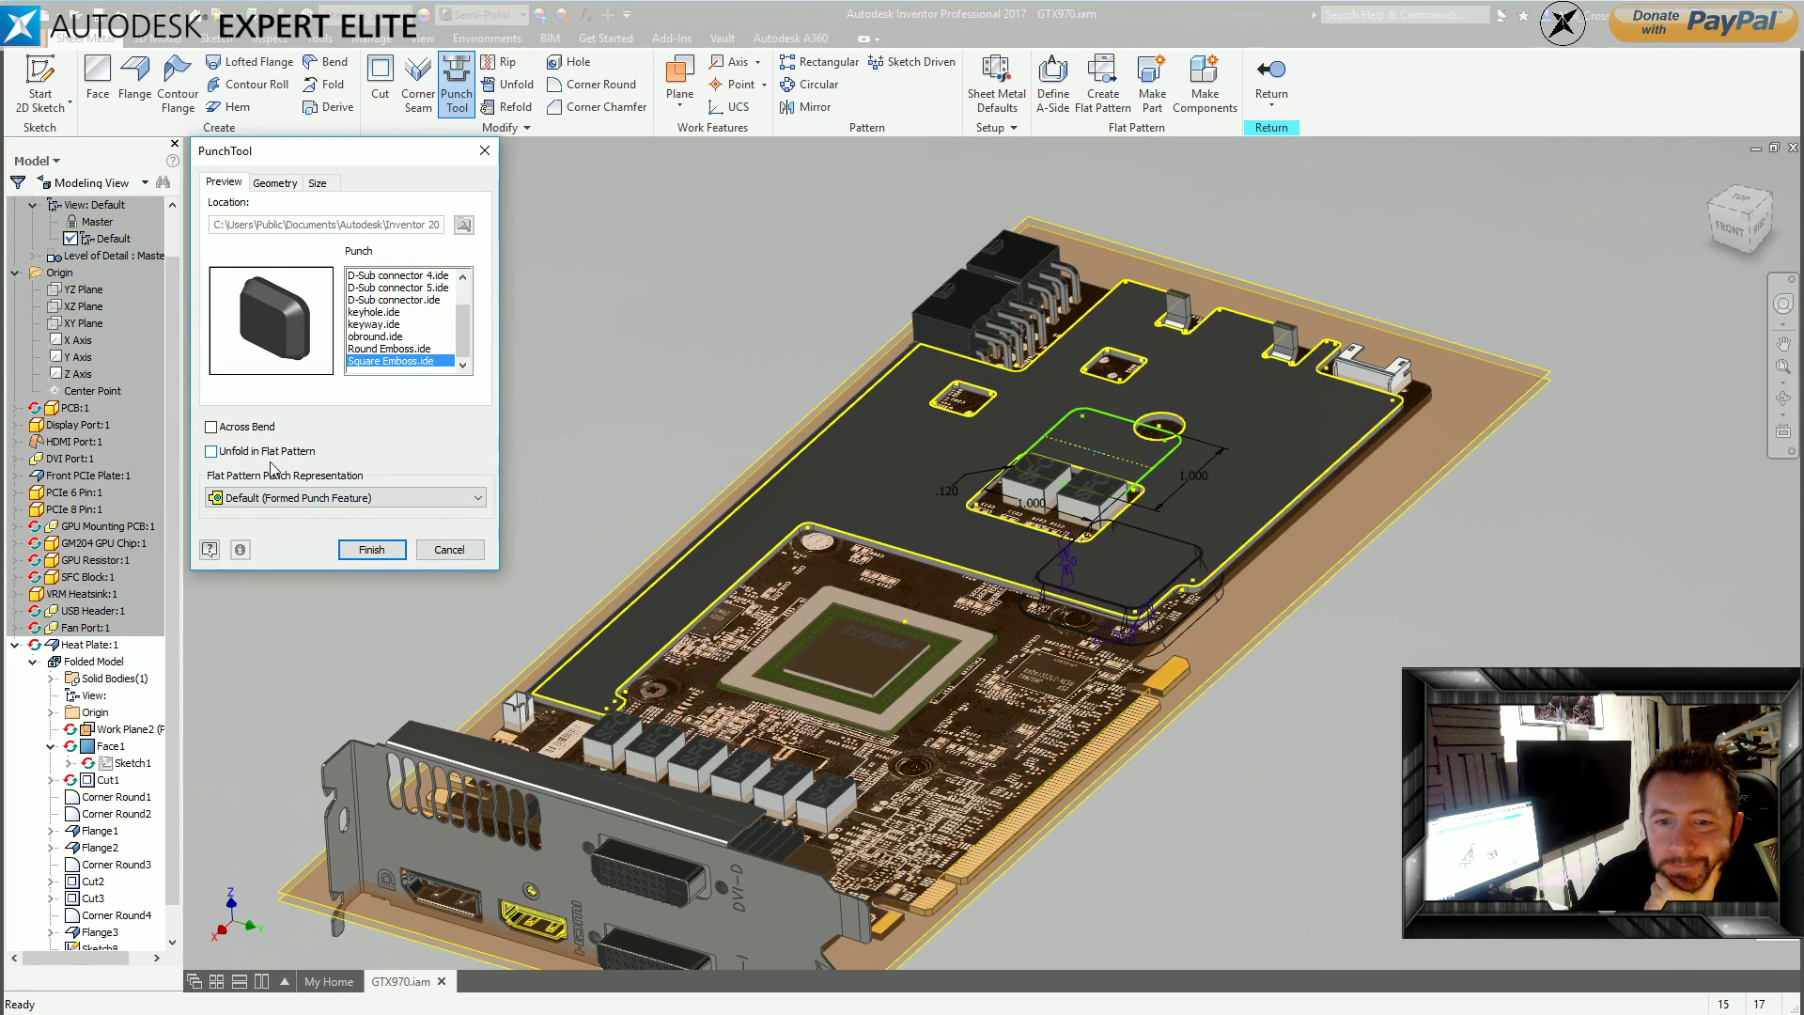
left_click(379, 500)
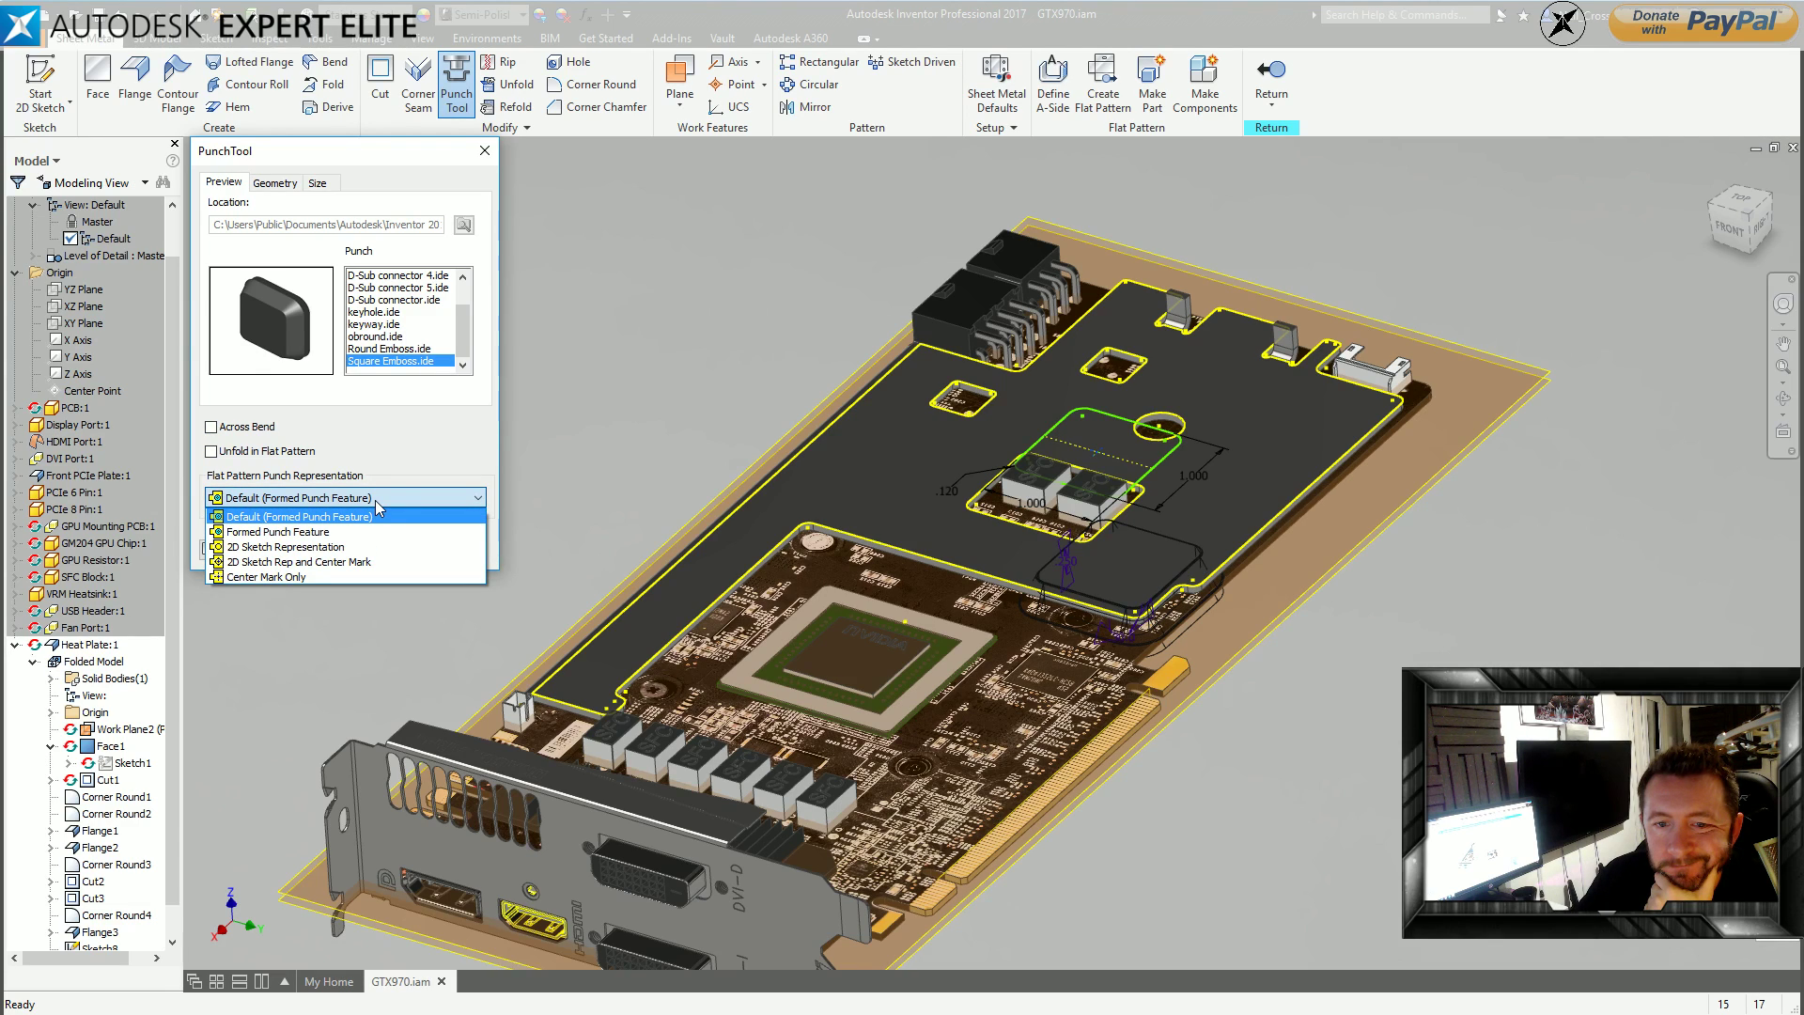
left_click(377, 503)
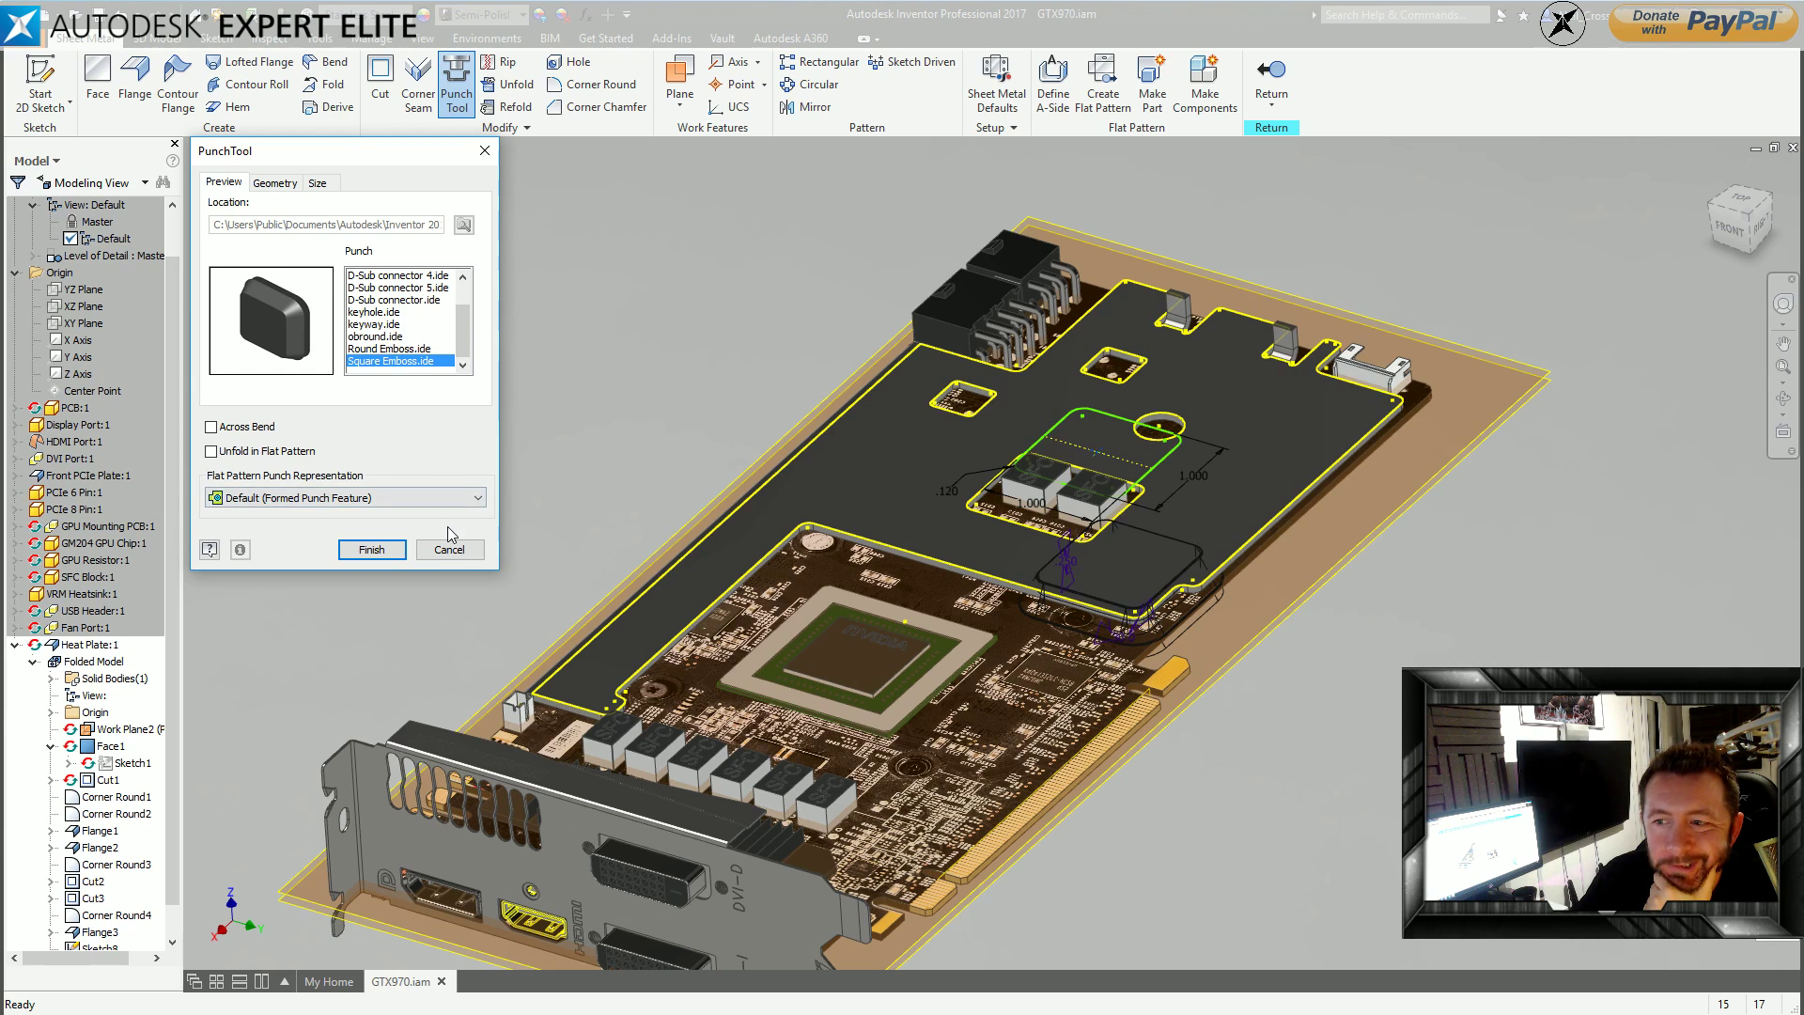
left_click(371, 549)
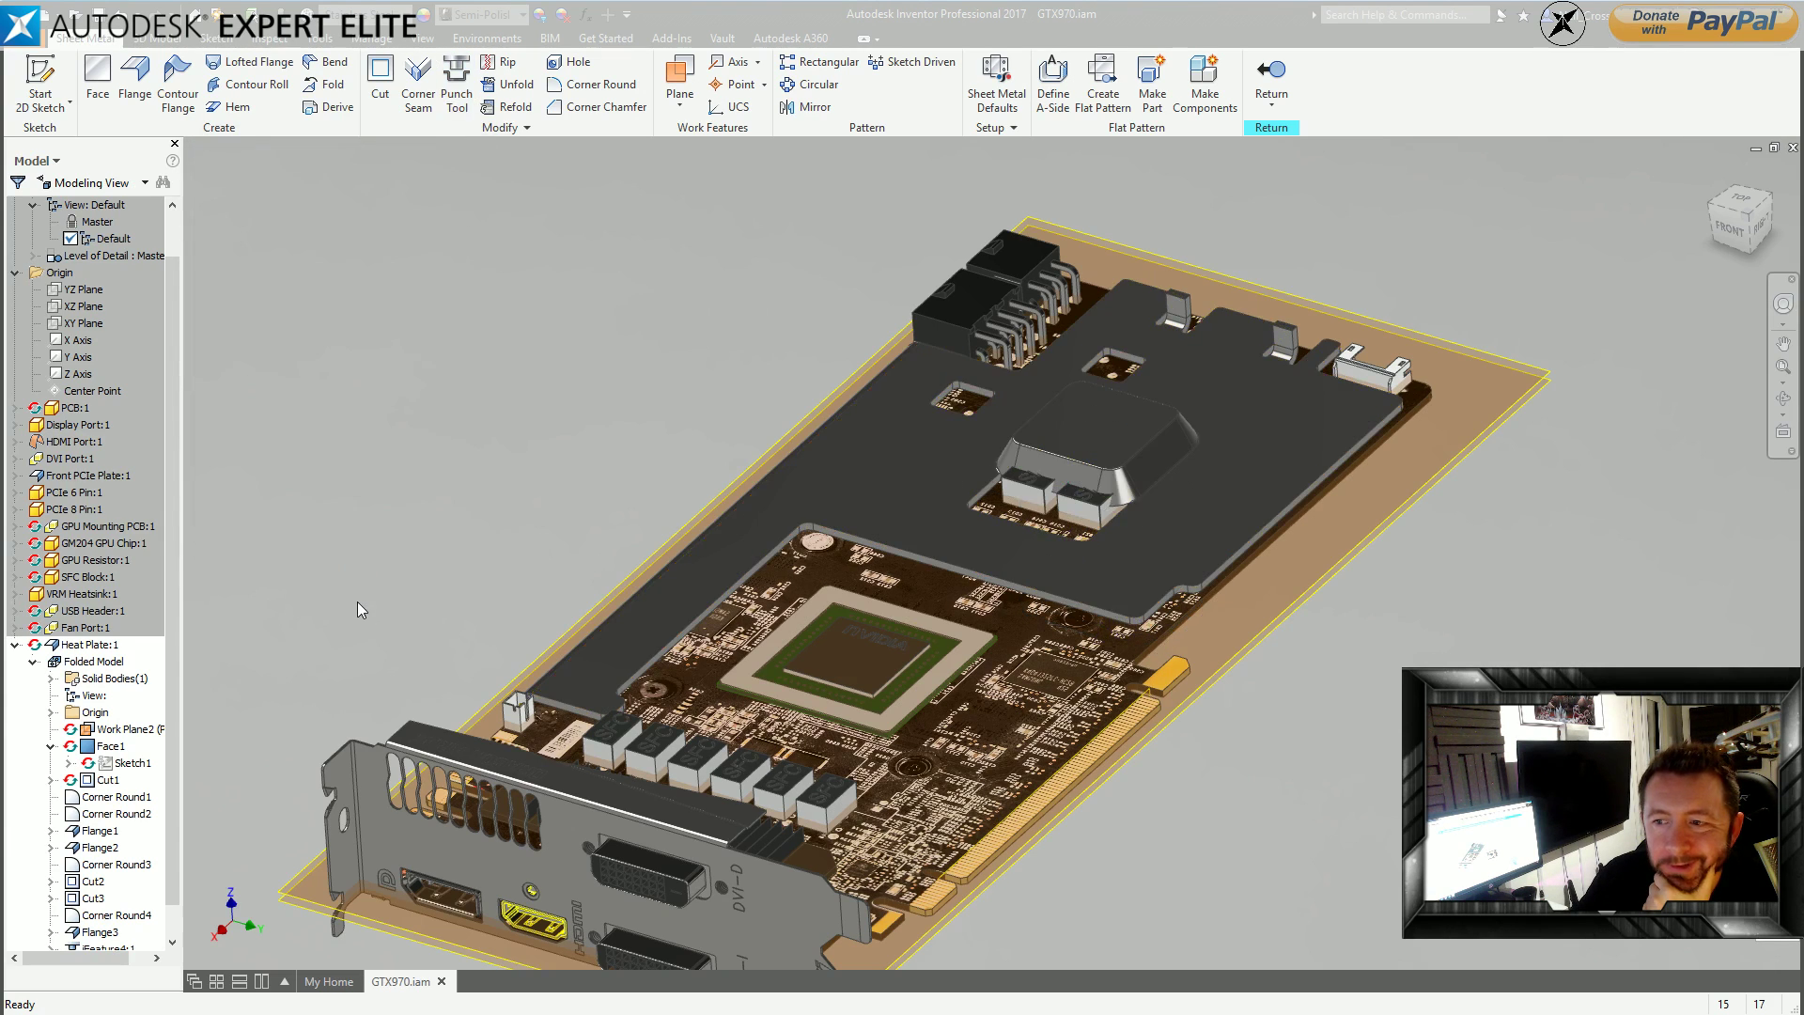
Turn on component transparency so the heat plate stands out from the surrounding assembly parts.
middle_click_drag(861, 470, 346, 152, "shift")
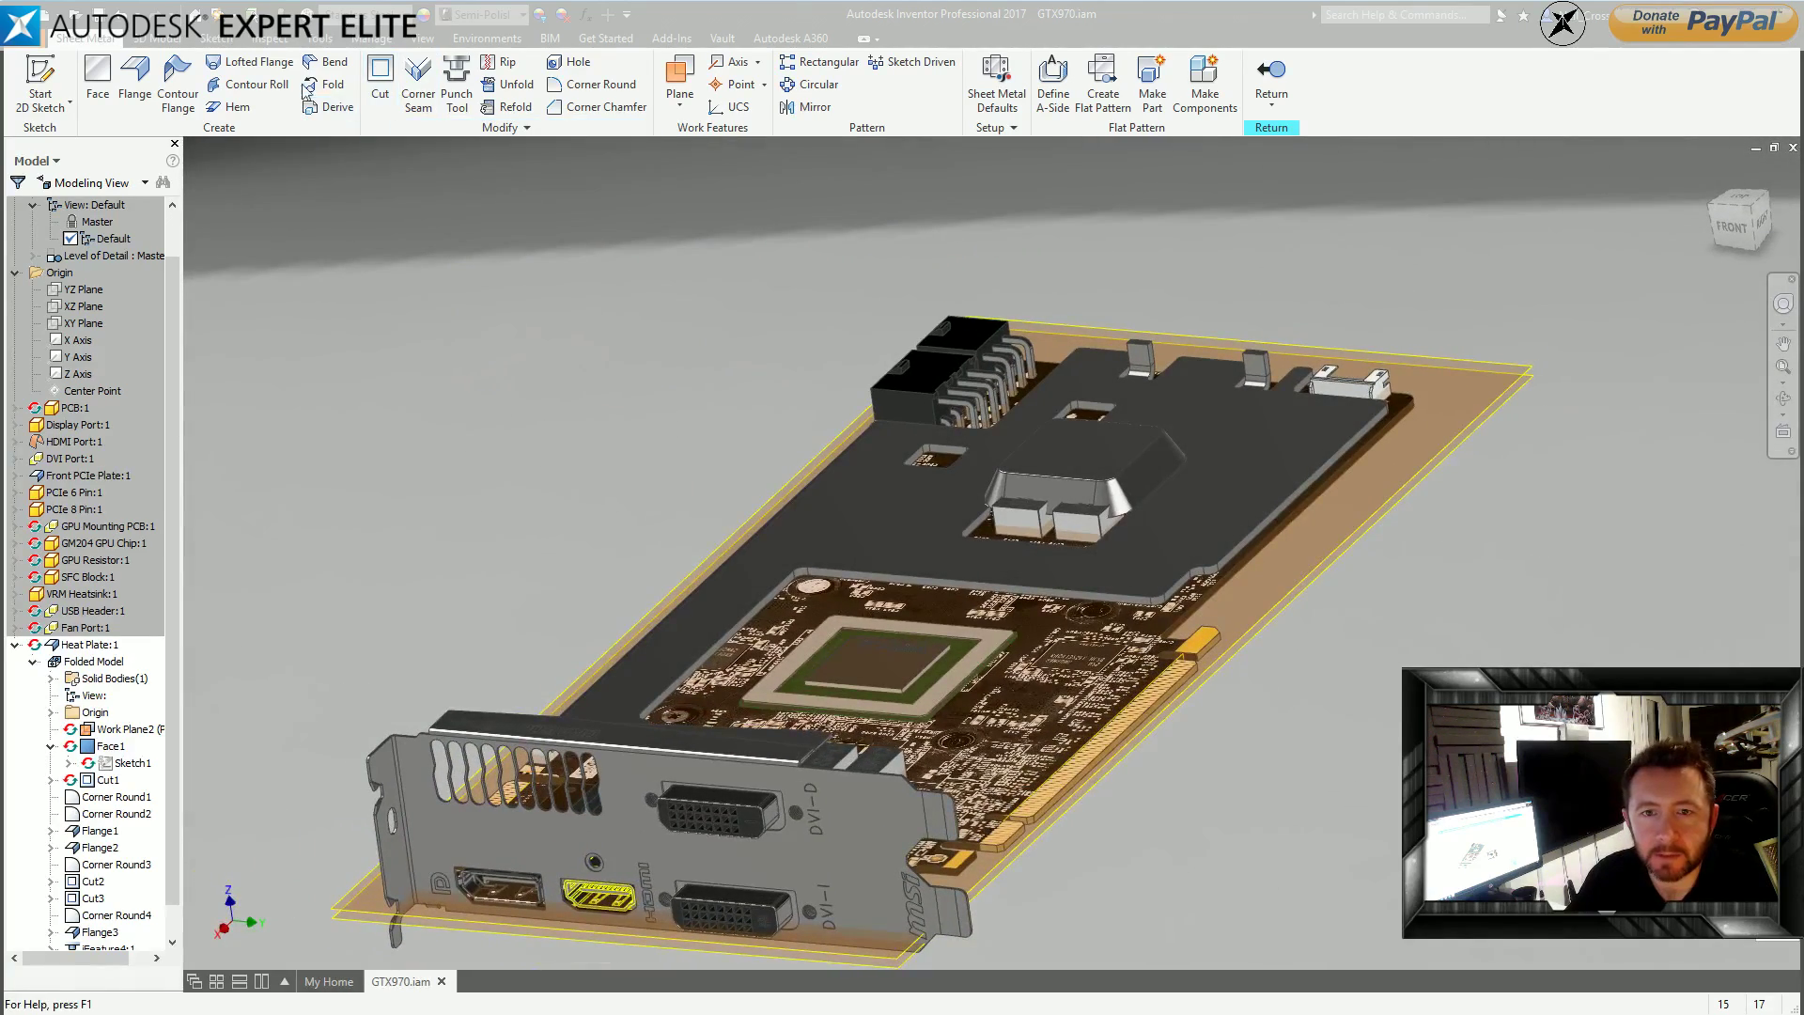
left_click(429, 40)
left_click(465, 126)
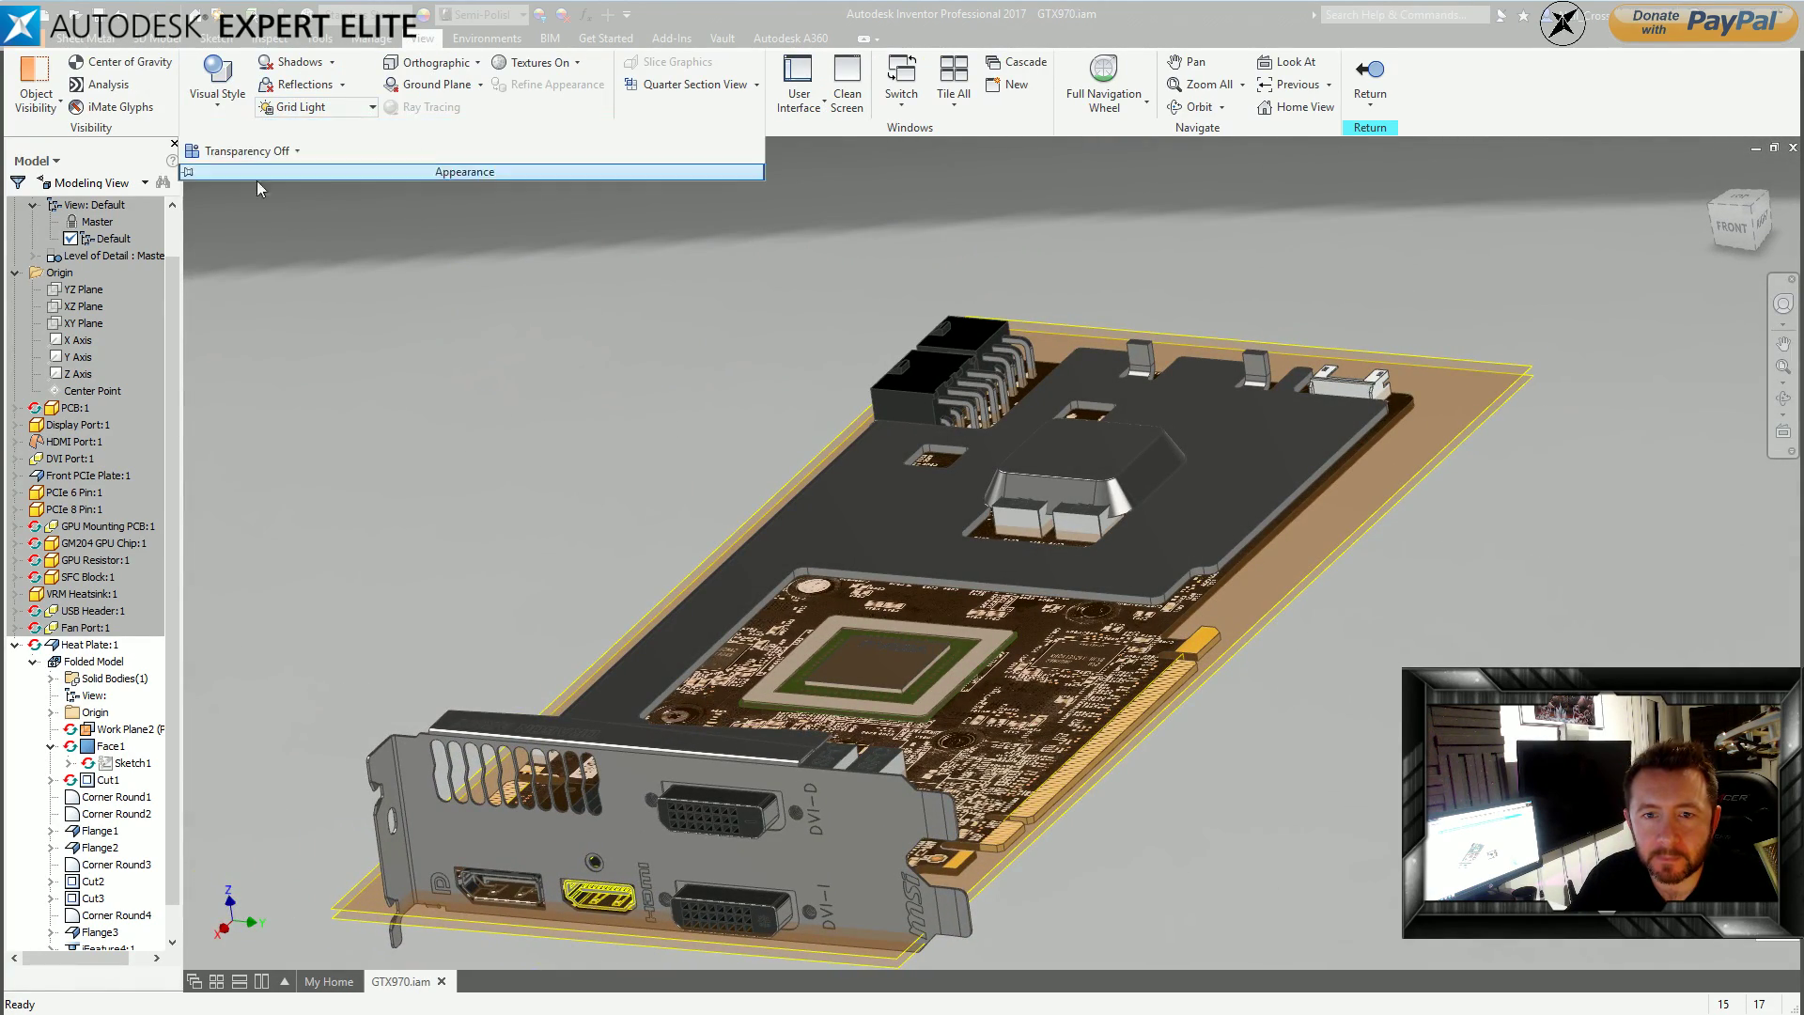
left_click(252, 153)
left_click(239, 189)
middle_click_drag(495, 382, 959, 338, "shift")
key("F5")
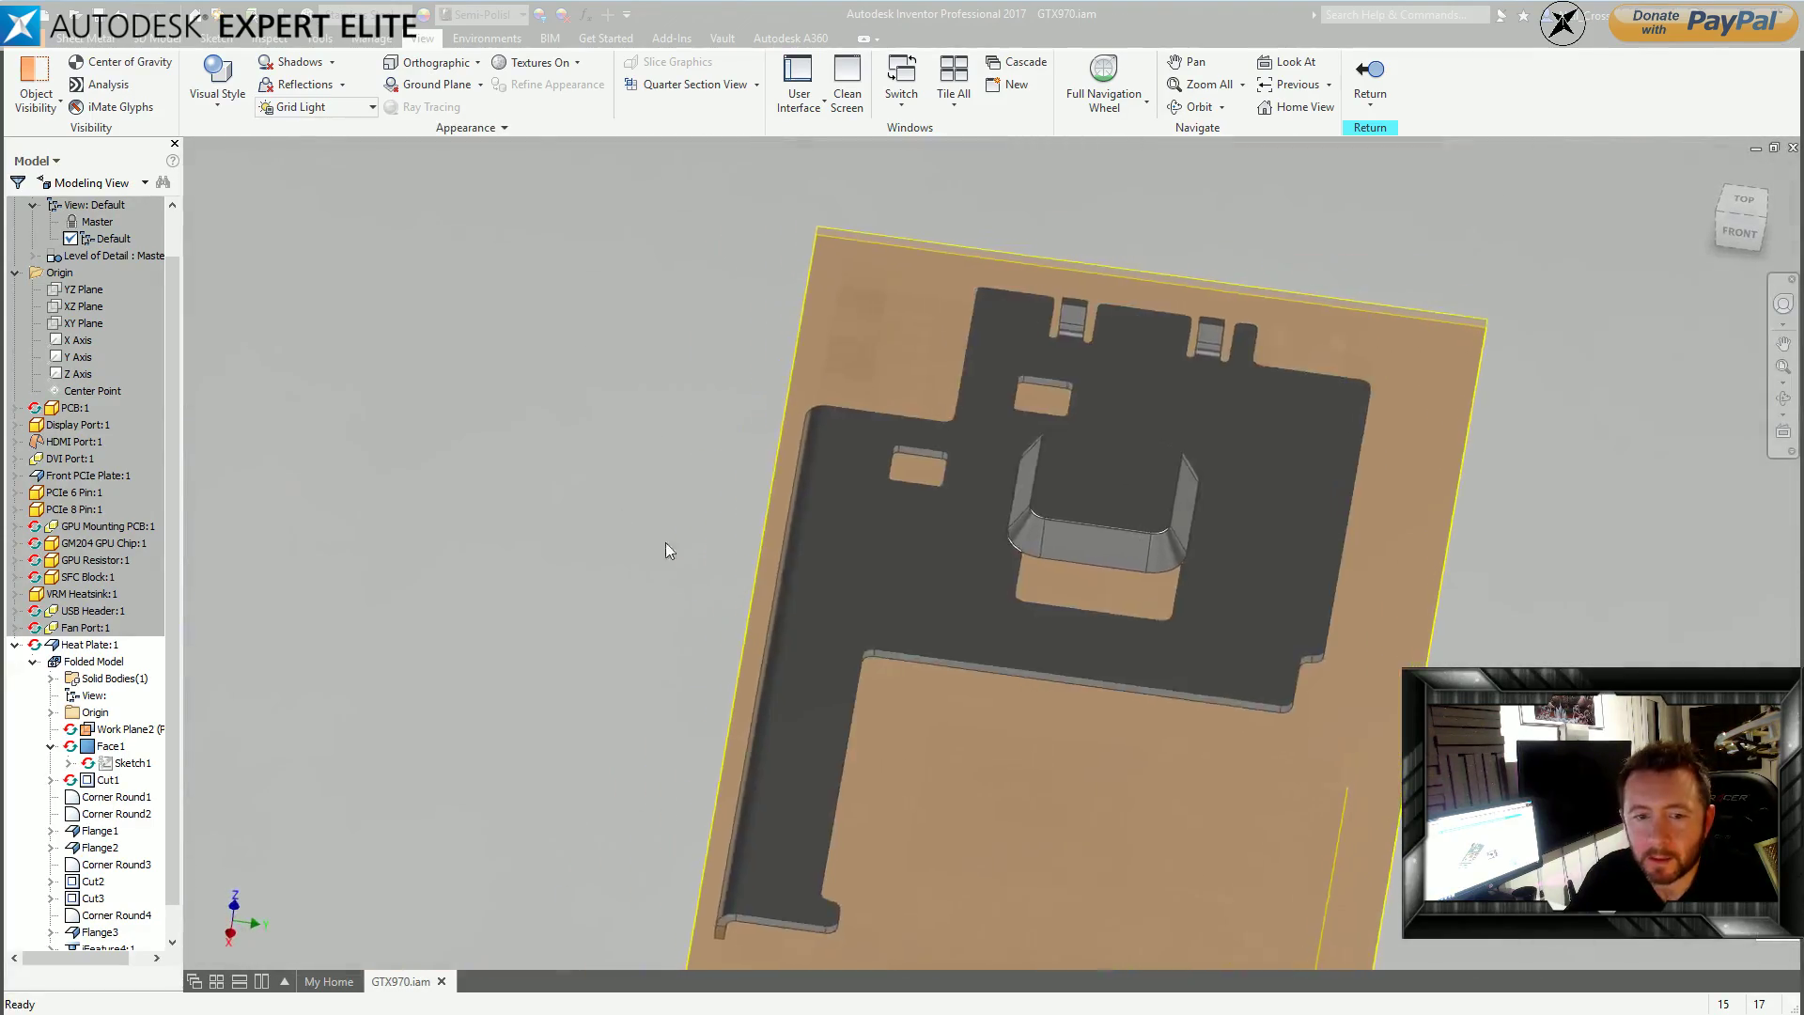
Edit the square emboss punch feature on the heat plate and set its angle to 45 degrees.
scroll(94, 846, "down", 1)
left_click(51, 916)
left_click(94, 917)
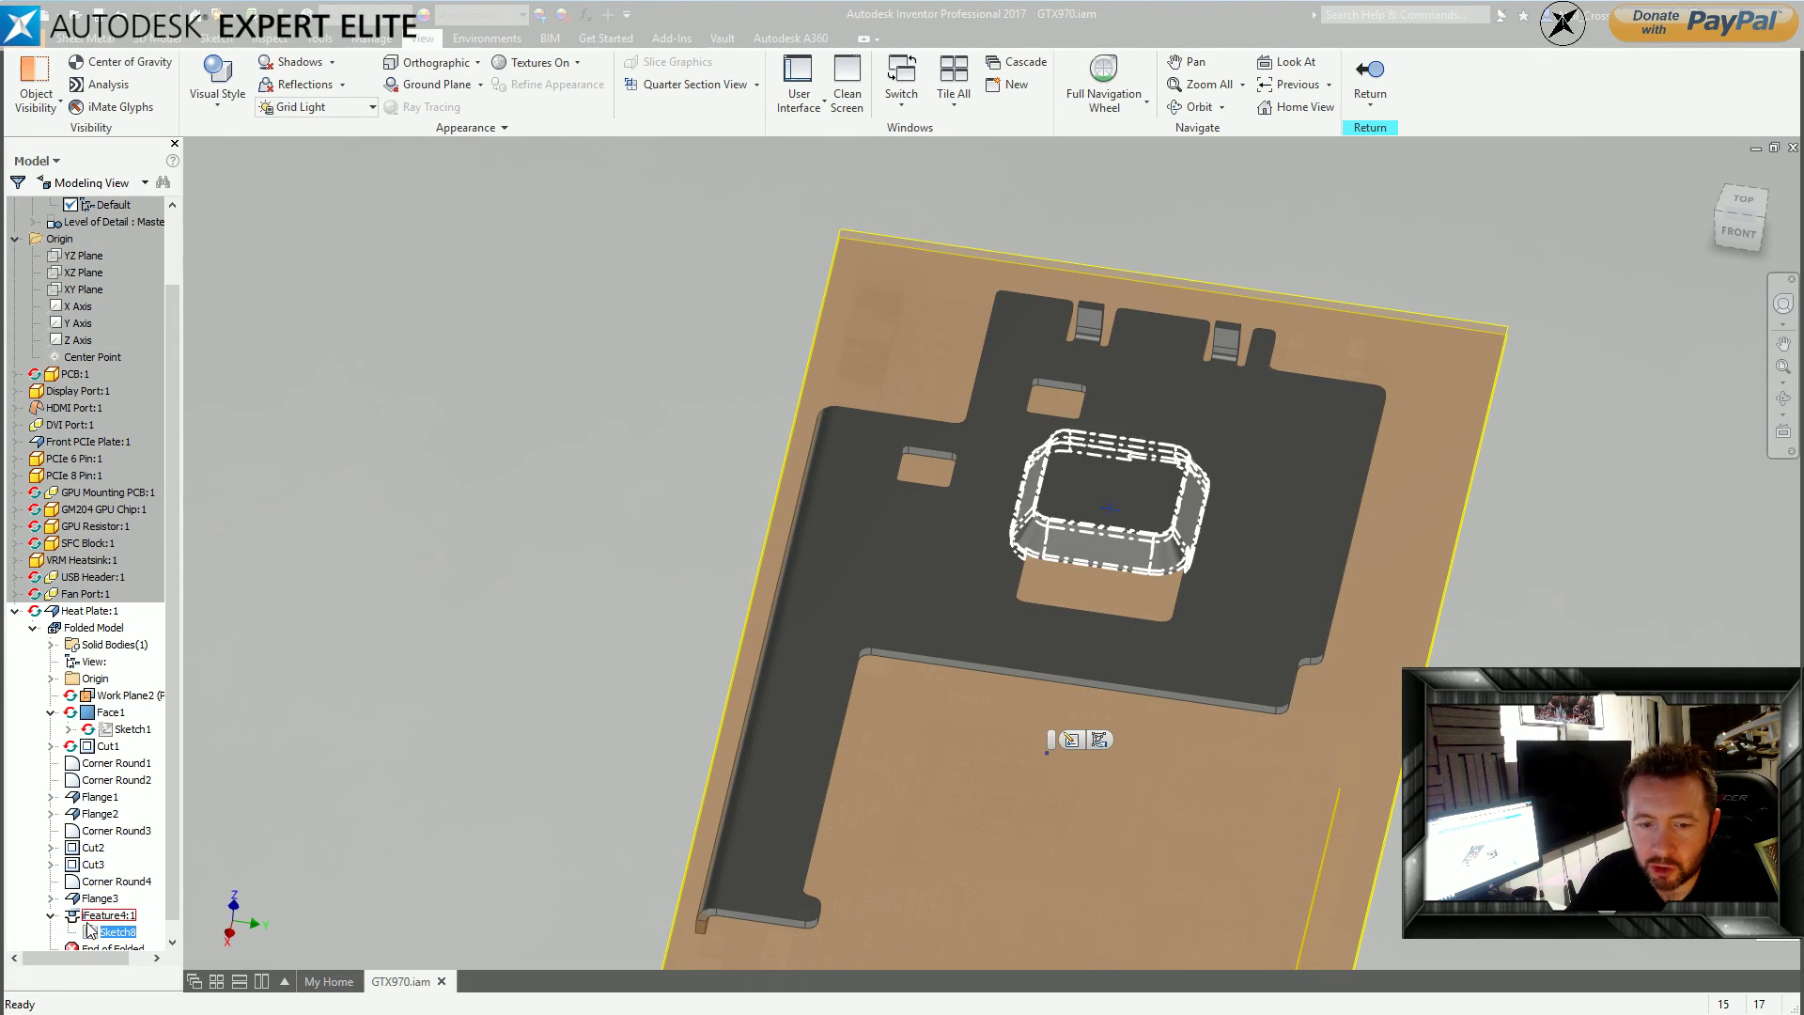
right_click(89, 923)
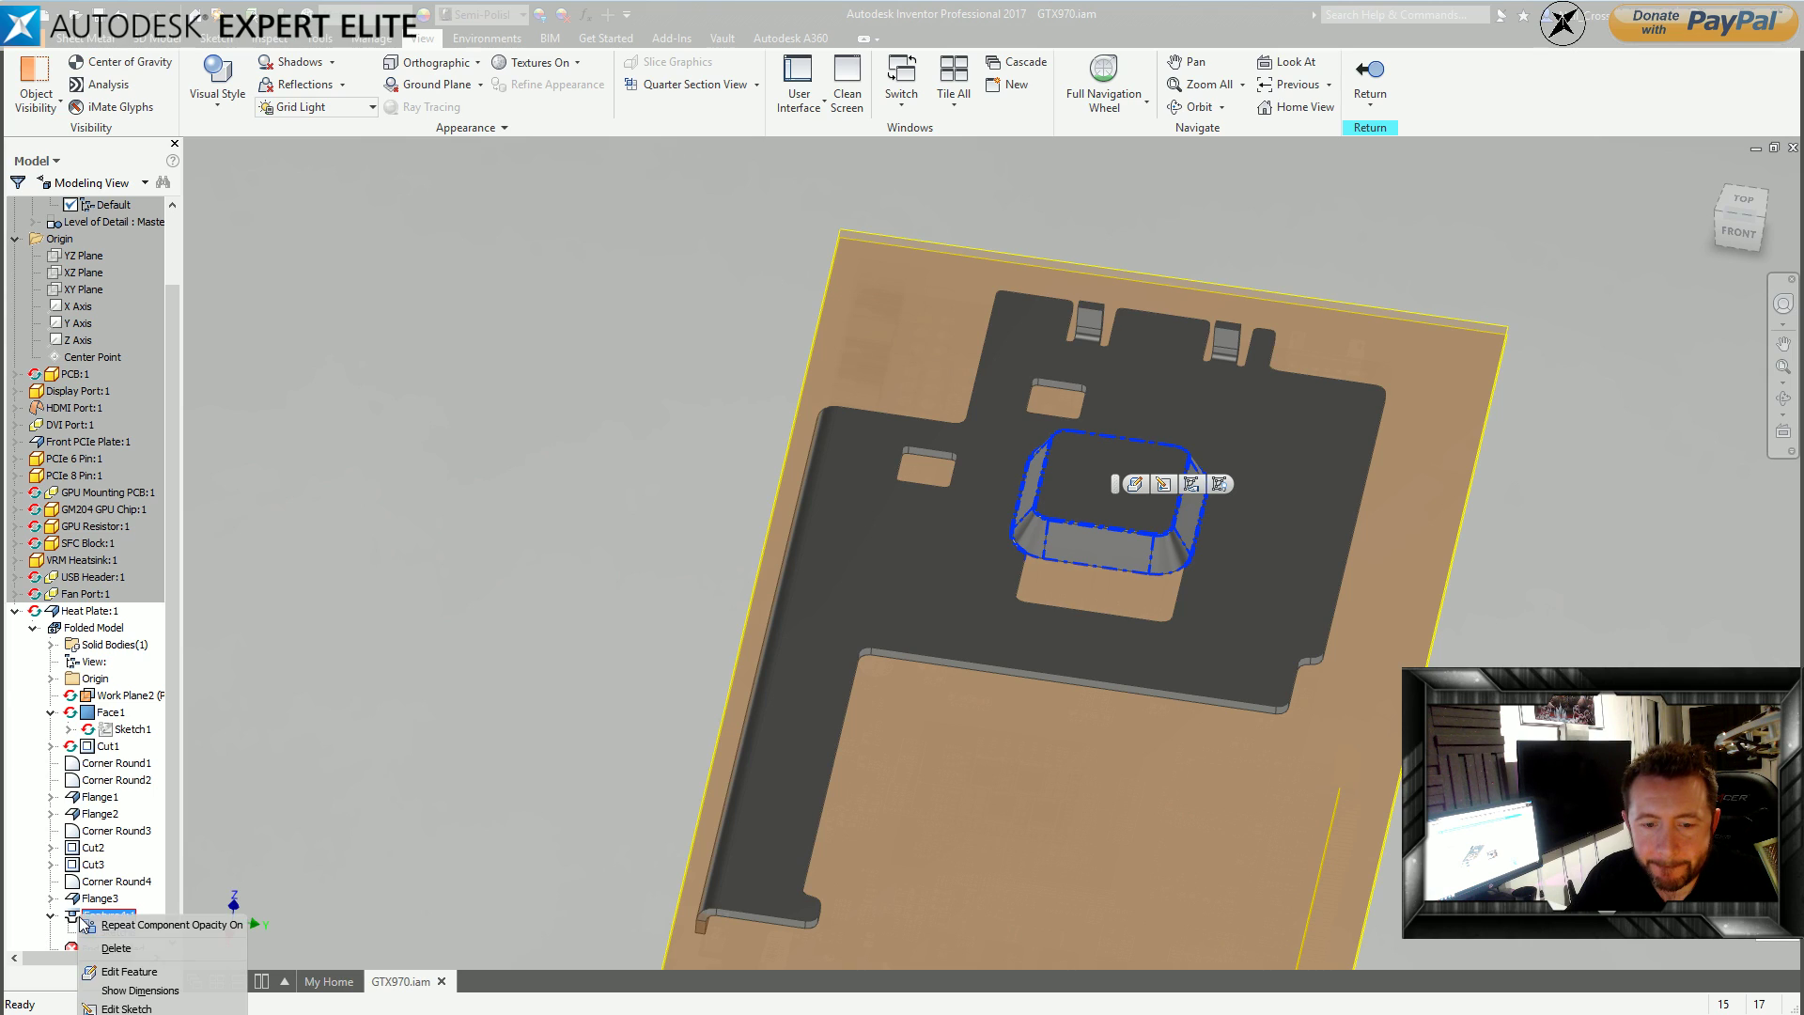
left_click(131, 971)
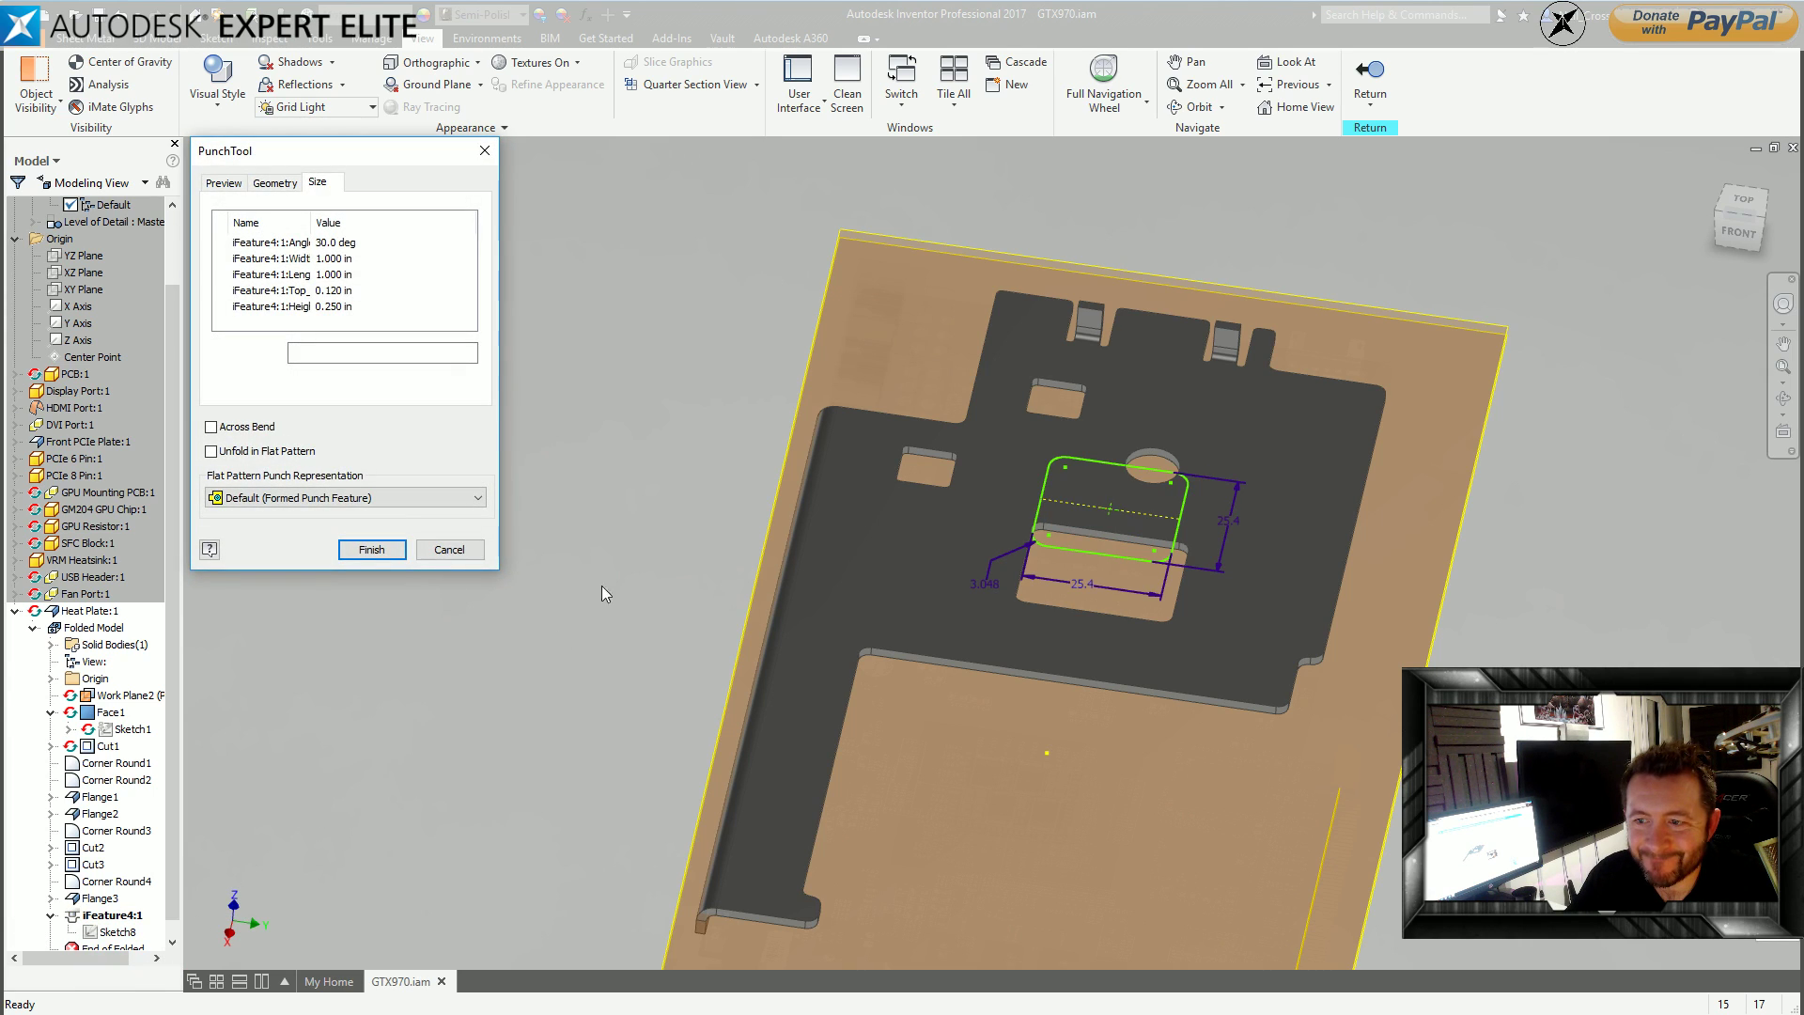
left_click(1045, 498)
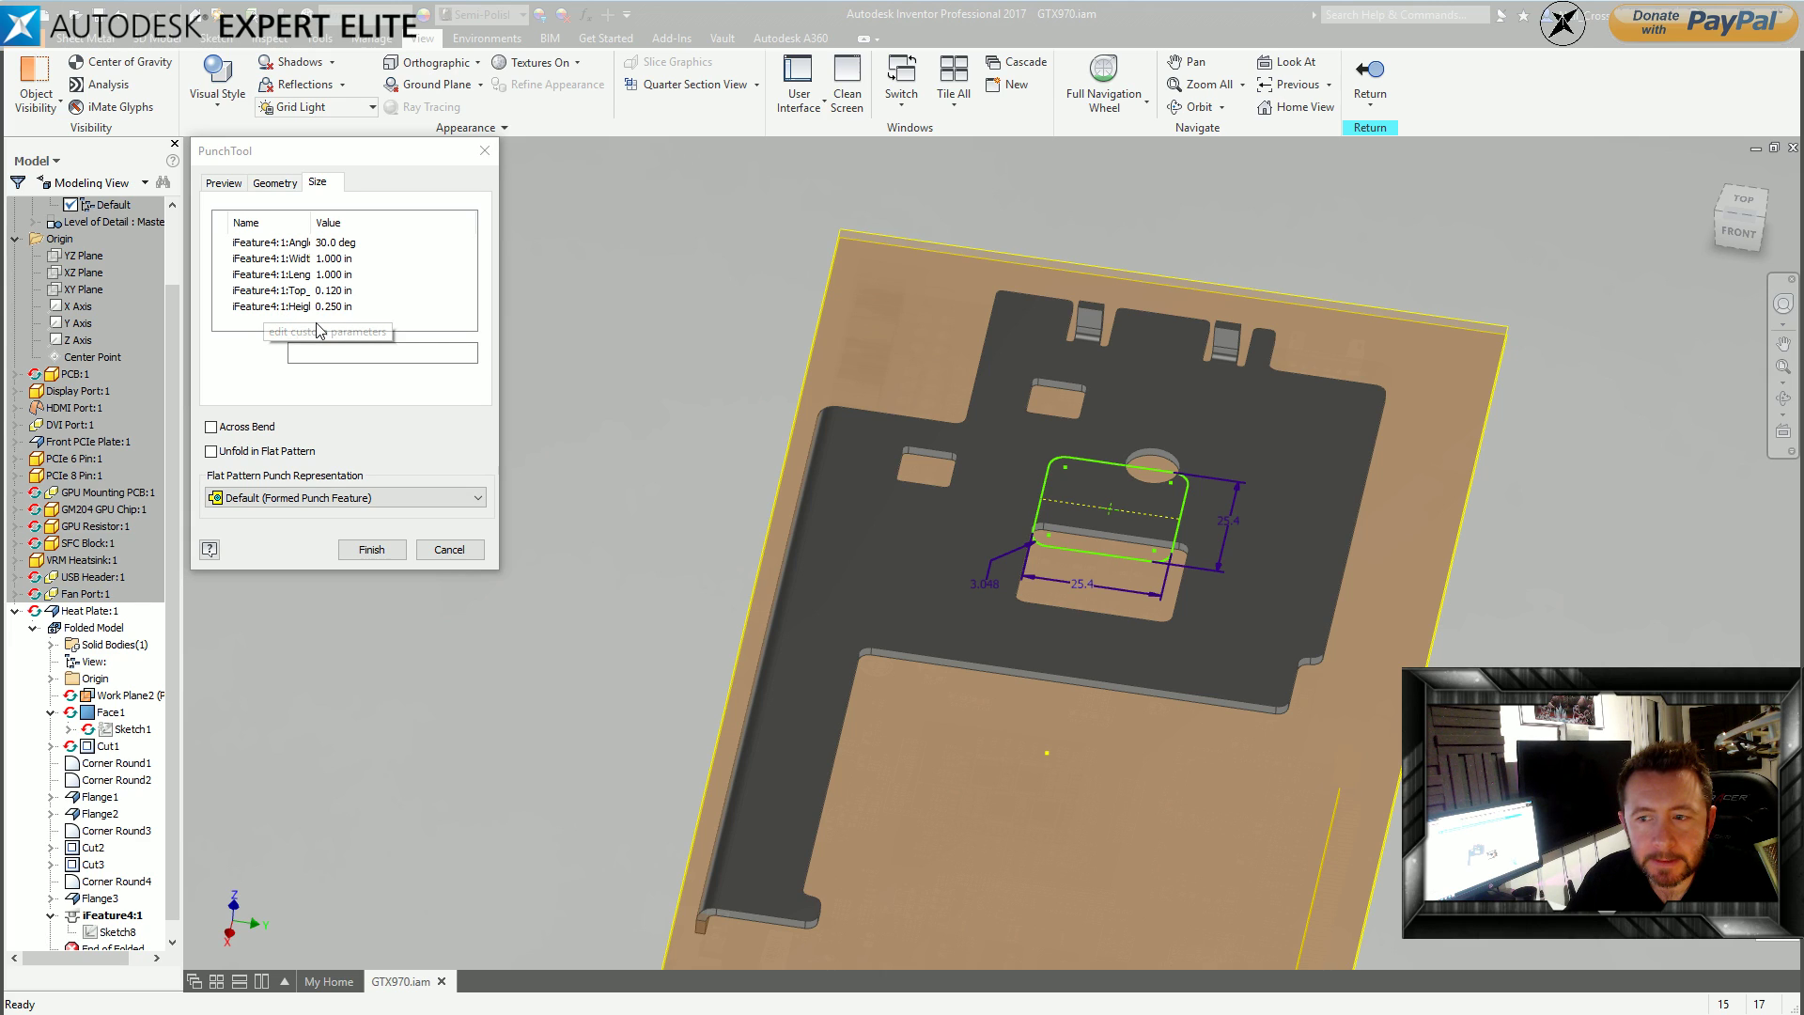
double_click(323, 242)
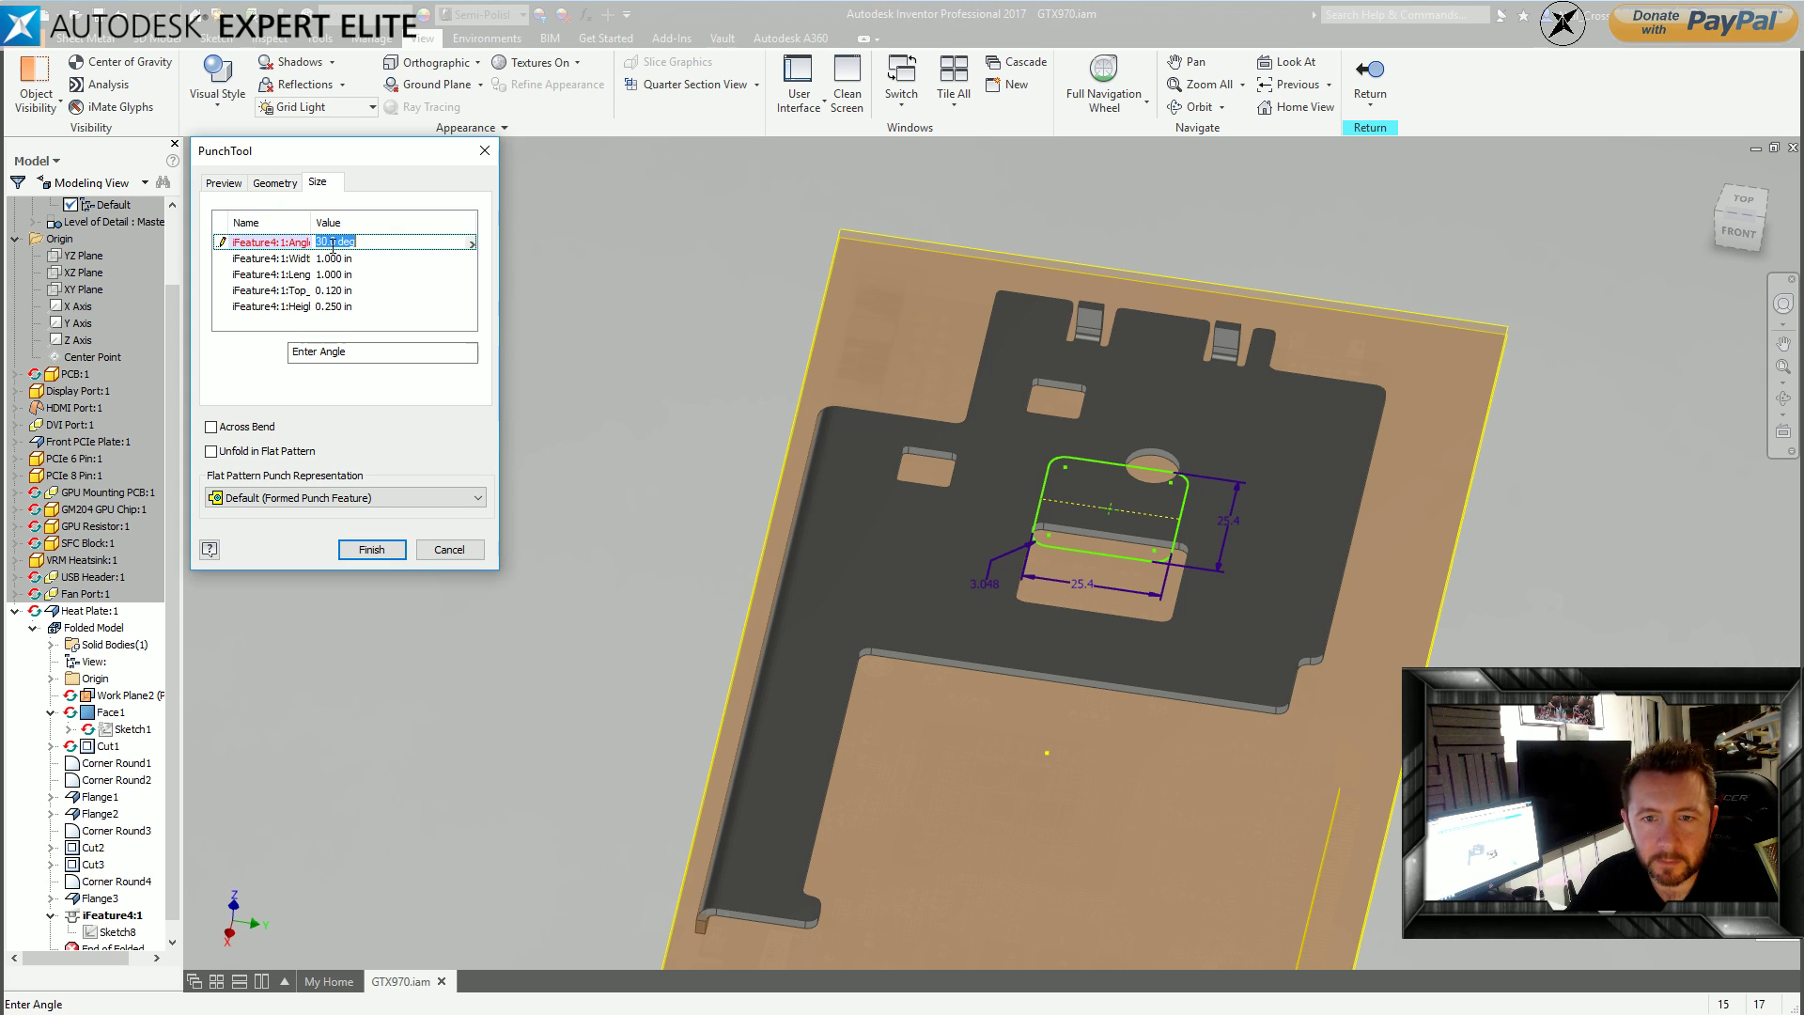
type("45")
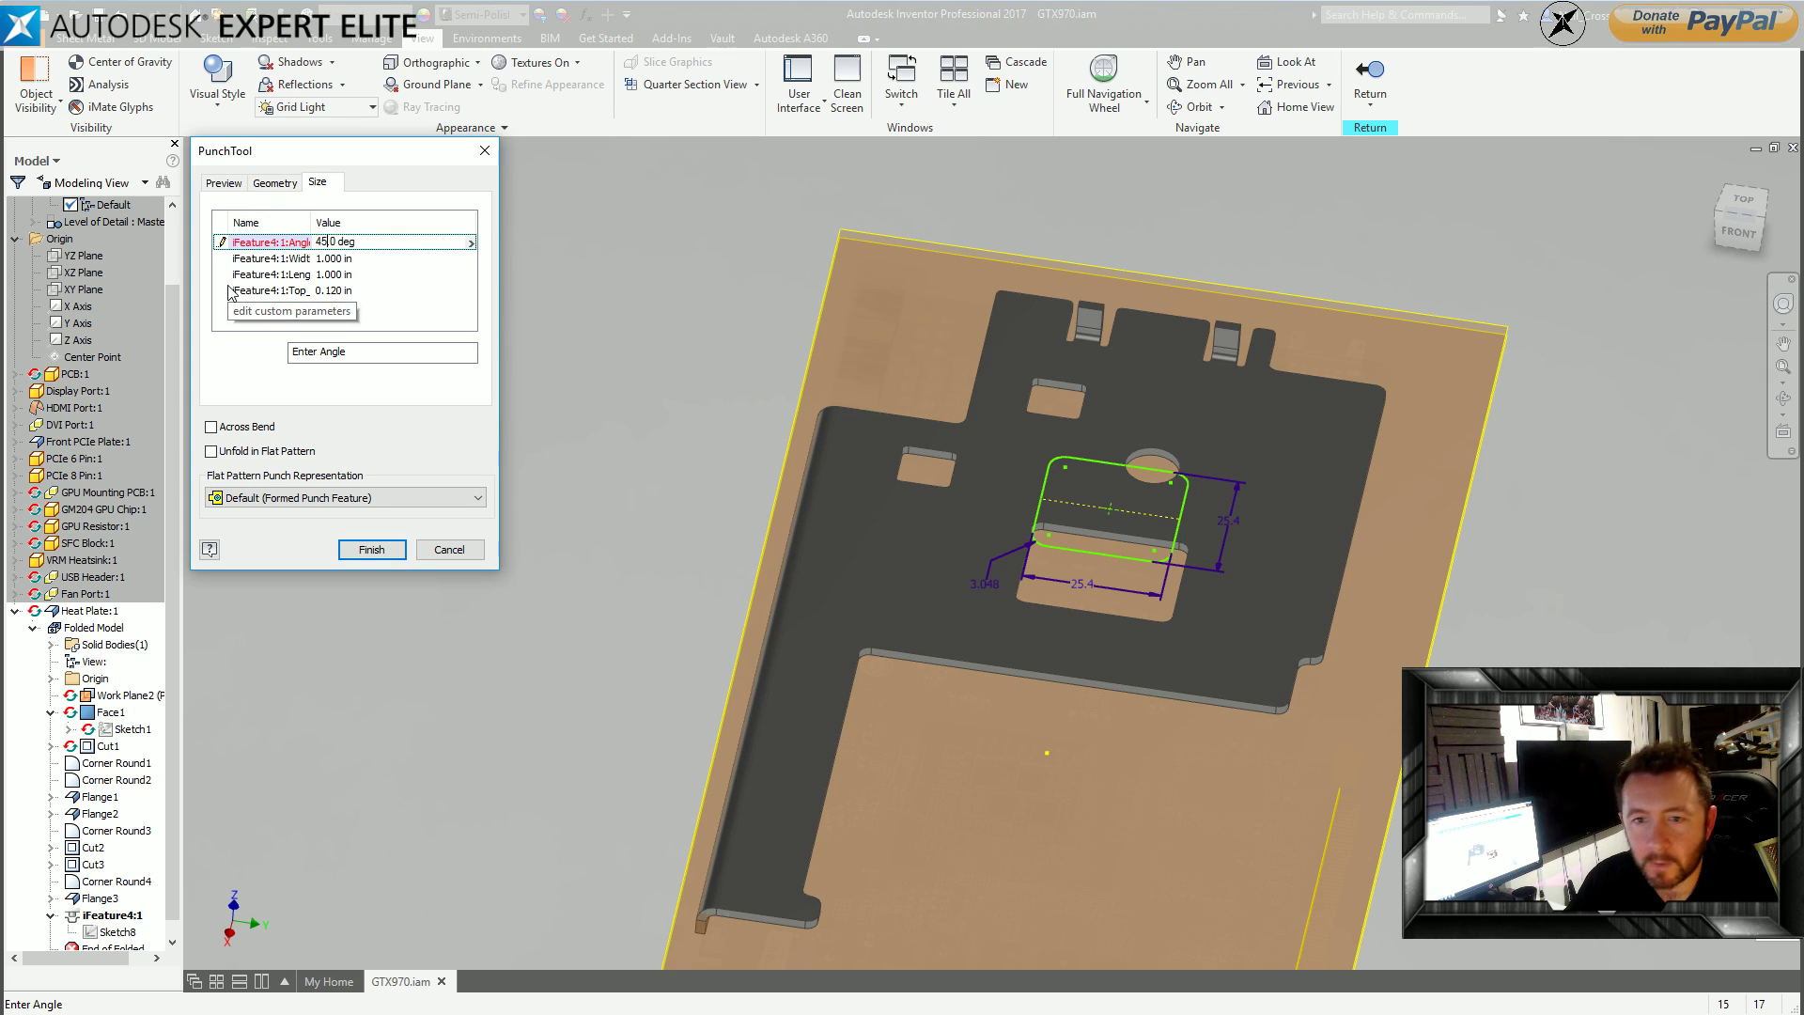
Review the square emboss punch's size, geometry and preview settings.
double_click(334, 258)
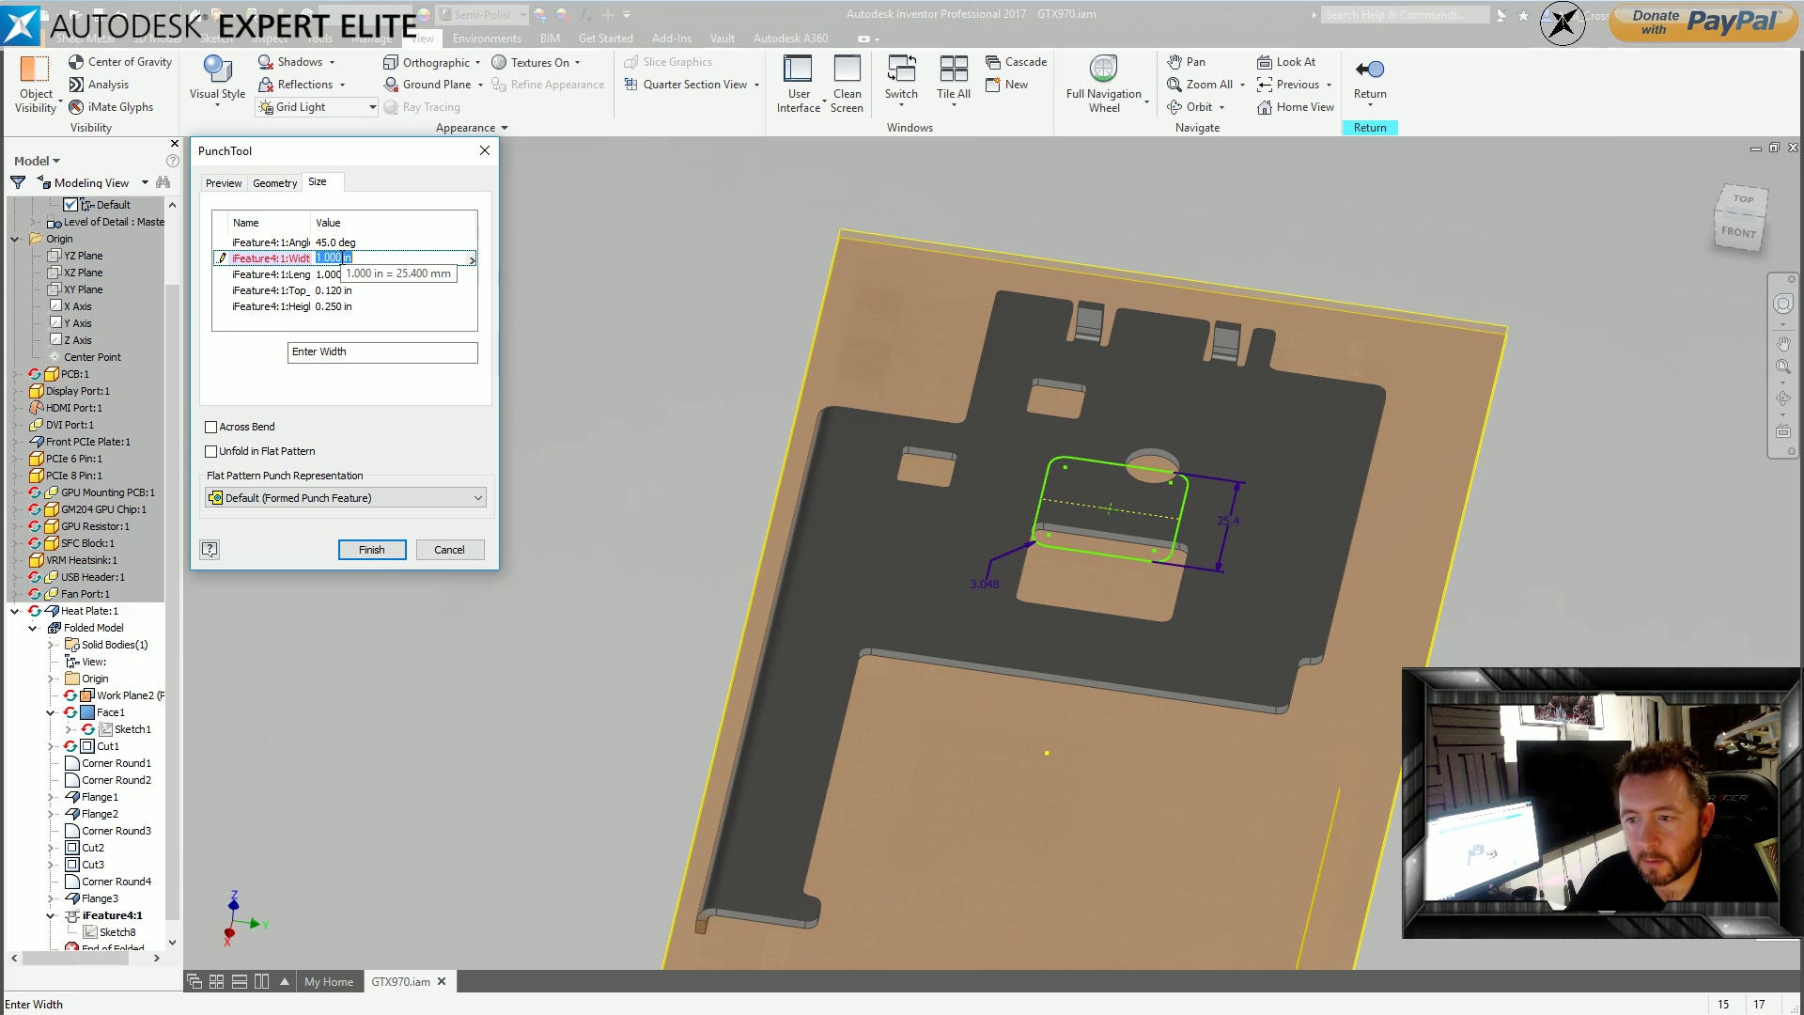
left_click(1103, 484)
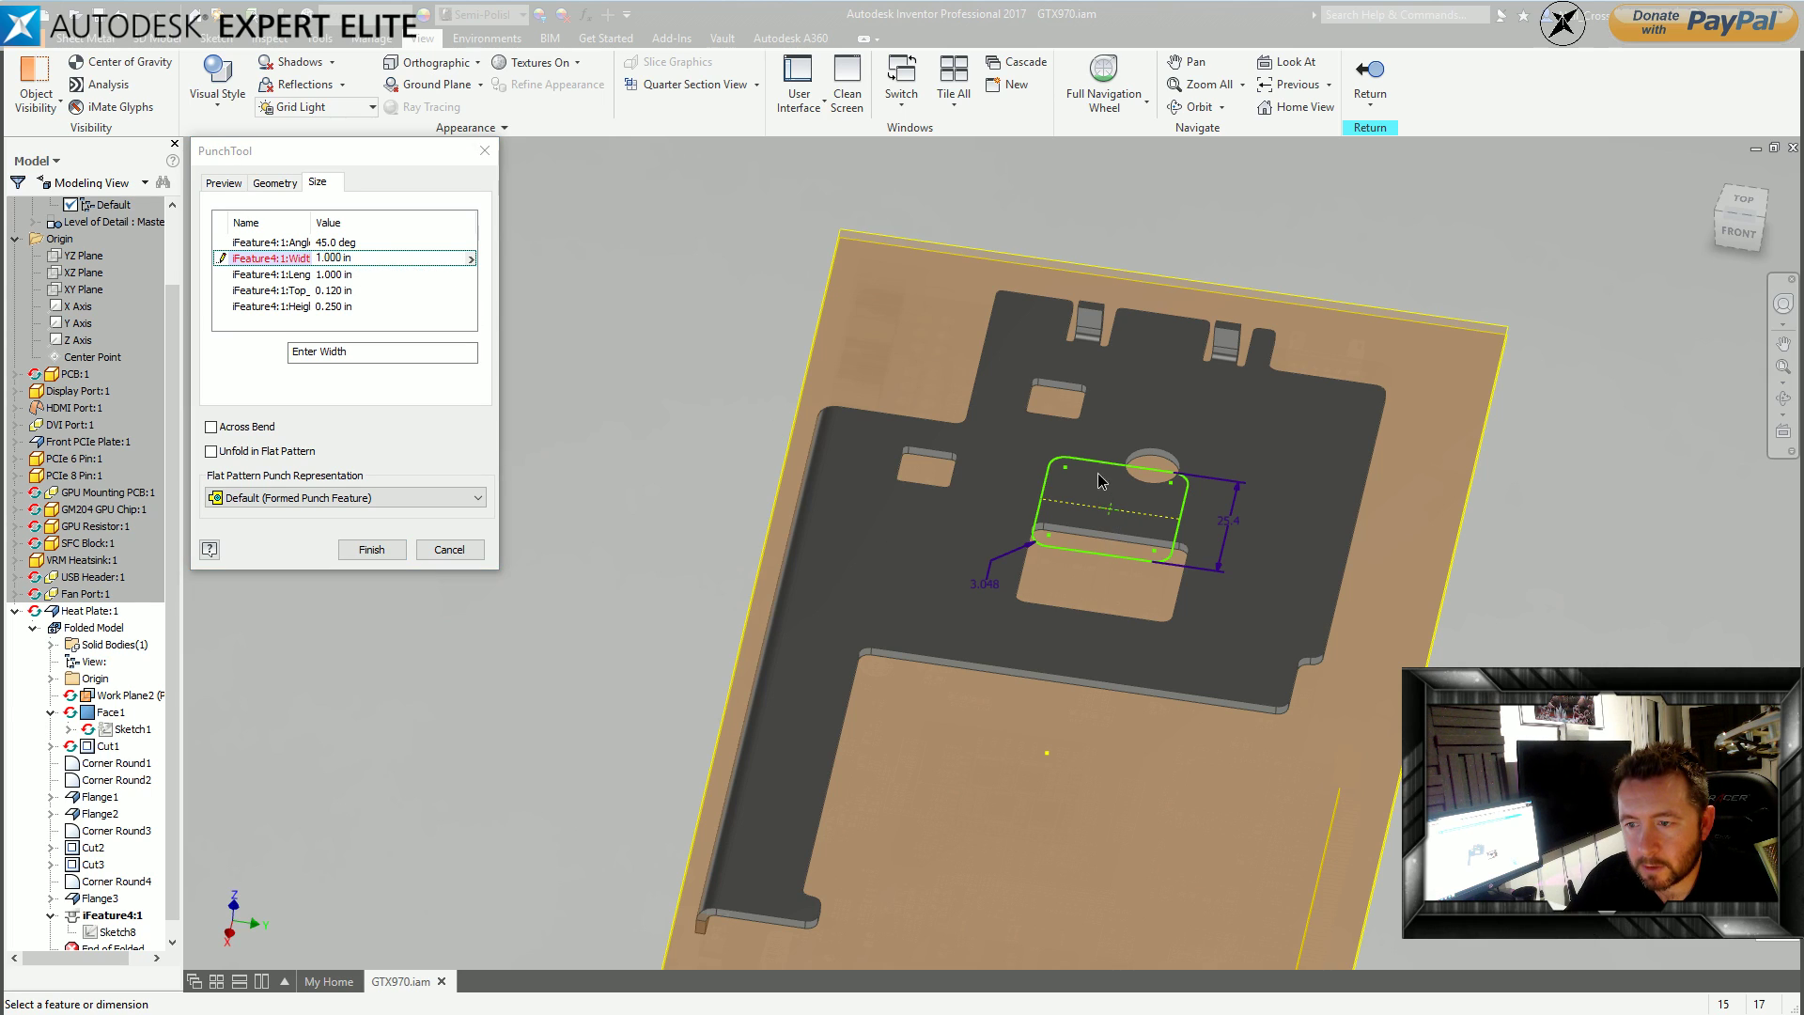
left_click(291, 185)
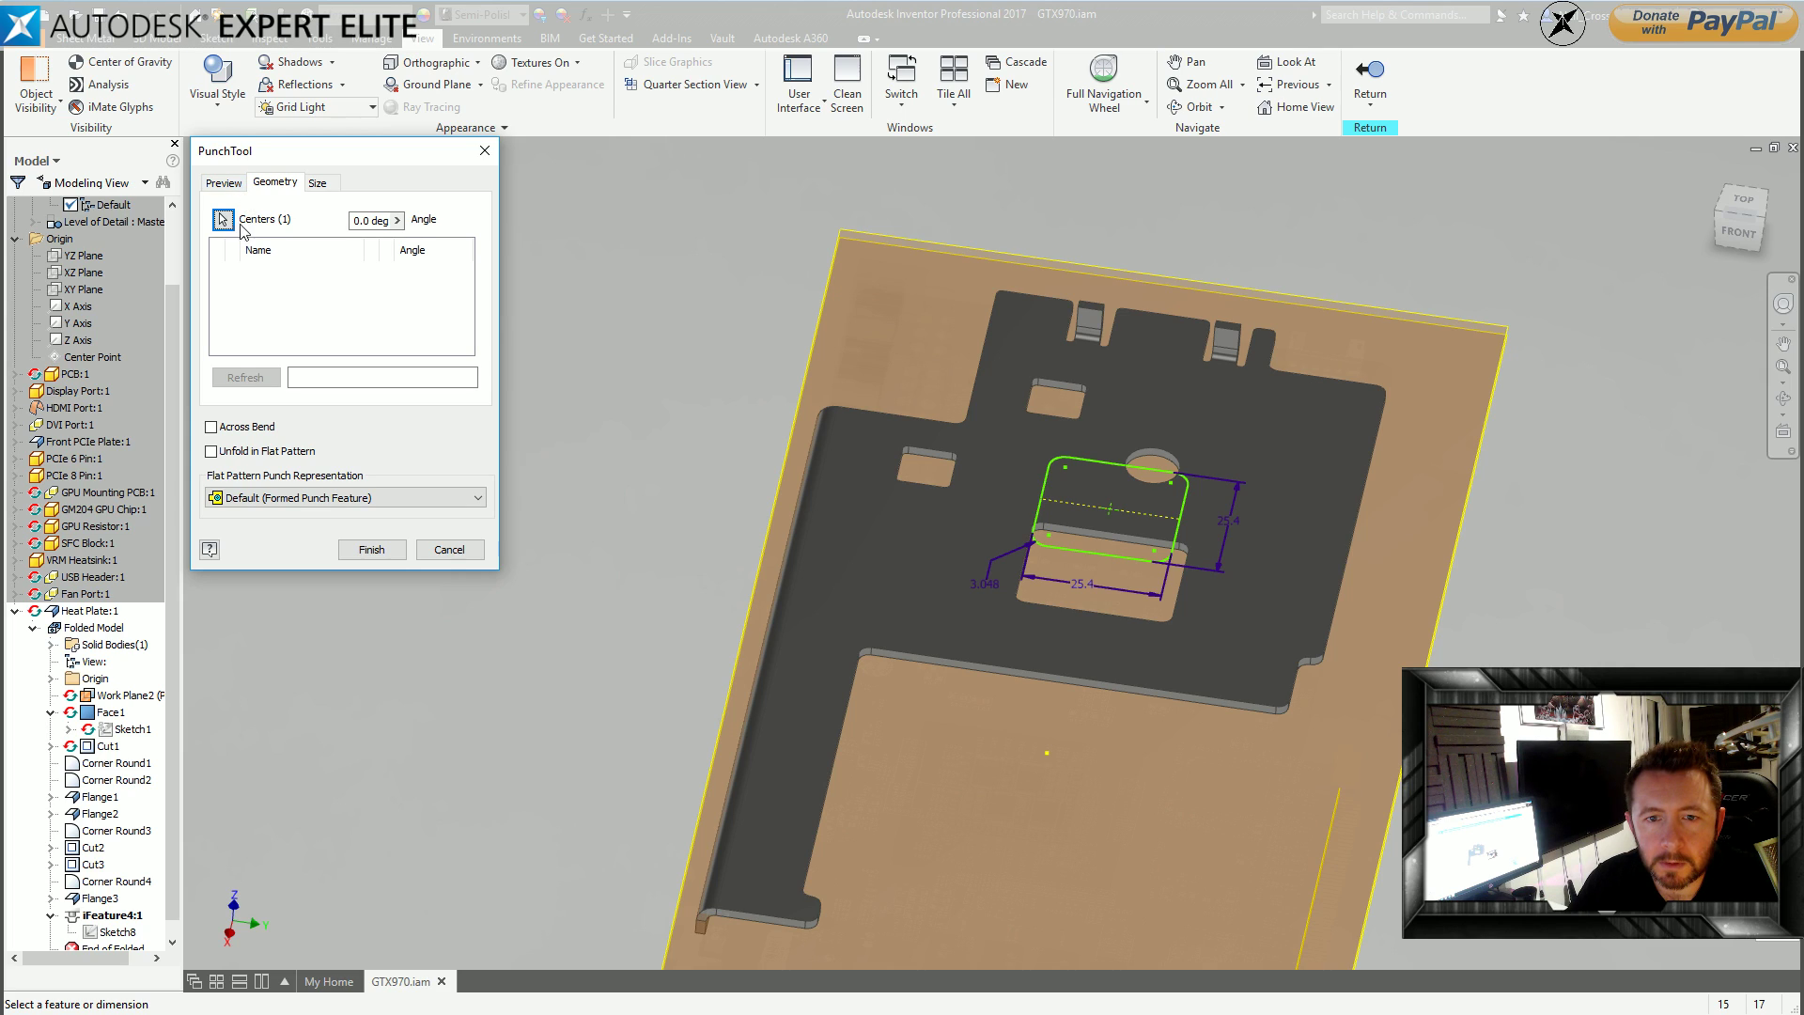
left_click(226, 184)
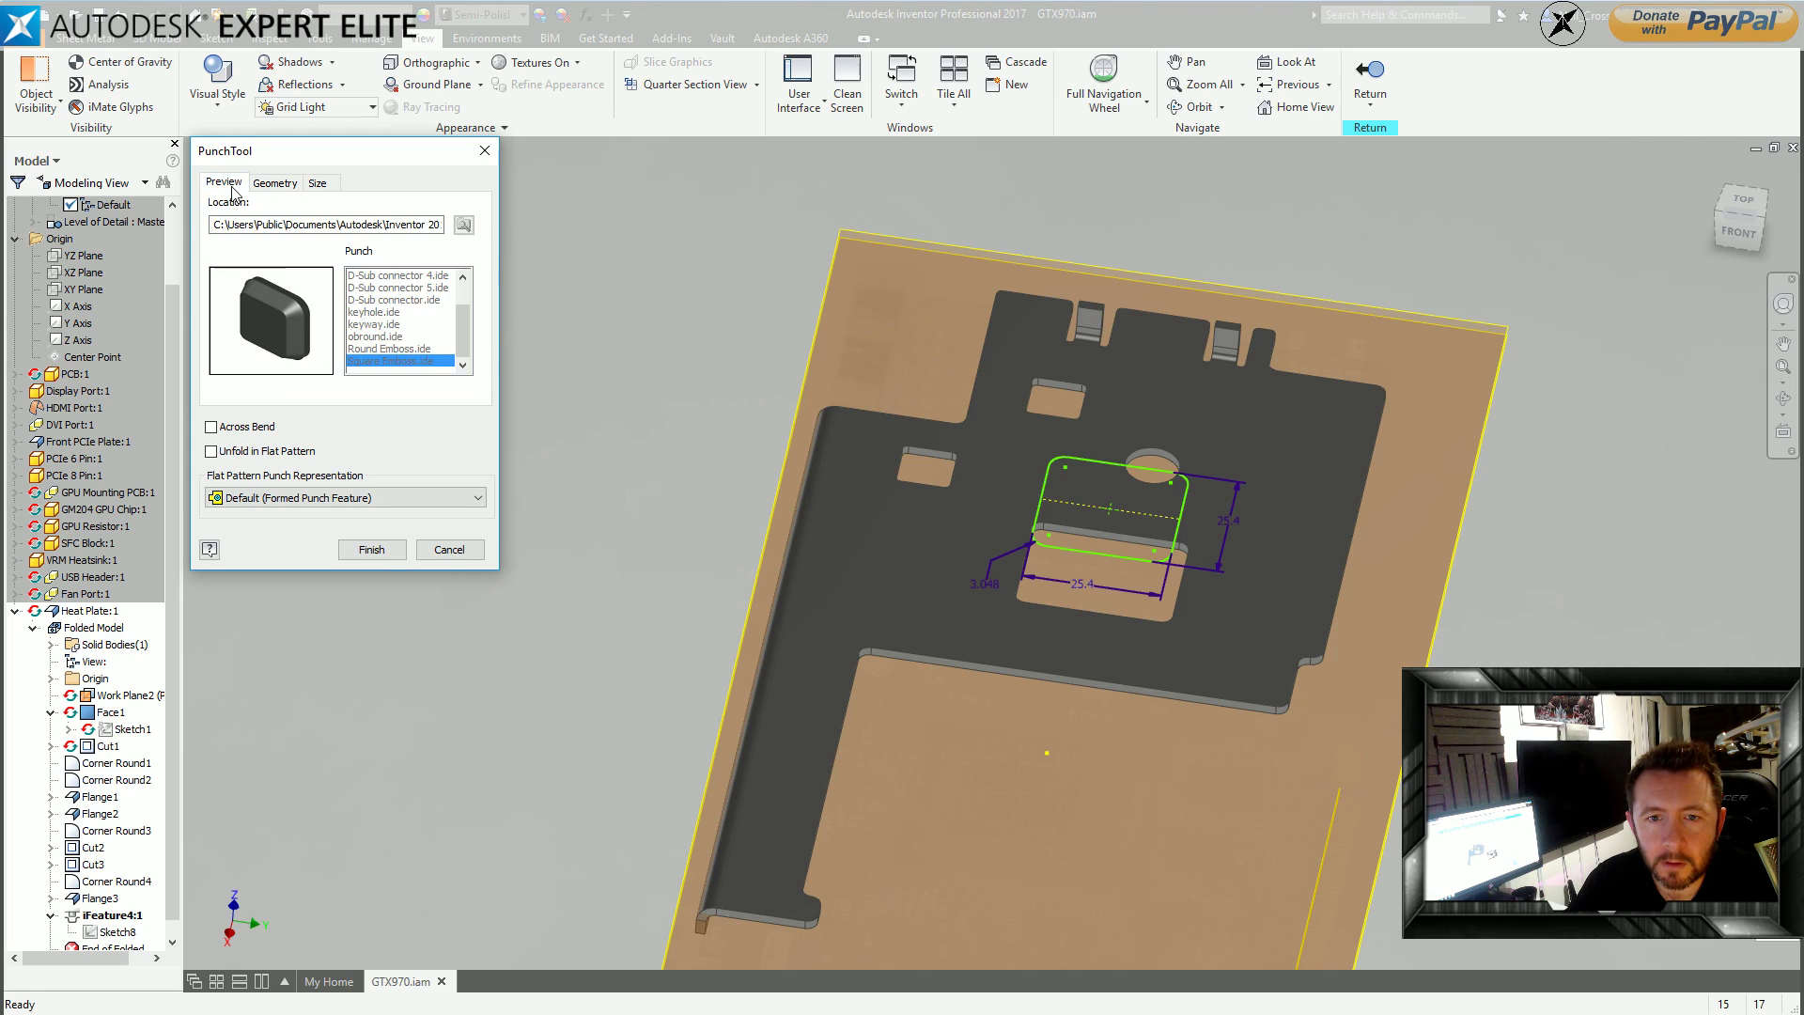
left_click(276, 184)
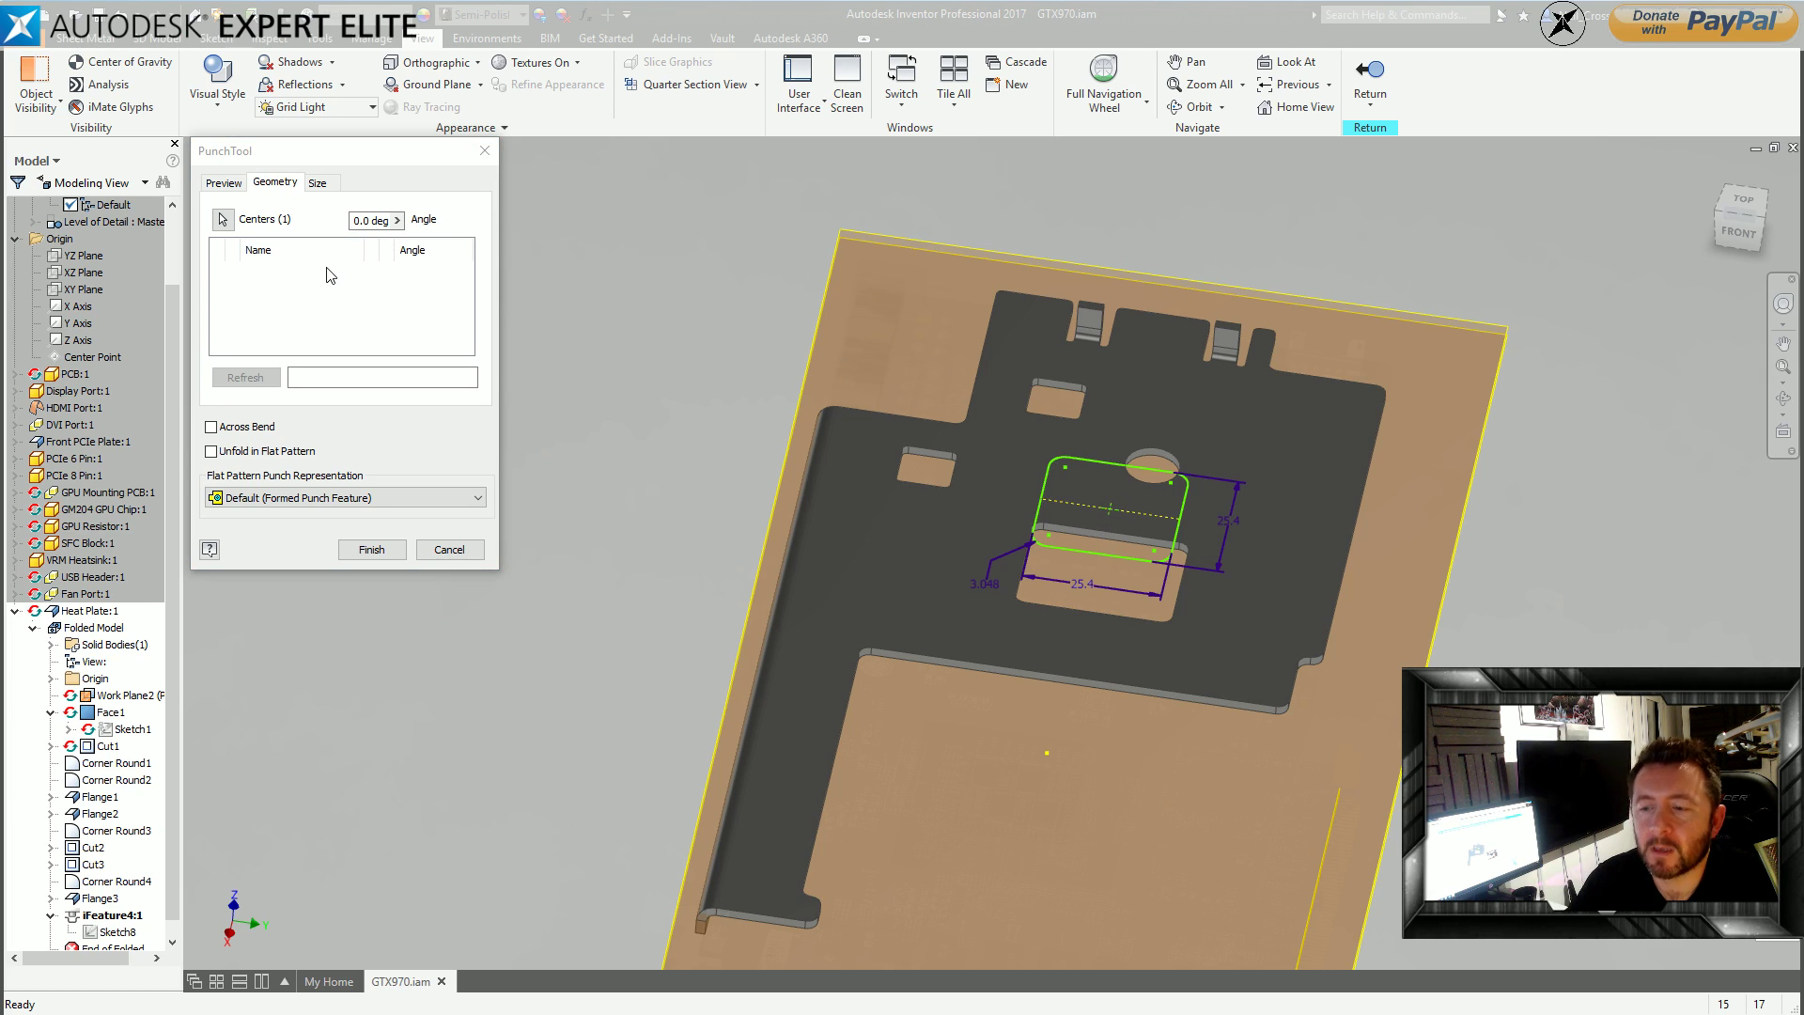
left_click(317, 183)
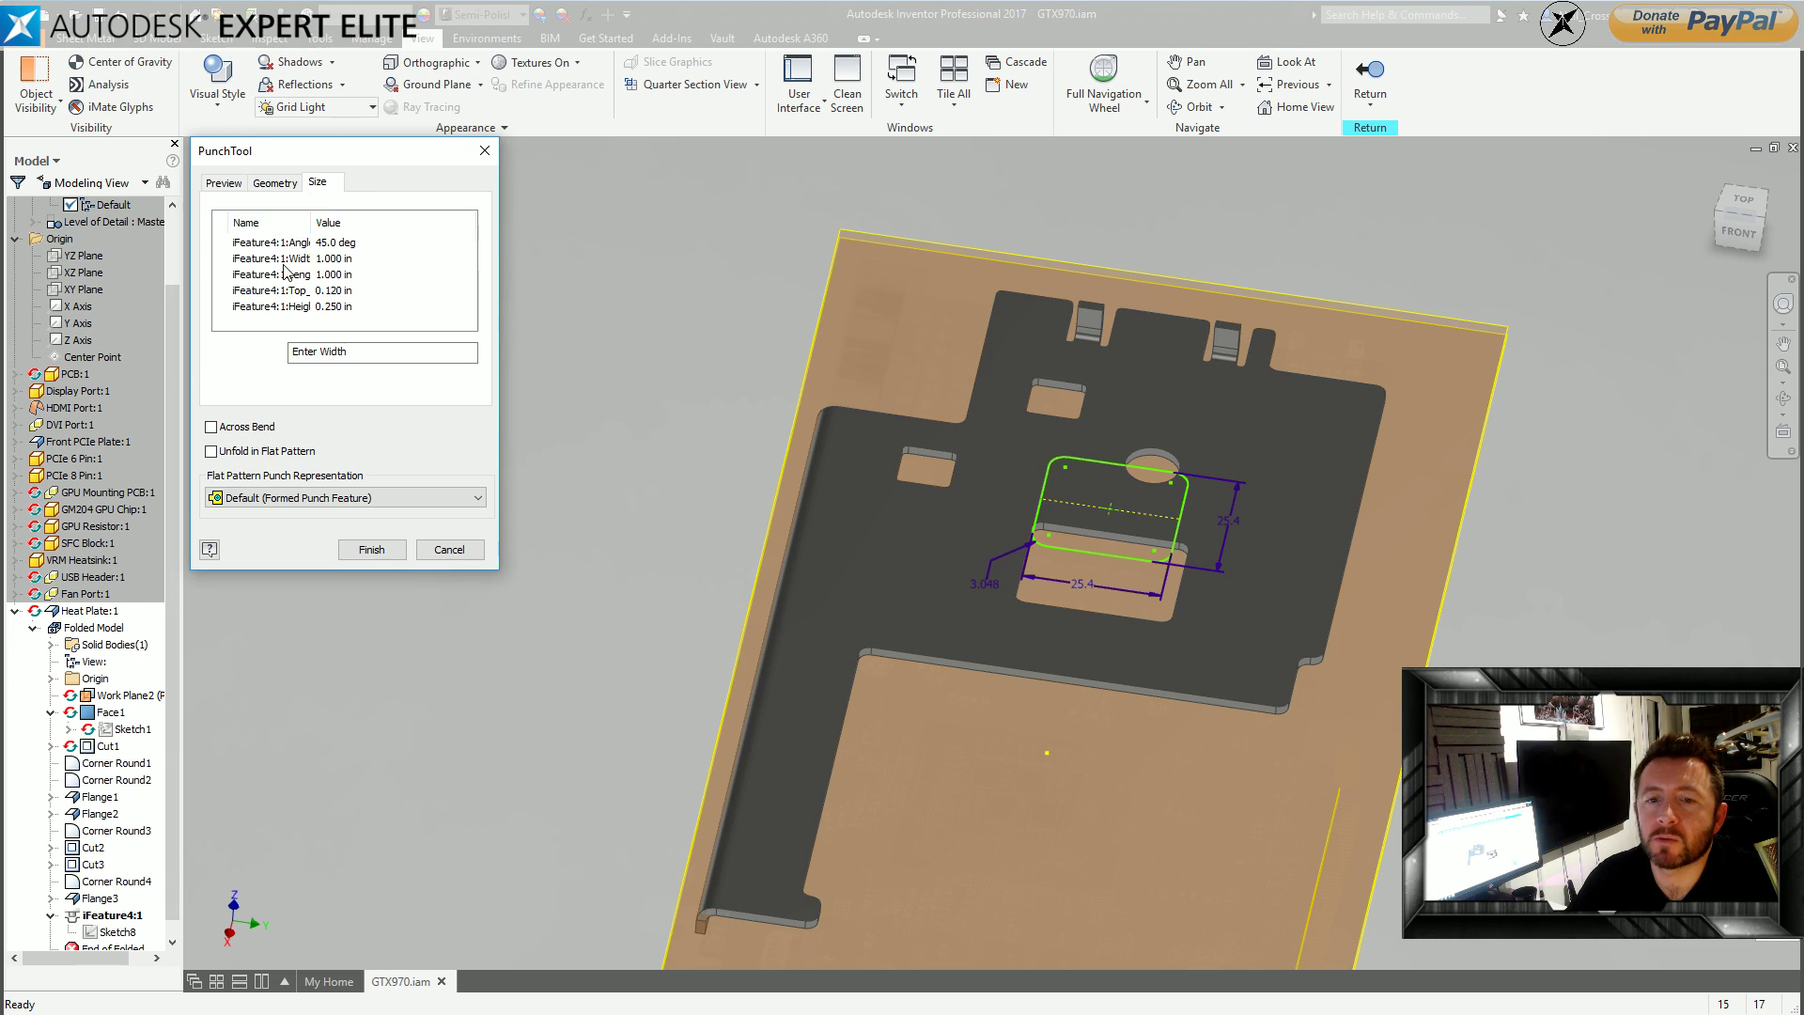
Set both the width and the length of the square emboss punch to 3 in.
left_click(339, 259)
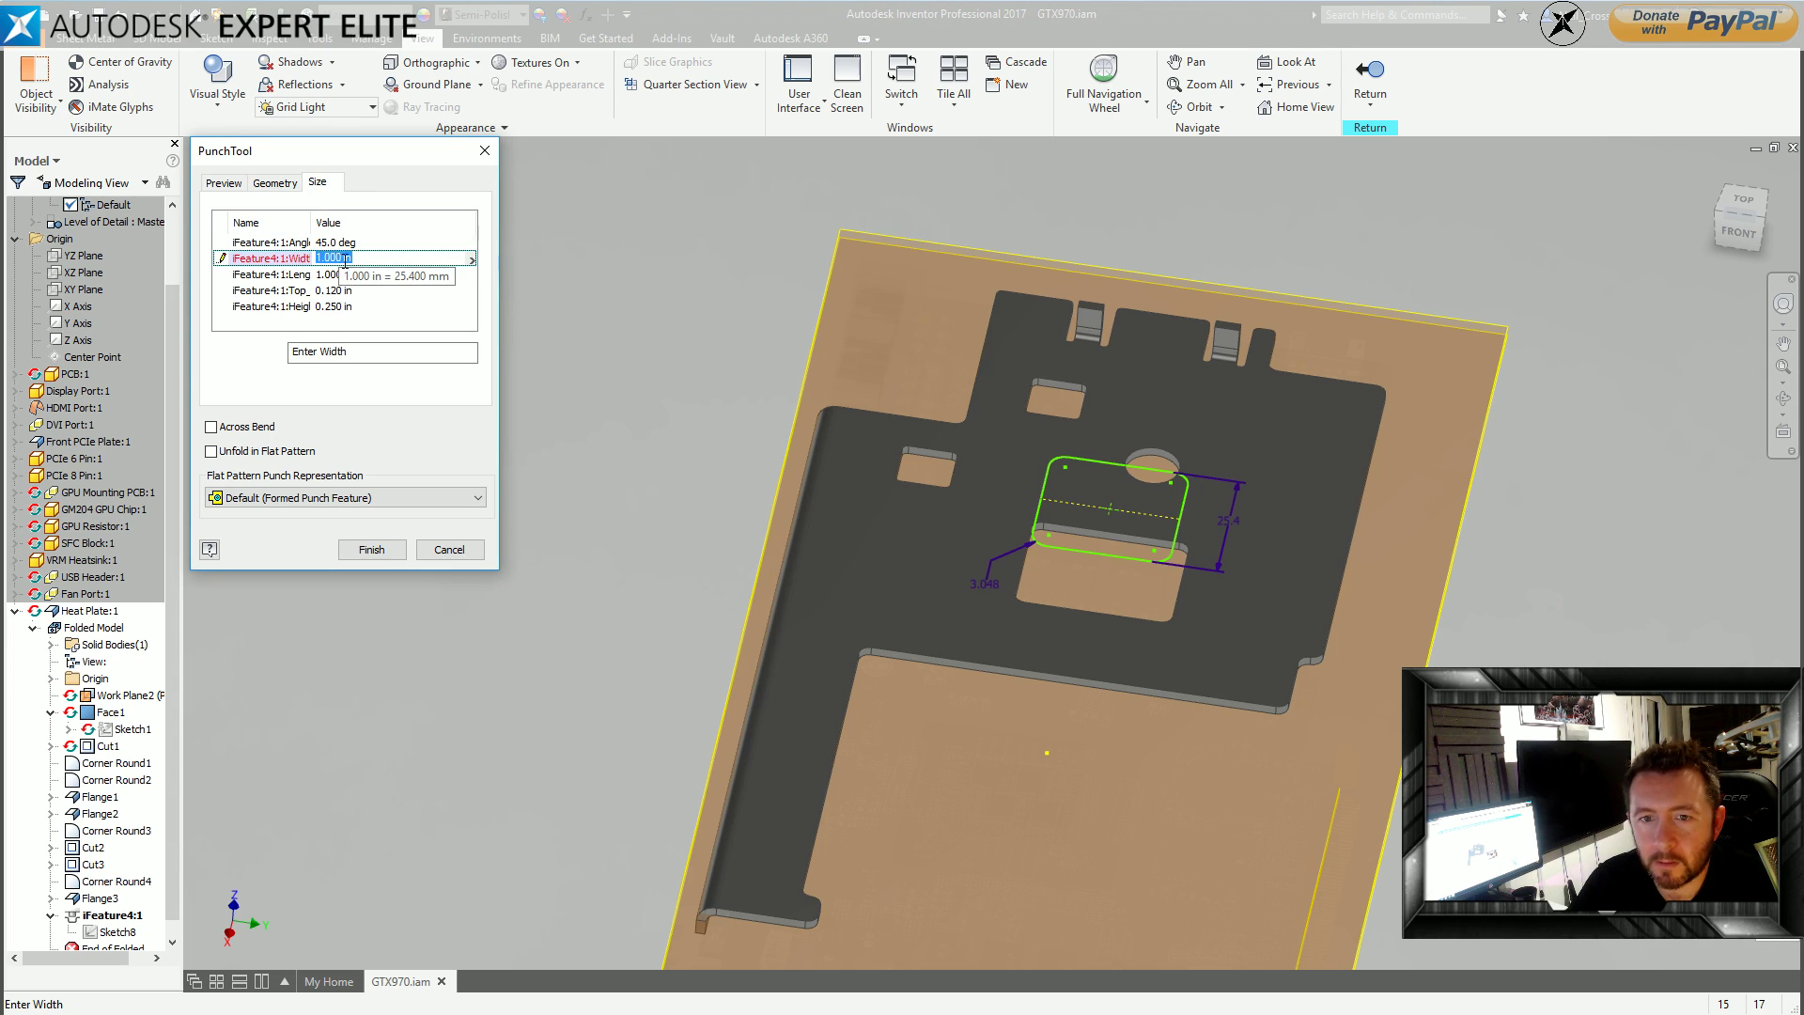
key("shift+Left")
key("shift+Left")
key("shift+Left")
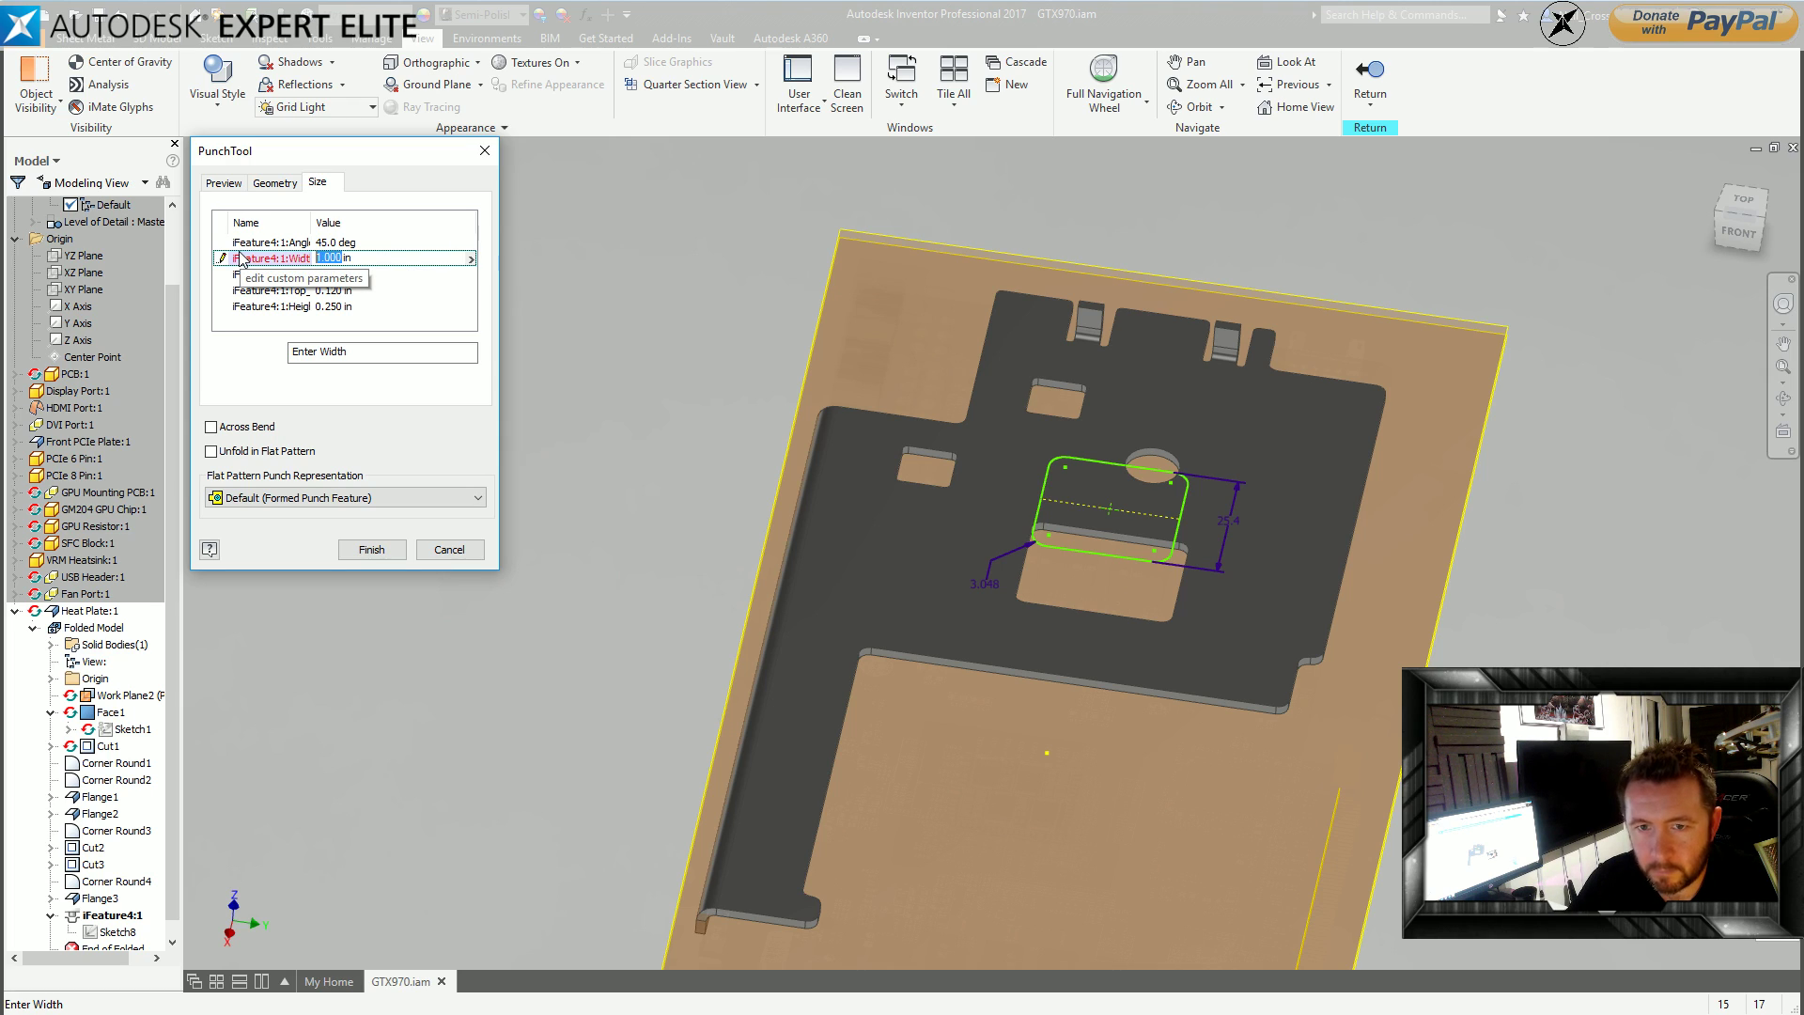
type("3")
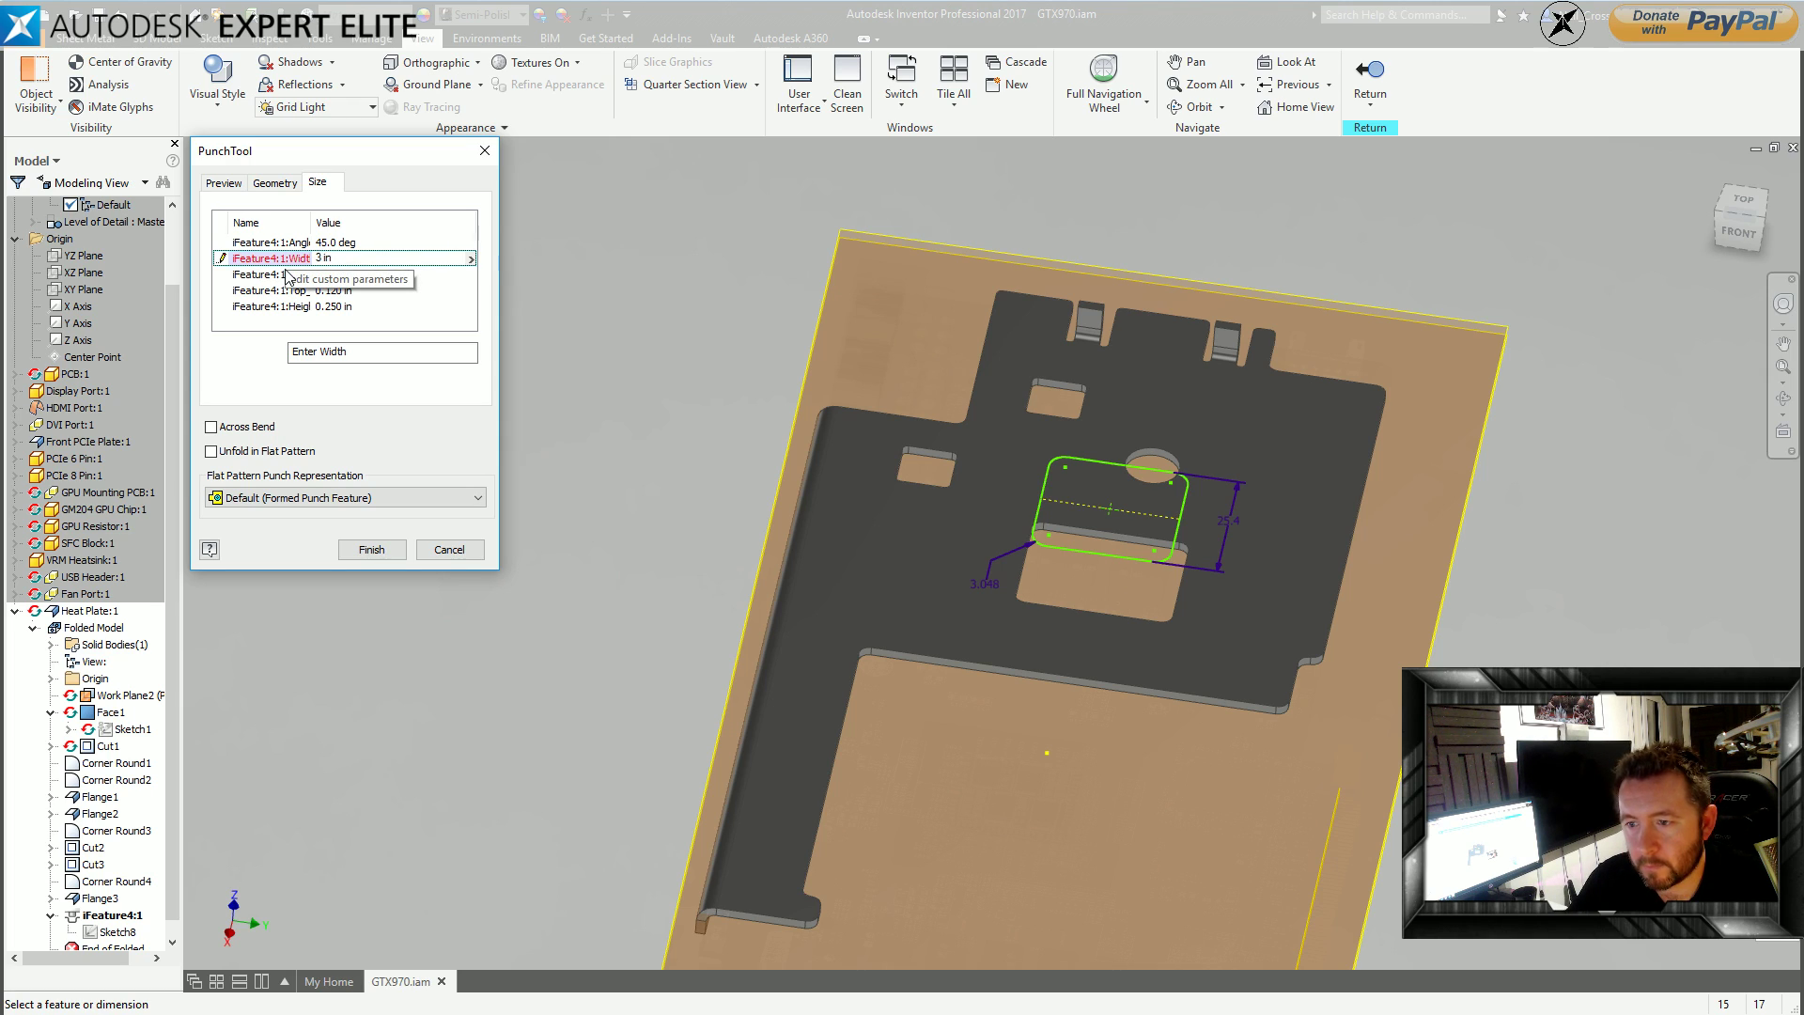
left_click(331, 275)
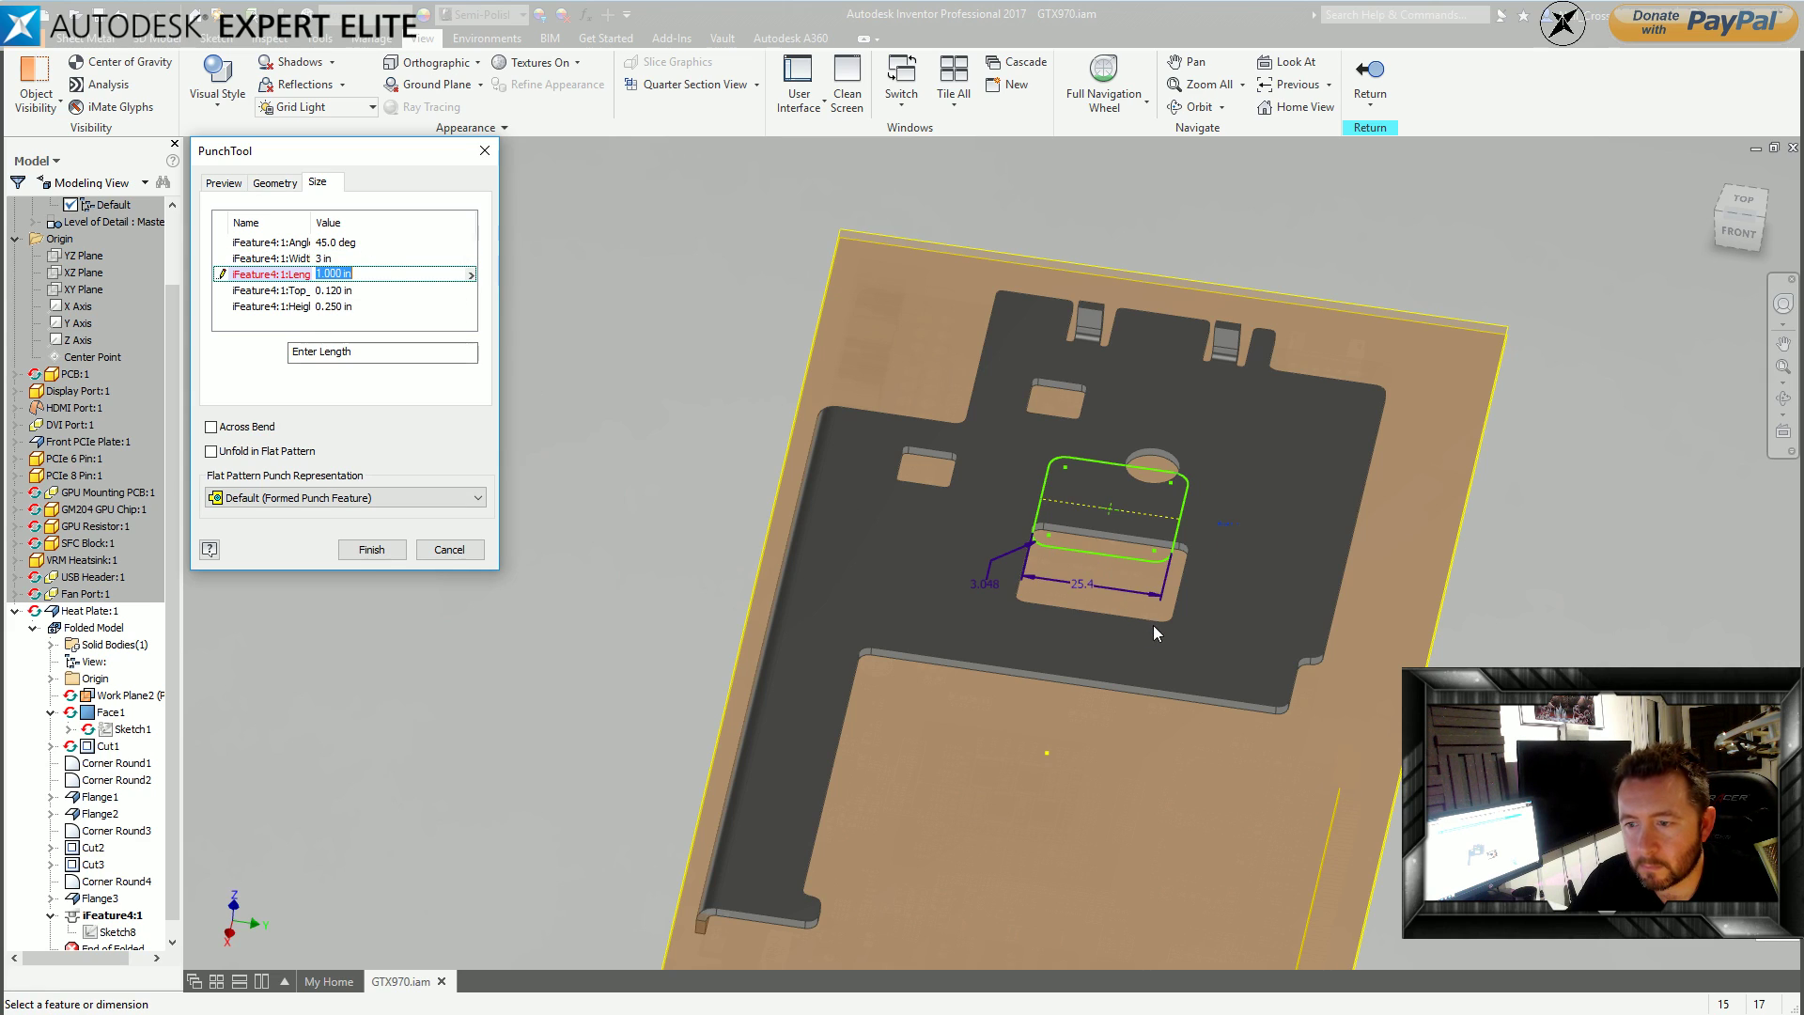
double_click(329, 273)
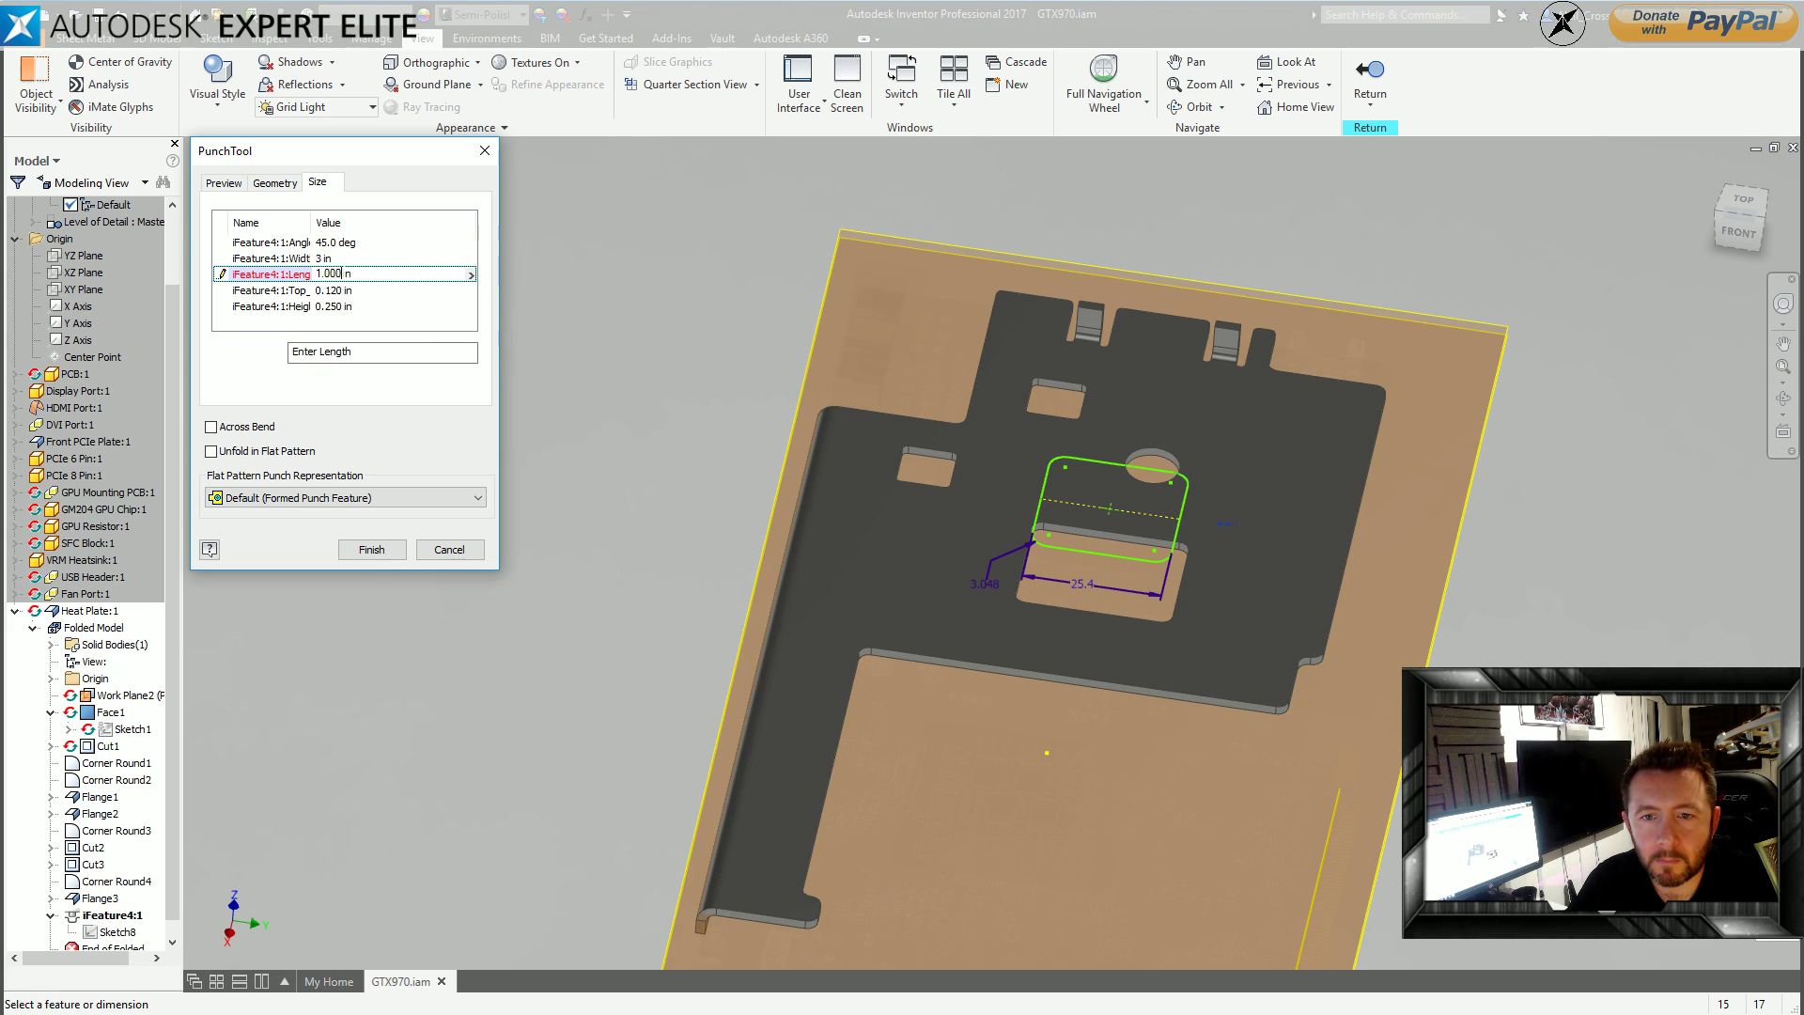
type("3")
left_click(322, 259)
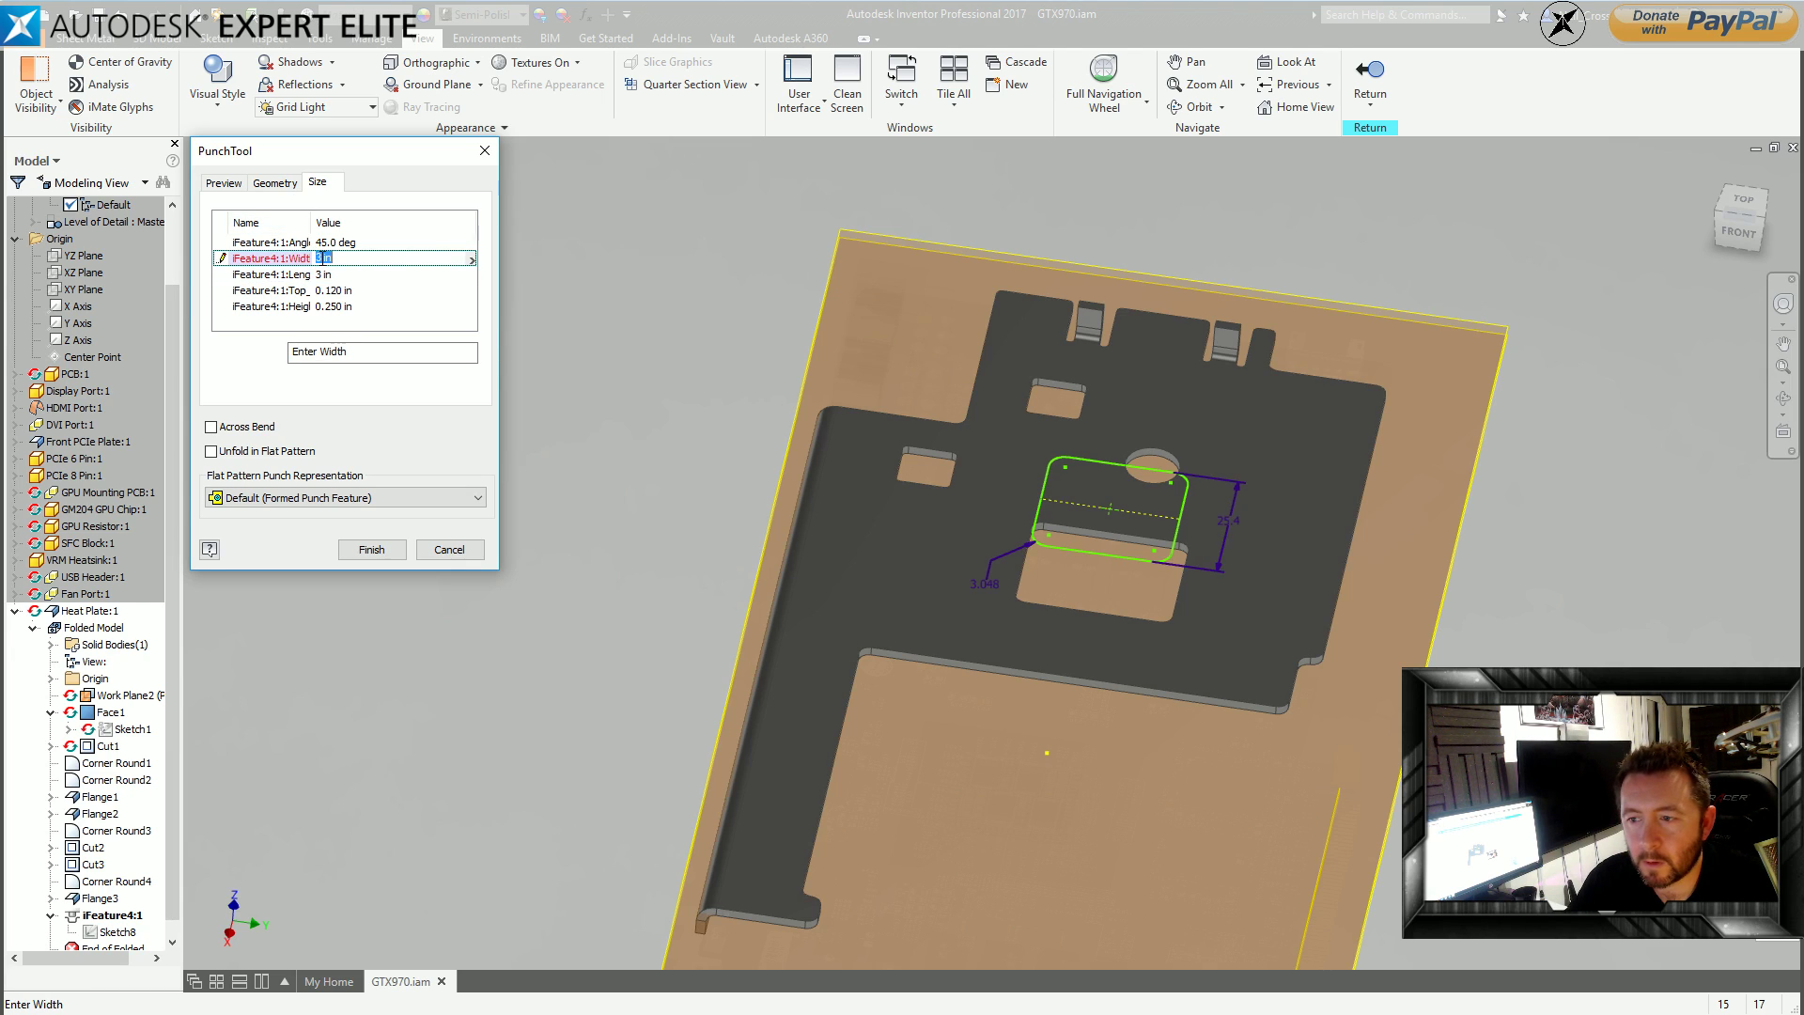
Check the remaining square emboss punch settings and try to apply the resized punch to the heat plate.
left_click(338, 290)
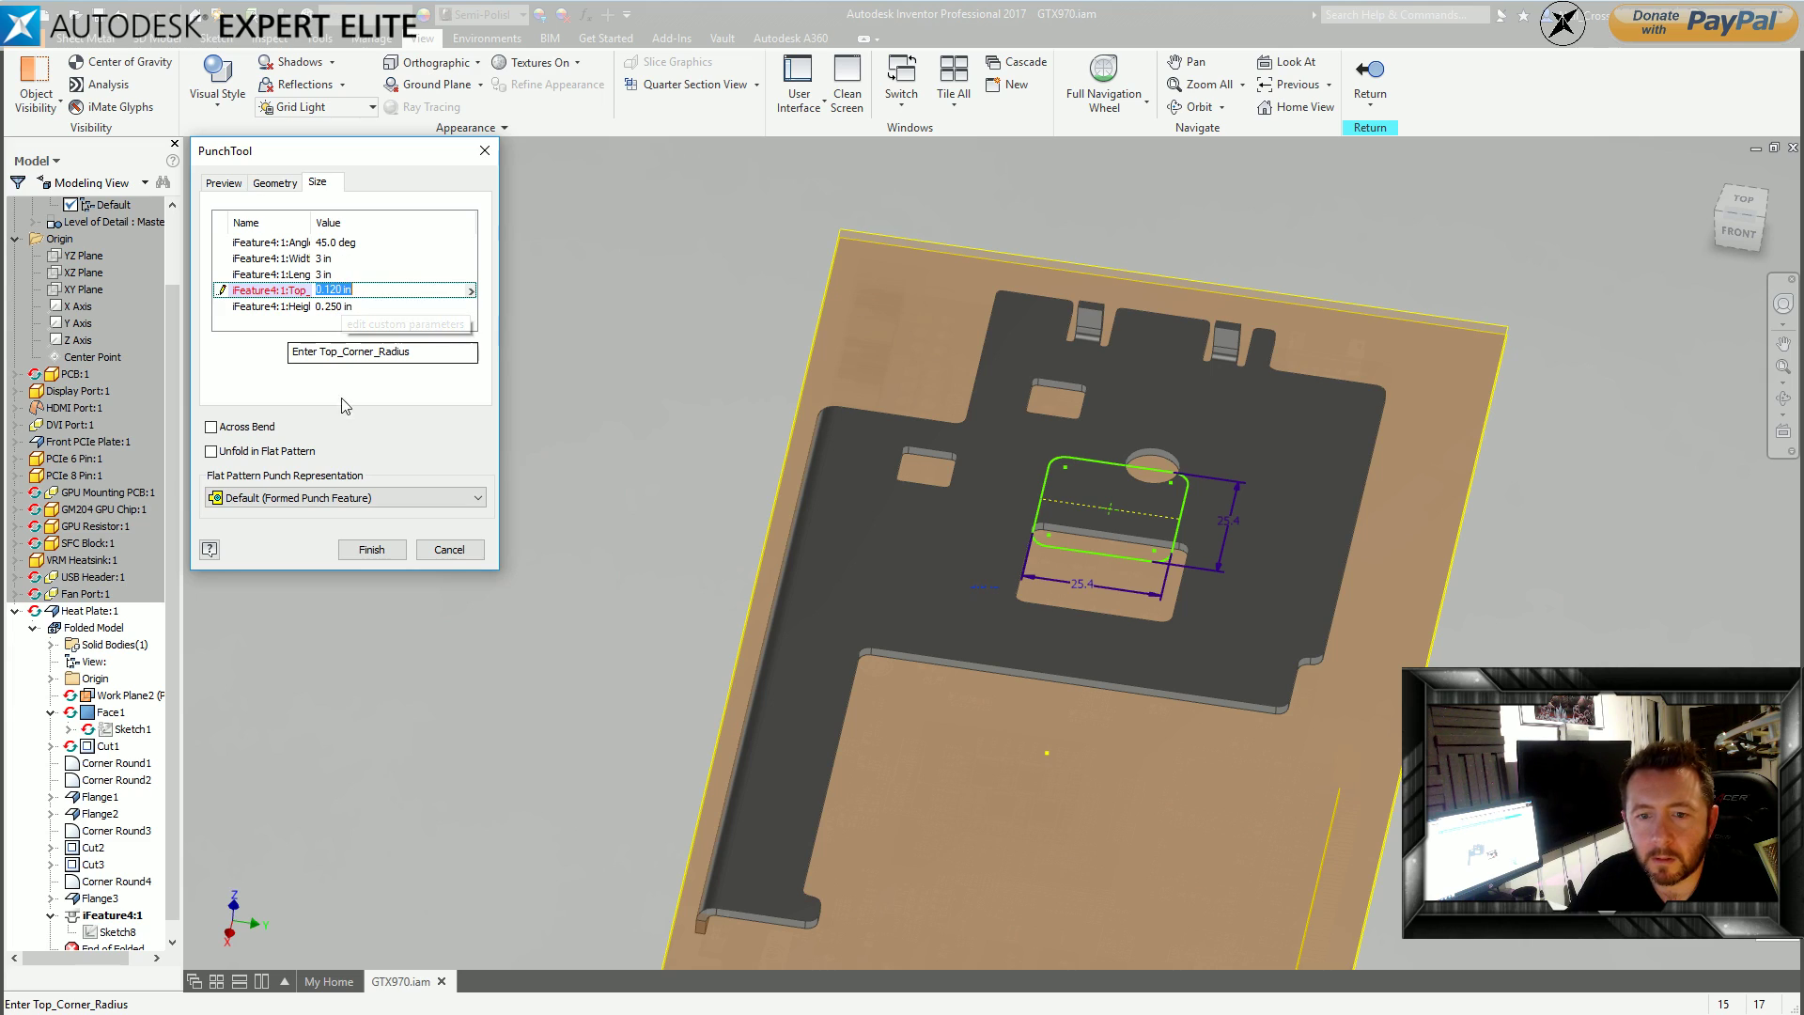
left_click(242, 189)
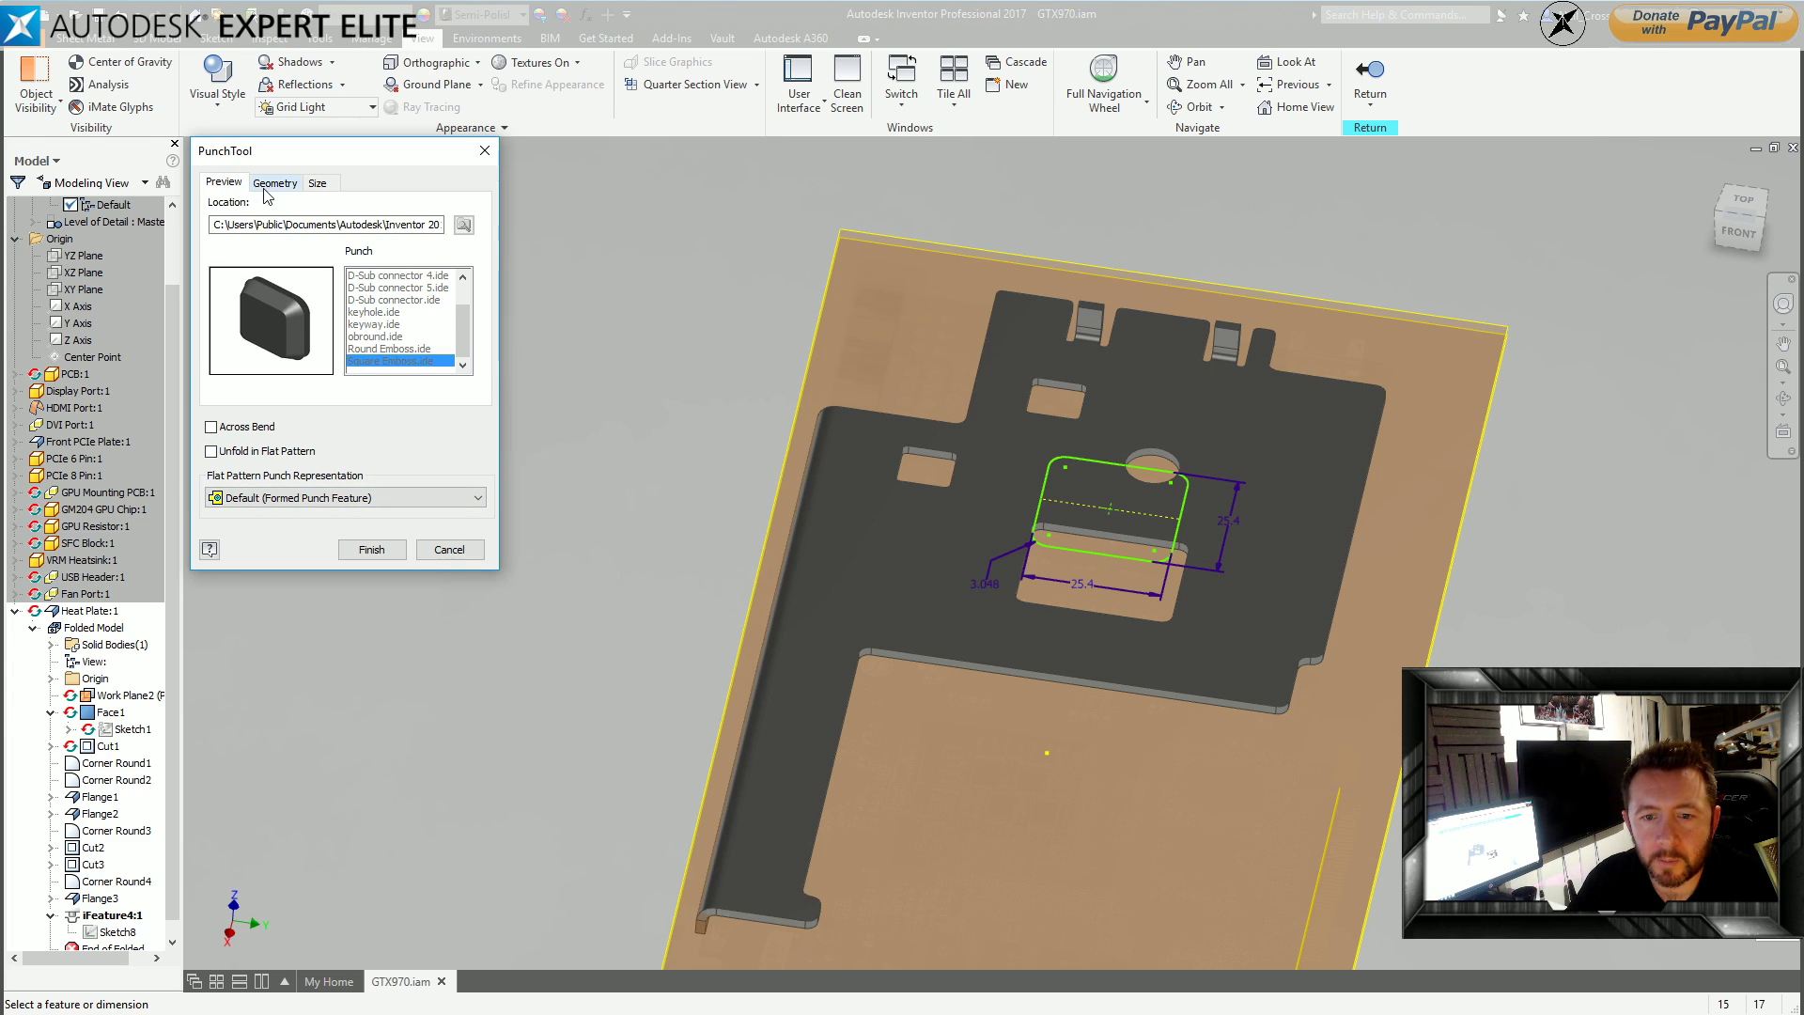
left_click(263, 189)
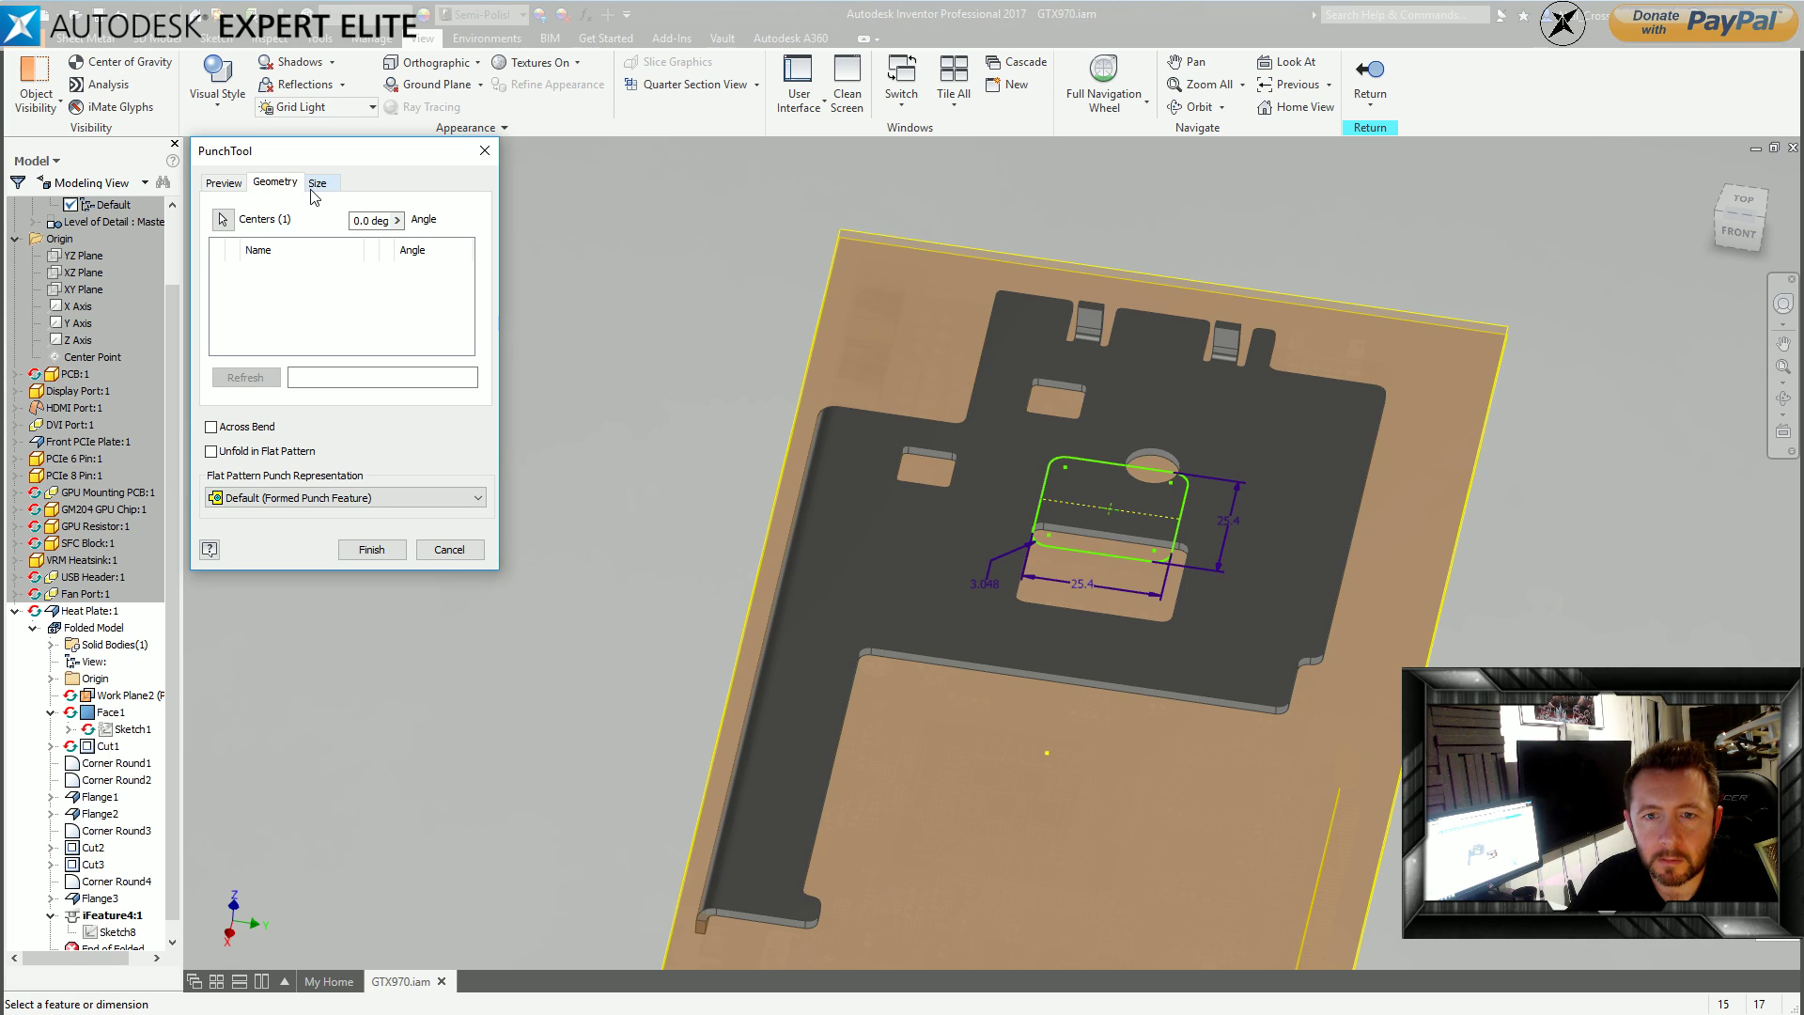
left_click(316, 185)
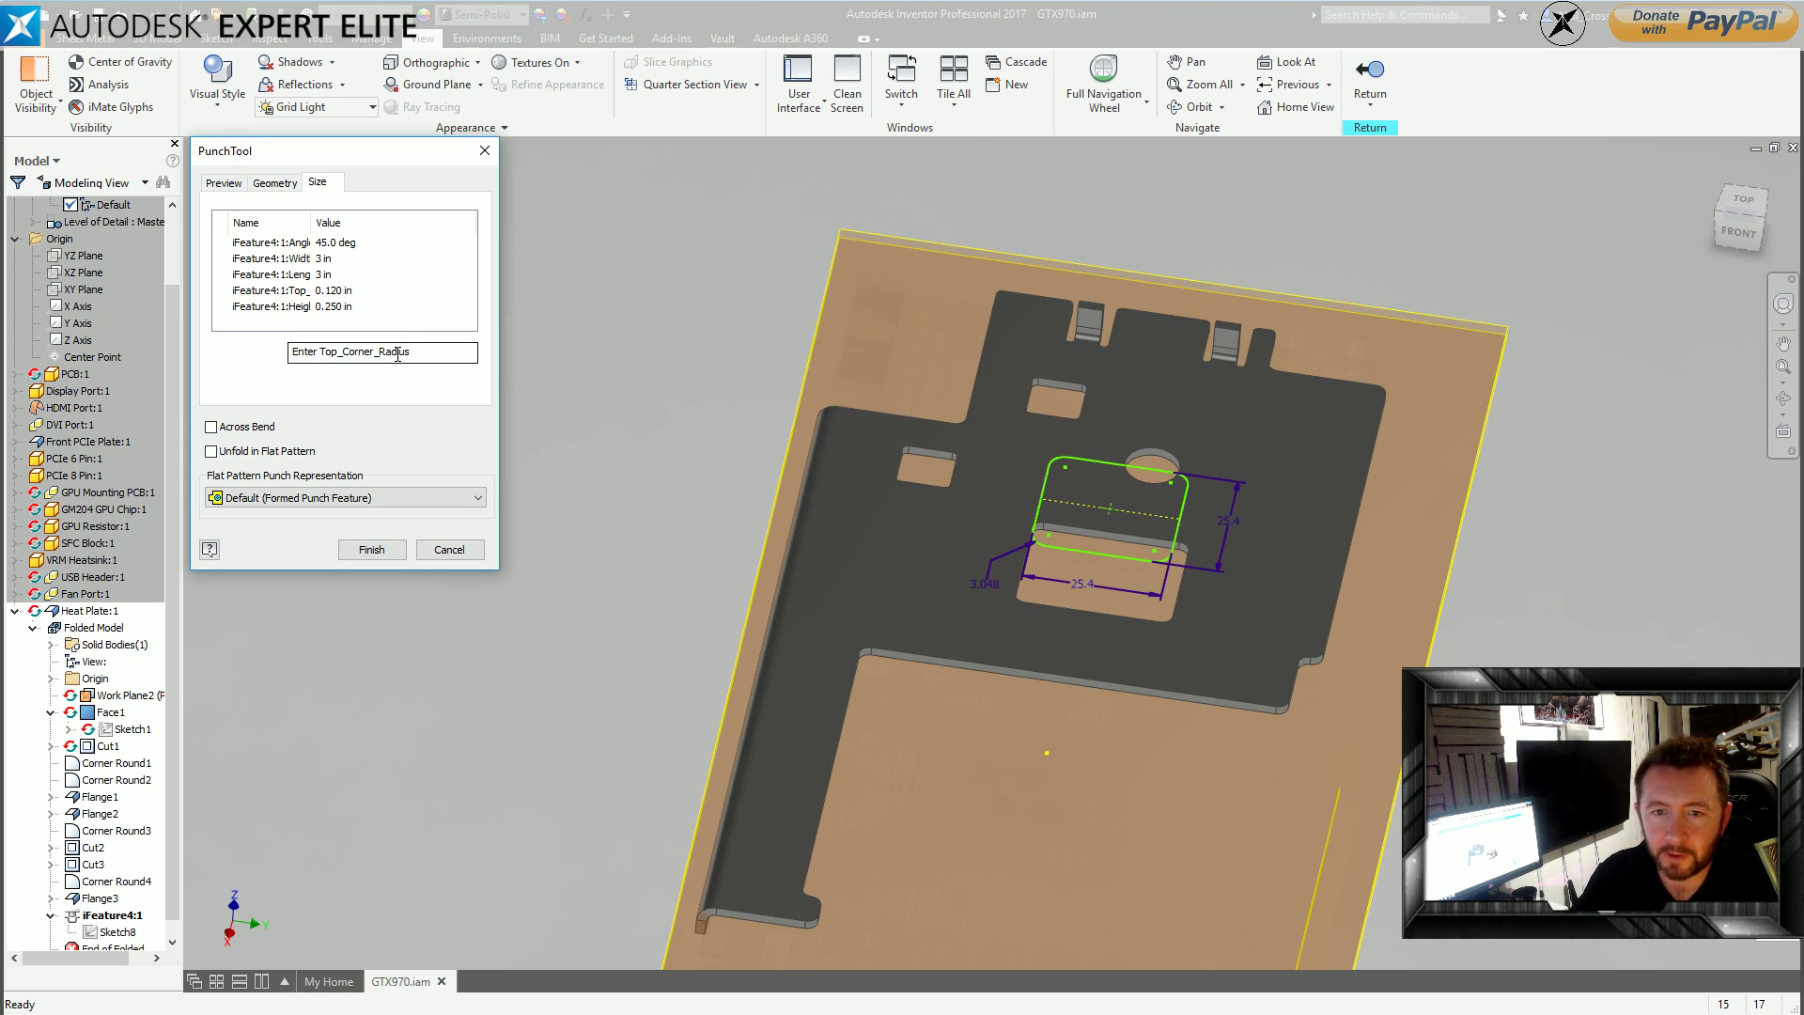
left_click(224, 182)
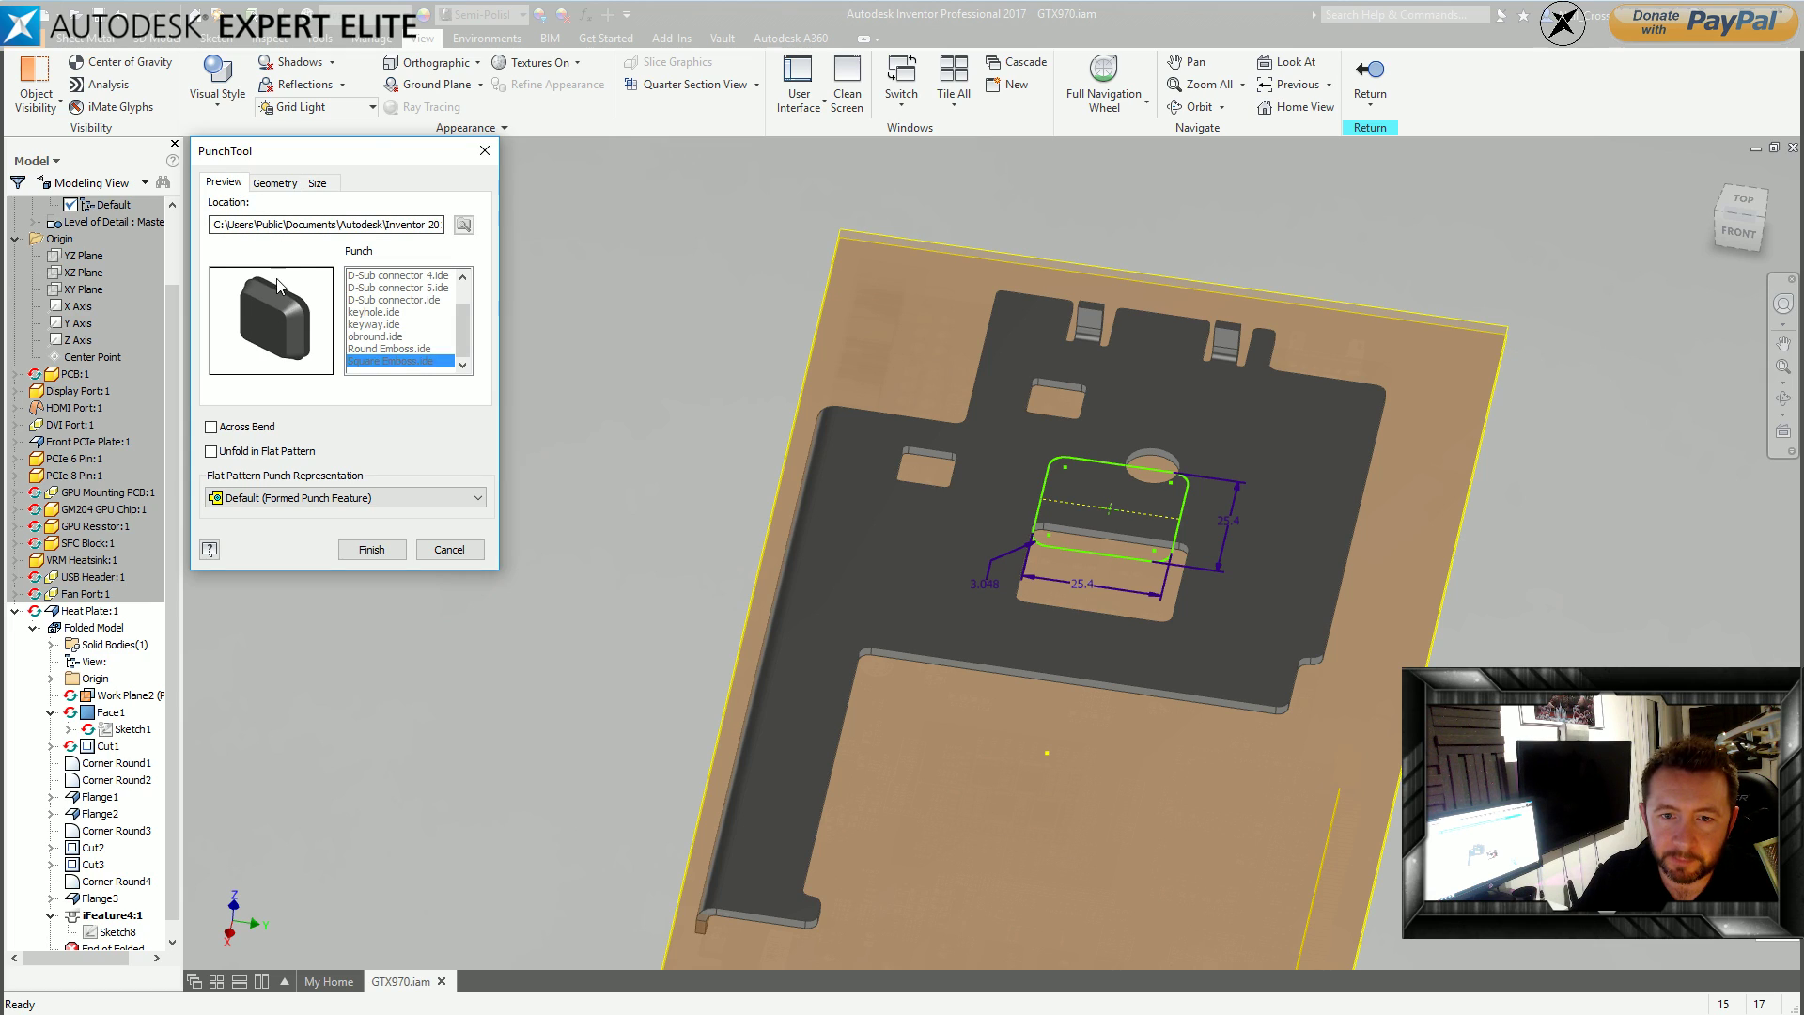
left_click(316, 183)
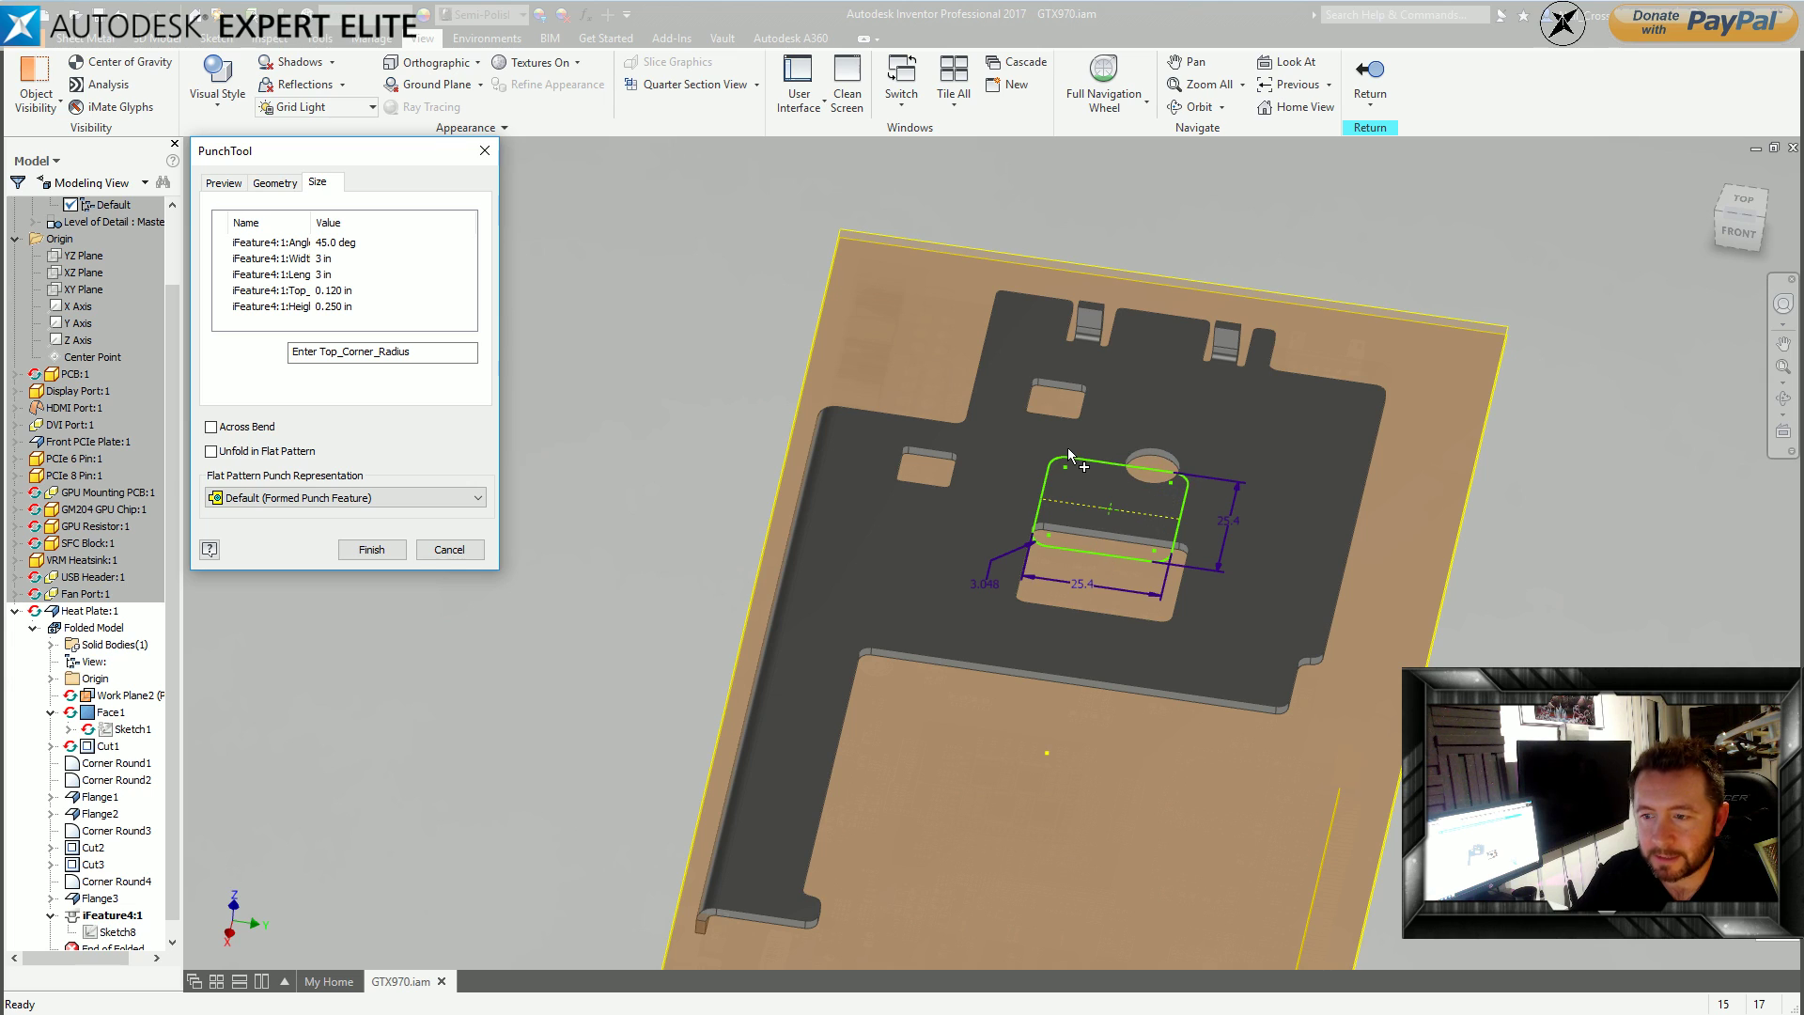
left_click(372, 550)
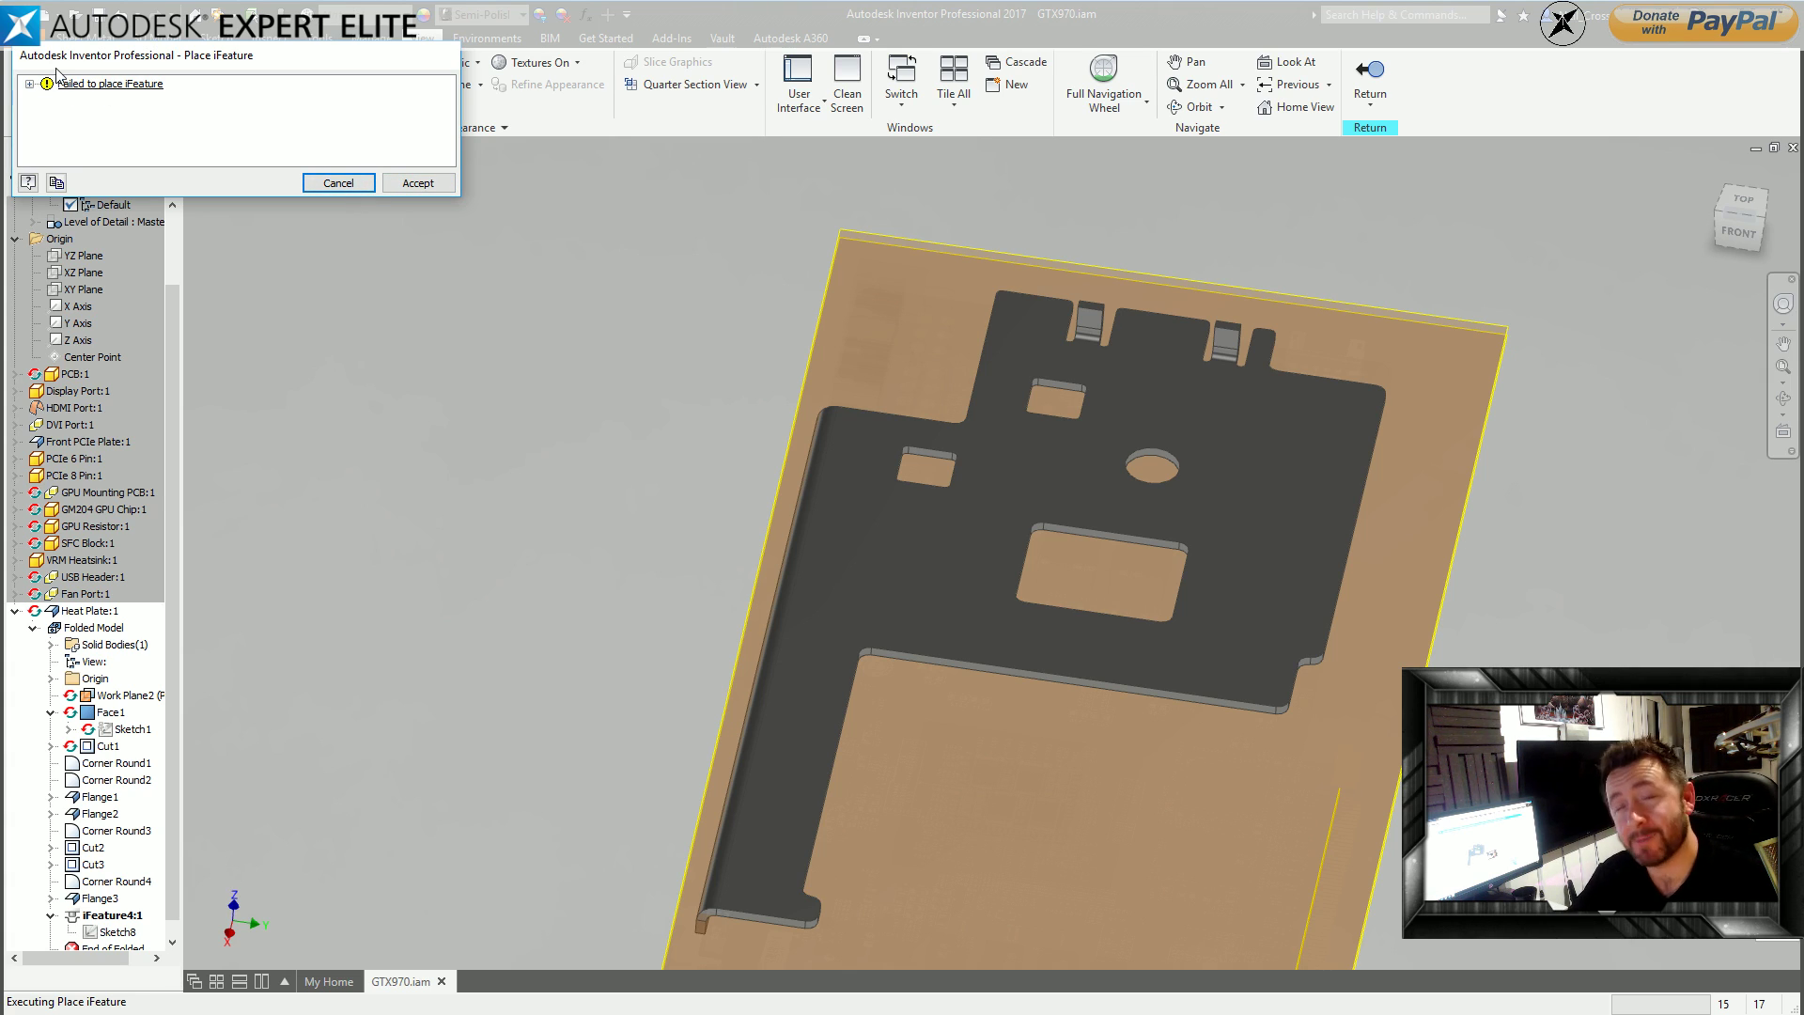
Expand the error details for placing the iFeature and discard the punch size edit.
left_click(29, 84)
left_click(47, 99)
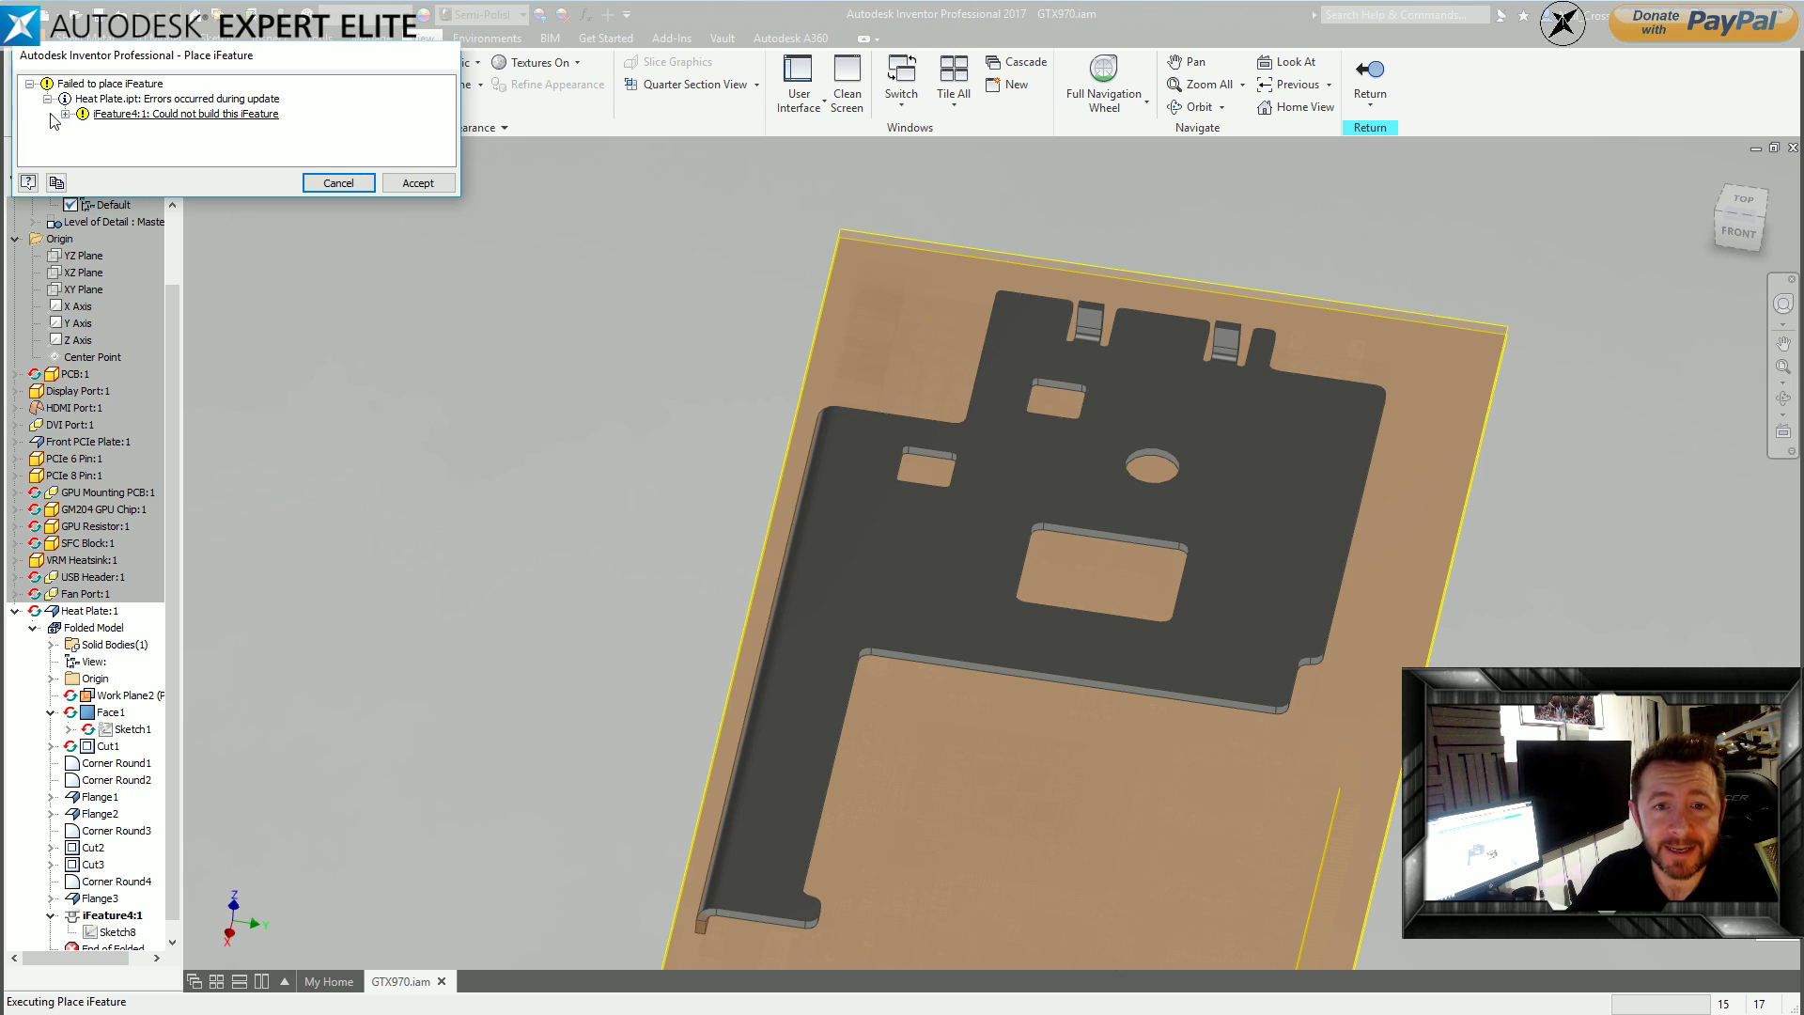
left_click(65, 114)
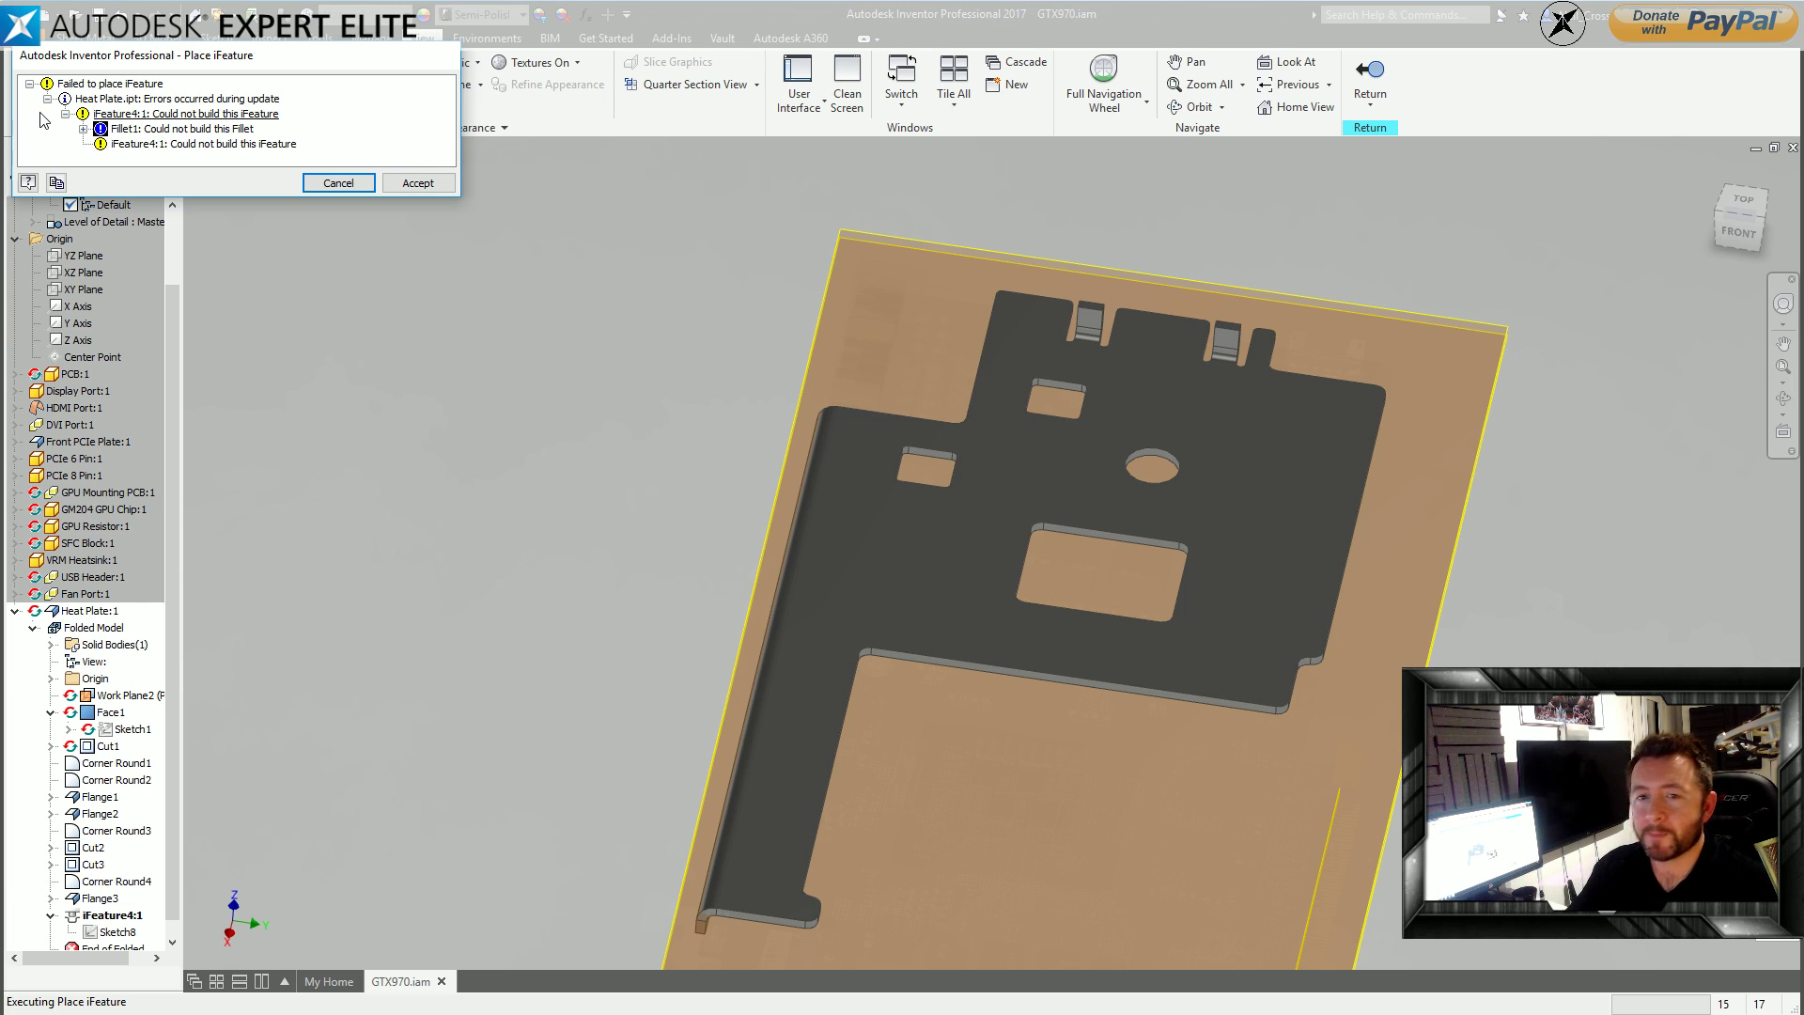
left_click(315, 183)
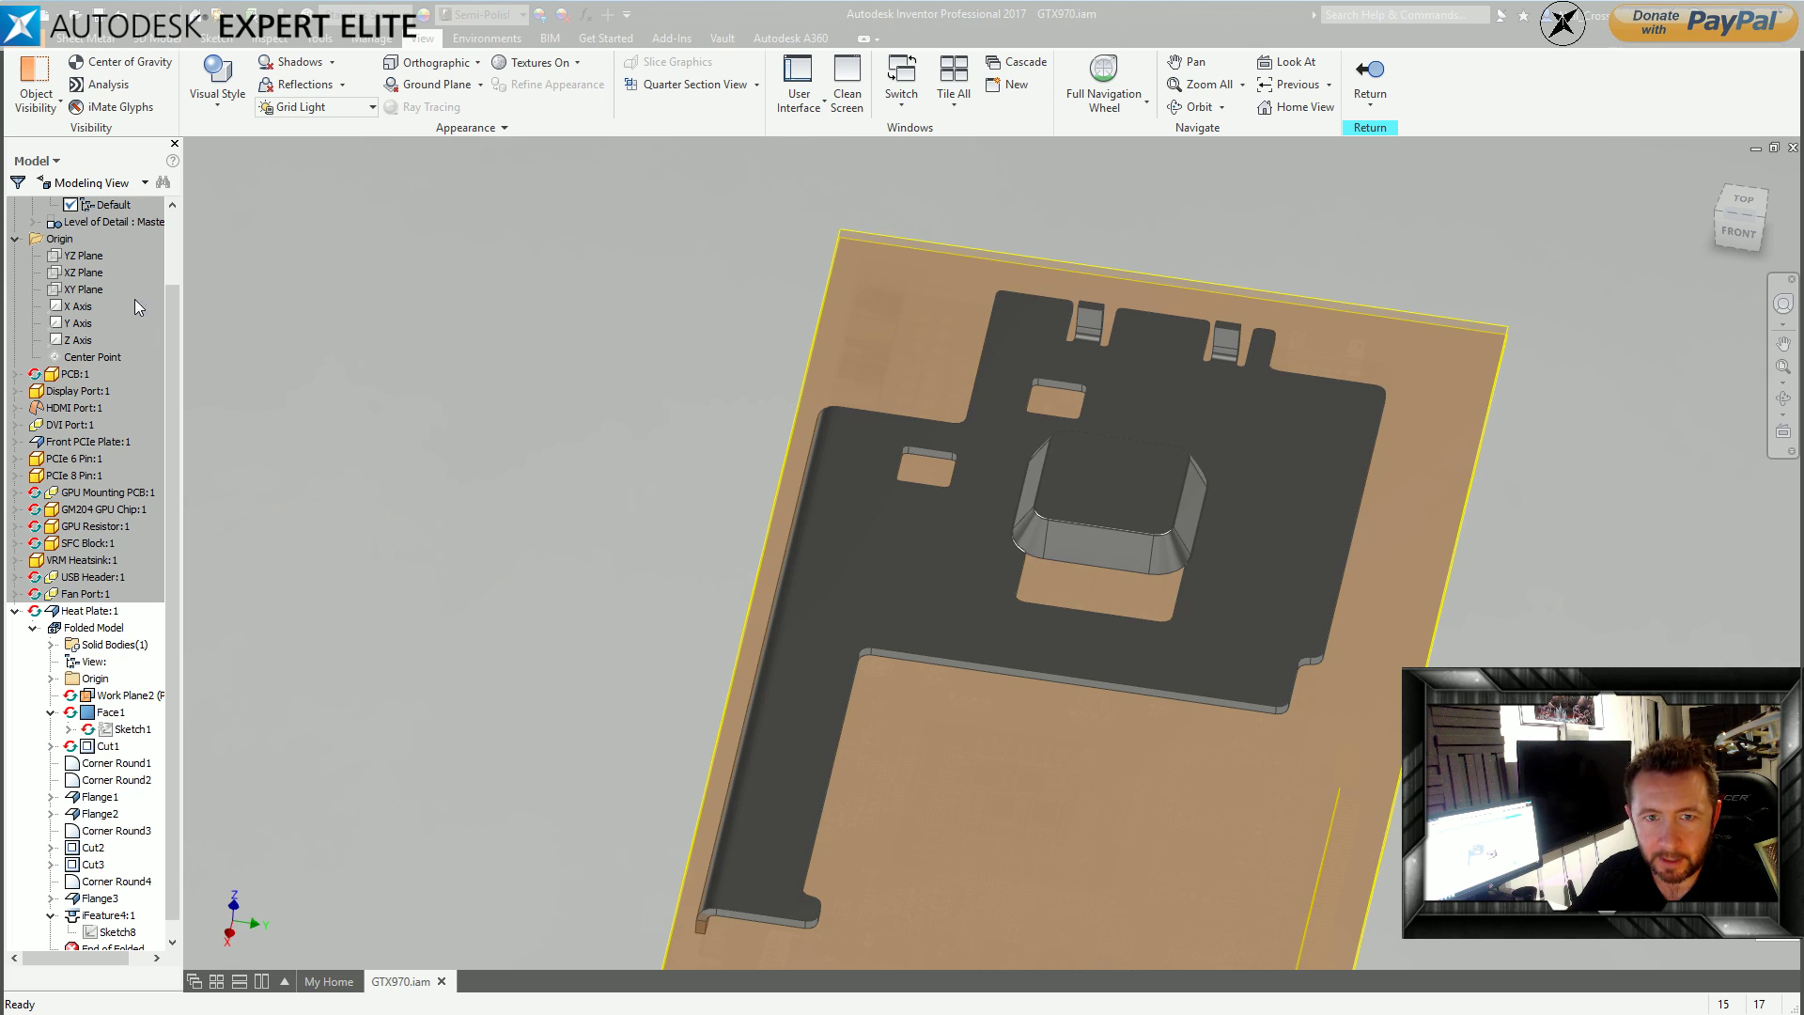
Undo the square emboss punch and the component transparency, back to the sketched punch point on the heat plate.
key("z")
key("Escape")
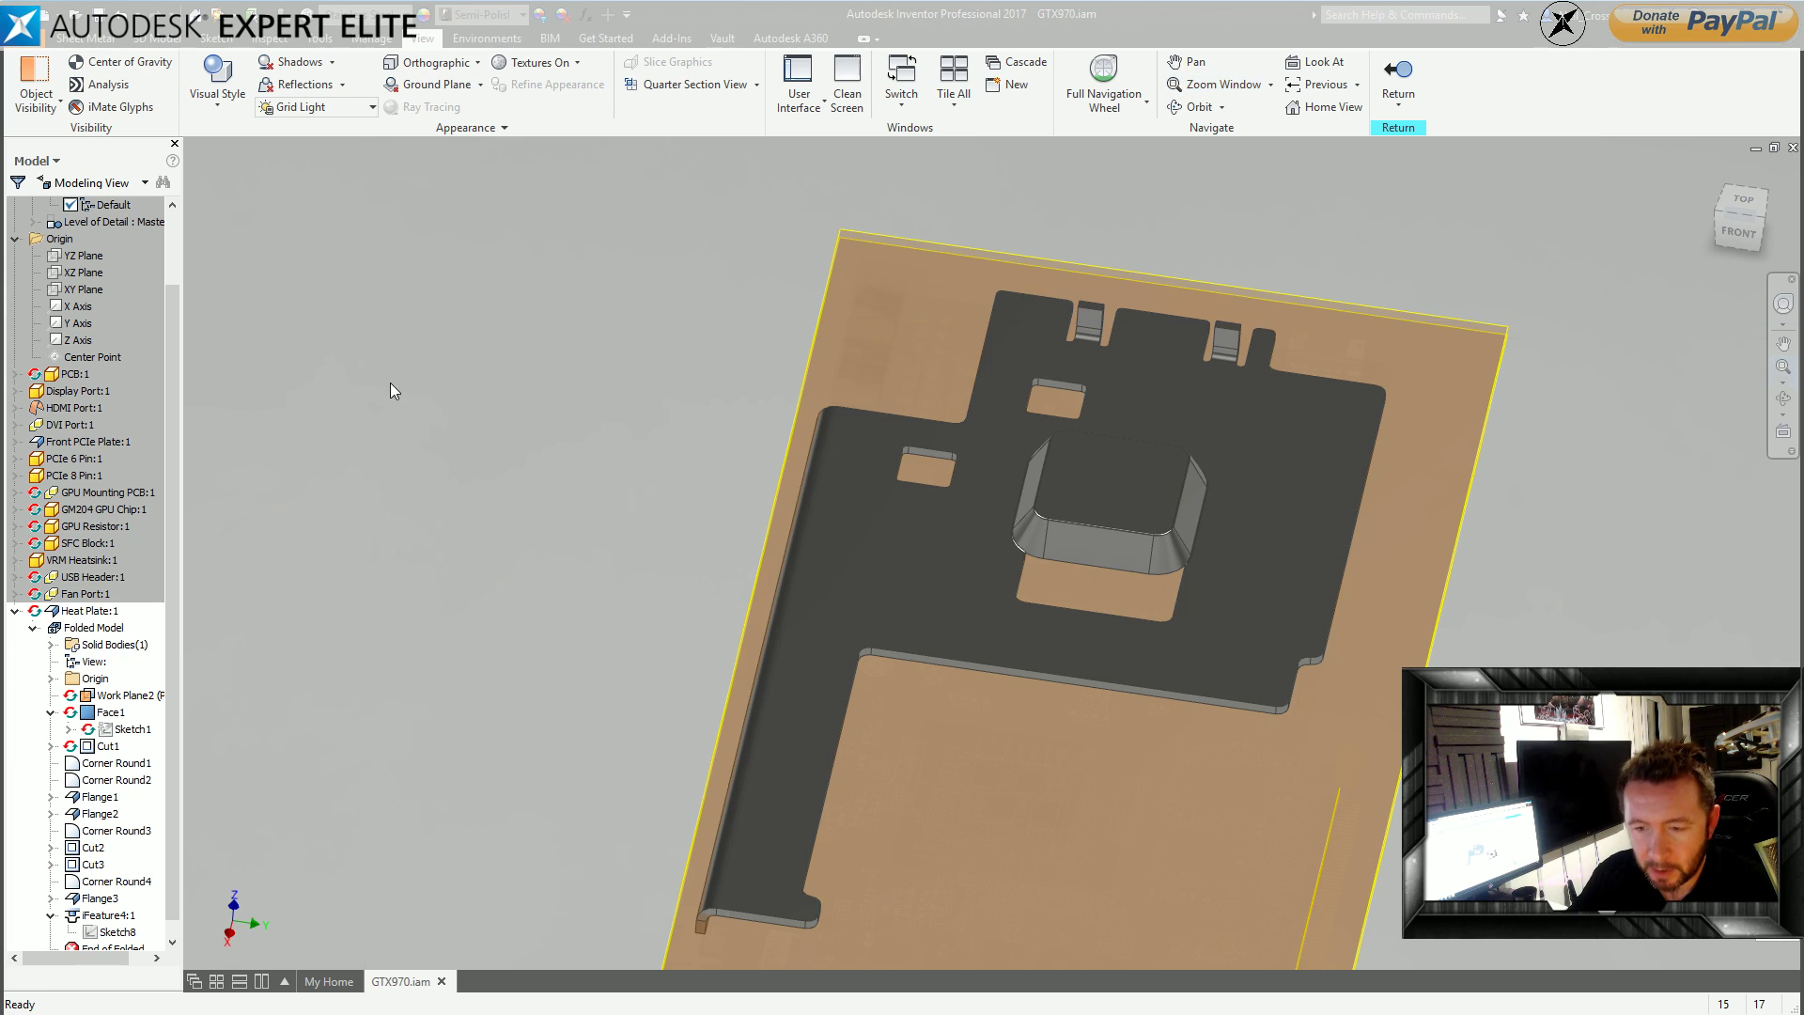
key("ctrl+z")
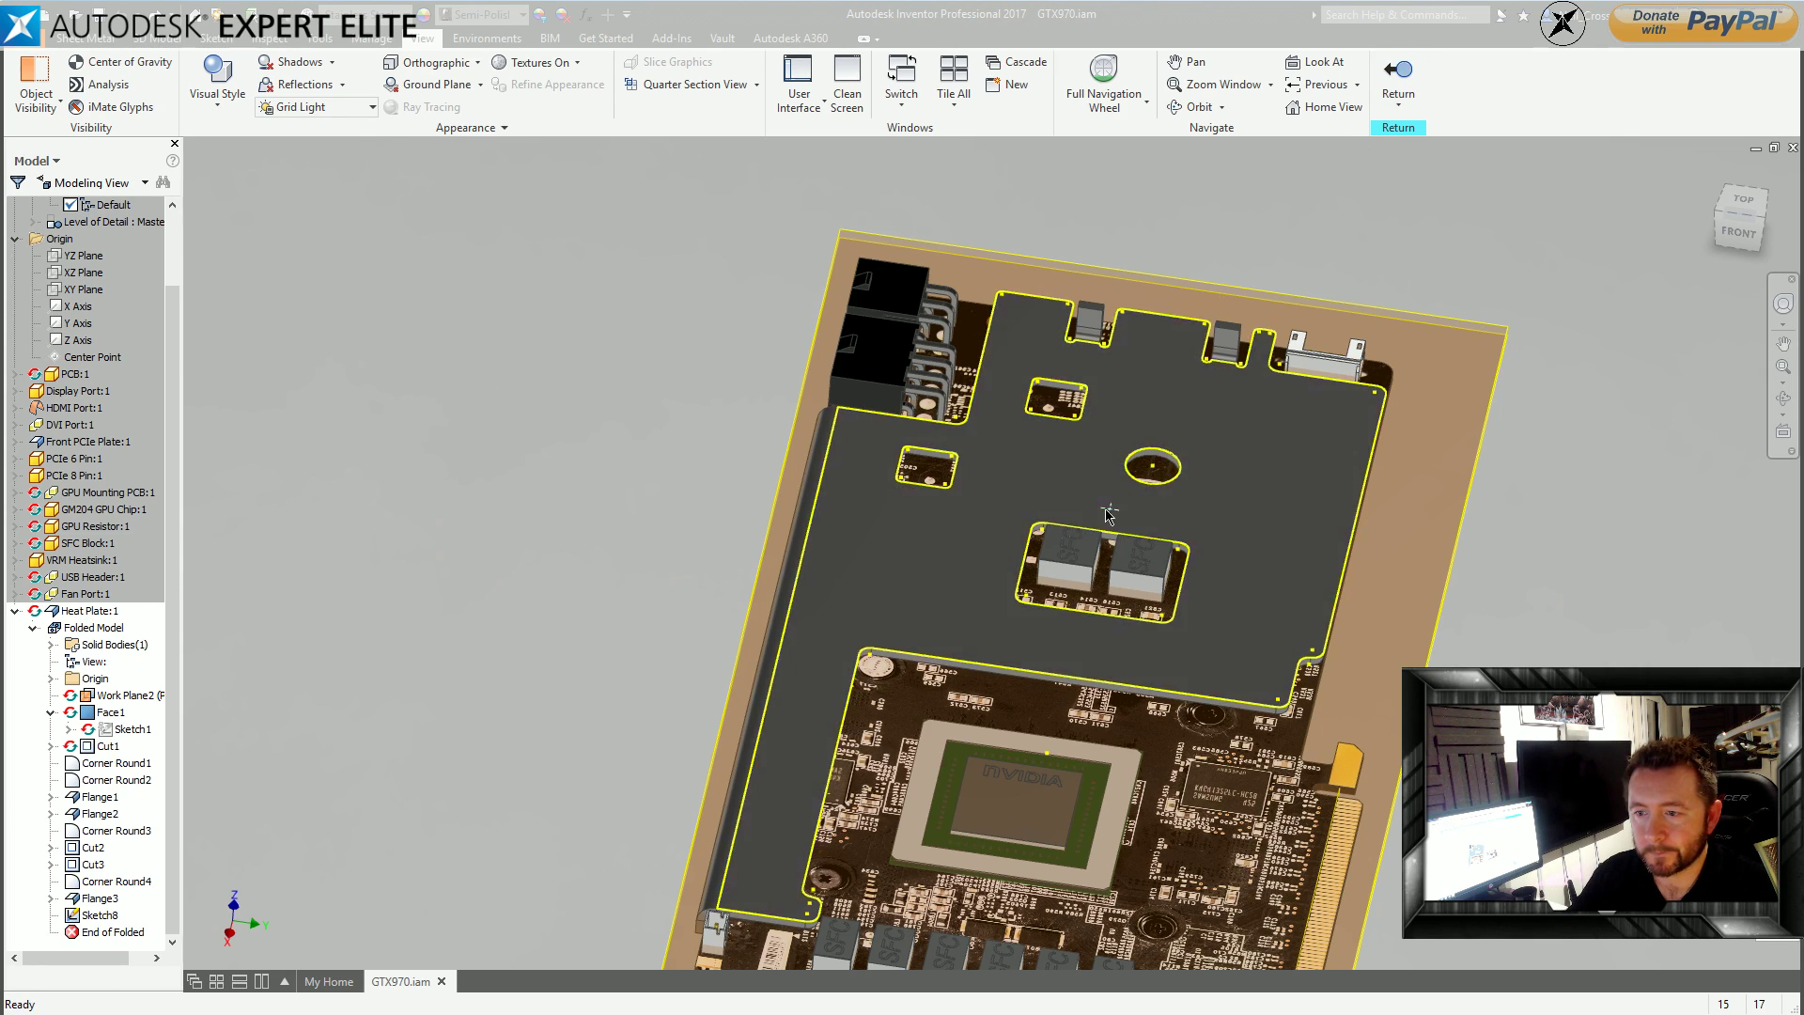
Reopen the heat plate sketch with the punch centre point for editing, in the top view.
left_click(1107, 513)
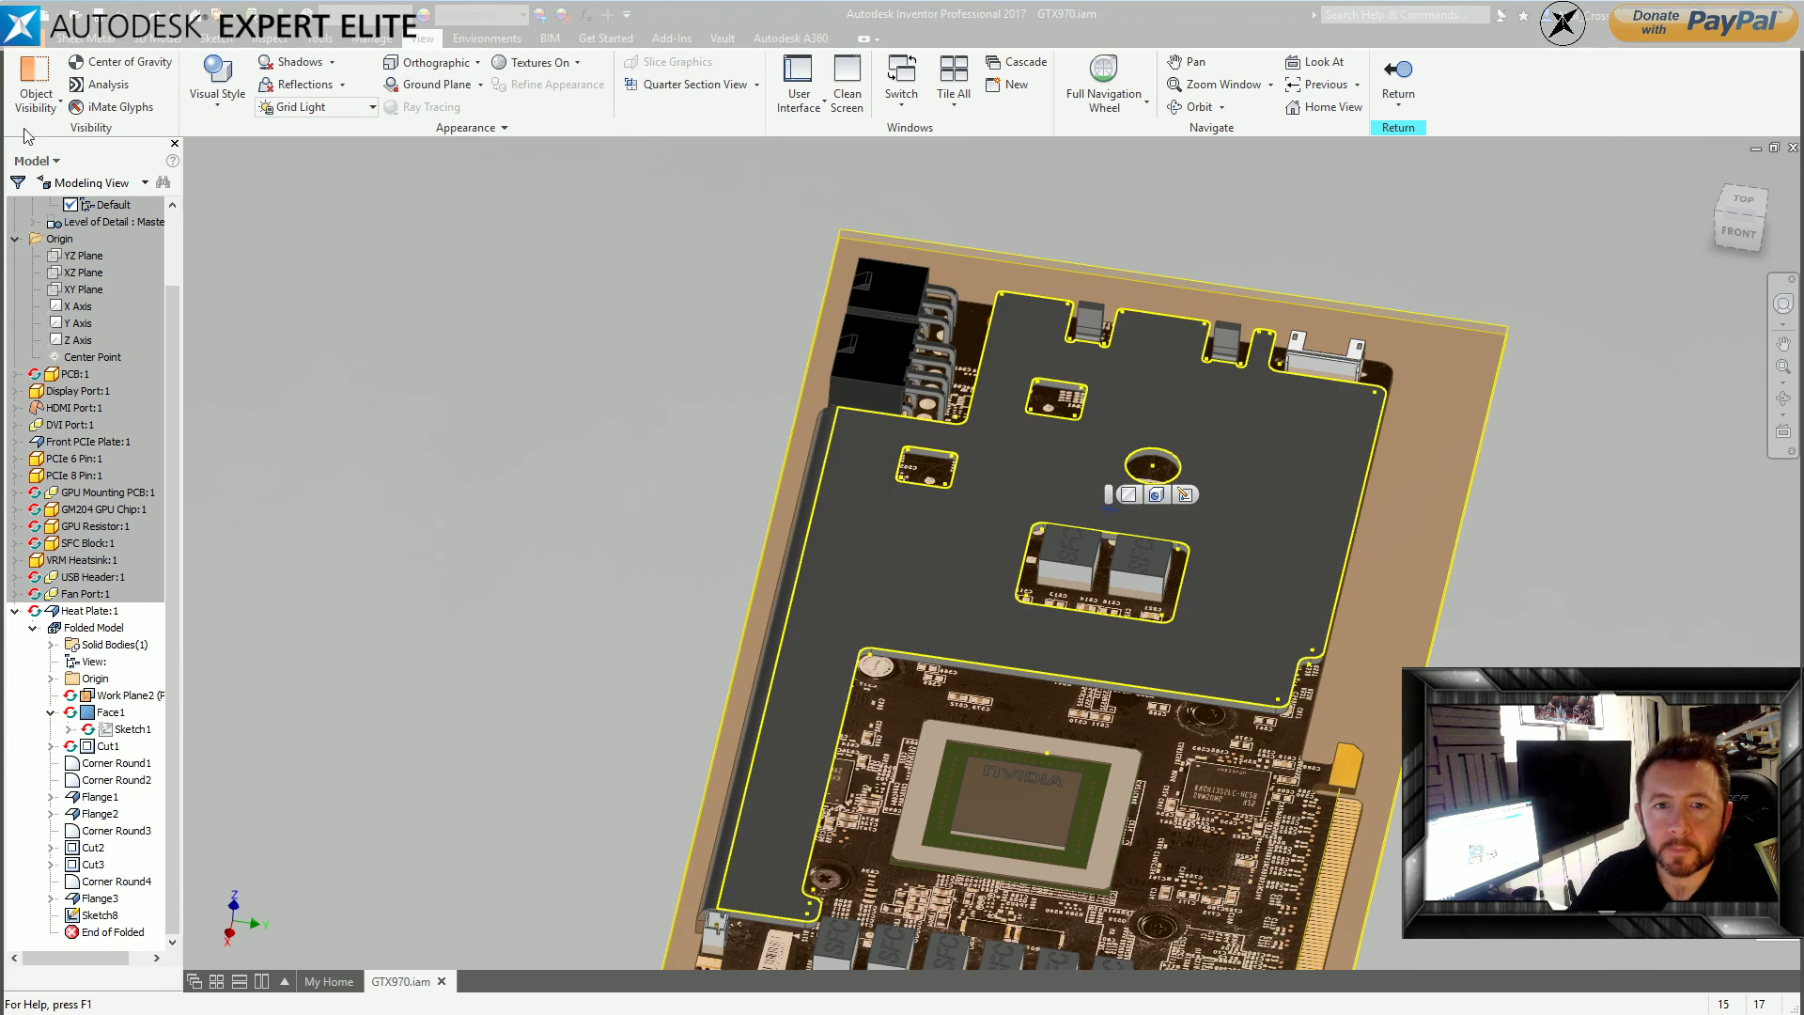
left_click(84, 38)
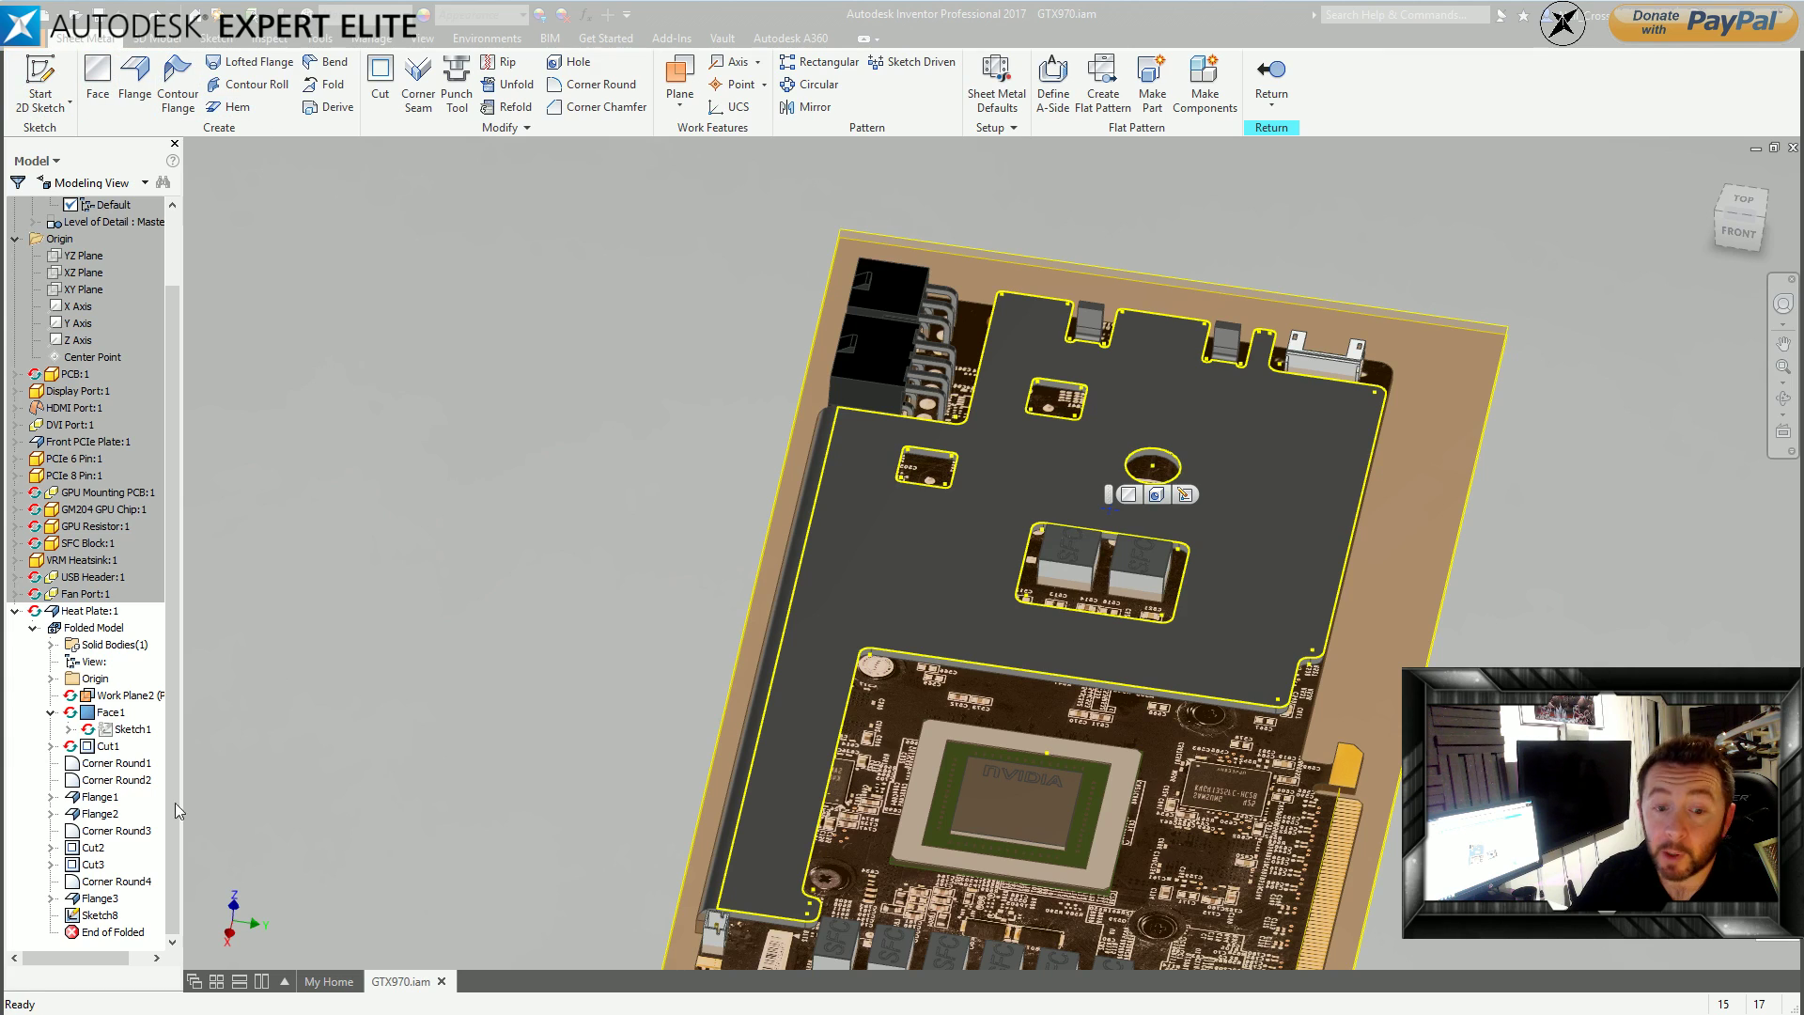
double_click(101, 916)
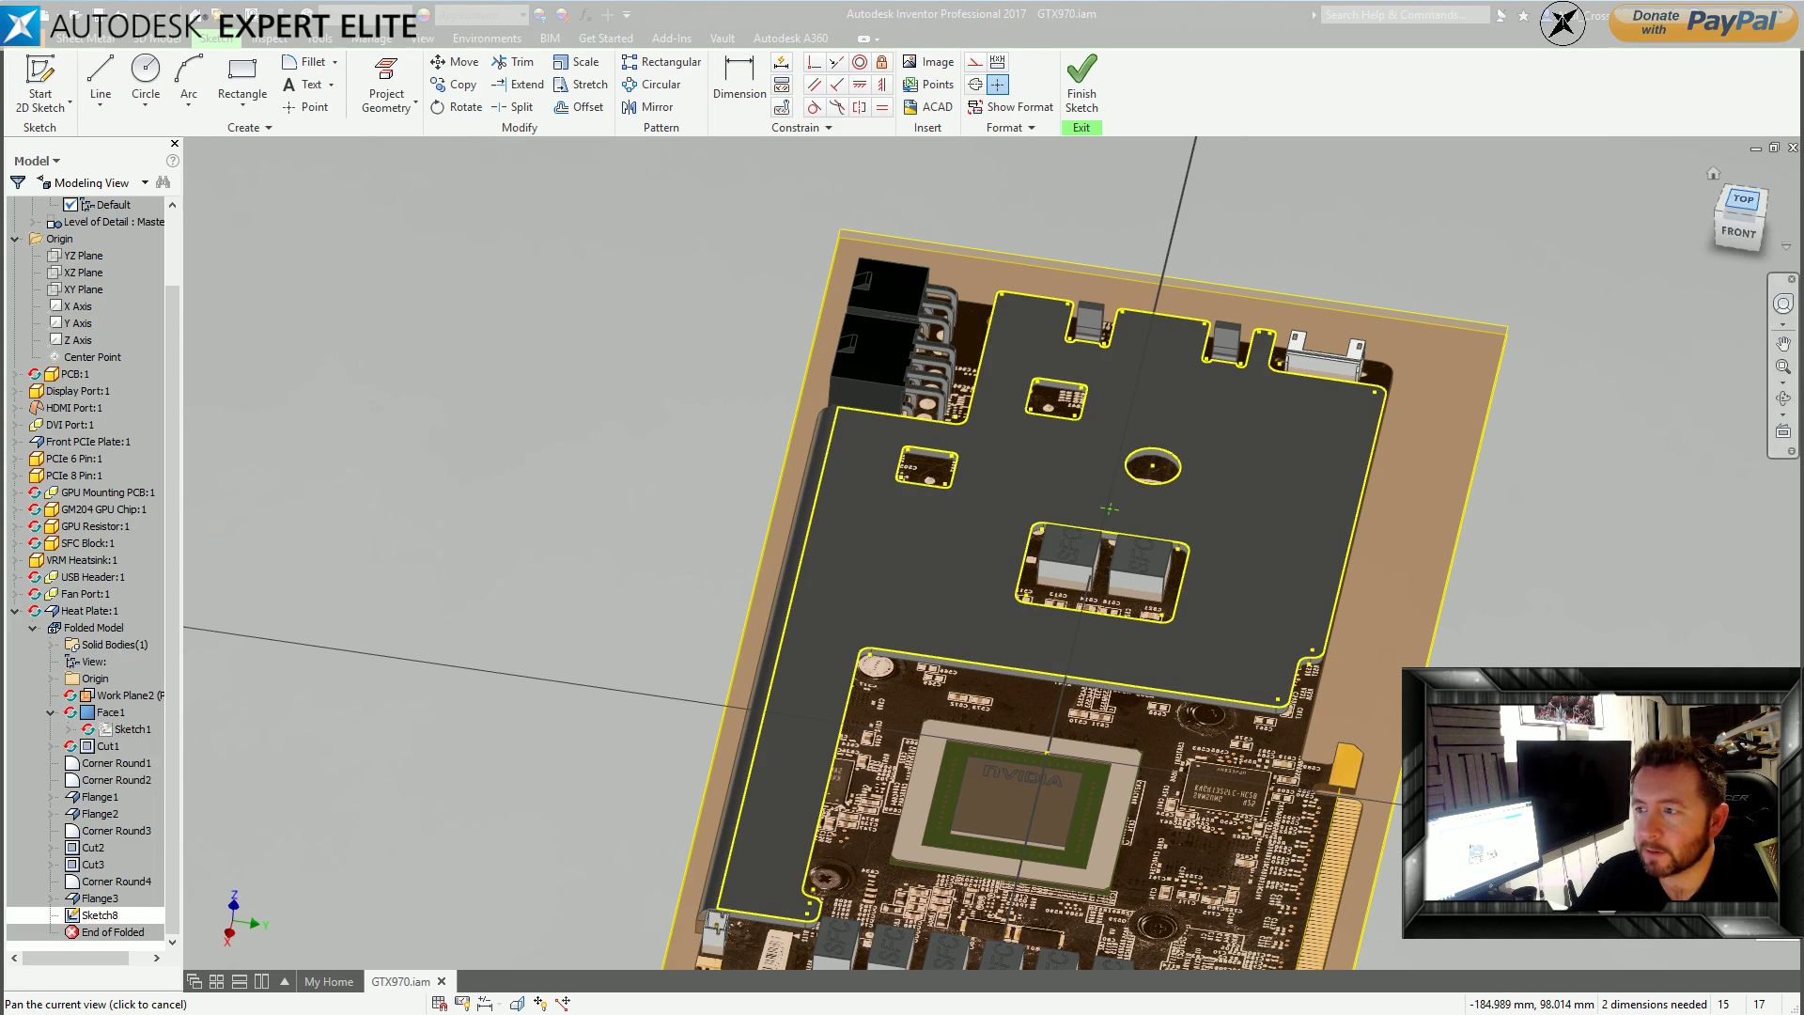
left_click(1744, 200)
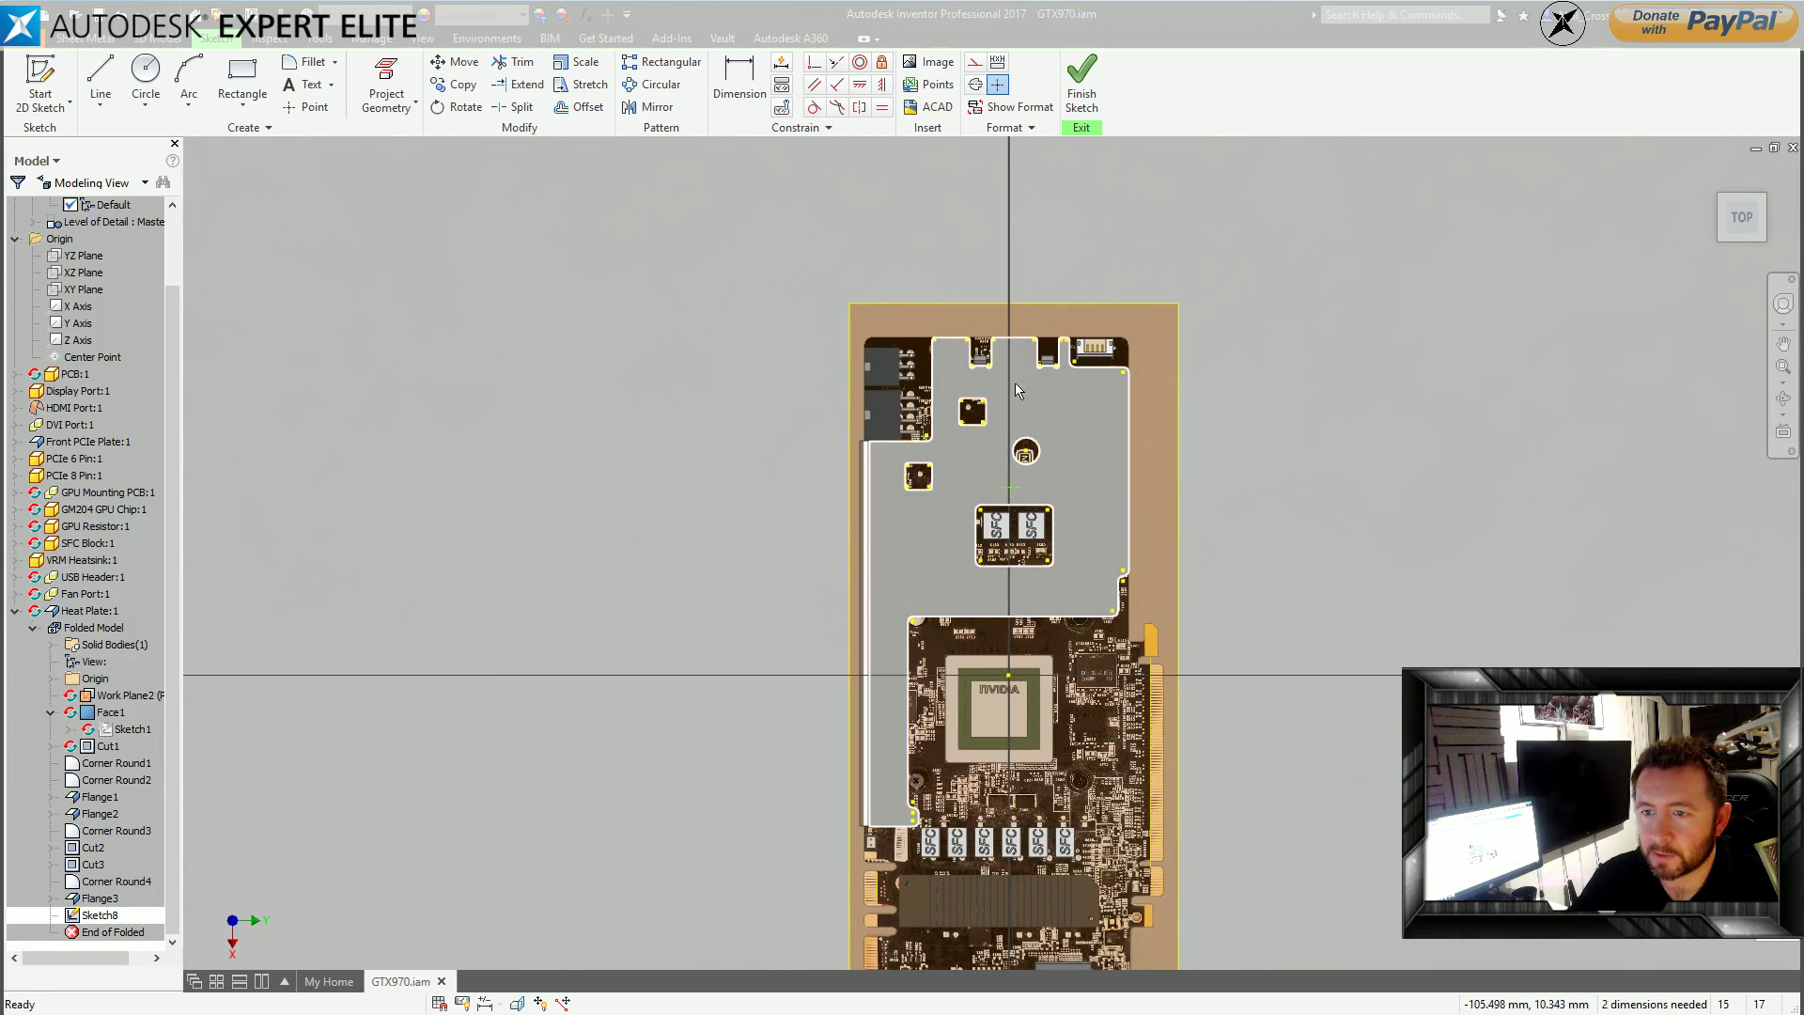
scroll(986, 384, "up", 3)
Sketch a four-line perpendicular chain from the plate's upper-left edge around the cutouts to its lower edge, the last two lines about 37 and 11.5 mm.
left_click(104, 84)
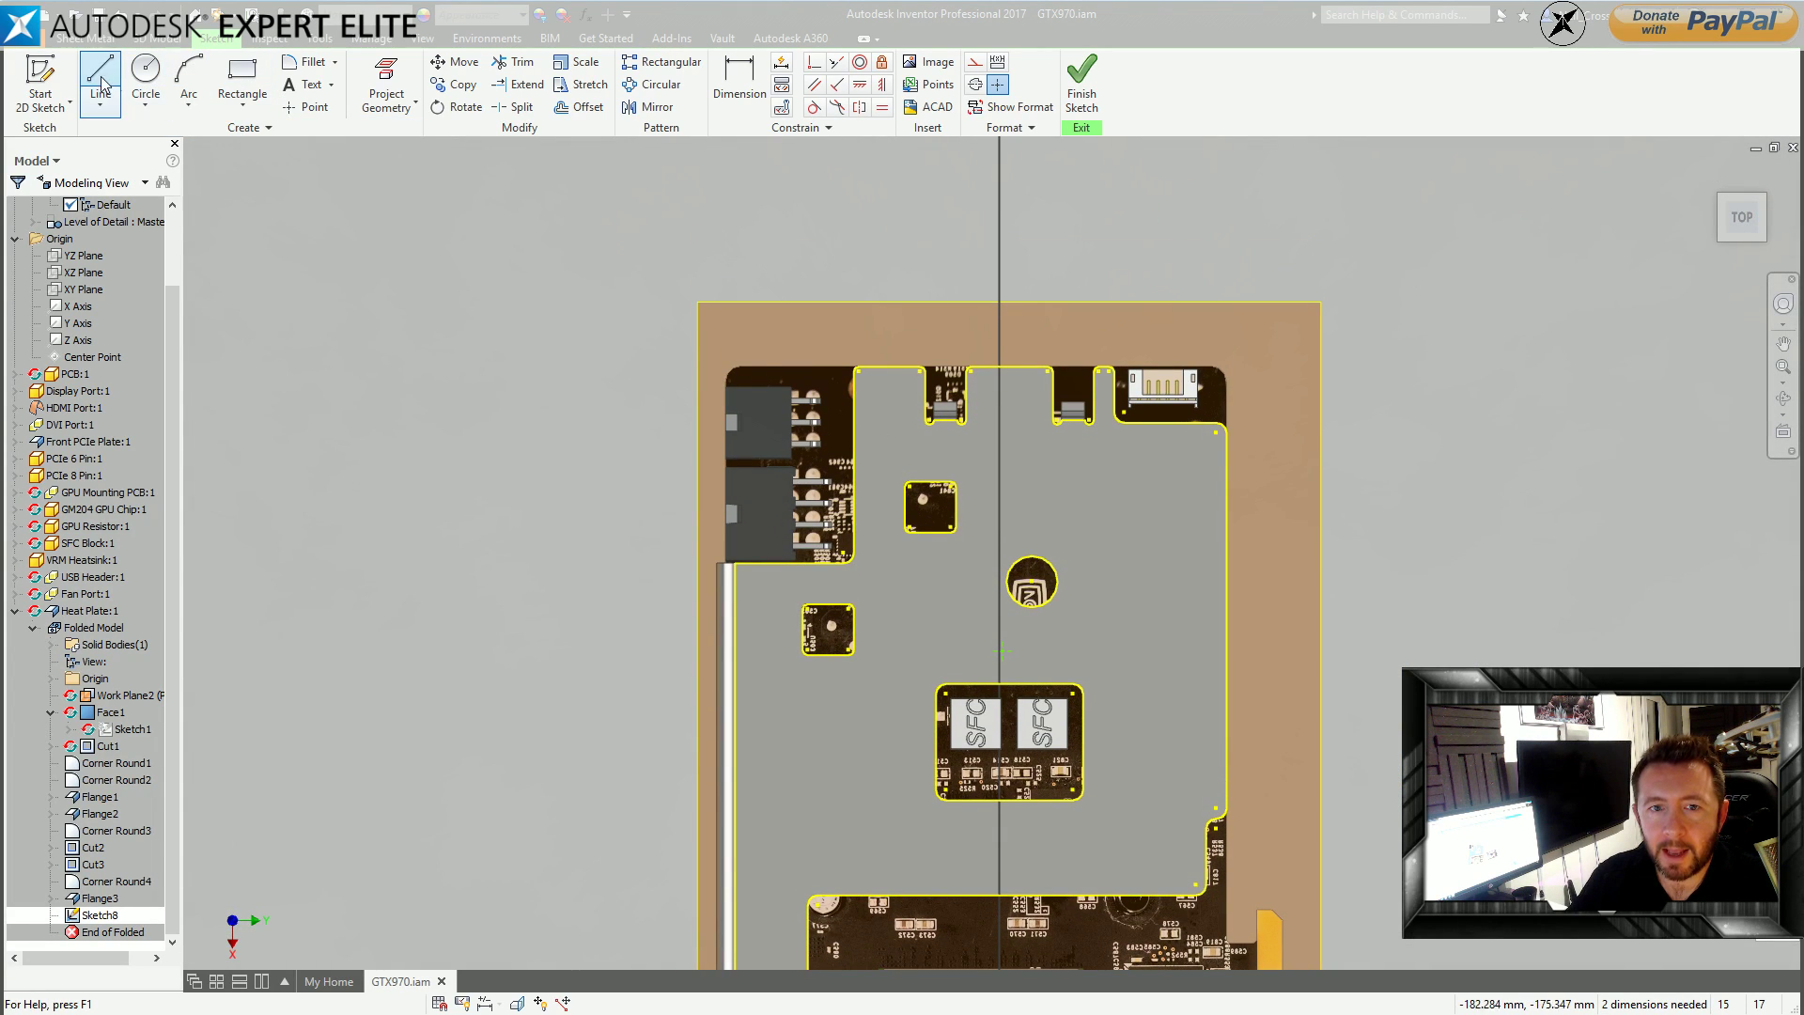
left_click(855, 460)
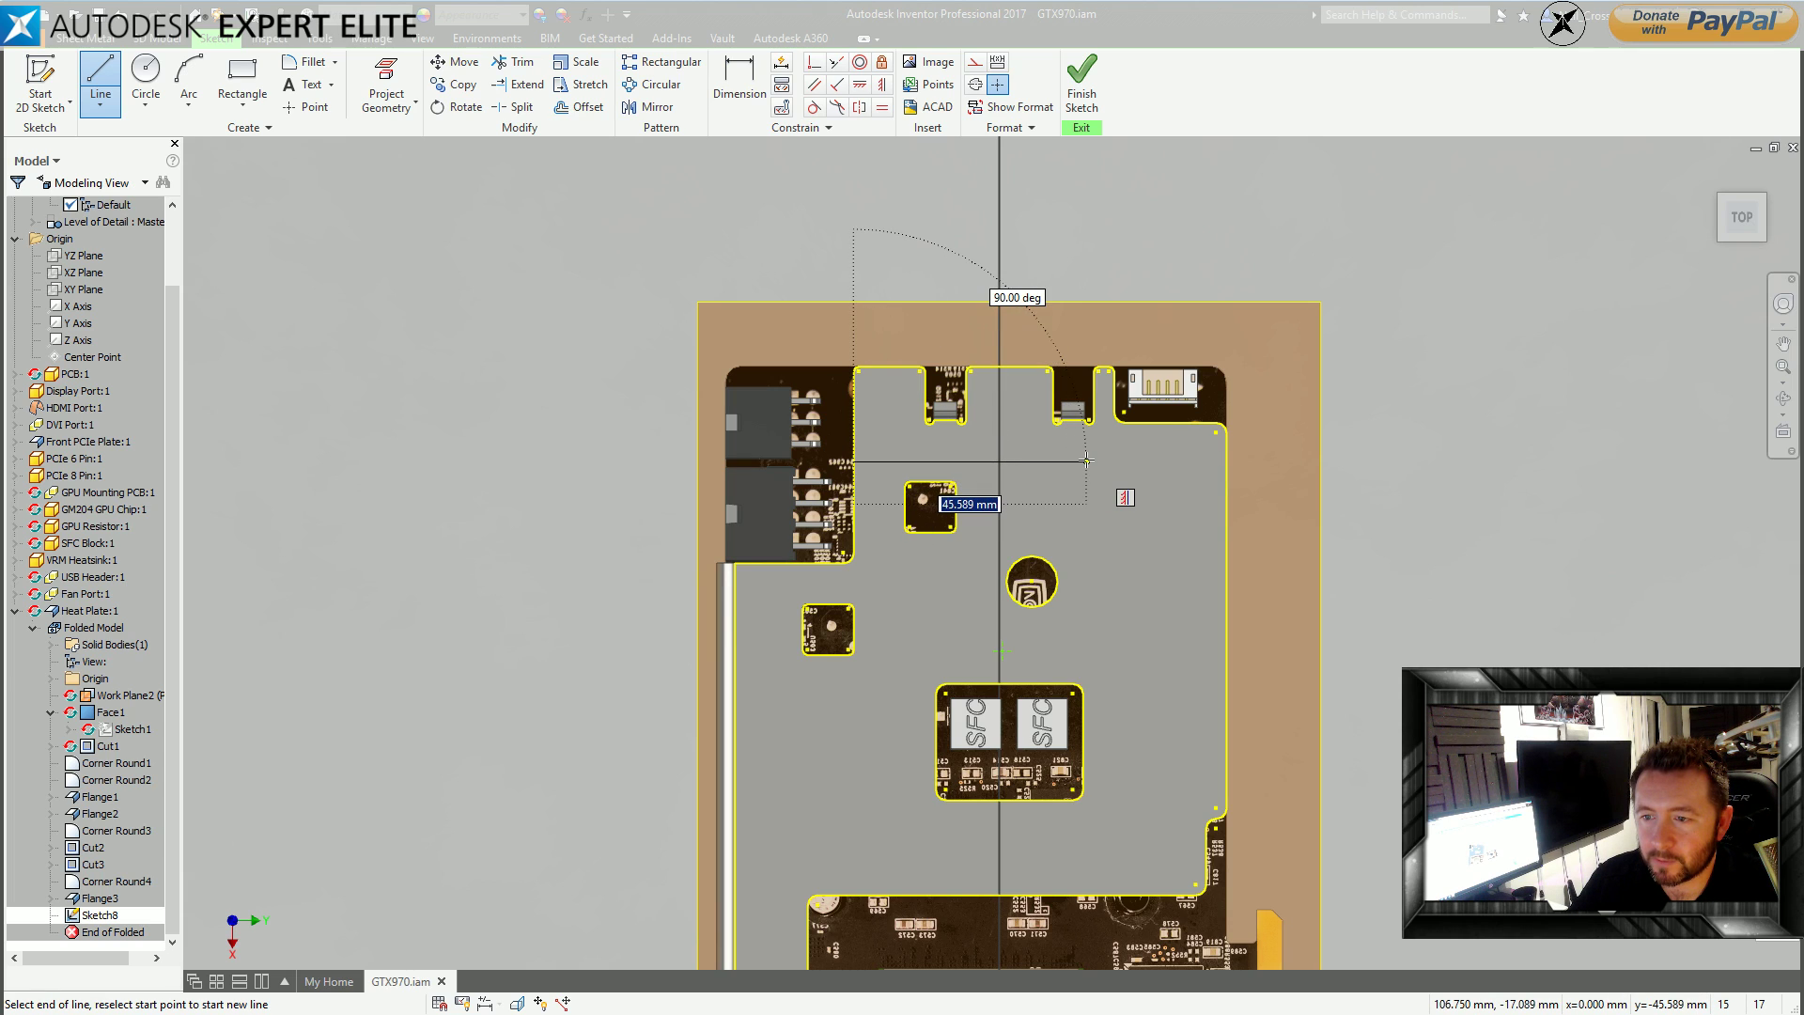
left_click(1139, 461)
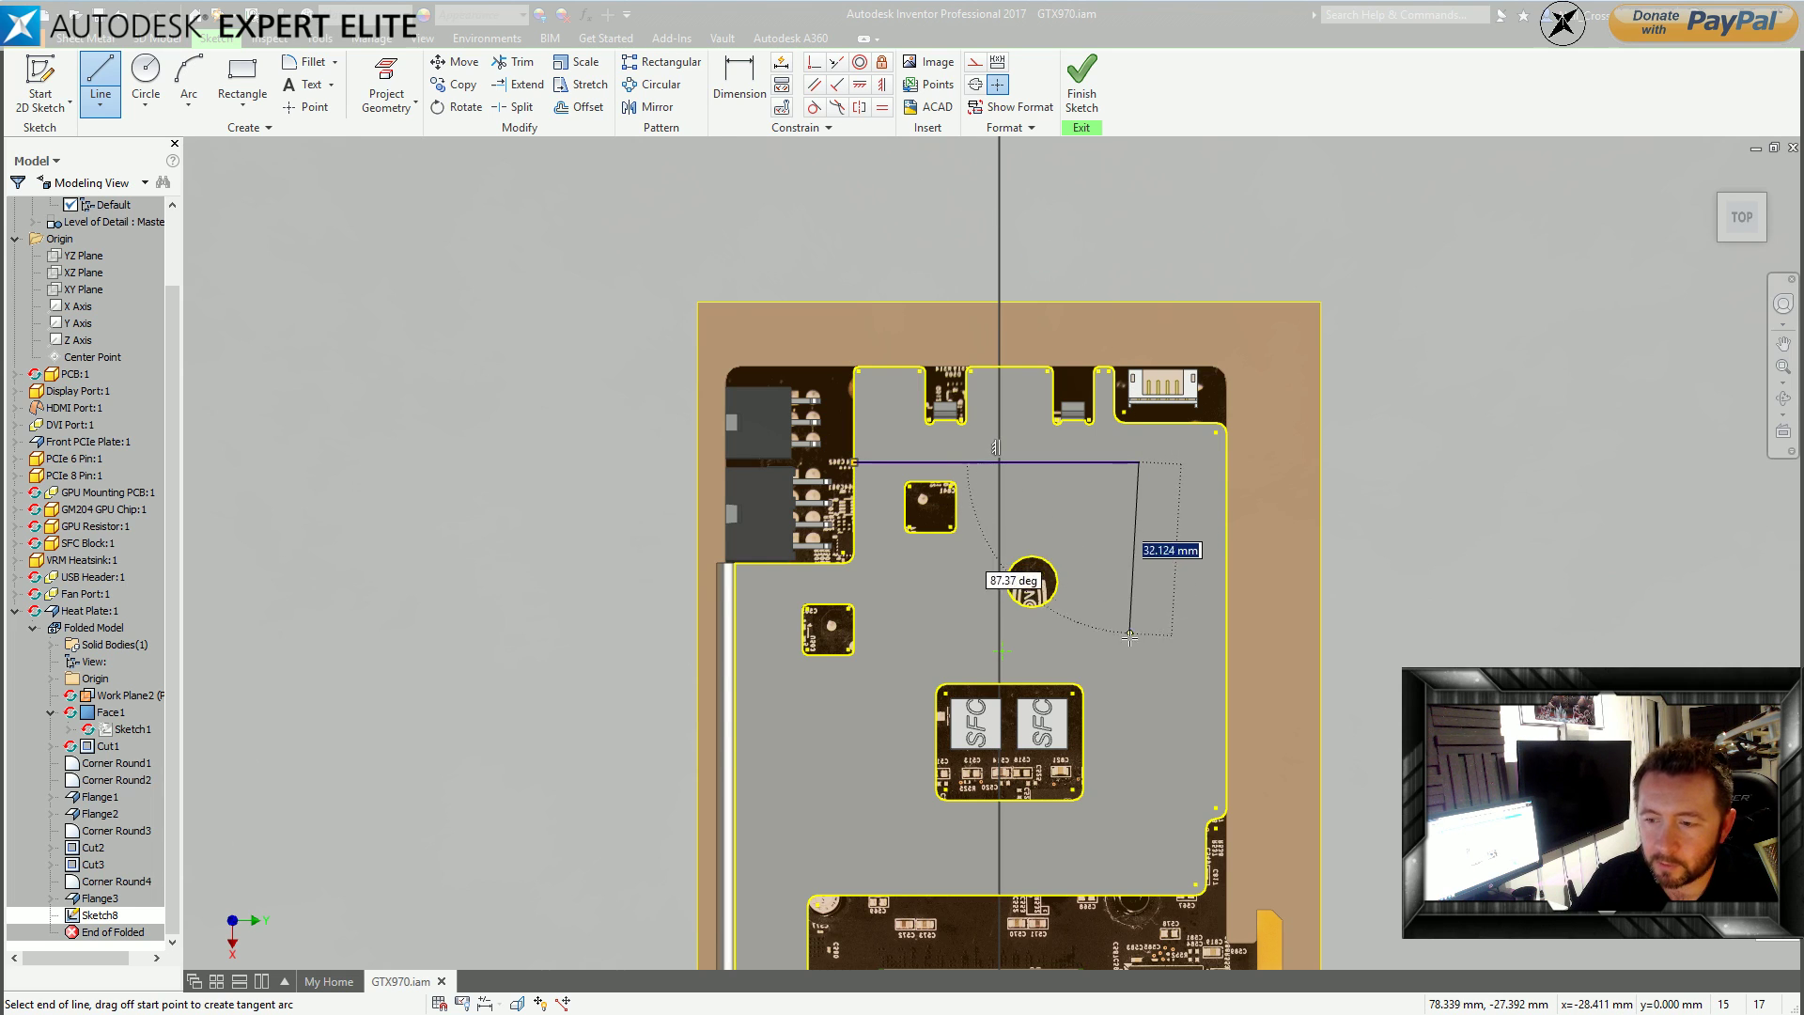
left_click(1140, 836)
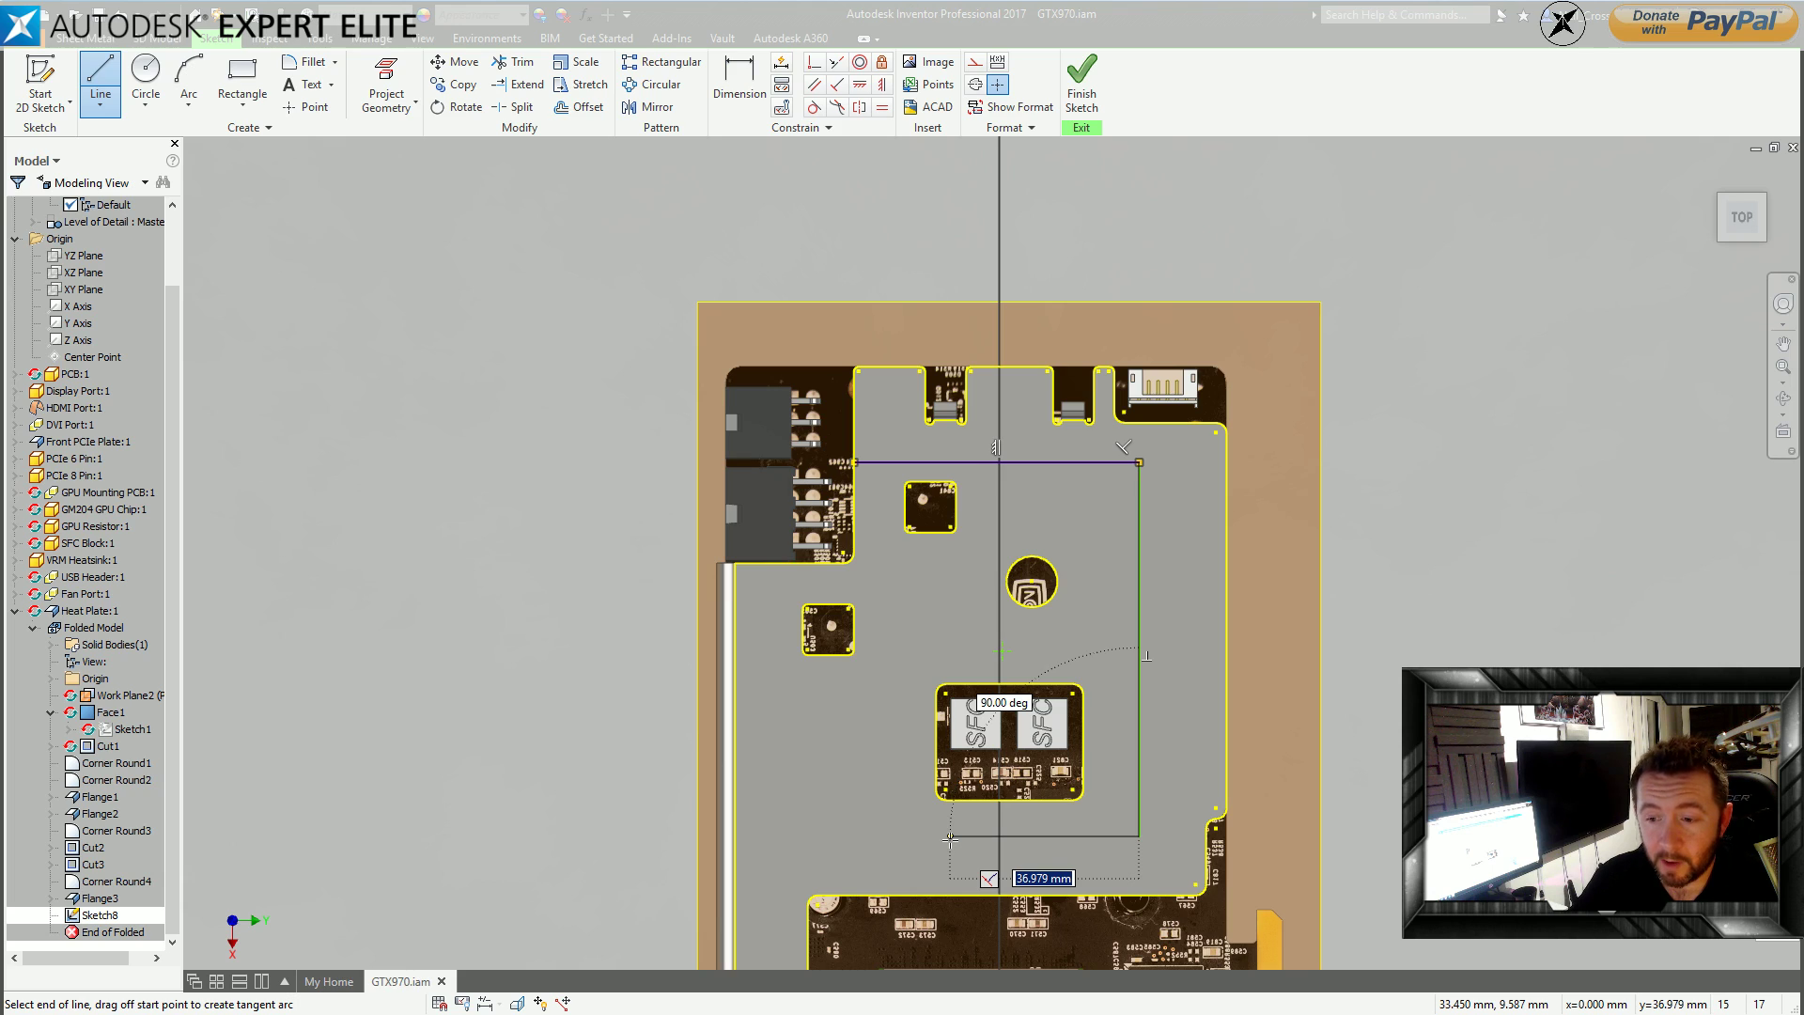
left_click(951, 836)
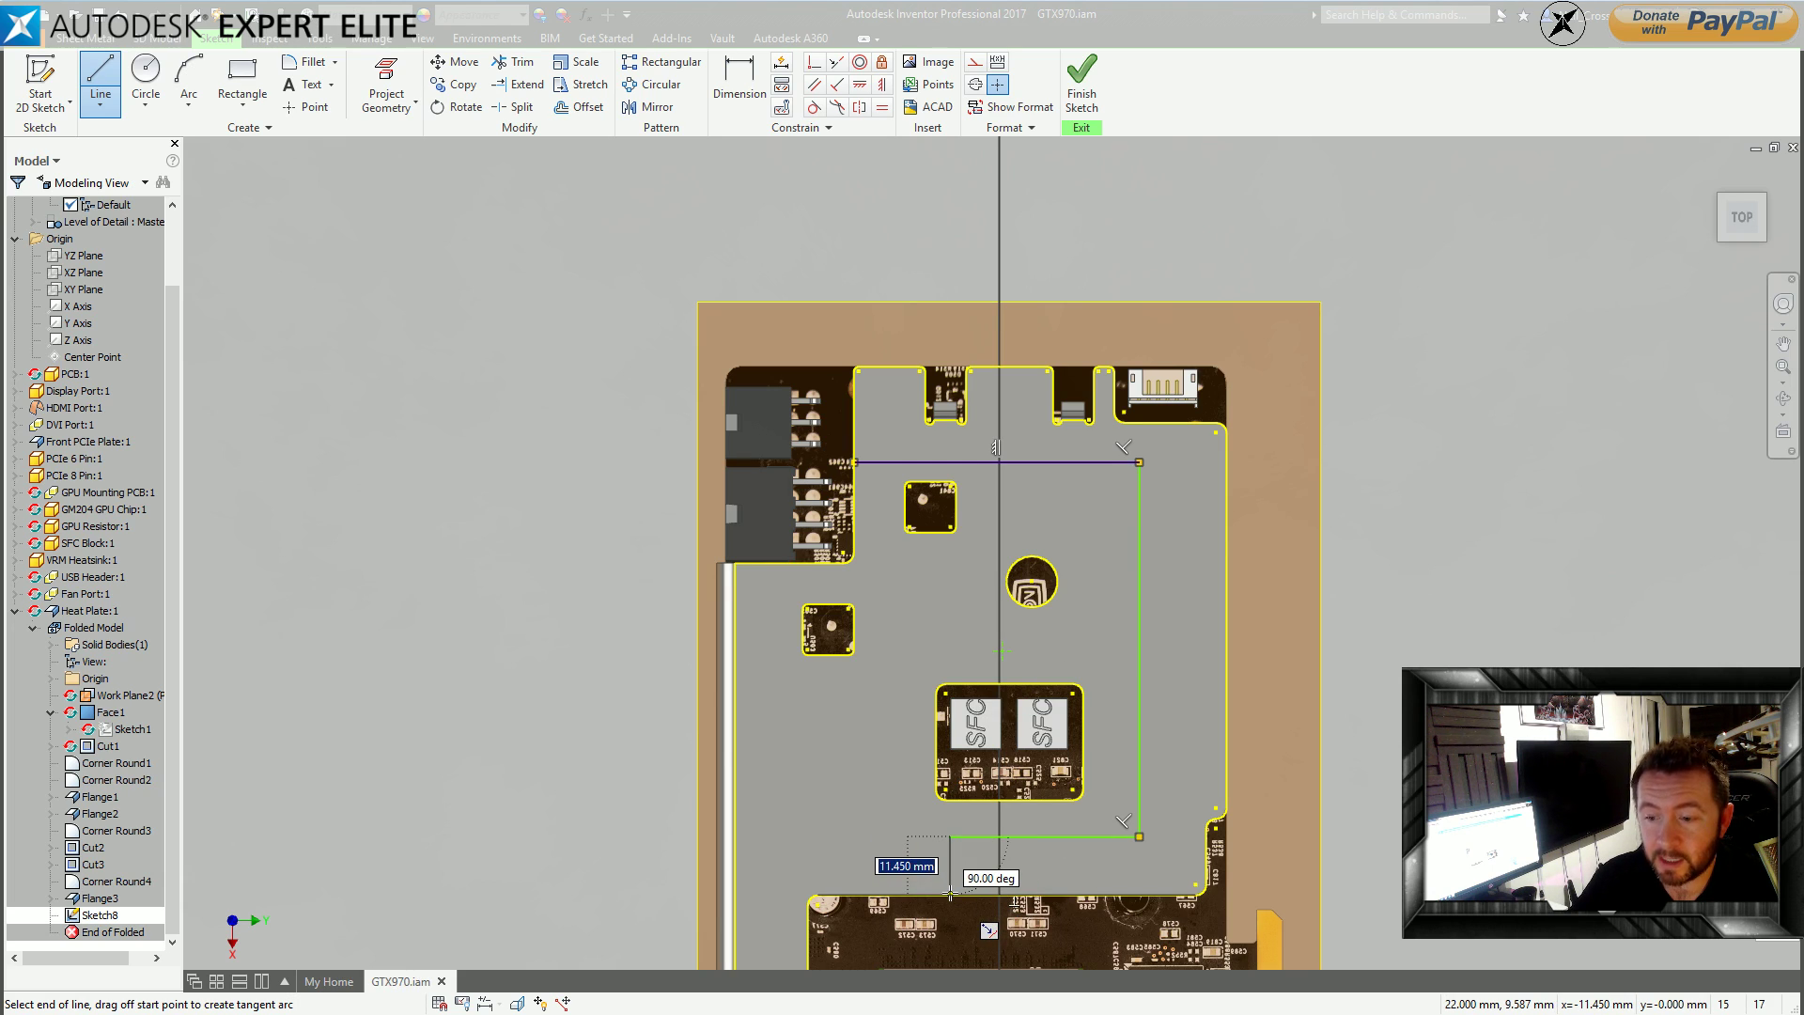
scroll(951, 898, "up", 5)
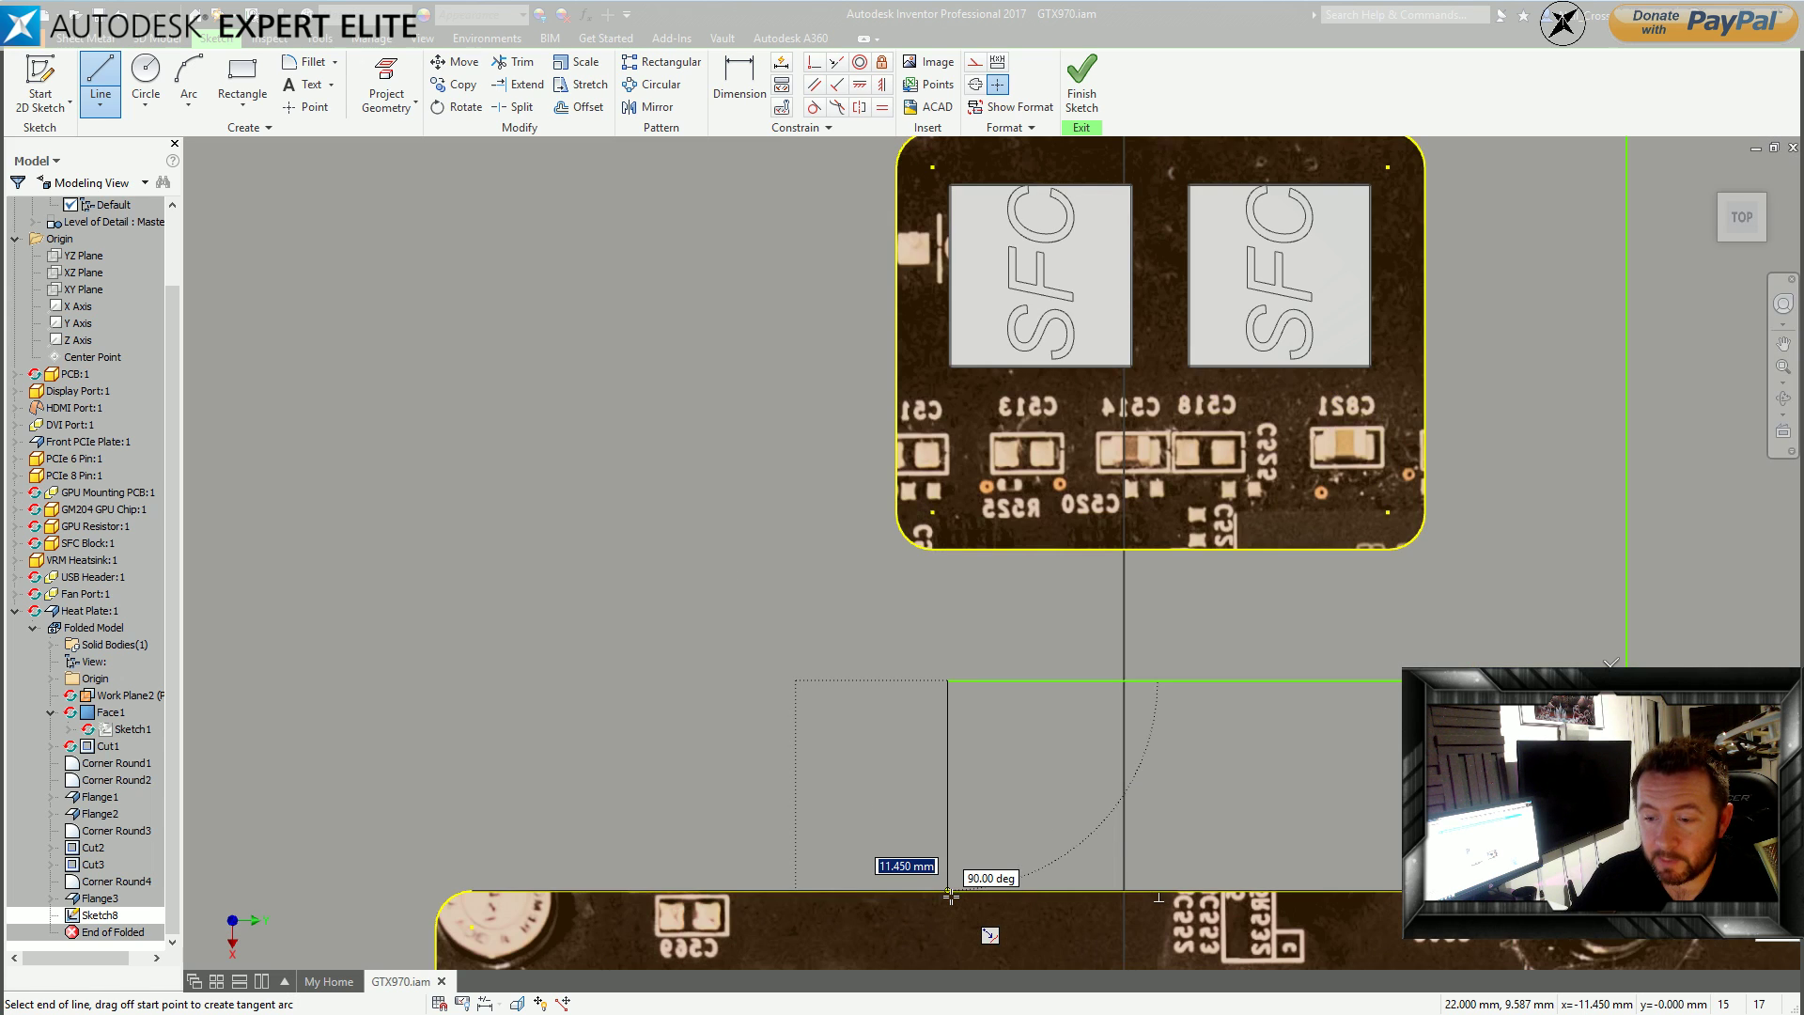
double_click(951, 897)
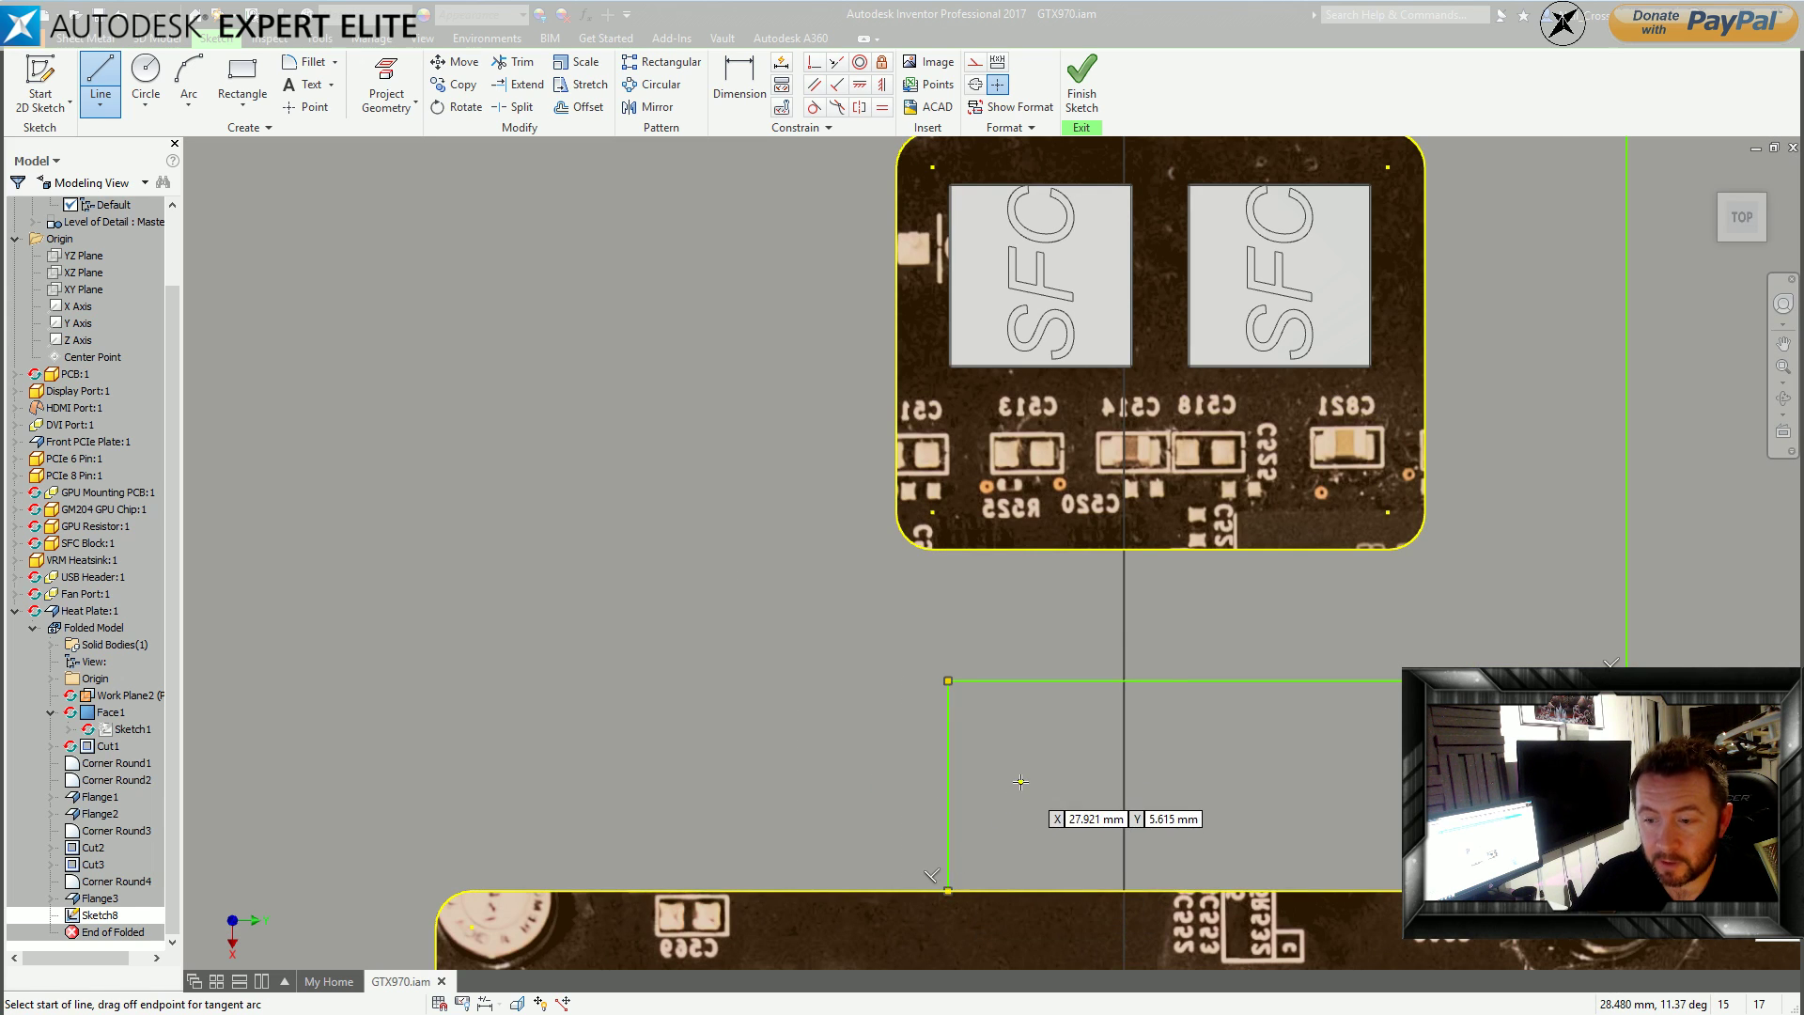
Sketch a second chain from the plate's lower edge to the power-connector notch: three perpendicular lines, an arc of about 7.8 mm radius and a short vertical line.
scroll(1081, 855, "down", 5)
key("Escape")
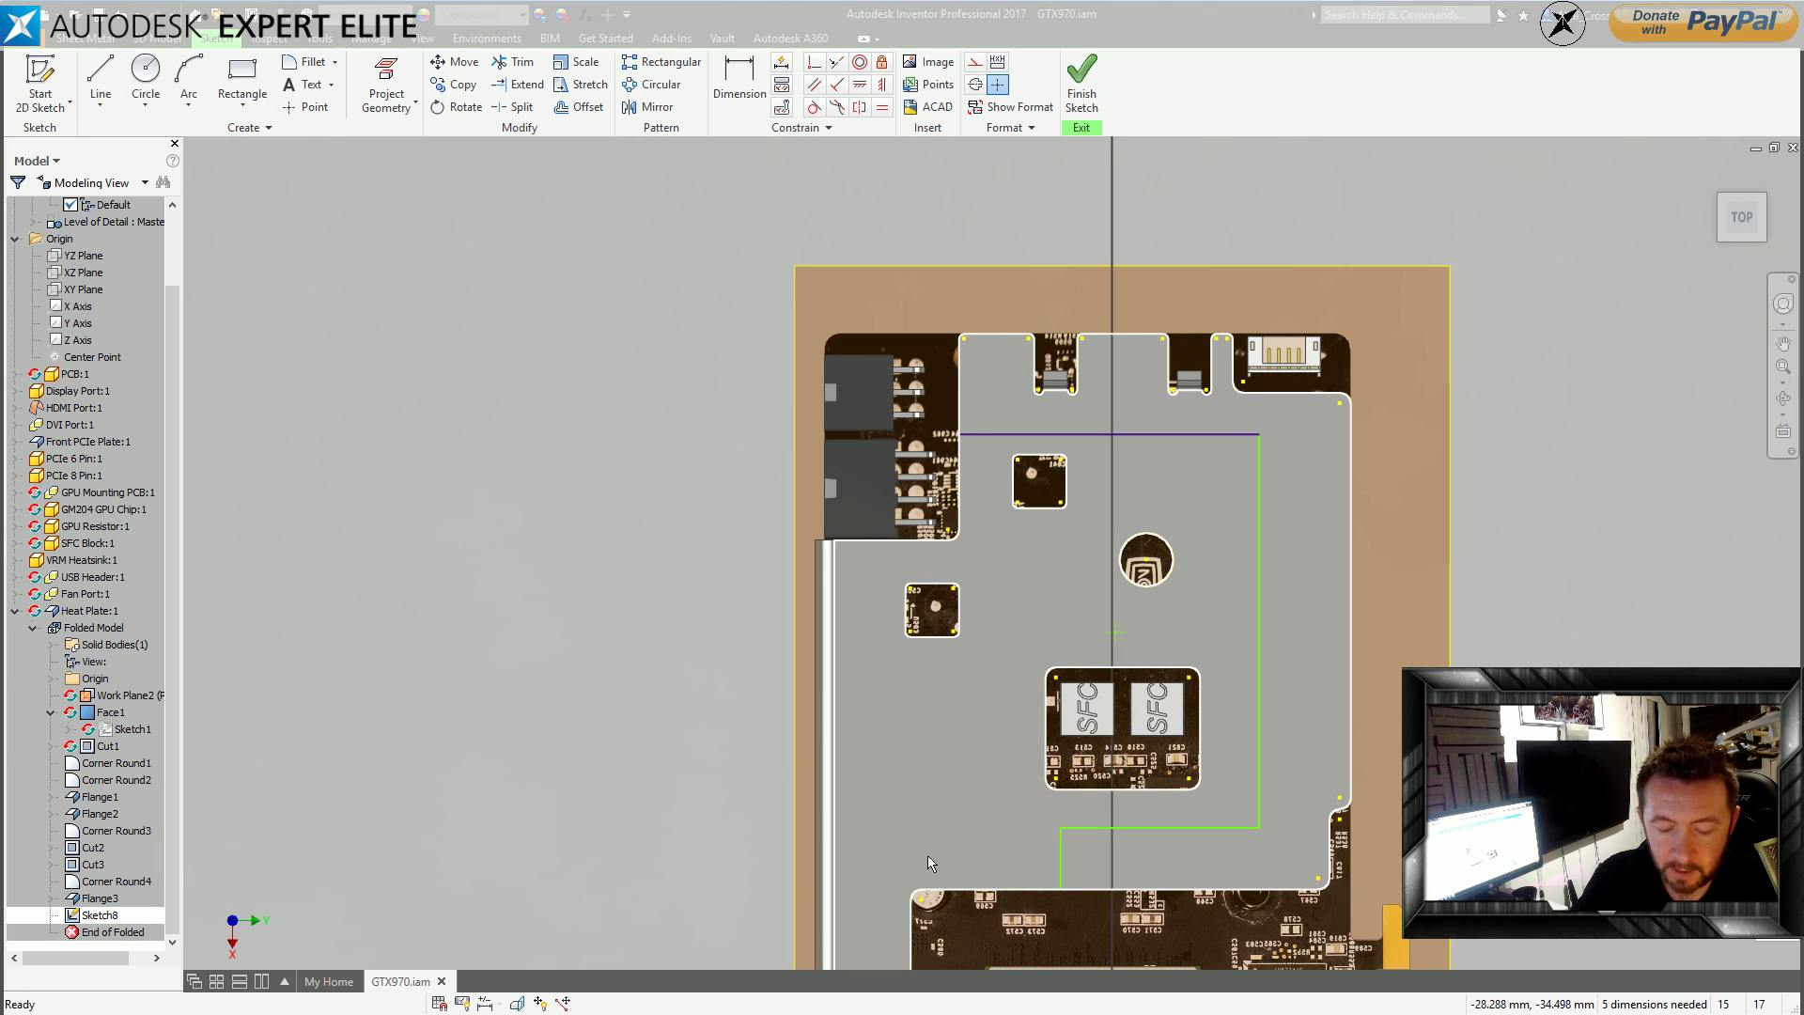
key("c")
left_click(105, 73)
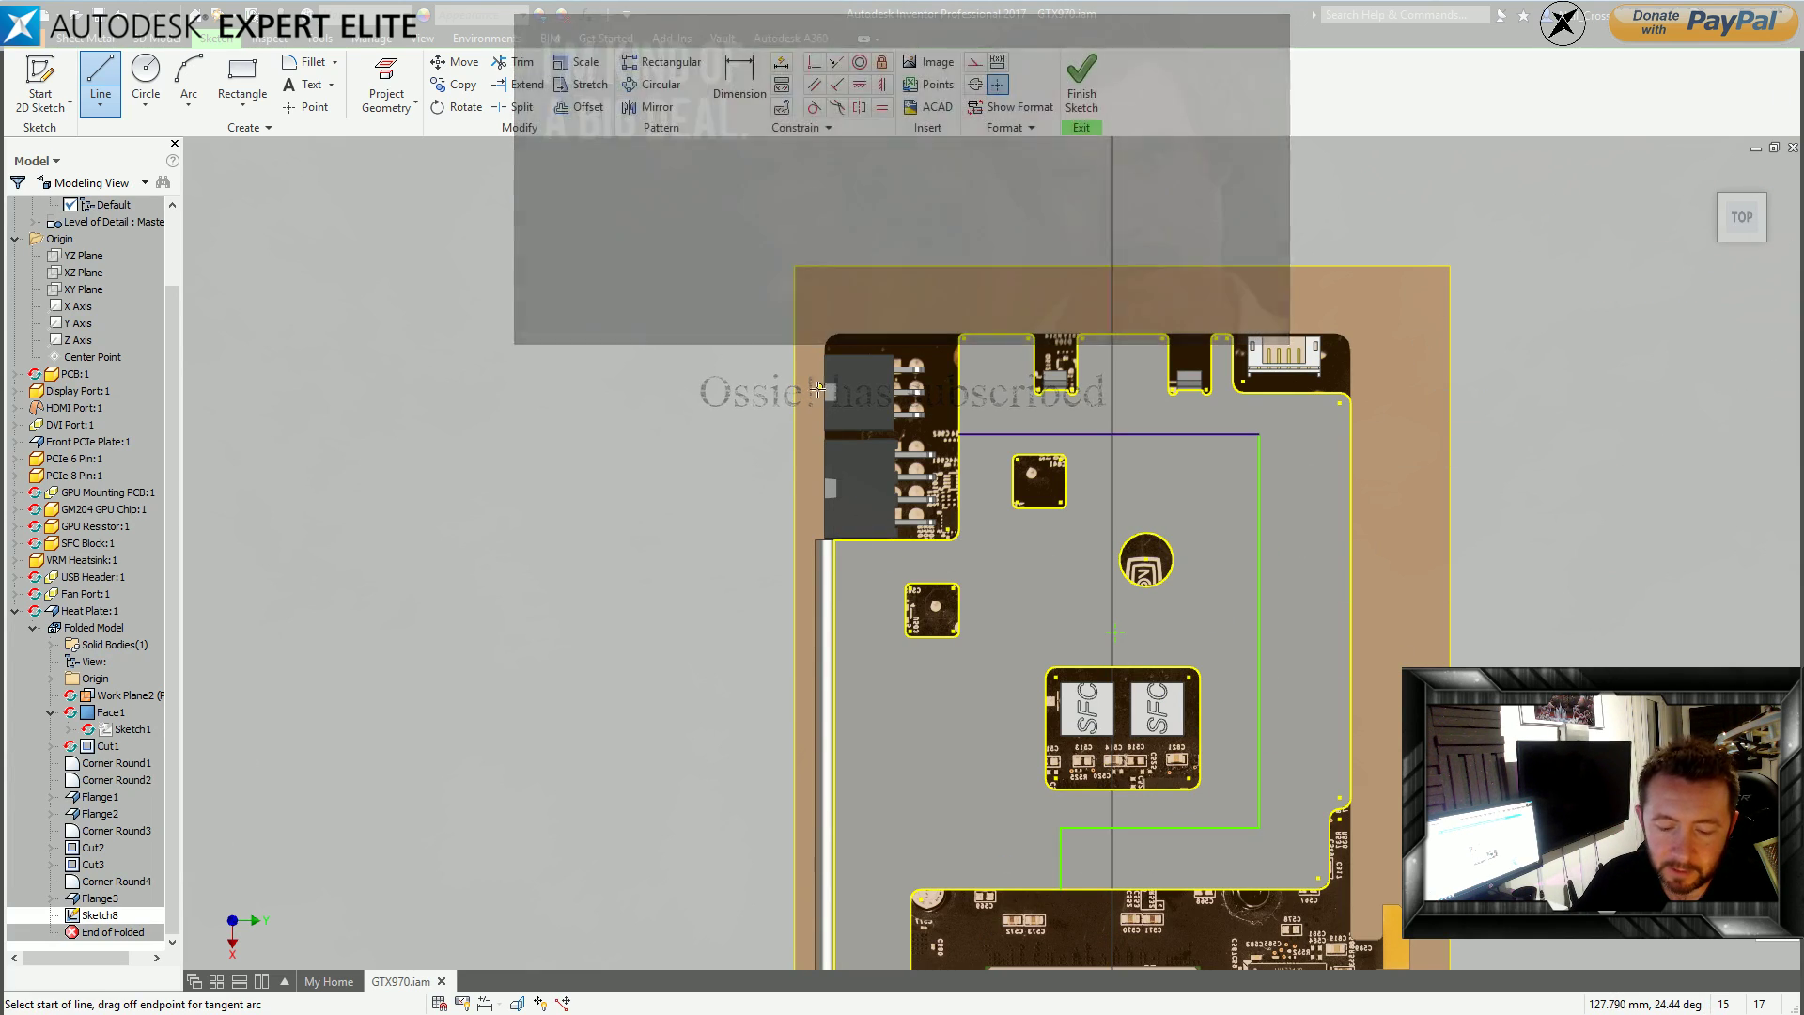
left_click(952, 889)
left_click(952, 839)
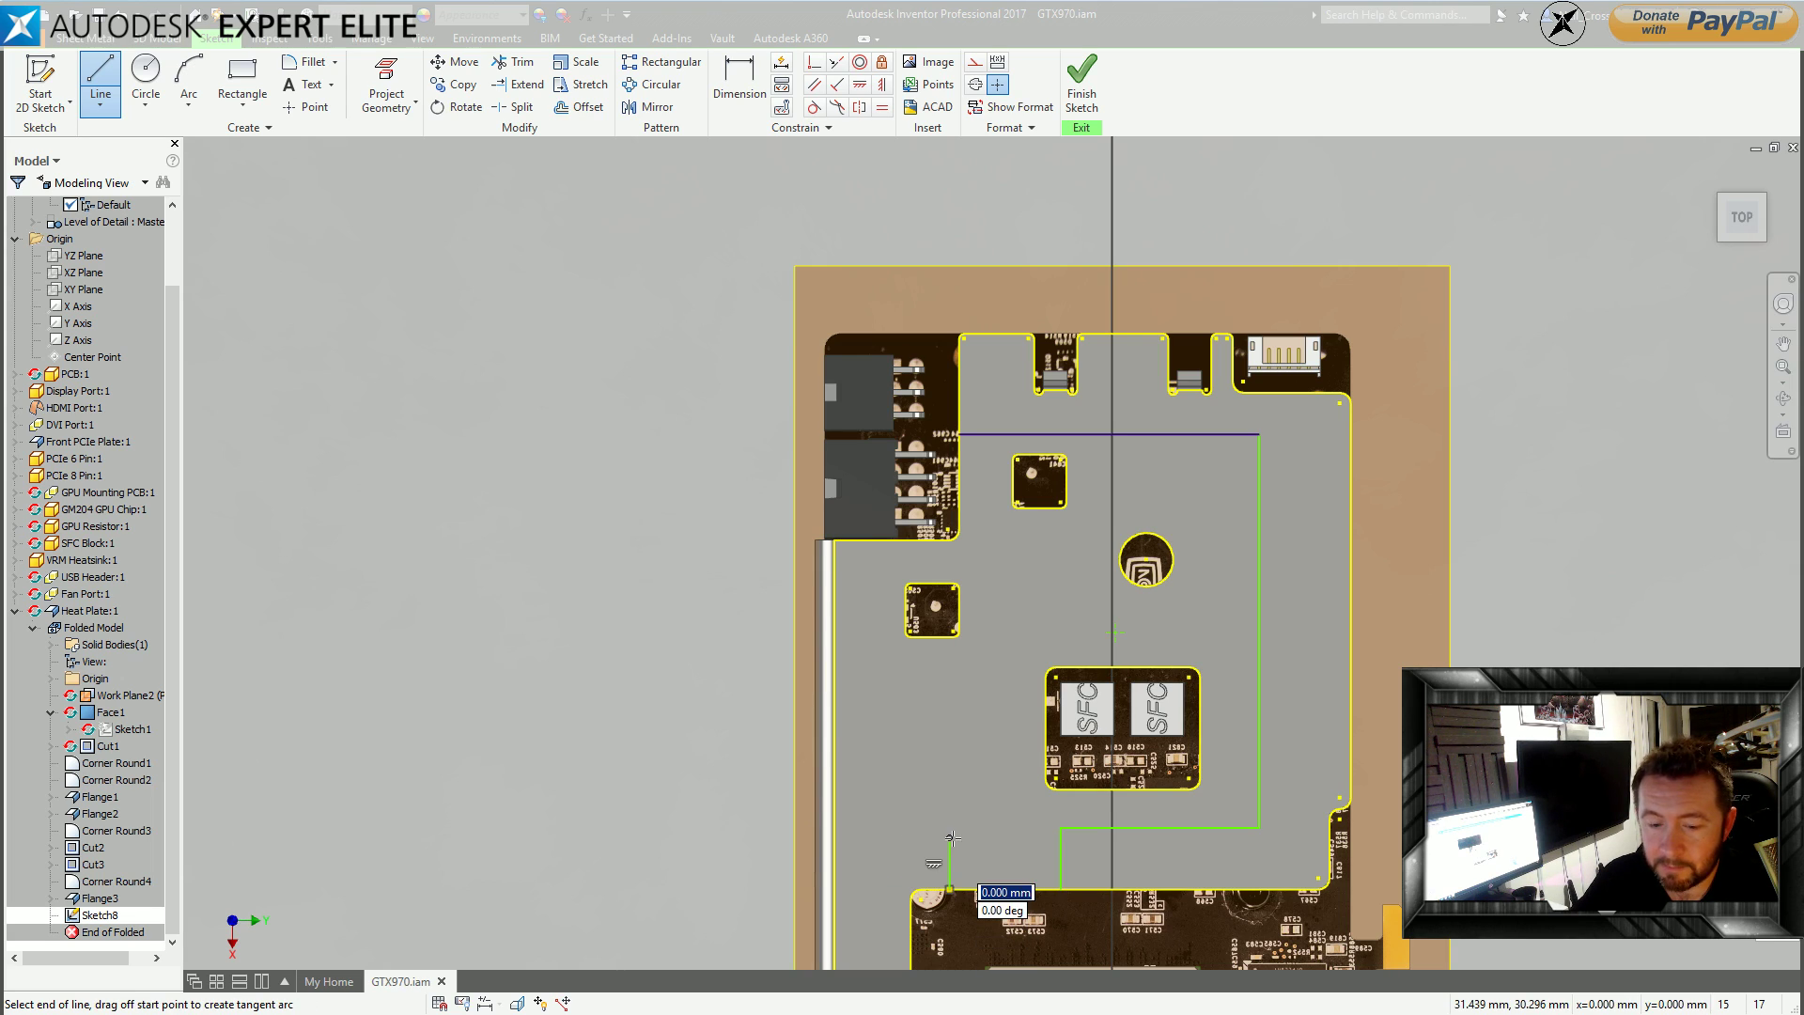
left_click(873, 836)
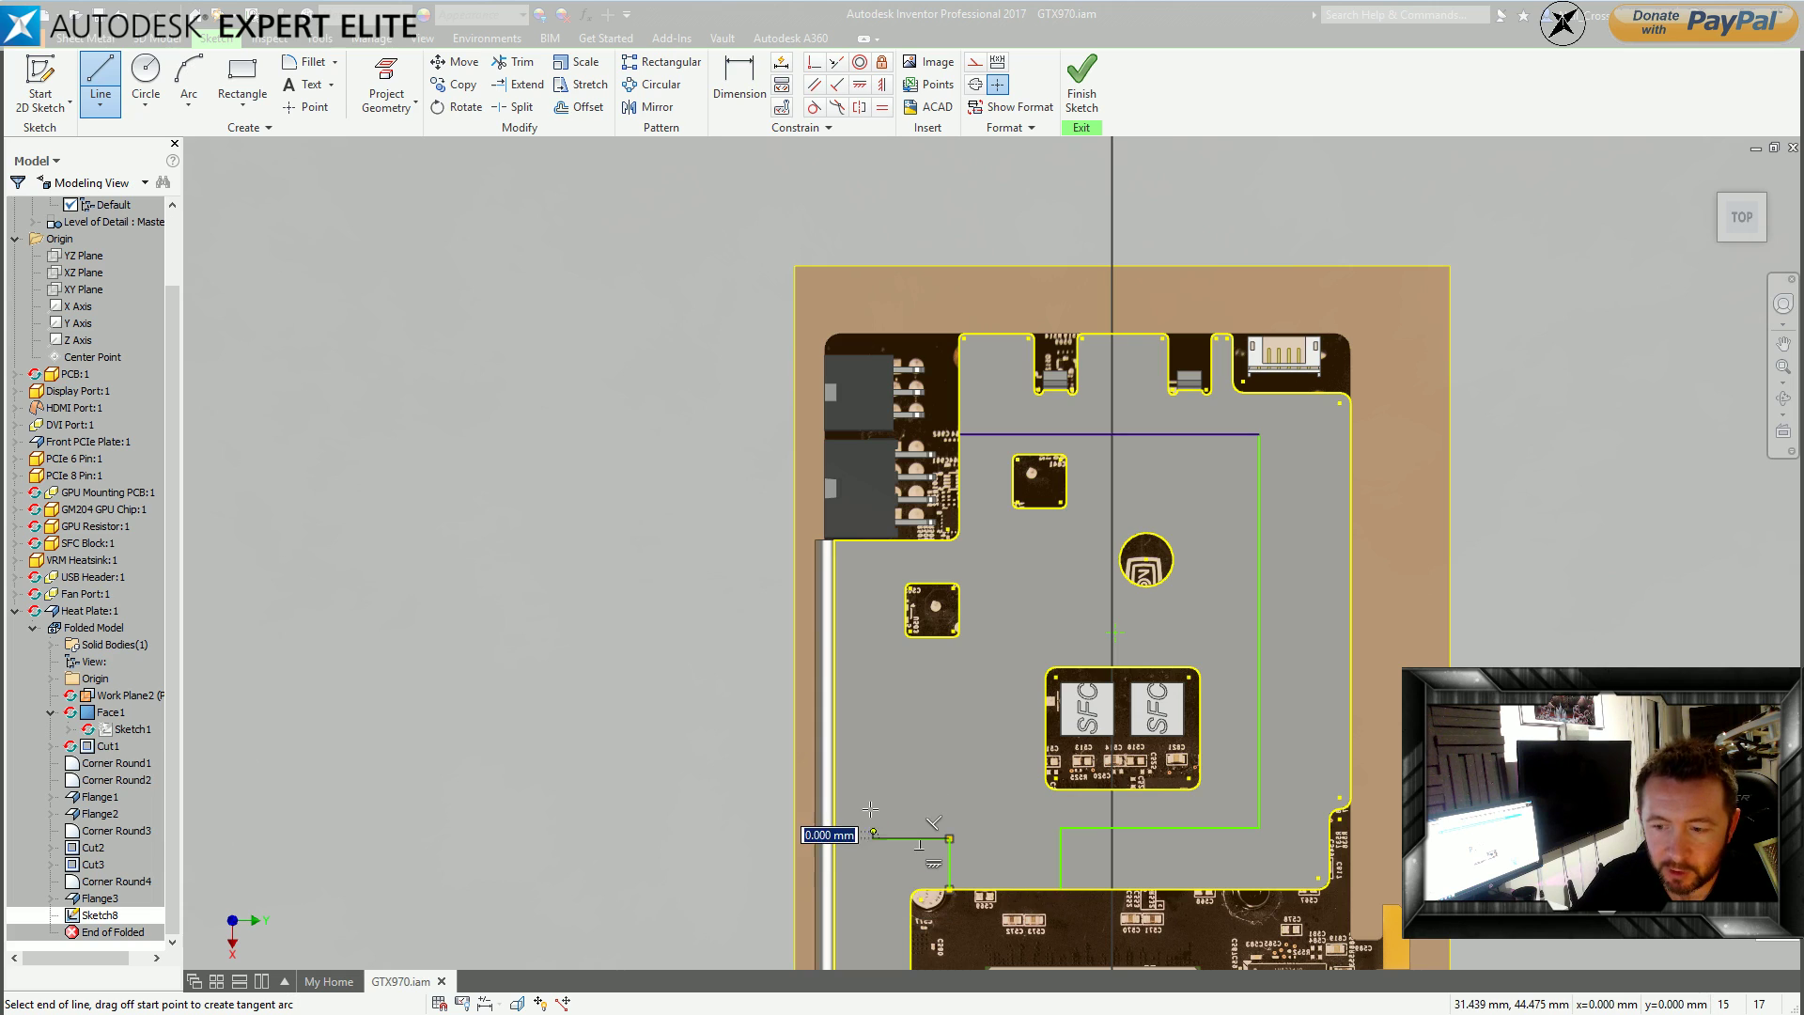
left_click(875, 624)
left_click_drag(874, 624, 908, 558)
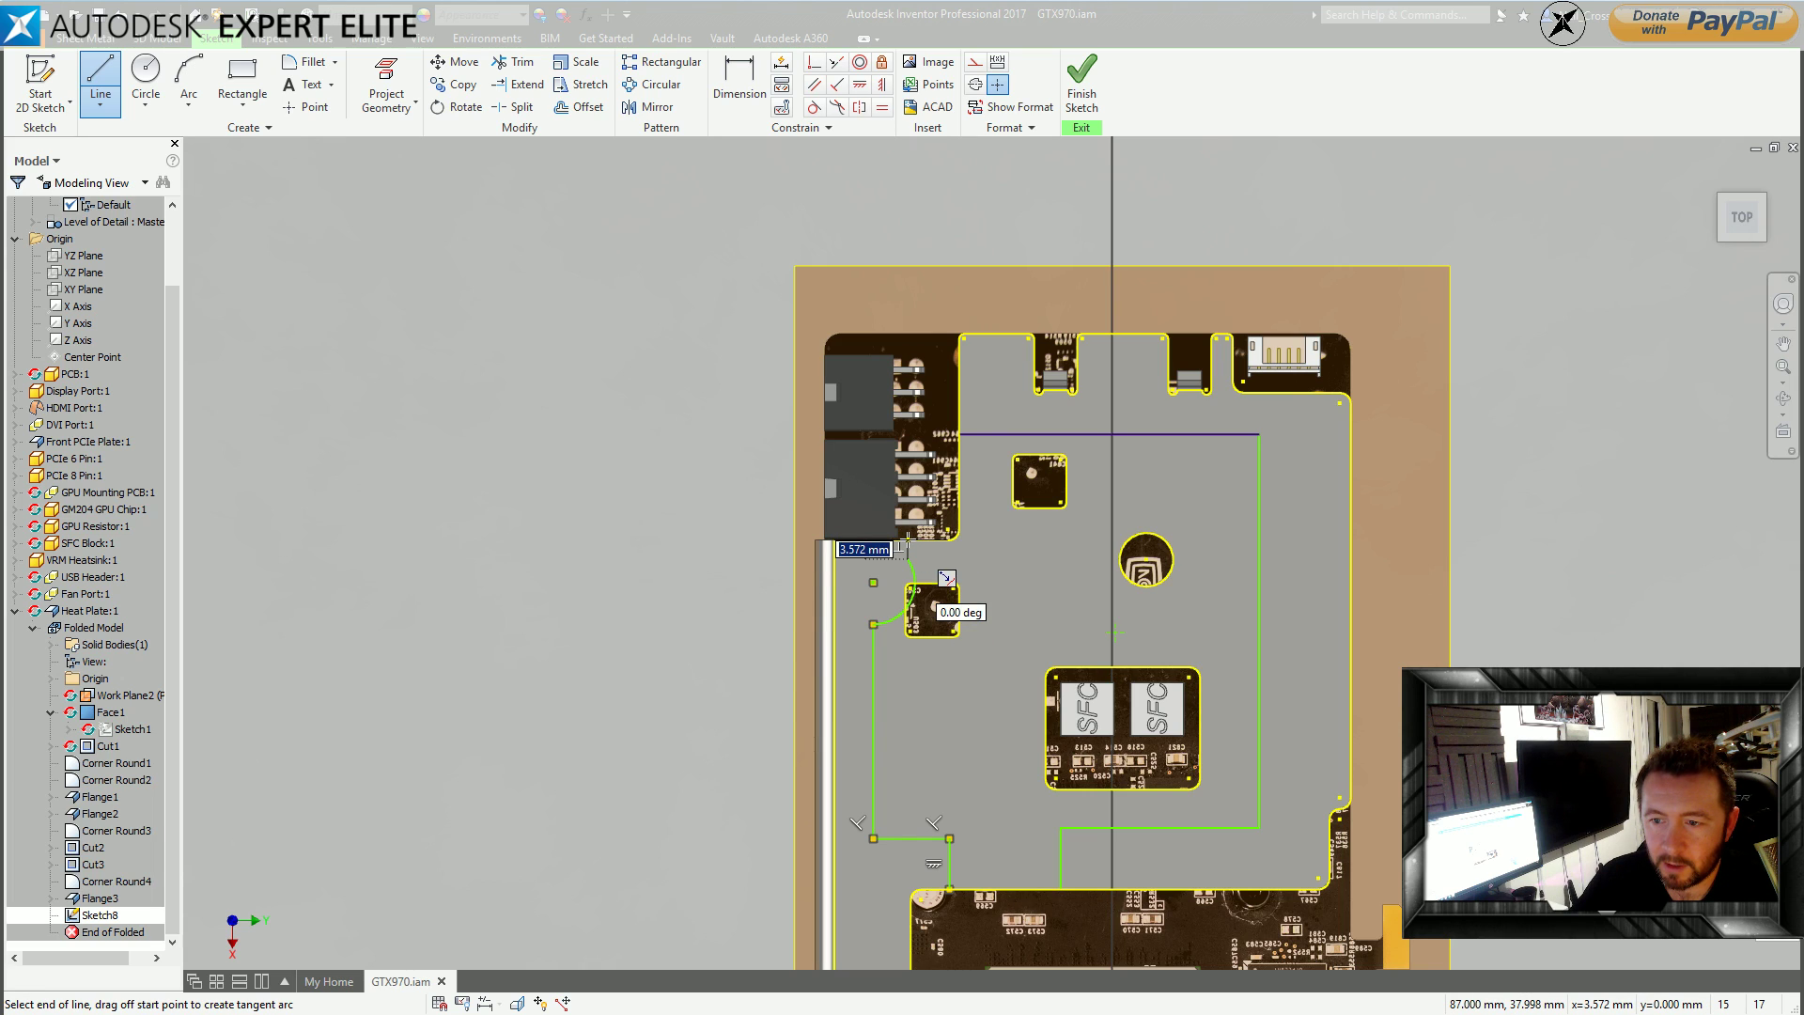
double_click(907, 559)
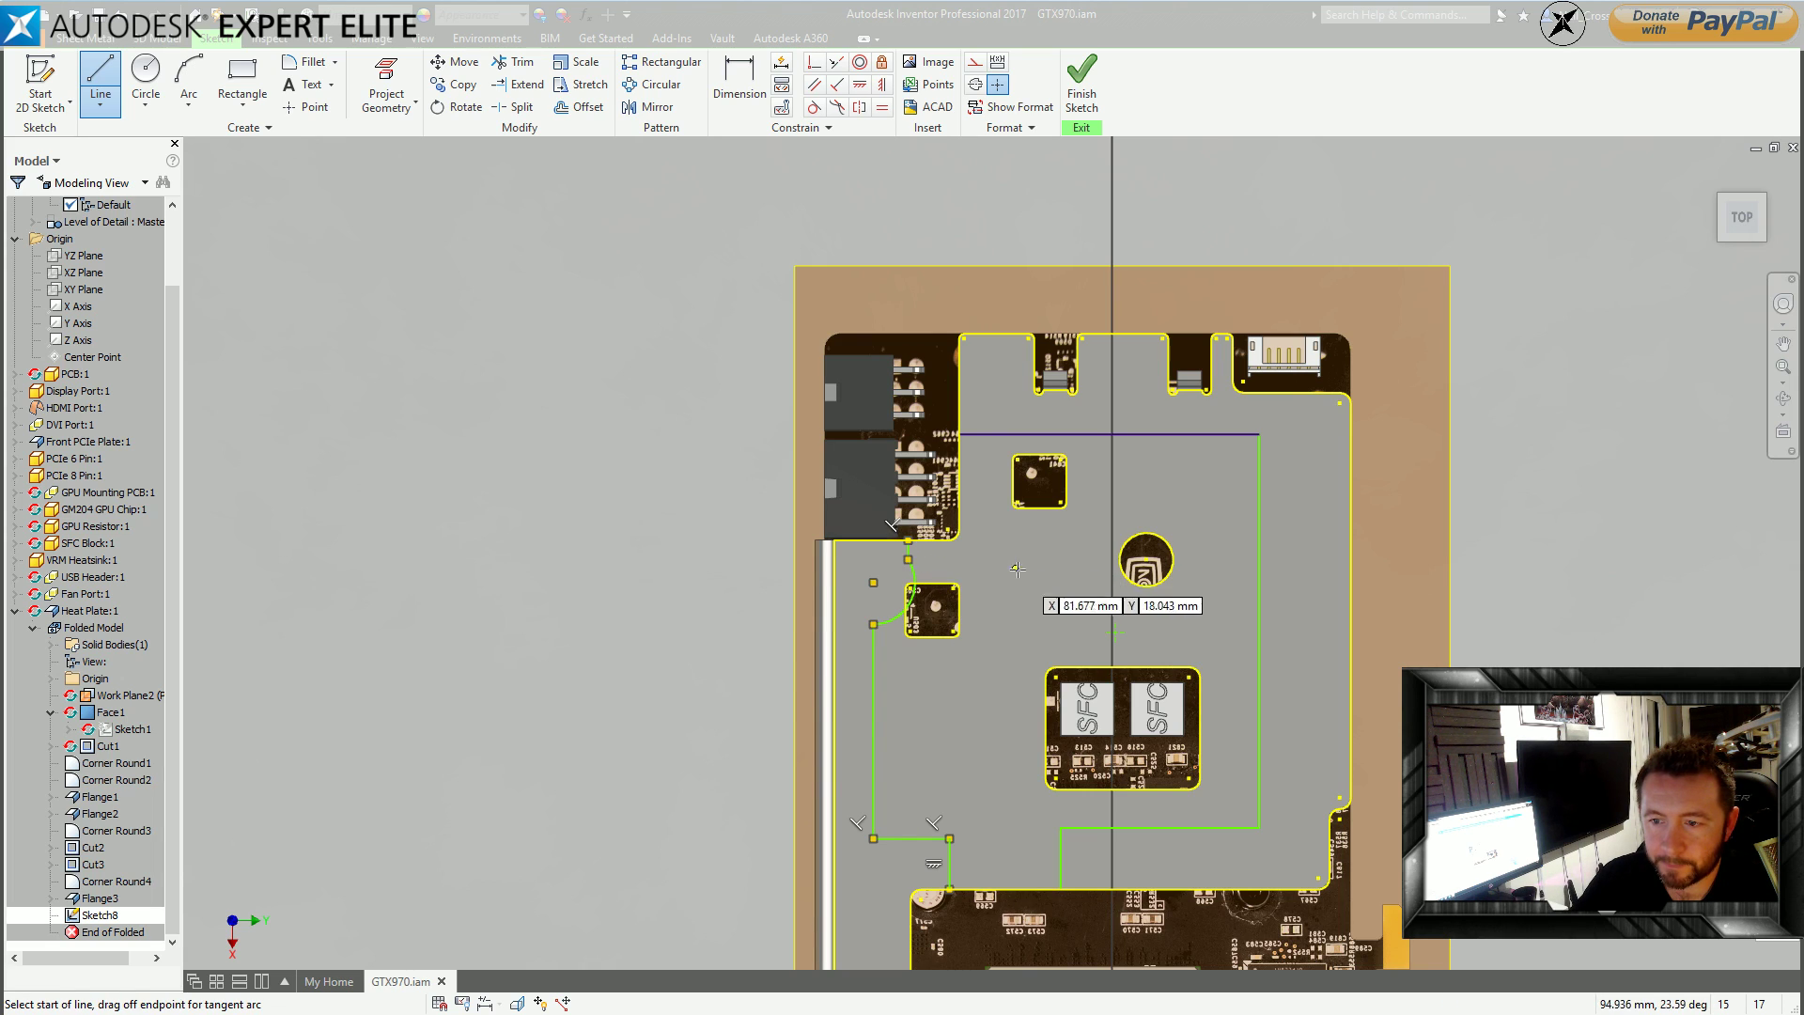
right_click(977, 562)
left_click(1041, 562)
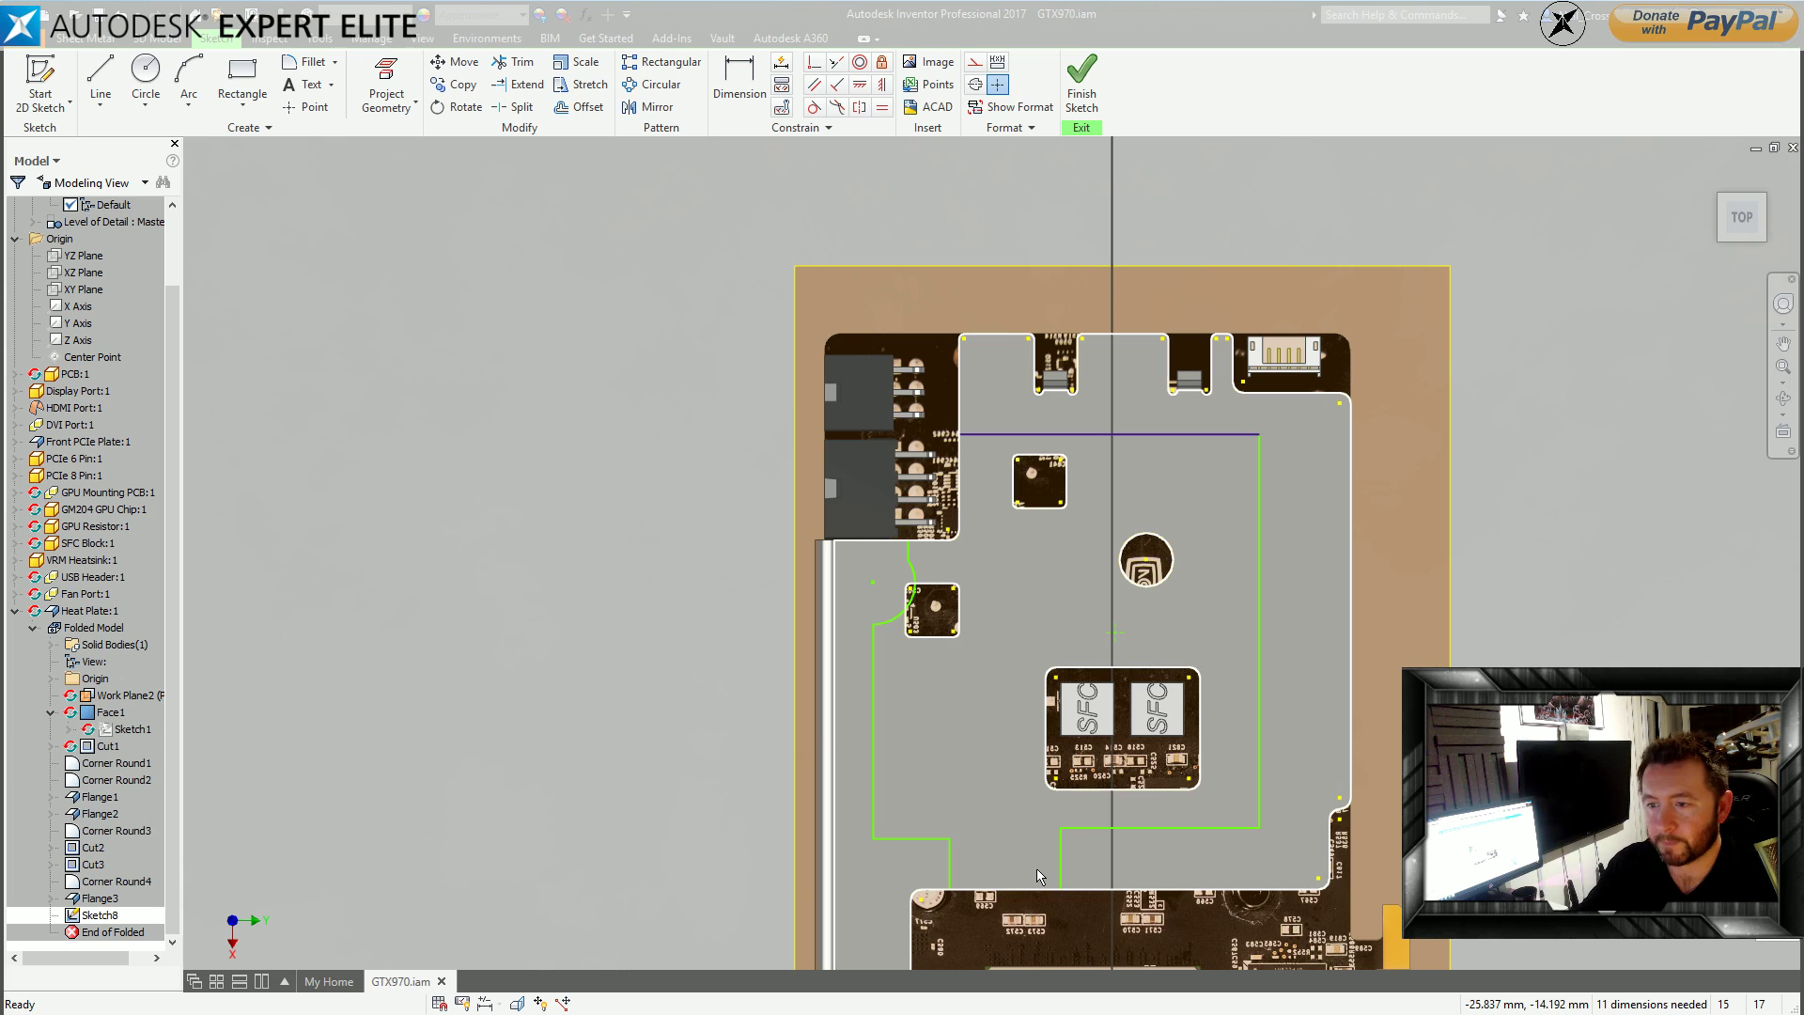
Dimension the first chain's long vertical line 14 mm from the plate's right edge.
key("d")
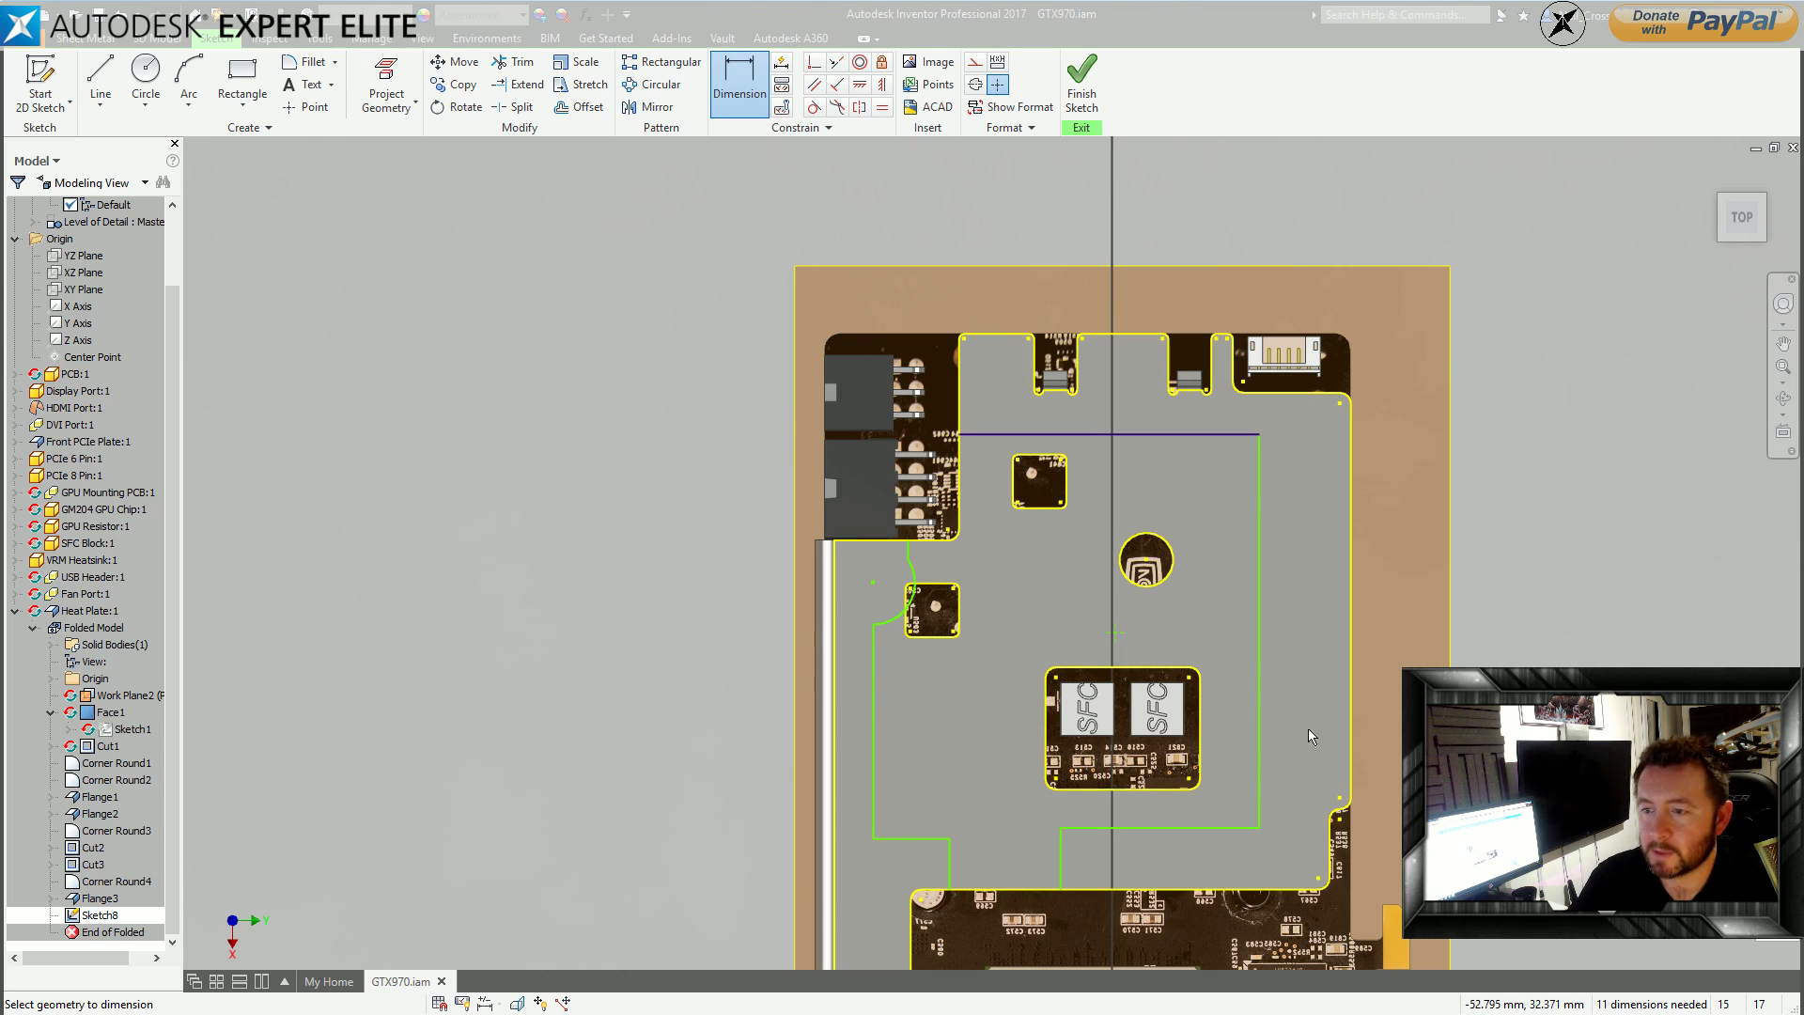
left_click(1259, 483)
left_click(1355, 485)
left_click(1405, 468)
type("14")
key("Return")
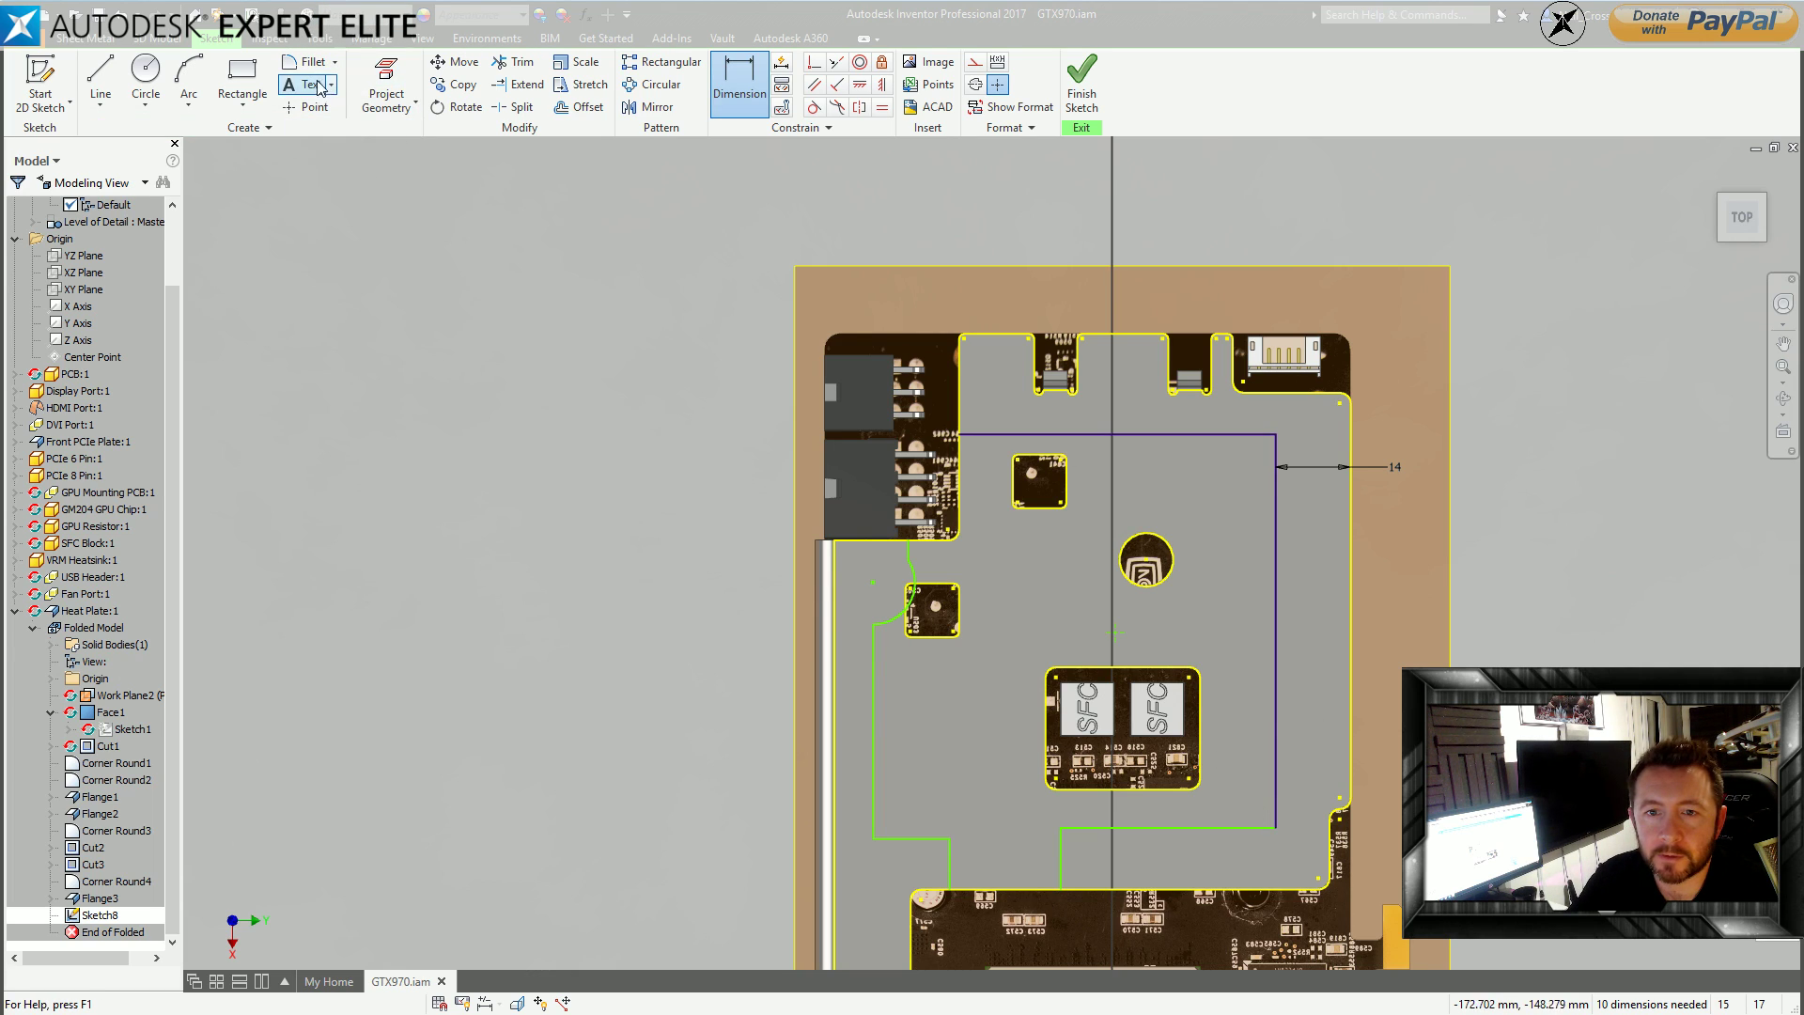
Dimension the first chain's lower horizontal line 13 mm from the plate's lower edge.
left_click(1202, 889)
left_click(1209, 829)
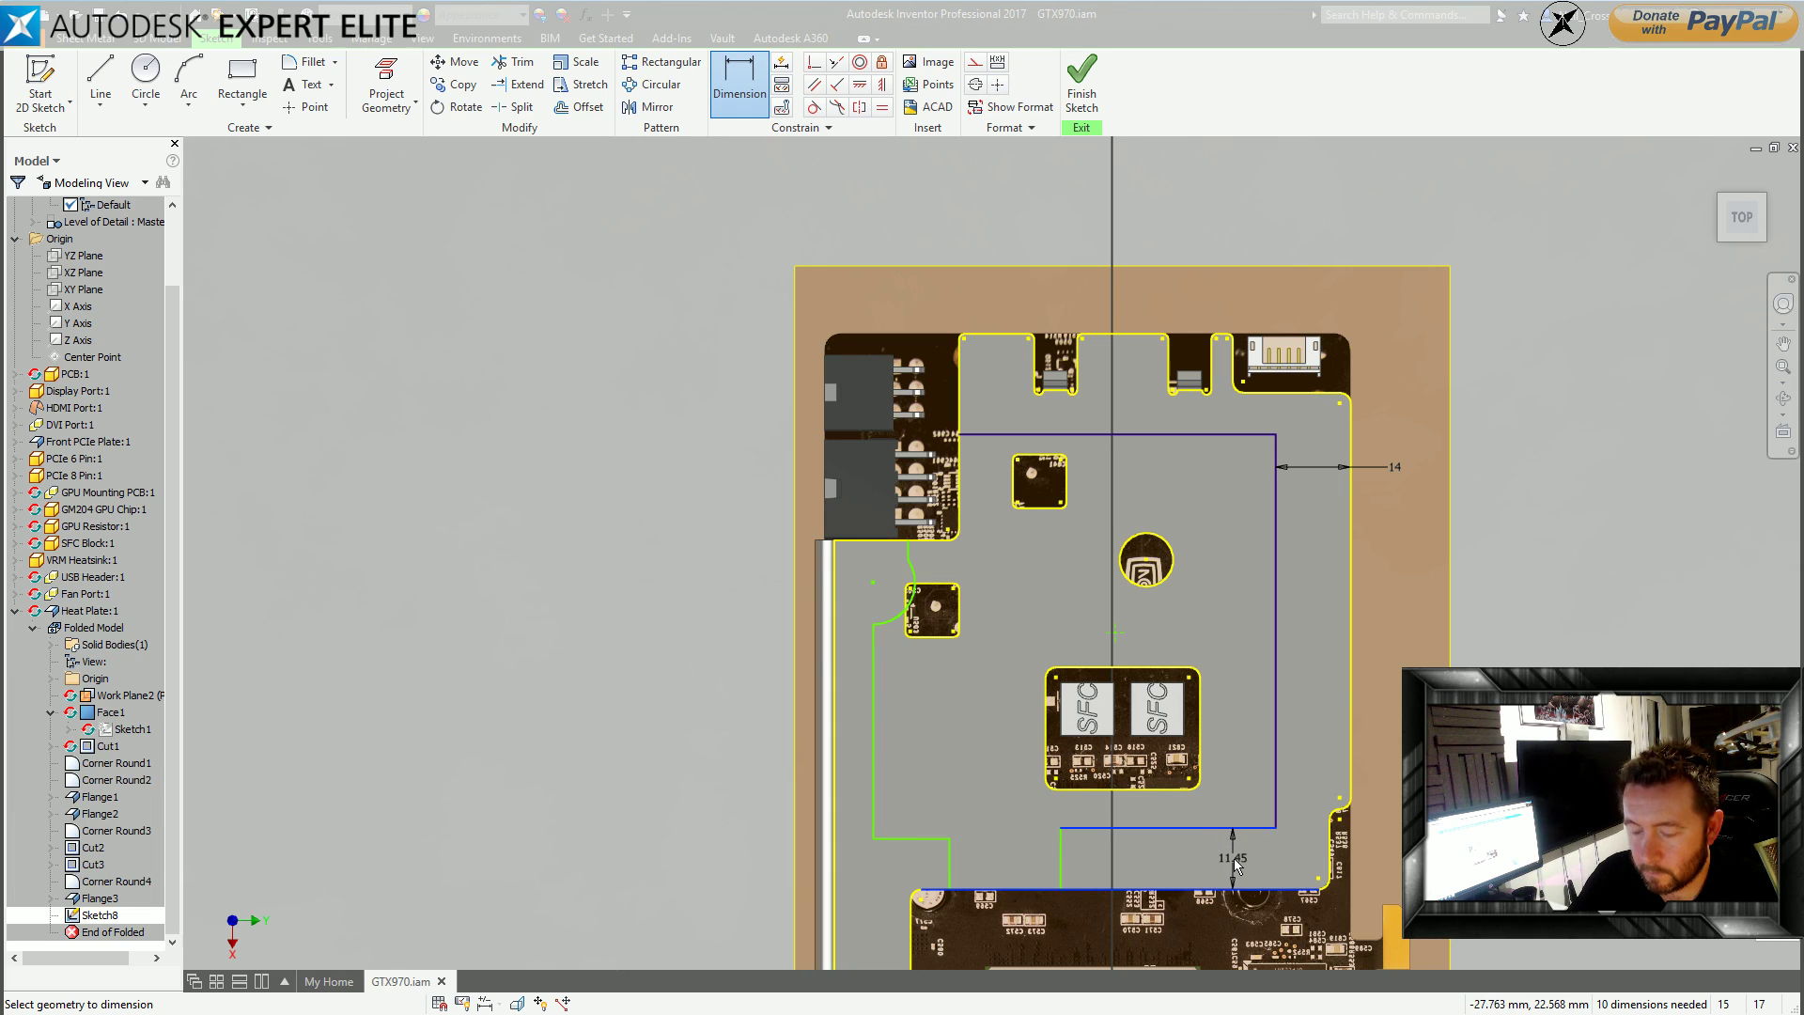
left_click(1232, 859)
type("14")
key("Return")
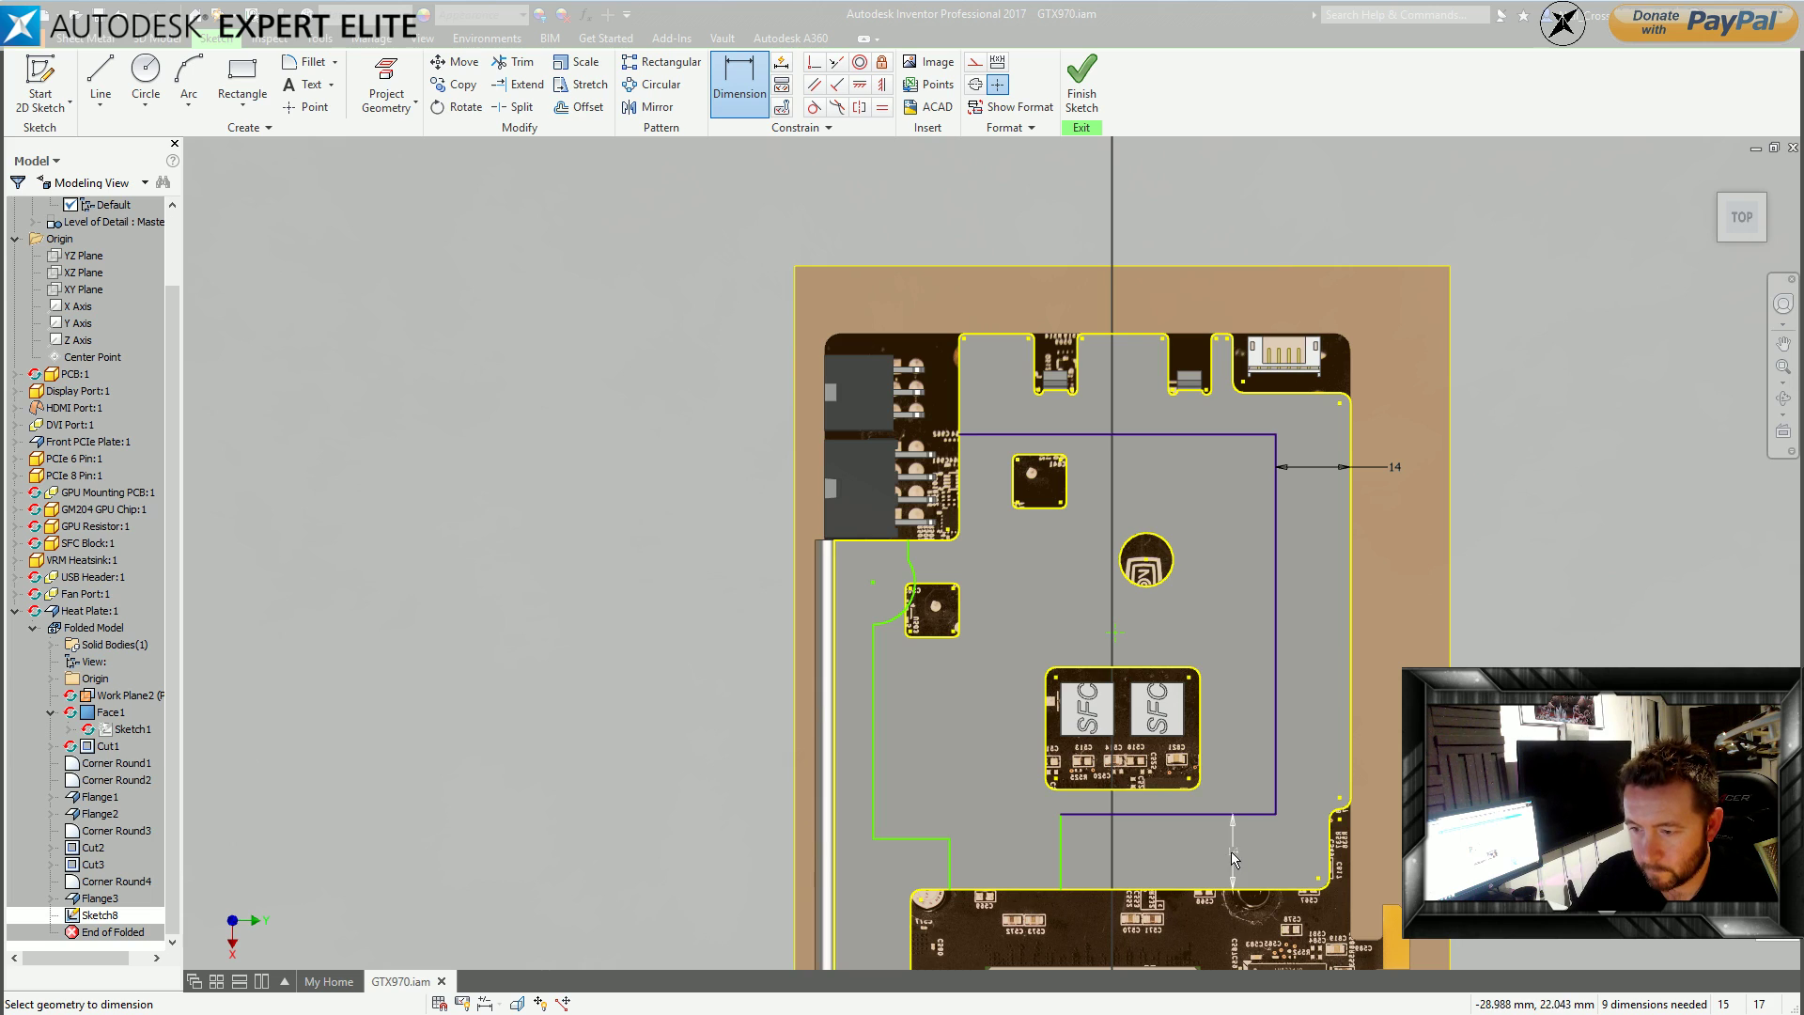
double_click(1227, 852)
type("13")
key("Return")
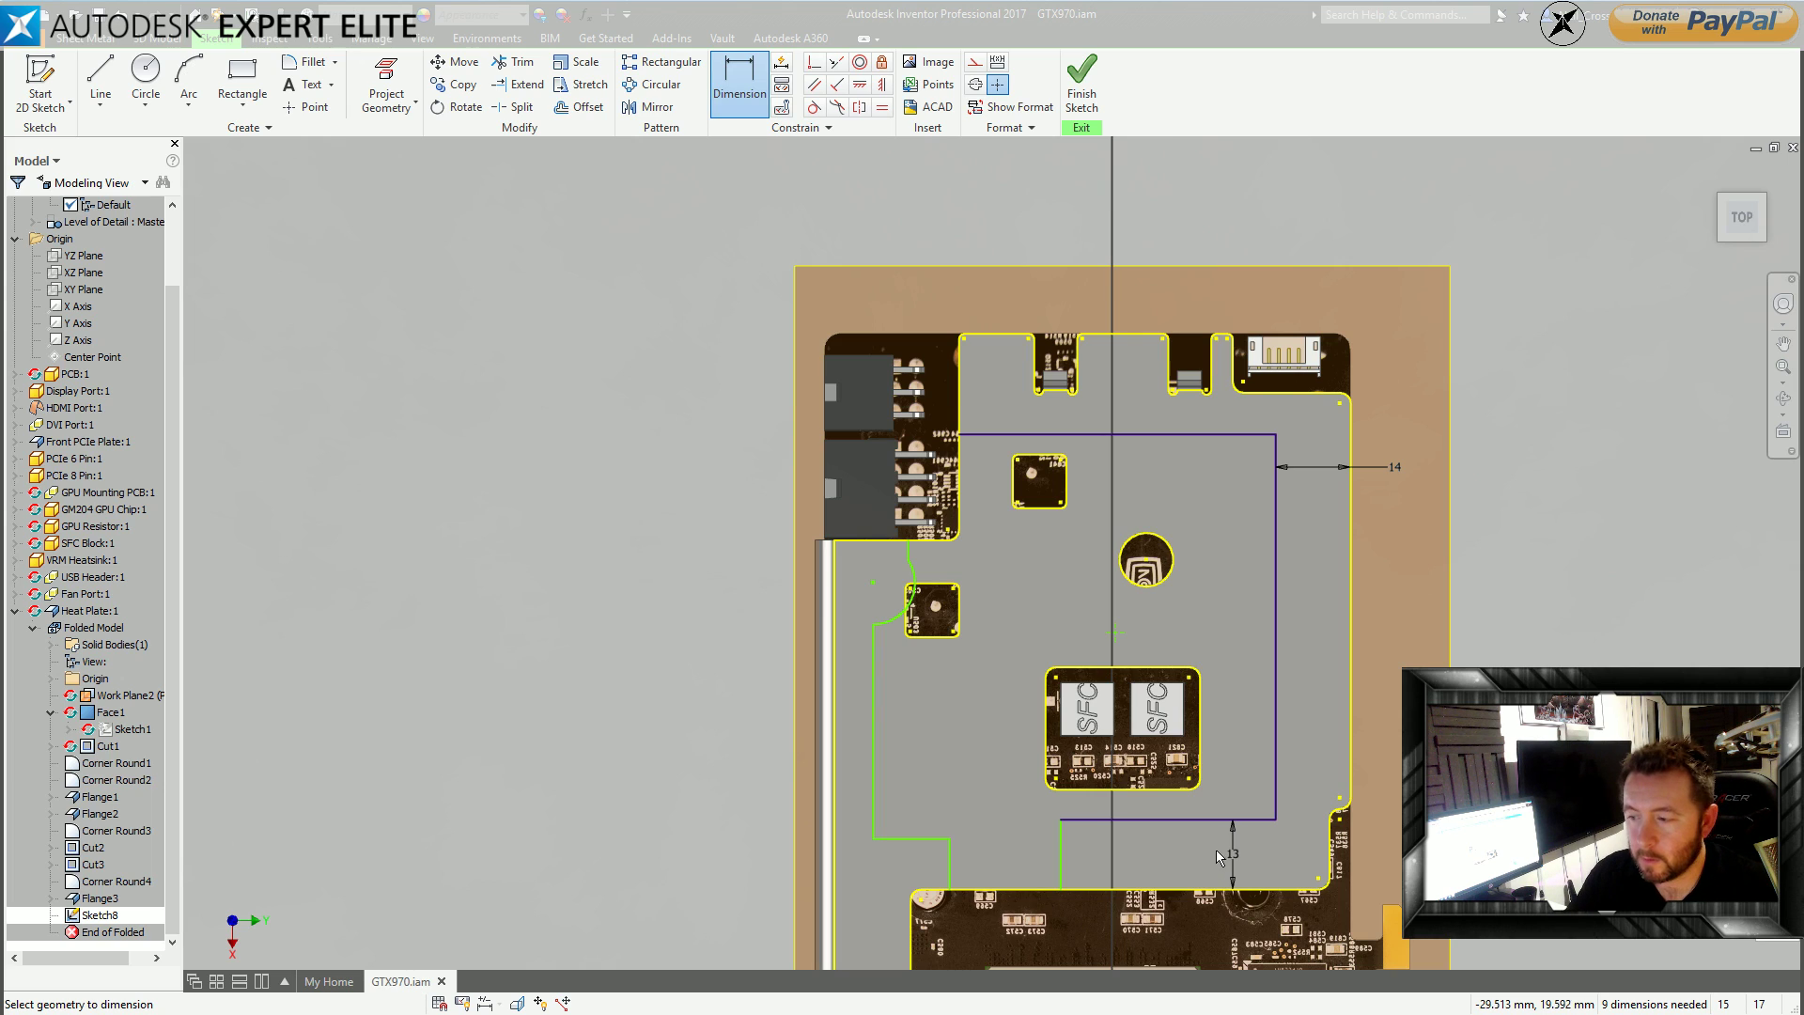
Set the distance between the two short vertical lines at the plate's lower edge to 24 mm.
left_click(949, 869)
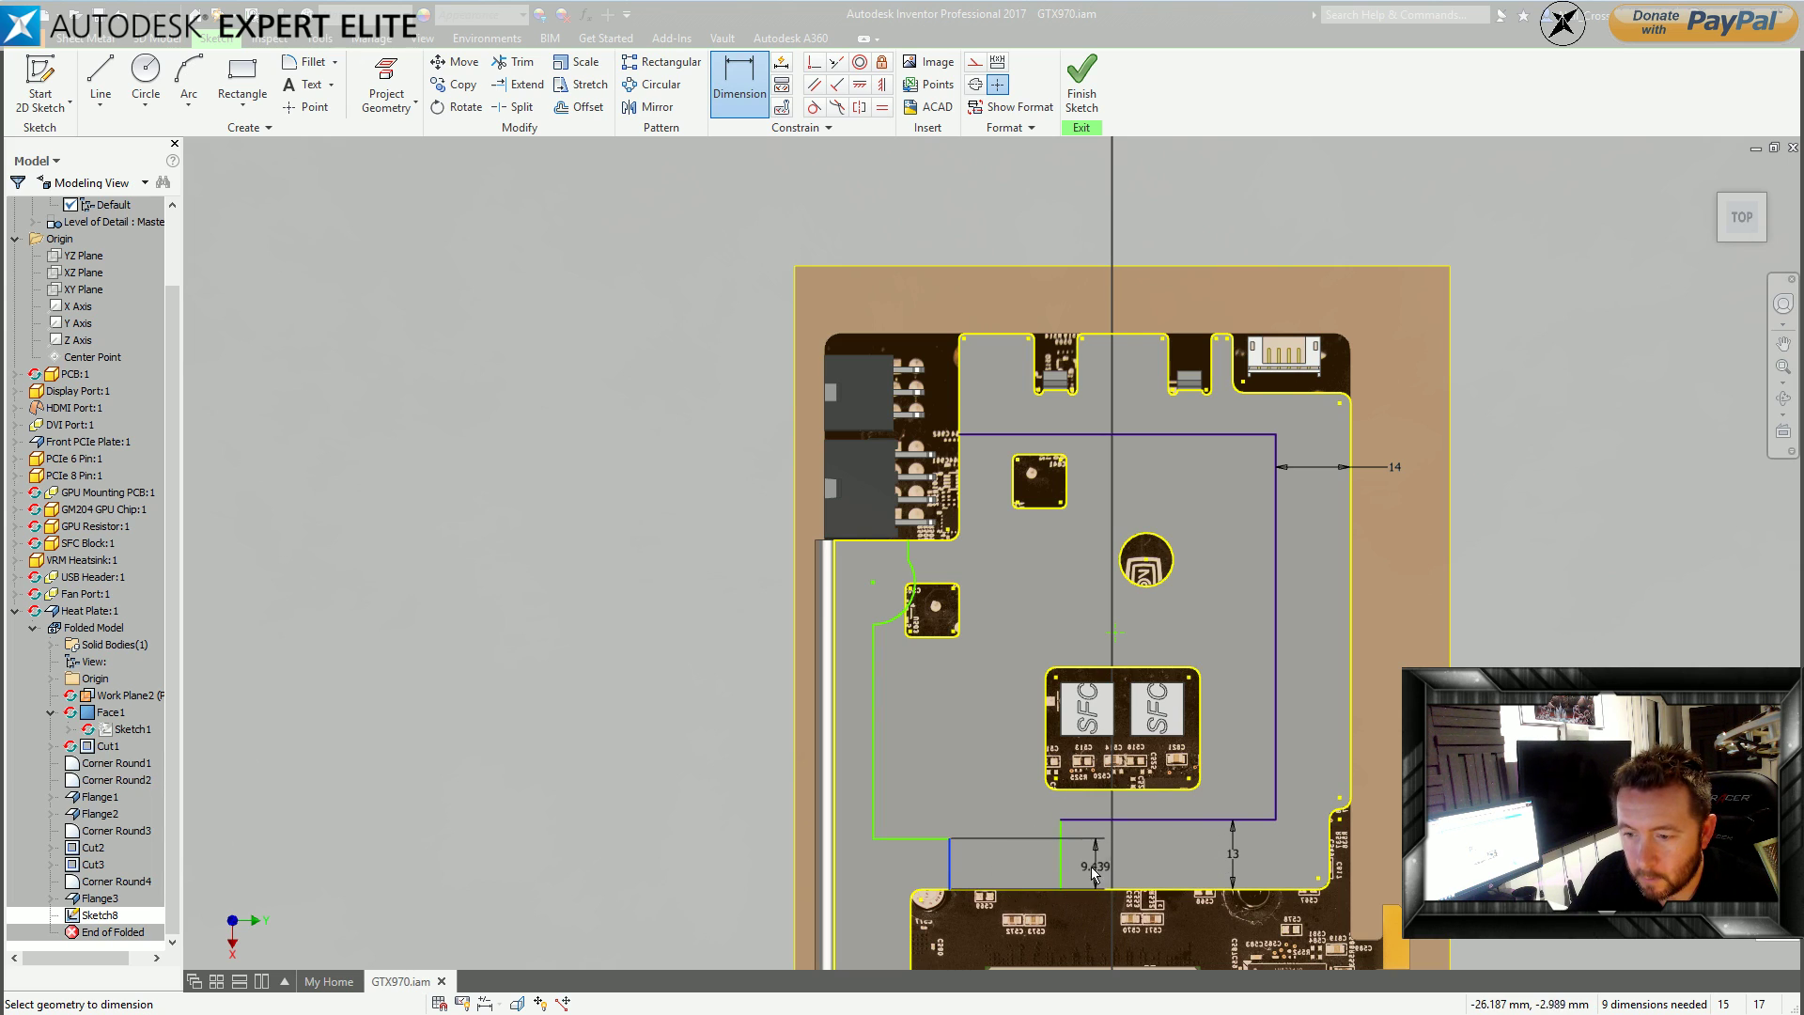
left_click(1061, 860)
left_click(1000, 843)
type("24")
key("Return")
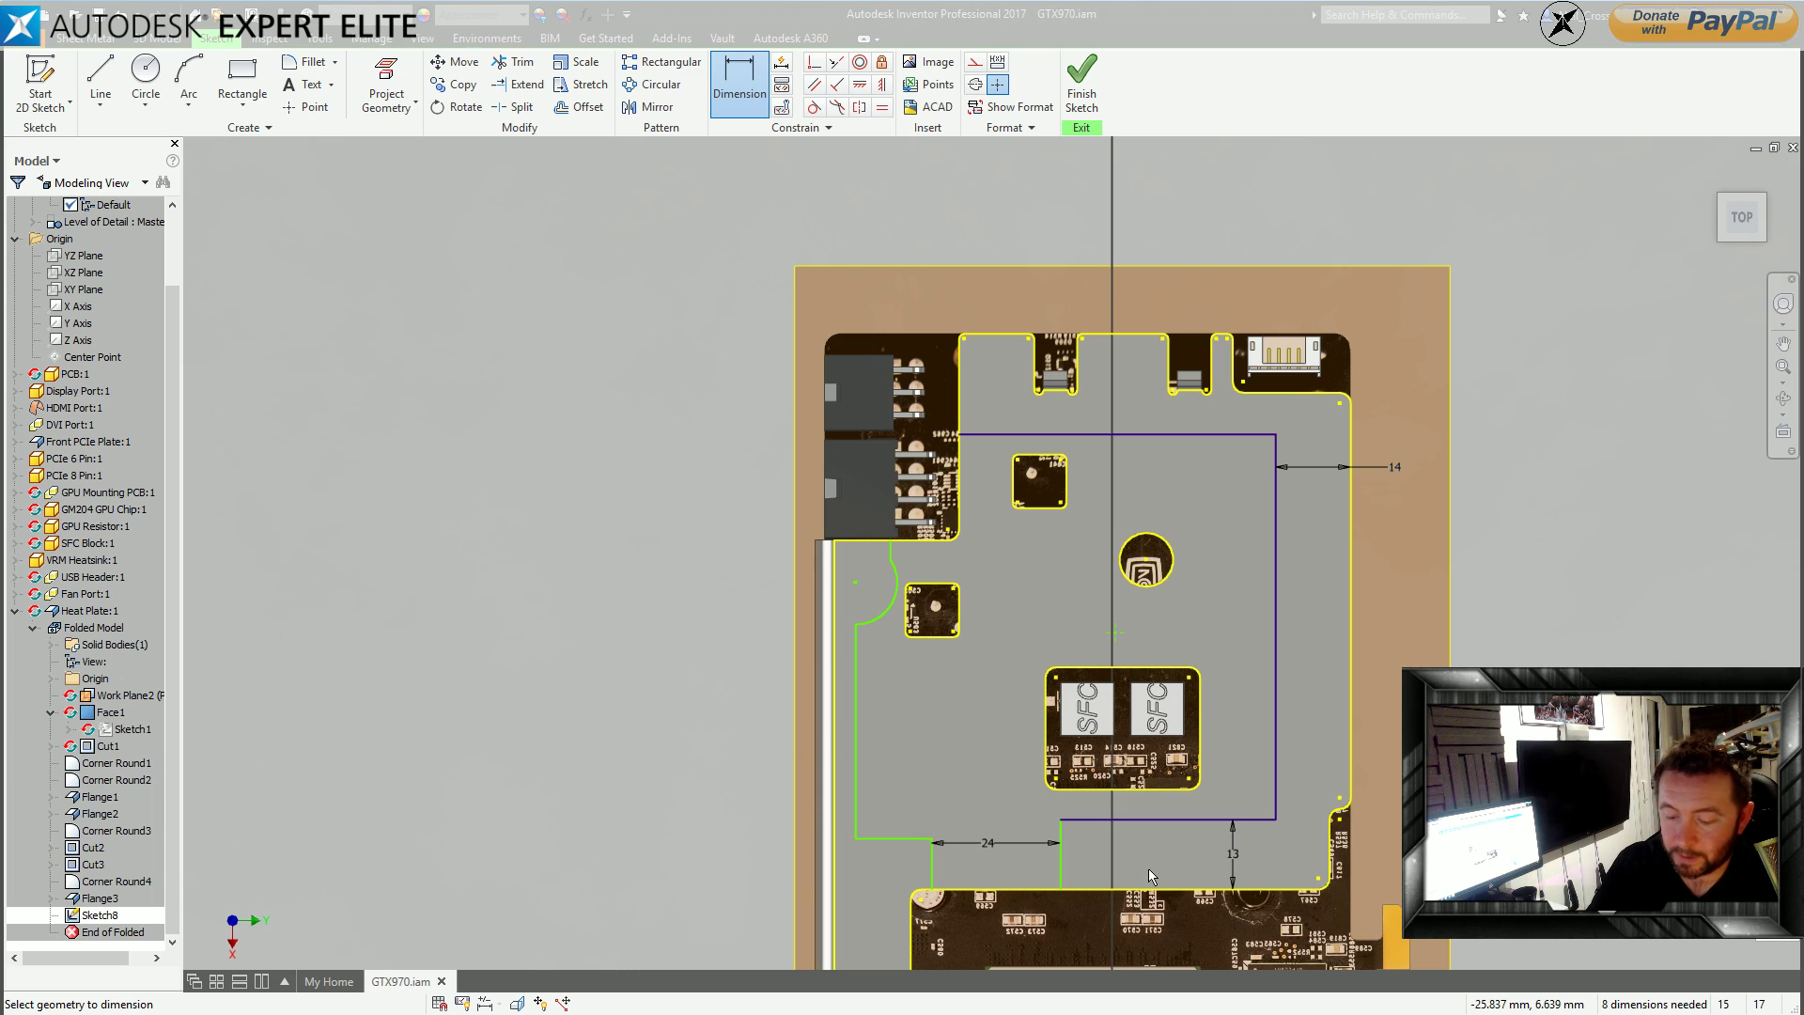
Set the distance from the first chain's short vertical line to its long vertical line to 40 mm.
left_click(1061, 853)
left_click(1275, 794)
left_click(1205, 803)
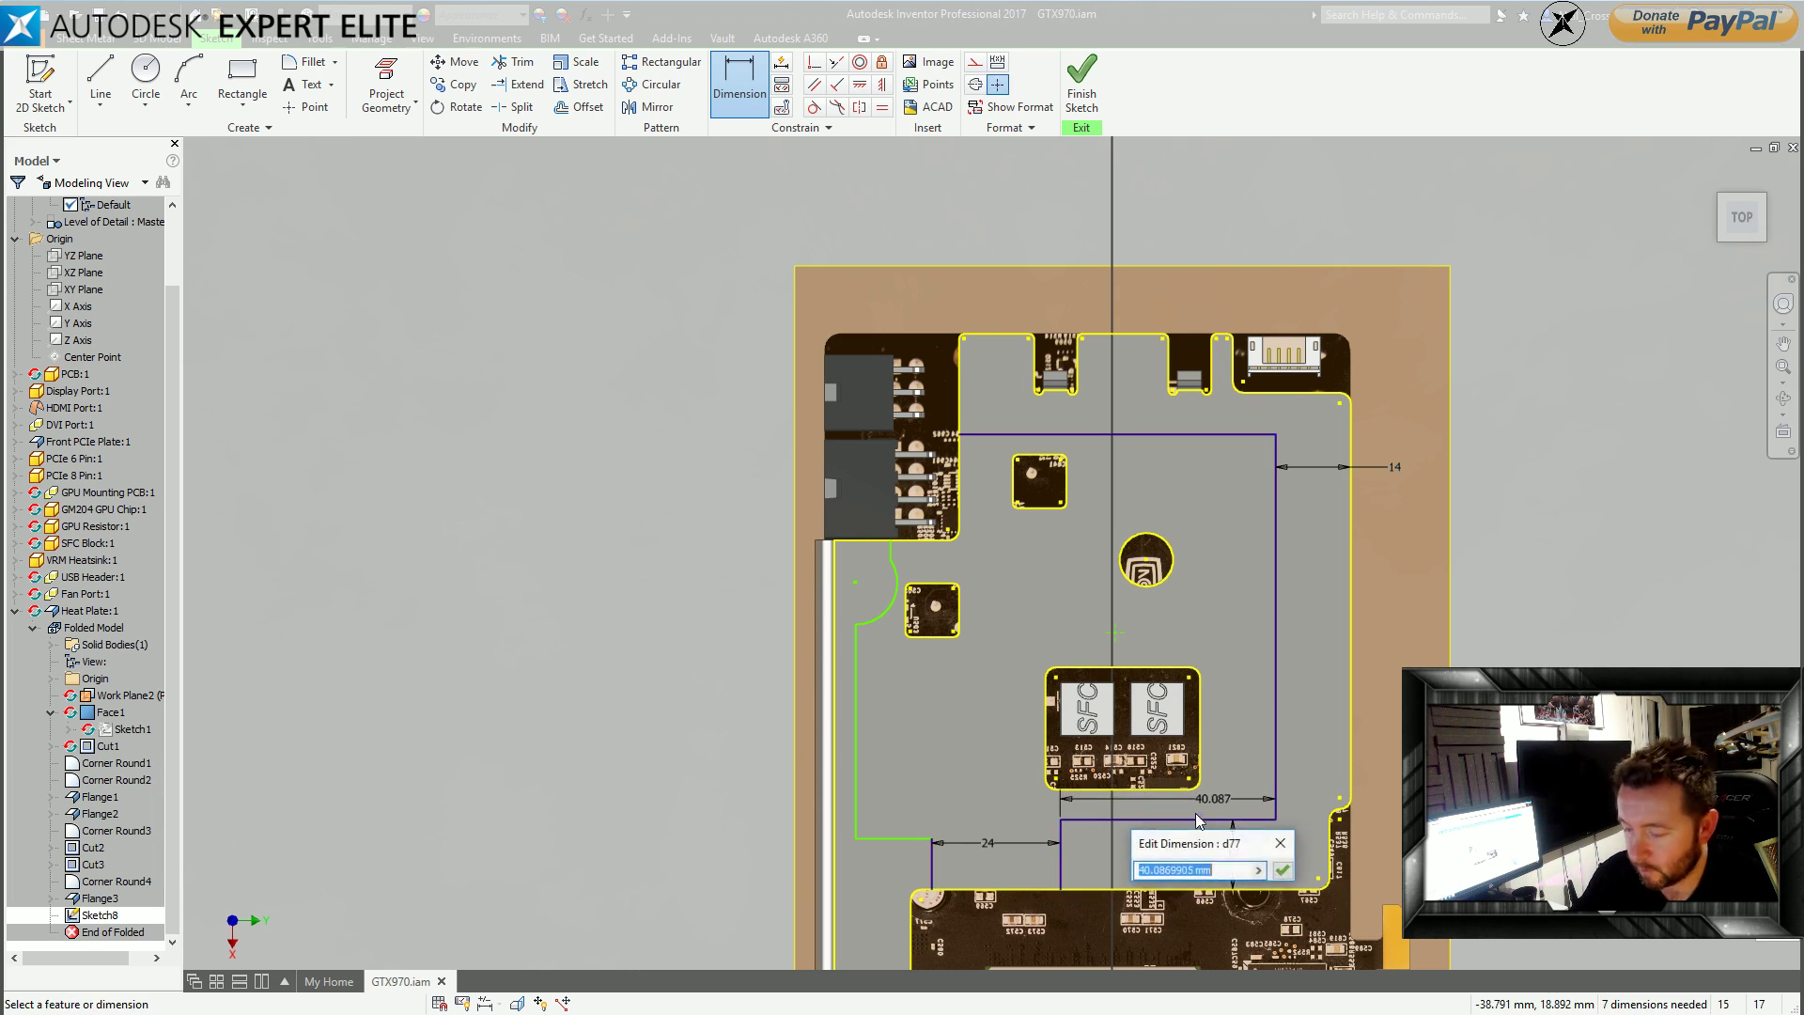
key("Return")
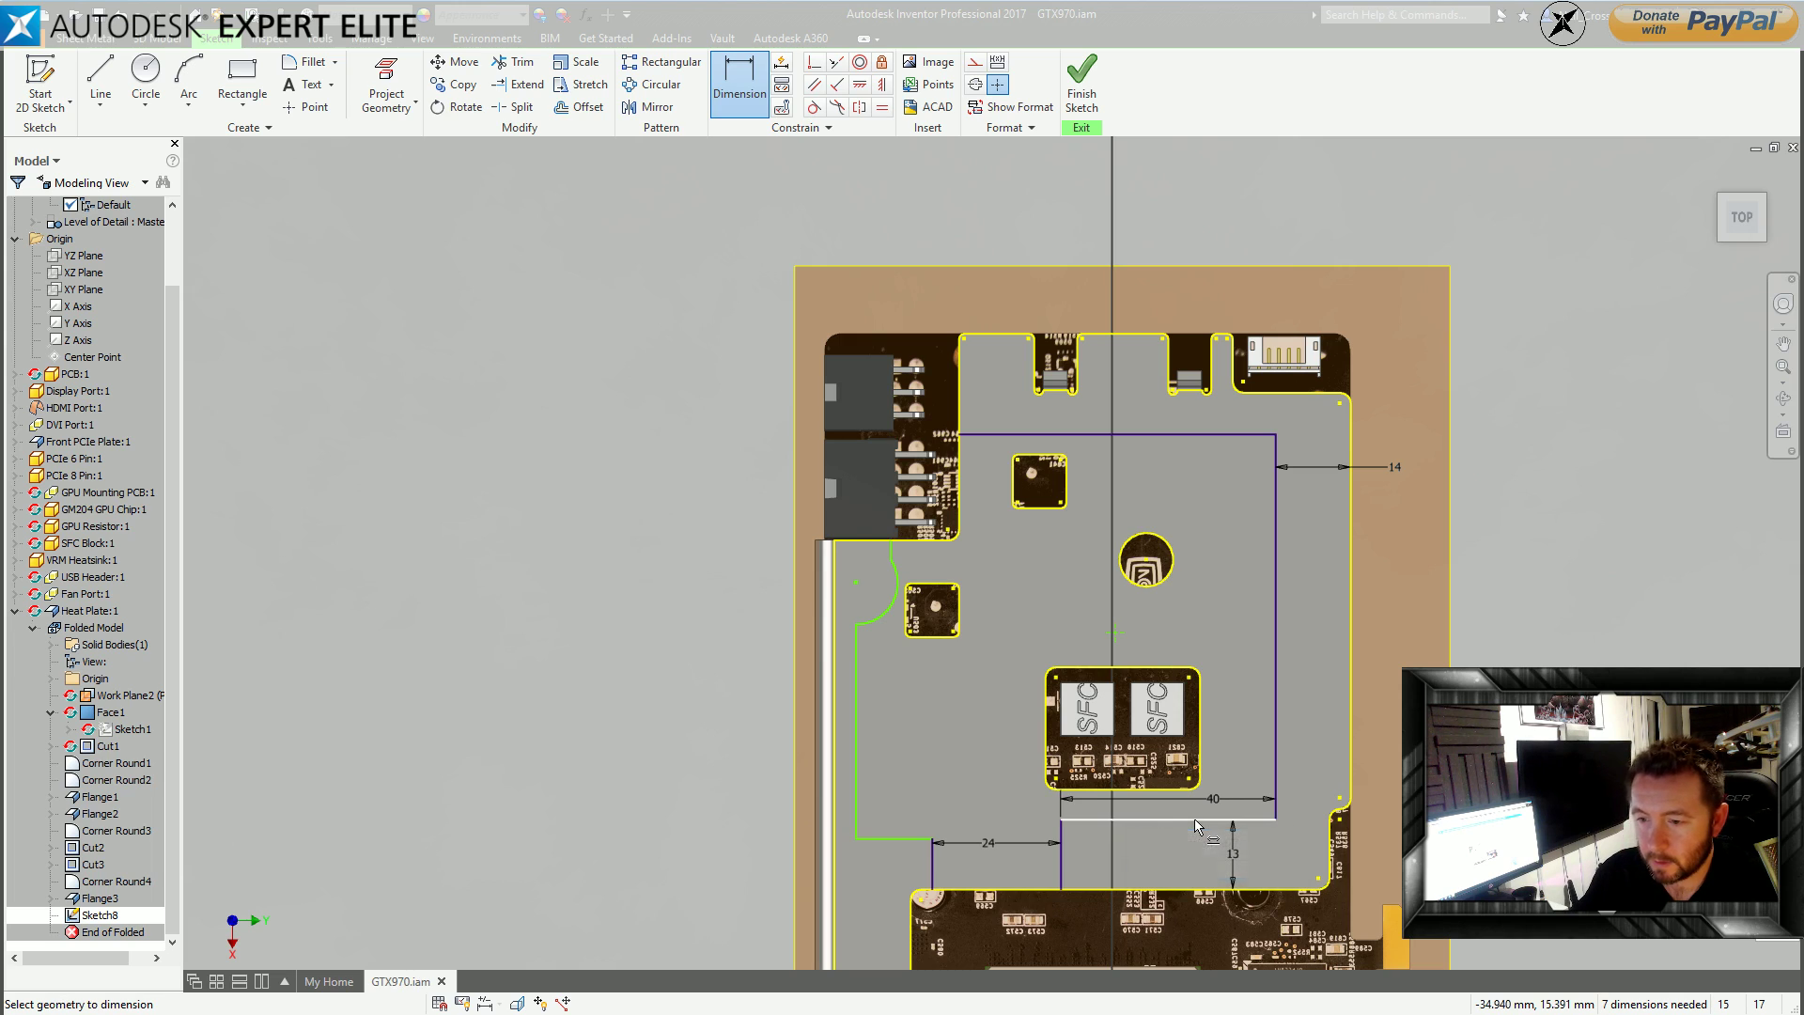
Set the distance between the second chain's lower short vertical line and its long vertical line to 14 mm.
left_click(932, 857)
left_click(856, 816)
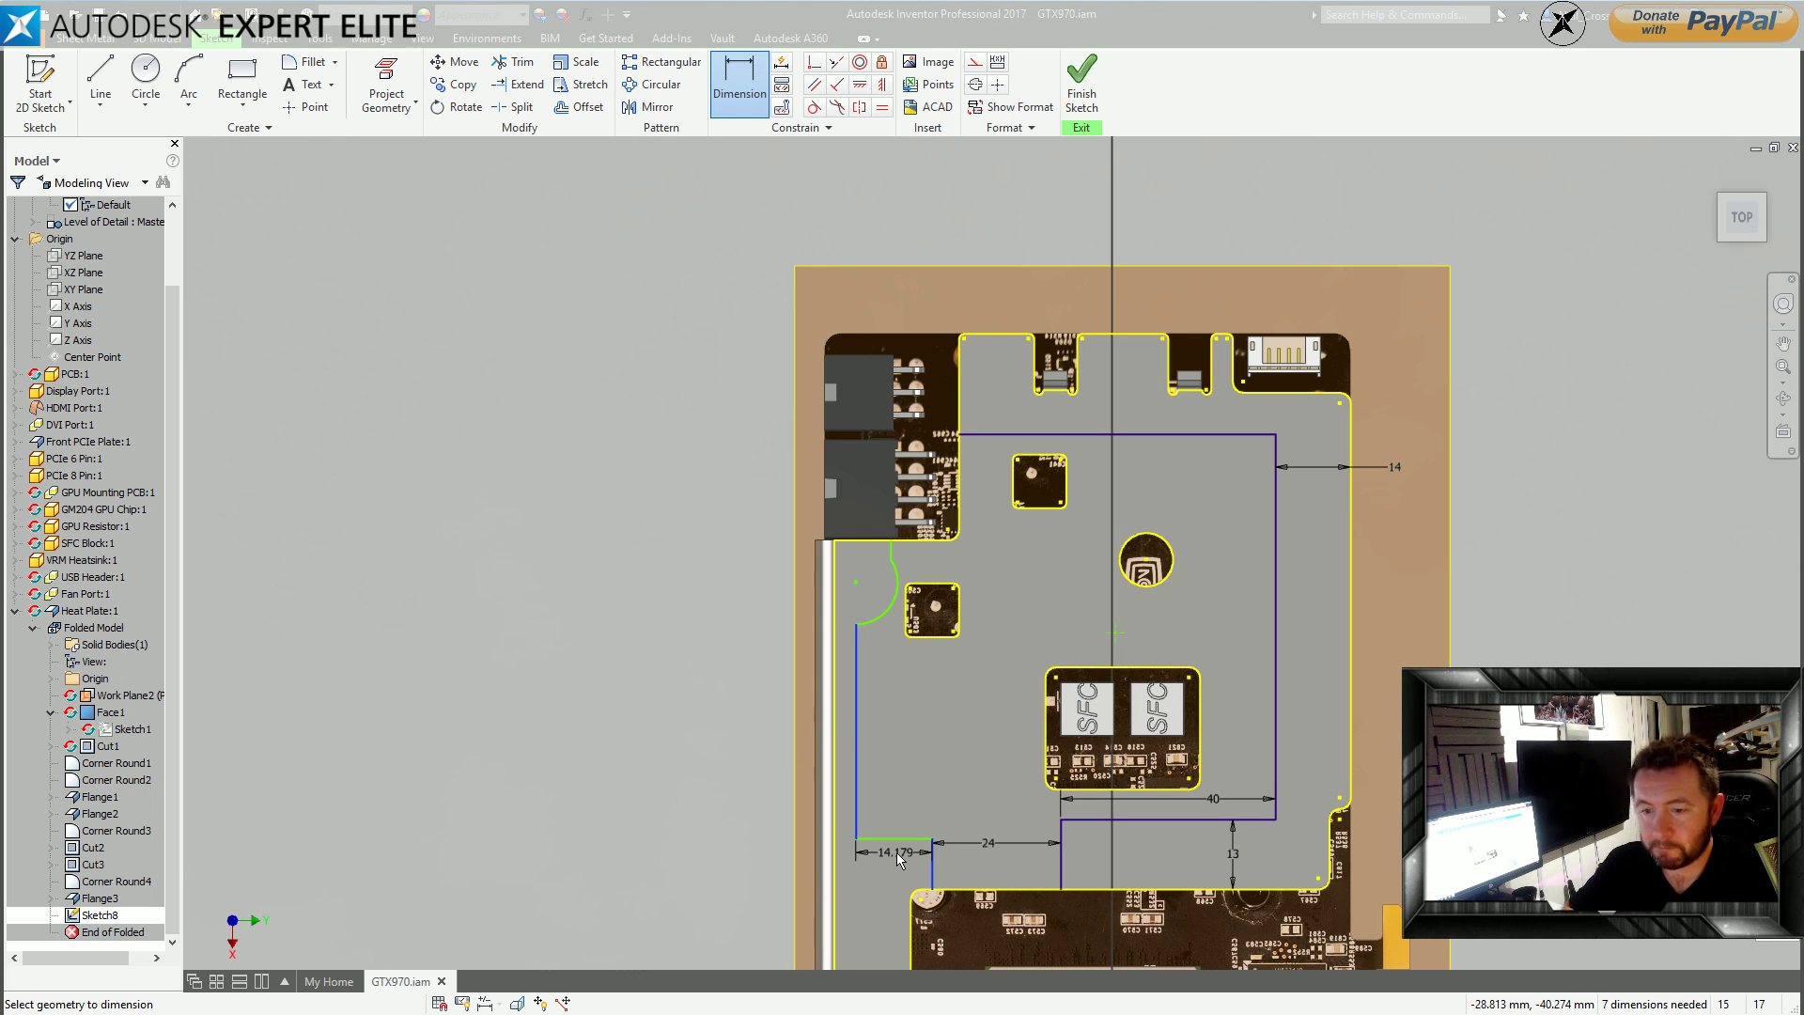
key("1")
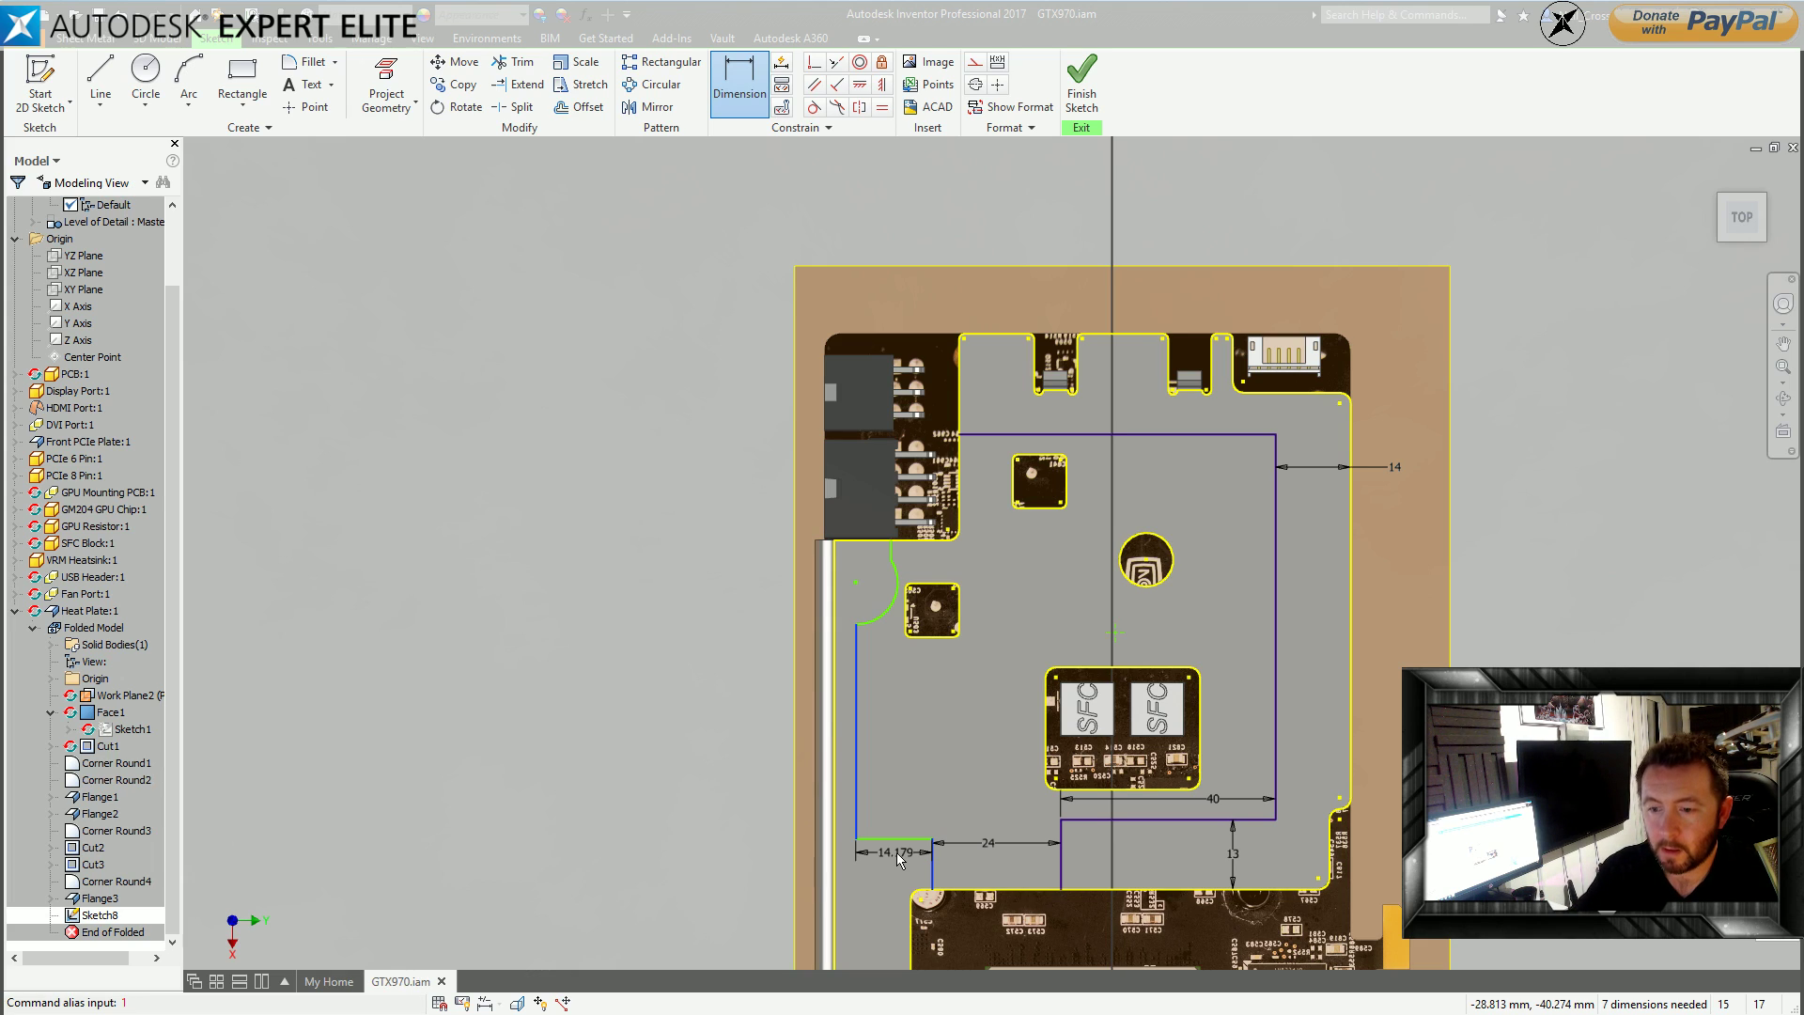
left_click(897, 864)
type("14")
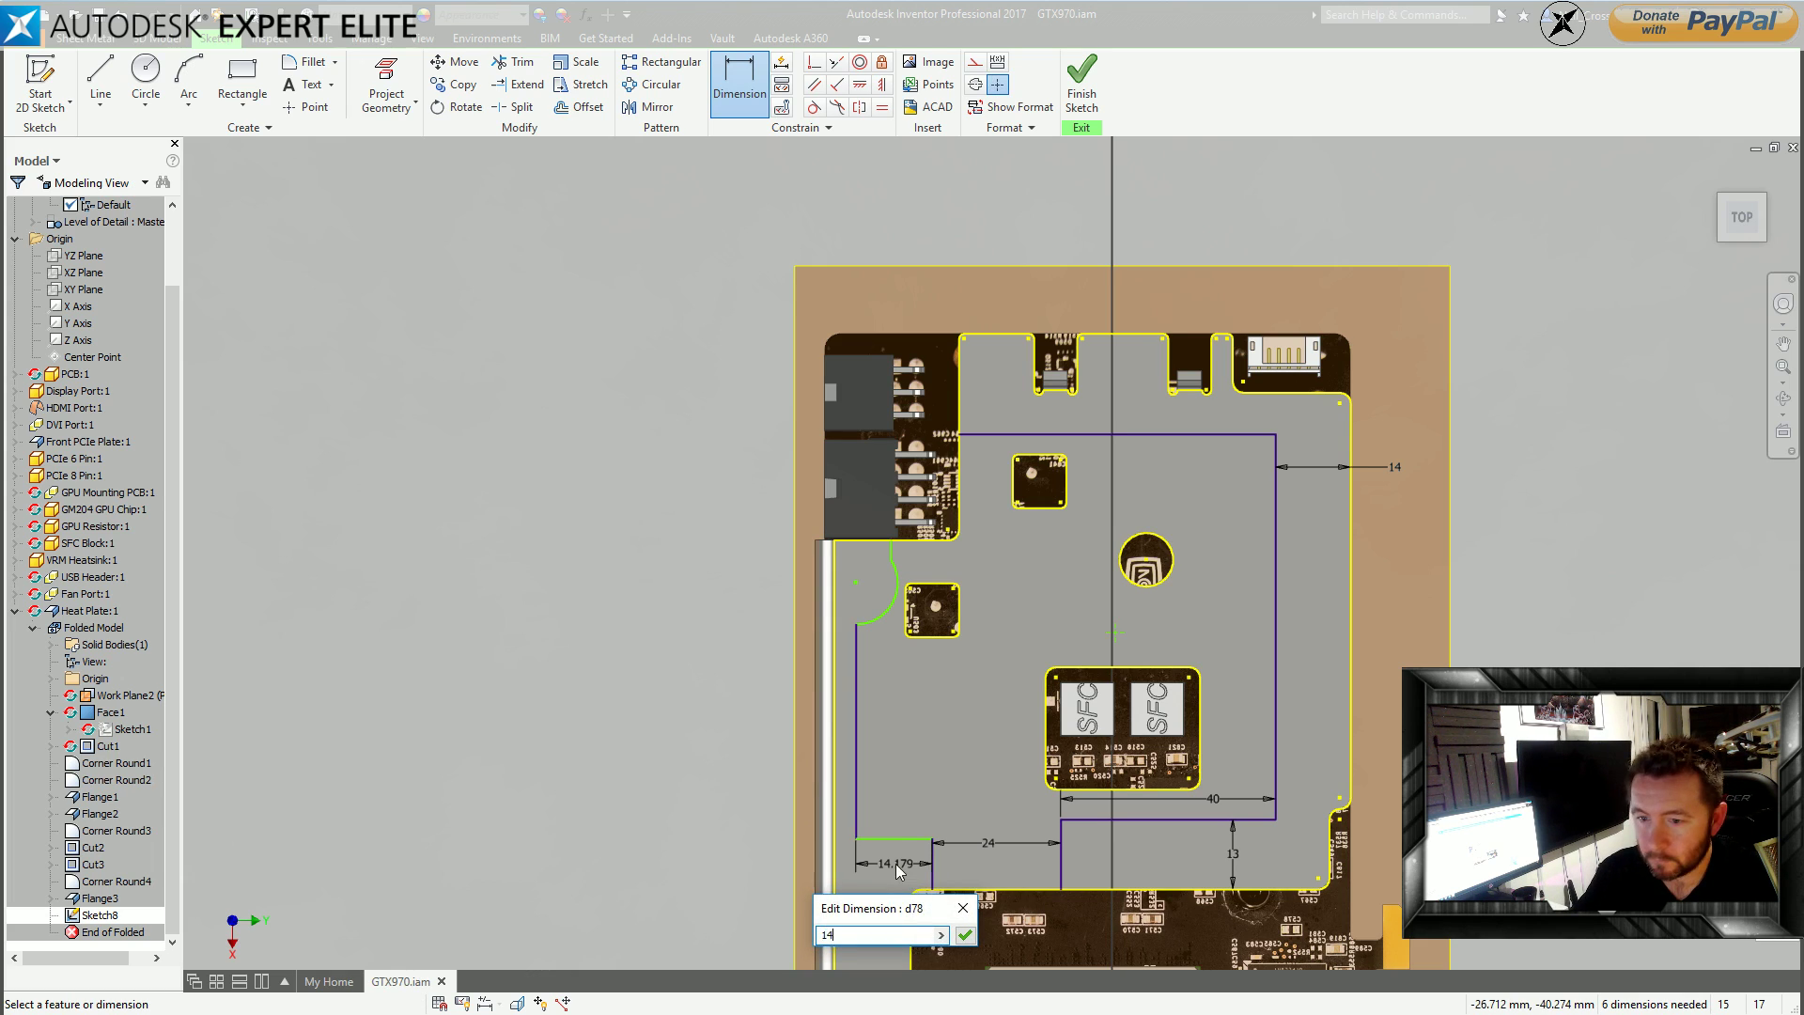
key("Return")
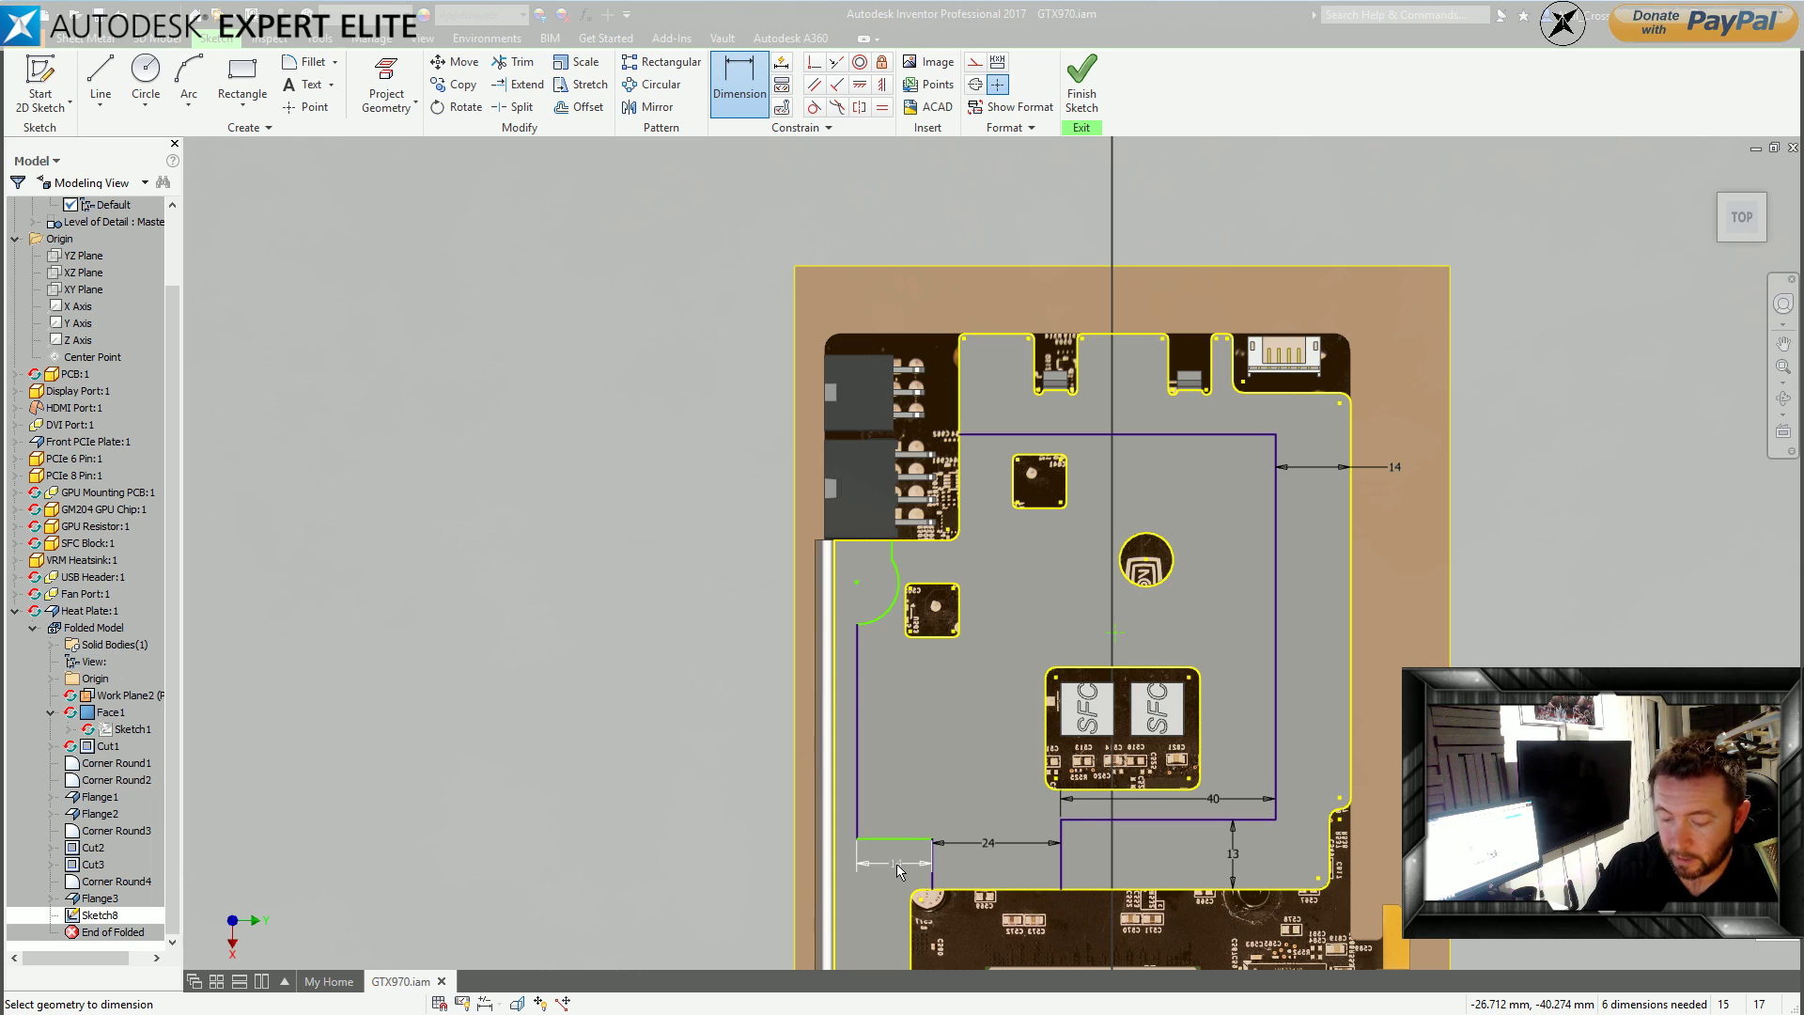
left_click(897, 864)
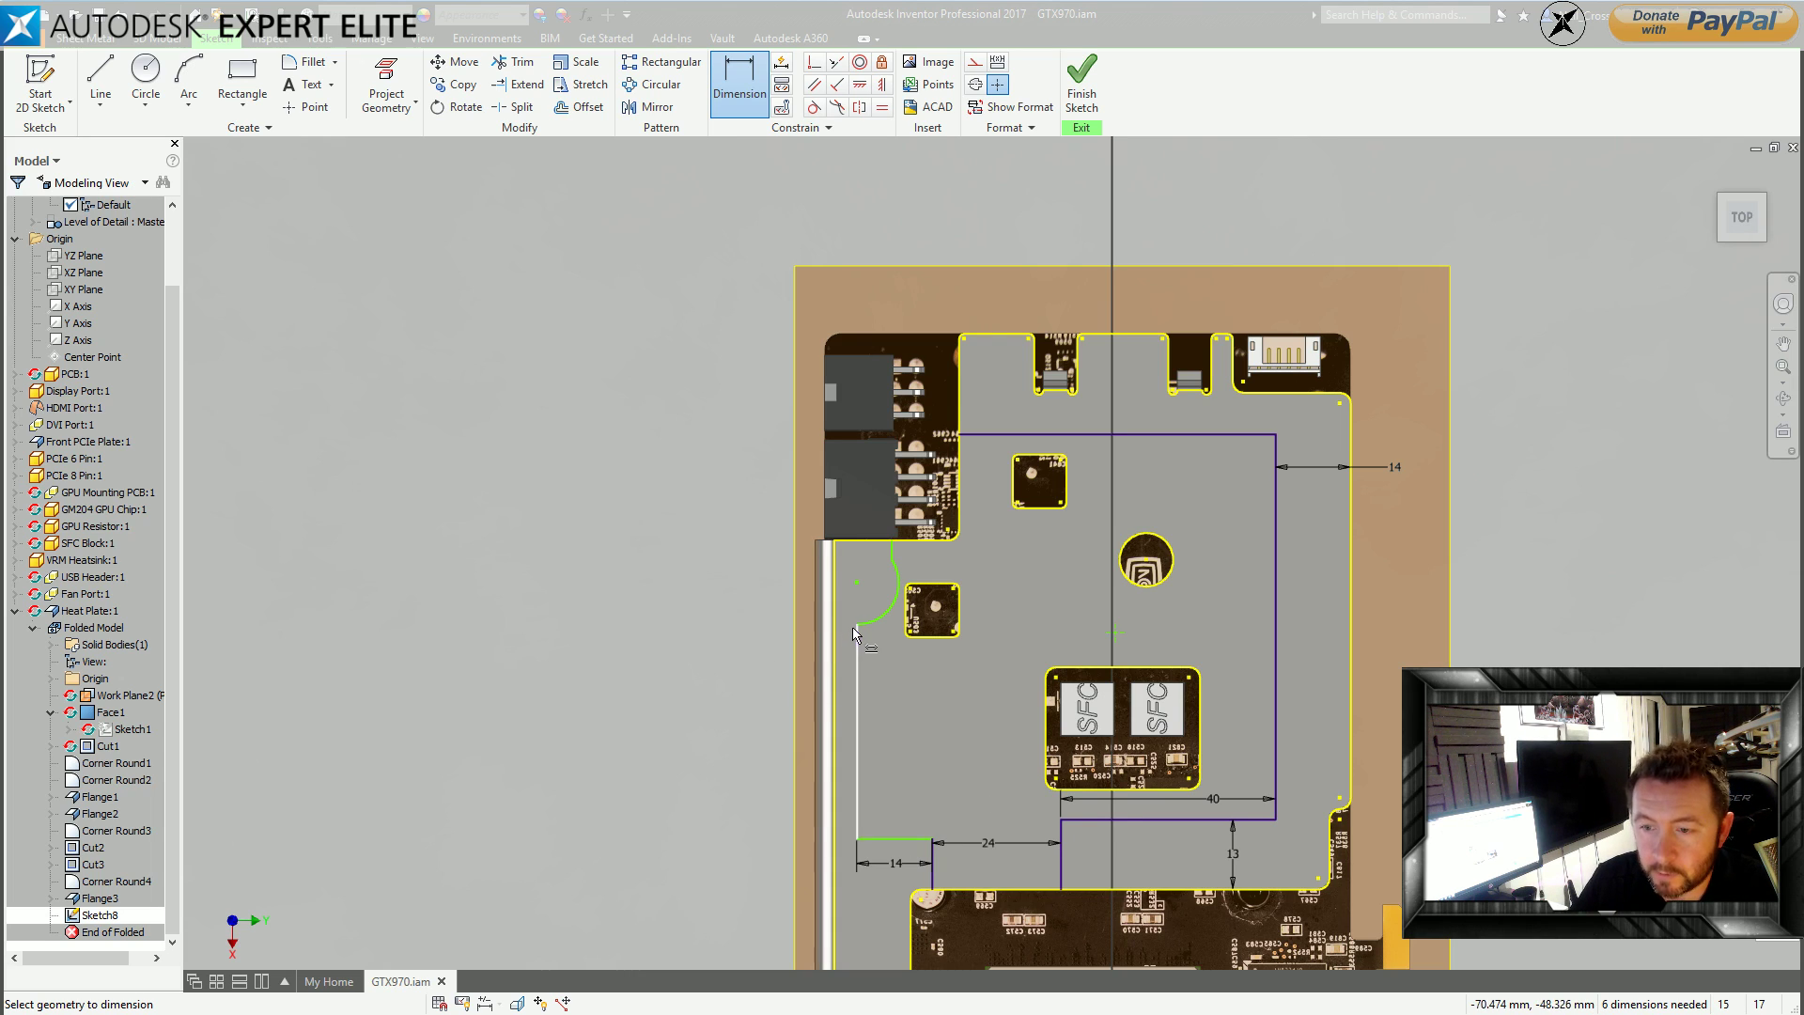
Set the second chain's long vertical line to 31 mm and the radius of its arc to 8 mm.
left_click(855, 694)
left_click(758, 782)
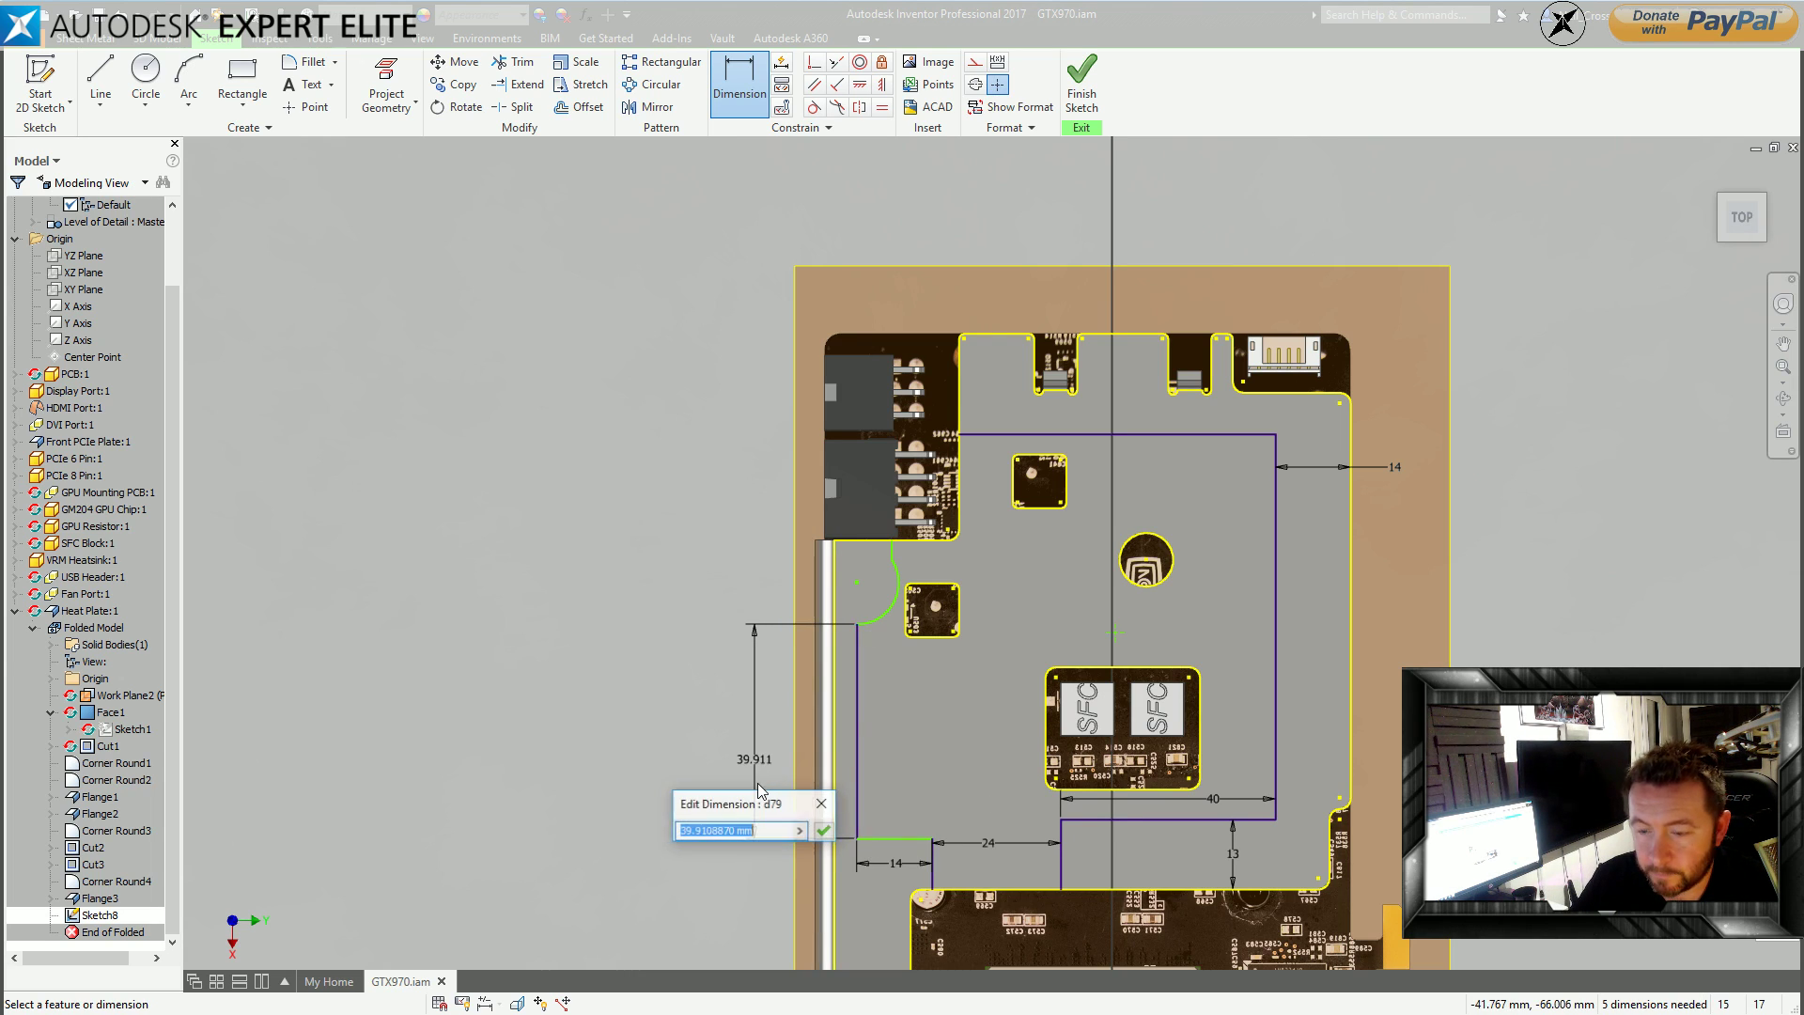
type("31")
key("Return")
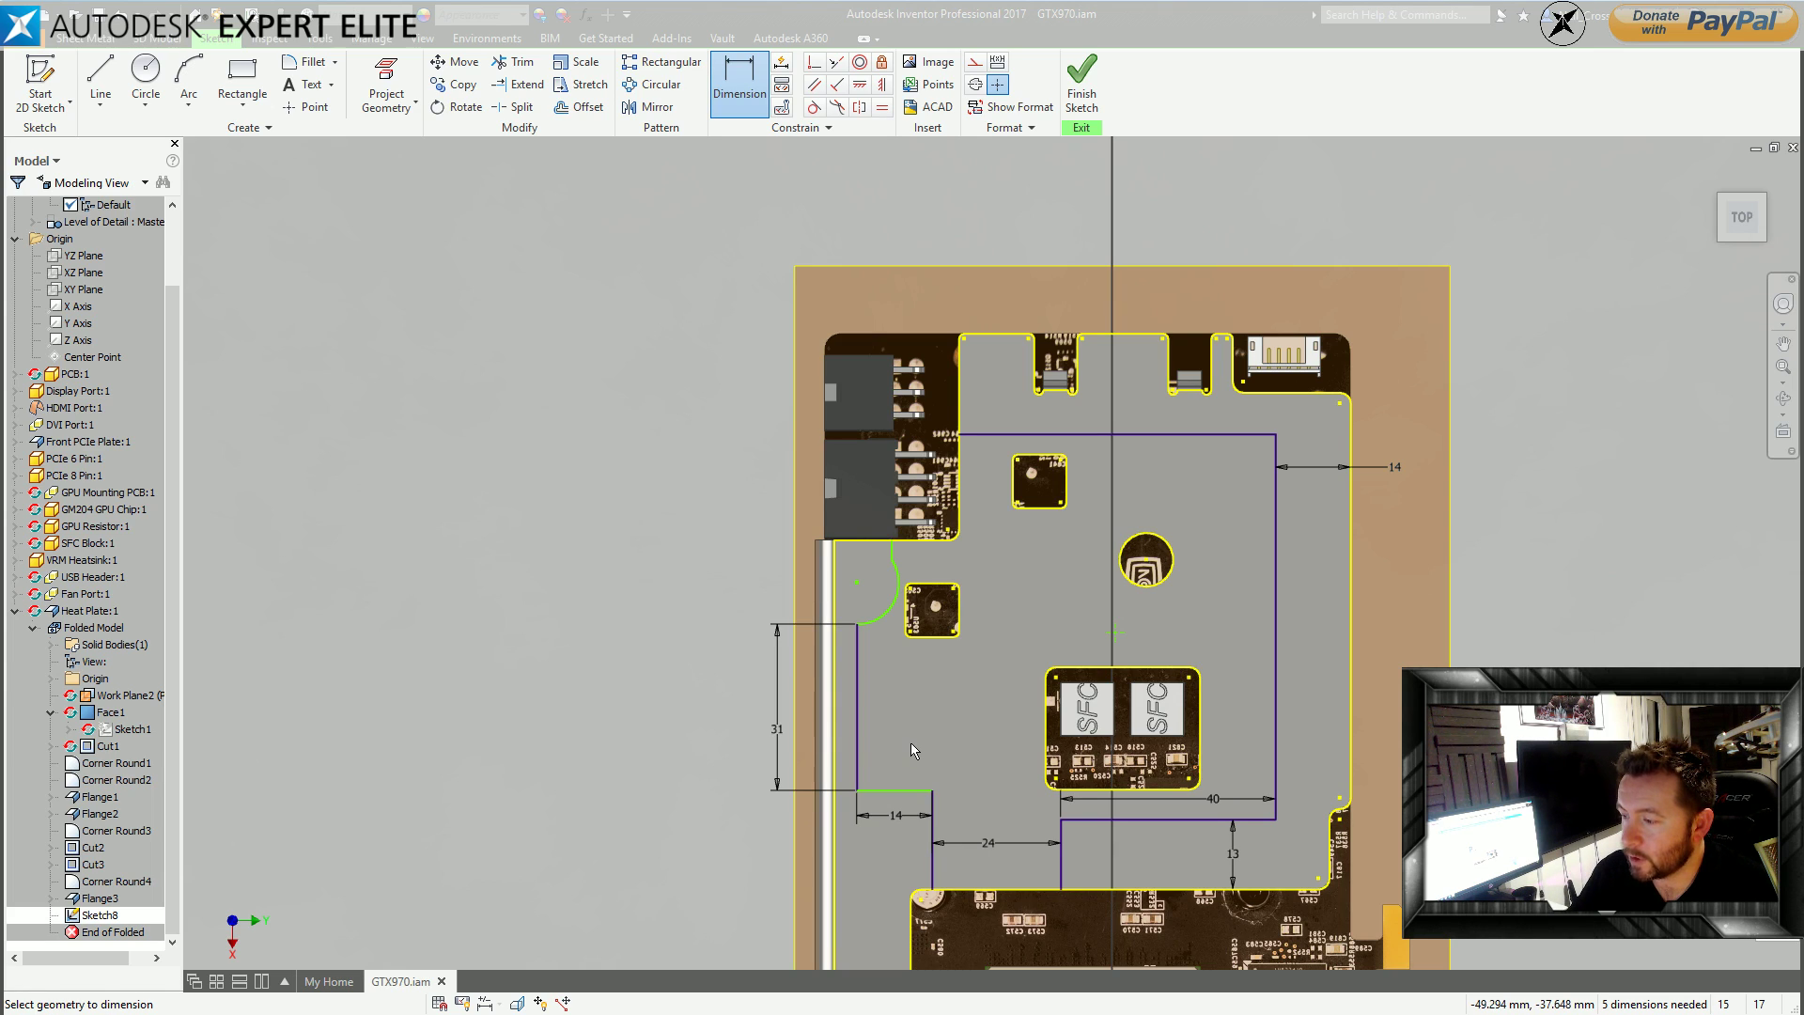
left_click(891, 594)
left_click(906, 663)
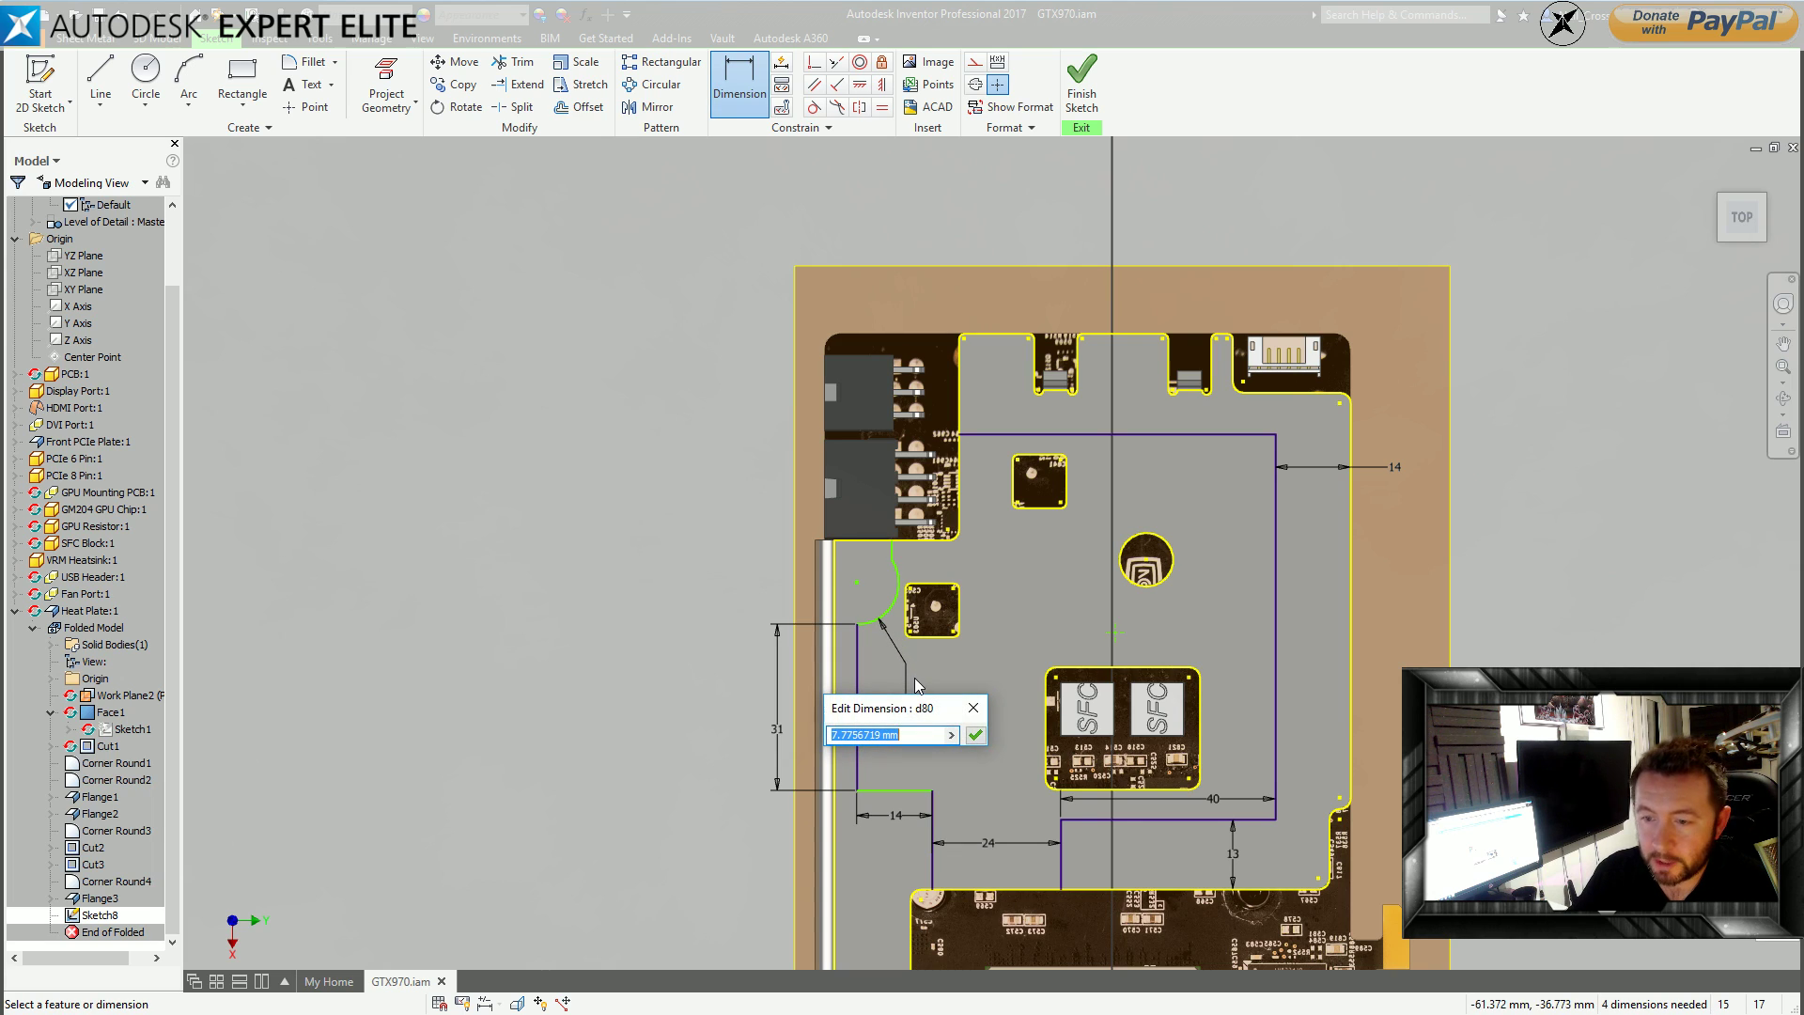
type("8")
key("Return")
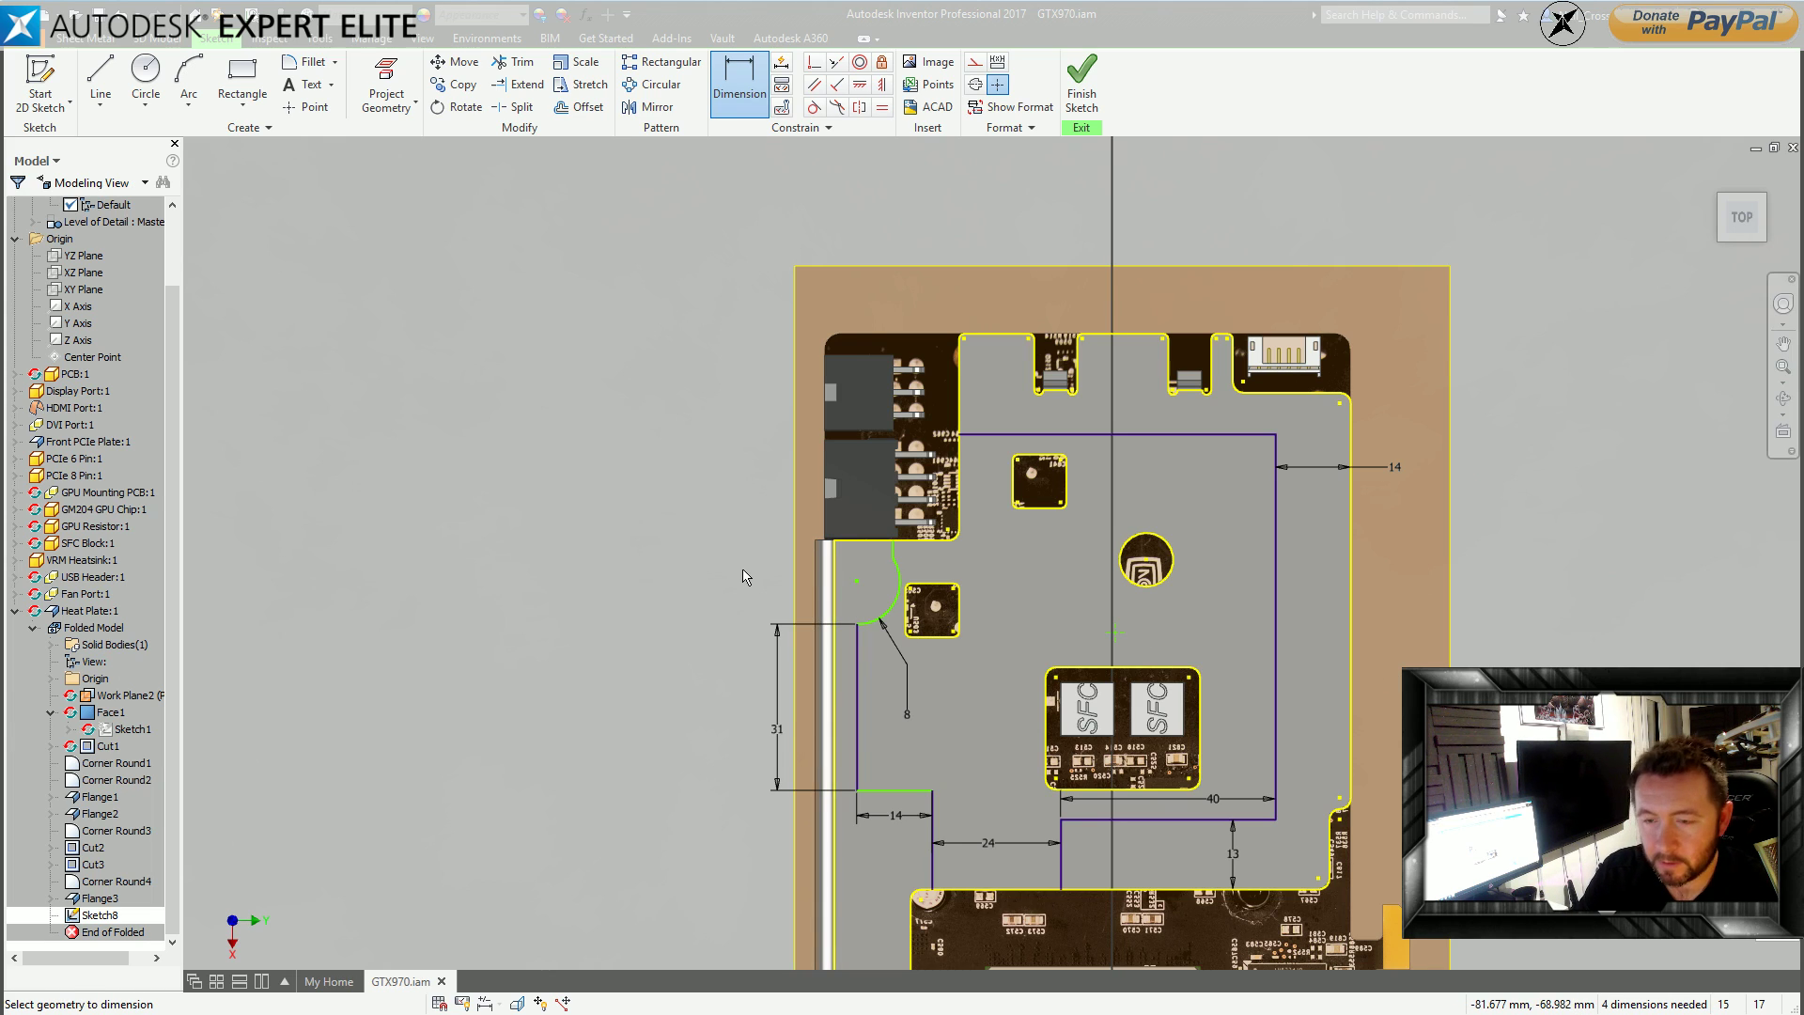
Dimension the short vertical line above the arc 12 mm from the connector notch's vertical edge.
scroll(926, 578, "up", 3)
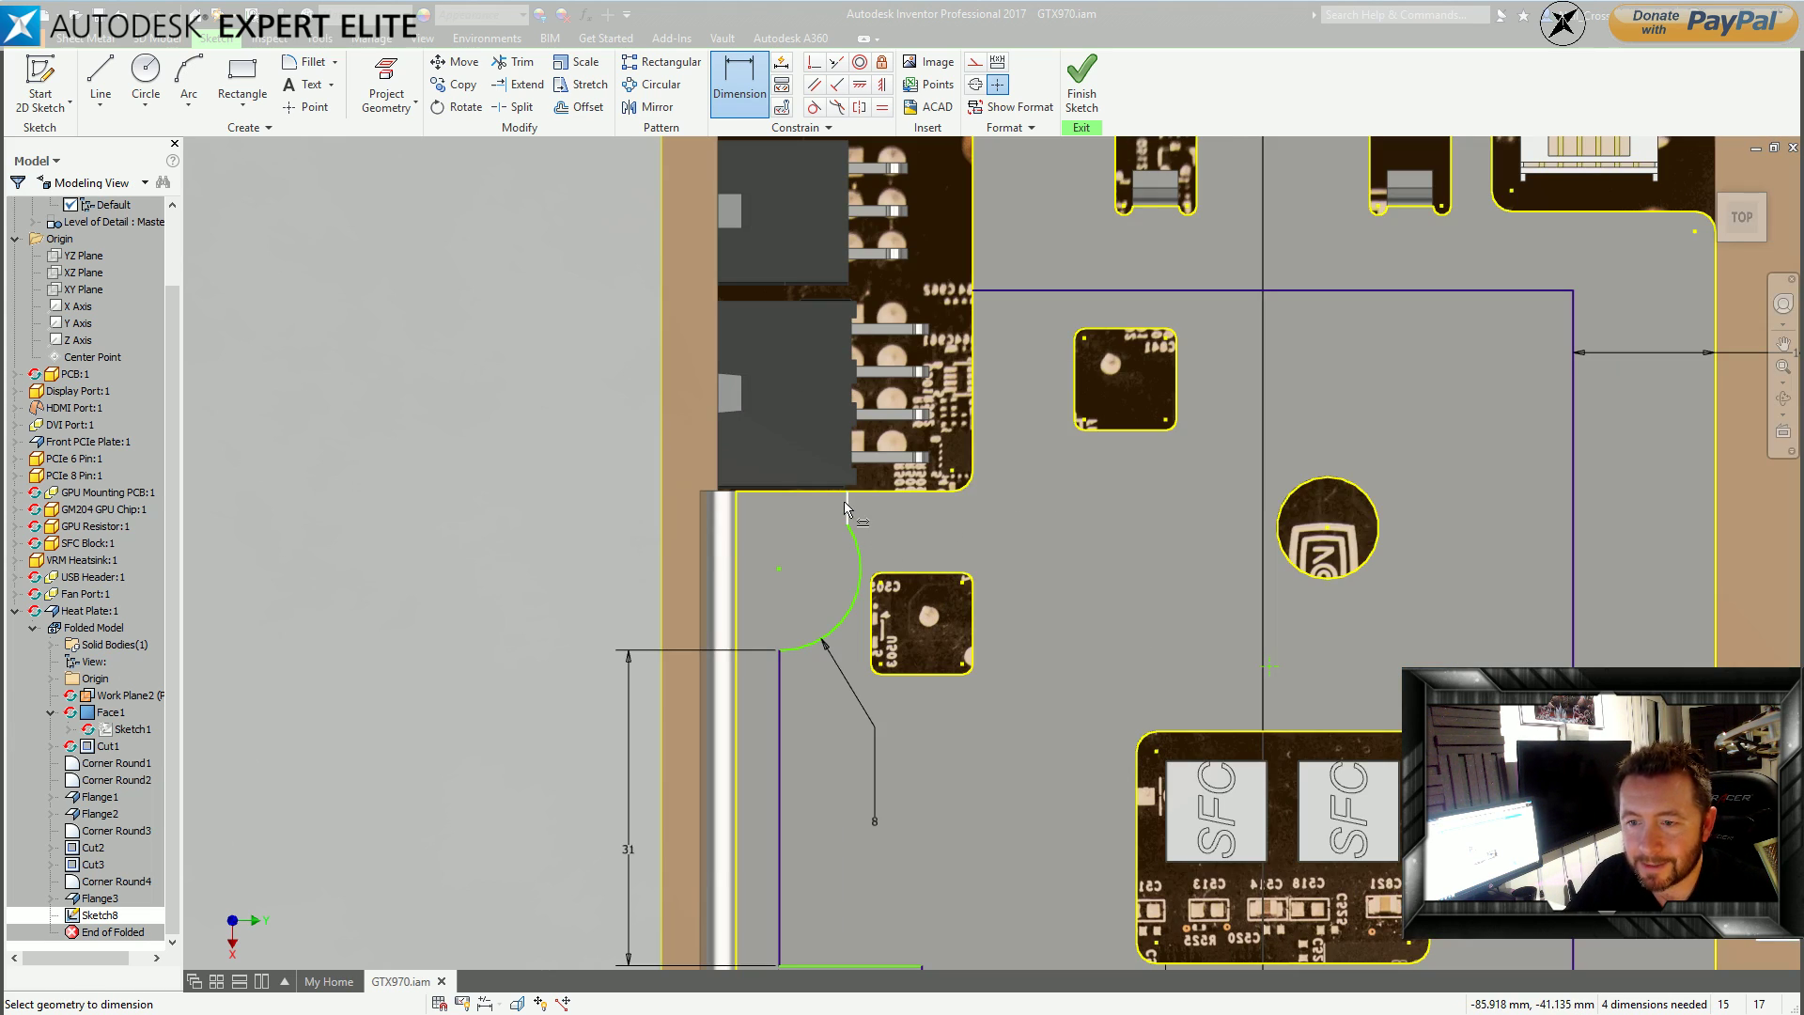
left_click(971, 474)
left_click(847, 508)
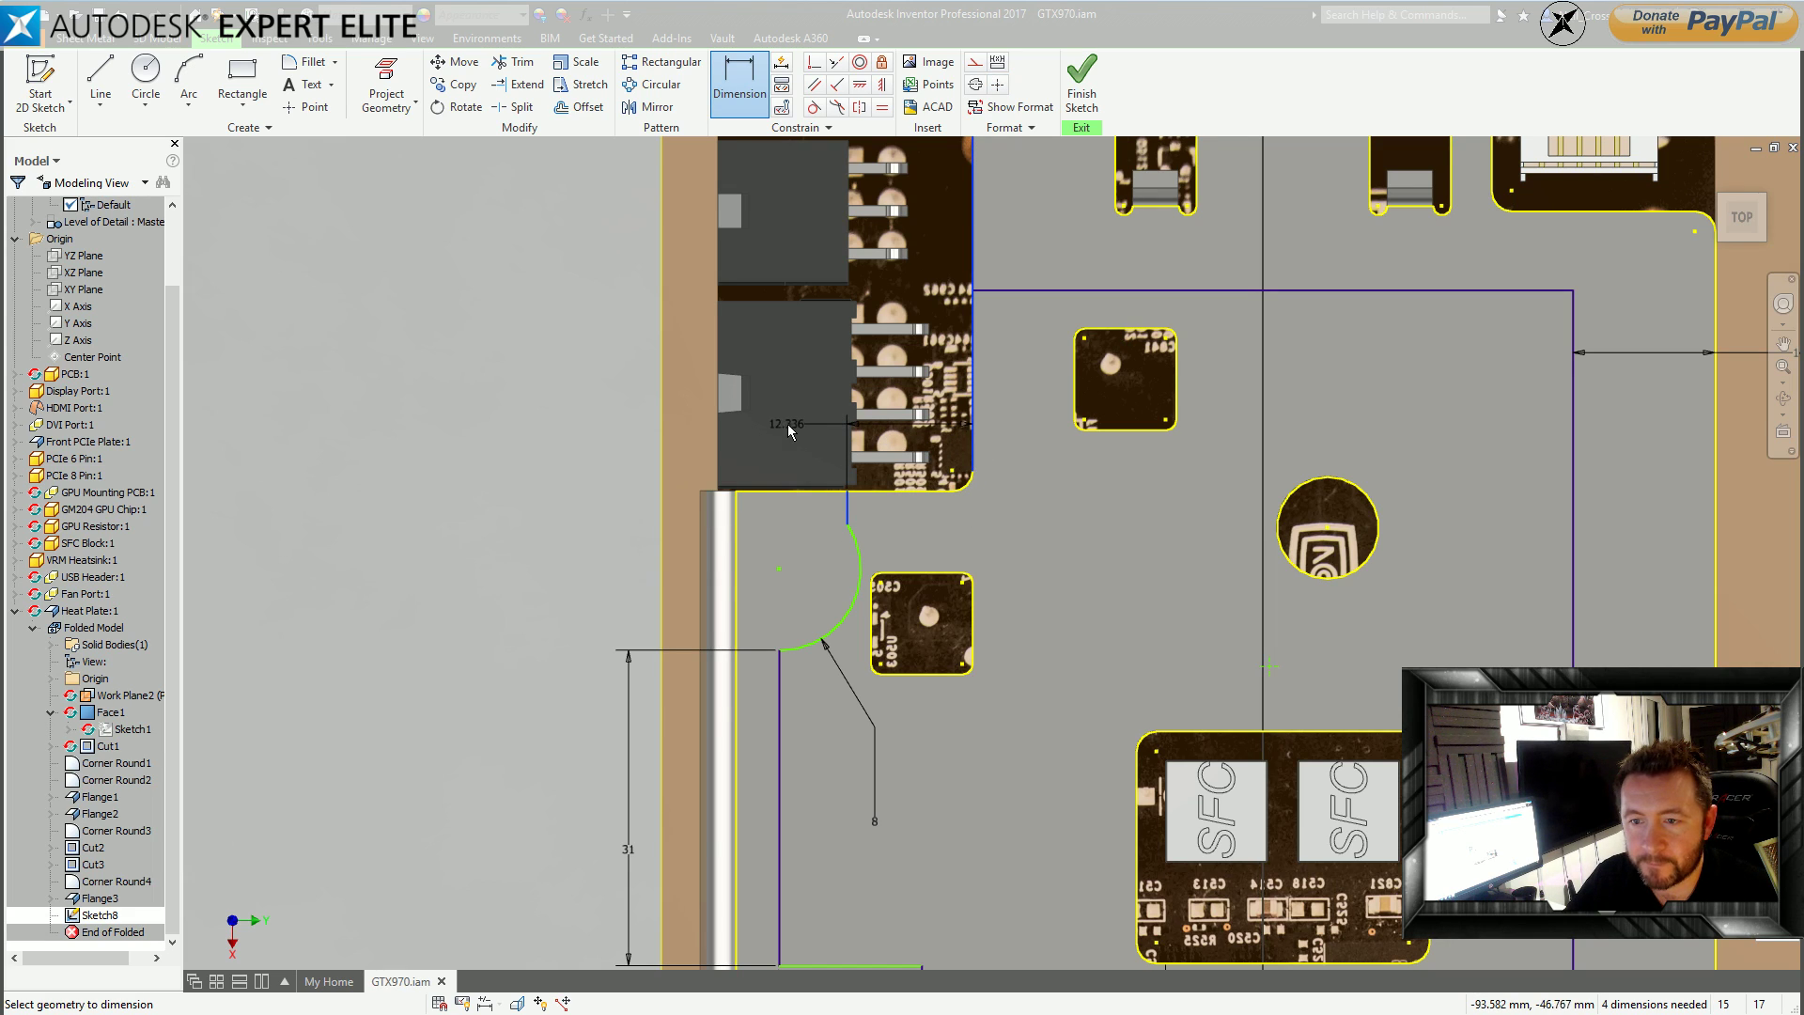
left_click(789, 427)
type("12")
key("Return")
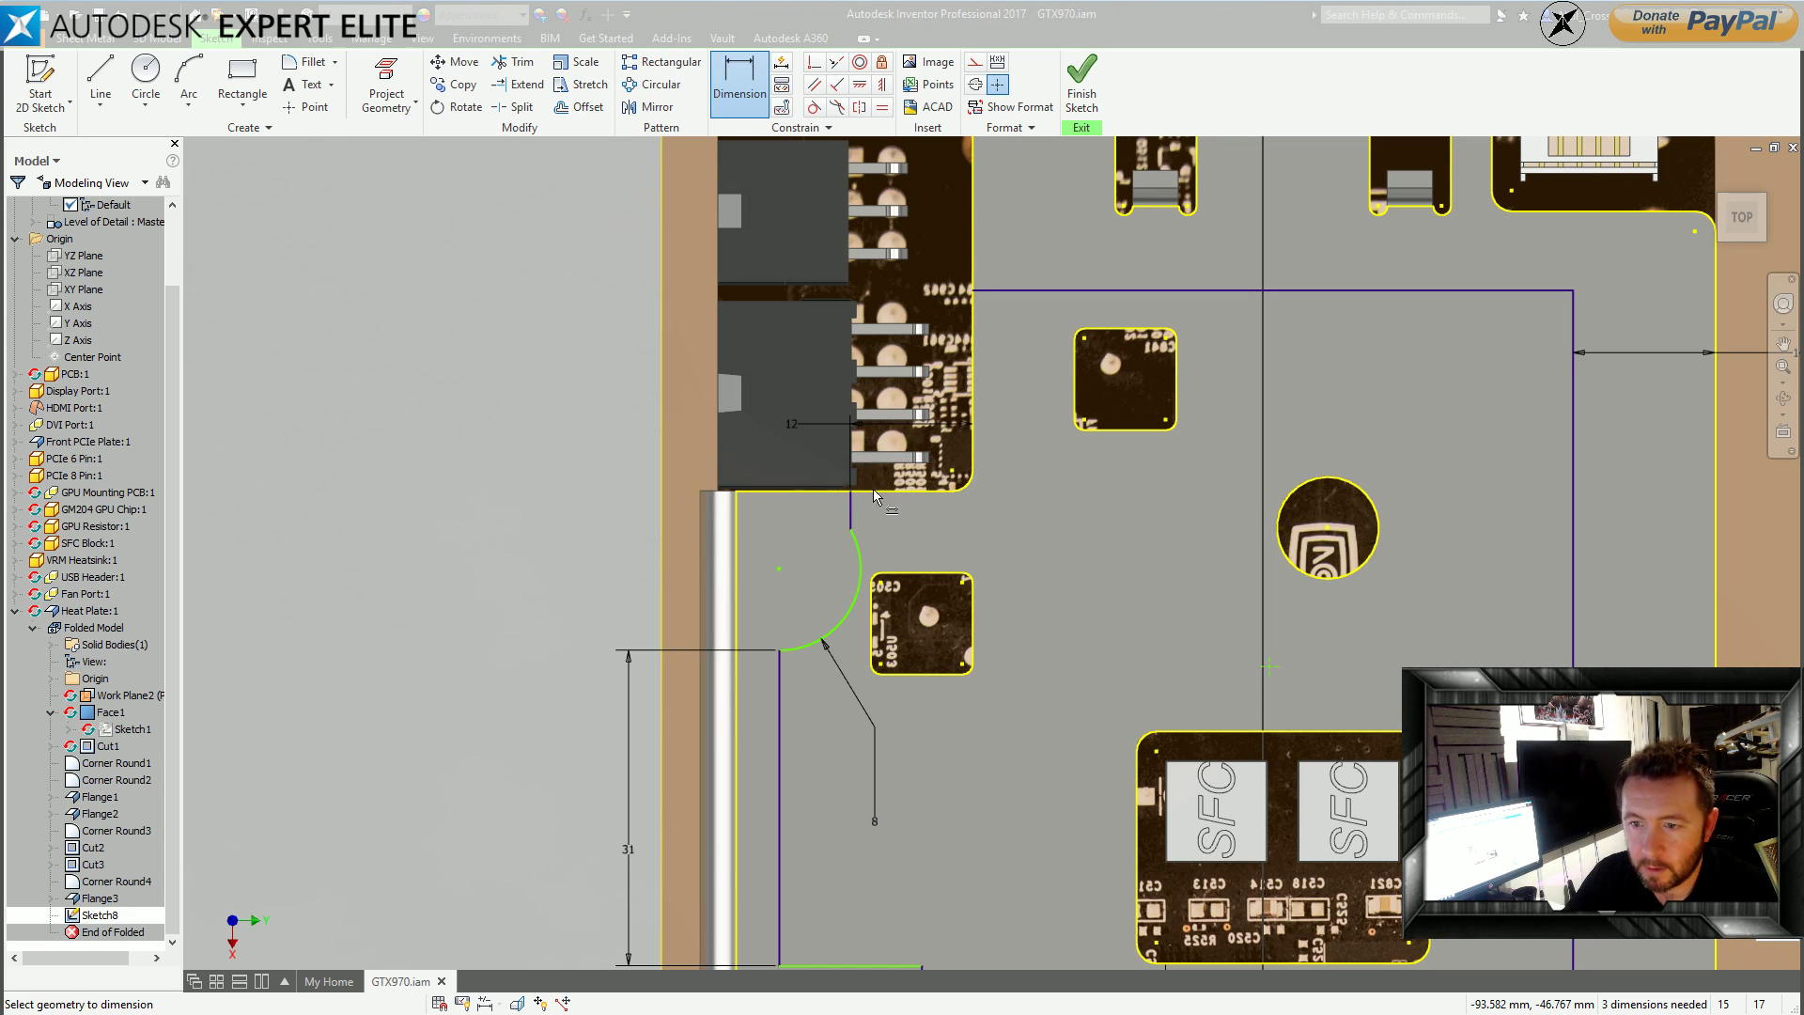
Try to dimension the distance between the arc's two endpoints.
left_click(850, 529)
left_click(779, 650)
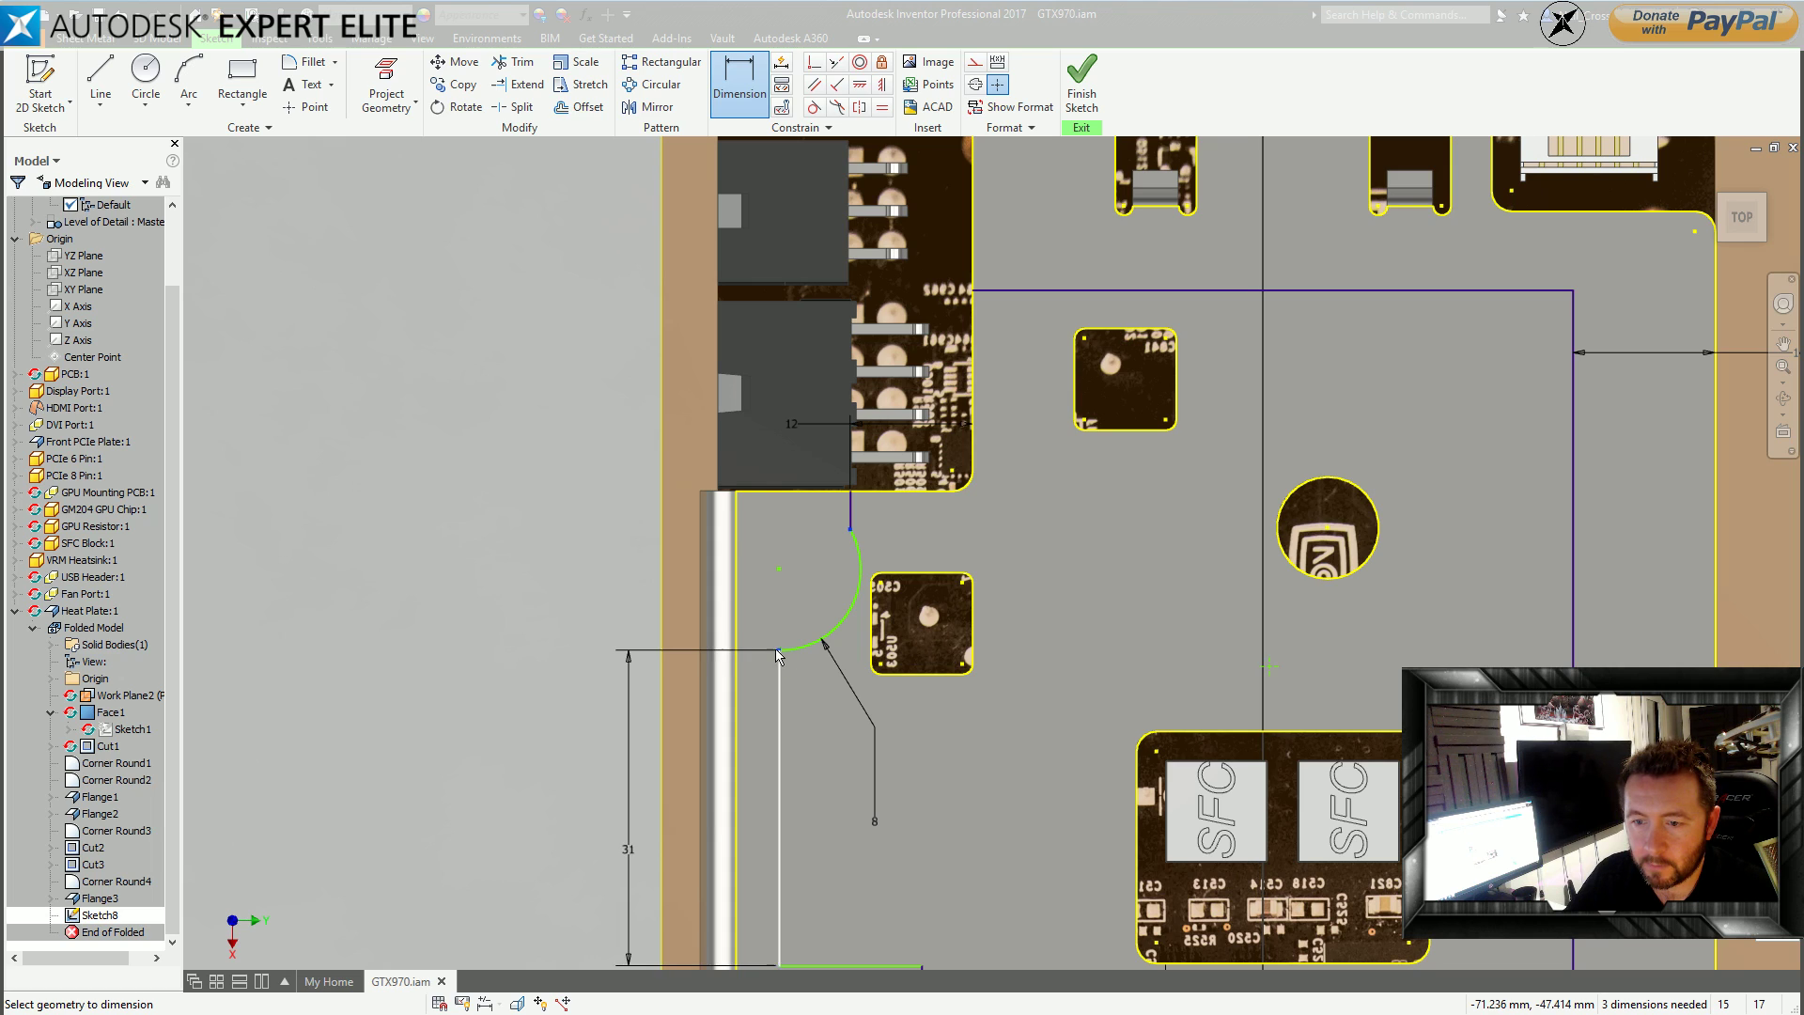
left_click(568, 591)
left_click(339, 179)
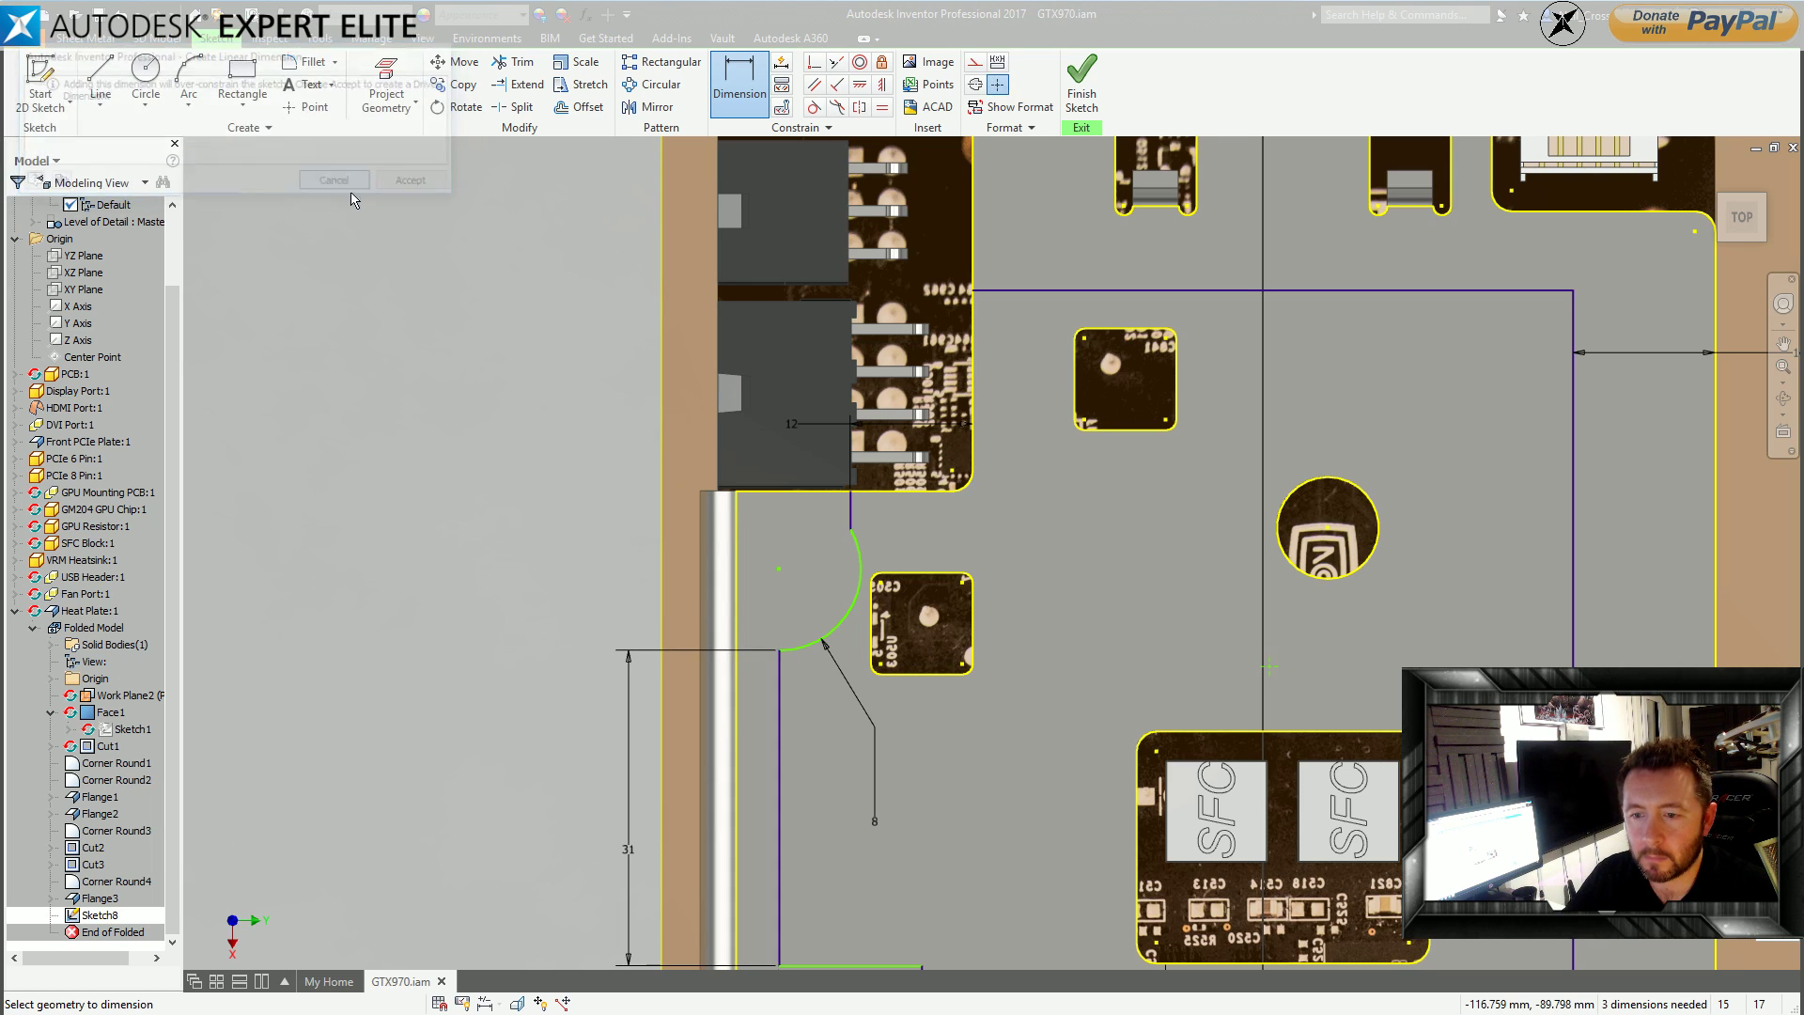
key("Escape")
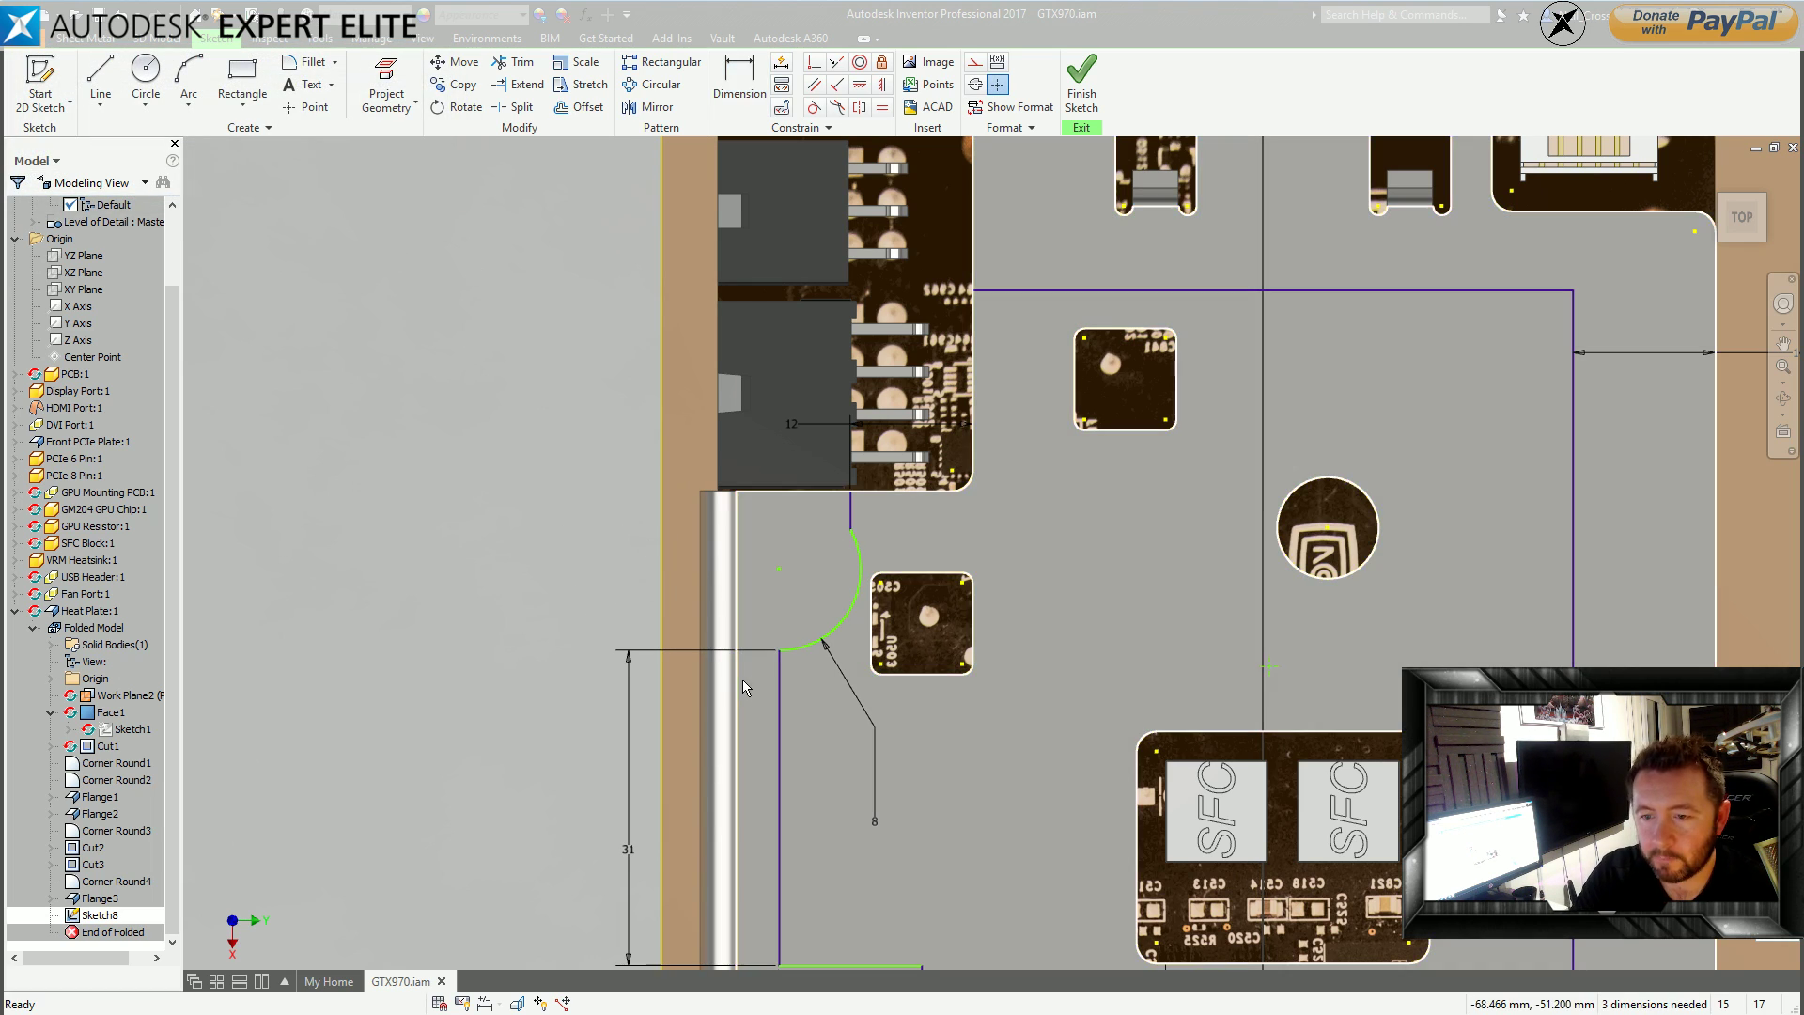
Set the length of the short vertical line above the arc to 4 mm and finish the sketch.
left_click(777, 712)
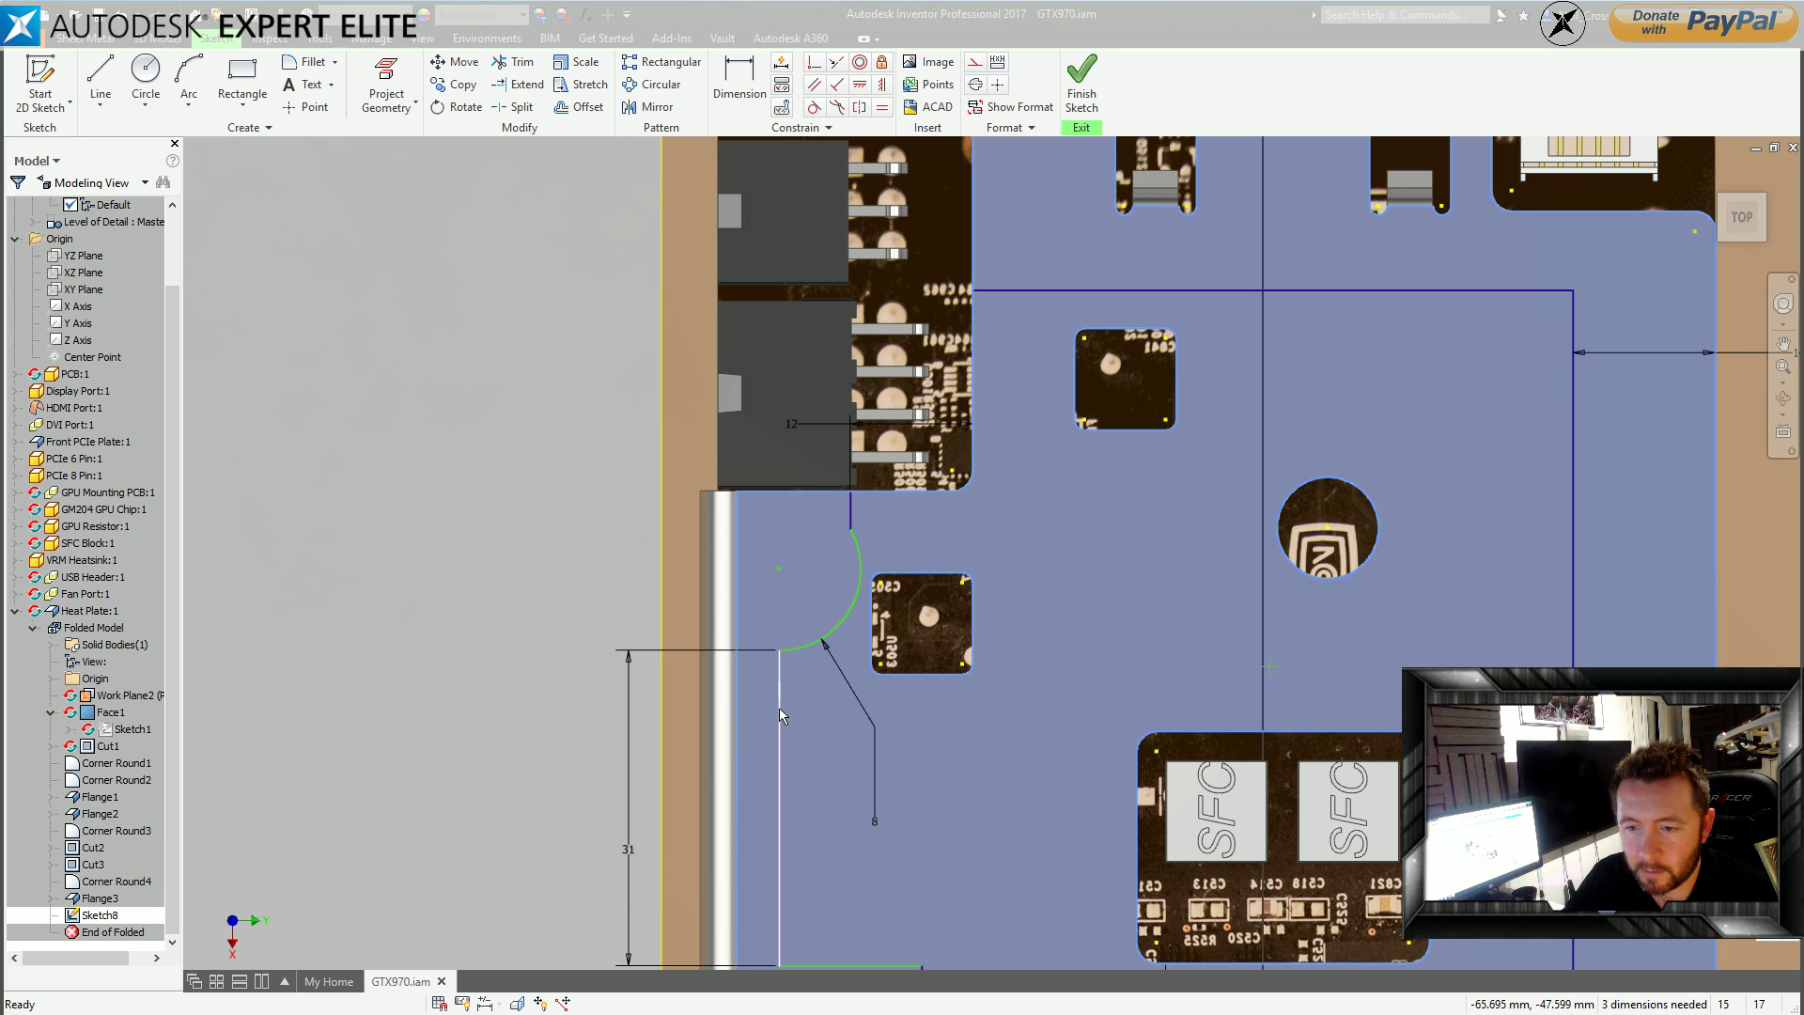
left_click_drag(855, 603, 860, 608)
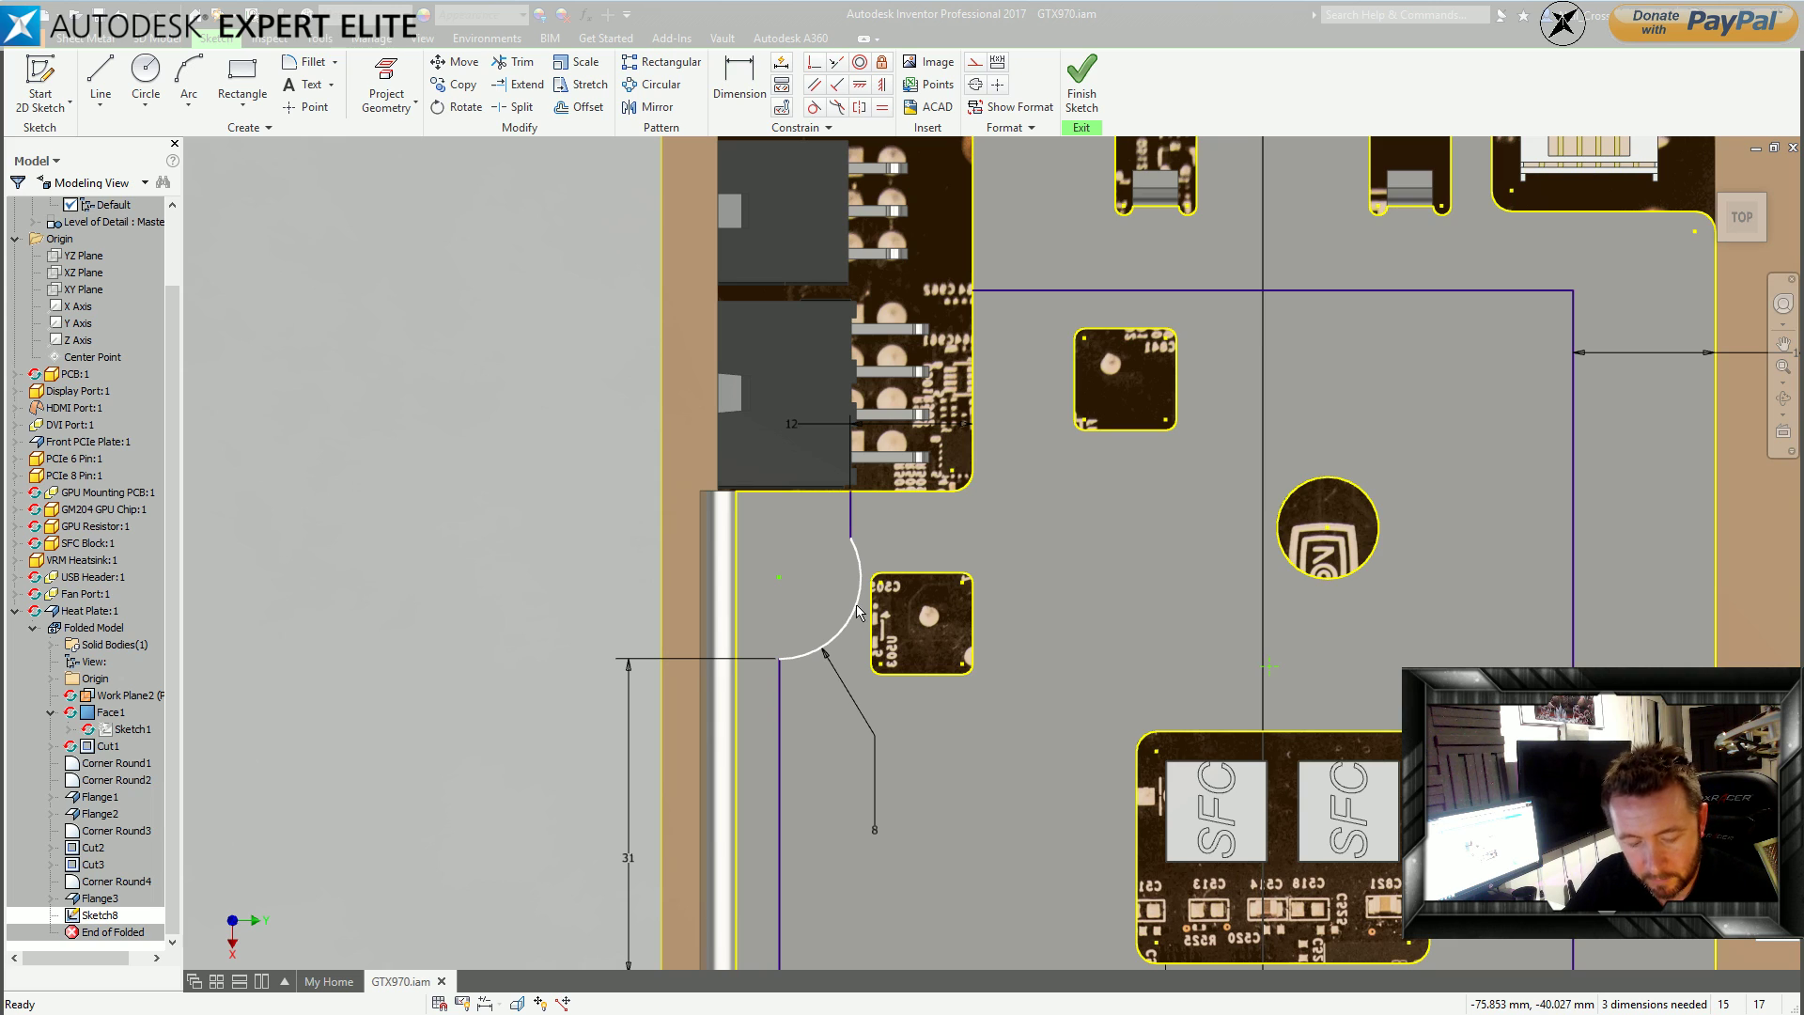
key("d")
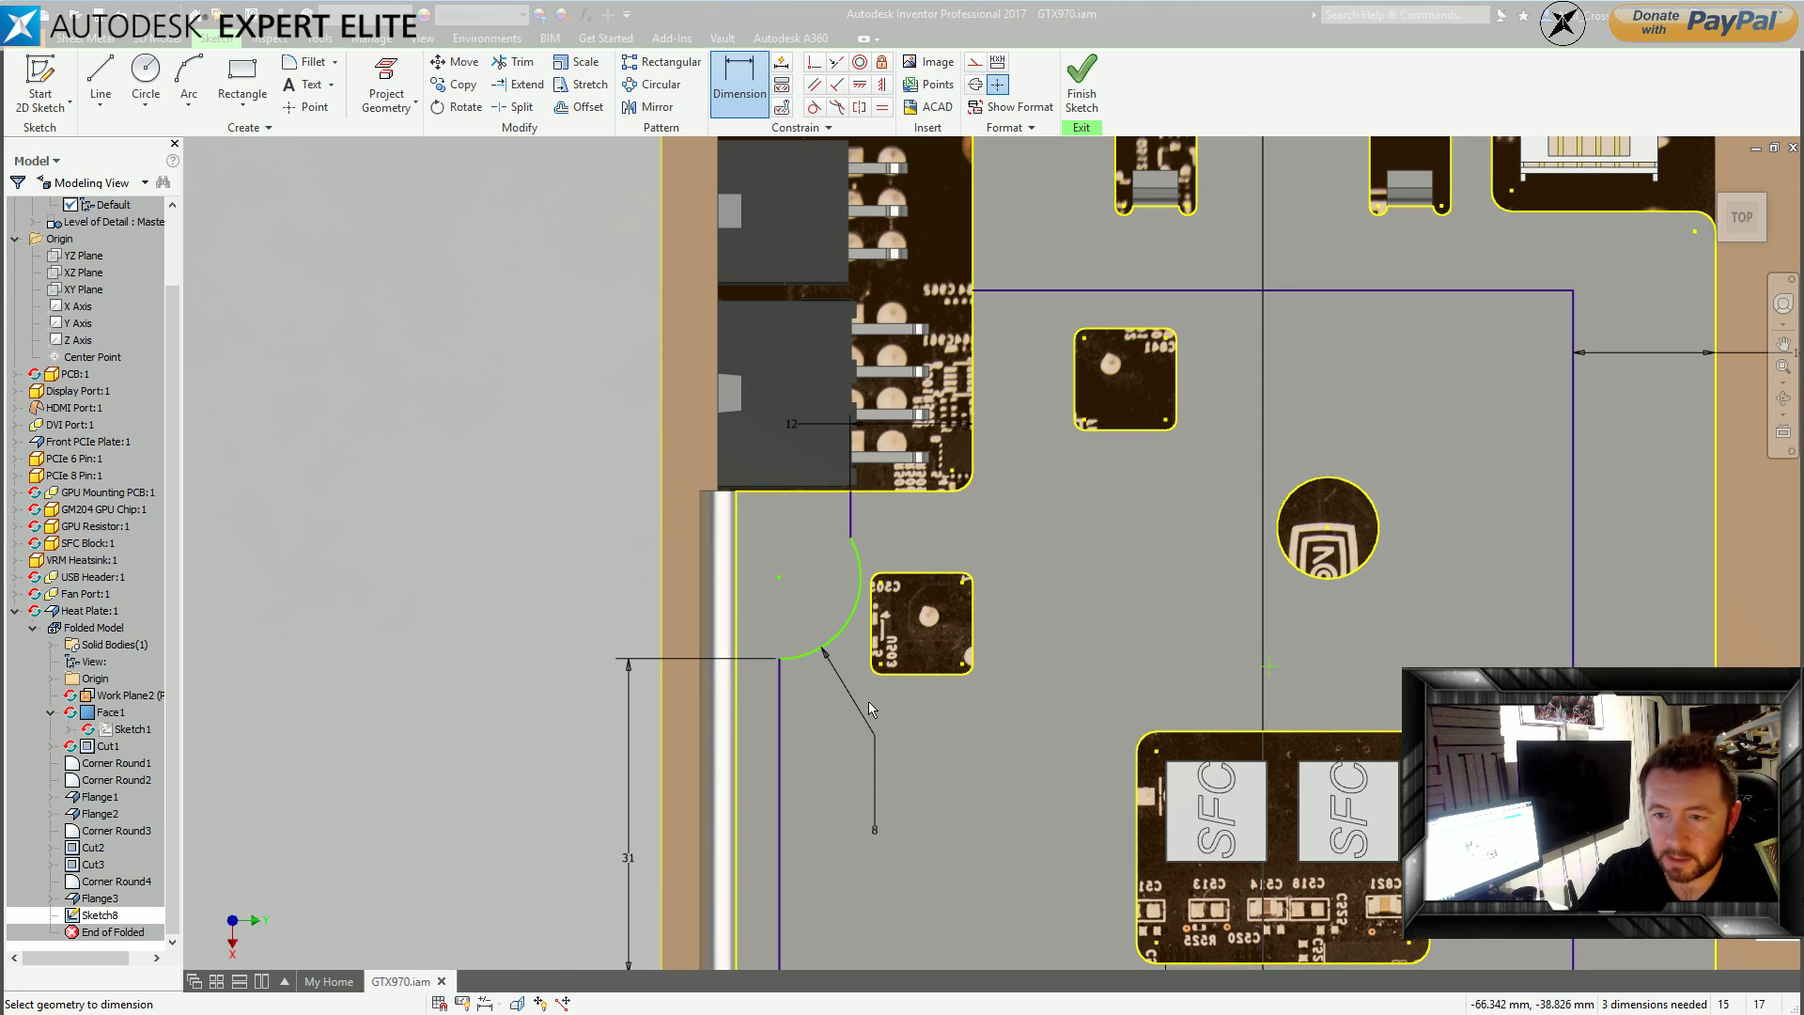
left_click(852, 513)
left_click(567, 521)
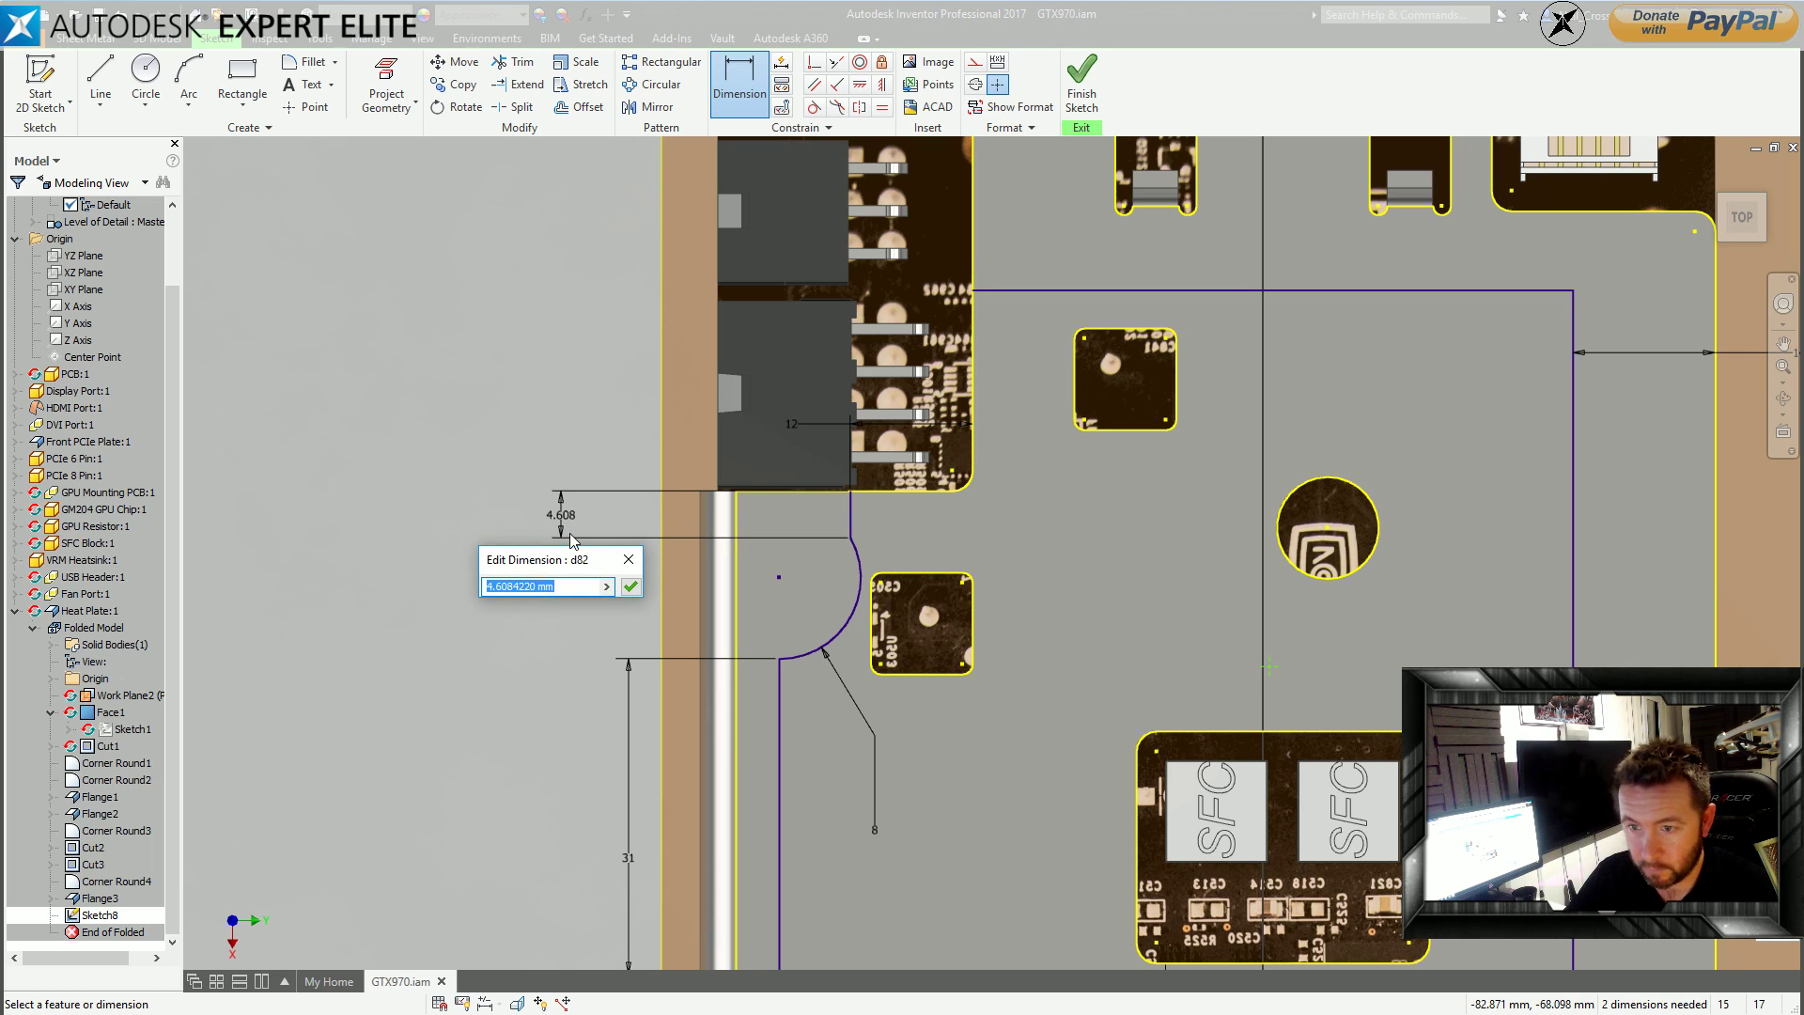
type("4")
key("Return")
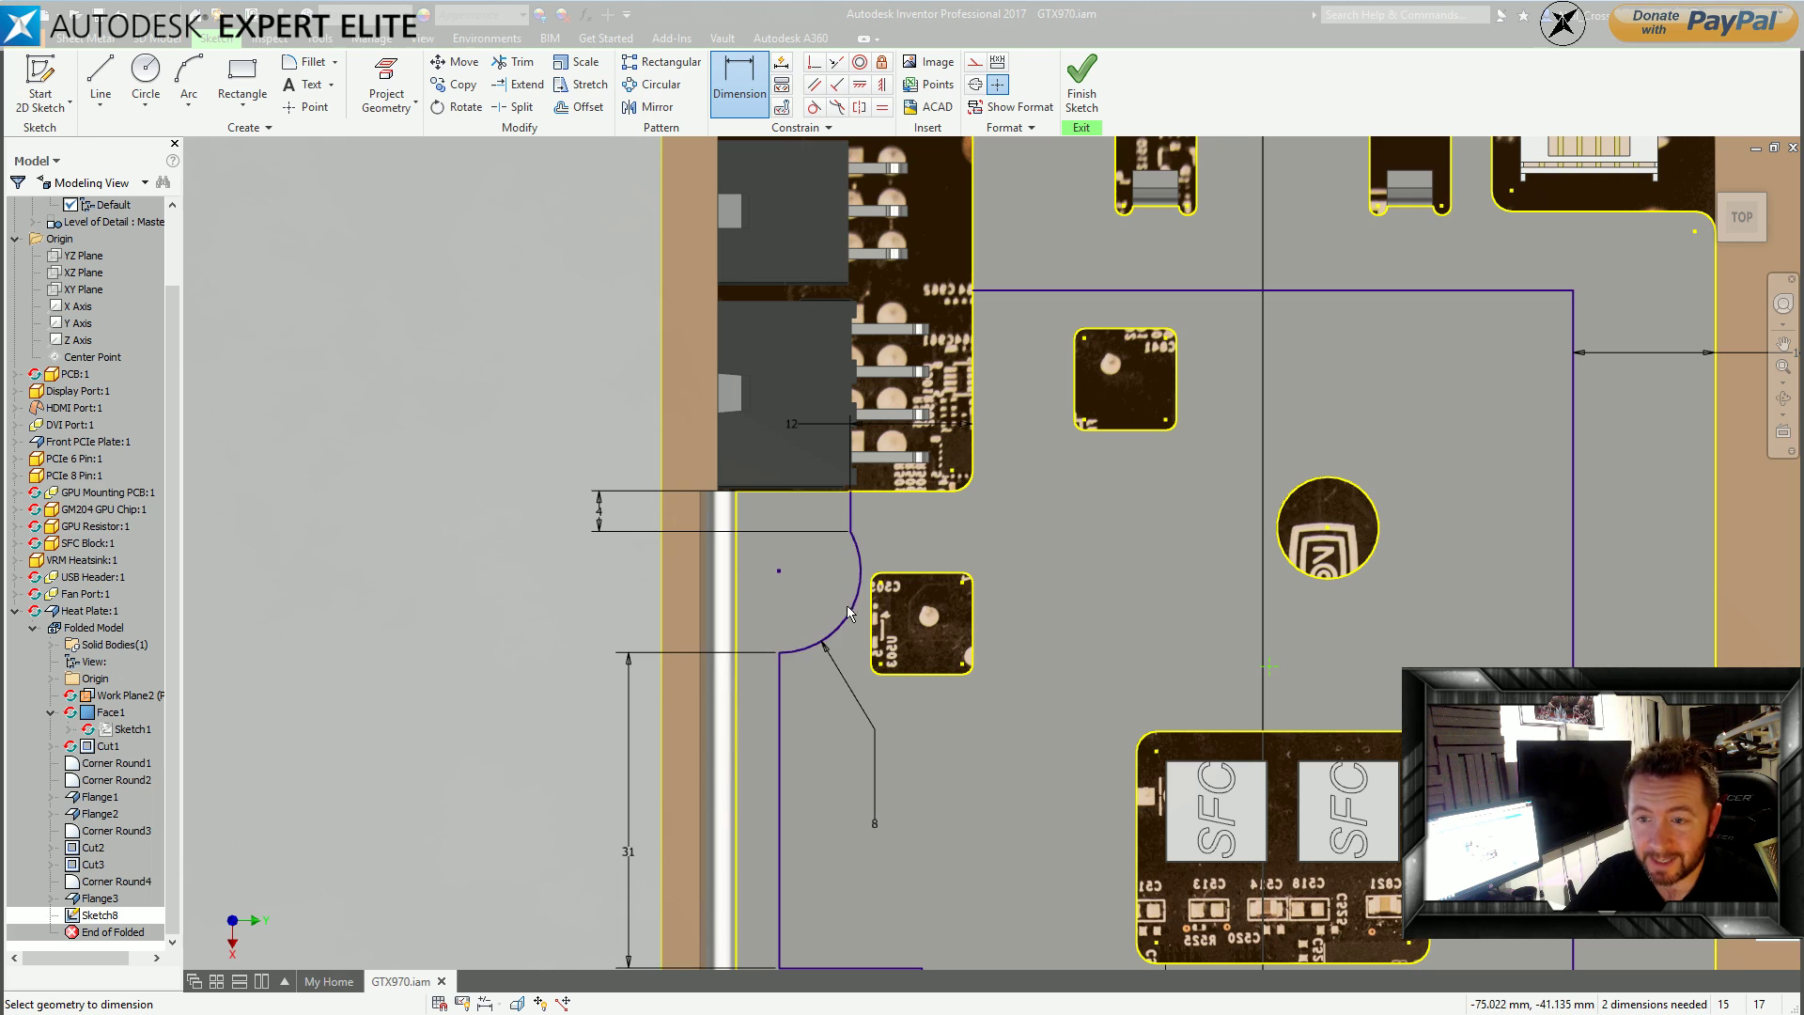
scroll(904, 596, "down", 2)
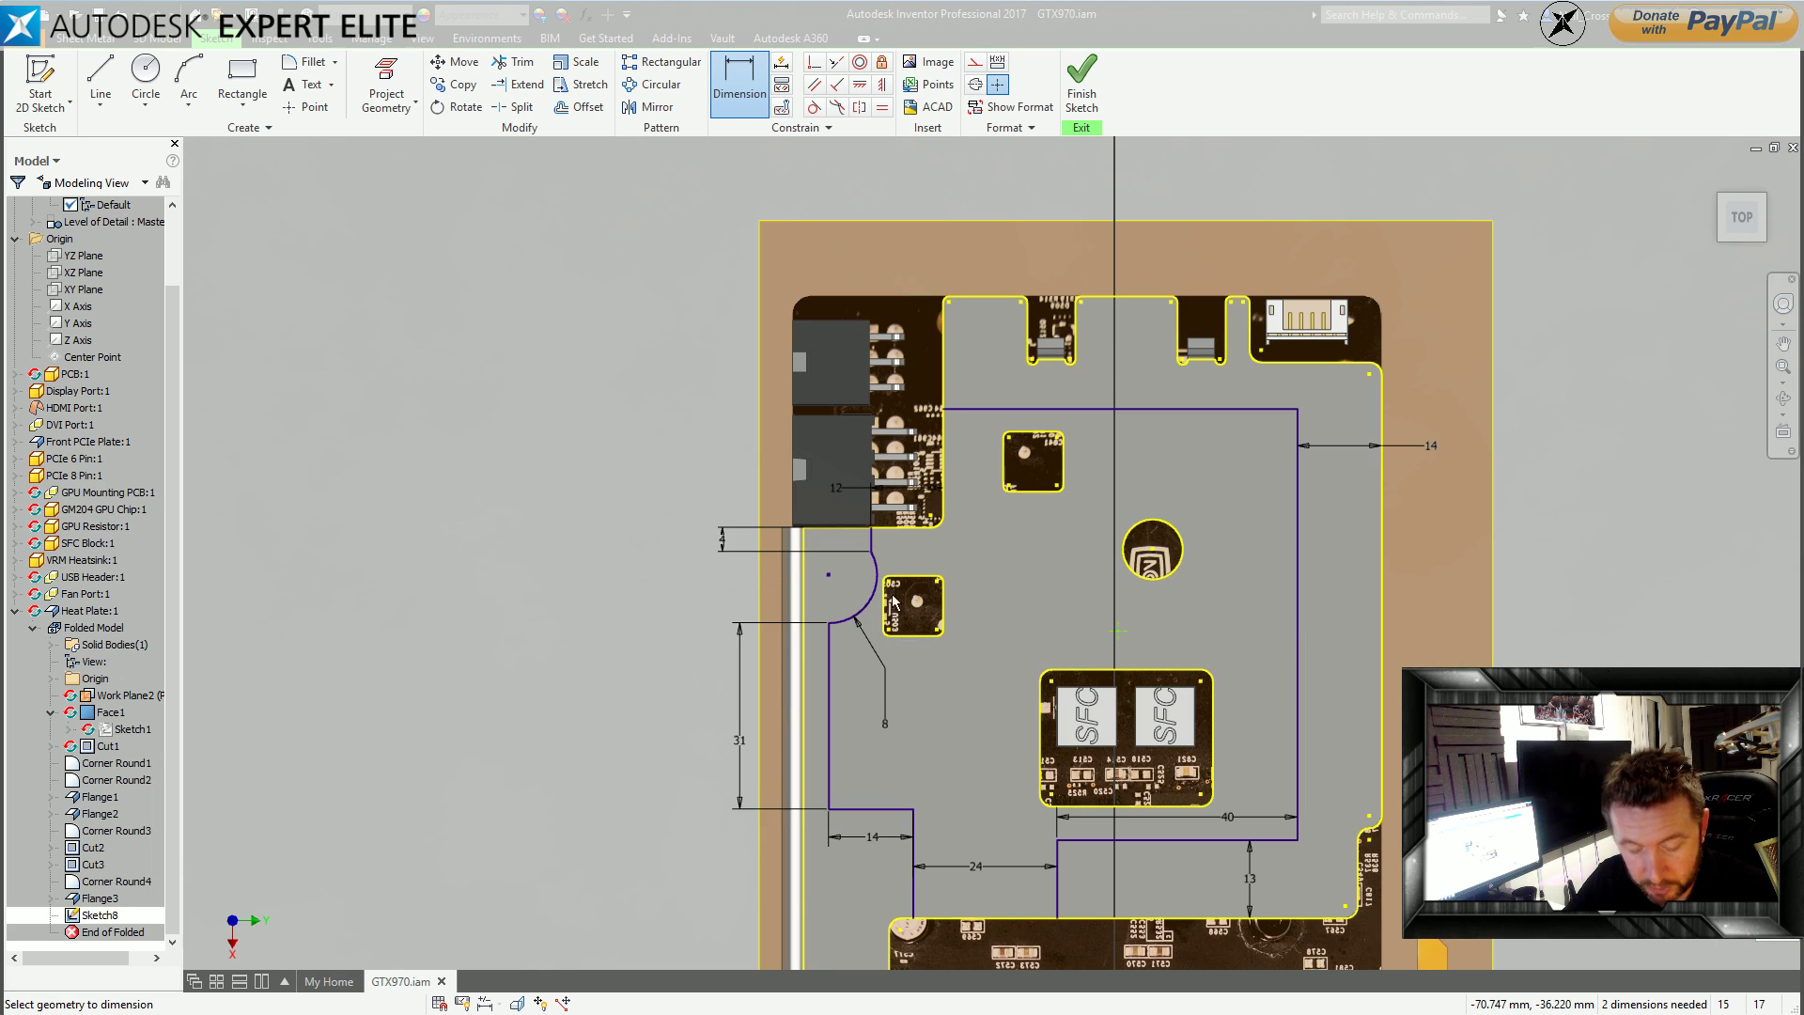
left_click(1082, 99)
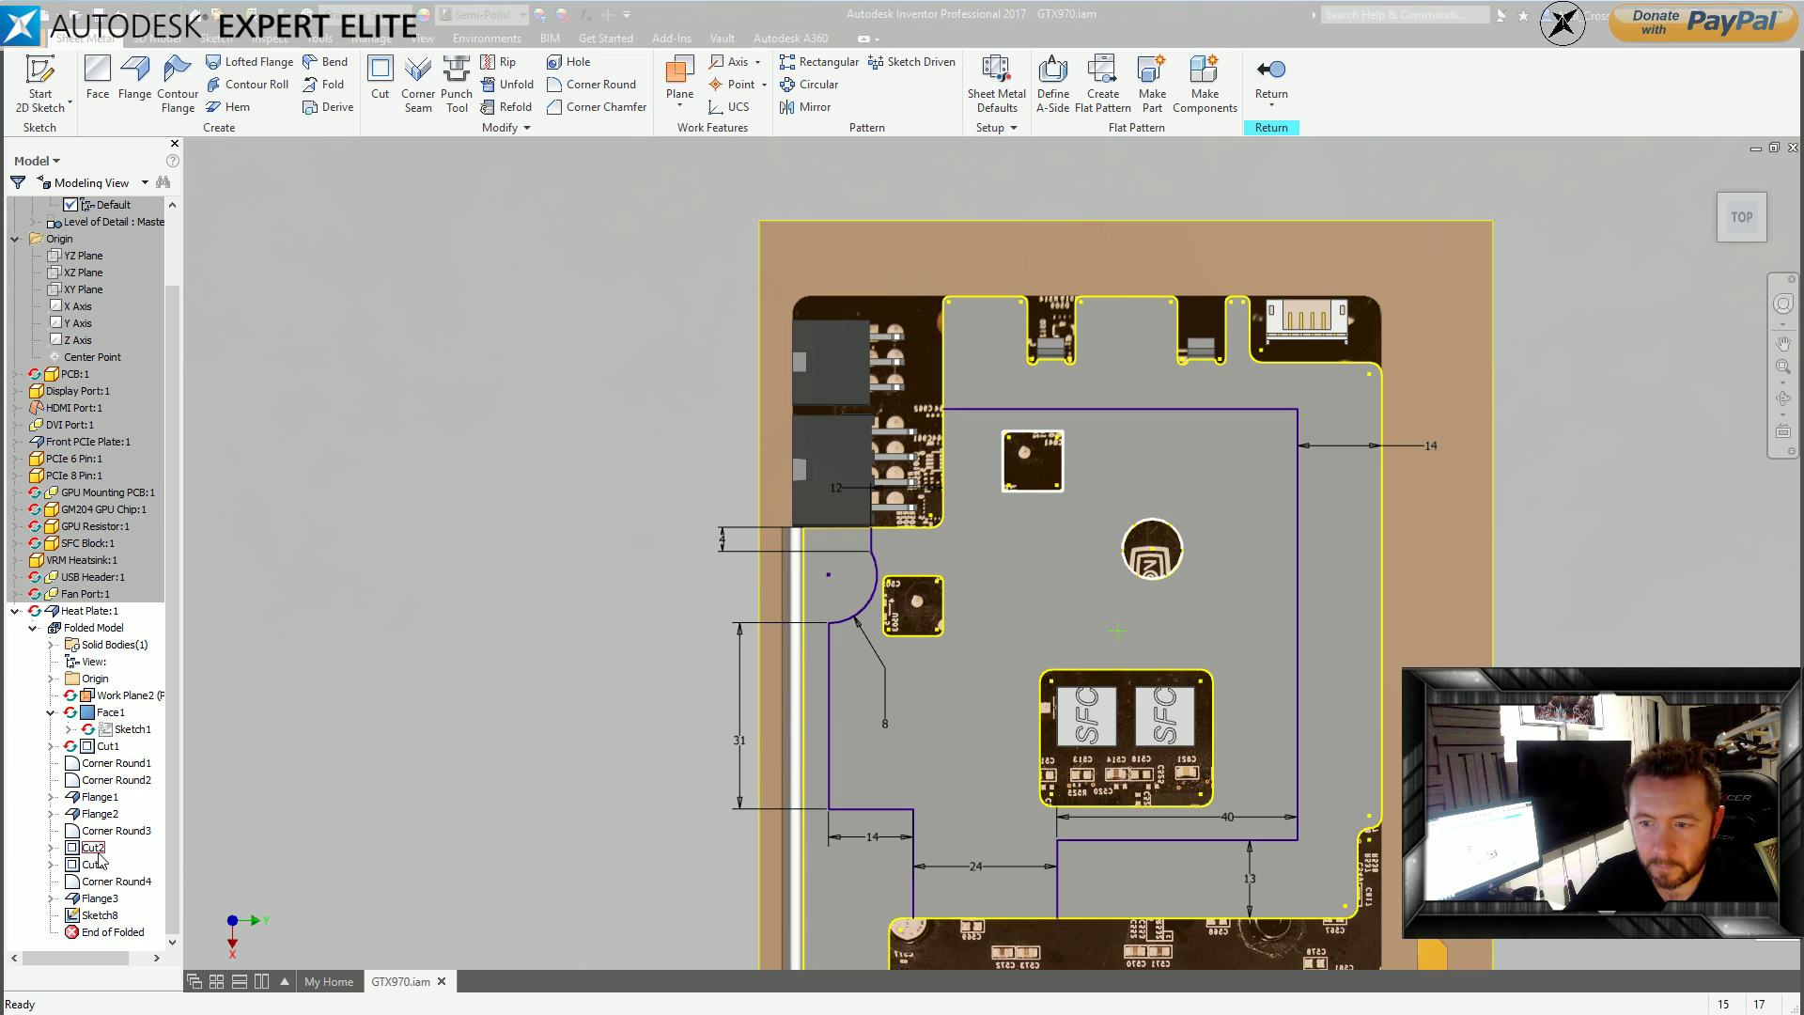
Edit Cut3's sketch, setting the 10 mm square cutout's distance from the plate's long flange-side edge to 17 mm.
left_click(51, 864)
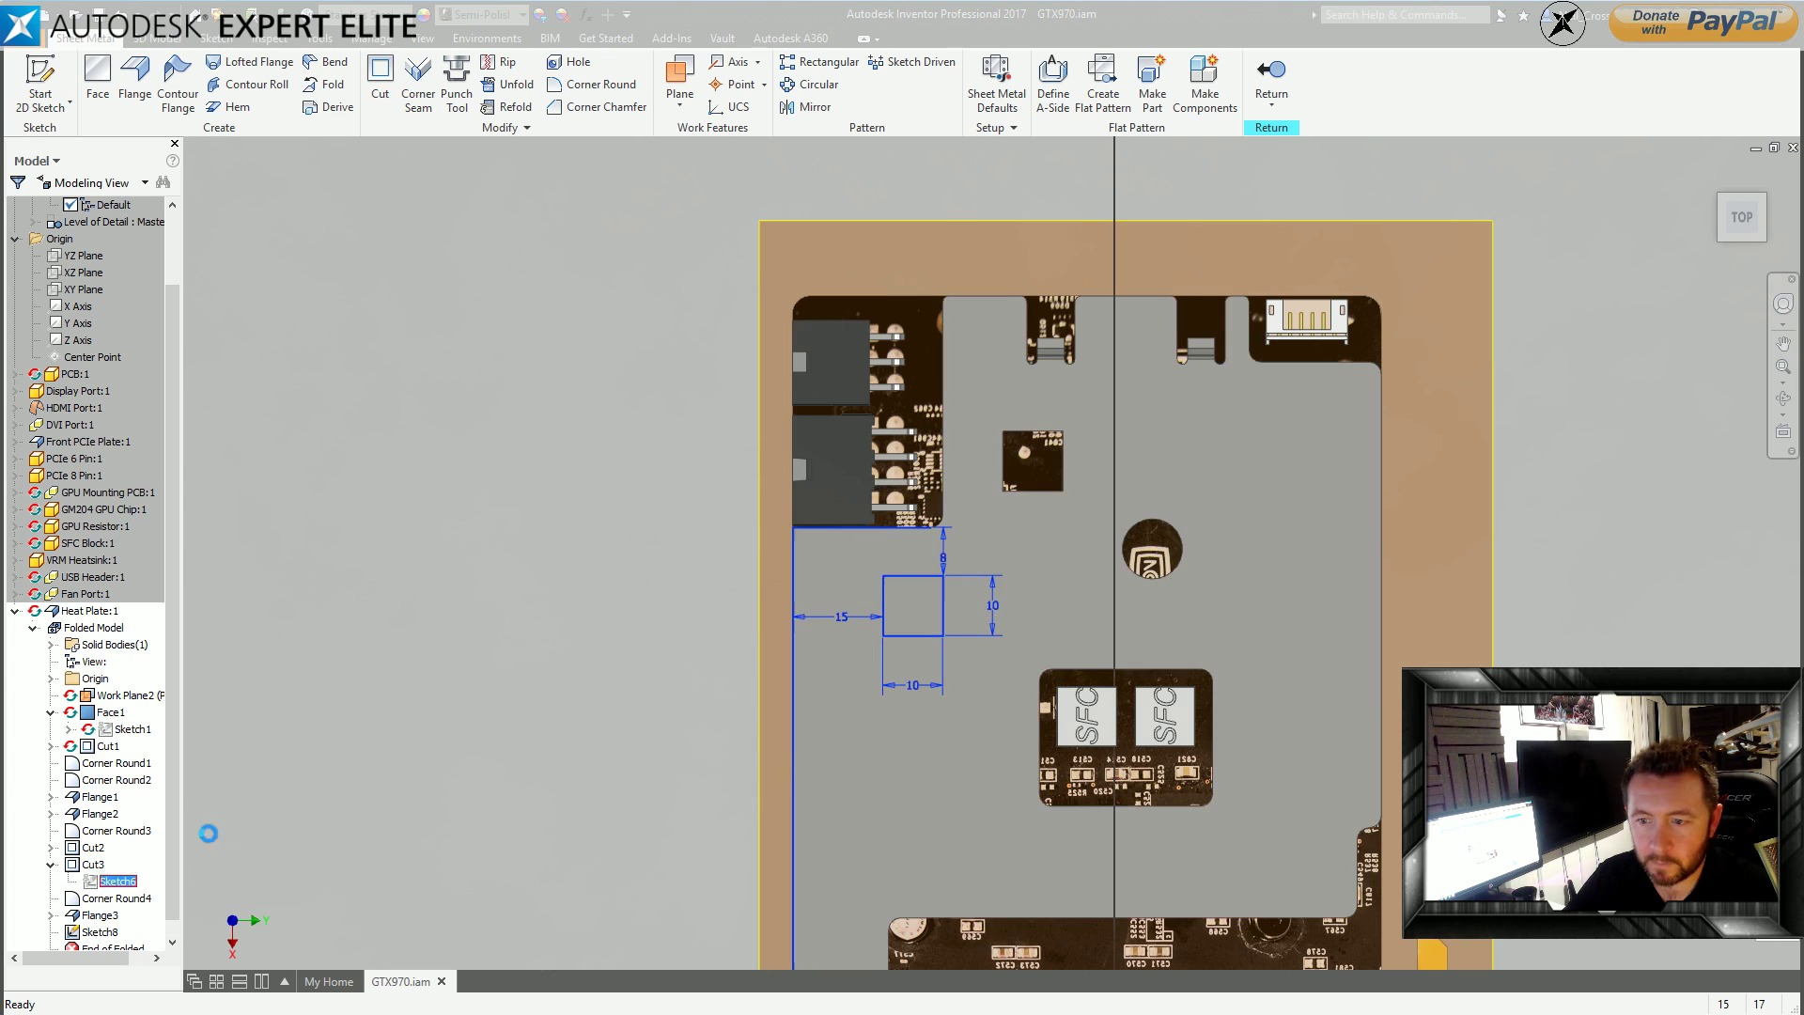
double_click(115, 881)
double_click(841, 616)
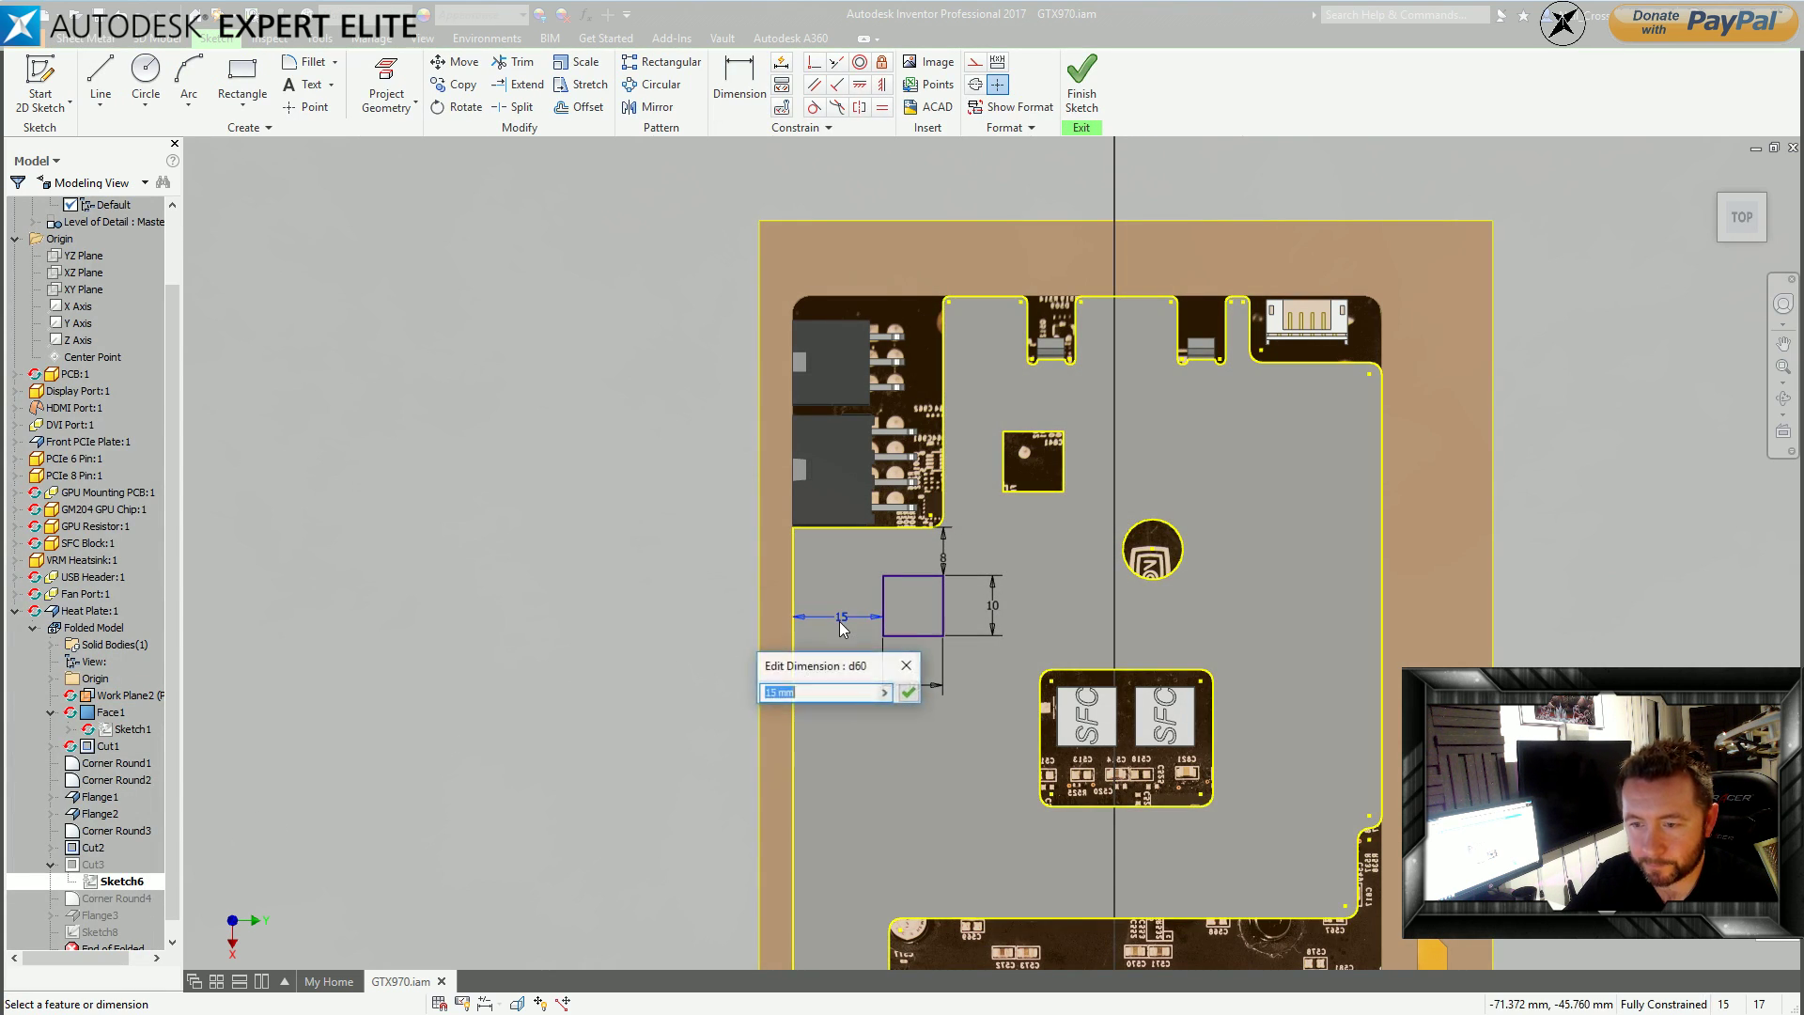
type("17")
key("Return")
left_click(1081, 80)
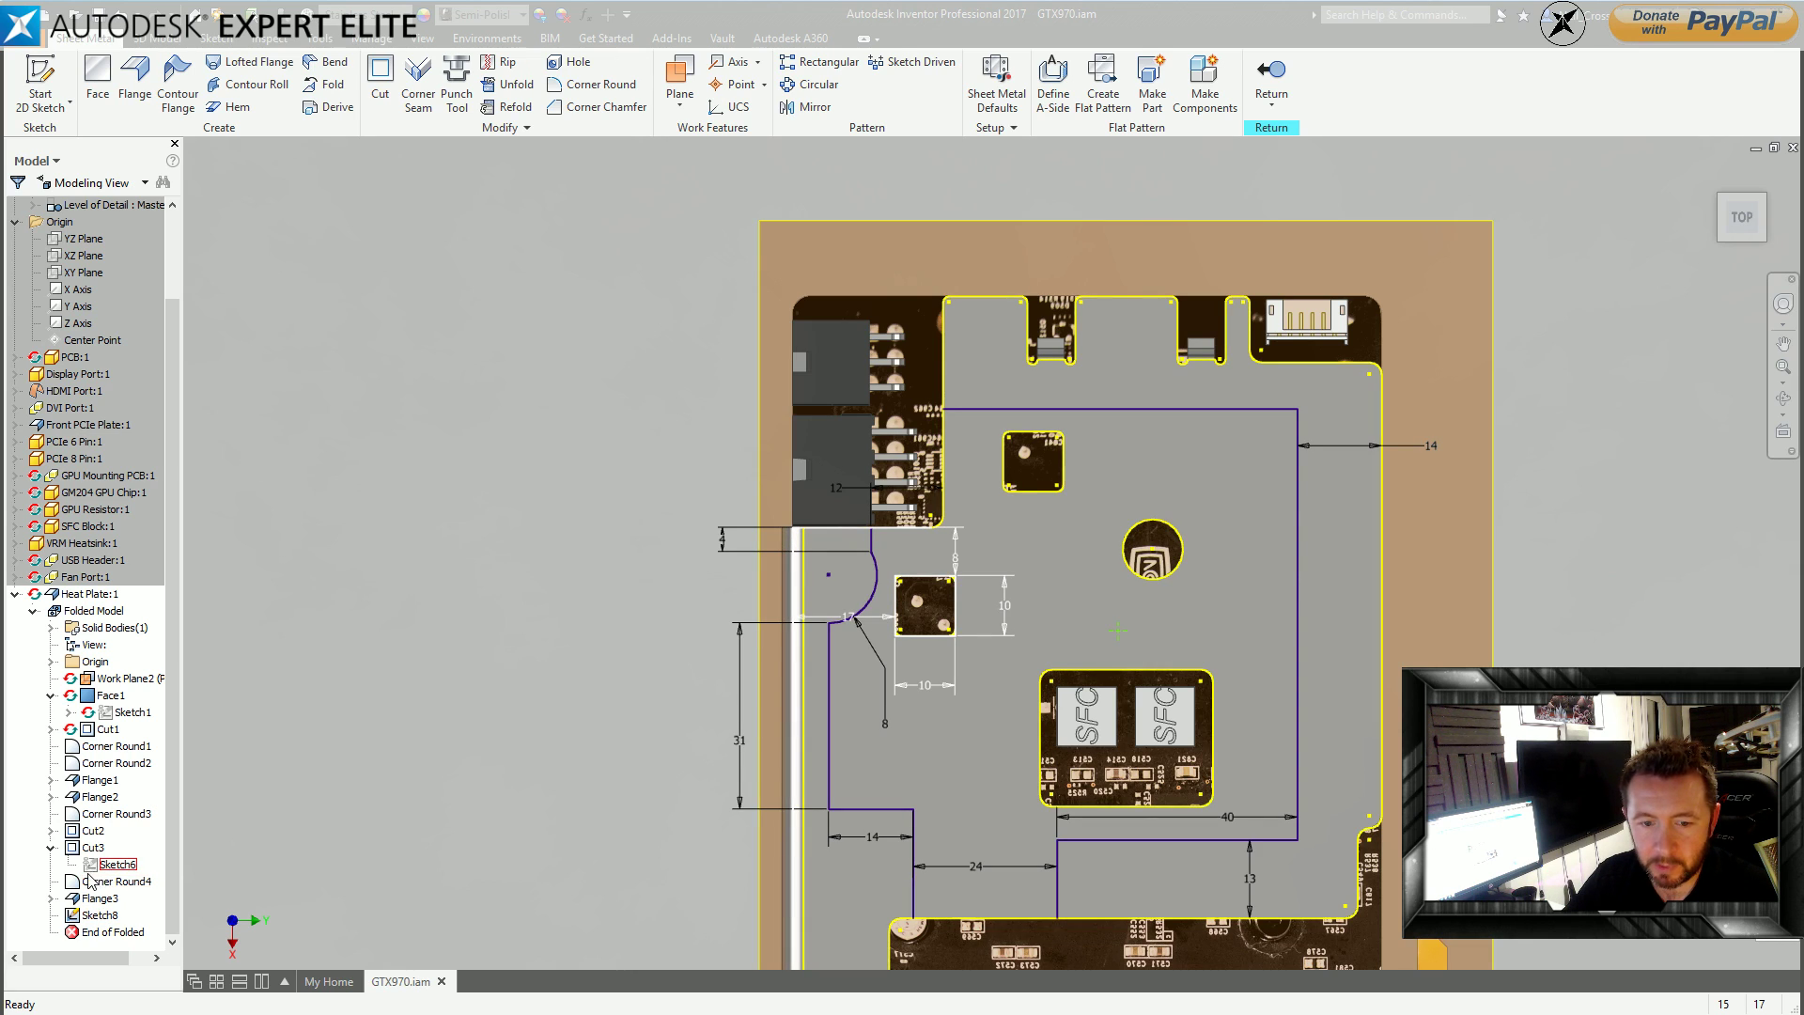
Edit Cut3's sketch again and set the square cutout's distance from the plate's long flange-side edge to 18 mm.
left_click(104, 865)
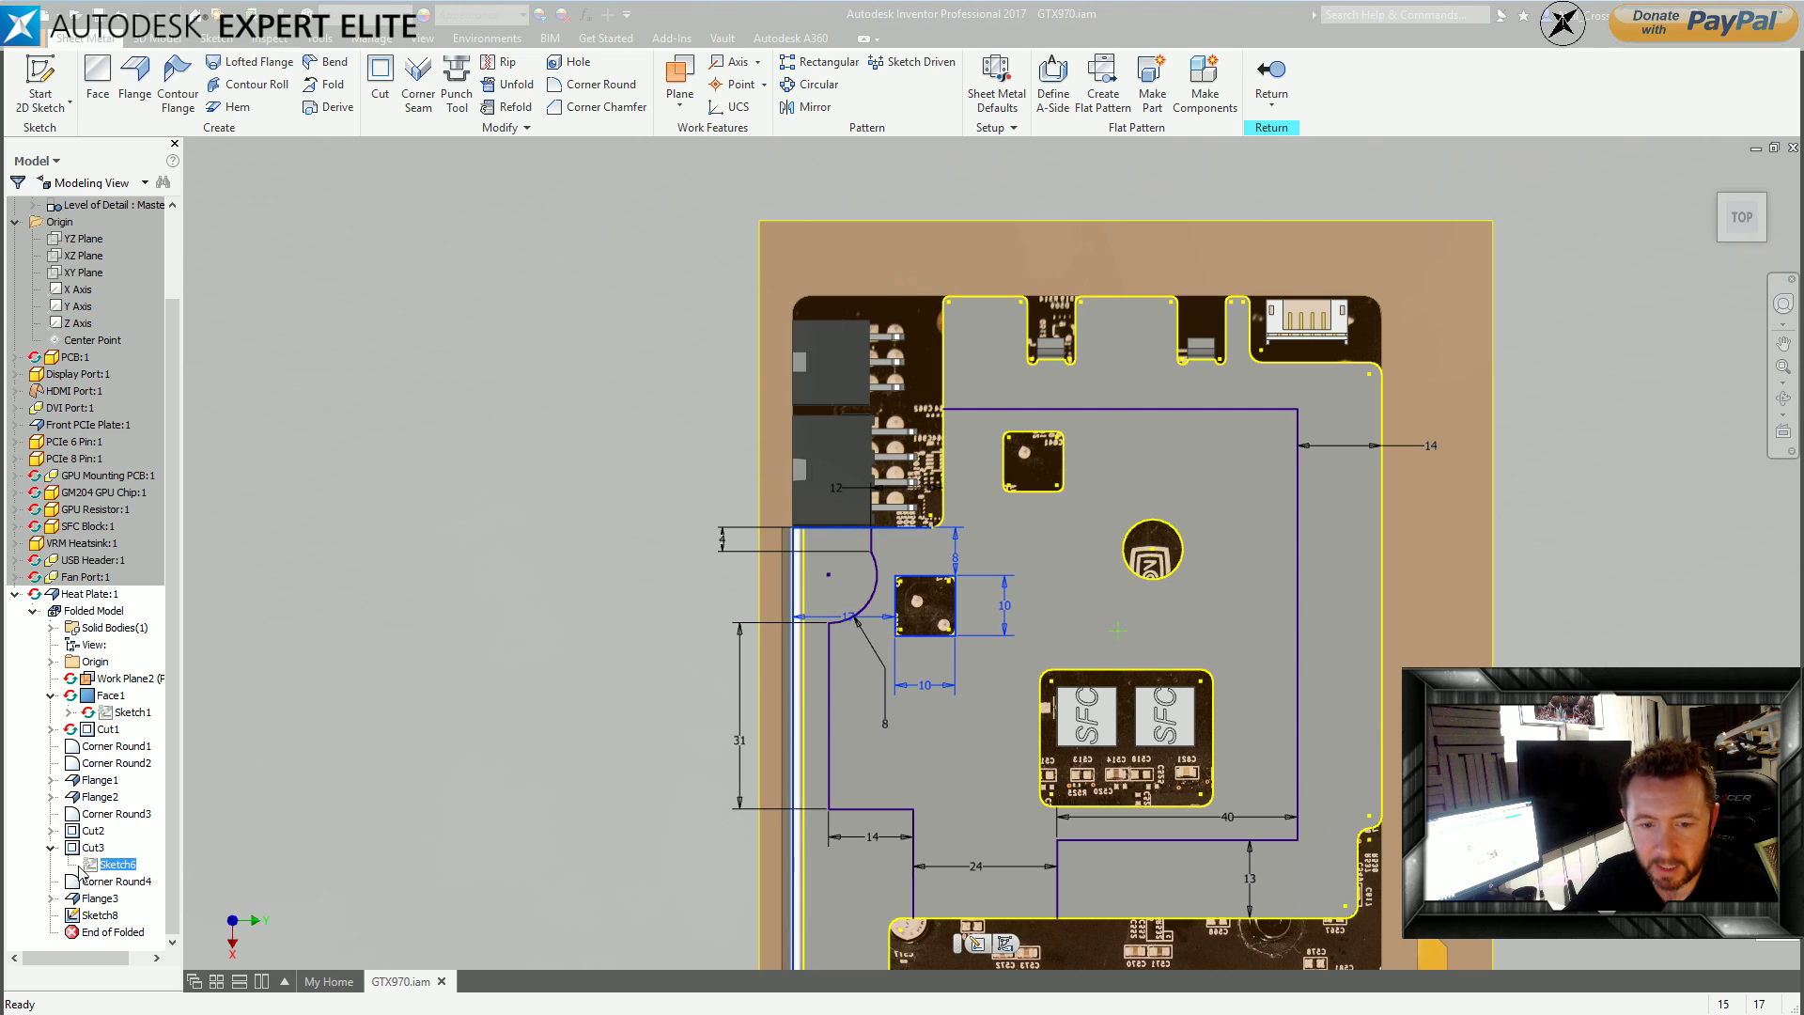
double_click(113, 864)
double_click(846, 617)
type("18")
key("Return")
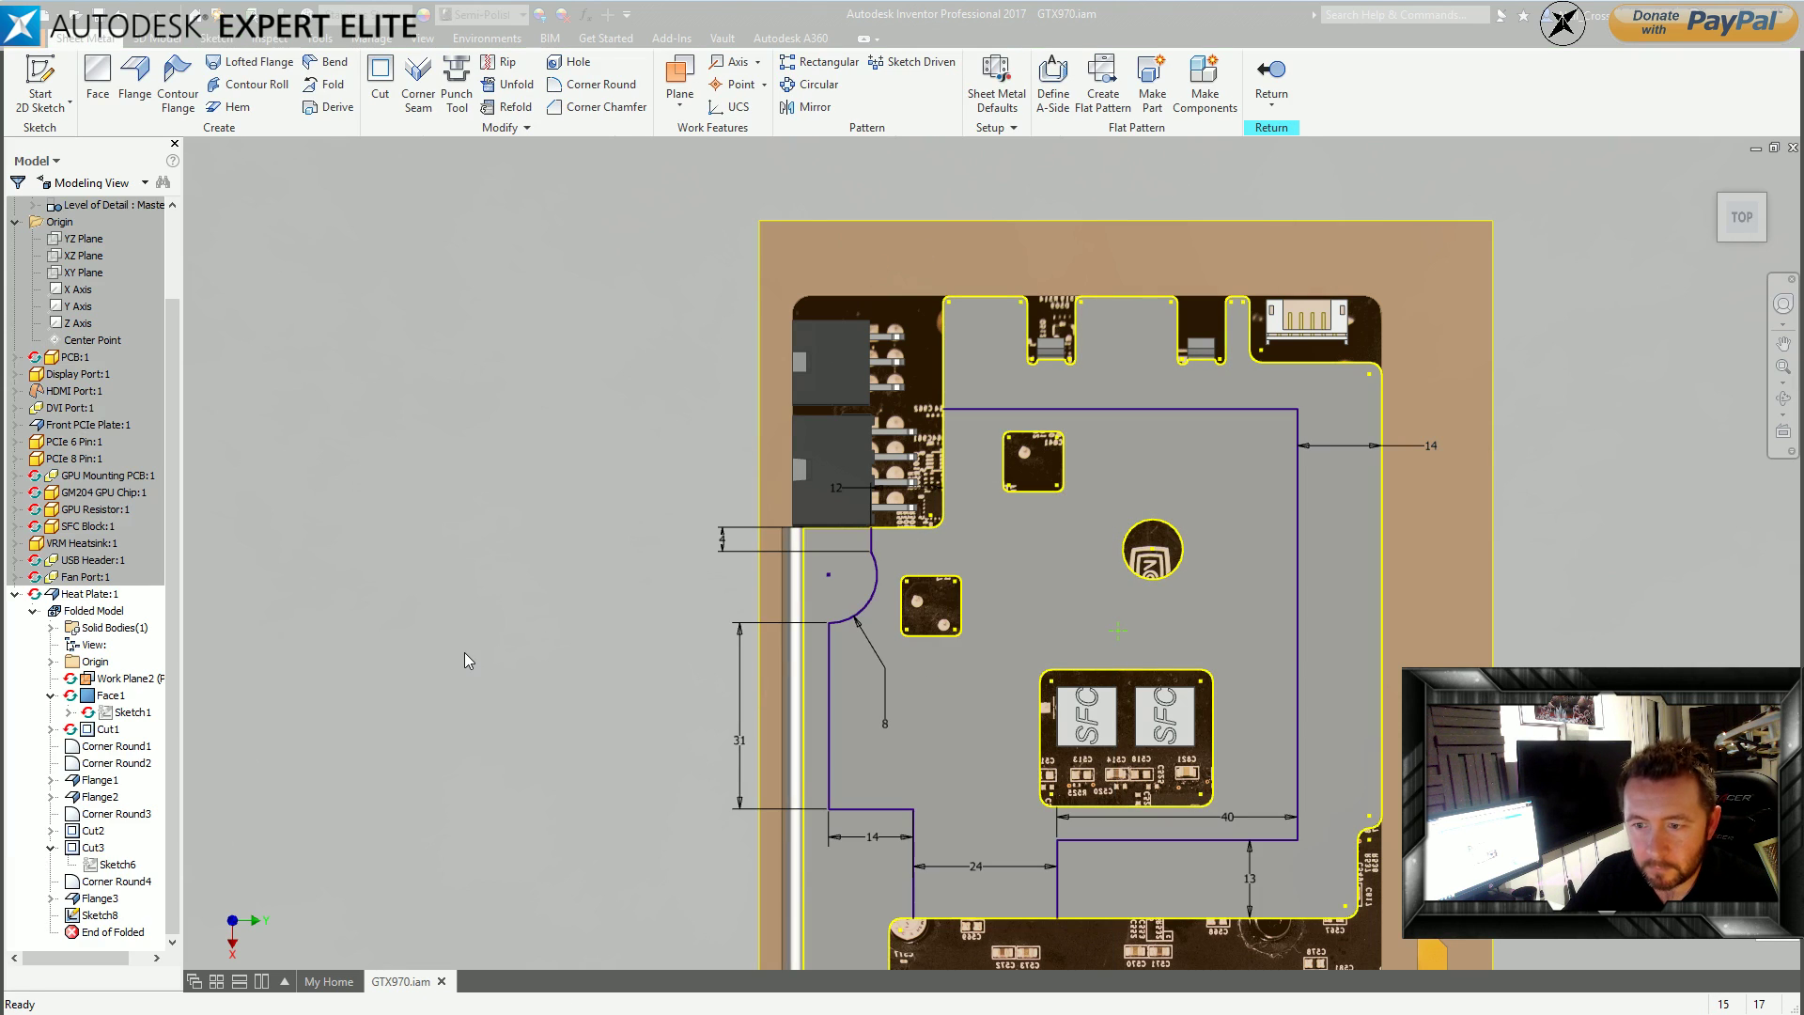
Return to the assembly and reopen the heat plate for editing.
left_click(1271, 73)
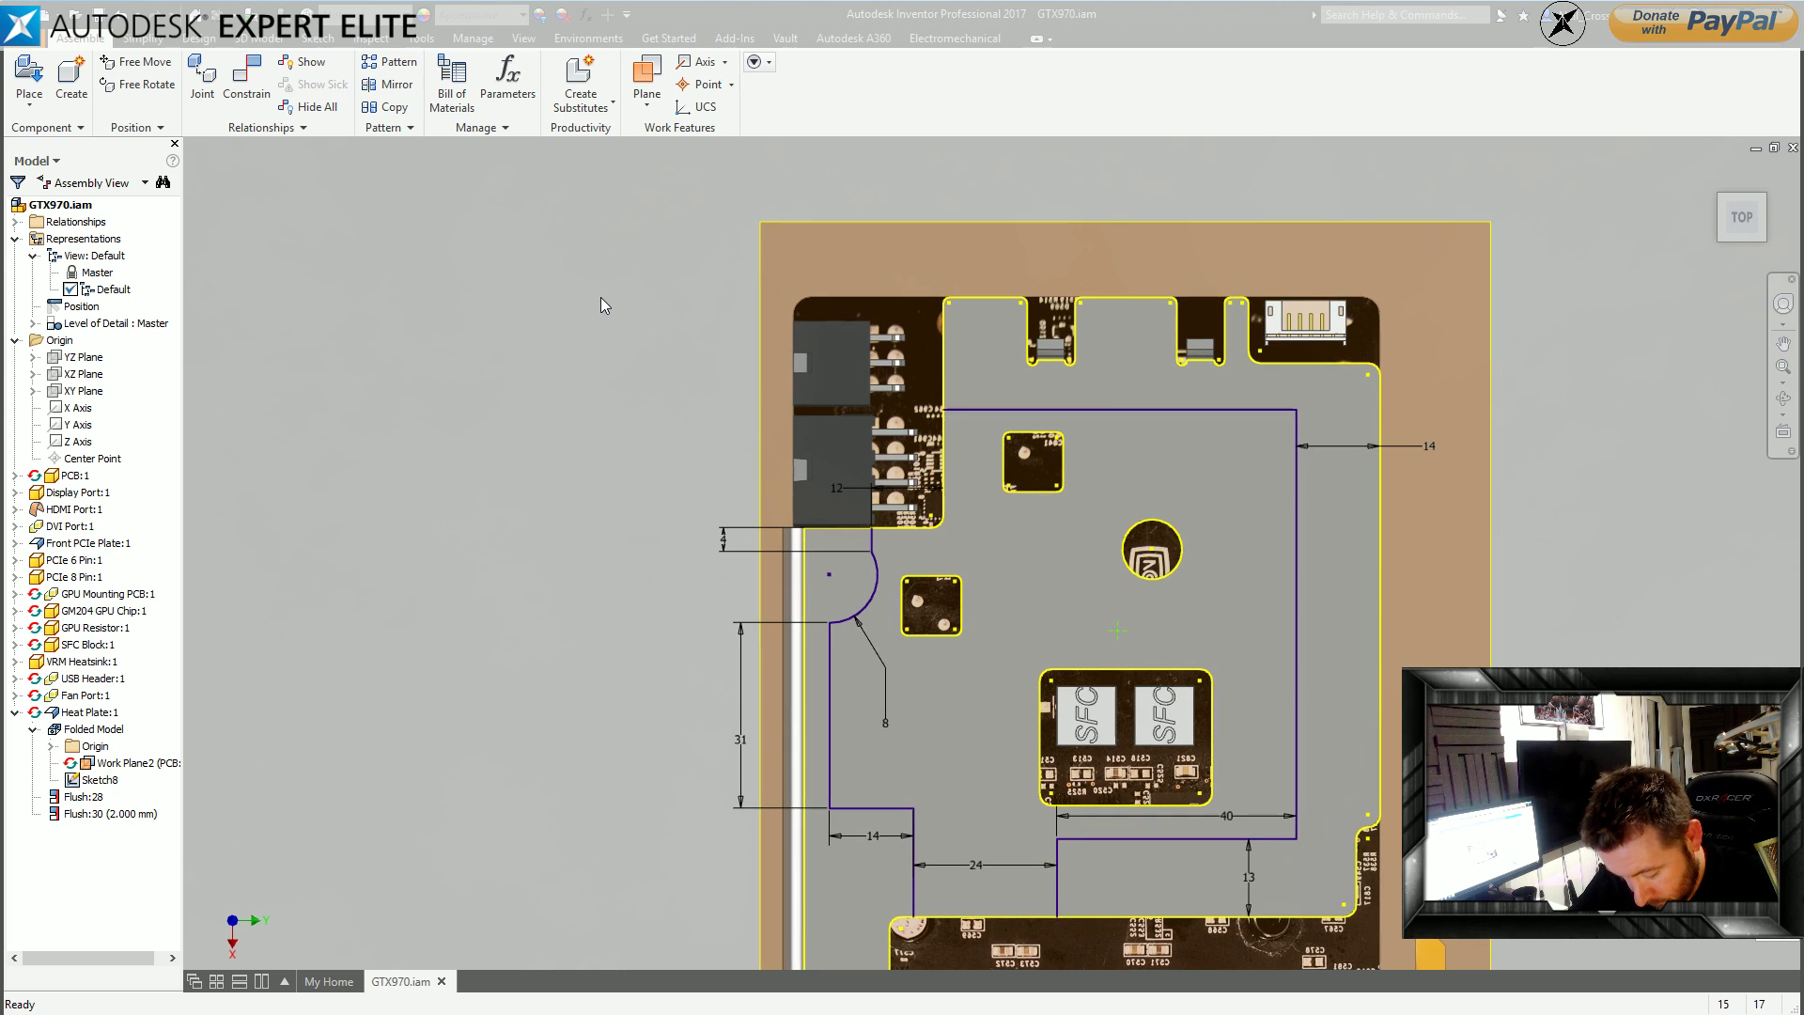
scroll(601, 301, "down", 1)
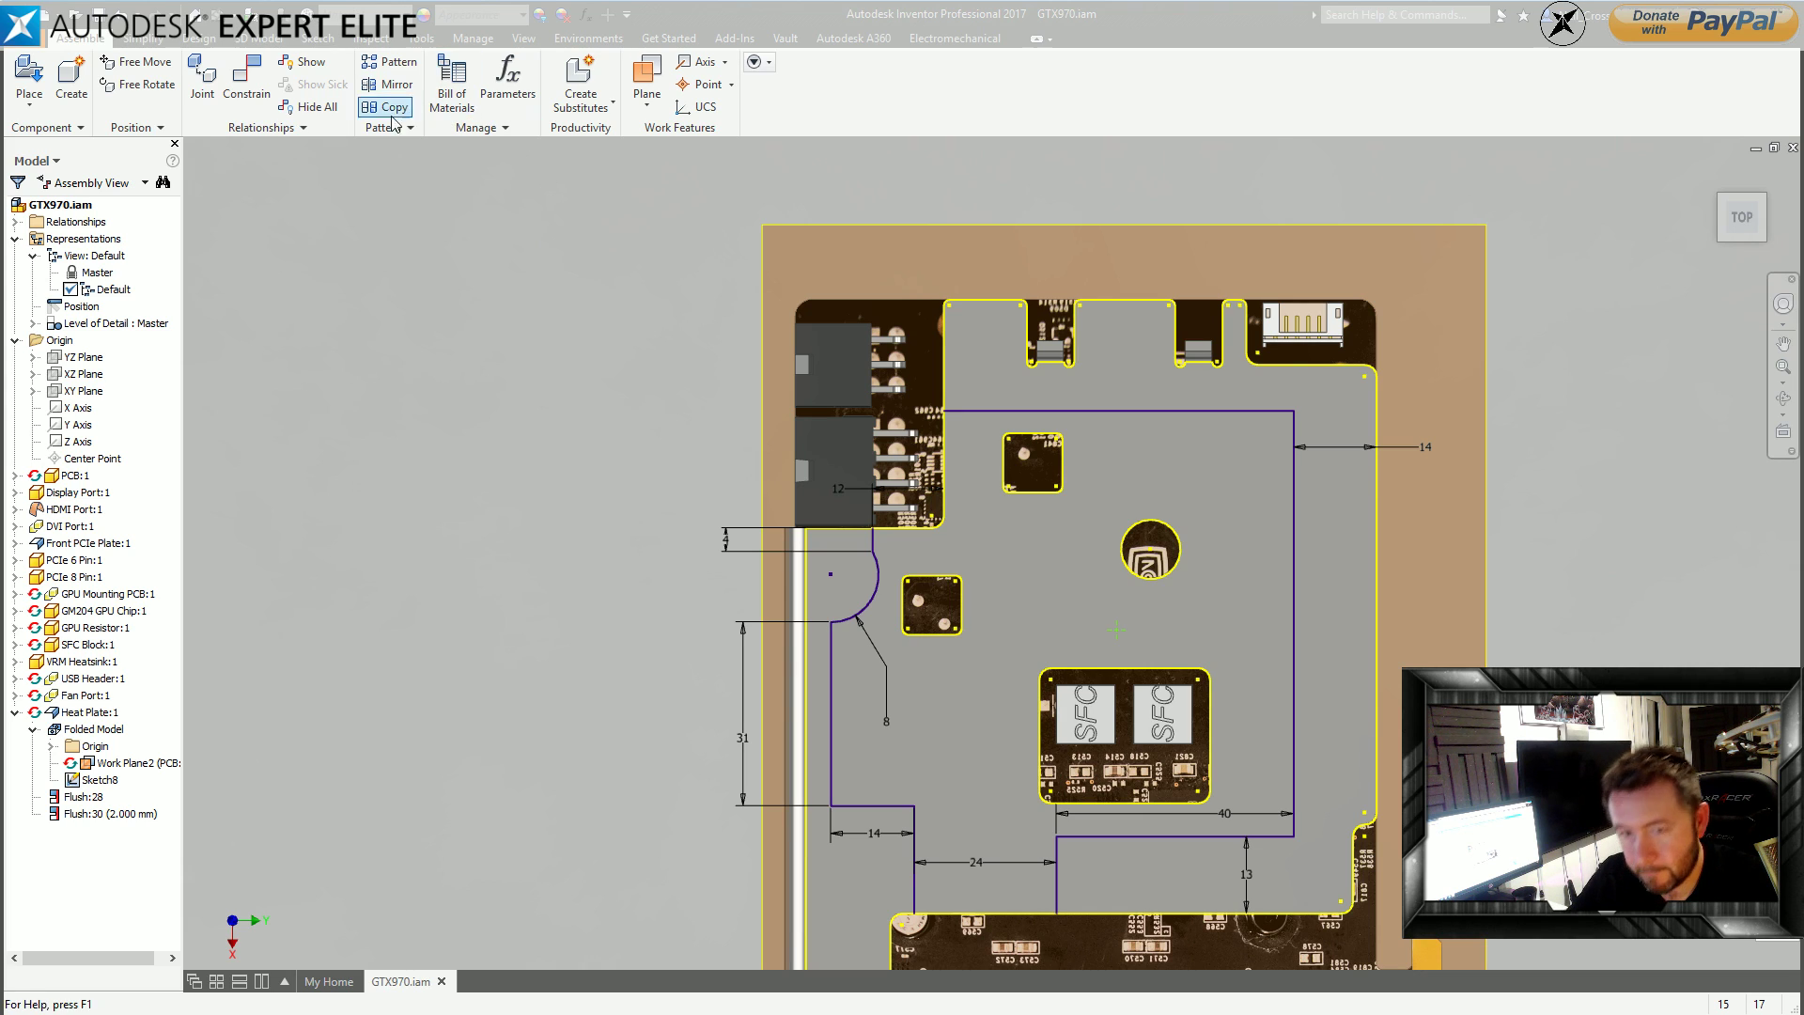
double_click(83, 713)
Create a sketch on the heat plate's underside and project the raised area's outline onto it.
left_click(40, 83)
left_click(1090, 493)
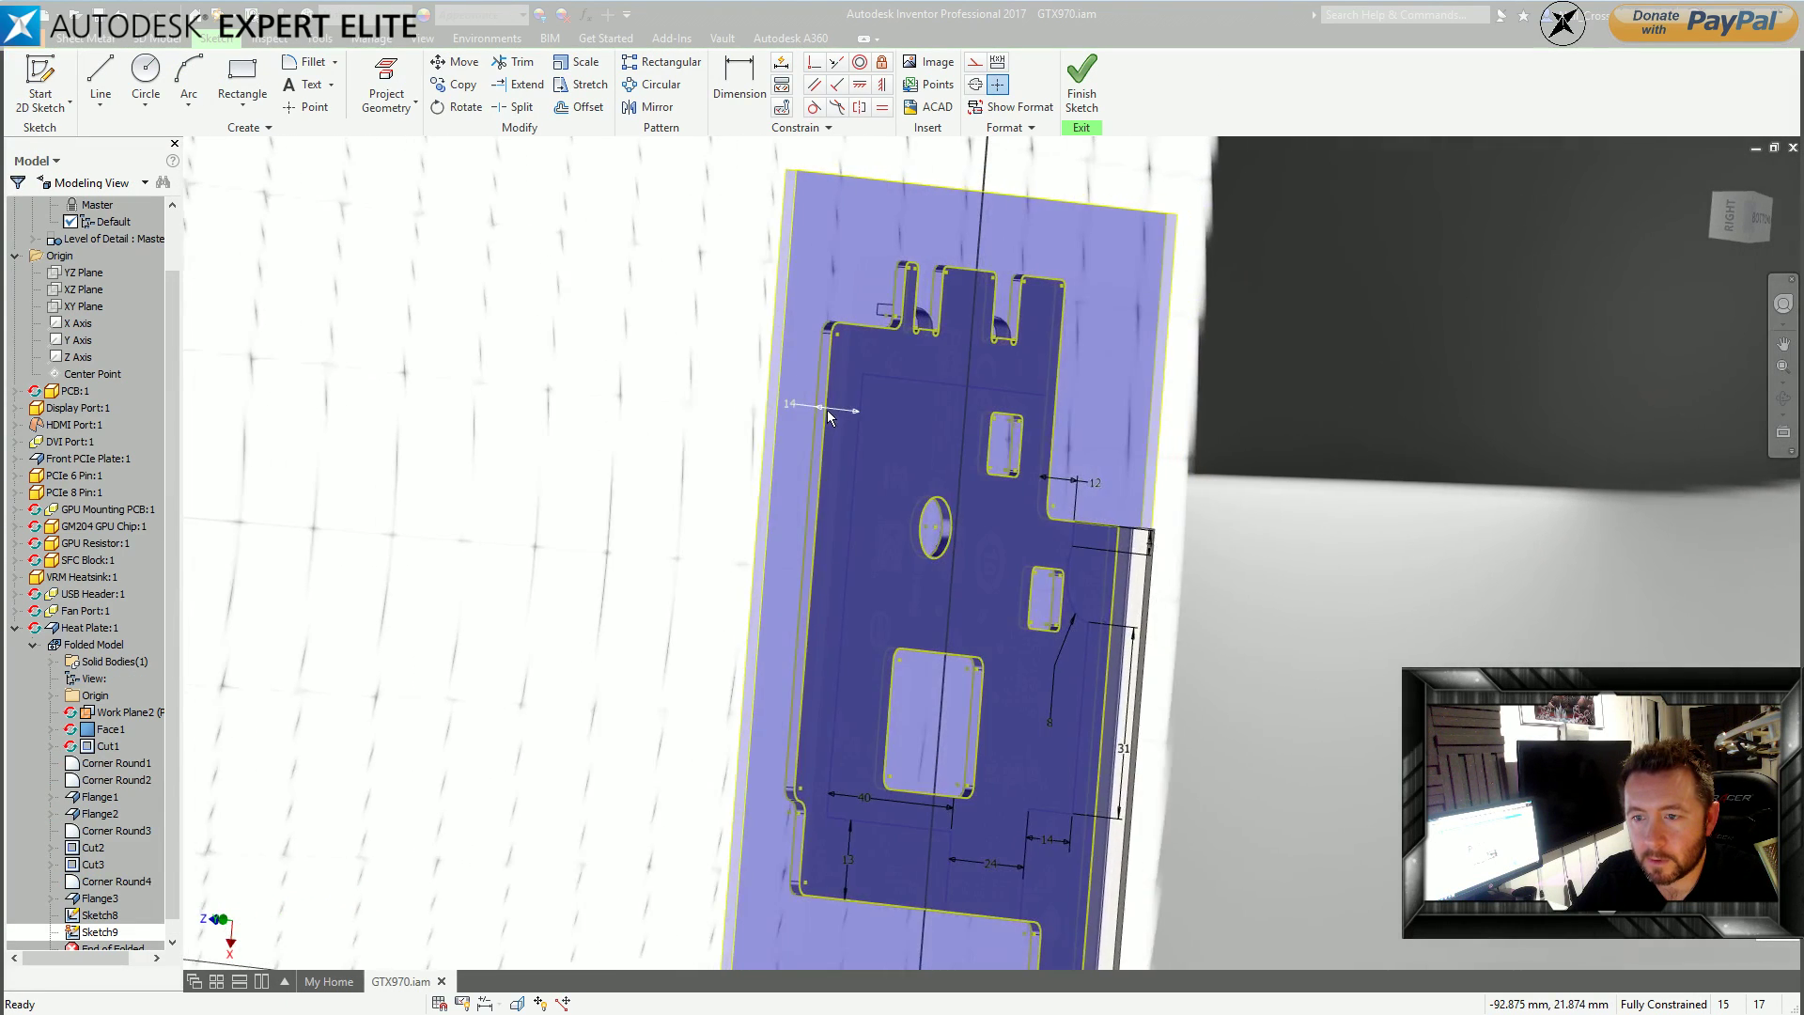
left_click(383, 83)
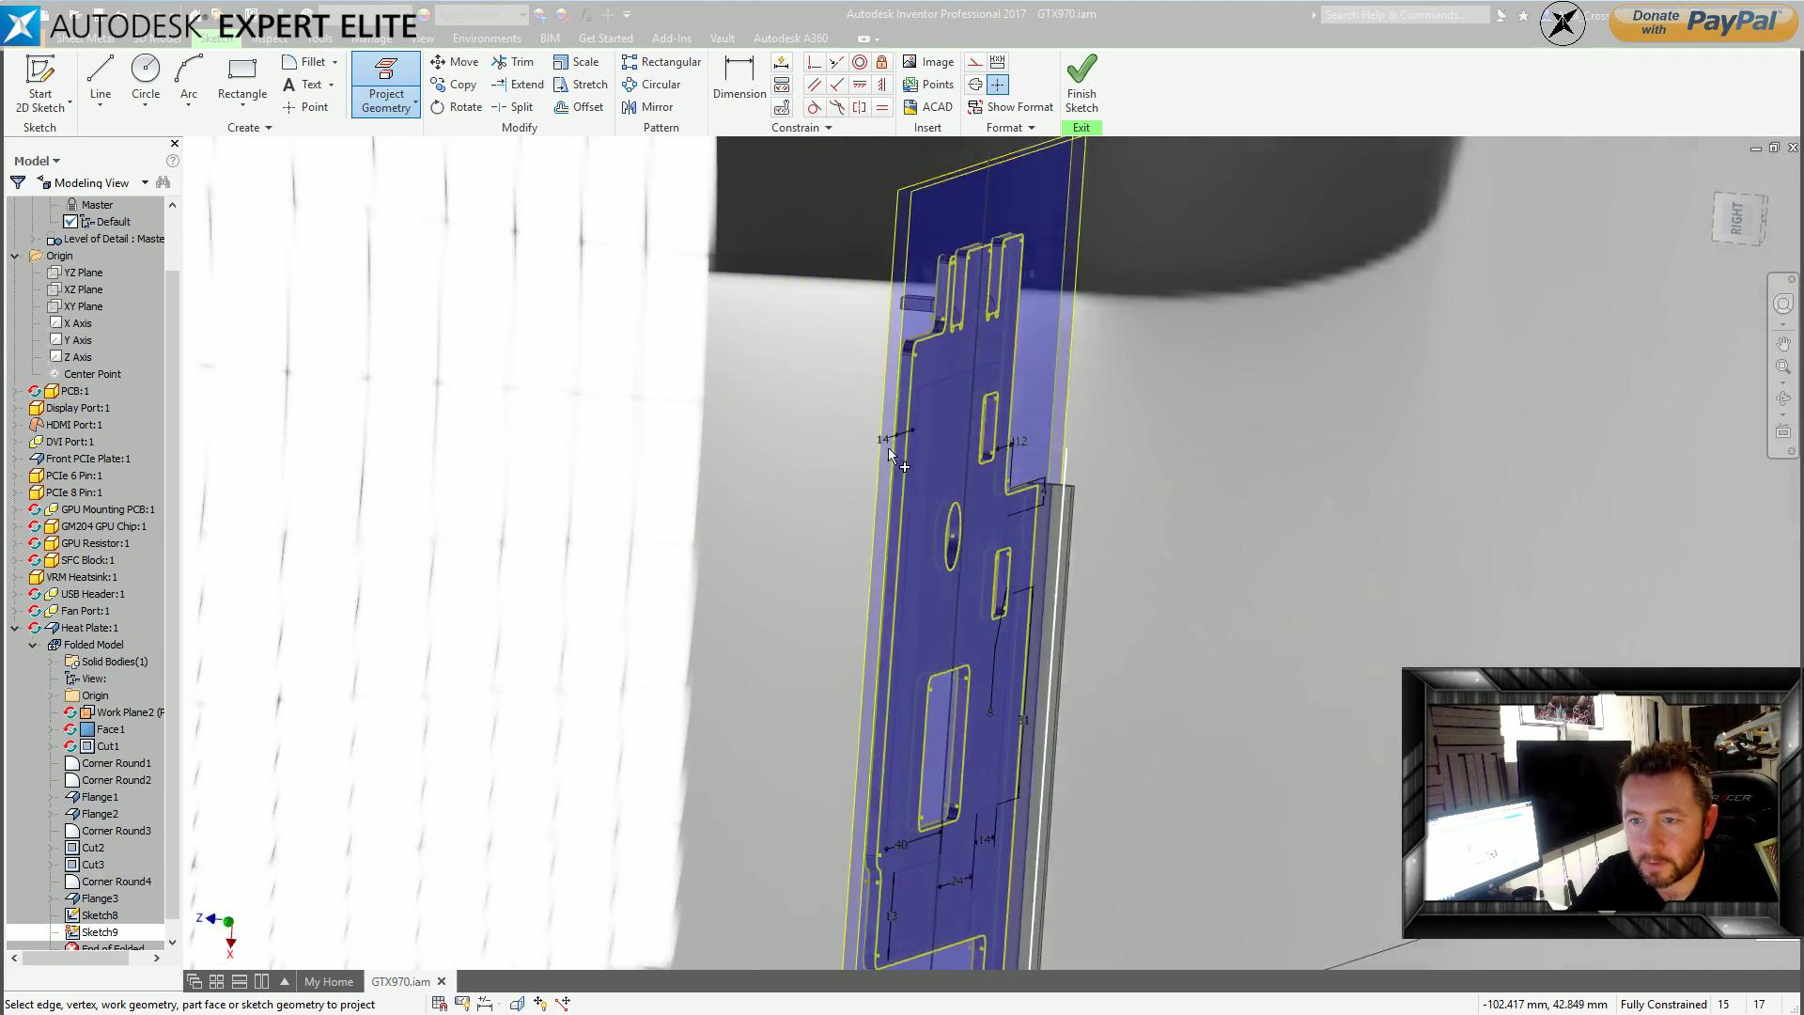
middle_click_drag(888, 447, 992, 392, "shift")
middle_click_drag(1132, 494, 1080, 495, "shift")
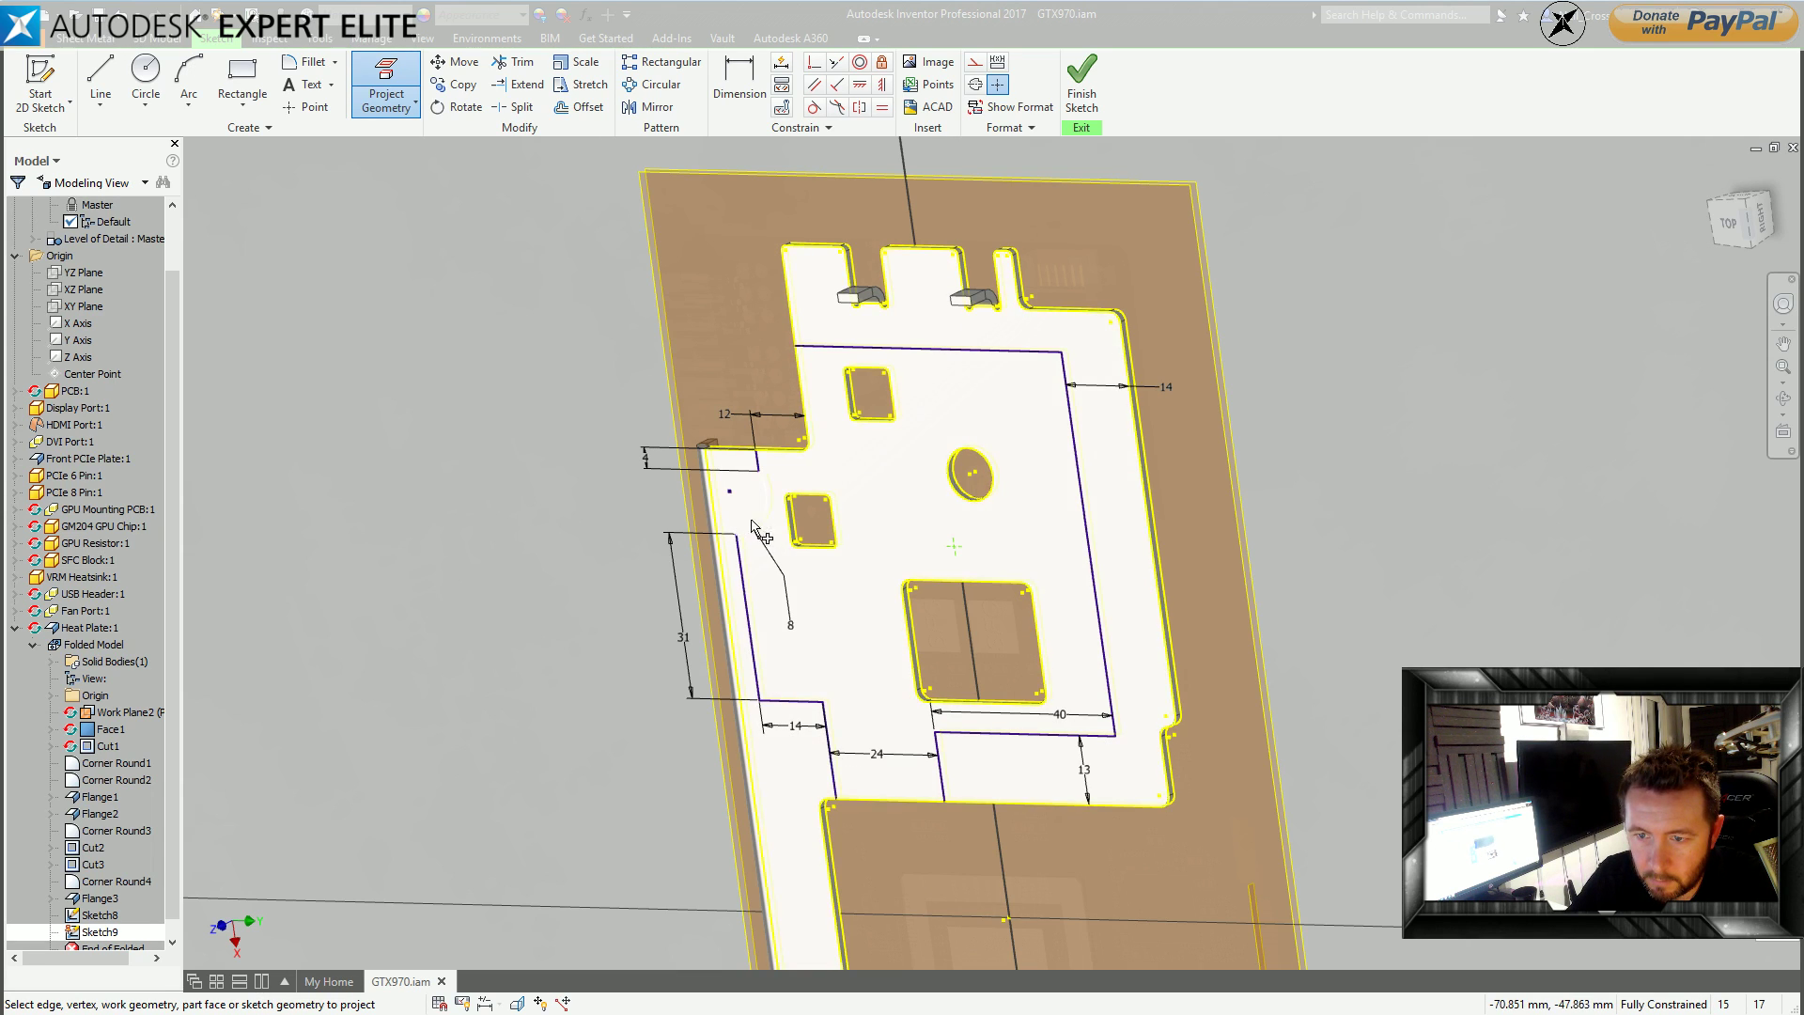
left_click(1082, 90)
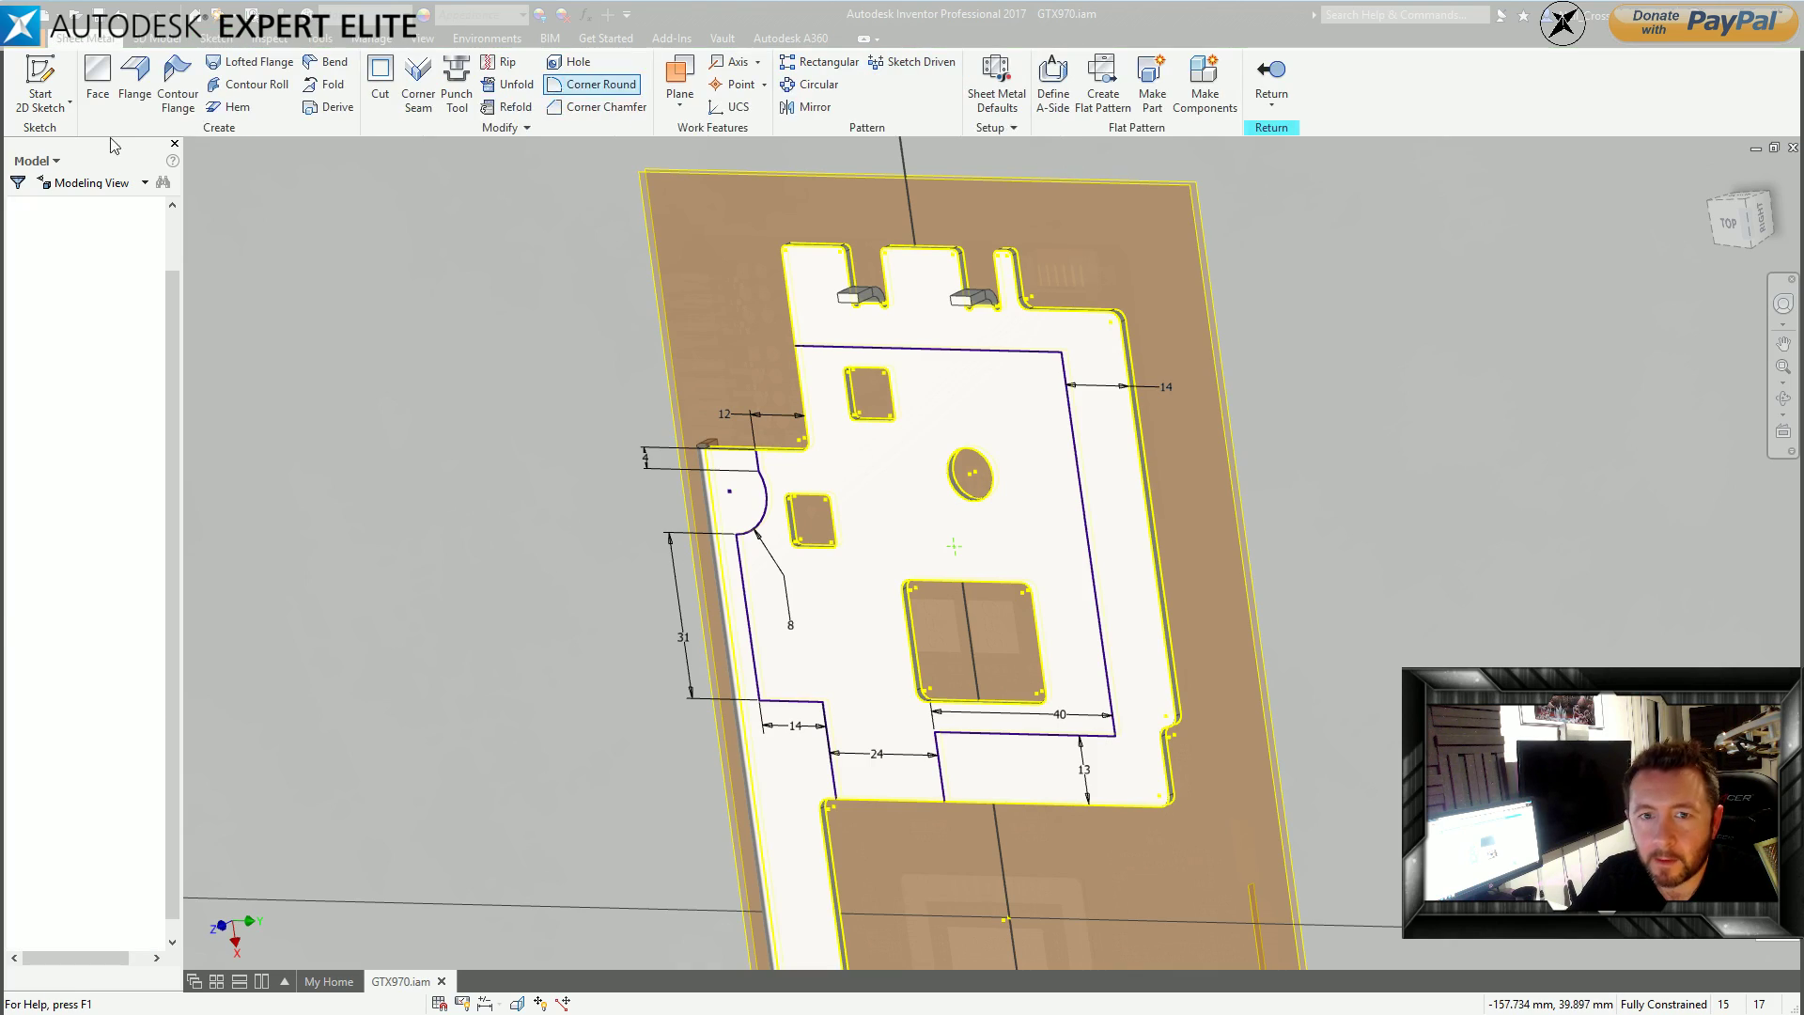
left_click(97, 83)
middle_click_drag(858, 503, 926, 603, "shift")
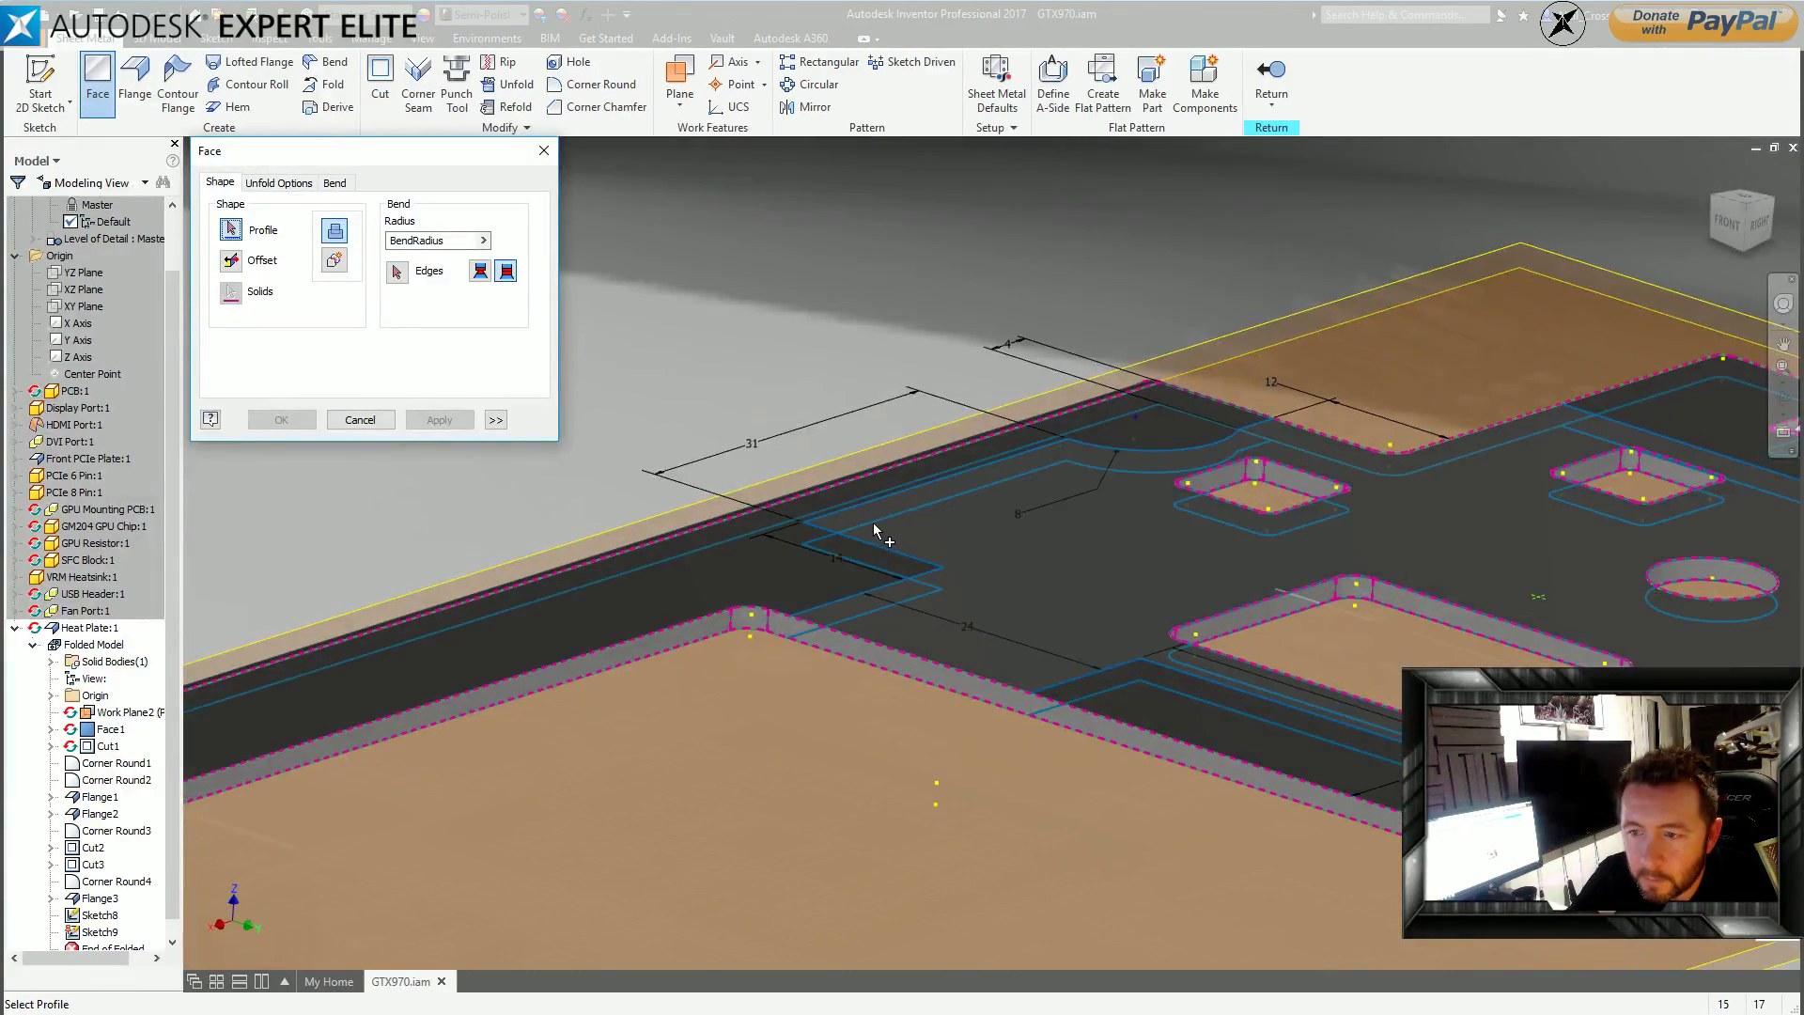
left_click(987, 540)
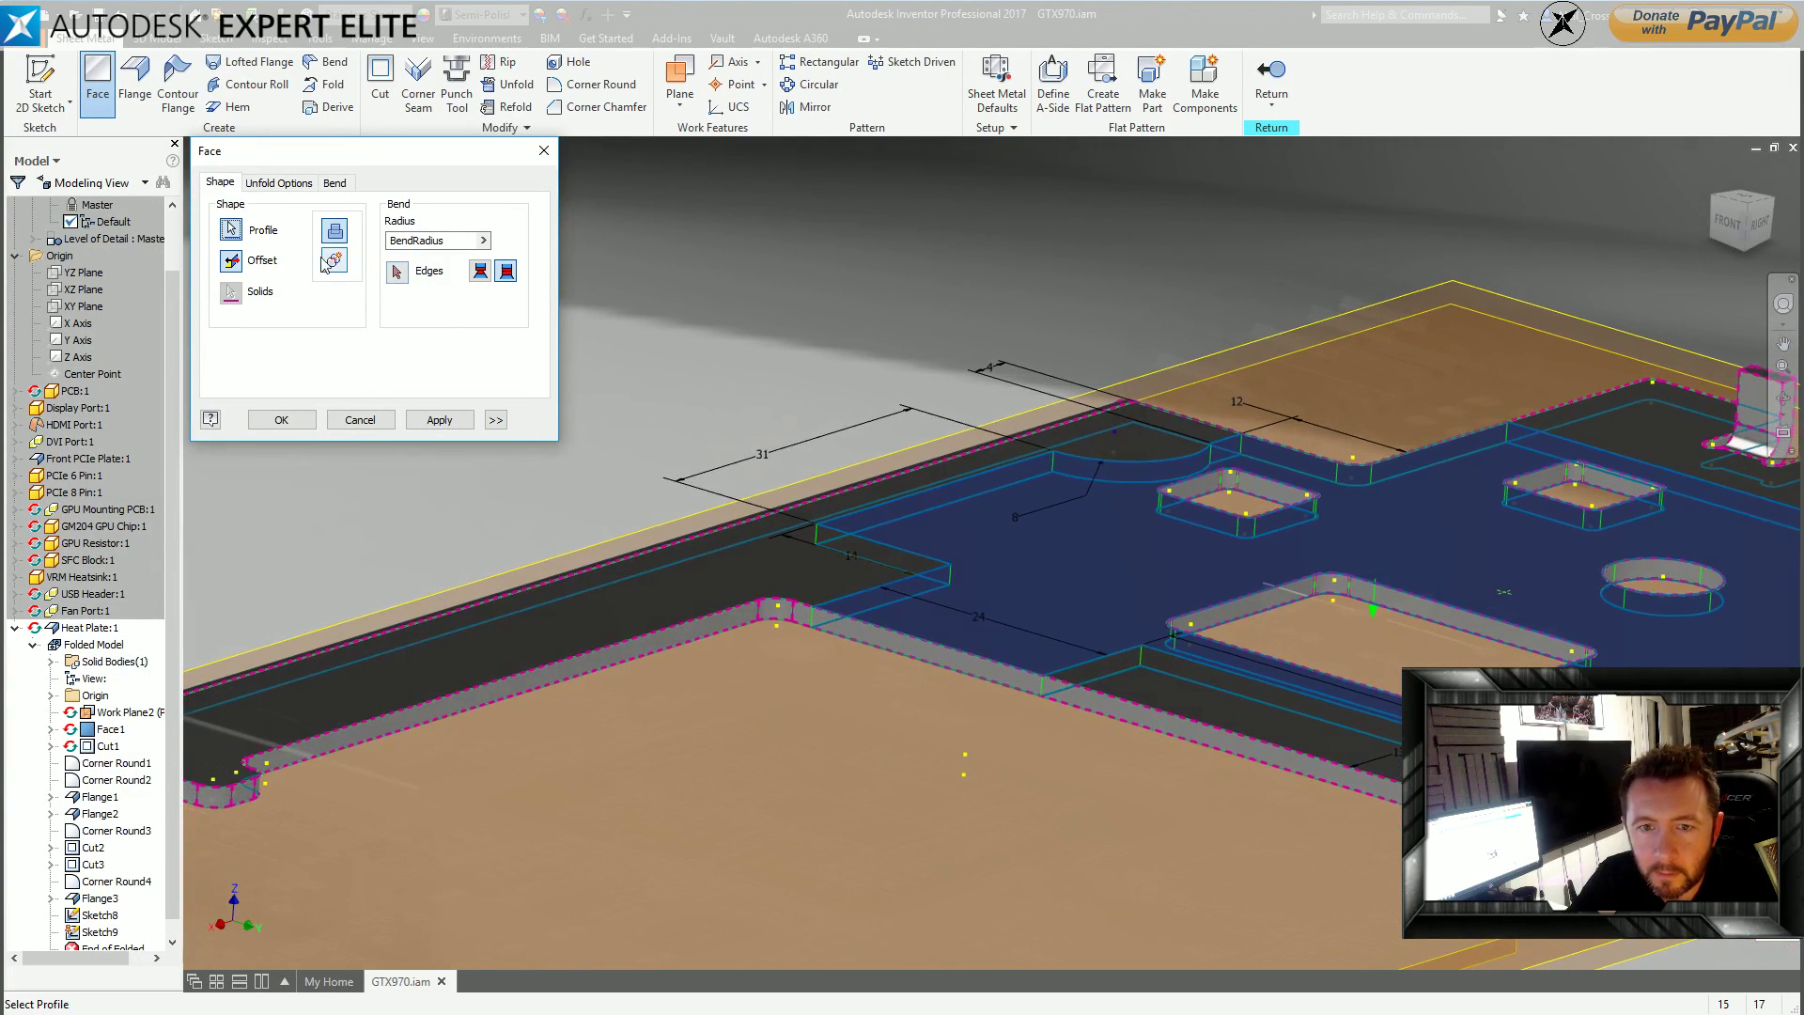
left_click(229, 264)
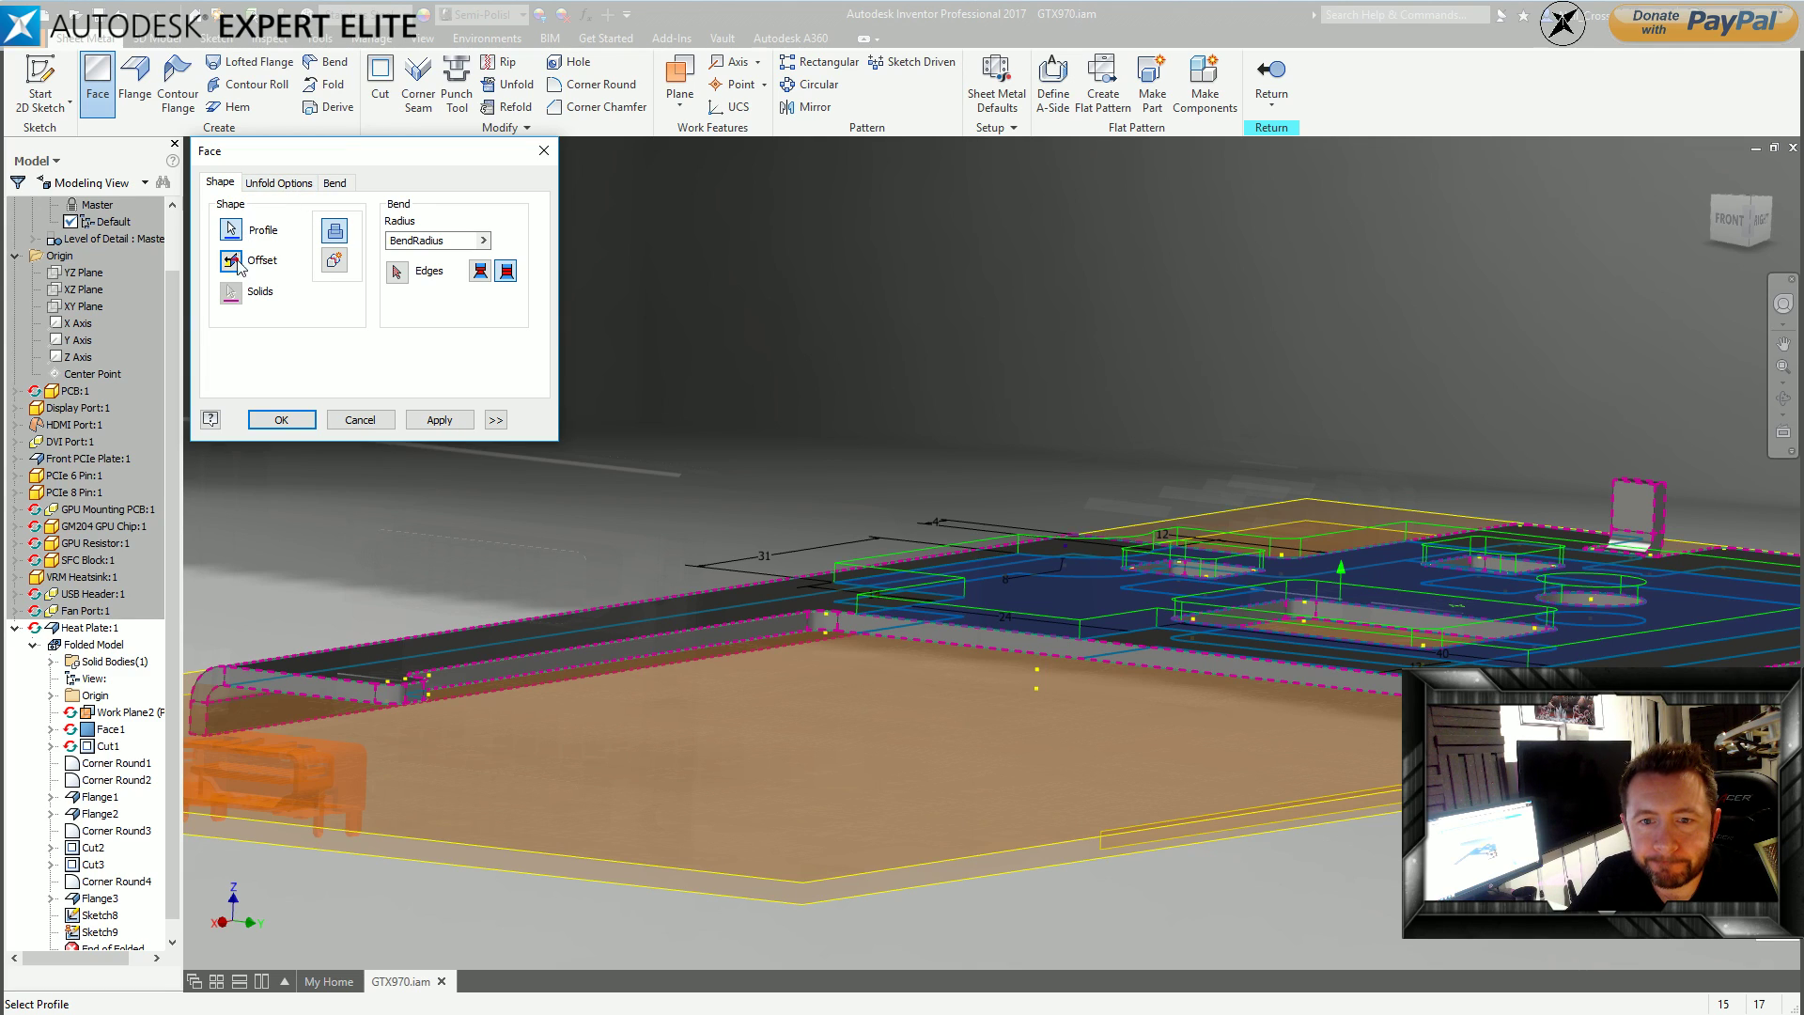
left_click(494, 421)
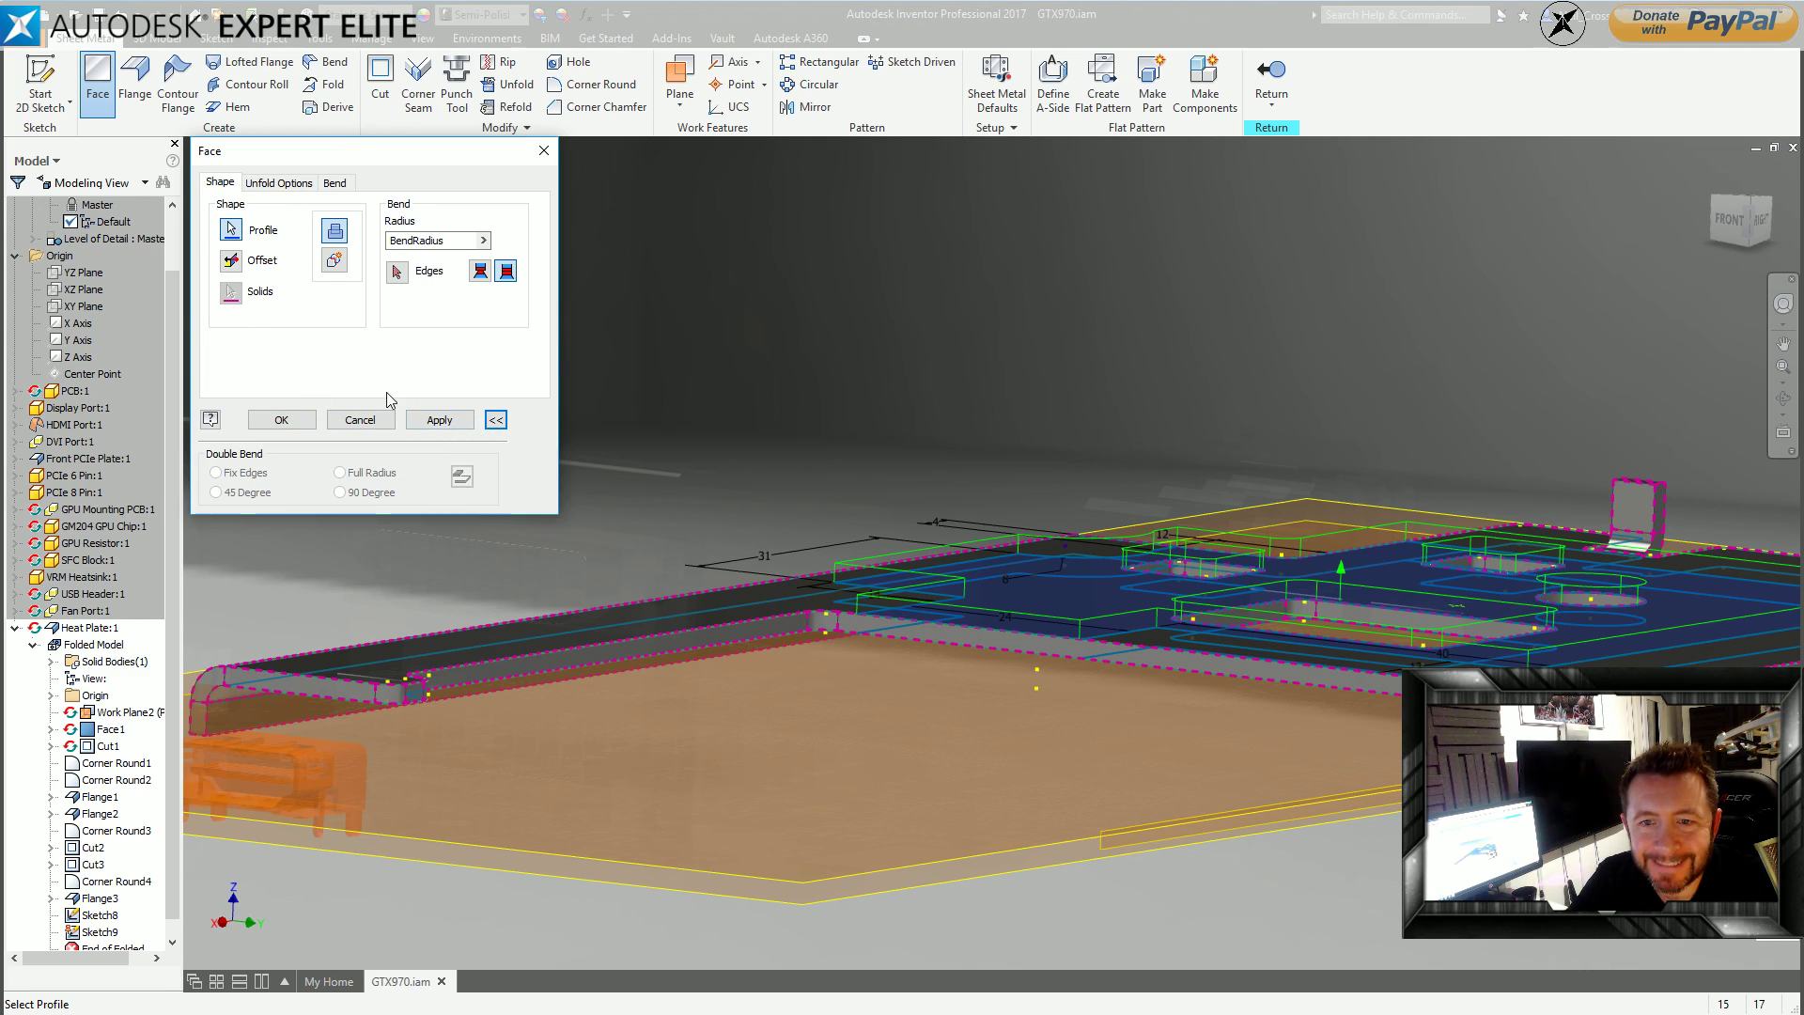
left_click(543, 151)
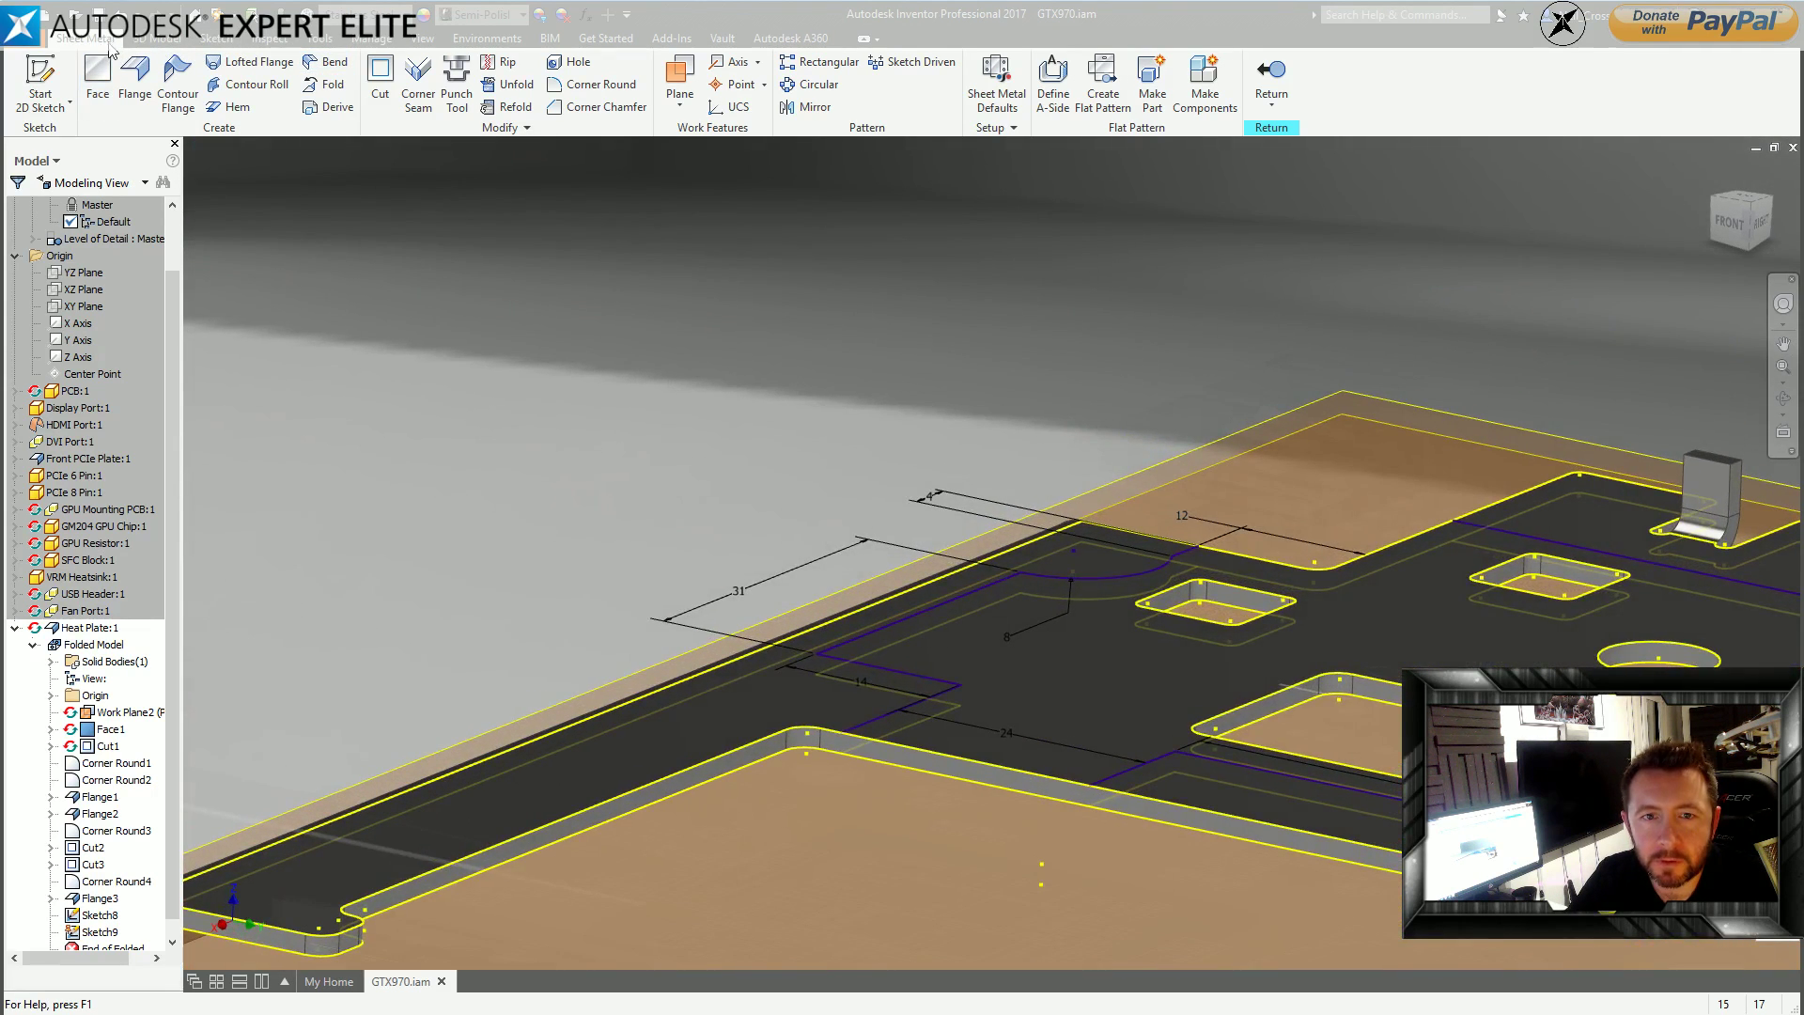
Extrude the raised area's profile 0.75 mm up from the heat plate's top face.
left_click(158, 38)
left_click(99, 83)
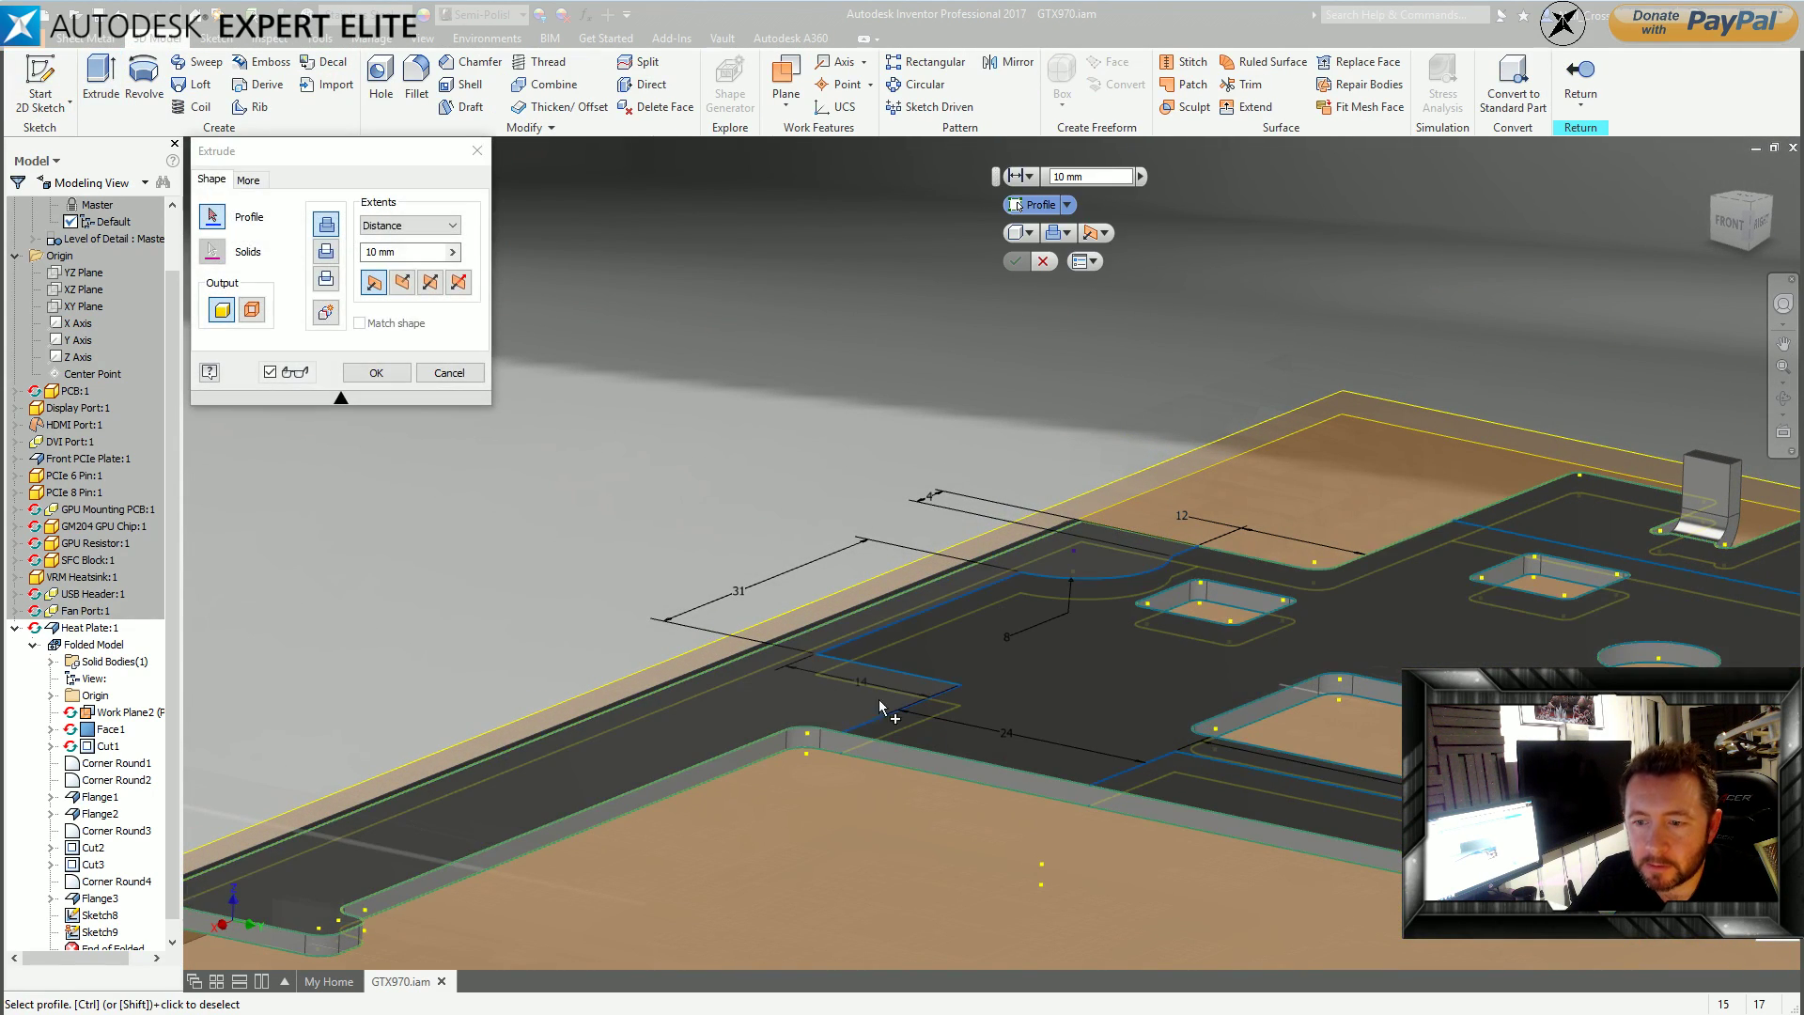
left_click(925, 662)
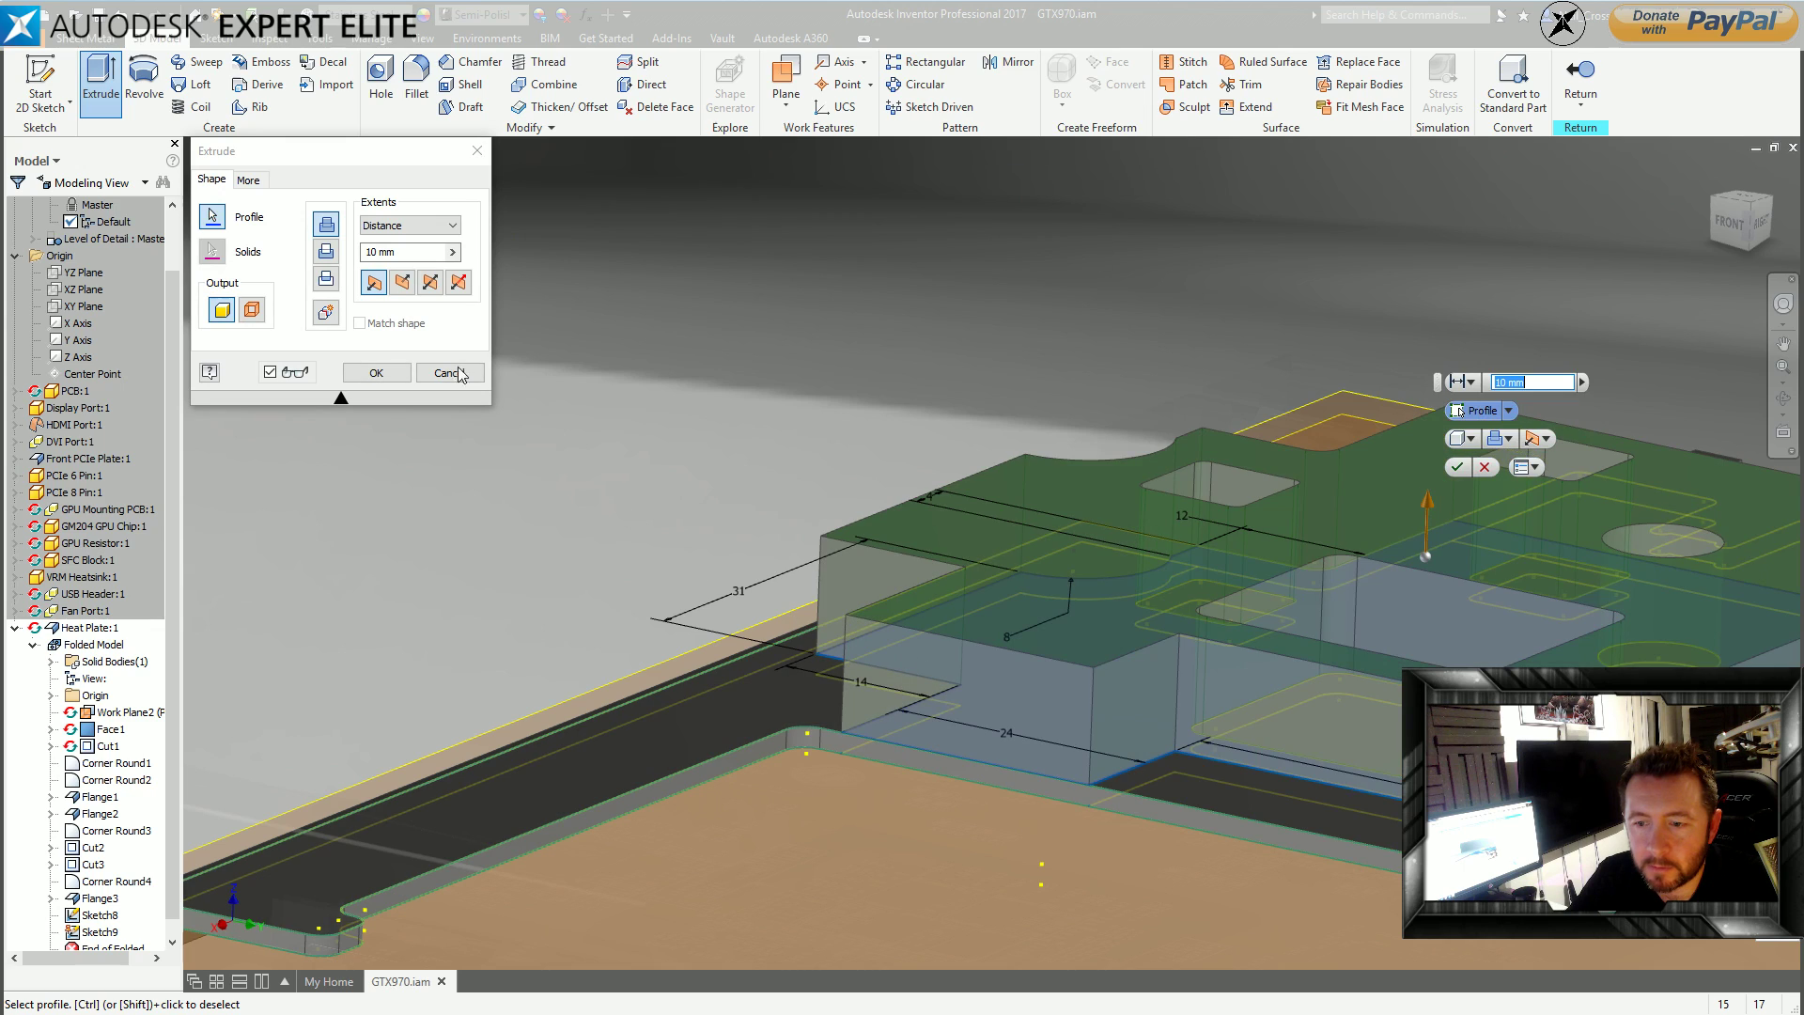
double_click(377, 252)
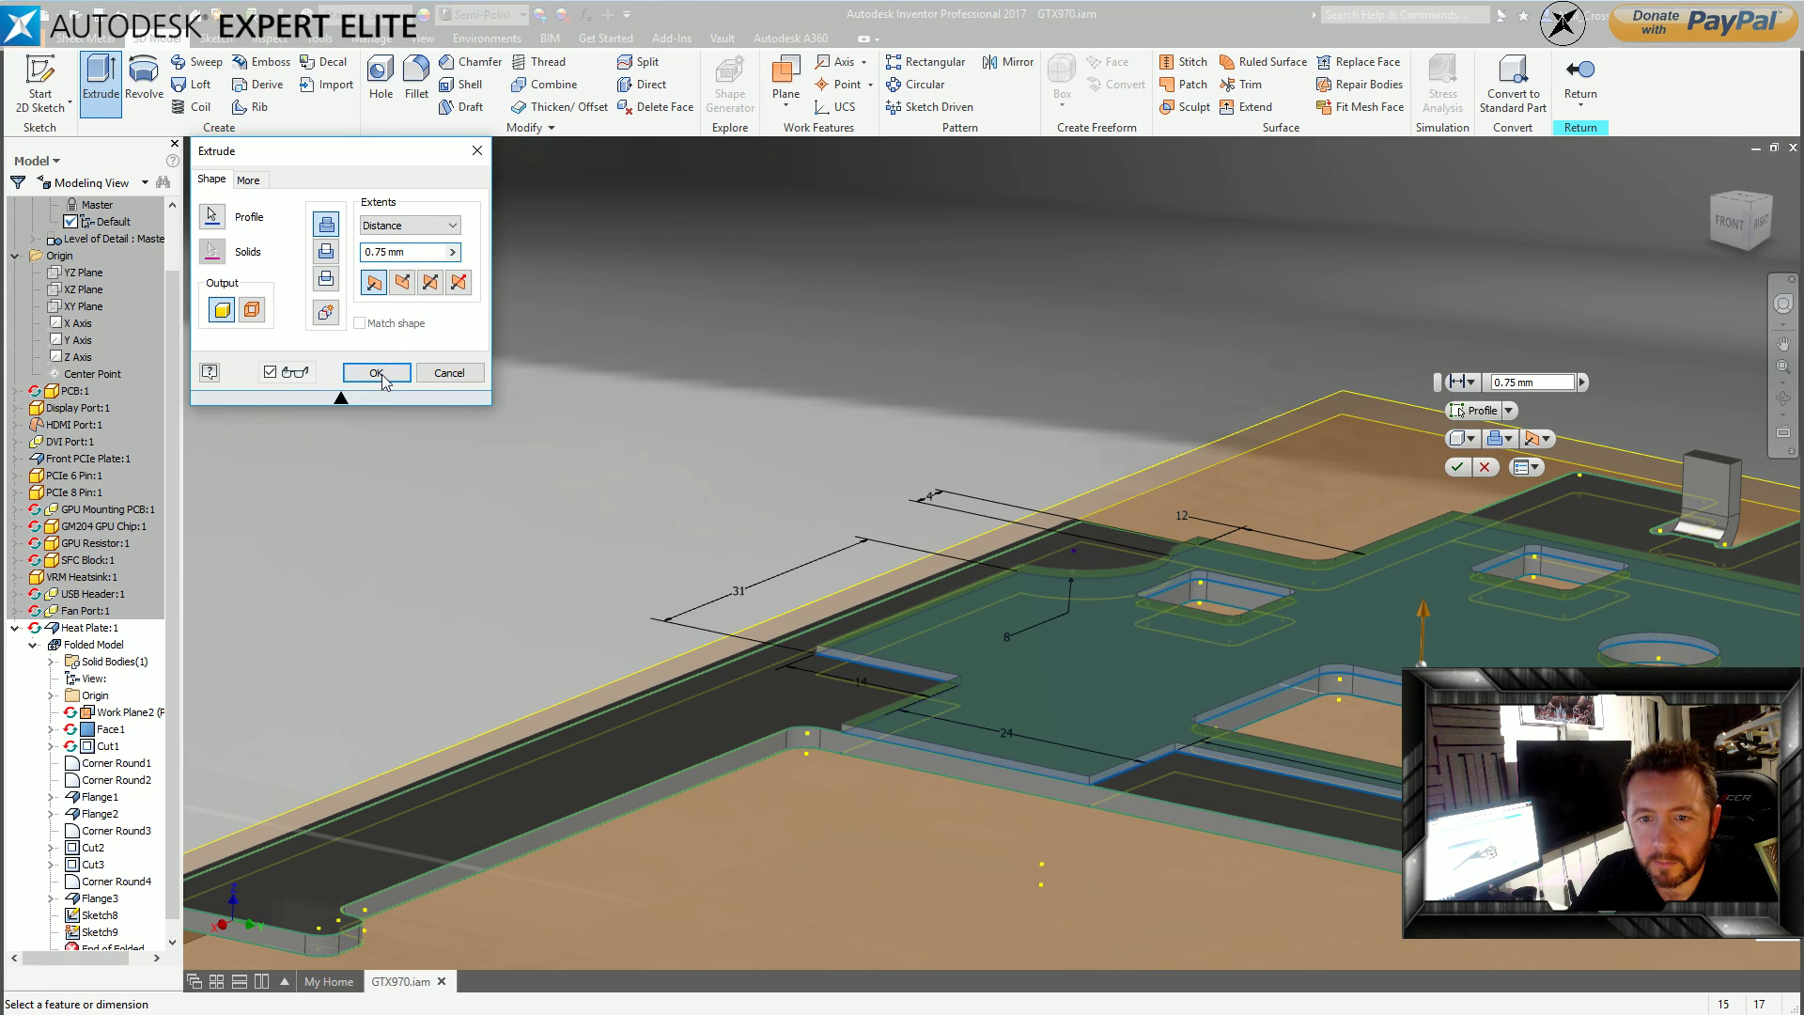
left_click(383, 377)
middle_click_drag(860, 475, 846, 376, "shift")
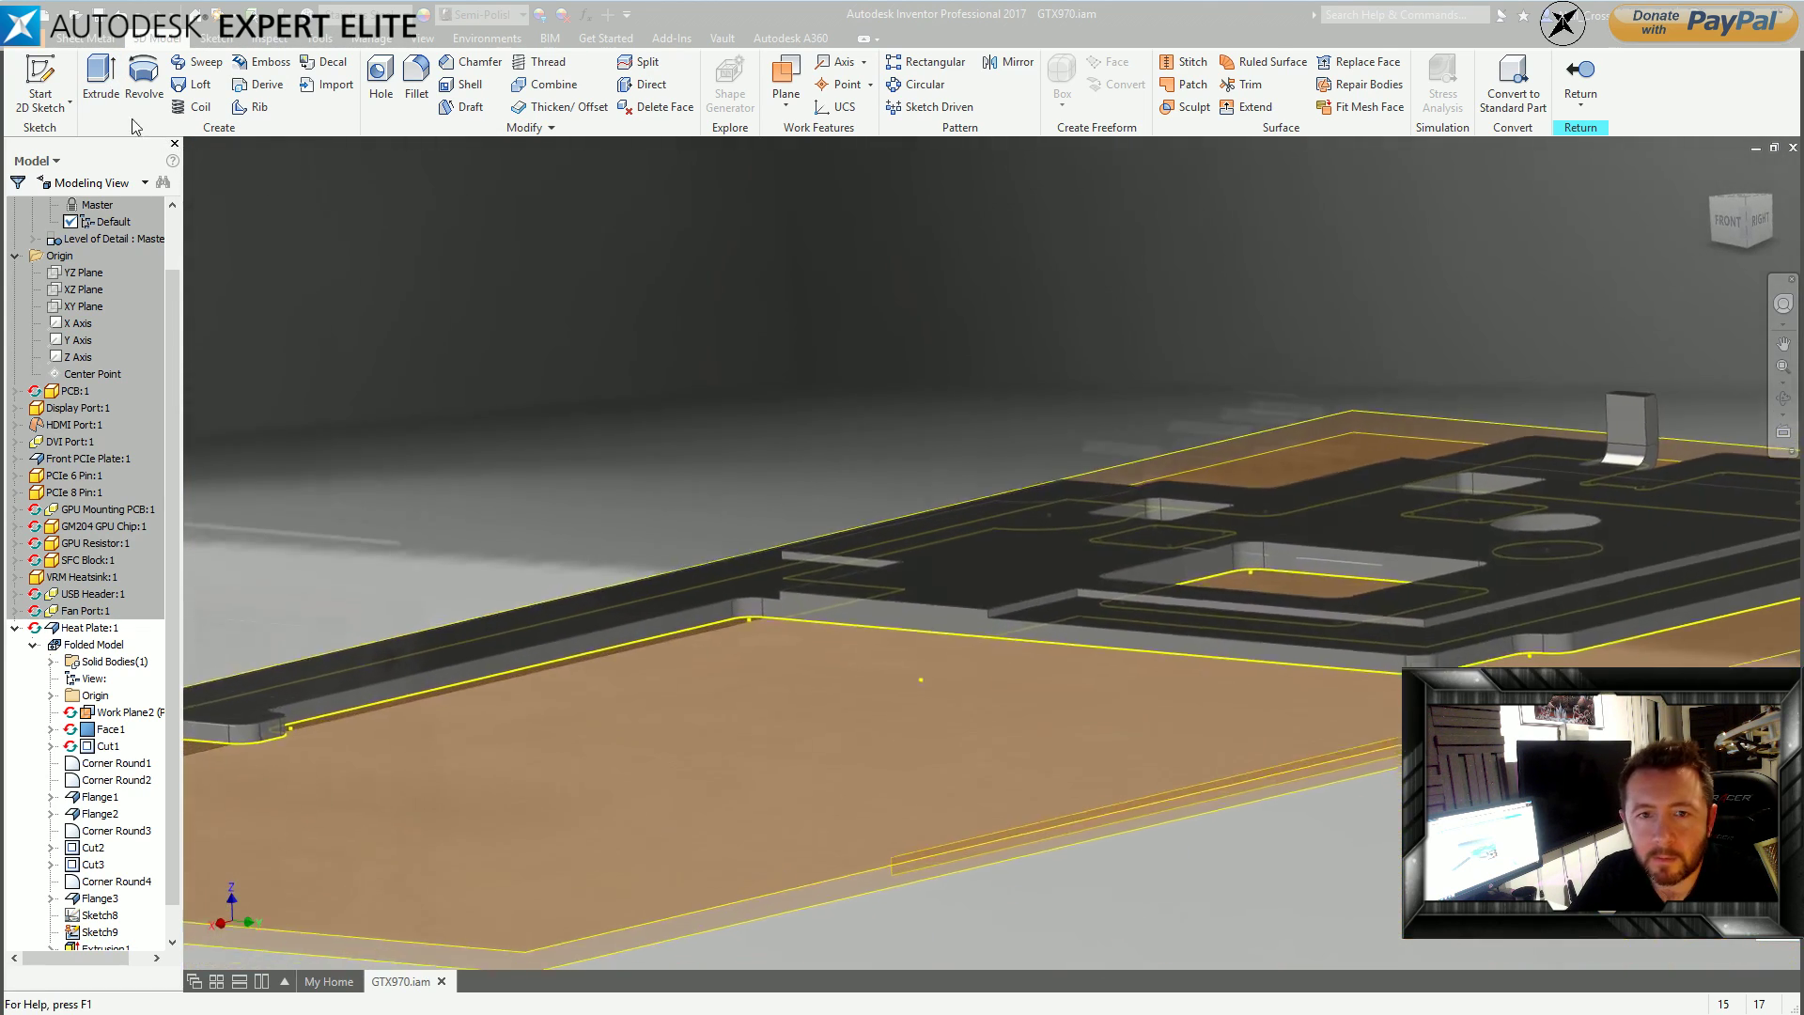
Cut the matching projected profile 0.75 mm deep into the heat plate's underside.
left_click(100, 80)
left_click(1028, 420)
left_click(325, 254)
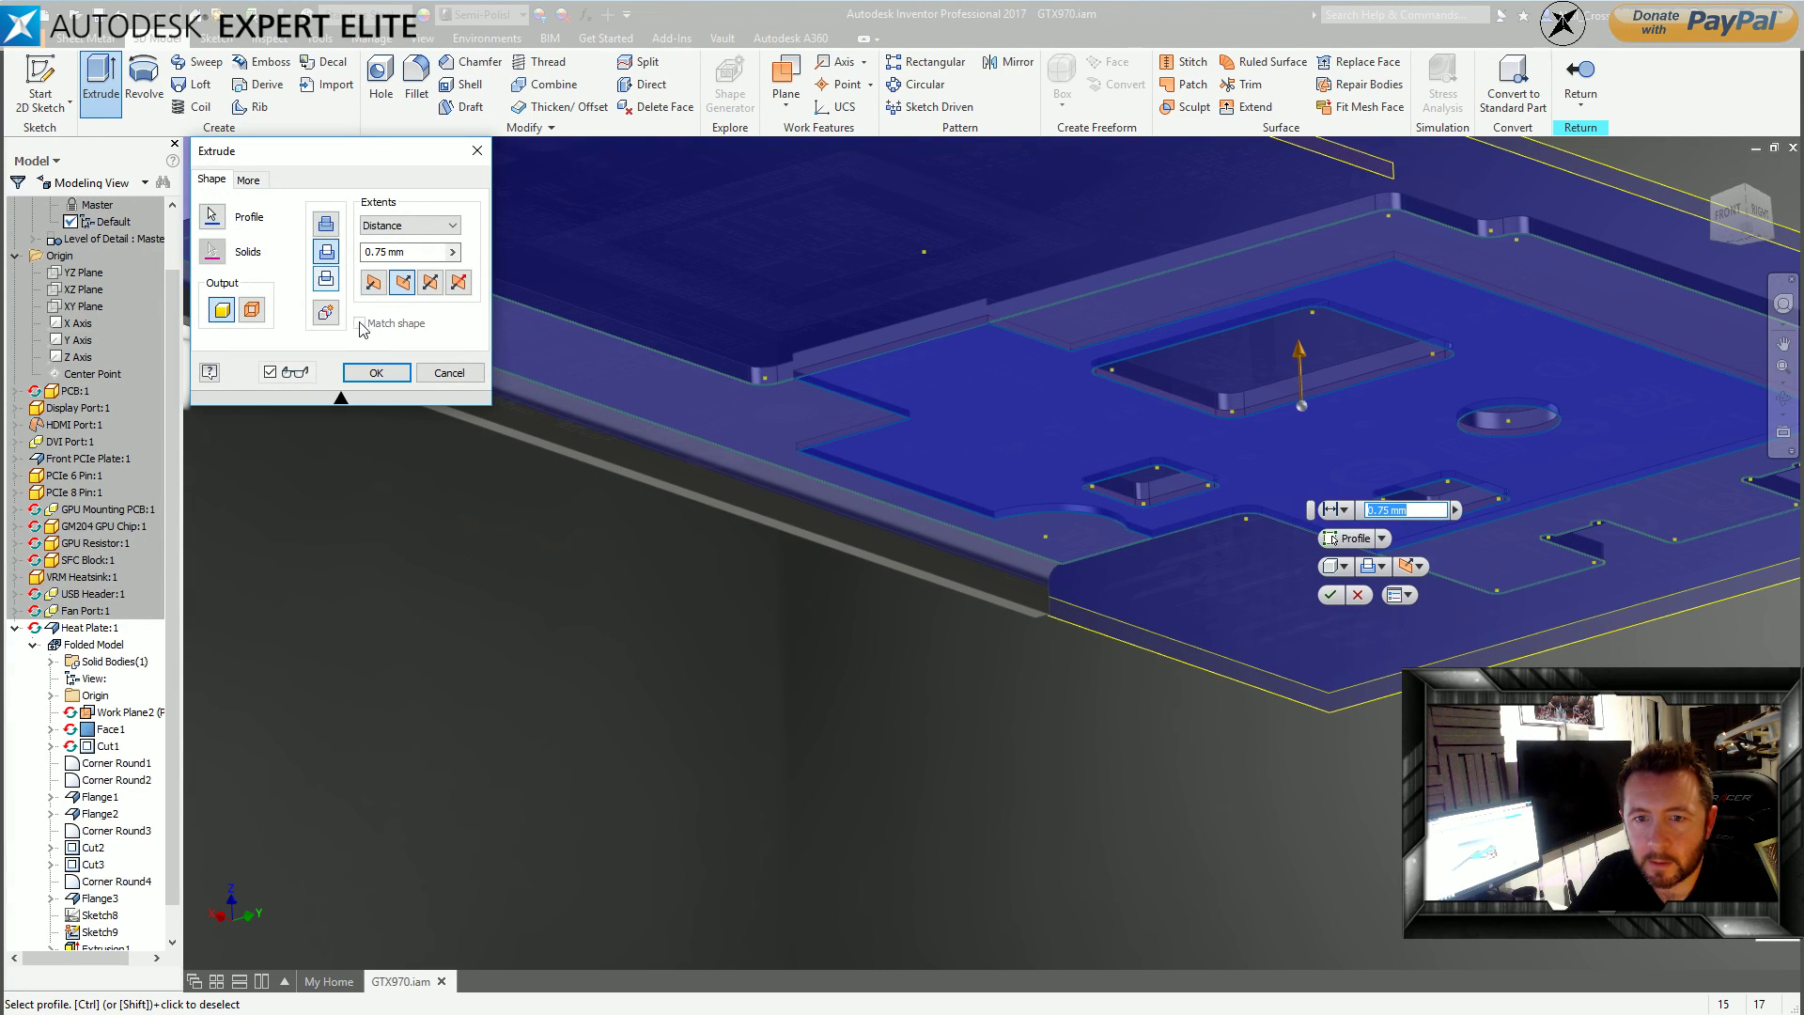
left_click(376, 372)
Start a fillet on the loop of edges around the raised area's top face with a 1 mm radius.
middle_click_drag(701, 444, 404, 159, "shift")
left_click(418, 84)
middle_click_drag(677, 282, 620, 355, "shift")
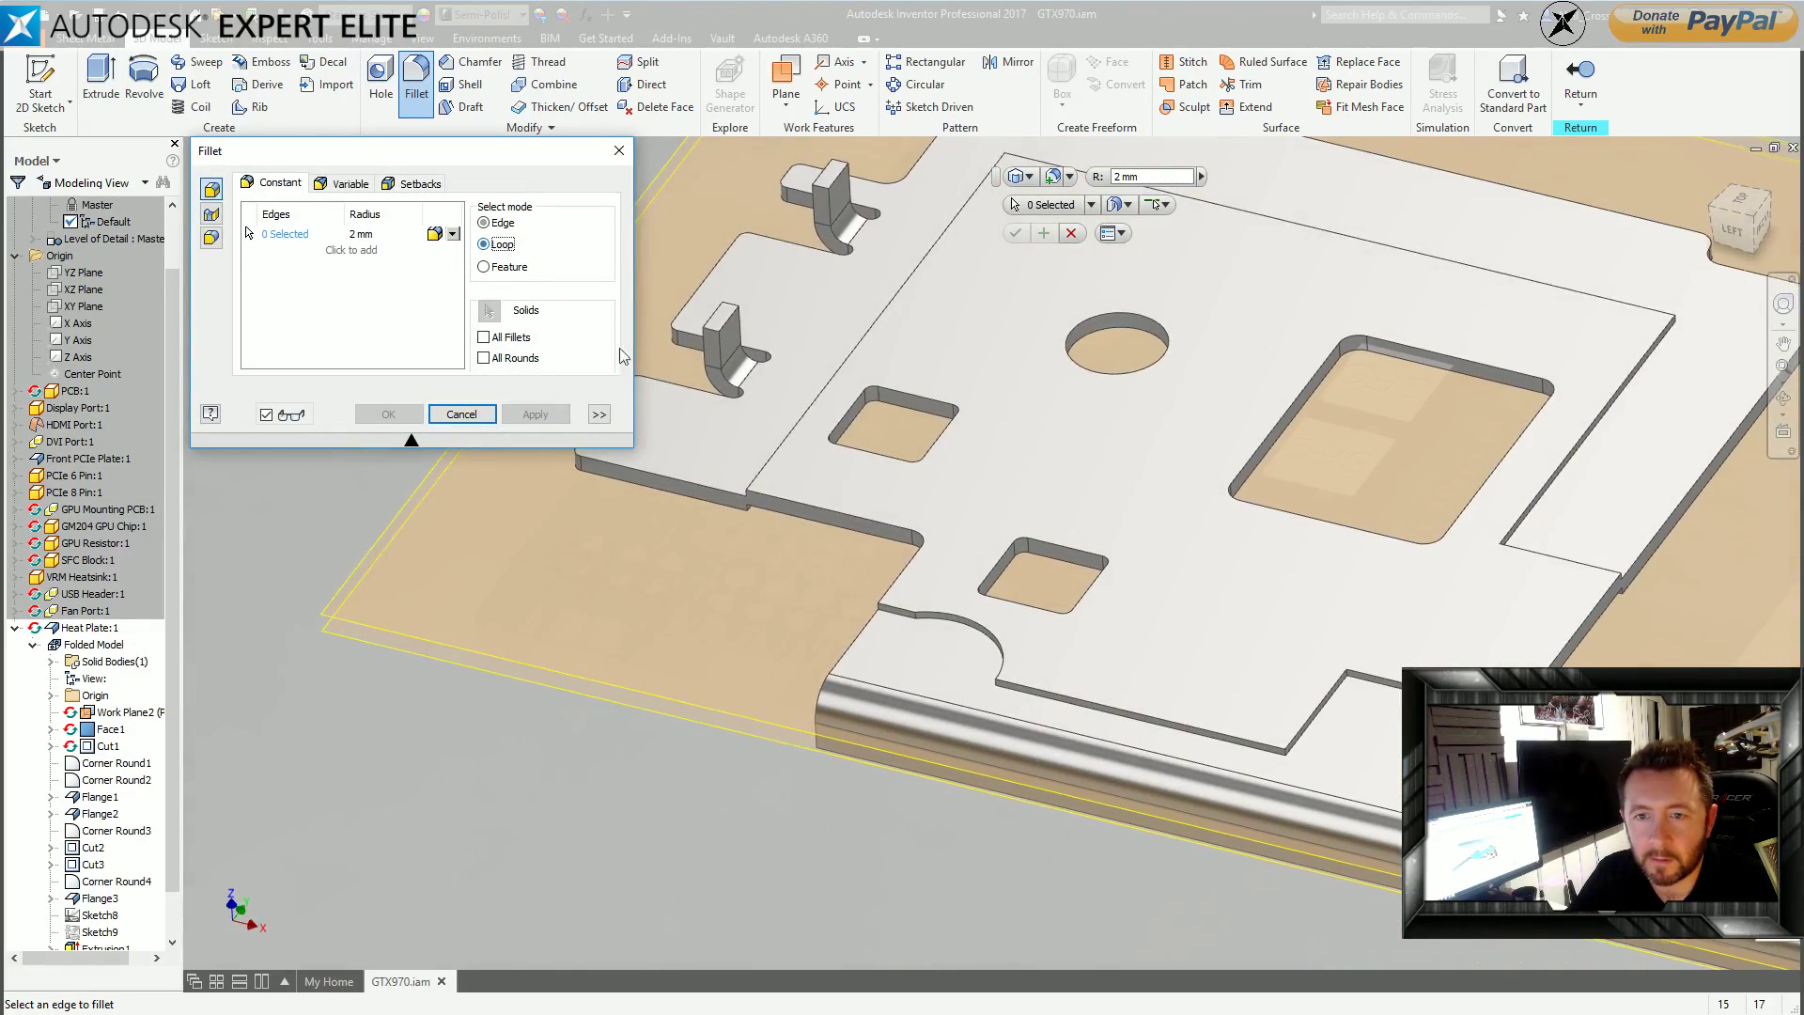
left_click(947, 618)
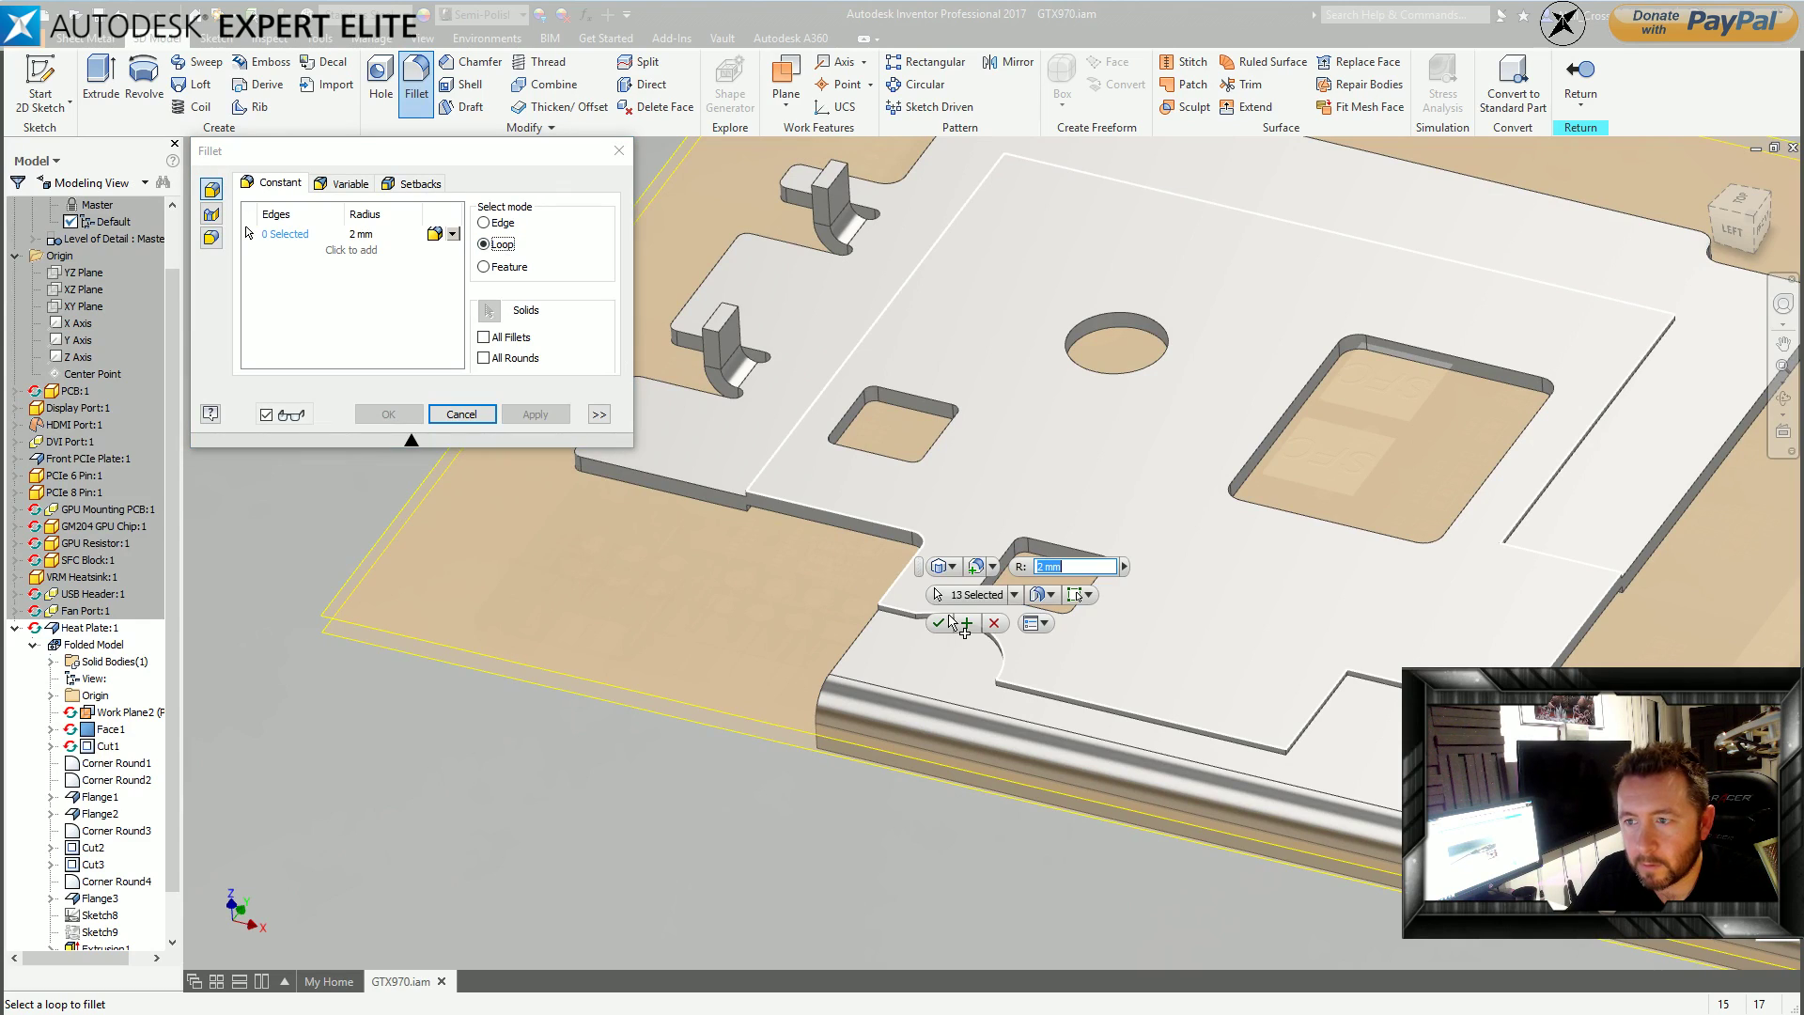
left_click(353, 237)
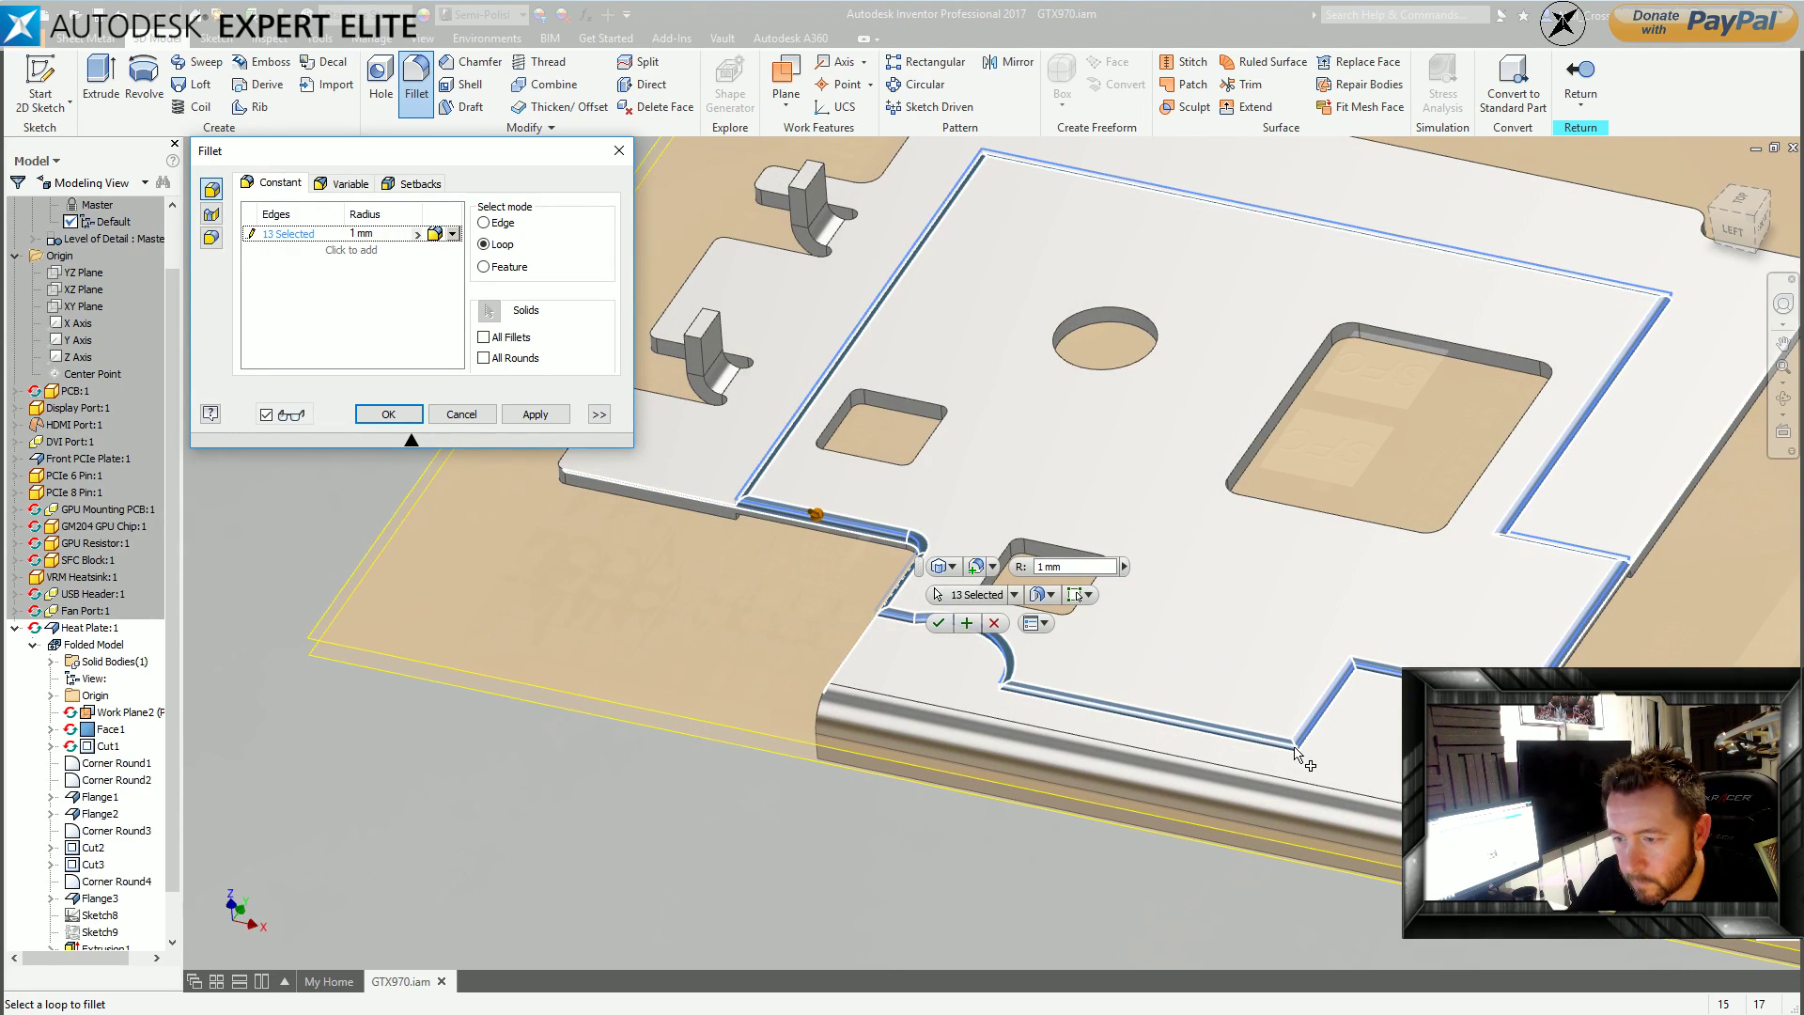
key("alt+e")
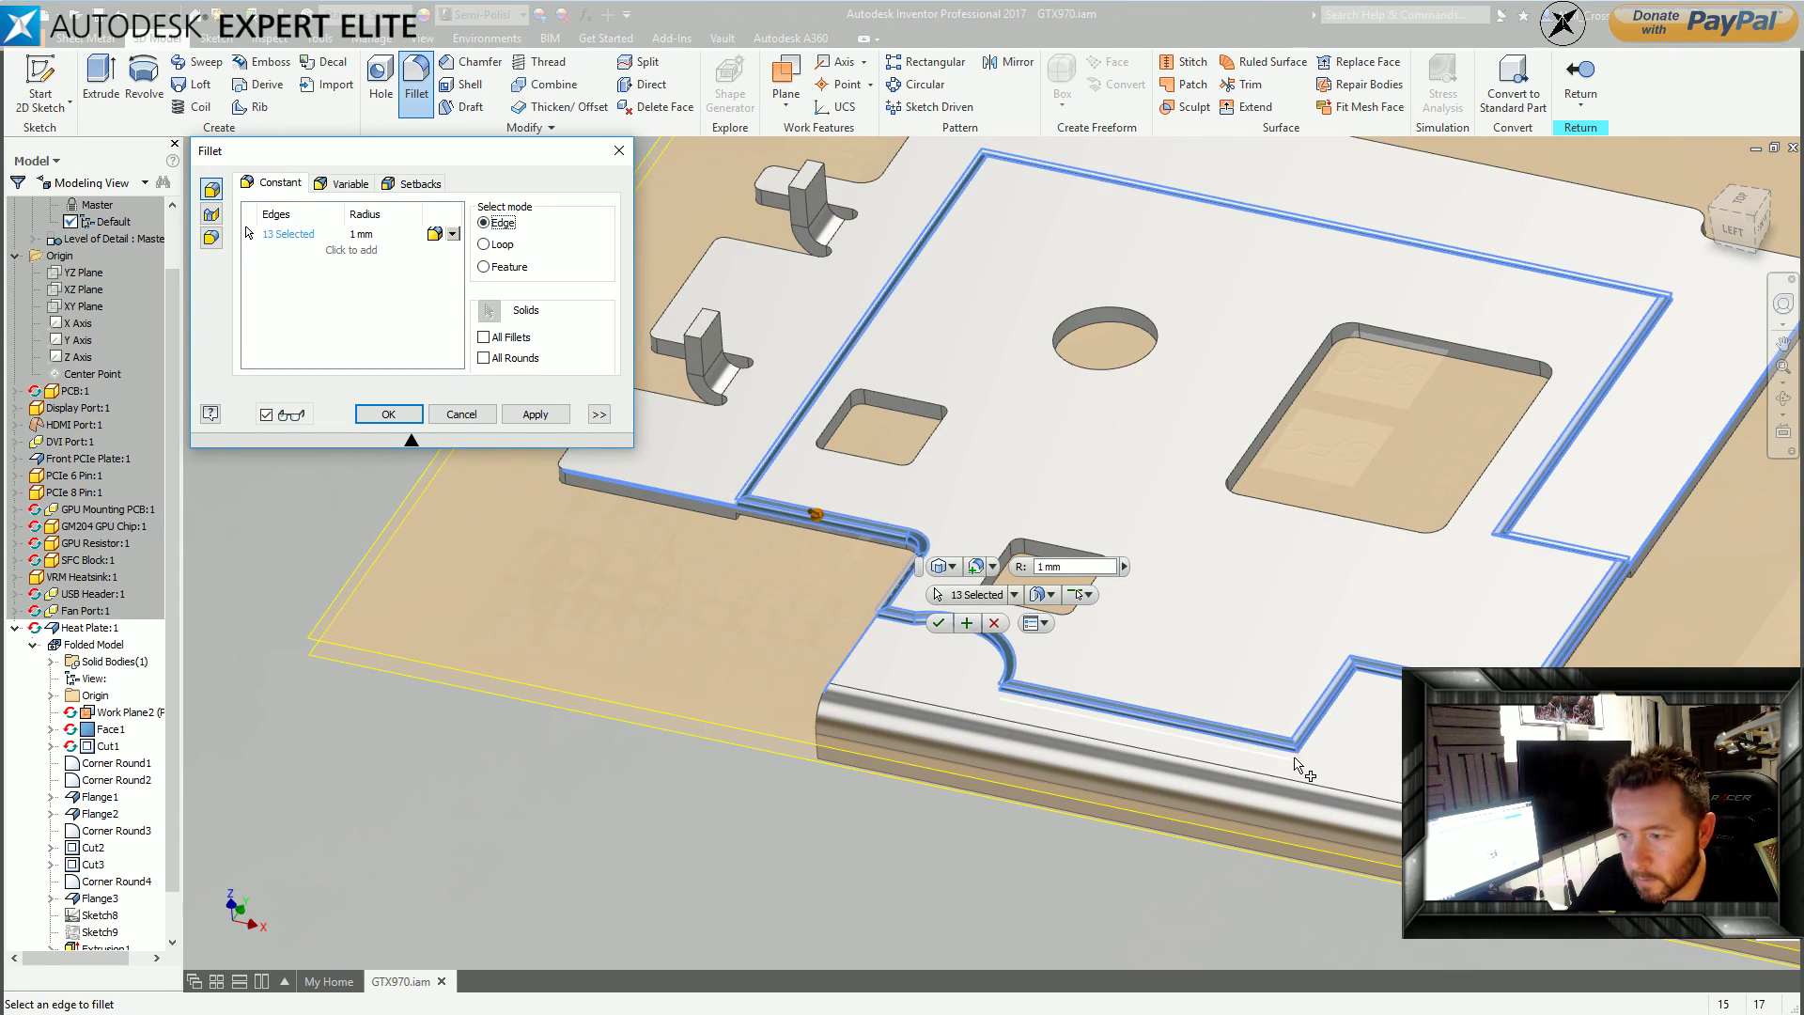
left_click(1299, 755)
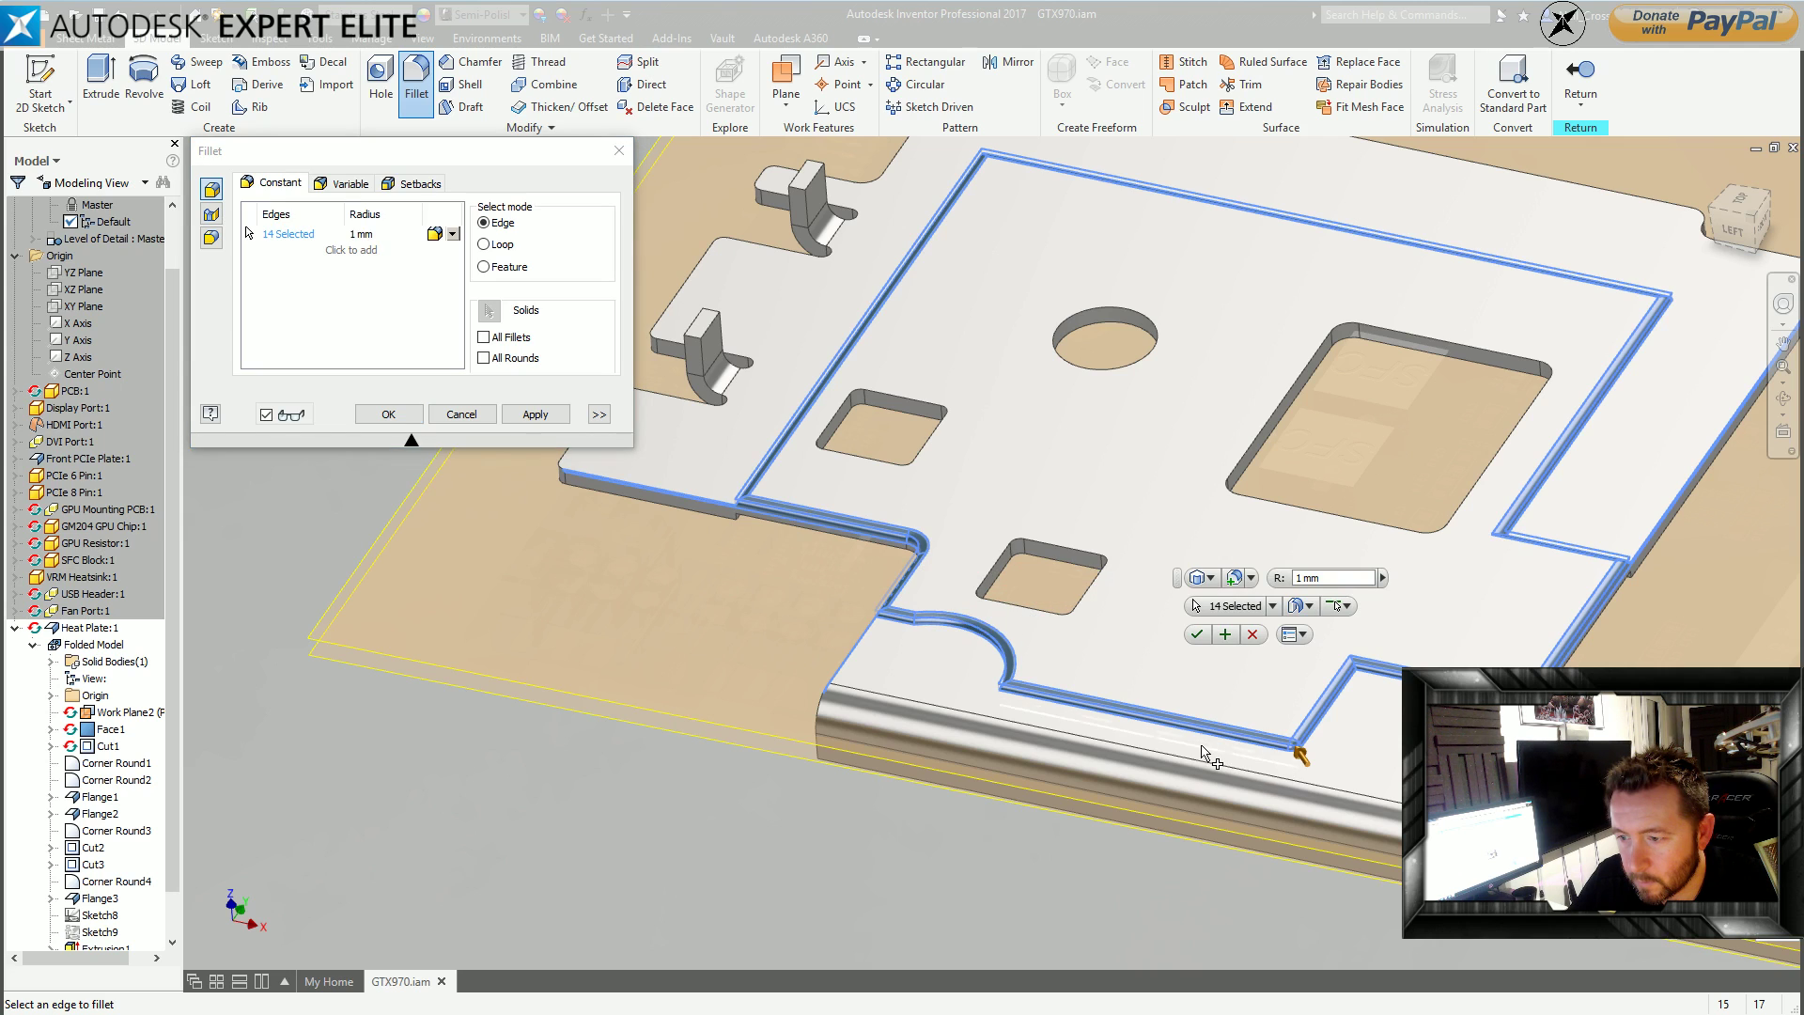
scroll(1075, 754, "down", 3)
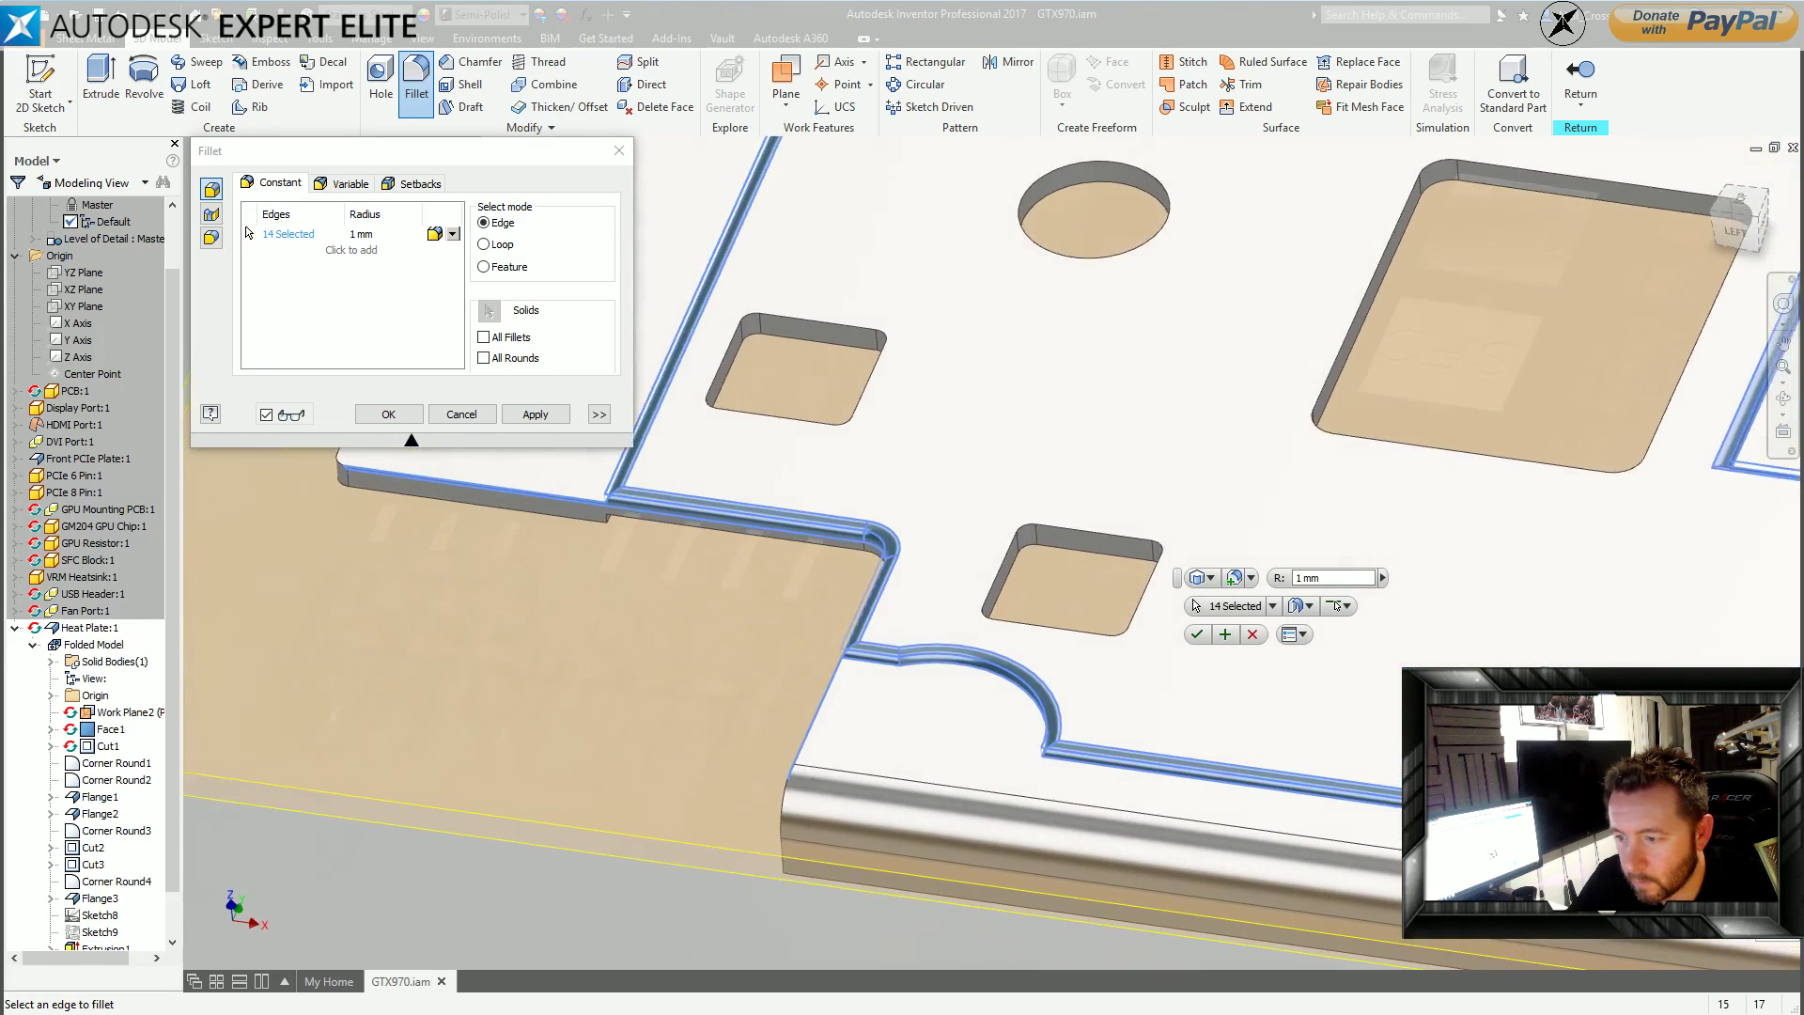
left_click(1055, 761)
left_click(900, 669)
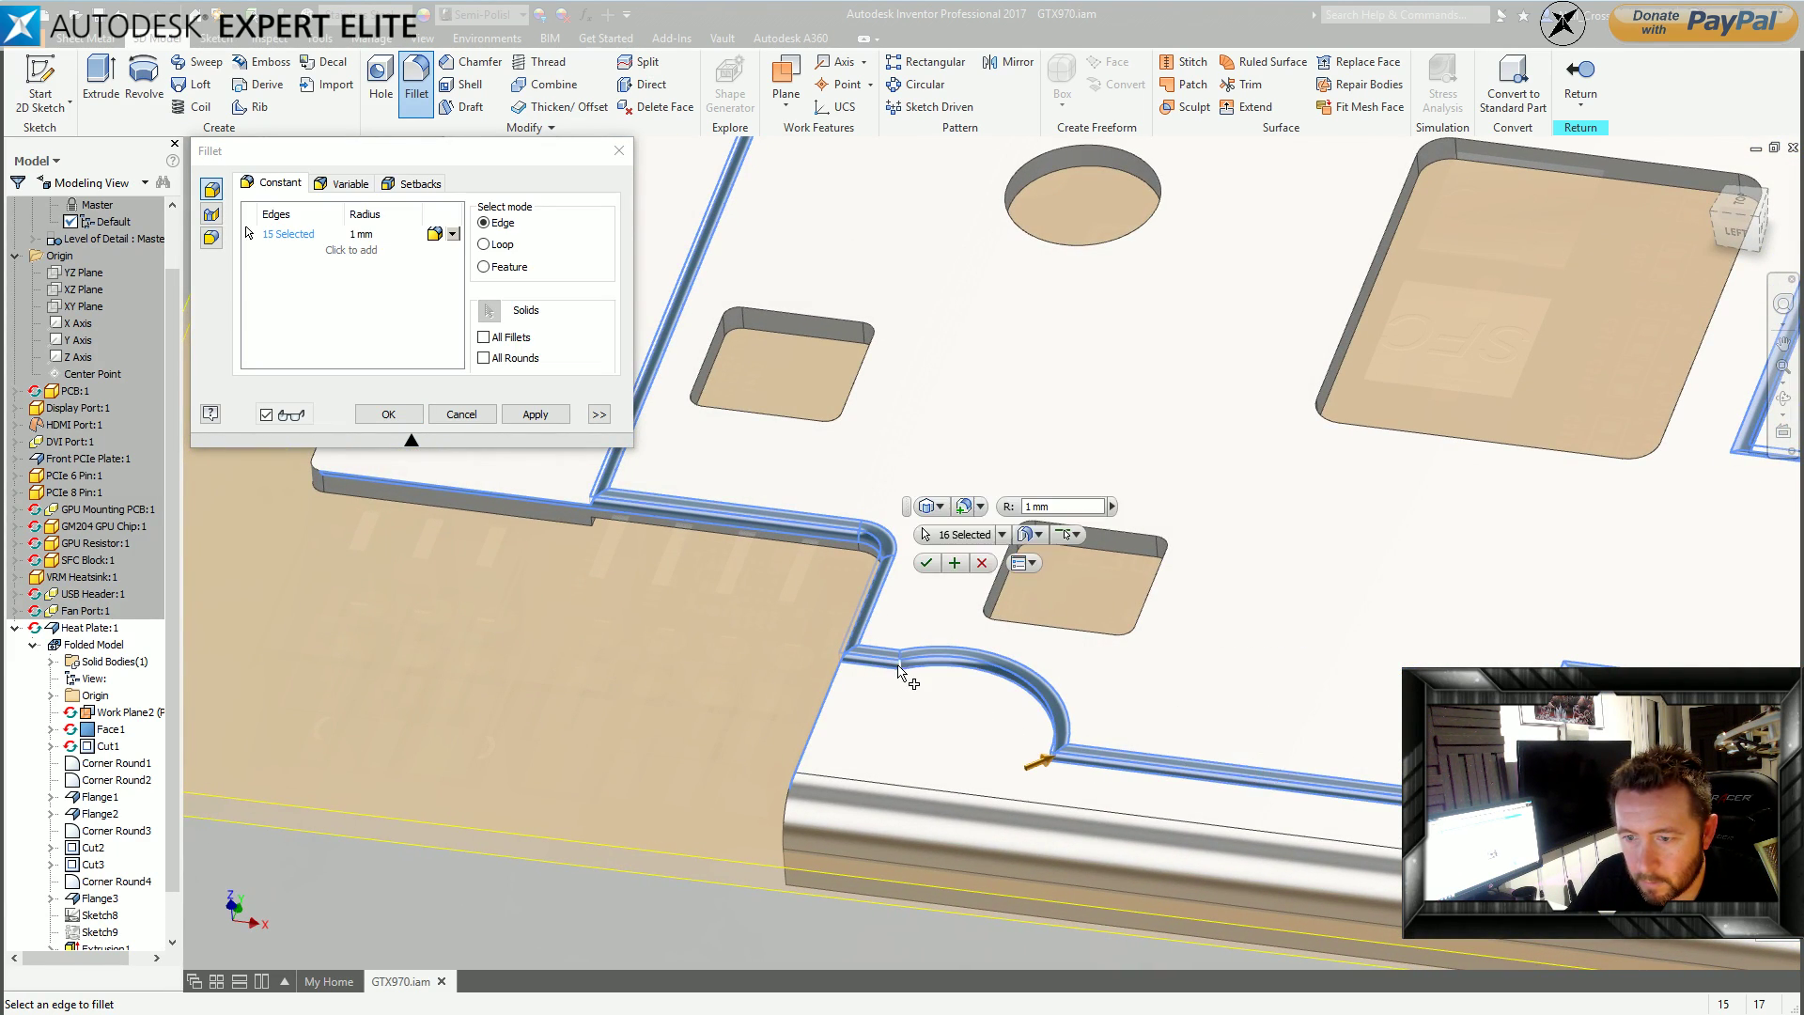
scroll(1205, 750, "down", 2)
left_click(1221, 720)
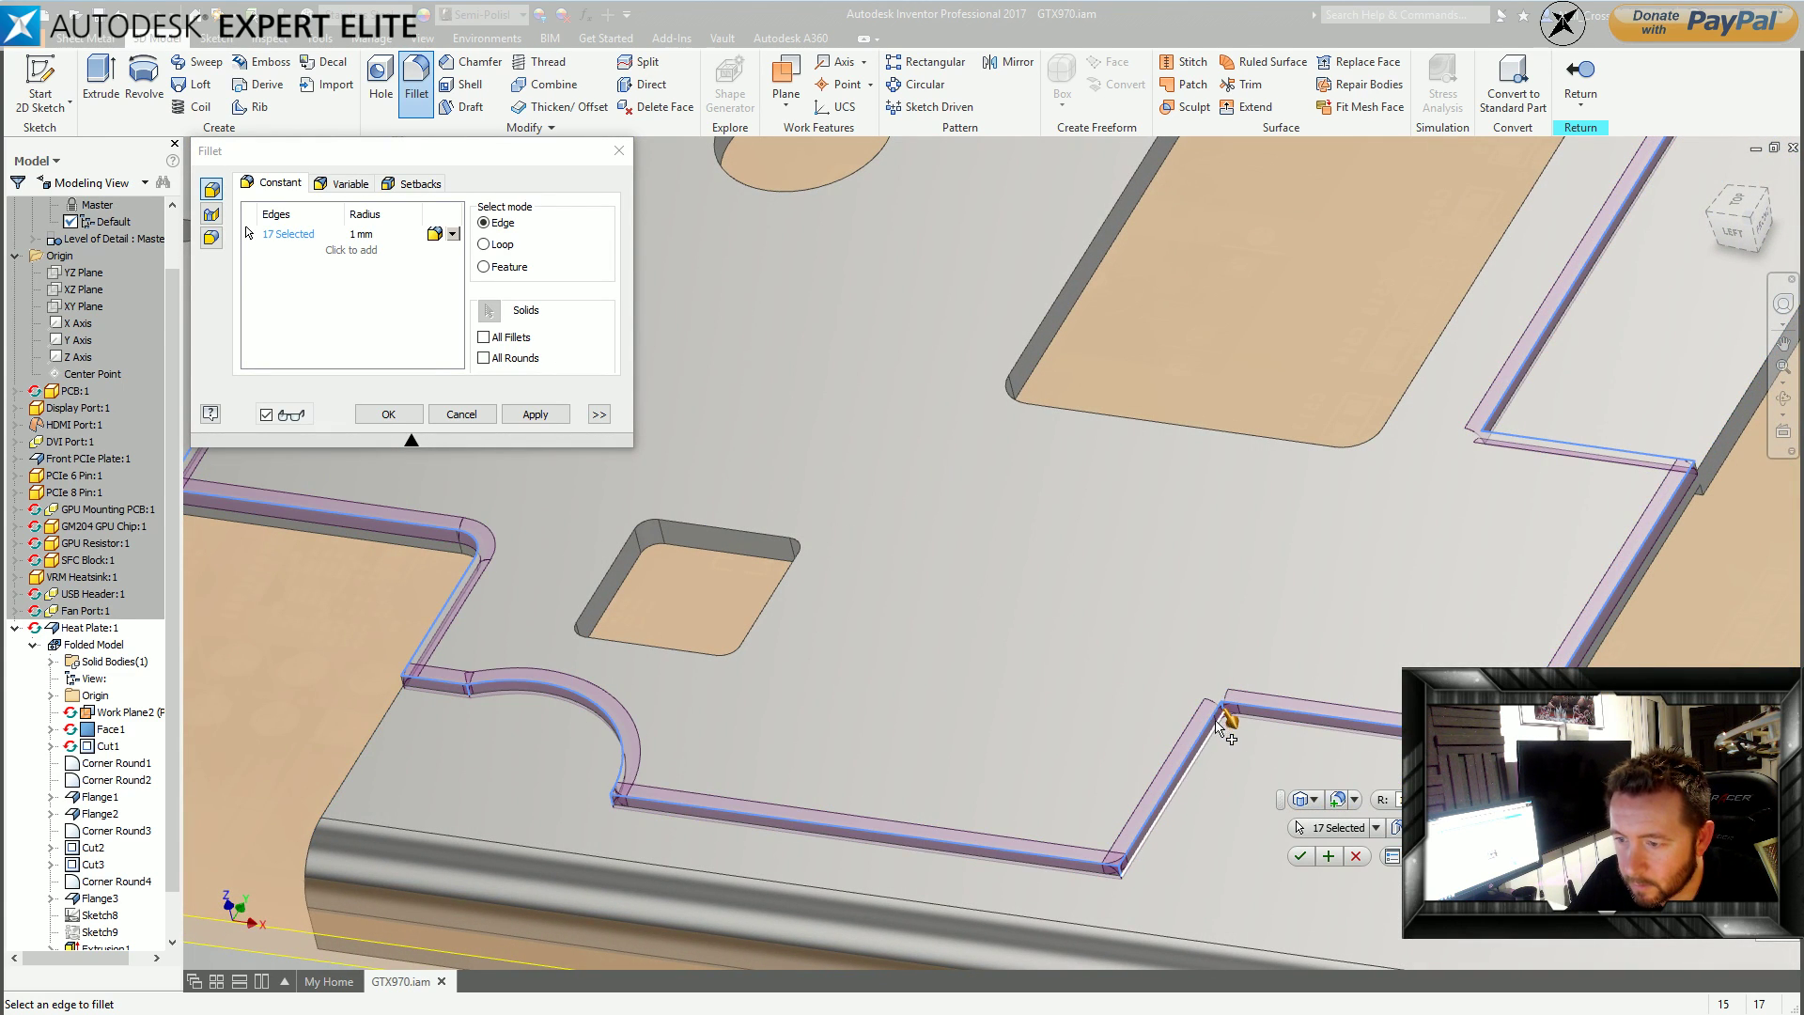
left_click(1228, 718)
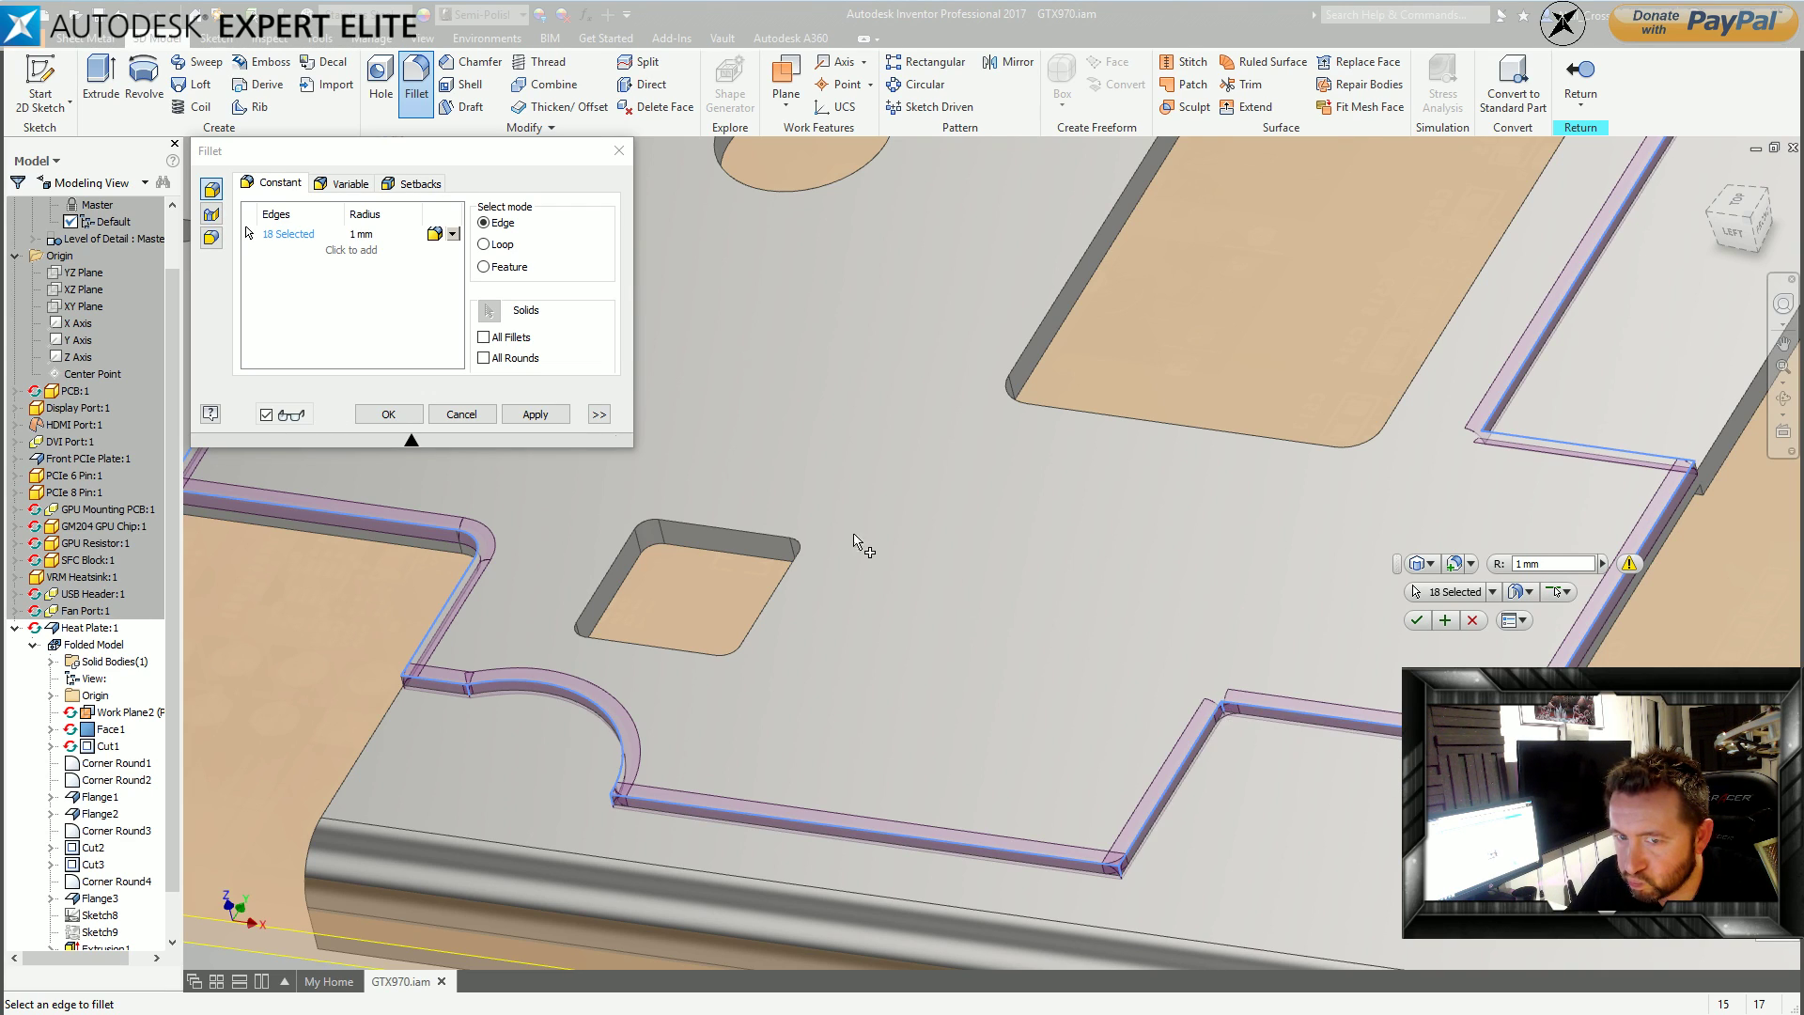
left_click(360, 233)
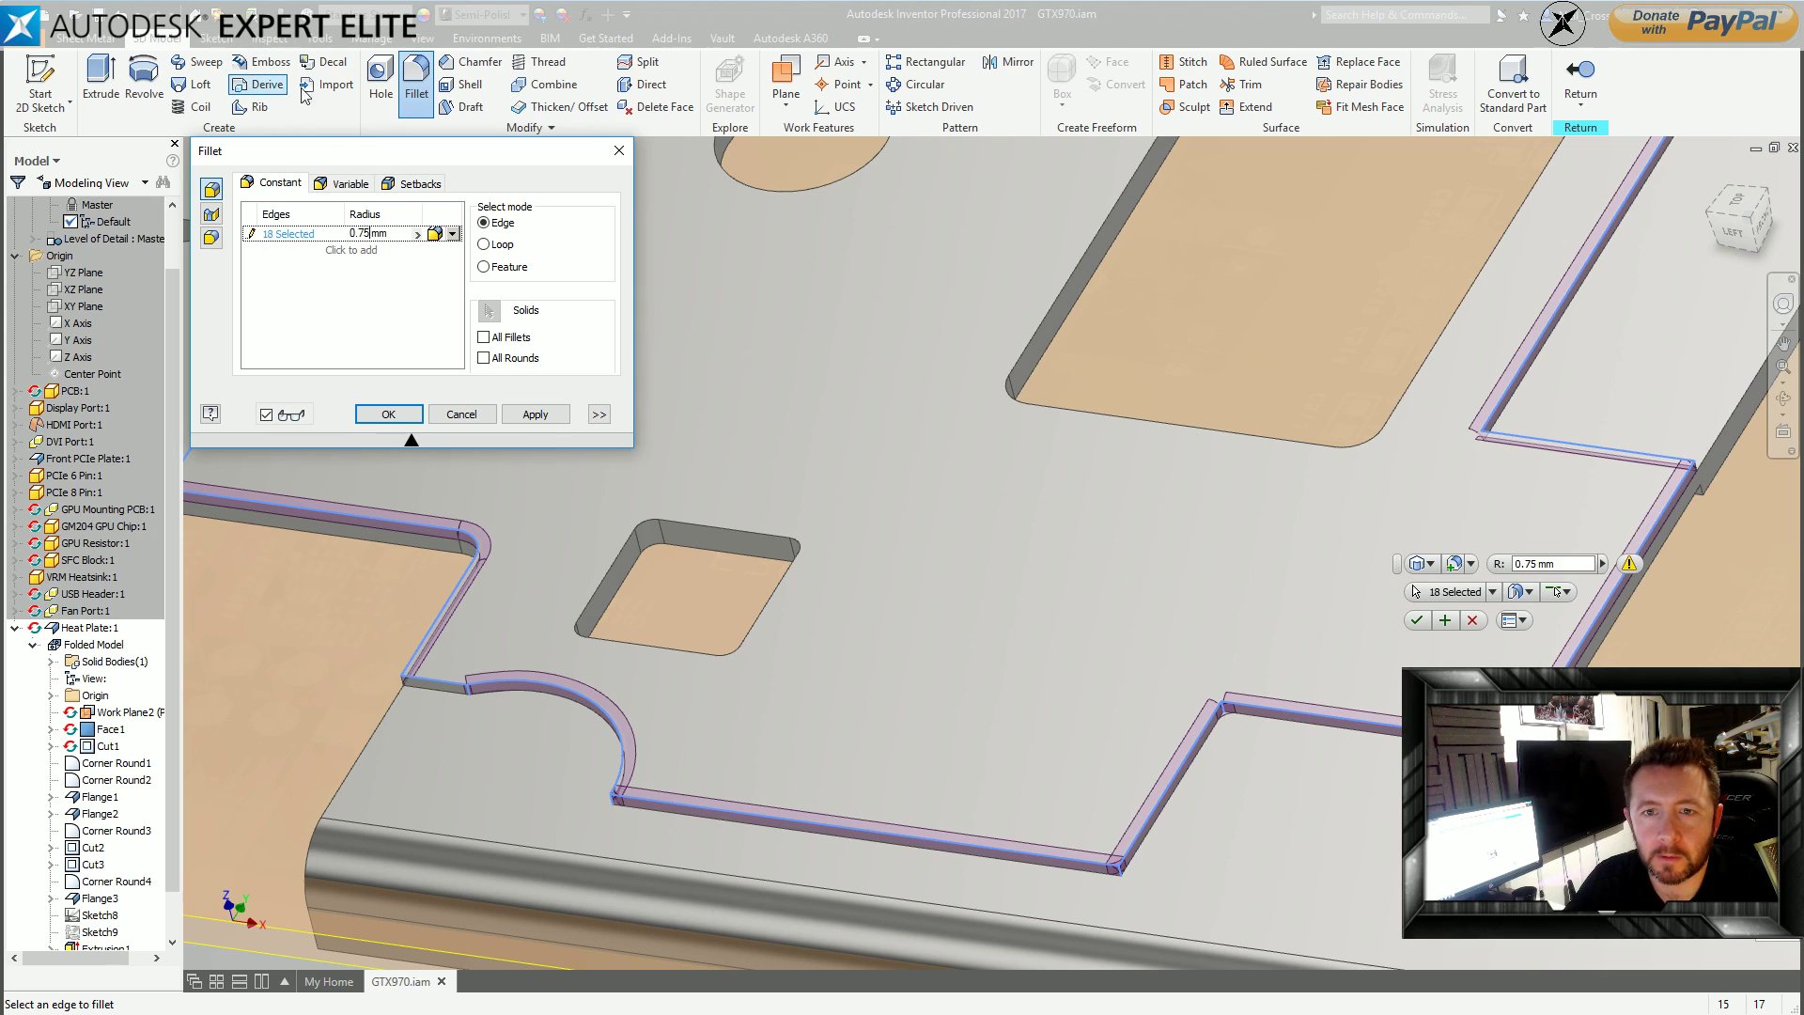
Fillet the seven short vertical corner edges around the heat plate's raised area with a 0.75 mm radius.
left_click(419, 84)
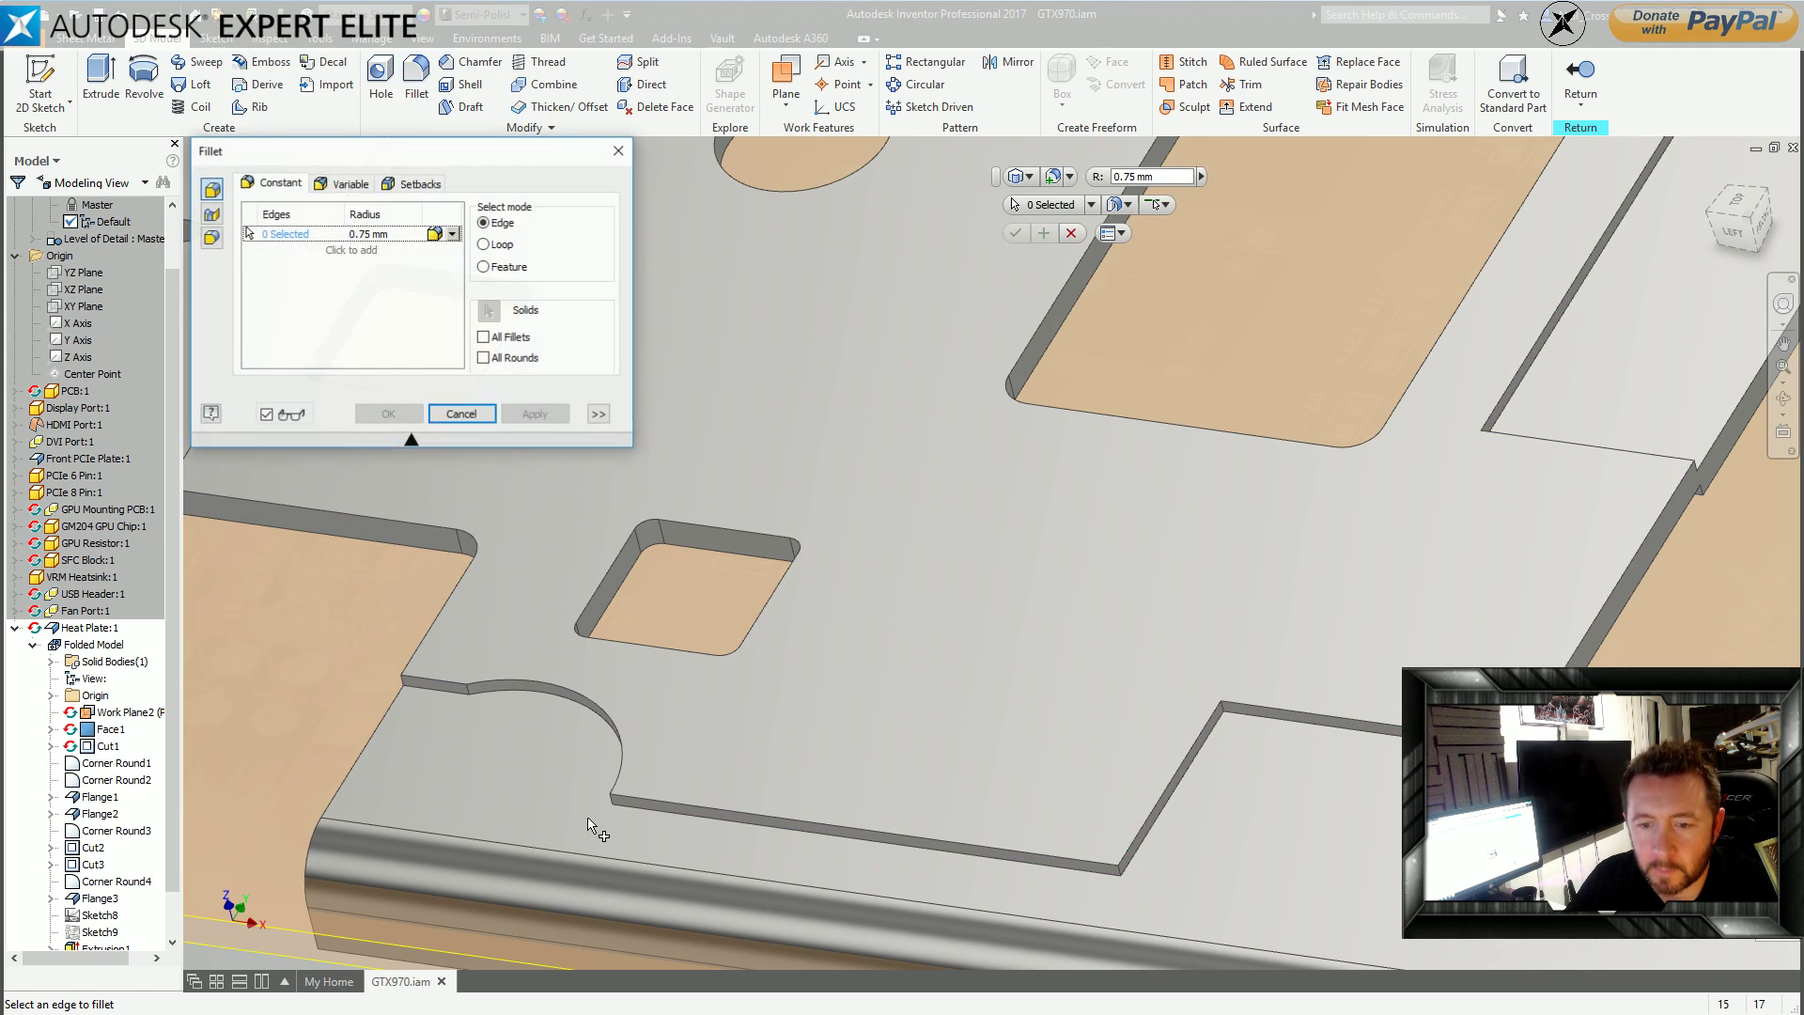
left_click(997, 879)
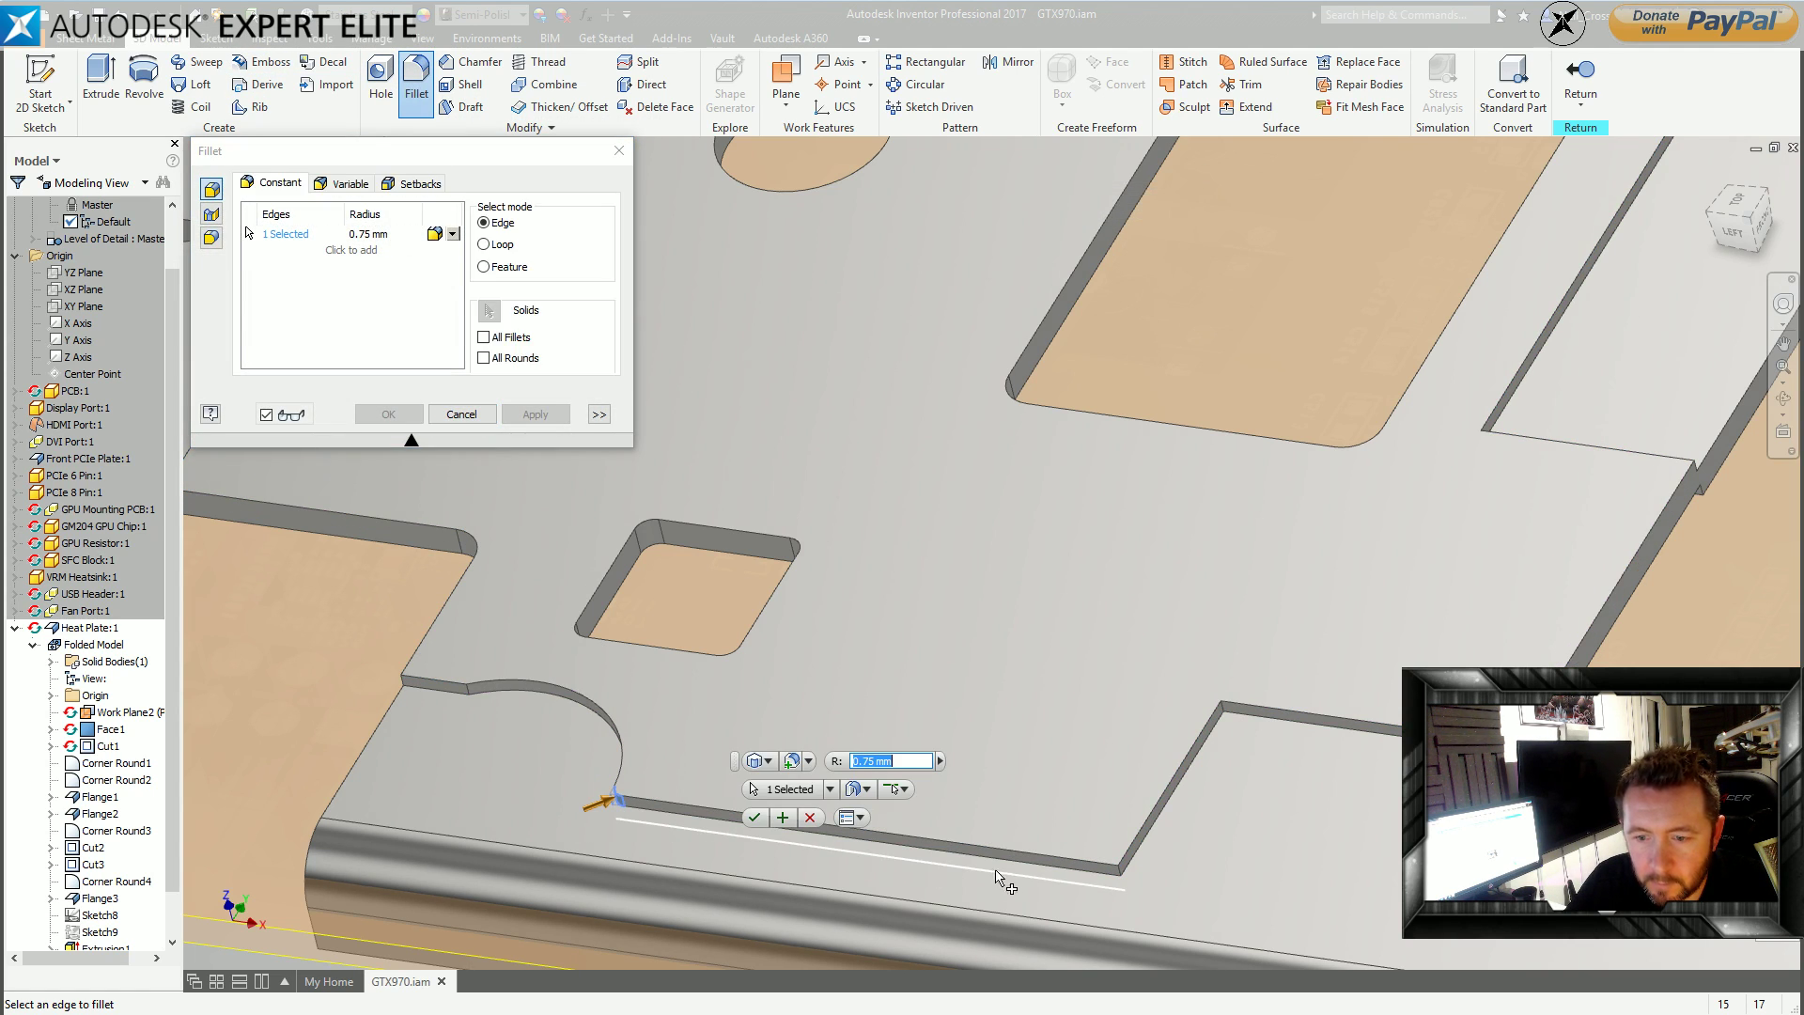
left_click(1162, 799)
scroll(1240, 741, "down", 1)
left_click(1233, 735)
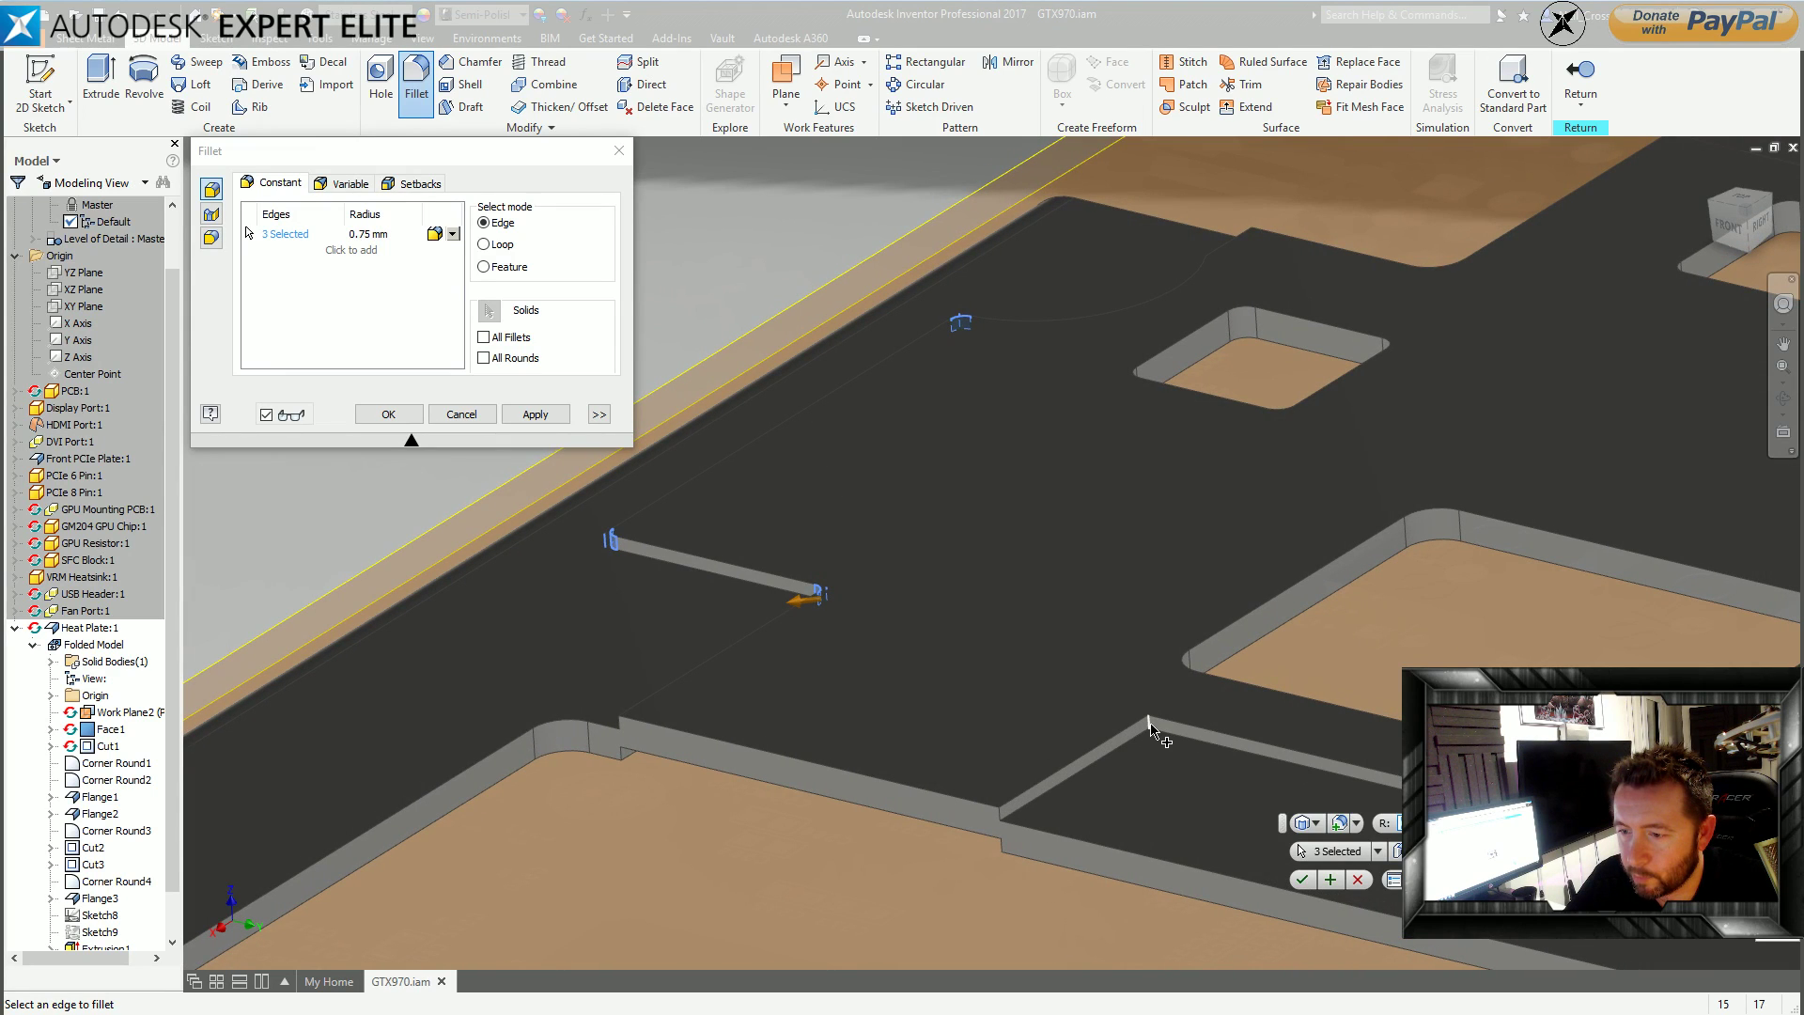
left_click(1152, 728)
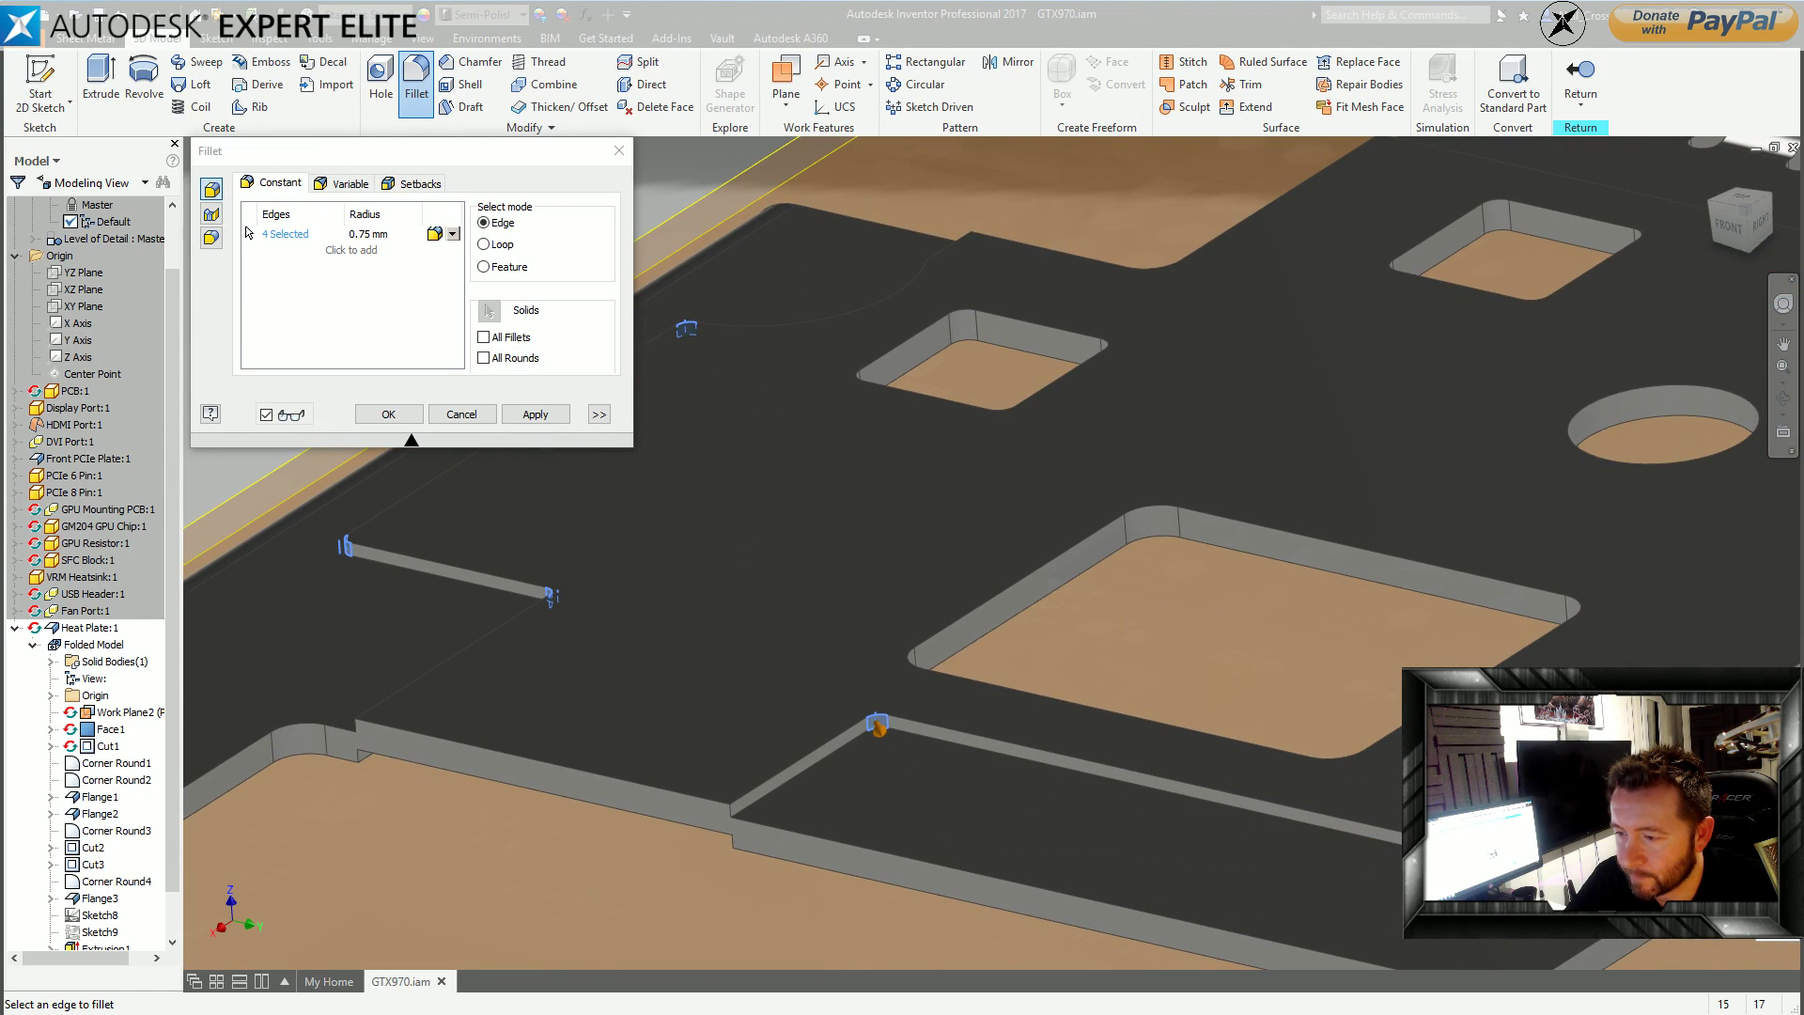
left_click(1374, 865)
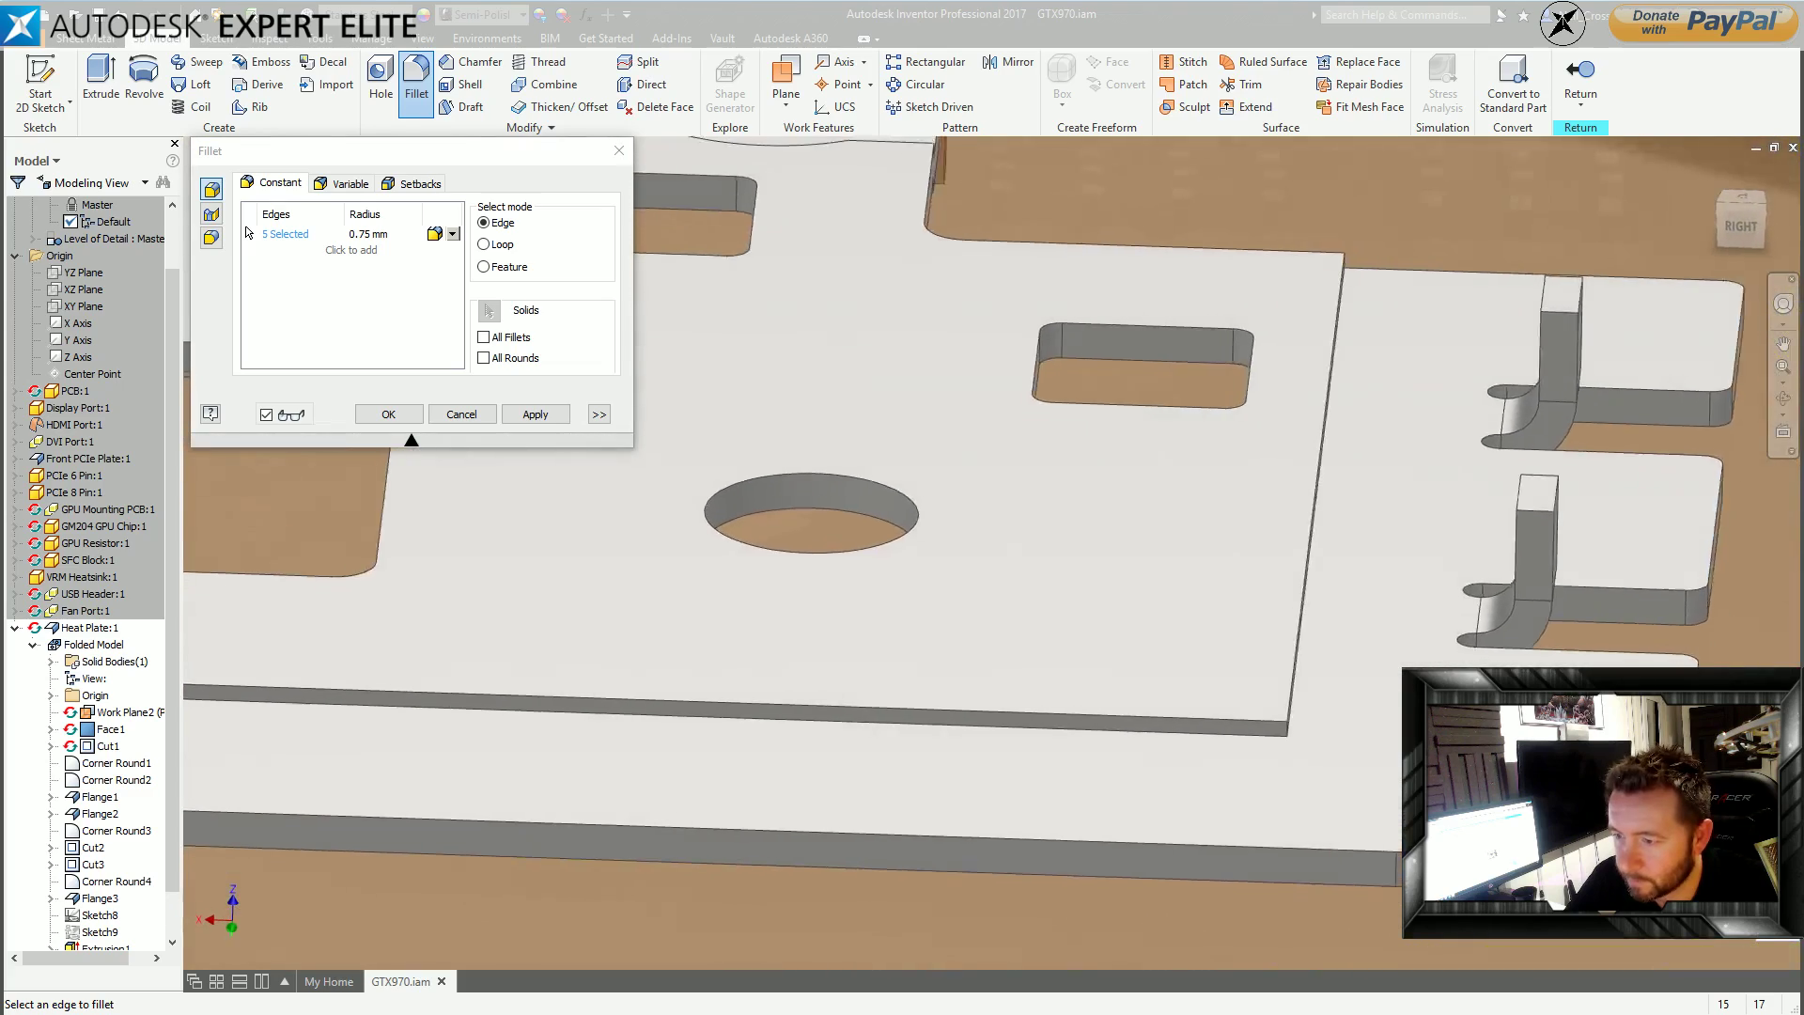
left_click(1205, 772)
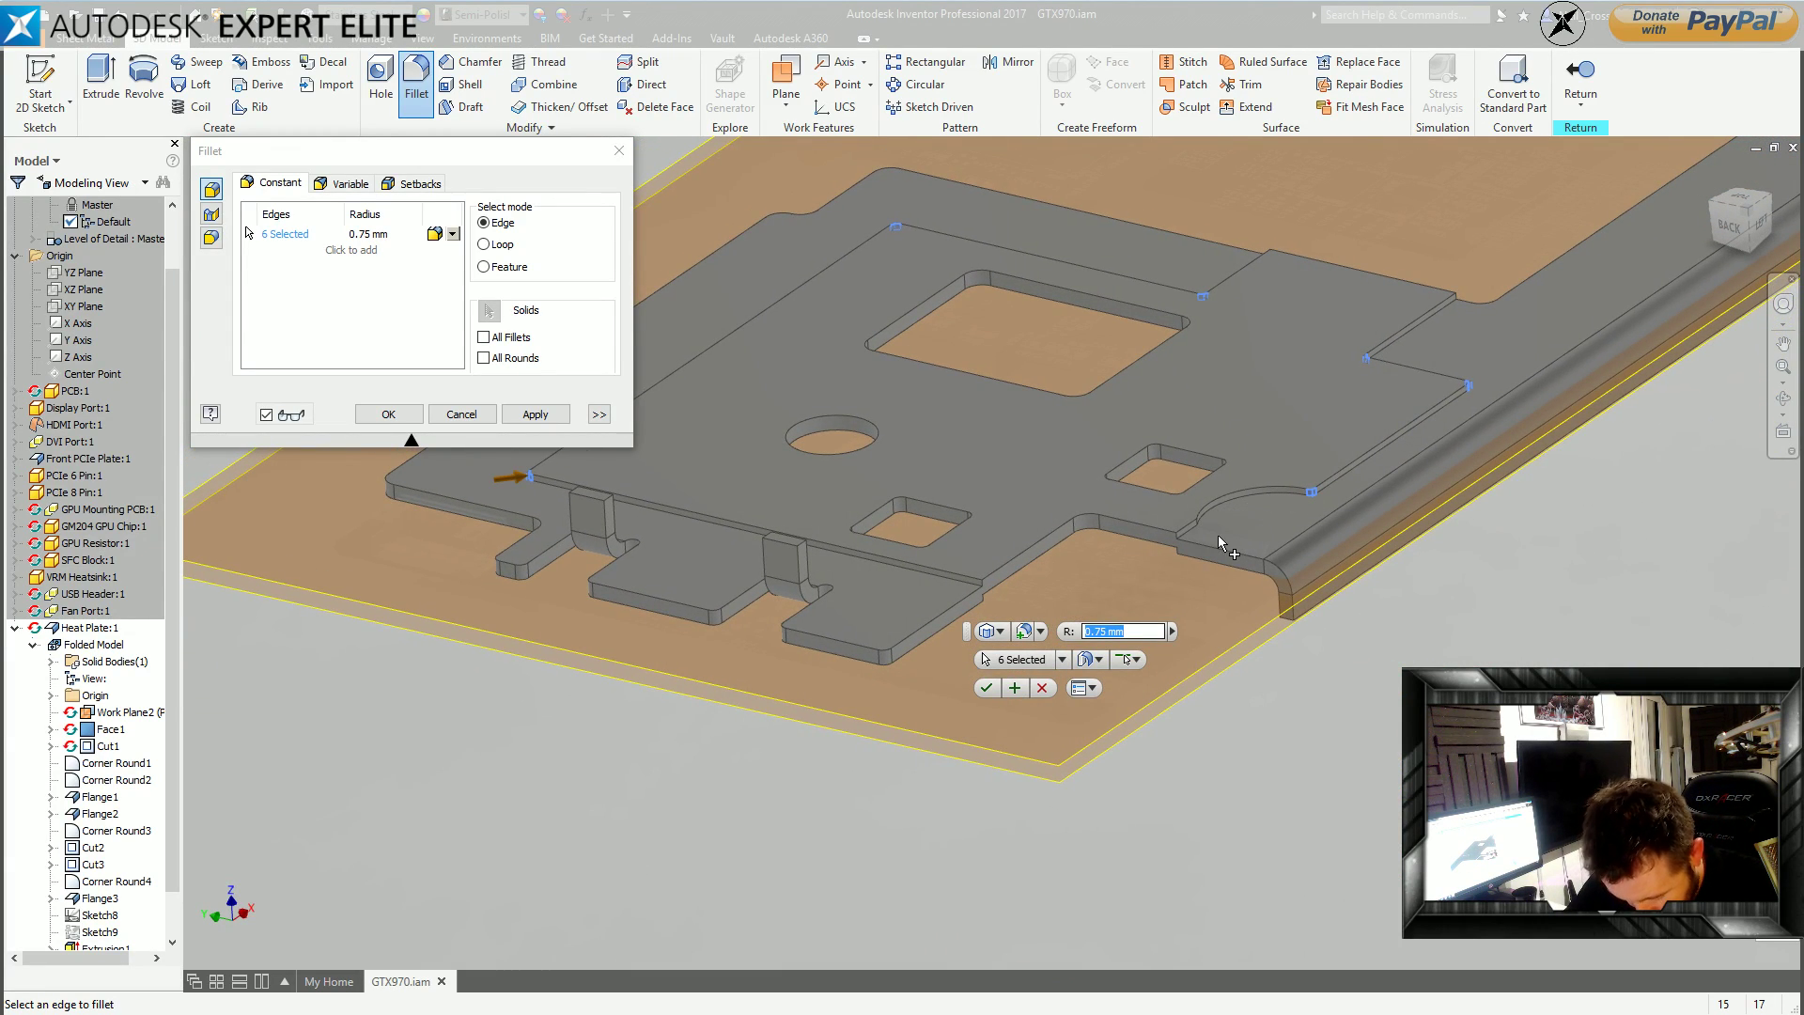
scroll(1232, 543, "up", 3)
scroll(1318, 552, "up", 2)
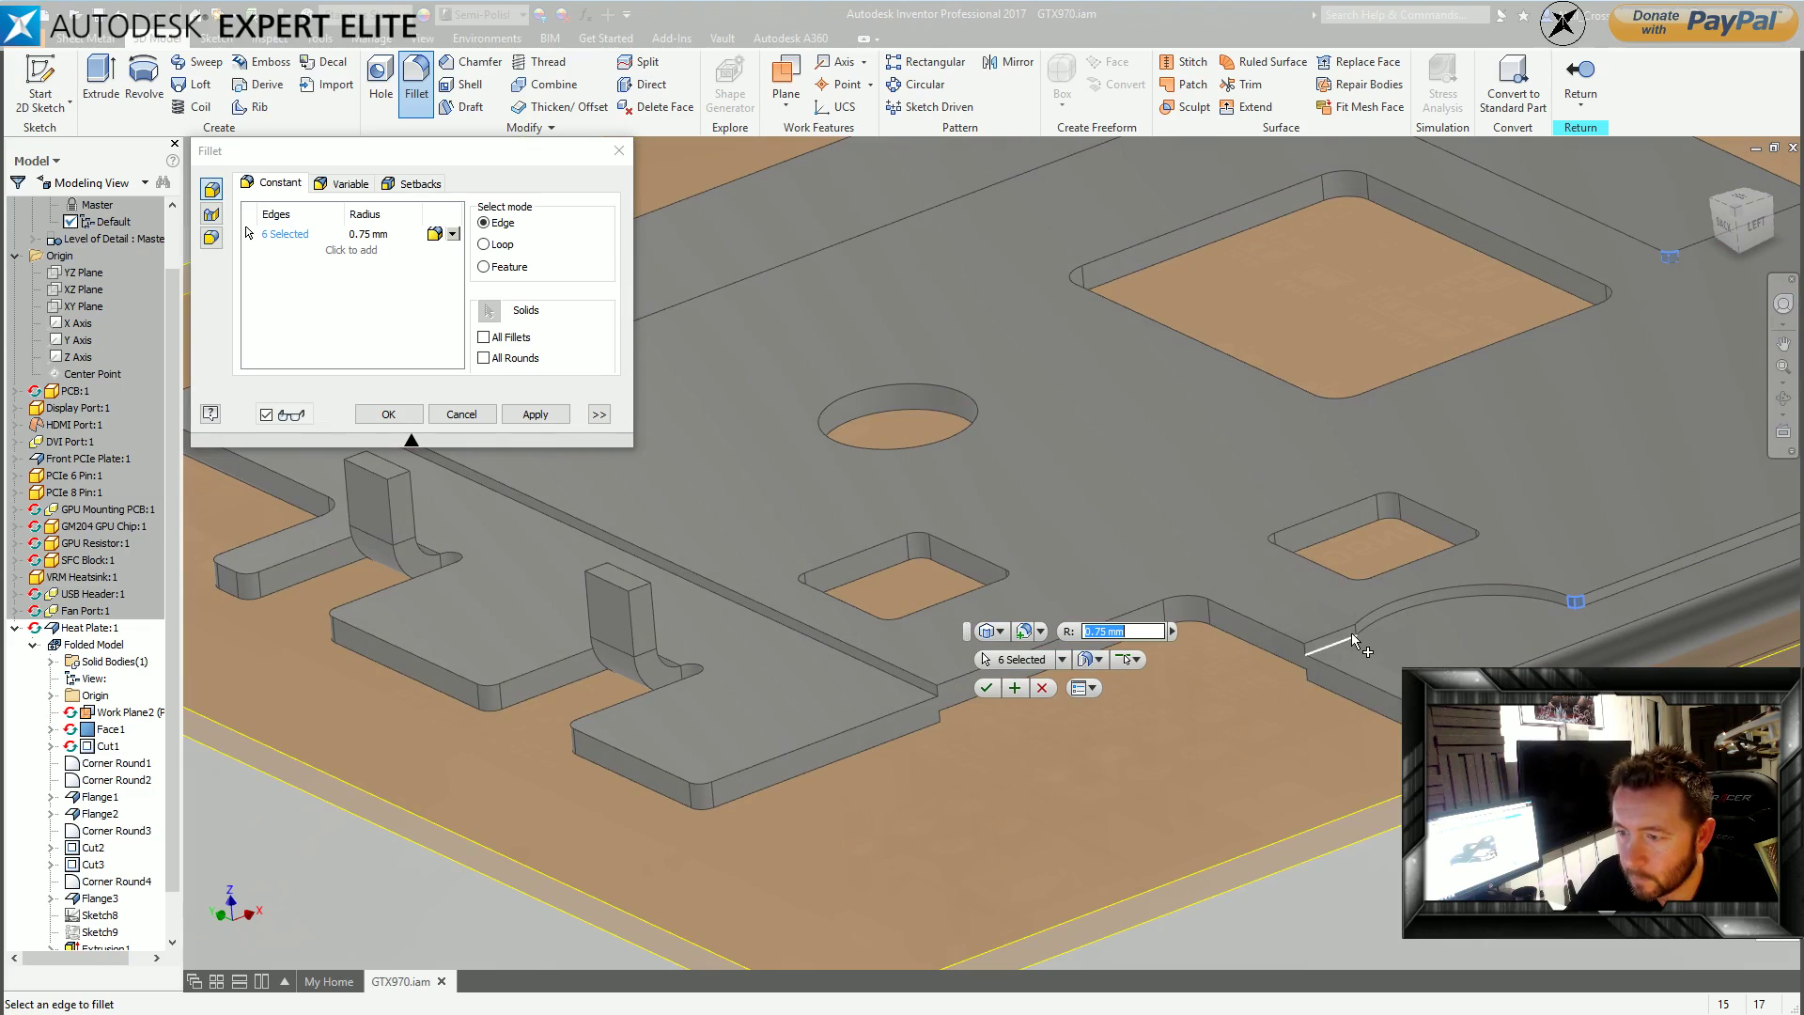
left_click(1353, 632)
middle_click_drag(1354, 631, 957, 660, "shift")
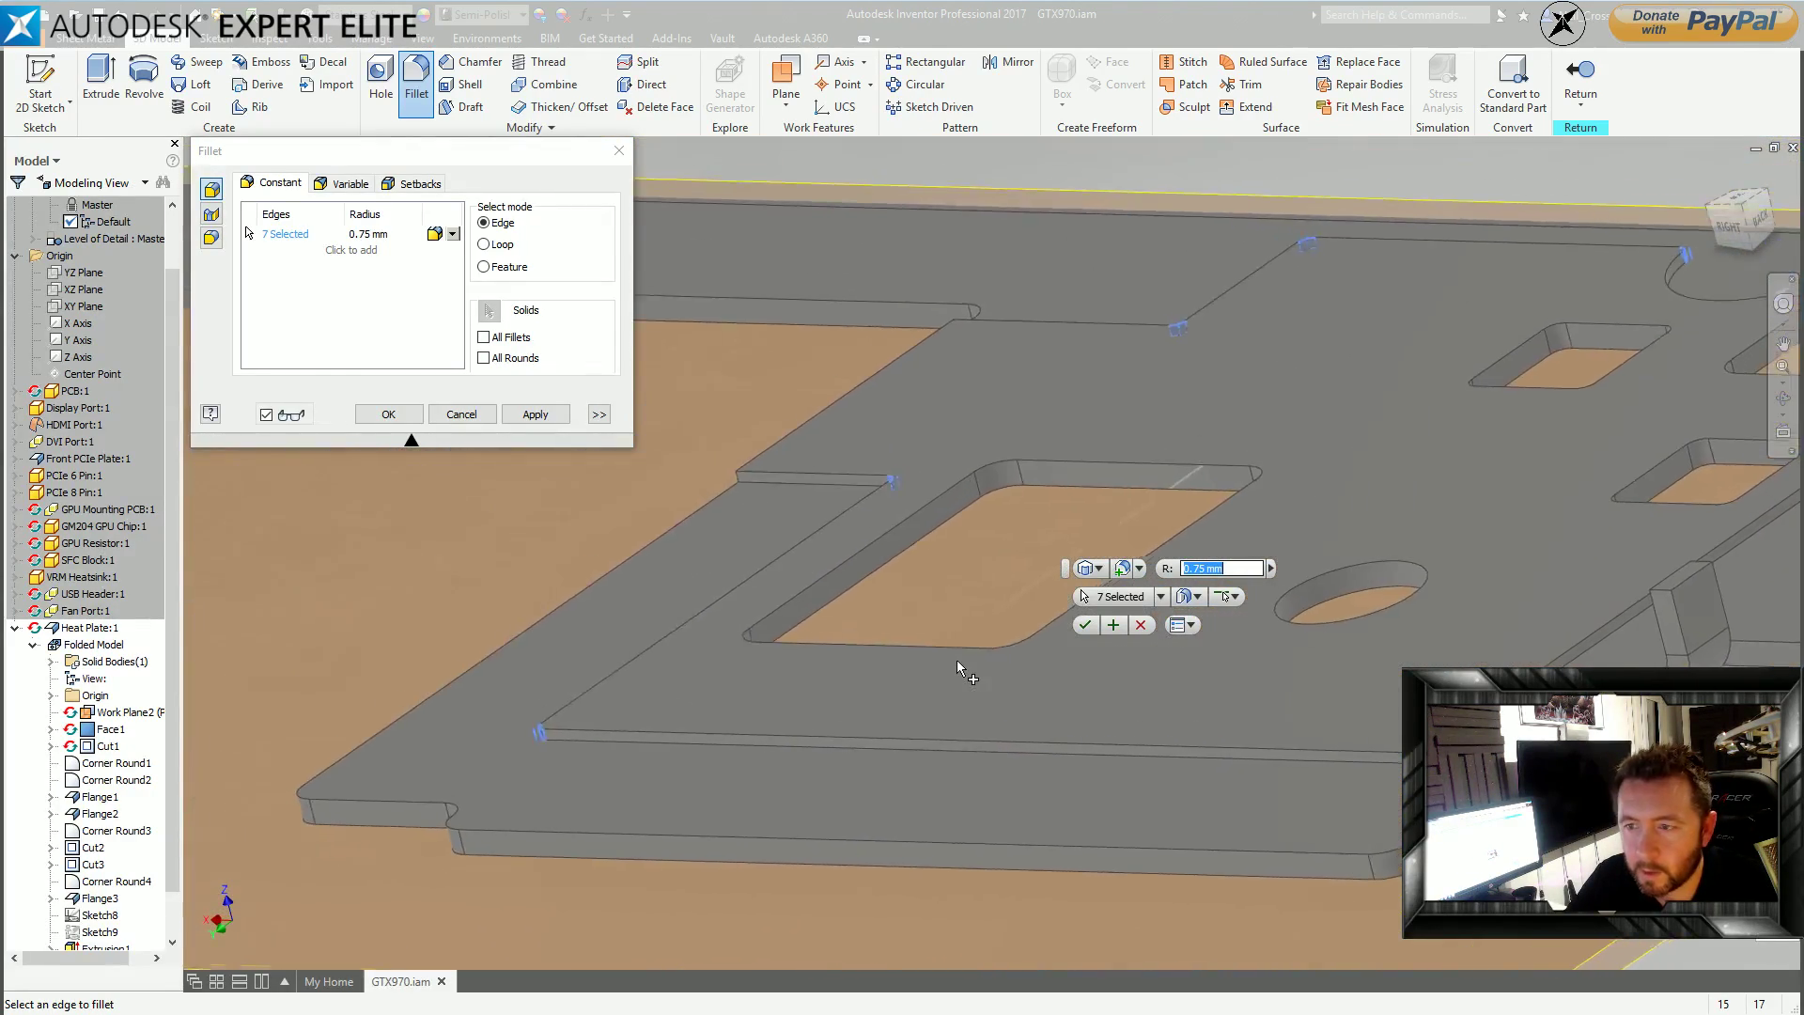
scroll(956, 659, "down", 2)
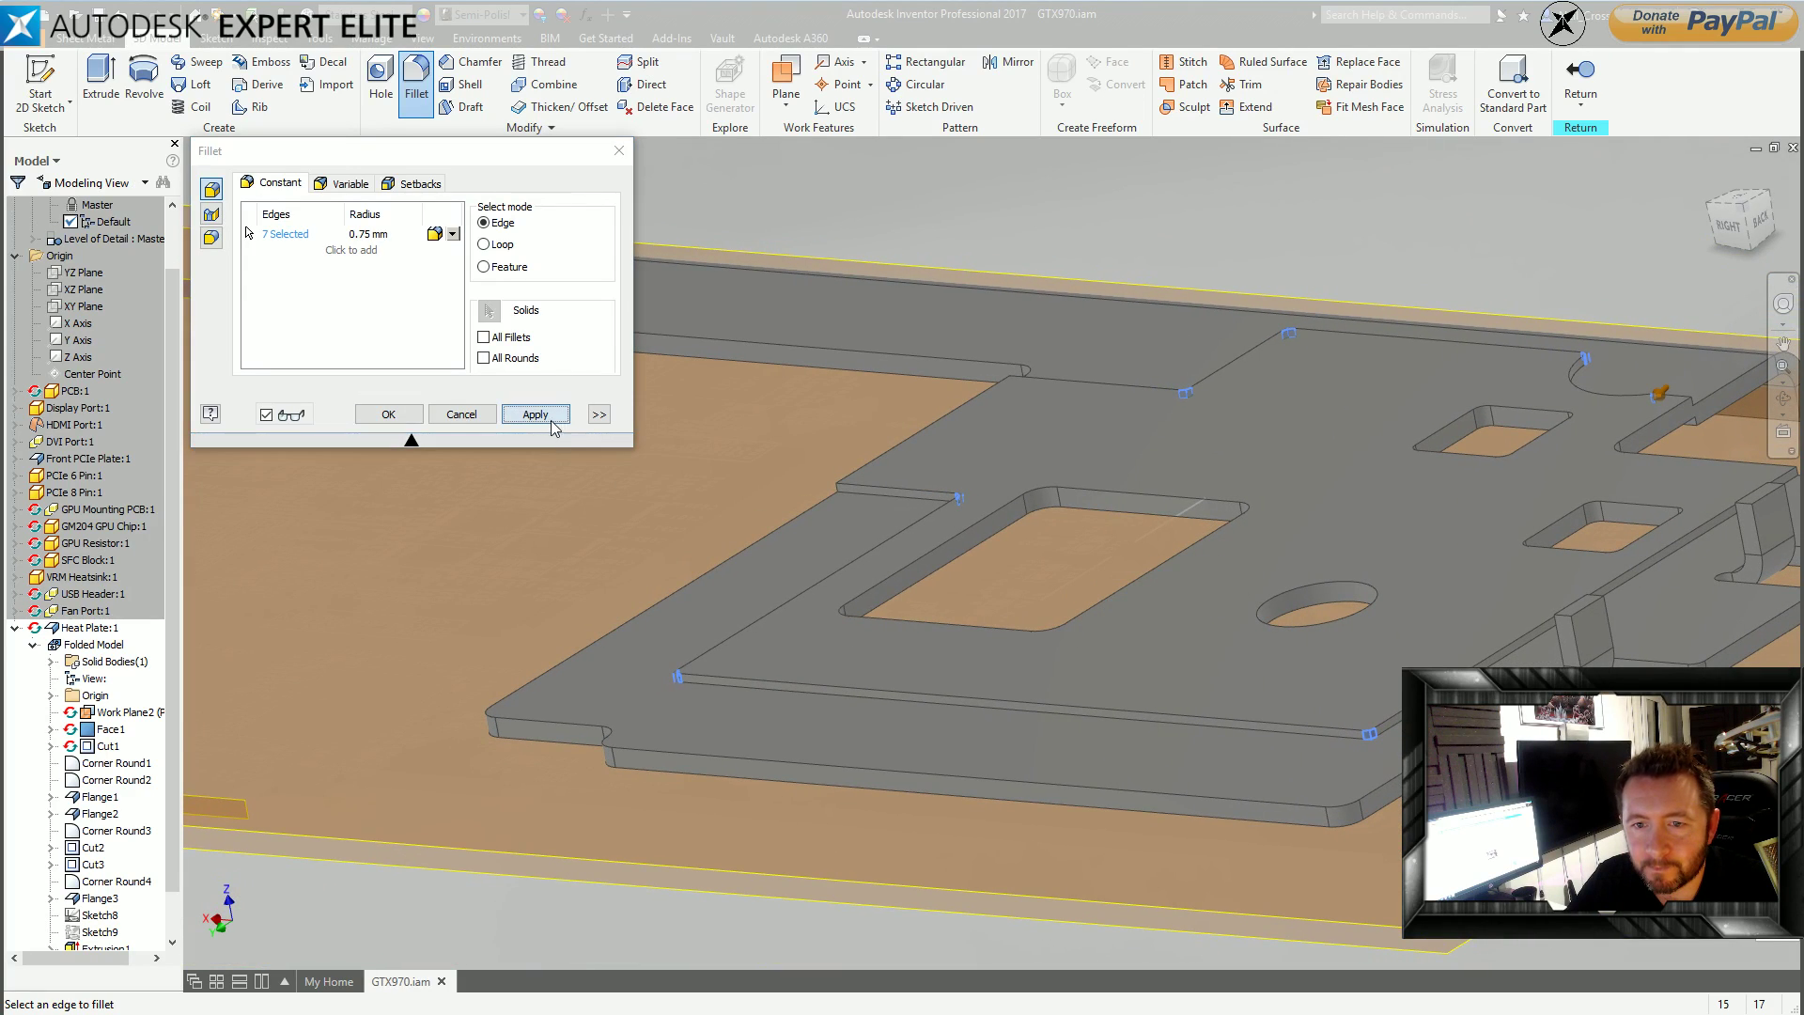
left_click(552, 419)
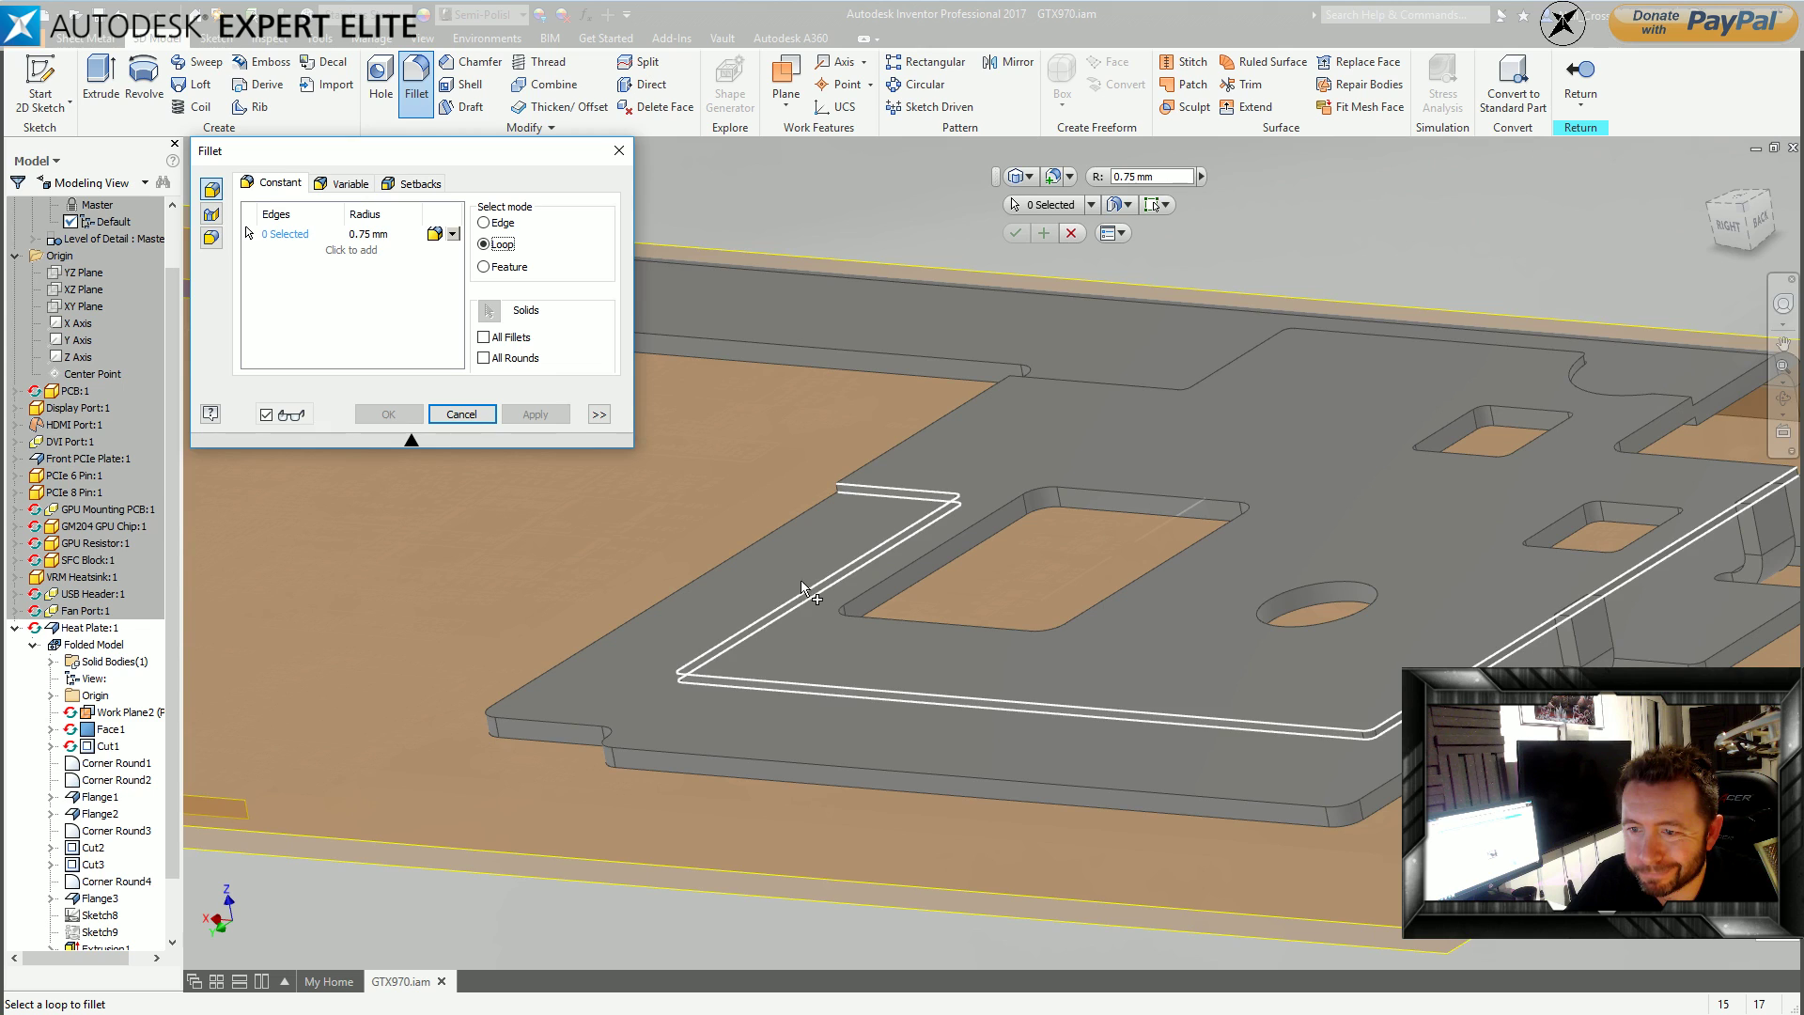
Fillet the long edges along the raised area's outline, on both sides of the step, with a 0.75 mm radius.
left_click(483, 223)
scroll(1005, 573, "up", 5)
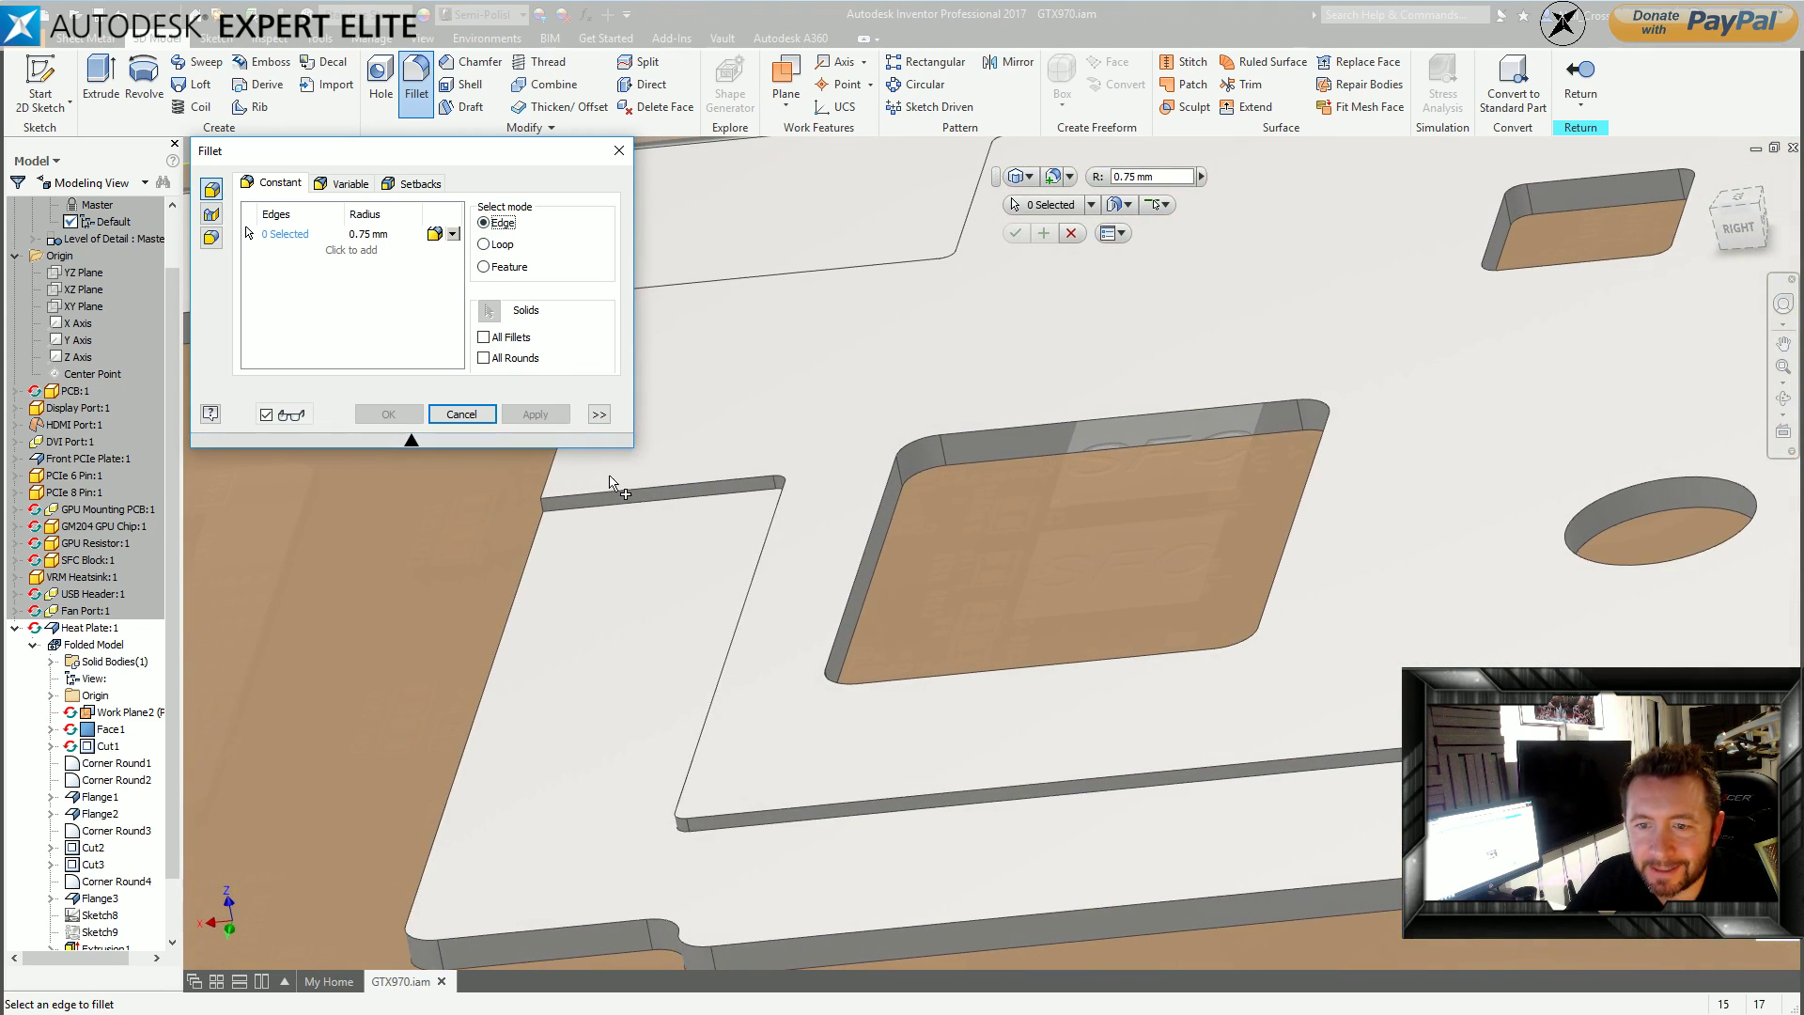
left_click(622, 496)
scroll(705, 611, "down", 3)
middle_click_drag(1330, 792, 814, 776, "shift")
scroll(844, 799, "up", 5)
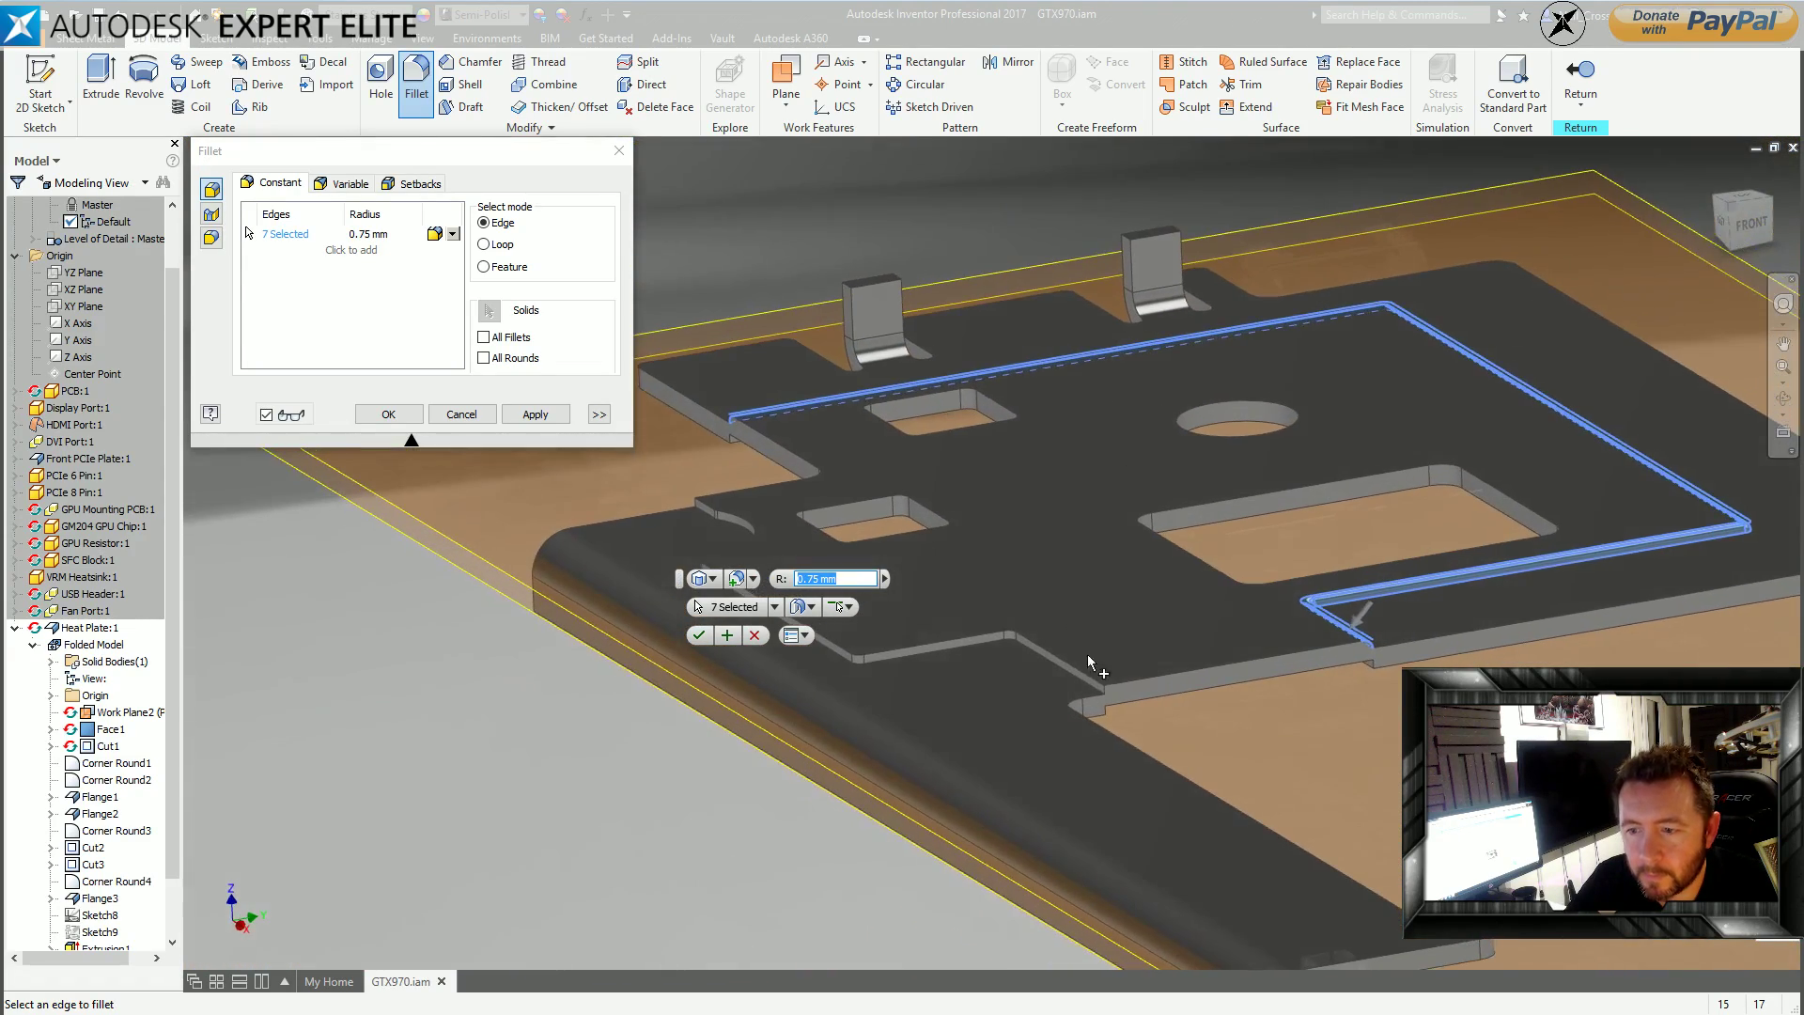
left_click(1075, 676)
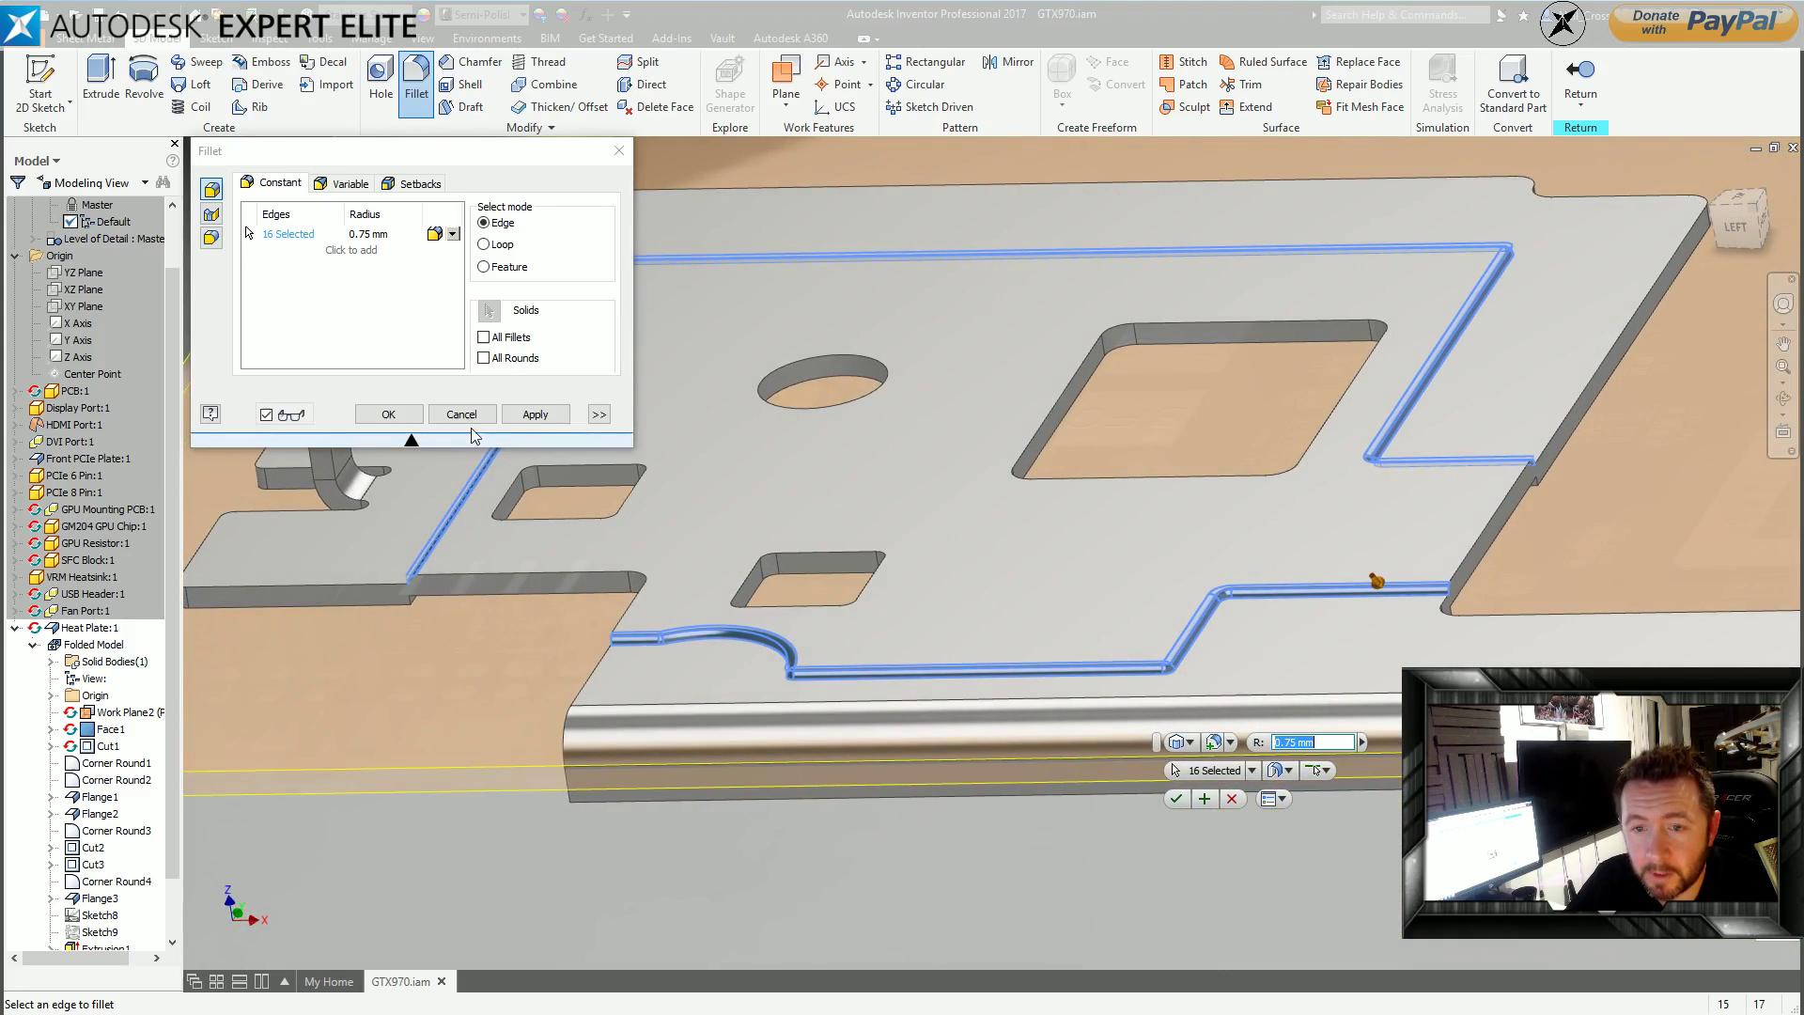
left_click(536, 415)
left_click(462, 414)
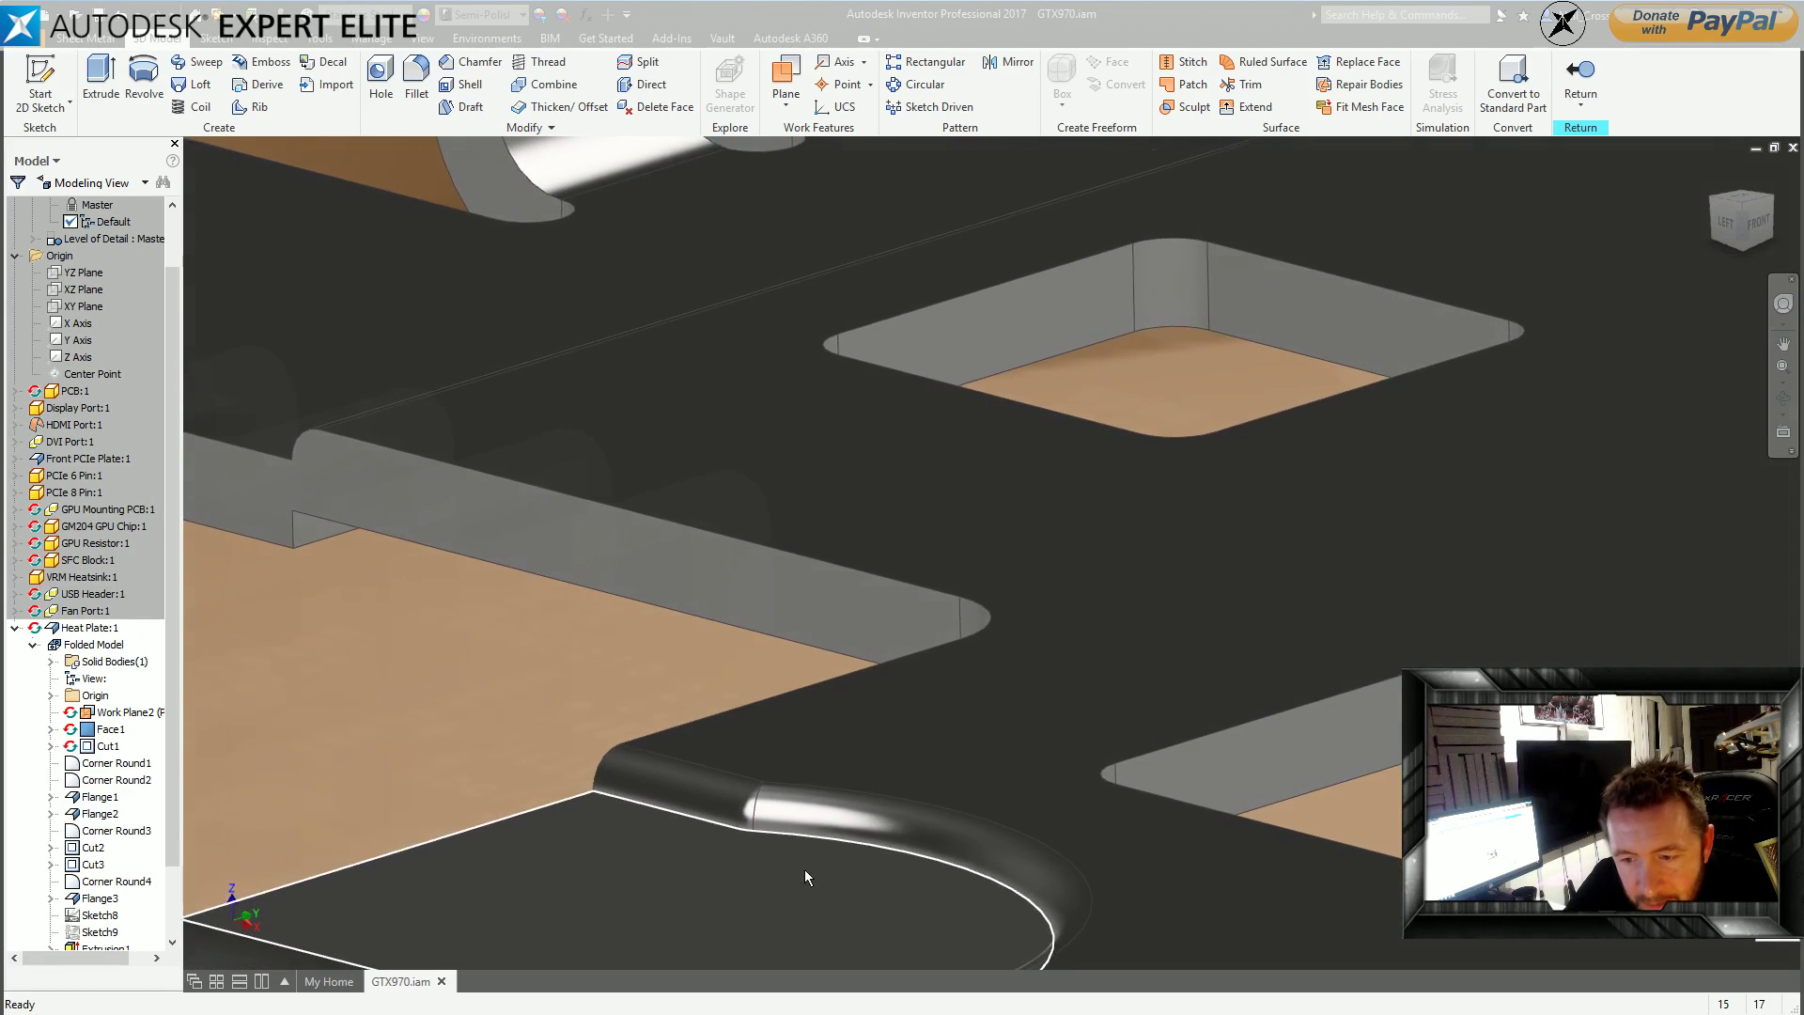
Reopen the raised area's outline fillet for editing and open its fillet type options.
scroll(103, 714, "down", 2)
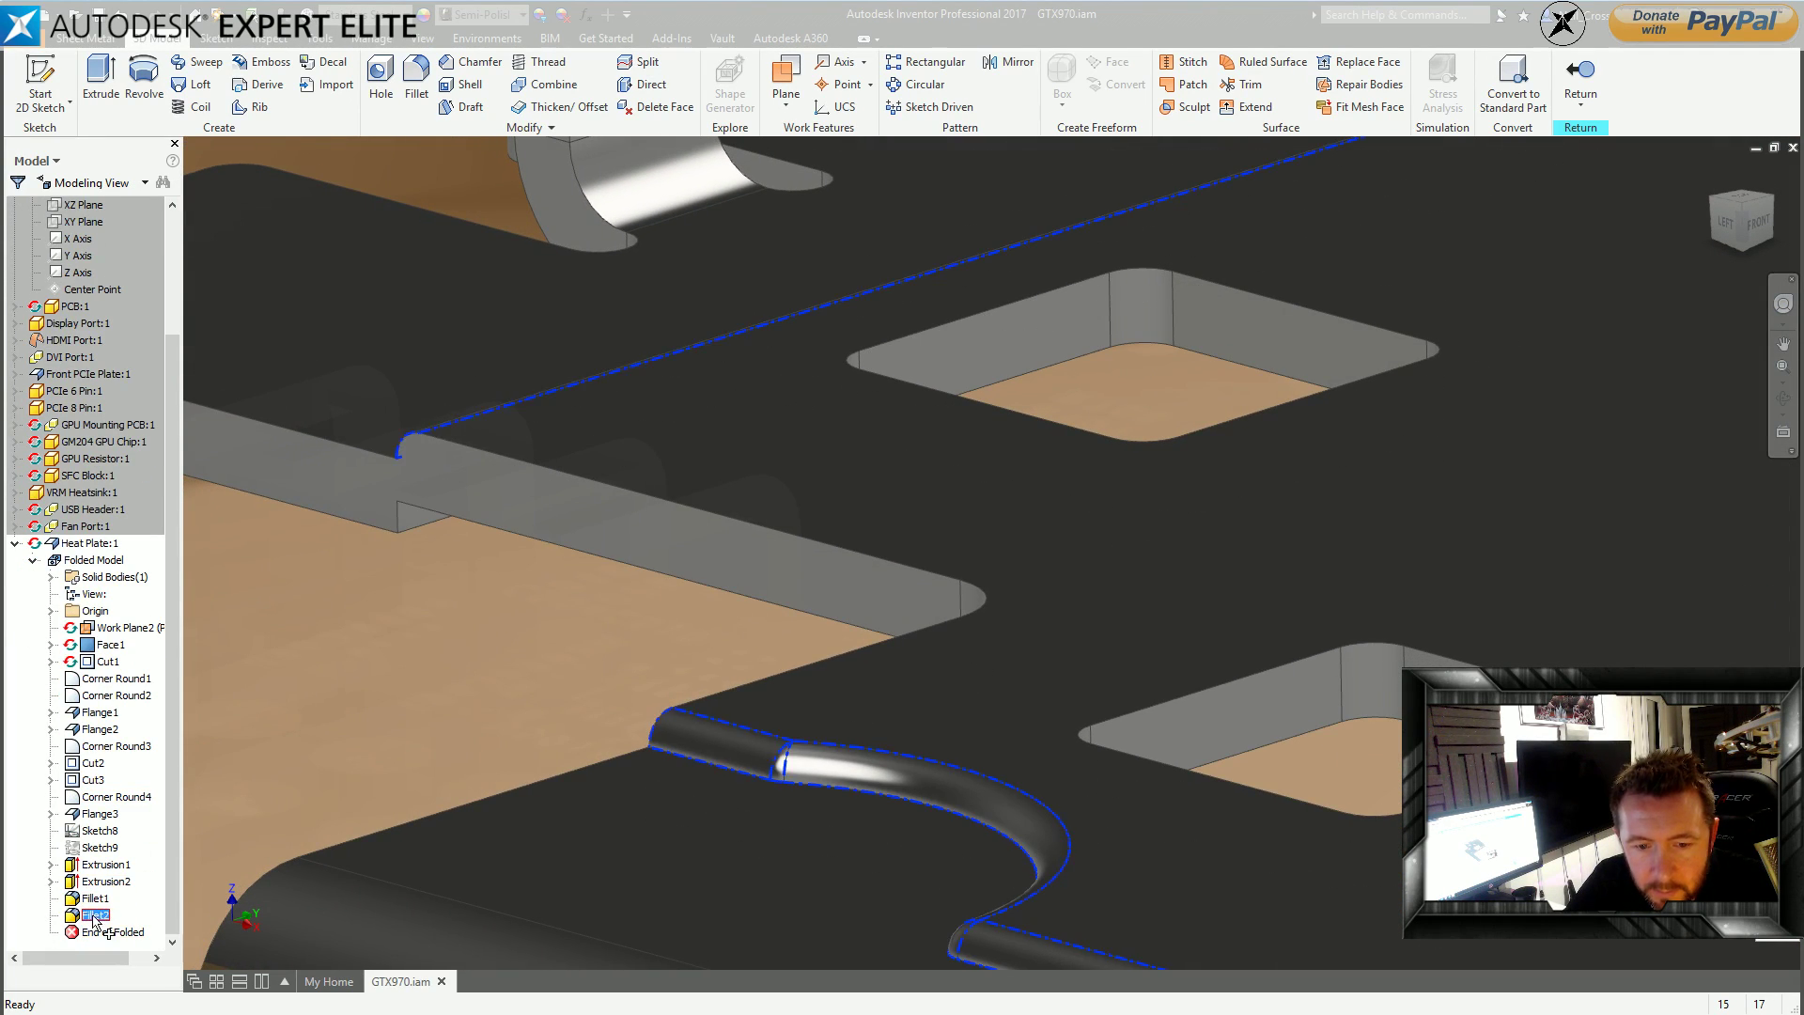
double_click(95, 915)
left_click(454, 235)
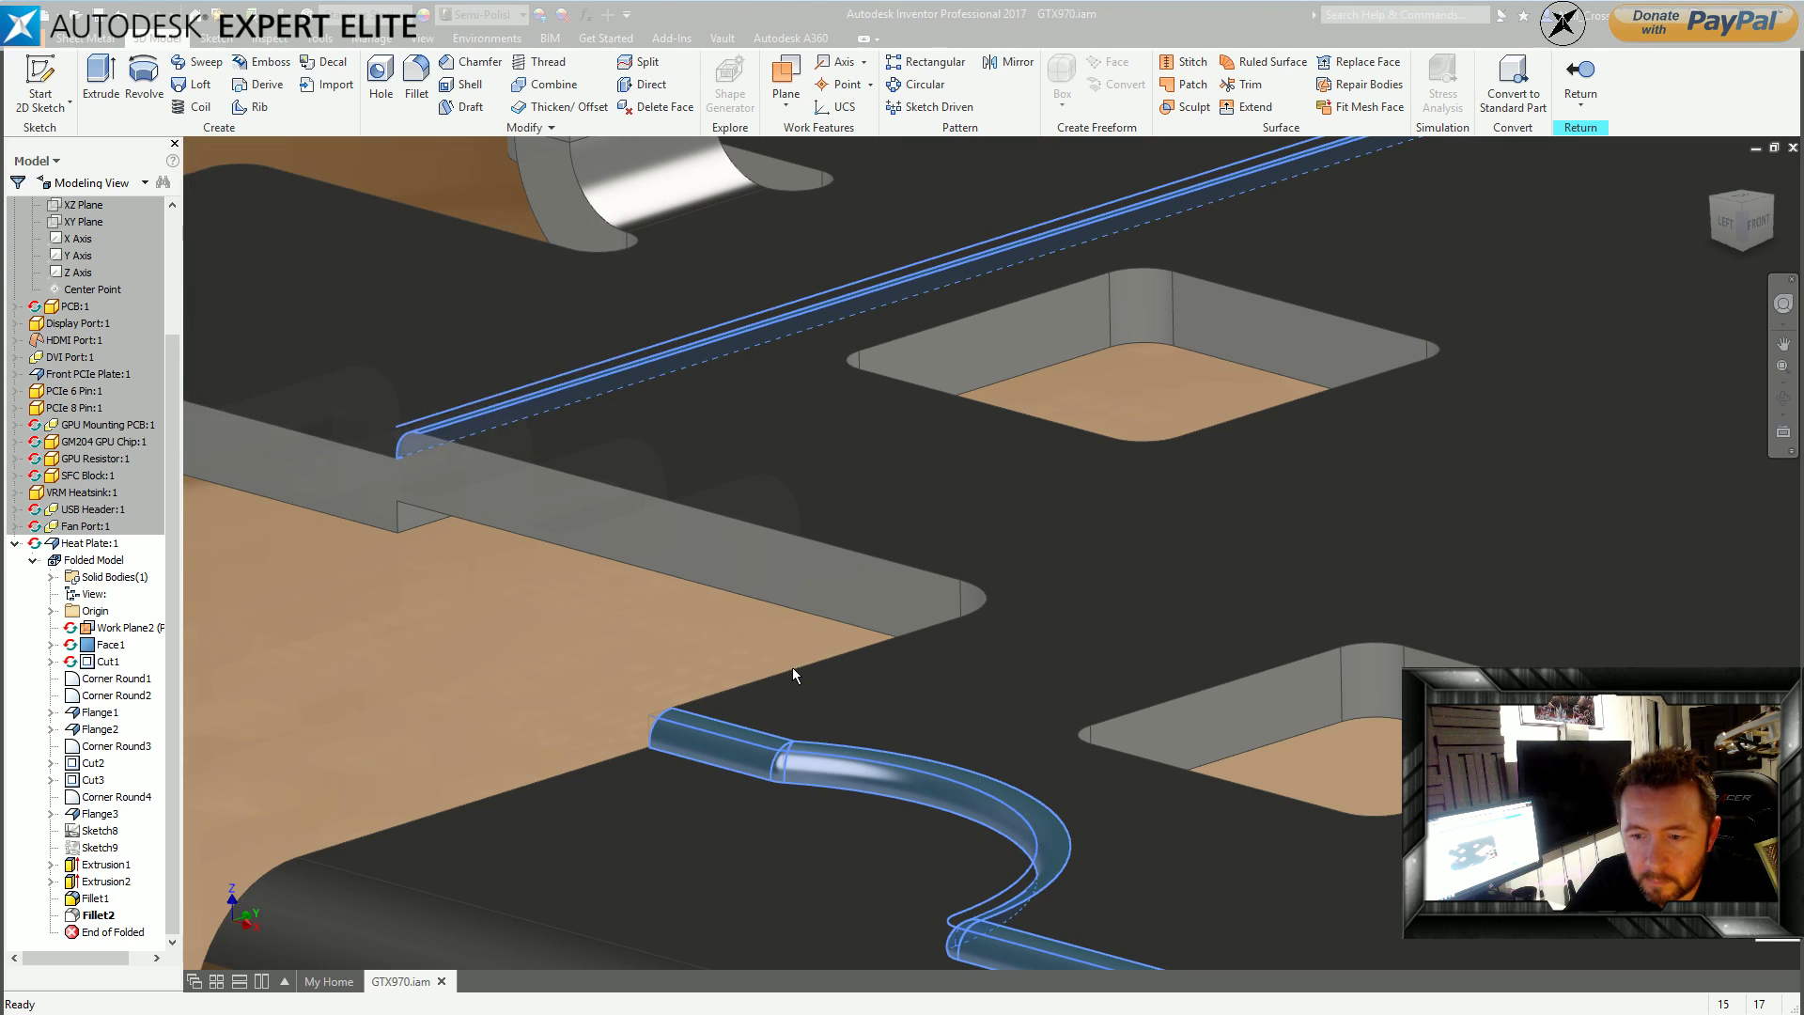
Finish editing the heat plate and return to the full GTX970 assembly.
scroll(846, 761, "down", 5)
scroll(1234, 907, "up", 8)
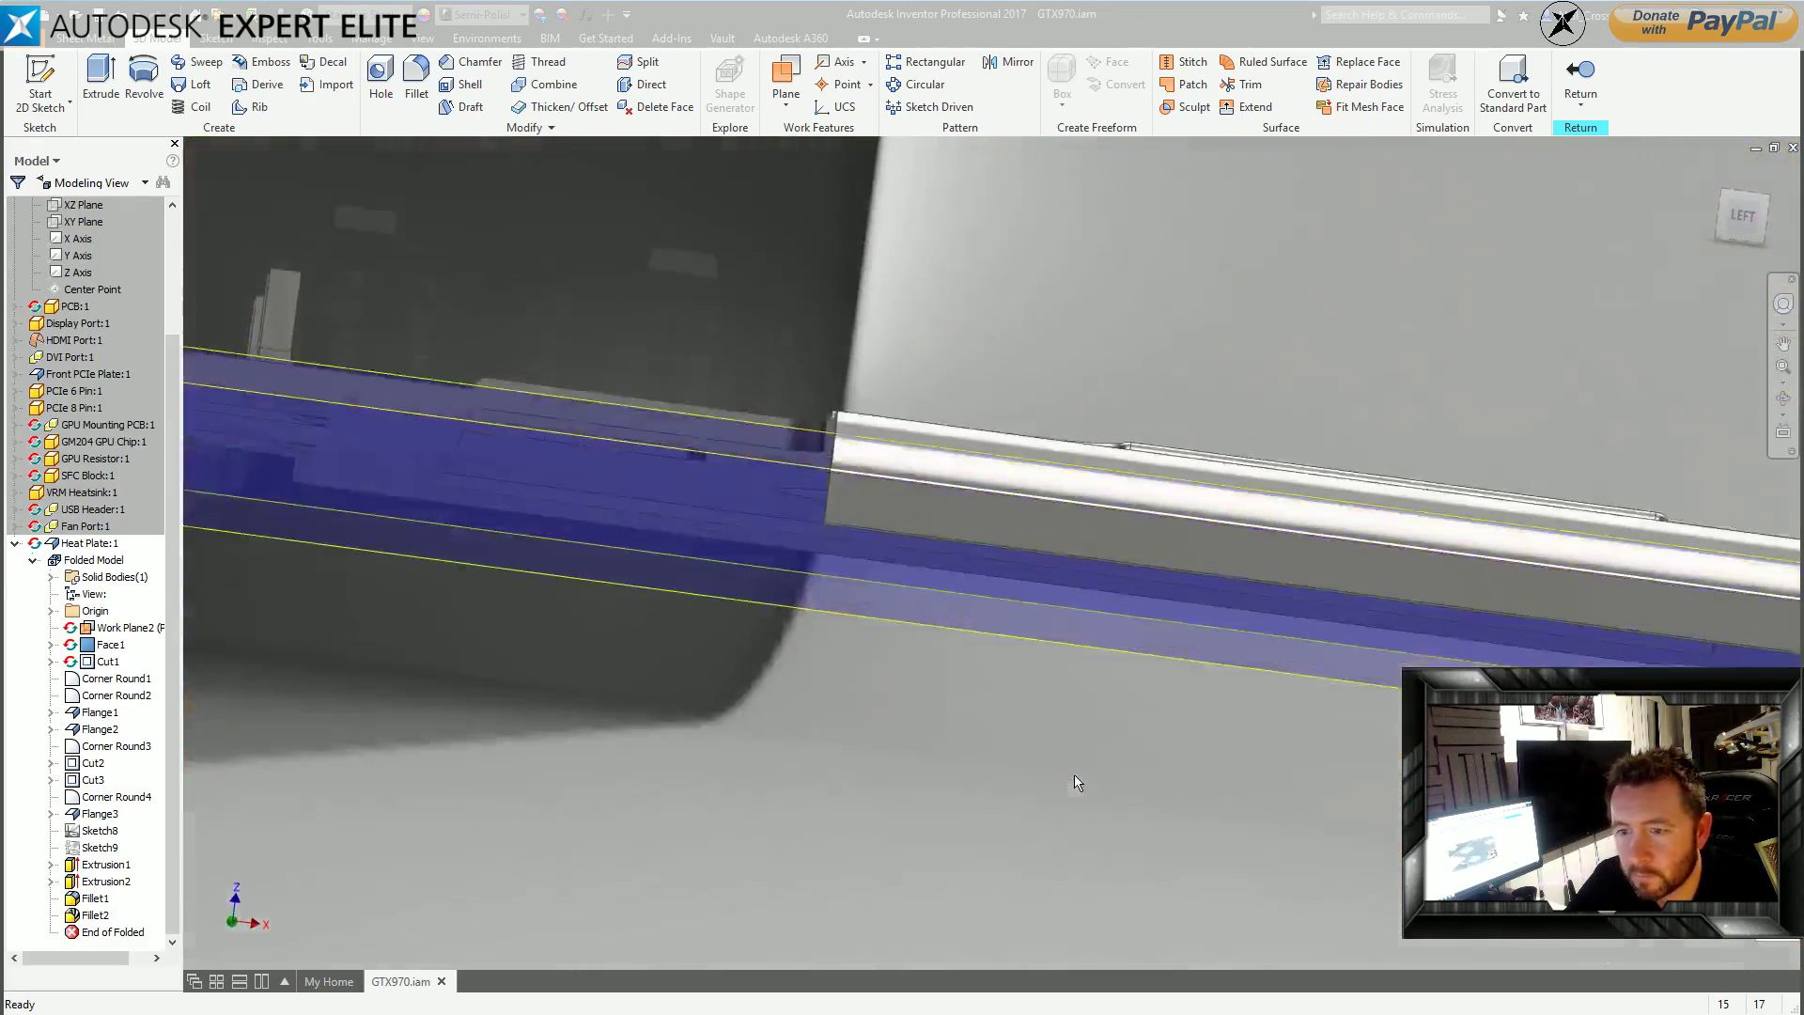
middle_click_drag(1074, 776, 1069, 408, "shift")
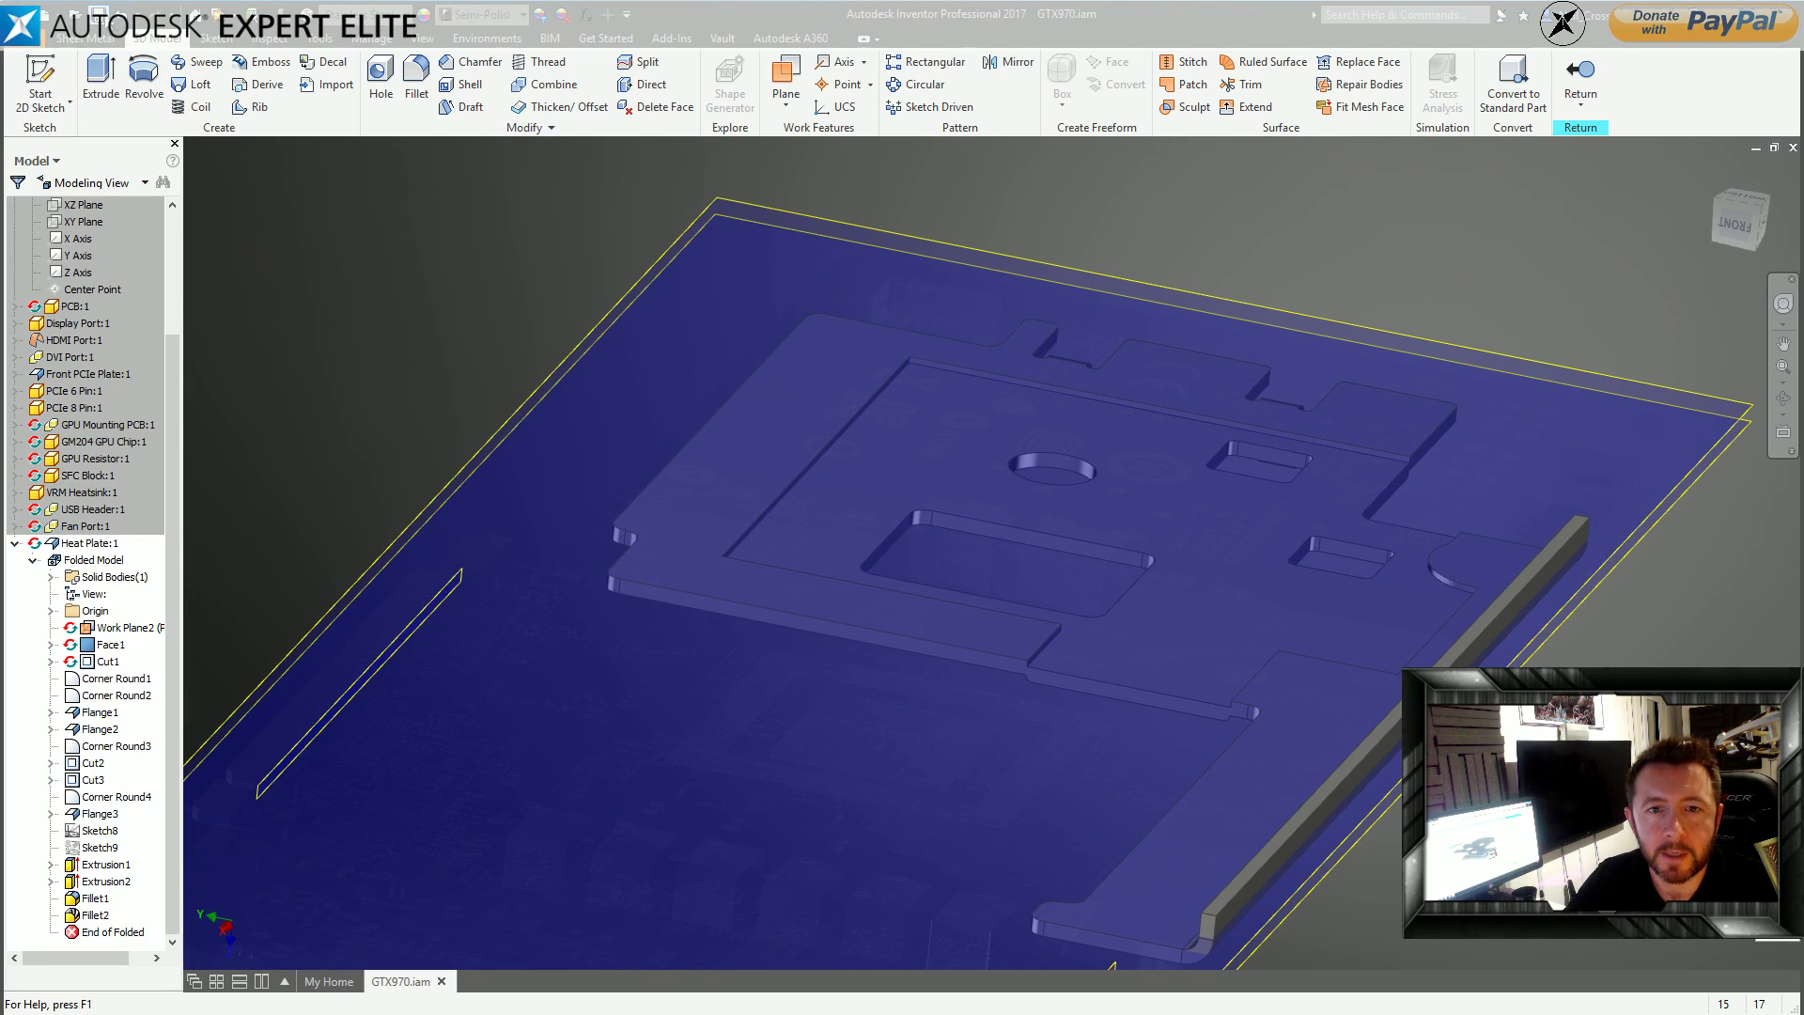
middle_click_drag(1249, 286, 1390, 387, "shift")
key("F6")
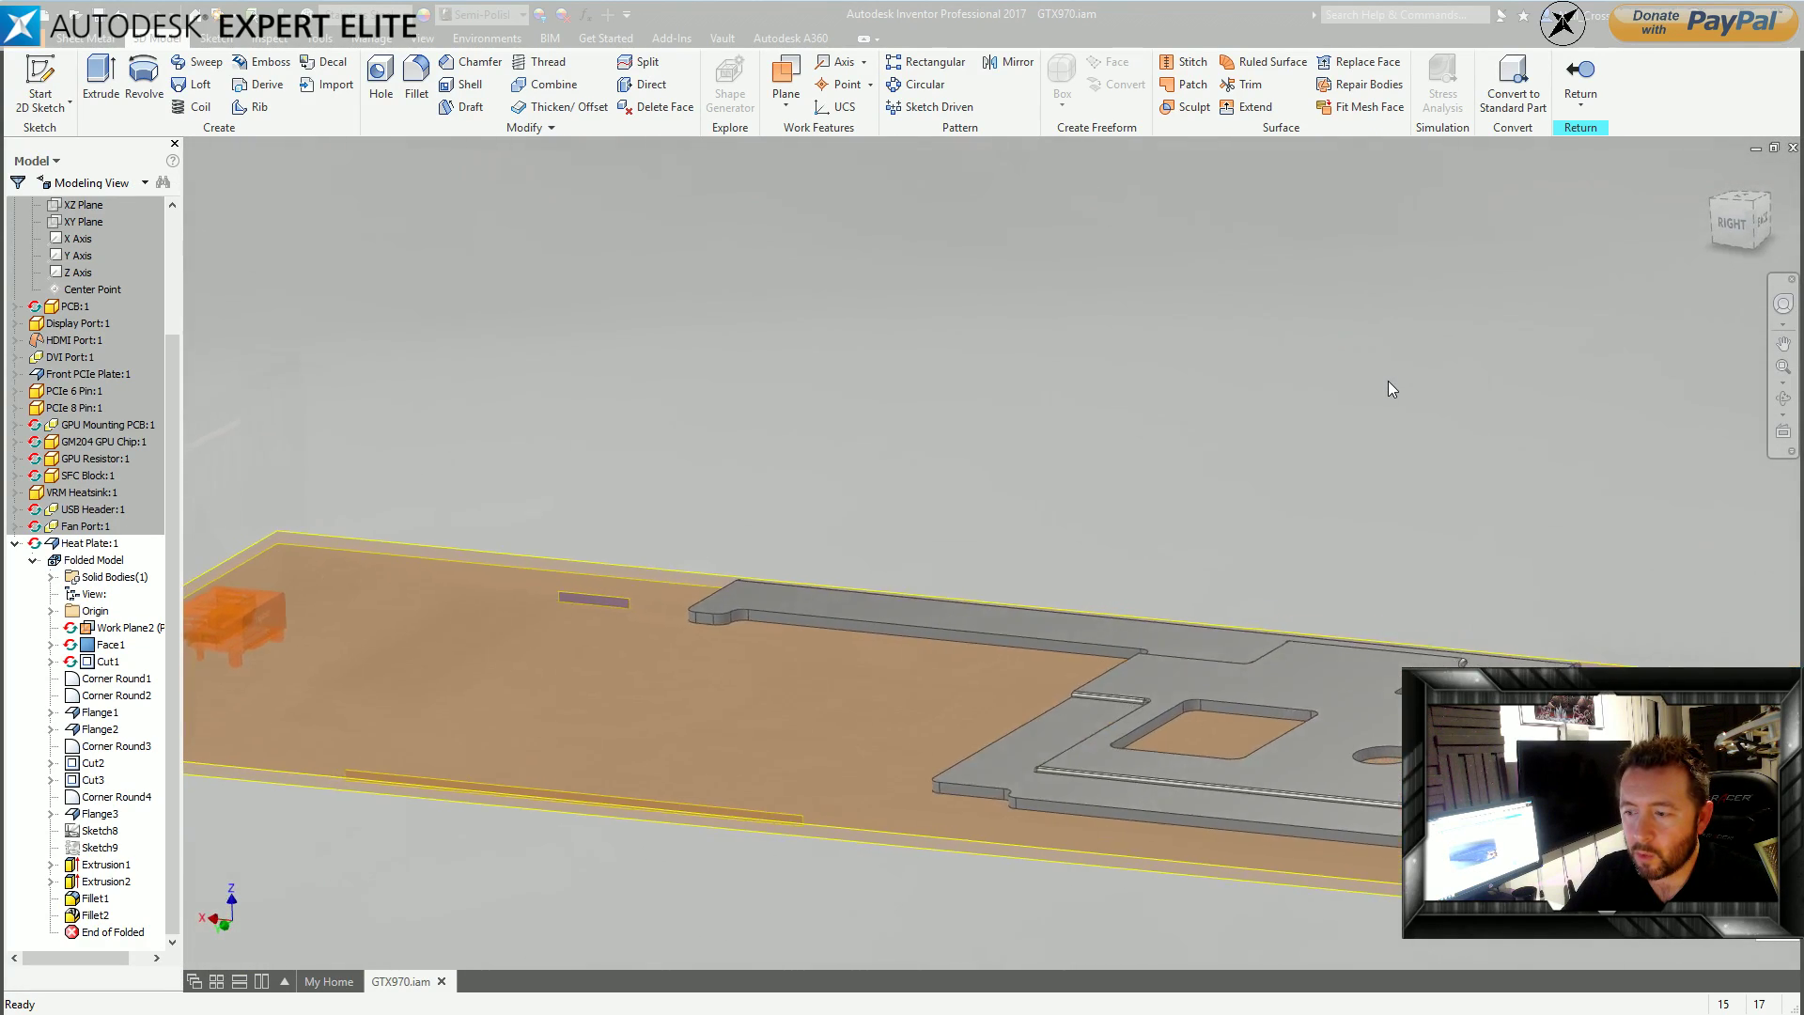
left_click(1571, 92)
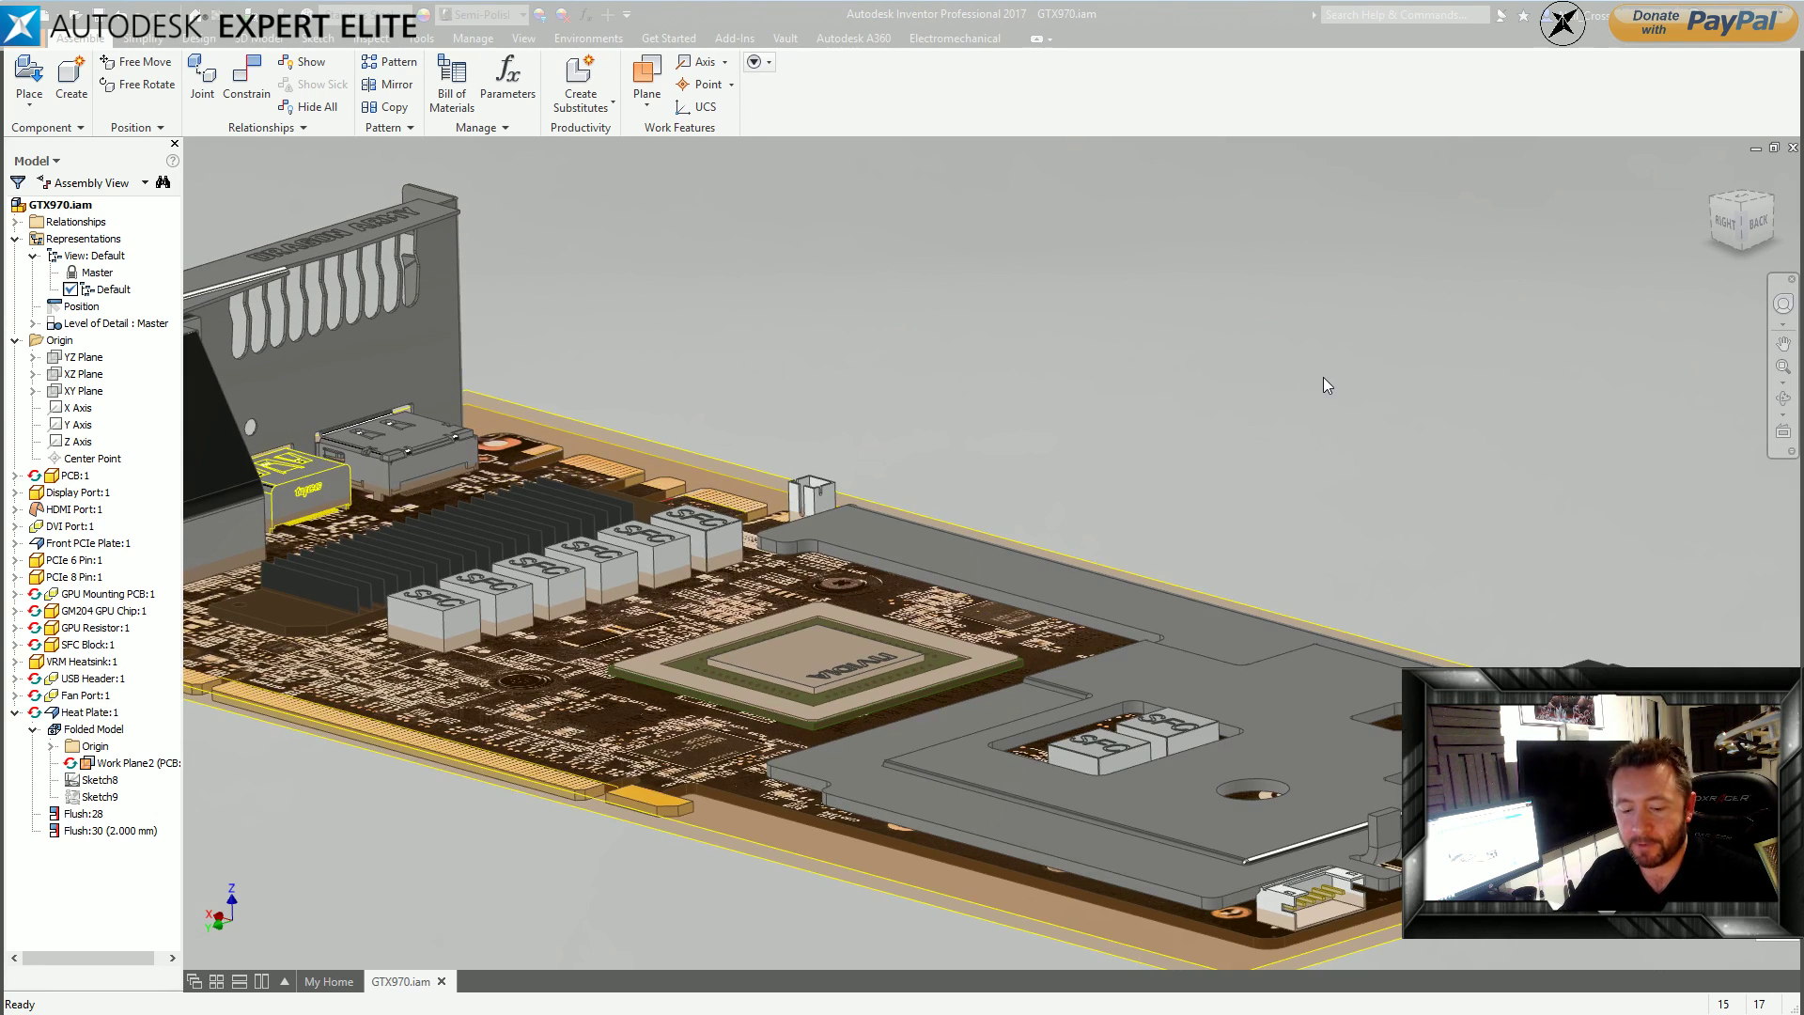
middle_click_drag(1520, 387, 1515, 387)
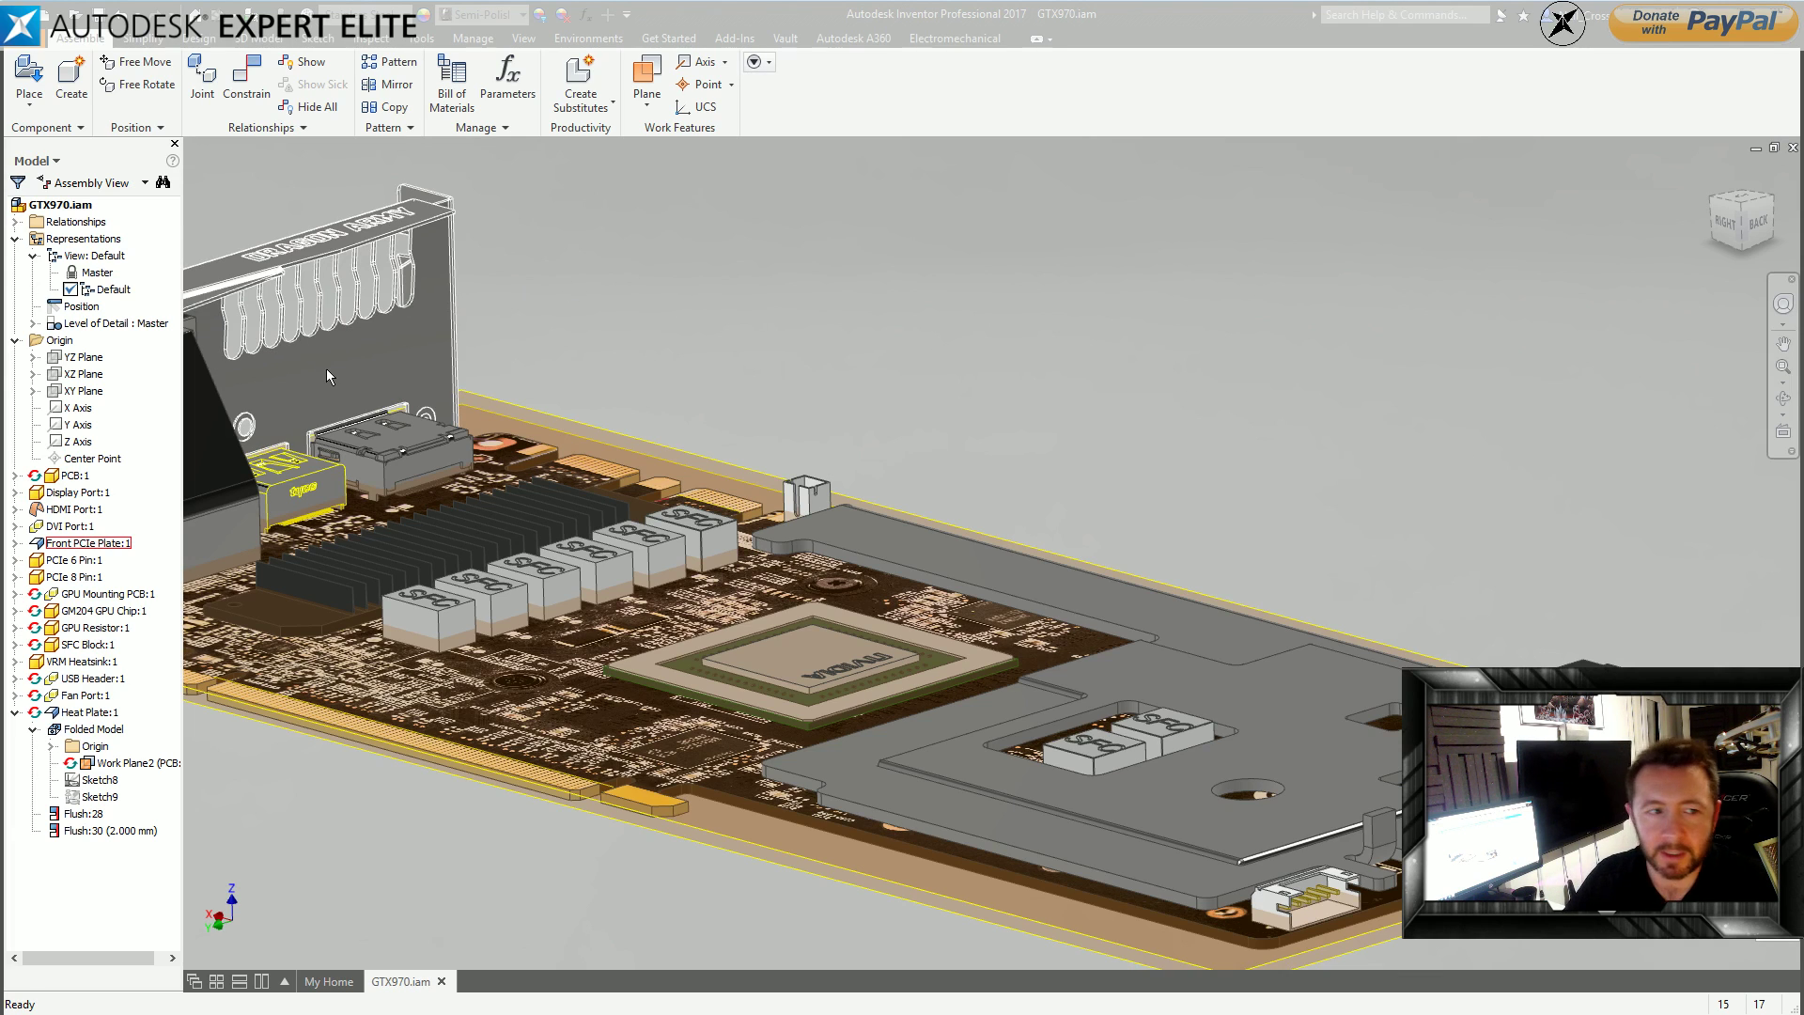
scroll(325, 368, "down", 2)
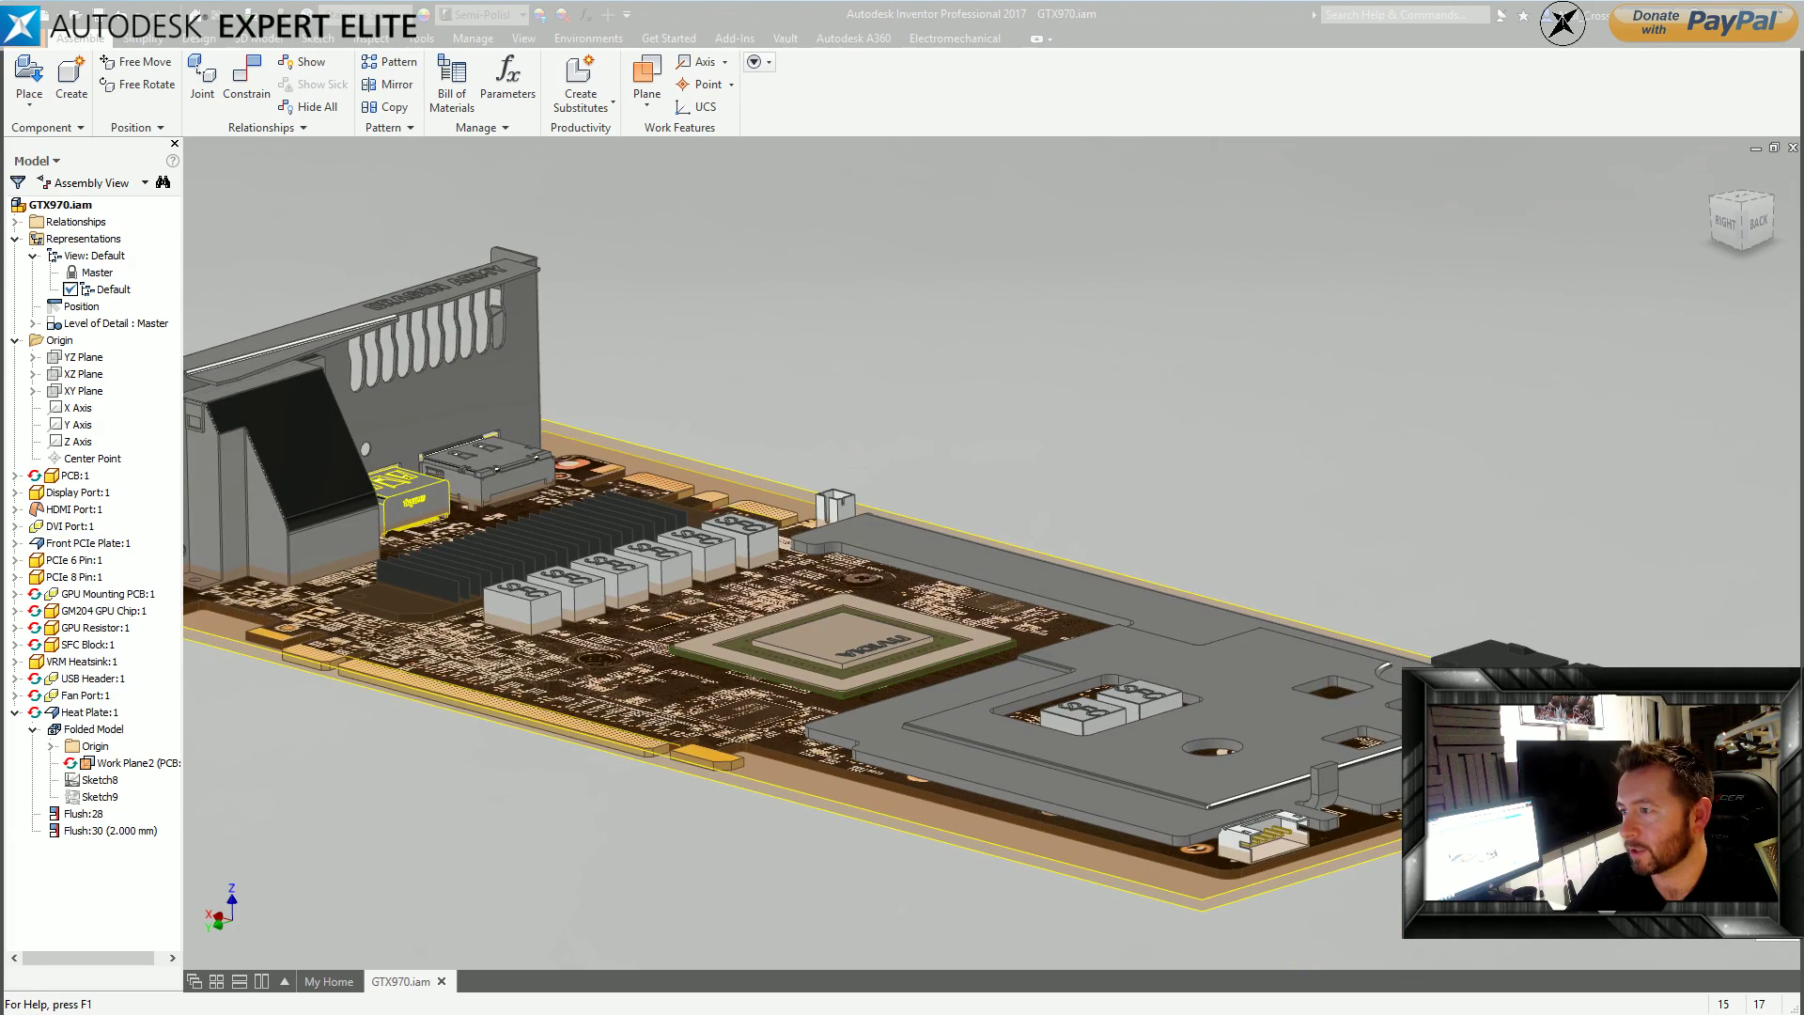